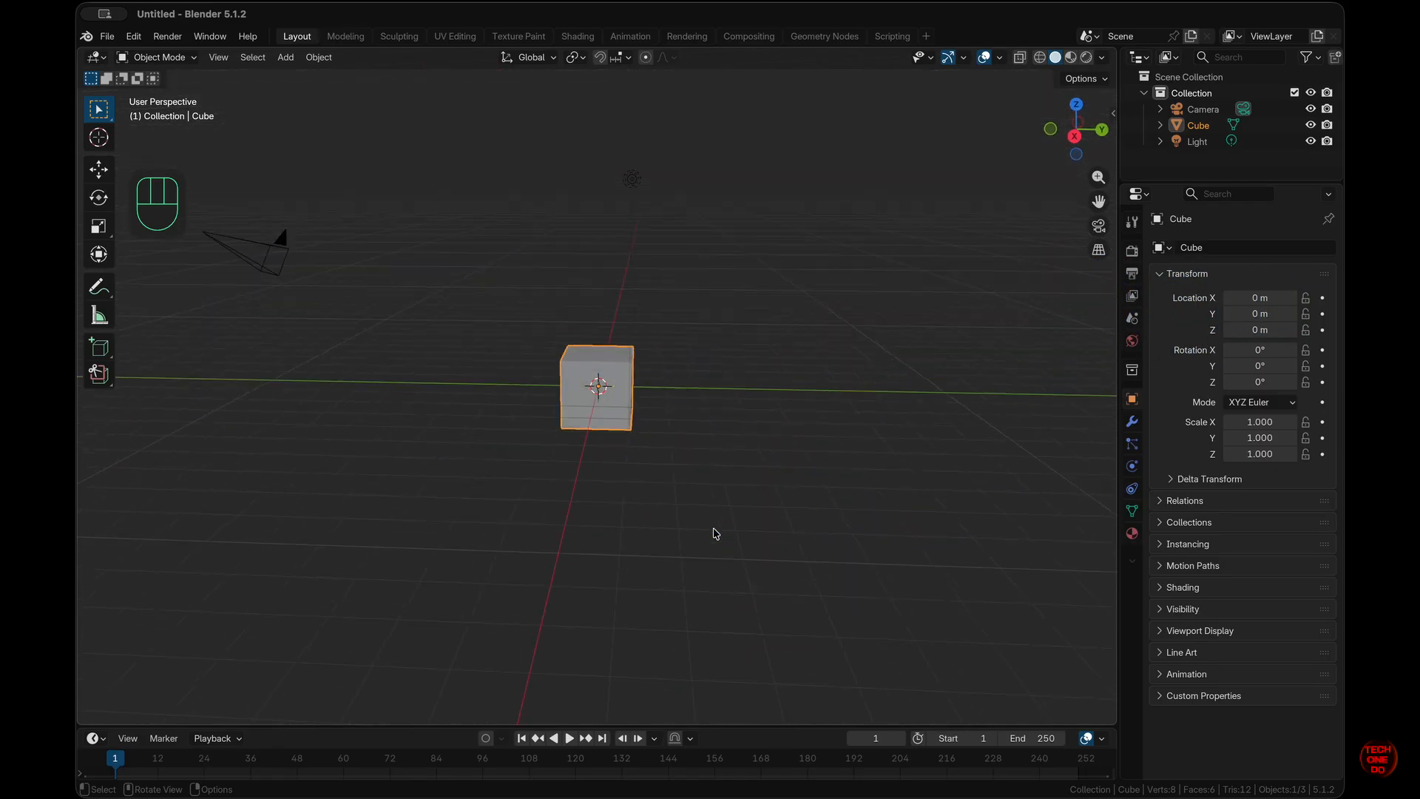
- Select the default cube, camera and light and delete all three, leaving an empty collection
scroll(716, 534, right, 4)
scroll(716, 534, down, 3)
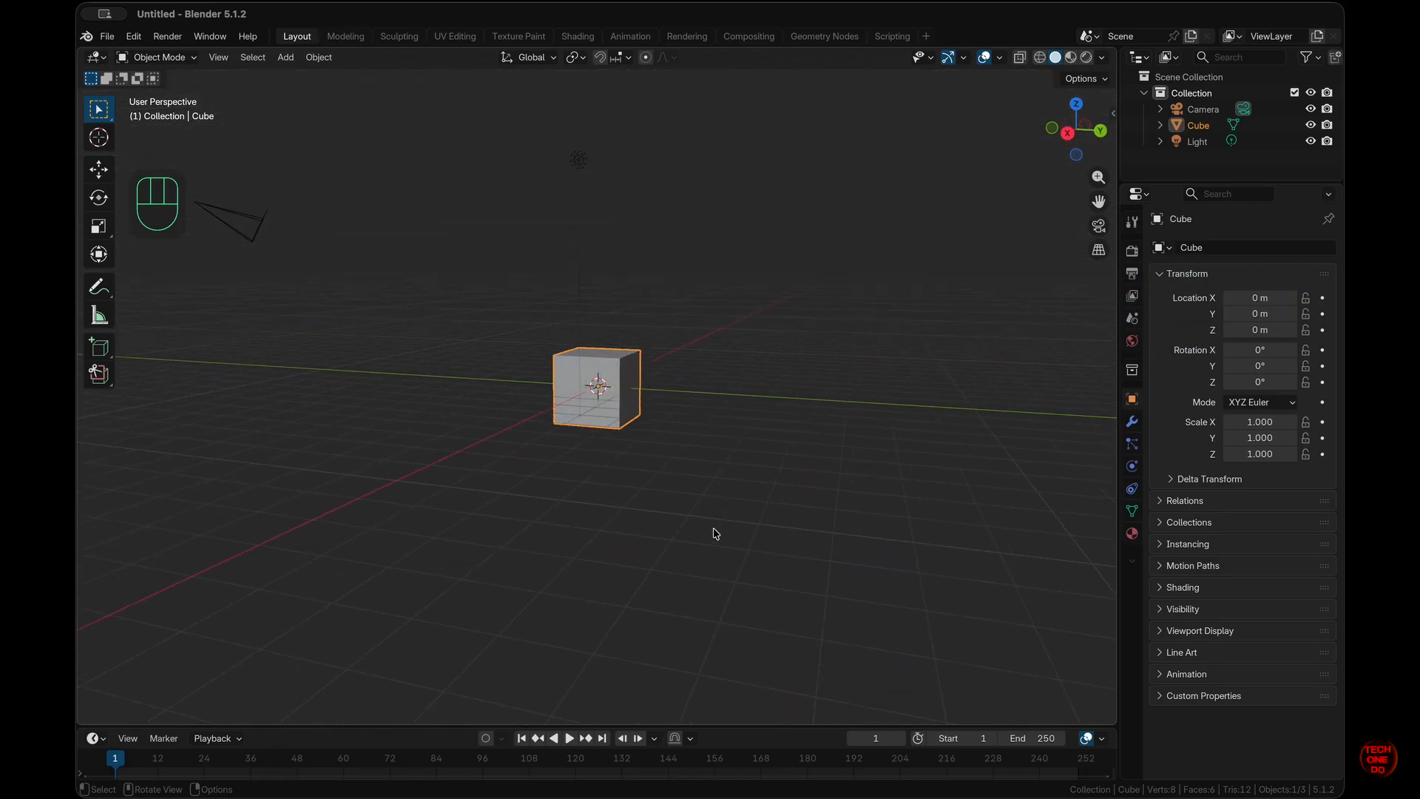
scroll(716, 534, left, 2)
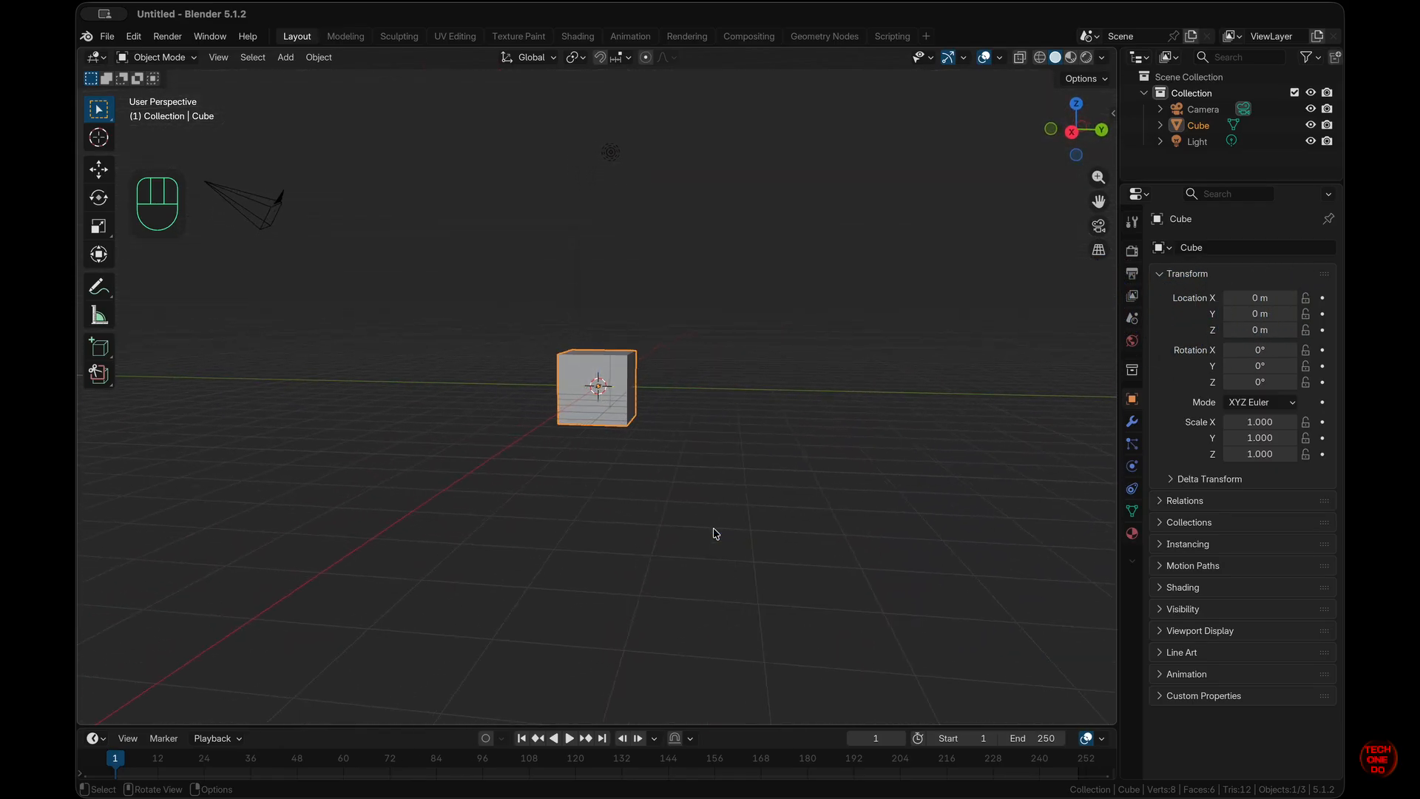
scroll(716, 534, up, 4)
scroll(716, 534, left, 3)
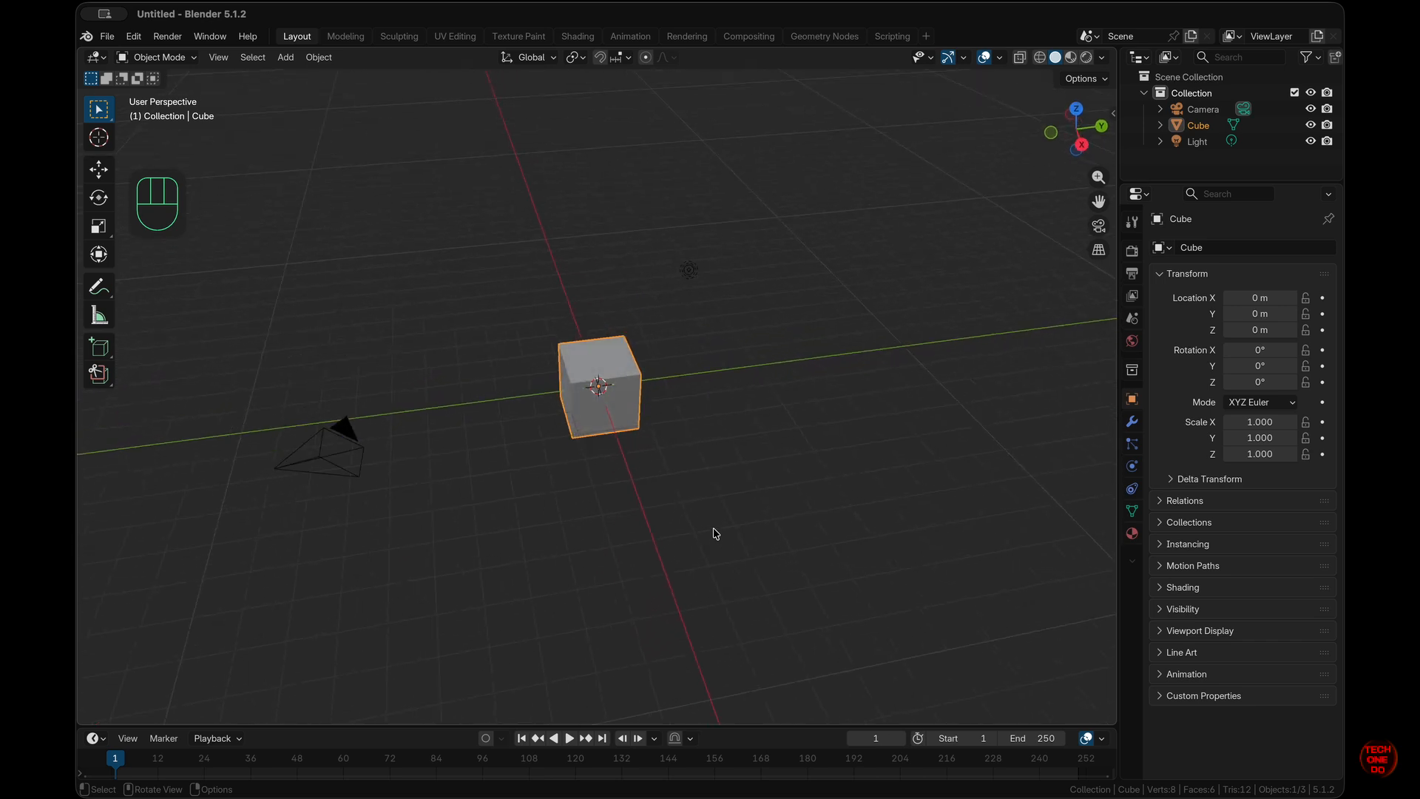
key(a)
key(x)
click(711, 530)
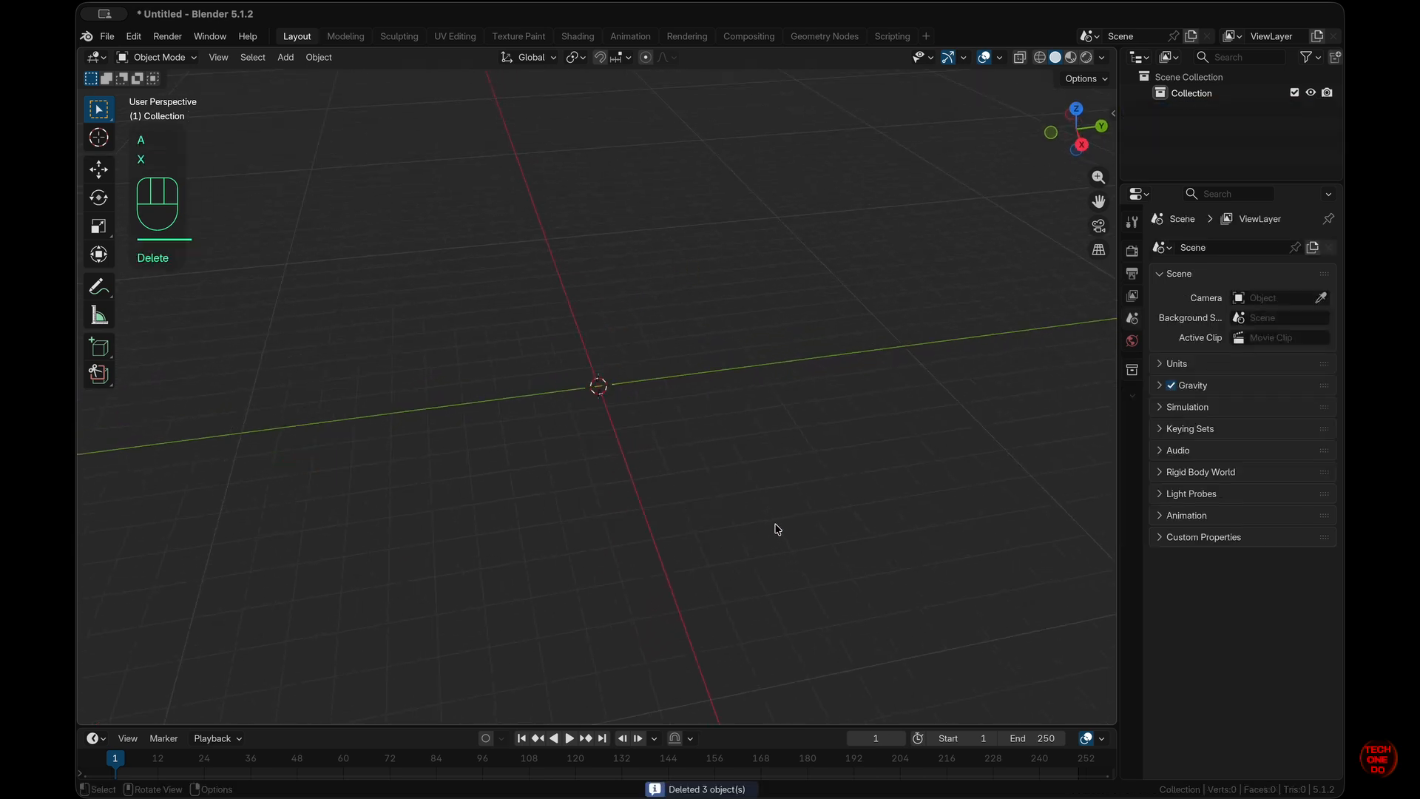
- Add a circle mesh at the origin
key(shift+a)
mouse_move(756, 469)
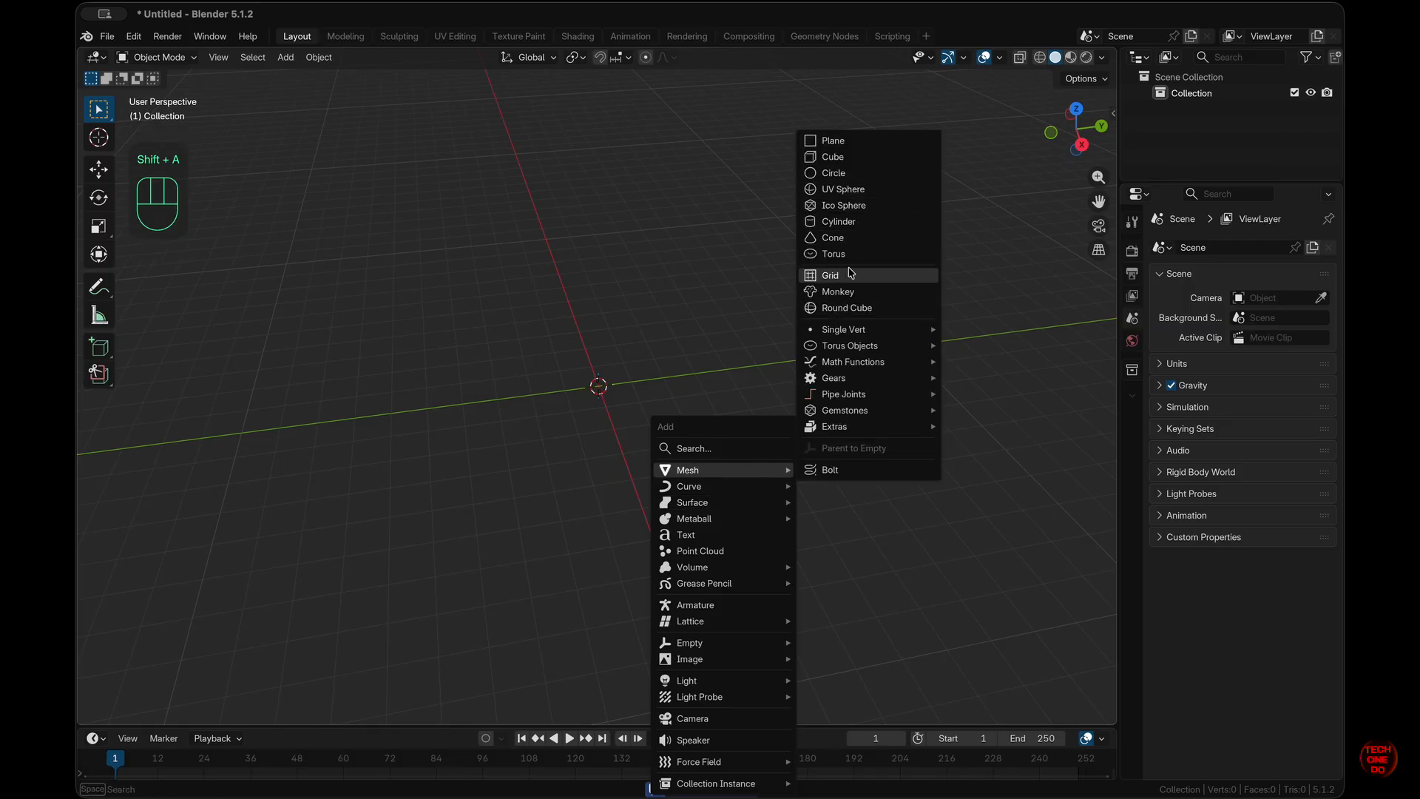
click(871, 173)
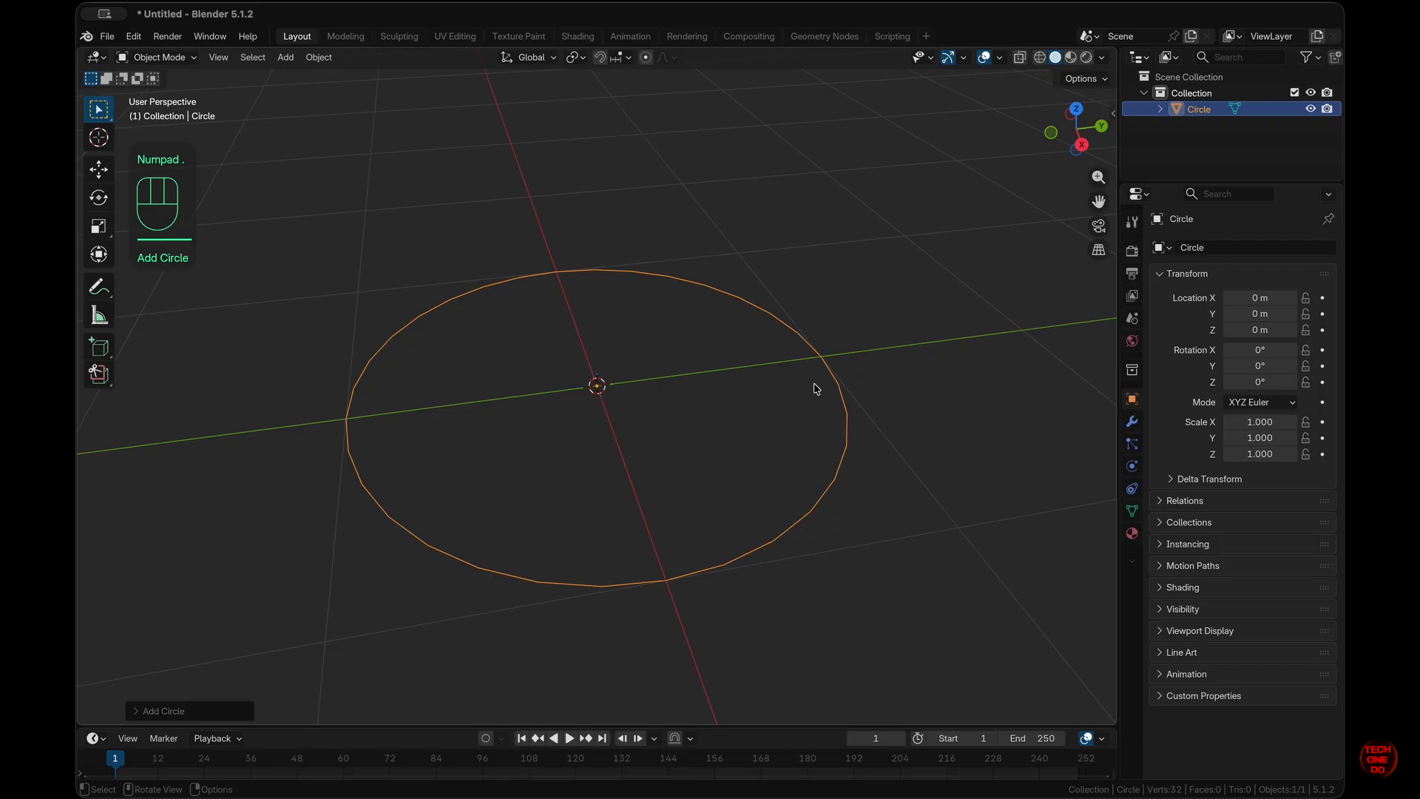
key(shift+a)
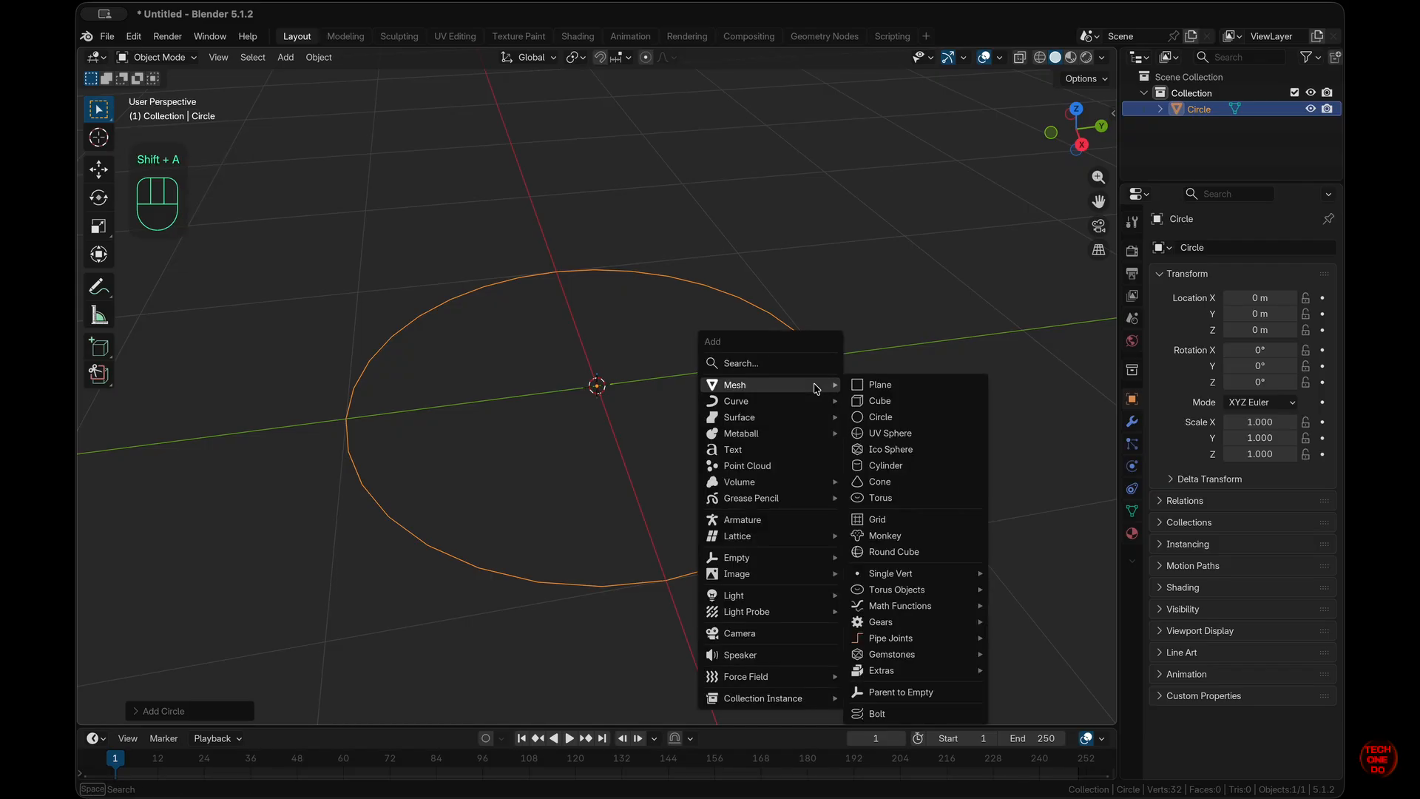
key(Escape)
- Fill the circle with a face and extrude it 0.1 m upward along Z into a disc
key(Tab)
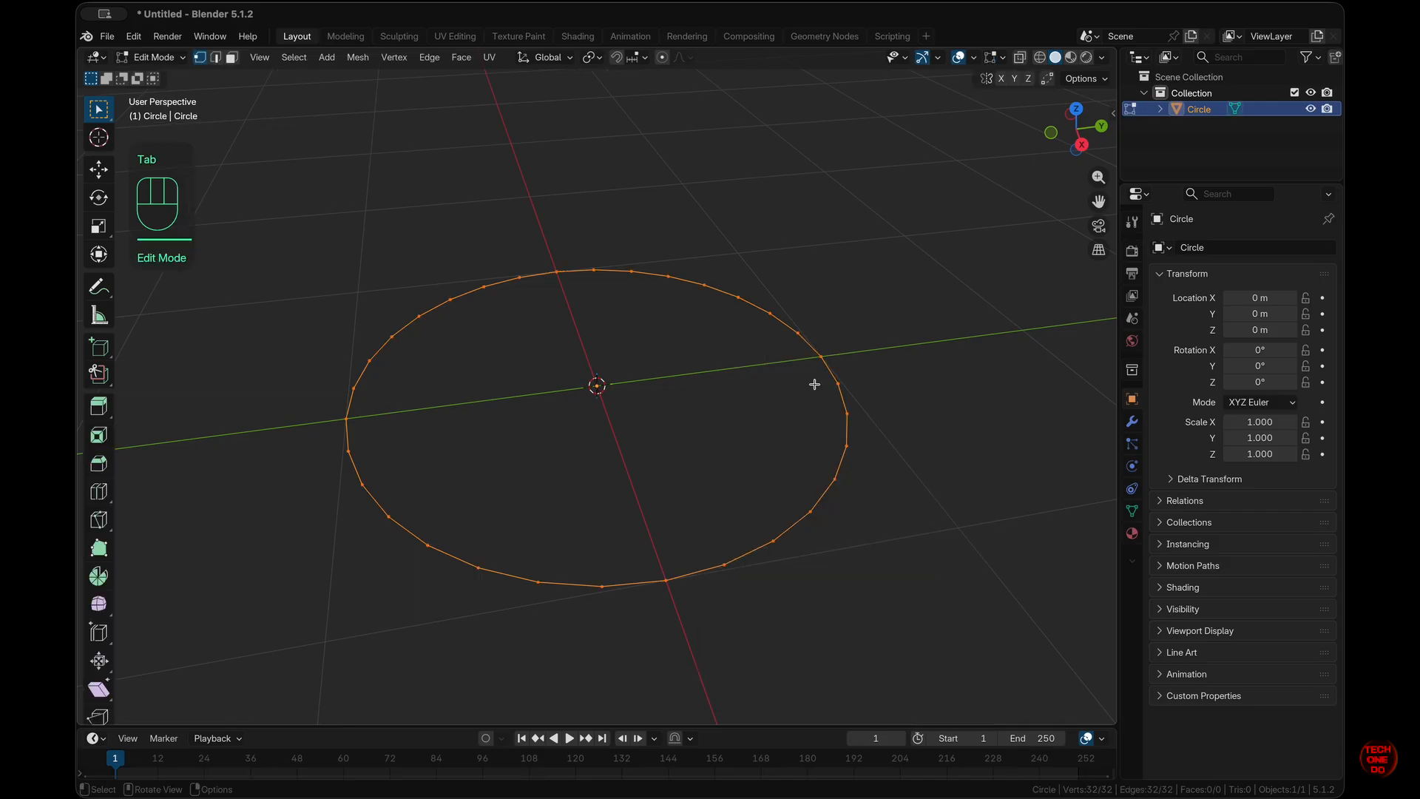
key(f)
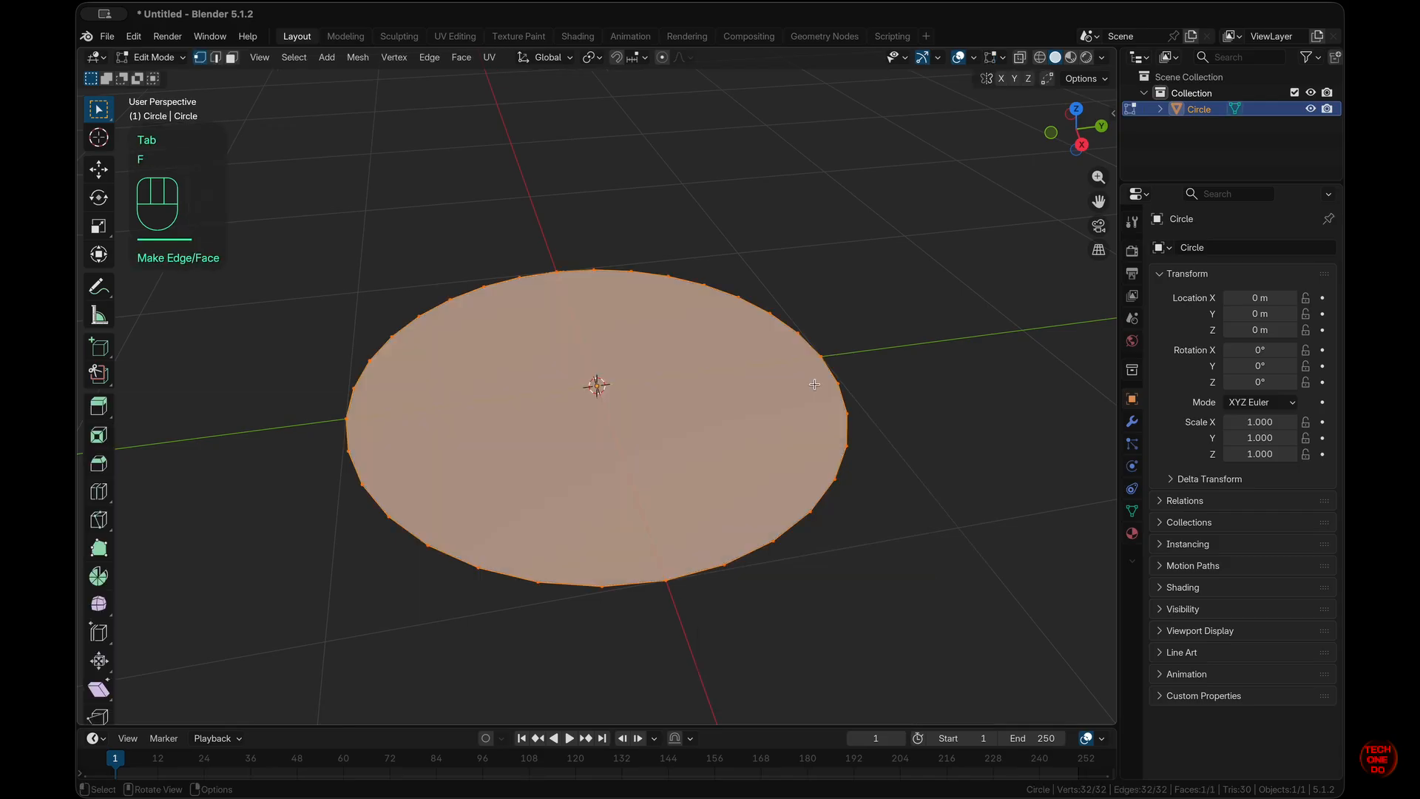
scroll(815, 384, down, 5)
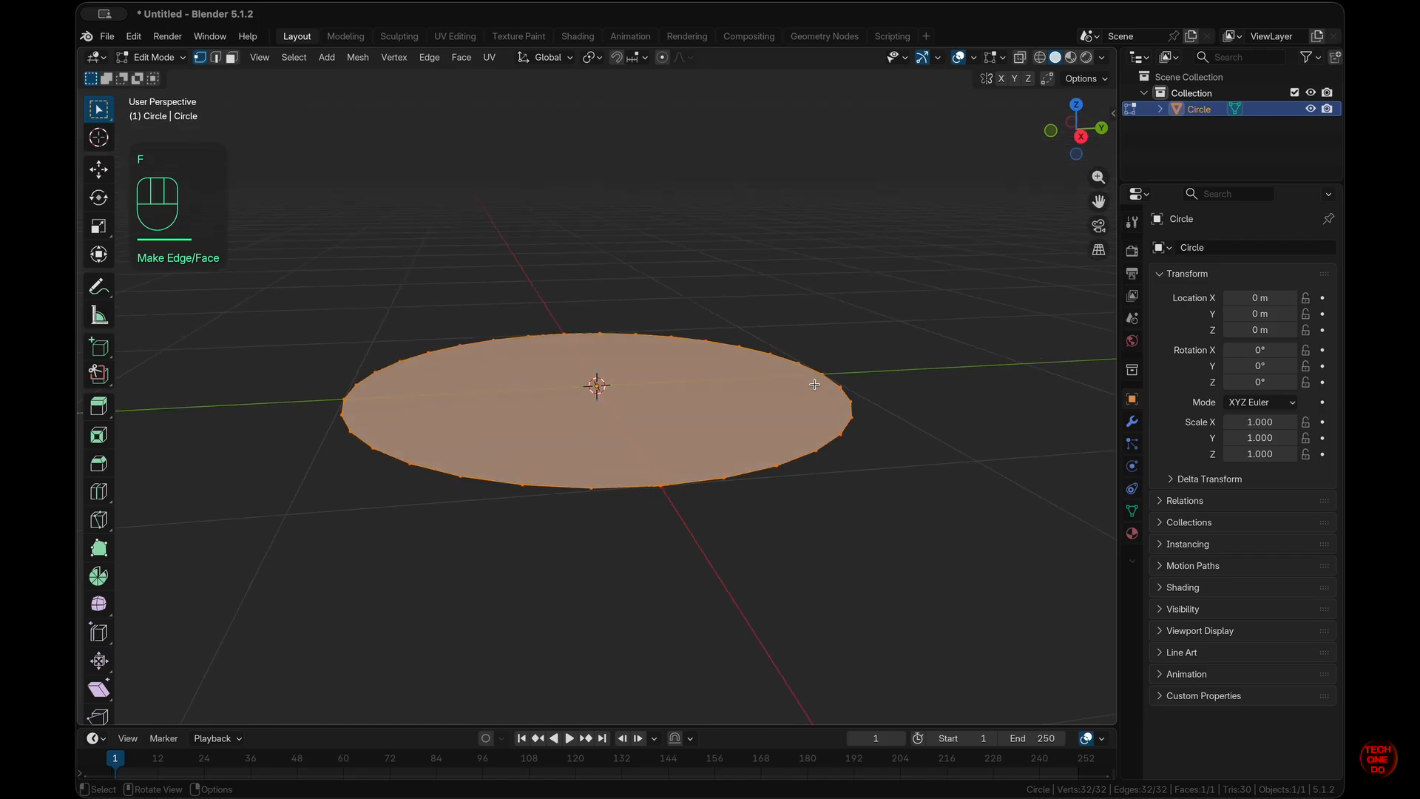
key(KP_1)
key(e)
key(z)
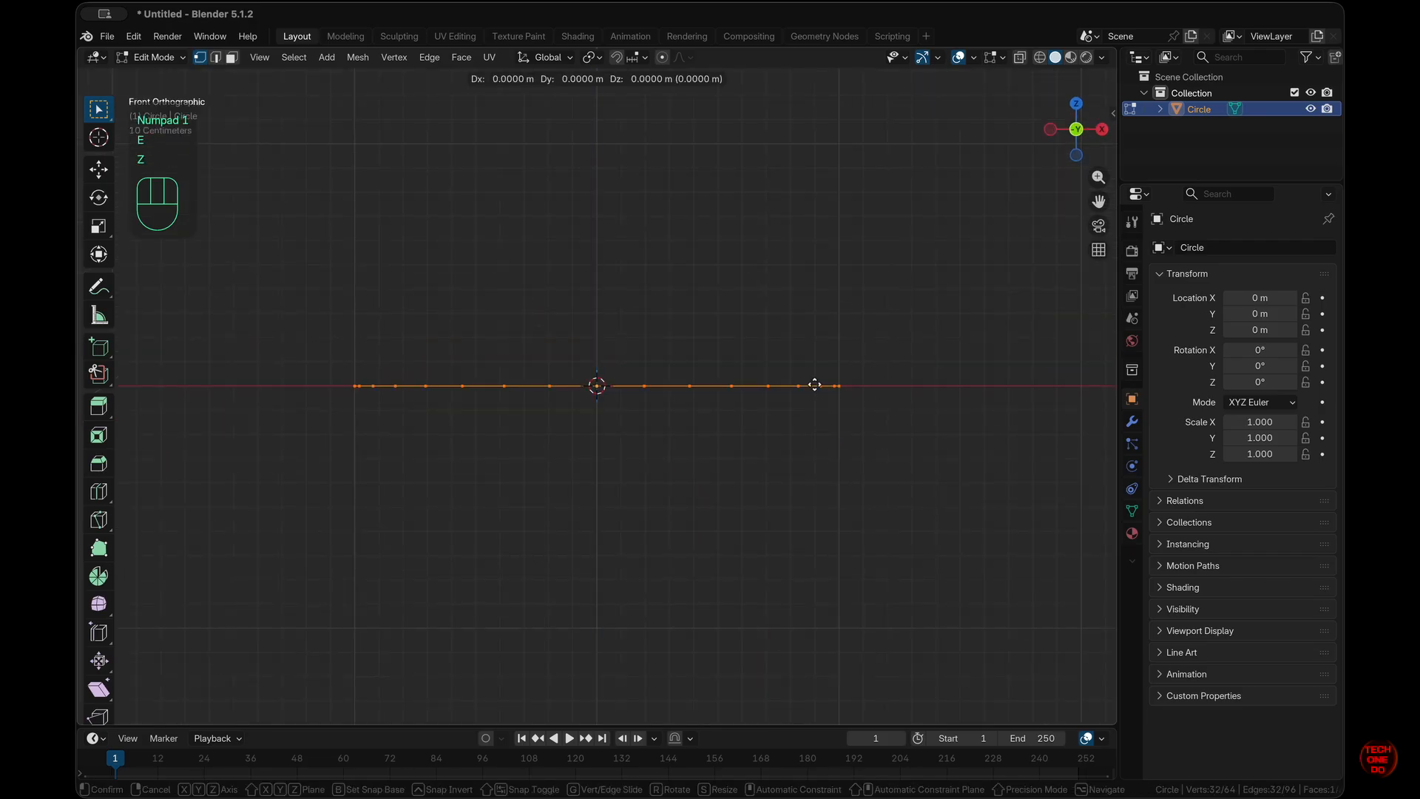
key(z)
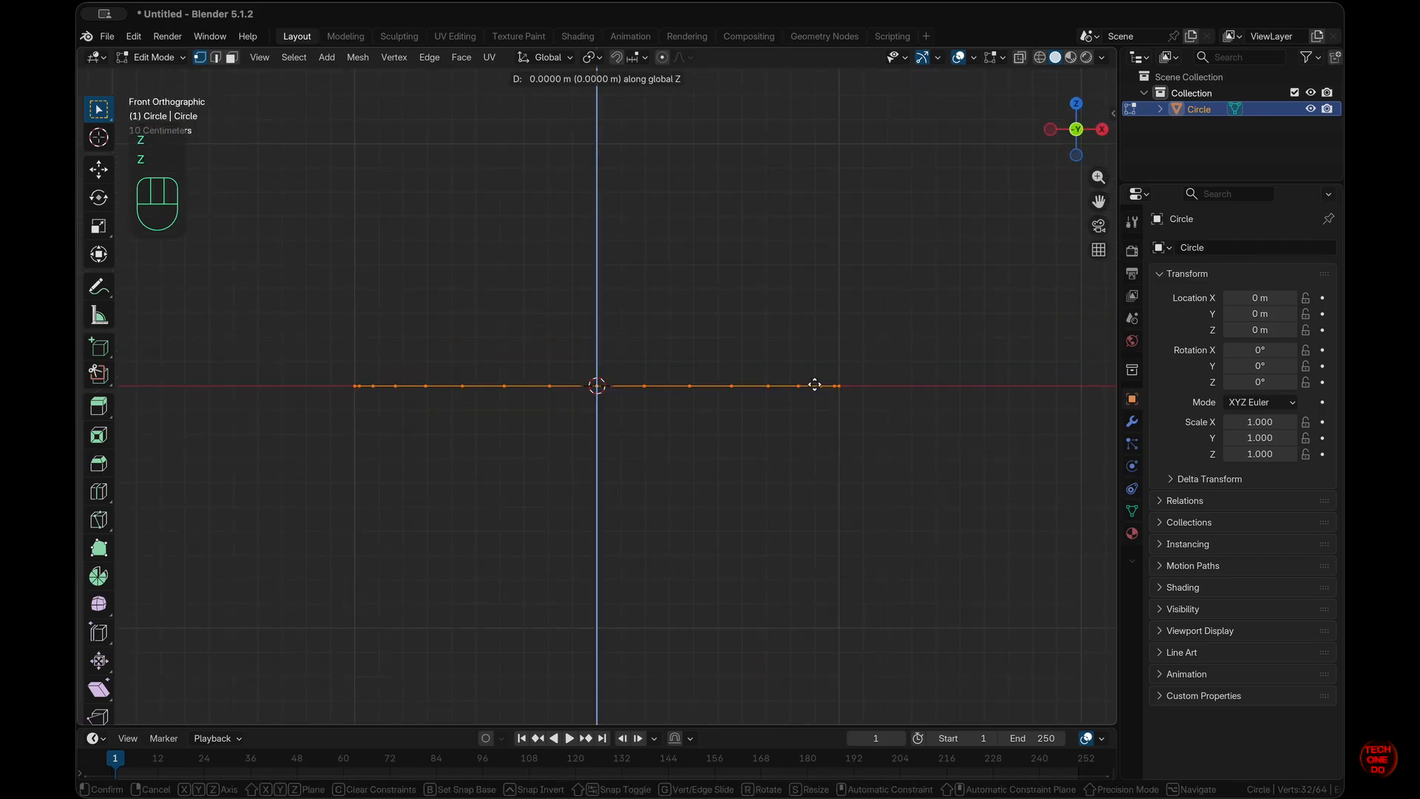
key(ctrl)
ctrl+click(818, 362)
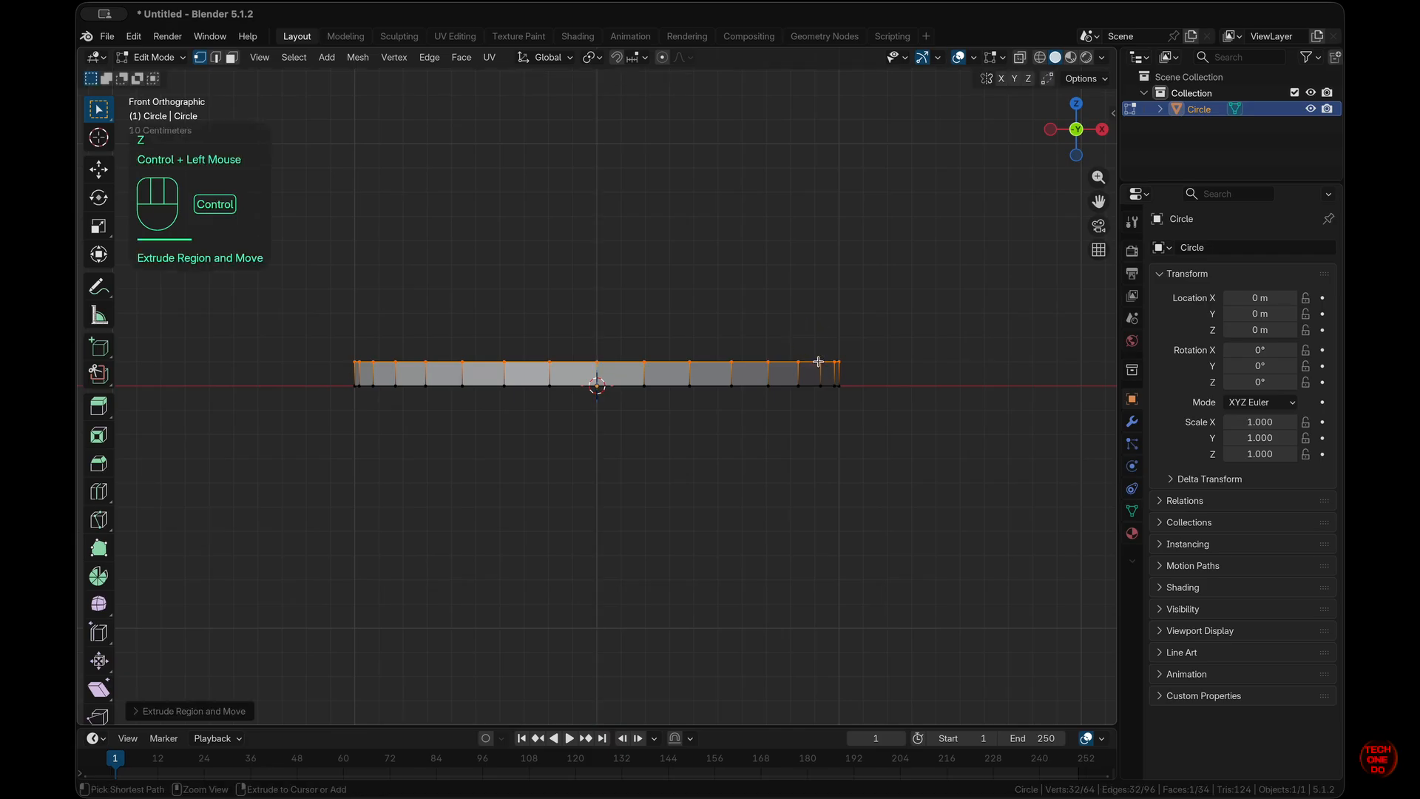
scroll(836, 409, up, 5)
scroll(838, 412, down, 3)
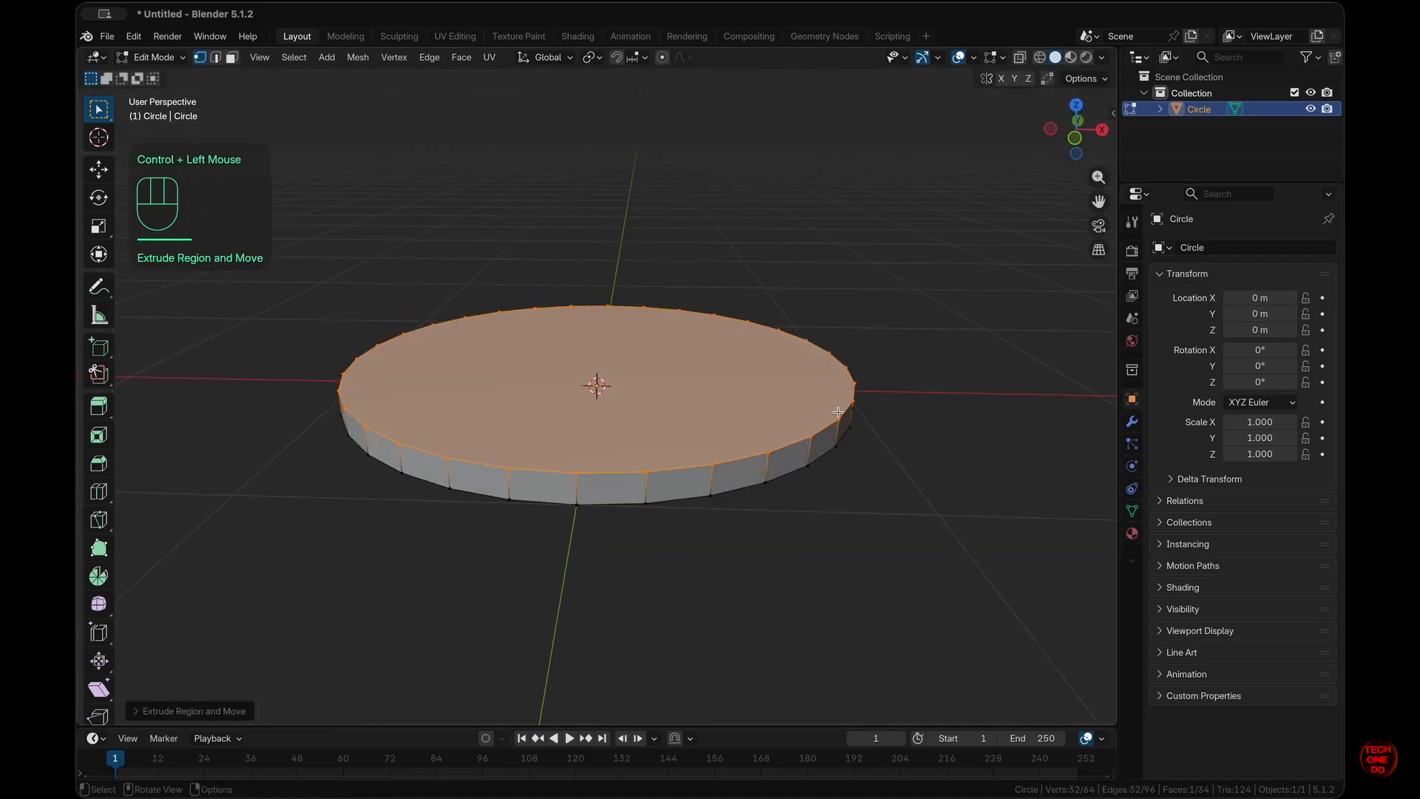
key(Tab)
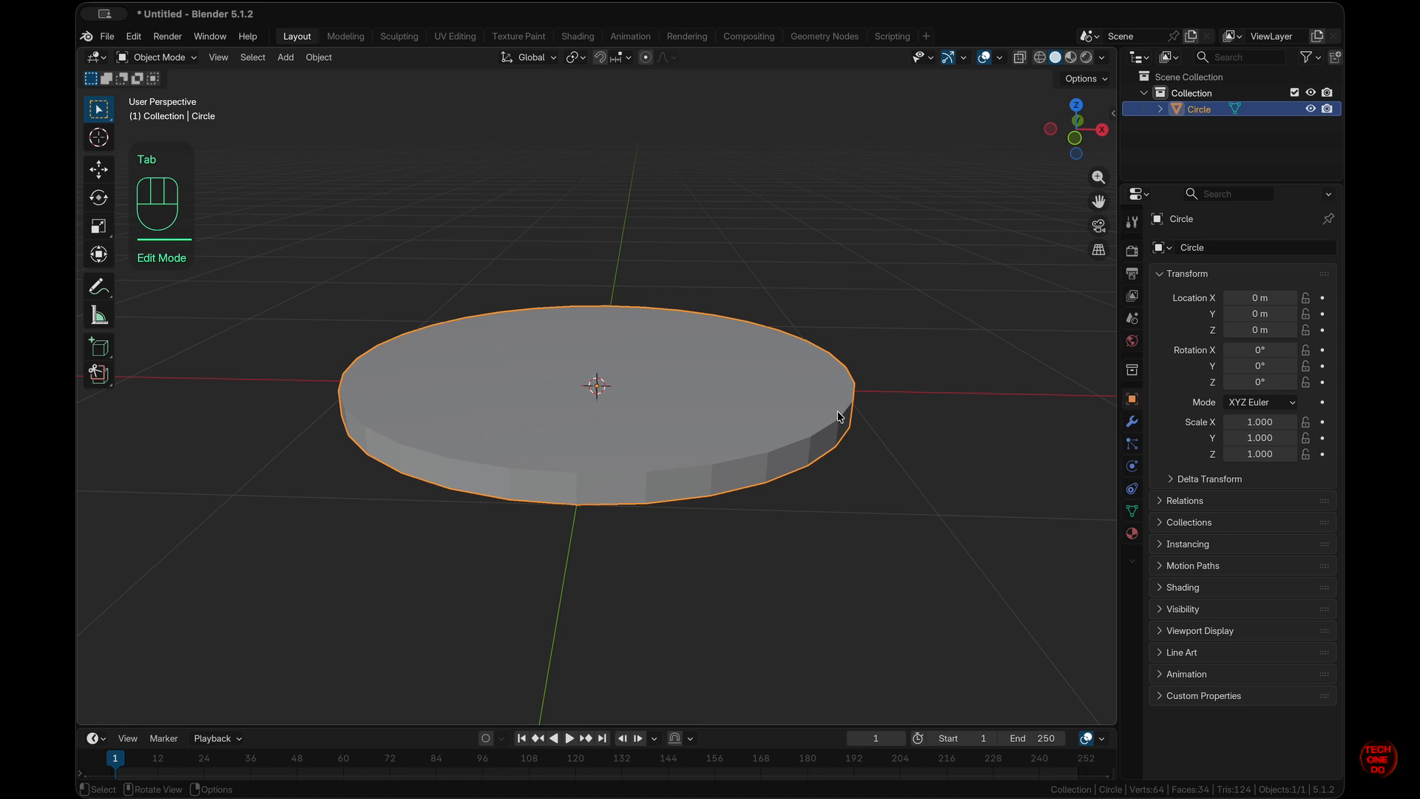
- Add Bevel and Subdivision Surface modifiers to the disc, with viewport subdivision level 2
click(784, 436)
click(1132, 421)
click(1295, 247)
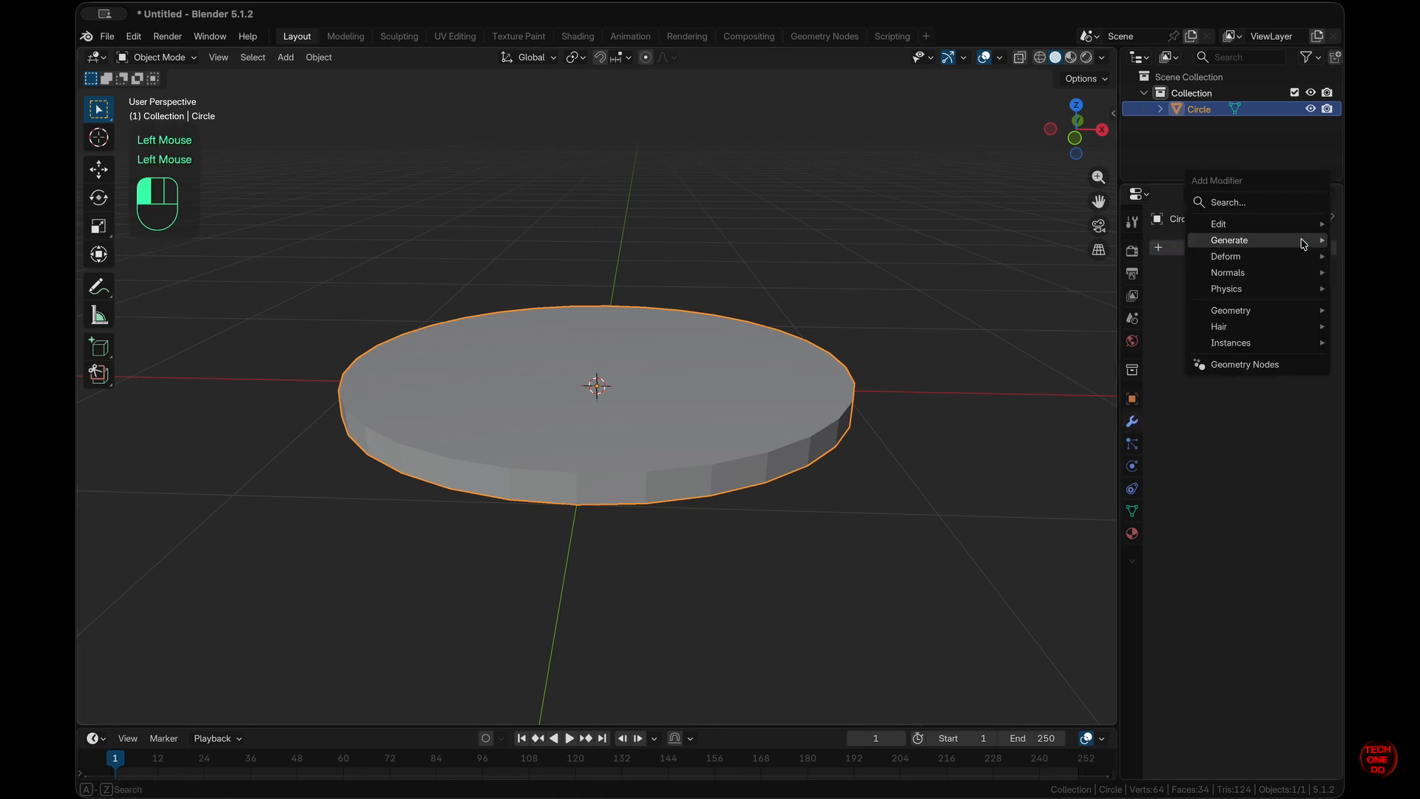
mouse_move(1304, 244)
click(1080, 263)
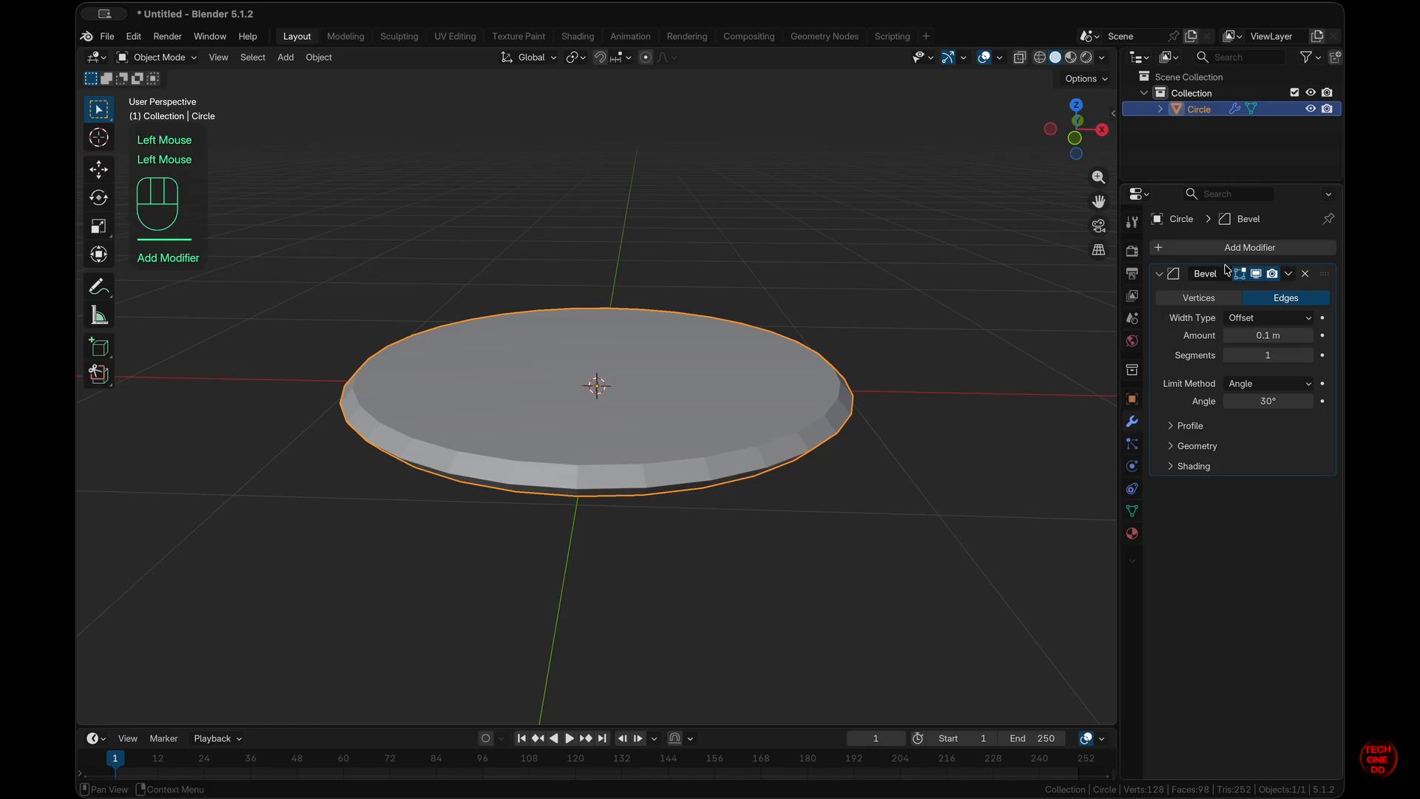
click(1257, 248)
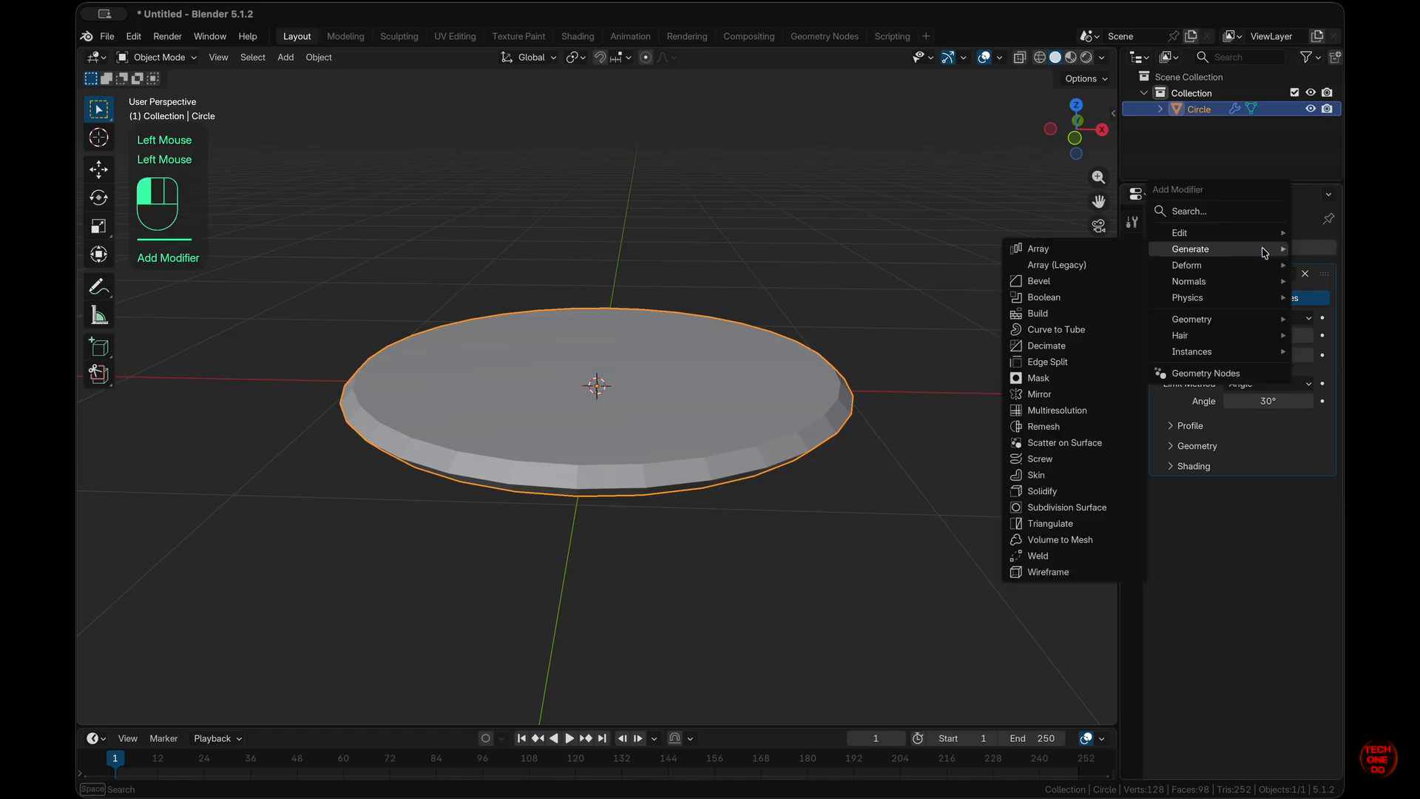
click(1086, 511)
click(1308, 532)
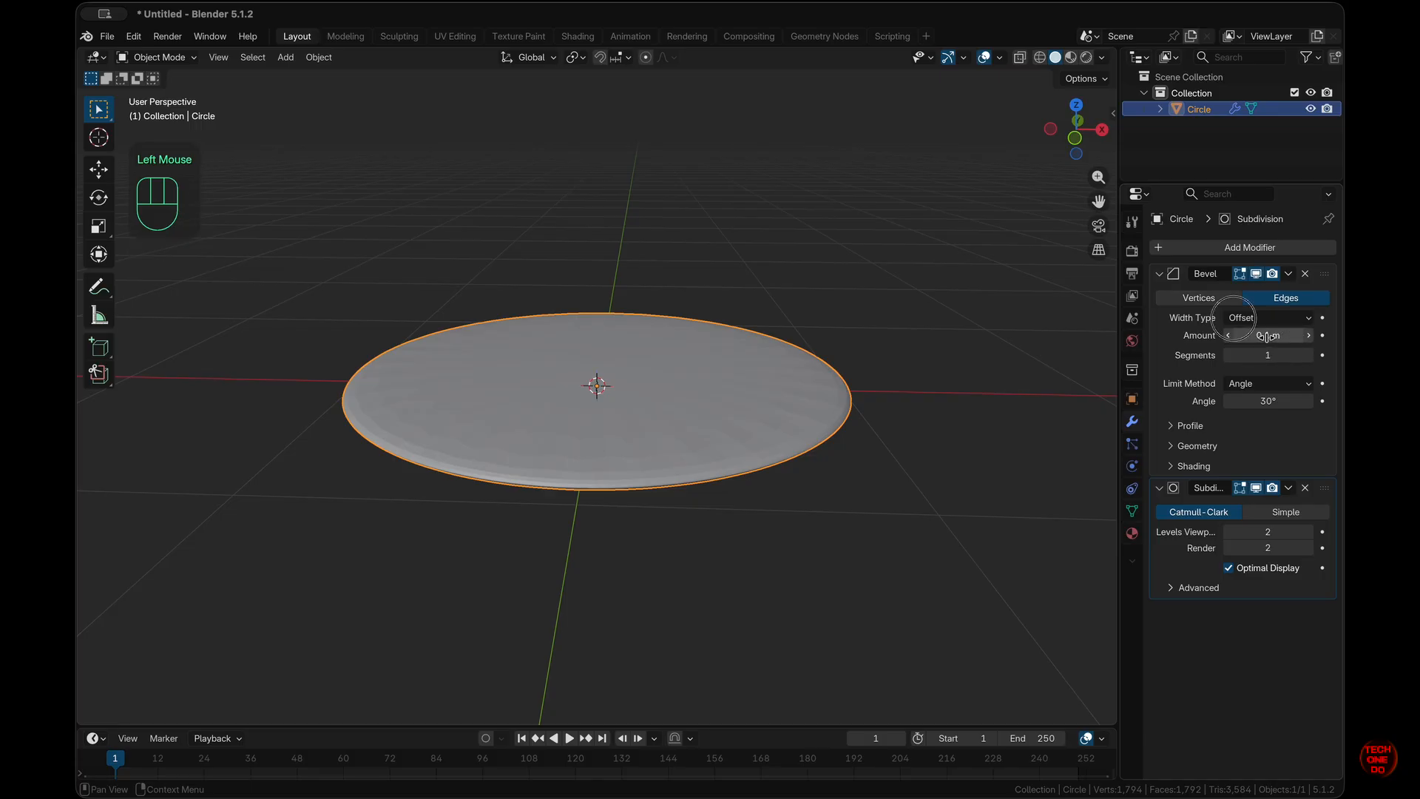
- Set the bevel to 0.02 m amount and 2 segments with Harden Normals enabled
drag(1268, 337, 1230, 336)
scroll(612, 514, down, 5)
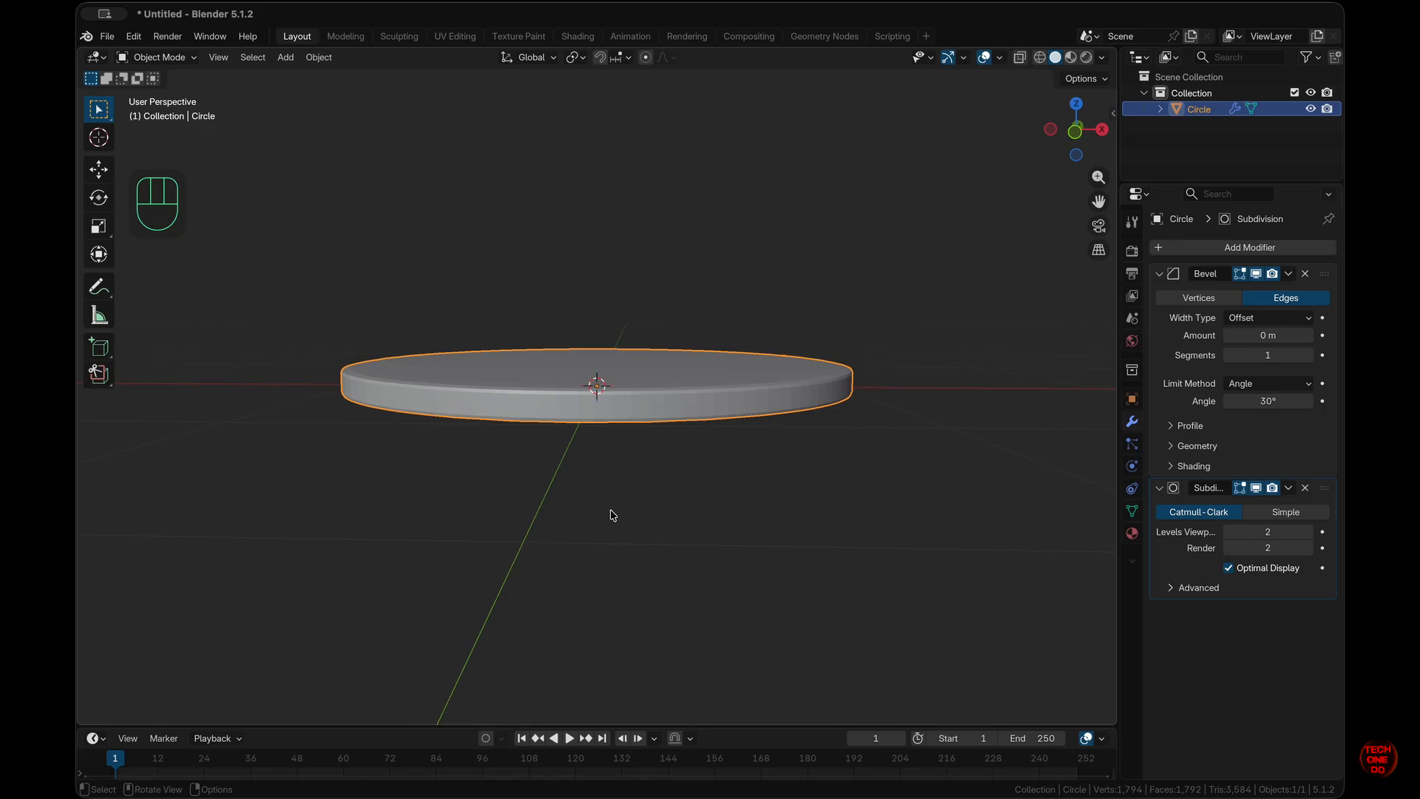
scroll(613, 514, up, 4)
scroll(935, 393, up, 5)
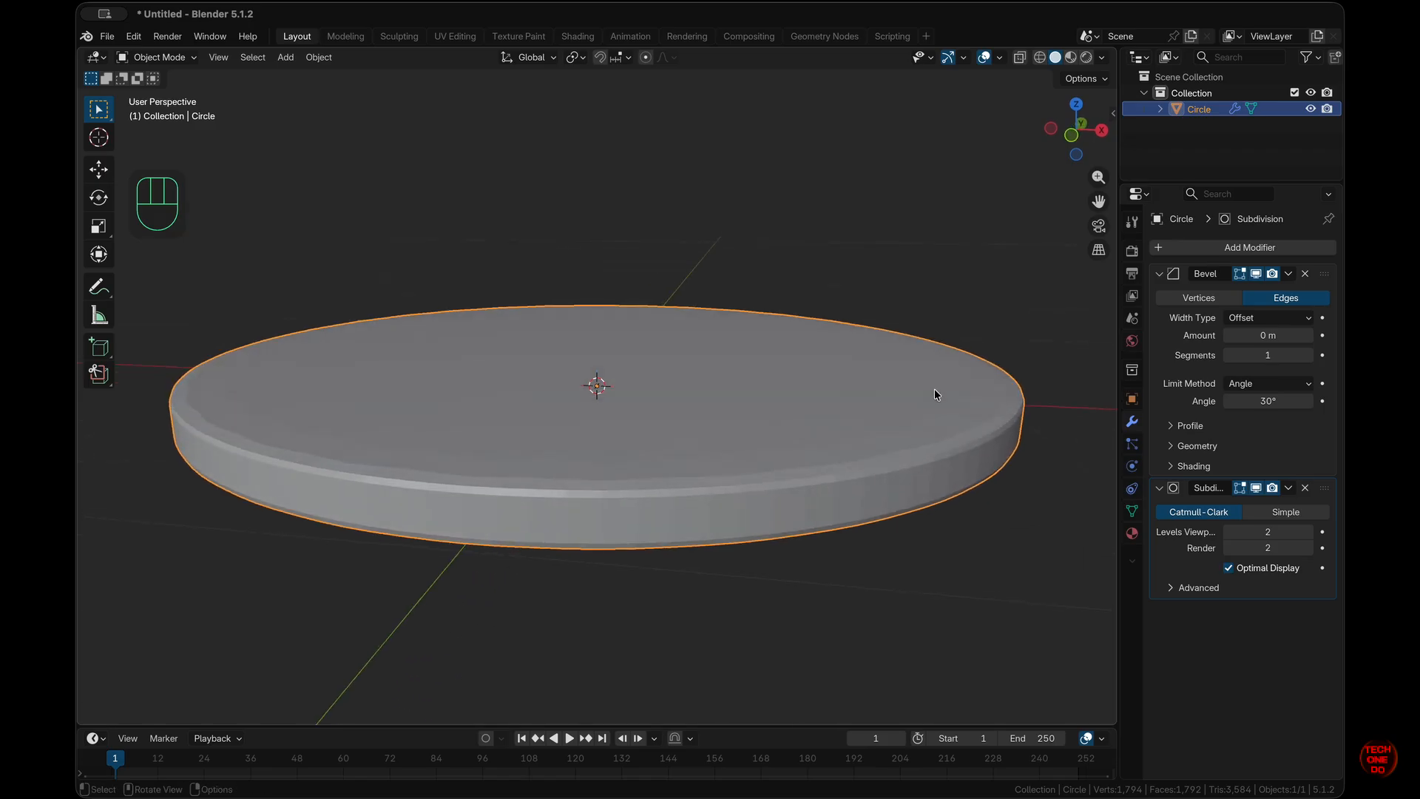
click(1174, 466)
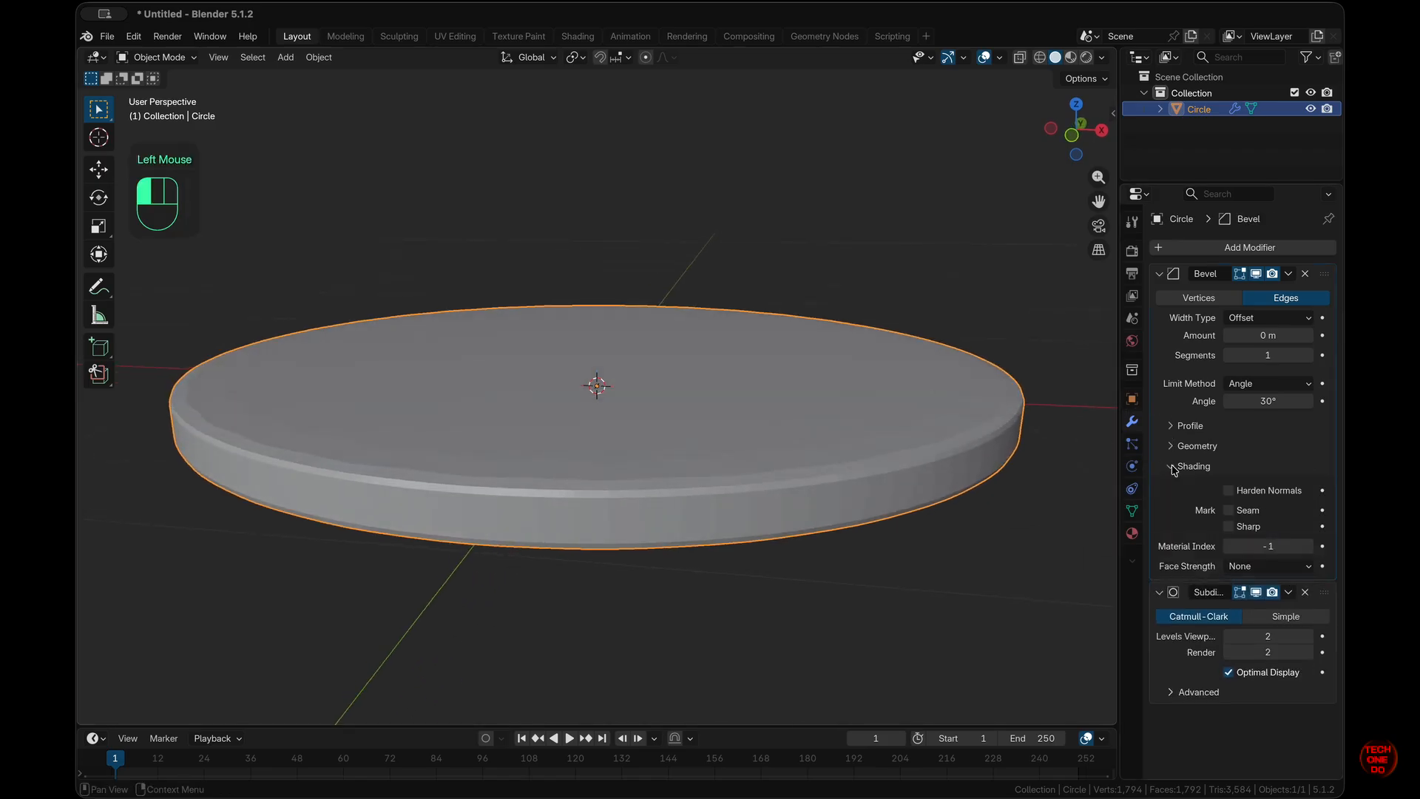
click(1229, 491)
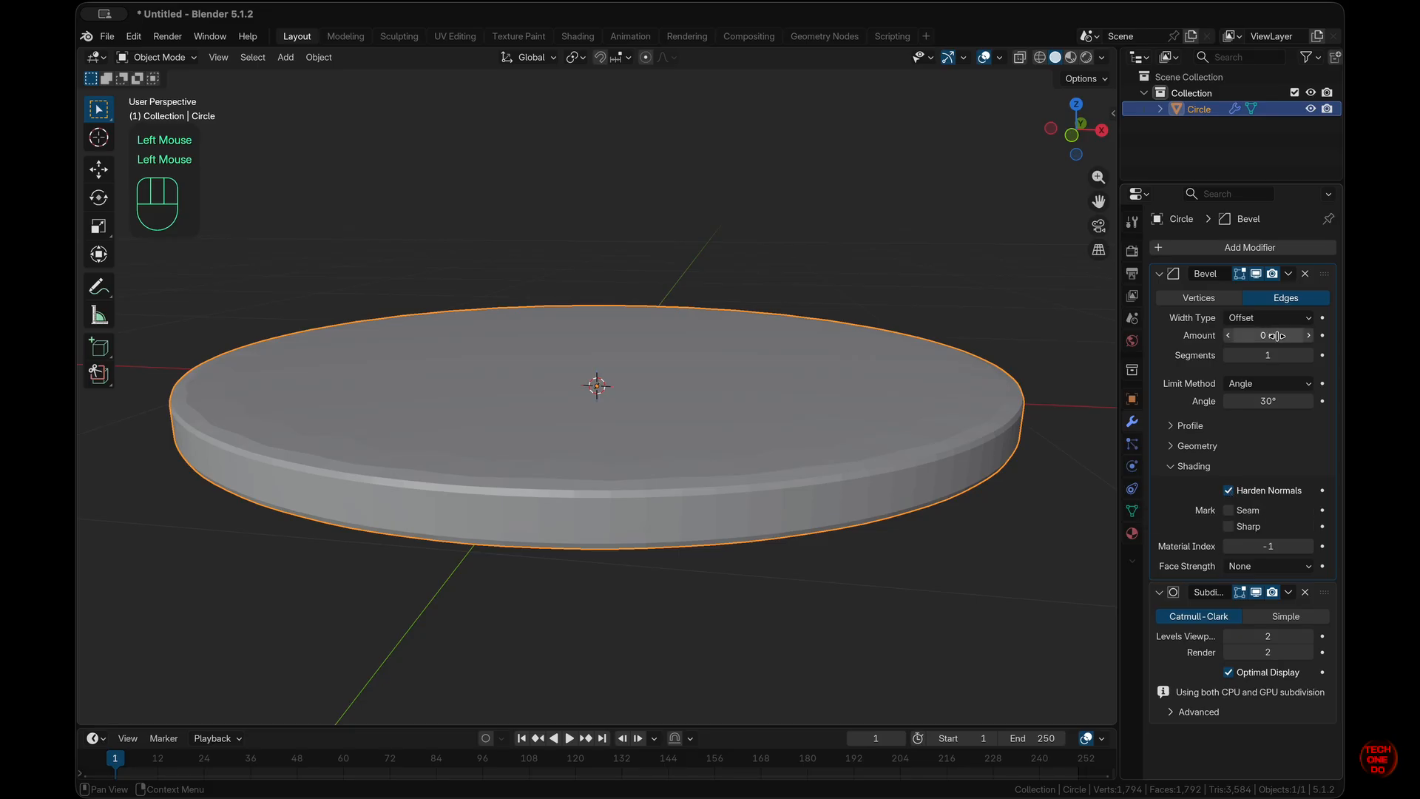
click(1309, 357)
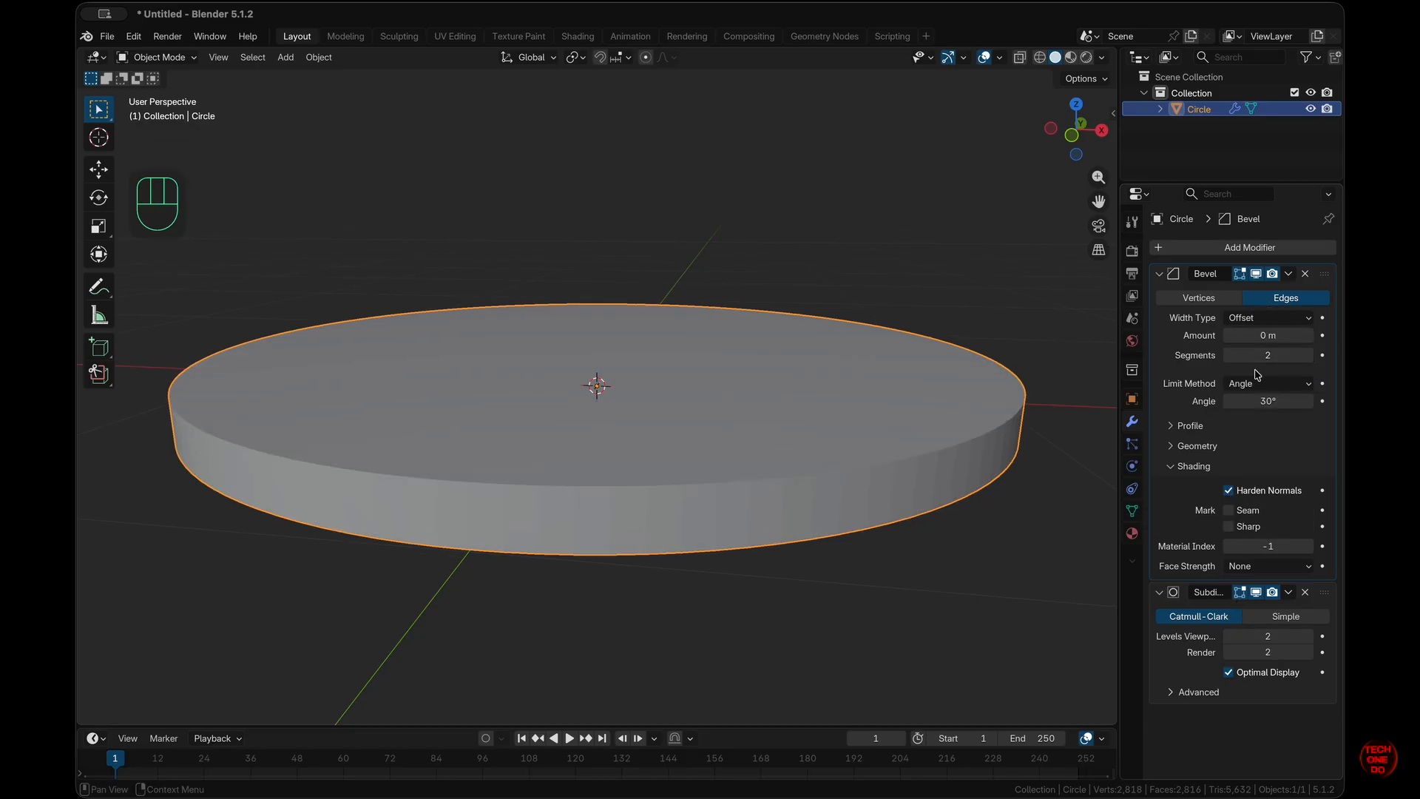
click(1310, 337)
click(1310, 338)
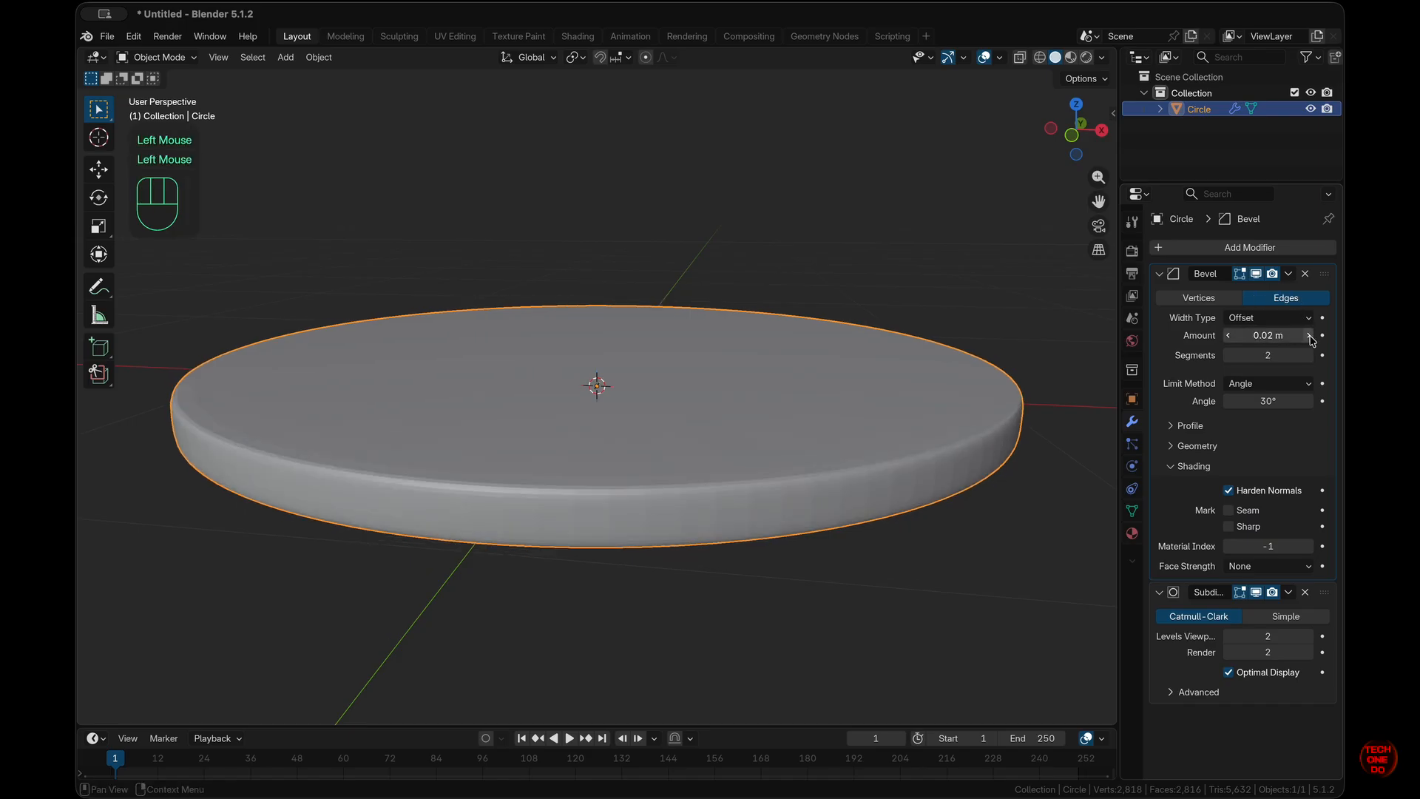
scroll(859, 490, down, 5)
scroll(859, 491, up, 3)
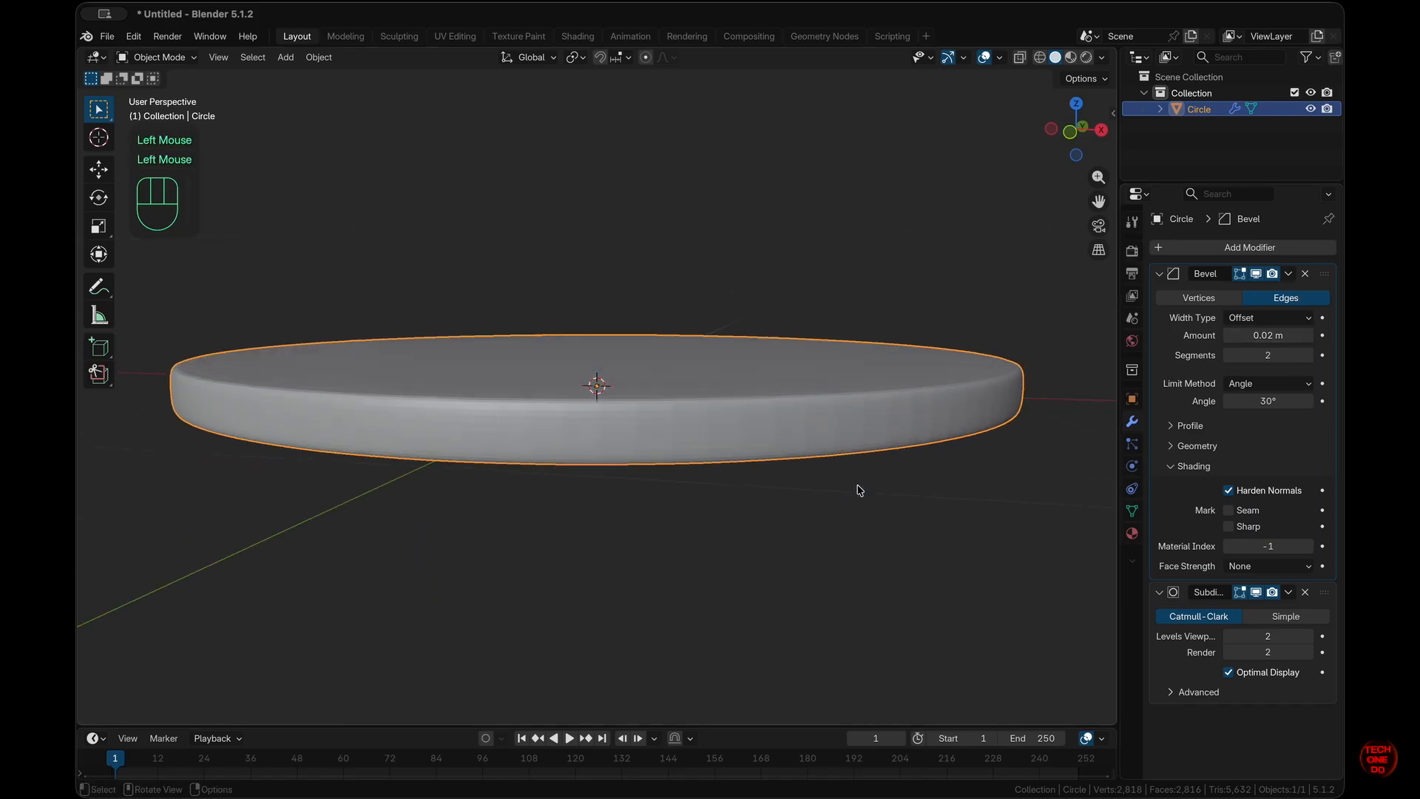
- Shade the disc smooth
right_click(760, 442)
click(759, 440)
scroll(825, 511, down, 3)
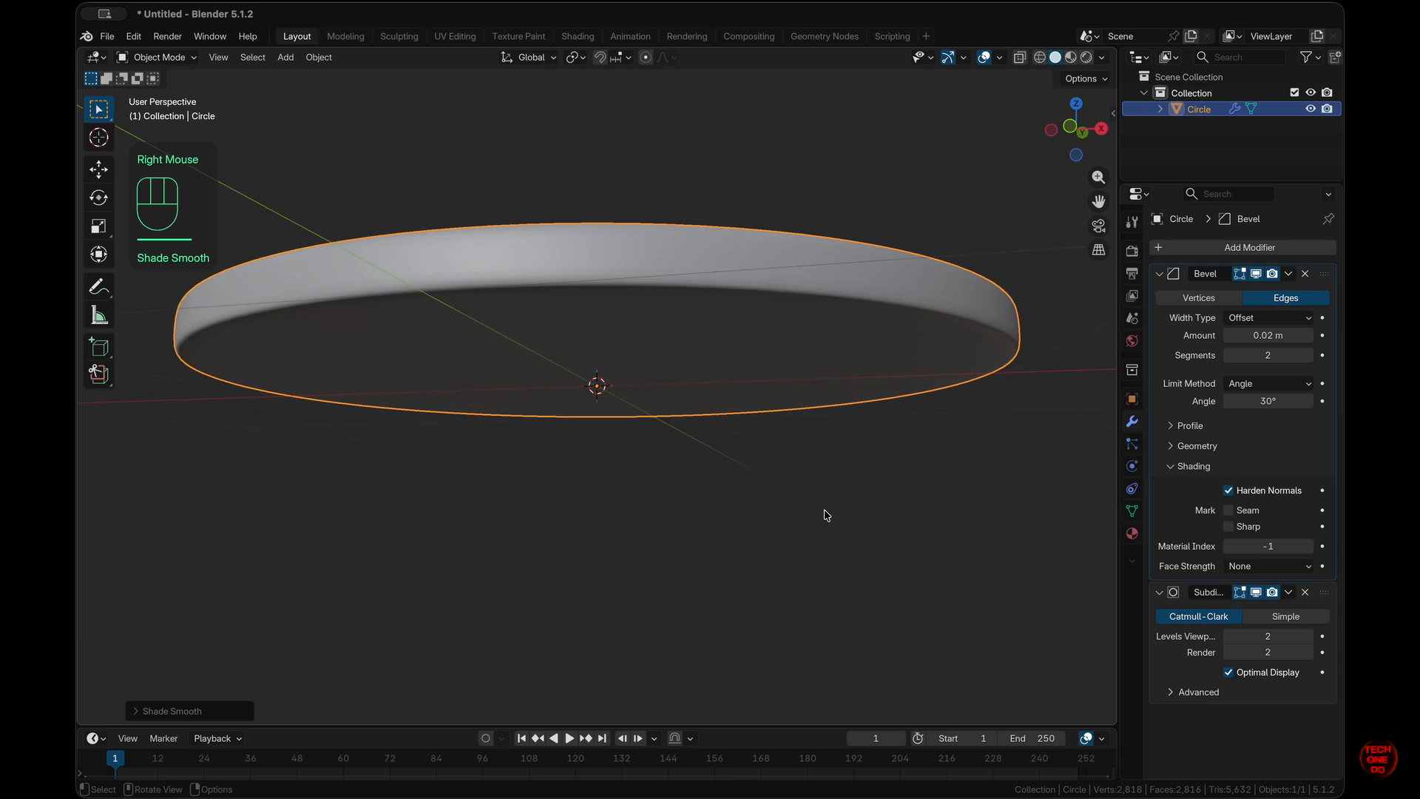
scroll(824, 511, up, 5)
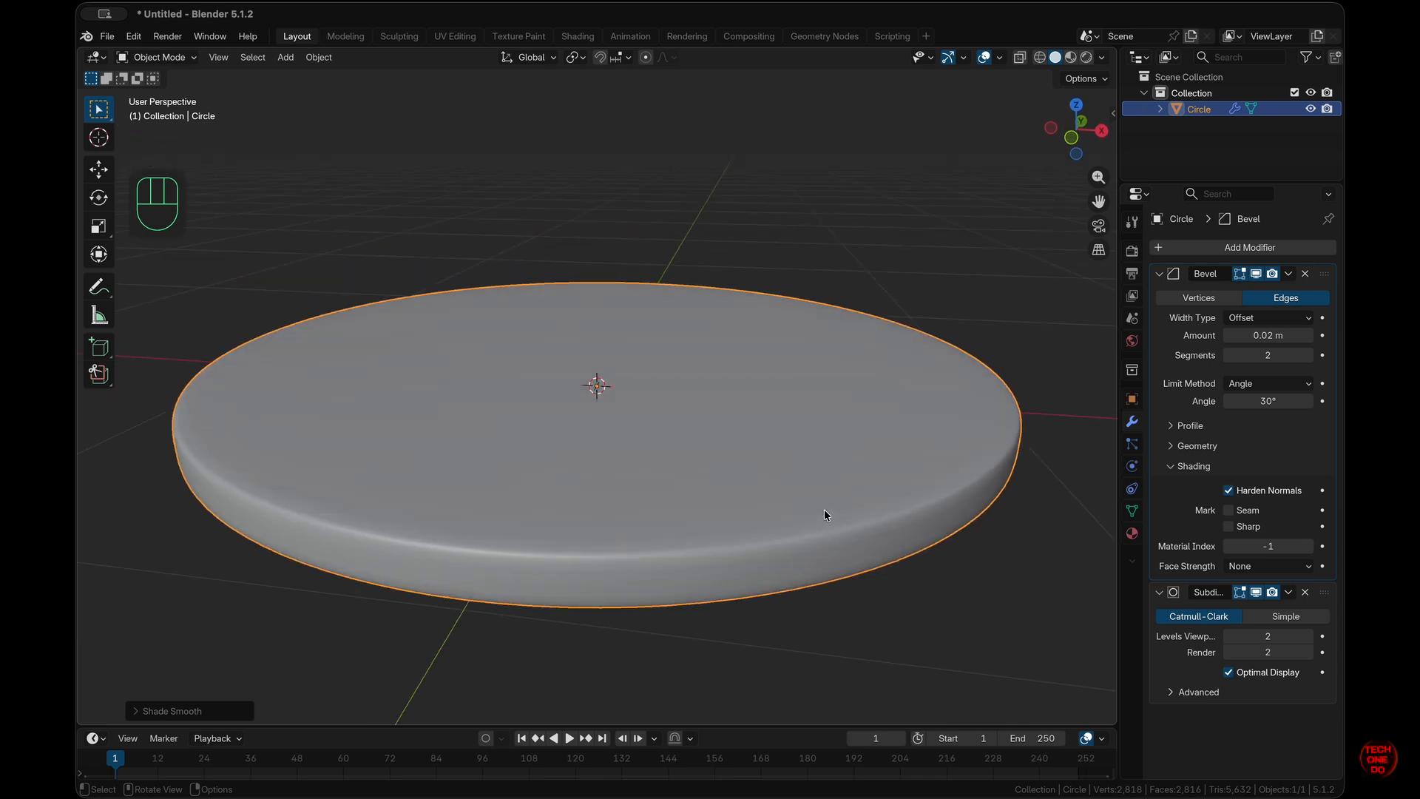
- Move the disc 1 m up along Z, deselect it and return to front view
key(KP_1)
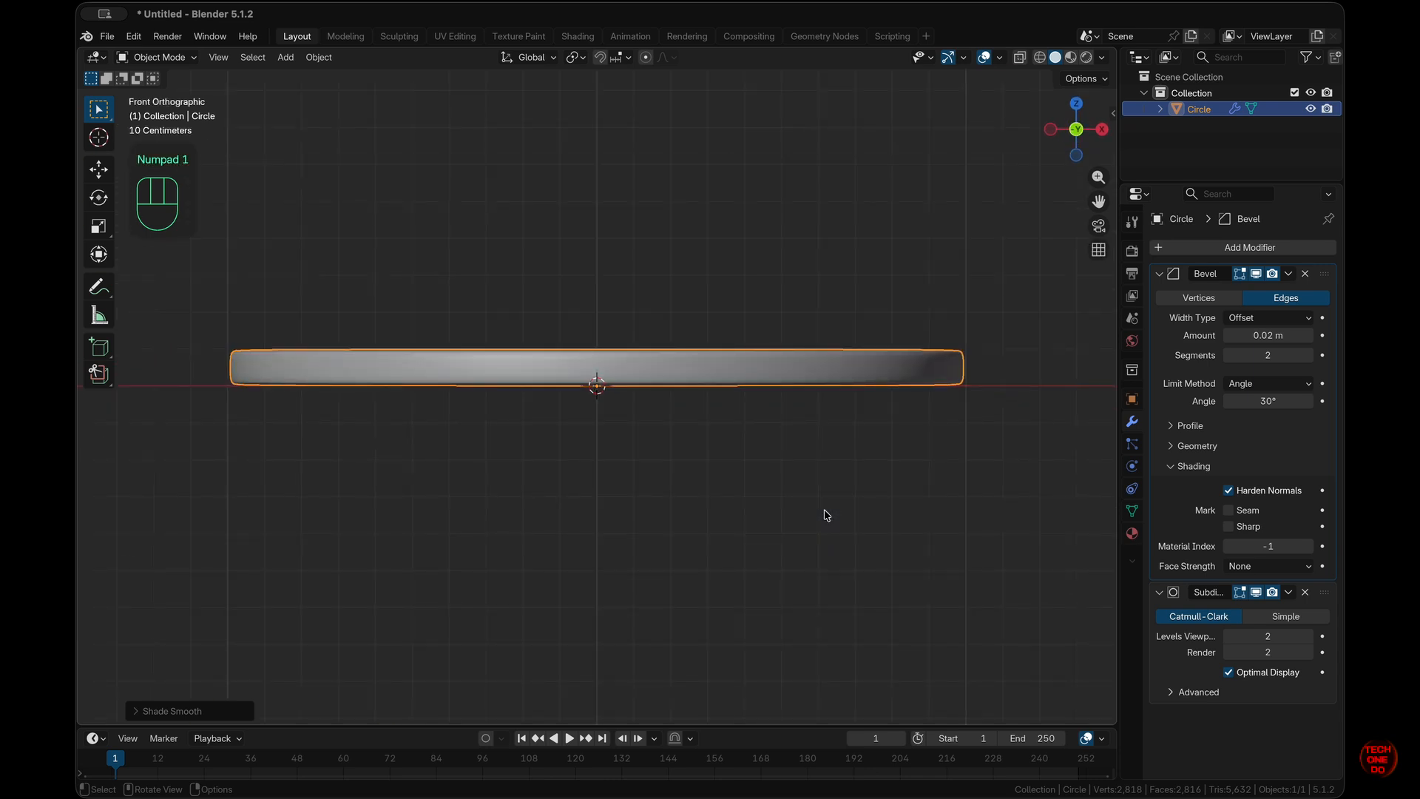
super+scroll(826, 515, up, 2)
super+scroll(827, 516, down, 4)
shift+scroll(826, 516, up, 5)
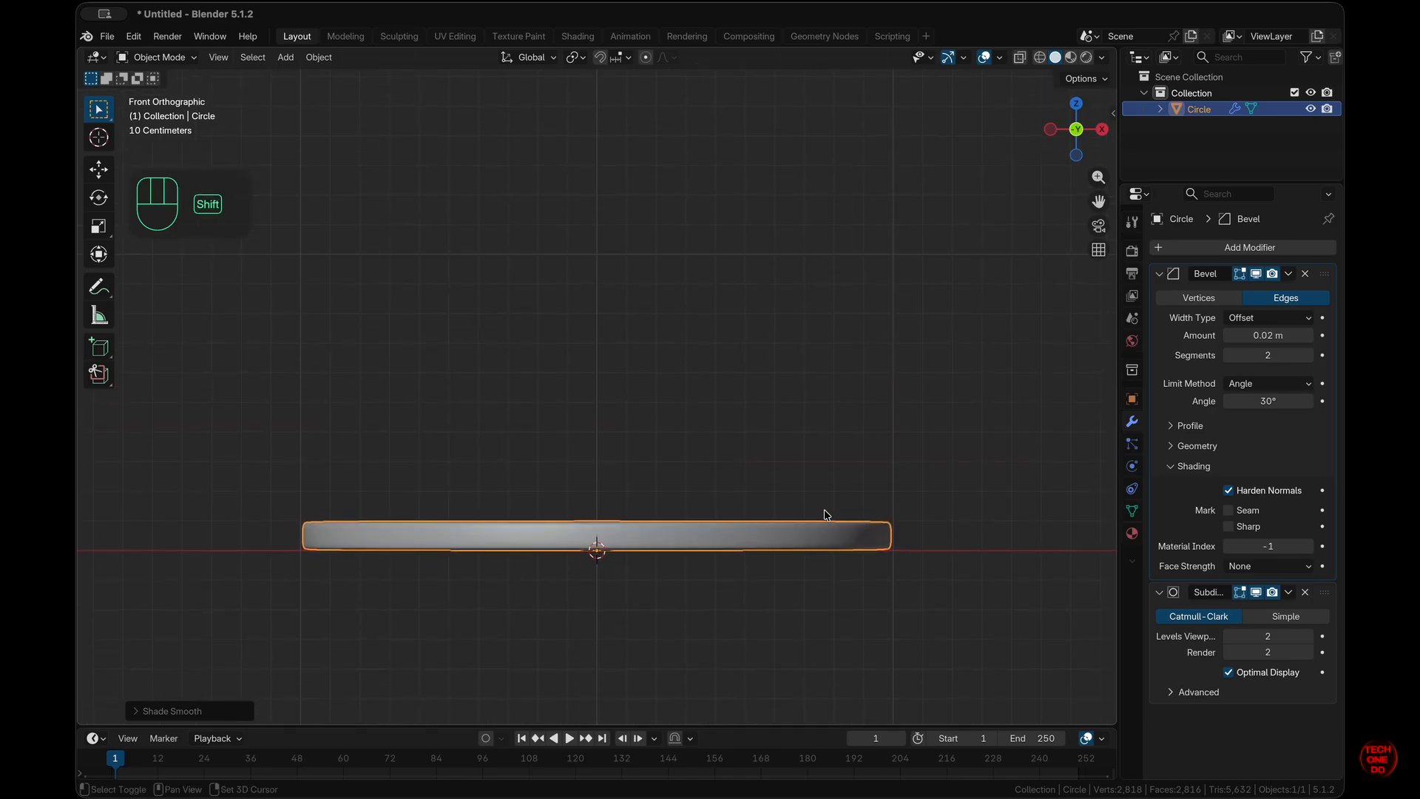
key(g)
key(z)
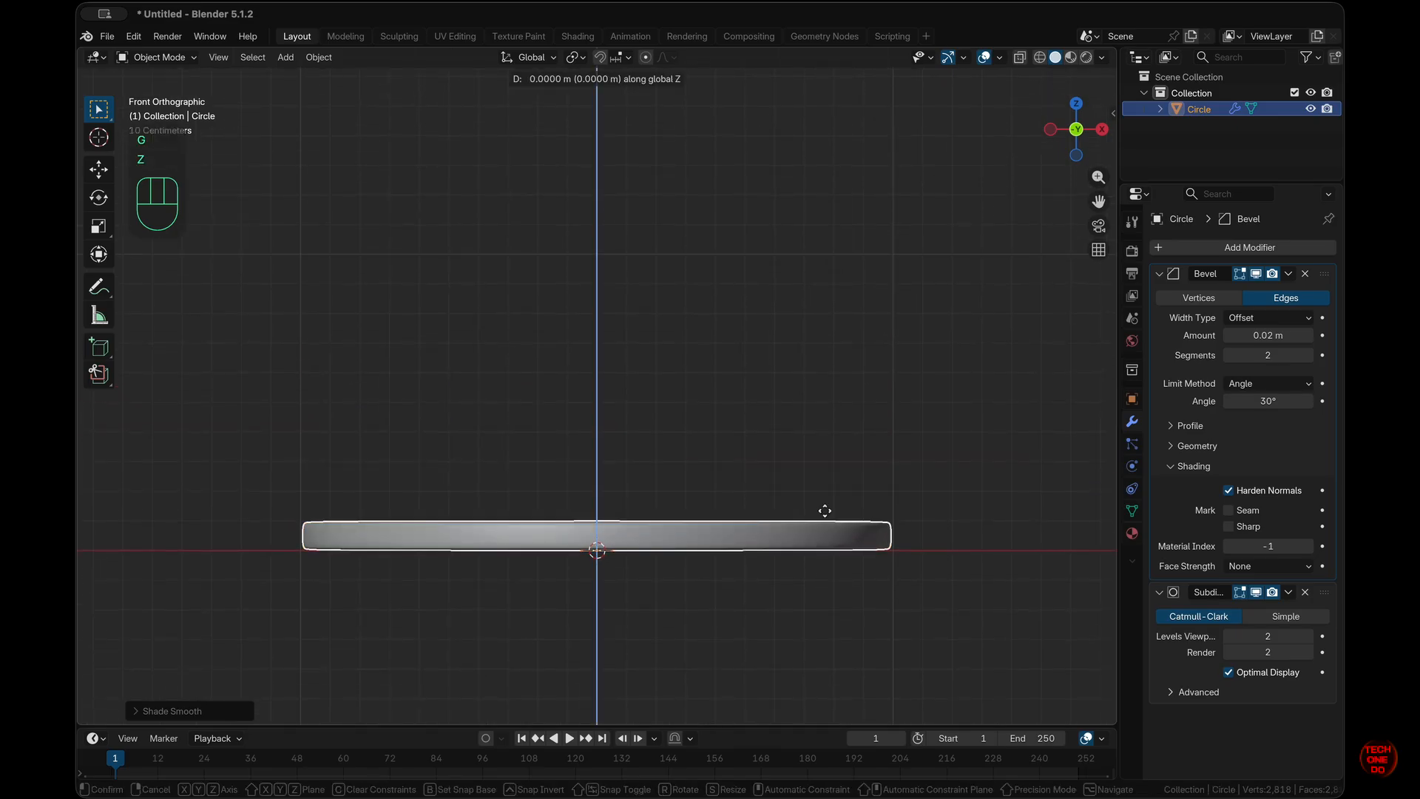
key(KP_1)
key(KP_Enter)
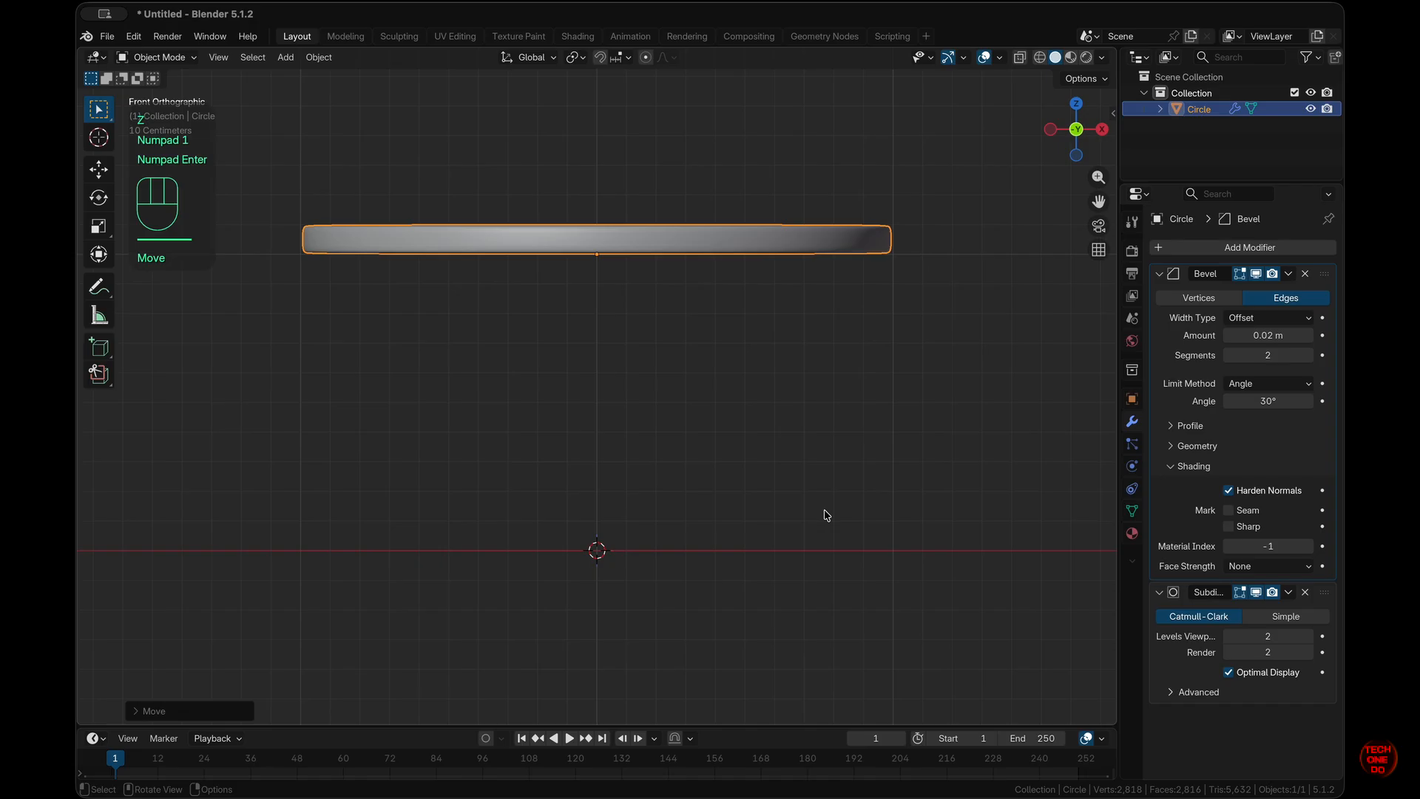
click(828, 516)
scroll(828, 515, down, 5)
scroll(828, 516, up, 8)
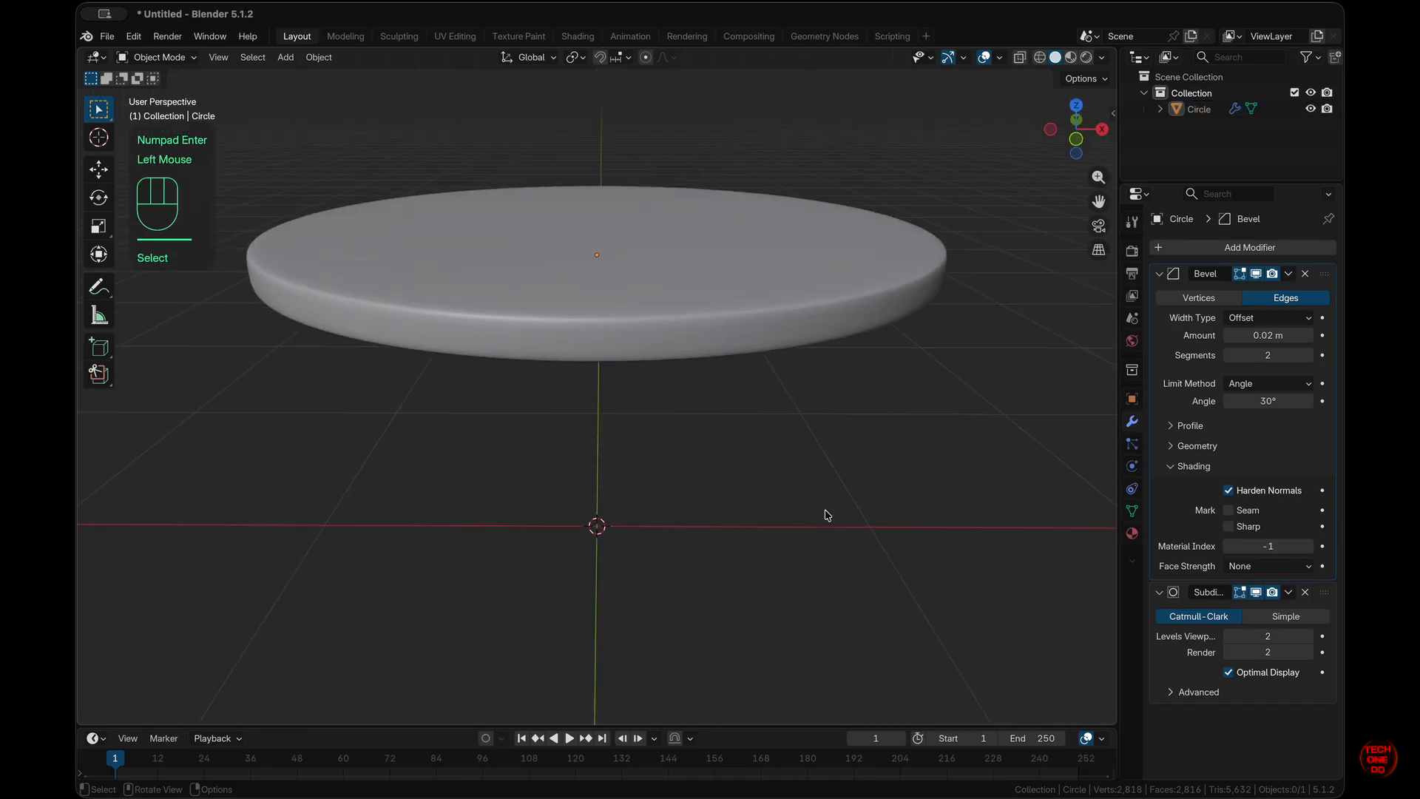
scroll(827, 516, down, 4)
key(KP_1)
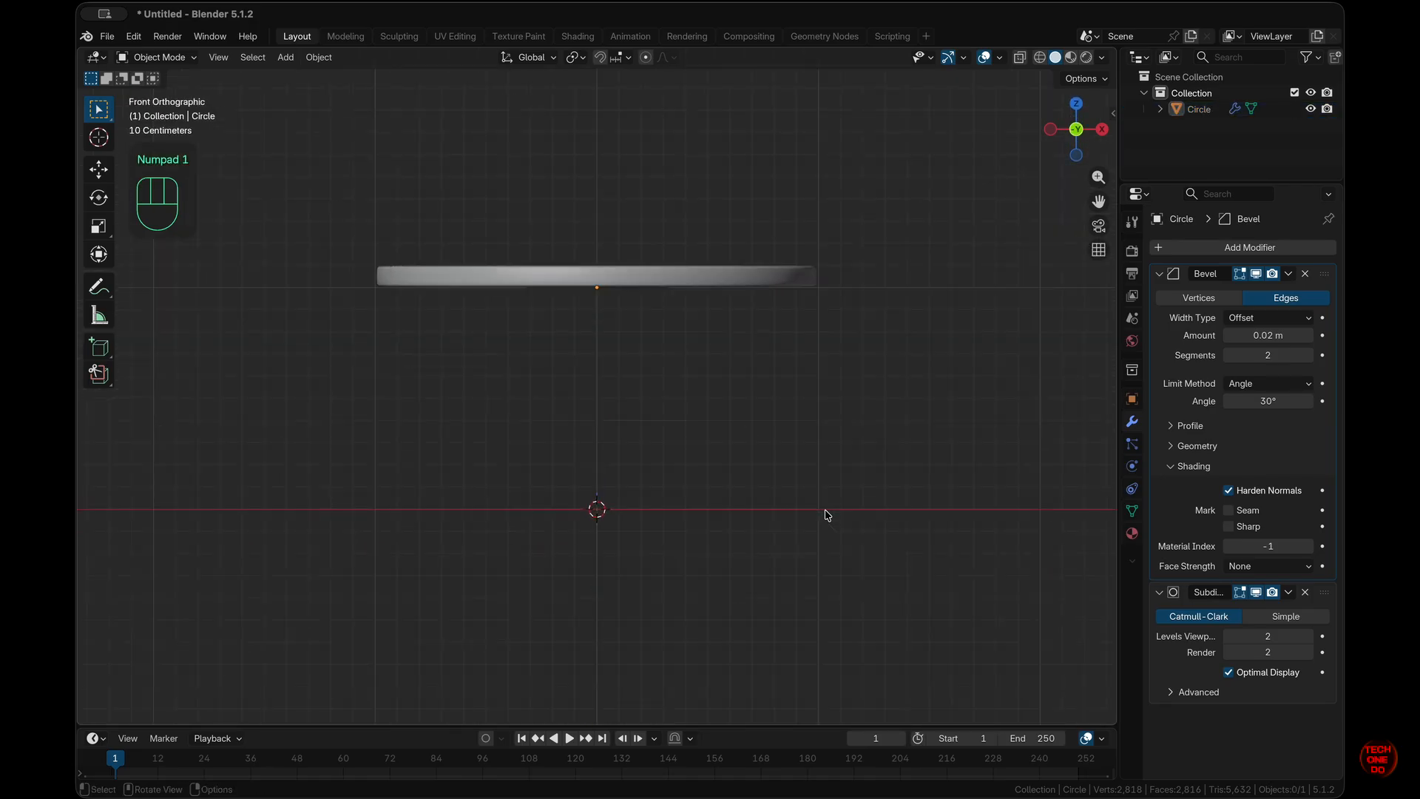
key(shift)
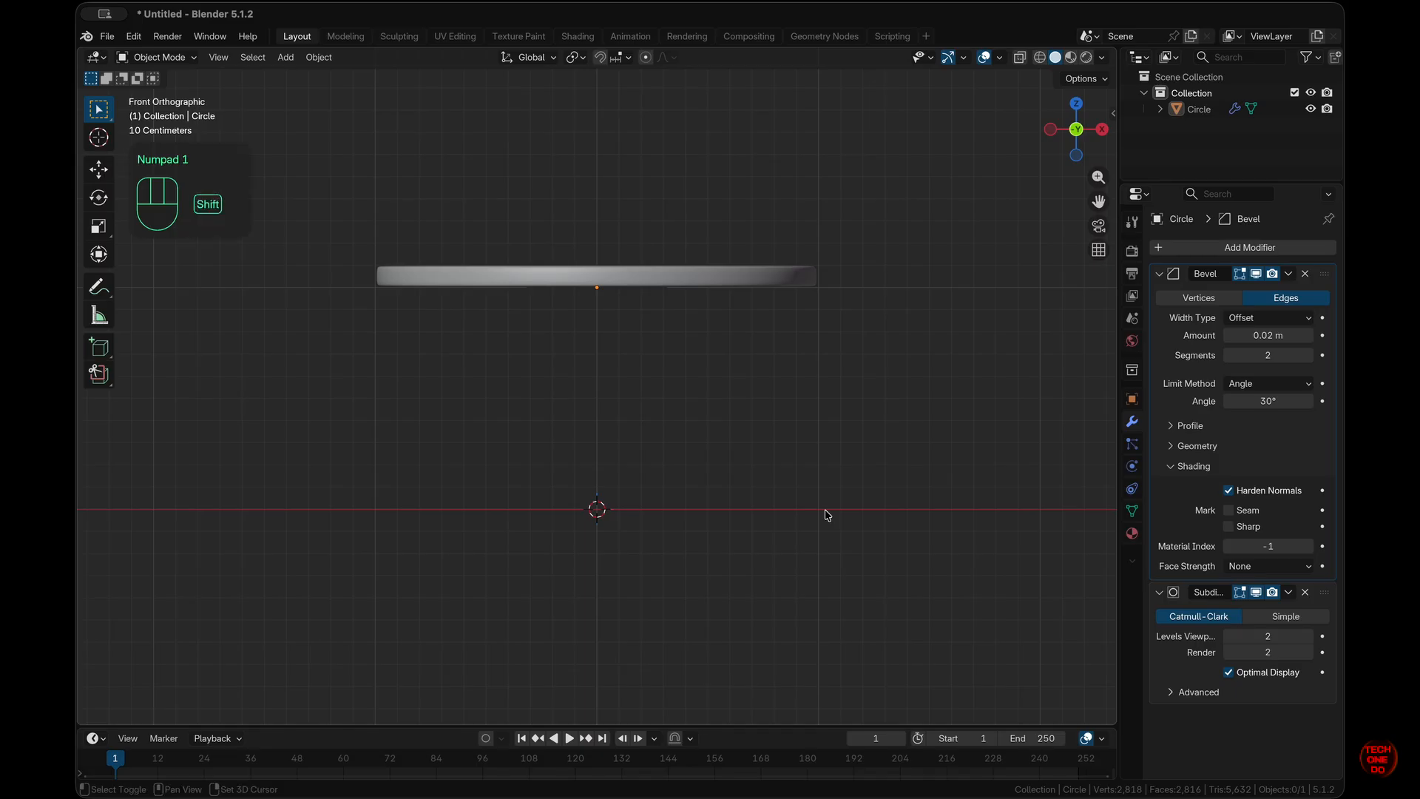
- Add a cube and scale it down to 0.5
key(shift+a)
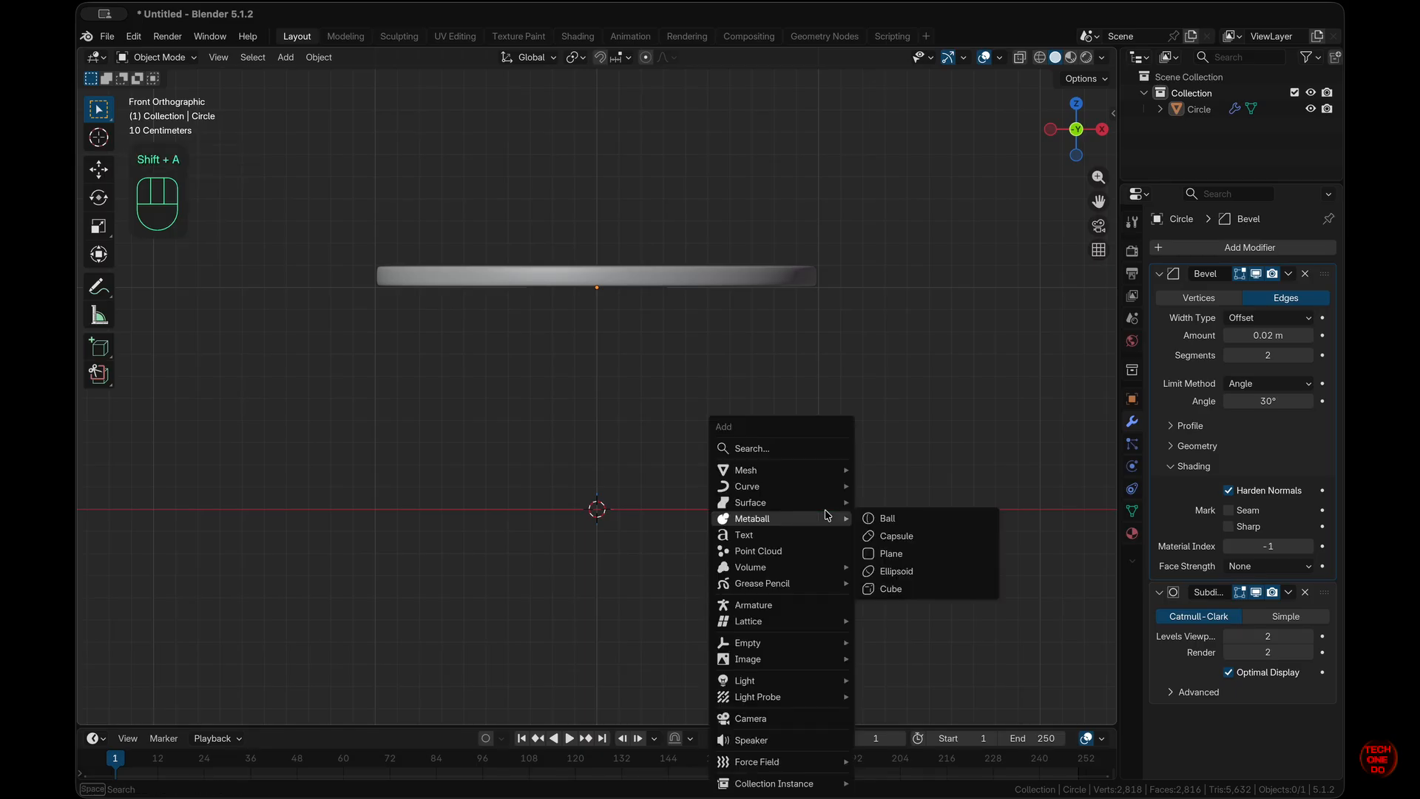
mouse_move(825, 462)
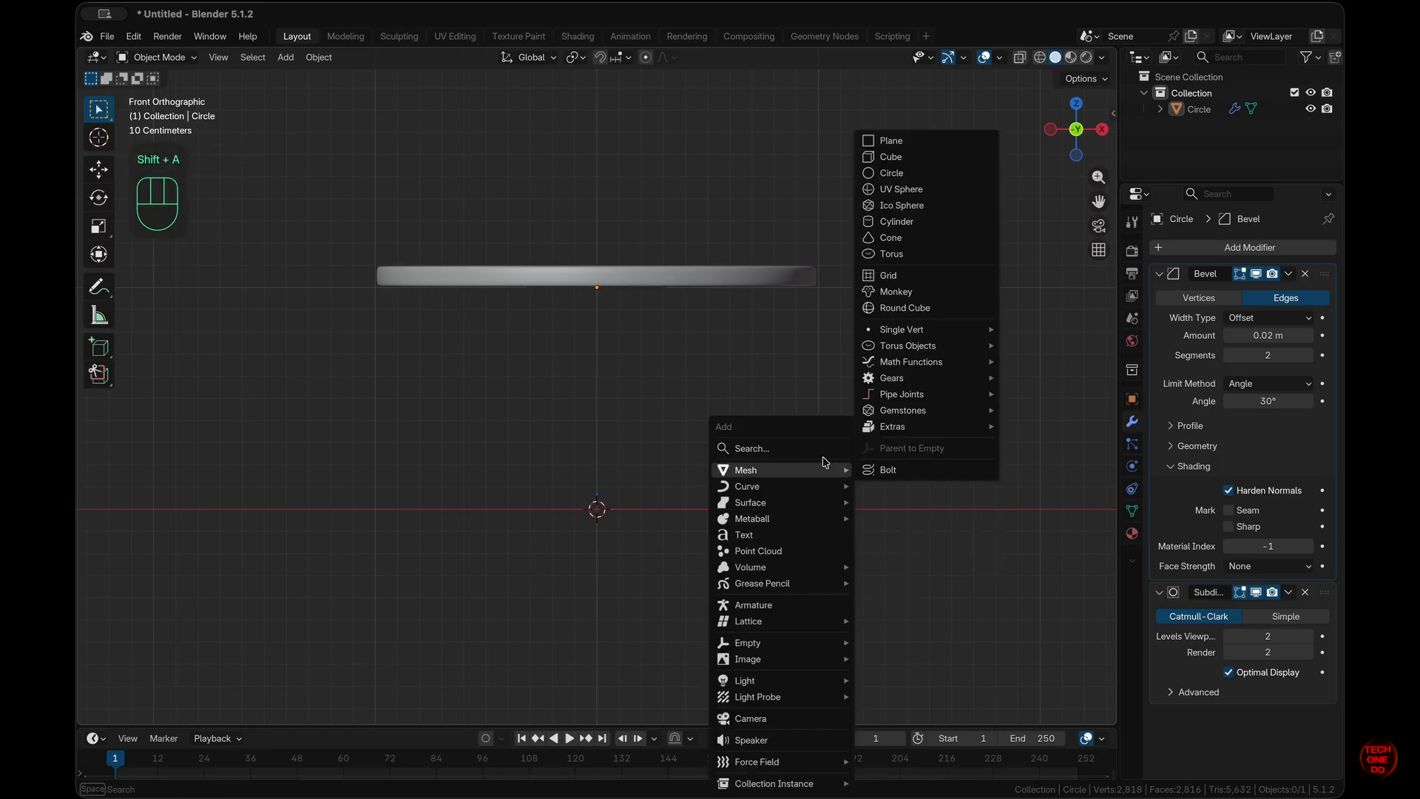
click(918, 158)
scroll(1034, 560, down, 2)
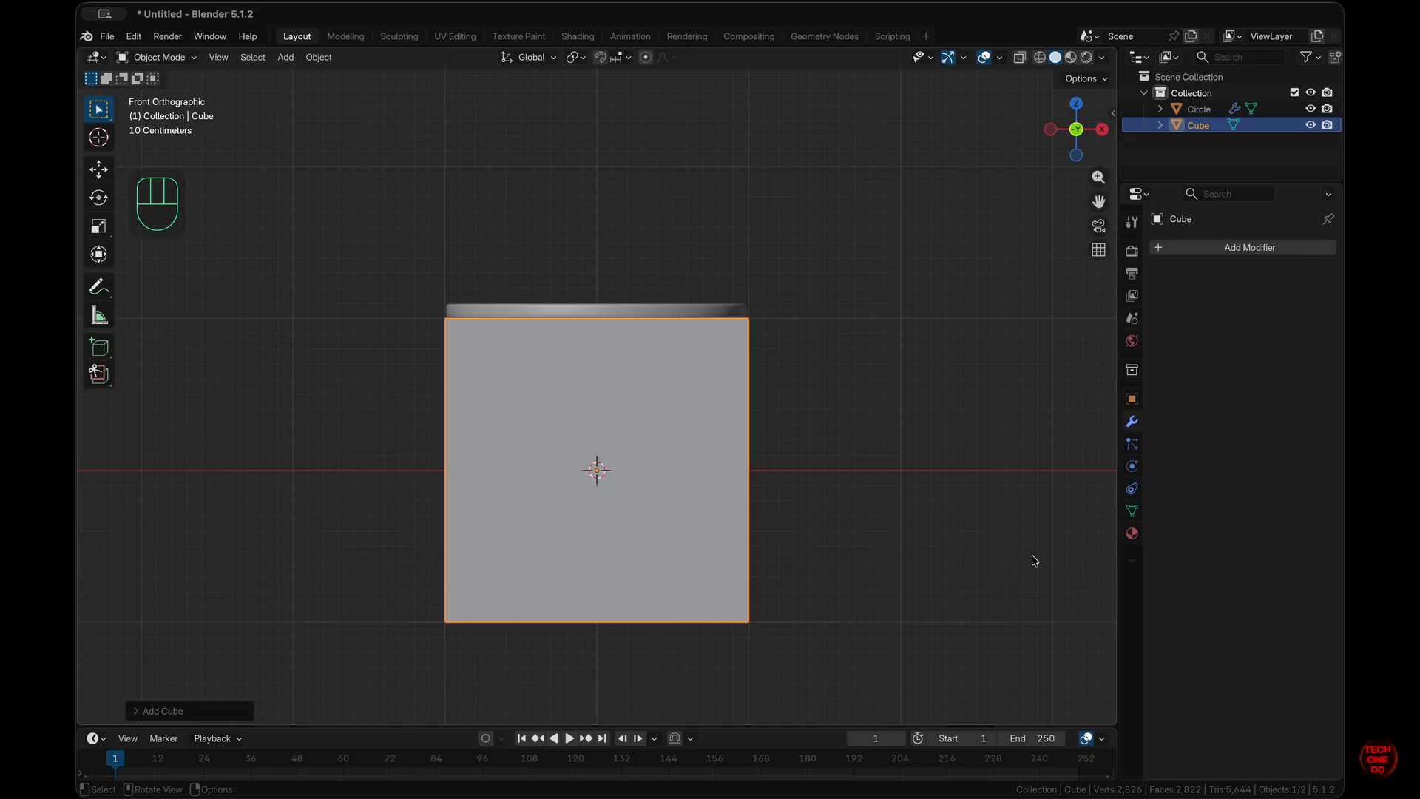
key(s)
key(KP_Decimal)
key(KP_5)
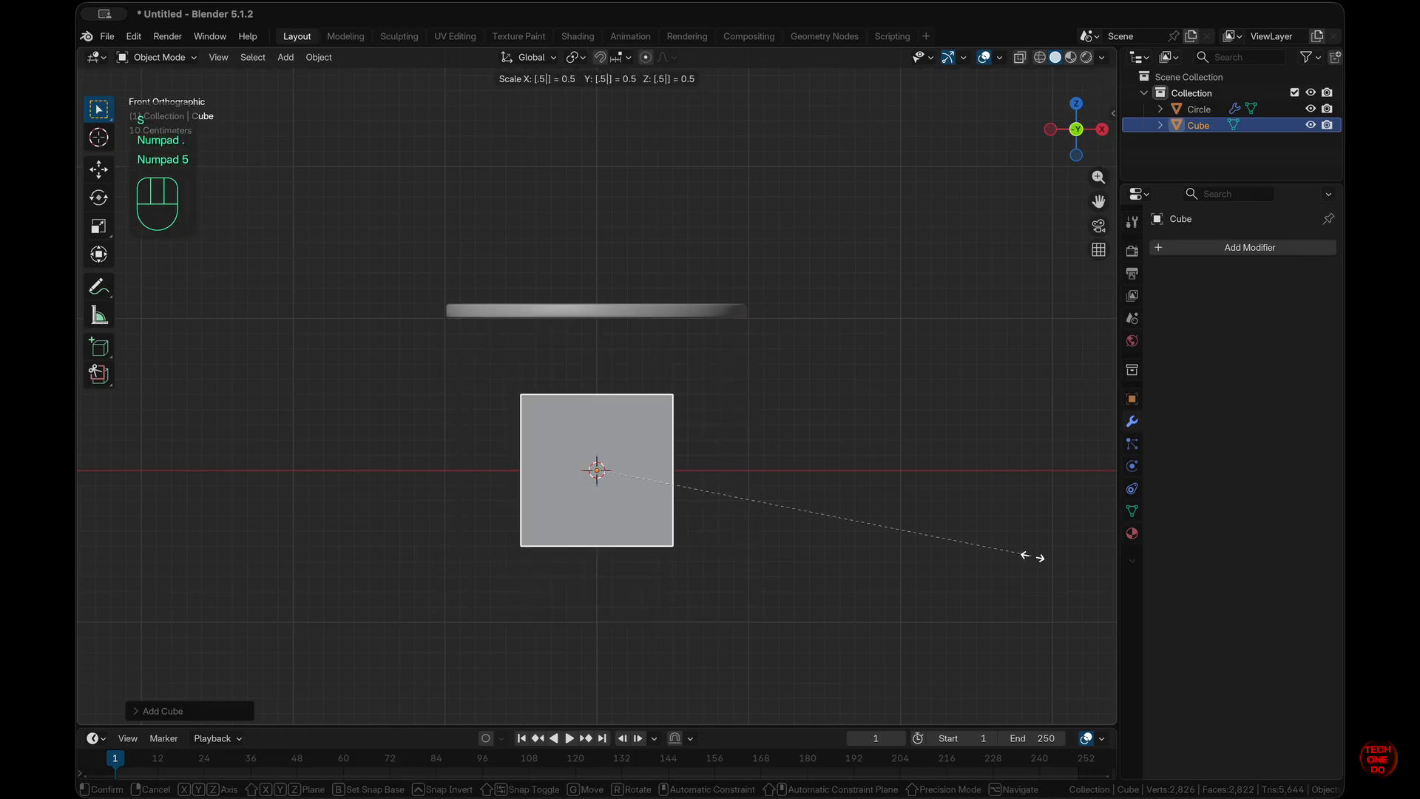
key(KP_Enter)
- Move the cube 0.5 m up along Z so it rests on the ground
key(g)
key(z)
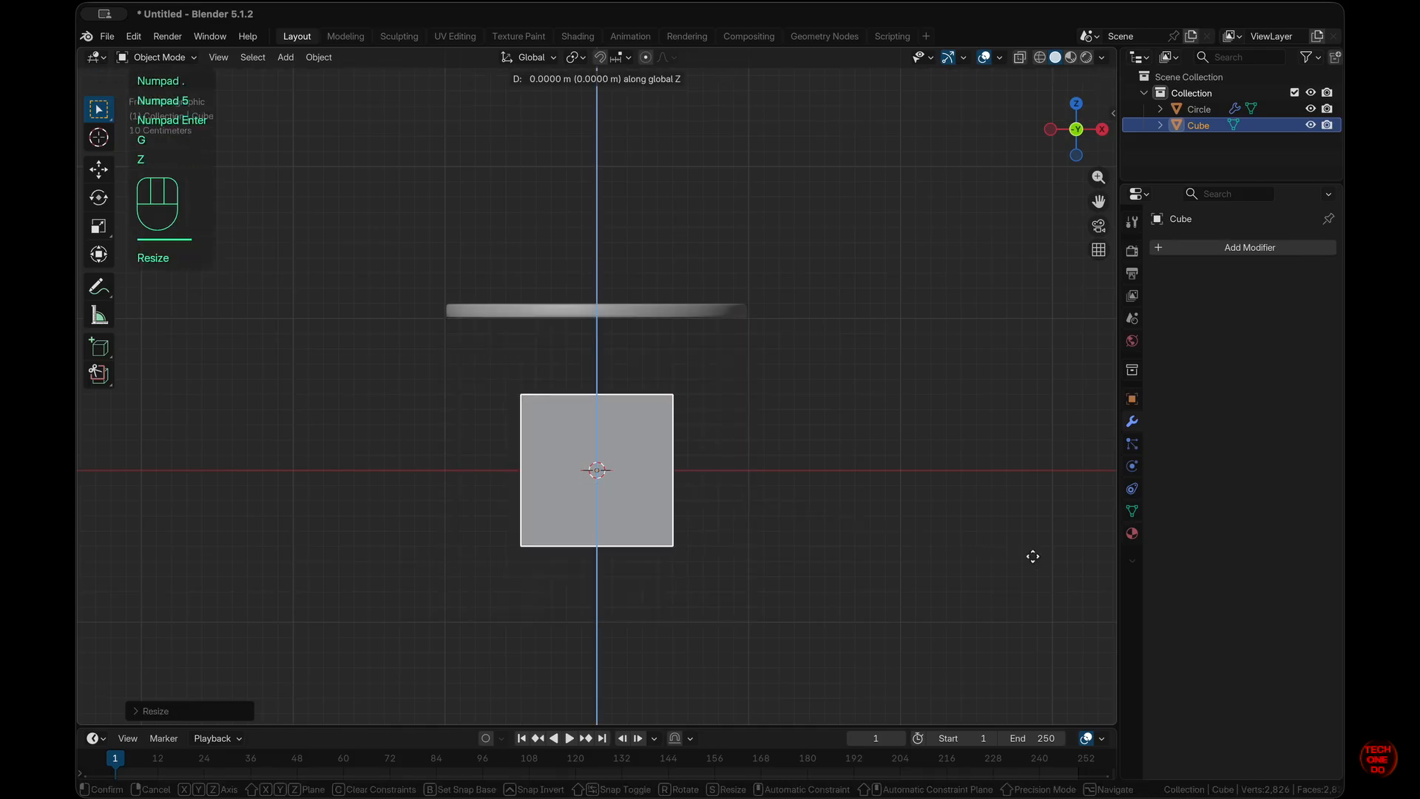
key(KP_Decimal)
key(KP_5)
key(KP_Enter)
click(1033, 556)
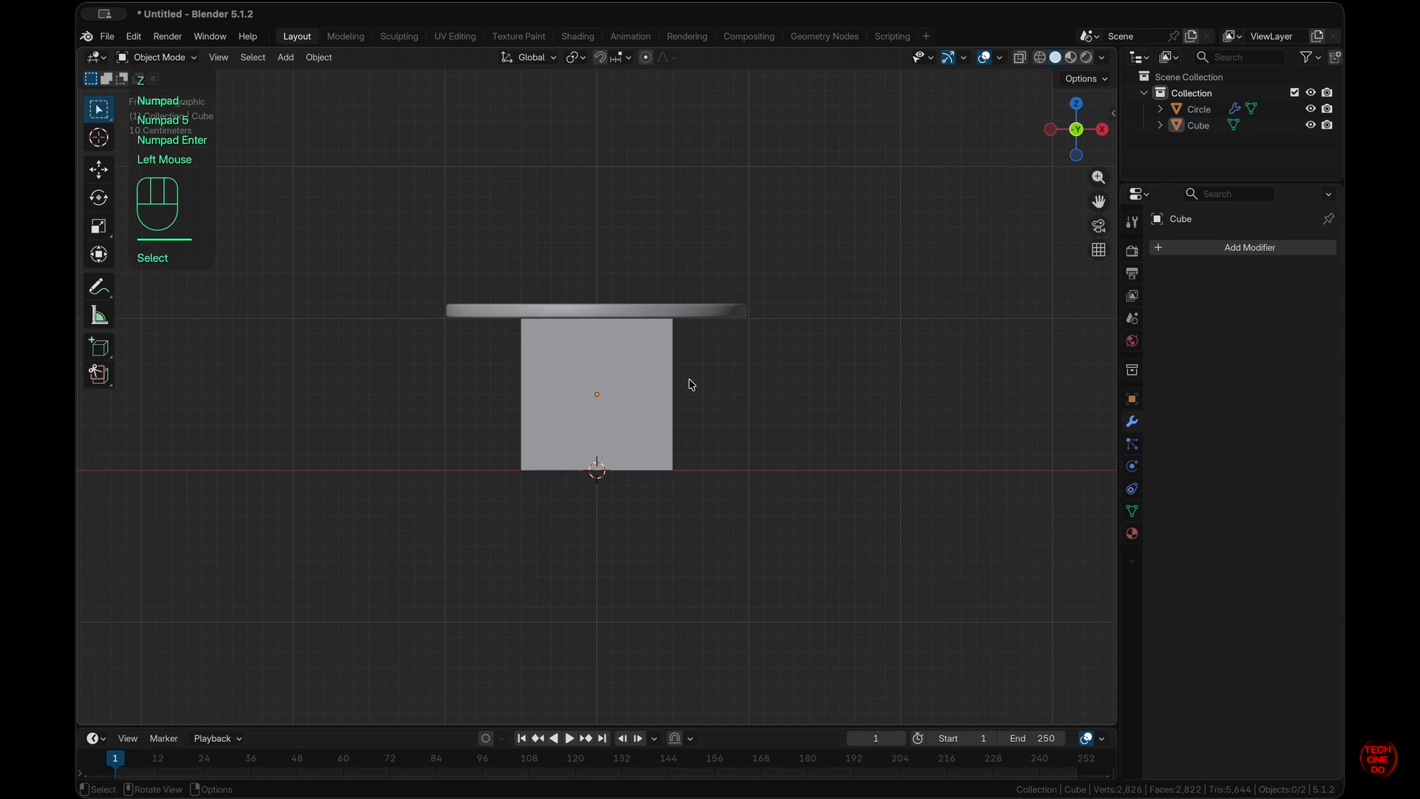
scroll(690, 382, right, 5)
scroll(691, 381, left, 4)
- Scale the cube to 0.1 along X into a thin slab leg and reselect it
click(645, 403)
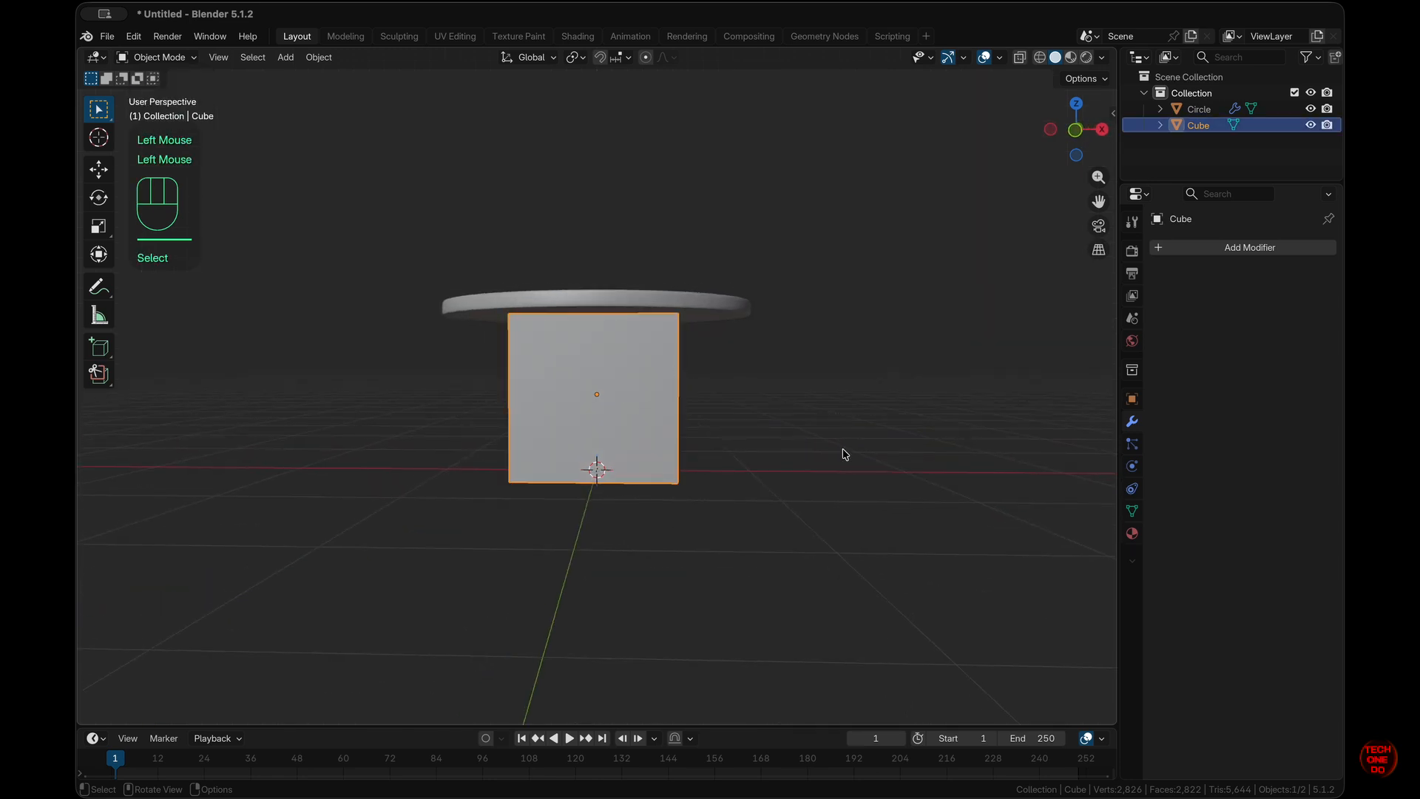
key(s)
key(x)
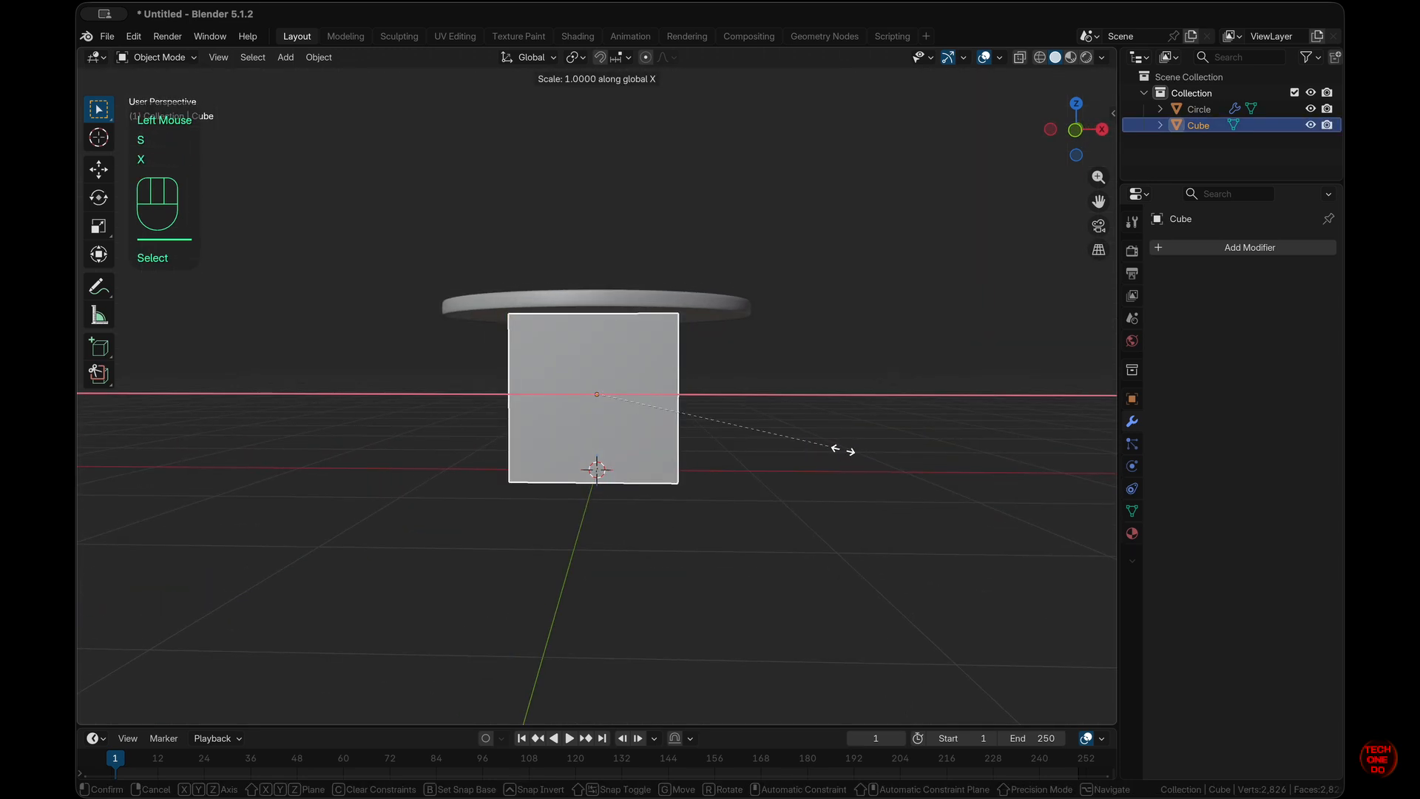
key(KP_Decimal)
key(KP_1)
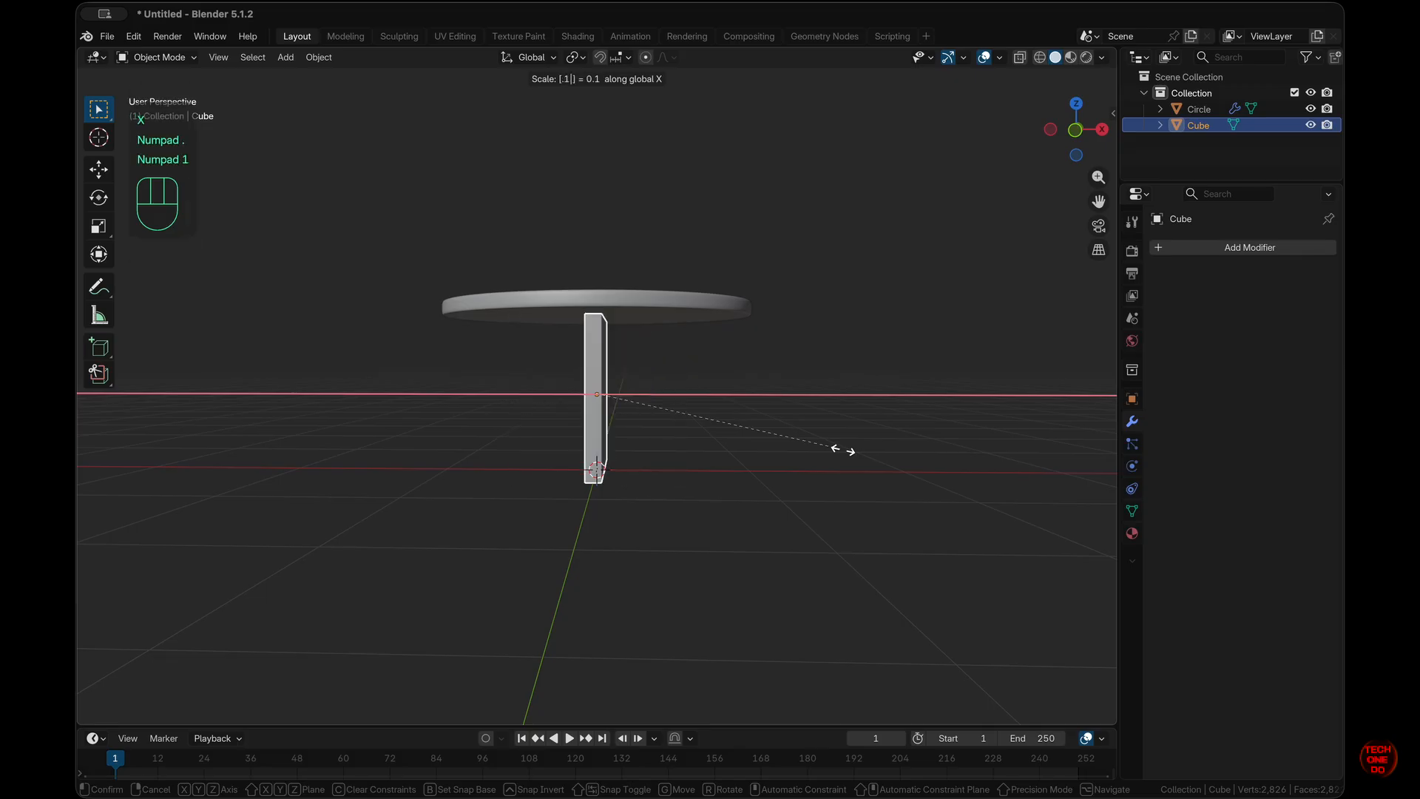
key(KP_Enter)
click(844, 452)
mouse_move(844, 452)
middle_down()
mouse_move(851, 503)
mouse_move(846, 454)
middle_up()
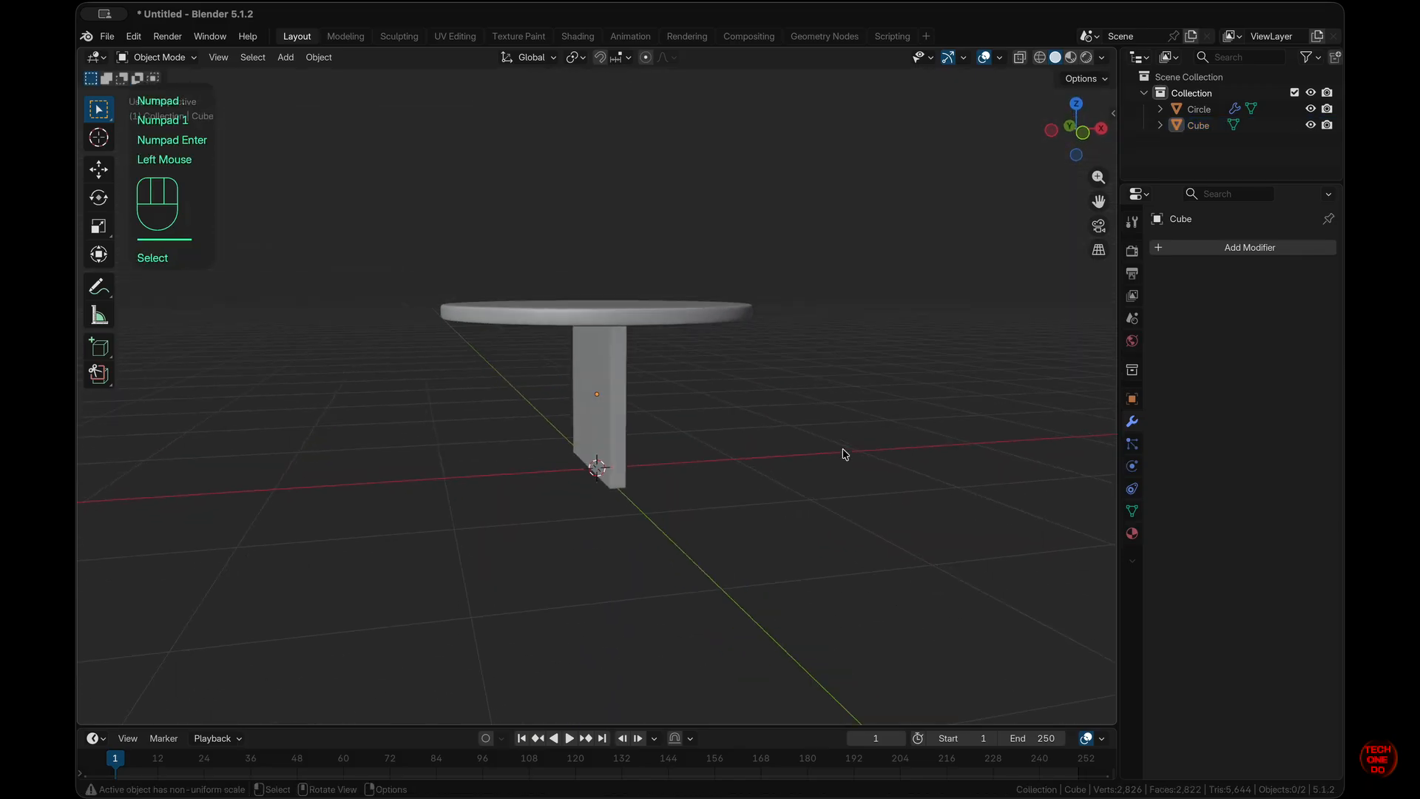
scroll(845, 454, right, 10)
scroll(846, 454, left, 4)
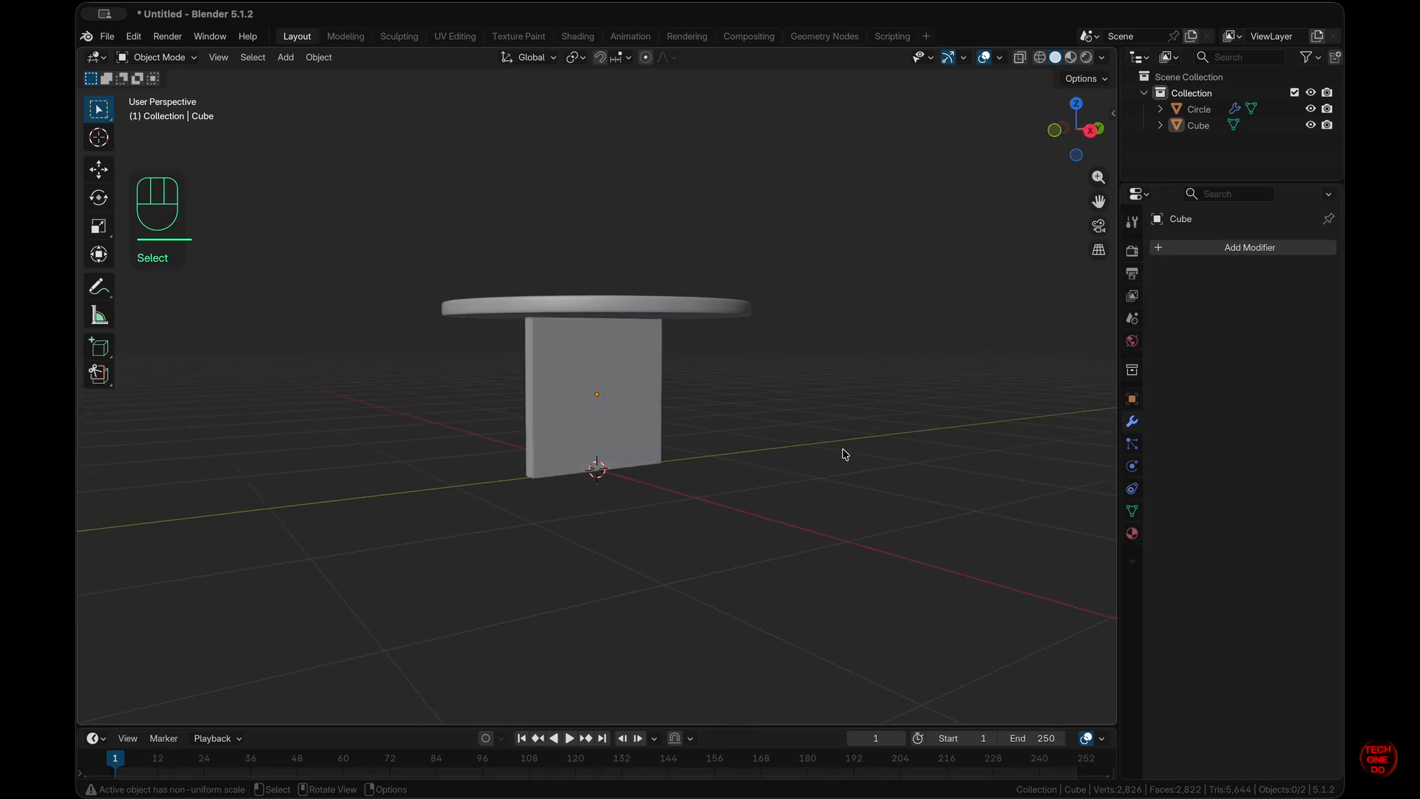
click(628, 419)
scroll(628, 420, left, 6)
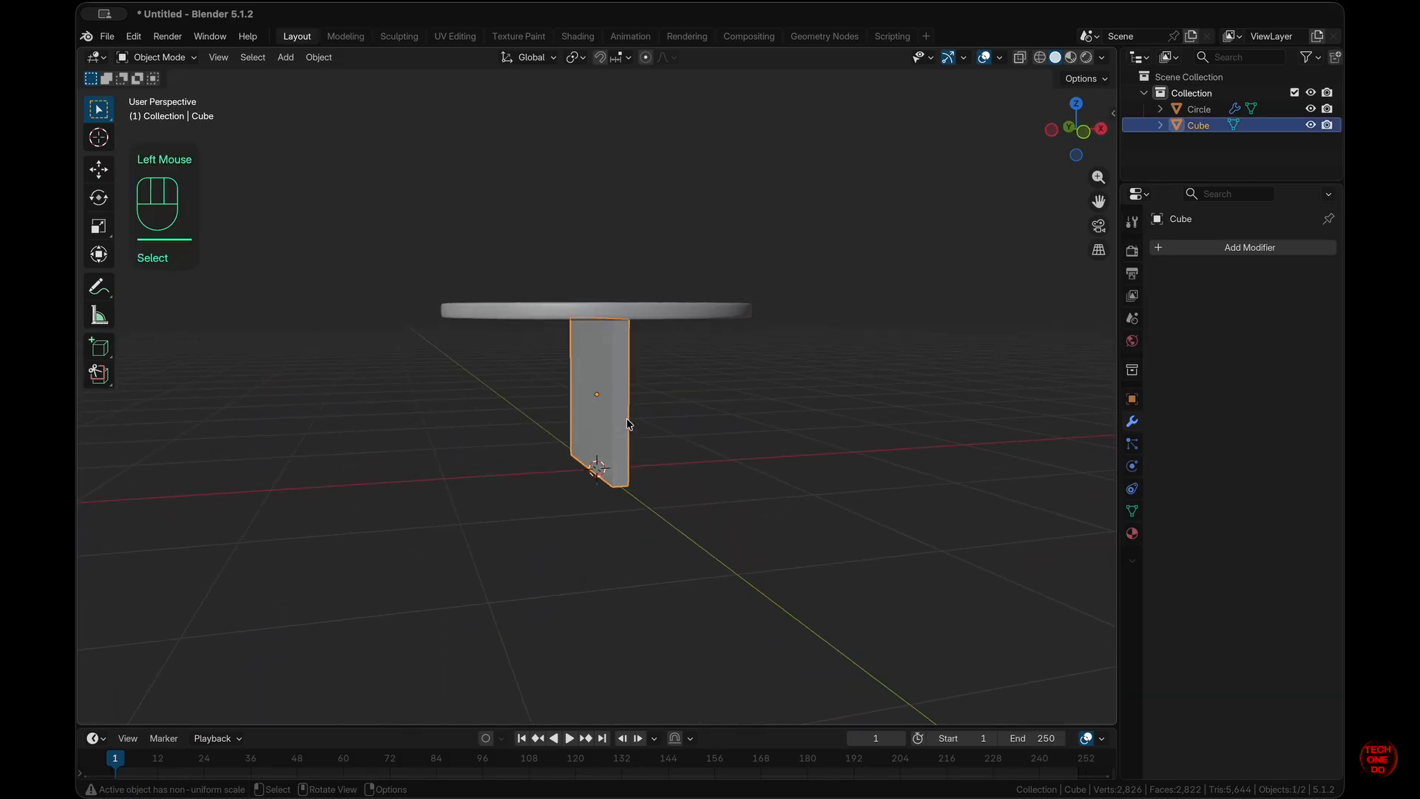
scroll(627, 423, left, 3)
- In Edit Mode, isolate the slab in Local View and select its top face
scroll(627, 424, right, 8)
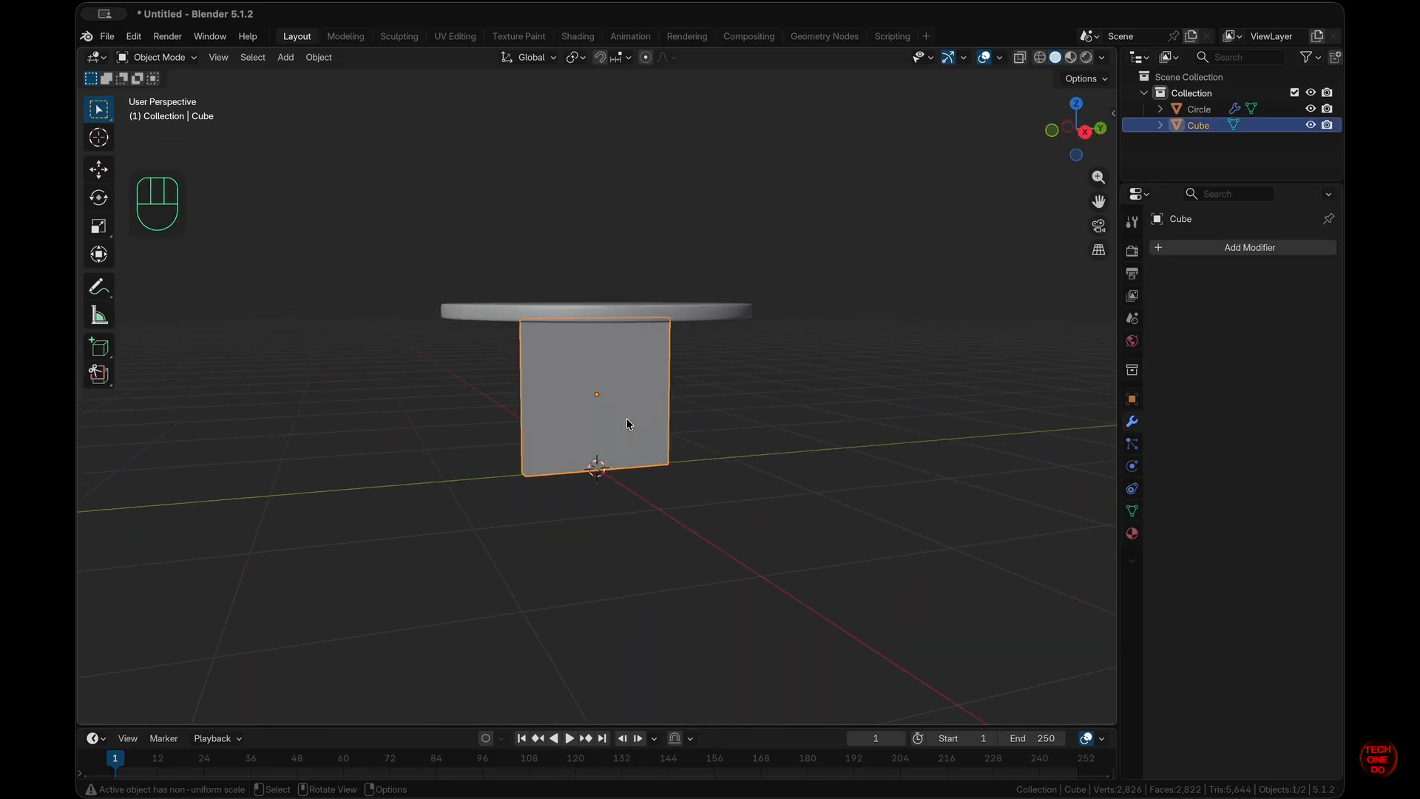
key(Tab)
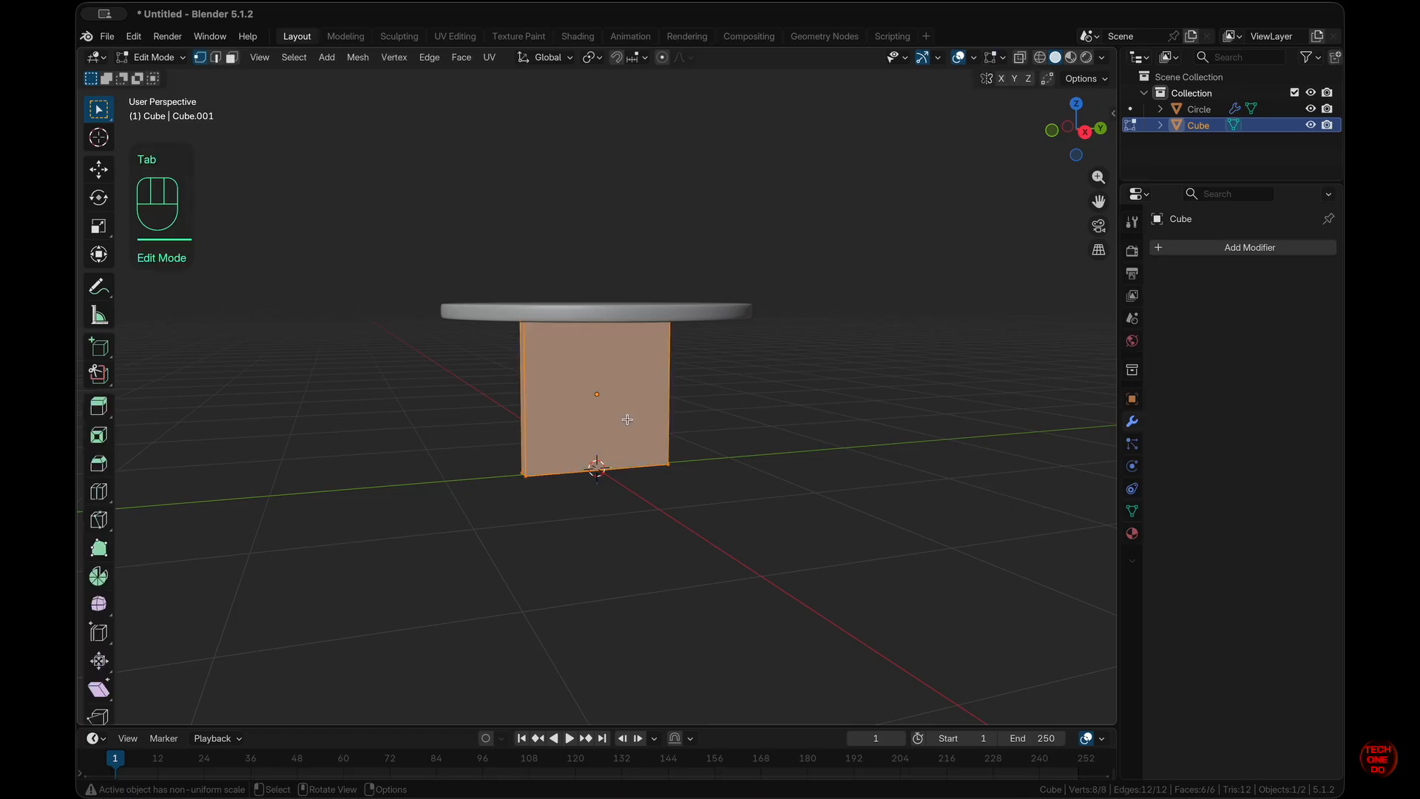
key(slash)
scroll(627, 420, up, 6)
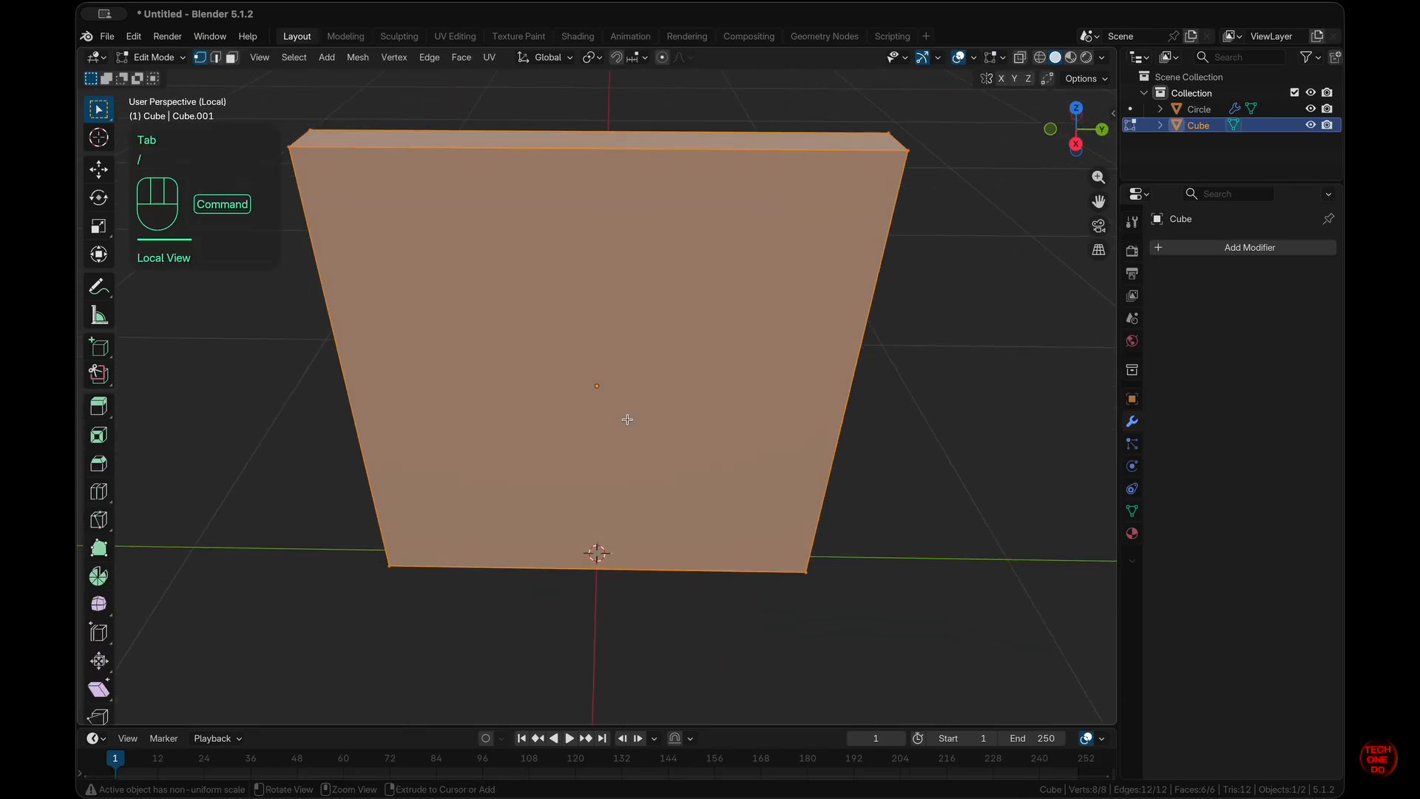
super+scroll(627, 419, down, 5)
click(923, 310)
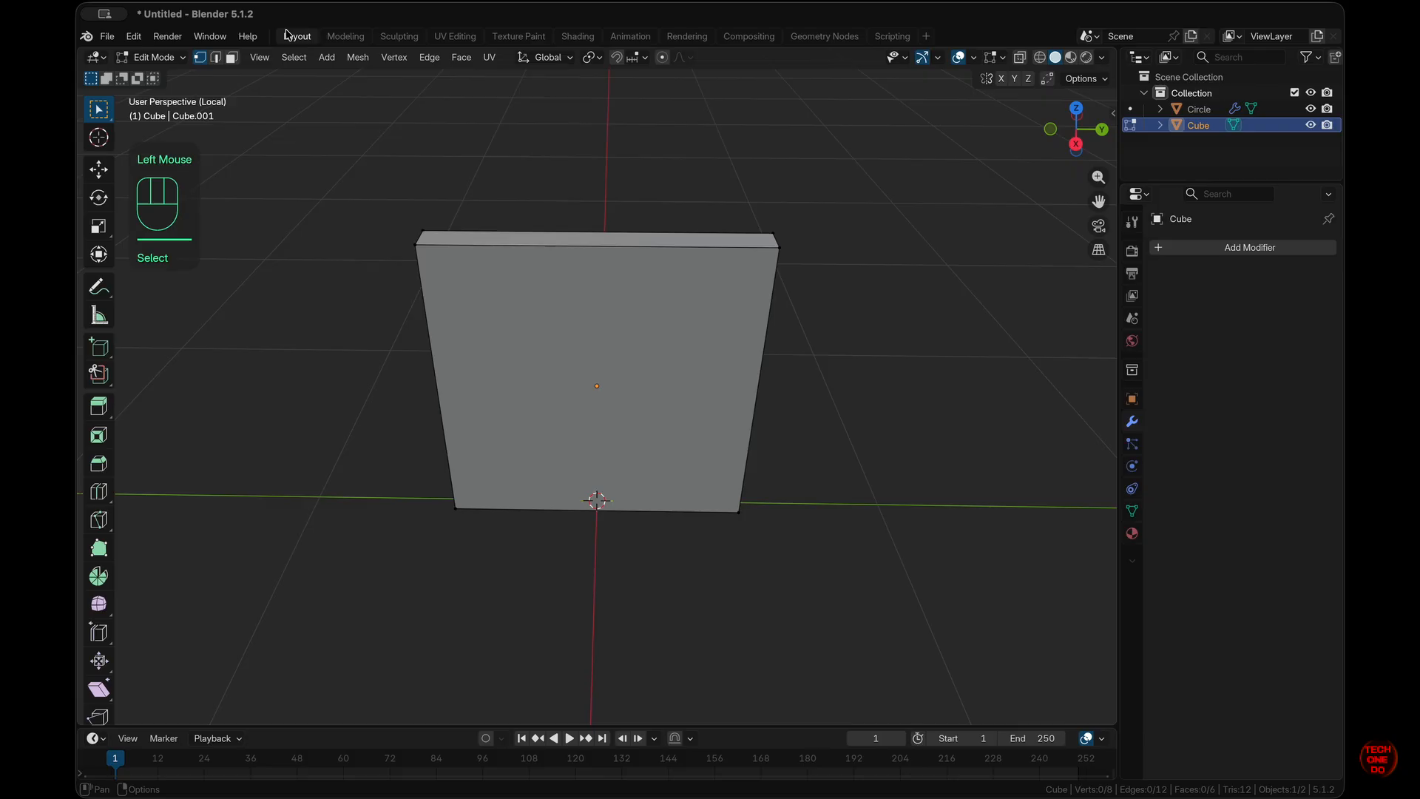
click(215, 57)
click(232, 57)
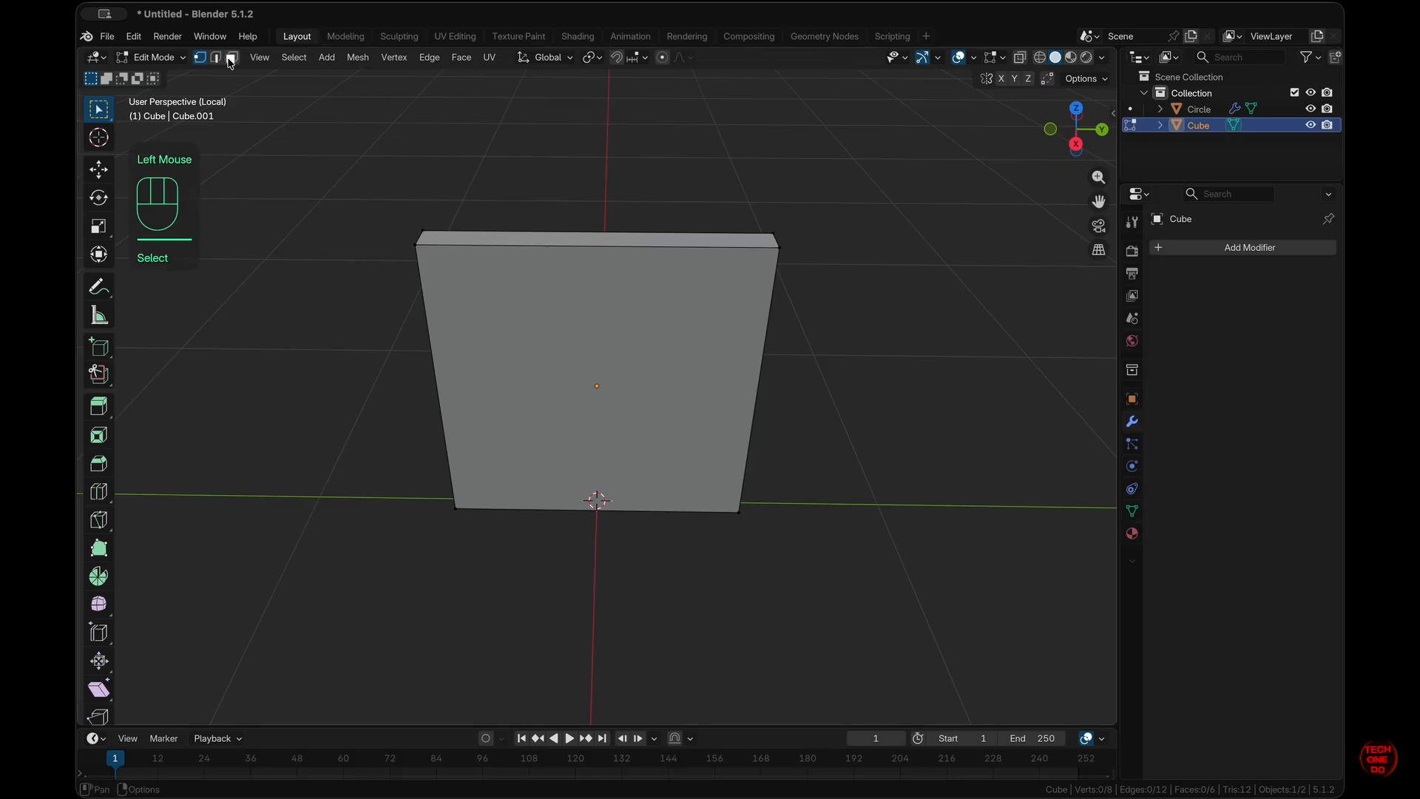
click(617, 239)
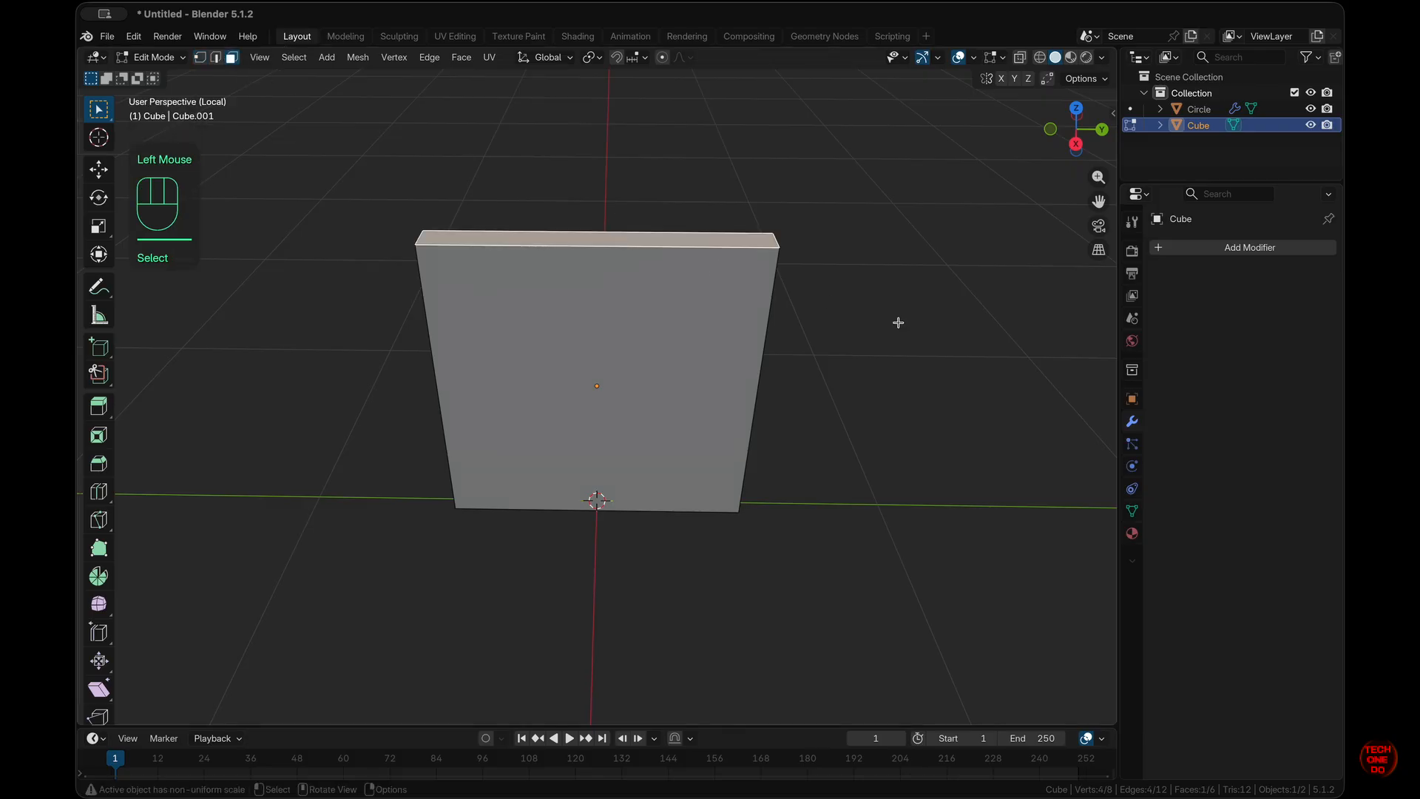
- Scale the top face to 0.6 along Y, then leave Local View and Edit Mode
key(KP_3)
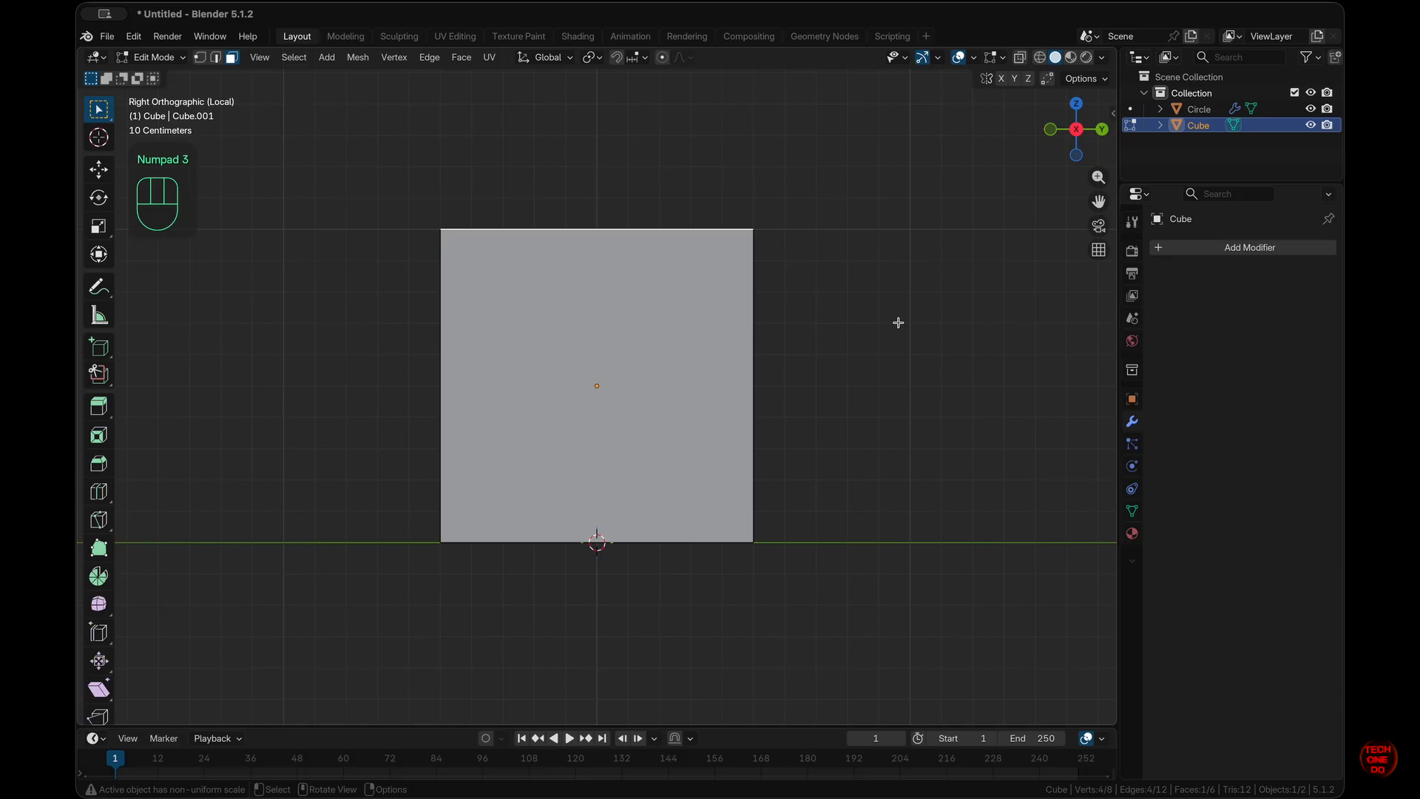
scroll(862, 390, up, 3)
scroll(863, 390, down, 2)
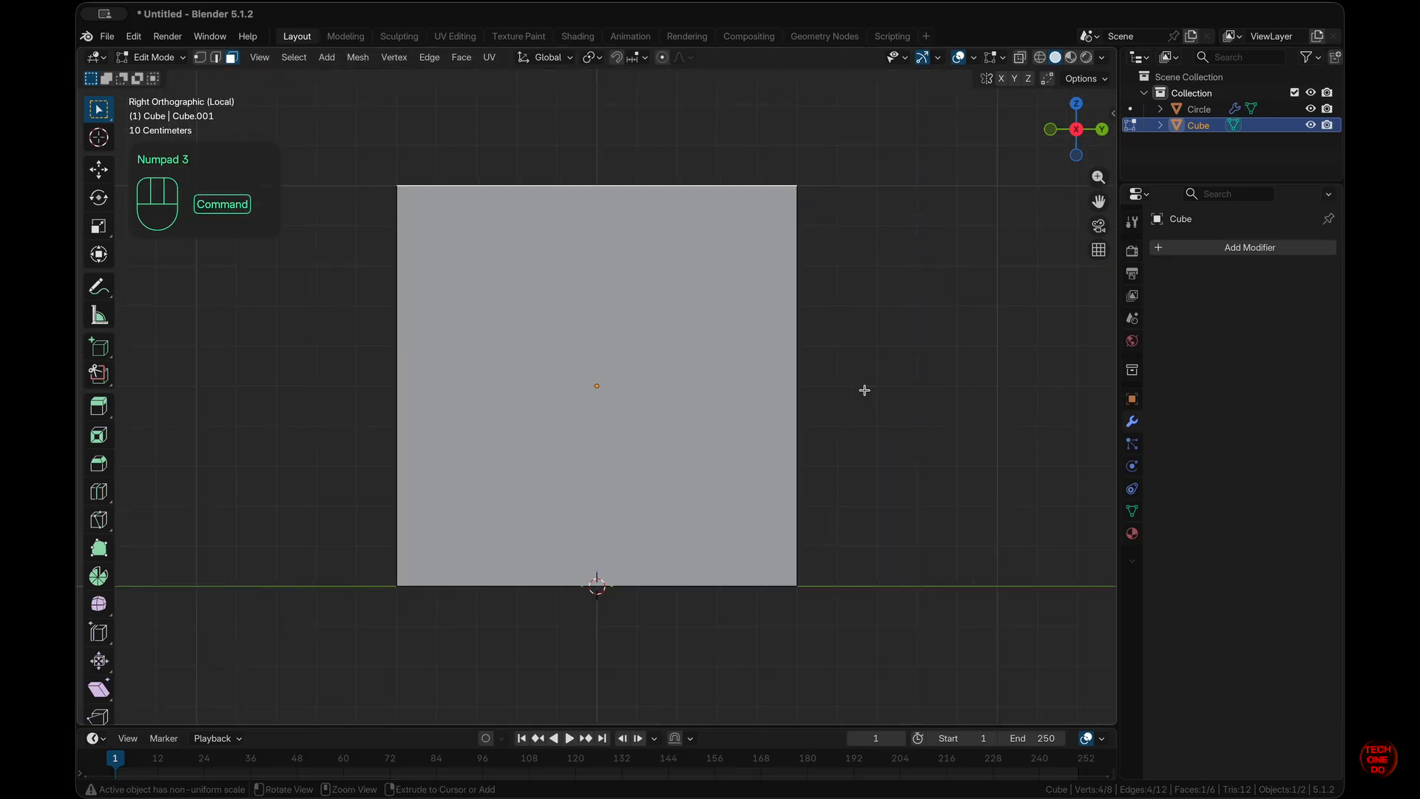
key(s)
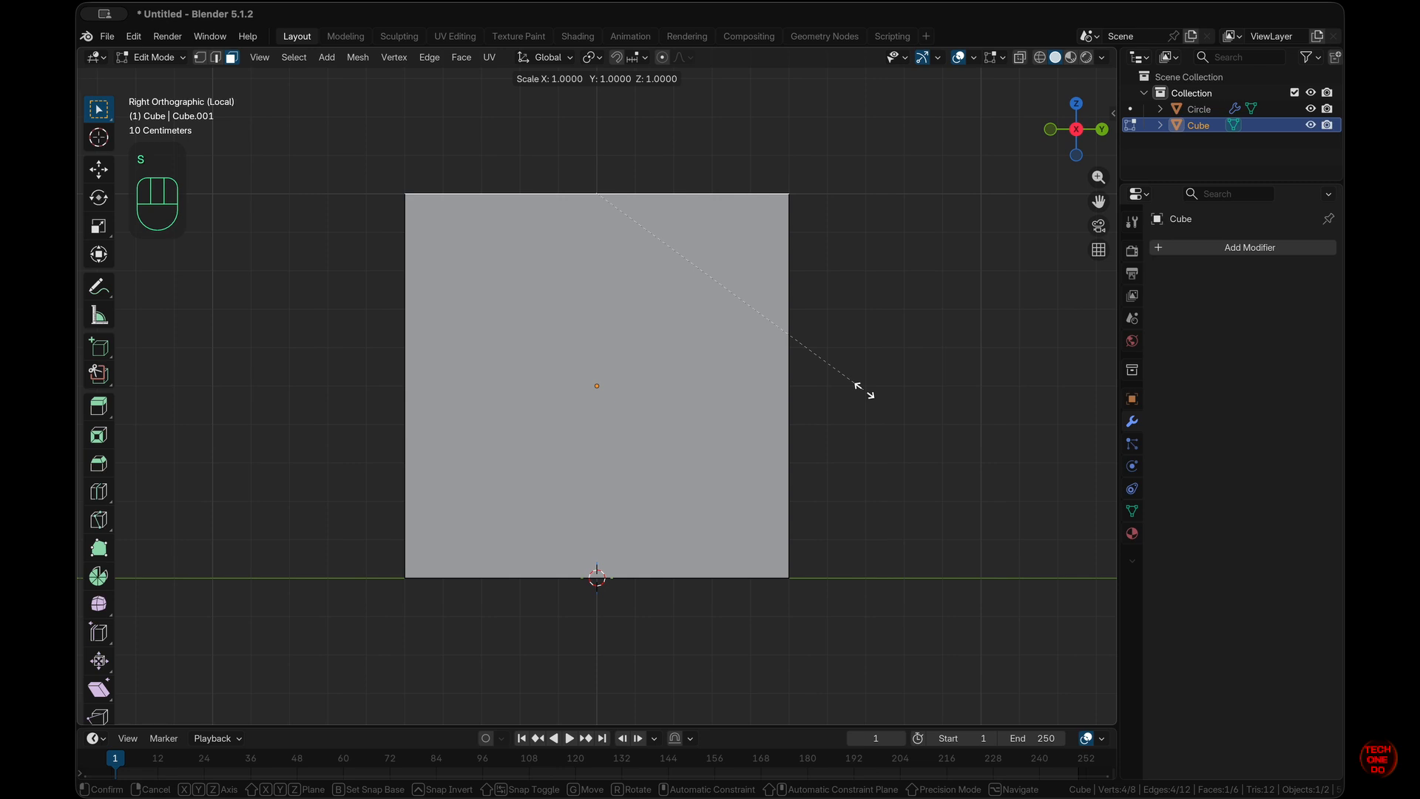
key(y)
key(ctrl)
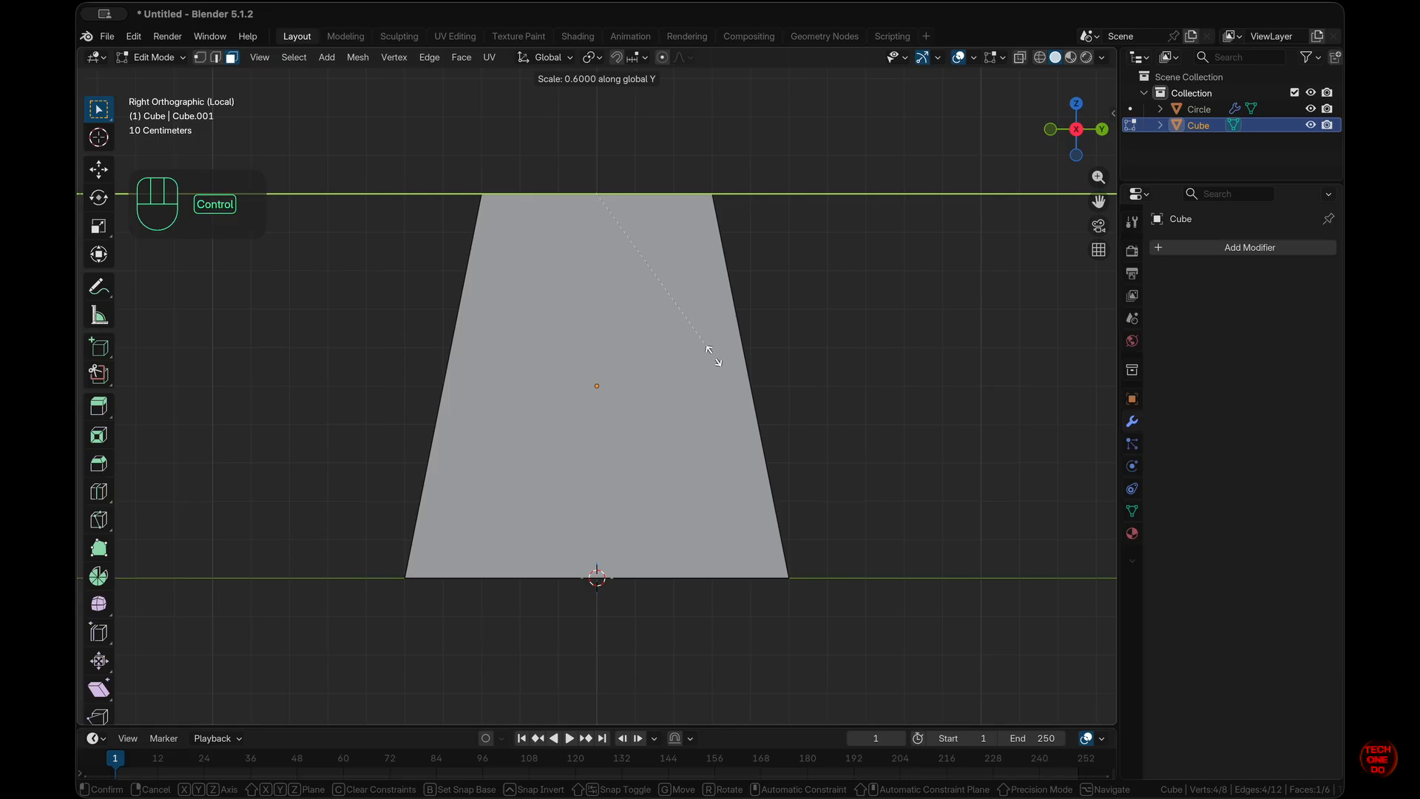
ctrl+click(715, 355)
click(864, 365)
scroll(864, 365, left, 10)
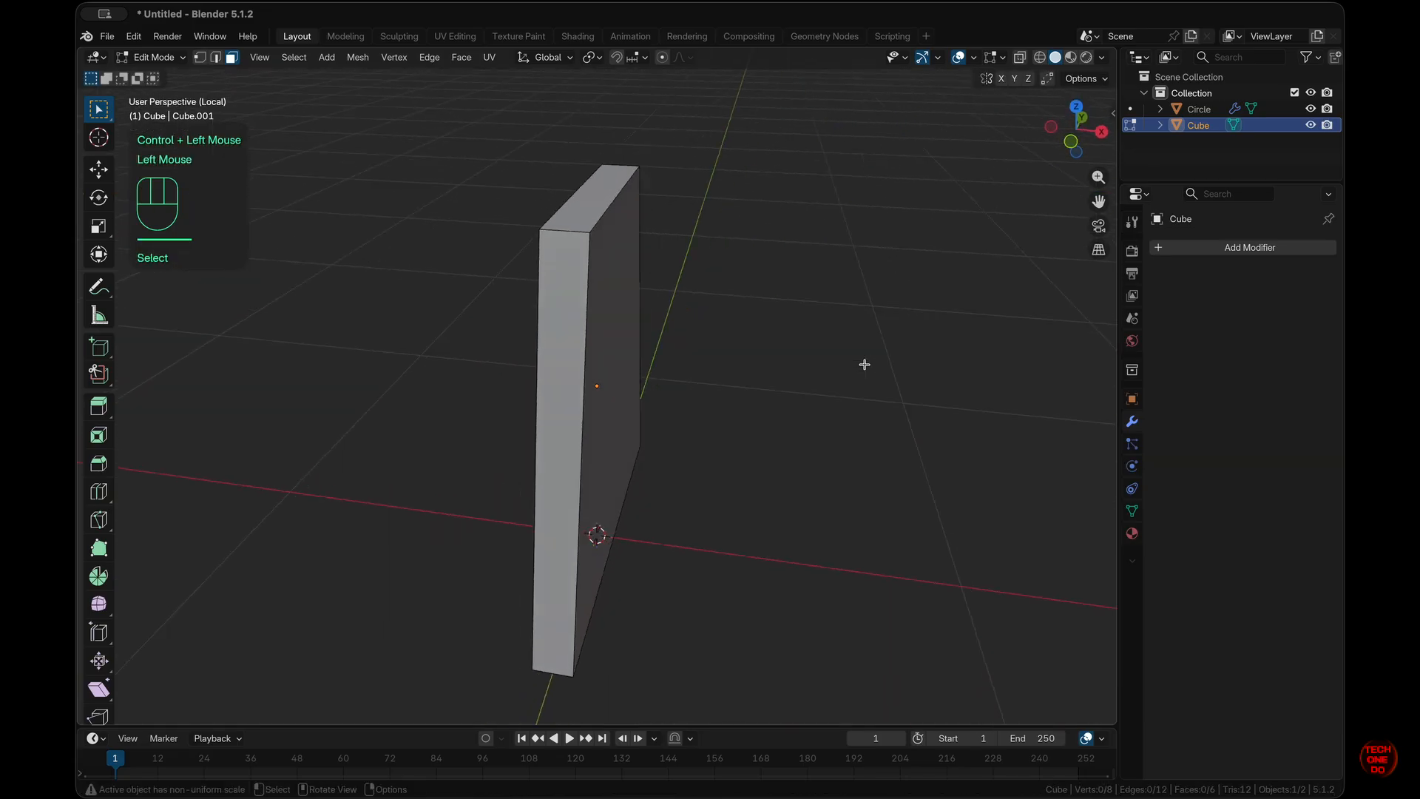
scroll(864, 365, left, 5)
key(slash)
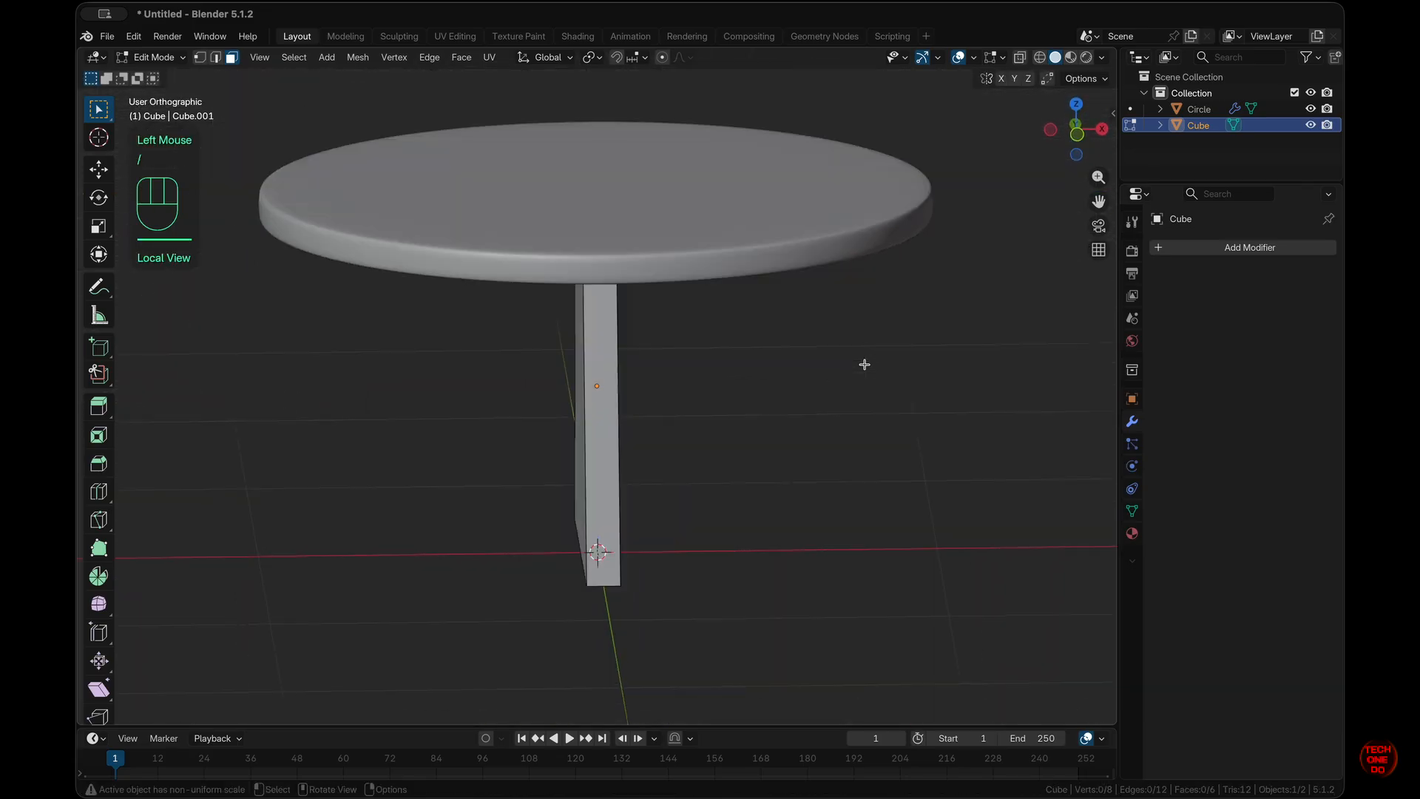
key(Tab)
scroll(723, 395, right, 5)
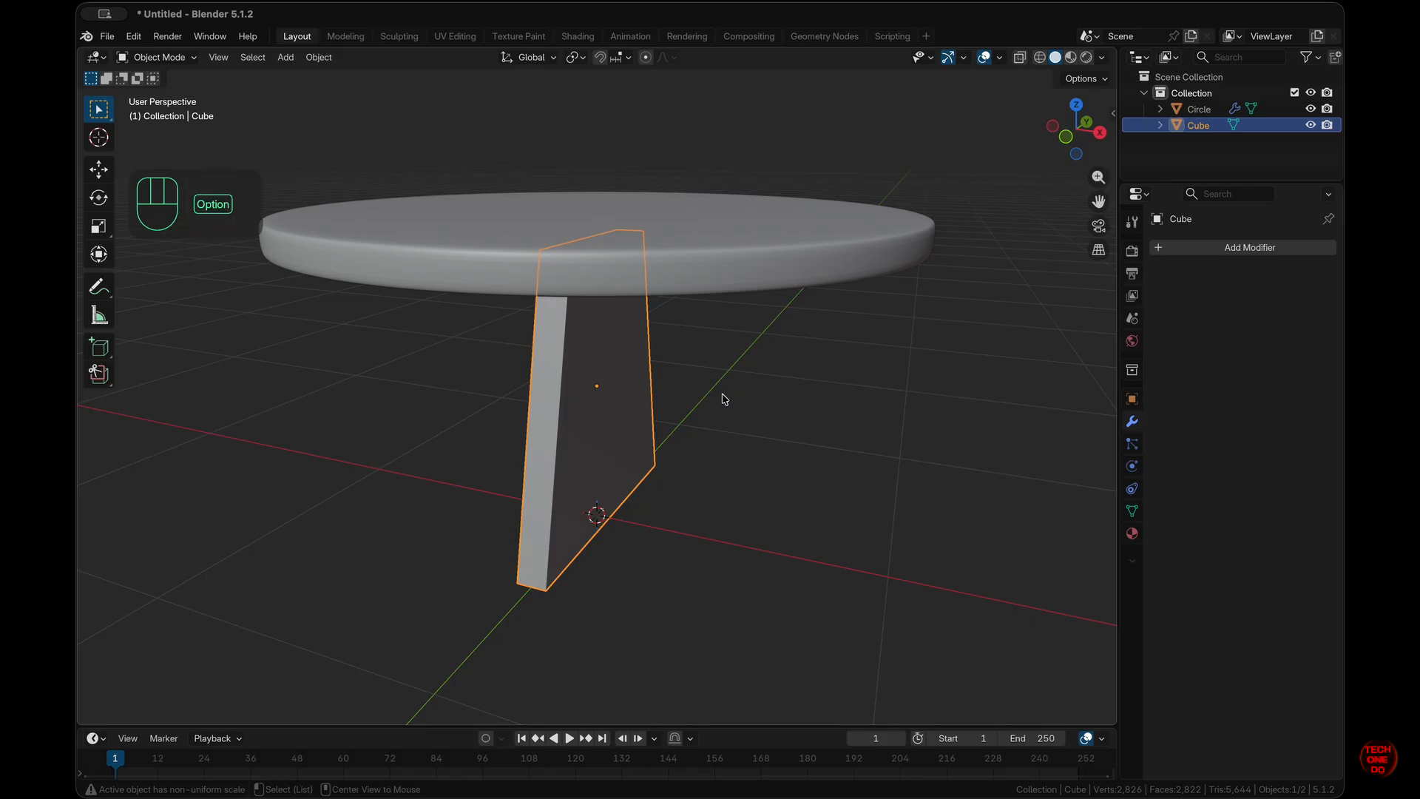
- Make a linked duplicate of the slab leg and rotate it 90° about Z (rz90)
key(alt+d)
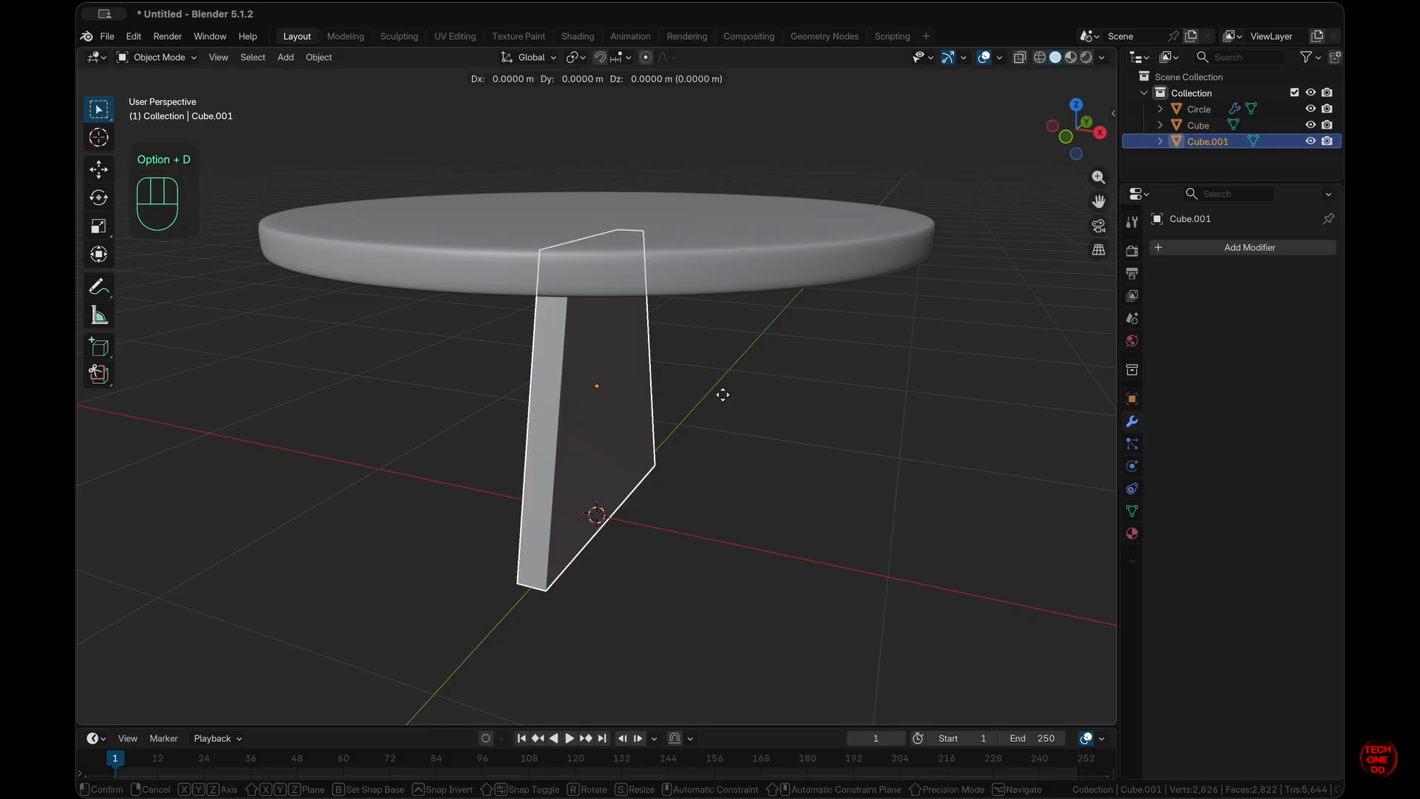
click(722, 395)
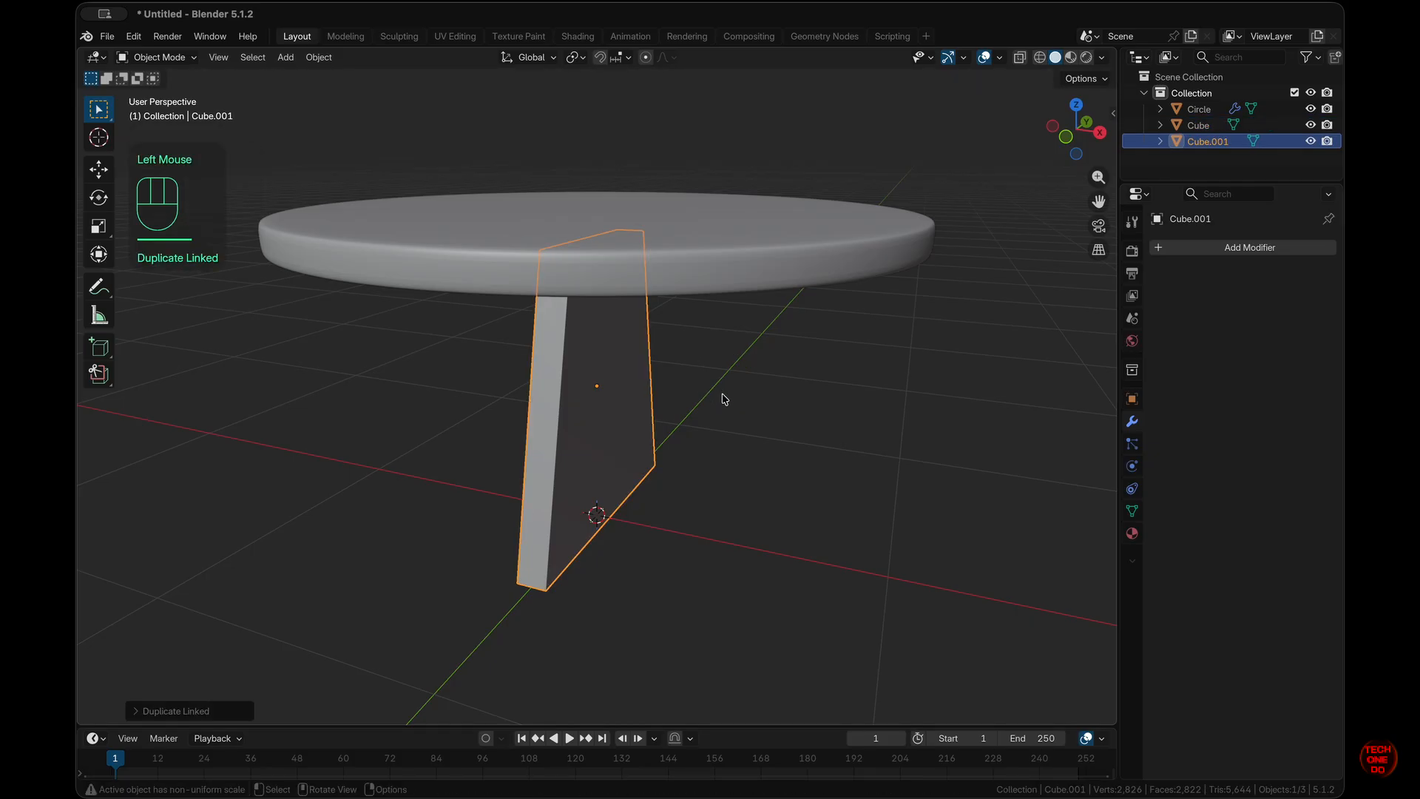
text(rz)
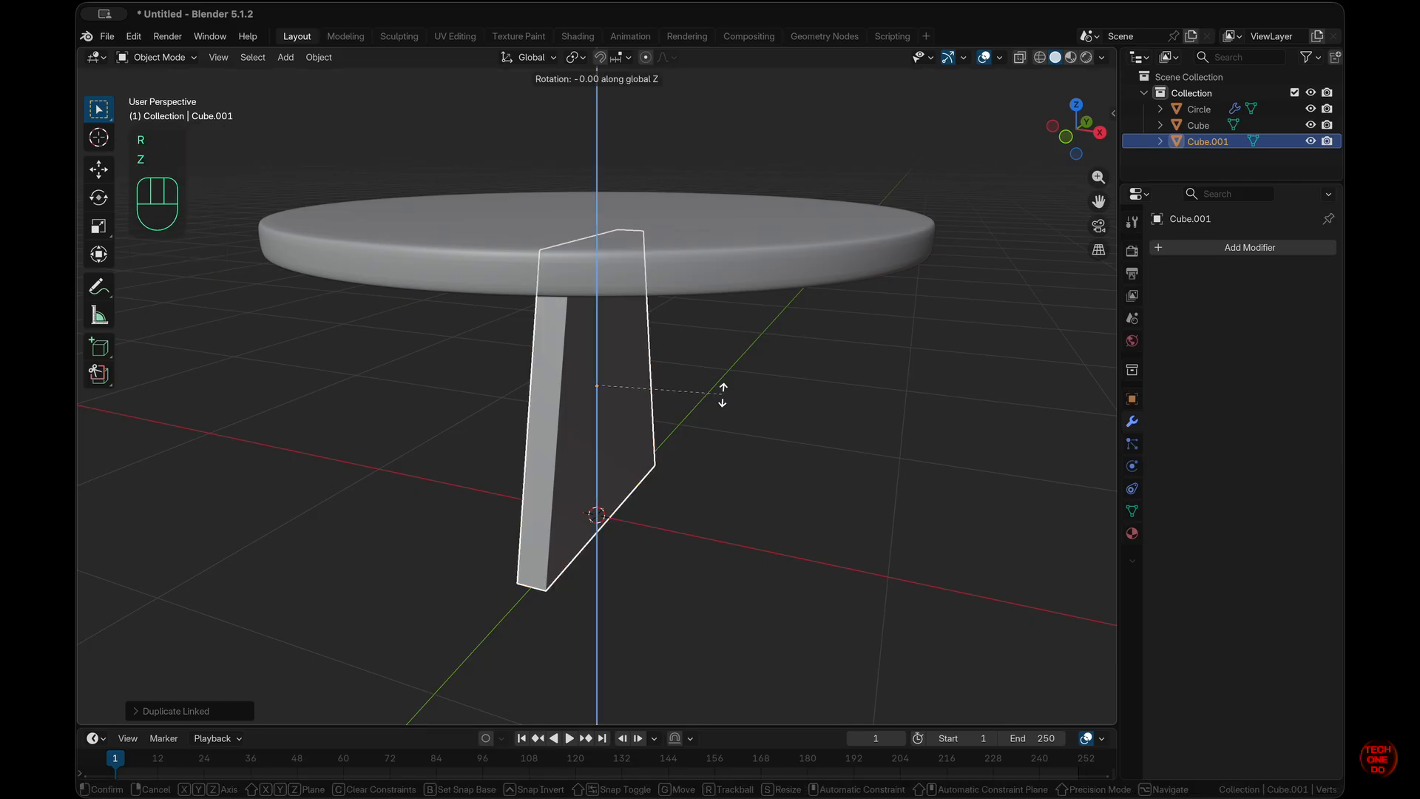
text(90)
key(KP_Enter)
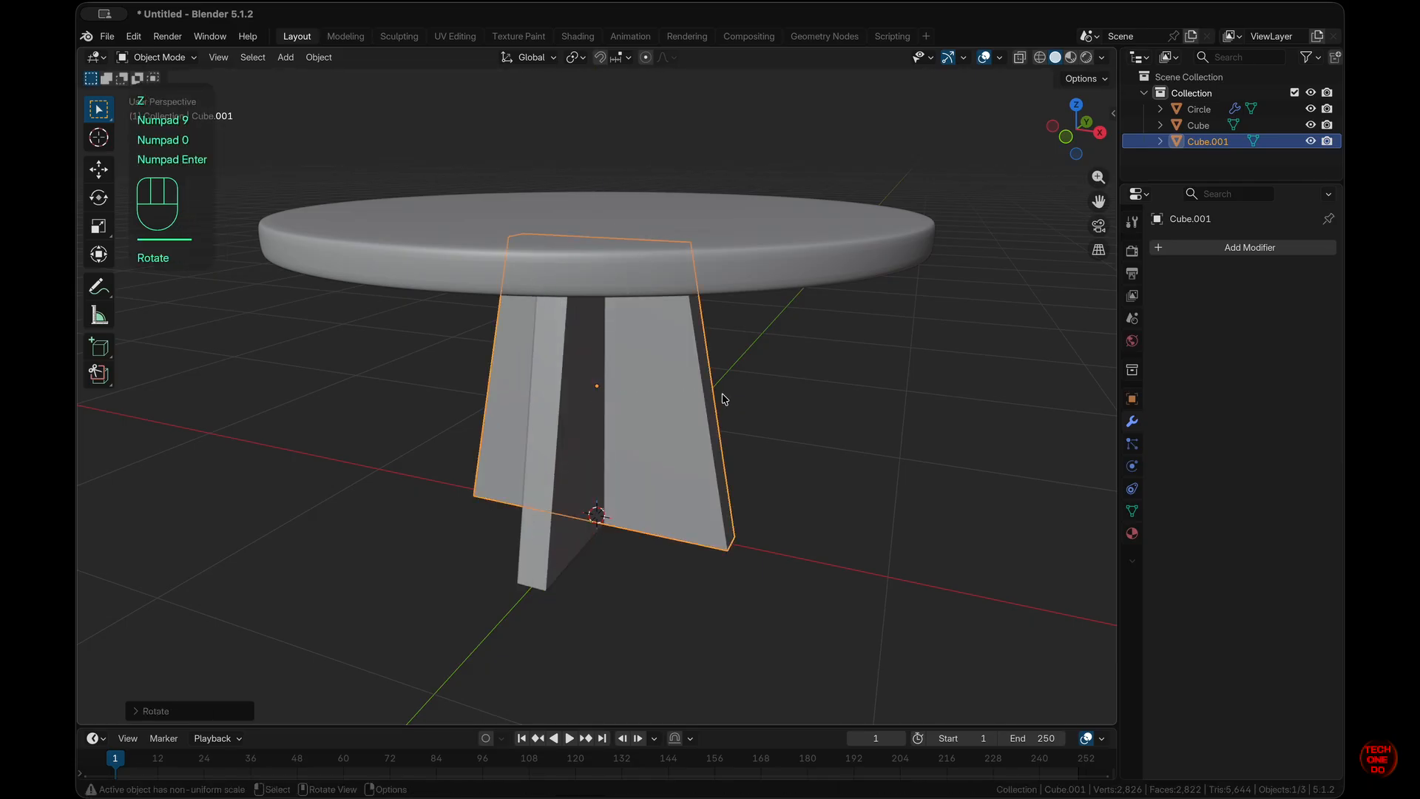
- Check the two crossed leg slabs and select the round tabletop
click(788, 485)
click(554, 466)
click(677, 465)
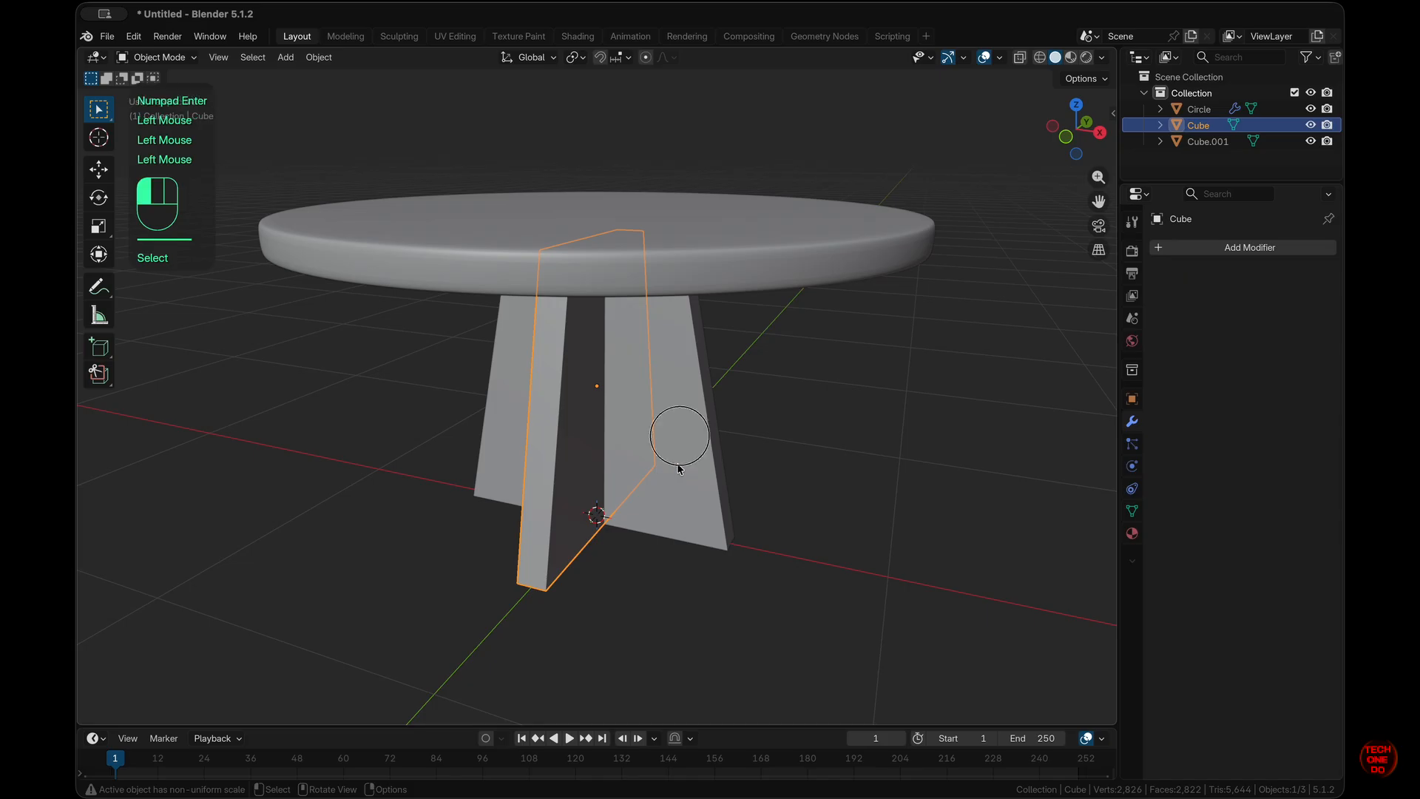
scroll(677, 465, right, 10)
scroll(678, 464, left, 10)
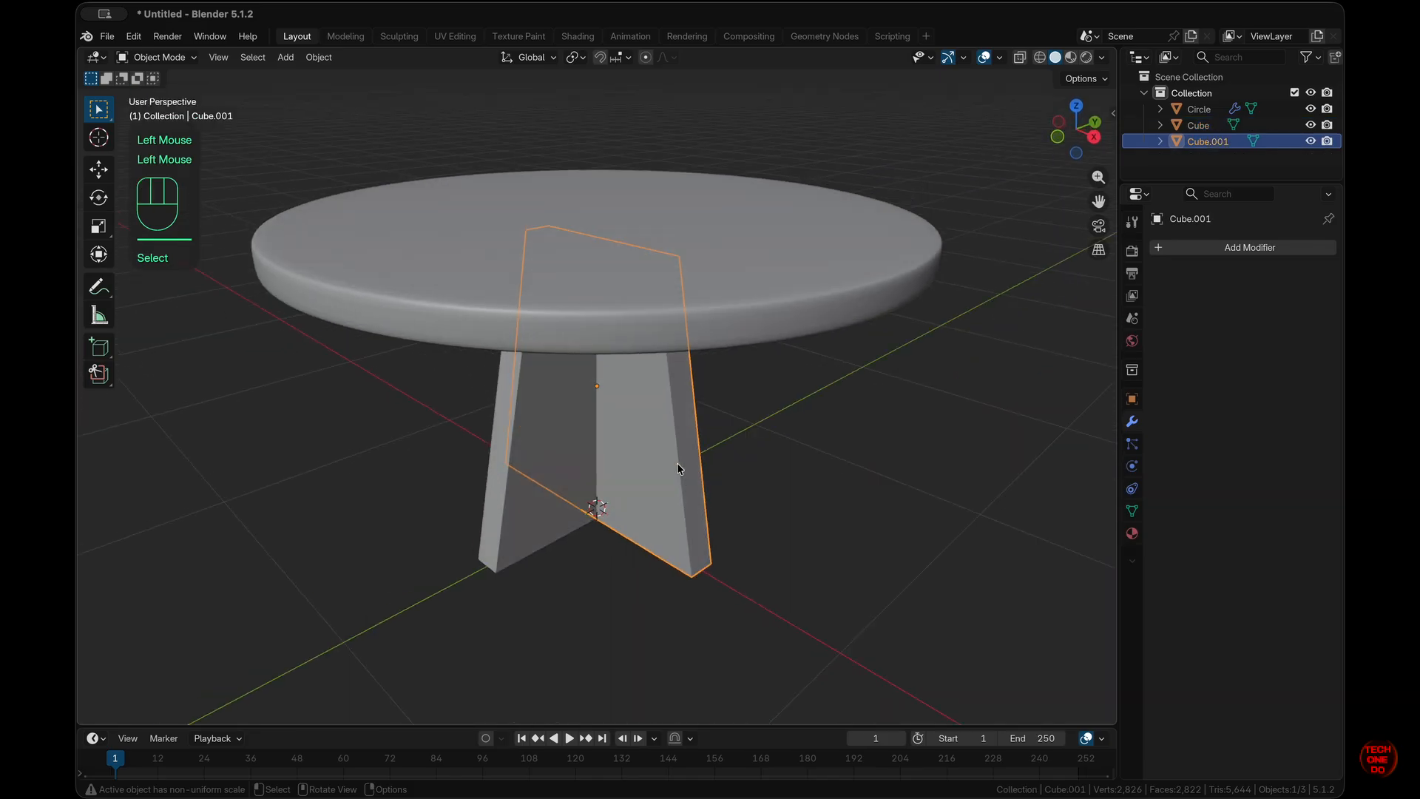
scroll(987, 203, right, 5)
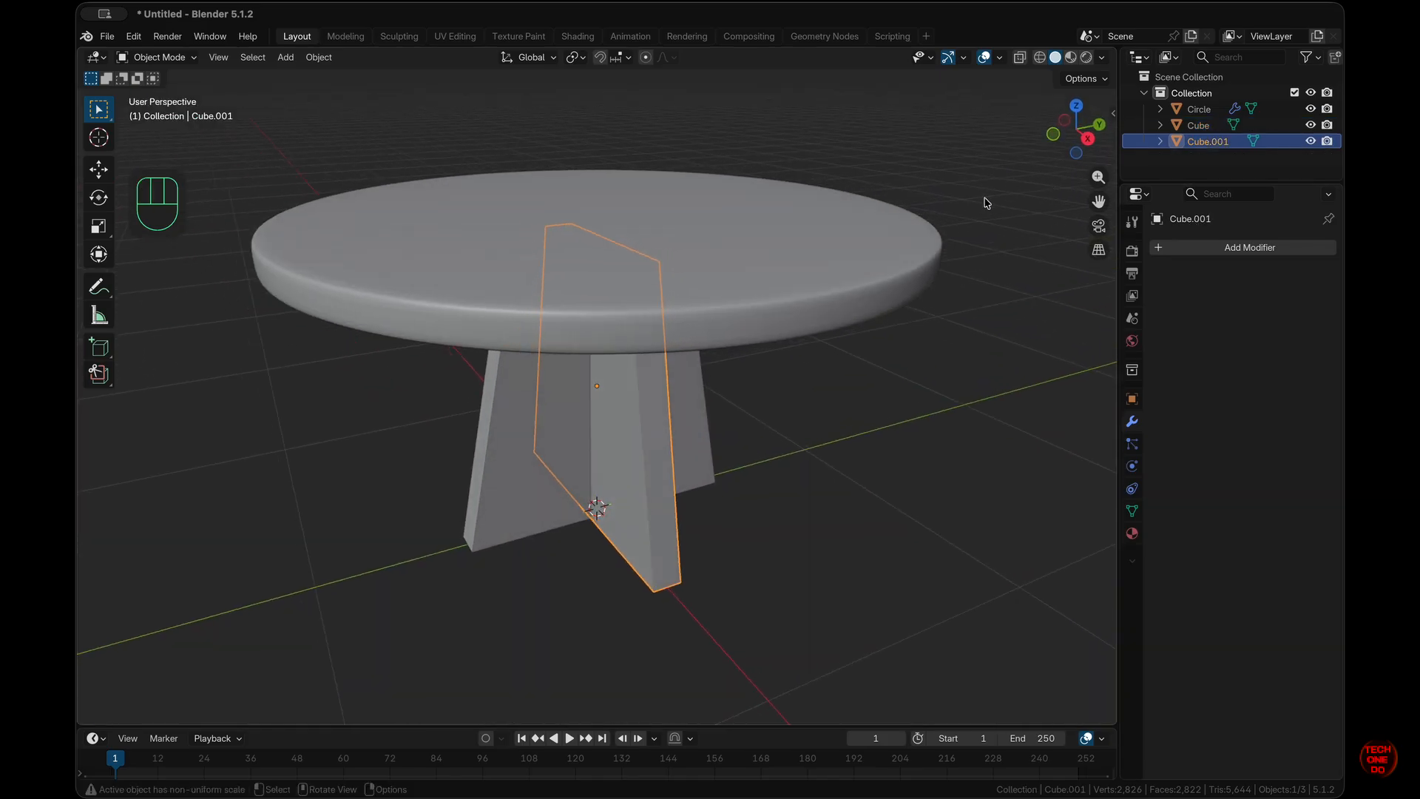
click(897, 247)
- Rename Circle, Cube and Cube.001 to Table Top, Table Legs 1 and Table Legs 2
double_click(1192, 109)
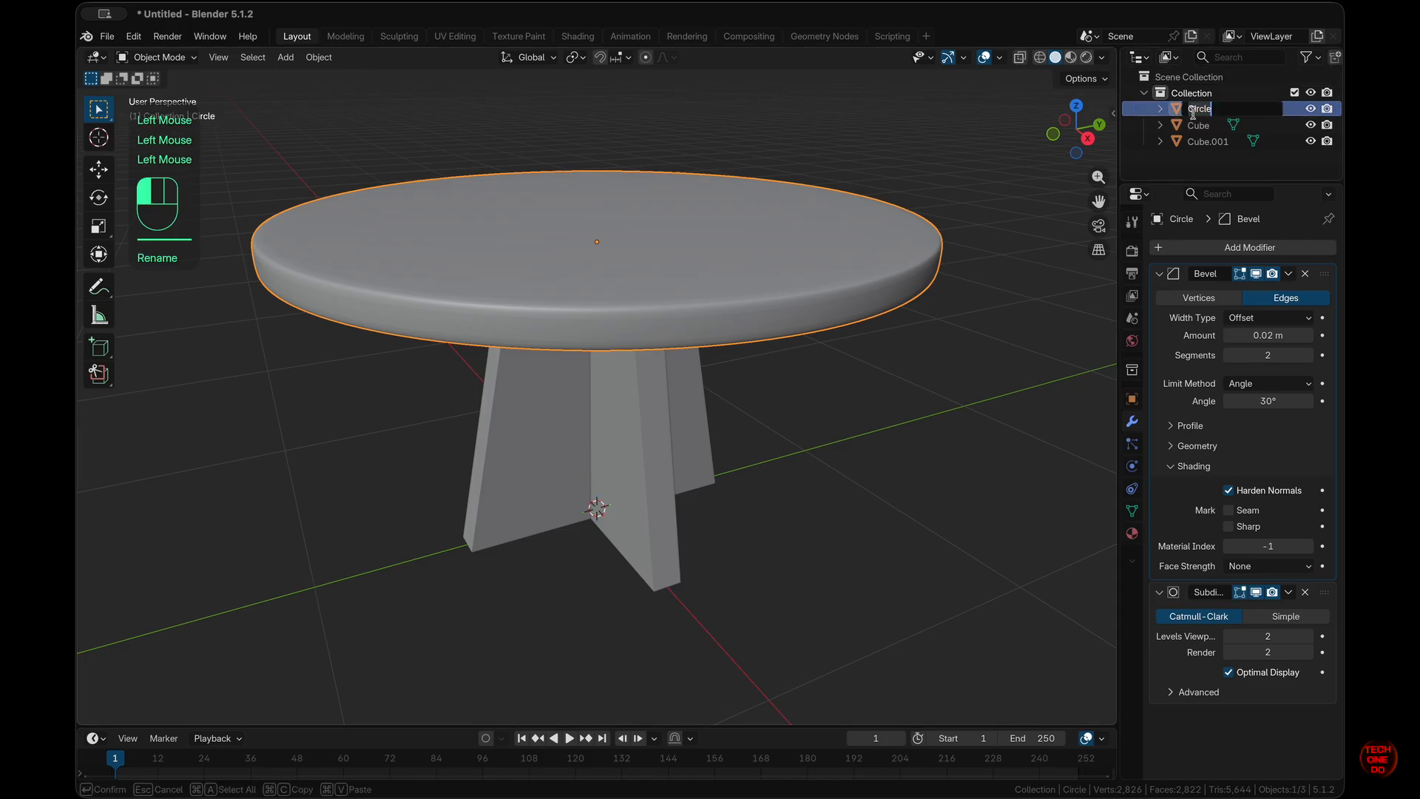
text(Table Top)
key(Return)
click(1199, 111)
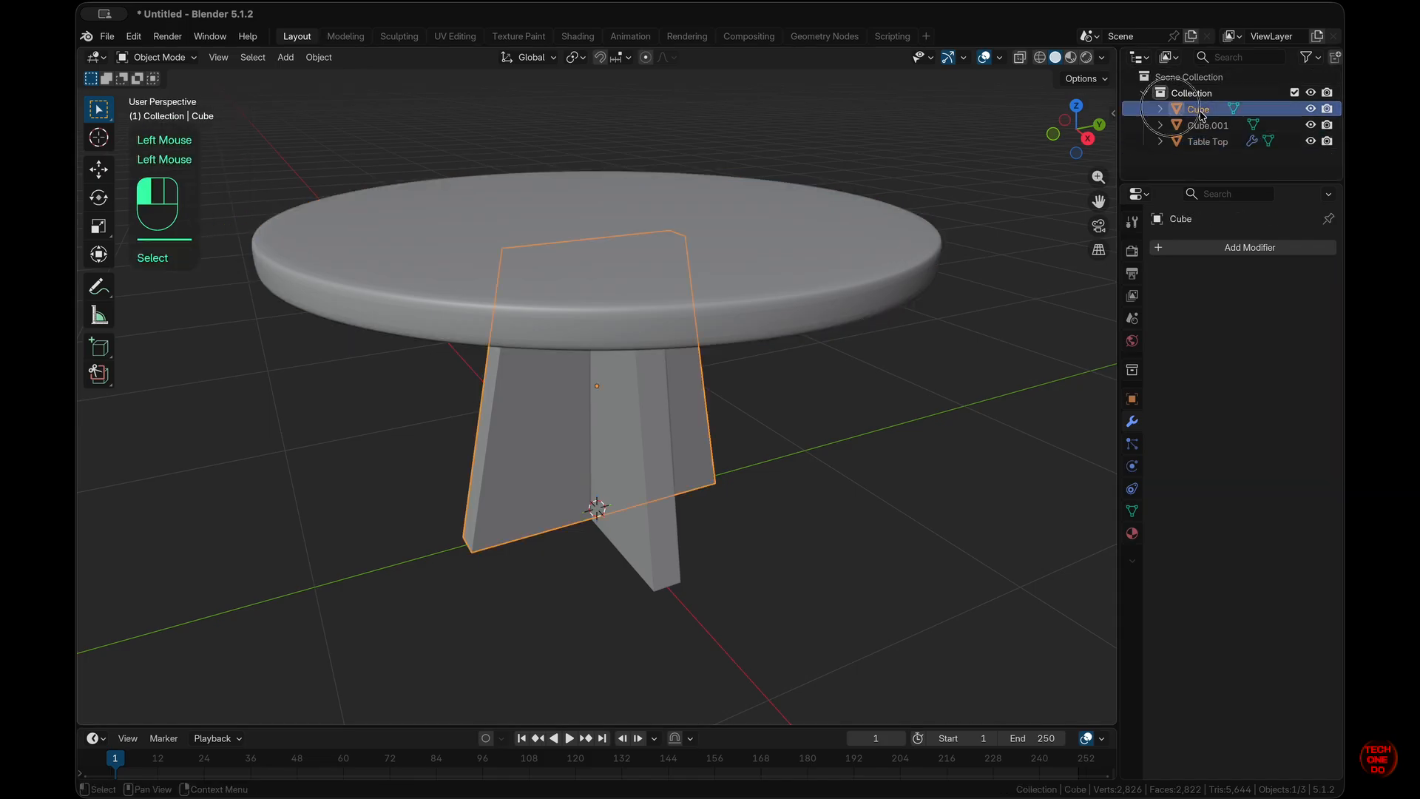
double_click(1200, 111)
text(Table Legs 1)
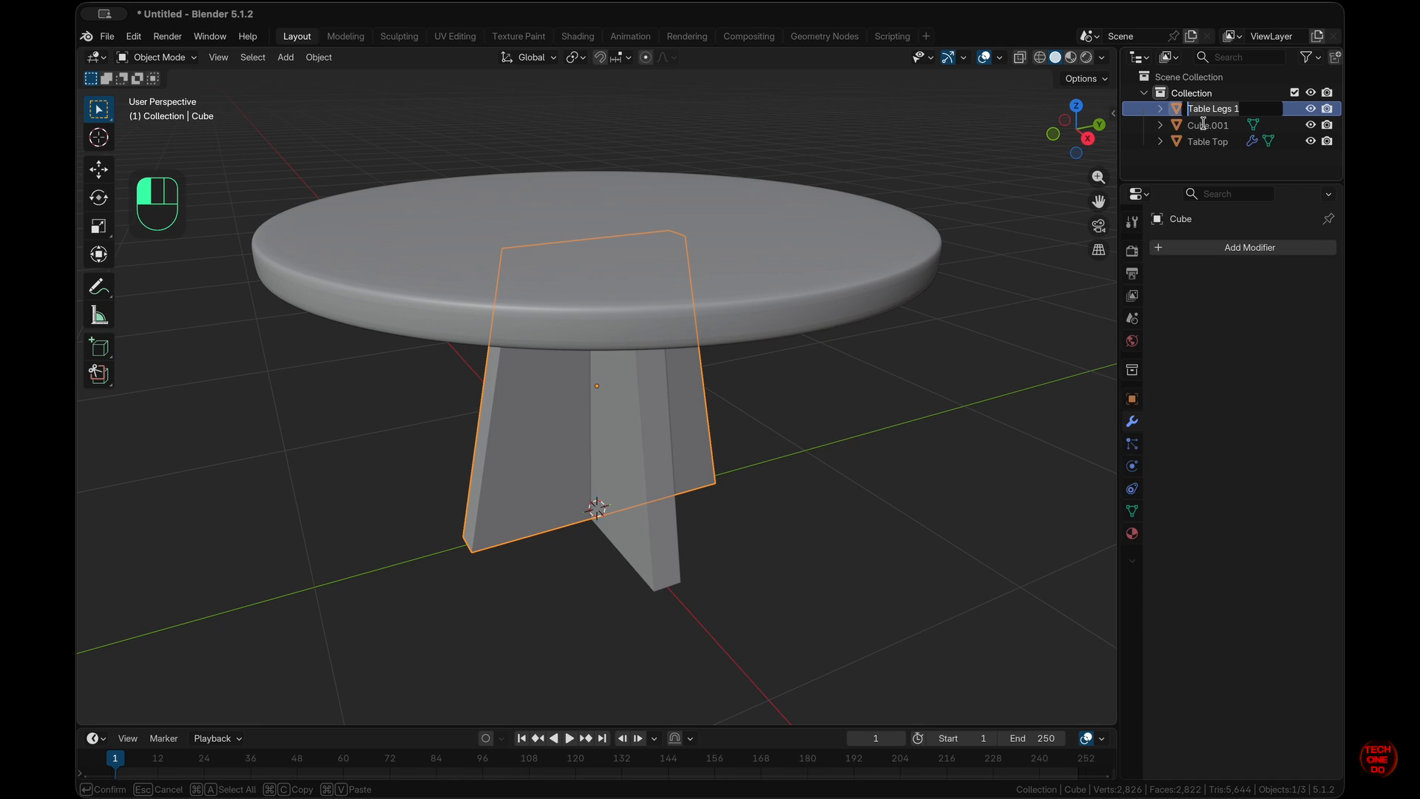
click(1203, 123)
double_click(1211, 111)
text(Table Legs 1)
key(BackSpace)
text(2)
key(Return)
click(1211, 164)
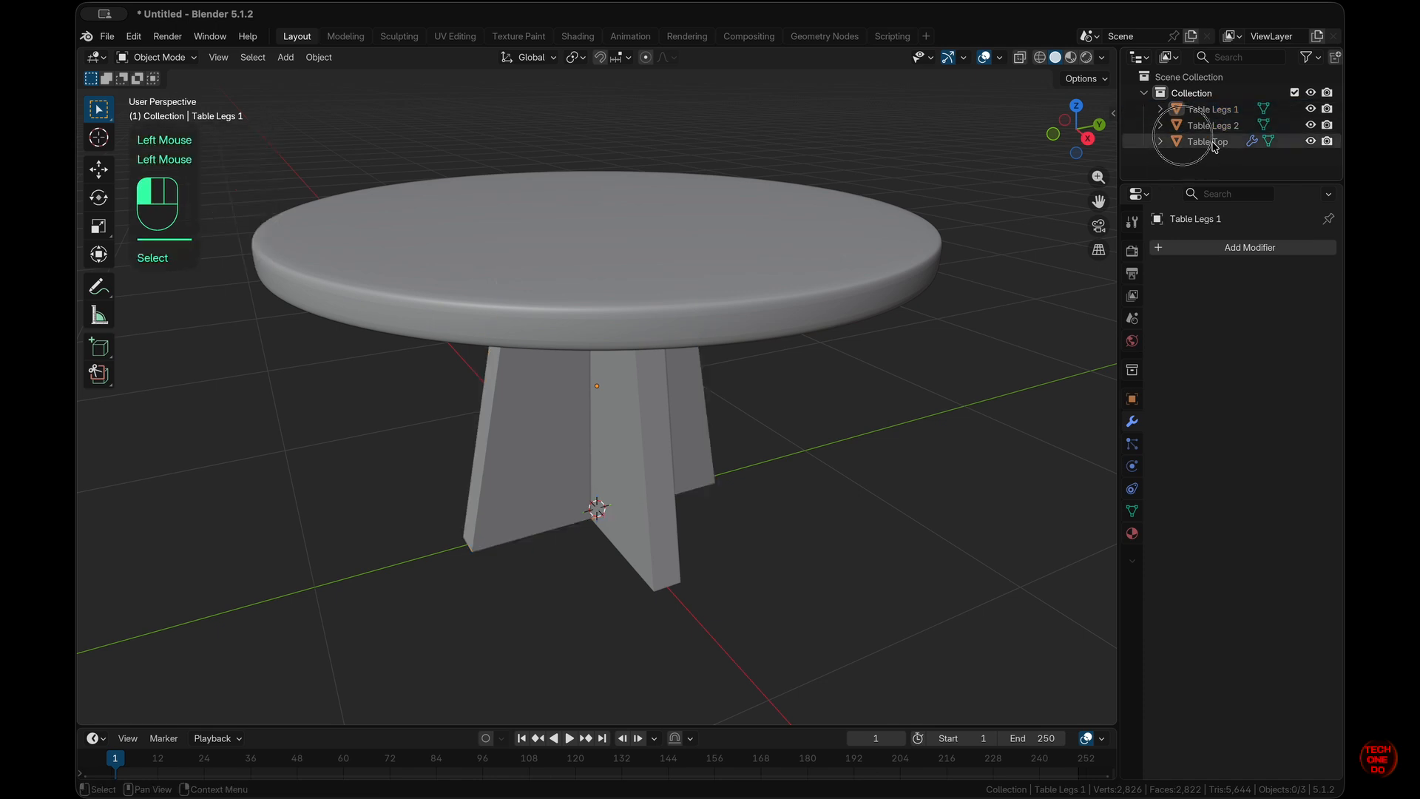
- Move the three table parts into a new collection named Table
click(1210, 142)
shift+click(1226, 111)
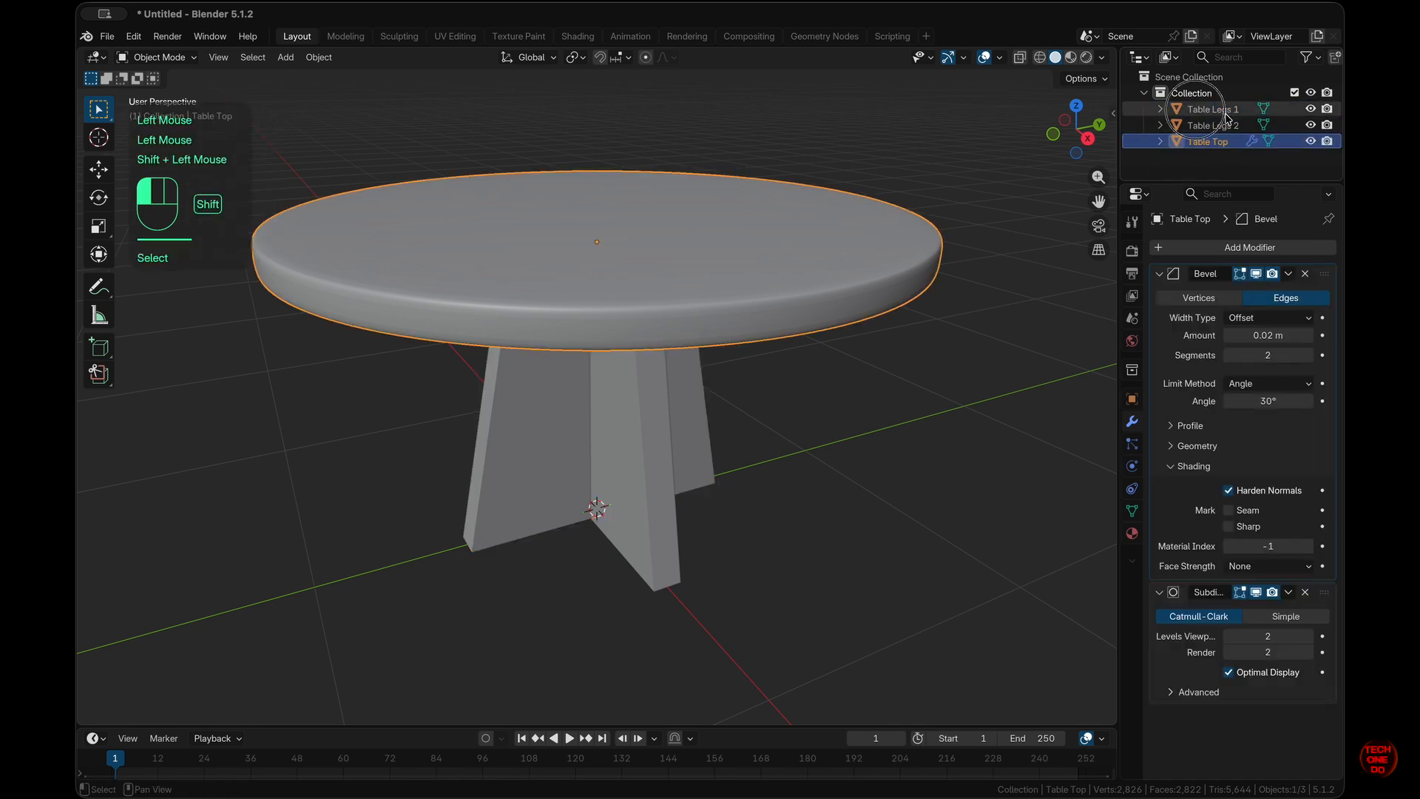
key(m)
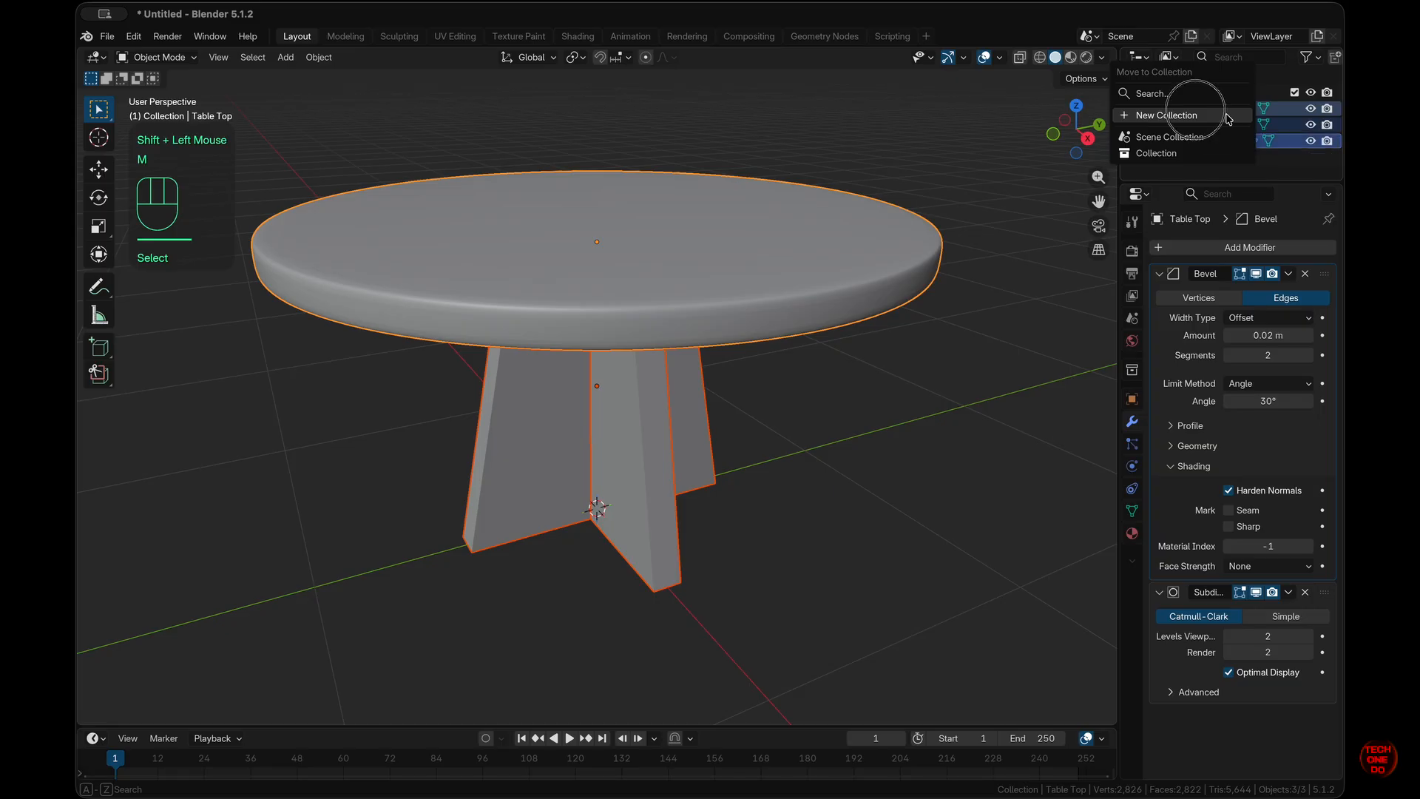
click(1225, 119)
text(Tabl)
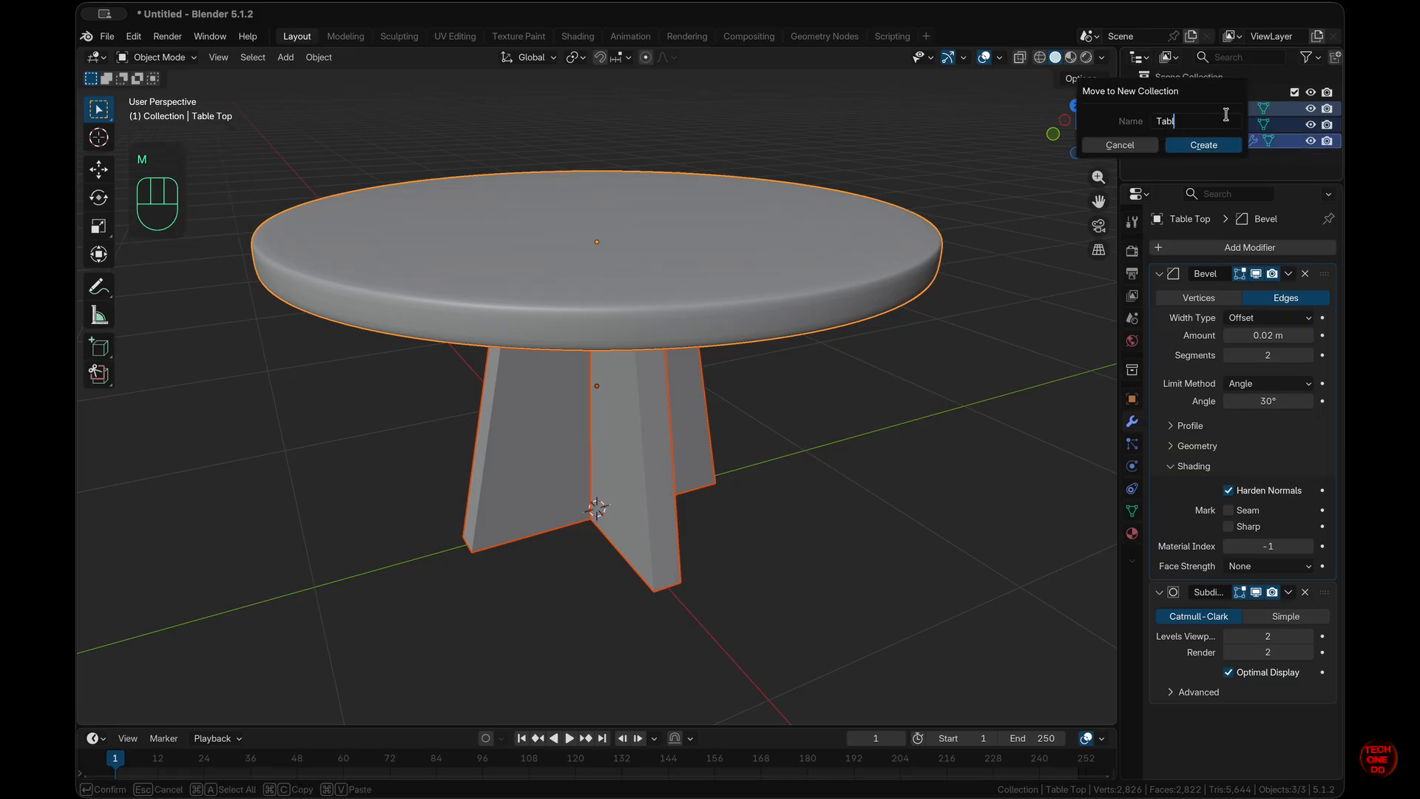
text(e)
key(Return)
click(1223, 148)
click(1144, 110)
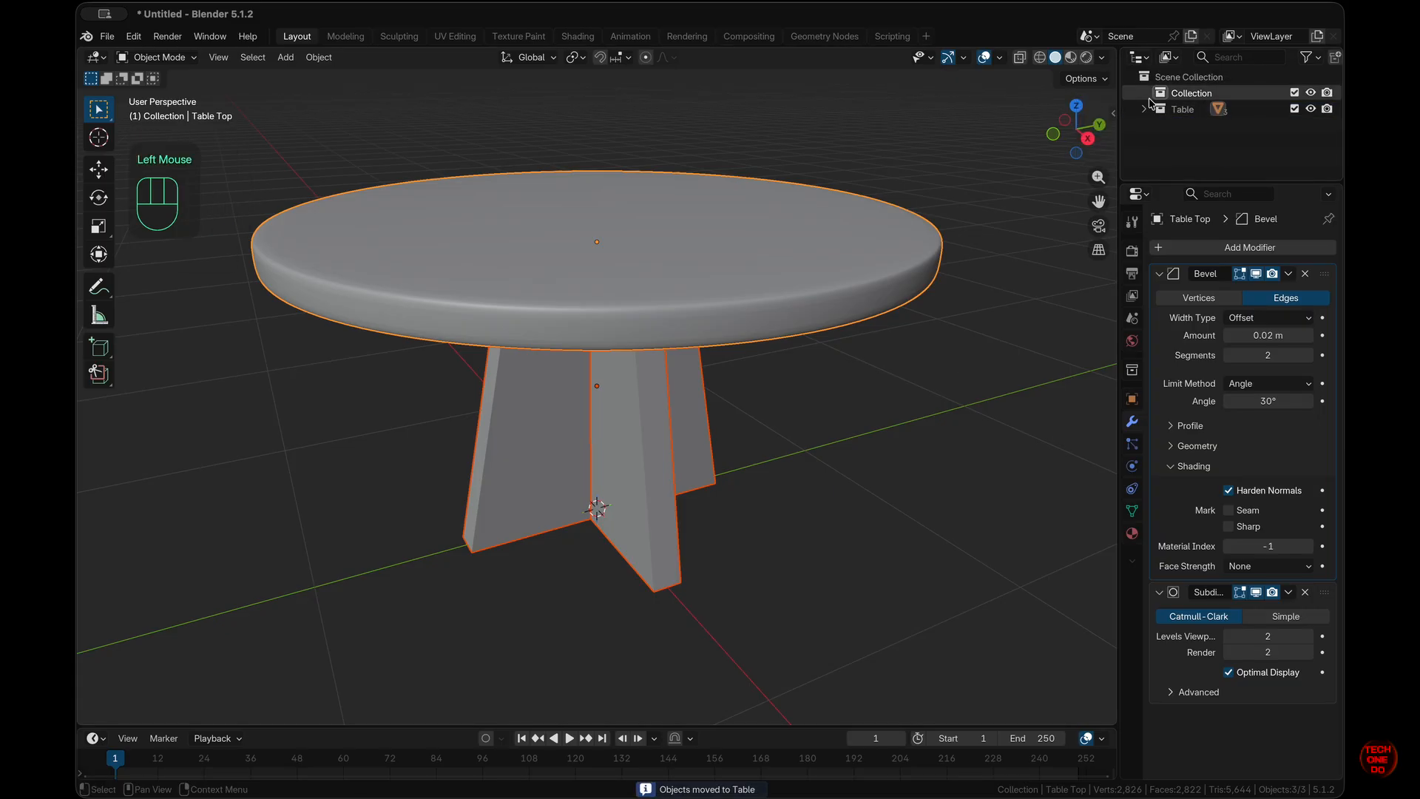
click(1144, 109)
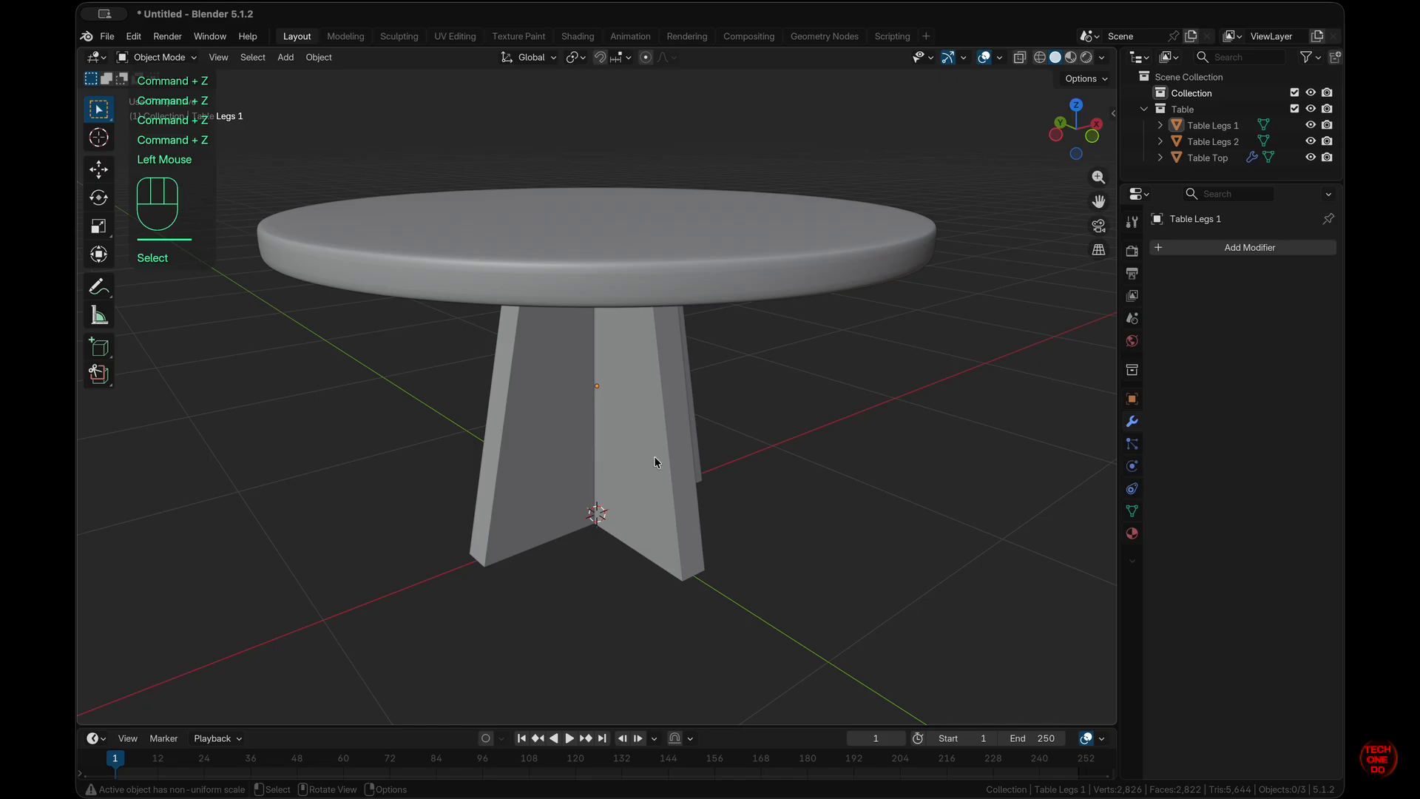
- Parent Table Legs 1 and Table Legs 2 to the Table Top with Ctrl+P > Object
click(657, 458)
shift+click(693, 453)
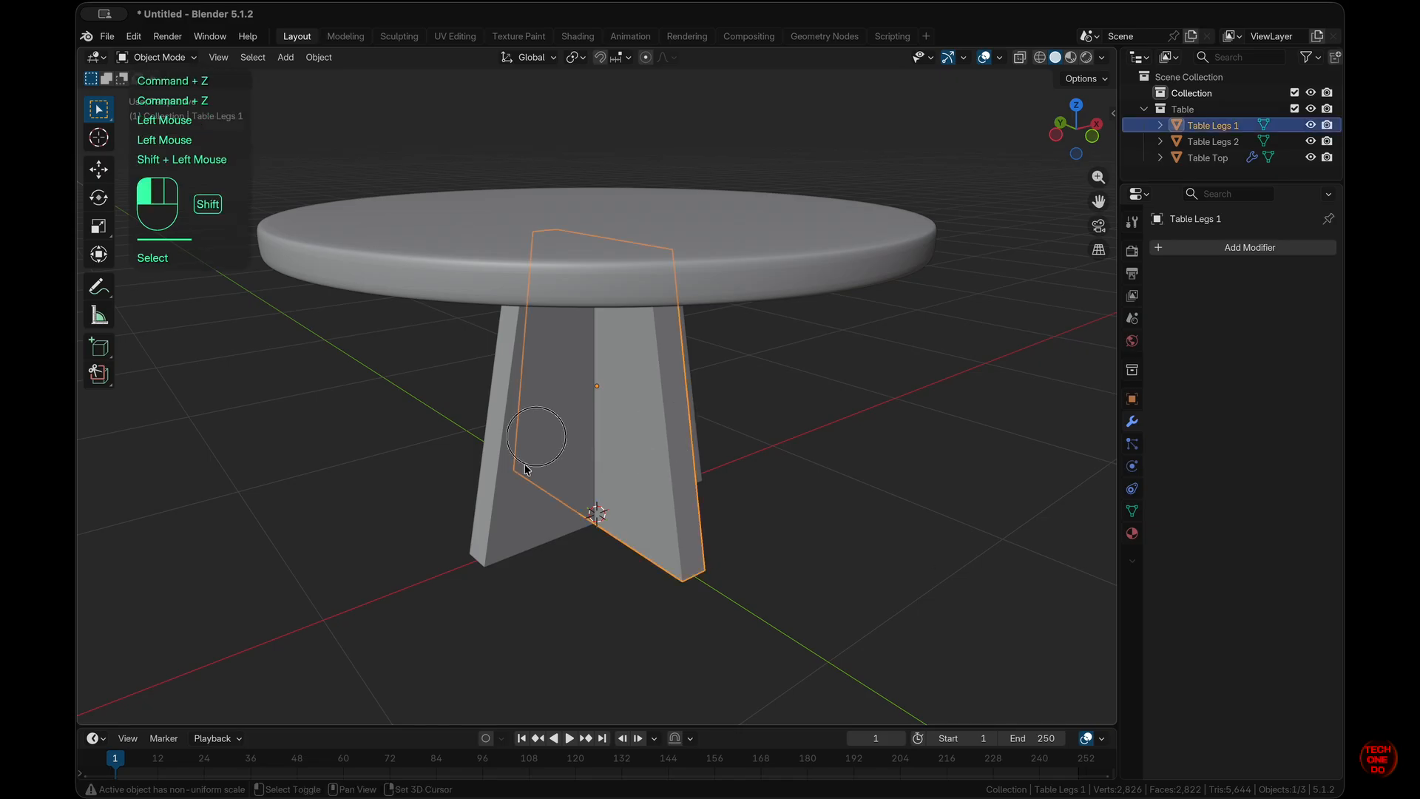
shift+click(846, 280)
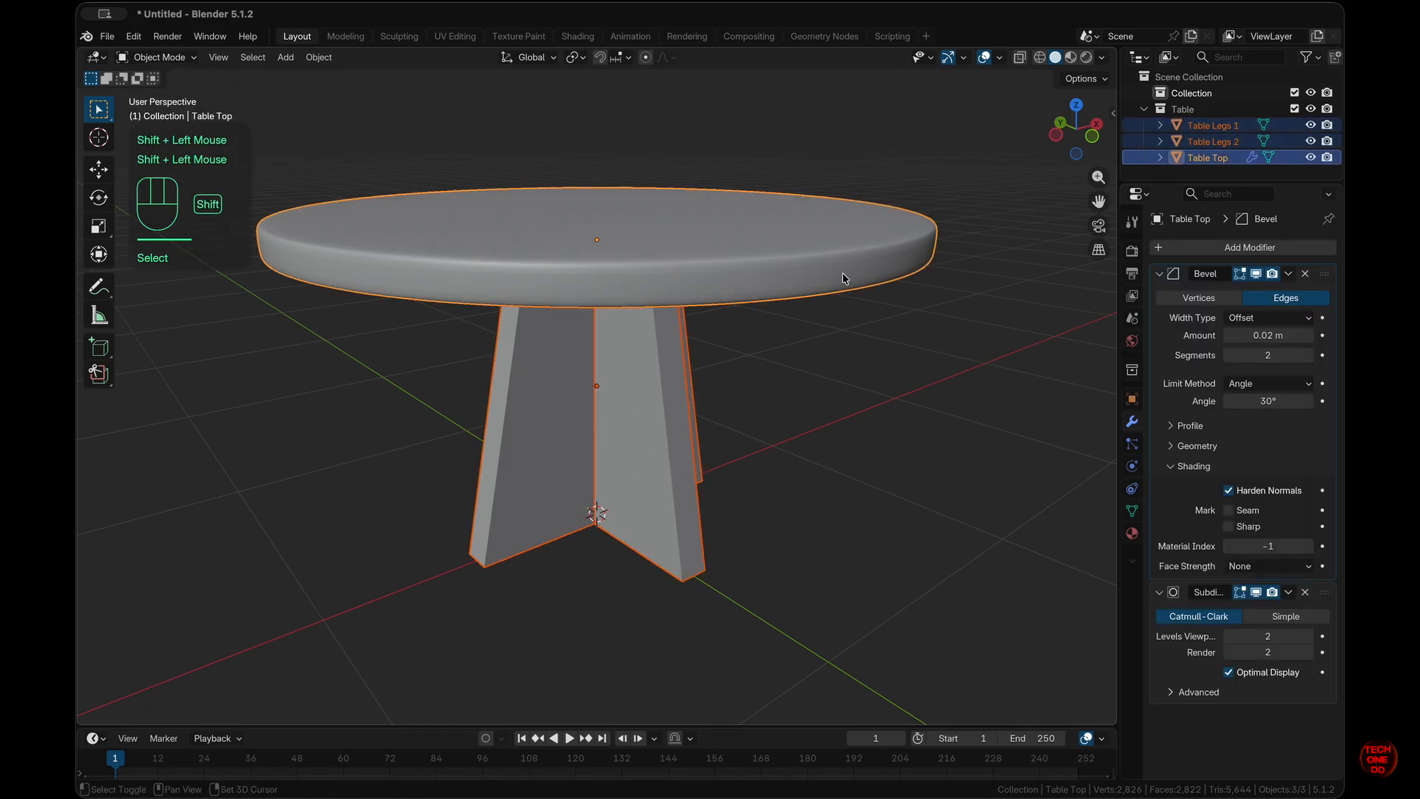
key(ctrl+p)
click(989, 382)
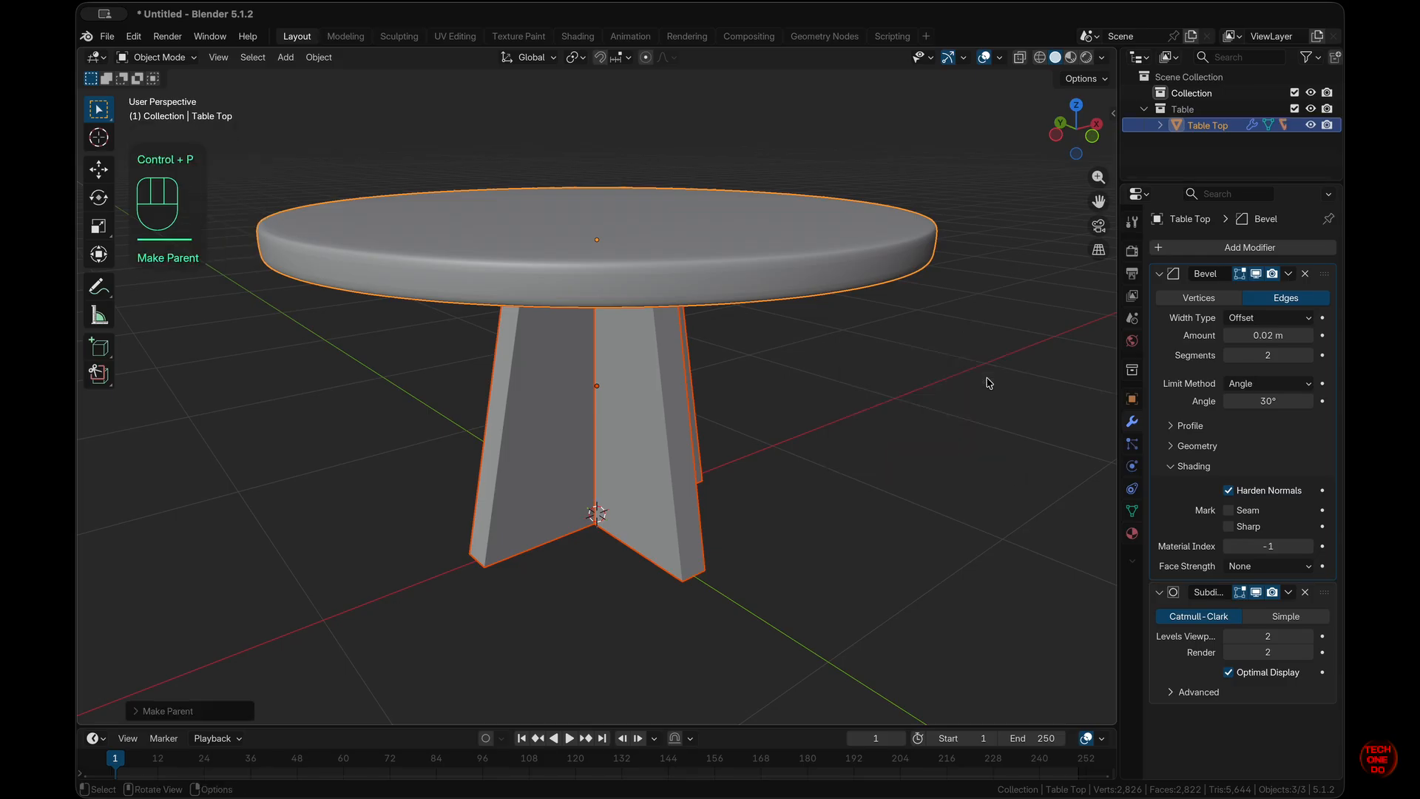
click(961, 385)
- Select the Table Top and look down on the table in top view
scroll(726, 246, left, 5)
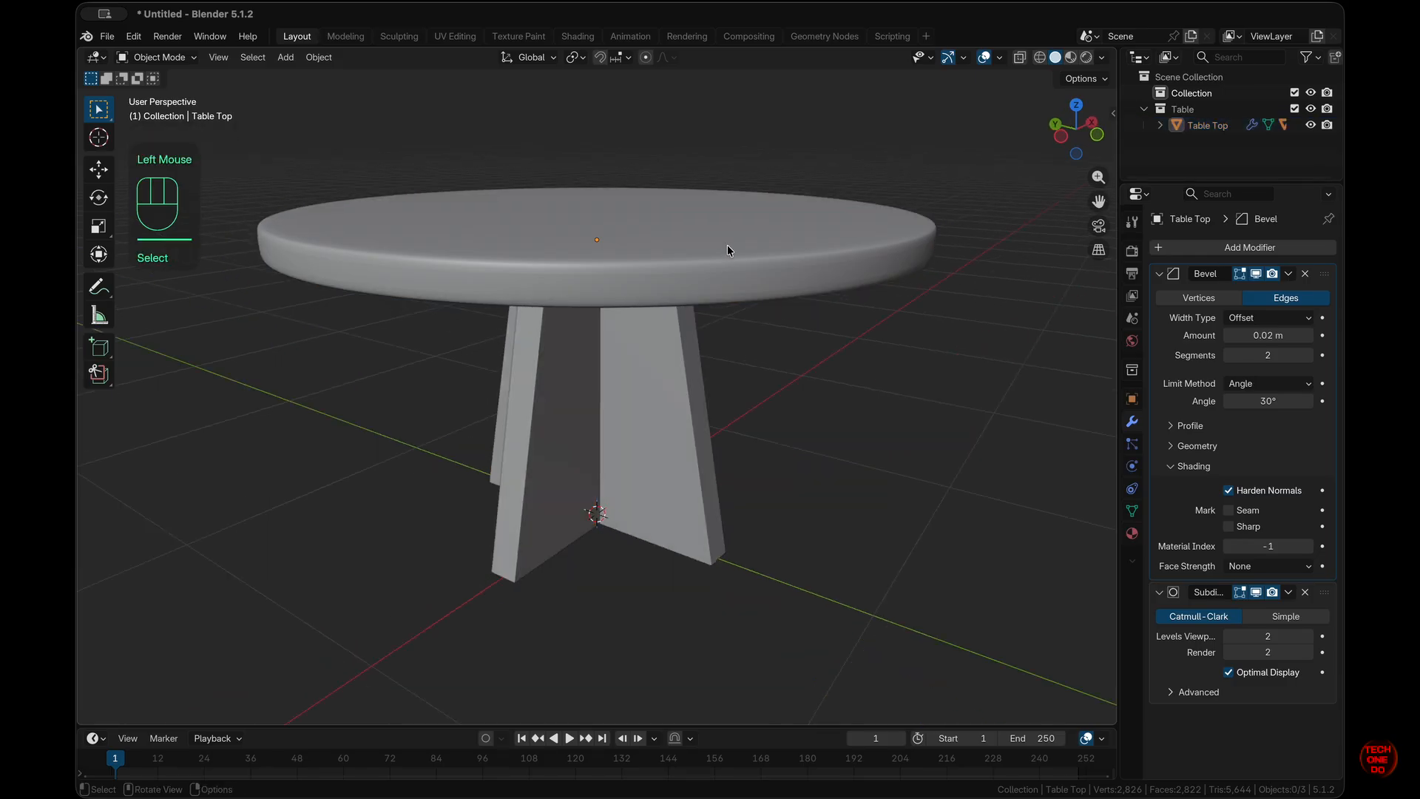
scroll(727, 245, down, 10)
scroll(728, 250, up, 8)
scroll(728, 247, up, 5)
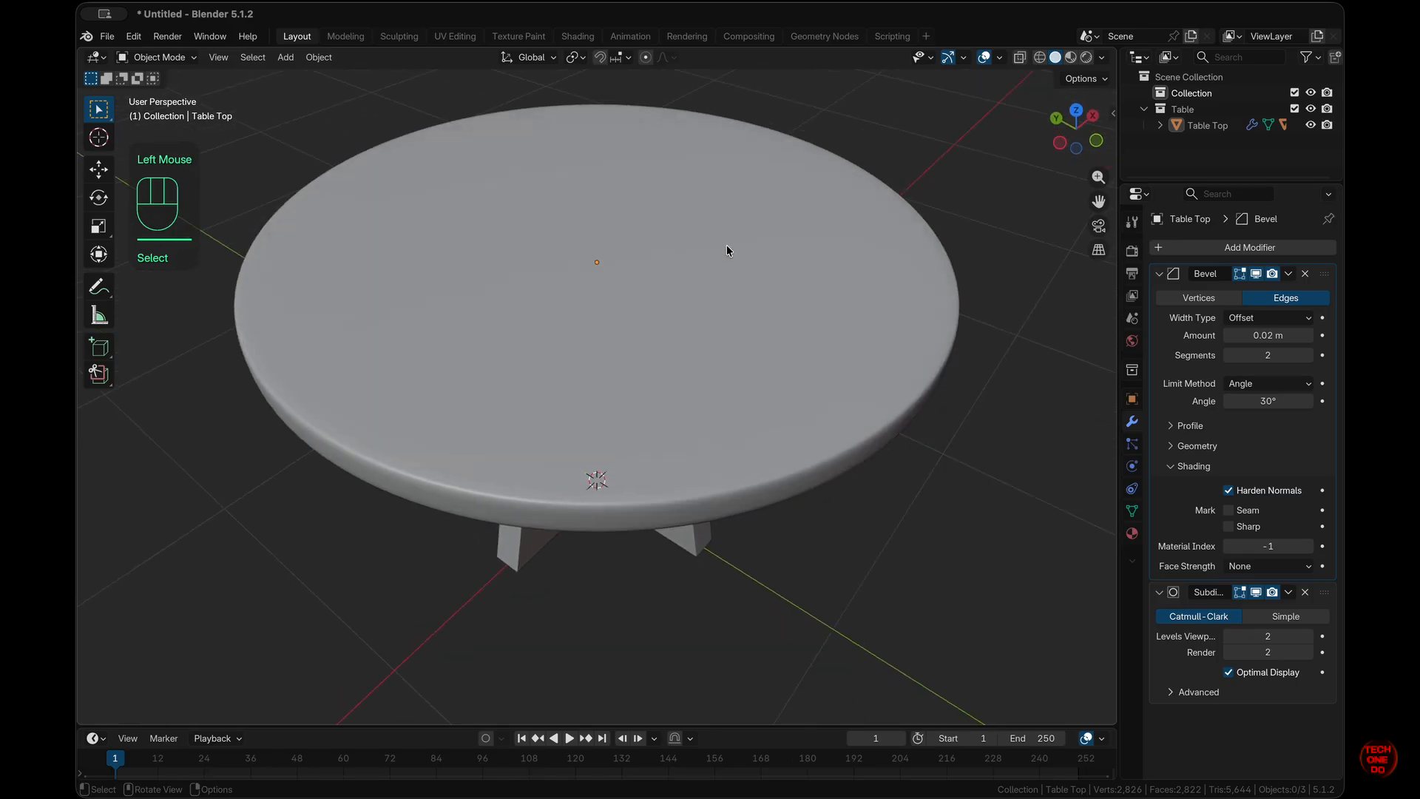
click(728, 246)
scroll(728, 247, down, 10)
scroll(728, 246, right, 5)
scroll(726, 246, up, 5)
scroll(727, 245, left, 10)
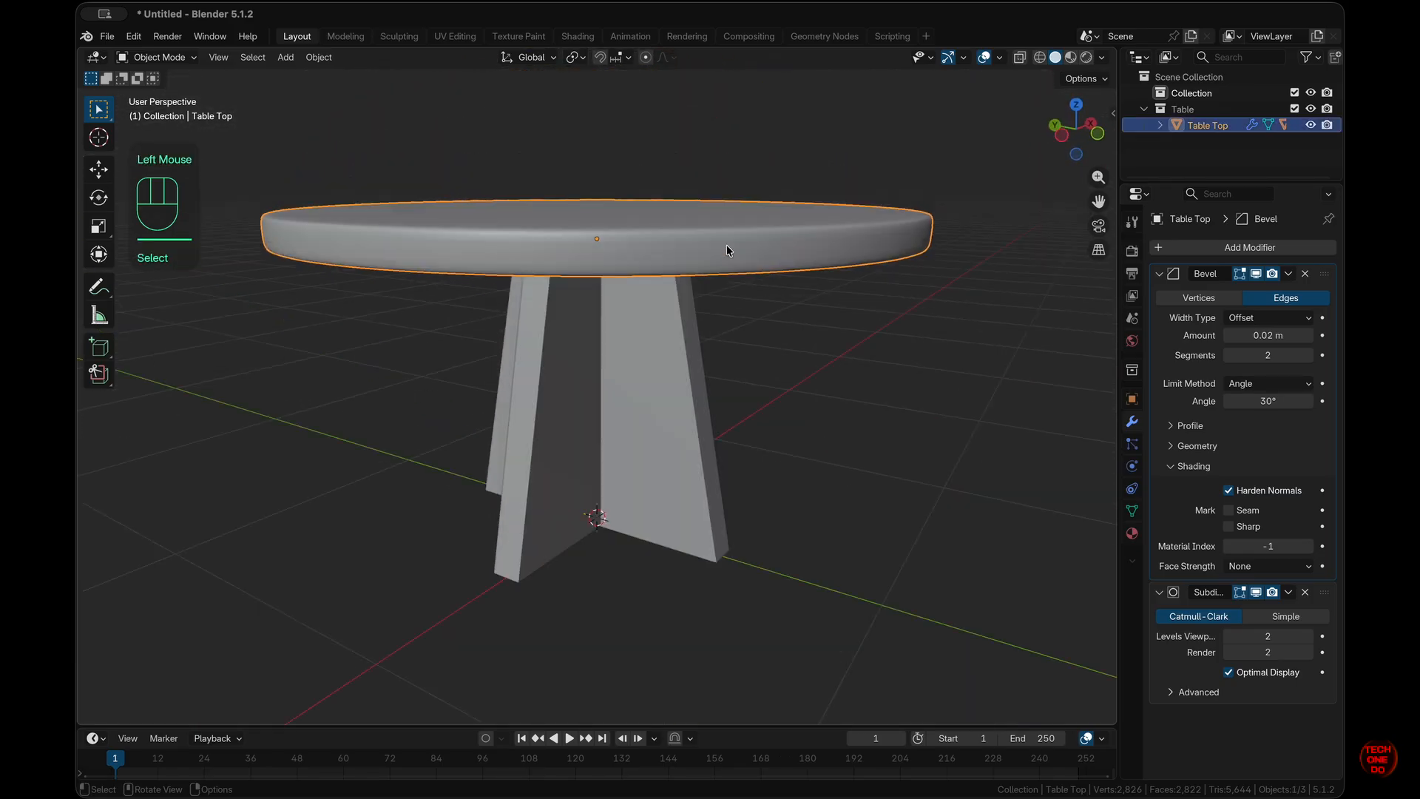
scroll(727, 246, up, 5)
key(KP_7)
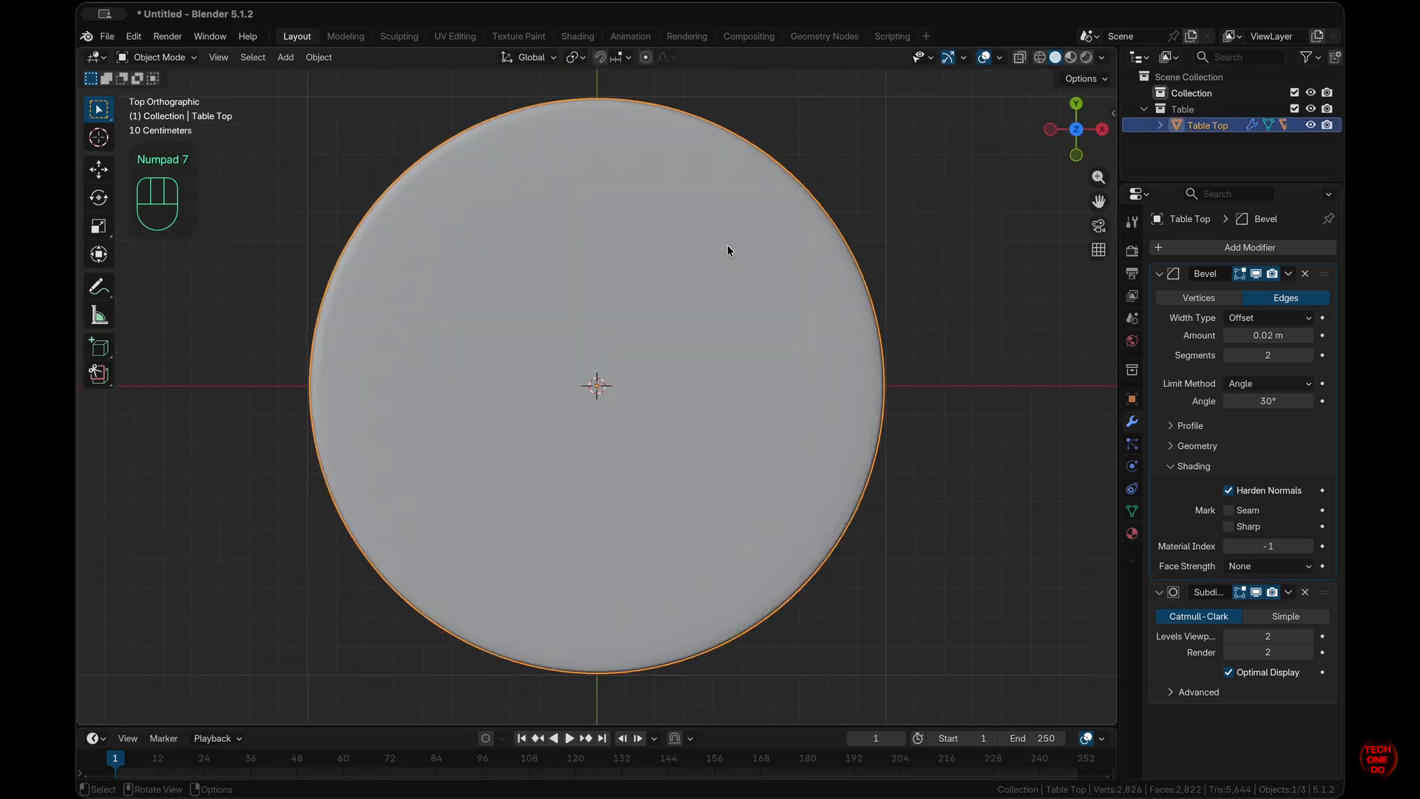
super+scroll(726, 246, down, 5)
super+scroll(727, 245, up, 2)
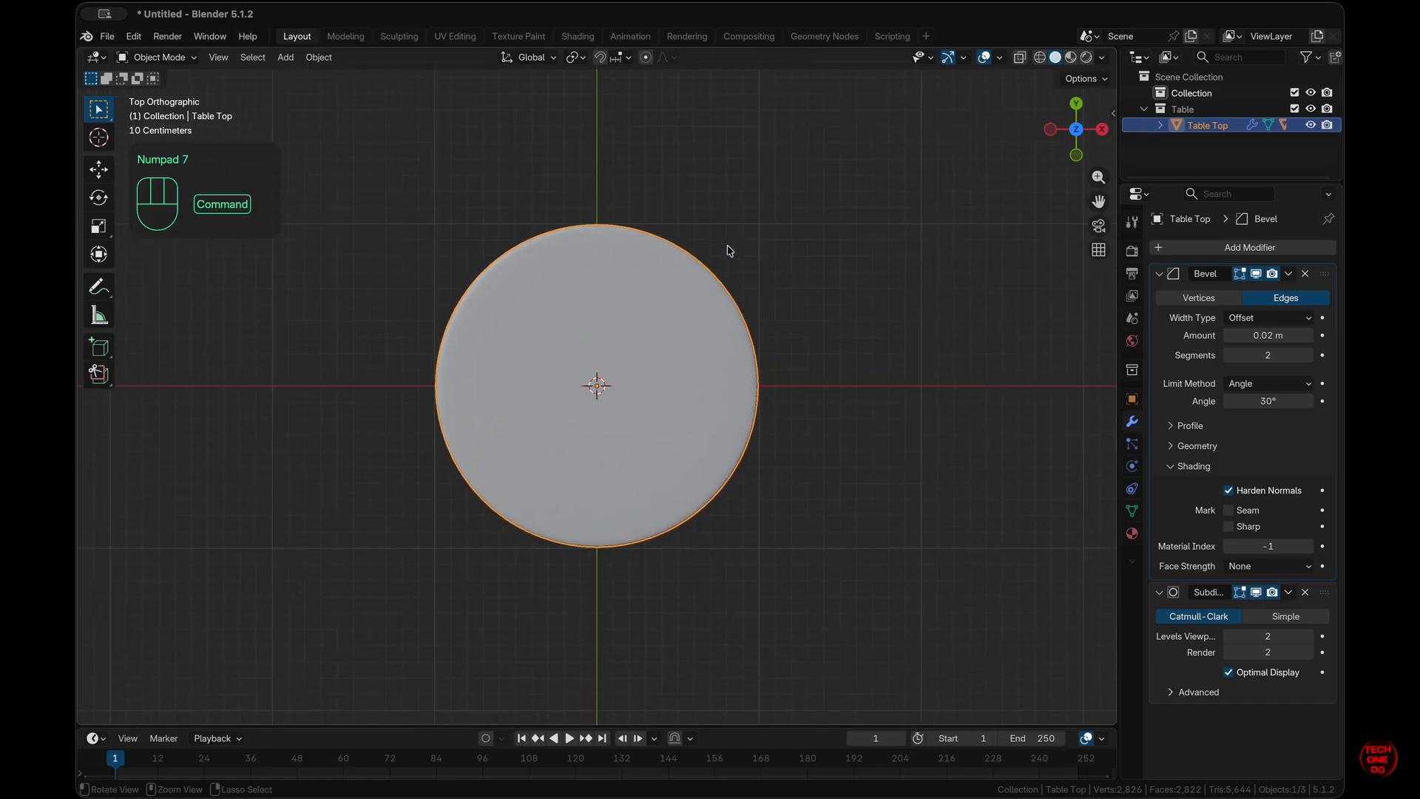
- Add a circle mesh at the 3D cursor beside the table and scale it to 0.25
shift+right_click(761, 551)
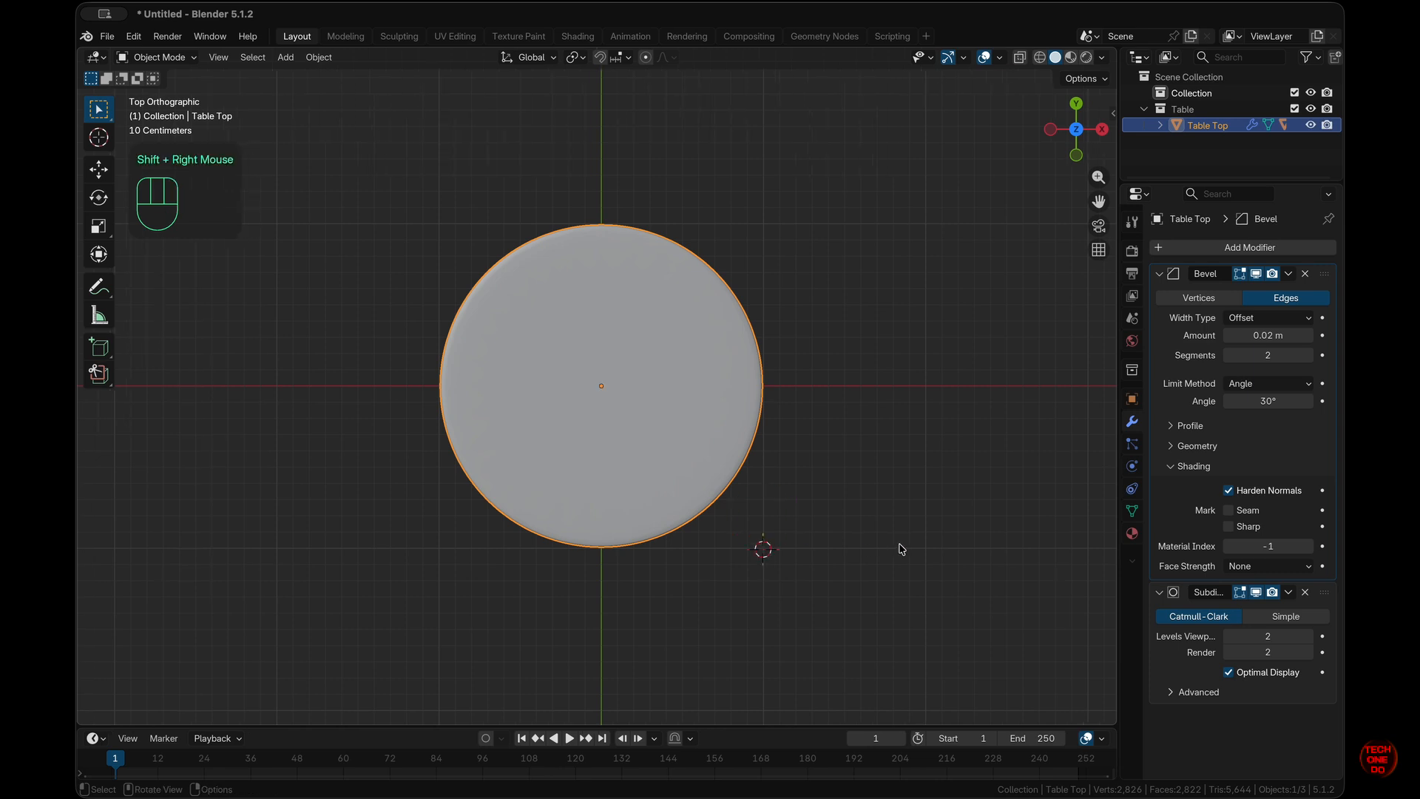
key(shift+a)
mouse_move(882, 471)
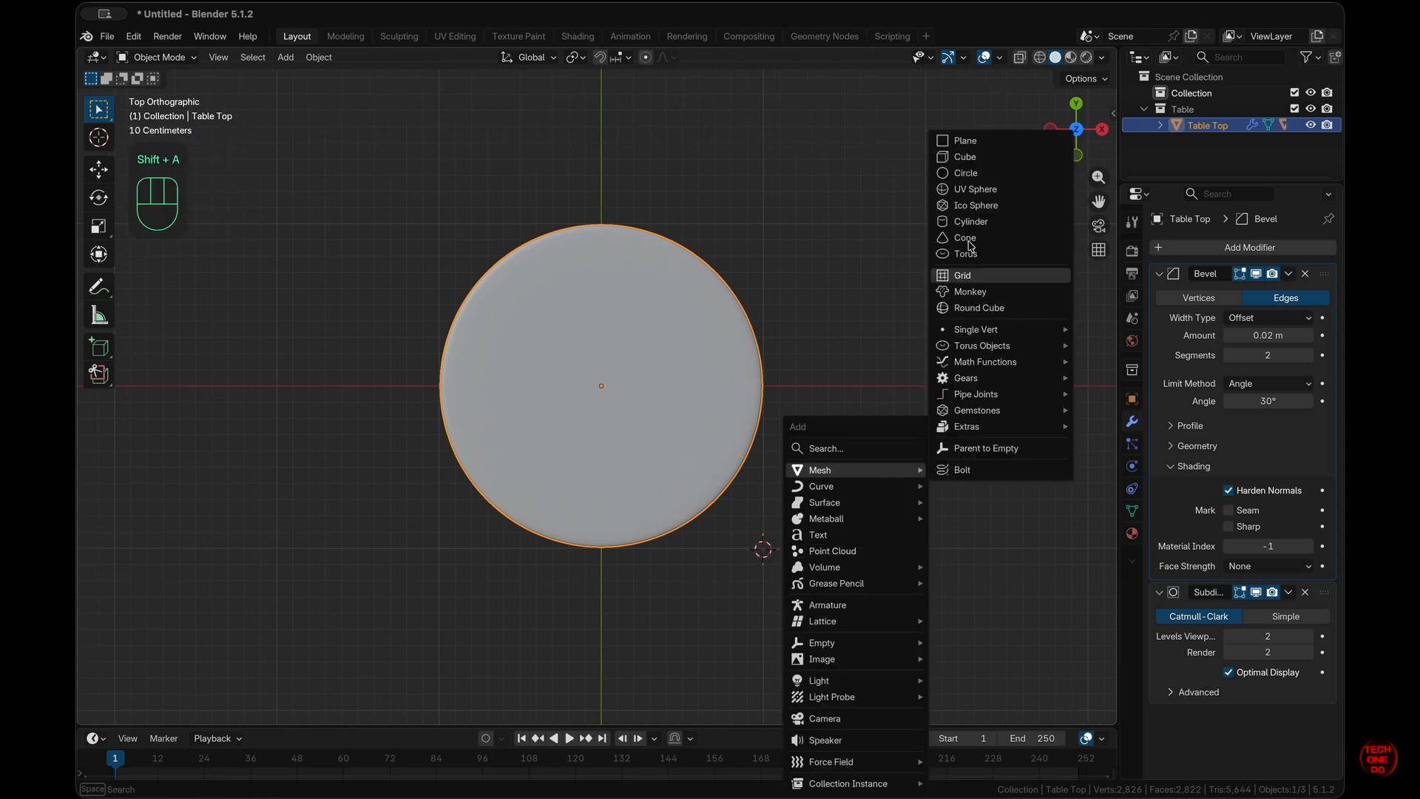
click(987, 175)
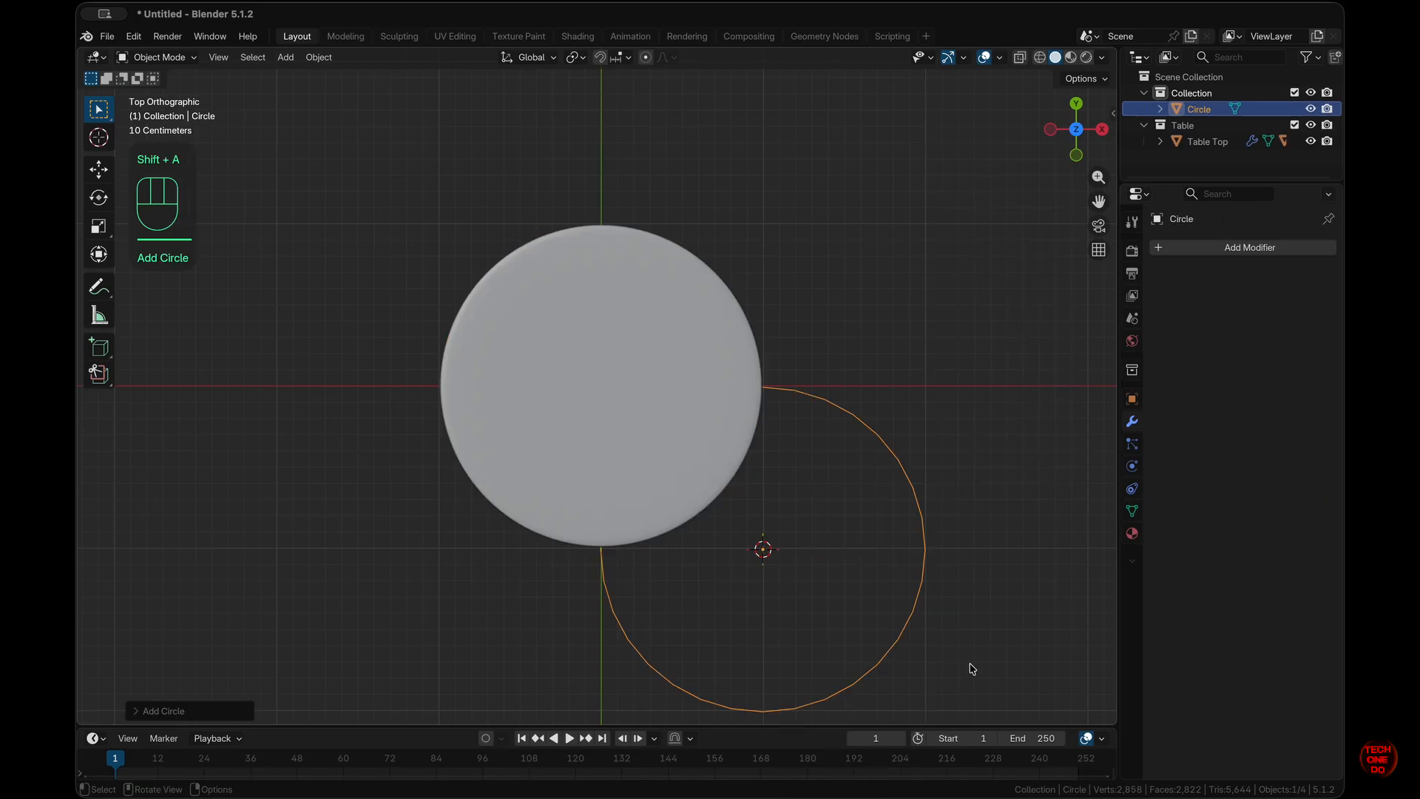
text(s.25)
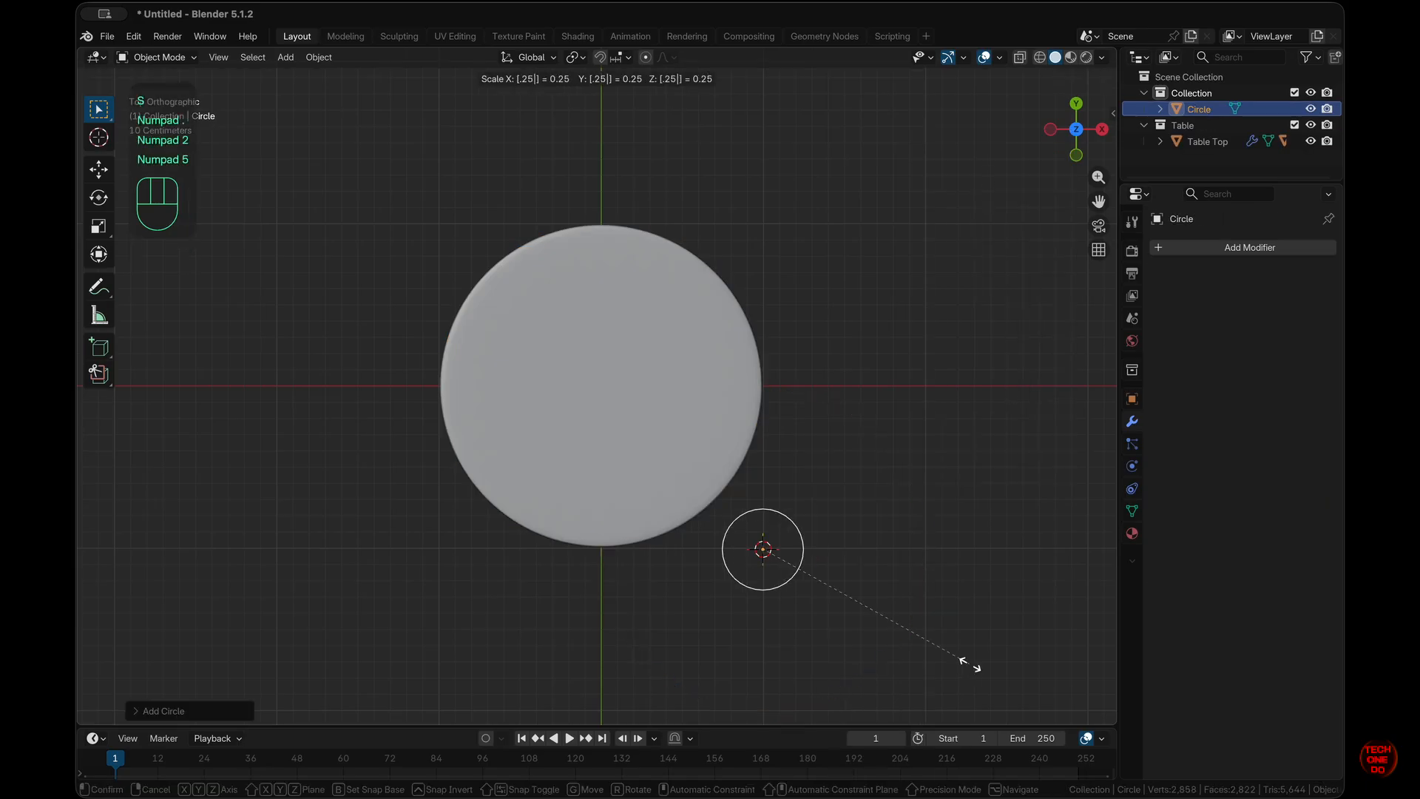
key(KP_Enter)
middle_drag(818, 474, 816, 464)
- Apply the scale of both leg slabs, then reselect the small circle
key(n)
click(697, 447)
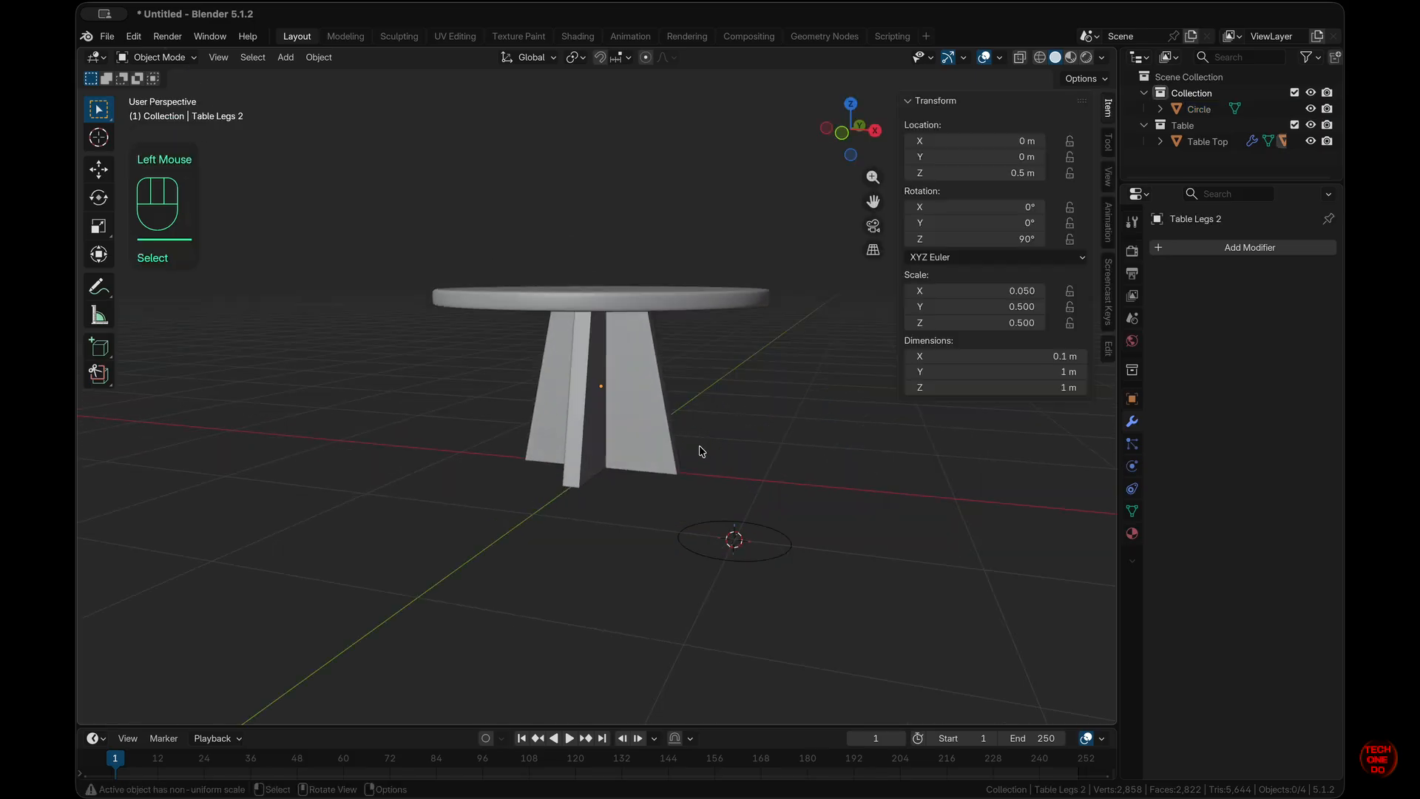
click(656, 437)
shift+click(592, 448)
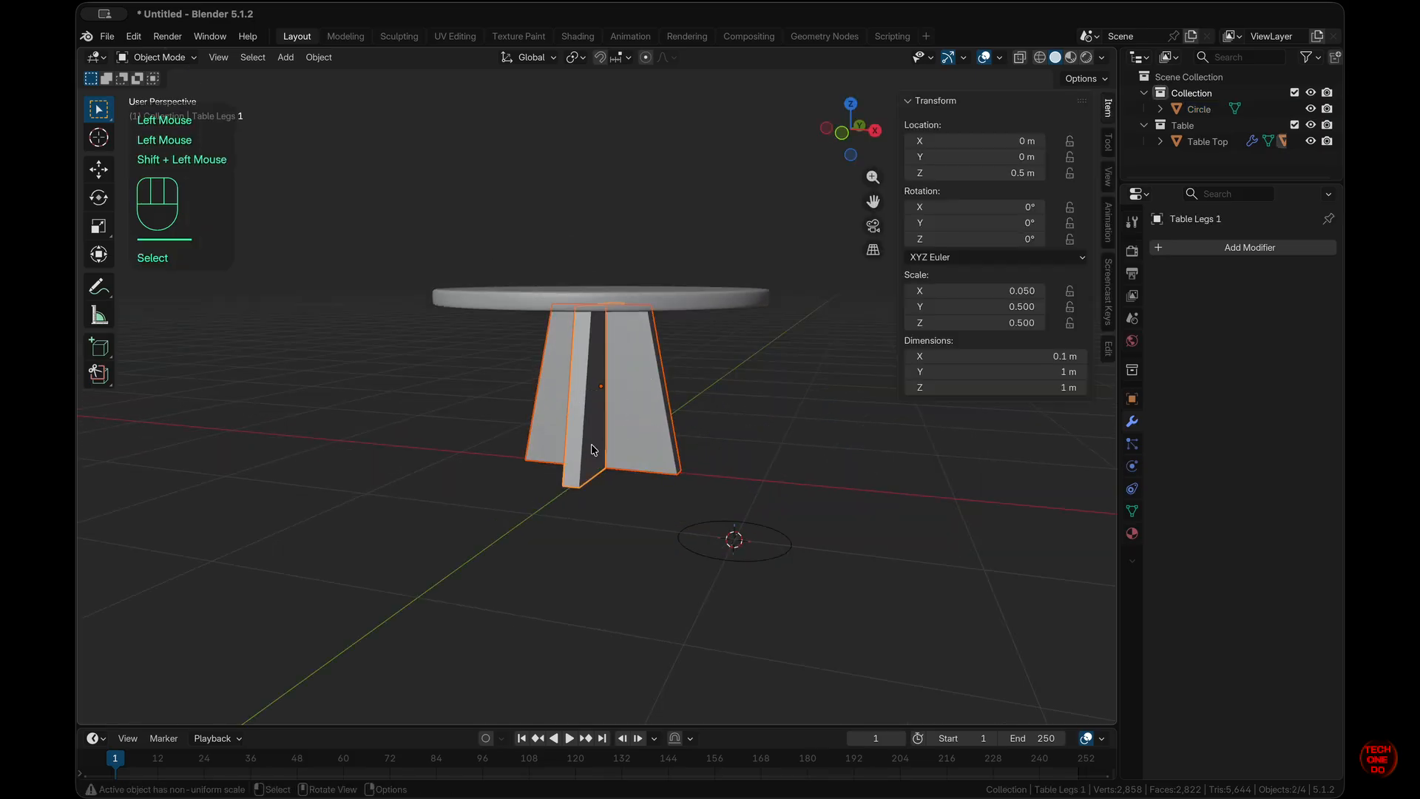
key(super+a)
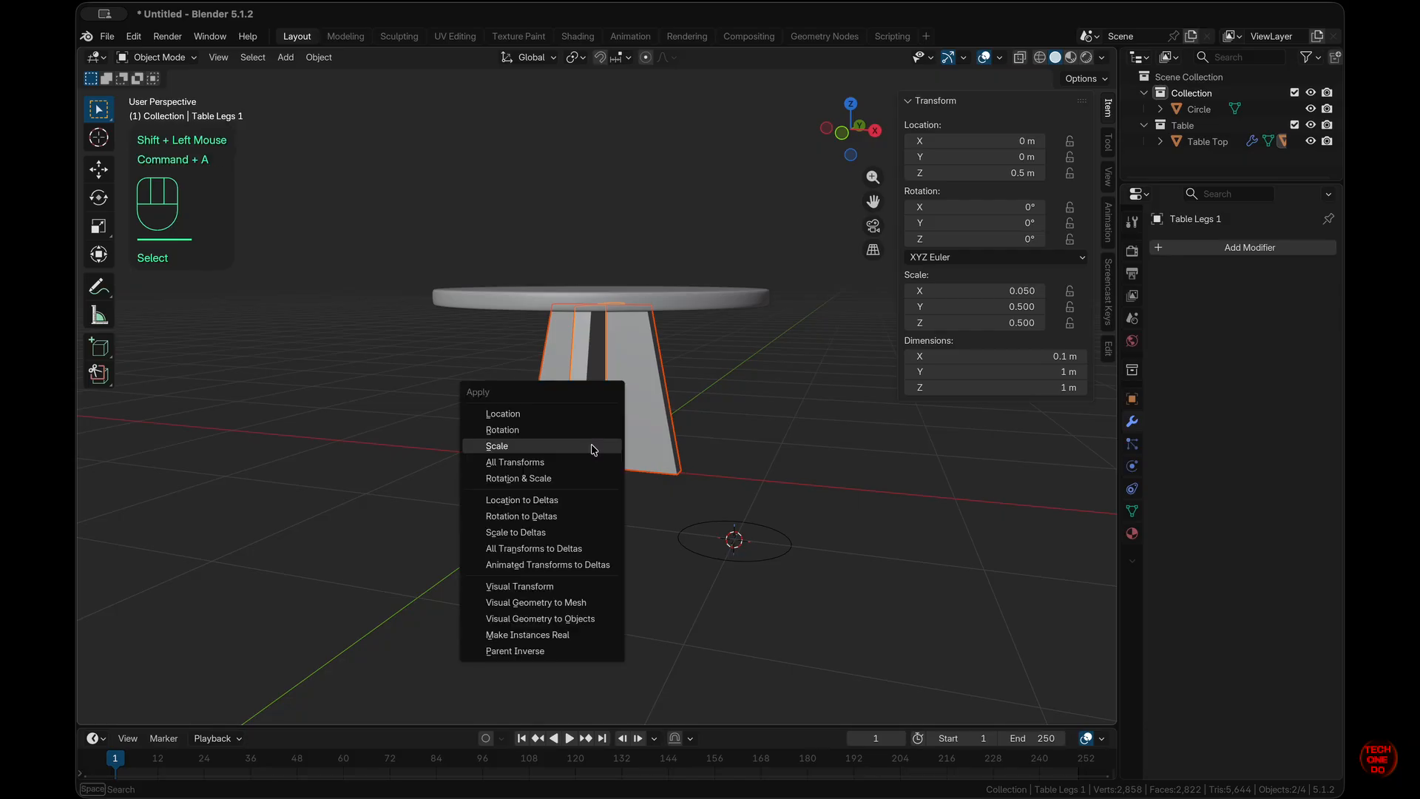
click(592, 449)
click(856, 447)
middle_drag(856, 447, 796, 584)
click(795, 584)
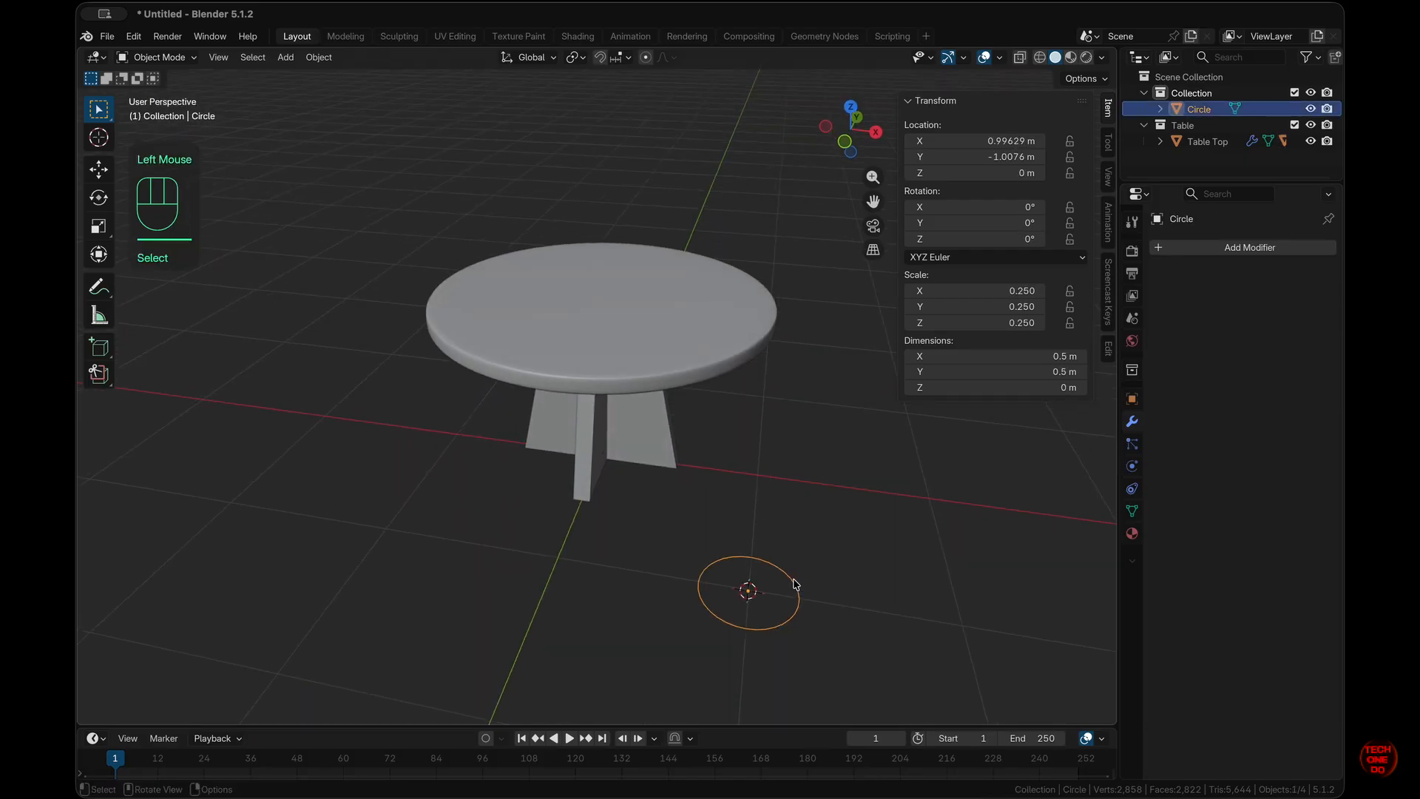
- Fill the circle with a face and extrude it 0.1 m up along Z into a disc
key(KP_7)
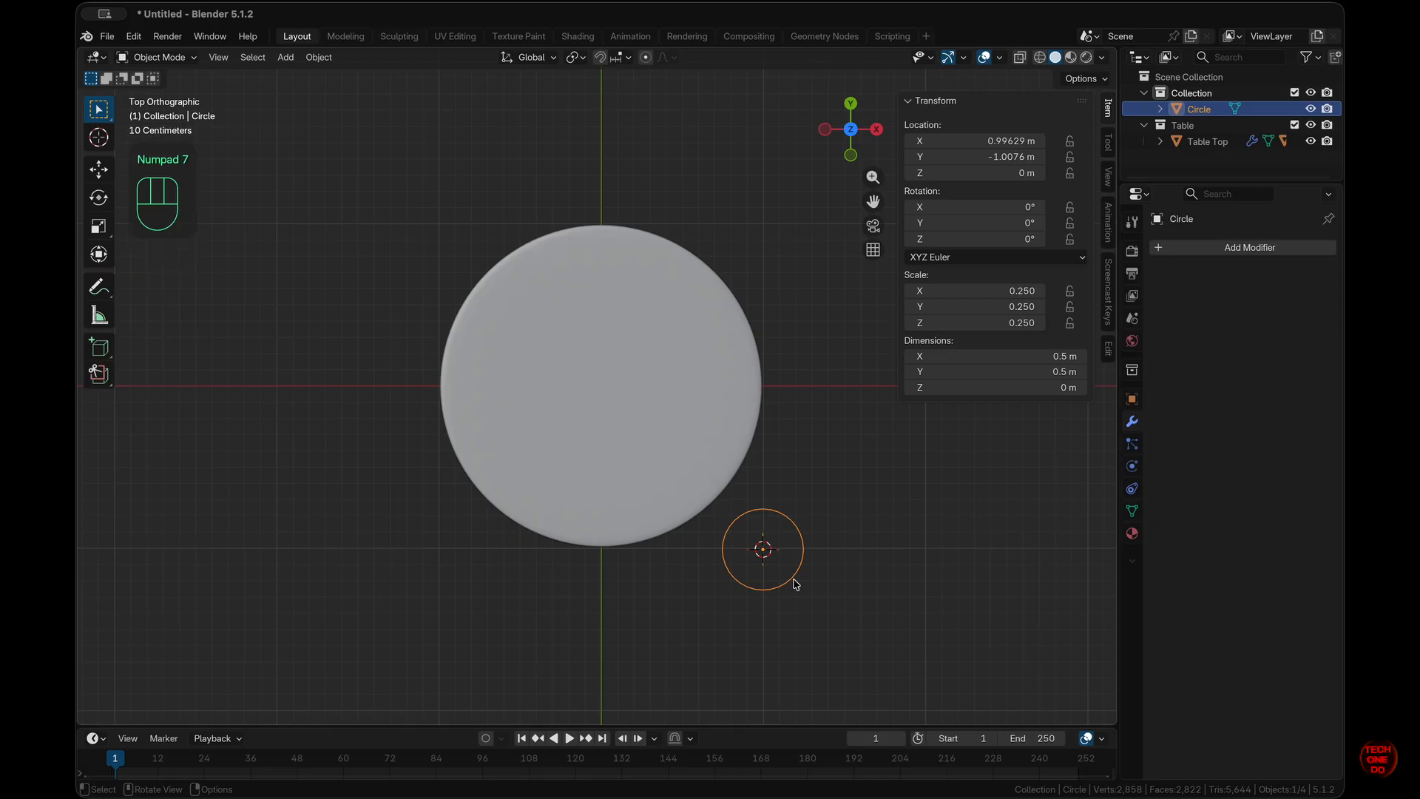
key(Tab)
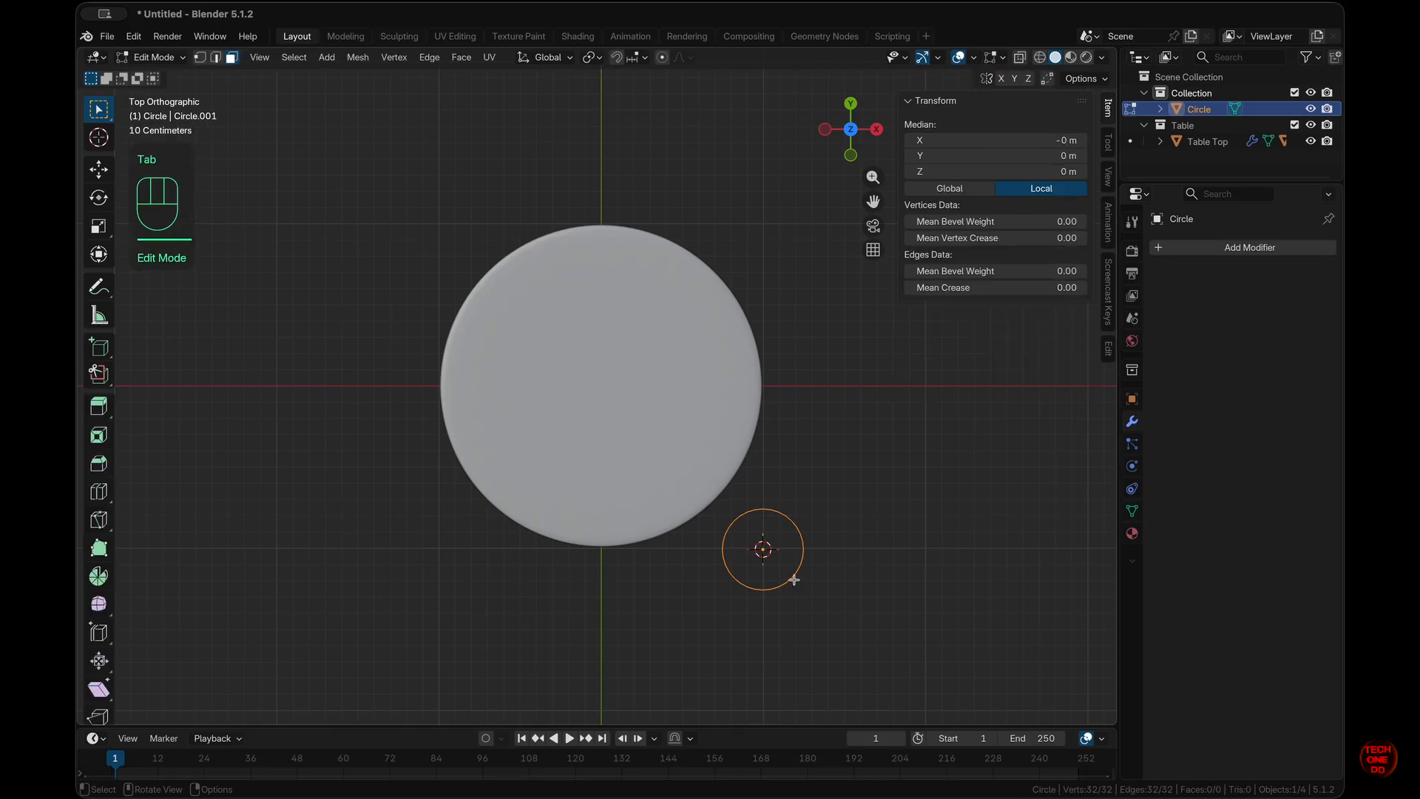
key(n)
middle_drag(790, 577, 802, 565)
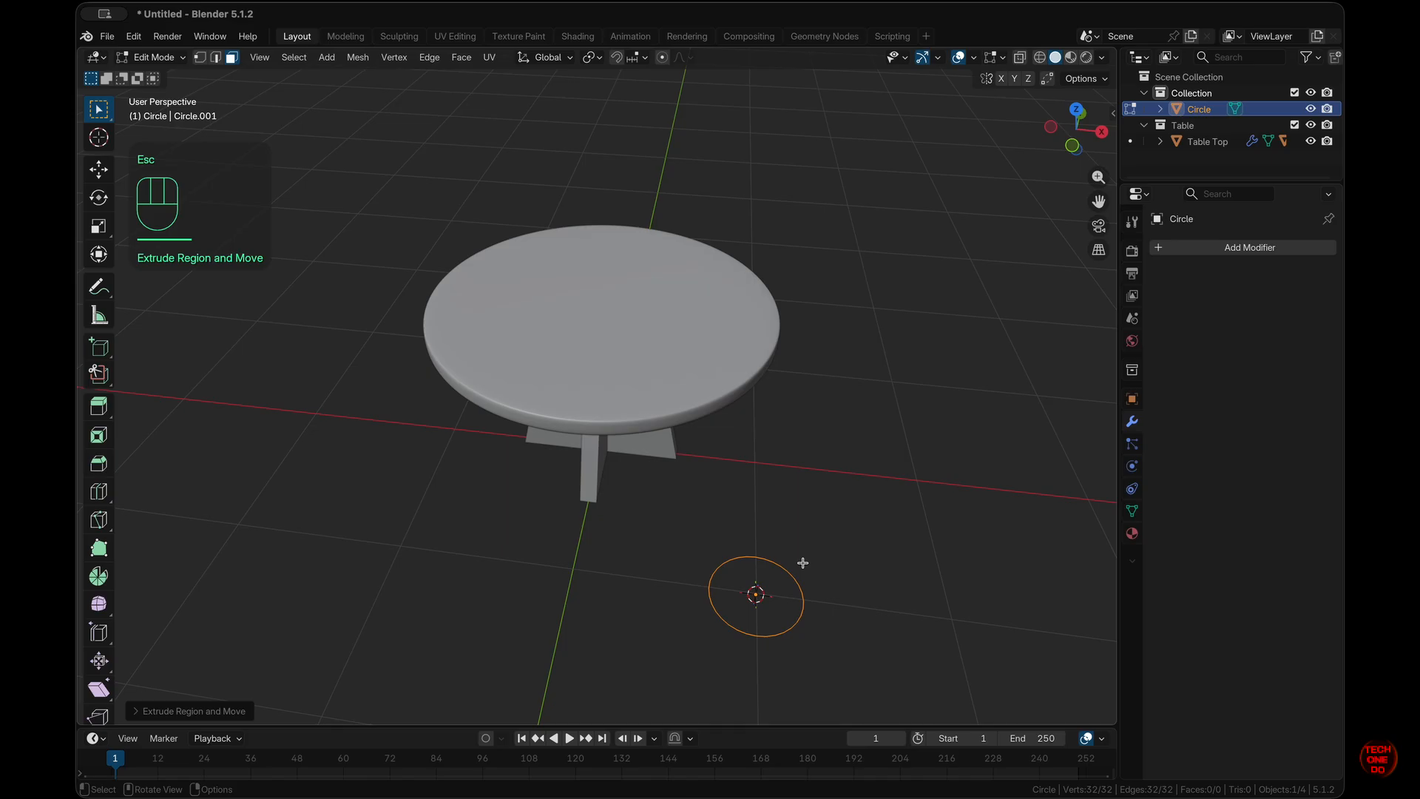
key(f)
key(KP_1)
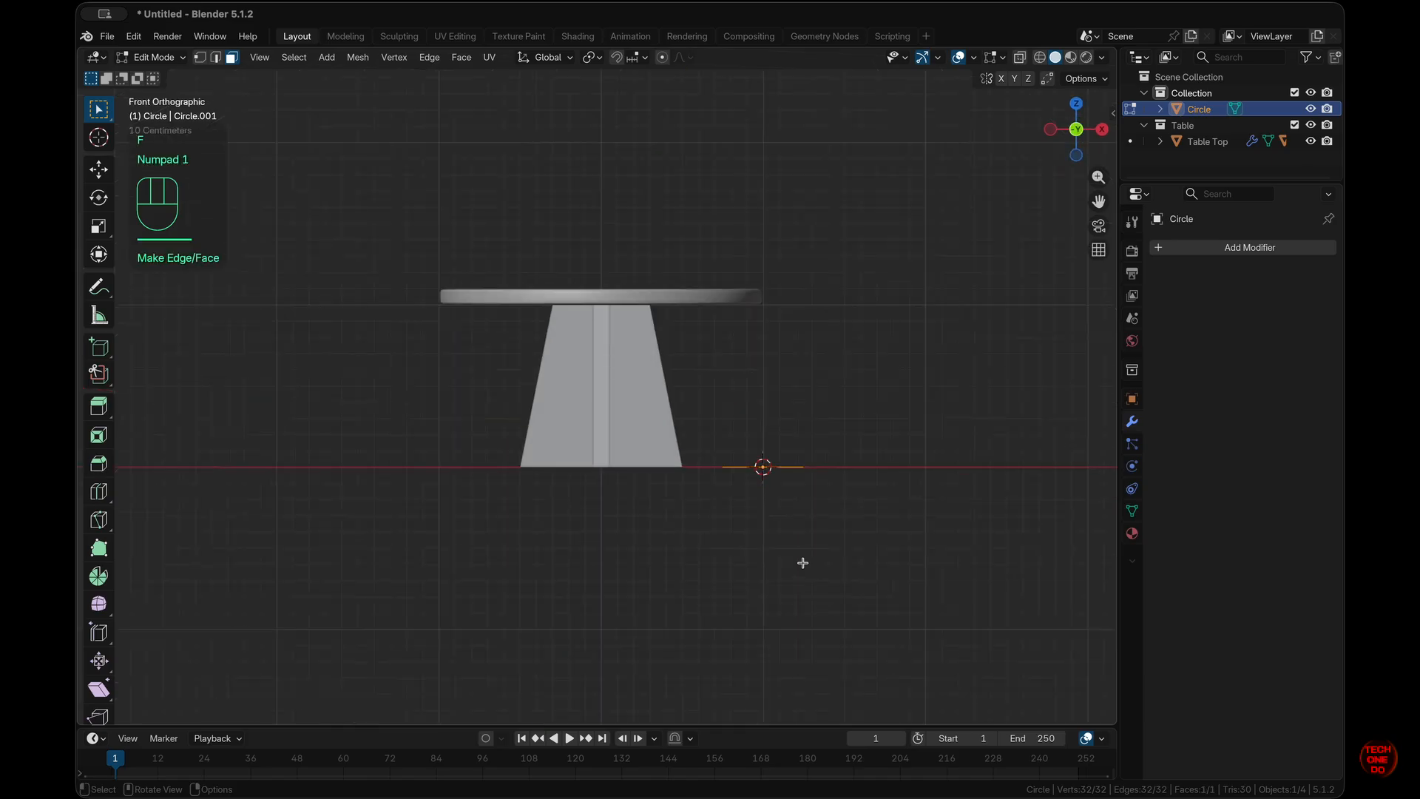
key(e)
key(z)
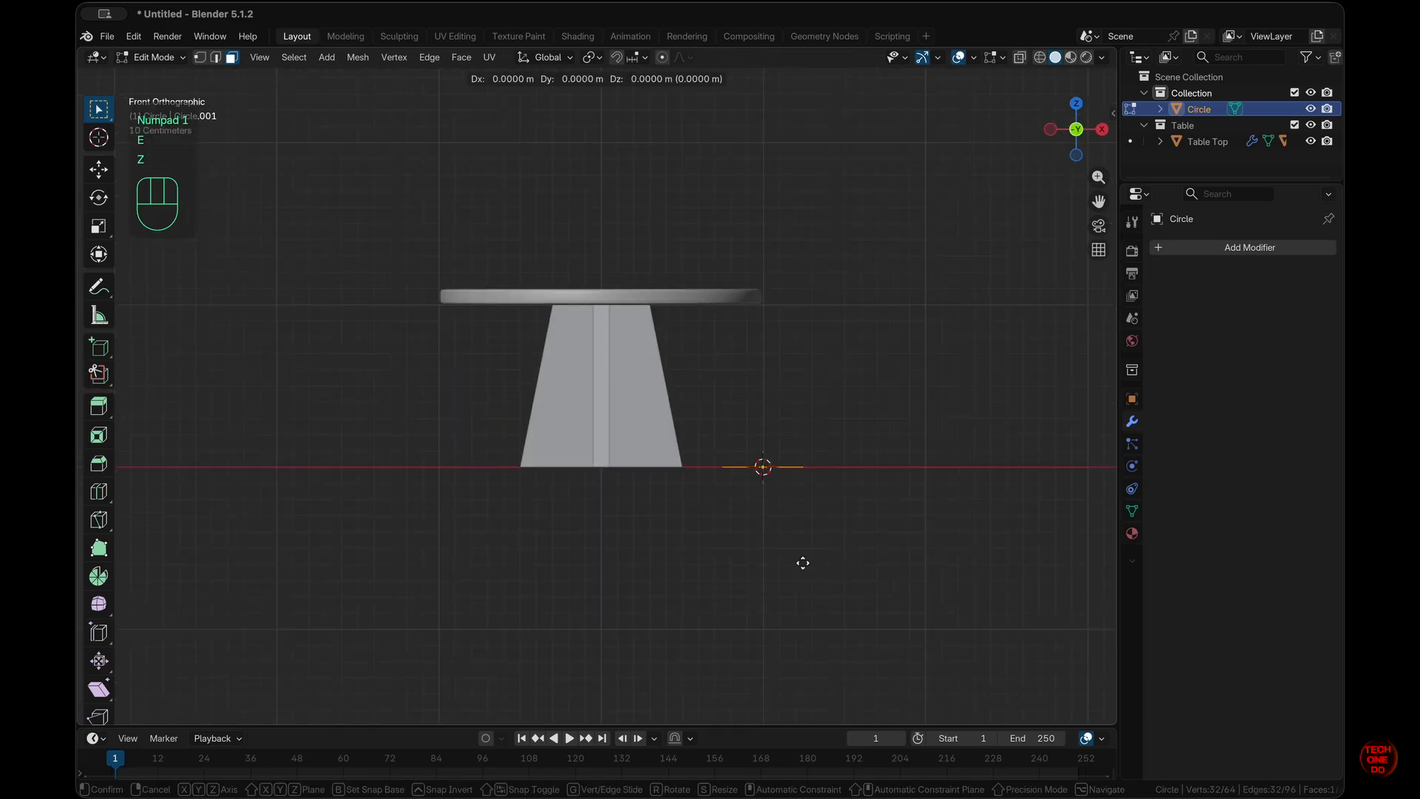
key(z)
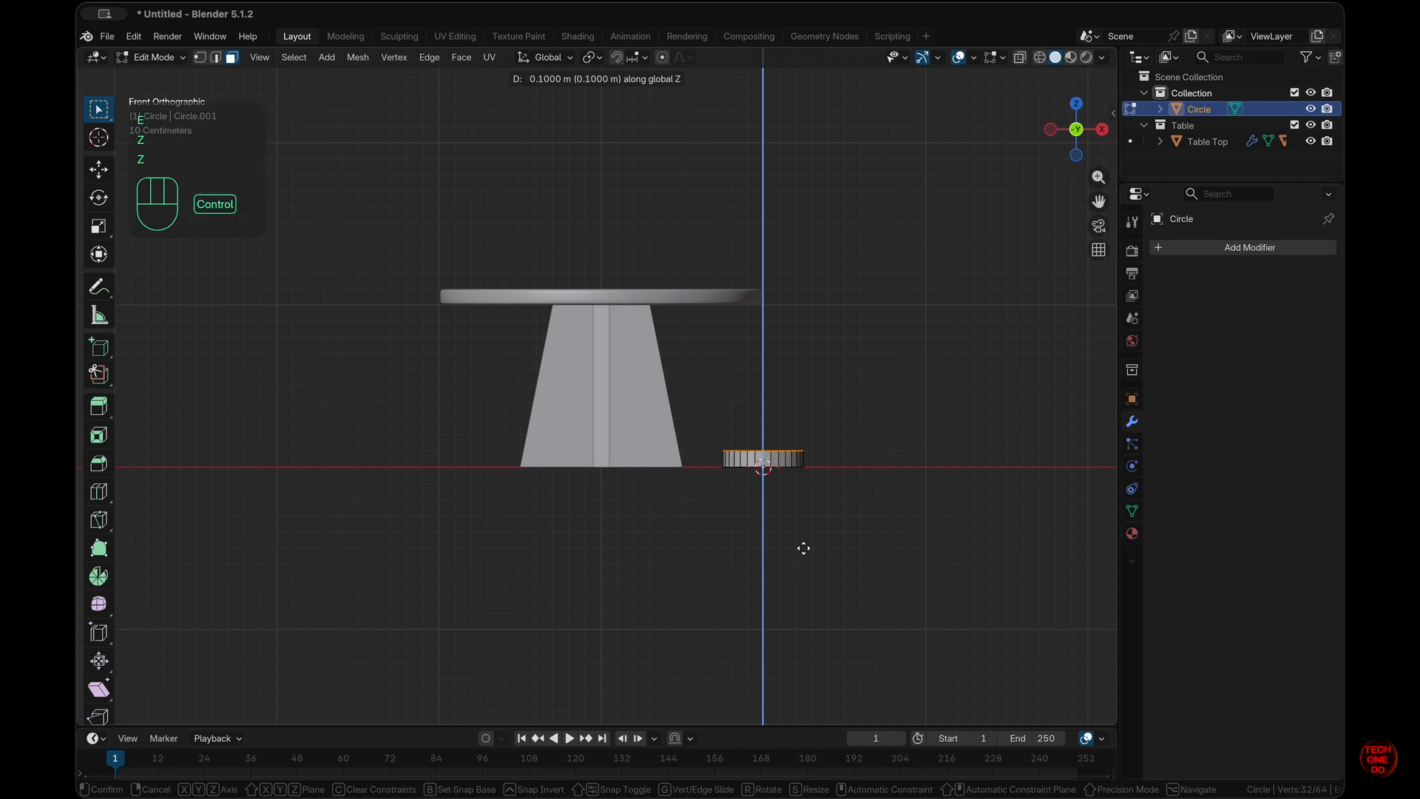
ctrl+click(805, 545)
click(860, 538)
key(Tab)
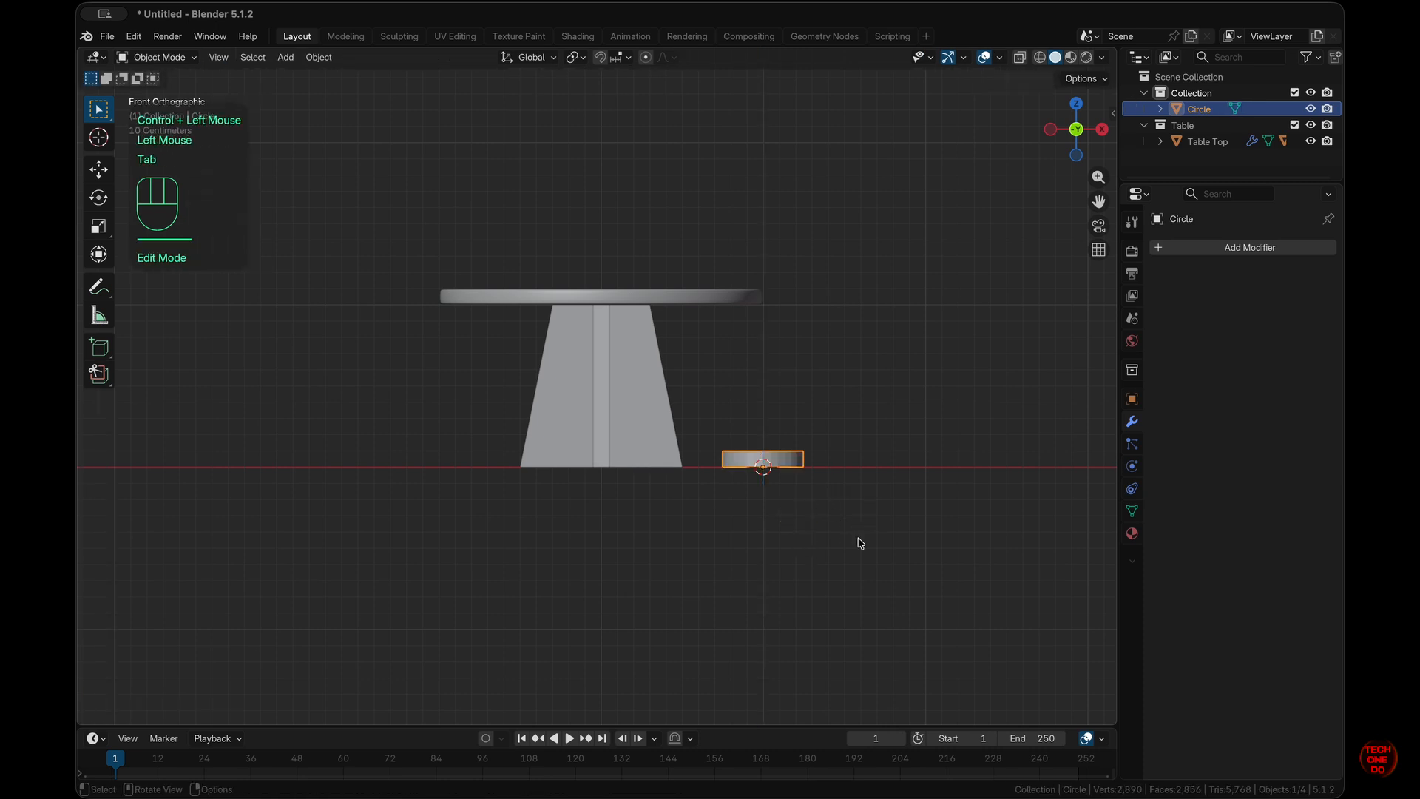
- Add a Bevel modifier to the disc with 2 segments and Harden Normals
scroll(858, 543, up, 5)
click(1250, 247)
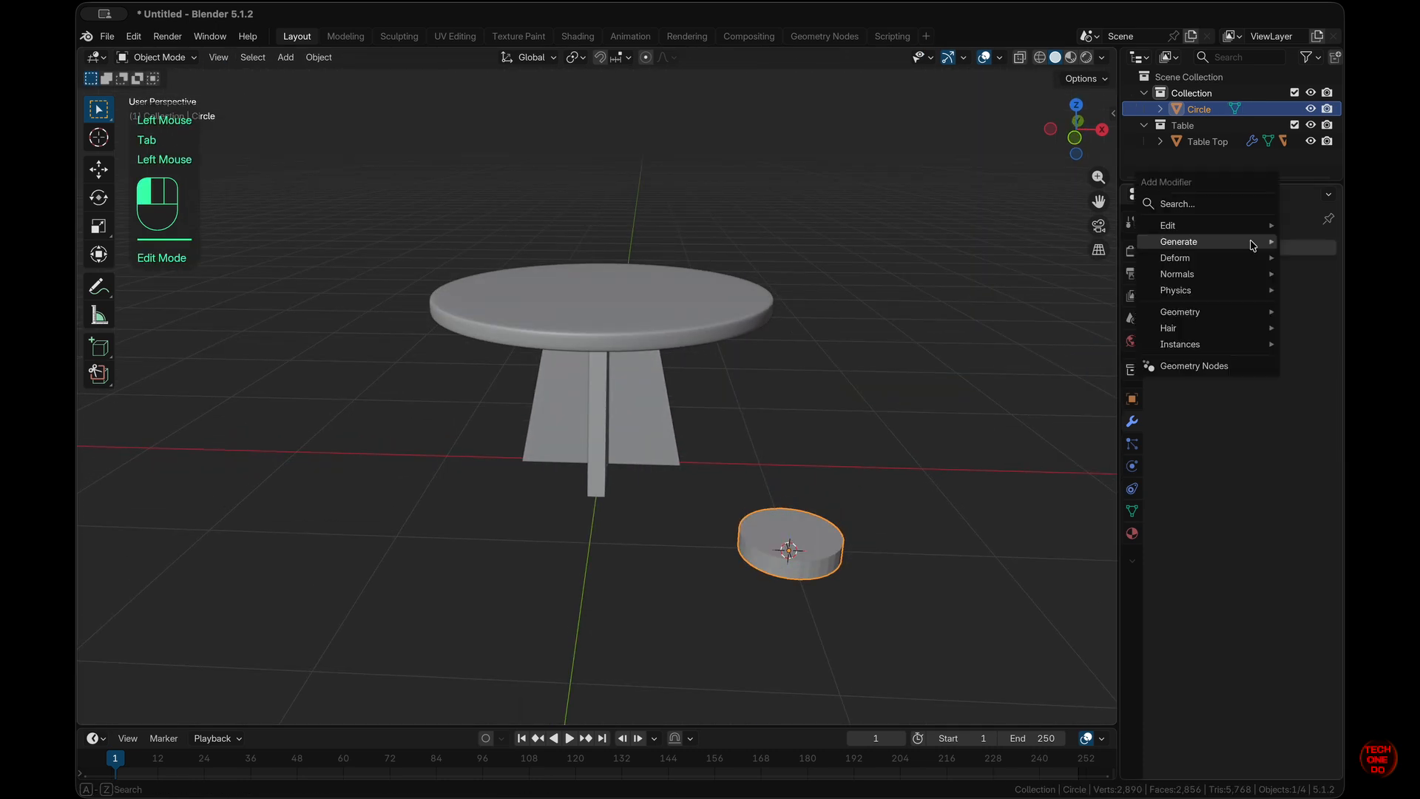
mouse_move(1258, 241)
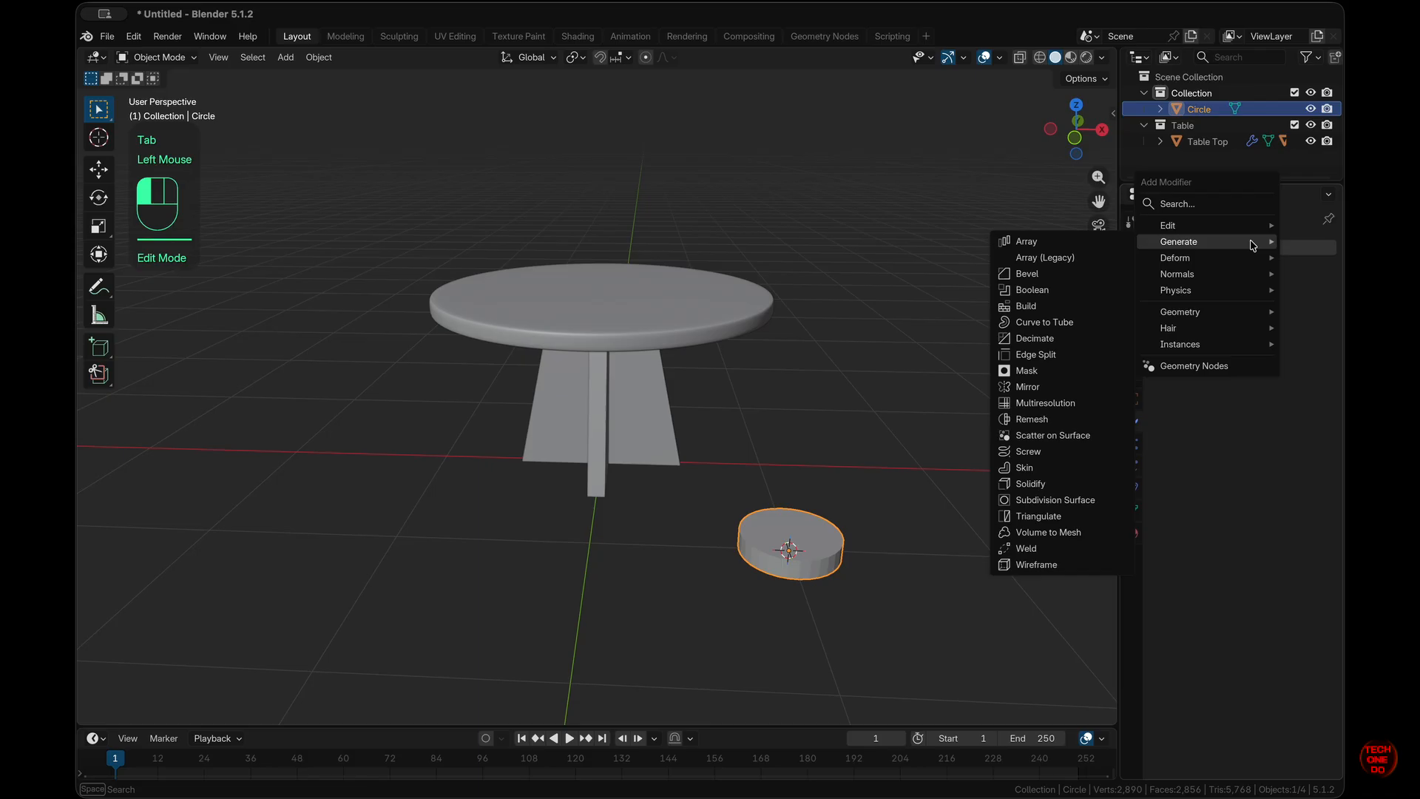
click(1061, 275)
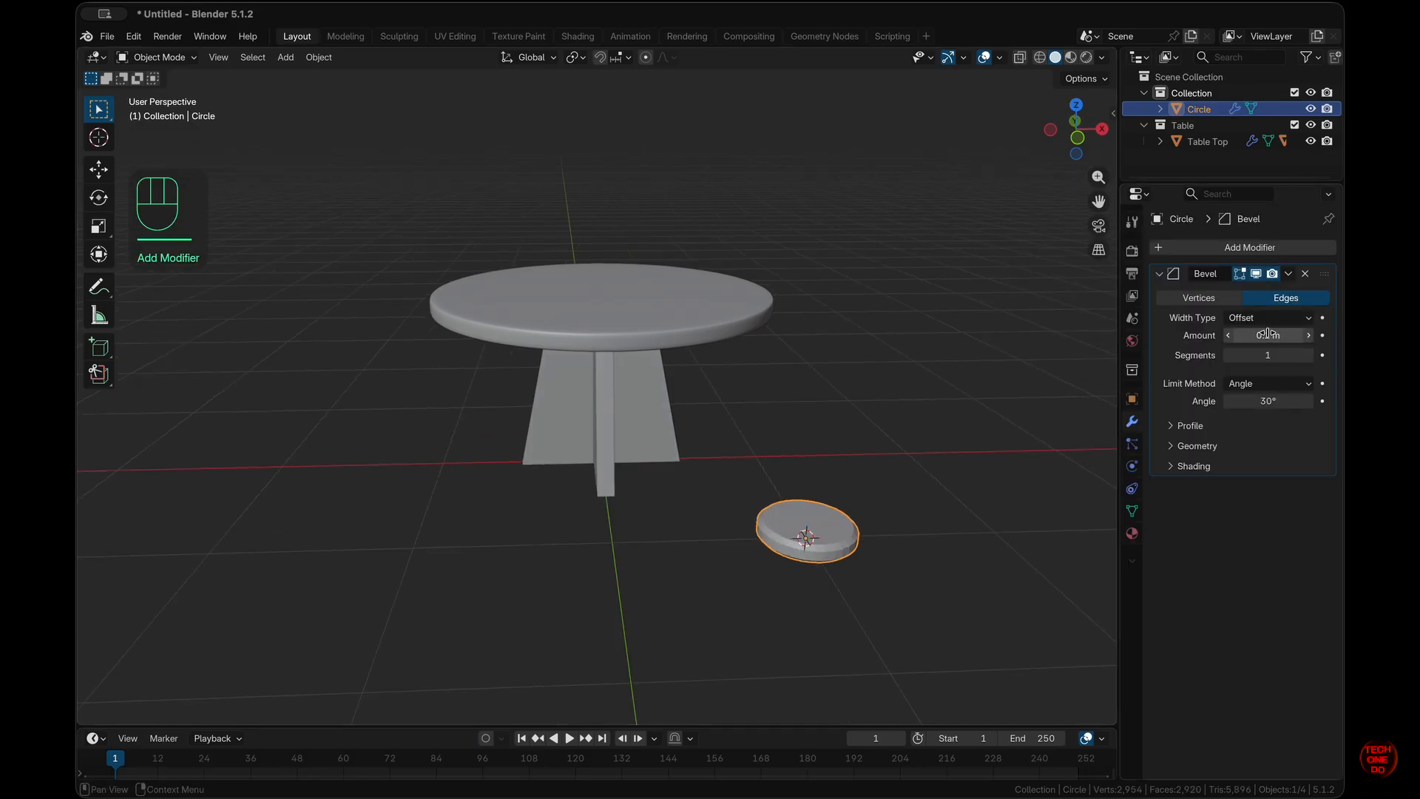
drag(1268, 333, 1275, 353)
click(1177, 469)
click(1244, 491)
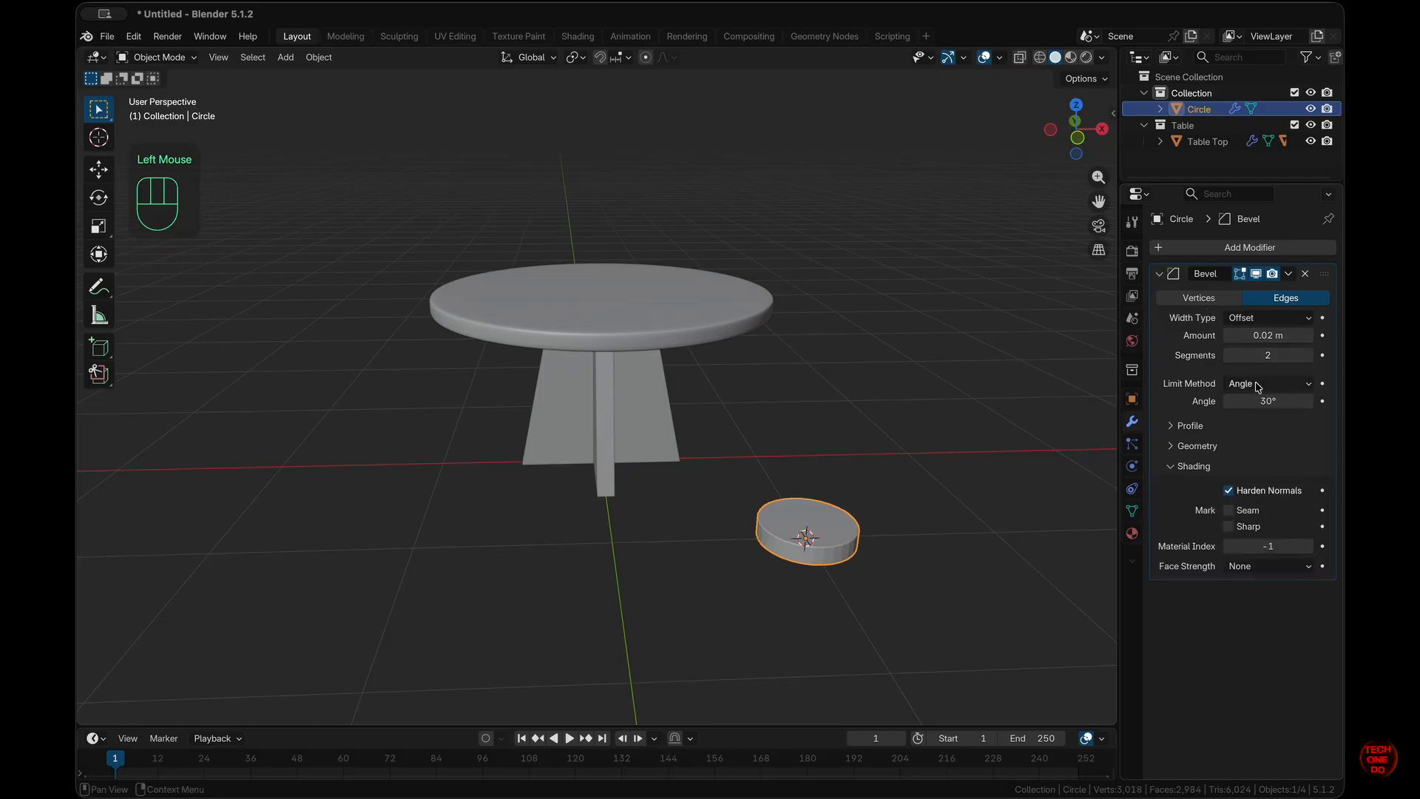
middle_drag(1035, 532, 938, 497)
- Shade the disc smooth and set the bevel amount to 0.04 m
right_click(785, 497)
click(781, 486)
scroll(865, 560, up, 3)
shift+middle_drag(865, 560, 799, 491)
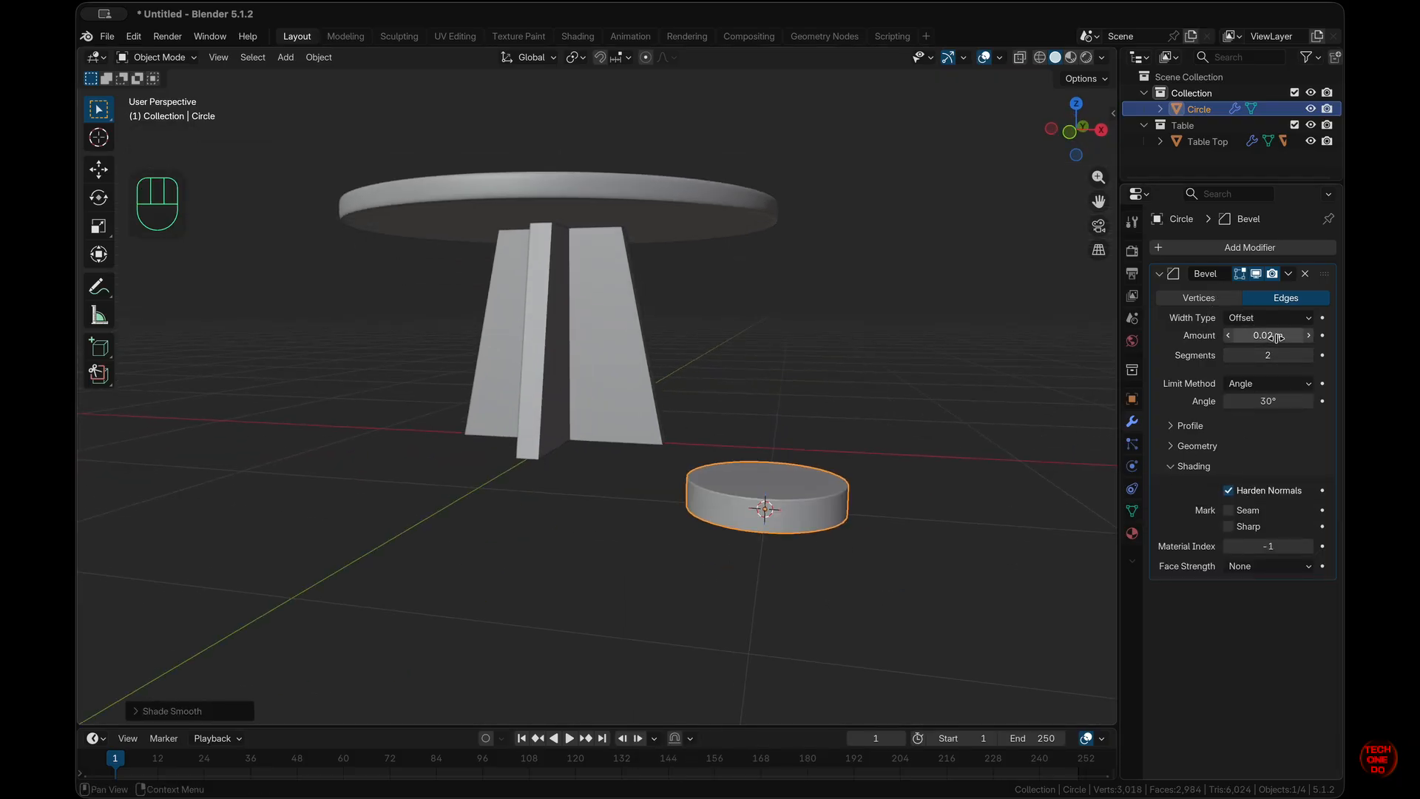
drag(1277, 338, 1283, 338)
click(1230, 338)
click(1308, 339)
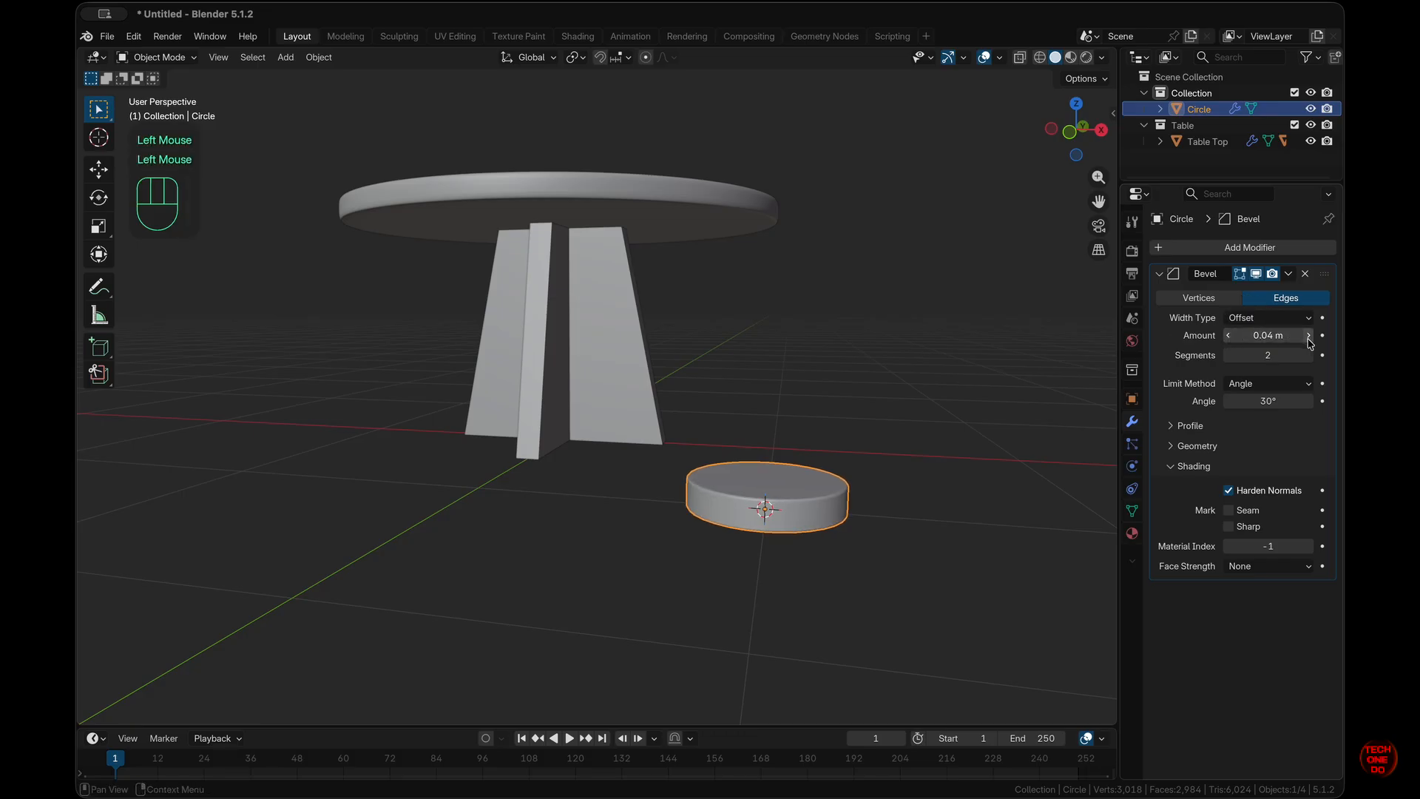
middle_drag(928, 548, 924, 526)
click(1159, 274)
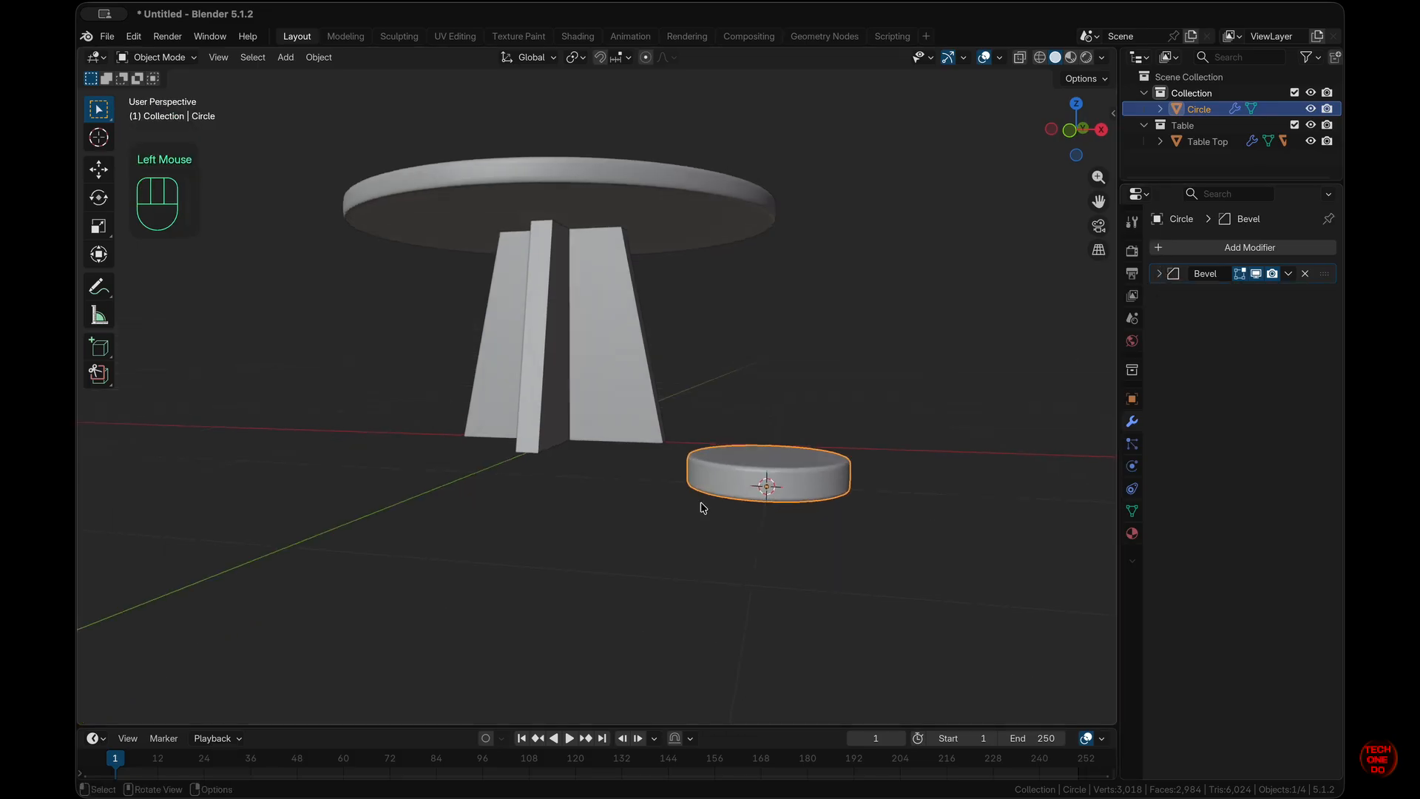
- Add a level-2 Subdivision Surface modifier to the disc with Ctrl+2
click(817, 499)
key(super+2)
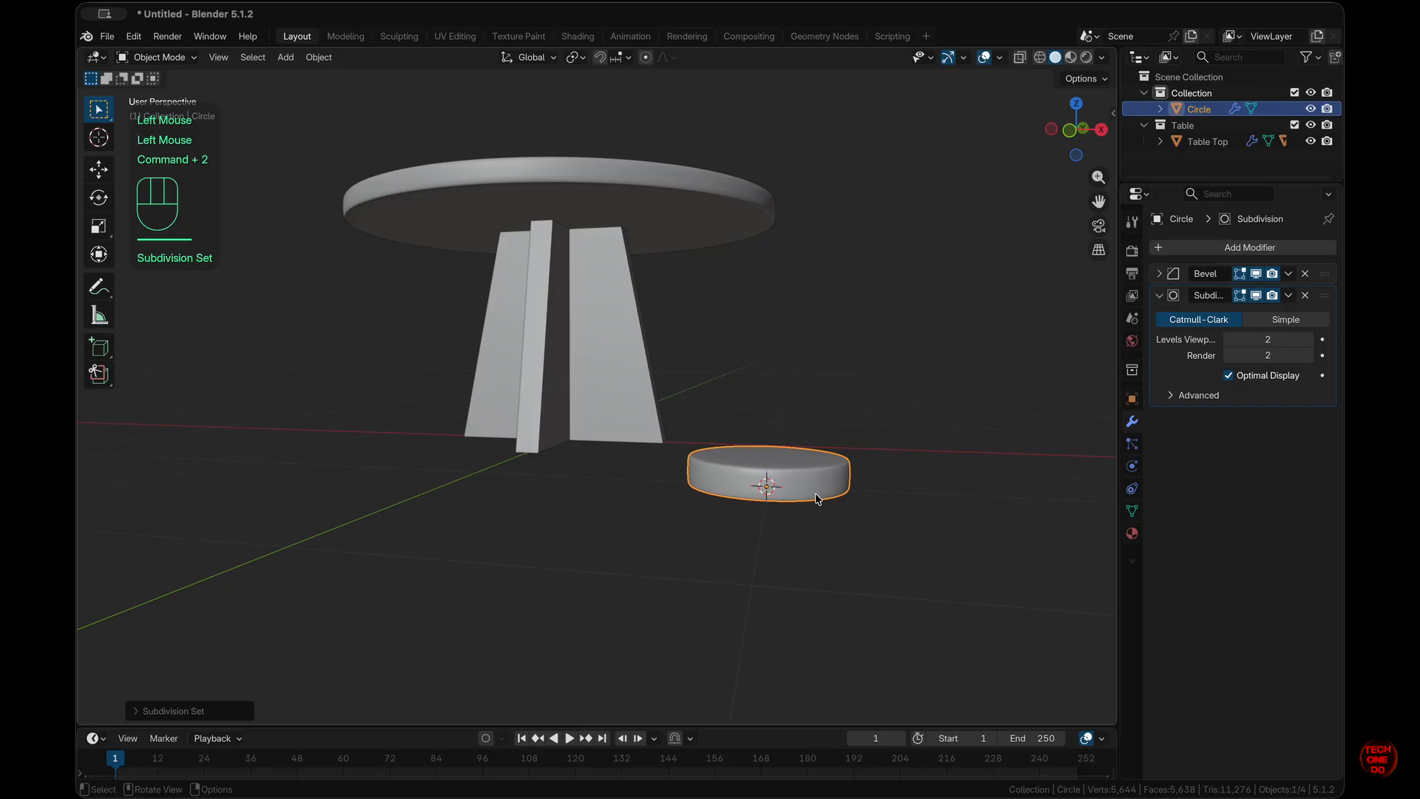
click(1160, 295)
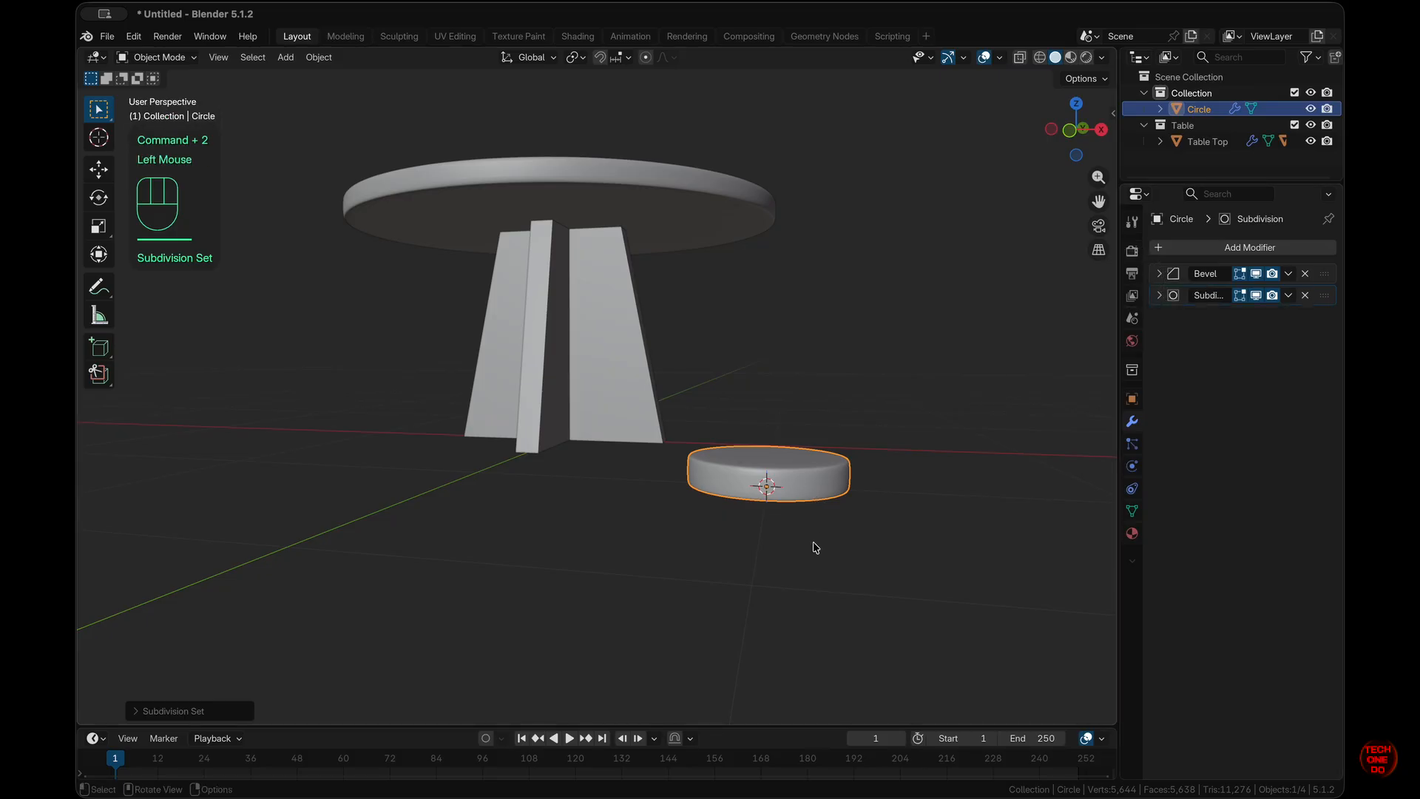
middle_drag(814, 545, 817, 548)
key(KP_1)
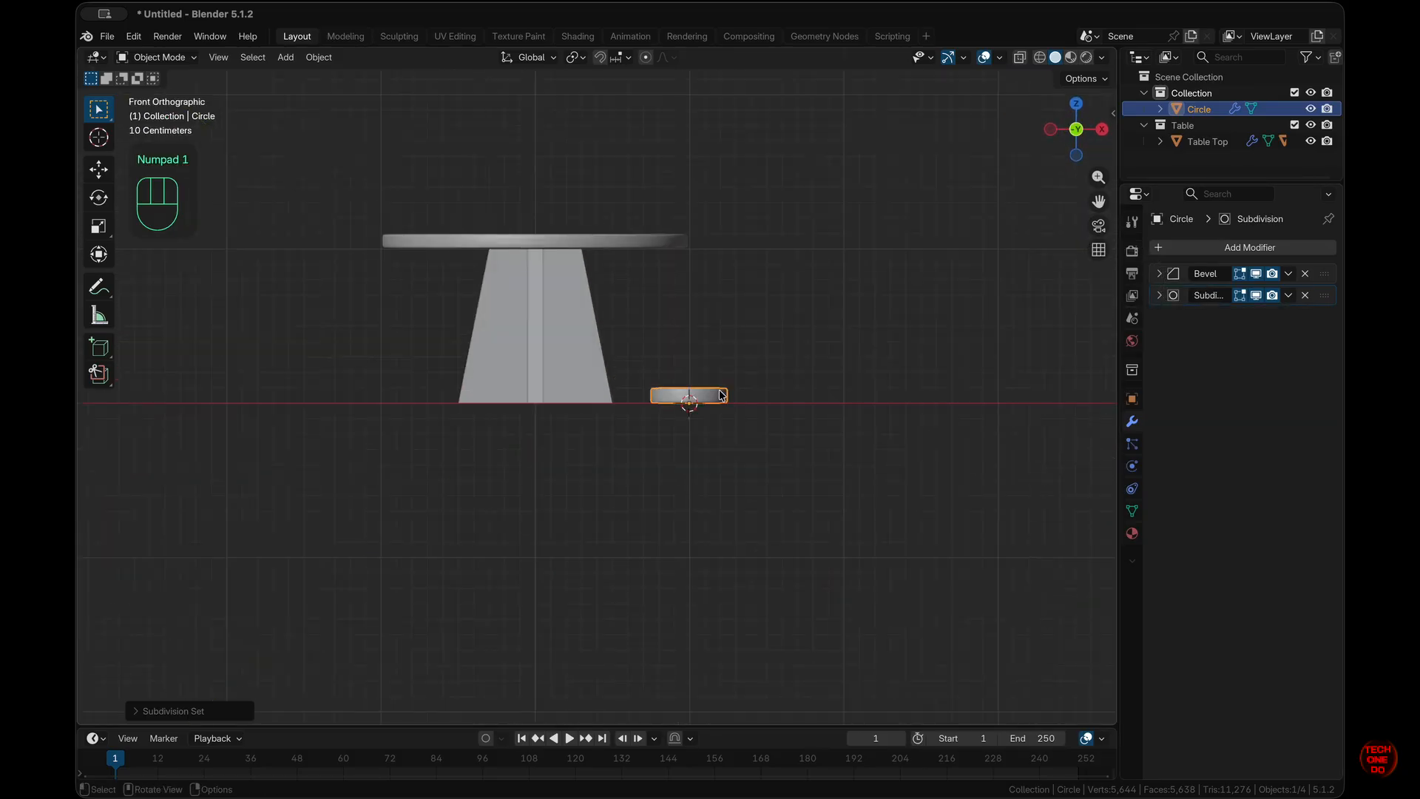
- Lift the stool disc 0.7 m along Z to seat height, then bring up the Add Mesh menu
key(g)
key(z)
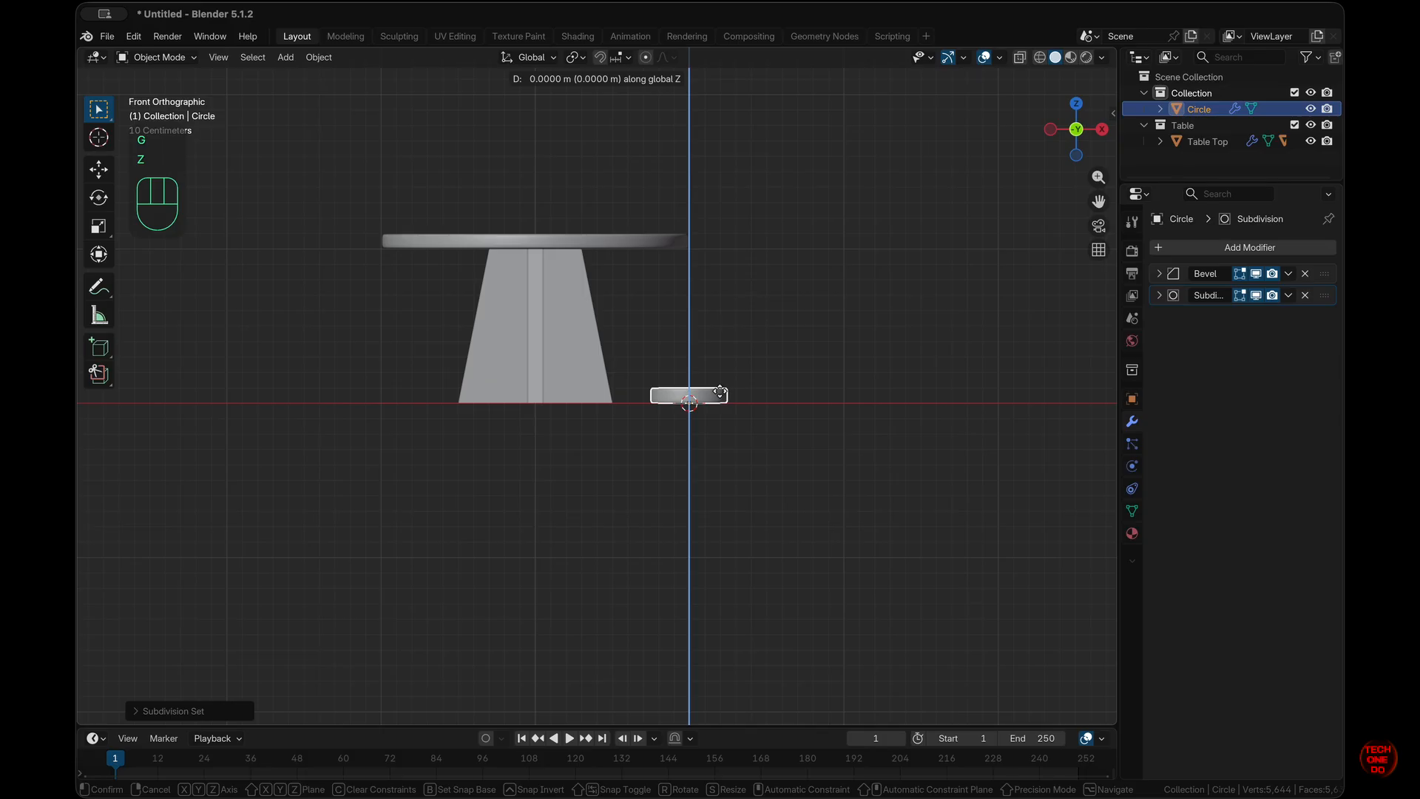
key(ctrl)
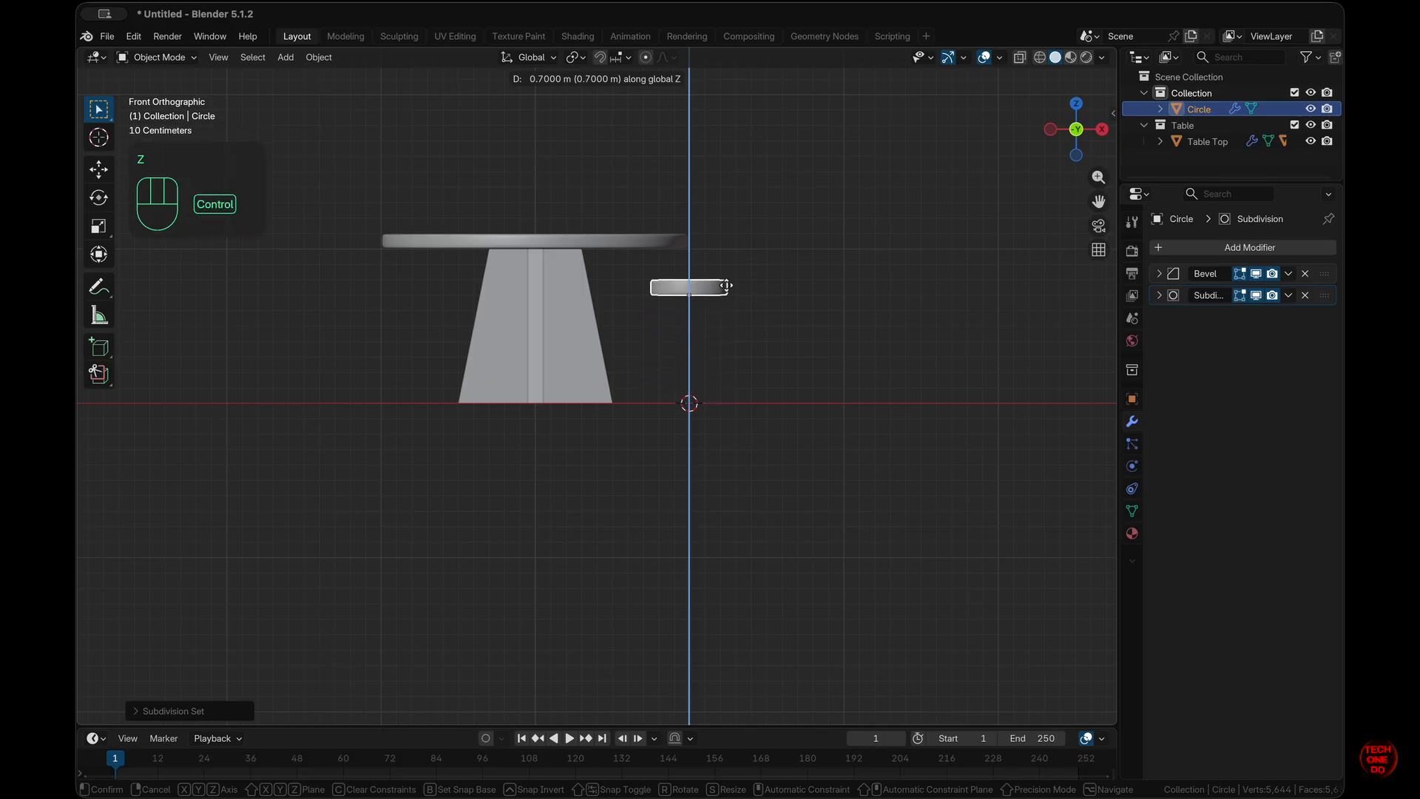
ctrl+click(726, 283)
click(843, 348)
key(KP_1)
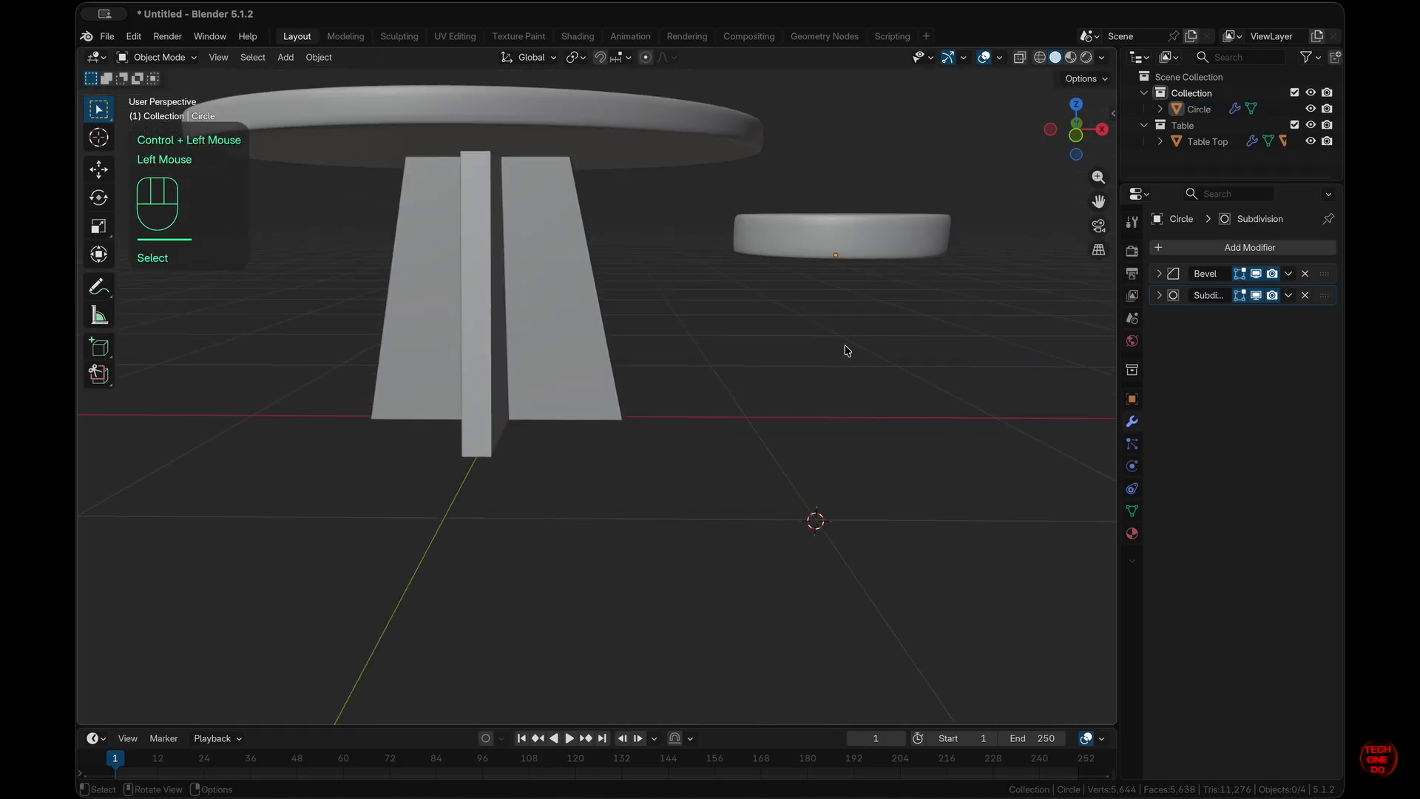
click(769, 234)
scroll(894, 373, down, 5)
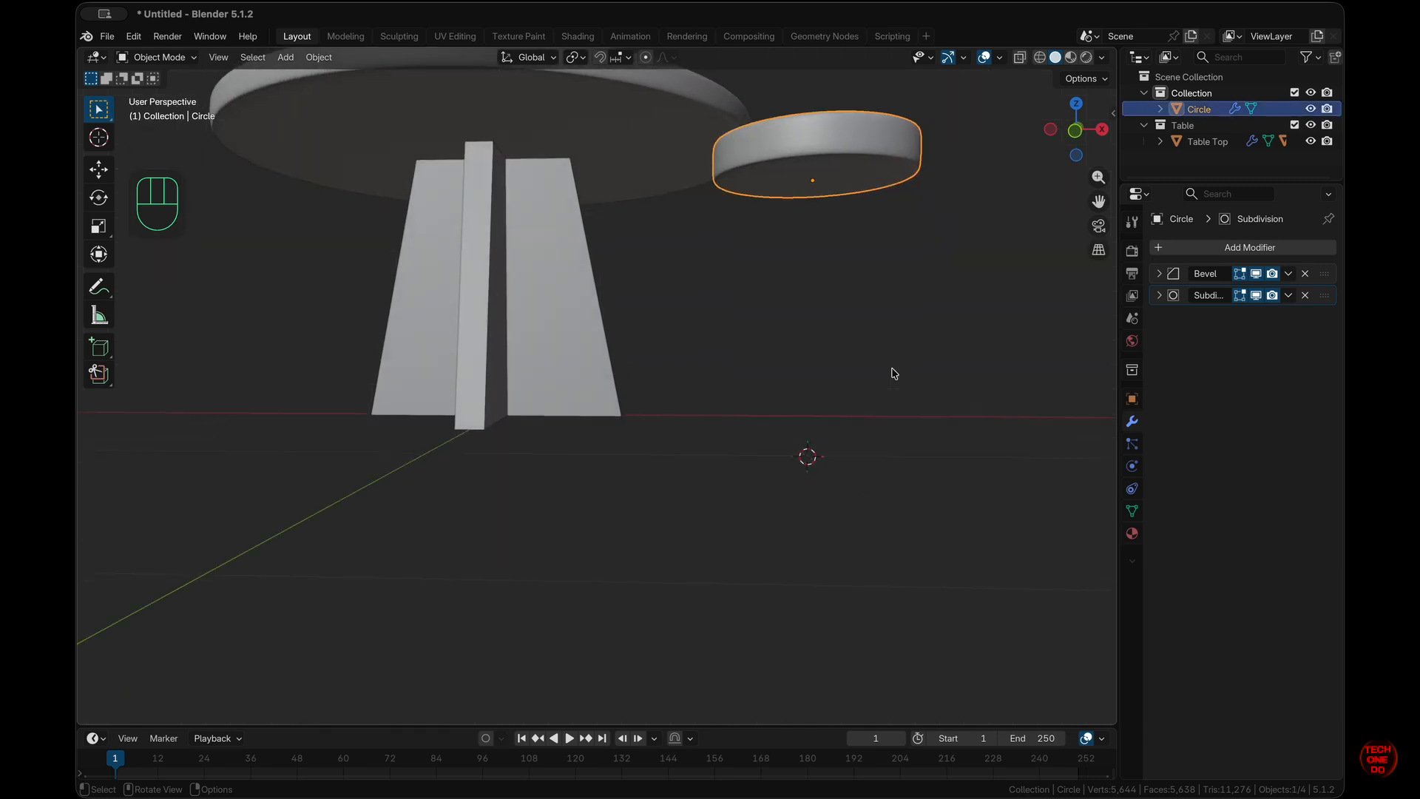
key(KP_1)
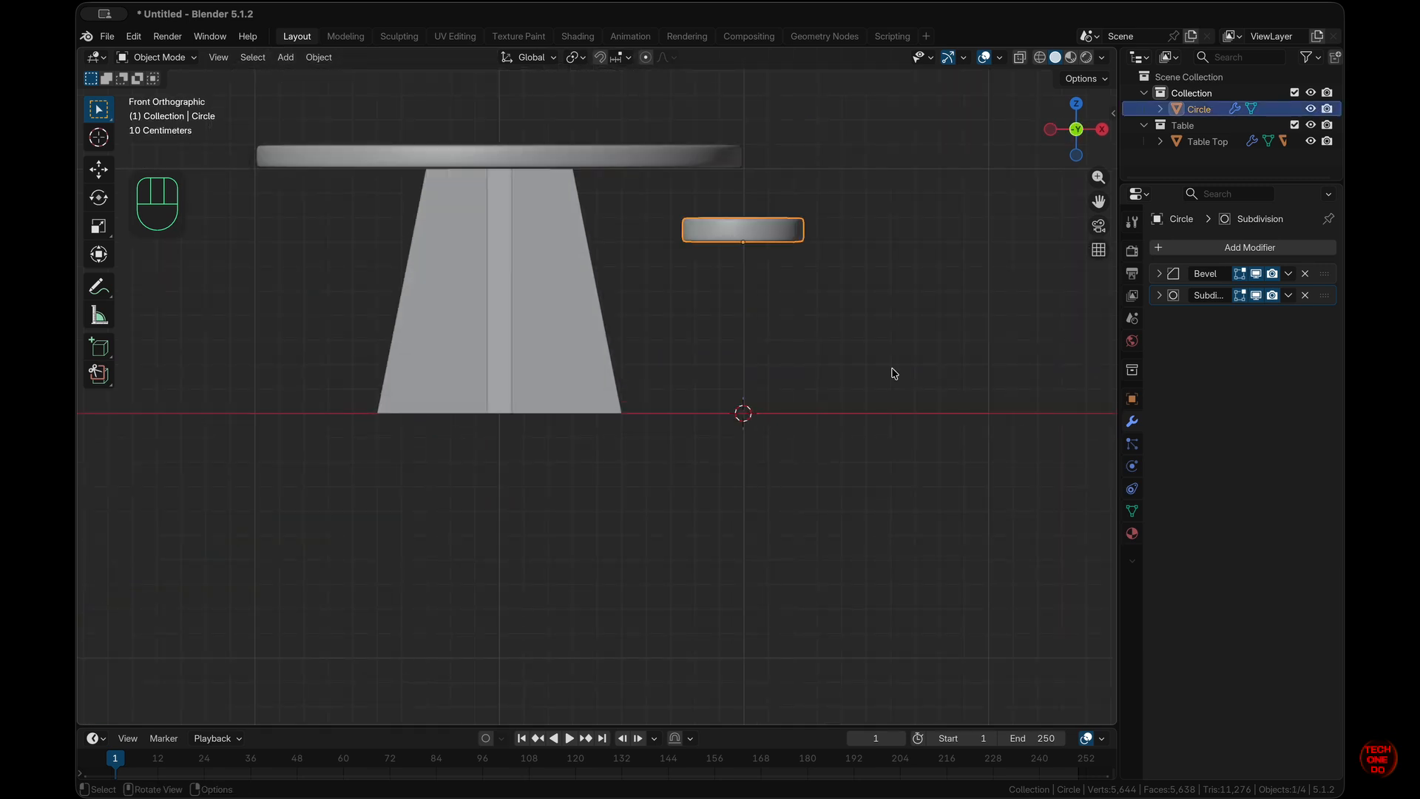
key(shift+a)
mouse_move(895, 370)
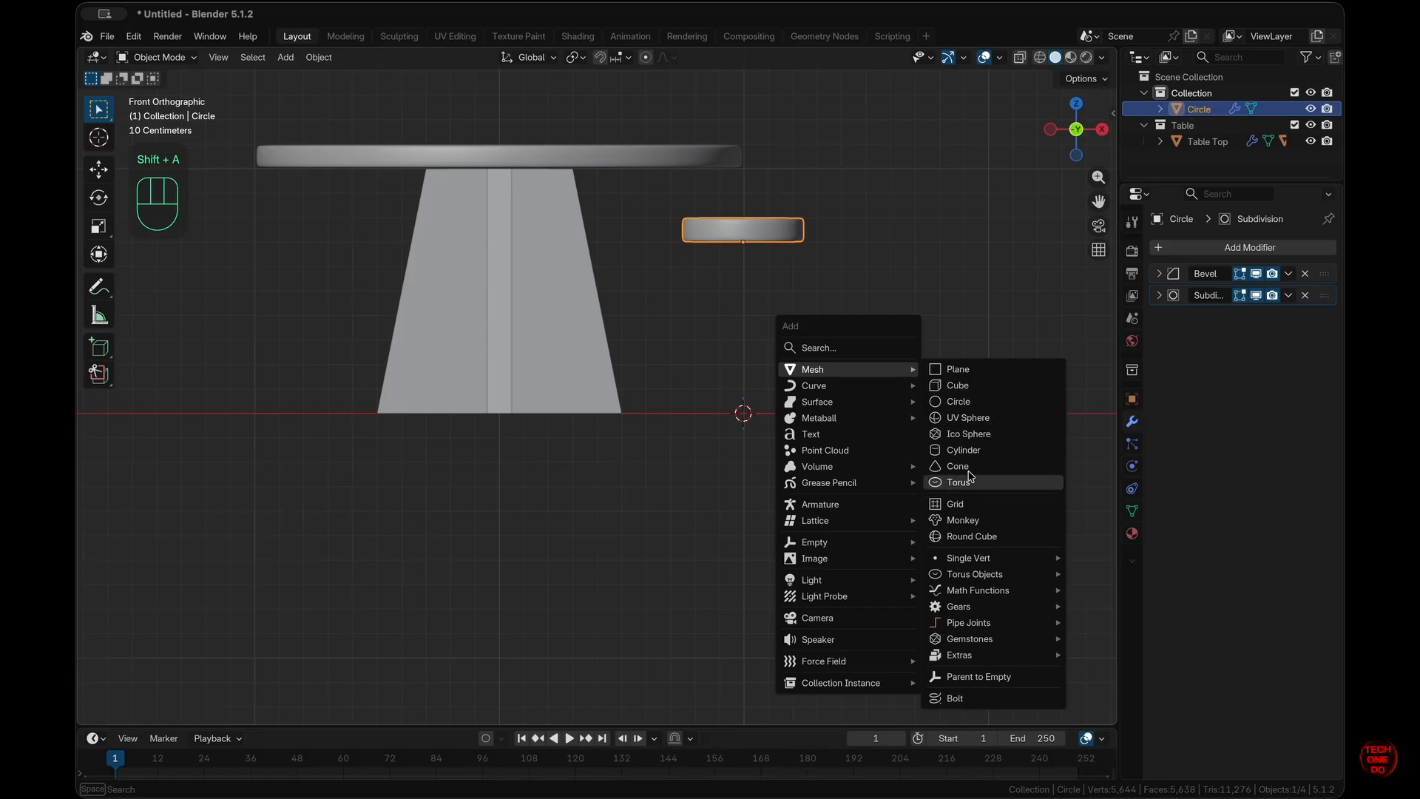
- Add a cube, scale it to 0.6 and raise it to 0.36 m height
click(972, 386)
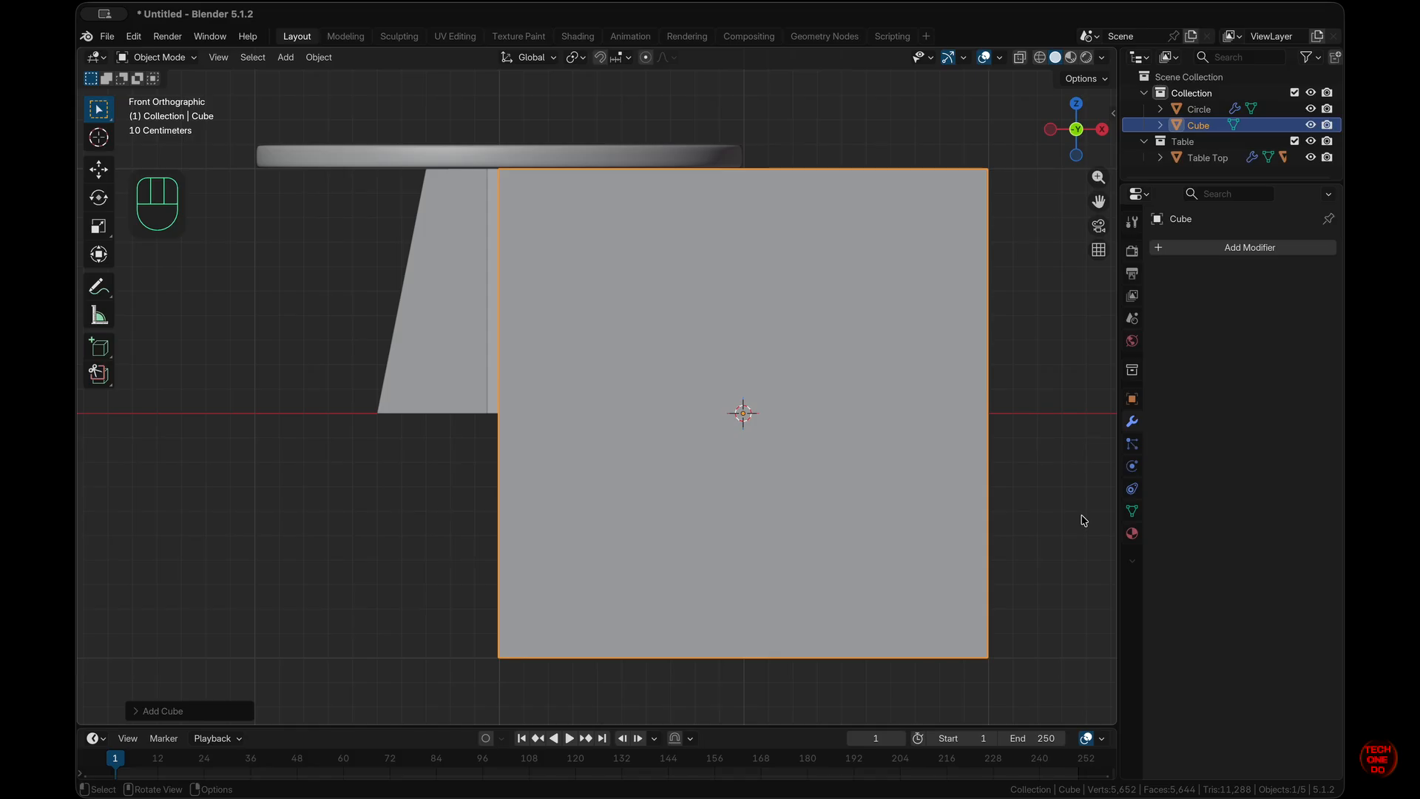
key(s)
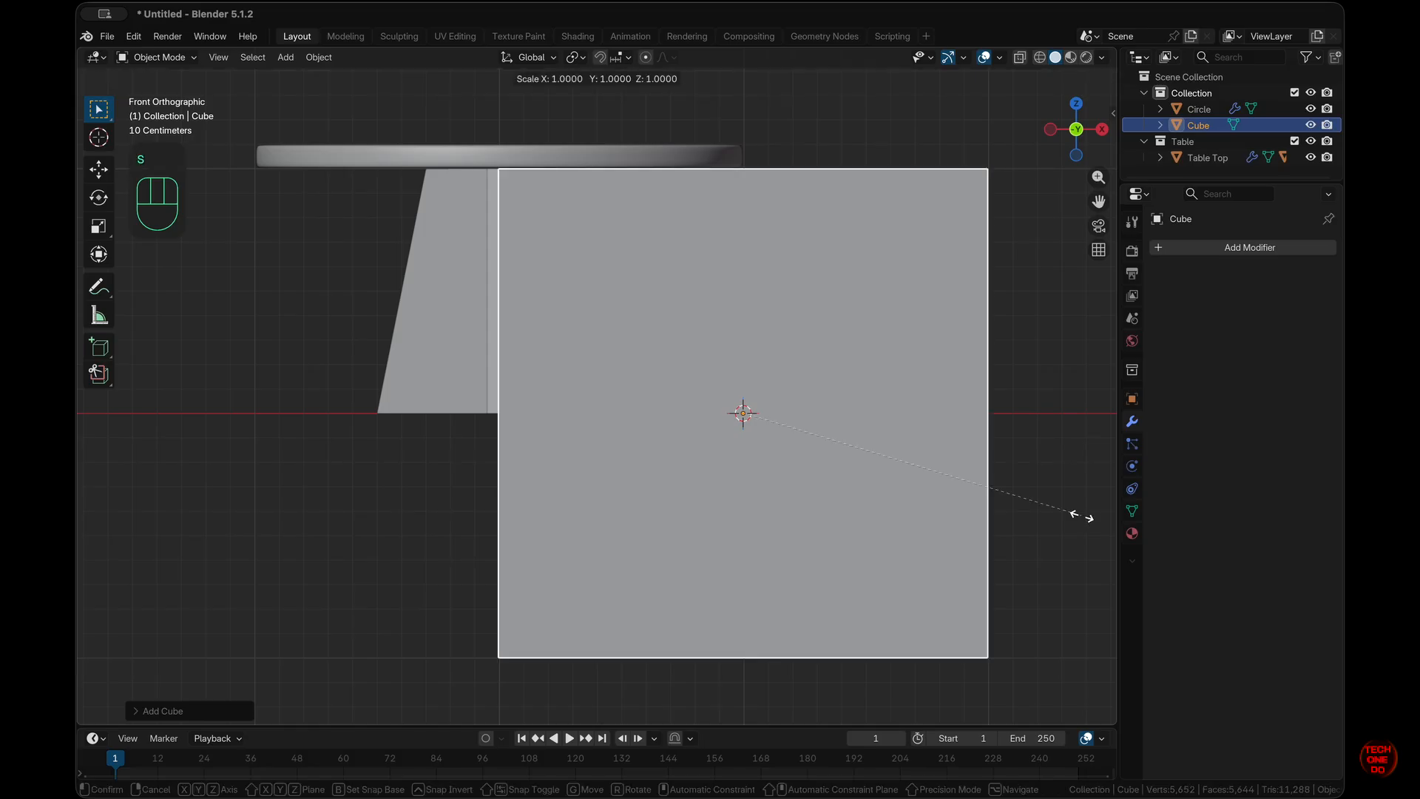
key(ctrl)
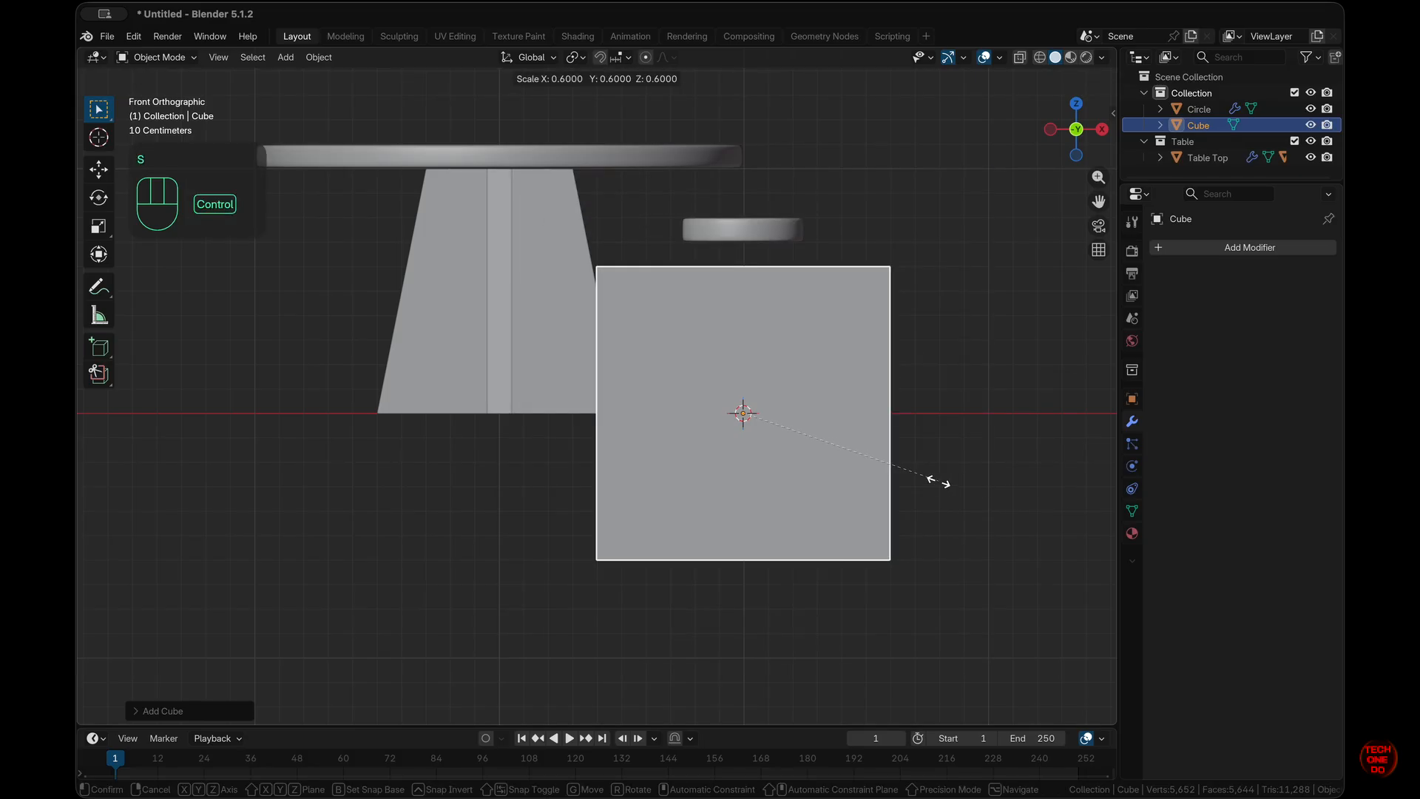
ctrl+click(851, 455)
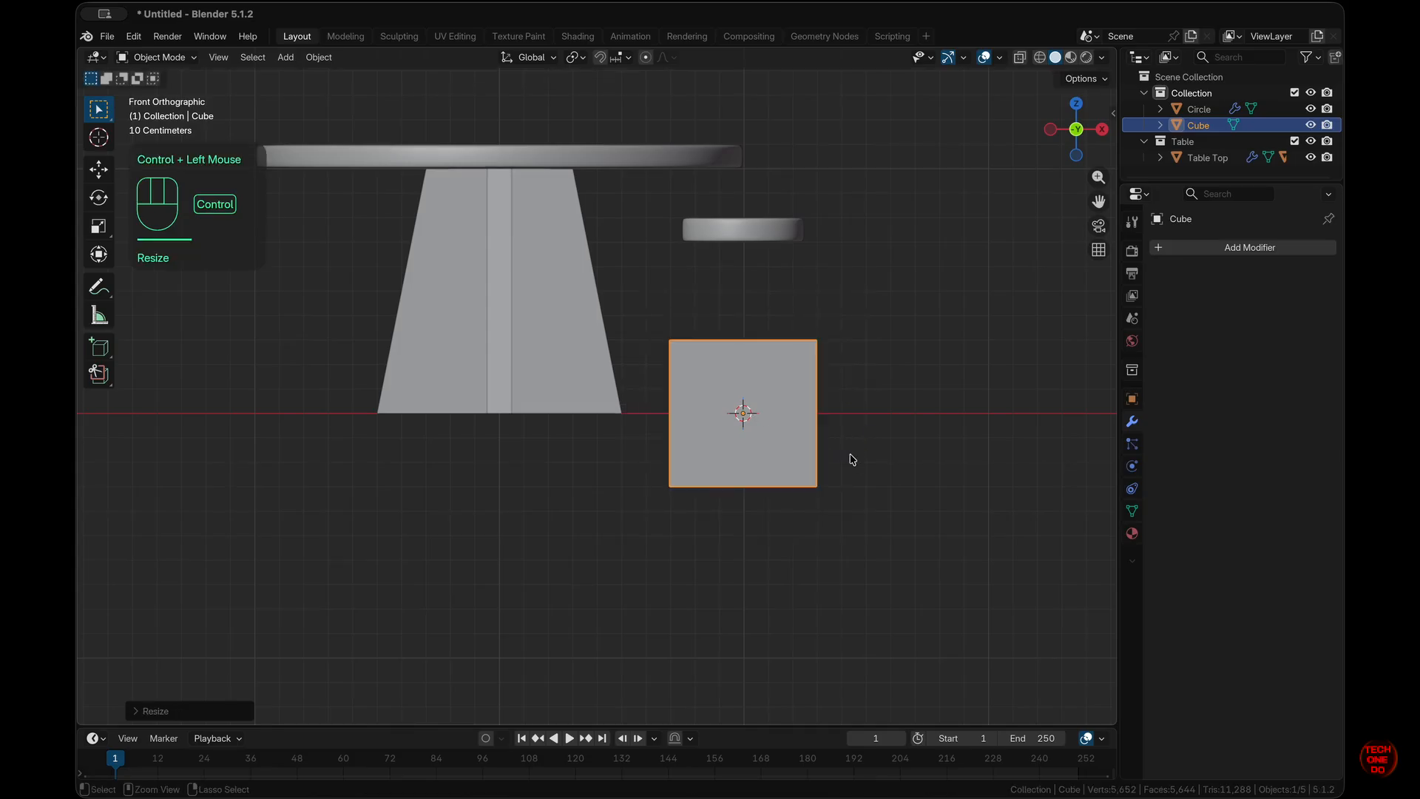
key(g)
key(z)
key(ctrl)
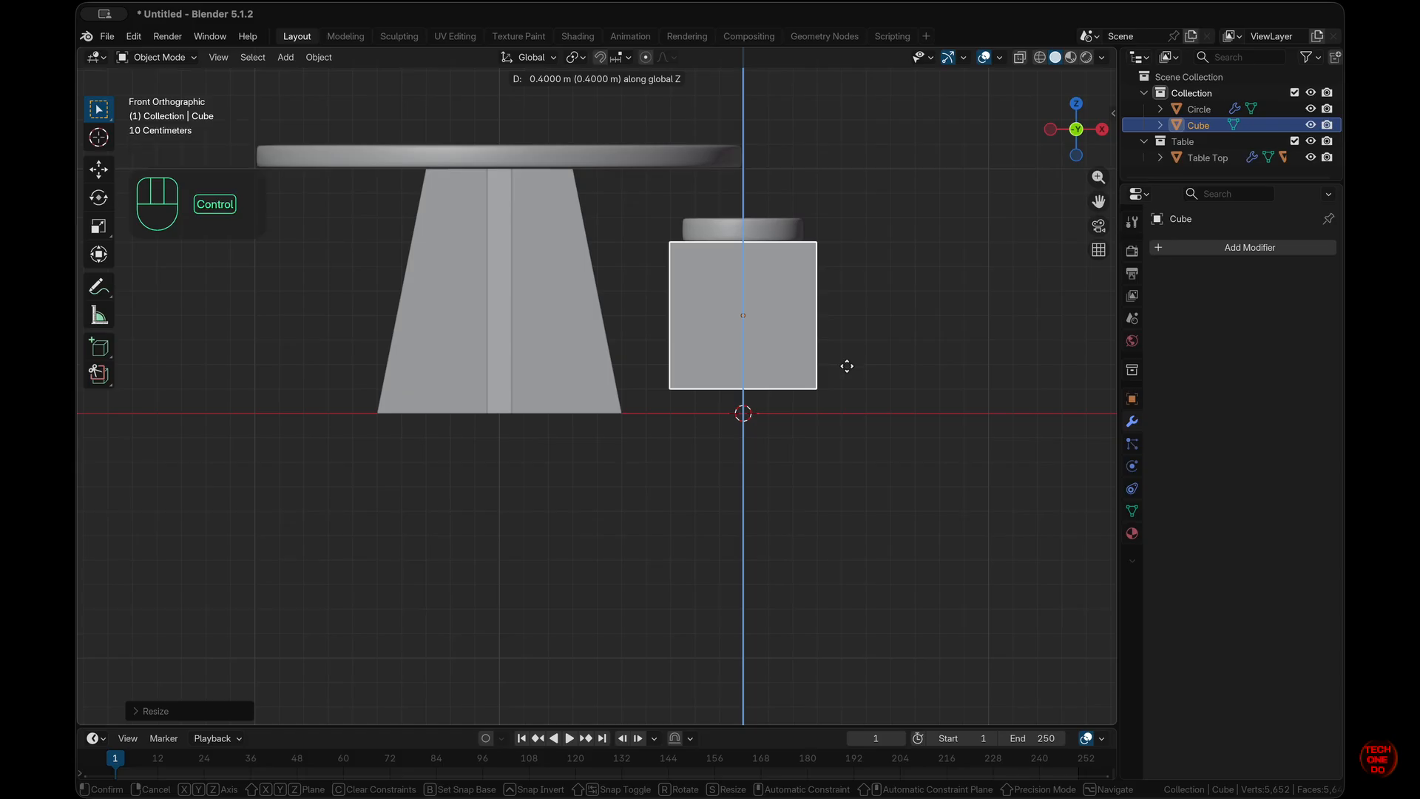
key(shift)
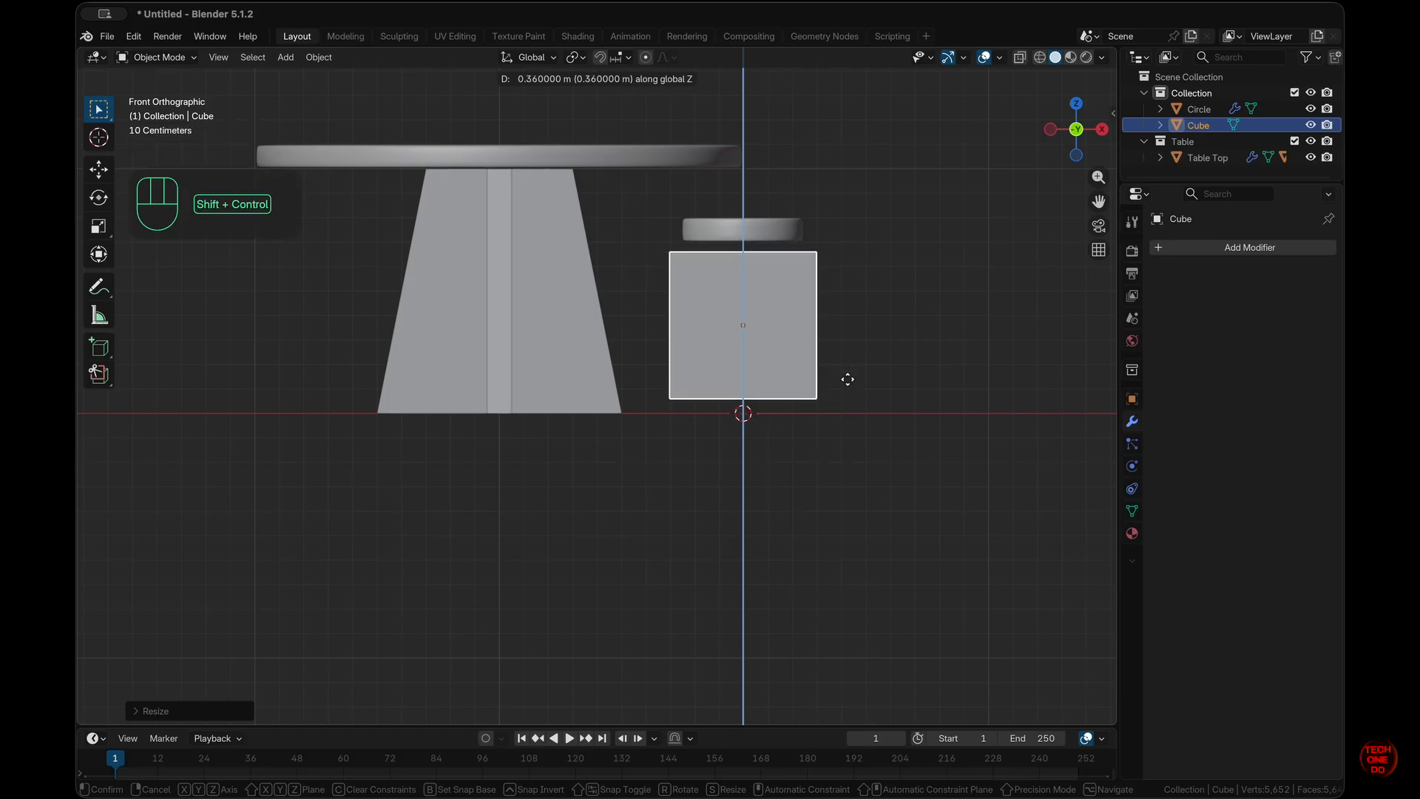
click(847, 387)
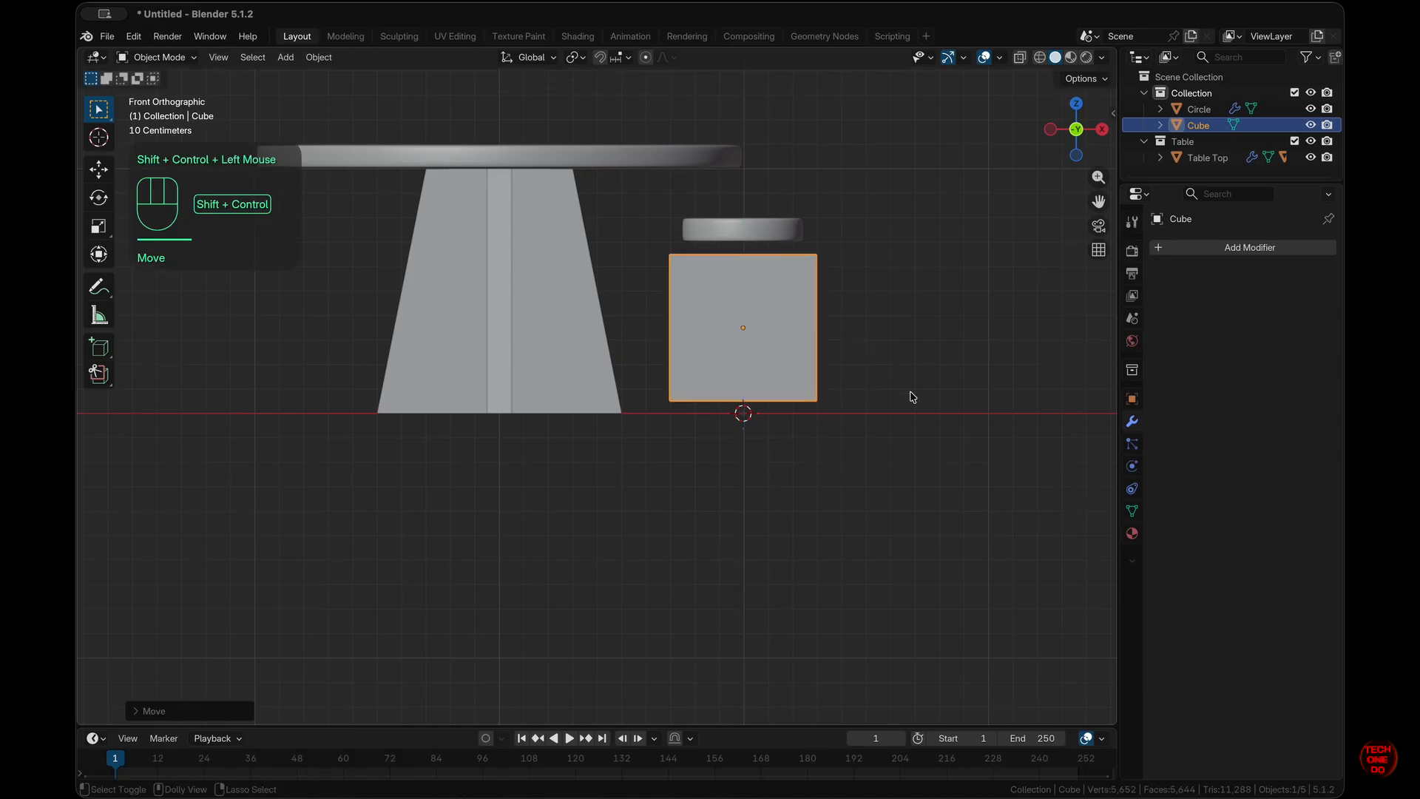
- Stretch the cube down to the ground along Z and thin it along X into a slab
key(s)
key(z)
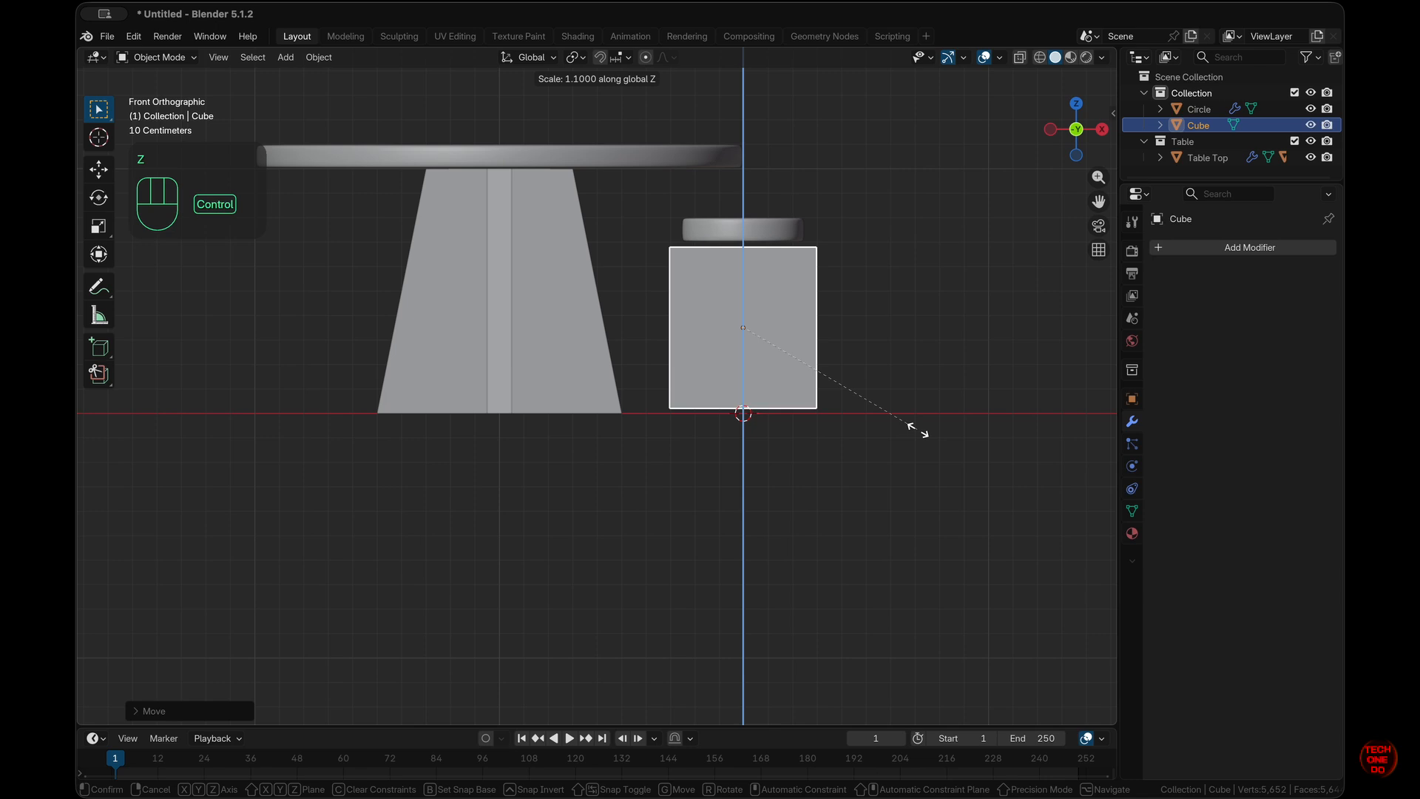
click(918, 494)
key(s)
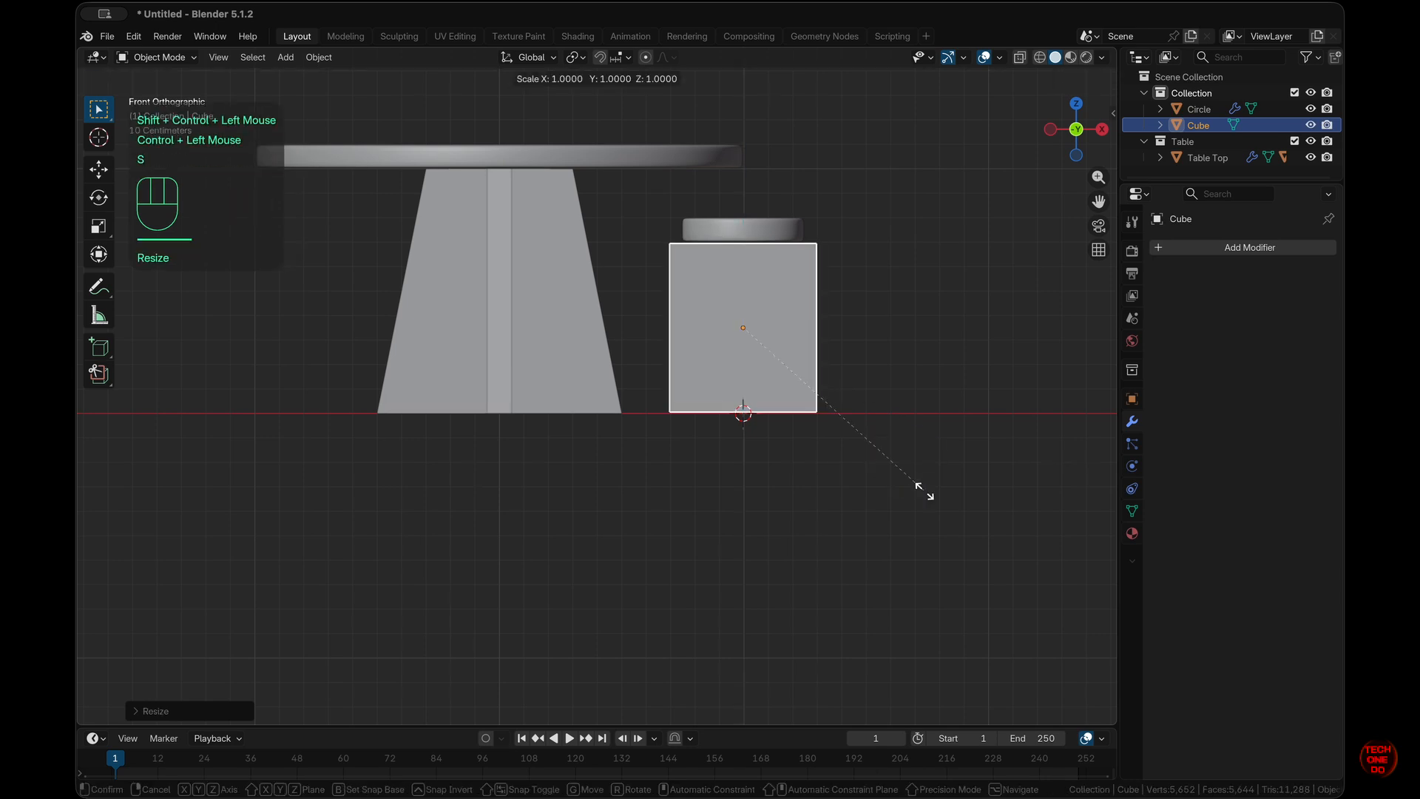
key(x)
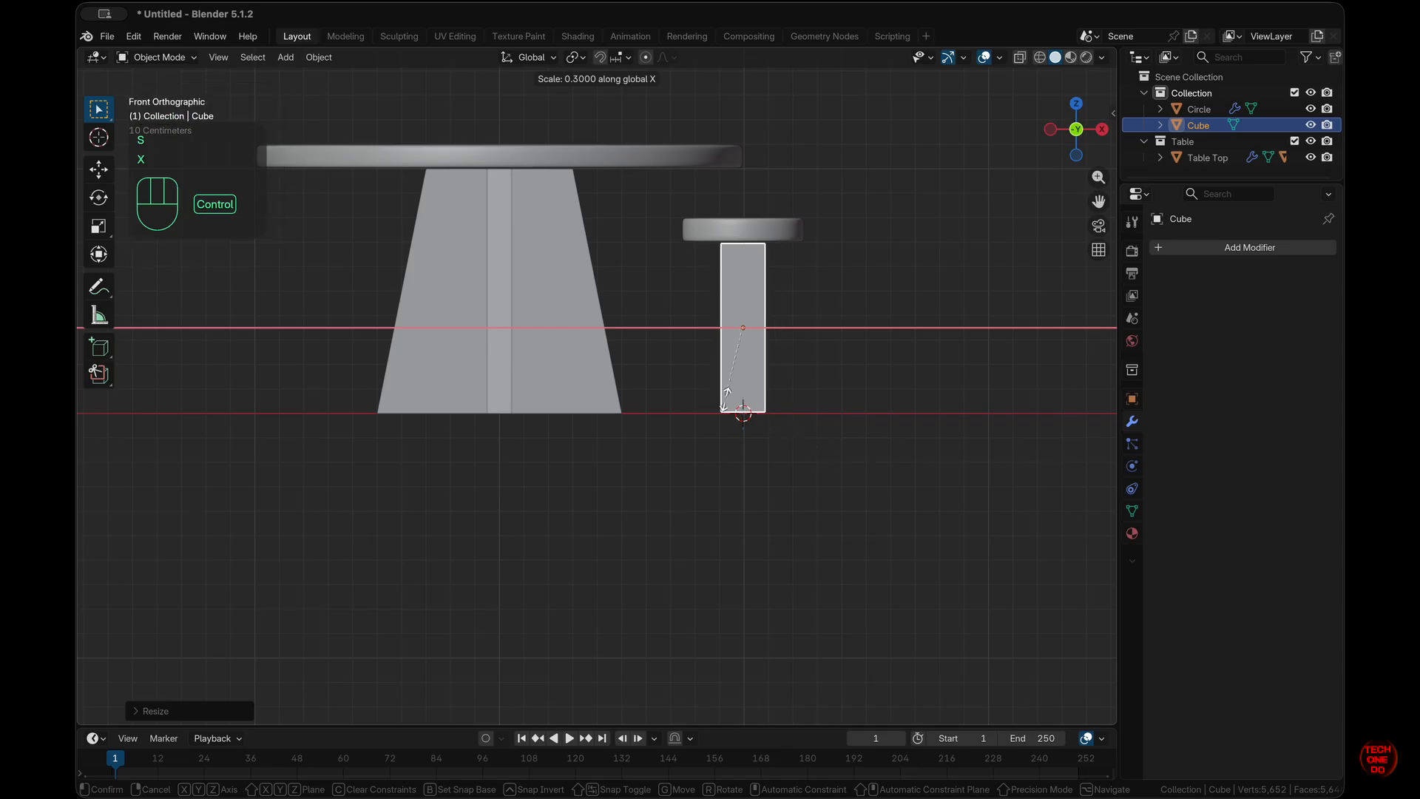
ctrl+click(750, 355)
click(785, 370)
- From the right side view, scale the slab to 0.1 along Y
scroll(786, 369, right, 10)
scroll(786, 370, left, 6)
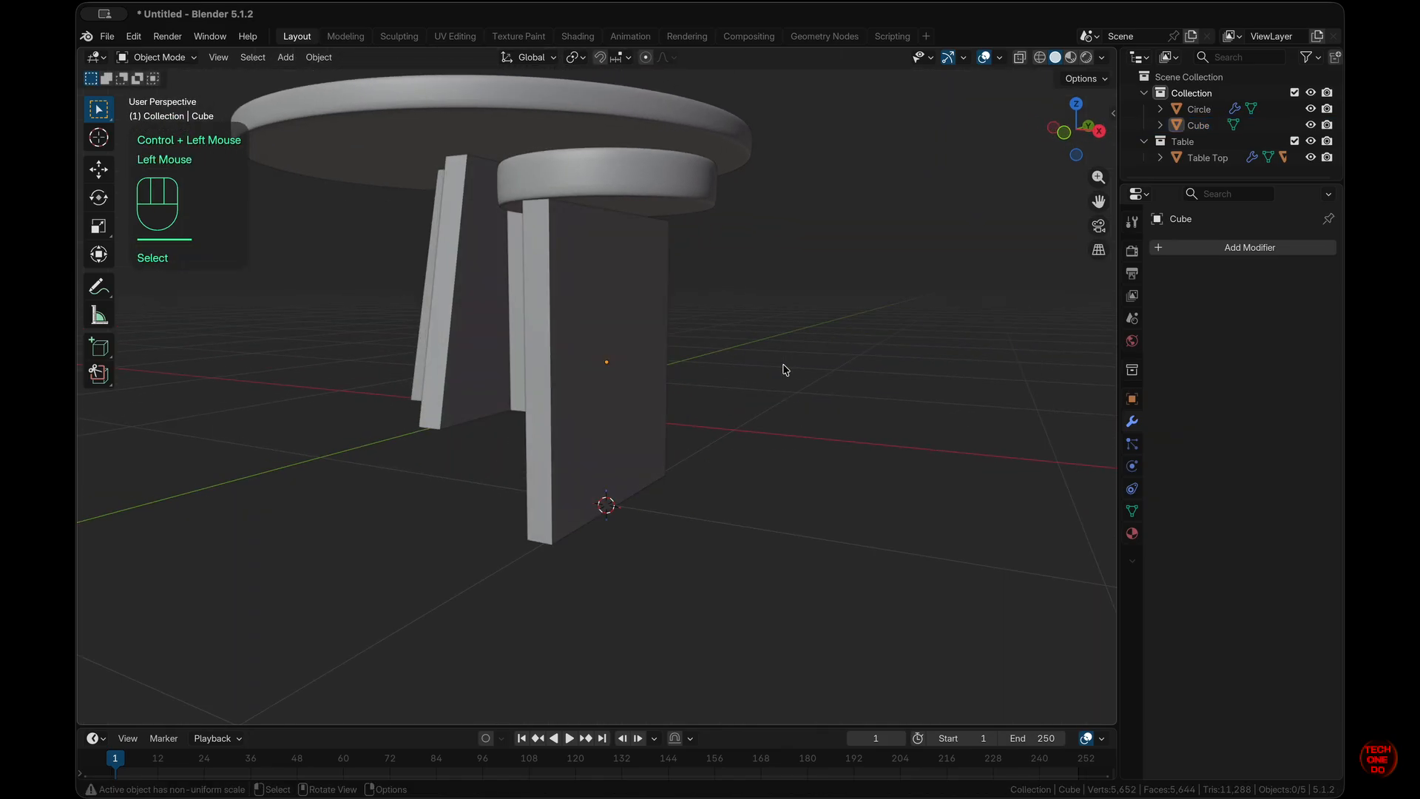
key(KP_3)
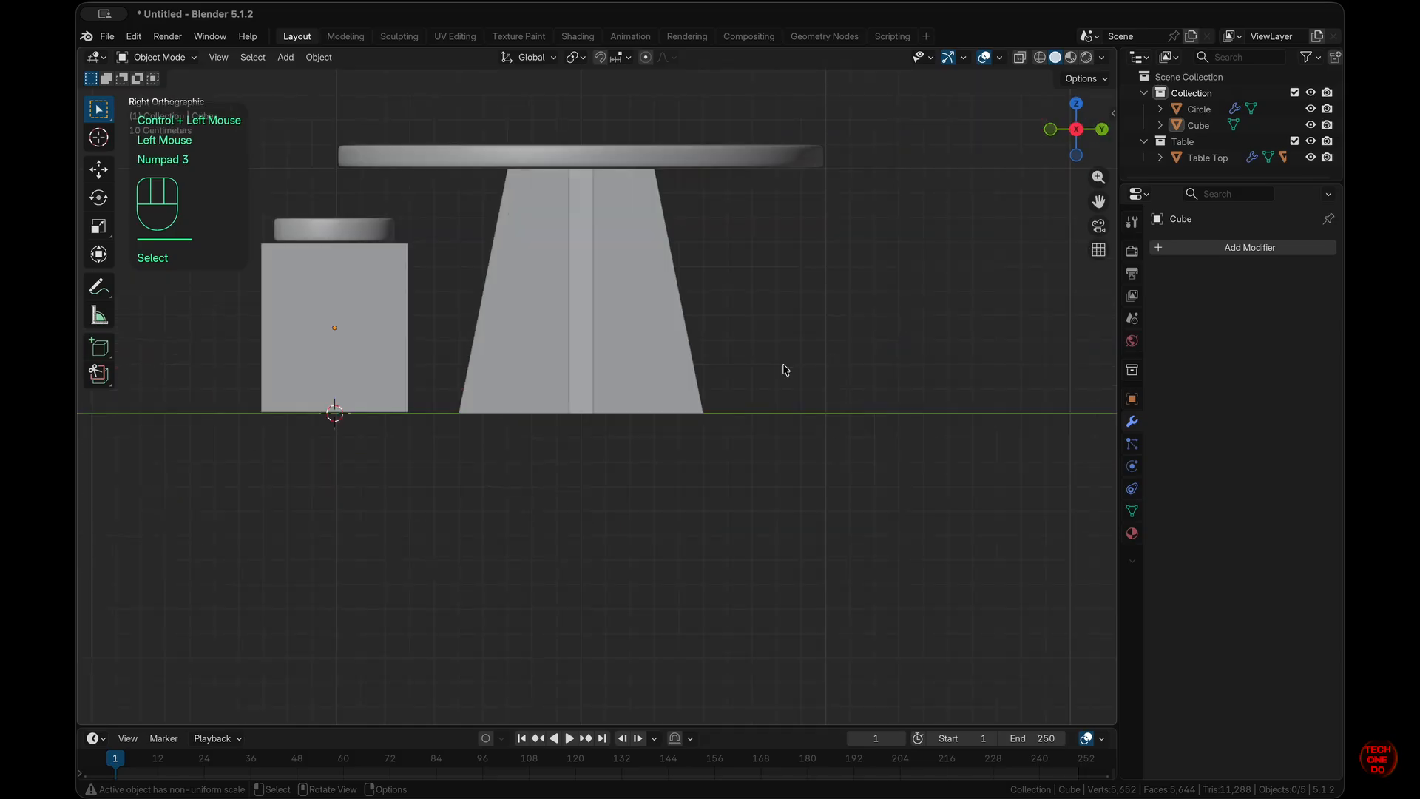
click(358, 358)
key(s)
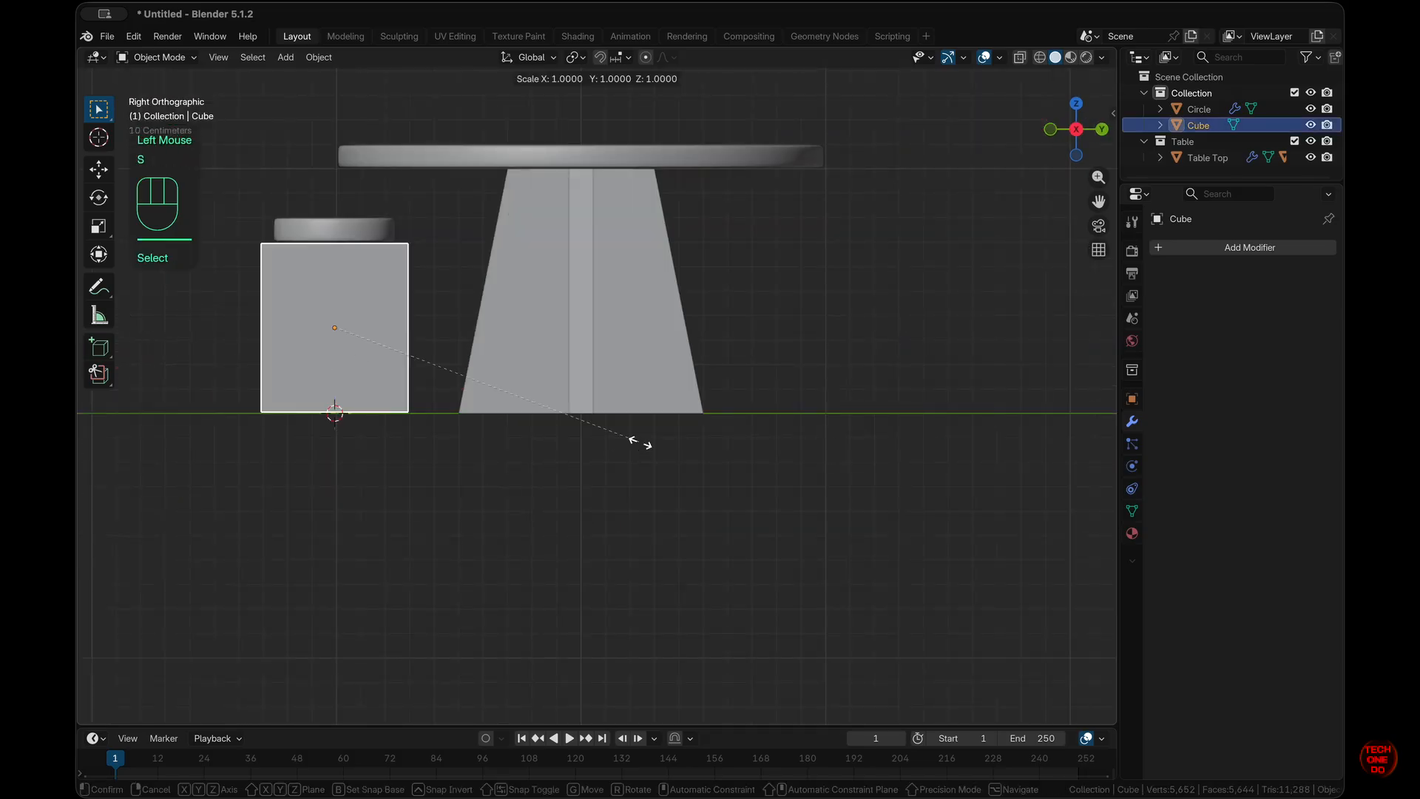
key(y)
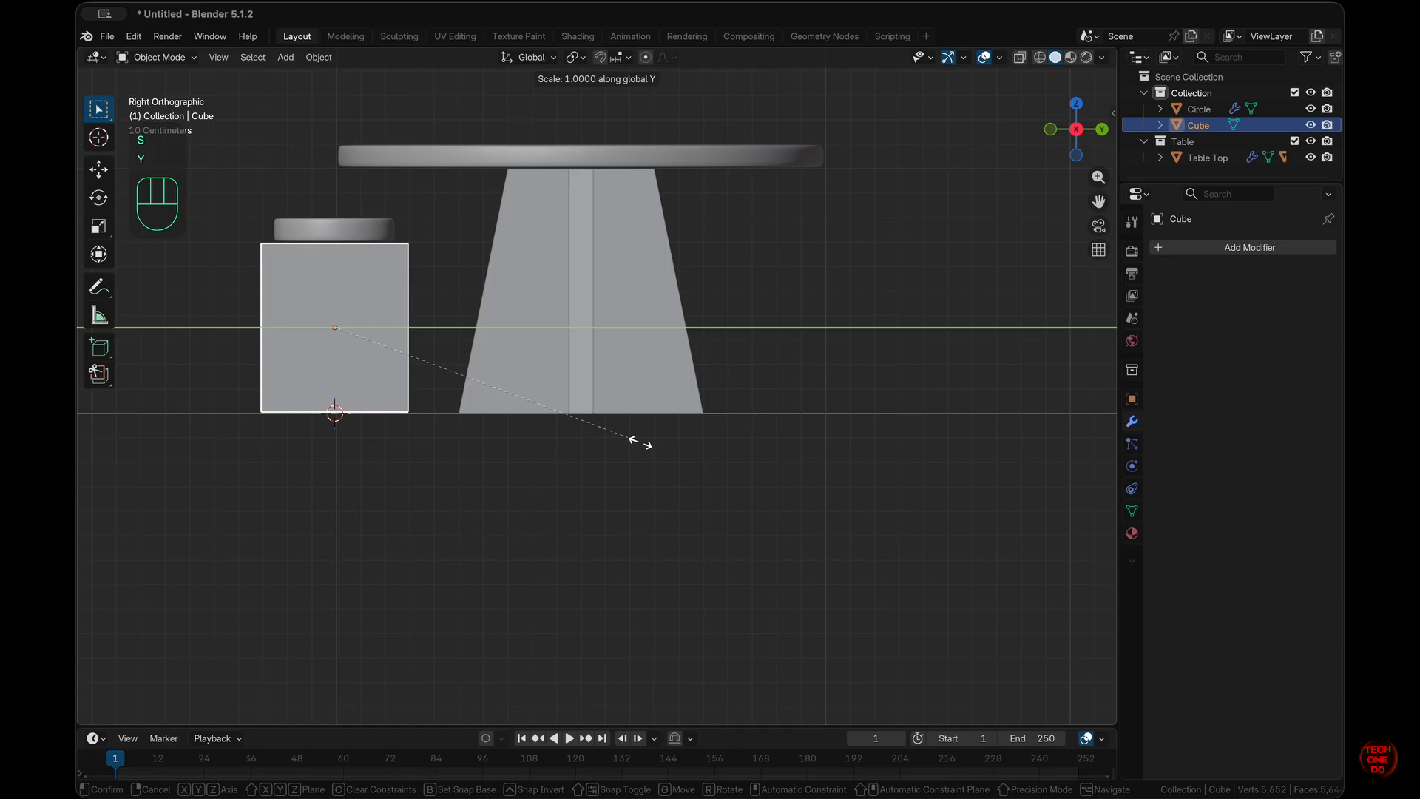
key(ctrl)
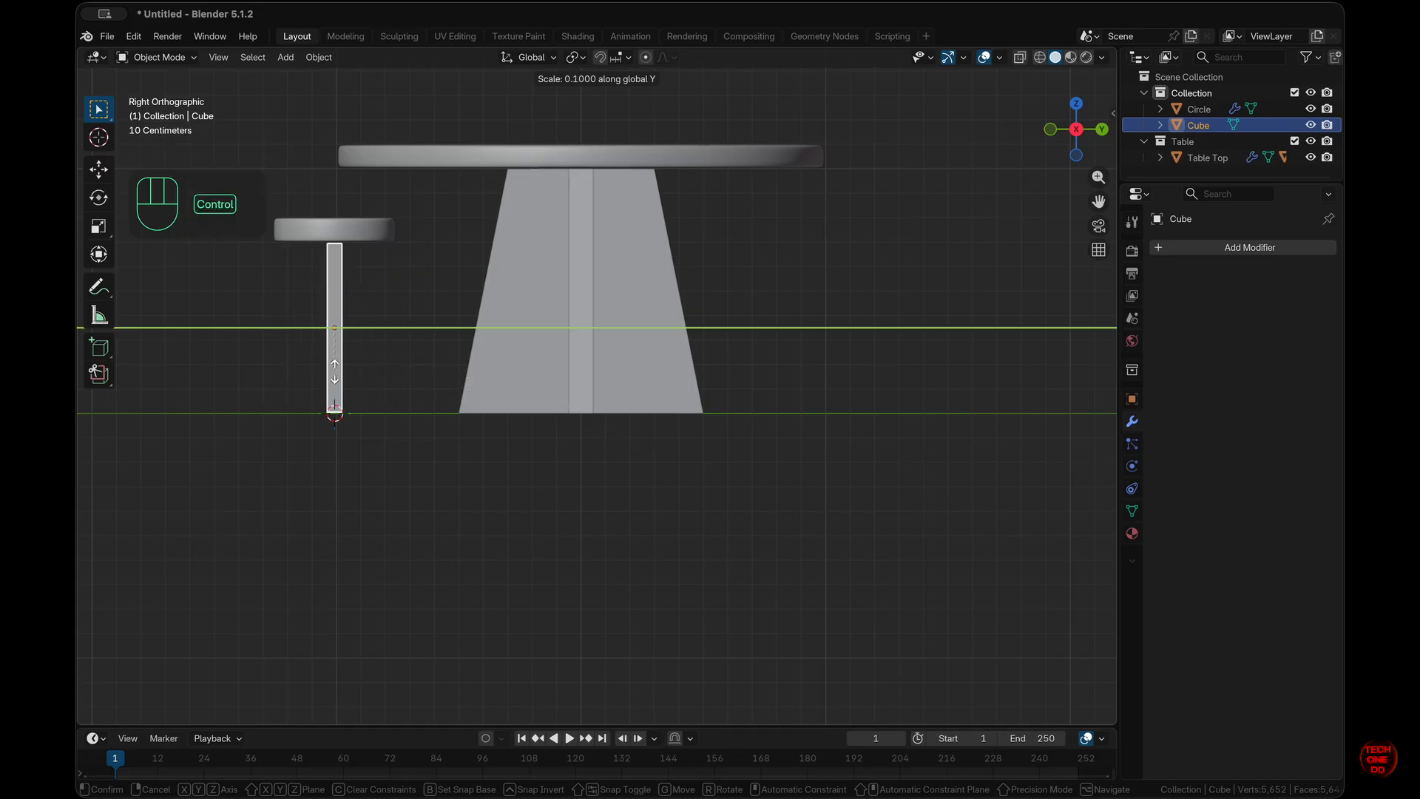
click(335, 371)
middle_drag(485, 419, 486, 419)
key(KP_1)
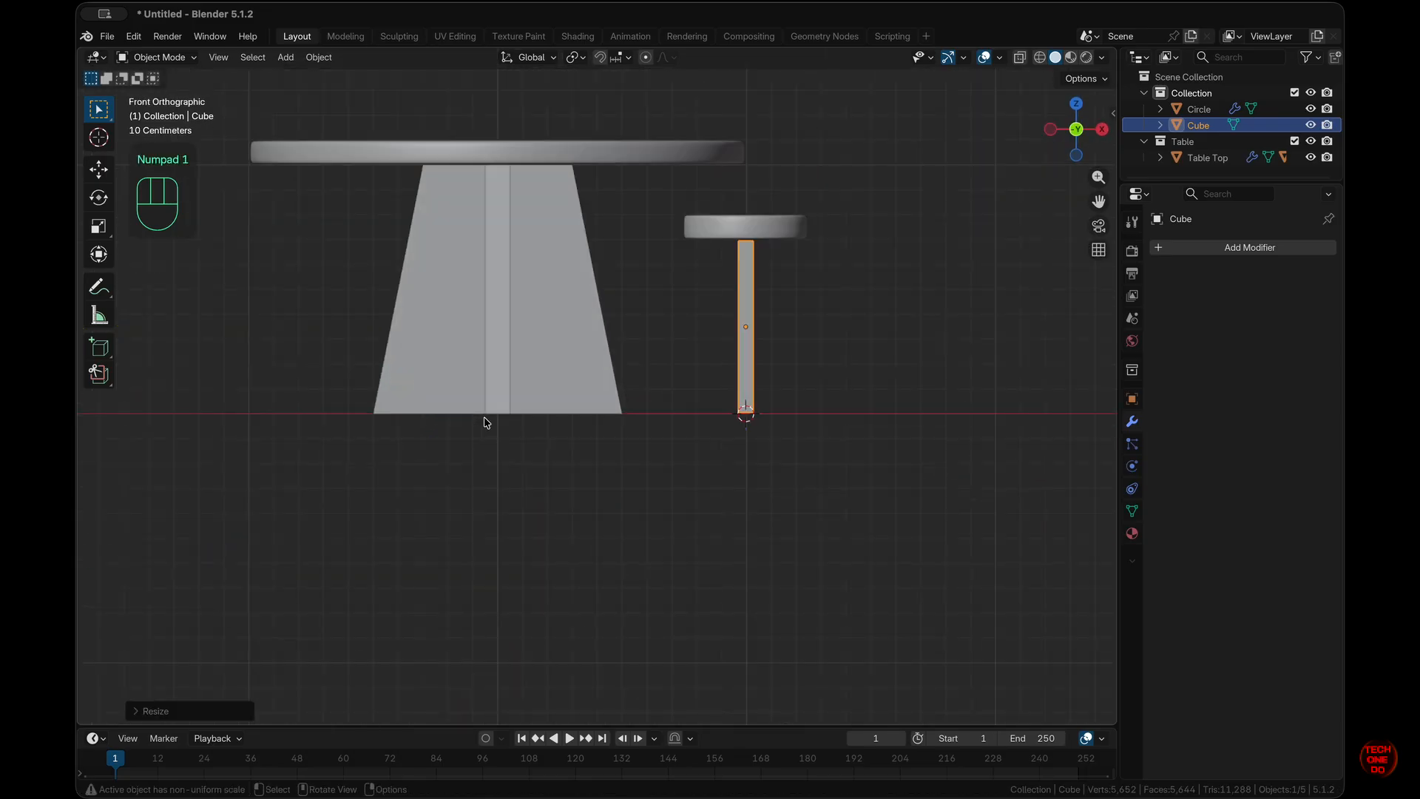
- Add a Circle-shaped Array modifier to the leg with 4 copies at a 6 m radius
middle_drag(485, 422, 484, 423)
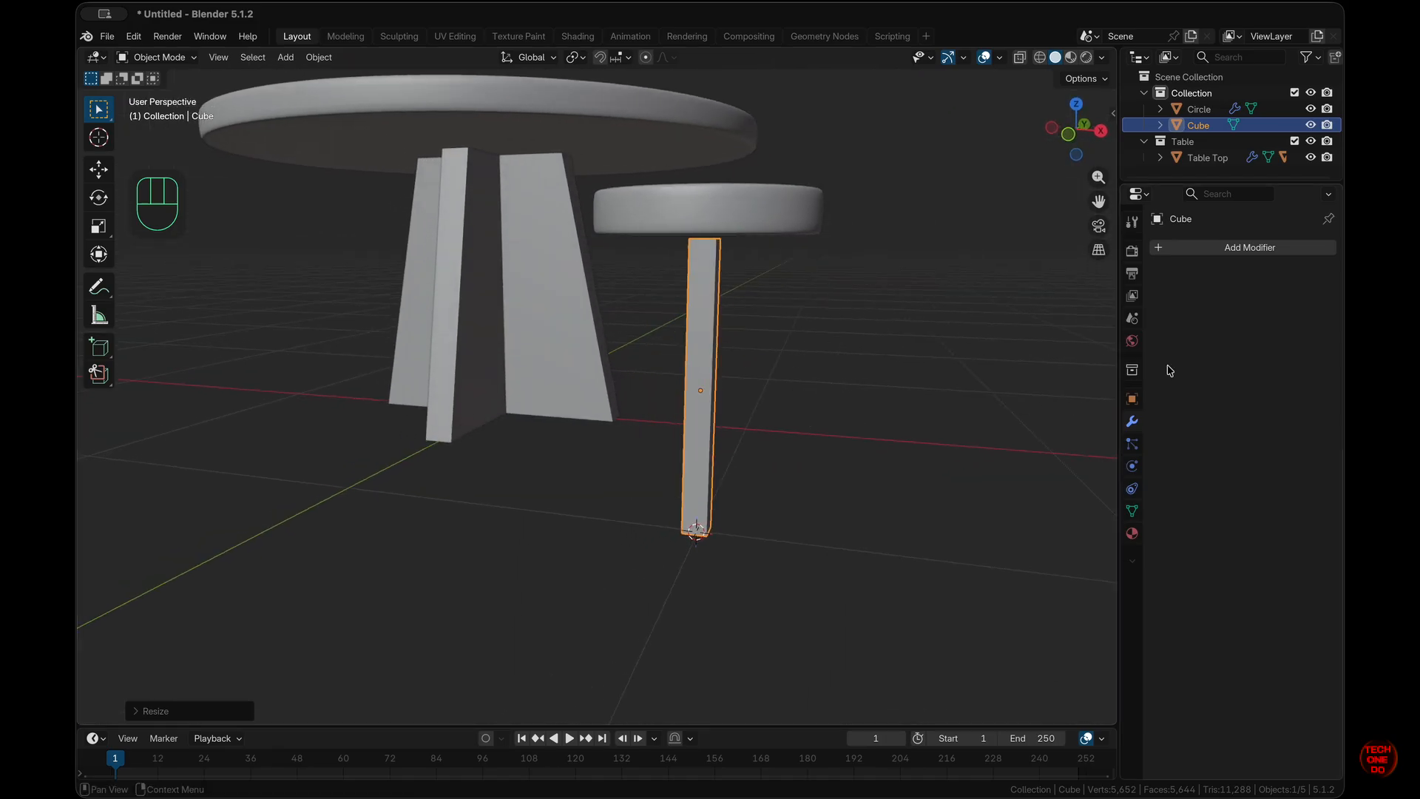
click(1278, 249)
mouse_move(1278, 251)
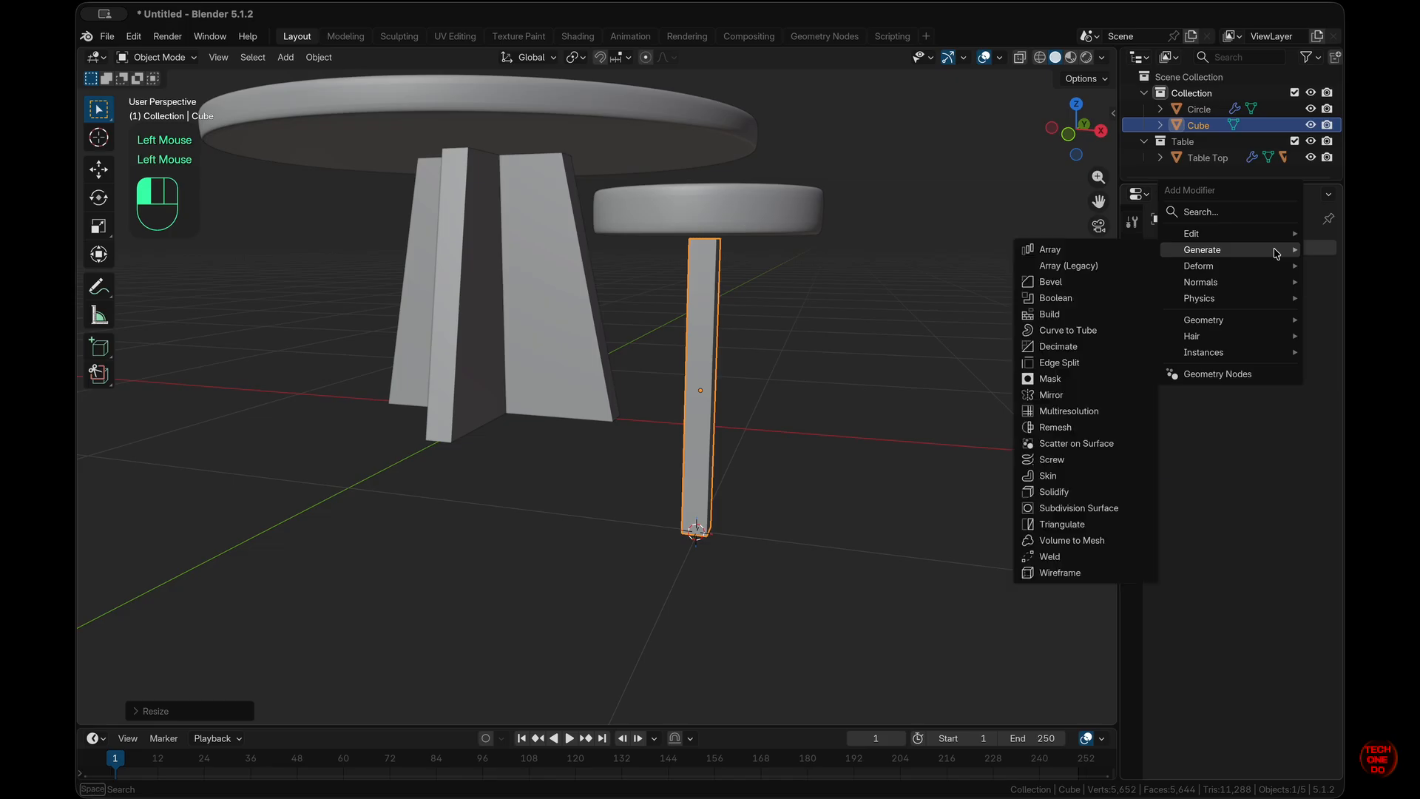
click(1088, 252)
click(1258, 299)
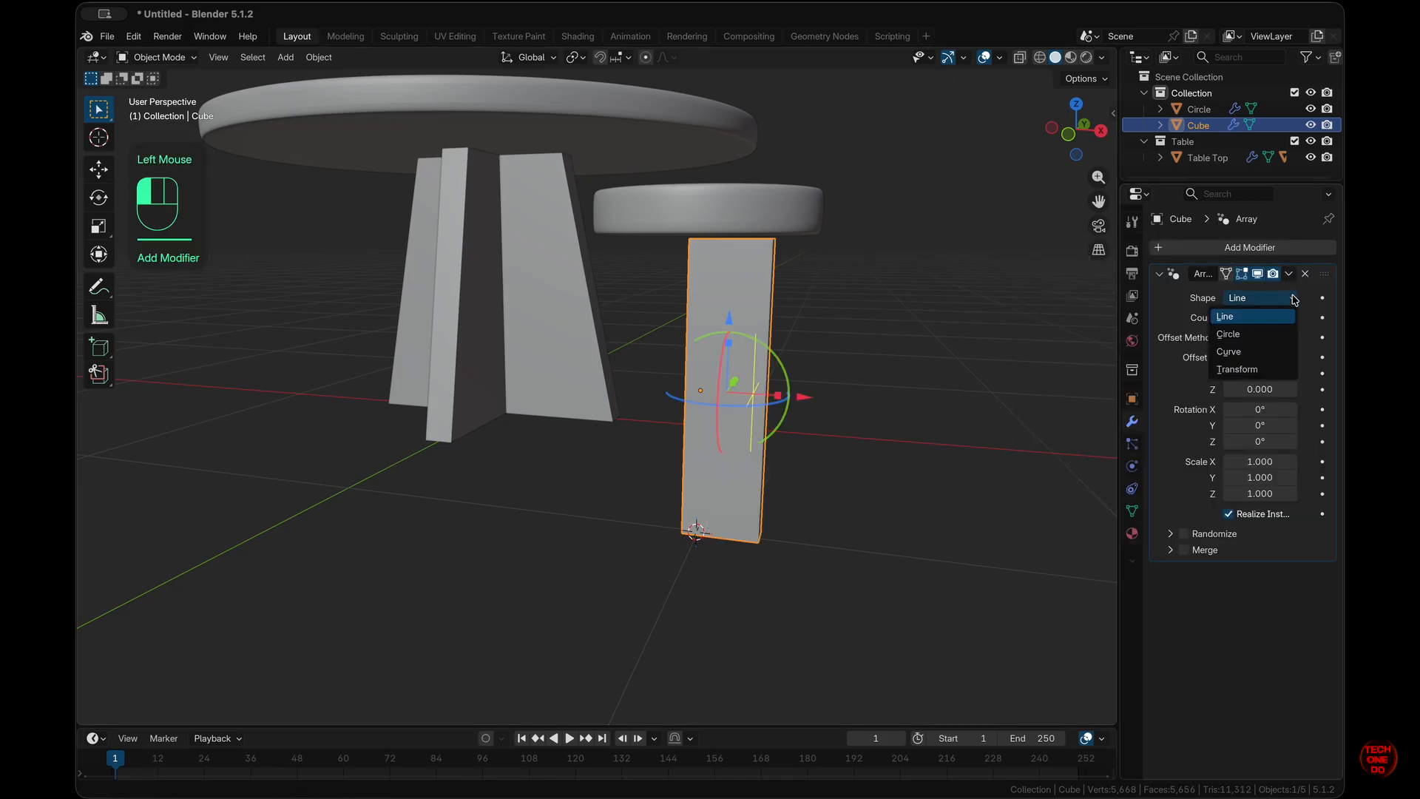
click(1248, 339)
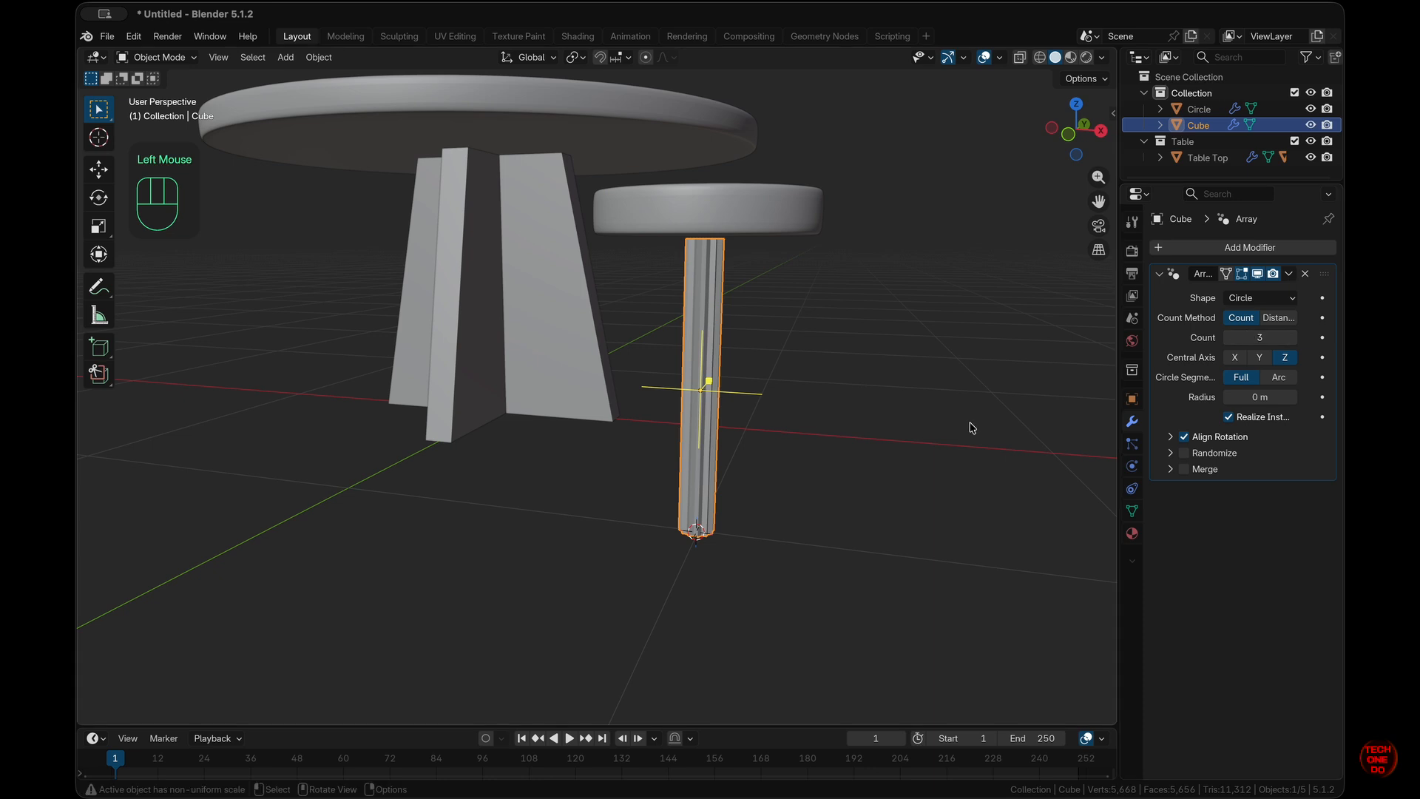
drag(1244, 397, 244, 380)
- Check the four-leg layout from the top and front views, briefly toggling X-ray and the array display
key(KP_7)
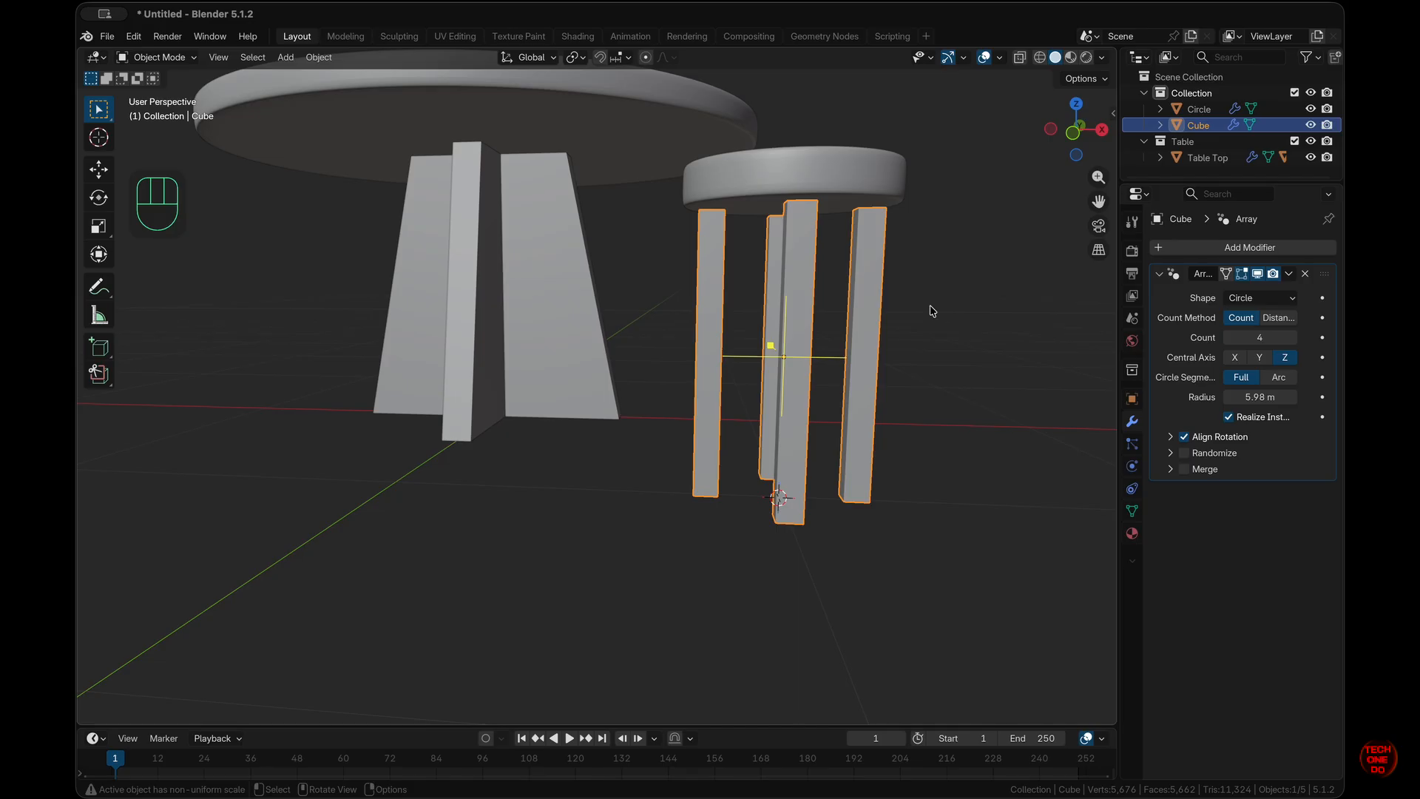
scroll(933, 311, right, 5)
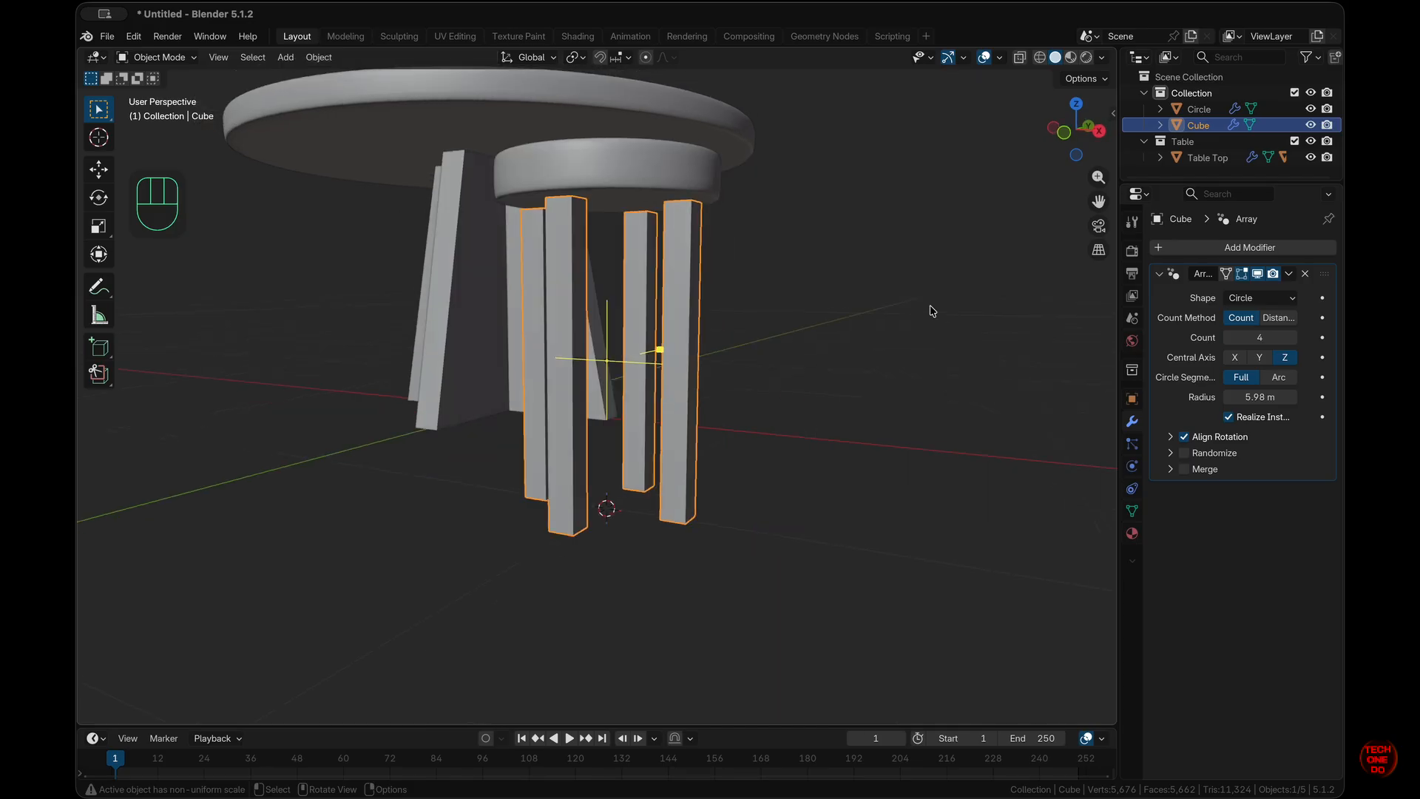
click(821, 422)
key(KP_1)
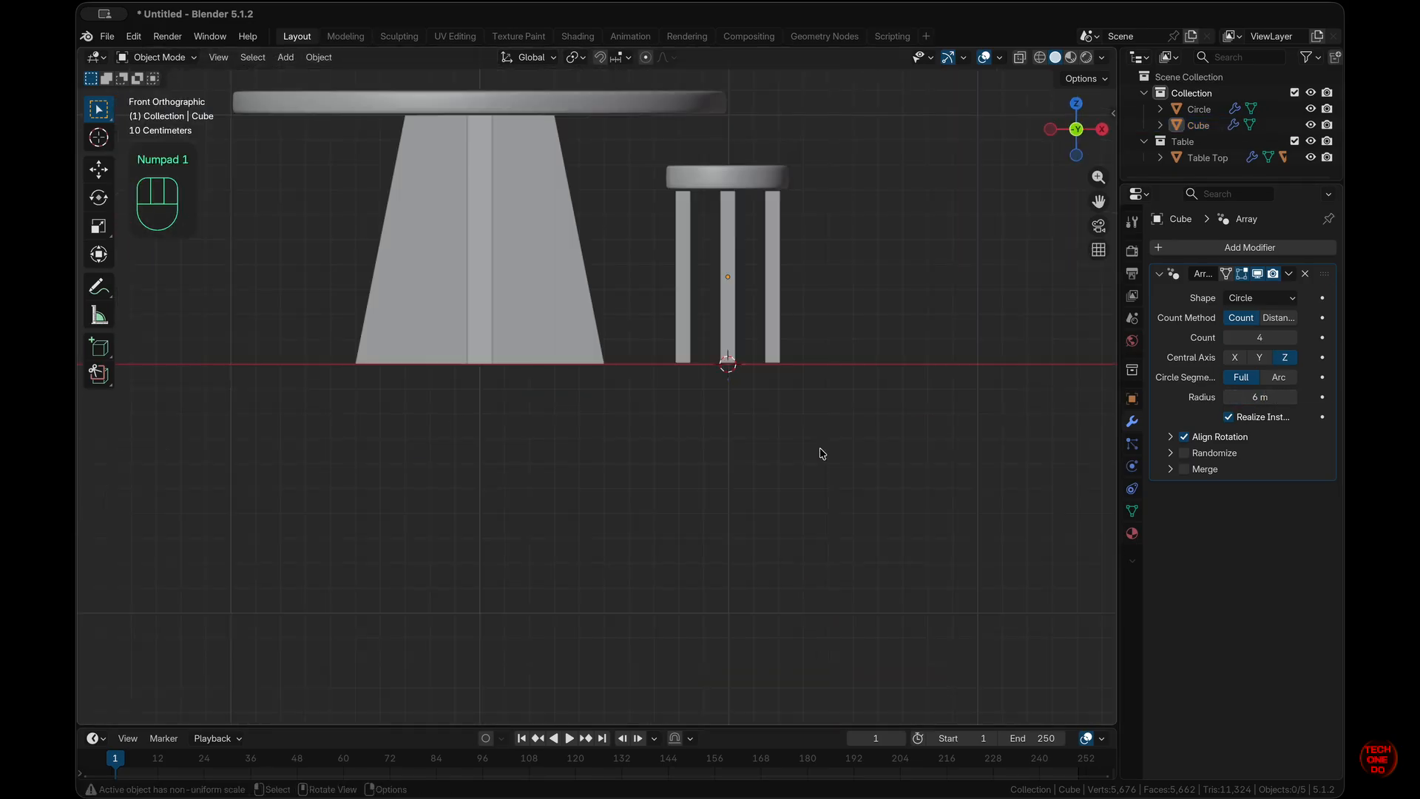
key(KP_7)
key(alt+z)
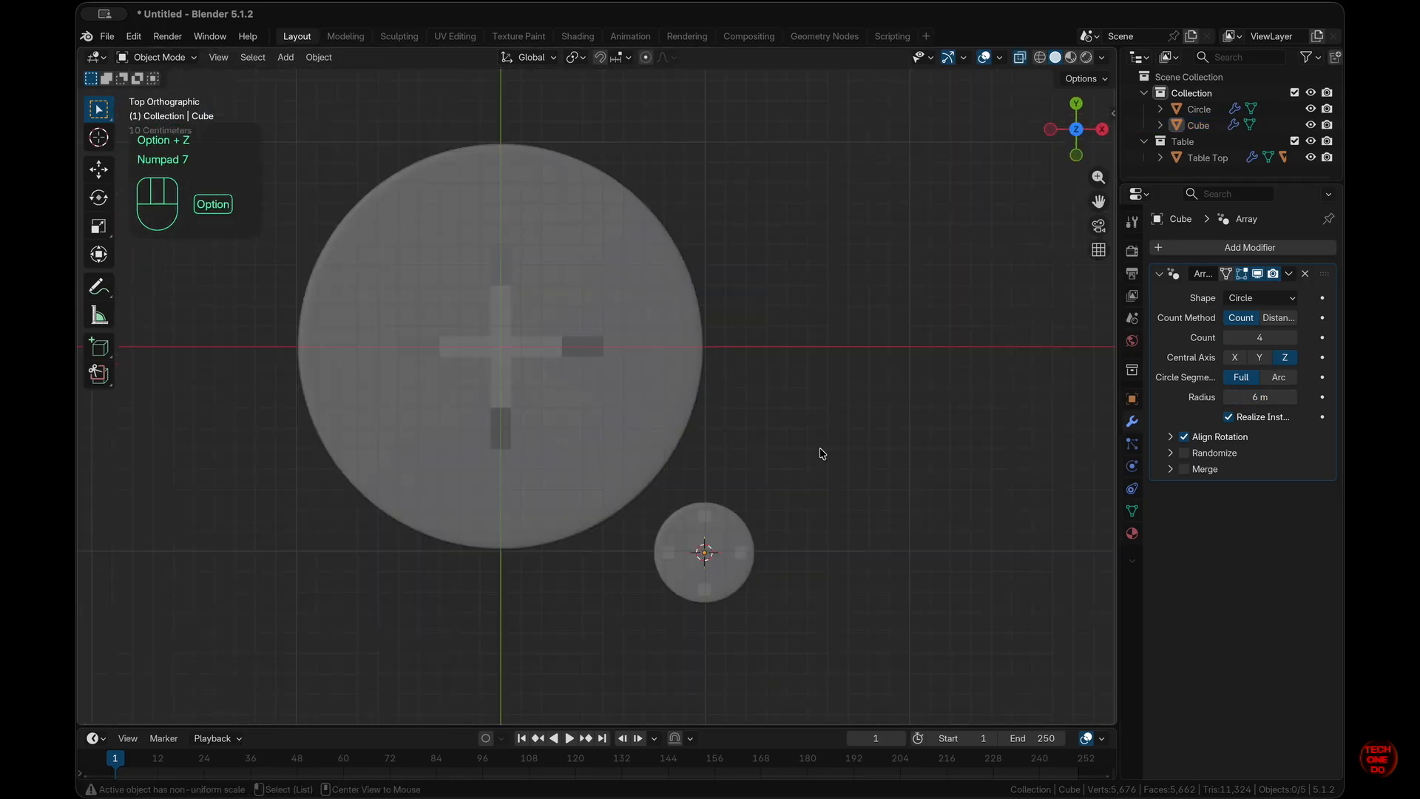
key(alt+z)
scroll(821, 452, up, 5)
click(1257, 275)
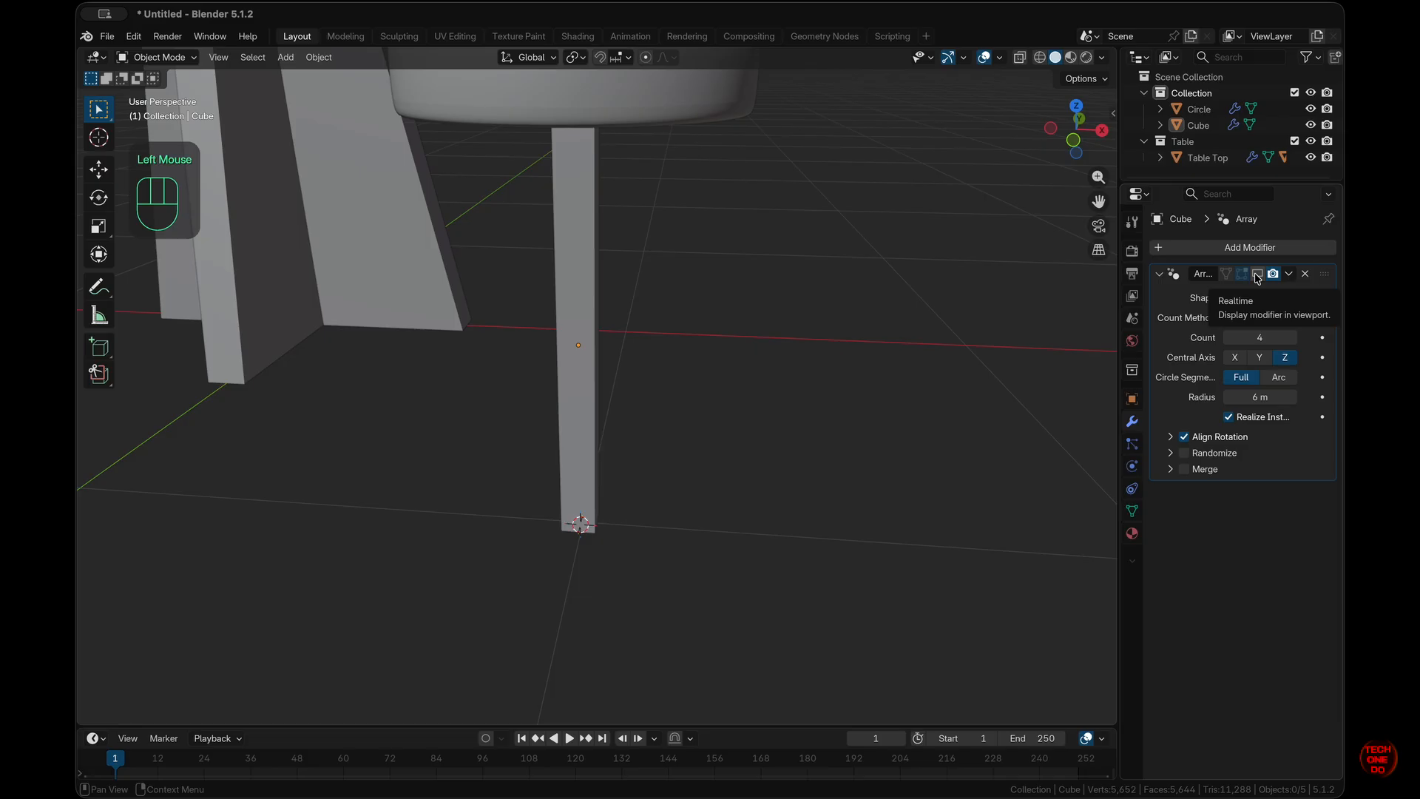
click(1257, 275)
scroll(620, 429, right, 3)
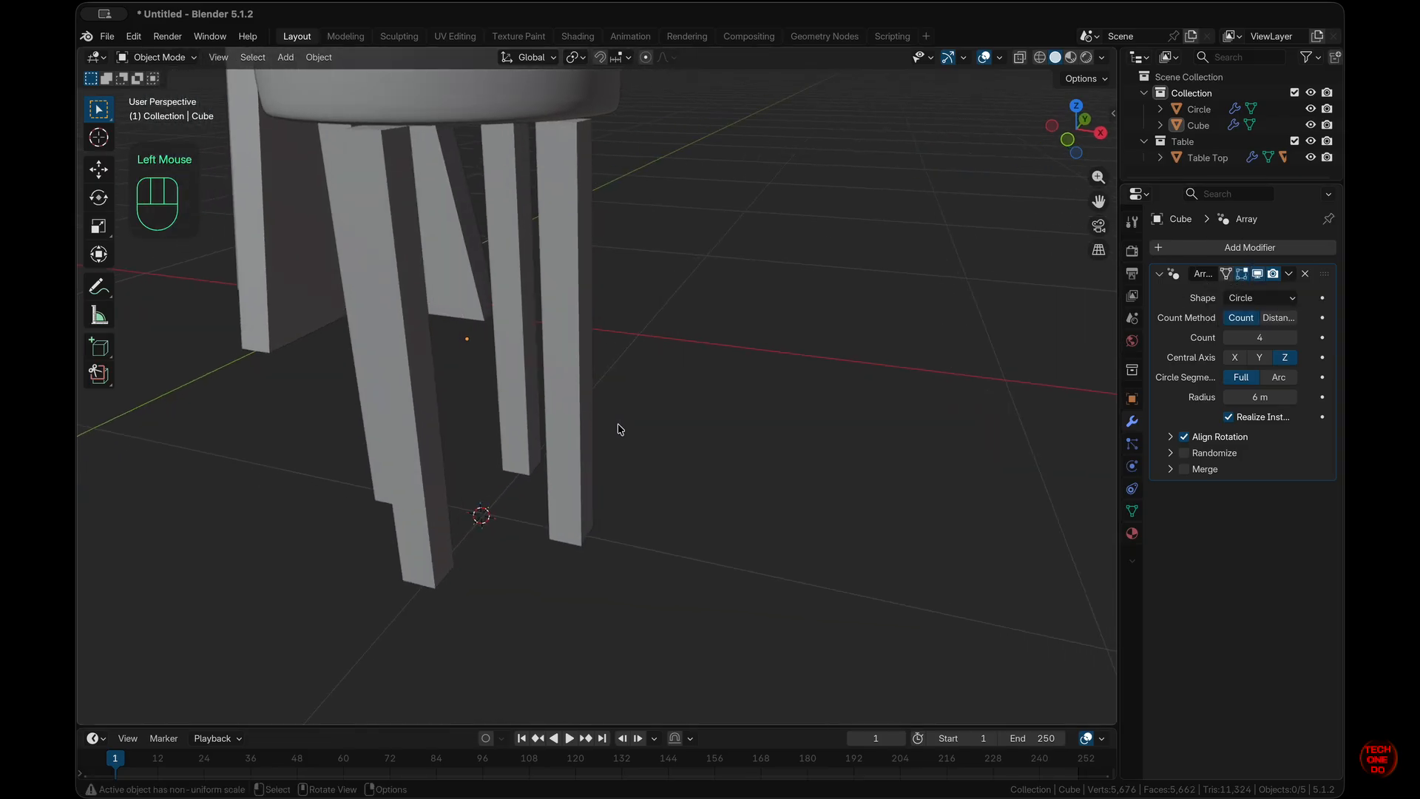
- In Edit Mode, snap the 3D cursor to the world origin and select the leg's bottom end face
key(Tab)
scroll(551, 549, down, 1)
click(477, 510)
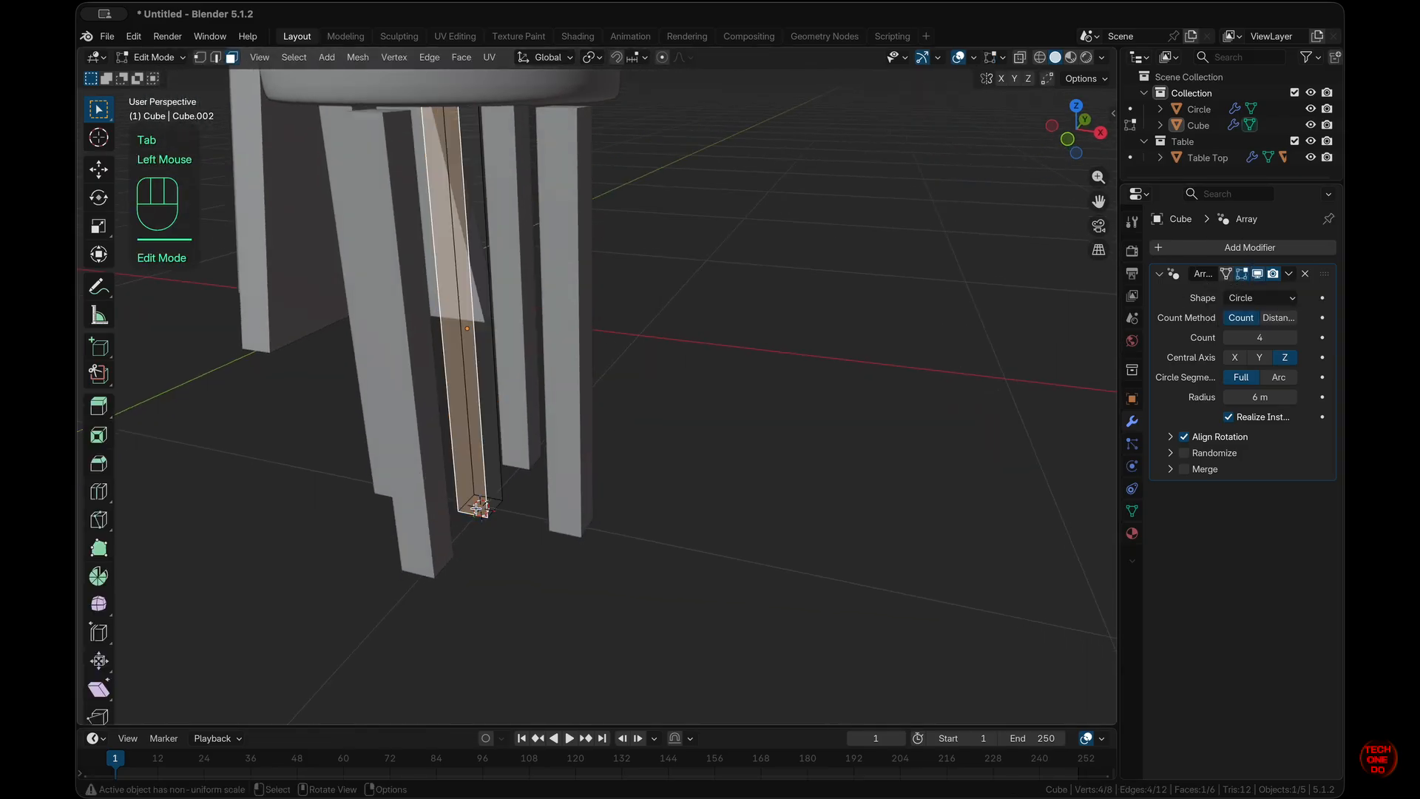
scroll(528, 552, down, 5)
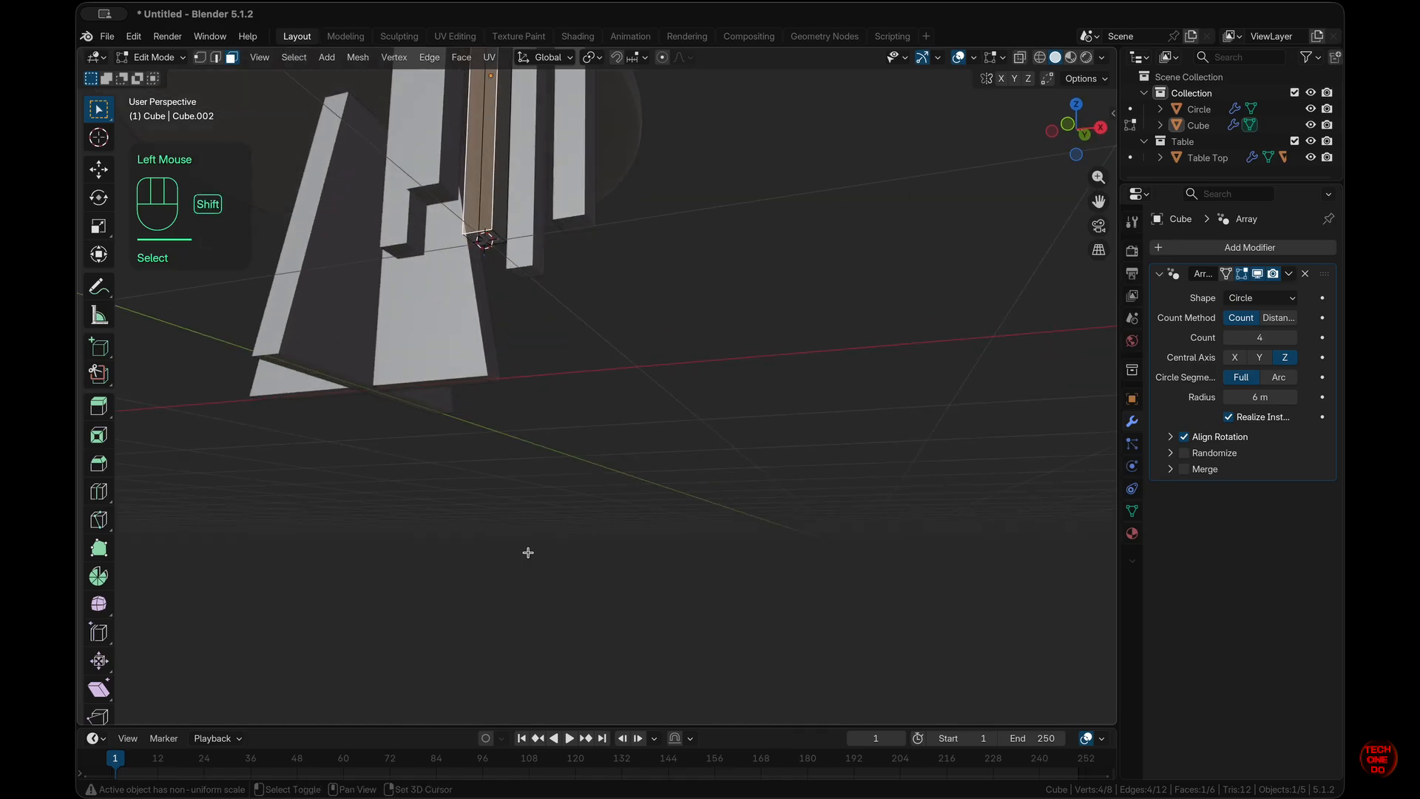
shift+scroll(529, 553, up, 5)
scroll(528, 552, up, 5)
key(shift+s)
click(444, 666)
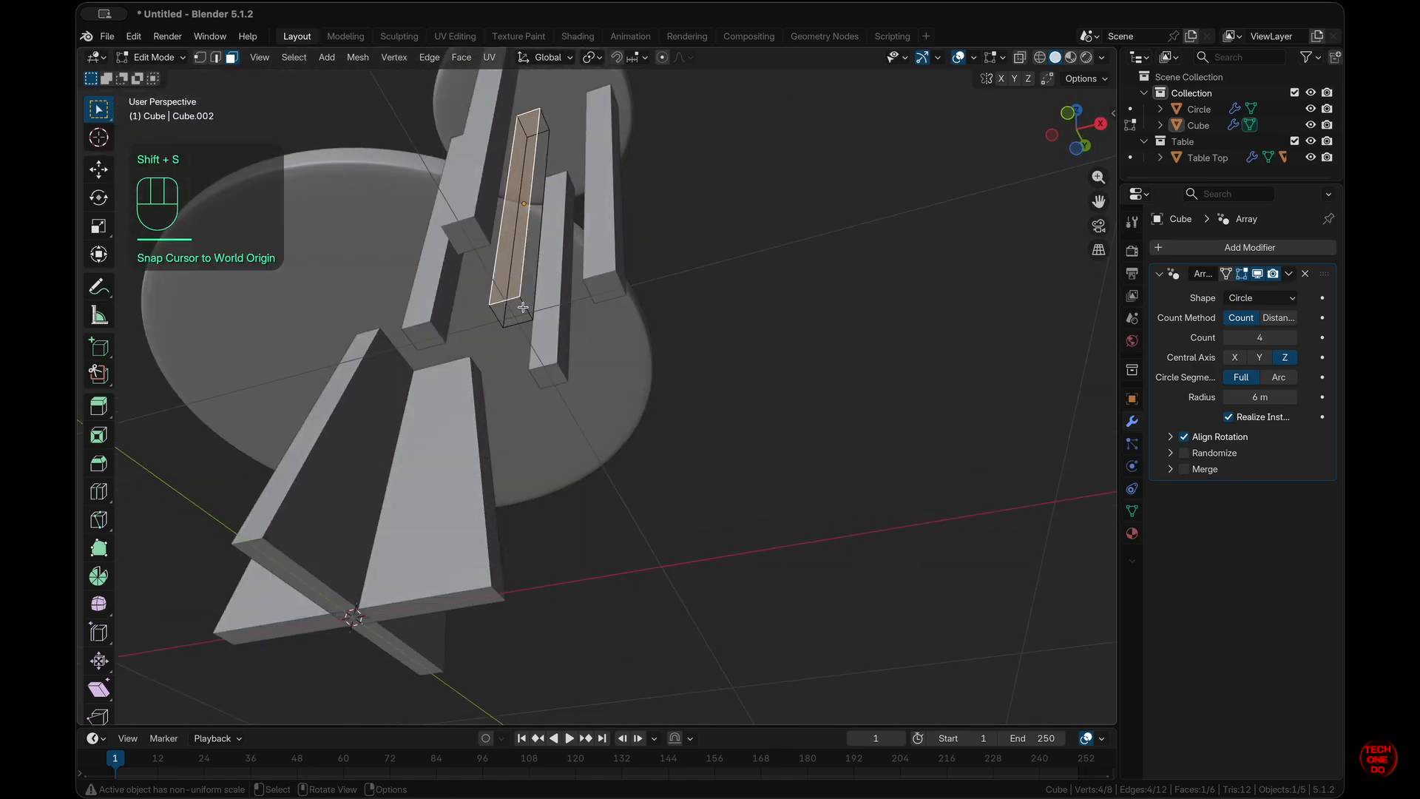
key(alt+z)
key(alt+z)
click(266, 82)
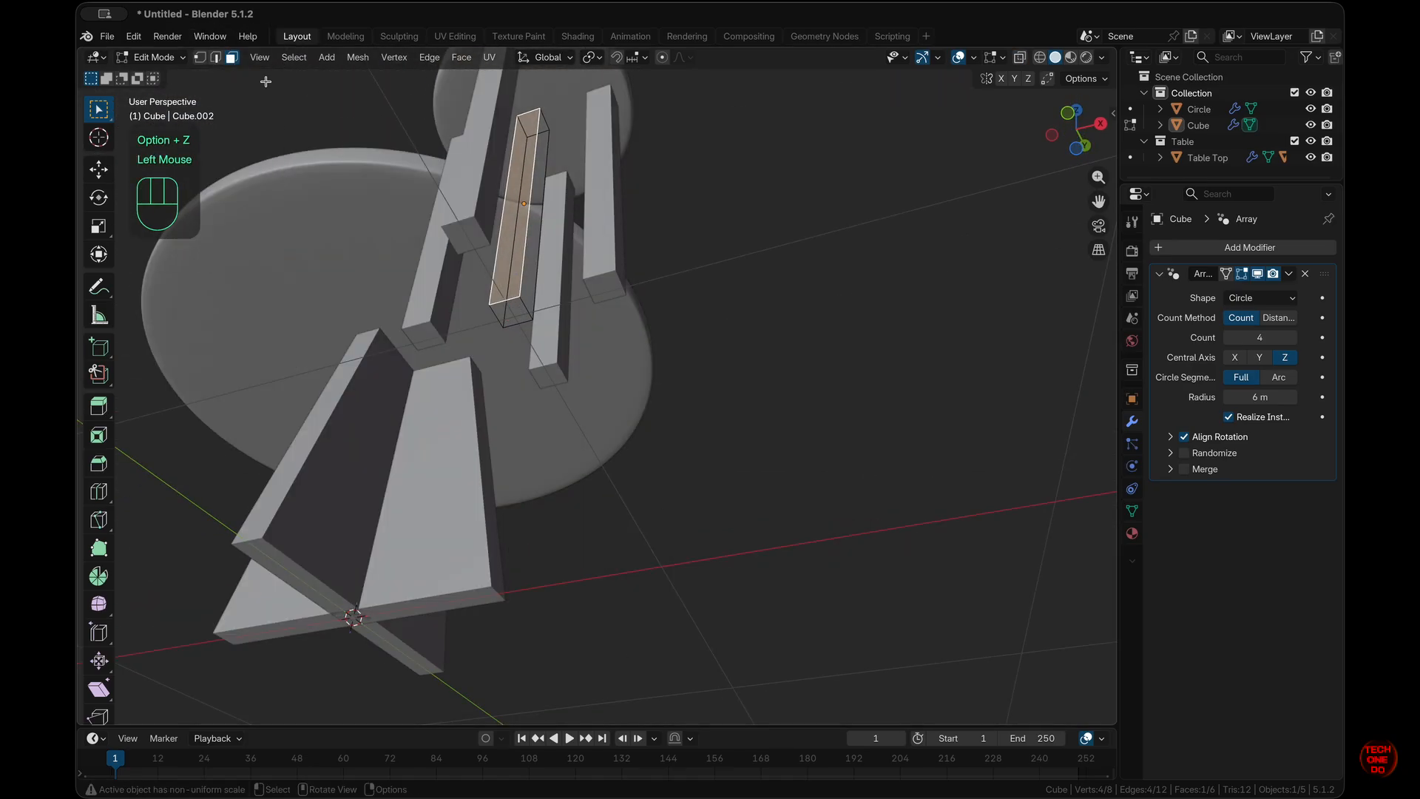
click(514, 318)
scroll(764, 501, up, 5)
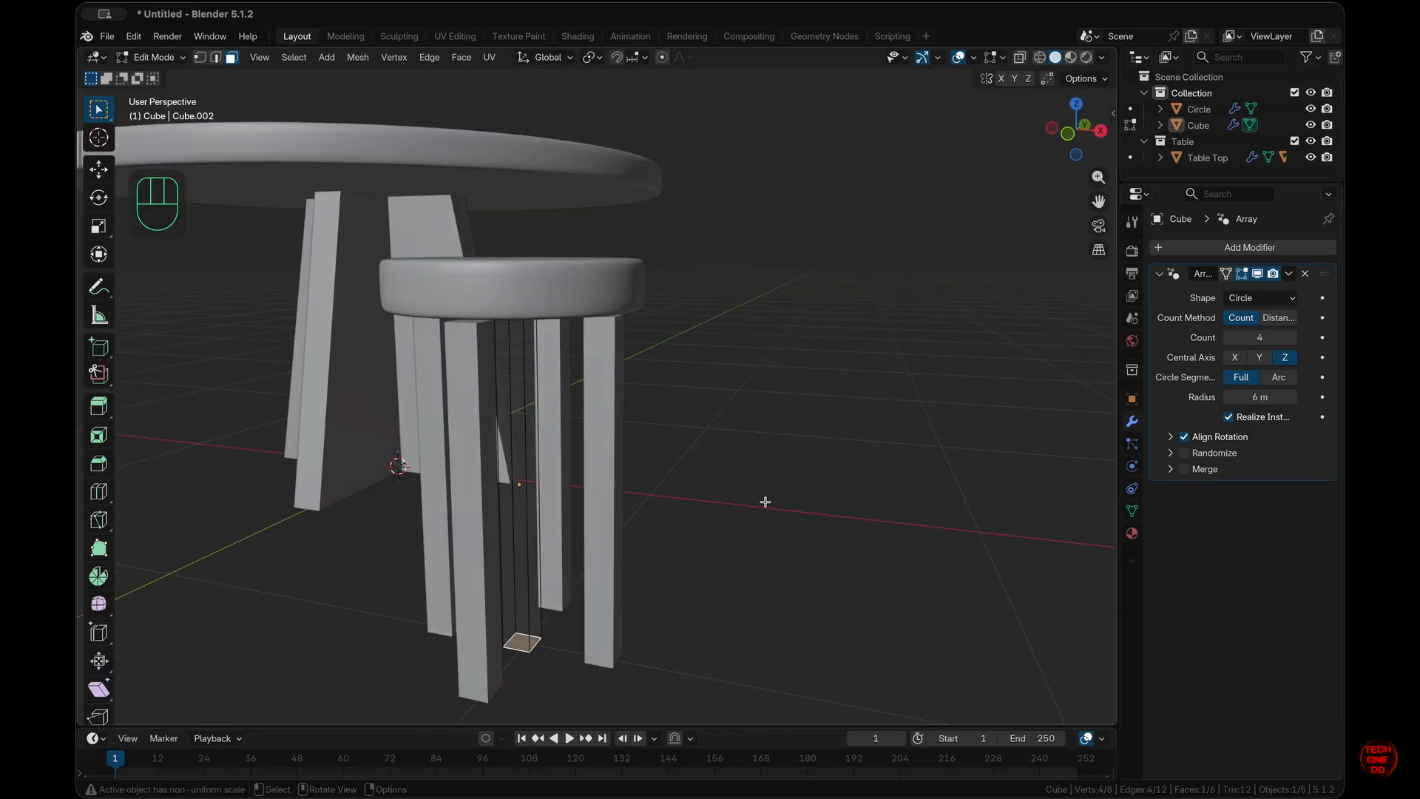
- Move the leg's bottom face 0.05 m along Y so the feet splay outward
key(g)
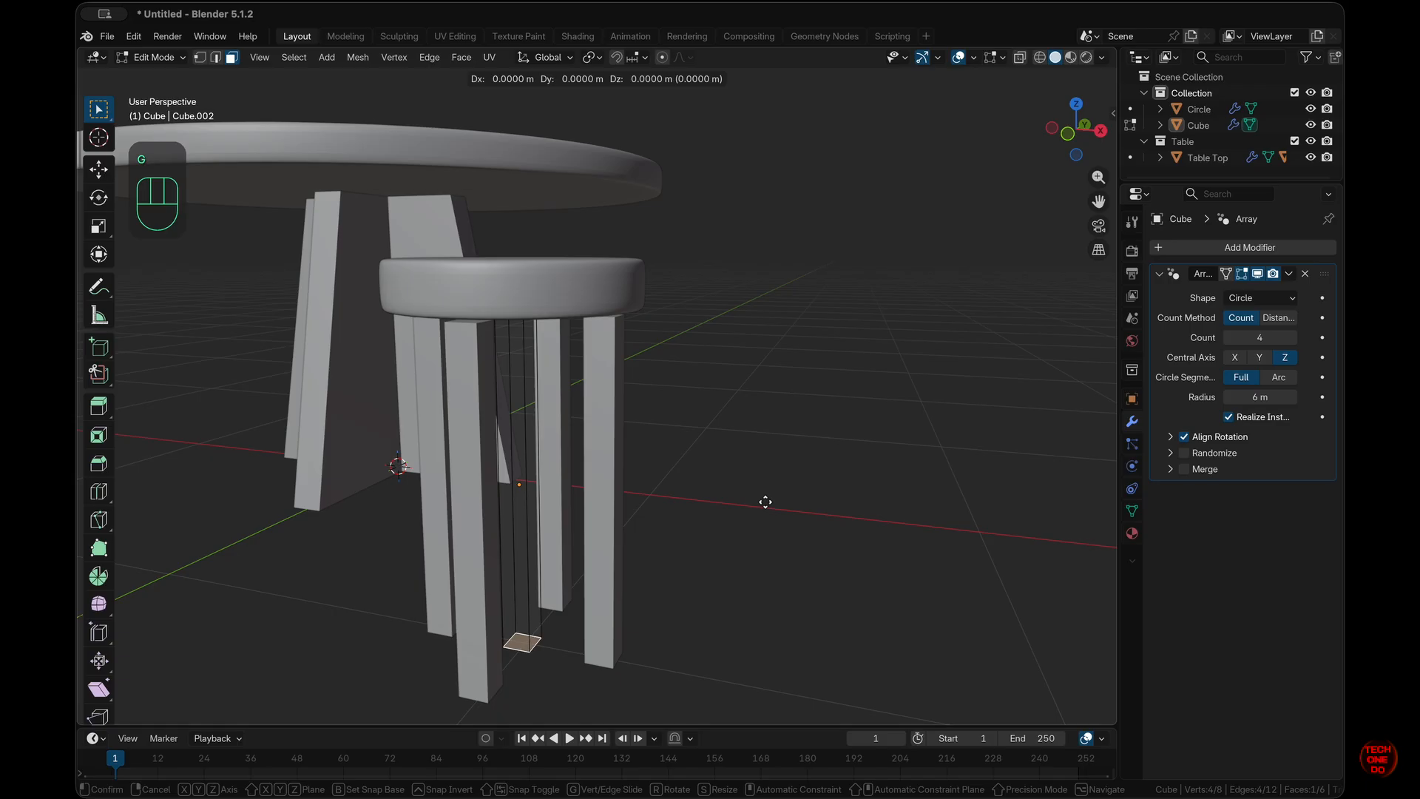
key(y)
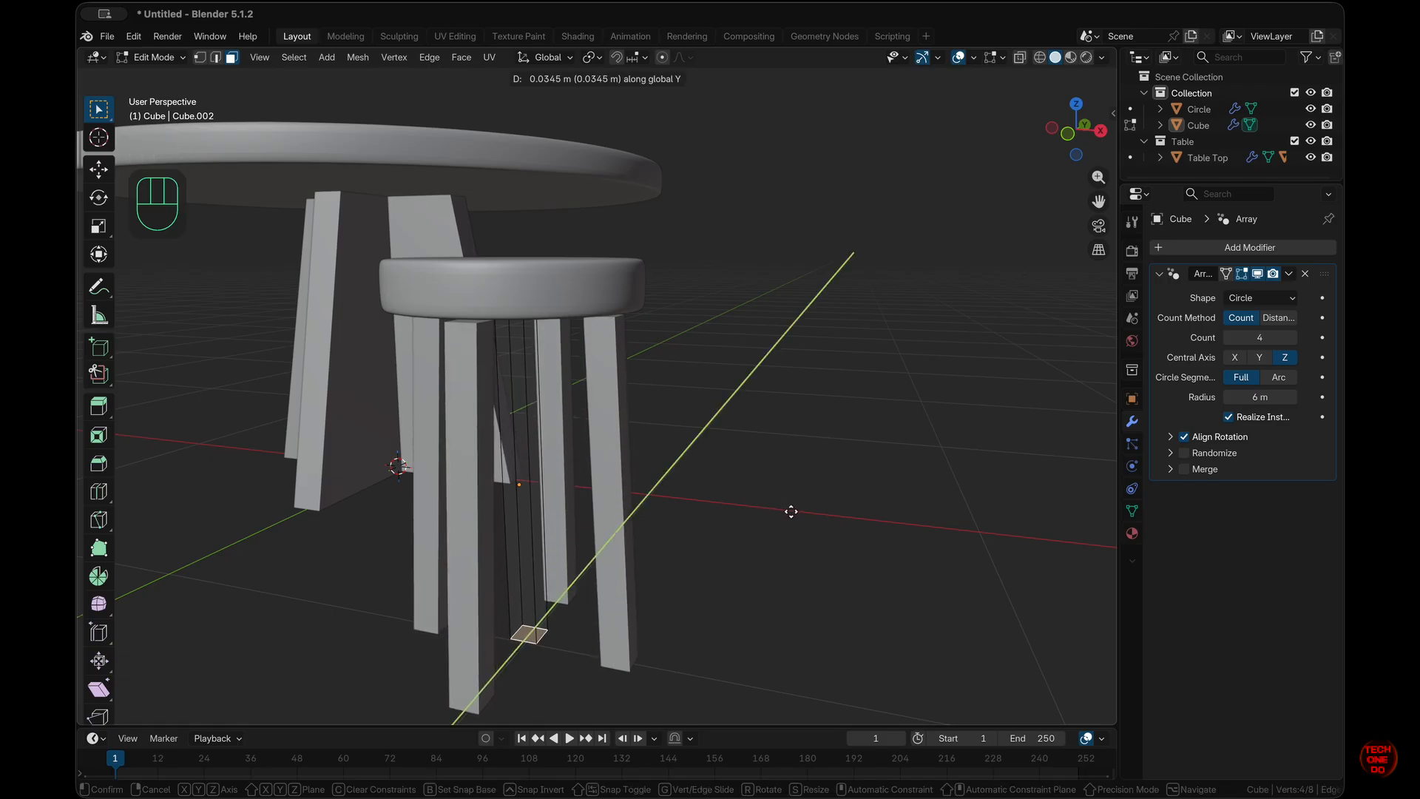
click(799, 510)
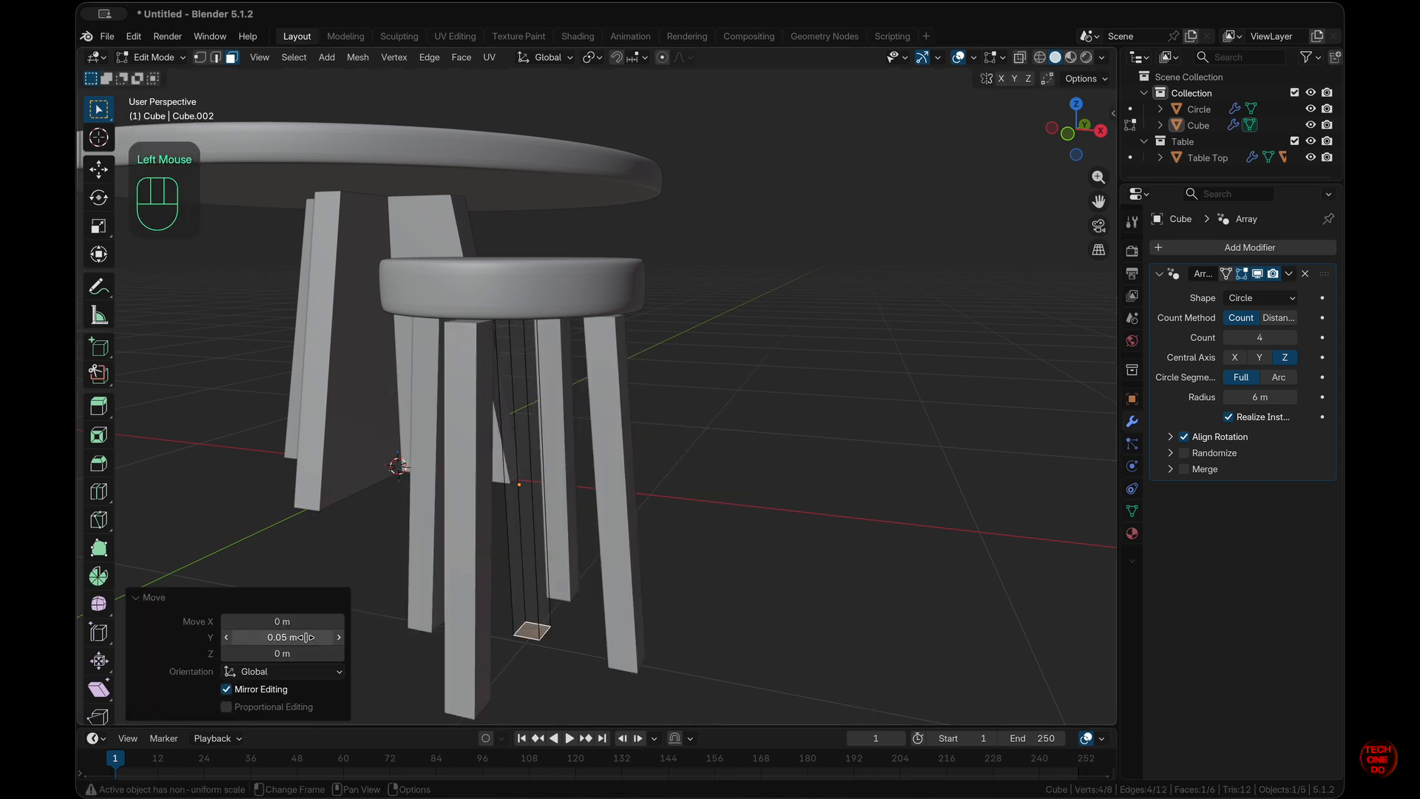
click(708, 612)
scroll(709, 612, up, 5)
scroll(709, 611, right, 5)
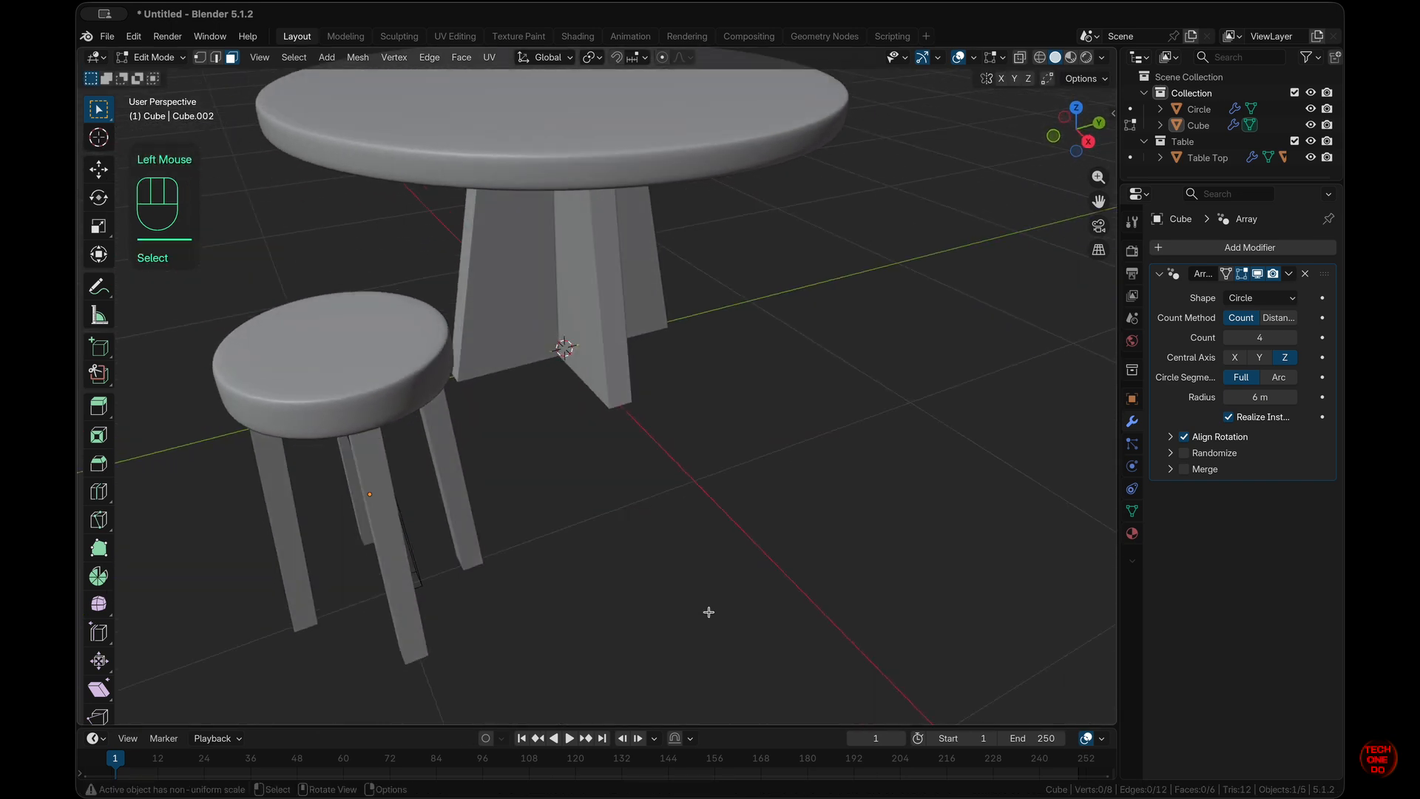
scroll(709, 612, left, 5)
scroll(708, 612, down, 5)
scroll(708, 612, left, 5)
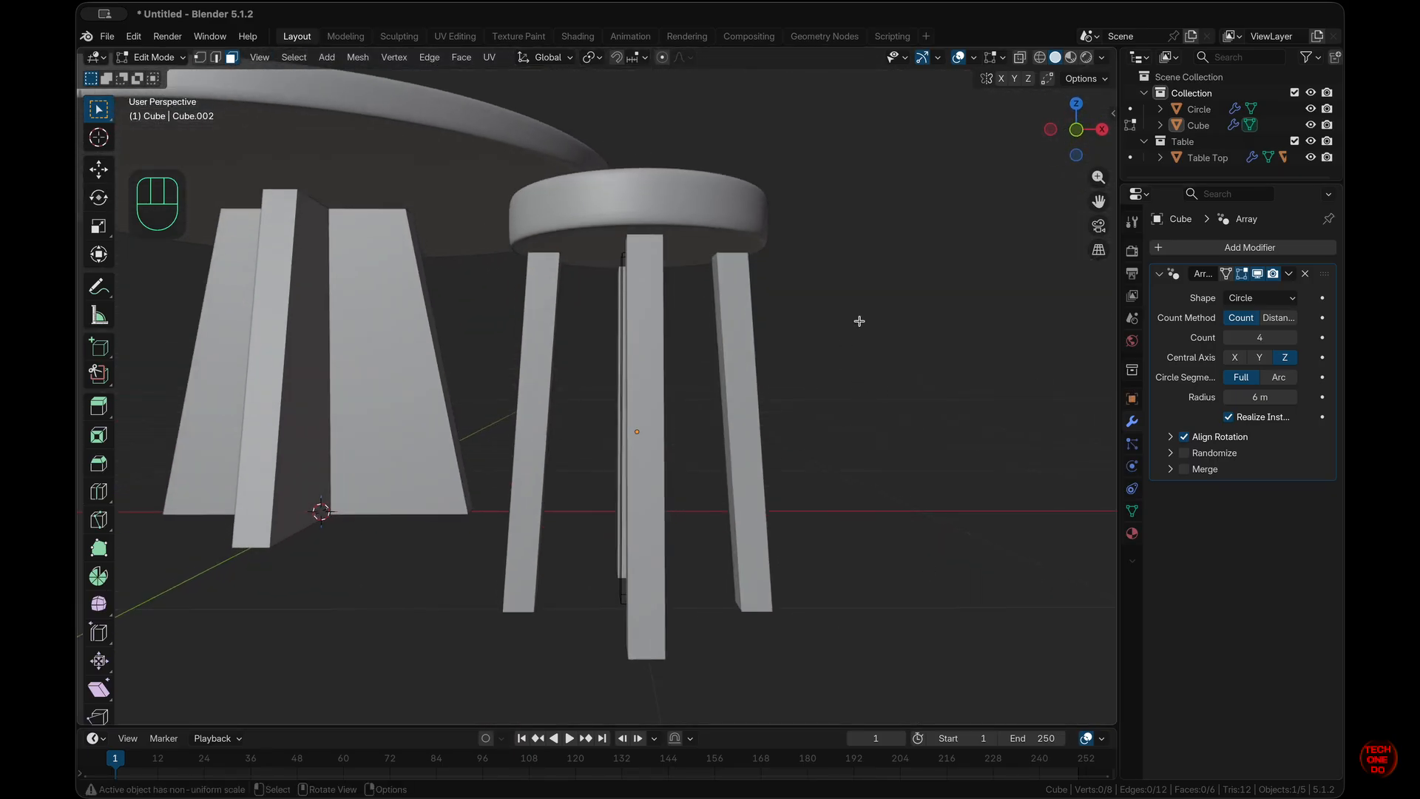
- Return to Object Mode and view the four-legged stool from the top
key(Tab)
scroll(860, 324, up, 5)
scroll(859, 325, right, 5)
super+scroll(860, 325, down, 5)
scroll(860, 324, left, 5)
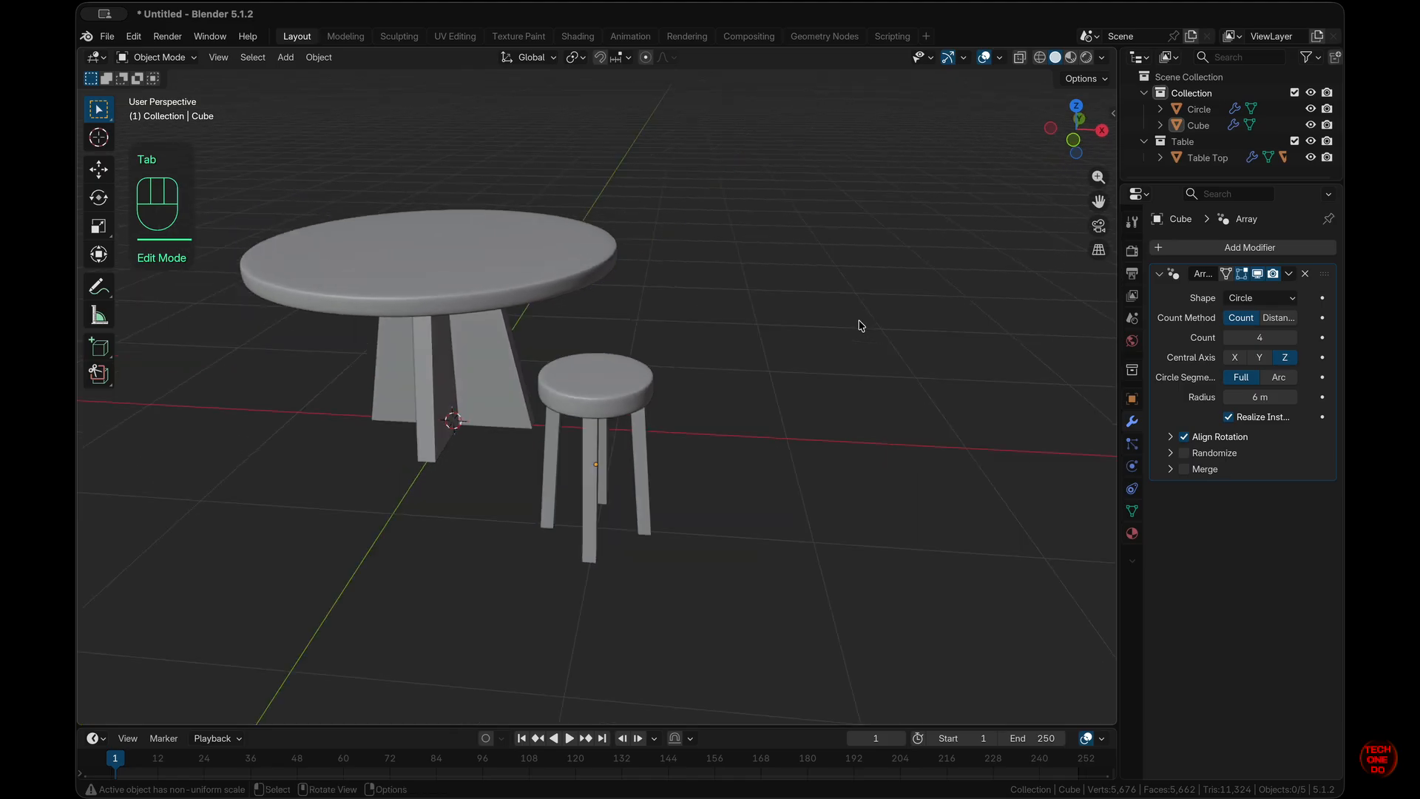
scroll(859, 325, left, 5)
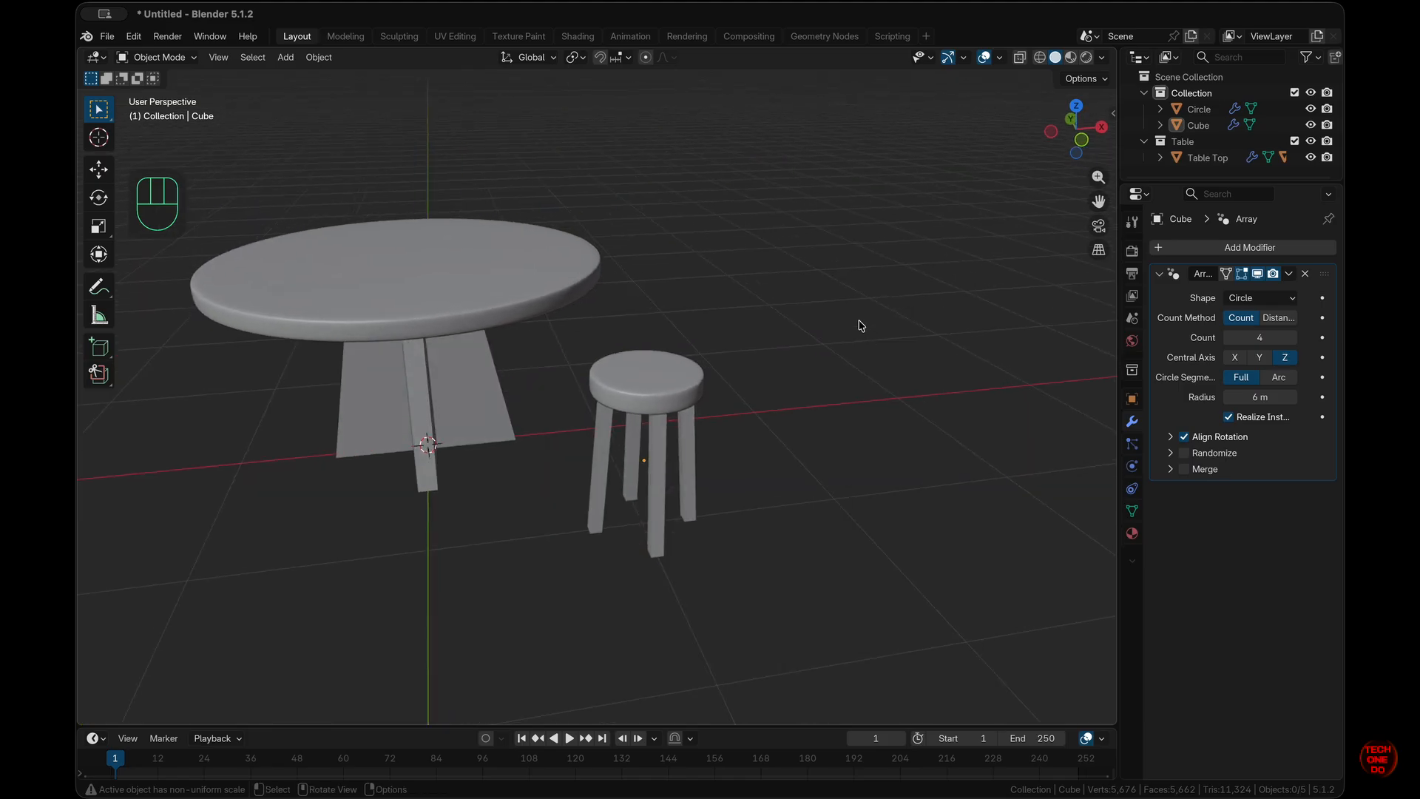
key(KP_7)
super+scroll(685, 552, up, 3)
shift+scroll(685, 551, down, 4)
- Preview material shading and the underside view, then select the stool seat
click(1071, 57)
click(1055, 57)
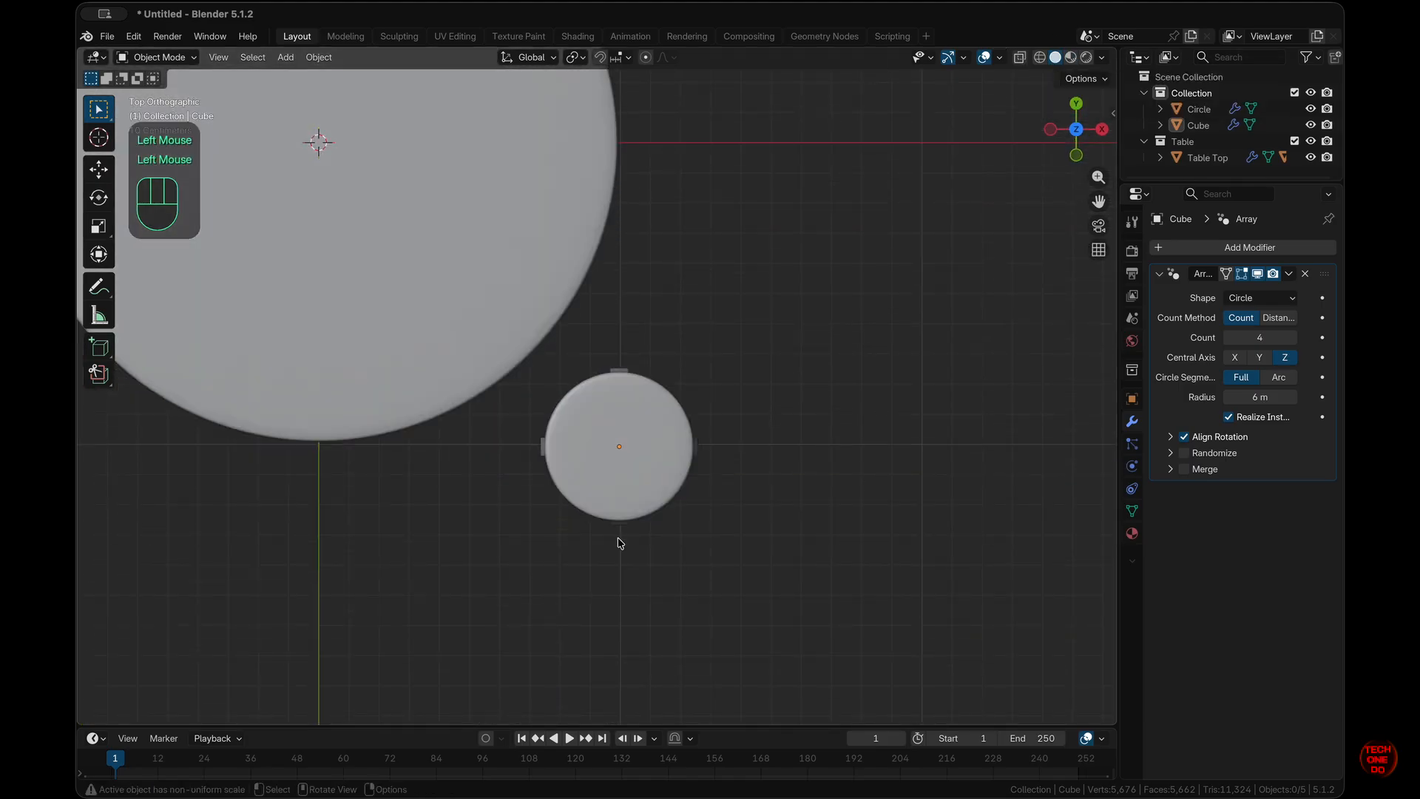
scroll(618, 538, down, 10)
key(super+KP_7)
key(KP_7)
scroll(618, 539, down, 5)
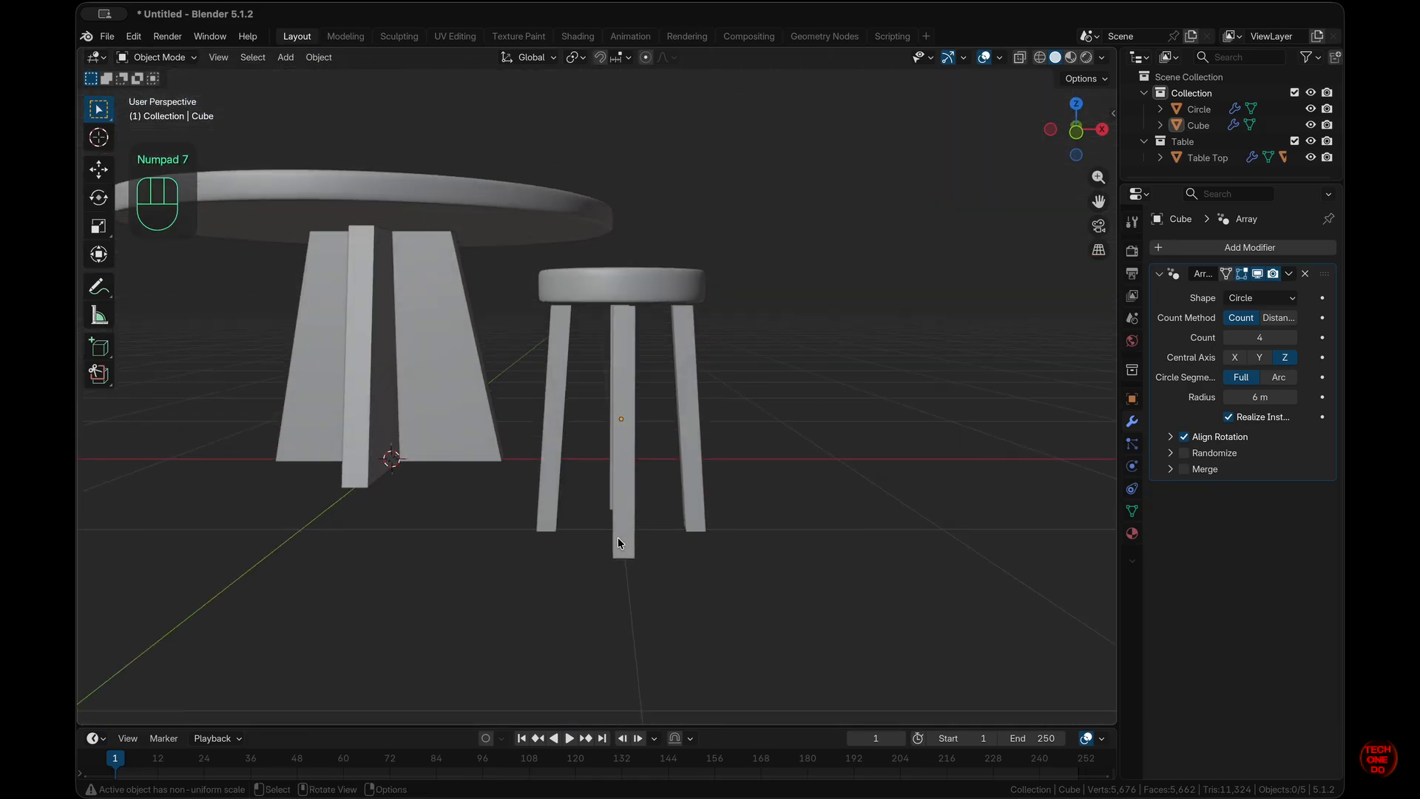
click(665, 287)
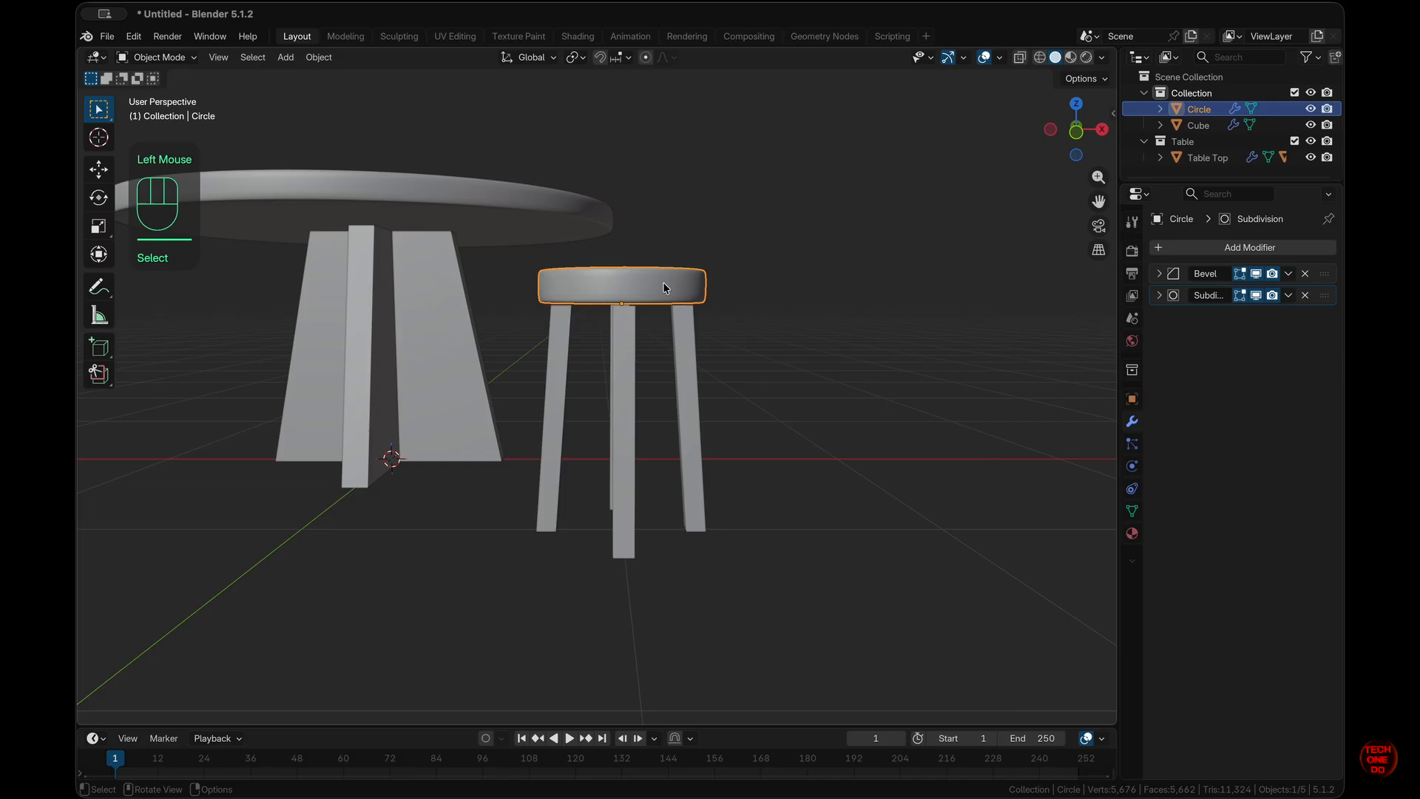
- Duplicate the seat and drop the copy 0.6 m lower as a footrest ring
key(shift)
key(shift+d)
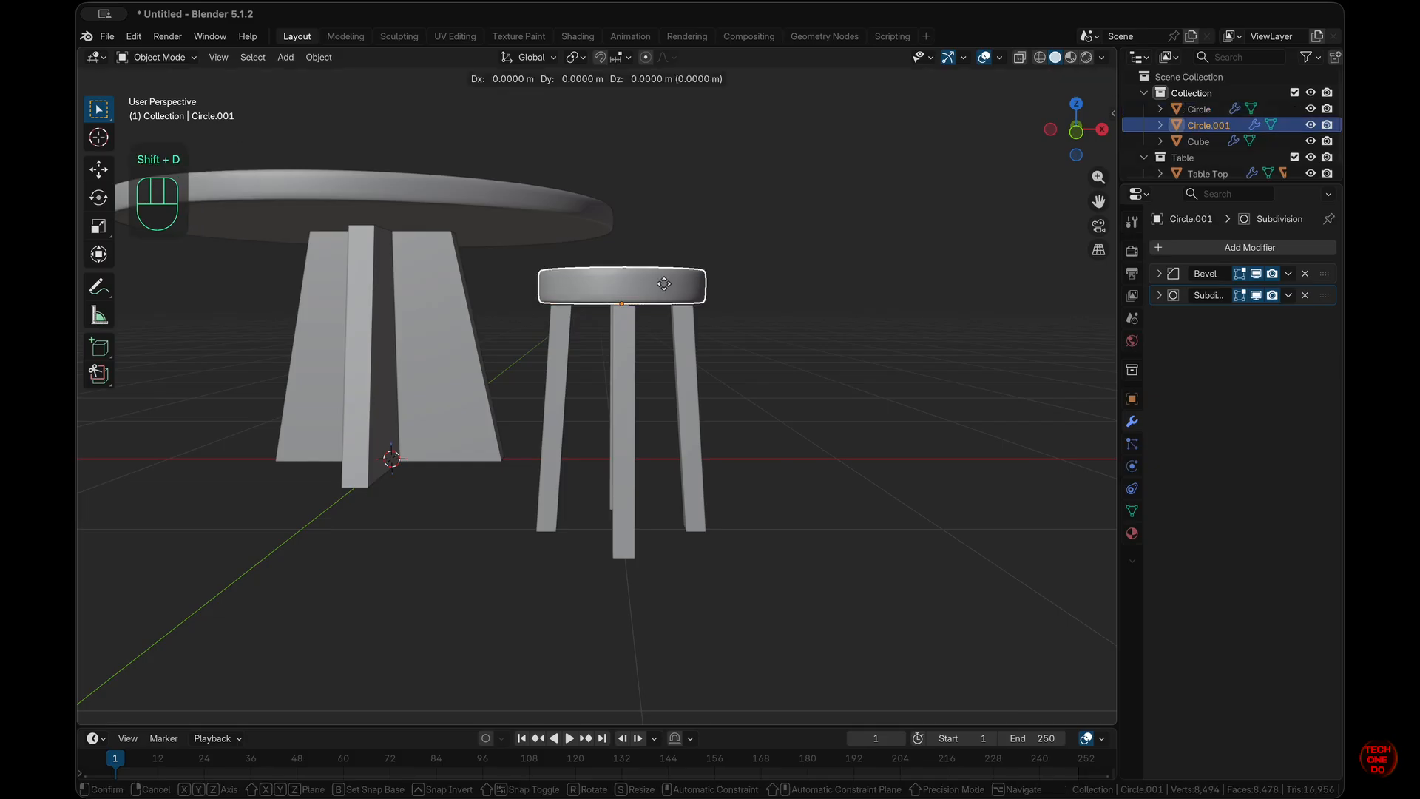
key(z)
key(ctrl)
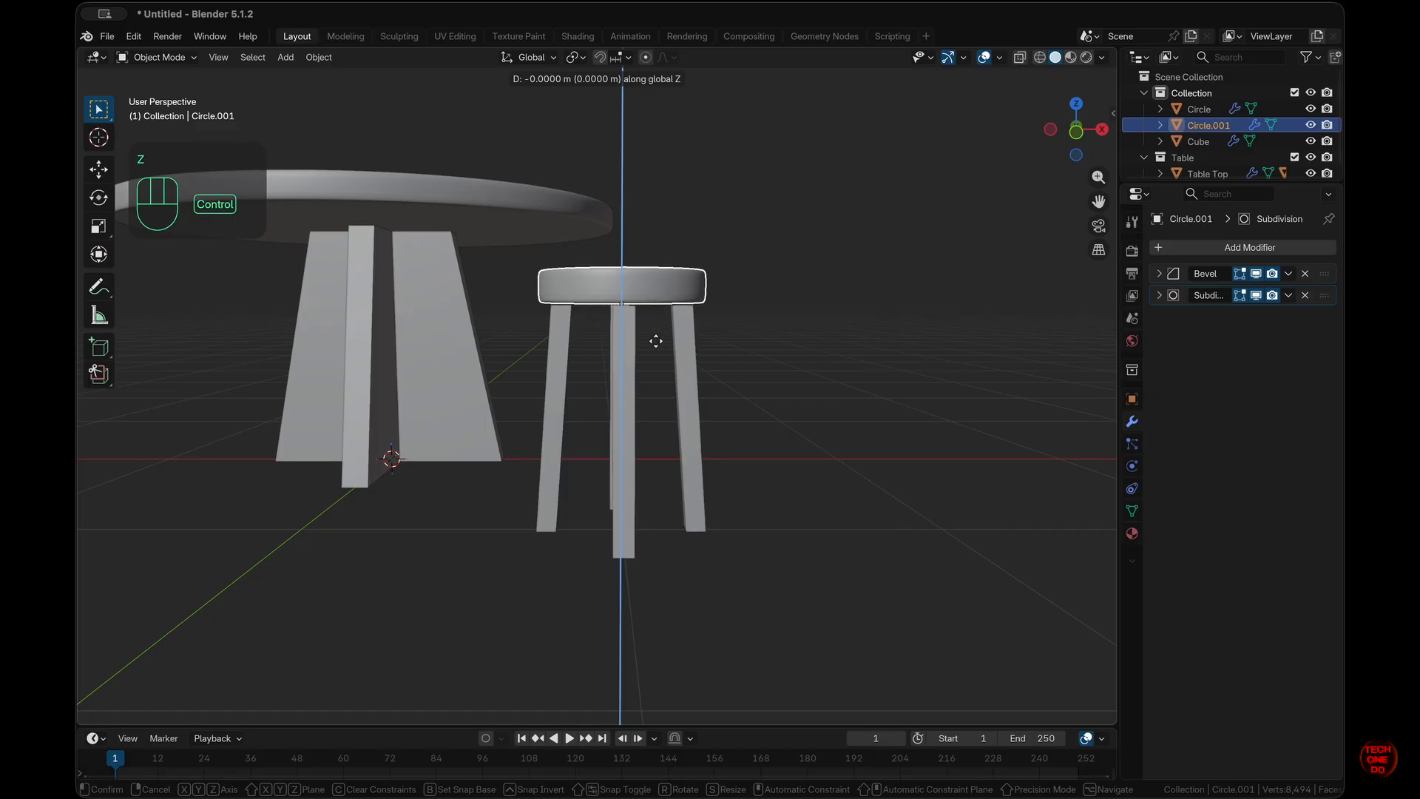
key(shift)
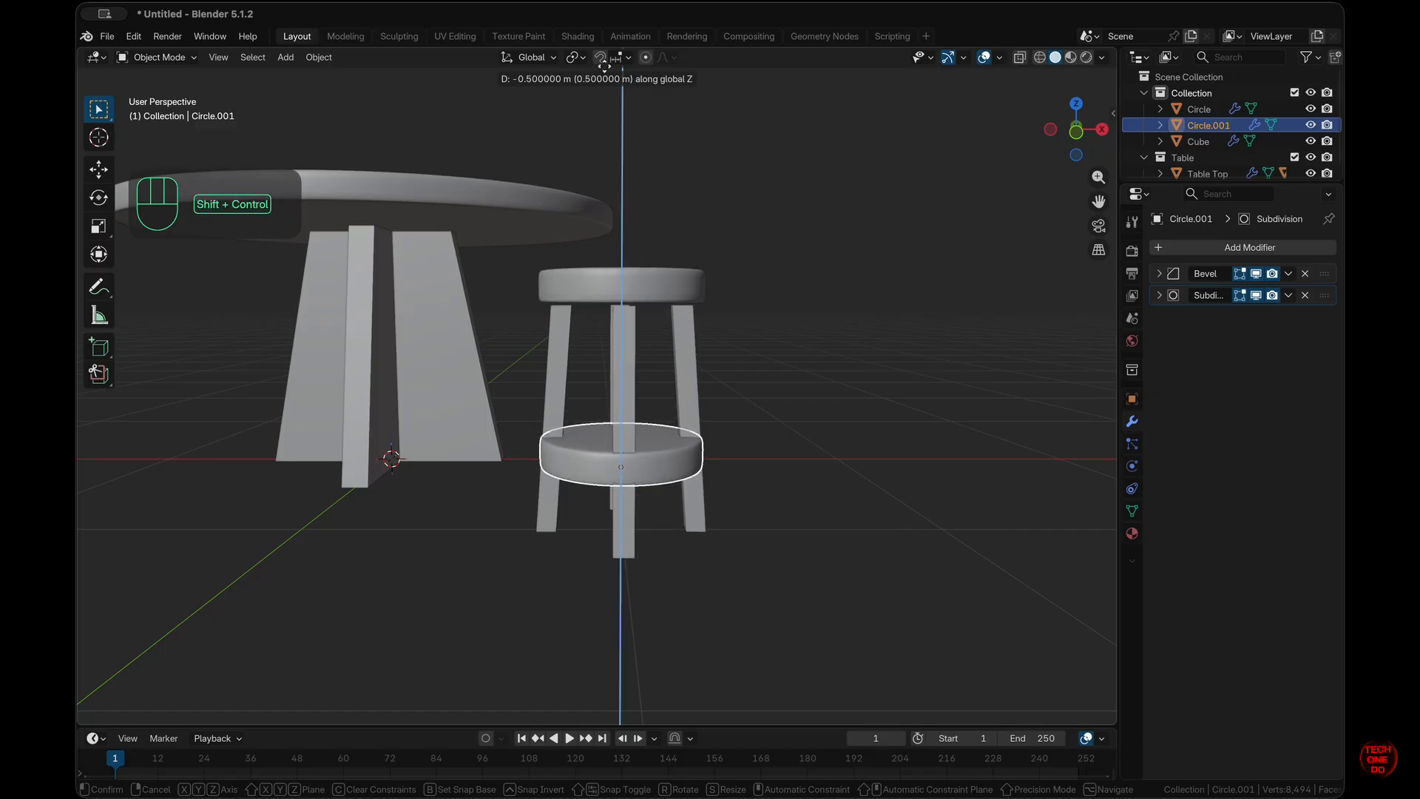
ctrl+shift+click(725, 275)
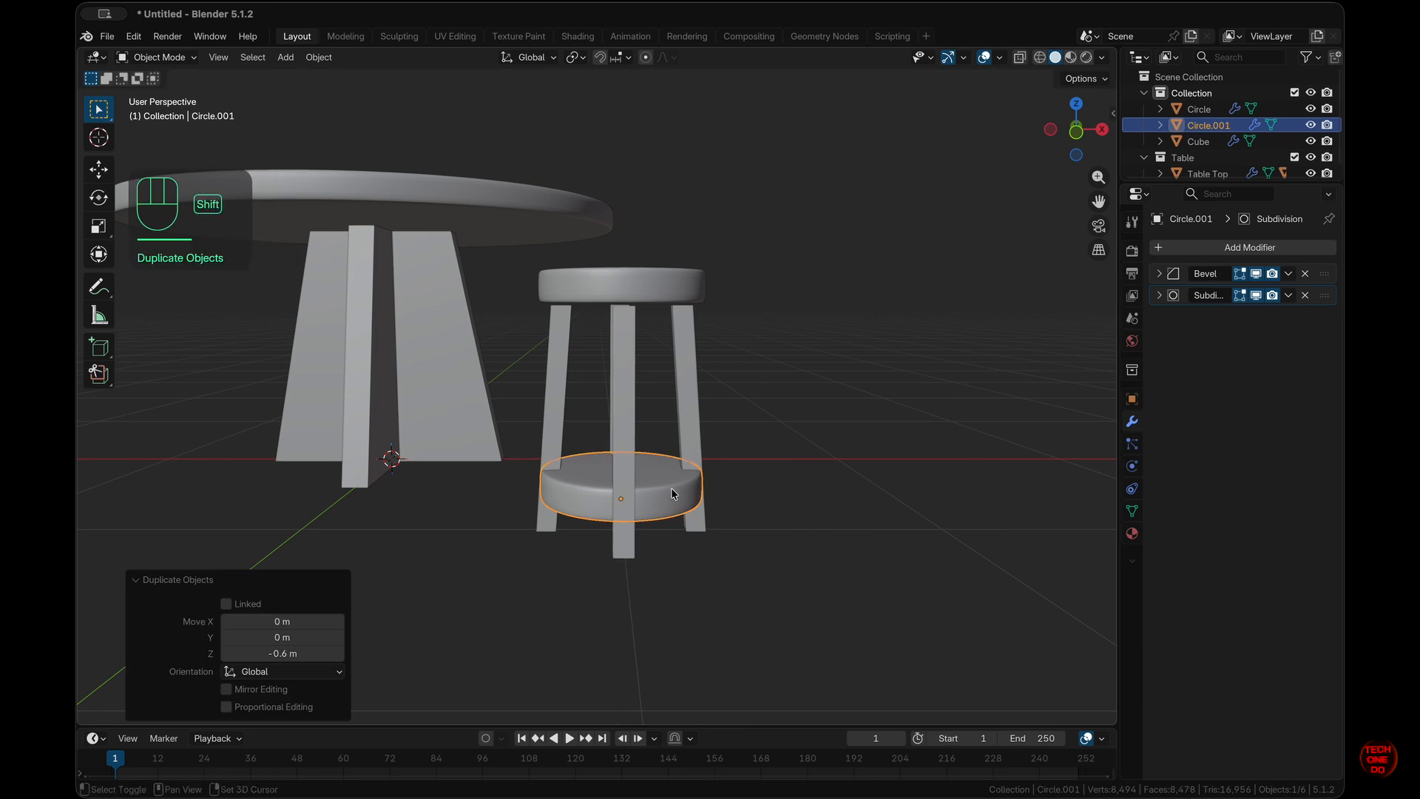
- Duplicate the ring again and raise it 0.5127 m to sit just beneath the seat
key(shift+d)
key(z)
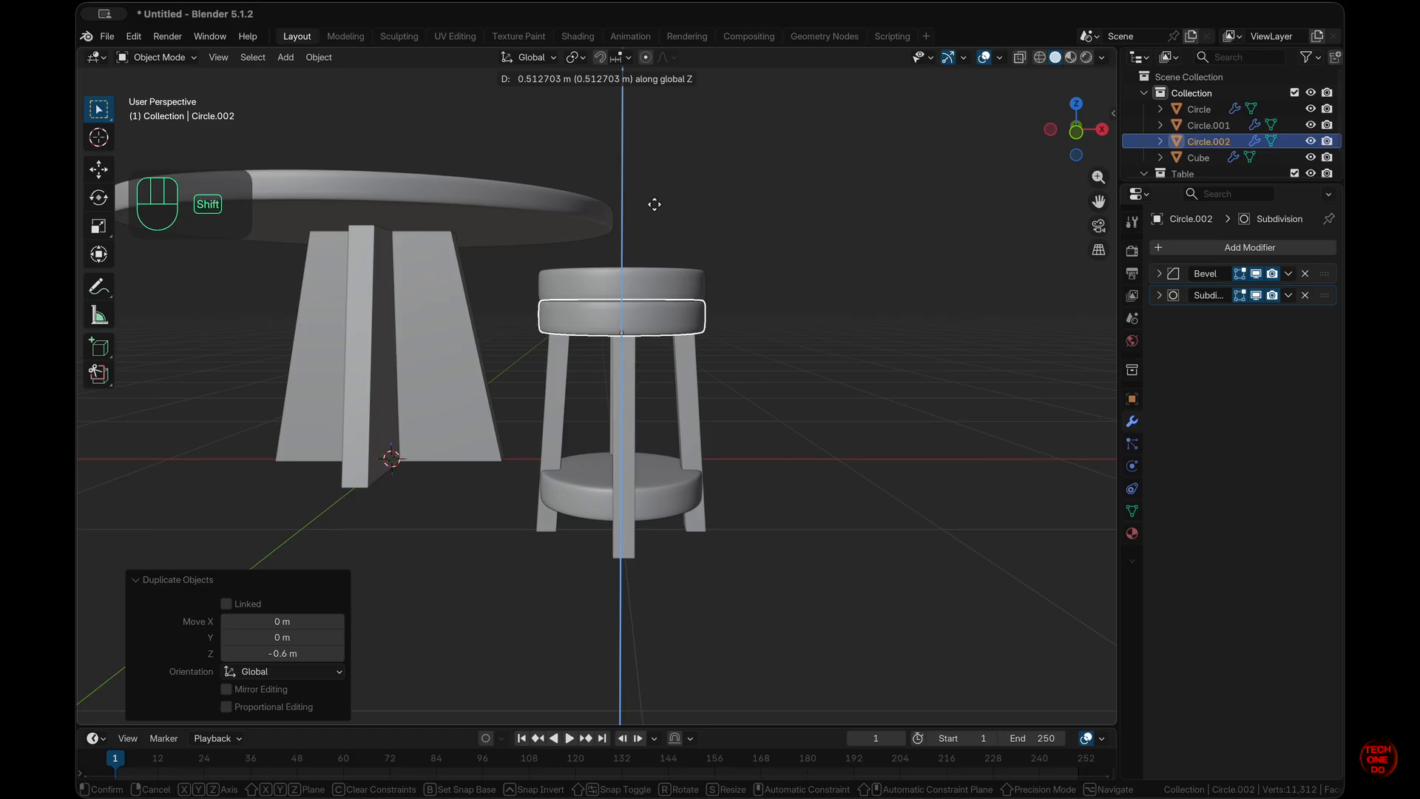
shift+click(655, 204)
key(KP_1)
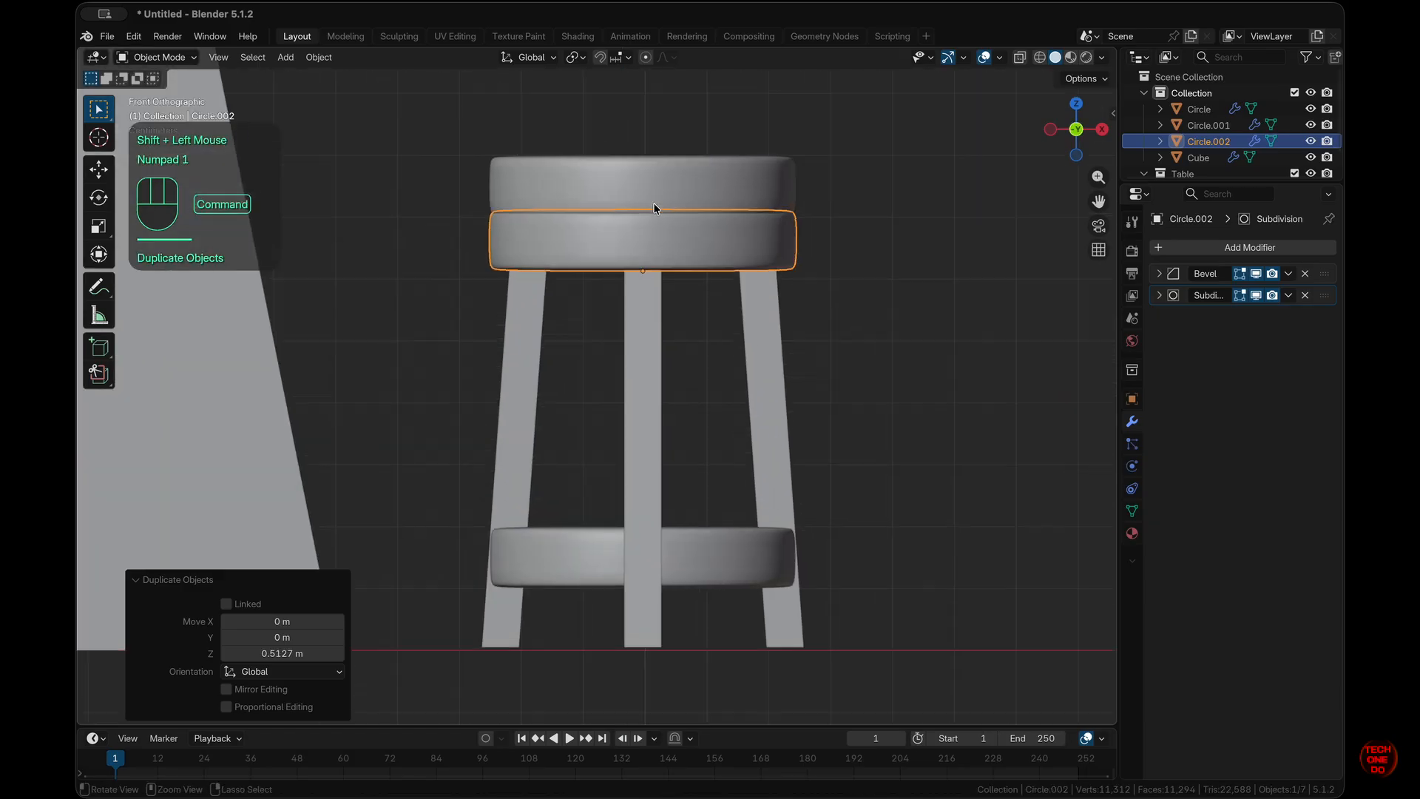
key(g)
ctrl+shift+click(654, 204)
click(971, 301)
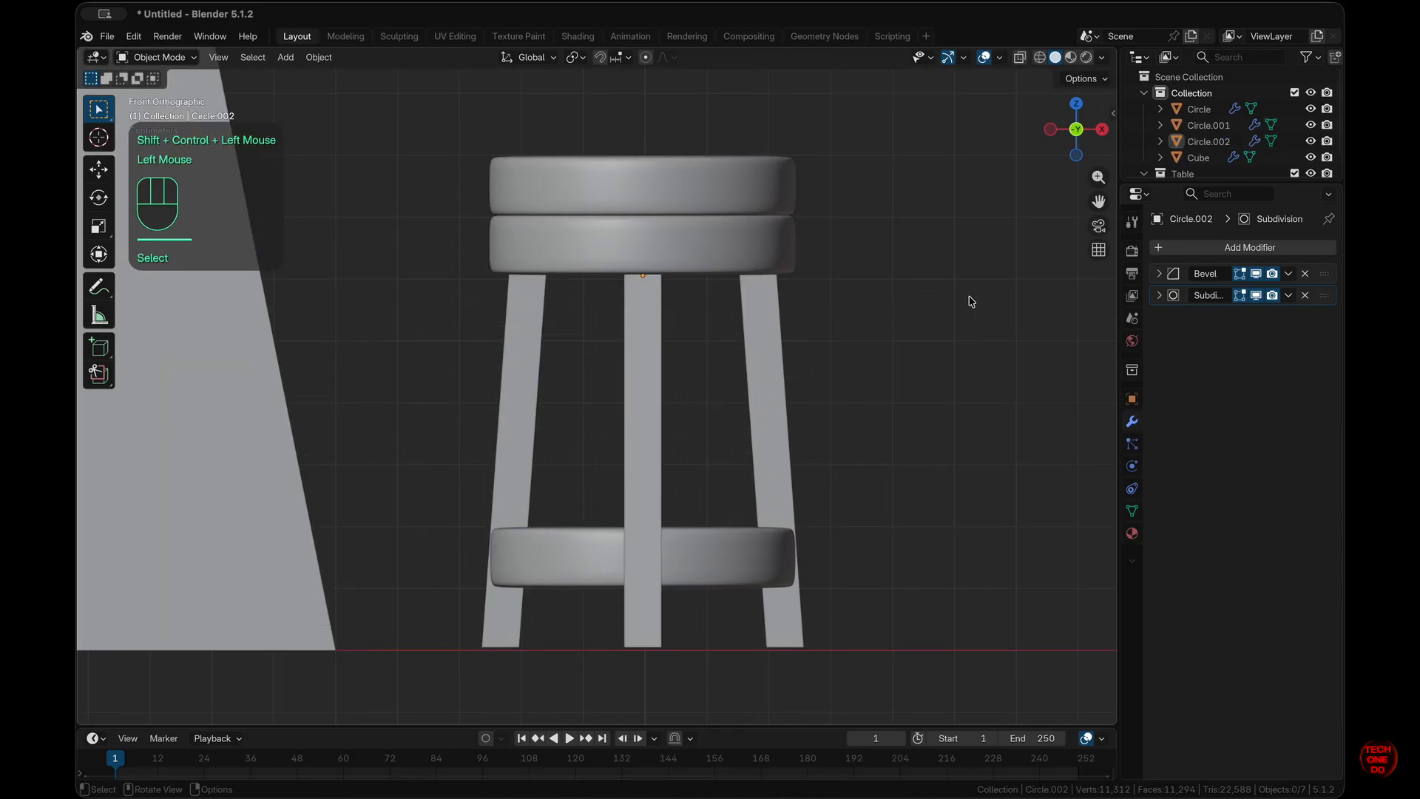
- Join the middle ring and bottom shelf ring into one object
click(704, 250)
shift+click(722, 565)
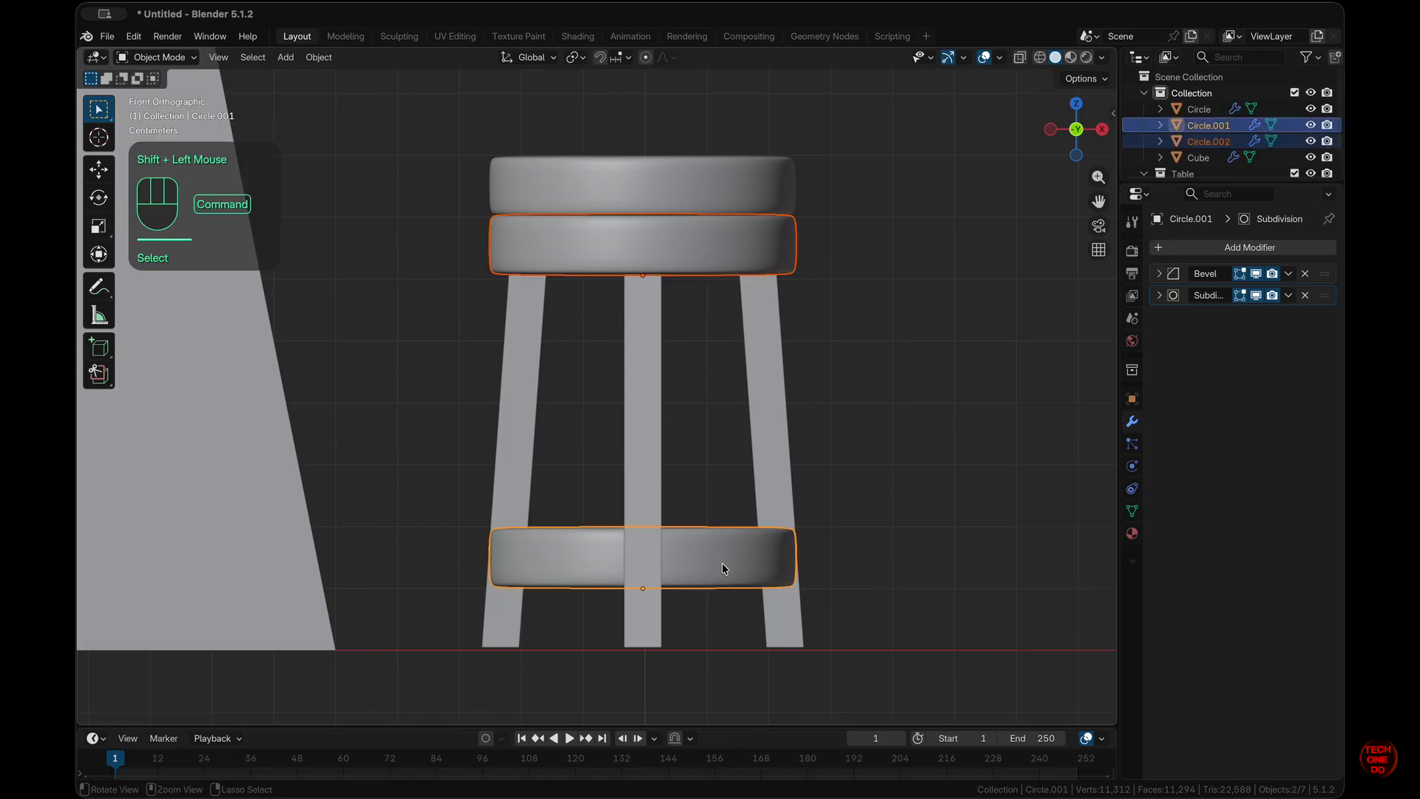
right_click(731, 249)
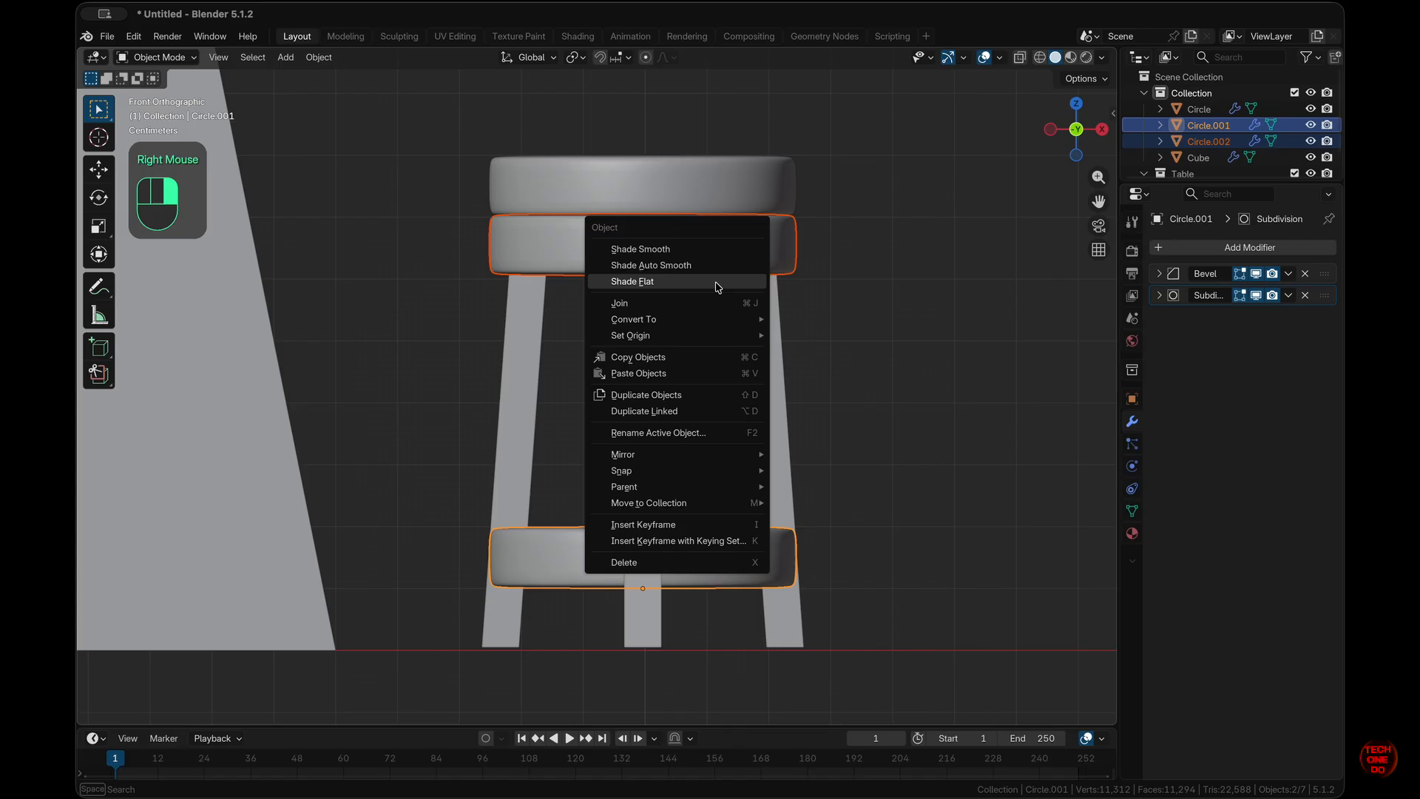
click(681, 305)
click(916, 426)
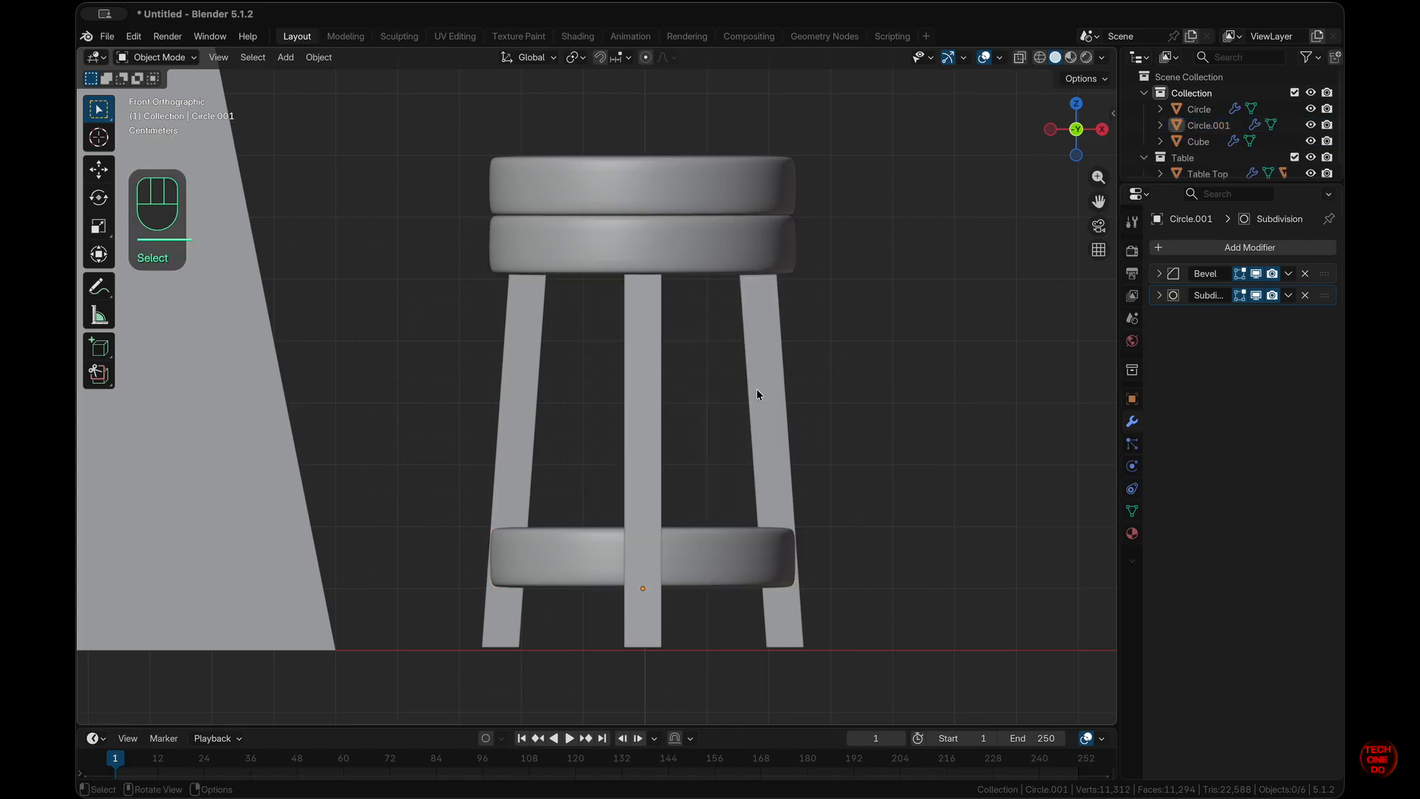
- Apply the legs' Array modifier to make the four legs real geometry
click(774, 391)
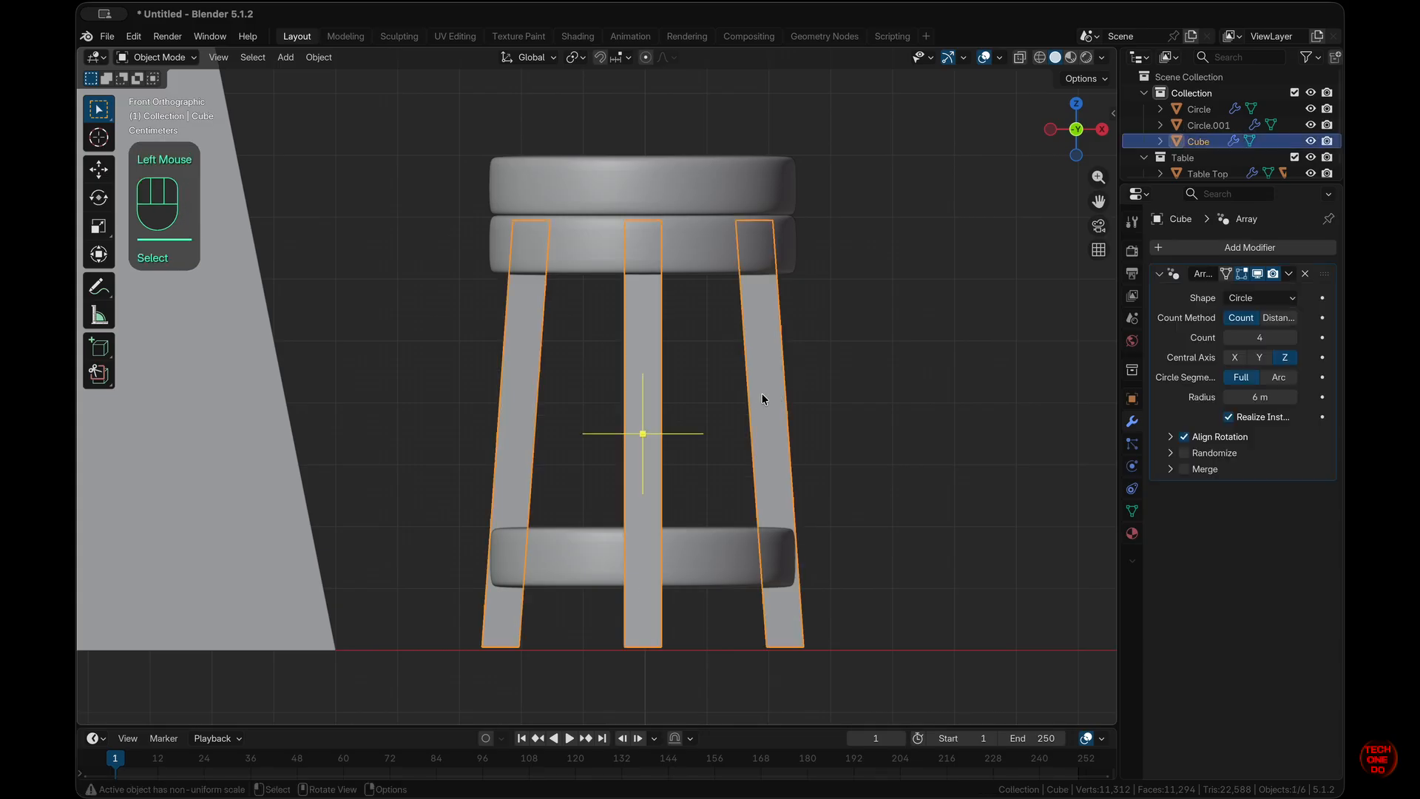
click(1289, 274)
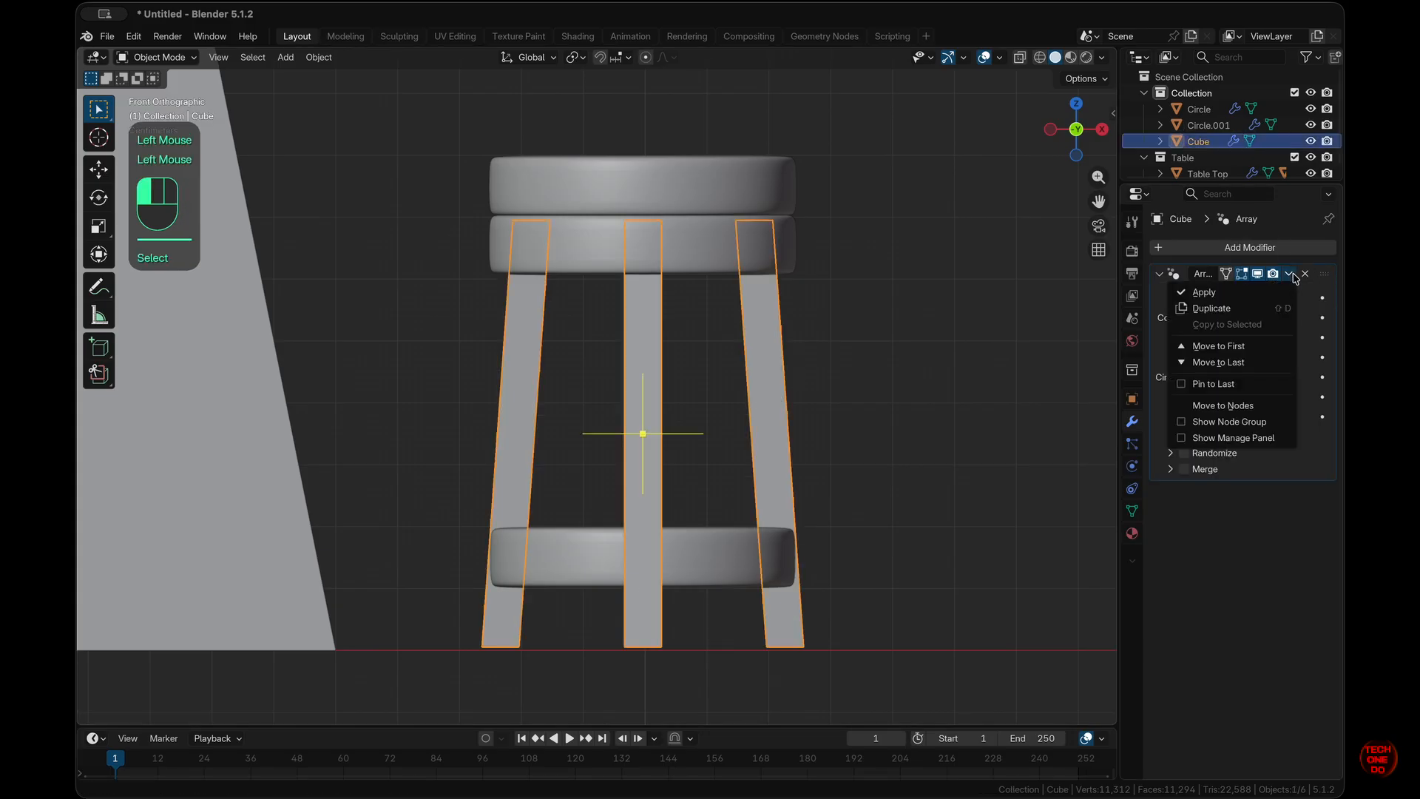
click(1249, 295)
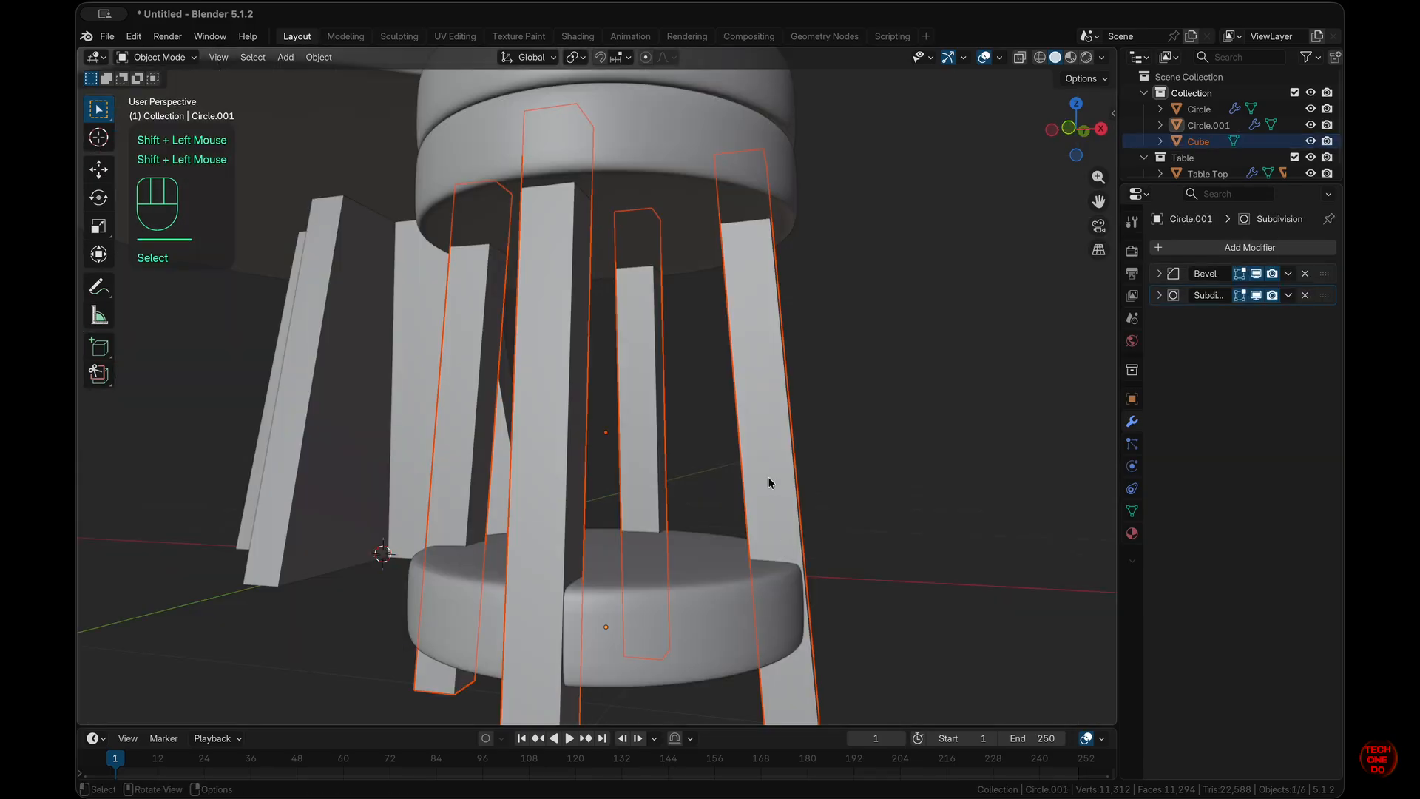
- Join the legs into the rings object, Circle.001, with Cmd+J
click(733, 286)
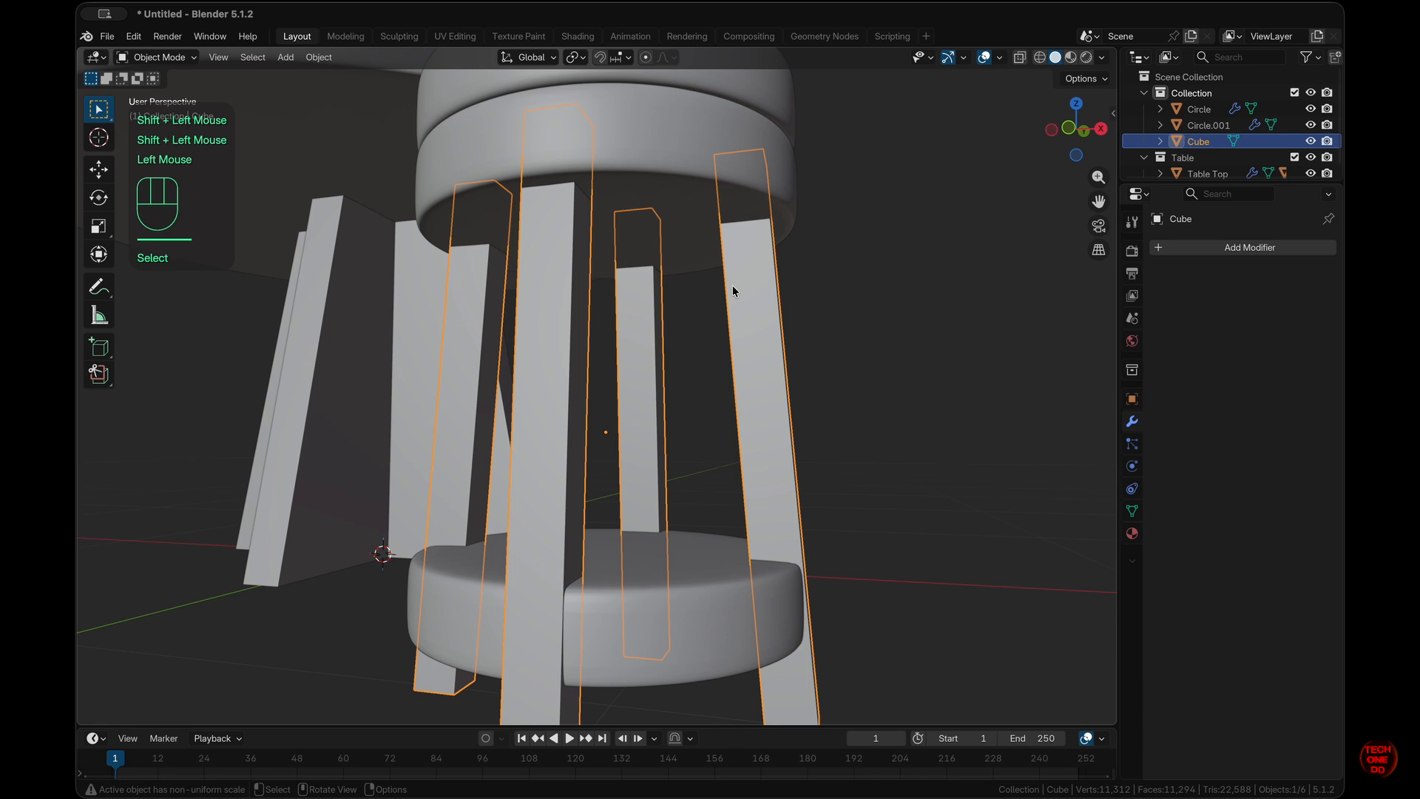
shift+click(673, 140)
scroll(892, 354, down, 8)
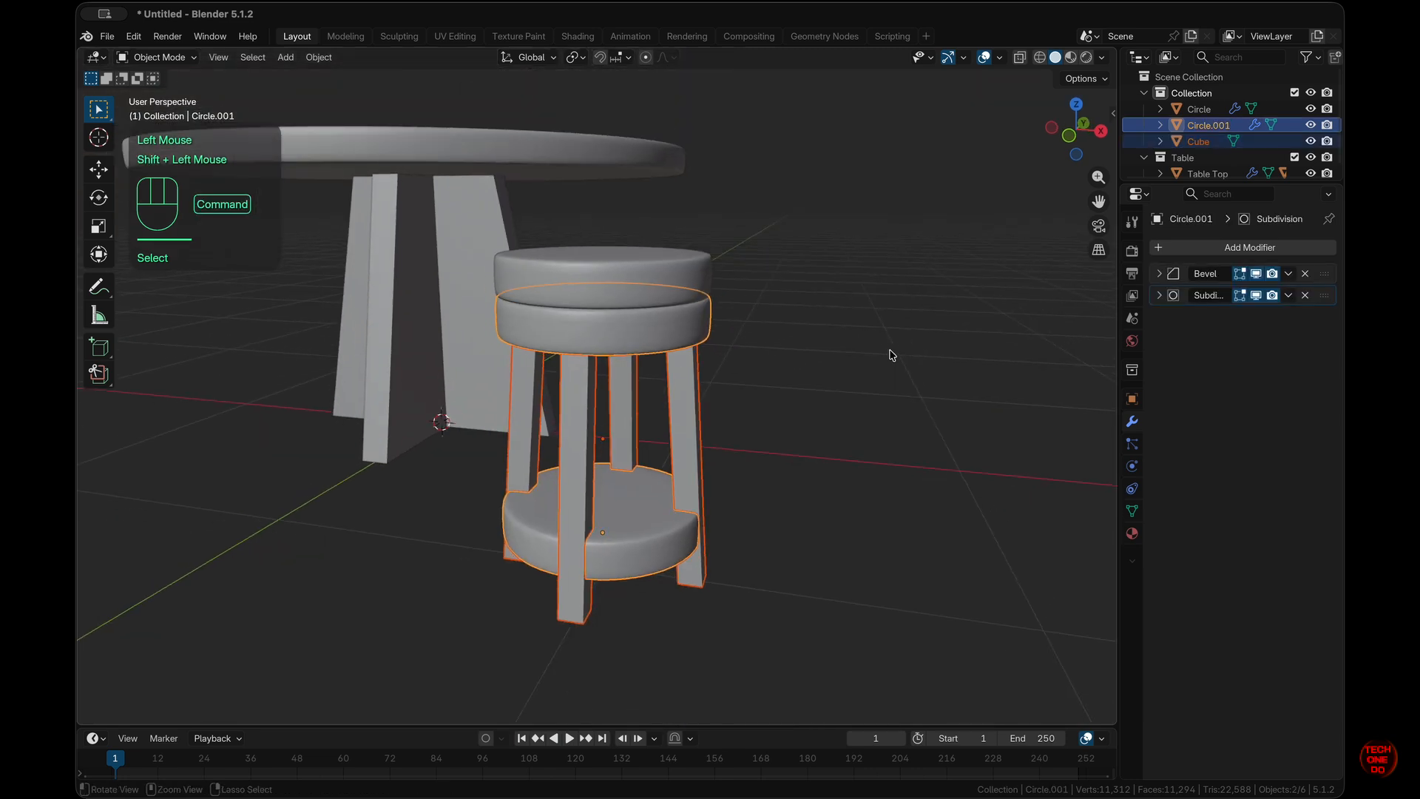
scroll(658, 335, left, 1)
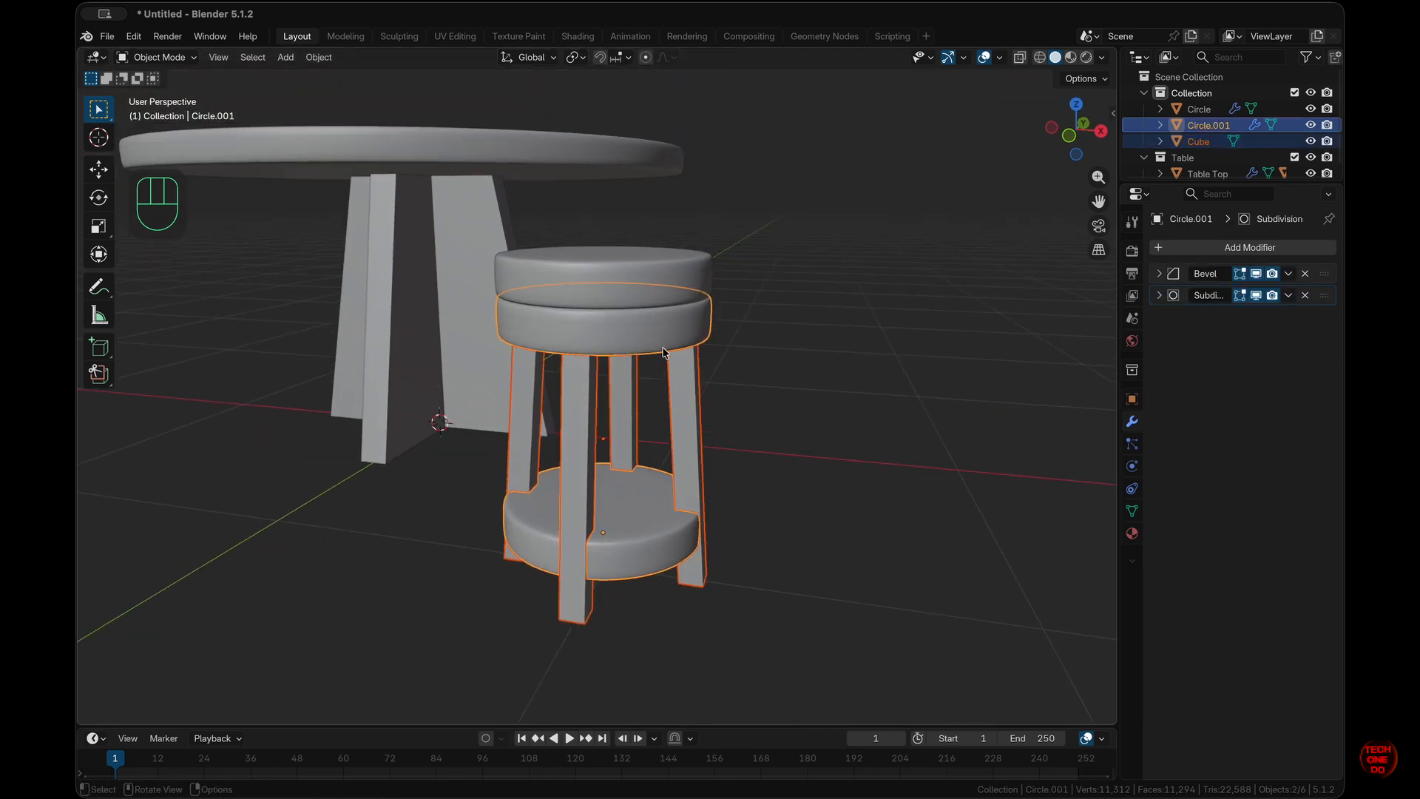
key(super+j)
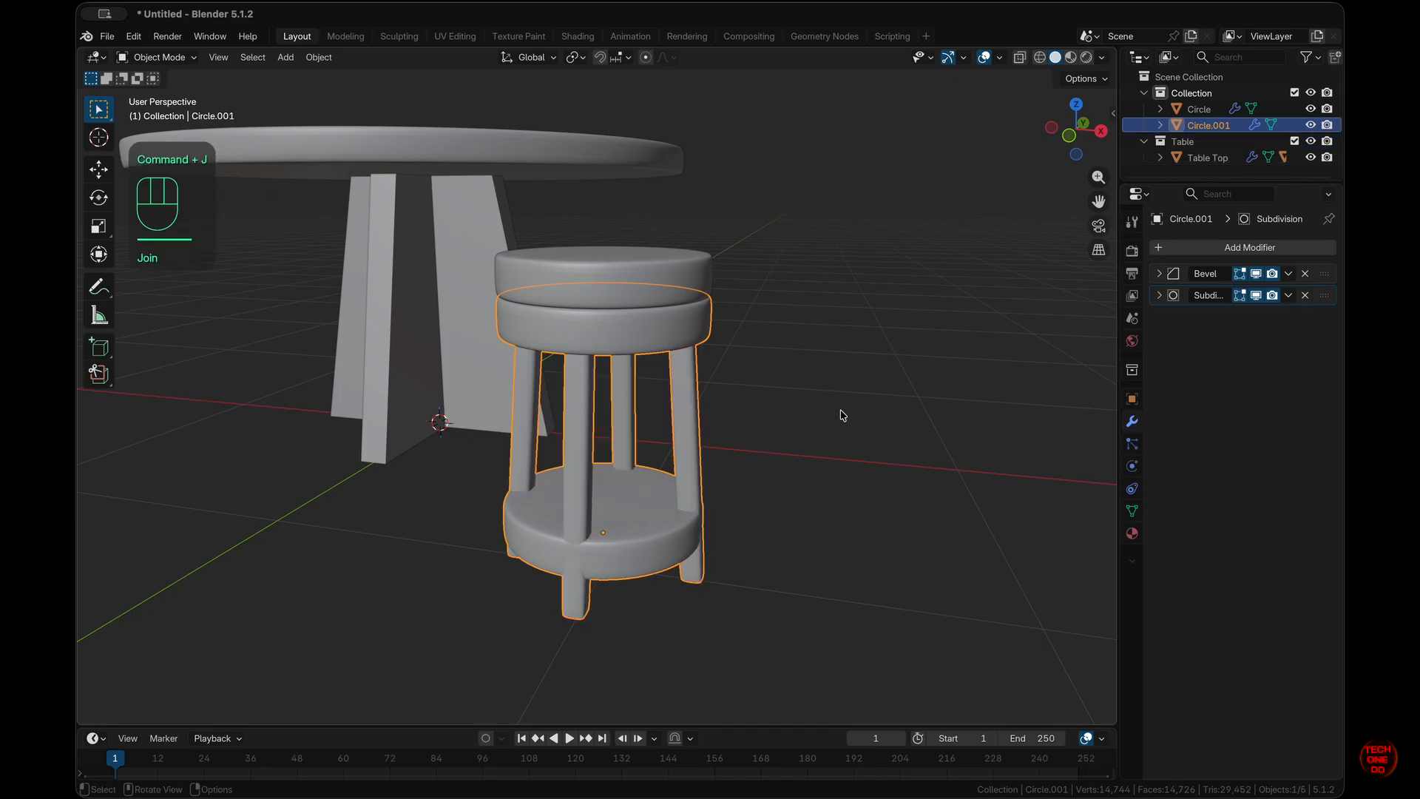
- Review the joined object's Subdivision and Bevel modifier panels, then enter Edit Mode
click(689, 452)
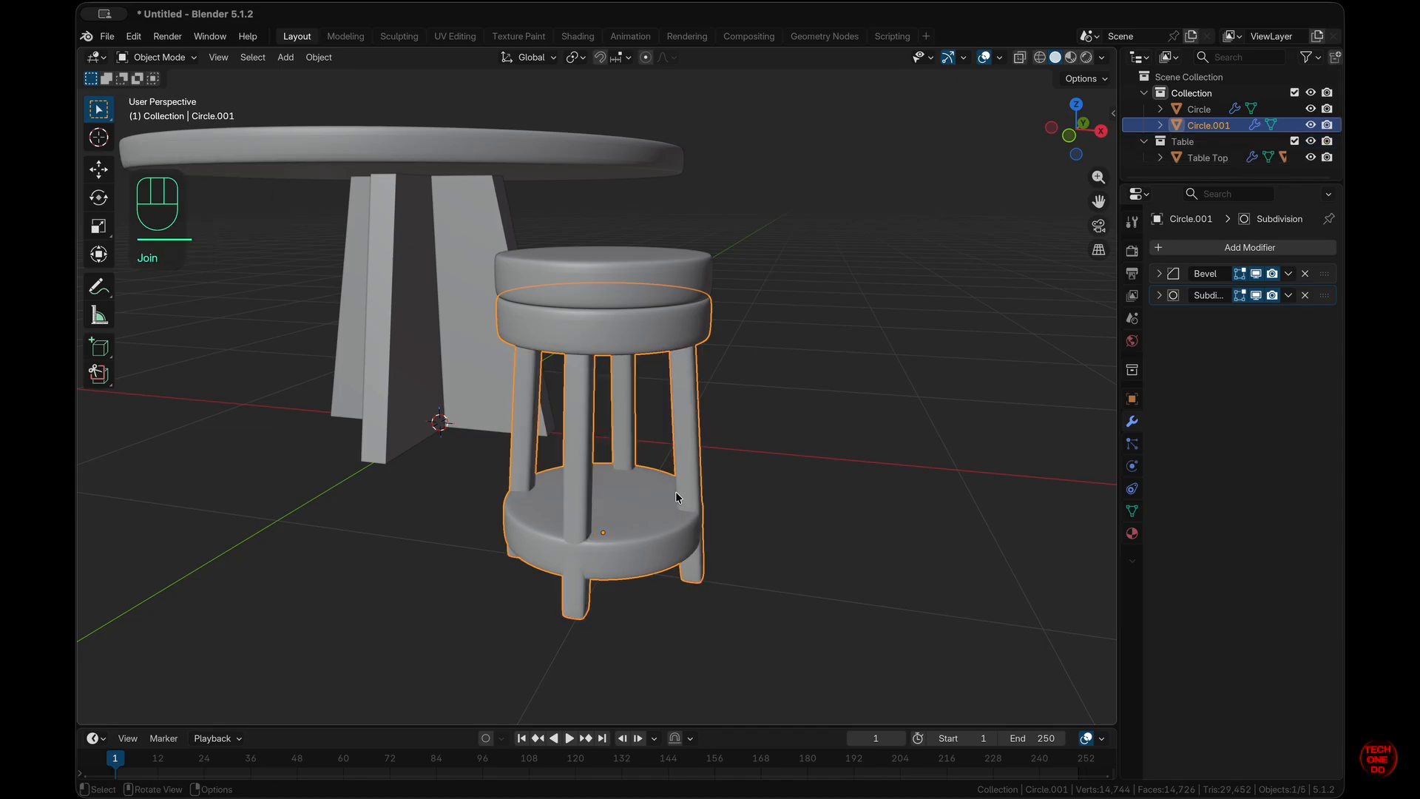
click(1159, 295)
click(1159, 273)
click(1159, 273)
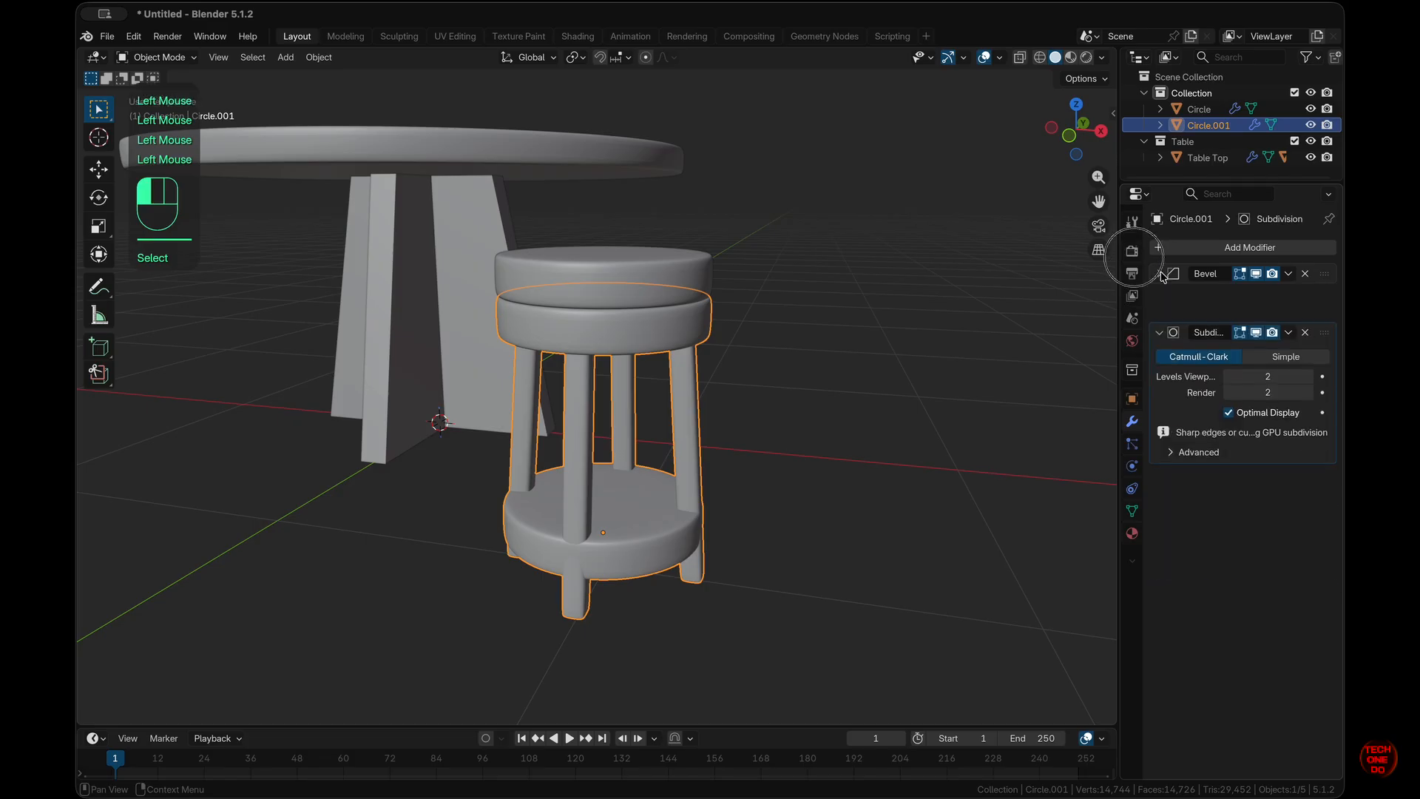
click(1160, 295)
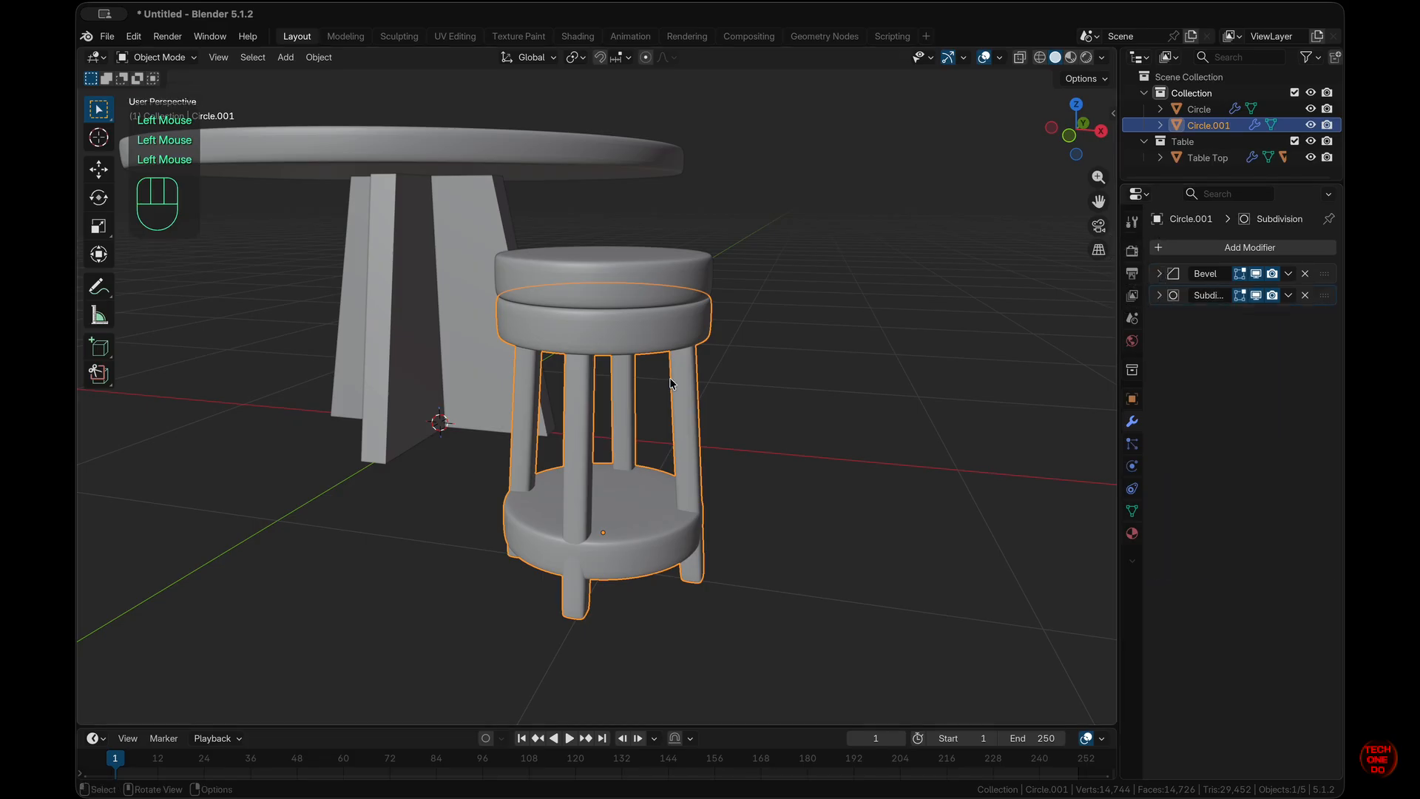
scroll(670, 384, left, 4)
key(Tab)
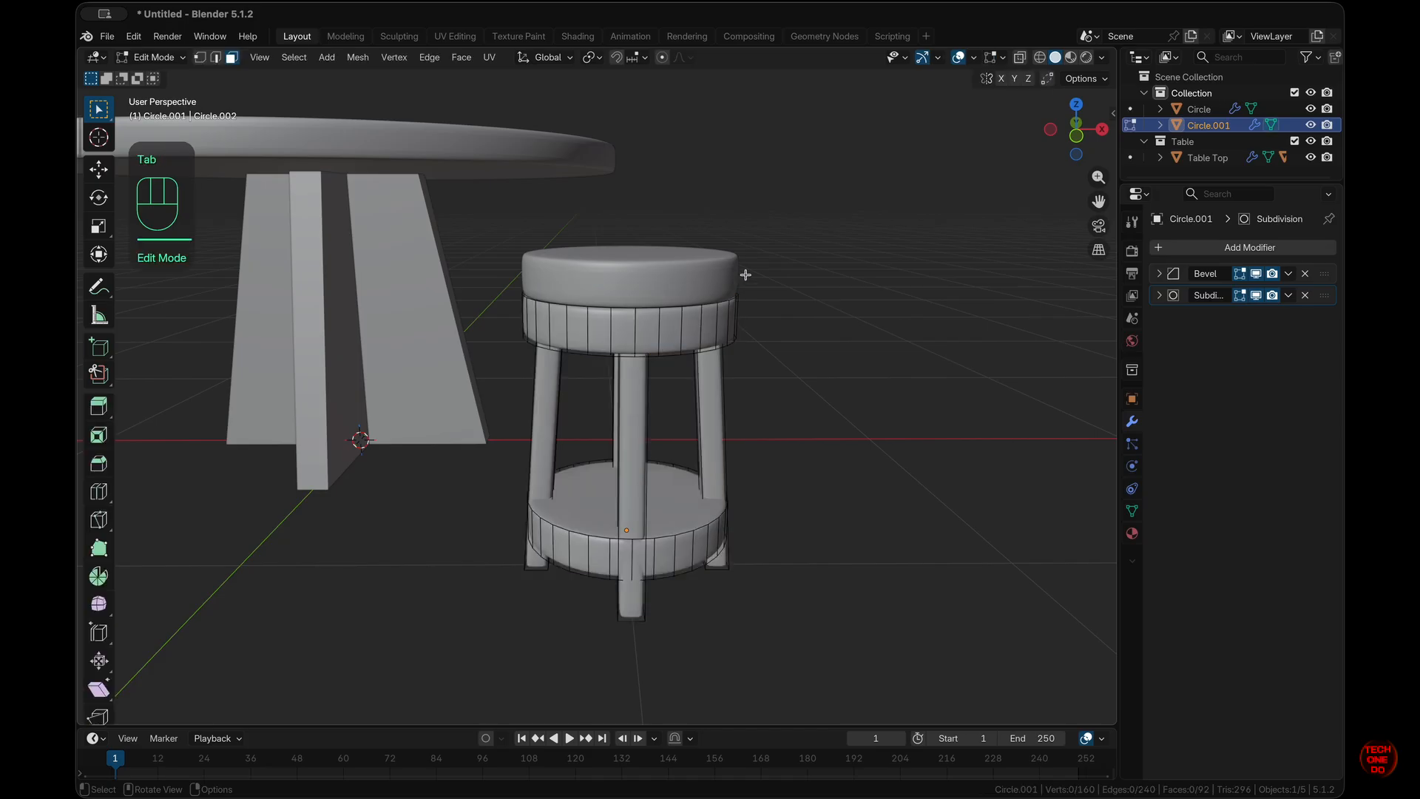
- Rename the joined object 'Bar Stool Legs' and the seat object 'Bar Stool Seat'
double_click(1201, 126)
text(Stool Legs)
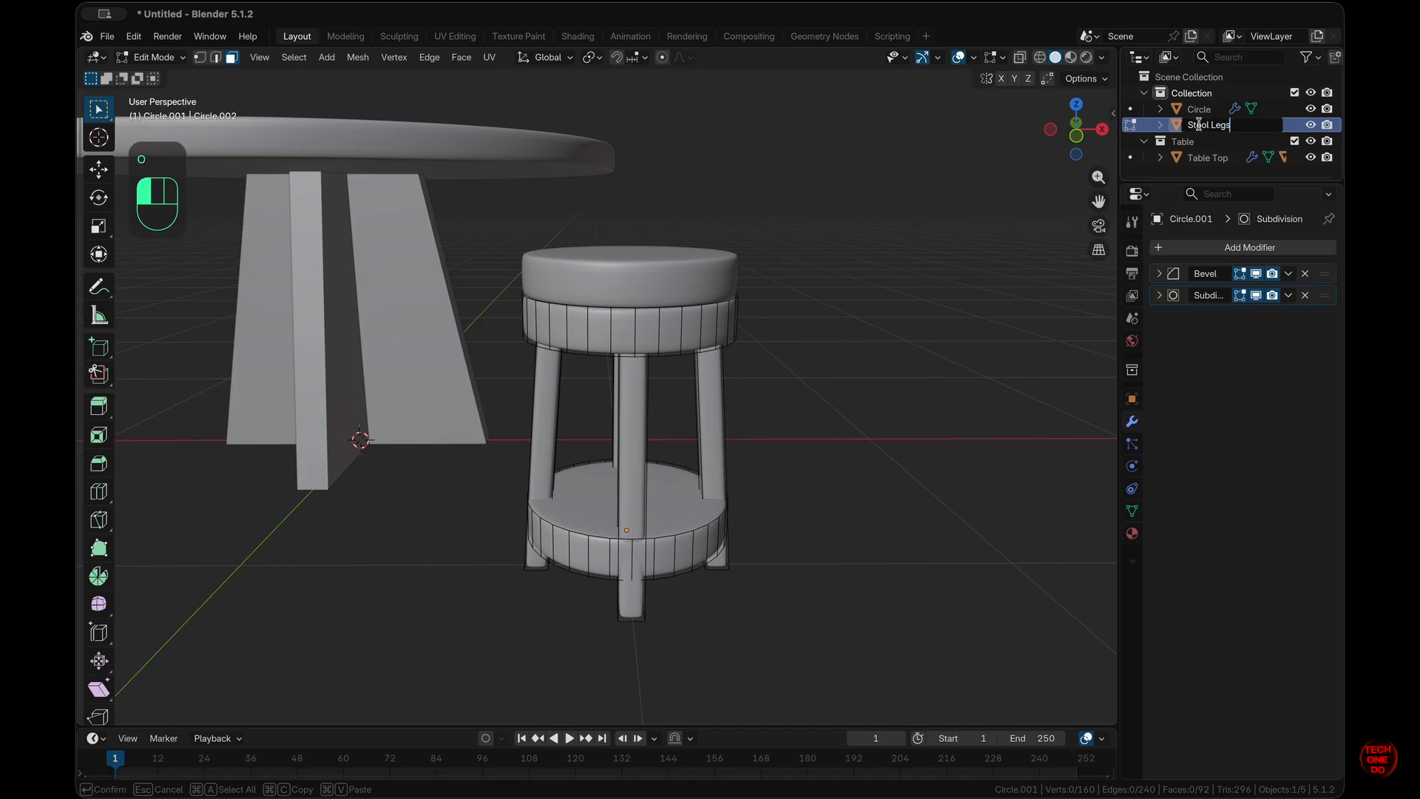
key(Return)
double_click(1198, 127)
key(Left)
text(Bar)
key(Return)
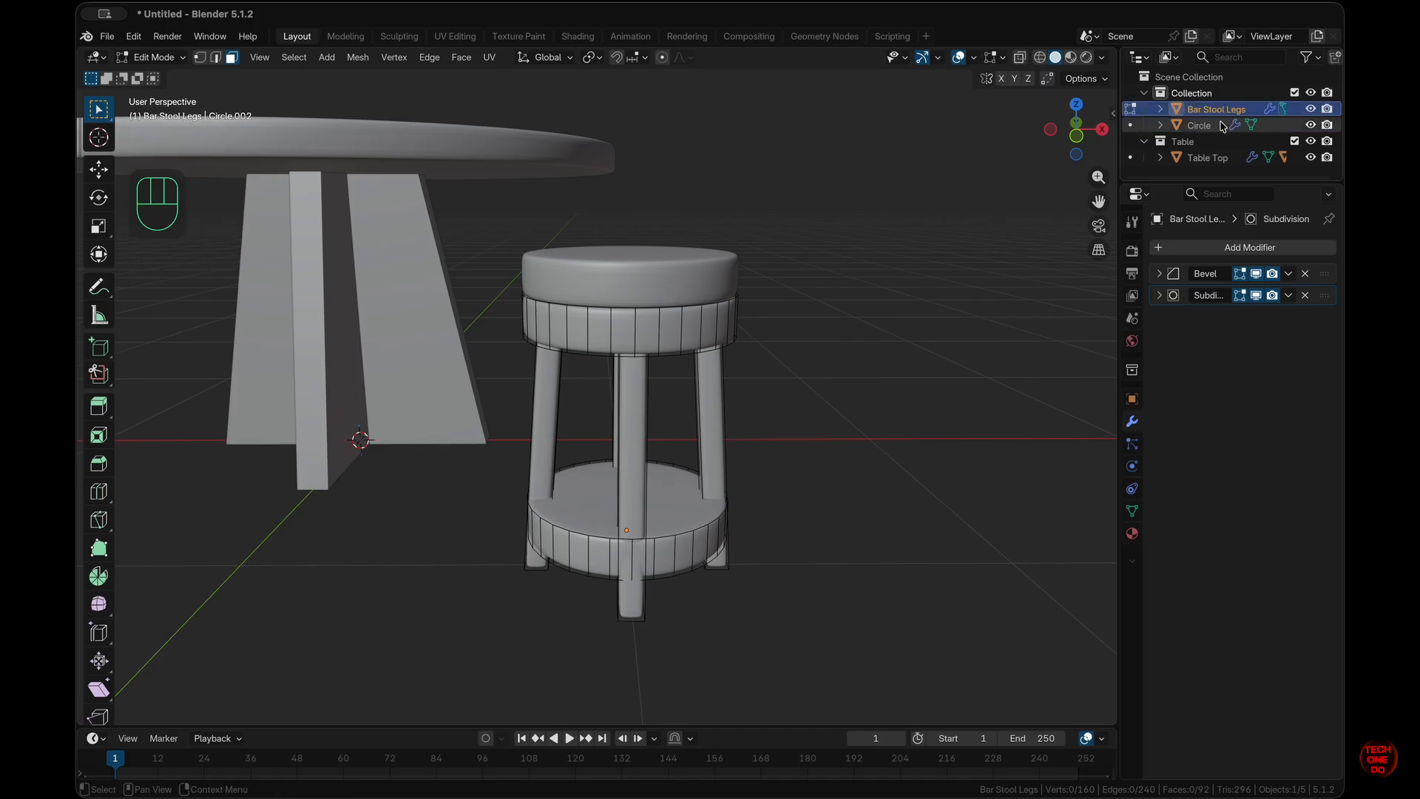
click(1201, 126)
double_click(1201, 126)
text(Bar Stool Seat)
key(Return)
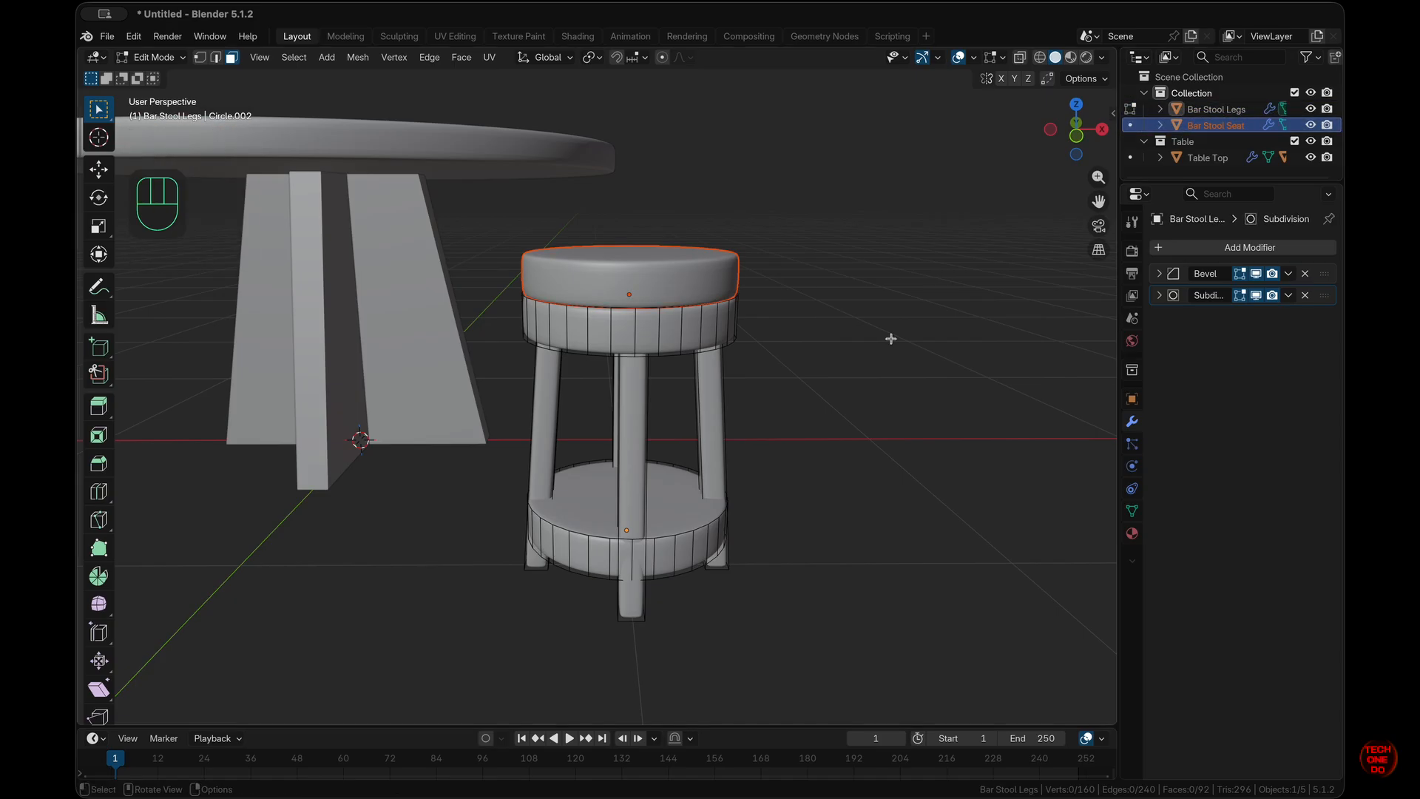
- Hide Bar Stool Seat in the Outliner so only the legs remain visible, then select the legs
key(Tab)
click(688, 294)
click(688, 293)
key(Tab)
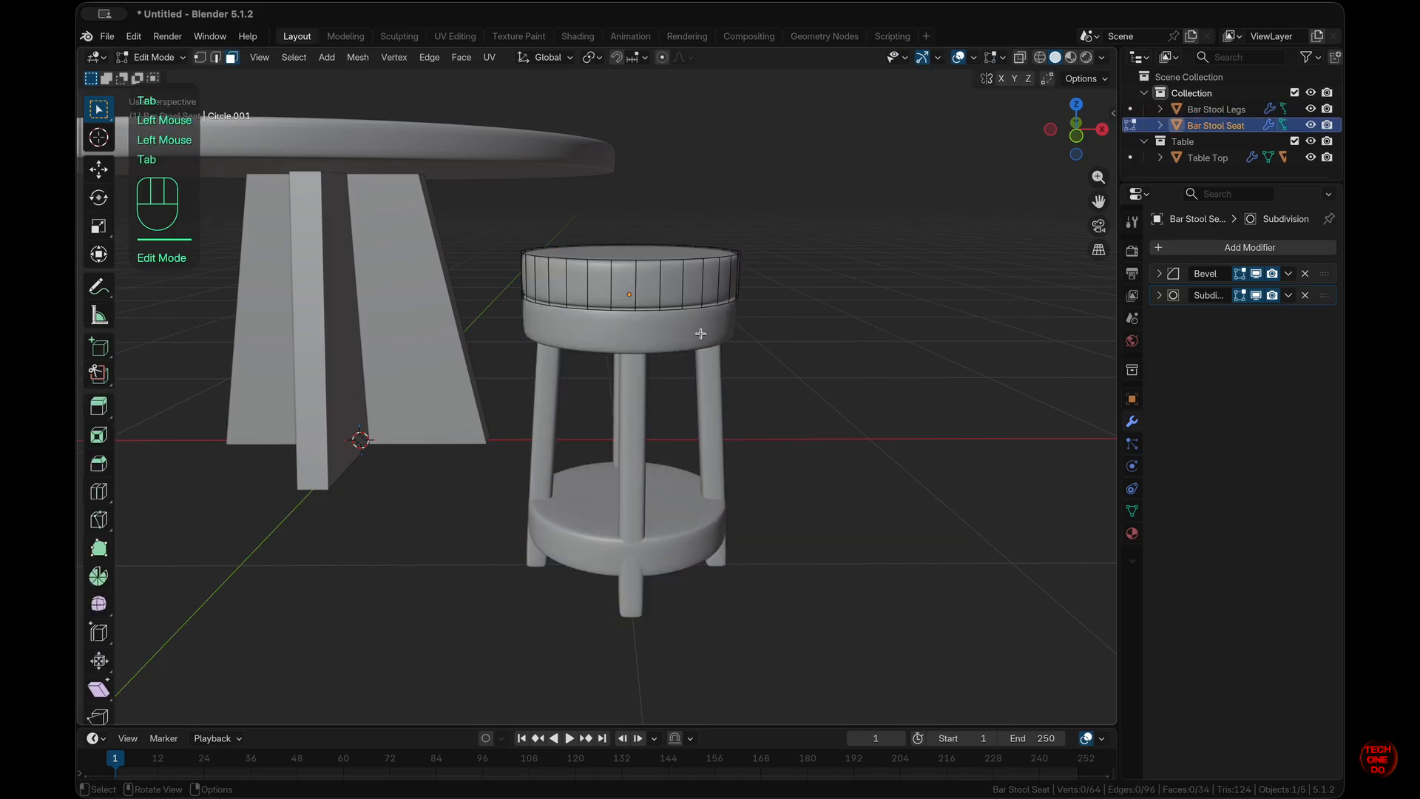
click(701, 337)
key(Tab)
click(701, 337)
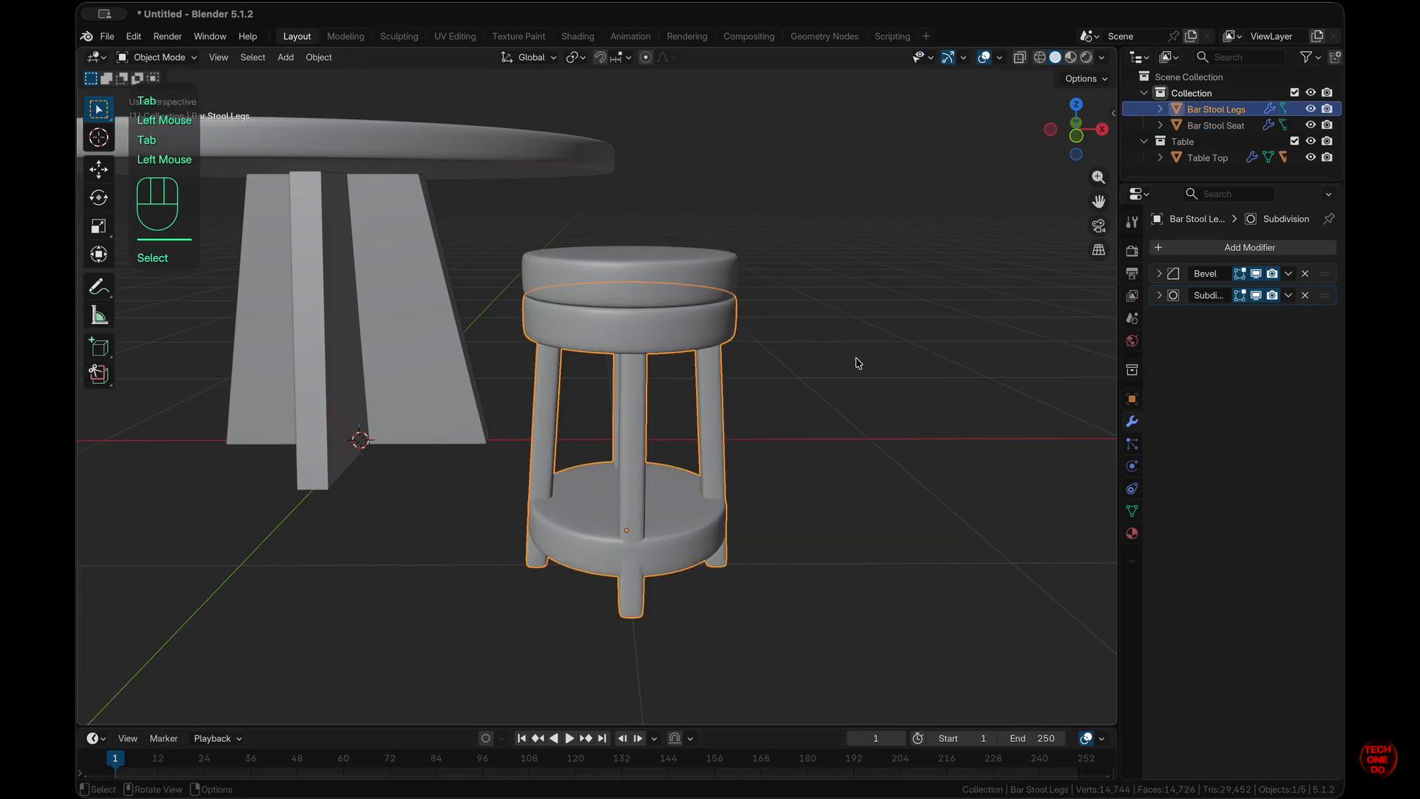
click(1311, 109)
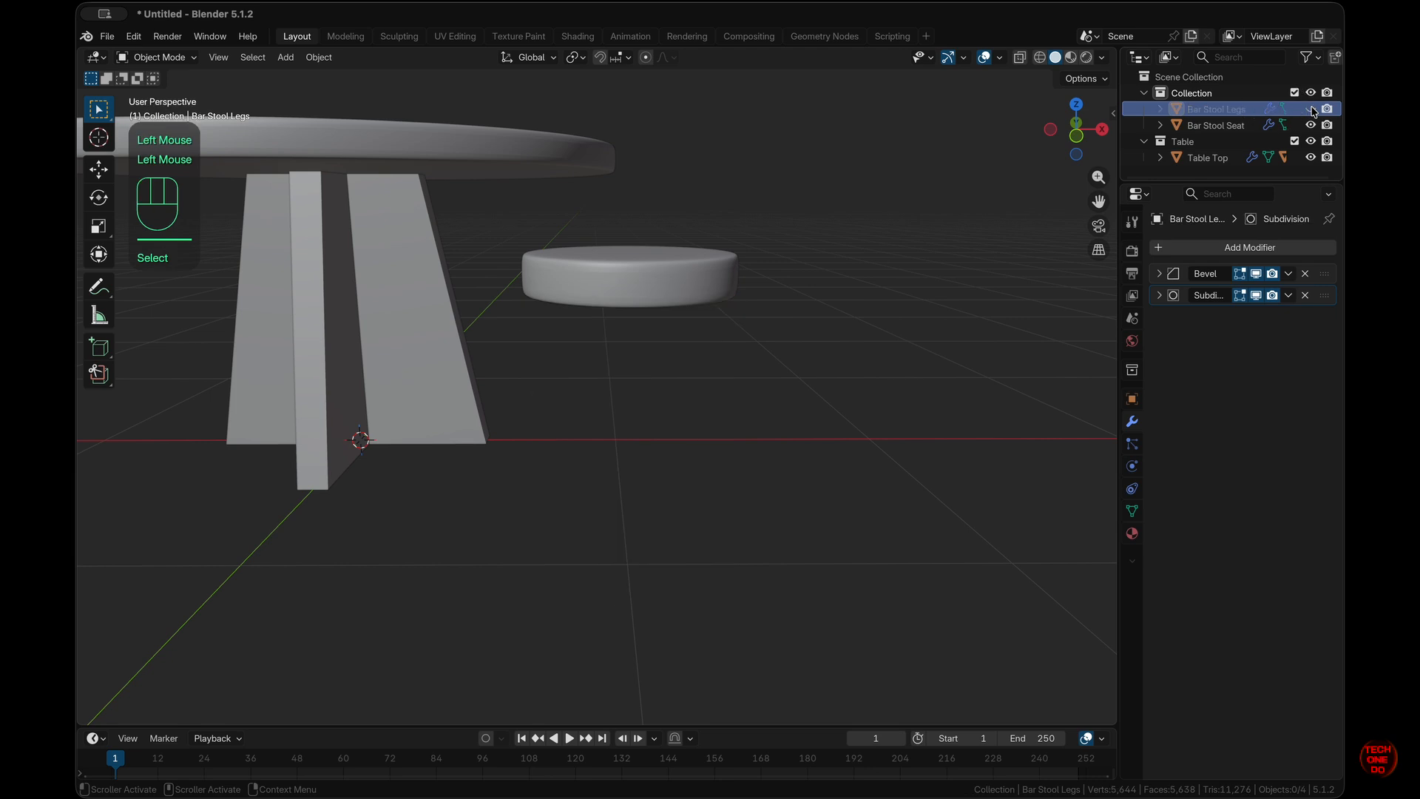
click(1311, 109)
click(1311, 125)
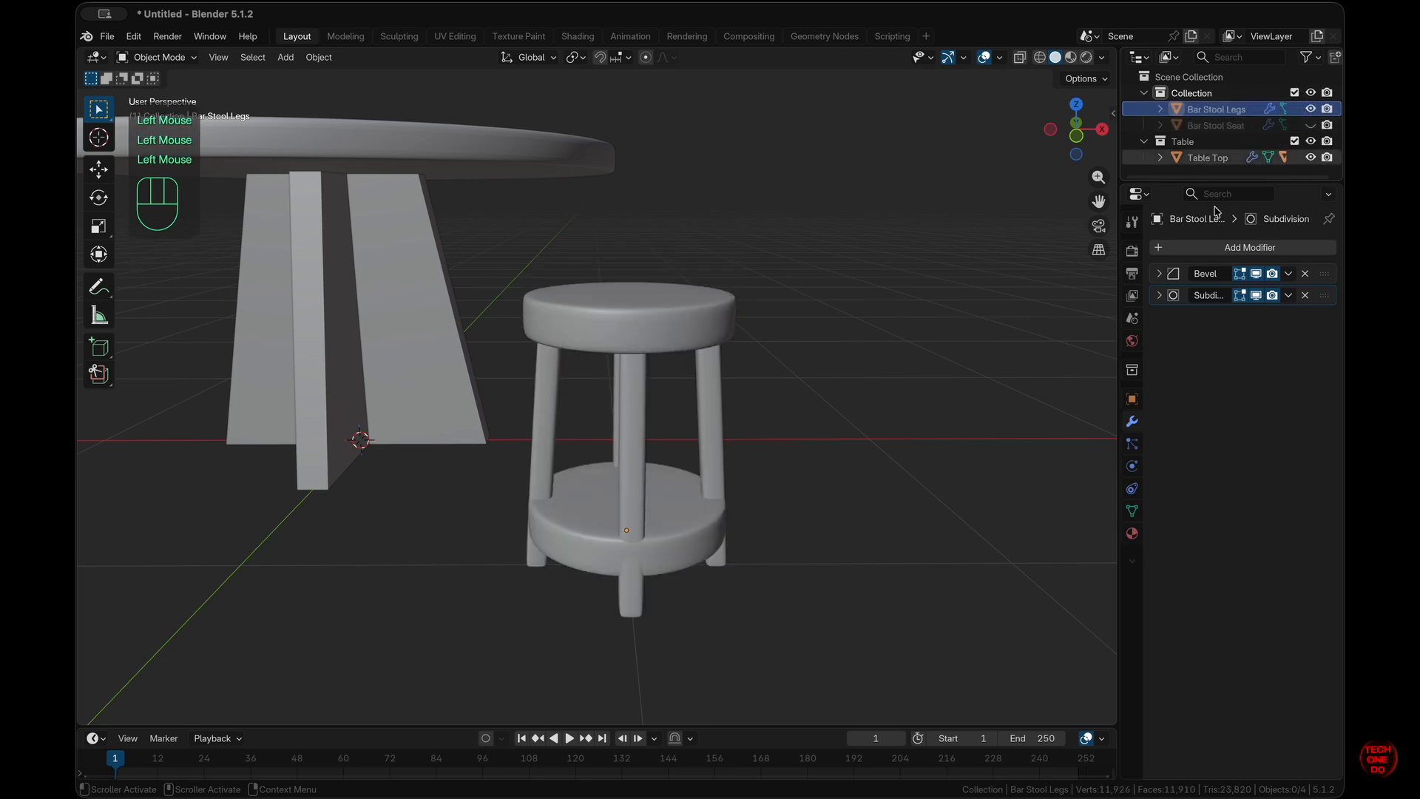
click(653, 331)
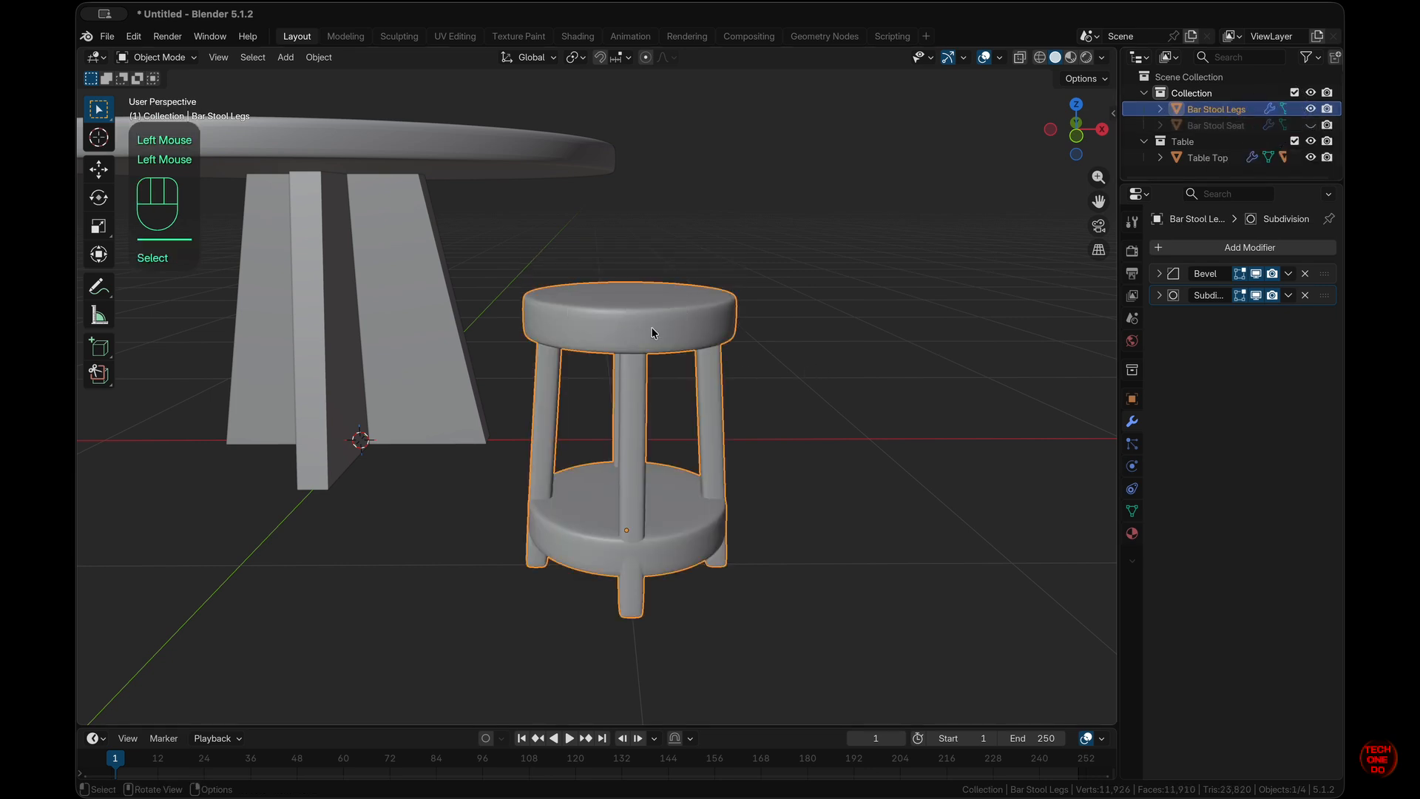
scroll(653, 333, up, 10)
scroll(653, 333, down, 8)
scroll(653, 333, down, 5)
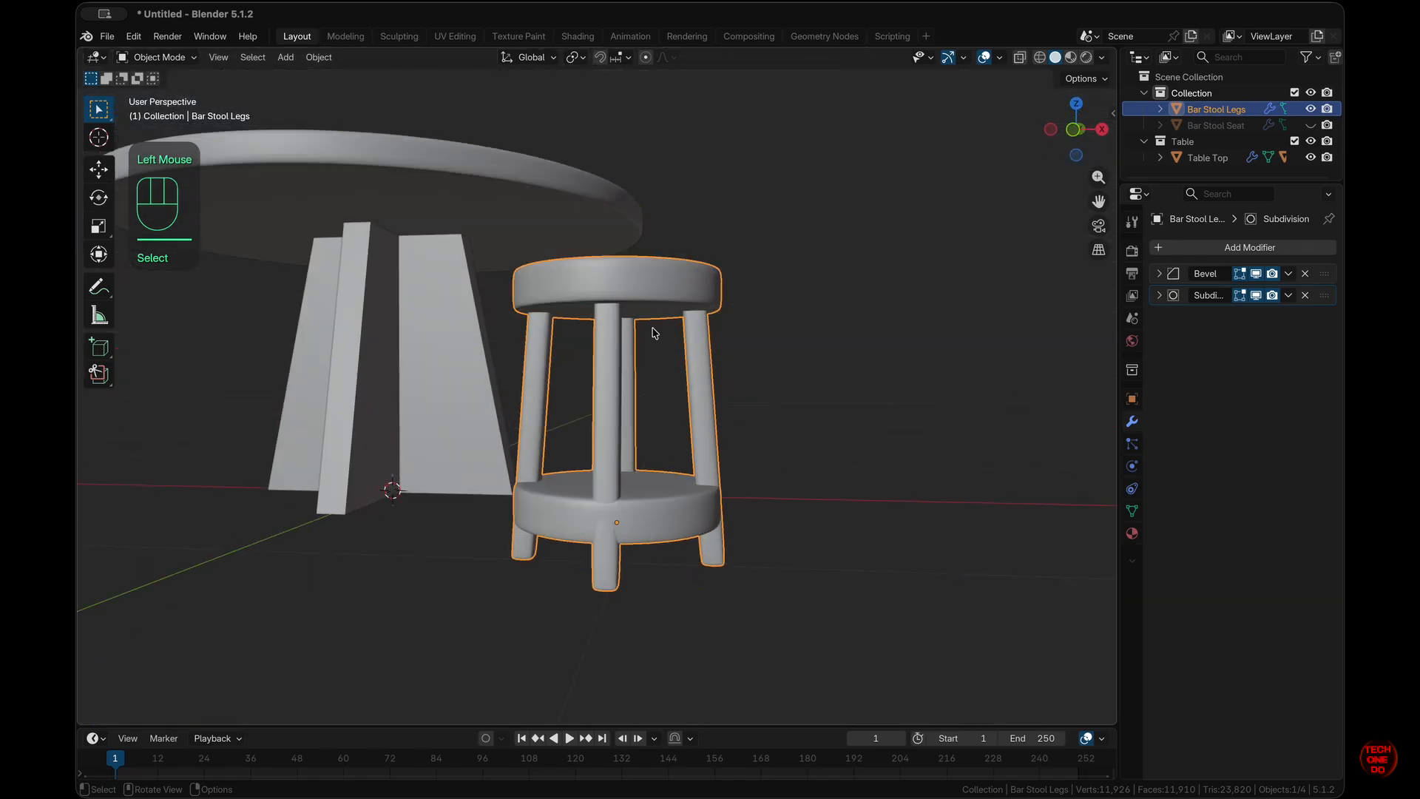
scroll(653, 333, up, 5)
- Select the top and underside faces of the upper ring and lower shelf, and inset them about 0.11 m
key(Tab)
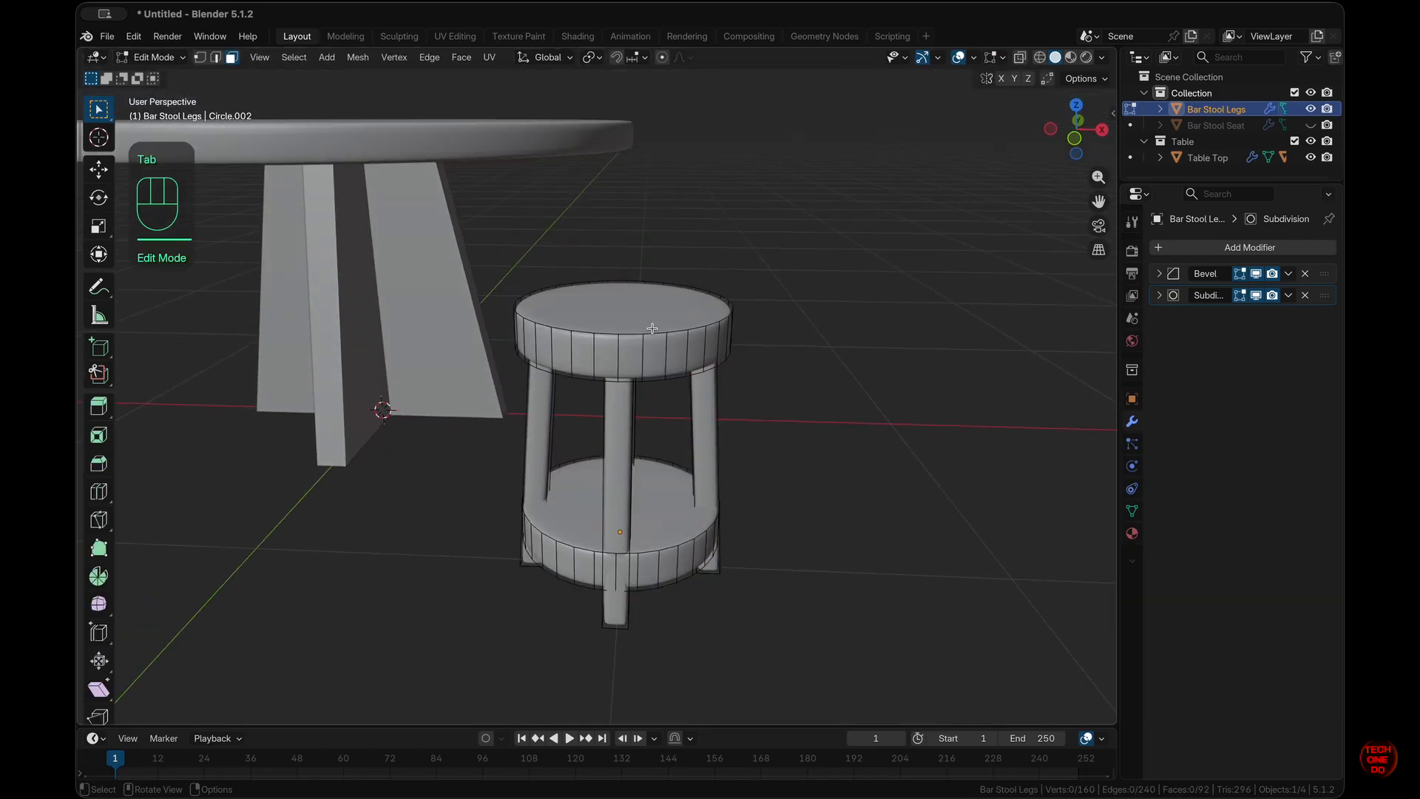
key(l)
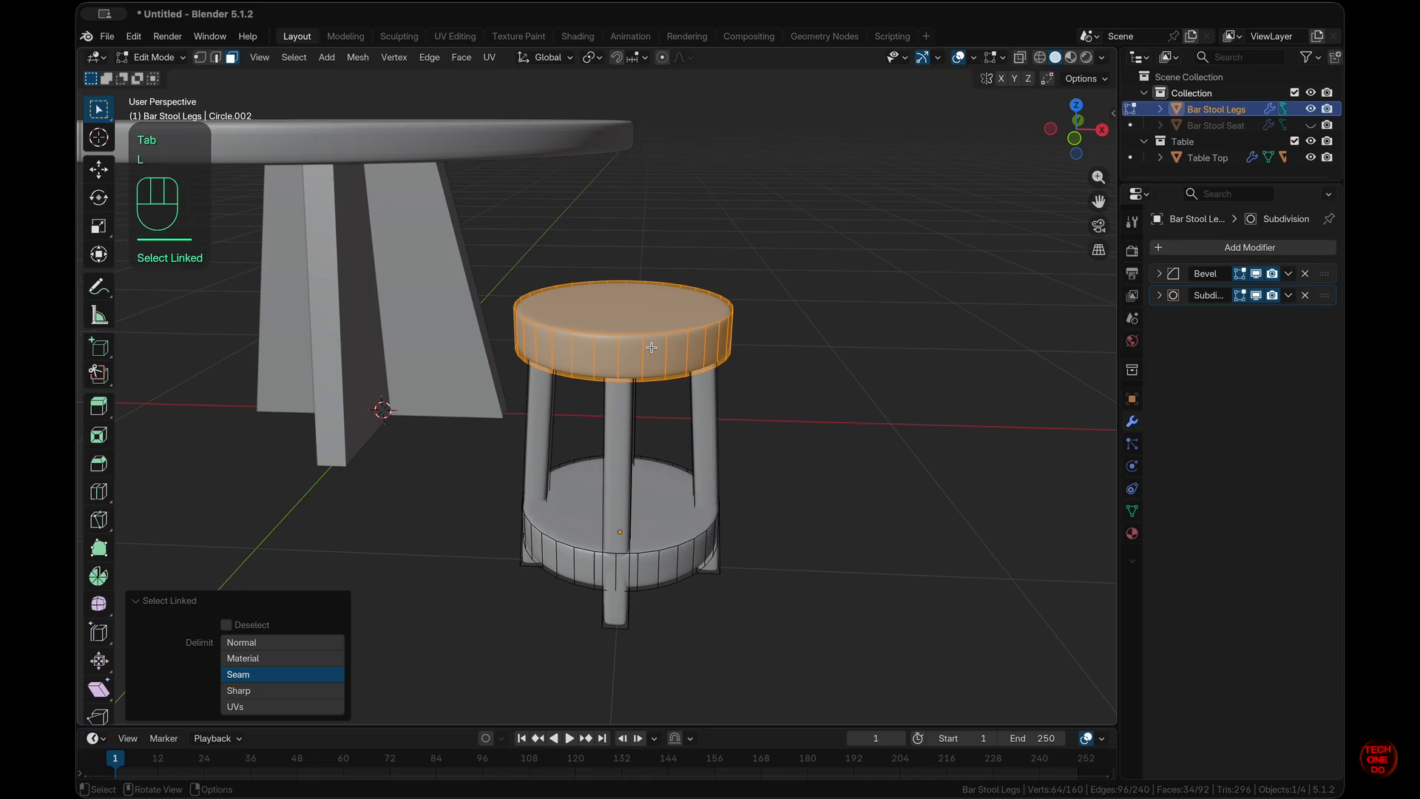
click(655, 332)
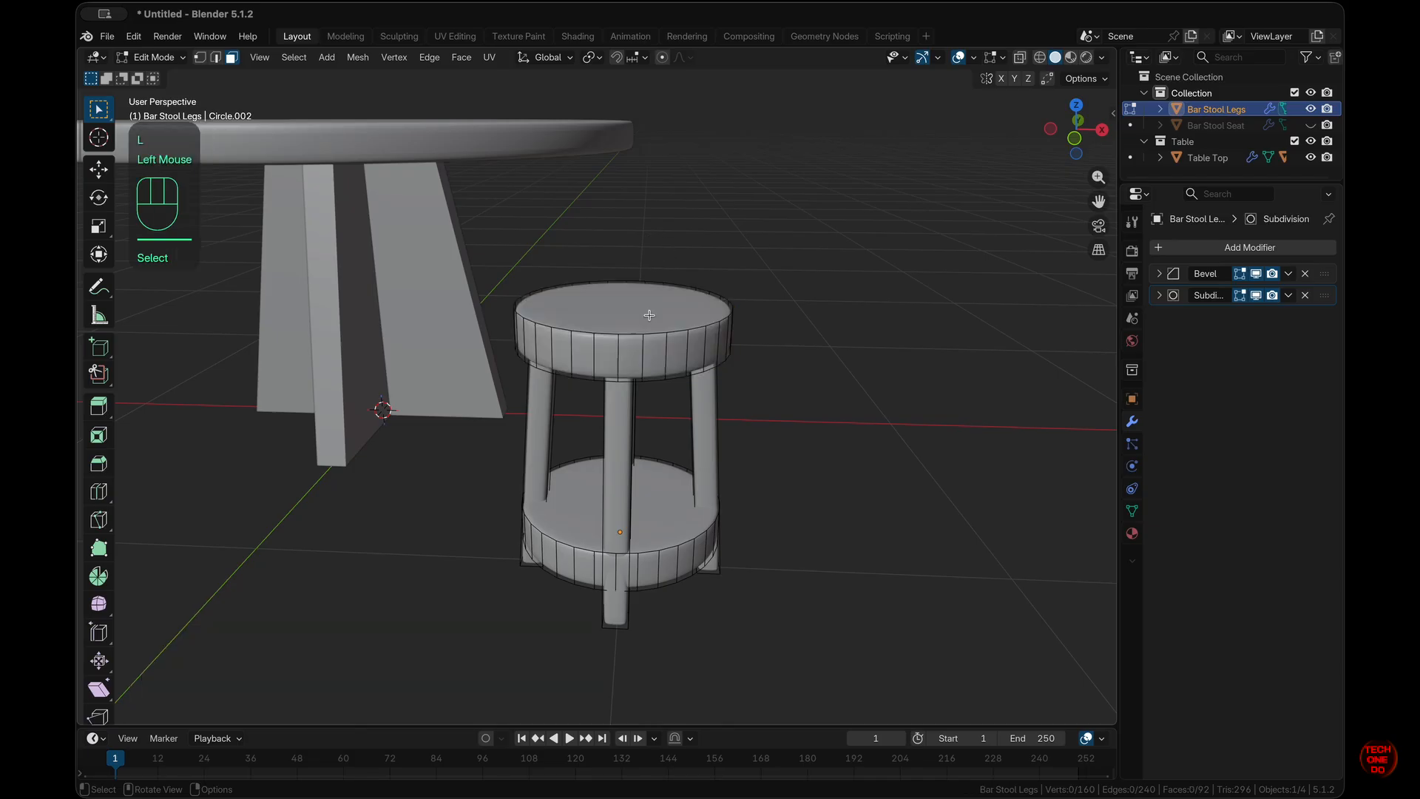
click(650, 315)
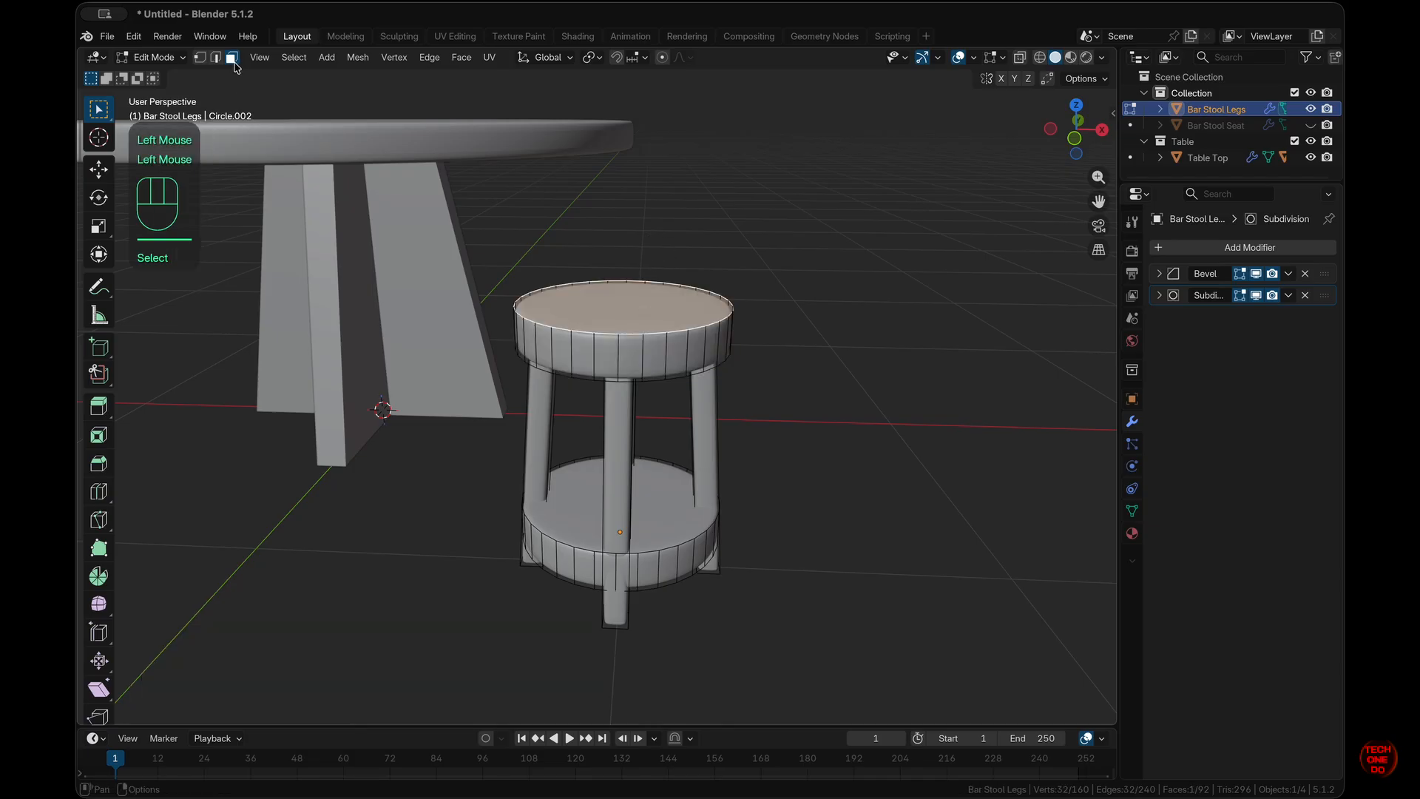
scroll(589, 375, down, 10)
shift+click(657, 250)
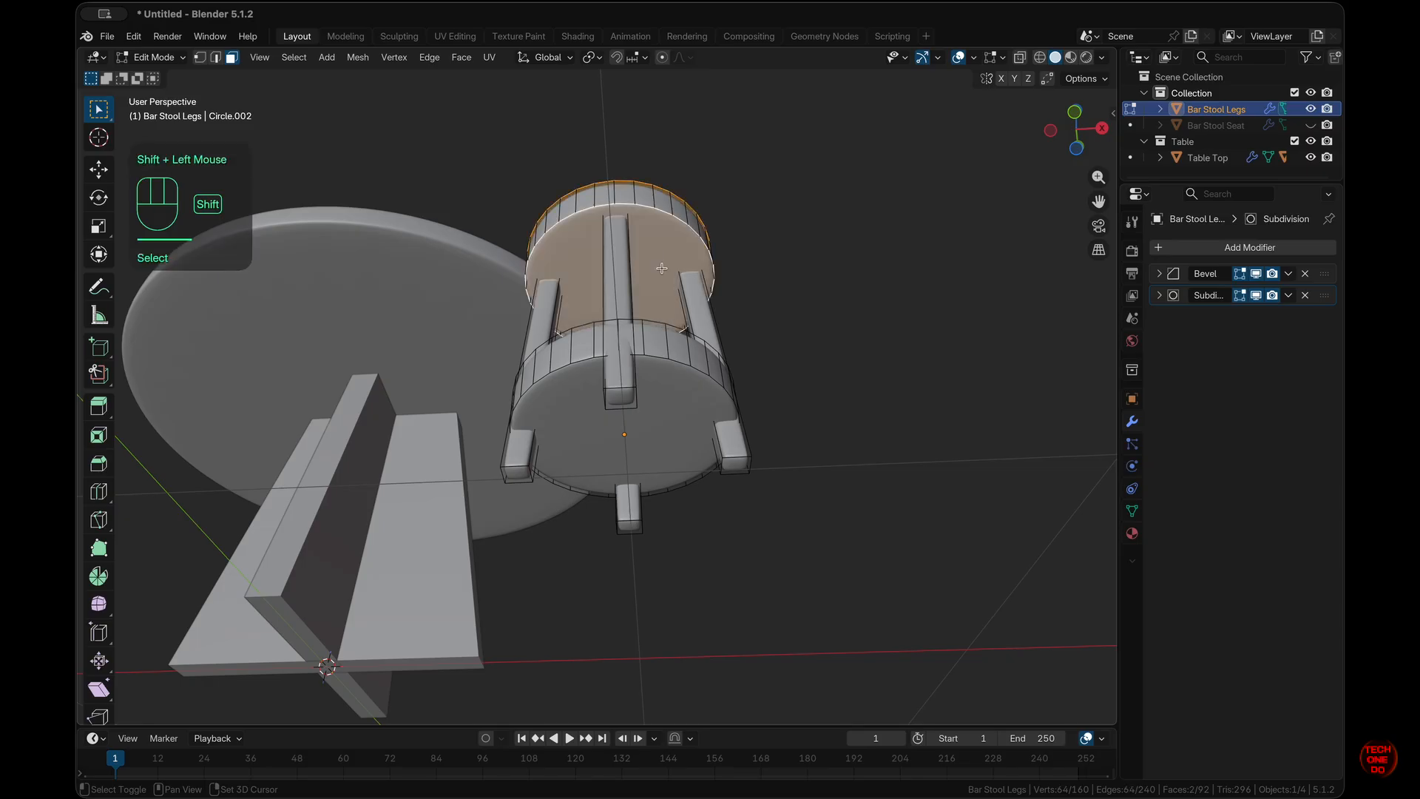
scroll(661, 268, up, 10)
shift+click(666, 507)
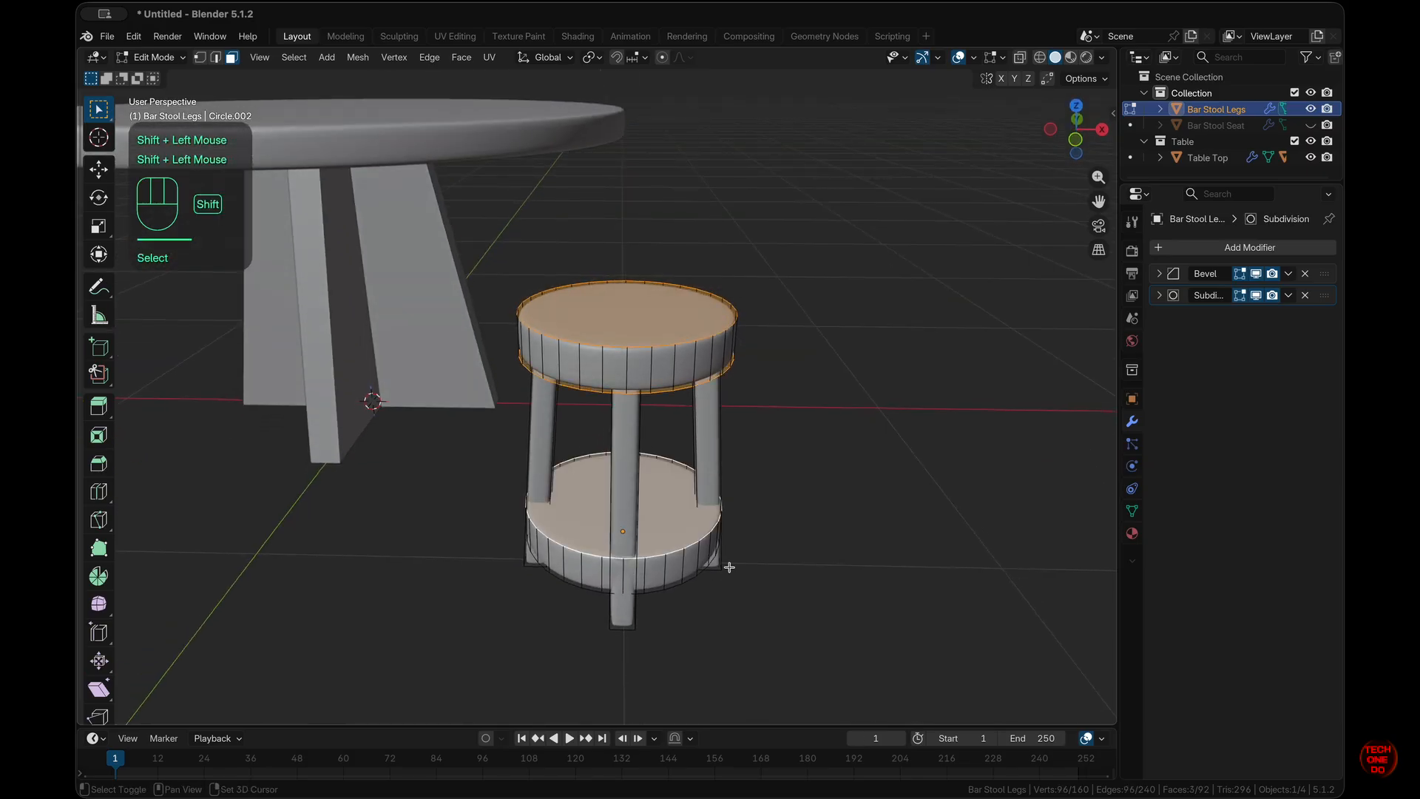
scroll(729, 566, down, 10)
shift+click(640, 433)
scroll(736, 474, up, 10)
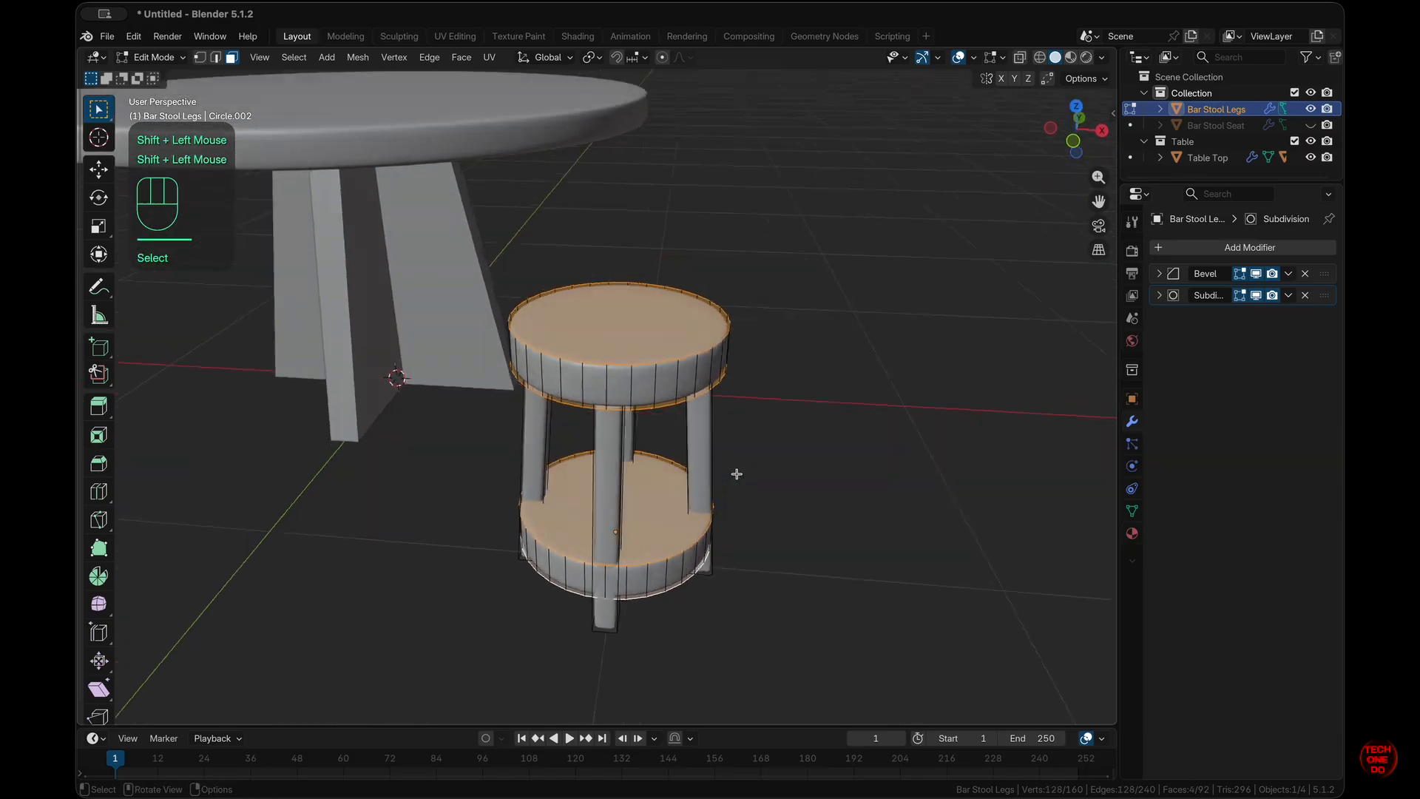
key(i)
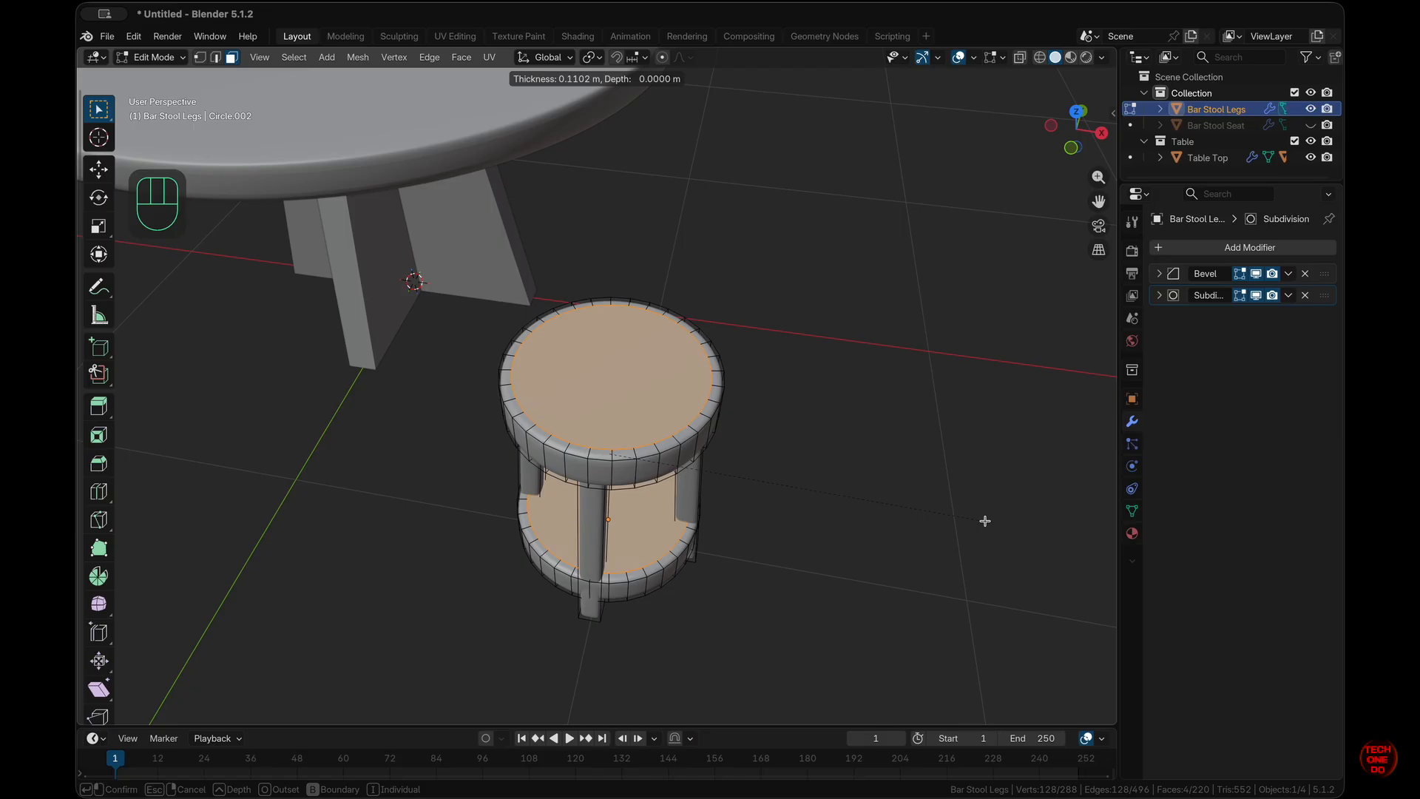
- Confirm the 0.1102 m shelf inset, then bridge the lower ring's inner top and underside faces
click(985, 520)
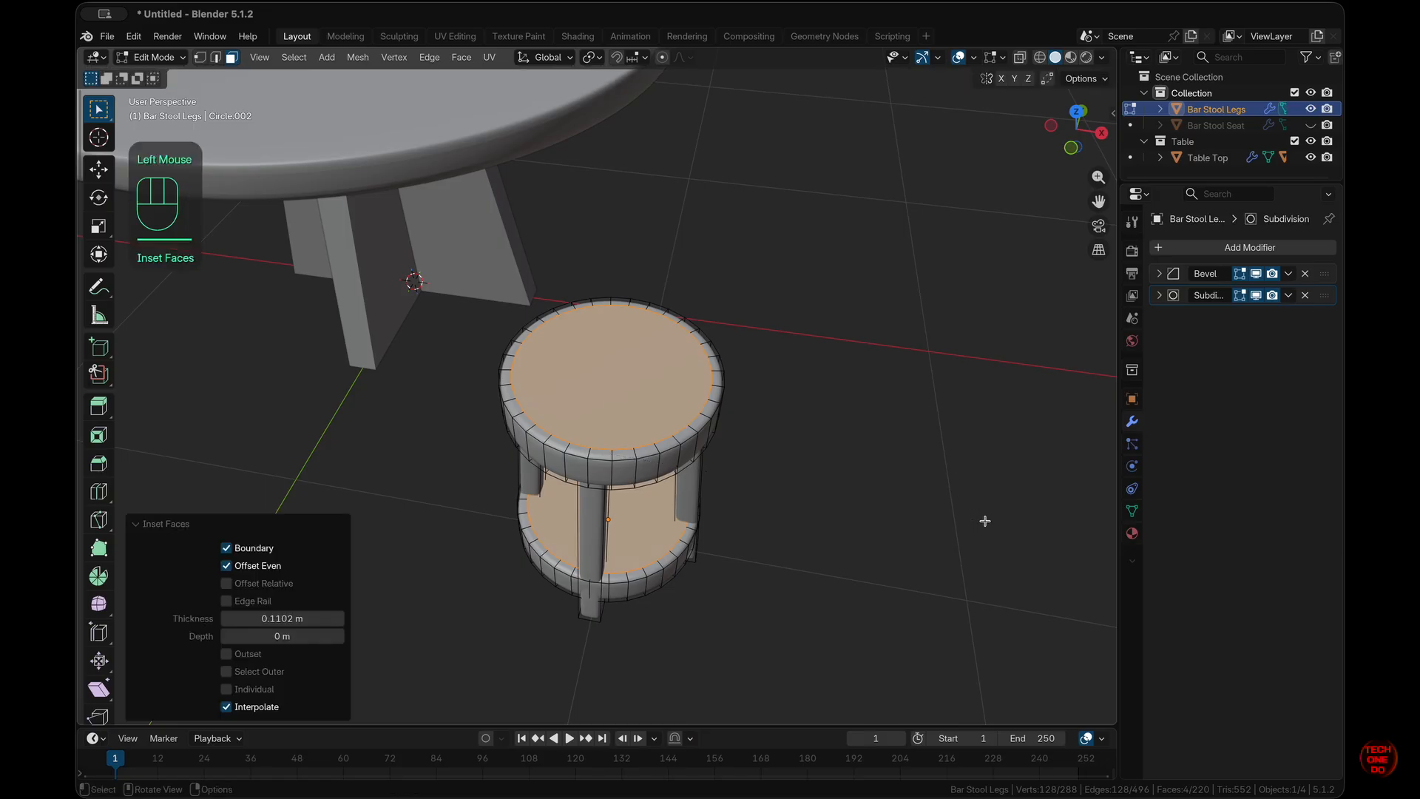
scroll(834, 473, down, 10)
click(834, 474)
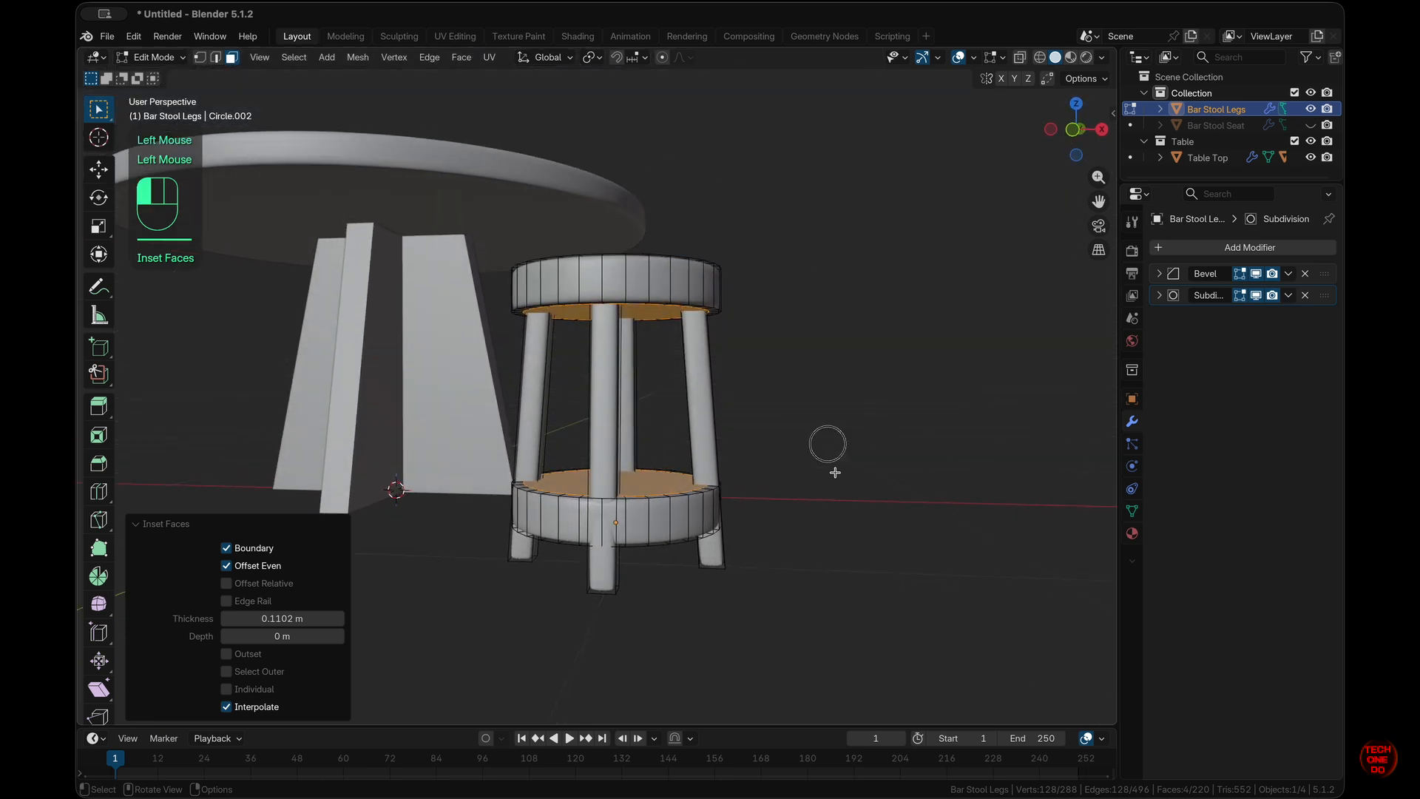
click(640, 481)
scroll(760, 532, down, 10)
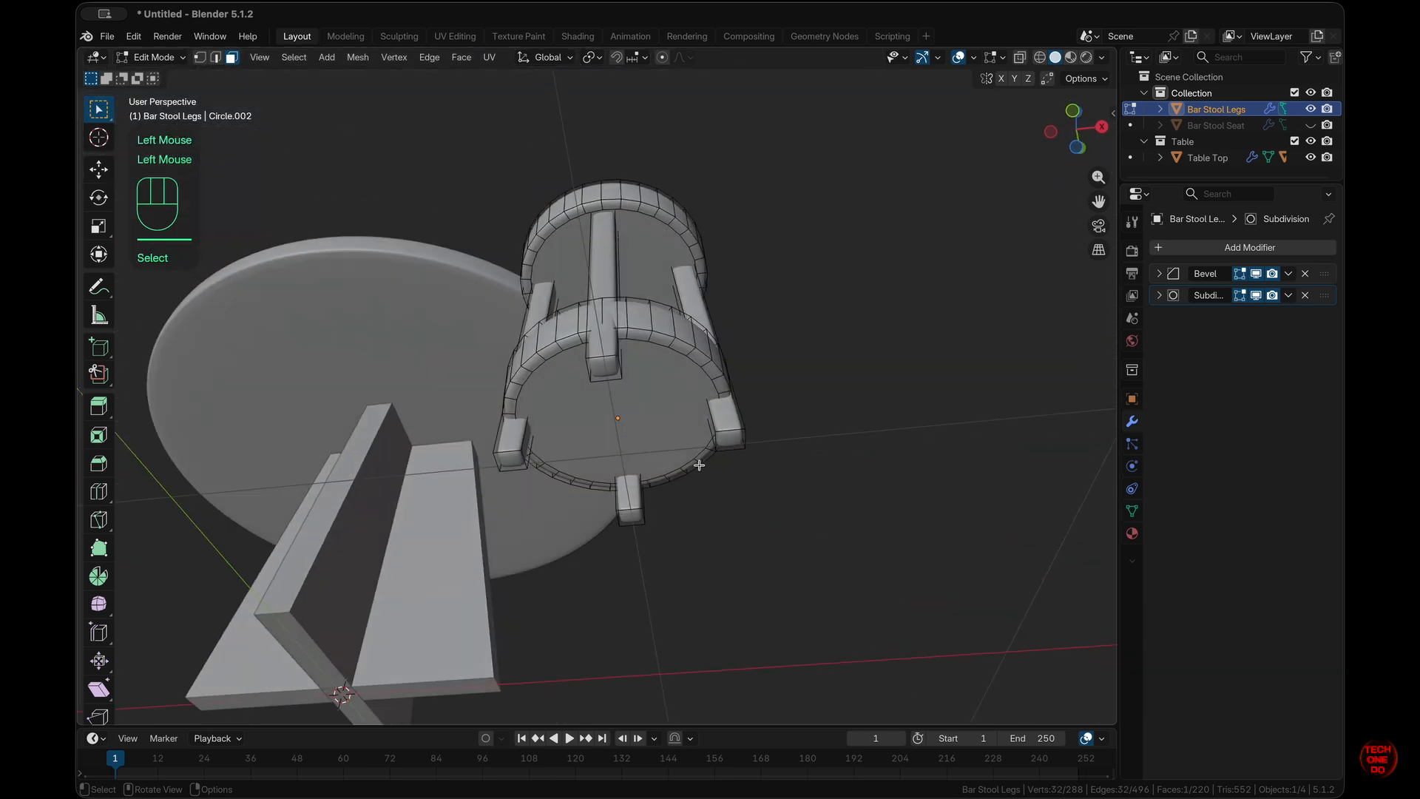
shift+click(673, 414)
right_click(673, 415)
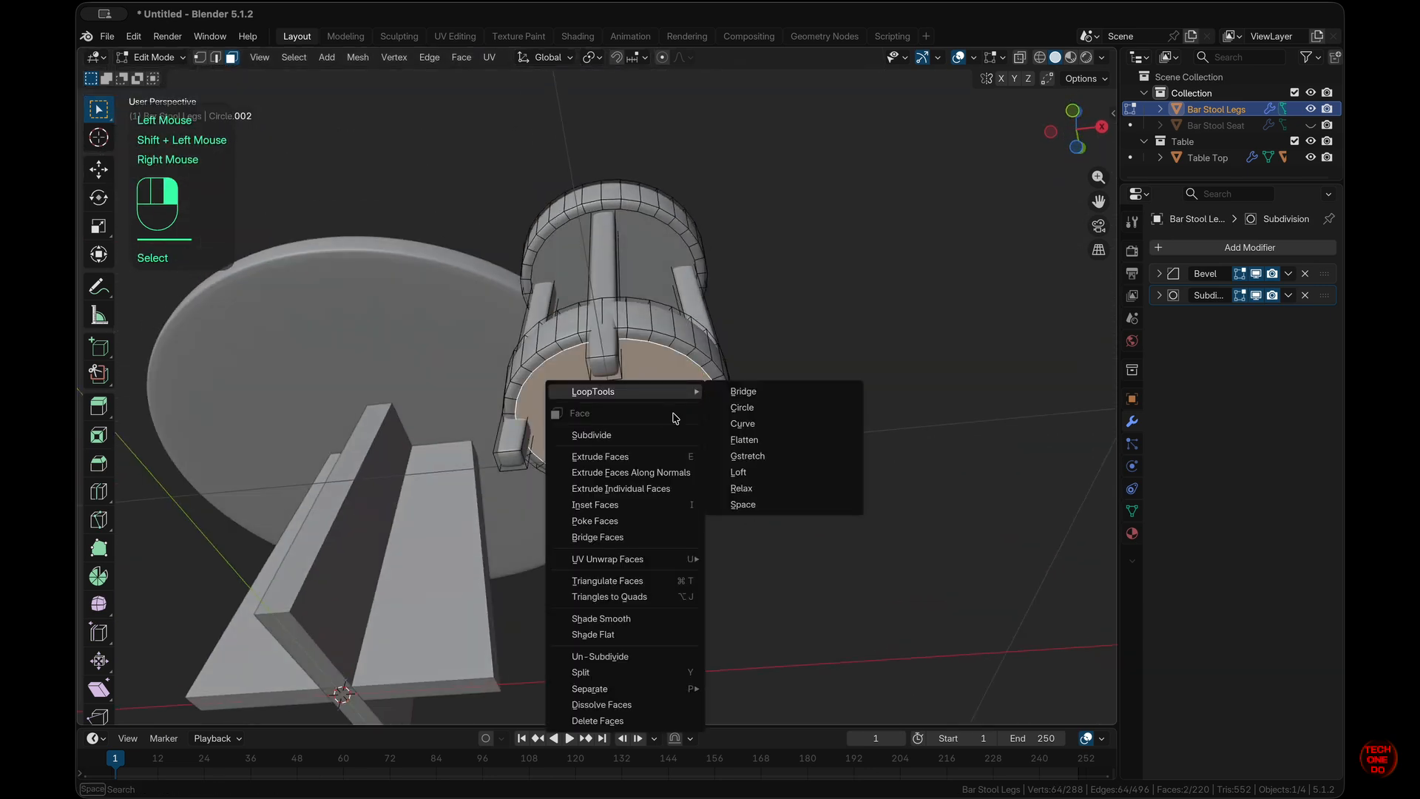
click(650, 543)
scroll(821, 474, up, 10)
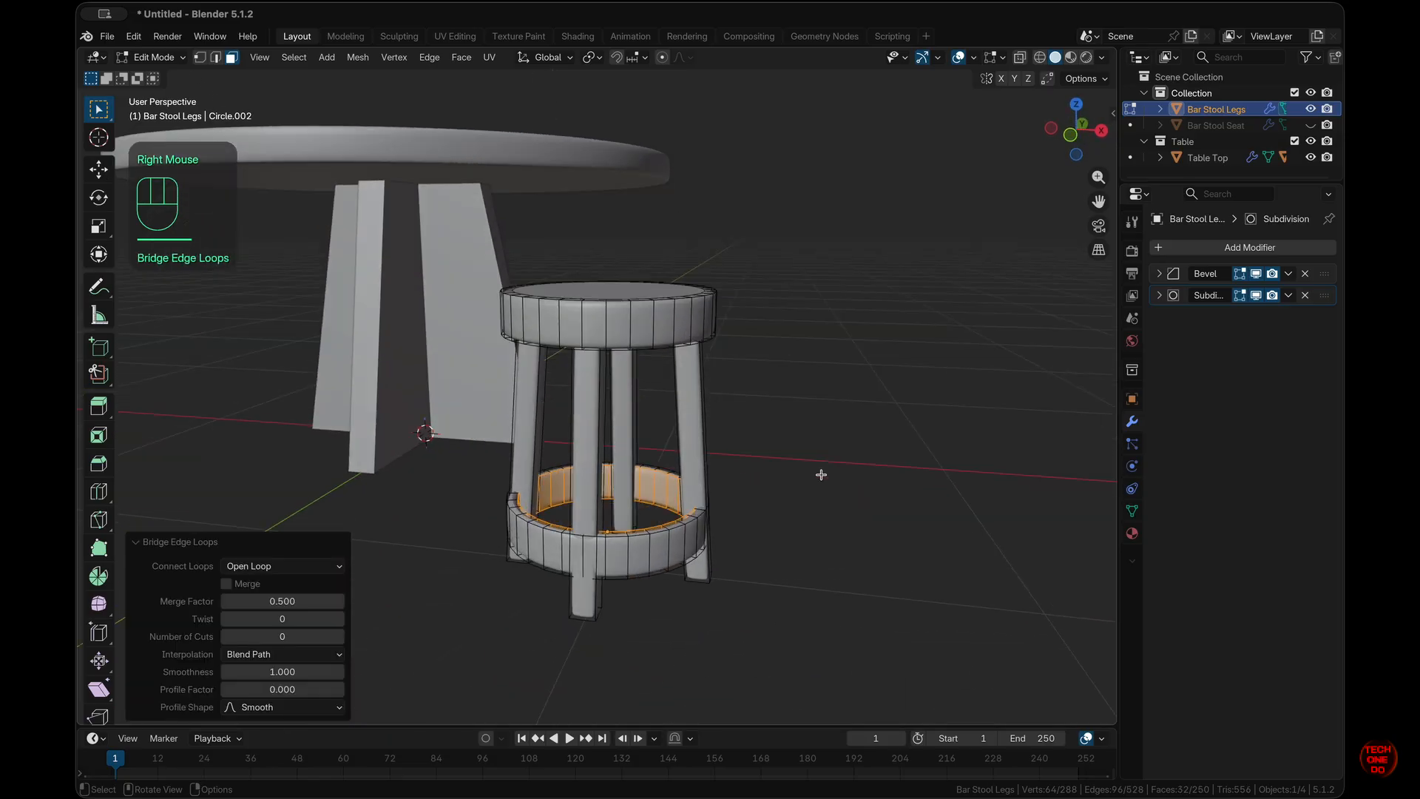
scroll(820, 474, up, 3)
- Bridge the upper ring's inner top and underside faces to hollow it, viewed from the front
click(614, 344)
scroll(706, 402, down, 10)
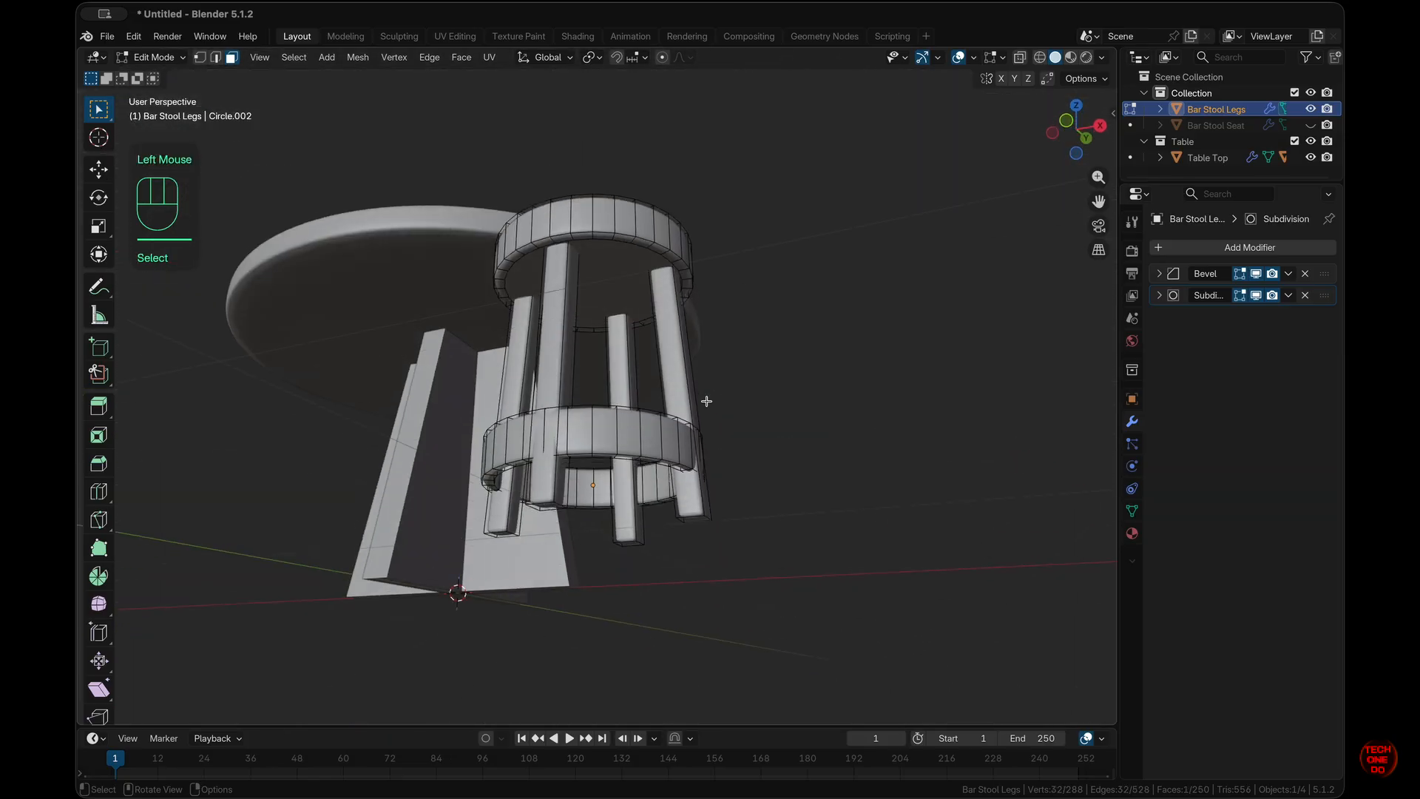
shift+click(601, 259)
right_click(605, 263)
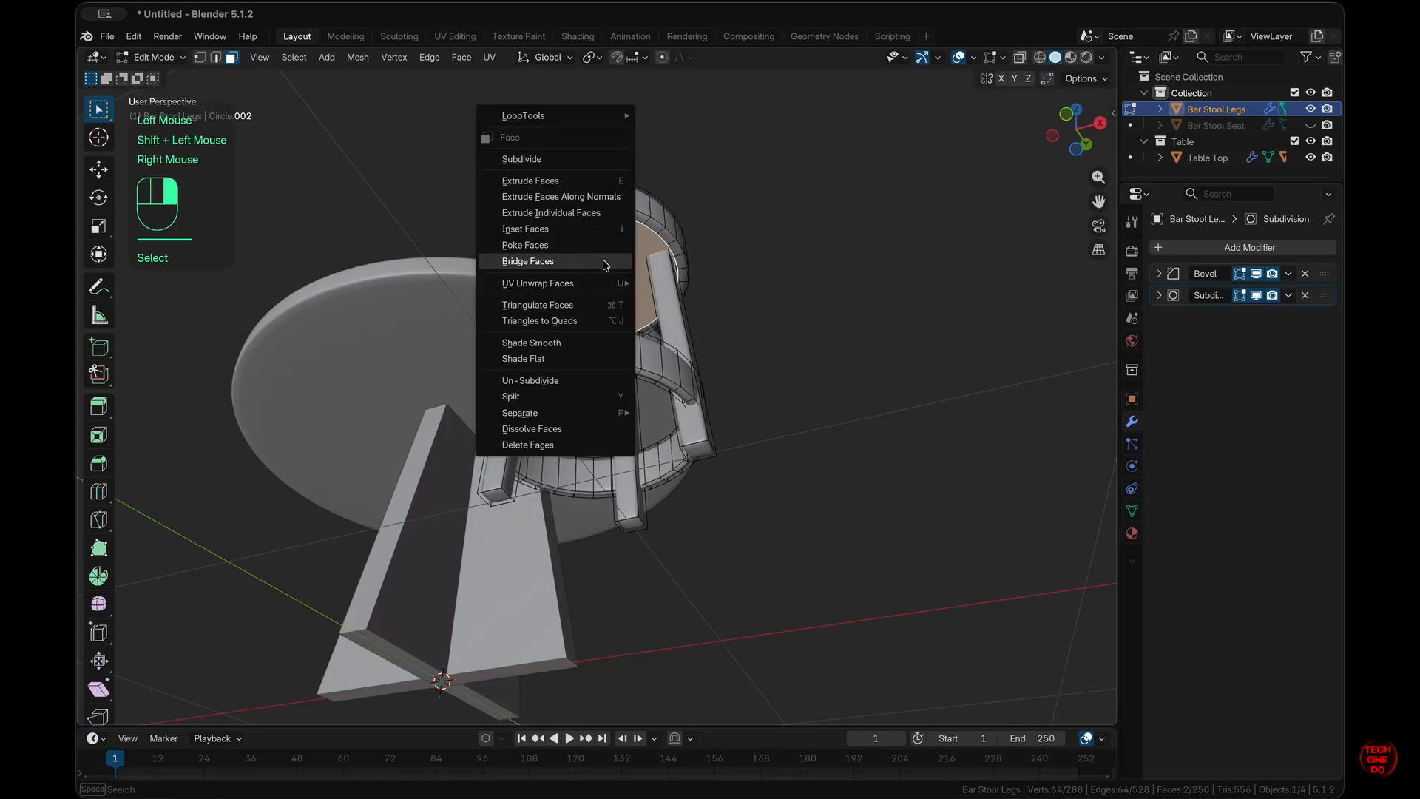
click(605, 263)
scroll(882, 362, up, 10)
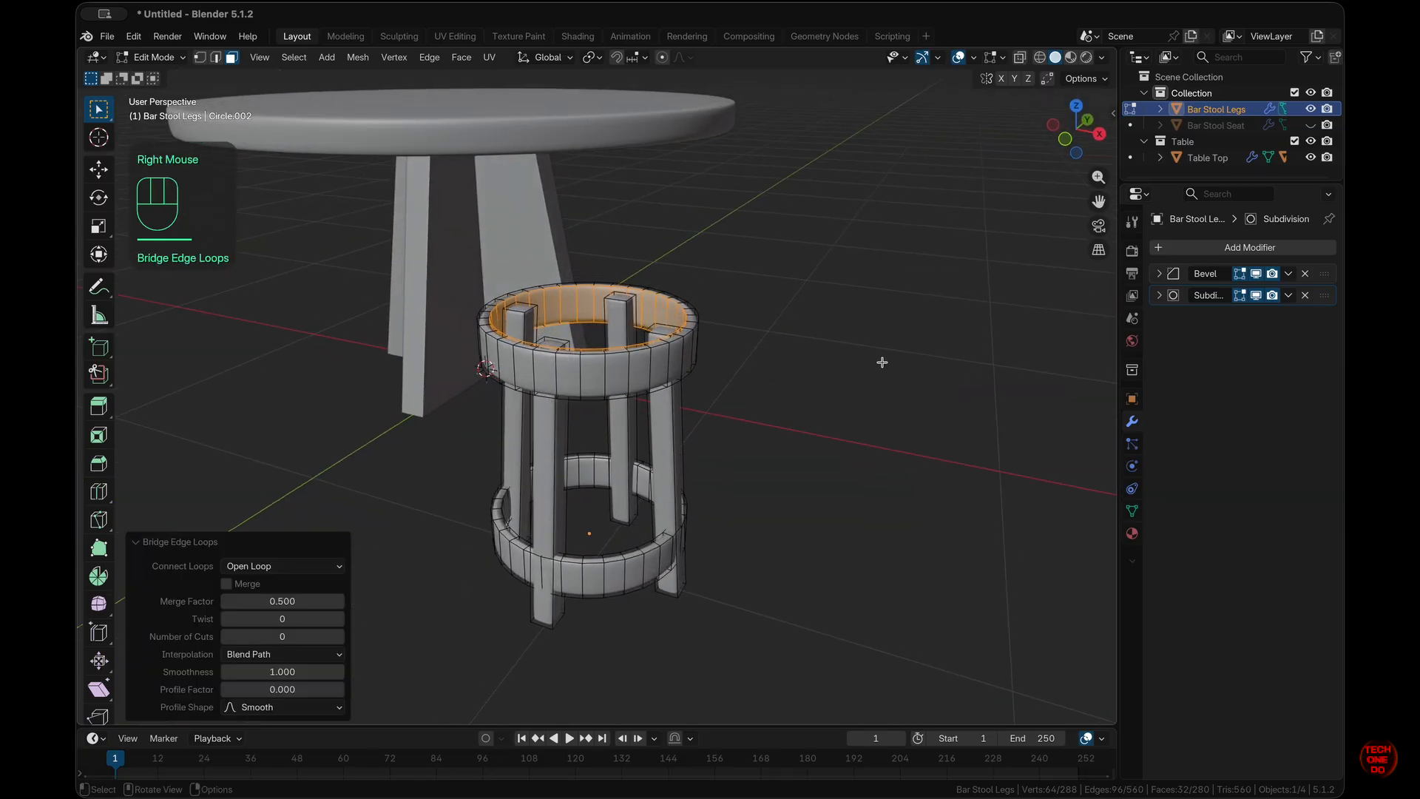
key(KP_1)
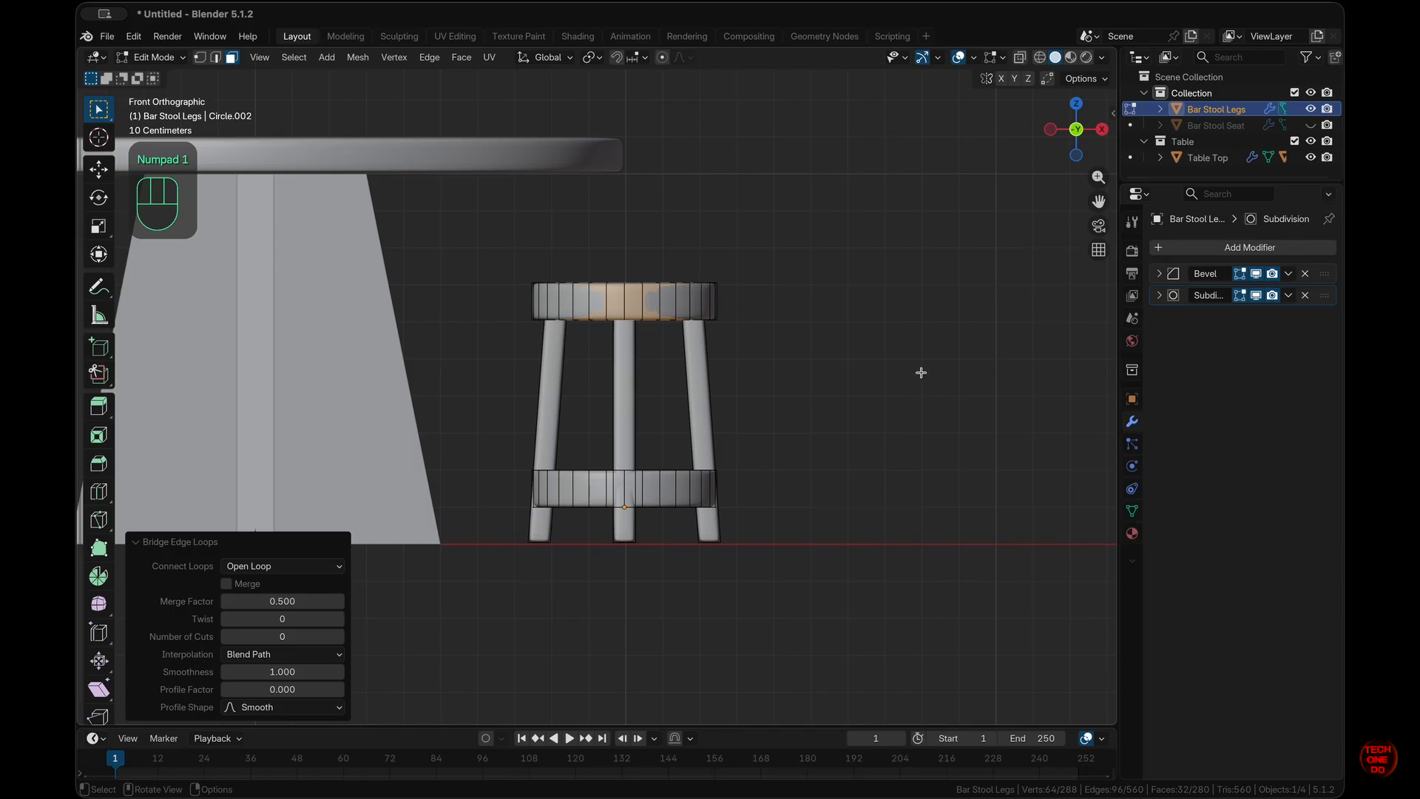
- Scale the whole upper seat ring horizontally to 0.81, keeping its height fixed
key(l)
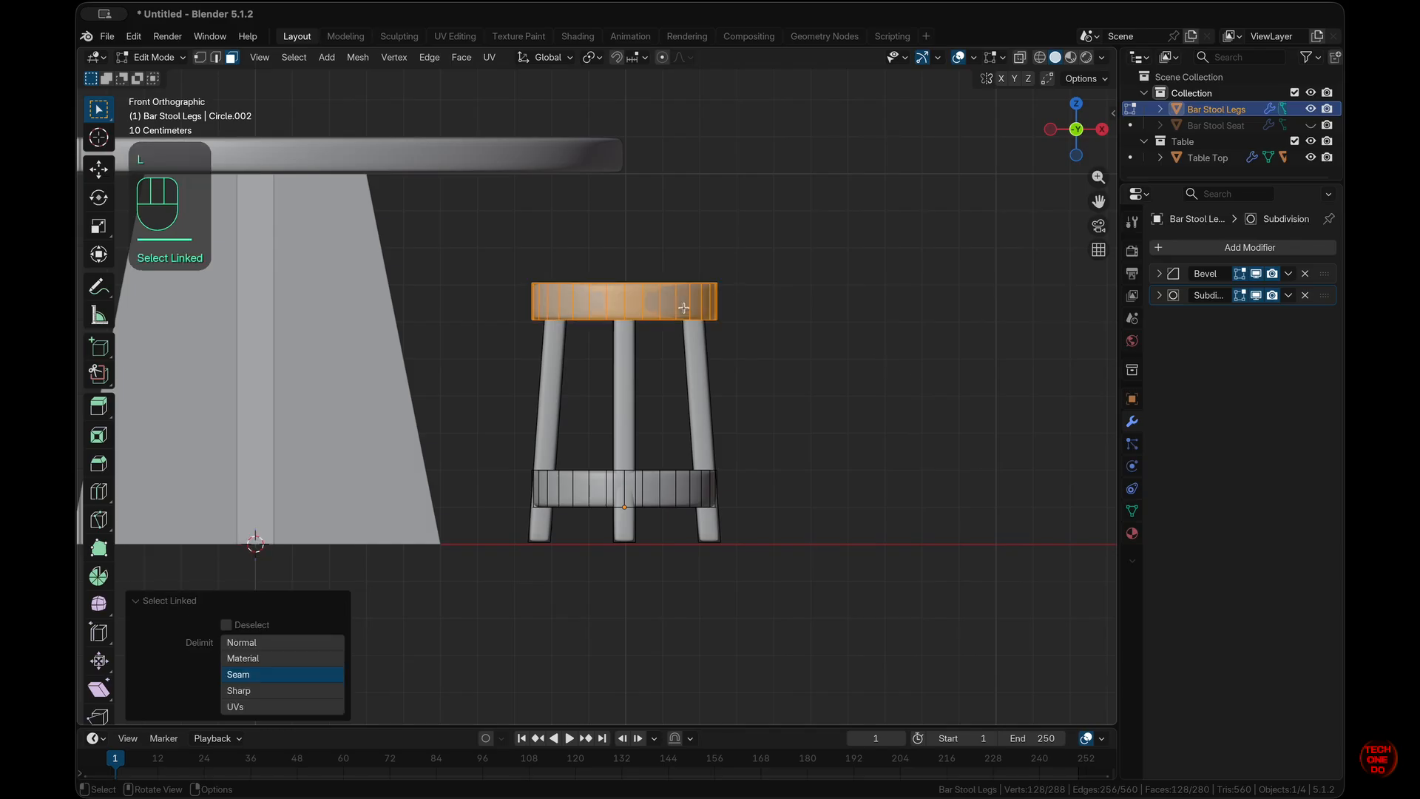
middle_drag(897, 355, 897, 355)
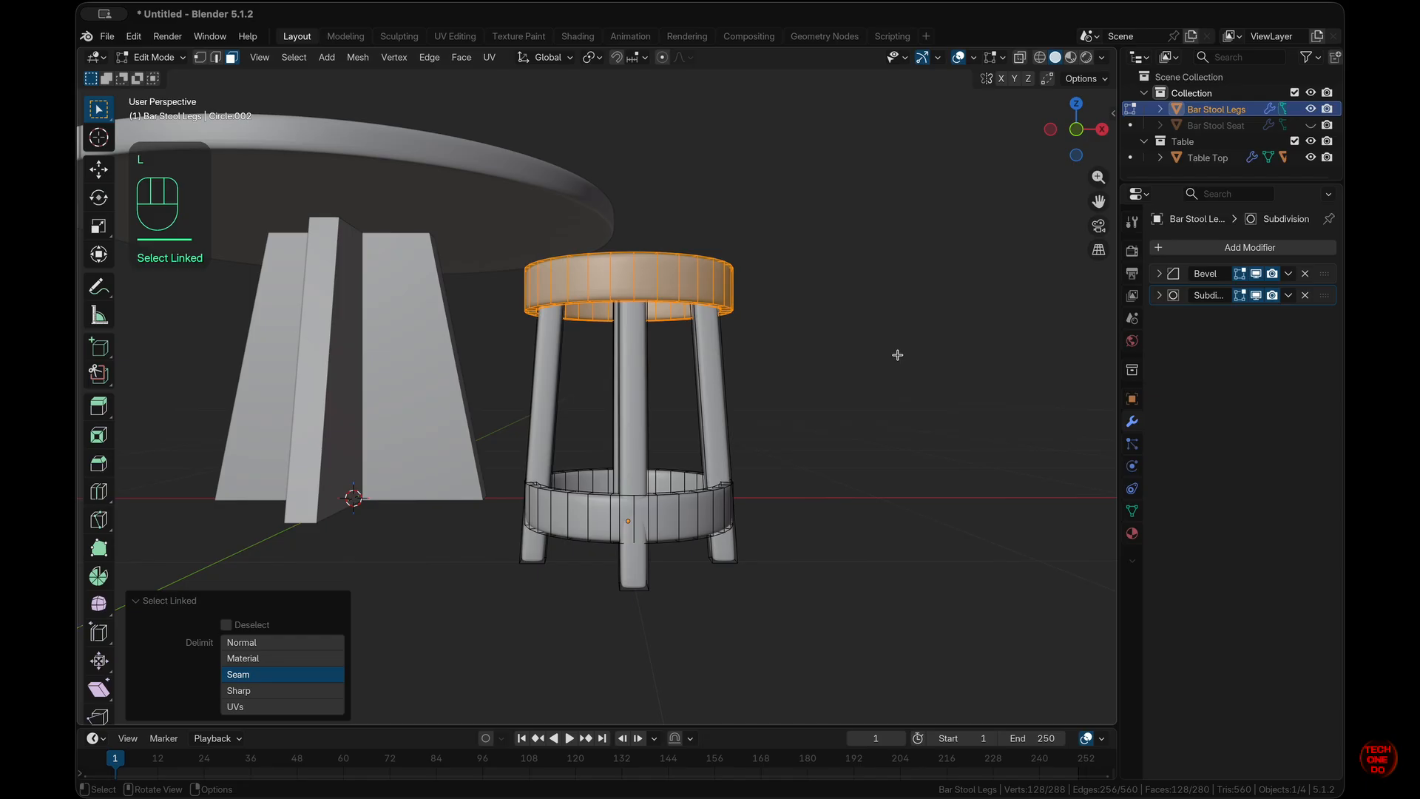
key(KP_1)
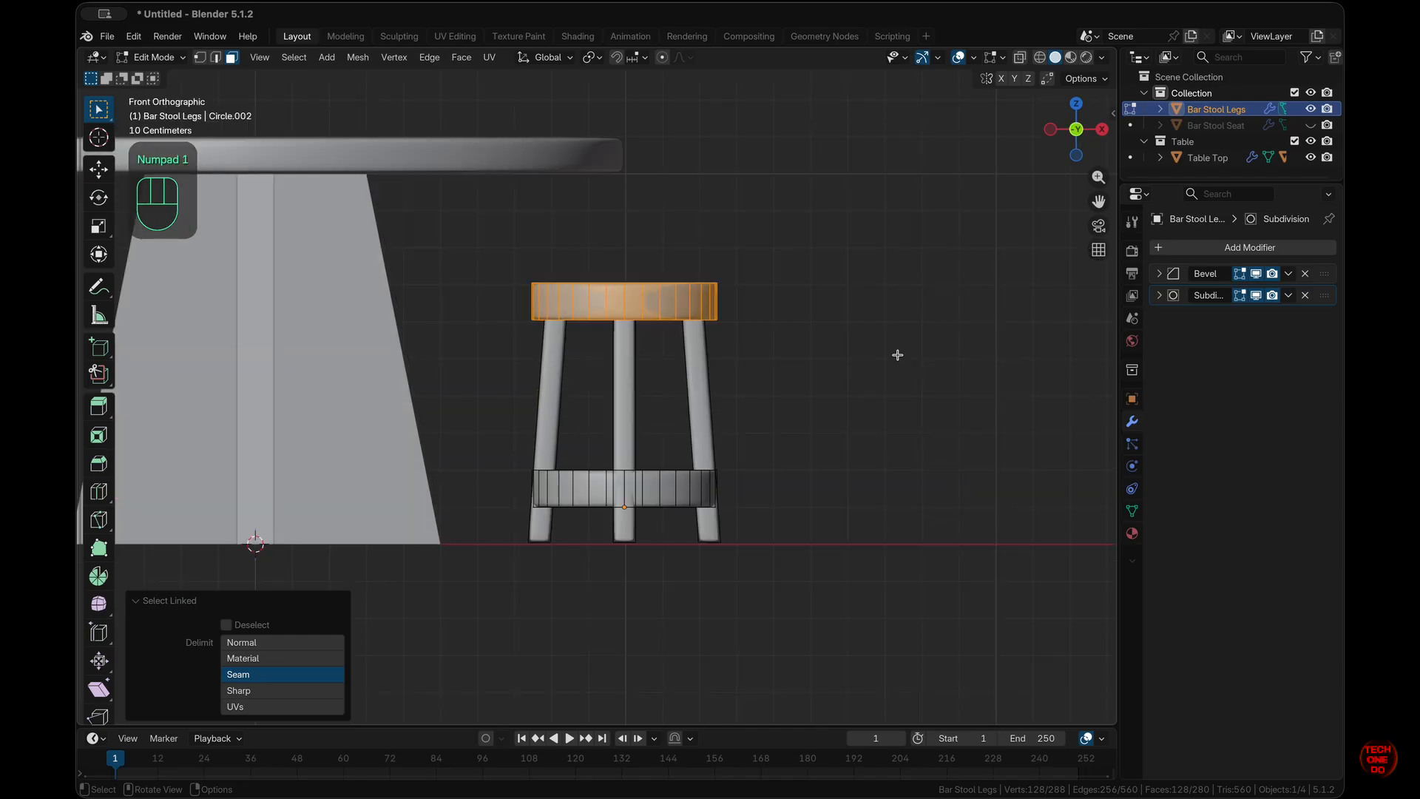
key(s)
key(shift+z)
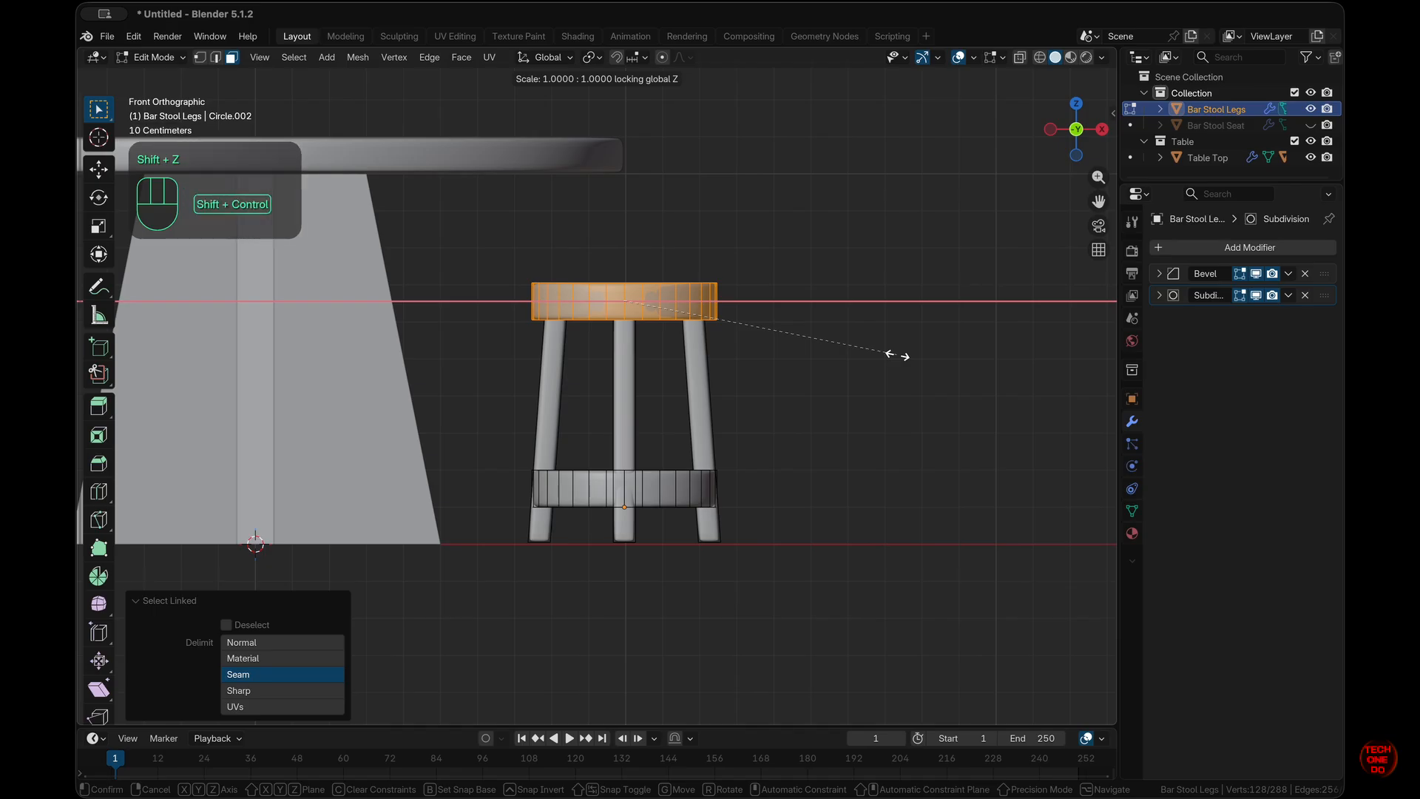
ctrl+shift+click(385, 259)
click(947, 340)
- Taper the upper ring's top edge loop inward by scaling it horizontally to 0.96
scroll(947, 340, up, 10)
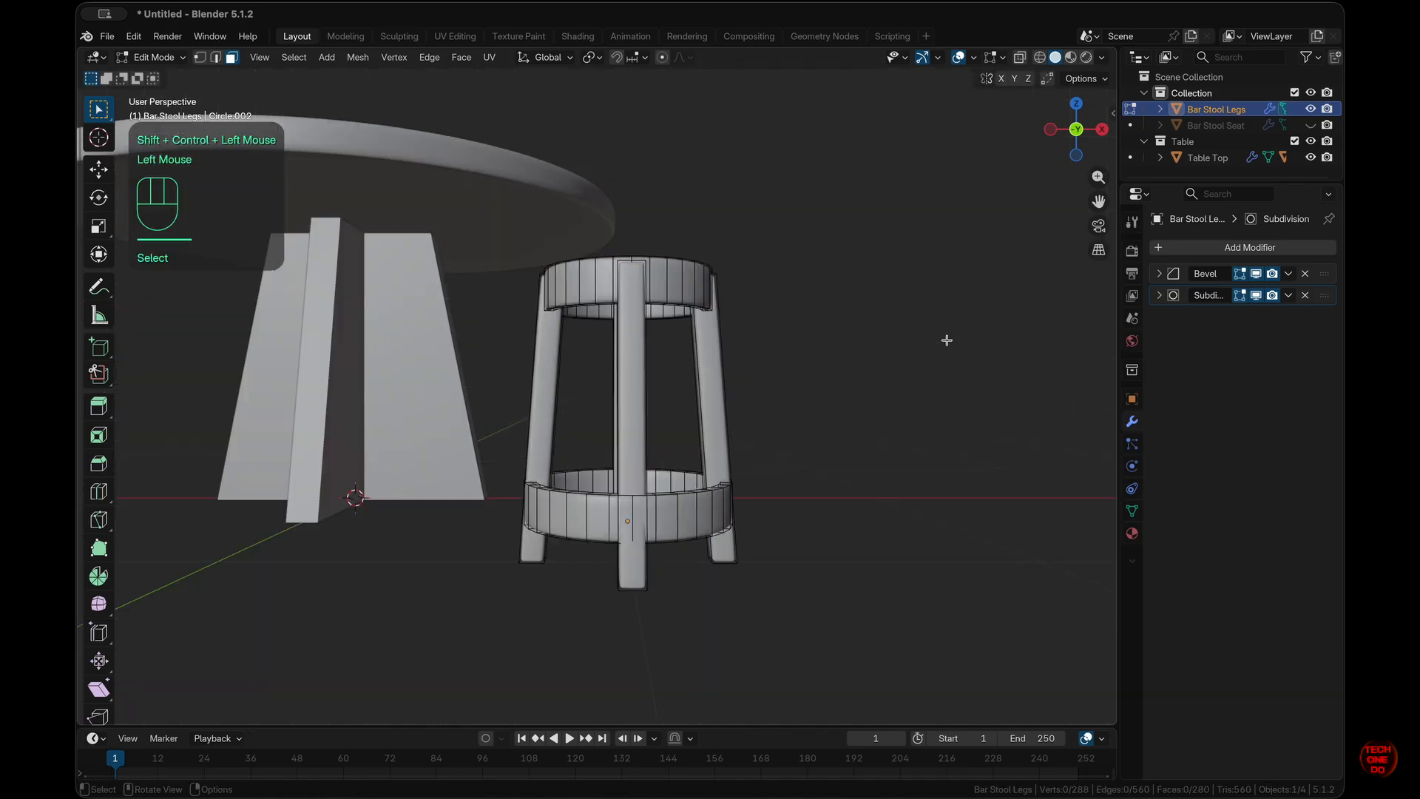
scroll(947, 340, up, 5)
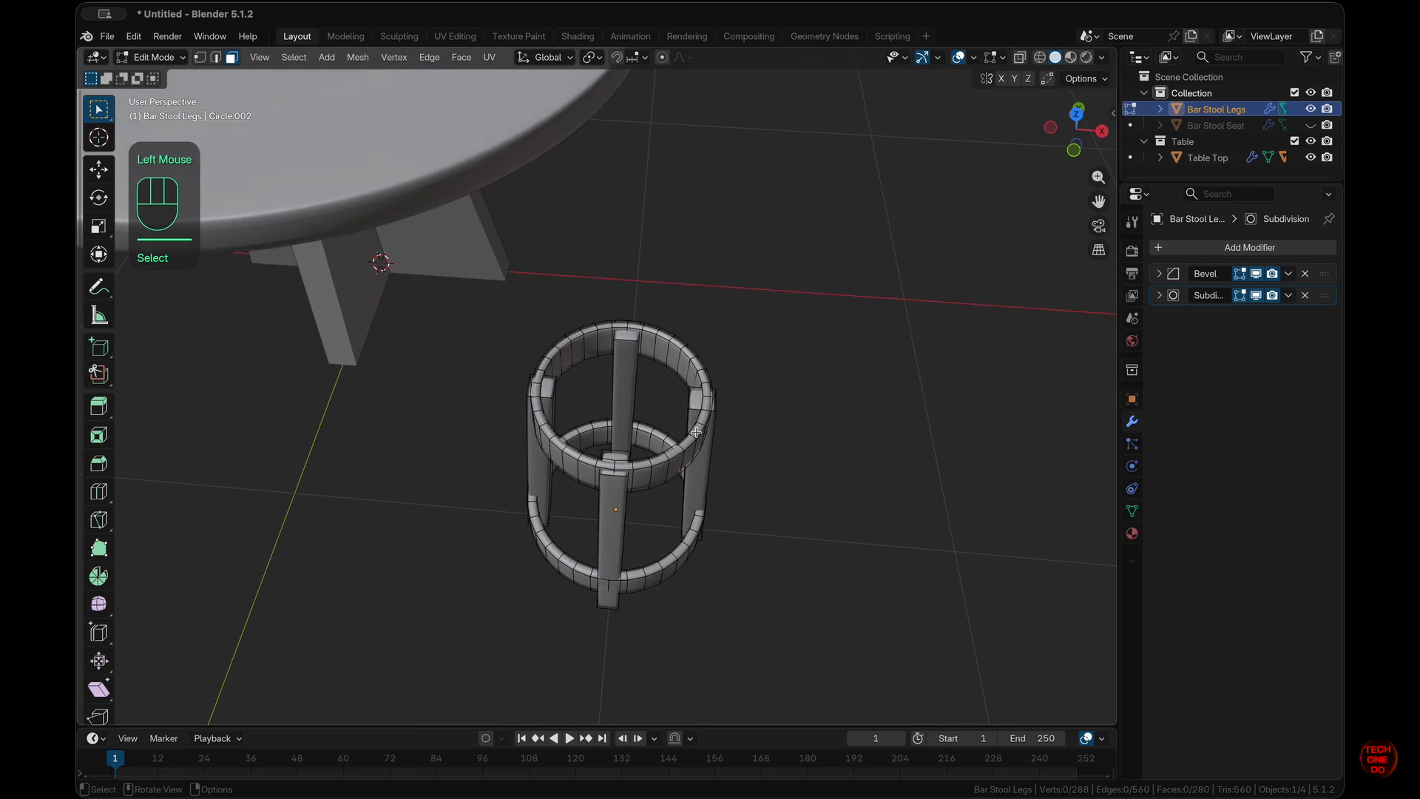
scroll(695, 432, up, 3)
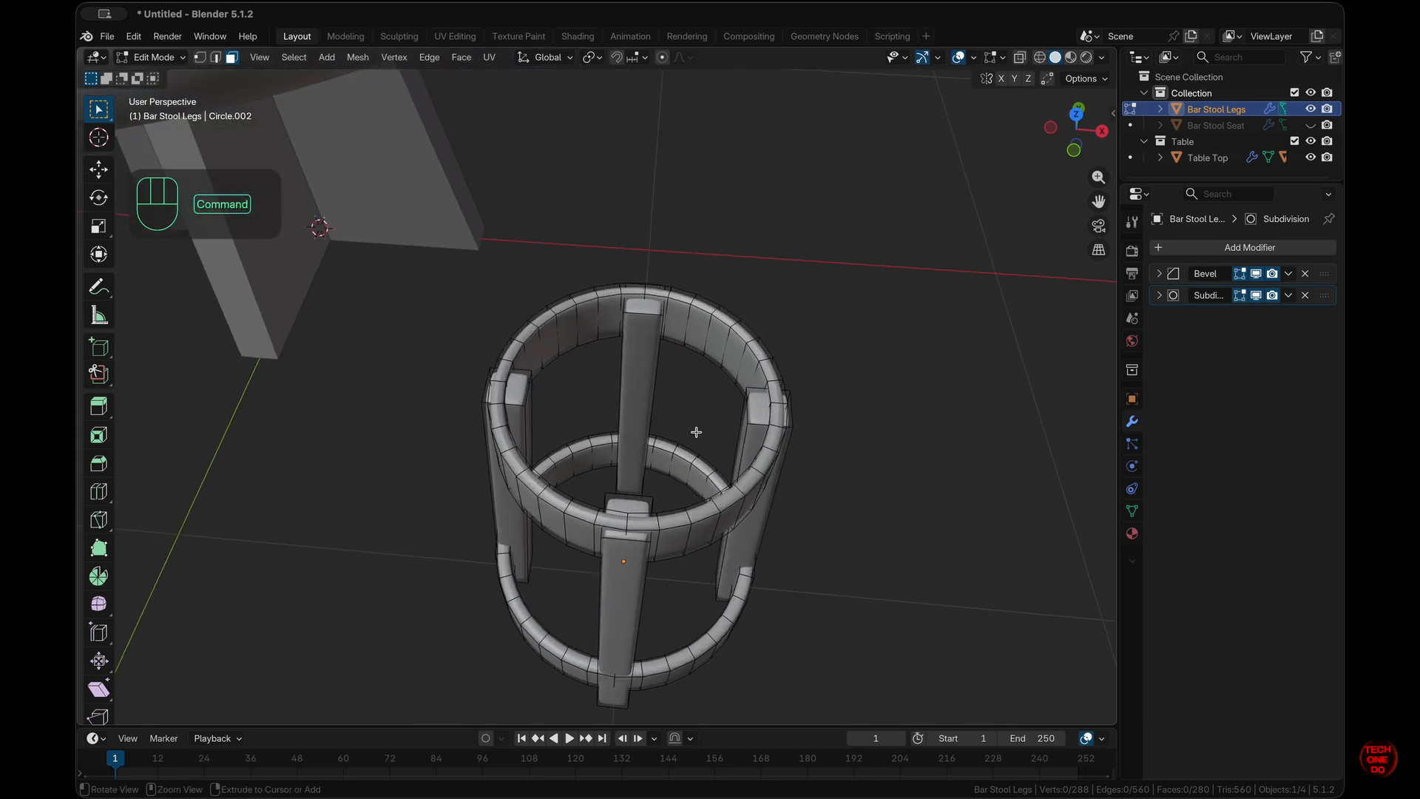
alt+click(767, 452)
key(KP_1)
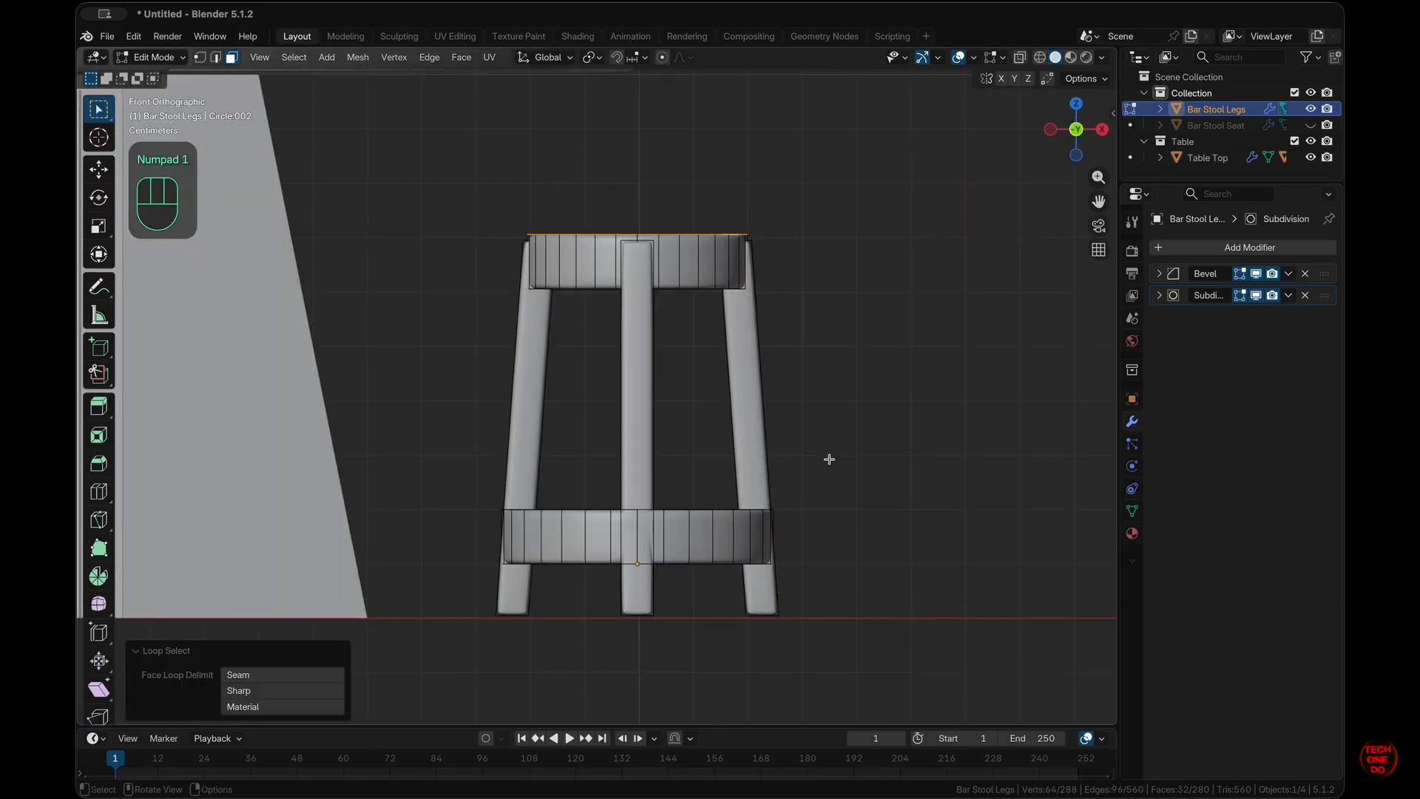
key(s)
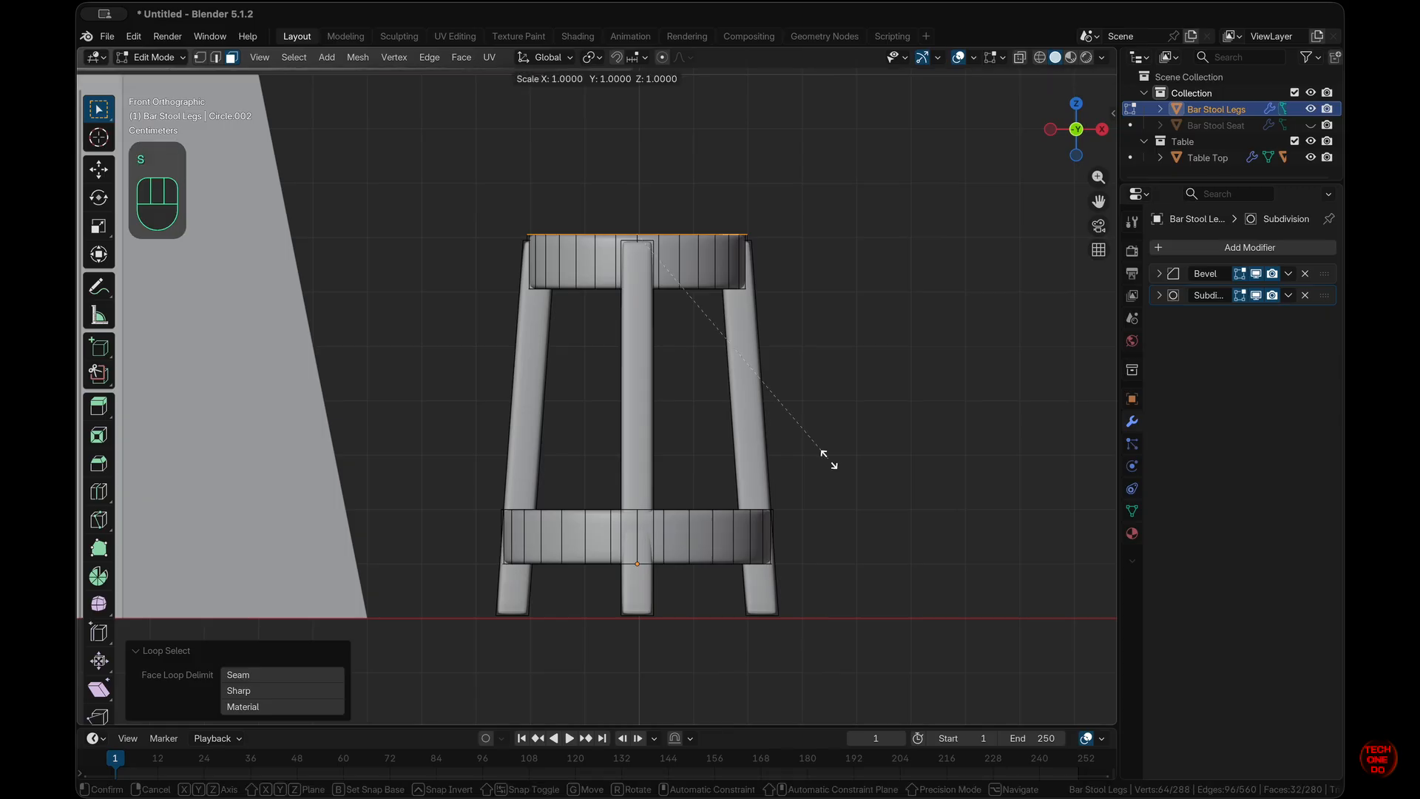
key(shift+z)
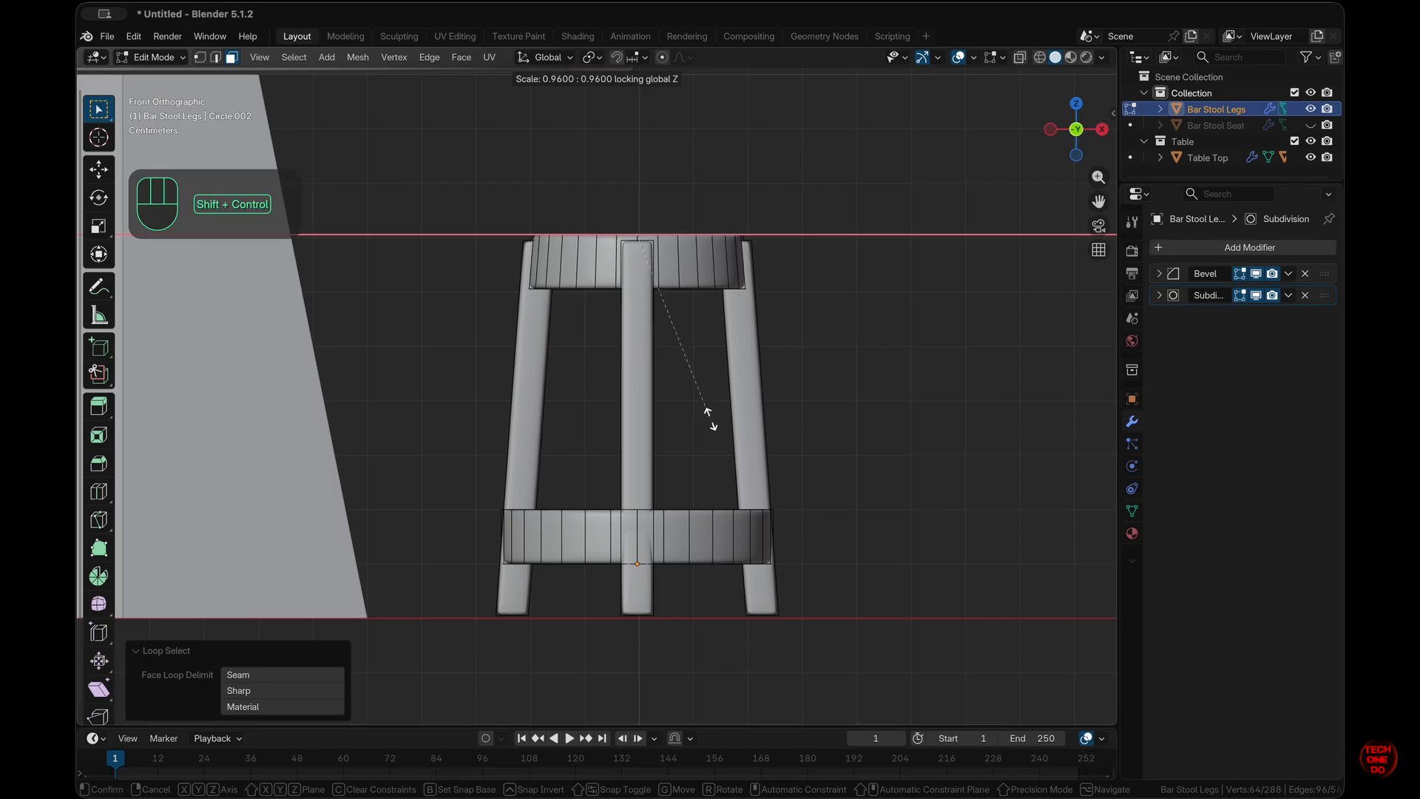
ctrl+shift+click(708, 416)
click(905, 436)
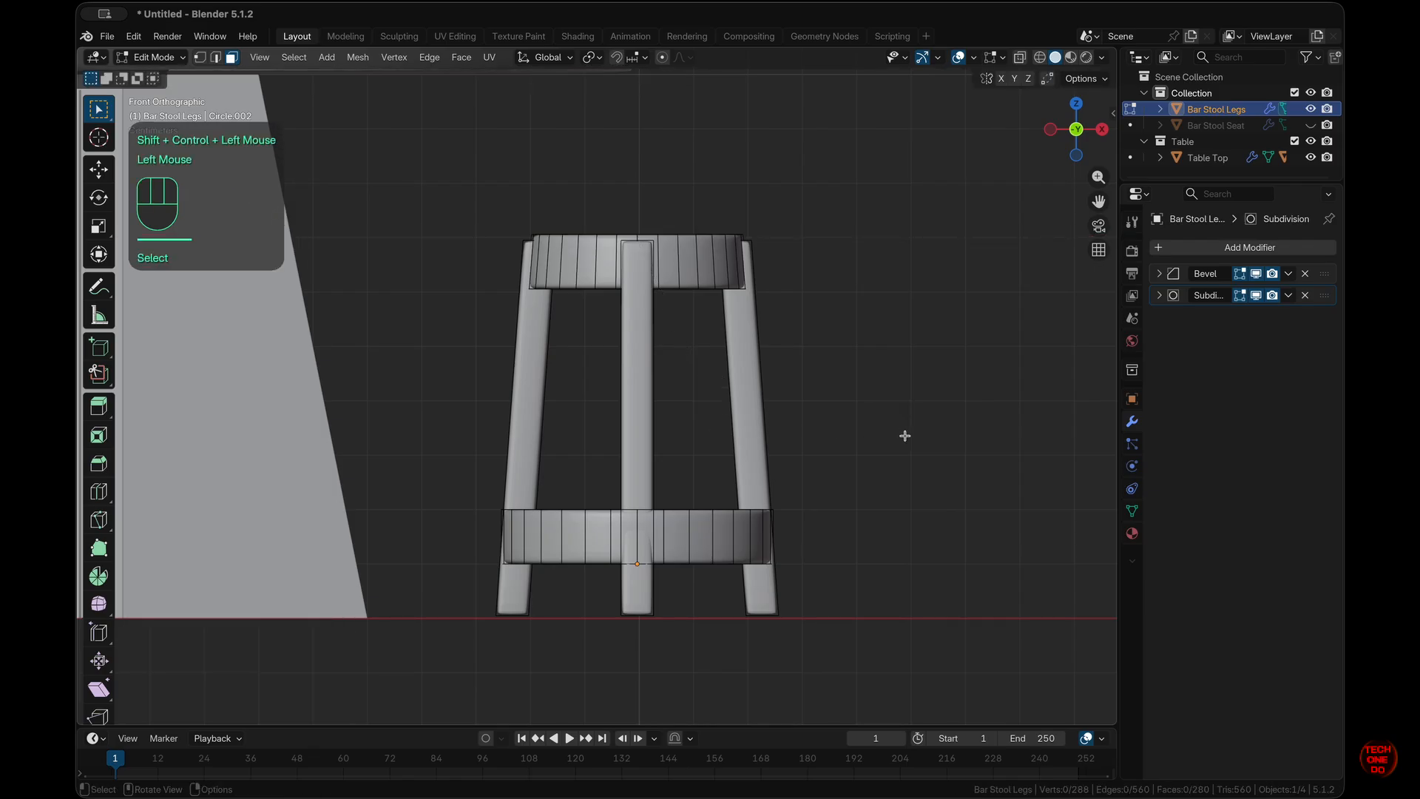
middle_drag(905, 435, 903, 435)
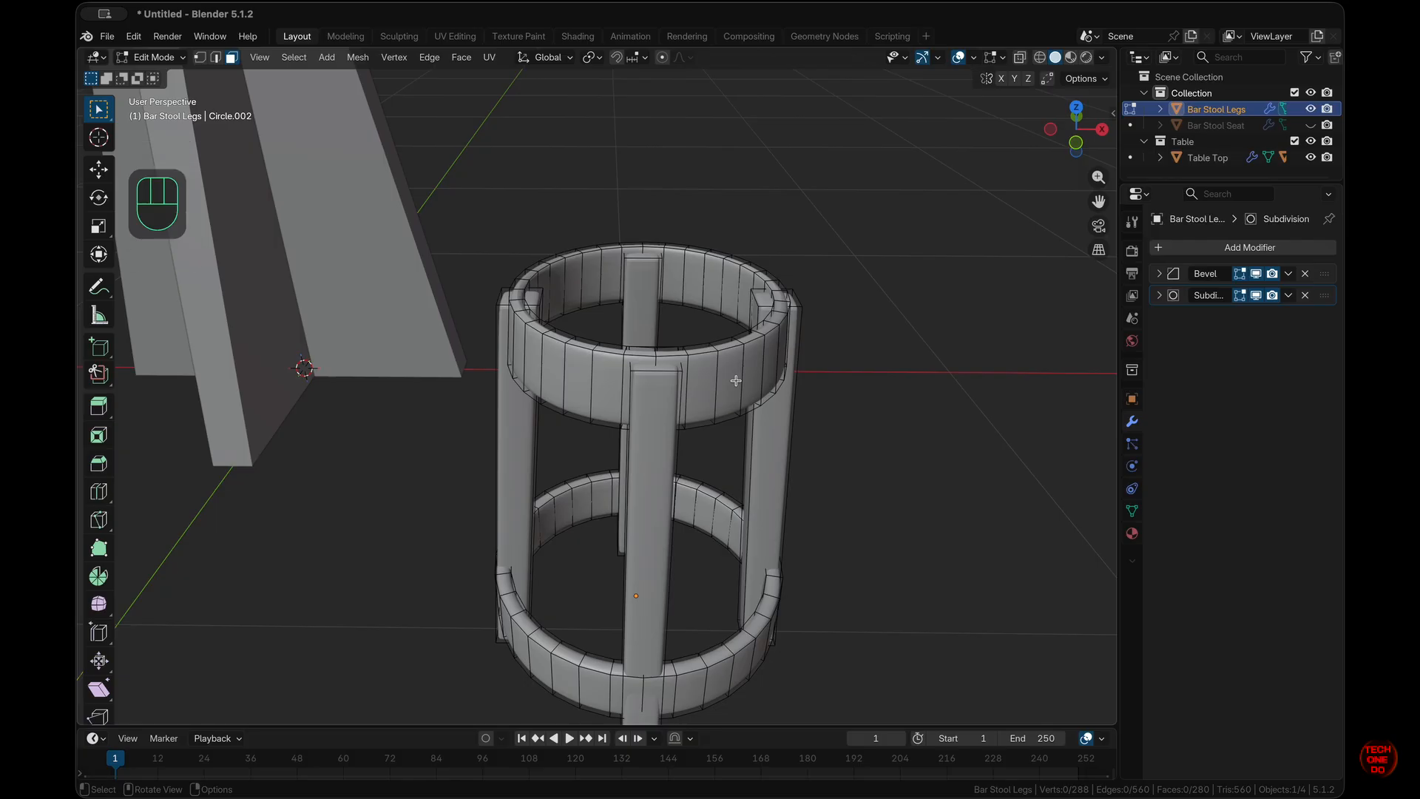
- Lower the upper ring vertically by 0.012 m using fine snapping
key(l)
key(KP_1)
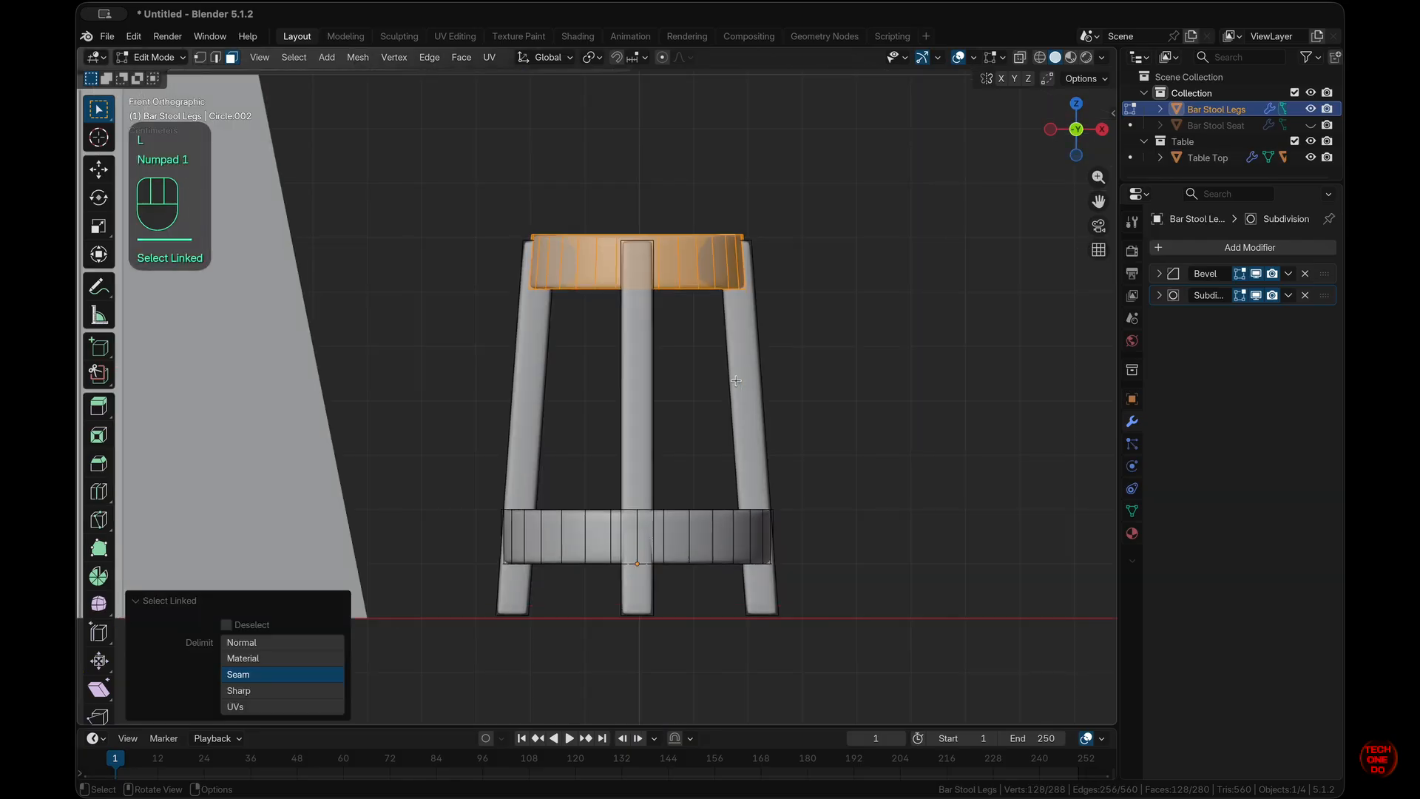
key(g)
key(z)
key(ctrl)
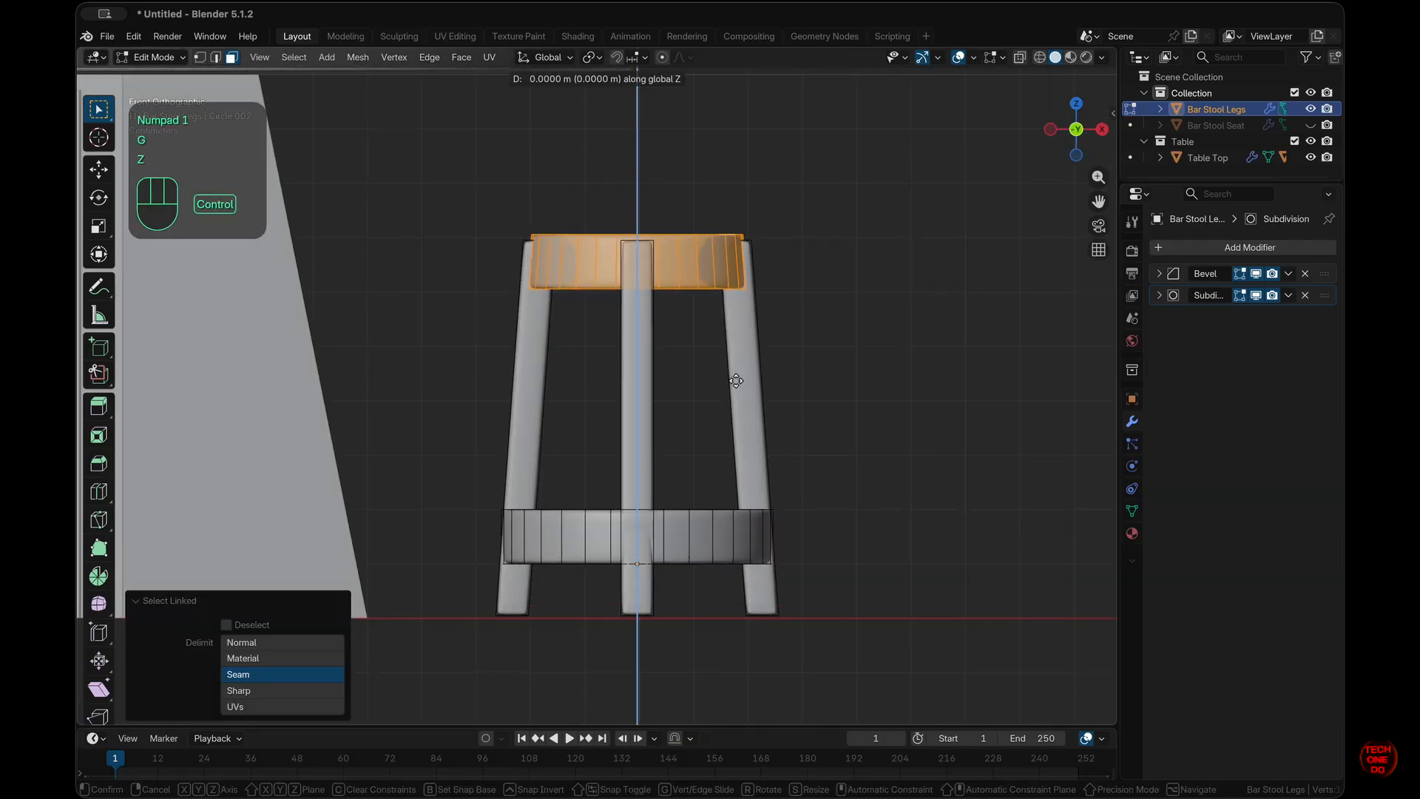
key(shift)
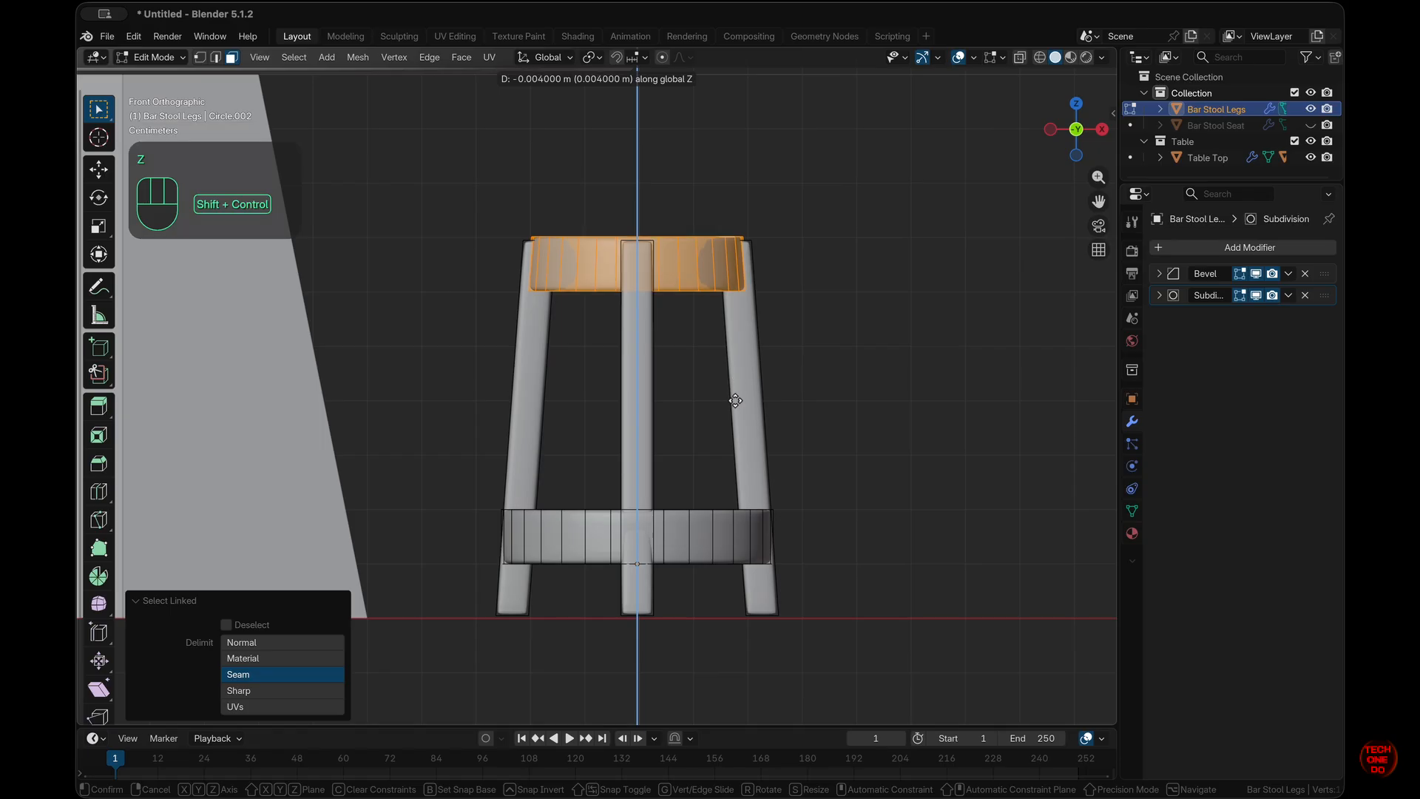
ctrl+shift+click(736, 445)
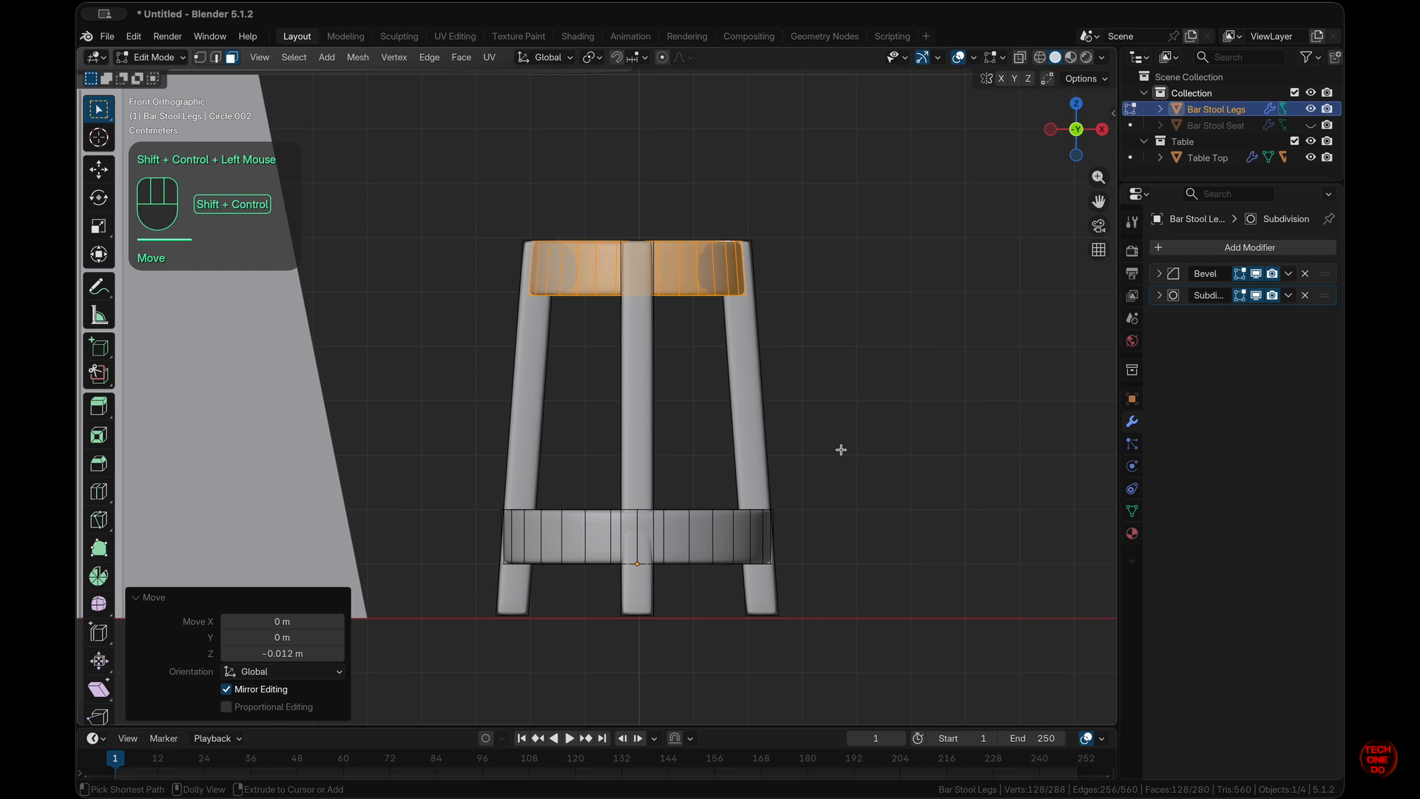
ctrl+click(850, 422)
click(857, 449)
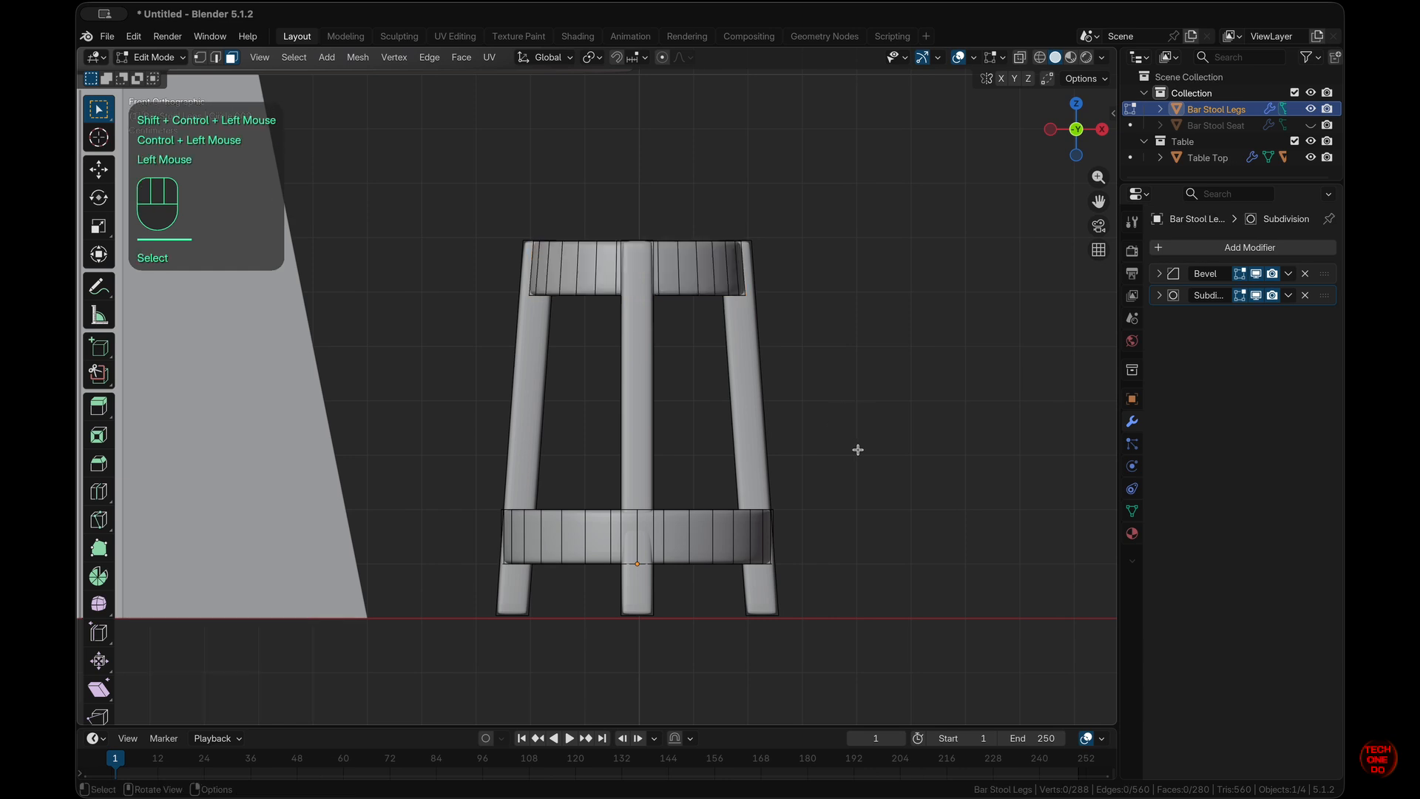
- Taper the lower ring's top face loop by scaling it to 0.92 in see-through front view
middle_drag(724, 584, 716, 612)
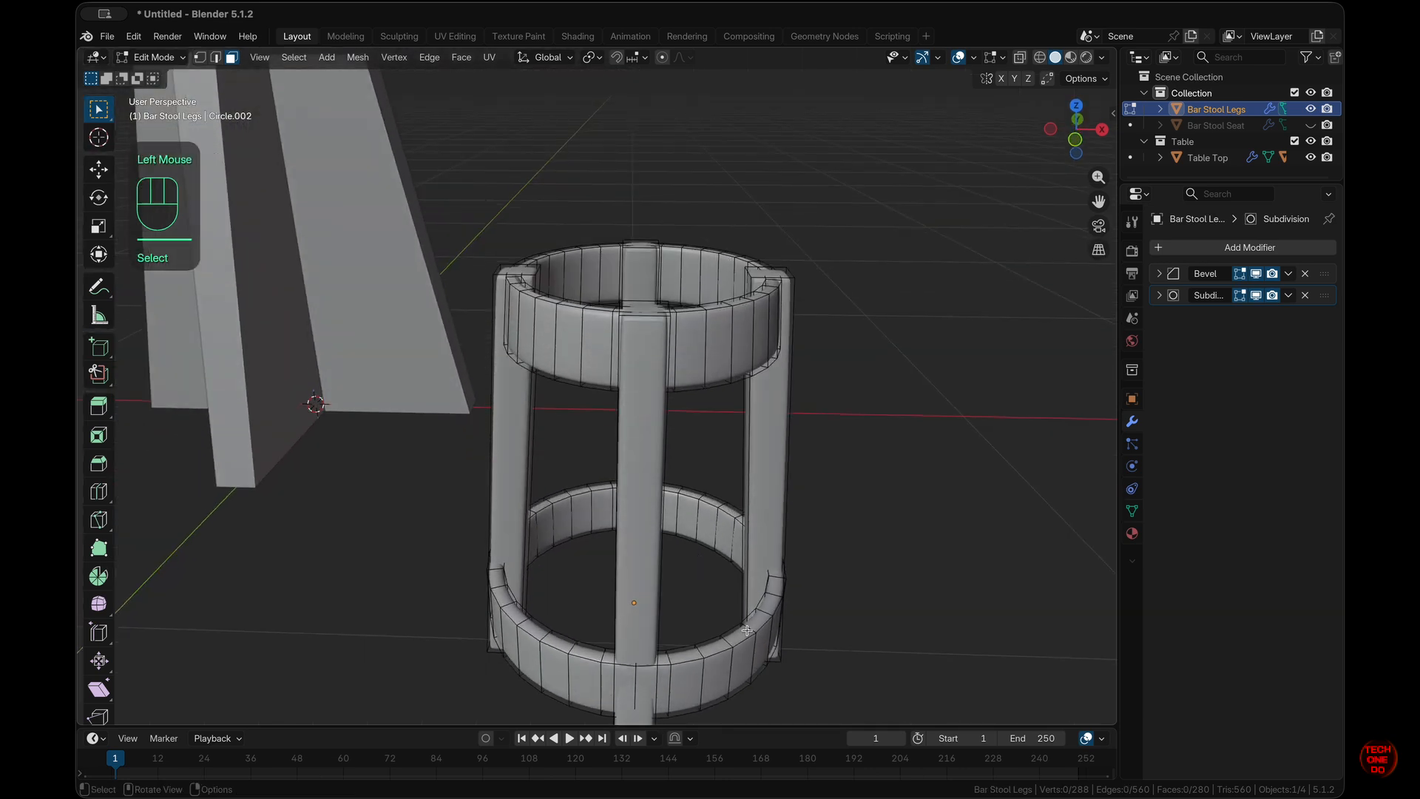
alt+click(747, 630)
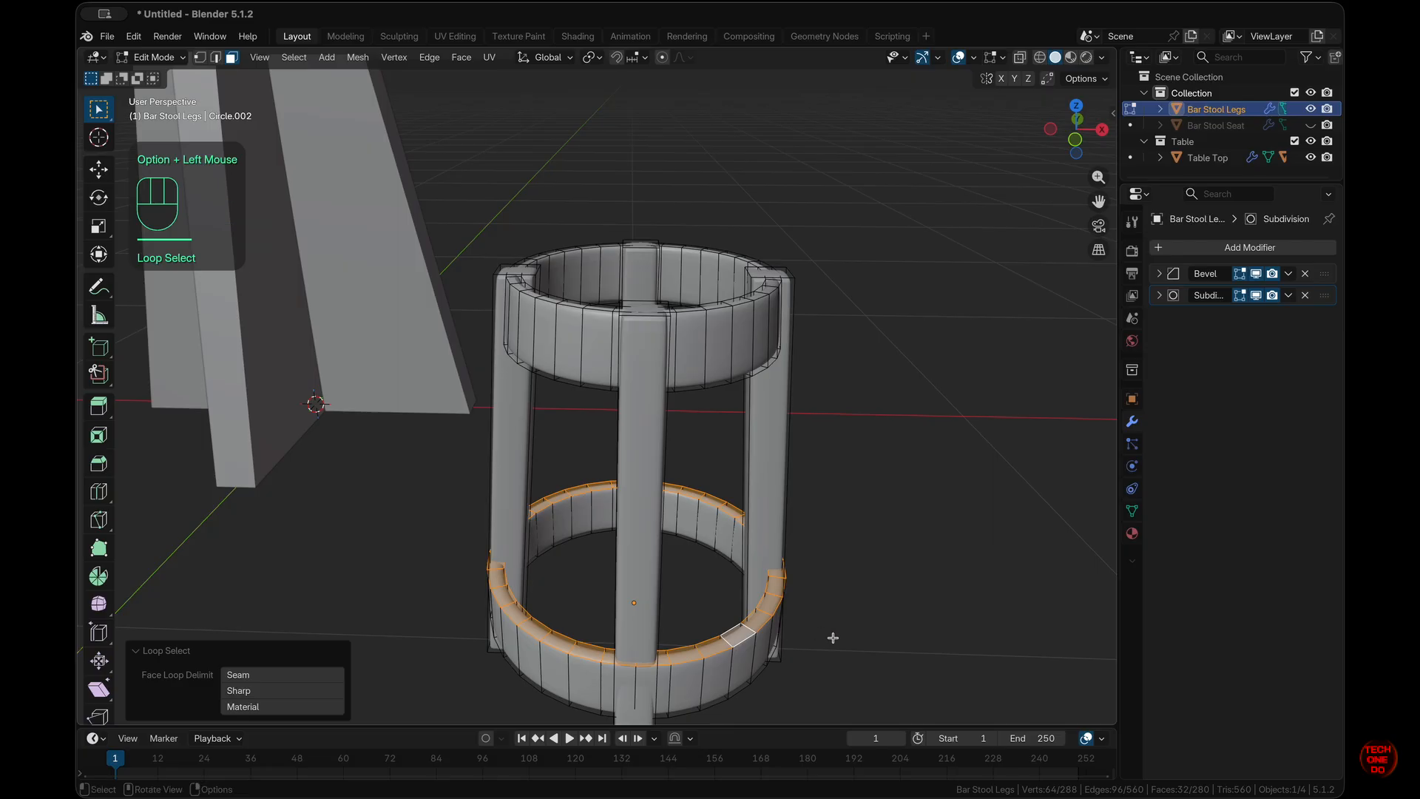
key(KP_1)
key(alt+z)
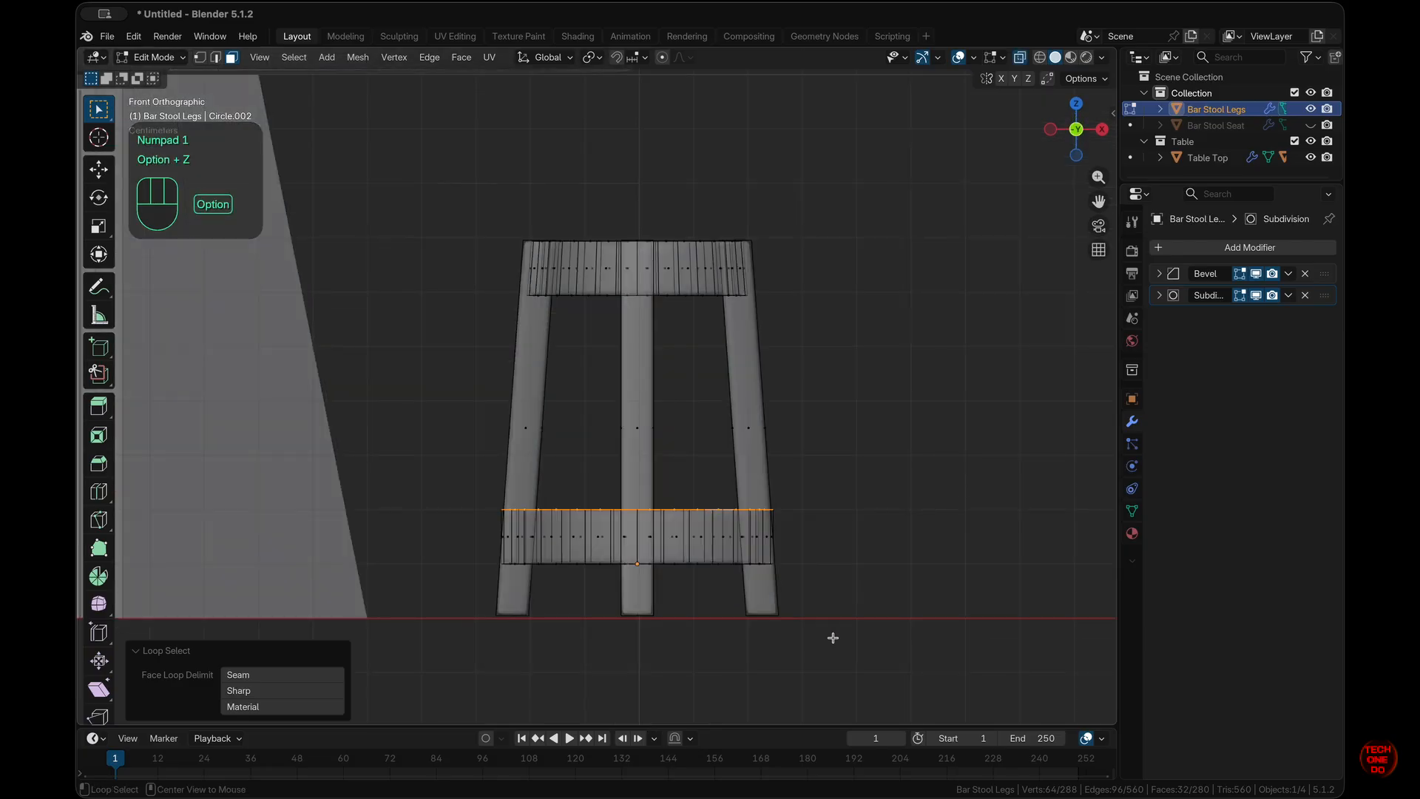
key(s)
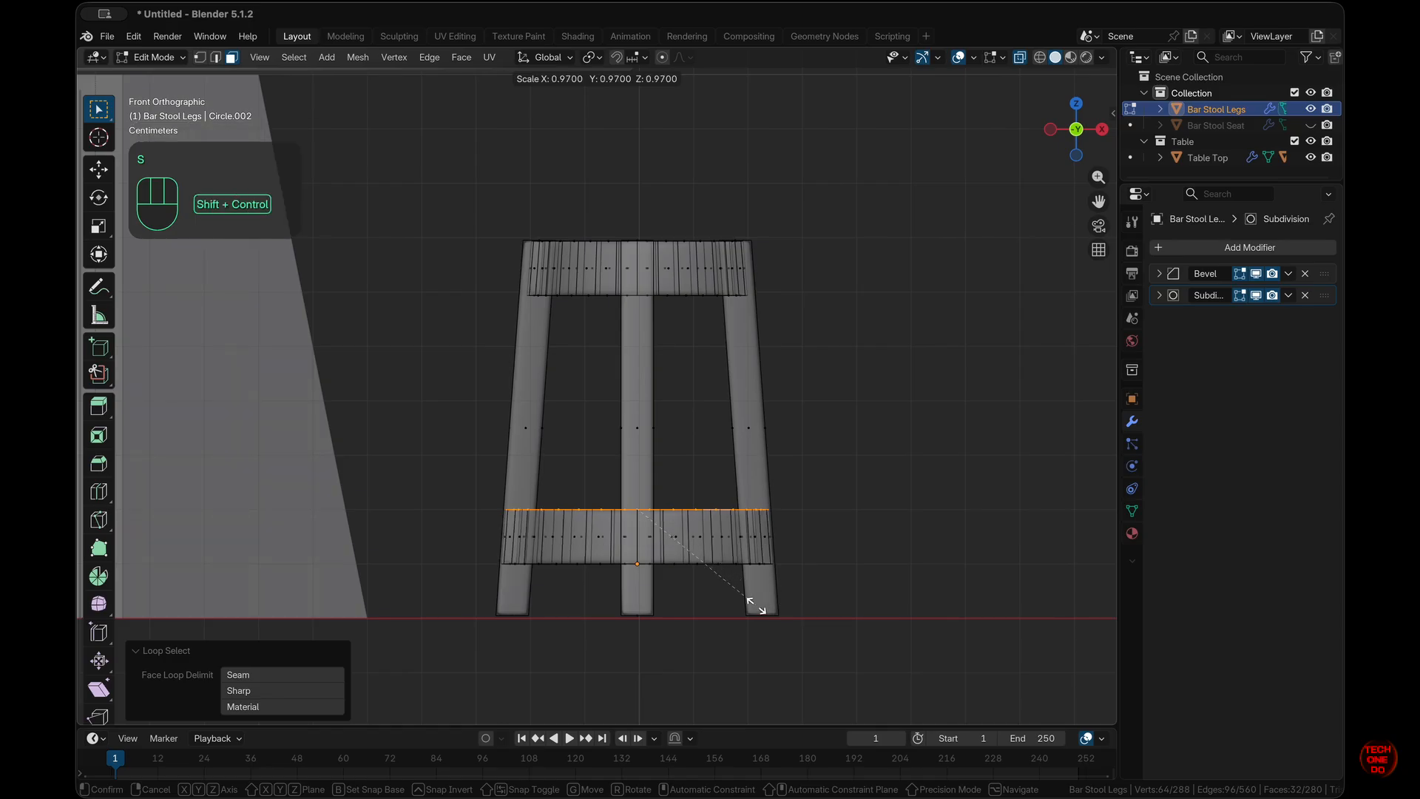
ctrl+shift+click(648, 585)
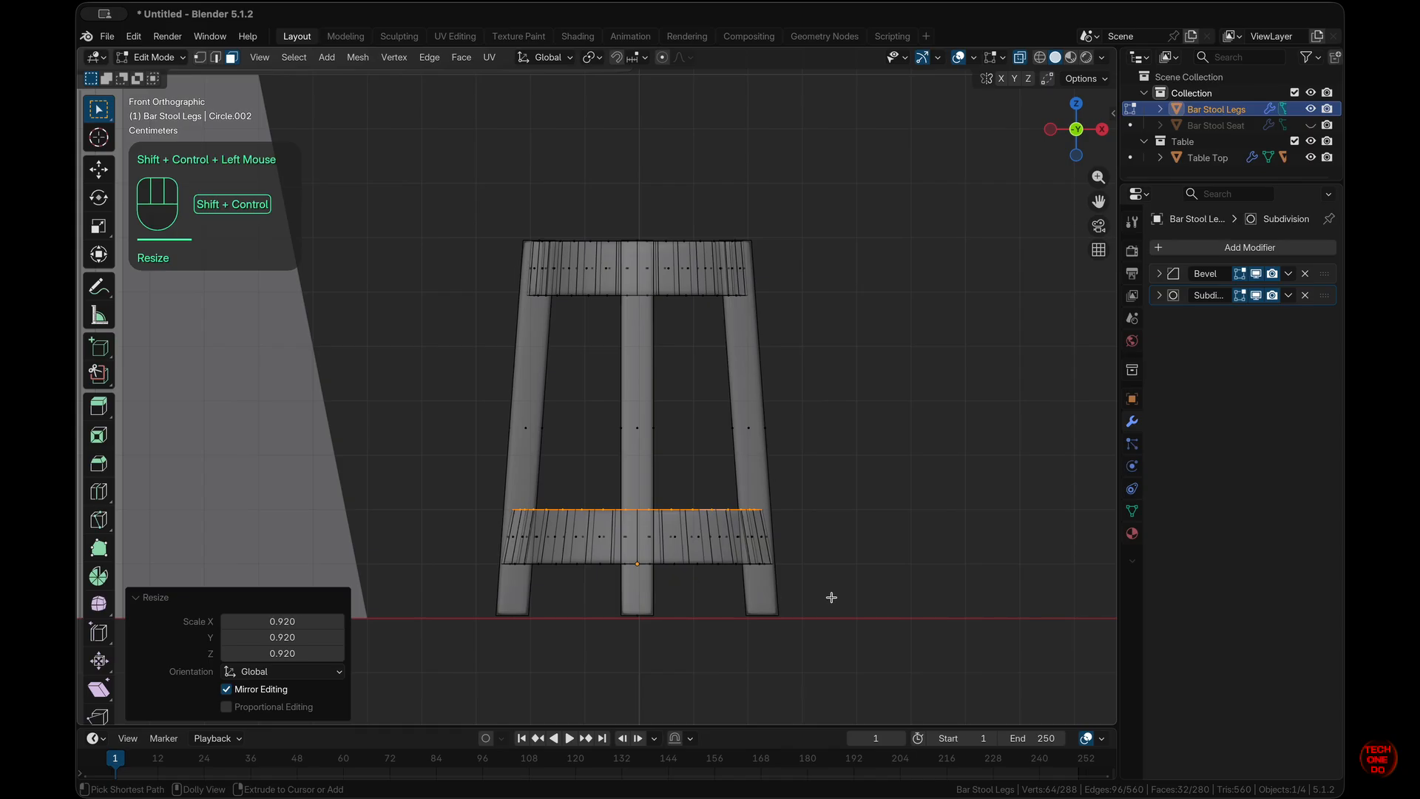
middle_drag(849, 599, 853, 601)
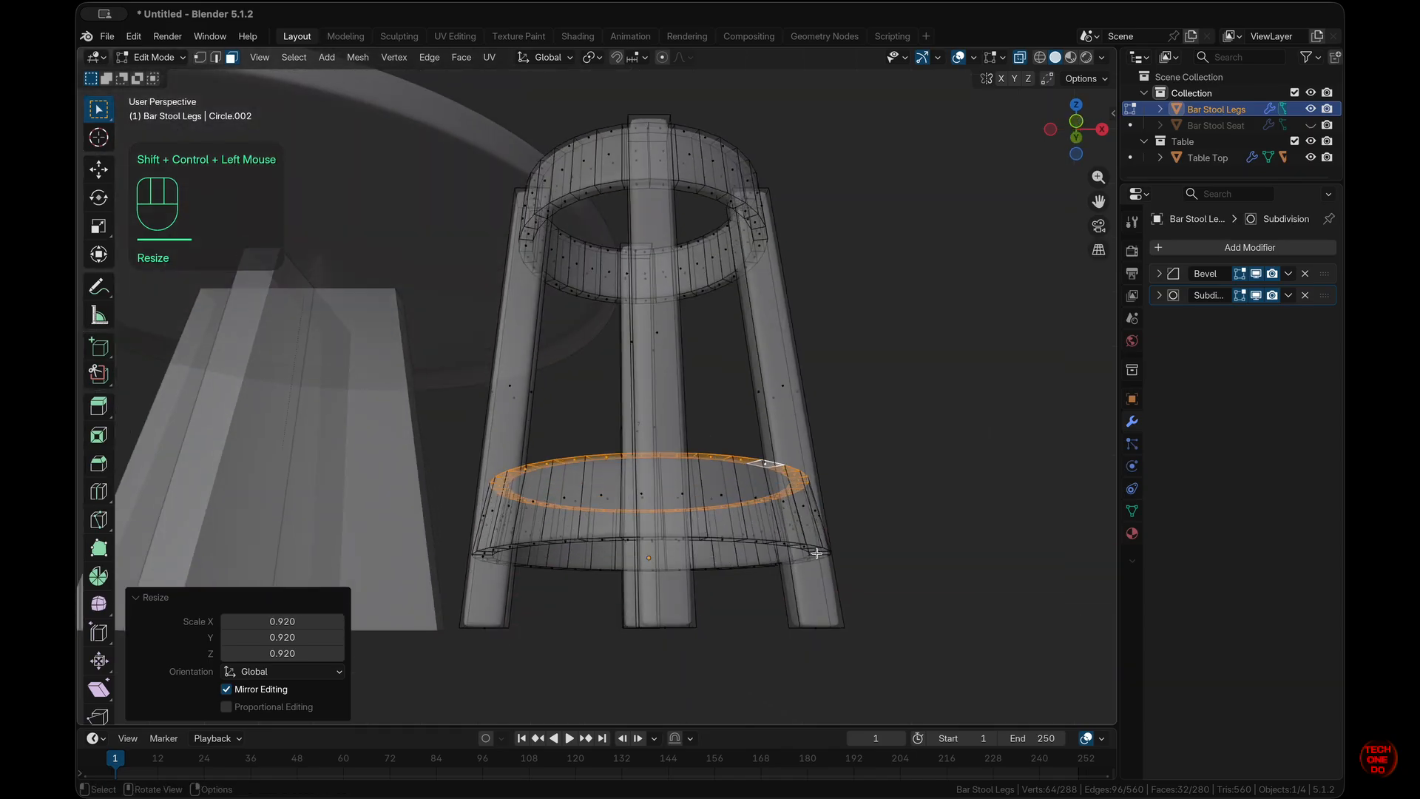
key(alt+z)
- Shrink the lower ring's bottom edge loop horizontally to 0.95 and return to Object Mode
alt+click(809, 548)
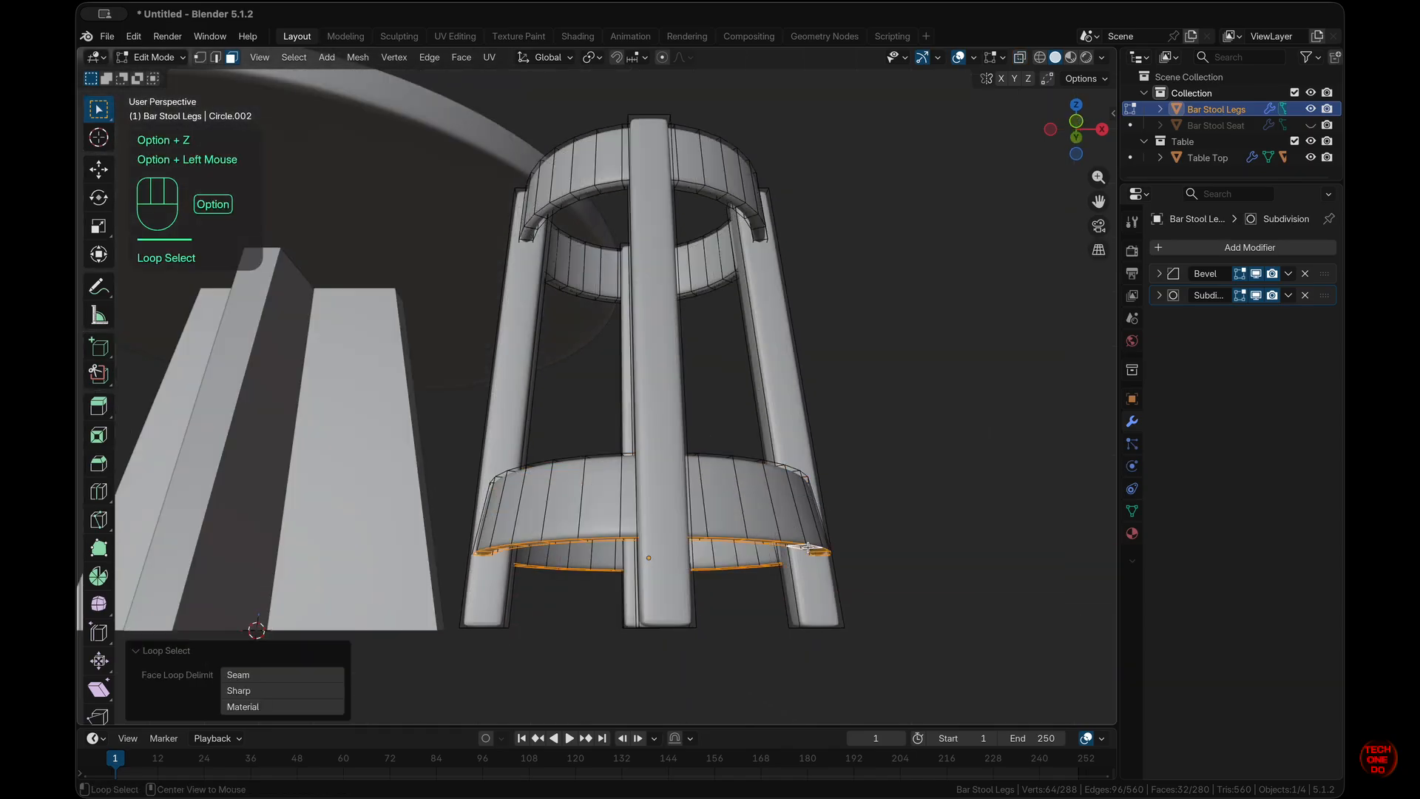
middle_drag(980, 611, 980, 612)
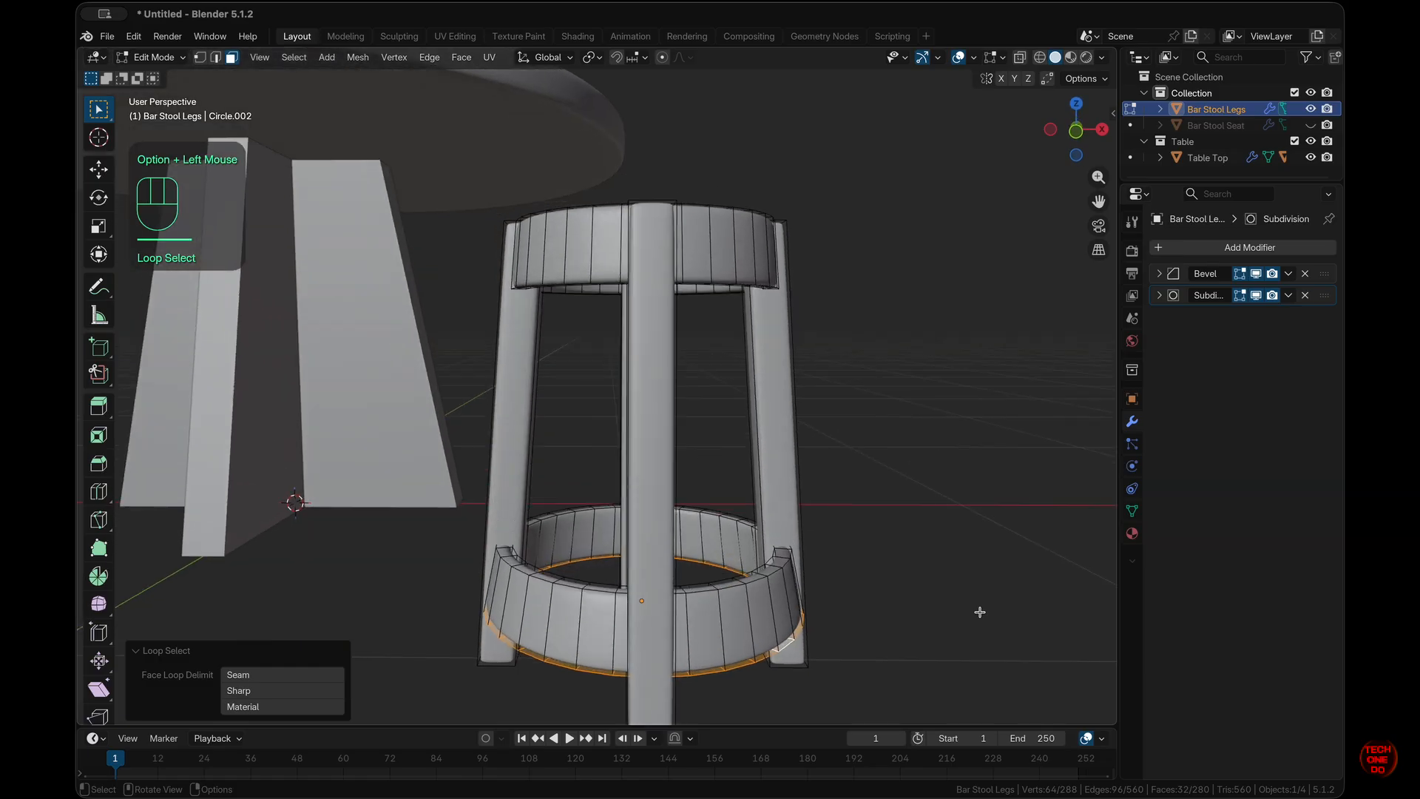
key(KP_1)
key(alt+z)
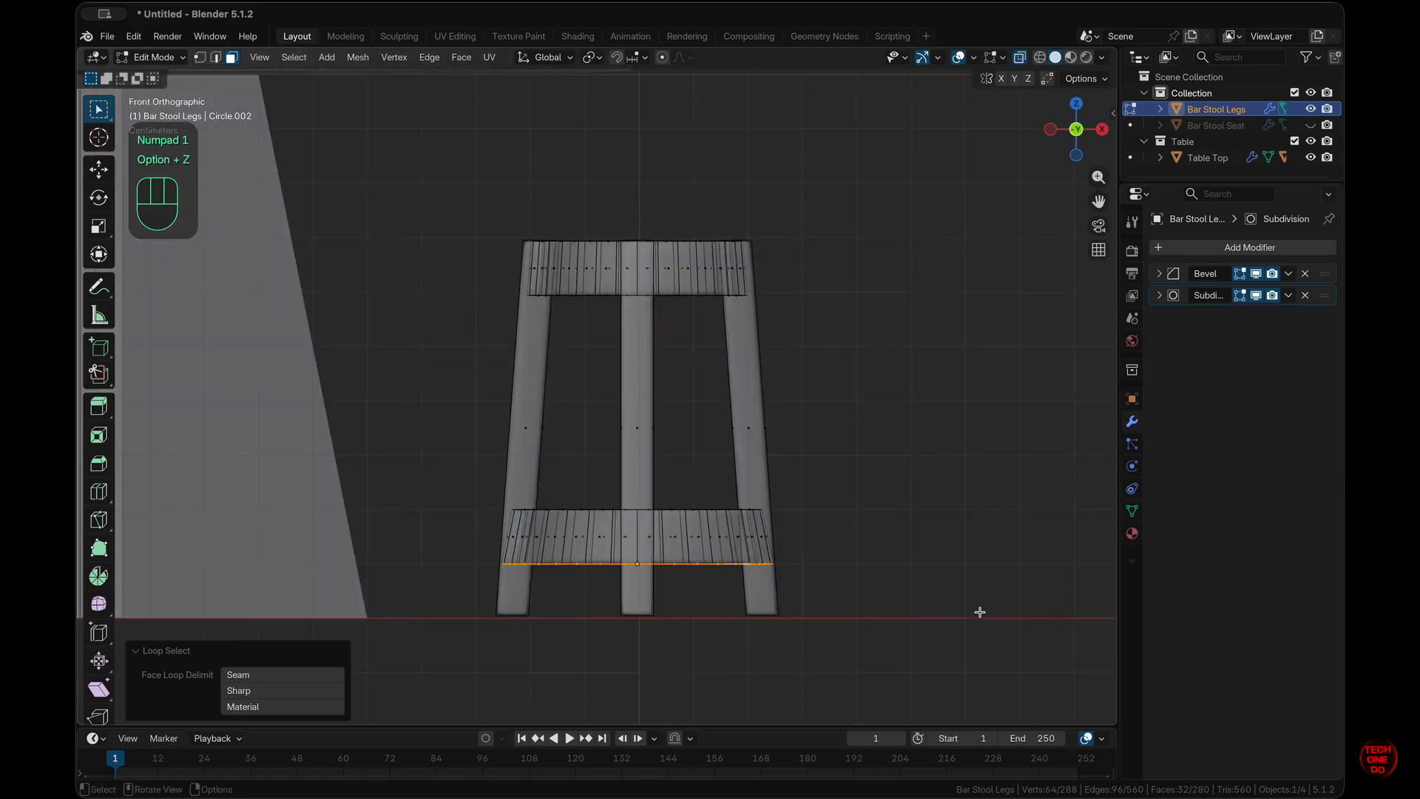
key(s)
key(shift+z)
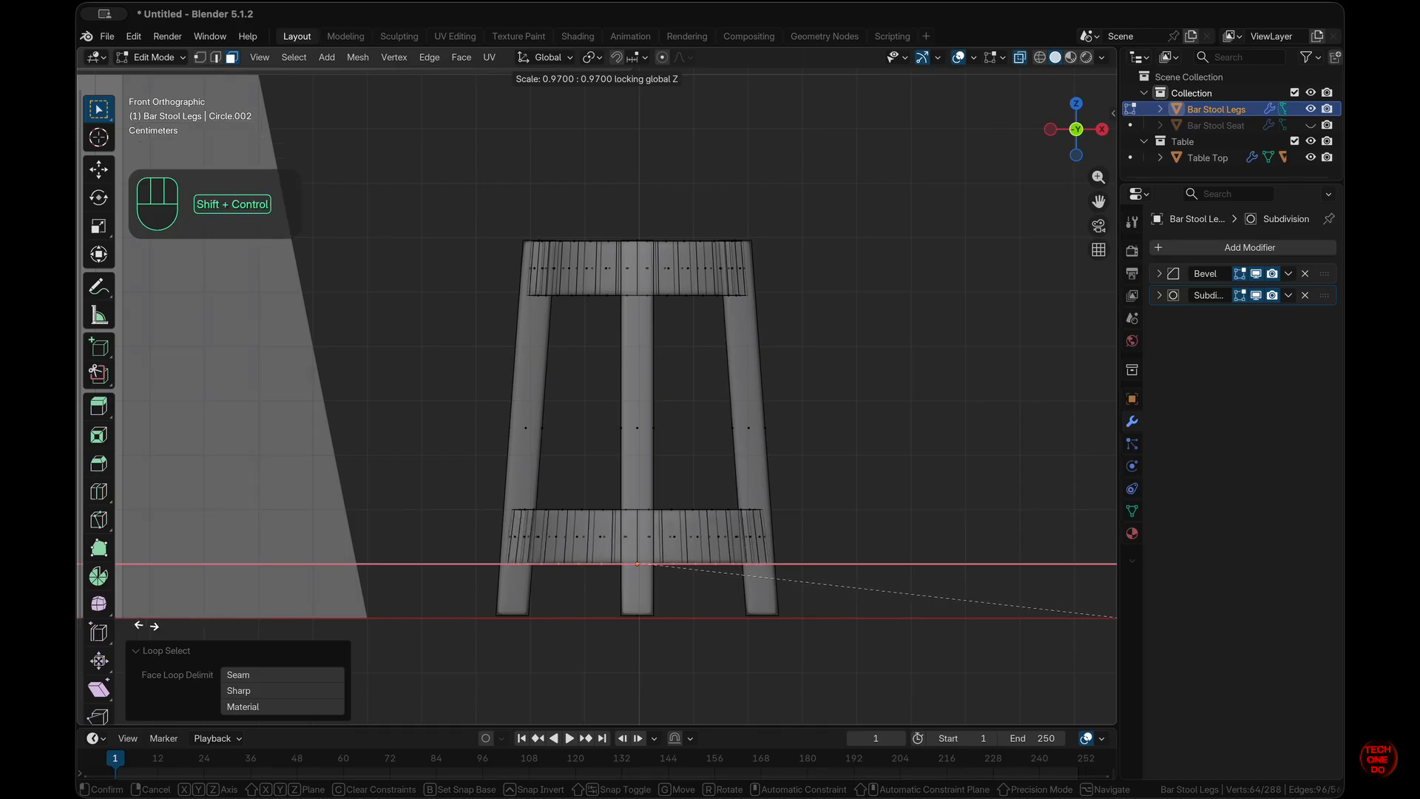
ctrl+shift+click(1106, 623)
middle_drag(1106, 623, 808, 567)
key(Tab)
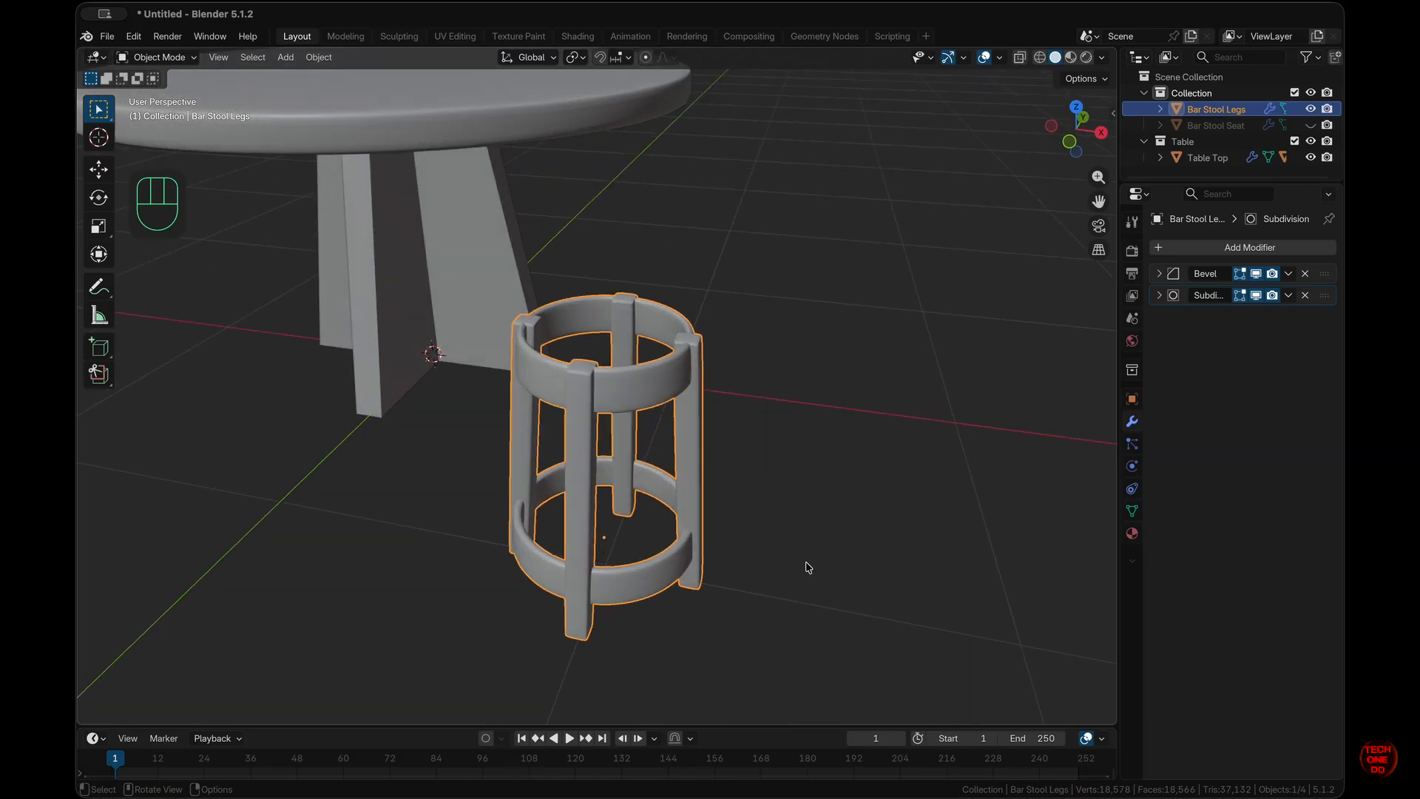
- Exit Local View, unhide Bar Stool Seat, and parent Bar Stool Legs to it
key(KP_Divide)
key(KP_Divide)
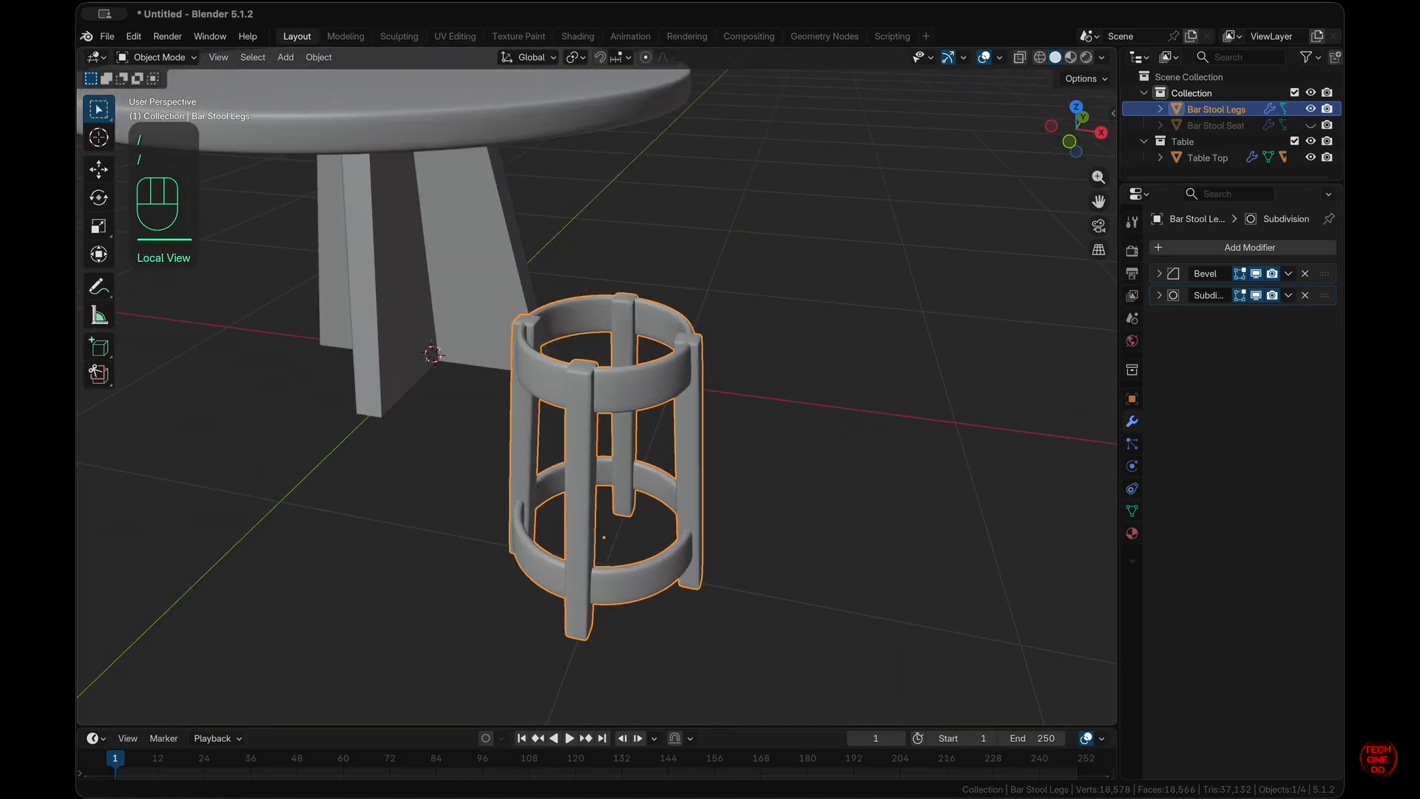
click(1310, 123)
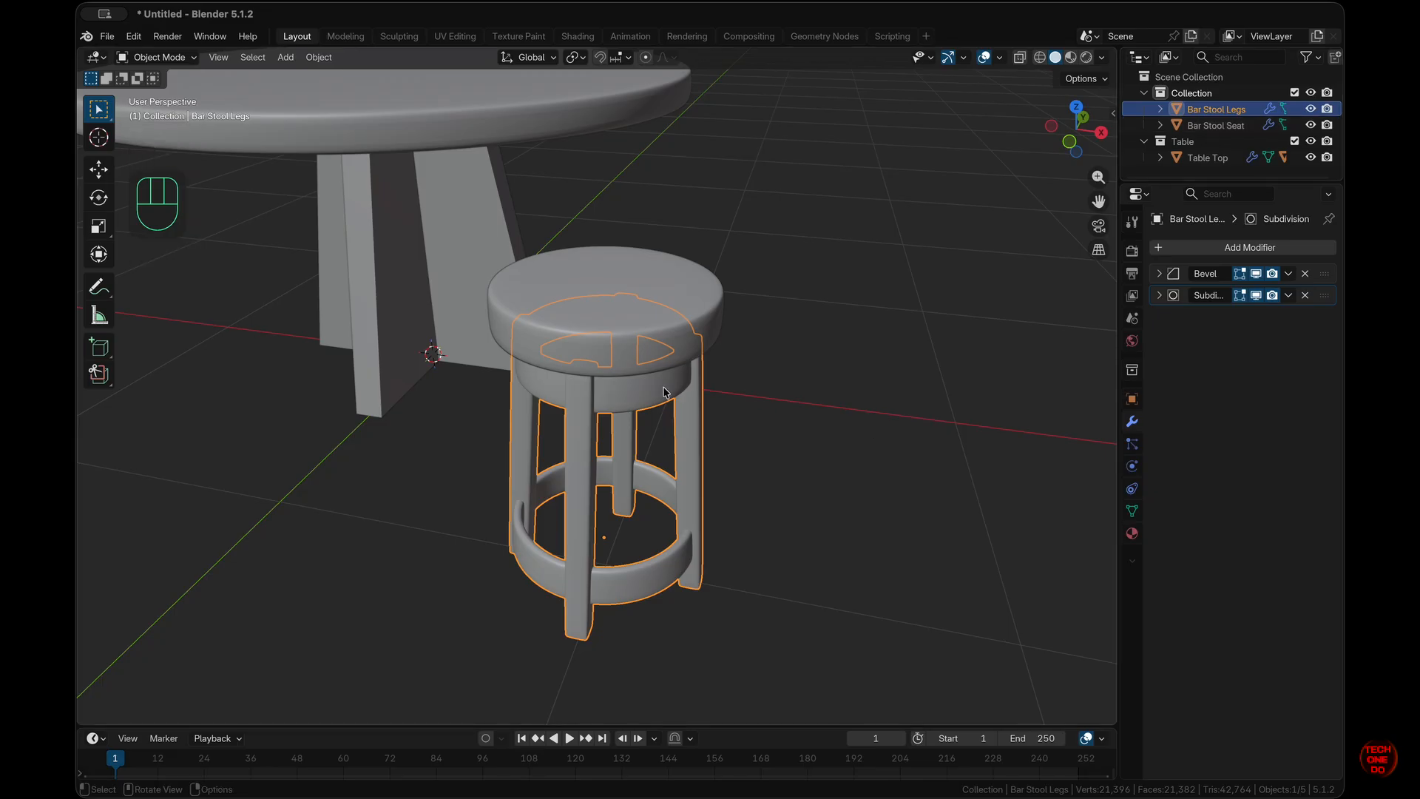
shift+click(668, 339)
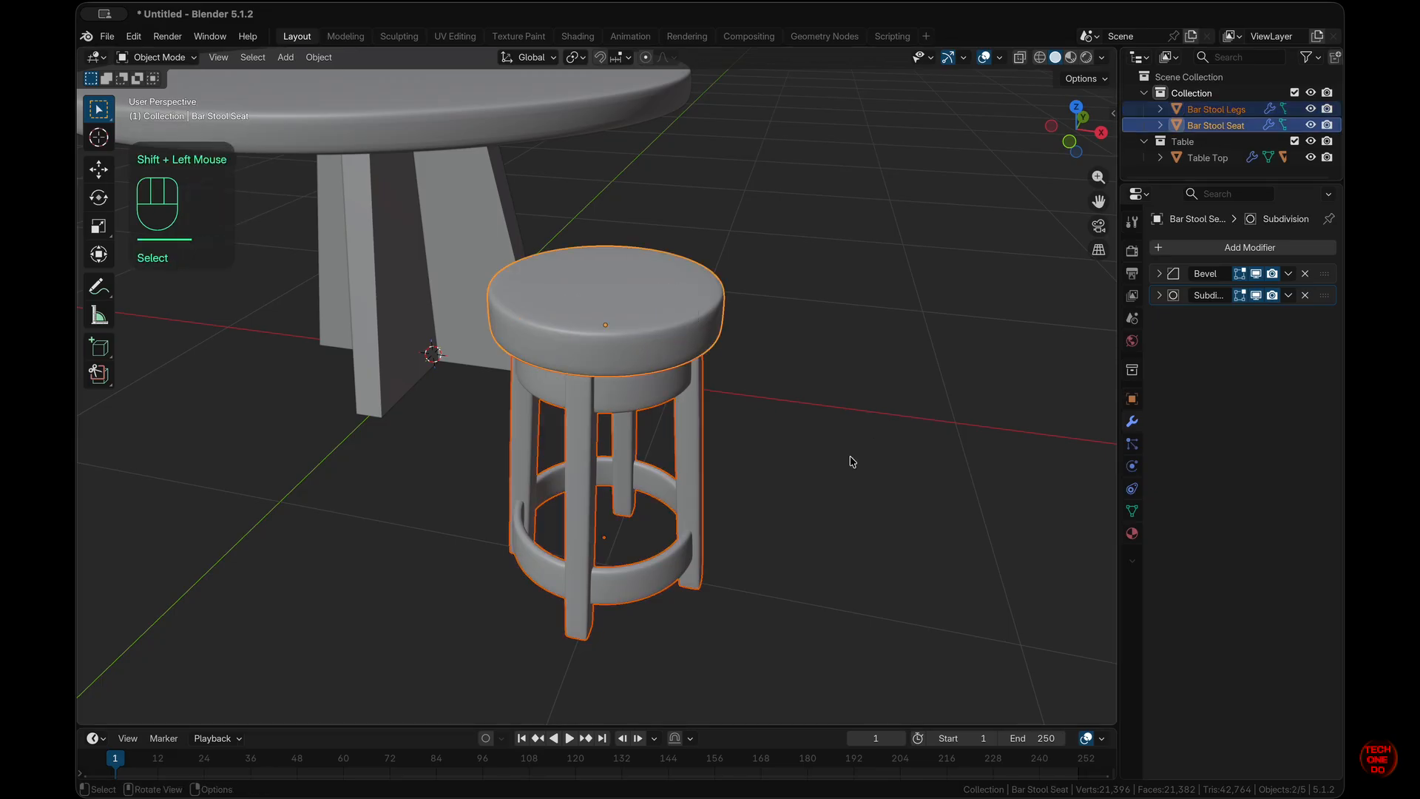
key(ctrl+p)
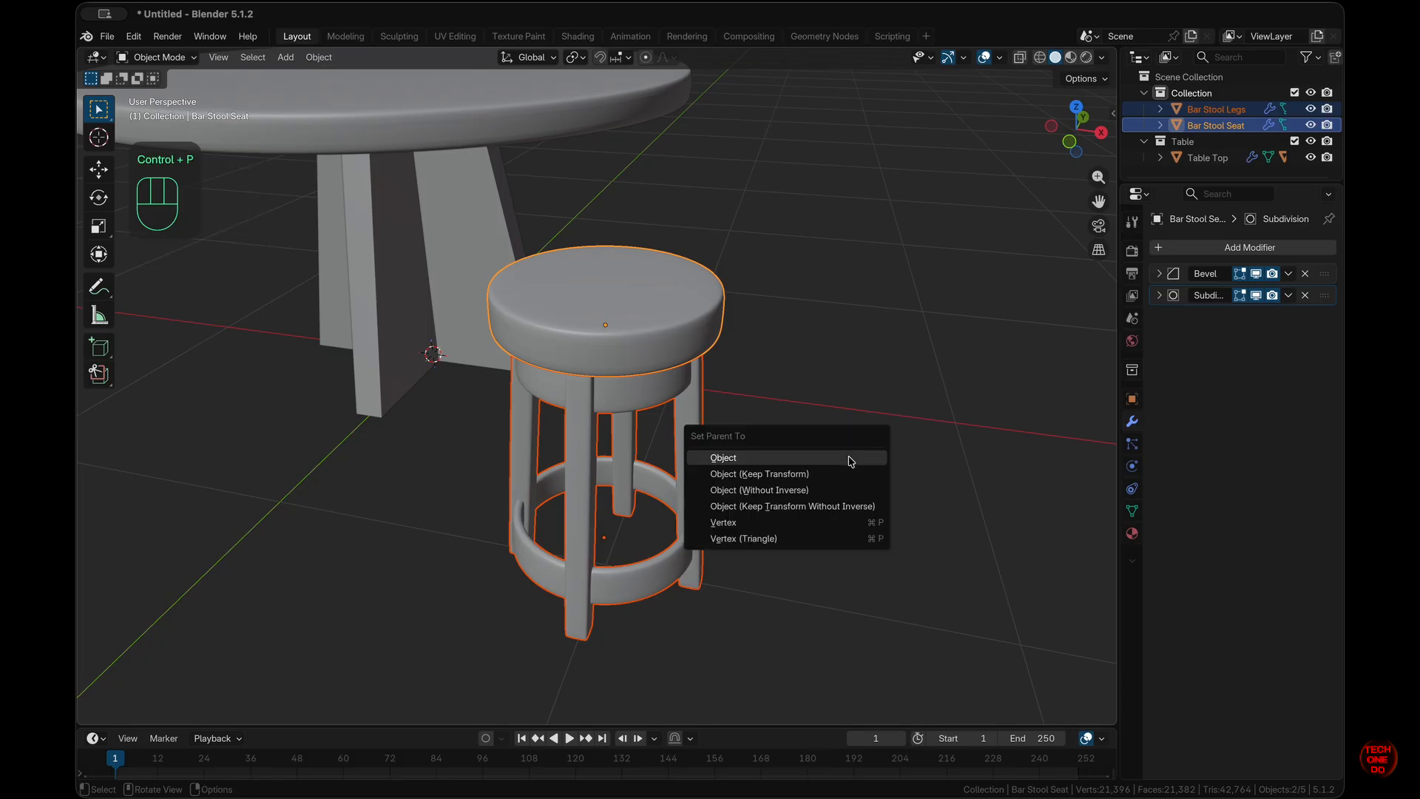
click(850, 460)
click(881, 478)
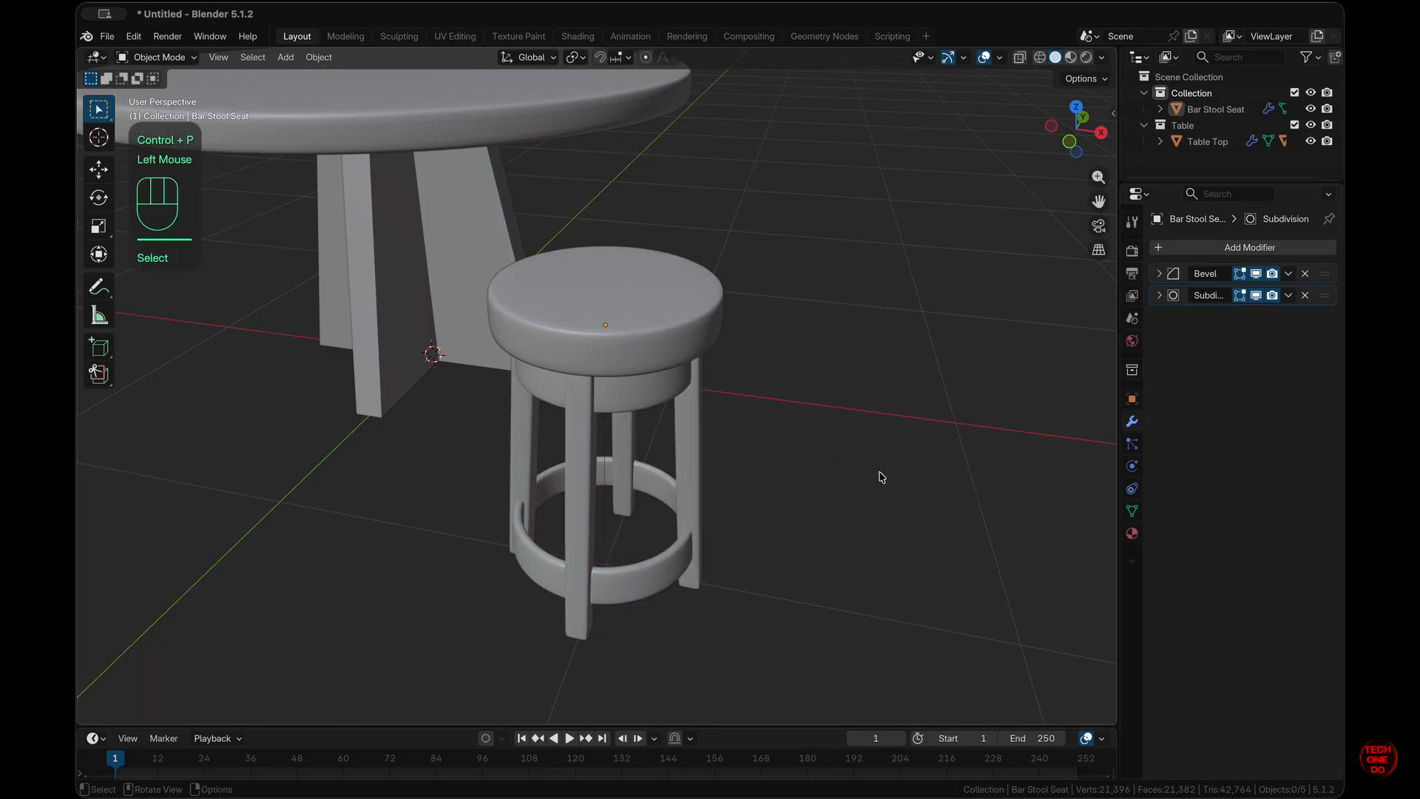
- Select the second table leg slab and enter Edit Mode on it
middle_drag(880, 477, 864, 510)
click(676, 410)
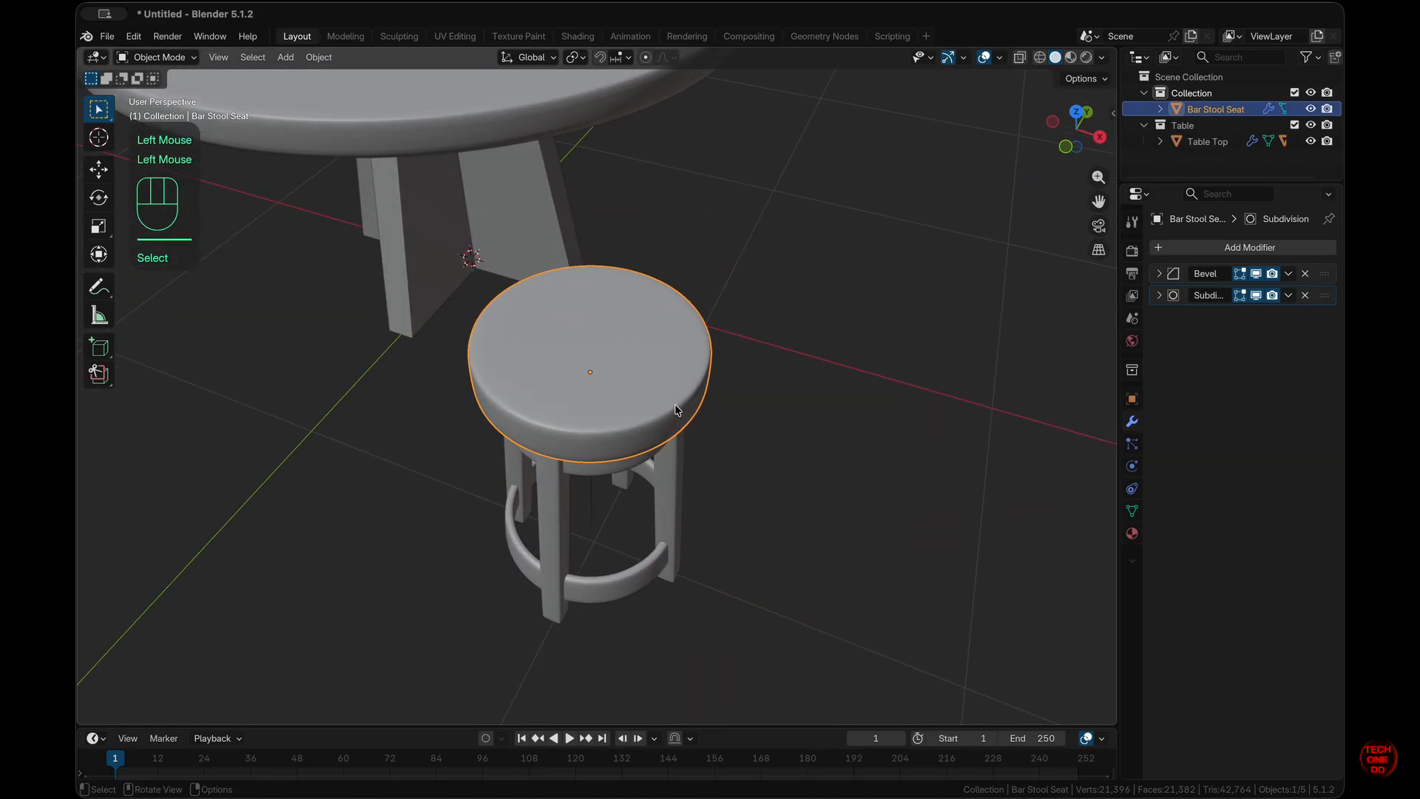
scroll(676, 410, down, 2)
middle_drag(676, 409, 989, 507)
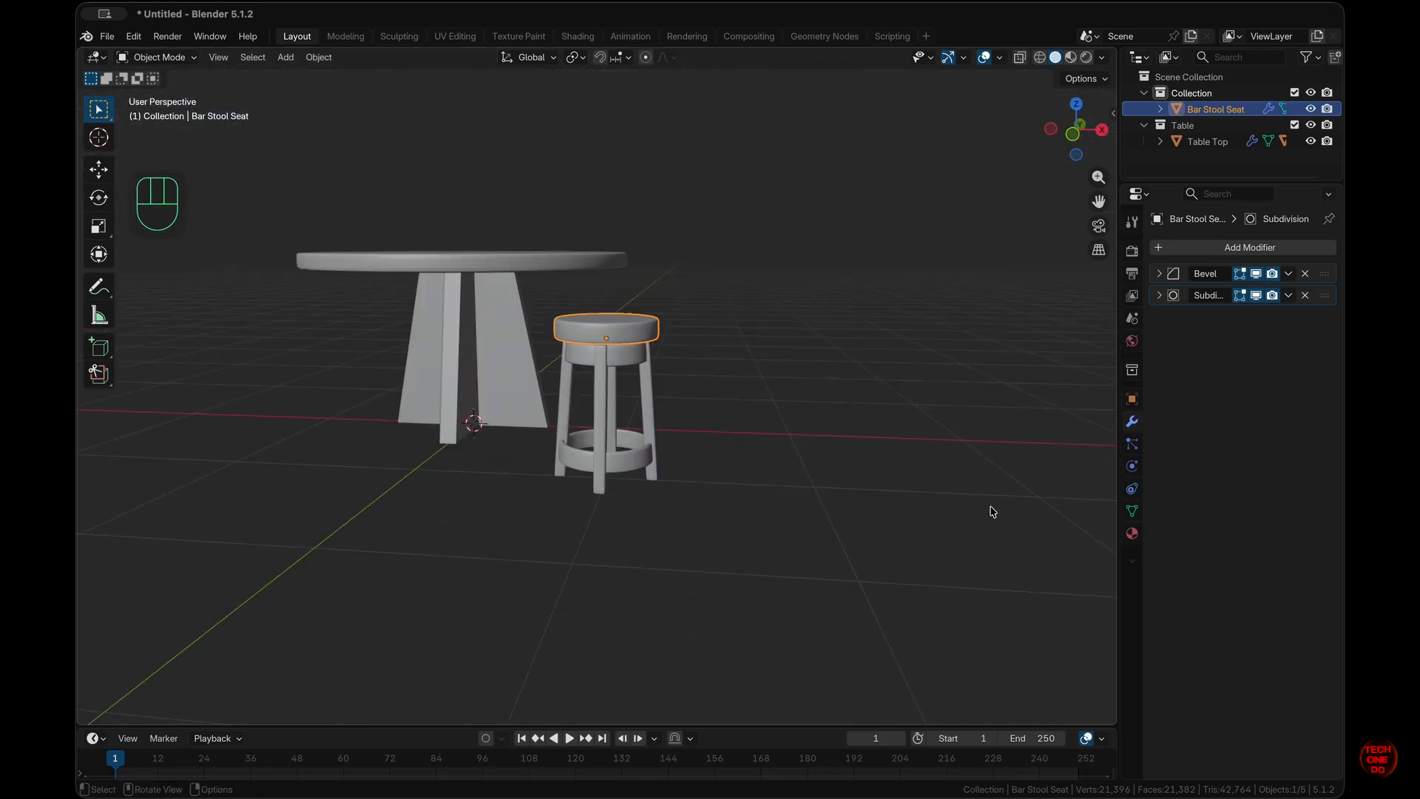
click(479, 418)
key(Tab)
- Select the broad face of Table Legs 2 and view it from the front
mouse_move(492, 455)
middle_down()
mouse_move(492, 473)
mouse_move(492, 455)
middle_up()
click(476, 548)
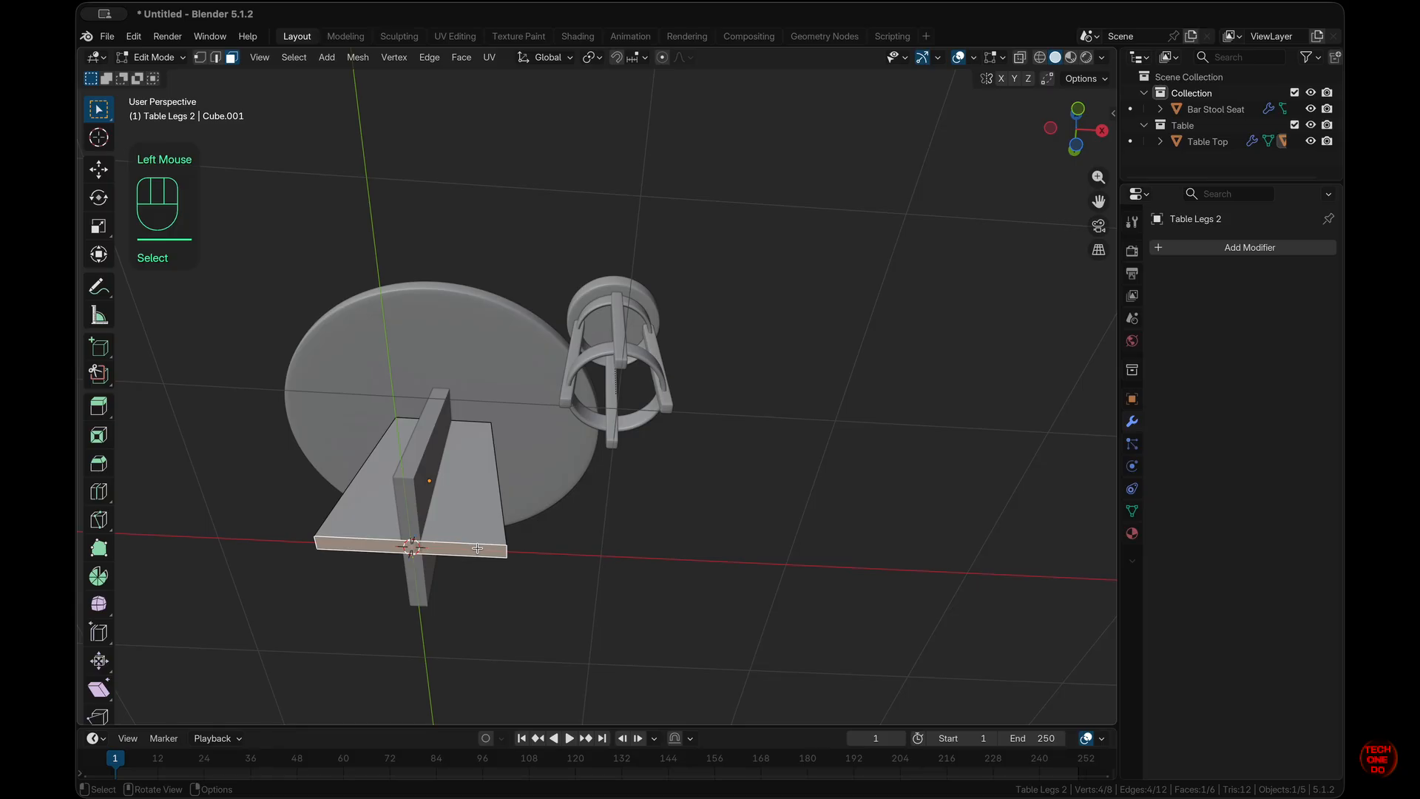
middle_drag(580, 588, 580, 590)
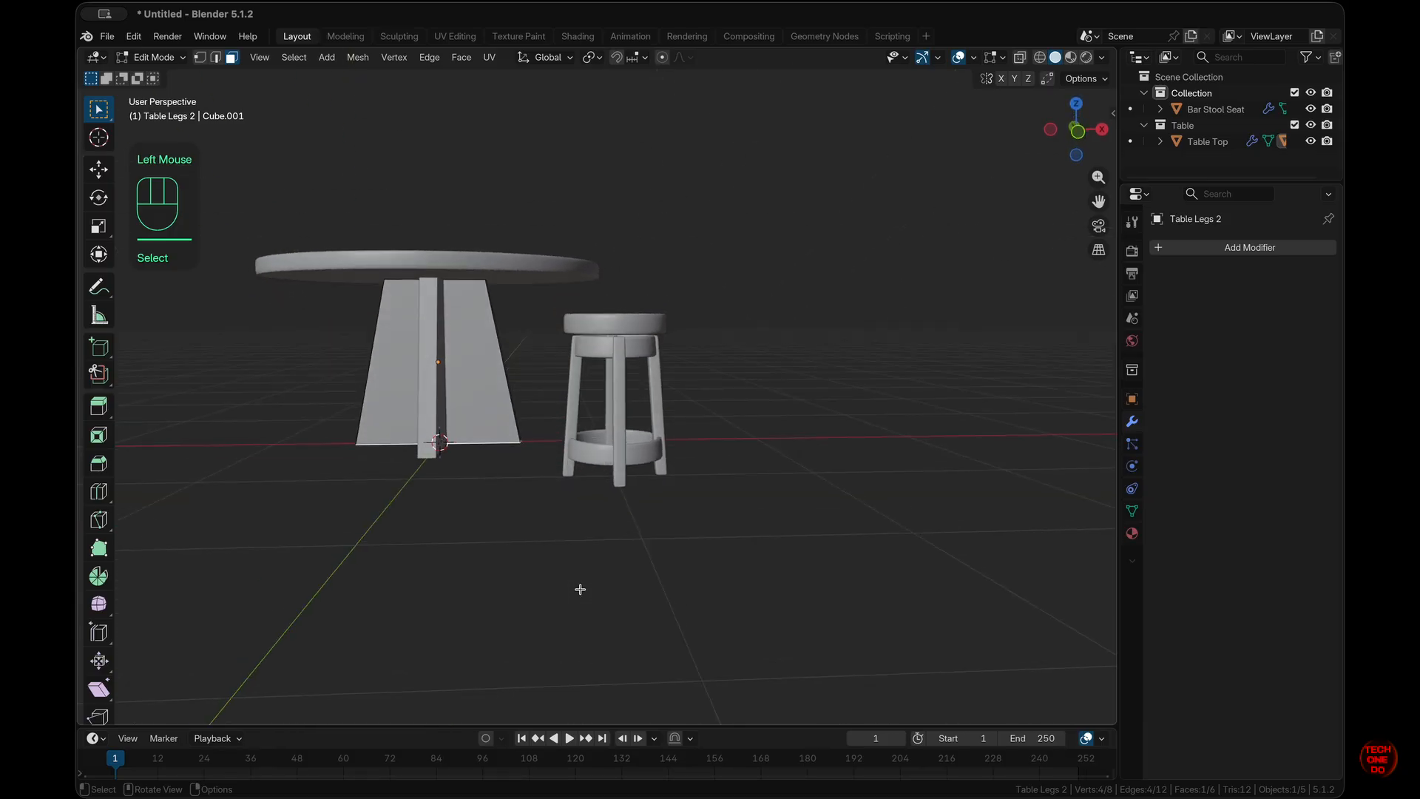
key(KP_1)
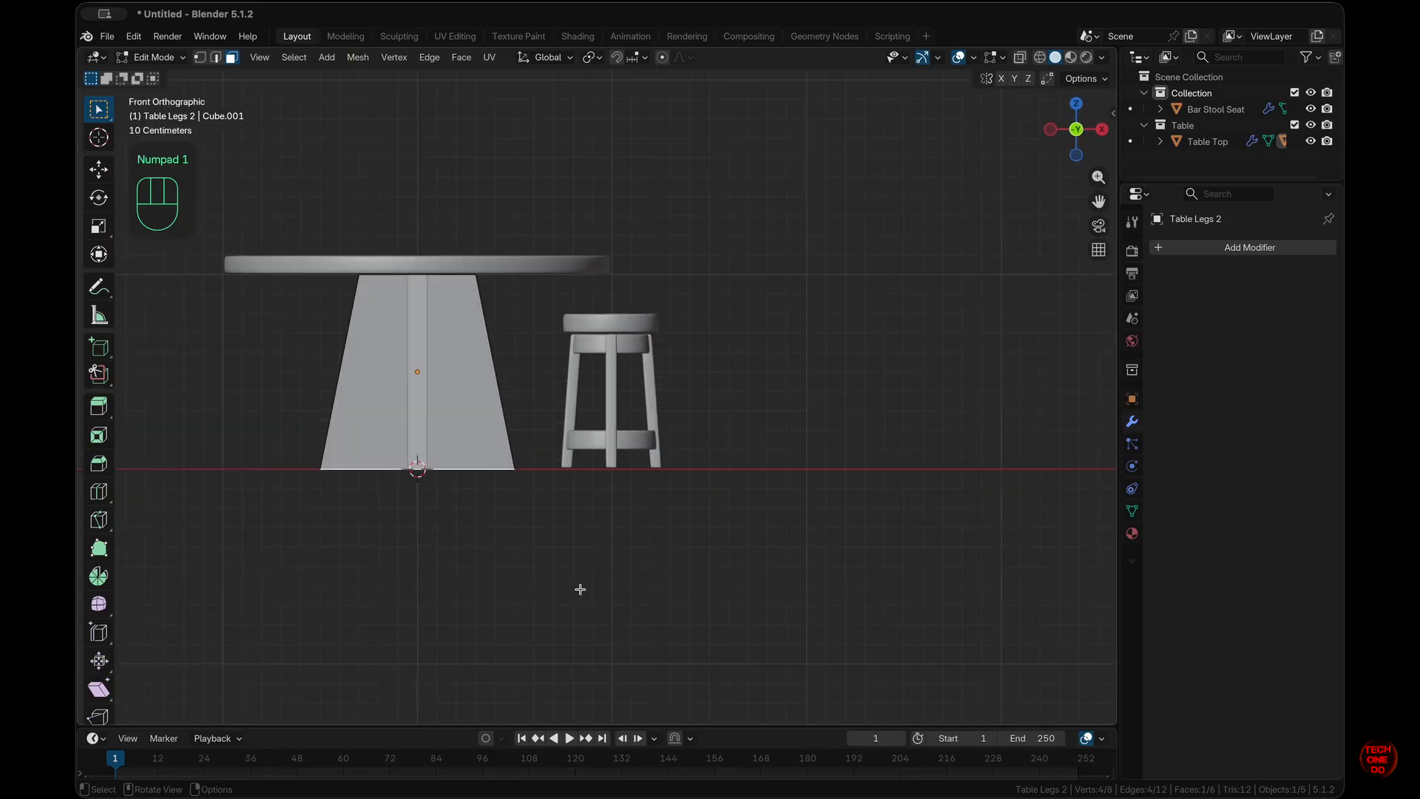
key(s)
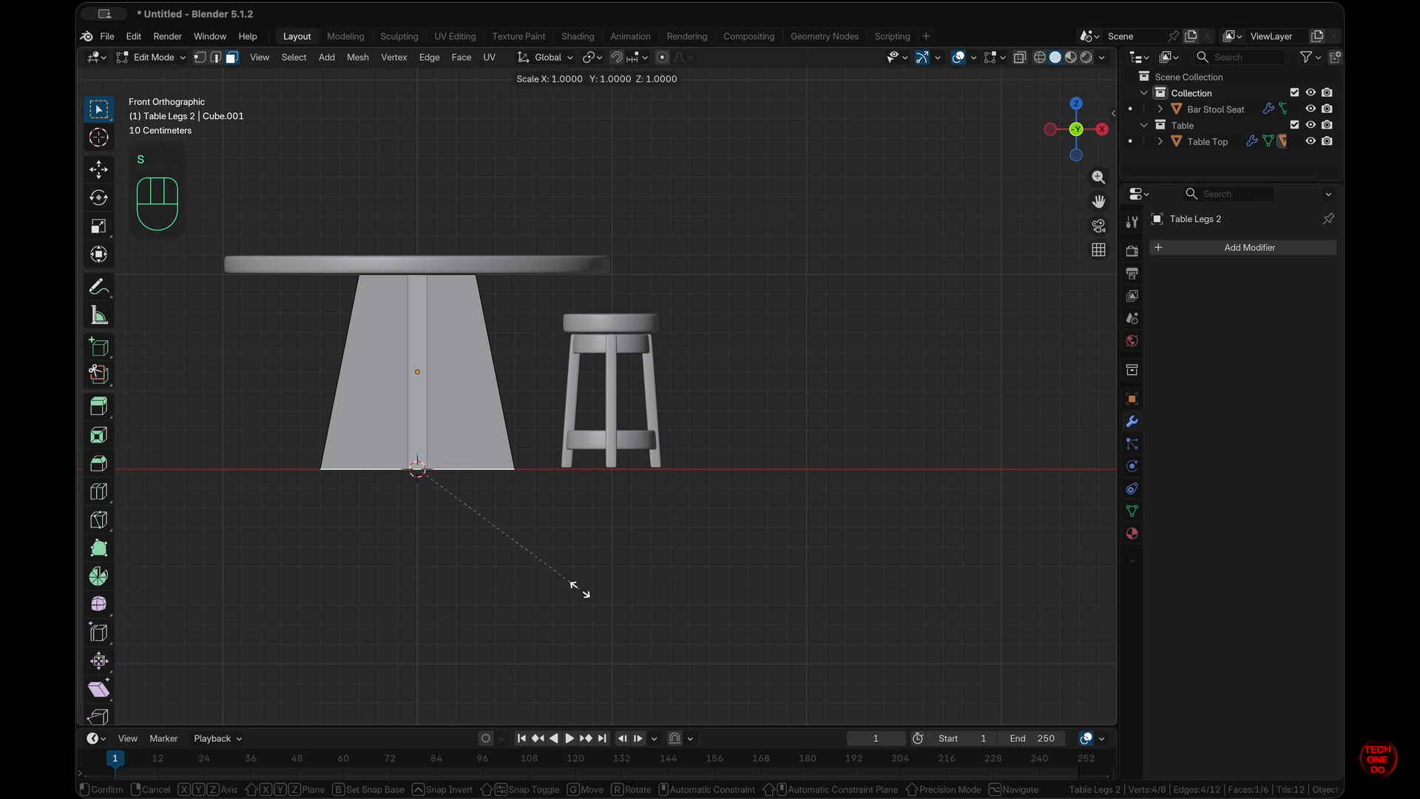
key(shift+z)
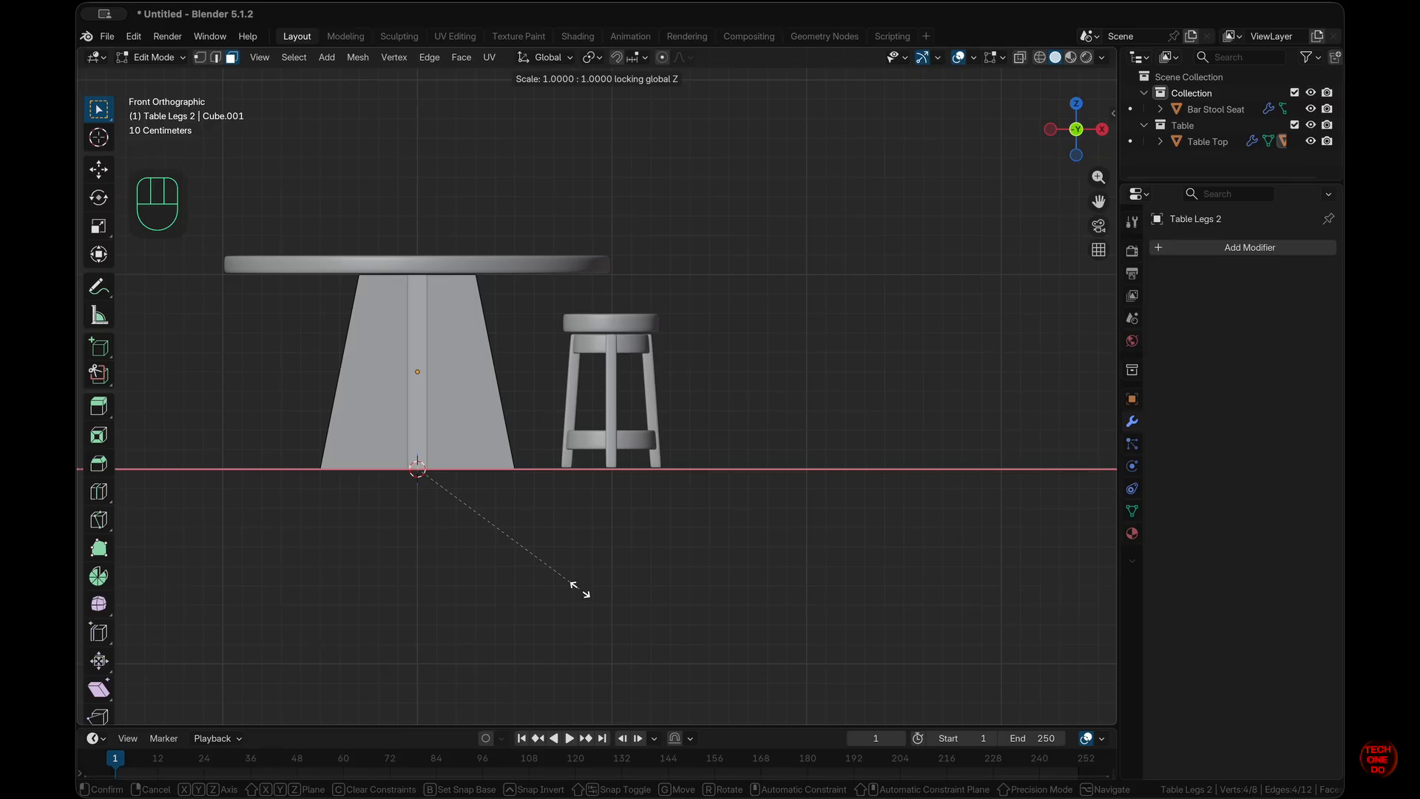
key(Escape)
- Scale the leg slab to 1.2 along X, check its transform, and return to Object Mode
key(s)
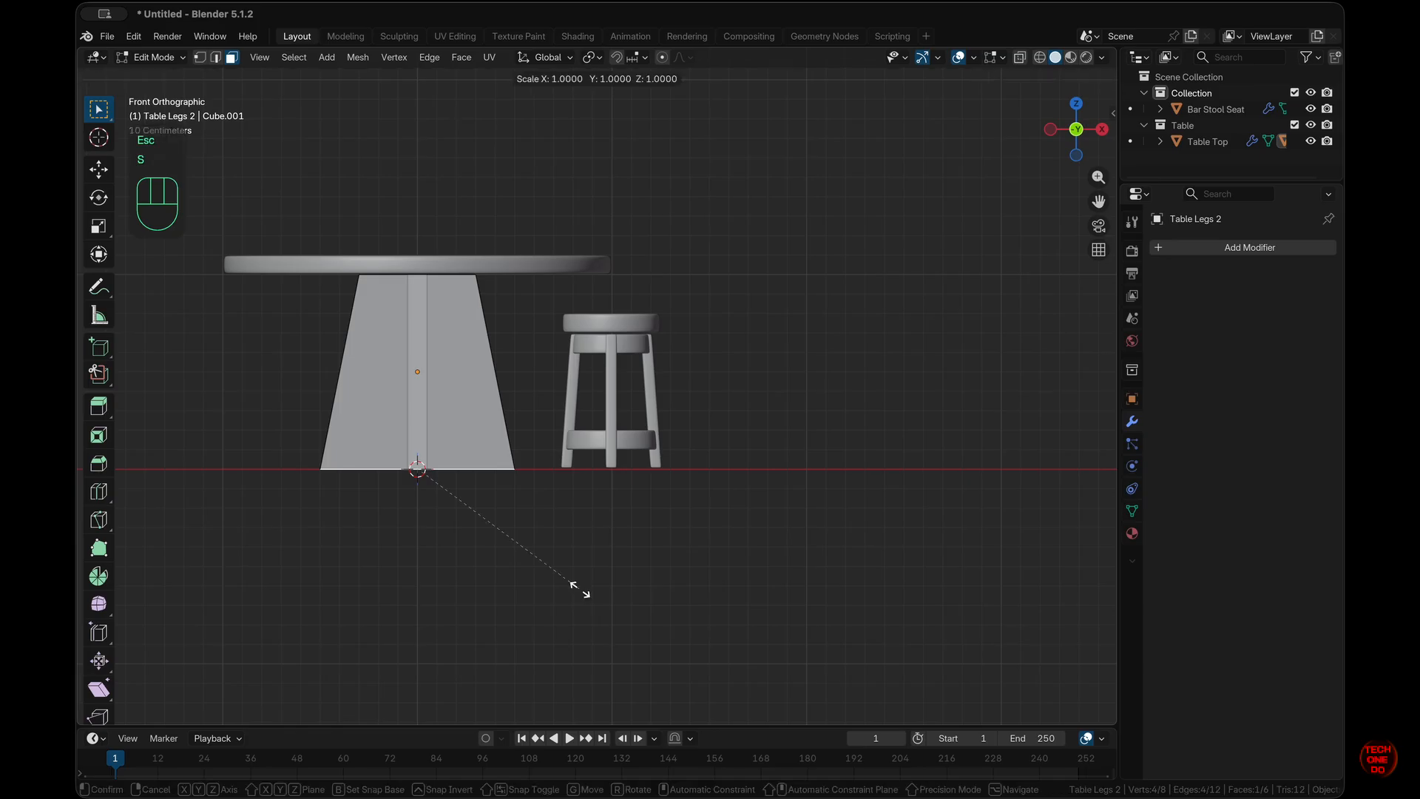
key(x)
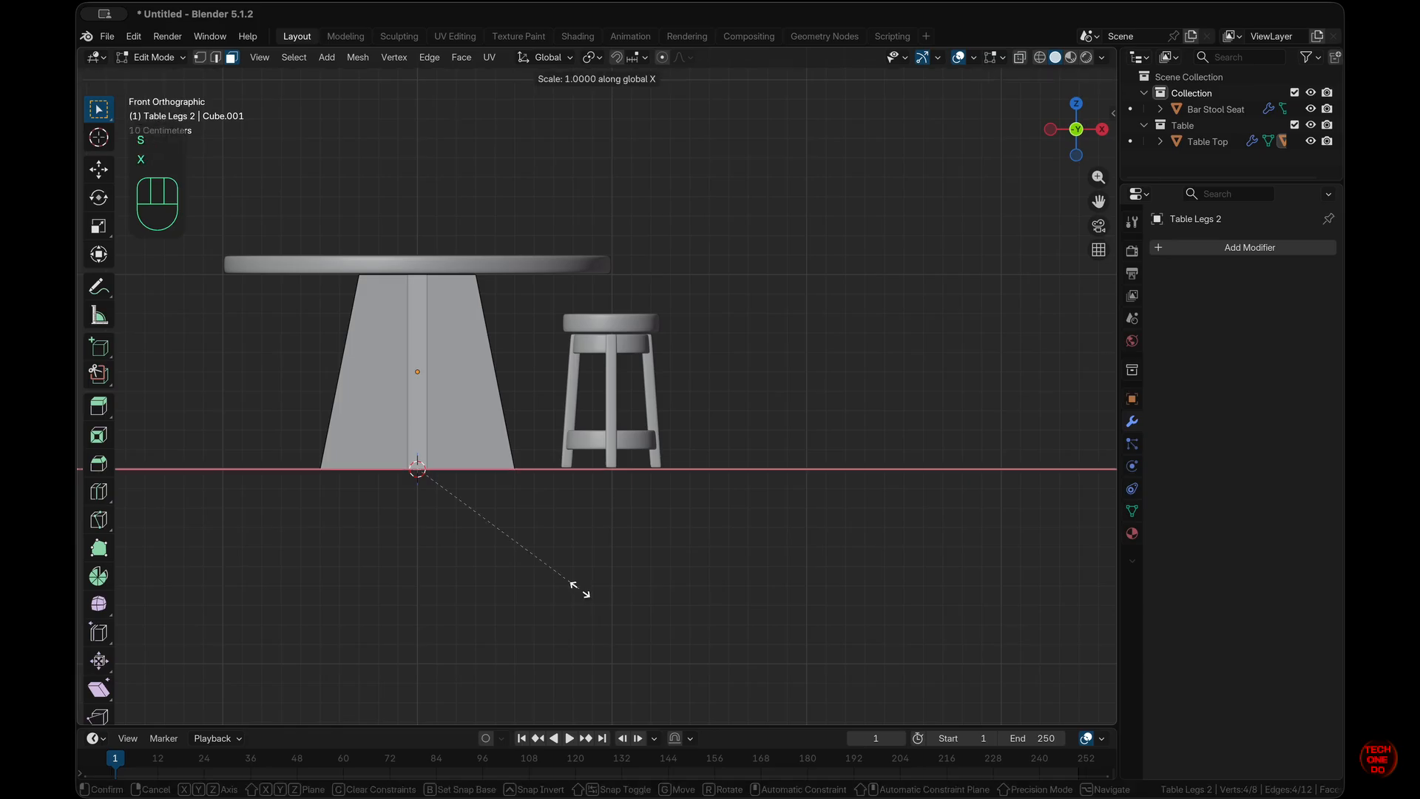
ctrl+click(655, 592)
middle_drag(656, 592, 604, 595)
click(442, 387)
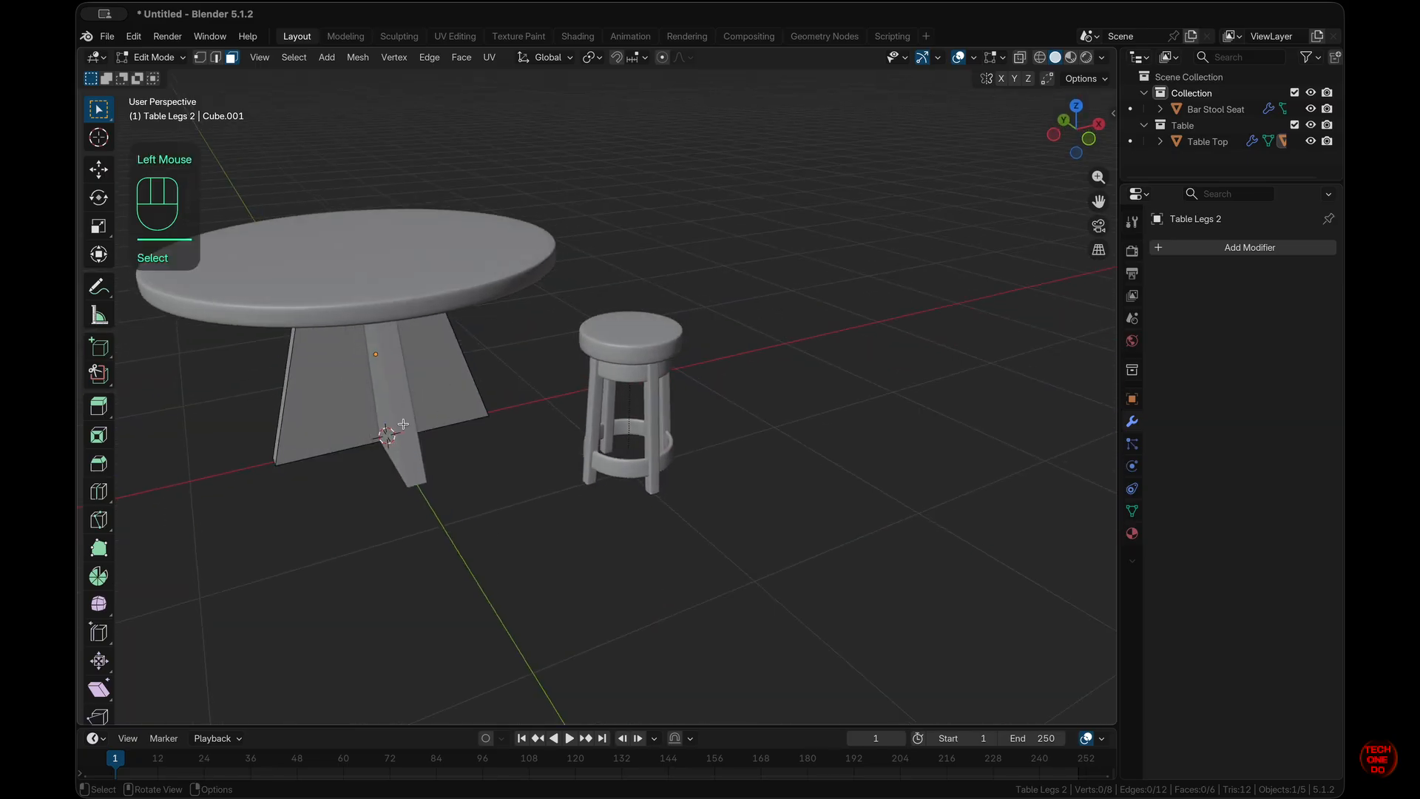
click(403, 423)
key(n)
key(n)
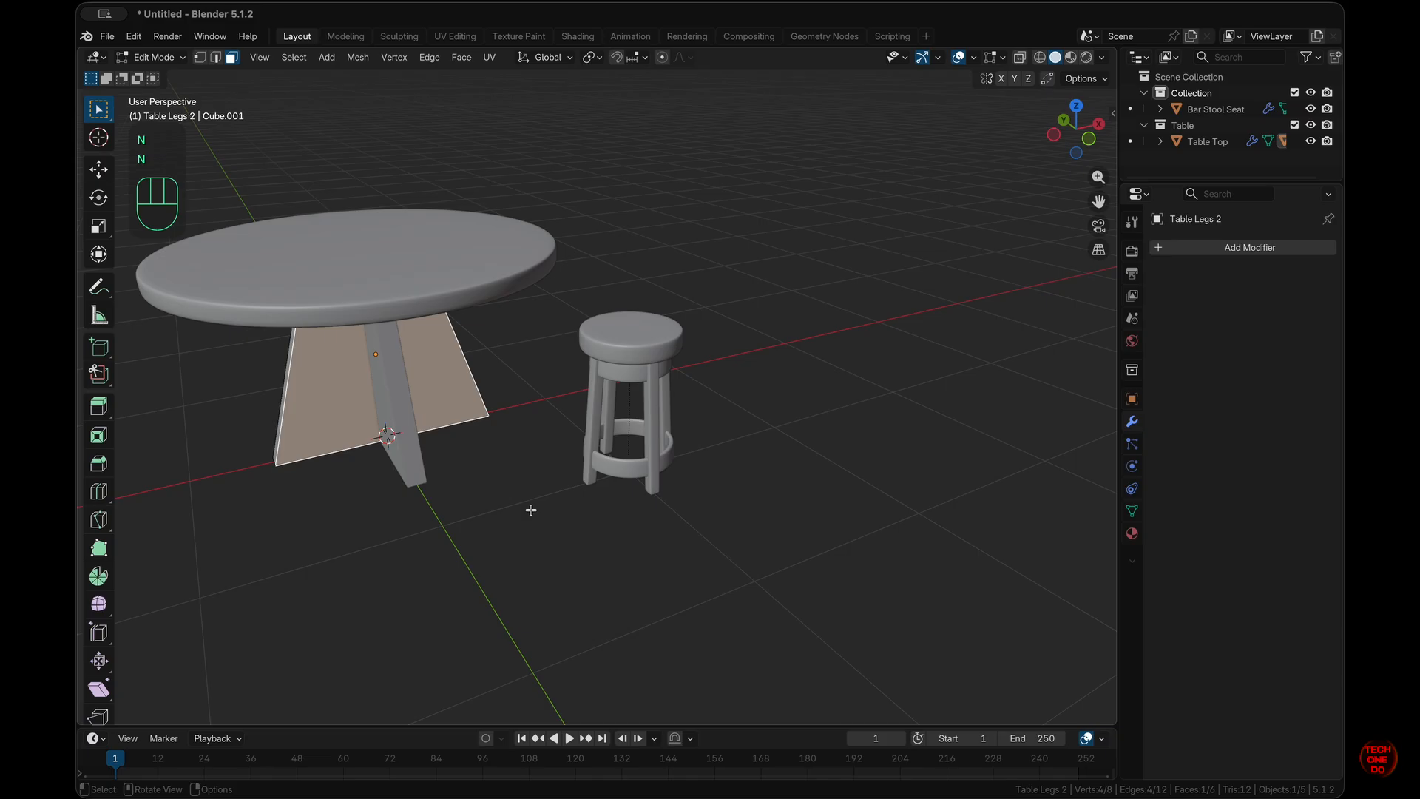
middle_drag(530, 510, 530, 510)
key(Tab)
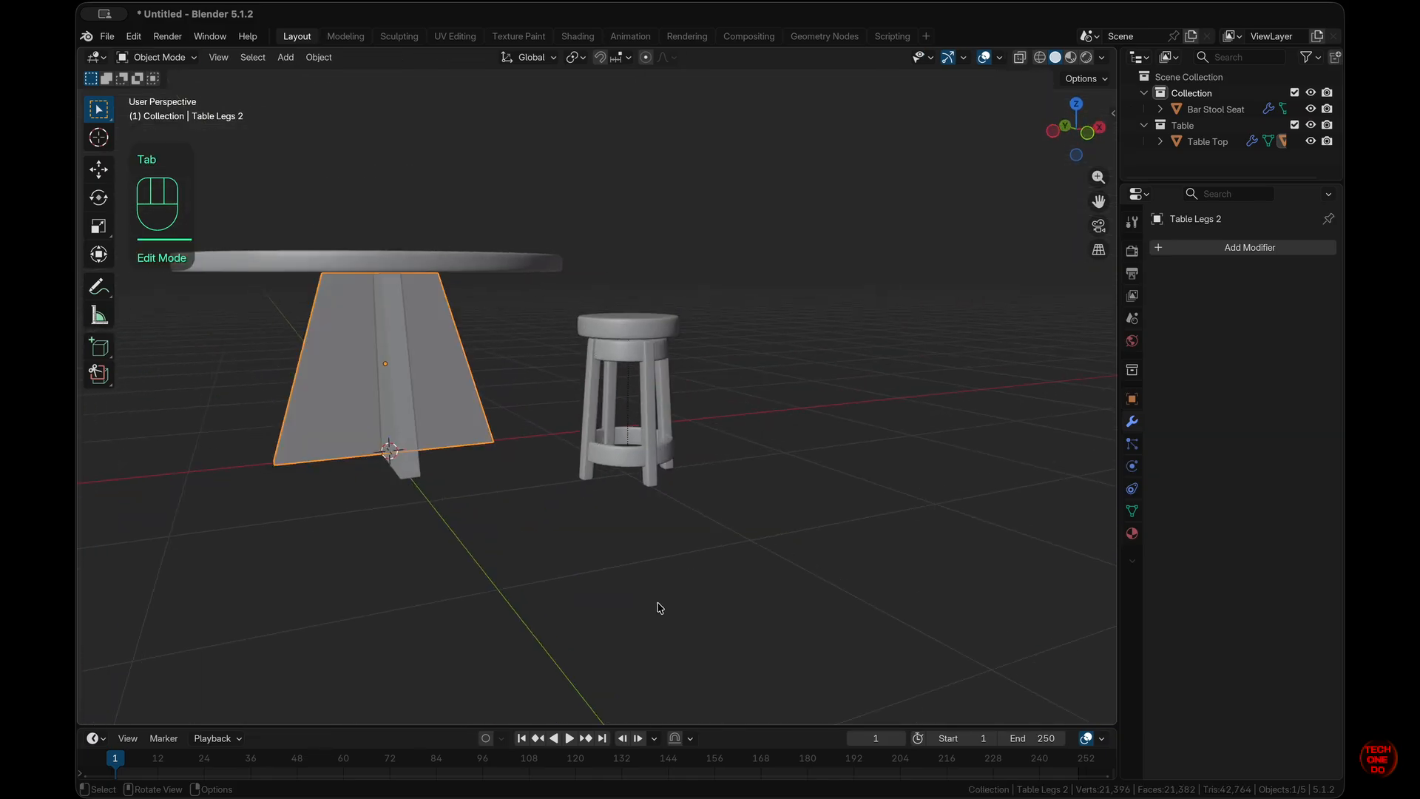
- Select the bar stool seat from a top-down view
key(KP_7)
click(686, 598)
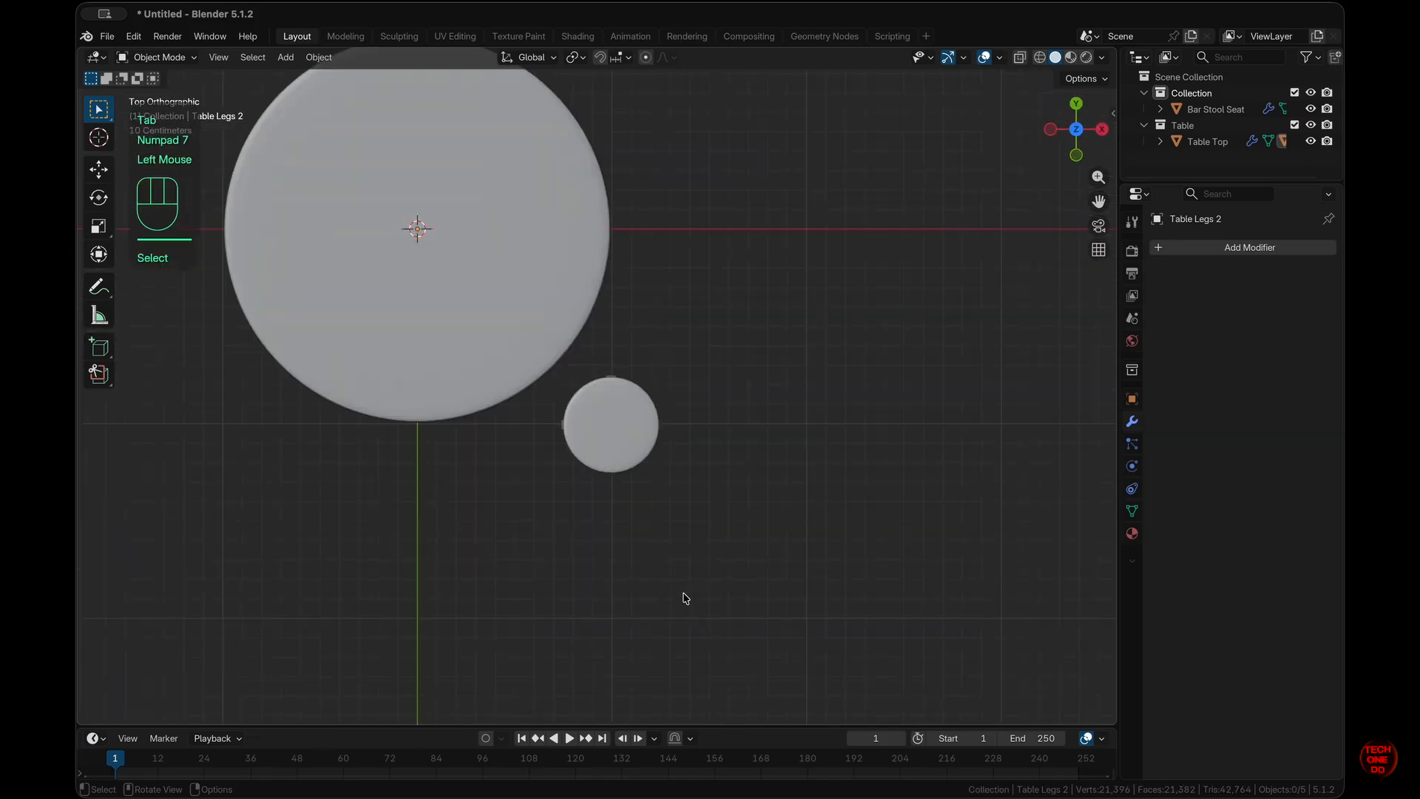
middle_drag(686, 598, 685, 598)
scroll(599, 453, down, 6)
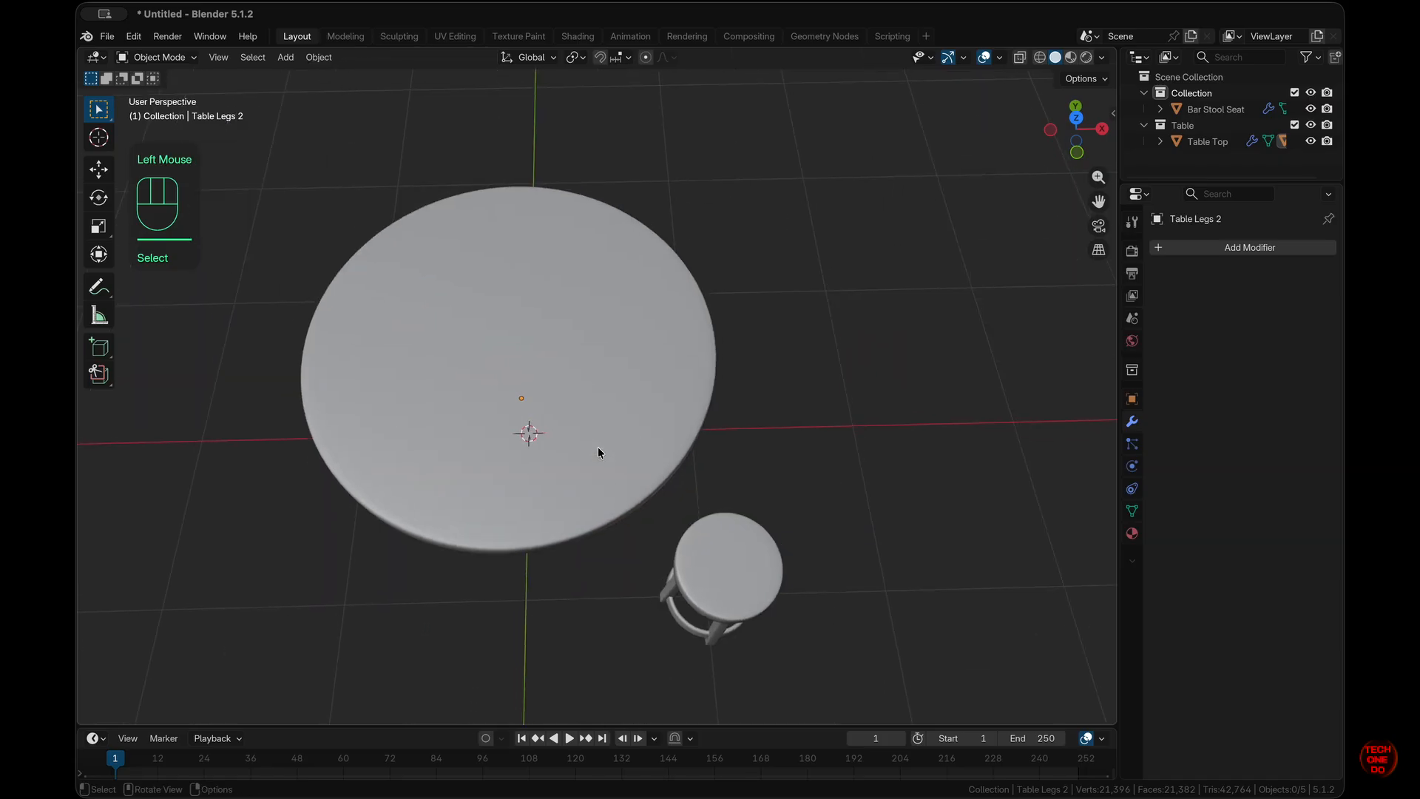
scroll(600, 453, up, 2)
key(KP_7)
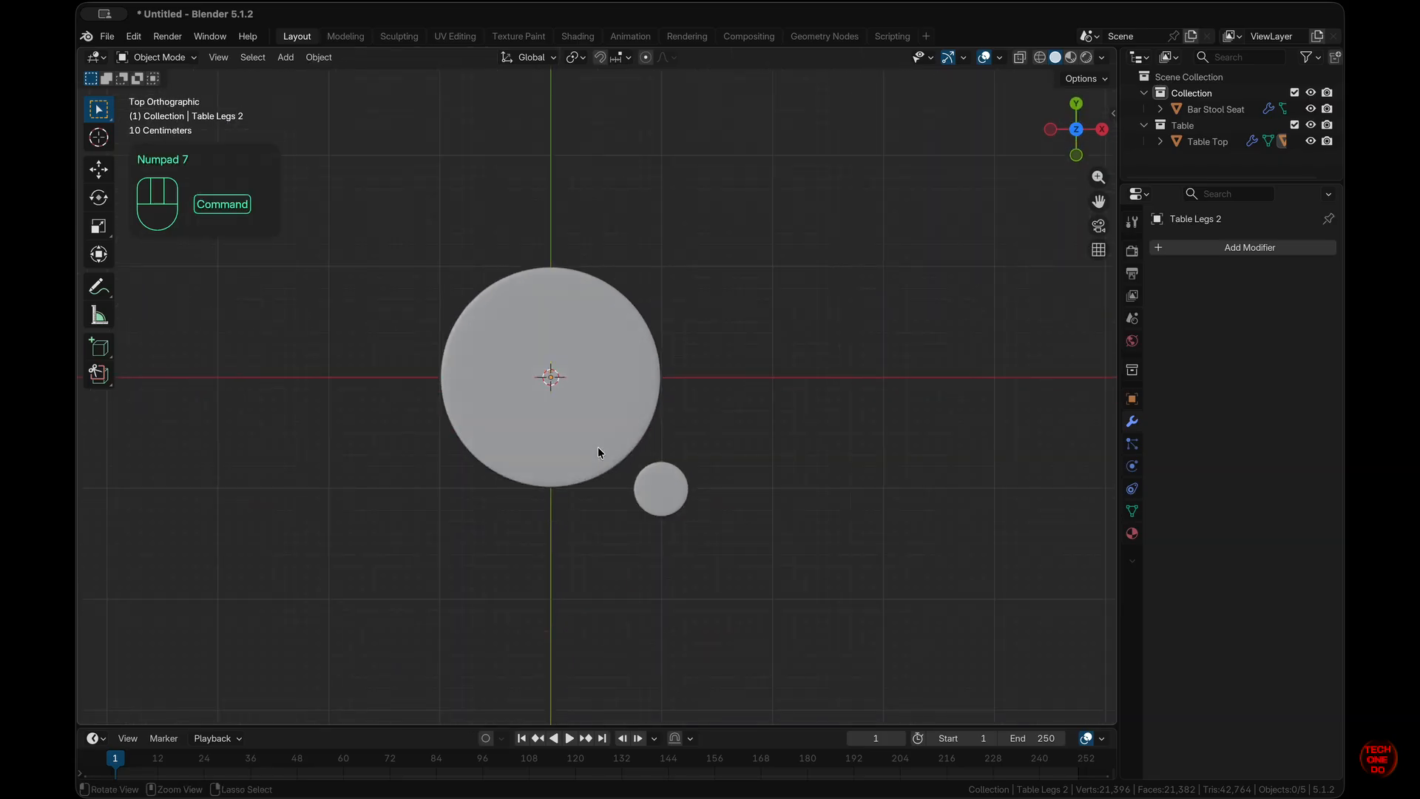
scroll(599, 453, up, 2)
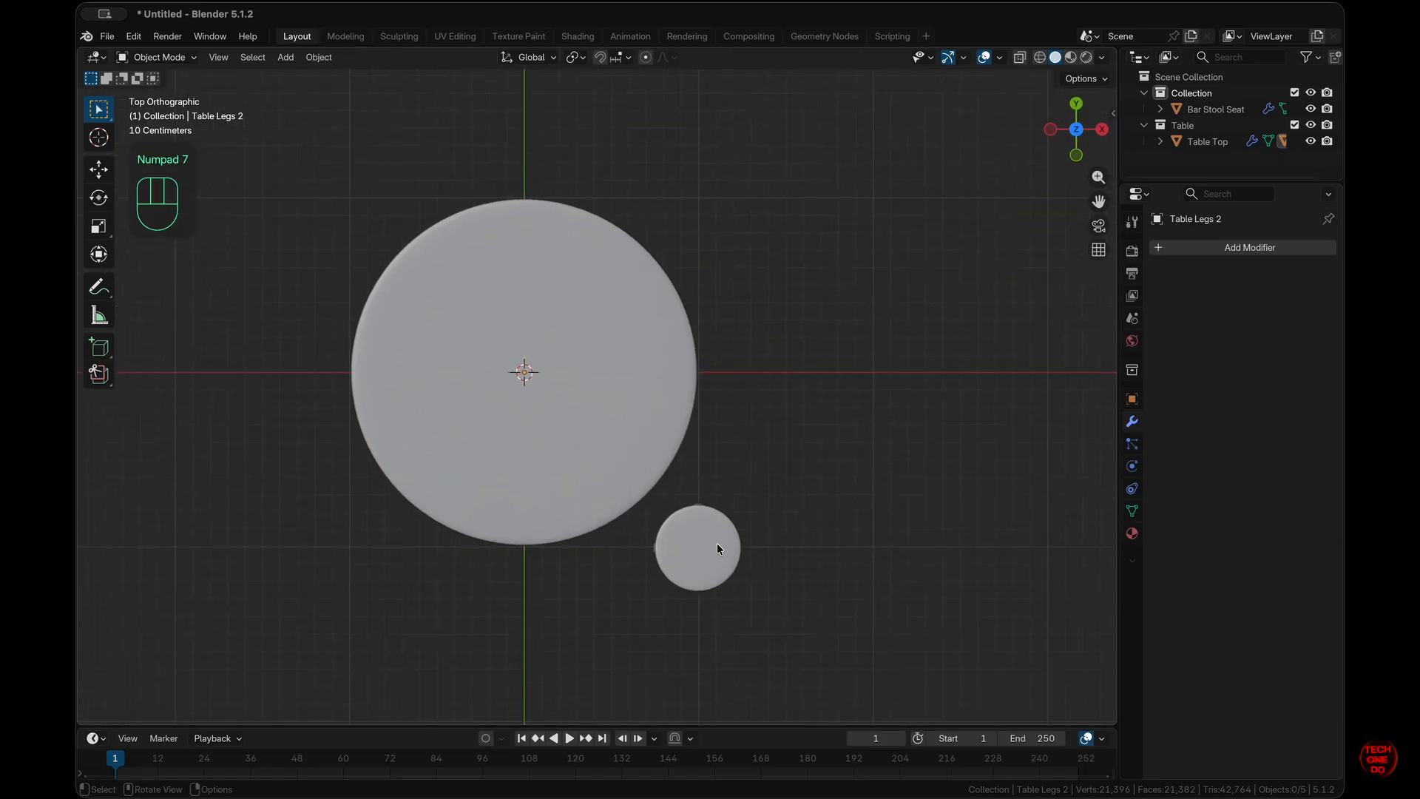
click(690, 549)
middle_drag(690, 549, 801, 513)
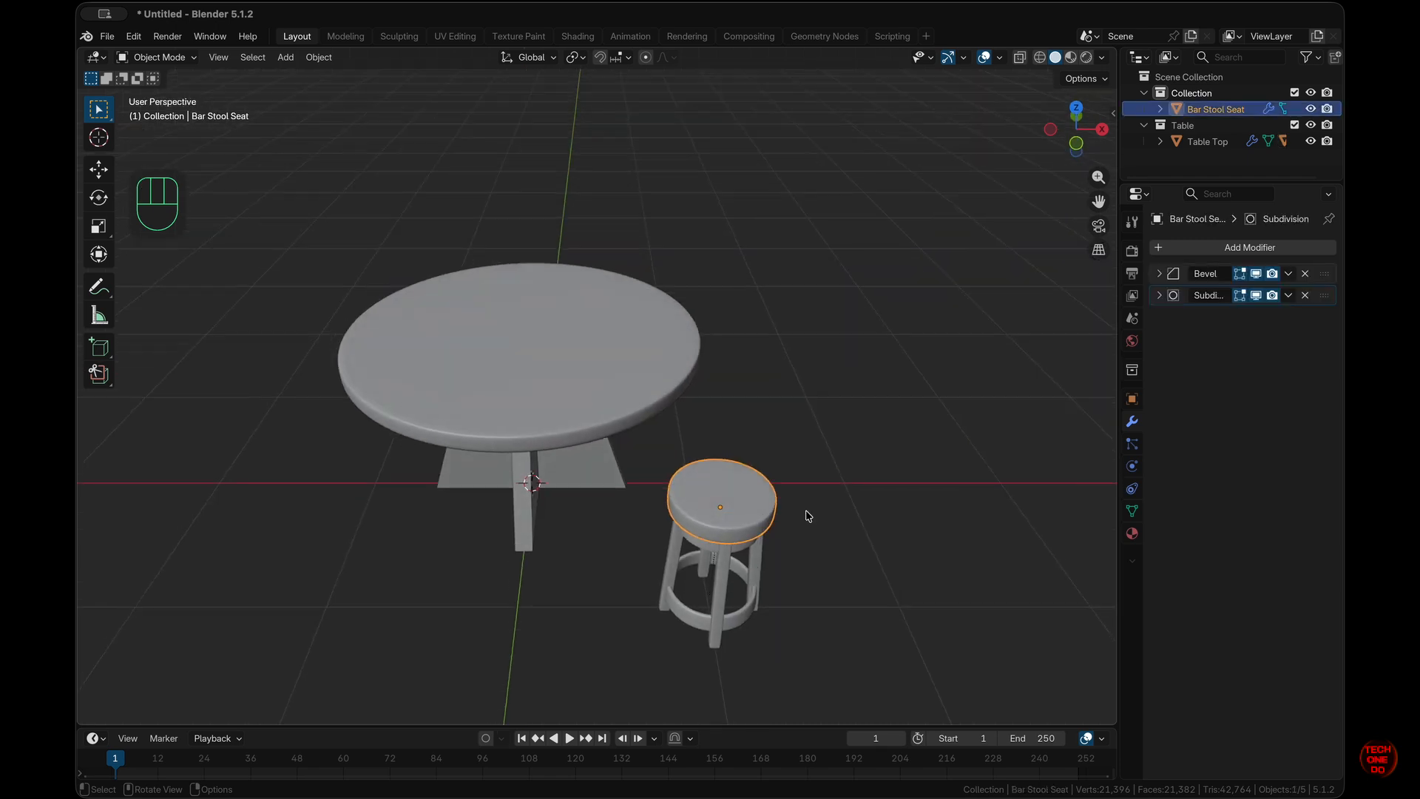
- Add a Mirror modifier to the seat mirroring across X and Y around Table Top
click(1274, 251)
mouse_move(1274, 250)
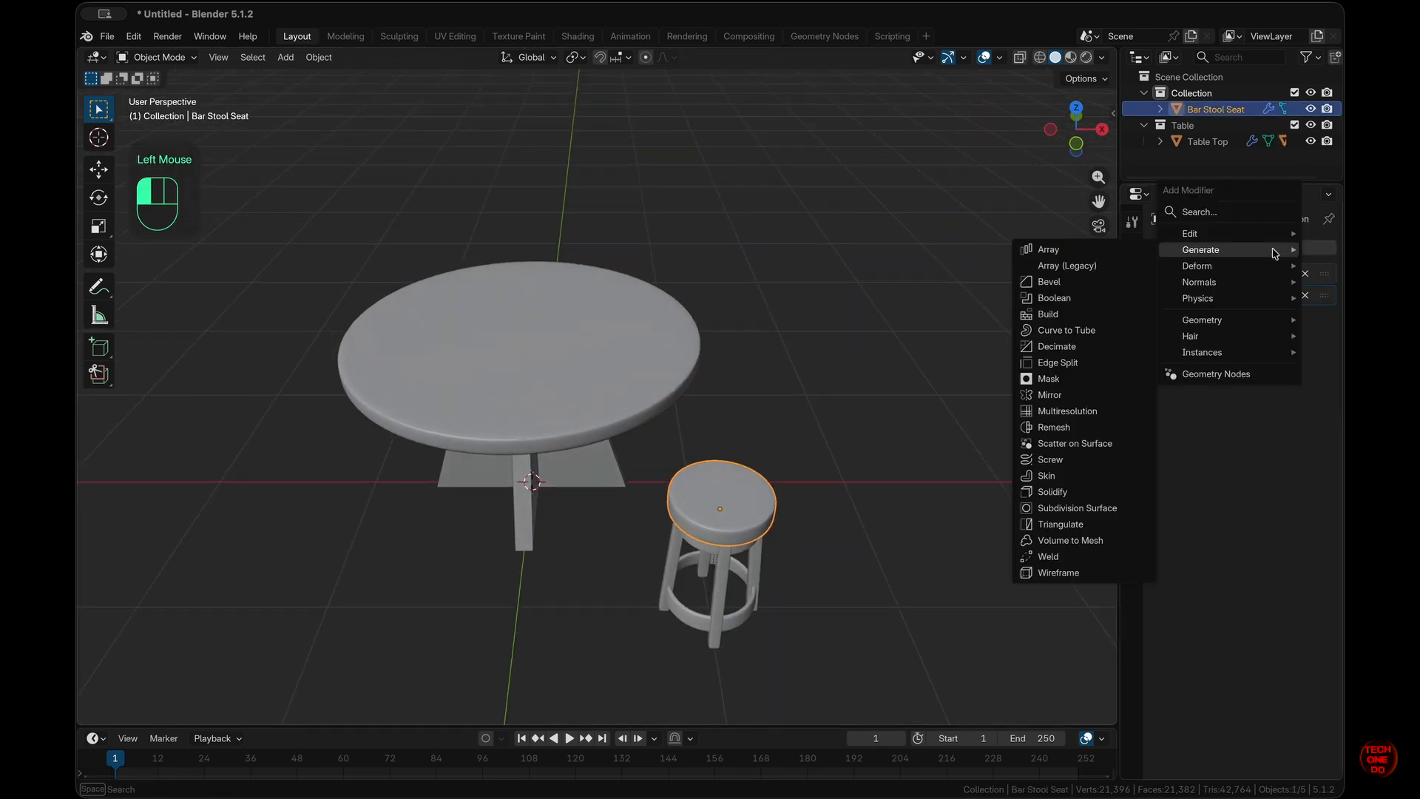
click(1088, 395)
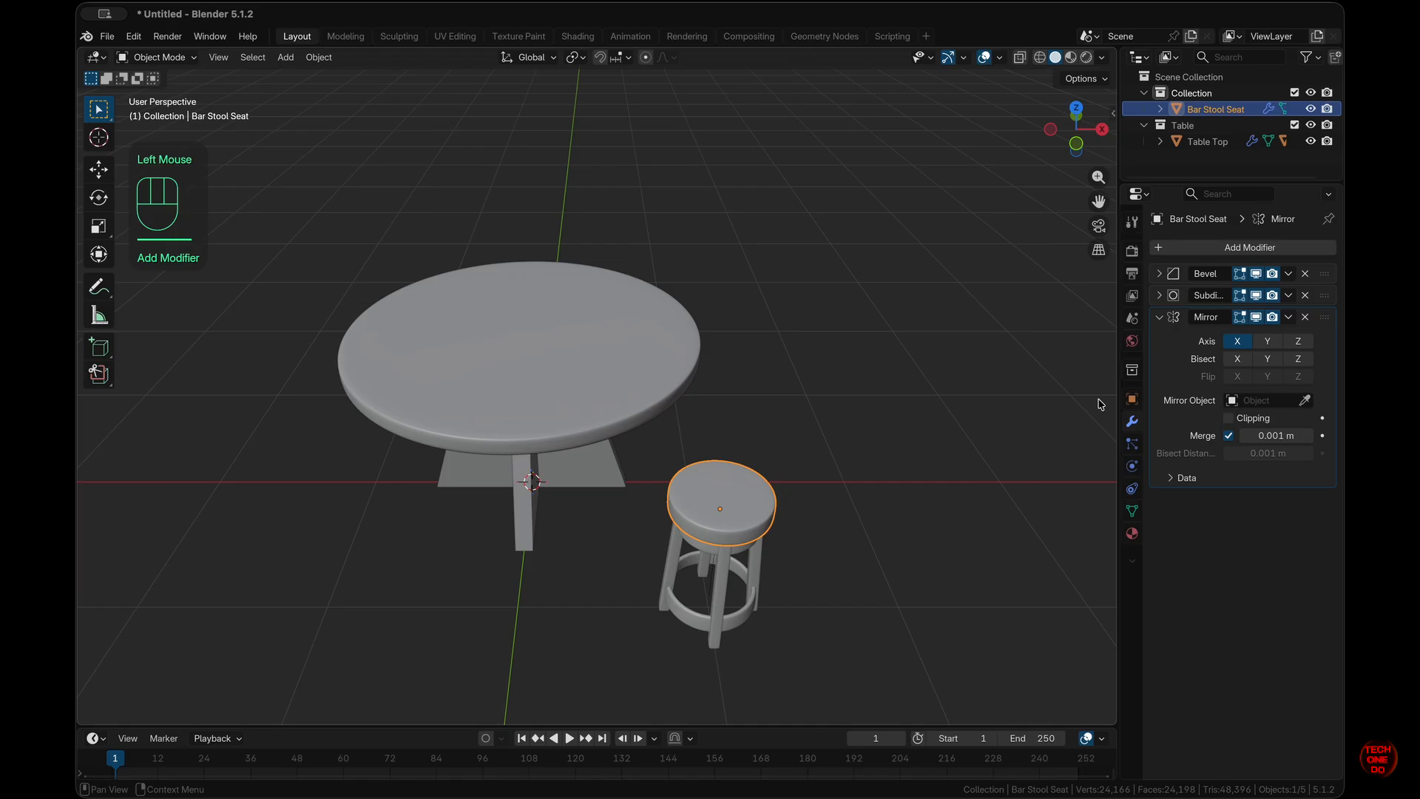
click(1305, 401)
click(539, 348)
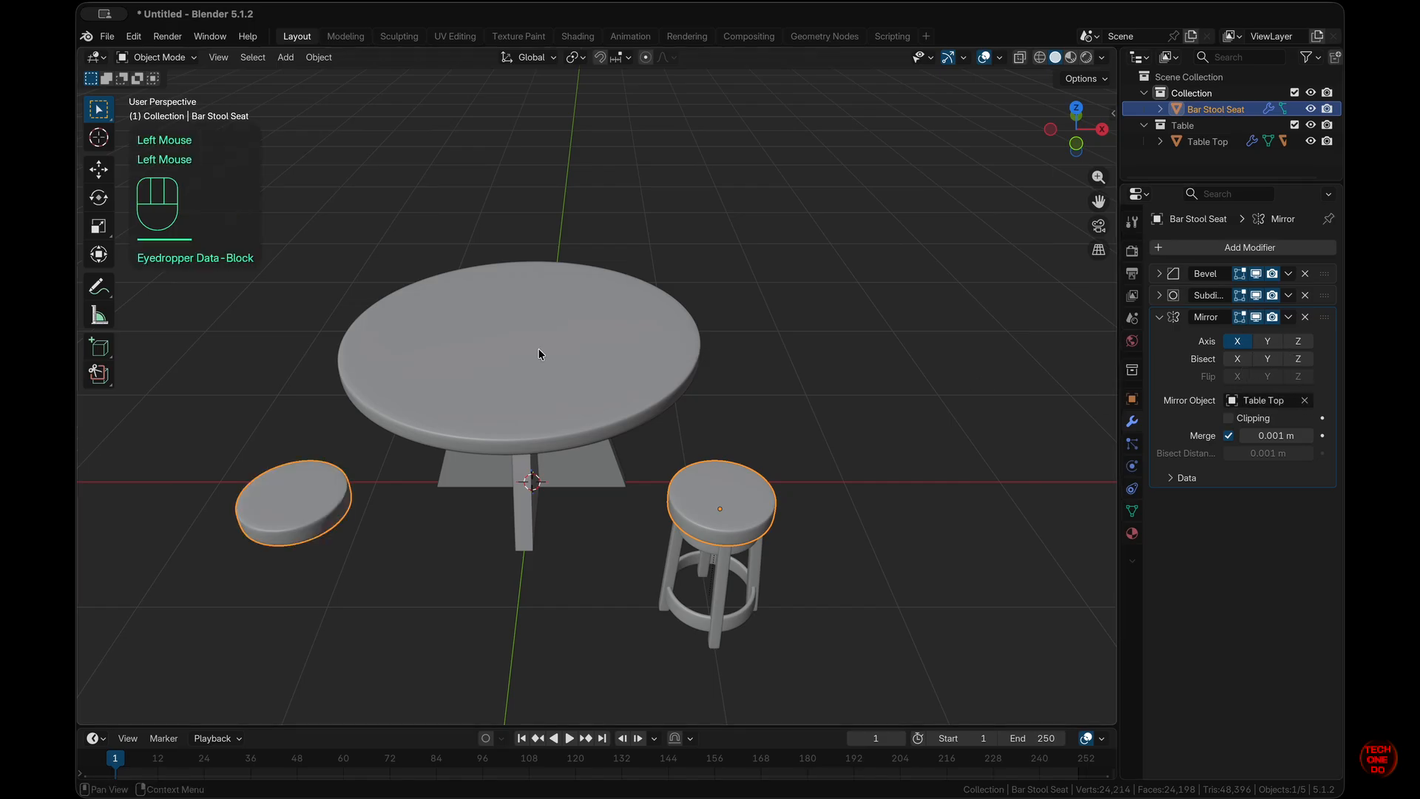
middle_drag(258, 518, 326, 517)
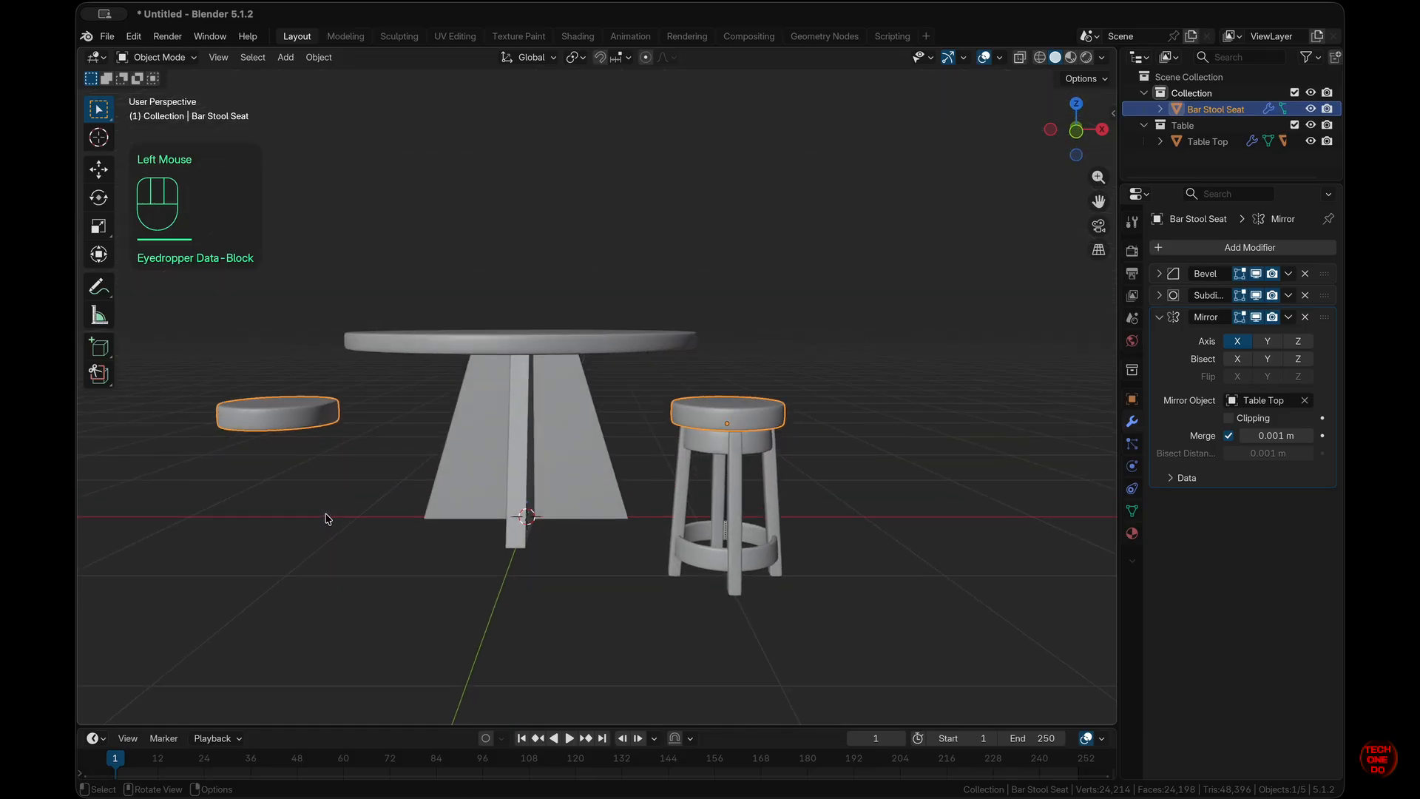
middle_drag(332, 435, 273, 459)
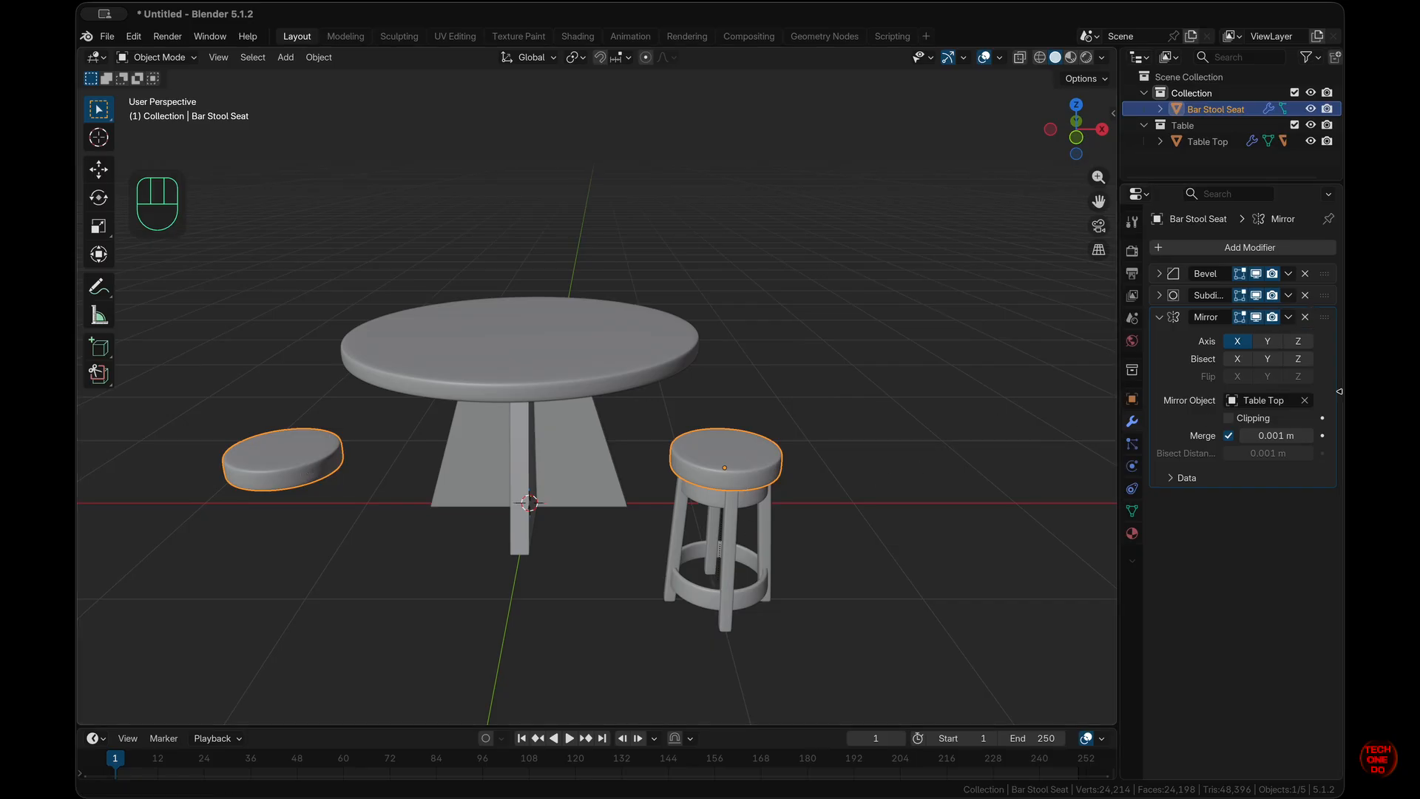
click(1268, 341)
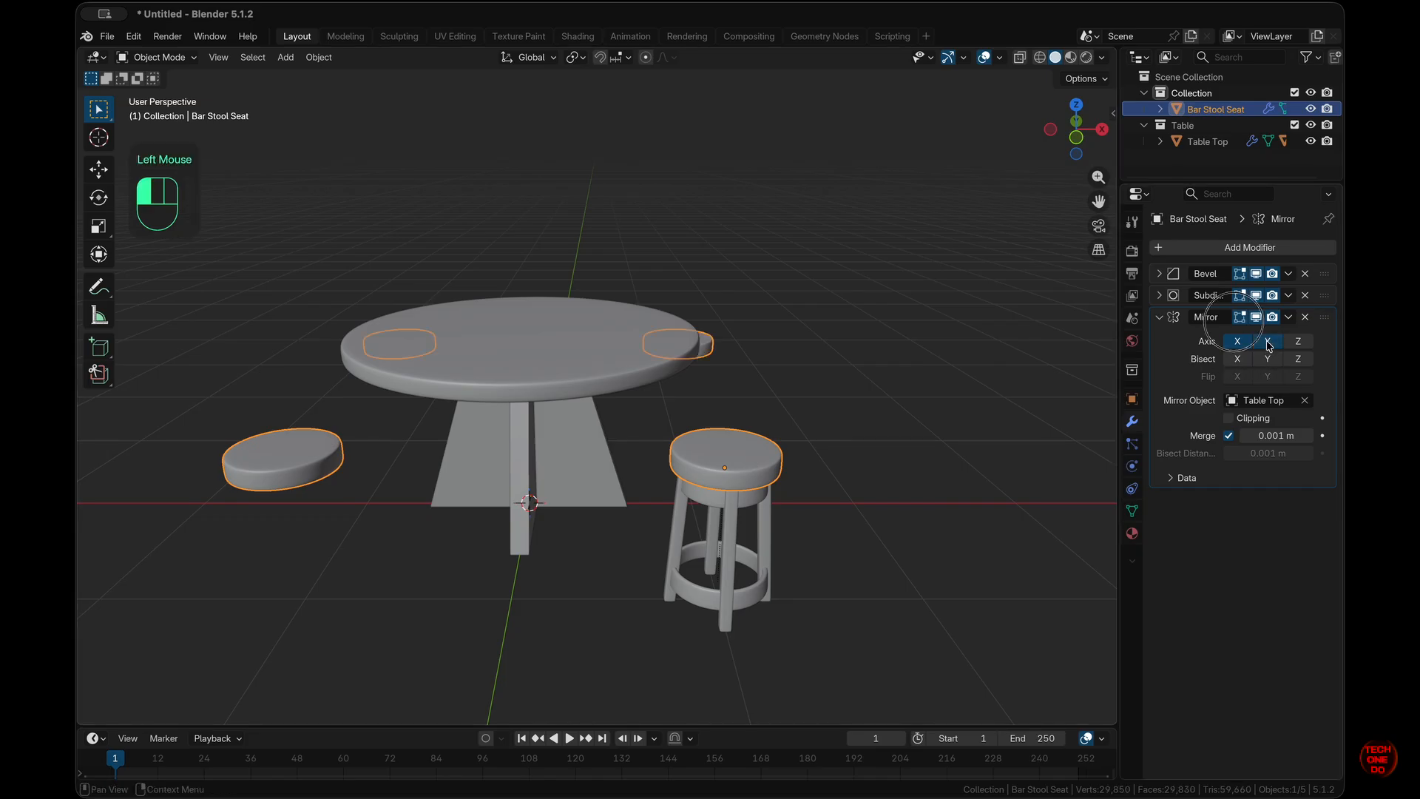
middle_drag(873, 429, 737, 508)
scroll(737, 508, down, 5)
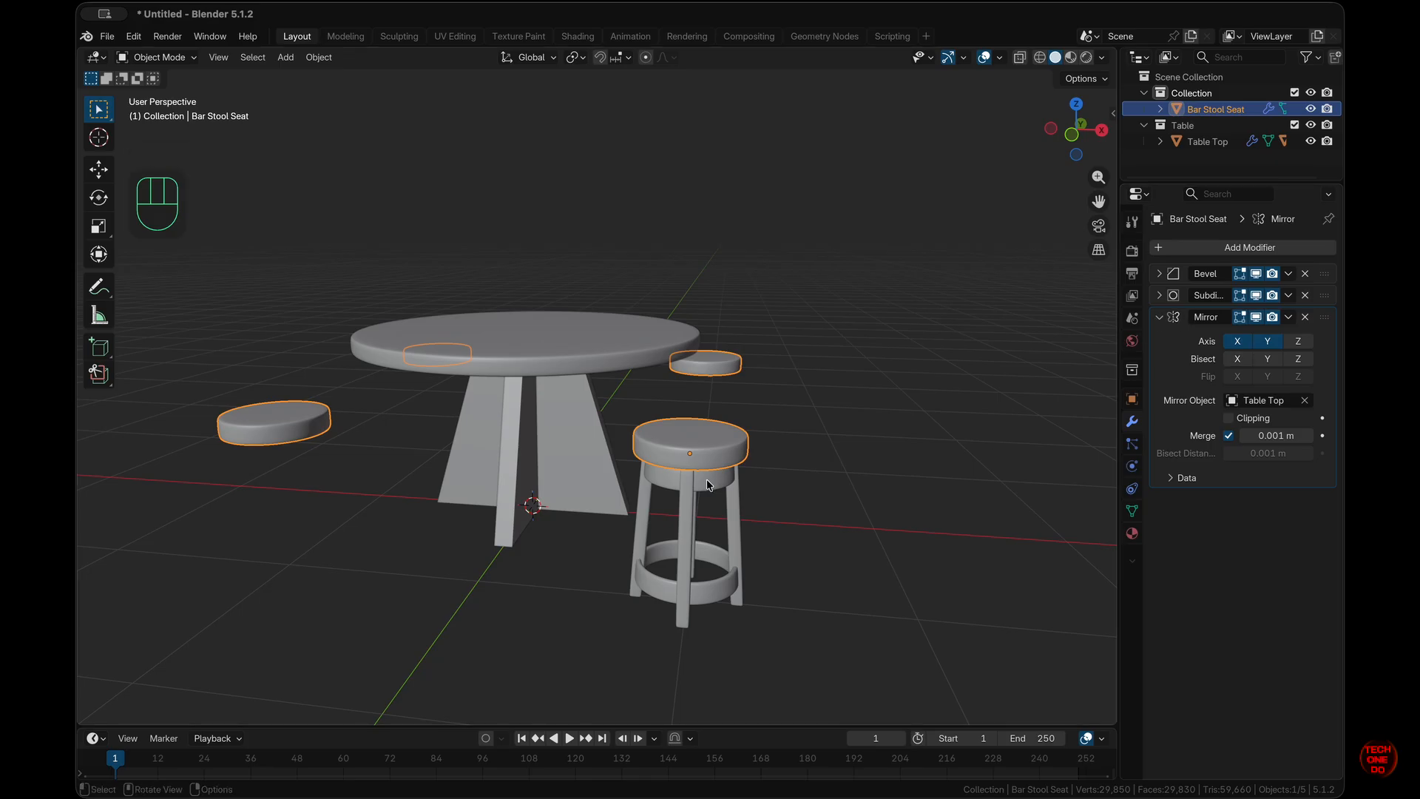
- Copy the seat's Mirror modifier onto the stool legs with Copy to Selected
click(735, 523)
shift+click(710, 440)
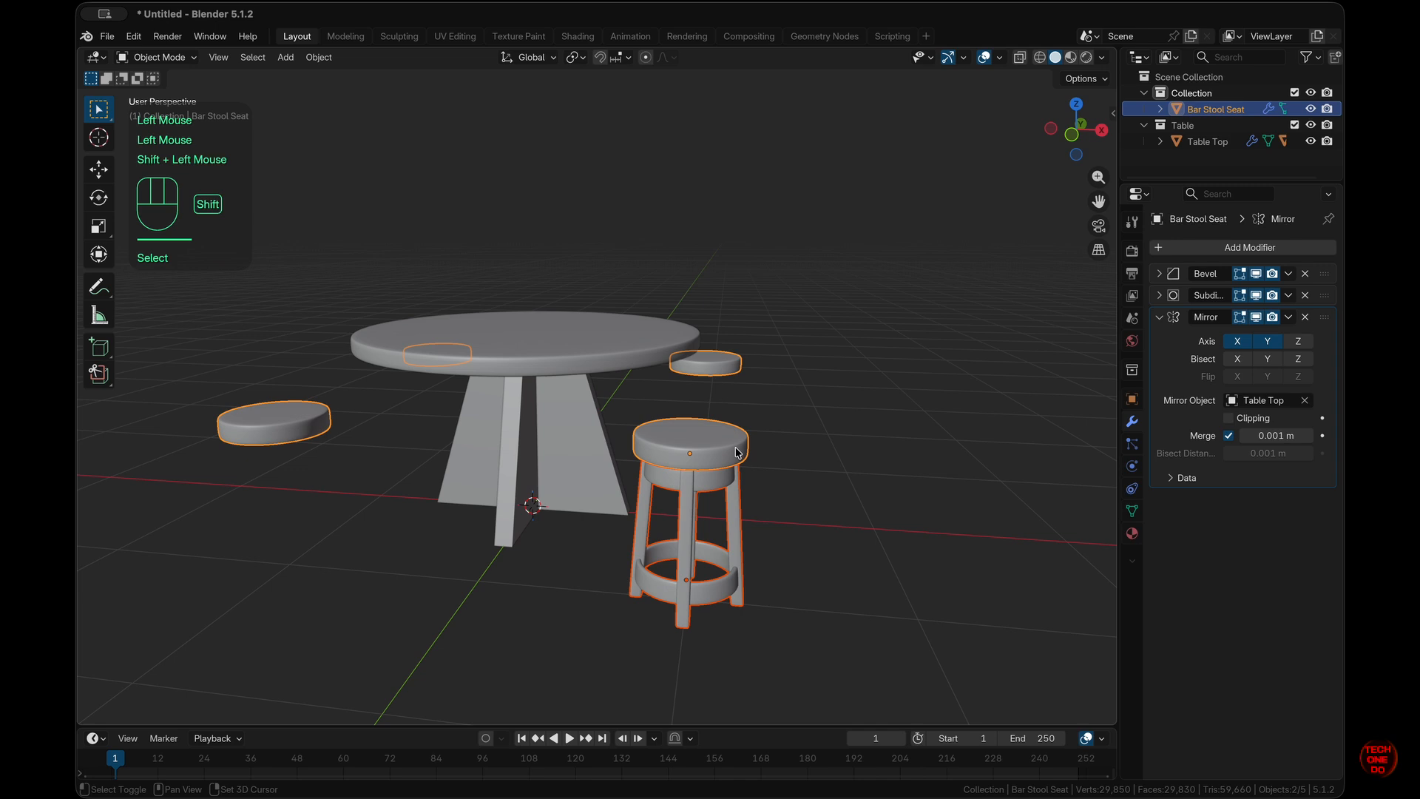
click(1290, 317)
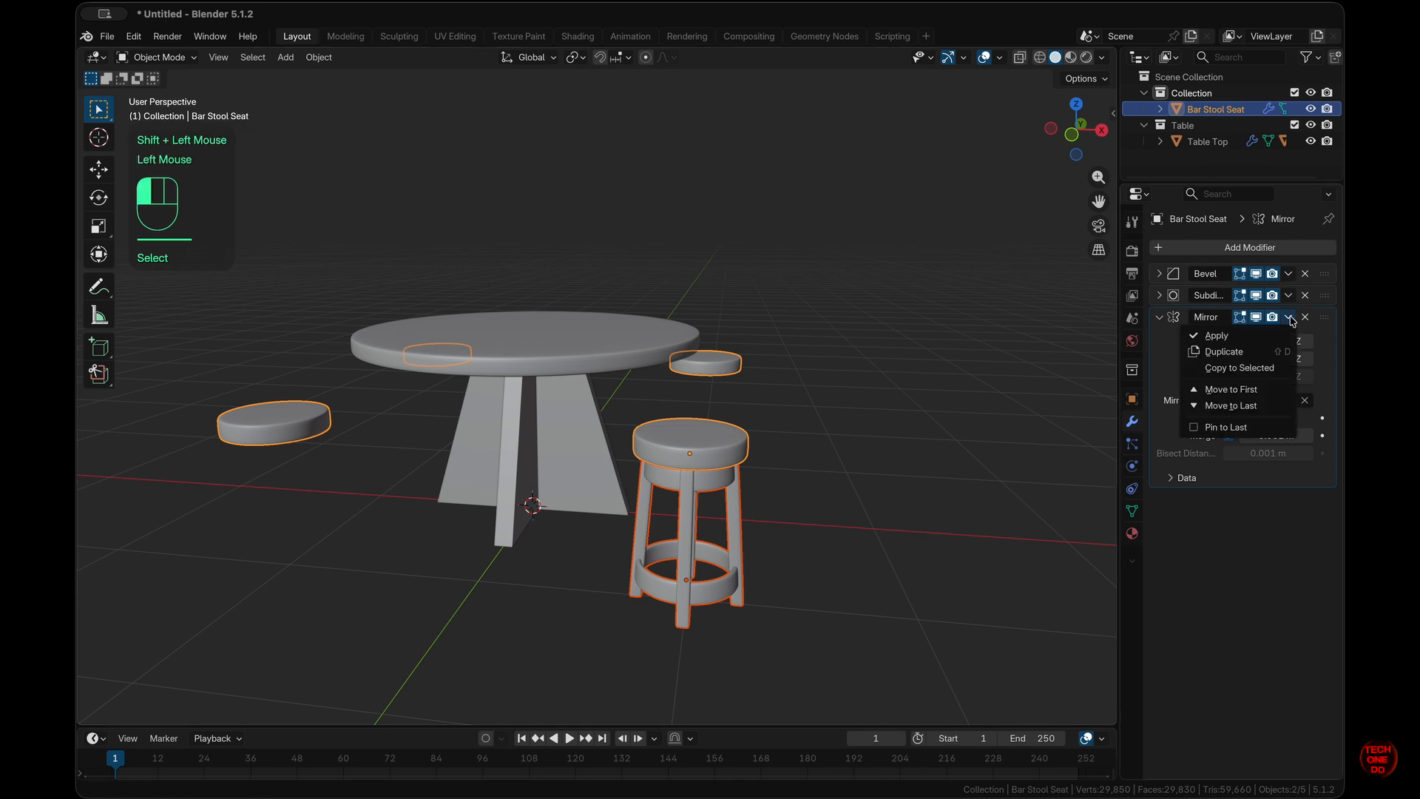
click(1236, 368)
click(915, 524)
scroll(914, 523, right, 5)
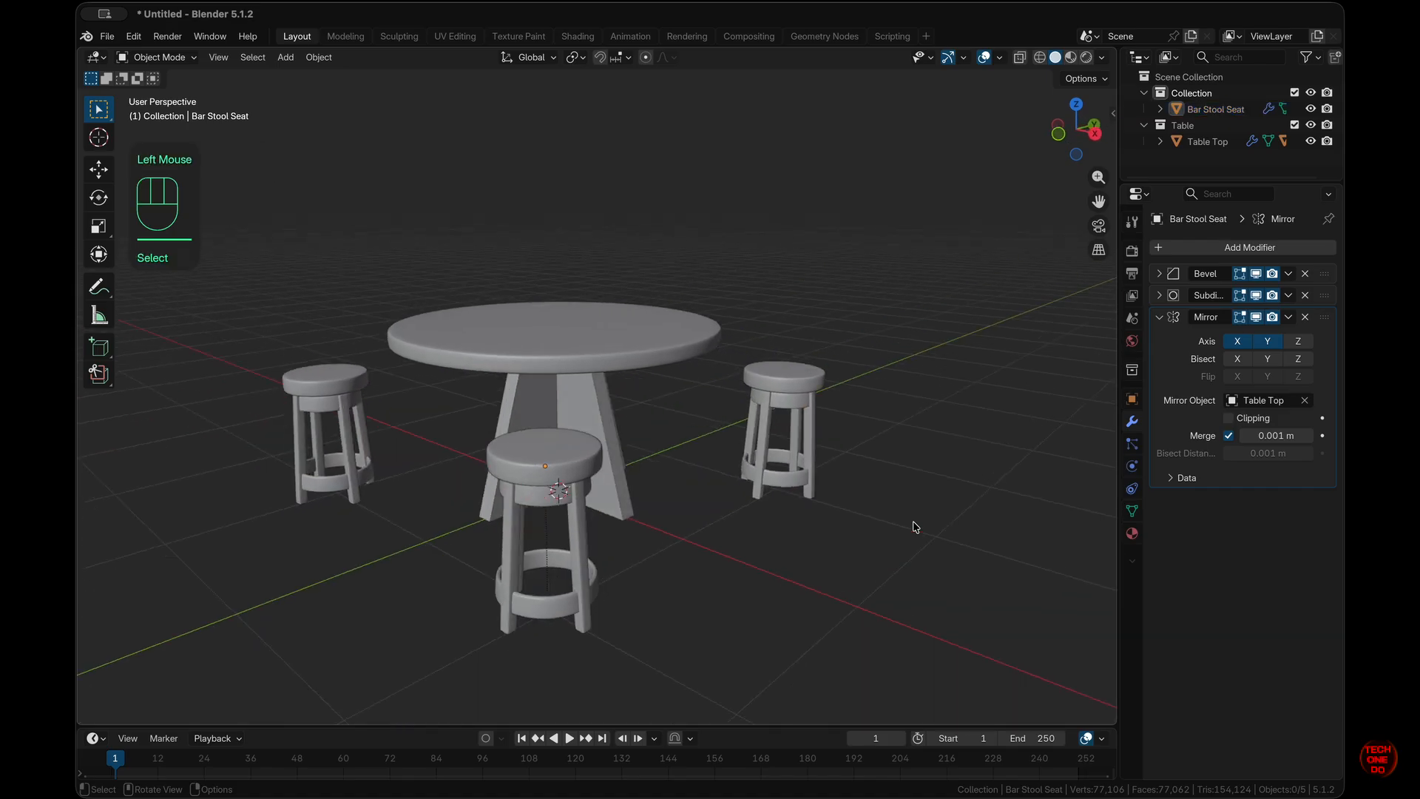
scroll(914, 524, right, 5)
scroll(915, 523, left, 8)
scroll(914, 524, up, 5)
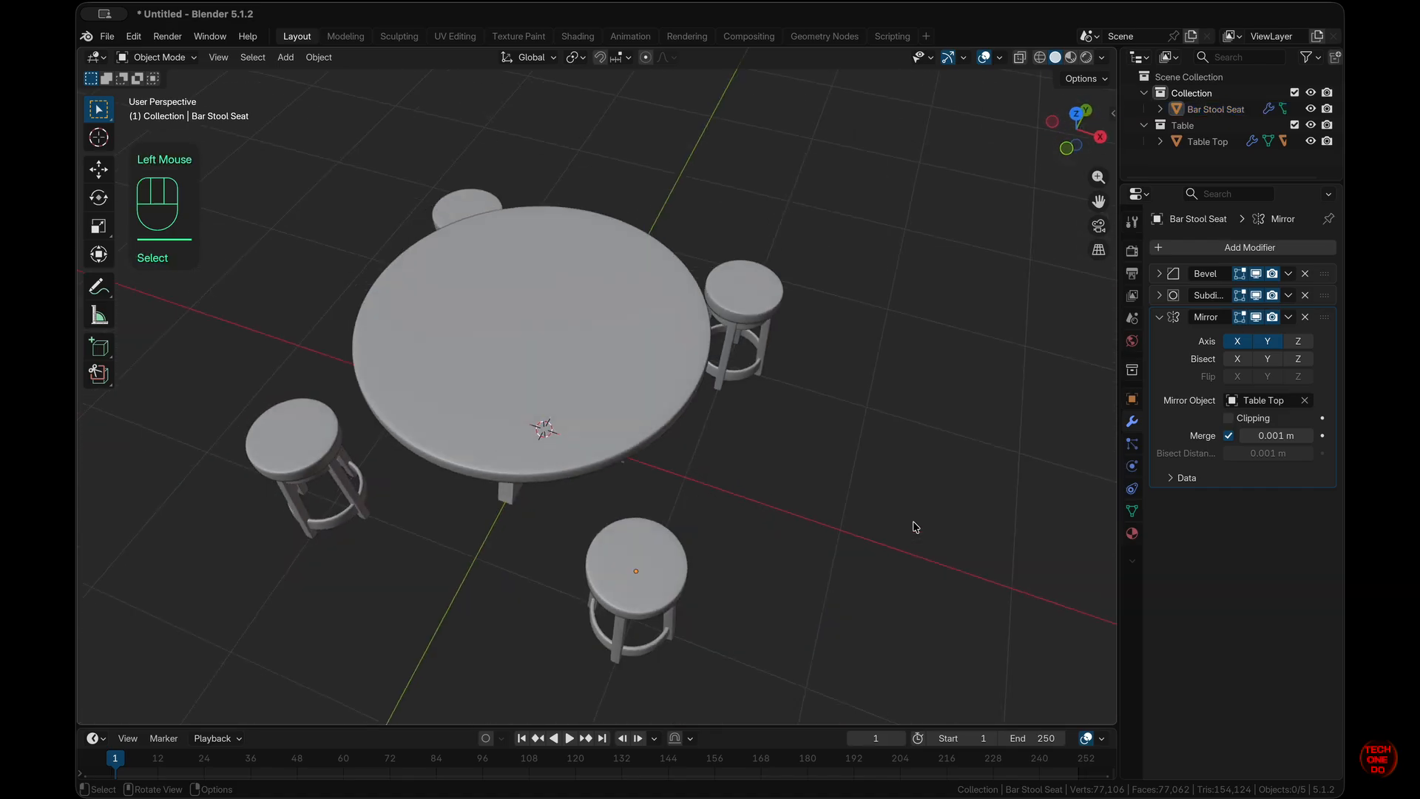
scroll(916, 528, down, 3)
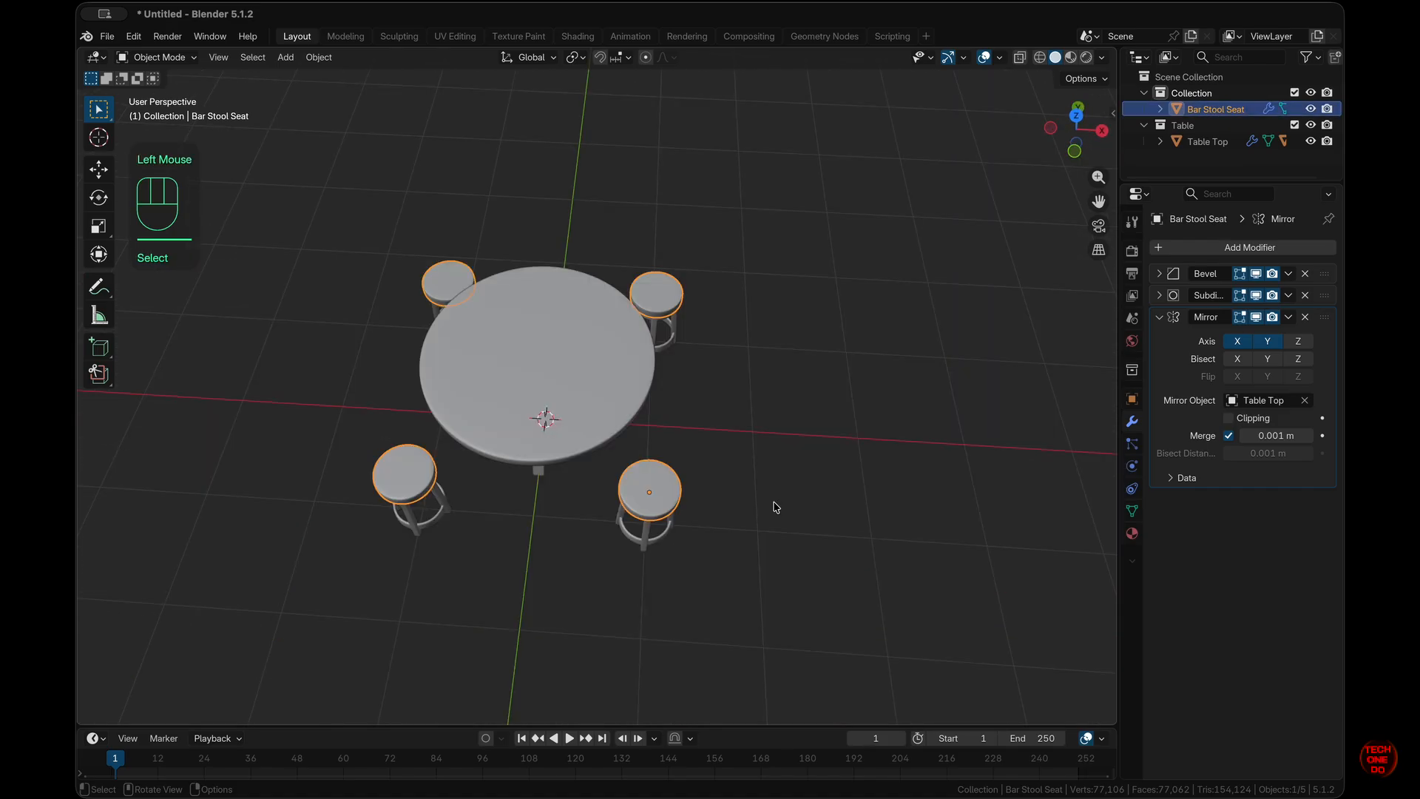
click(773, 505)
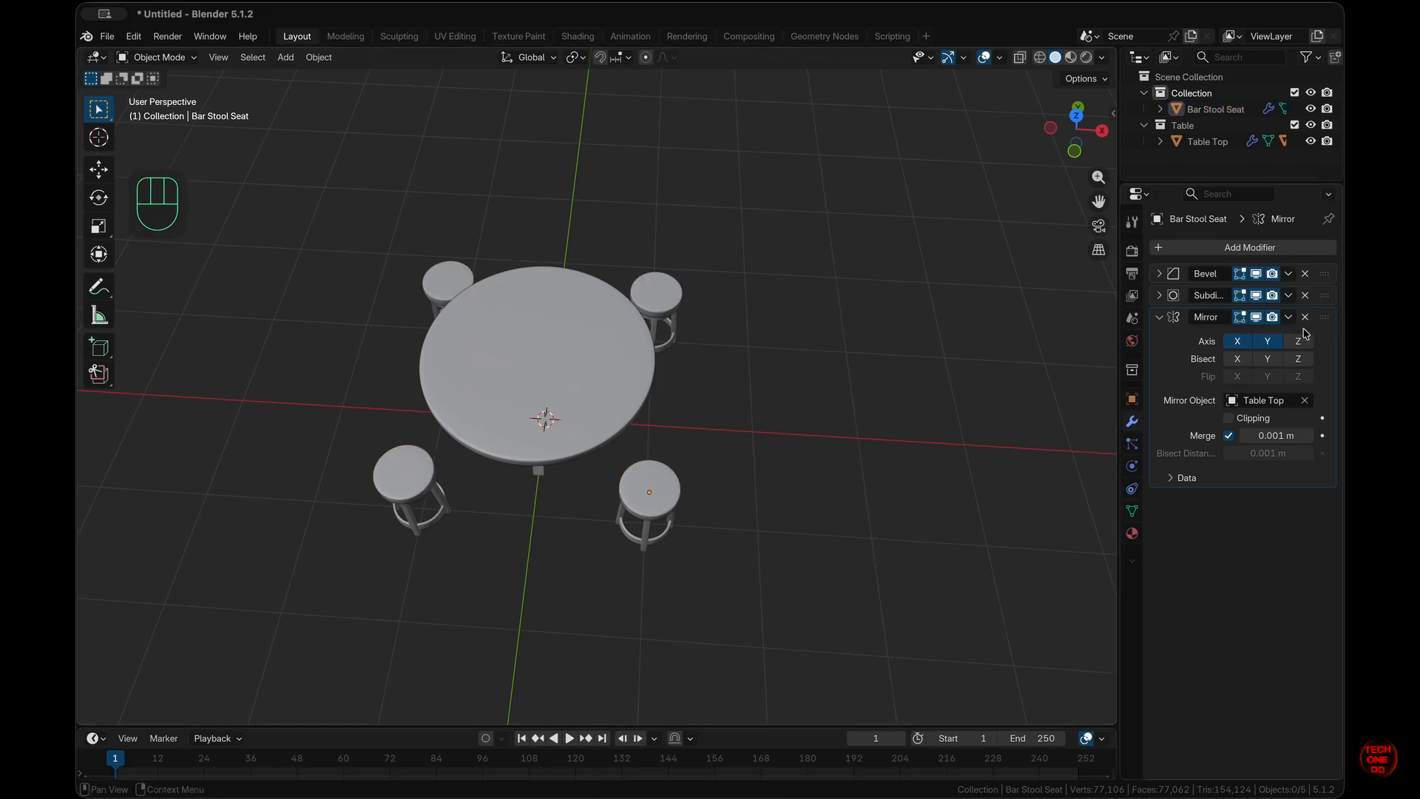
- Undo back to a single stool and delete the seat's Mirror modifier
key(super+z)
key(super+z)
key(super+z)
key(super+z)
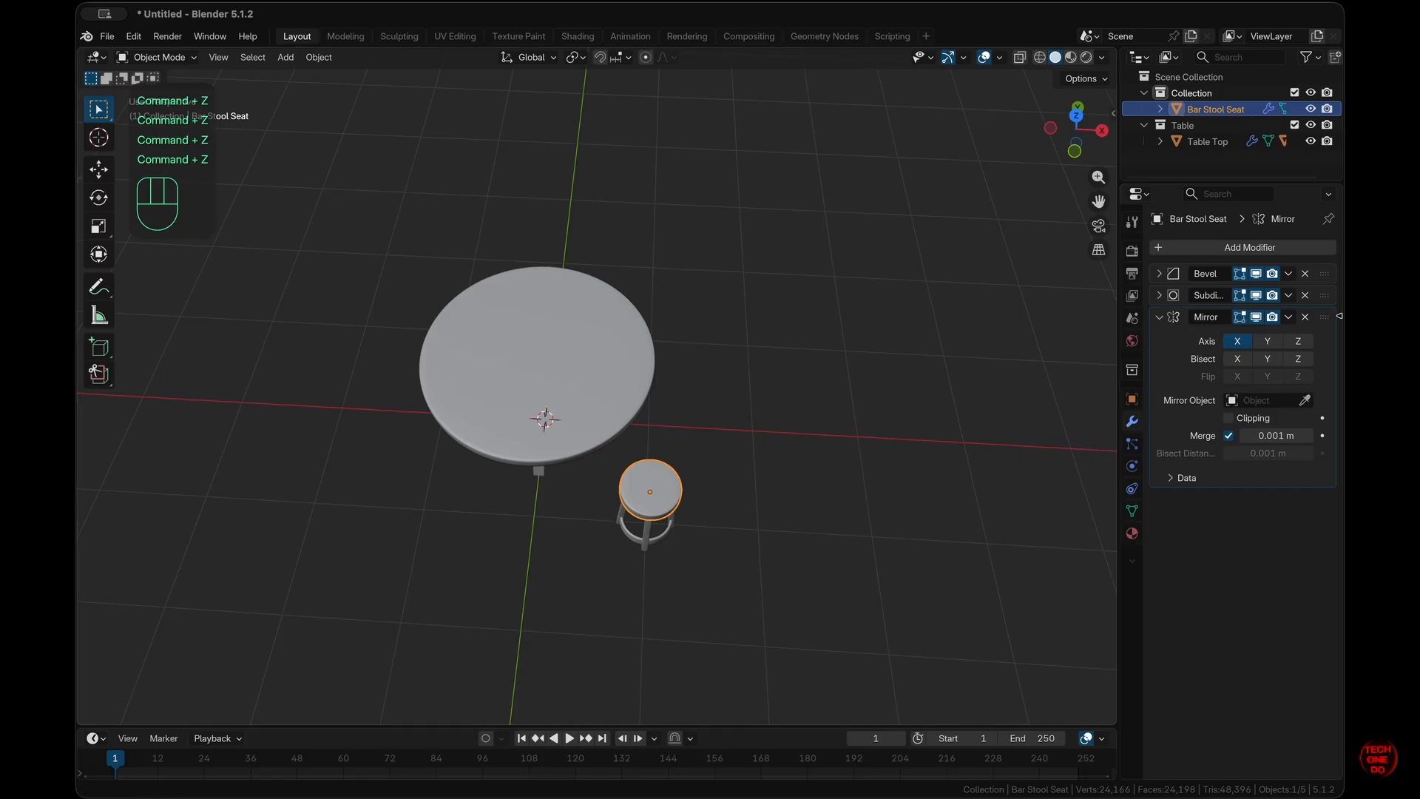
click(1305, 317)
click(841, 524)
scroll(841, 524, down, 5)
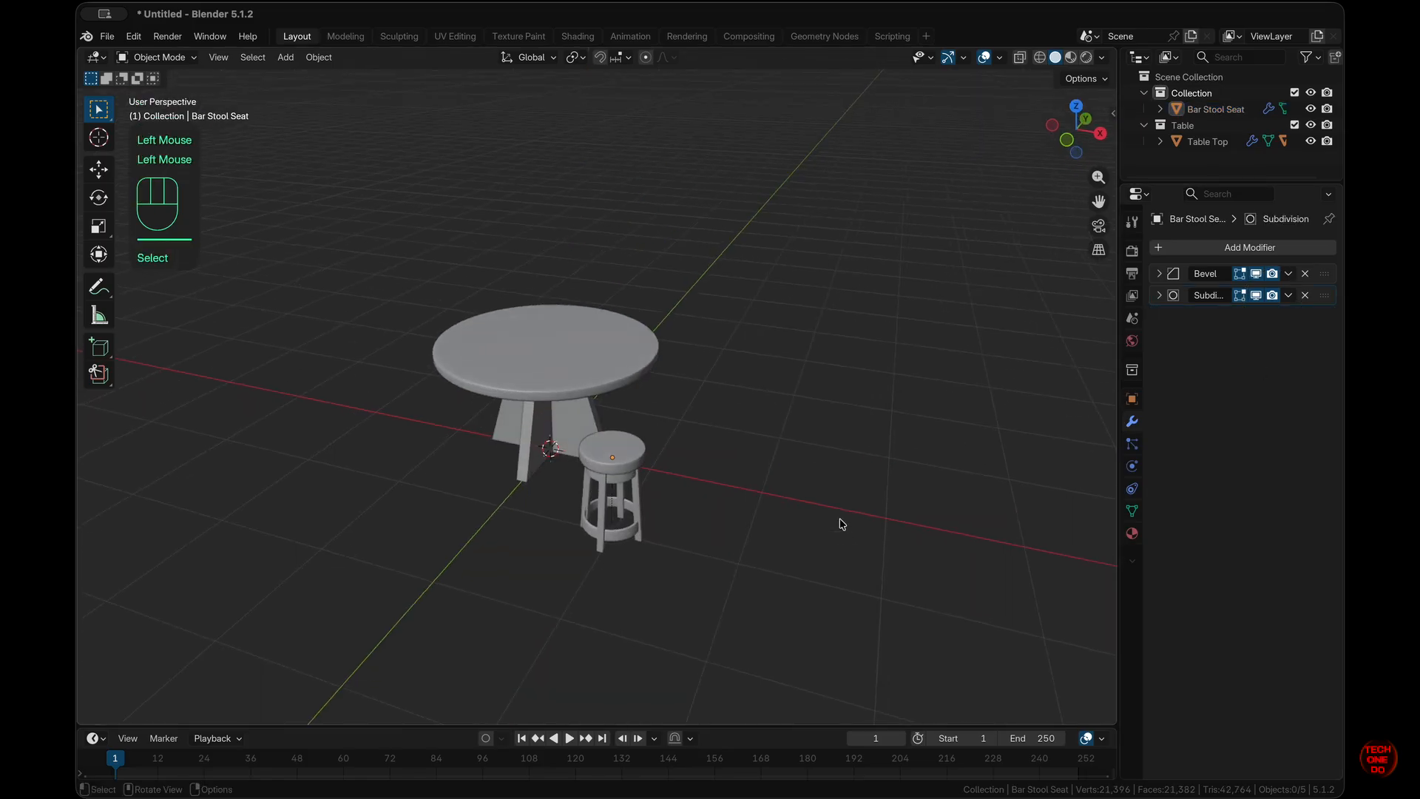
super+scroll(841, 523, down, 3)
- Select the stool legs and seat together and make a linked duplicate with Alt+D
click(607, 468)
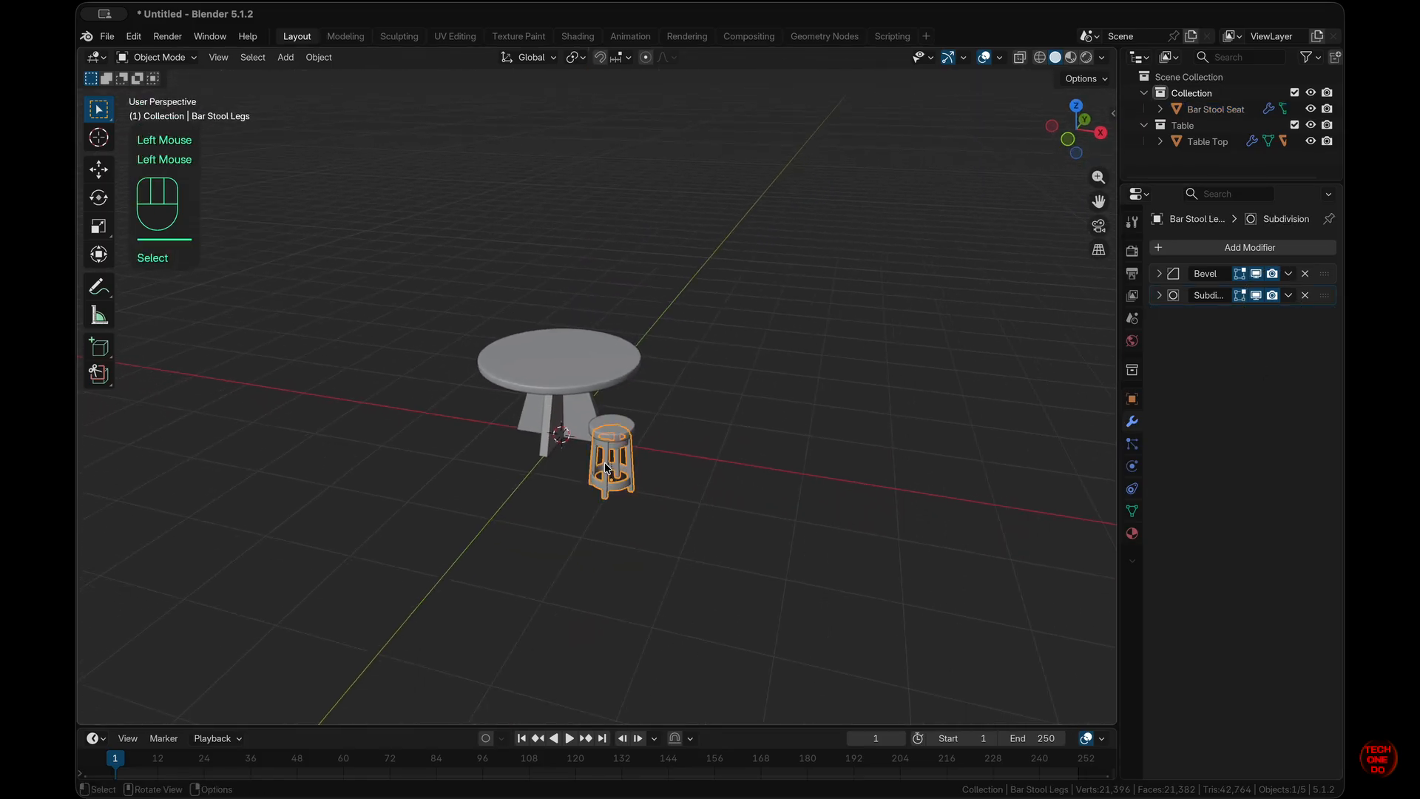
scroll(713, 488, up, 4)
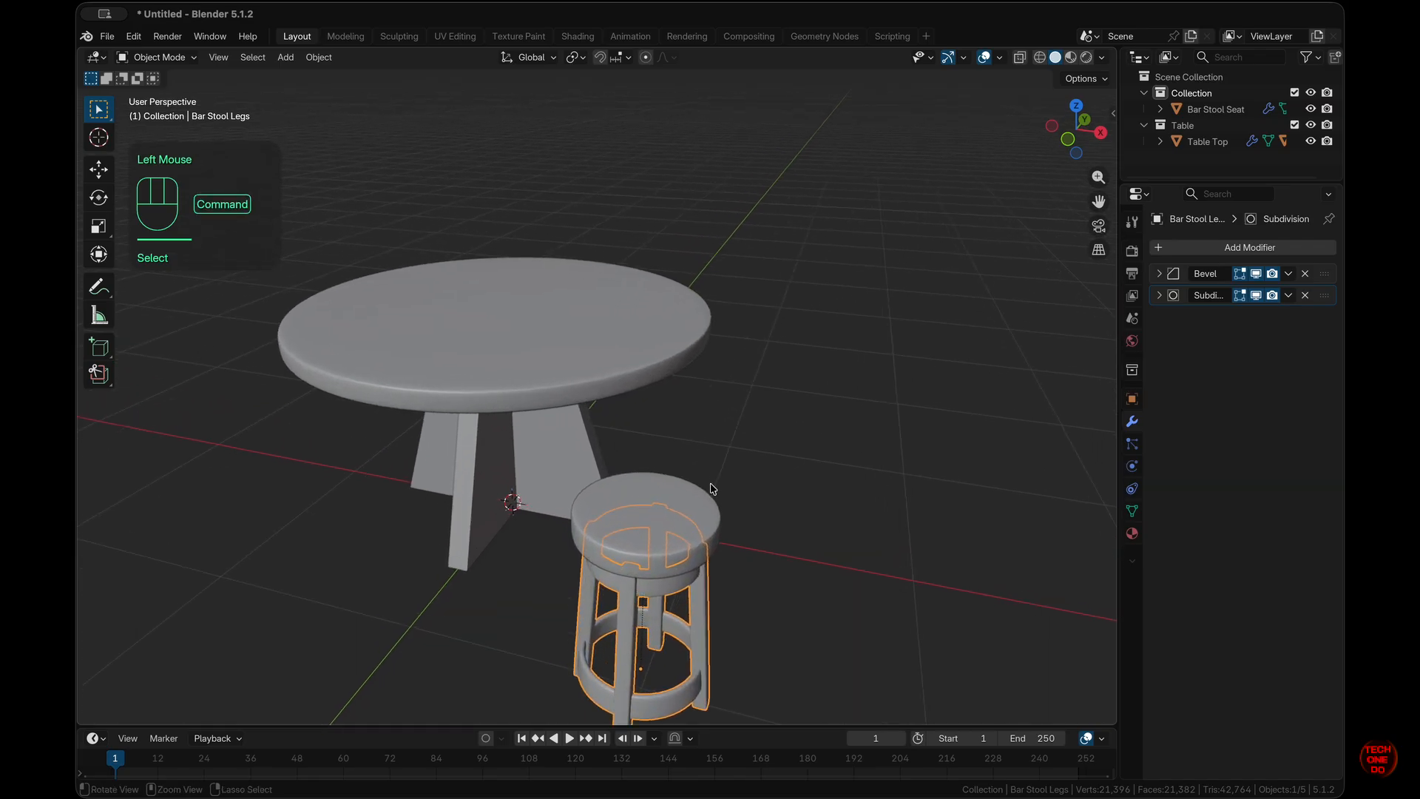
key(alt+z)
key(alt+z)
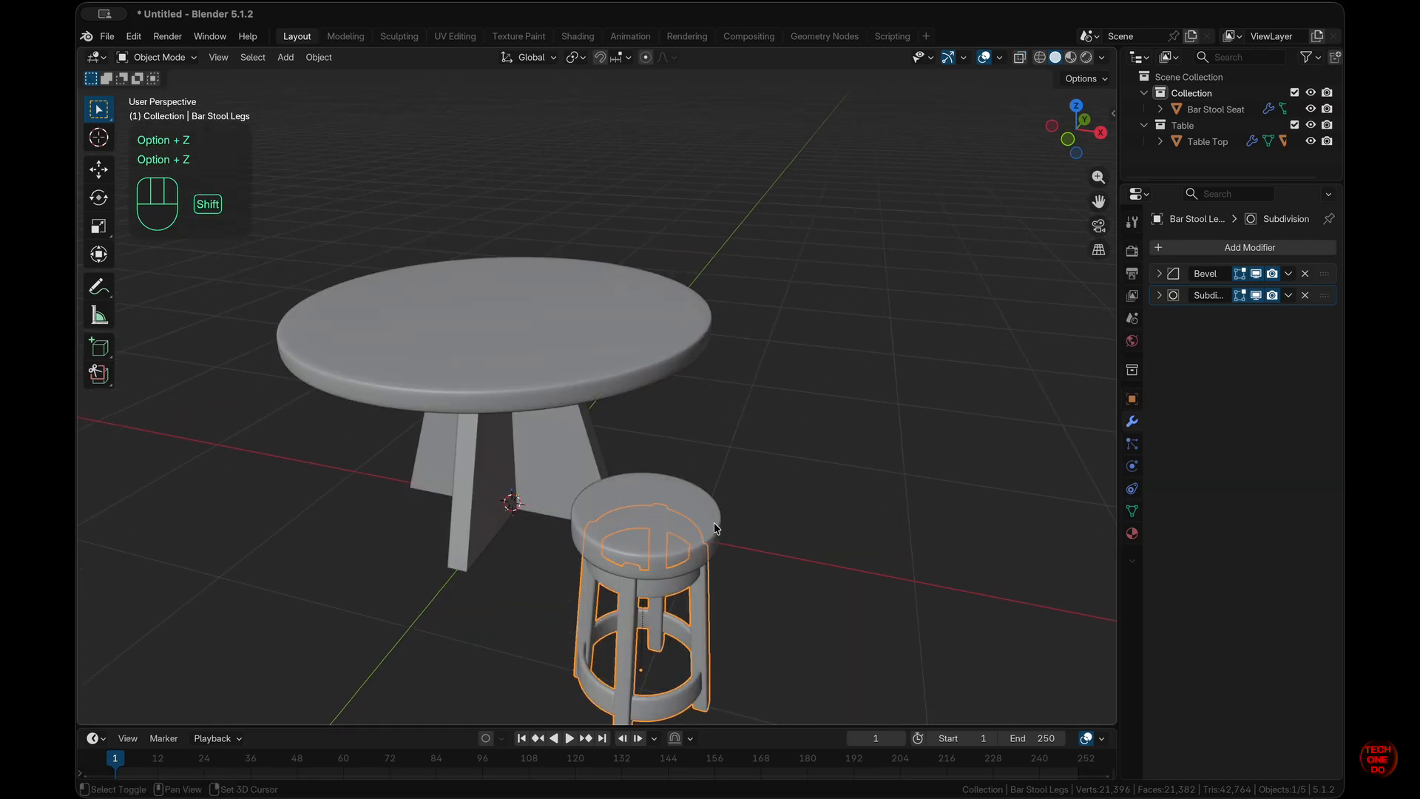
shift+click(703, 531)
super+scroll(895, 581, down, 2)
super+scroll(894, 581, down, 3)
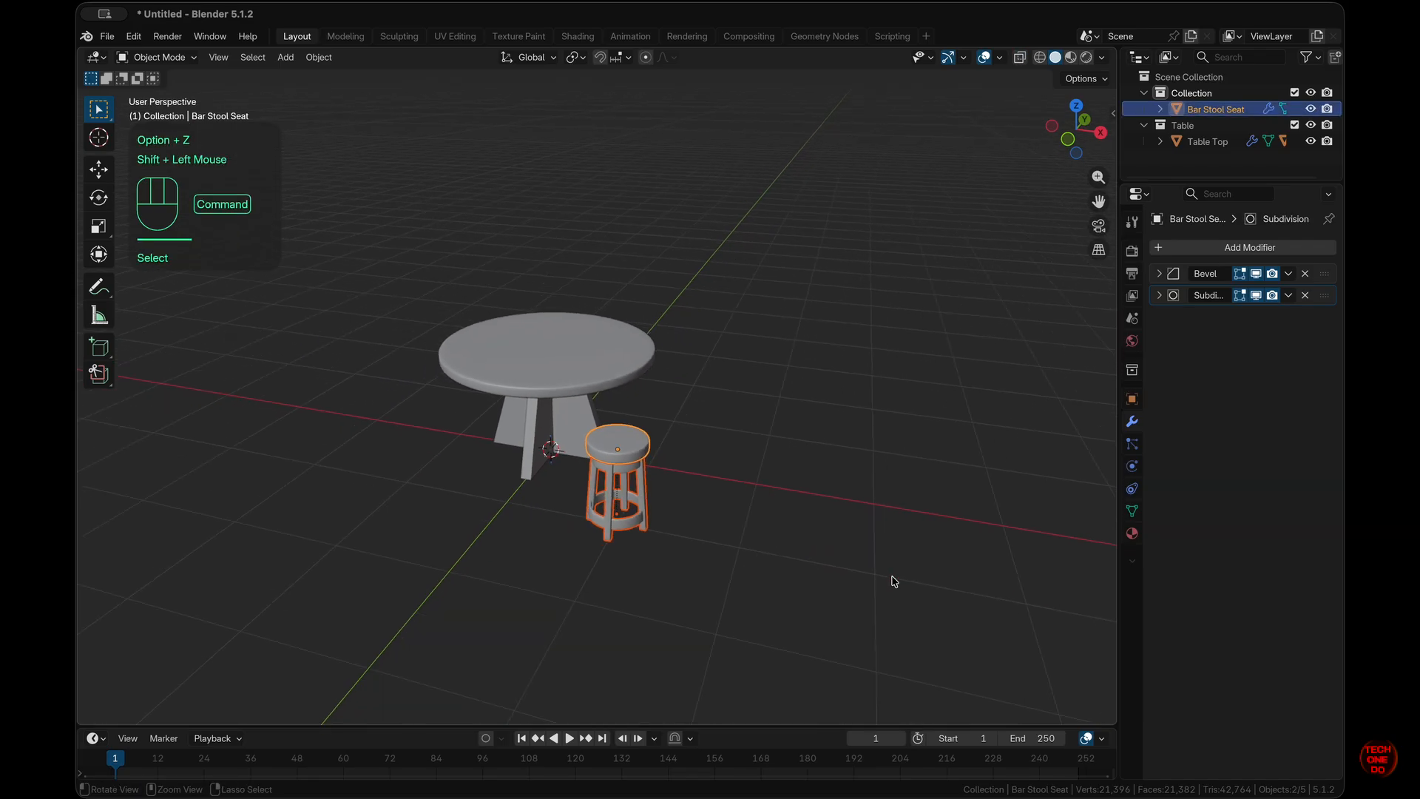
scroll(894, 582, left, 3)
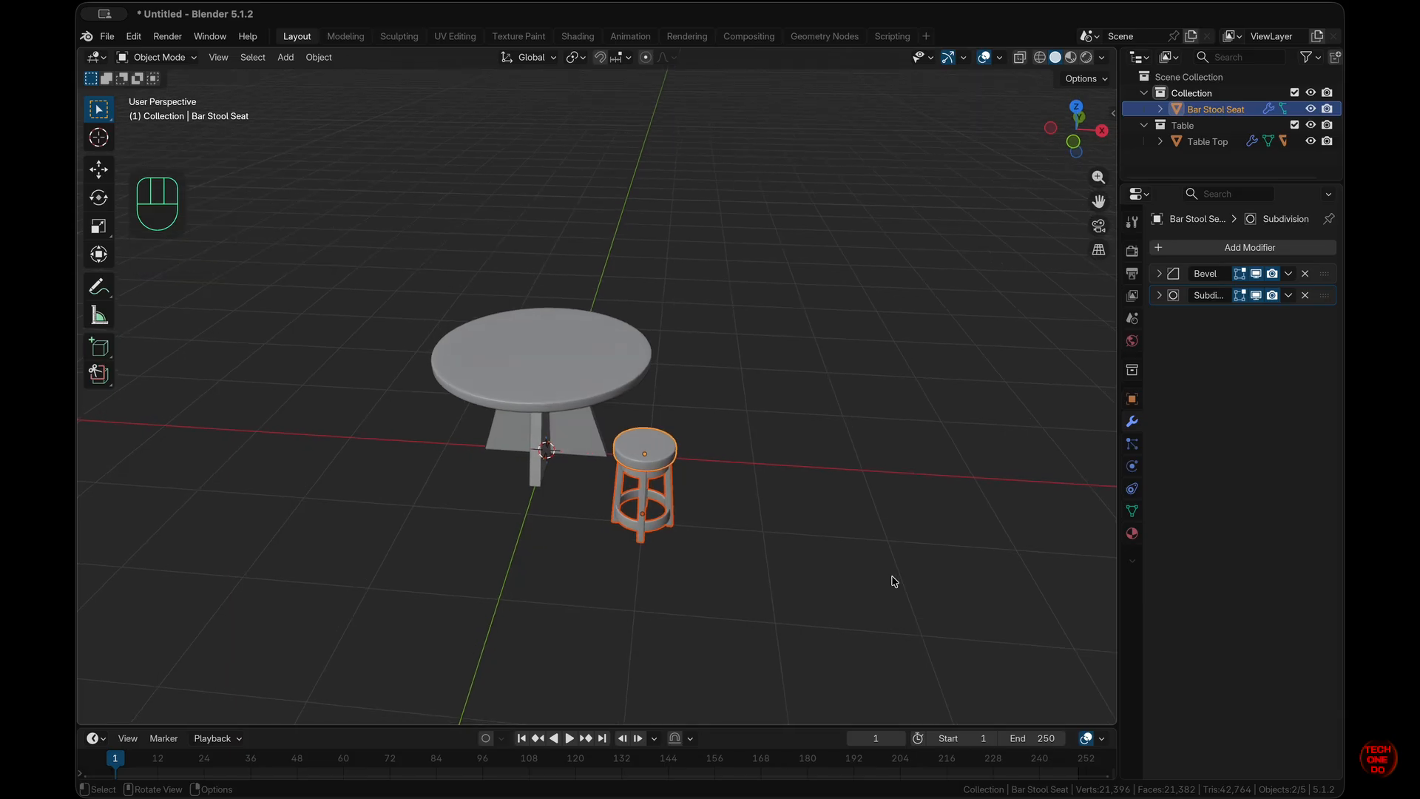
key(alt)
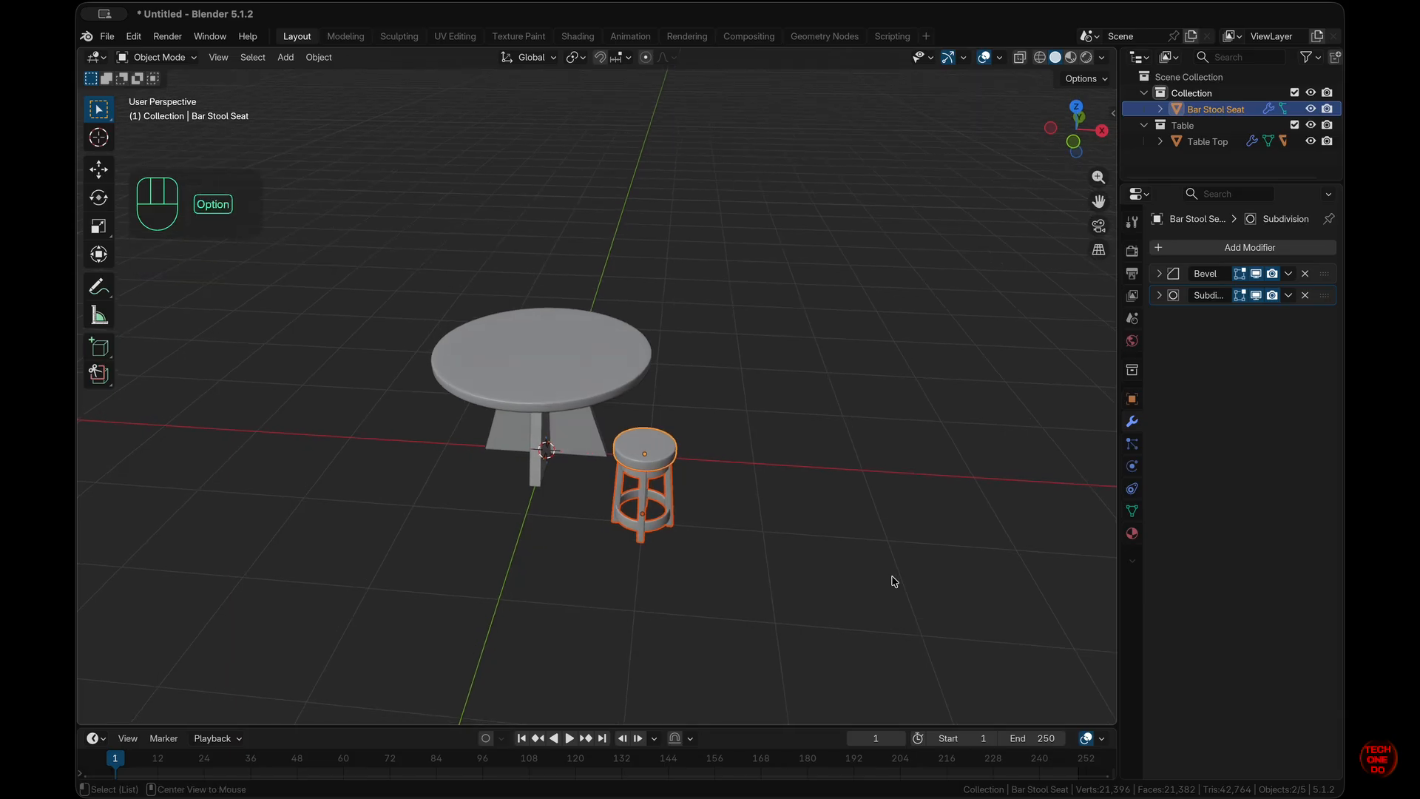
key(alt+d)
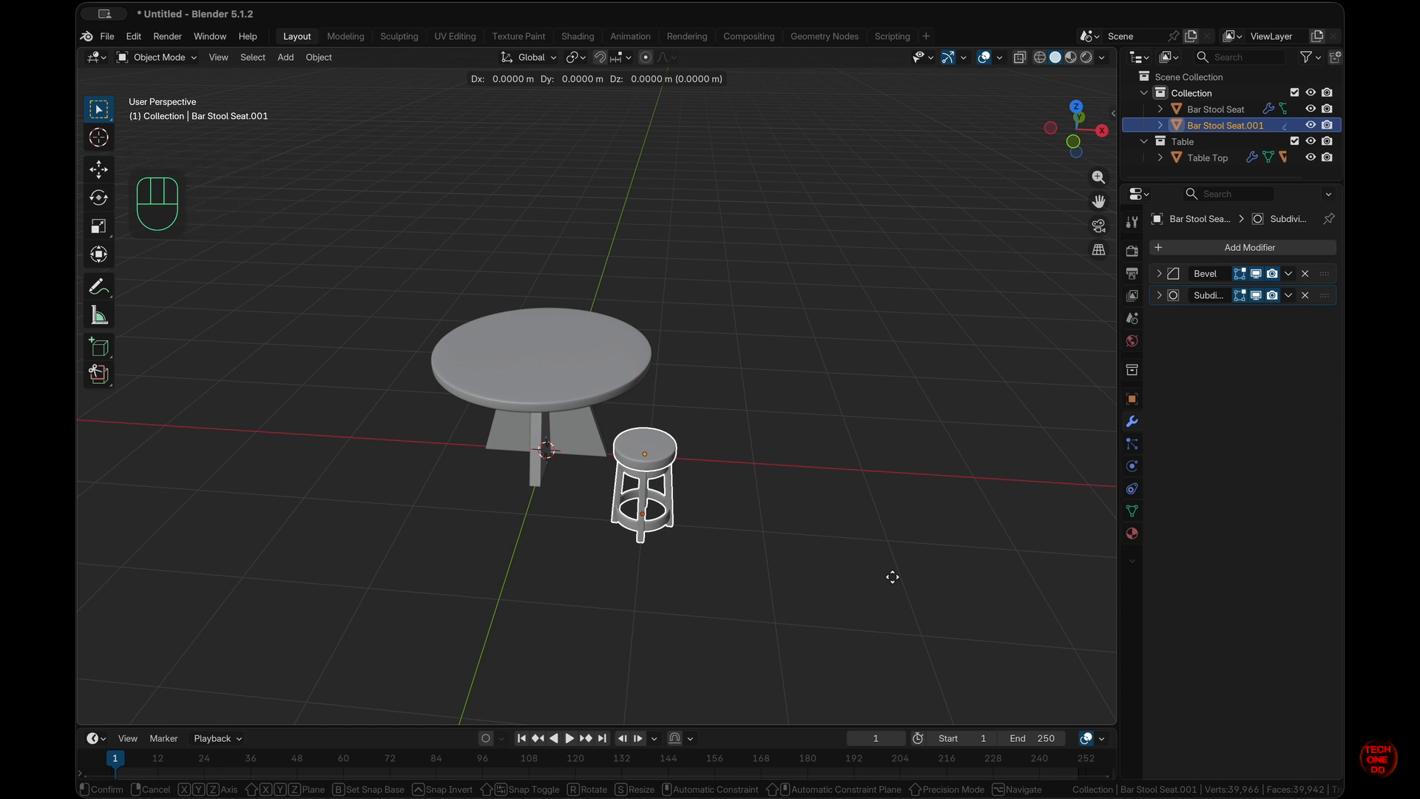
- Move the duplicated stool 2 m along the Y axis
key(y)
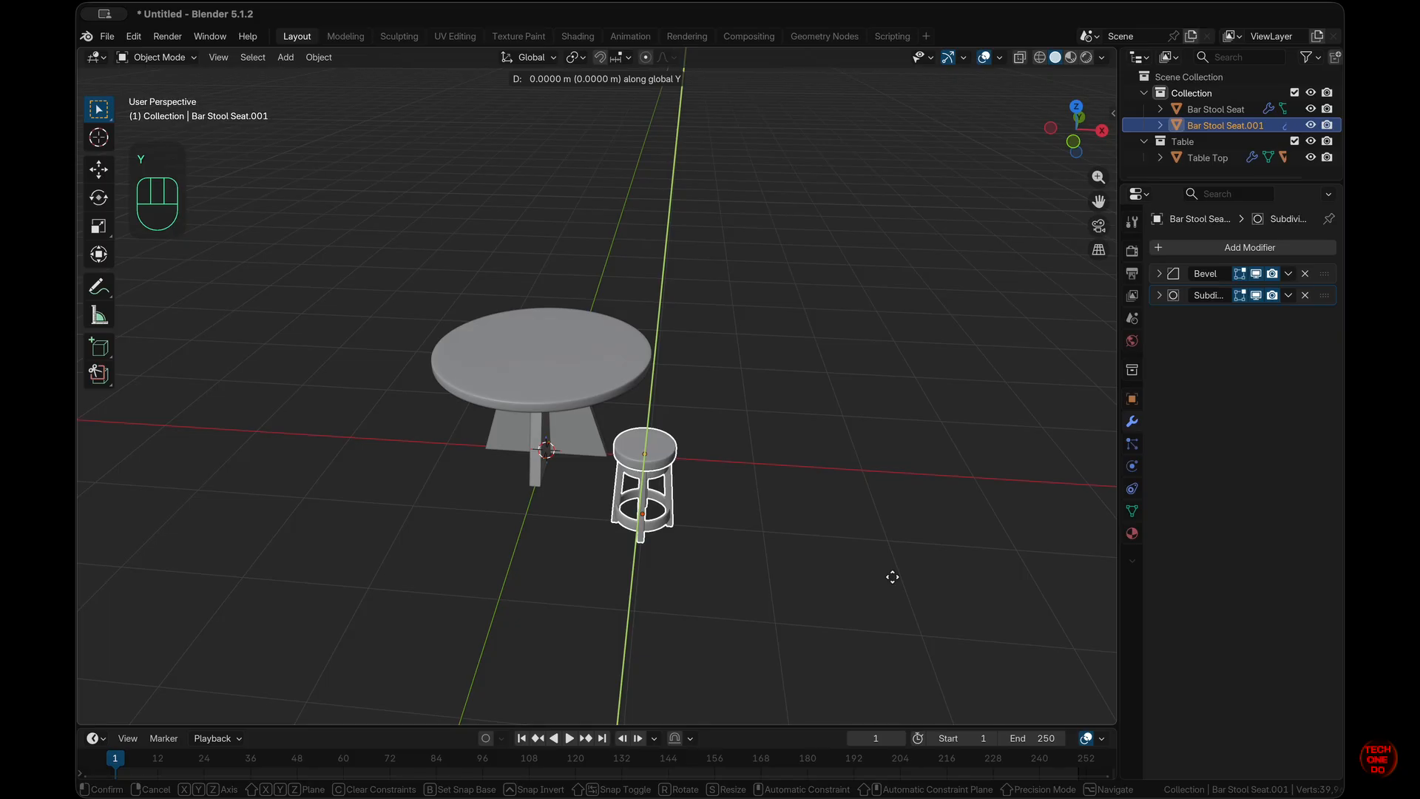
text(2)
key(KP_Enter)
scroll(895, 582, up, 10)
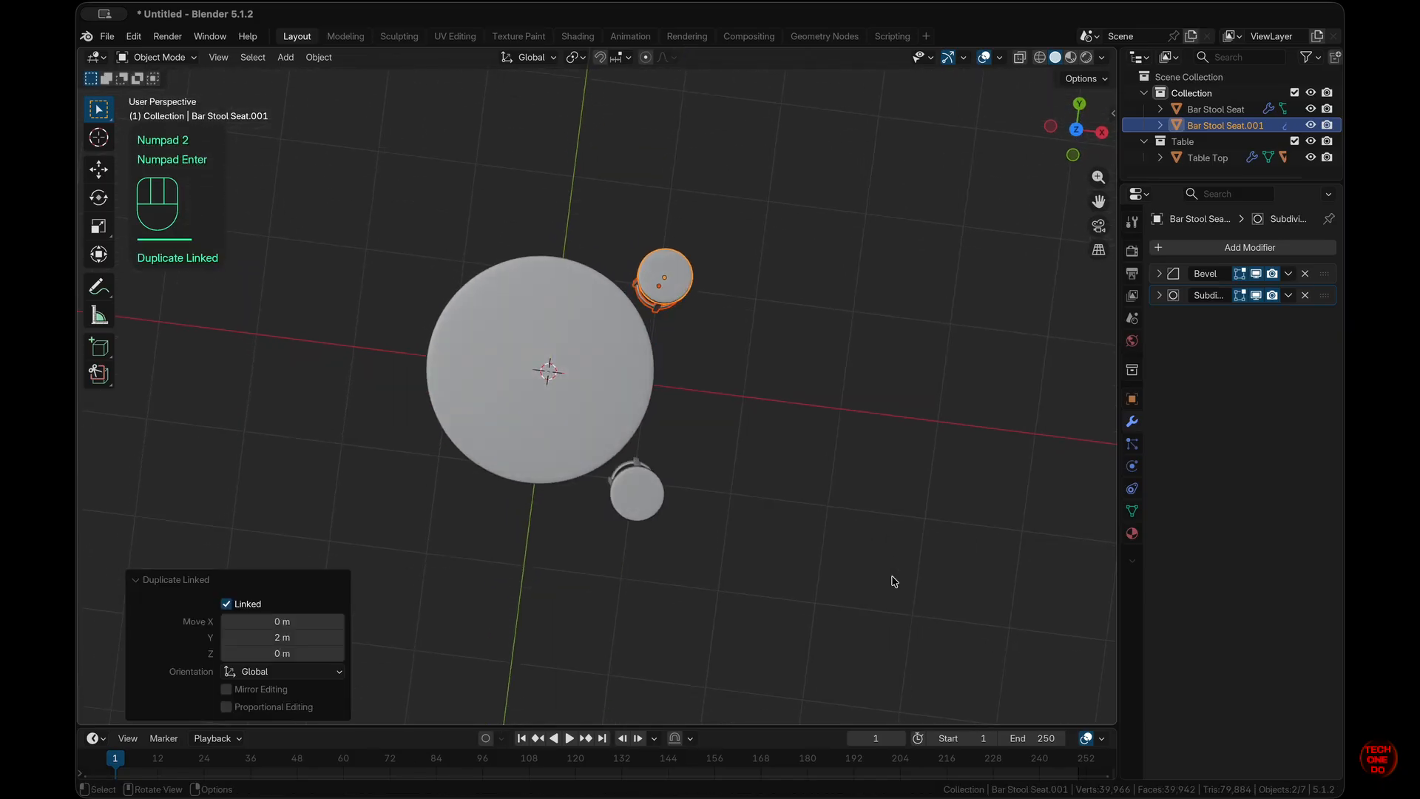
key(super+z)
key(super+z)
scroll(806, 486, down, 15)
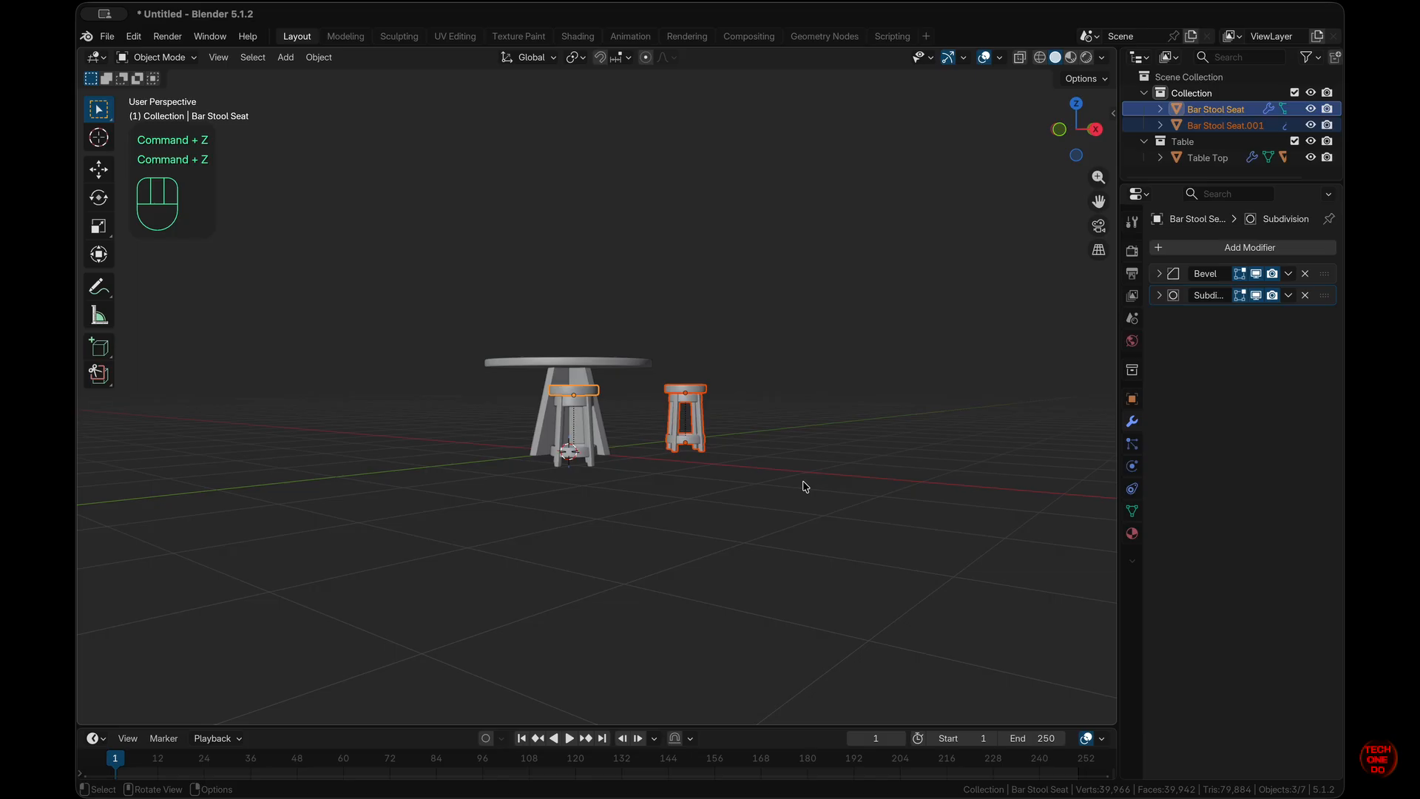
- Select both stools together in front view with see-through display turned on
click(743, 542)
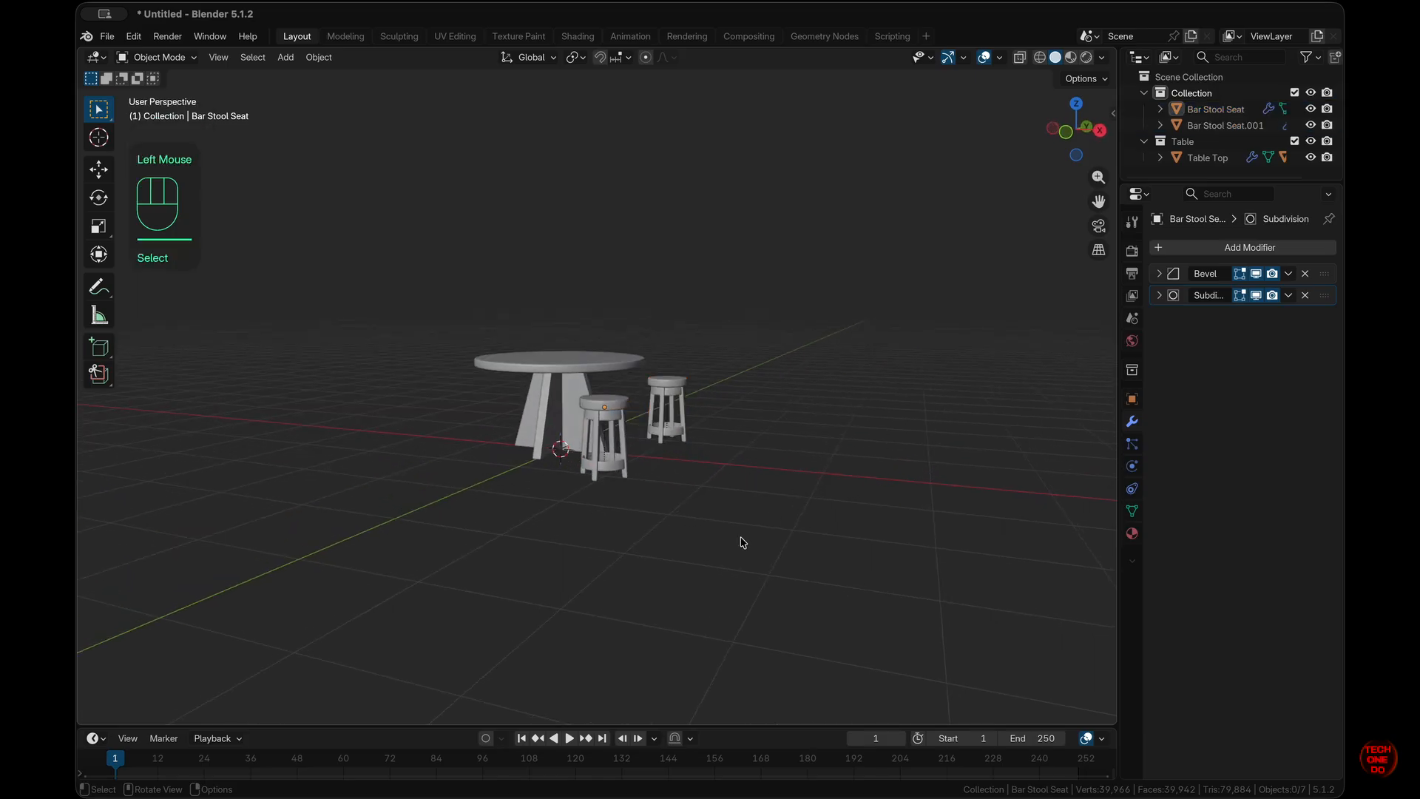
key(alt+z)
key(KP_1)
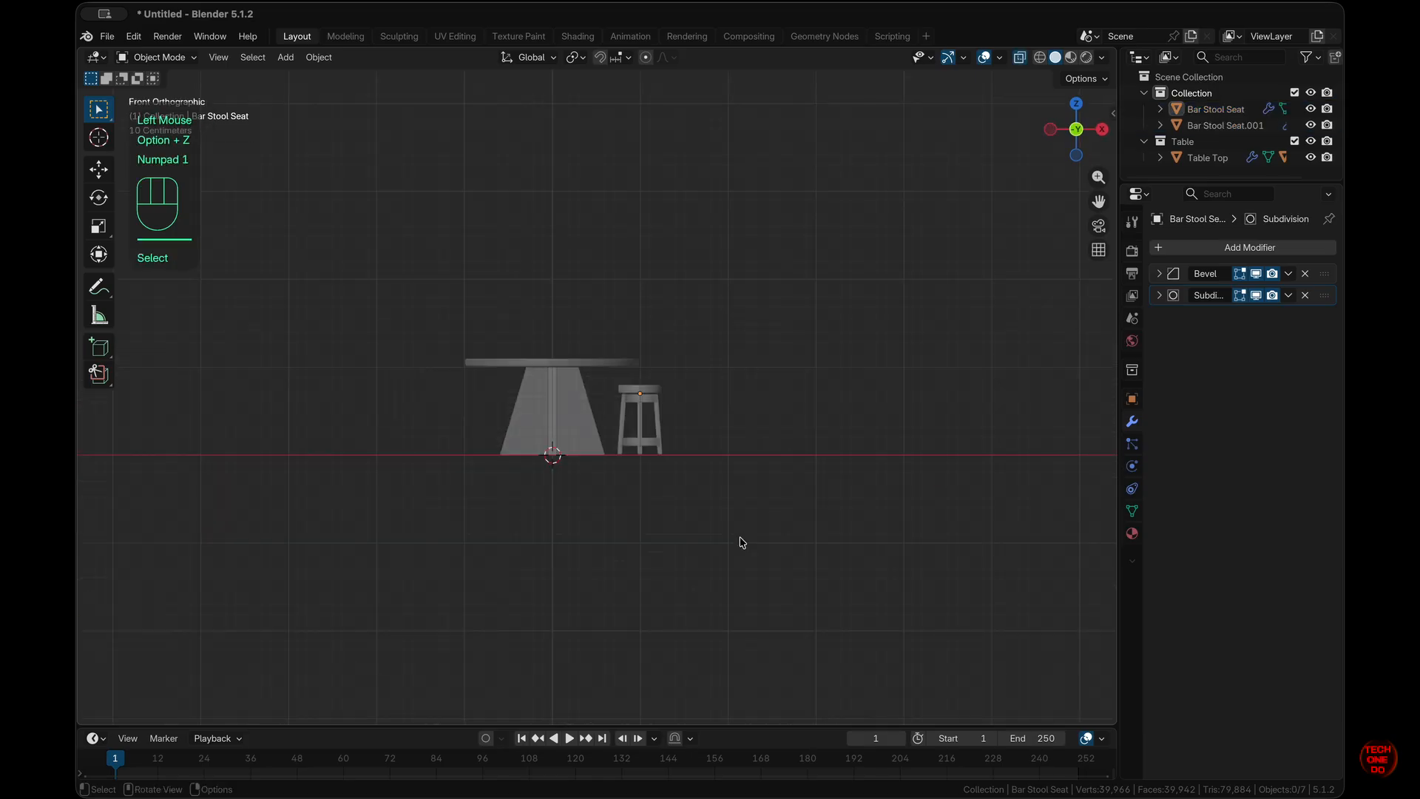
drag(710, 469, 584, 324)
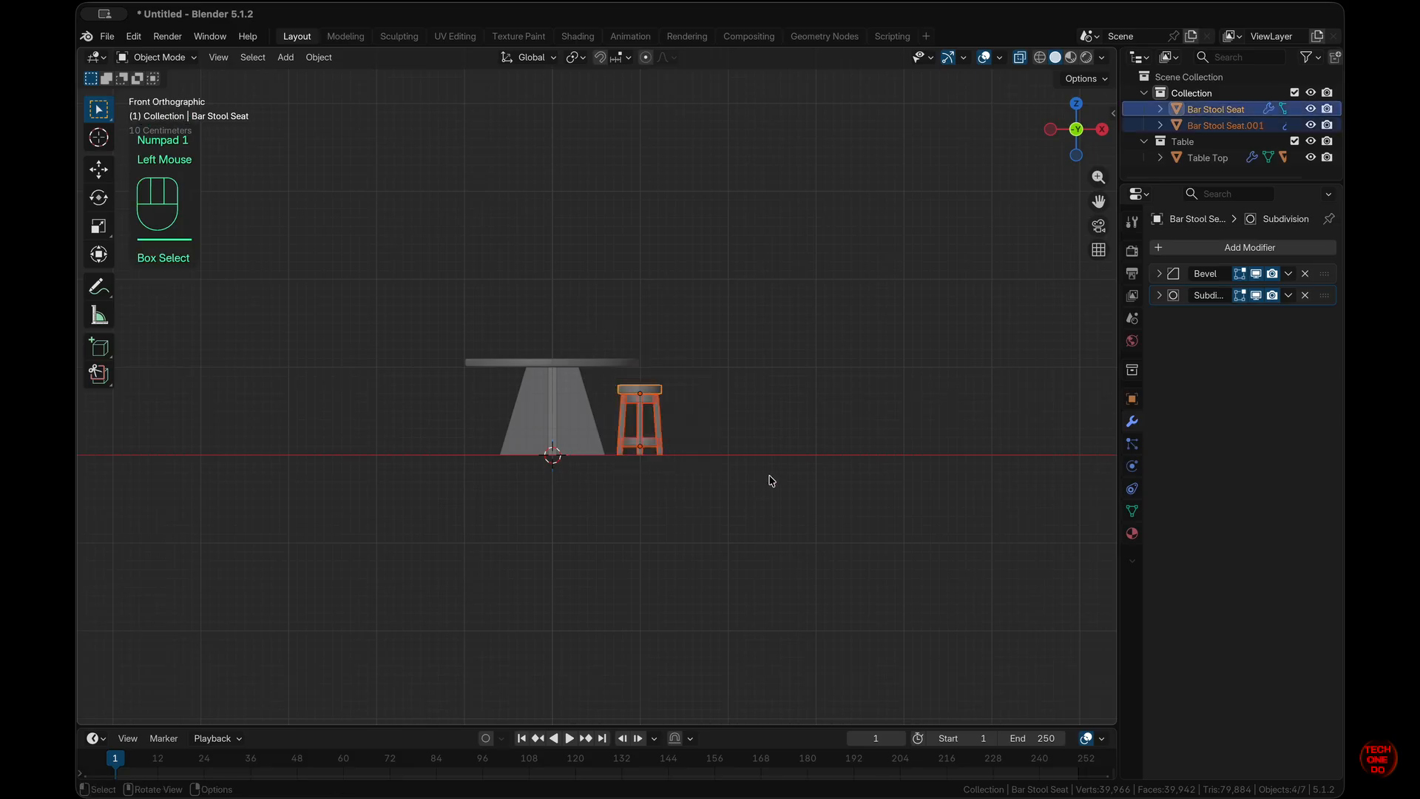
scroll(769, 481, up, 10)
- Create linked duplicates of both stools and place them 2 m along −X
key(KP_7)
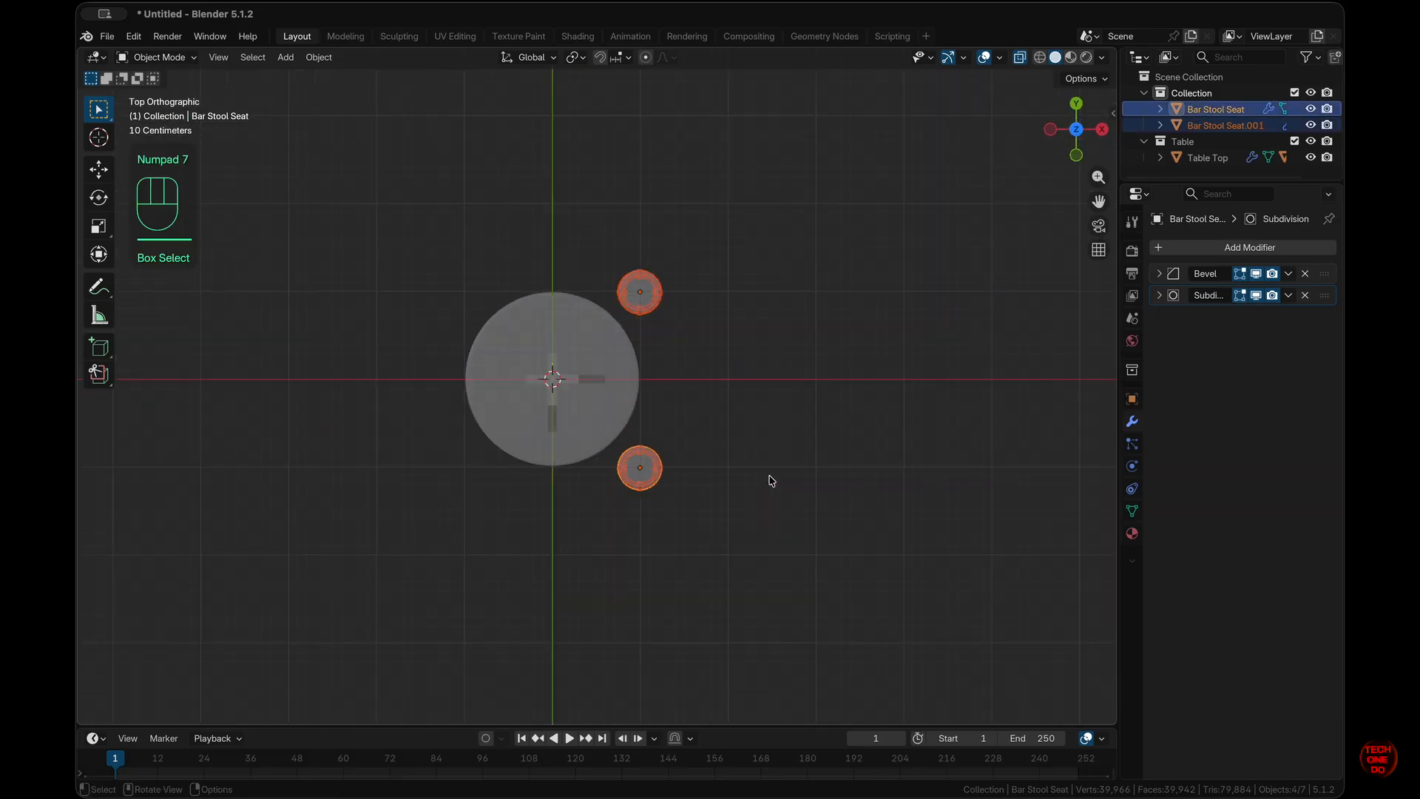
key(alt+d)
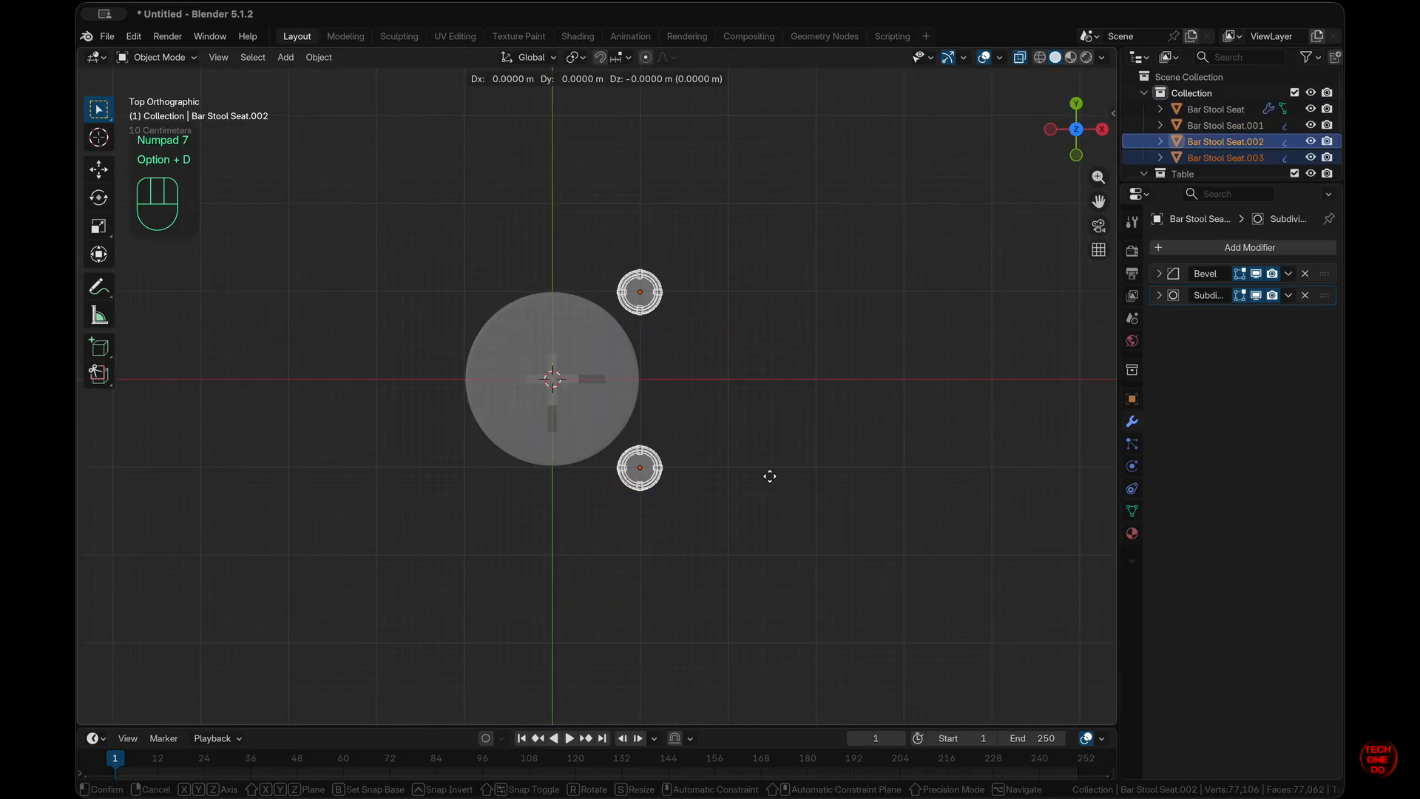
key(x)
key(KP_2)
key(KP_Subtract)
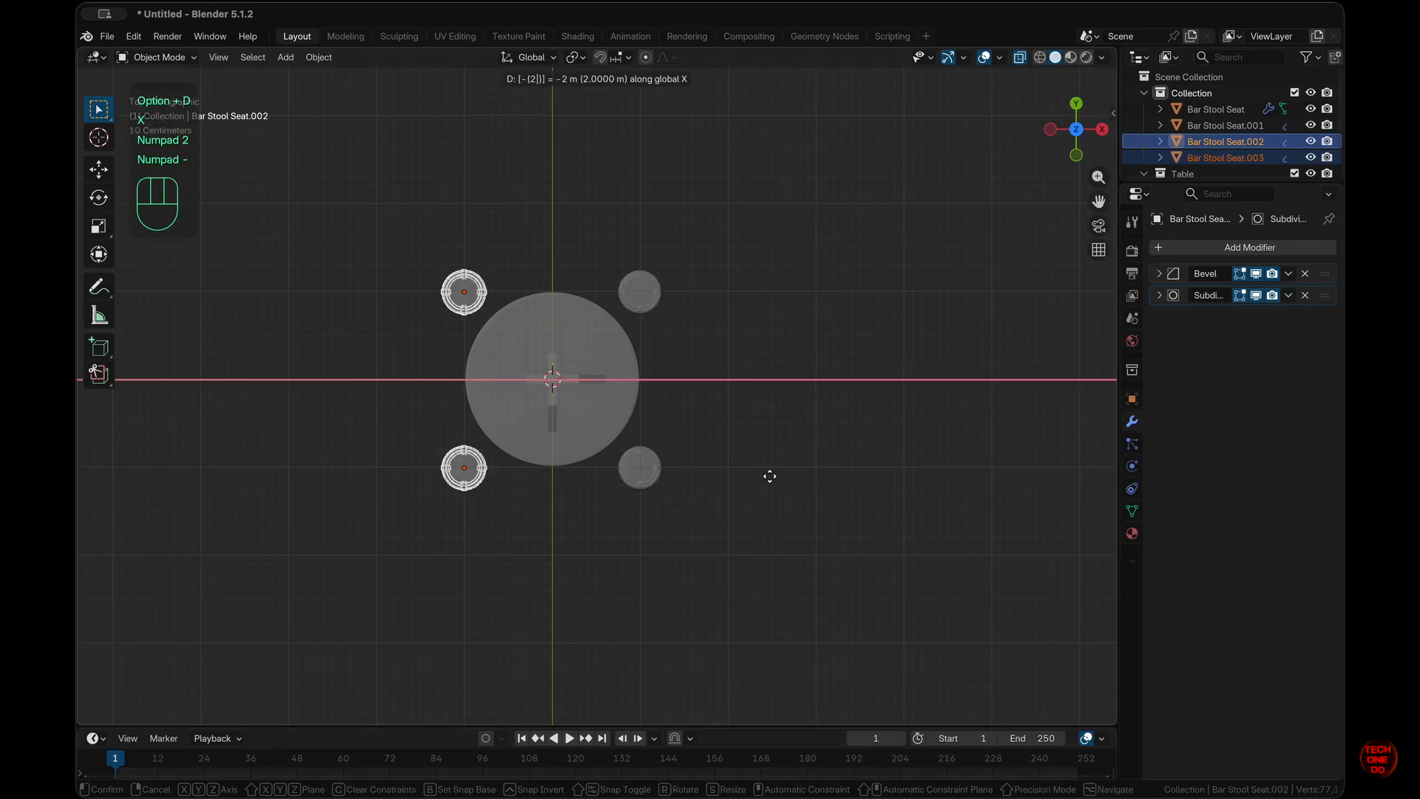
key(KP_Enter)
- Deselect the stools and turn see-through display back off
click(769, 481)
scroll(769, 481, up, 10)
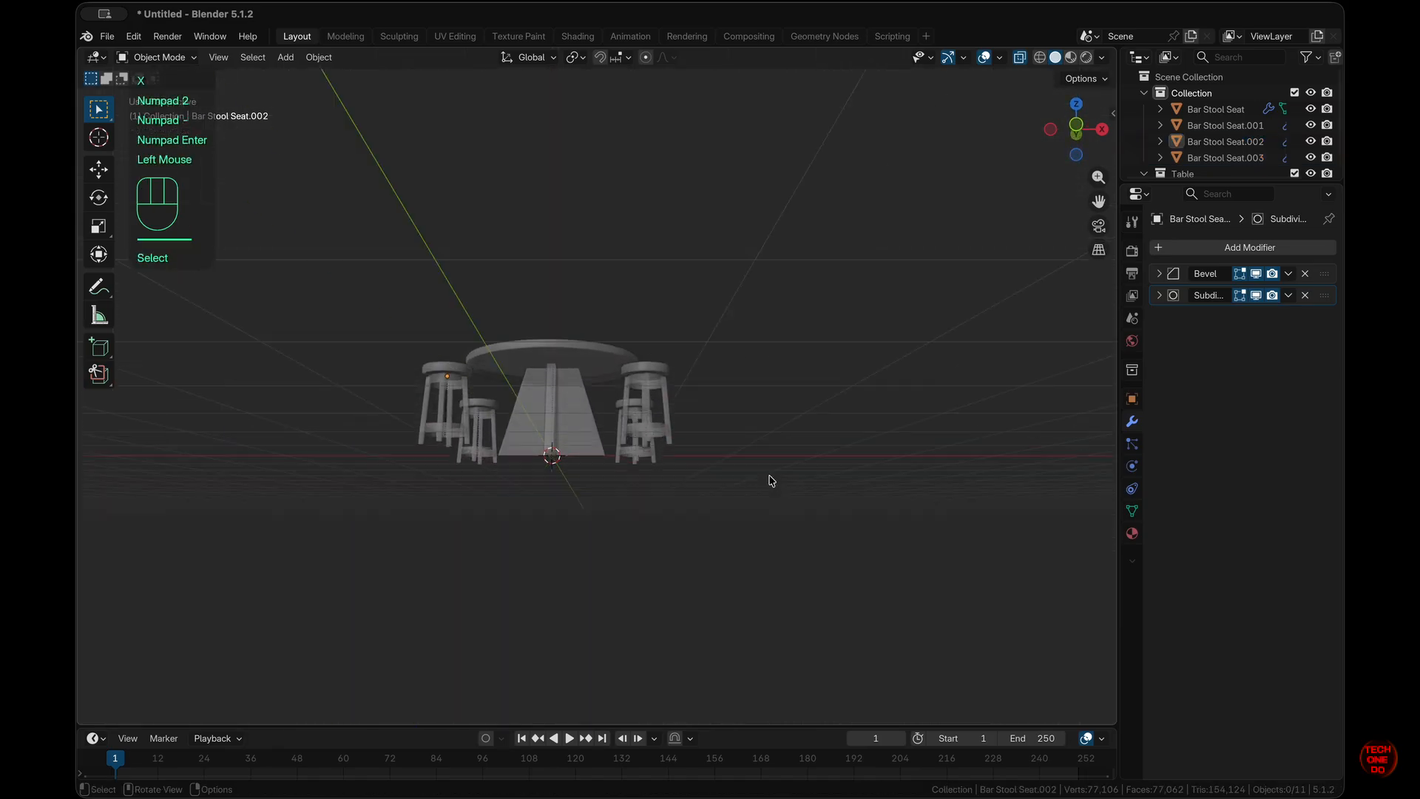
scroll(769, 481, down, 10)
key(alt+z)
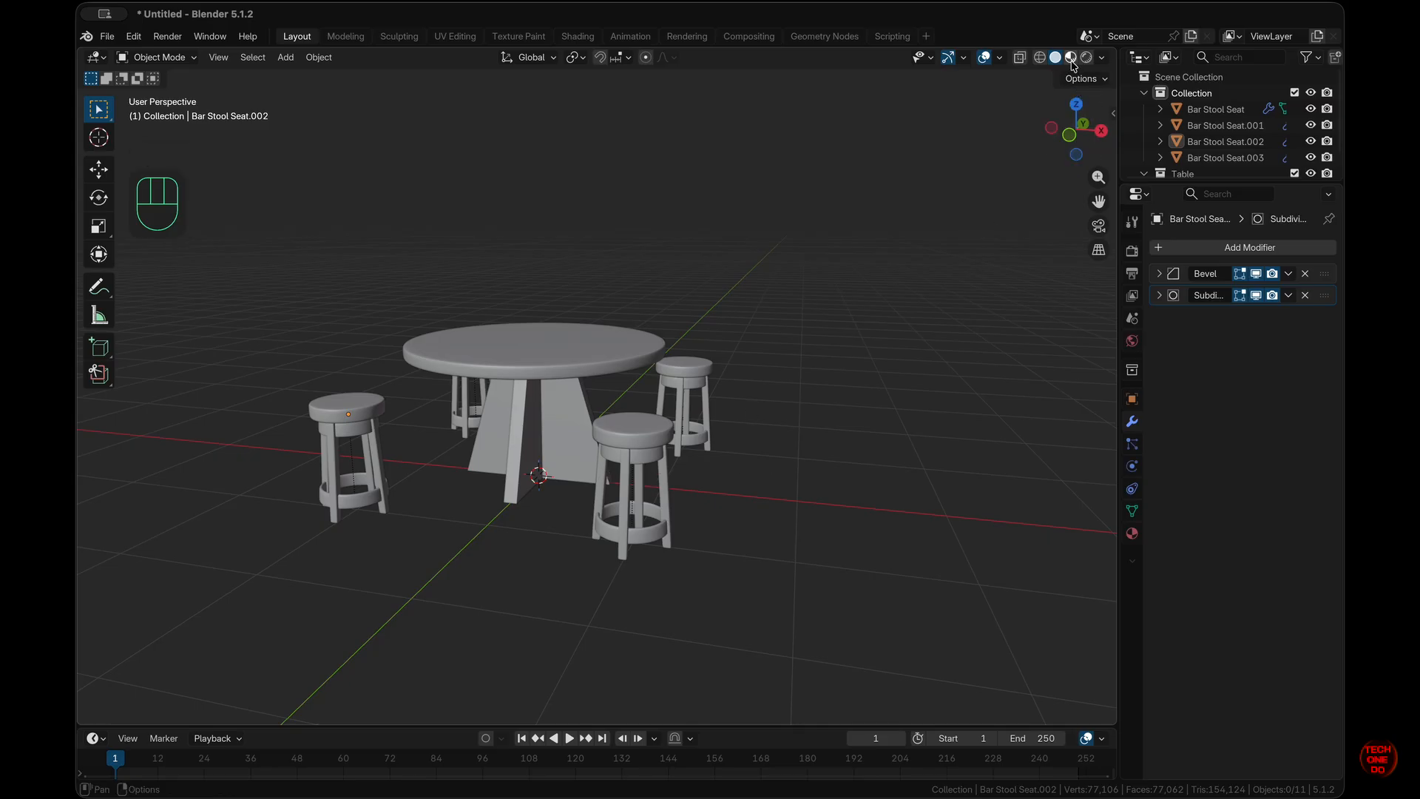
scroll(962, 474, up, 5)
click(950, 484)
scroll(952, 489, down, 10)
scroll(953, 494, down, 8)
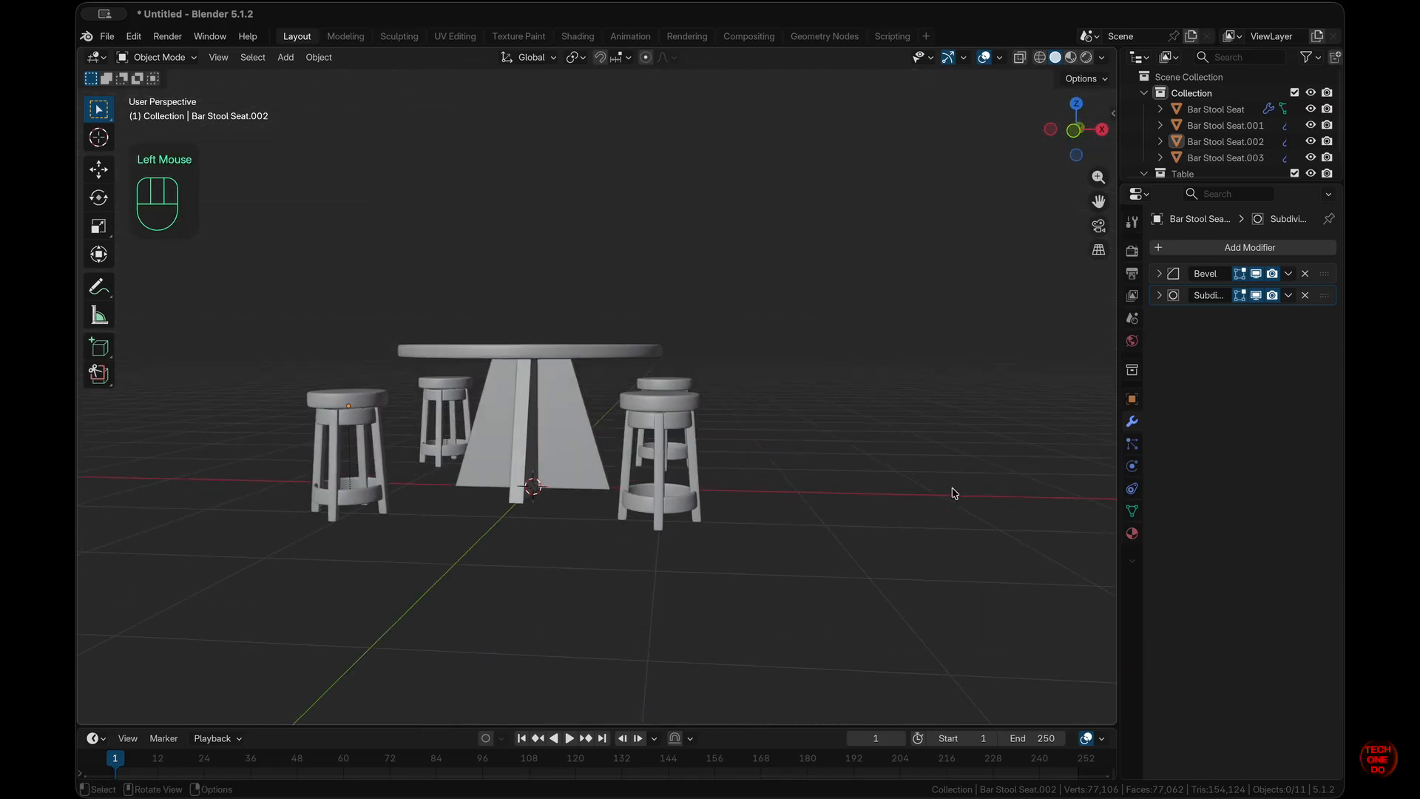
scroll(953, 493, right, 5)
scroll(953, 493, up, 7)
scroll(953, 494, right, 8)
scroll(955, 493, left, 10)
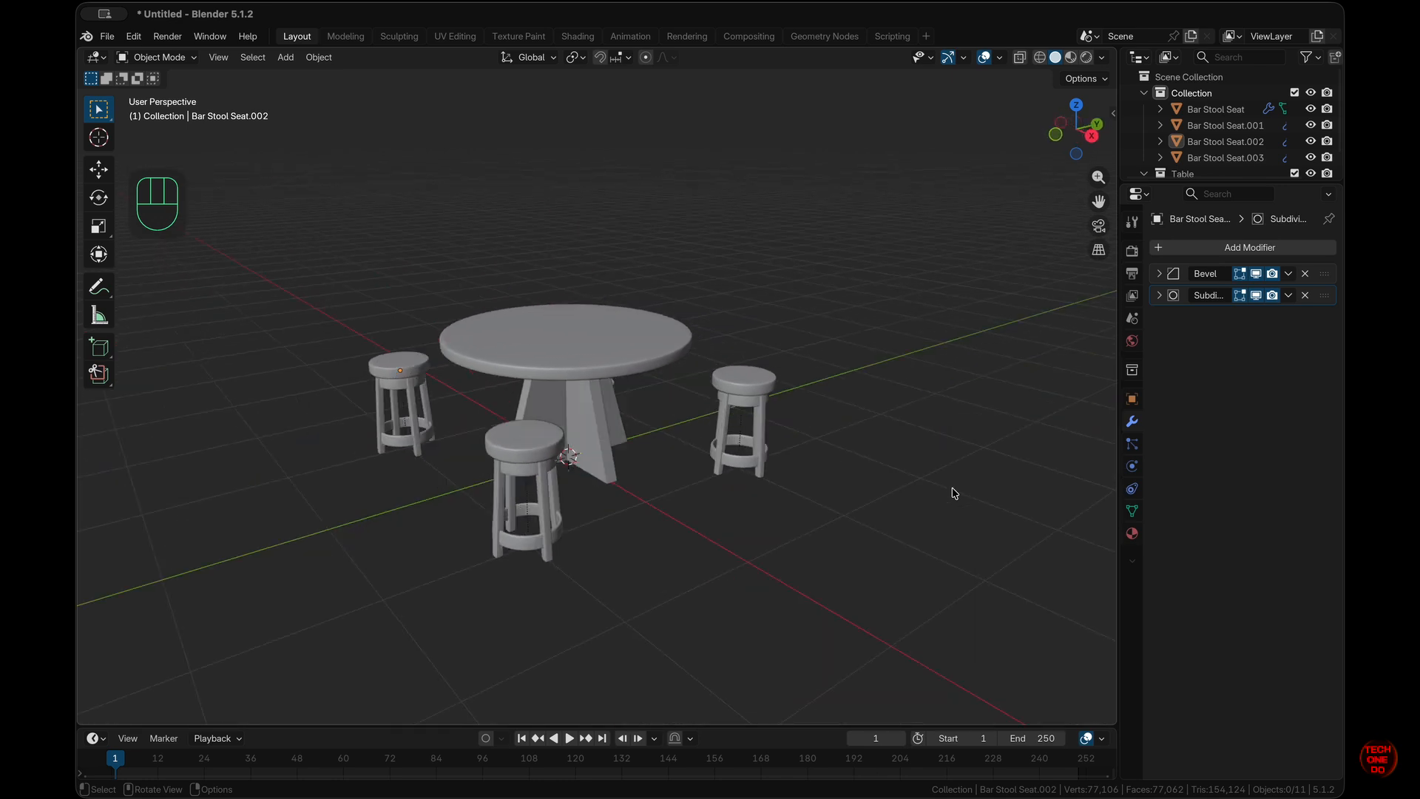
scroll(954, 493, up, 5)
scroll(955, 493, down, 8)
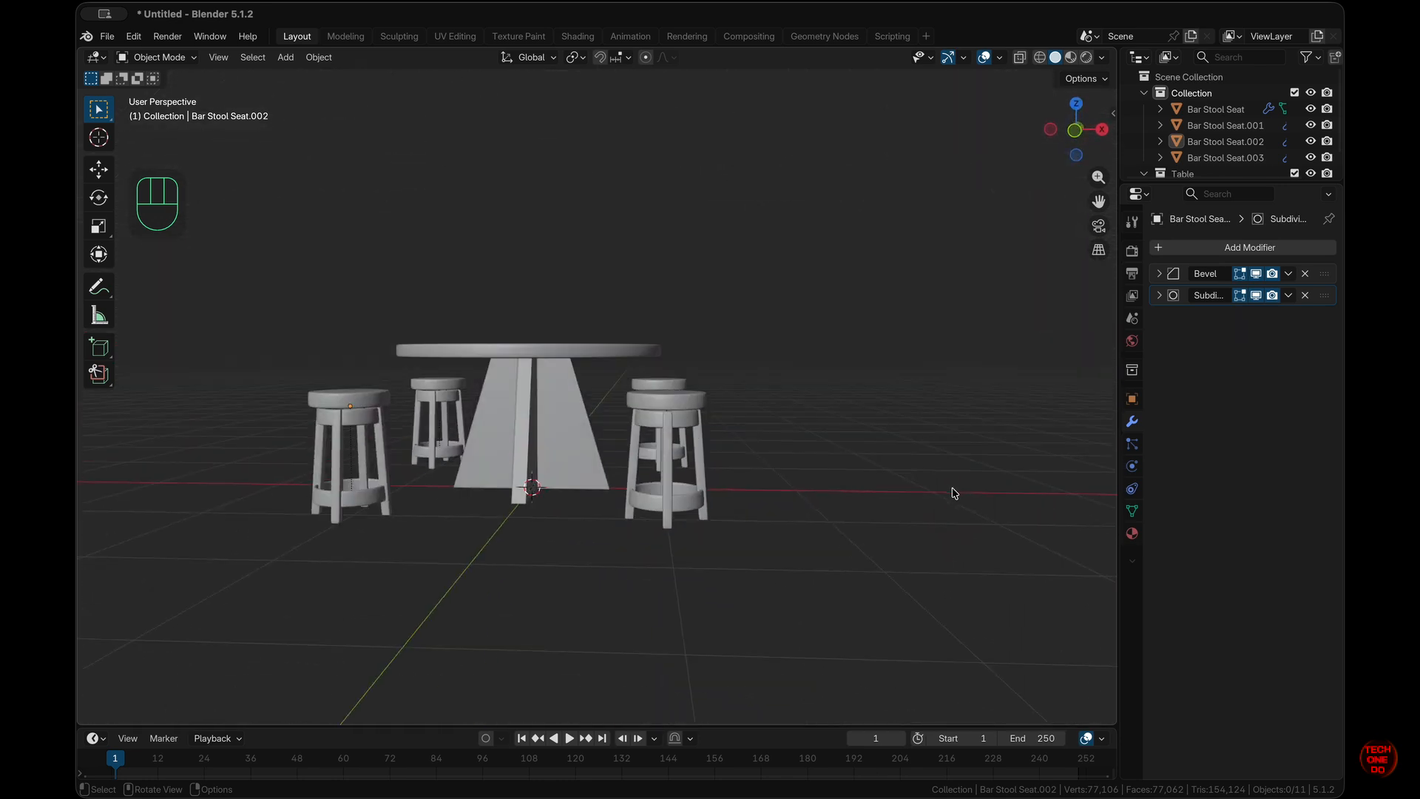
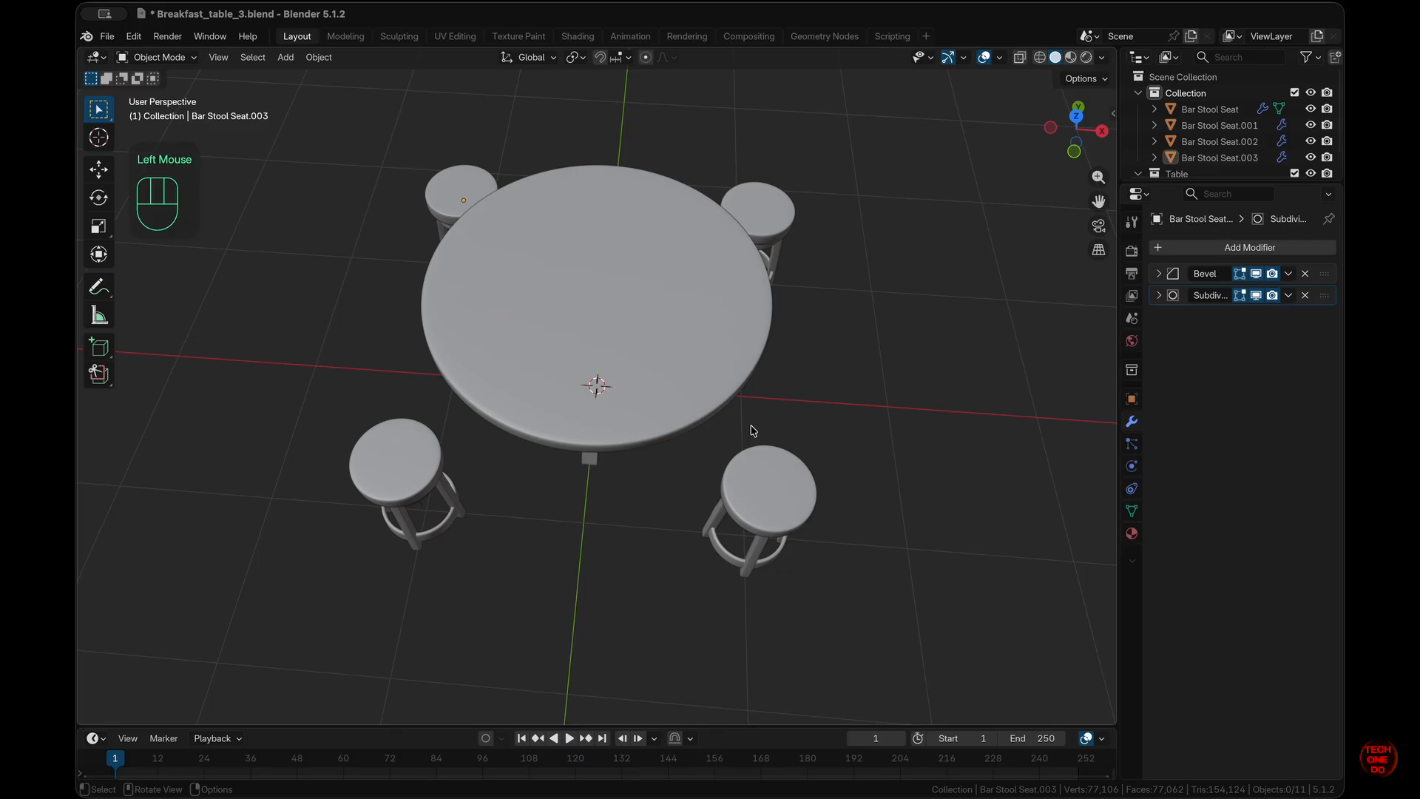
- In top X-ray view, place the 3D cursor on the tabletop right of and below centre, then open Add > Mesh
key(KP_7)
key(alt+z)
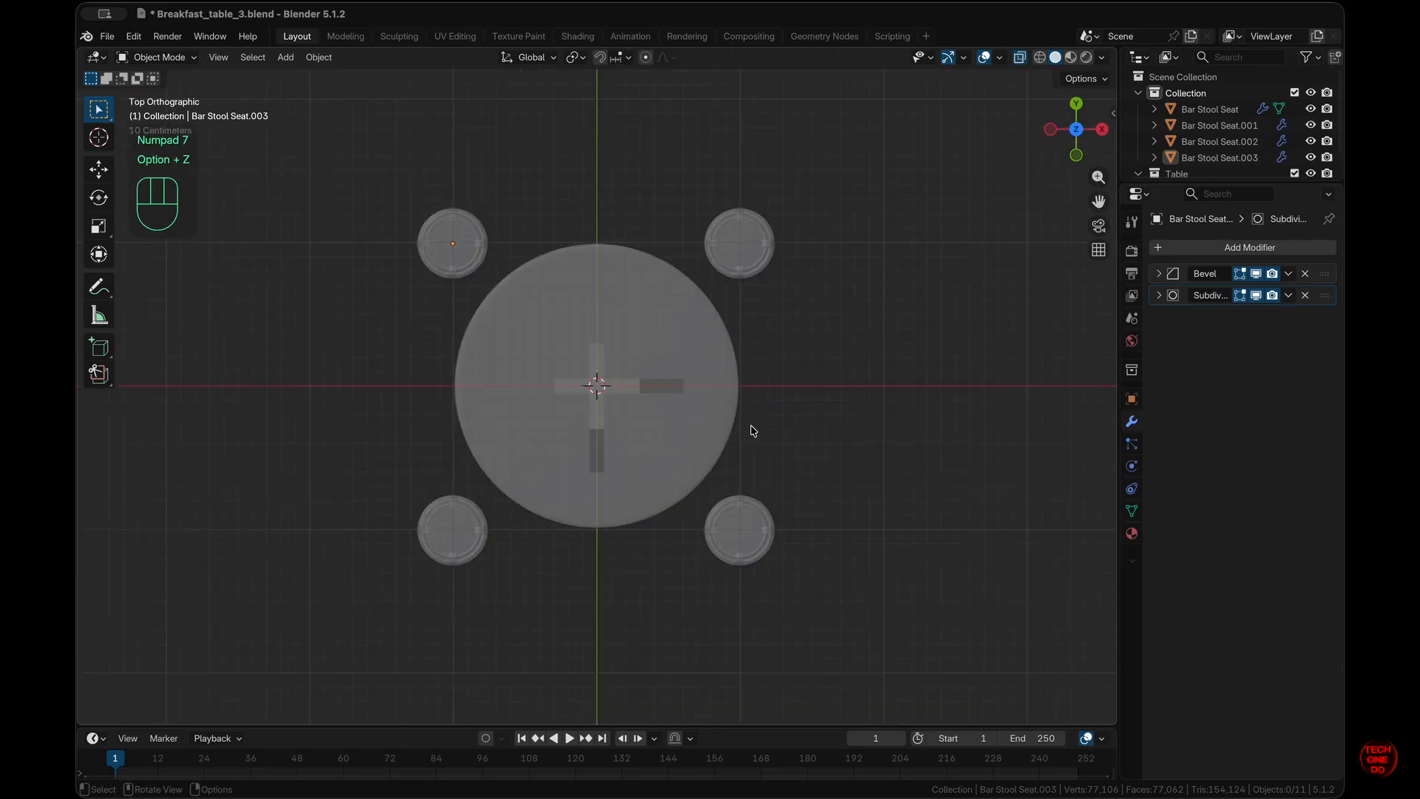
super+scroll(753, 431, up, 4)
super+scroll(752, 430, up, 1)
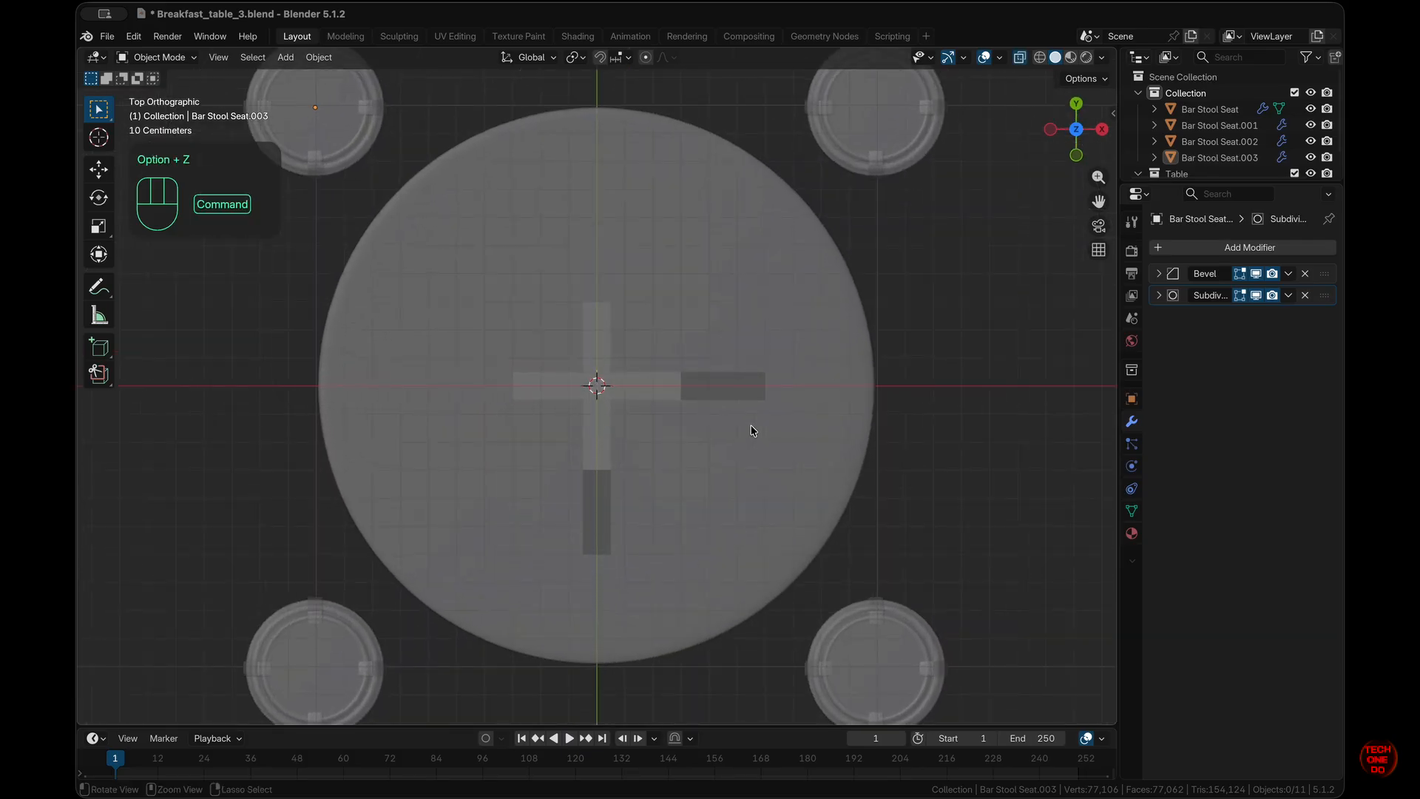
shift+right_click(723, 512)
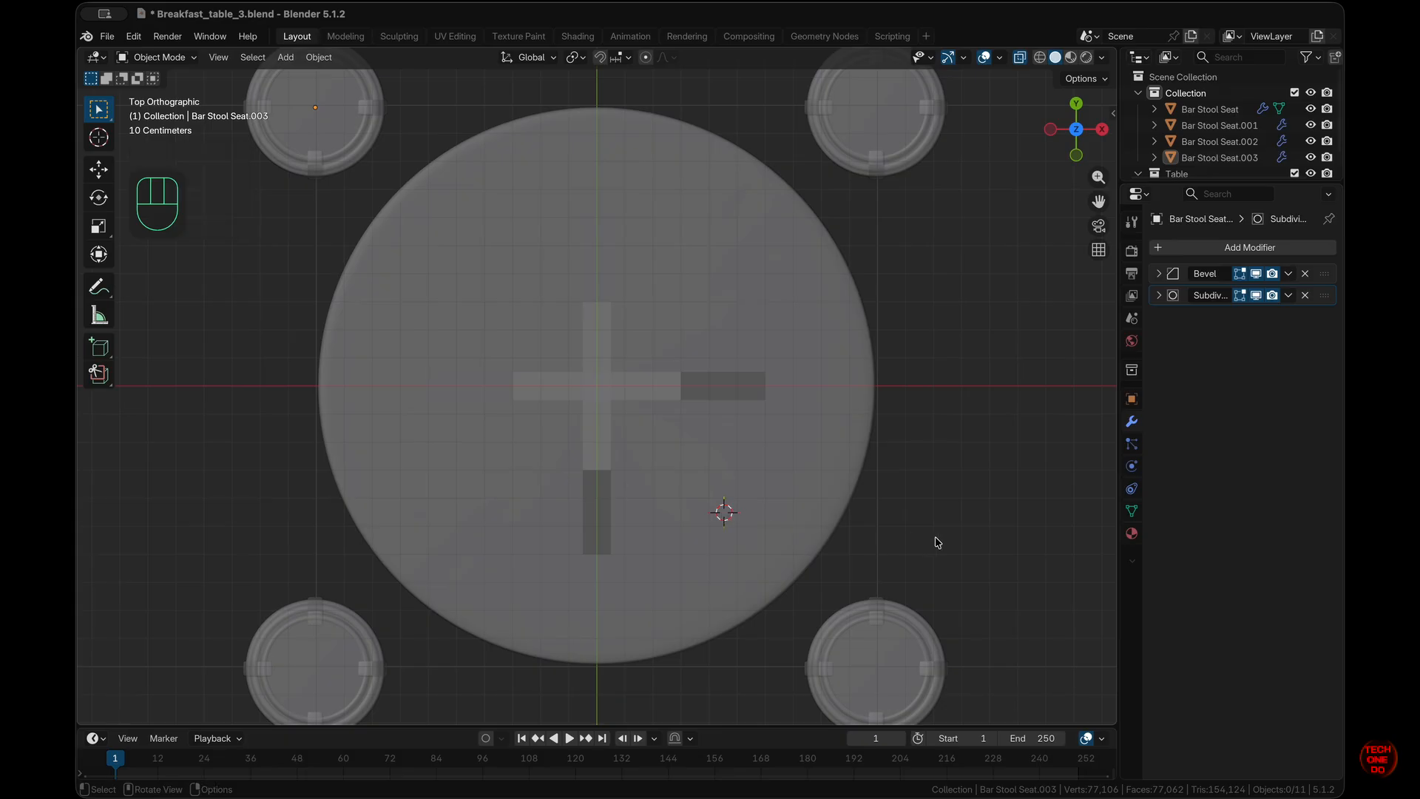
key(shift+a)
- Add a circle mesh, scale it by 0.25, then set its X/Y/Z scale to 0.2
mouse_move(938, 471)
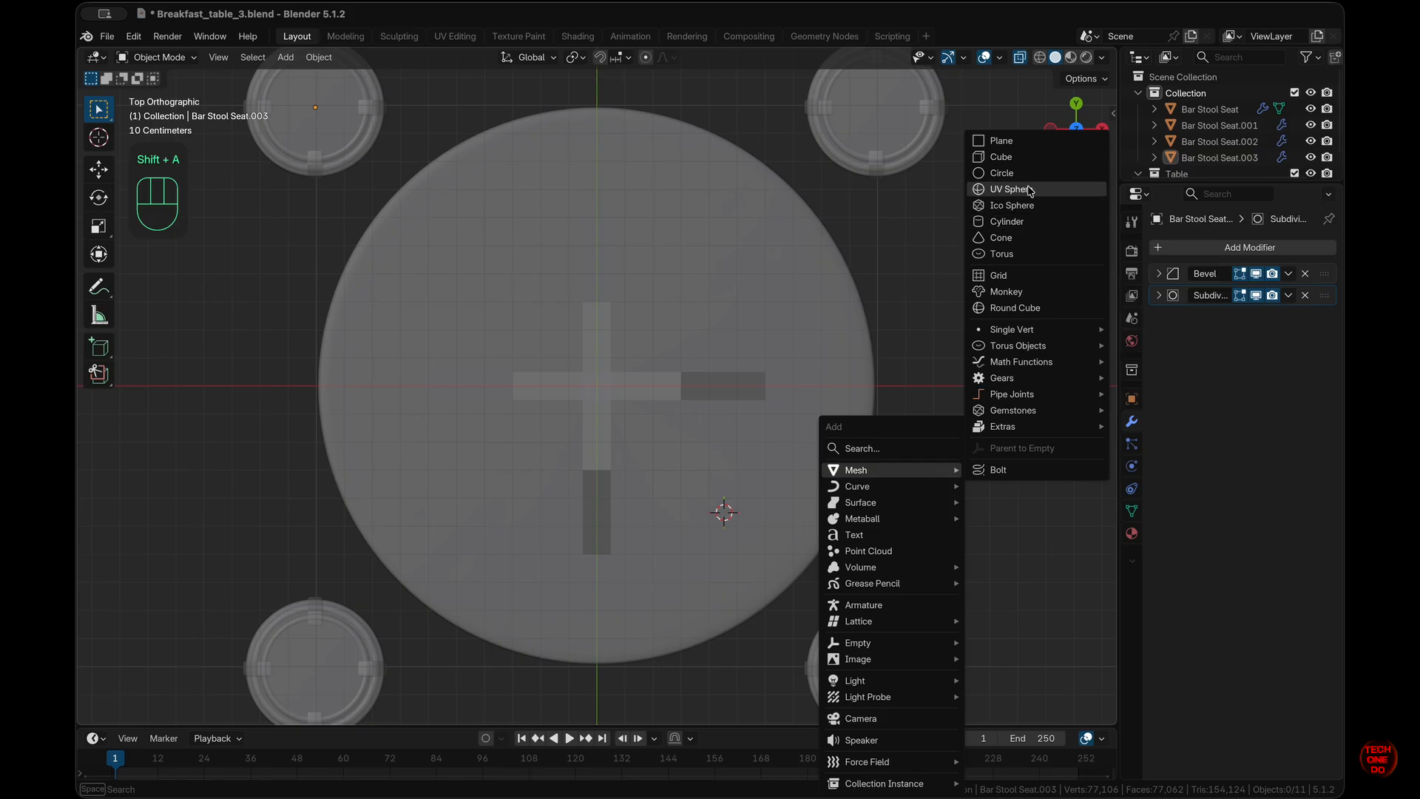
click(1002, 173)
key(s)
key(KP_Decimal)
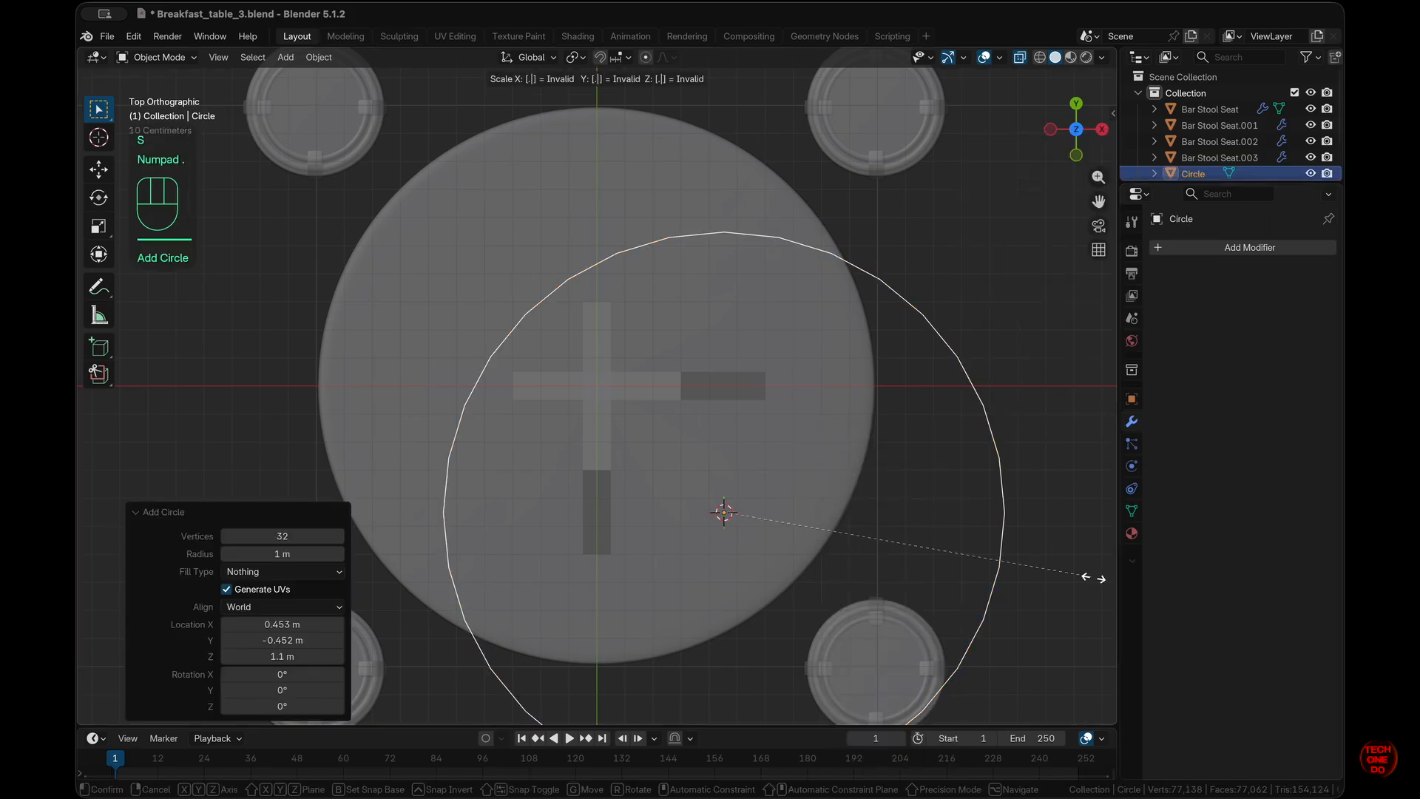
key(KP_2)
key(KP_5)
key(KP_Enter)
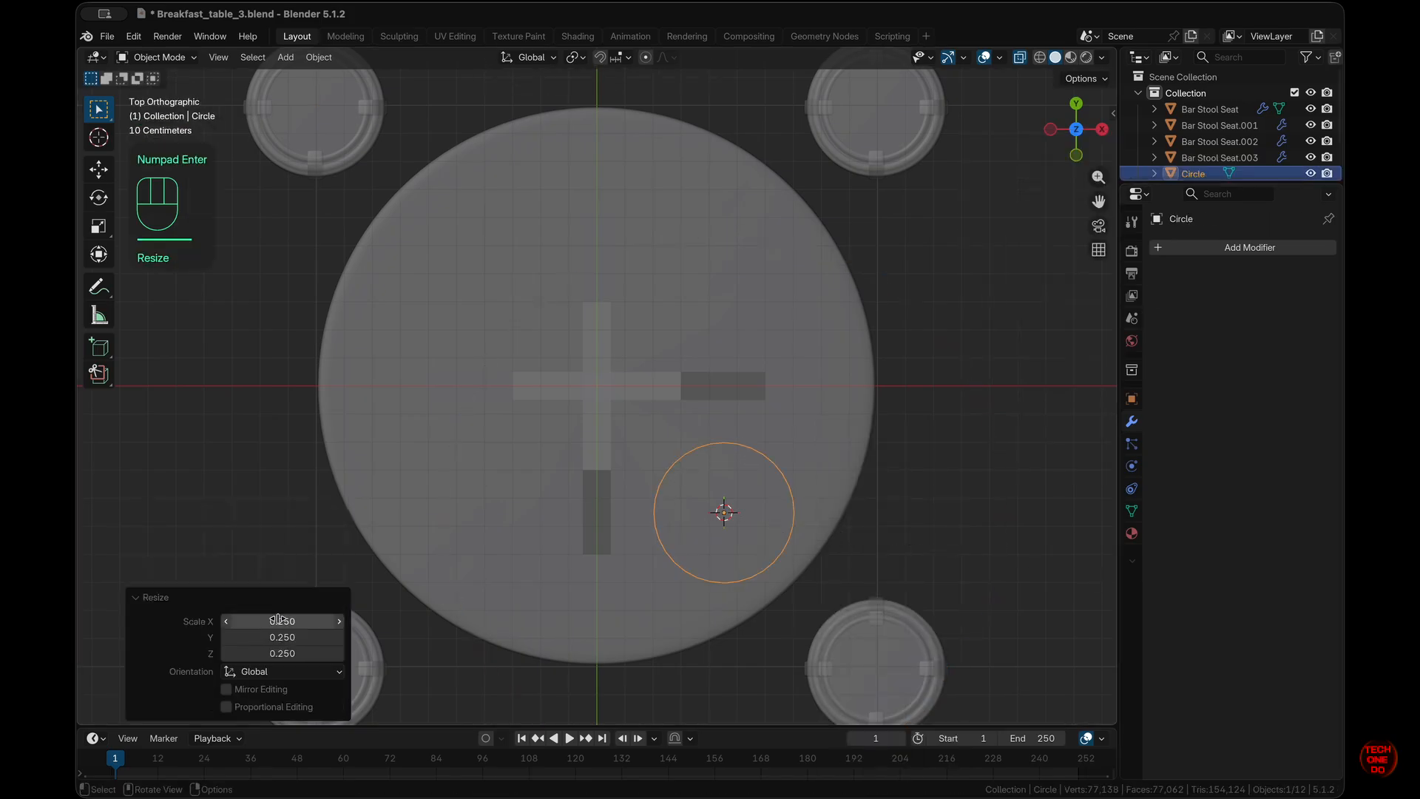
drag(306, 618, 304, 658)
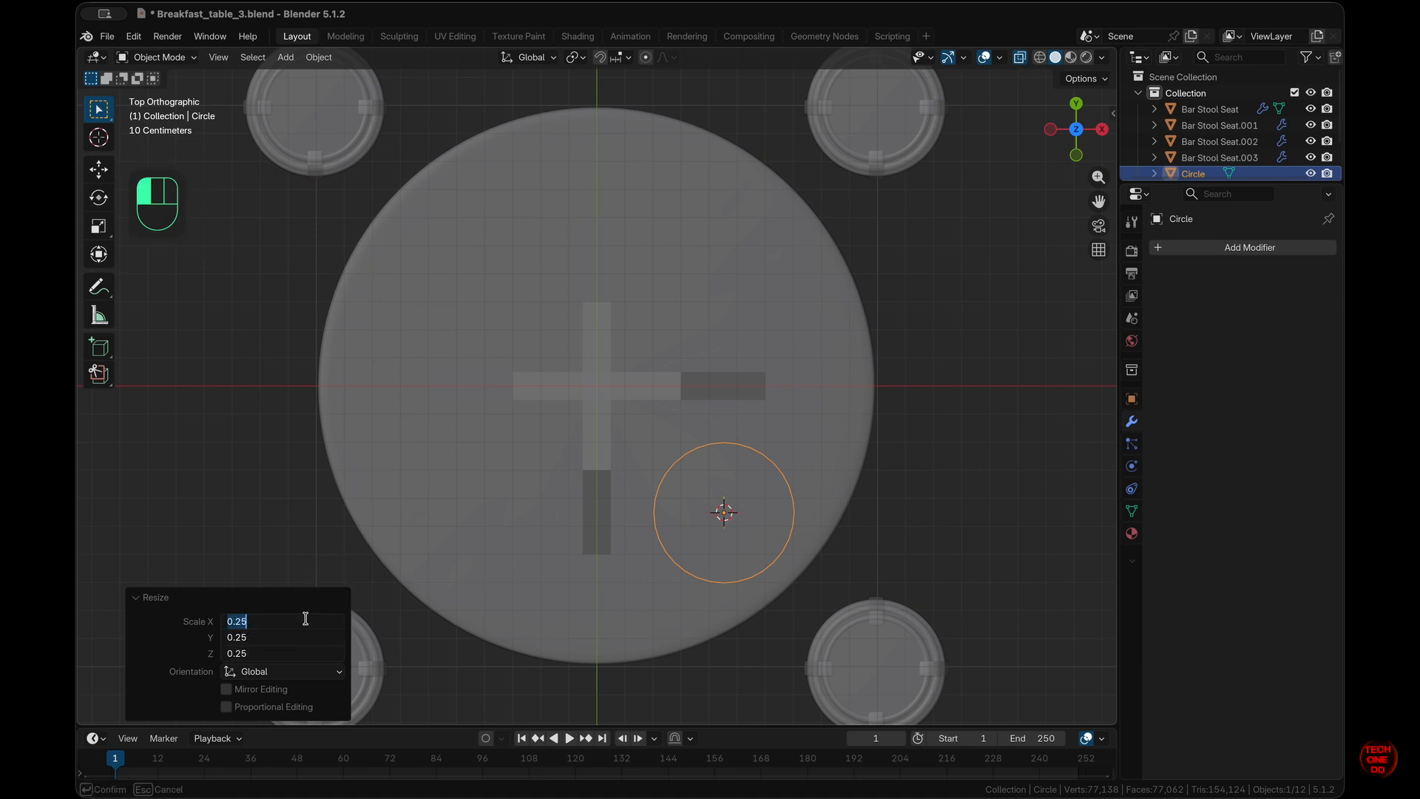
key(BackSpace)
text(.2)
key(Return)
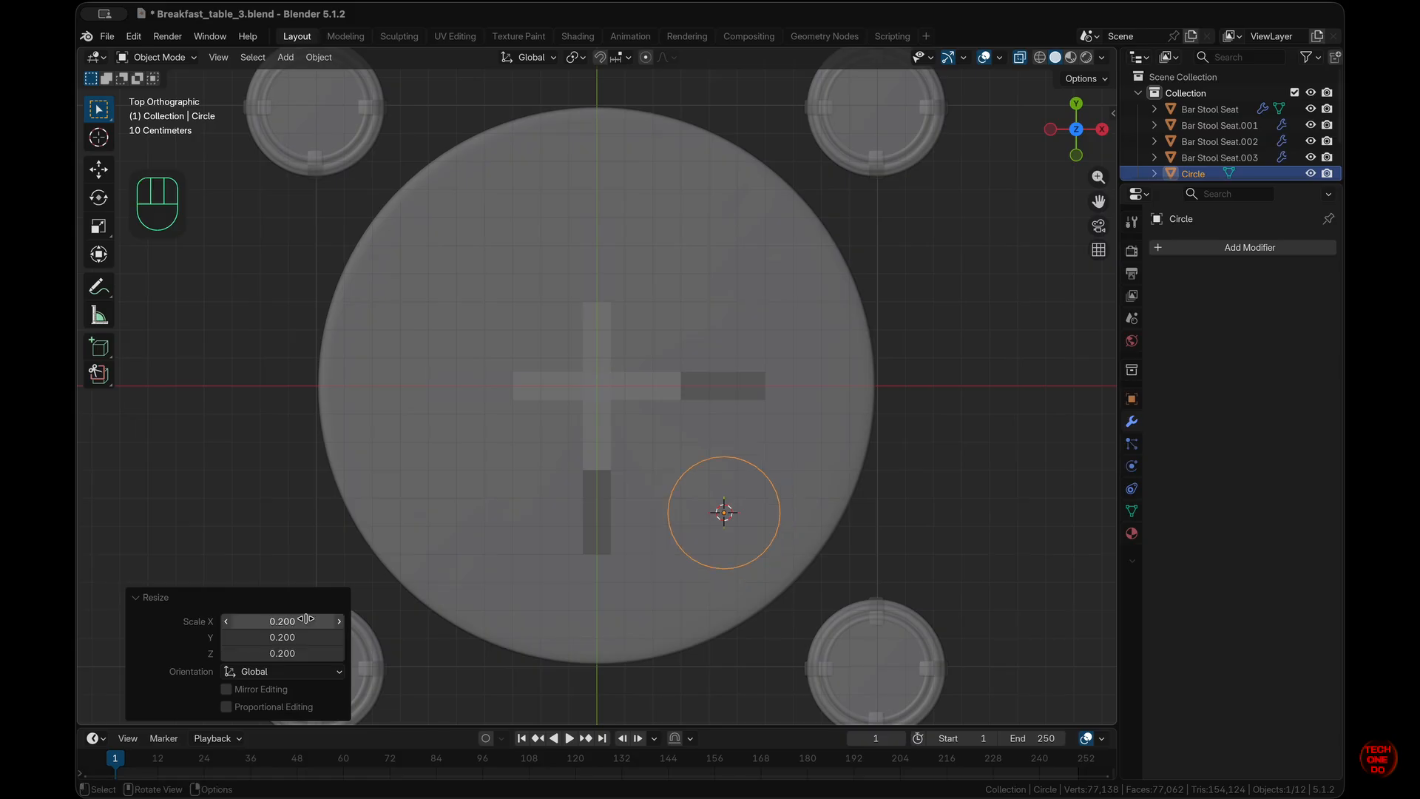
- Select the thin circle outline and switch it to Edit Mode
click(803, 473)
middle_drag(803, 473, 807, 476)
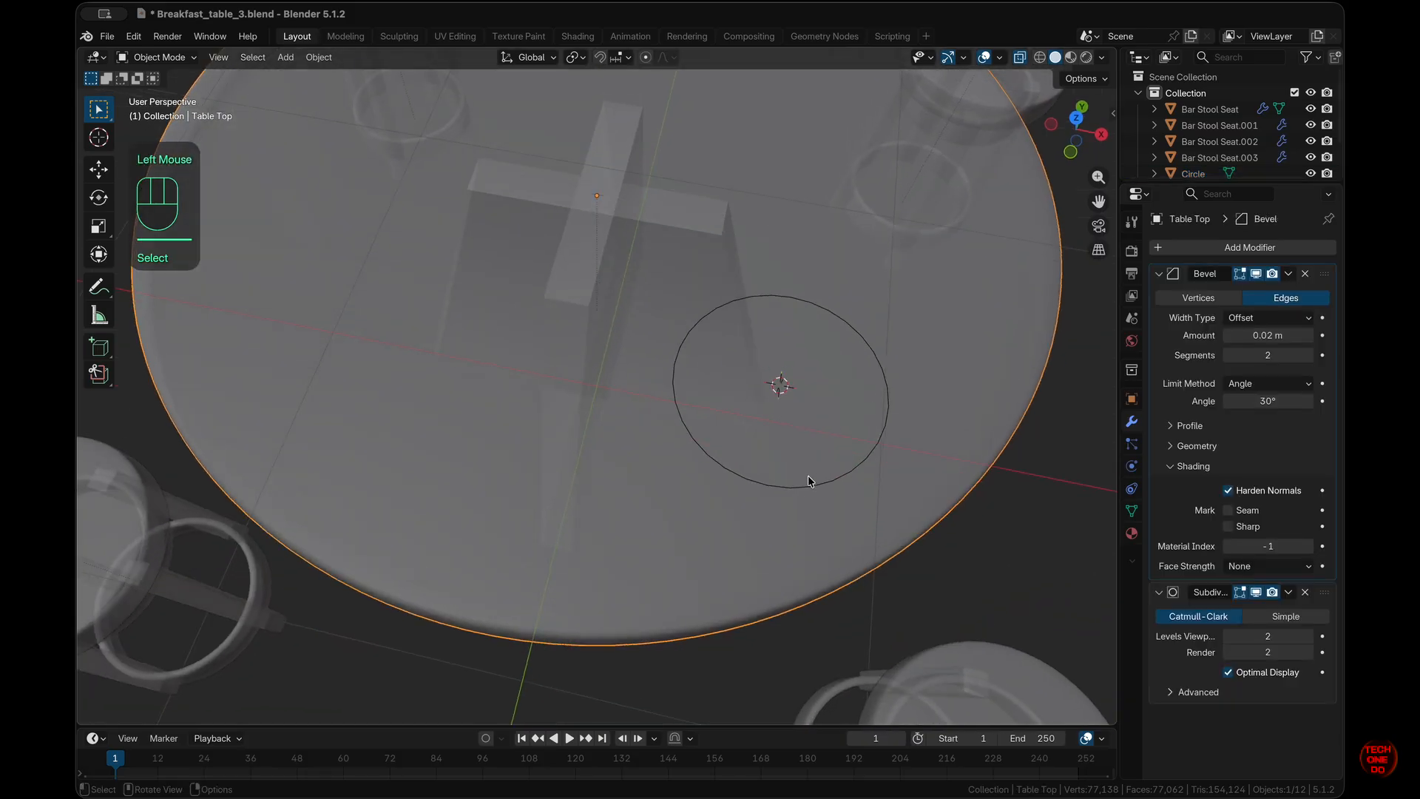
click(809, 480)
click(816, 489)
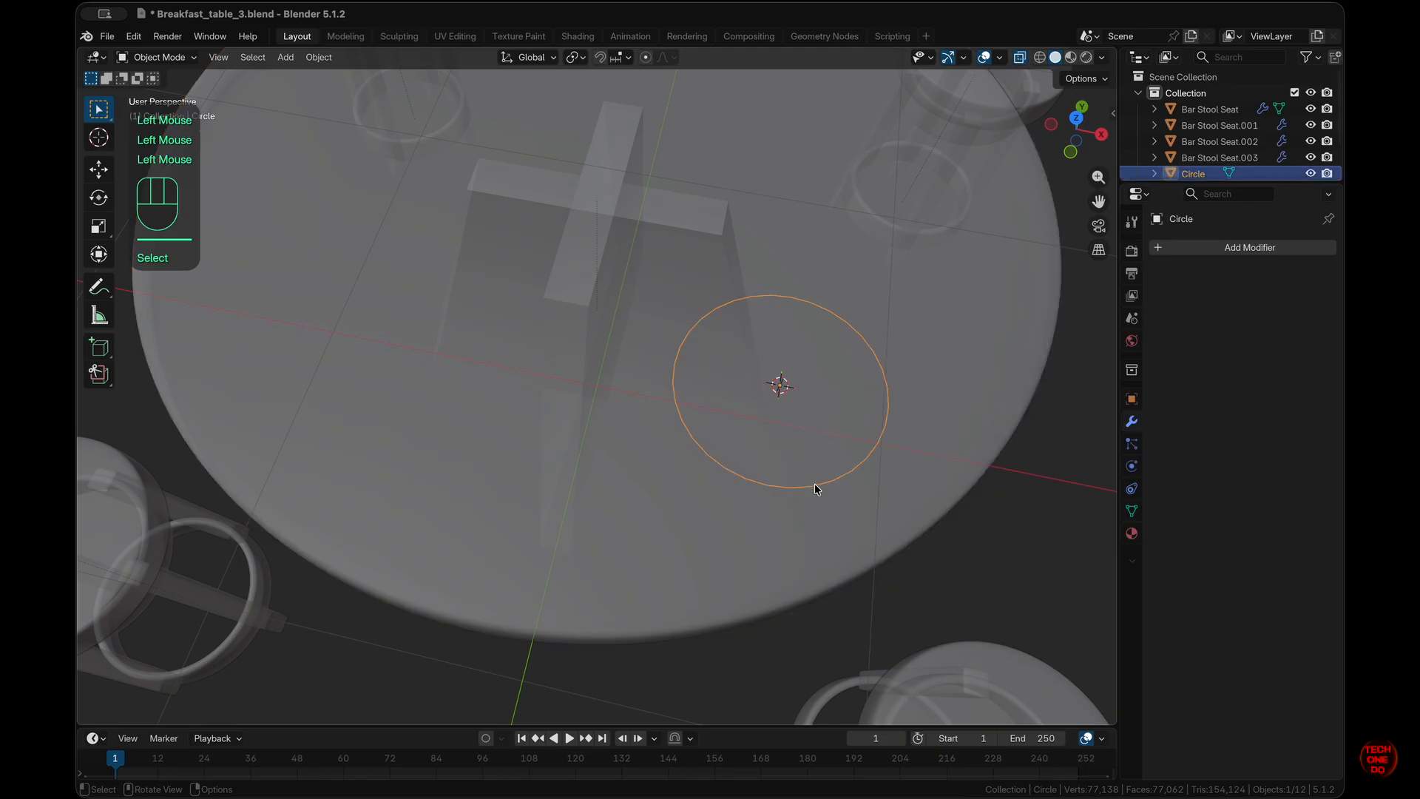
key(Tab)
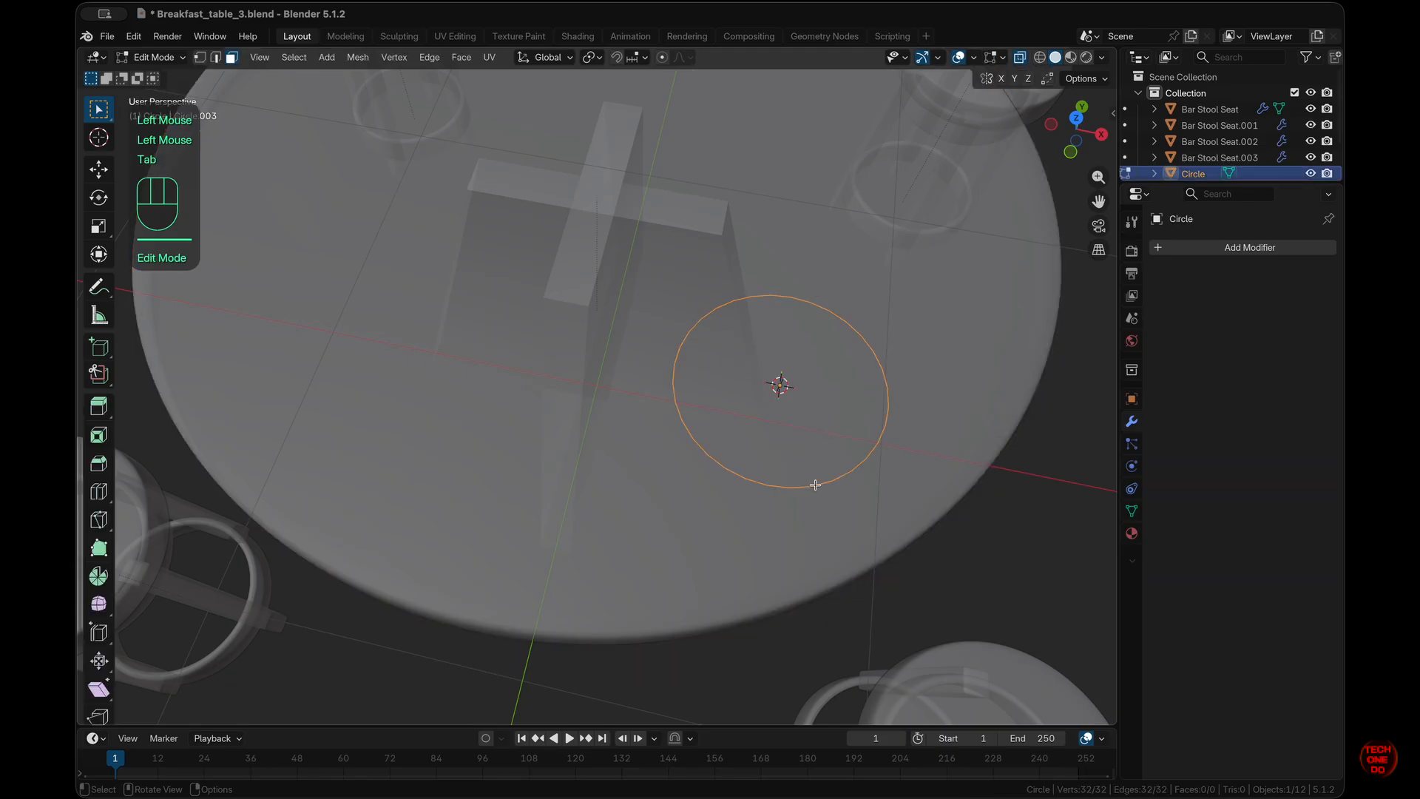
- Isolate the circle in Local View, fill it with a face and extrude it 0.03 m straight up
key(slash)
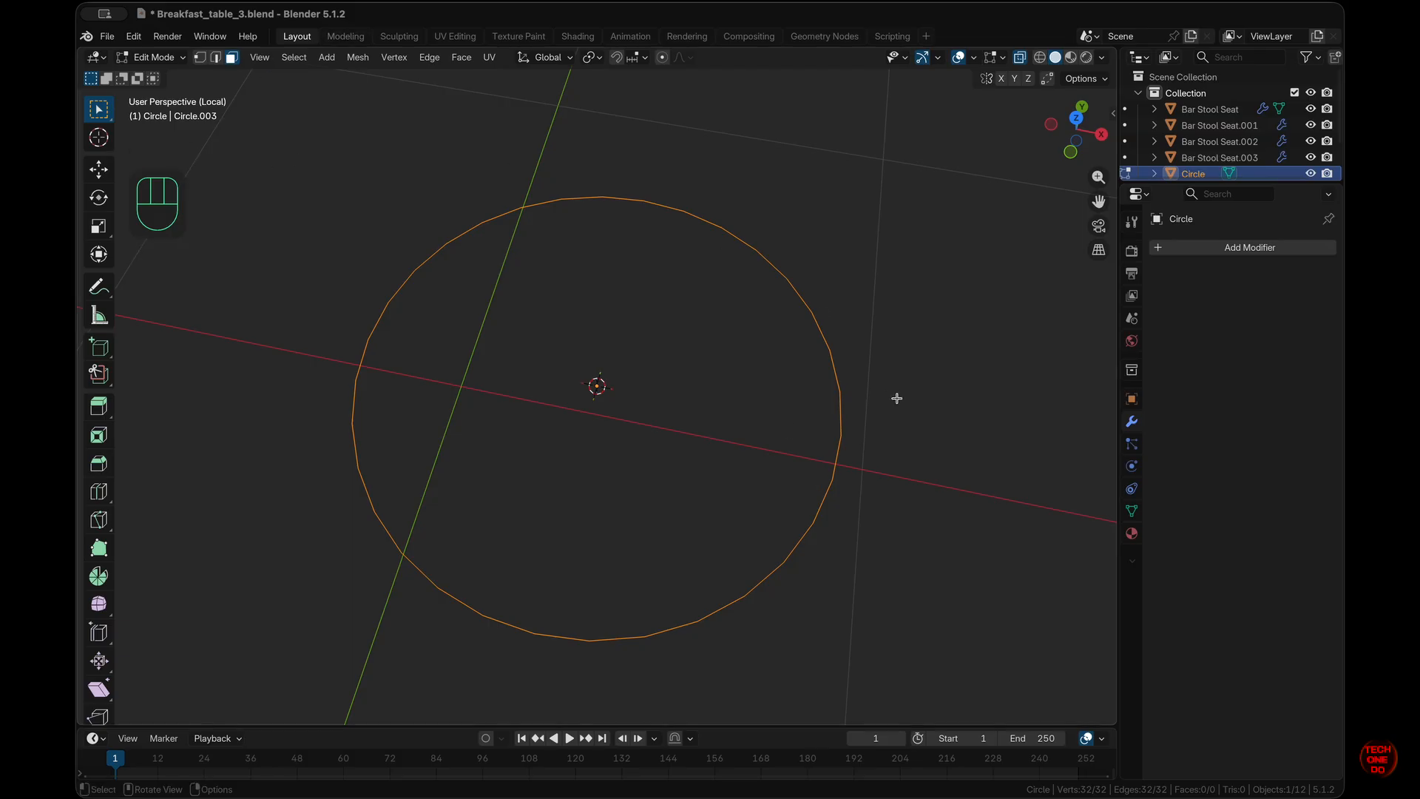
key(f)
key(KP_1)
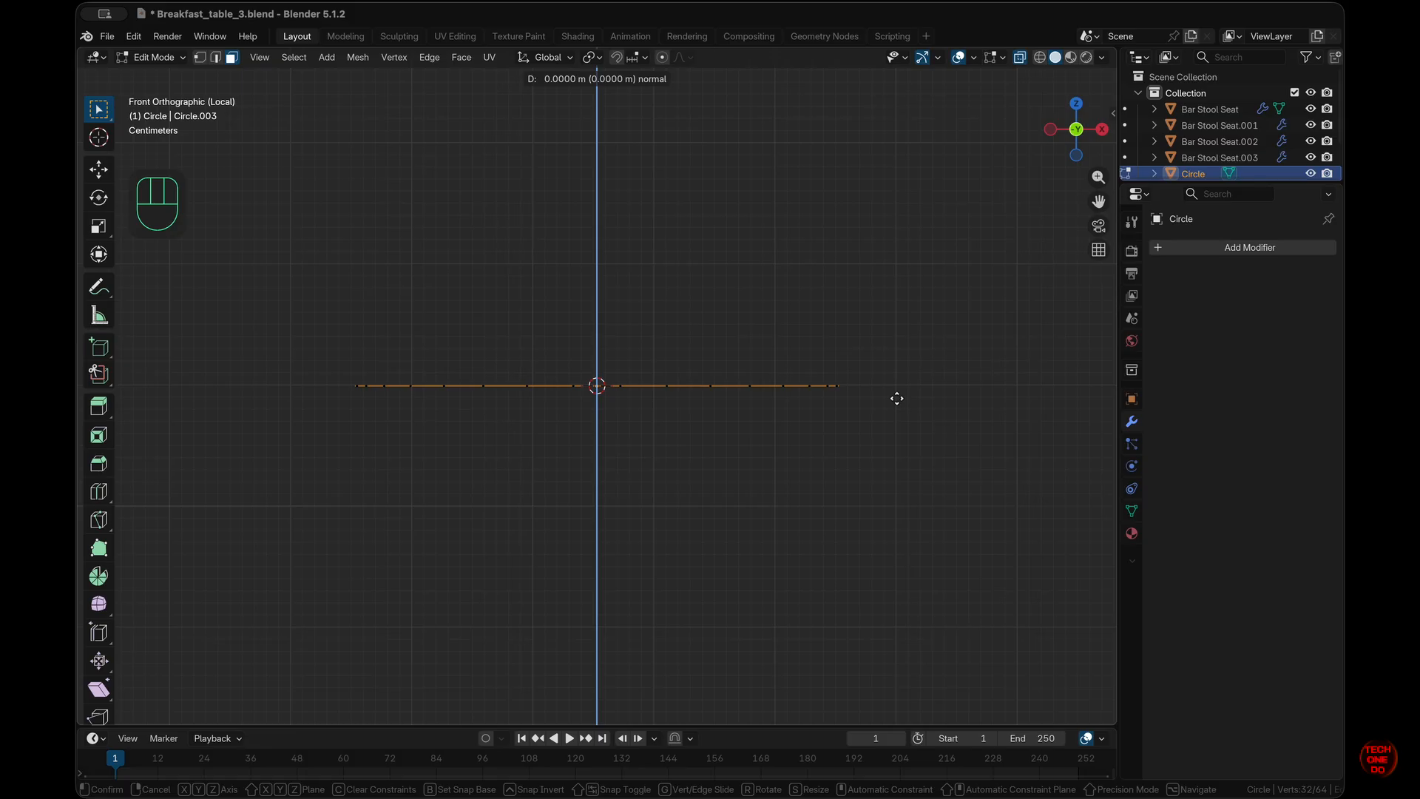
key(z)
key(z)
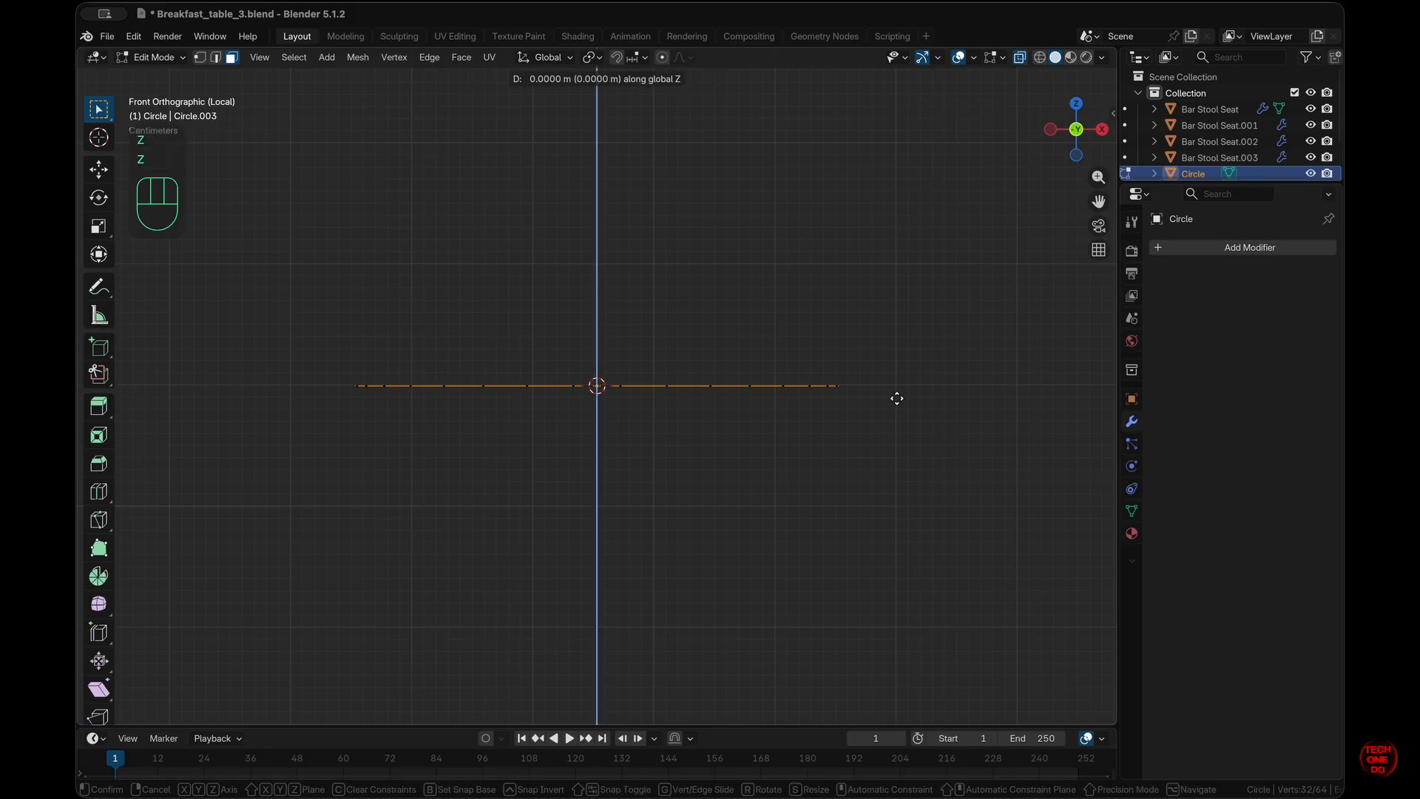
key(ctrl)
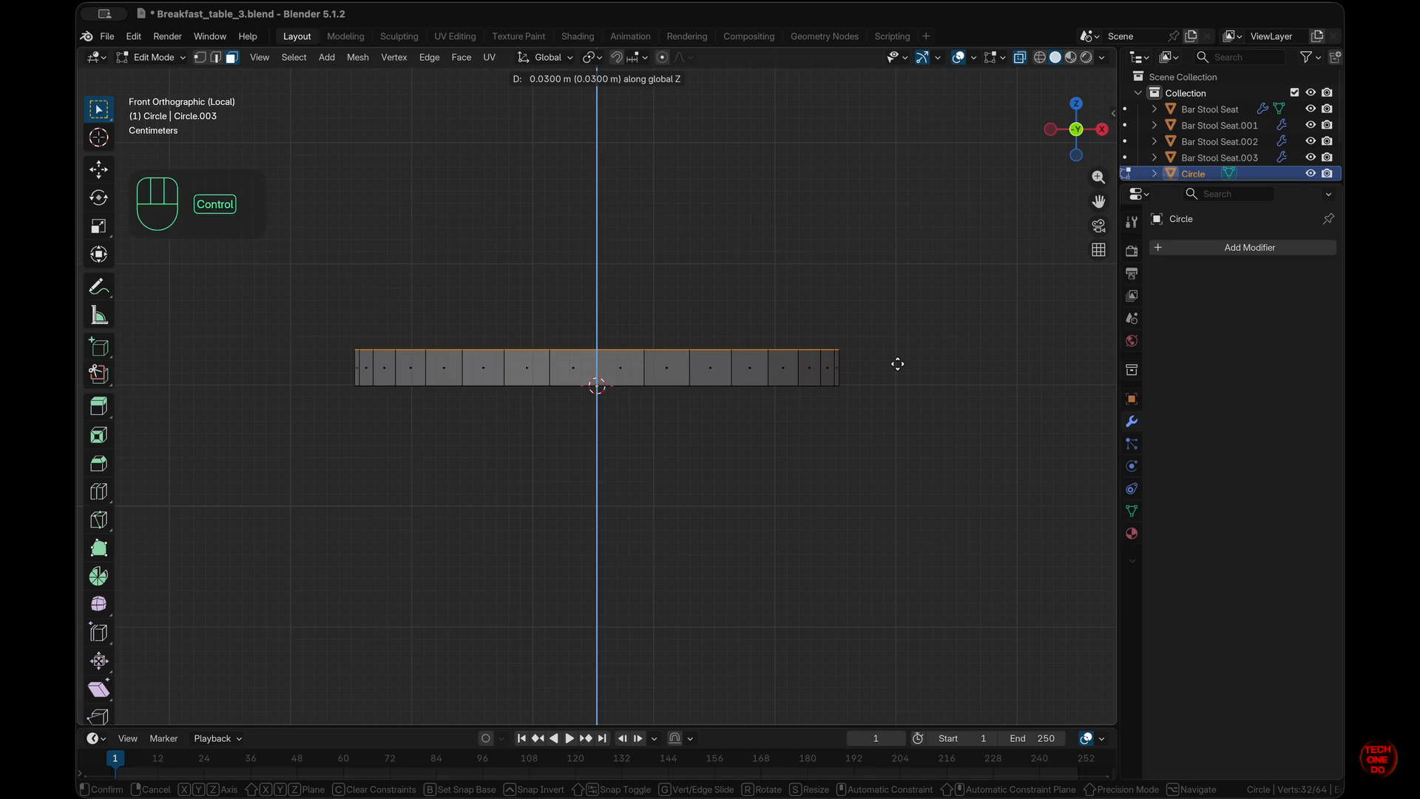
ctrl+click(897, 362)
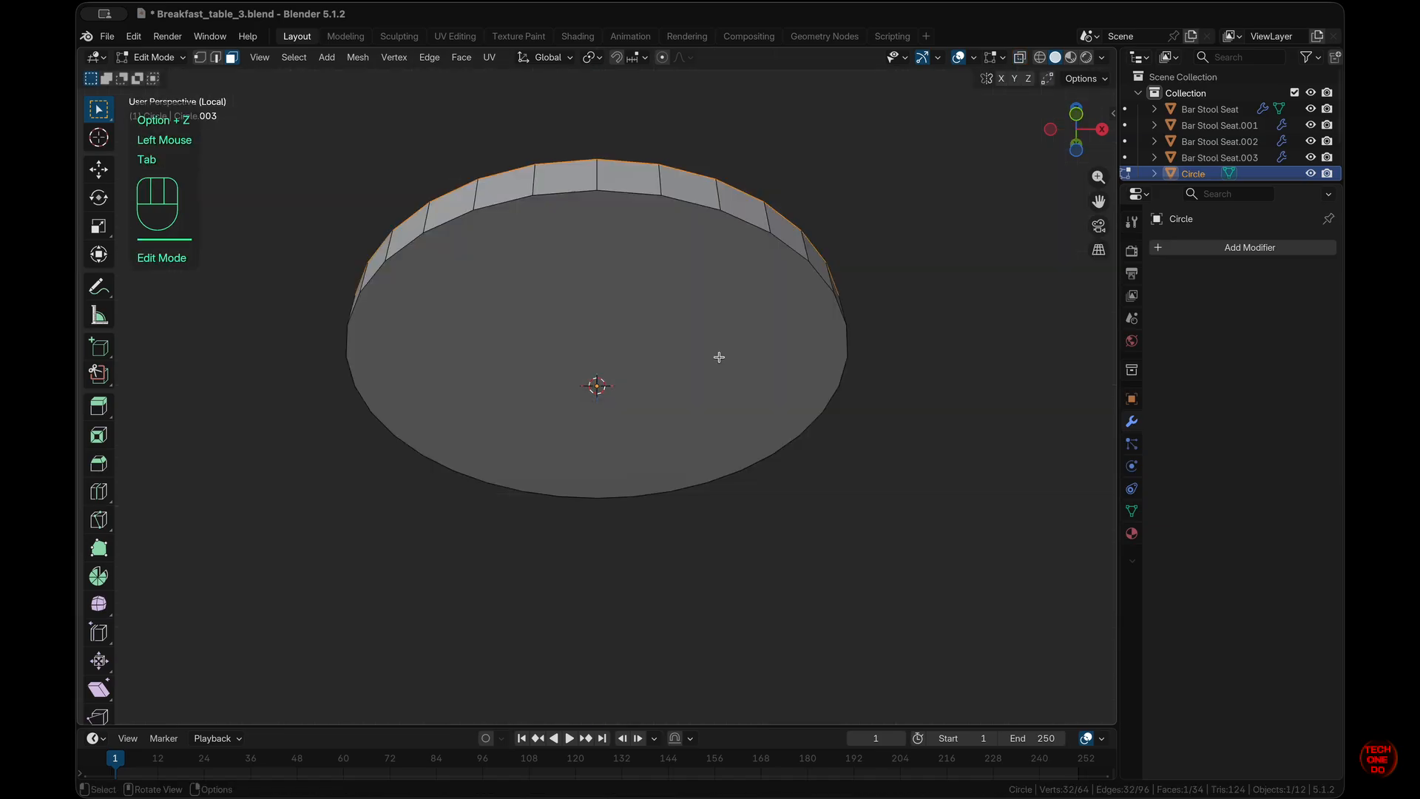
- Scale the disc's bottom face to 0.39 in front view, then deselect everything
click(737, 381)
middle_drag(738, 381, 770, 412)
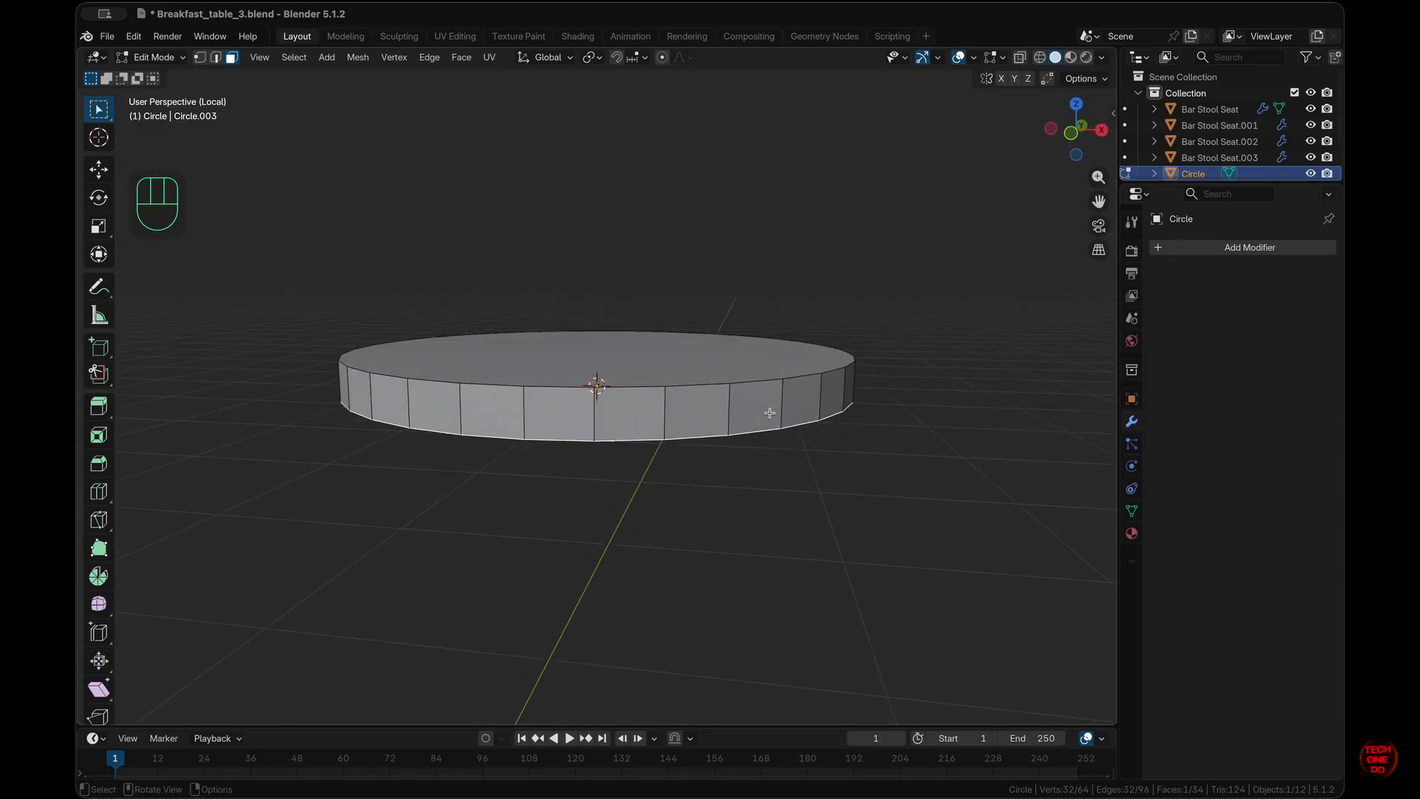
key(KP_1)
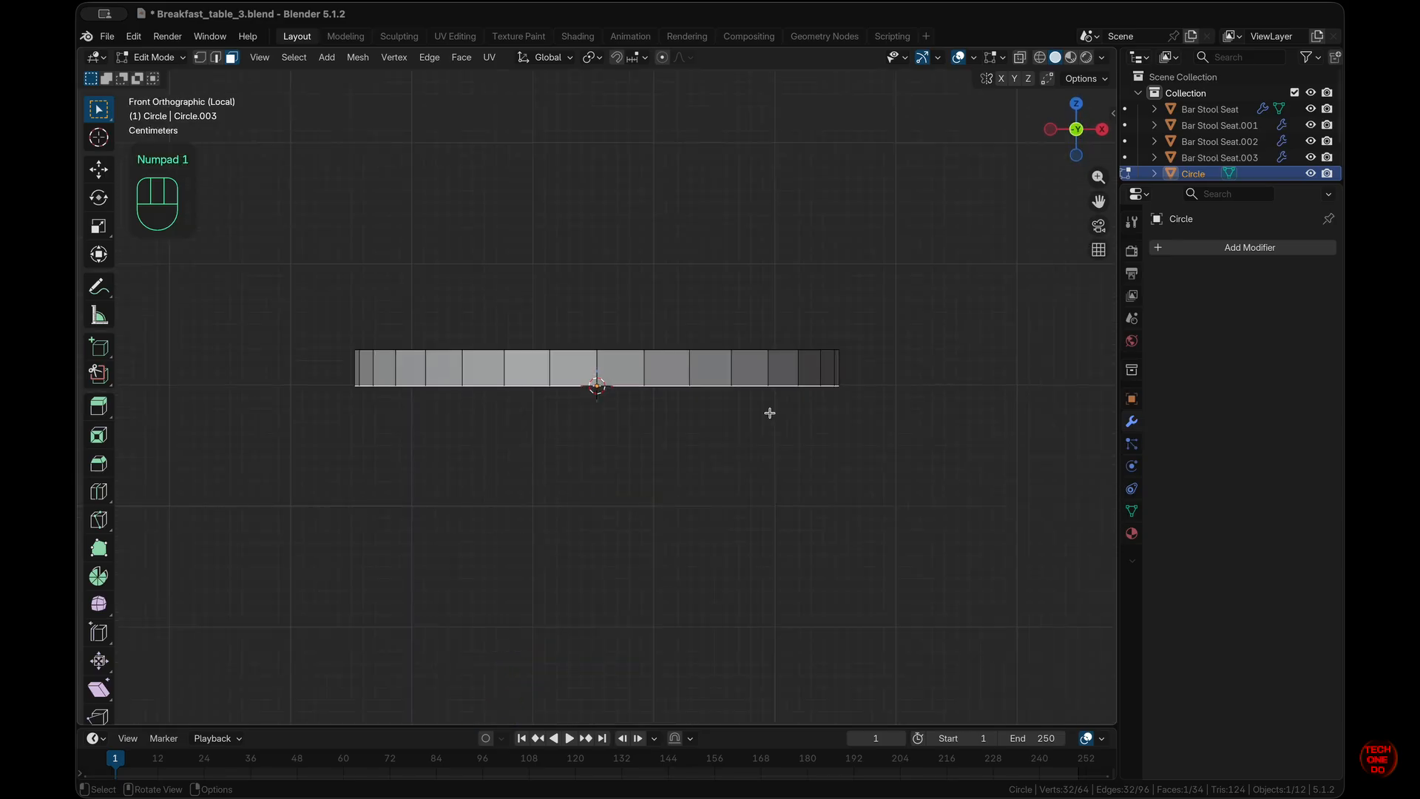
key(s)
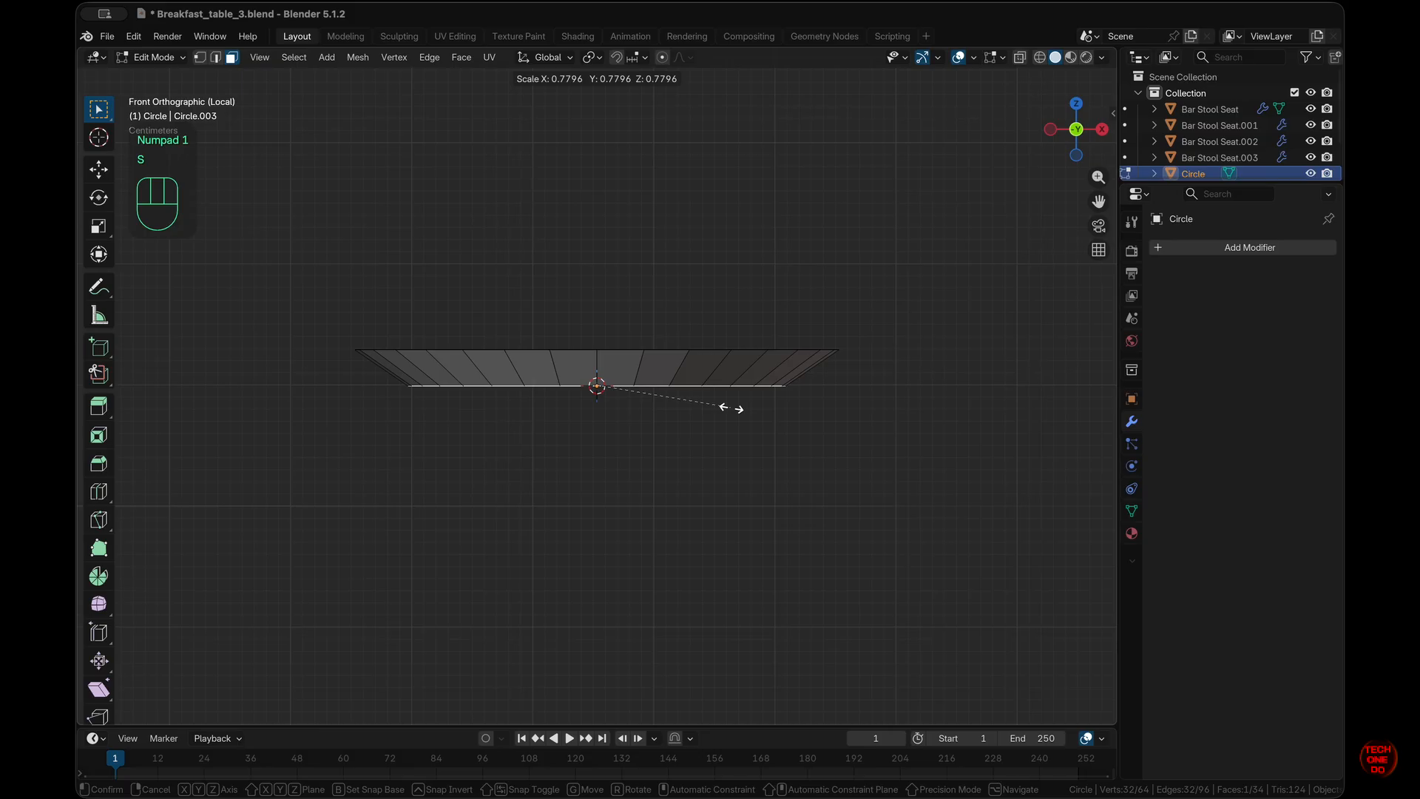
key(ctrl)
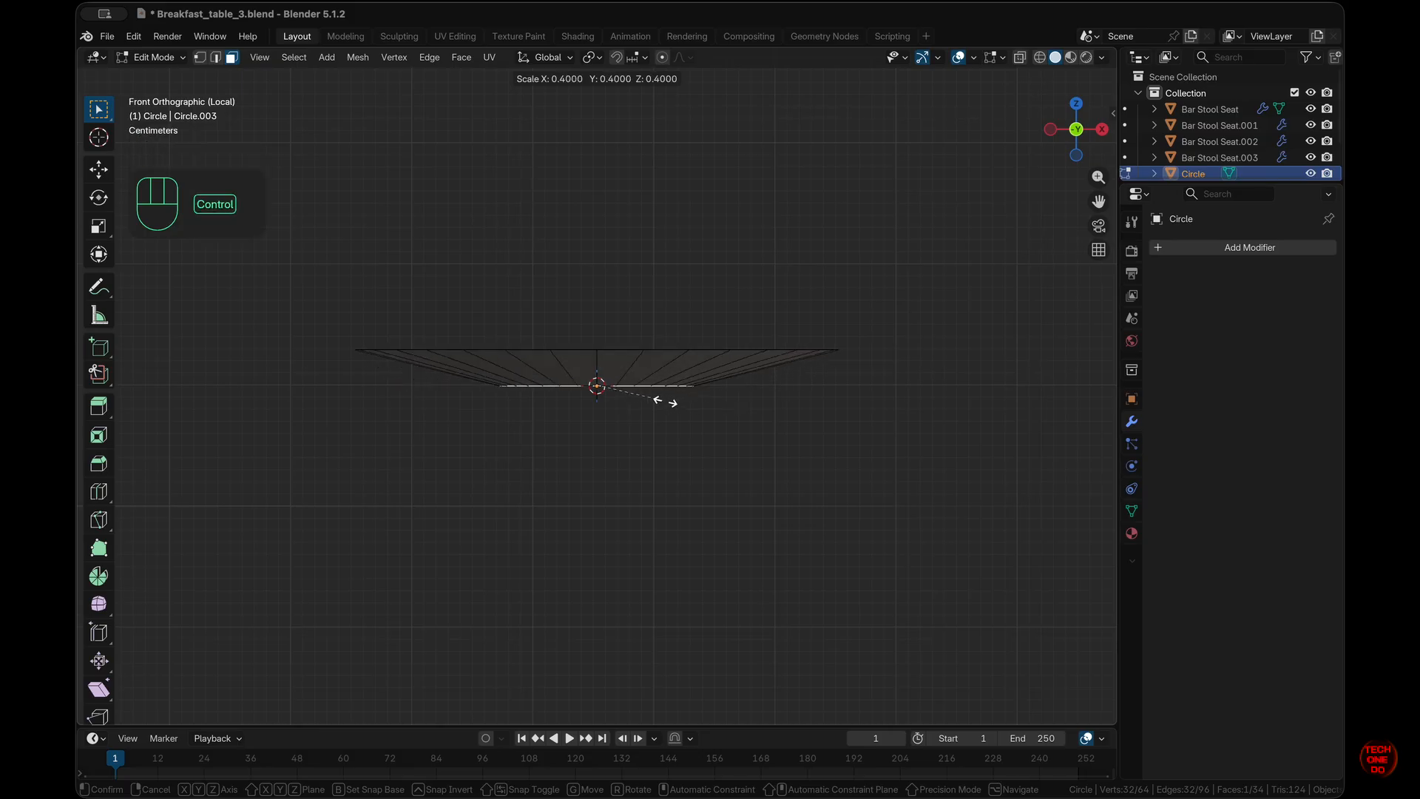
key(shift)
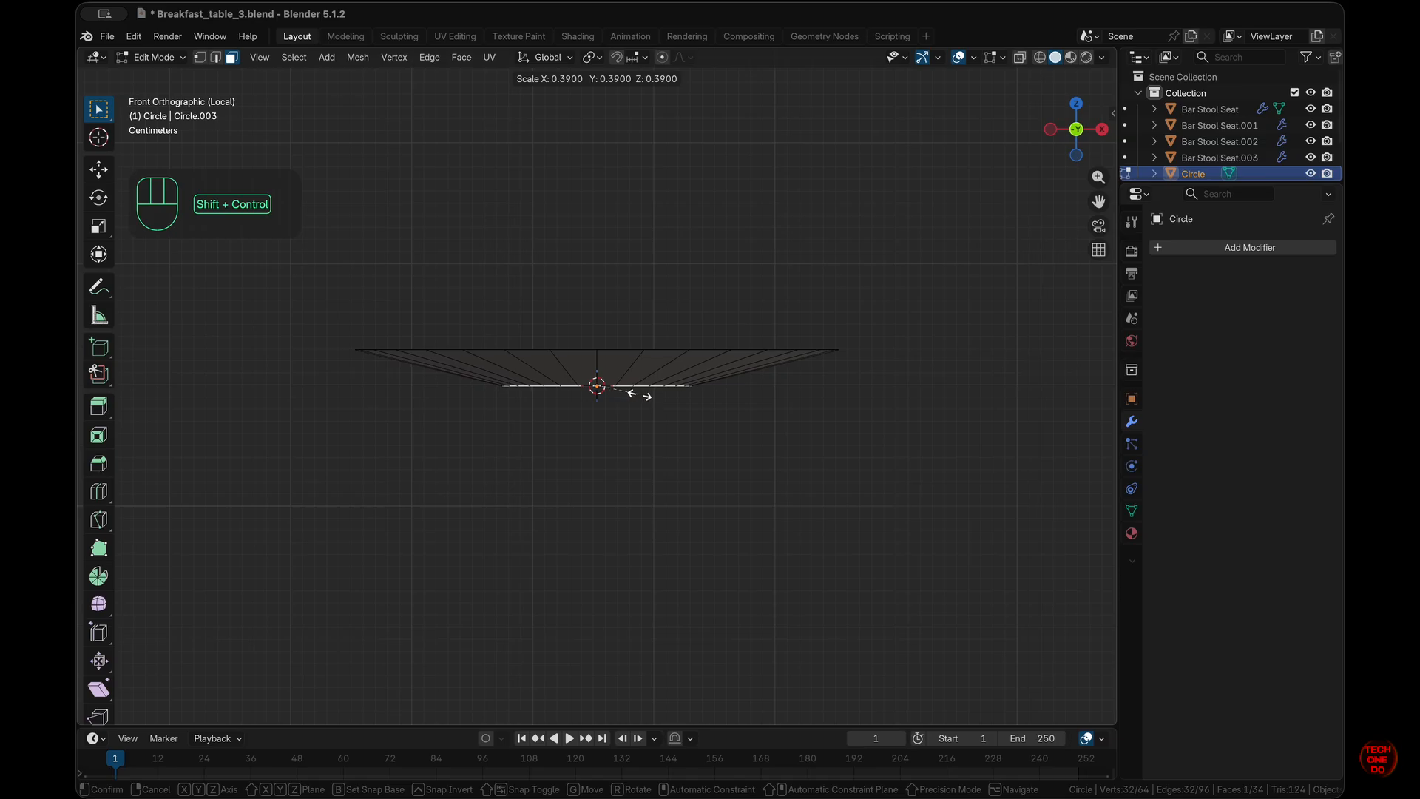
click(645, 394)
click(860, 438)
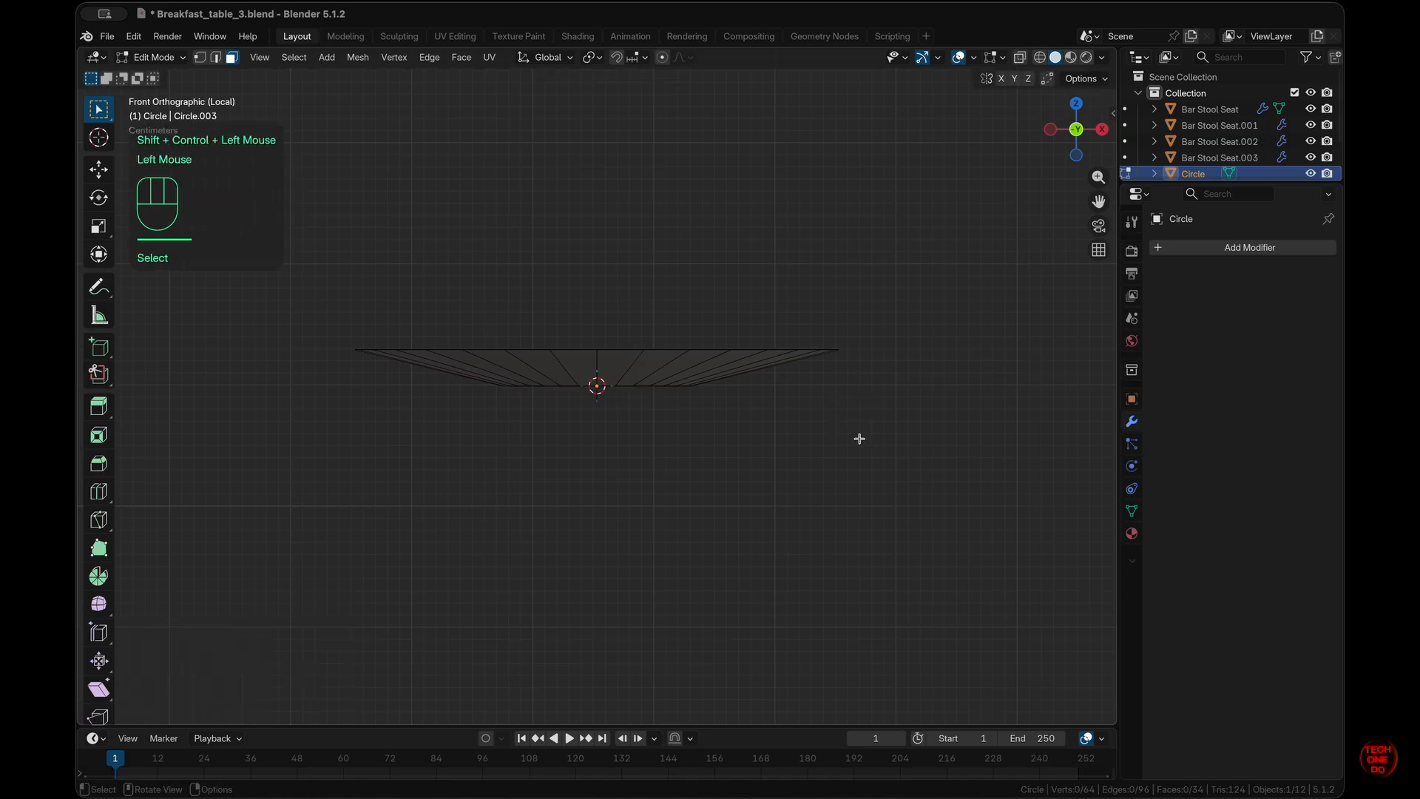
- Inset the dish's small bottom face twice, the second inset at 0.03103 m
scroll(860, 439, down, 5)
super+scroll(859, 438, up, 5)
scroll(860, 439, up, 5)
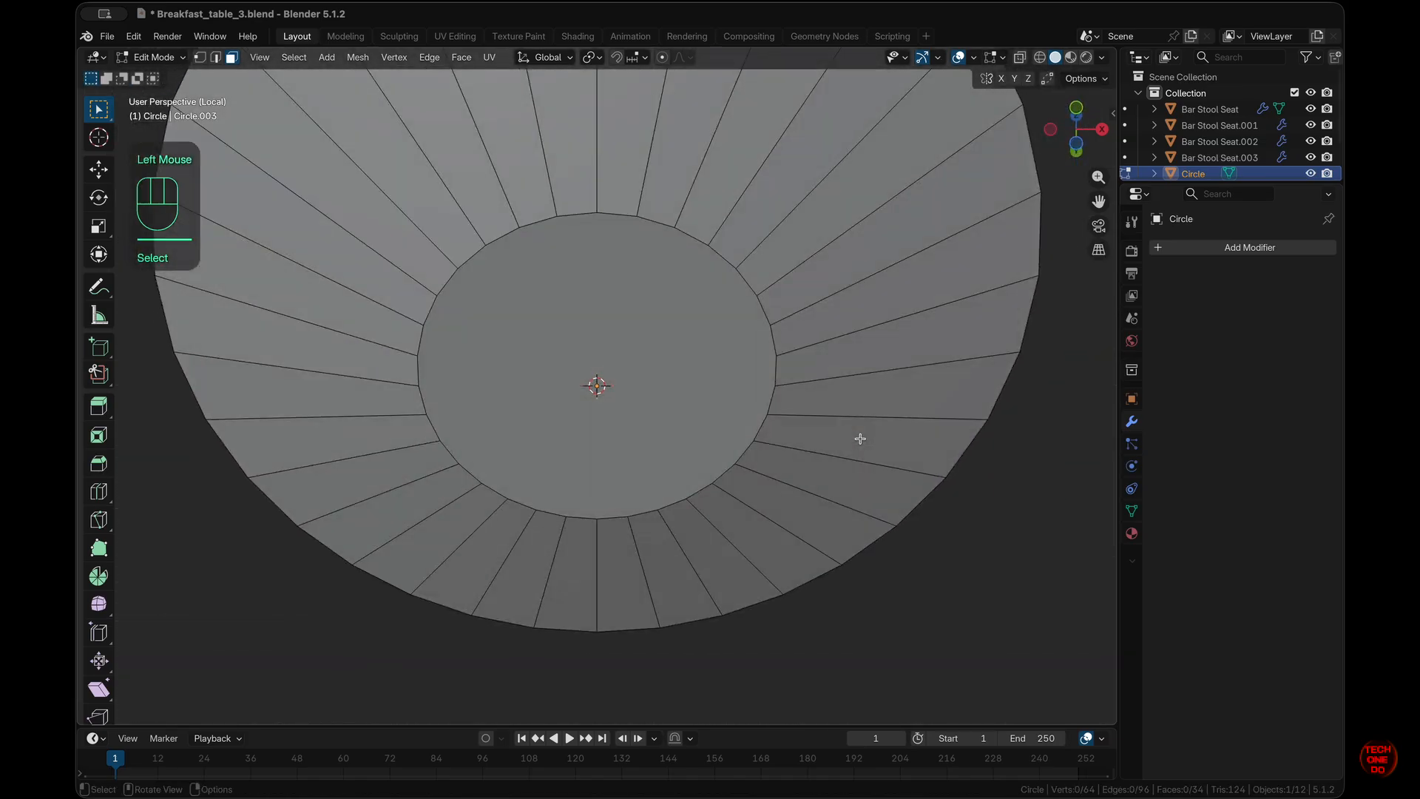
super+scroll(859, 439, down, 3)
click(705, 389)
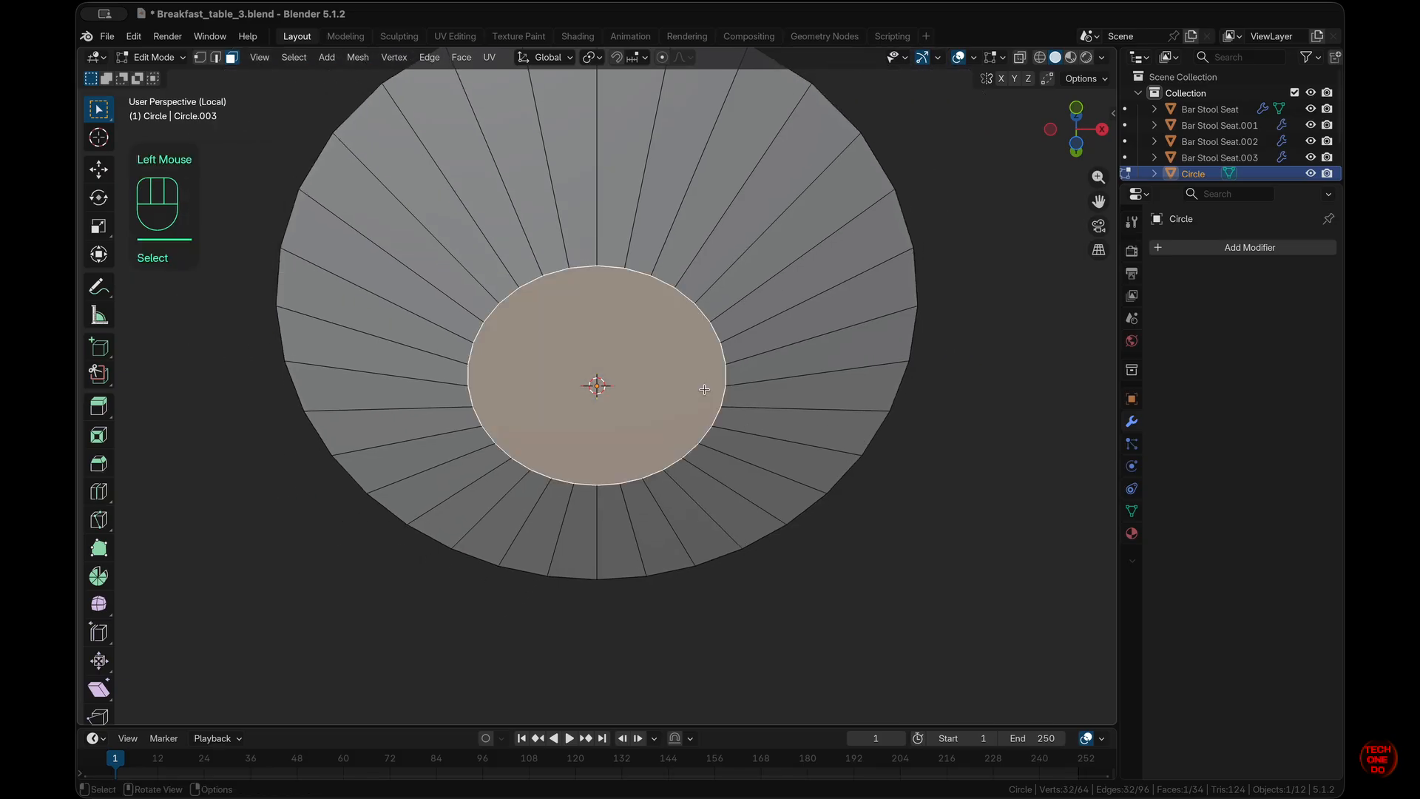
key(i)
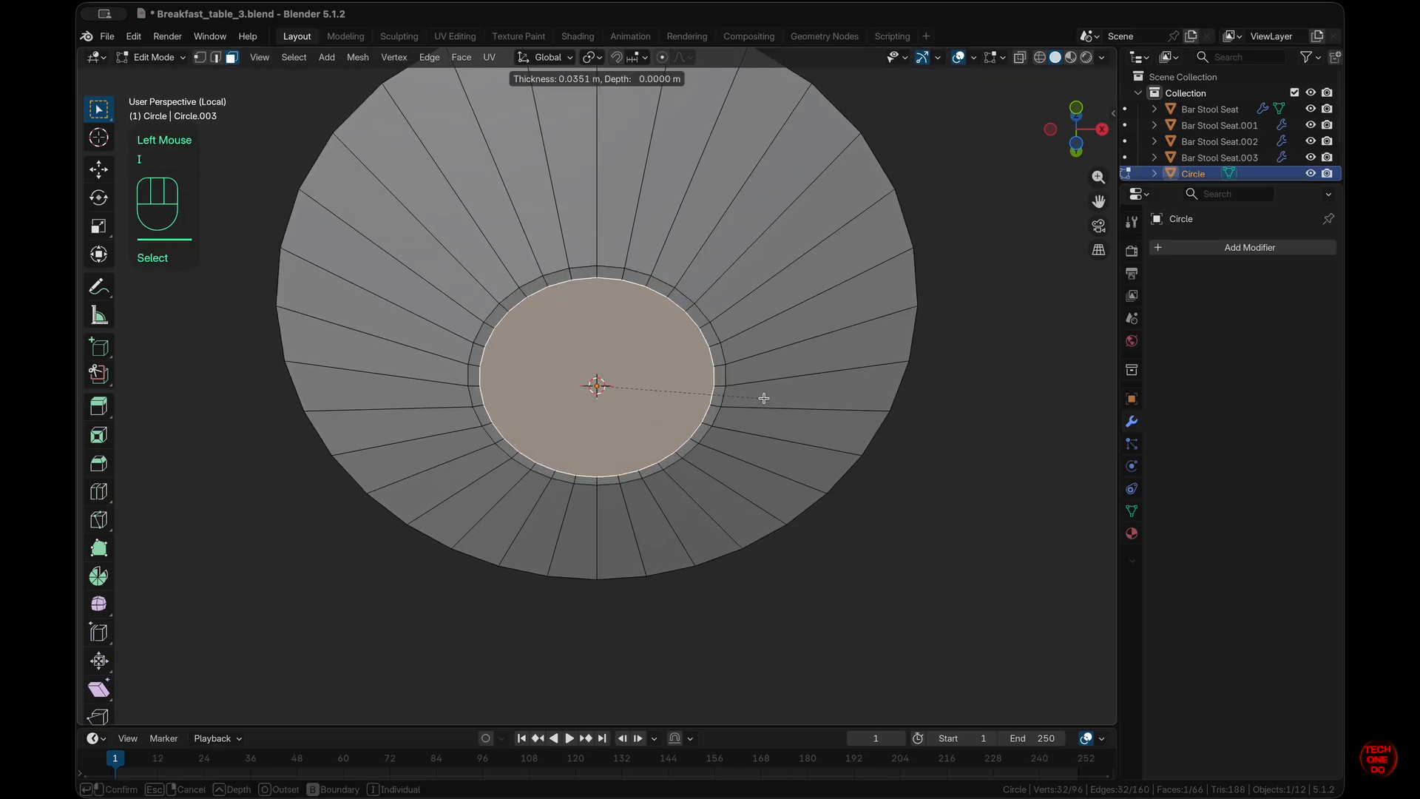
click(764, 398)
key(i)
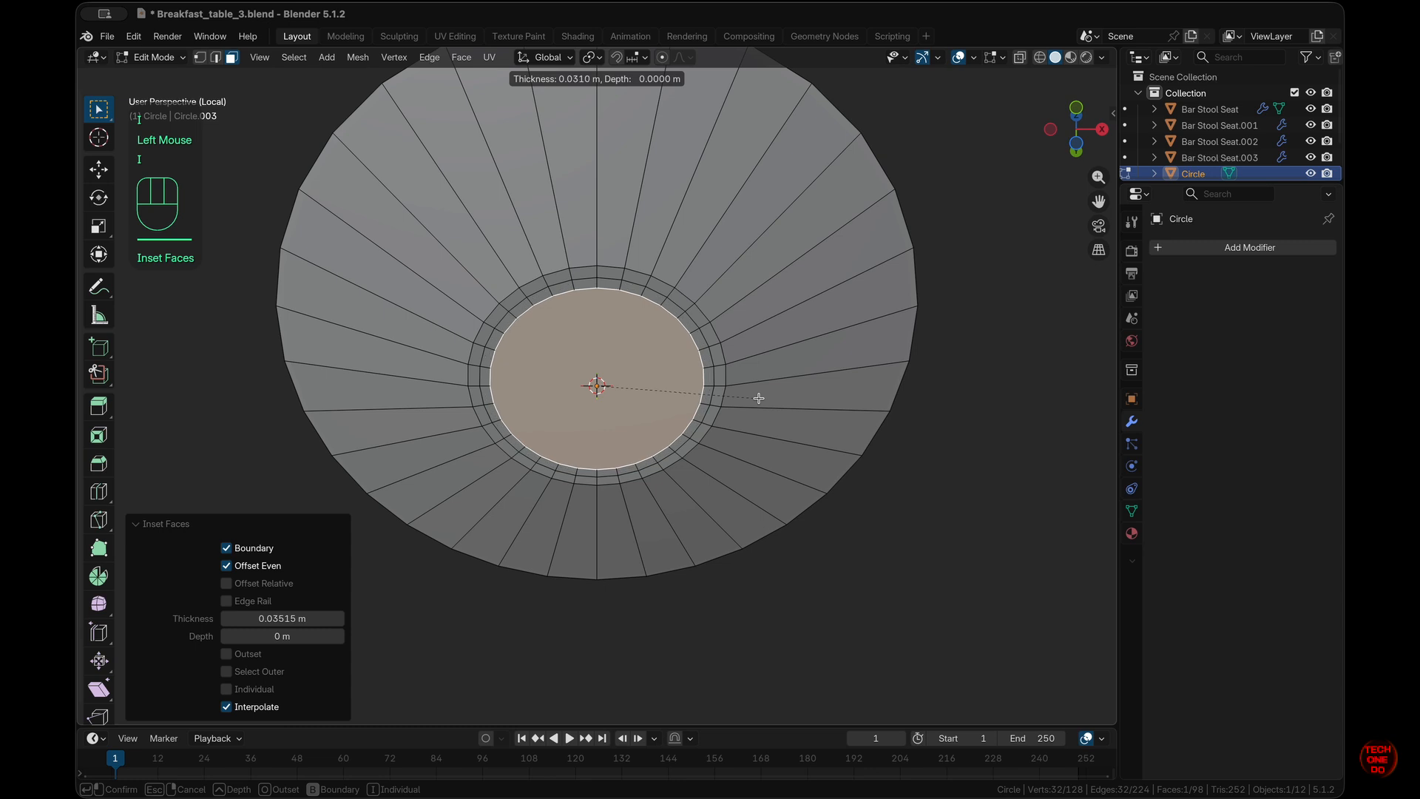
click(759, 398)
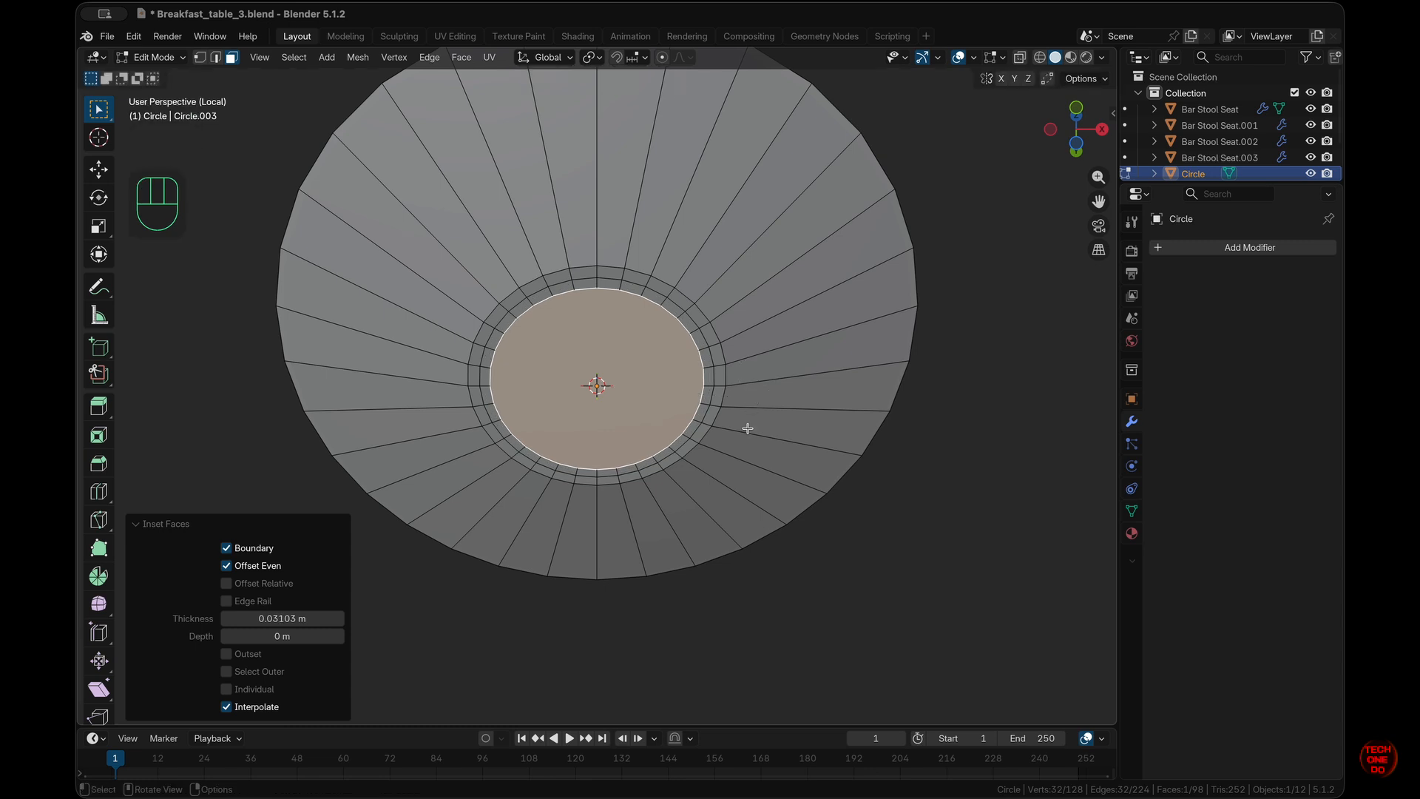
- In front view, select the dish's wide top face
scroll(748, 429, up, 3)
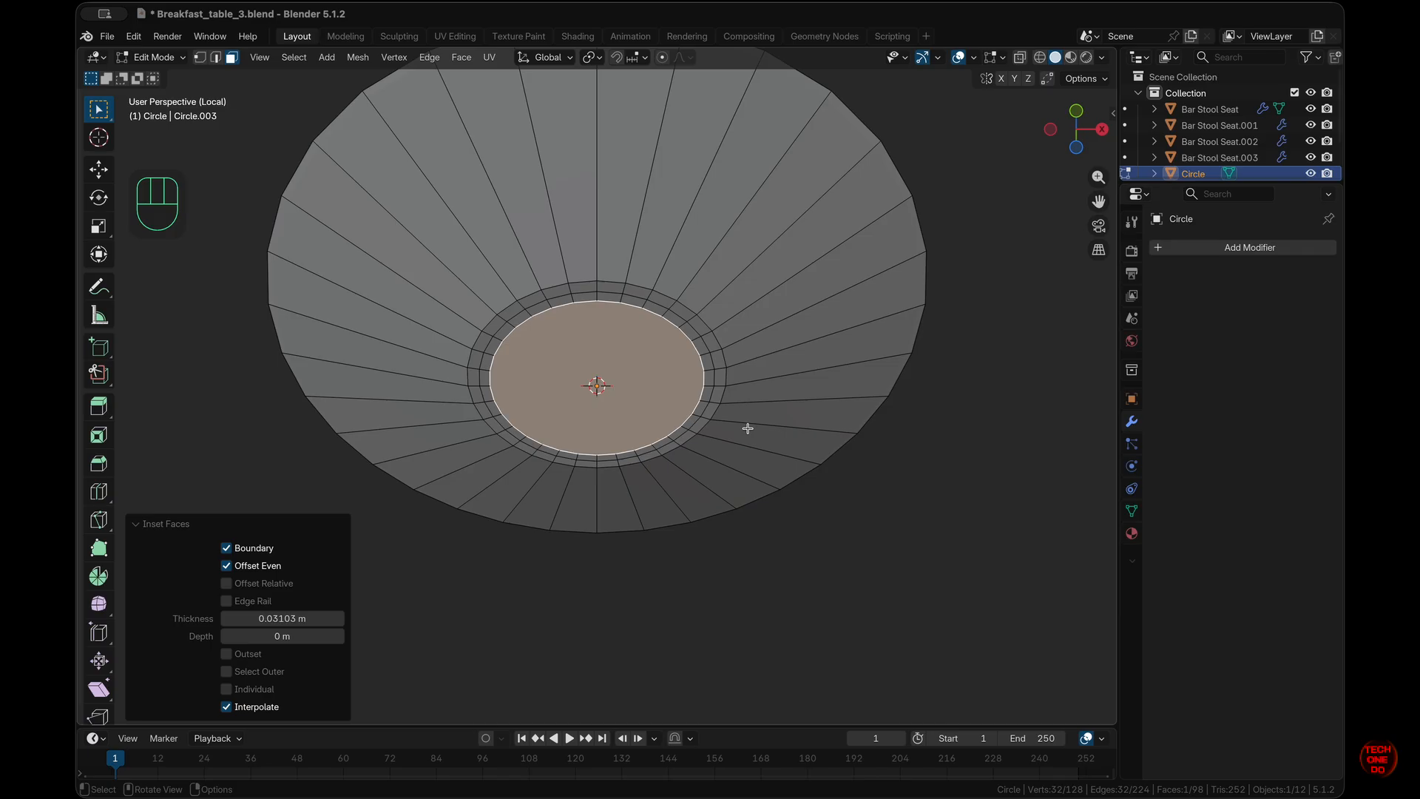
key(KP_1)
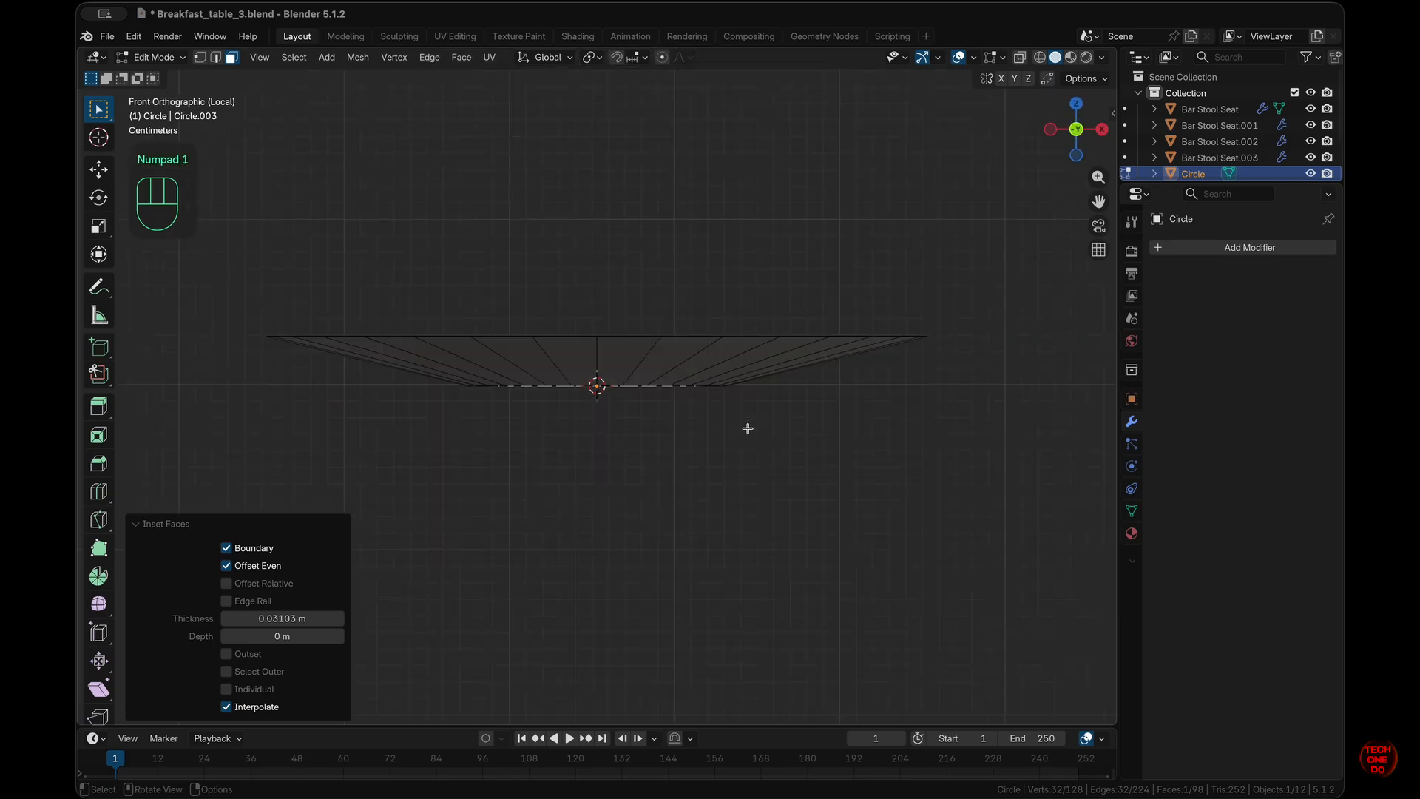
scroll(748, 428, up, 5)
click(701, 479)
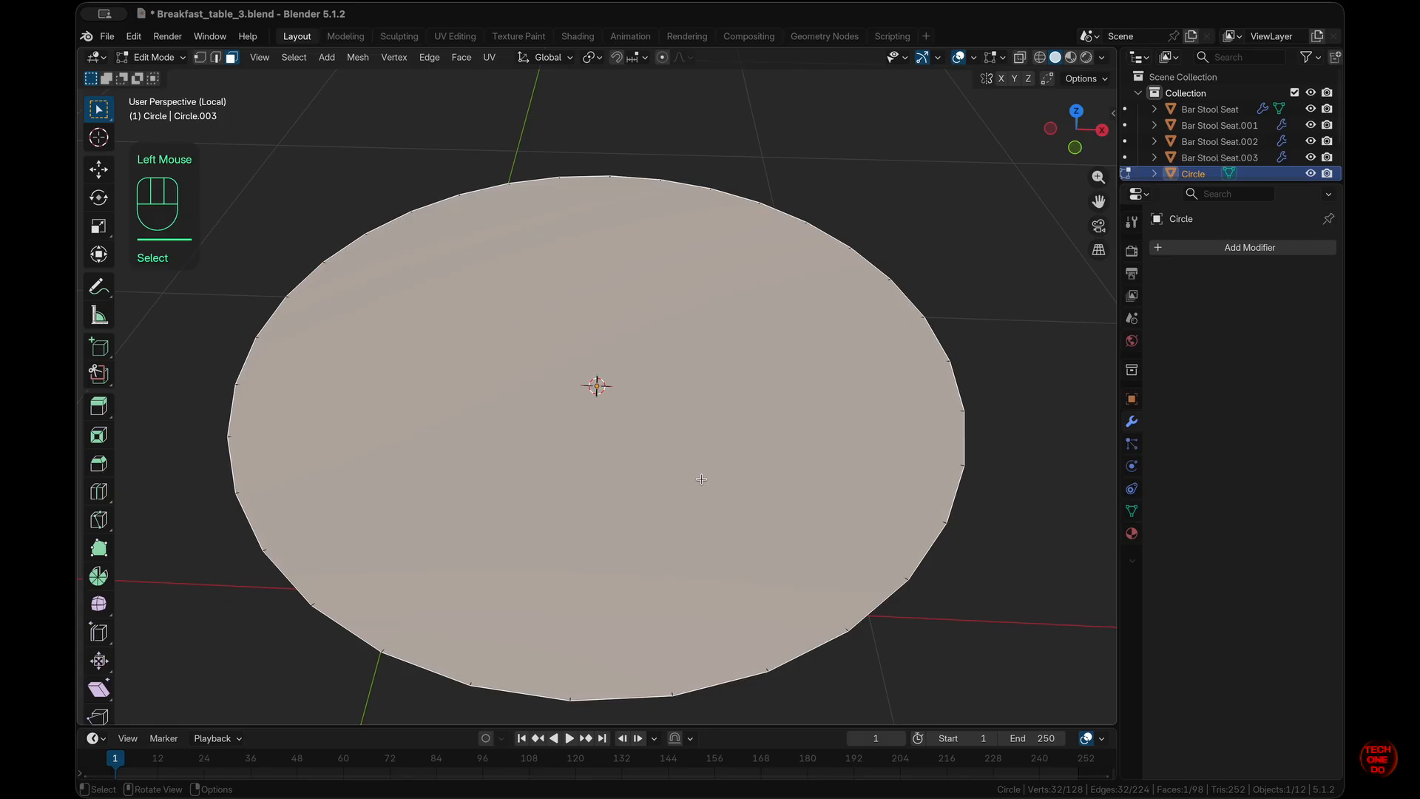
- From top view, inset the top face into a thin rim, then inset again to 0.4646 m
key(KP_7)
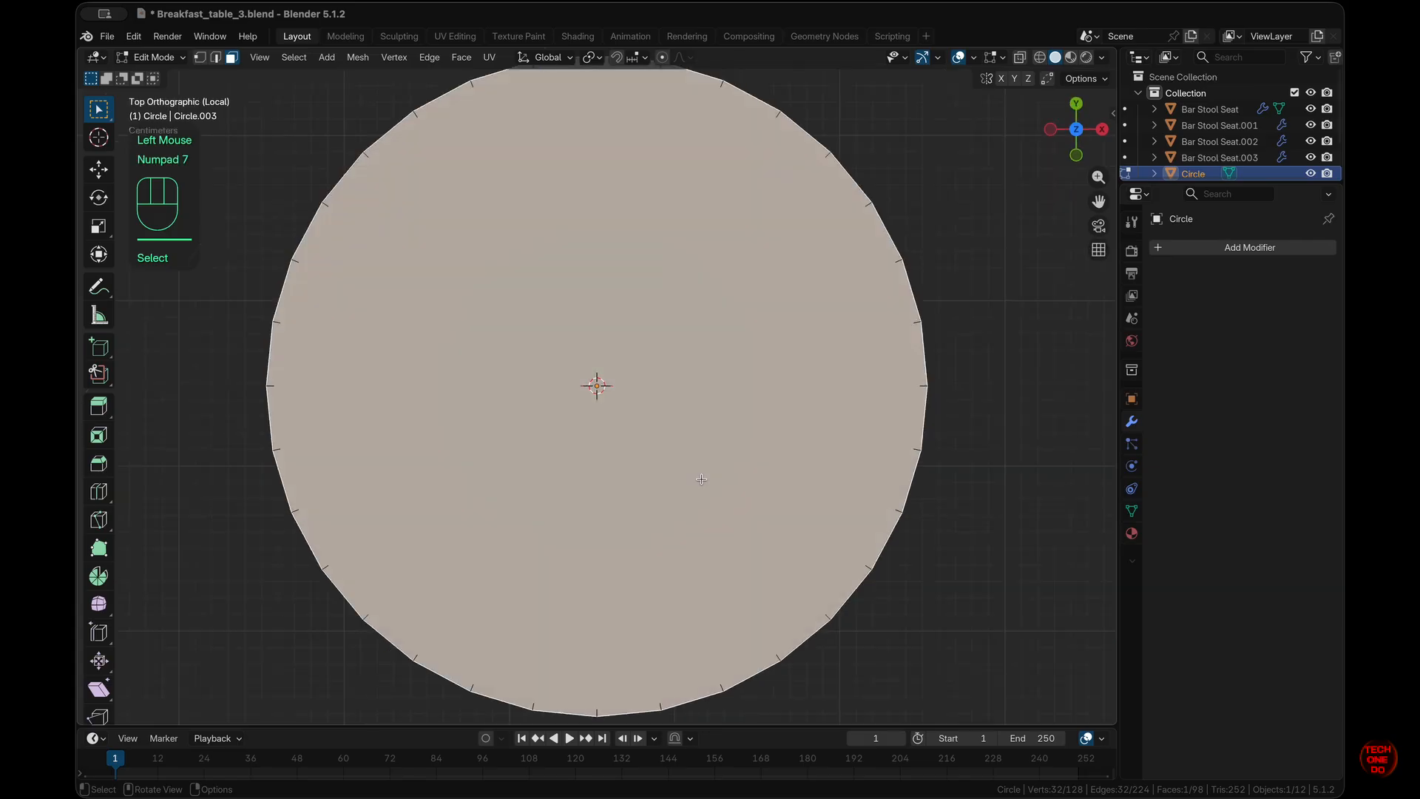
key(i)
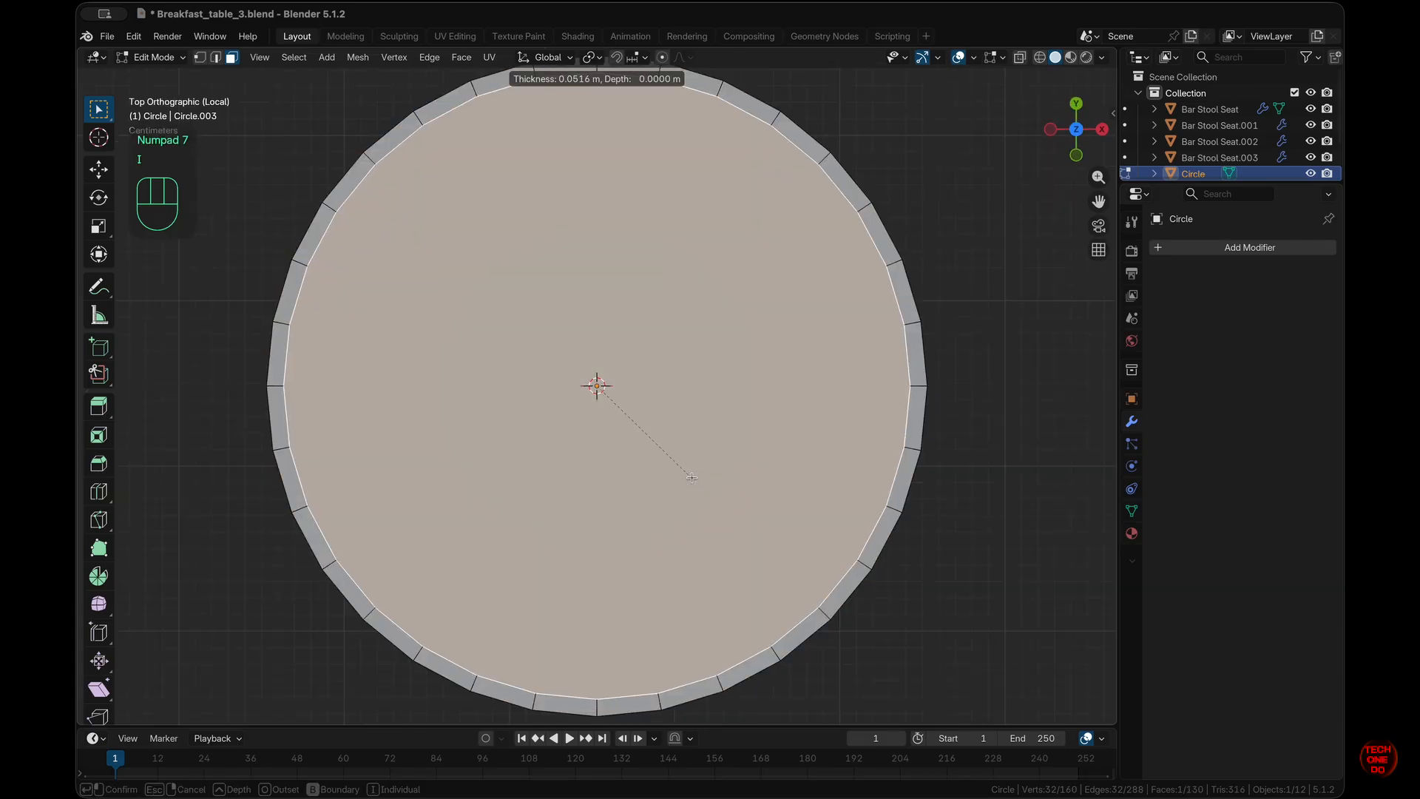
click(756, 482)
key(alt+z)
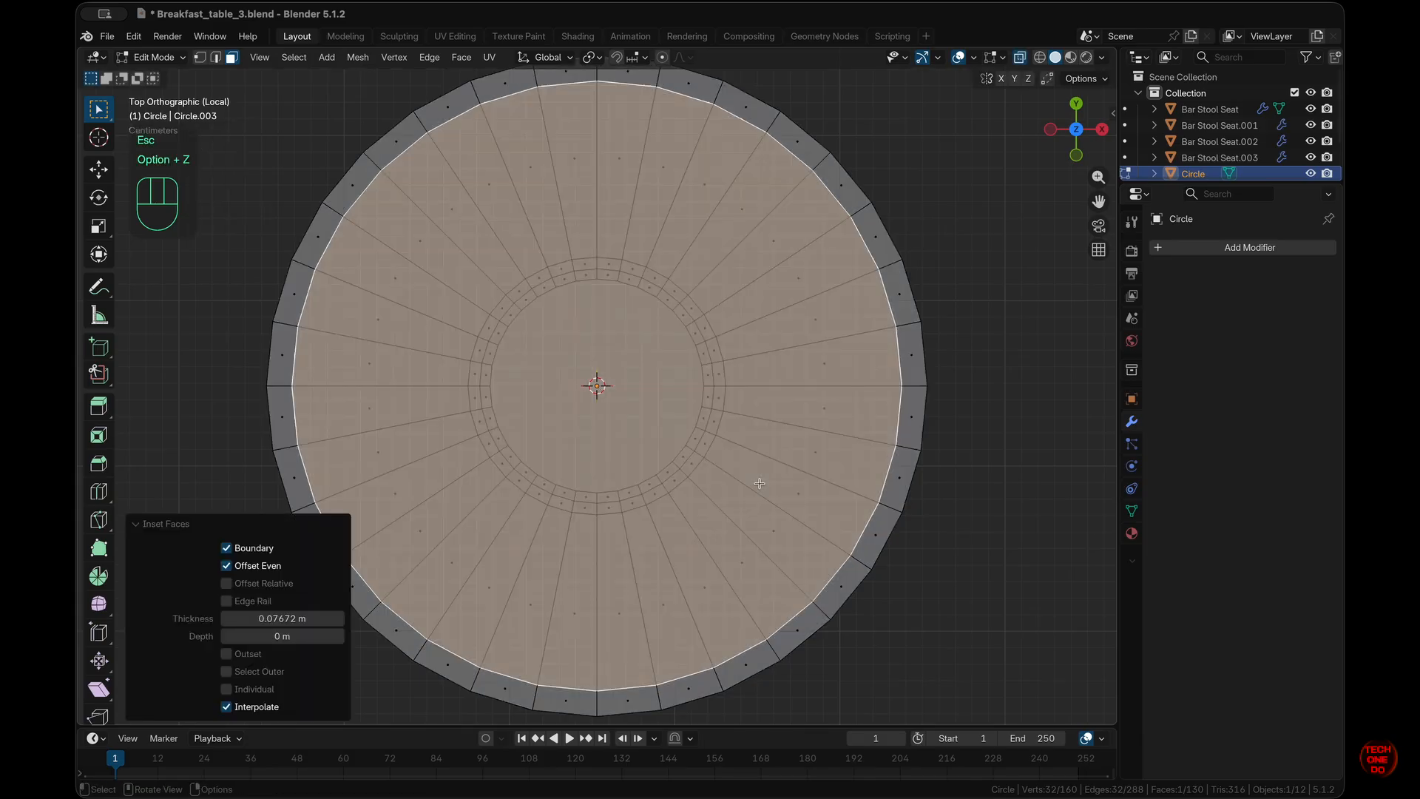
key(i)
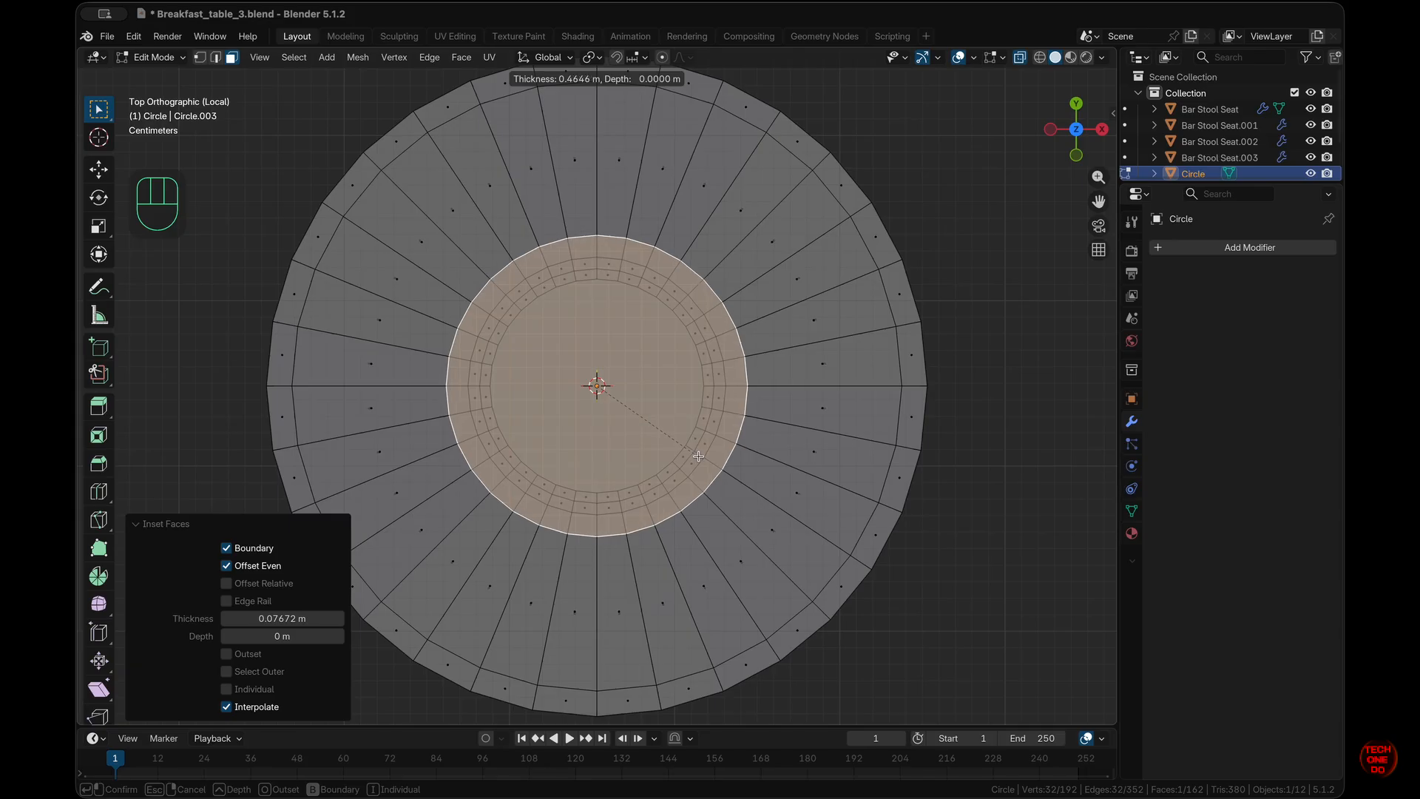
click(698, 457)
scroll(698, 456, down, 10)
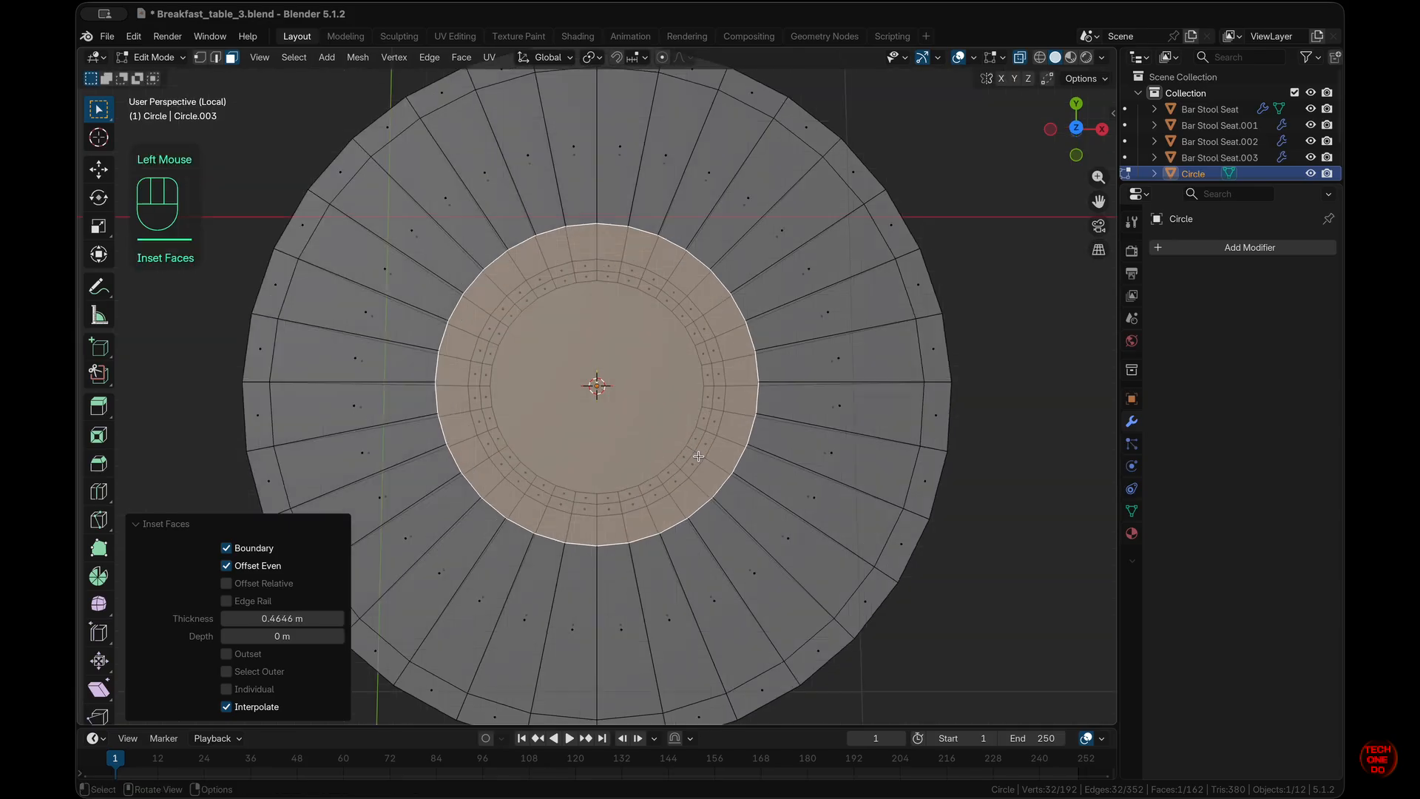
key(KP_1)
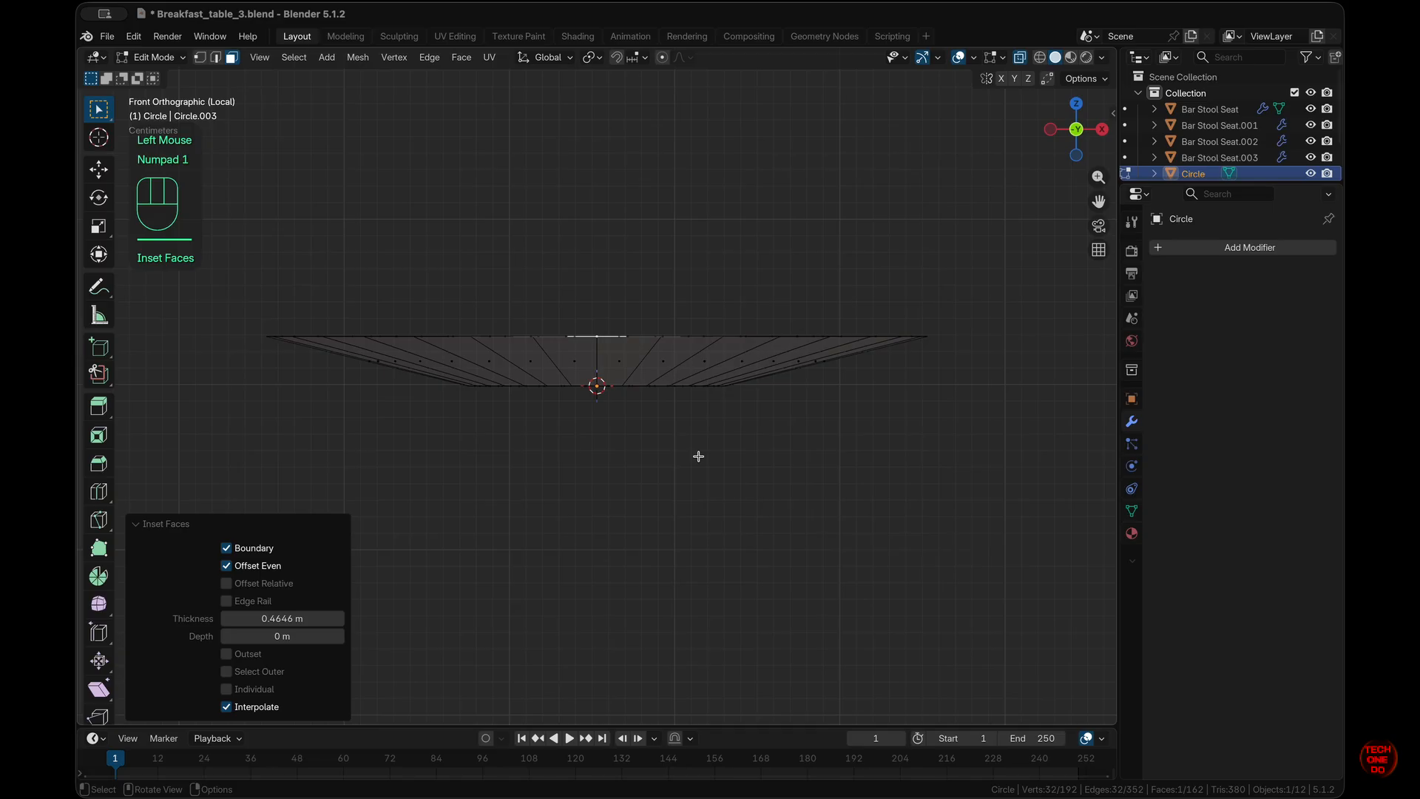
scroll(699, 457, up, 10)
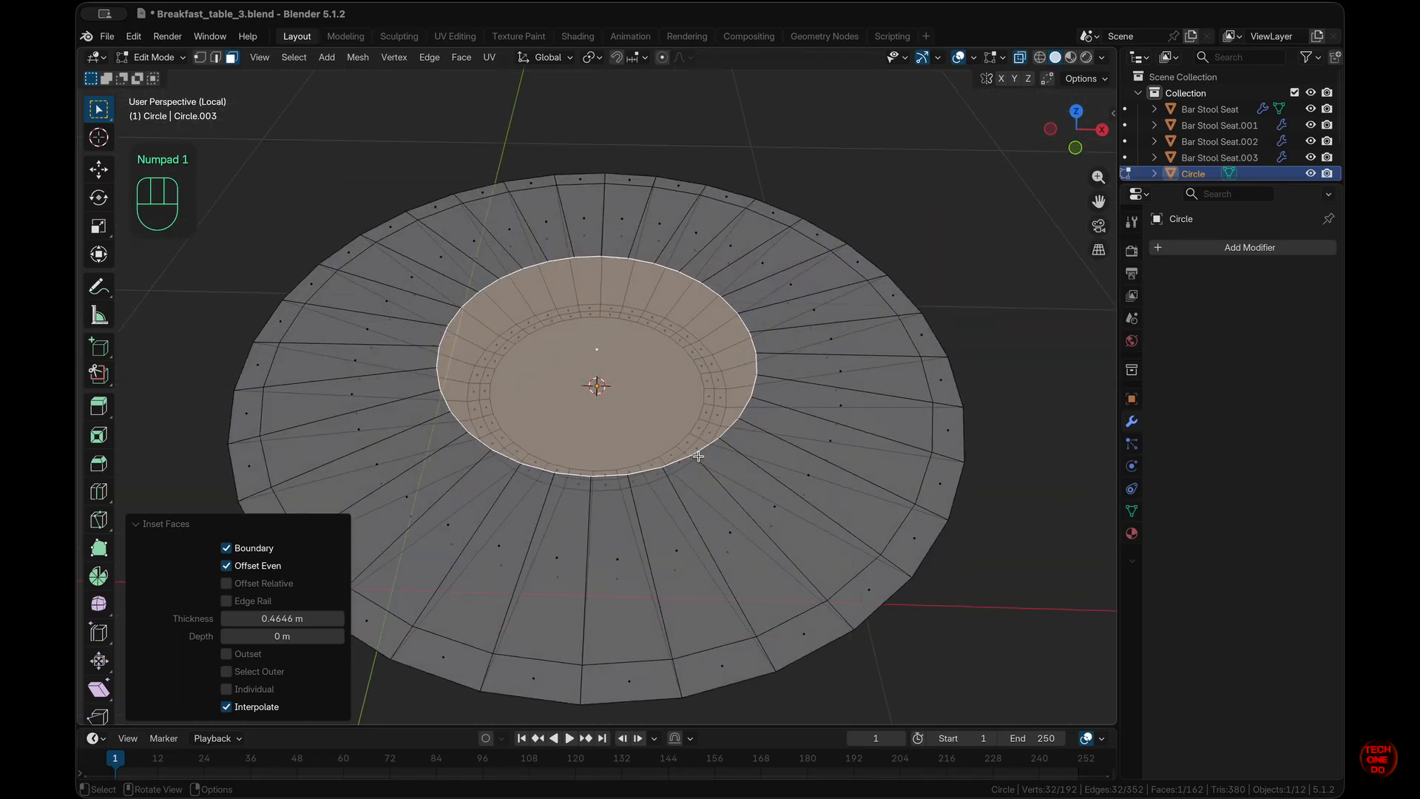
- In front view, move the inner circular face down along Z to -0.024 m with snapping
key(KP_1)
key(g)
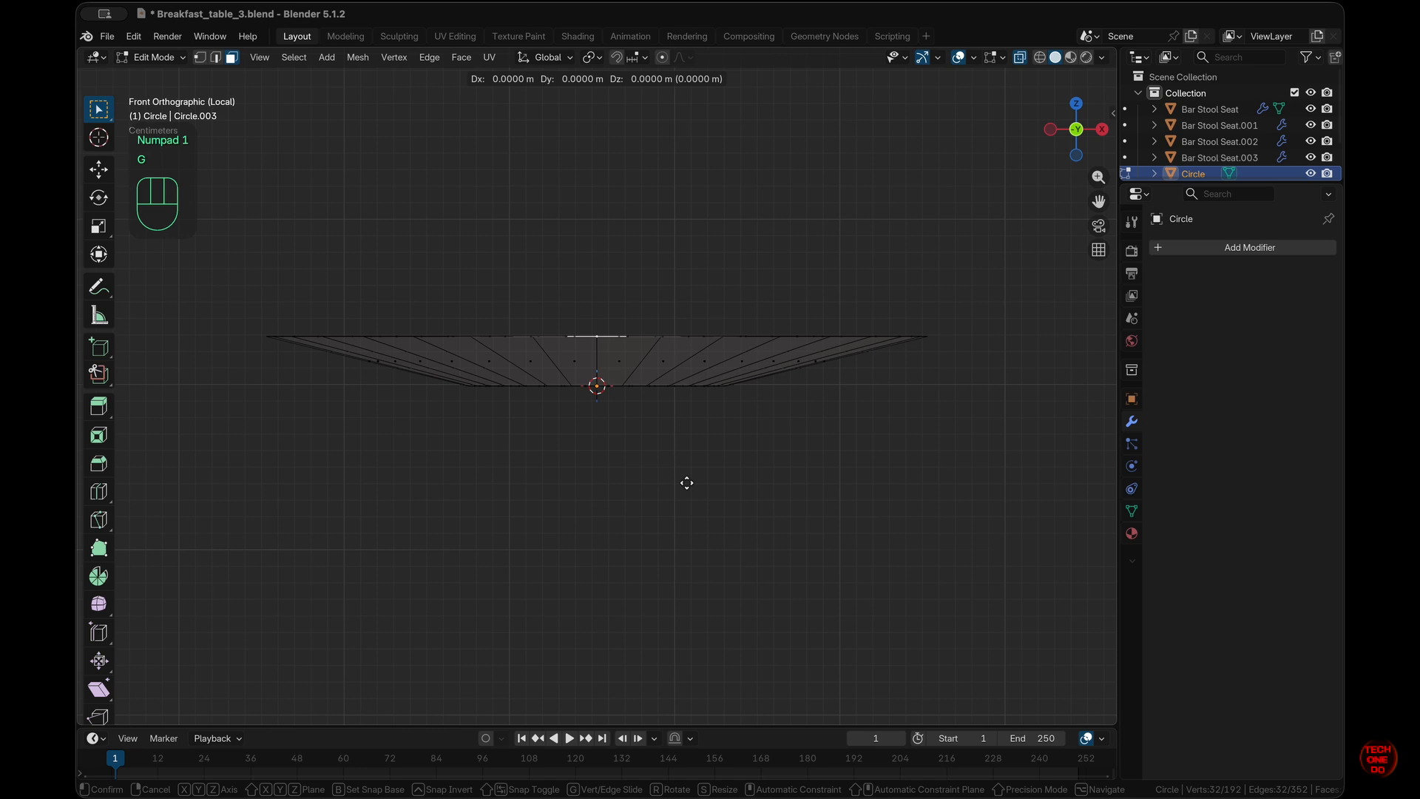
key(z)
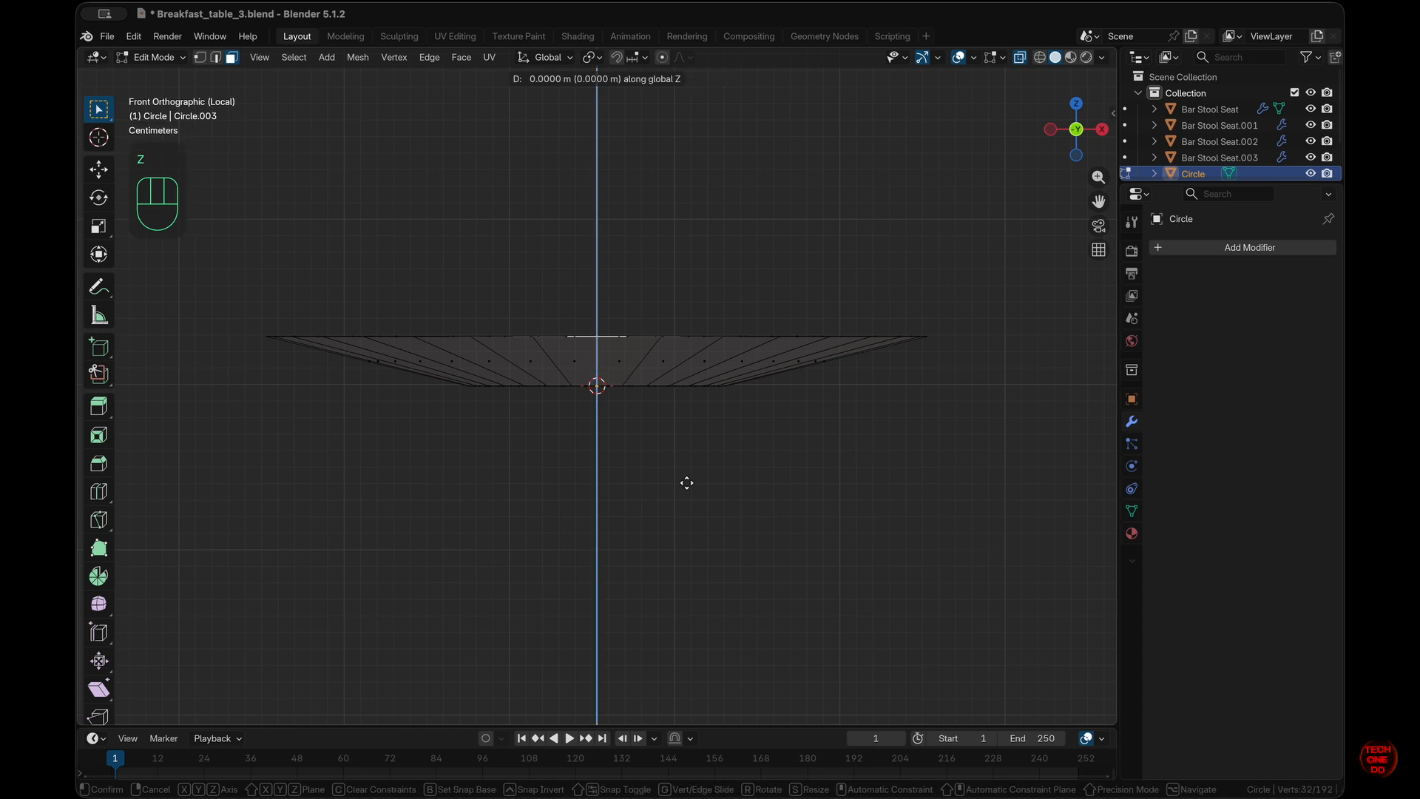
key(ctrl)
mouse_move(685, 511)
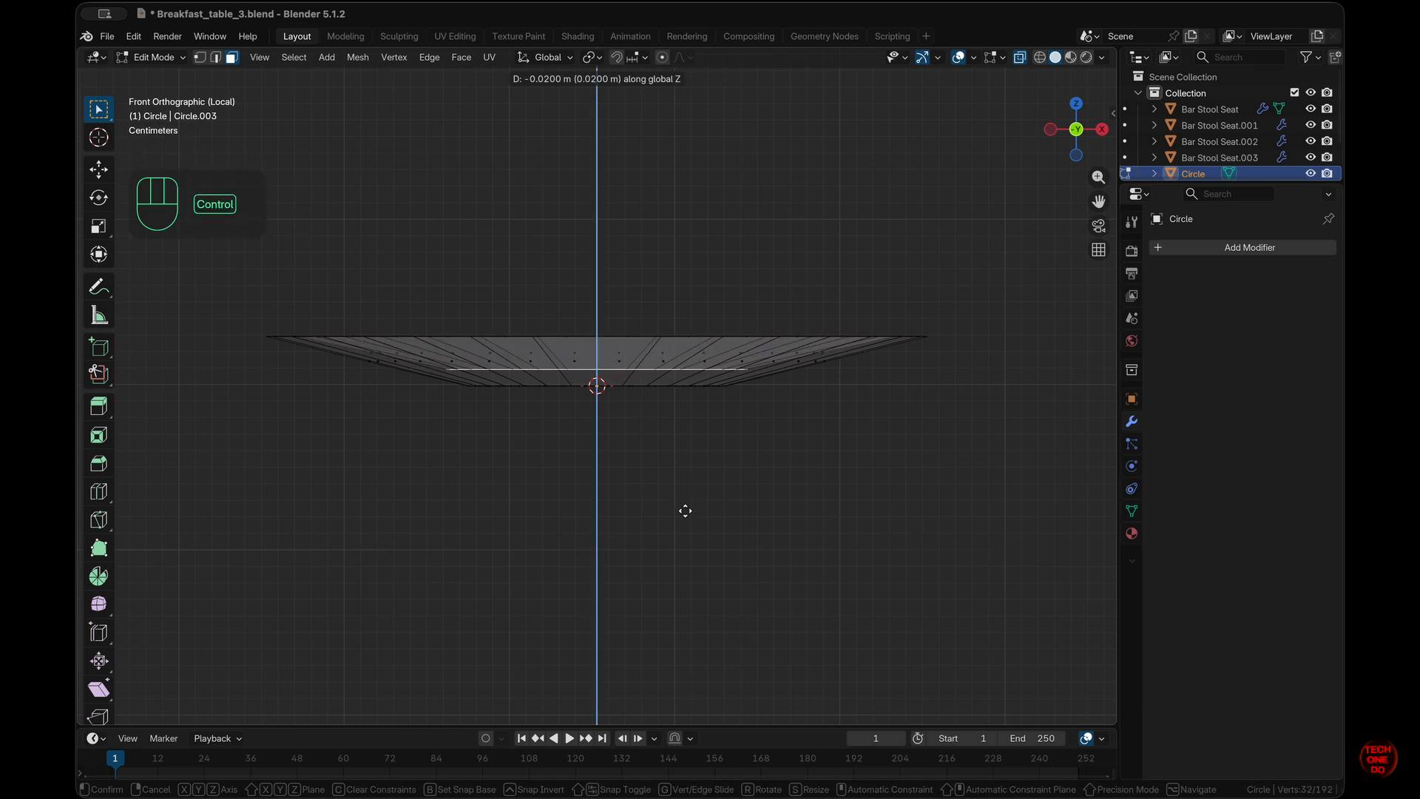
key(shift)
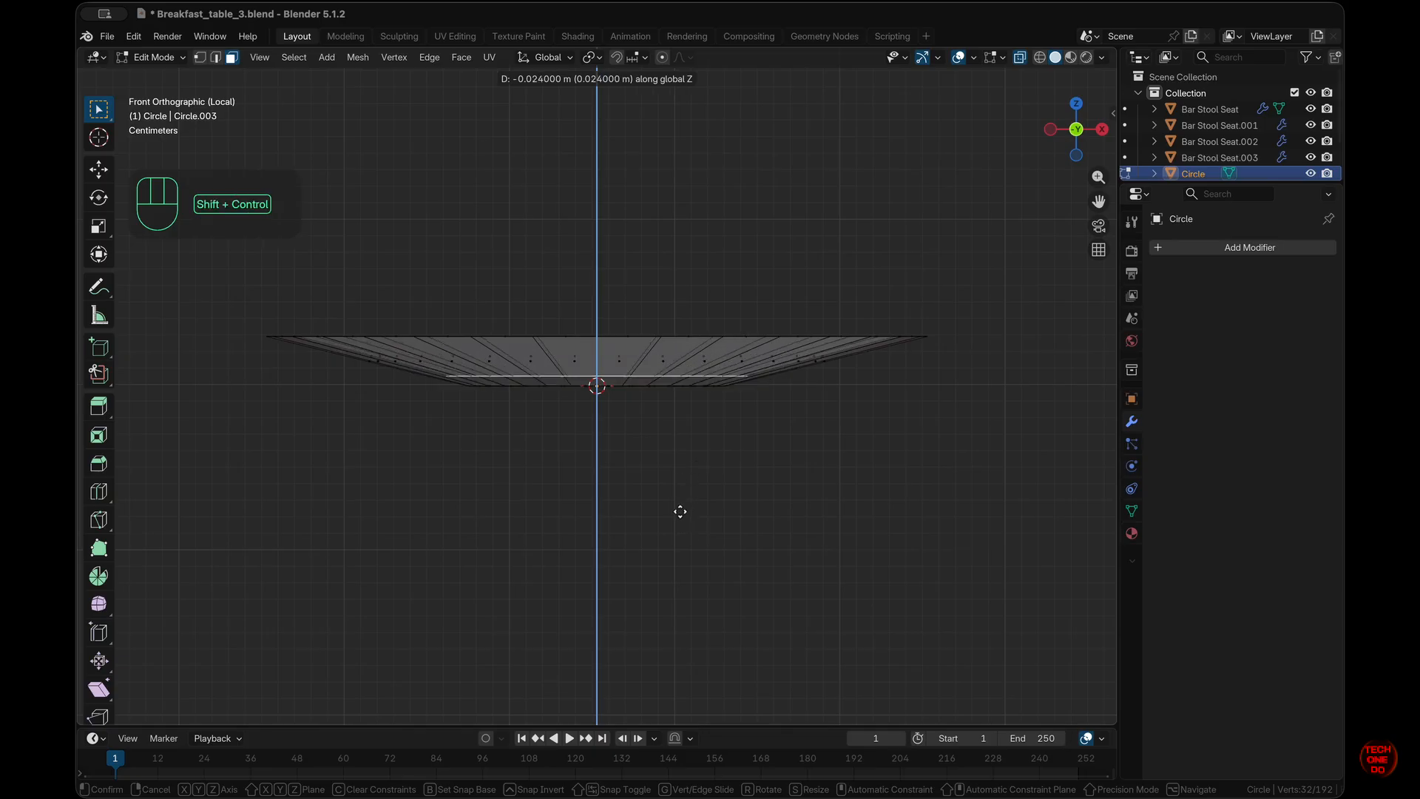
- Confirm the lowered face, select the inner edge loop and give it a thin inset
ctrl+shift+click(682, 509)
click(682, 509)
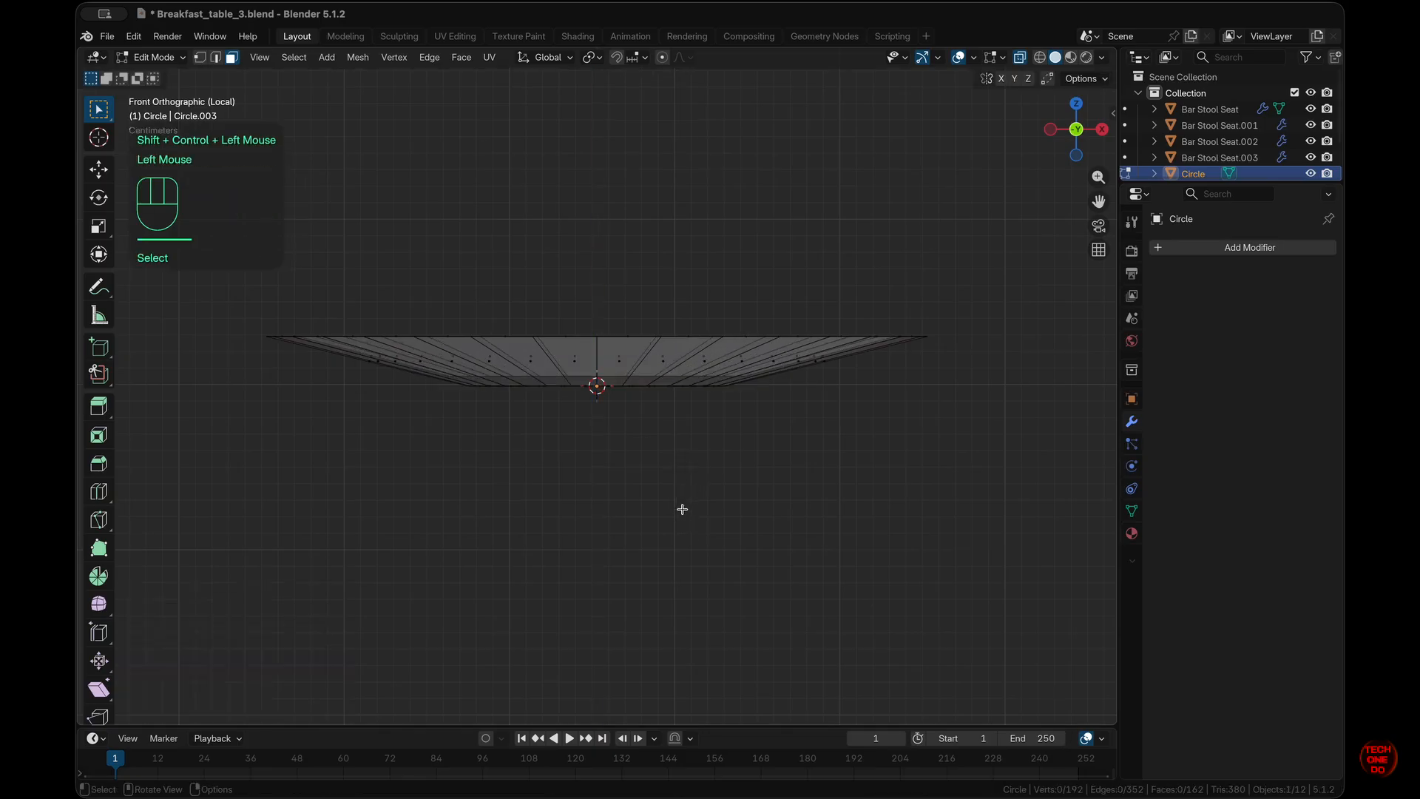
scroll(682, 509, up, 10)
key(2)
click(736, 447)
alt+click(736, 447)
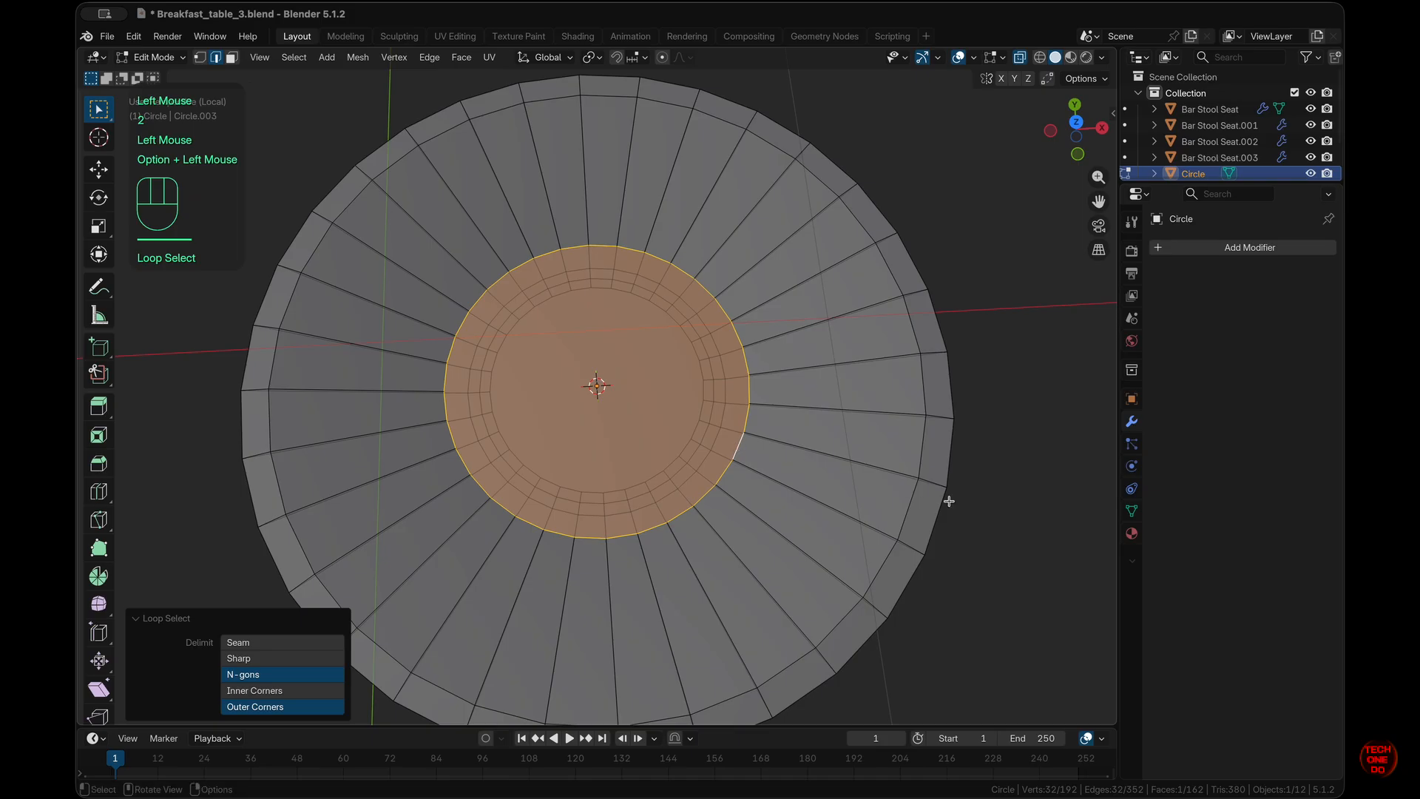
key(i)
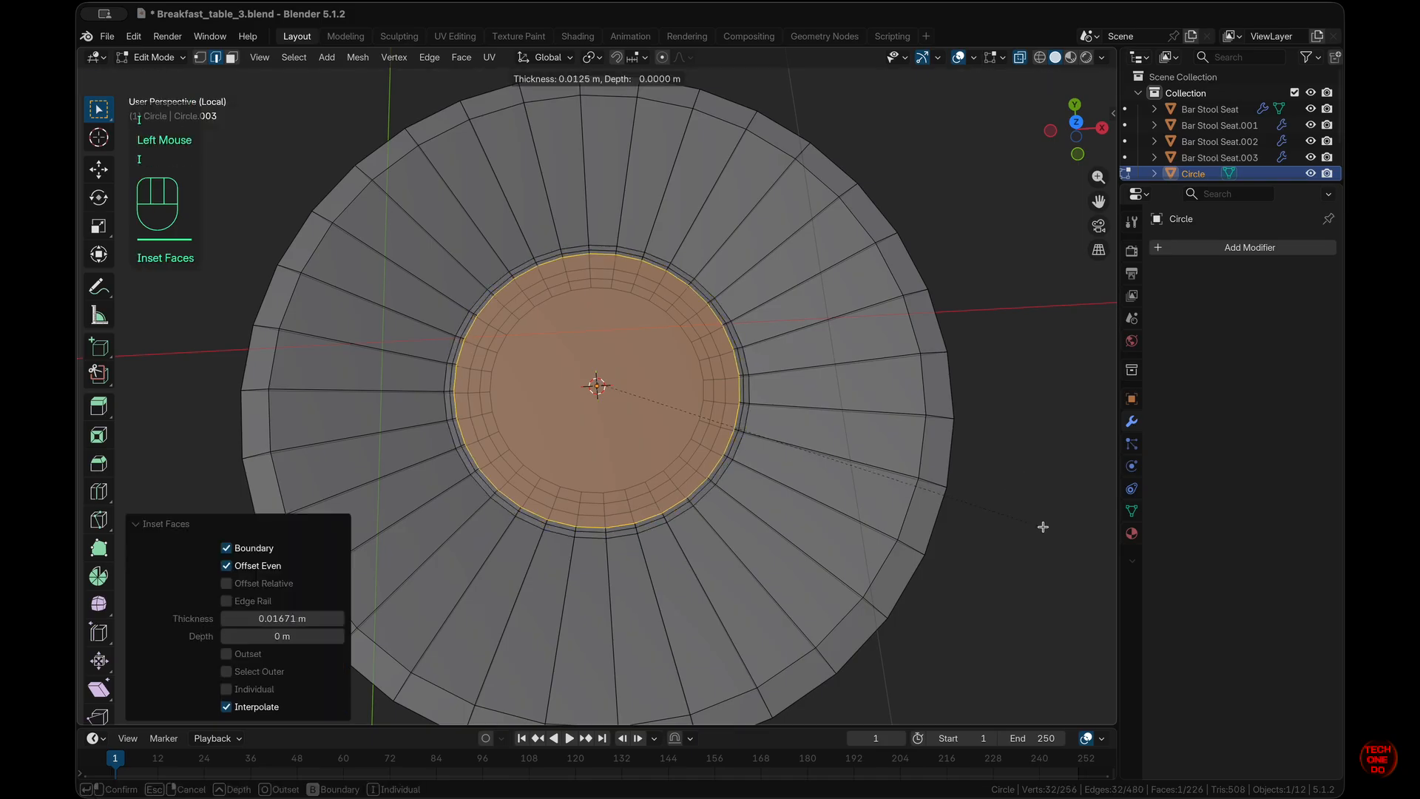
click(1043, 526)
- Grid Fill the inner circle with quads and set the fill offset to 4
key(q)
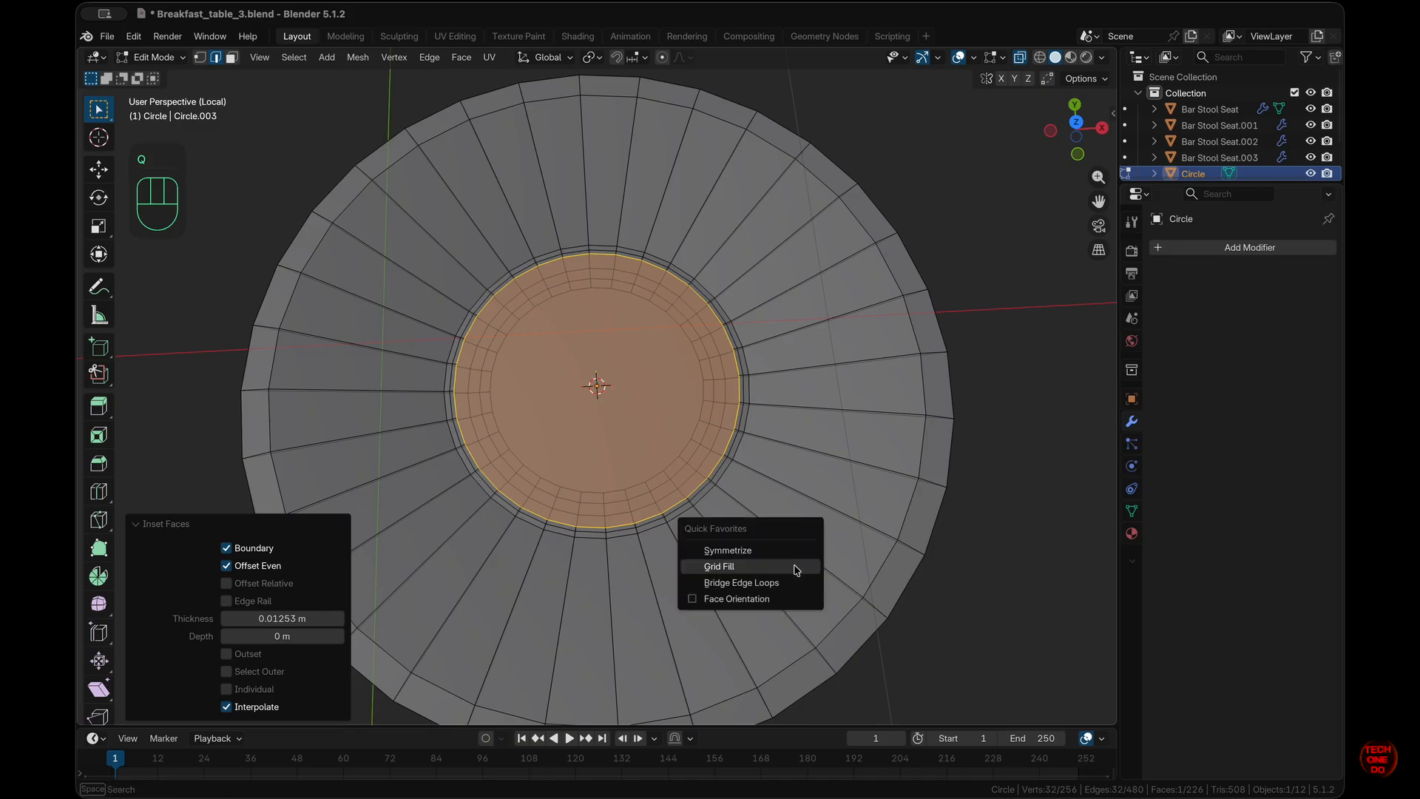
click(727, 574)
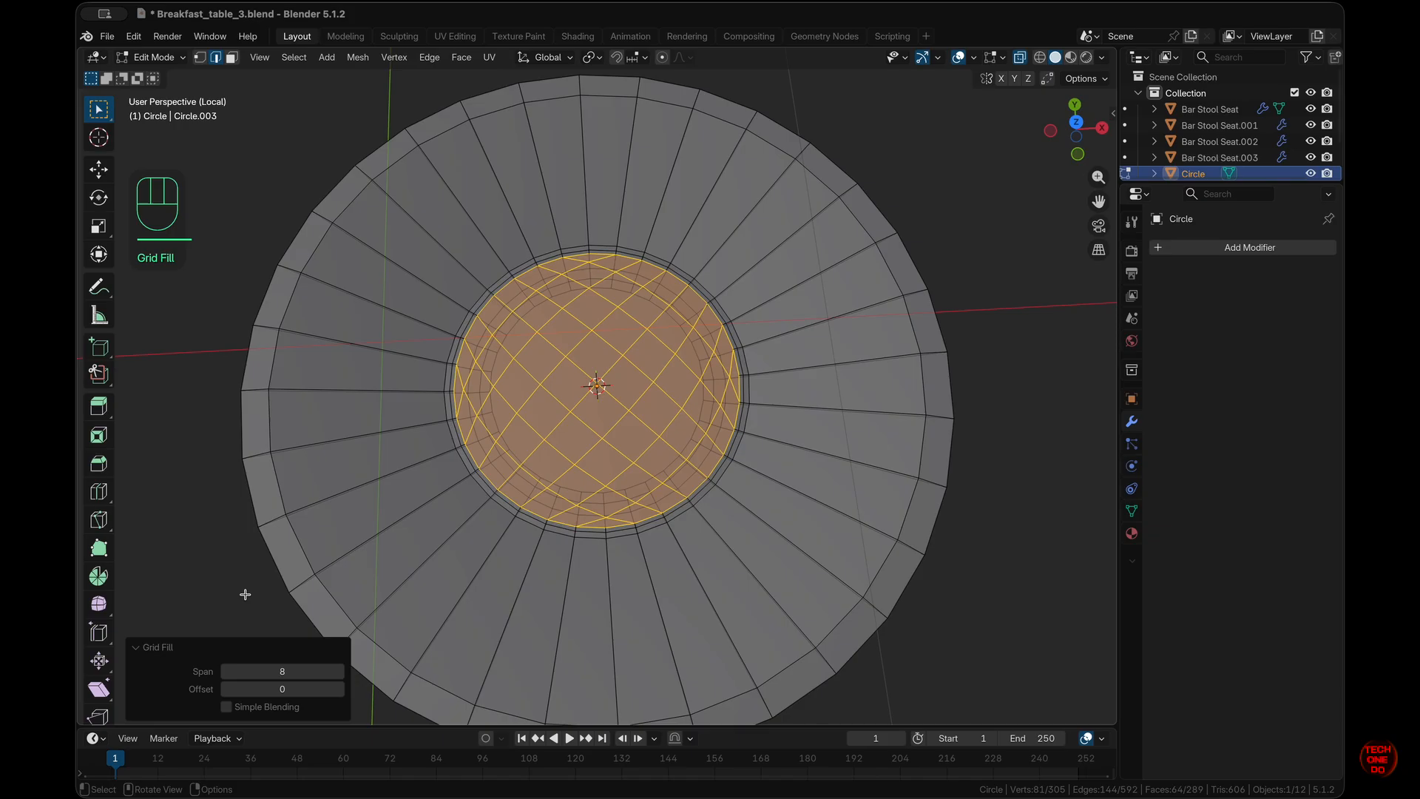
click(339, 688)
click(339, 689)
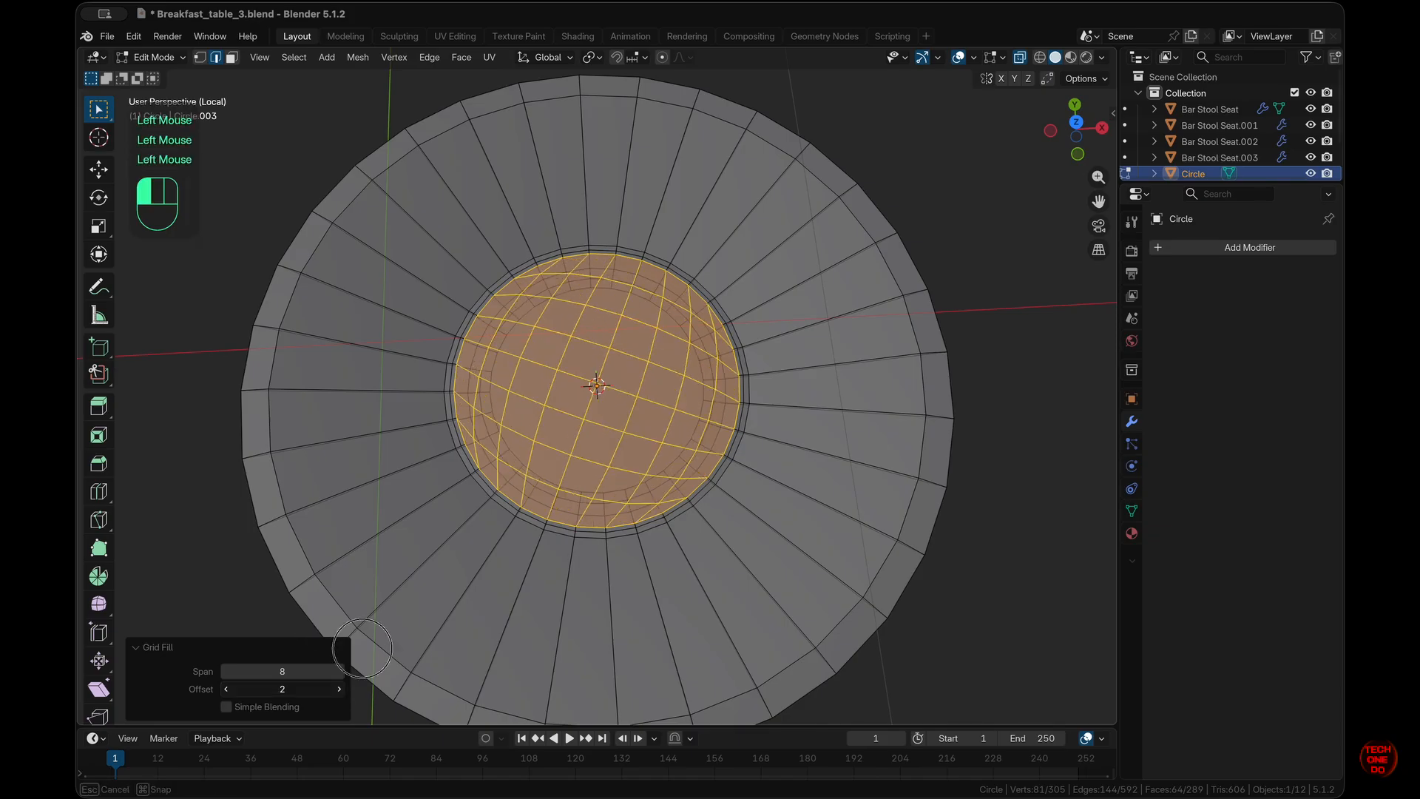
click(340, 688)
click(340, 688)
- Check the grid fill from top view and return to Object Mode
key(KP_7)
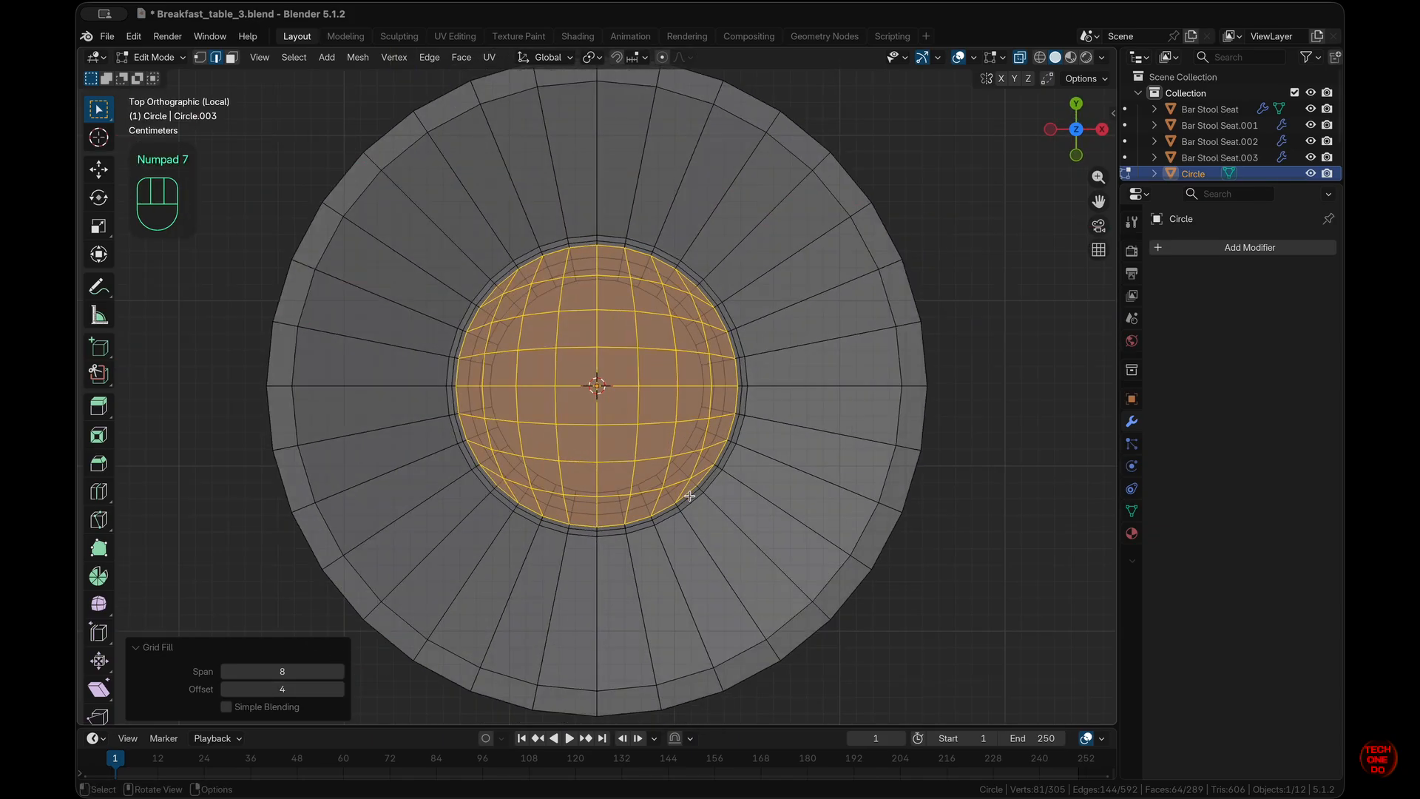
scroll(689, 496, down, 5)
super+scroll(690, 496, up, 5)
click(461, 57)
key(alt+space)
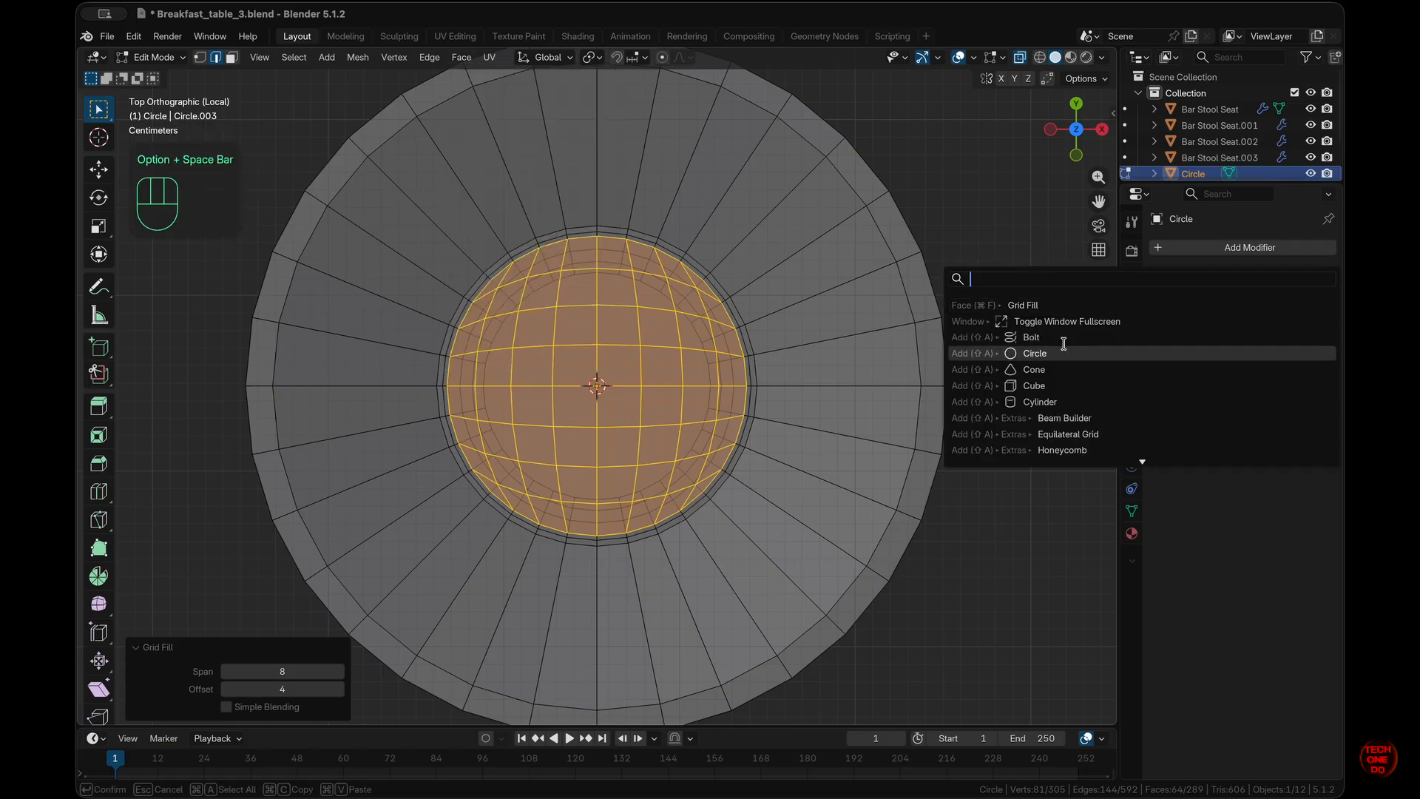
click(1035, 305)
scroll(777, 409, down, 10)
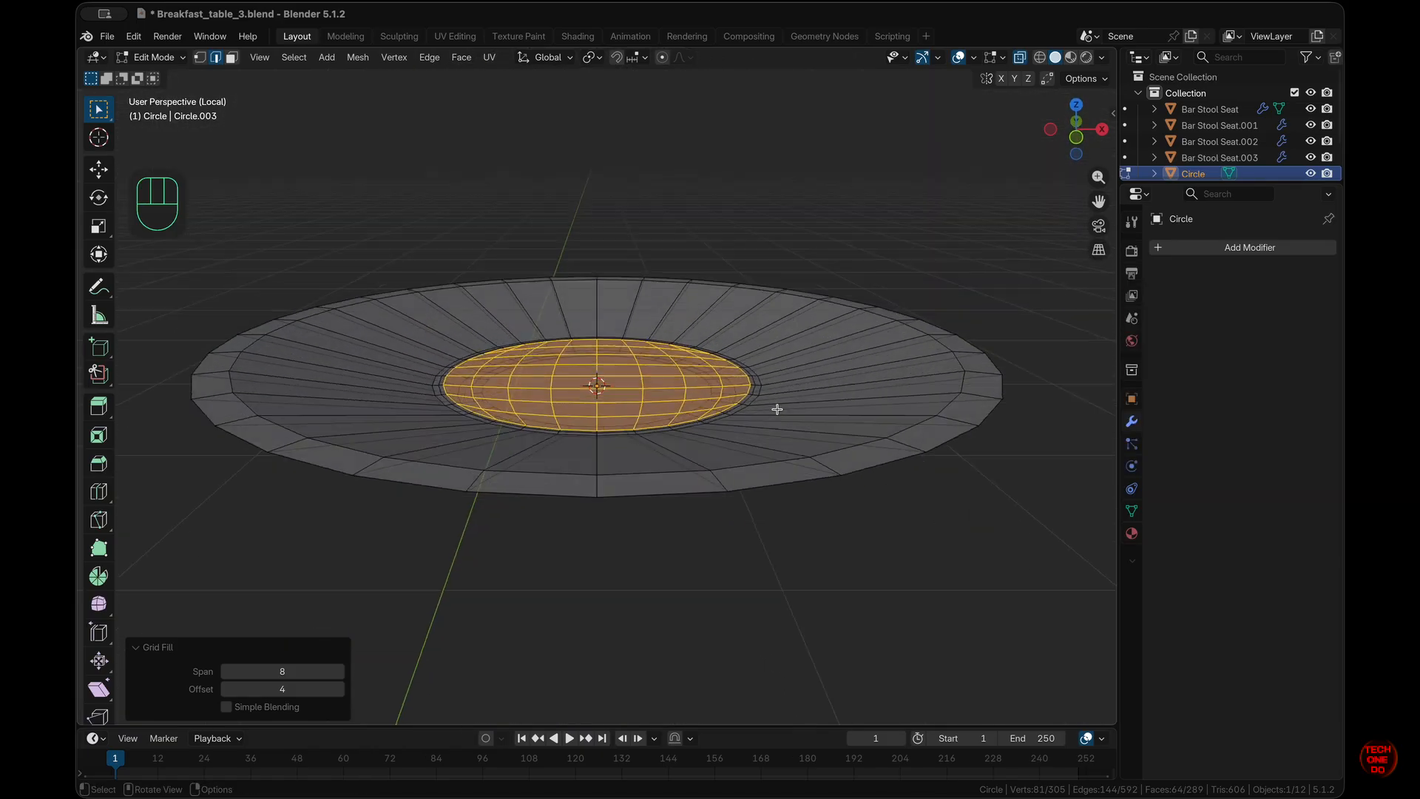
scroll(777, 410, up, 3)
key(Tab)
- Add a level 2 Subdivision modifier to the plate and turn X-ray back off
scroll(776, 409, up, 6)
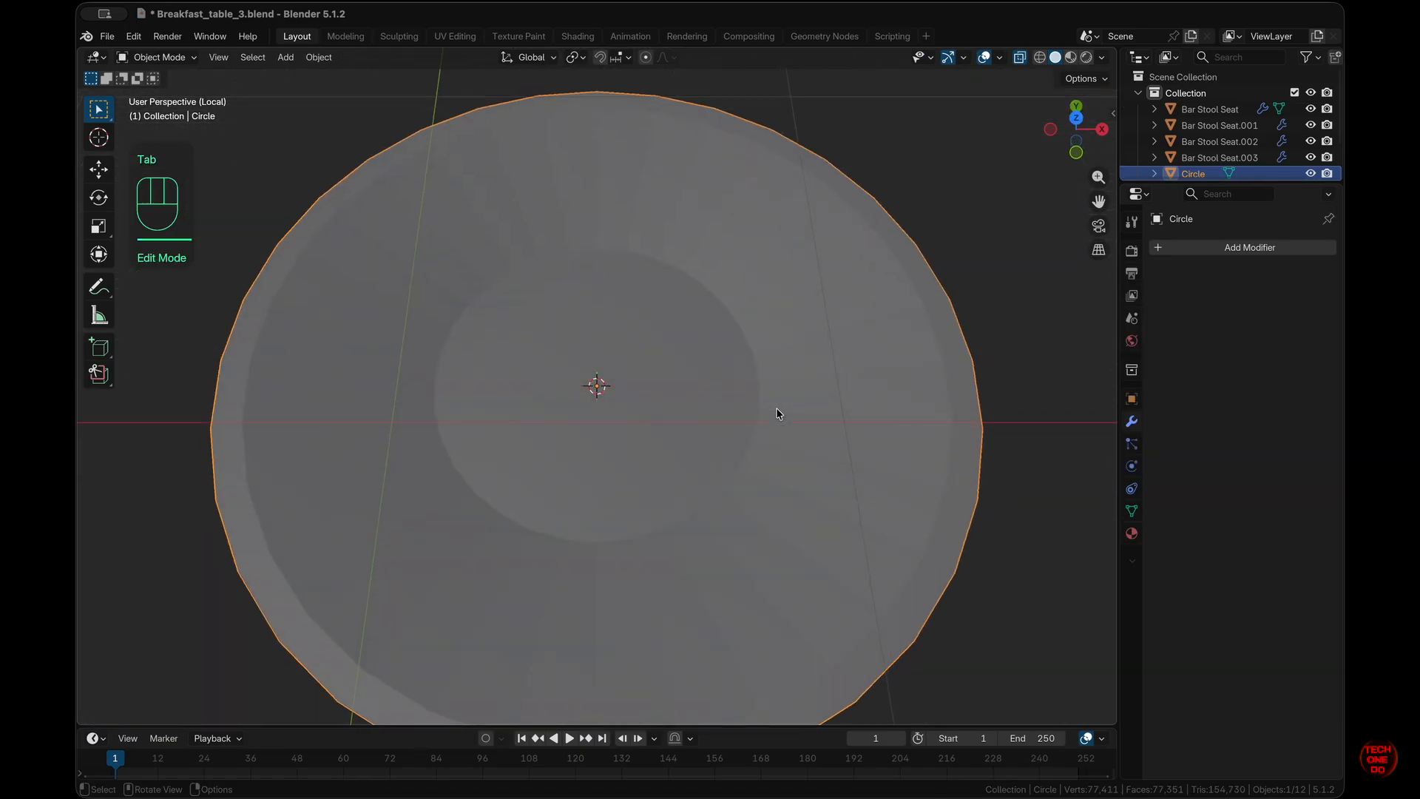
super+scroll(776, 406, down, 1)
click(776, 407)
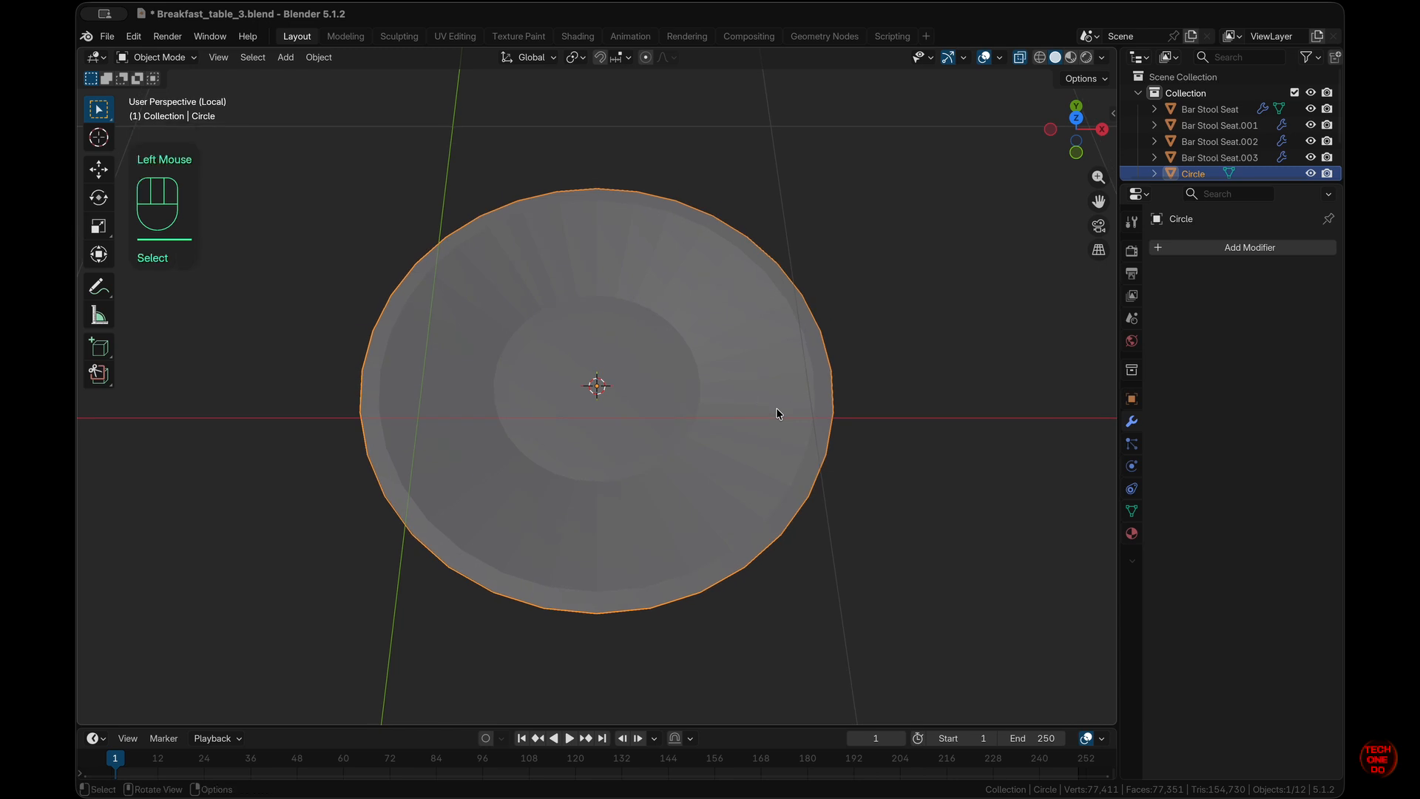
key(super+2)
scroll(775, 407, down, 3)
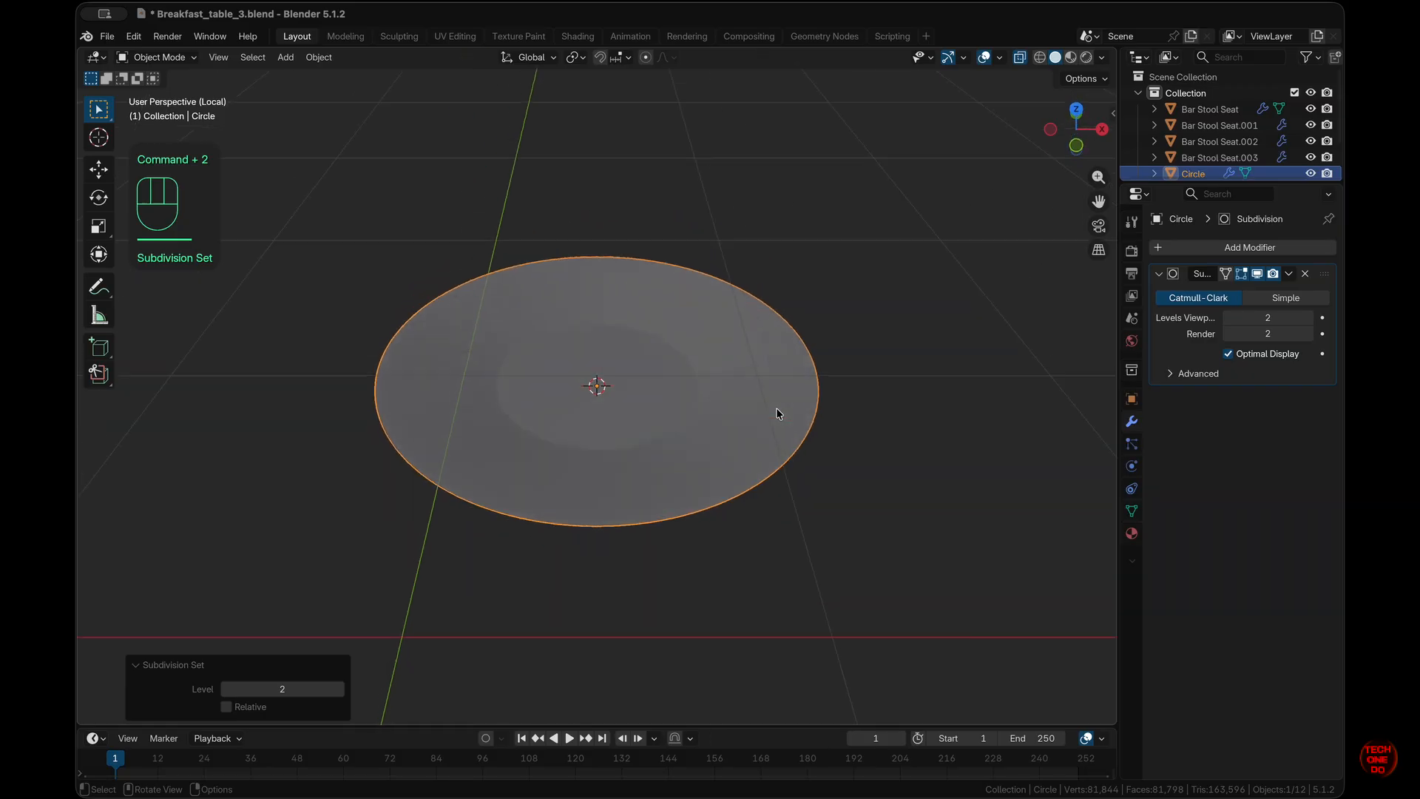
scroll(775, 406, down, 8)
key(alt+z)
- Exit Local View to show the table and stools, and frame the plate in top view
scroll(660, 410, up, 8)
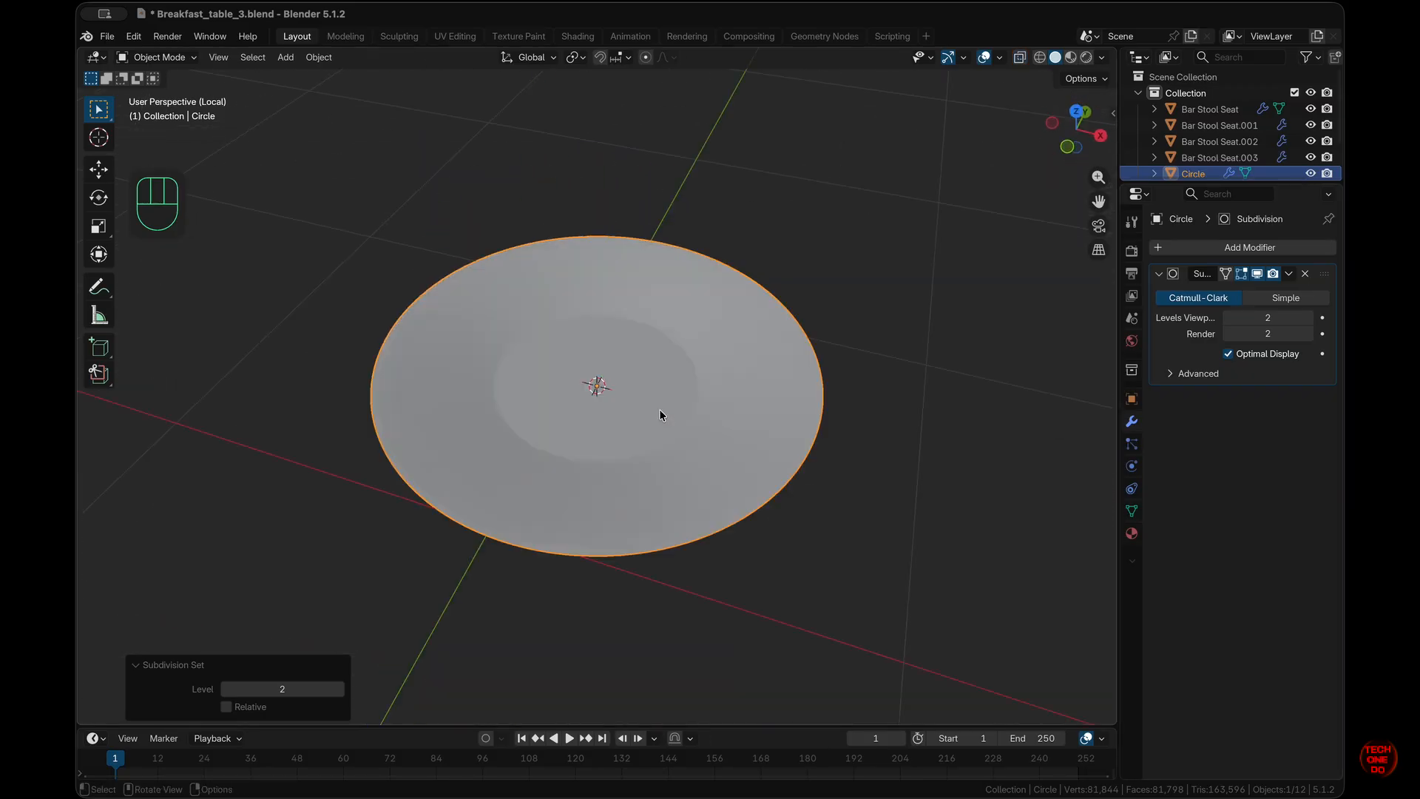
key(KP_1)
key(KP_7)
key(slash)
scroll(659, 410, up, 4)
super+scroll(659, 410, up, 5)
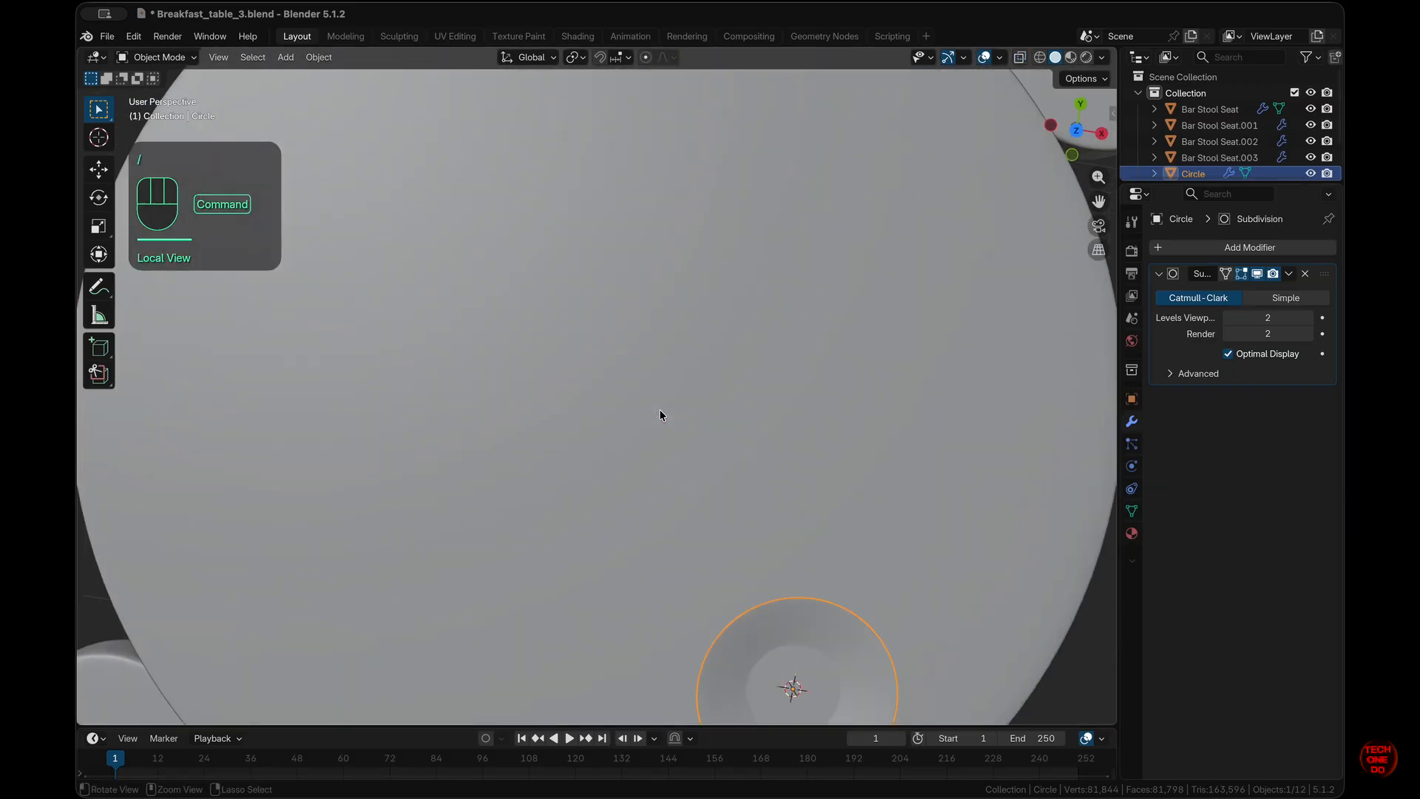
key(KP_Decimal)
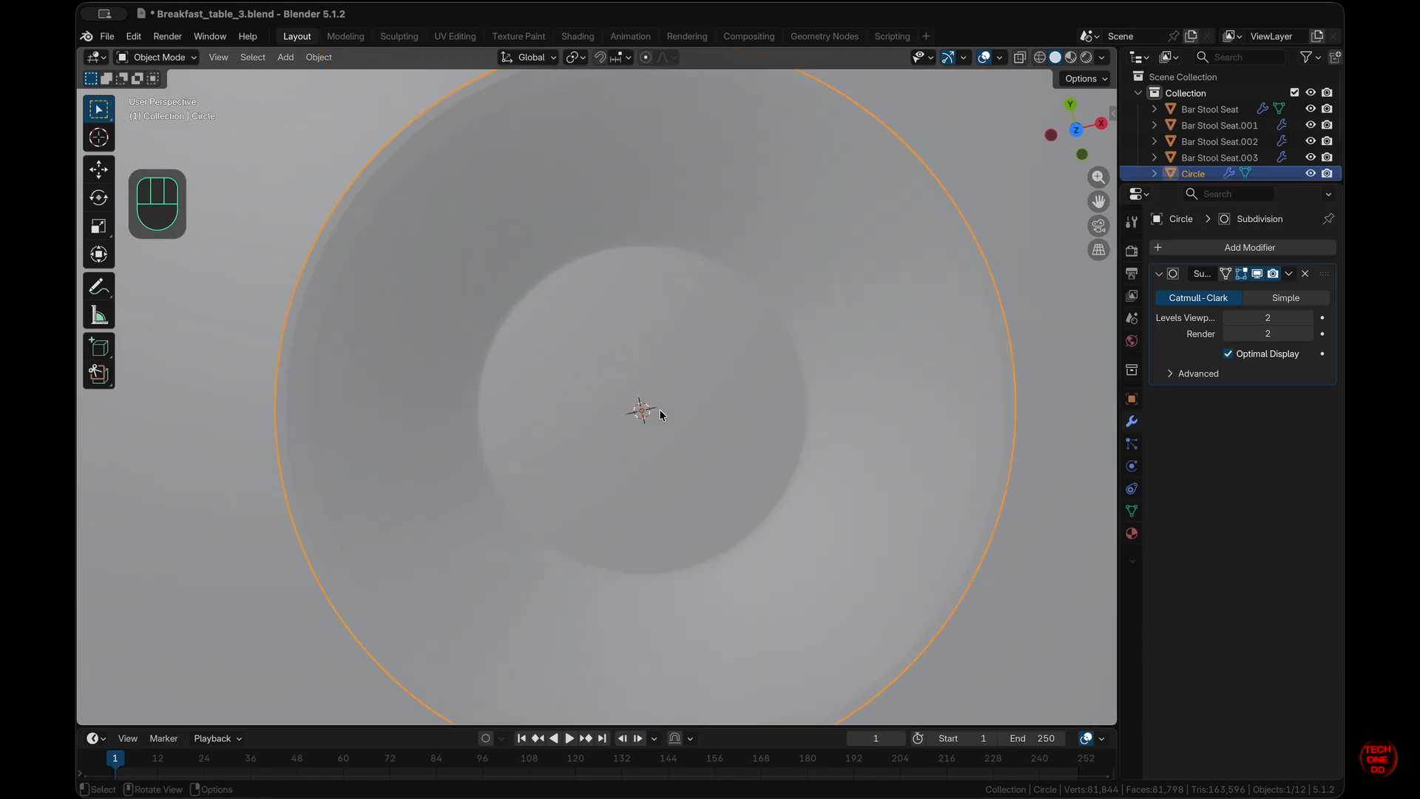
key(KP_7)
key(KP_Decimal)
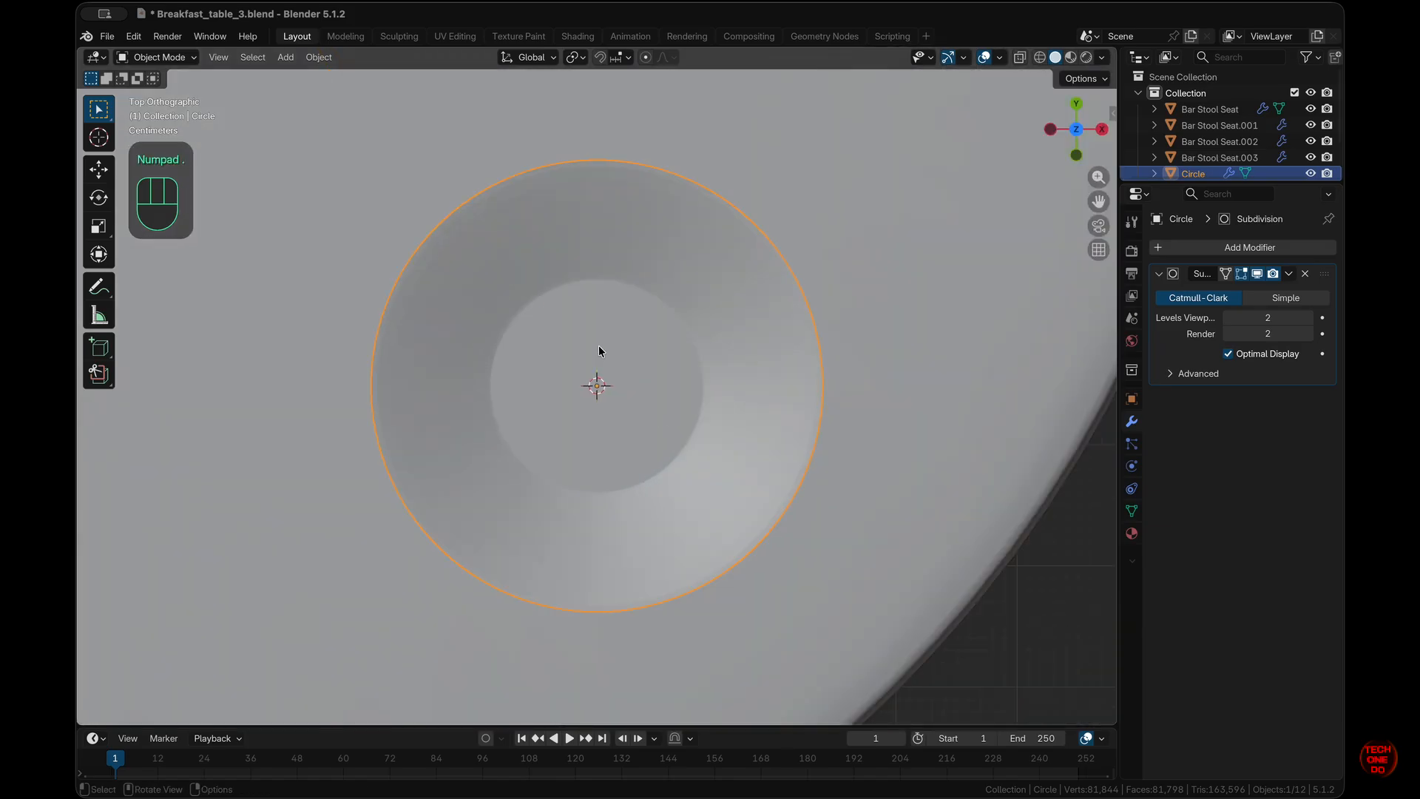
super+scroll(599, 347, down, 5)
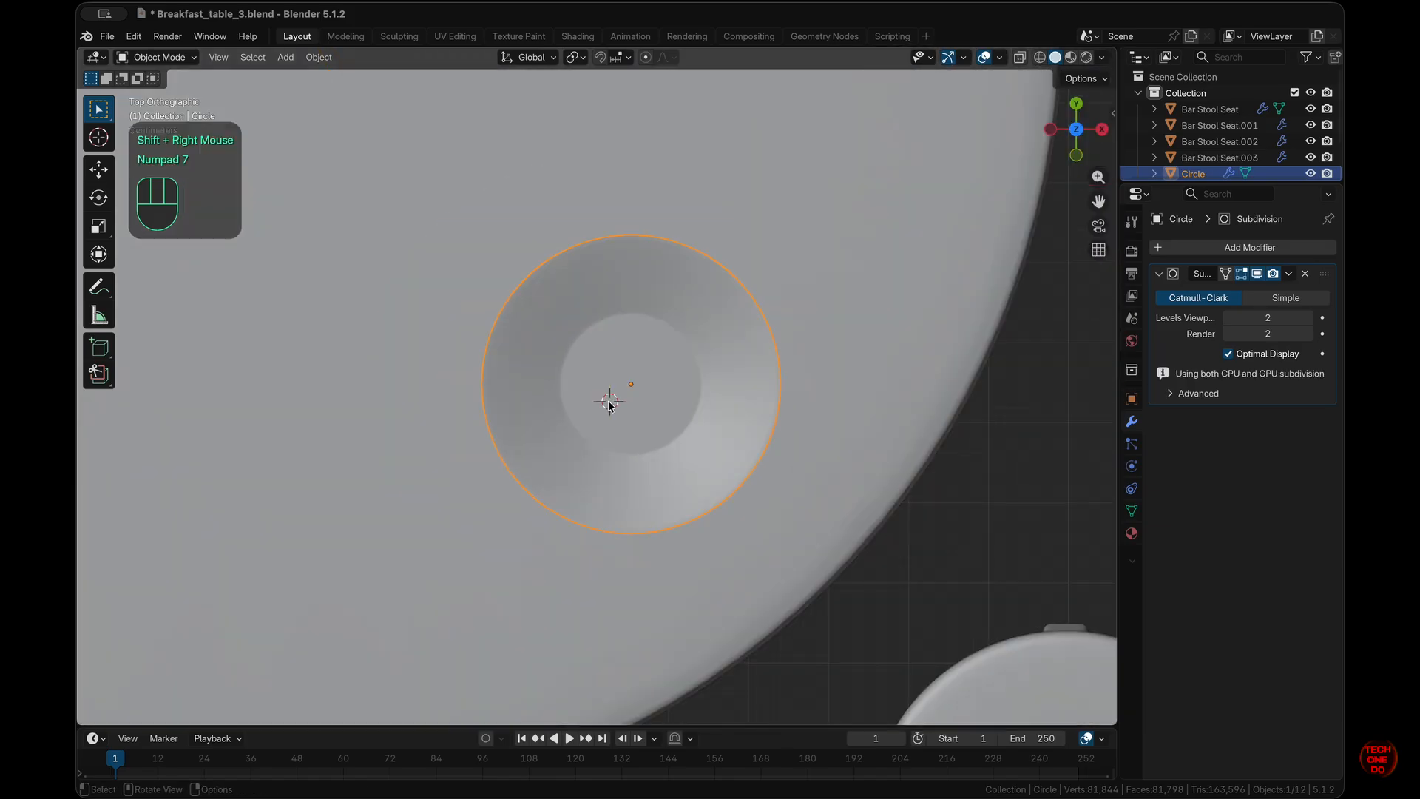
- Place the 3D cursor at the plate's centre and open the Add menu
shift+right_click(609, 401)
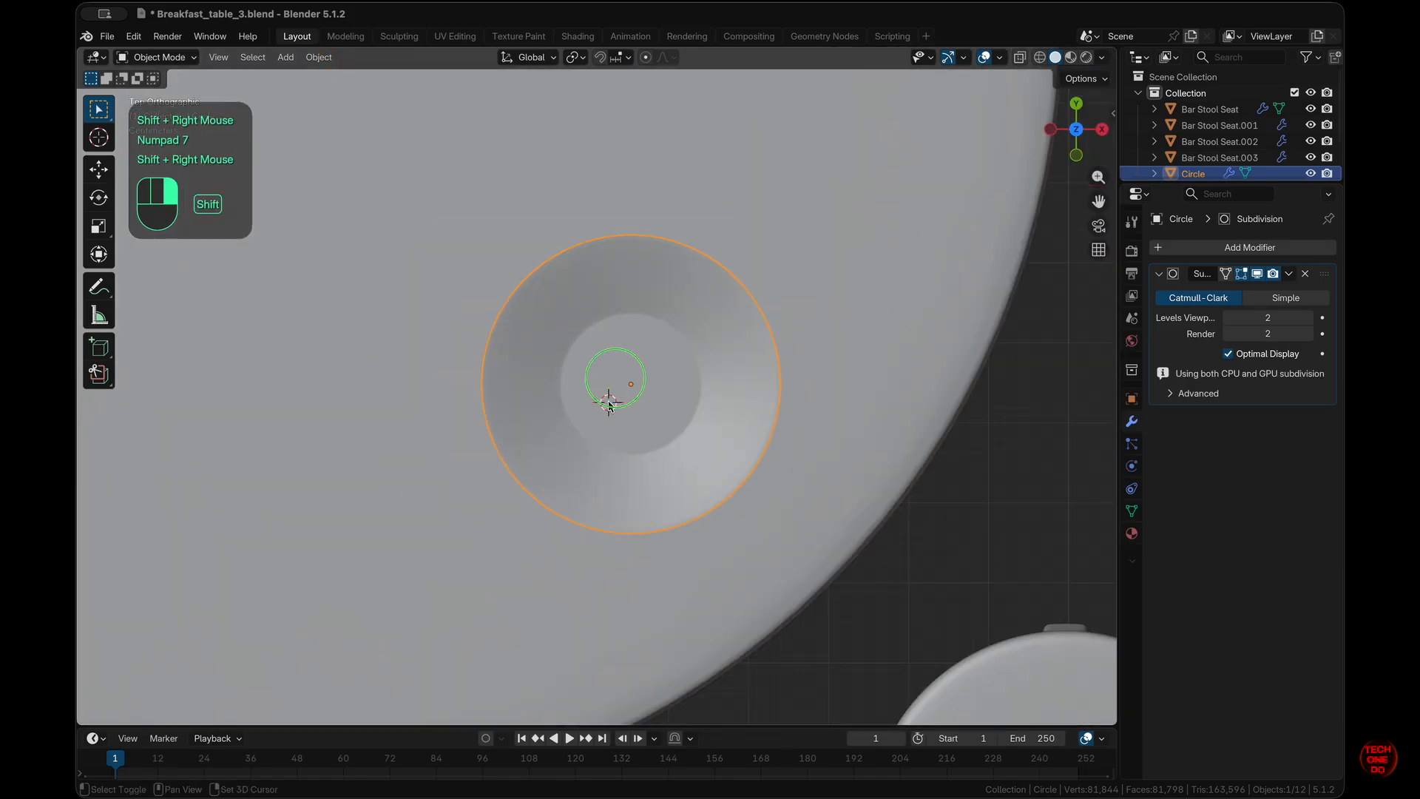
shift+right_click(611, 359)
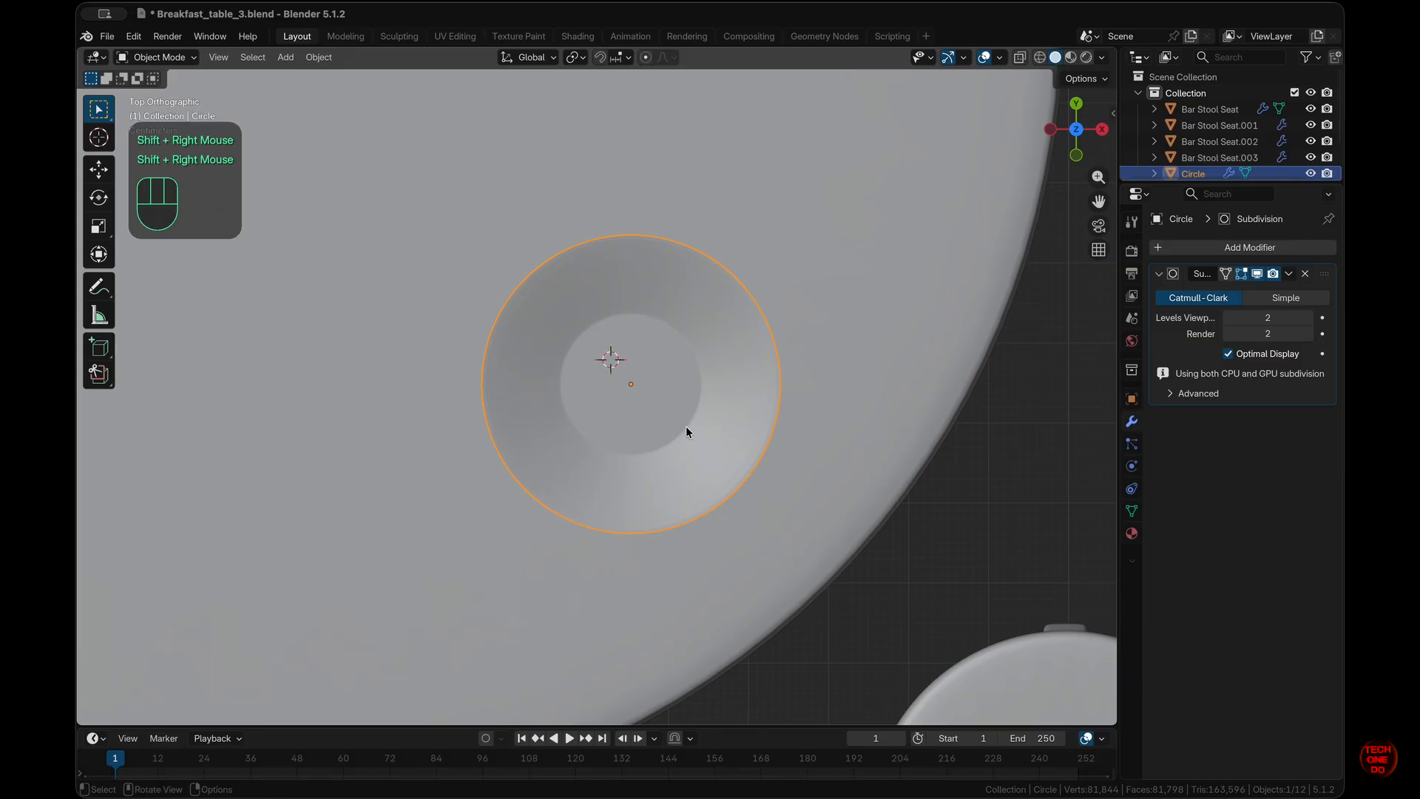
super+scroll(687, 428, down, 4)
super+scroll(686, 427, up, 2)
super+scroll(686, 427, down, 2)
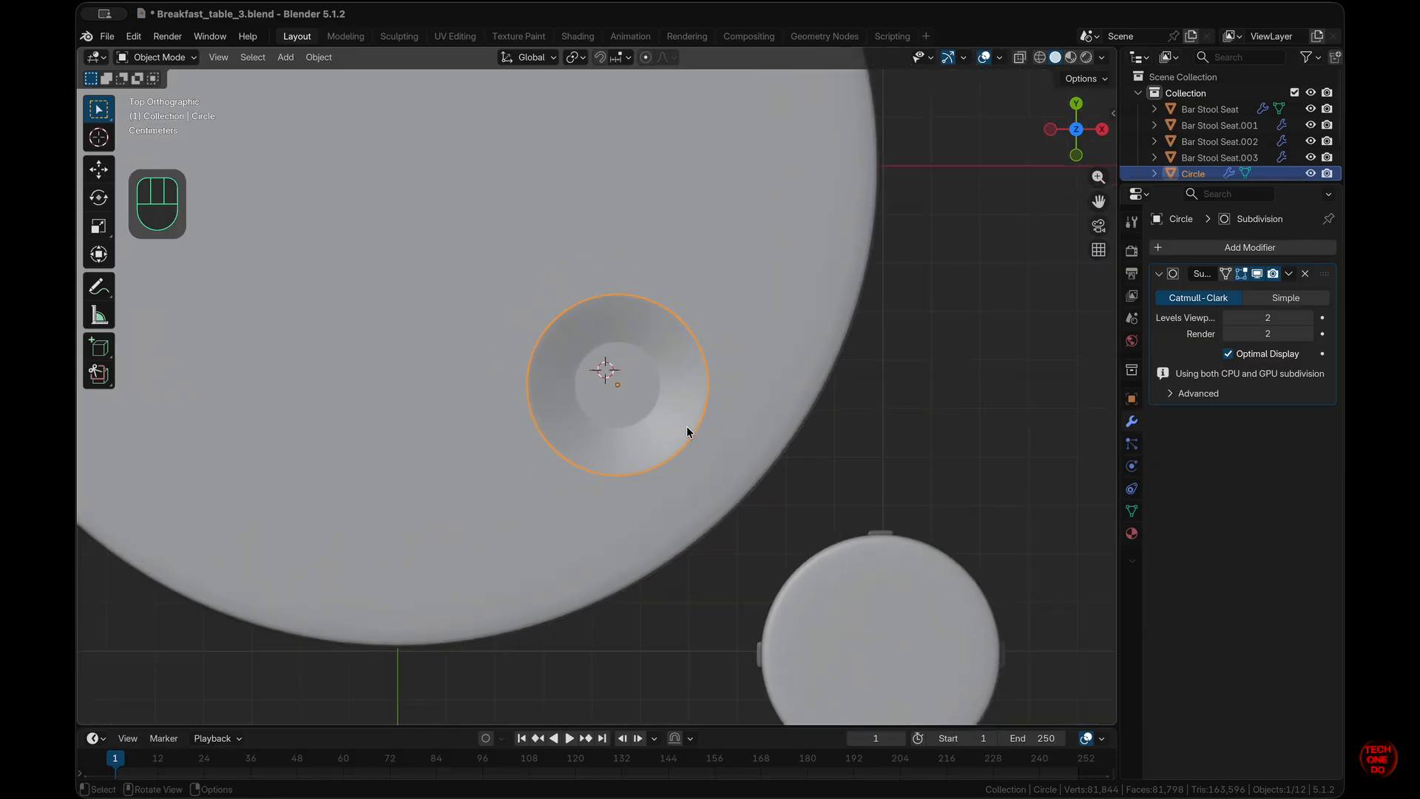
key(shift+a)
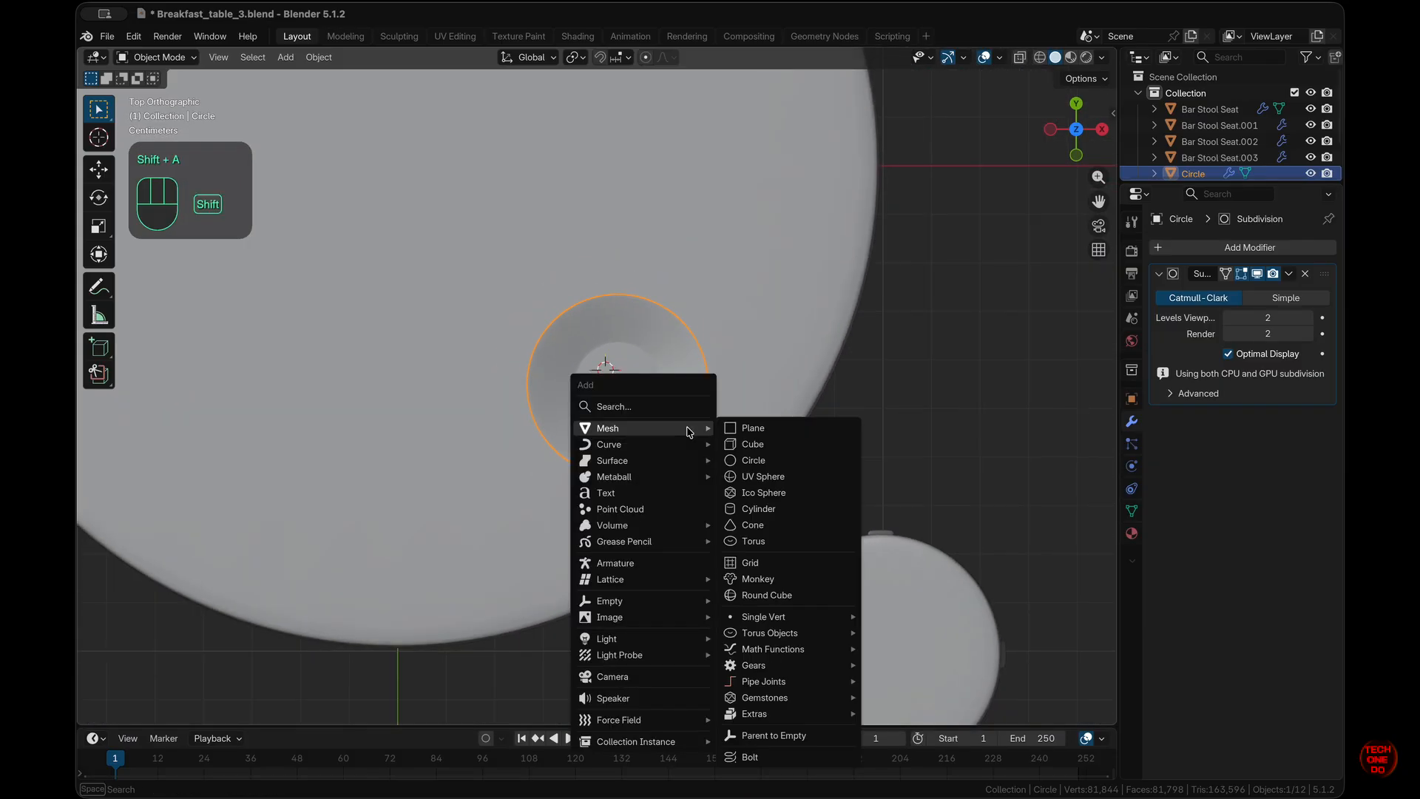
- Add a circle, shrink it to 0.045 and move it horizontally to the plate's centre
click(765, 464)
key(s)
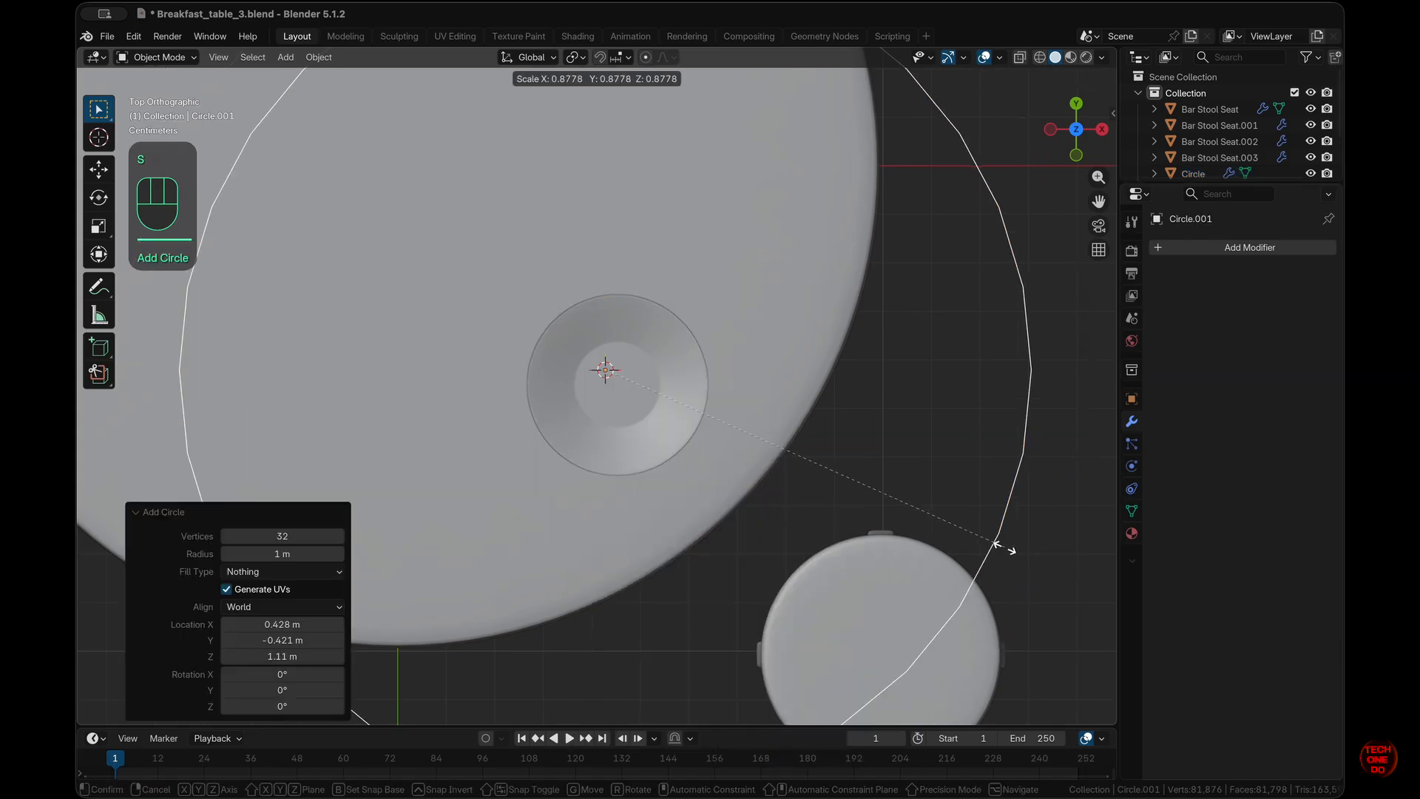
click(631, 377)
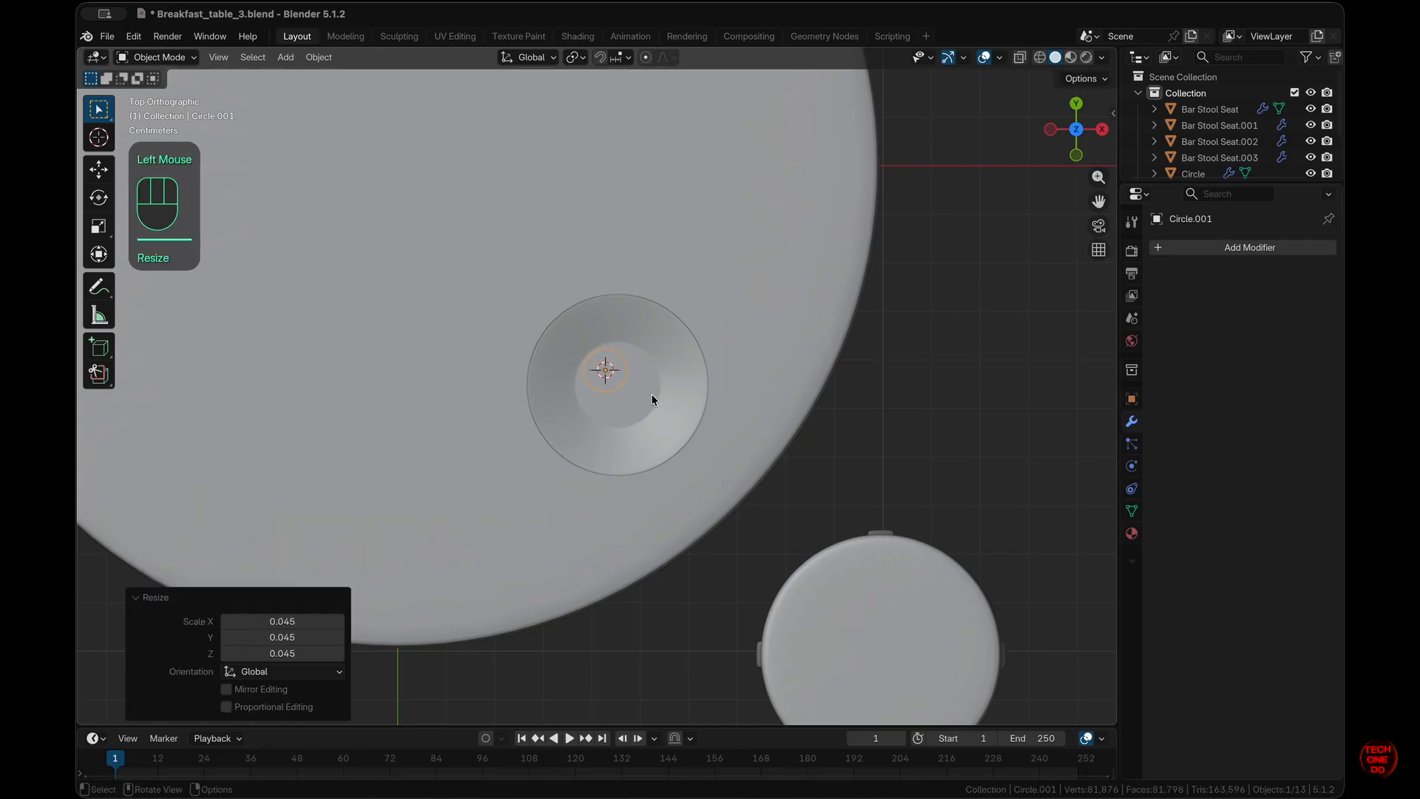
key(g)
key(shift+z)
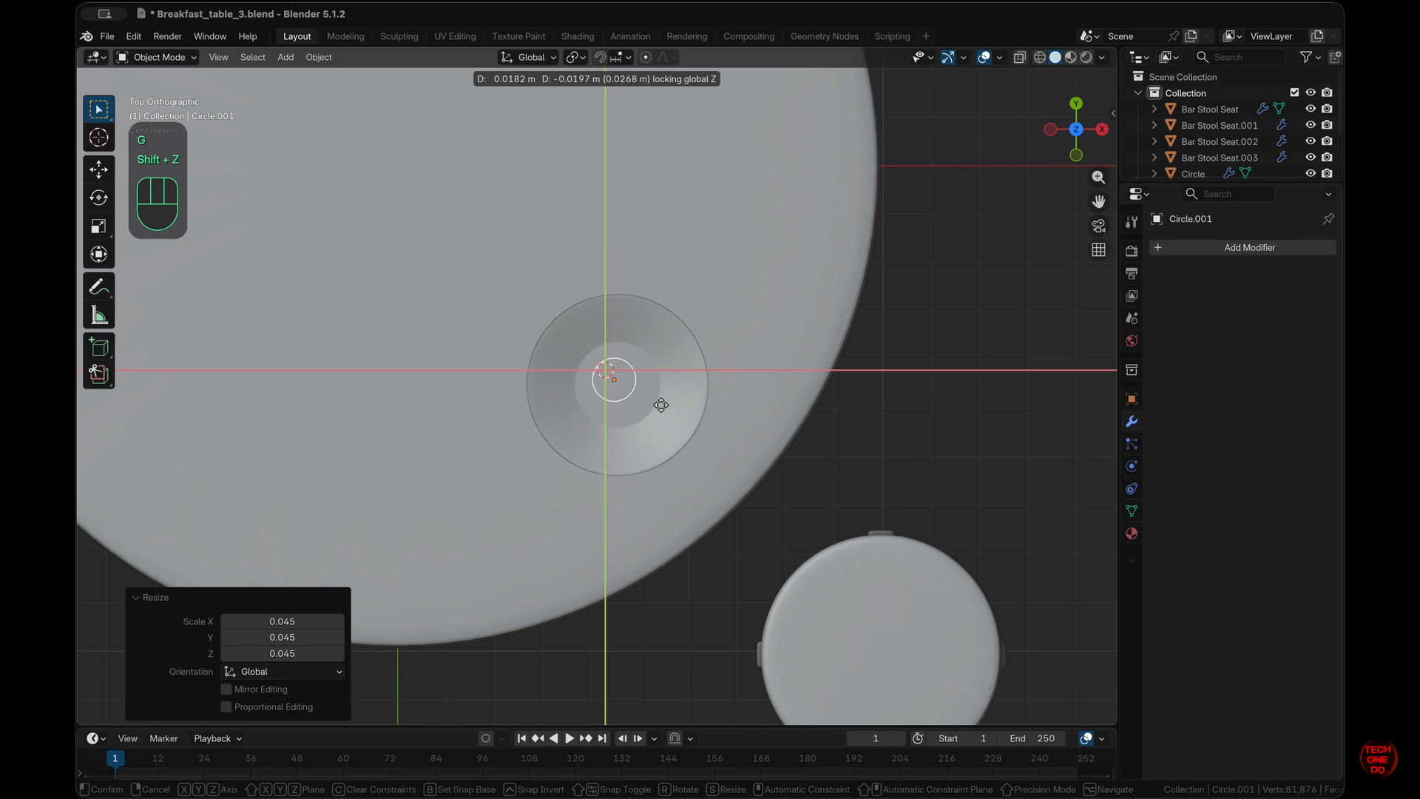
click(656, 406)
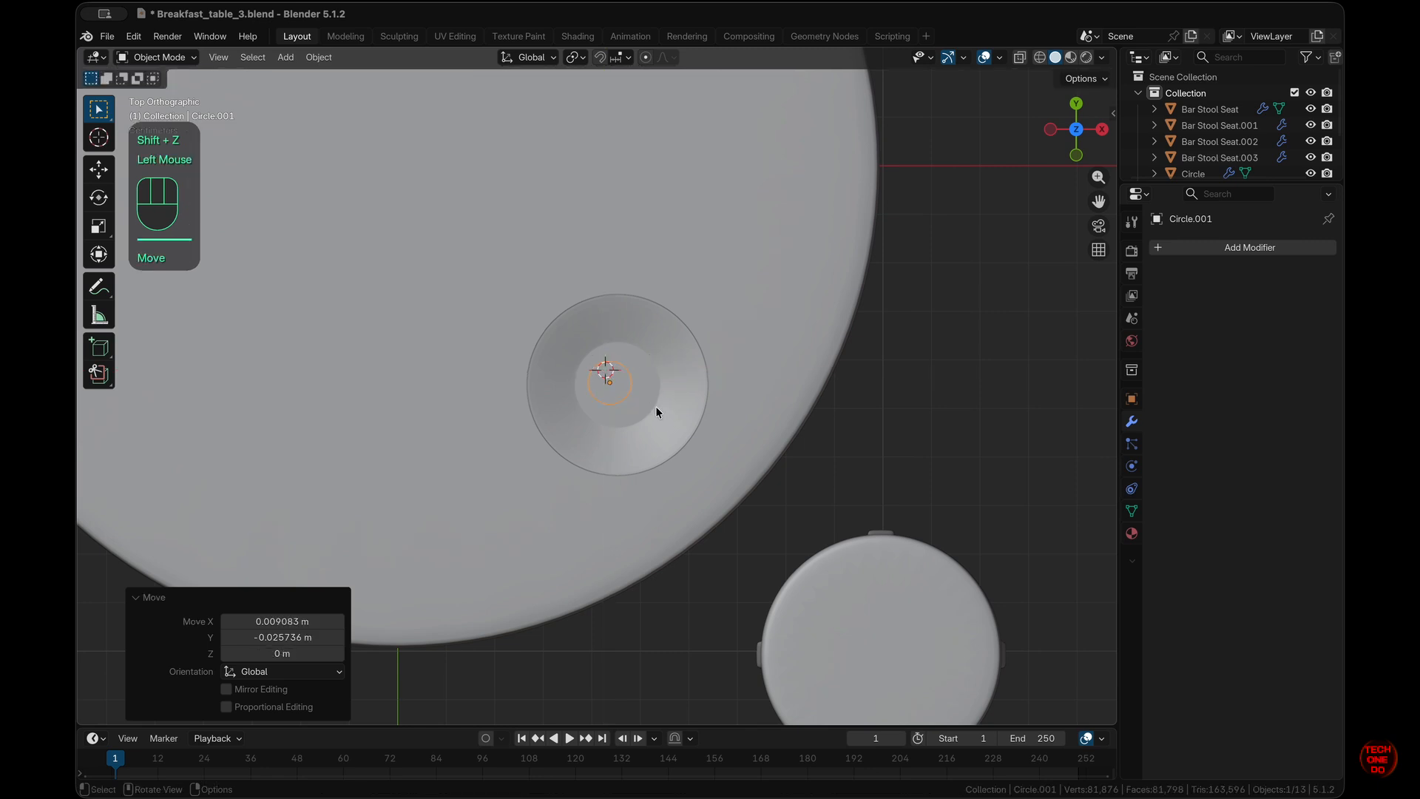
- Enlarge the small circle by 1.219 inside the well and enter Edit Mode
scroll(655, 406, up, 4)
key(s)
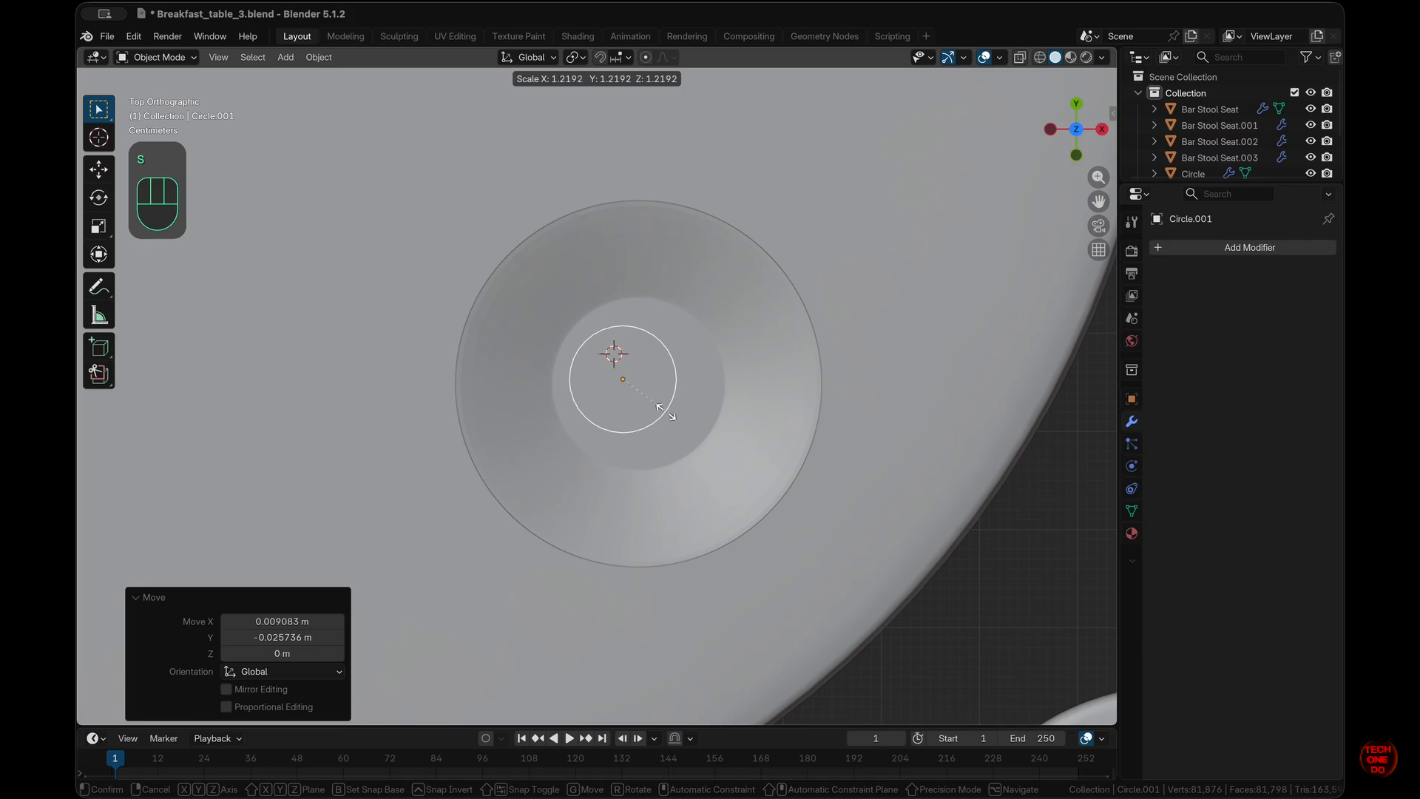
click(666, 412)
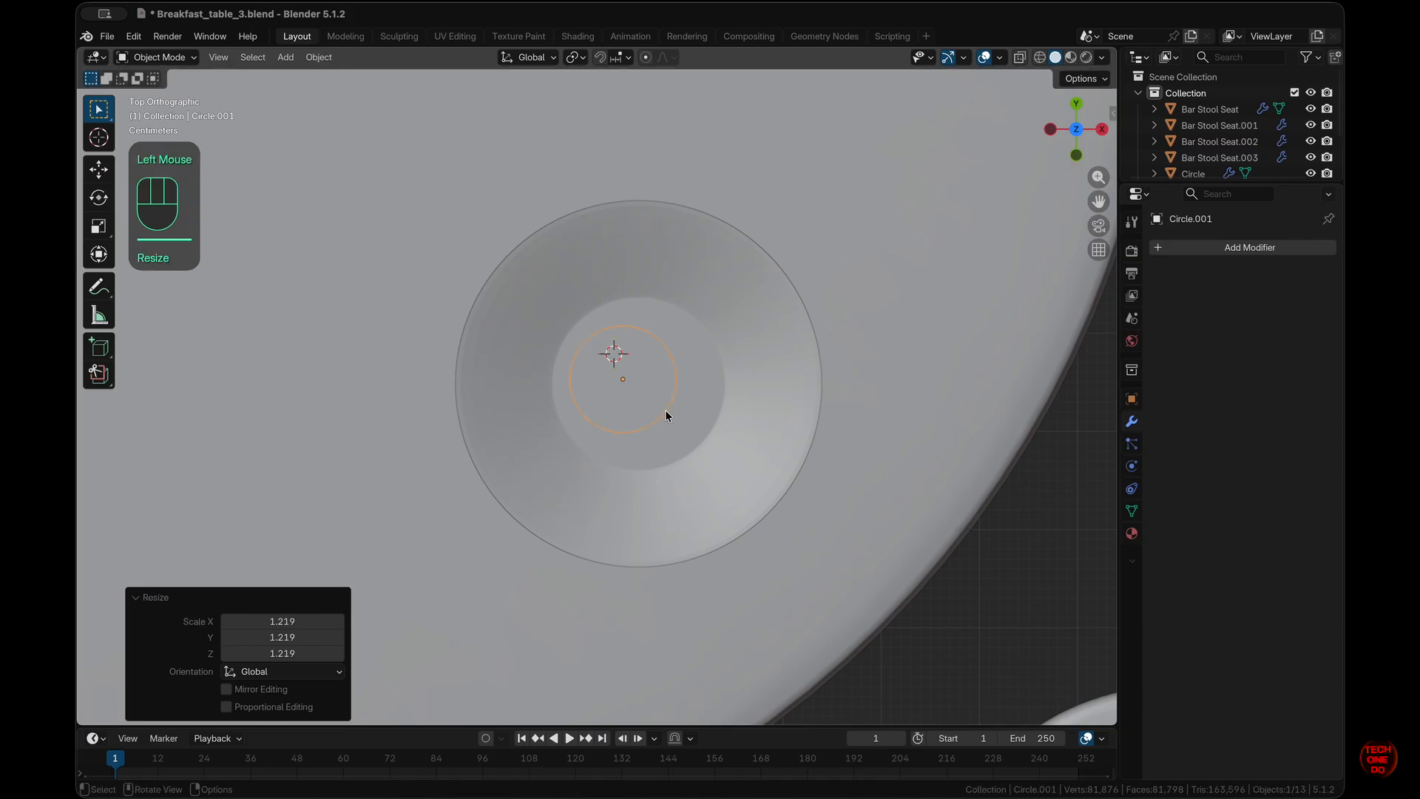
scroll(665, 412, down, 5)
key(Tab)
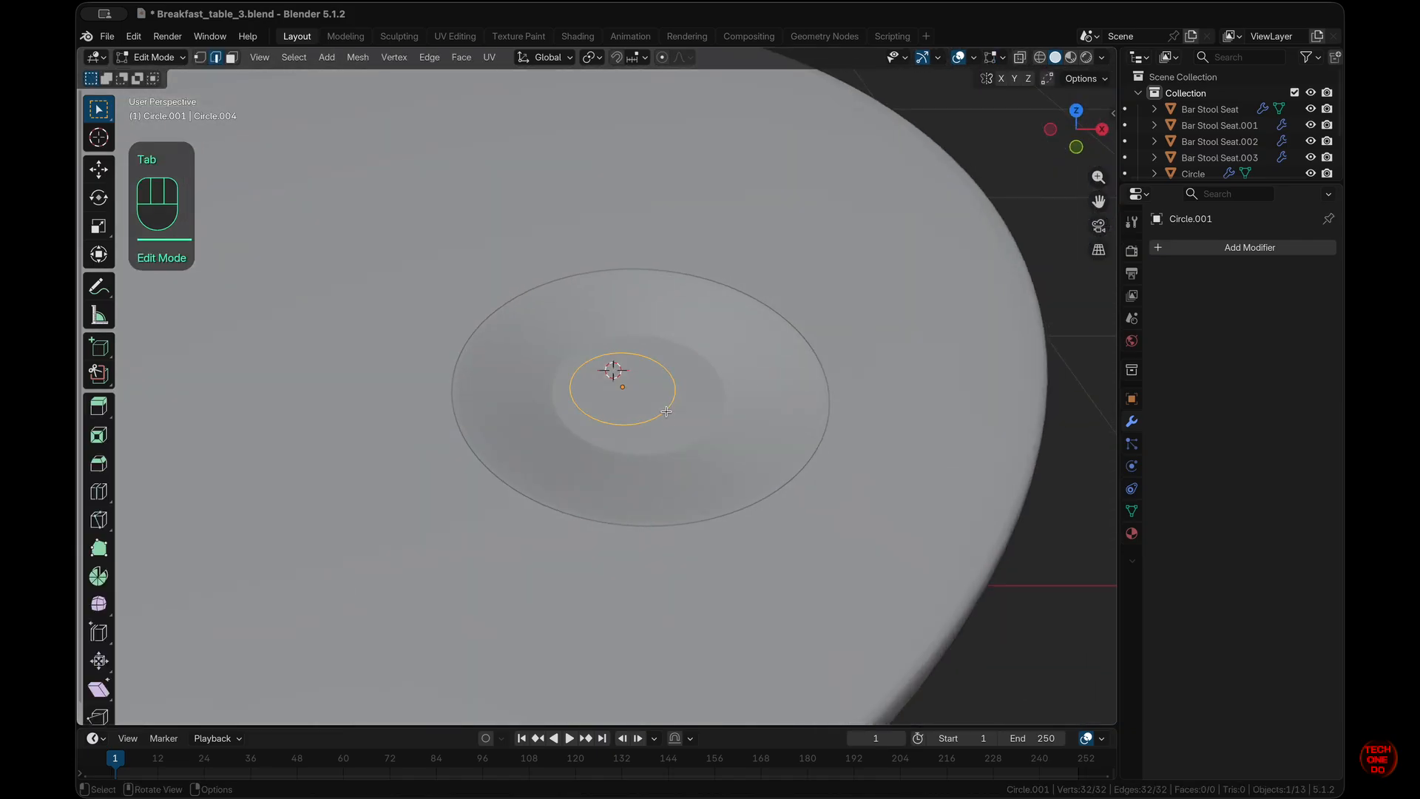
- Fill the small circle with a face and raise it 0.001 m along Z
key(f)
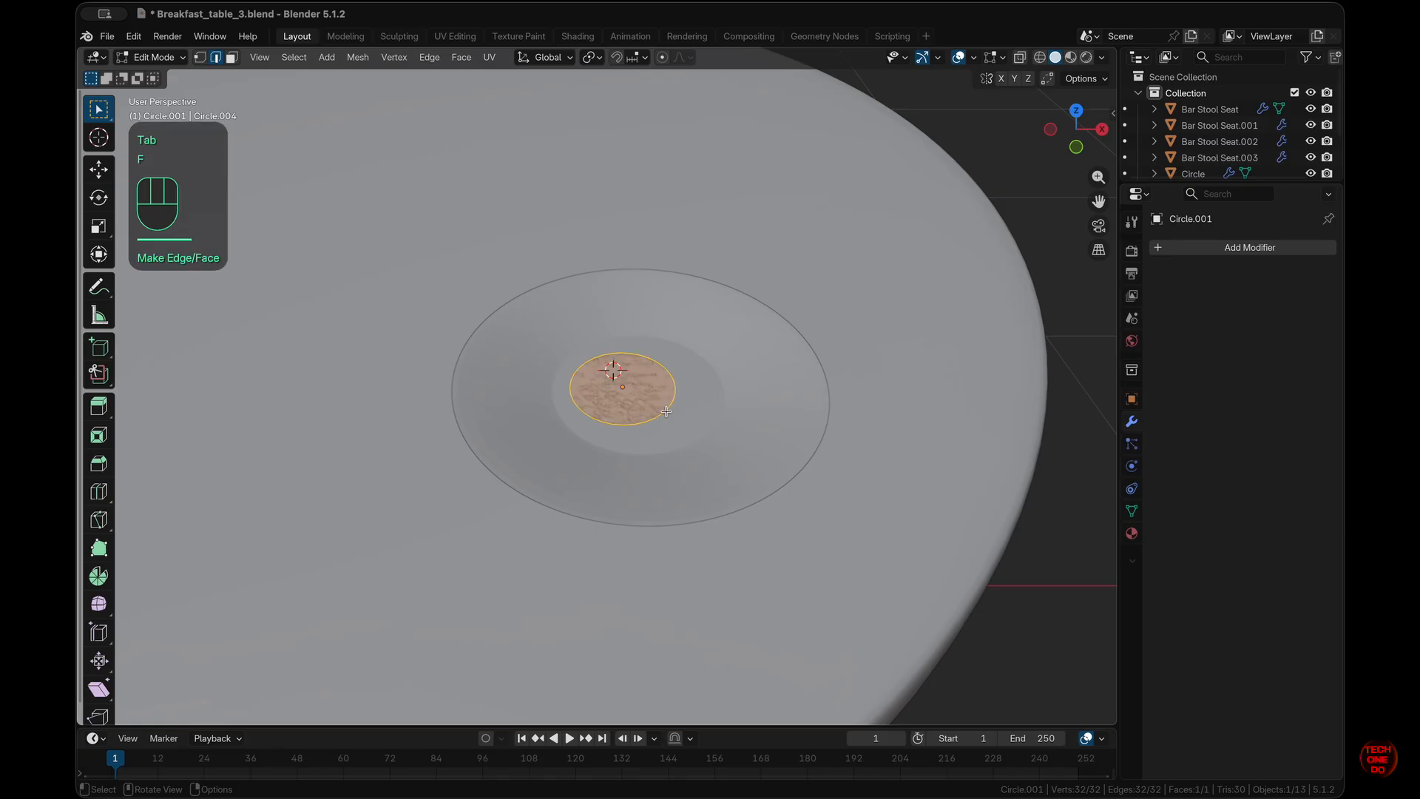
key(g)
key(z)
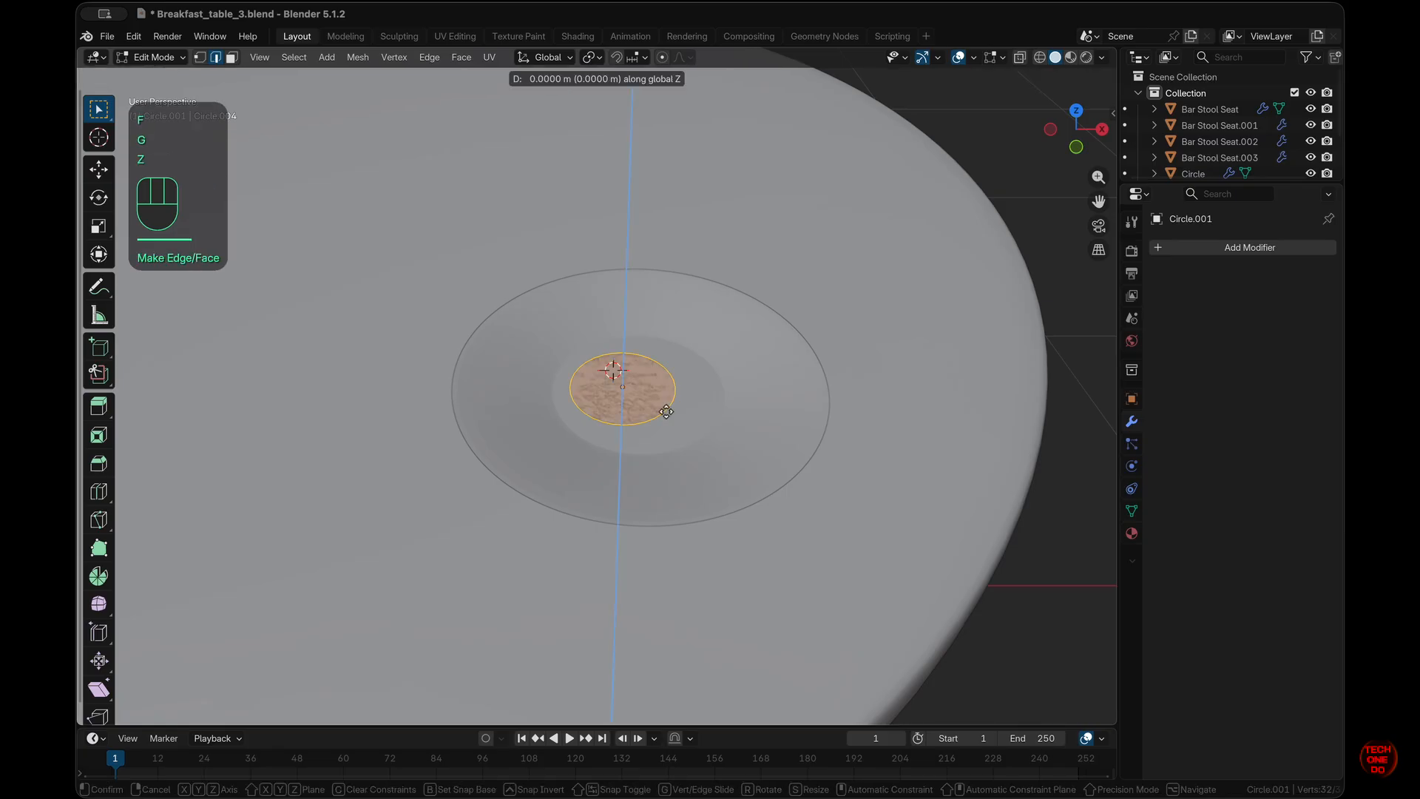
key(KP_0)
key(KP_Decimal)
key(KP_Decimal)
key(KP_0)
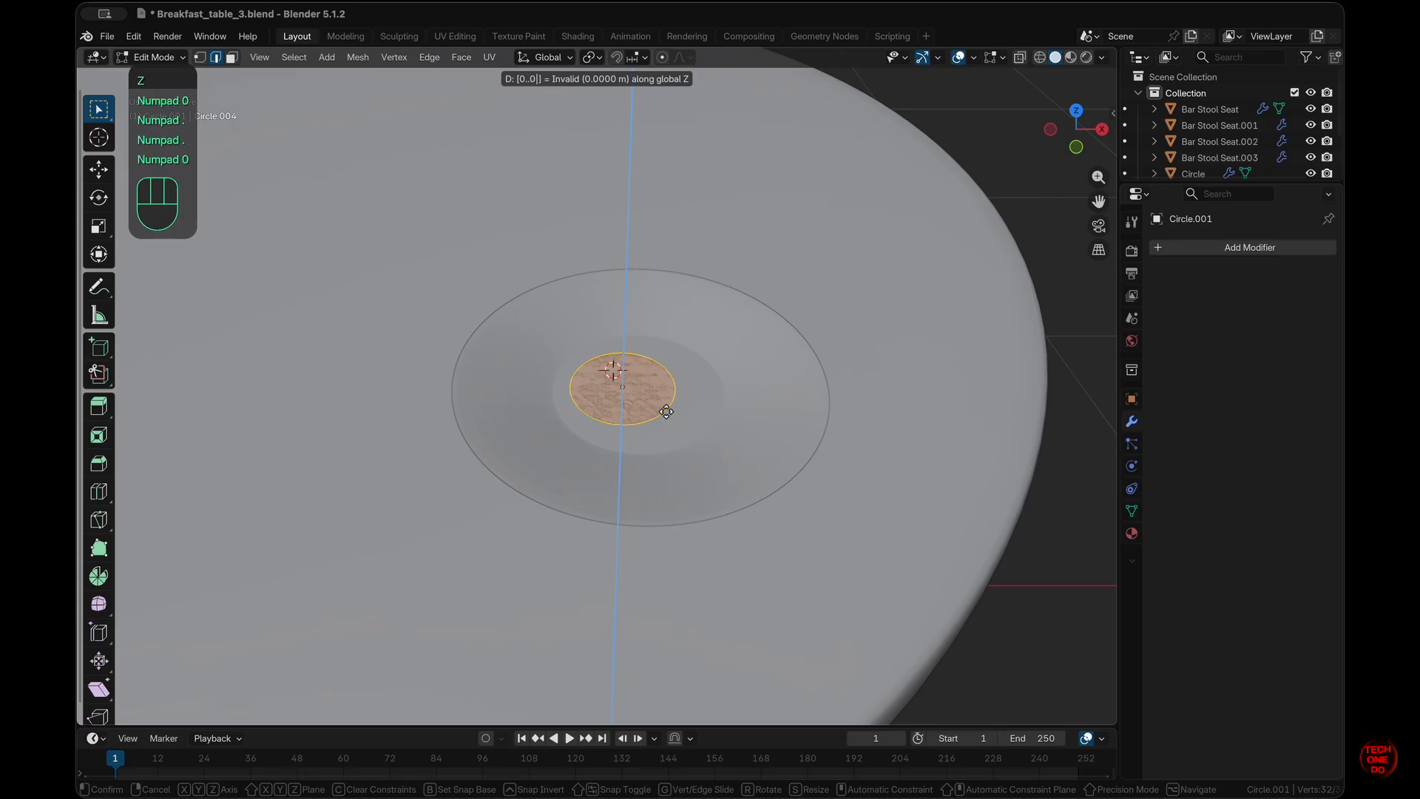
key(KP_1)
key(KP_Enter)
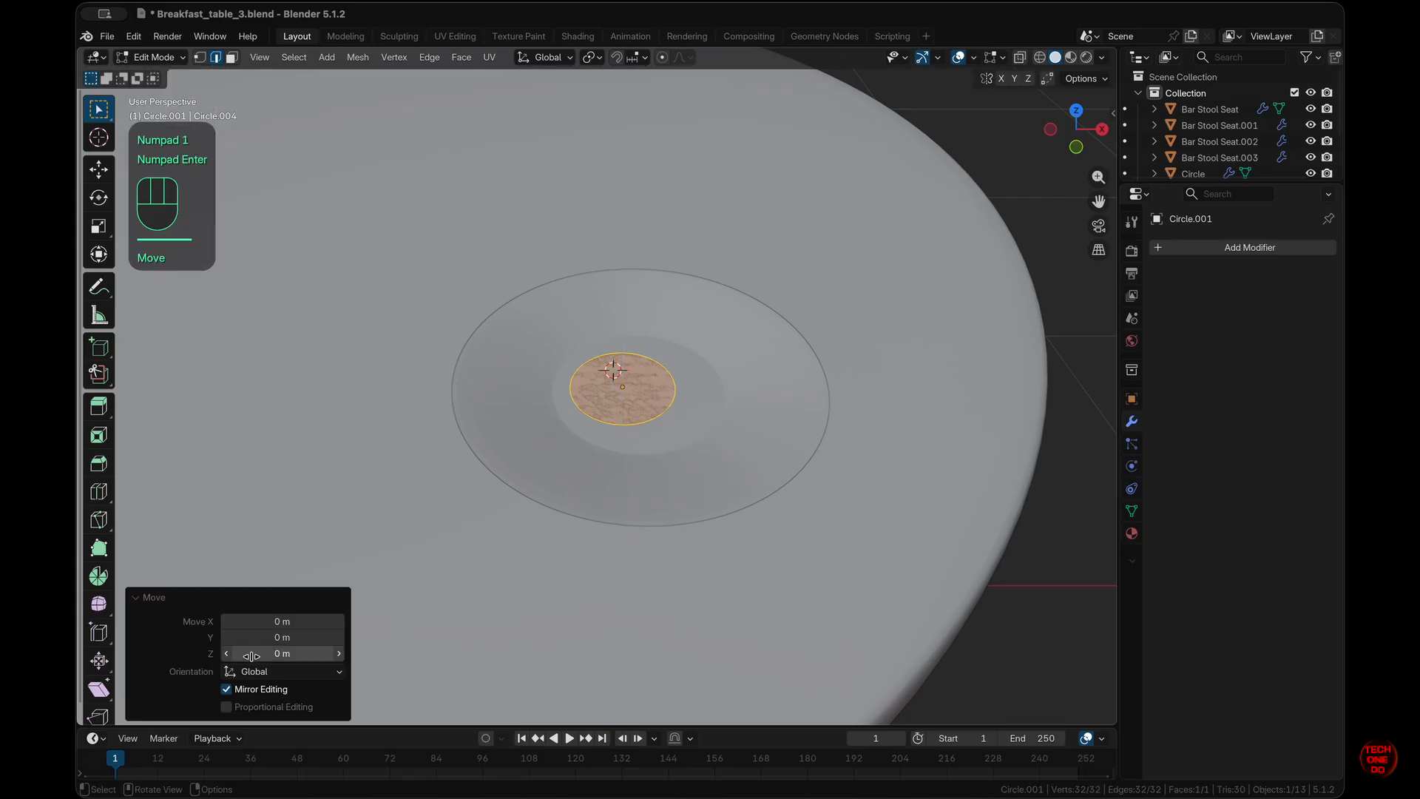
click(299, 653)
key(BackSpace)
text(.001)
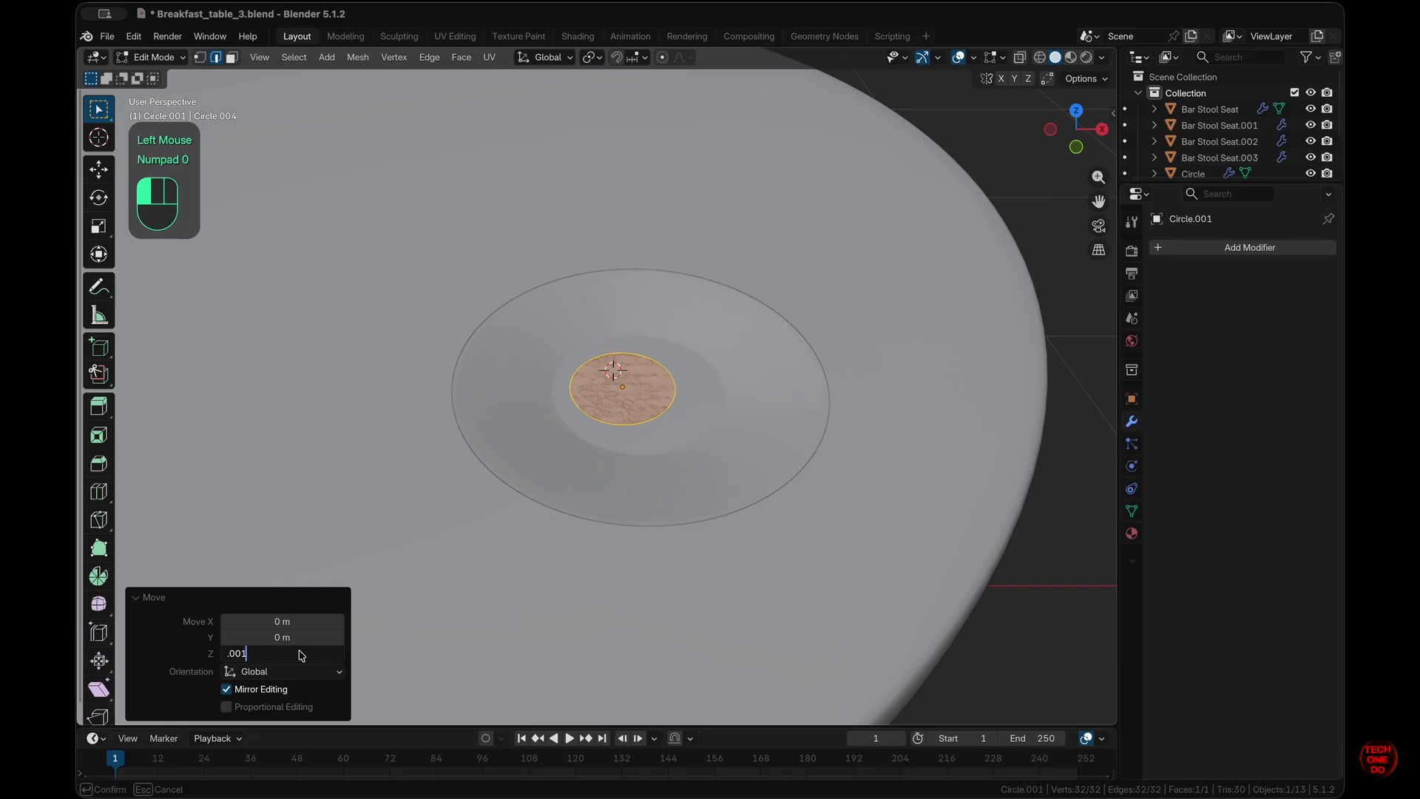
key(Return)
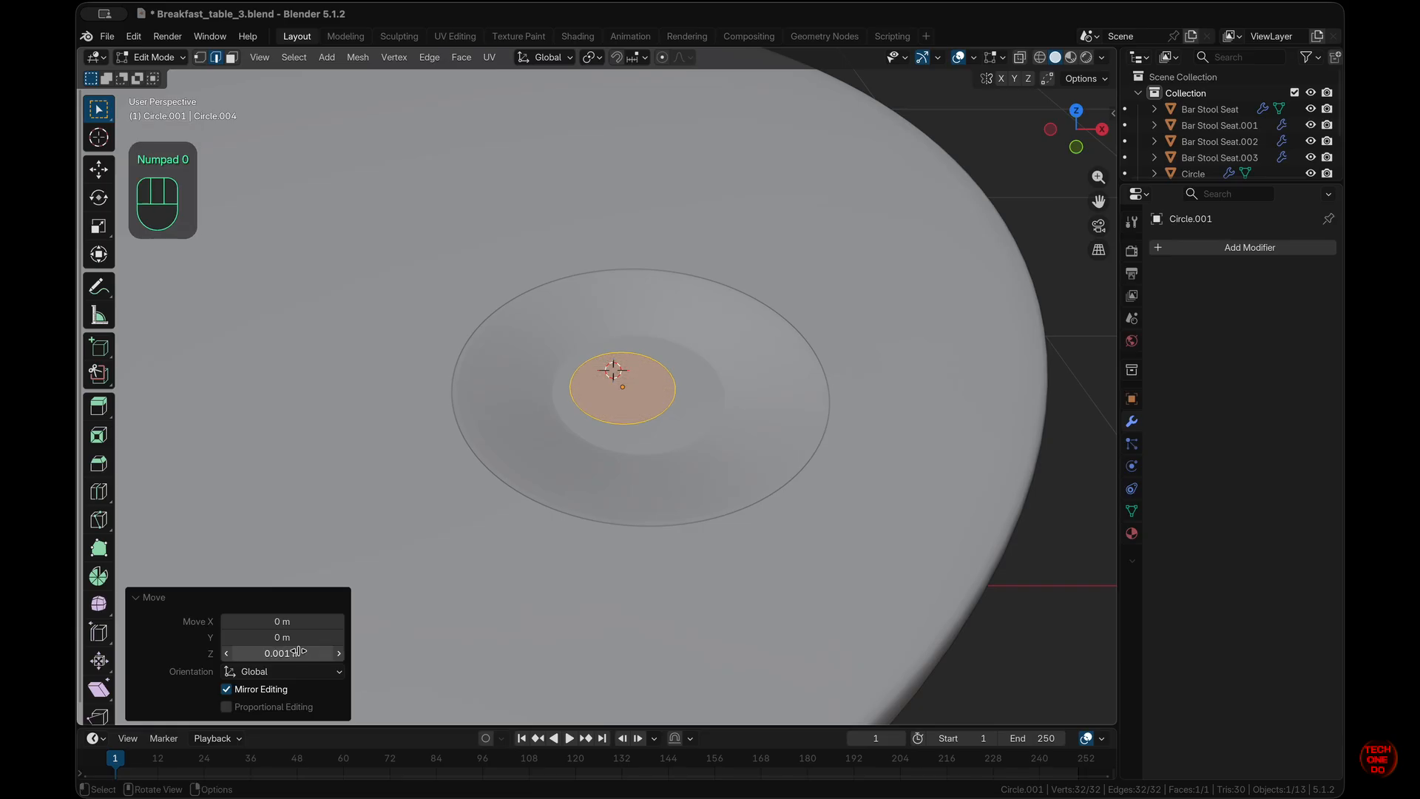
- Isolate the small circle in Local View and select its disc face in face mode
click(649, 402)
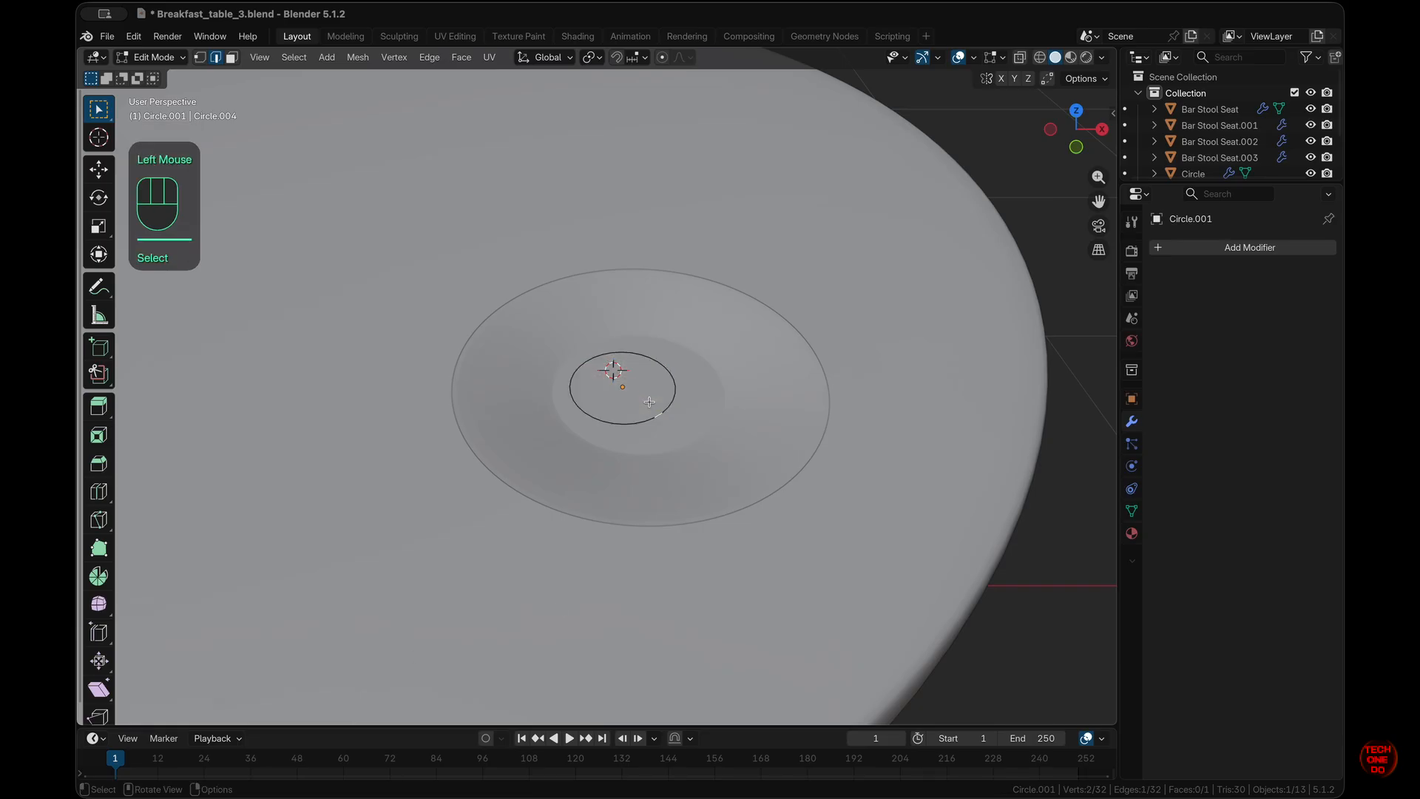
key(KP_Divide)
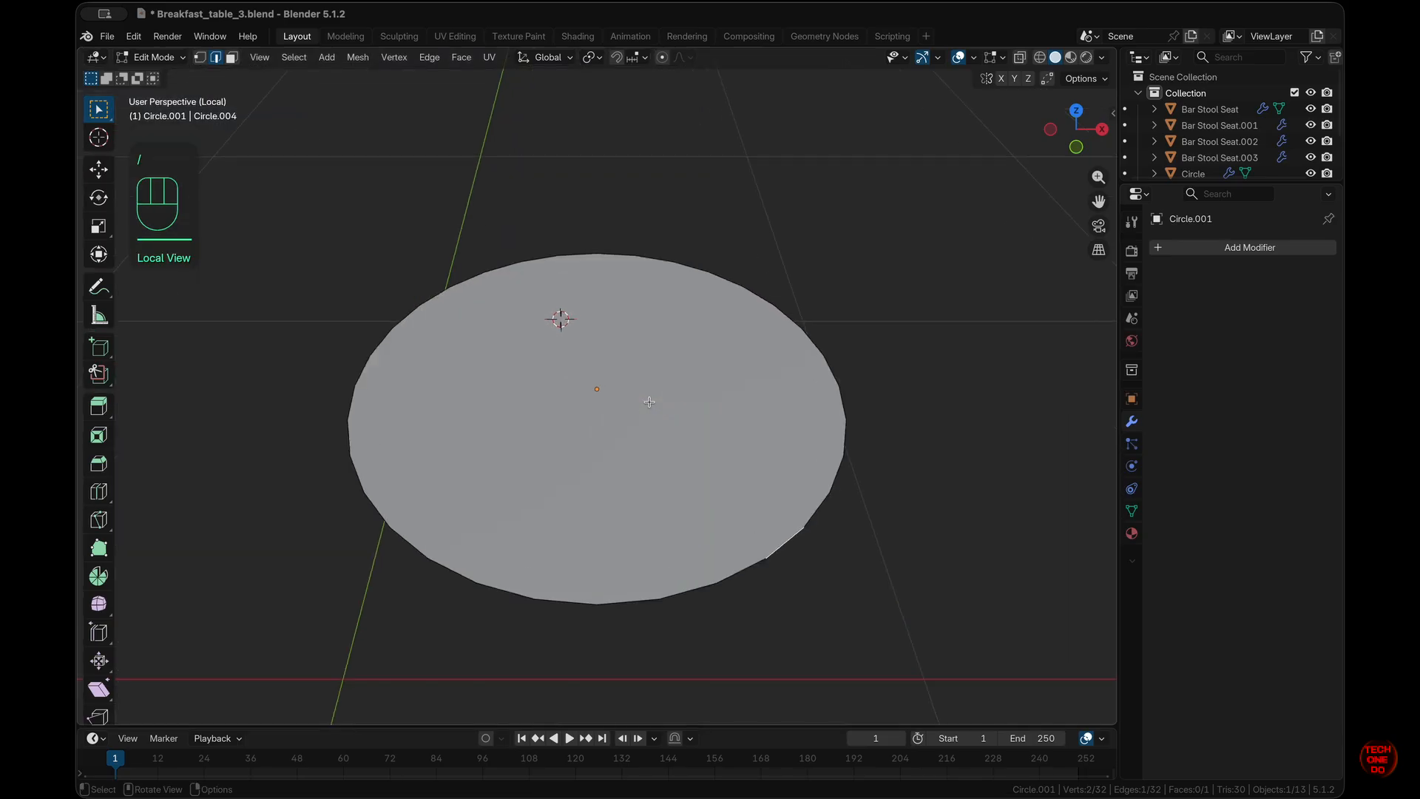
click(890, 551)
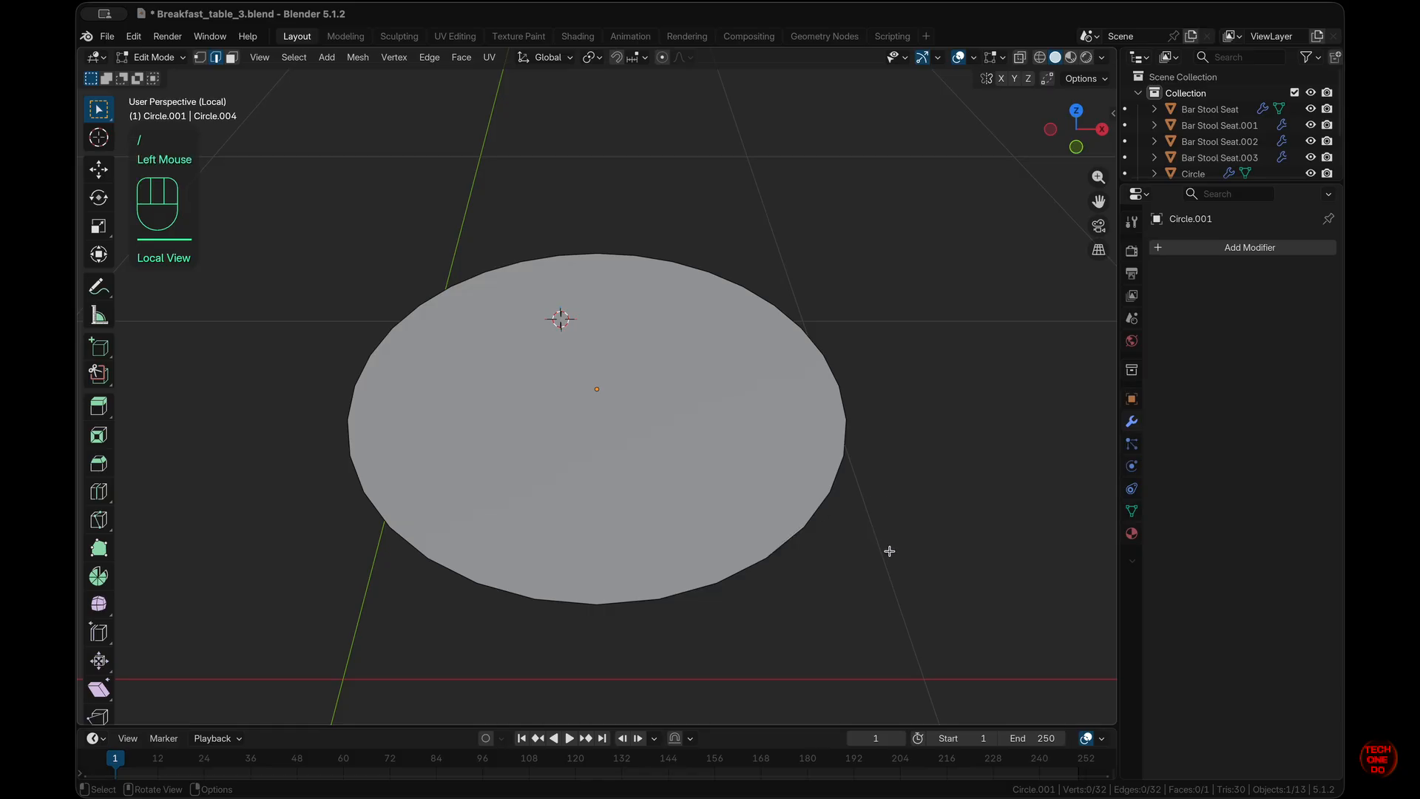
scroll(731, 490, down, 10)
scroll(732, 490, up, 10)
click(732, 489)
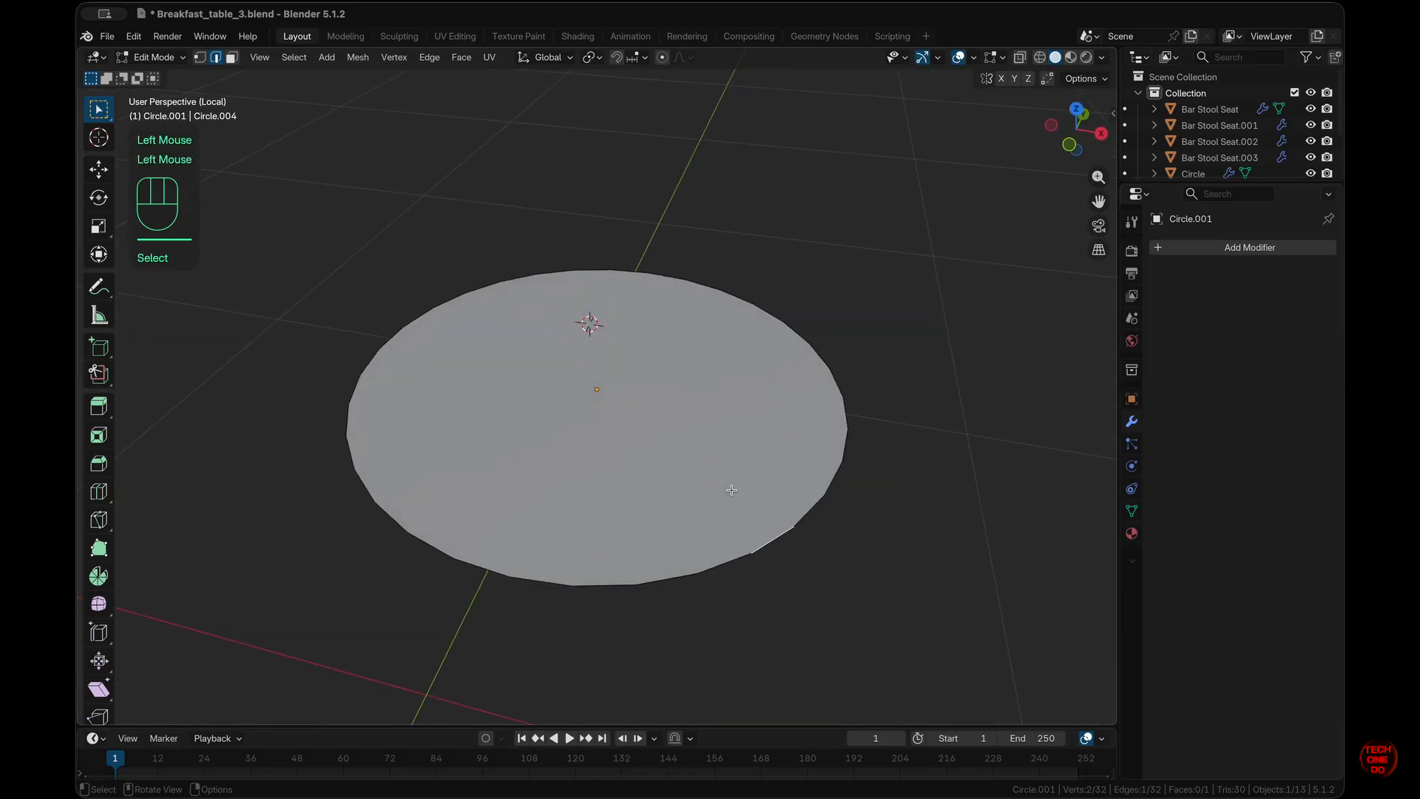
key(3)
click(732, 490)
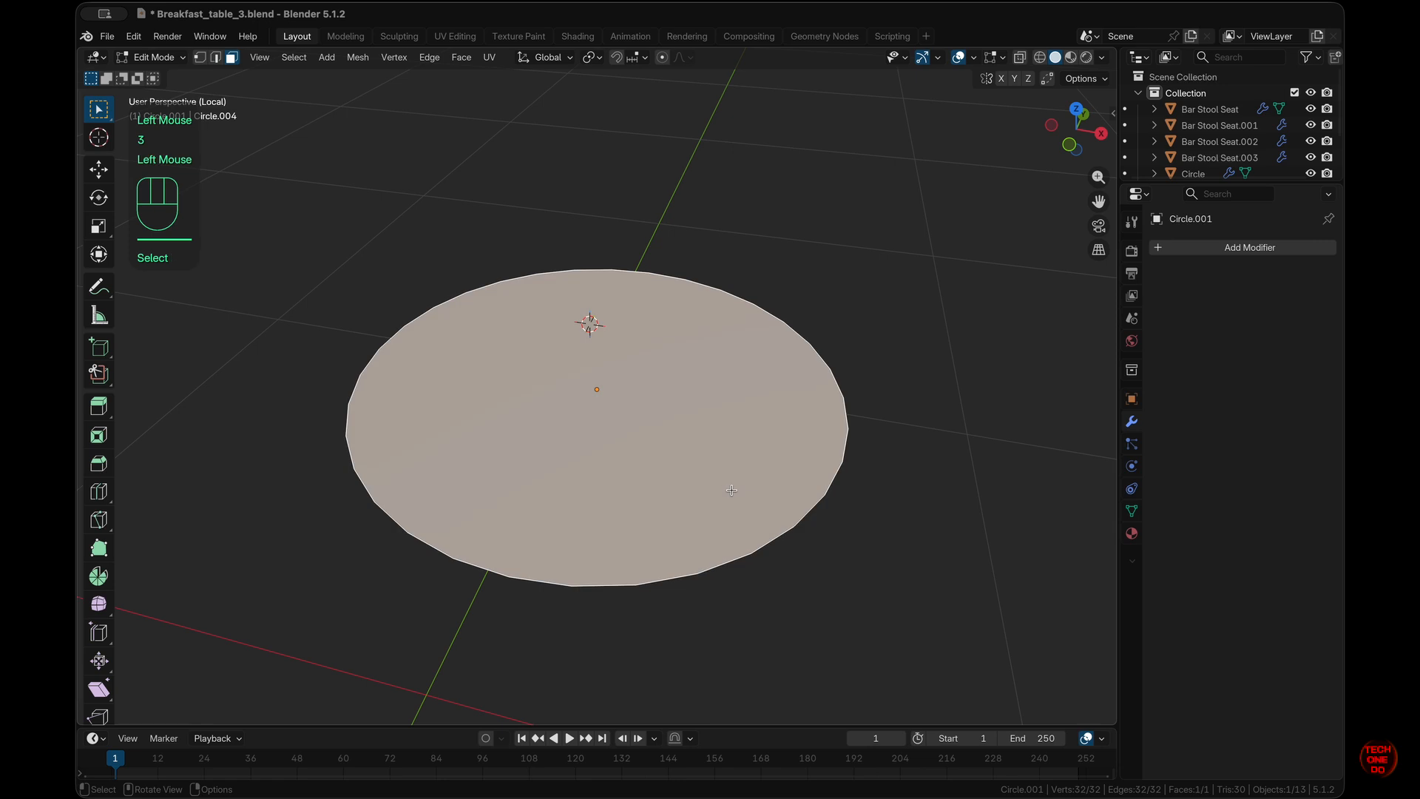
key(KP_7)
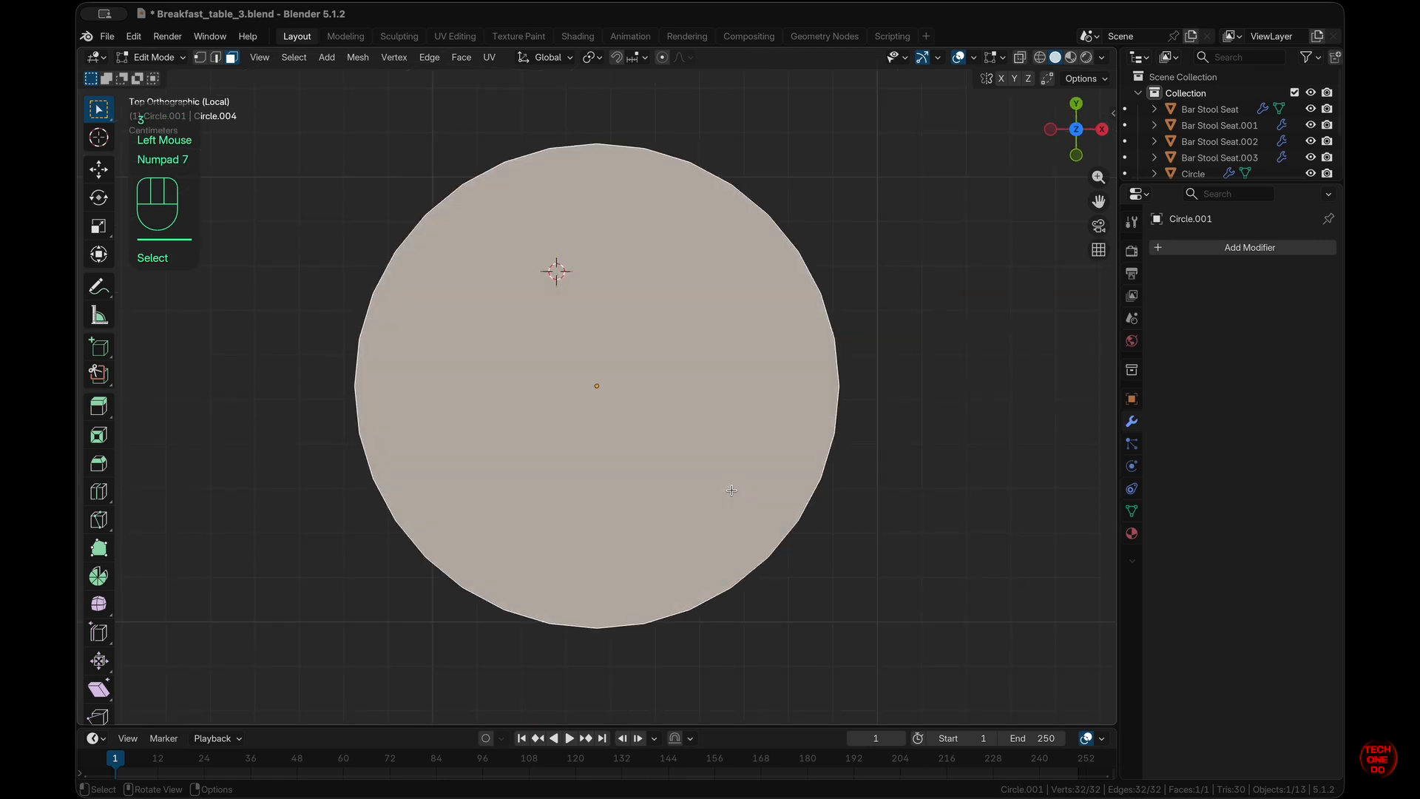
key(KP_1)
- Extrude the disc face 0.01 m straight up and return to Object Mode
key(e)
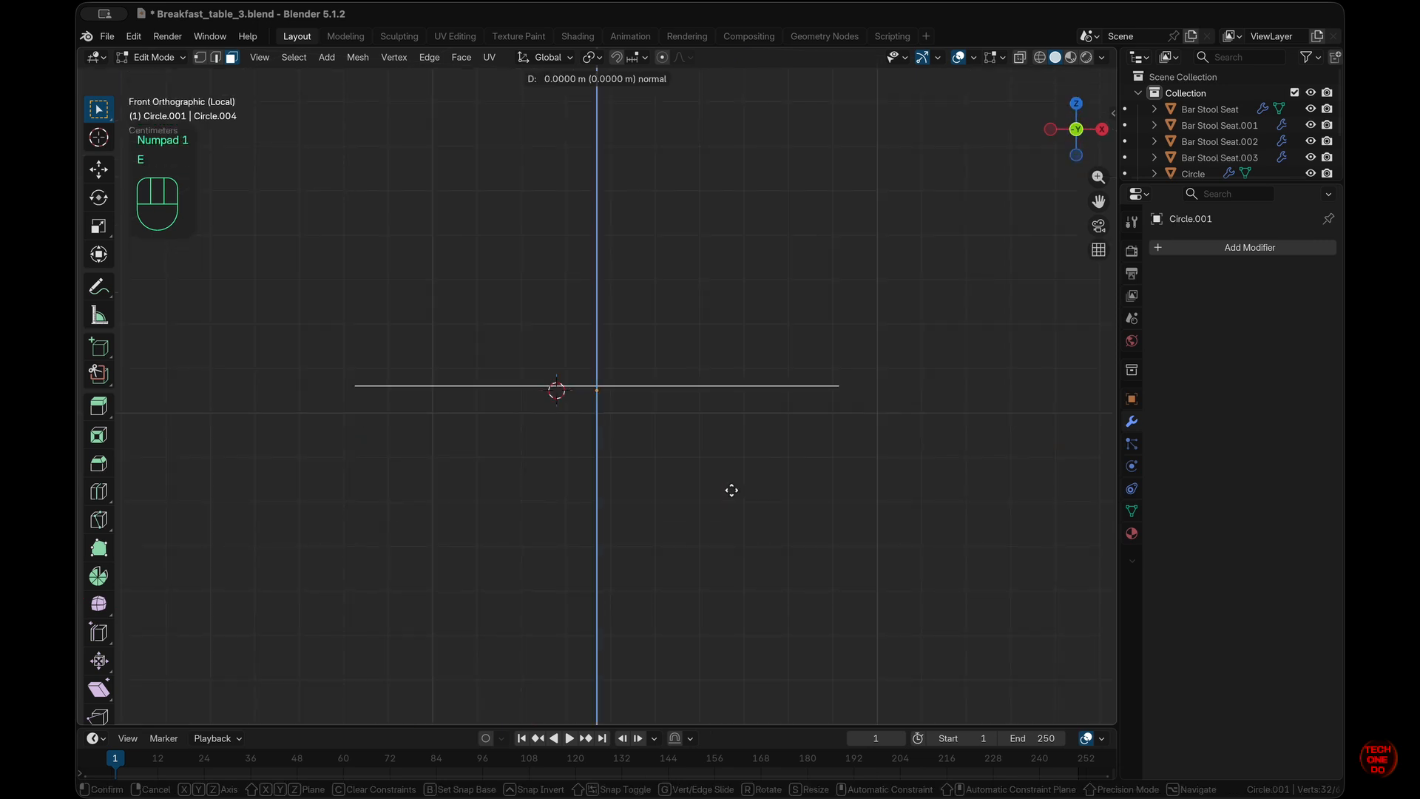
key(z)
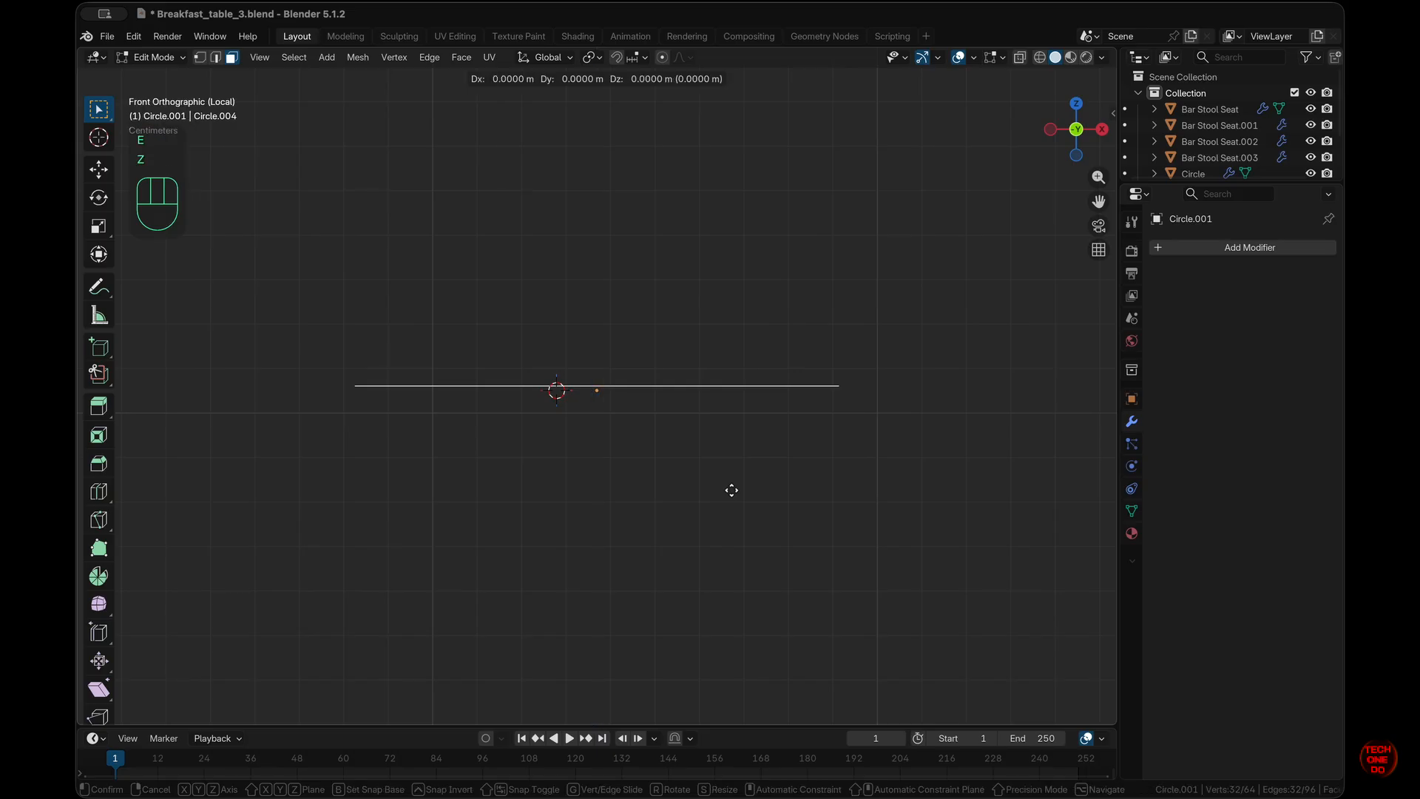
key(z)
key(ctrl)
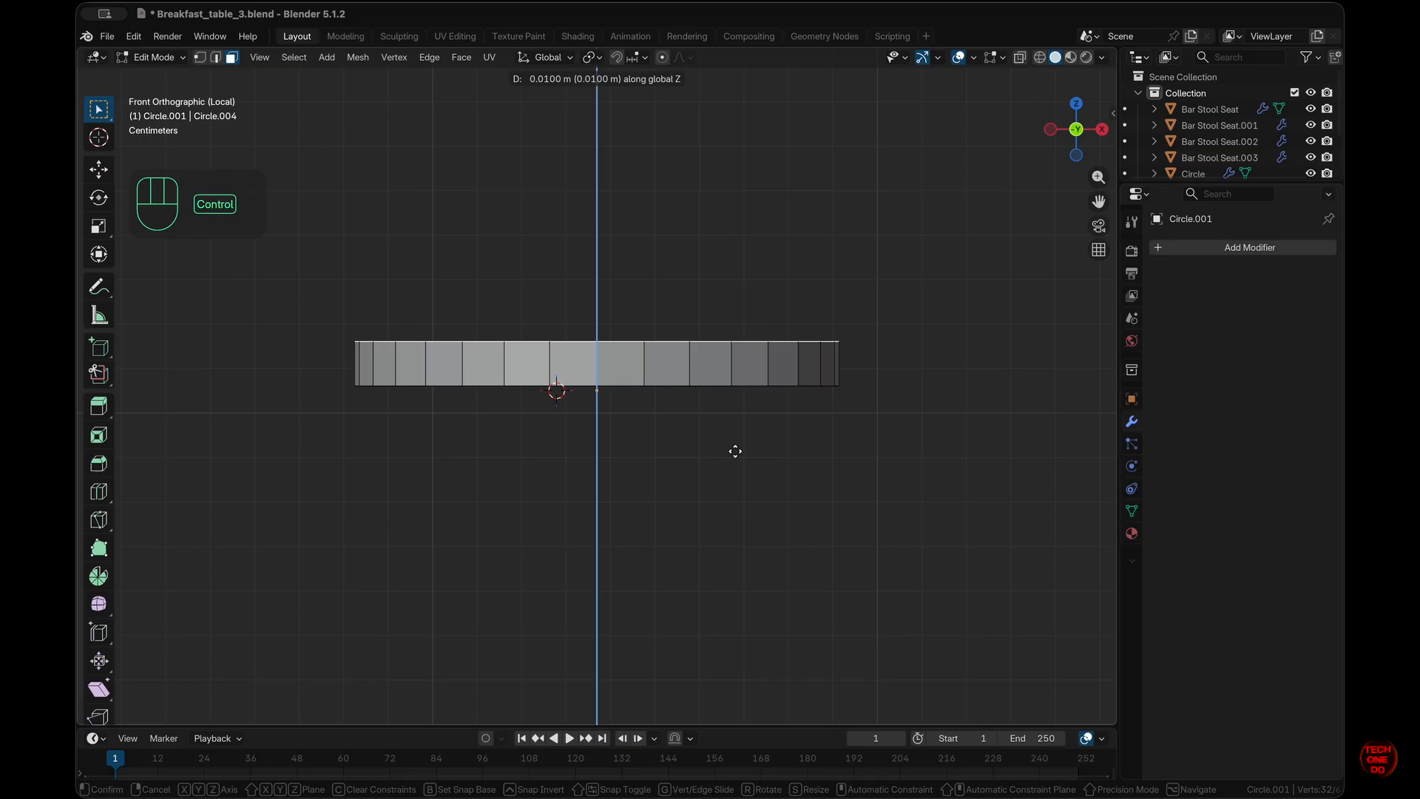
ctrl+click(735, 450)
middle_drag(735, 451, 734, 450)
key(Tab)
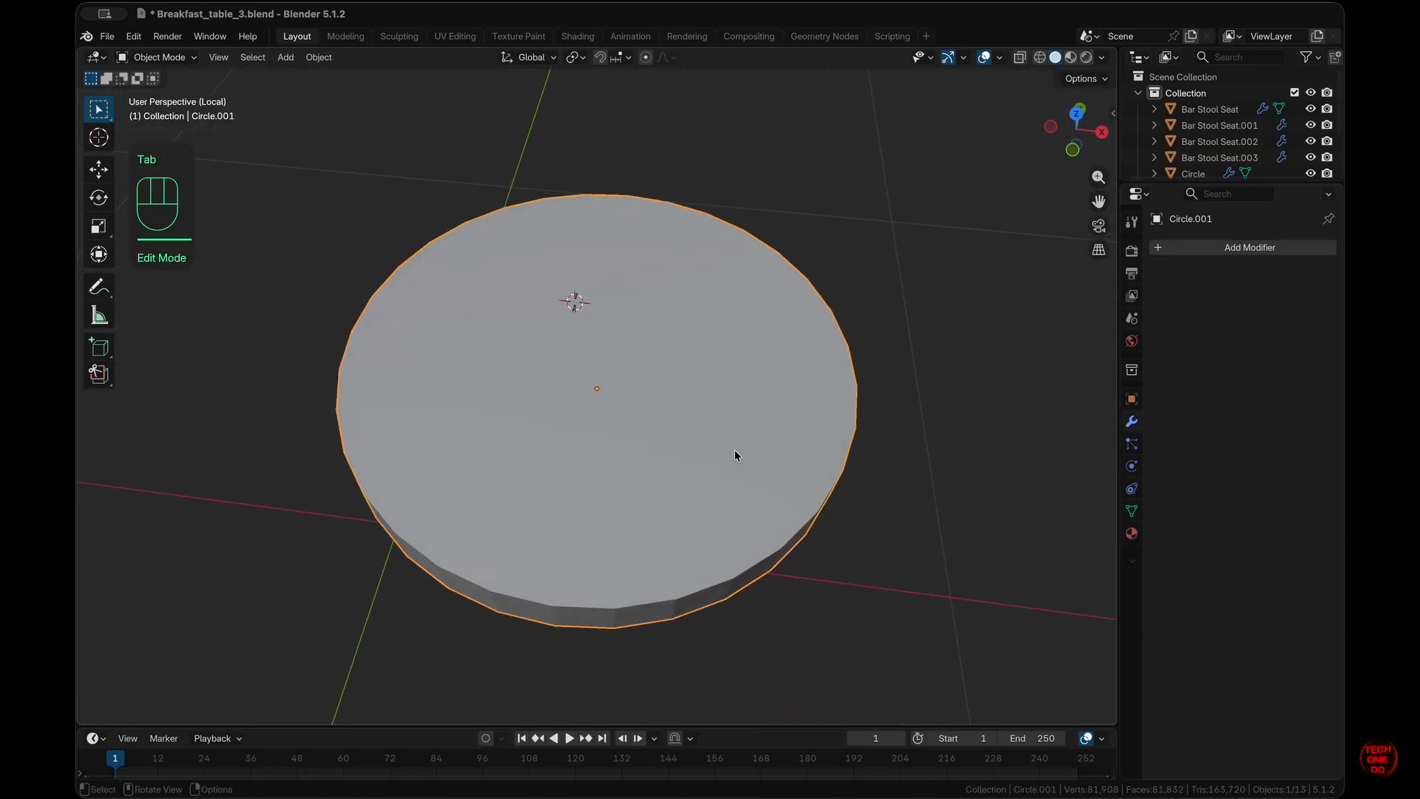
click(1278, 248)
mouse_move(1277, 251)
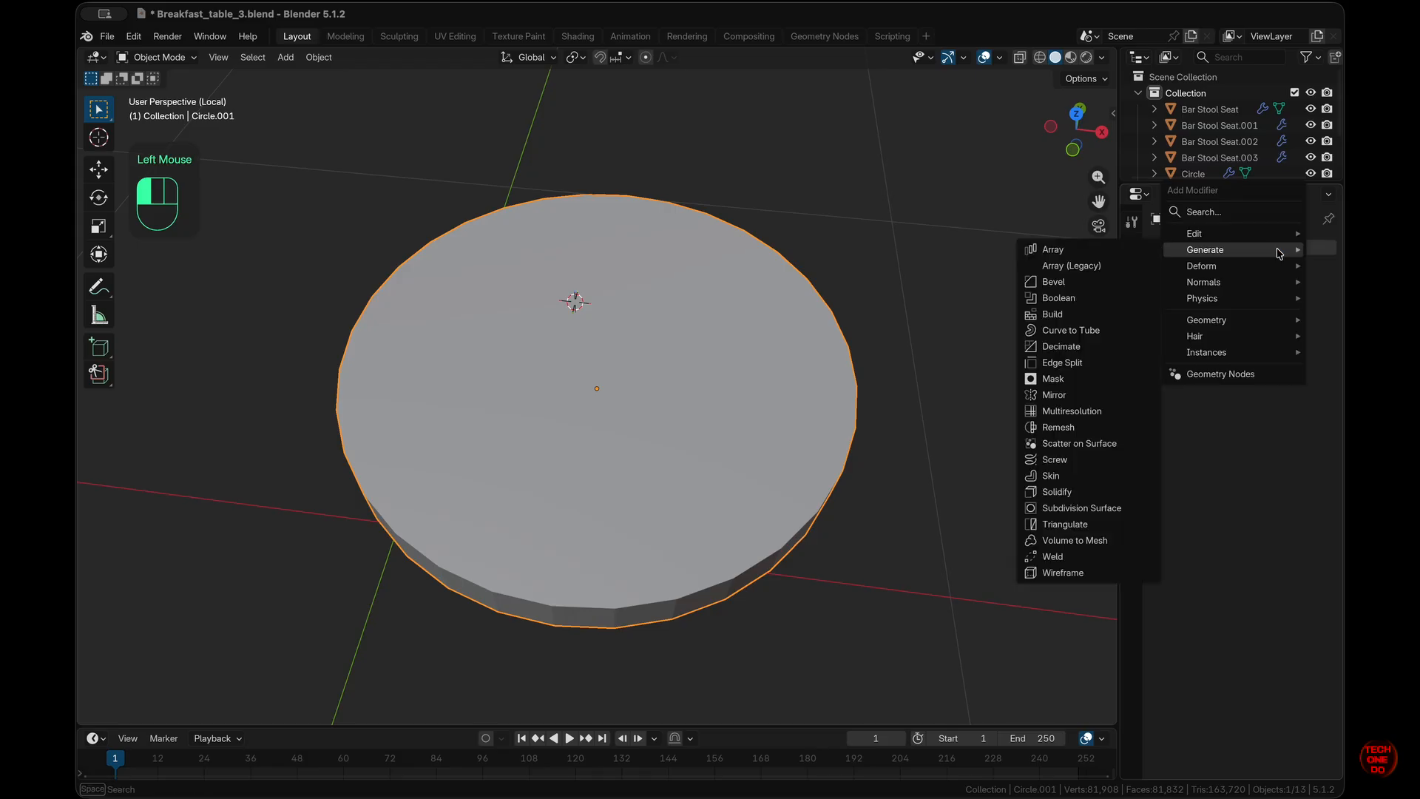
- Add a Bevel modifier and a level-2 Subdivision Surface modifier to the disc
click(1082, 283)
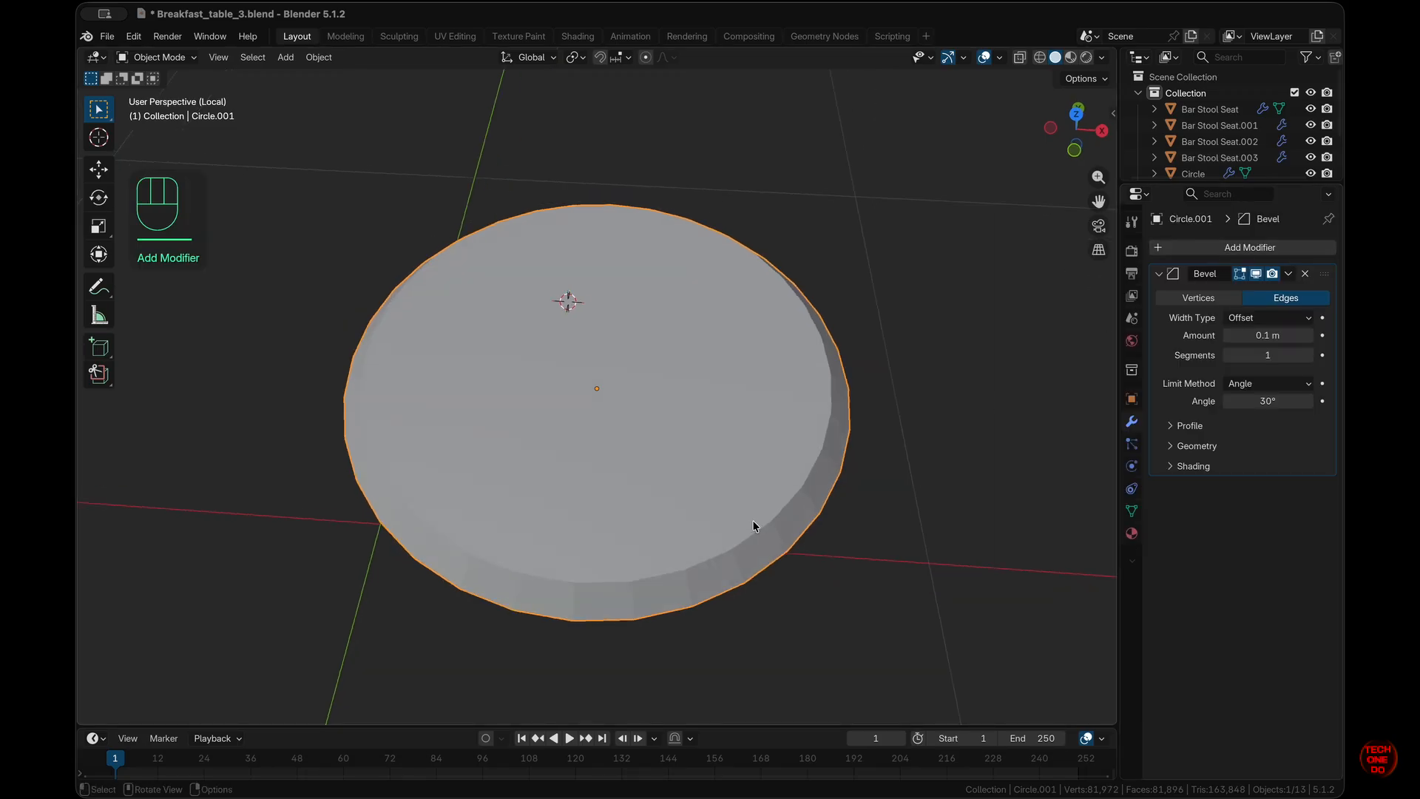
key(super+2)
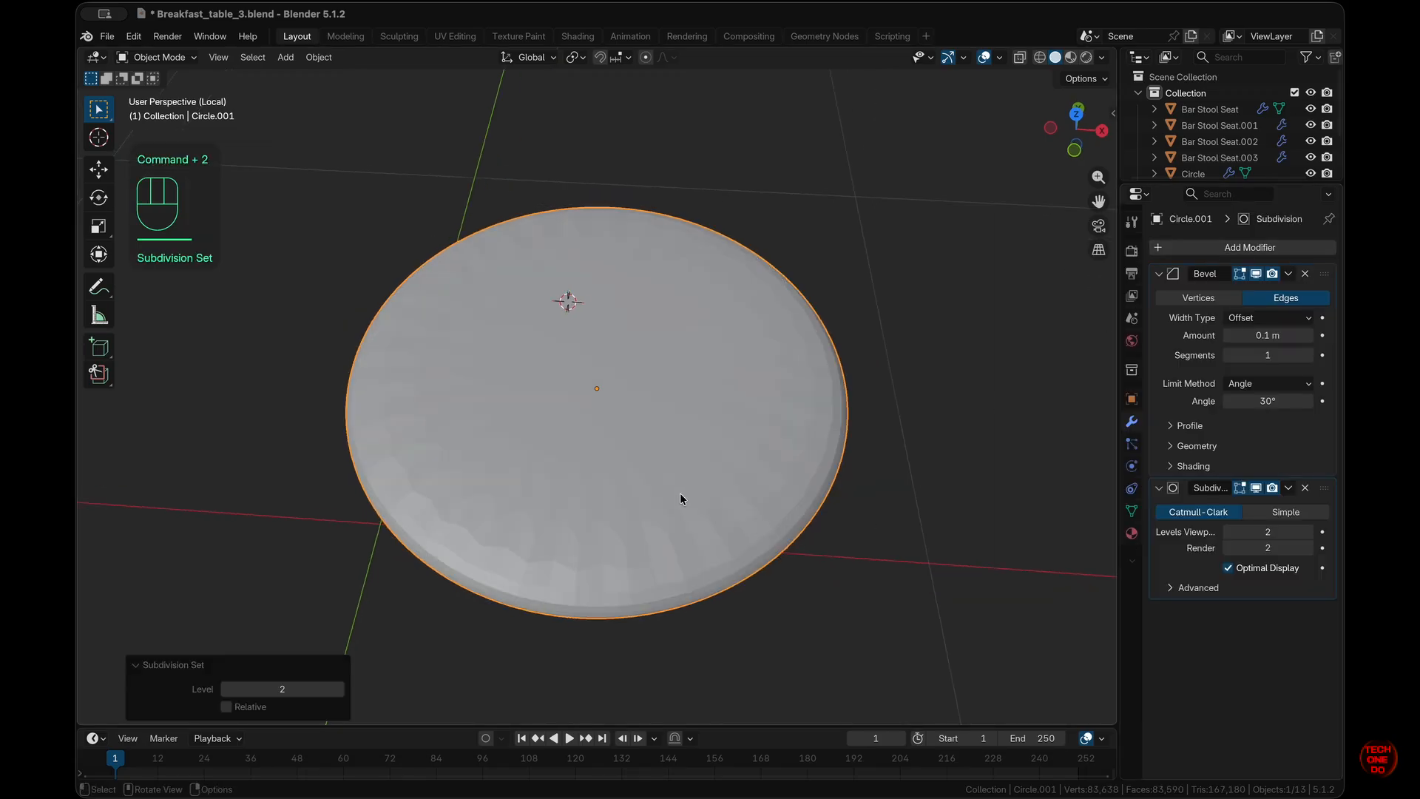
key(Tab)
- Inset the disc's top face repeatedly, settling on a thin 0.01518 m ring
click(703, 459)
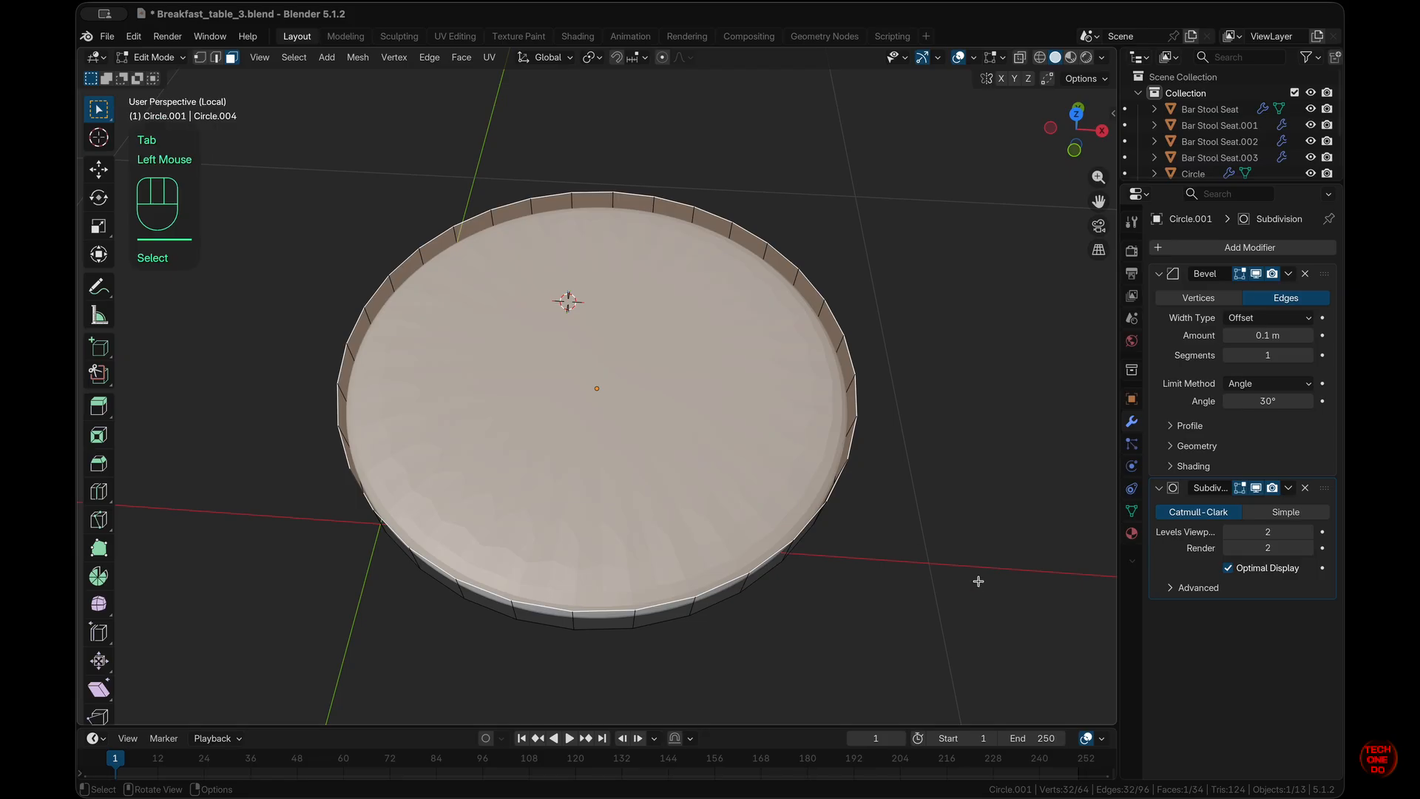
key(i)
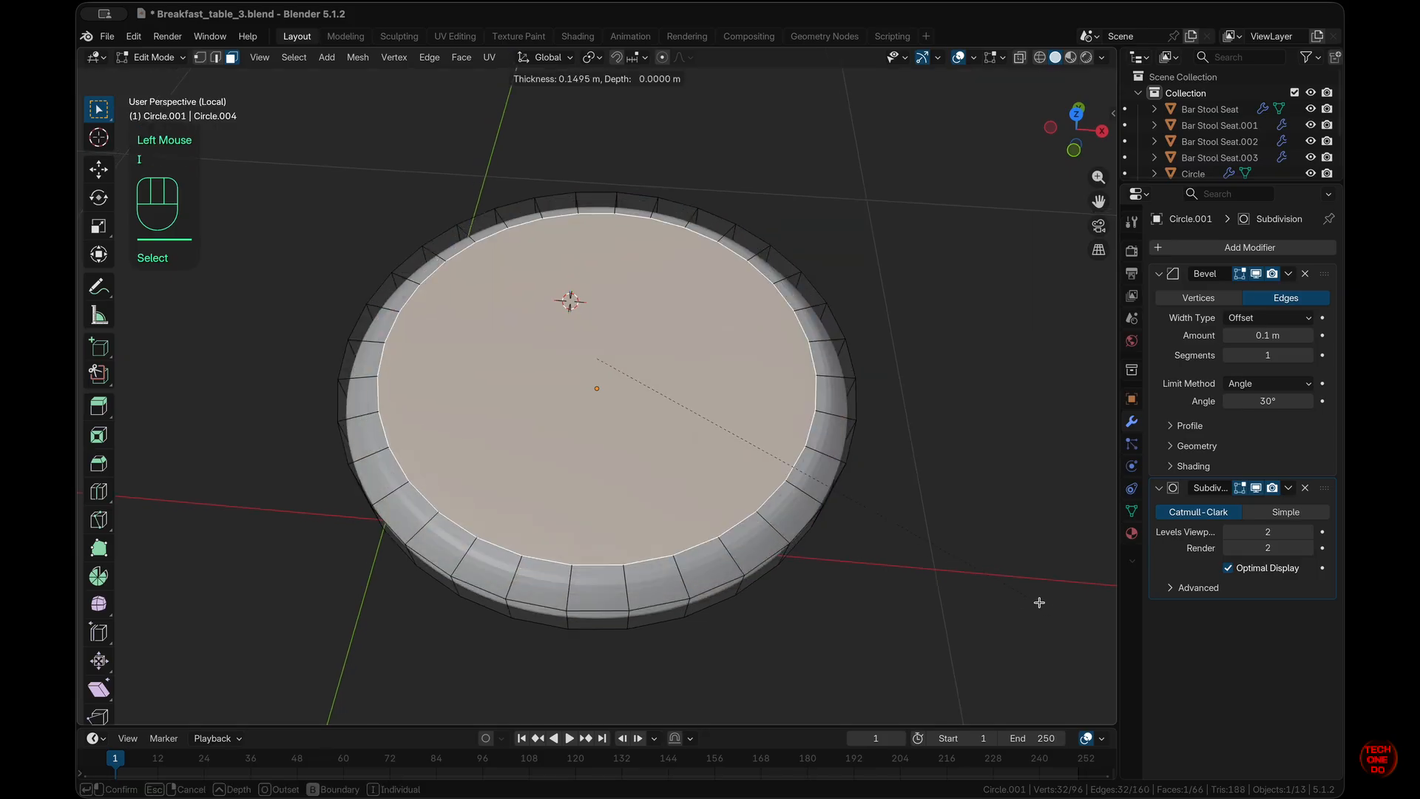
click(1036, 600)
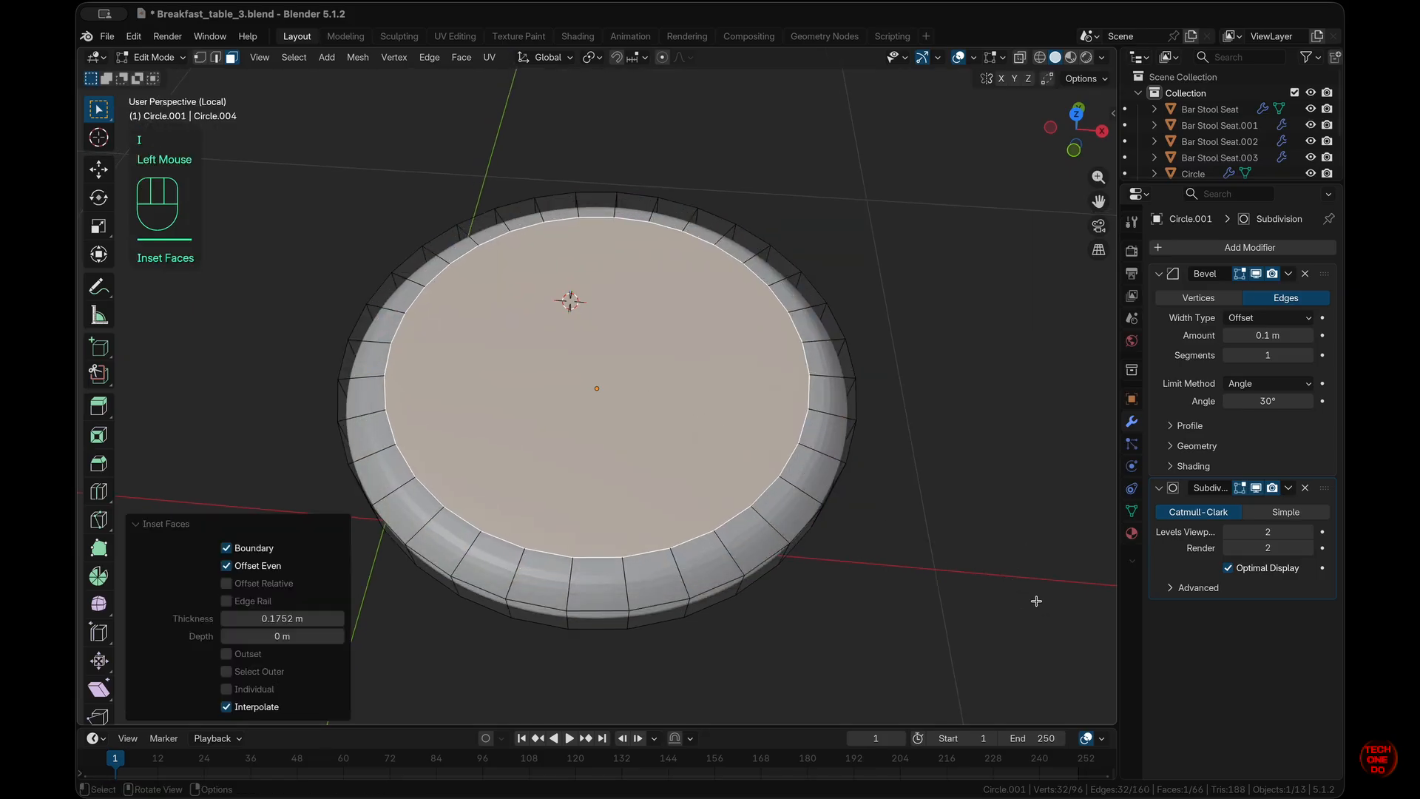
key(i)
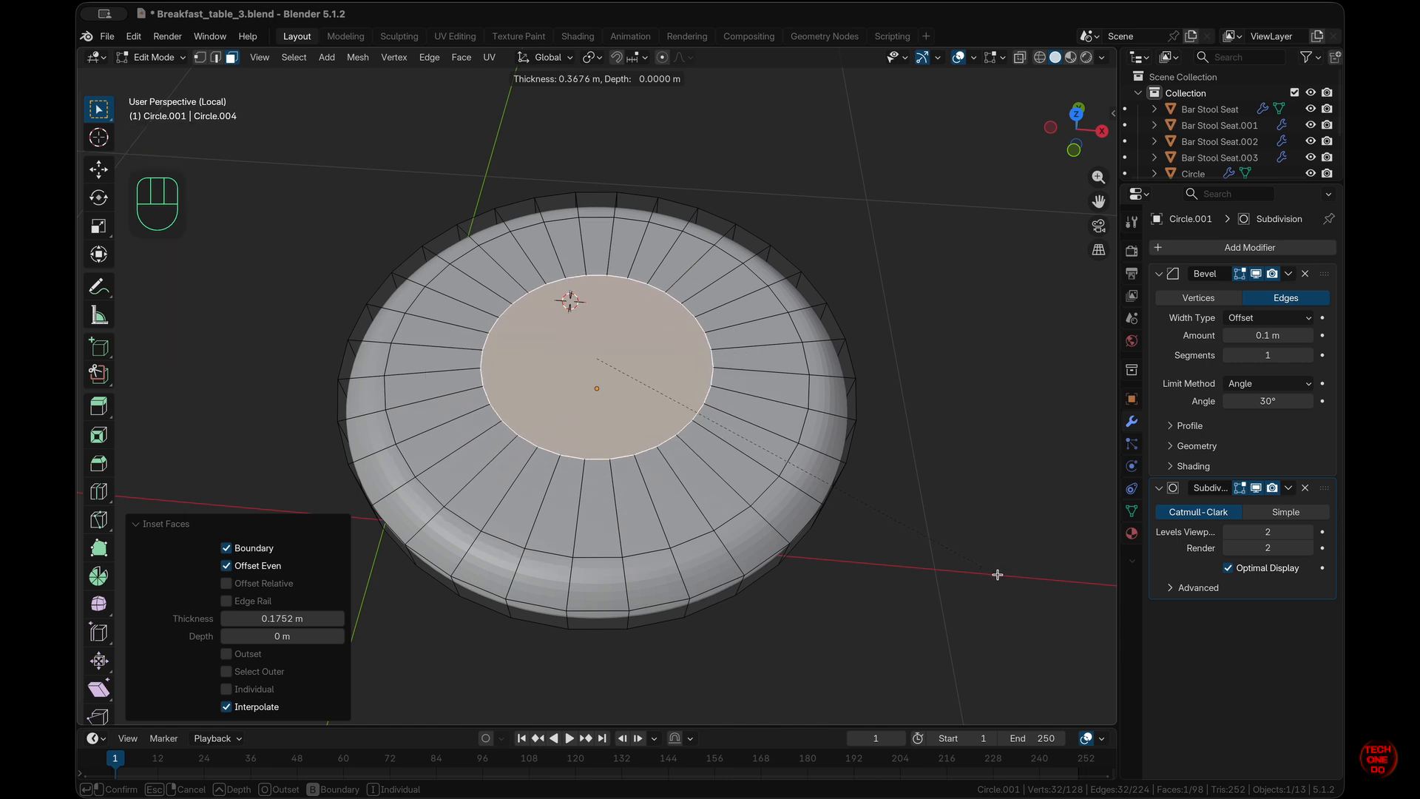
click(998, 575)
key(i)
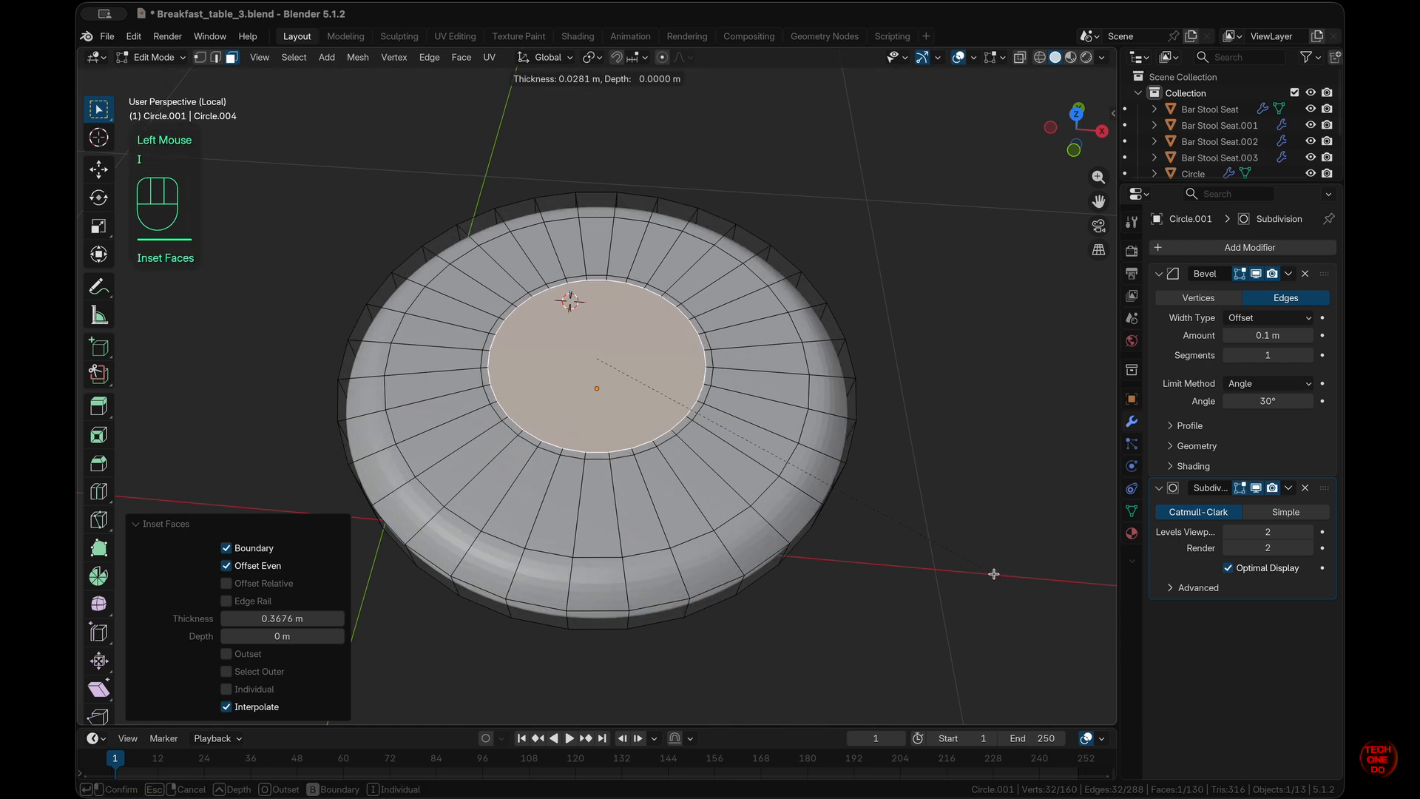
click(994, 575)
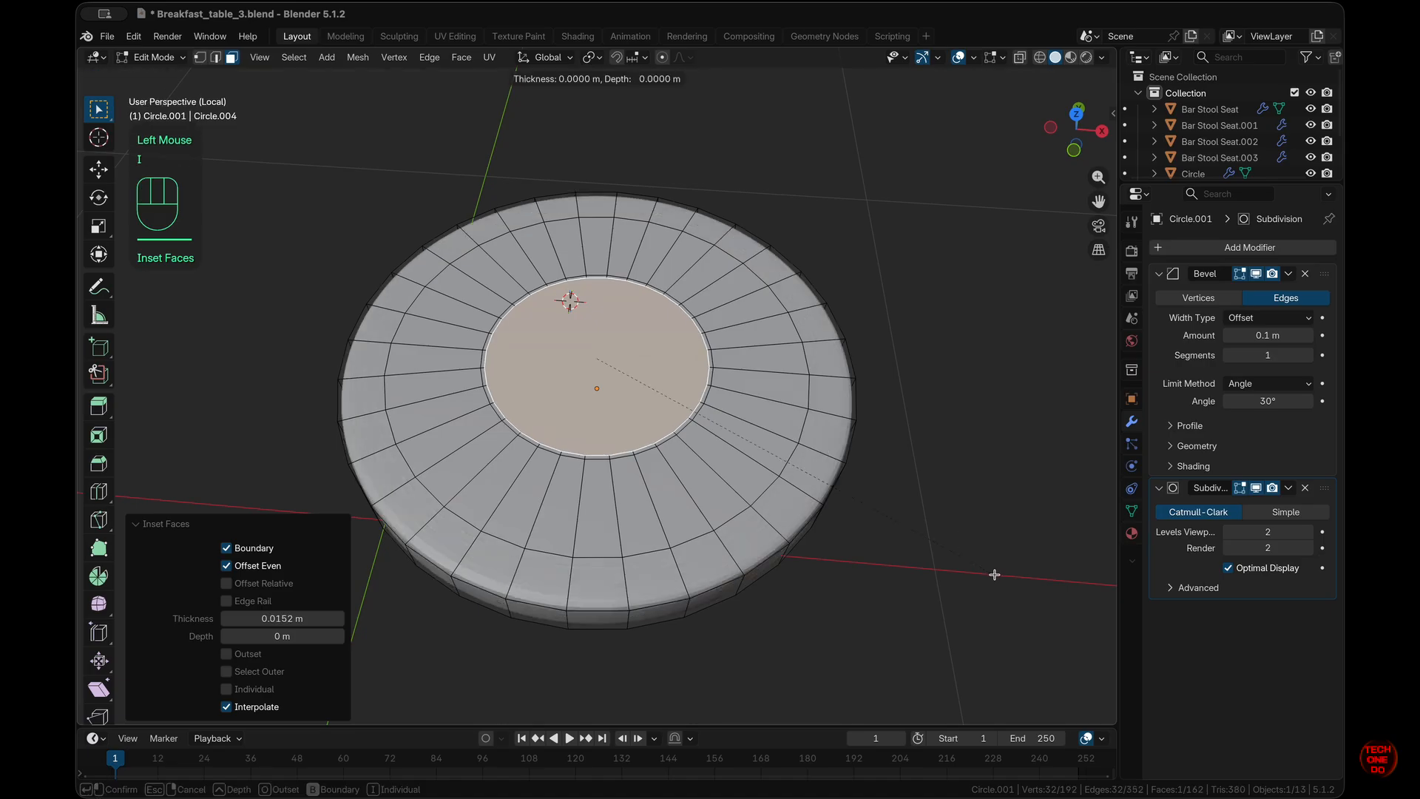
key(i)
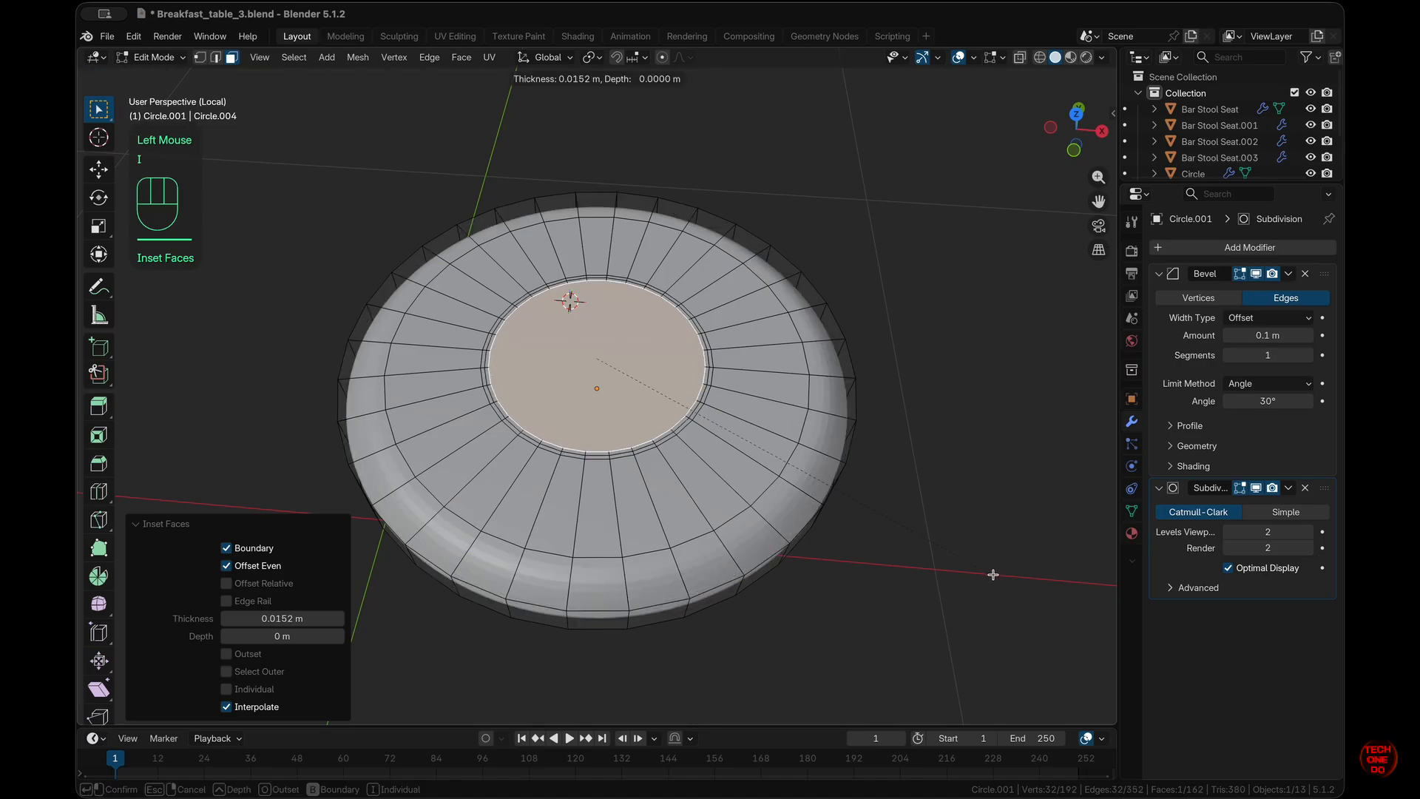
click(993, 575)
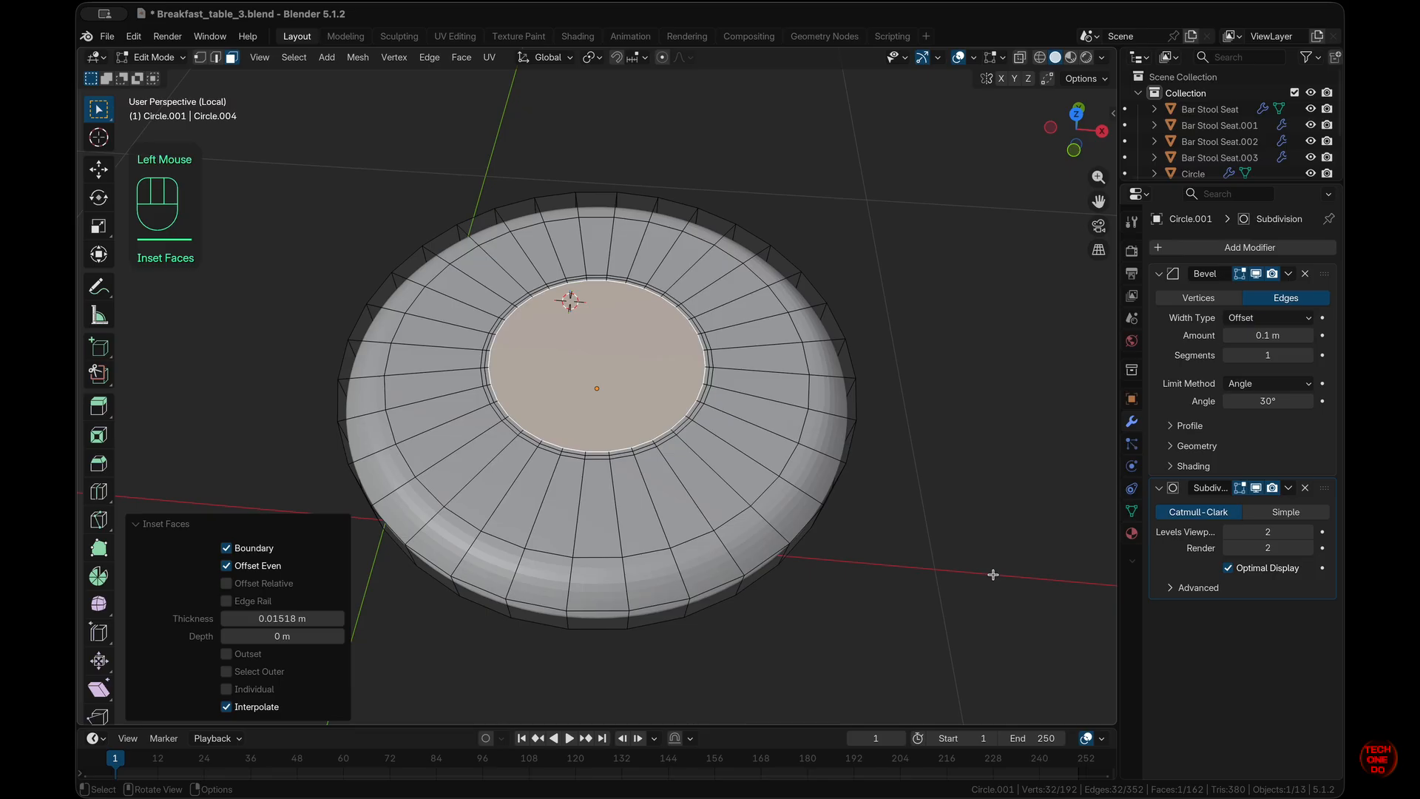
click(989, 635)
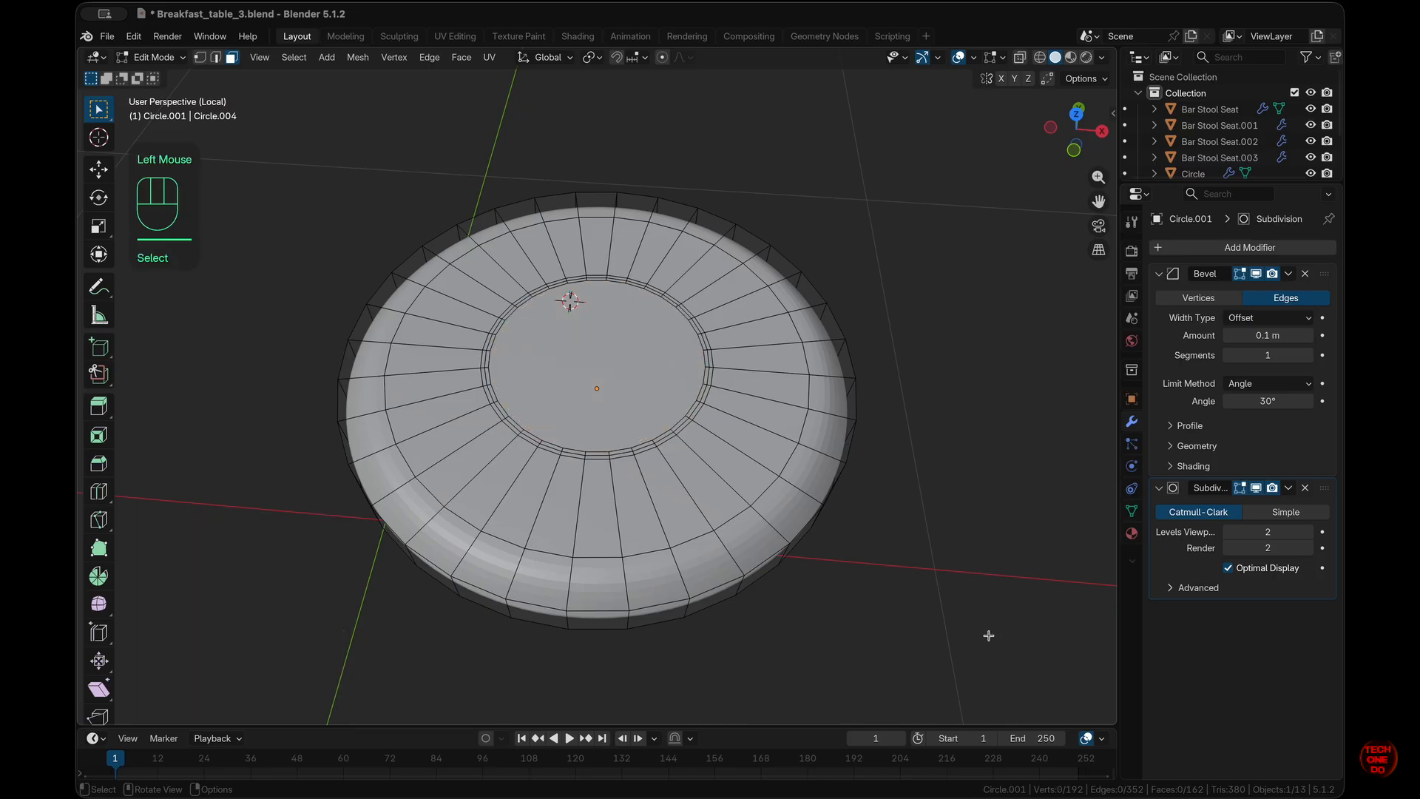
scroll(989, 636, down, 10)
scroll(989, 635, up, 3)
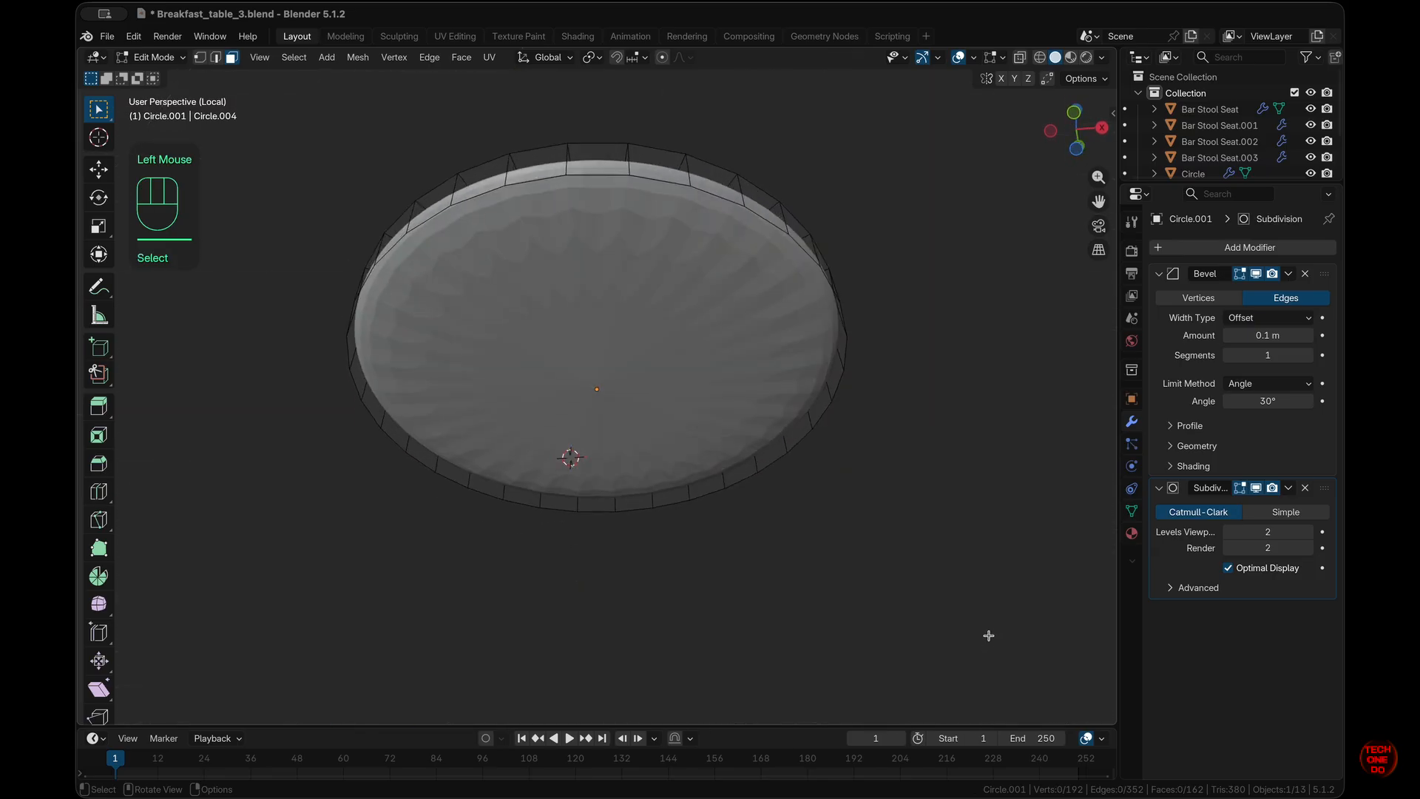
- Inset the dish's bottom face by a wide 0.399 m ring
middle_drag(989, 636, 853, 516)
click(621, 341)
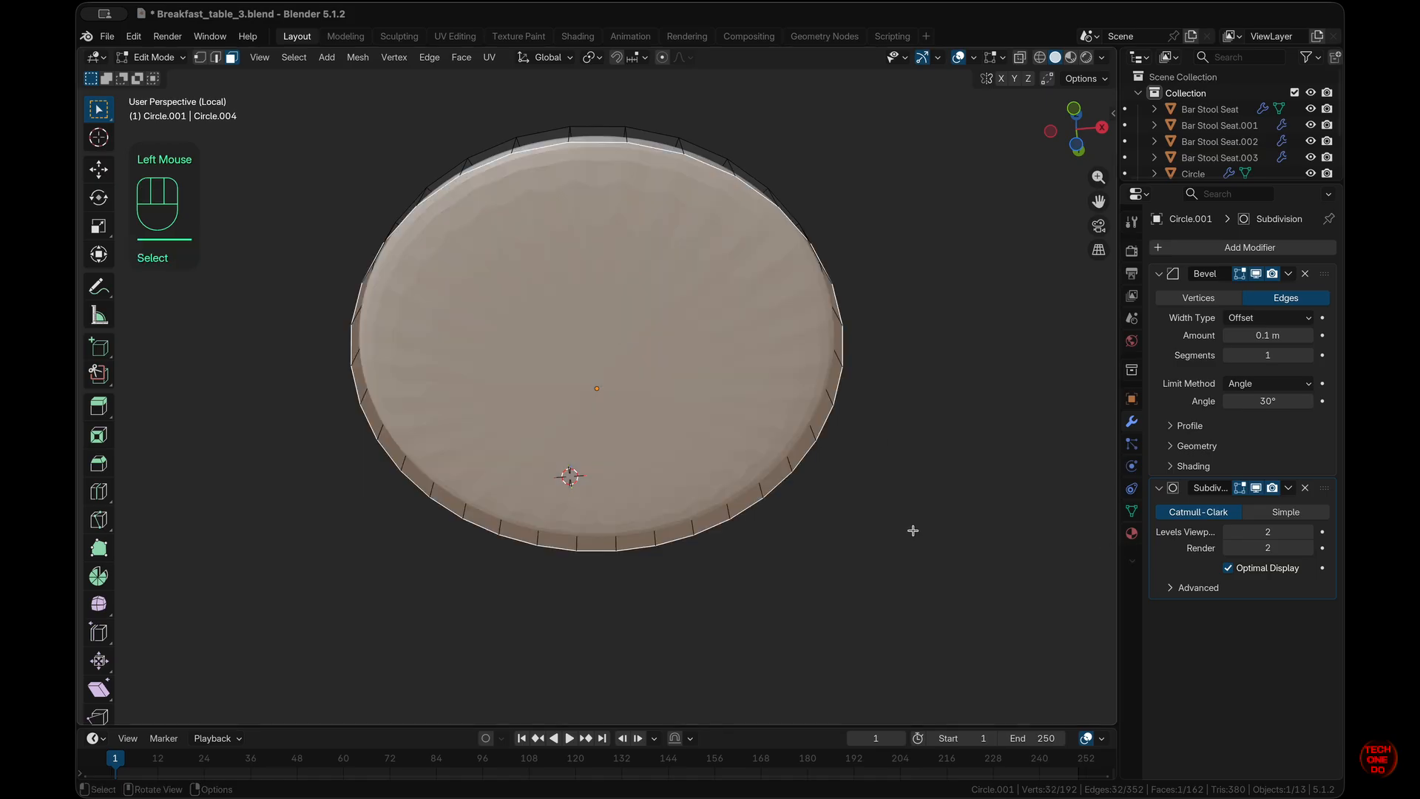
key(i)
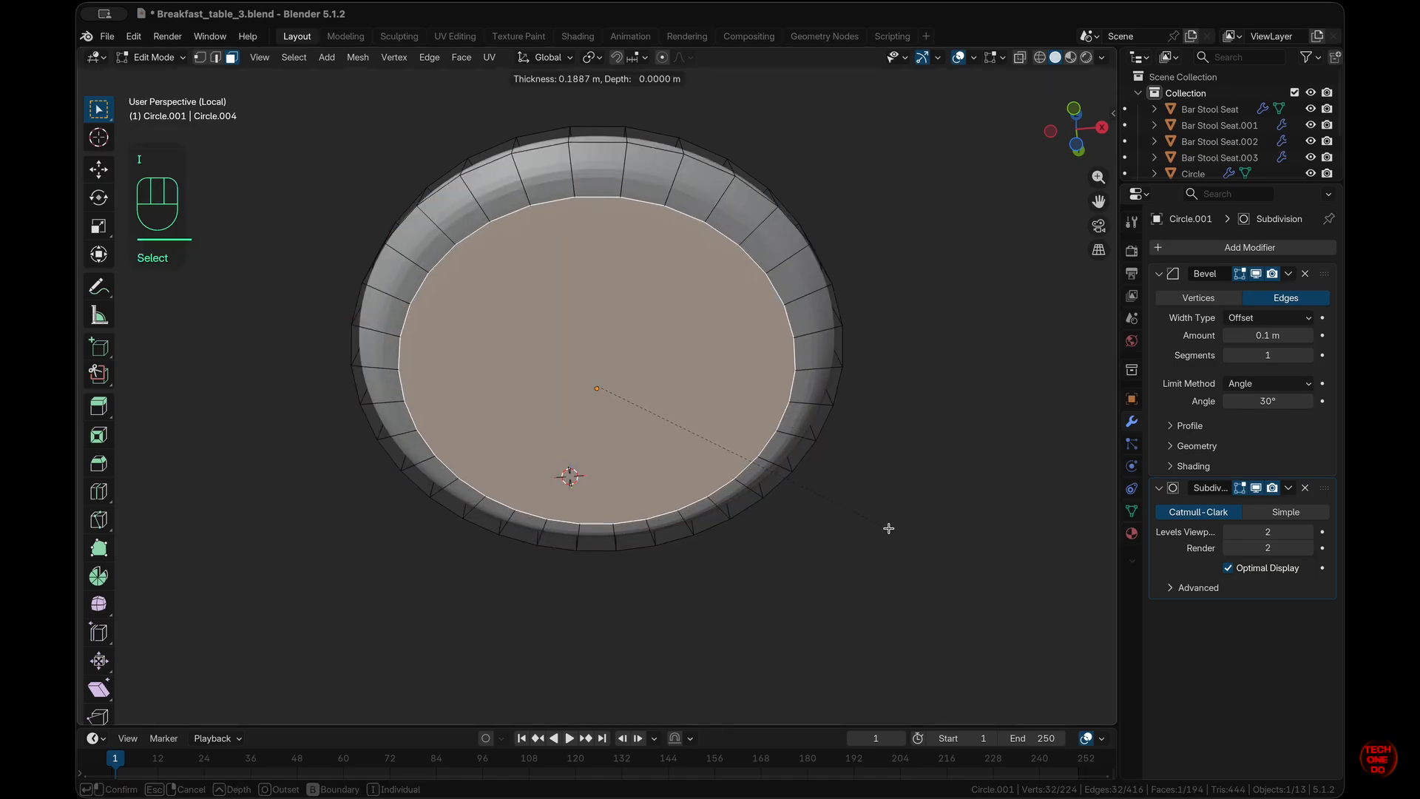
click(860, 528)
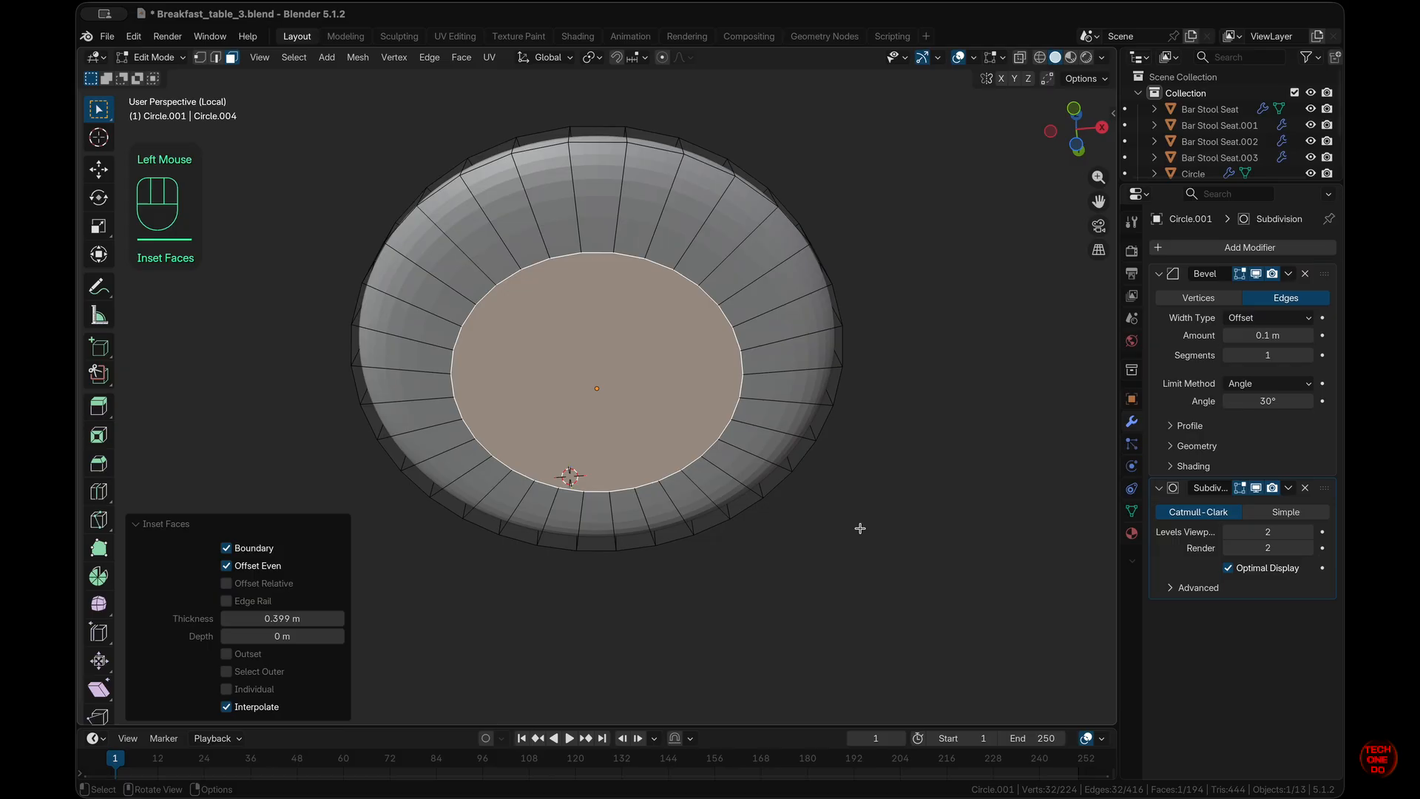
- Grid-fill the inset bottom circle with quads and set the fill offset to 4
key(q)
click(860, 528)
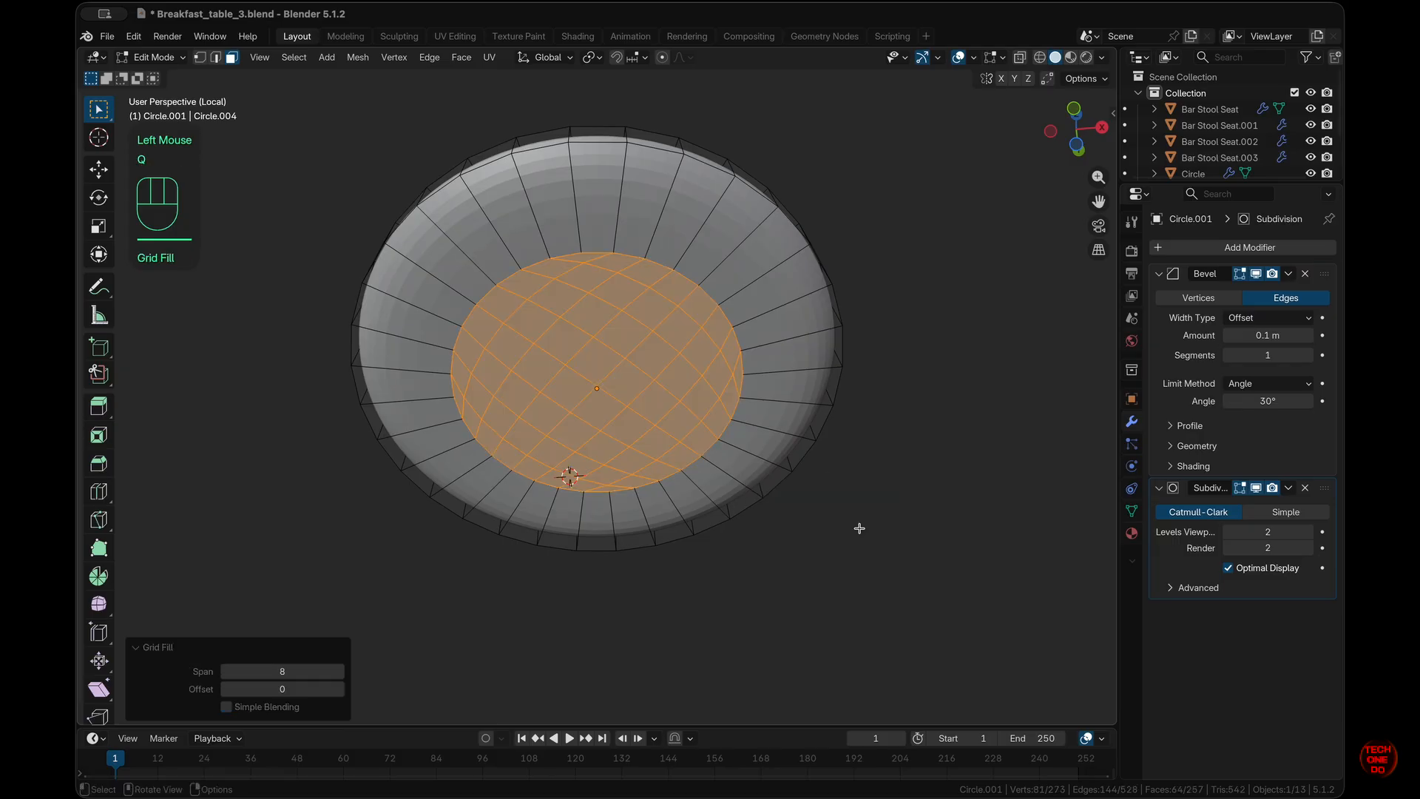
key(ctrl+KP_7)
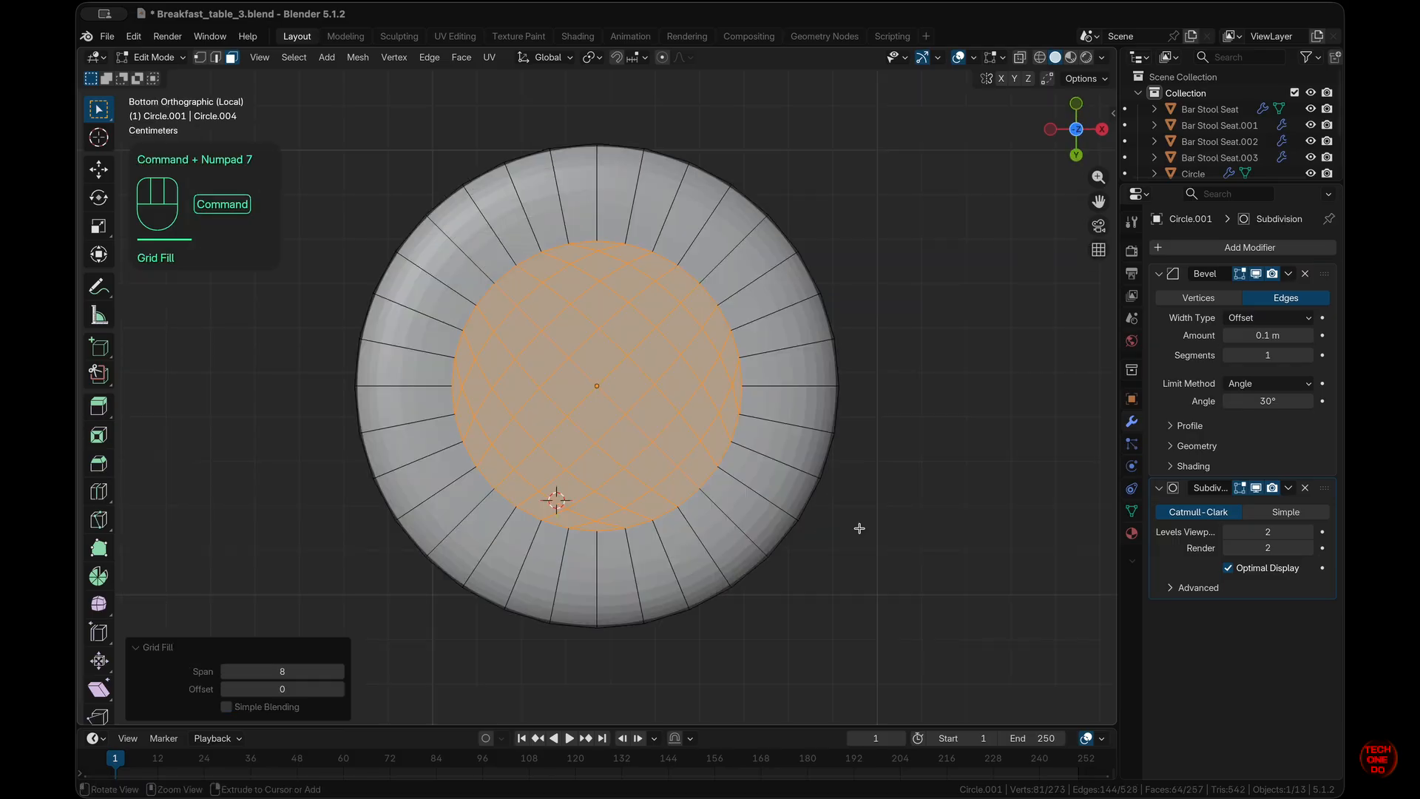
click(340, 693)
click(339, 693)
click(339, 693)
click(340, 693)
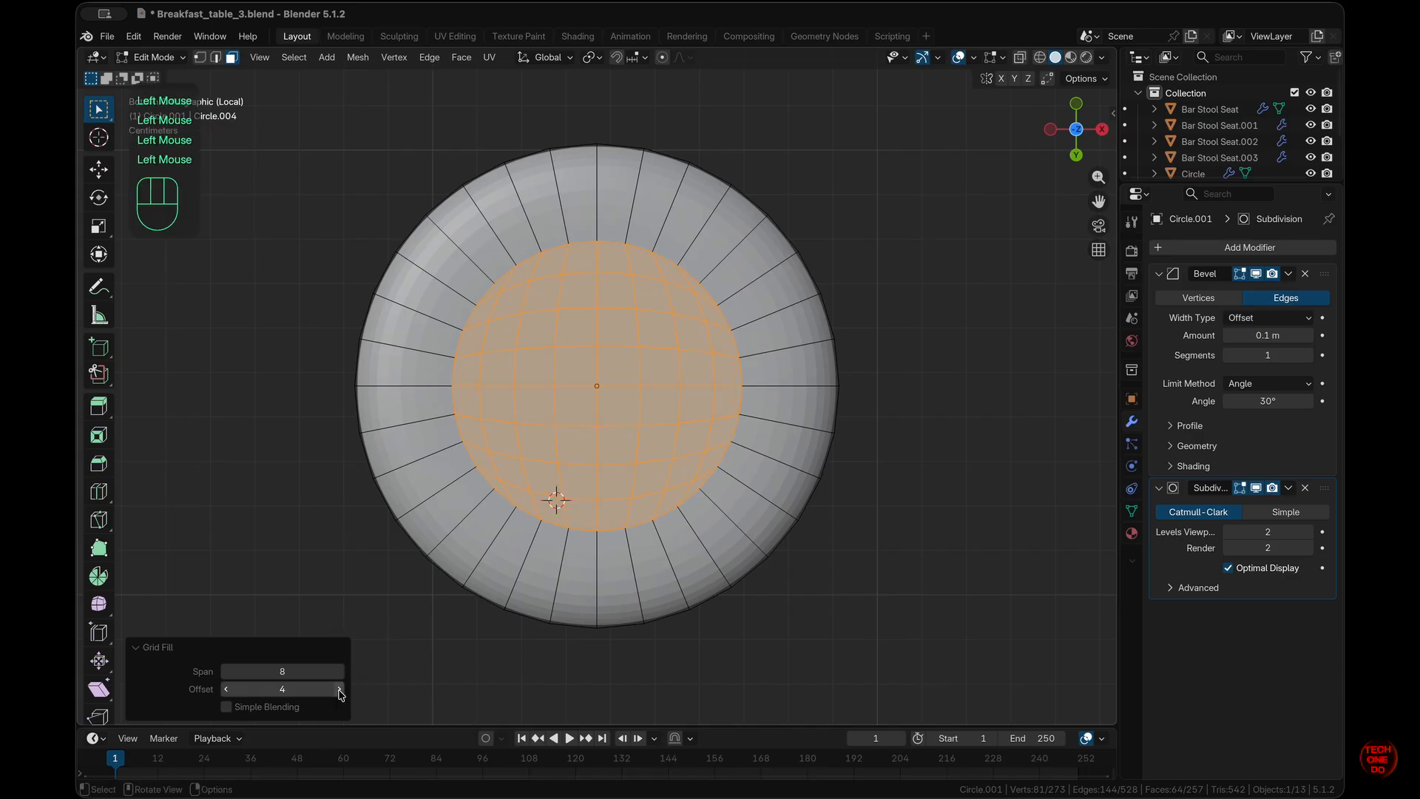
click(909, 613)
scroll(910, 612, up, 10)
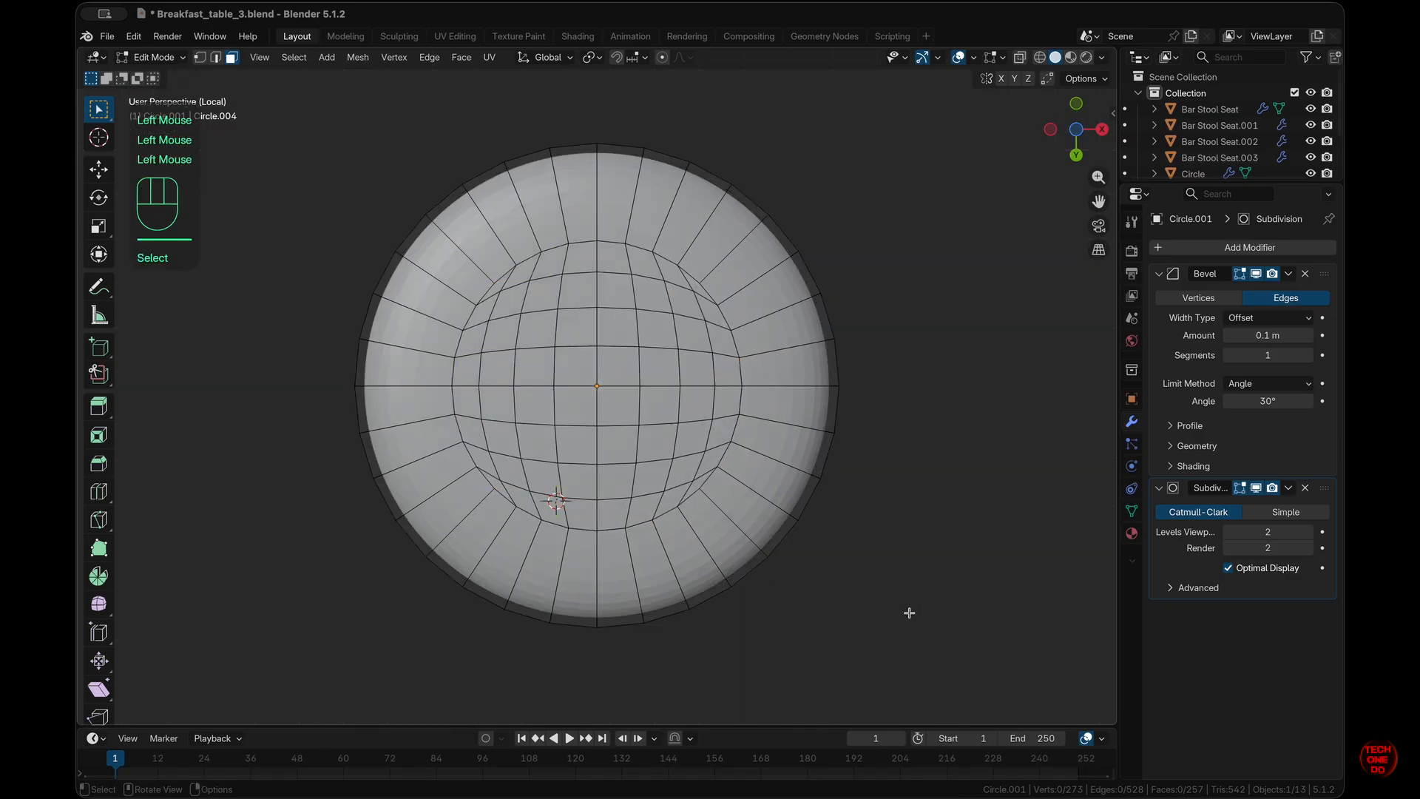
scroll(910, 613, up, 5)
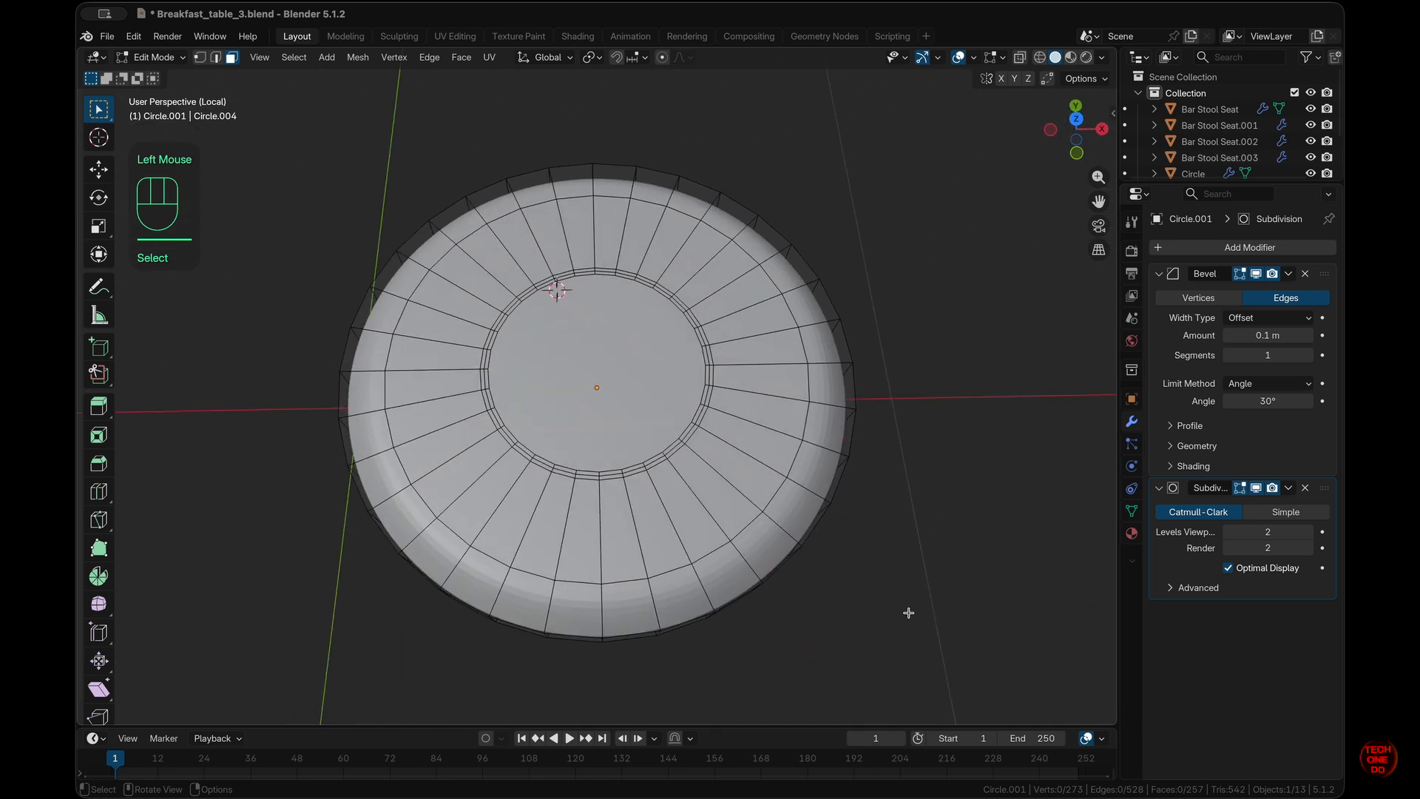
- Grid-fill the dish's top inner circle with quads and adjust the fill offset
click(612, 372)
key(q)
click(612, 371)
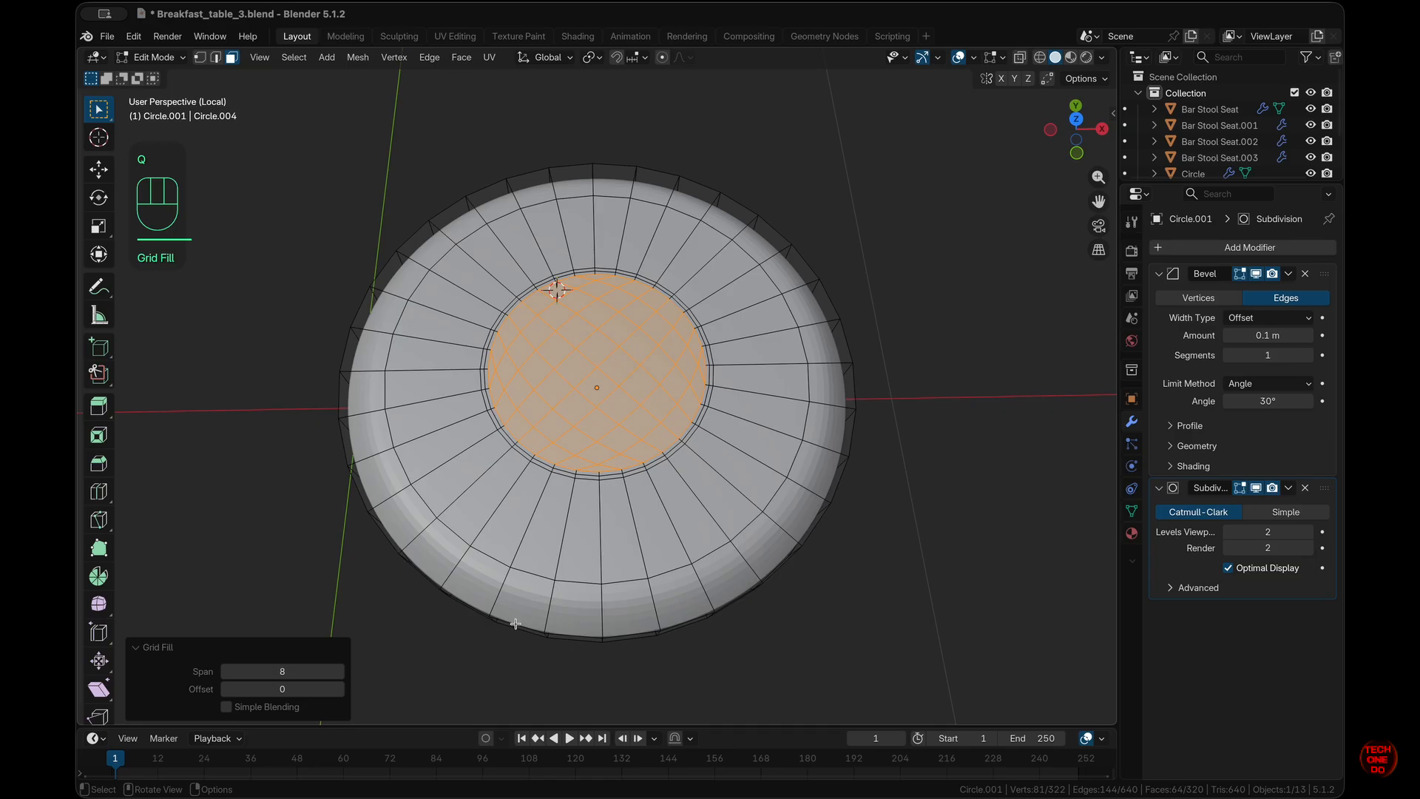
key(KP_7)
super+scroll(523, 619, down, 10)
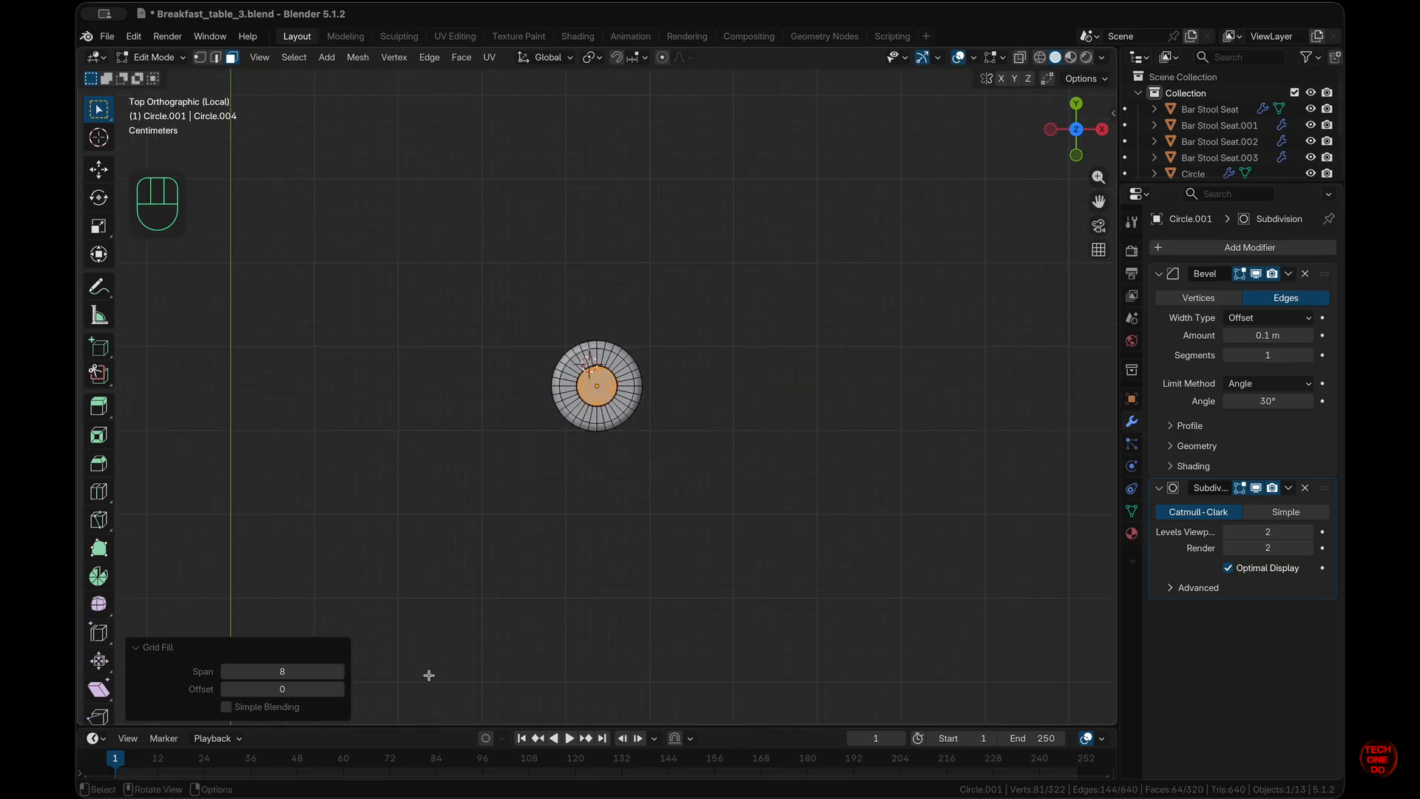
super+scroll(511, 633, up, 10)
super+scroll(512, 634, down, 3)
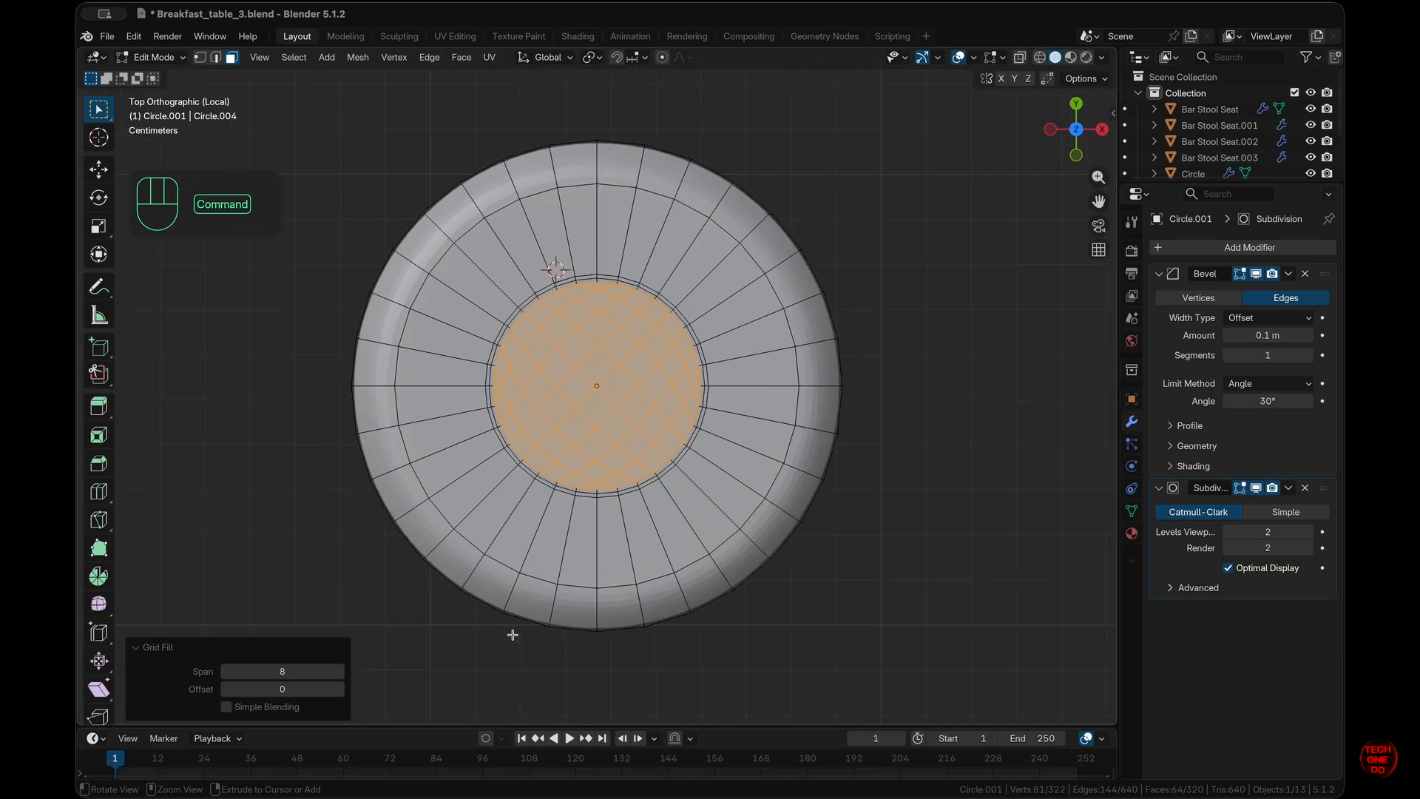
click(341, 689)
click(340, 689)
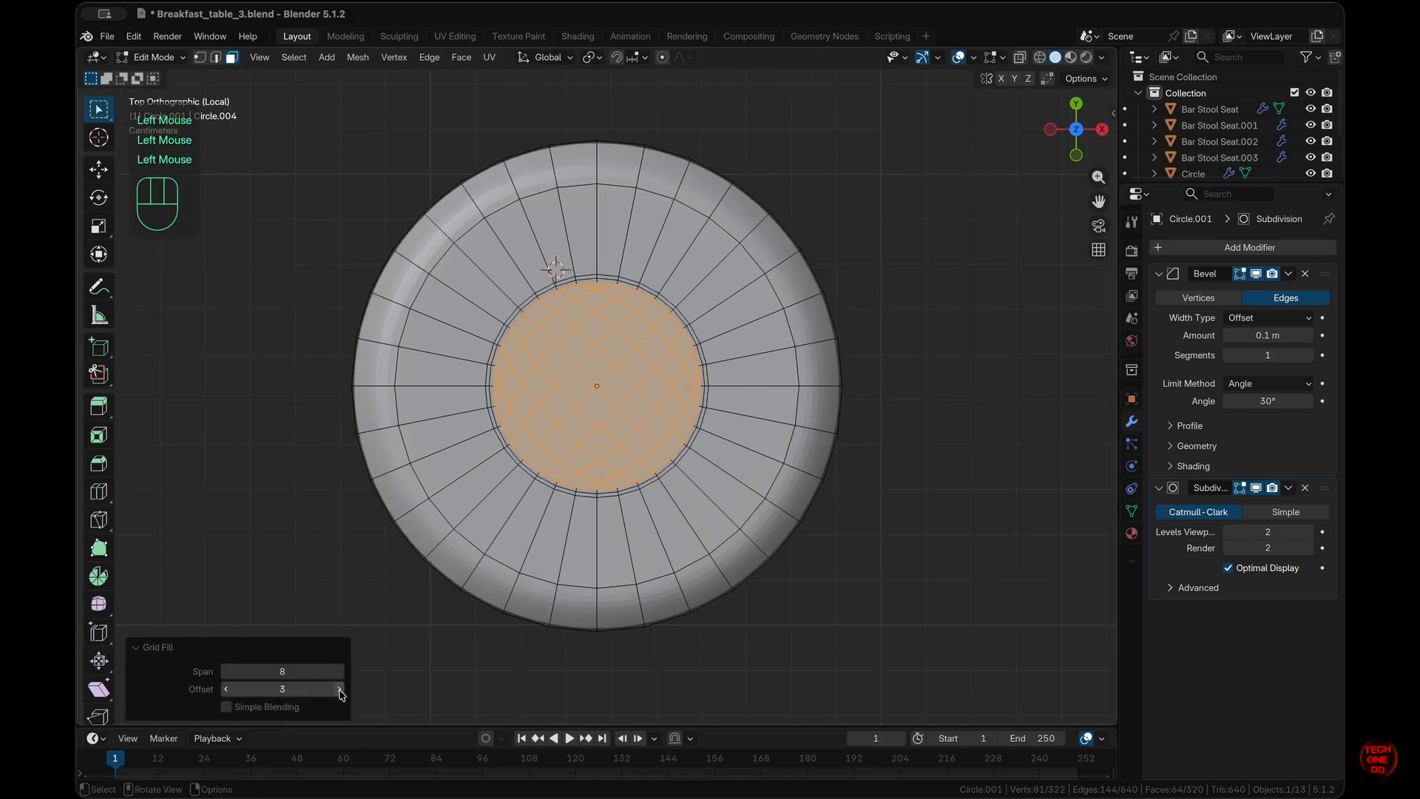
click(227, 690)
- Deselect the faces, switch to front view and return to Object Mode
click(814, 610)
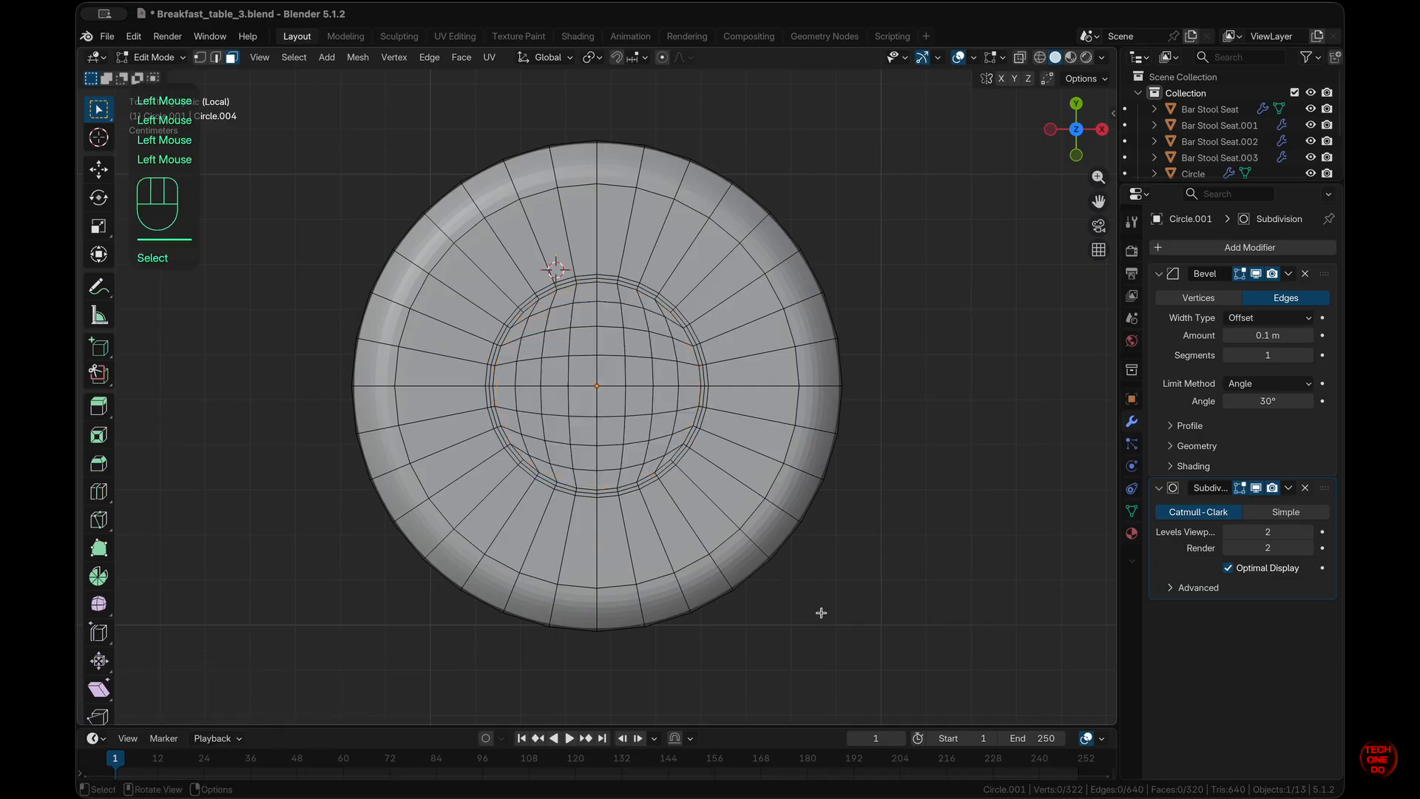
scroll(821, 612, down, 10)
scroll(821, 612, up, 10)
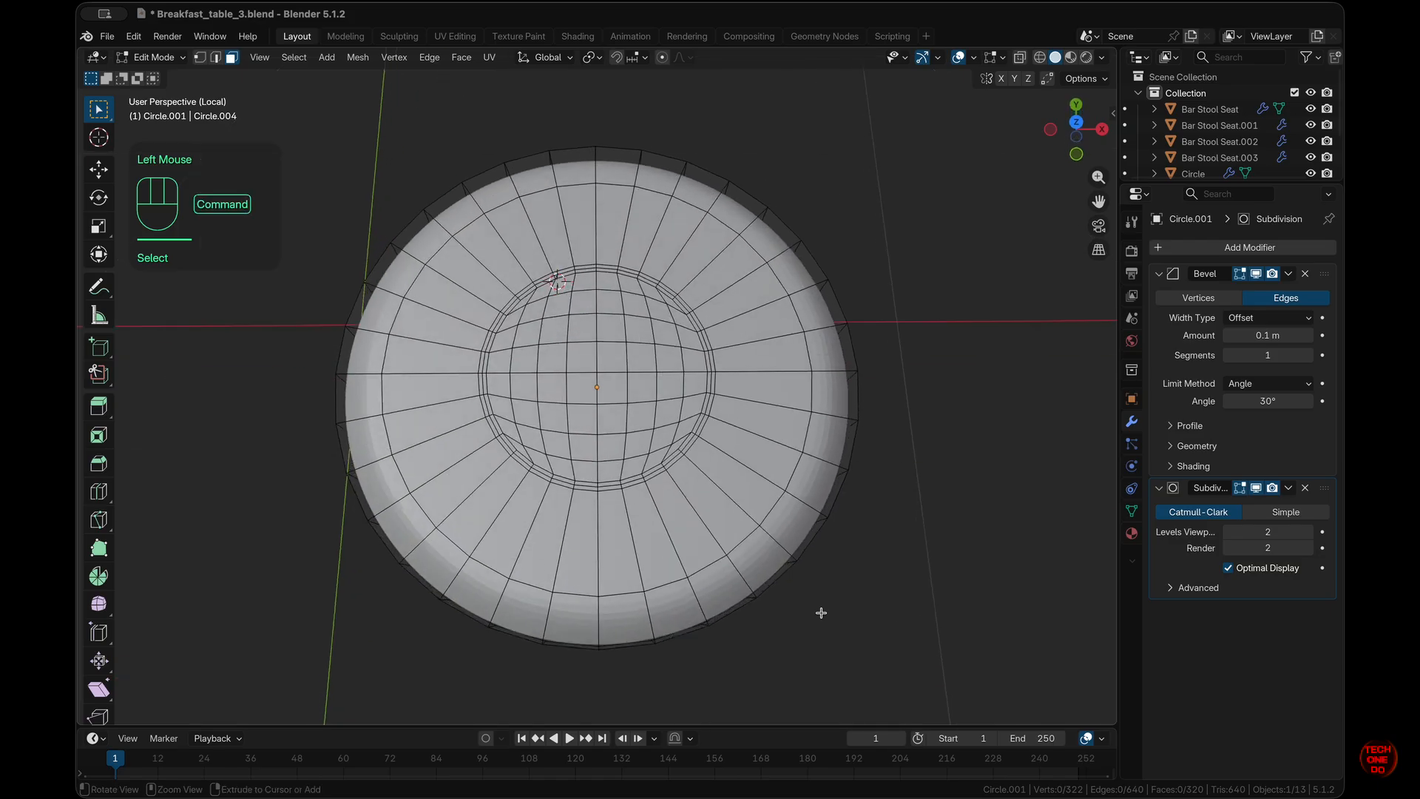
super+scroll(821, 612, down, 4)
scroll(821, 613, right, 3)
scroll(821, 613, left, 2)
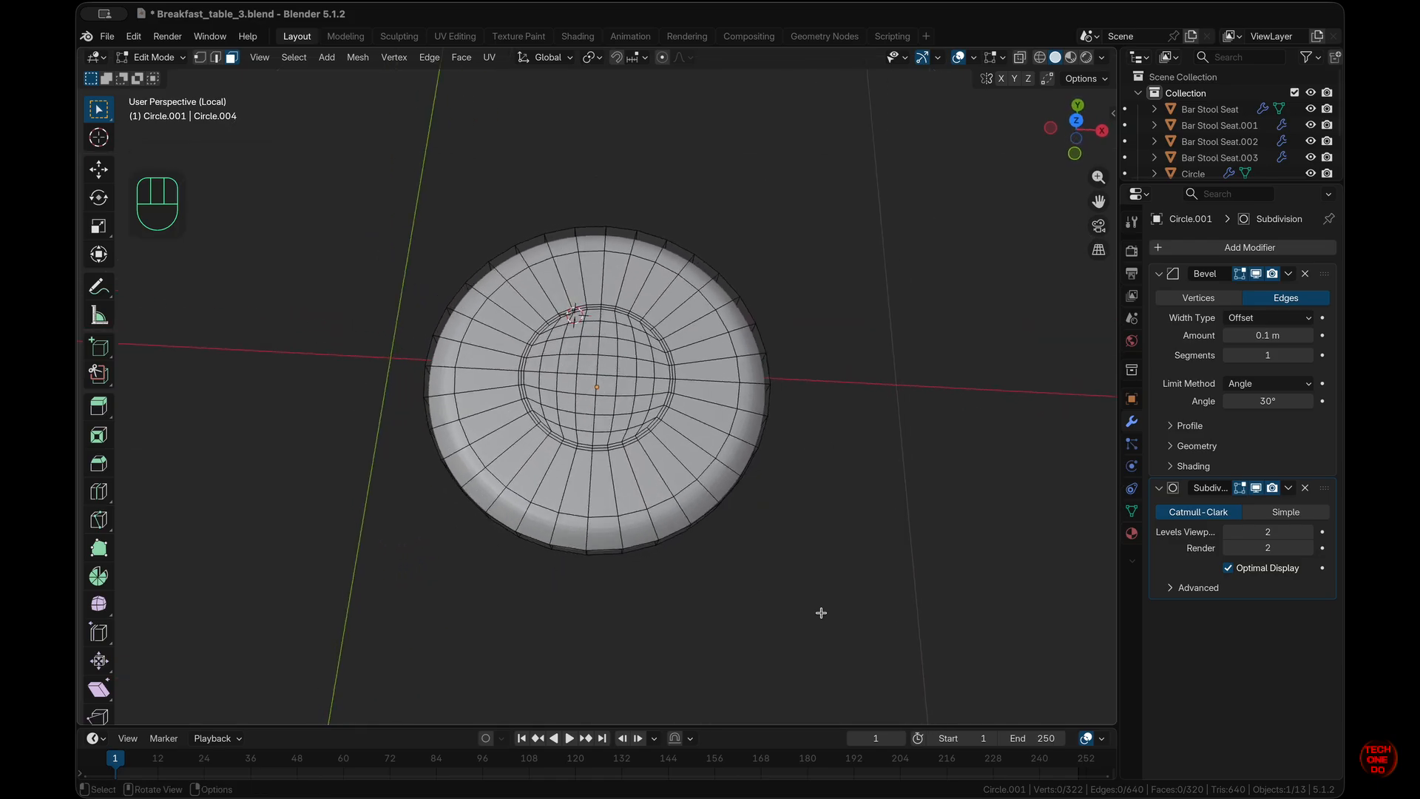
key(KP_1)
key(Tab)
super+scroll(821, 612, up, 4)
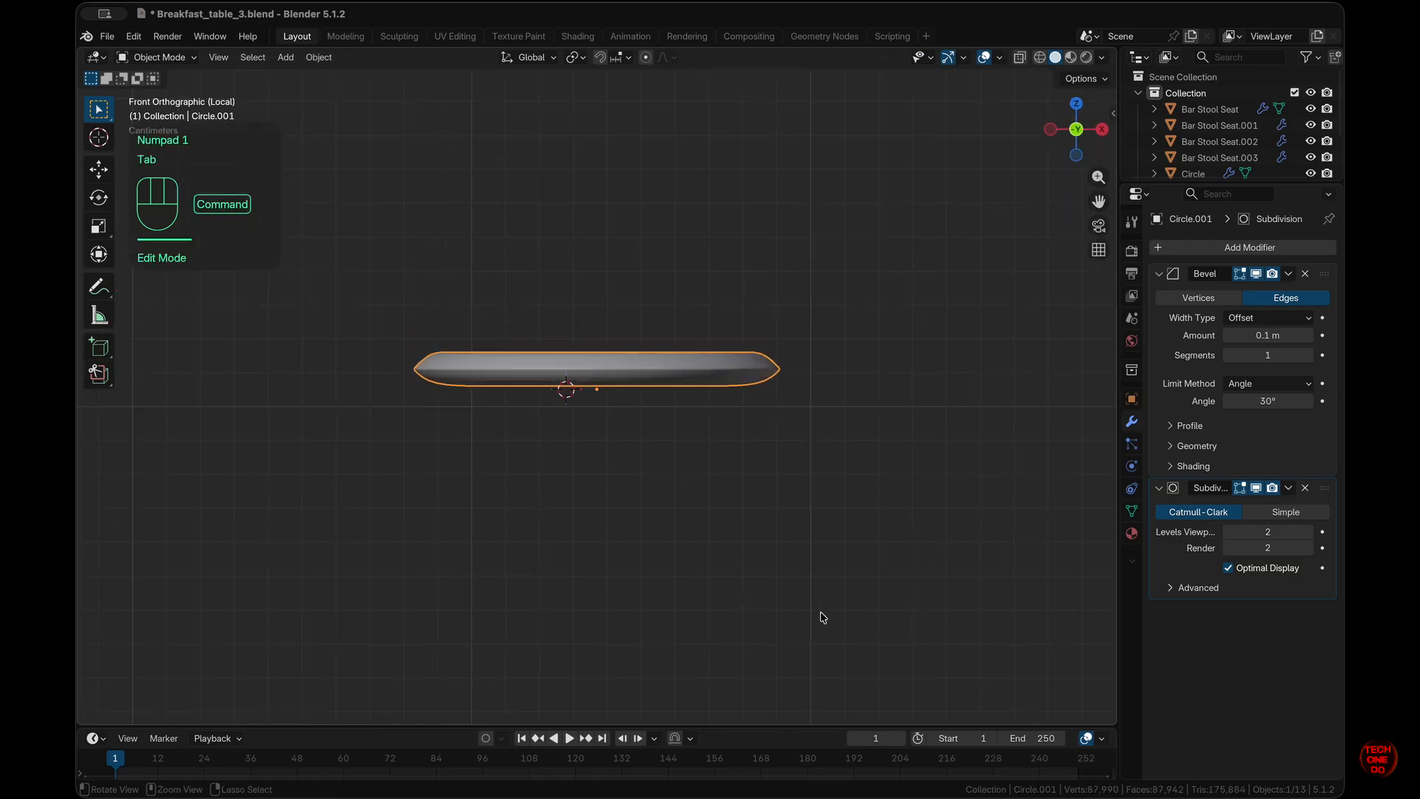
- Apply Shade Smooth to the dish
scroll(821, 613, up, 5)
scroll(821, 614, down, 2)
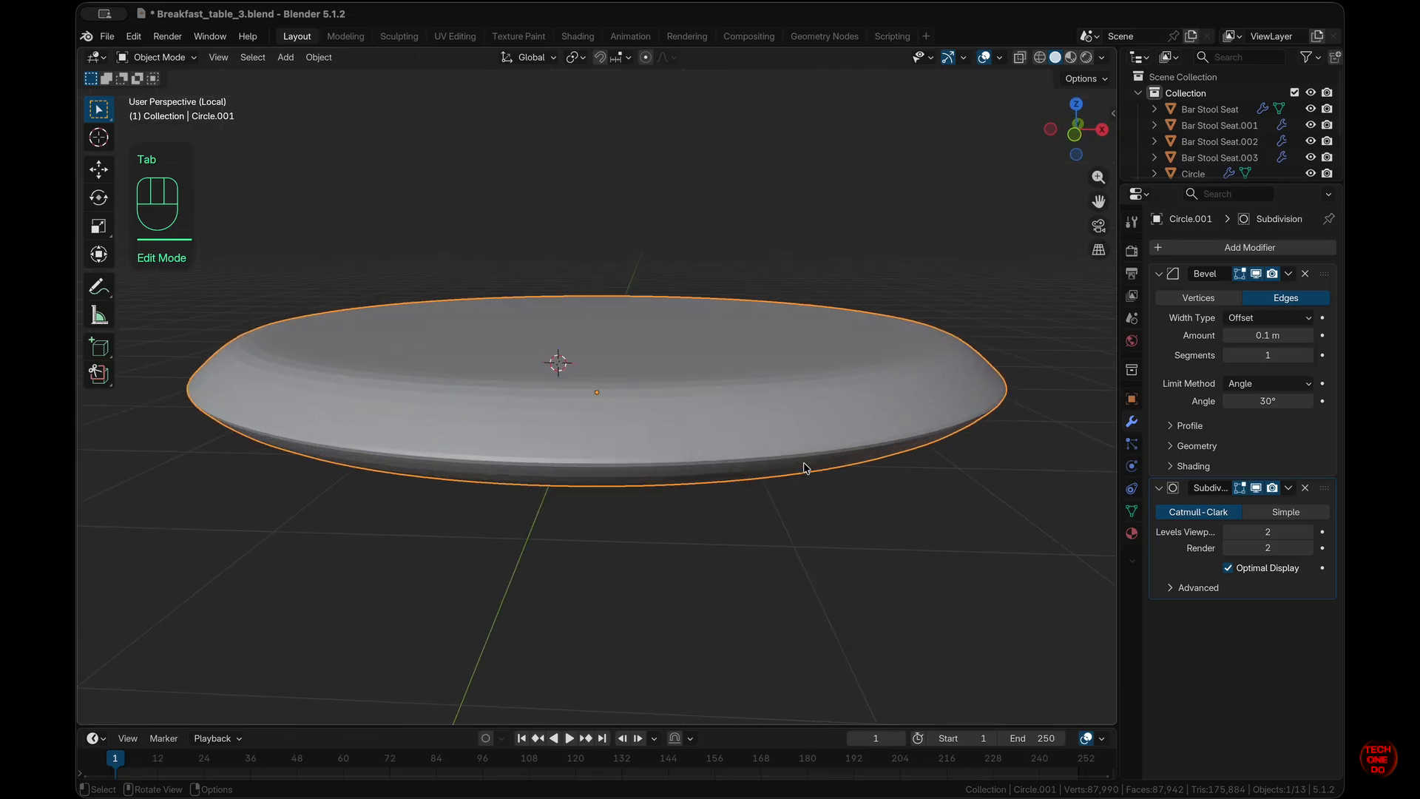
right_click(797, 428)
click(799, 430)
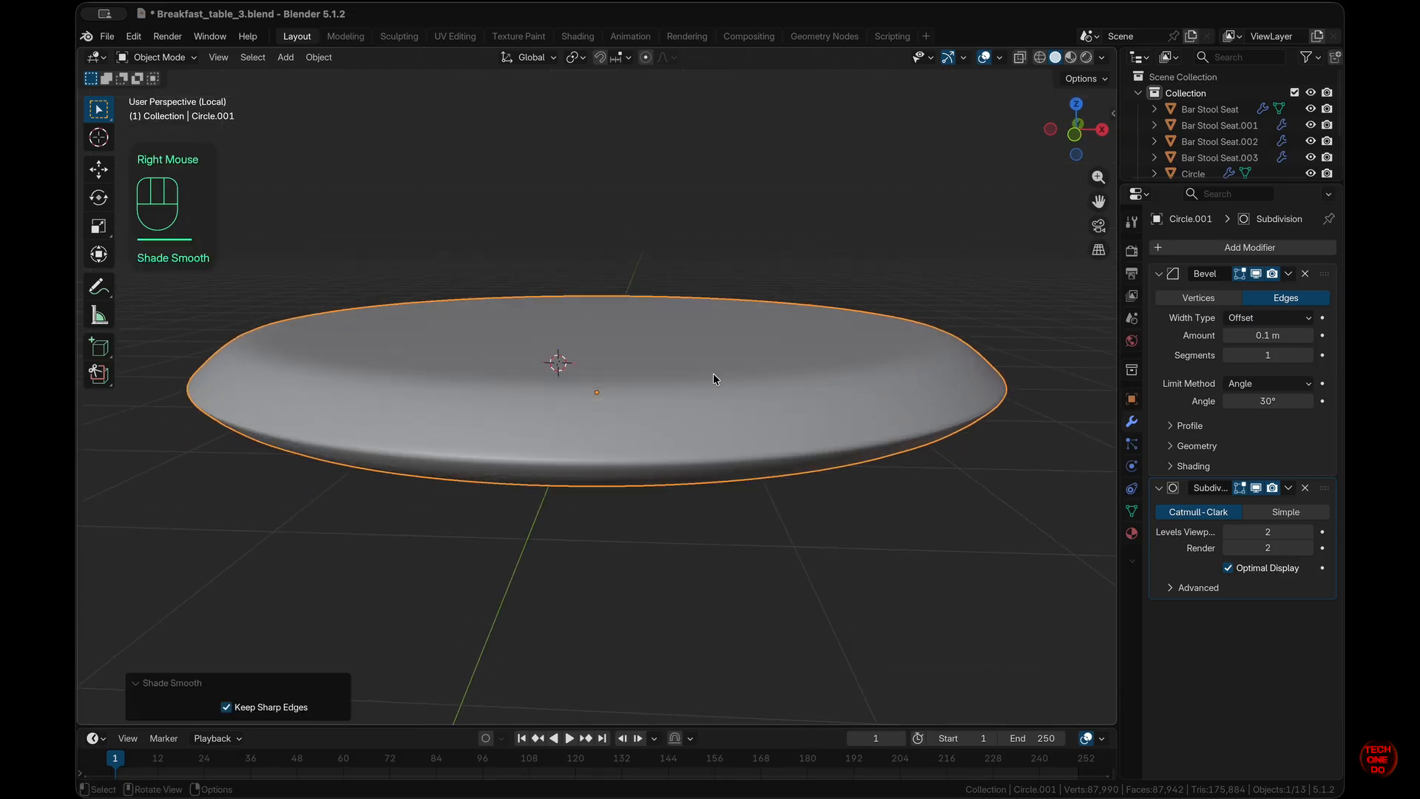
- Reduce the Bevel modifier amount to 0.06 m, keeping 1 segment
mouse_move(1250, 335)
mouse_down()
mouse_move(1213, 335)
mouse_move(1243, 317)
mouse_up()
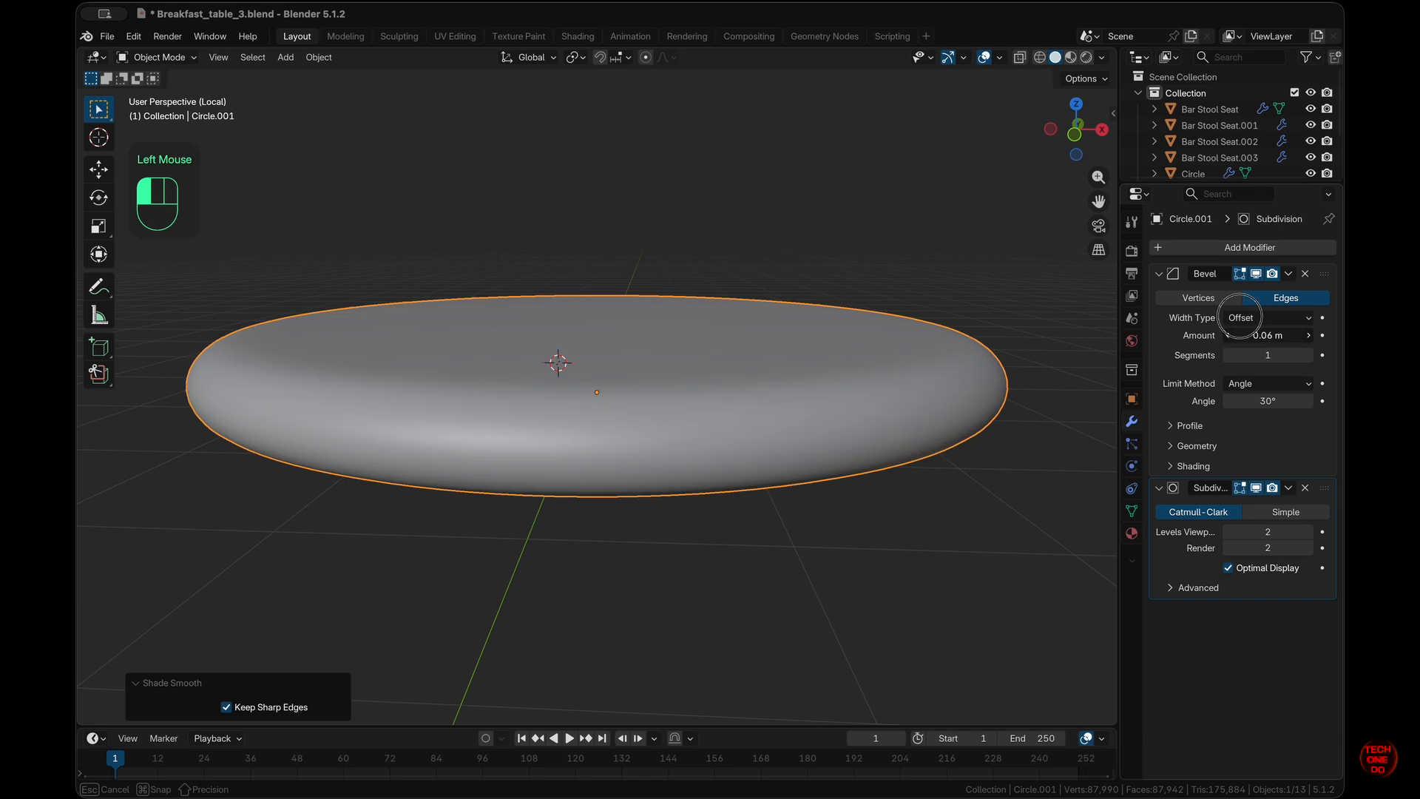
click(1308, 355)
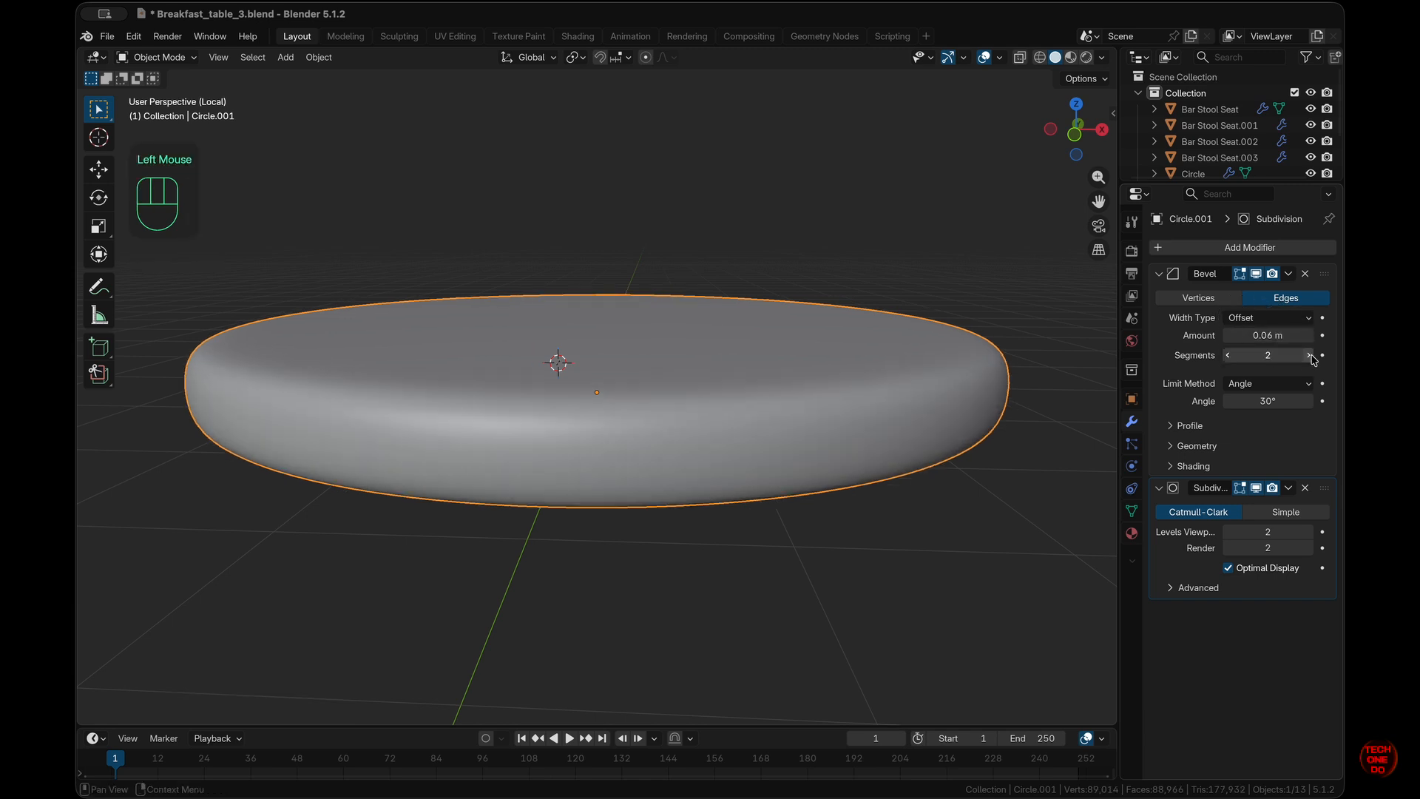
click(1229, 356)
scroll(773, 508, down, 10)
scroll(773, 508, up, 8)
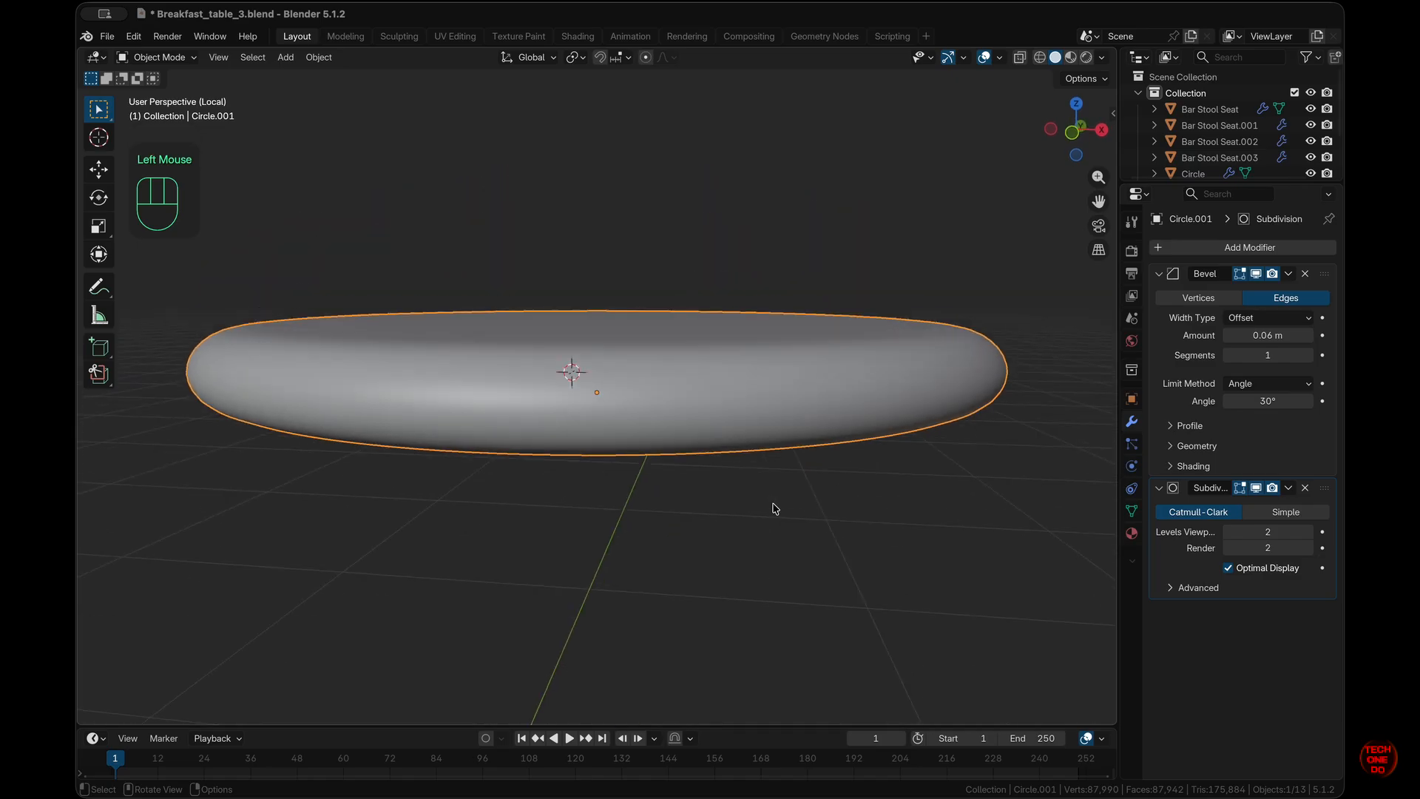
super+scroll(773, 508, down, 5)
scroll(774, 508, up, 10)
scroll(772, 503, up, 4)
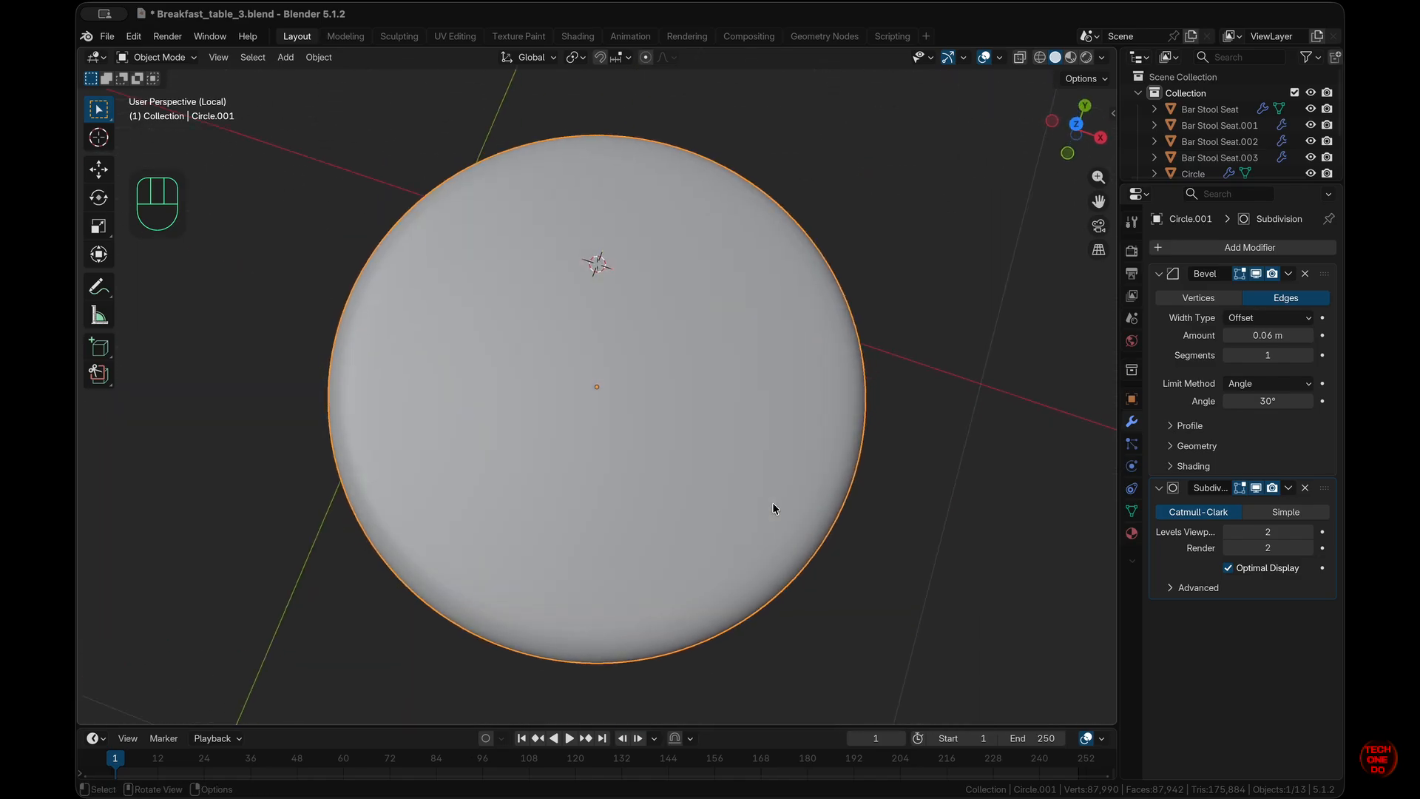
- Exit Local View and Edit Mode to check the disc inside the plate
scroll(773, 503, down, 7)
key(Tab)
key(KP_1)
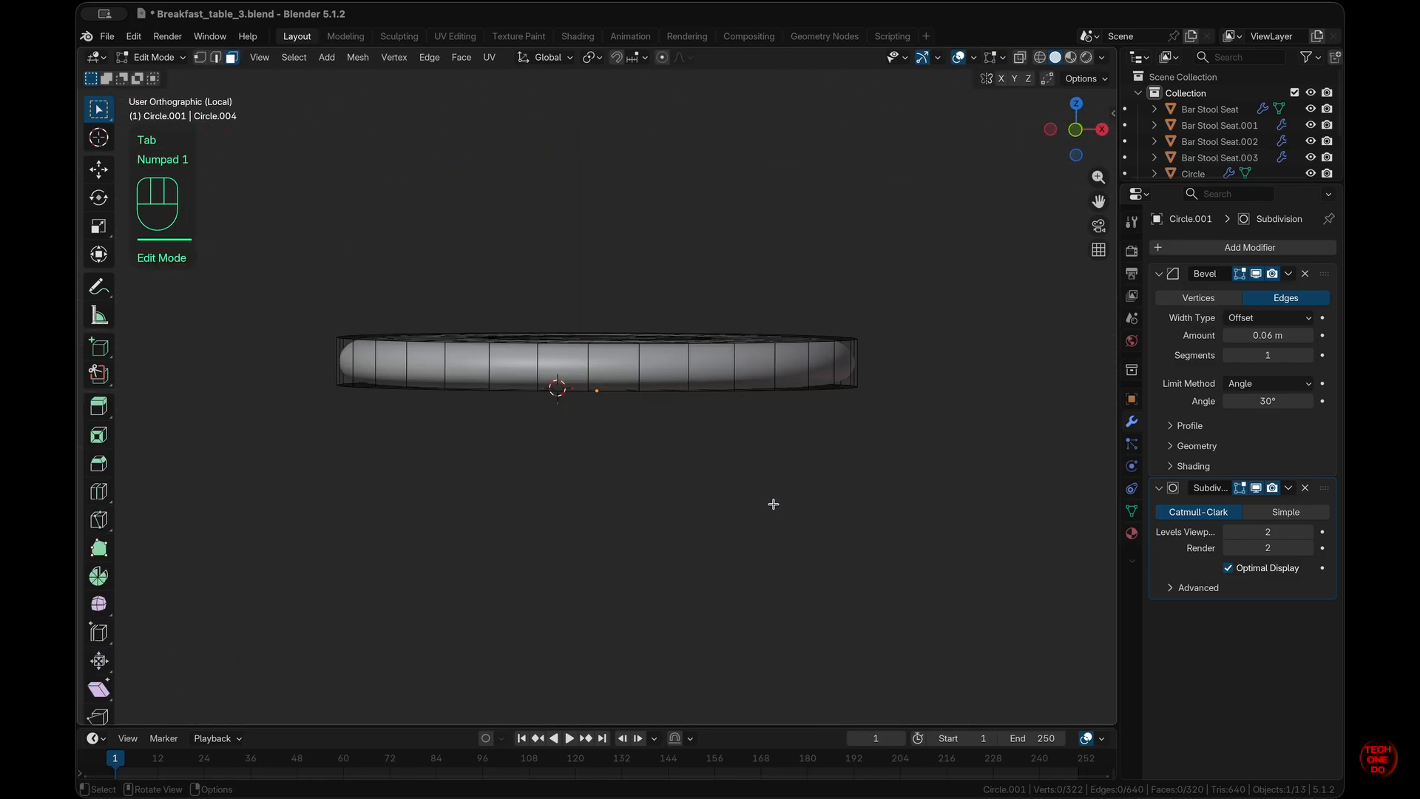
key(slash)
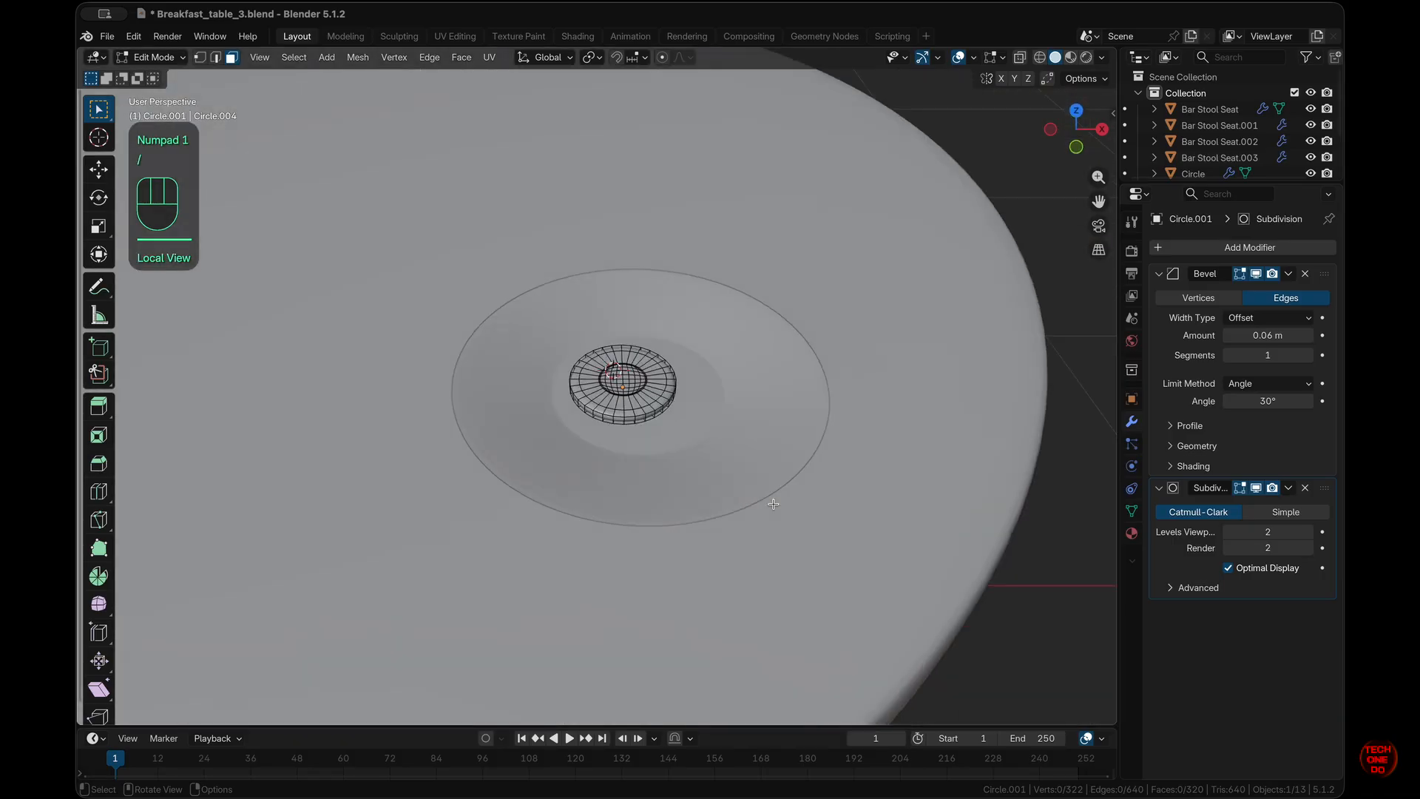
key(Tab)
scroll(773, 503, down, 4)
super+scroll(772, 503, up, 5)
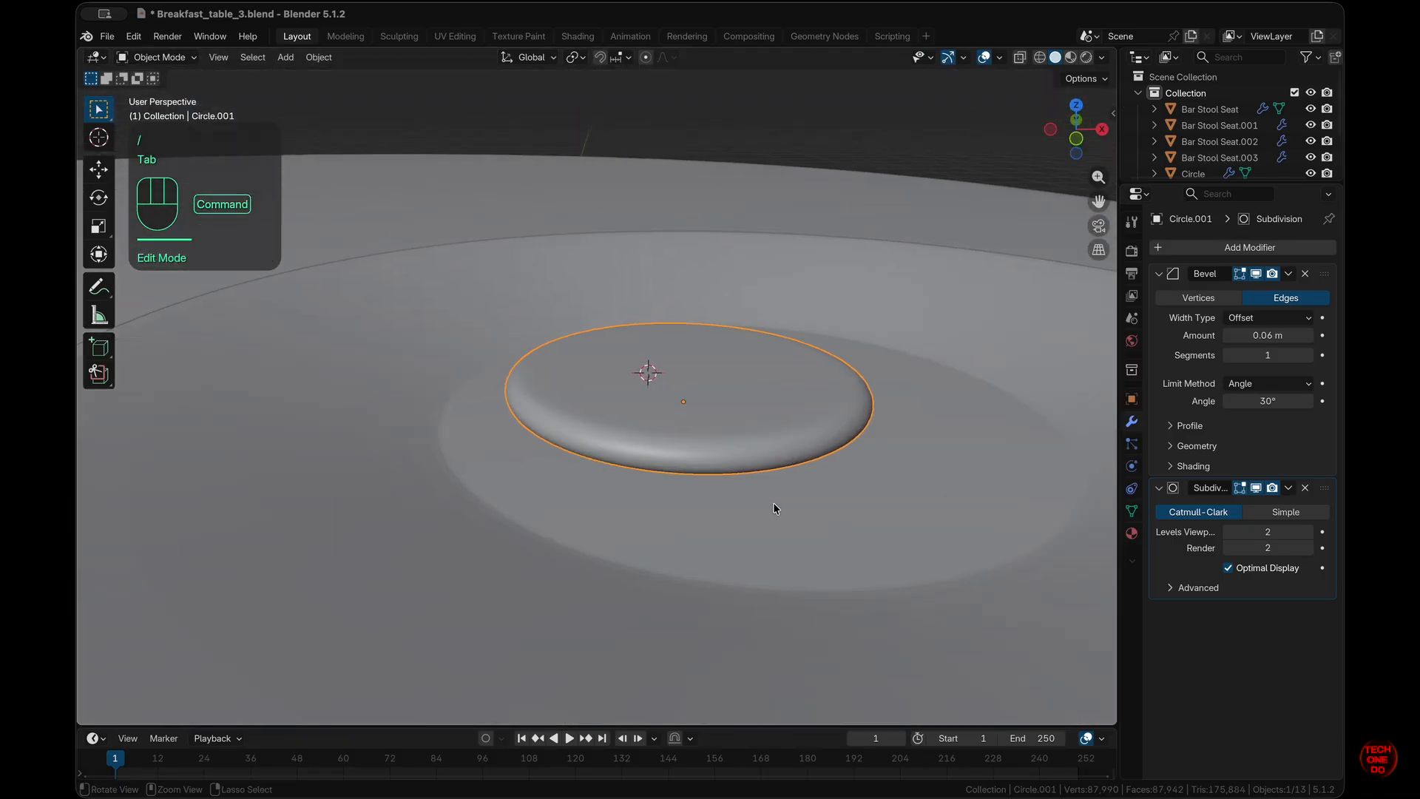
scroll(772, 503, down, 3)
- Isolate disc Circle.001 in Local View and reopen its mesh in Edit Mode
key(KP_1)
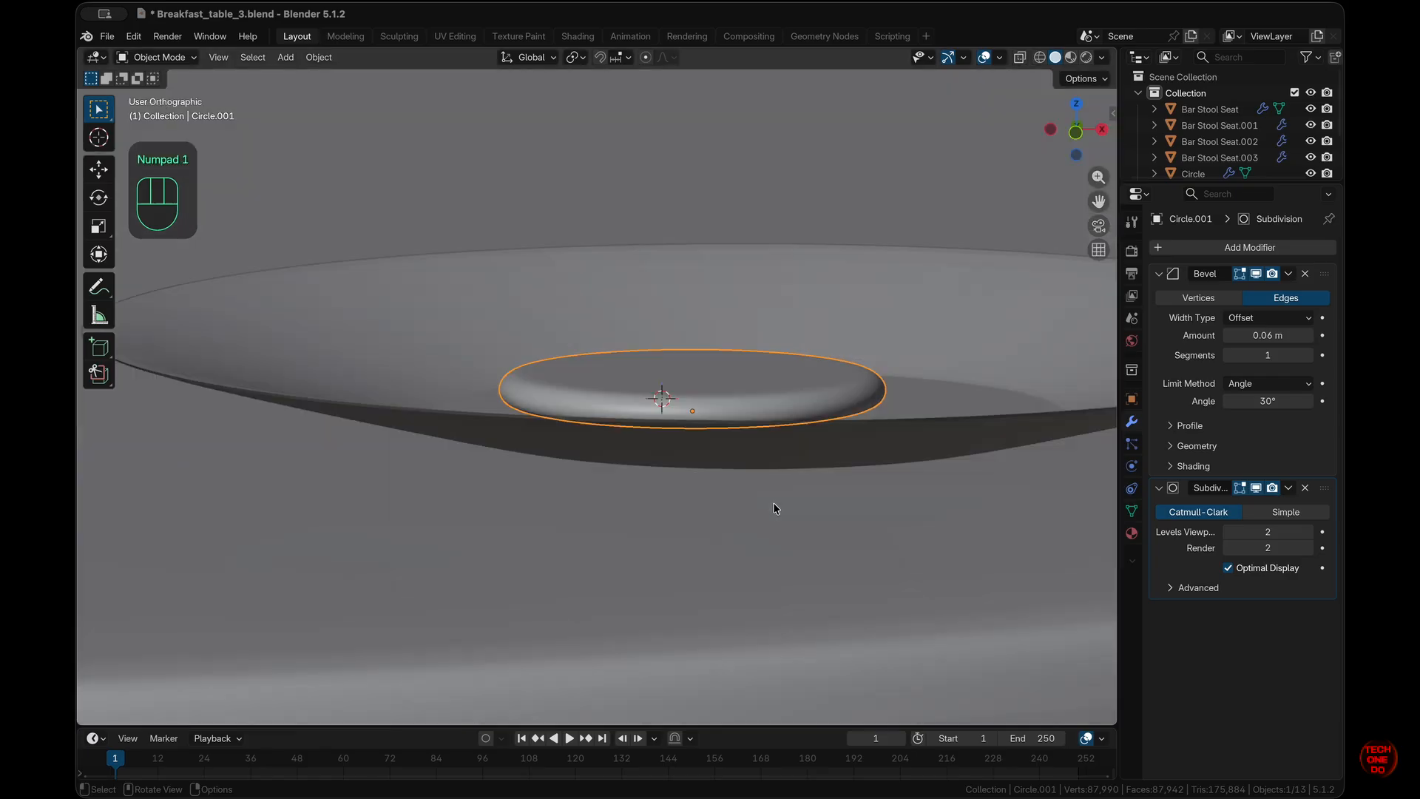
key(slash)
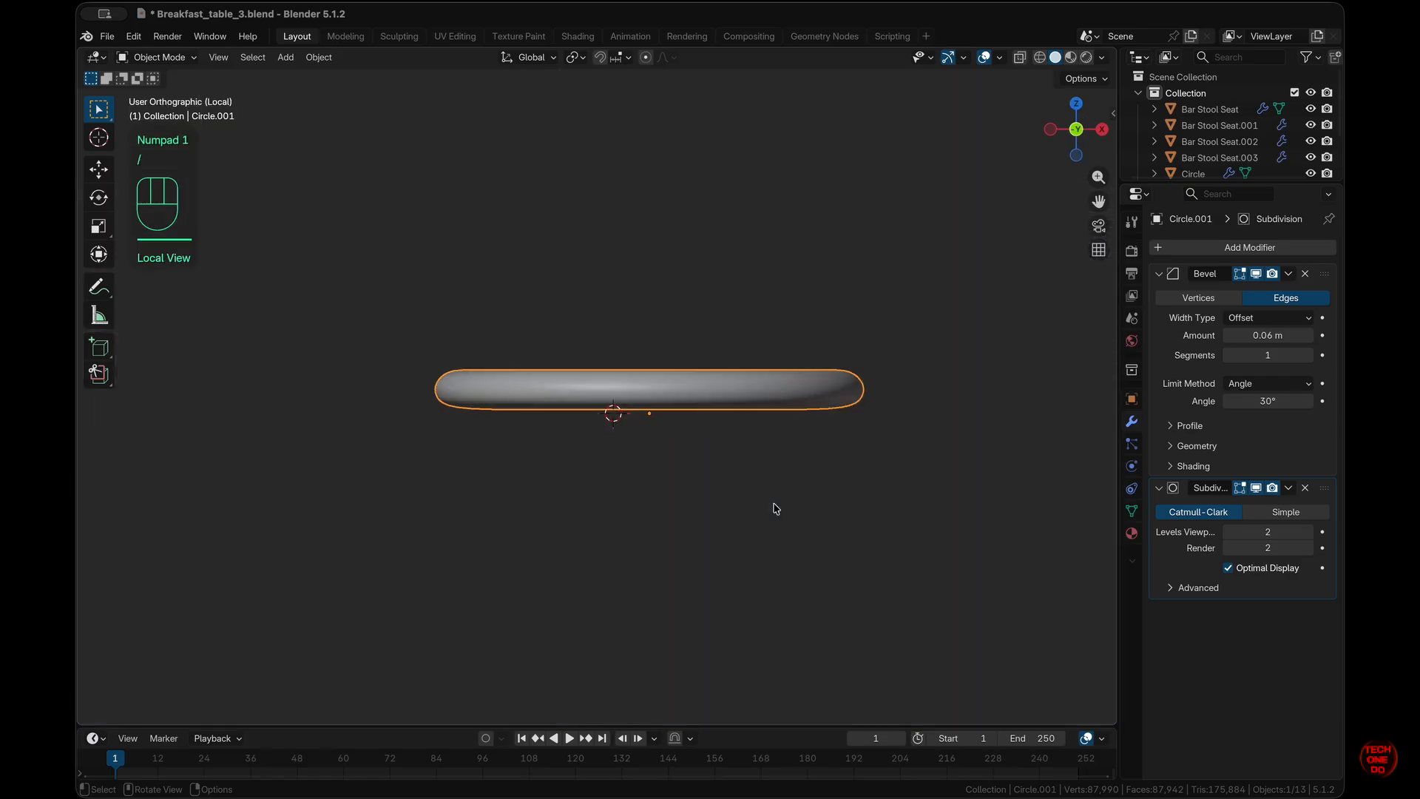
key(Tab)
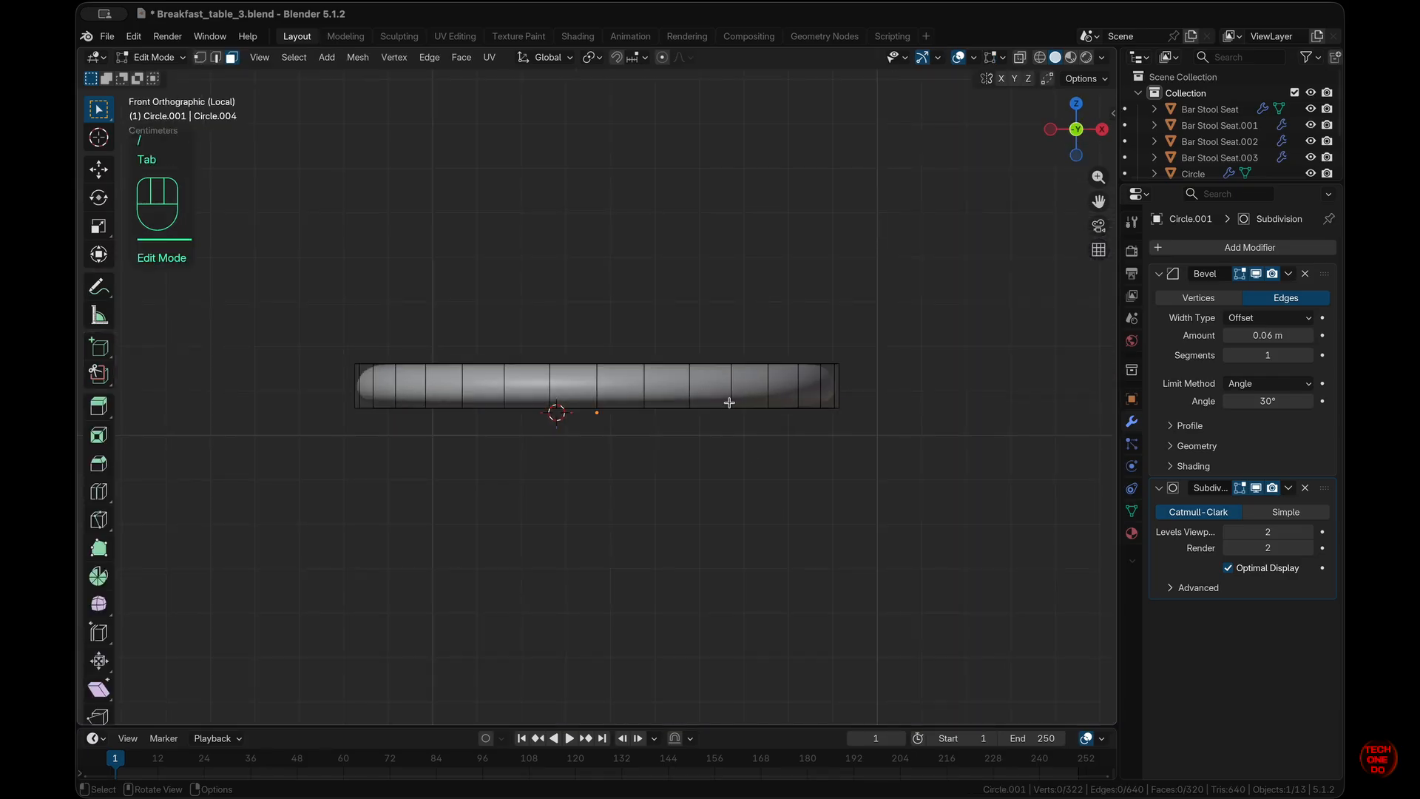
middle_drag(728, 396, 726, 395)
- Select the disc's four centre faces and check them from top and front views
middle_drag(564, 372, 565, 374)
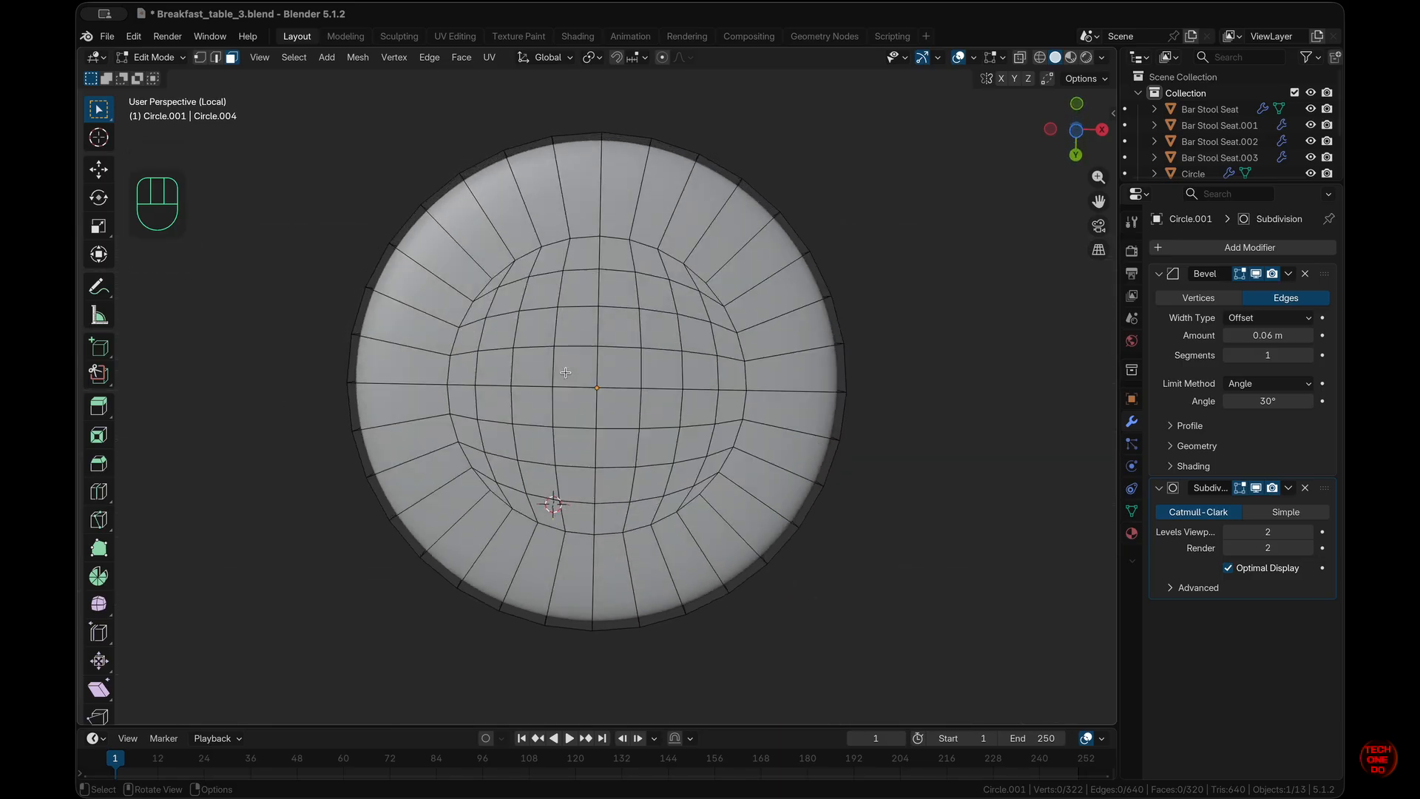
drag(582, 371, 612, 401)
middle_drag(613, 400, 612, 401)
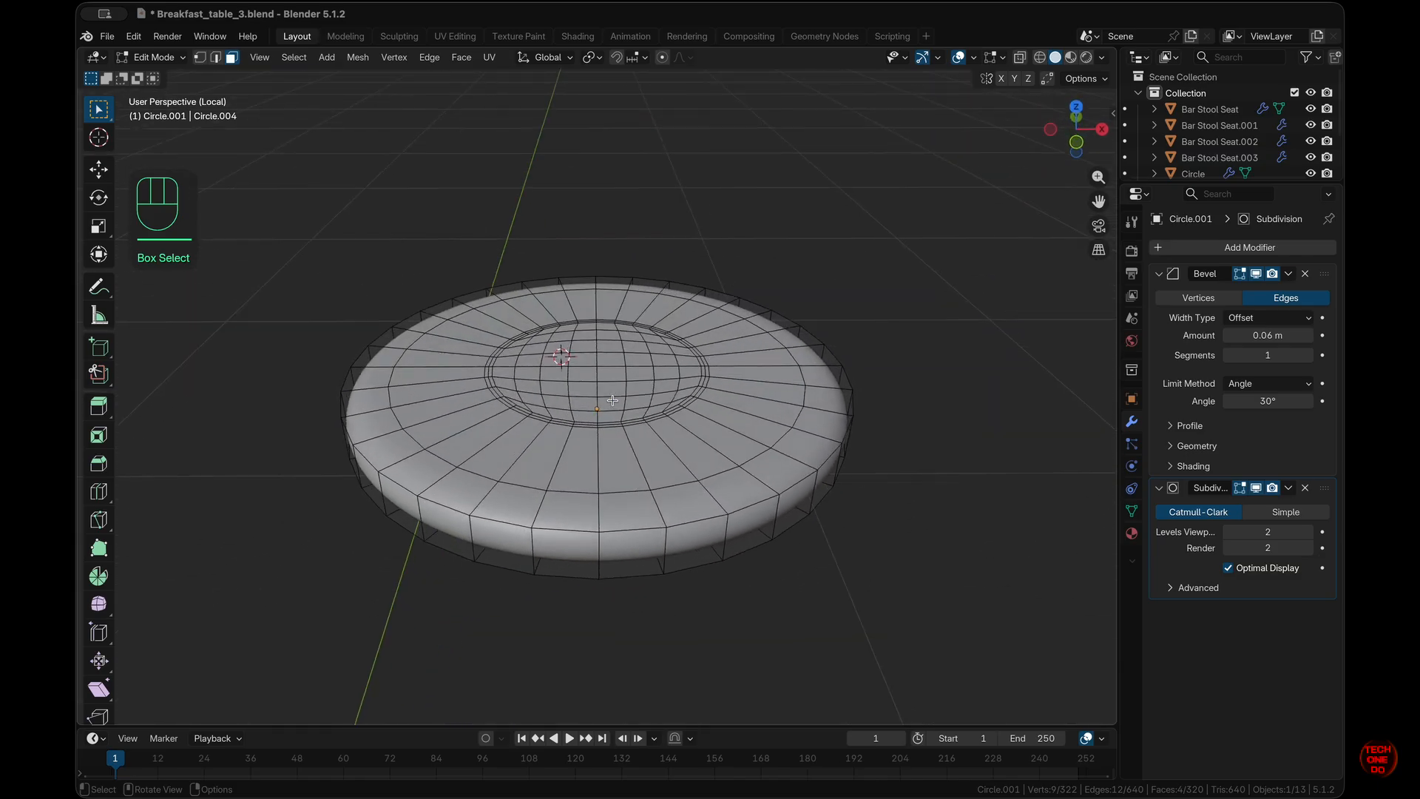
key(KP_7)
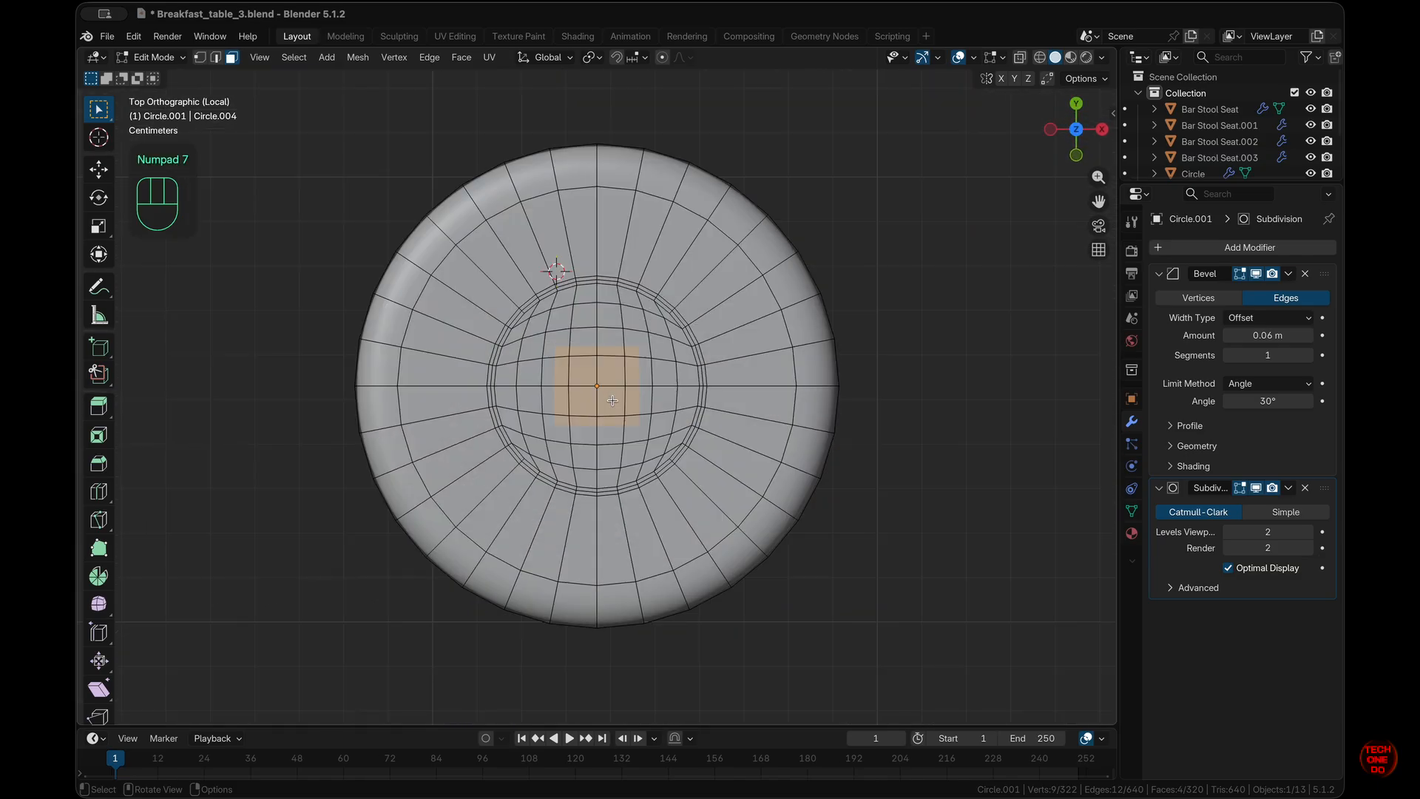
scroll(612, 400, down, 3)
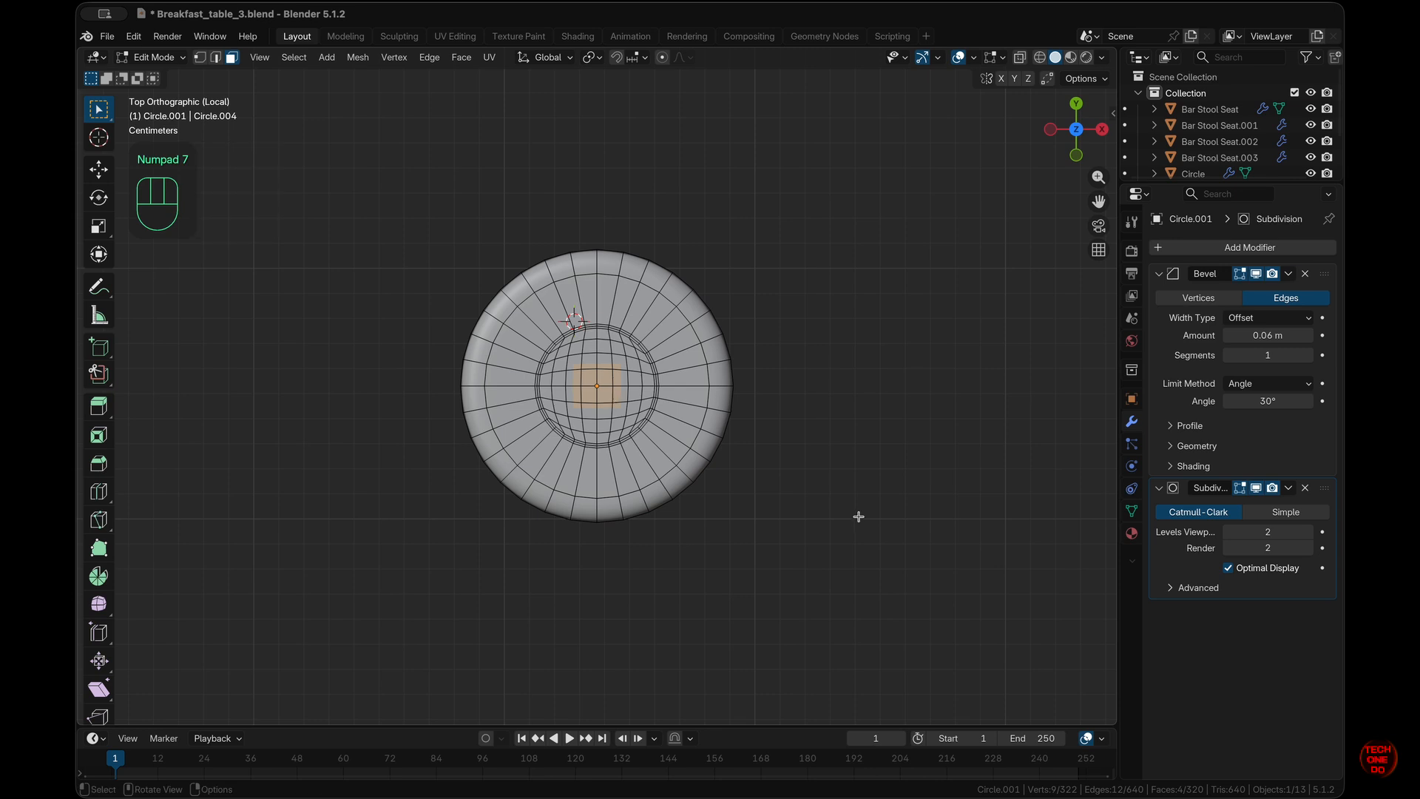
middle_drag(859, 516, 860, 516)
key(KP_1)
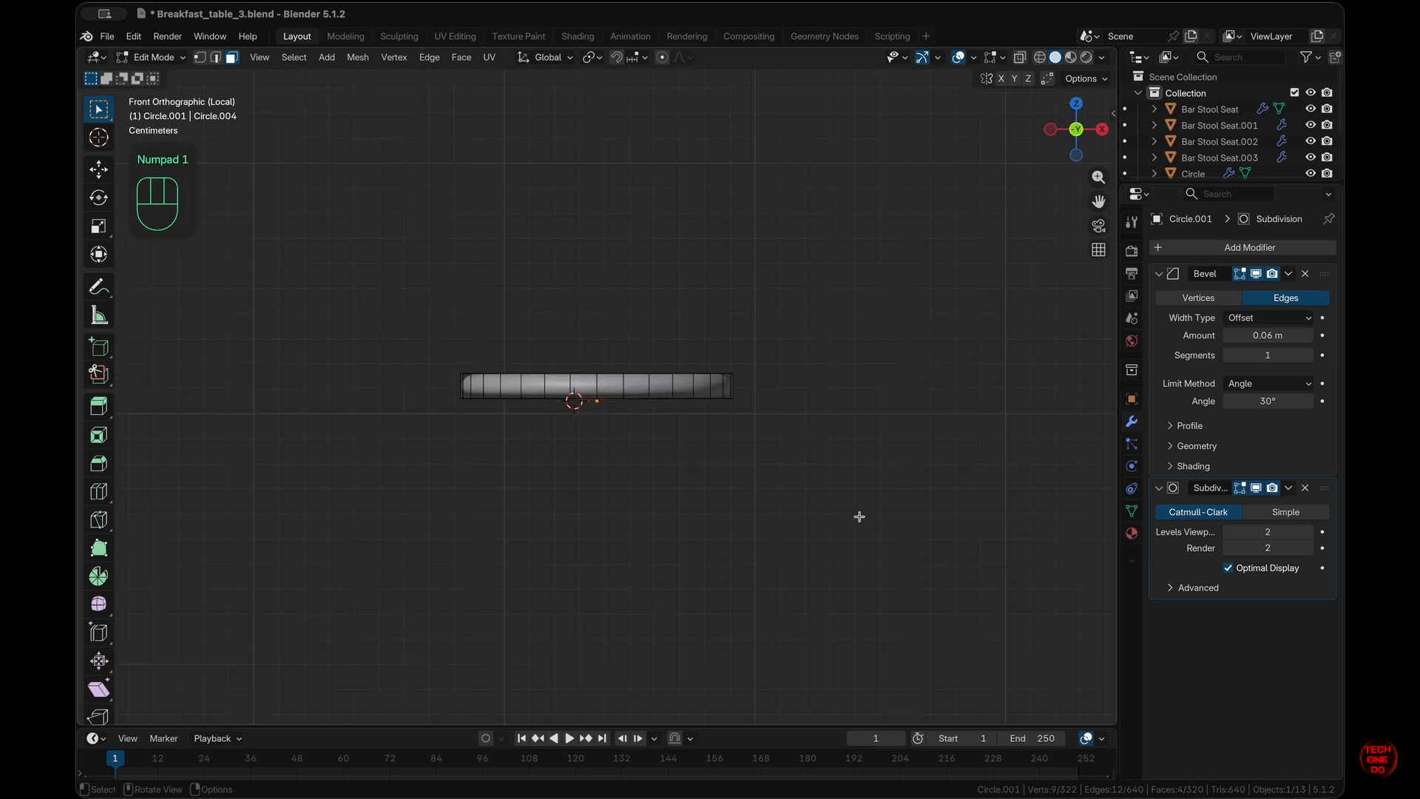
- Scale the whole disc mesh to 0.89 along Z to flatten it
key(a)
key(s)
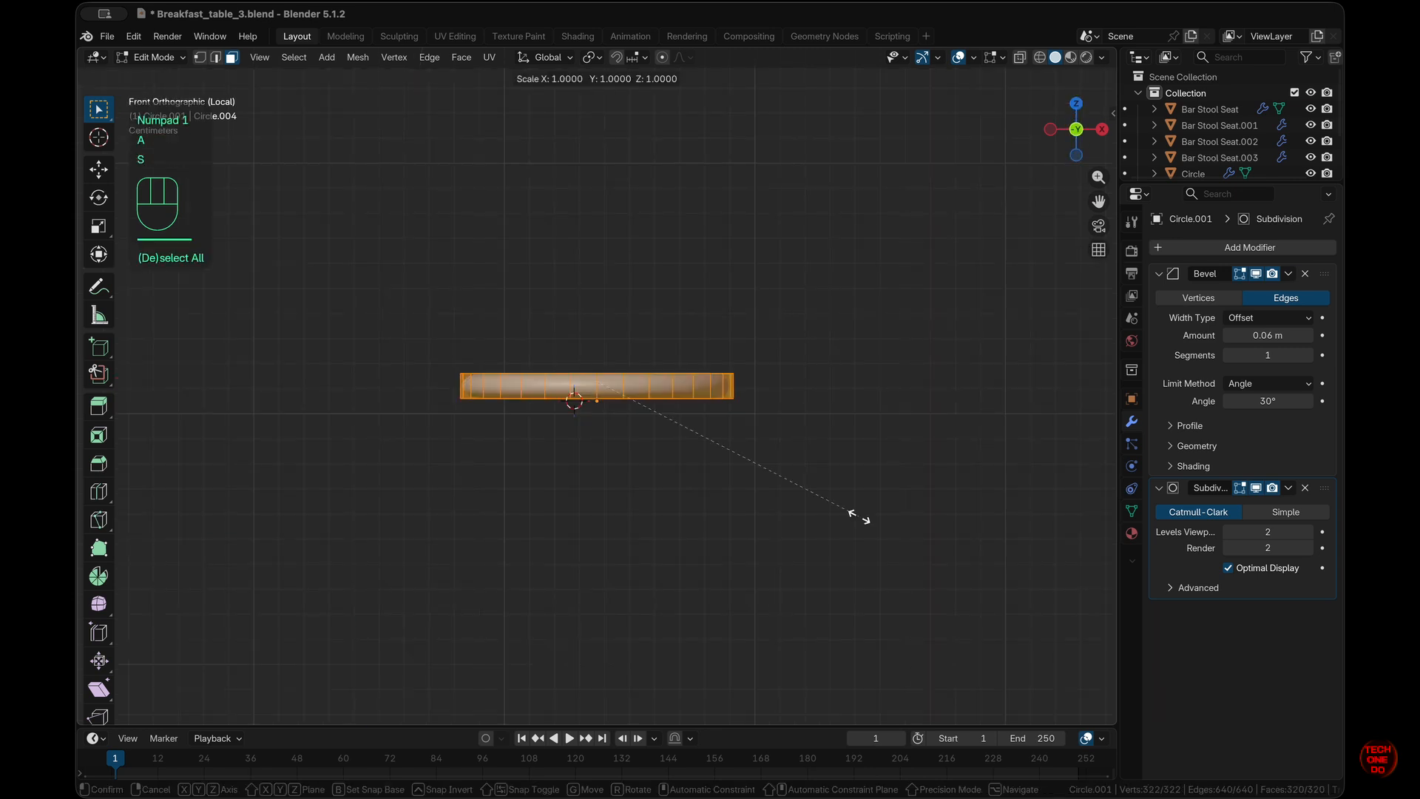
key(z)
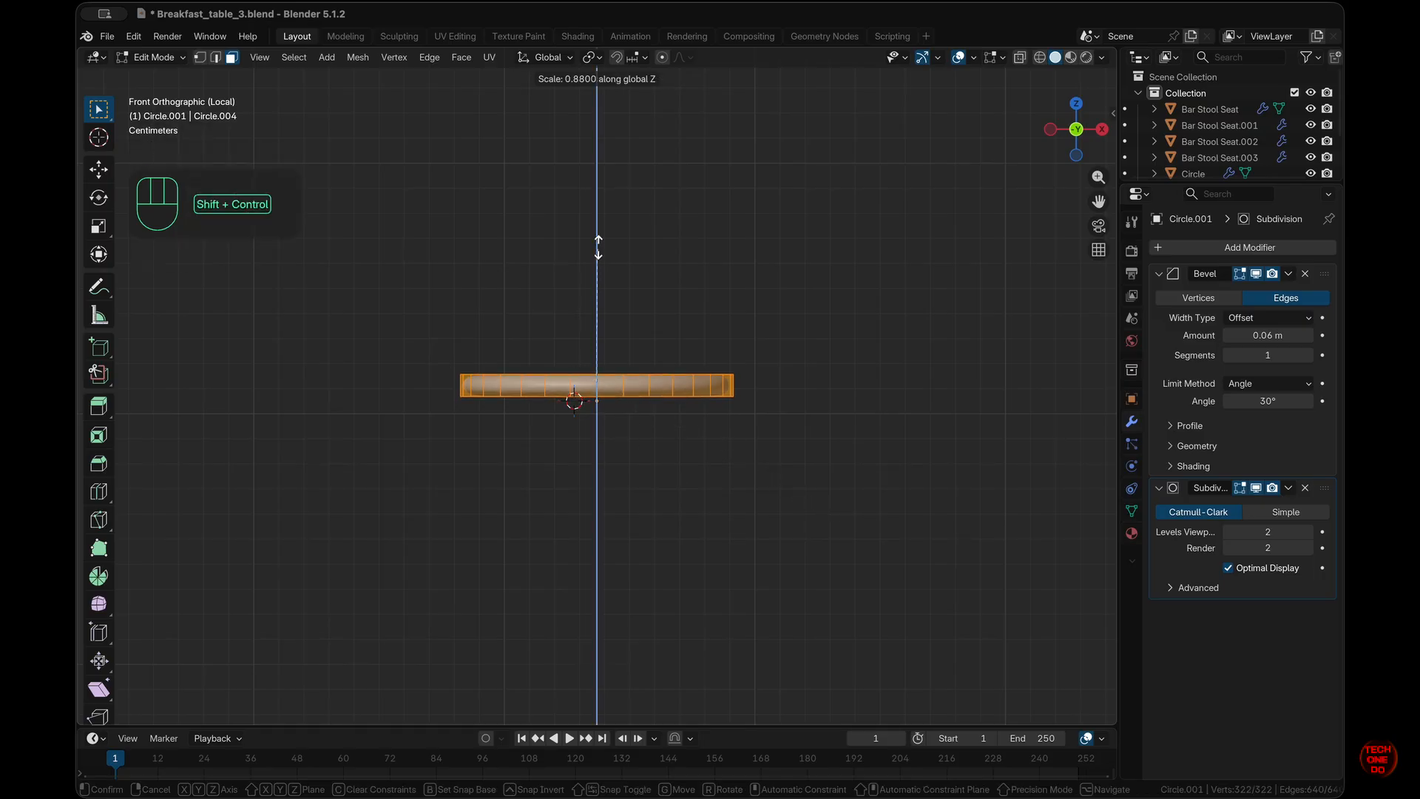
ctrl+shift+click(617, 363)
click(288, 654)
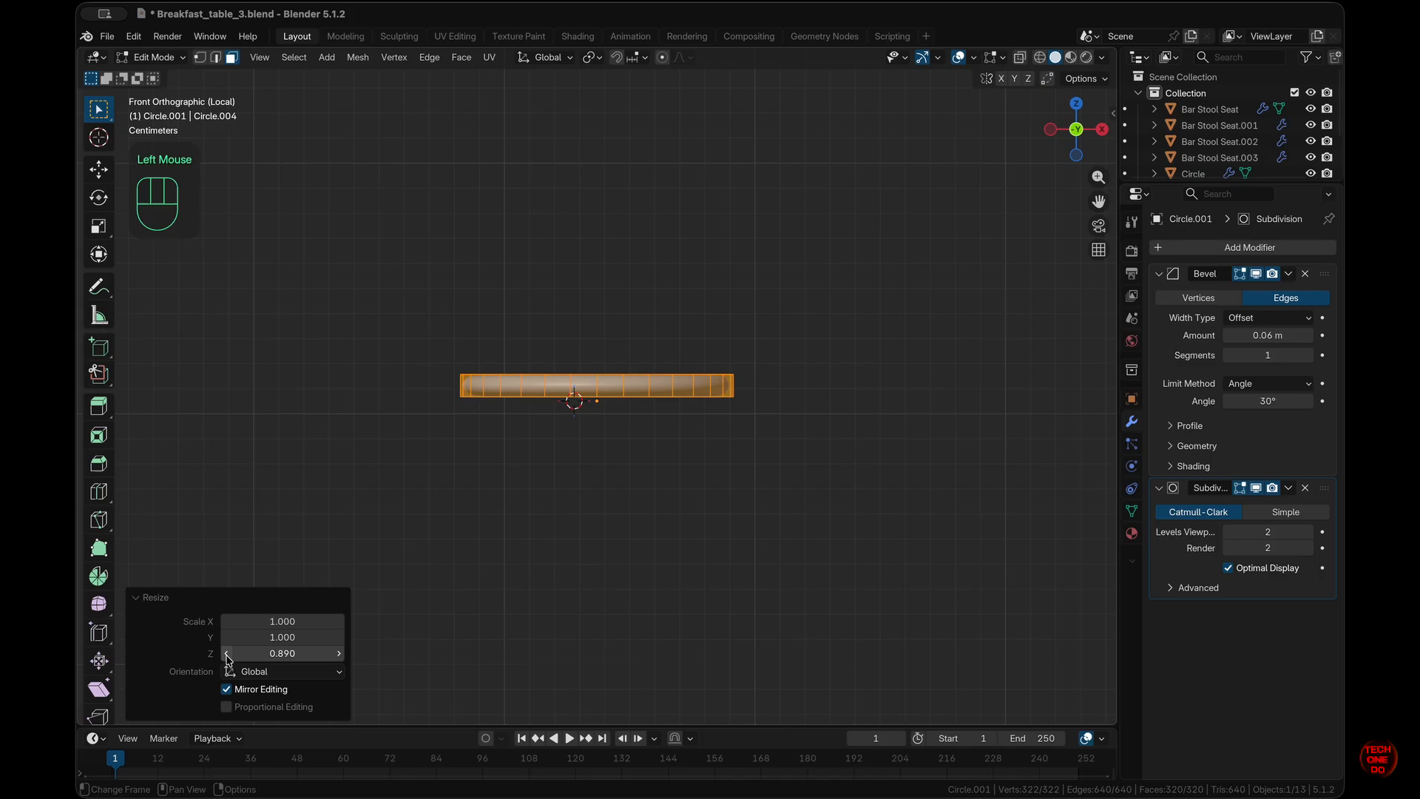
drag(289, 654, 255, 654)
click(850, 548)
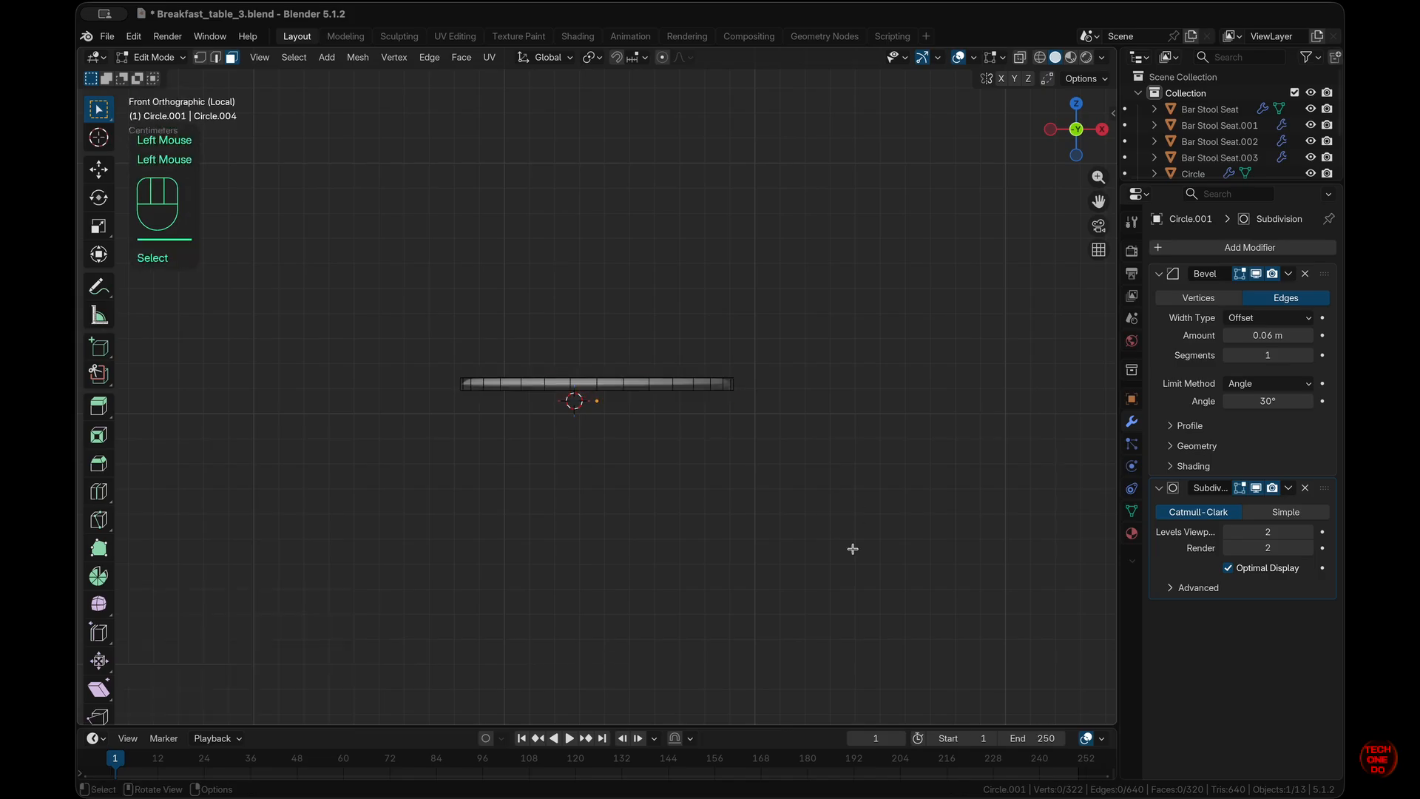
- Exit Local View and return the flattened disc to Object Mode in the scene
key(KP_1)
key(slash)
scroll(853, 549, up, 10)
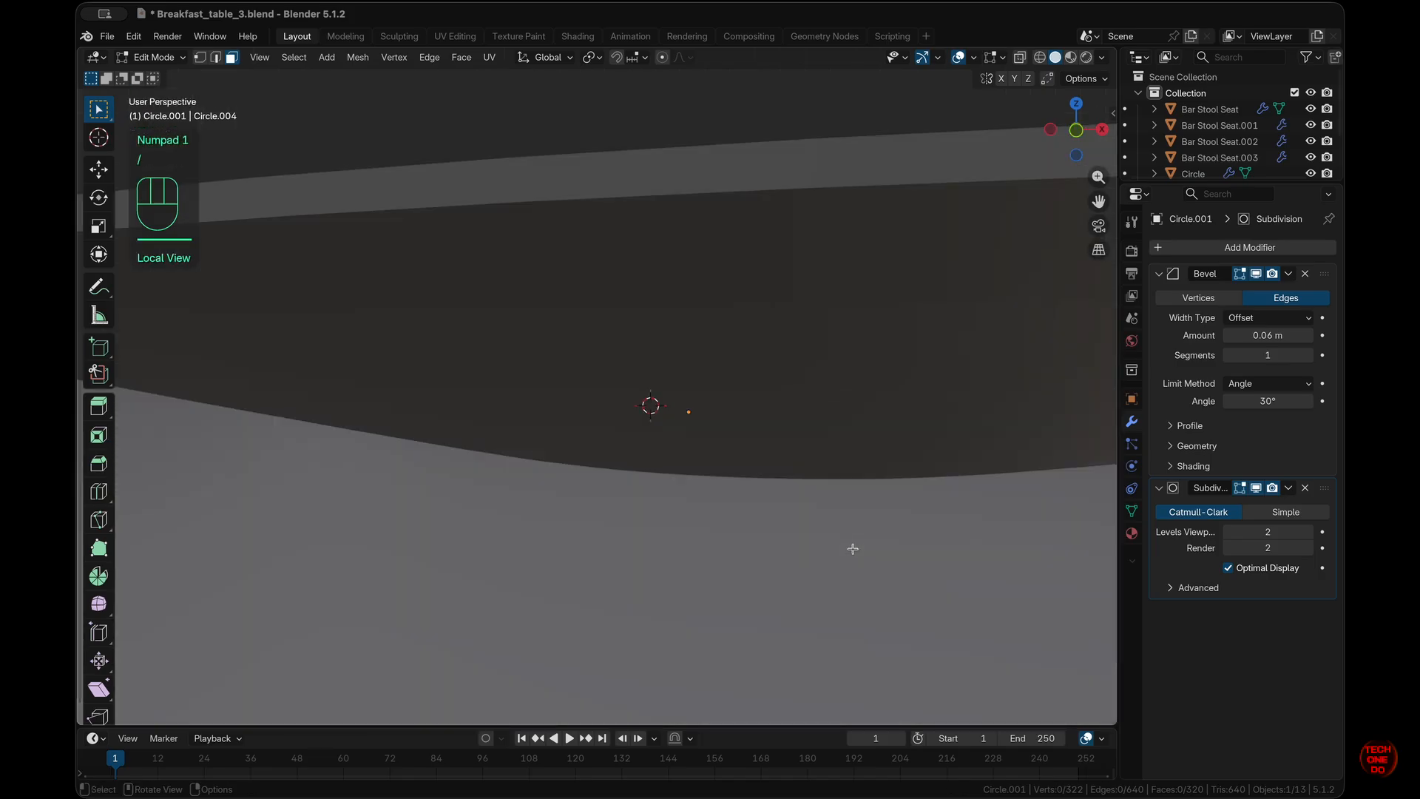
scroll(853, 549, down, 10)
scroll(852, 549, up, 5)
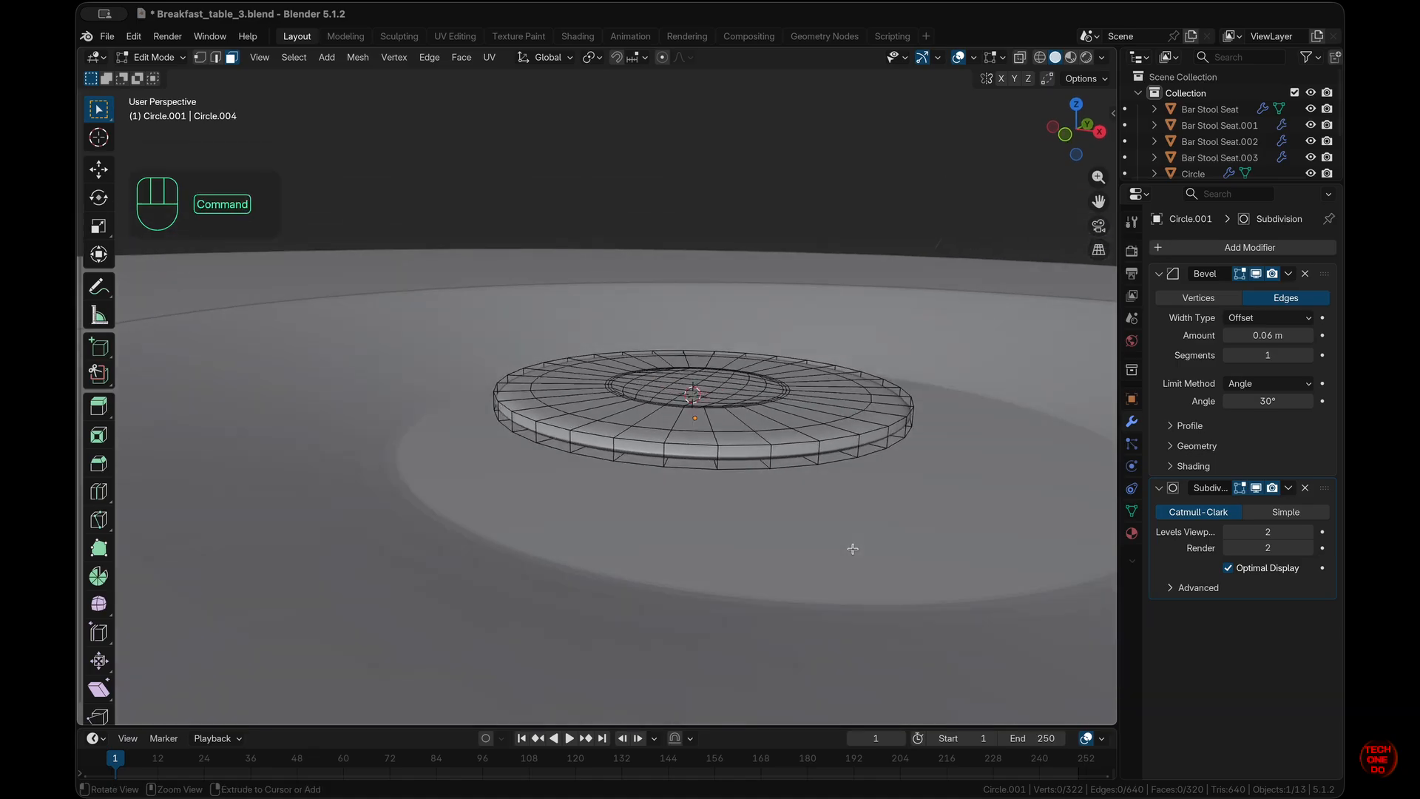
super+scroll(853, 549, up, 2)
key(Tab)
scroll(852, 547, down, 5)
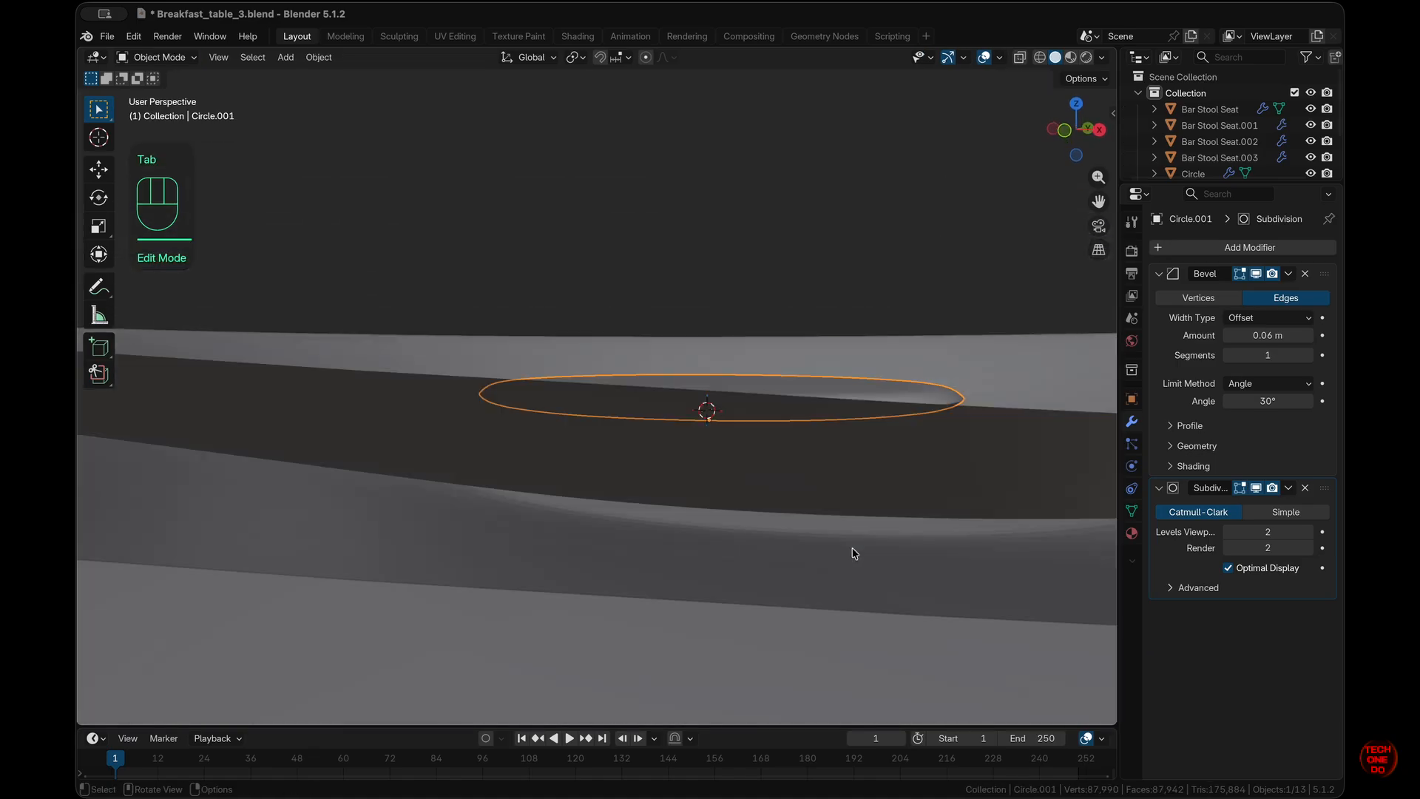
scroll(852, 547, up, 5)
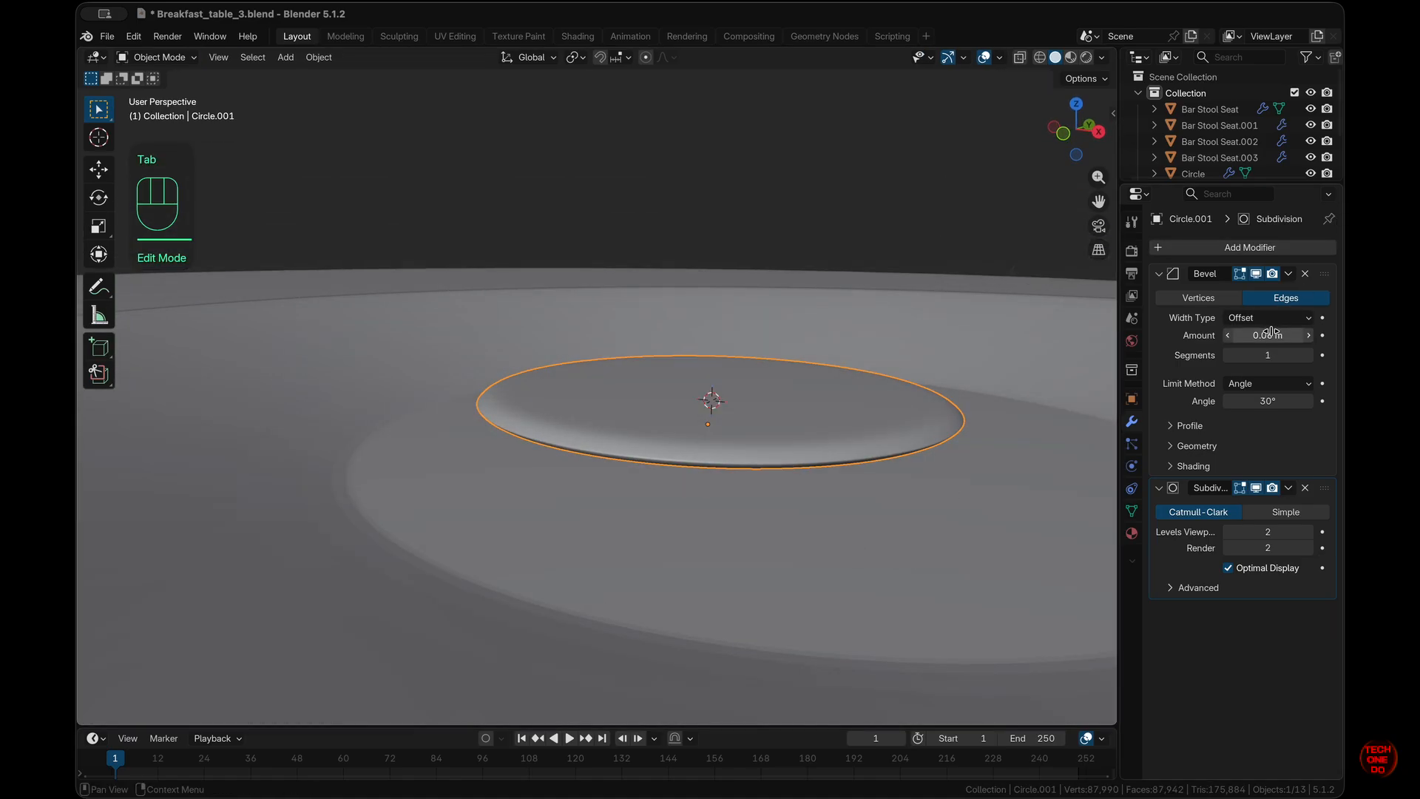
- Lower the disc's Bevel amount from 0.06 m to 0.03 m
click(1229, 337)
click(1229, 337)
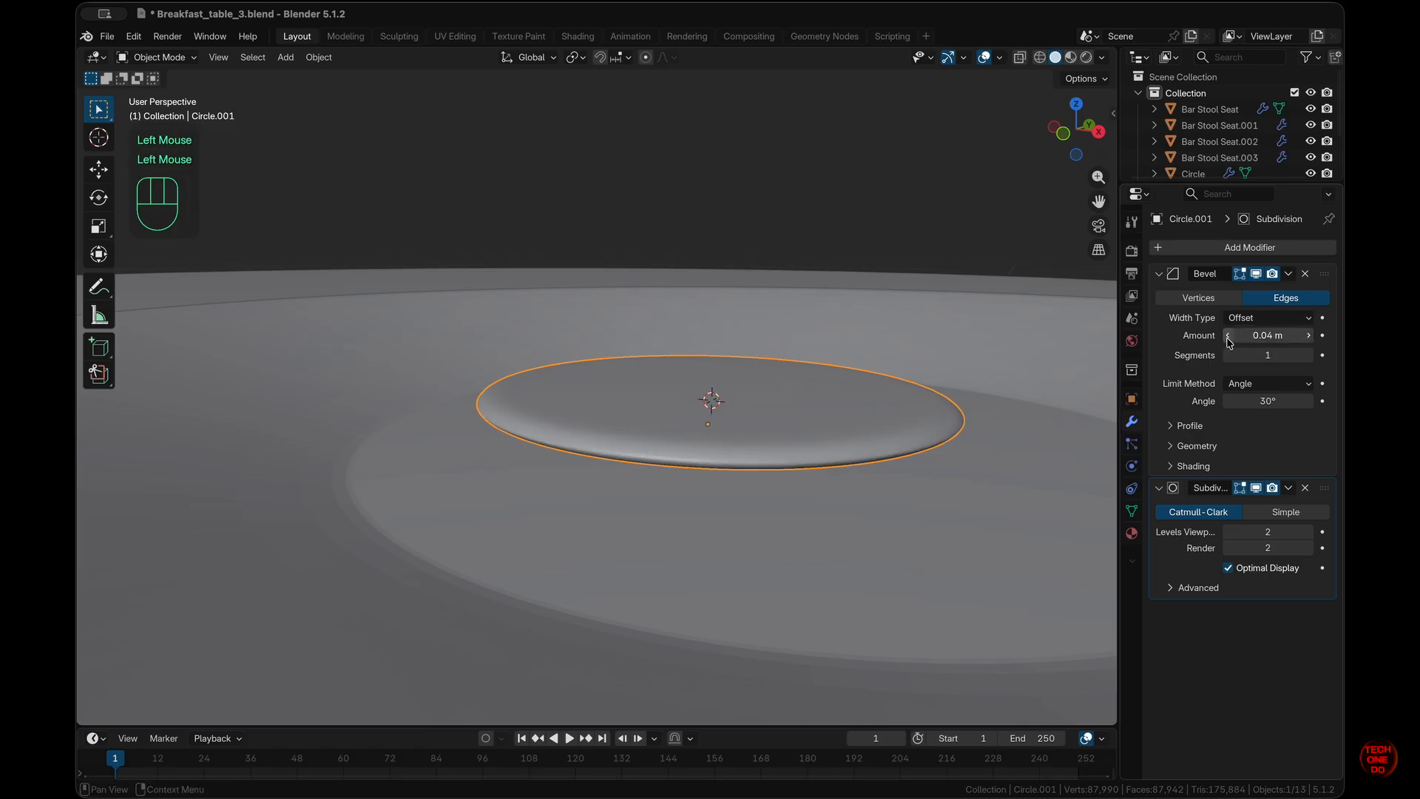
click(1229, 337)
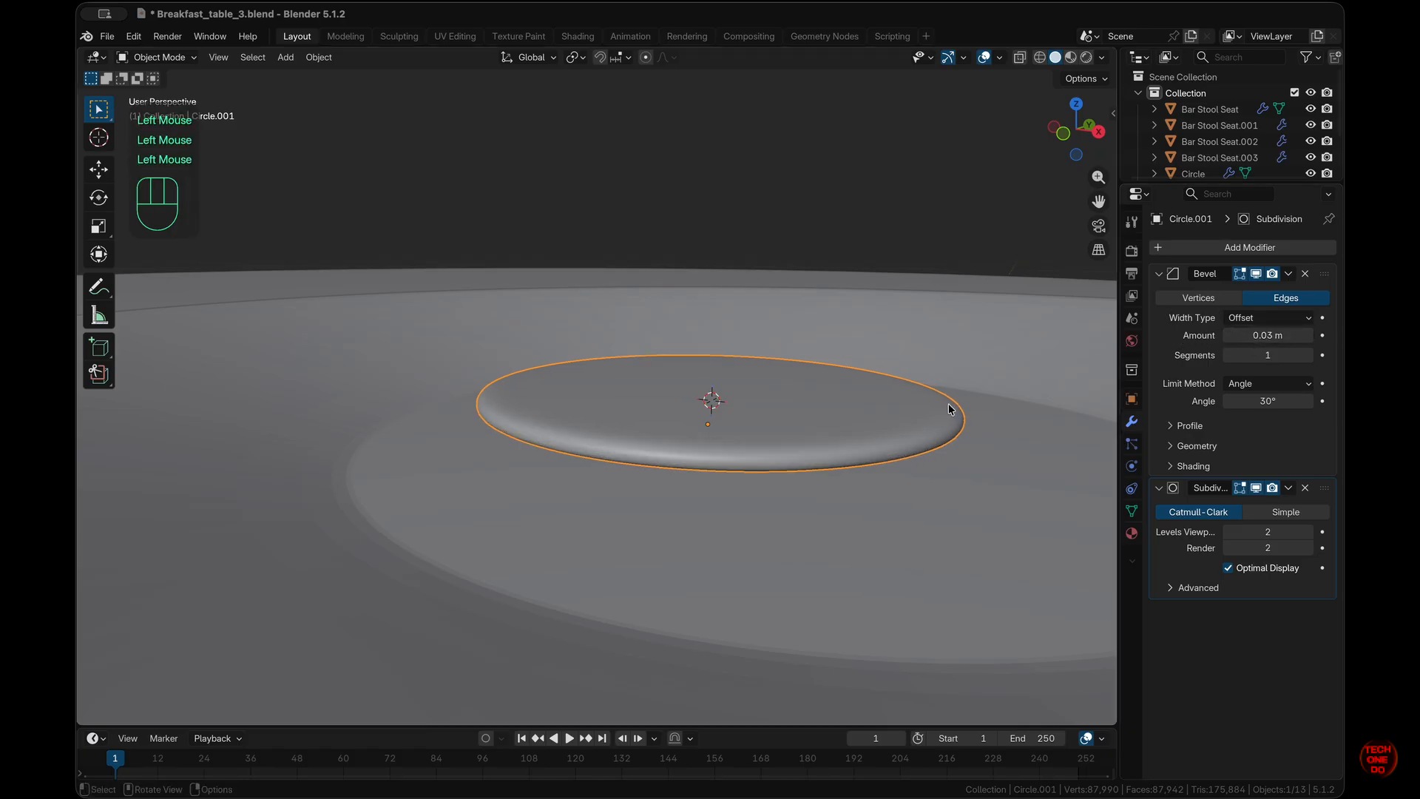
scroll(895, 397, down, 5)
scroll(895, 397, up, 7)
scroll(895, 397, down, 4)
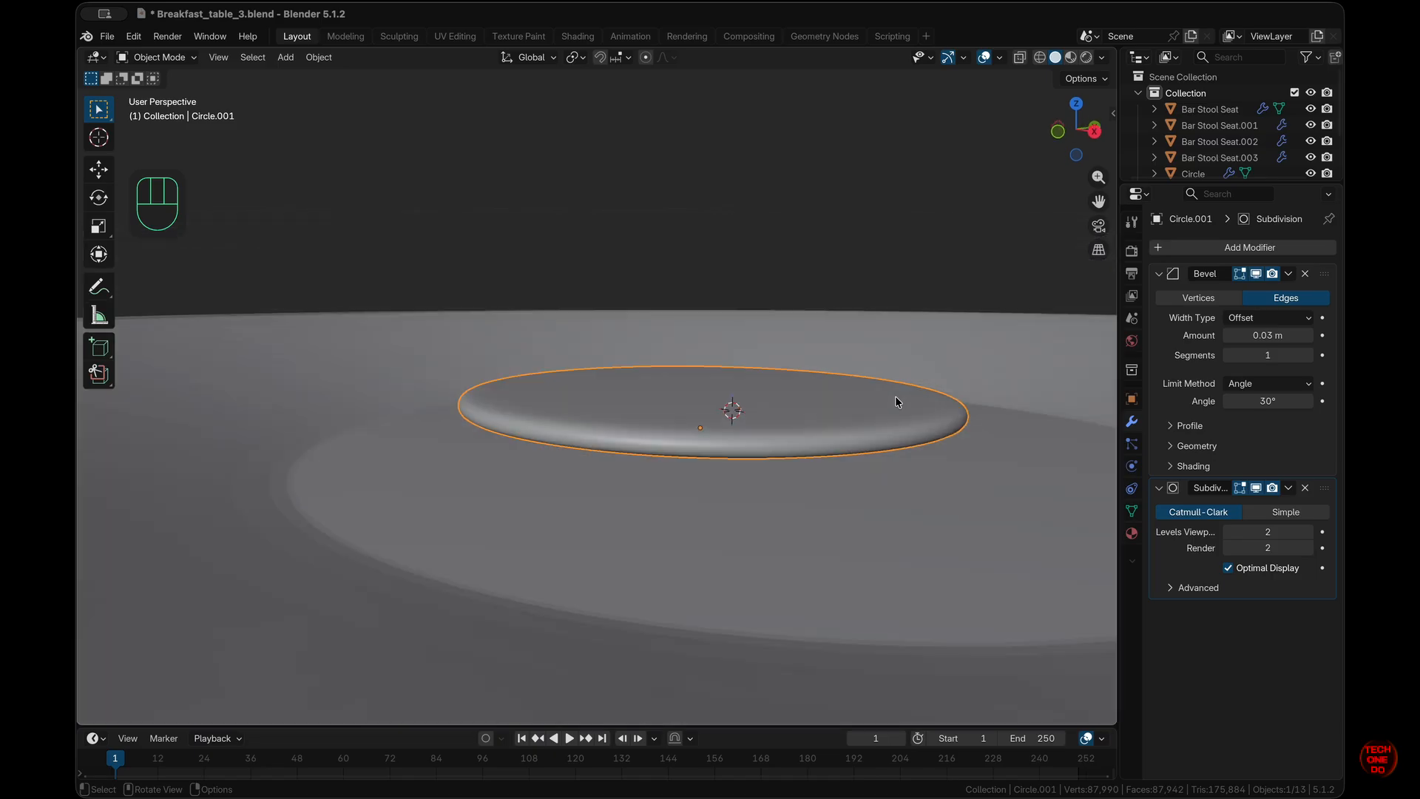
scroll(895, 402, down, 1)
- In a front X-ray view, lower the disc about 4 mm along Z with fine precision
key(KP_1)
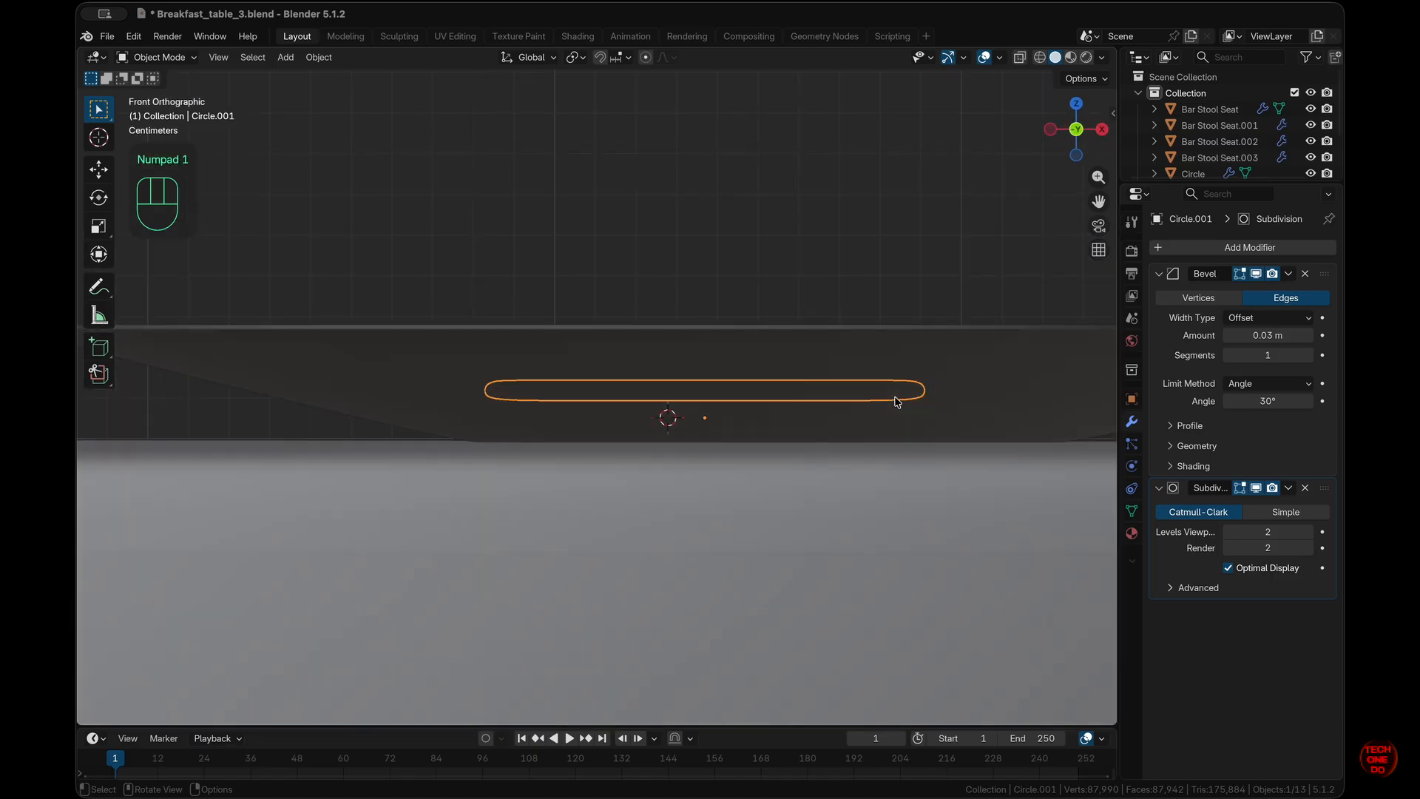
key(alt+z)
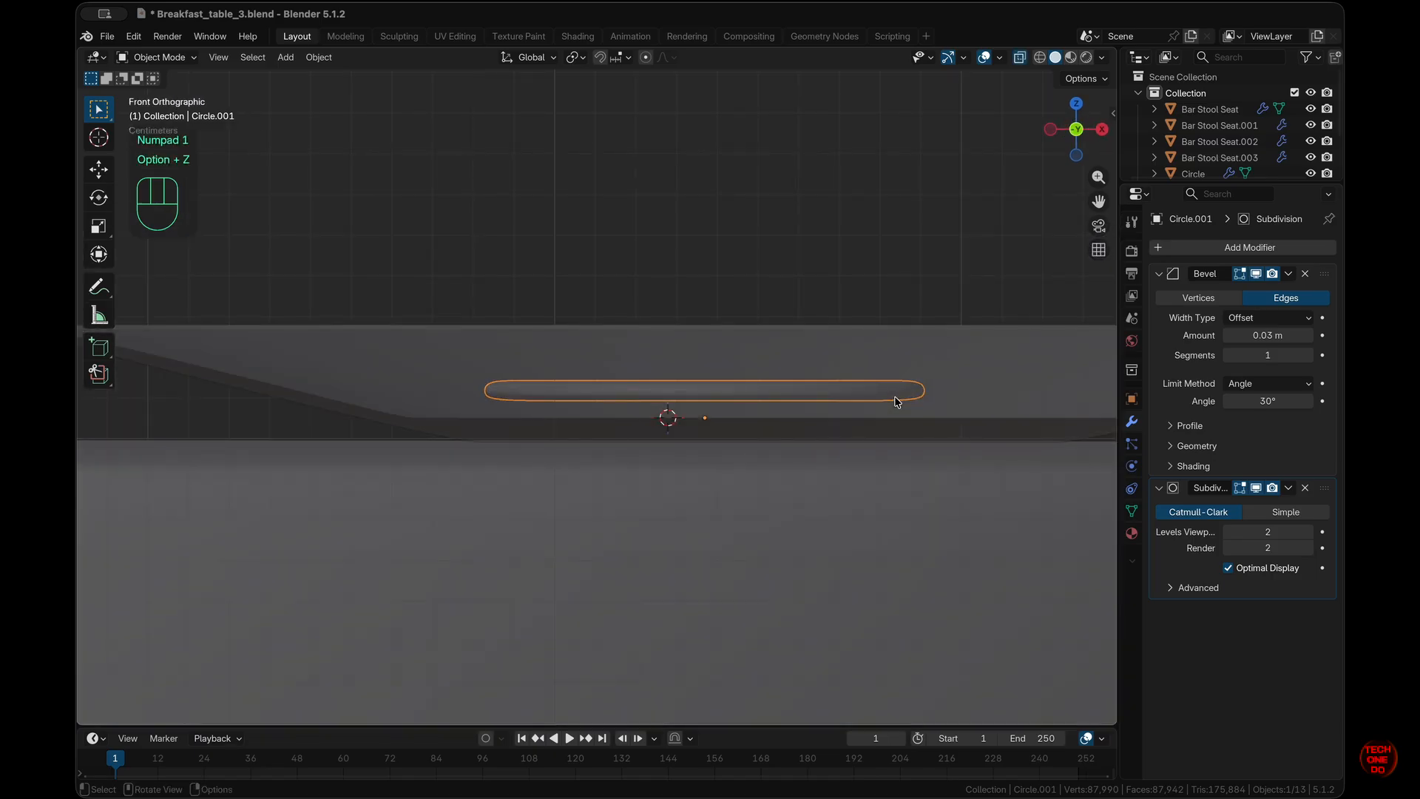
key(g)
key(z)
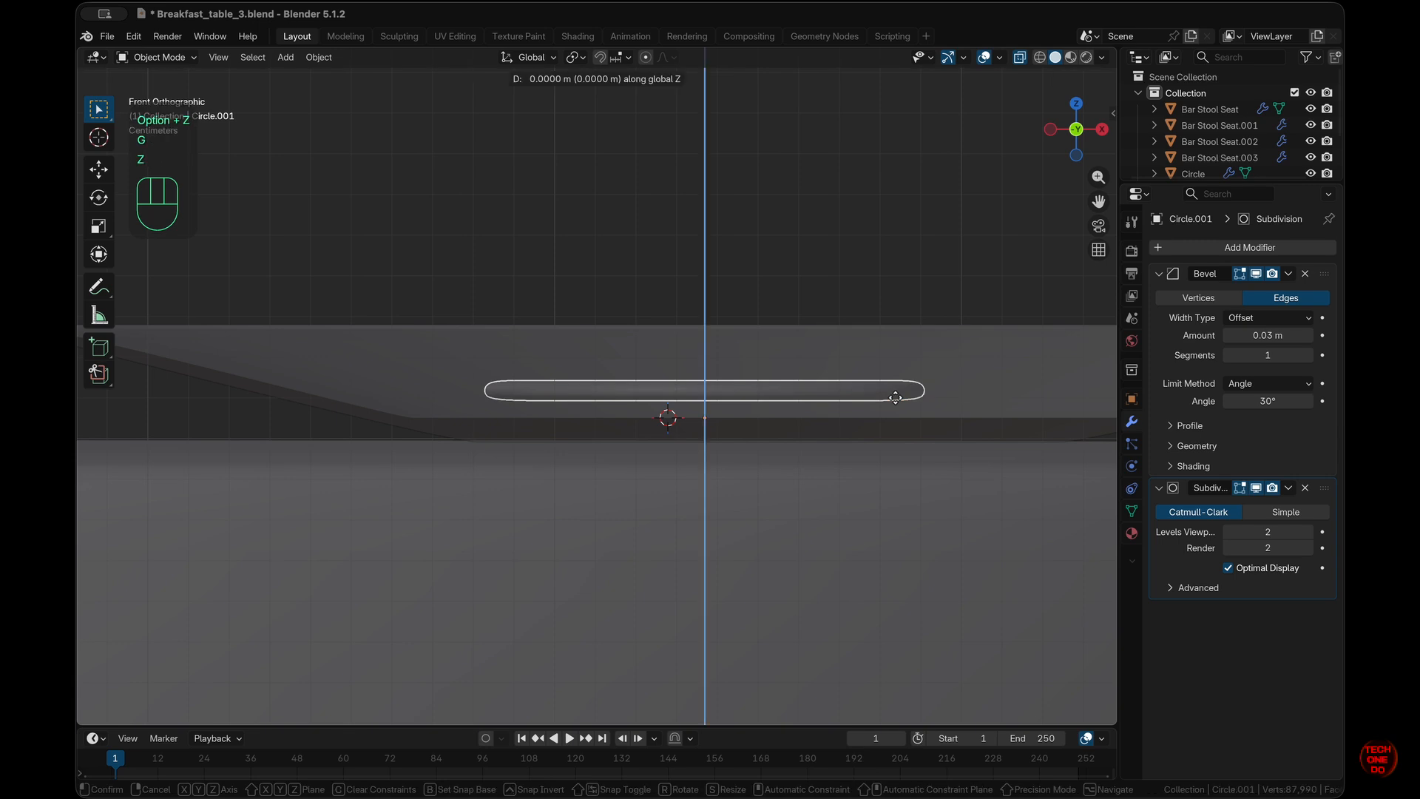
key(ctrl)
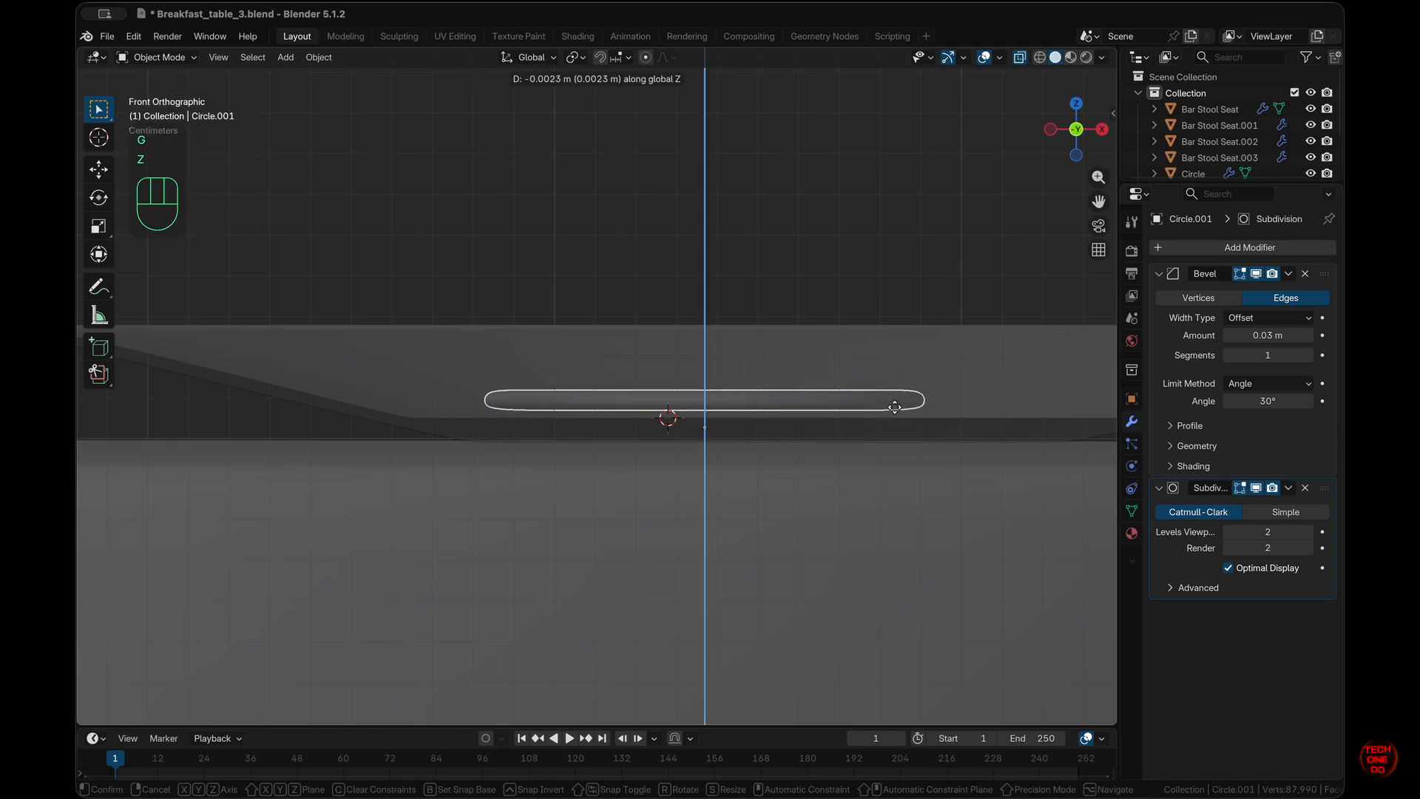
key(shift)
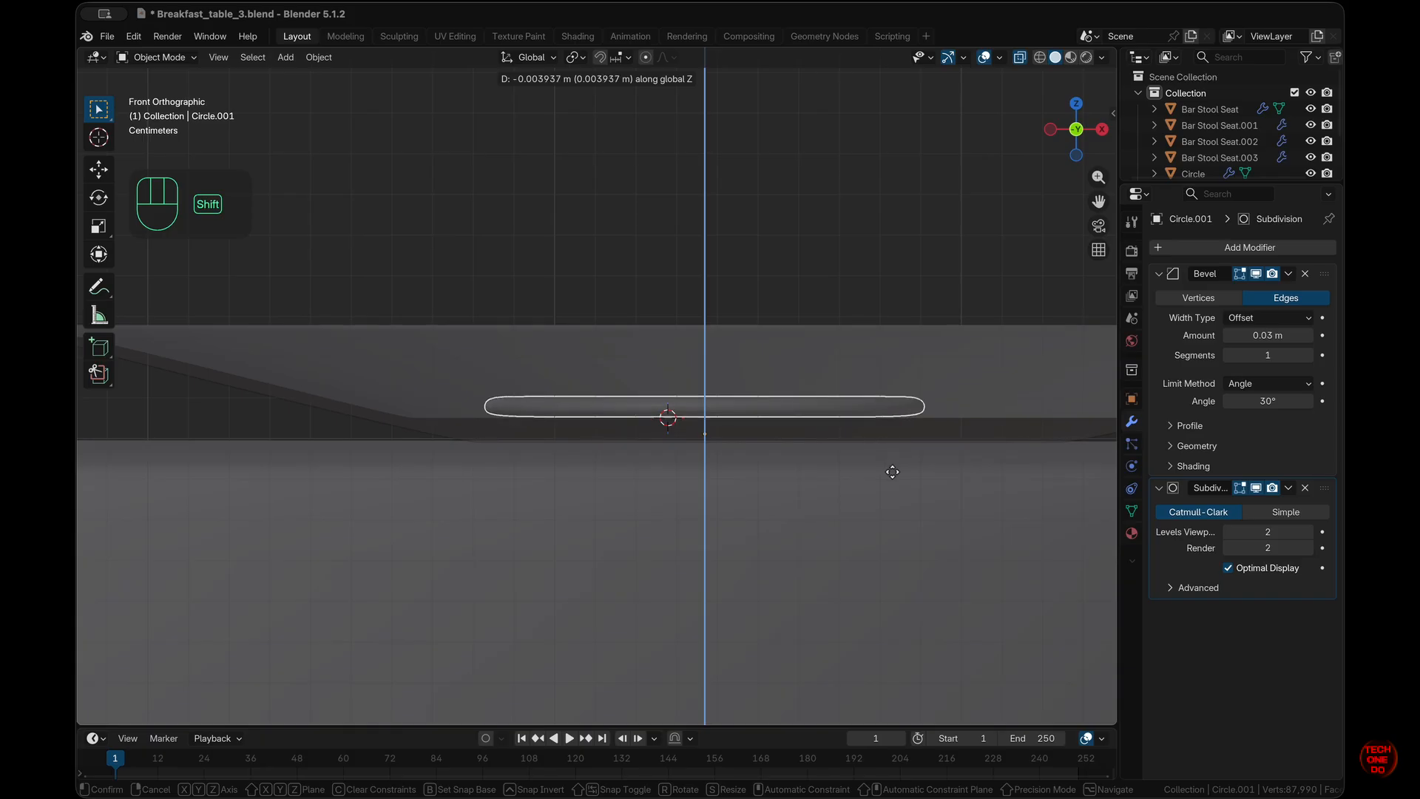
shift+click(895, 464)
- Select the disc Circle.001 and isolate it in Local View
click(894, 463)
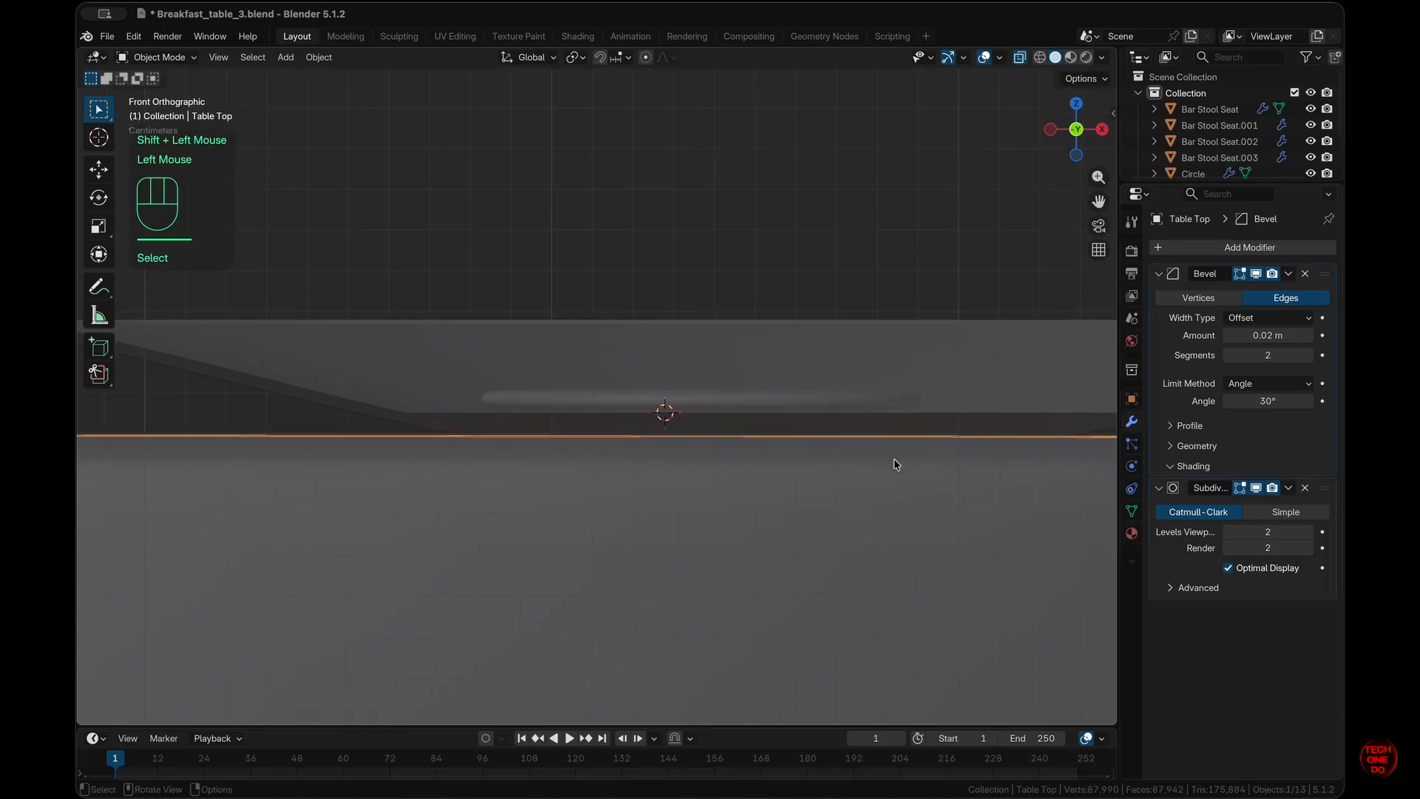
key(Tab)
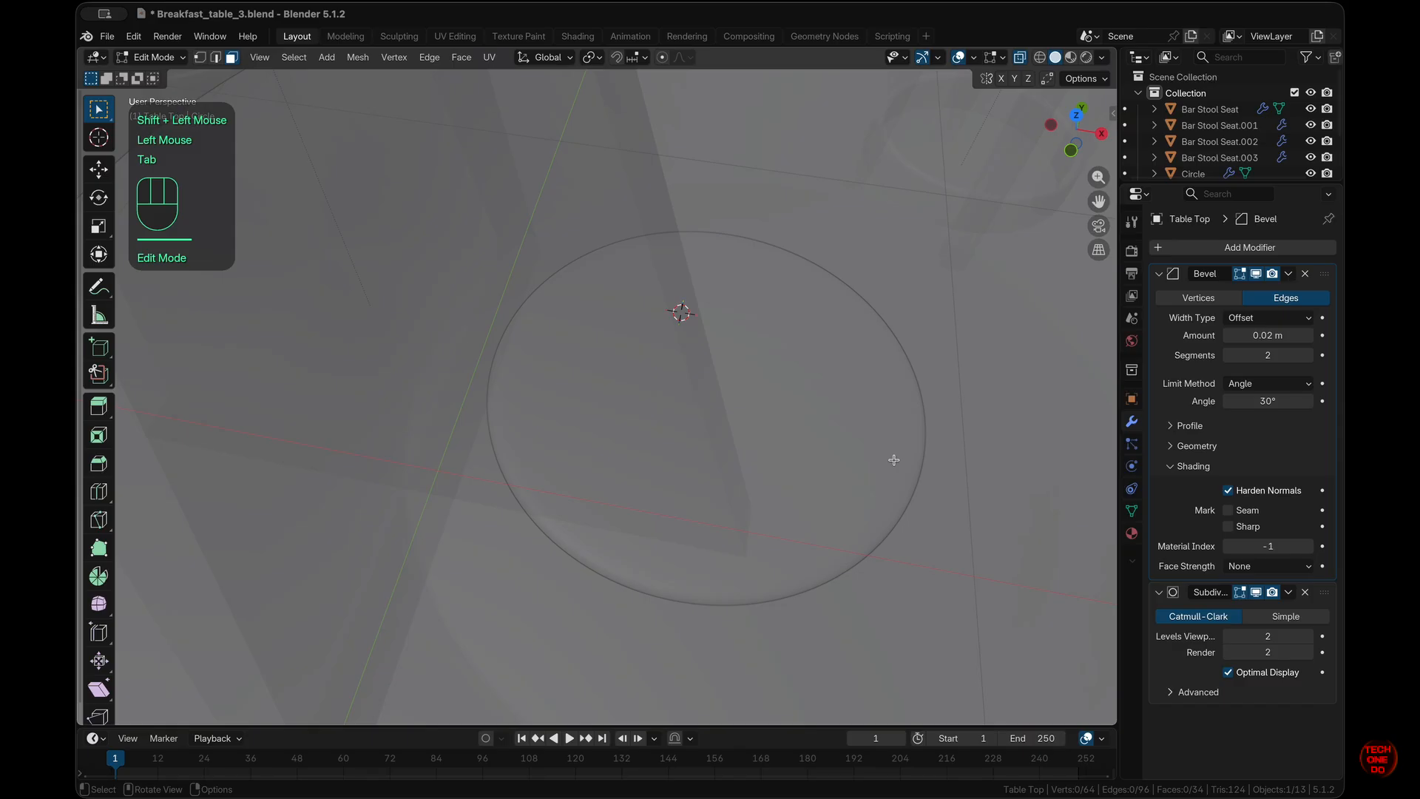
key(Tab)
click(893, 459)
key(slash)
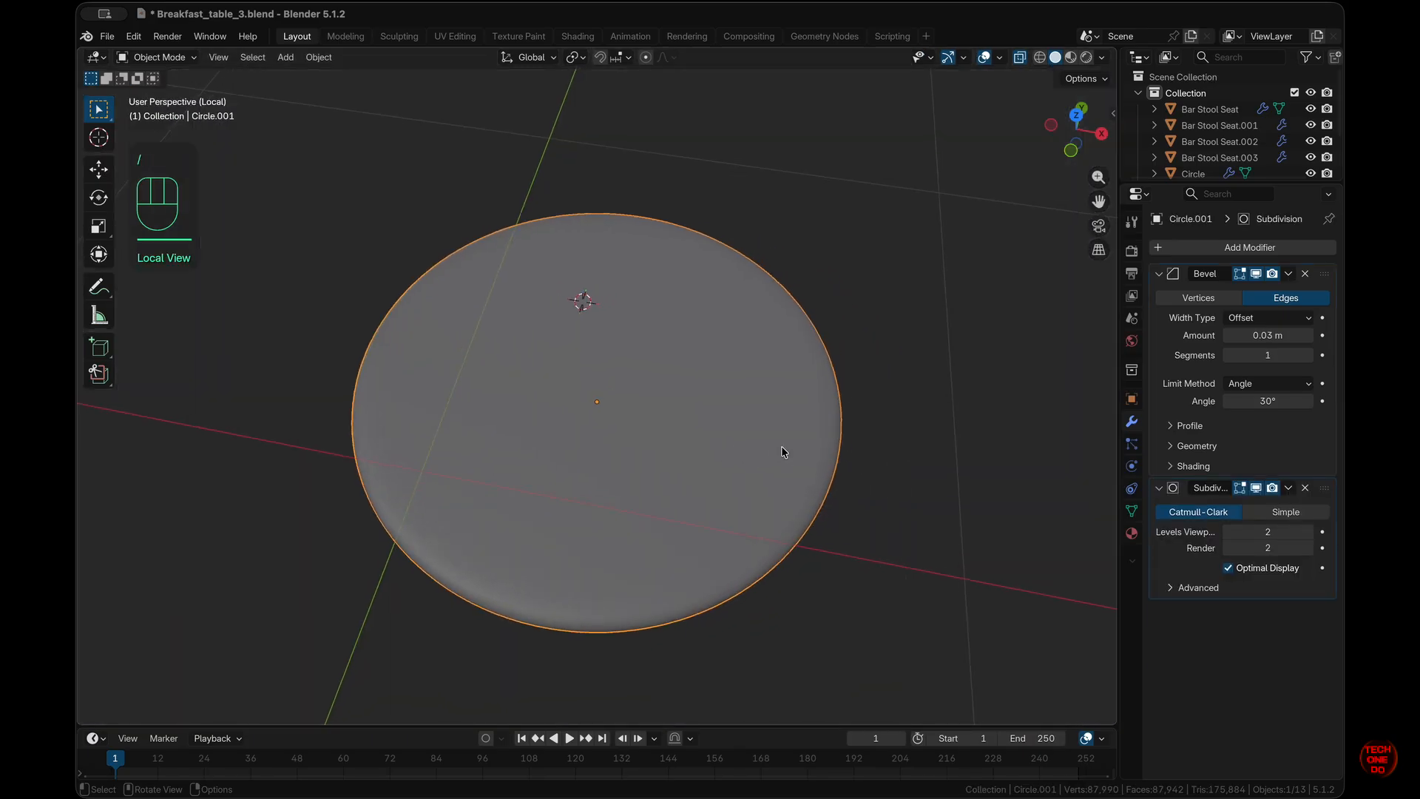
- Enter Edit Mode on the disc with X-ray off and box-select its centre faces
key(Tab)
key(alt+z)
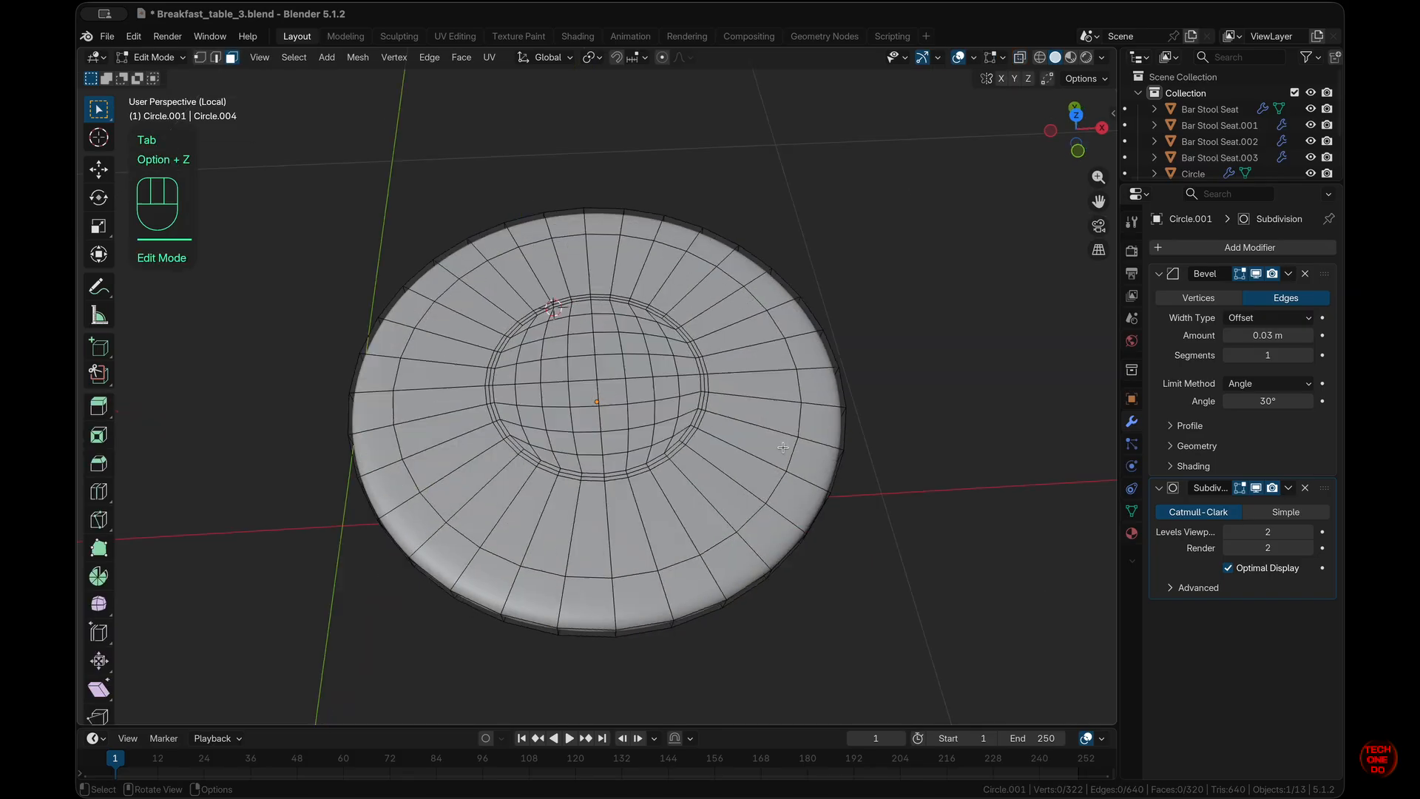
click(583, 367)
click(1016, 407)
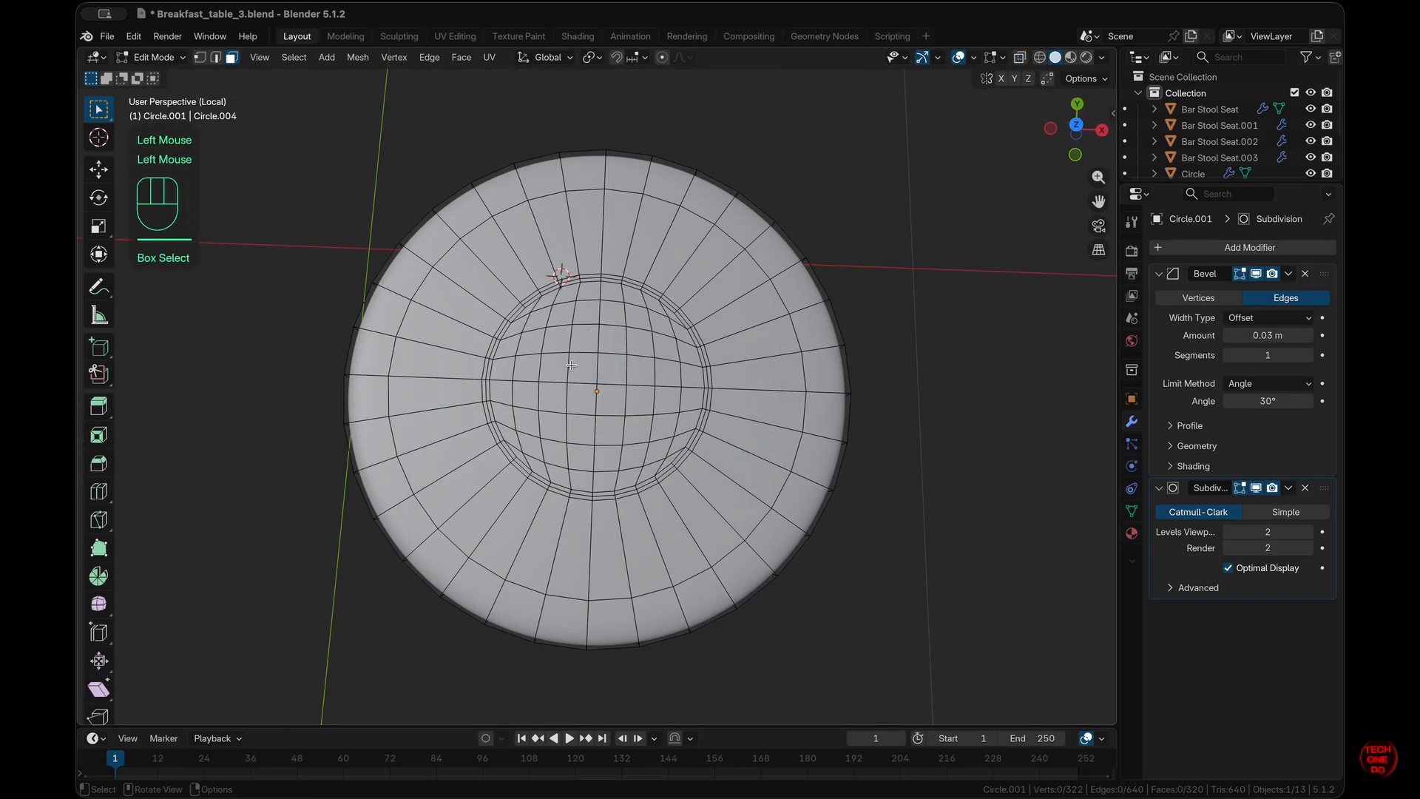
drag(574, 365, 618, 410)
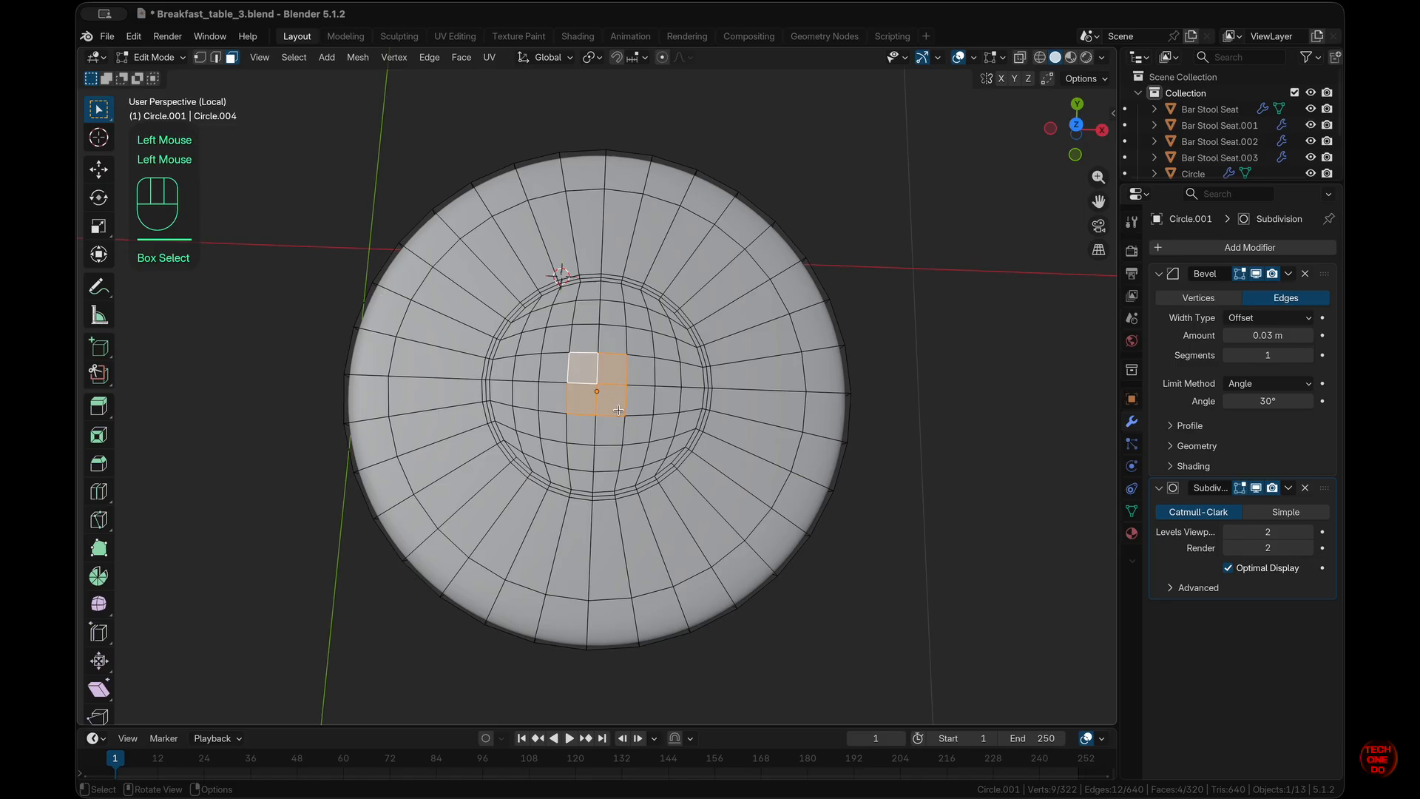
- Grow the centre face selection outward by two rings with Select More
key(ctrl)
key(ctrl+KP_Add)
key(ctrl+KP_Add)
key(ctrl+KP_Add)
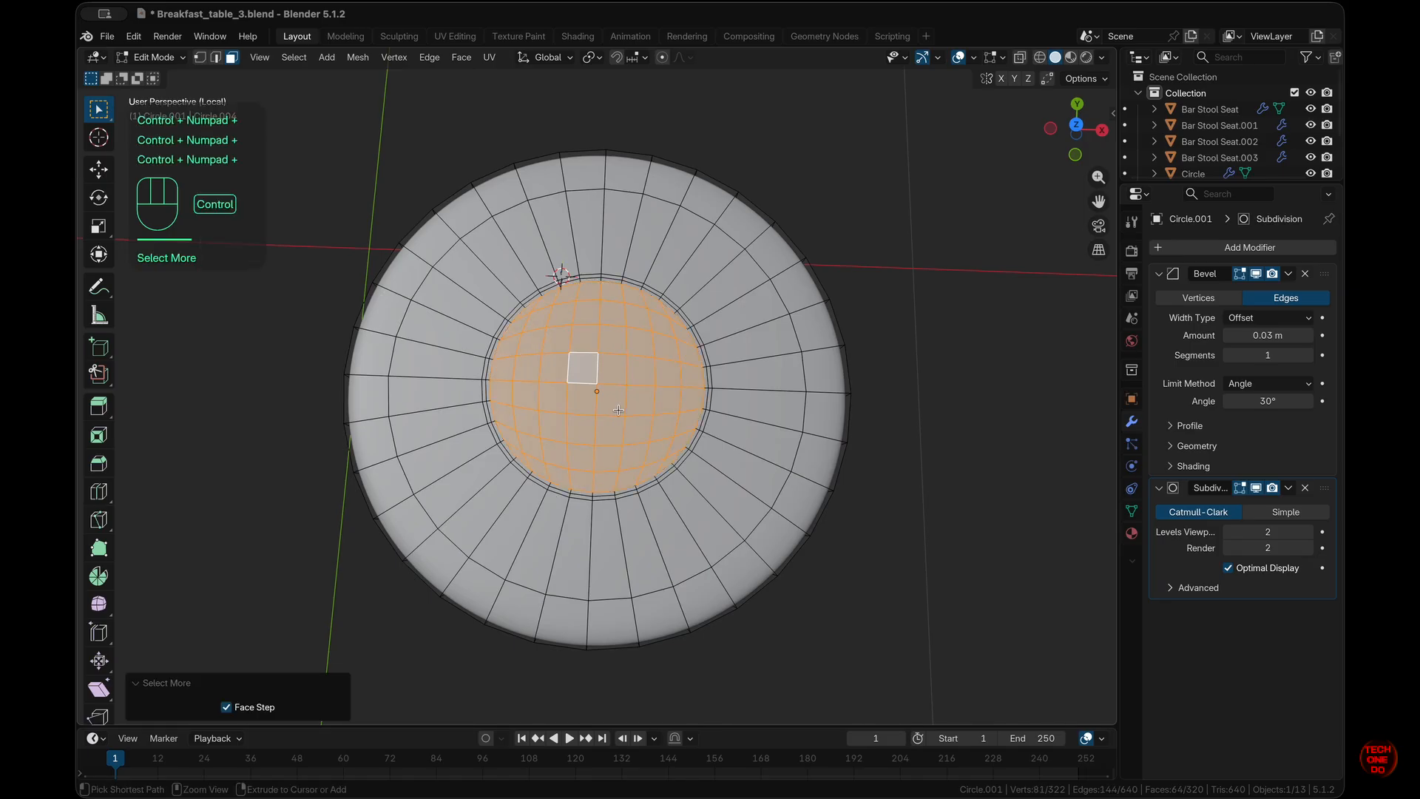
key(ctrl+KP_Add)
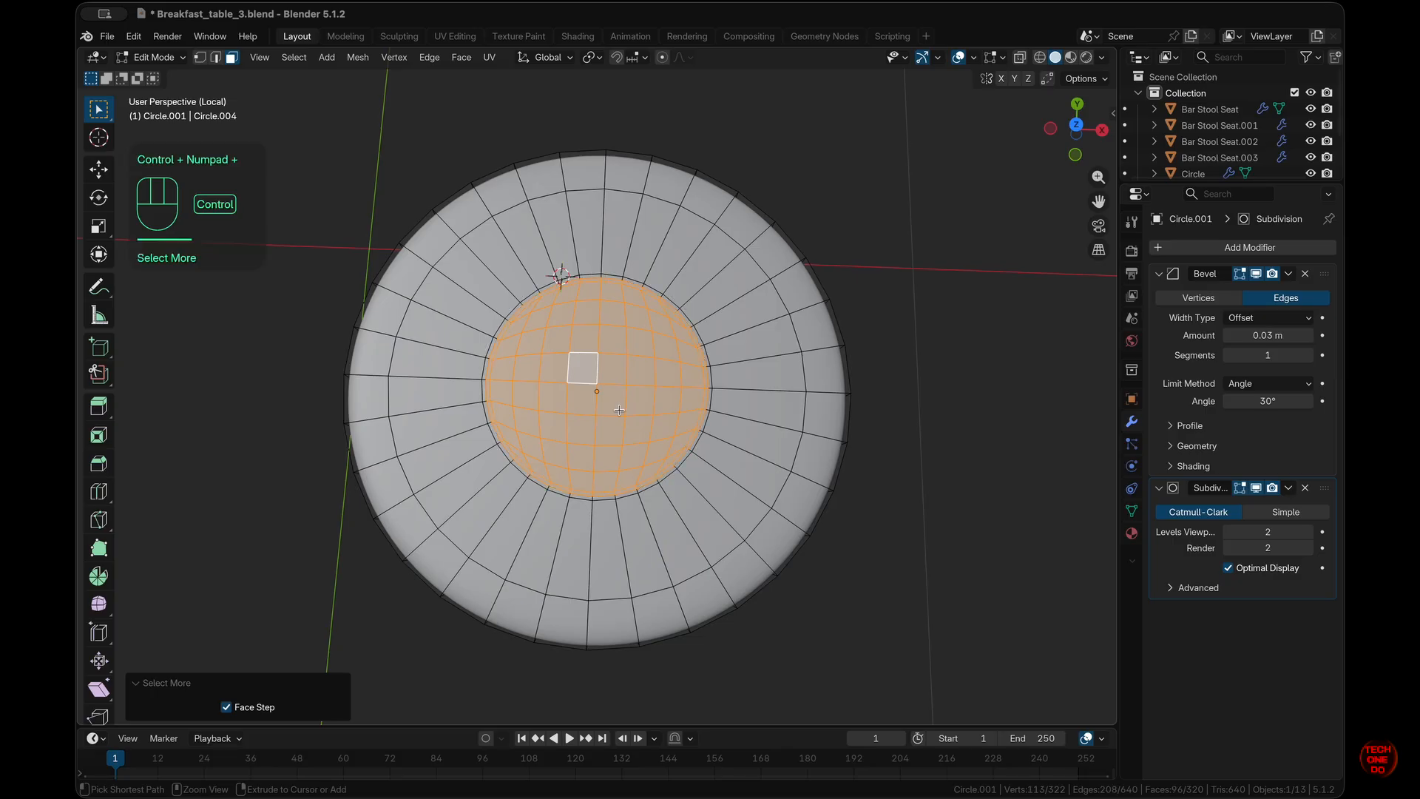
key(ctrl+KP_Subtract)
key(ctrl+KP_Add)
super+scroll(619, 410, up, 3)
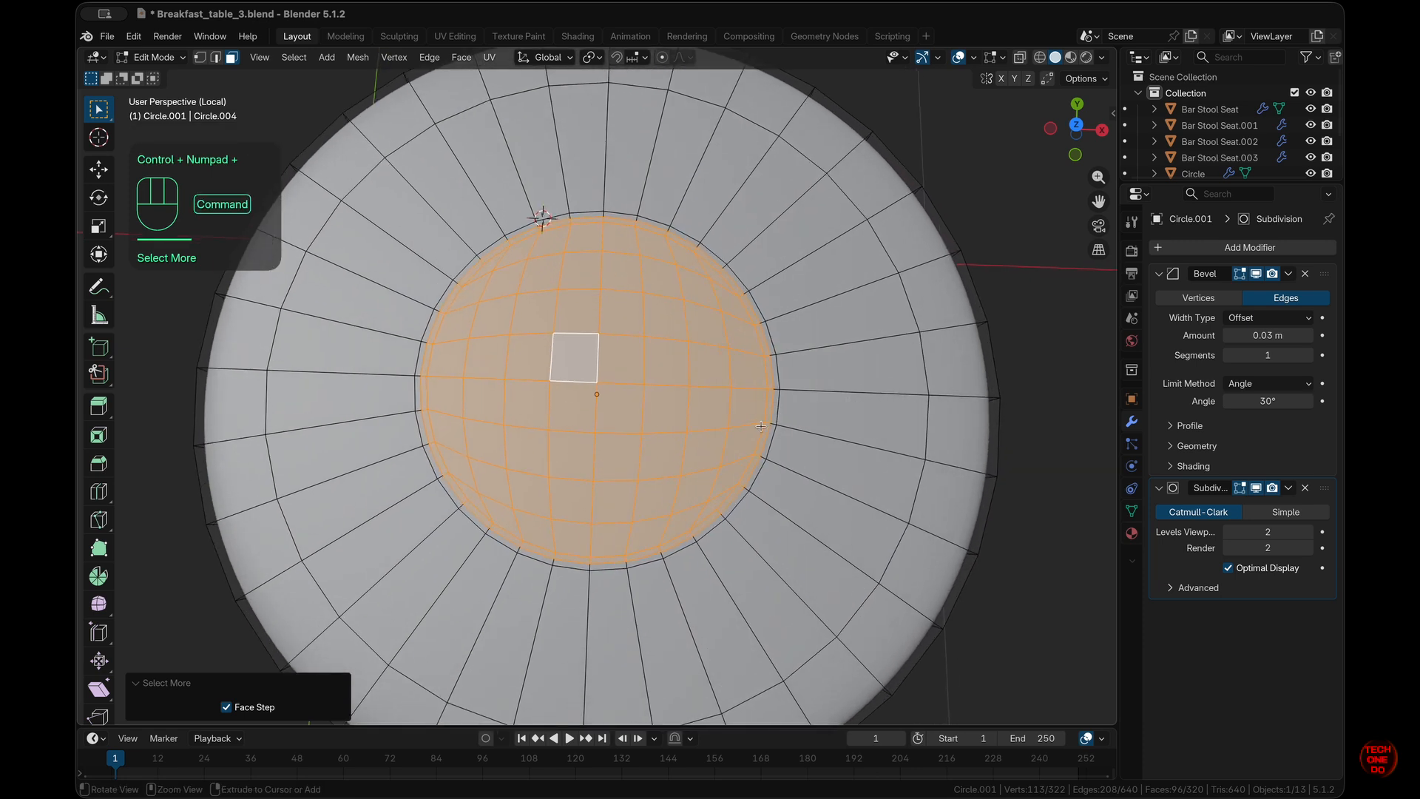
scroll(761, 426, down, 5)
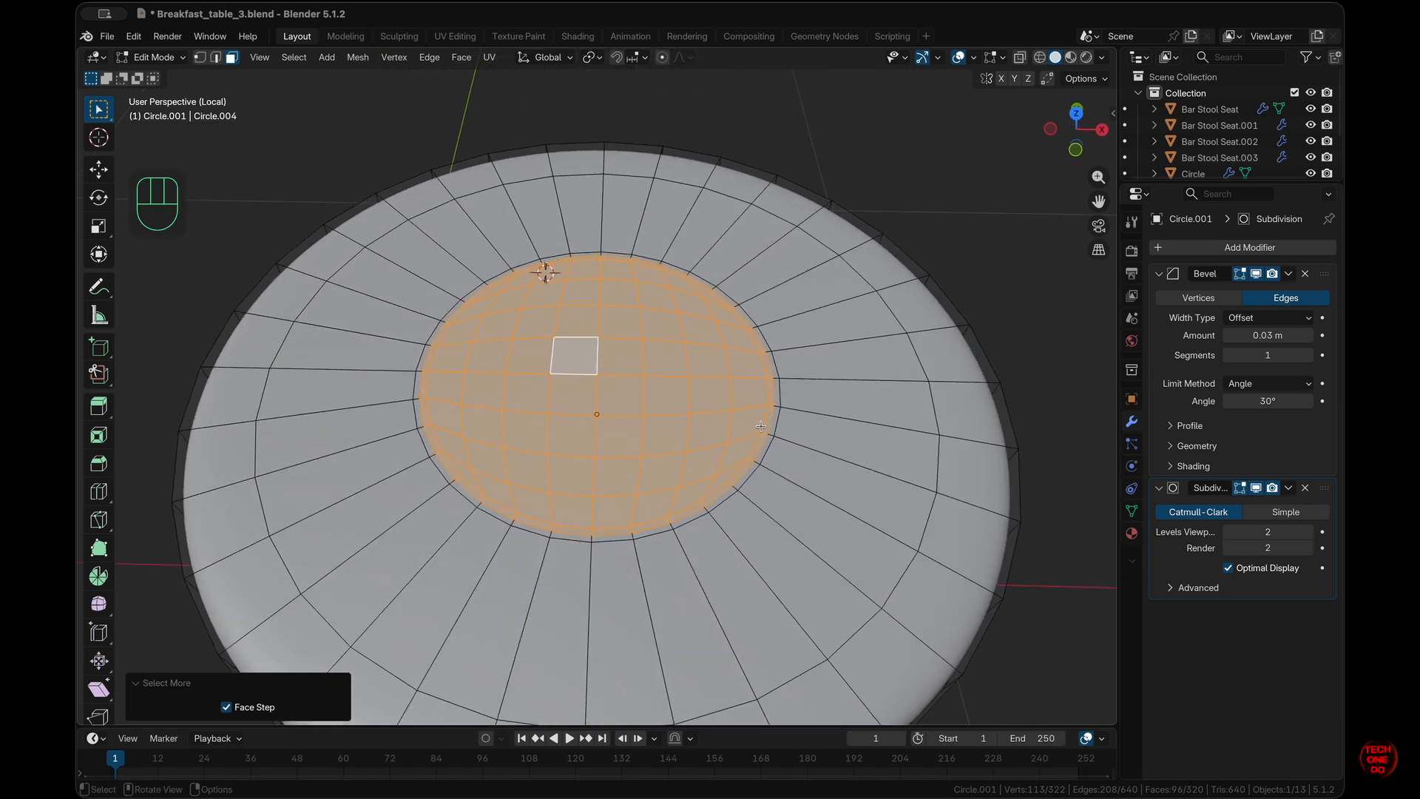
scroll(760, 426, up, 3)
scroll(760, 426, up, 1)
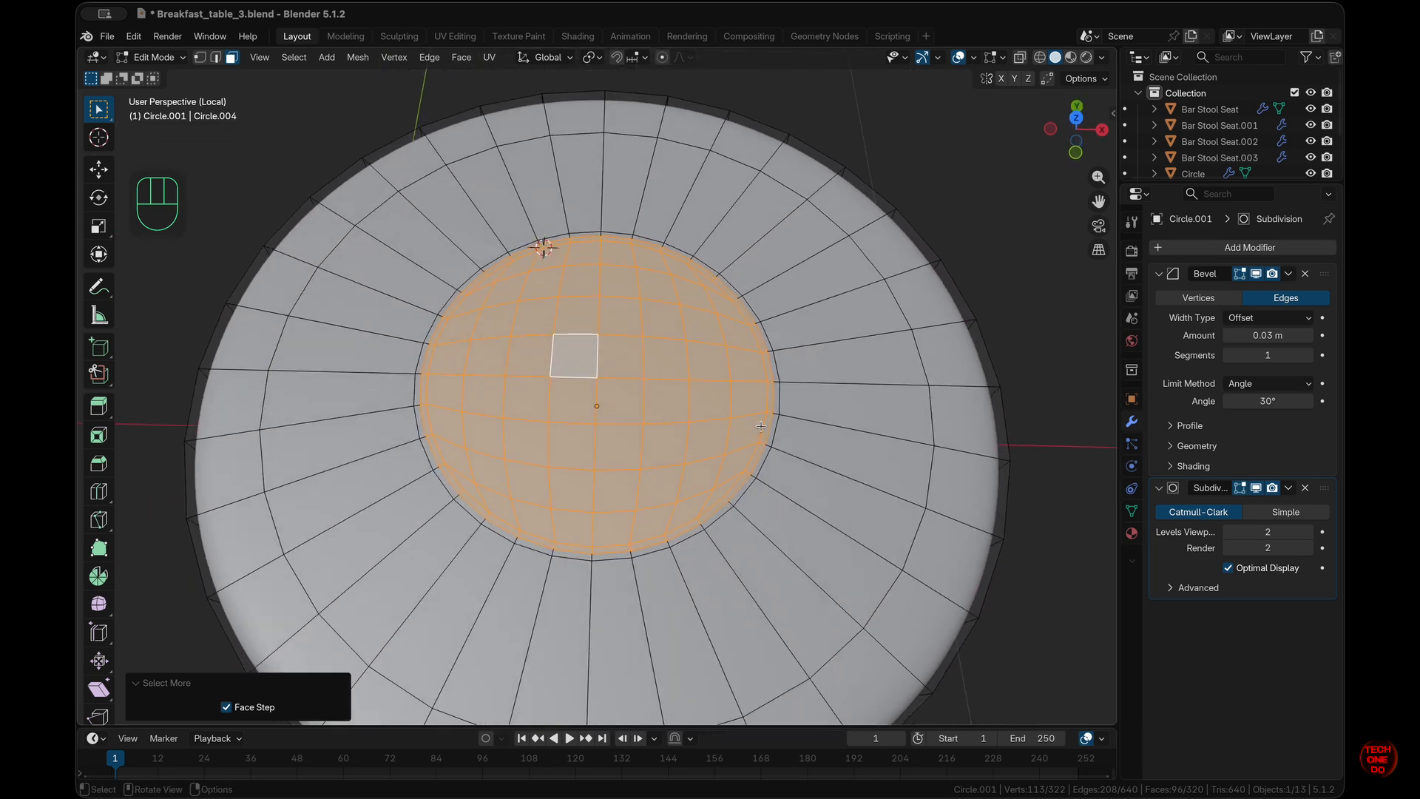
- With material preview on, create a new material for the egg named Egg White
click(1132, 533)
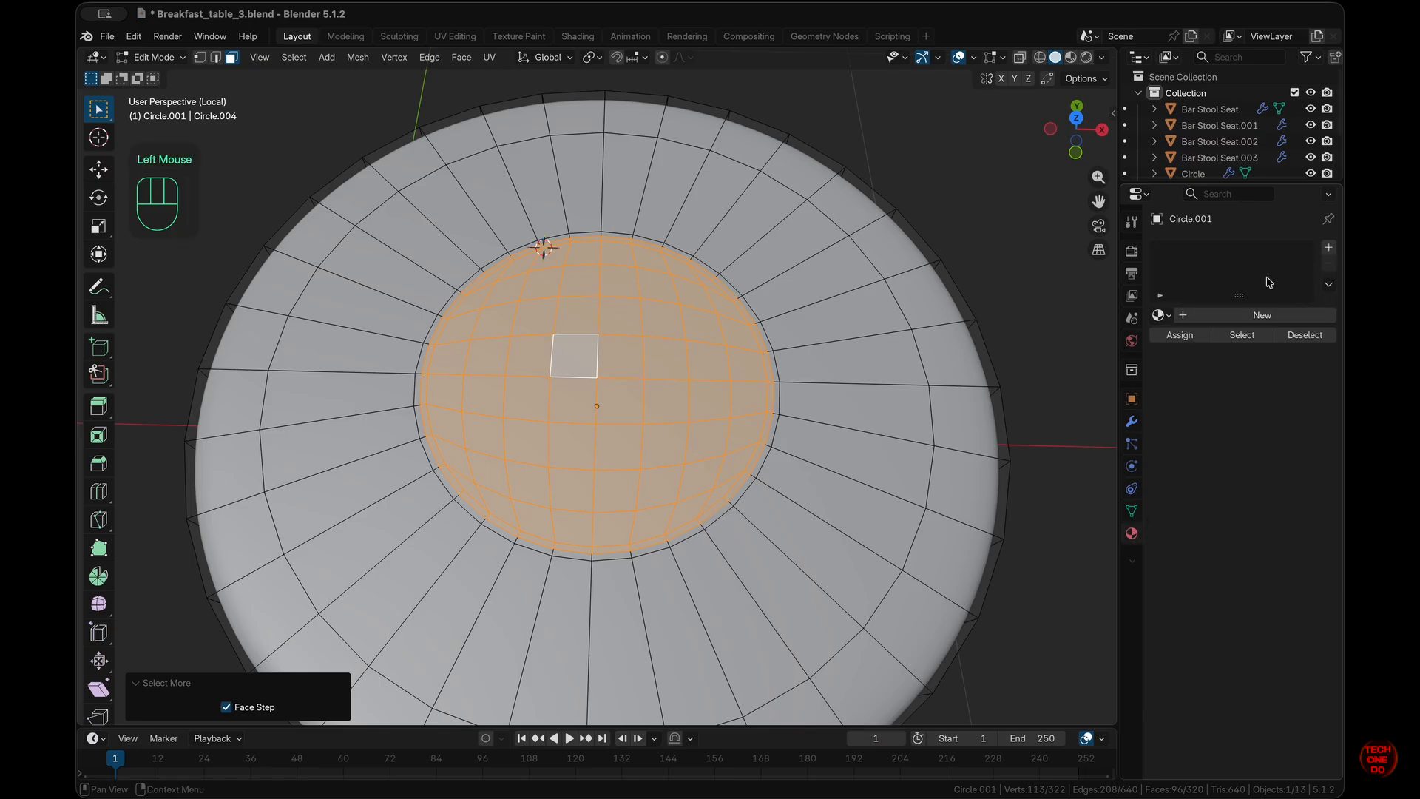
click(1072, 60)
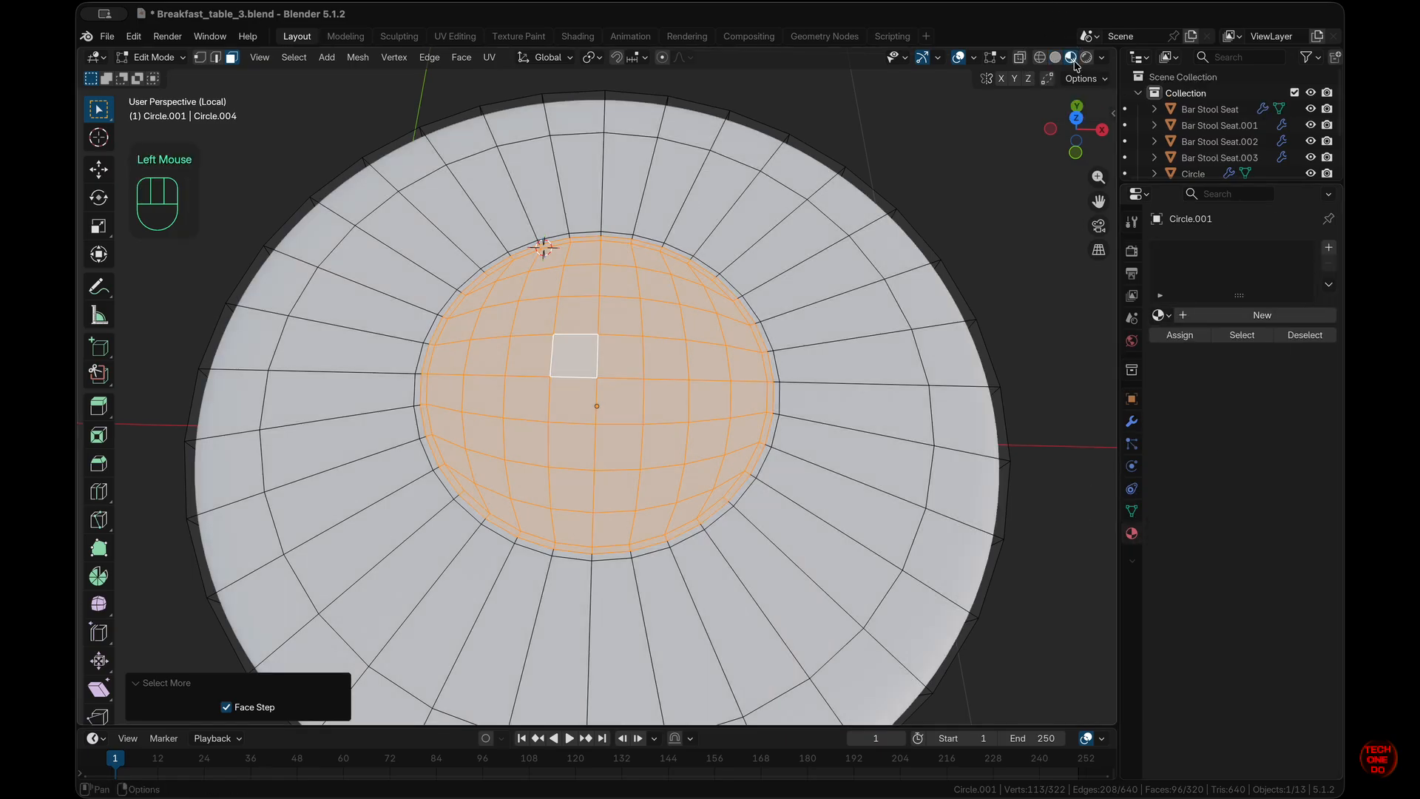
click(1263, 315)
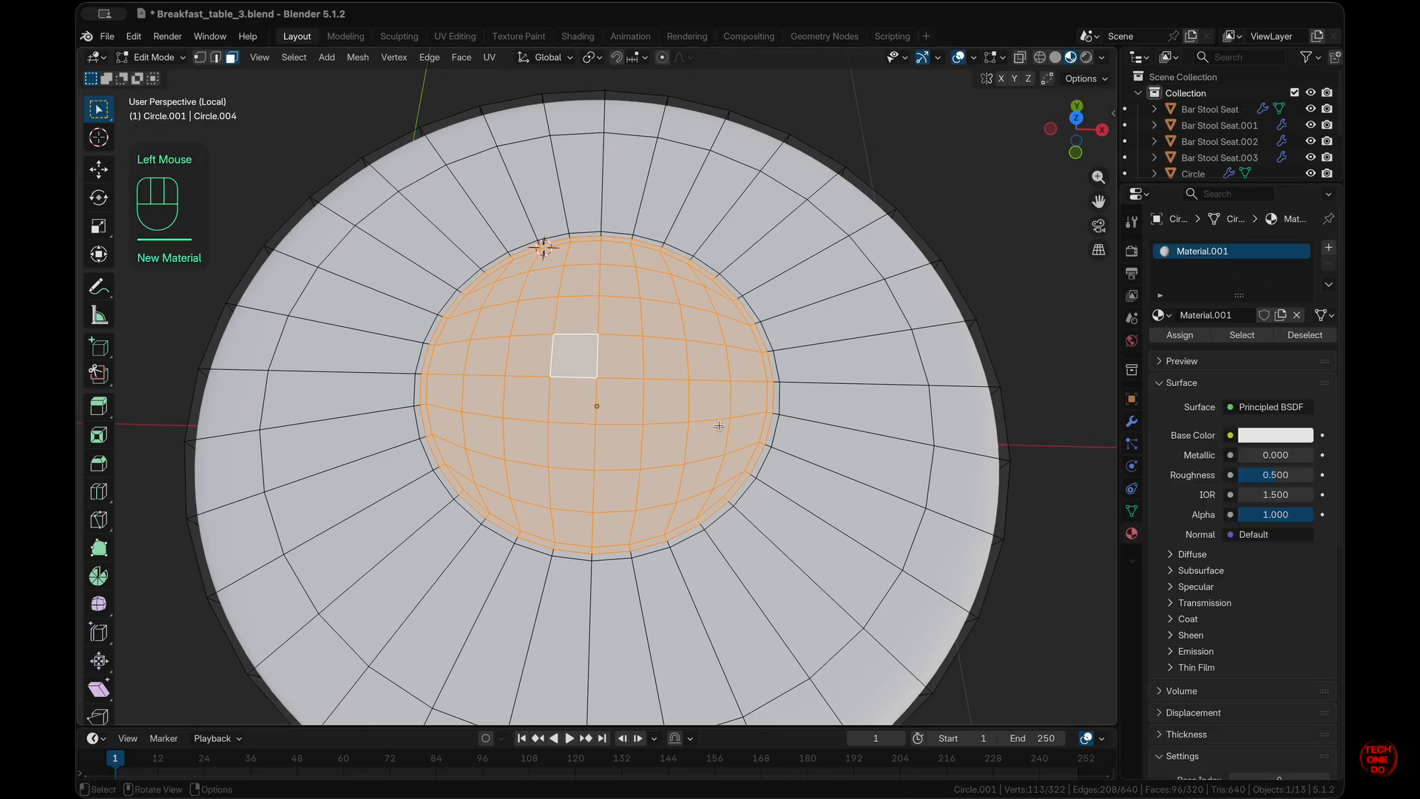
mouse_move(716, 429)
middle_down()
mouse_move(717, 355)
mouse_move(719, 426)
middle_up()
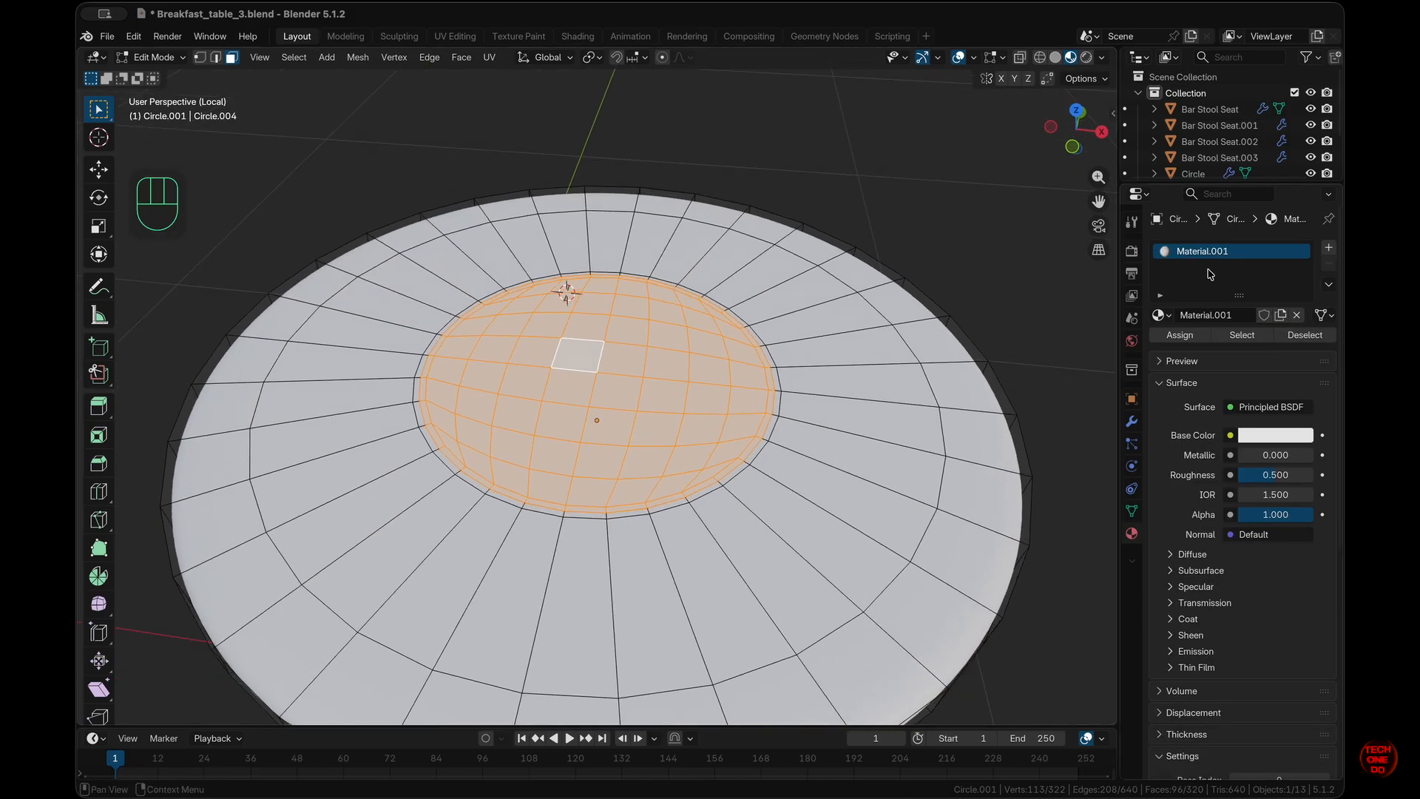
click(1212, 316)
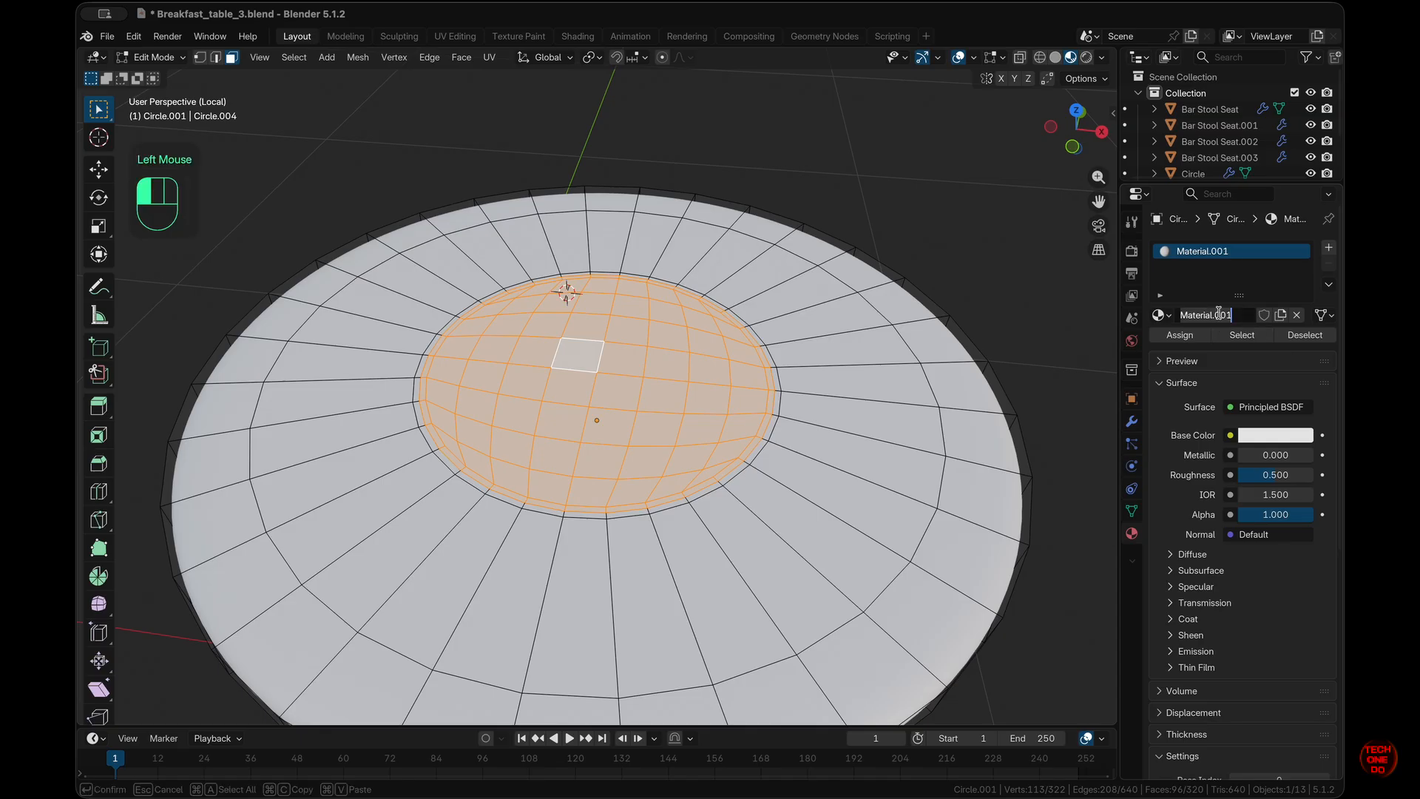
text(Egg Whit)
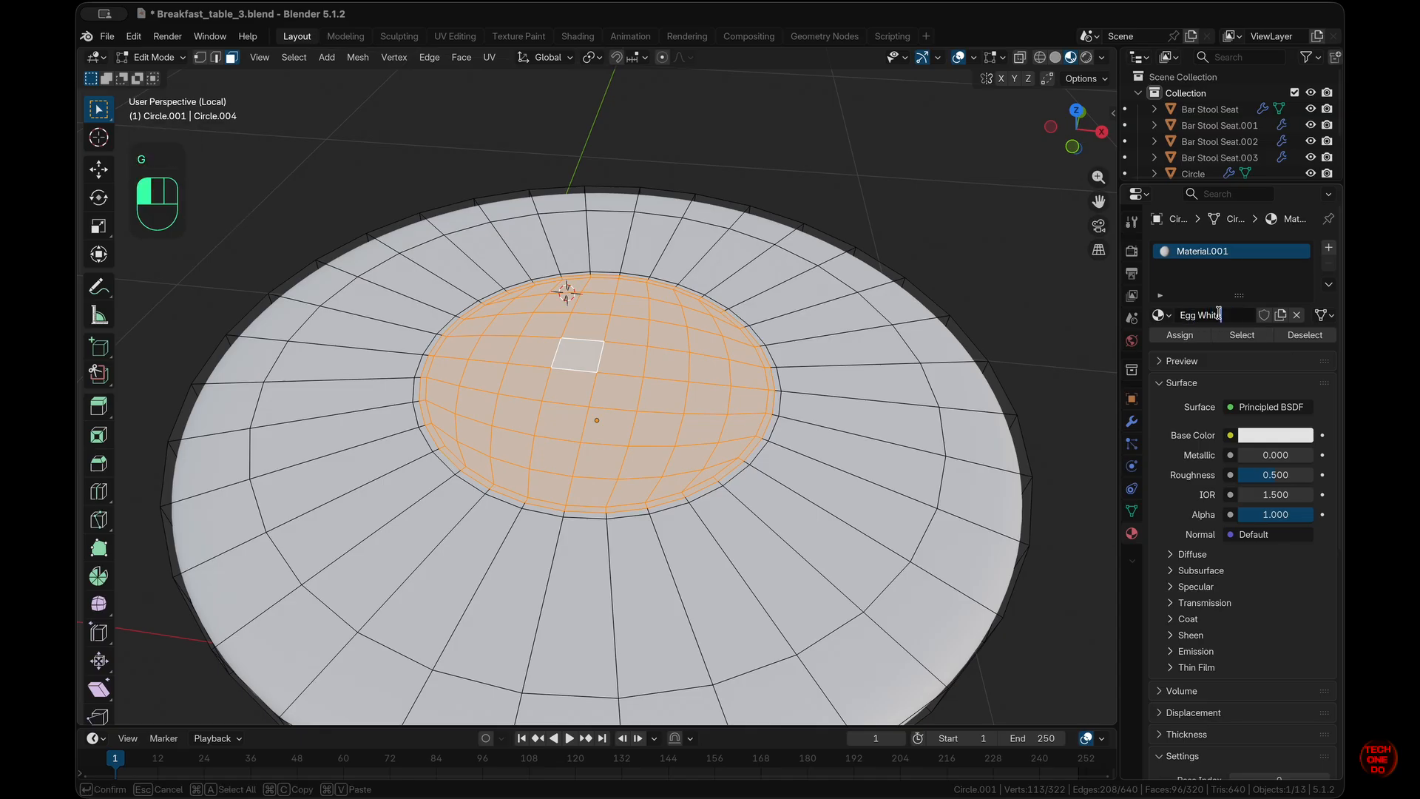
text(e)
key(Return)
- Add a second material, Egg Yolk, colour it orange and assign it to the centre faces
click(1329, 247)
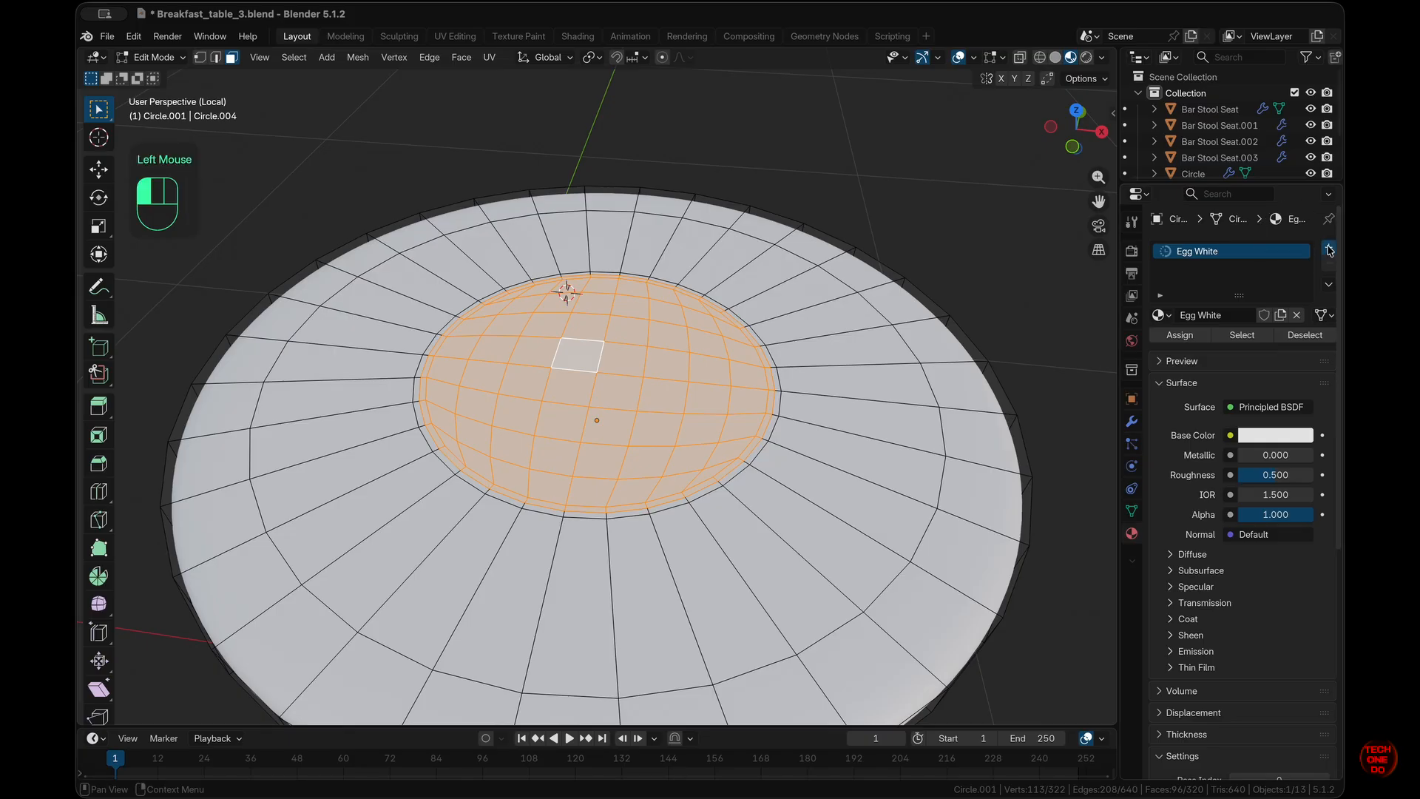
click(1236, 348)
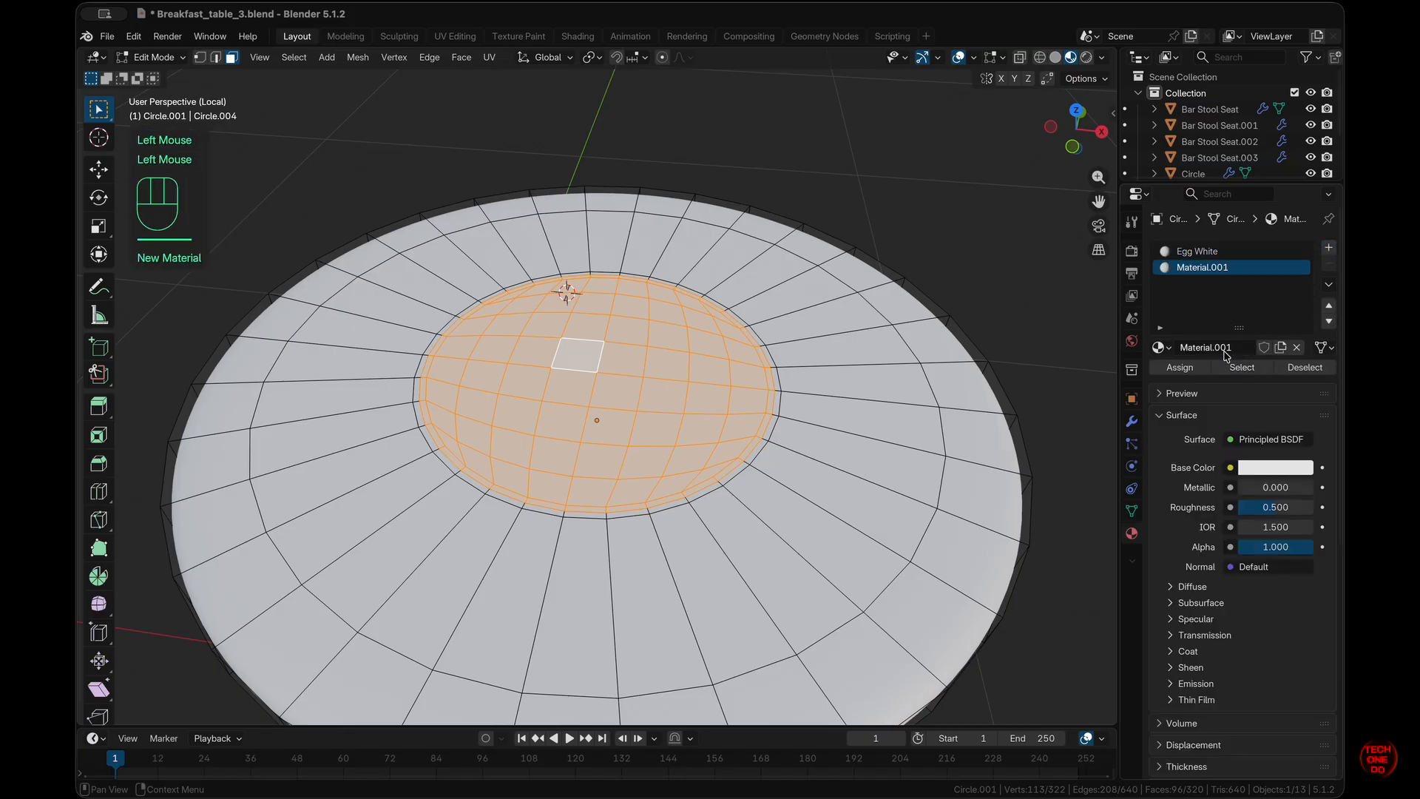
double_click(1226, 347)
text(Egg Yolk)
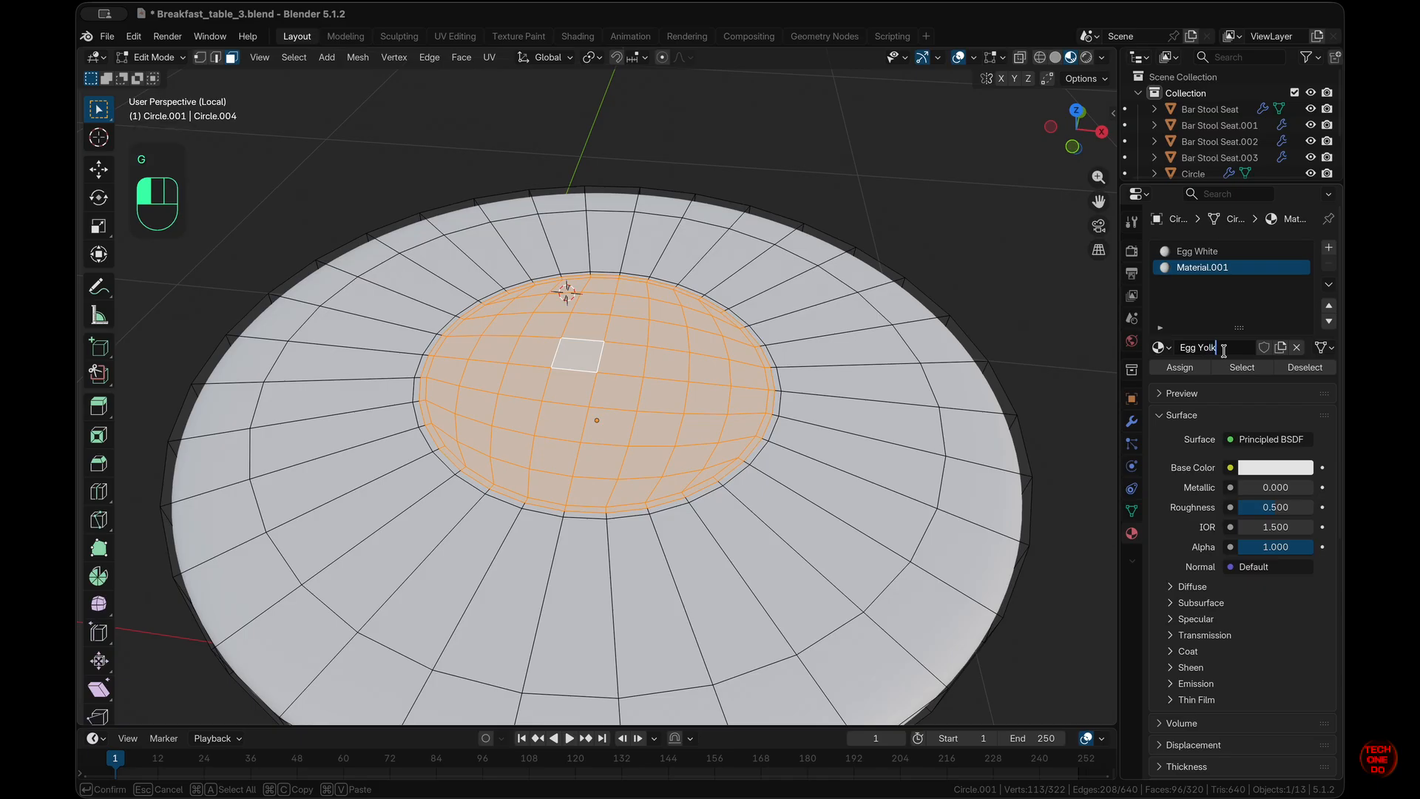
key(Return)
click(1276, 467)
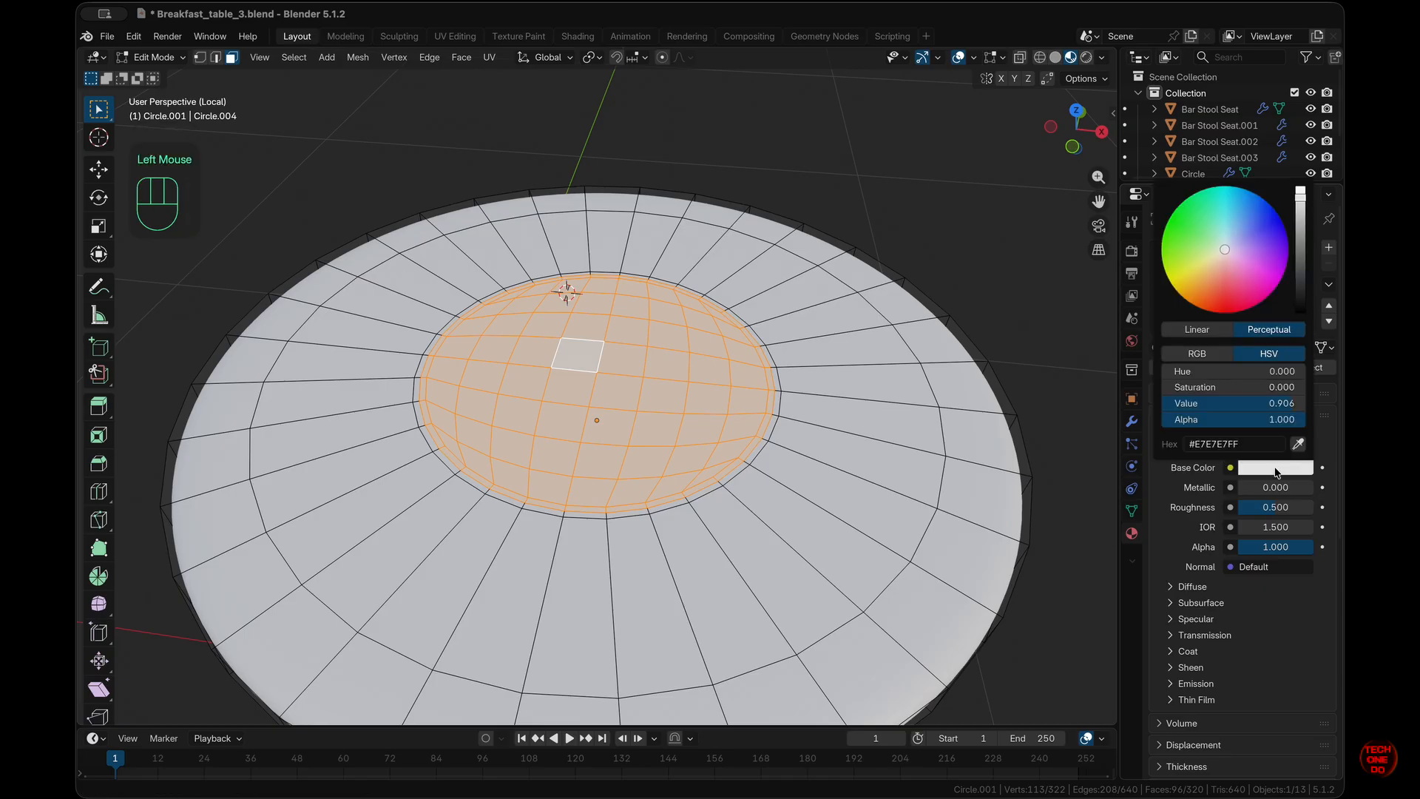
drag(1200, 275, 1198, 285)
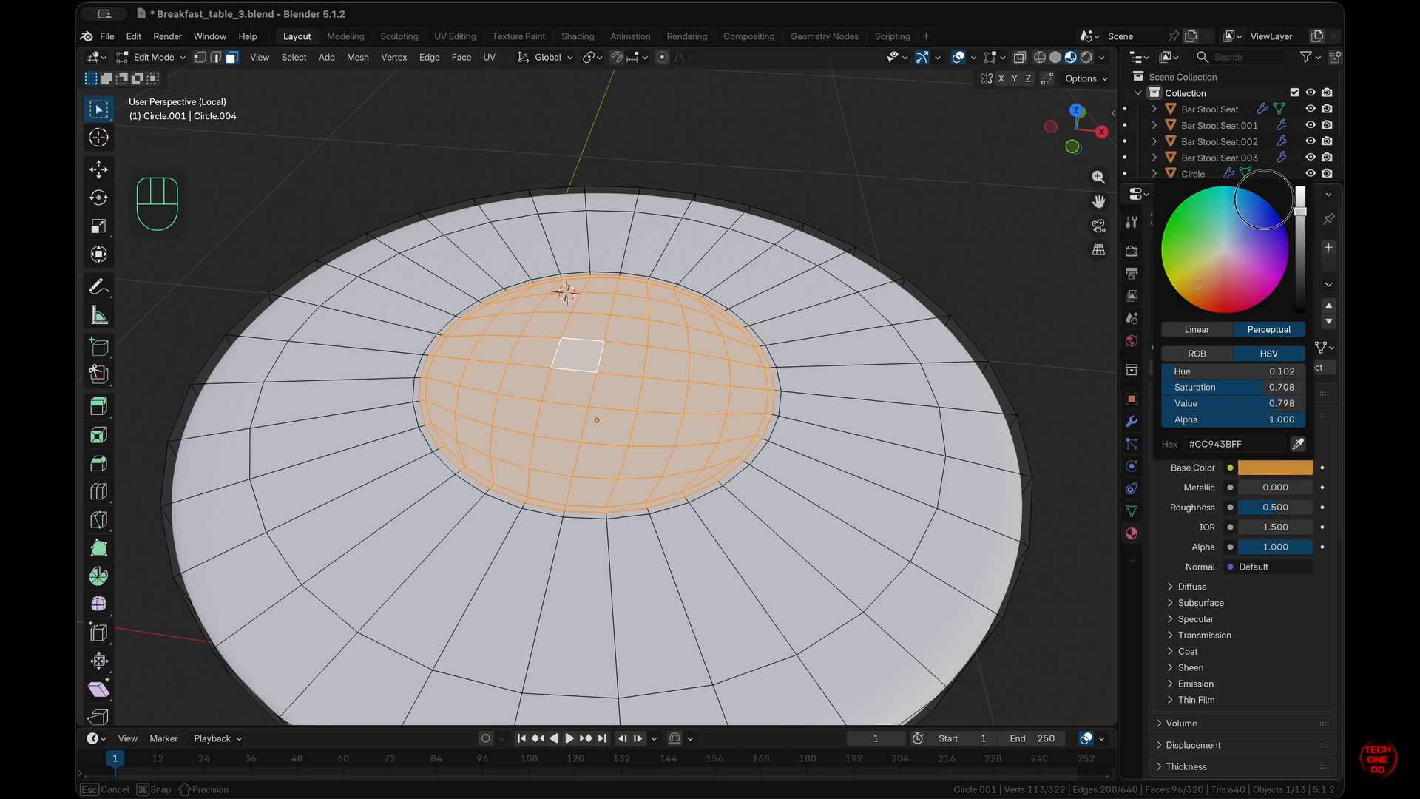
click(1179, 522)
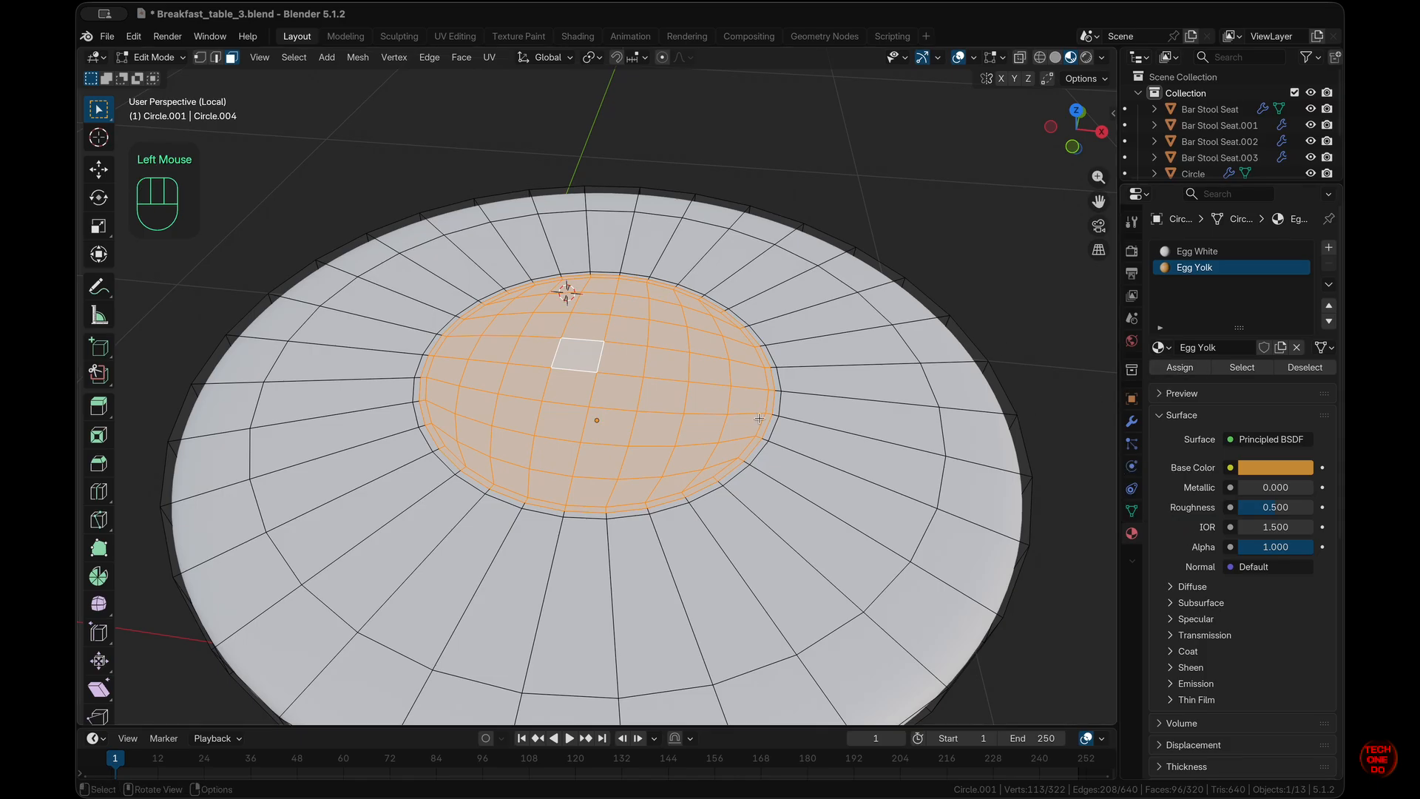
click(1180, 368)
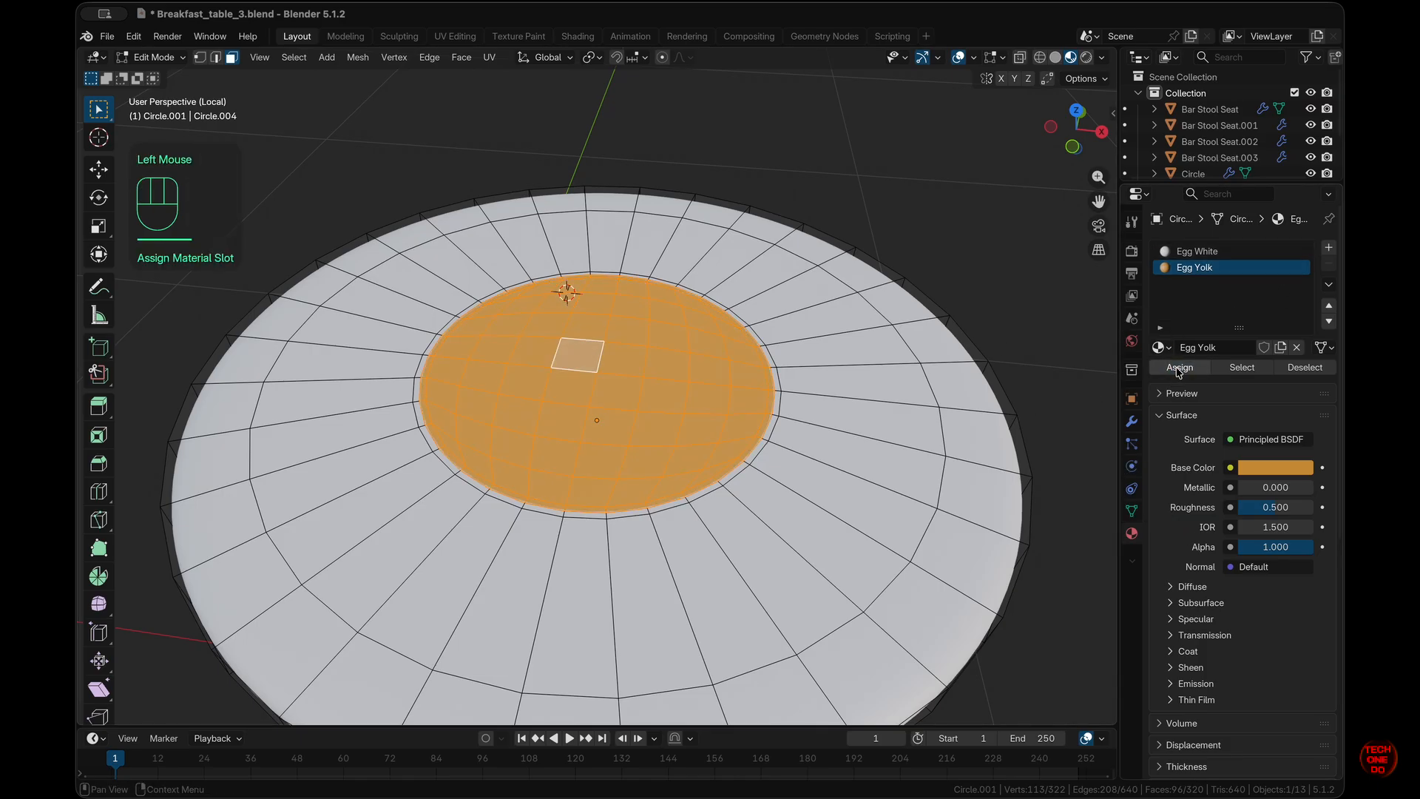
- Reselect the yolk by picking four centre faces and growing the selection outward
mouse_move(726, 426)
middle_down()
mouse_move(728, 540)
mouse_move(726, 424)
middle_up()
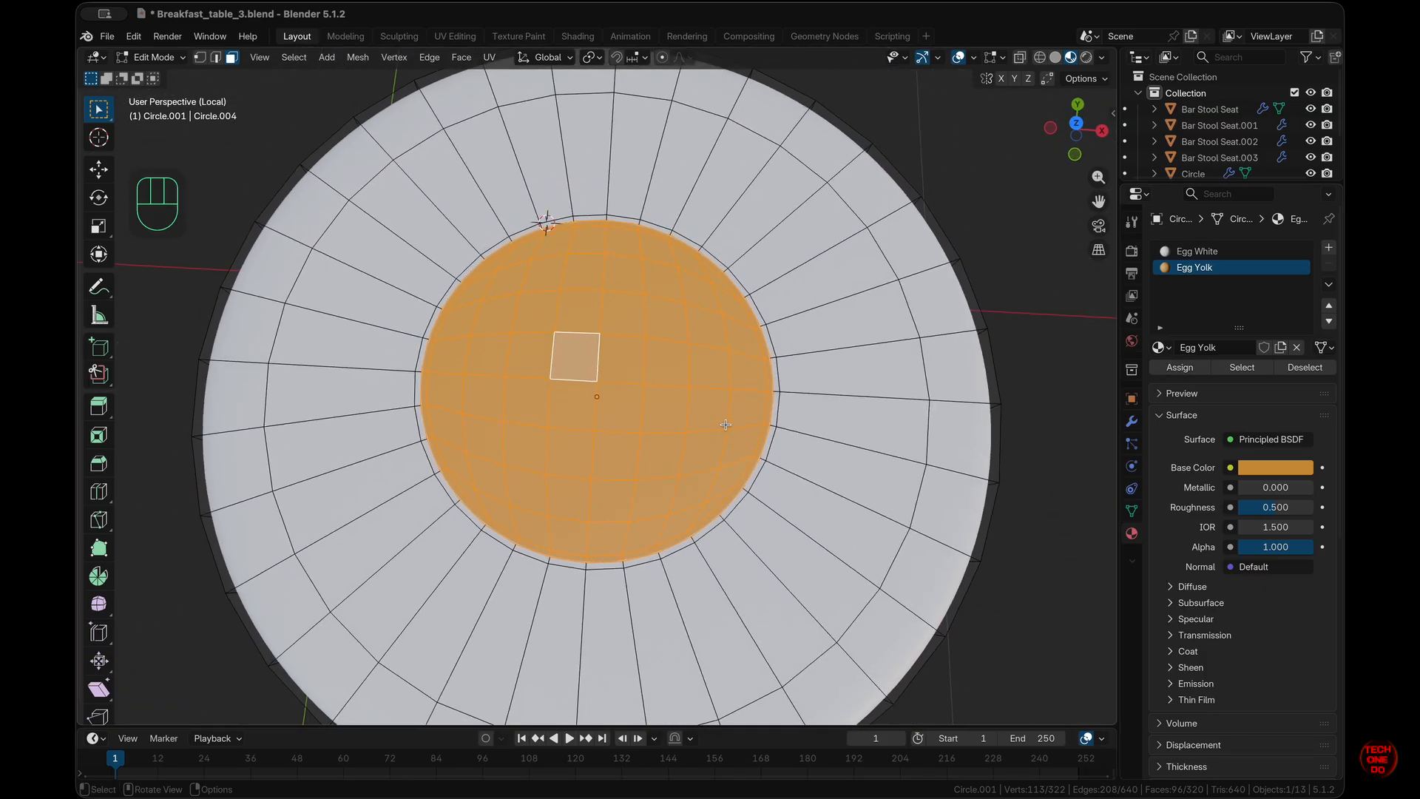
middle_drag(726, 425, 841, 422)
click(1069, 363)
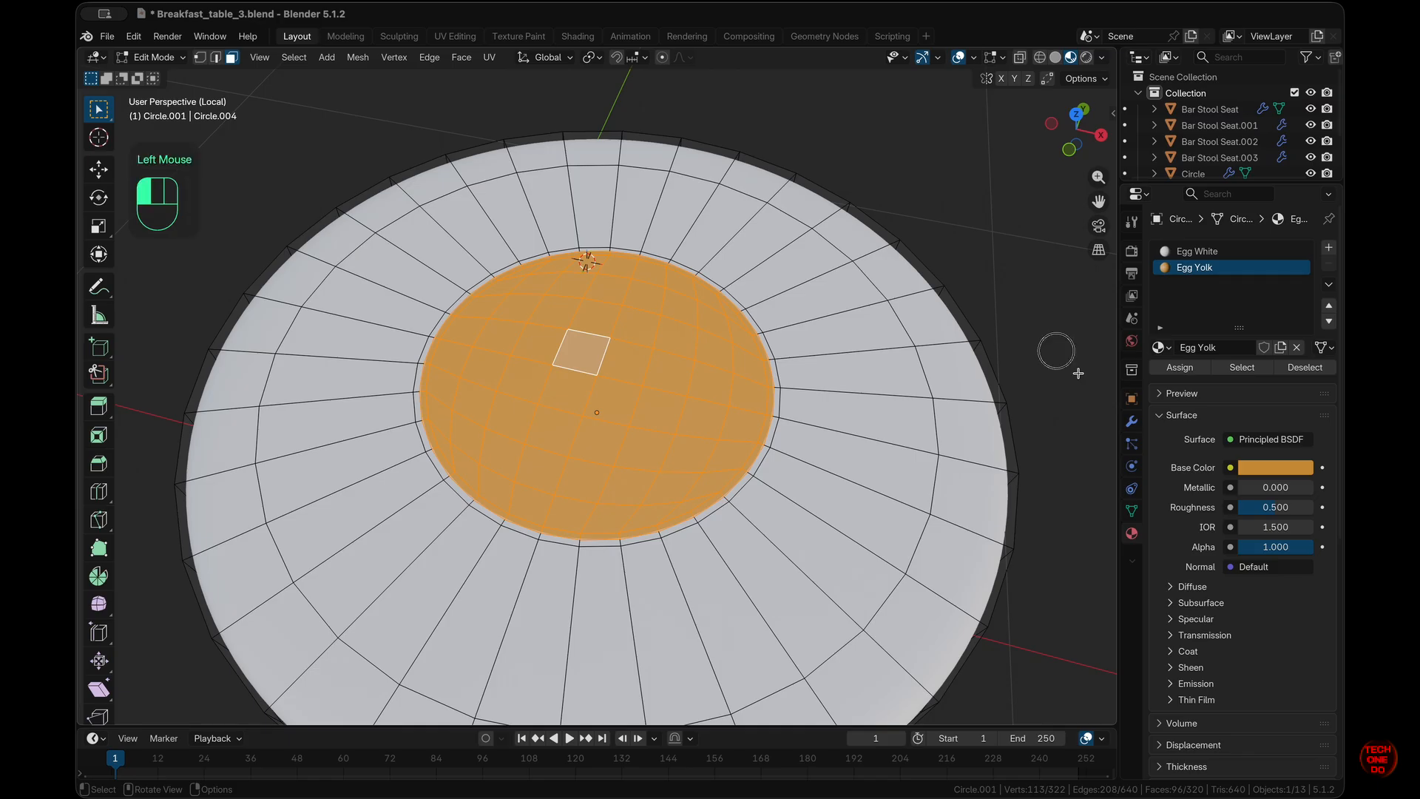
drag(585, 326, 606, 396)
key(ctrl+KP_Add)
key(ctrl+KP_Add)
key(ctrl+KP_Add)
key(ctrl+KP_Add)
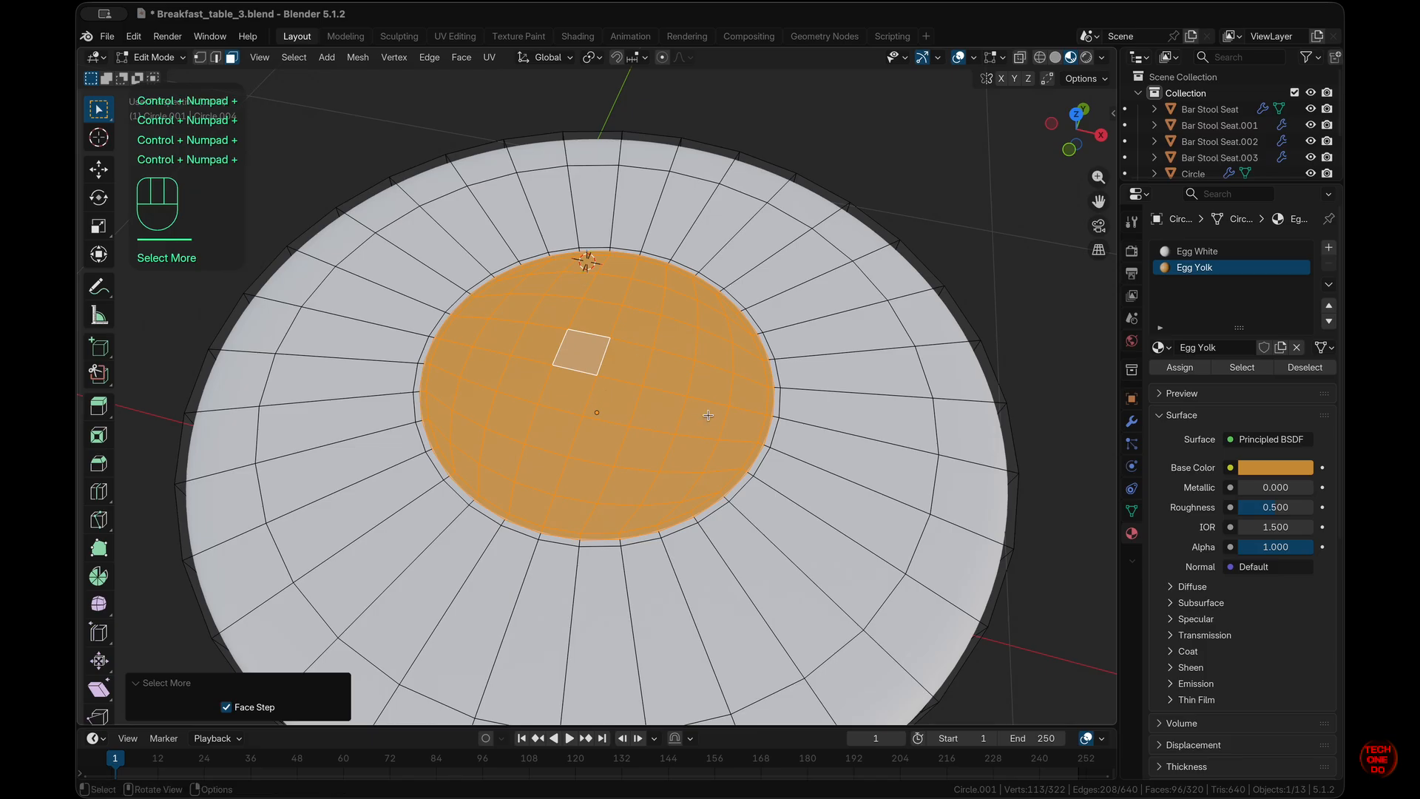
middle_drag(708, 415, 673, 396)
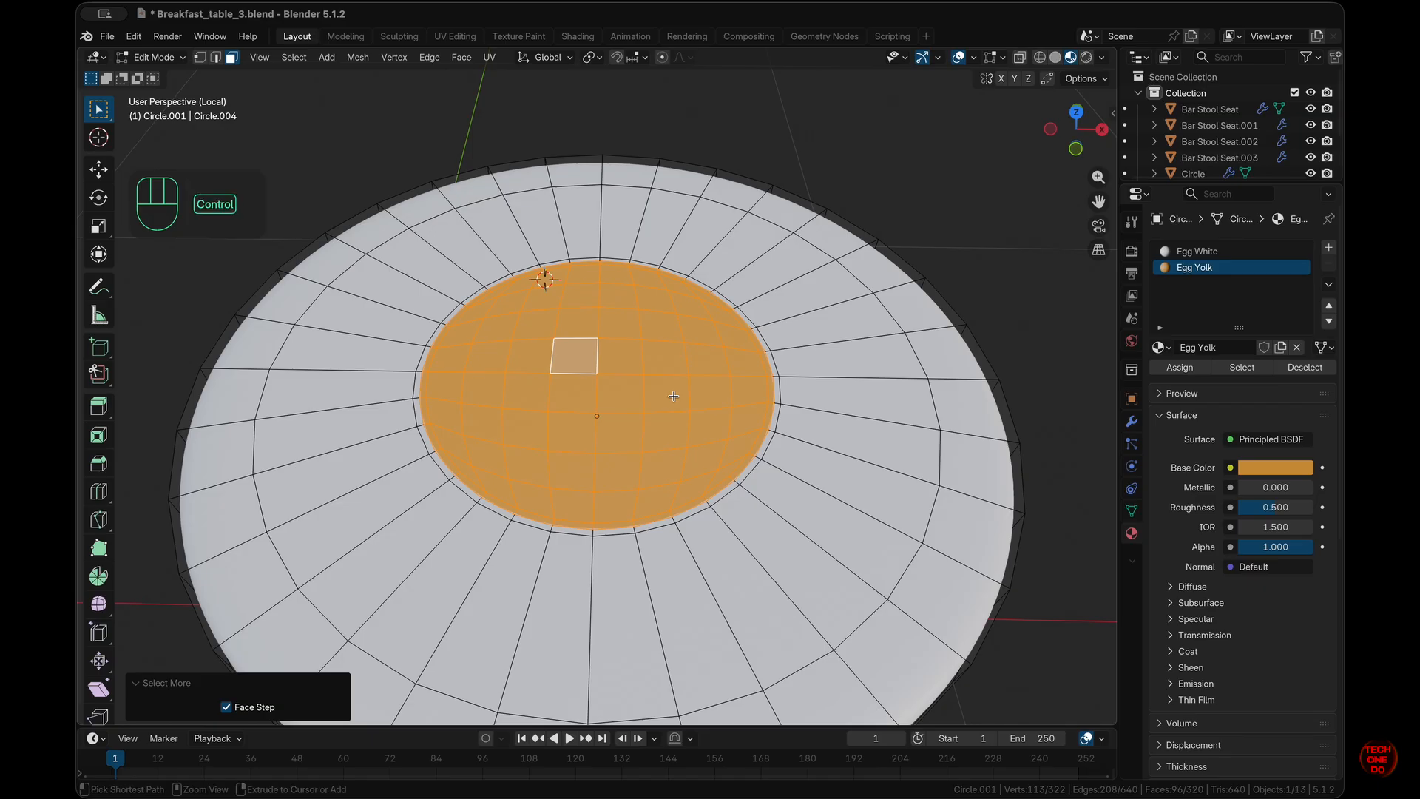
- Put the yolk faces into a new vertex group named Egg Yolk and test its Deselect/Select
key(ctrl+g)
click(674, 399)
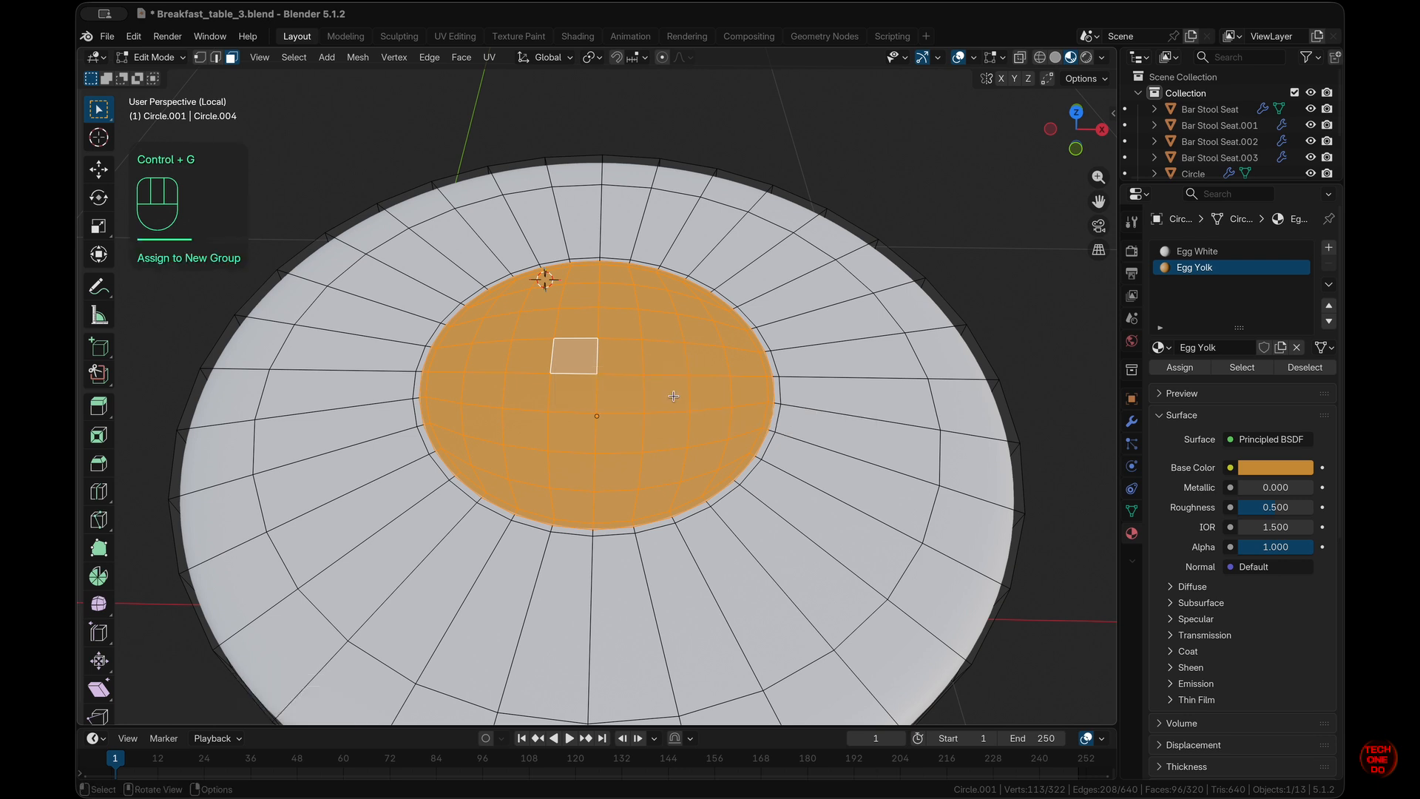
click(1133, 510)
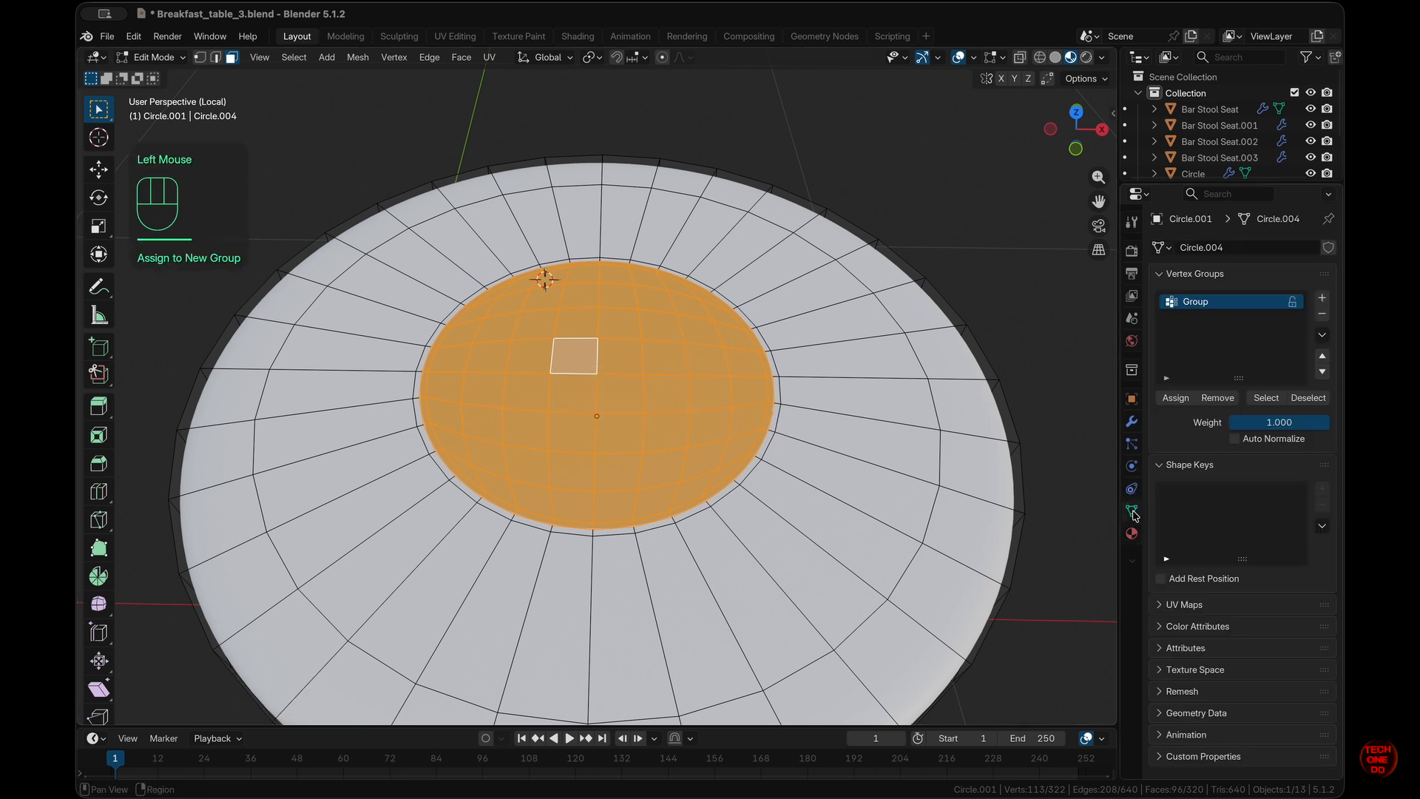
double_click(1205, 302)
text(Eg)
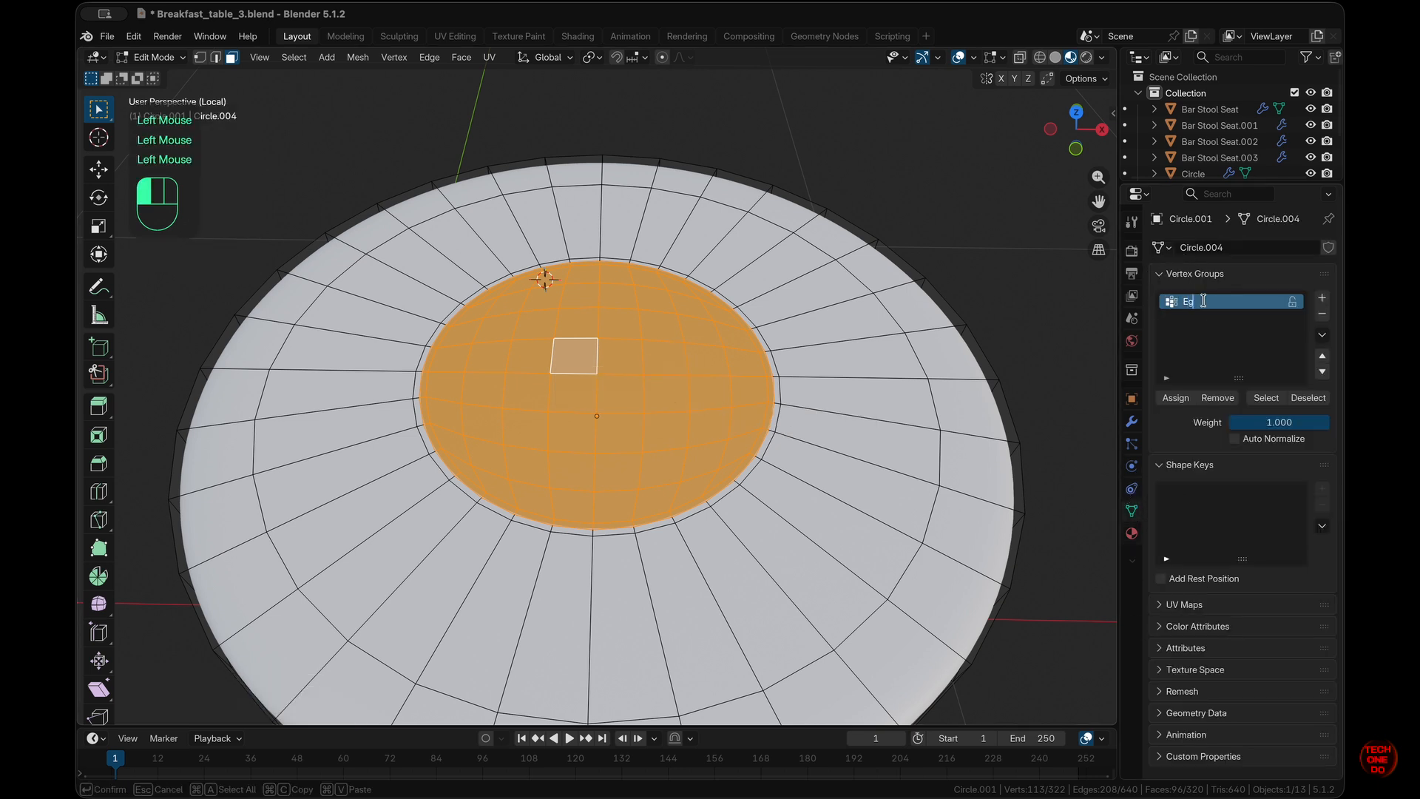
text(g Yolk)
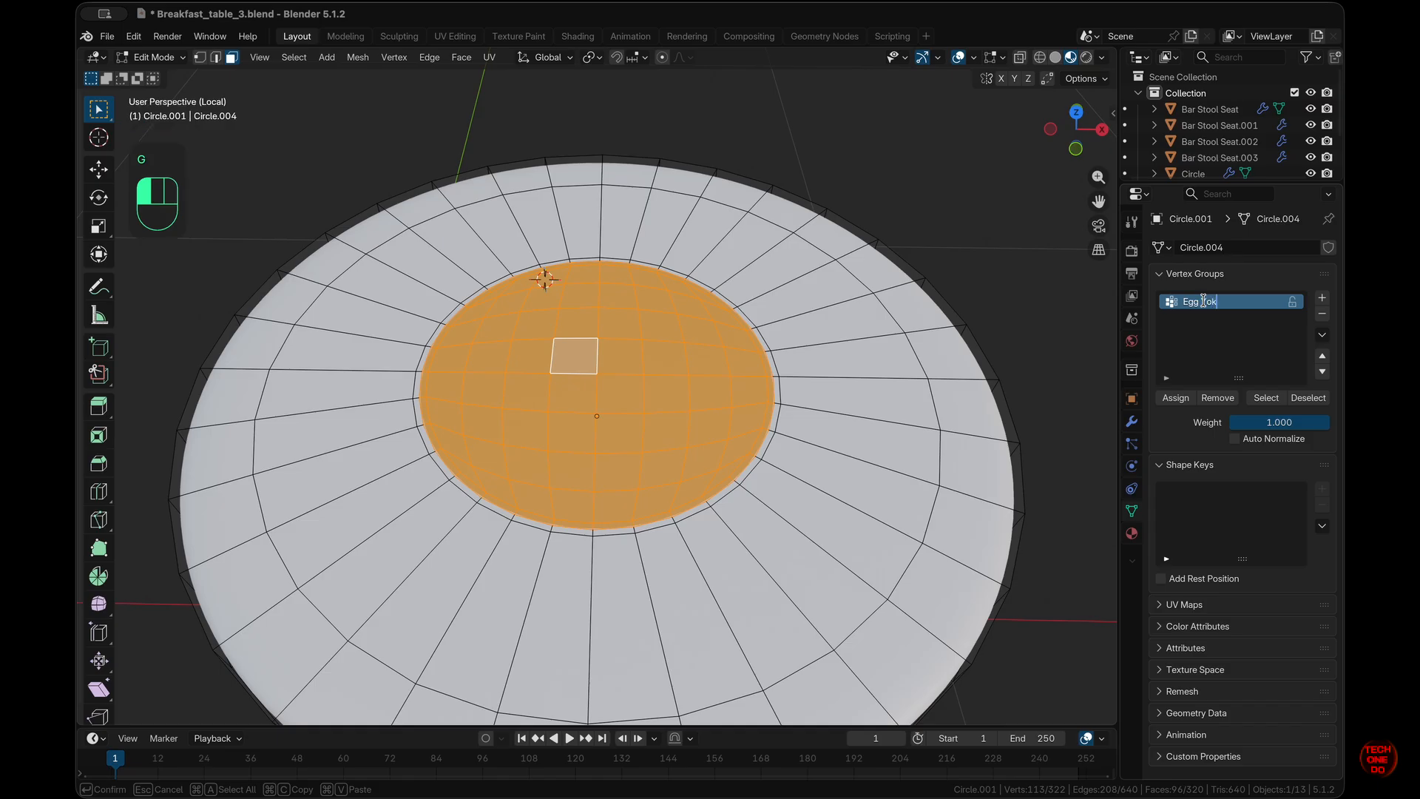
key(Return)
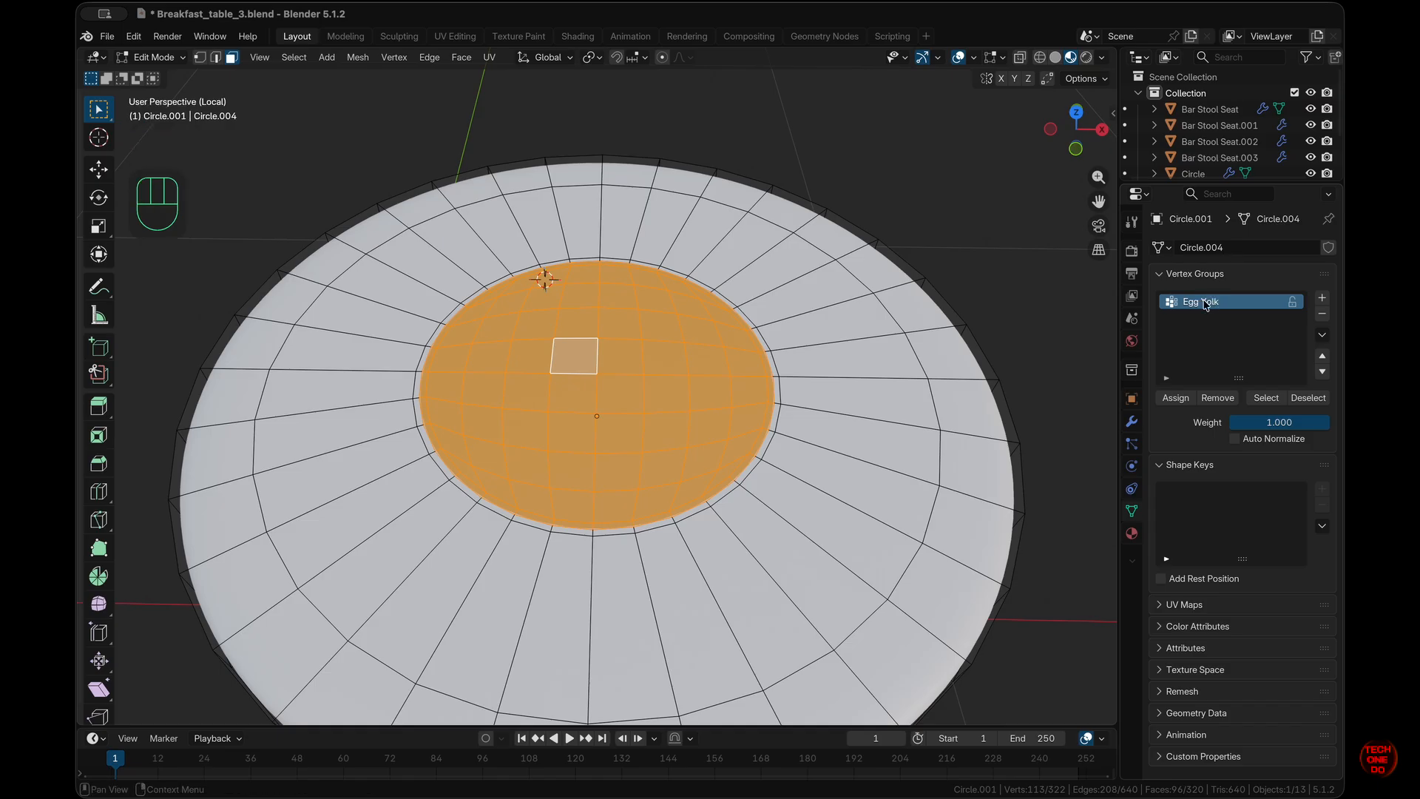
click(1224, 350)
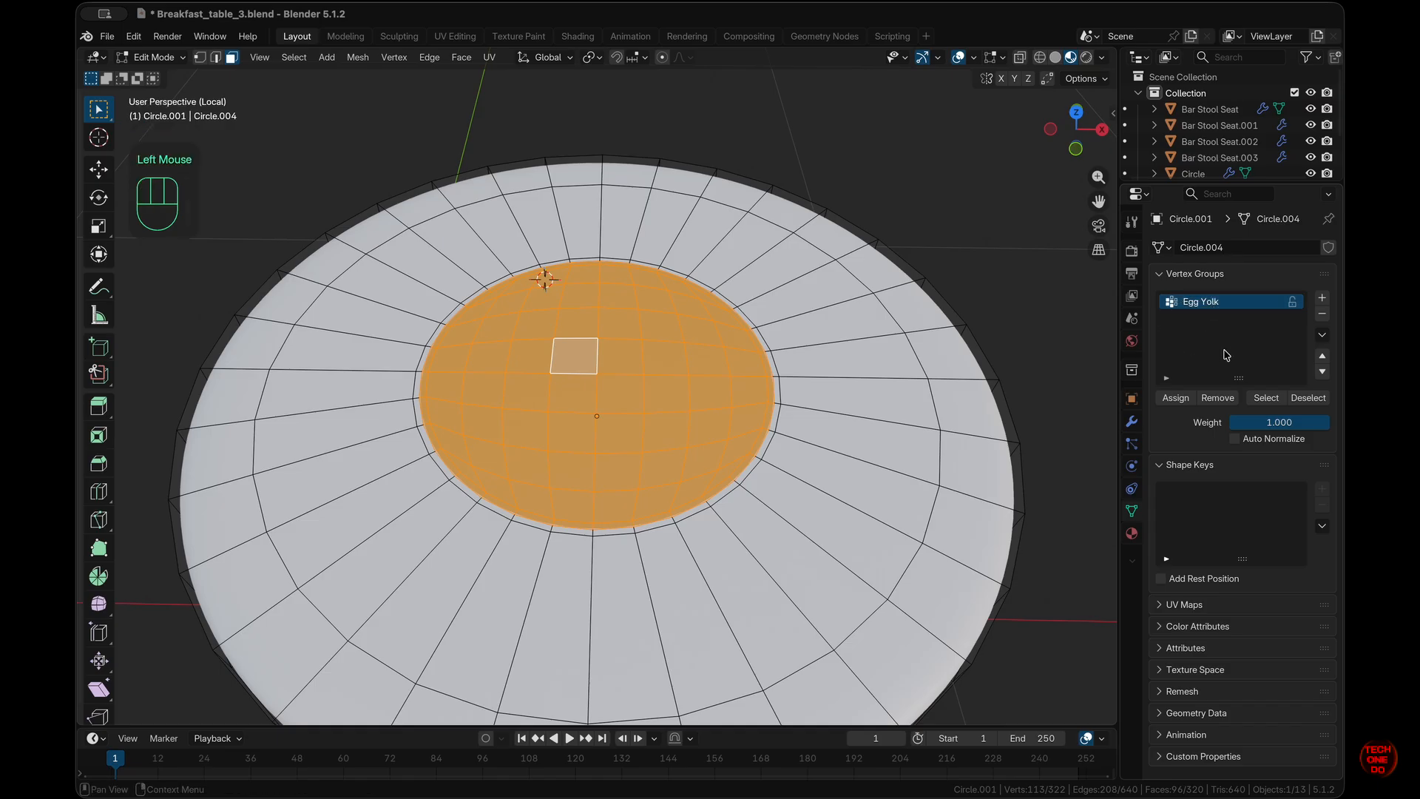
click(1296, 399)
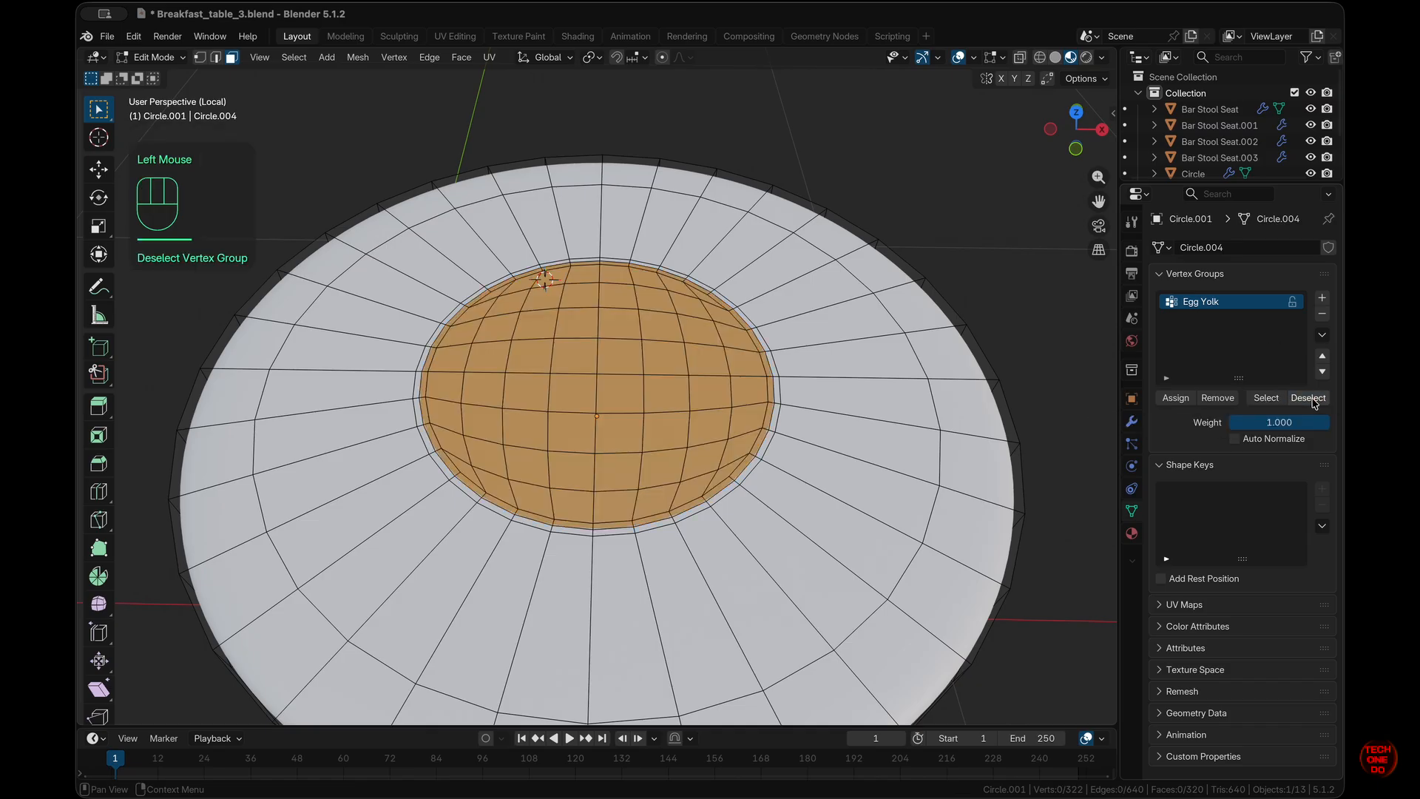
click(1261, 398)
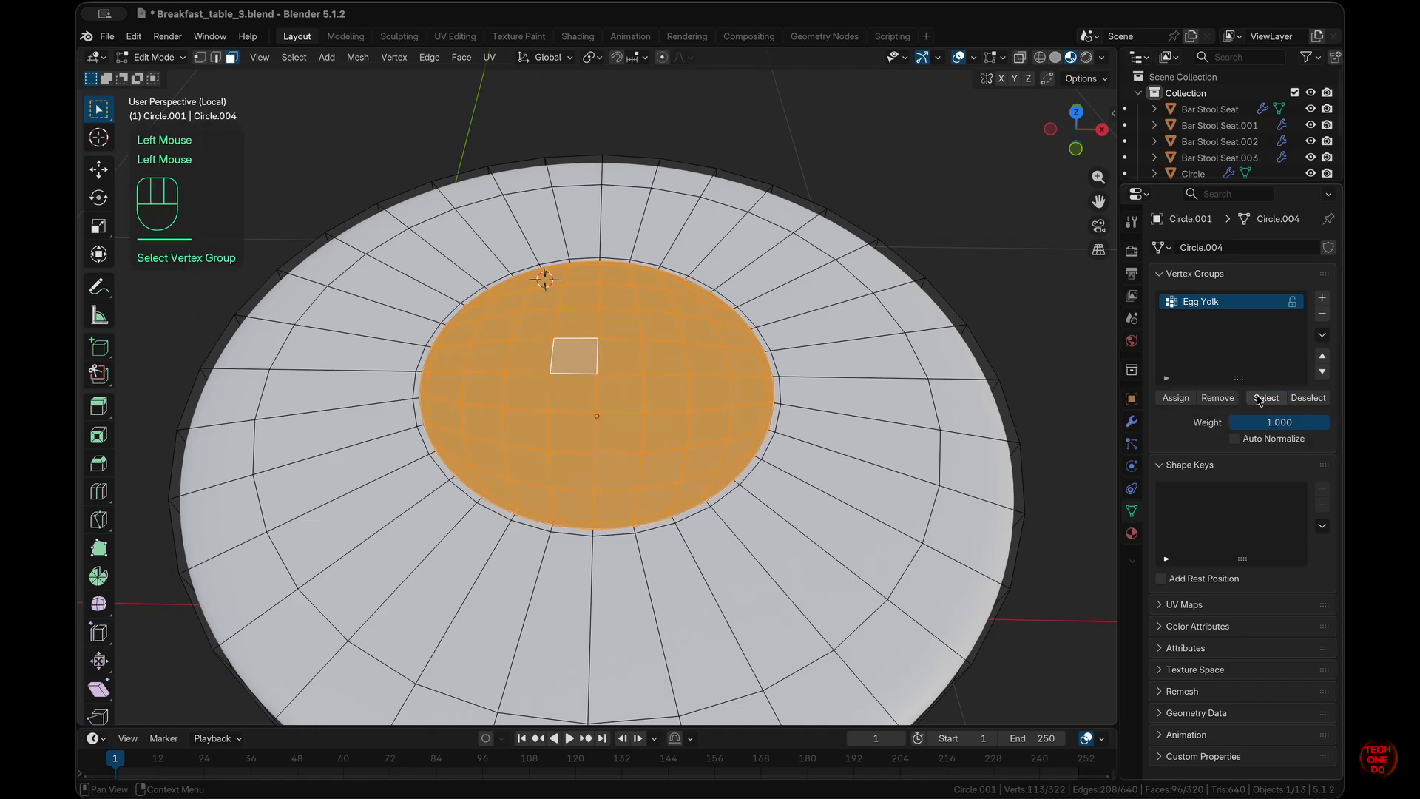
- Rebuild the yolk selection from a 2x2 centre block, then reselect it via the Egg Yolk group
click(847, 433)
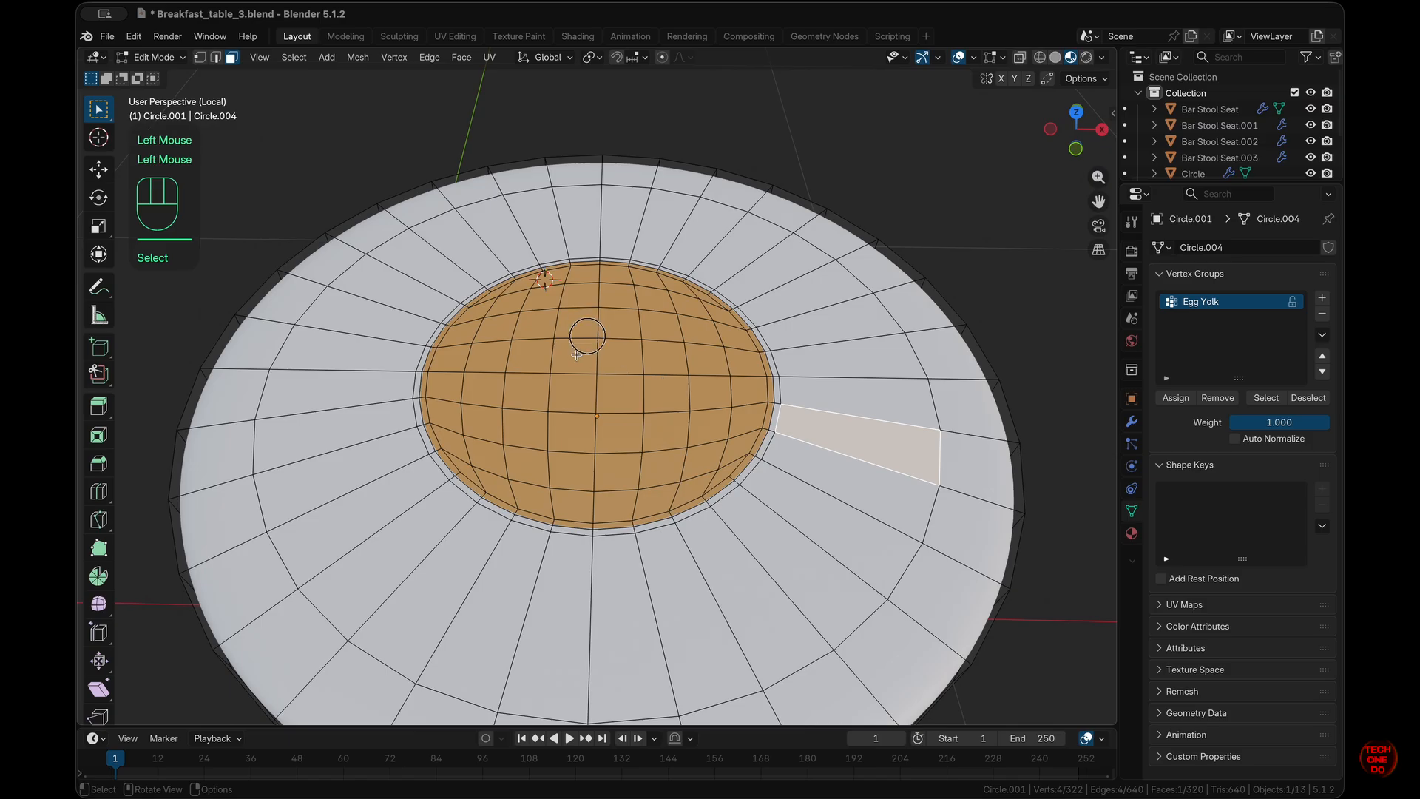
drag(576, 355, 623, 392)
key(ctrl+KP_Add)
key(ctrl+KP_Add)
key(ctrl+KP_Add)
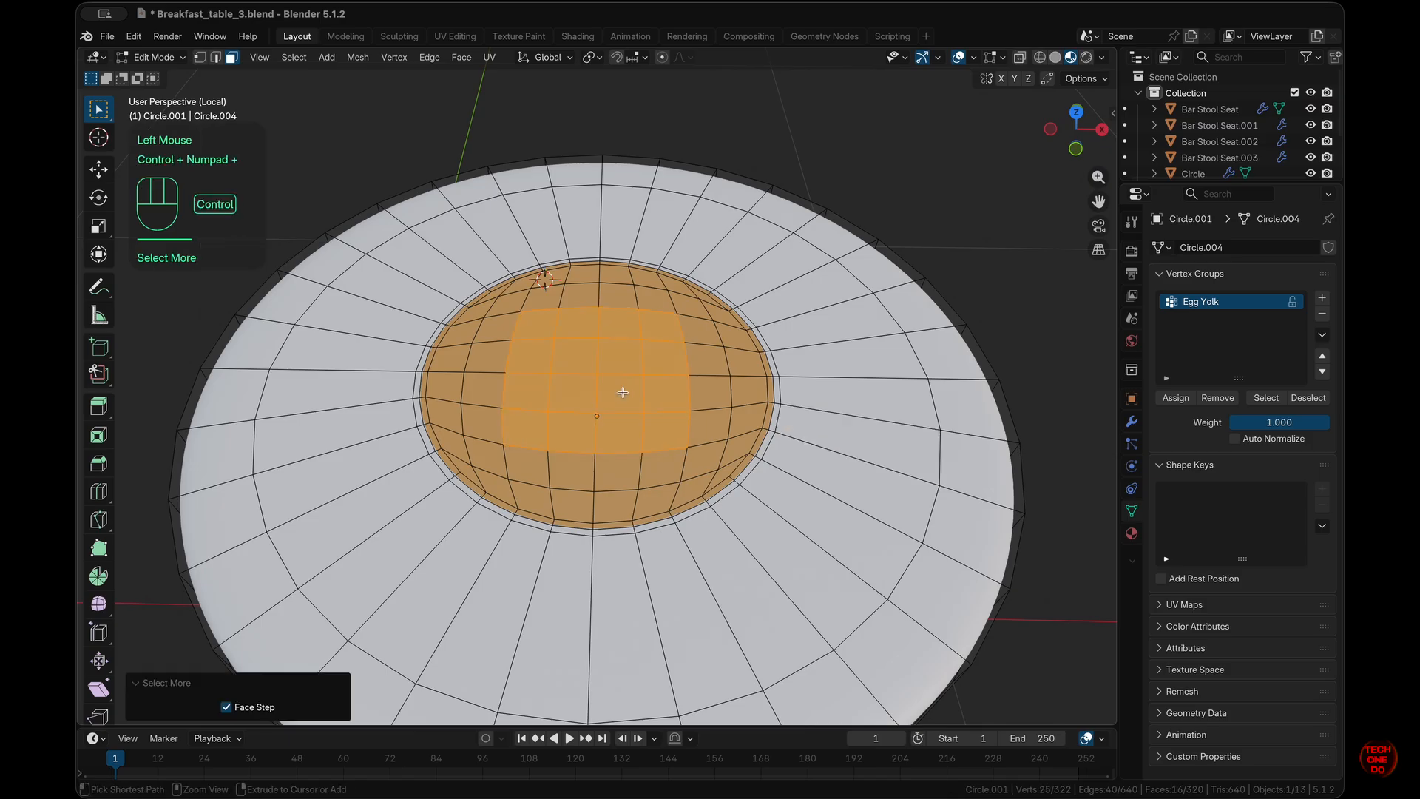
key(ctrl+KP_Add)
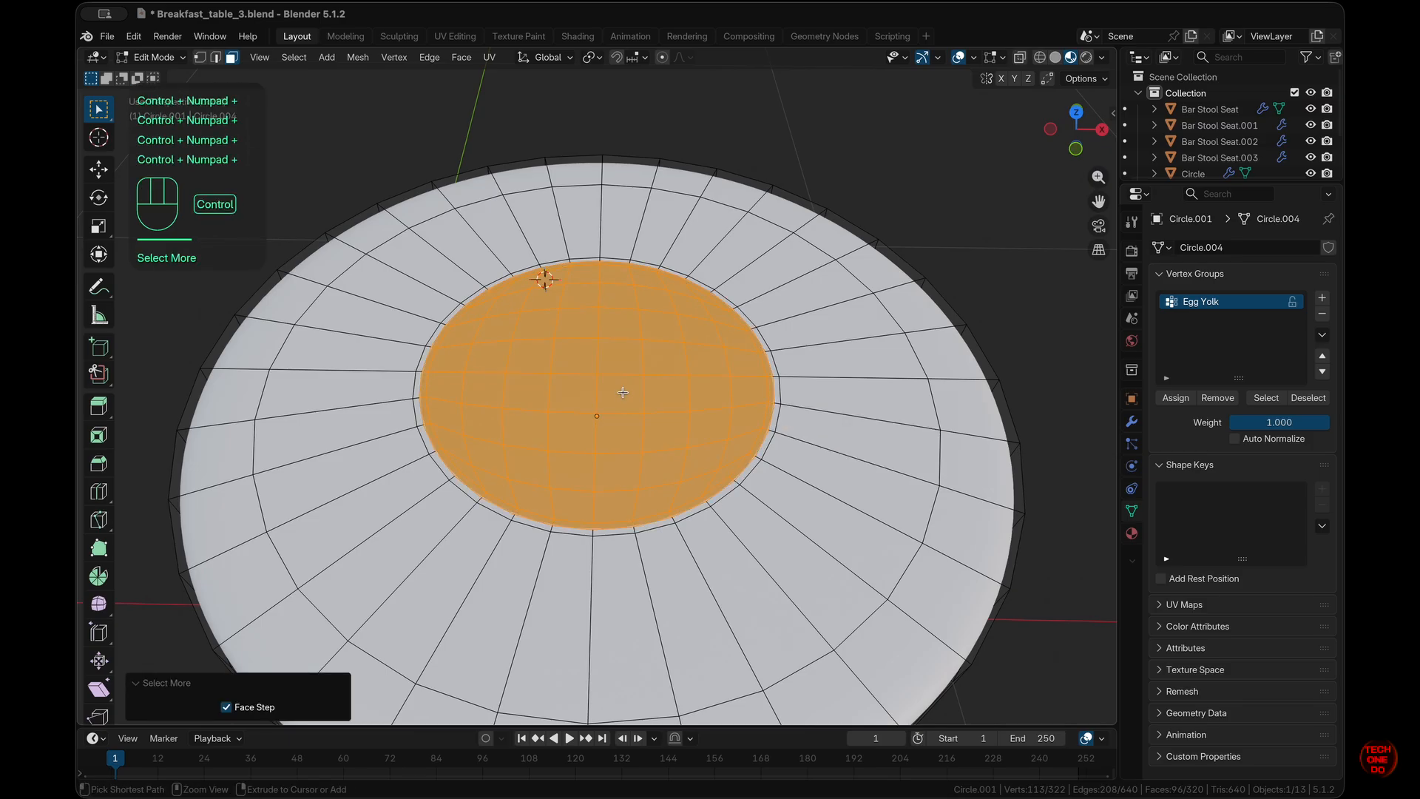
key(Escape)
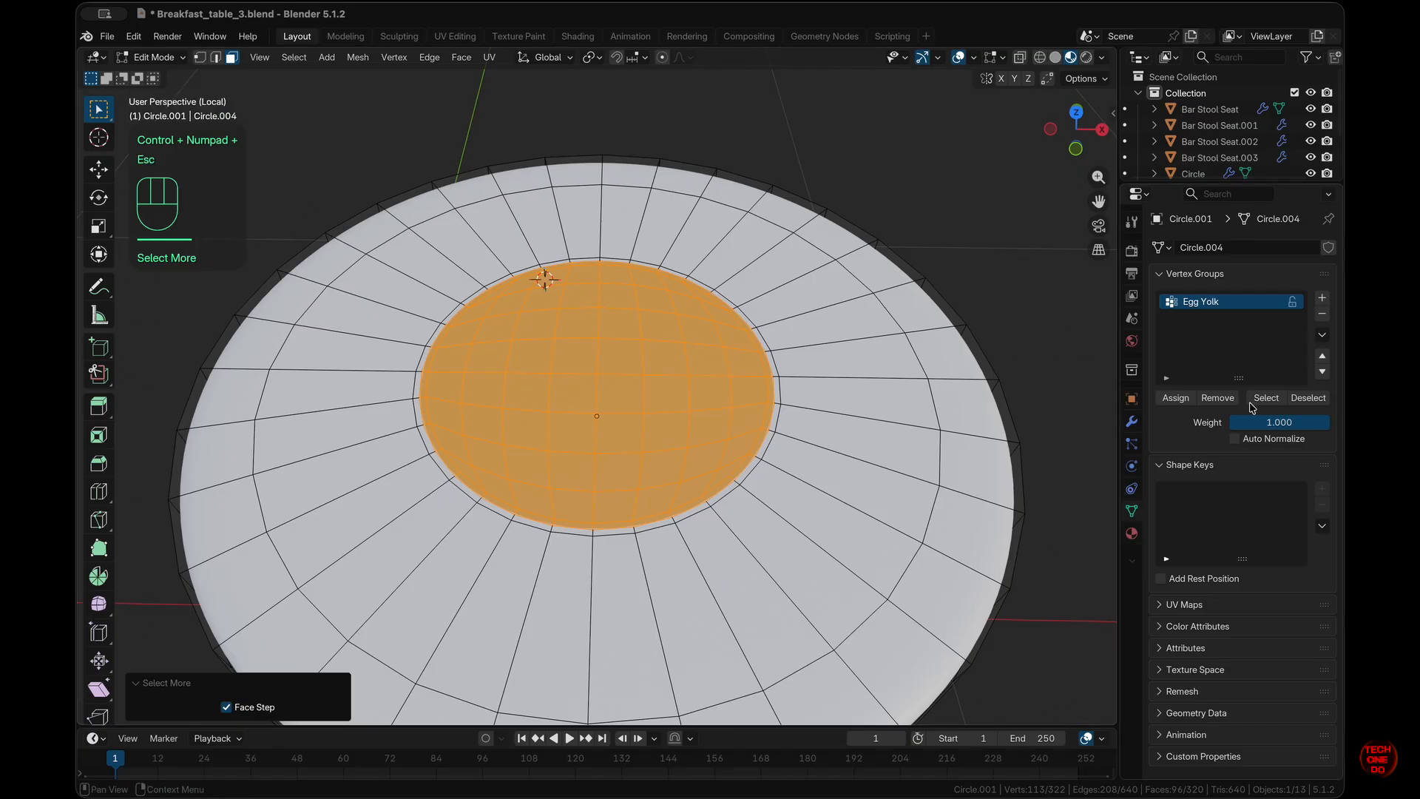
click(1308, 398)
click(1269, 400)
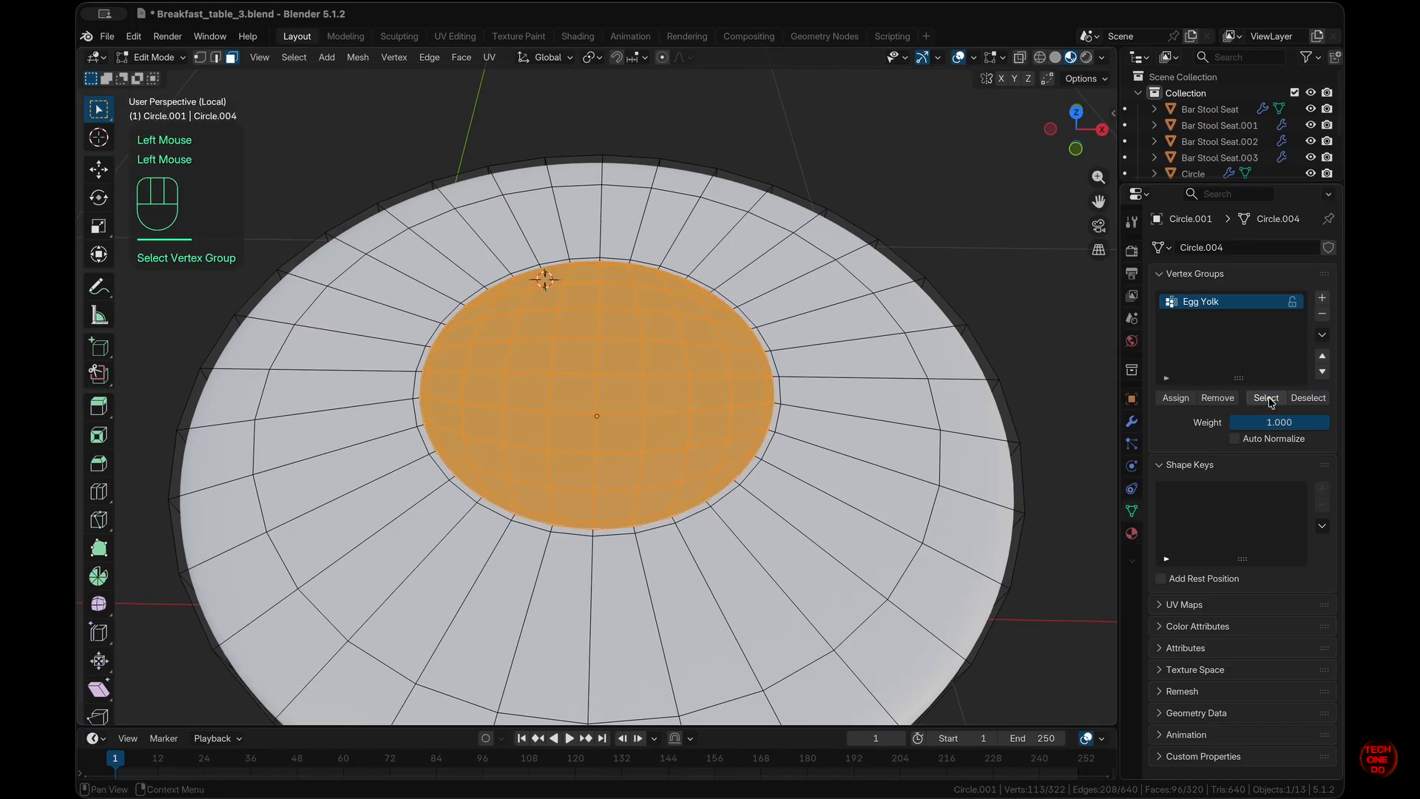
- Invert and clear the face selection, then select only the Egg Yolk group faces
click(467, 64)
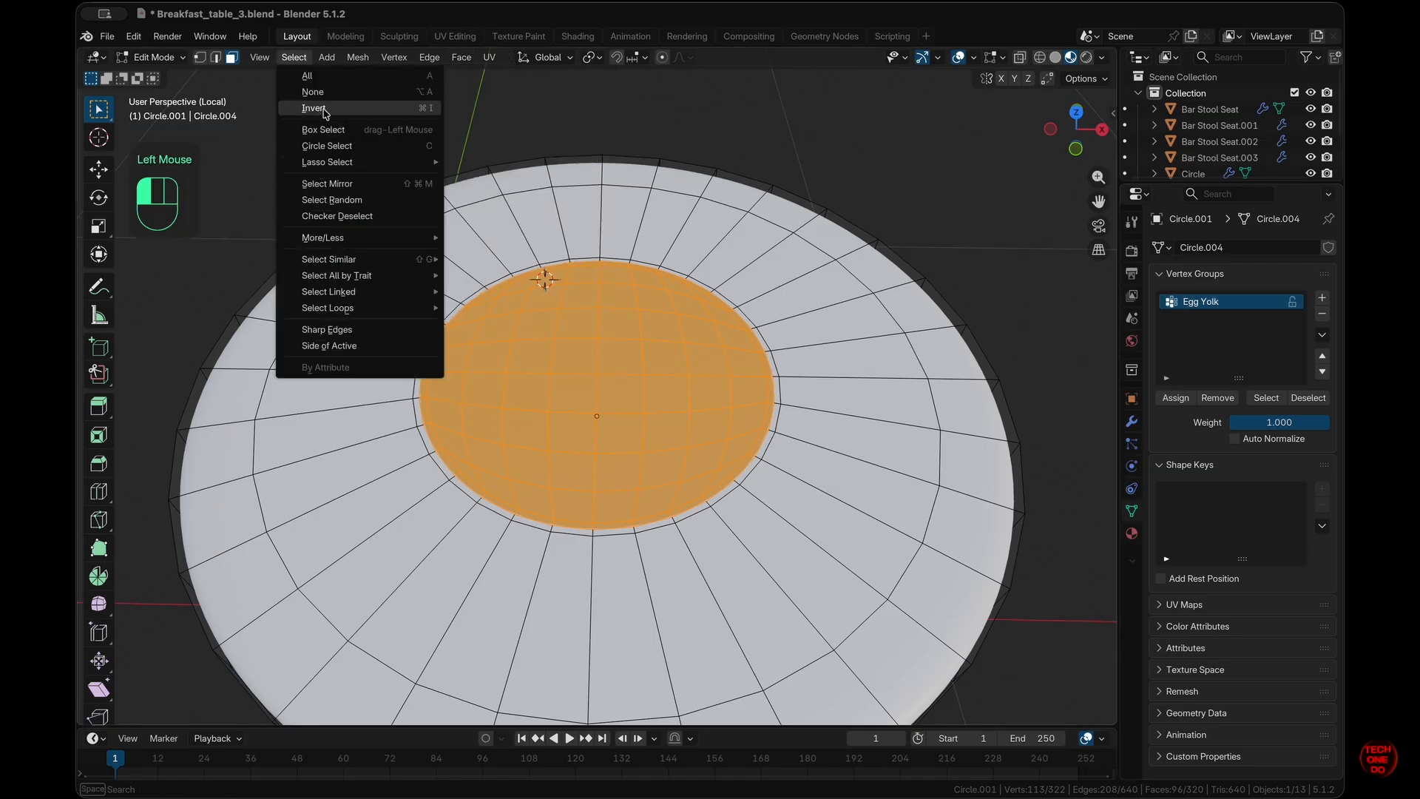
click(320, 109)
key(KP_7)
click(1046, 288)
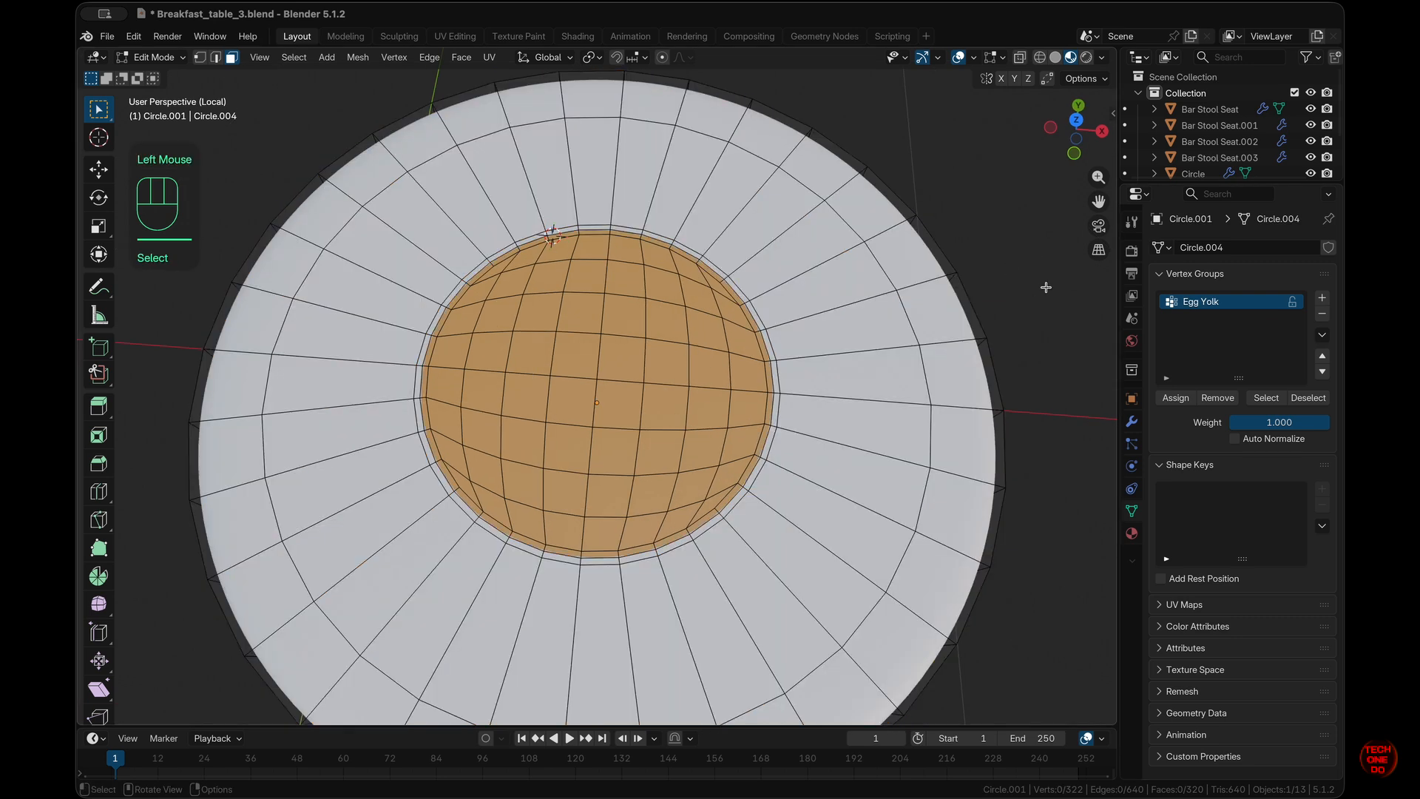
middle_drag(1046, 288, 1058, 255)
click(1266, 398)
- Change the Egg Yolk material's base colour to a deeper orange, #CA7338
click(1133, 534)
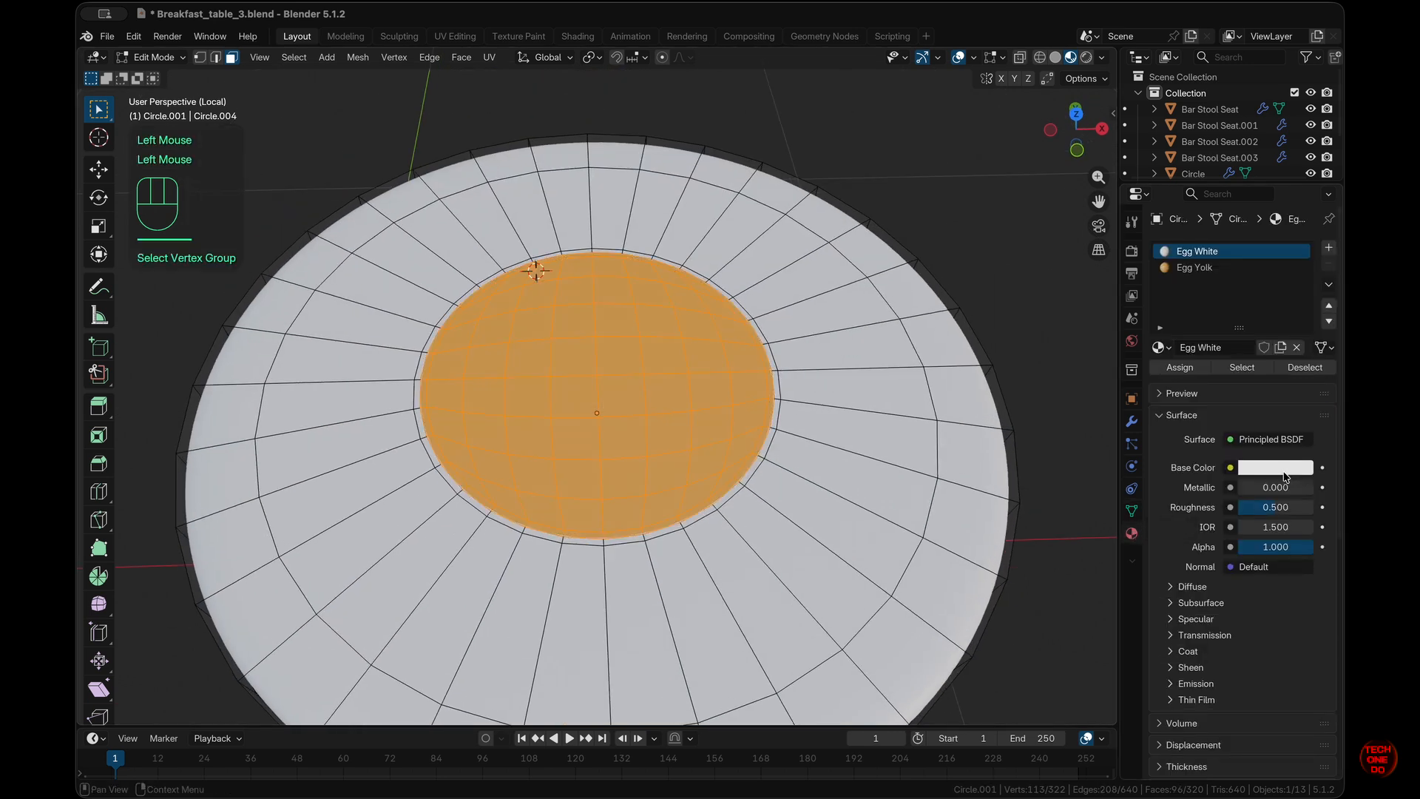
click(1208, 269)
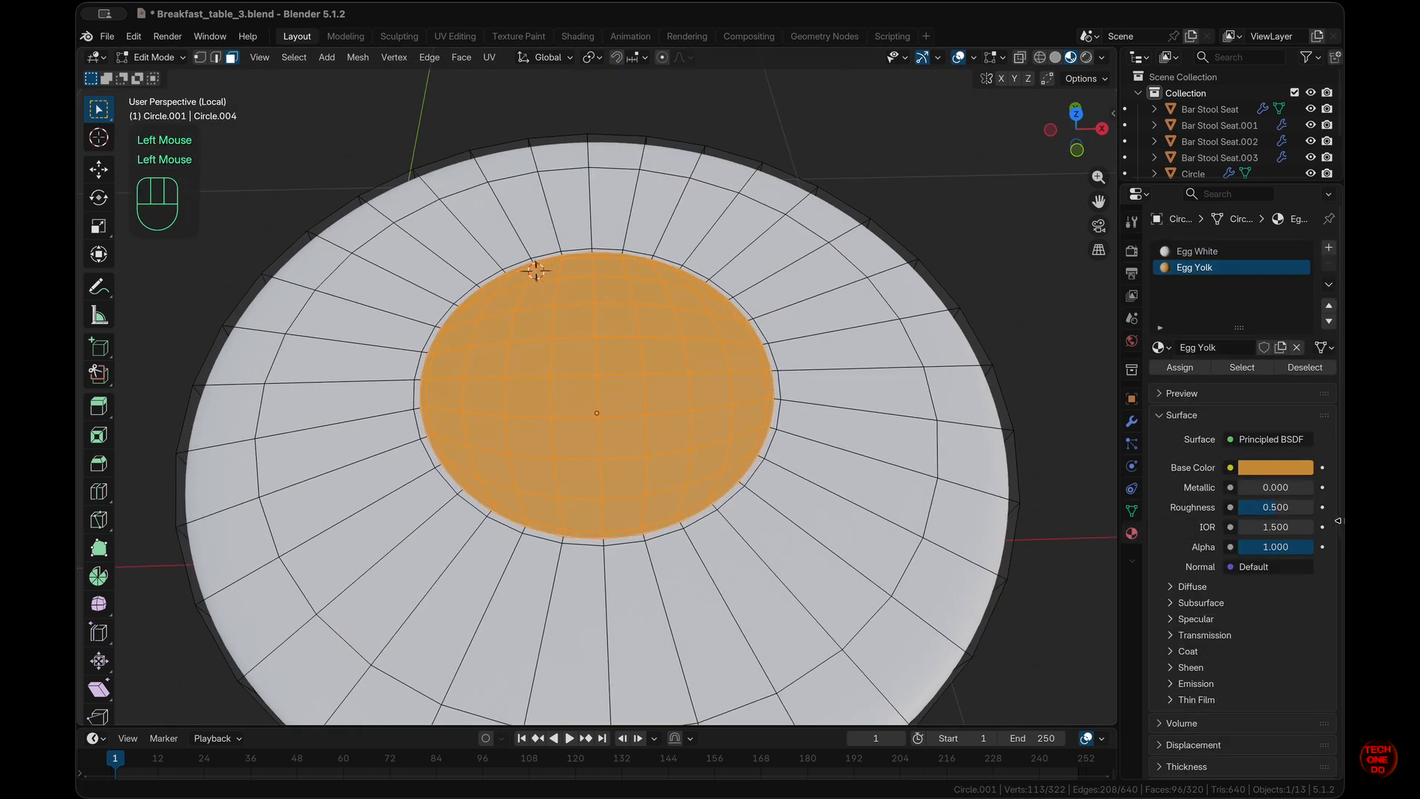
click(1264, 471)
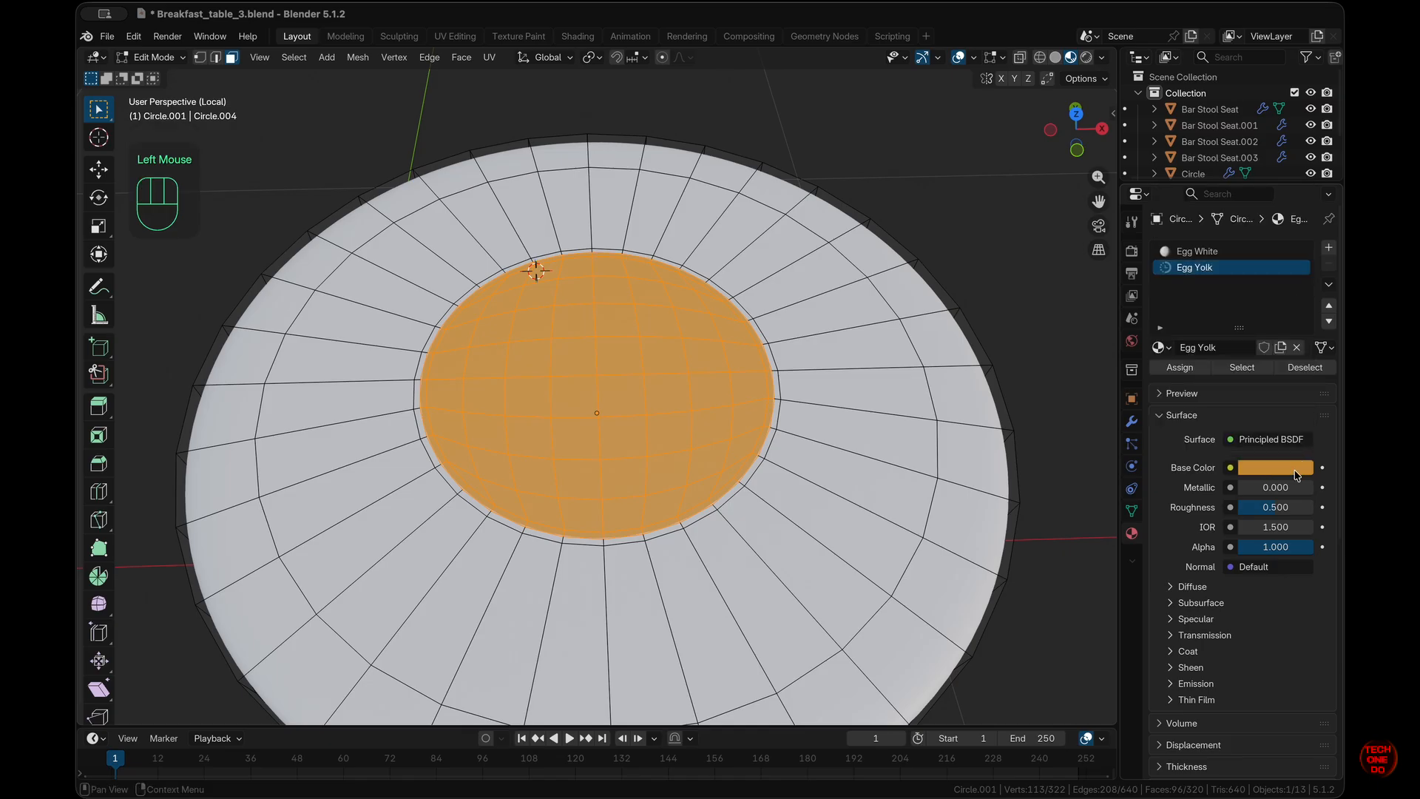
click(1297, 472)
drag(1196, 282, 1209, 297)
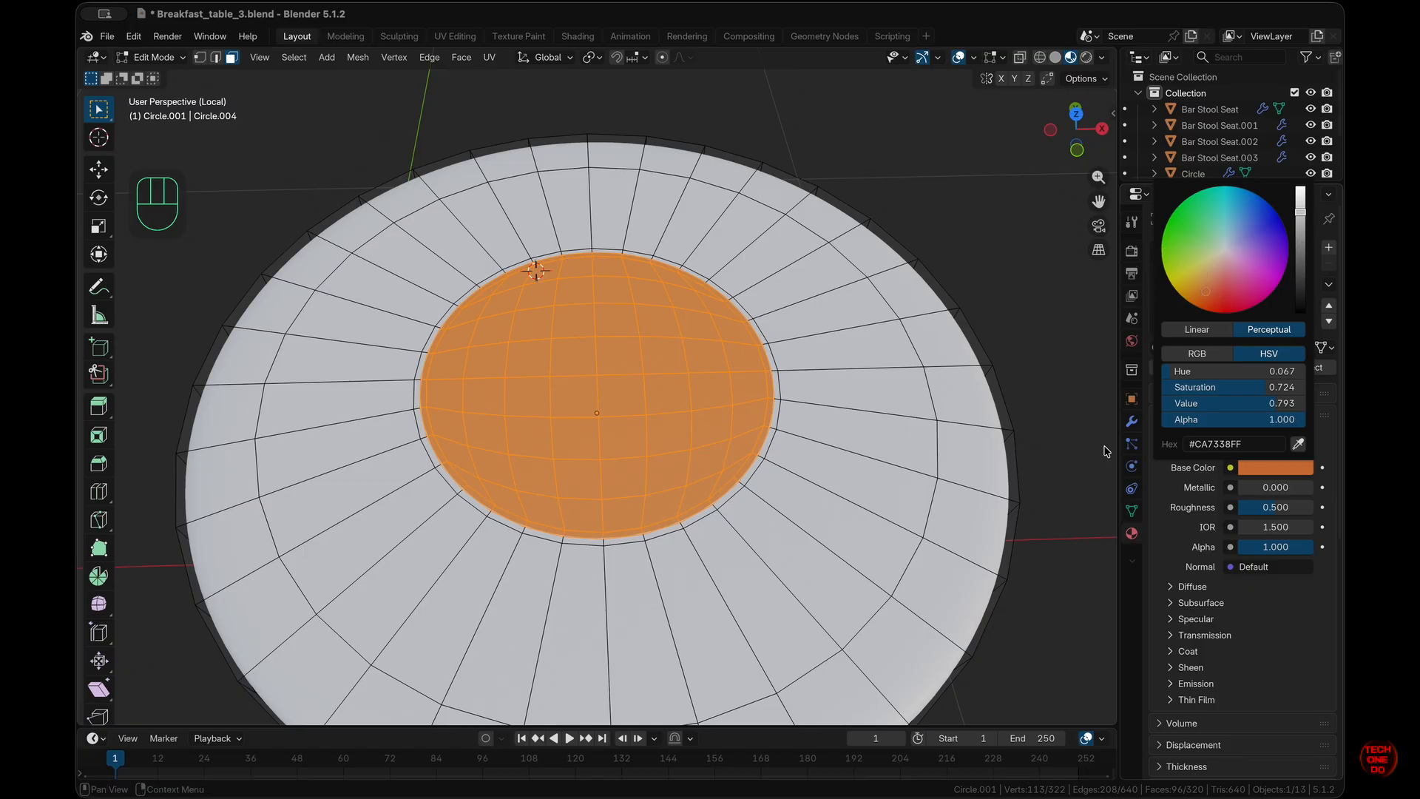
click(1071, 440)
middle_drag(1071, 439, 1072, 440)
- In top view, switch to vertex select, enable proportional editing and select the yolk's centre vertex
key(KP_1)
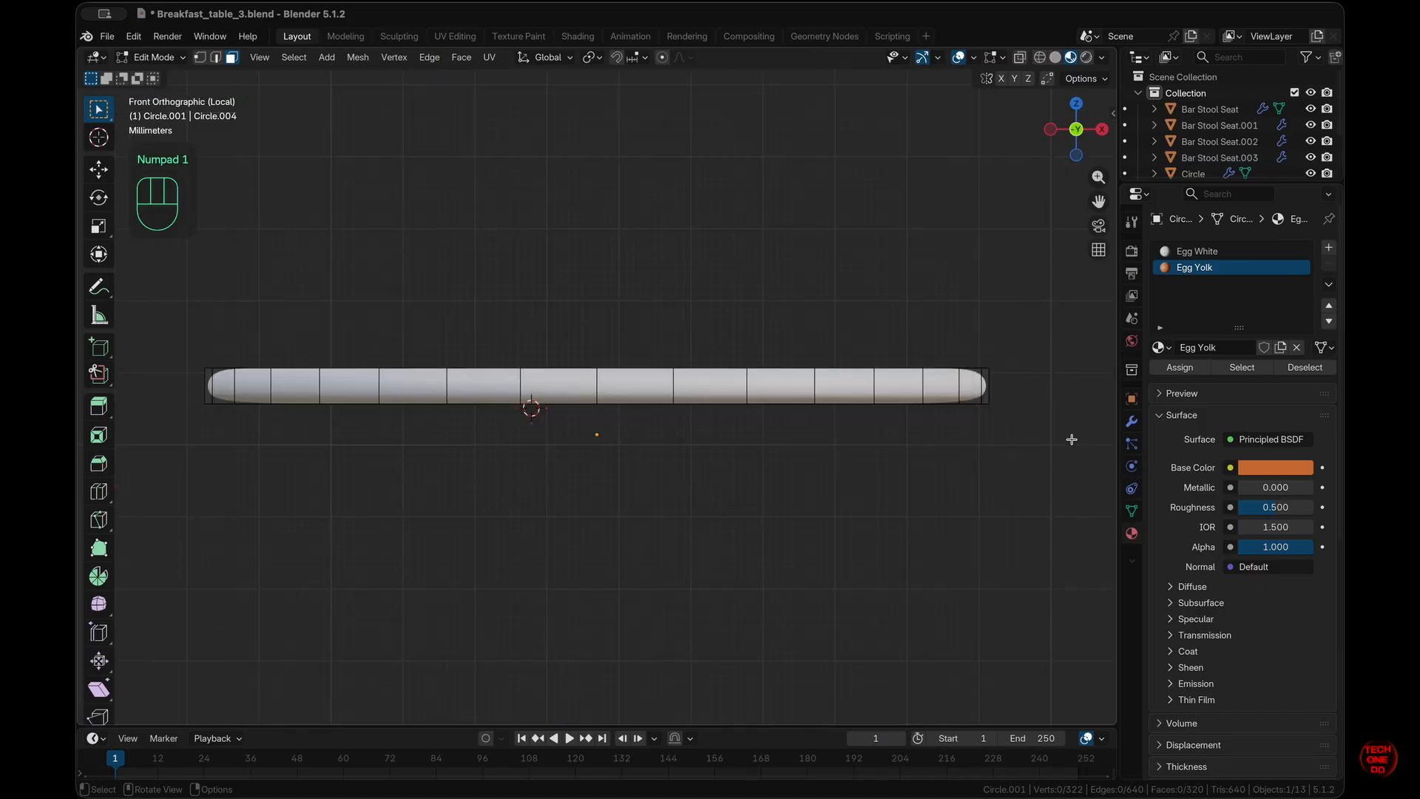
key(KP_7)
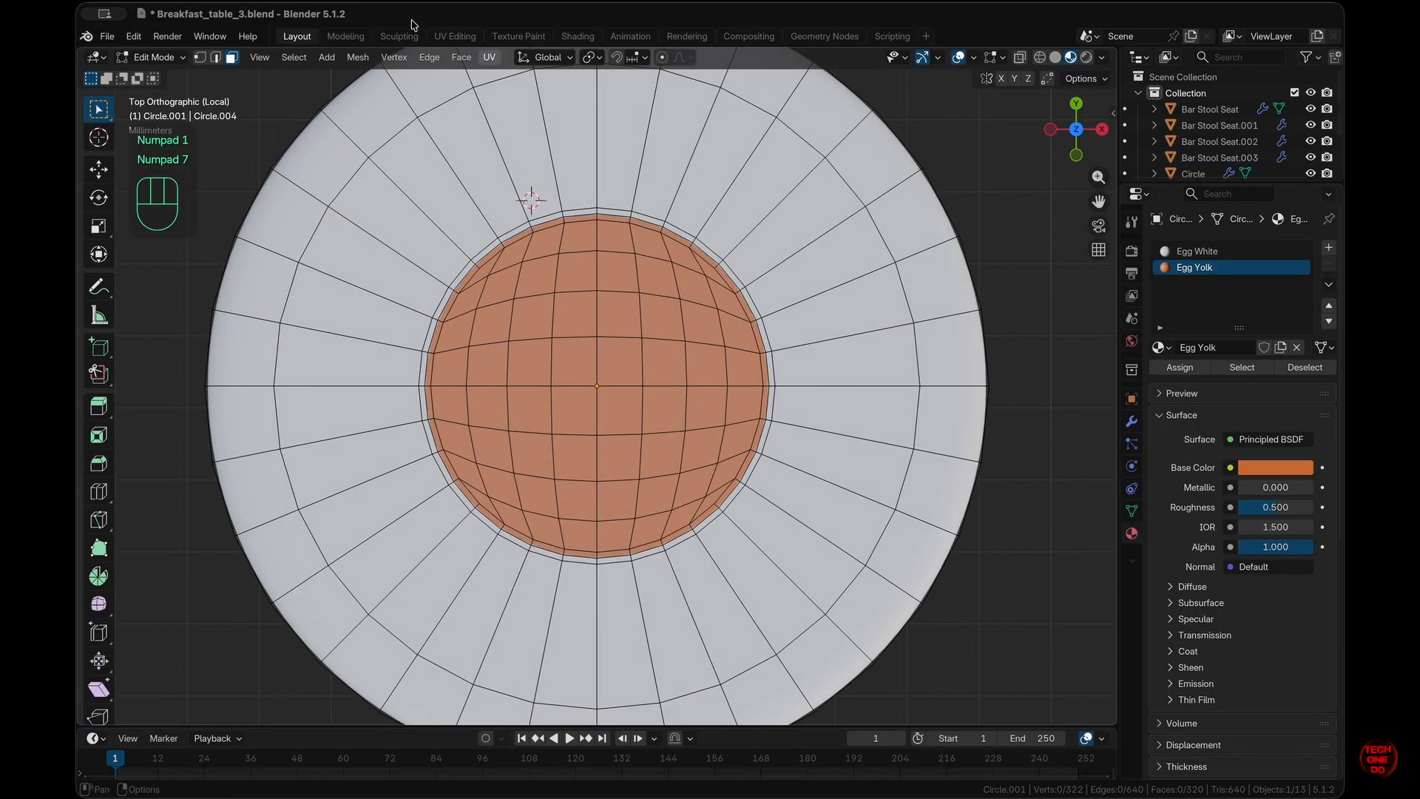
click(201, 58)
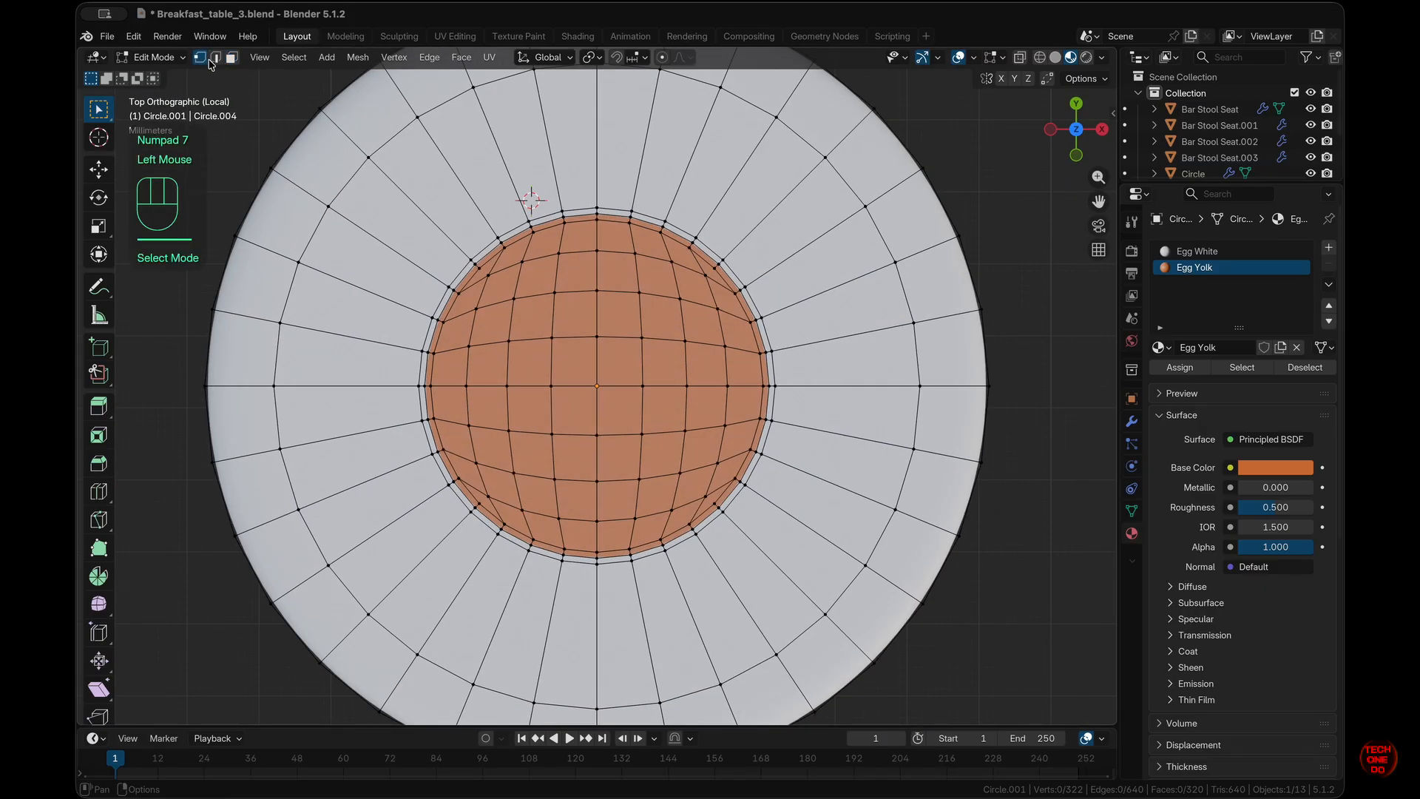
click(610, 381)
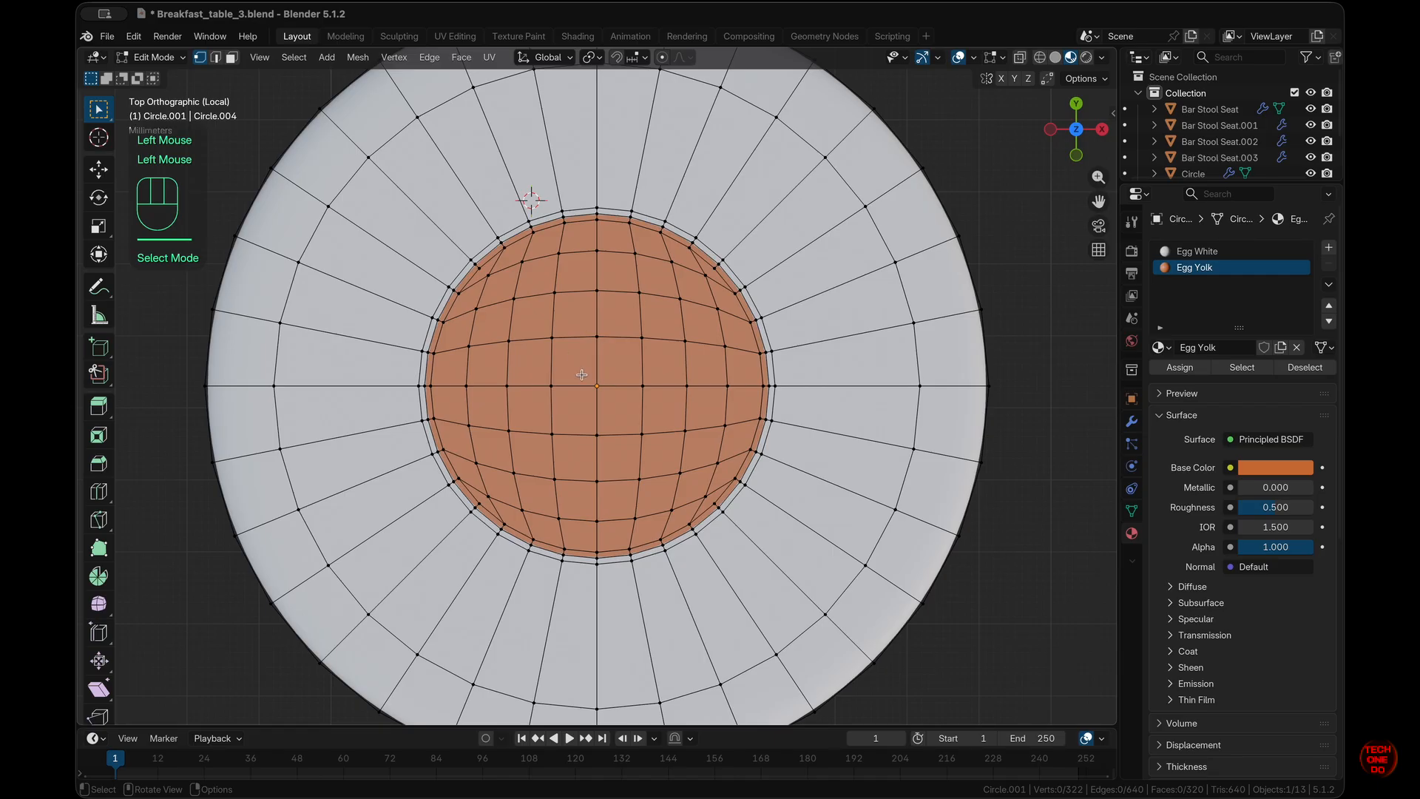
click(663, 57)
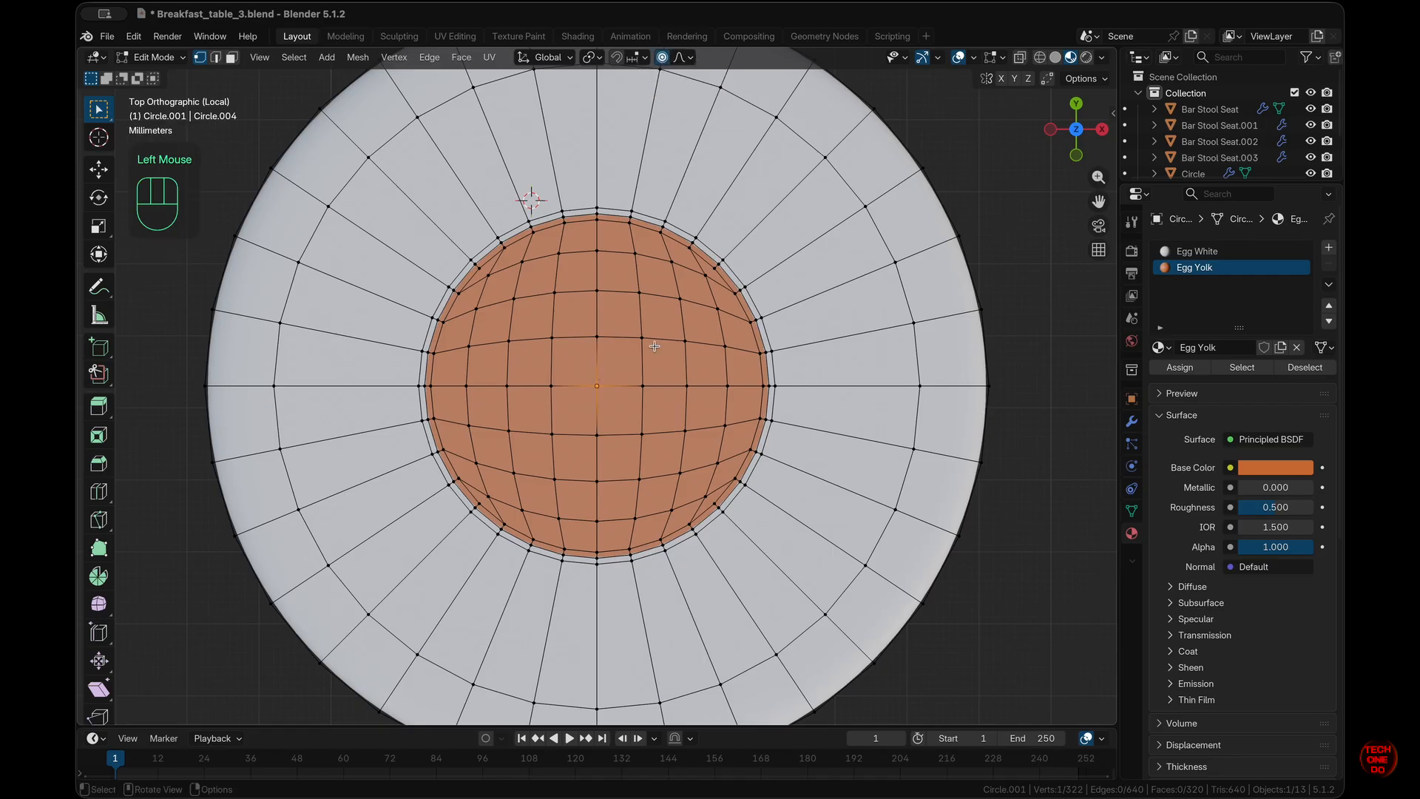
drag(599, 375, 614, 400)
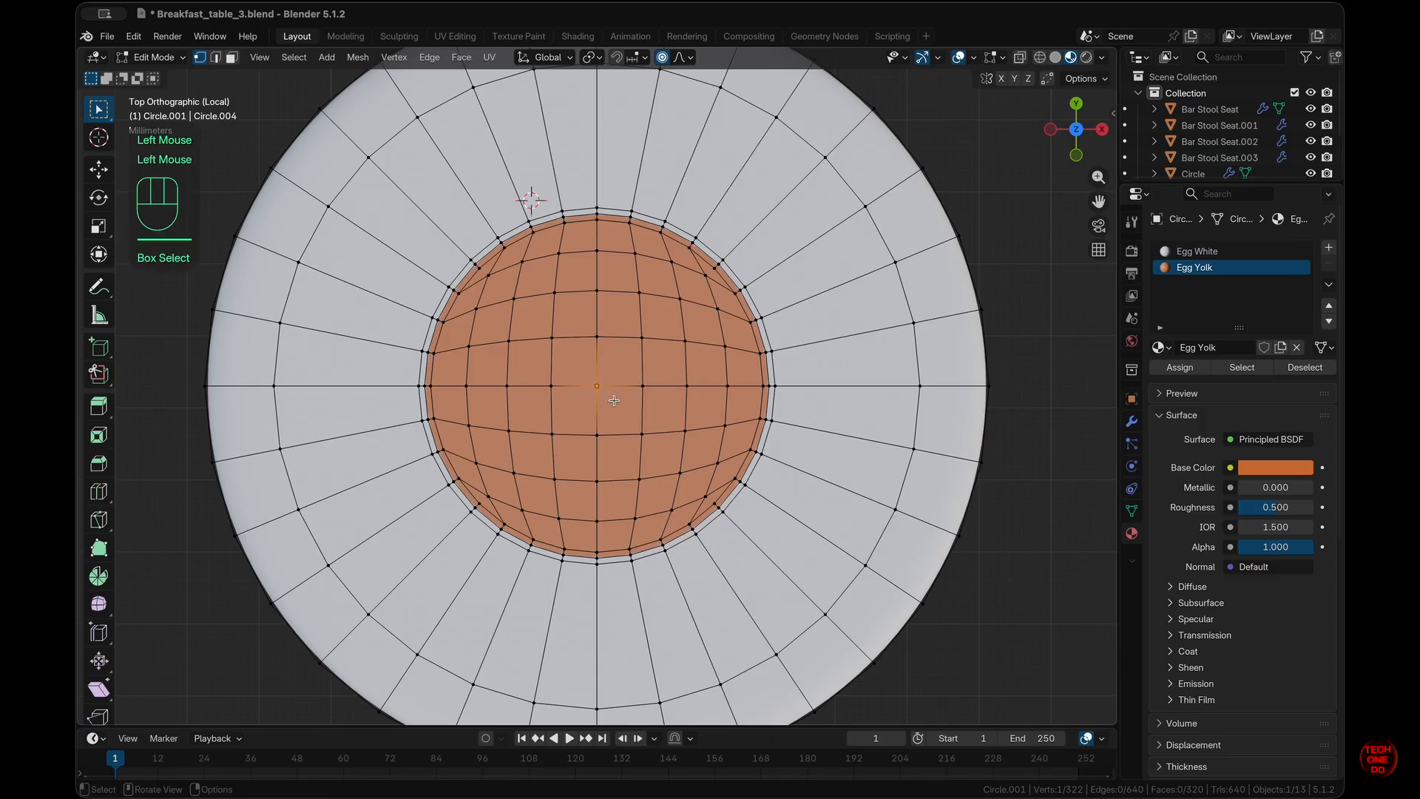
scroll(614, 401, down, 5)
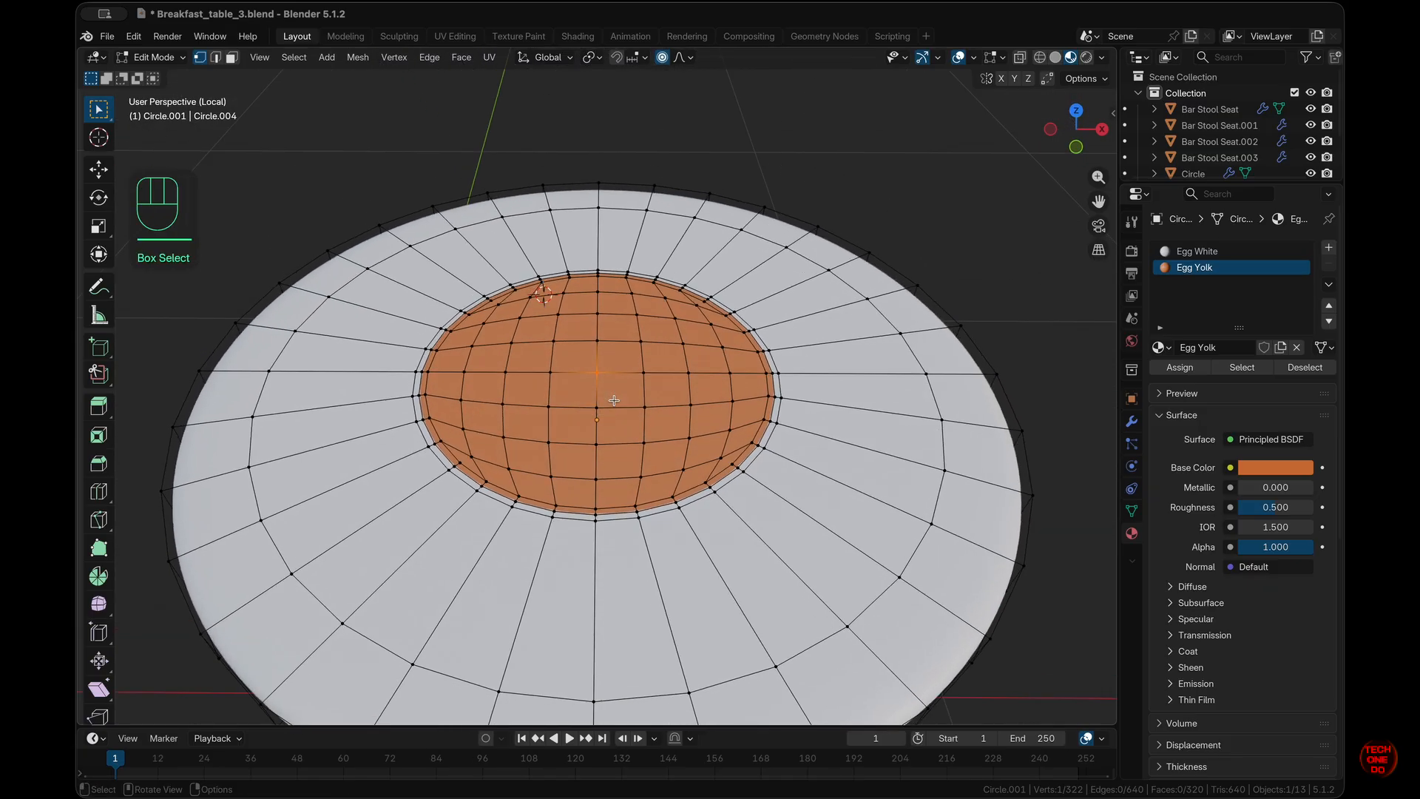
scroll(614, 400, down, 5)
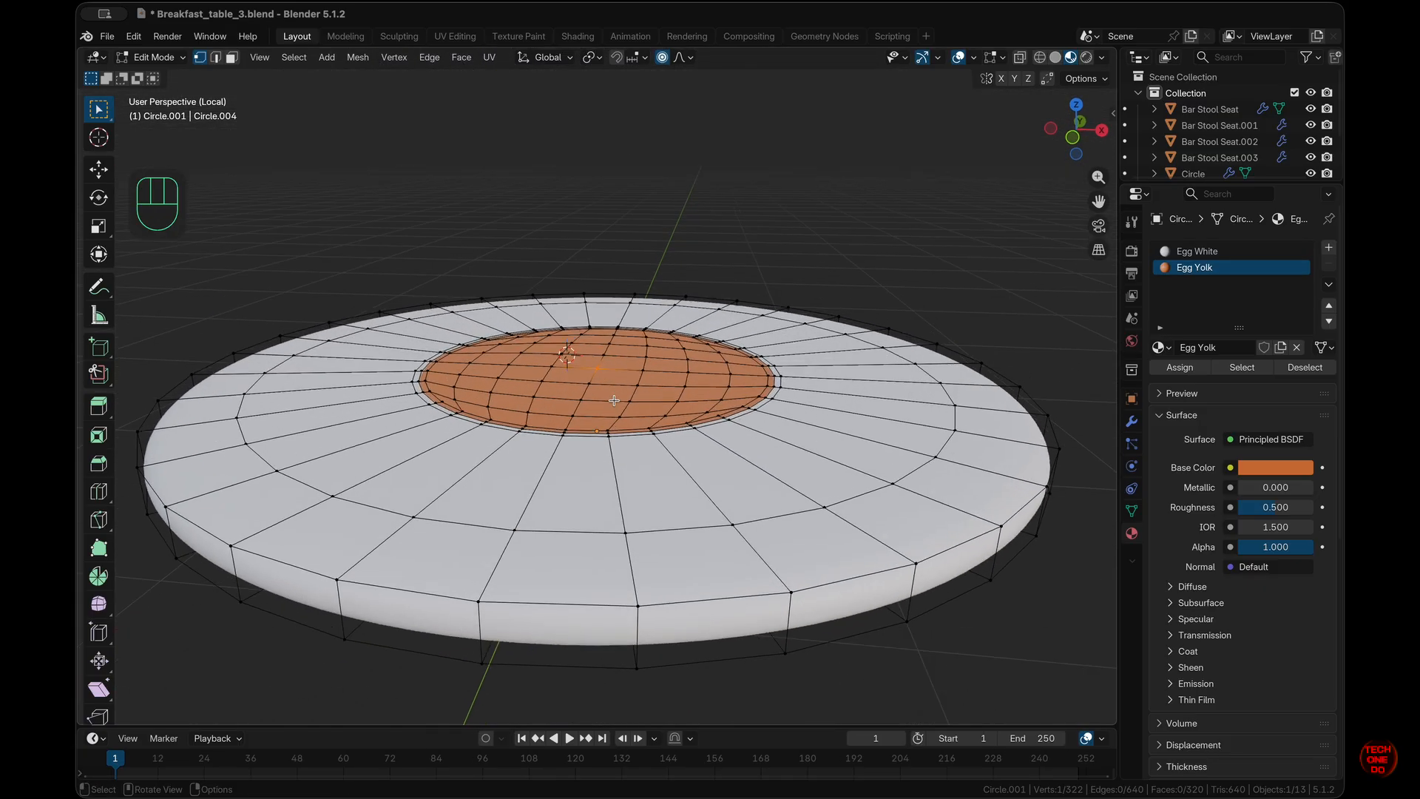
- Raise the centre vertex about 0.0034 m along Z with smooth proportional falloff to dome the yolk
key(KP_1)
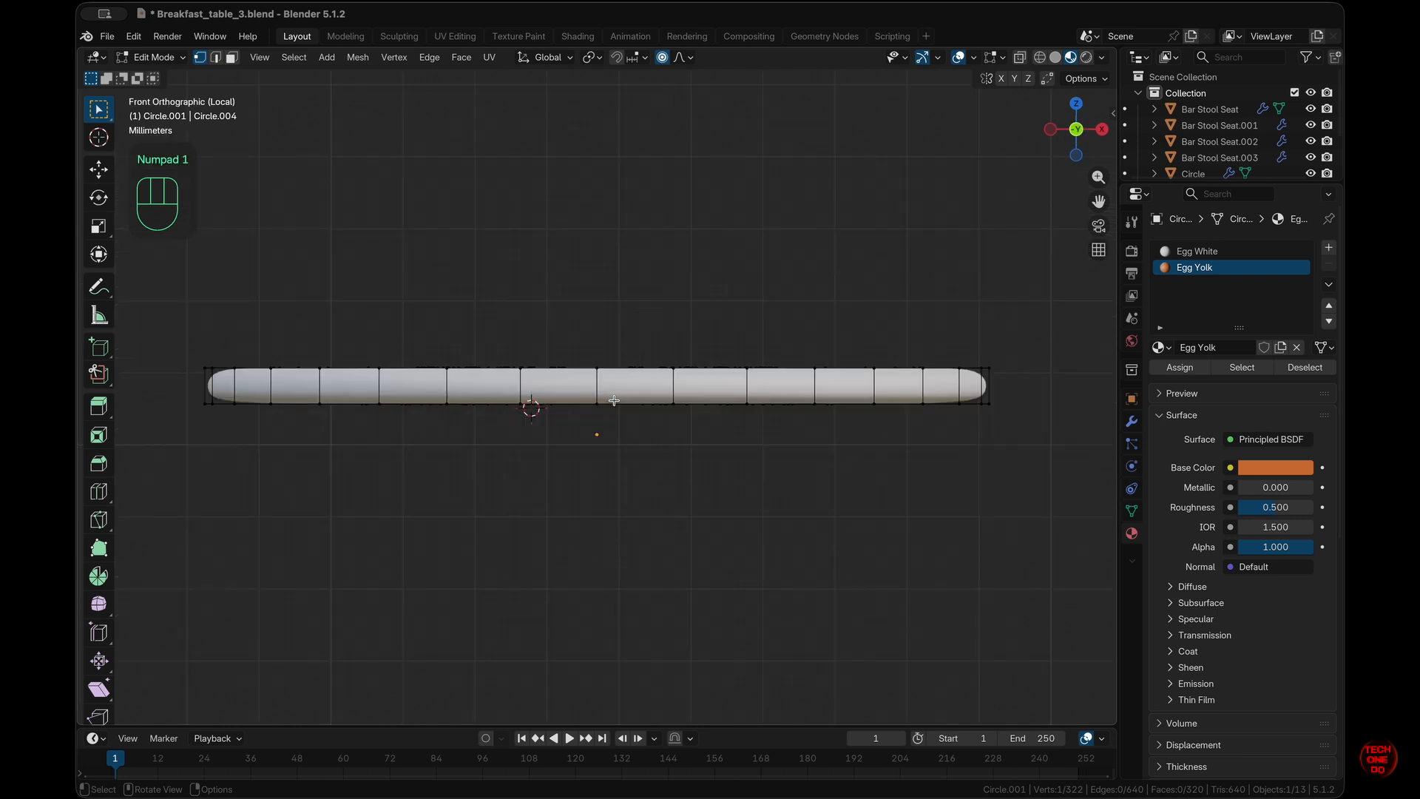
key(g)
key(z)
key(Escape)
scroll(621, 370, up, 5)
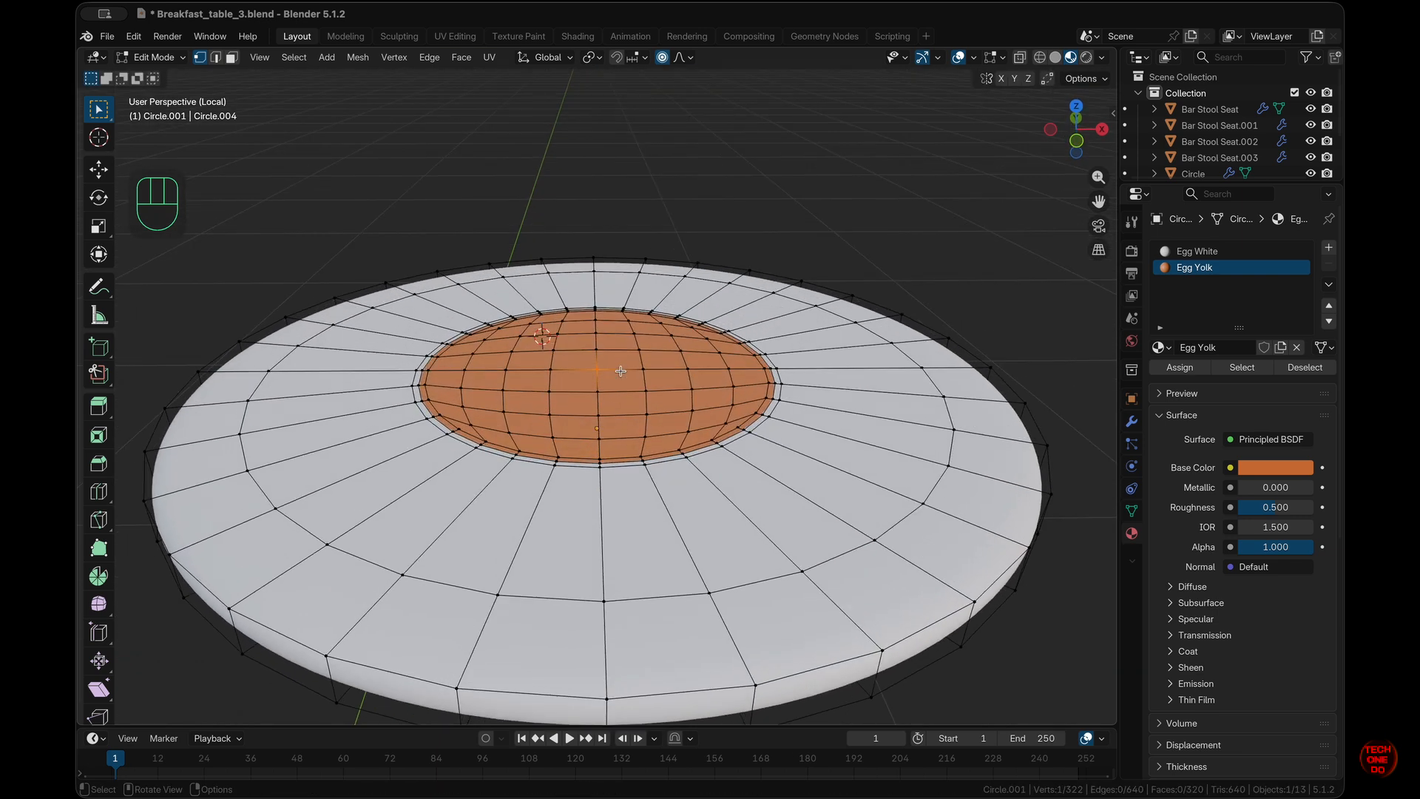
scroll(620, 370, up, 4)
scroll(620, 371, down, 1)
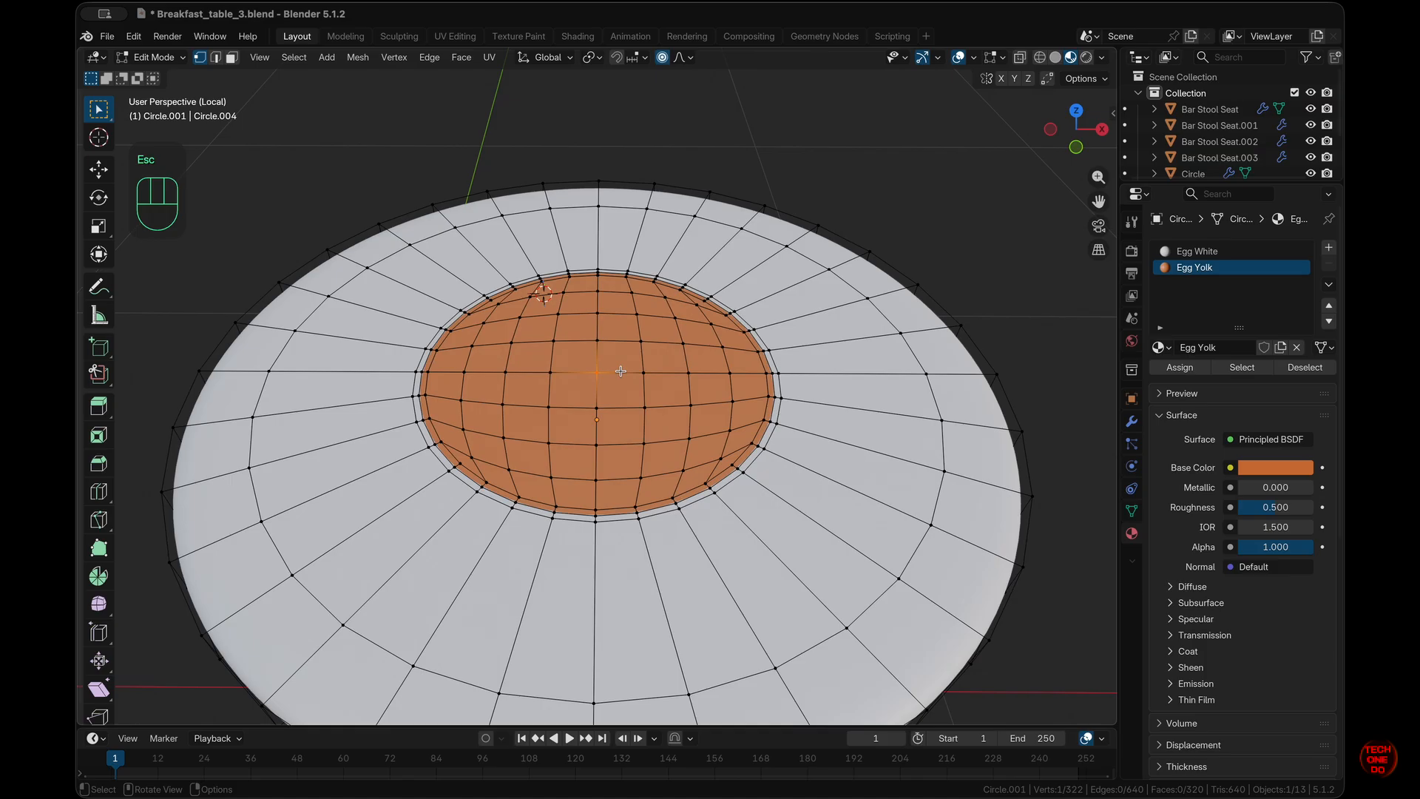
scroll(621, 370, down, 6)
key(g)
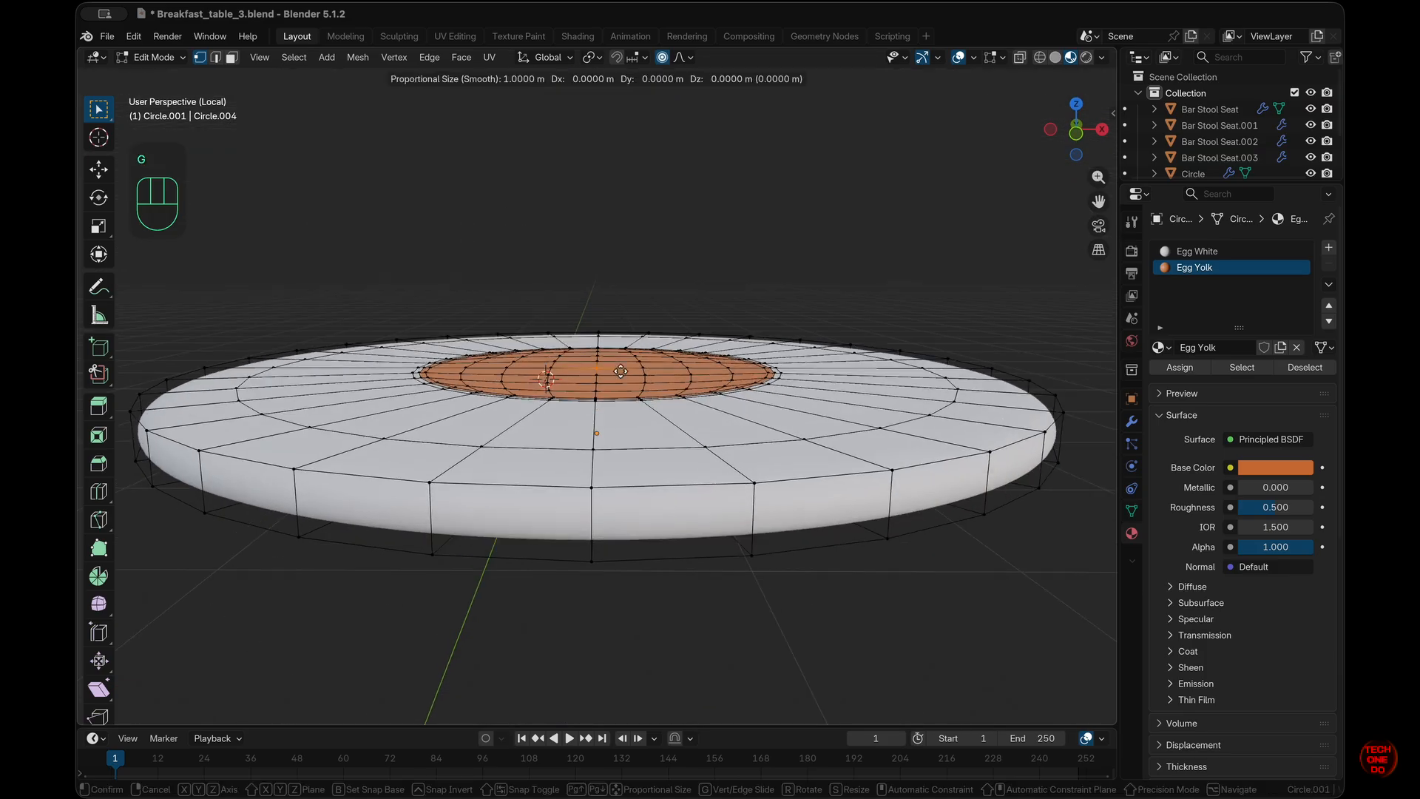
key(z)
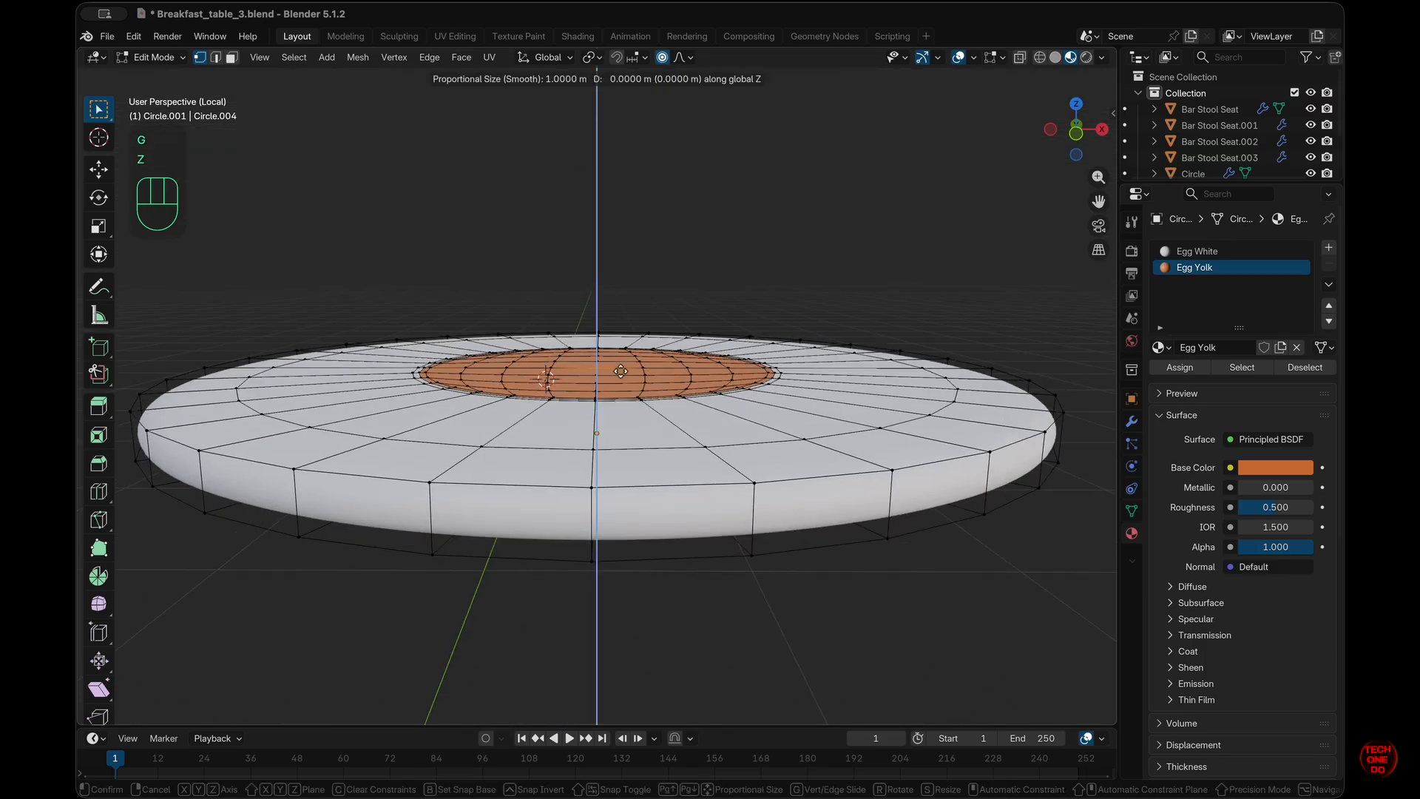
scroll(620, 370, up, 20)
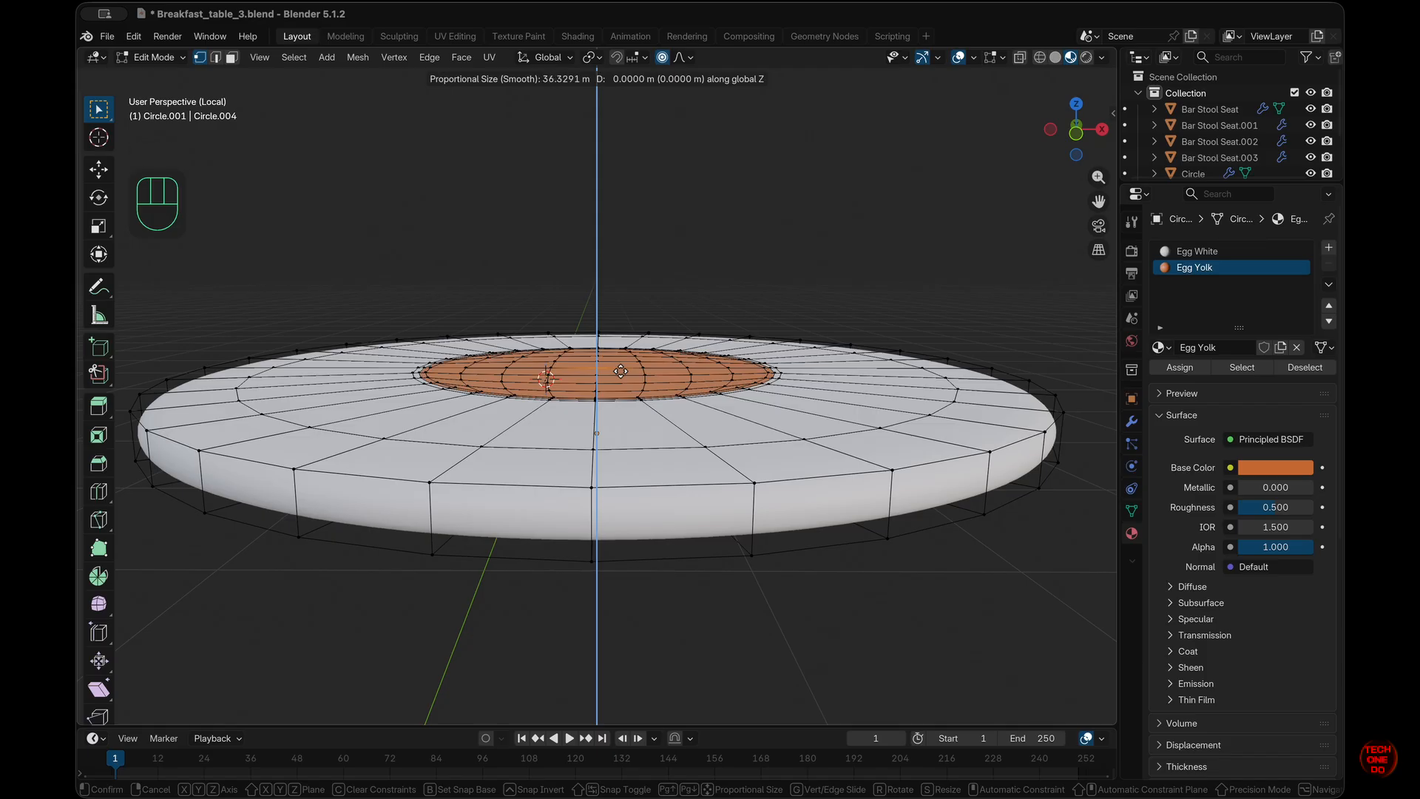
scroll(620, 370, down, 20)
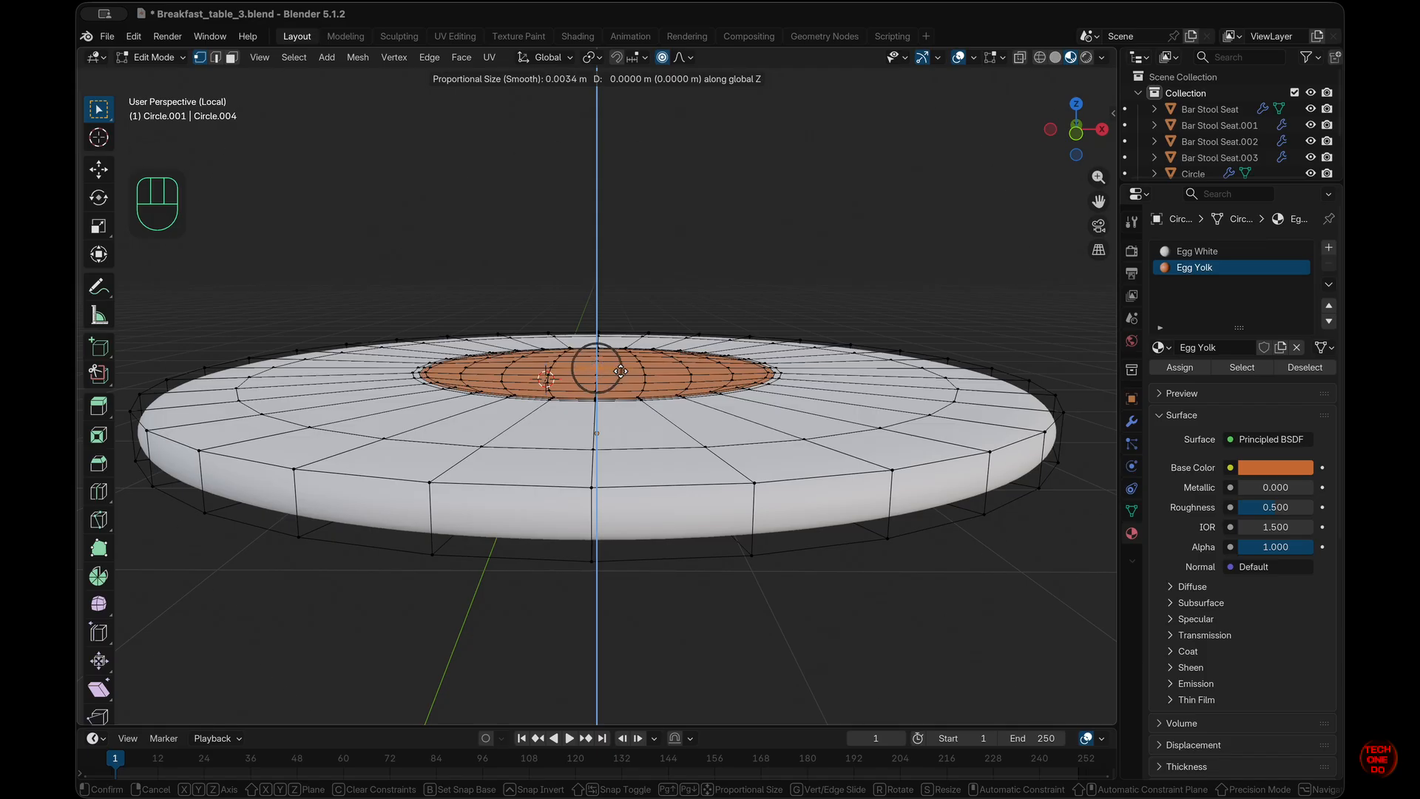
scroll(620, 371, up, 7)
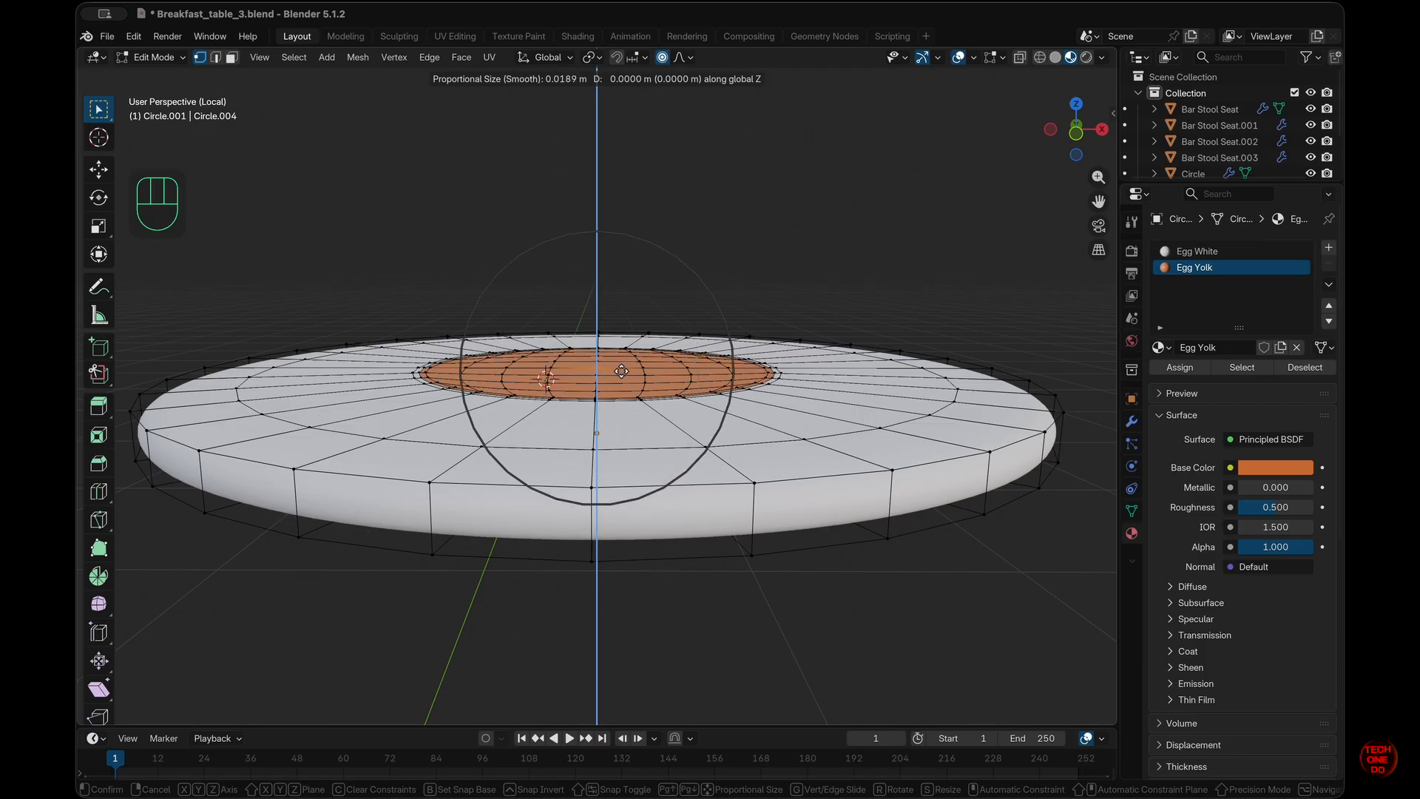
scroll(621, 370, down, 5)
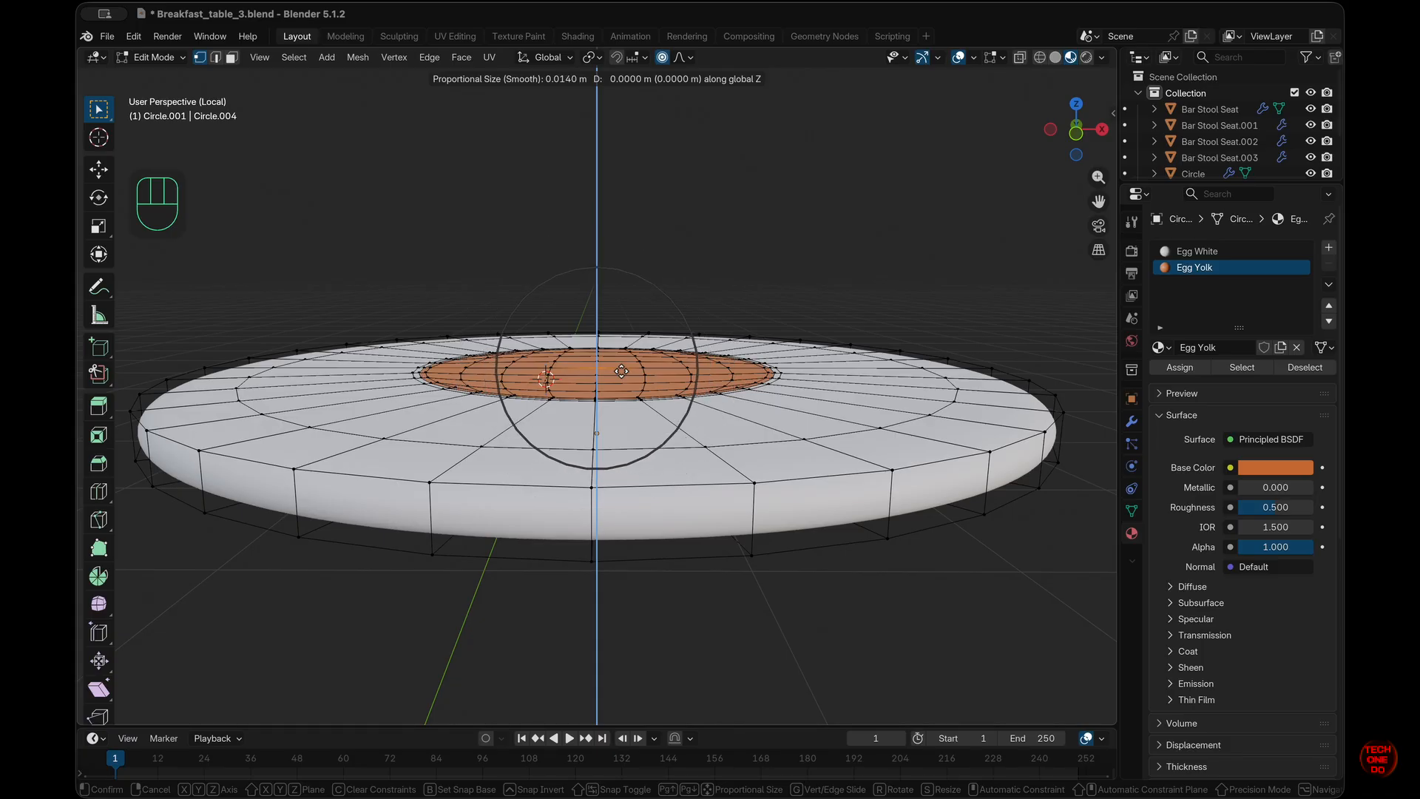
scroll(620, 371, up, 2)
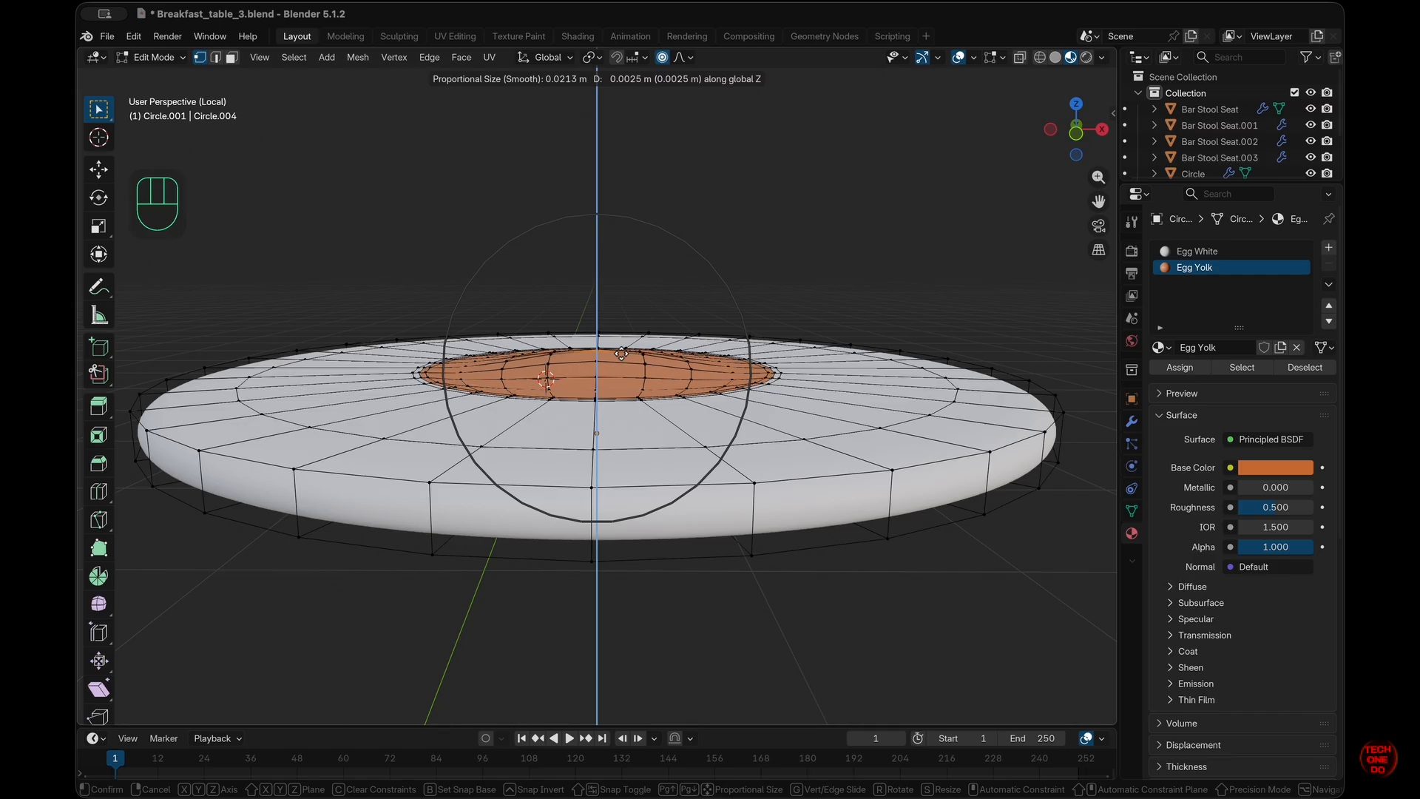
scroll(621, 353, down, 2)
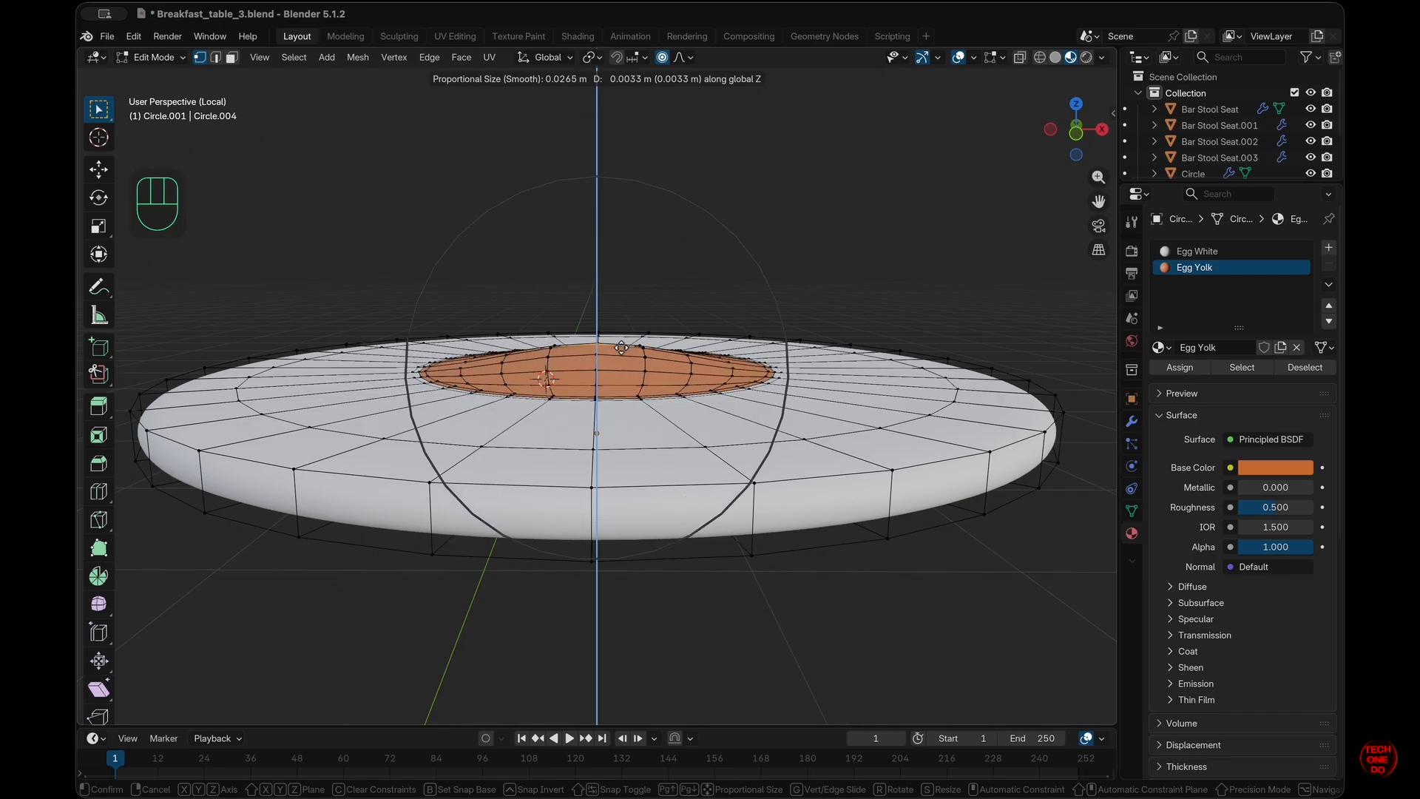
scroll(621, 347, up, 2)
scroll(622, 348, down, 1)
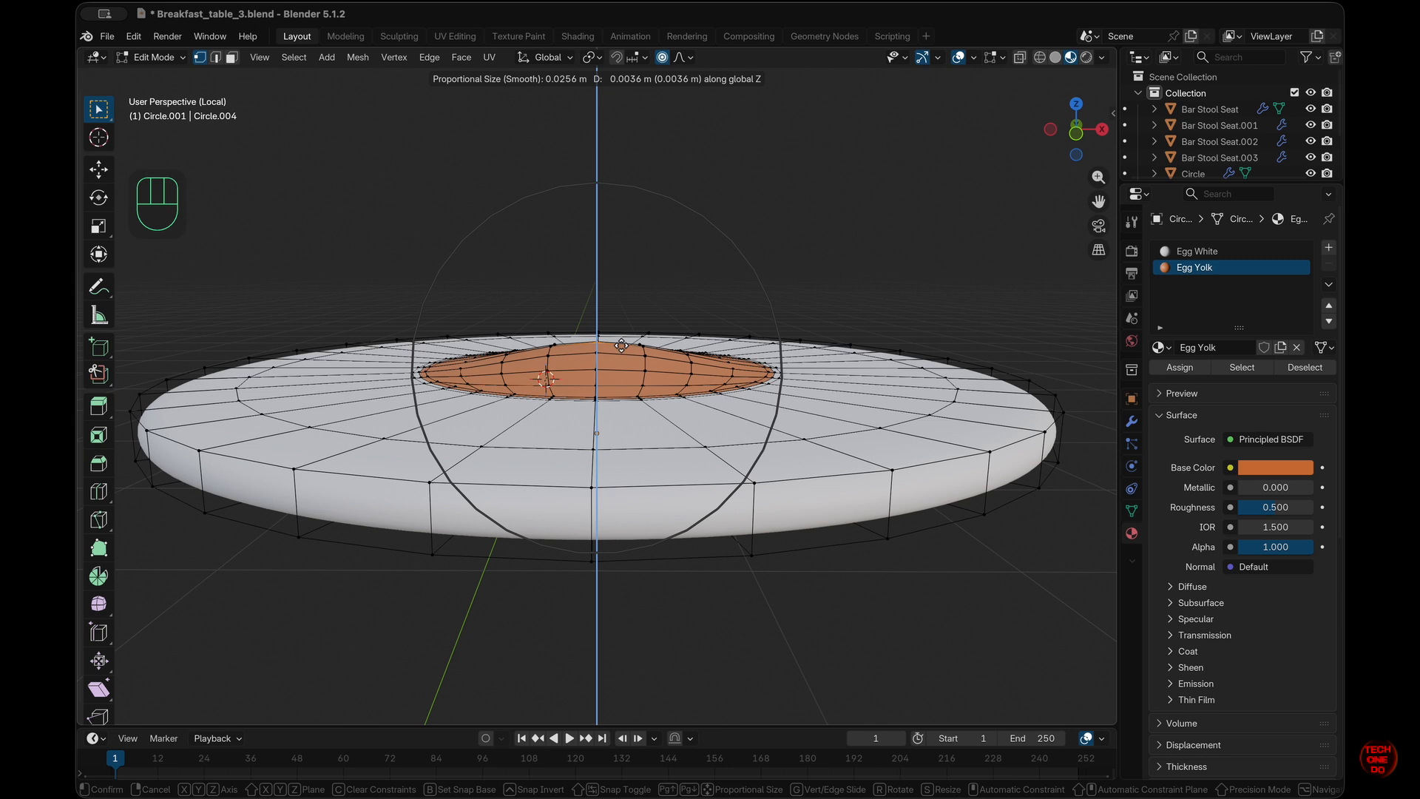
scroll(621, 344, down, 2)
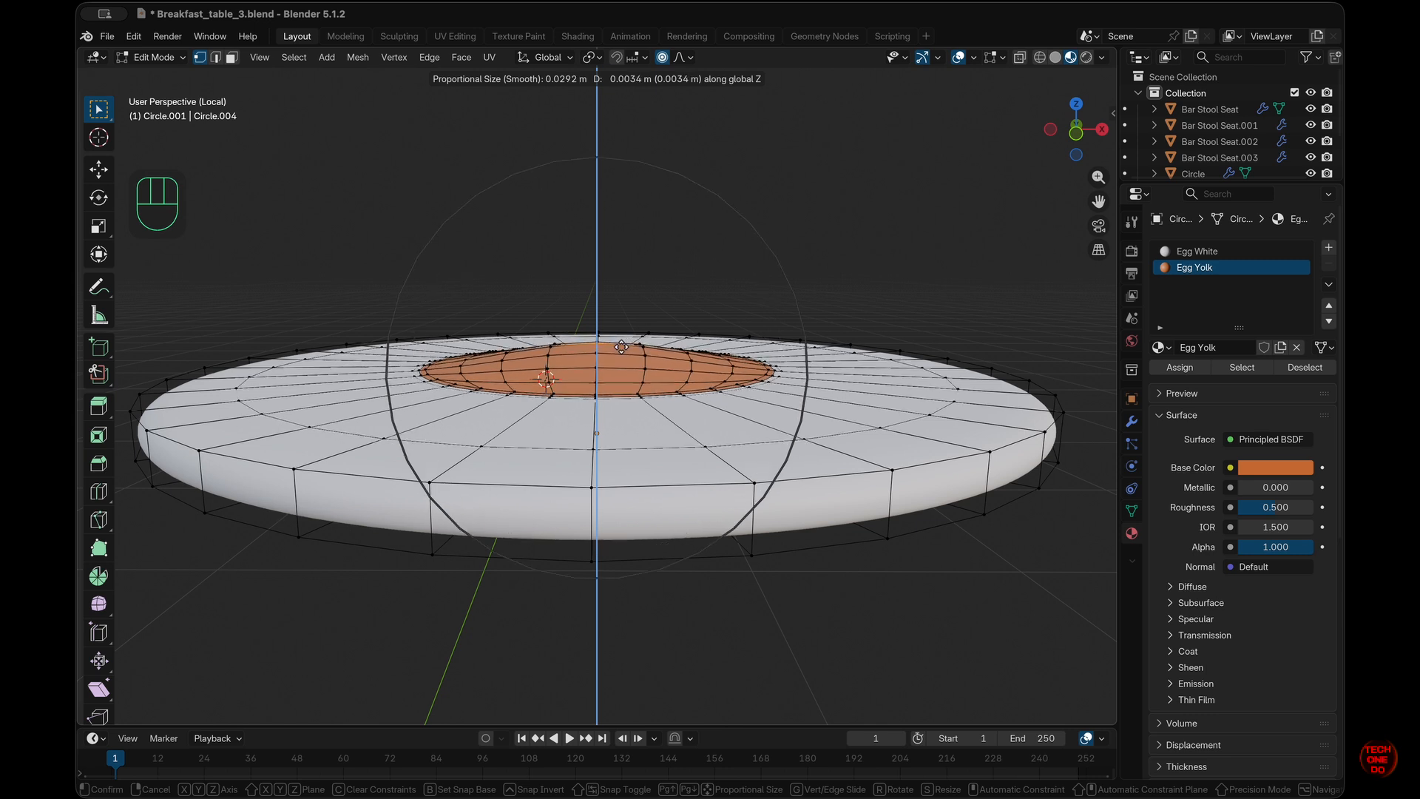
click(622, 346)
click(627, 325)
- Check the domed yolk in Object Mode, then return to Edit Mode in top orthographic X-ray view
scroll(648, 395, up, 5)
key(Tab)
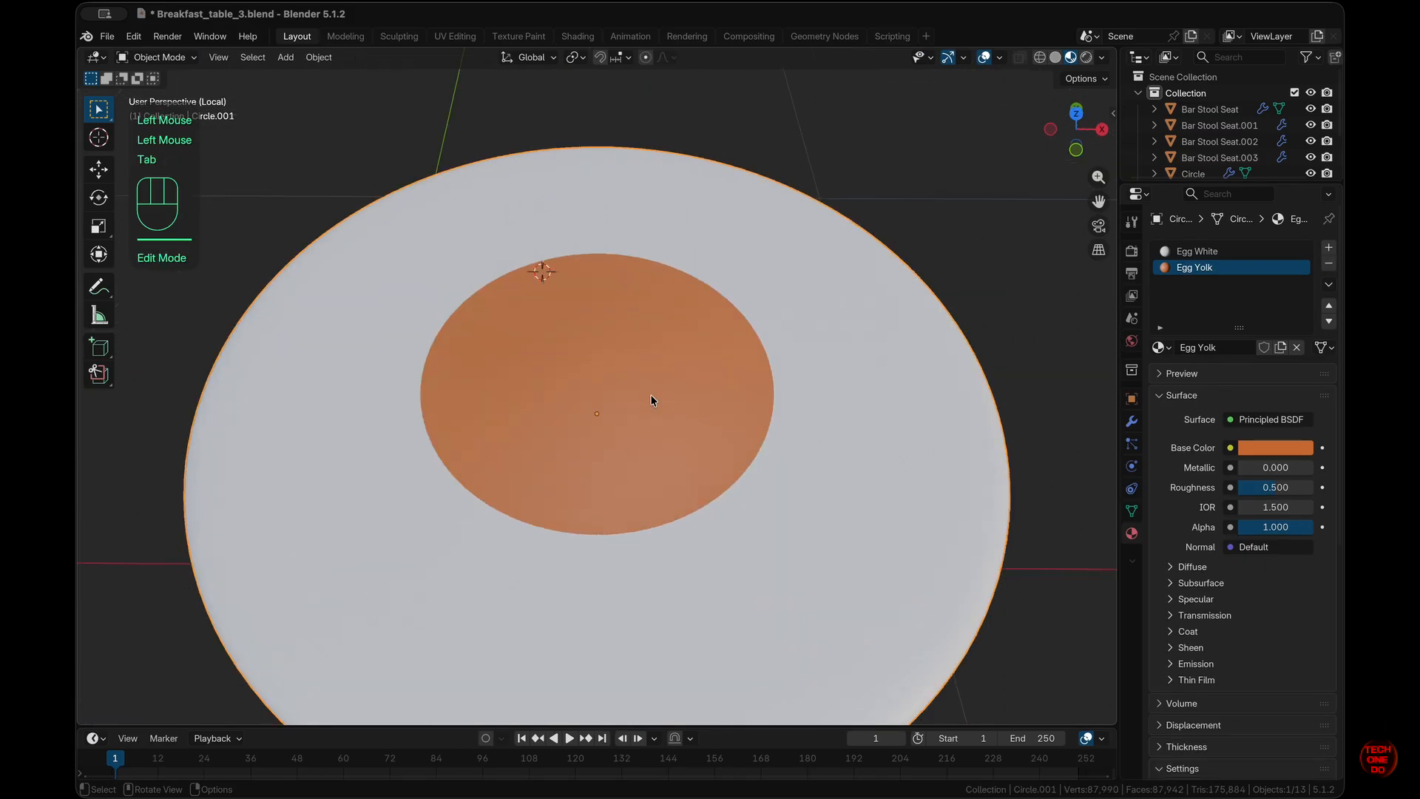
scroll(652, 398, down, 6)
key(Tab)
scroll(654, 397, up, 8)
scroll(660, 518, down, 5)
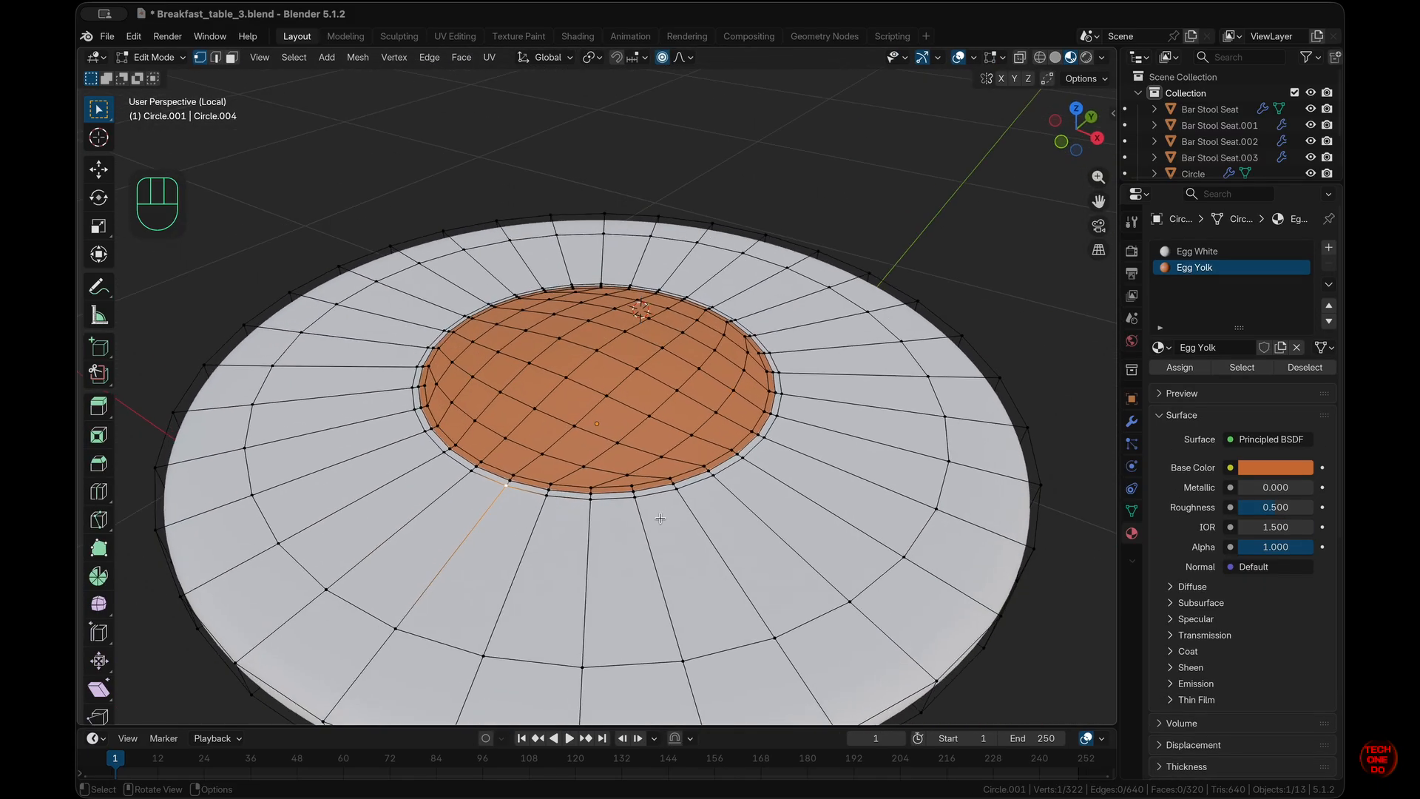
scroll(660, 518, up, 3)
super+scroll(660, 518, down, 5)
scroll(720, 478, up, 5)
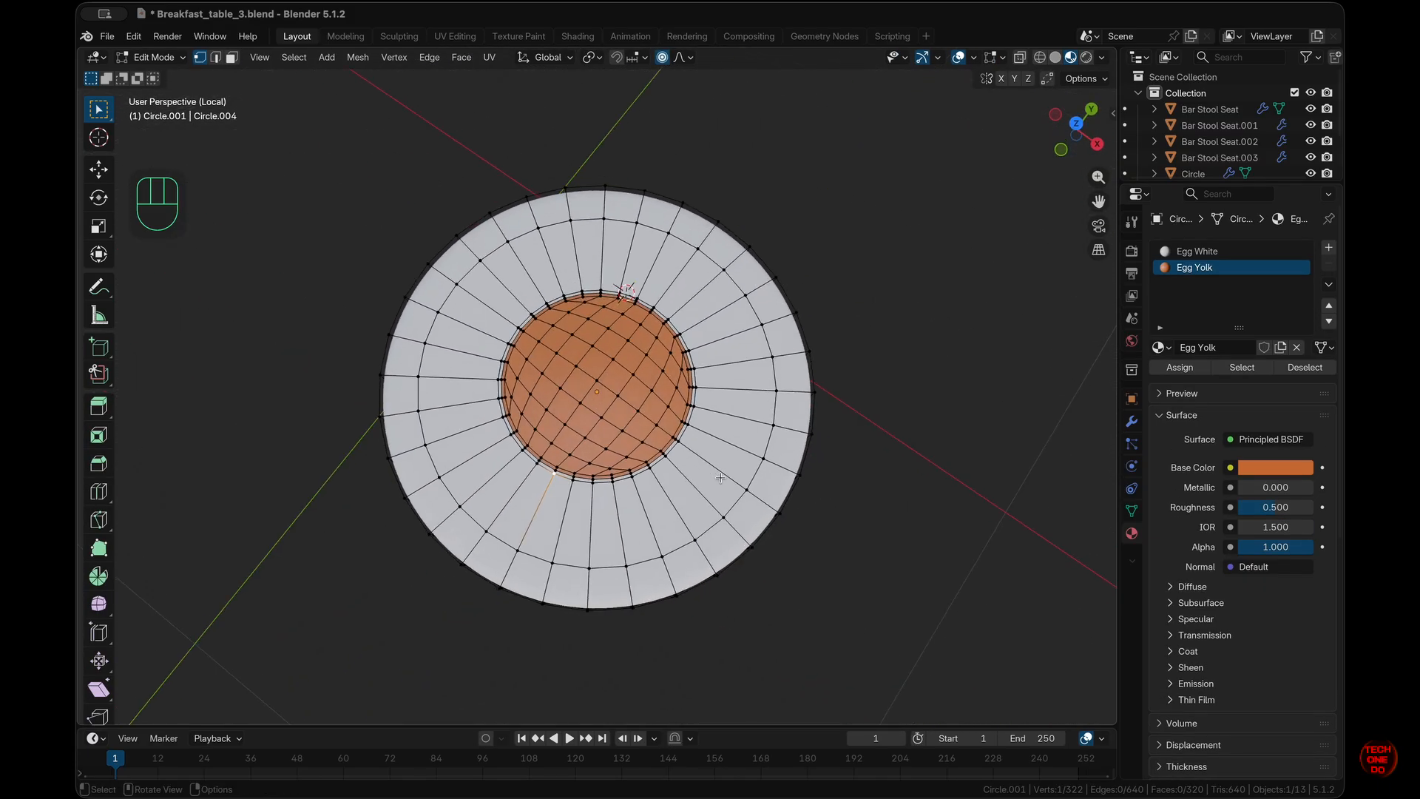
key(KP_7)
super+scroll(720, 478, up, 4)
super+scroll(721, 478, down, 3)
key(alt+z)
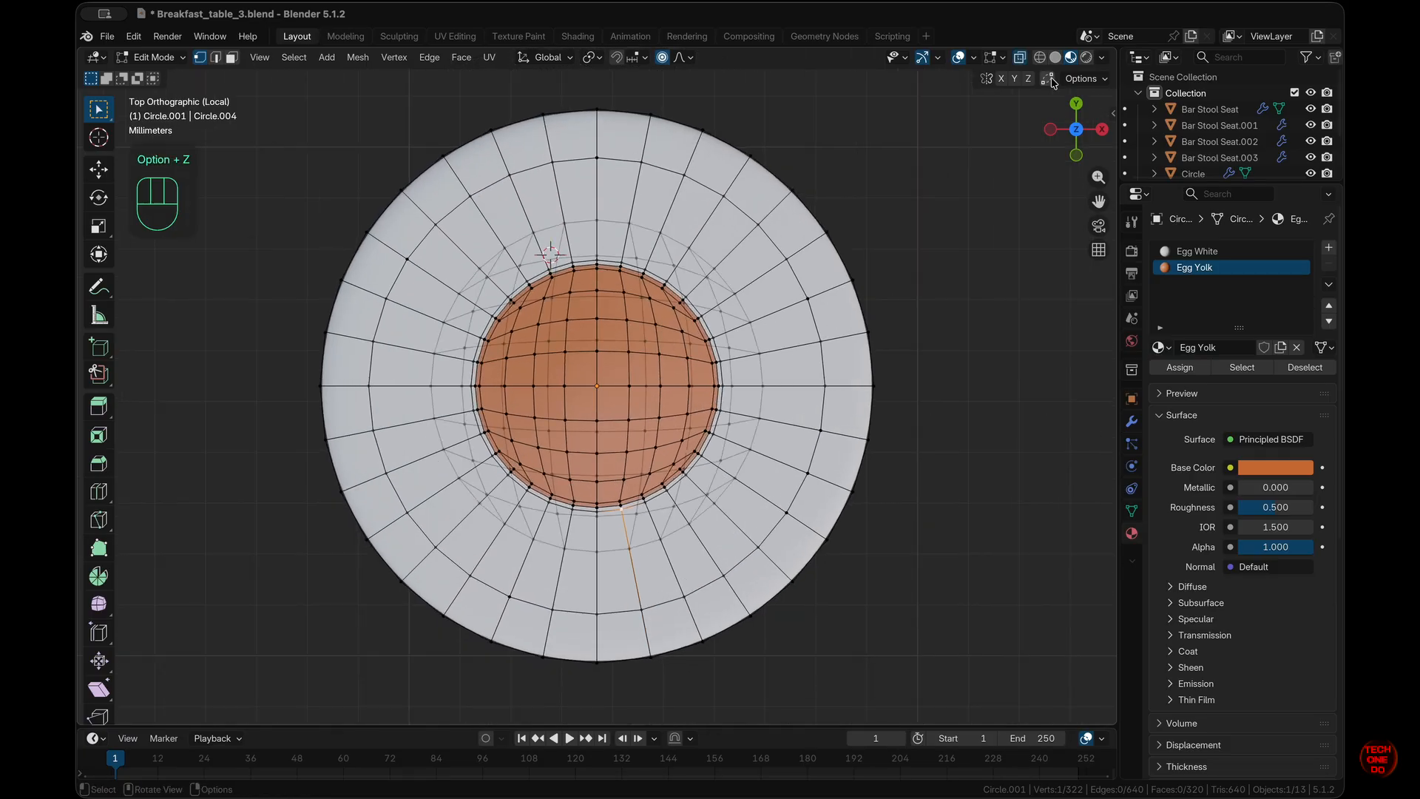
- In Solid shading, pull the upper-right and right rim vertices of the egg white with proportional falloff
click(1055, 57)
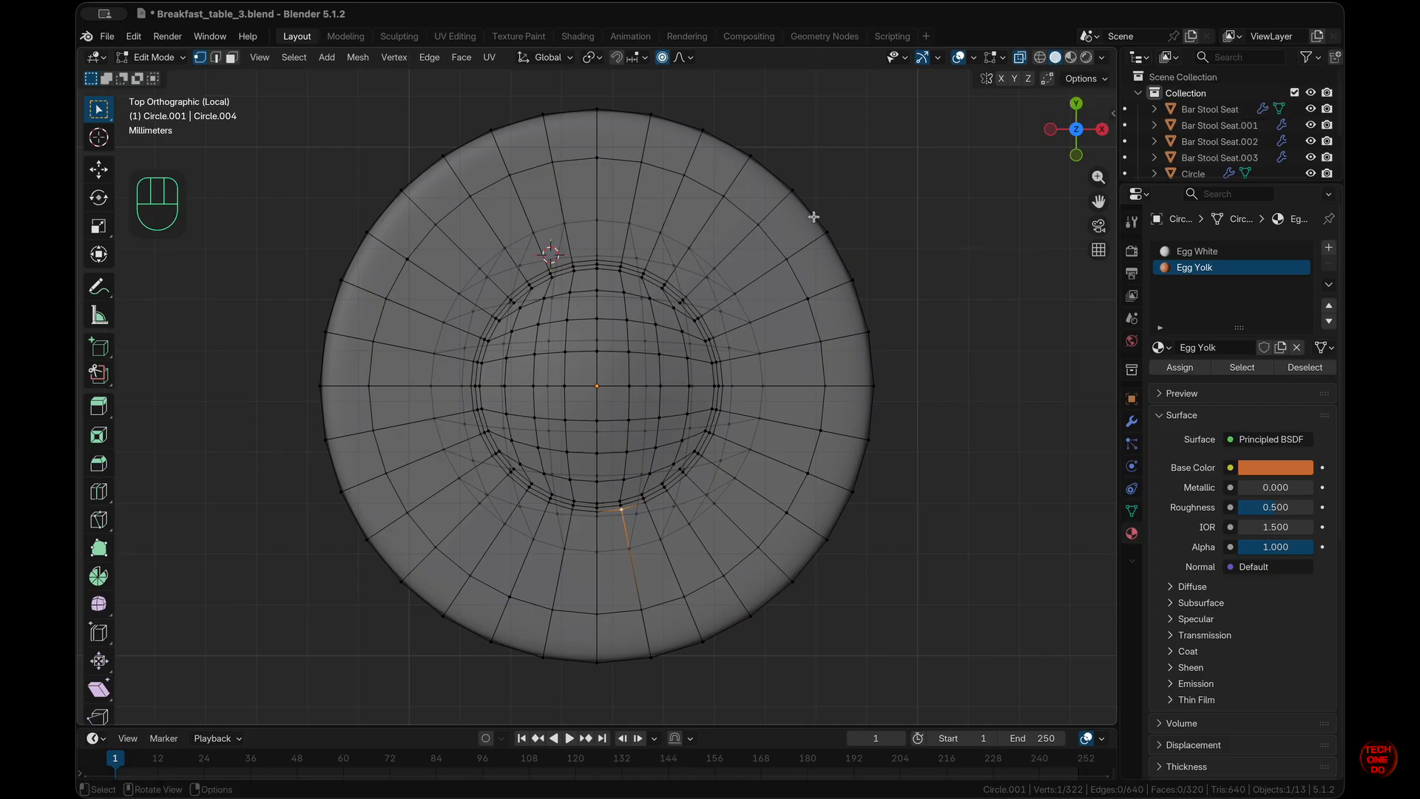
drag(812, 197, 867, 254)
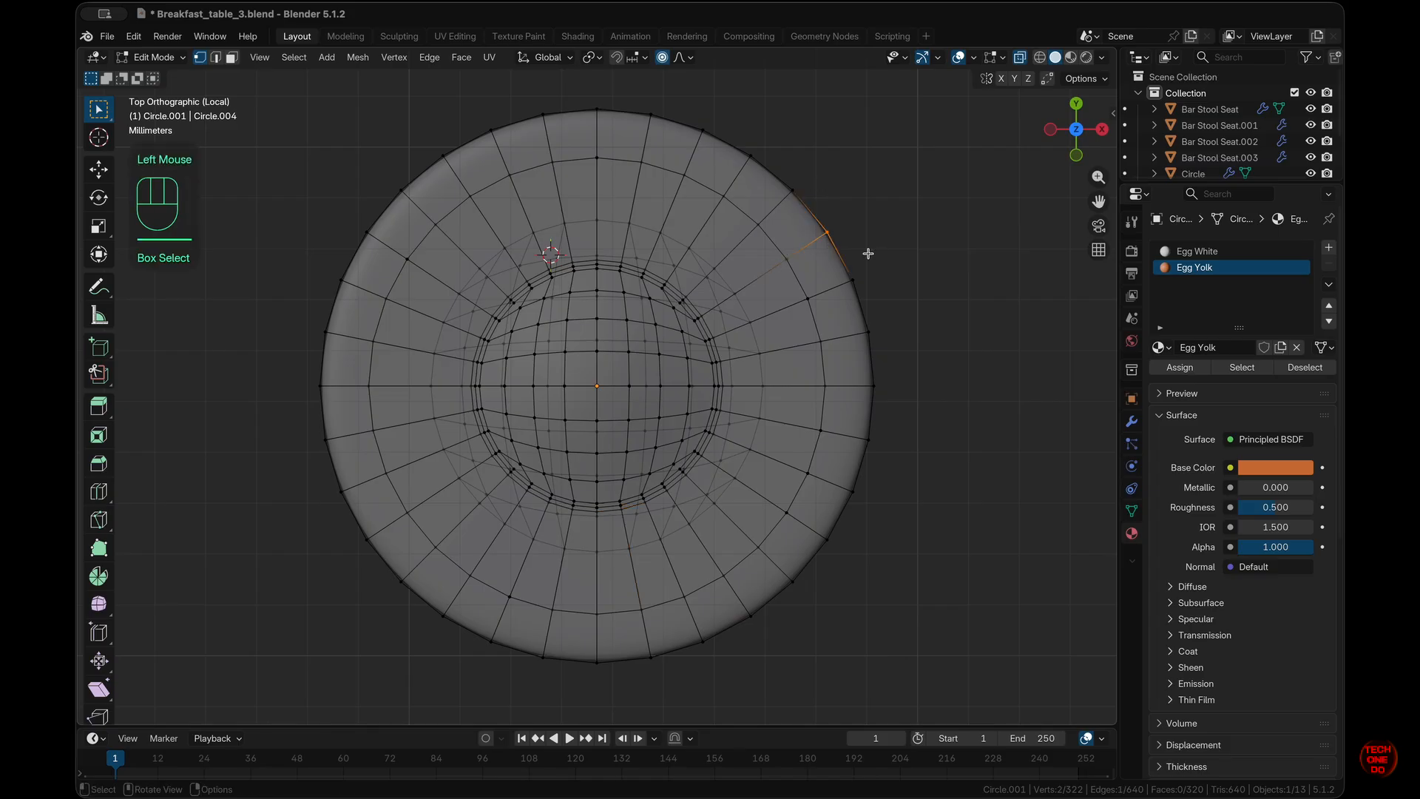
key(g)
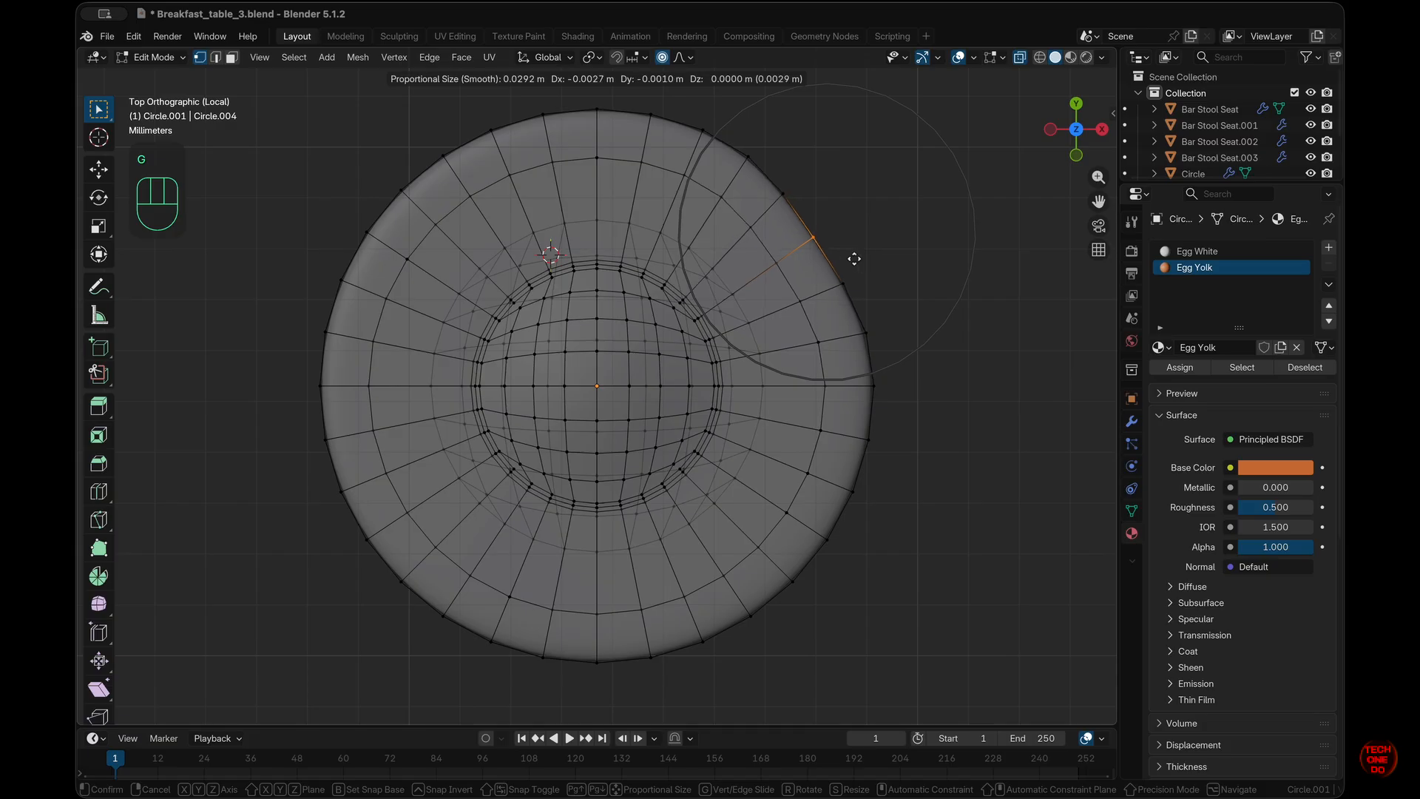
scroll(854, 259, up, 7)
scroll(856, 258, down, 1)
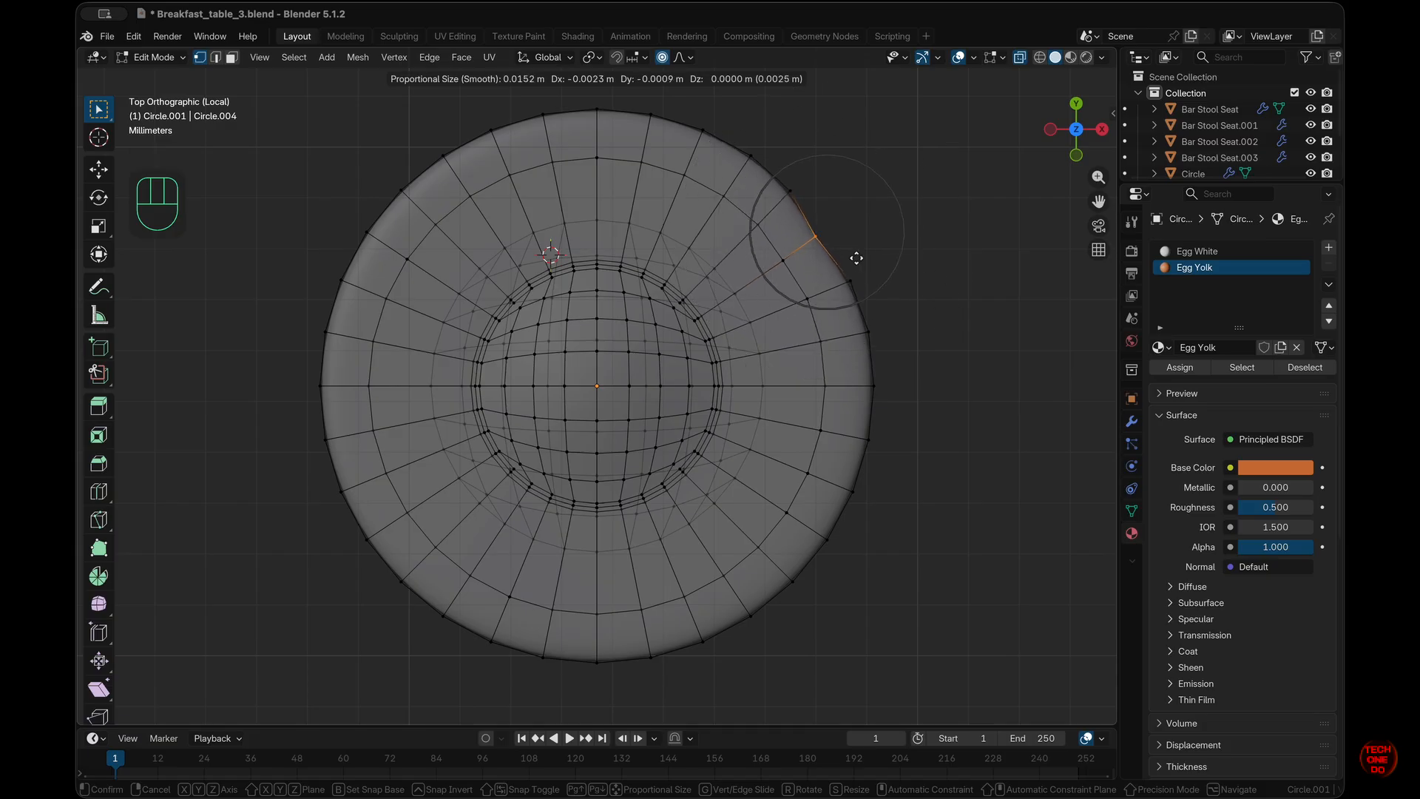
scroll(855, 258, down, 2)
scroll(855, 258, up, 1)
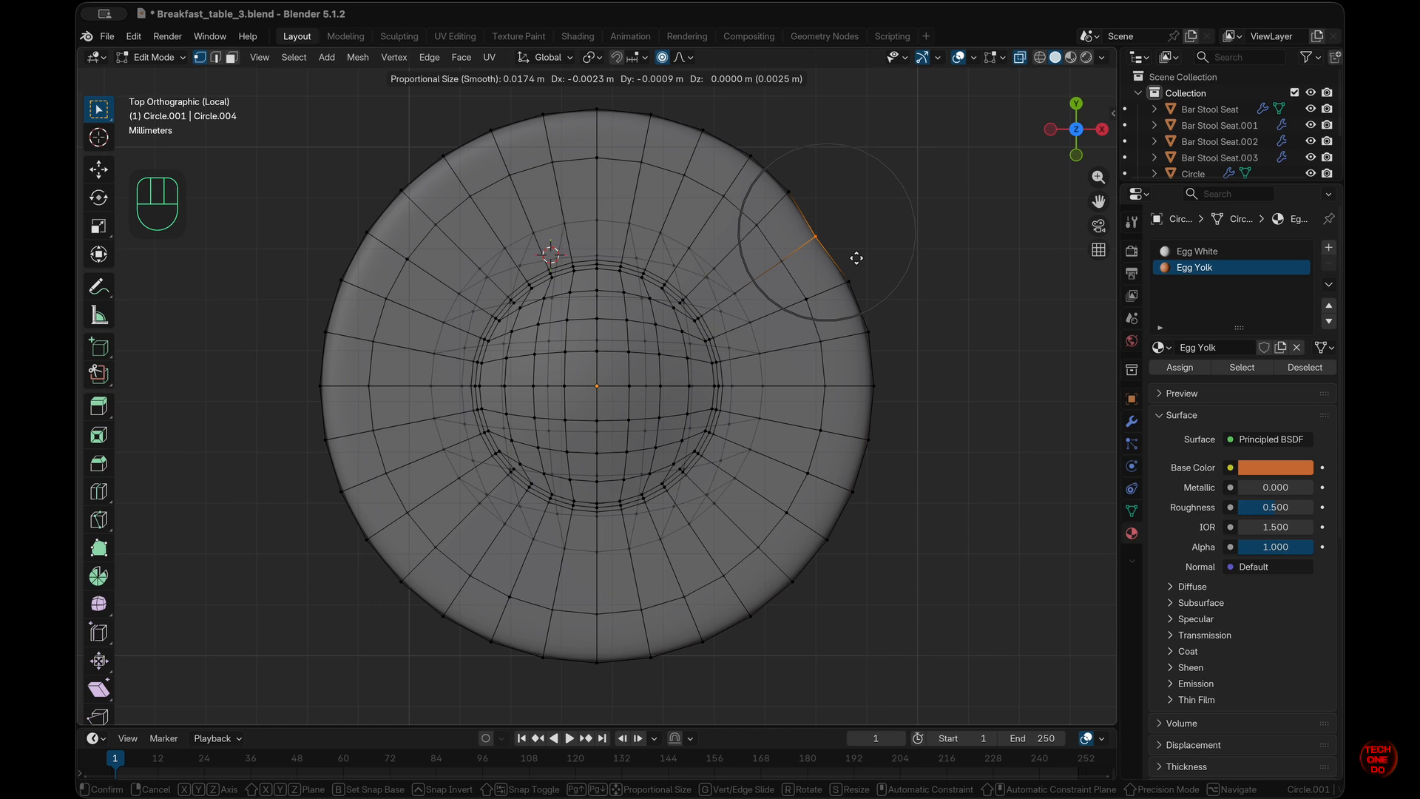
click(856, 258)
click(852, 492)
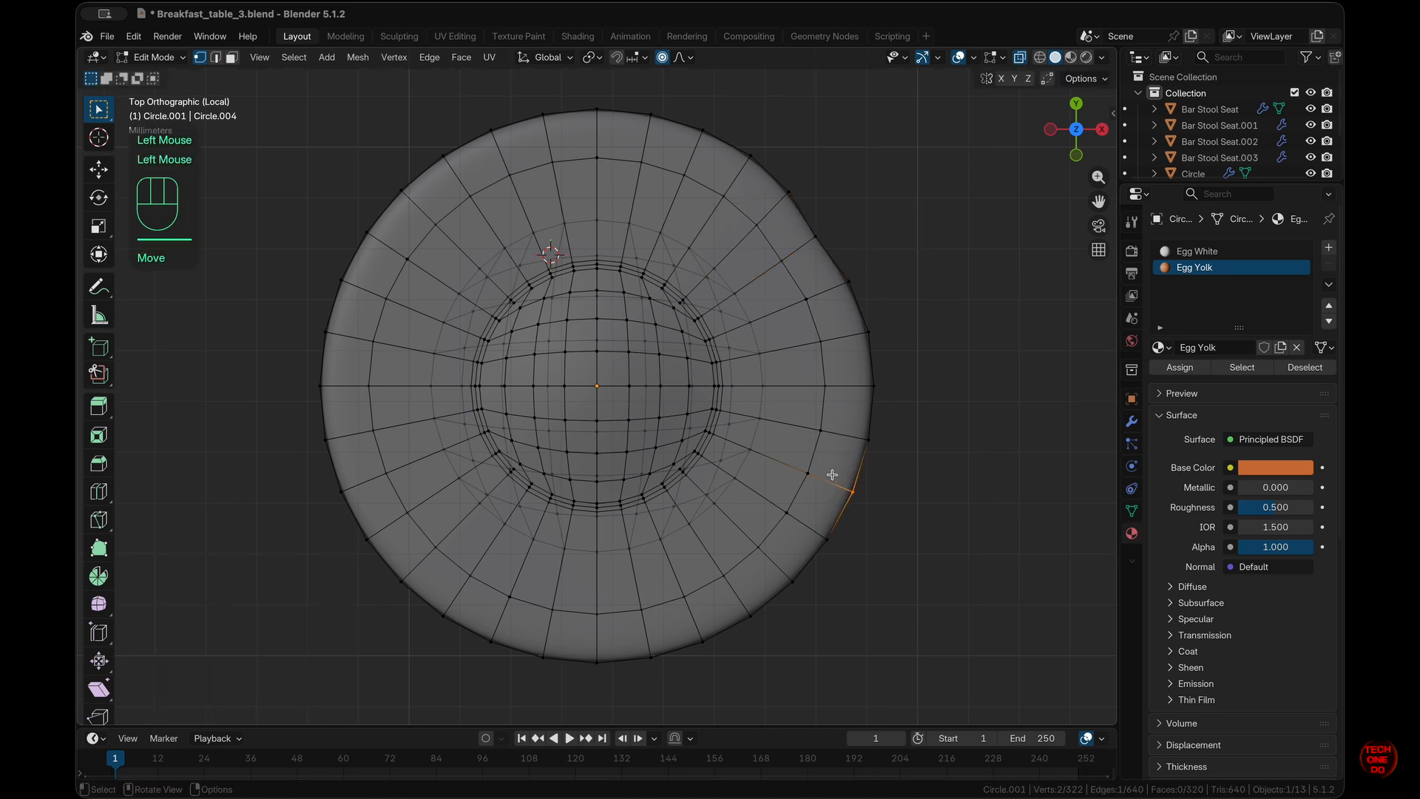
key(g)
scroll(834, 472, down, 6)
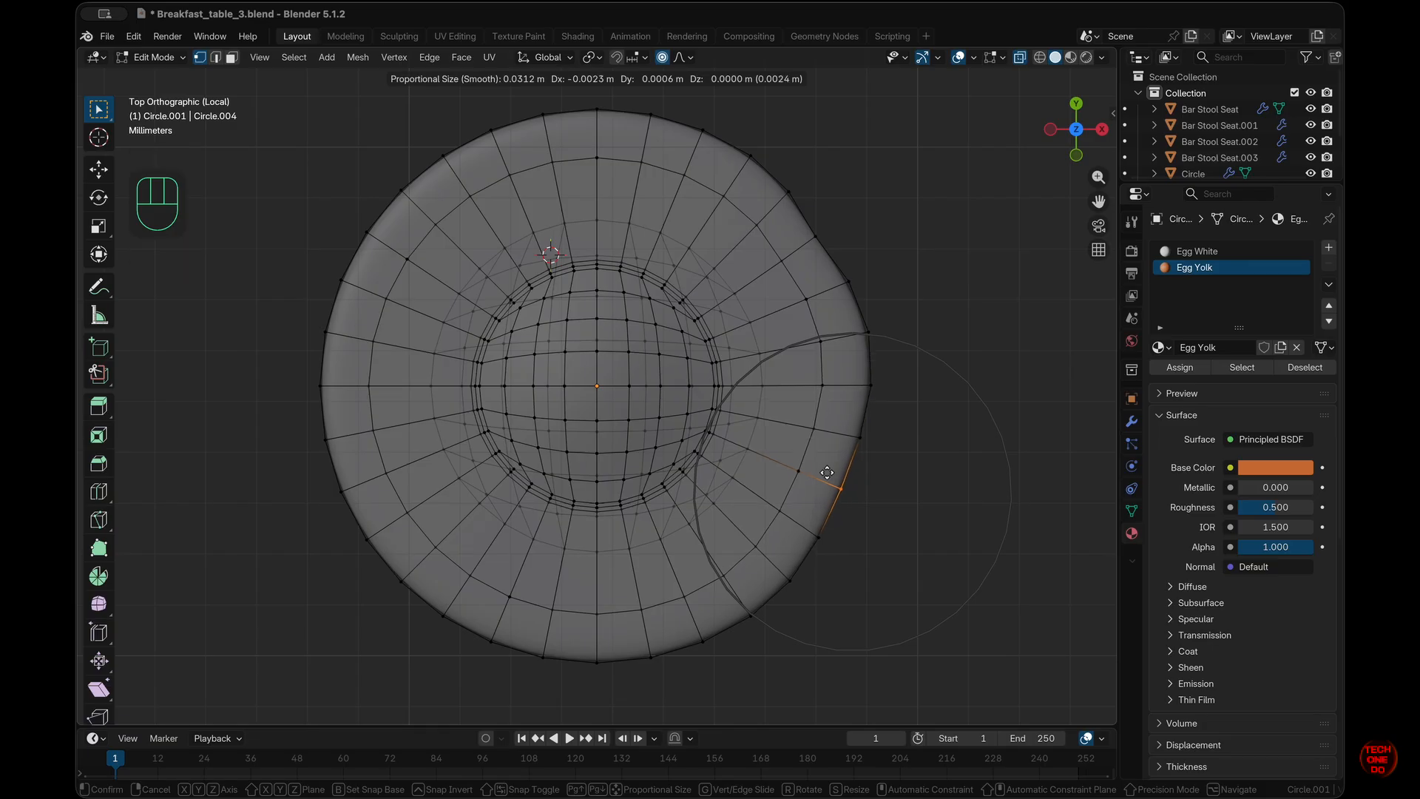
click(827, 472)
- Reshape the left, top and bottom rim vertices to make the outline wavy
drag(283, 303, 349, 349)
key(g)
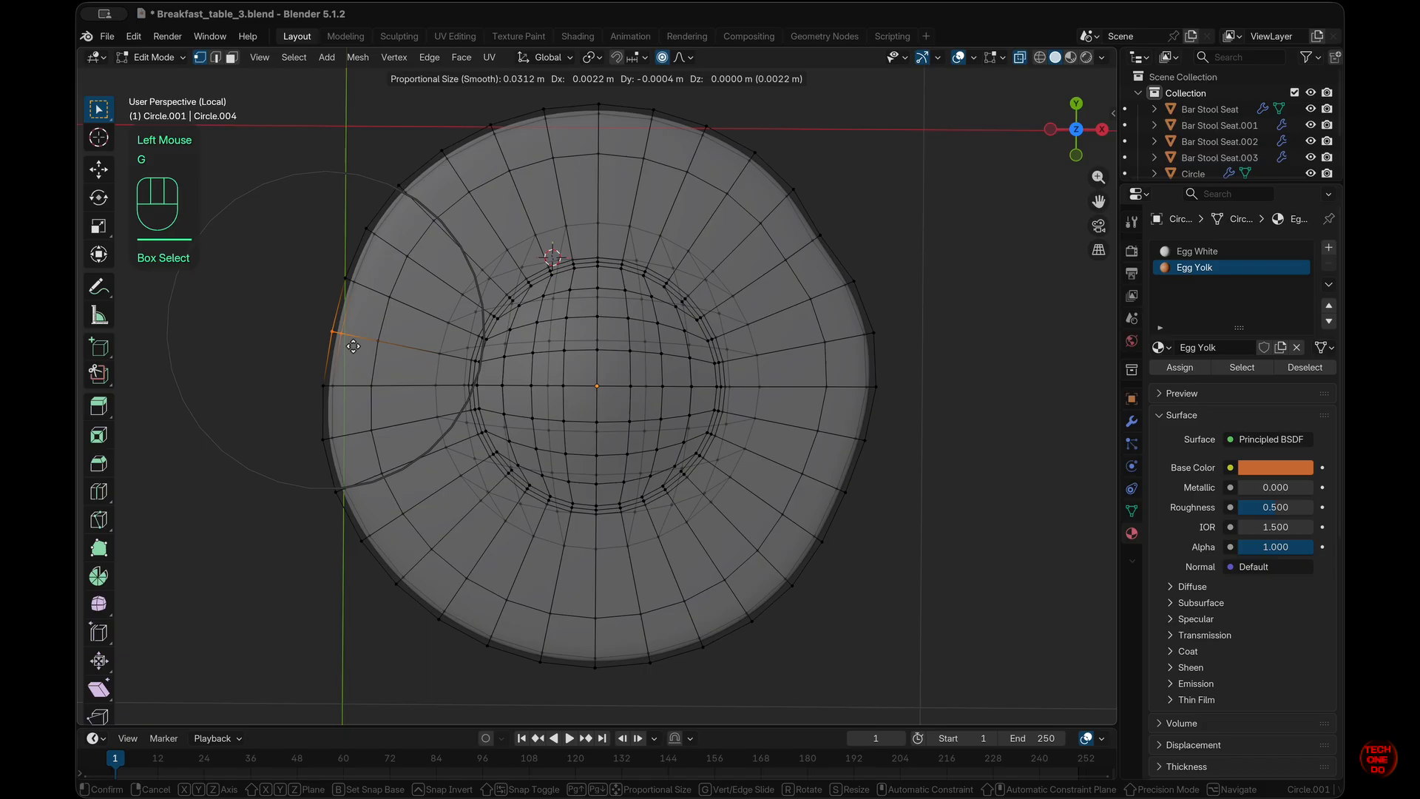
click(350, 345)
drag(522, 84, 554, 123)
key(g)
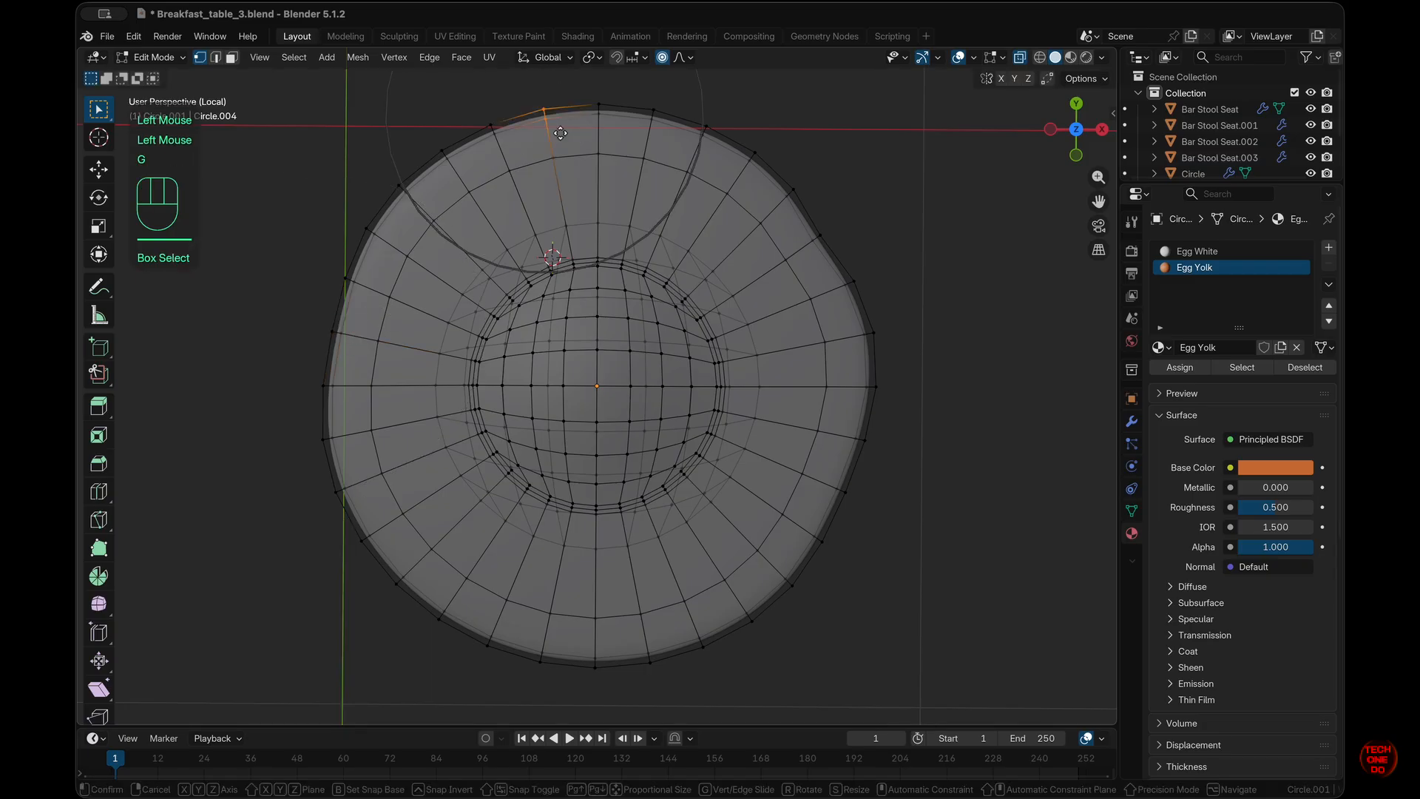
scroll(559, 134, up, 5)
scroll(561, 140, down, 4)
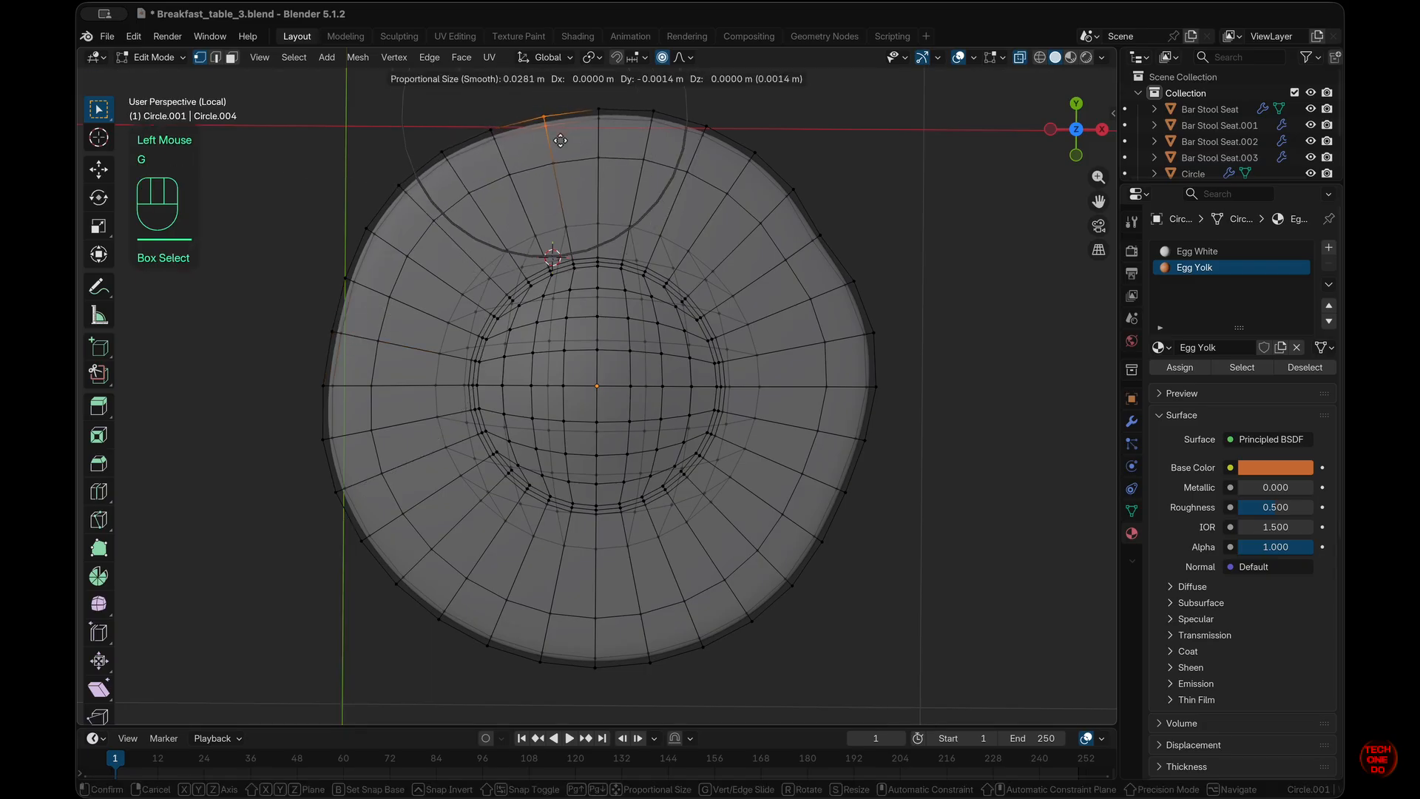
click(561, 140)
scroll(577, 665, down, 5)
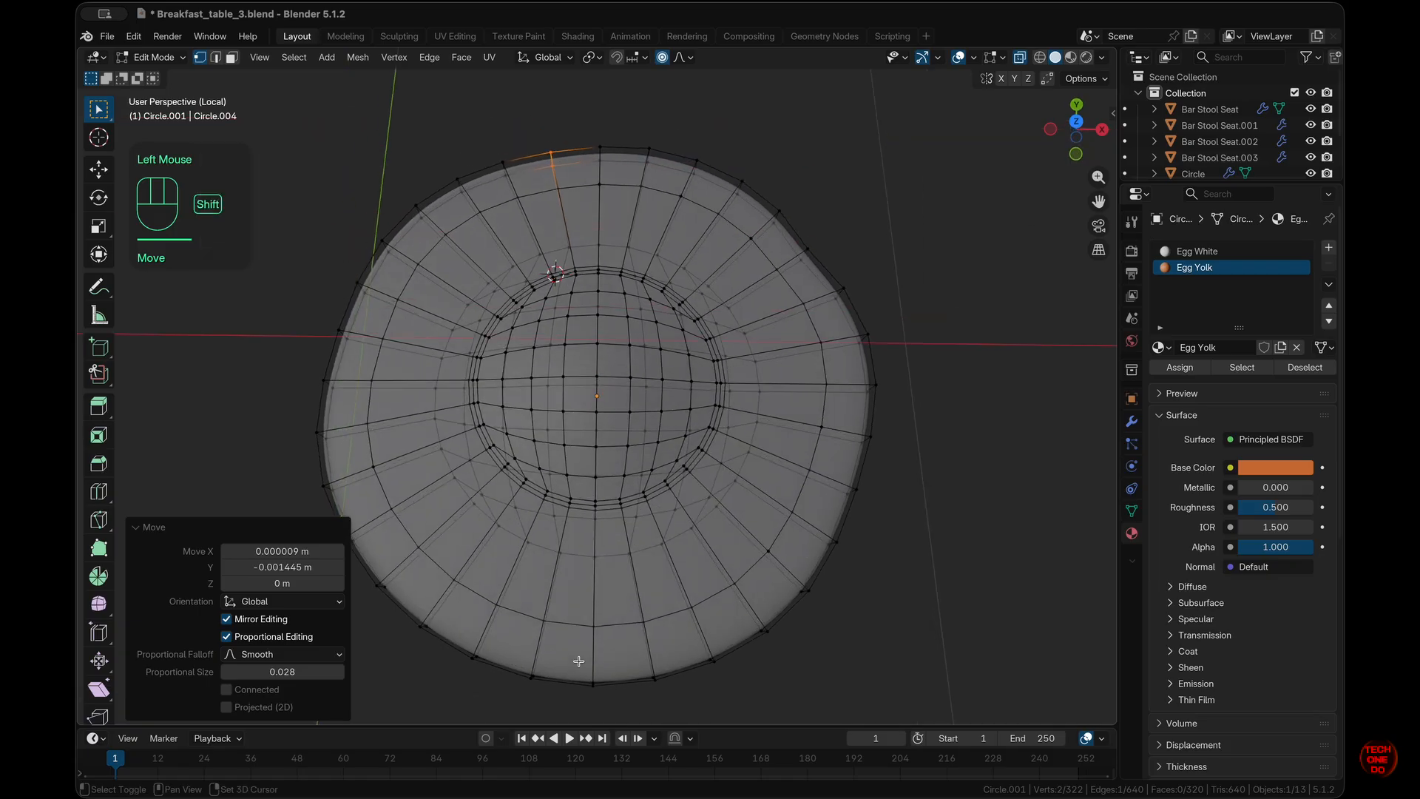
shift+scroll(577, 661, down, 5)
drag(551, 627, 530, 552)
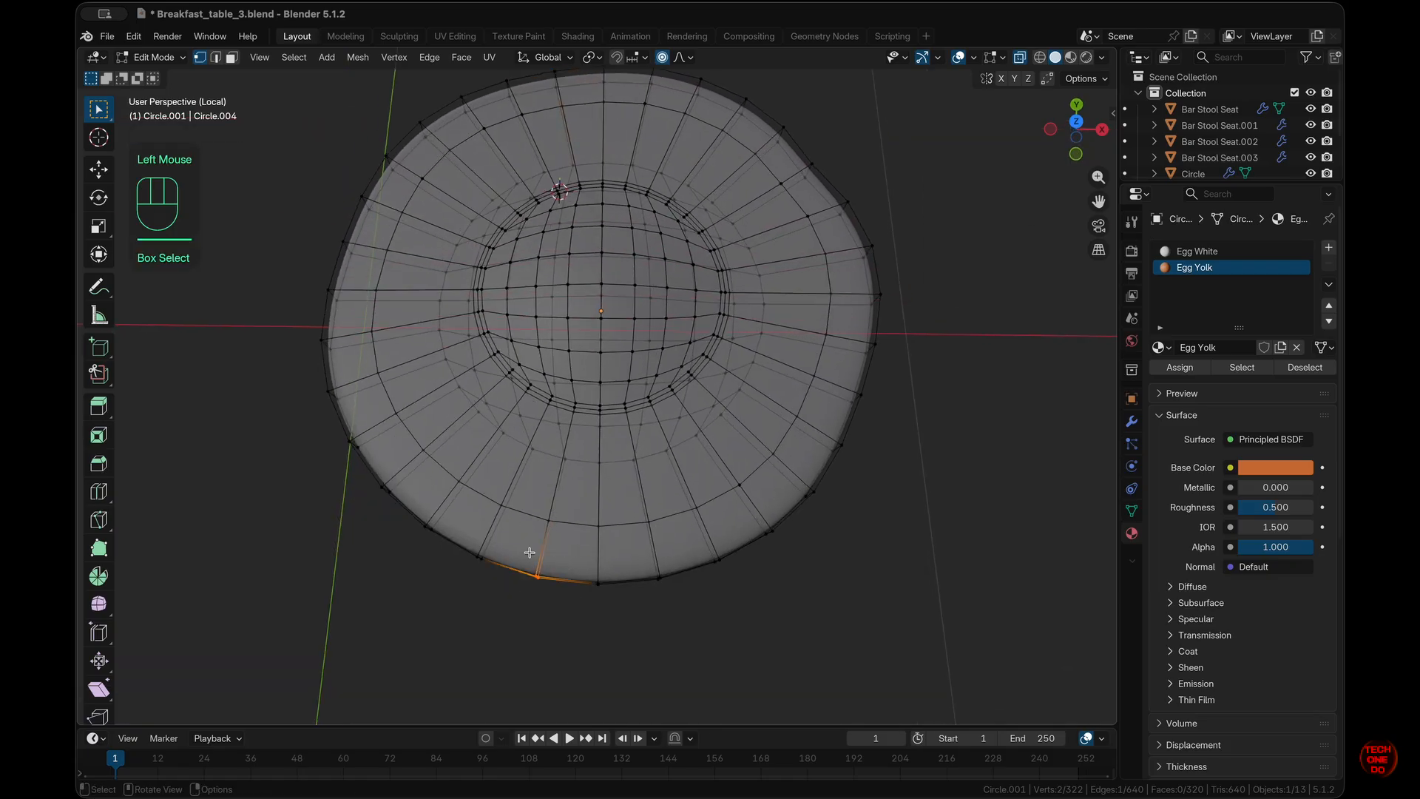
key(g)
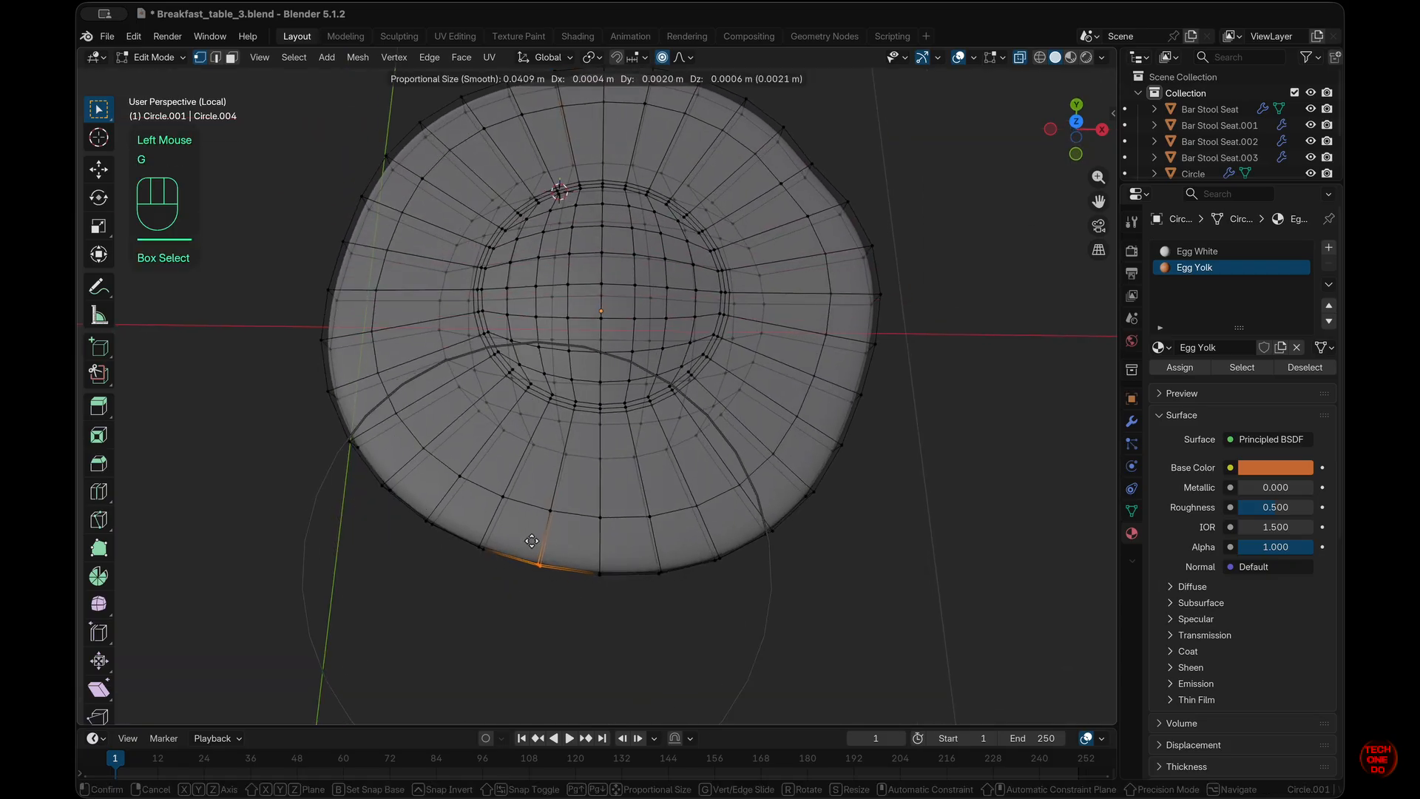
click(531, 541)
- Deselect all, check the egg from the front view, then return to Material Preview and Object Mode
click(898, 570)
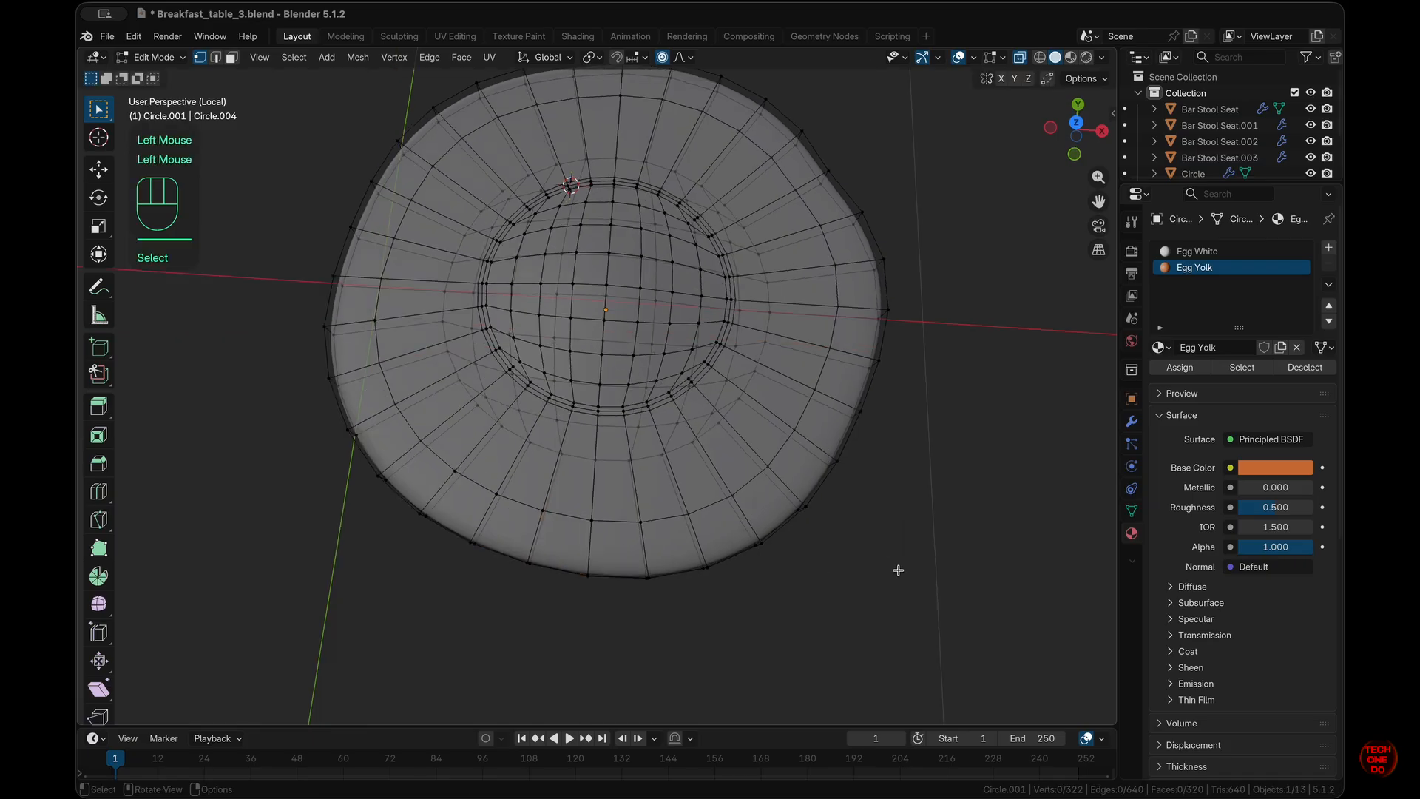
key(n)
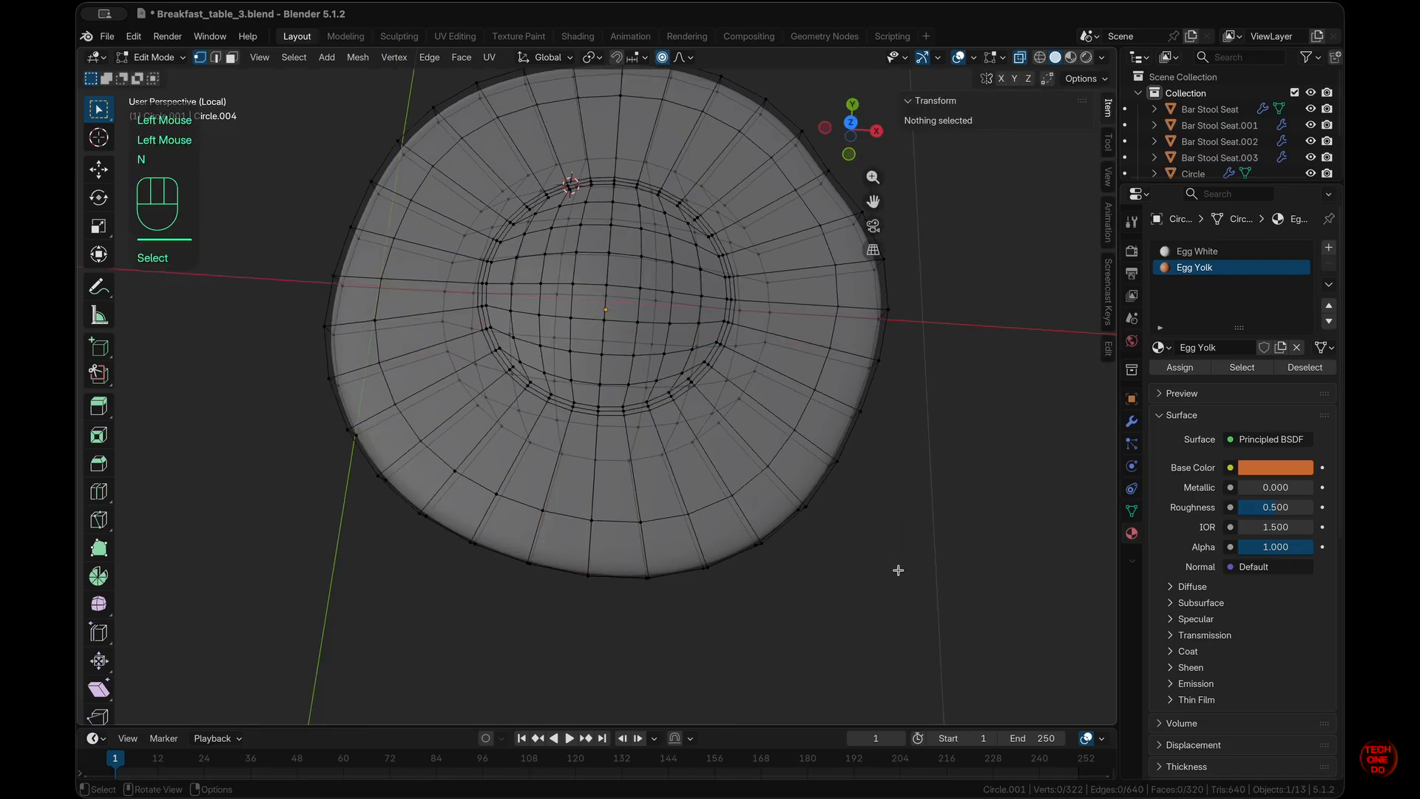
key(n)
key(KP_1)
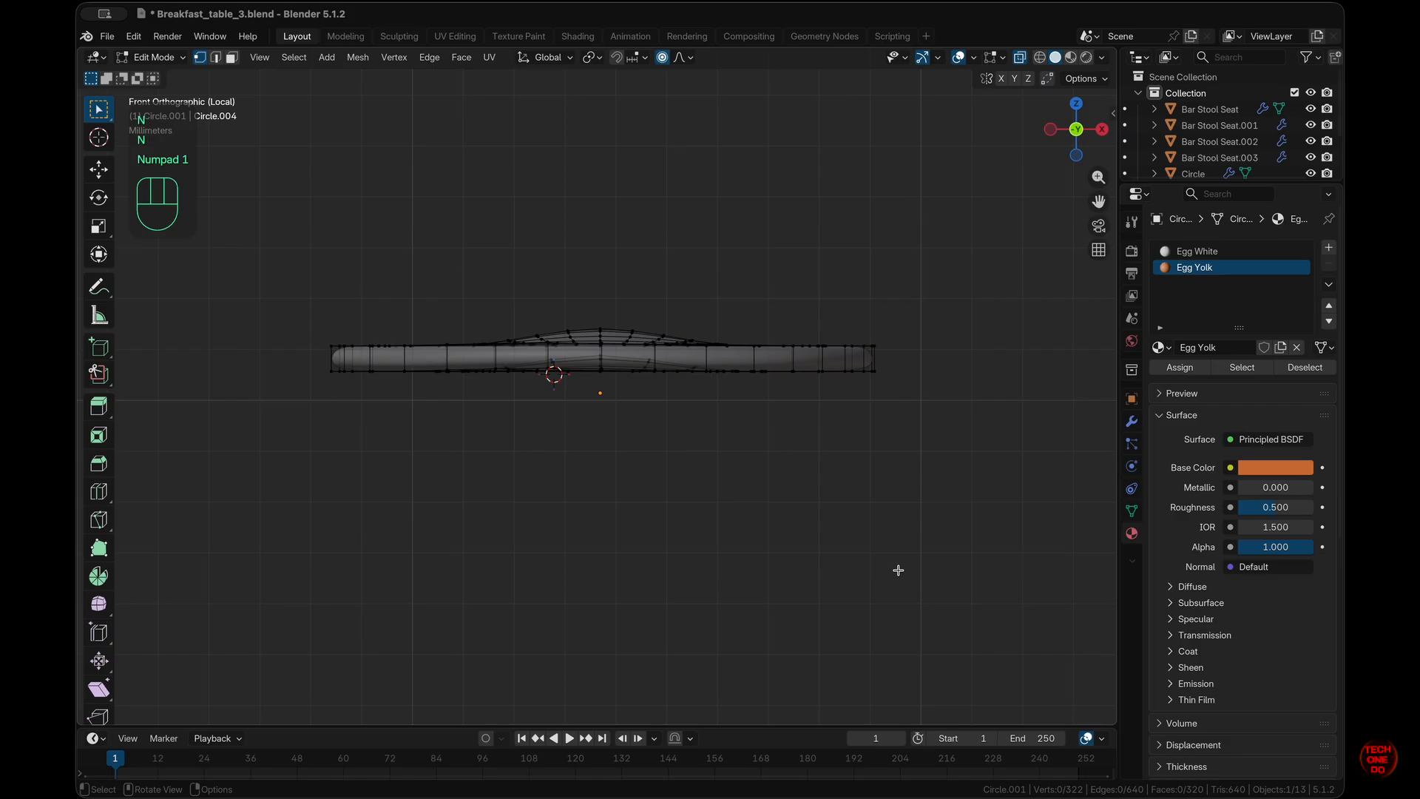
click(1070, 57)
scroll(868, 499, up, 10)
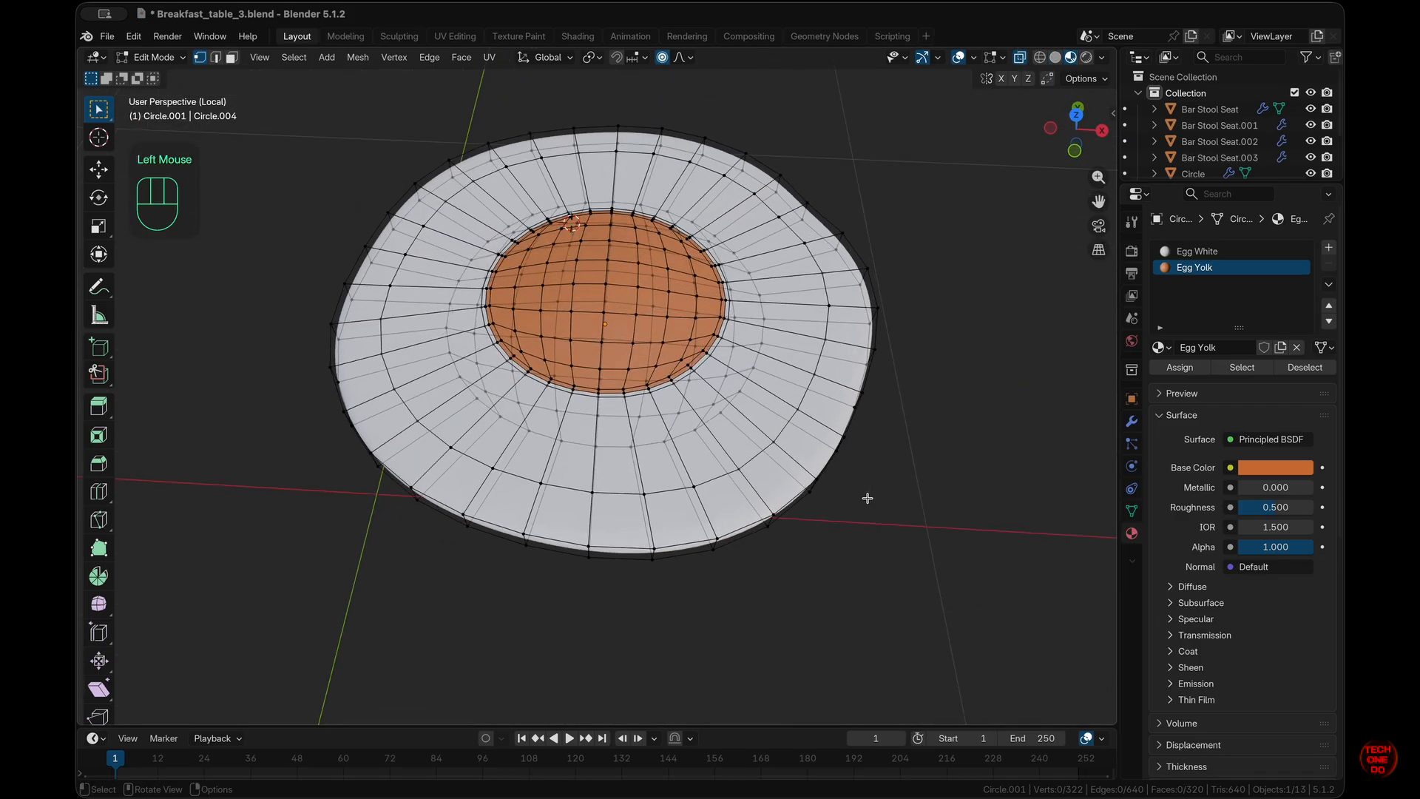
key(Tab)
- Exit Local View to bring back the whole scene and select the large plate circle
key(KP_Divide)
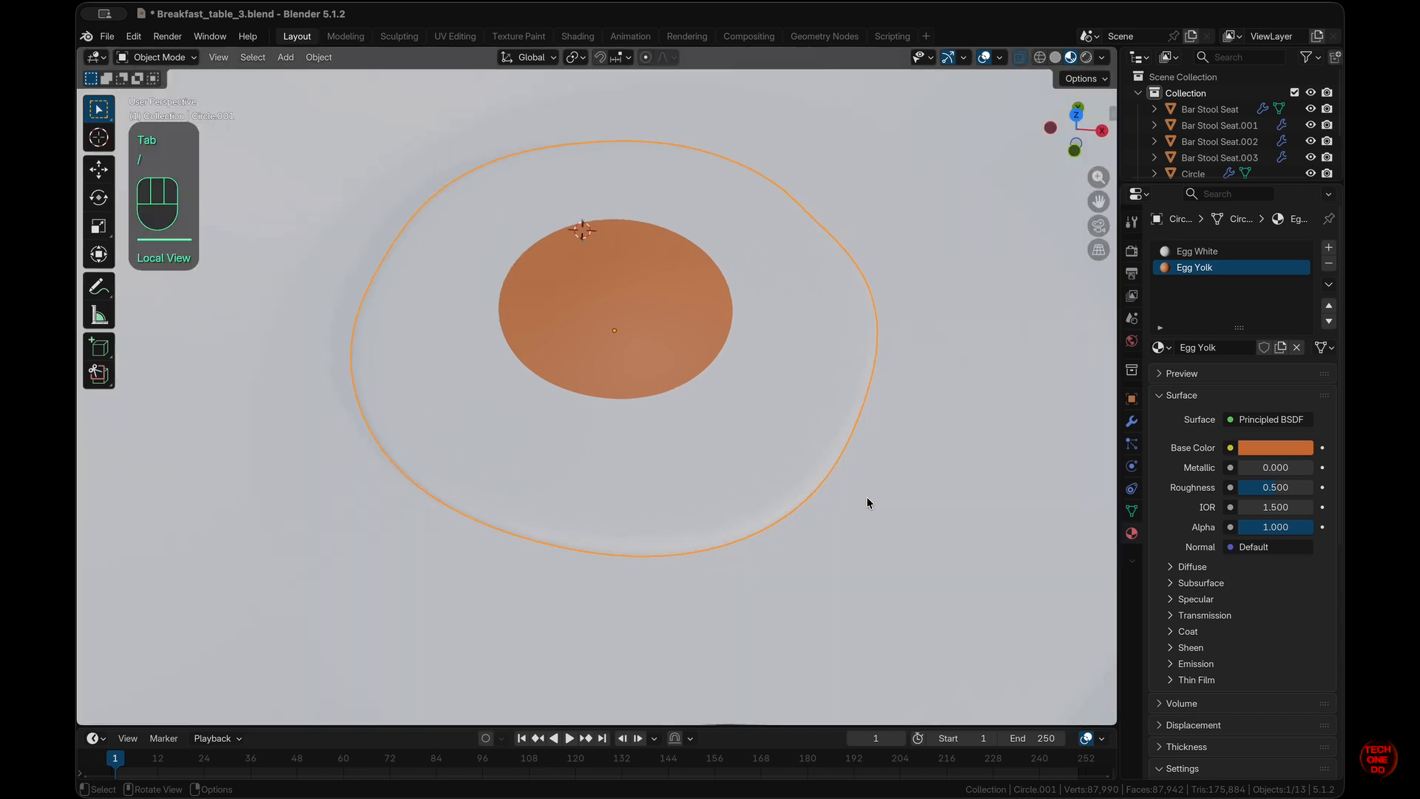
scroll(868, 503, down, 8)
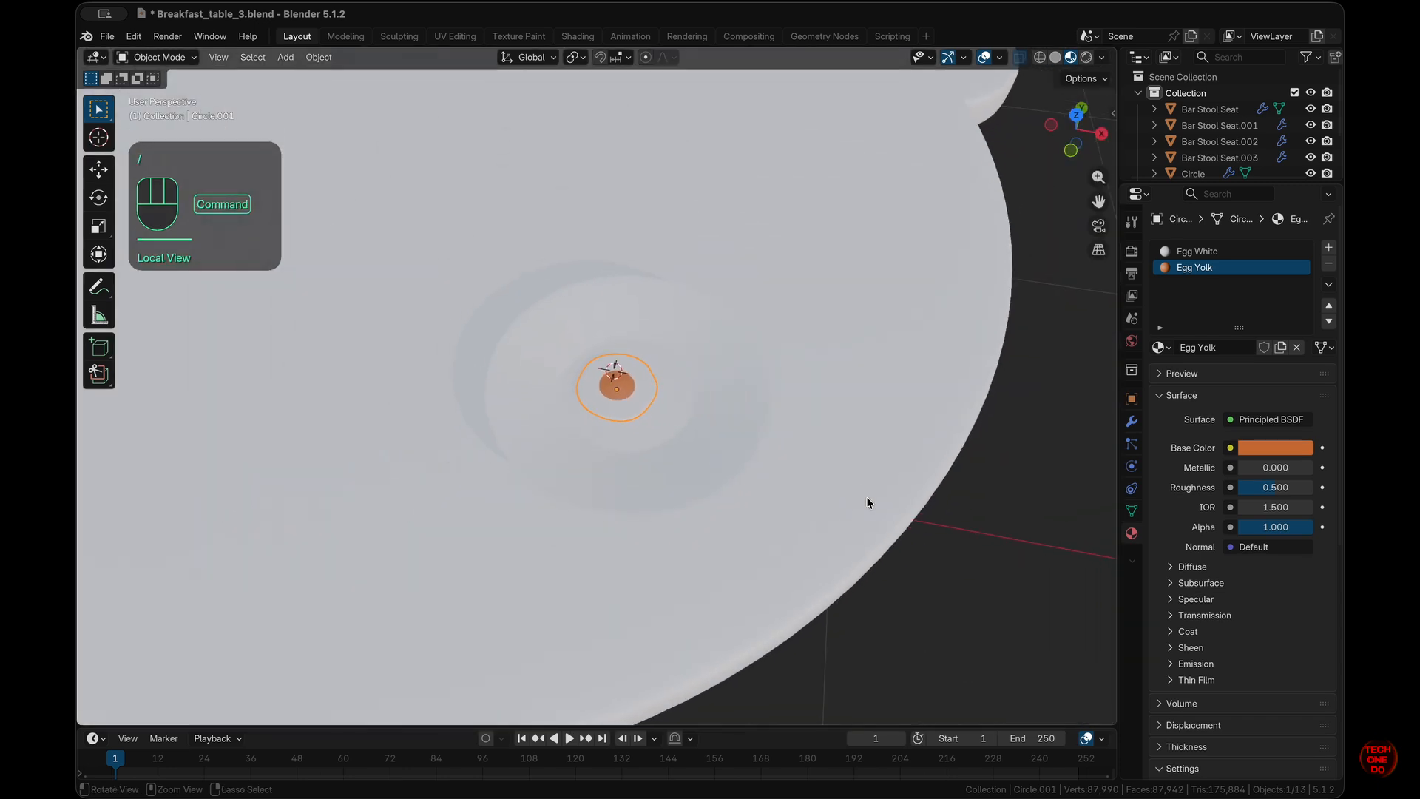
scroll(868, 502, up, 5)
scroll(869, 502, down, 4)
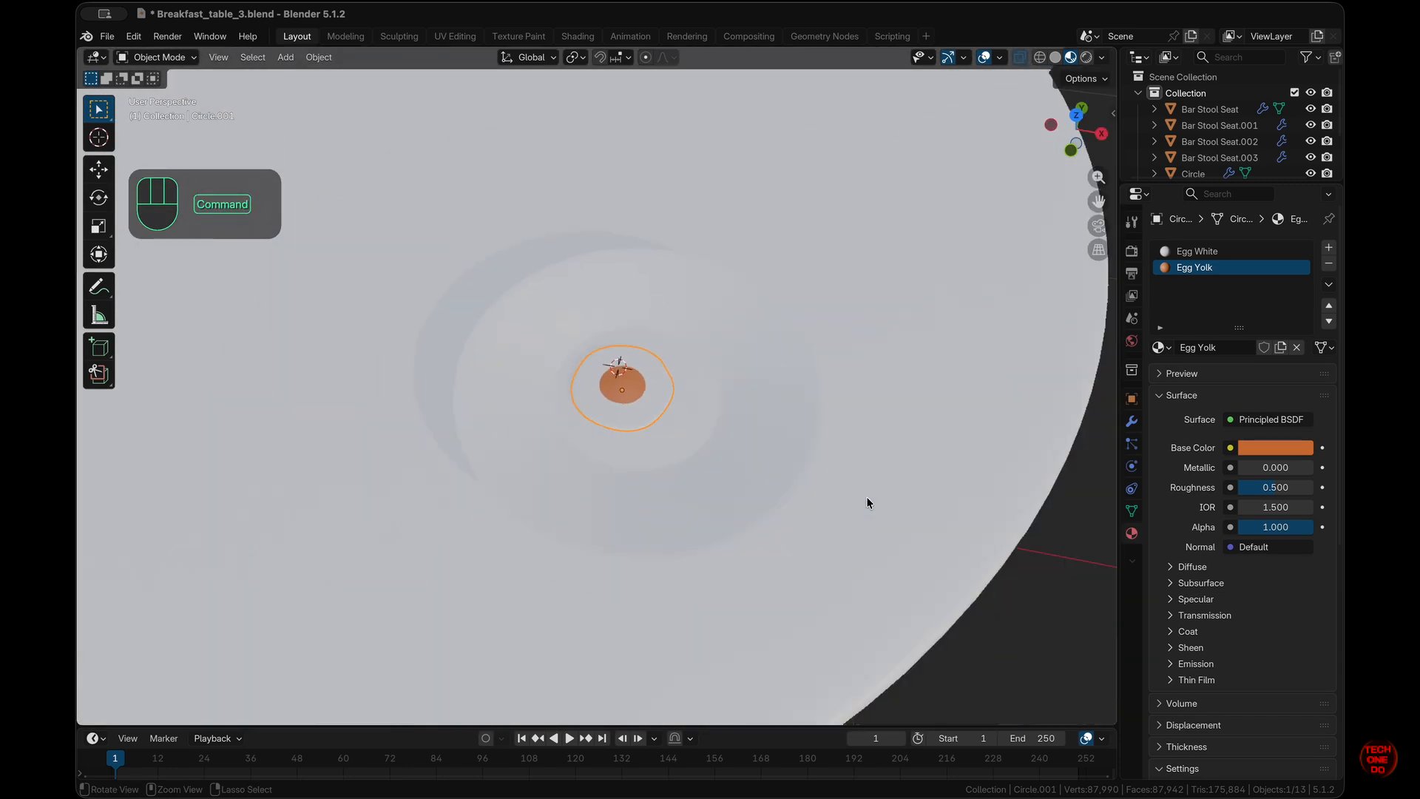
scroll(869, 502, up, 2)
click(725, 429)
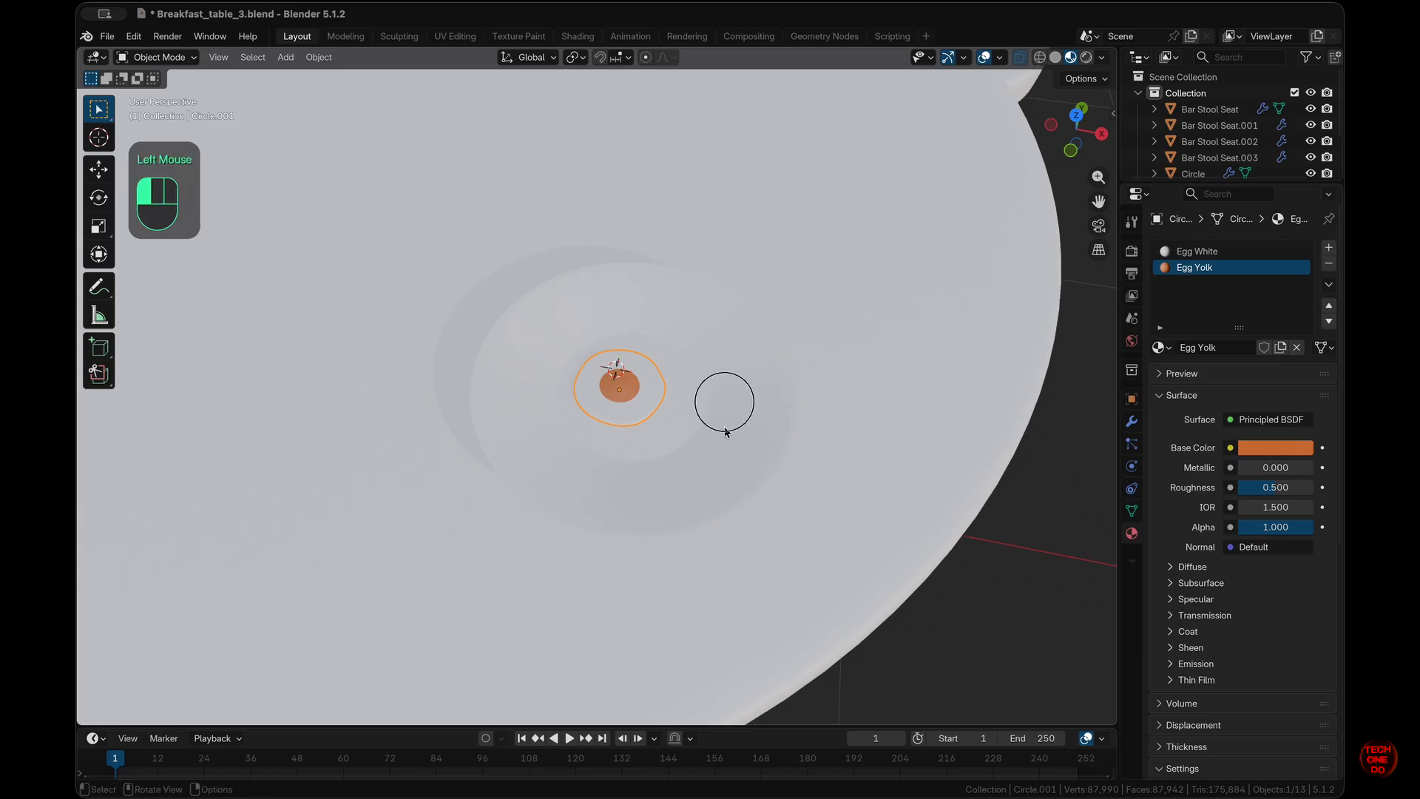
- Create a new material for the plate and darken its base colour to grey
click(1262, 315)
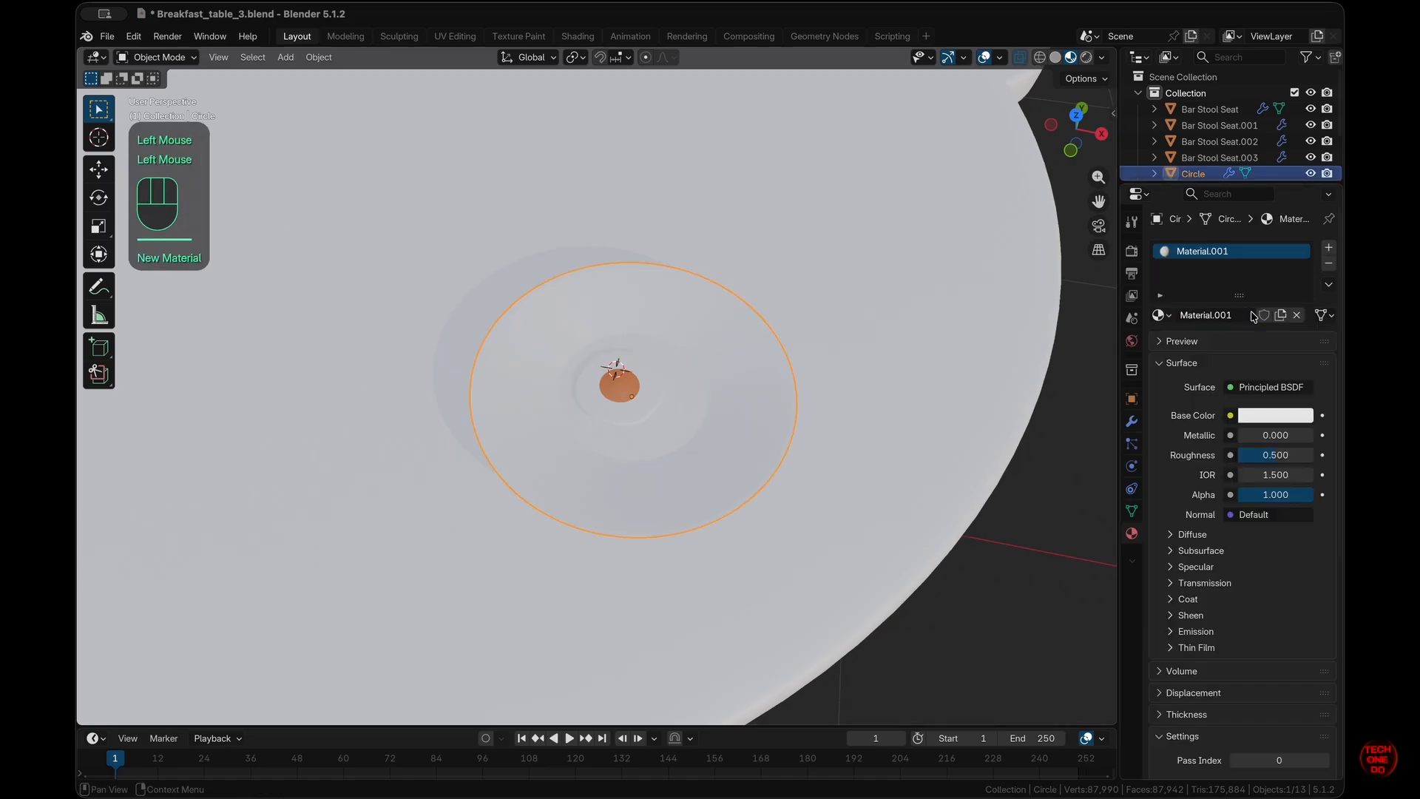
click(1289, 419)
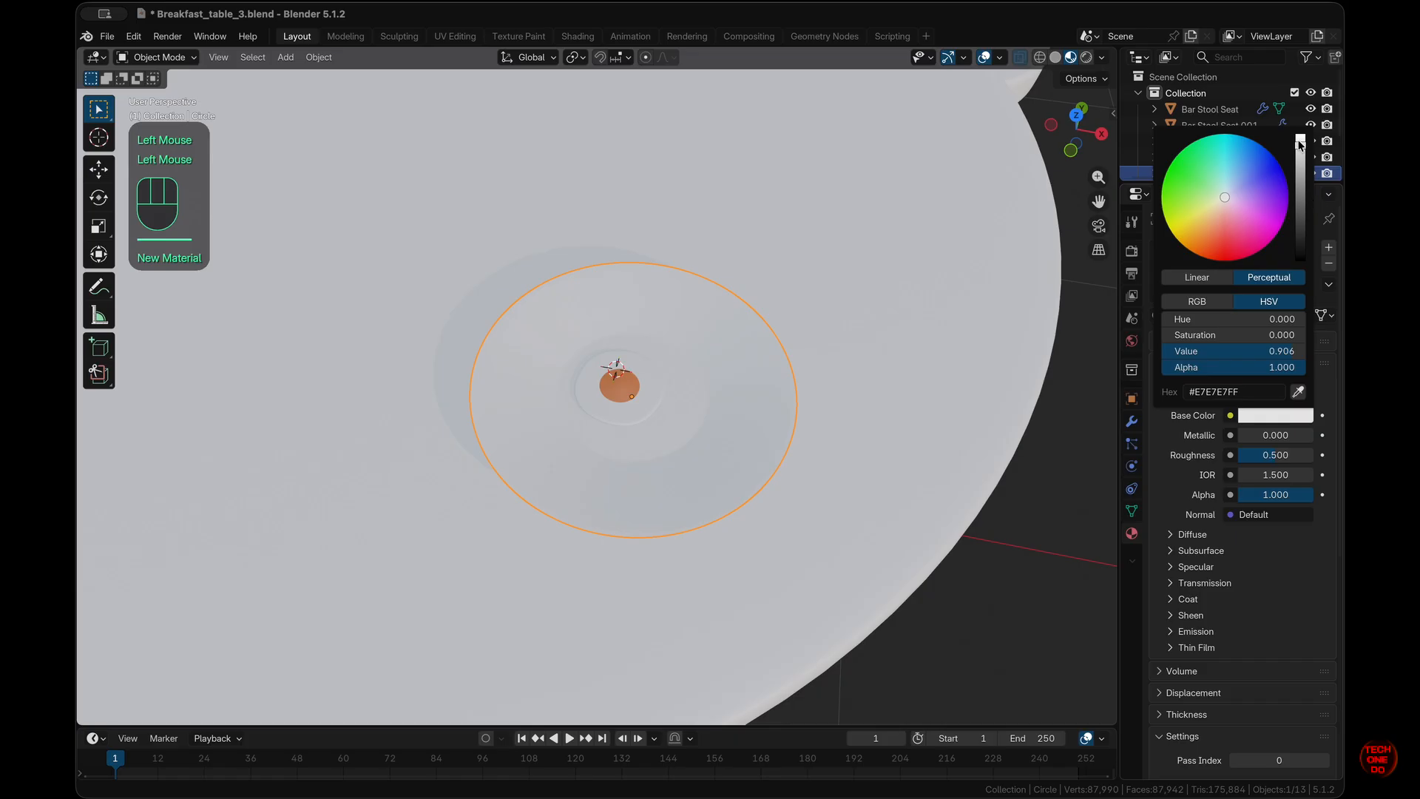
drag(1300, 144, 1300, 199)
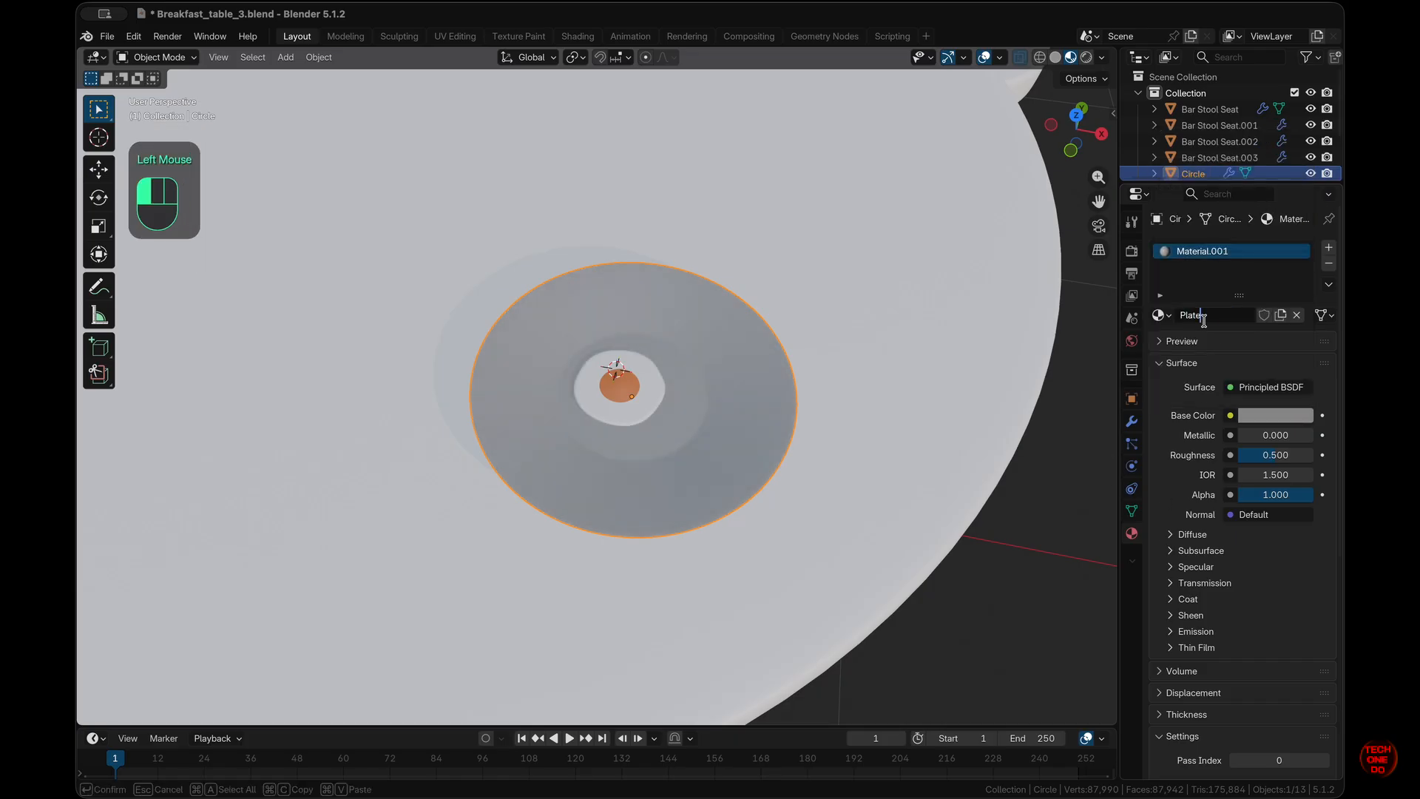
scroll(648, 411, up, 3)
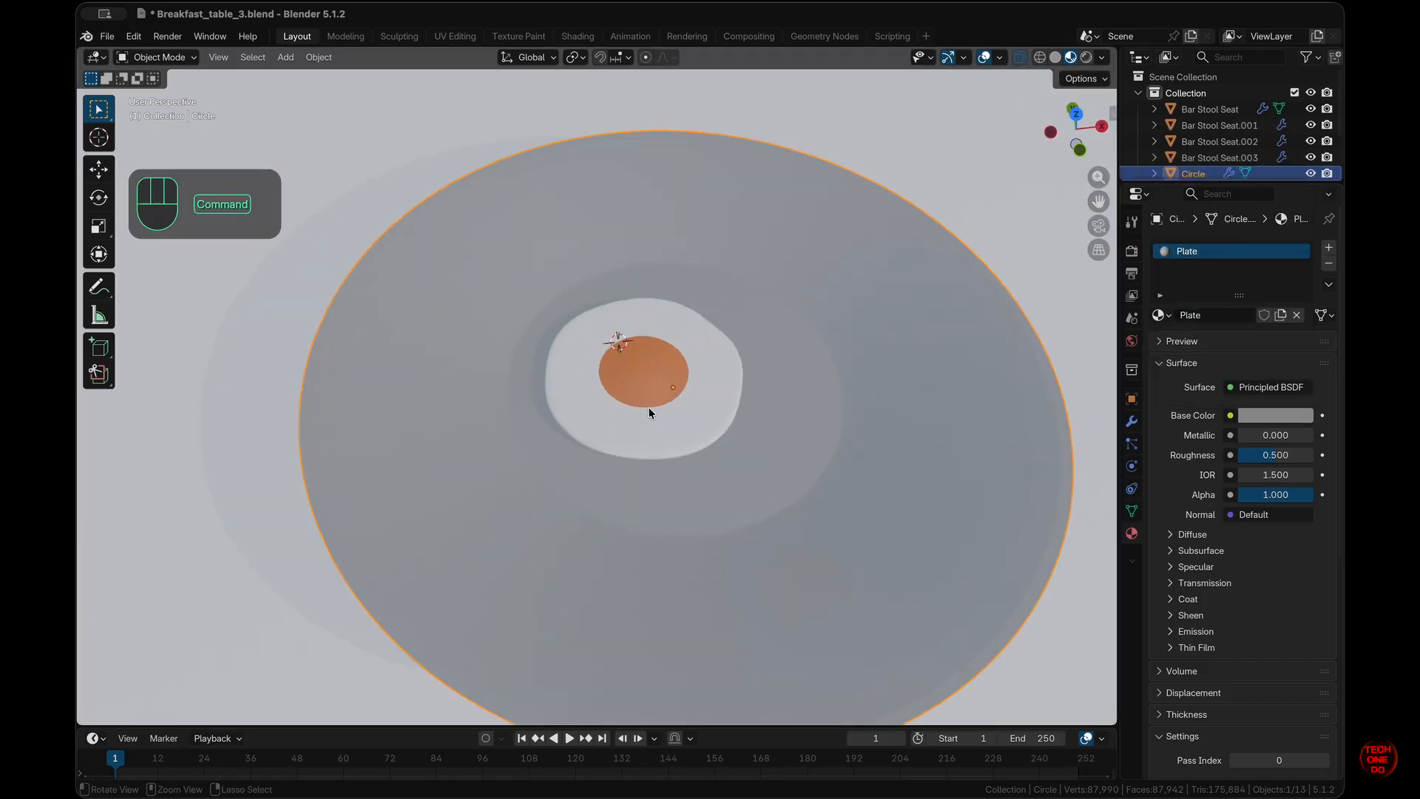
- Rename the Circle plate object to 'Plate' in the Outliner
scroll(1217, 133, down, 3)
click(1217, 132)
click(1217, 116)
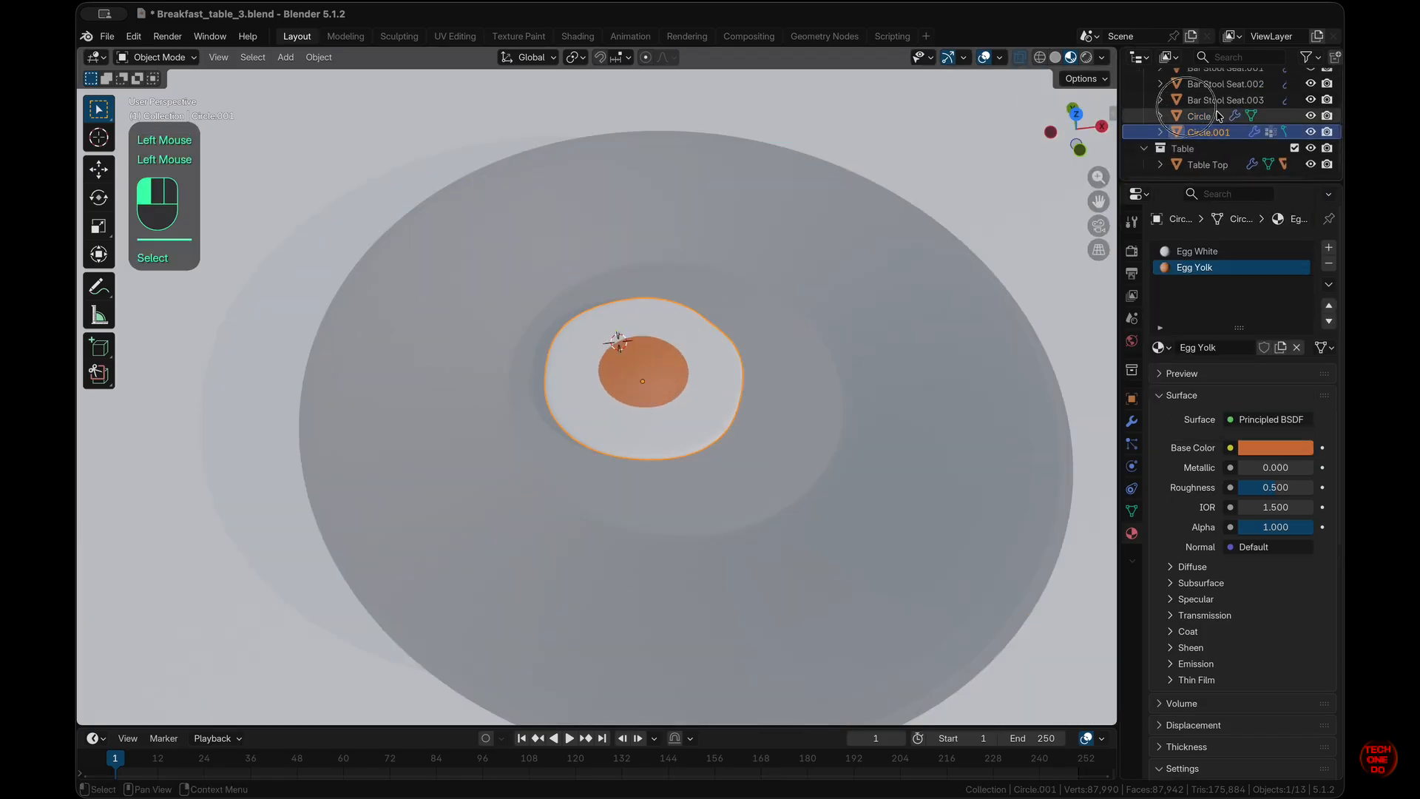
double_click(1210, 116)
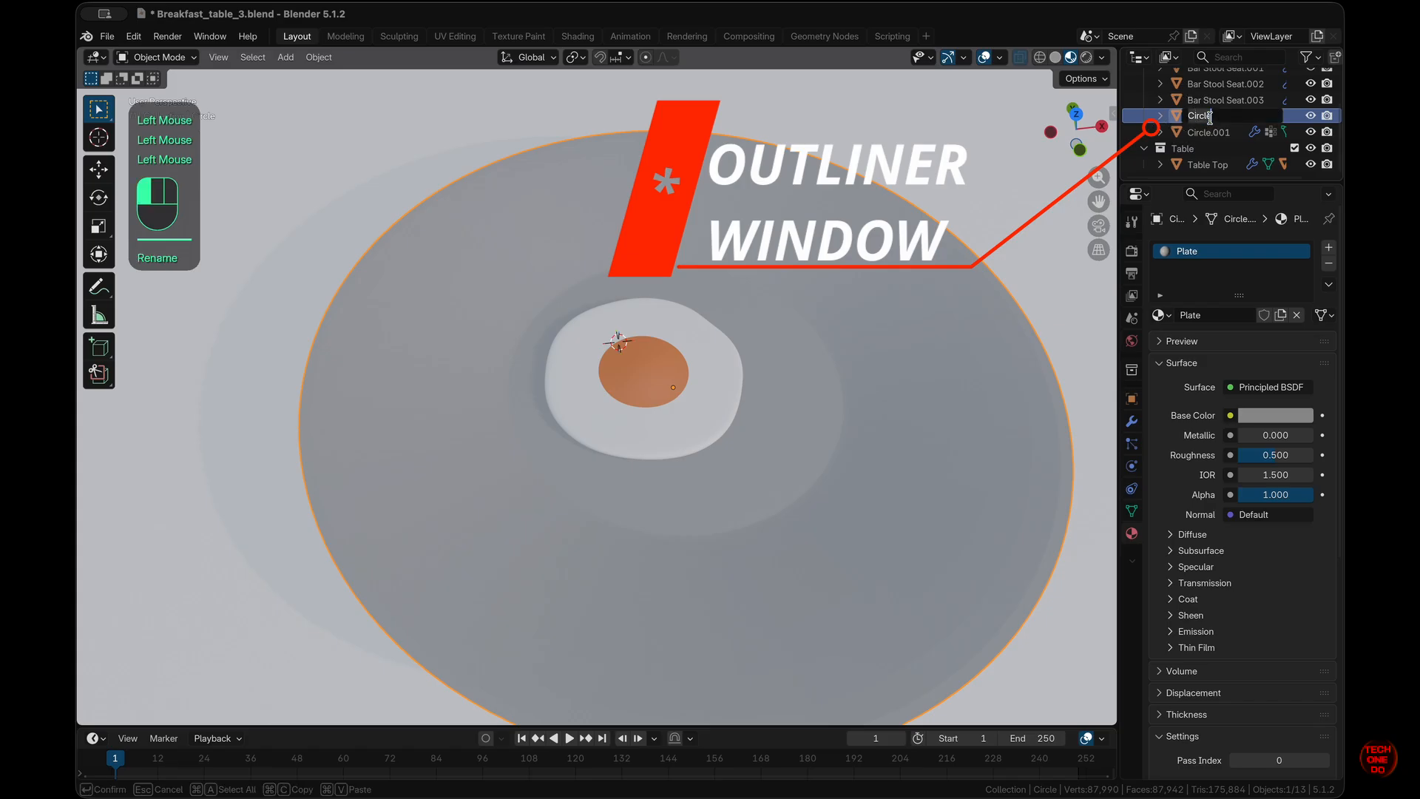
text(Plate)
key(Return)
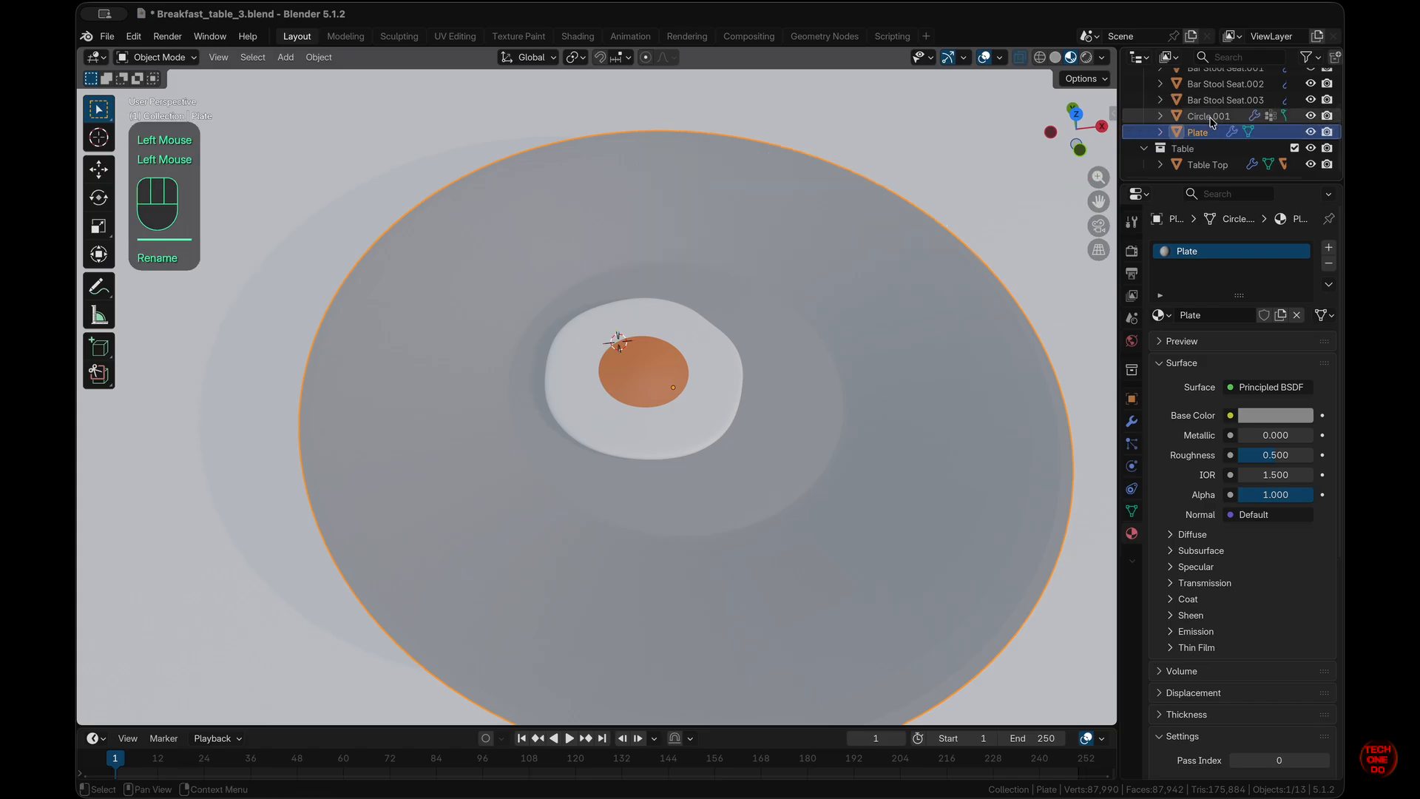
- Rename the egg object to 'Omelette'
double_click(1210, 117)
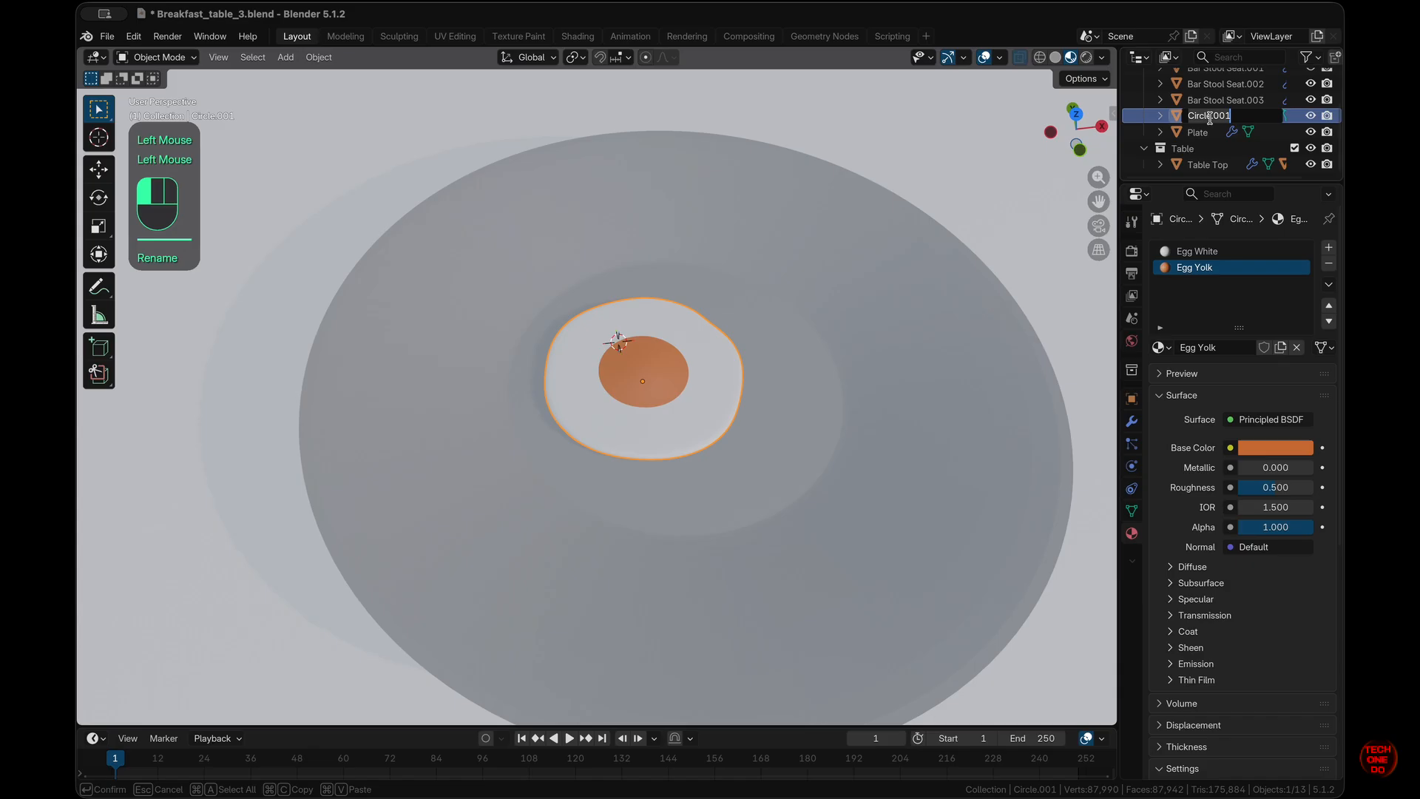
text(Omelette)
key(Return)
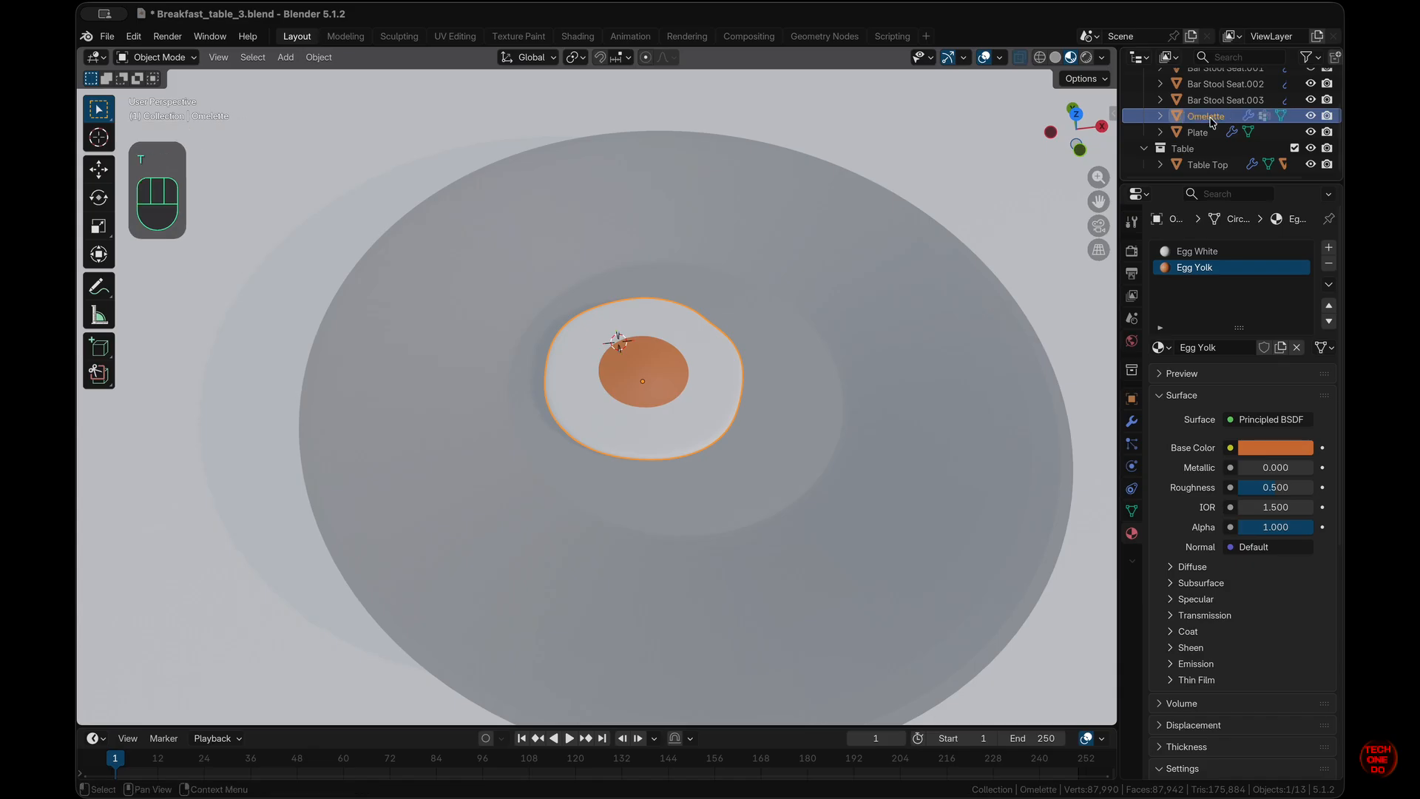
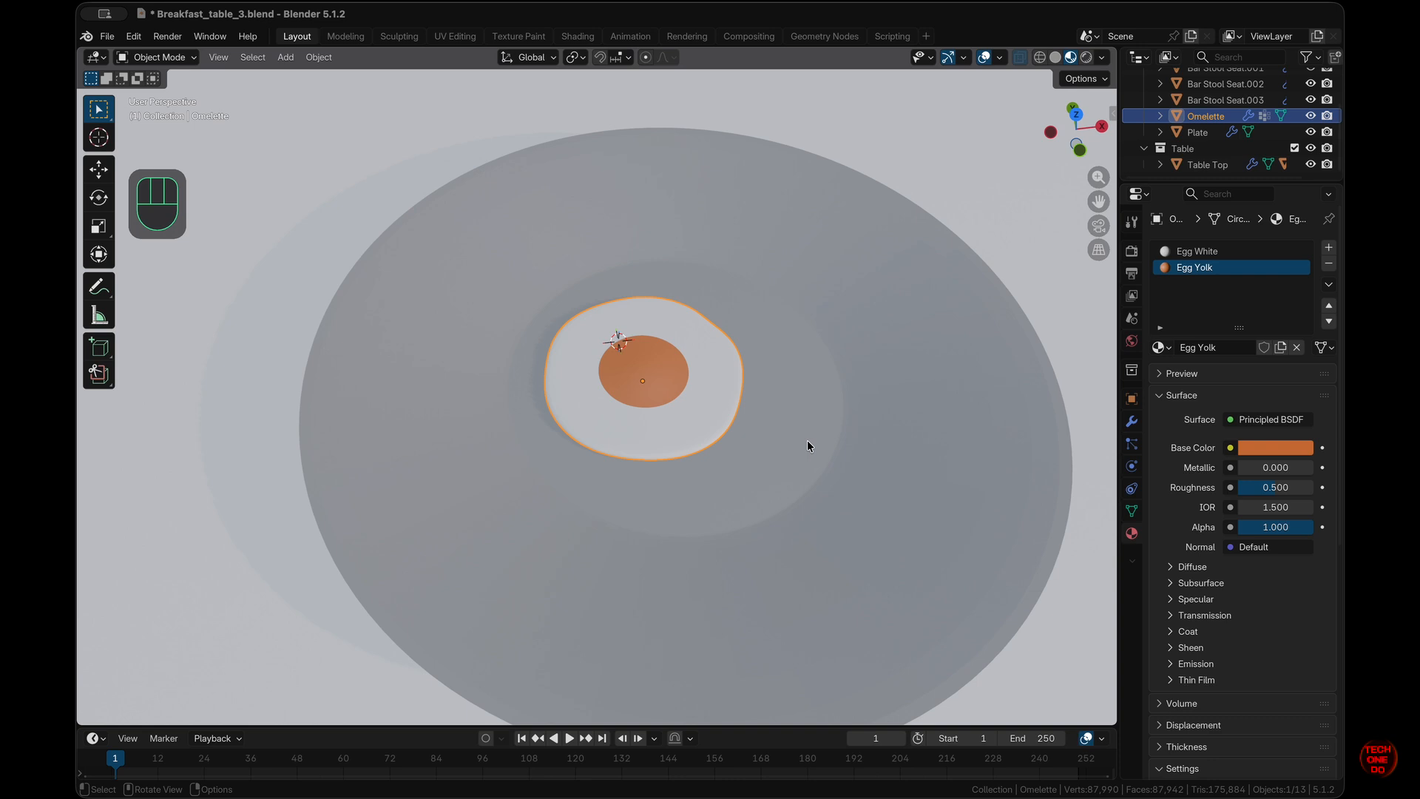
- From top view, add a cube beside the egg on the plate and scale it to 0.05
key(KP_7)
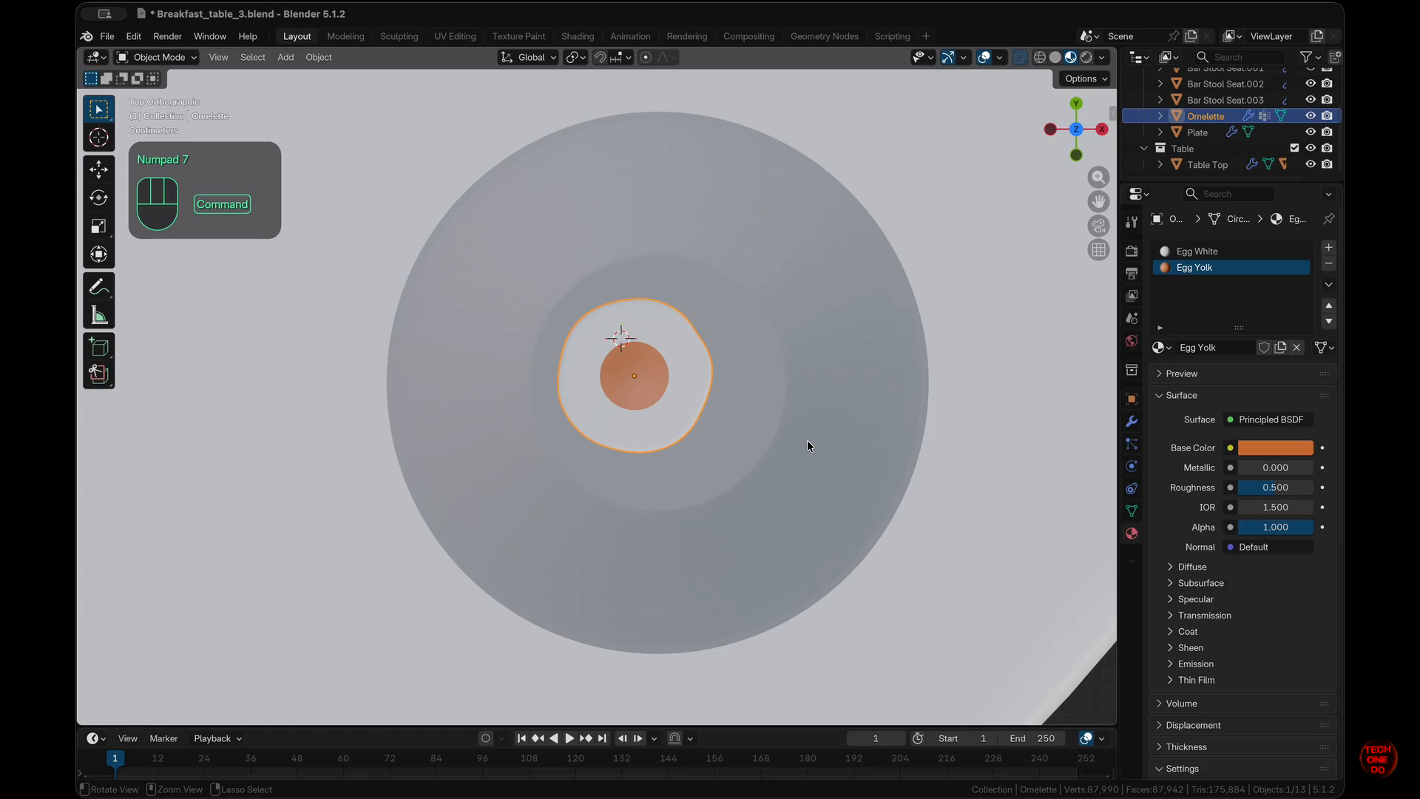
shift+right_click(823, 322)
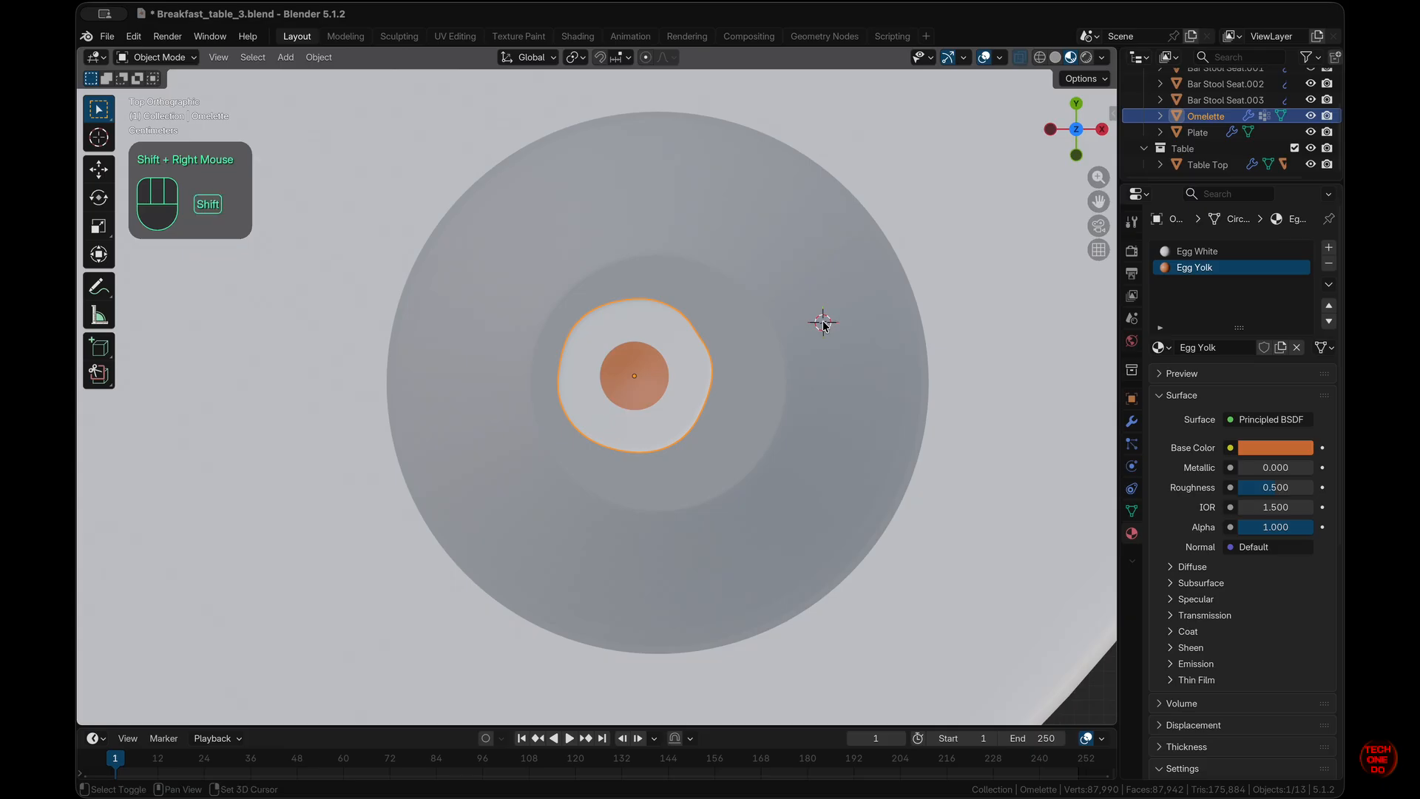
key(shift+a)
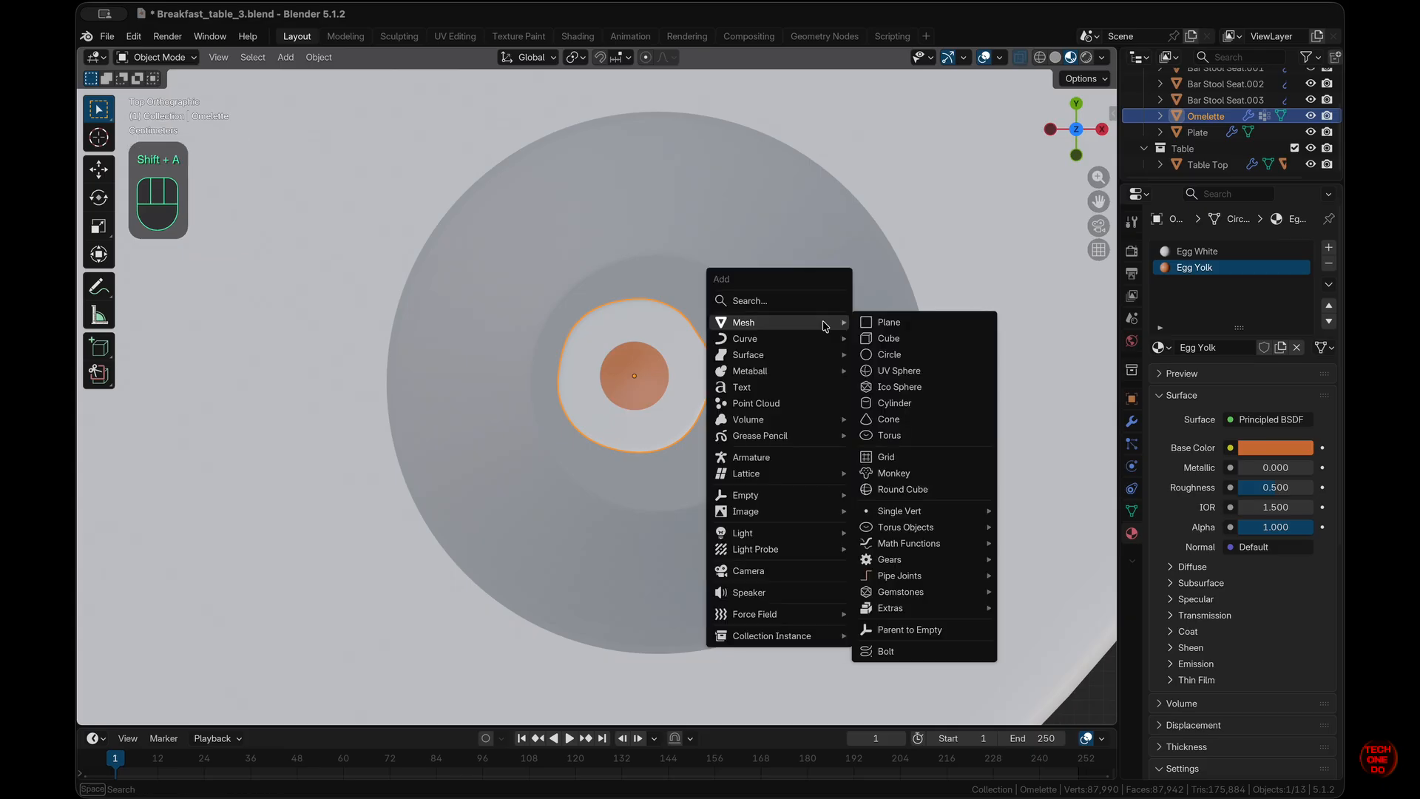
click(888, 338)
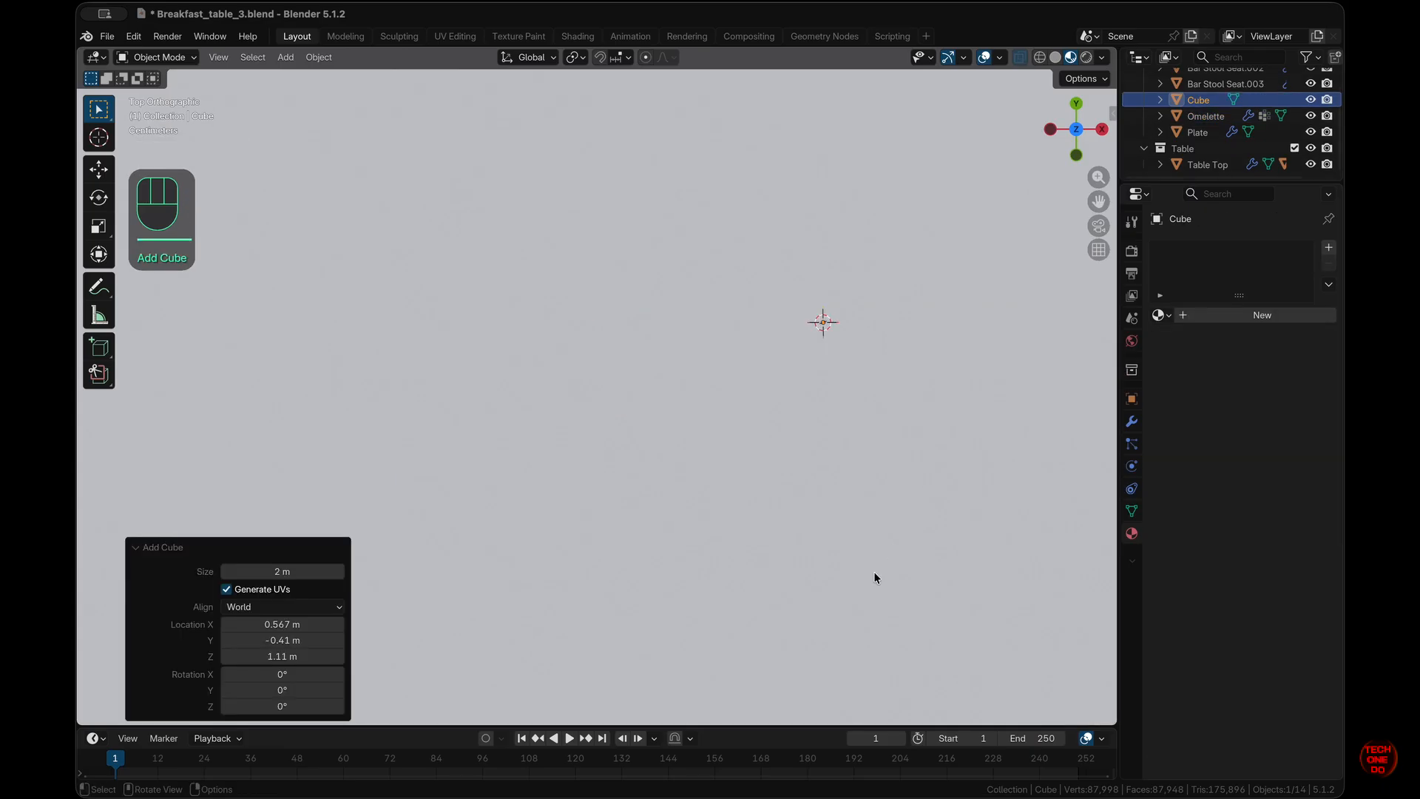
scroll(872, 561, down, 5)
text(s.05)
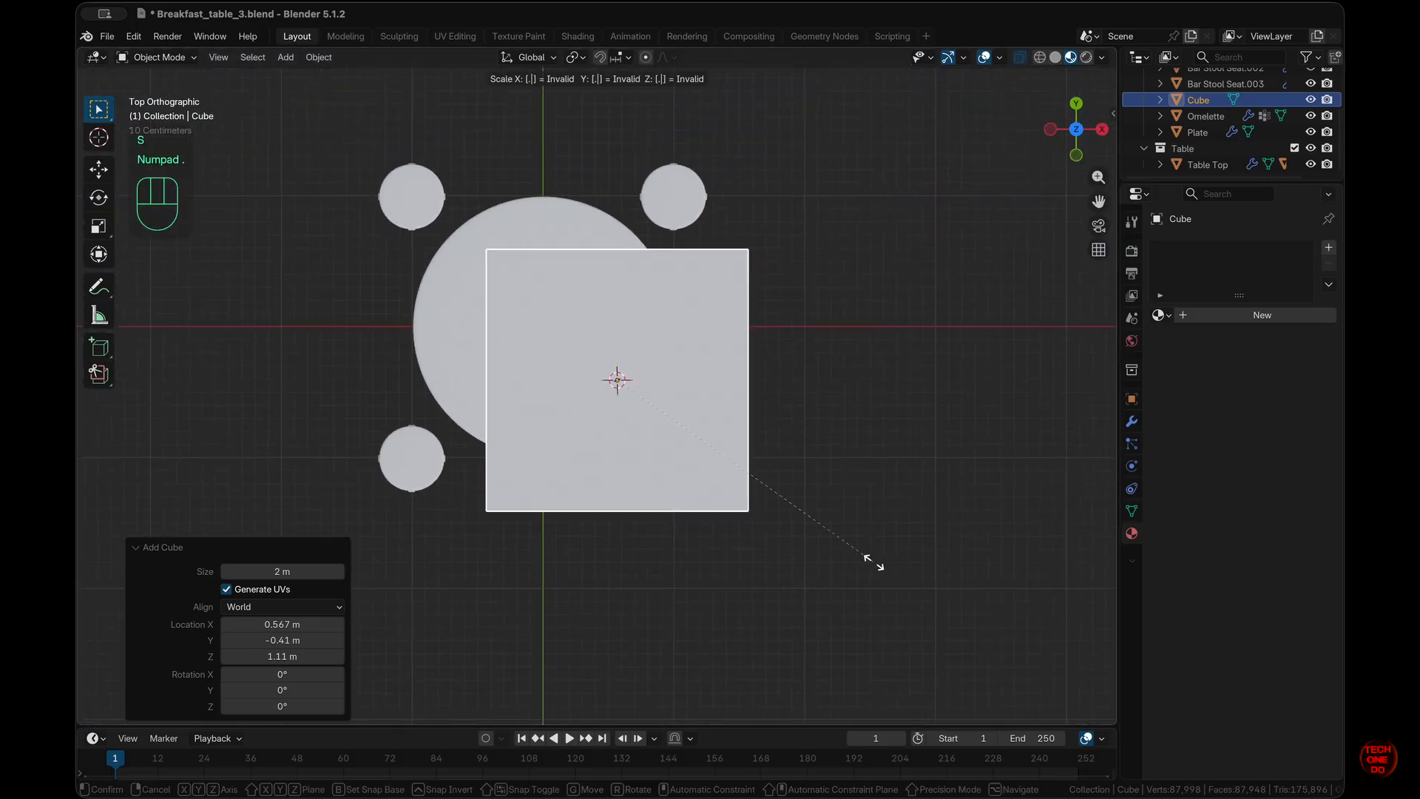
key(KP_Enter)
key(KP_Decimal)
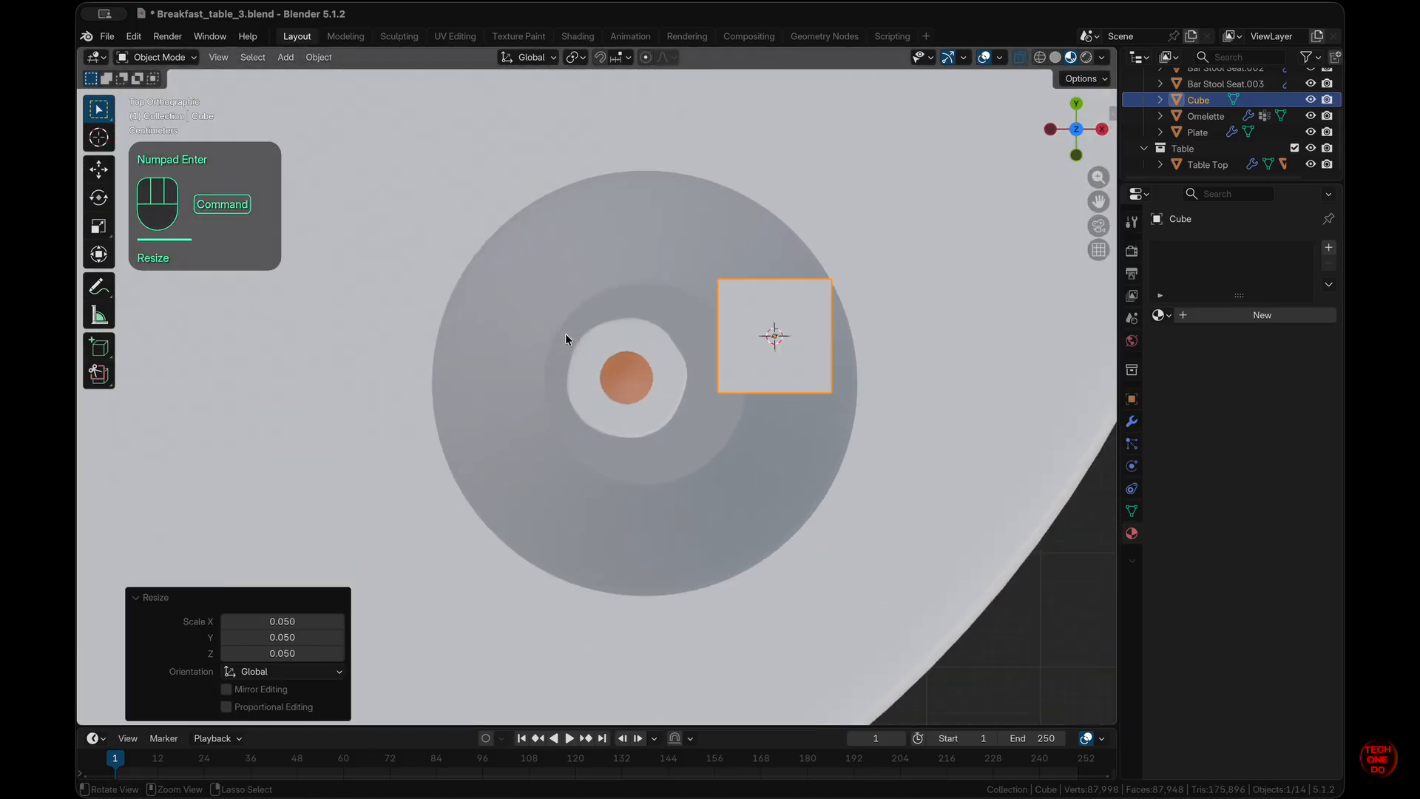
- Flatten the cube vertically into a thin slab, then raise its Z scale to about 0.08
middle_drag(565, 333, 565, 332)
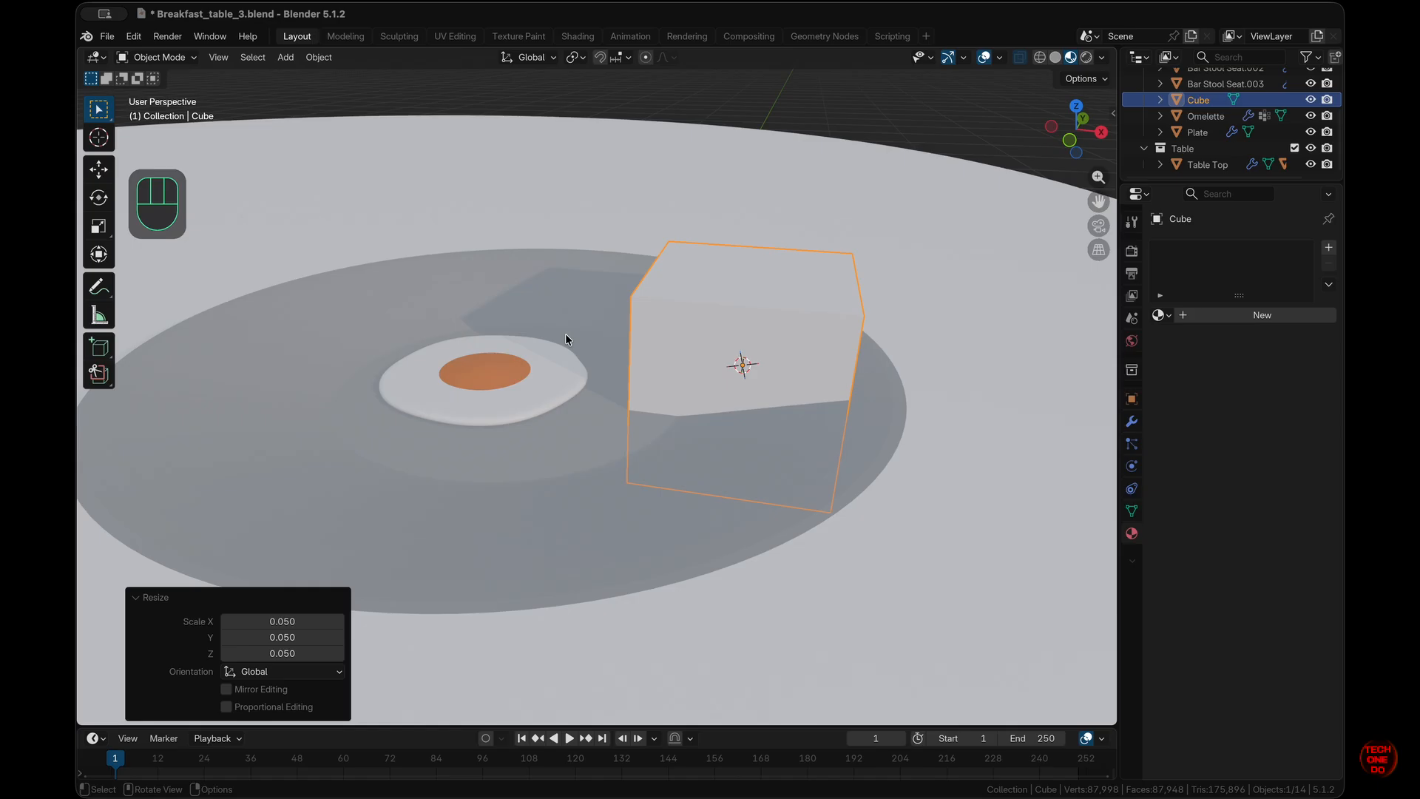
text(sz)
text(.02)
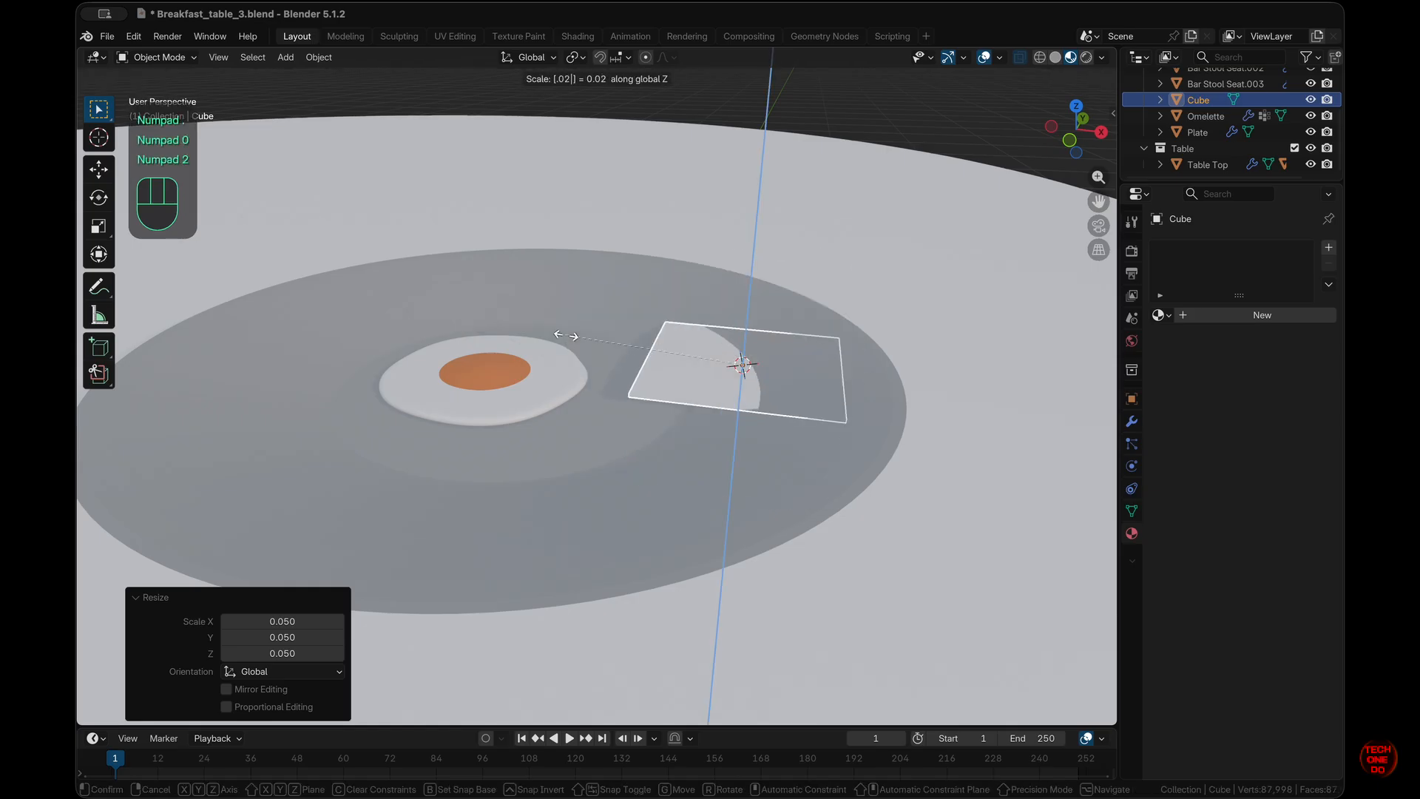
click(566, 335)
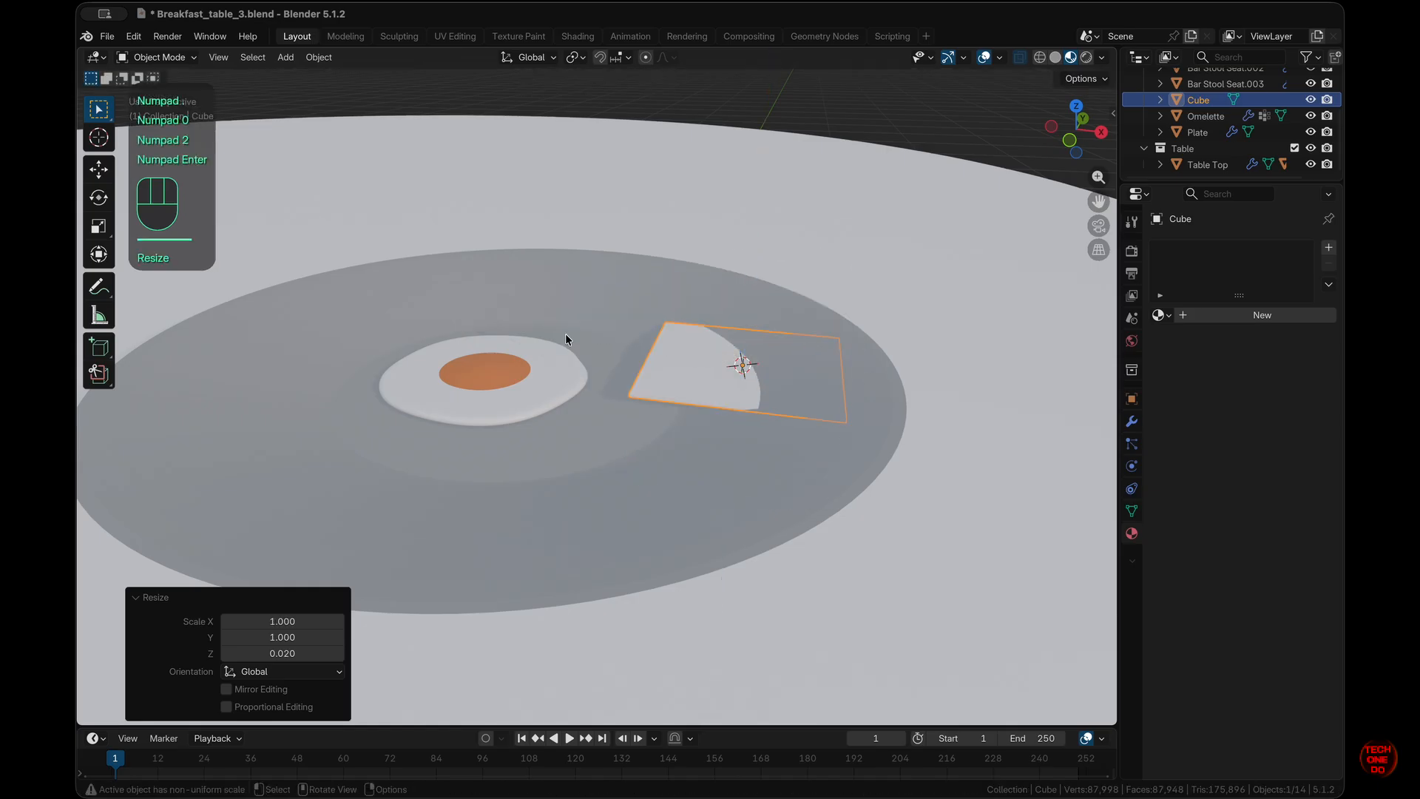
click(338, 653)
click(339, 653)
click(339, 653)
click(339, 654)
click(339, 653)
click(338, 653)
click(339, 653)
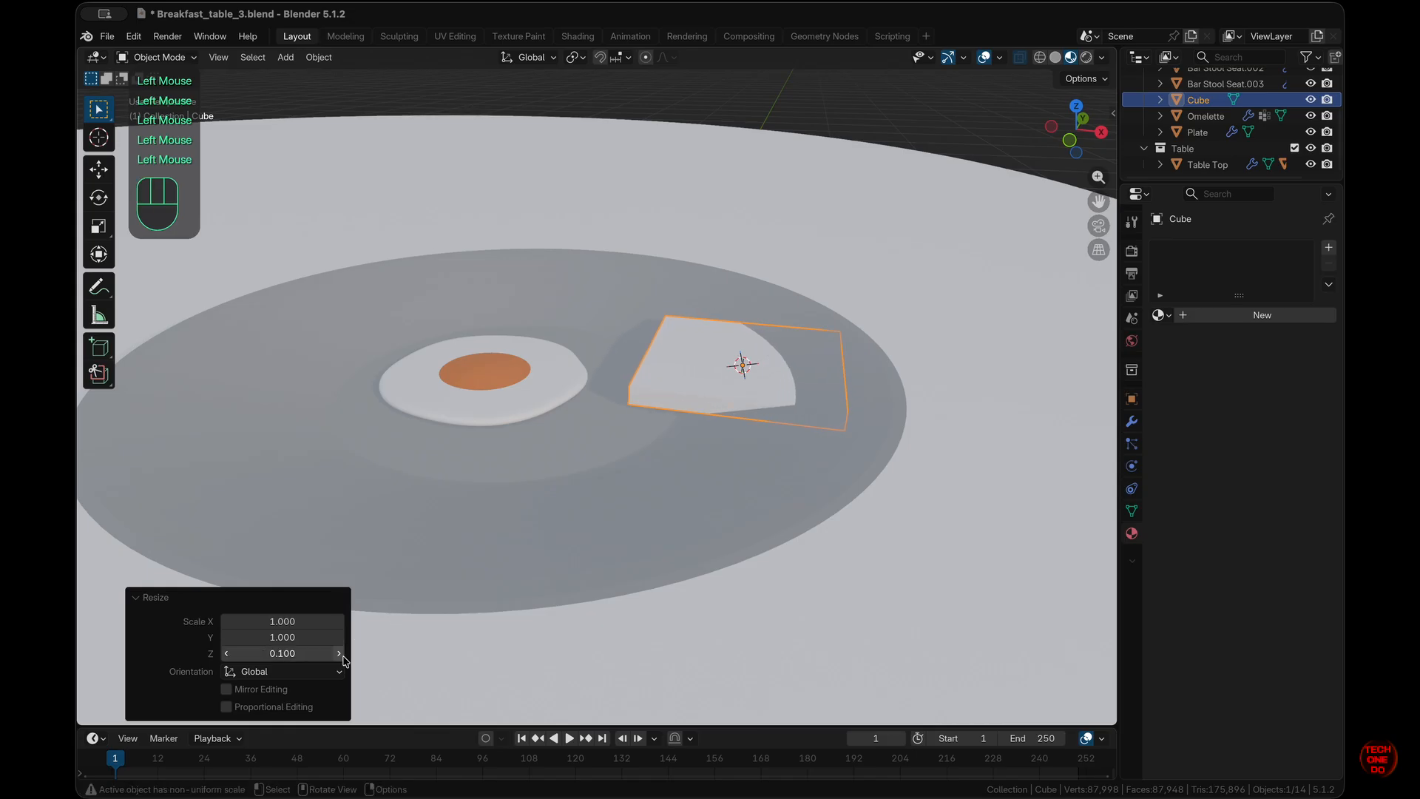
click(716, 390)
- Lift the slab along Z so it sits on the plate
key(g)
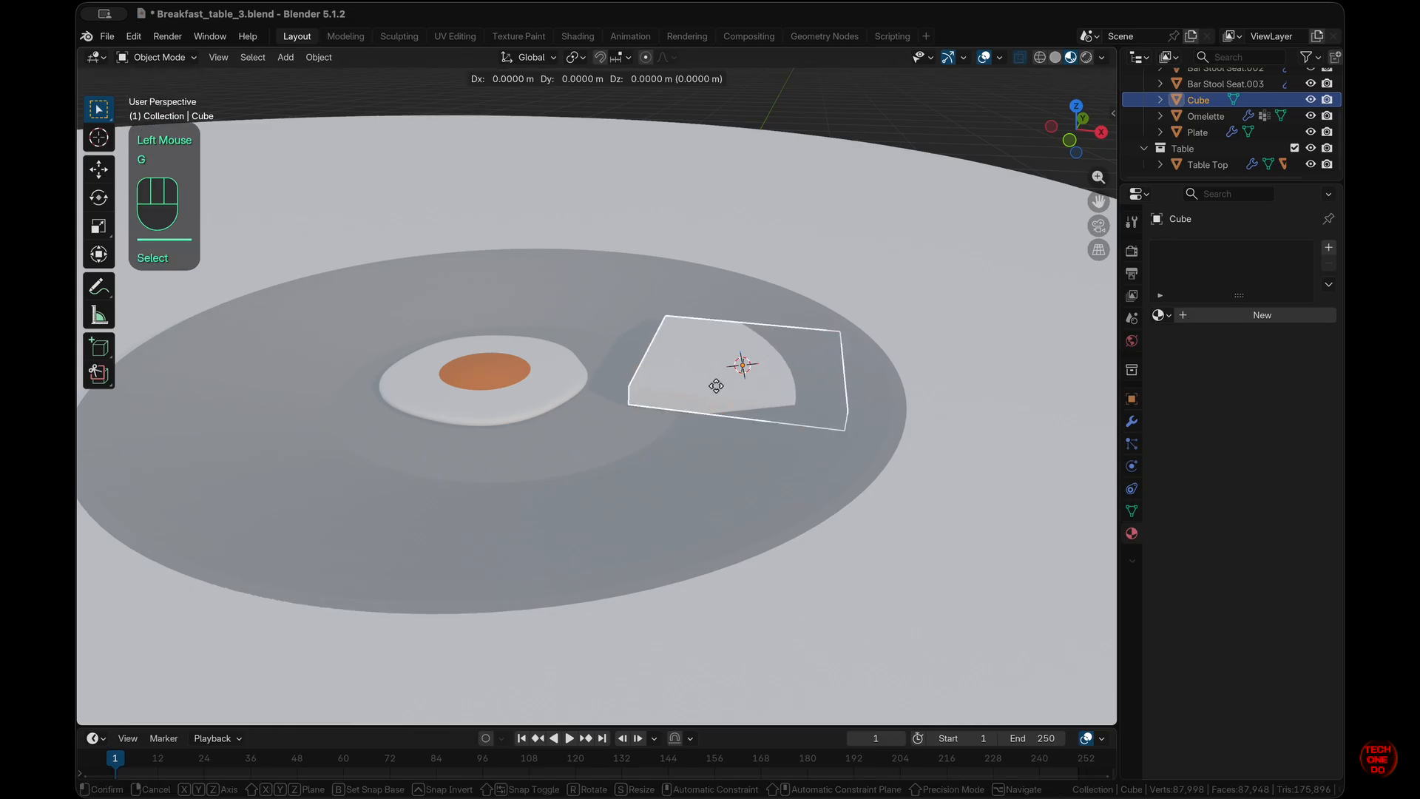
key(z)
key(ctrl)
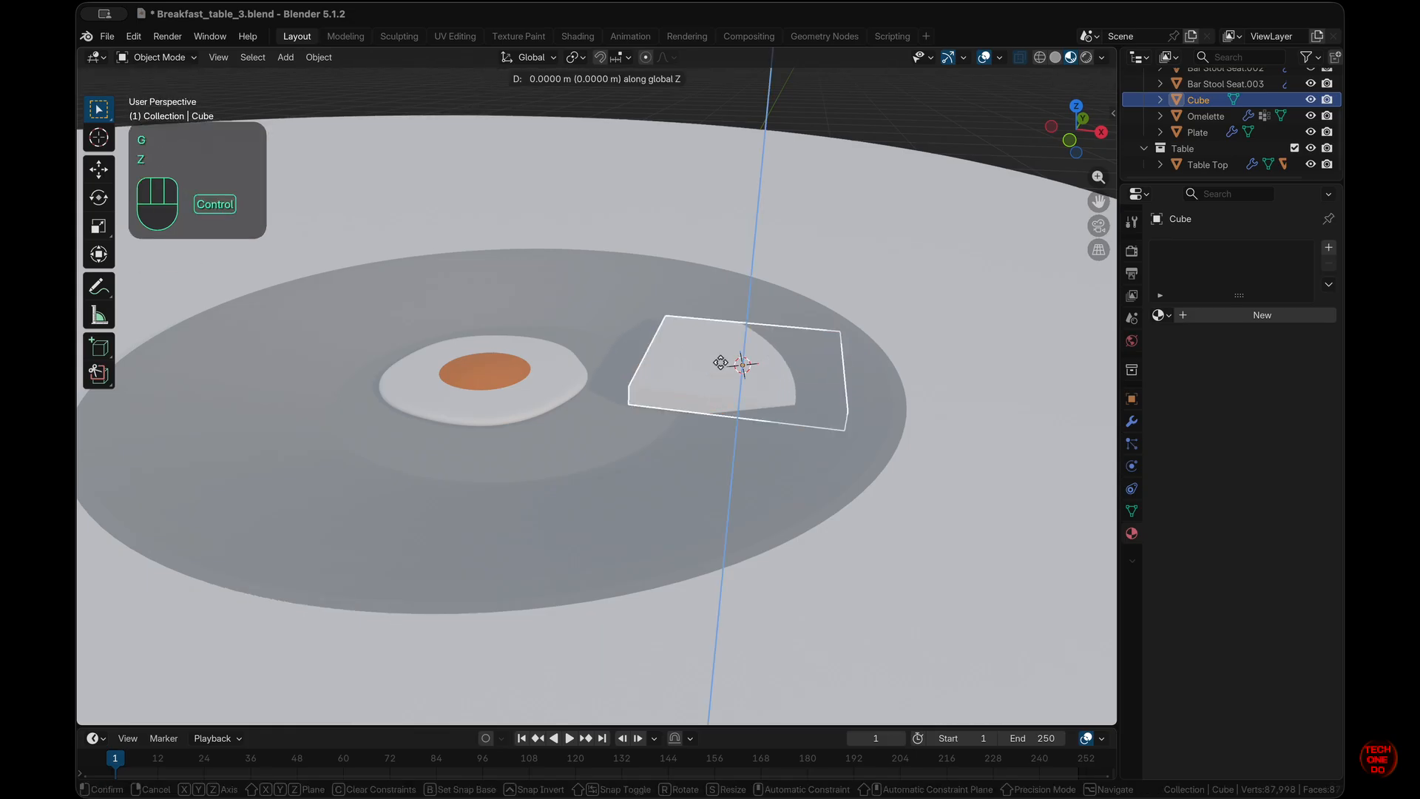
click(720, 319)
middle_drag(738, 358, 767, 374)
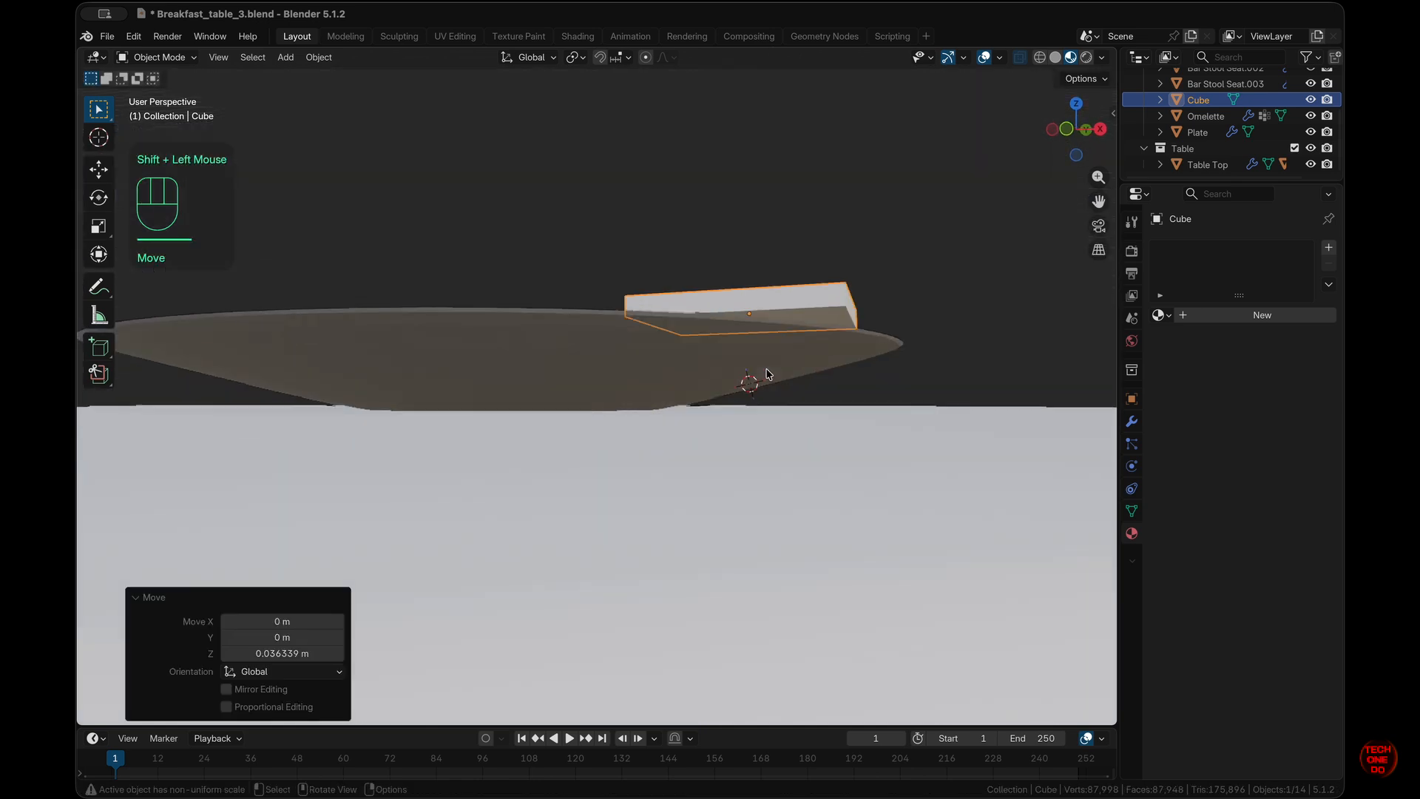
scroll(768, 374, up, 10)
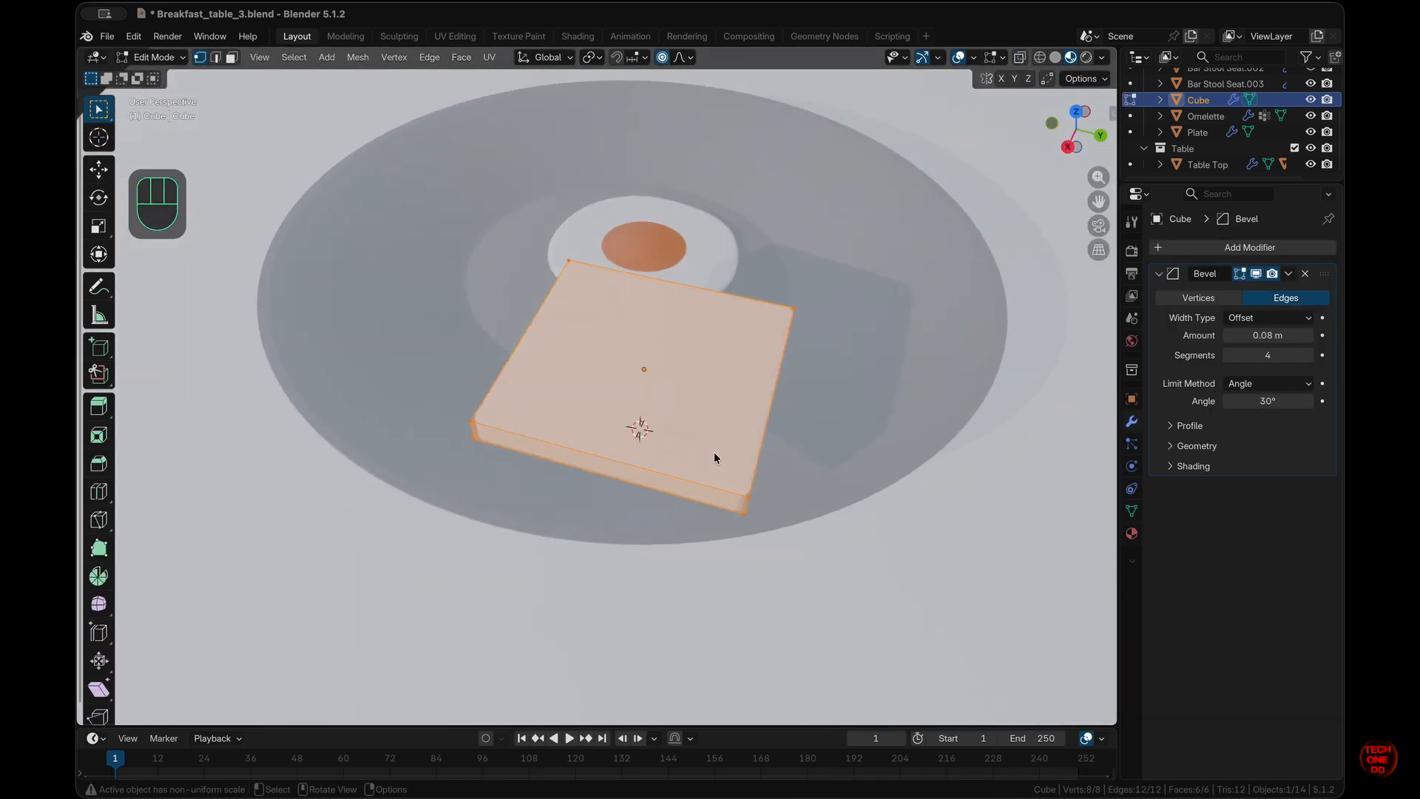
scroll(713, 456, up, 5)
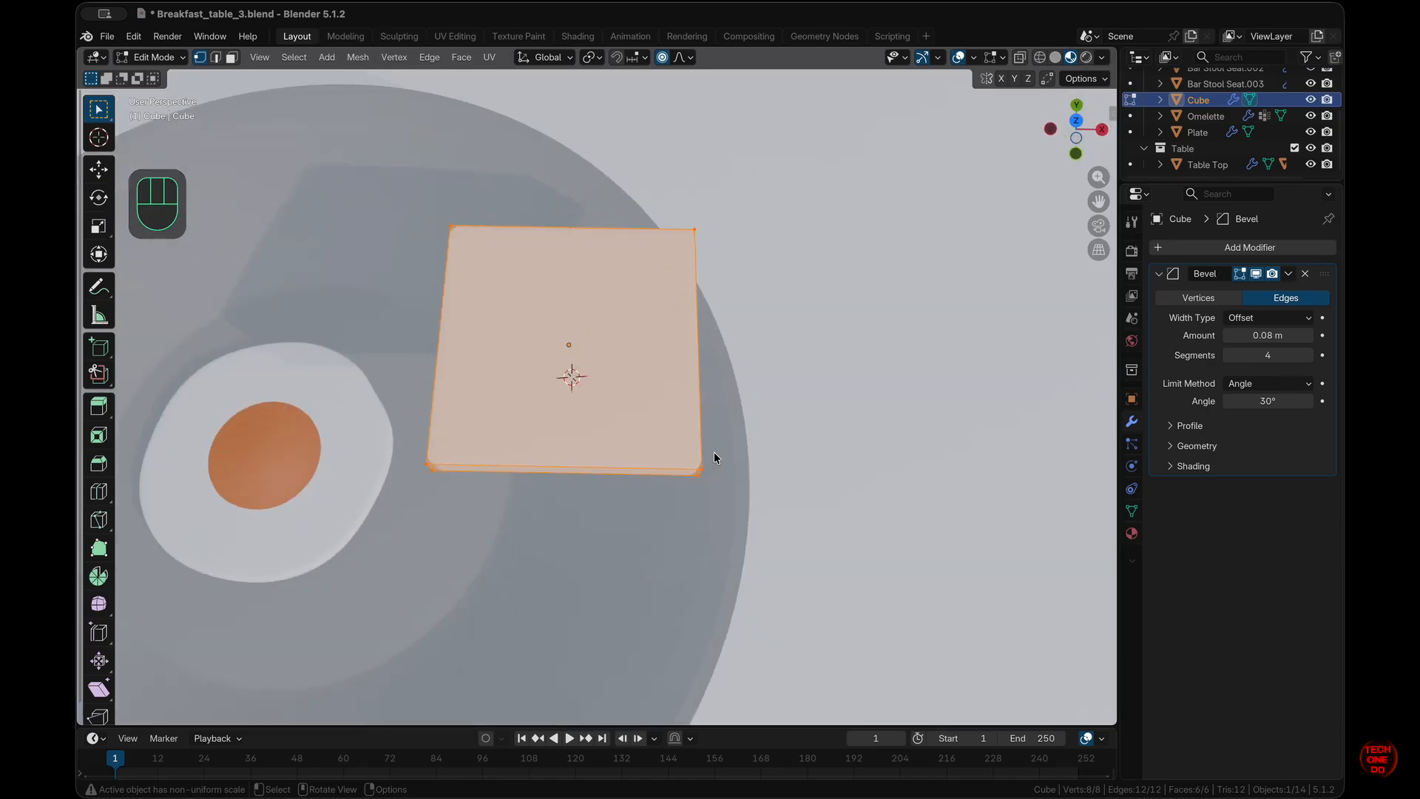
- Isolate the slab in local view and select its top and front faces in Edit Mode
click(715, 454)
click(513, 361)
key(slash)
key(Tab)
key(Tab)
click(231, 58)
click(585, 350)
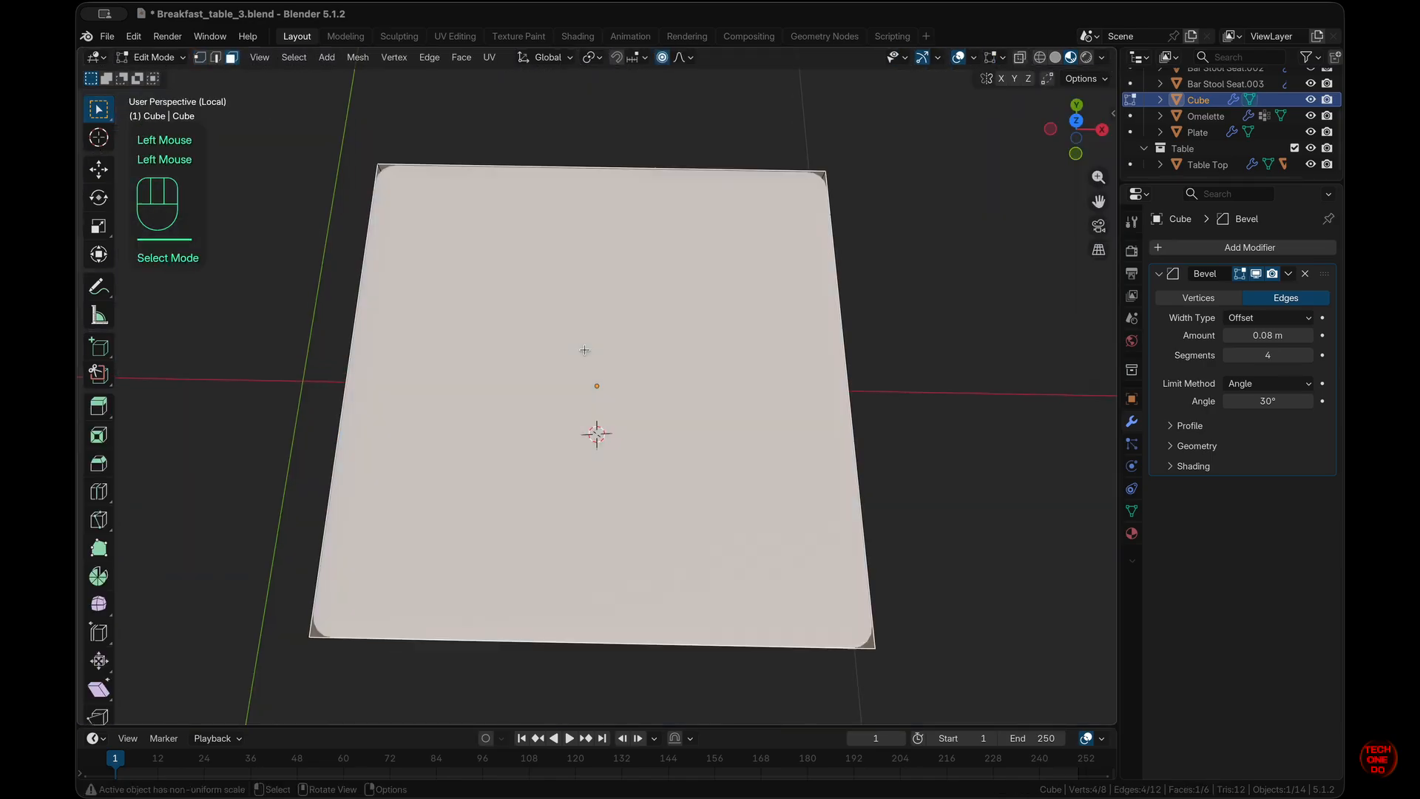
scroll(584, 350, down, 10)
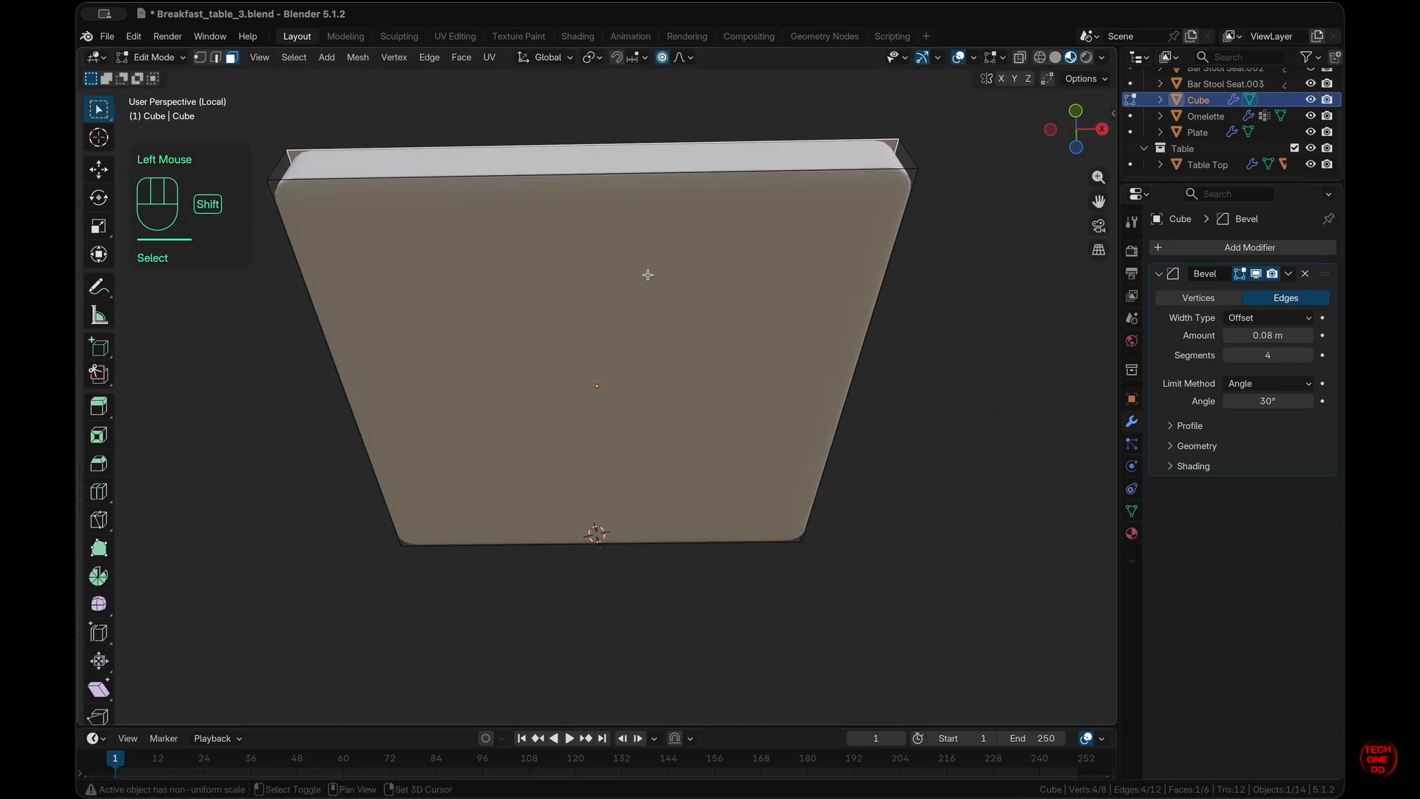
shift+click(648, 274)
scroll(648, 274, up, 10)
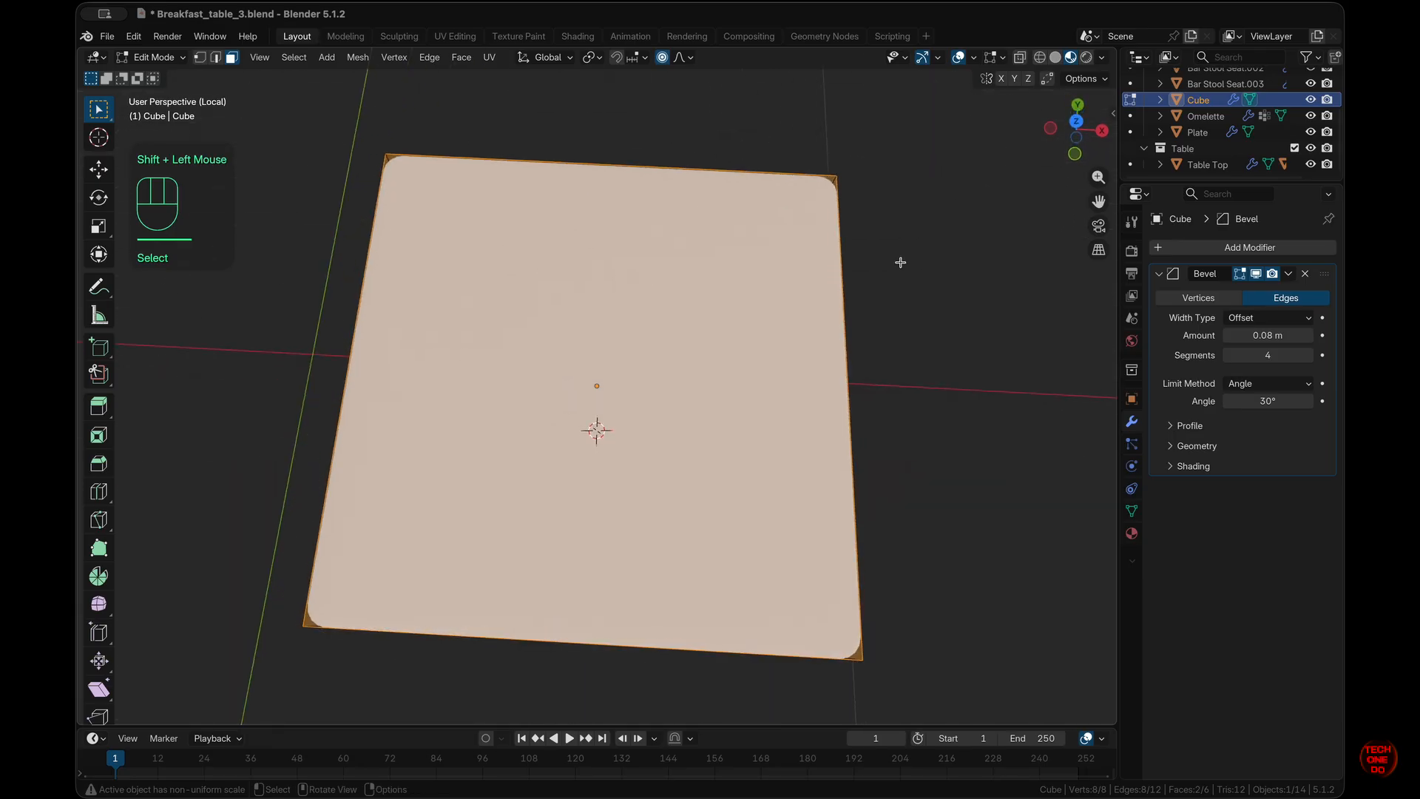
scroll(1106, 520, down, 1)
- Give the slab a new Material.001 with a darkened orange-red base colour
click(1132, 534)
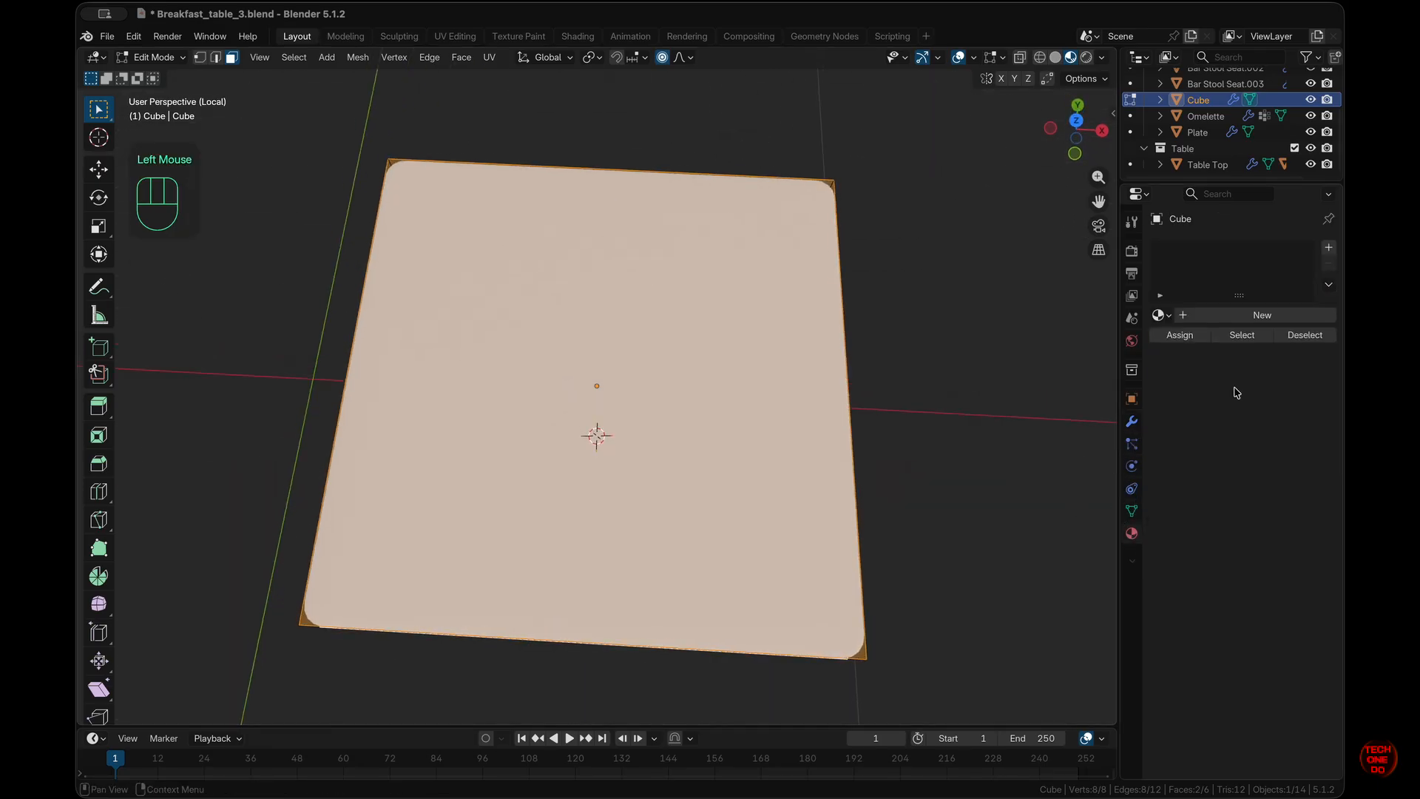
click(1253, 315)
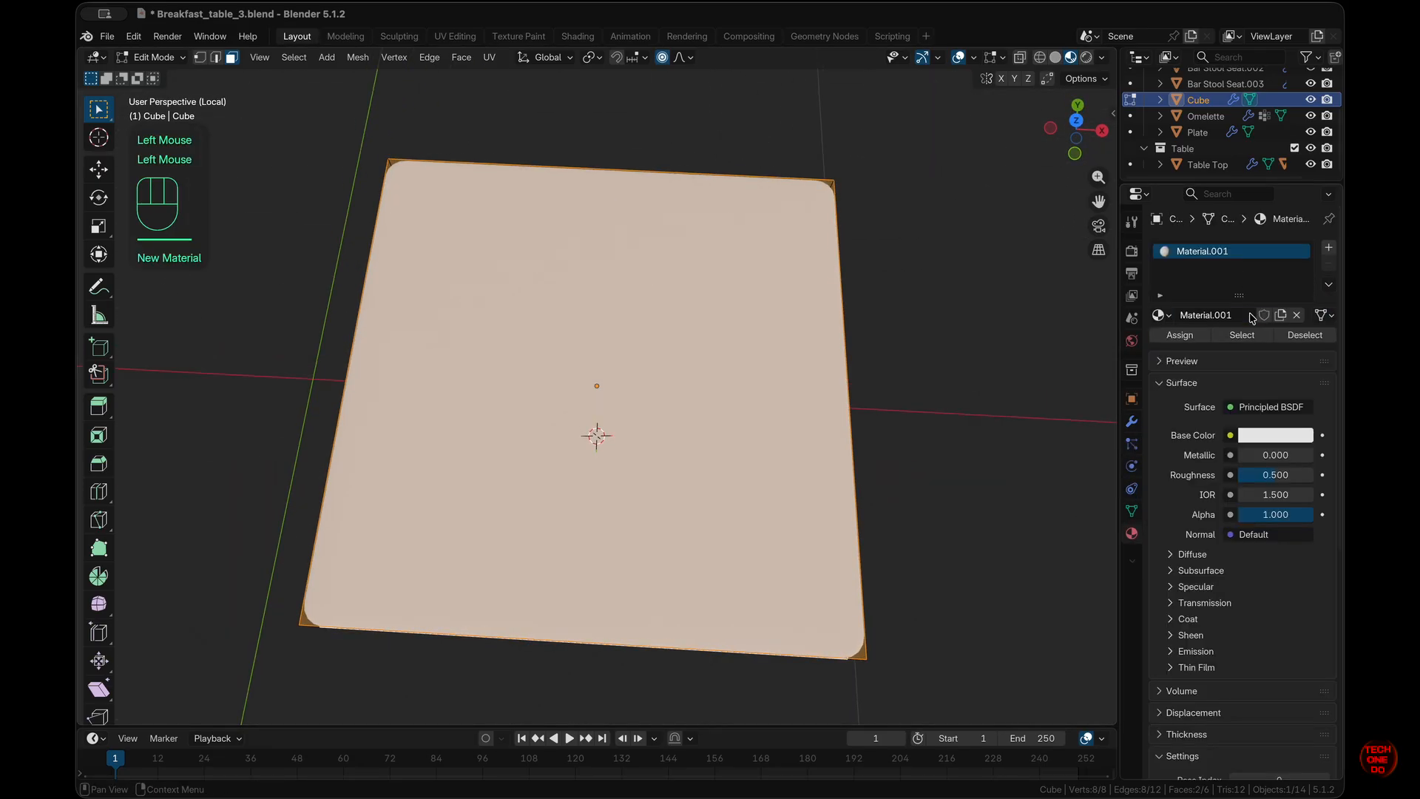
click(1276, 437)
drag(1230, 225, 1224, 266)
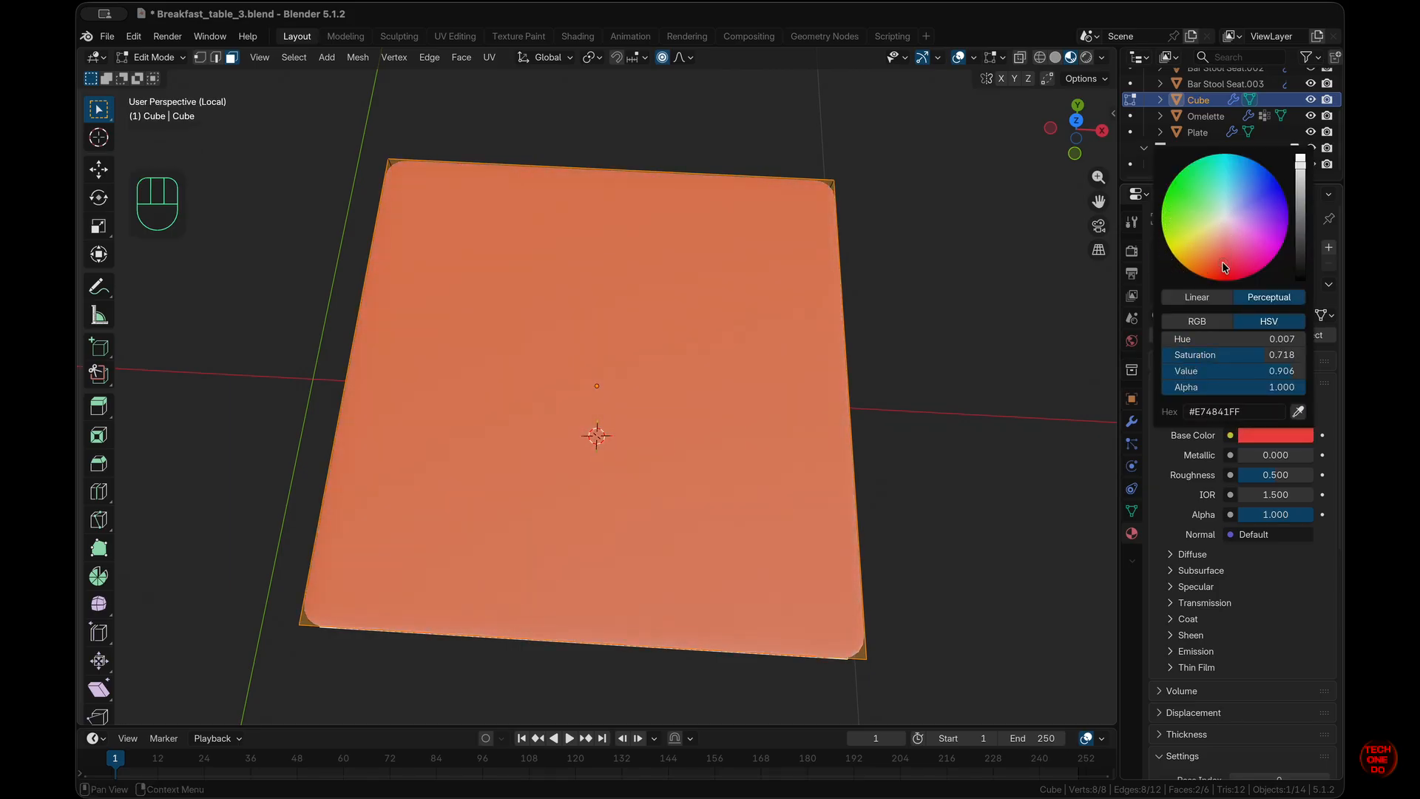
middle_drag(818, 437, 843, 415)
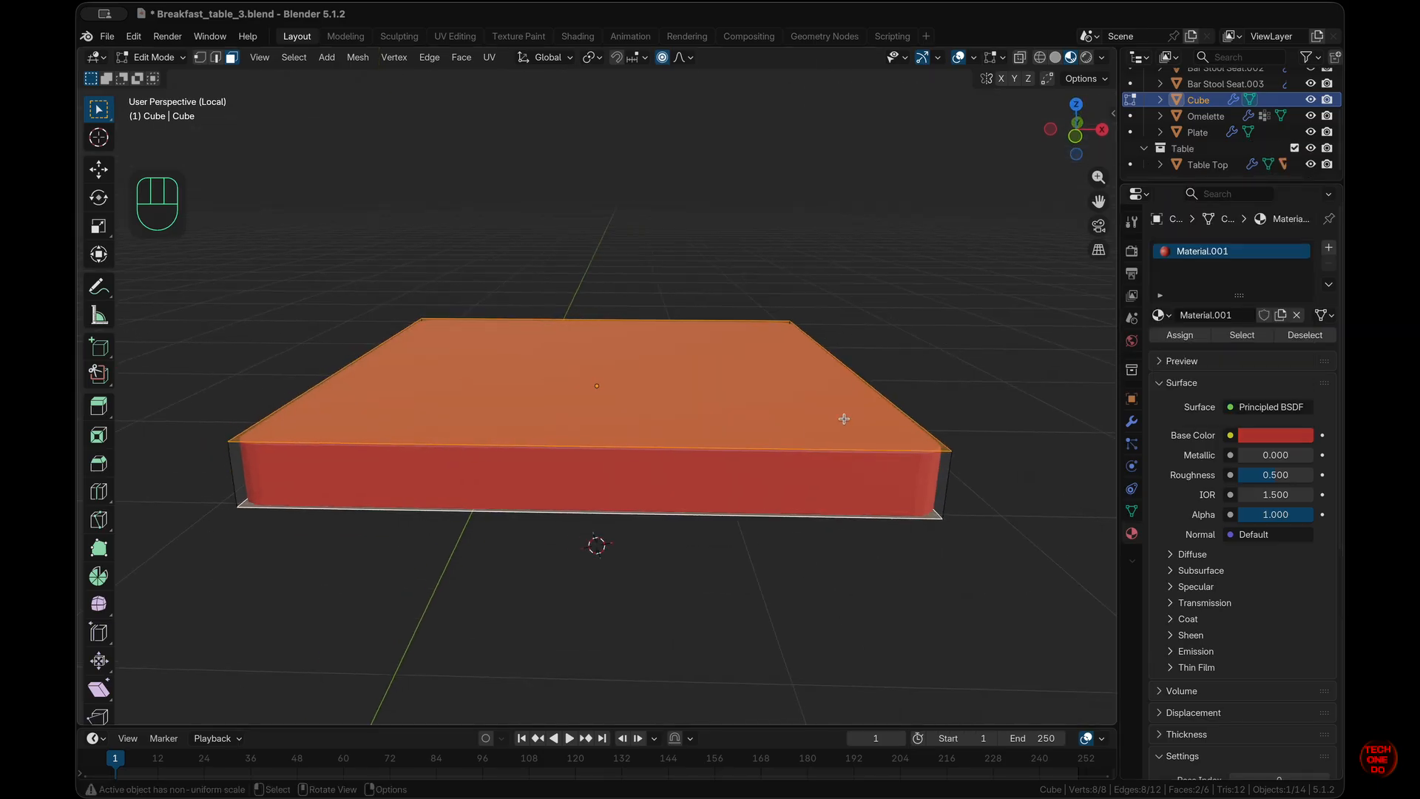
scroll(1269, 435, down, 1)
click(1296, 433)
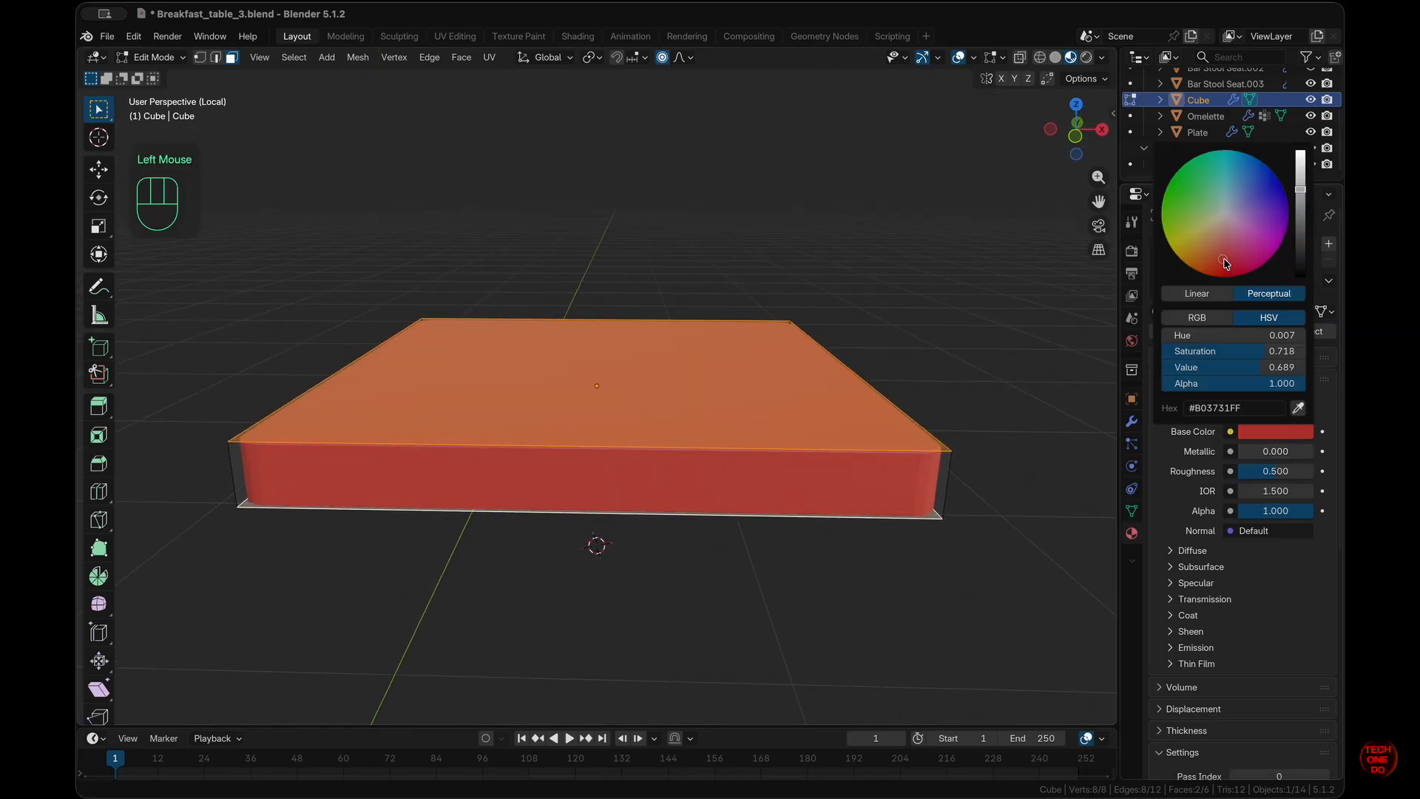
click(1321, 255)
double_click(1205, 311)
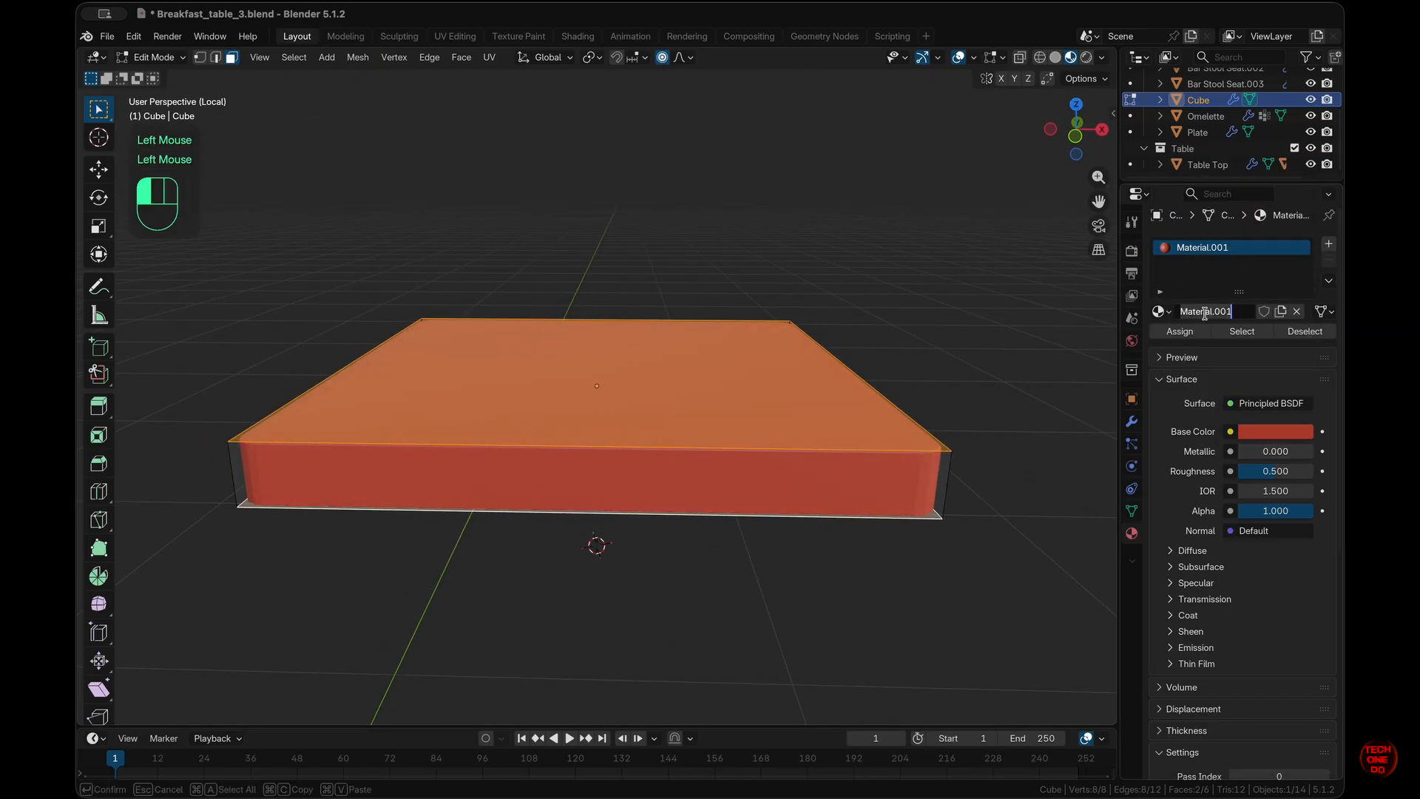
- Add a second material, Material.002, in beige and assign it to the top face
click(1329, 244)
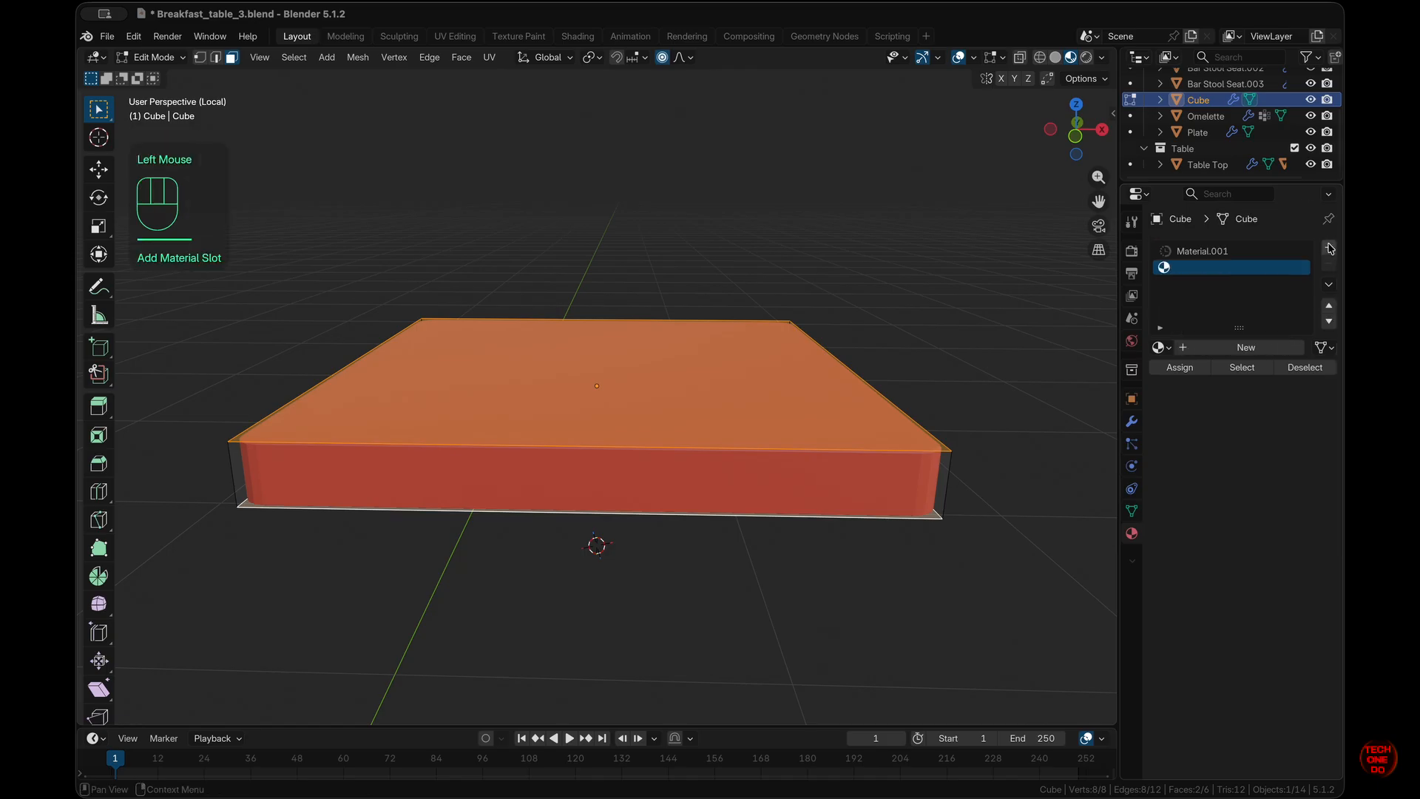
click(1228, 347)
click(1274, 472)
drag(1224, 246, 1219, 259)
click(1169, 370)
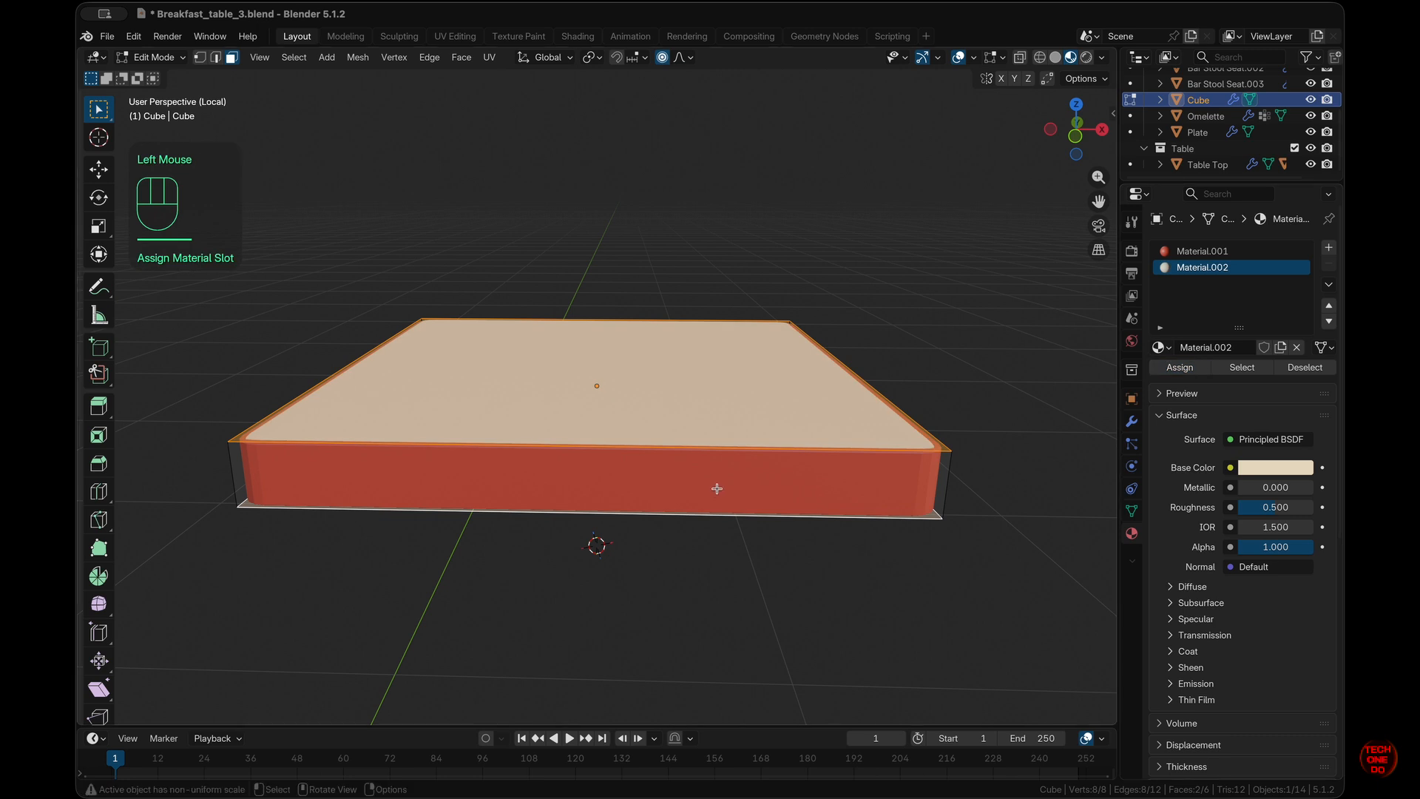
- Collapse the Bevel modifier and add a level 2 subdivision in Object Mode
middle_drag(716, 491, 714, 488)
click(1132, 420)
click(1159, 274)
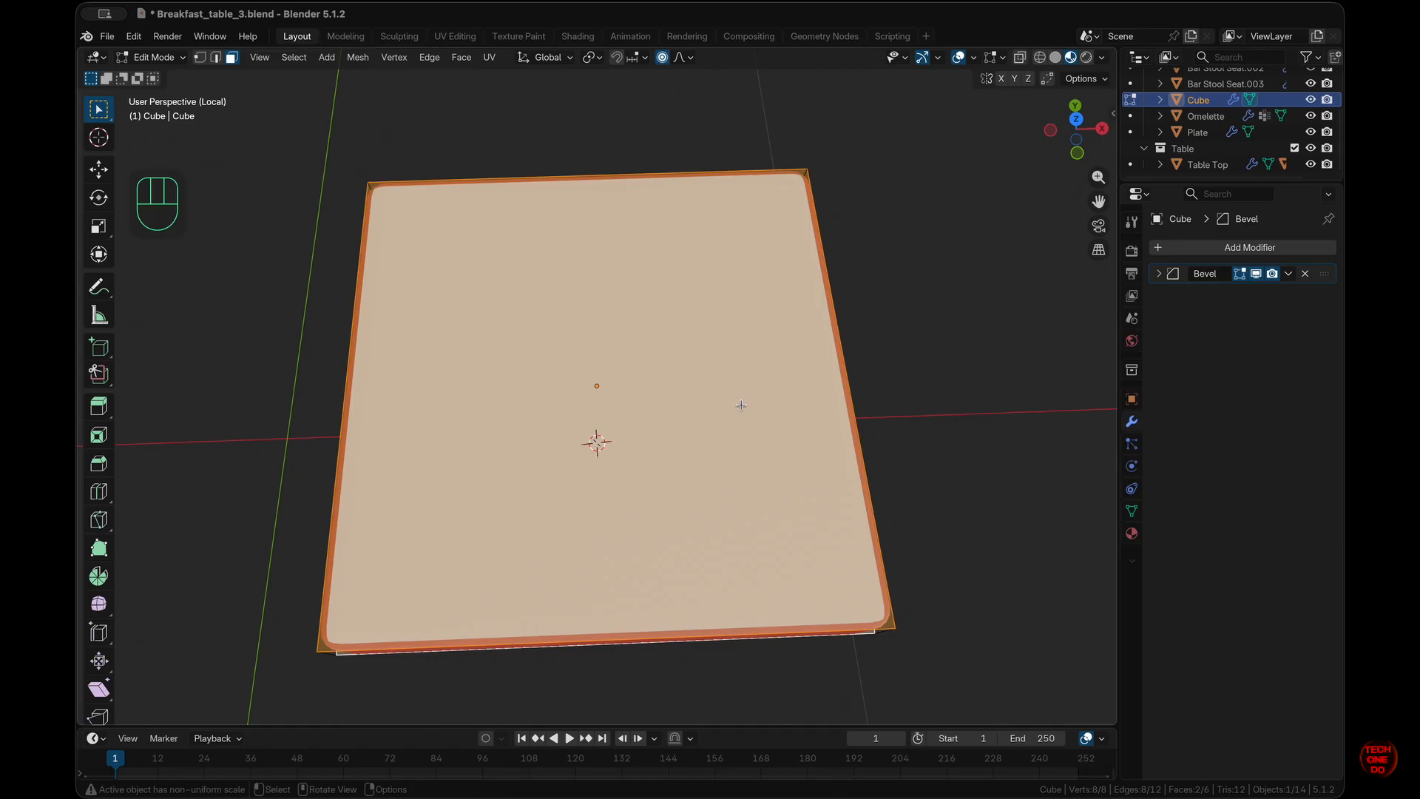
key(Tab)
key(super+2)
middle_drag(740, 409, 687, 488)
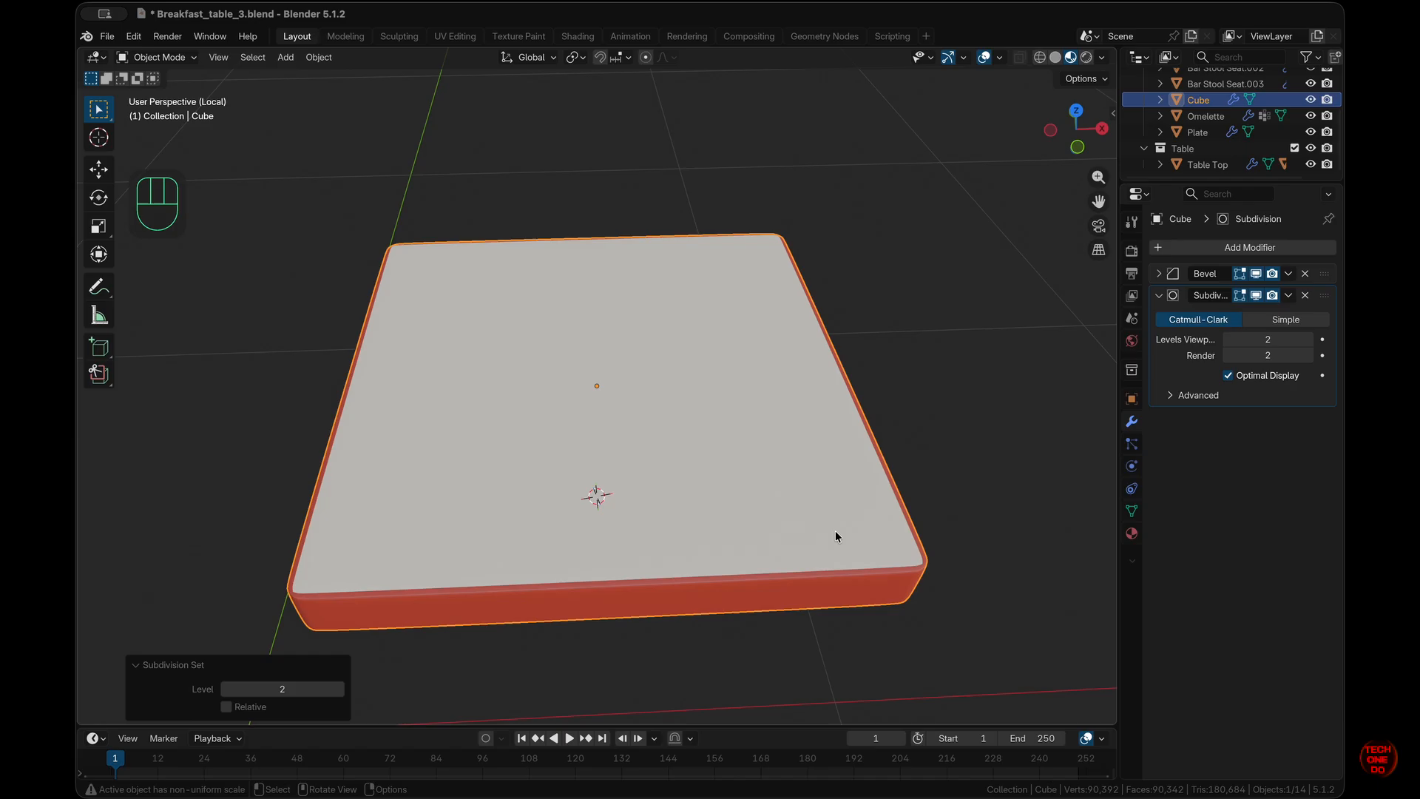
- Cut seven evenly spaced edge loops across the slab in Edit Mode
key(Tab)
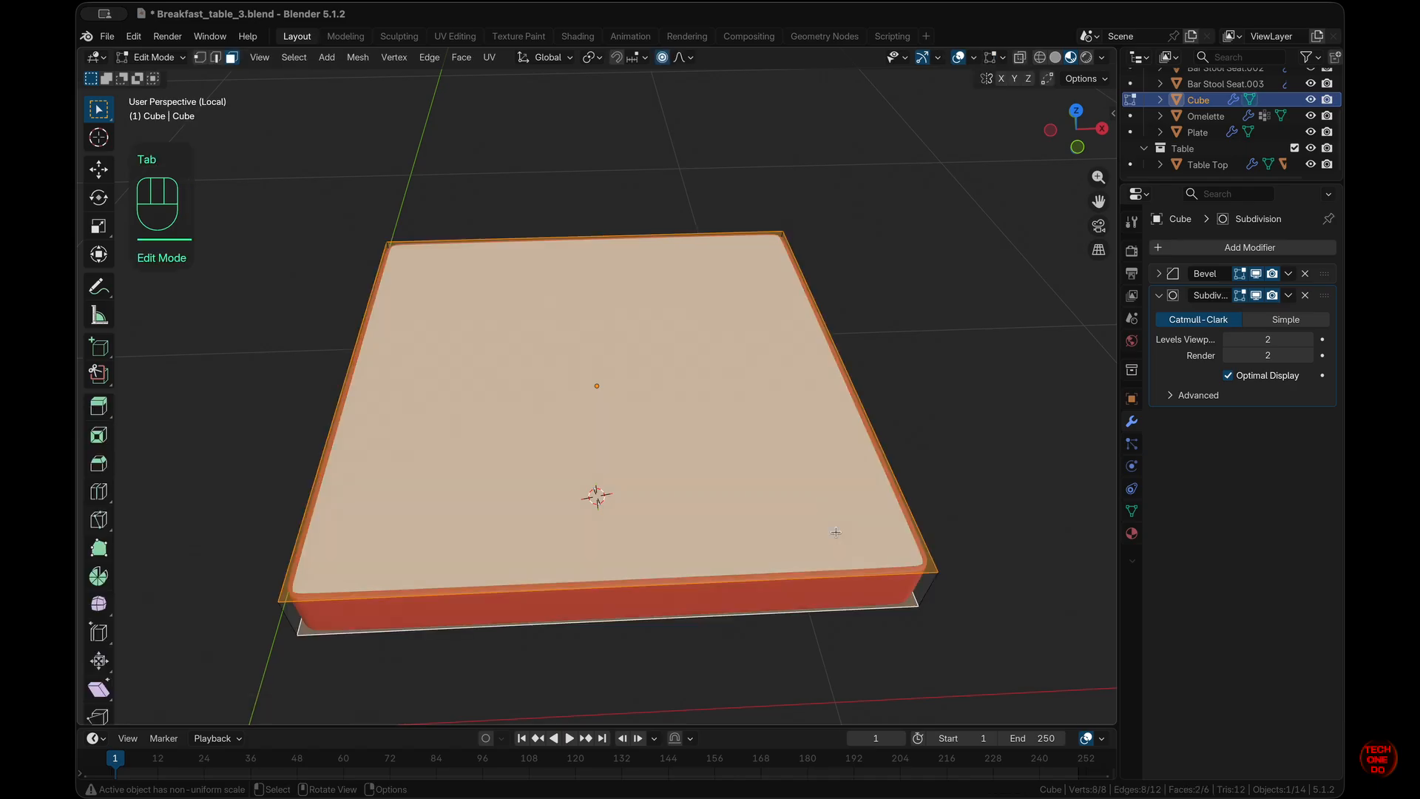
key(super+r)
scroll(844, 559, up, 5)
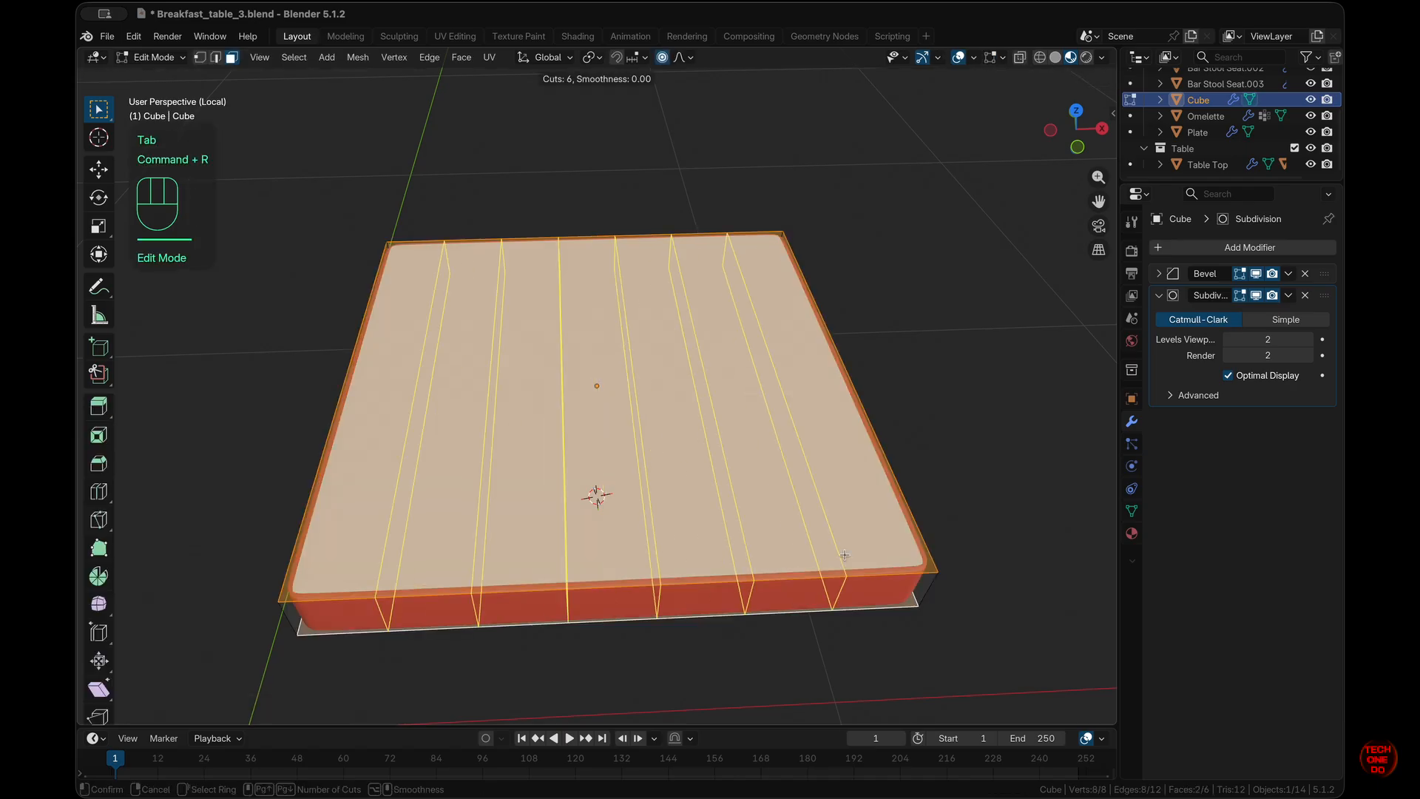
scroll(845, 555, up, 1)
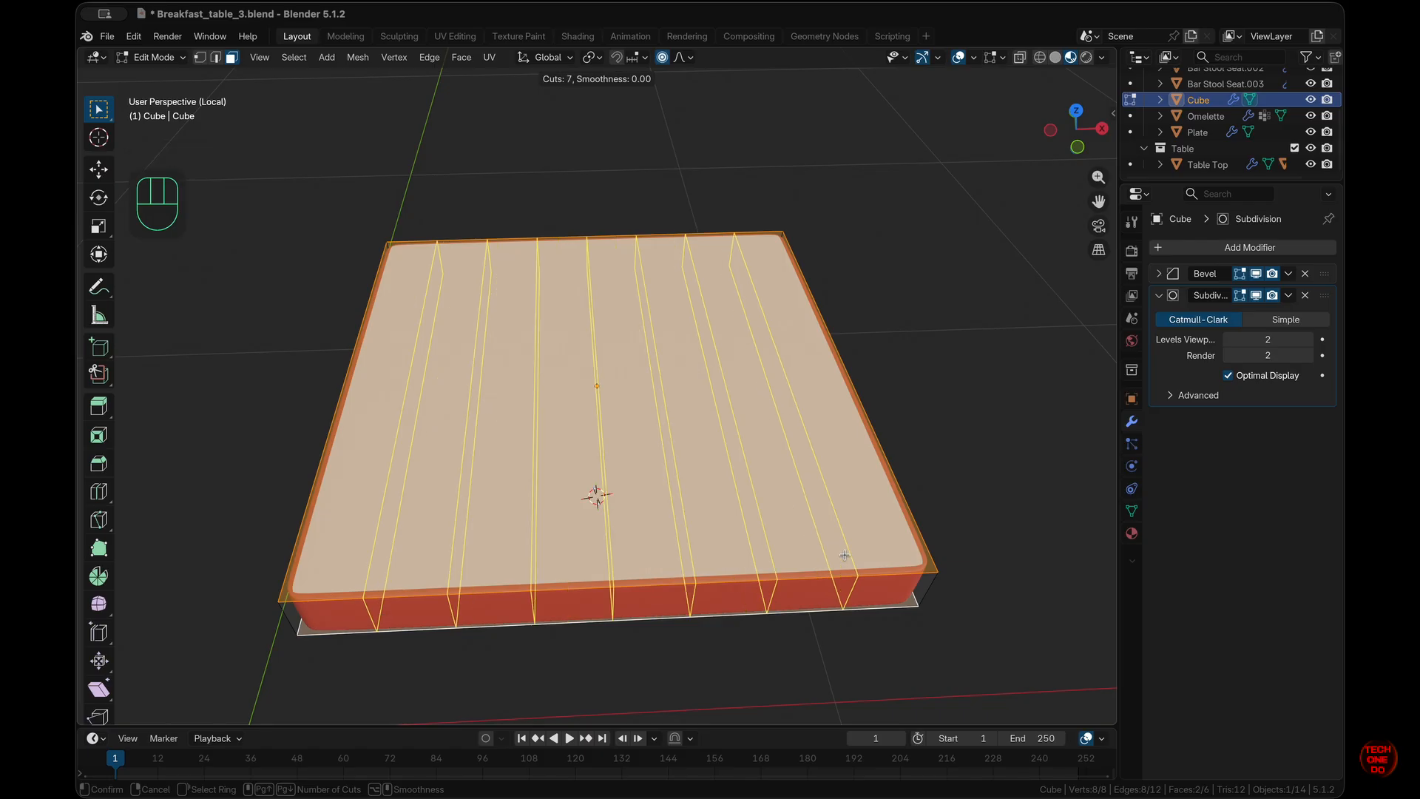
click(844, 555)
click(861, 552)
- Cut seven more edge loops the other way, then exit local view
key(super+r)
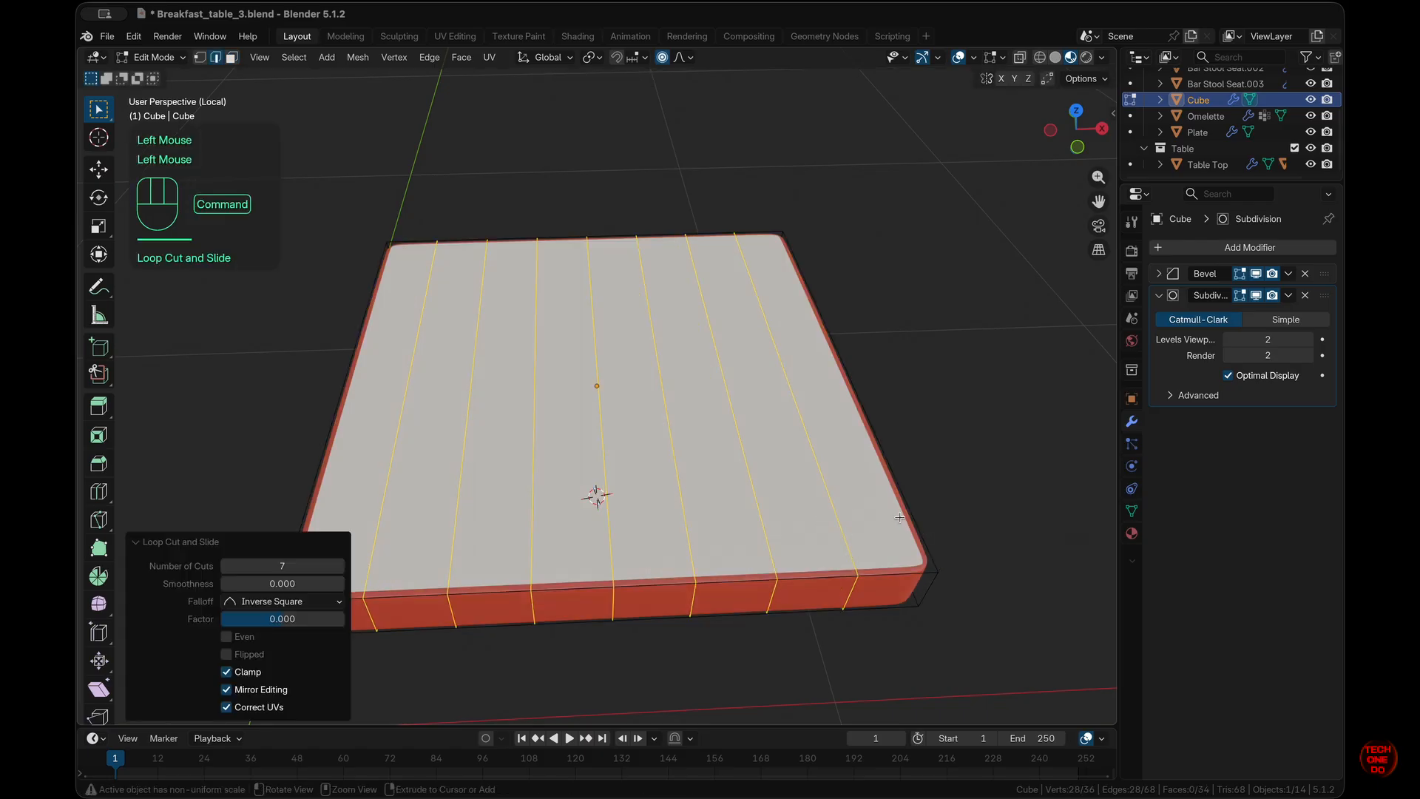
scroll(900, 517, up, 5)
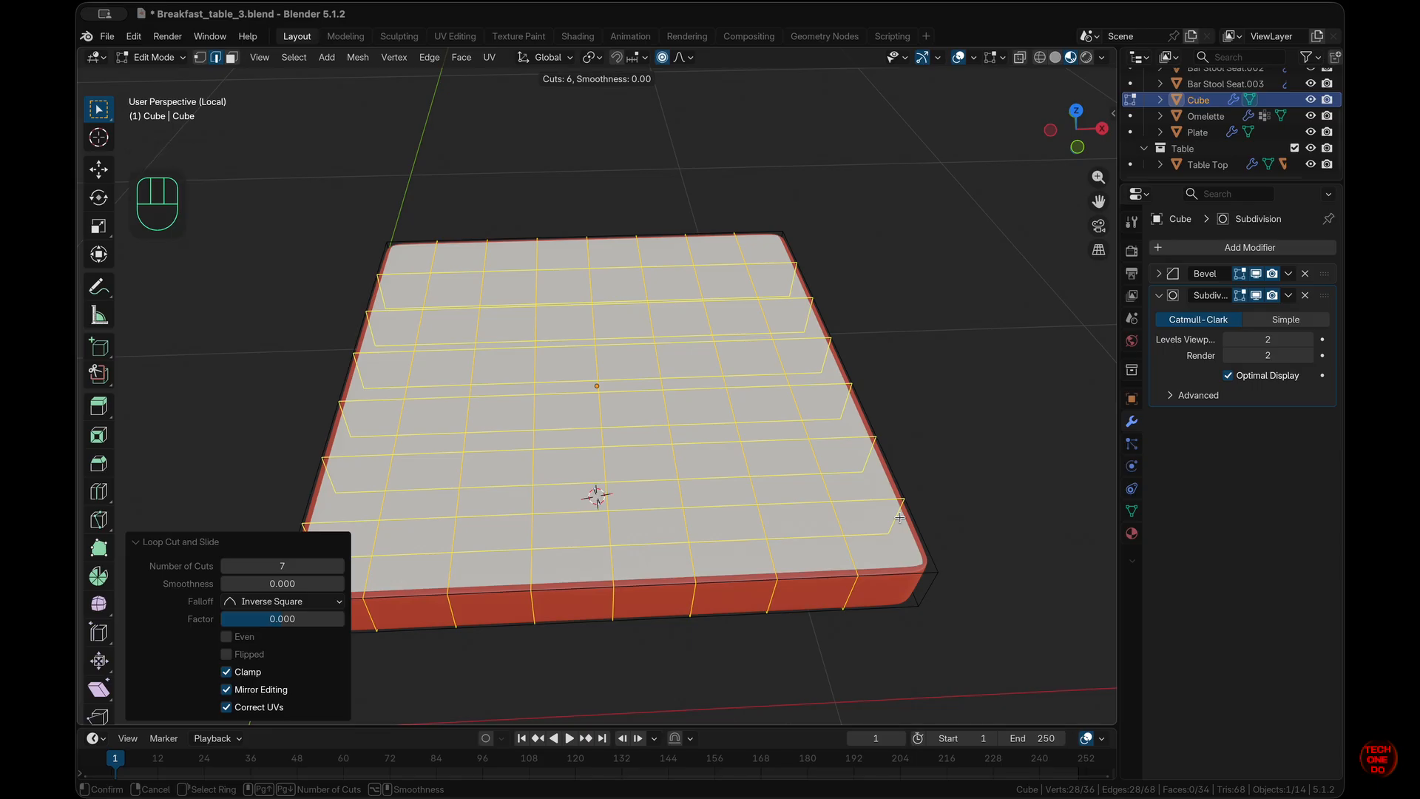
scroll(899, 517, up, 1)
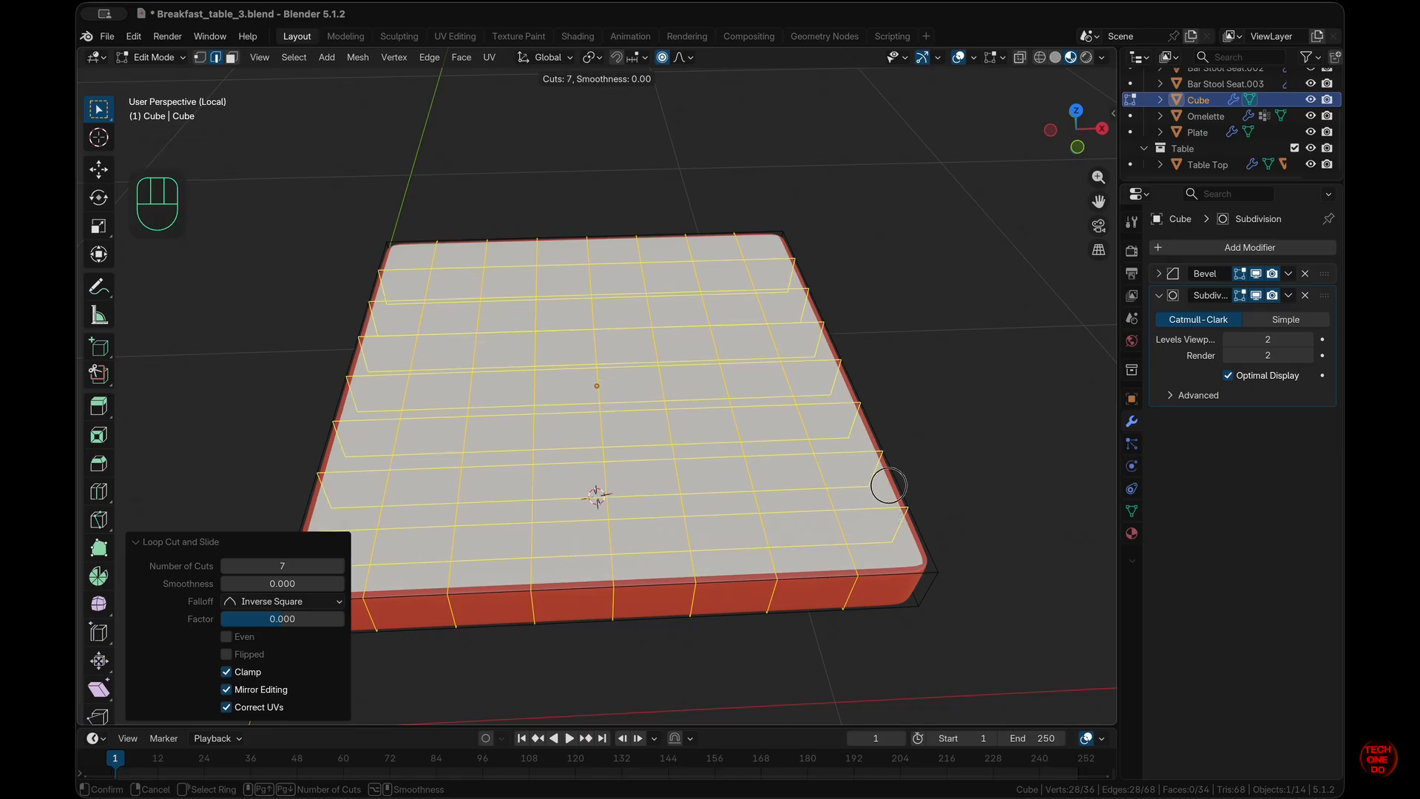
click(900, 517)
click(900, 517)
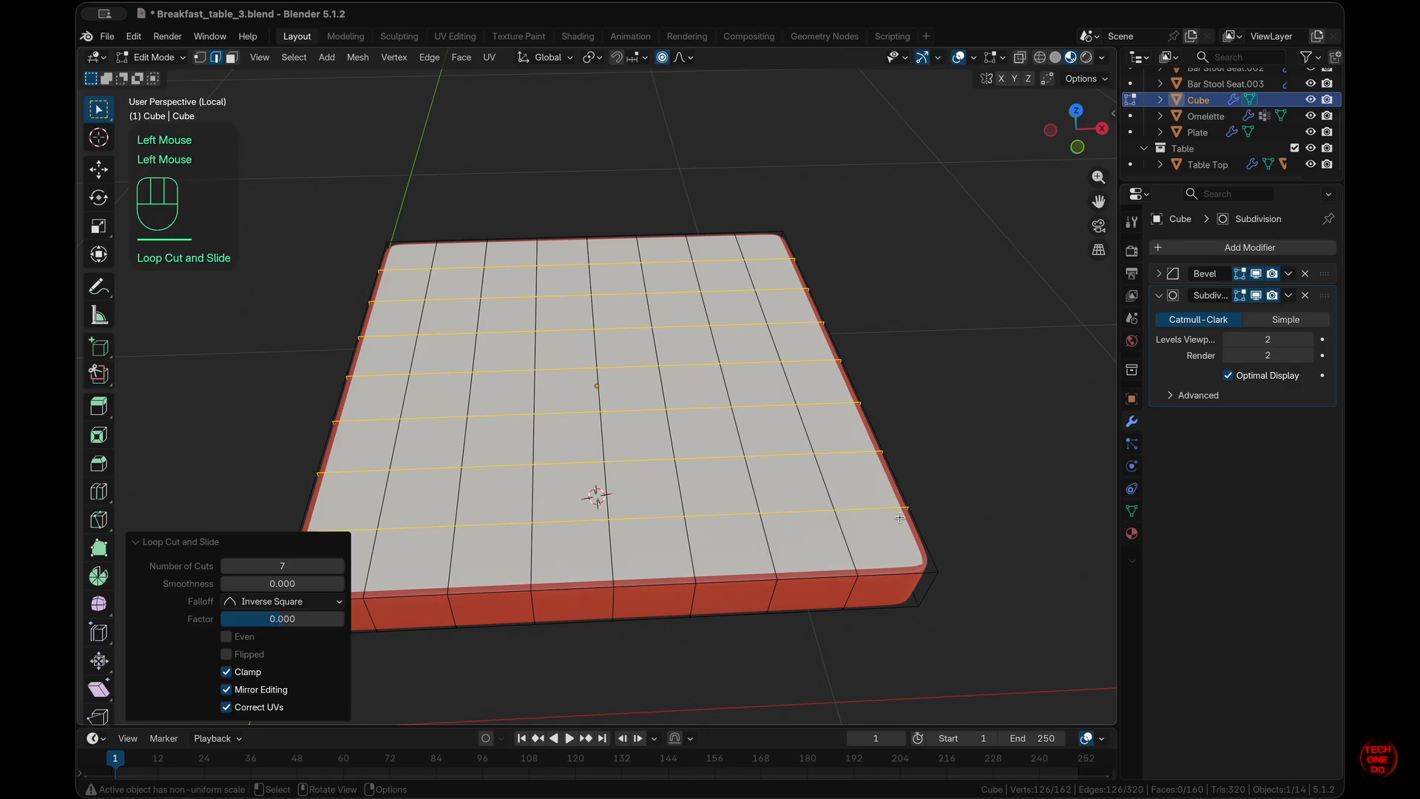
click(927, 521)
scroll(964, 528, up, 5)
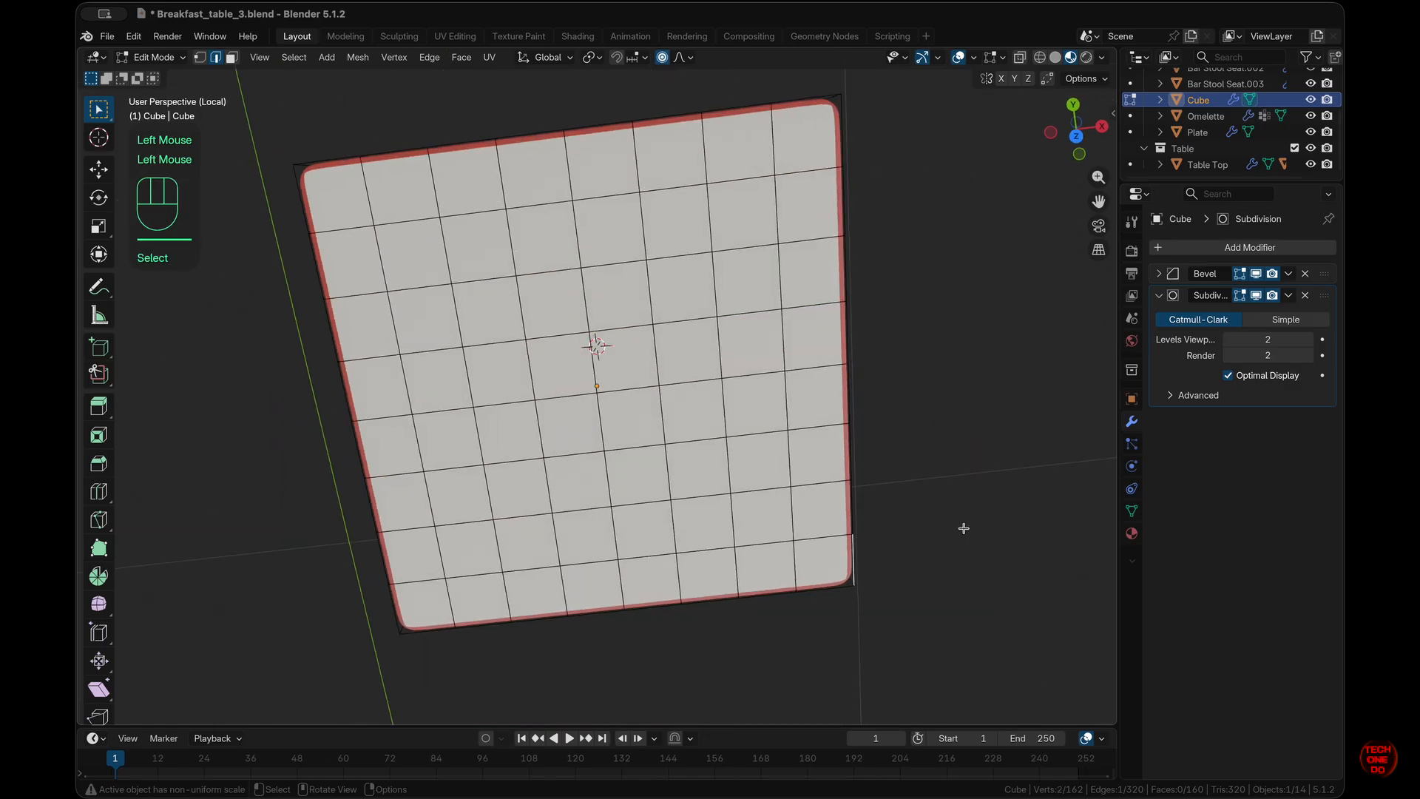
scroll(963, 529, down, 5)
scroll(963, 529, up, 5)
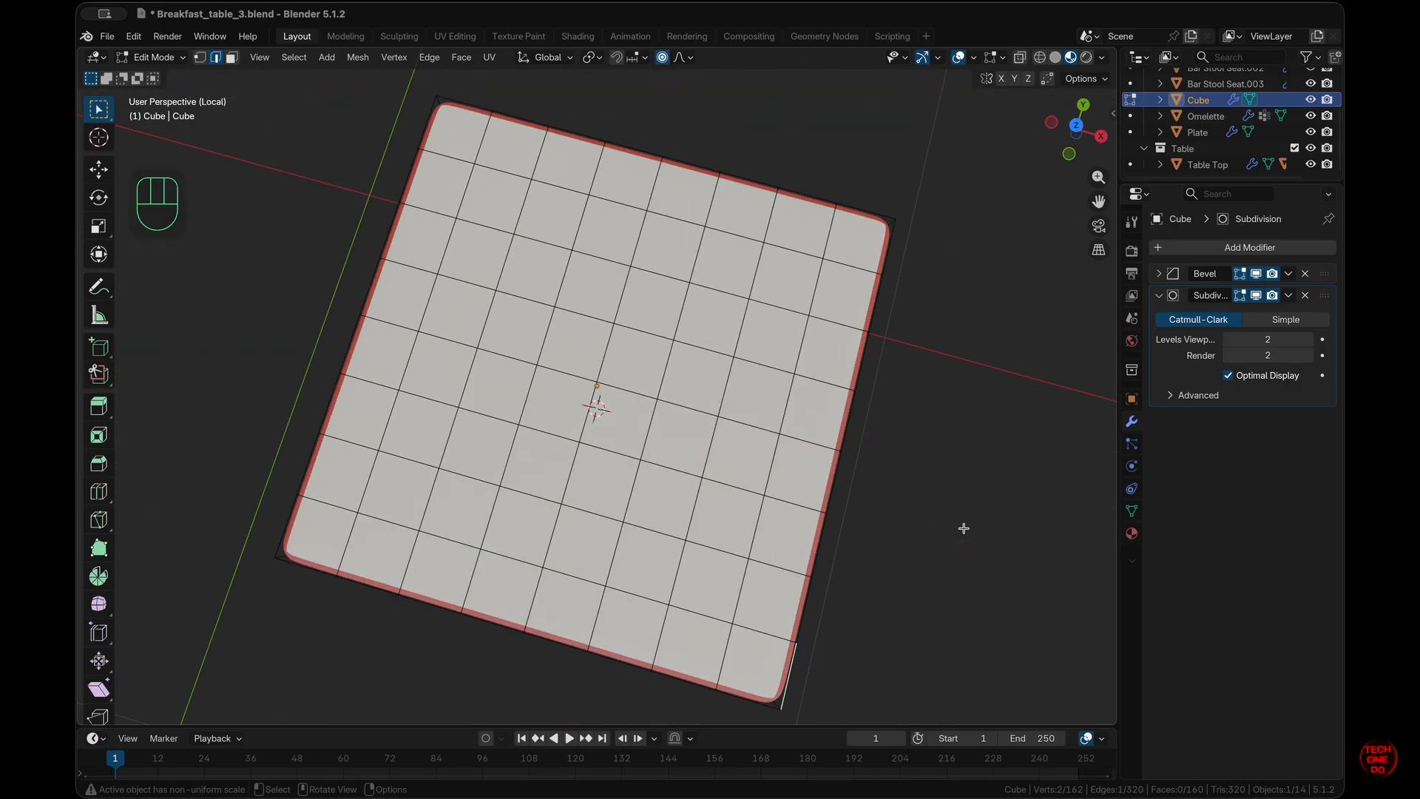
key(slash)
scroll(964, 528, down, 10)
scroll(964, 528, up, 5)
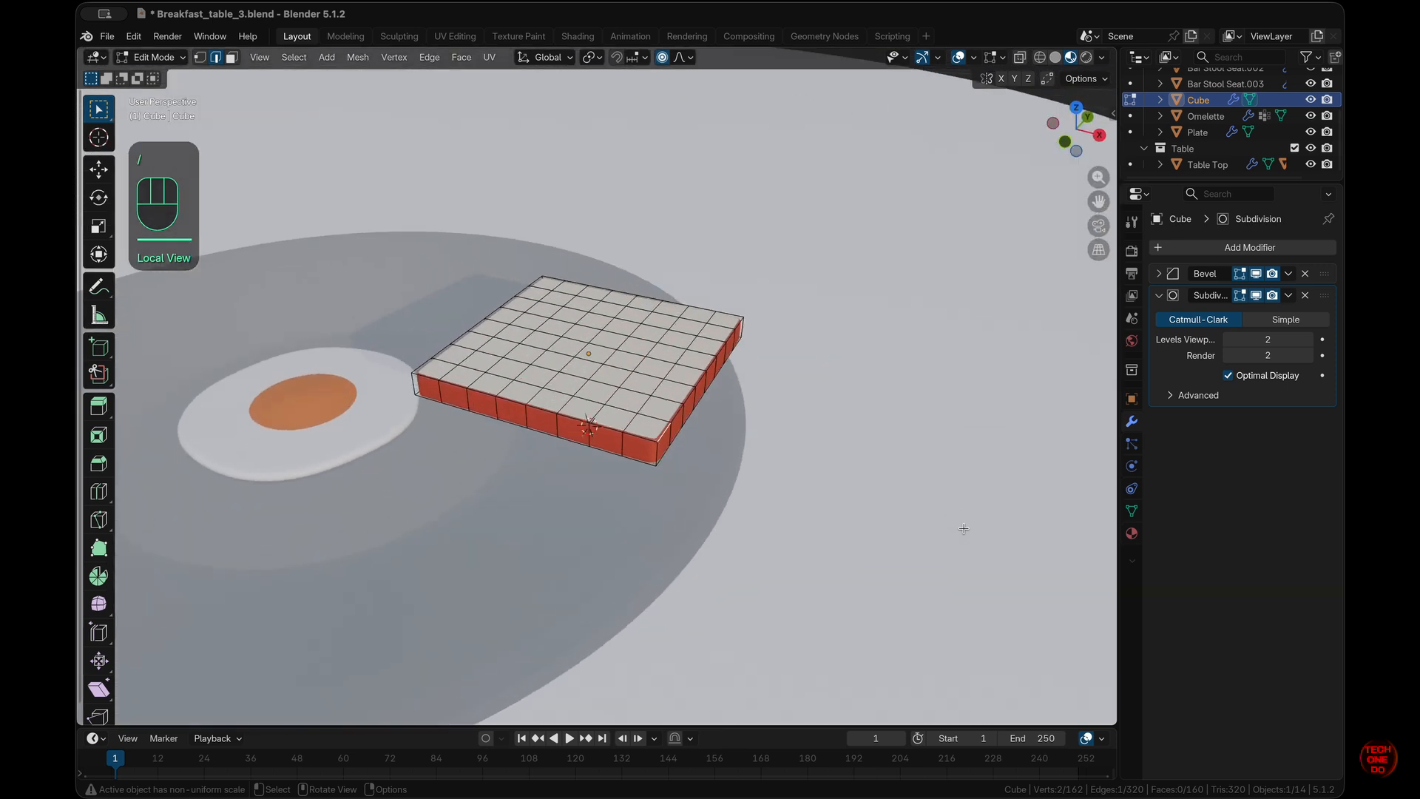
- Return to Object Mode and select the bread cube from a top view
middle_drag(963, 528, 806, 484)
key(Tab)
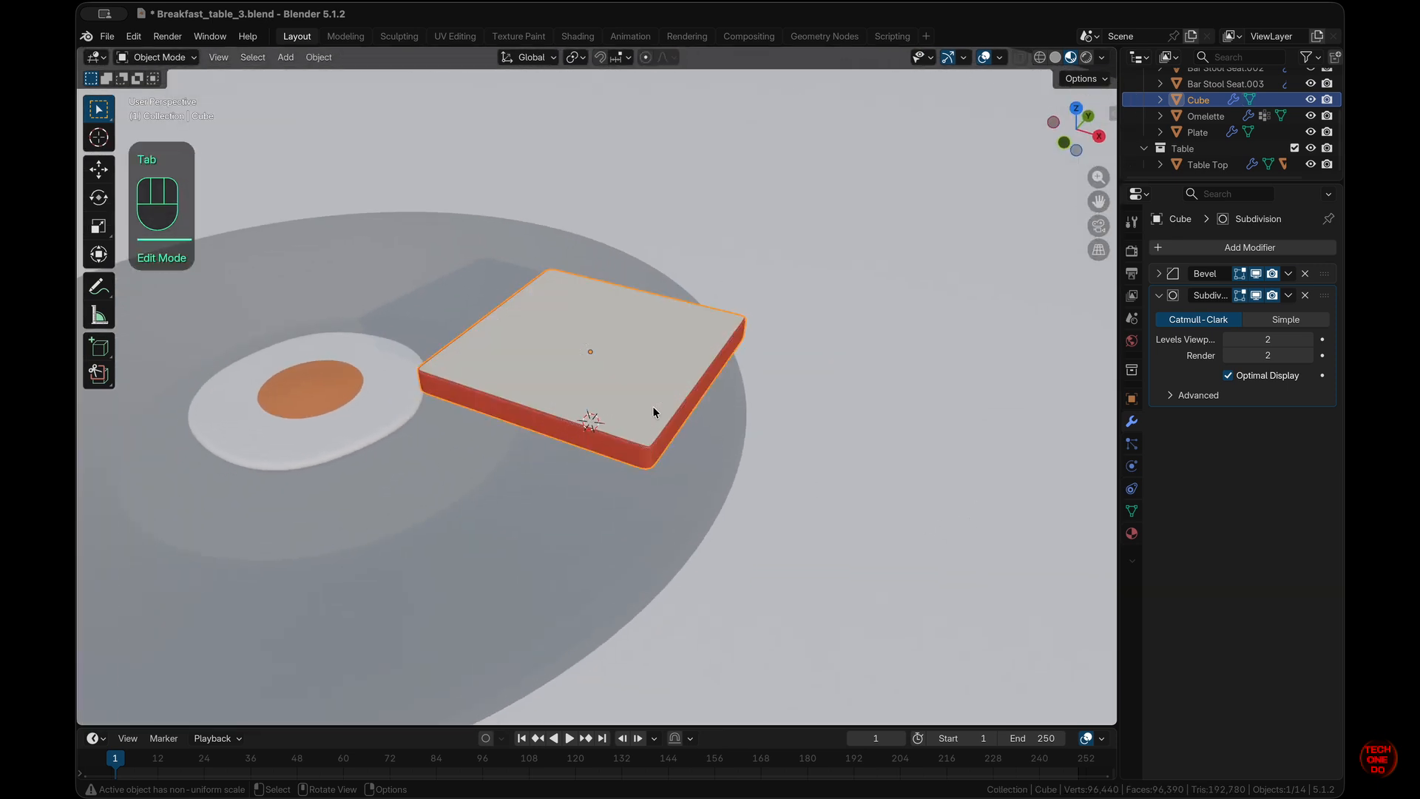
click(640, 405)
scroll(639, 406, down, 5)
scroll(639, 408, down, 5)
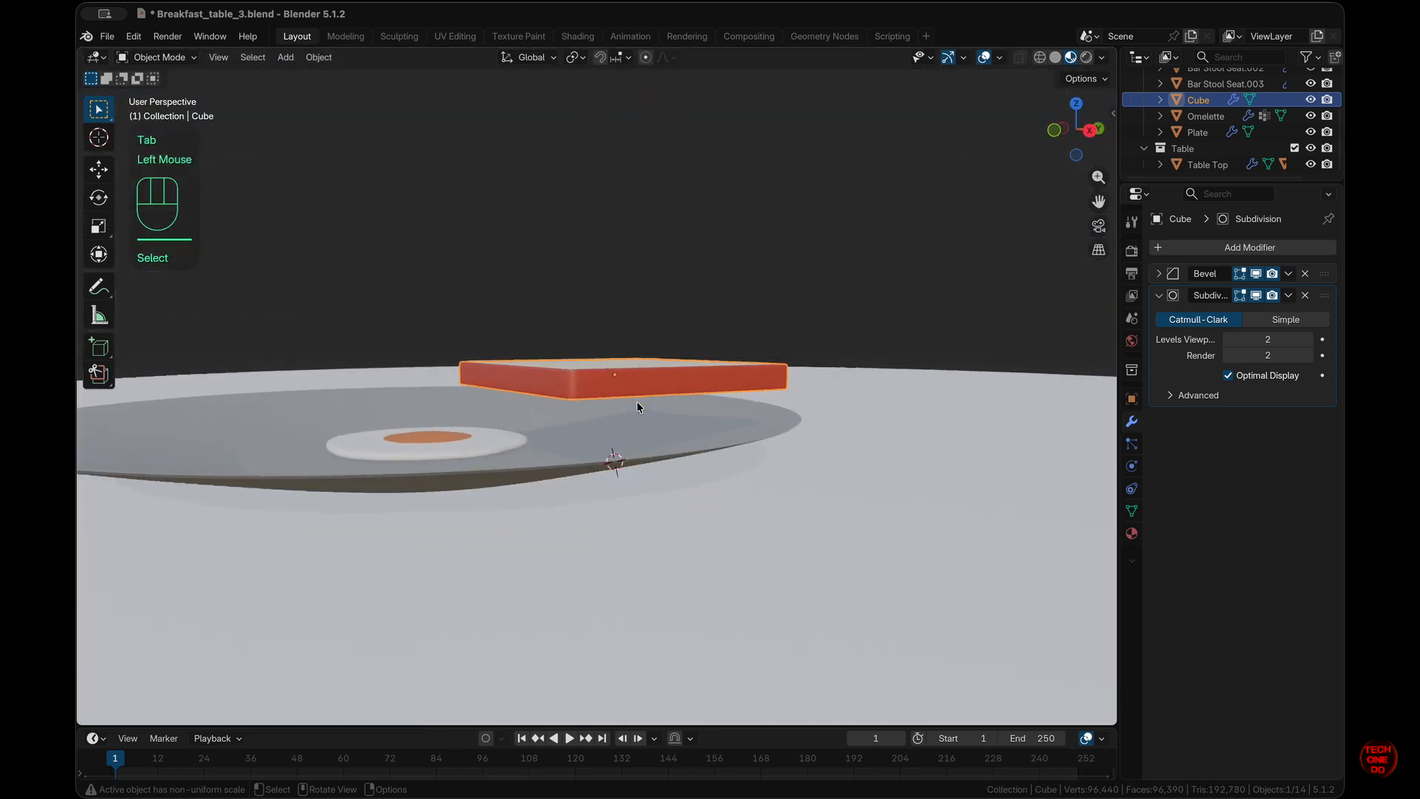
scroll(639, 407, up, 8)
scroll(639, 408, left, 10)
scroll(639, 407, up, 6)
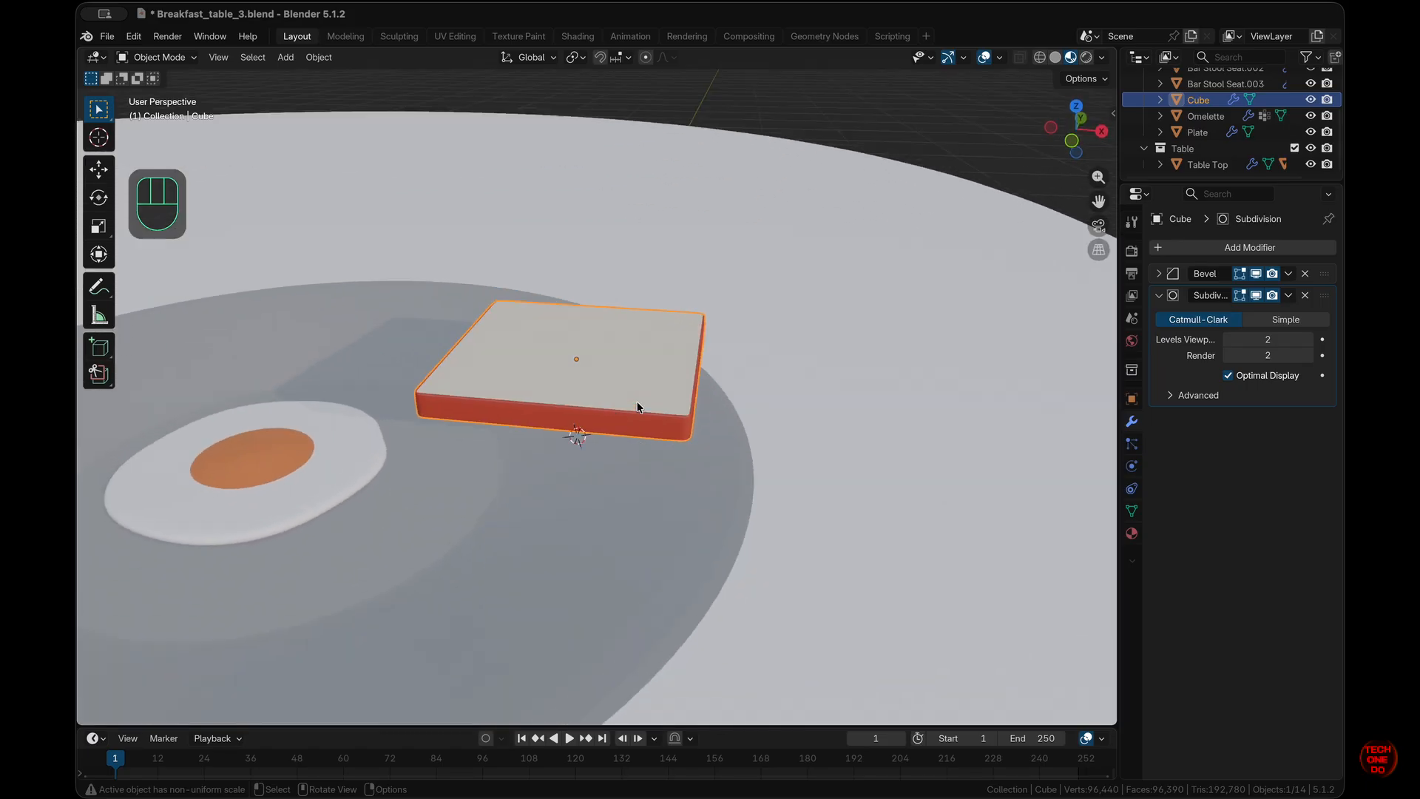
key(KP_7)
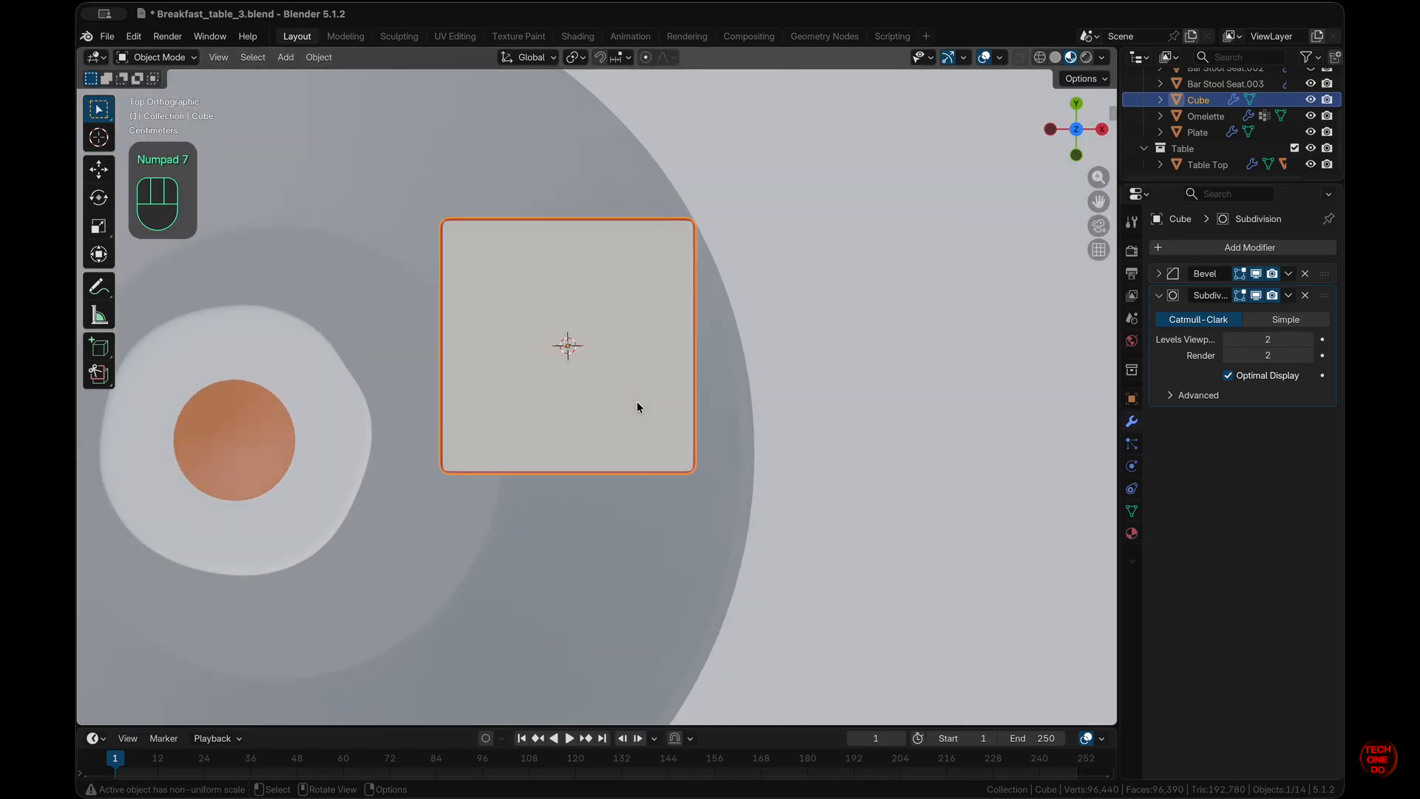
super+scroll(637, 405, down, 4)
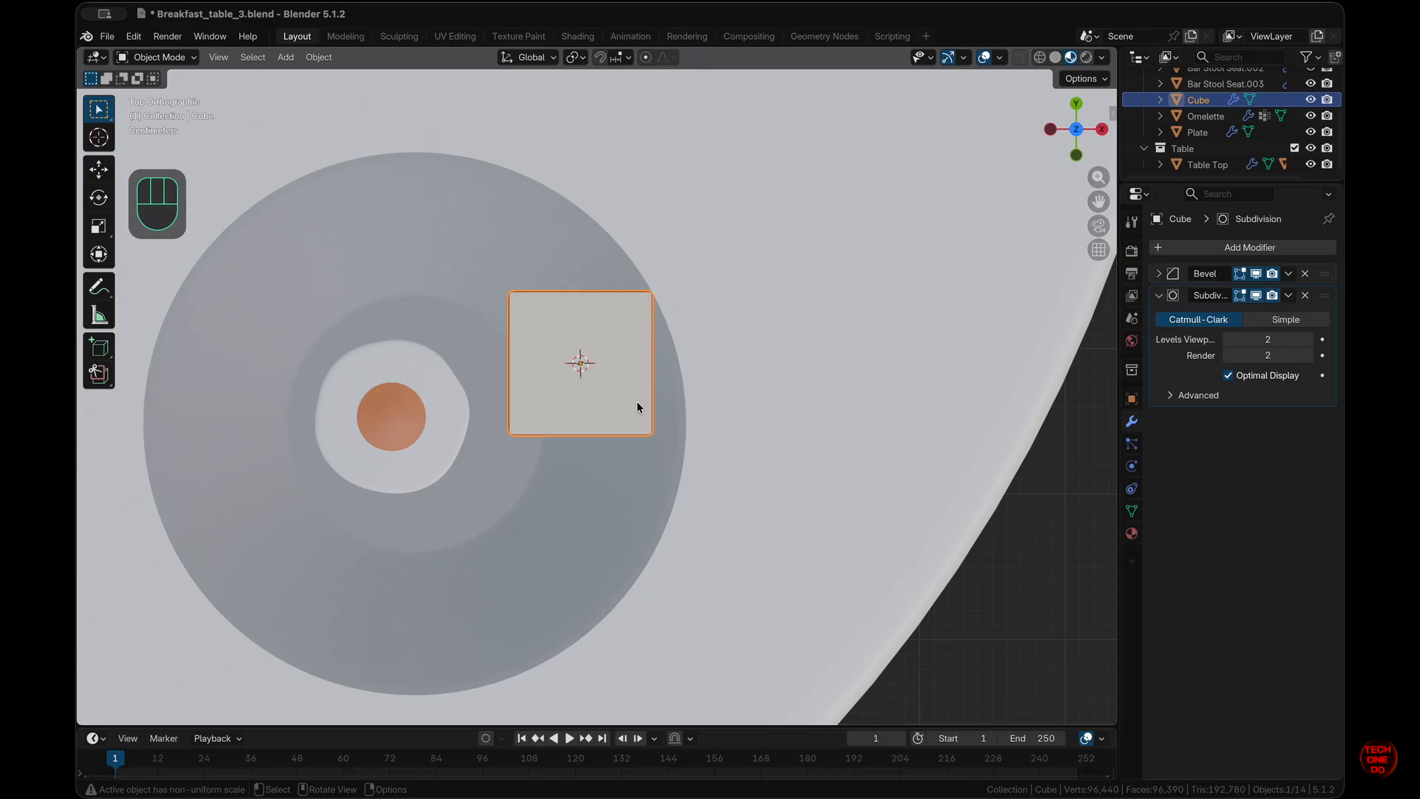
- Rotate the cube 27.4° around the Z axis
key(r)
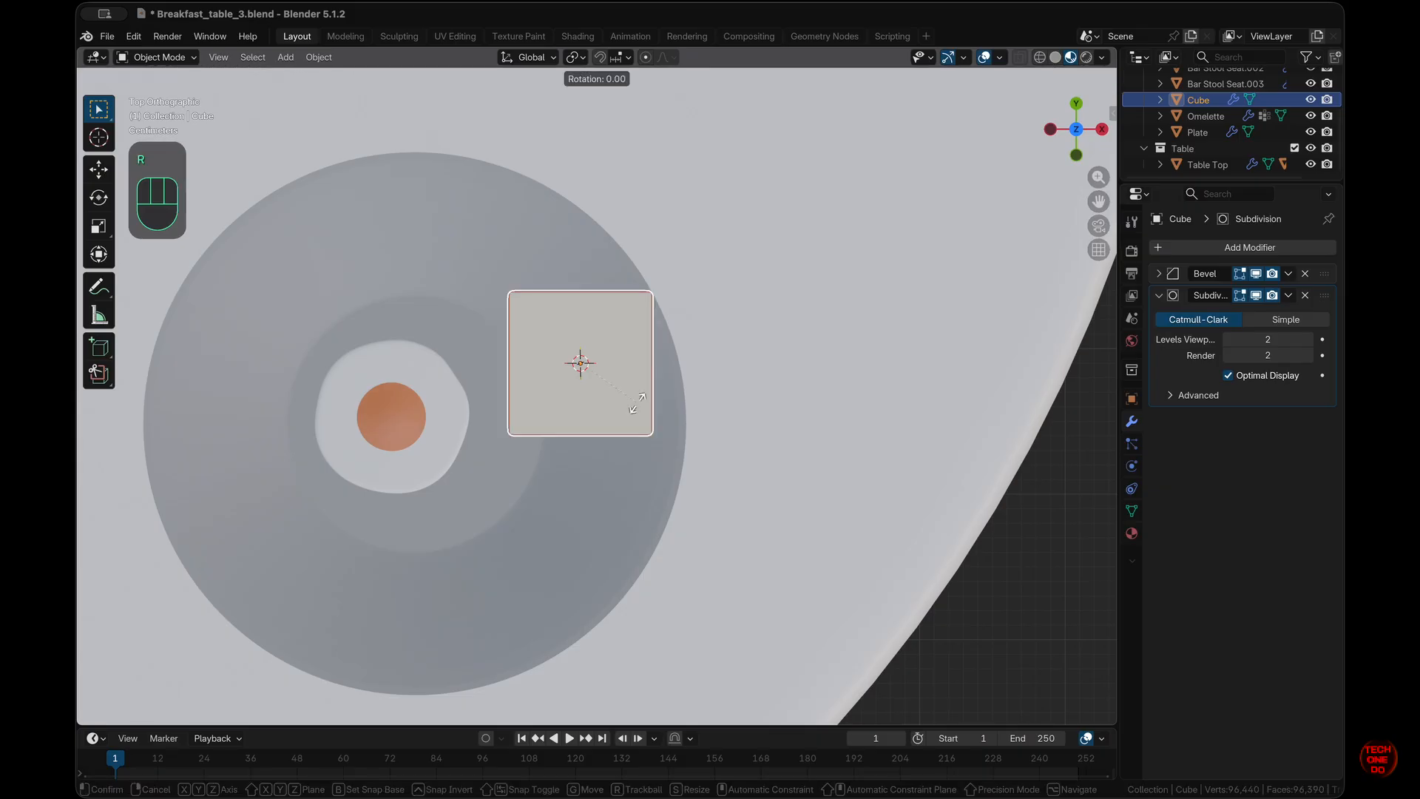
key(z)
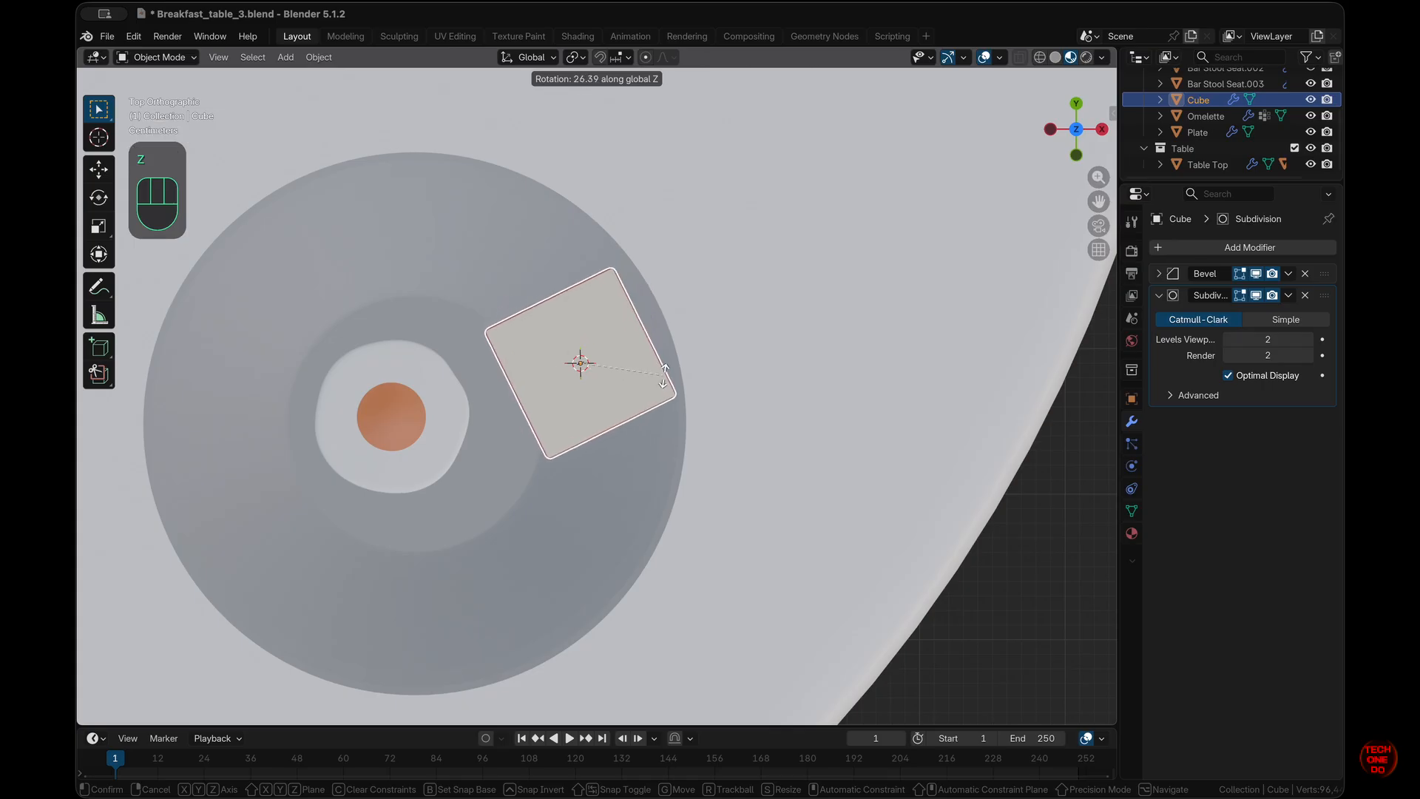
click(664, 378)
scroll(663, 378, down, 10)
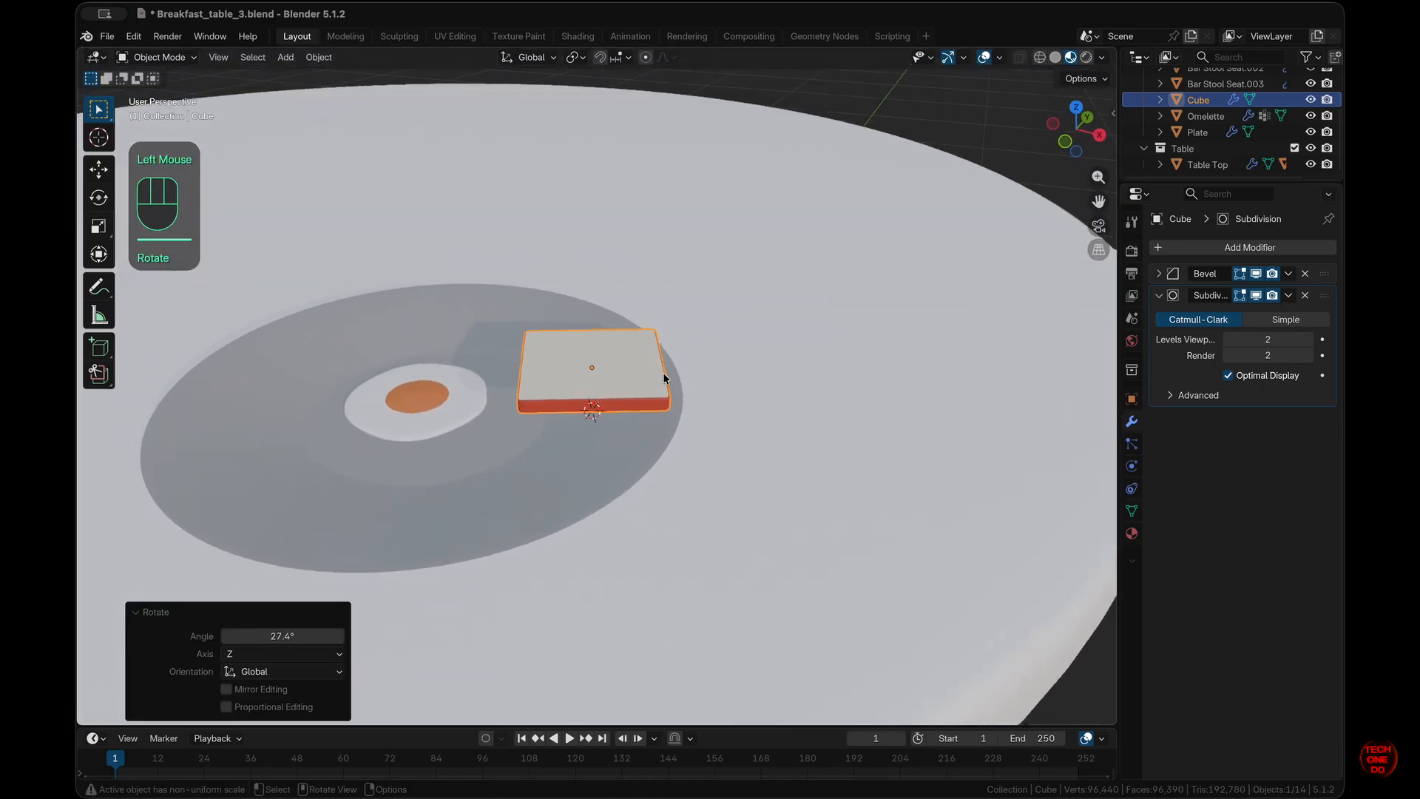
scroll(663, 378, down, 1)
super+scroll(663, 378, up, 5)
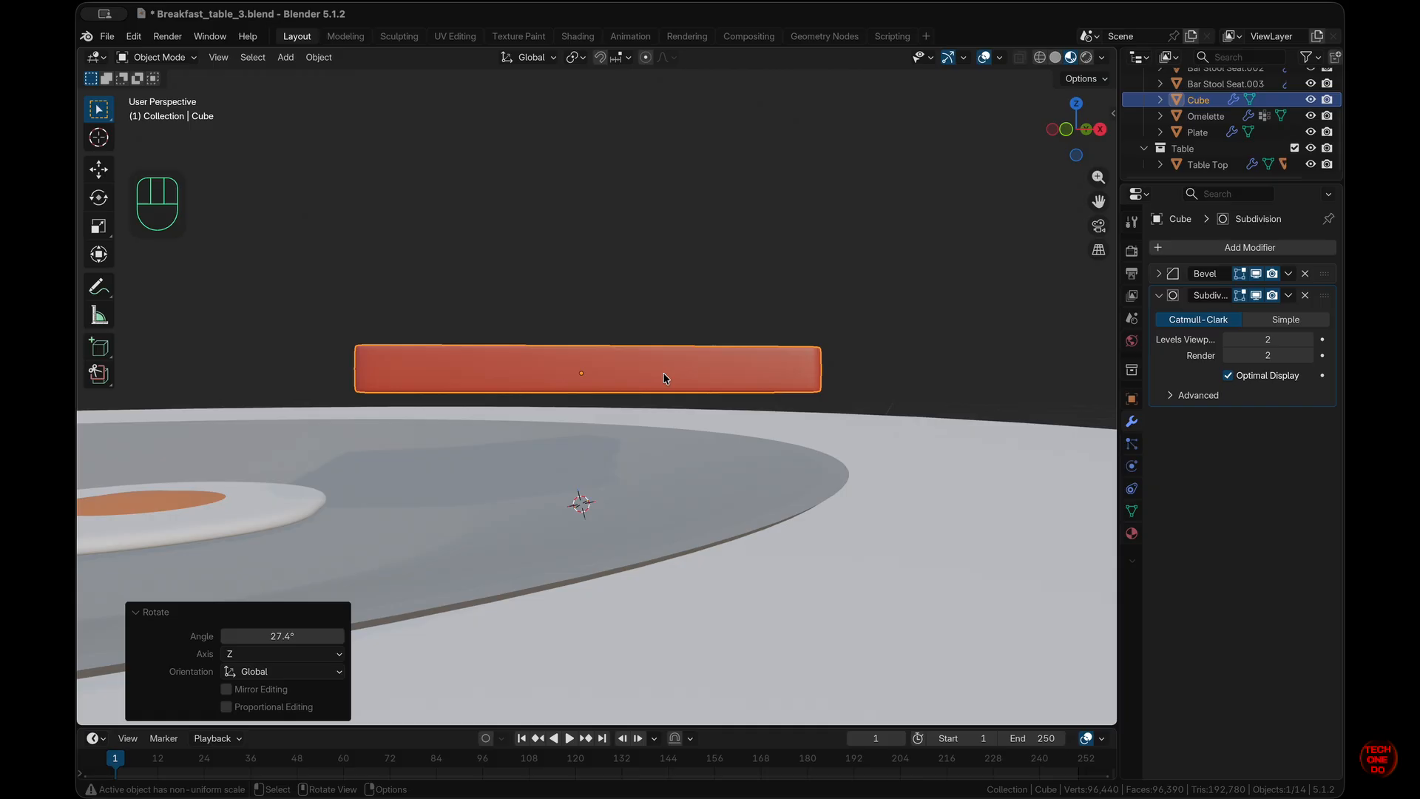
super+scroll(664, 378, down, 5)
scroll(664, 378, up, 5)
scroll(663, 378, down, 8)
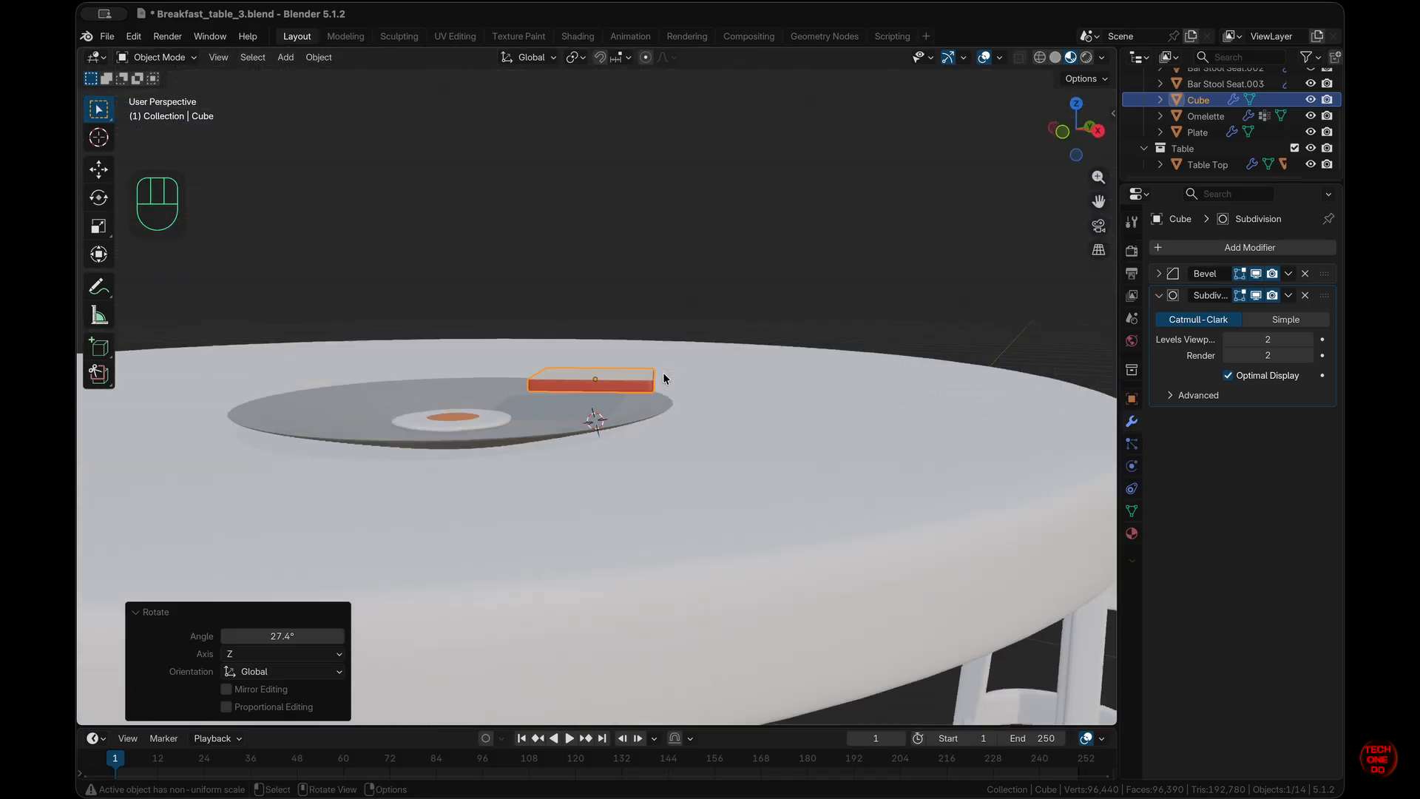
- Set the rotation pivot point to the 3D cursor and reselect the cube
click(592, 426)
click(588, 62)
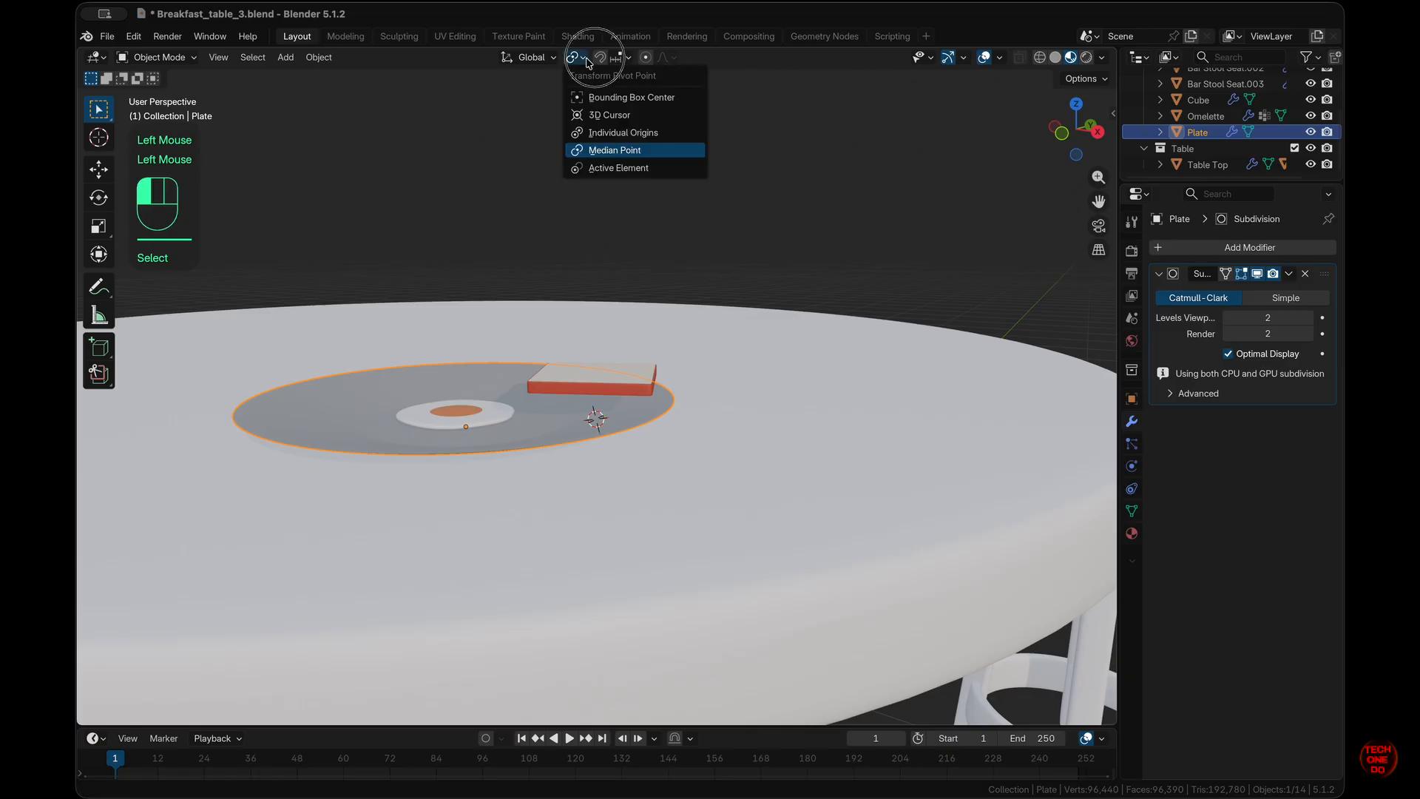
click(614, 115)
scroll(854, 411, down, 5)
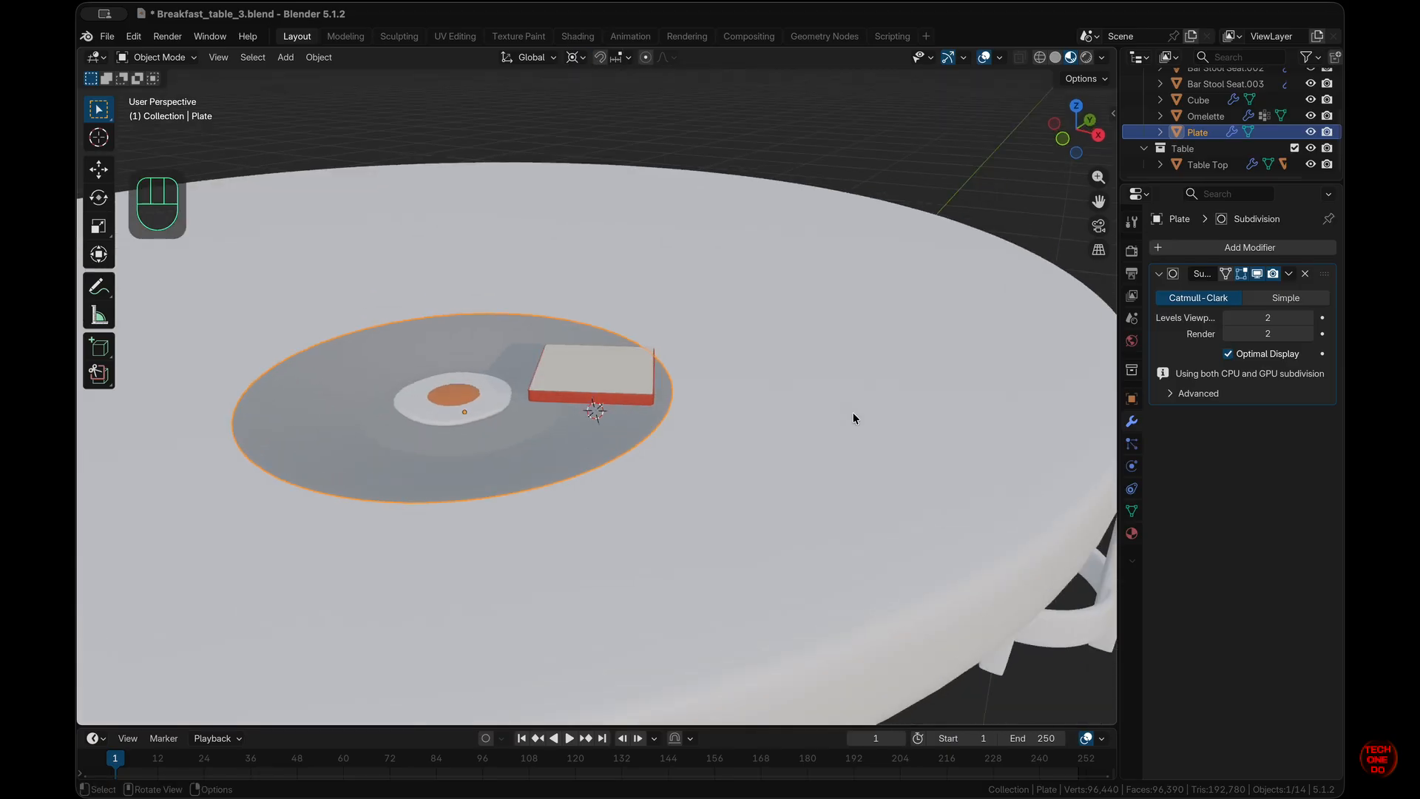
click(571, 364)
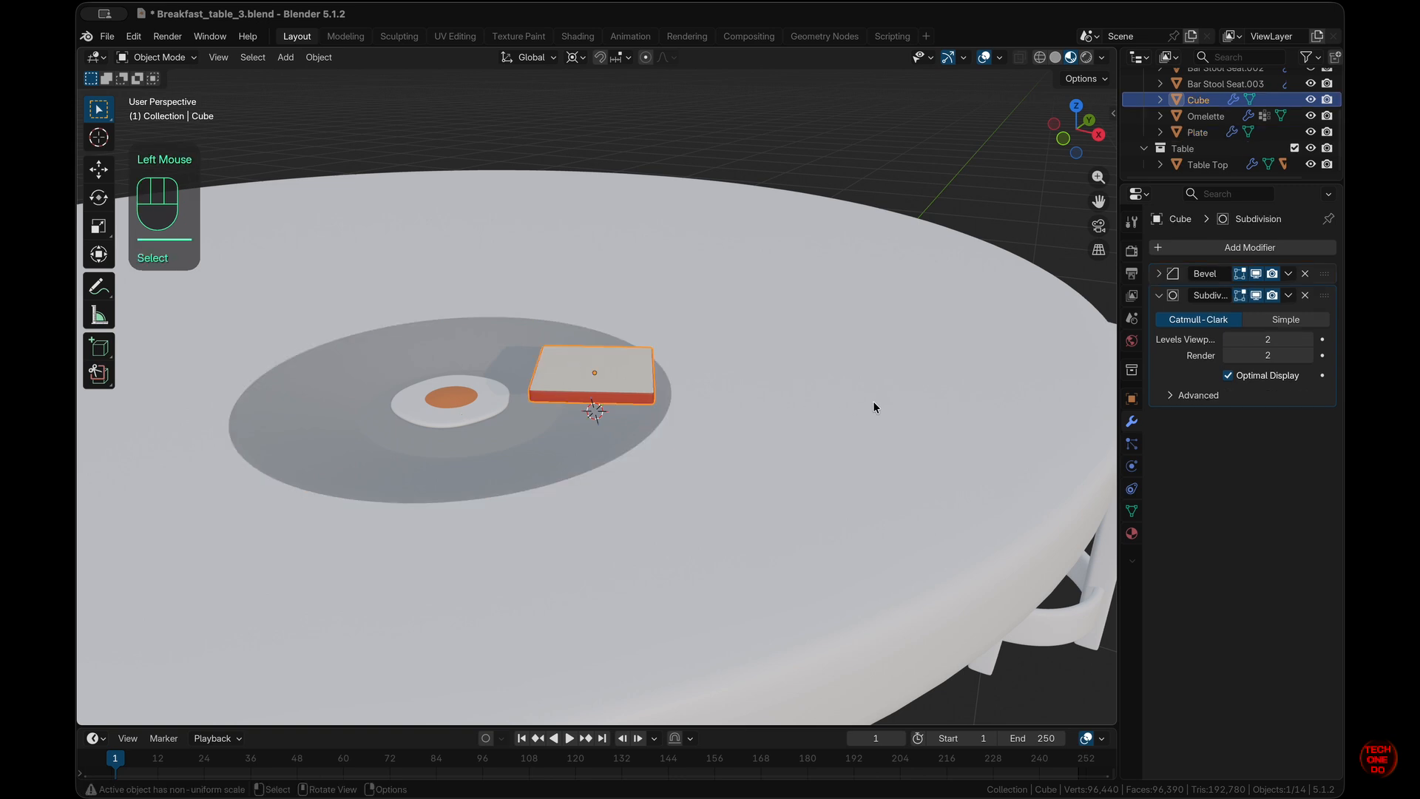
- Tilt the cube, settling on a 12.4° rotation checked from front and side views
key(r)
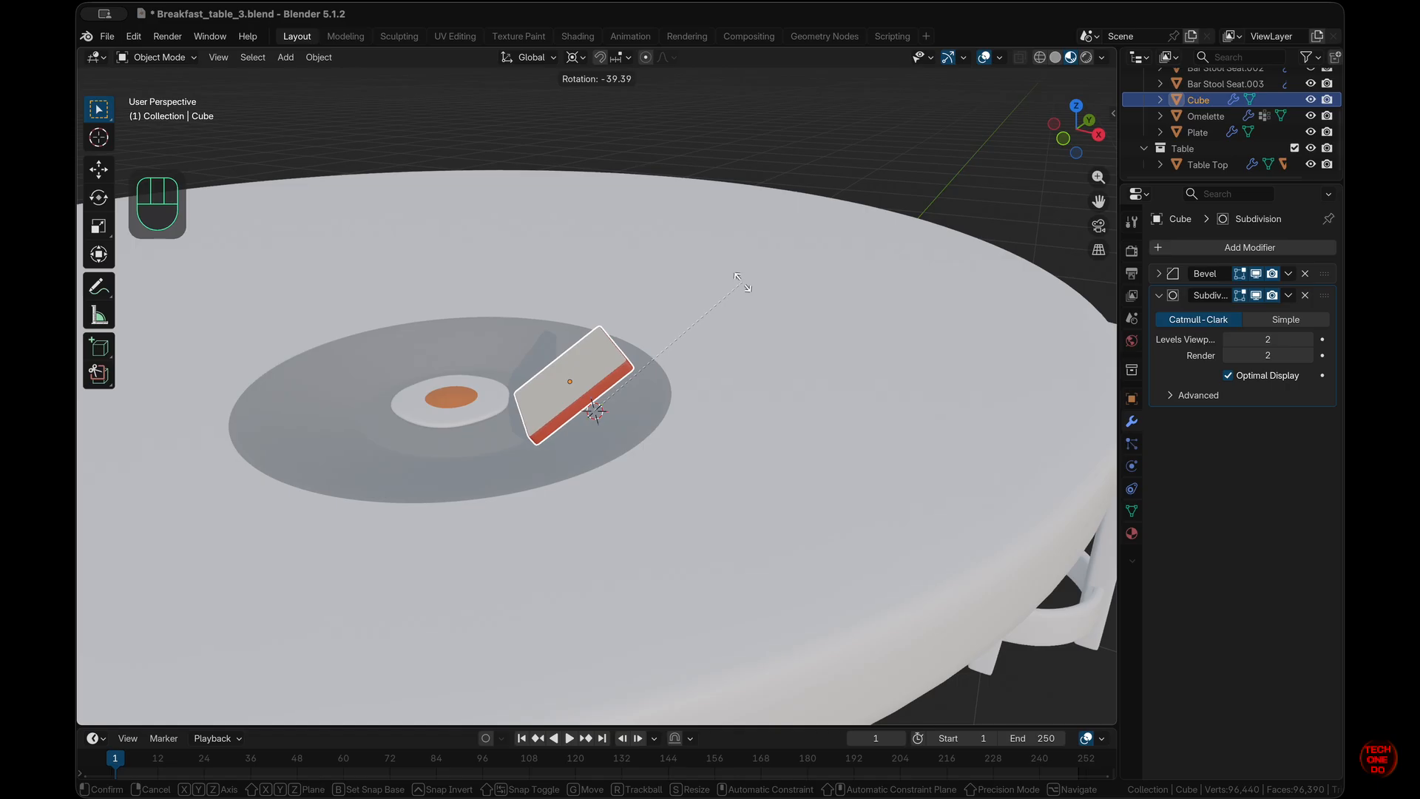
key(shift+z)
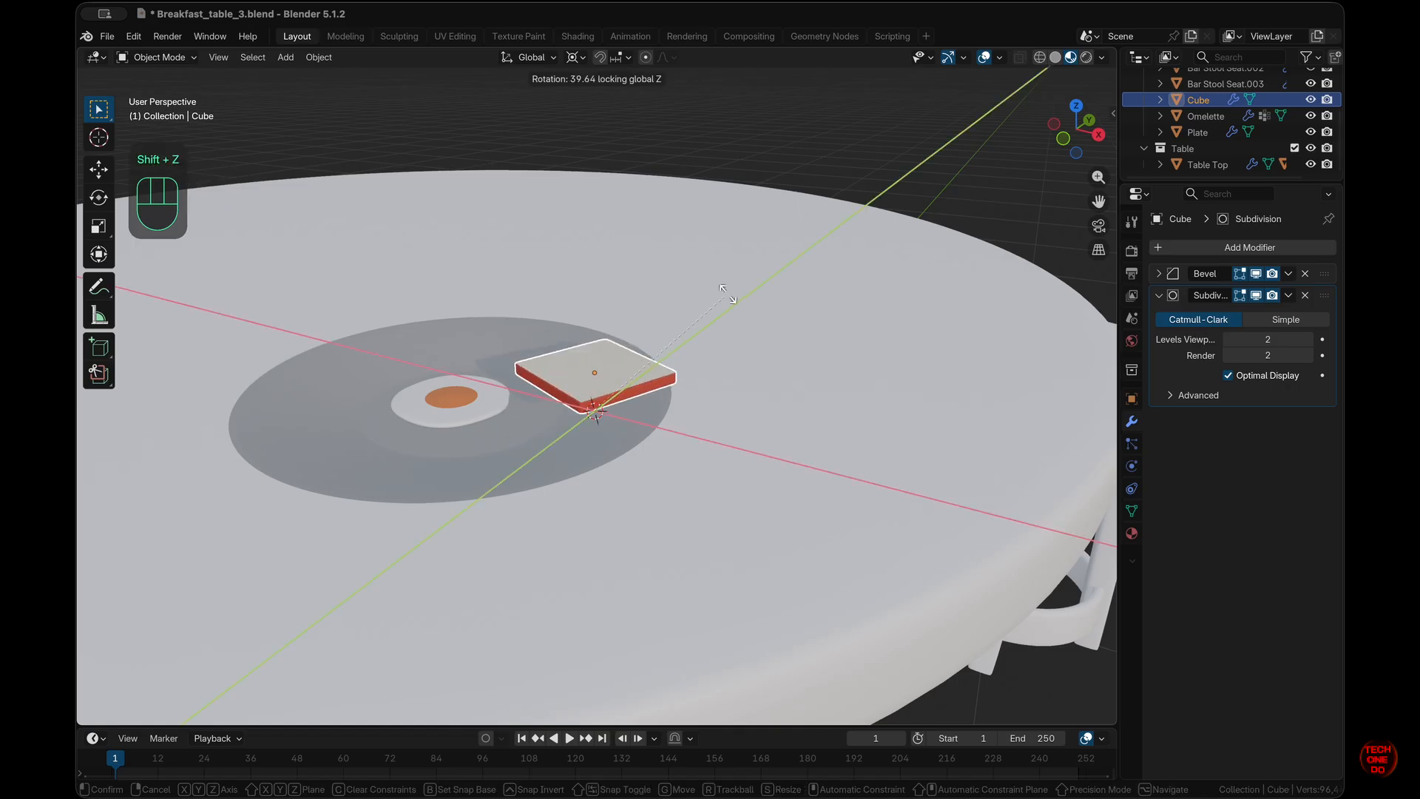
key(Escape)
middle_drag(756, 380, 761, 383)
key(r)
click(671, 354)
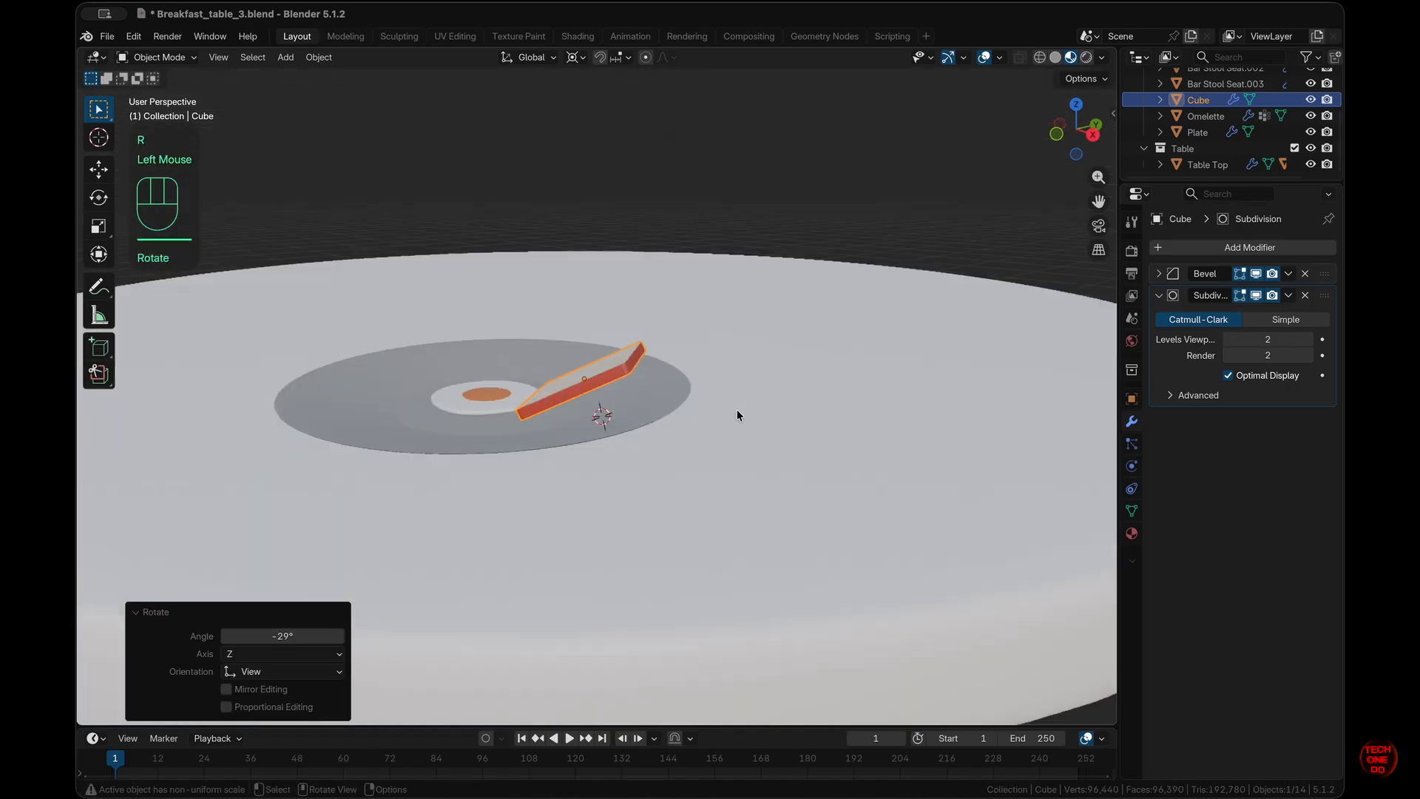
key(KP_1)
key(KP_3)
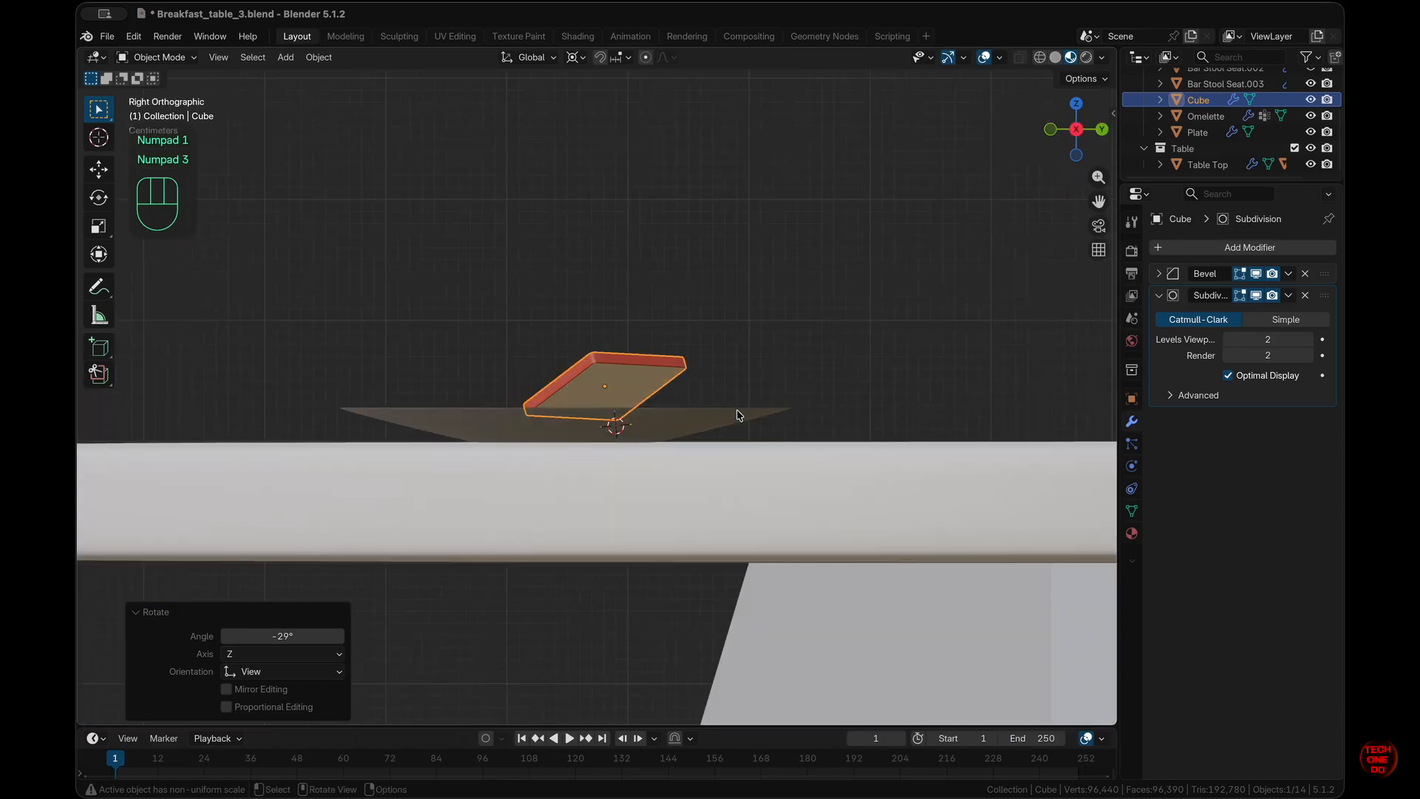
scroll(738, 413, left, 5)
key(r)
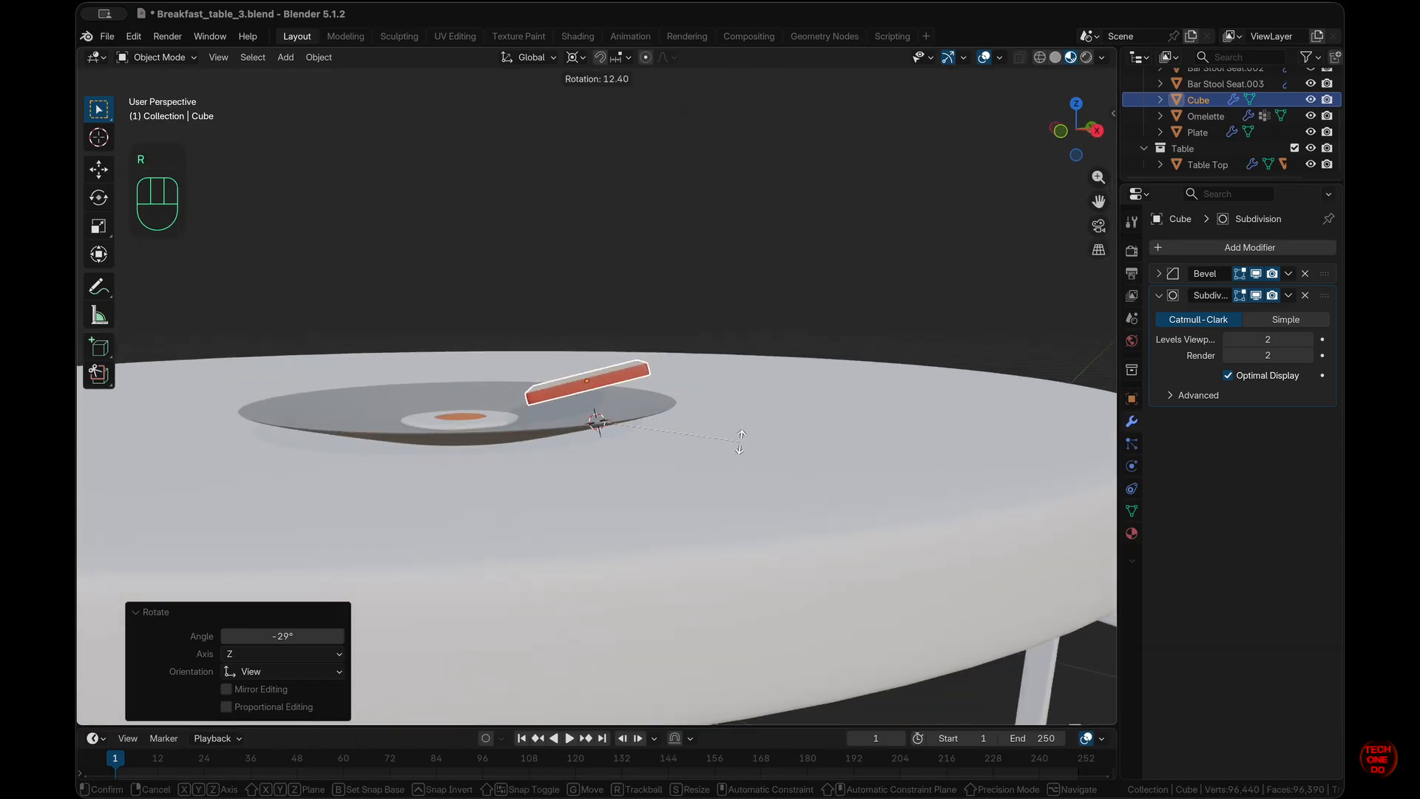
click(739, 442)
scroll(739, 441, up, 3)
scroll(739, 441, up, 1)
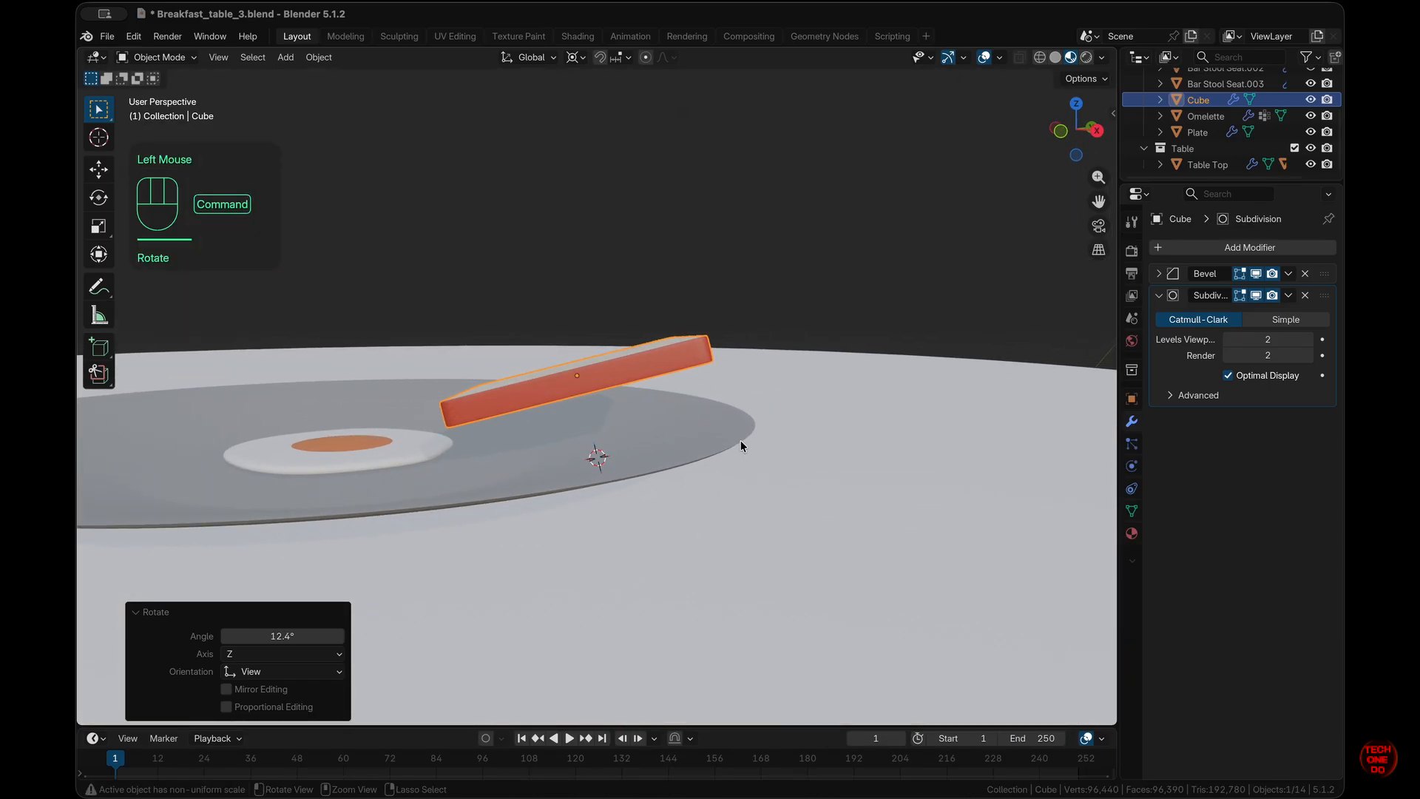
- Lower the slab about 0.024 m along Z onto the plate
key(g)
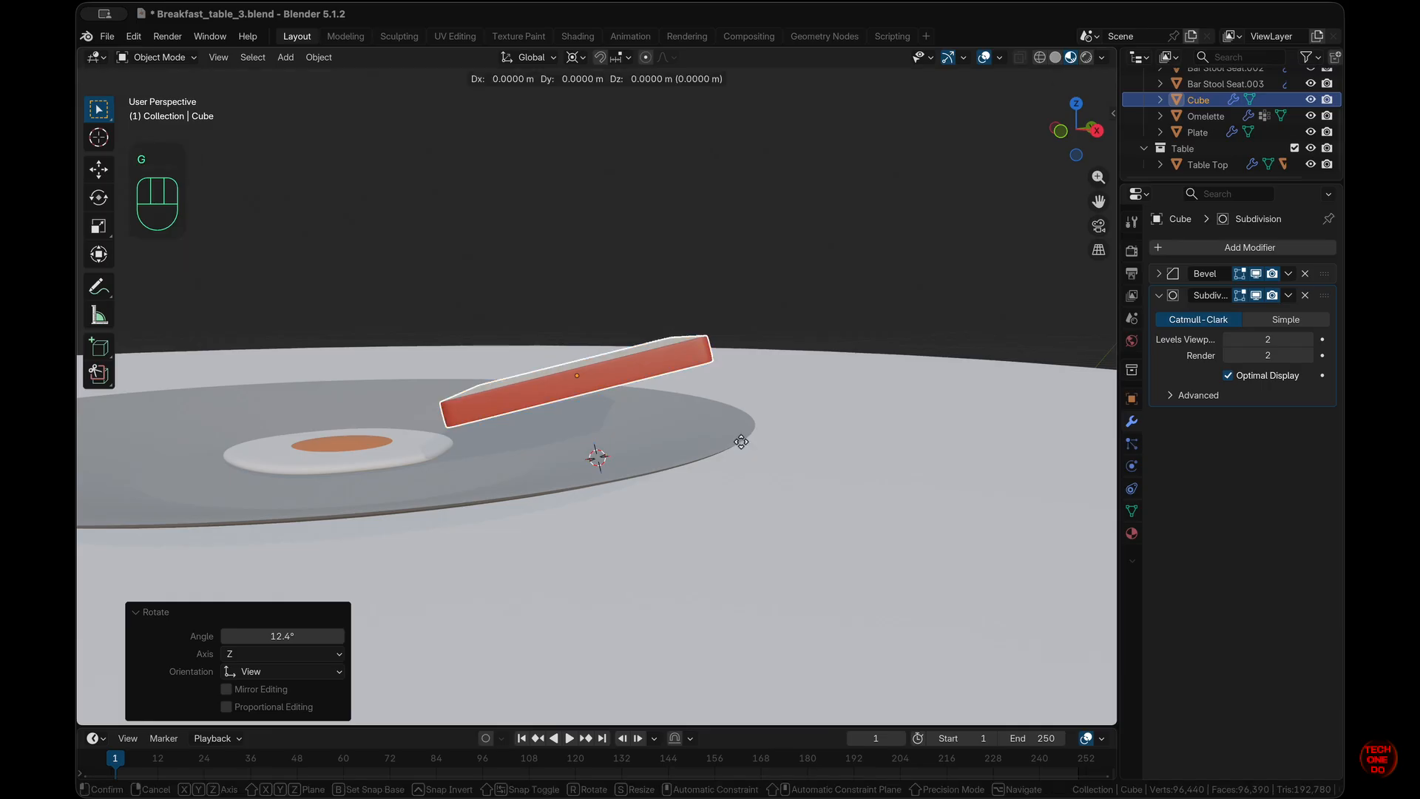
key(z)
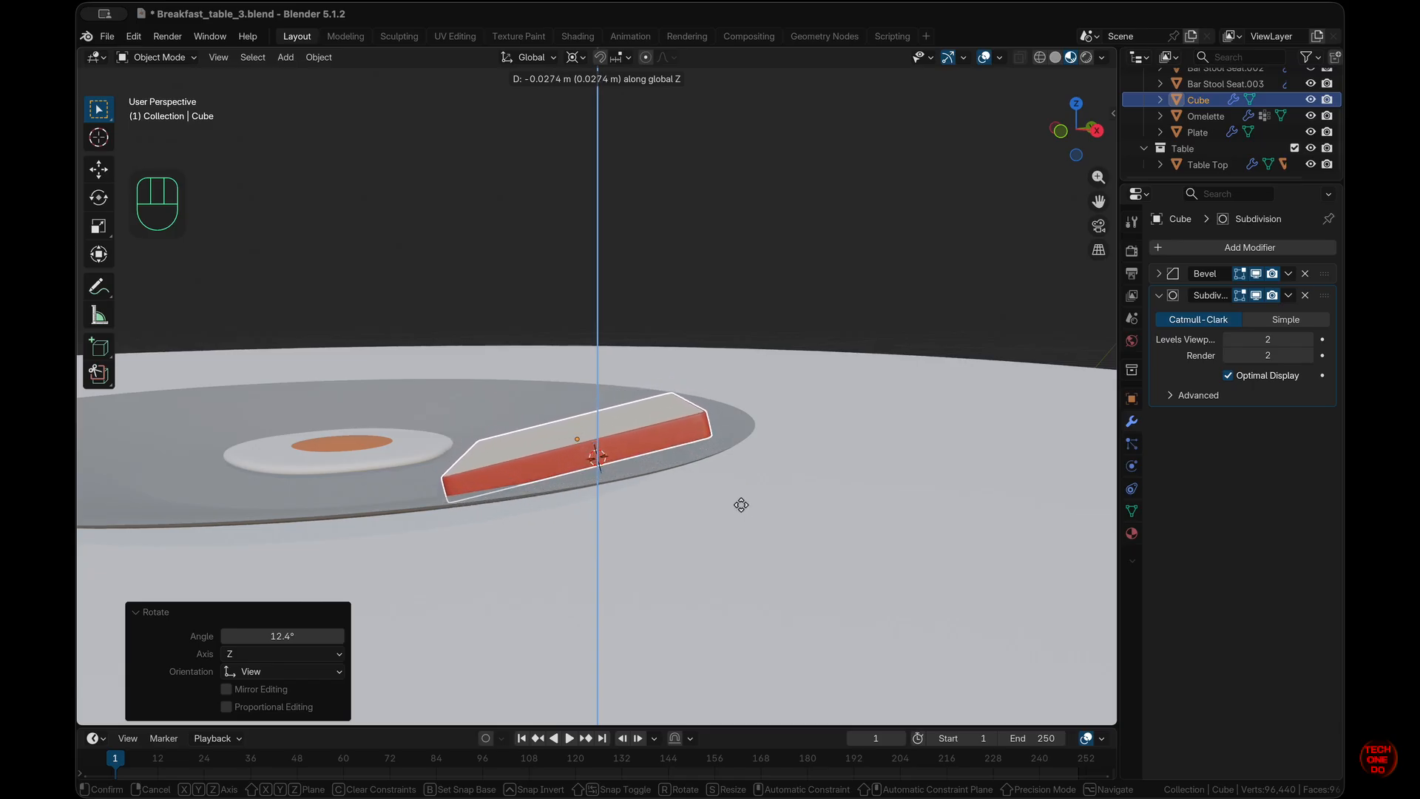
click(742, 498)
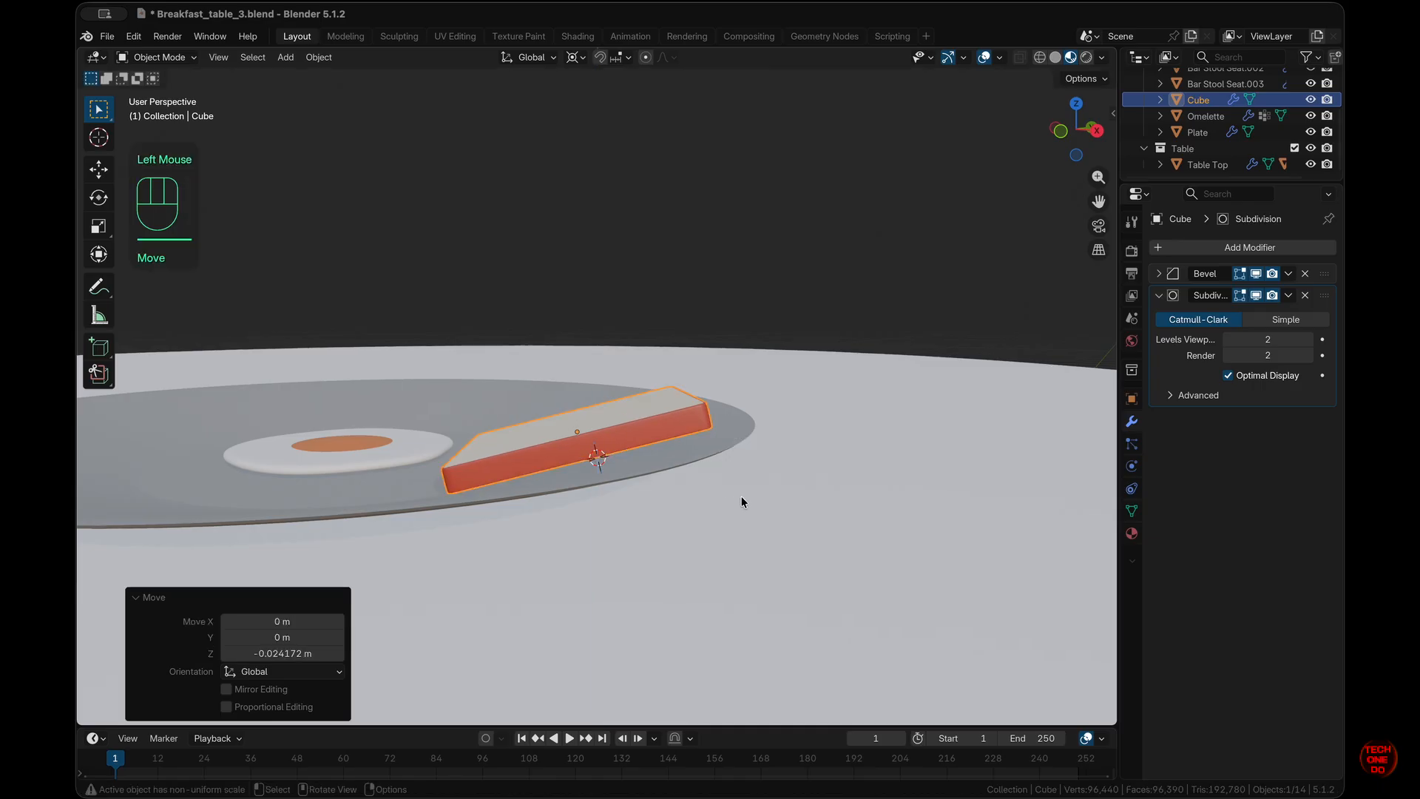
scroll(742, 498, right, 10)
scroll(742, 498, right, 8)
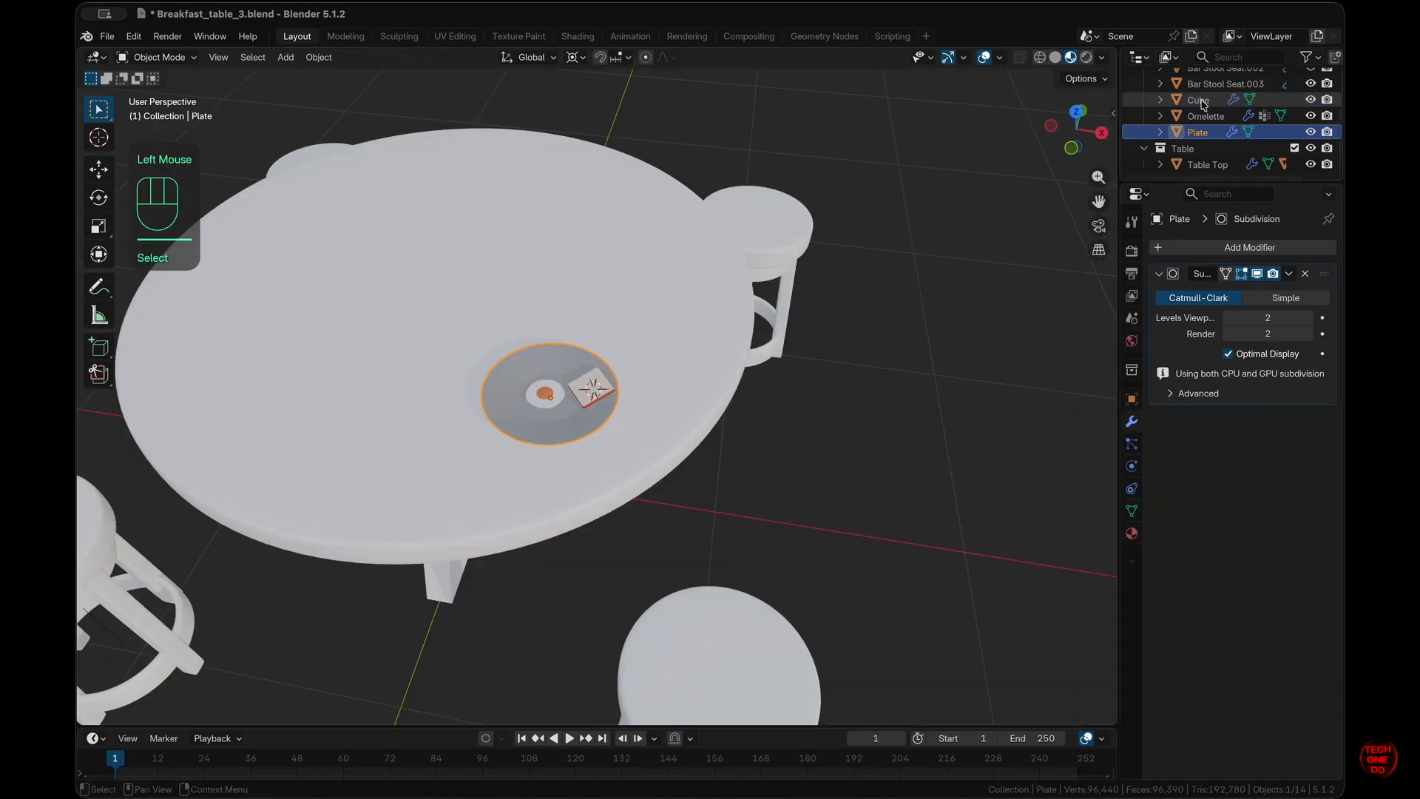
- Rename the Cube object to 'Bread' in the Outliner
click(1200, 101)
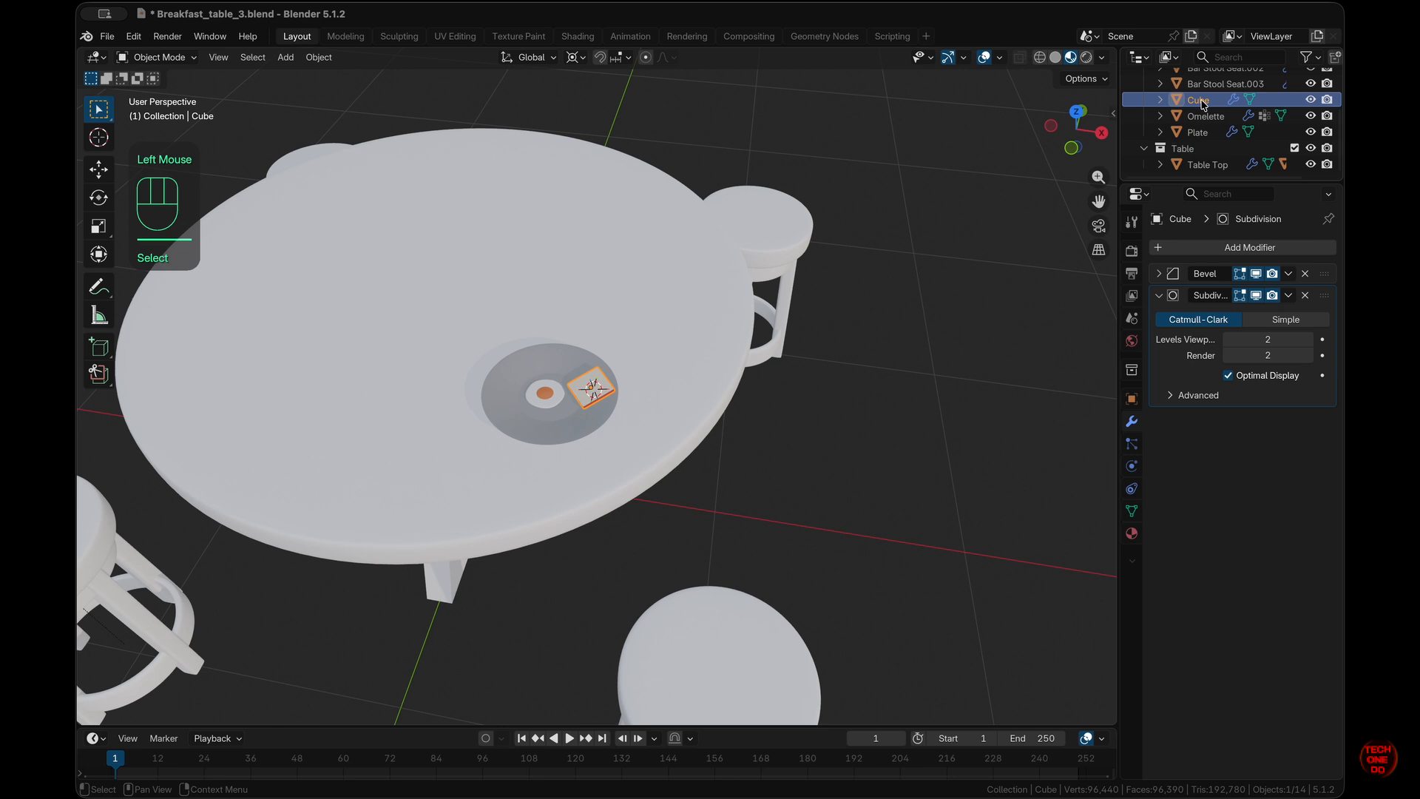
double_click(1201, 101)
text(Bread)
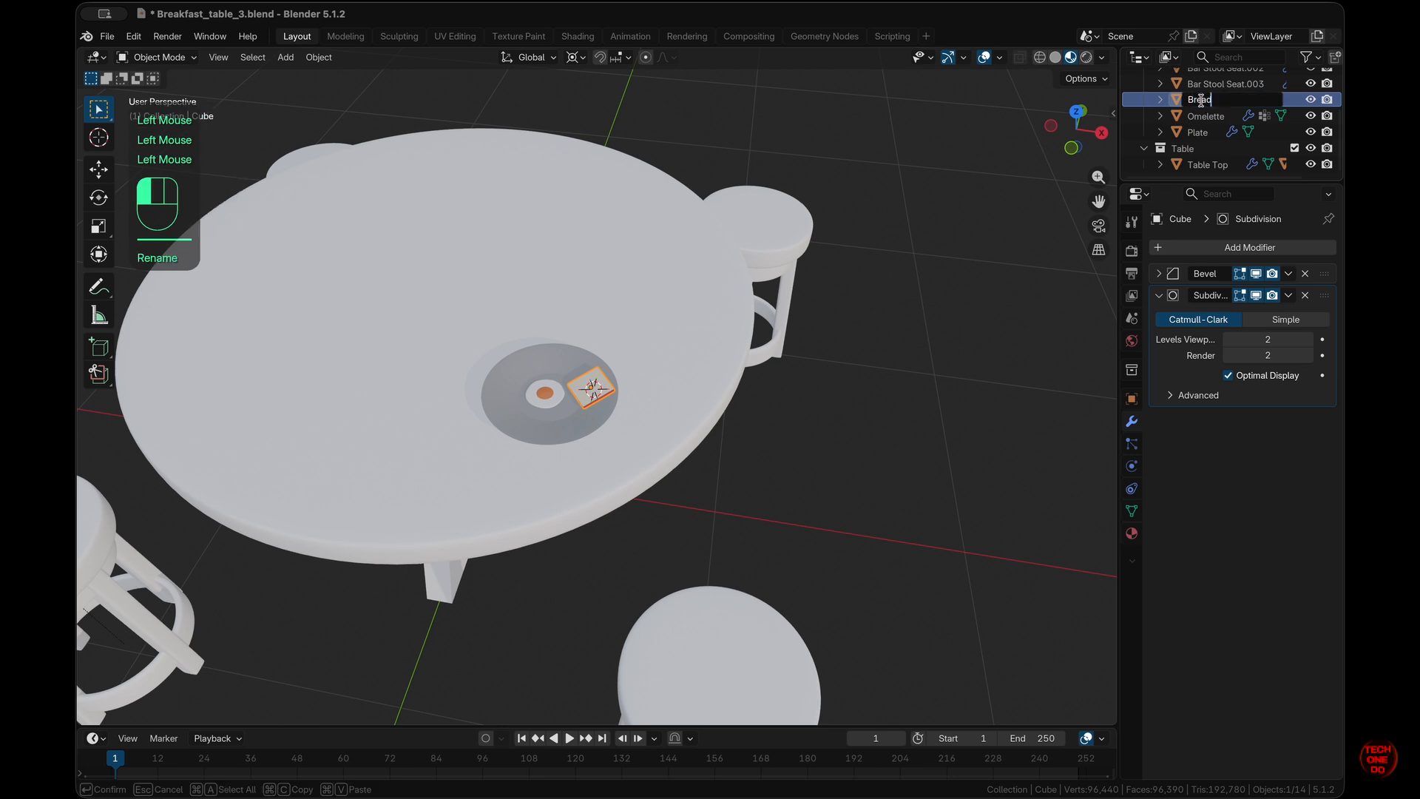
key(Return)
- Rename Material.002 to 'Bread' and Material.001 to 'Bread Crust'
click(1132, 534)
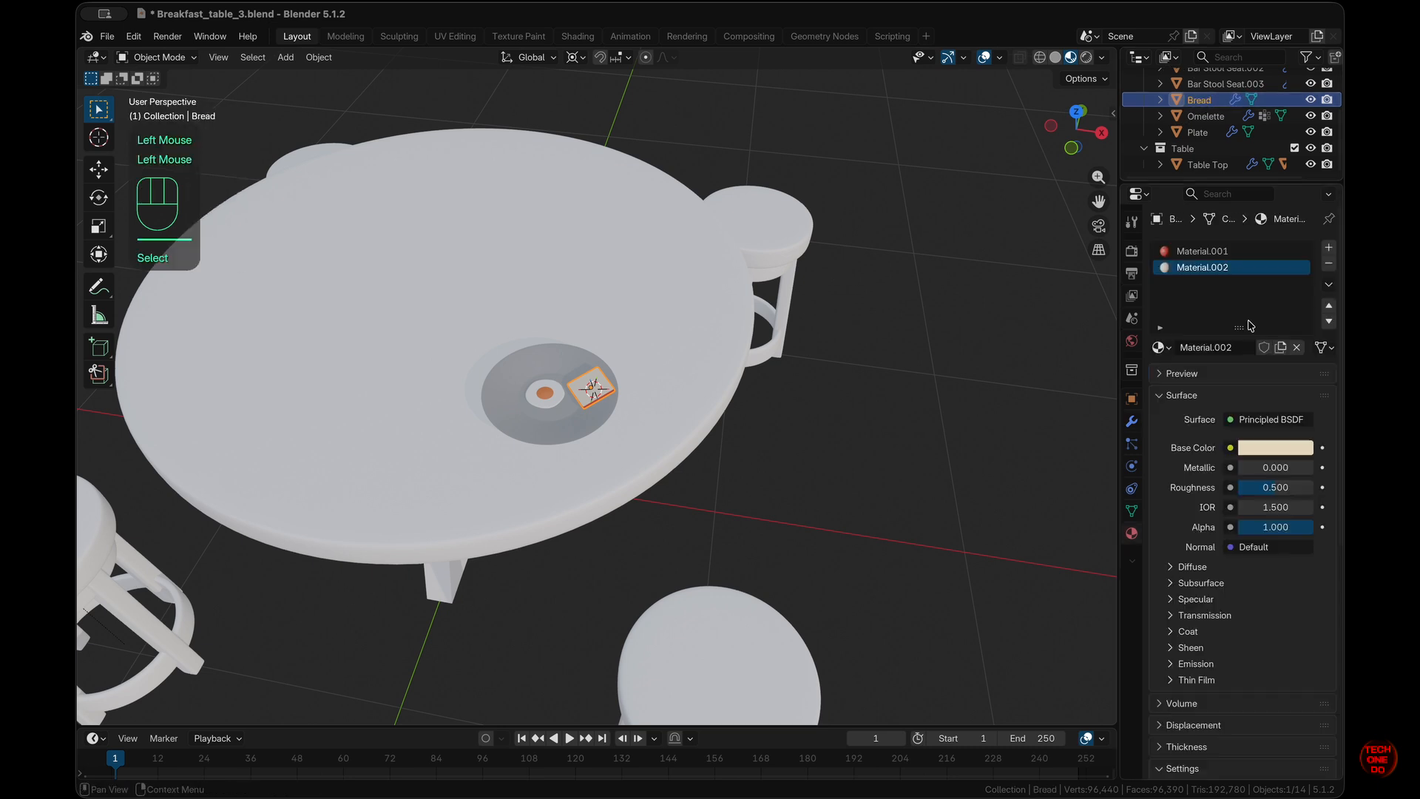
double_click(1205, 267)
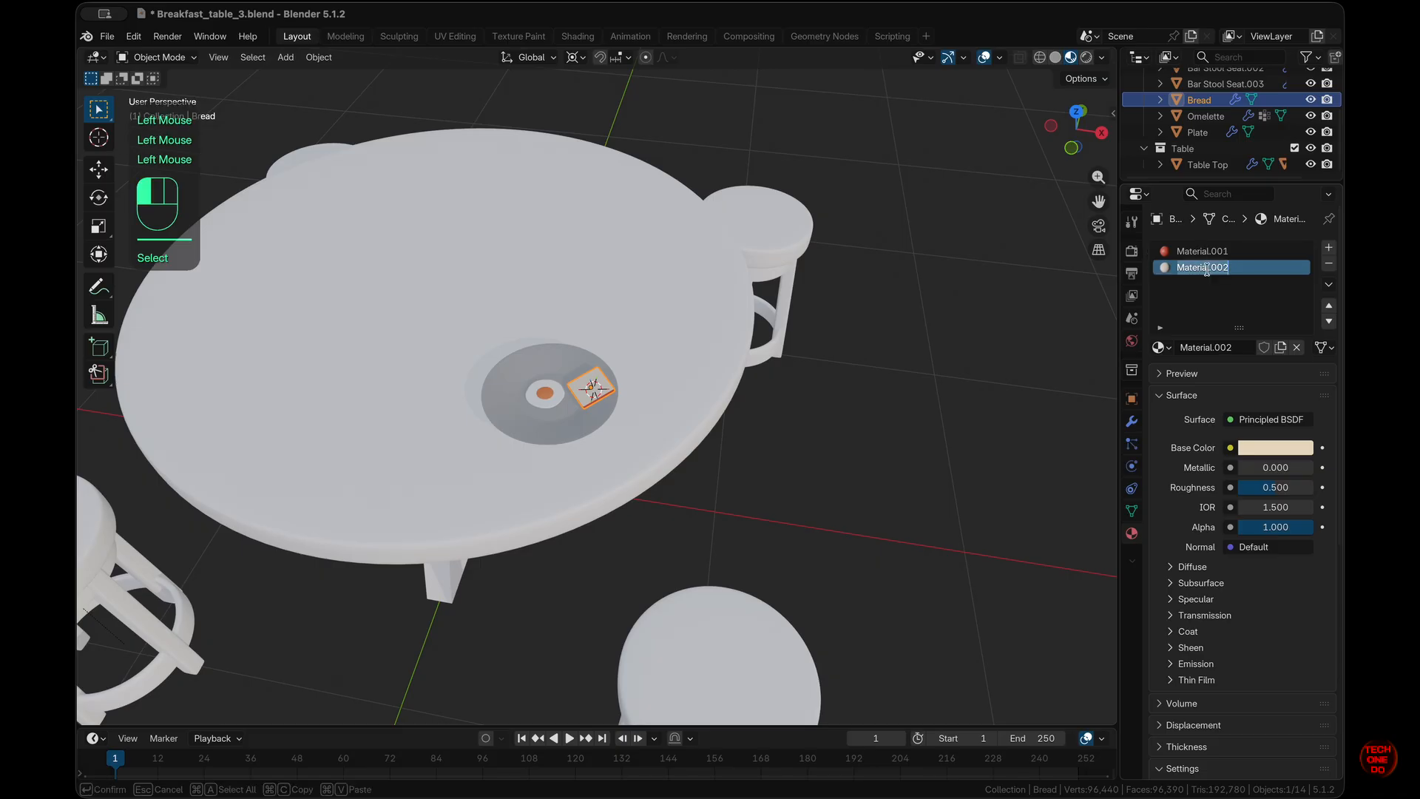
text(Bread)
key(Return)
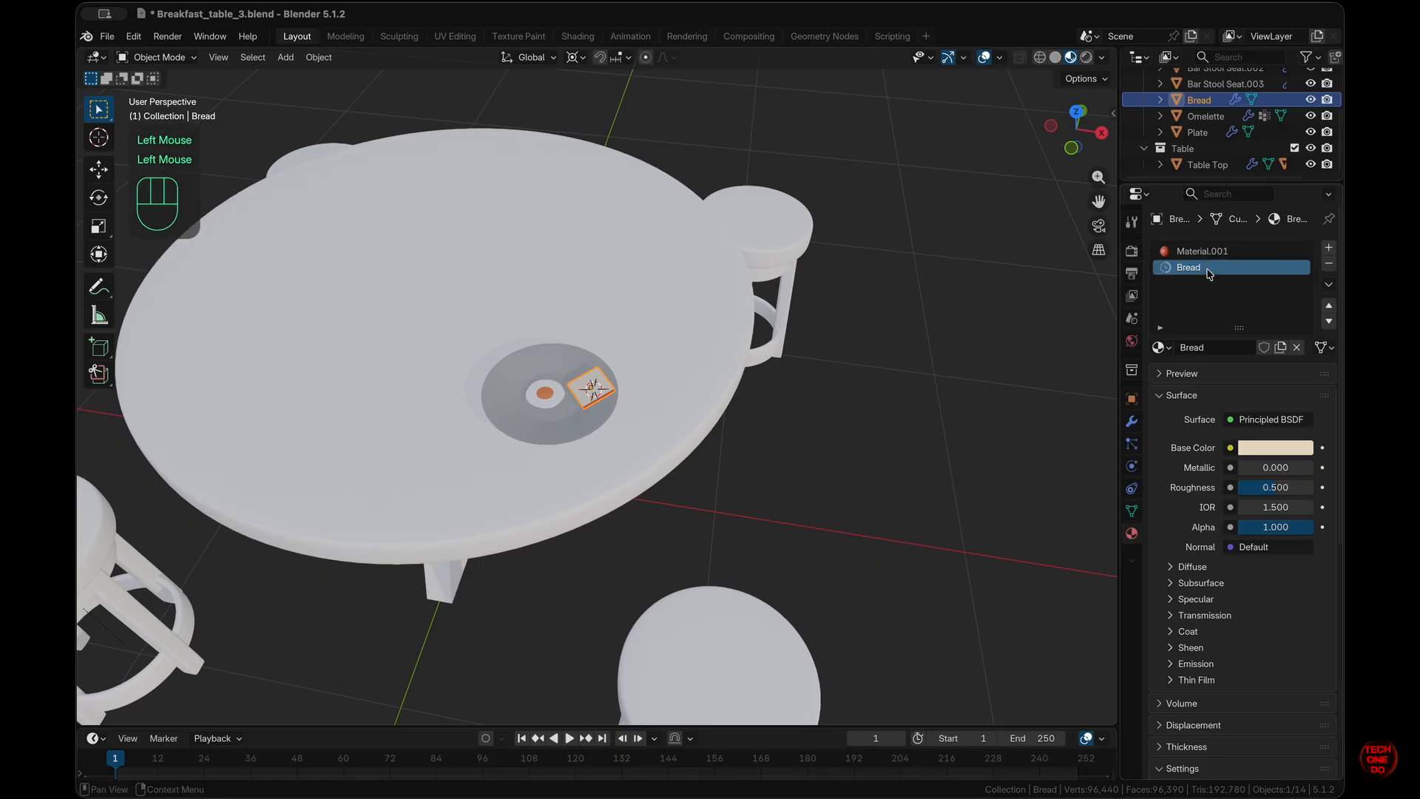
double_click(1209, 251)
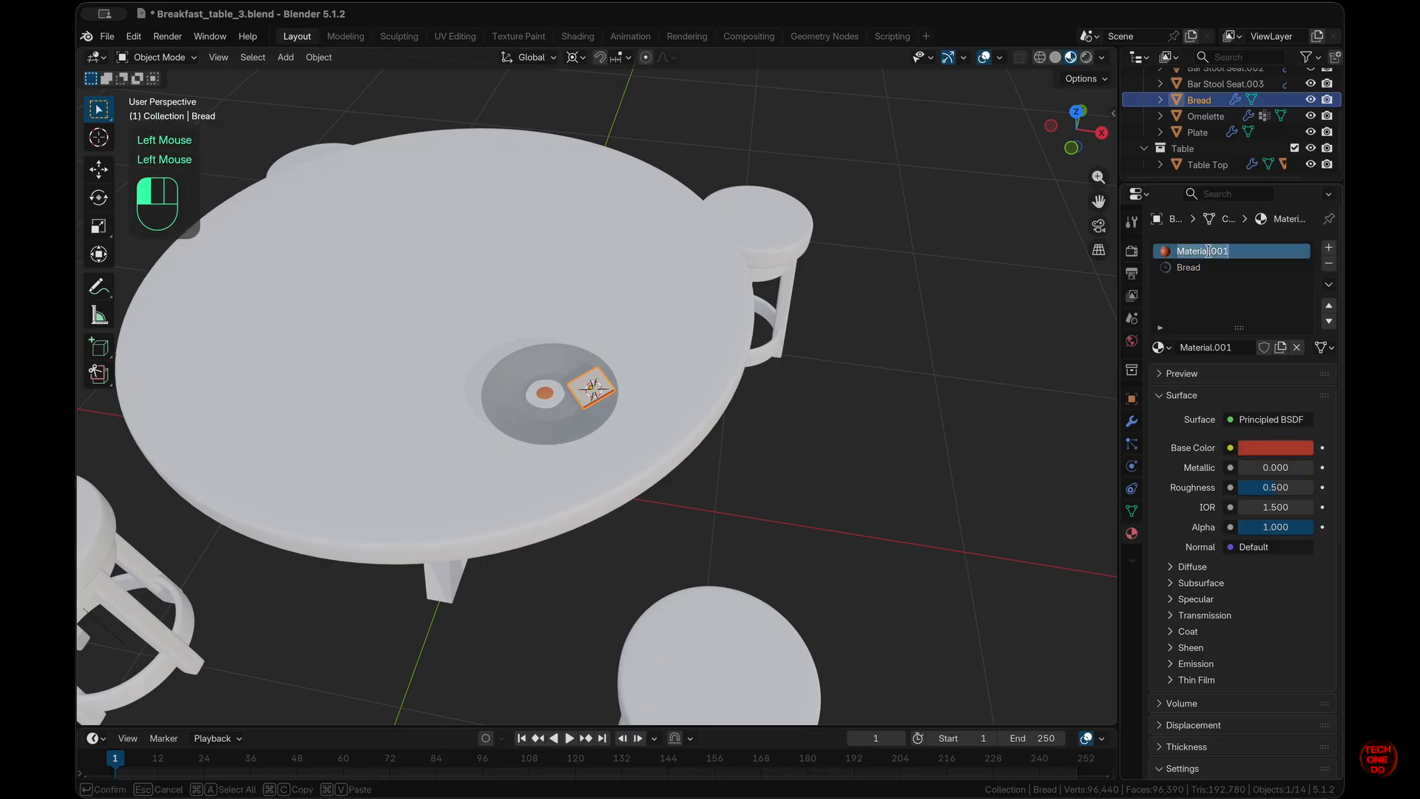
text(Bread Crust)
key(Return)
click(1223, 283)
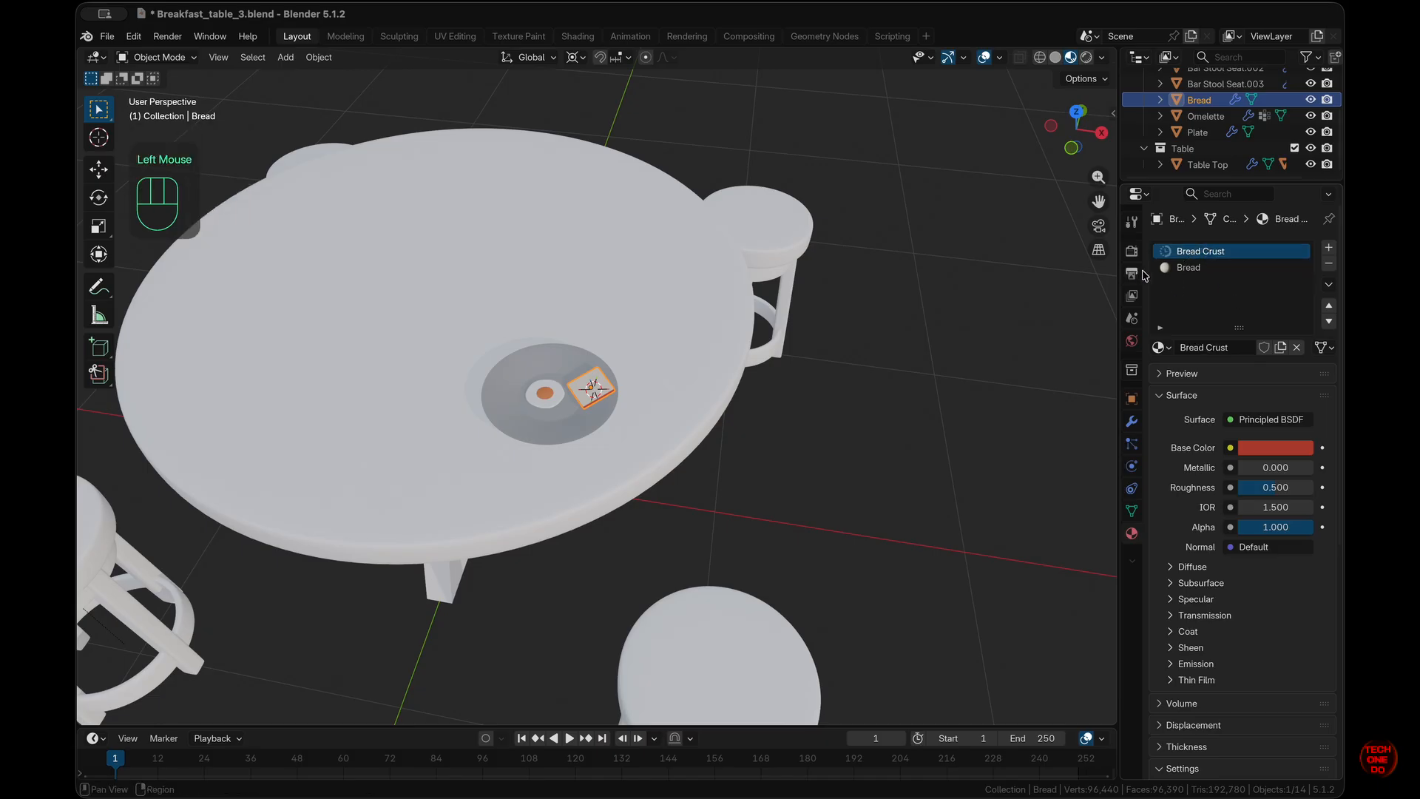
click(643, 388)
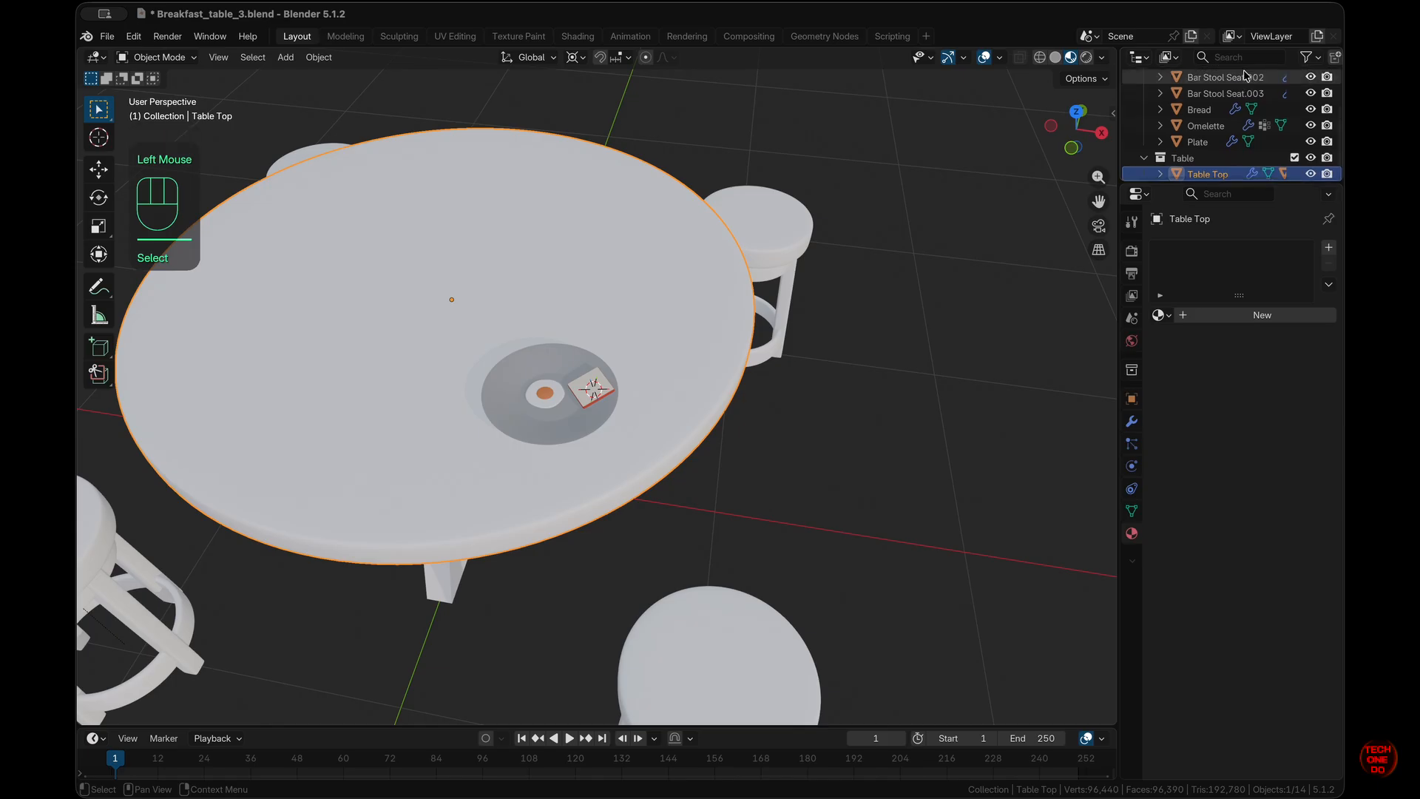
- Add a Mirror modifier to the Plate, mirrored around Table Top on X and Y
click(564, 438)
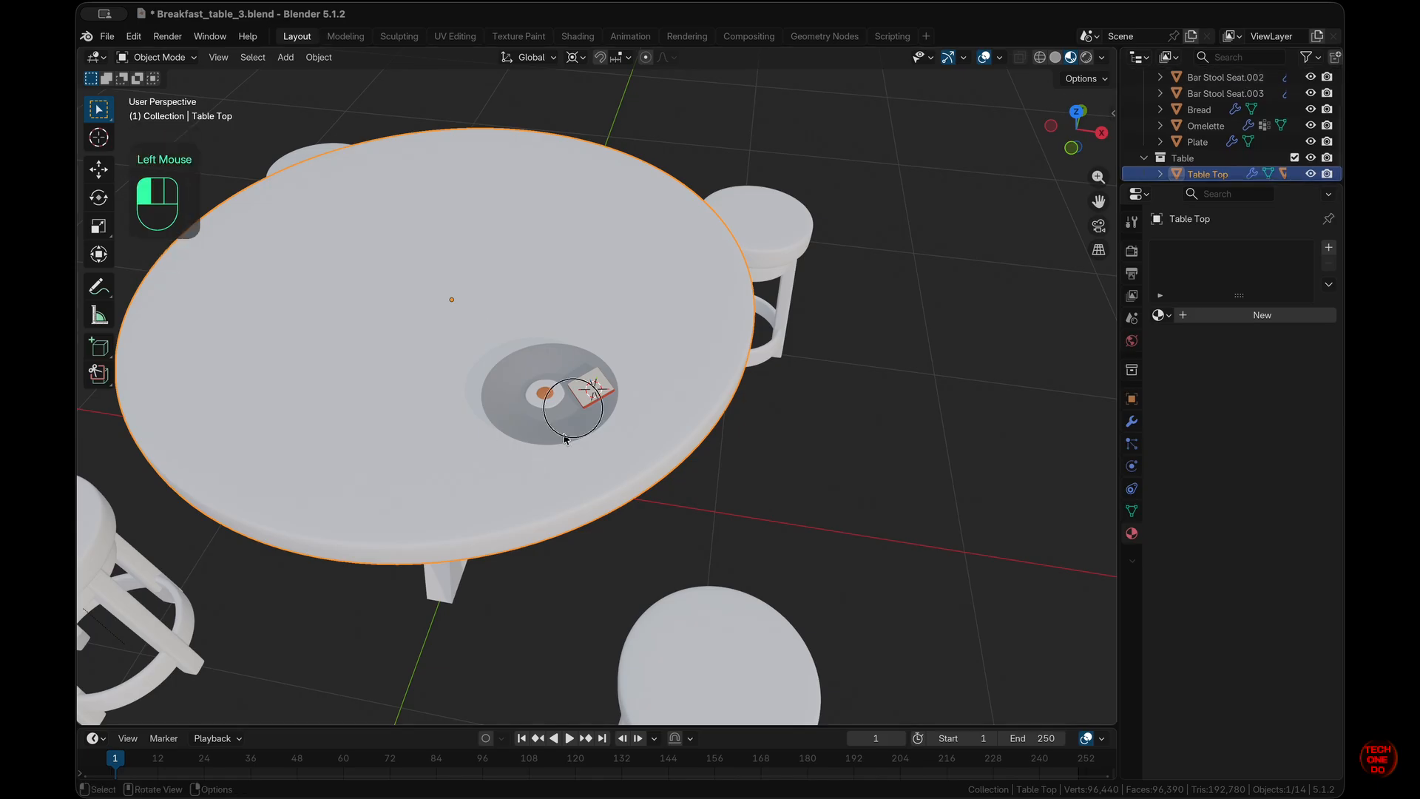
key(KP_7)
scroll(563, 435, left, 1)
shift+scroll(564, 434, left, 3)
super+scroll(563, 434, down, 5)
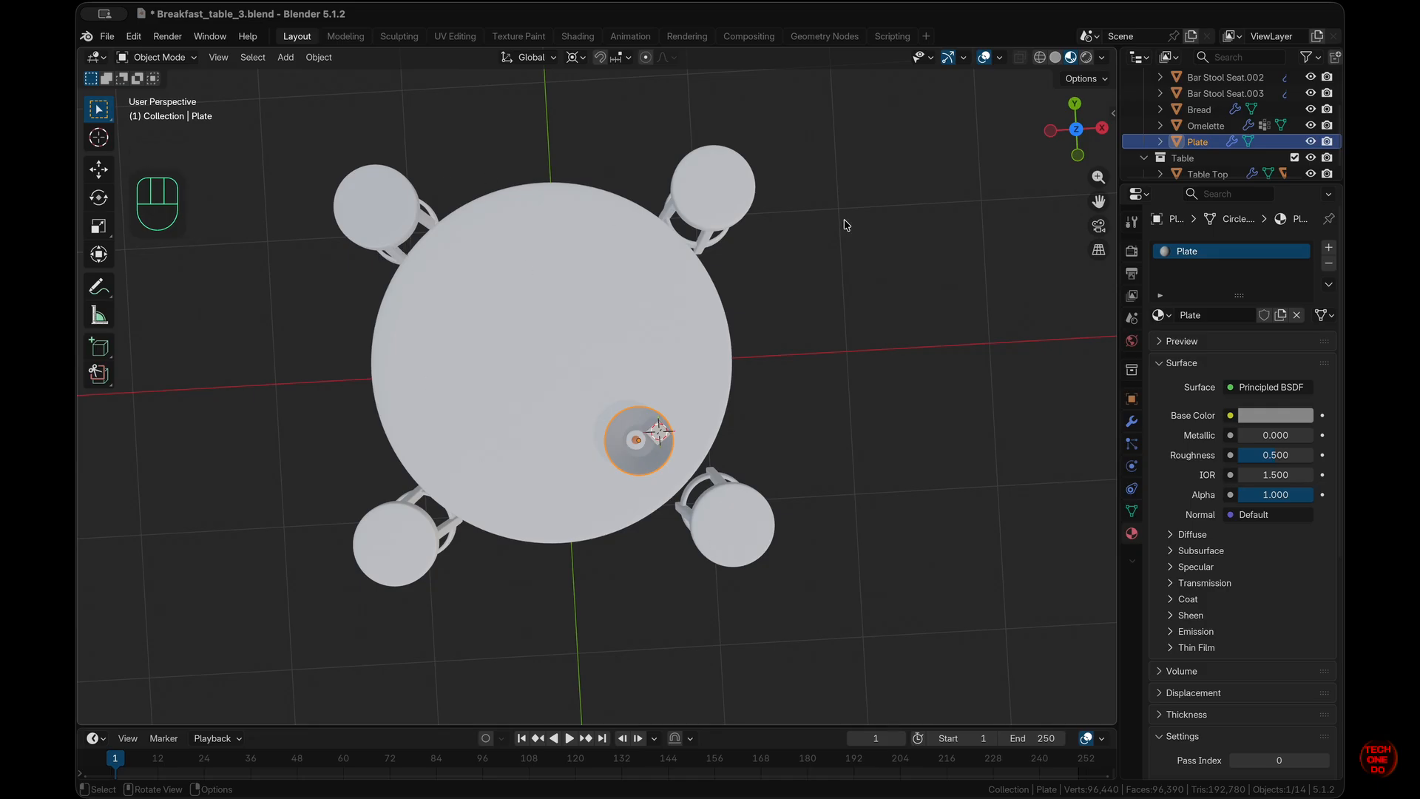
click(1132, 421)
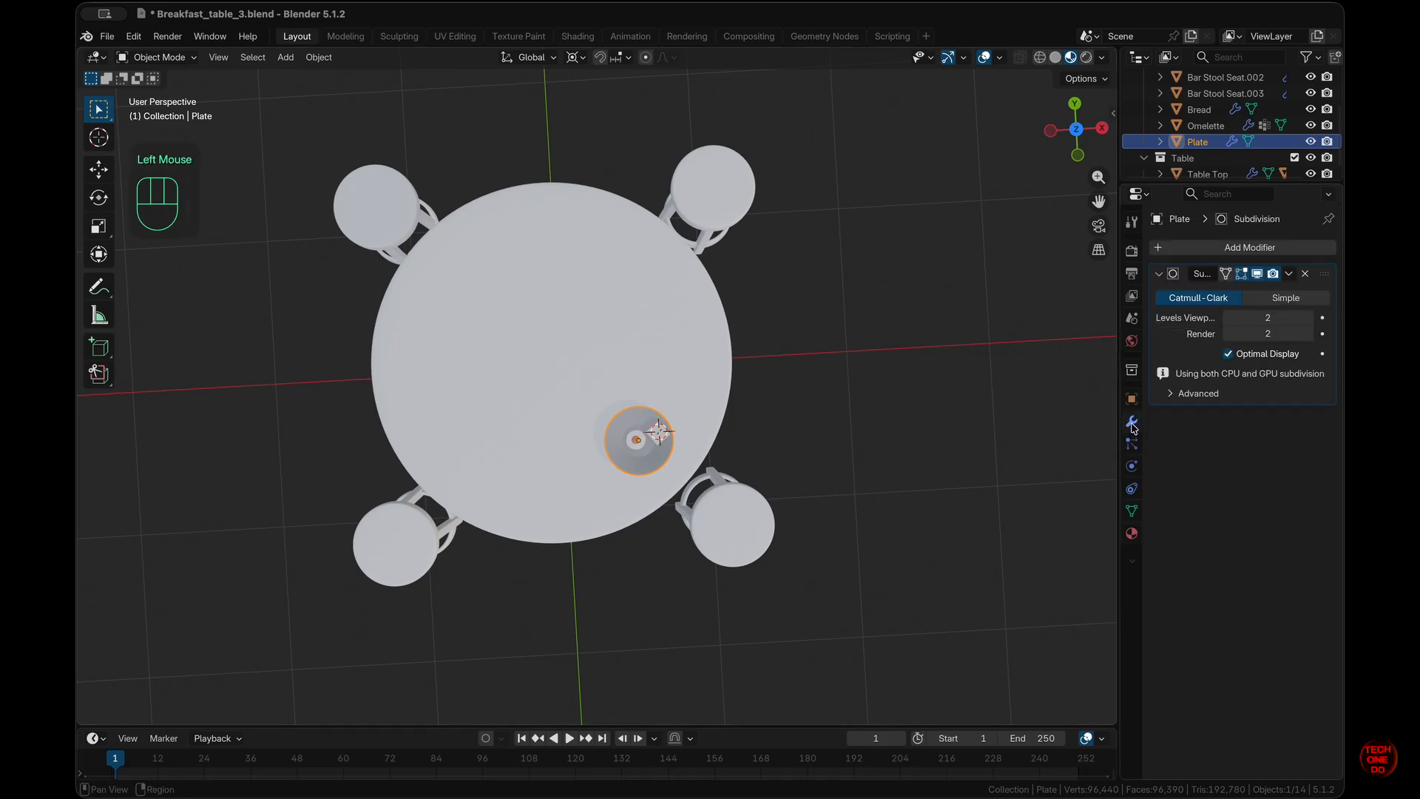
click(1285, 249)
mouse_move(1285, 251)
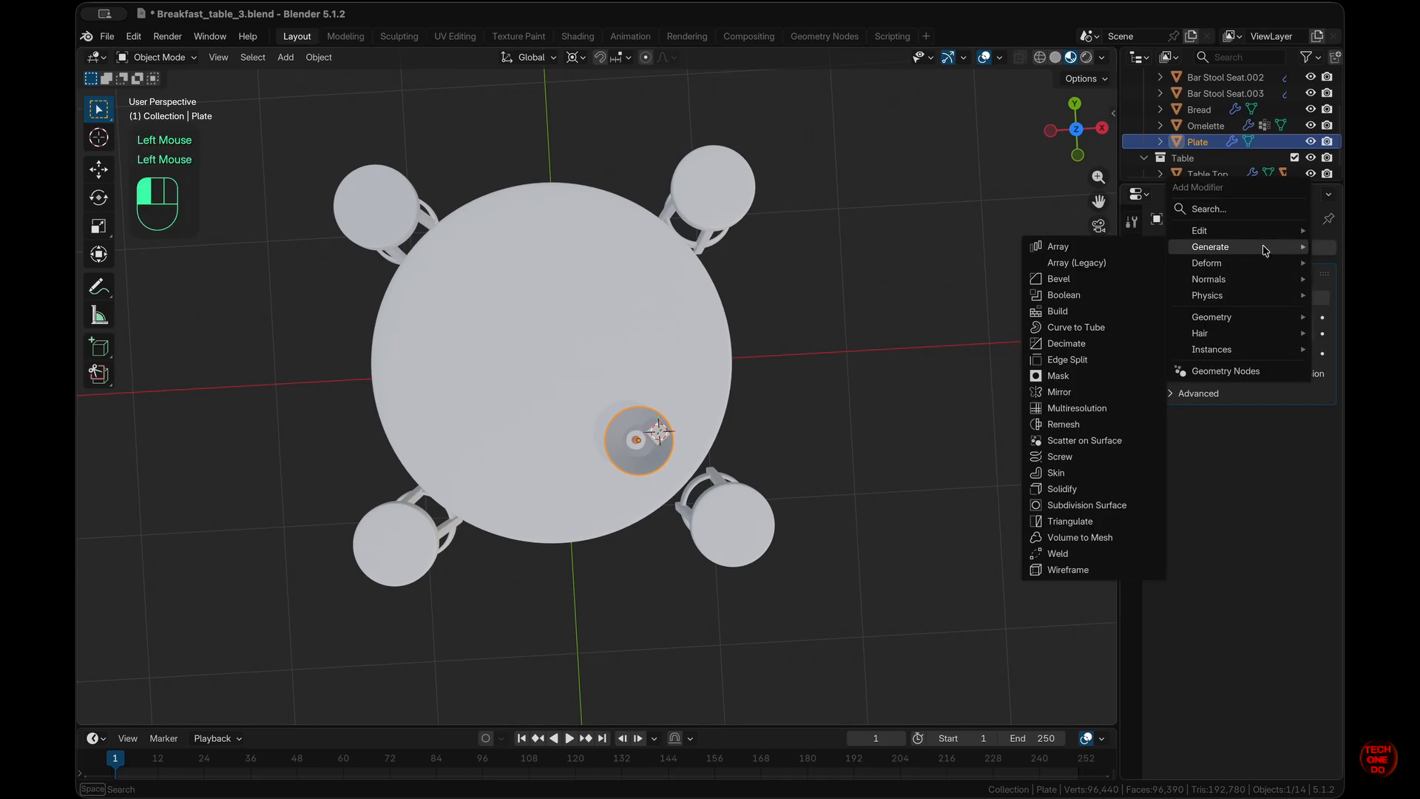
click(1078, 392)
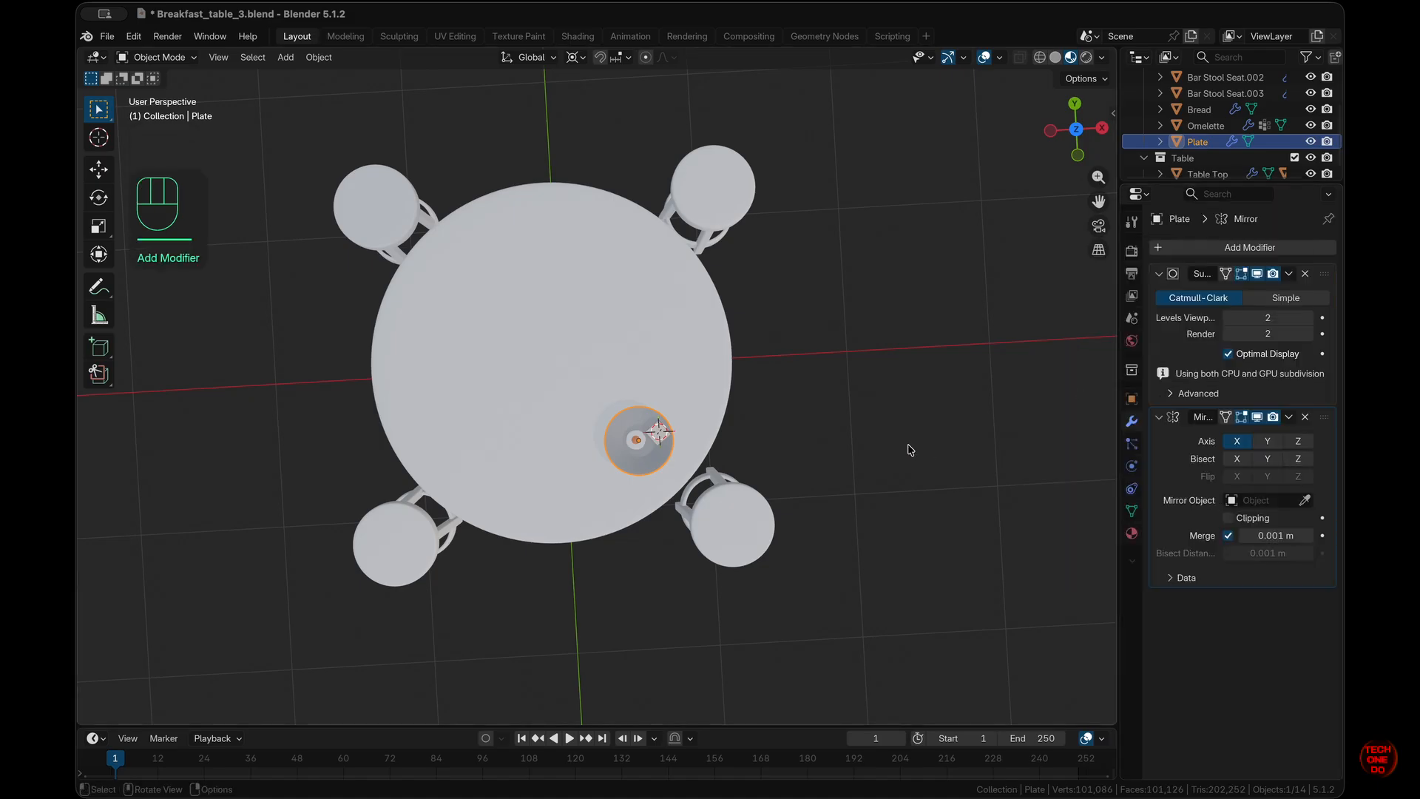
click(1305, 500)
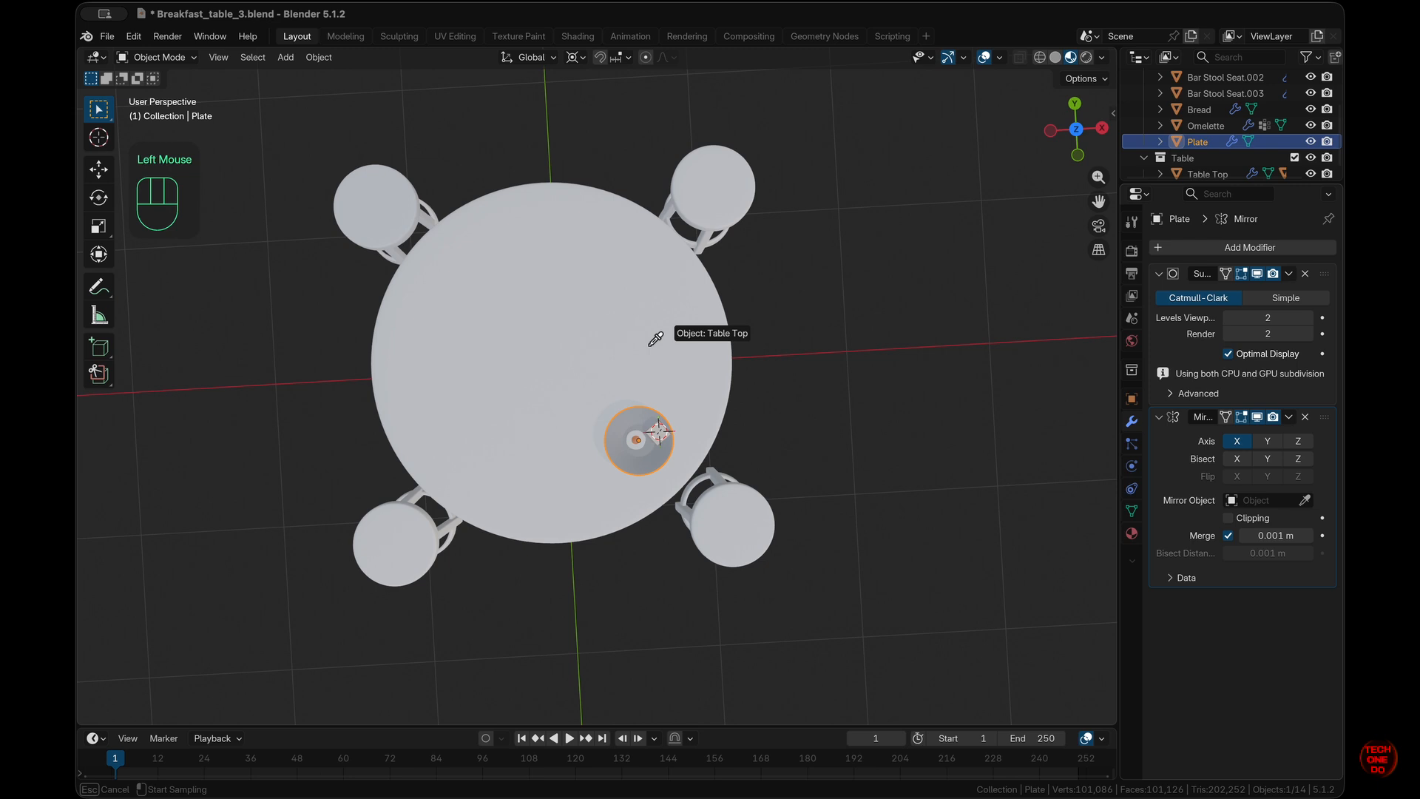
click(599, 318)
click(1267, 421)
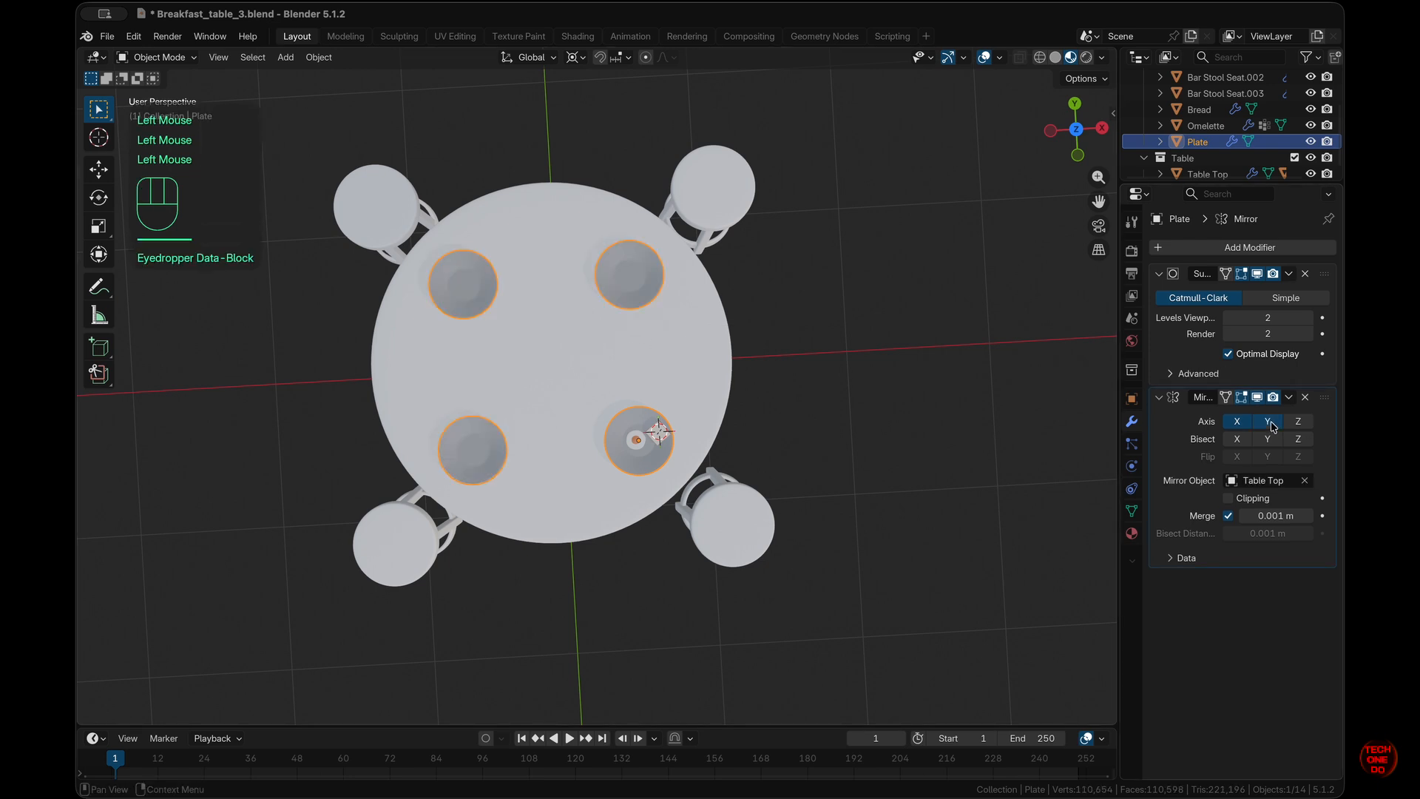
middle_drag(708, 406, 708, 407)
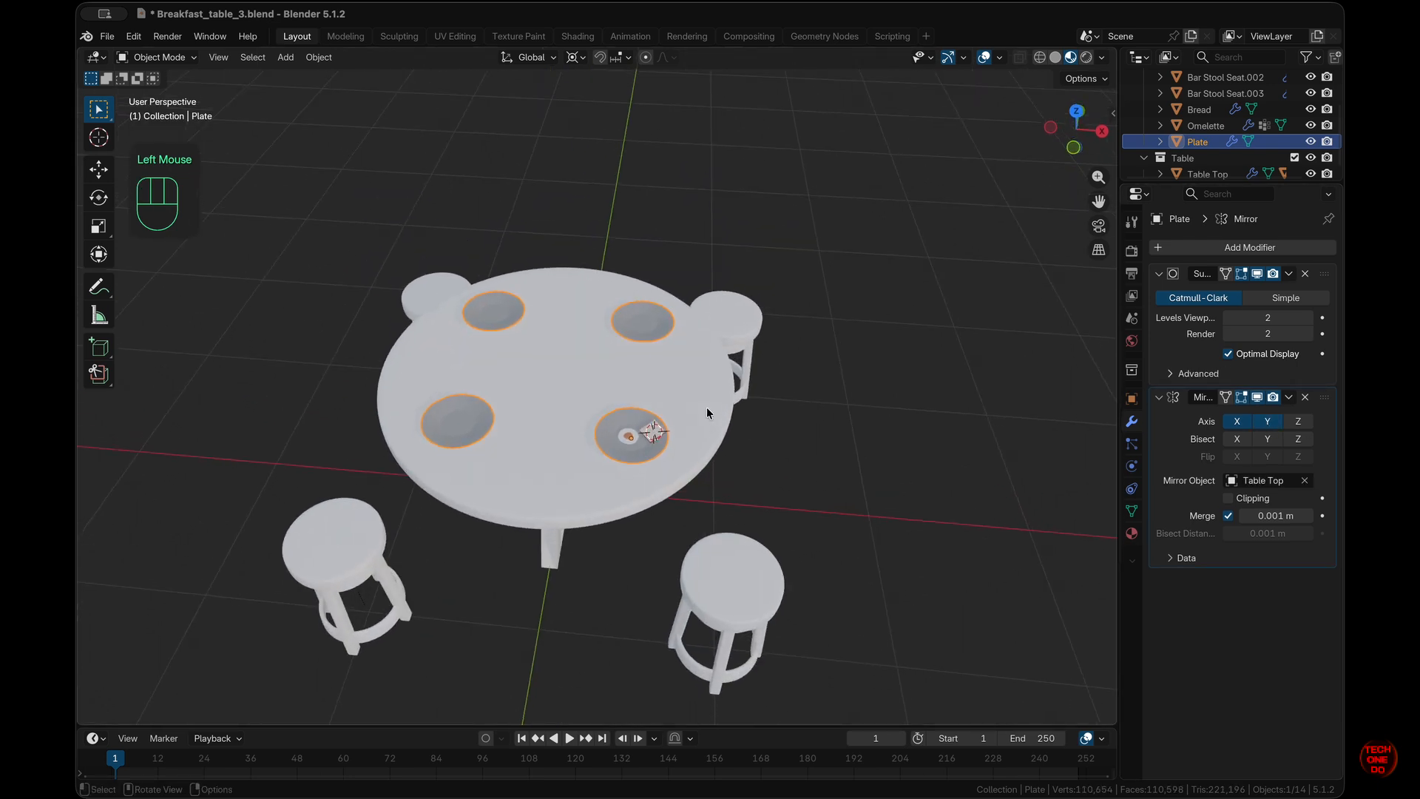
- Copy the Plate's Mirror modifier onto Bread and Omelette with Copy to Selected
click(852, 492)
scroll(704, 465, up, 3)
scroll(704, 464, up, 3)
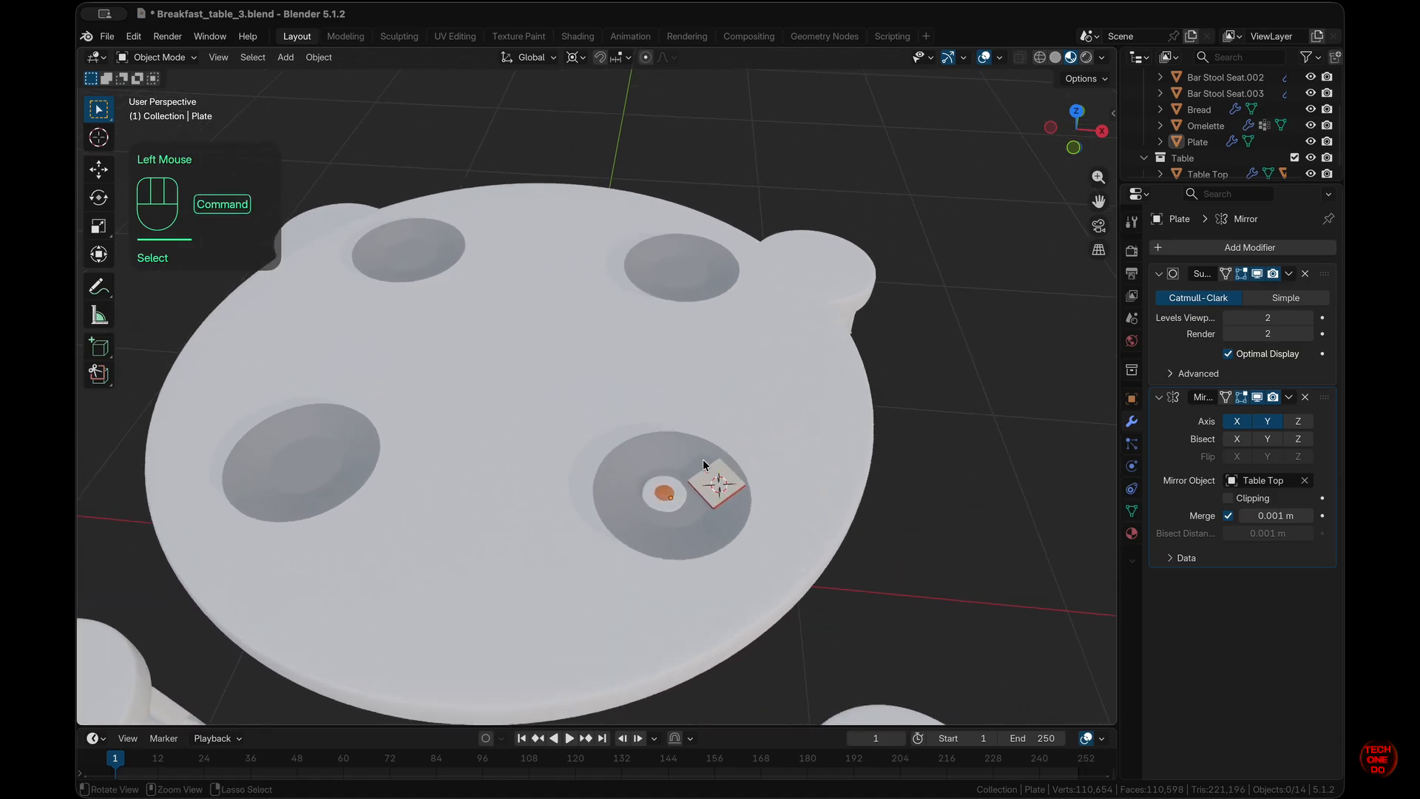
click(725, 477)
key(shift)
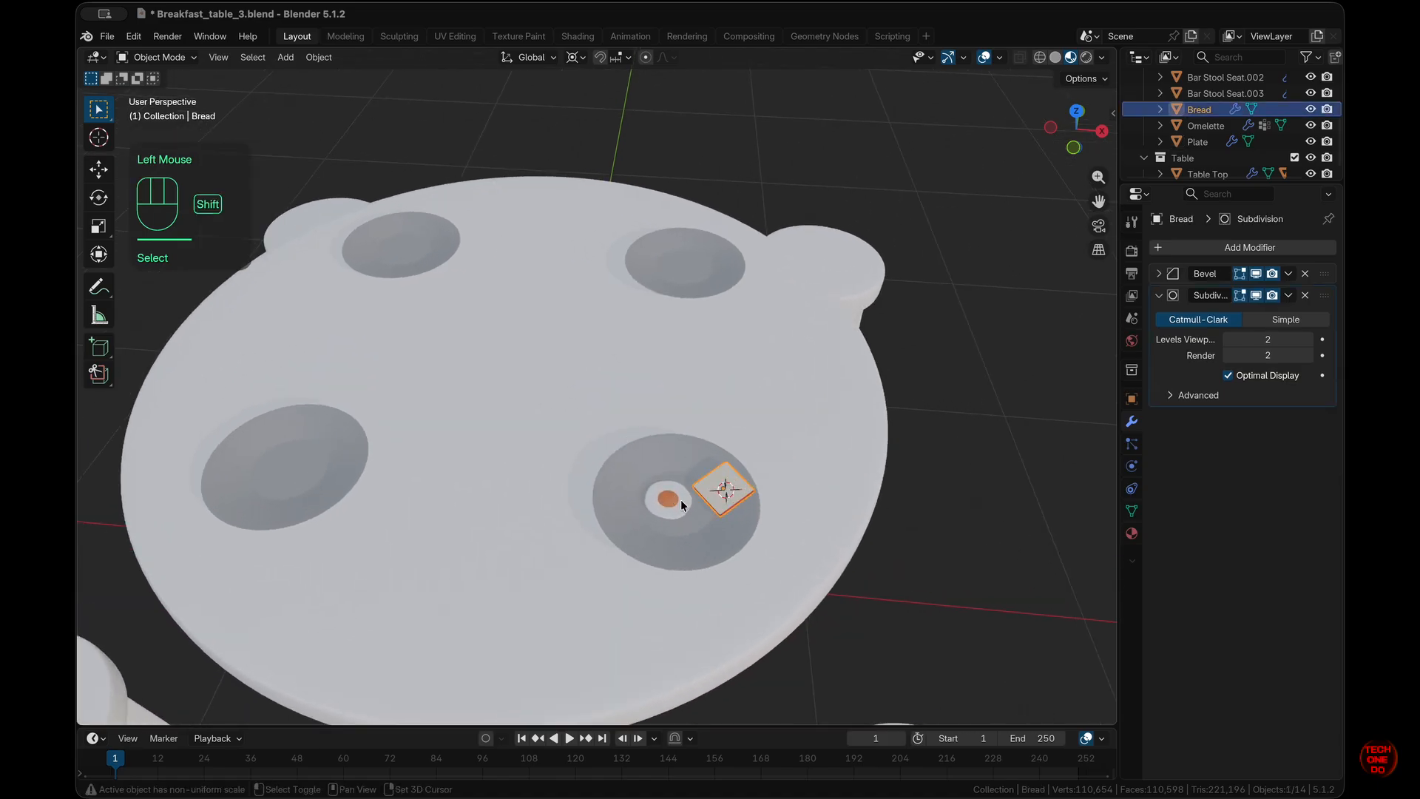
shift+click(681, 500)
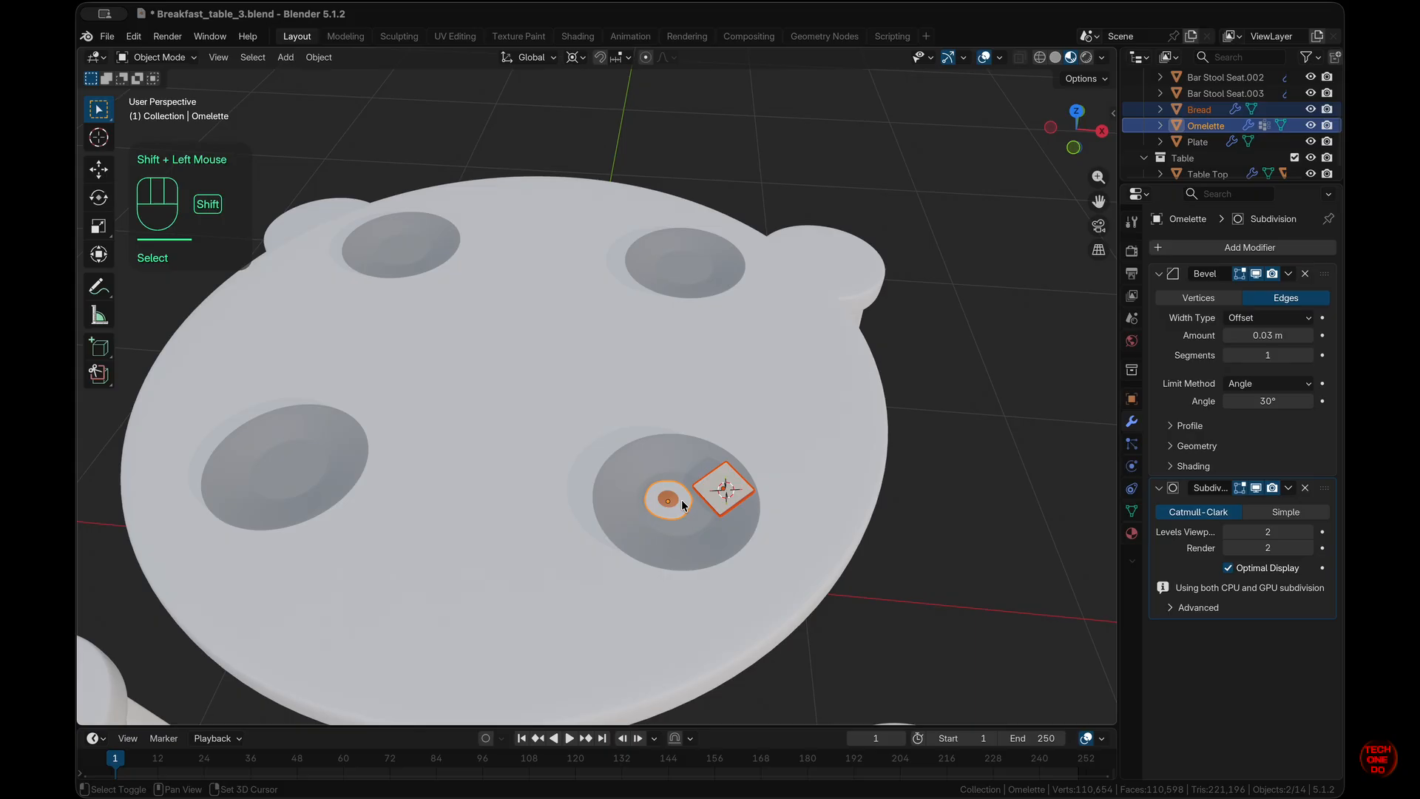
shift+click(721, 540)
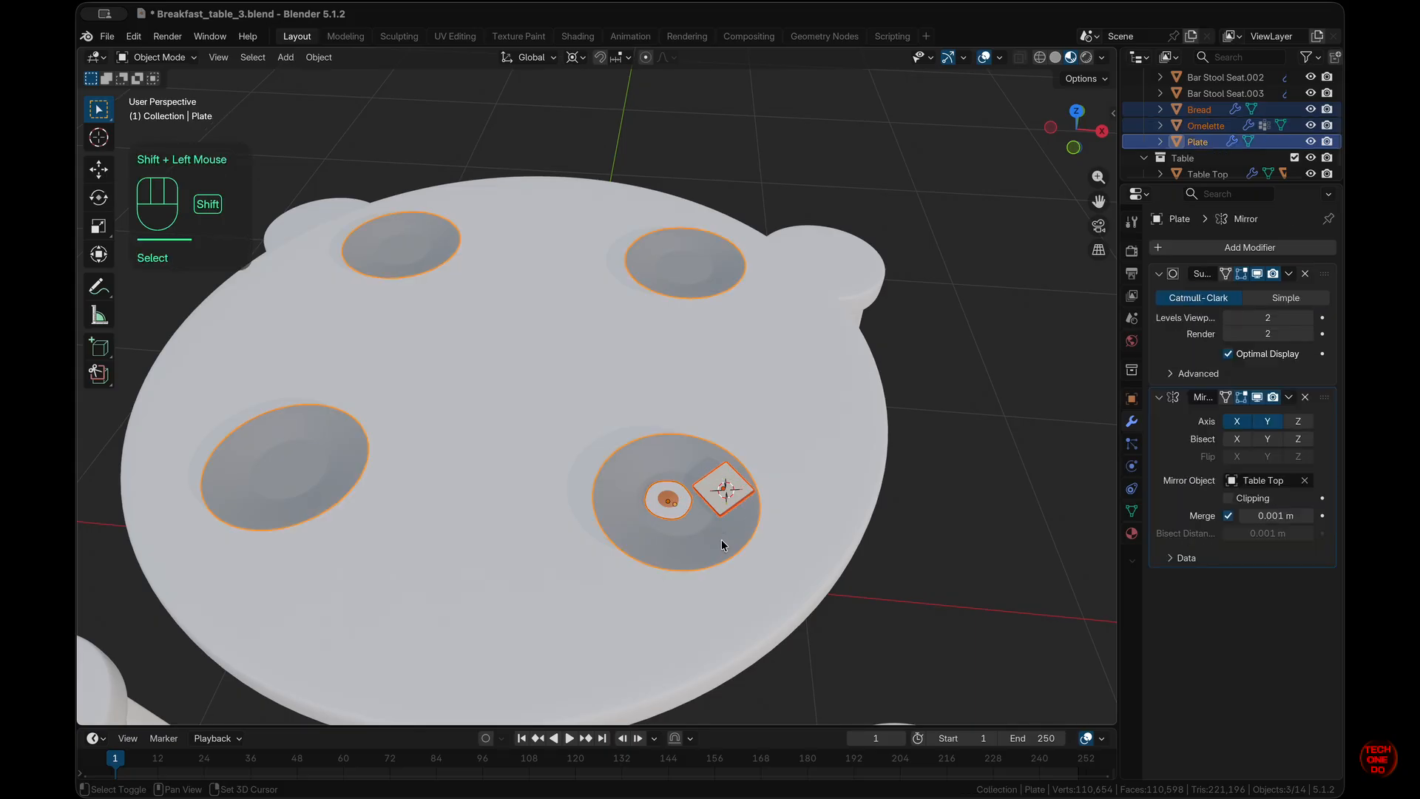
click(1289, 398)
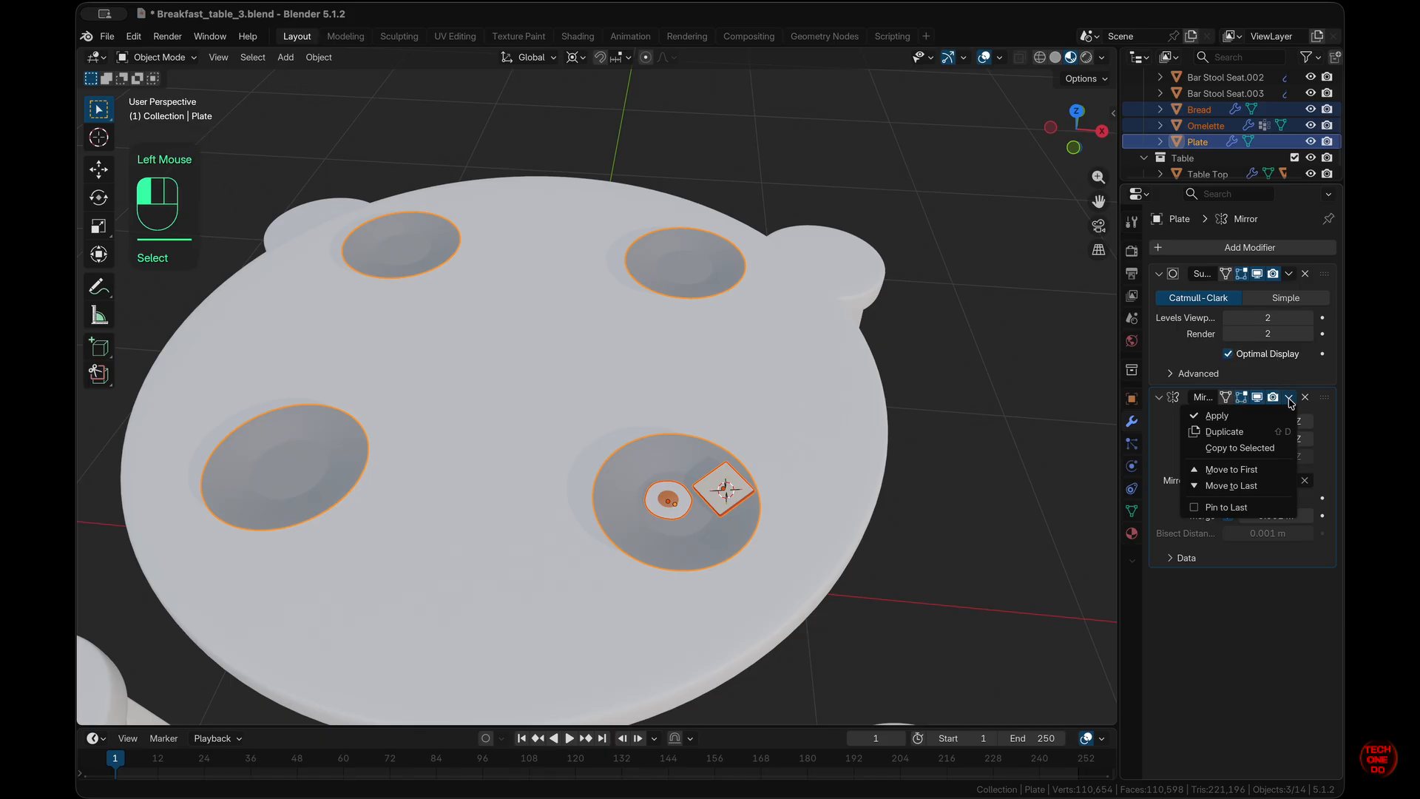
click(1255, 449)
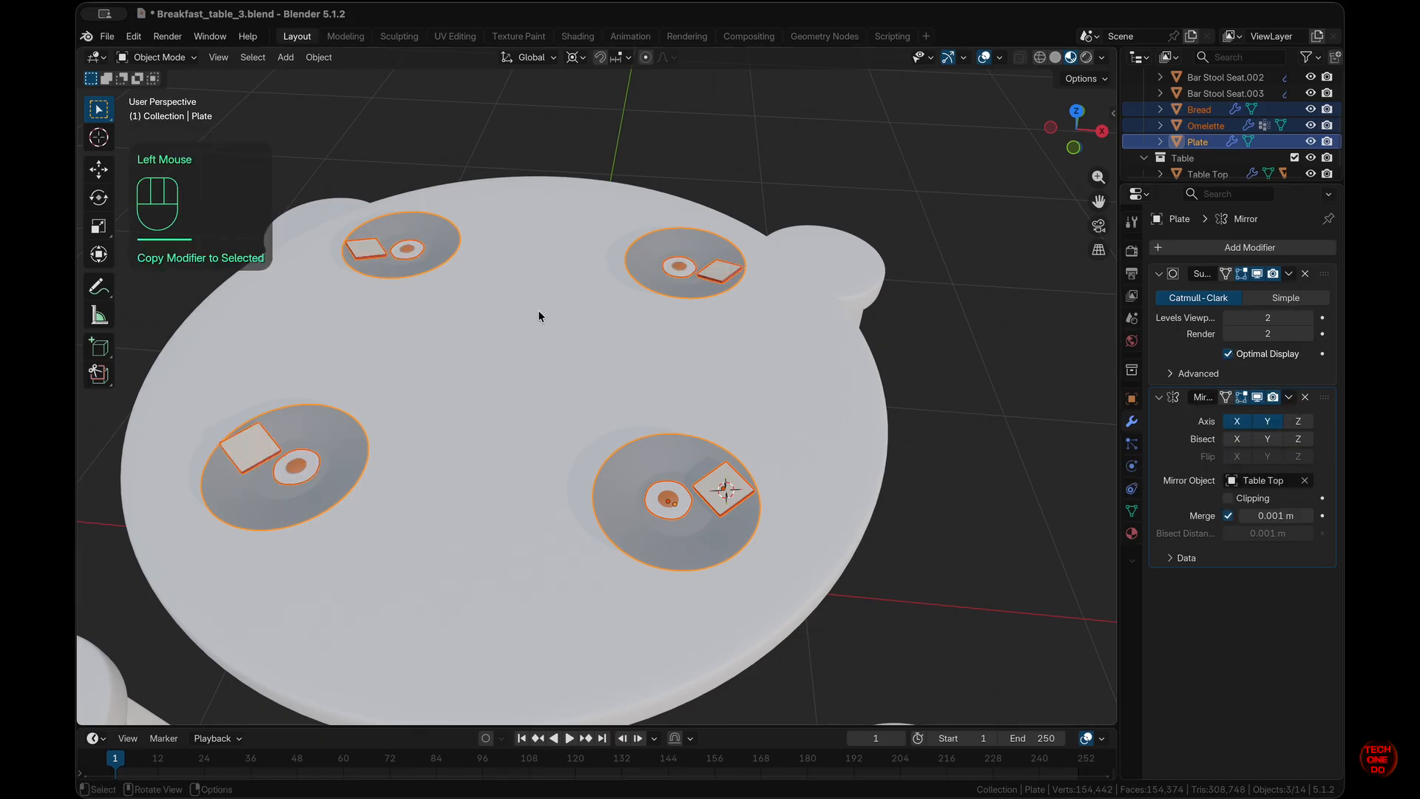
click(958, 527)
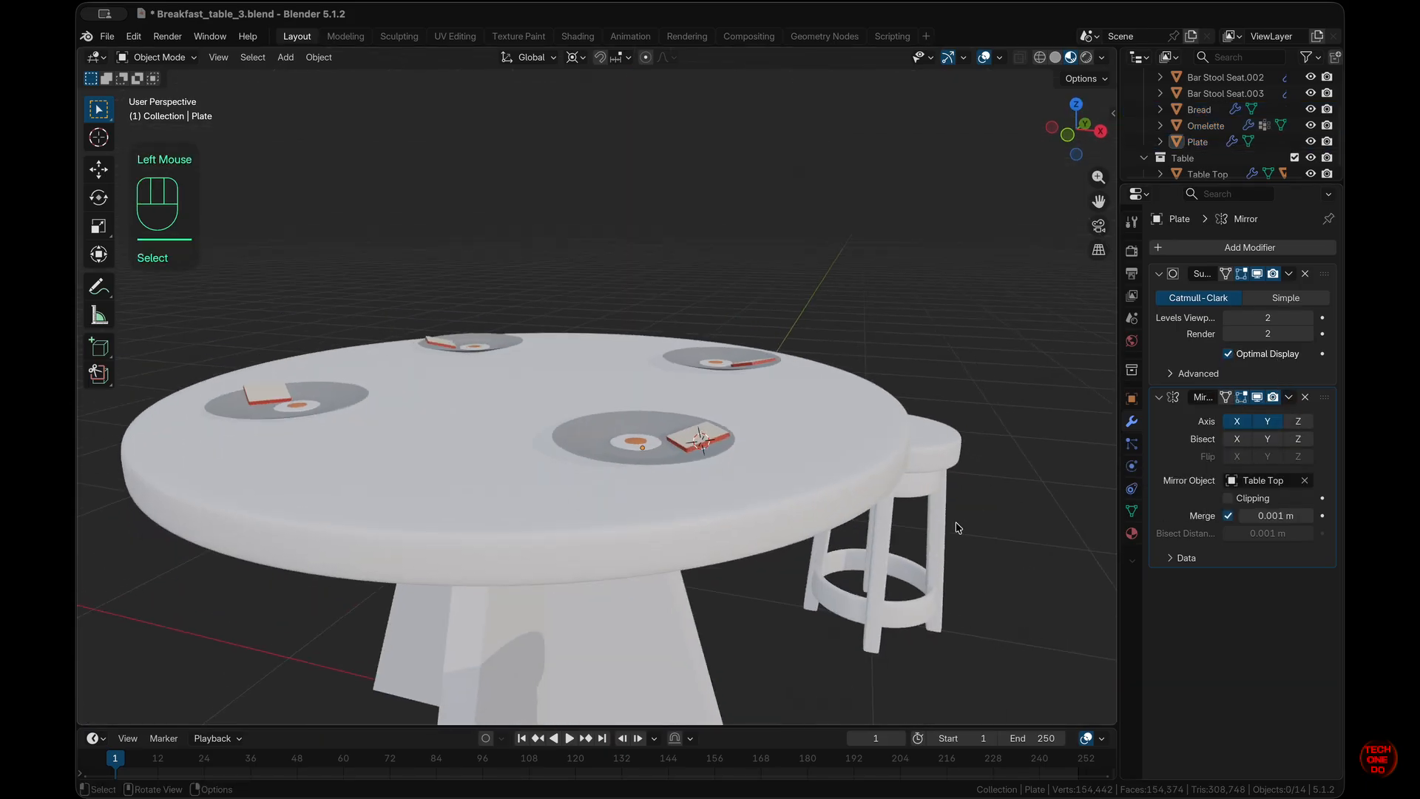
scroll(958, 527, left, 3)
super+scroll(958, 527, down, 5)
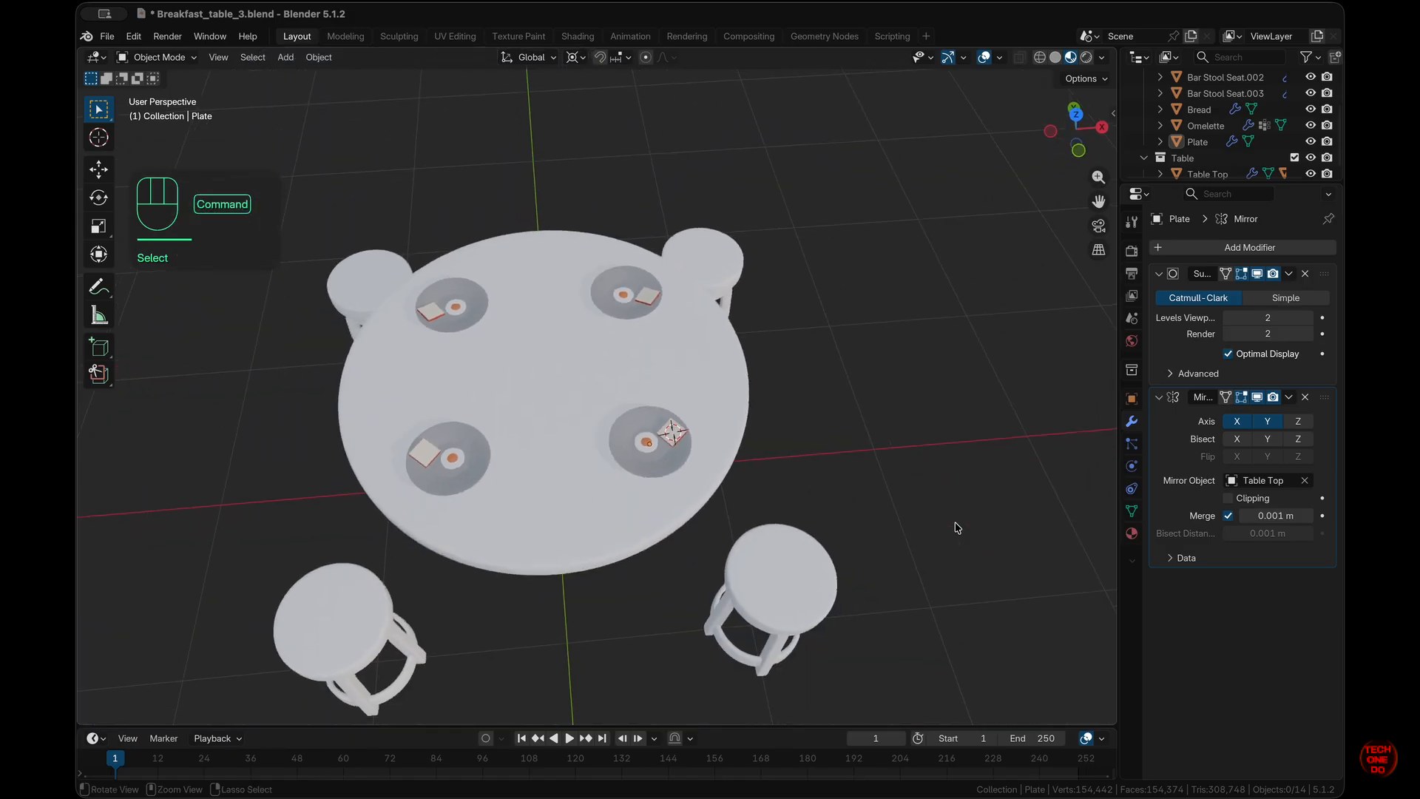
scroll(958, 527, right, 5)
scroll(958, 527, up, 4)
scroll(958, 528, left, 2)
scroll(958, 528, down, 5)
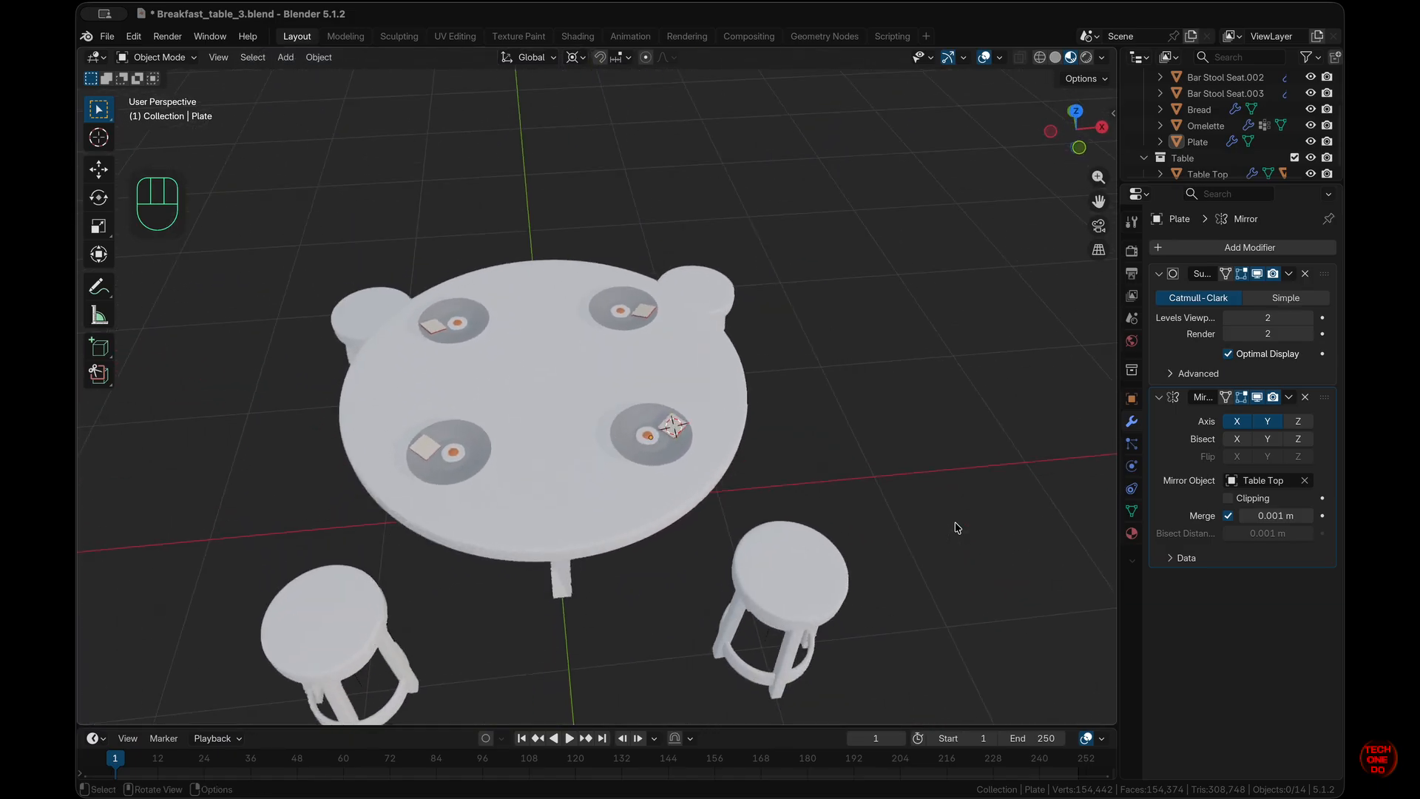
scroll(958, 527, up, 5)
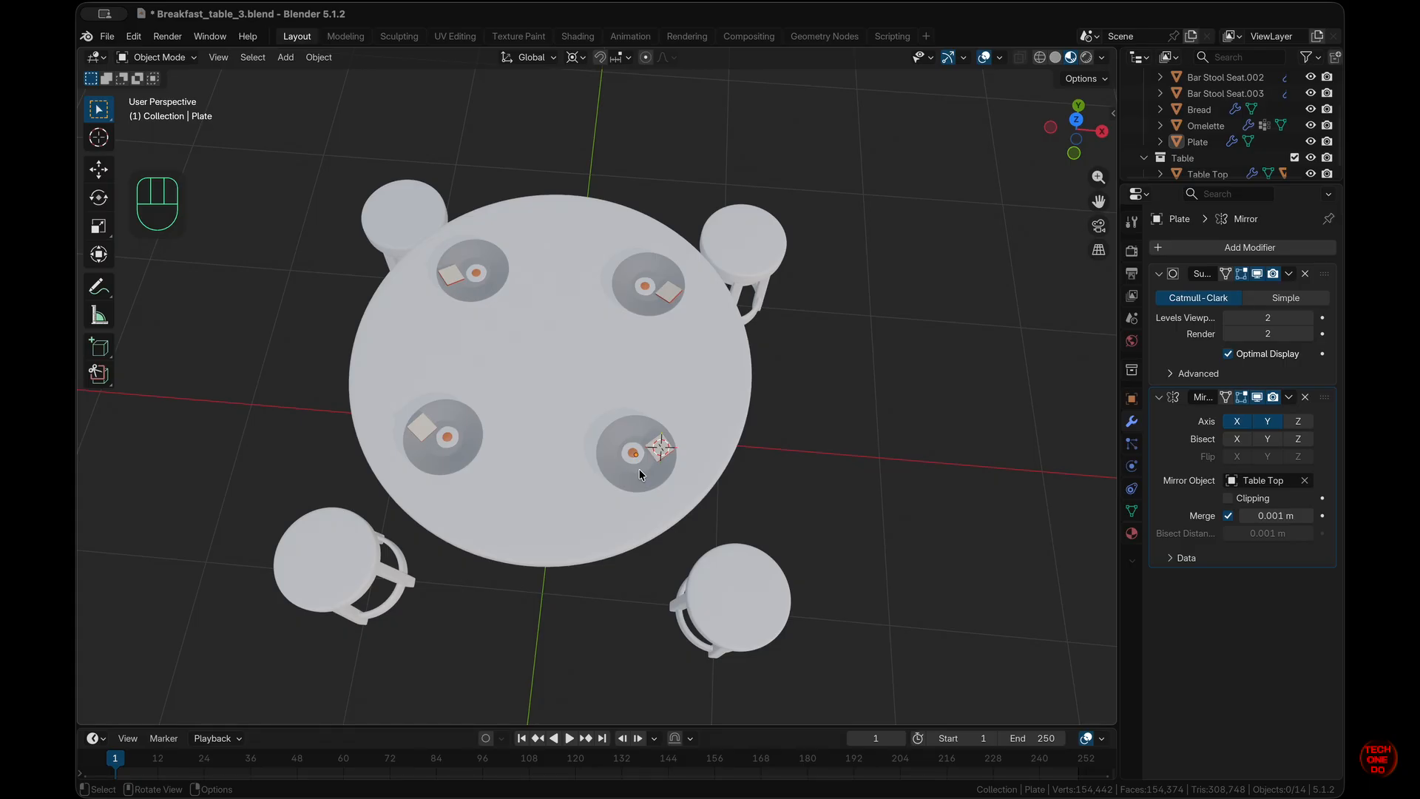
scroll(641, 474, down, 5)
scroll(641, 475, up, 4)
scroll(641, 475, right, 5)
scroll(641, 475, down, 3)
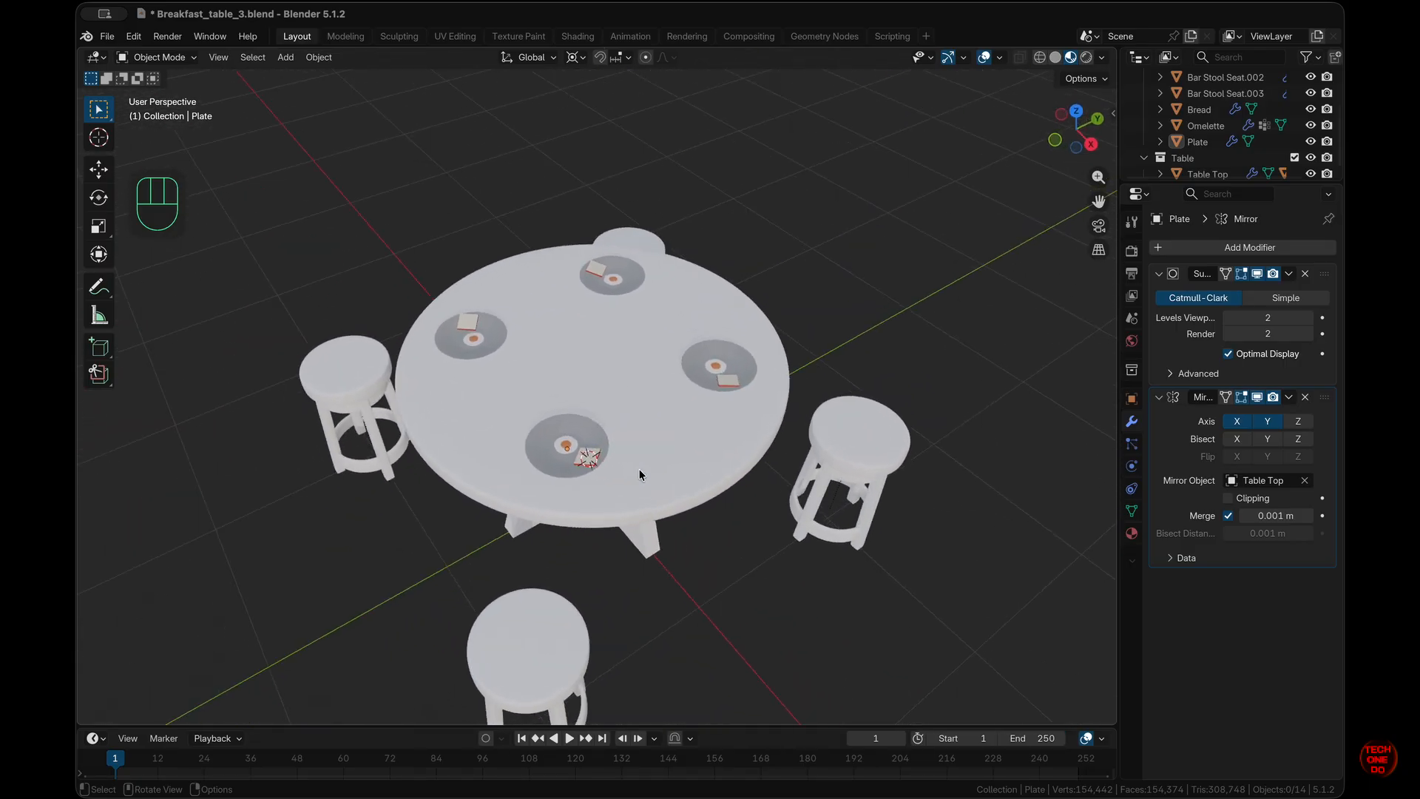
scroll(640, 474, up, 3)
scroll(639, 474, up, 3)
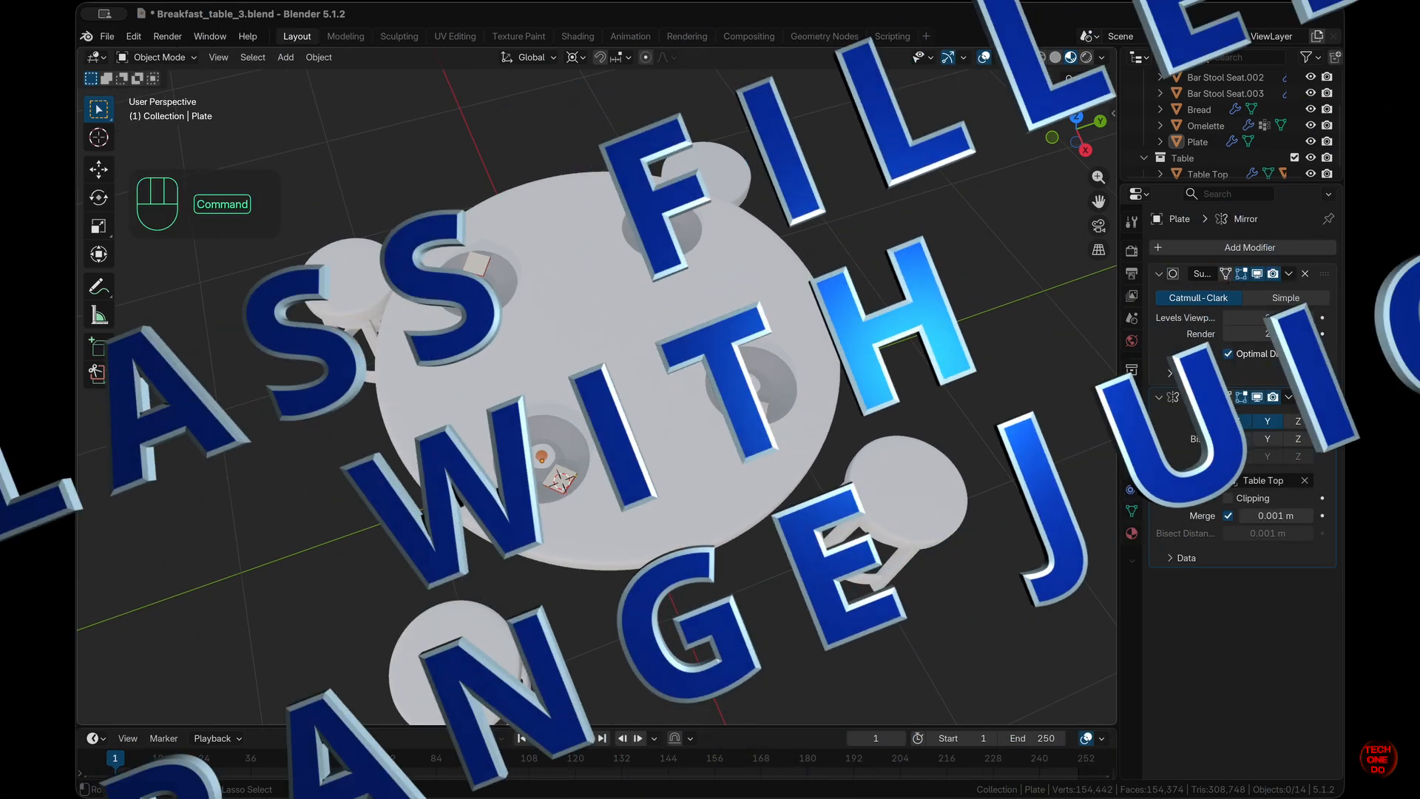
scroll(638, 469, down, 5)
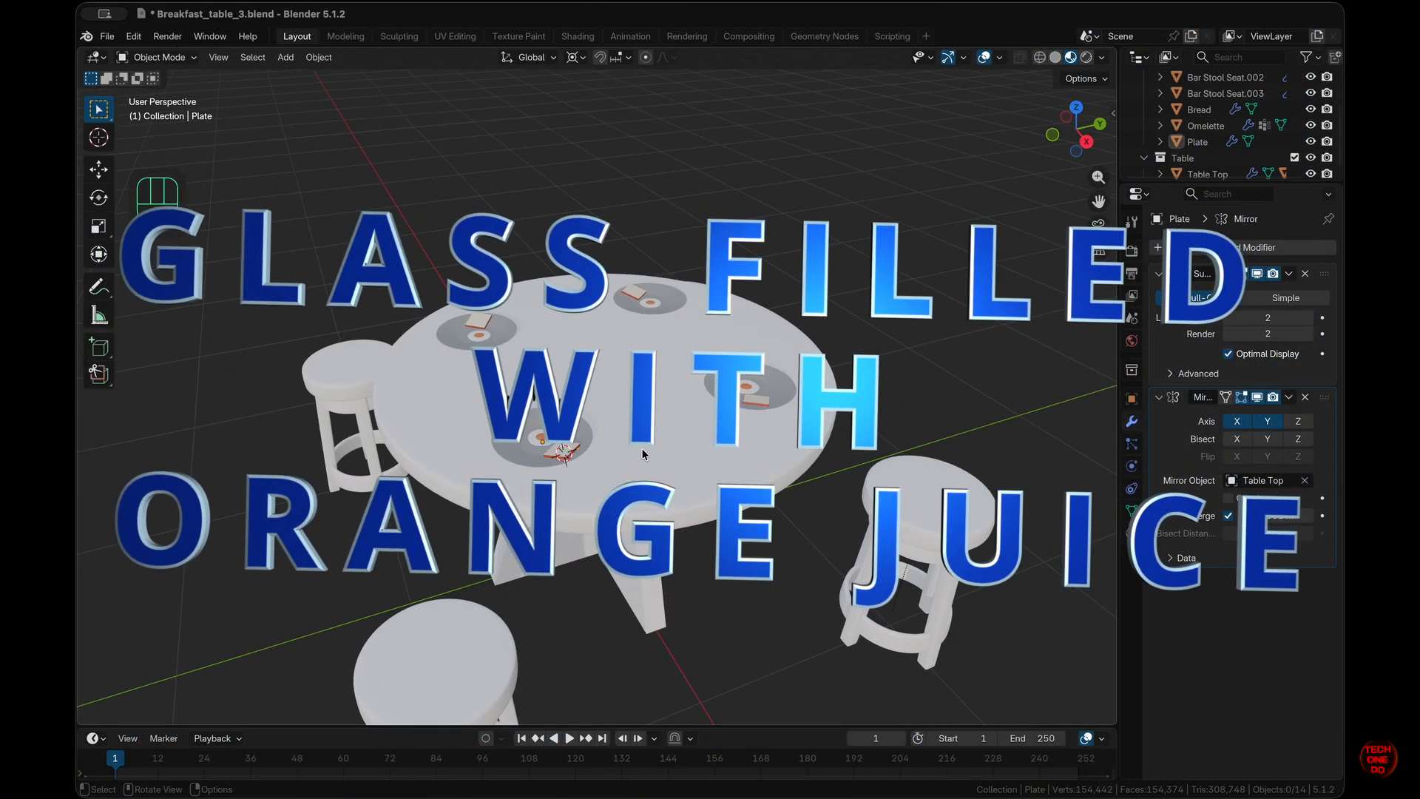
- From top view, set the 3D cursor beside a place setting and add a cylinder there
key(KP_7)
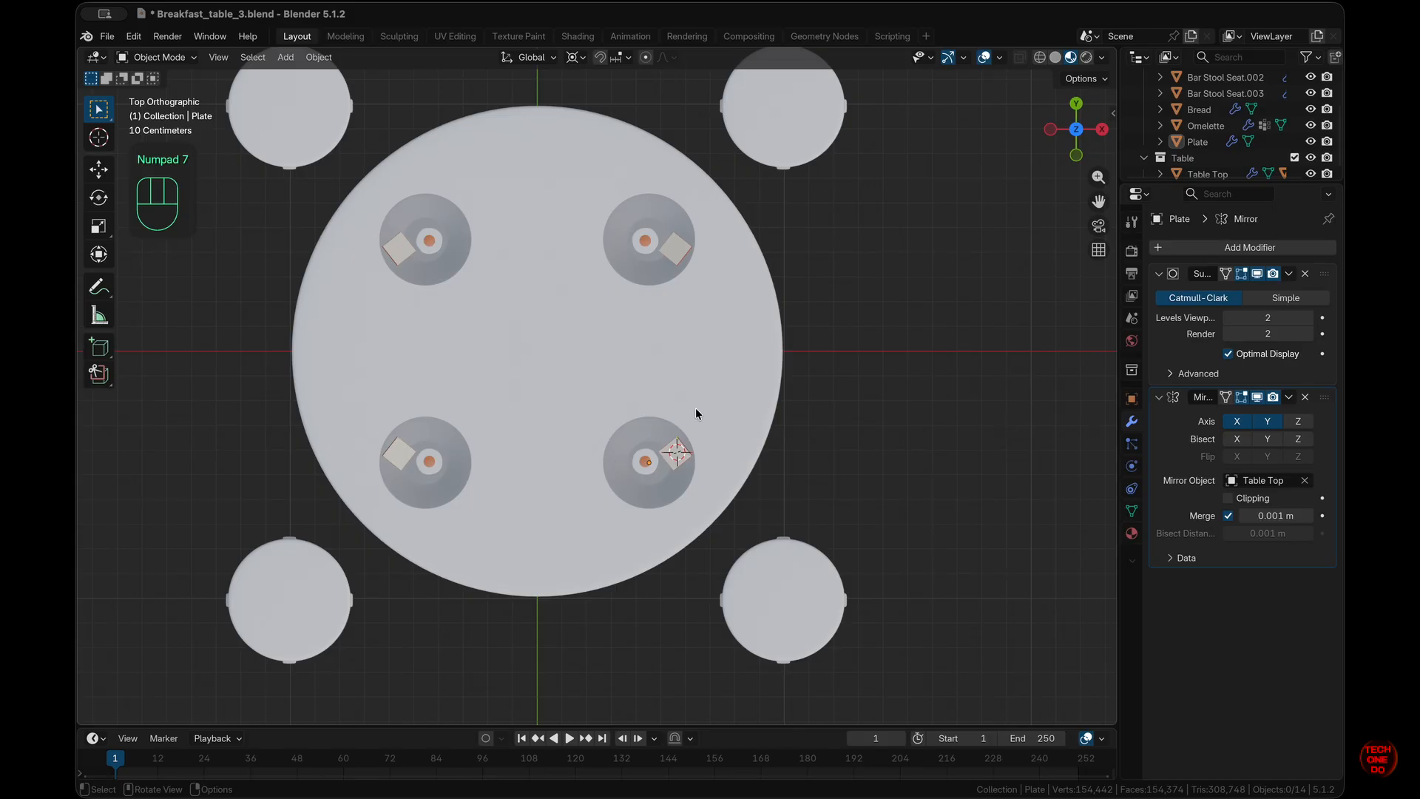
key(shift)
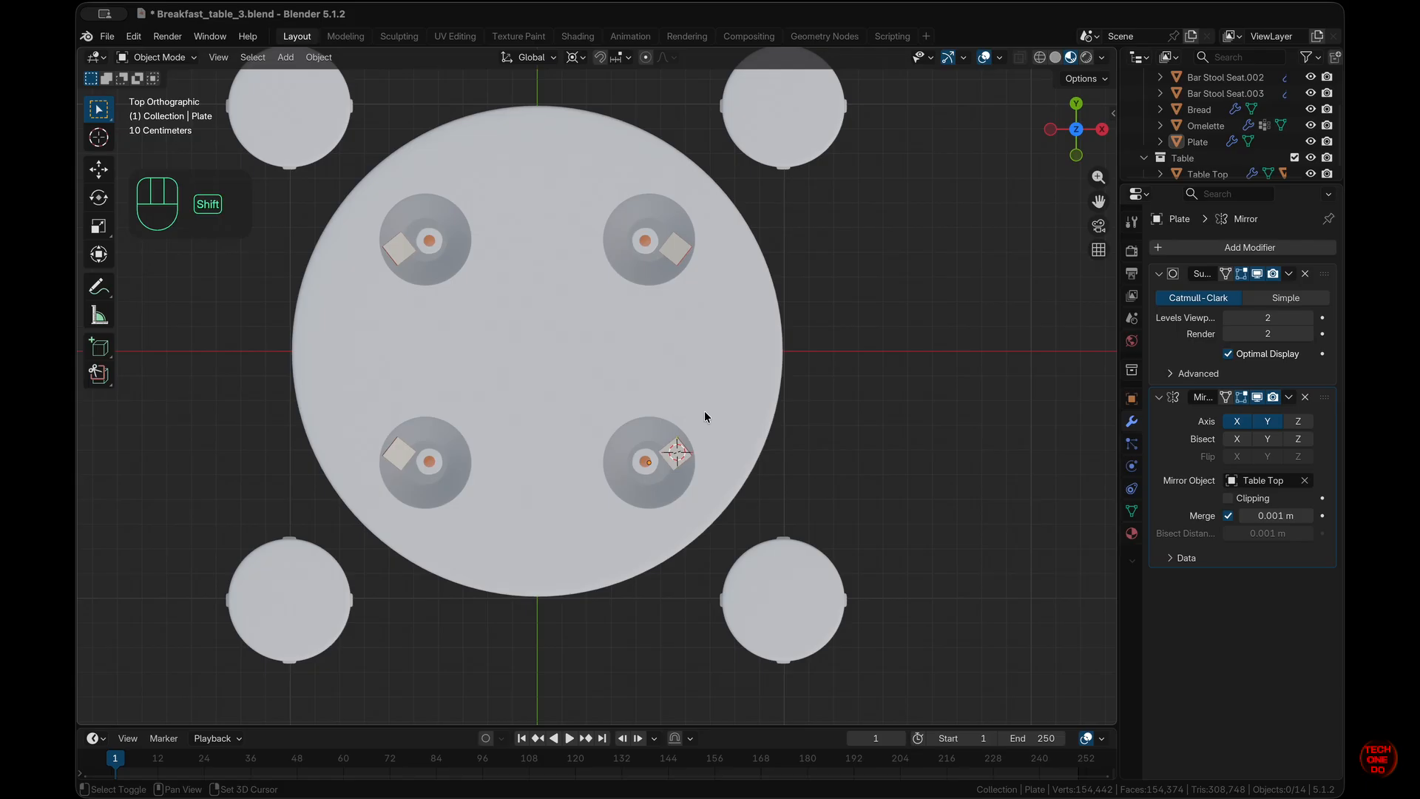
shift+right_click(704, 416)
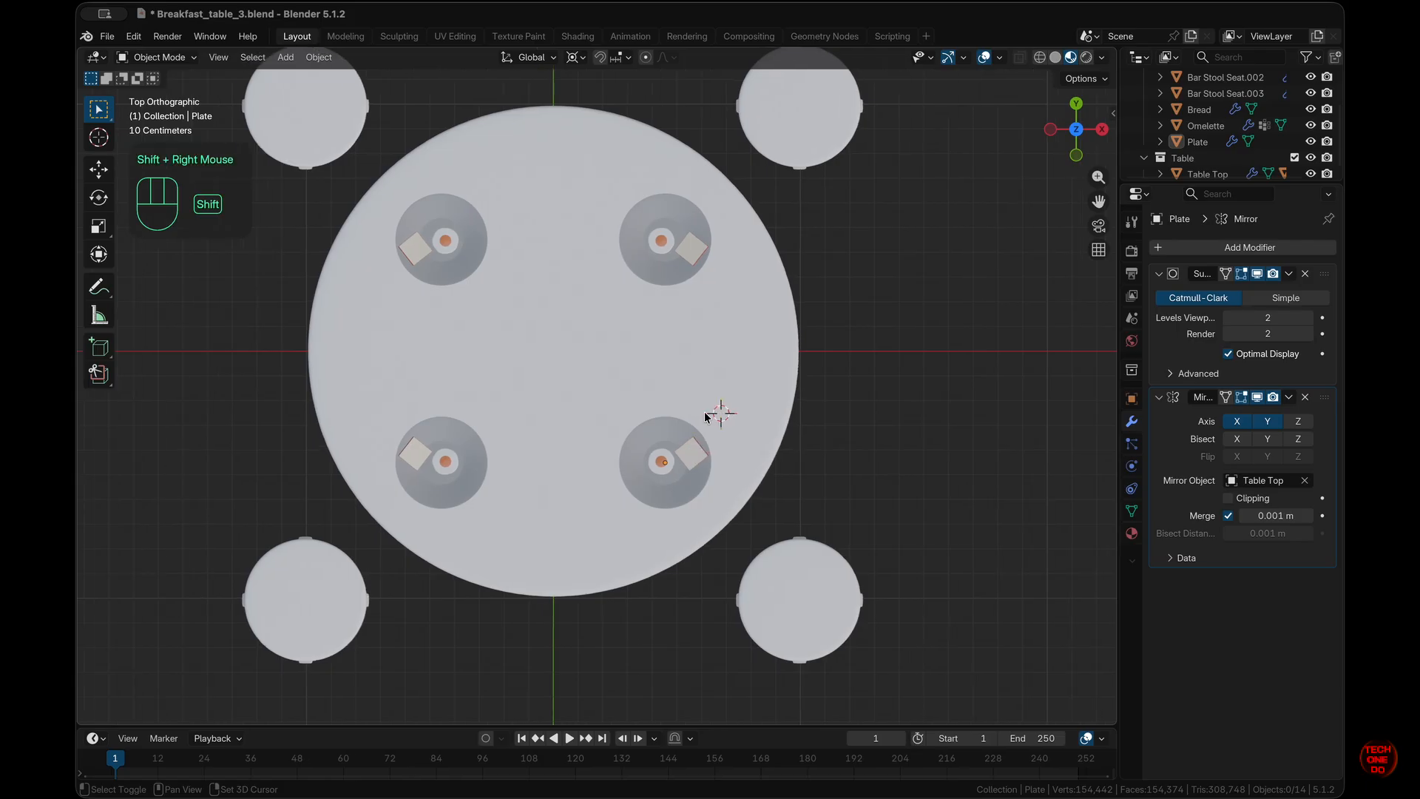
key(shift+a)
mouse_move(707, 418)
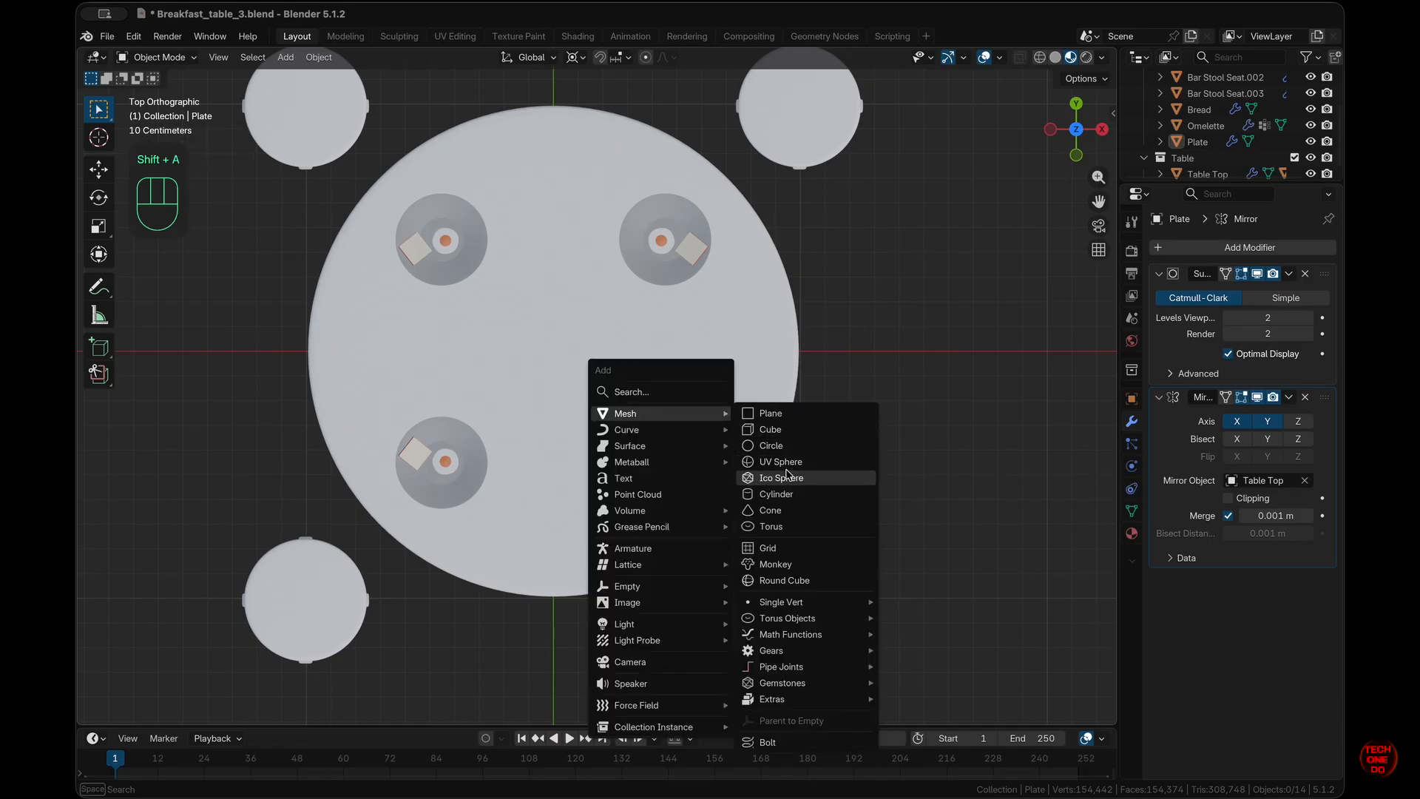
click(776, 494)
- Scale the cylinder to 0.025, undoing an initial 0.01 scale, in solid shading
text(s.01)
key(KP_Enter)
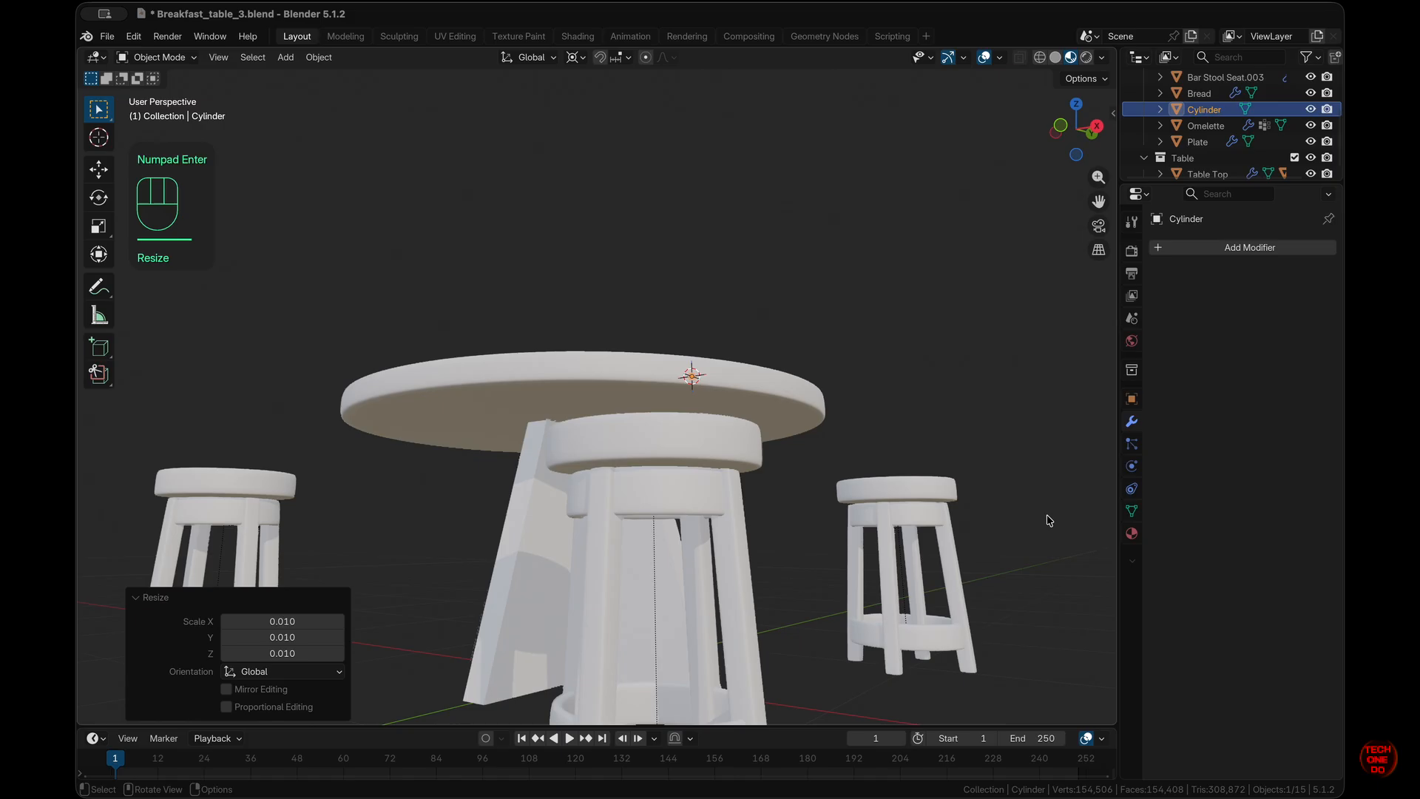
scroll(1047, 516, up, 10)
shift+scroll(1047, 516, right, 5)
super+scroll(1047, 517, down, 3)
click(1055, 58)
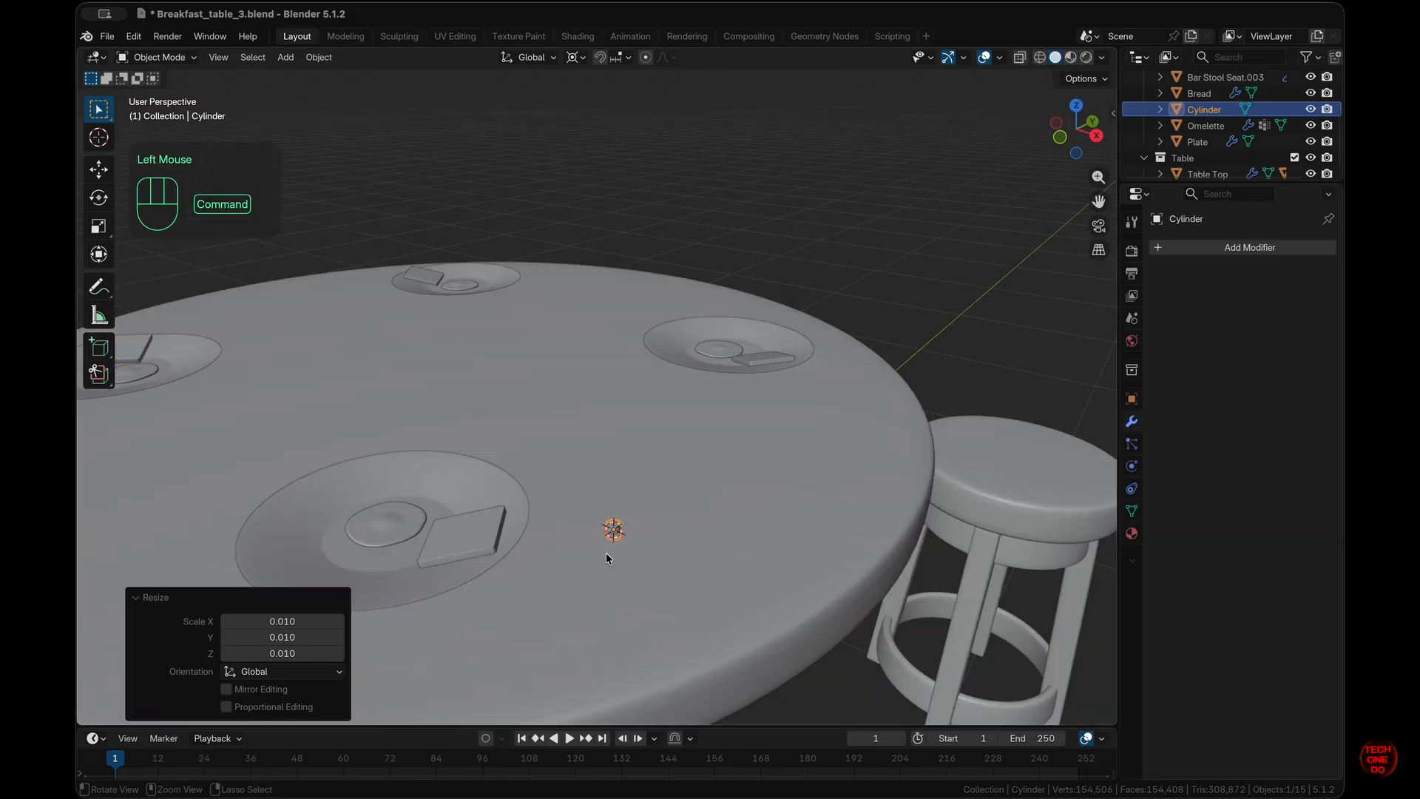
scroll(606, 552, up, 5)
key(super+z)
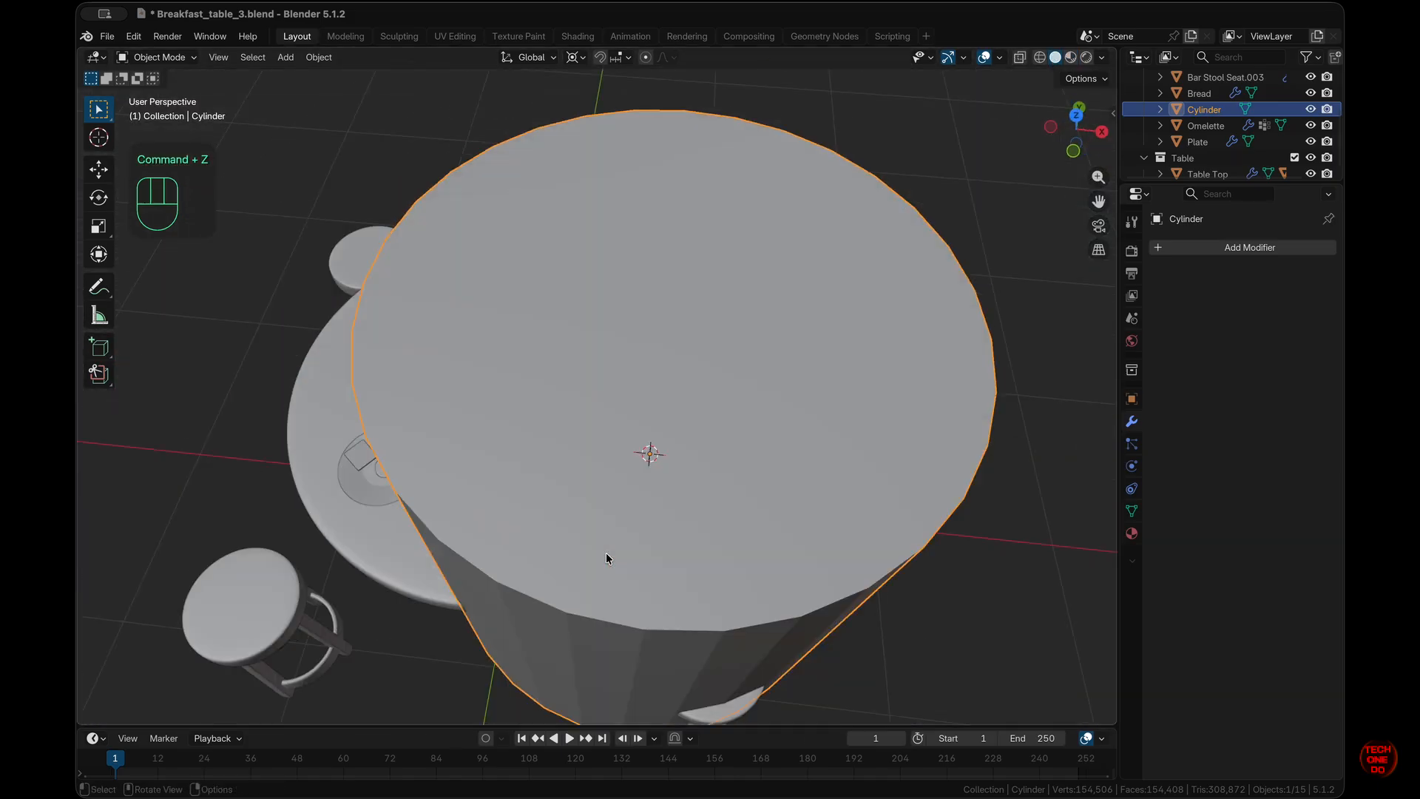
scroll(606, 552, up, 2)
text(s.02)
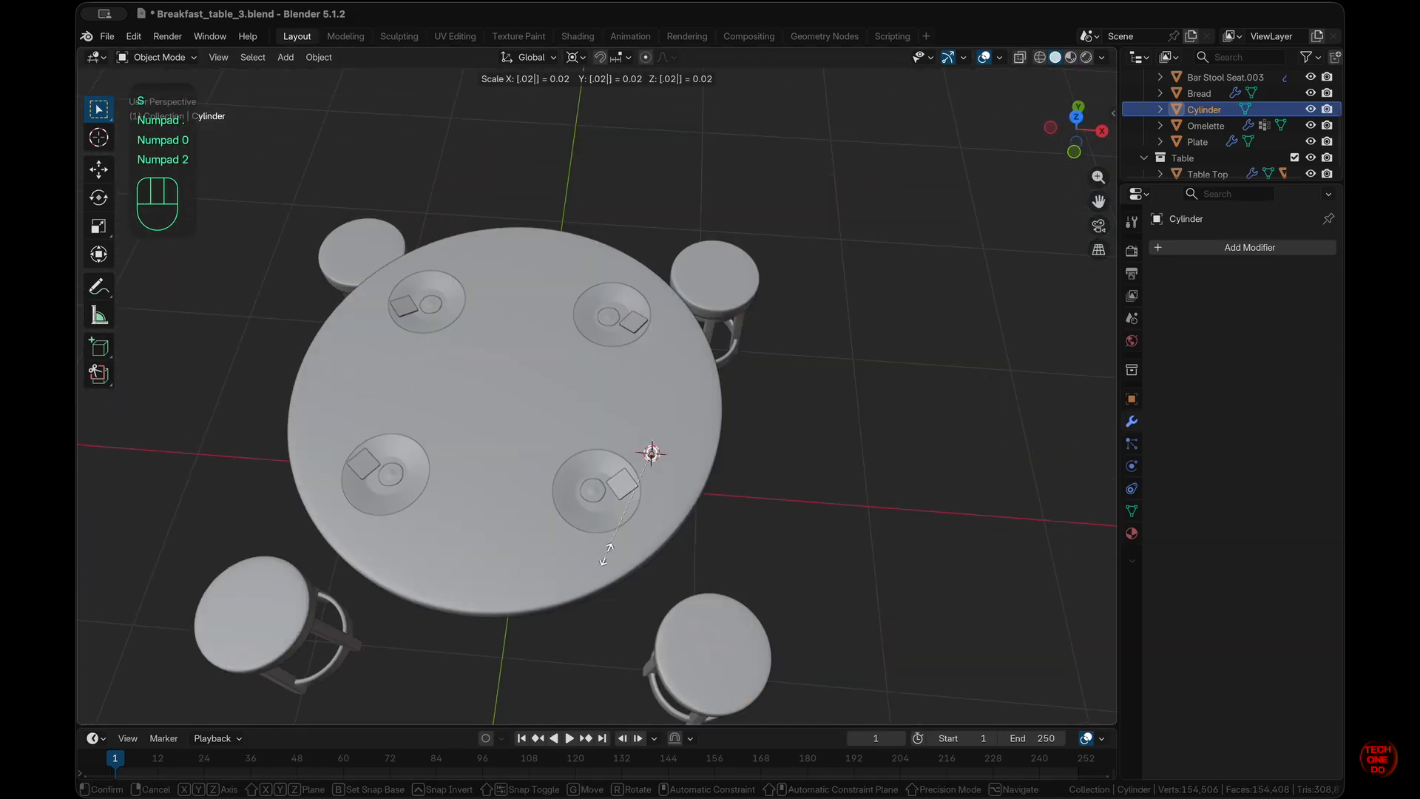
text(5)
key(KP_Enter)
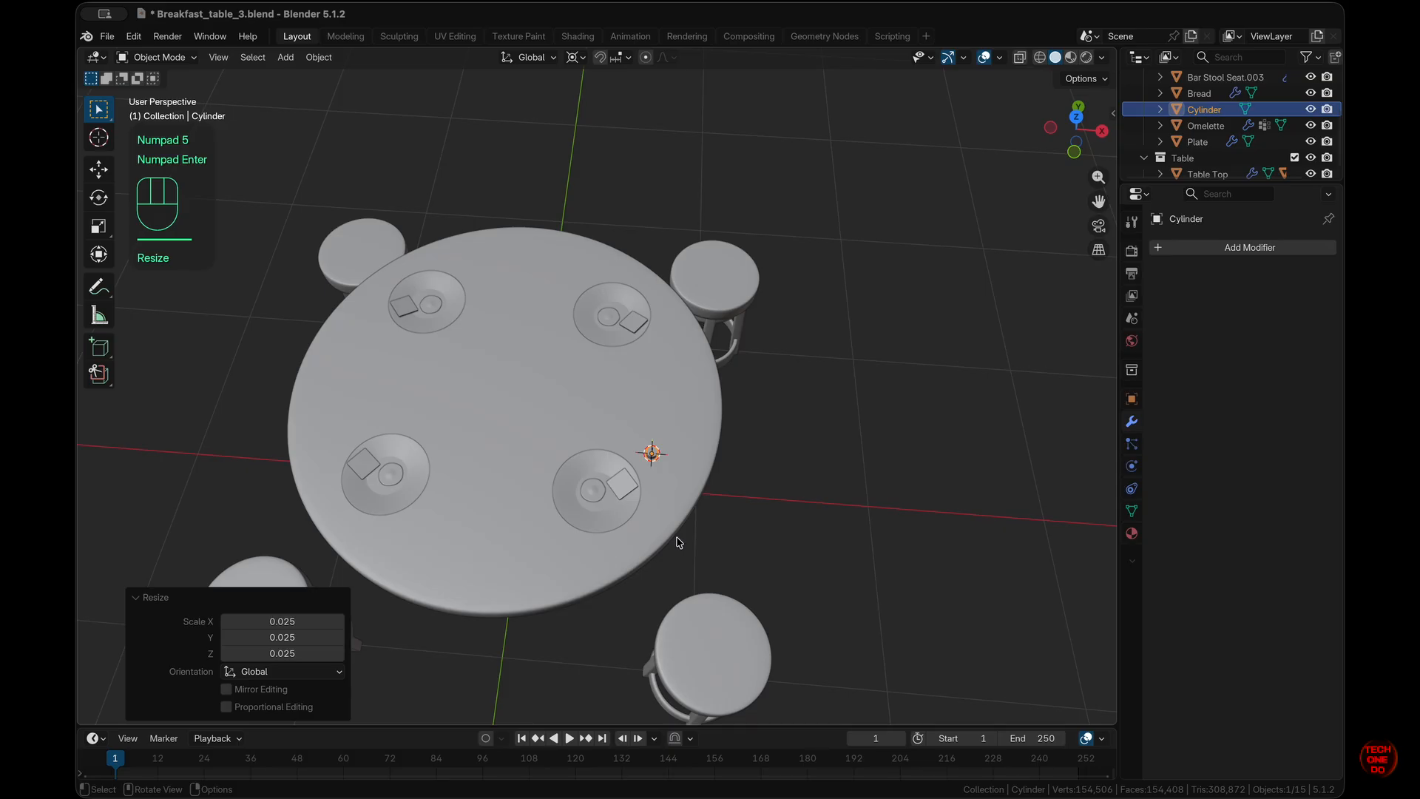
- Reselect the small cylinder and apply its scale from the side view
click(825, 514)
scroll(700, 460, up, 5)
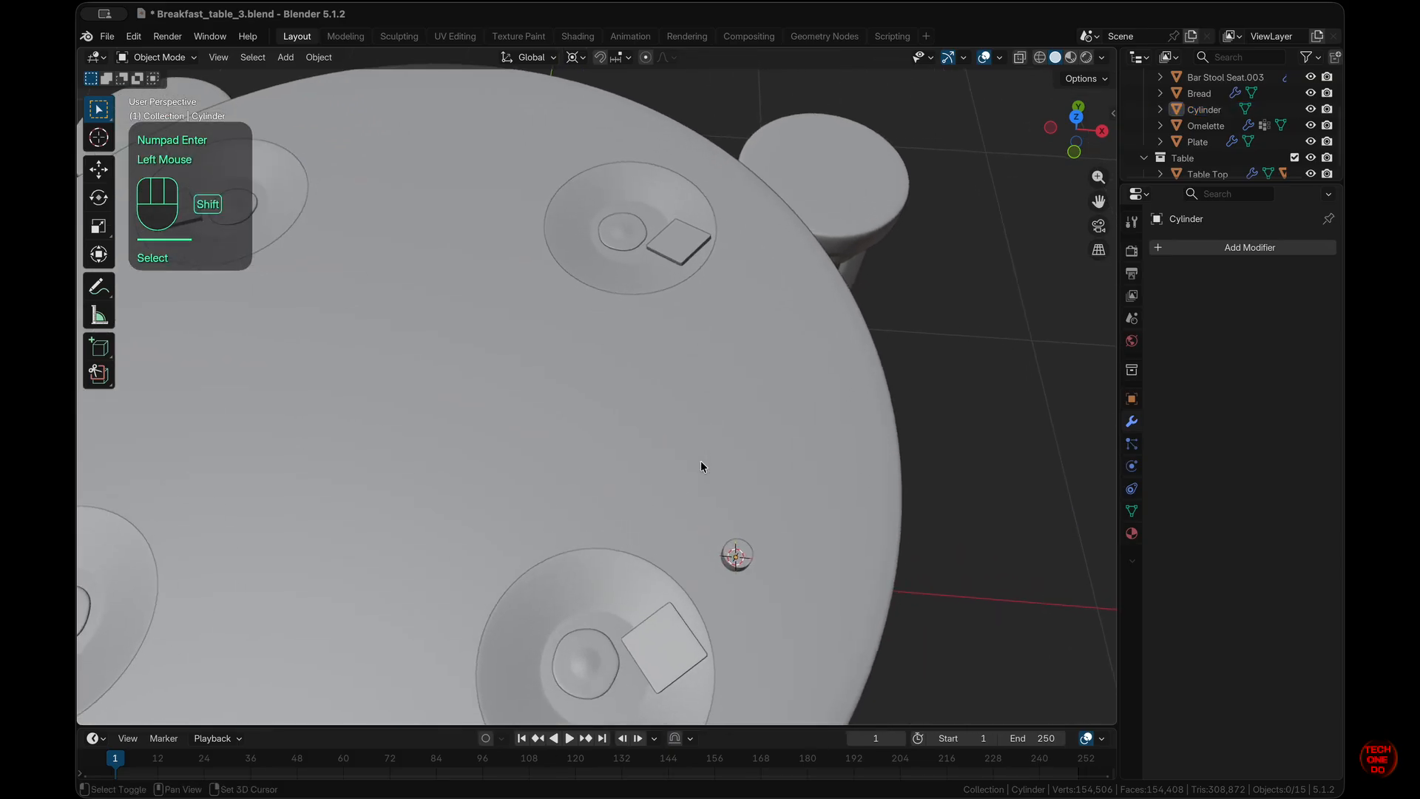
shift+scroll(700, 460, right, 5)
scroll(700, 460, down, 5)
super+scroll(700, 461, up, 5)
scroll(700, 460, down, 3)
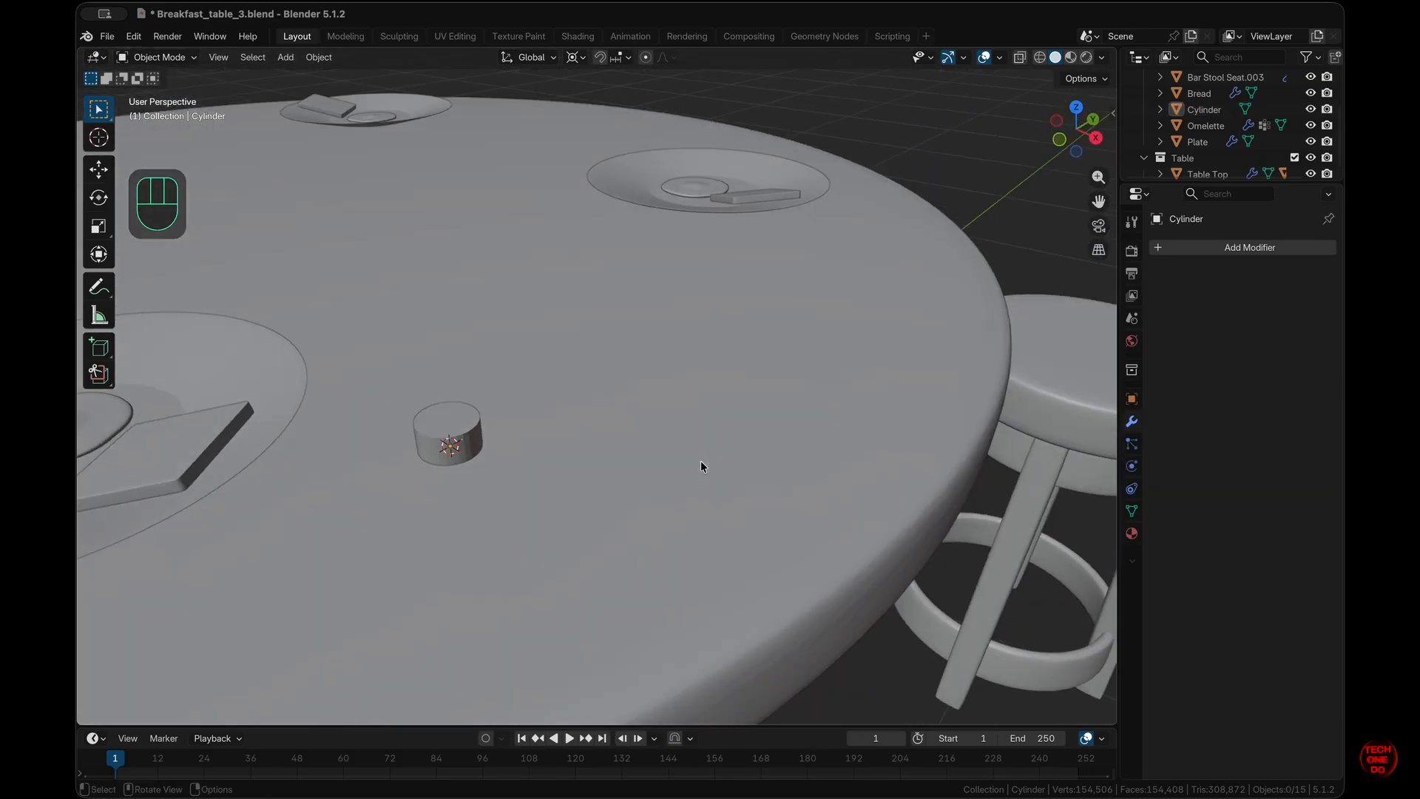
click(458, 434)
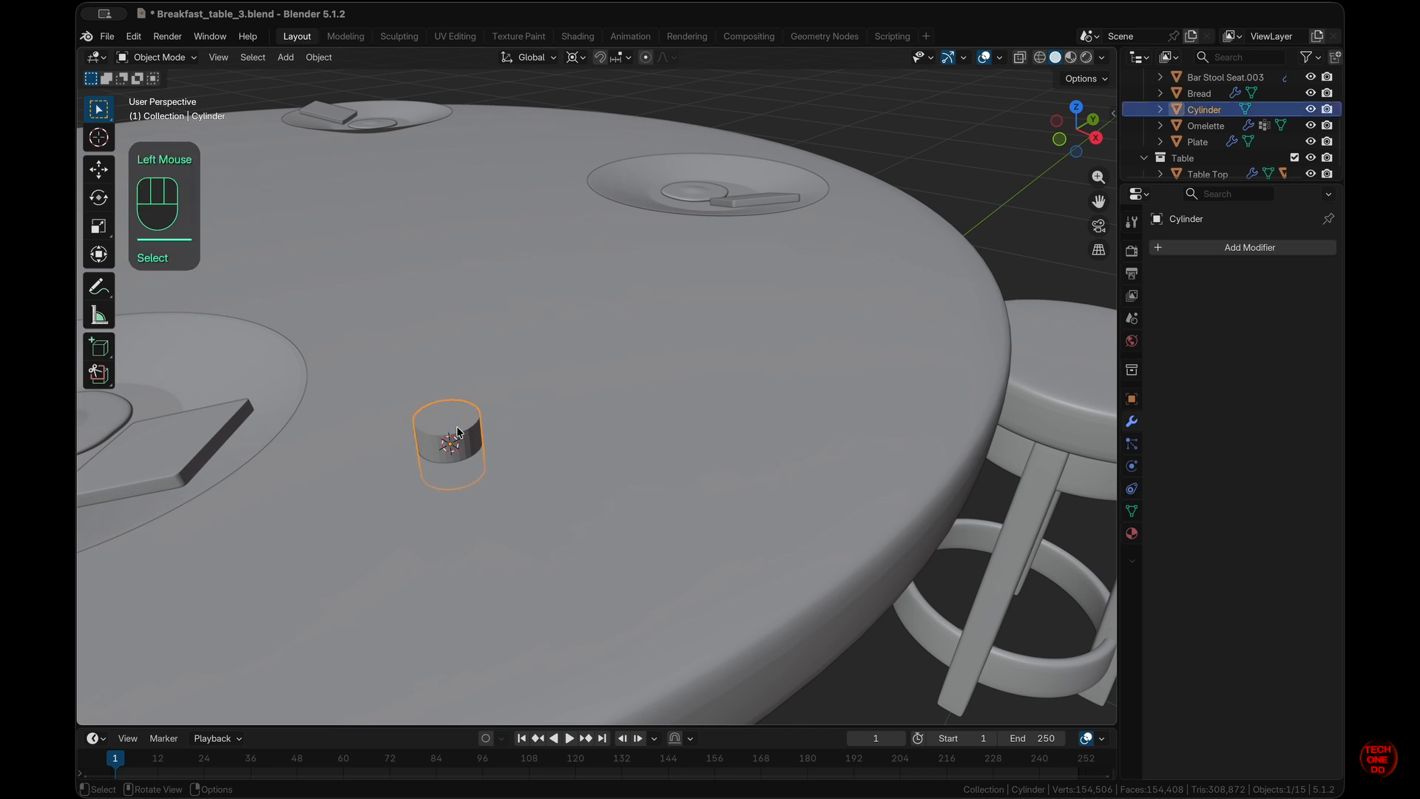
key(KP_3)
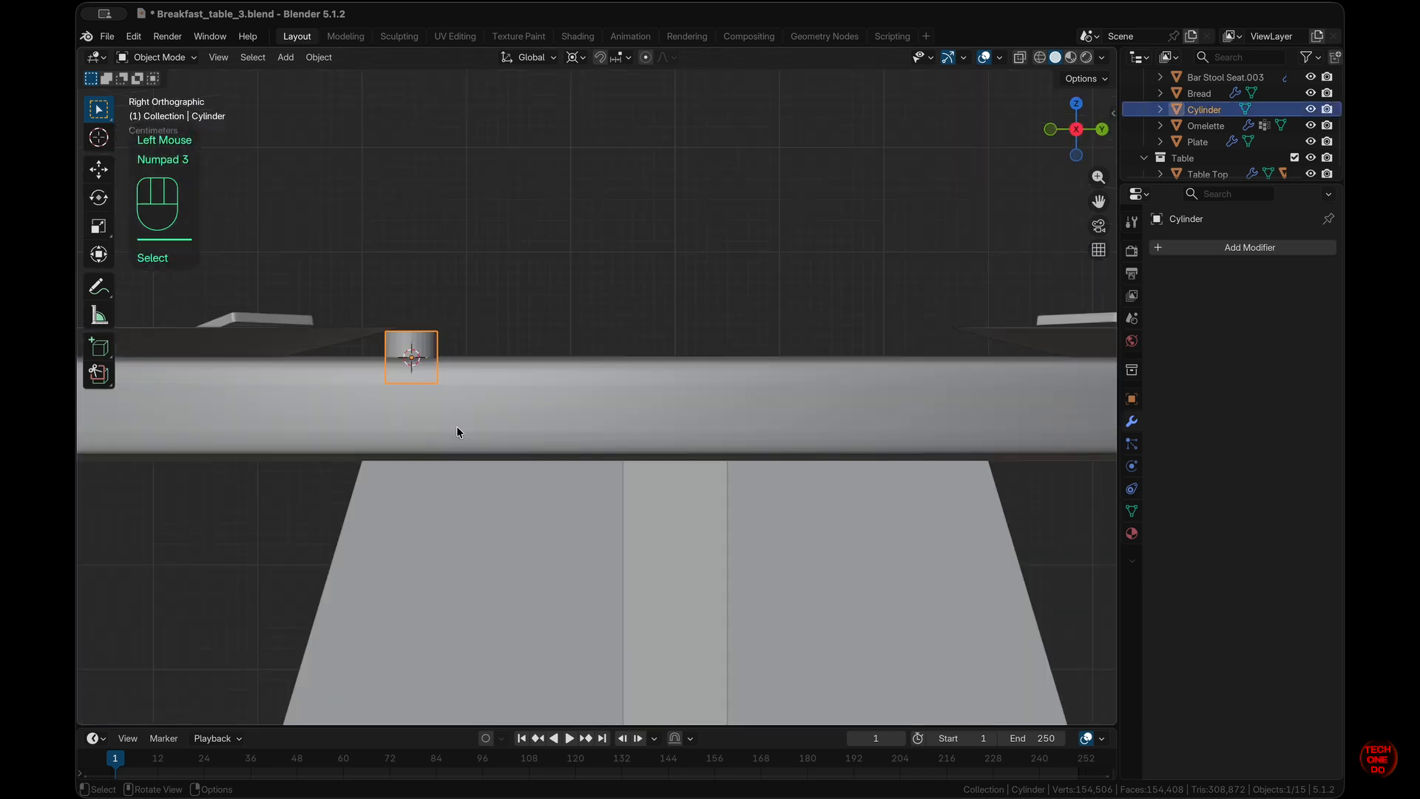
key(Escape)
key(super+a)
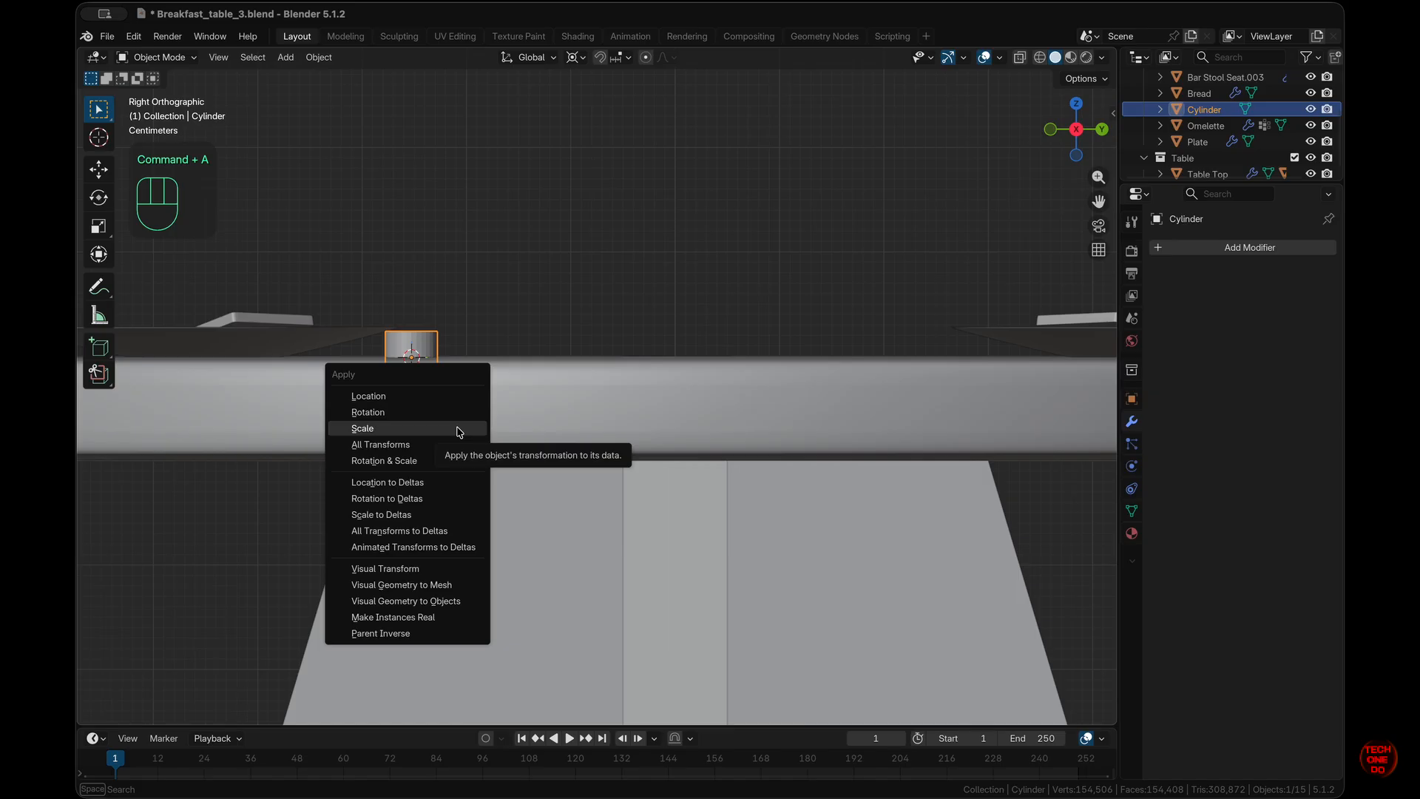
click(458, 431)
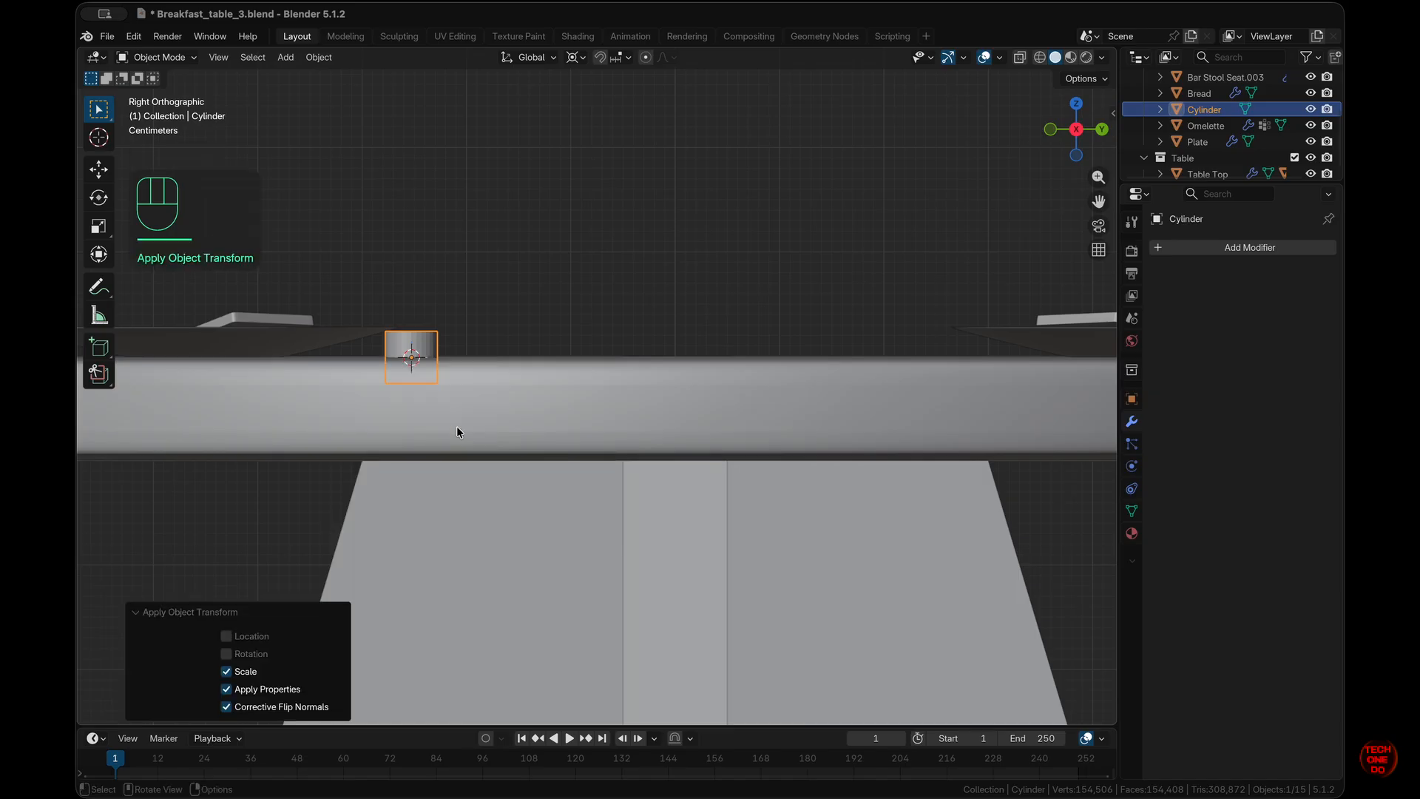
- Raise the cylinder 0.025 m along Z so it rests on the table top
key(g)
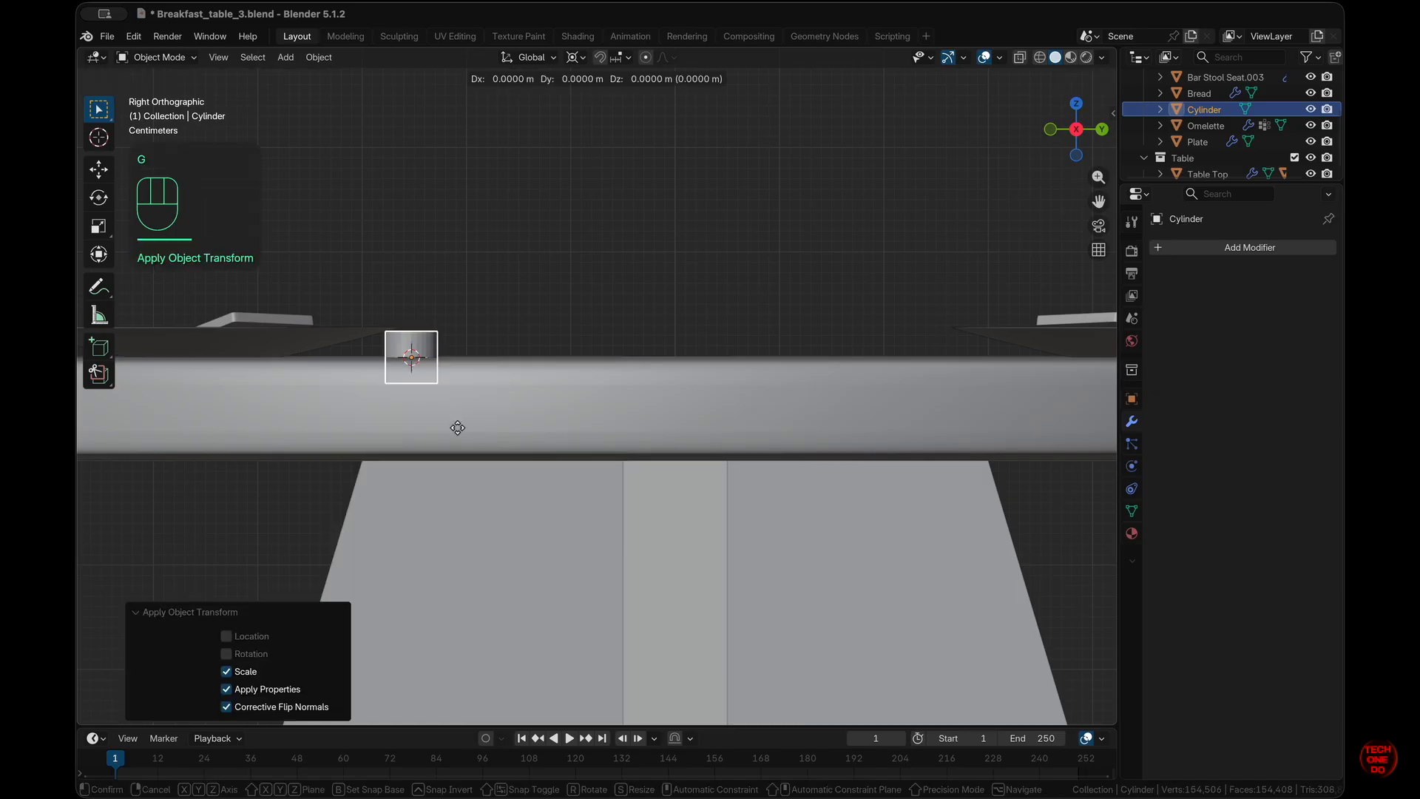
key(z)
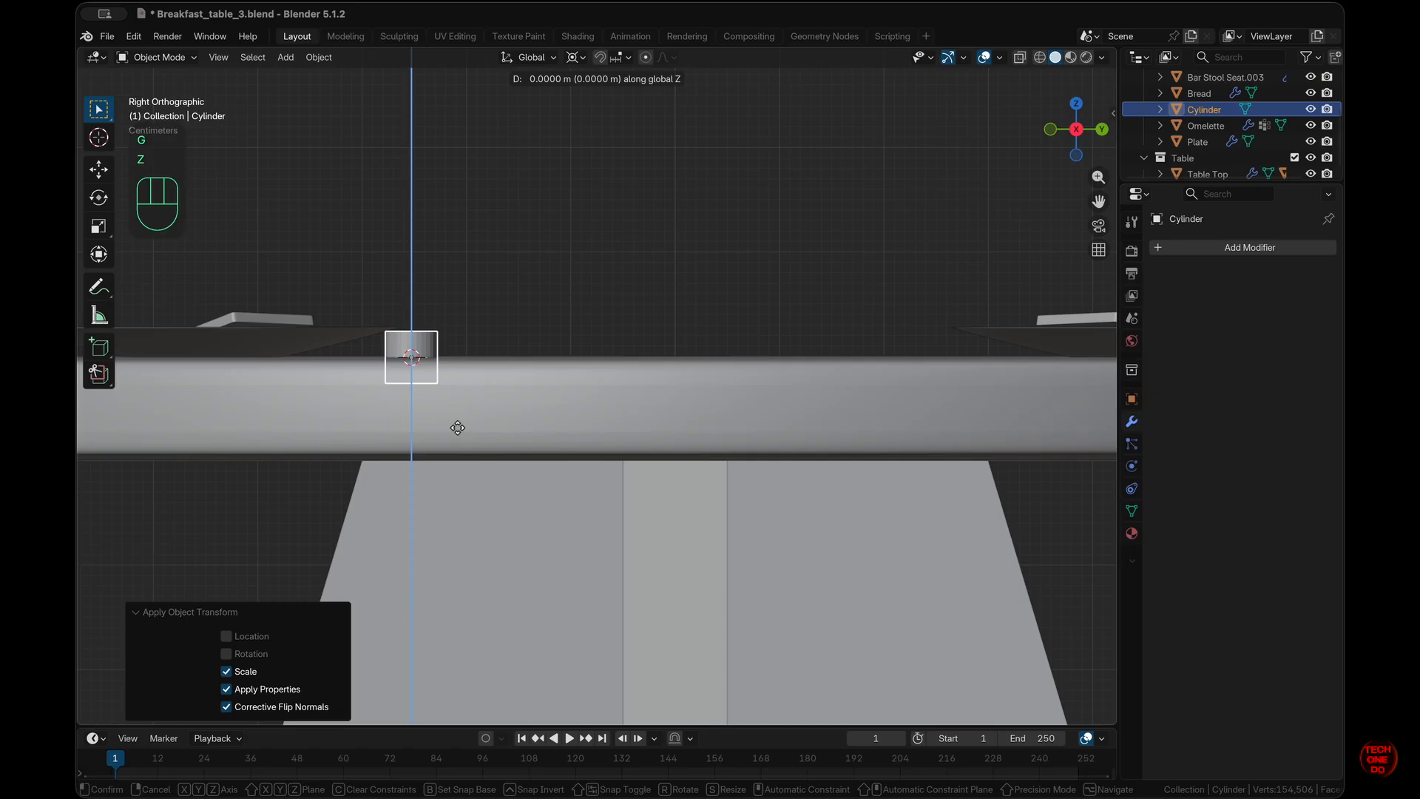
key(Escape)
key(n)
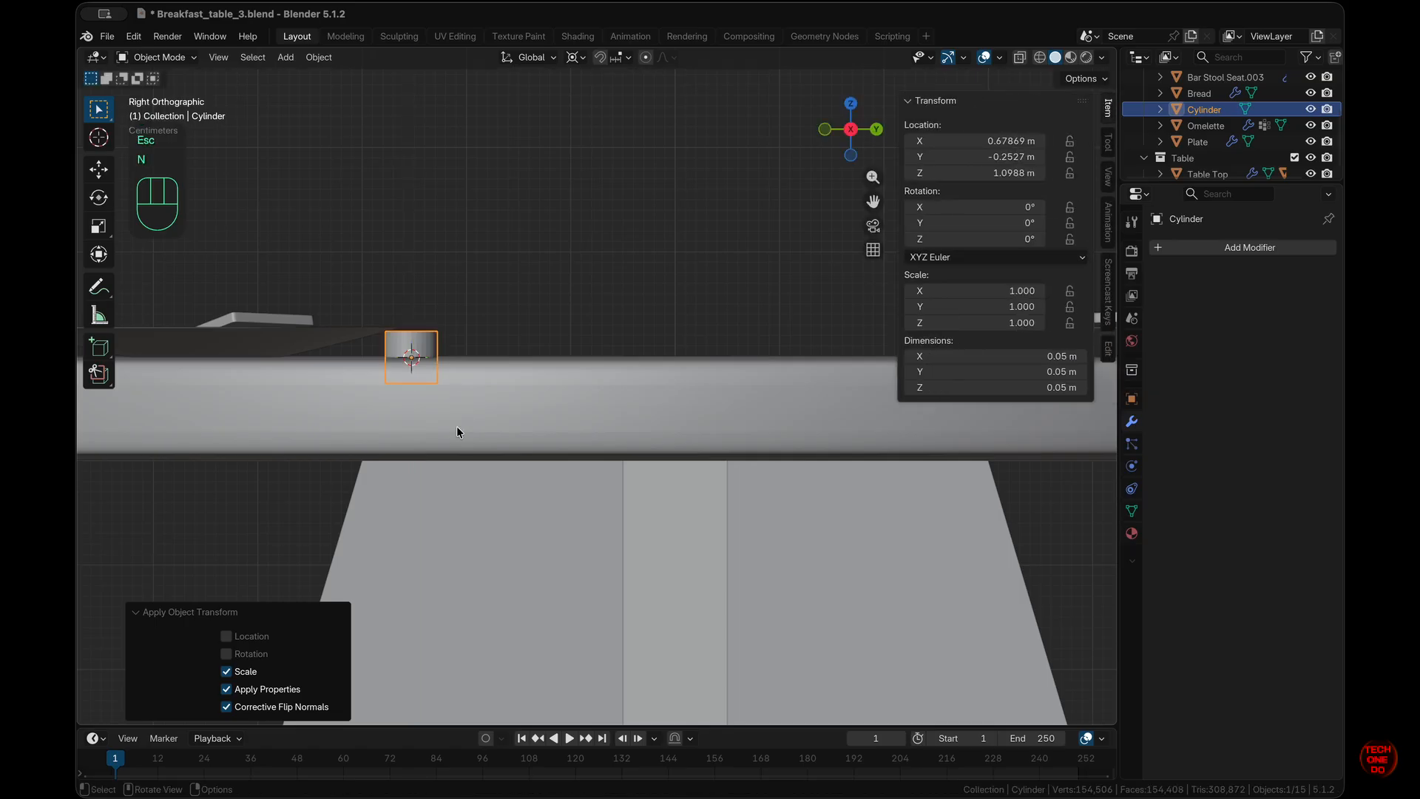
key(n)
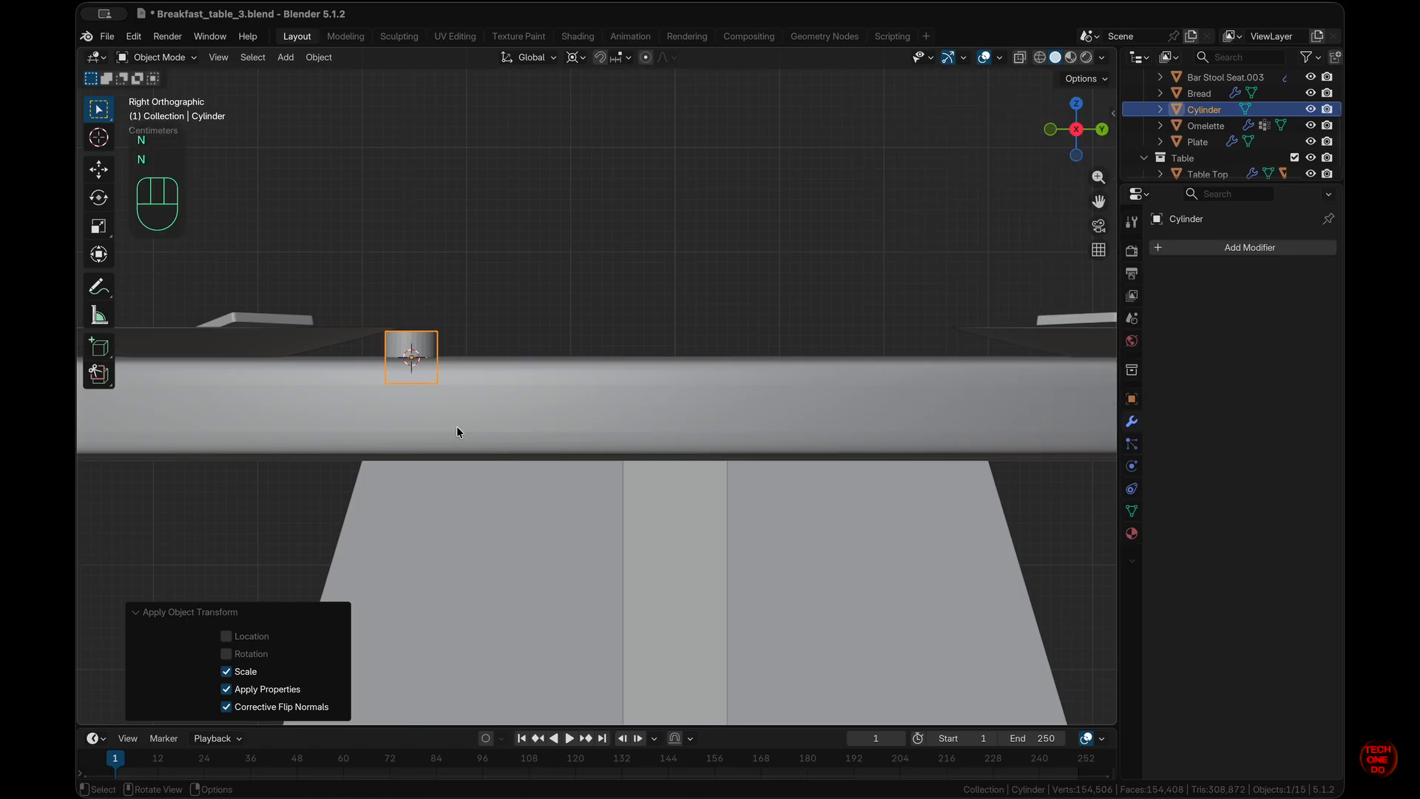
key(g)
key(z)
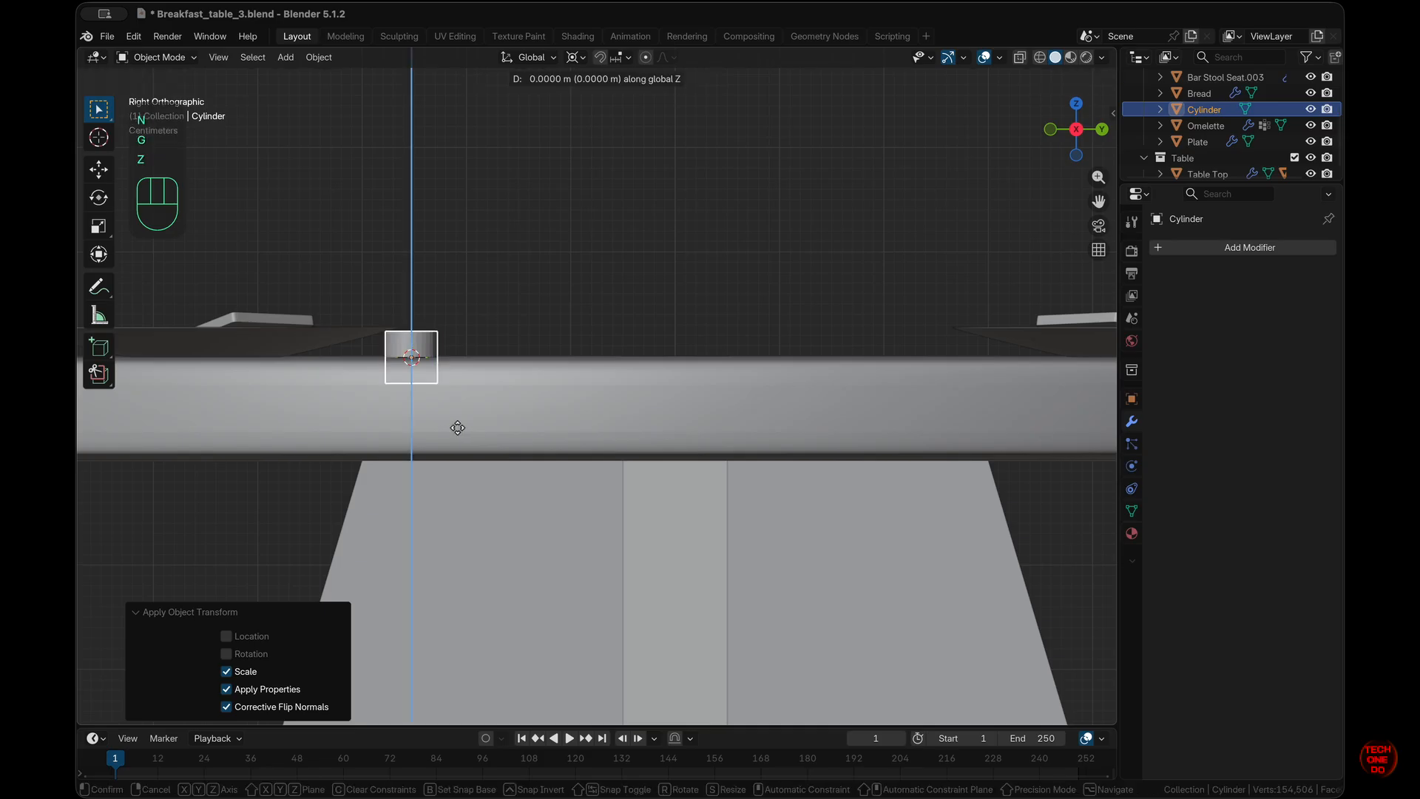
key(KP_Decimal)
key(KP_0)
key(KP_2)
key(KP_5)
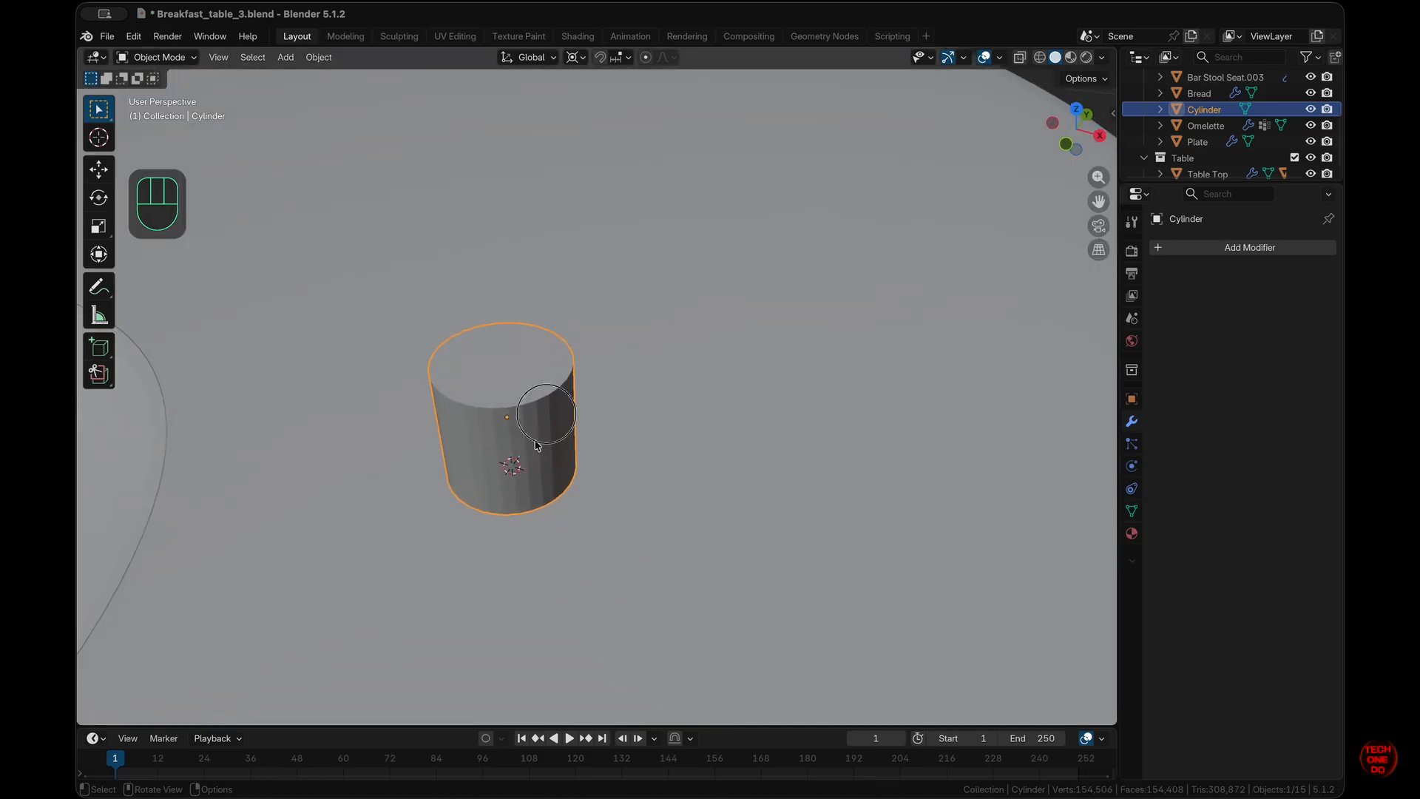
- In Edit Mode with the cylinder isolated, delete its top face
click(529, 434)
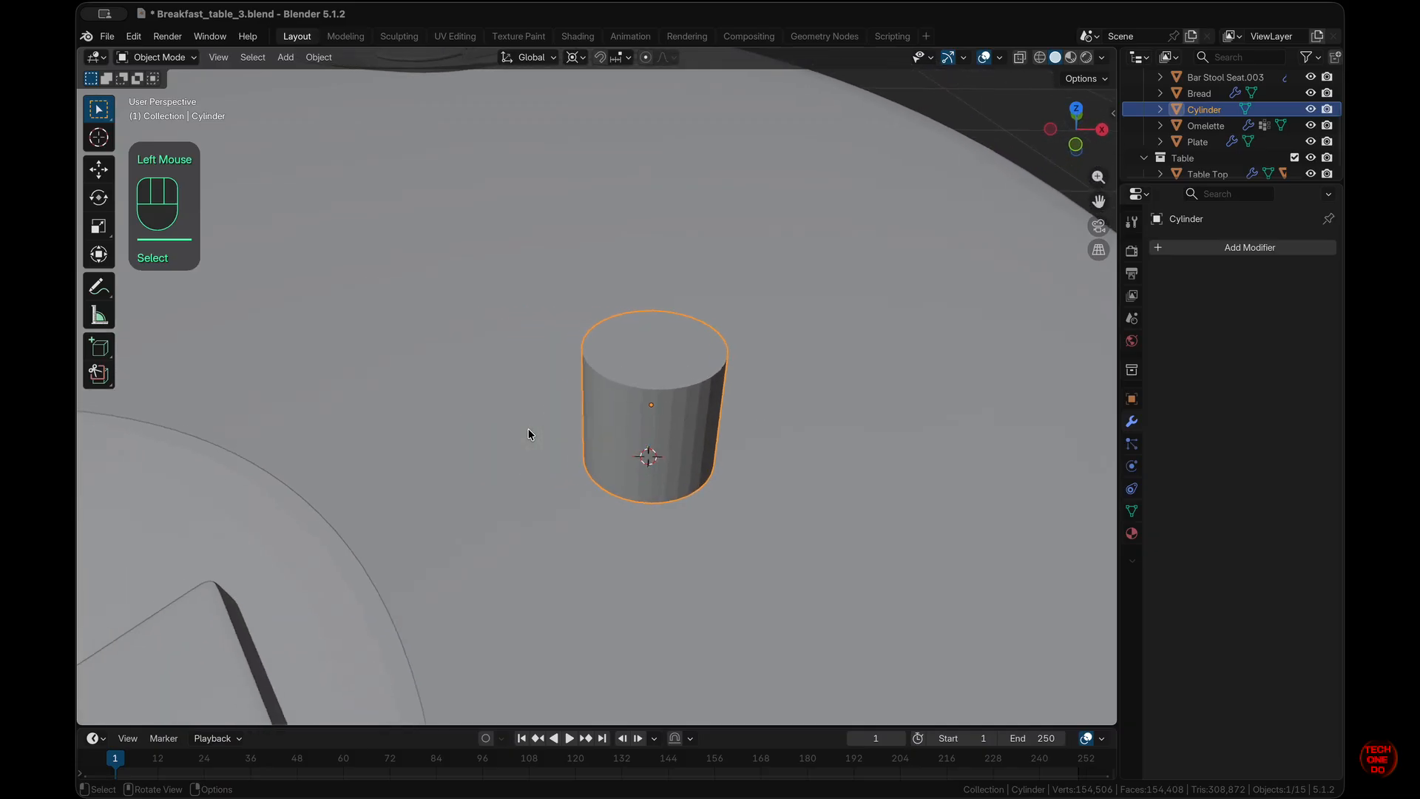
key(Tab)
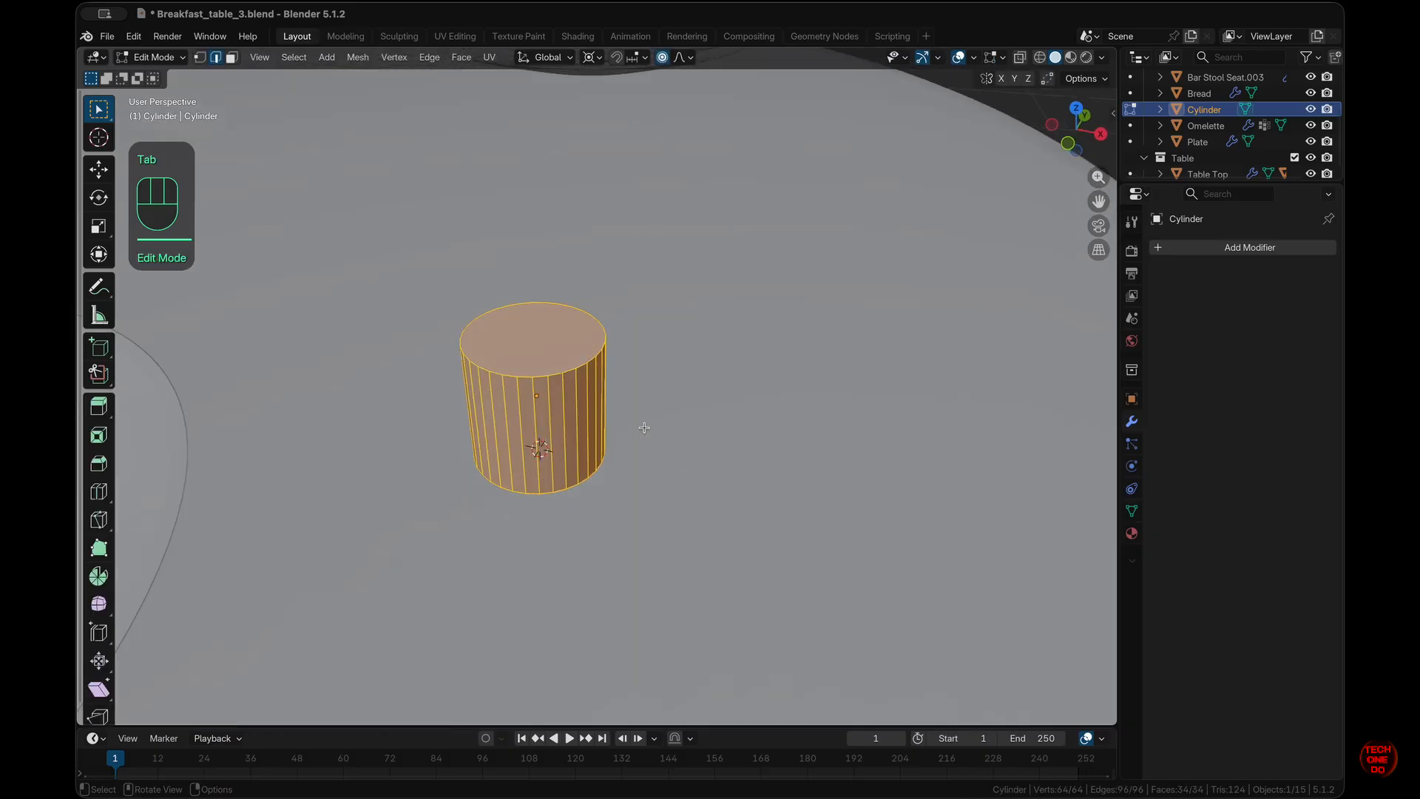
key(KP_Divide)
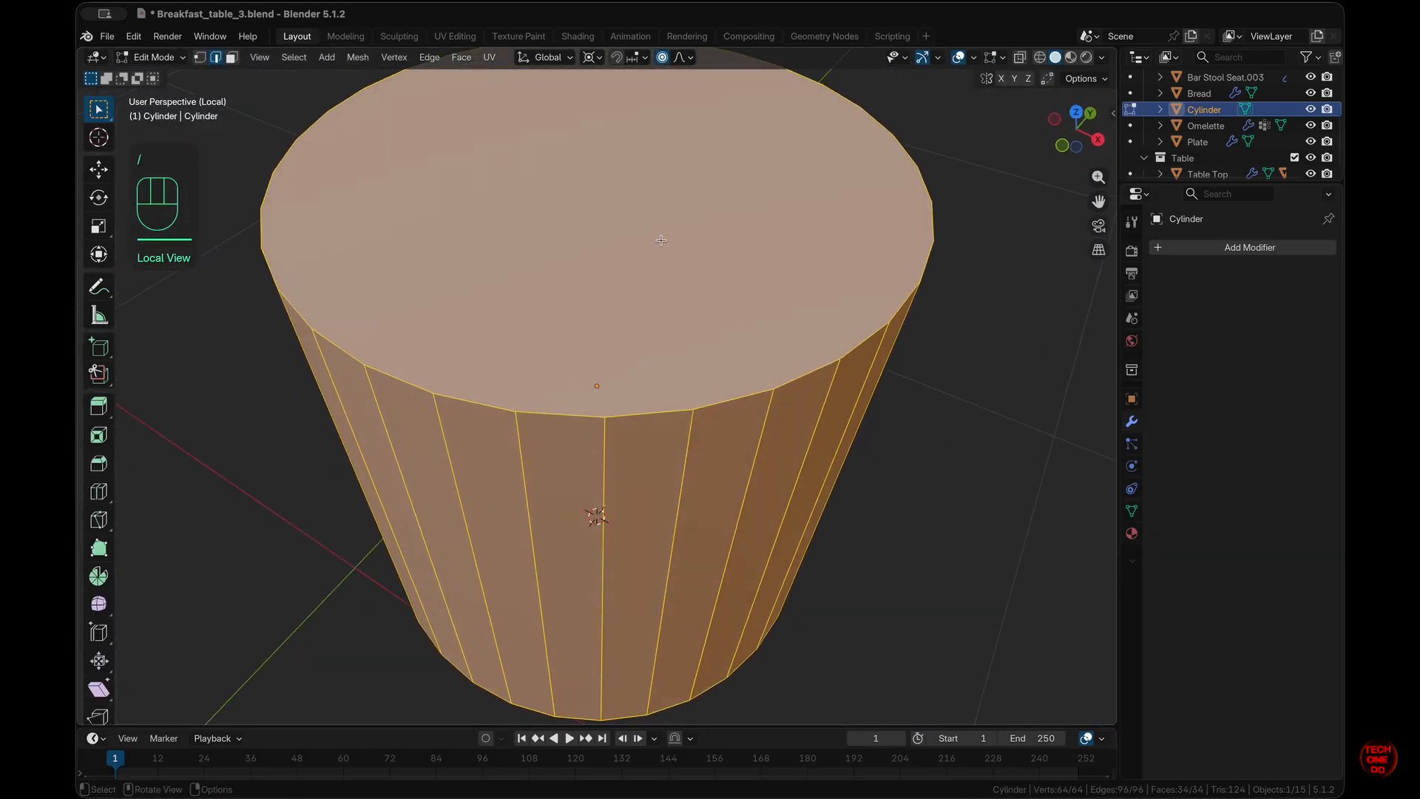
click(664, 232)
key(3)
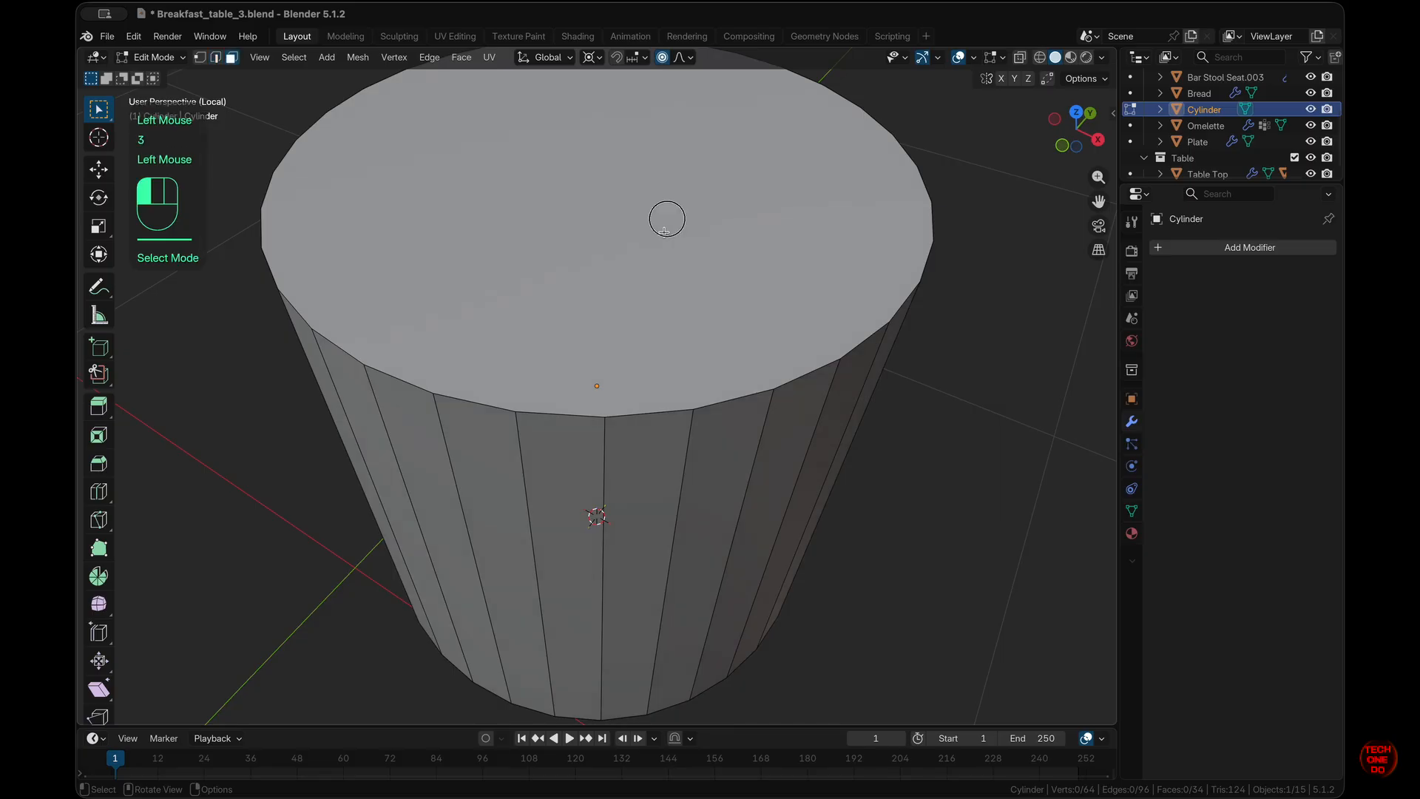
click(666, 217)
key(x)
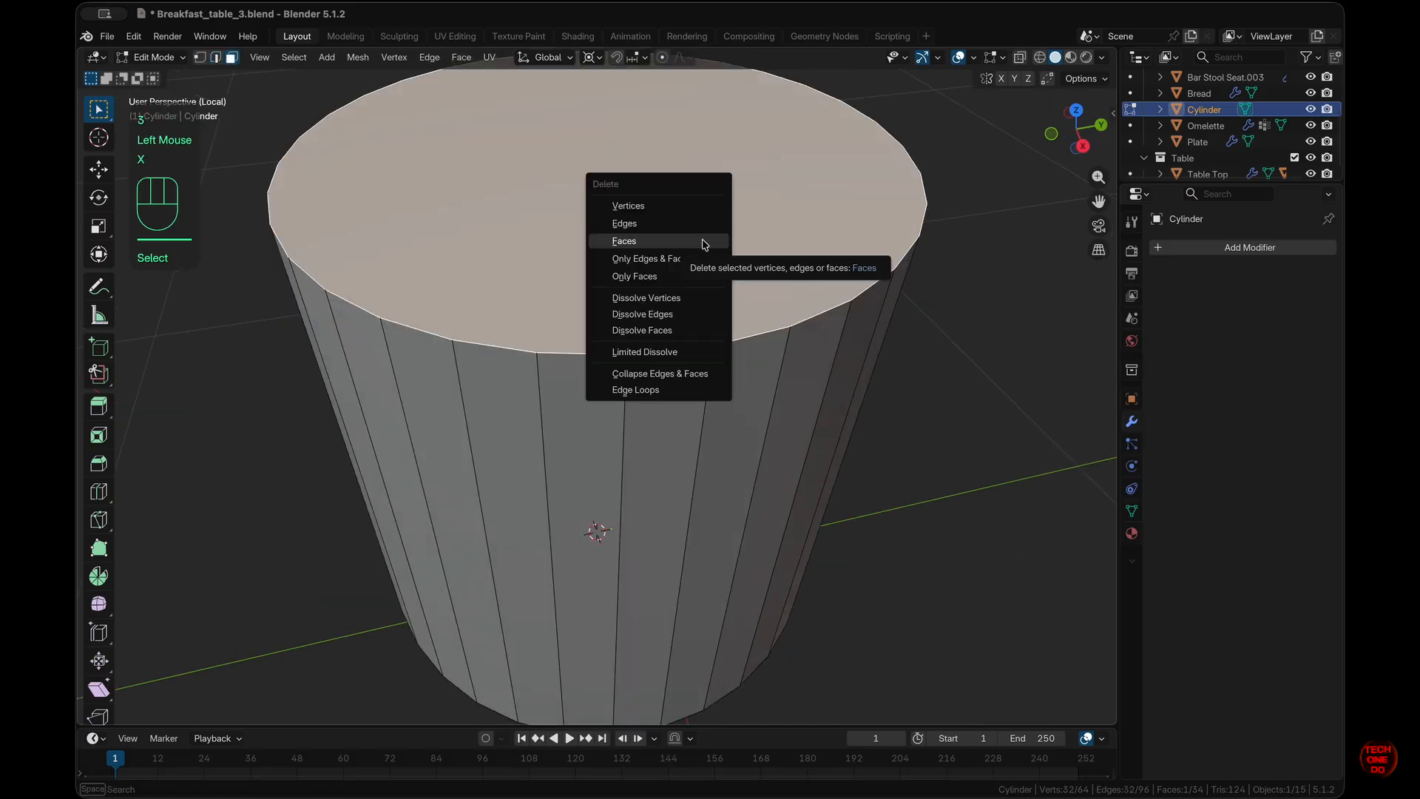
click(704, 243)
- In front X-ray view, box-select the cylinder's top edge loop in Edge select mode
key(KP_1)
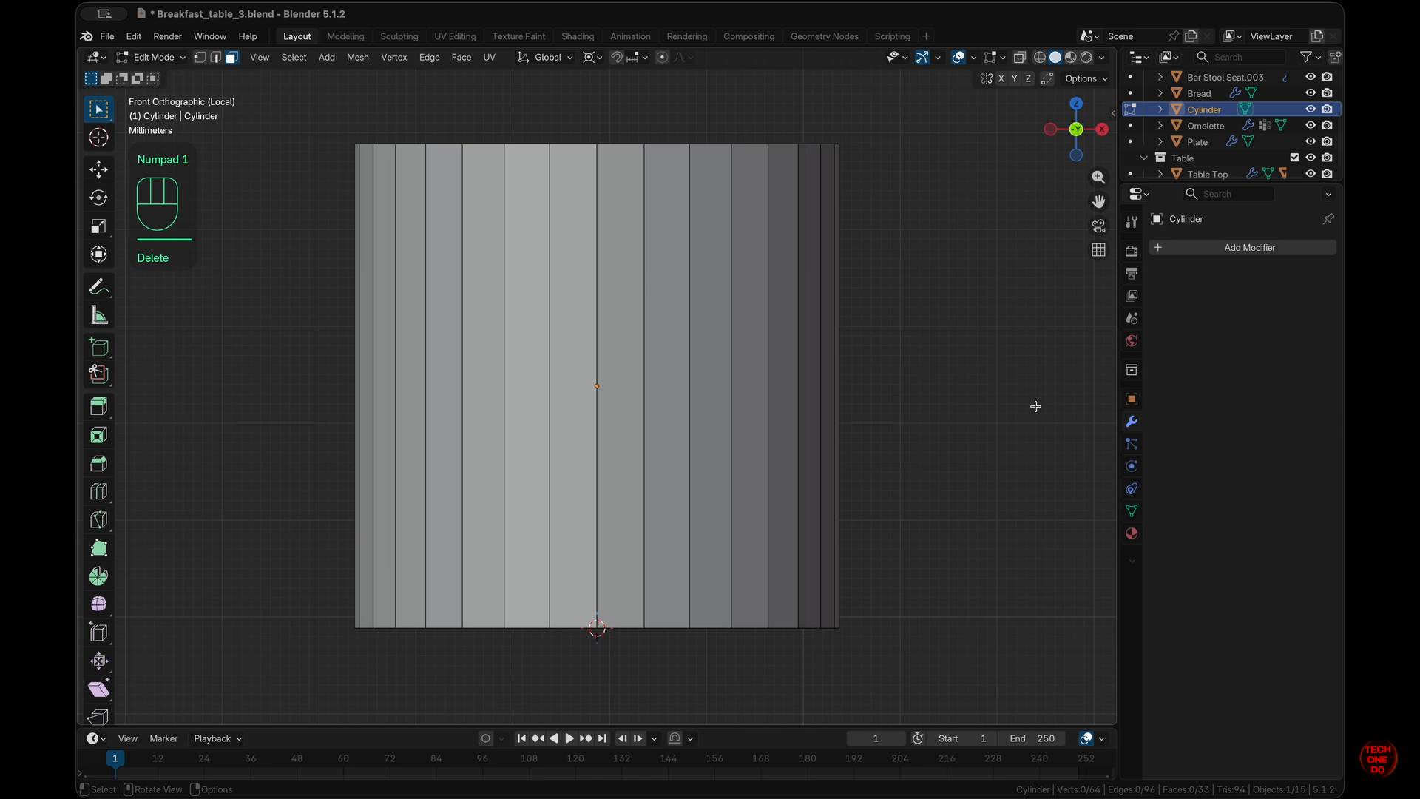
shift+scroll(1035, 406, up, 3)
super+scroll(1036, 407, down, 3)
scroll(1035, 406, down, 3)
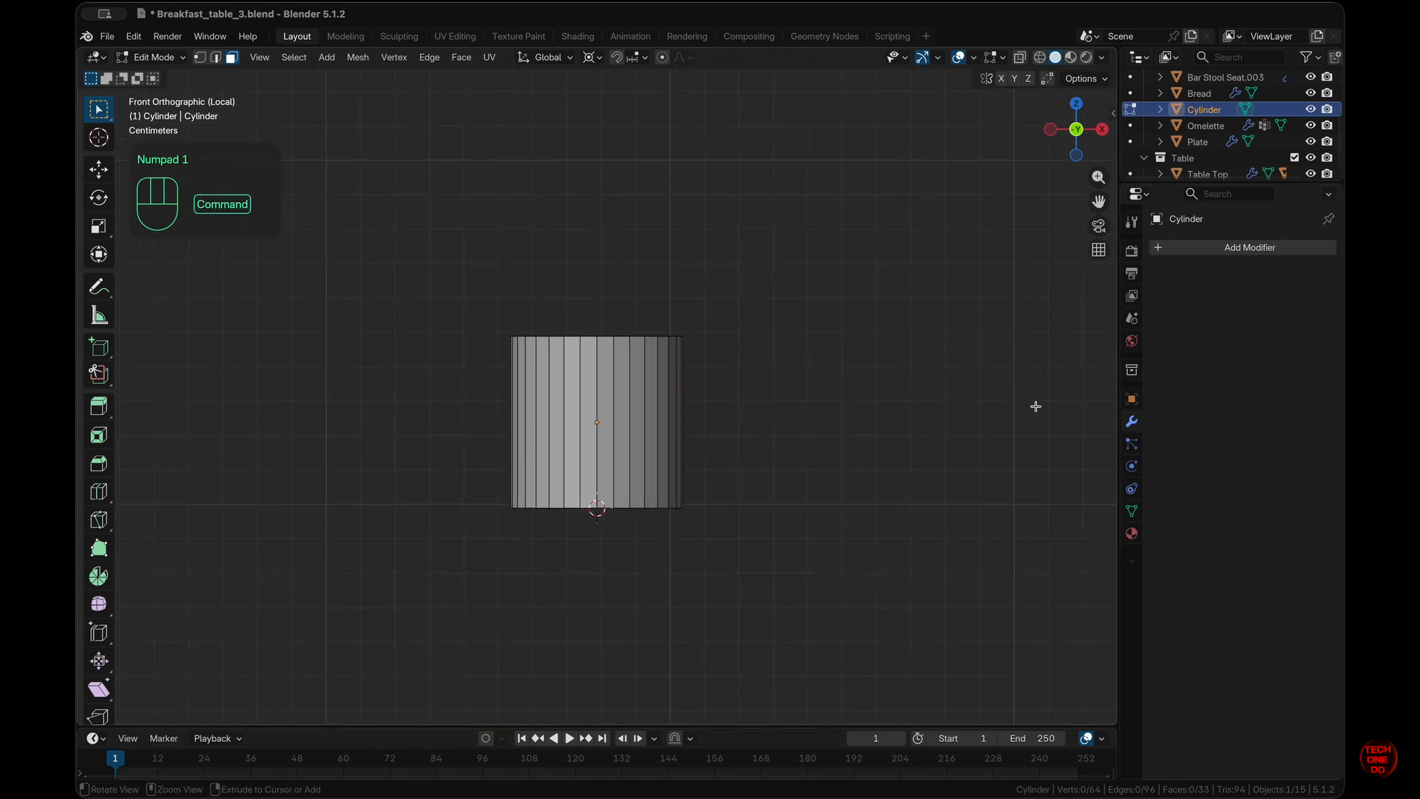
key(slash)
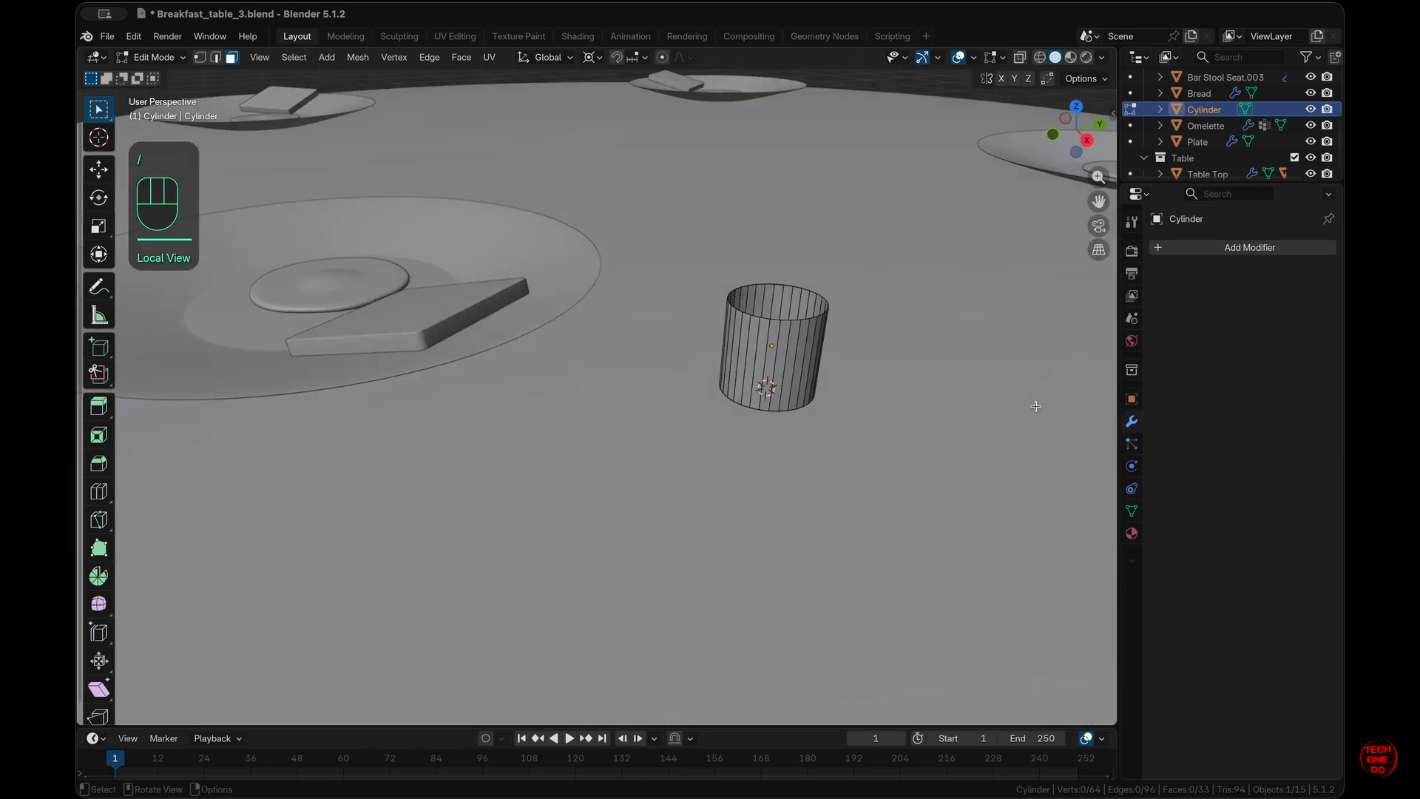
key(KP_1)
click(872, 236)
scroll(872, 236, up, 5)
shift+scroll(872, 236, right, 5)
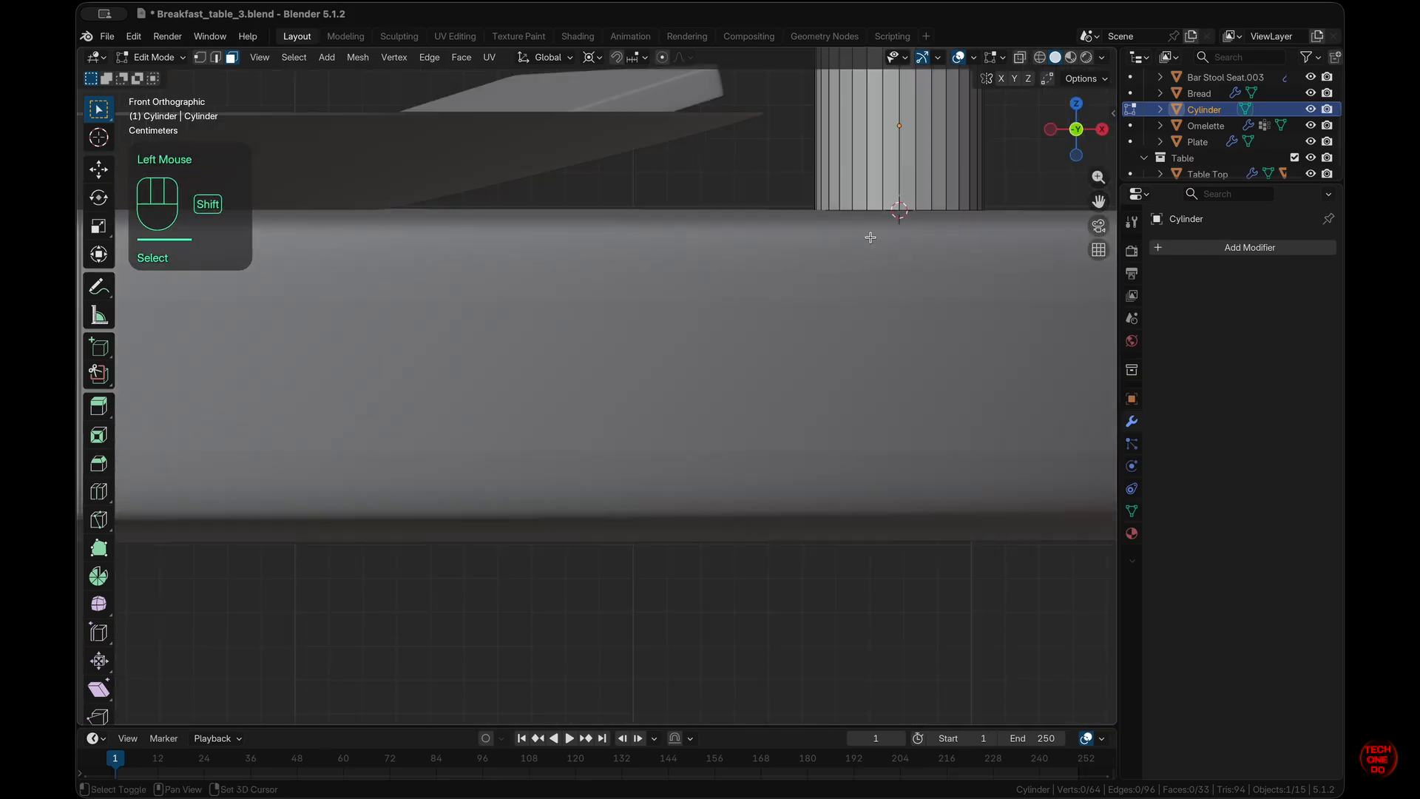
shift+scroll(872, 236, up, 5)
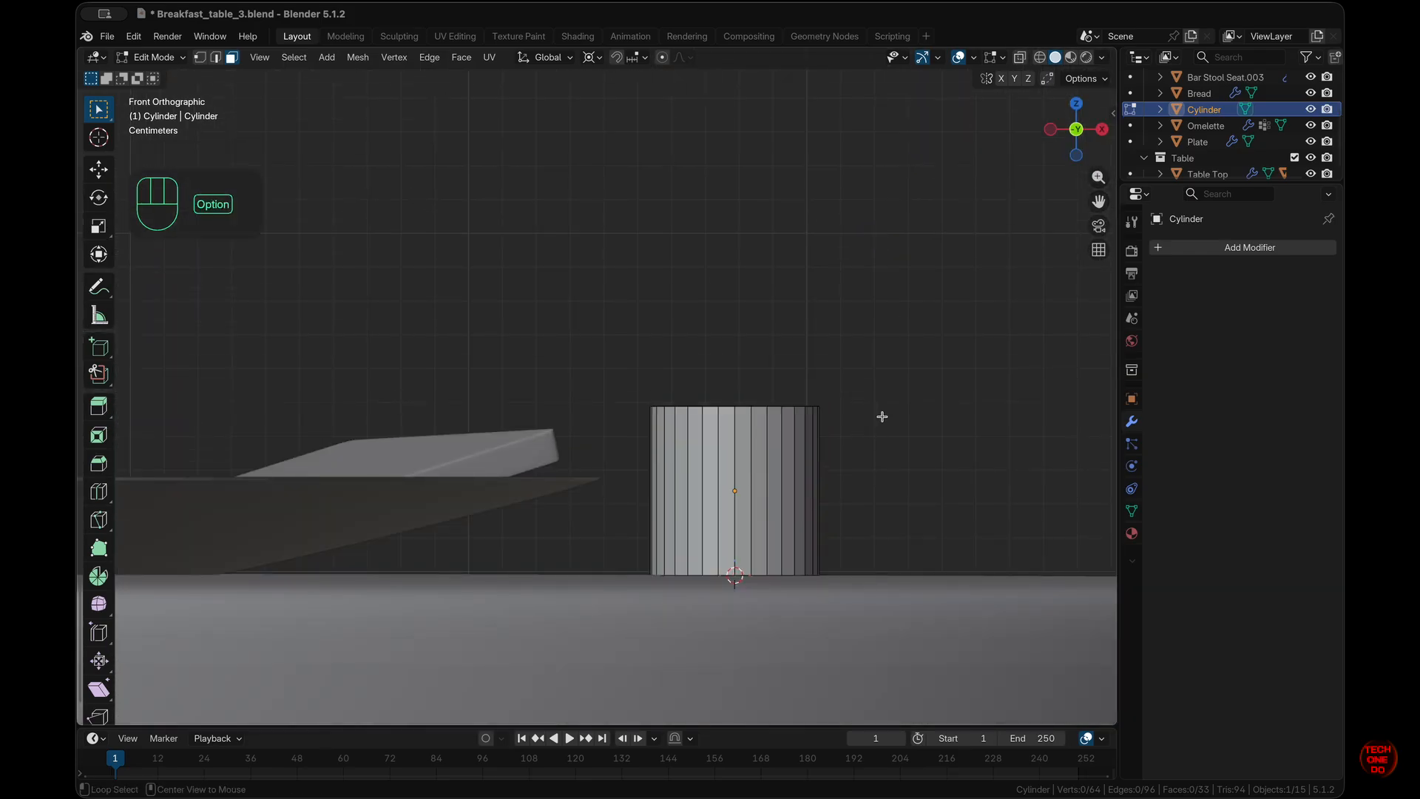
key(alt+z)
click(668, 365)
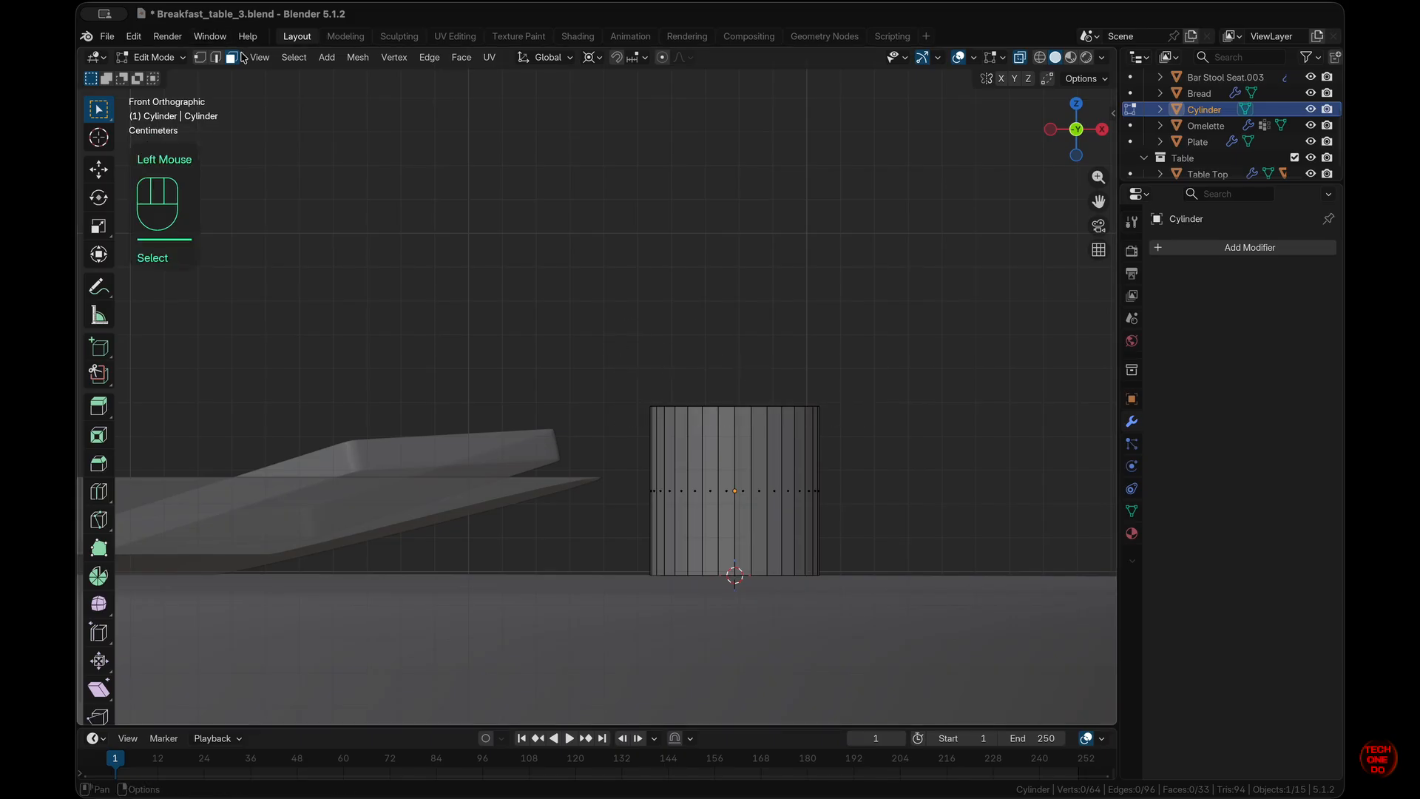
click(215, 58)
drag(600, 359, 886, 450)
- Raise the top edge loop about 0.053 m along Z with snapping, making the tube taller
scroll(886, 449, up, 5)
scroll(886, 450, down, 4)
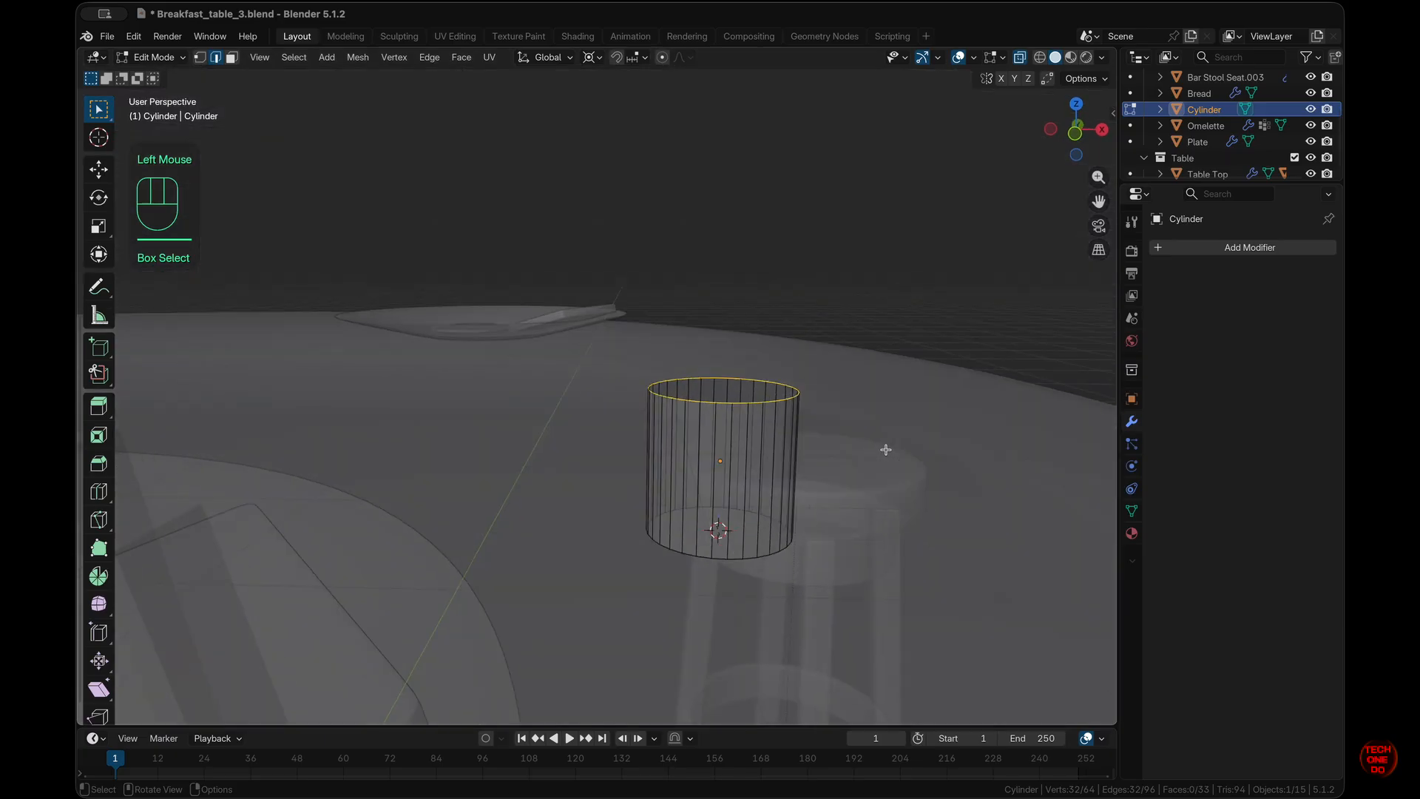
key(KP_1)
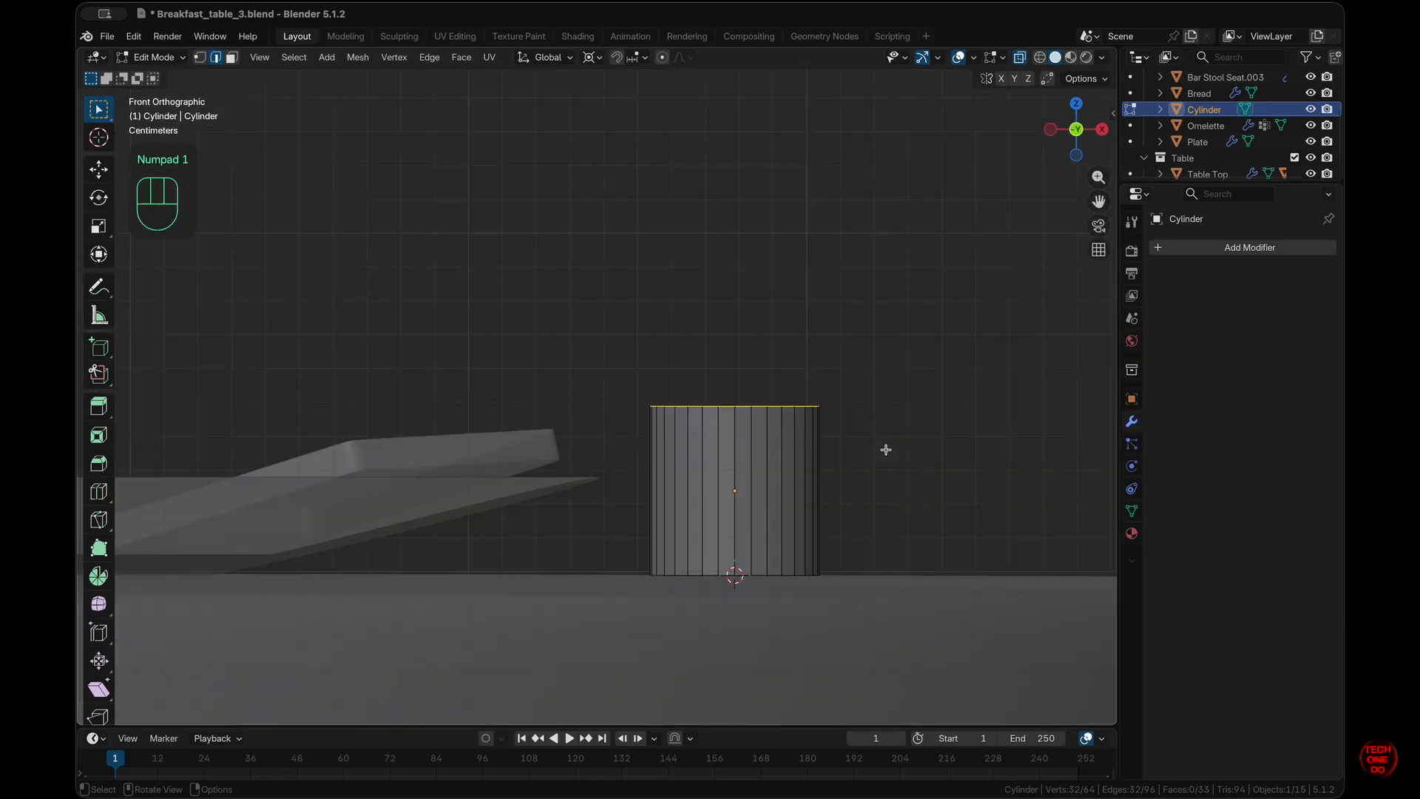
key(g)
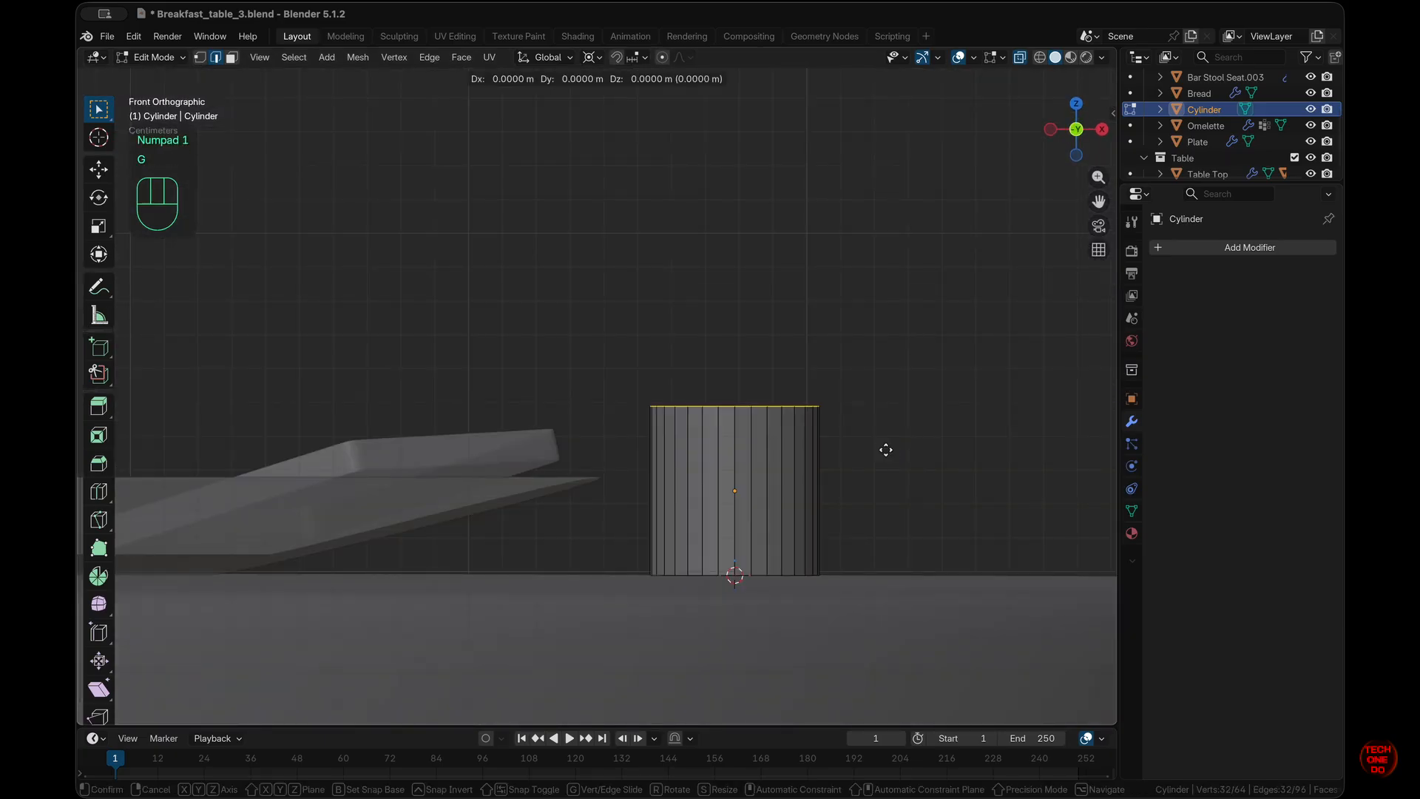
key(z)
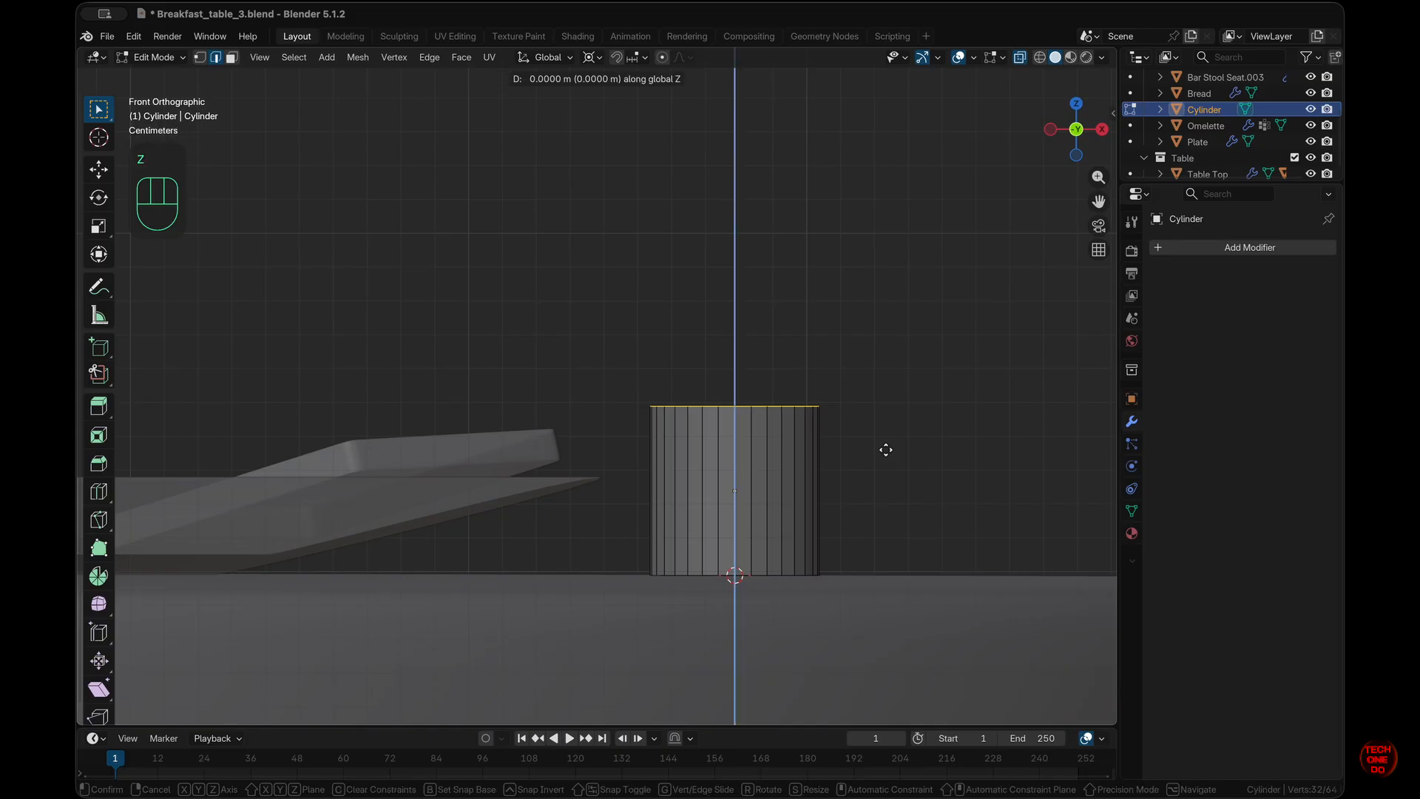
key(ctrl)
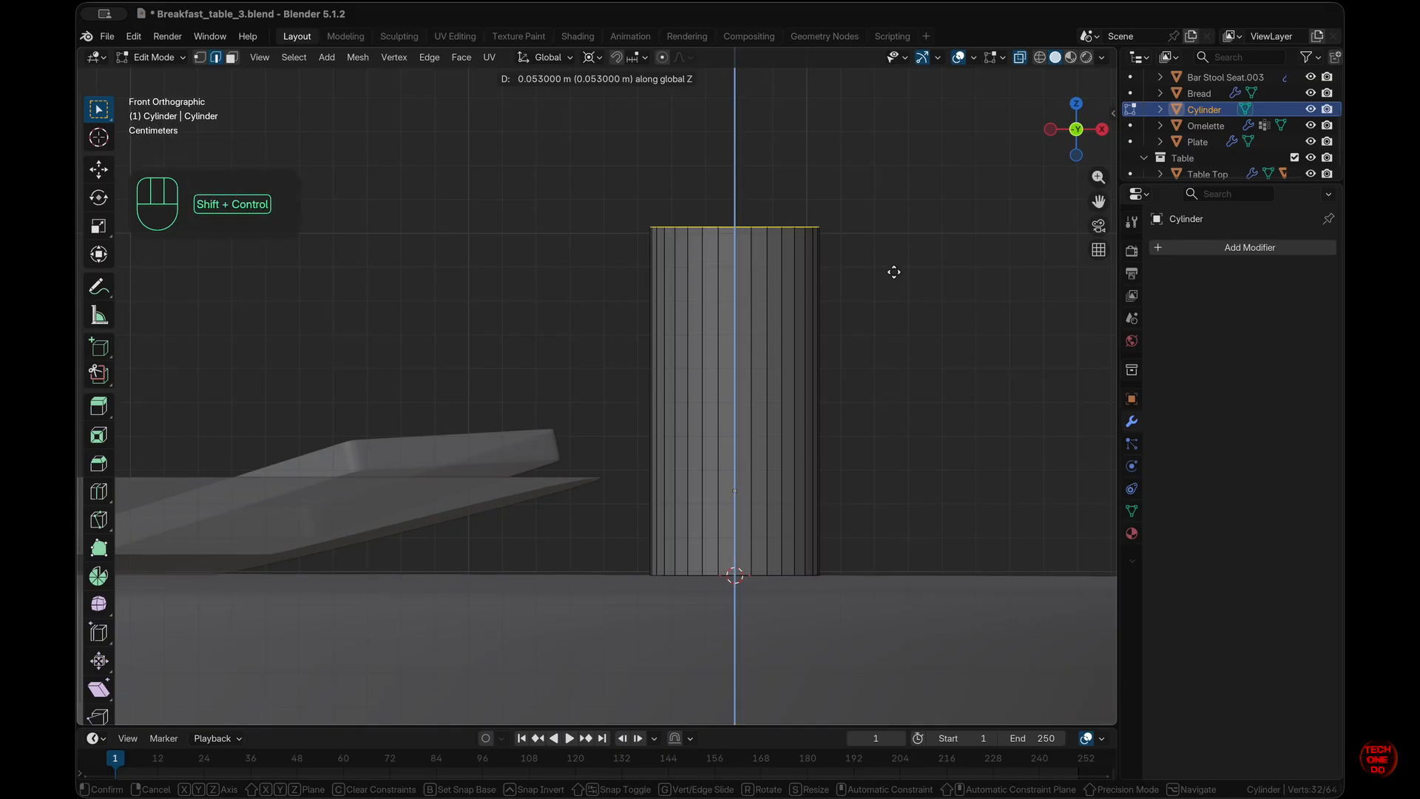
ctrl+shift+click(887, 342)
click(910, 466)
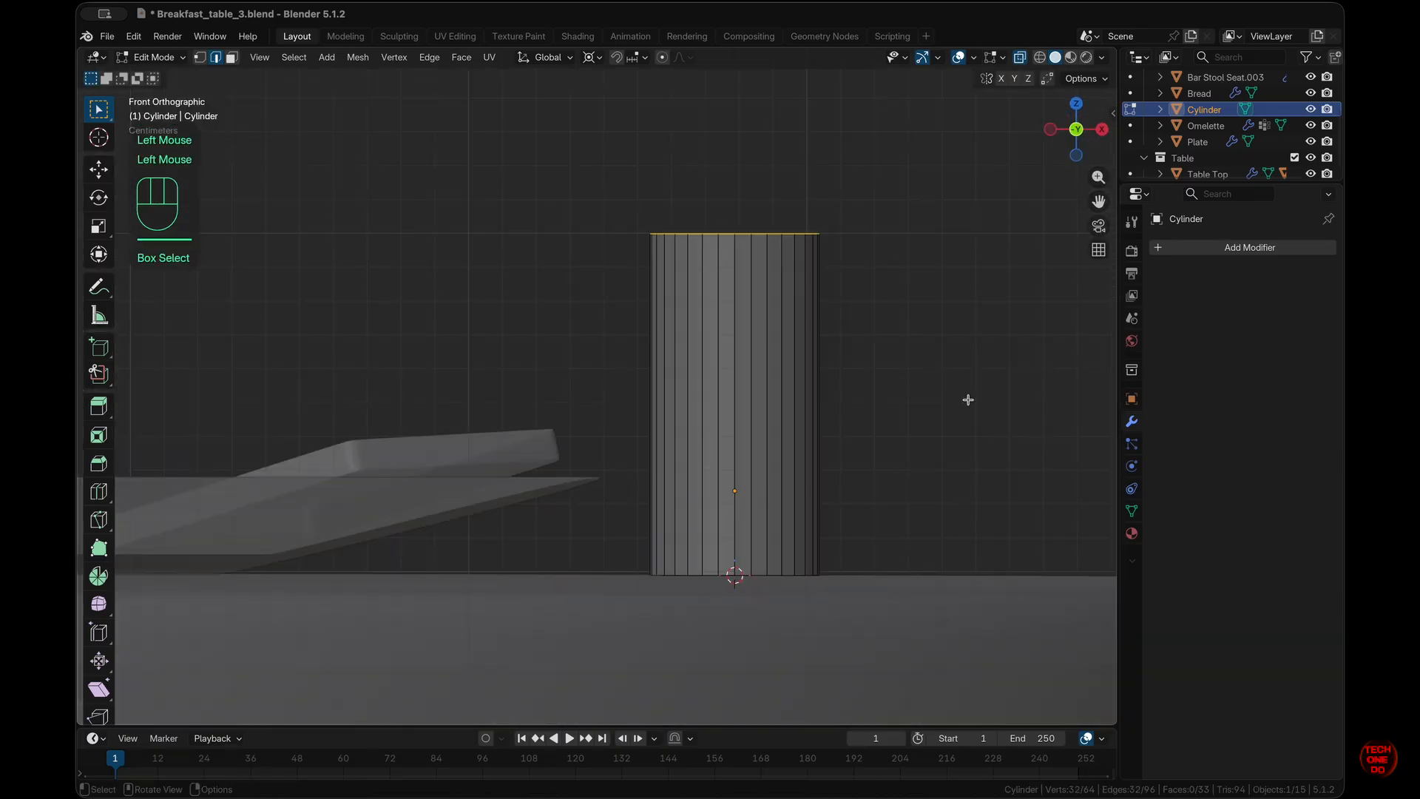
key(s)
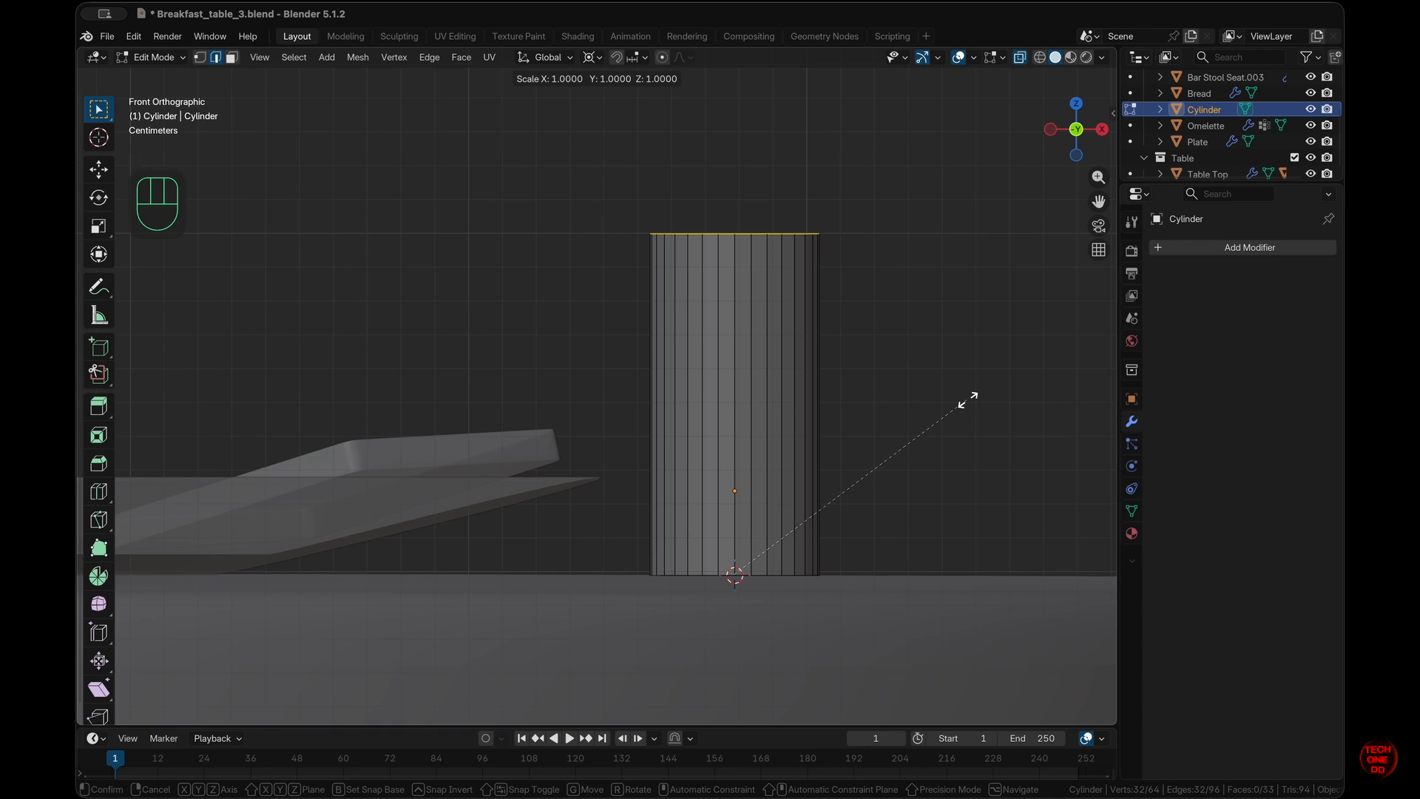
key(Escape)
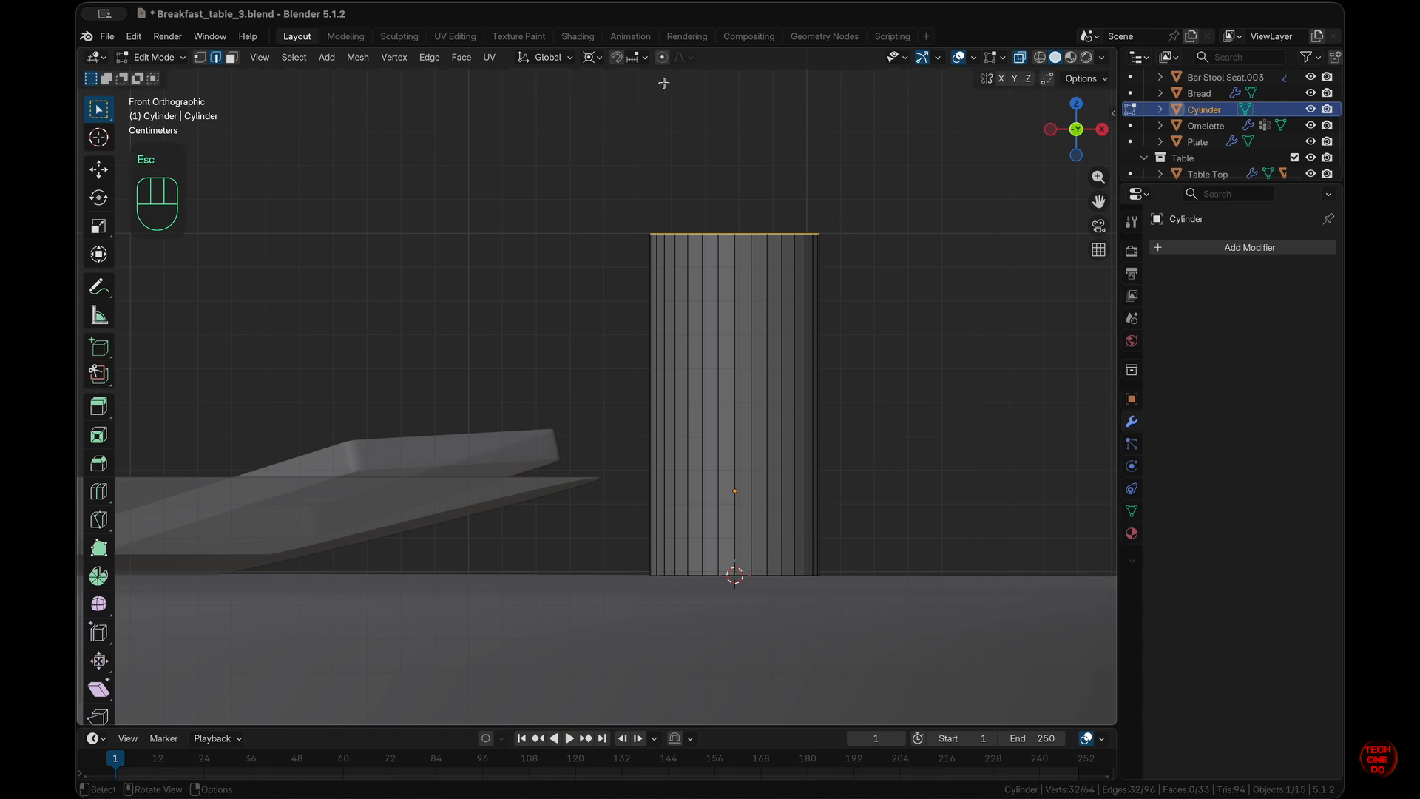
click(591, 57)
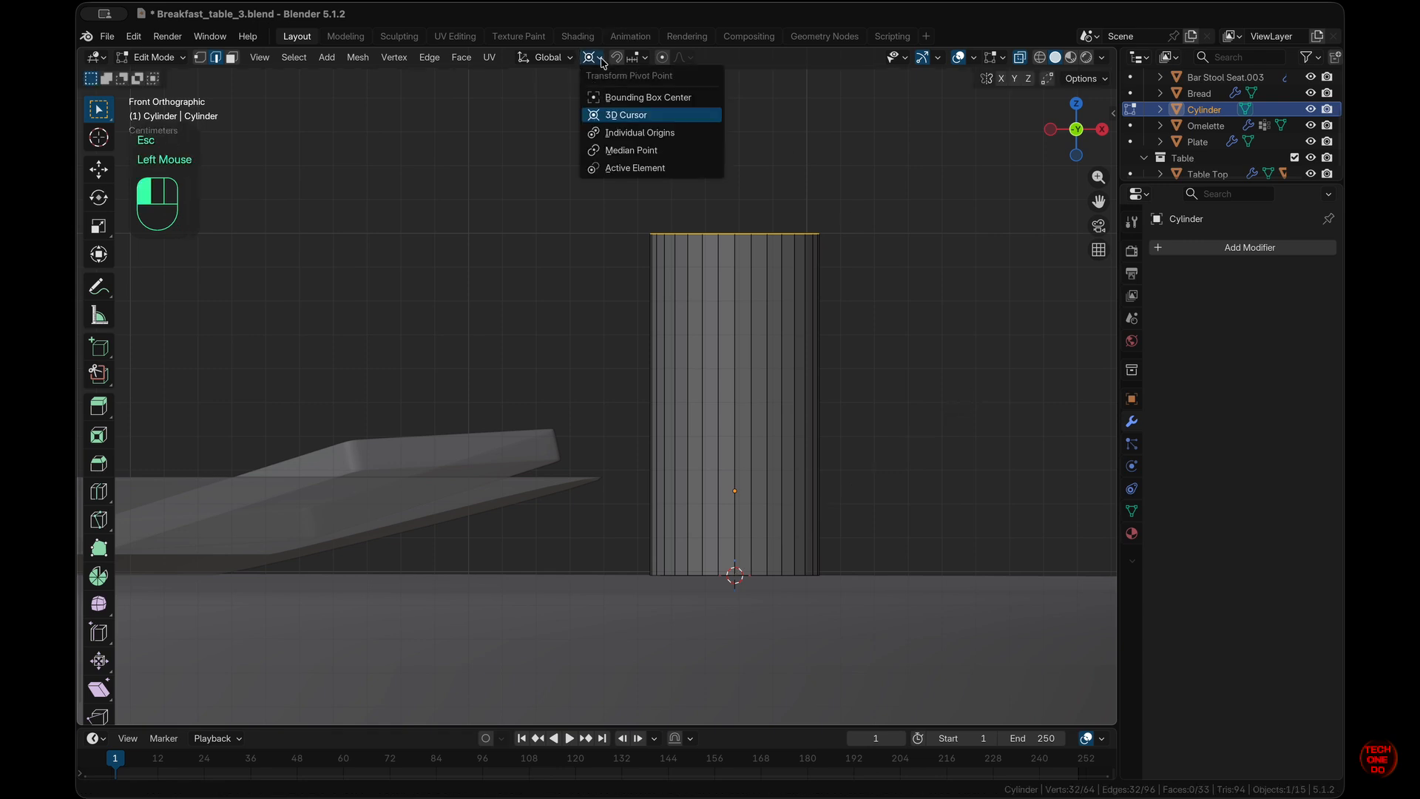
- With Median Point pivot, extrude the top rim in place and scale it to 0.866
click(630, 151)
middle_drag(631, 152, 850, 295)
key(KP_Divide)
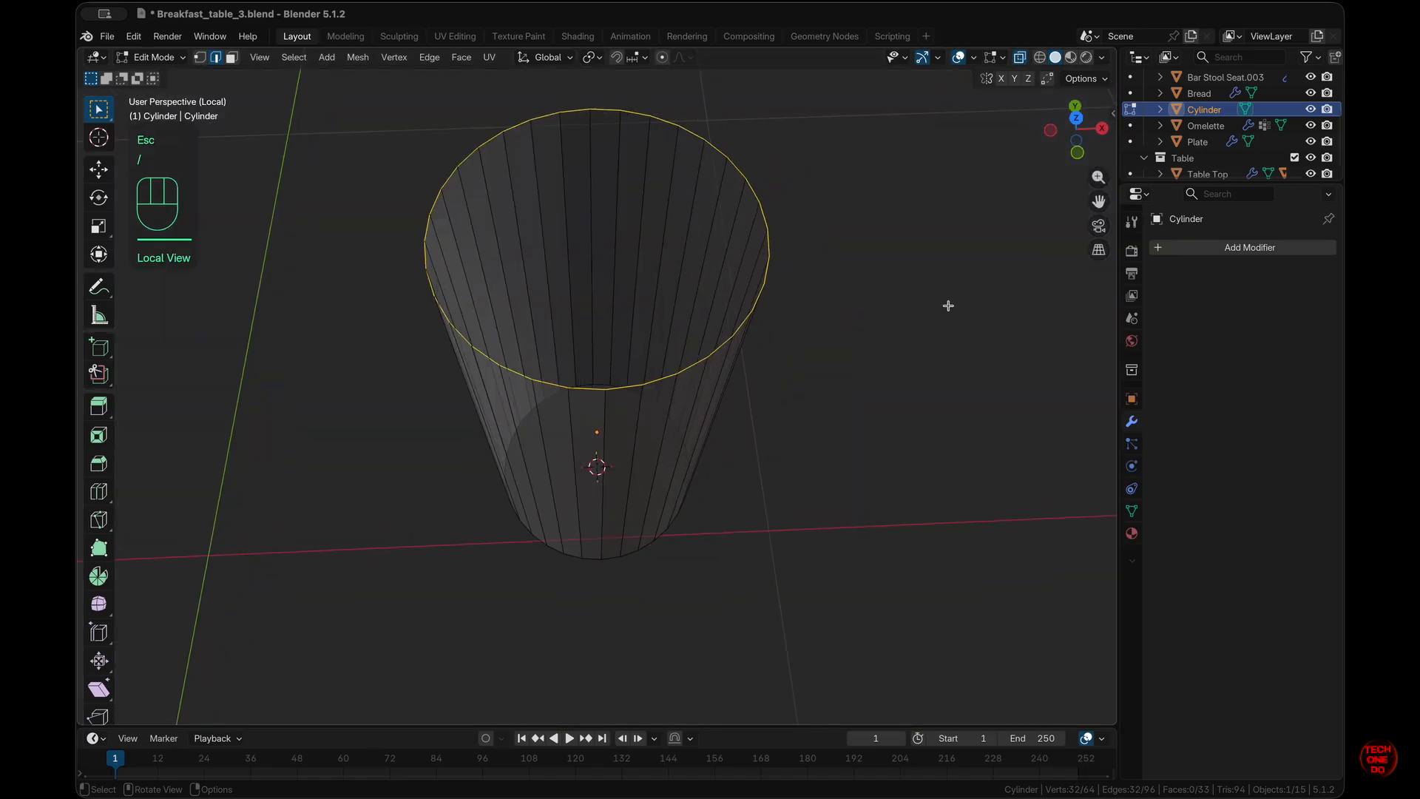
key(e)
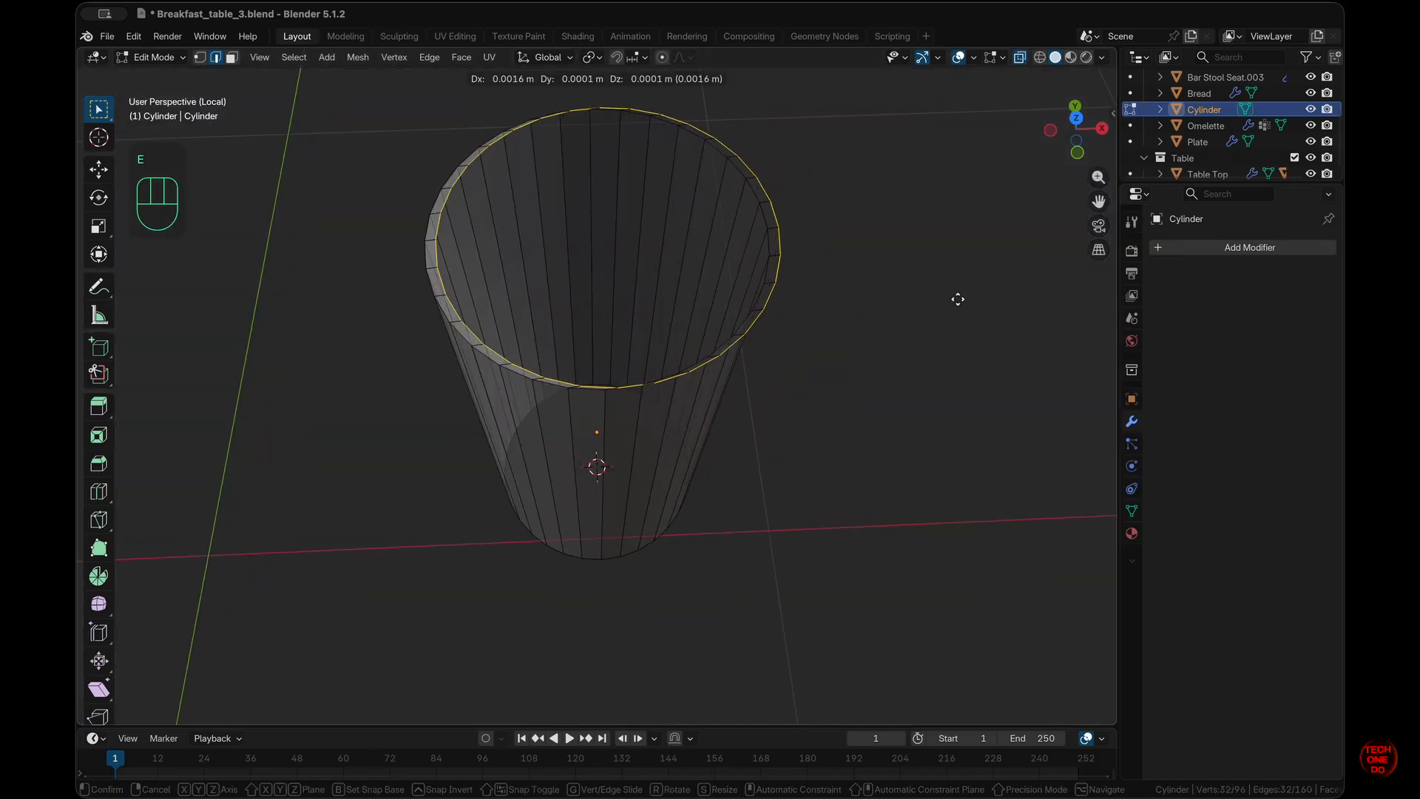
right_click(969, 296)
key(s)
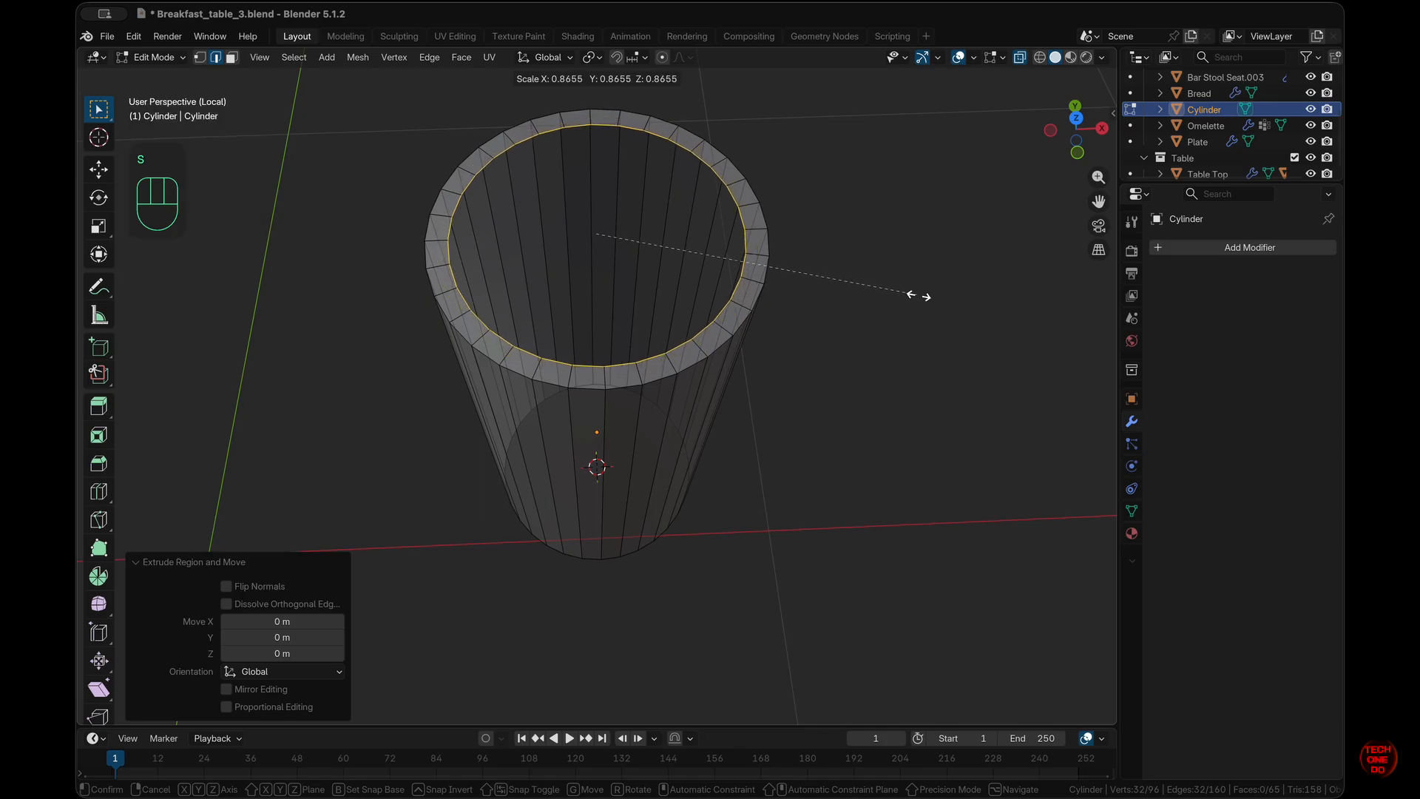
click(918, 295)
- Extrude the inner rim loop 0.098 m down along Z to form the inner wall
key(KP_1)
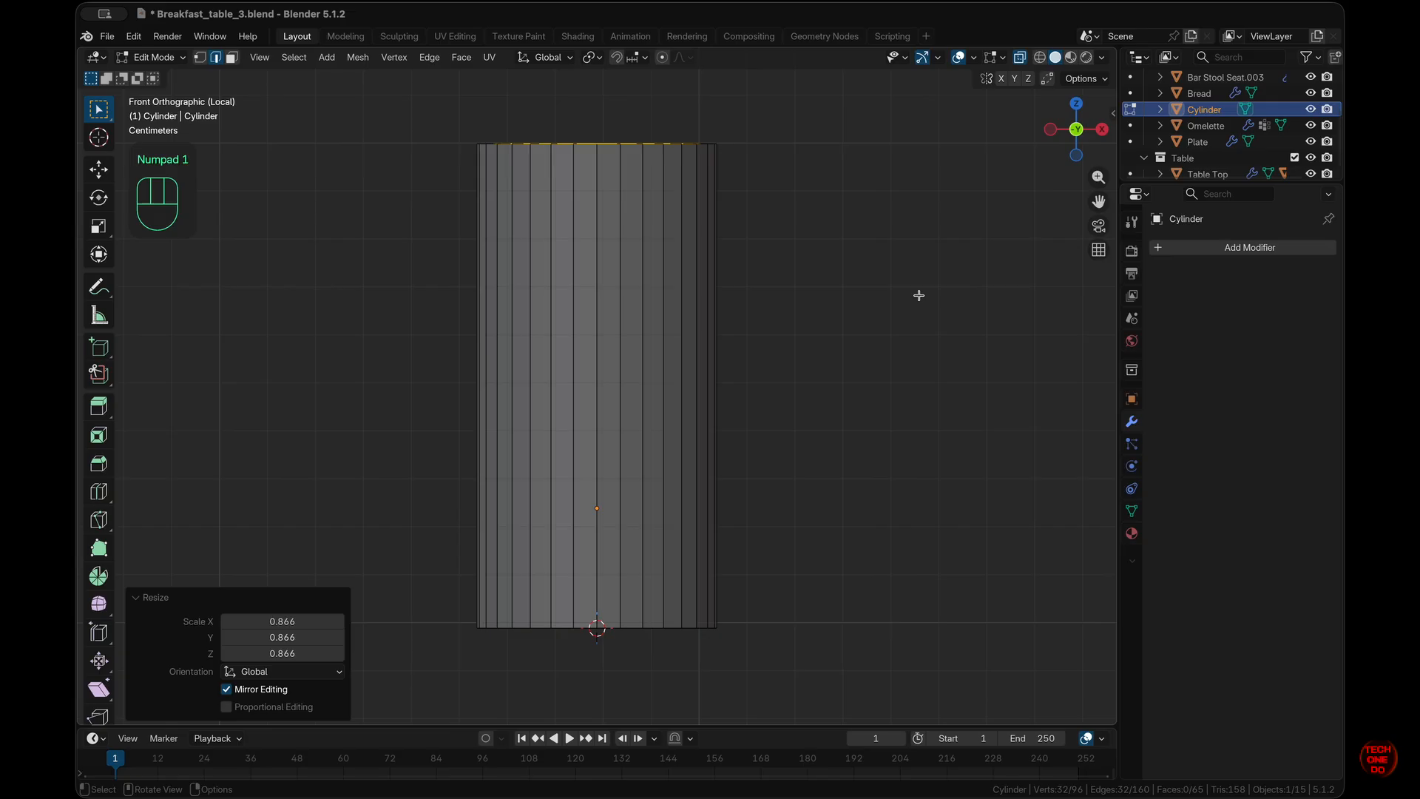
key(alt+z)
key(alt+z)
key(e)
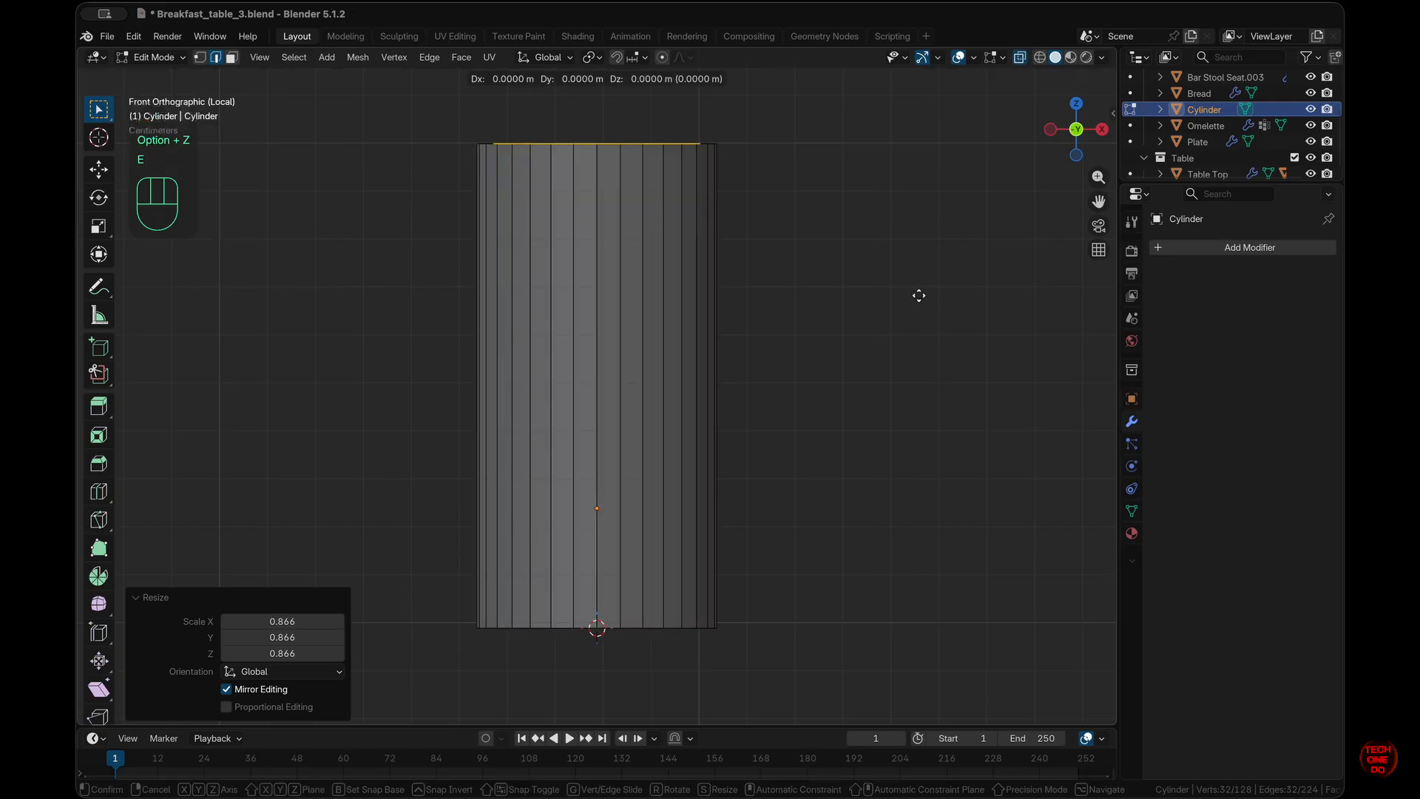
key(z)
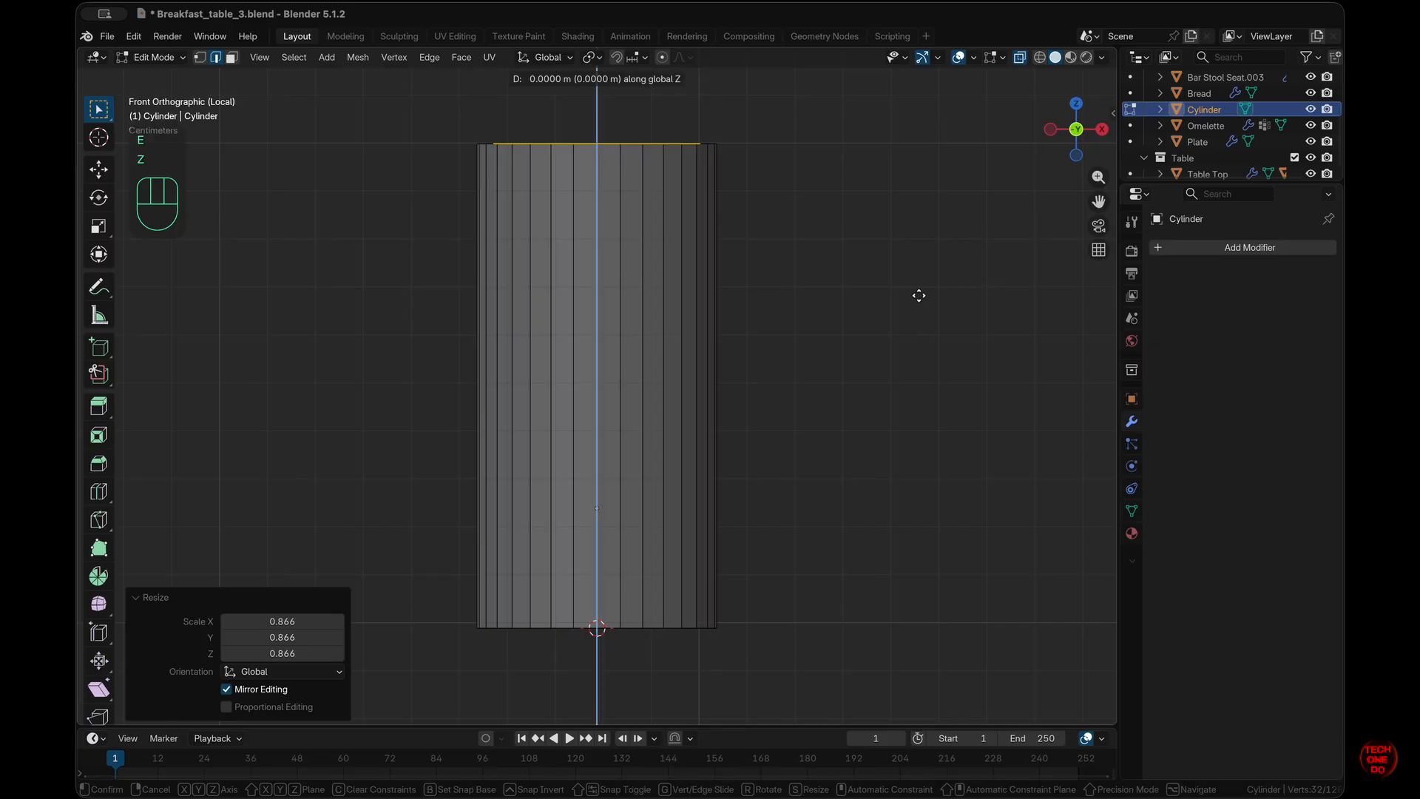
key(ctrl)
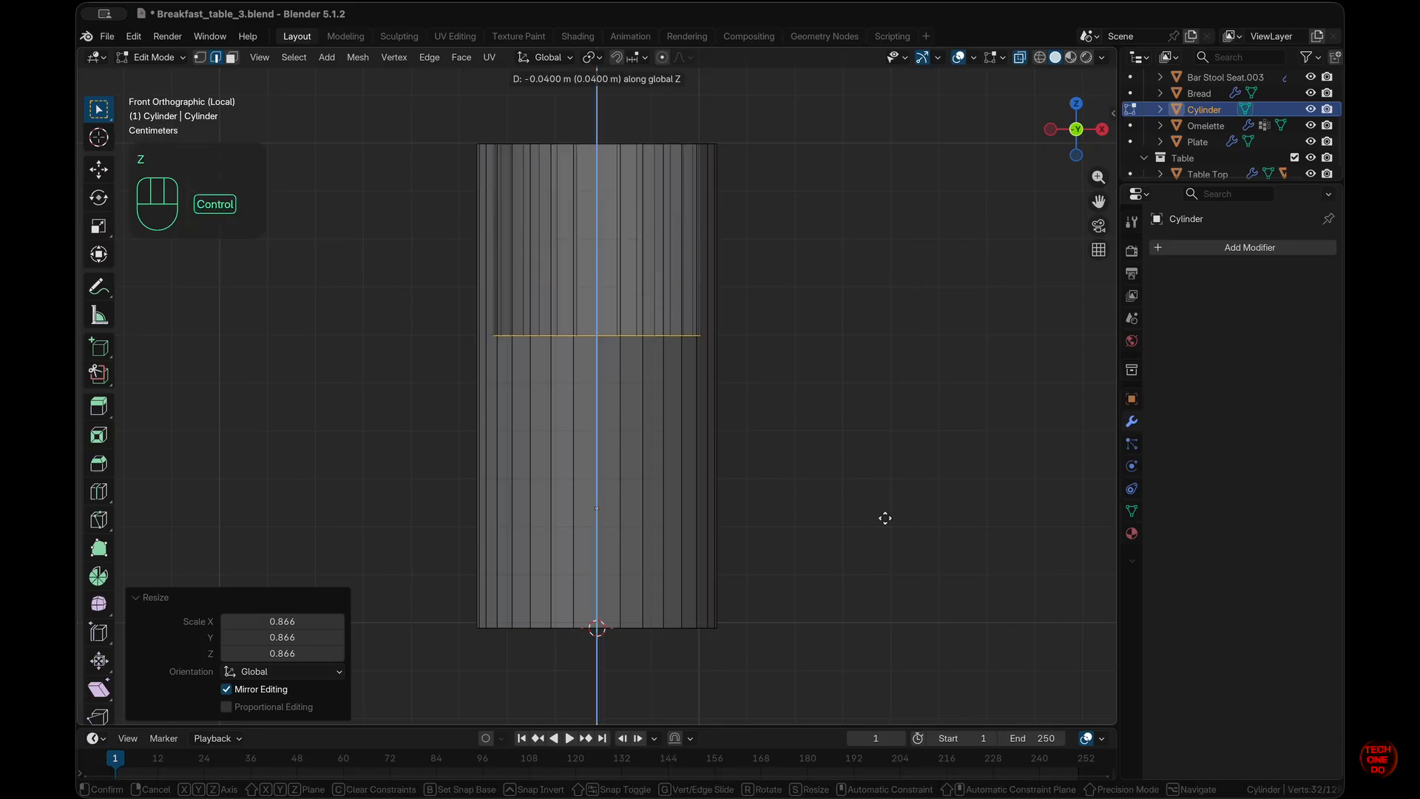
key(shift)
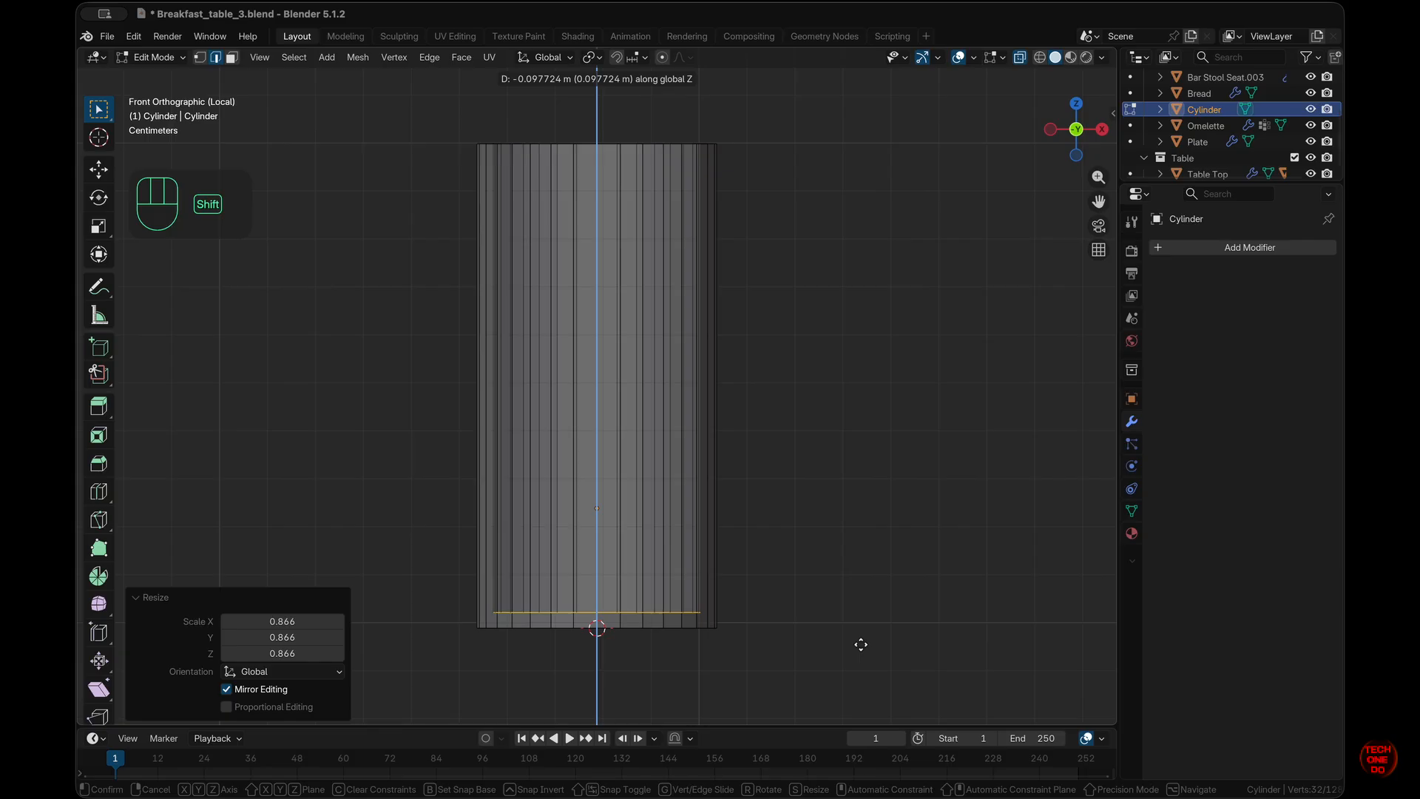
key(ctrl)
ctrl+shift+click(884, 631)
scroll(887, 631, up, 10)
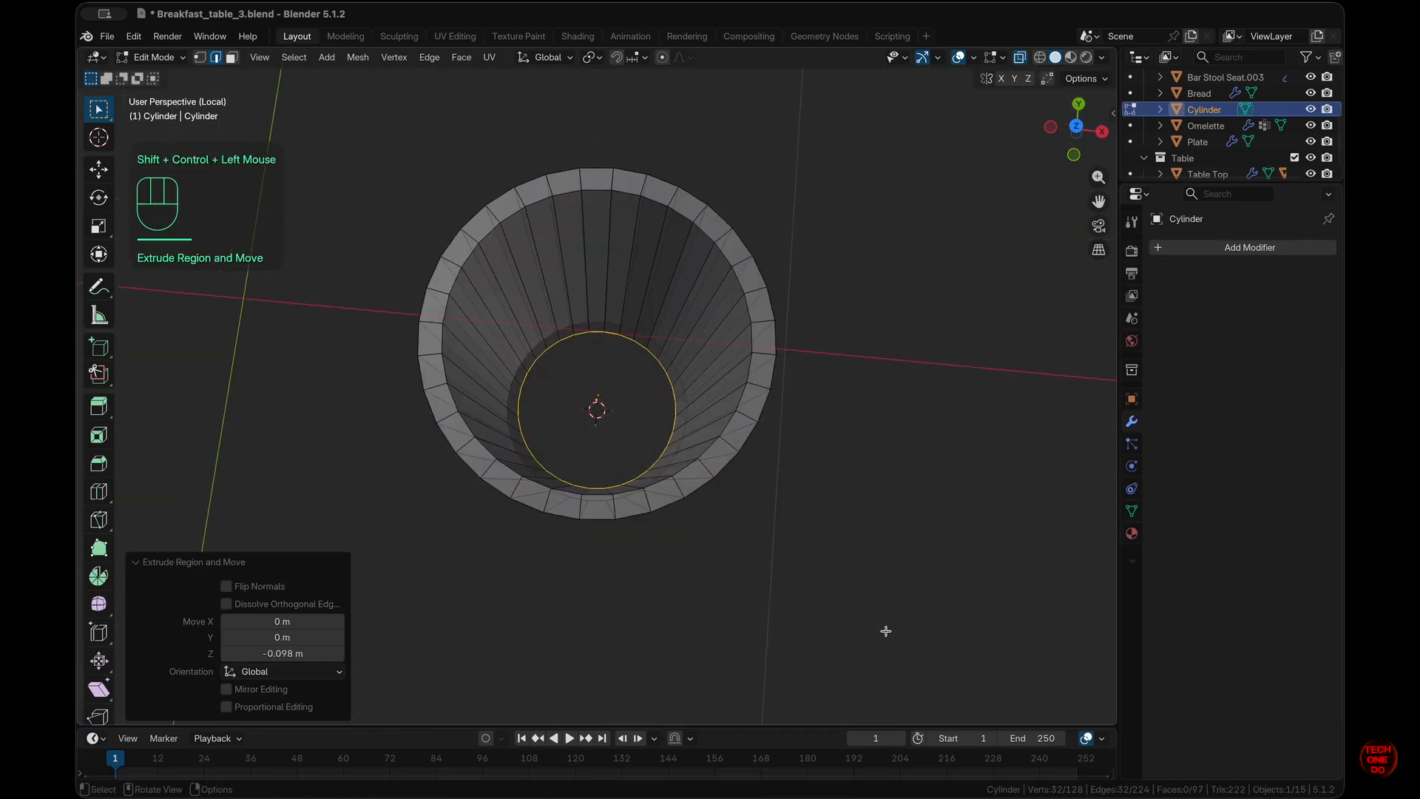
- Inset the glass's inner bottom face by 0.004674 m
key(alt+z)
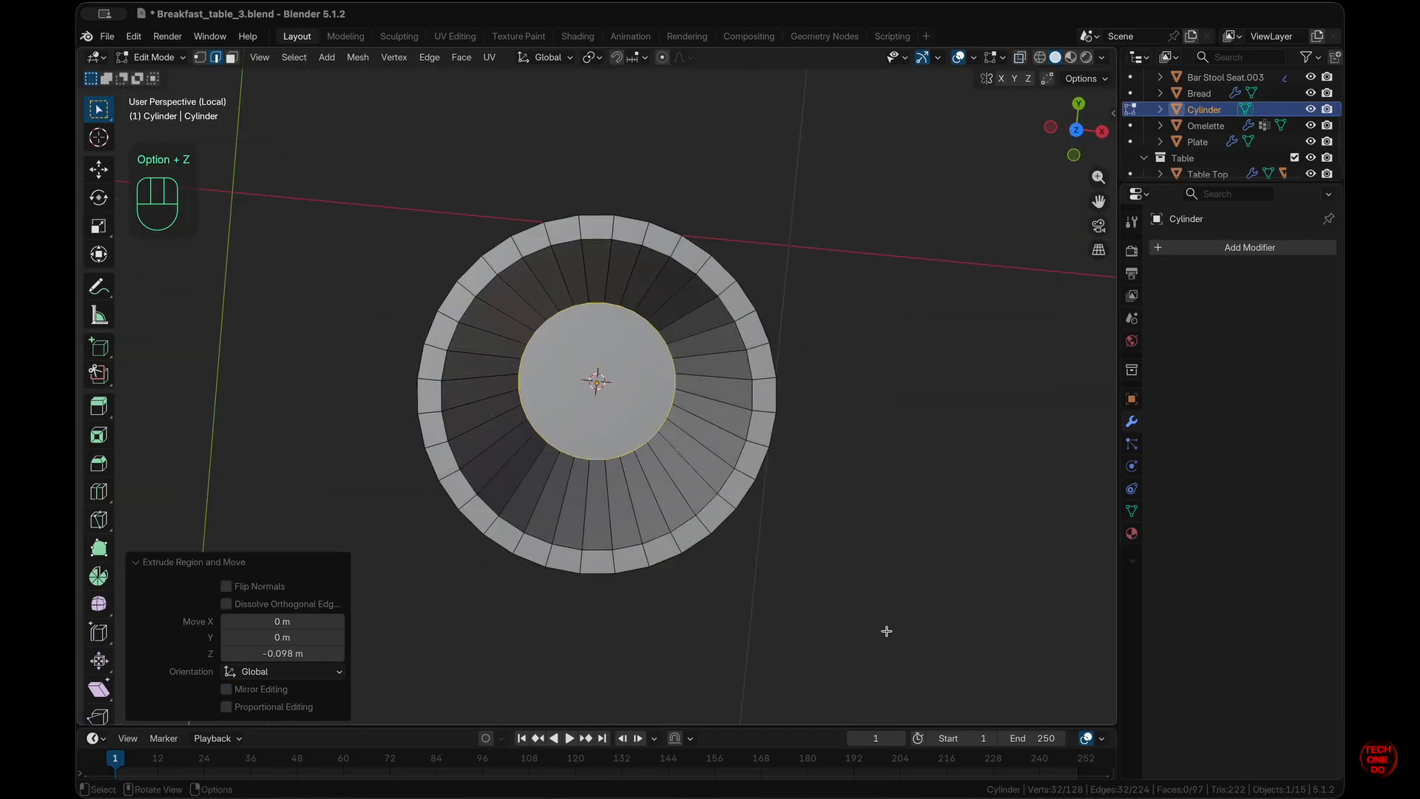
key(i)
key(Escape)
key(3)
click(603, 374)
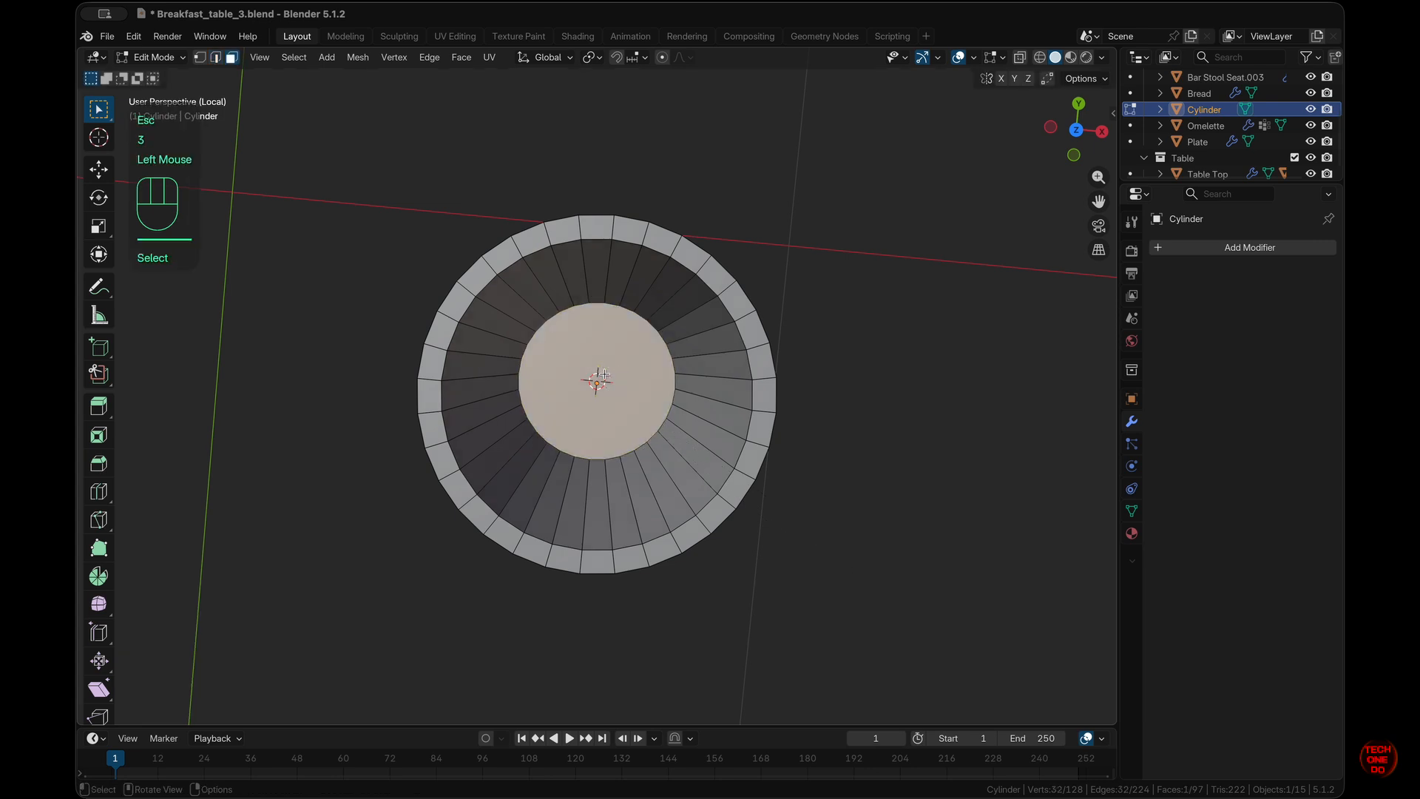
key(i)
click(993, 551)
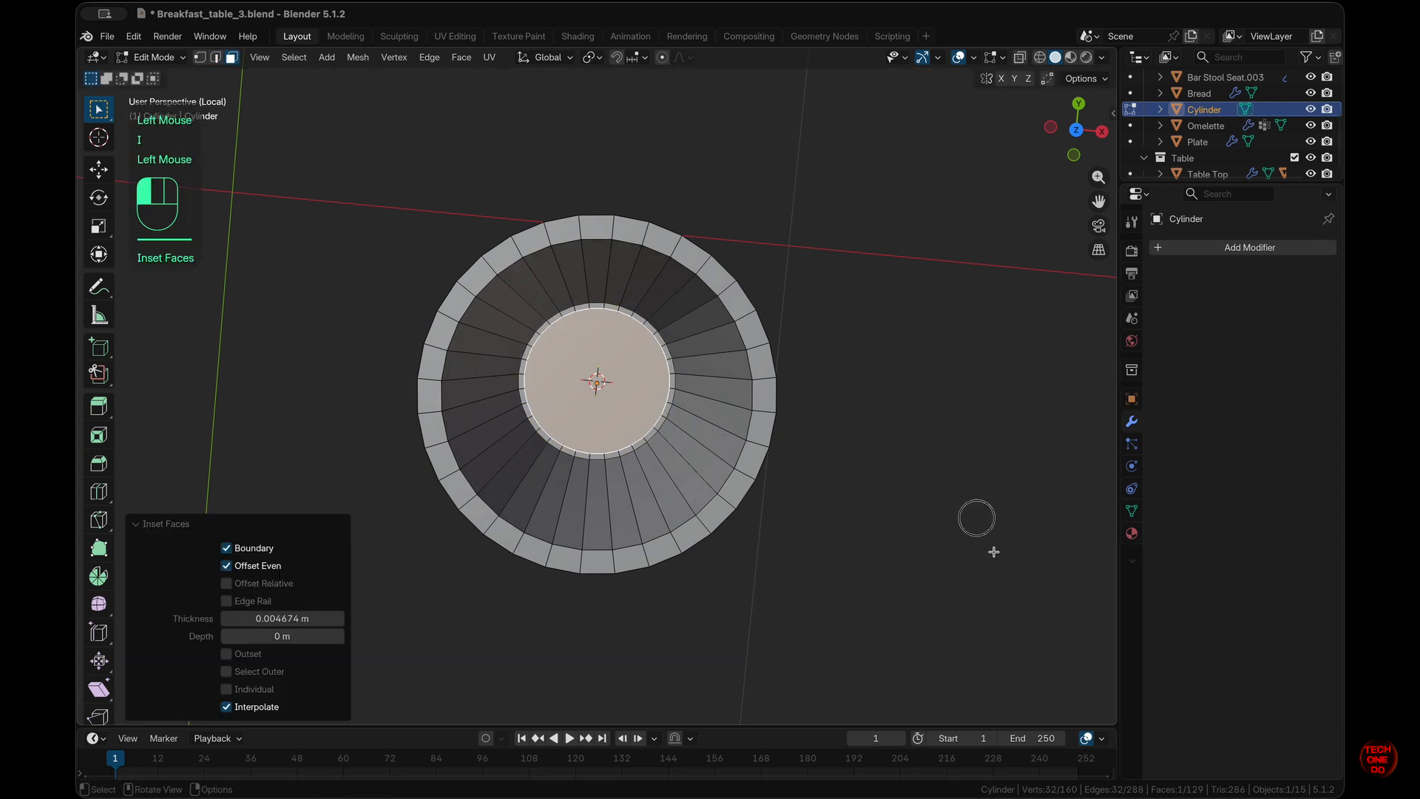
- Grid Fill the inner bottom with span 8, adjusting the Offset
key(KP_7)
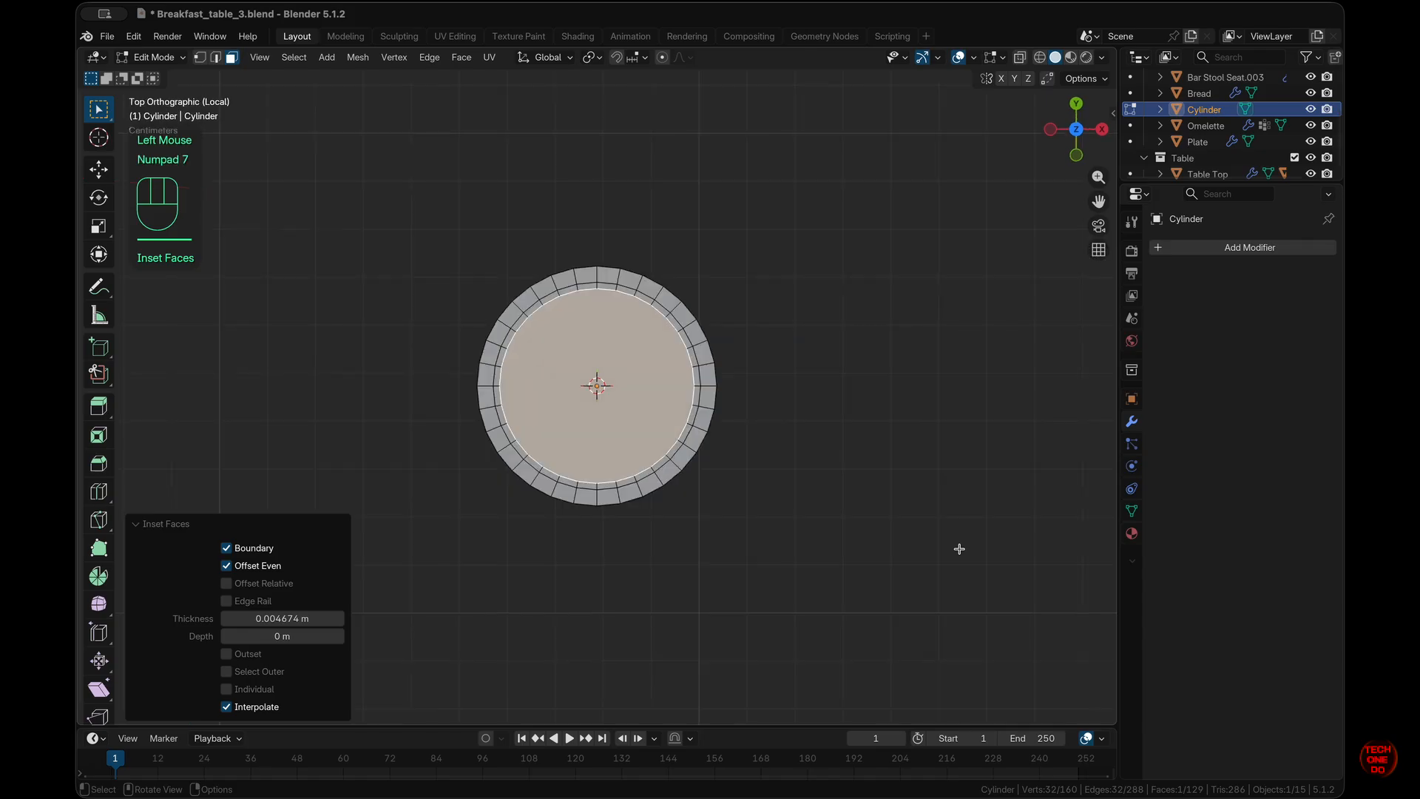
key(q)
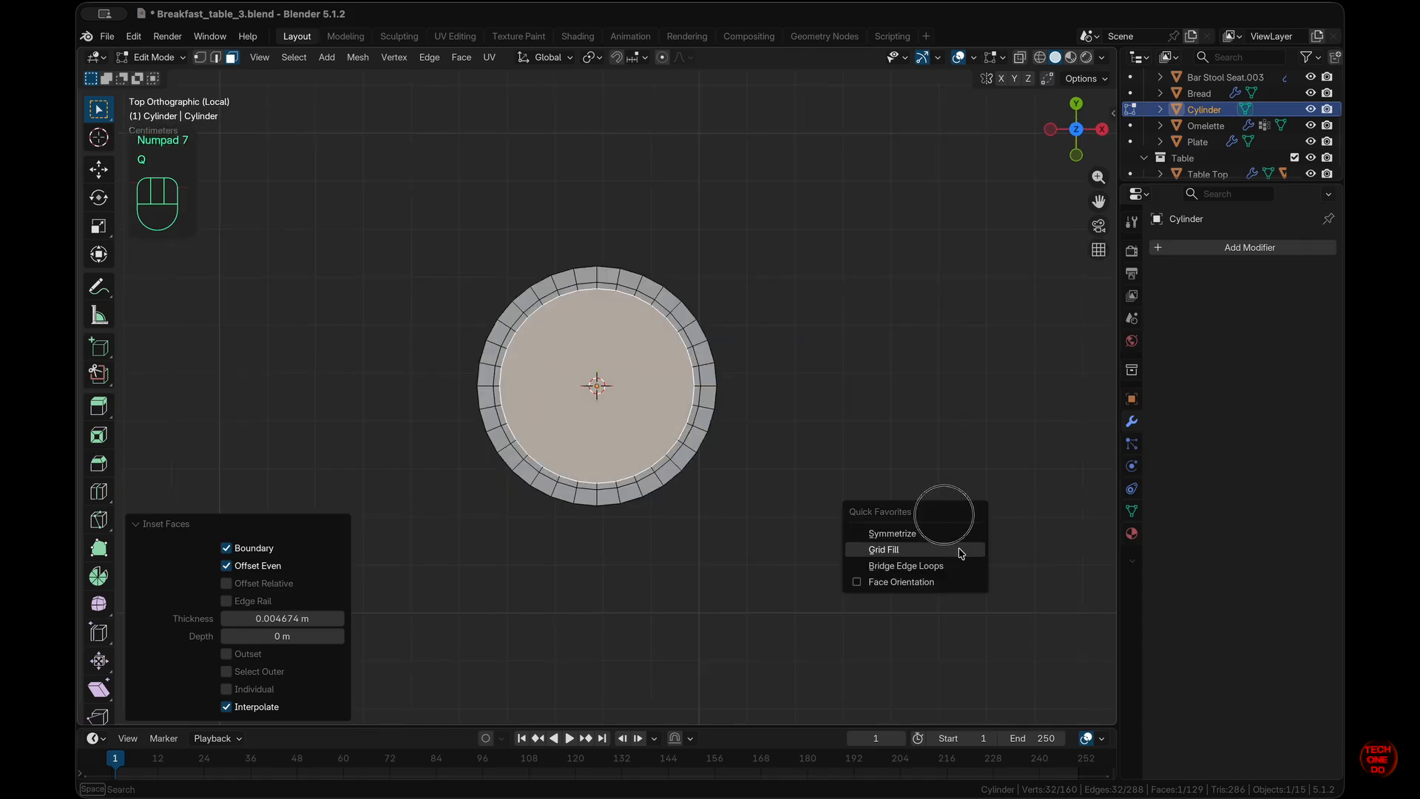
click(958, 549)
click(338, 690)
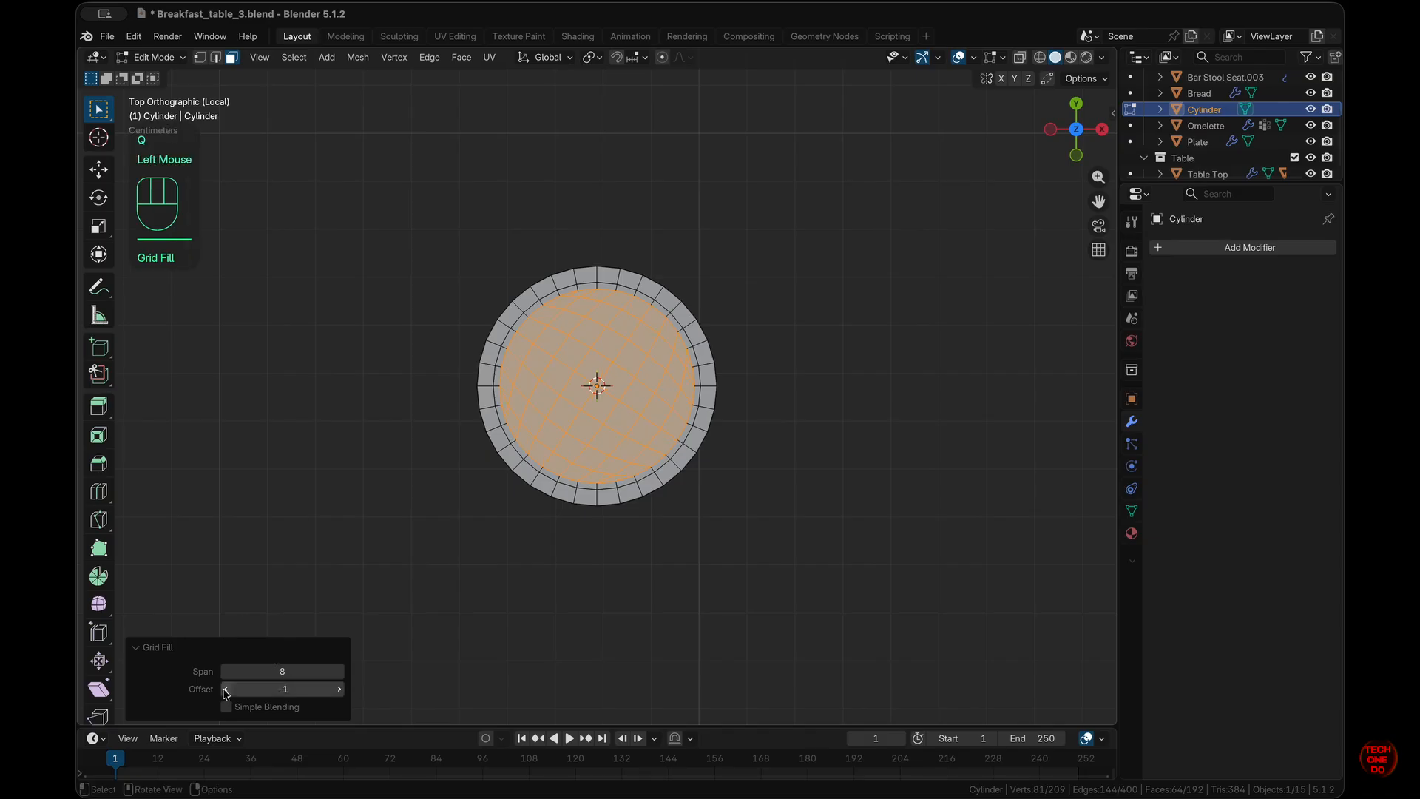
click(809, 590)
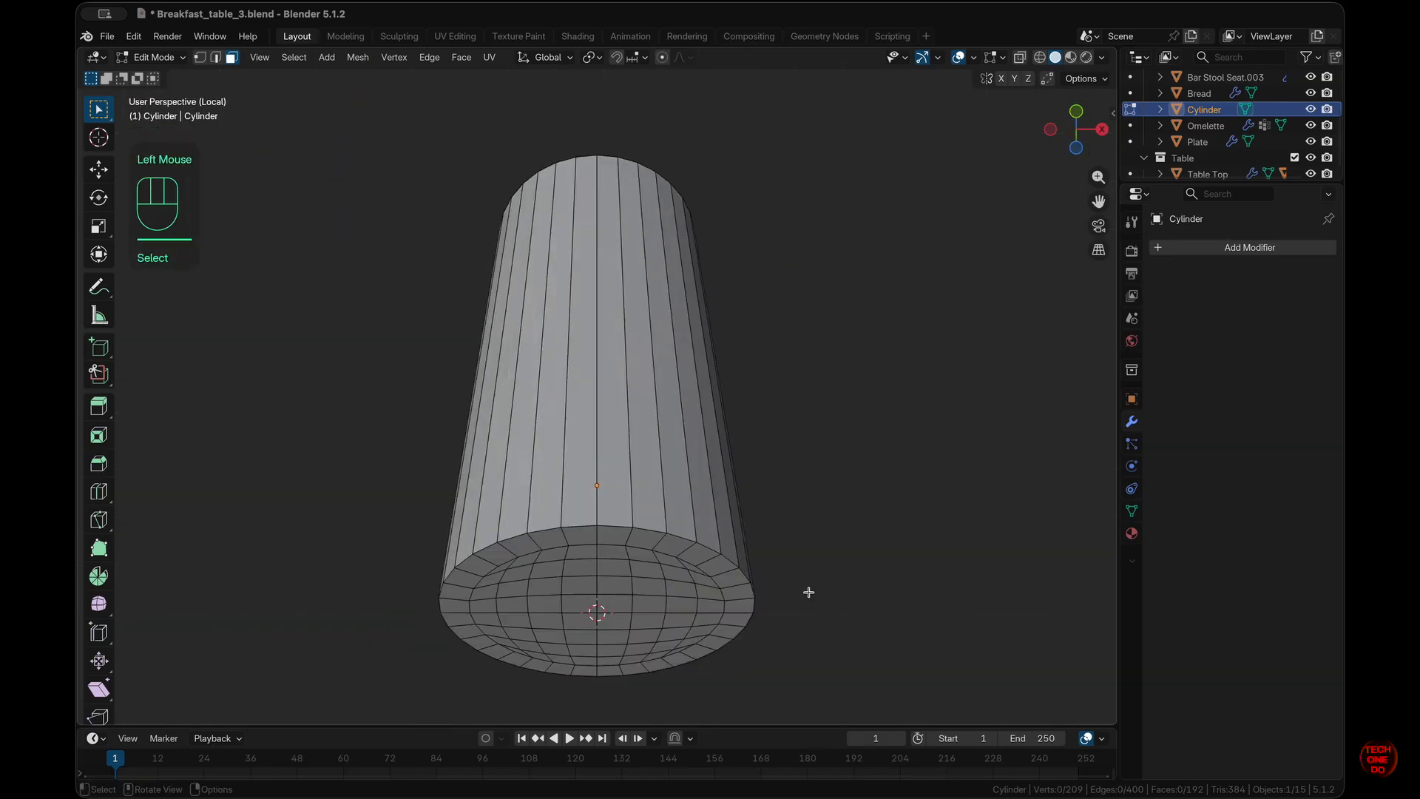
- Set up a front view of the cylinder in Edit Mode with nothing selected and see-through off
key(Tab)
click(642, 524)
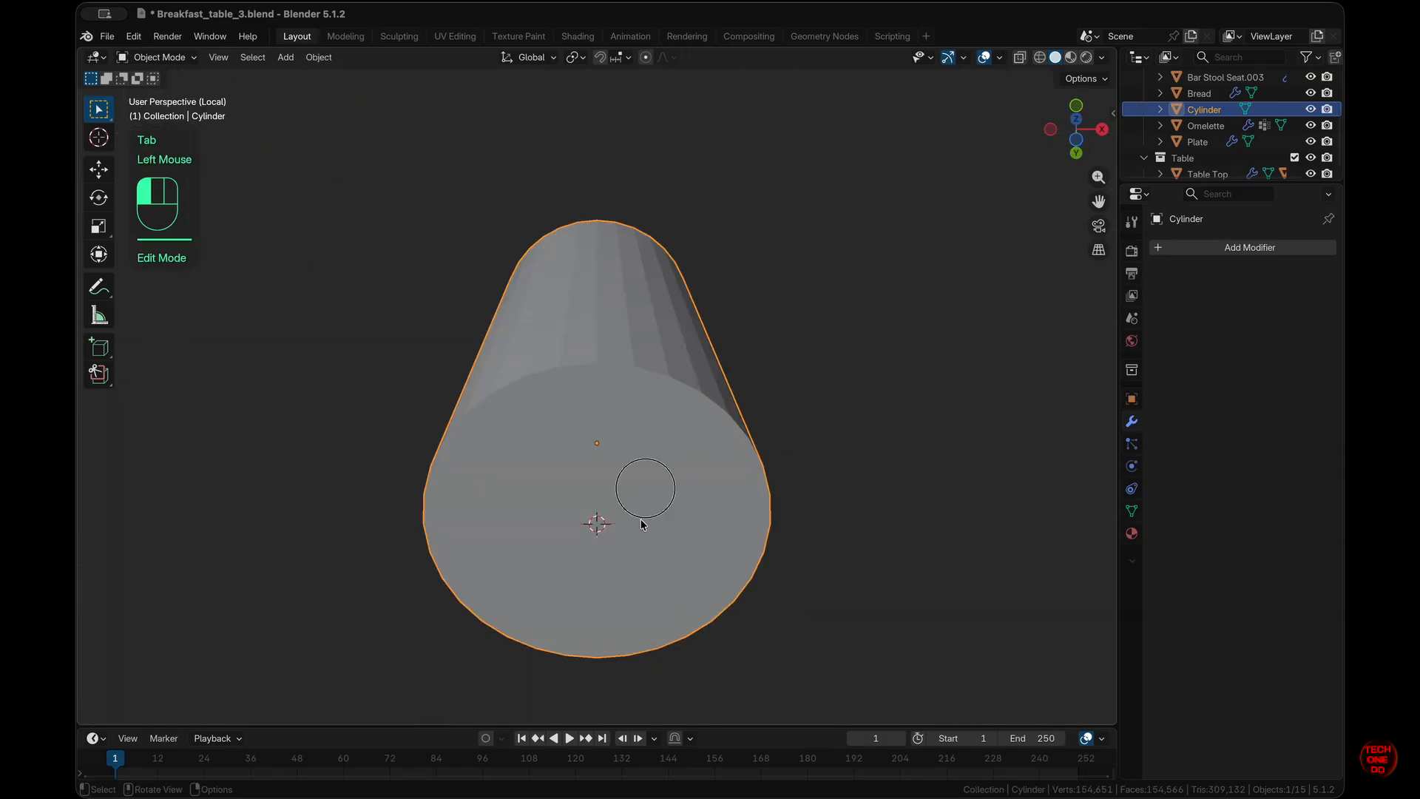
key(alt+z)
key(alt+z)
key(Tab)
scroll(641, 522, down, 5)
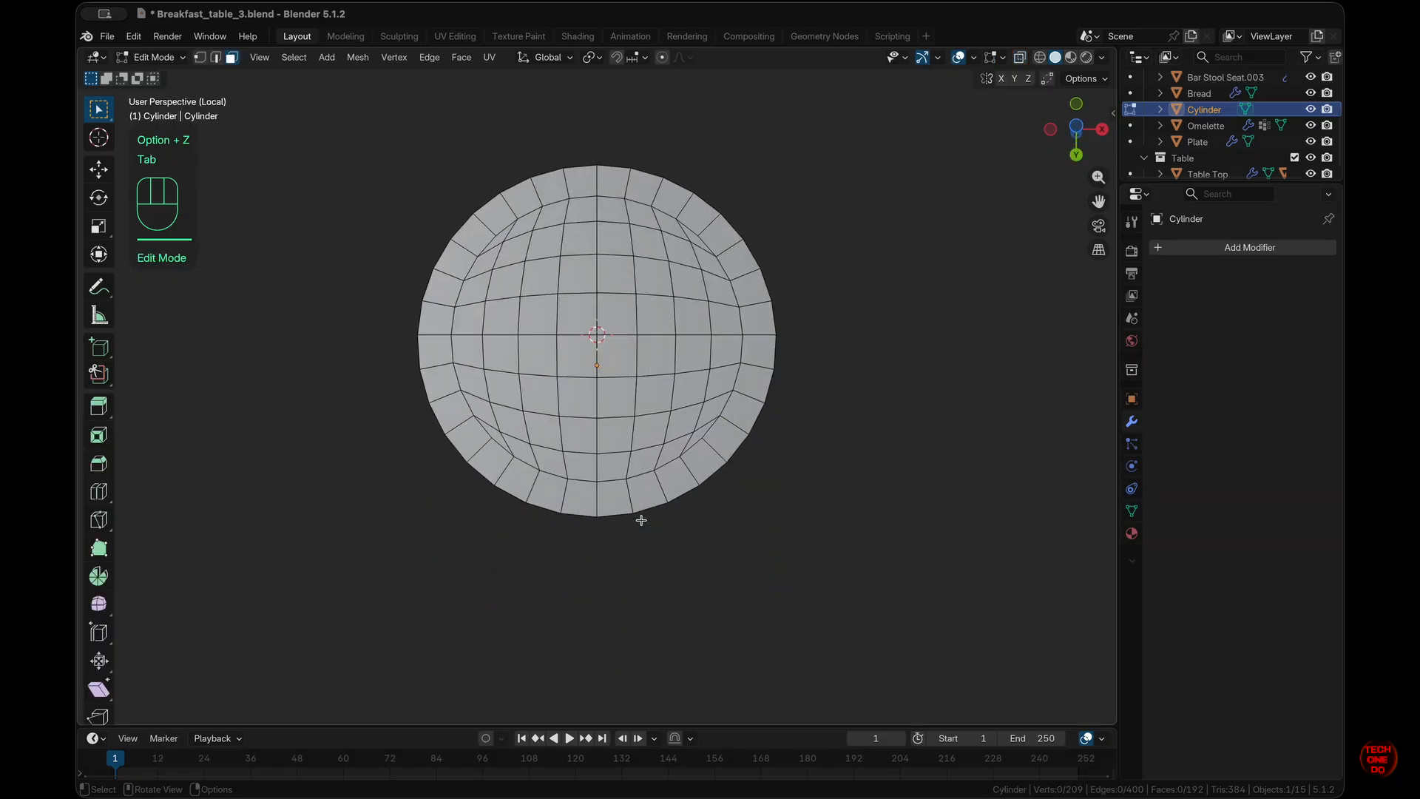
scroll(641, 520, up, 10)
scroll(641, 520, down, 4)
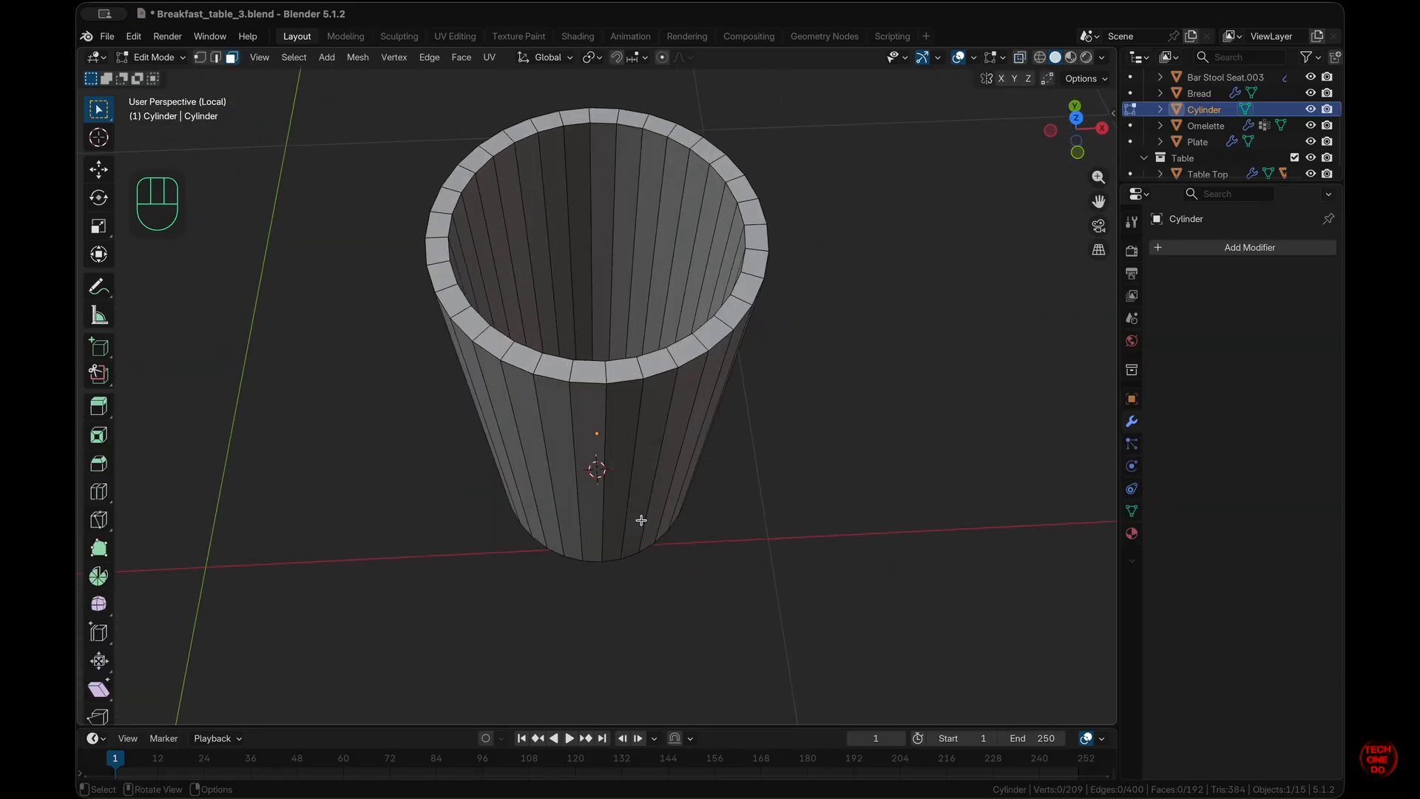
key(KP_1)
key(alt+z)
scroll(641, 520, down, 5)
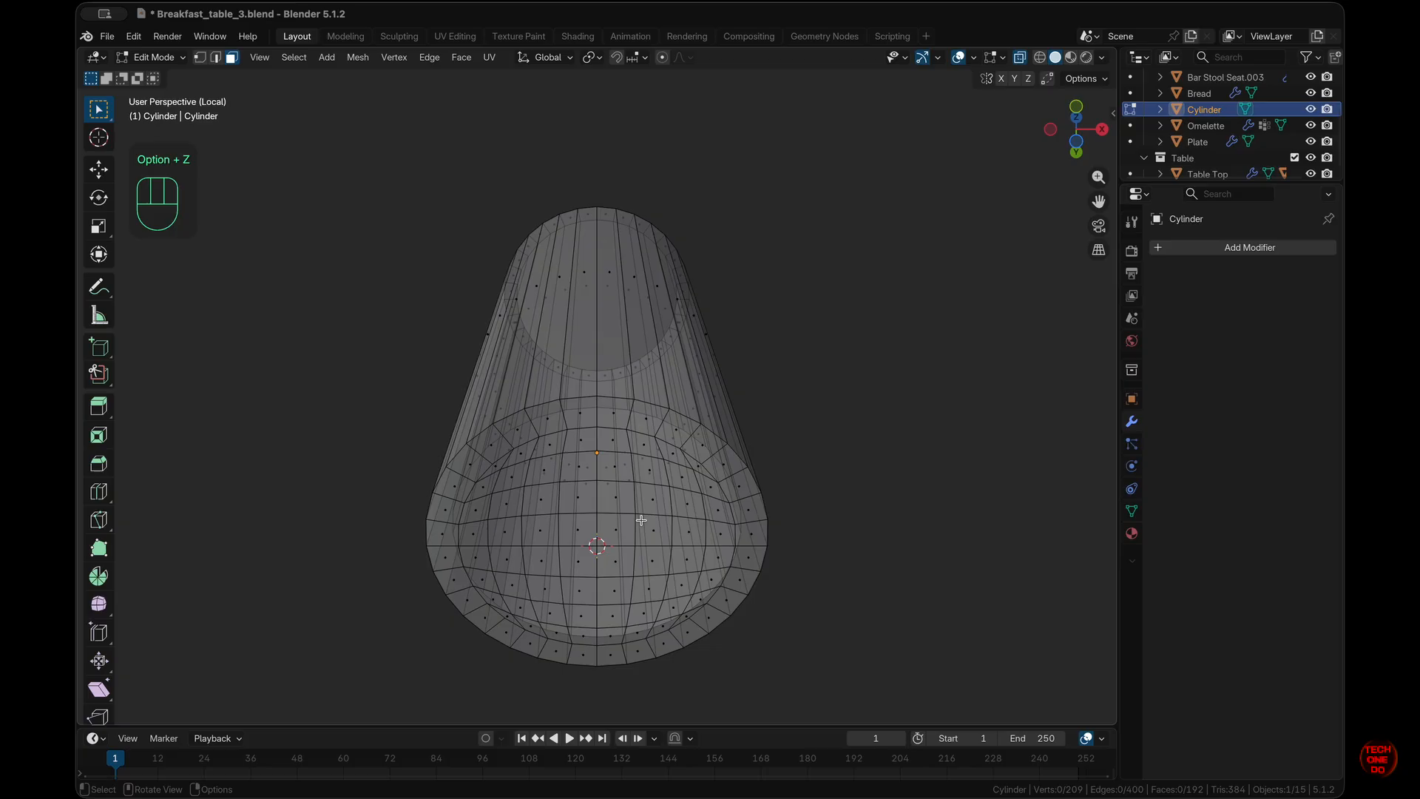
scroll(641, 520, up, 12)
key(KP_1)
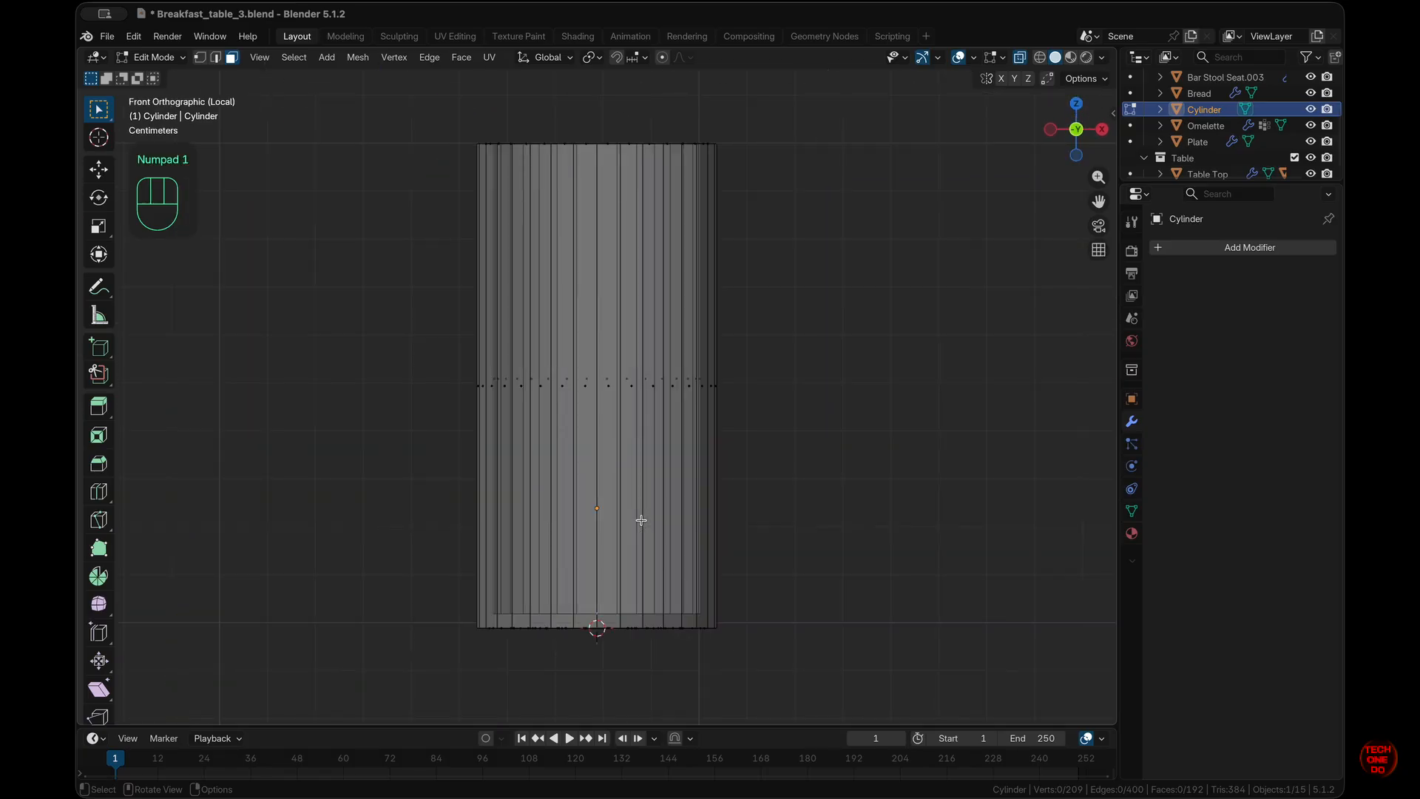
click(874, 462)
scroll(872, 463, up, 6)
key(alt+z)
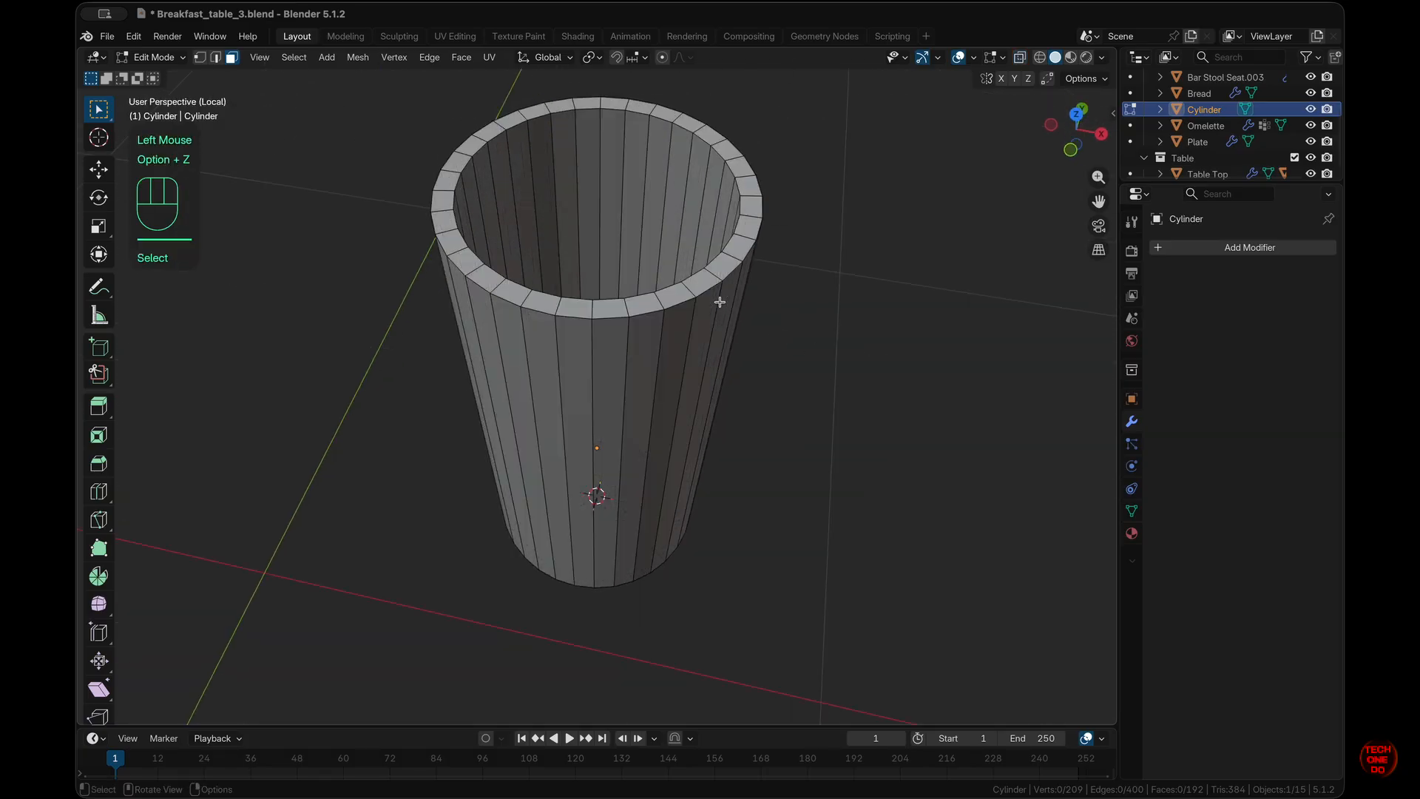
- Scale the top rim loop to 1.3 on X and Y only, keeping its height
alt+click(709, 278)
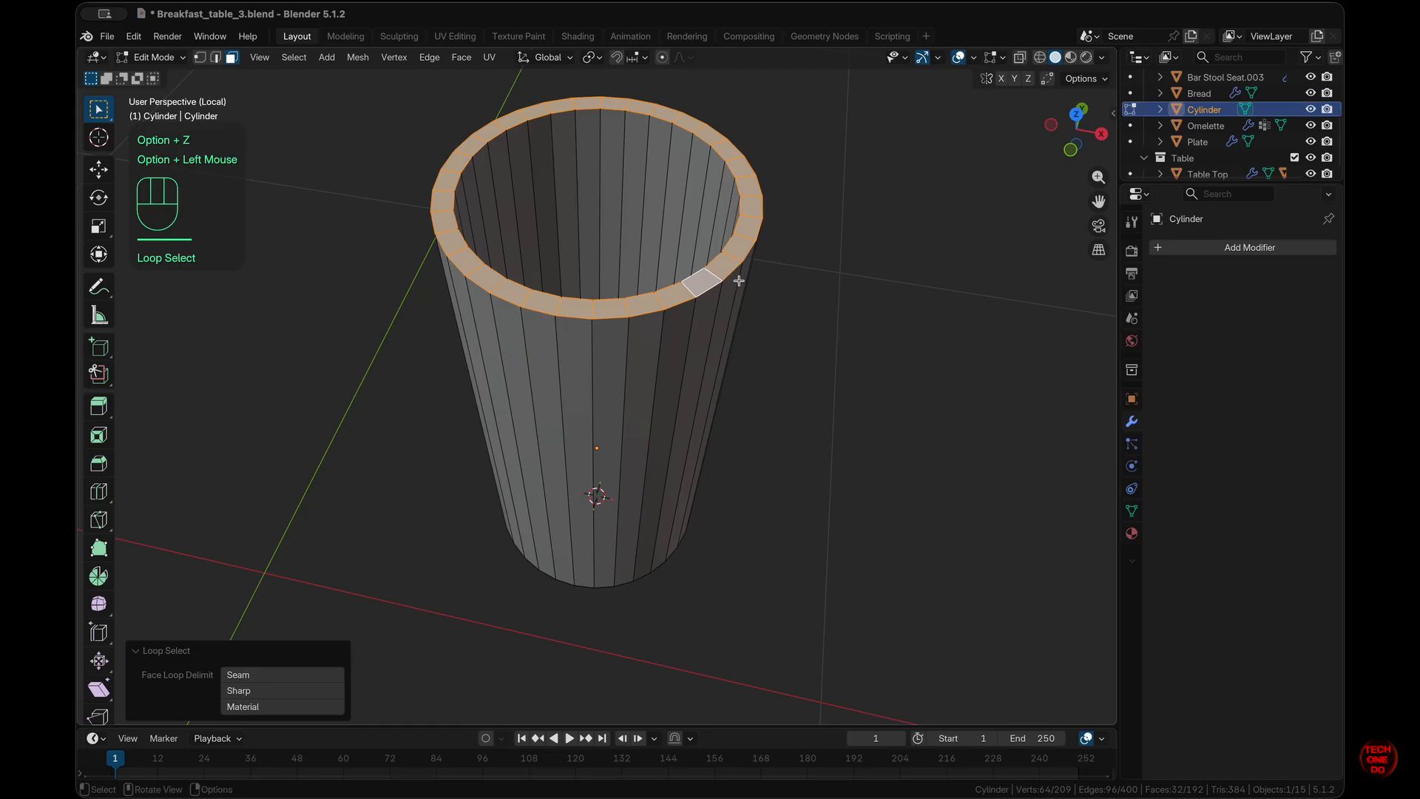
key(KP_1)
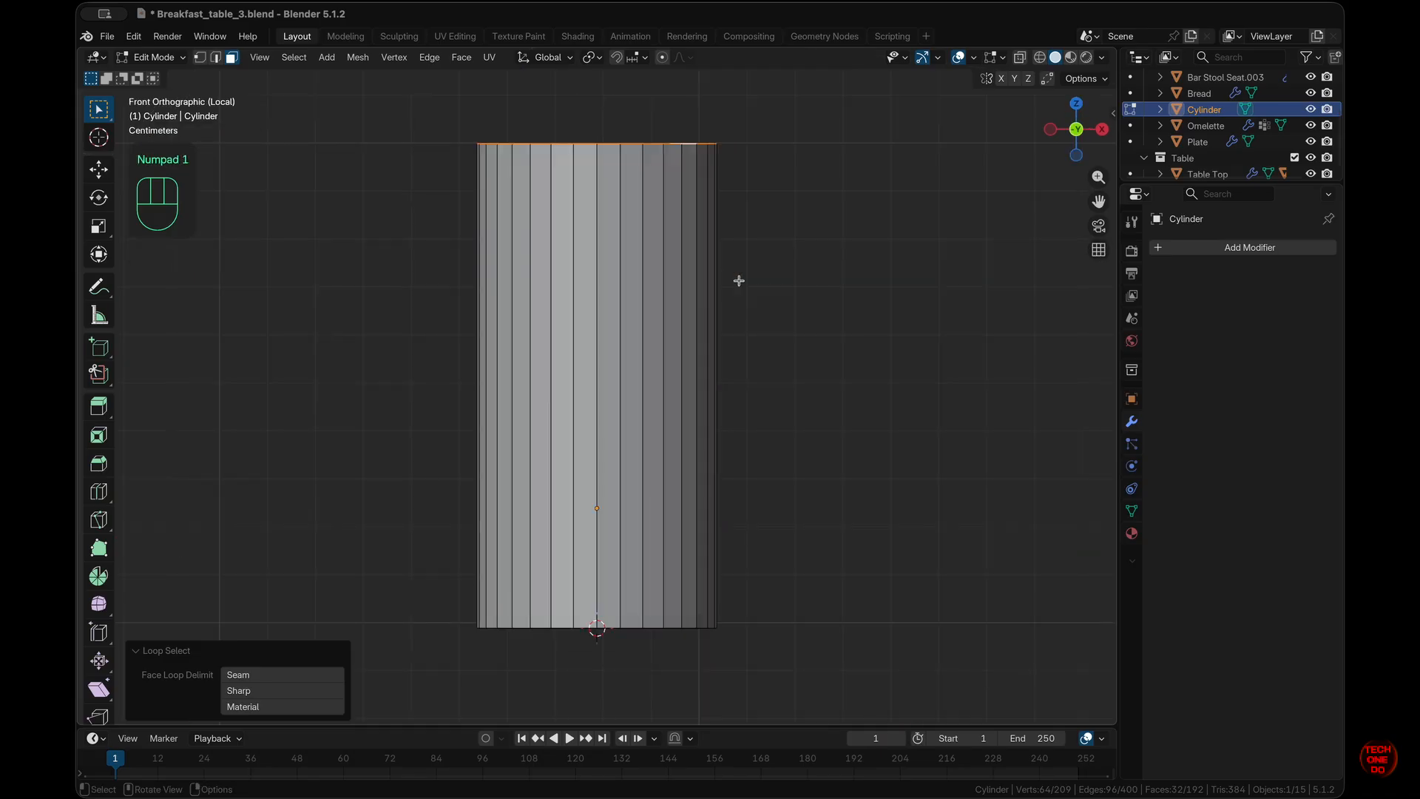
key(s)
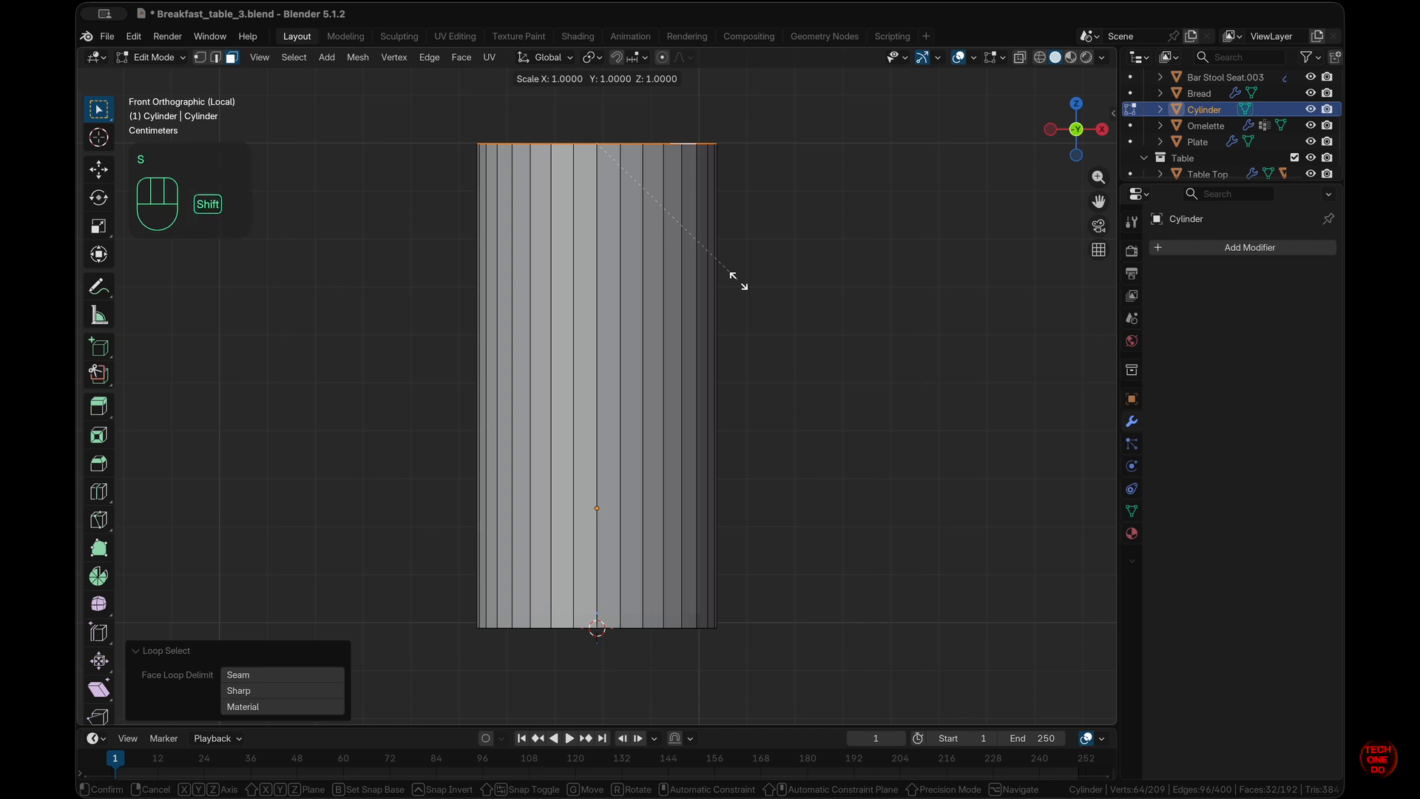
key(shift+z)
key(ctrl)
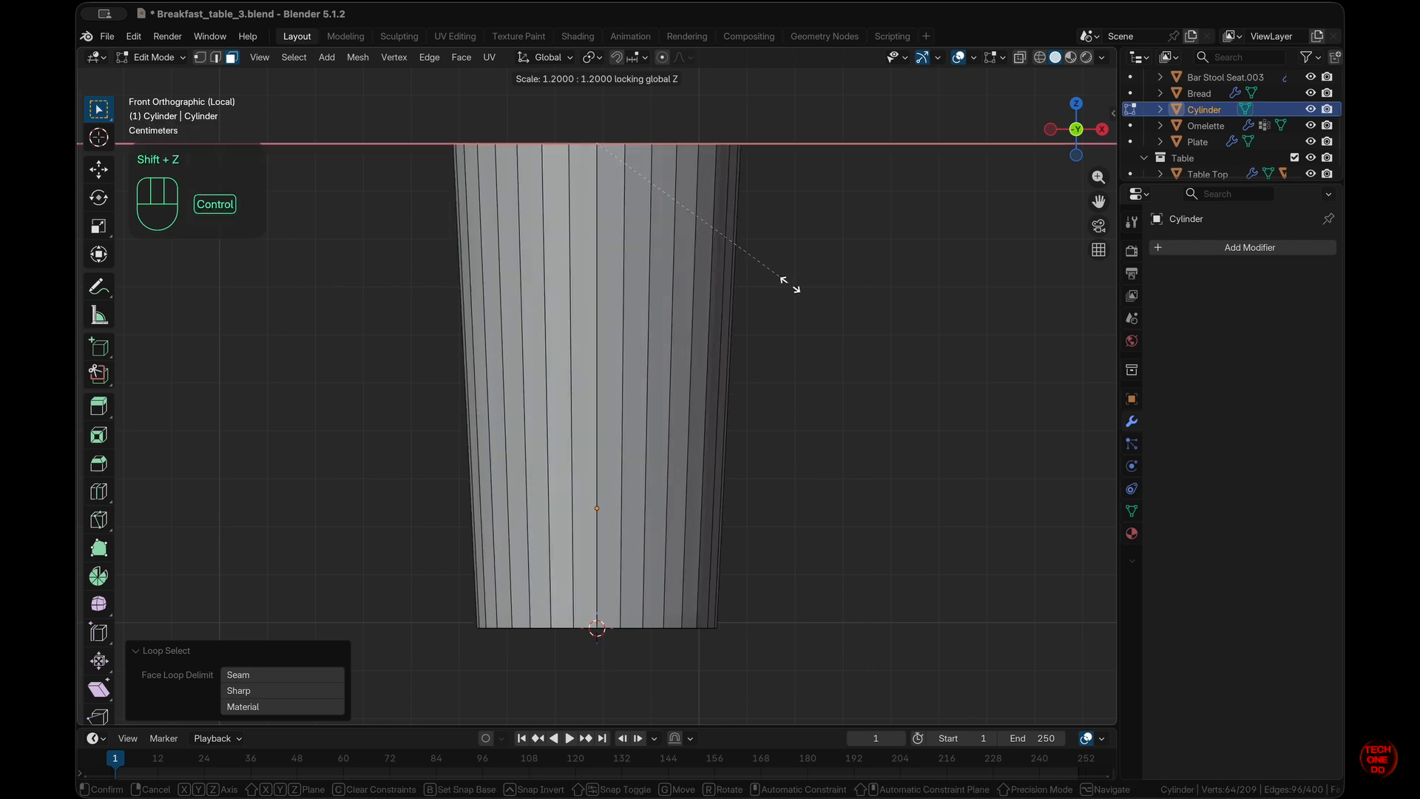
click(802, 287)
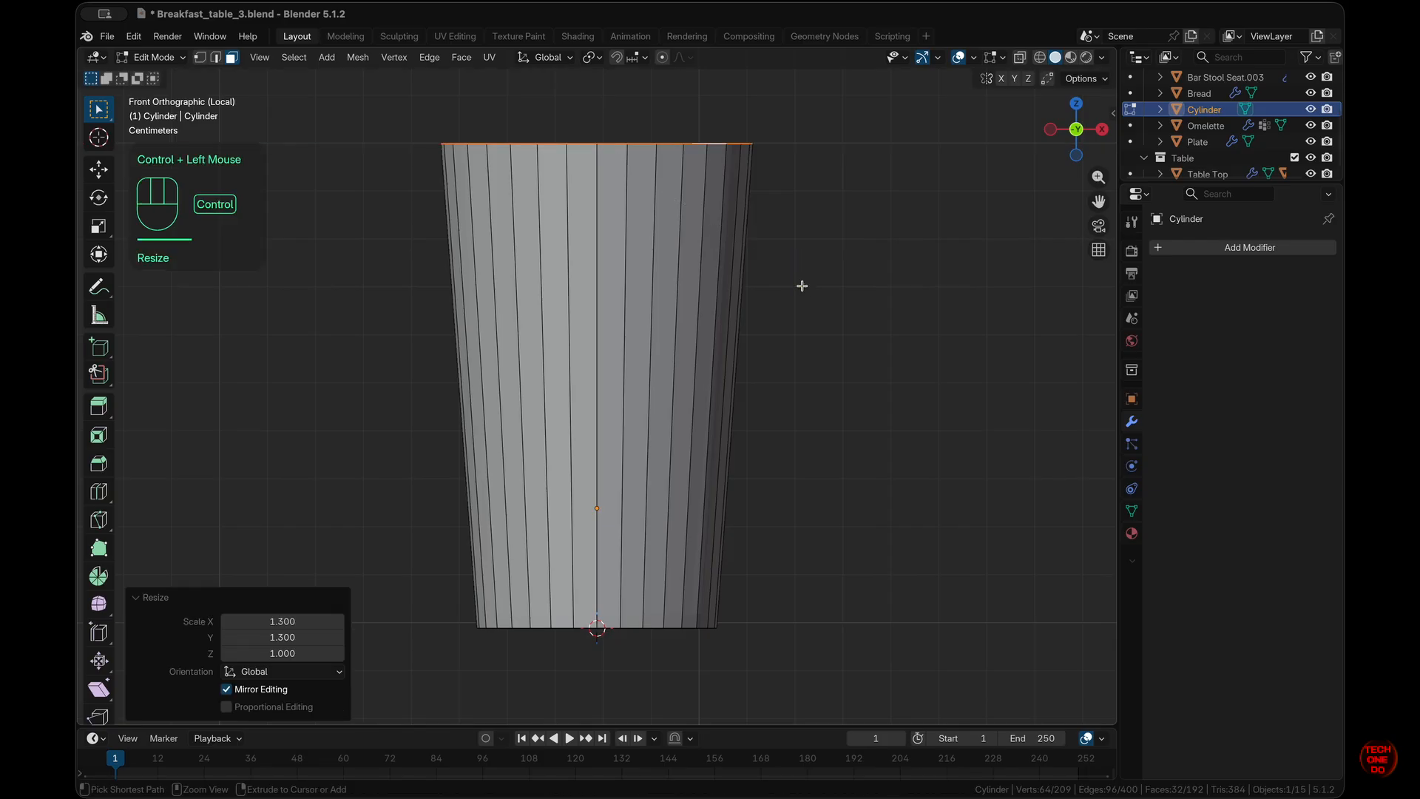
click(811, 321)
middle_drag(811, 320, 811, 323)
scroll(811, 323, up, 5)
super+scroll(811, 324, down, 5)
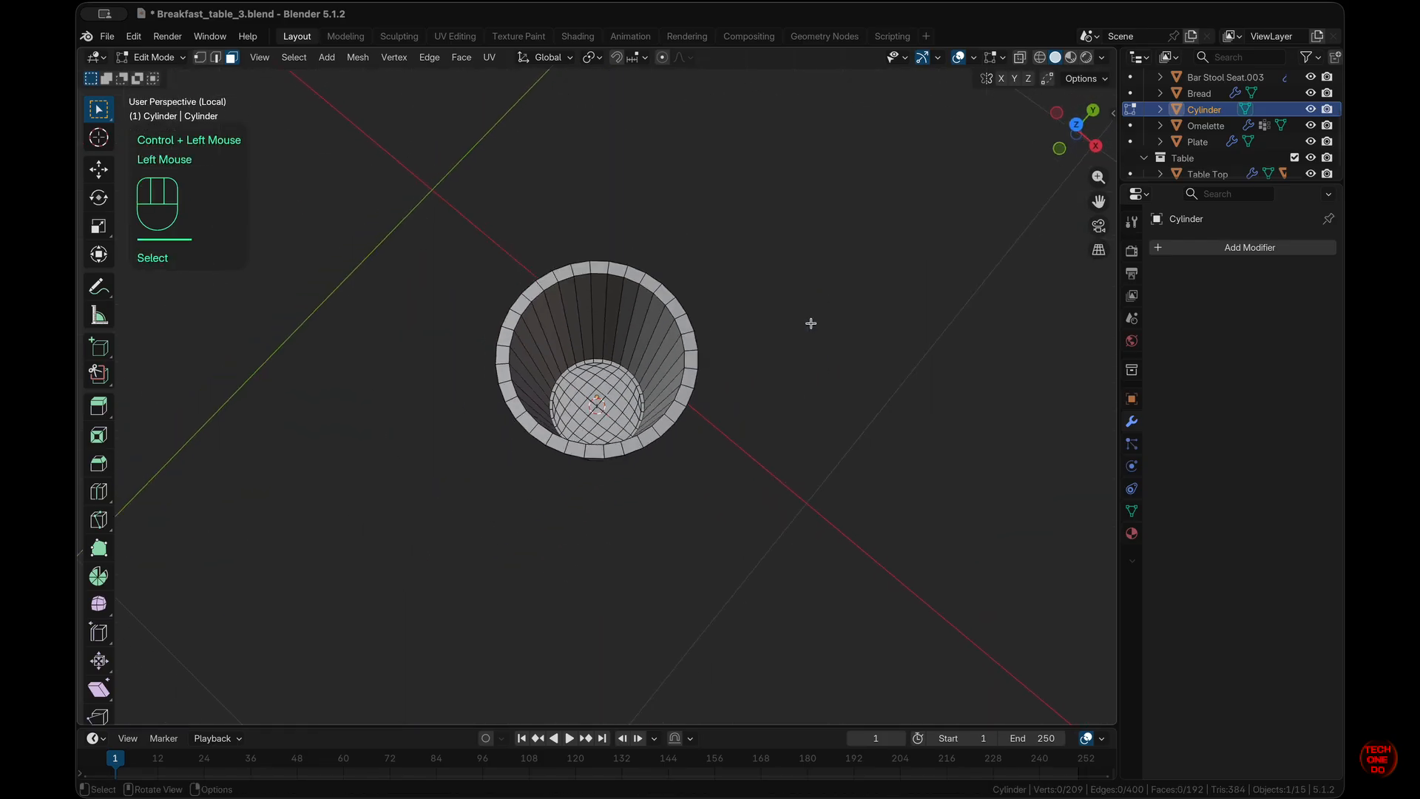
- Return the cup to Object Mode with the full scene shown and add a Bevel modifier
scroll(811, 323, down, 6)
scroll(811, 323, right, 5)
super+scroll(811, 323, down, 6)
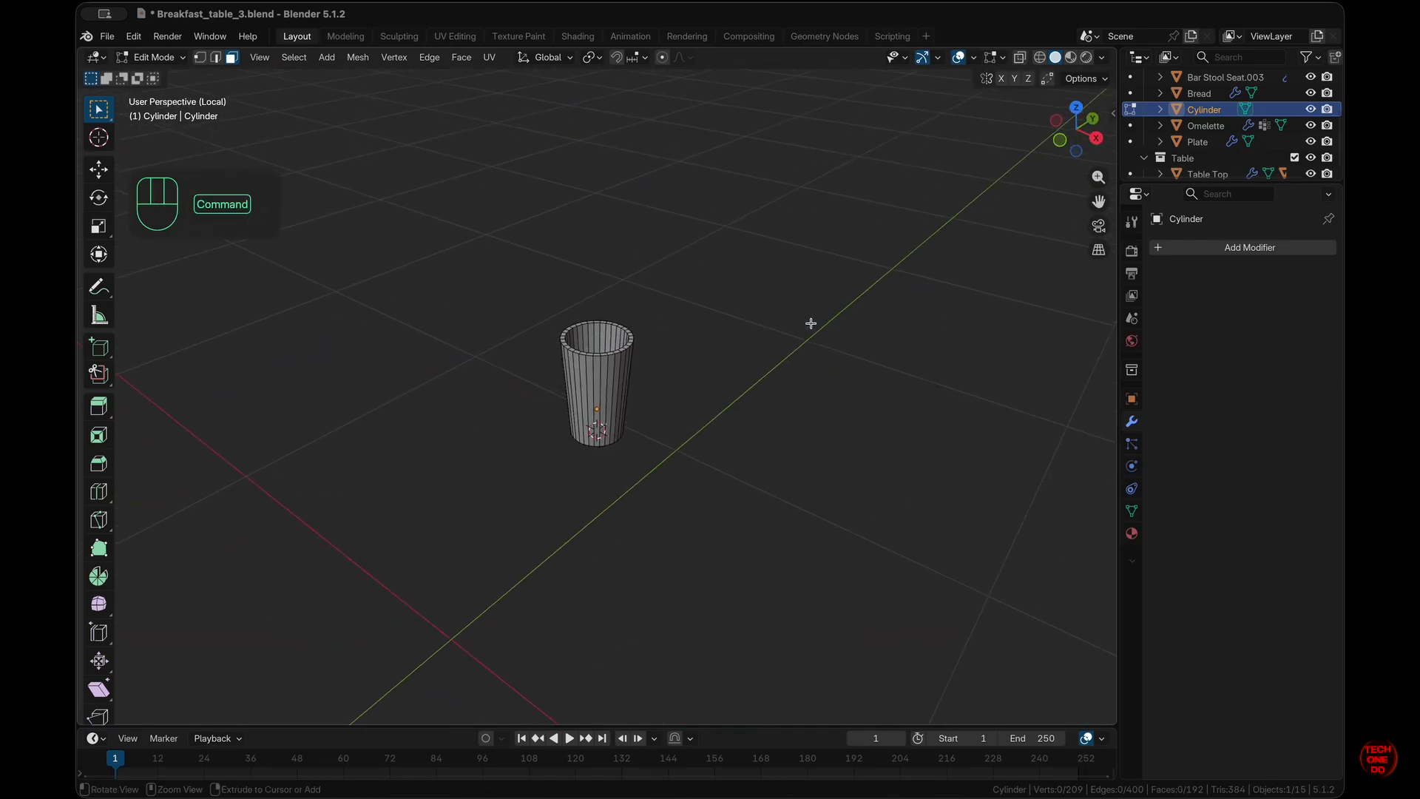
key(slash)
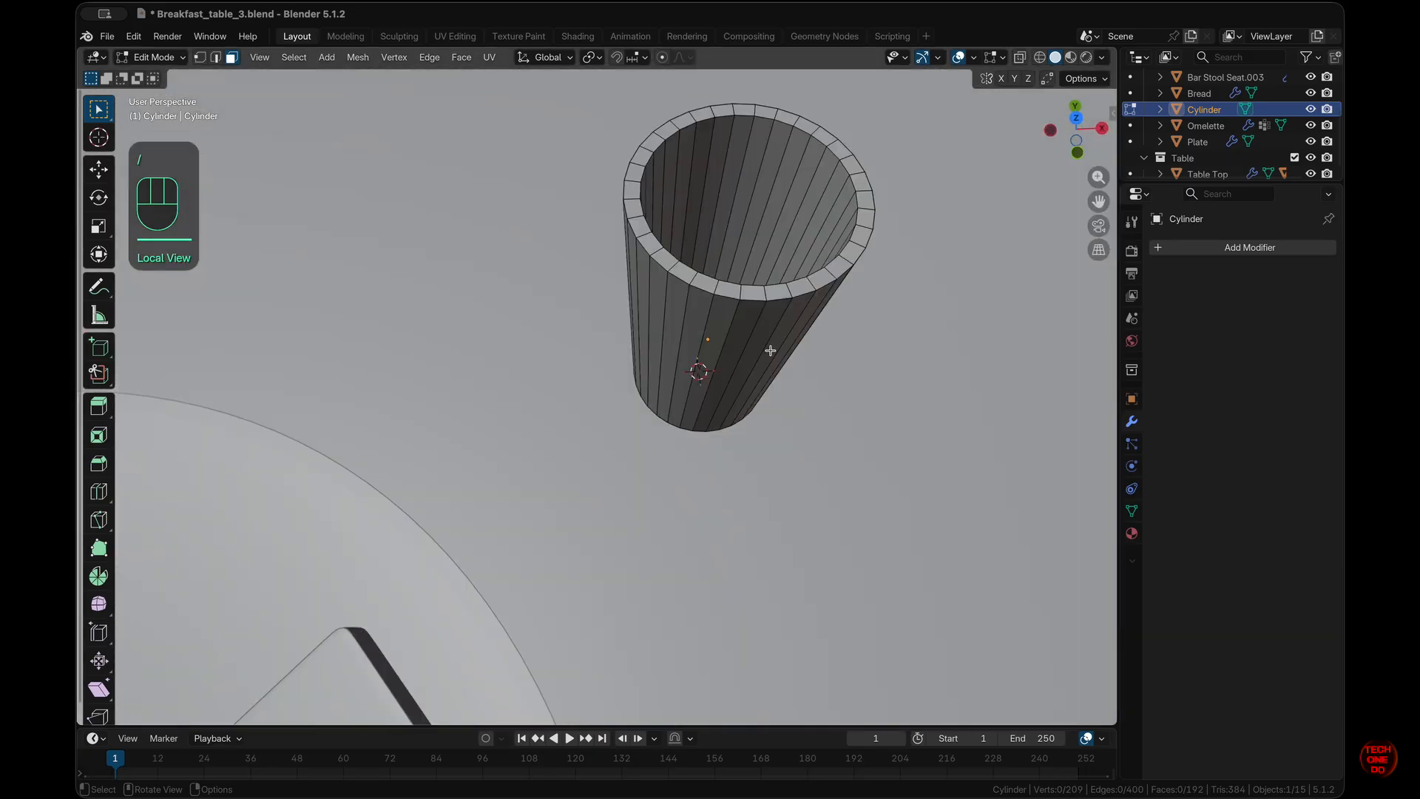
key(Tab)
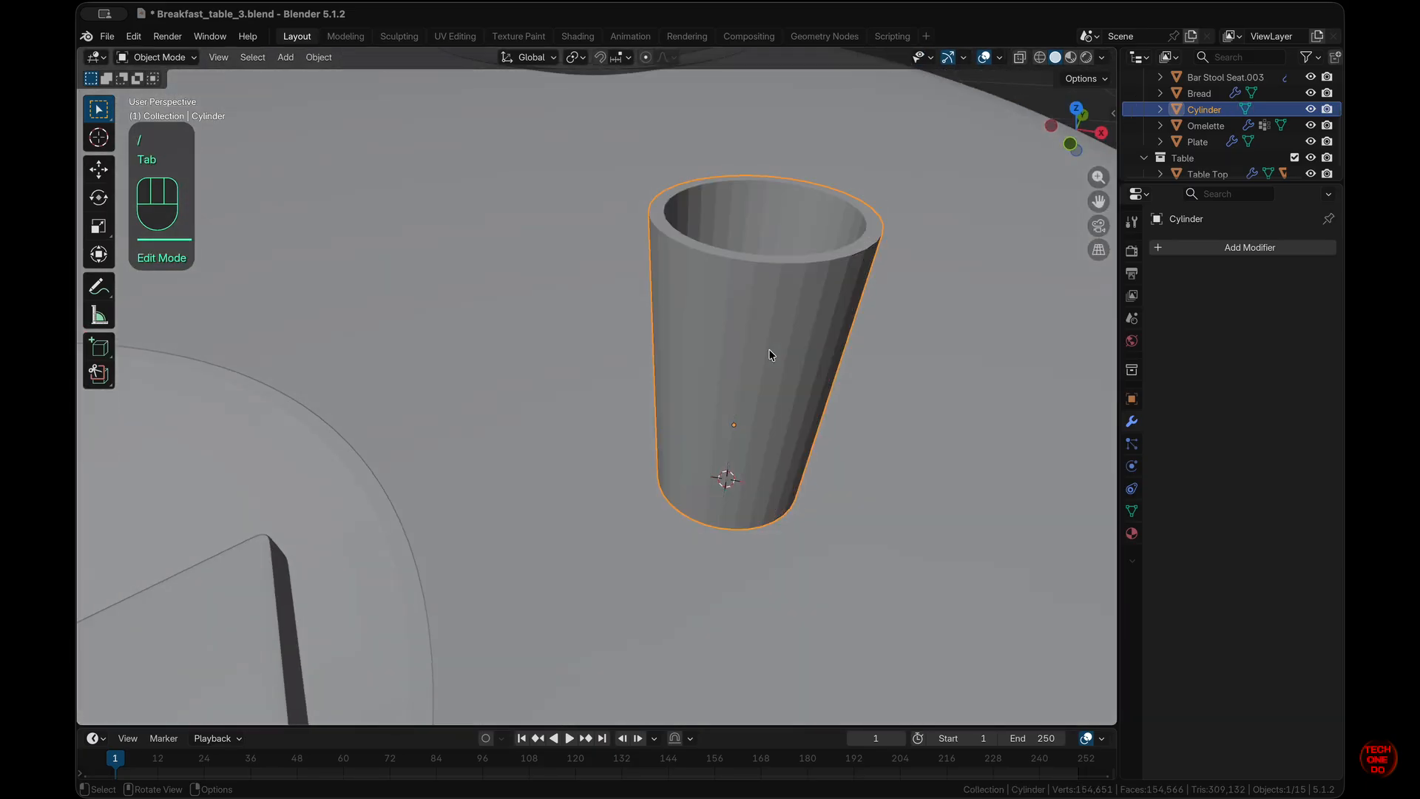
key(super+2)
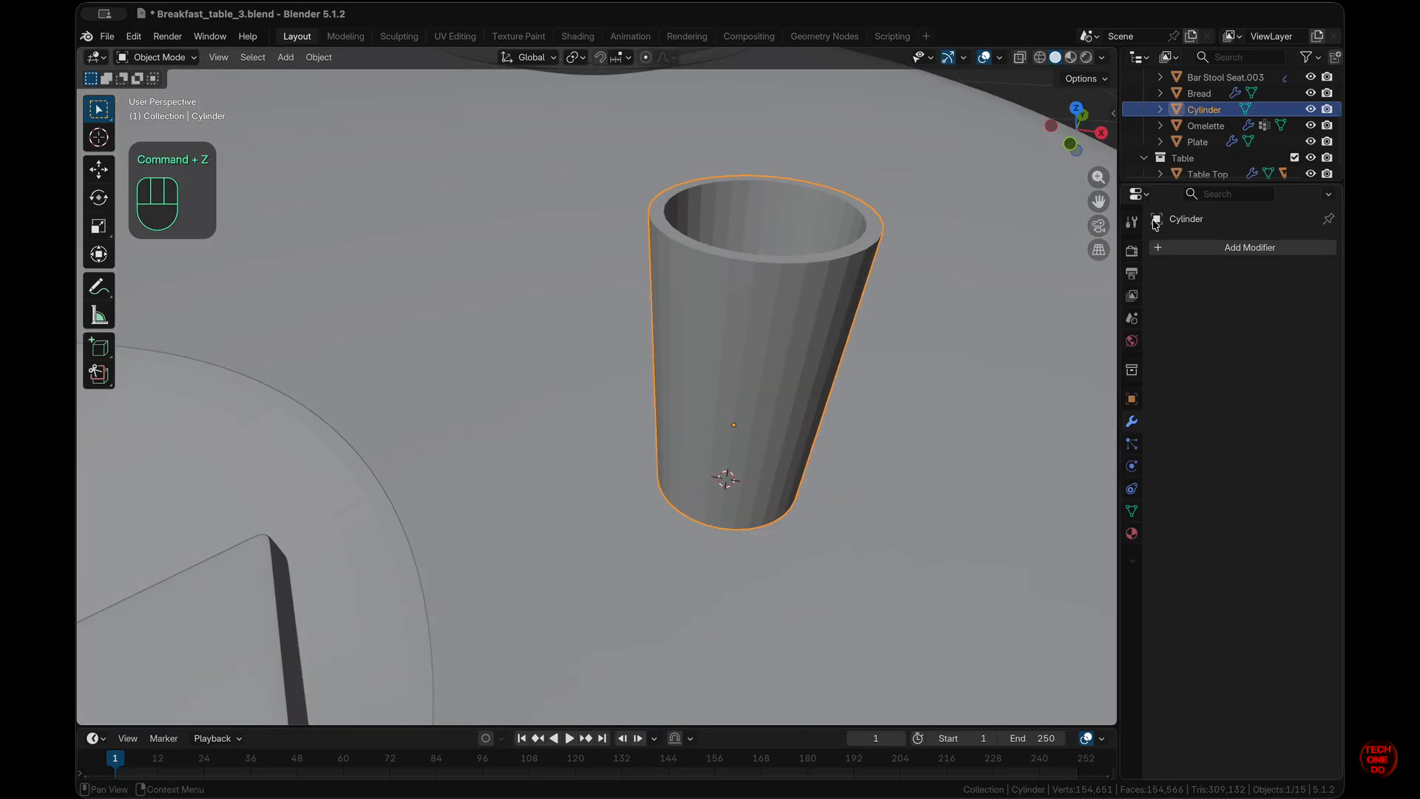
click(1213, 247)
mouse_move(1183, 245)
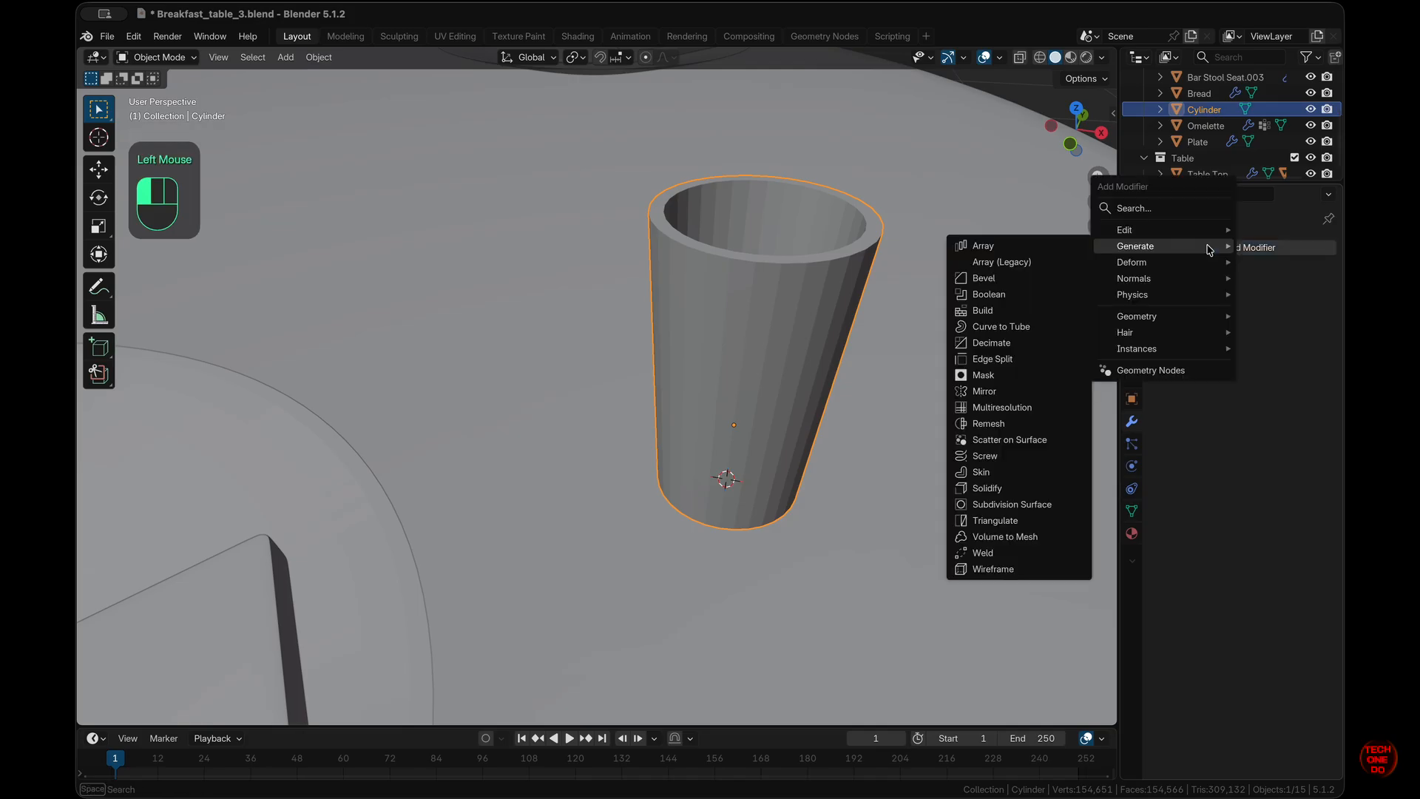
click(984, 277)
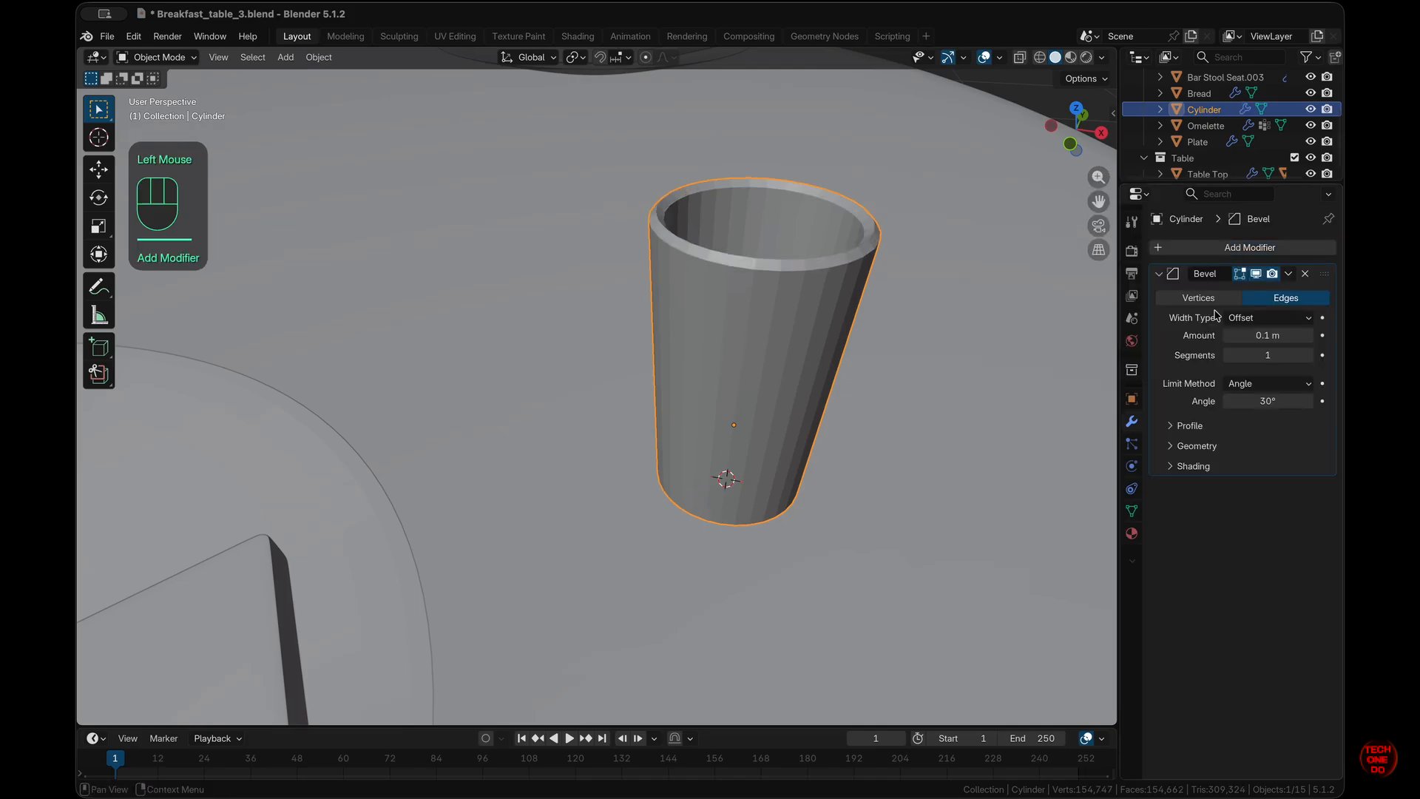
click(1311, 358)
drag(1243, 329, 1235, 317)
- Set the bevel width to 0.002 m and its segments to 5
scroll(811, 310, up, 5)
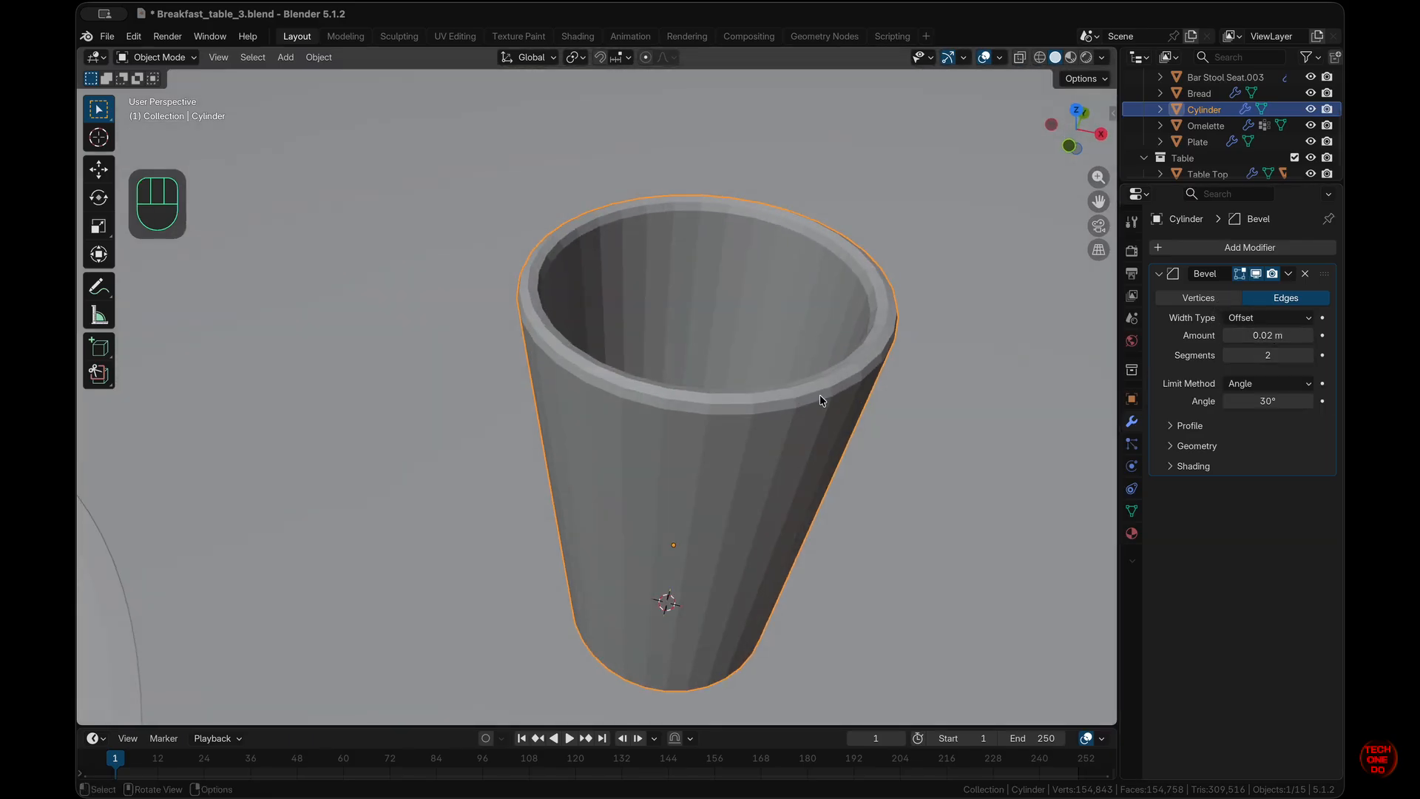
scroll(771, 401, down, 5)
key(KP_Divide)
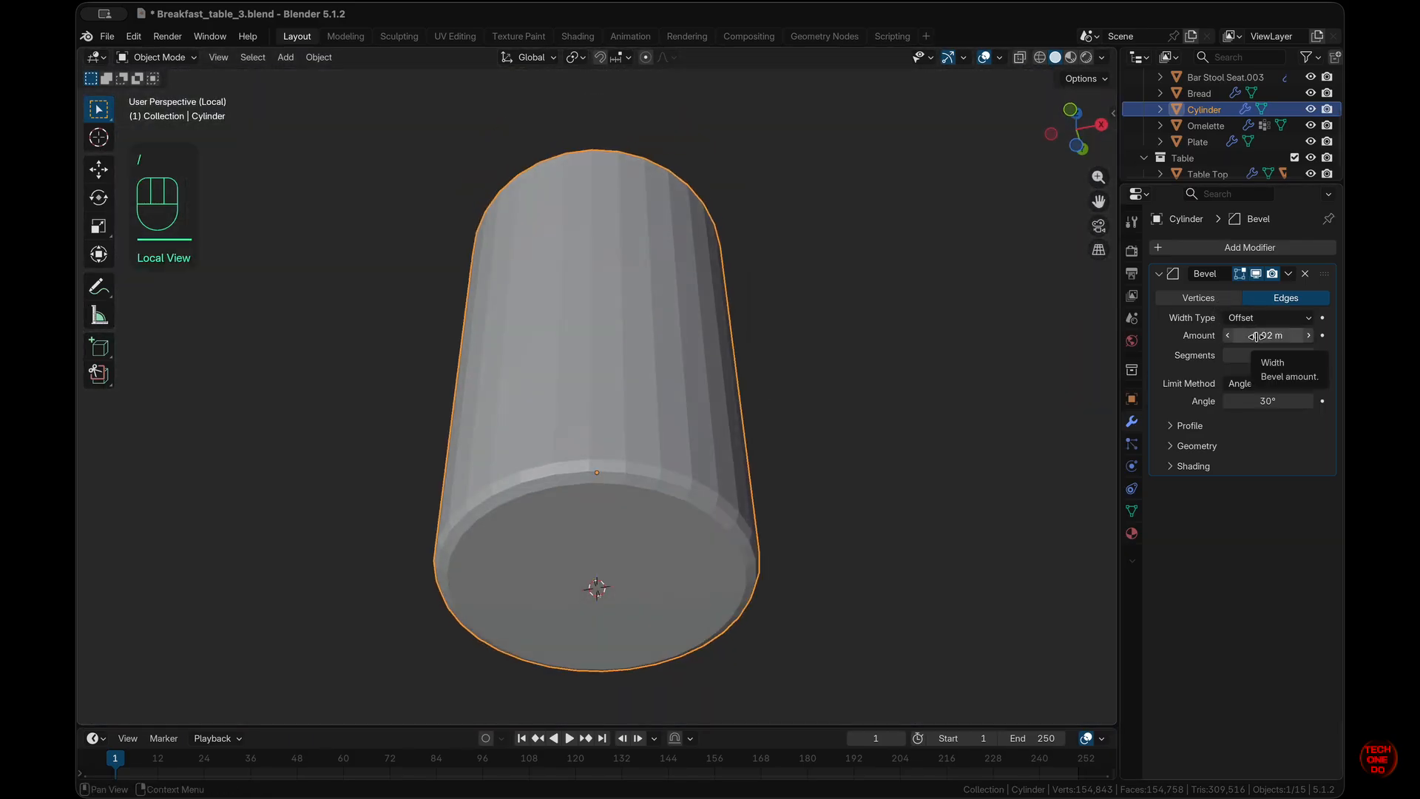
click(1240, 335)
text(0)
key(Return)
drag(1250, 355, 1260, 355)
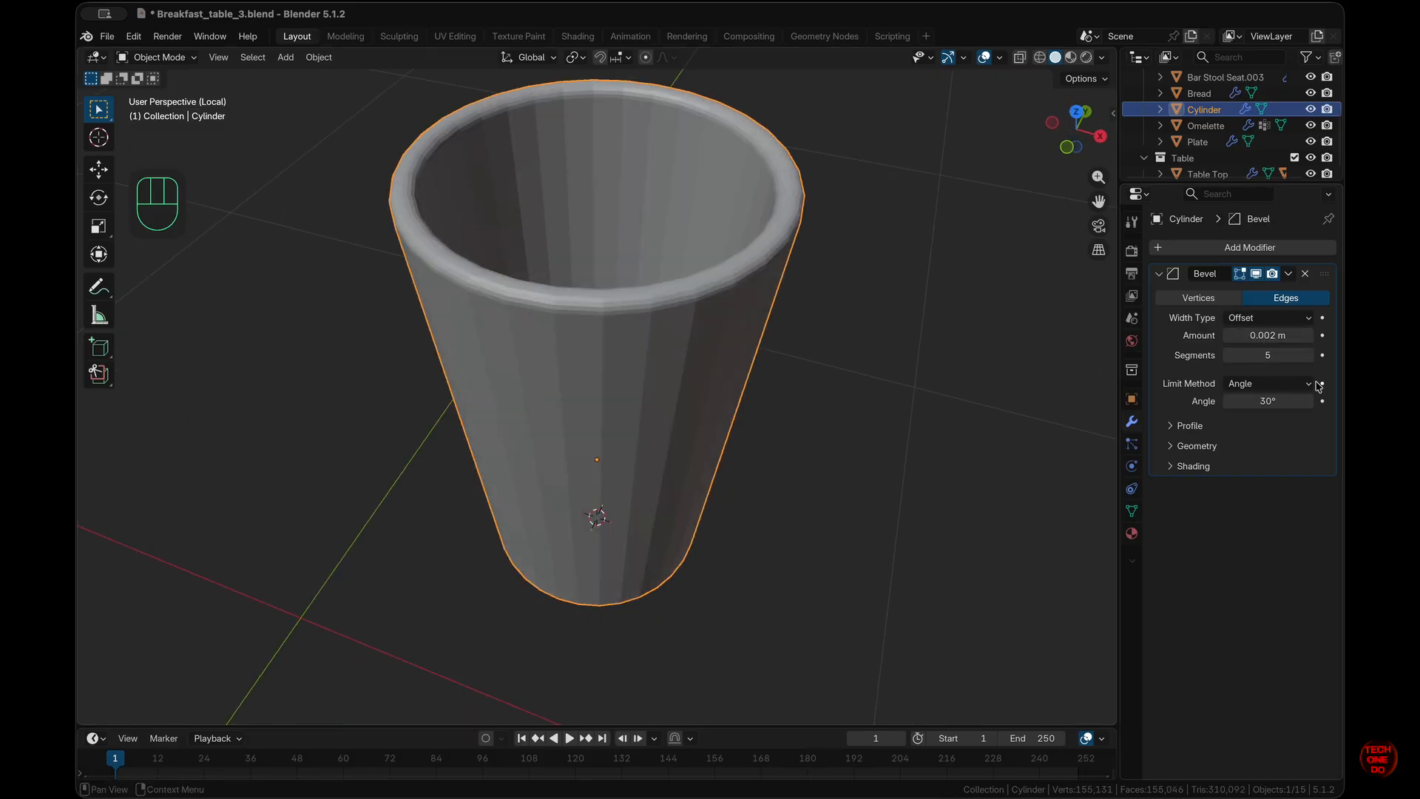
- Shade the cup smooth and enable Harden Normals on the bevel
right_click(666, 312)
click(661, 315)
click(1192, 466)
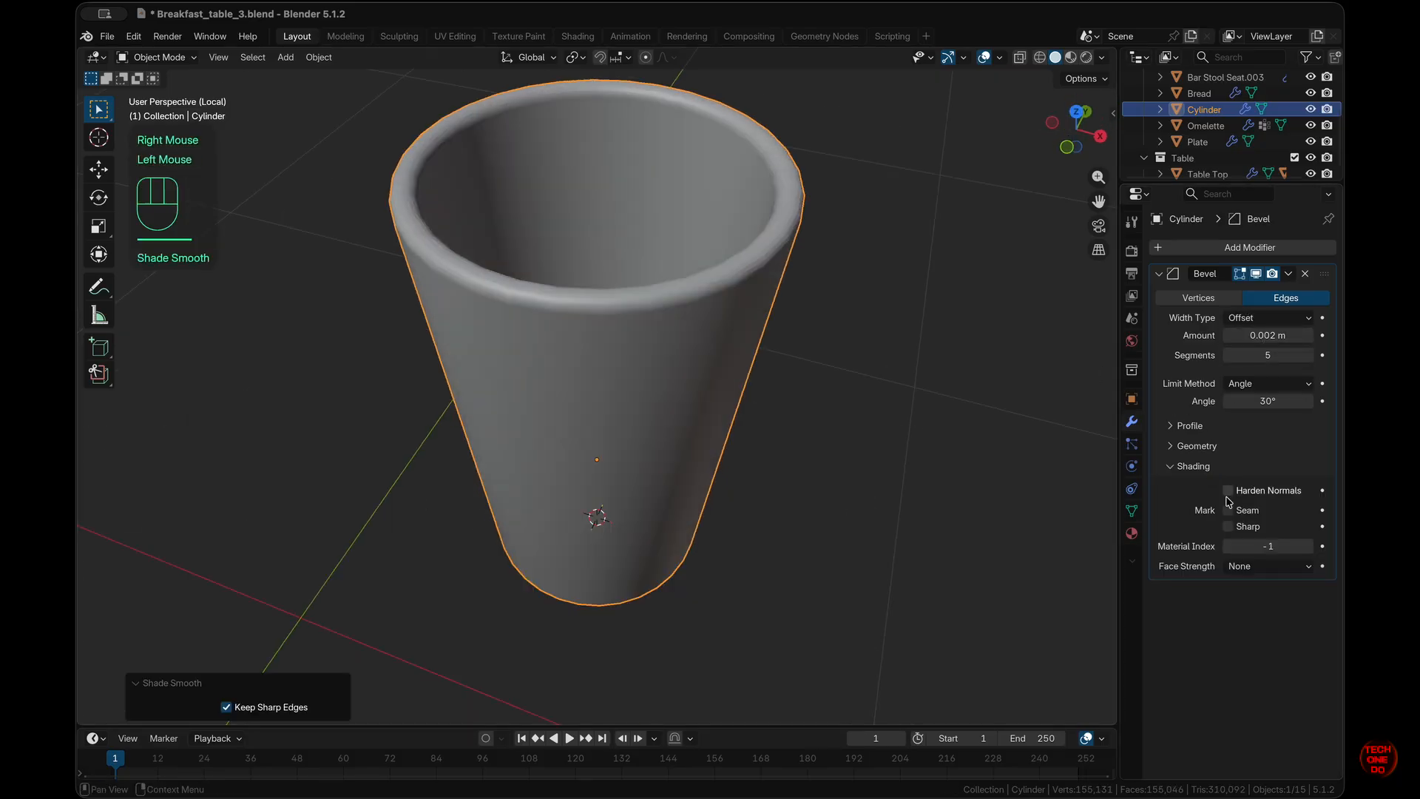
click(1228, 490)
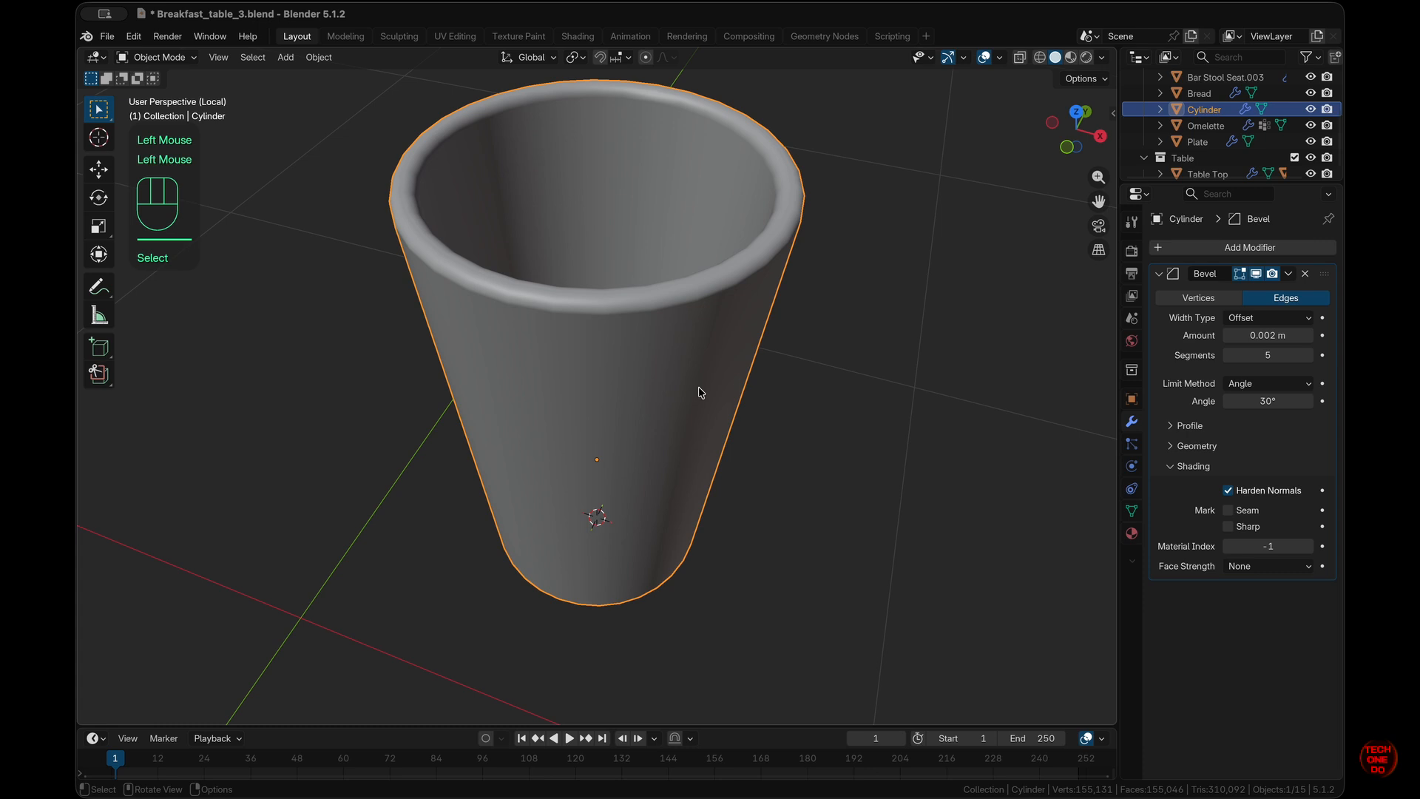
- Add level 2 subdivision smoothing to the cup with Ctrl+2
key(ctrl+2)
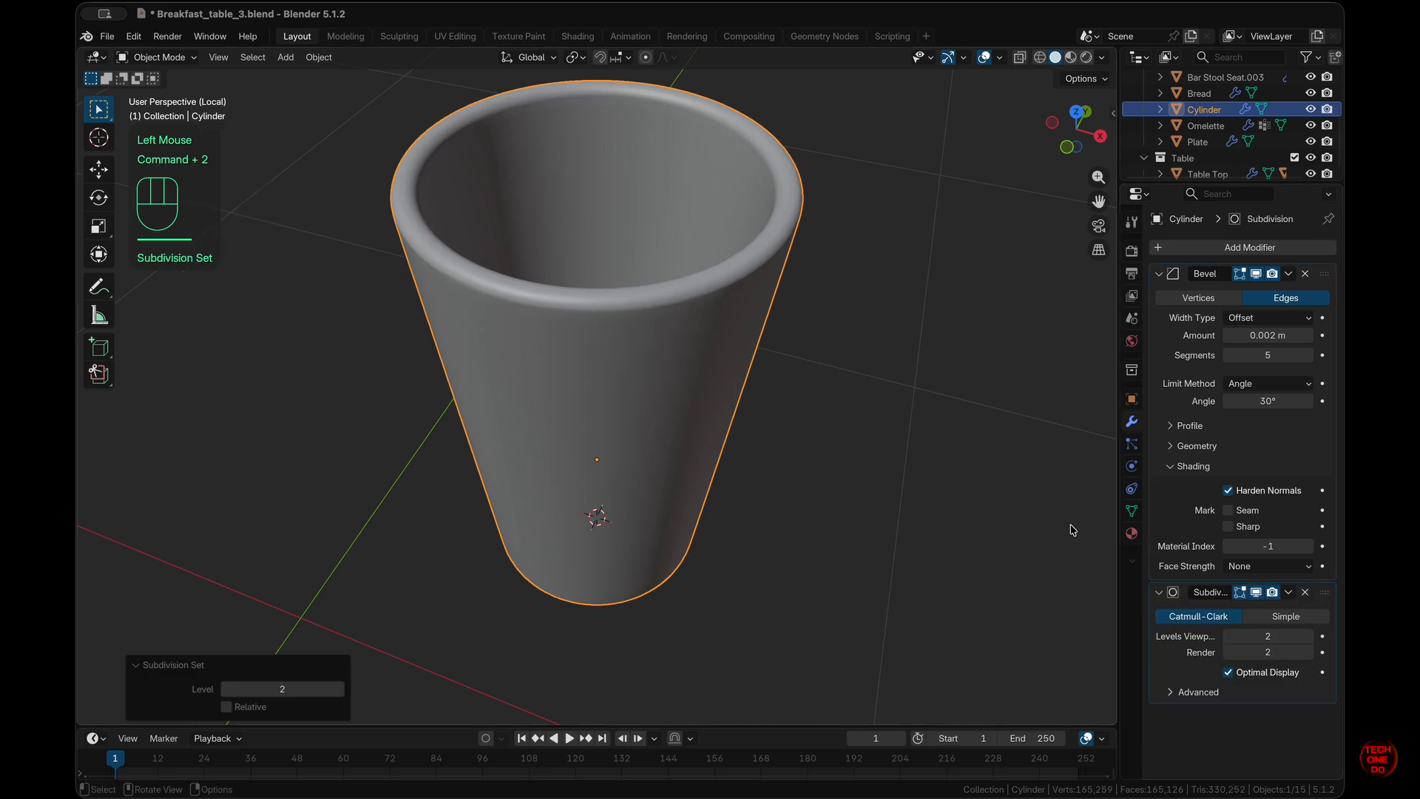
scroll(662, 416, down, 10)
scroll(662, 416, up, 4)
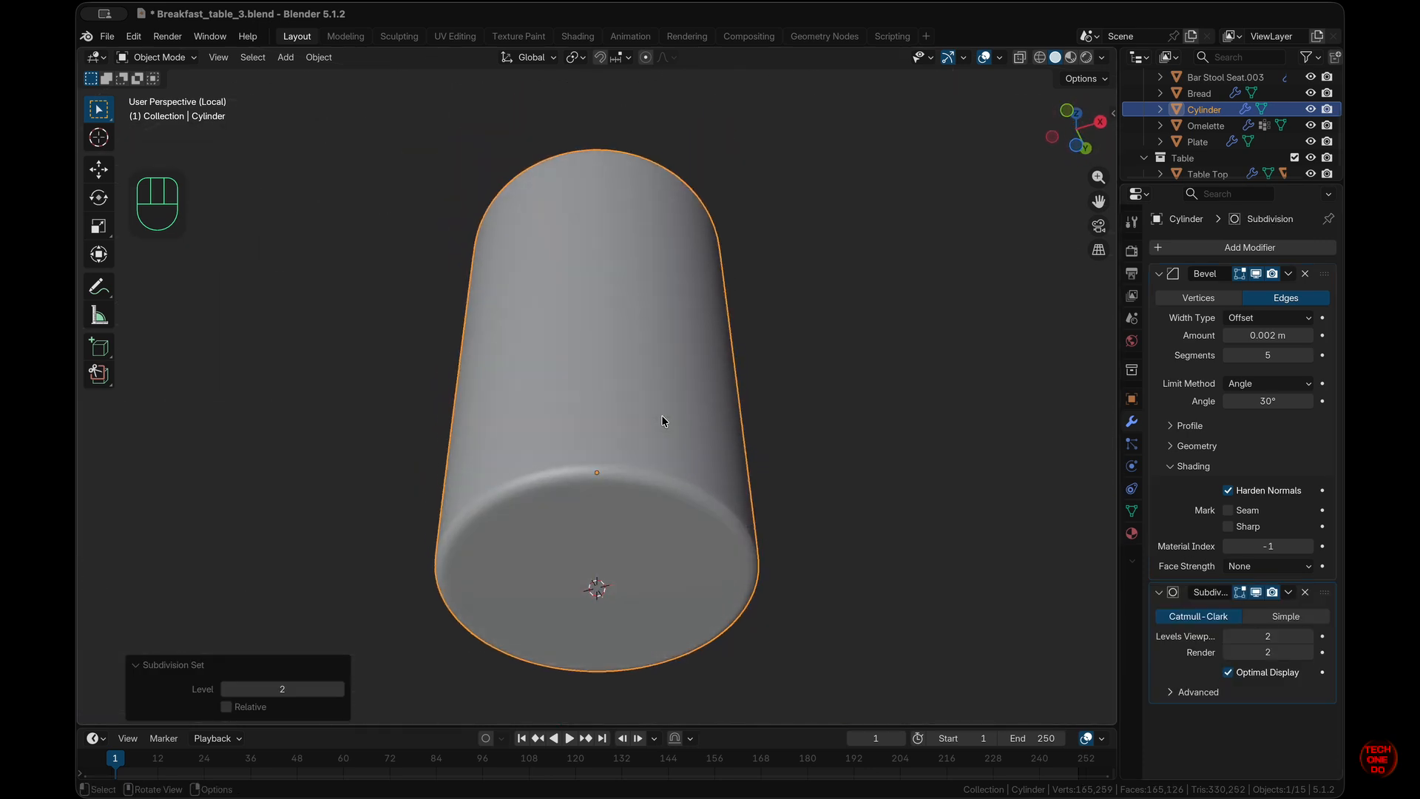
scroll(661, 415, down, 2)
scroll(661, 415, up, 8)
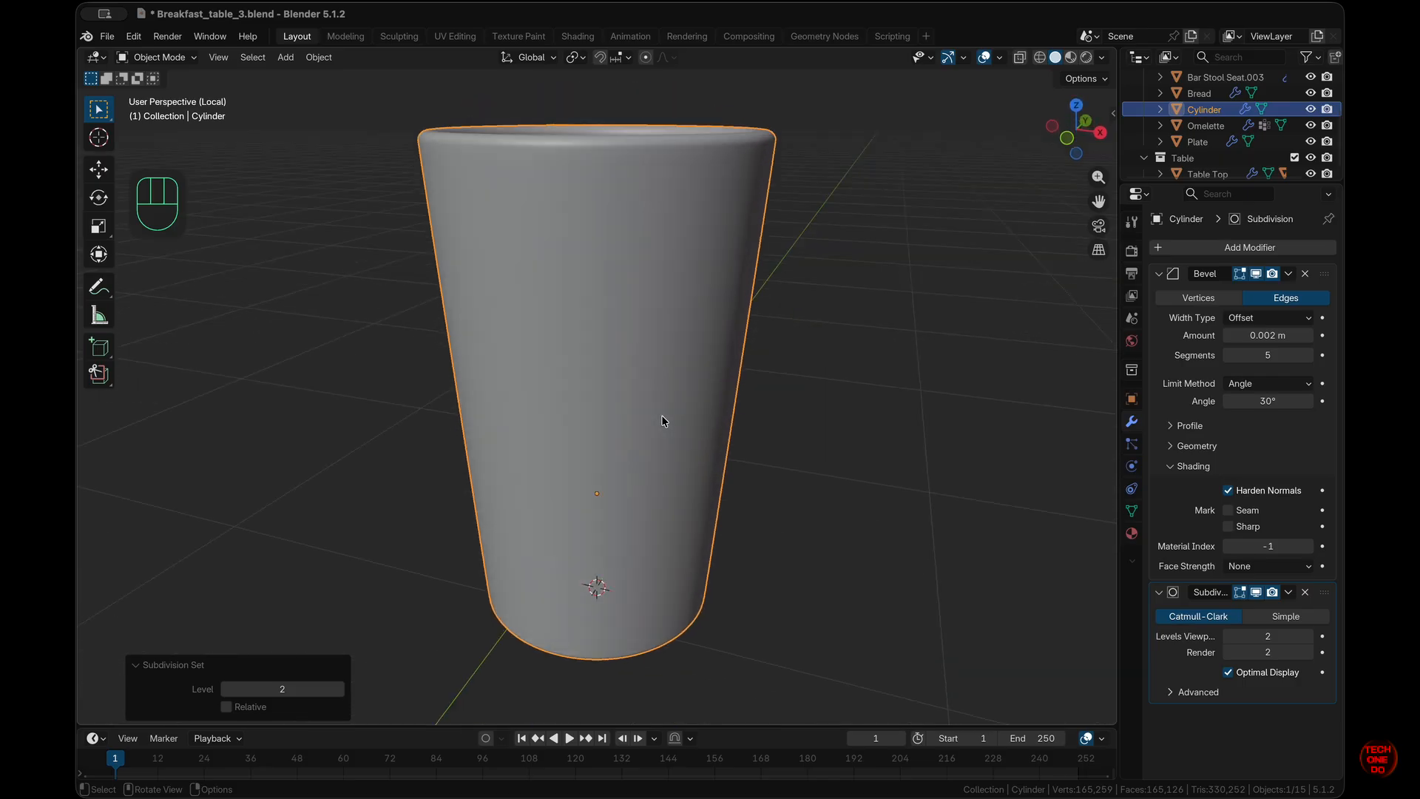
scroll(662, 420, up, 6)
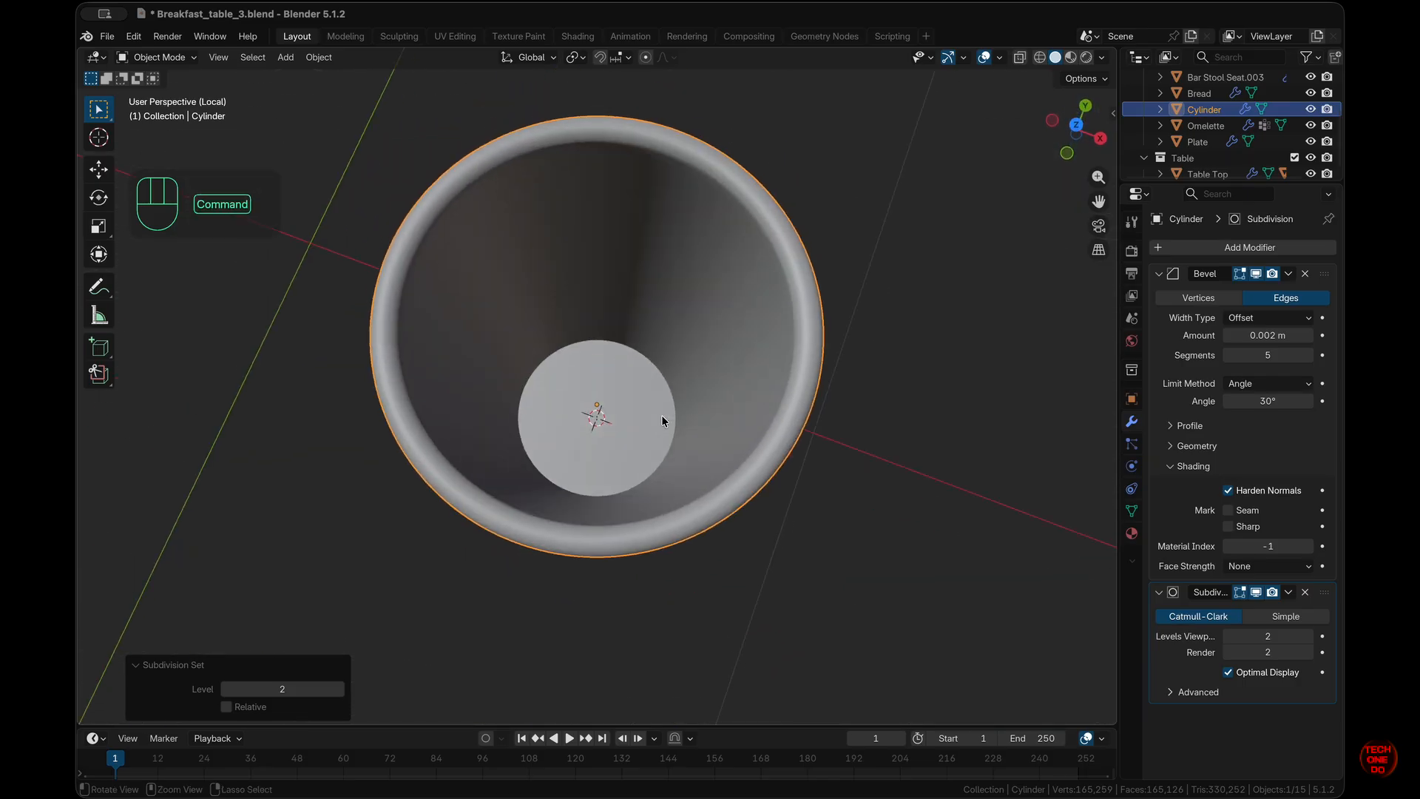
super+scroll(661, 415, down, 4)
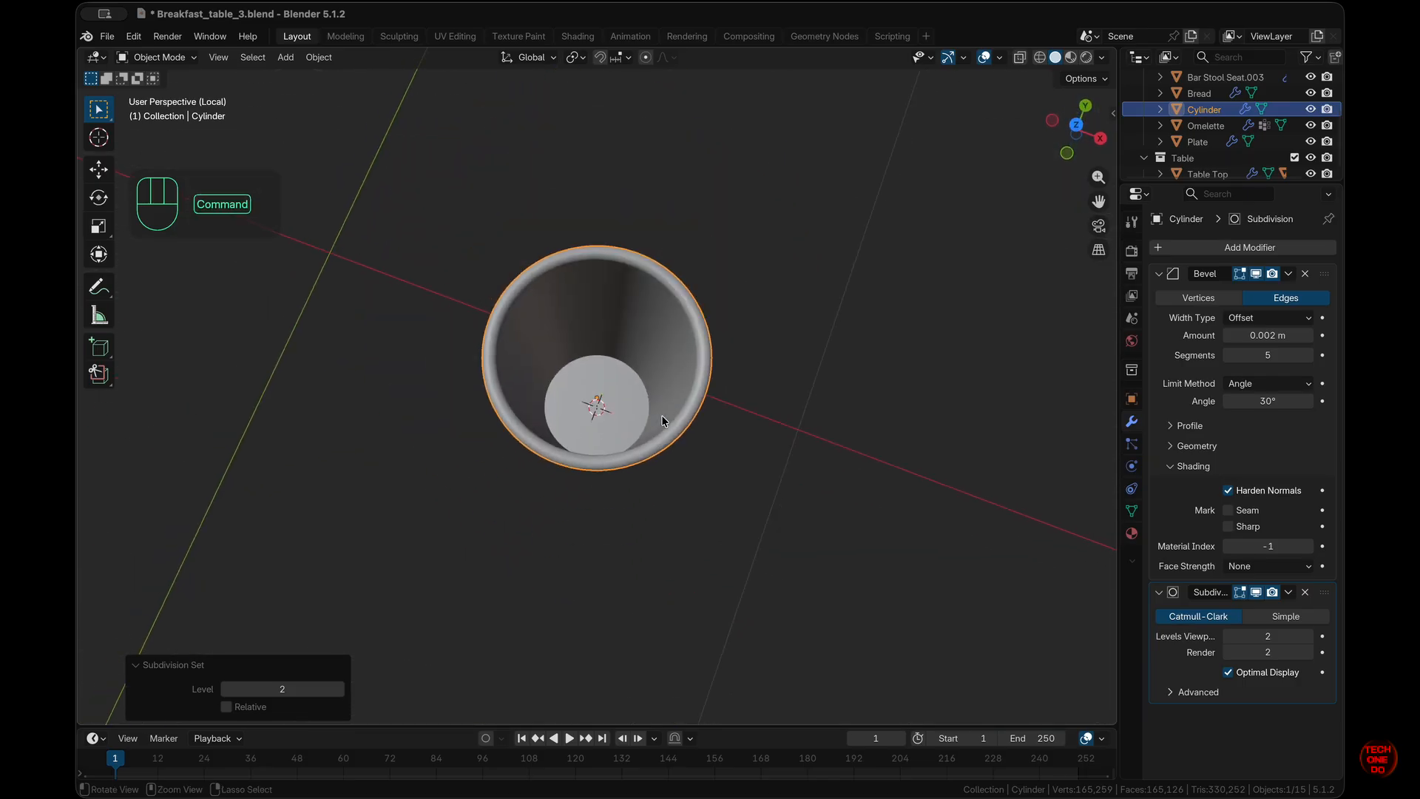
- Create a new material named Glass for the cup with Metallic 1.0
click(1132, 534)
click(1263, 315)
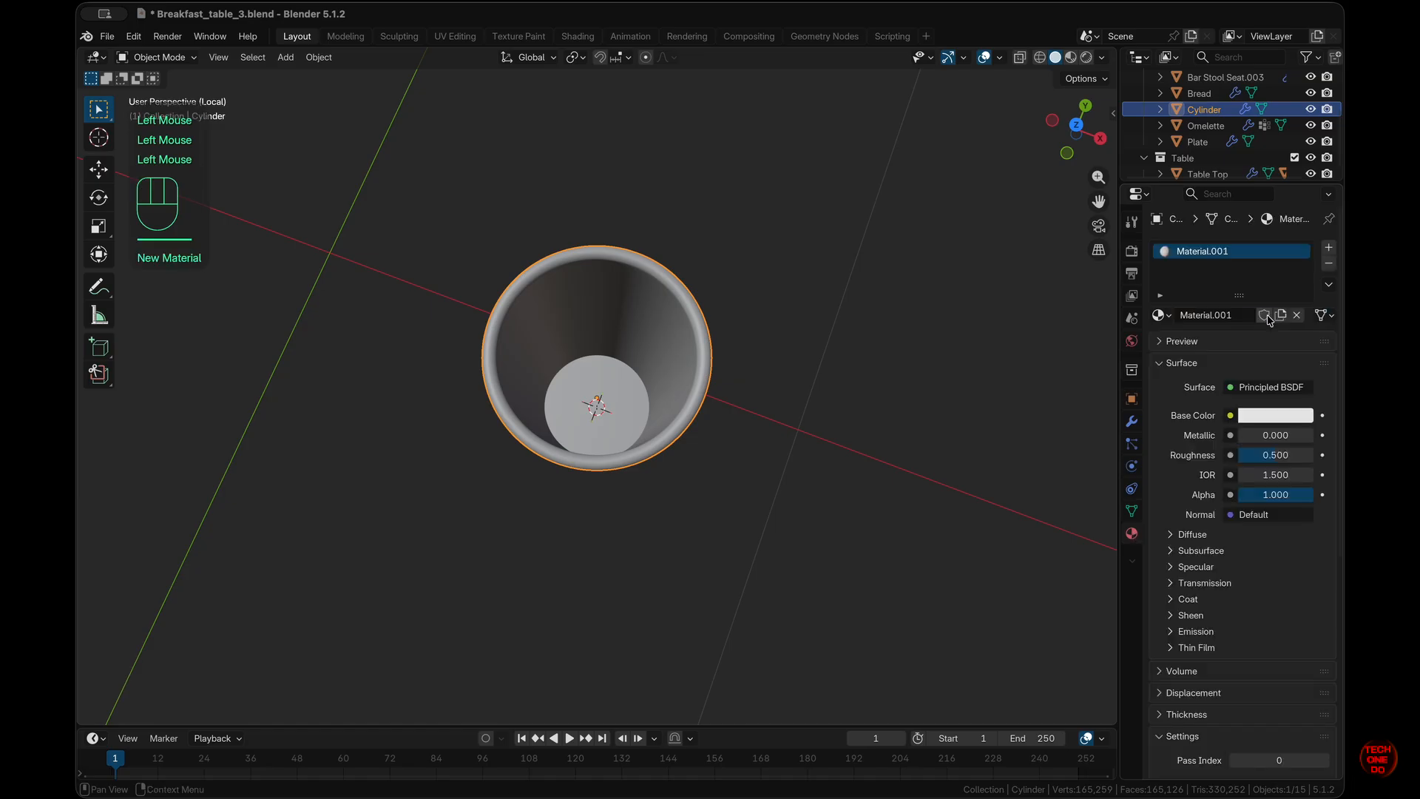
click(1220, 318)
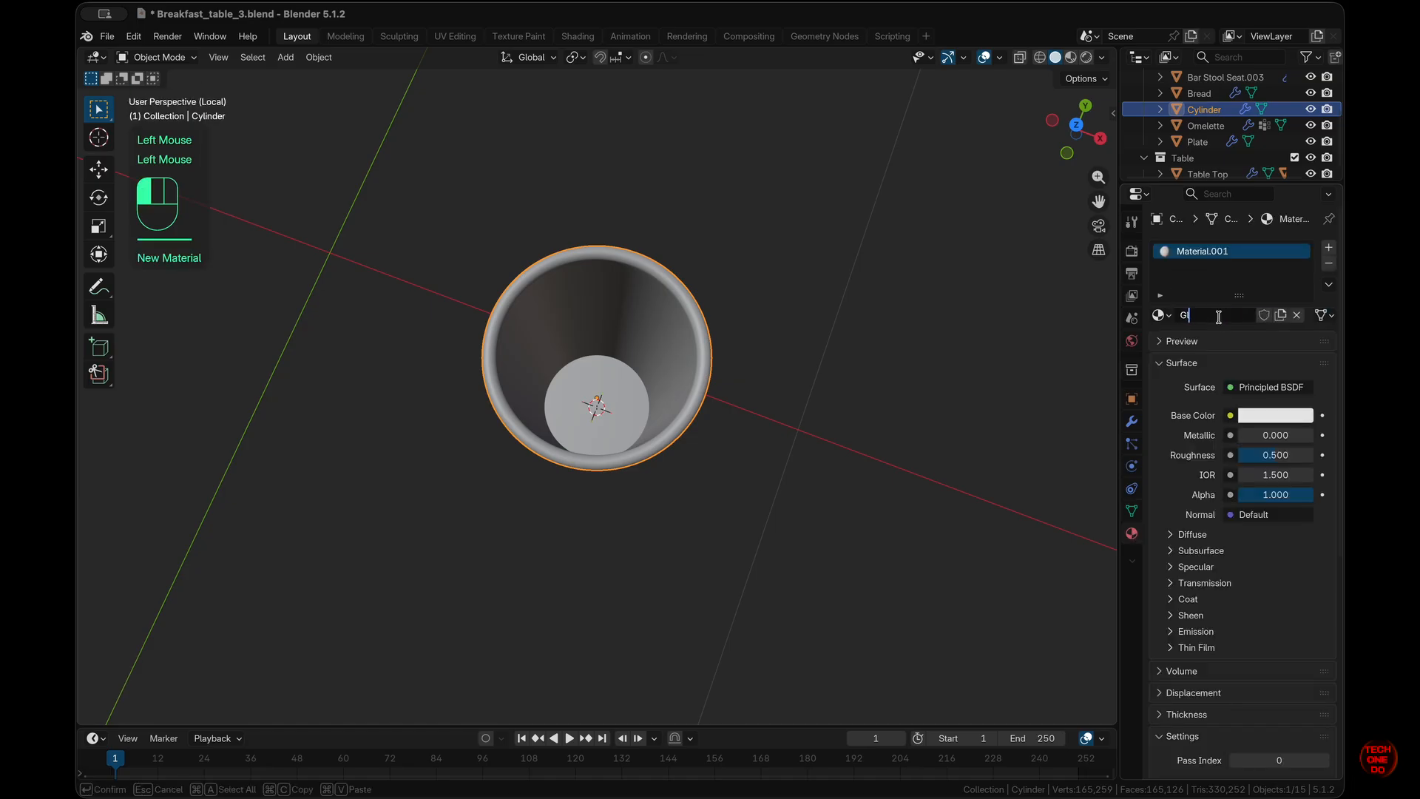
key(Return)
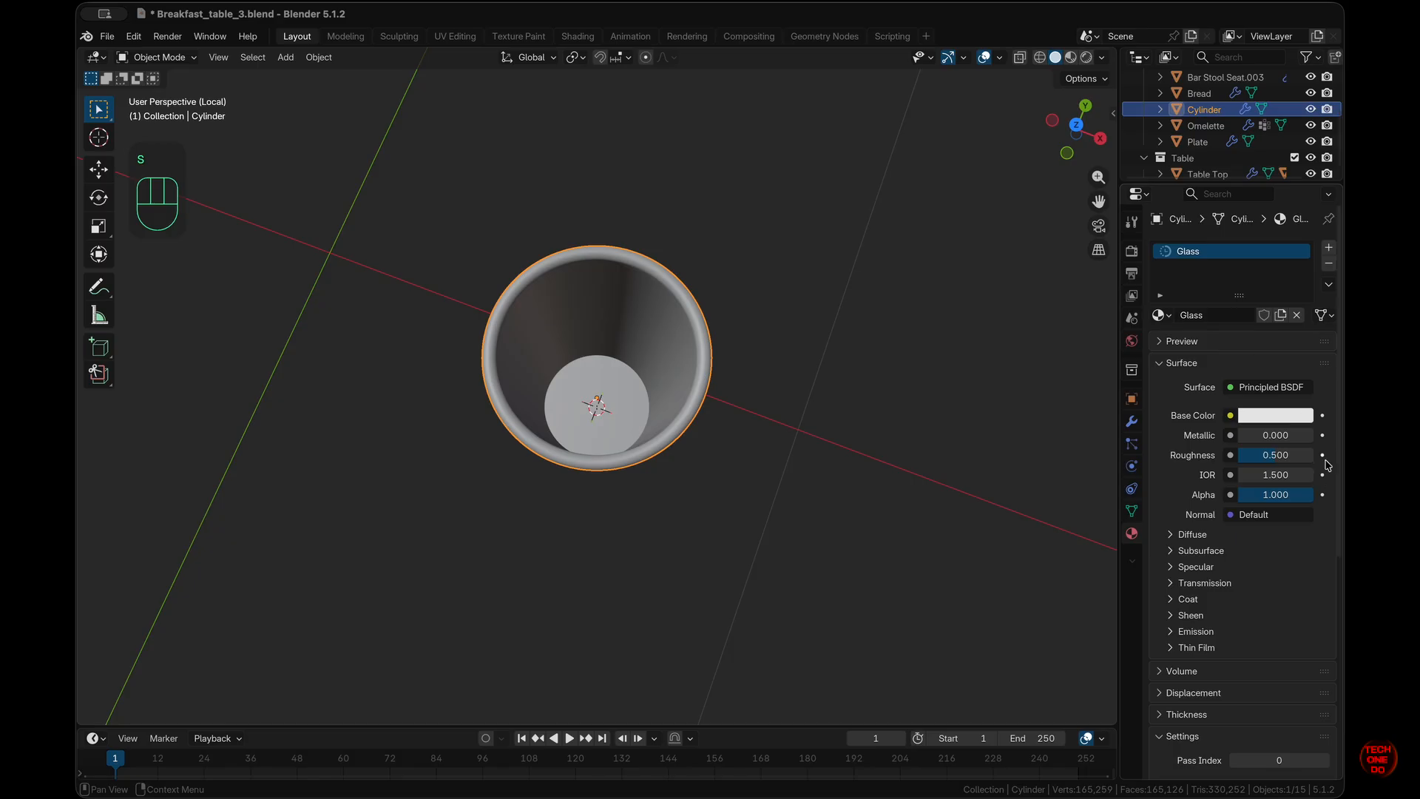
drag(1274, 435, 1308, 438)
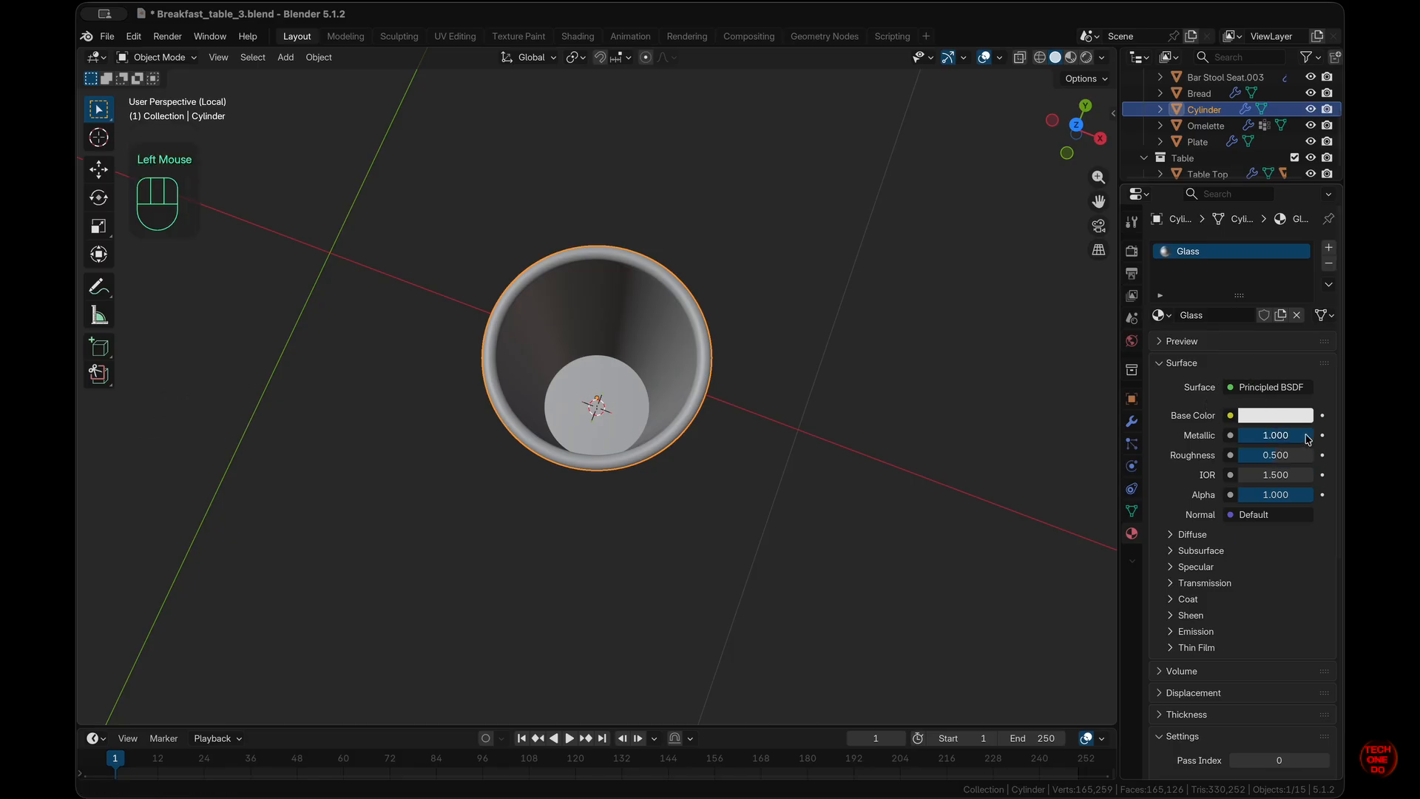
- Switch to Material Preview shading and lower the Glass roughness to 0.065
middle_drag(644, 358, 963, 210)
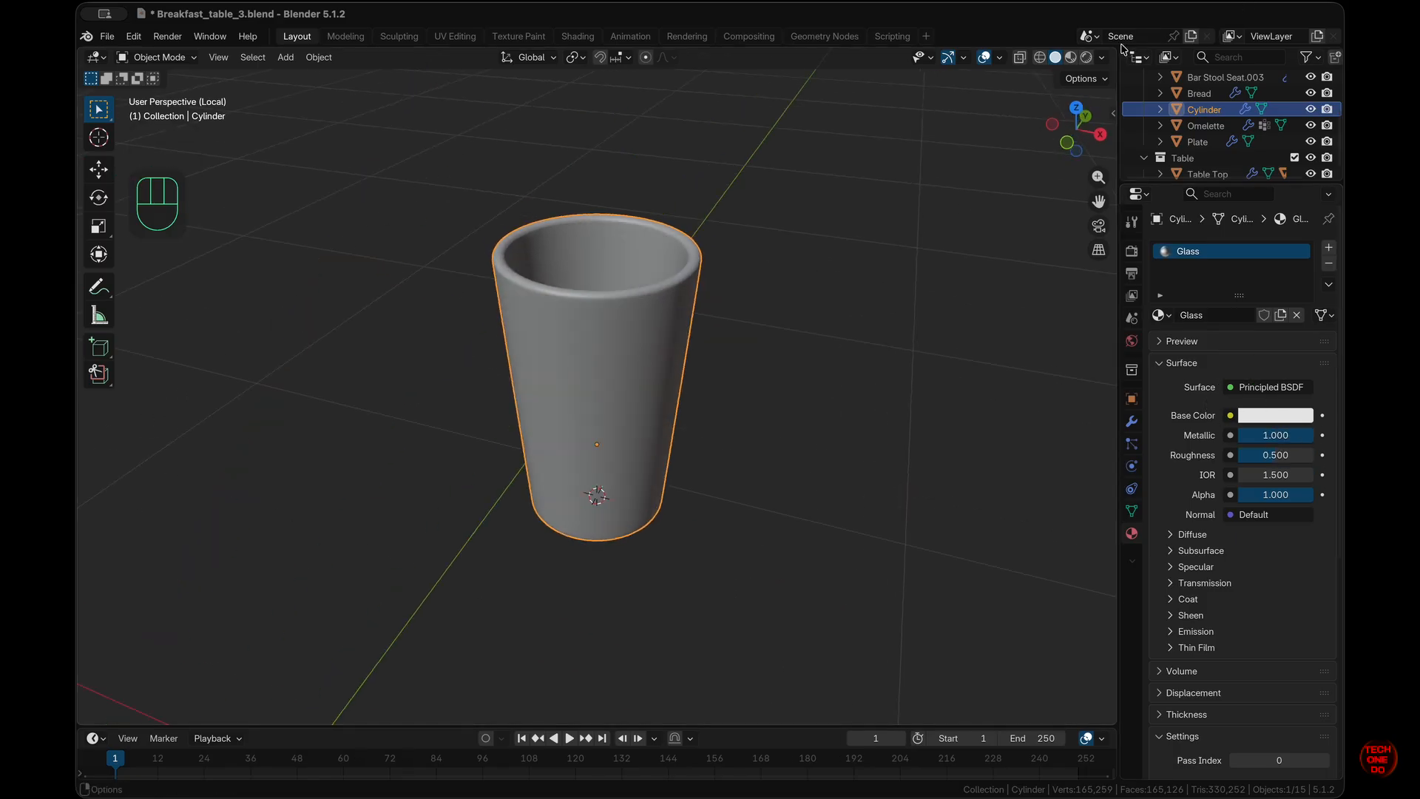
click(1071, 57)
middle_drag(710, 275, 671, 237)
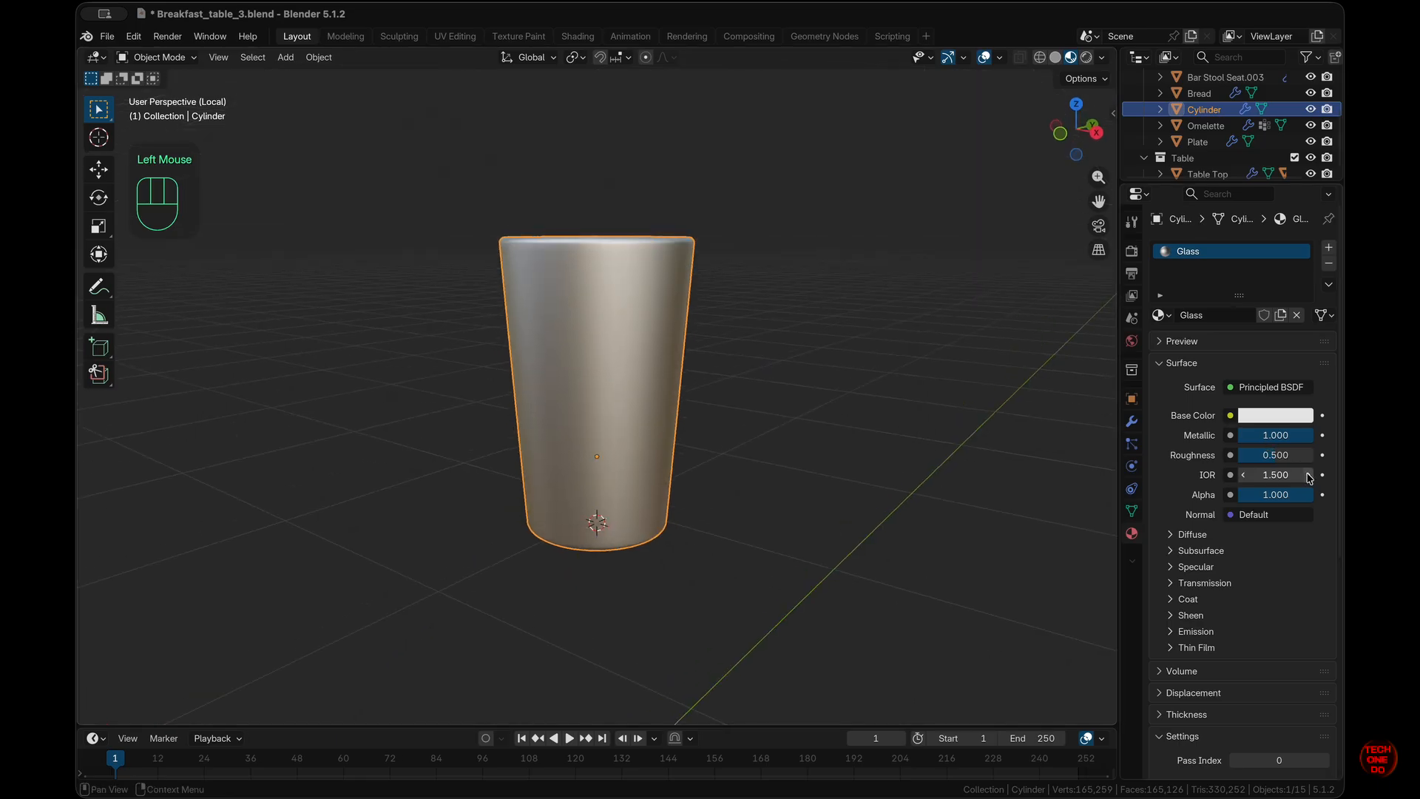
drag(1275, 461, 1207, 429)
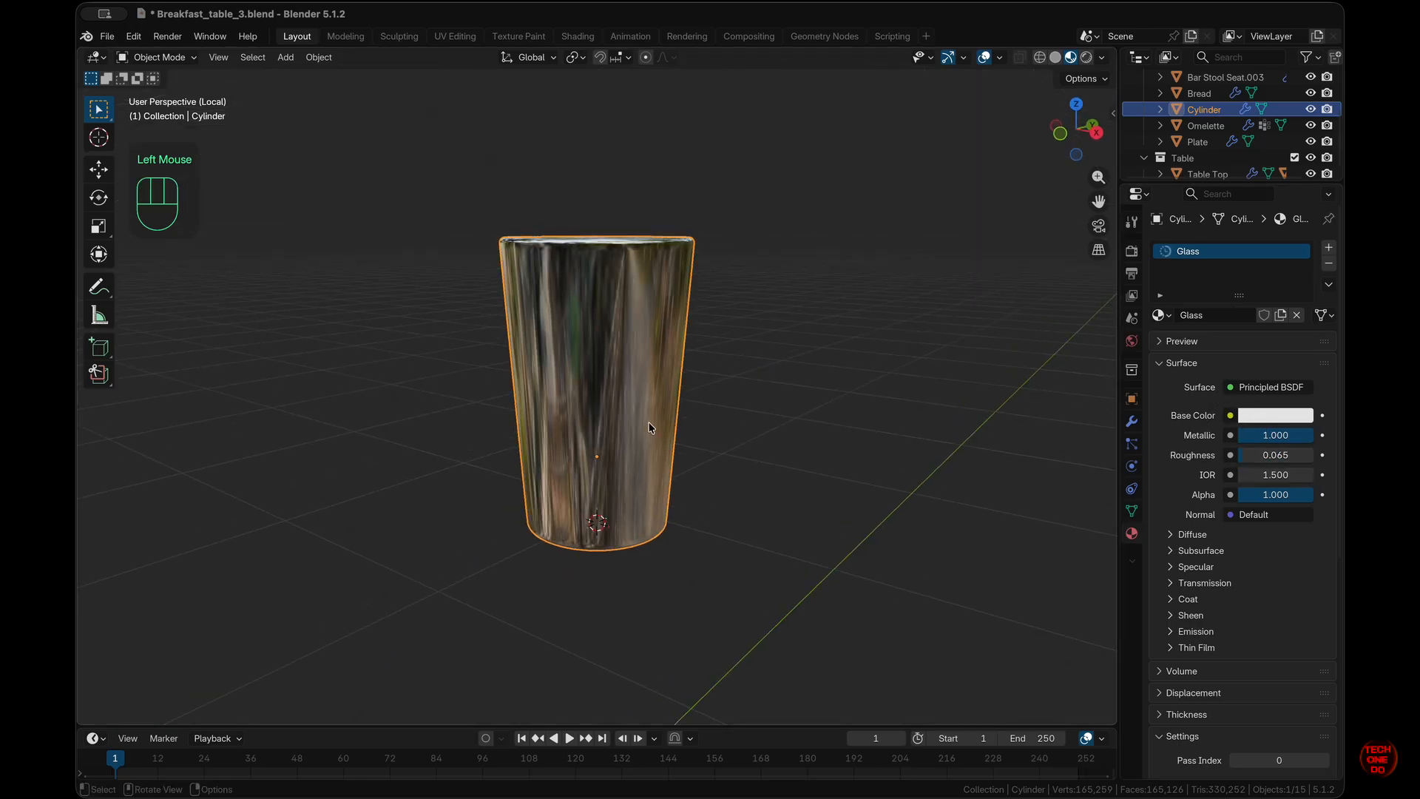
scroll(649, 428, up, 10)
scroll(650, 427, down, 6)
scroll(650, 428, down, 5)
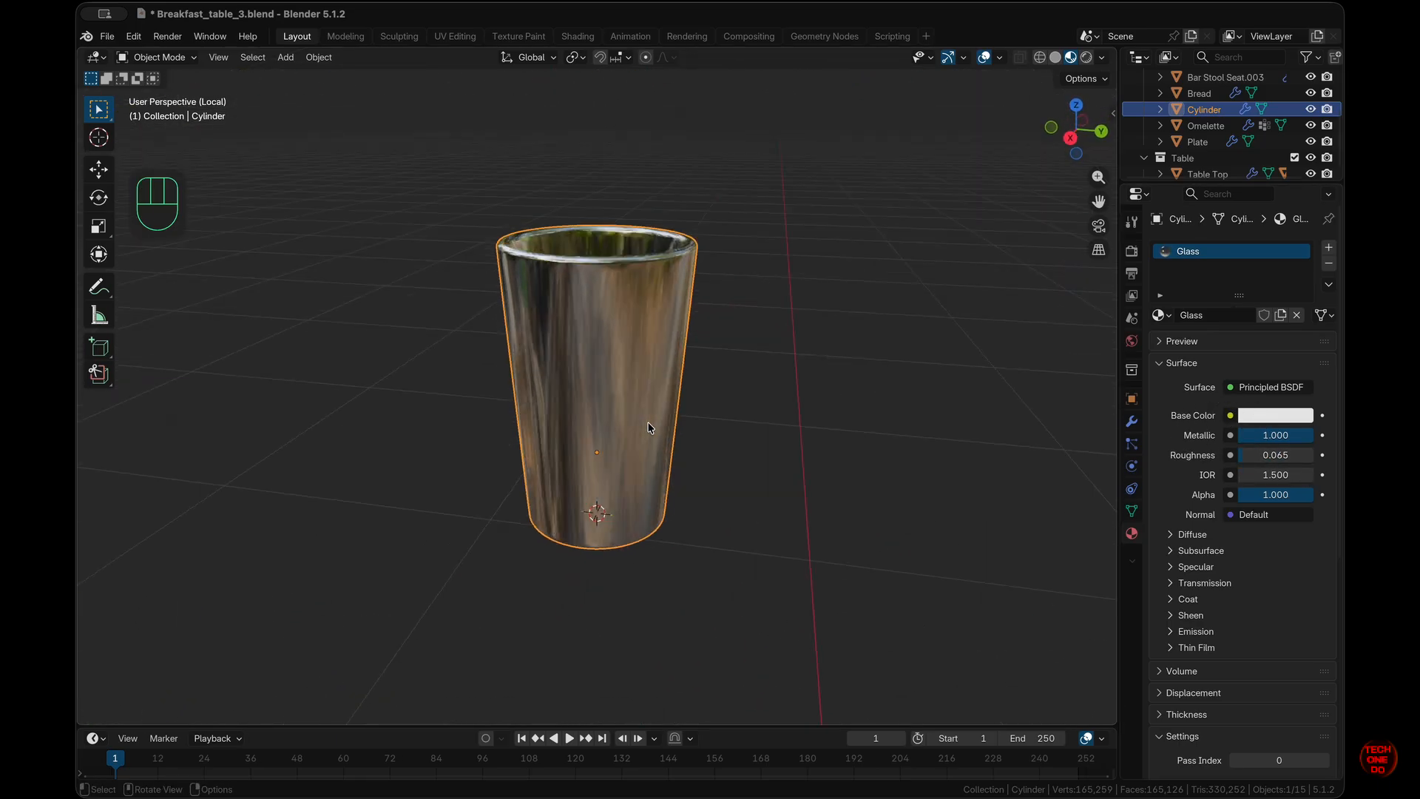
scroll(650, 428, up, 10)
scroll(649, 428, down, 5)
scroll(650, 428, down, 8)
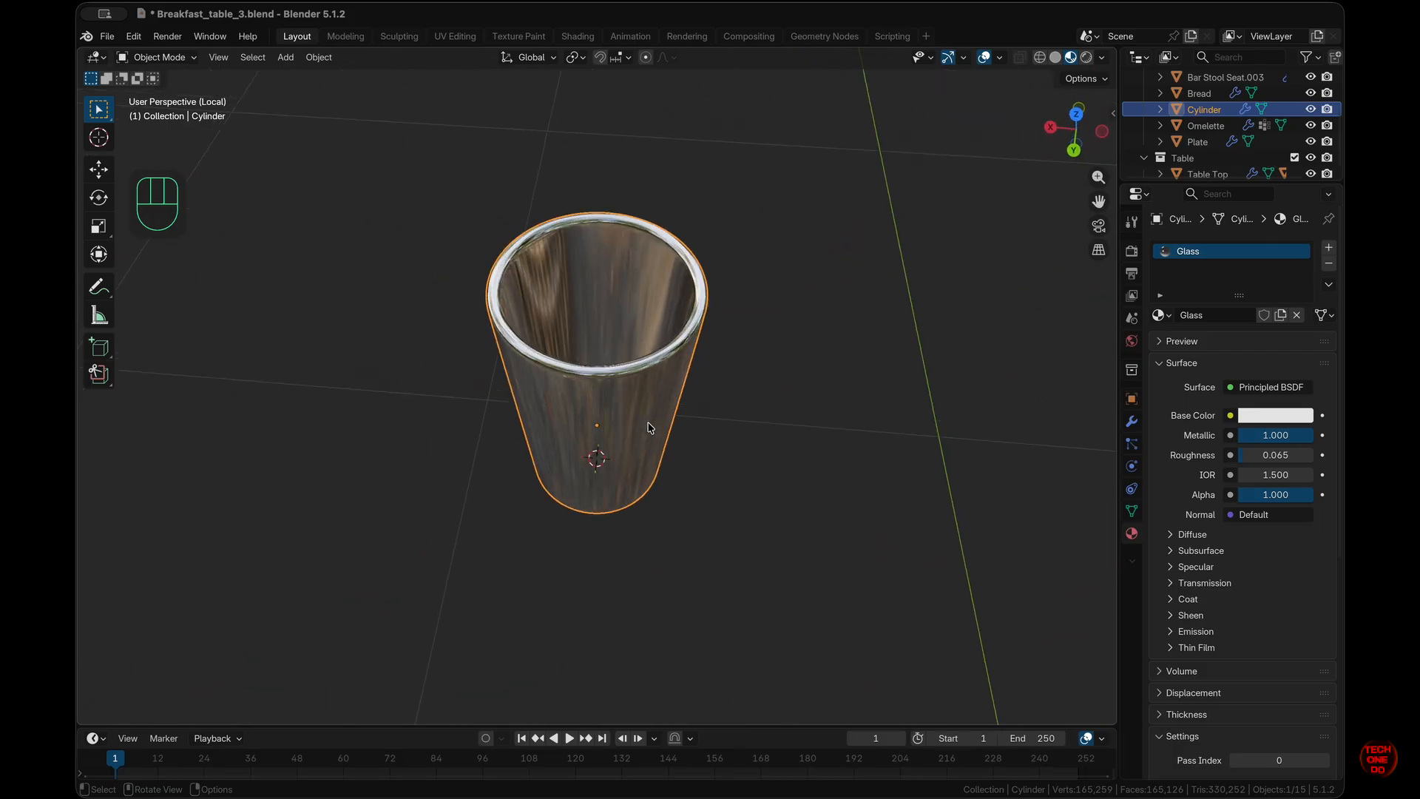
- Add a Mirror modifier to the glass on X and Y around the Table Top
super+scroll(650, 428, down, 5)
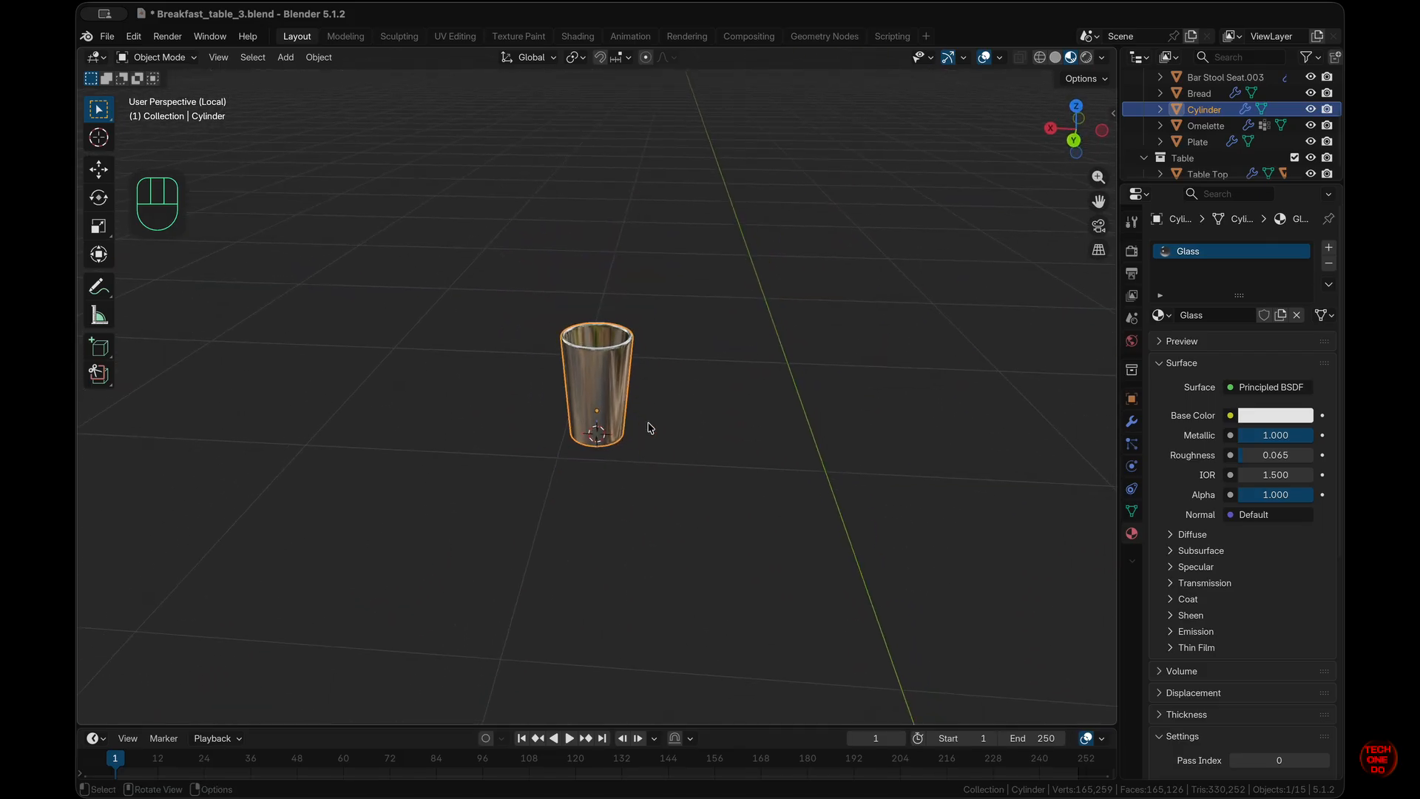
key(slash)
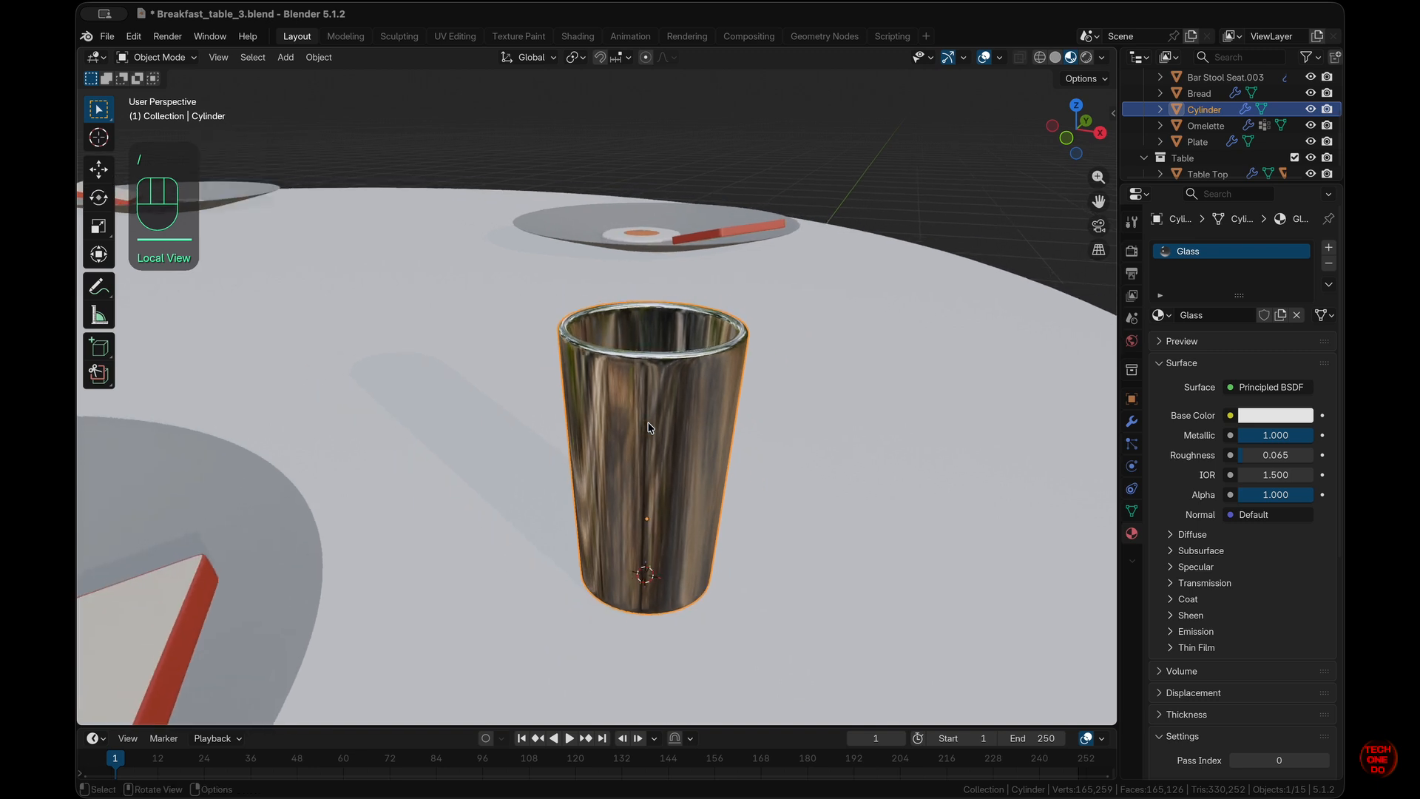
scroll(649, 428, up, 6)
scroll(650, 428, down, 5)
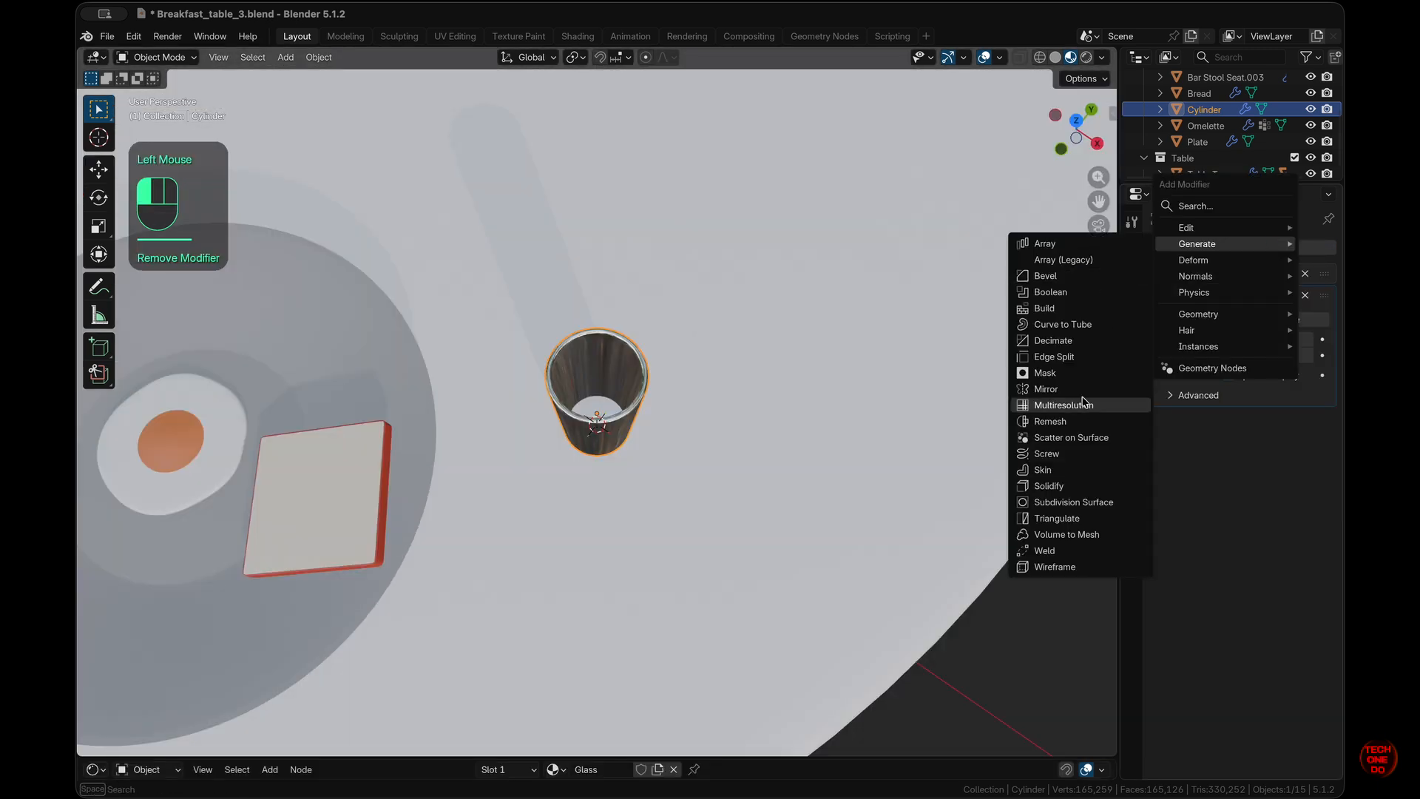
click(1047, 389)
click(1274, 443)
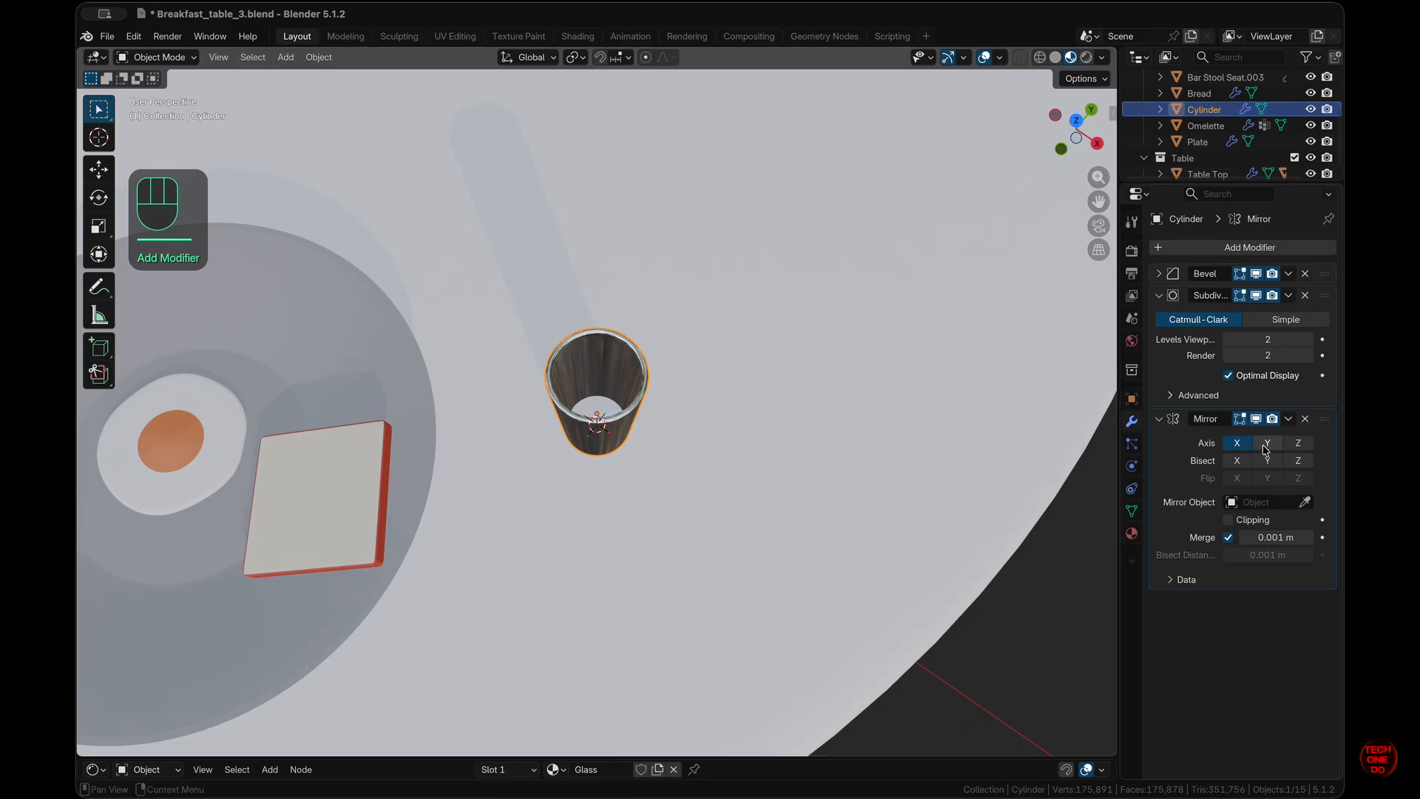
scroll(810, 403, down, 5)
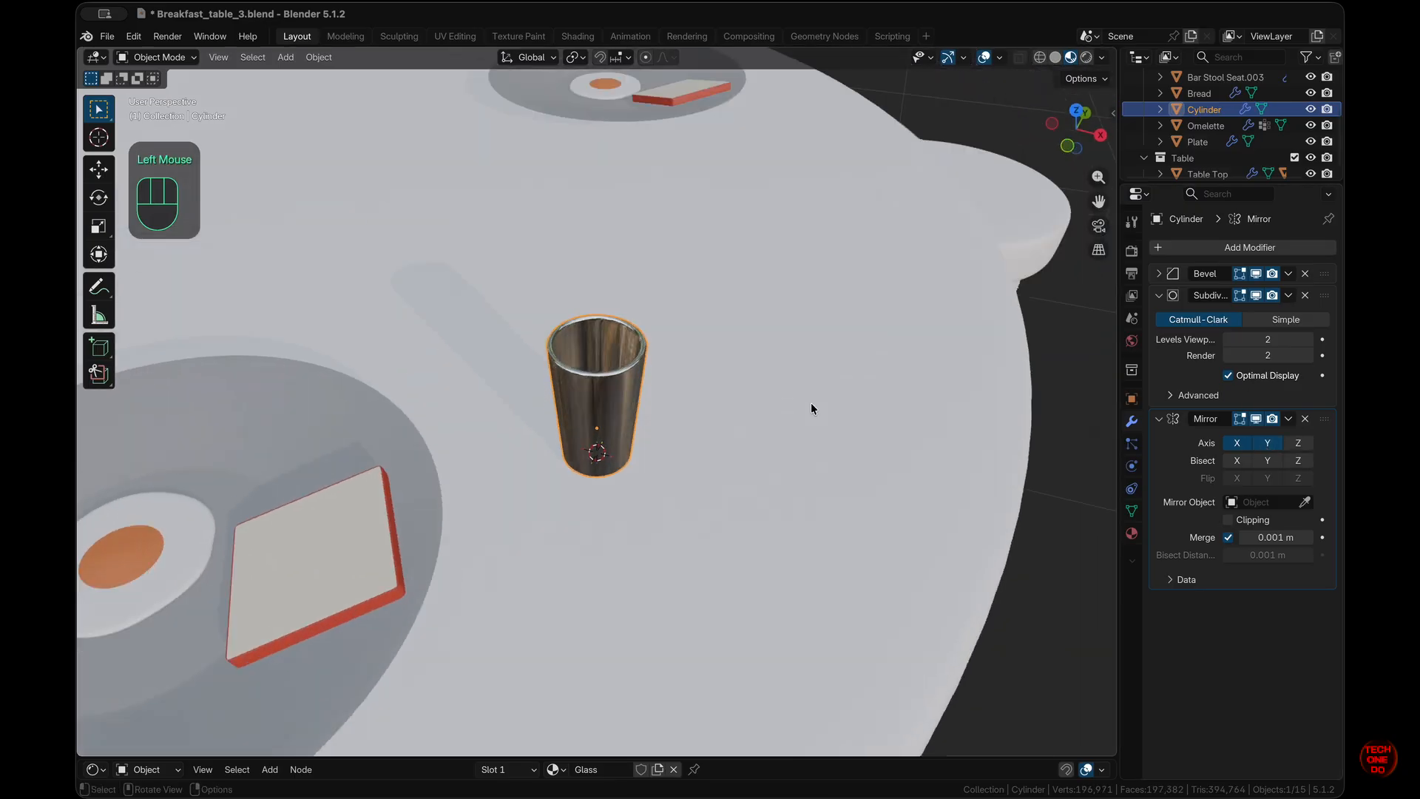
click(1306, 505)
click(1267, 502)
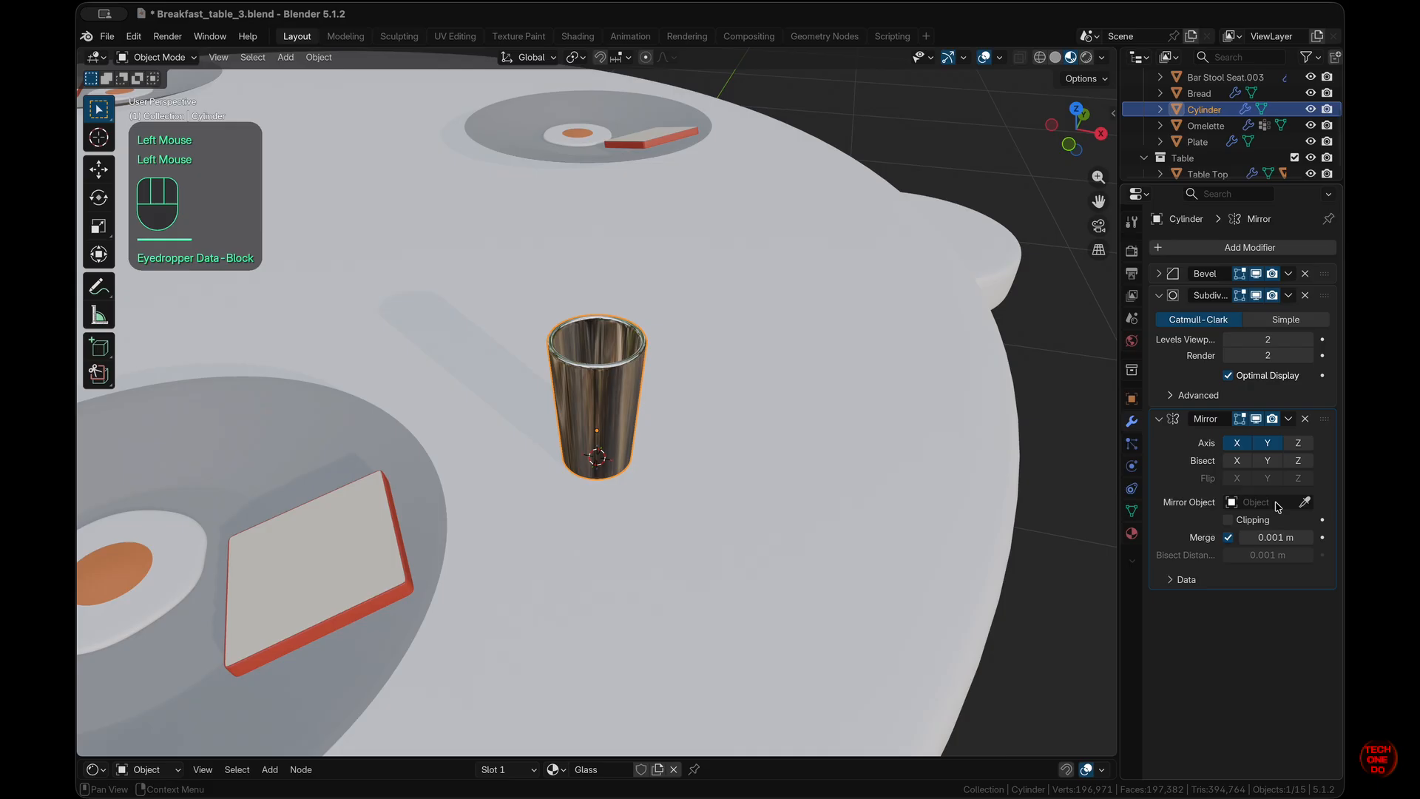
click(1213, 673)
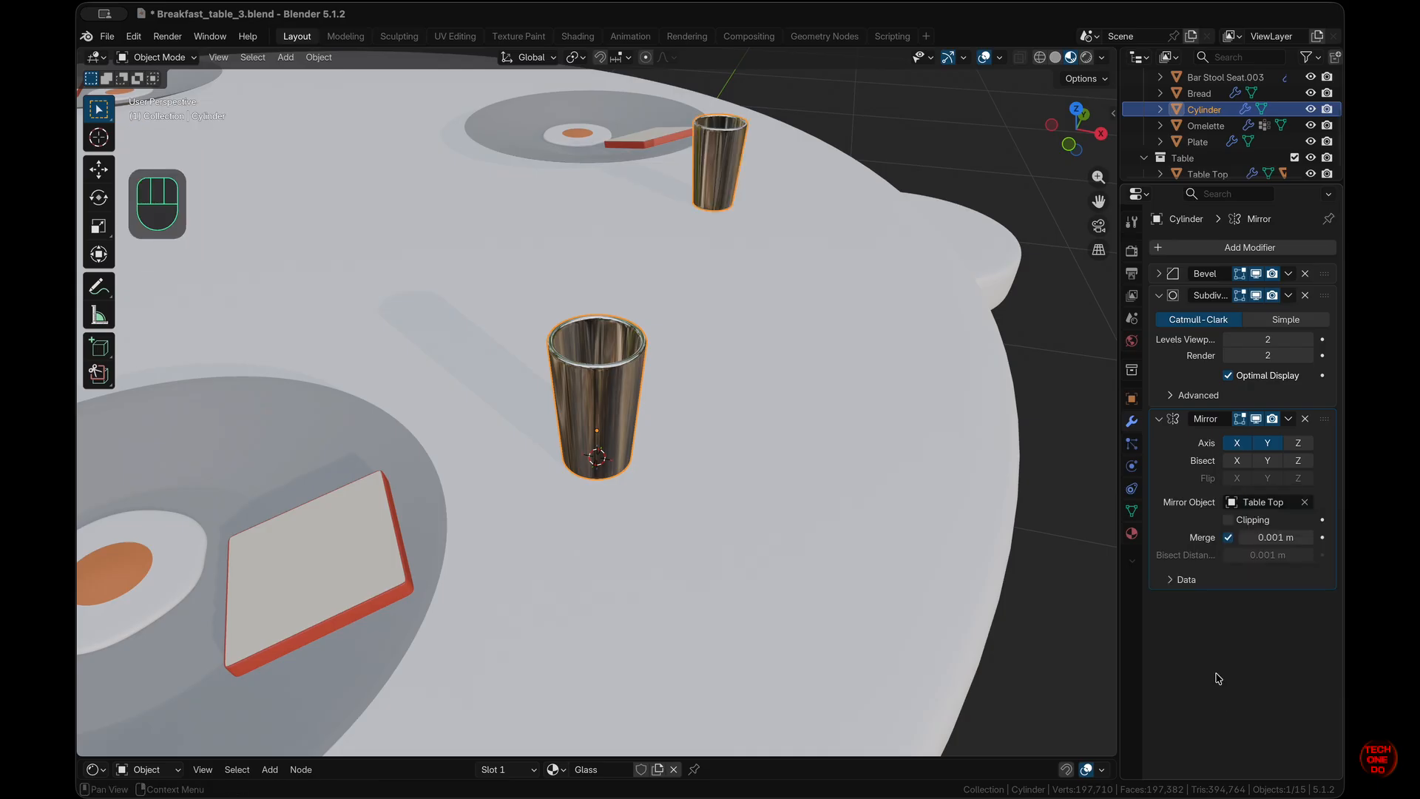
- Move the Mirror modifier above Subdivision in the glass's modifier stack
scroll(792, 494, down, 10)
scroll(792, 500, up, 3)
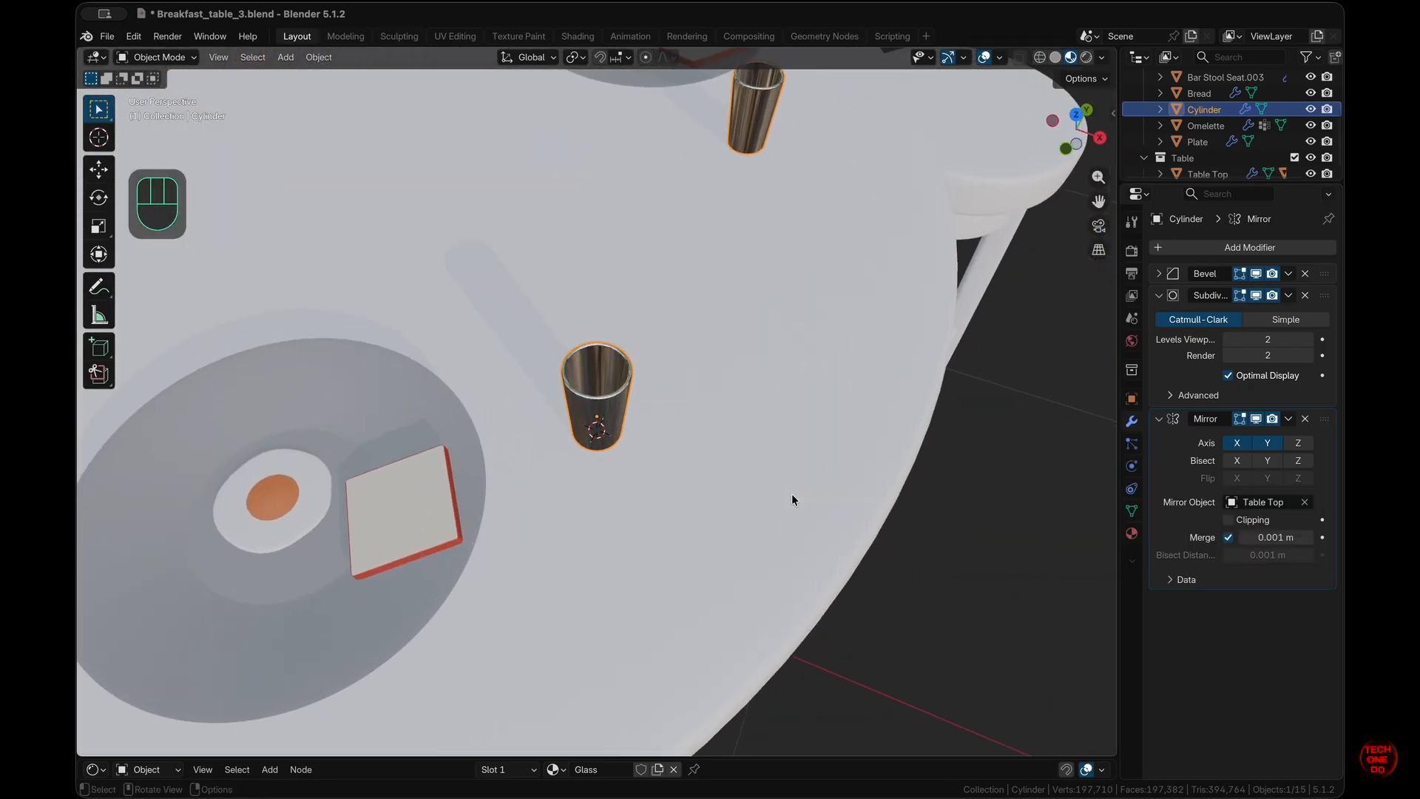
click(1291, 420)
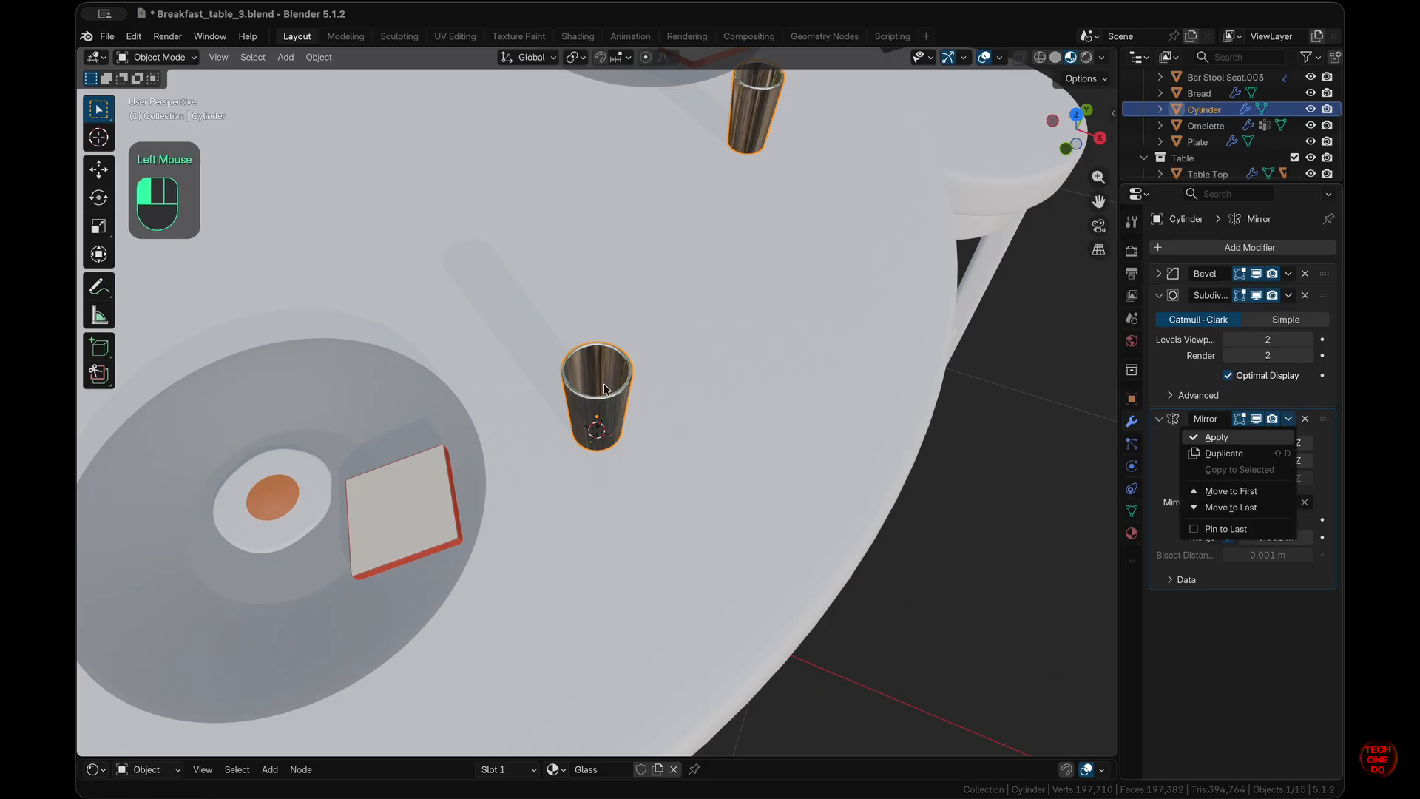
click(1263, 615)
drag(1191, 429, 1197, 296)
click(674, 467)
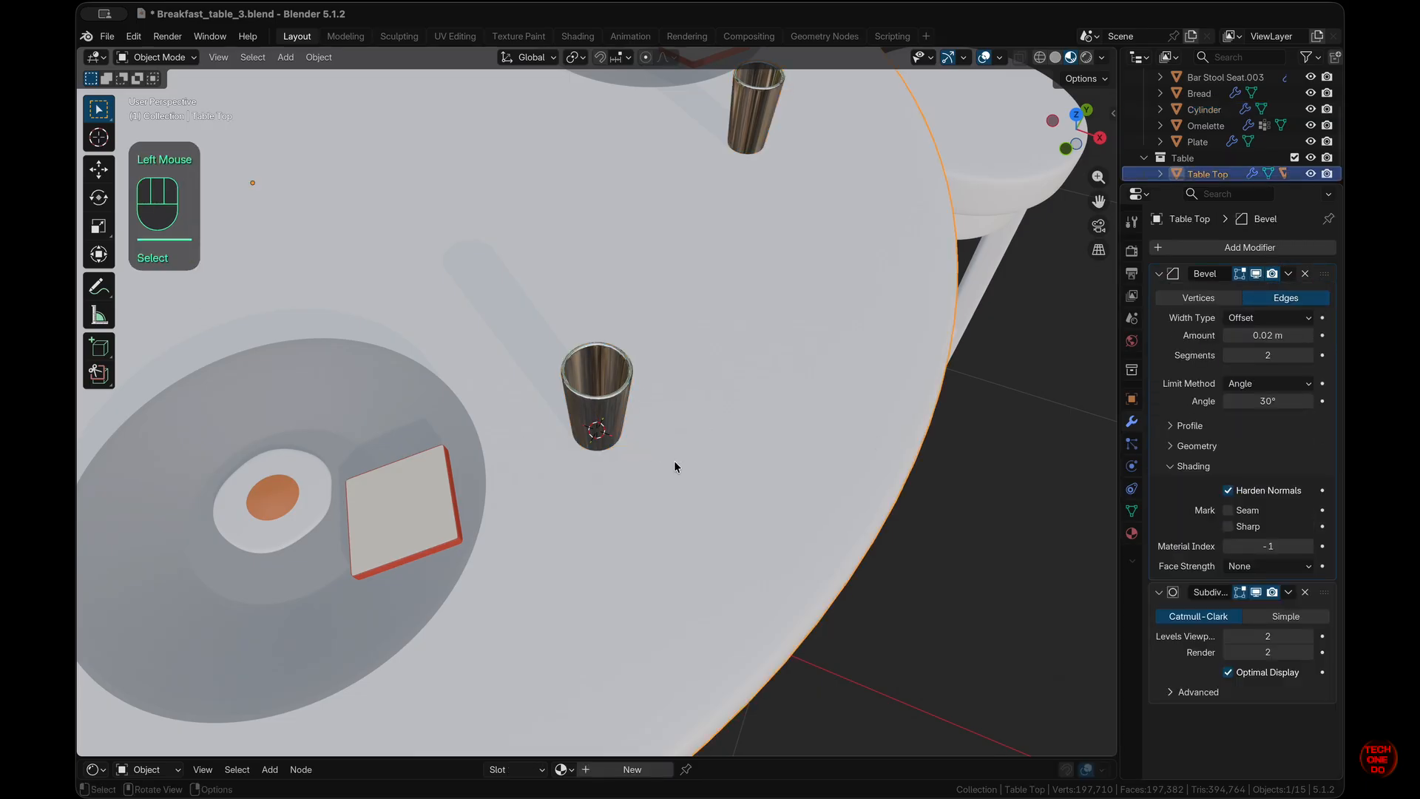
click(608, 403)
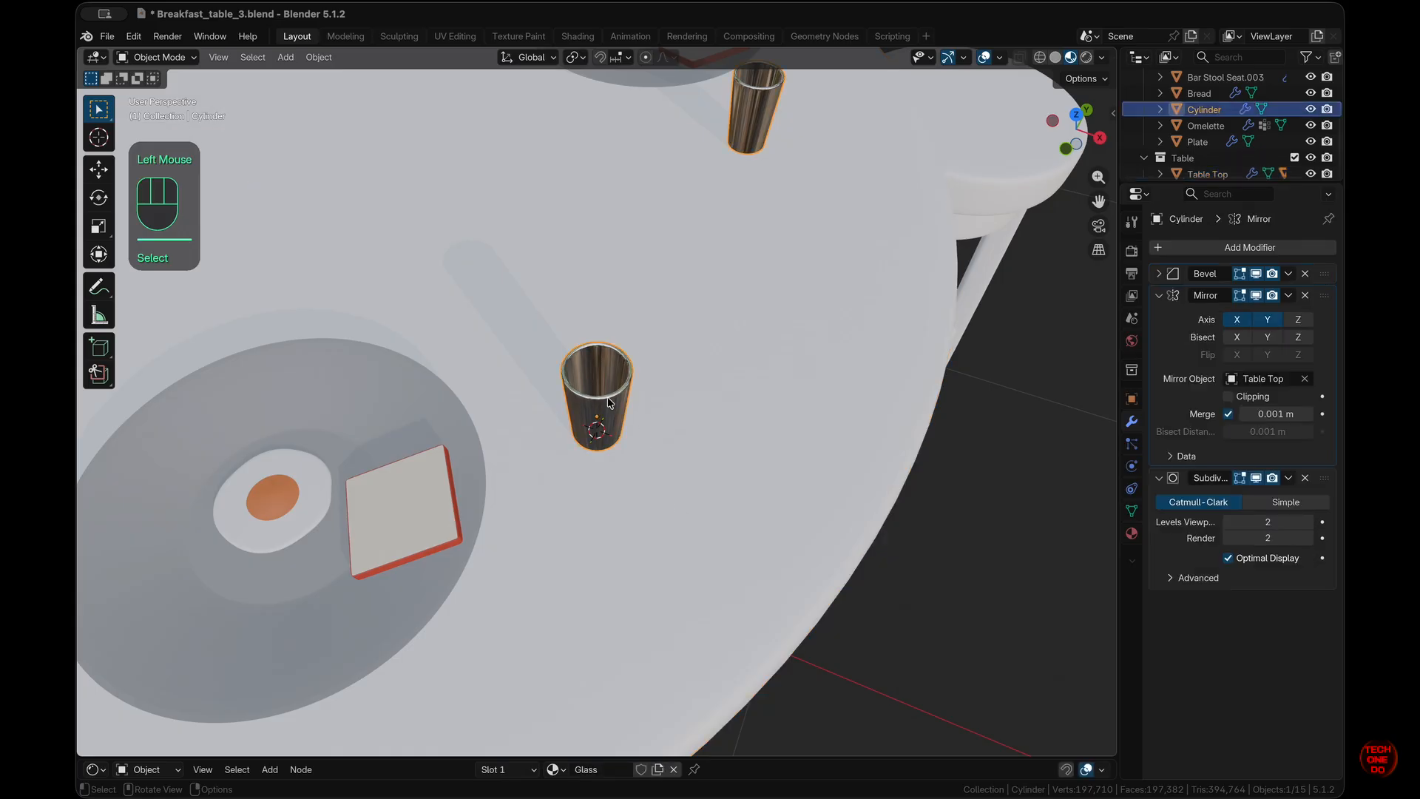
- Isolate the glass and disable the Mirror modifier's viewport display
key(slash)
scroll(881, 607, down, 5)
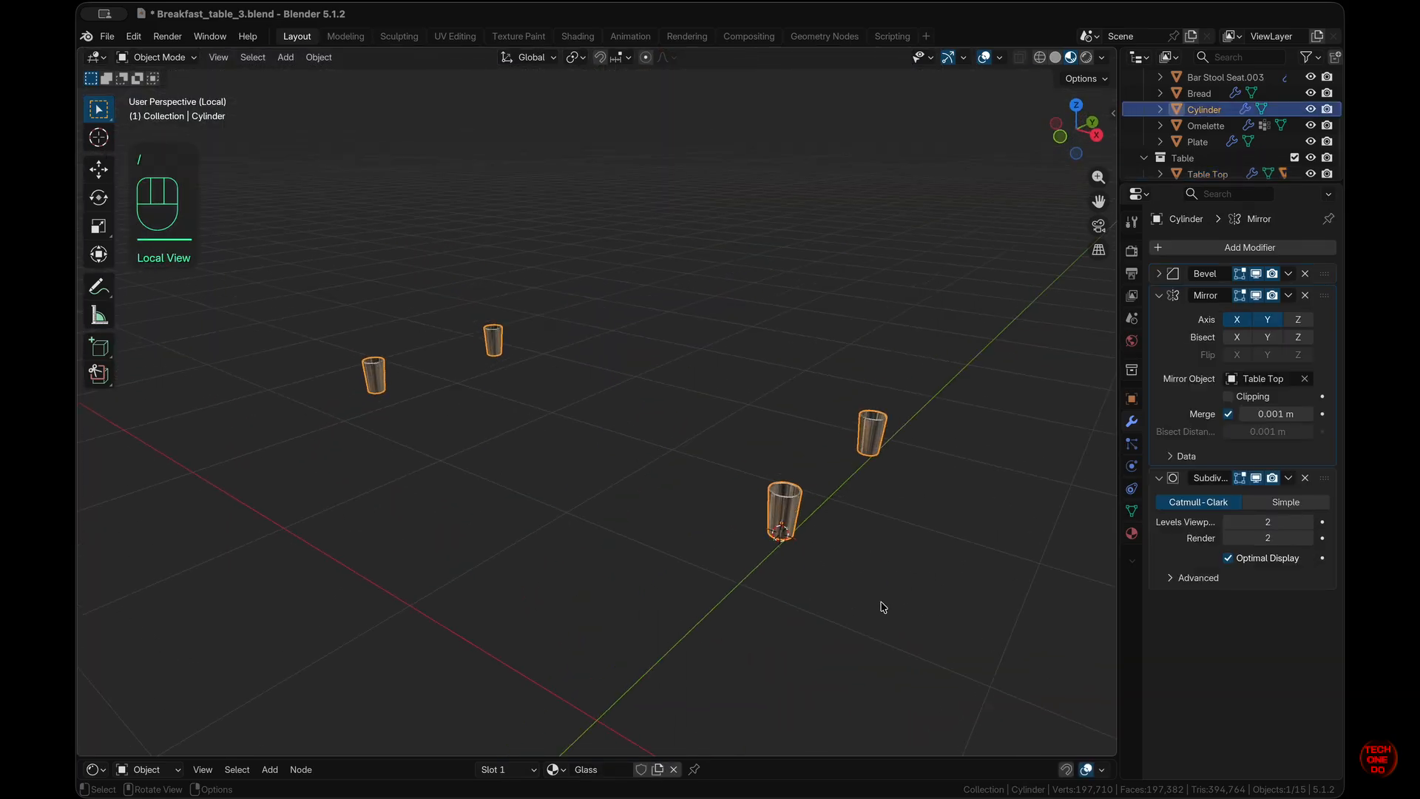
click(1257, 297)
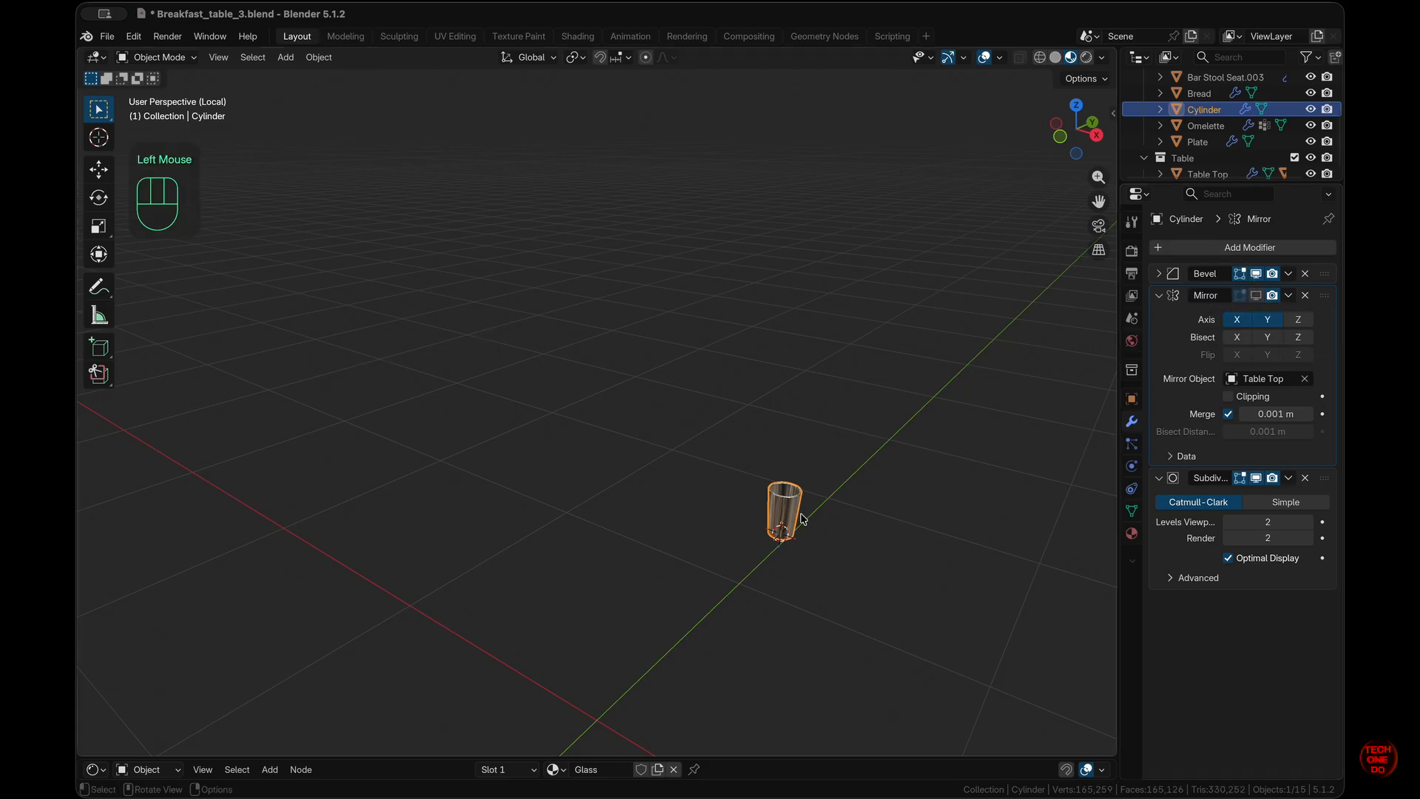
shift+scroll(804, 519, right, 5)
super+scroll(804, 519, up, 8)
click(304, 52)
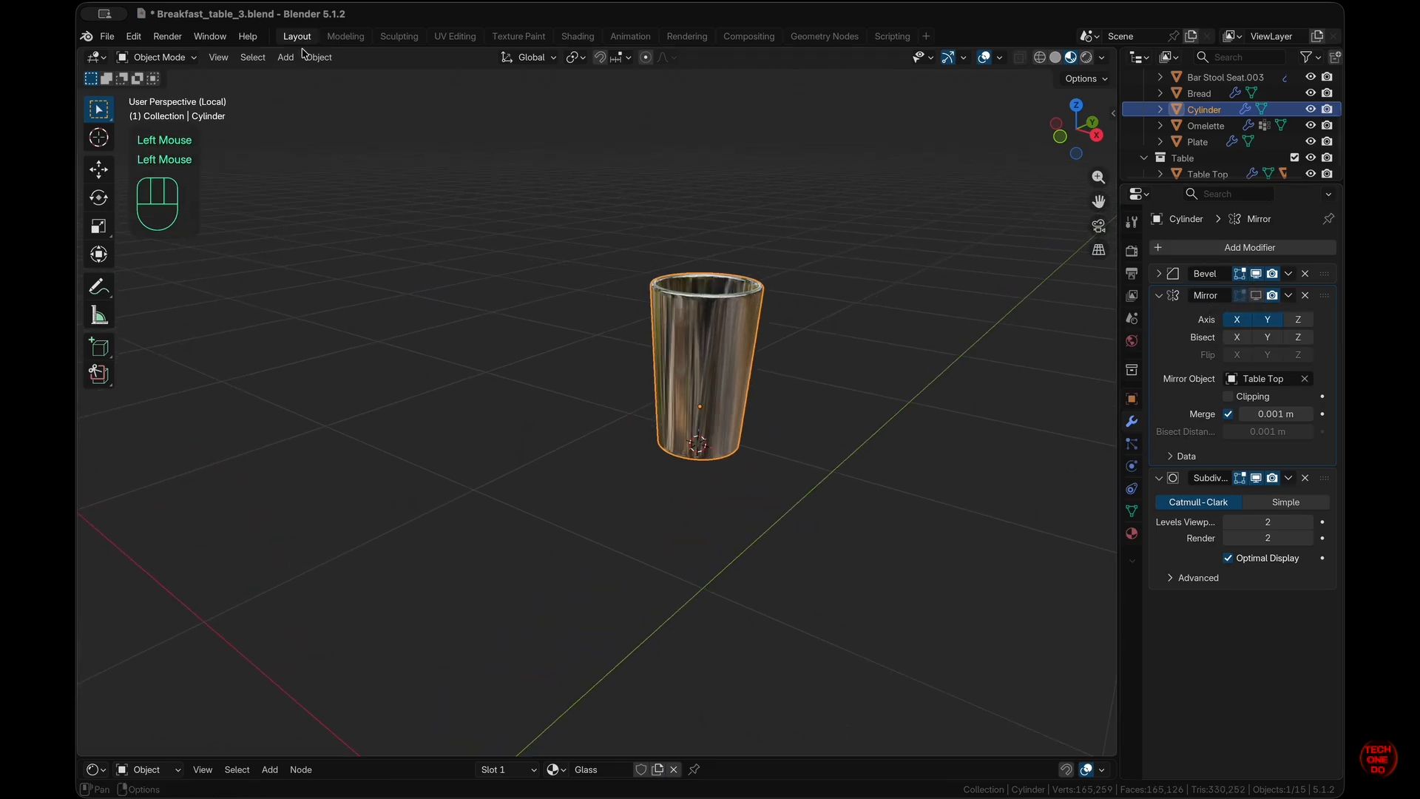
- Show the Glass material in an enlarged Shader Editor and move Principled BSDF left
click(94, 769)
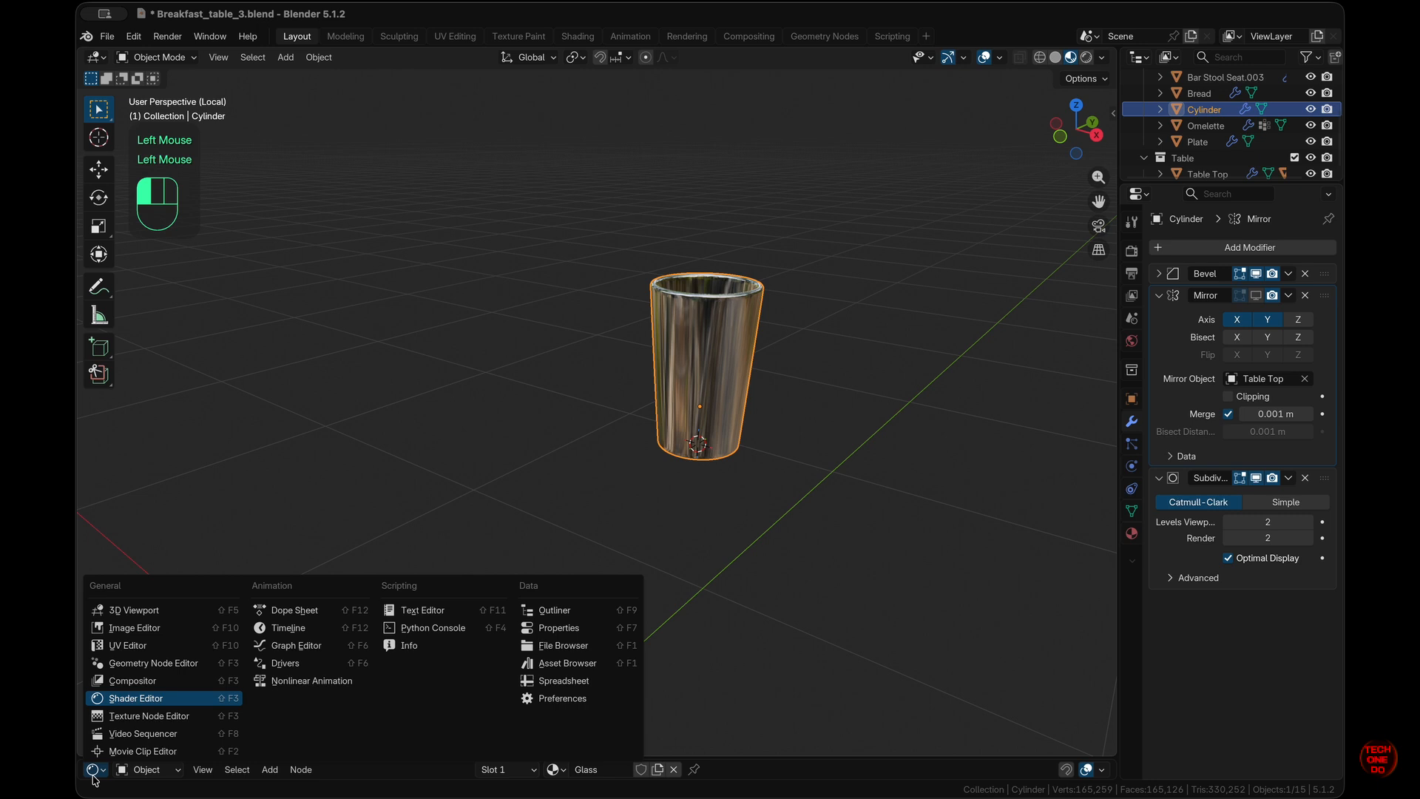
click(154, 699)
drag(778, 756, 769, 397)
scroll(756, 596, down, 5)
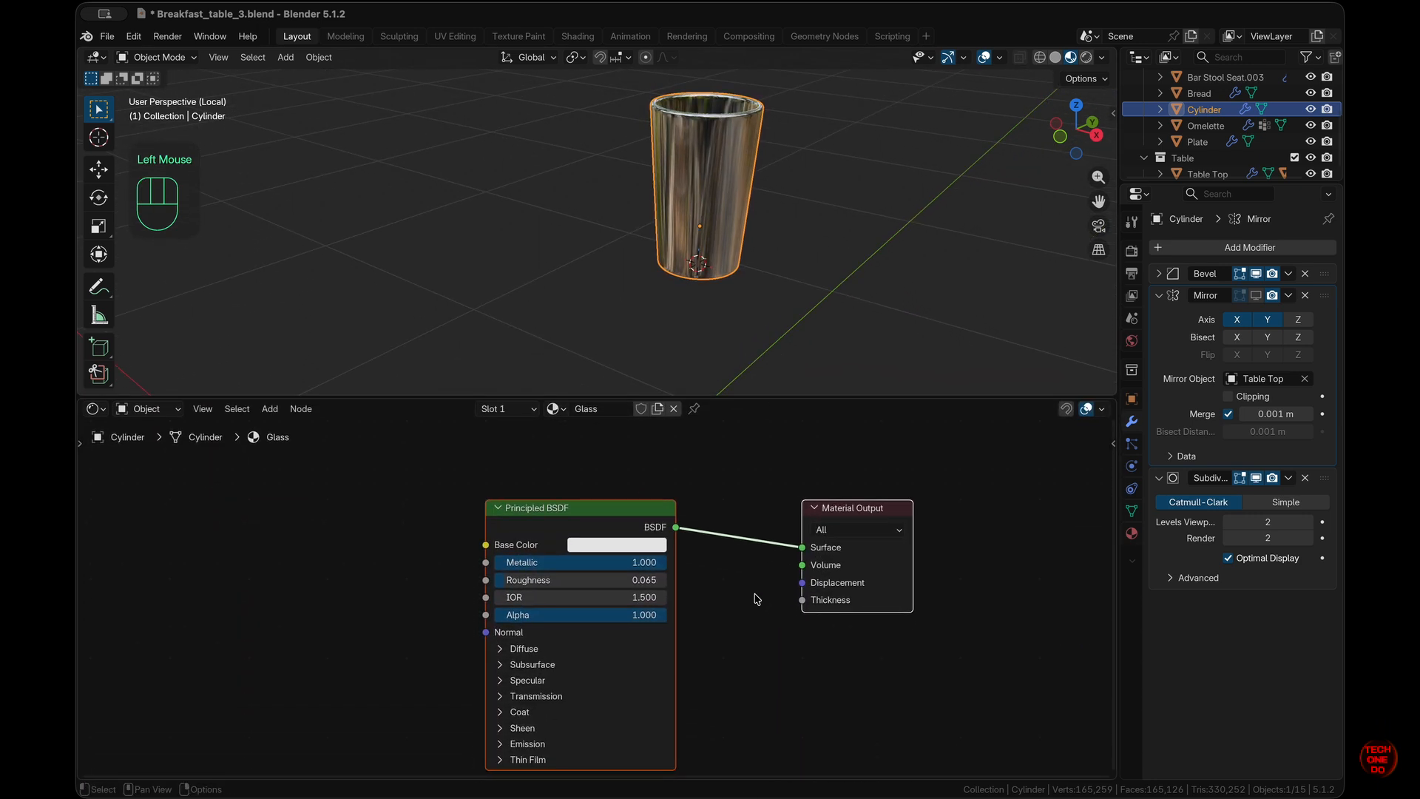
drag(551, 507, 417, 516)
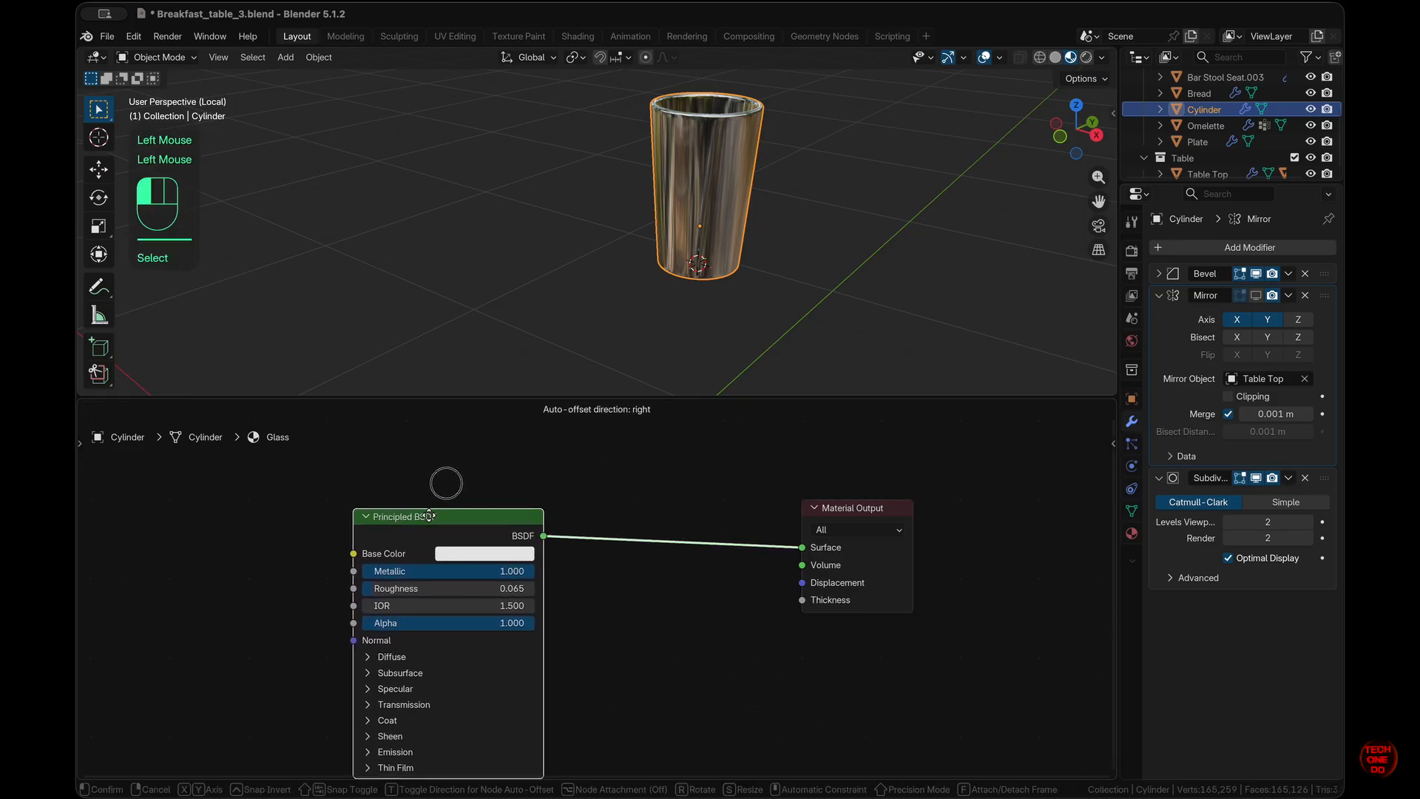
- Set the Principled BSDF Transmission Weight to 1.000
click(365, 704)
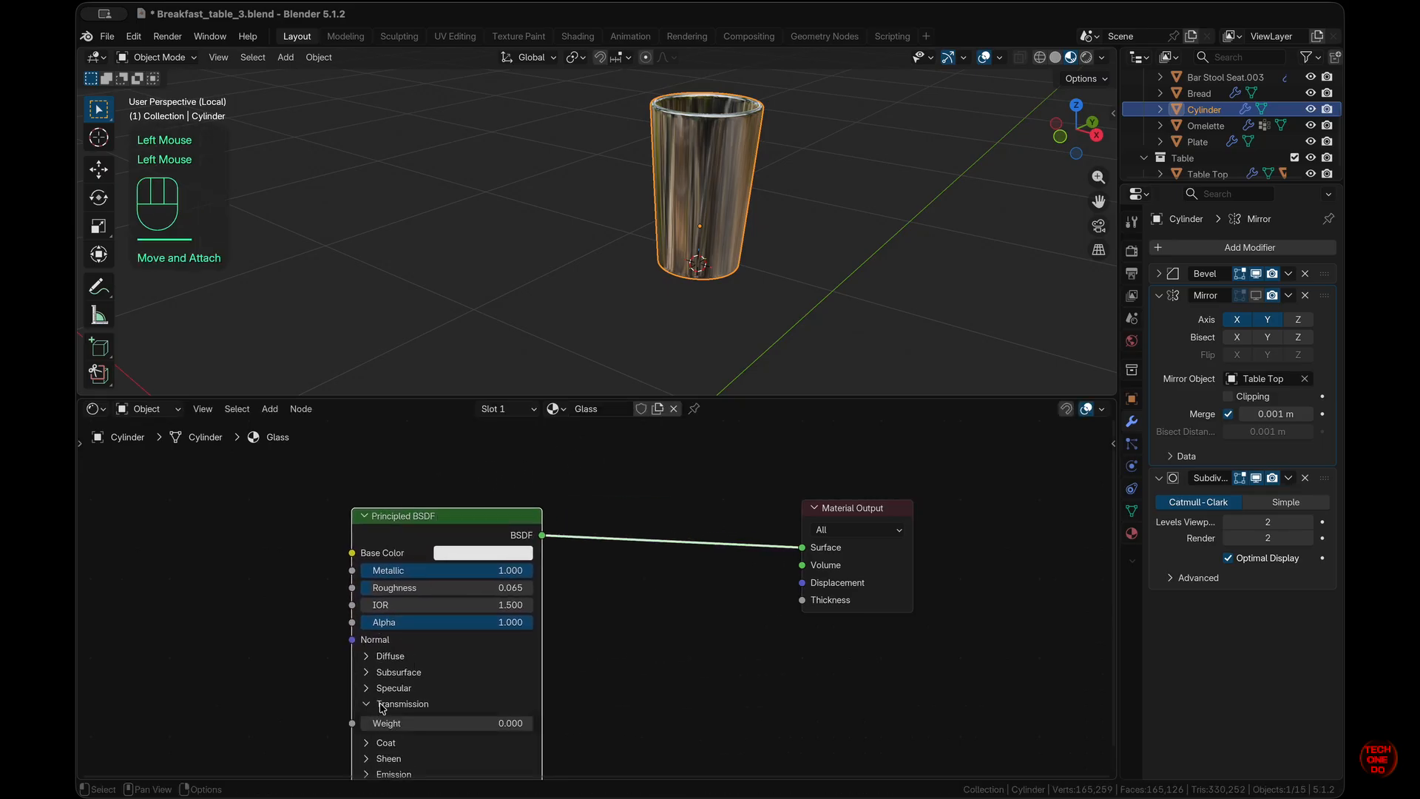
drag(375, 724, 618, 684)
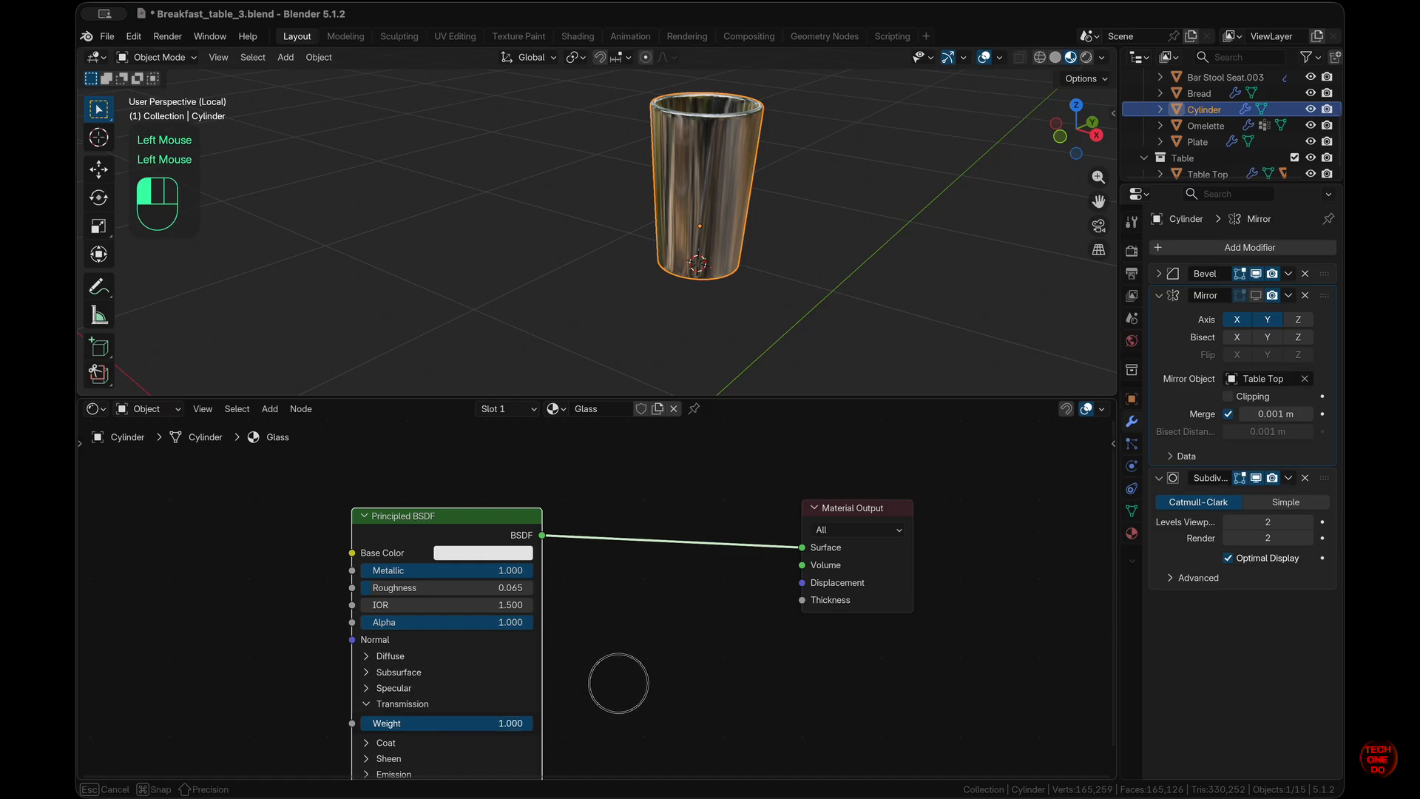
scroll(724, 273, right, 5)
scroll(724, 273, left, 3)
- Re-isolate the glass and spread Material Output right and Principled BSDF down-left
key(slash)
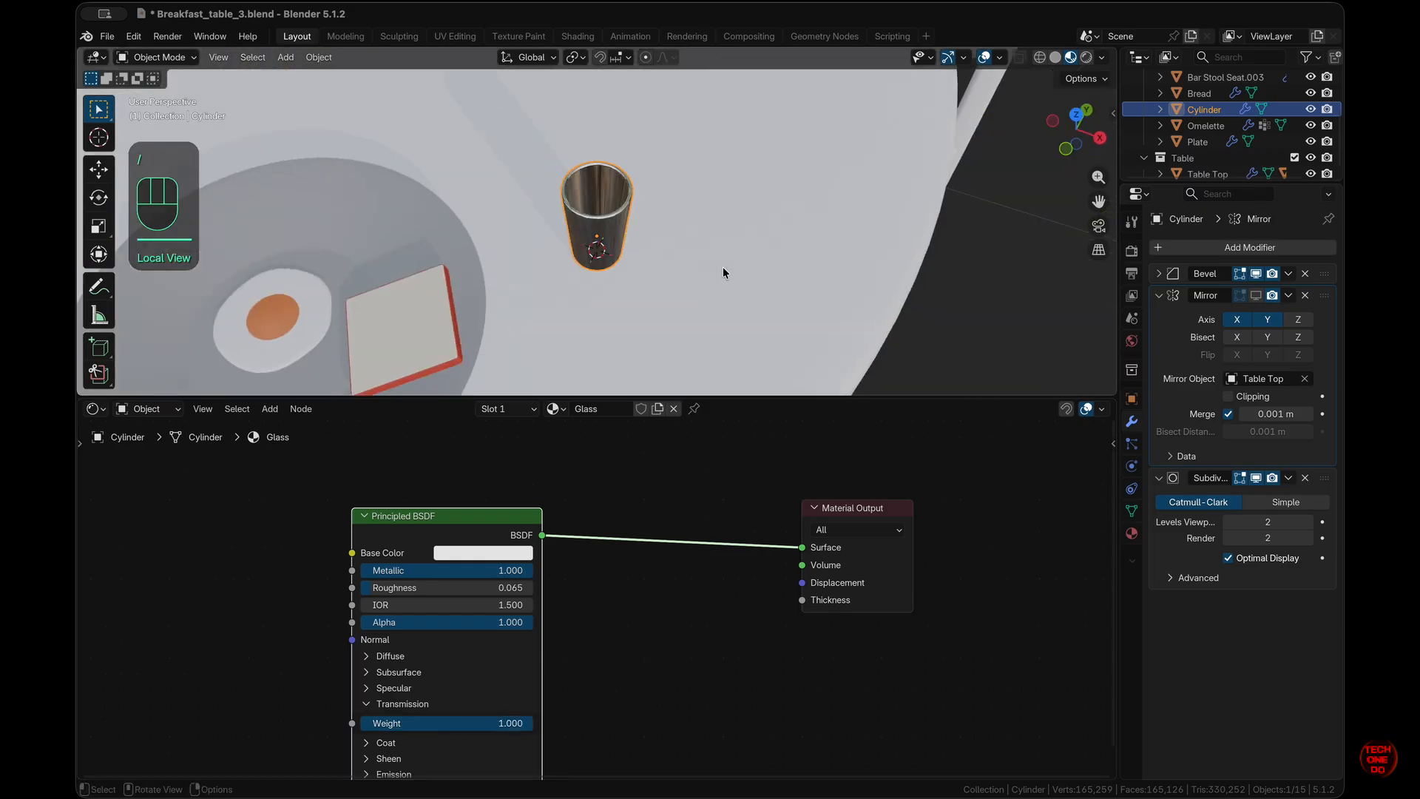
key(slash)
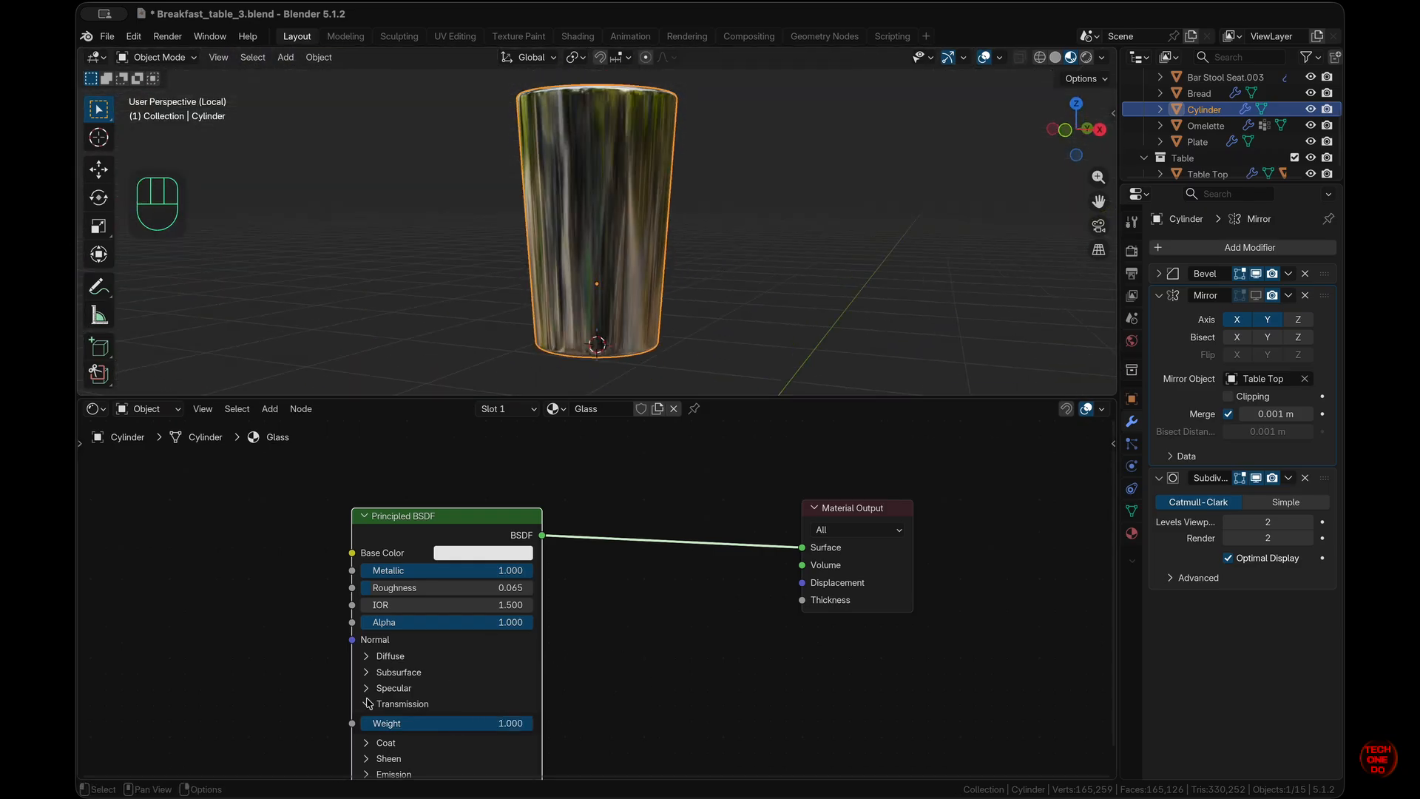
drag(800, 534, 851, 537)
drag(466, 517, 430, 631)
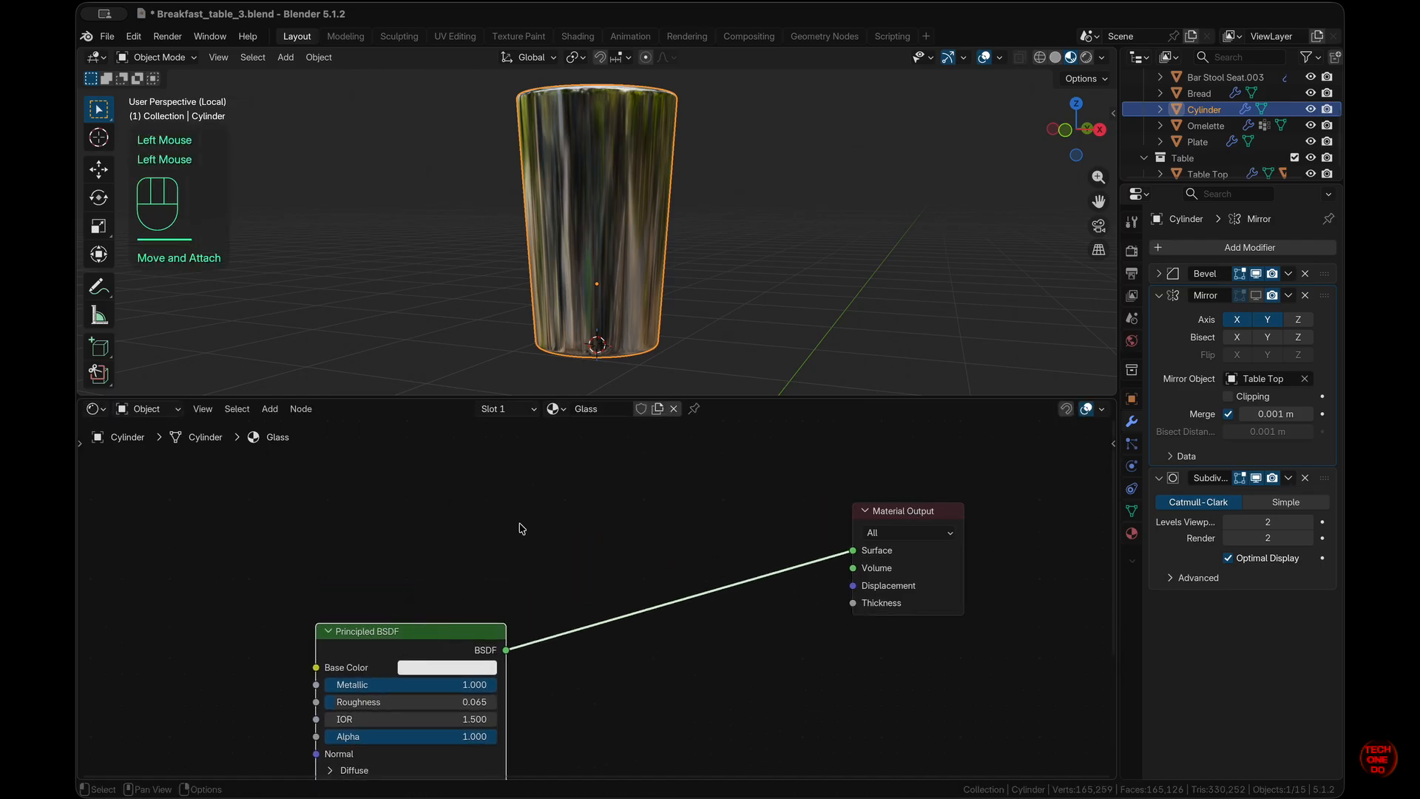
- Insert a Mix Shader between the Principled BSDF and the Material Output
key(shift+a)
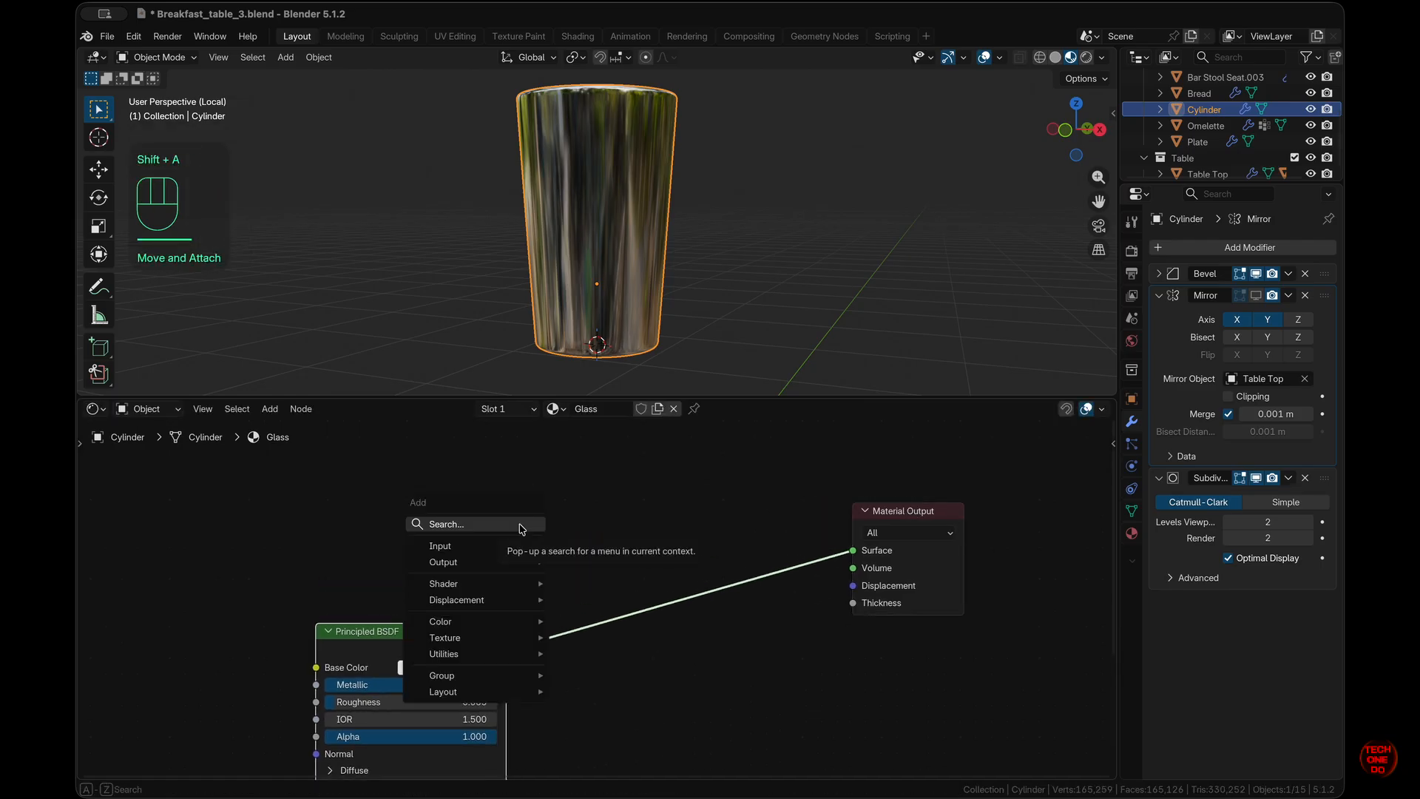
text(mixs)
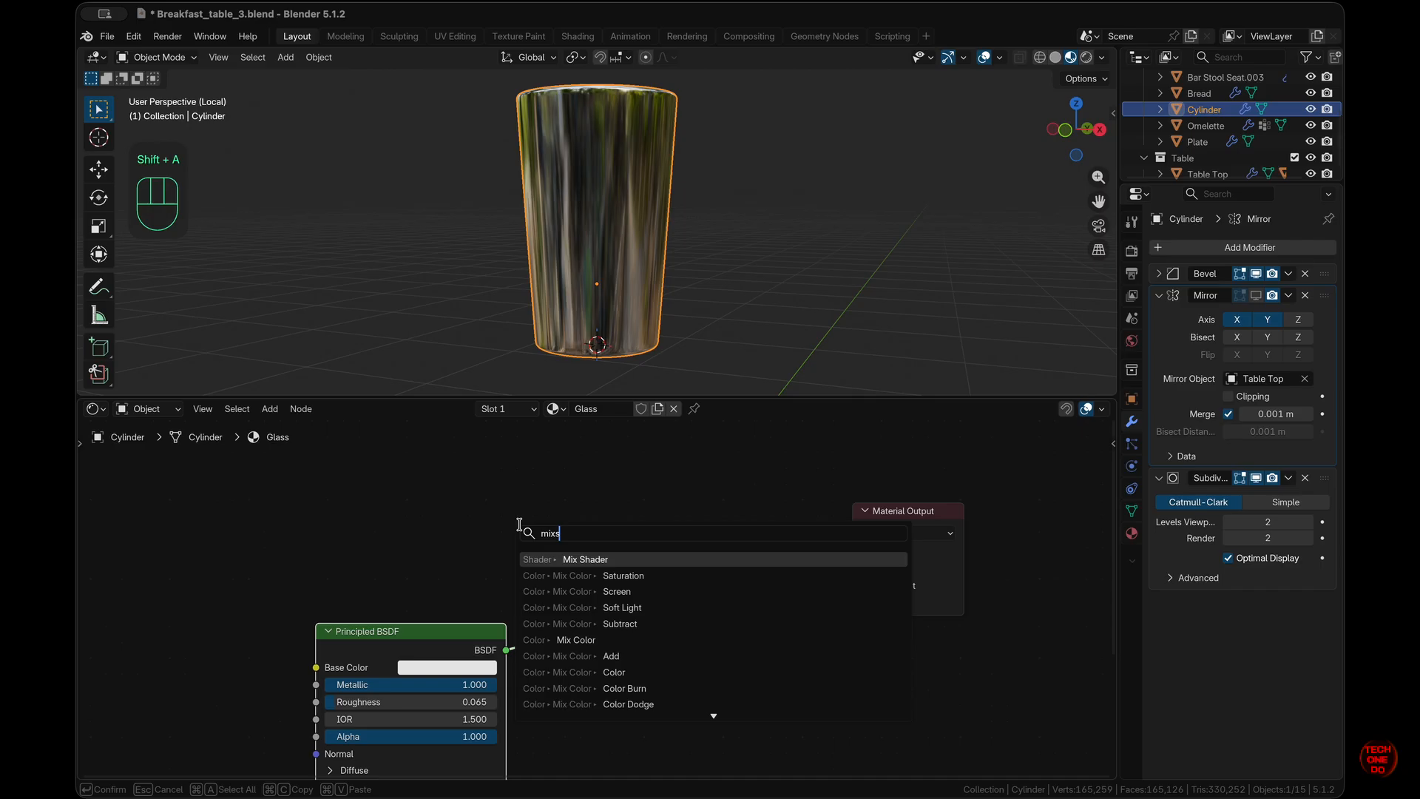
key(Return)
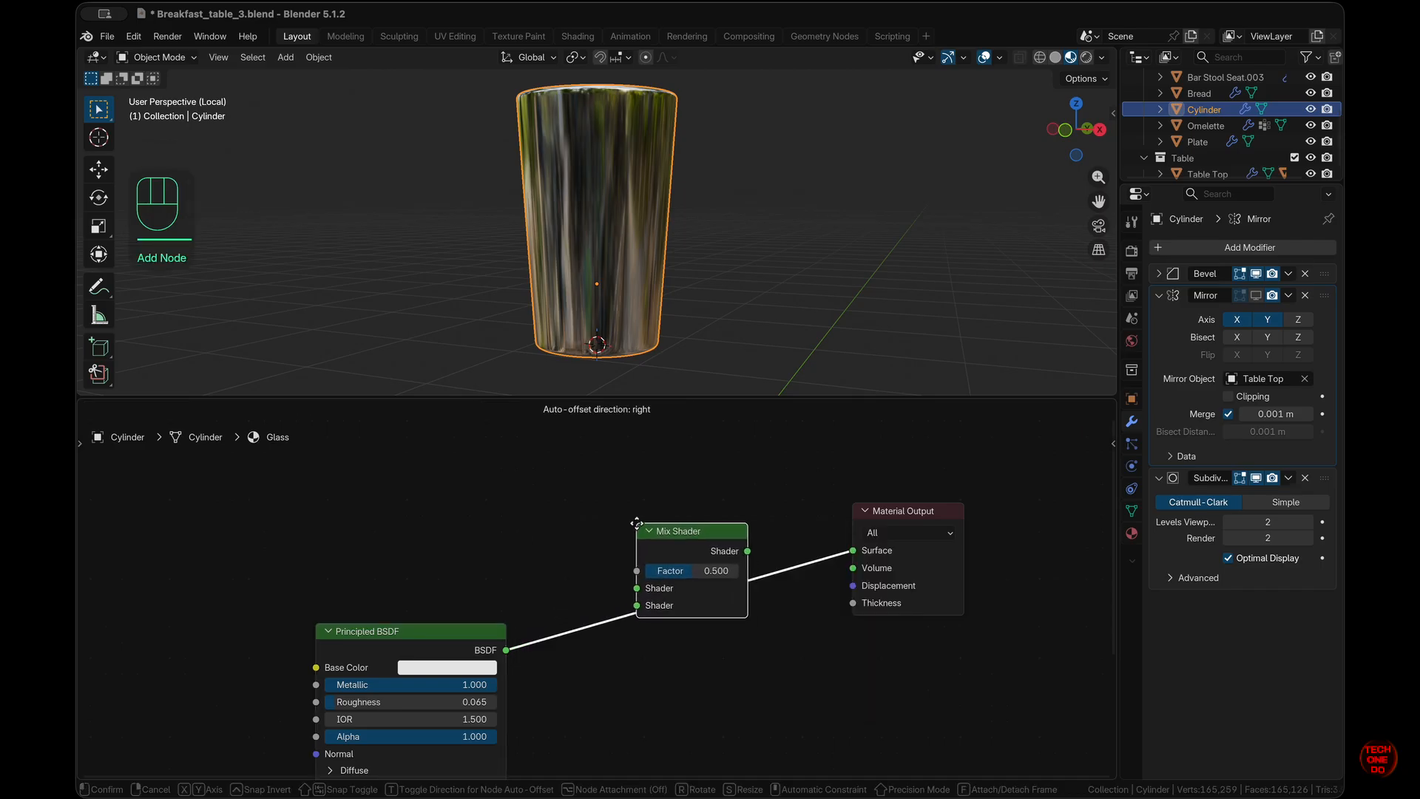
click(637, 526)
drag(373, 633, 355, 452)
scroll(393, 570, down, 3)
scroll(392, 570, down, 1)
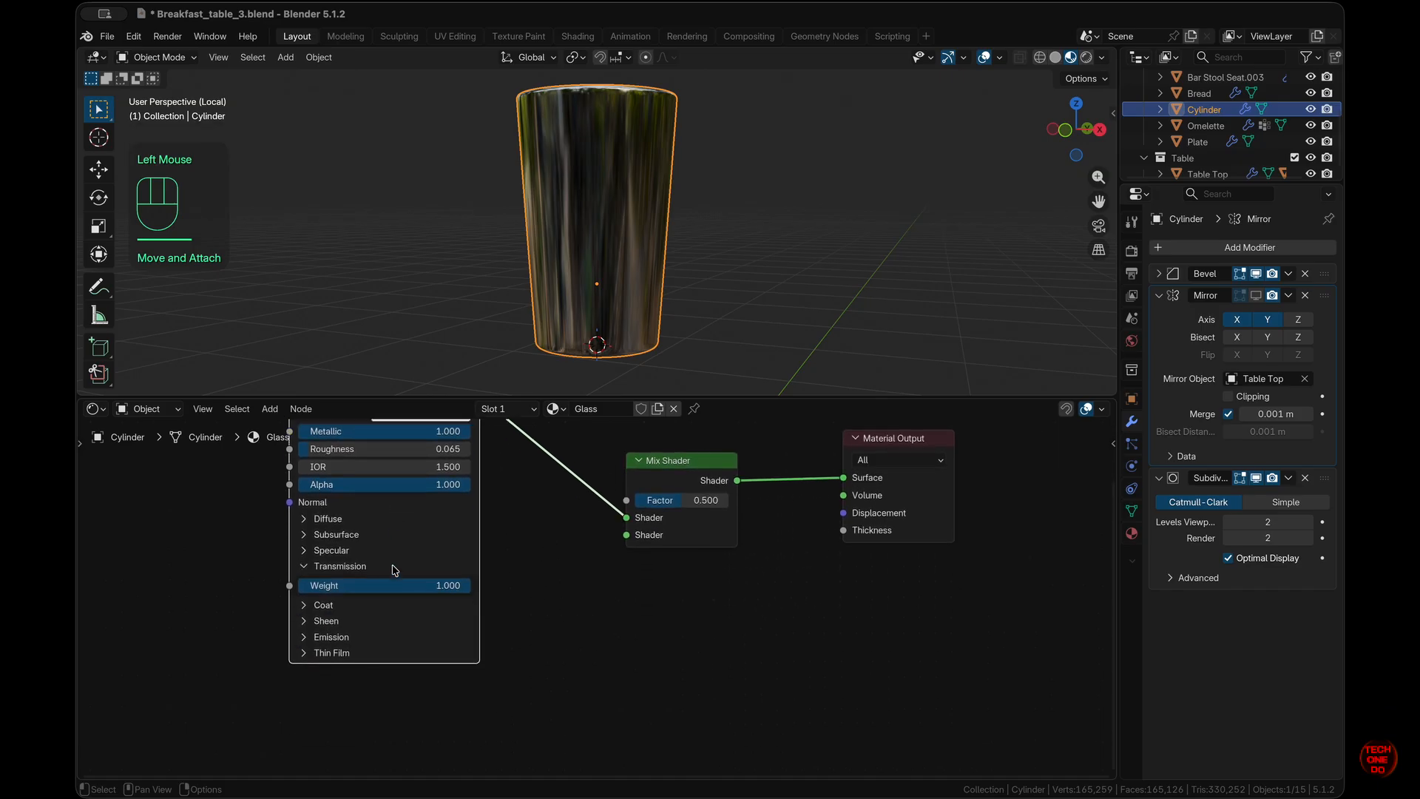
- Connect a new Transparent BSDF to the Mix Shader's second shader input
drag(628, 534, 553, 701)
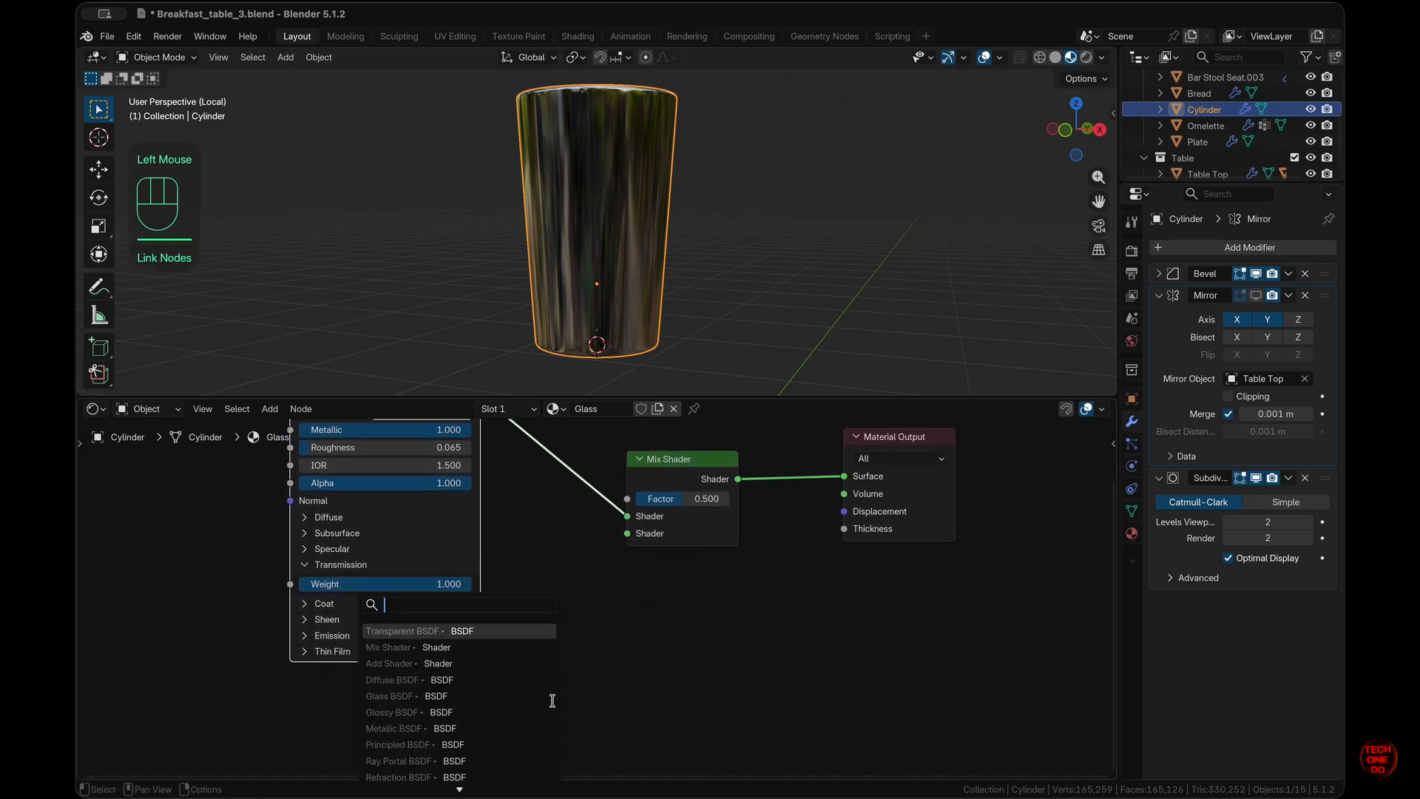
text(tr)
key(Up)
key(Up)
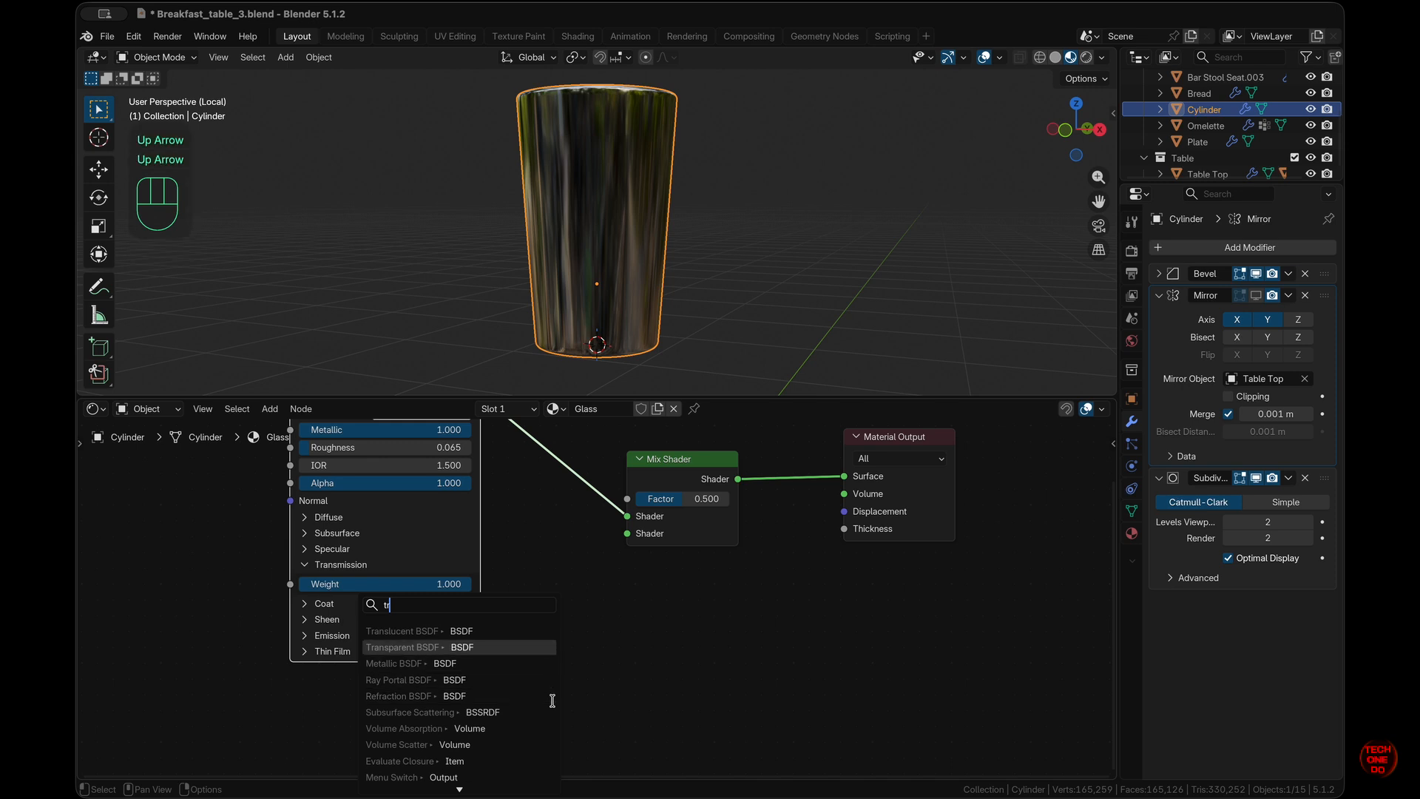
key(Return)
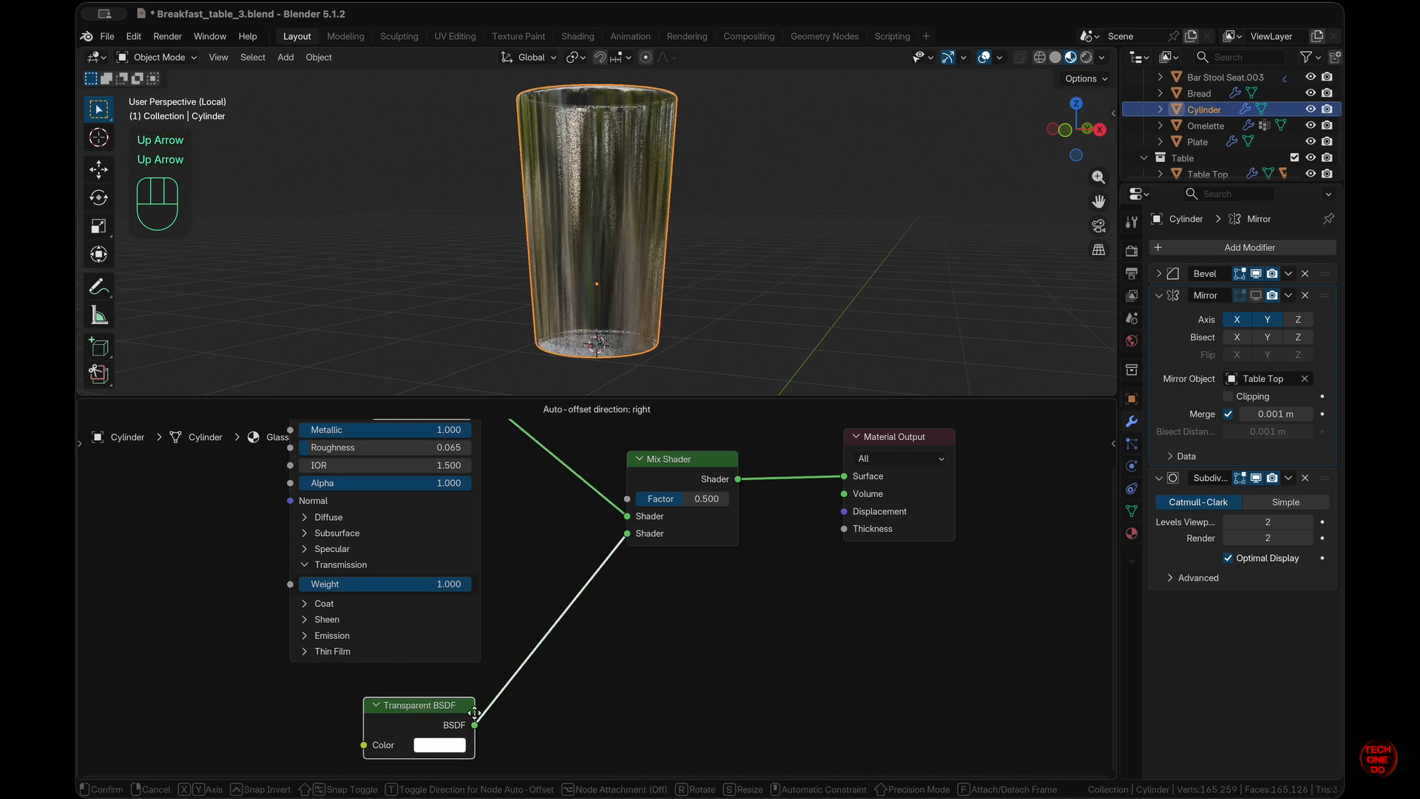
click(472, 711)
scroll(844, 159, up, 5)
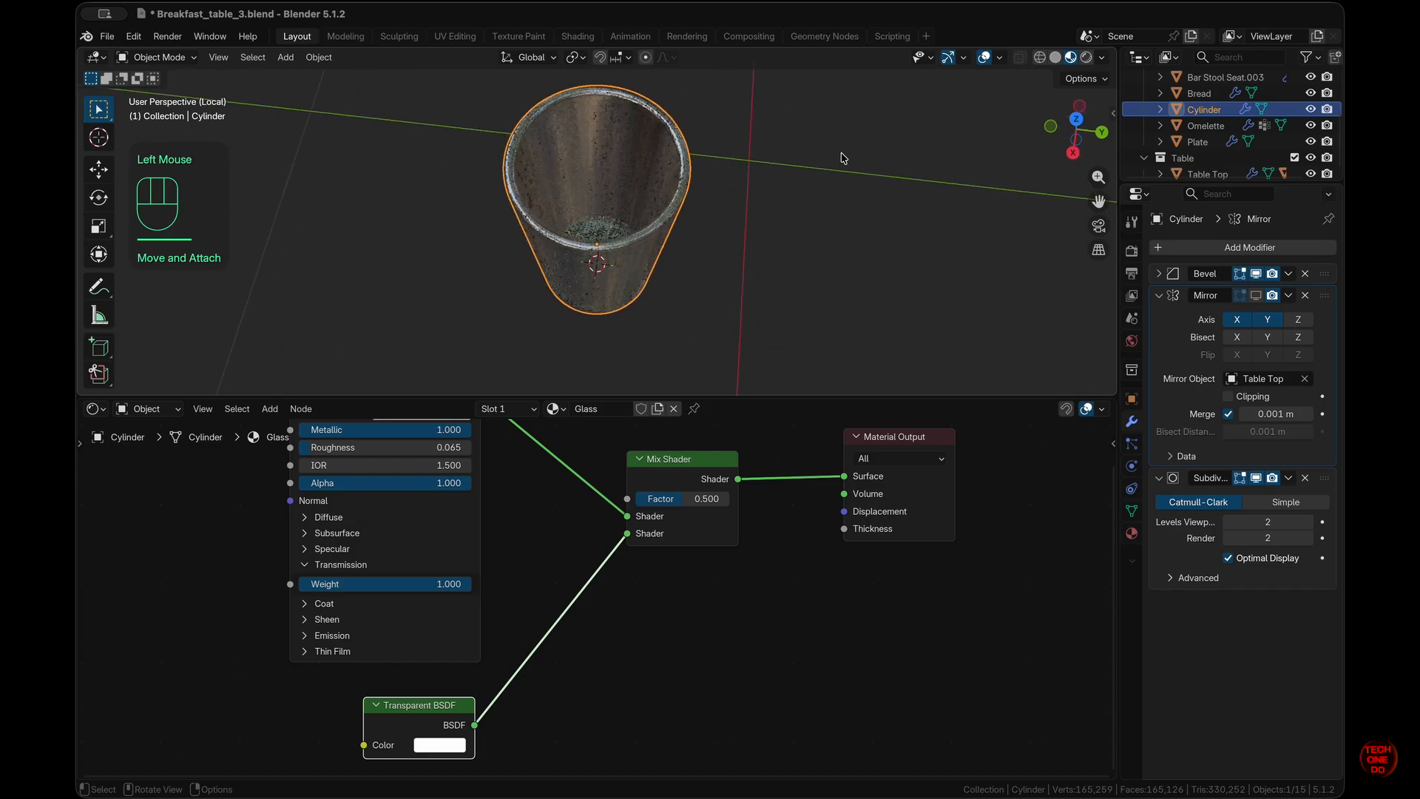
scroll(844, 159, down, 5)
scroll(844, 158, left, 4)
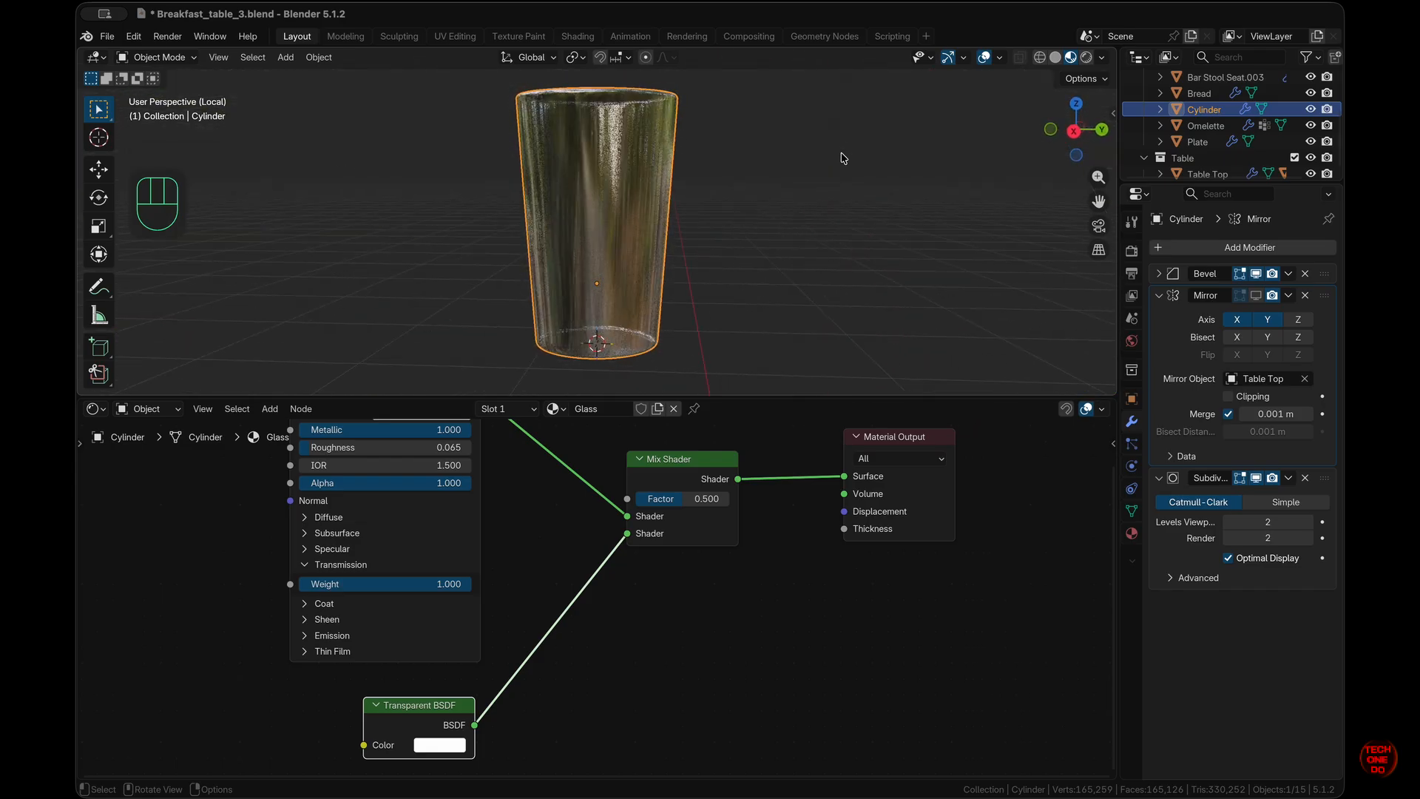
- Set the Mix Shader factor to 0.857
drag(696, 507, 712, 468)
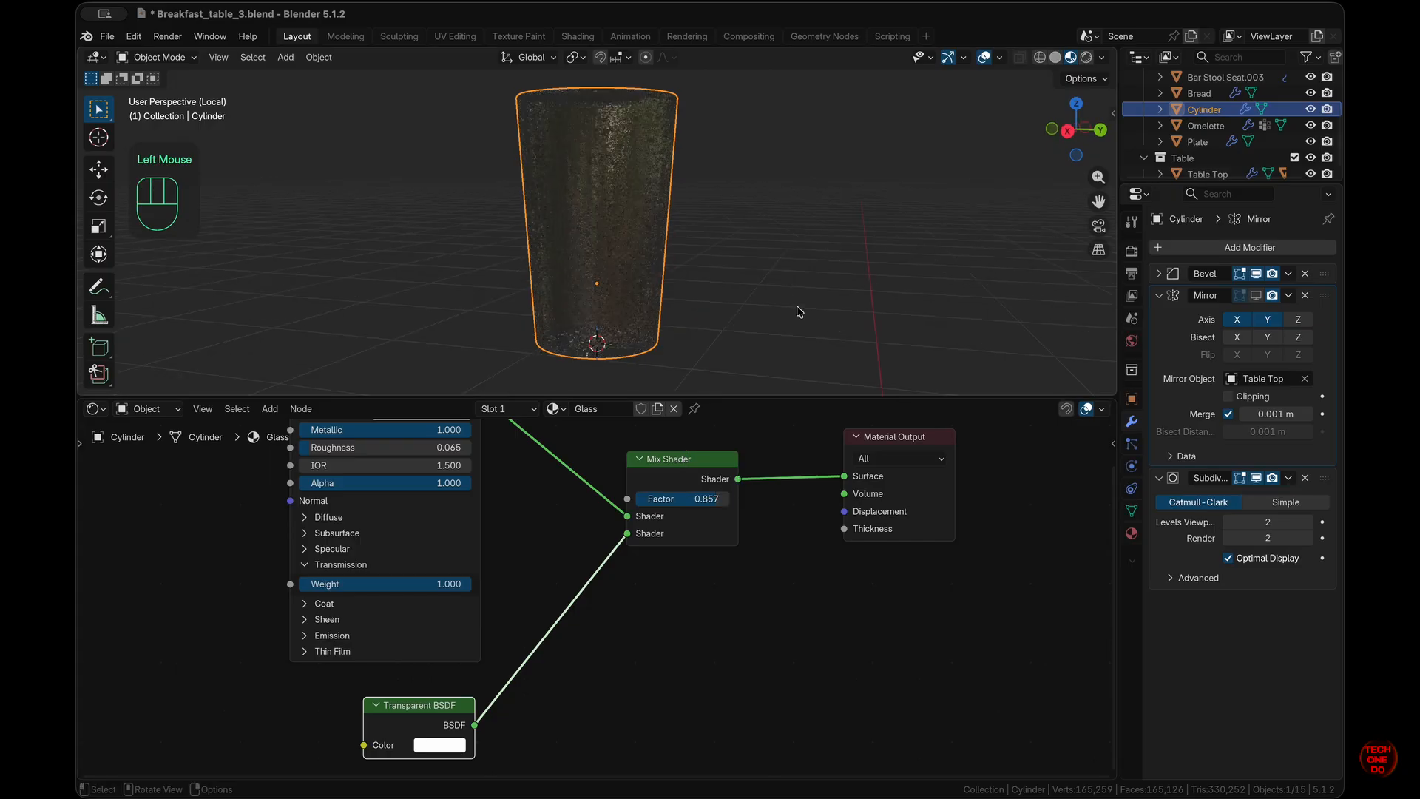
scroll(798, 309, up, 6)
scroll(797, 311, down, 5)
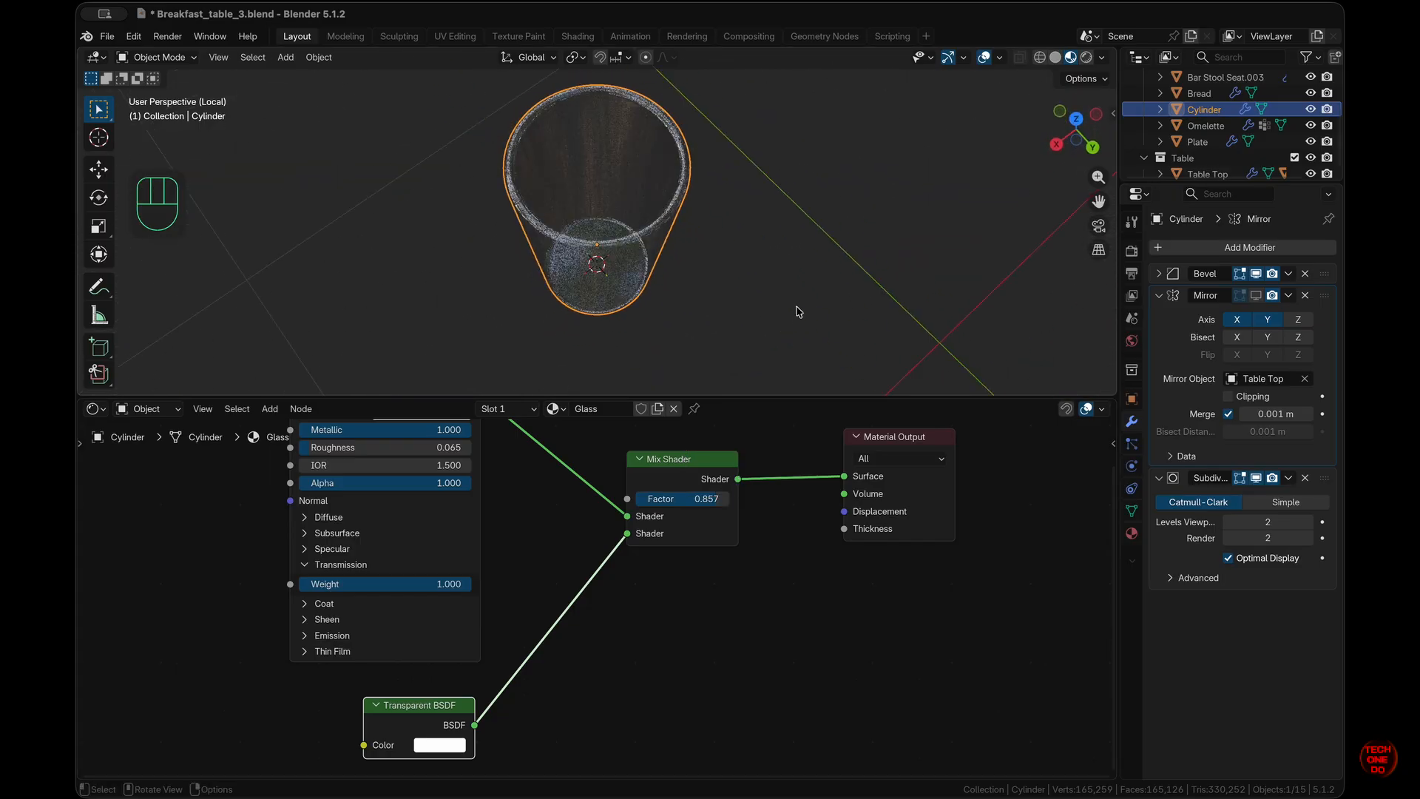
key(slash)
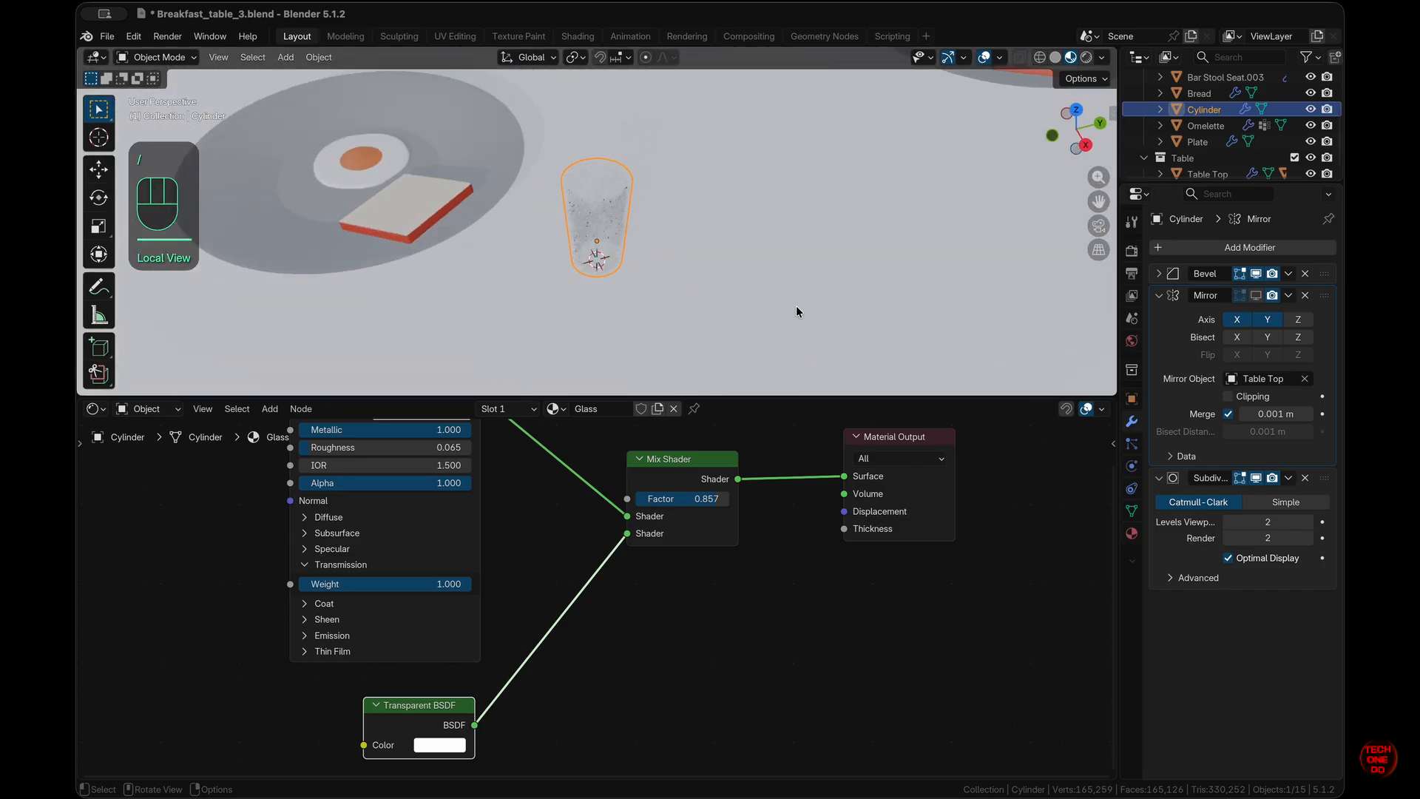
key(slash)
scroll(688, 592, up, 5)
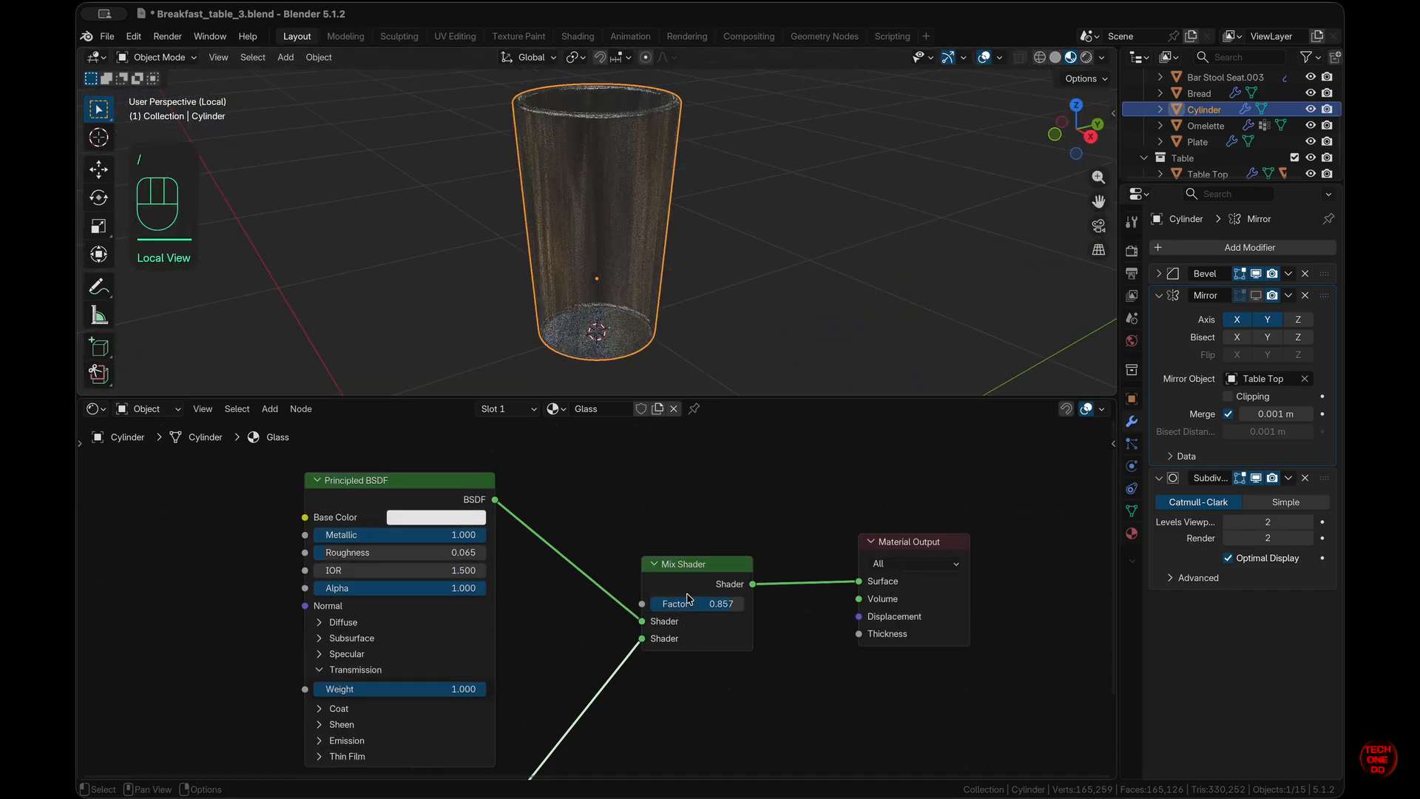
- Add a Fresnel node and link its Factor to the Mix Shader's Factor
key(shift+a)
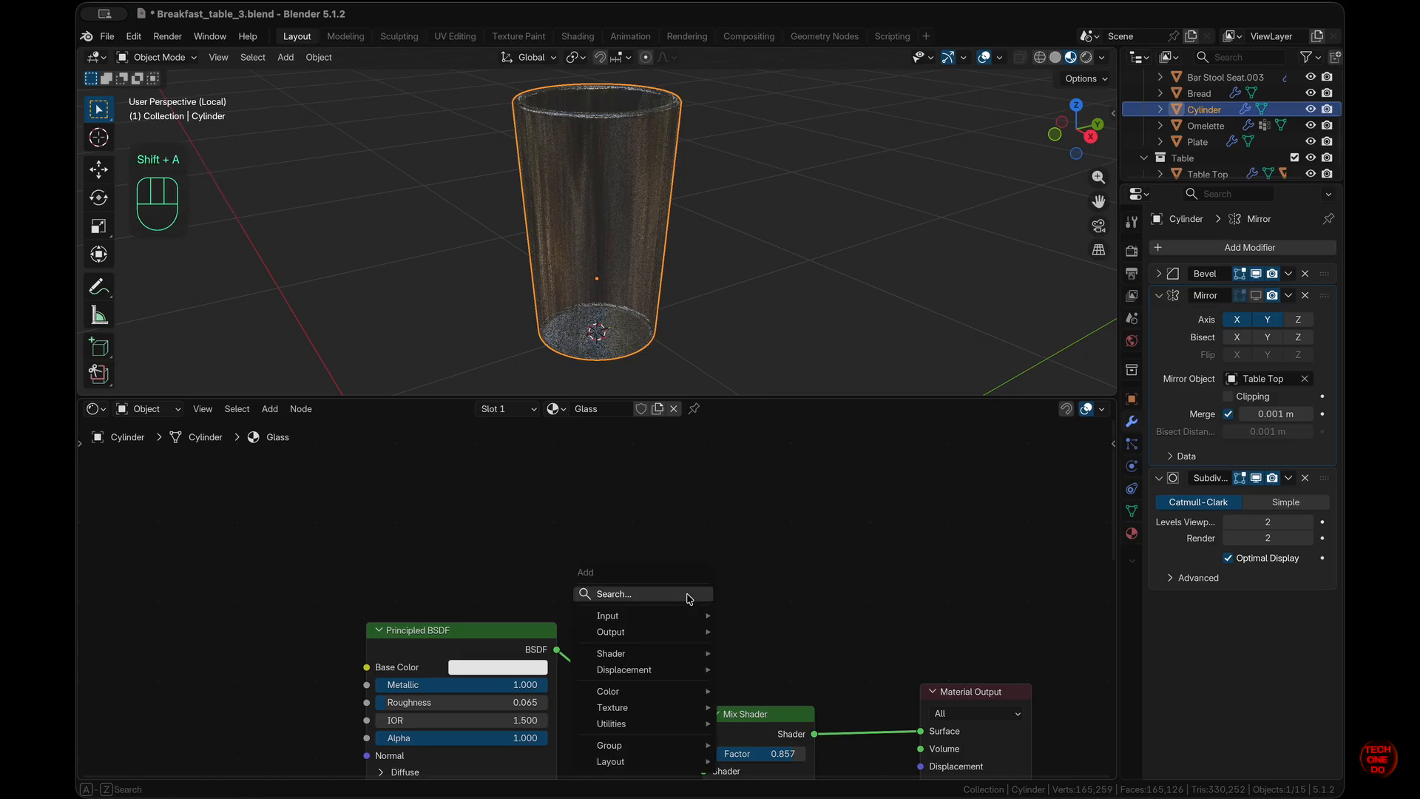
text(fresnel)
key(Return)
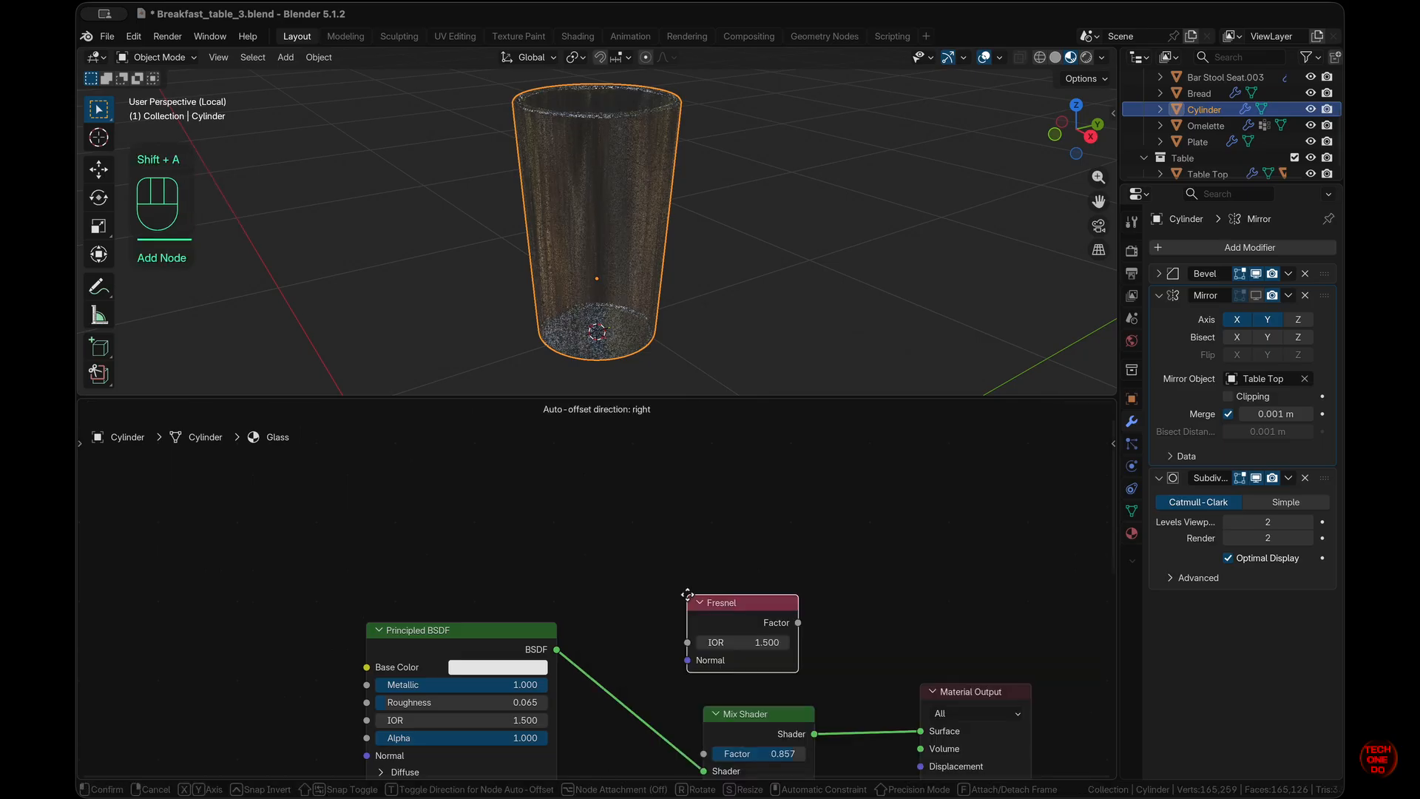
click(474, 495)
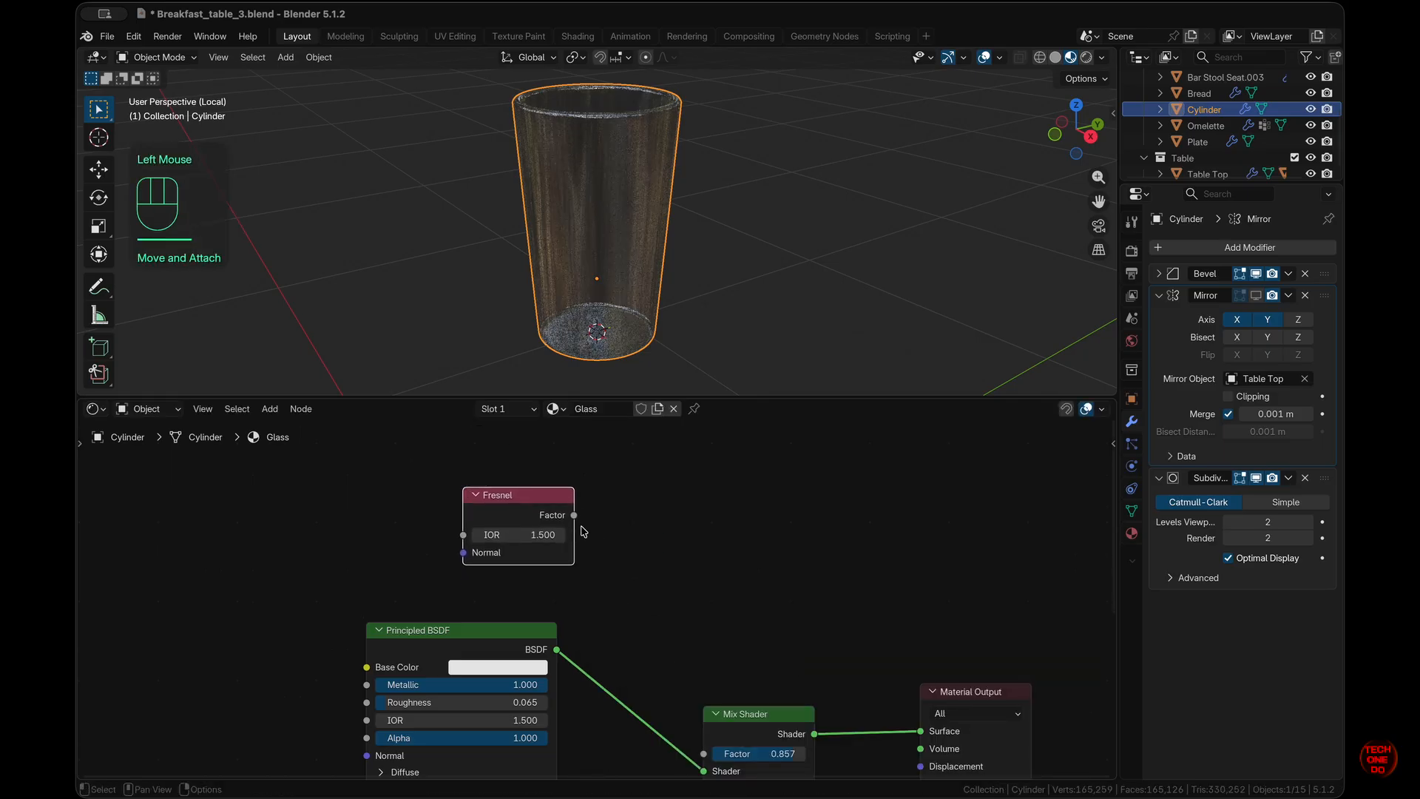
drag(575, 516, 708, 747)
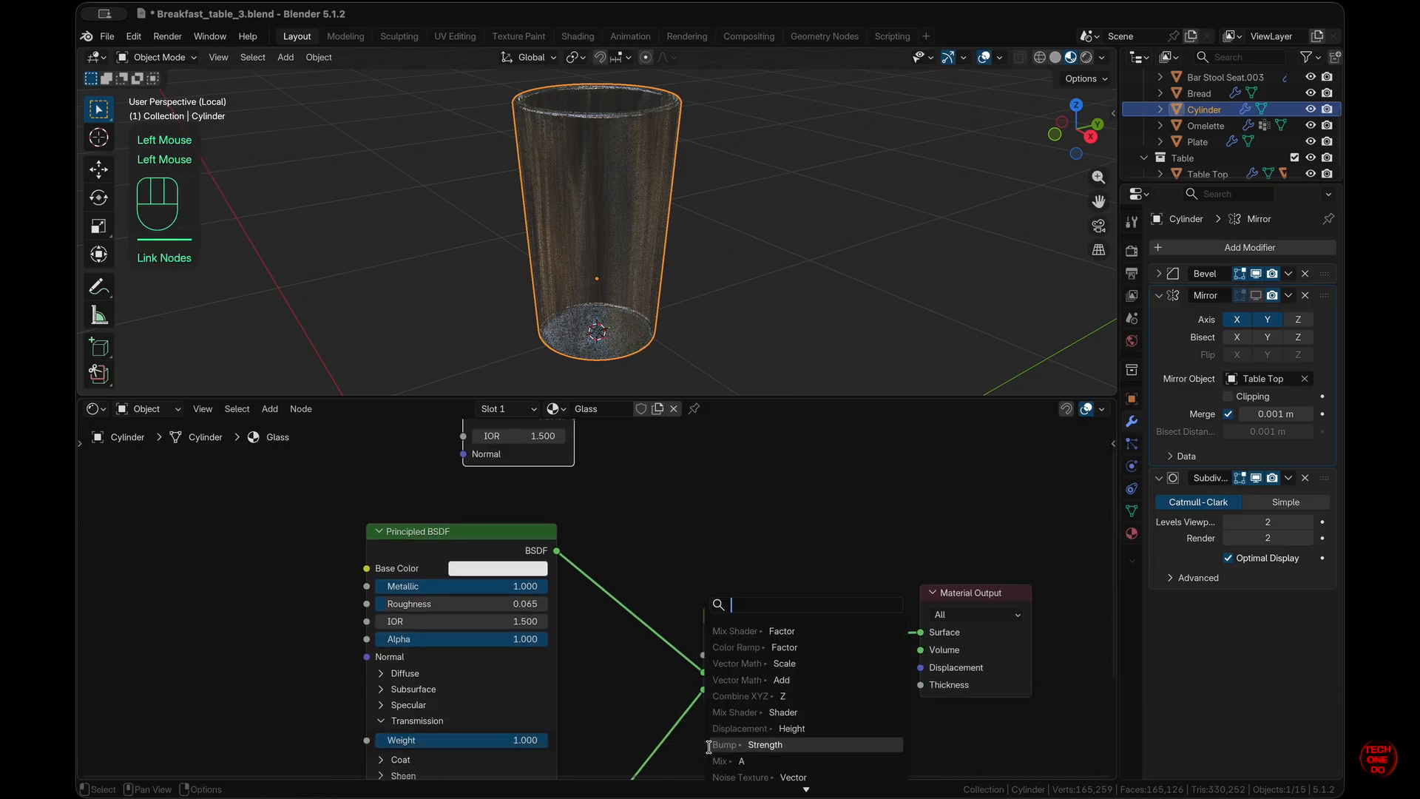
drag(573, 432, 702, 670)
- Set the Fresnel IOR to 0.200 and view the glass within the table scene
scroll(676, 540, up, 3)
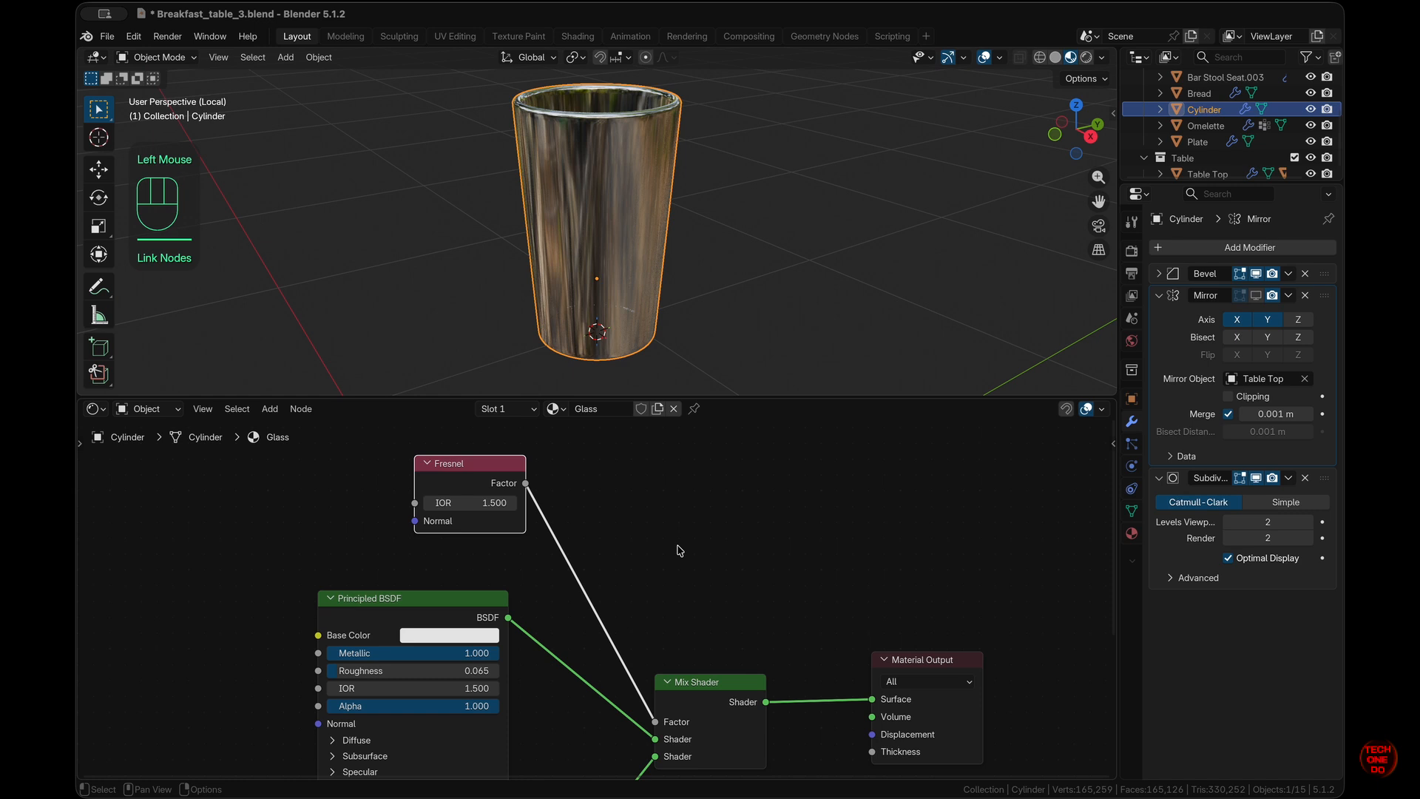
scroll(677, 545, left, 1)
drag(496, 516, 503, 481)
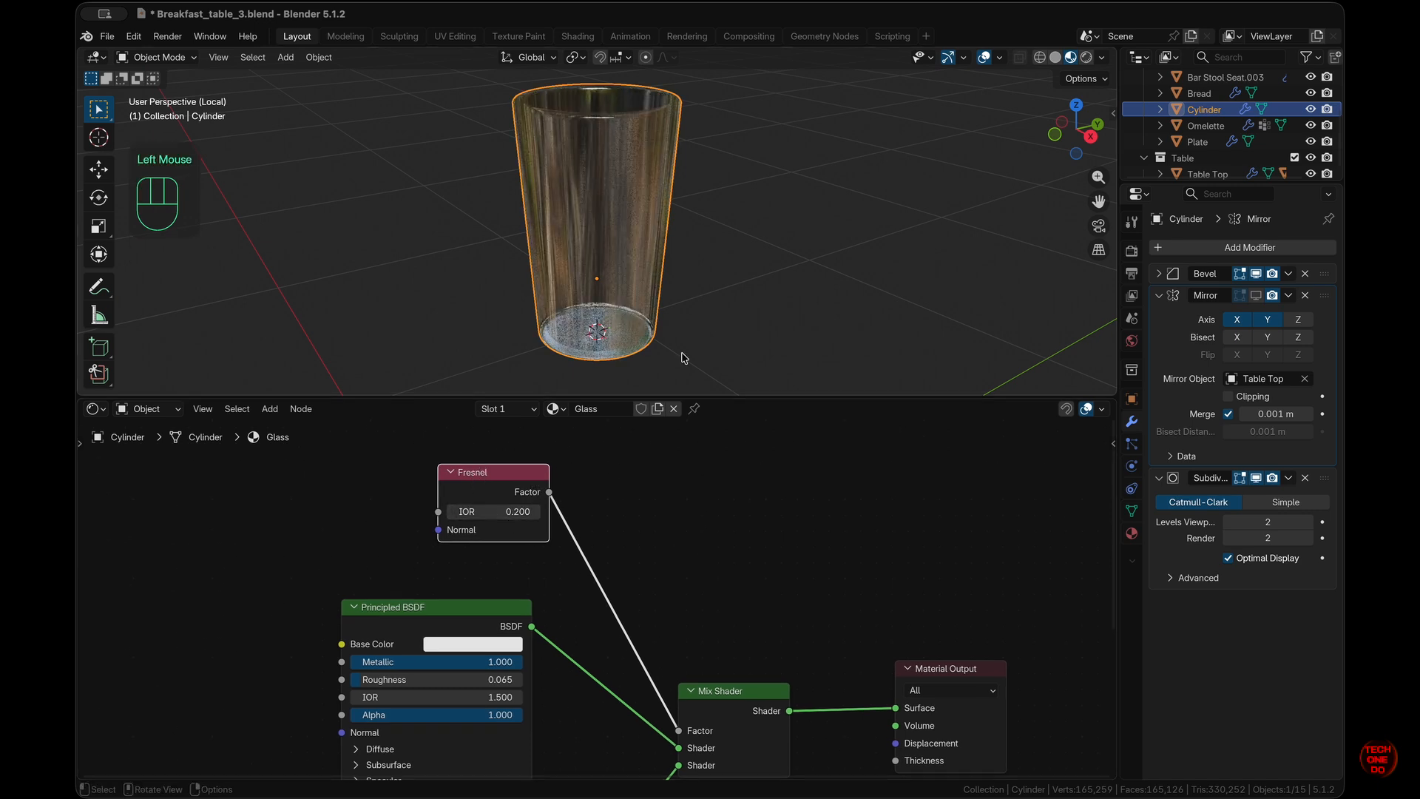
key(slash)
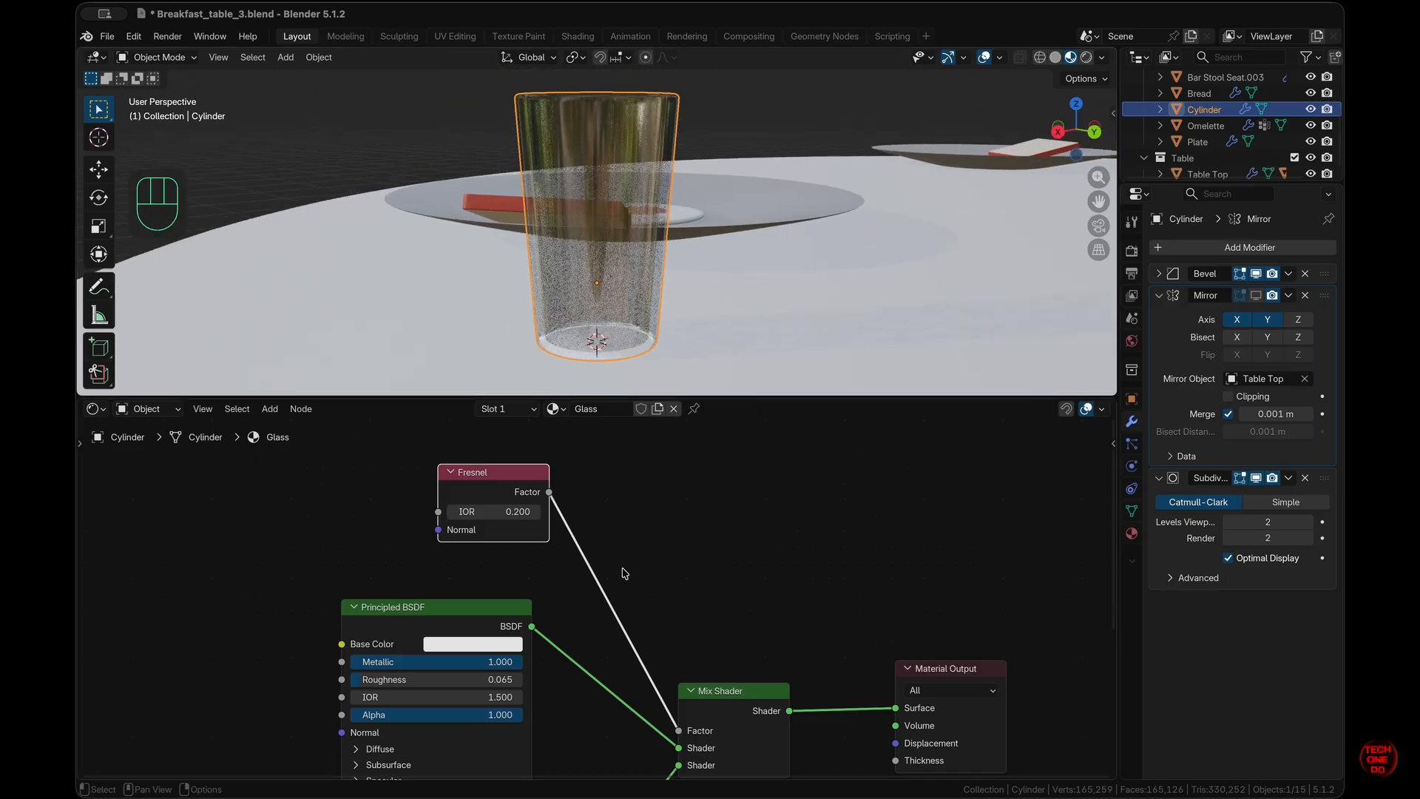
key(shift+a)
mouse_move(597, 590)
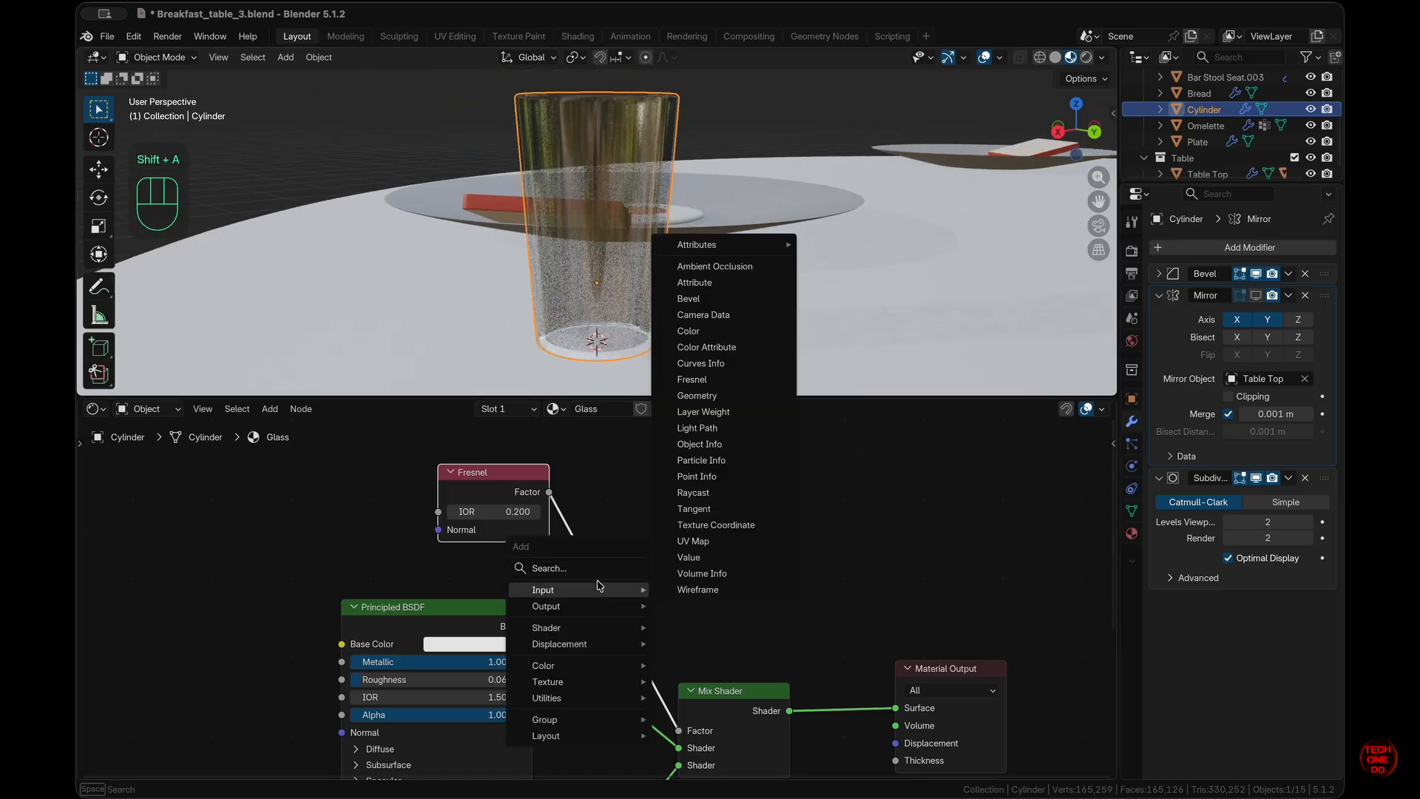
mouse_move(592, 667)
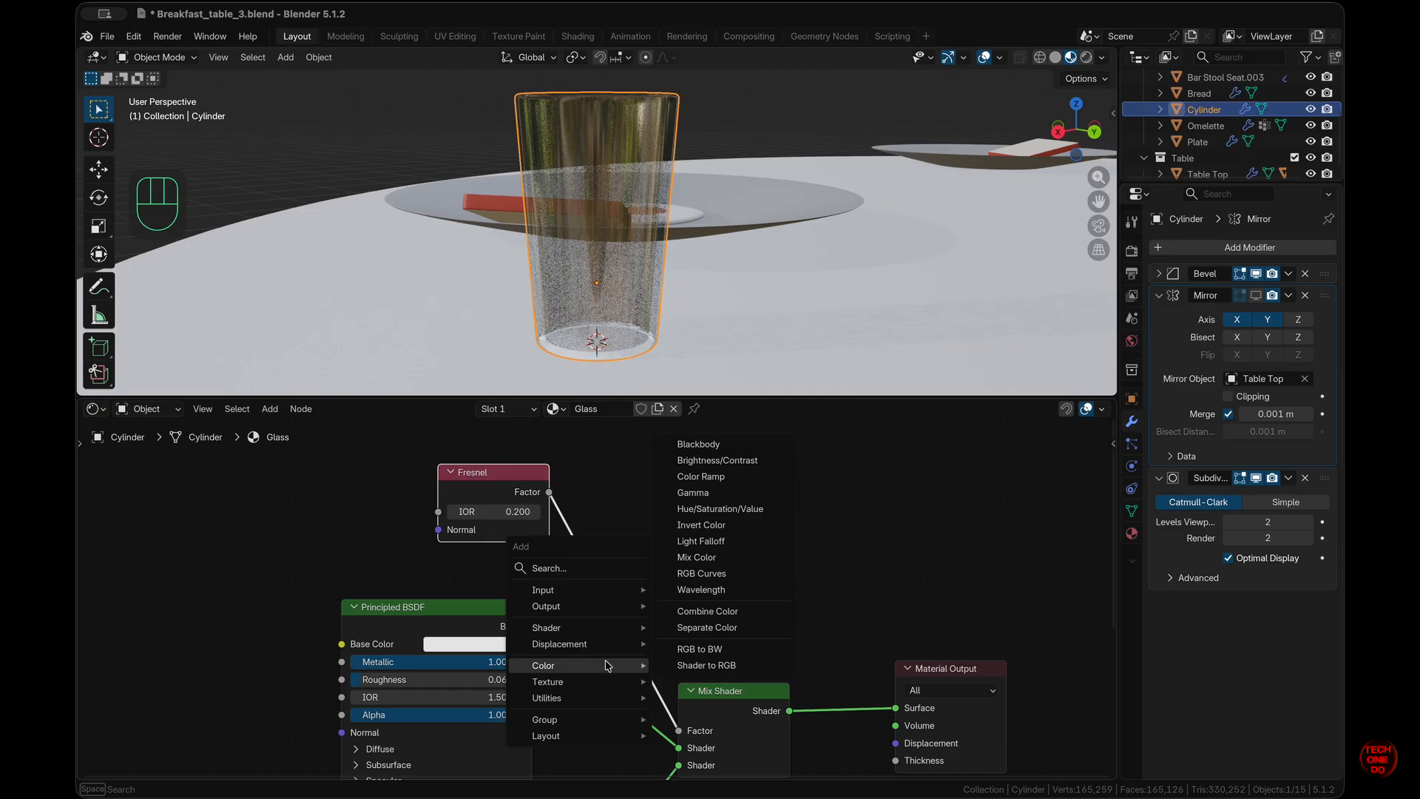
- Insert a Color Ramp on the Fresnel–Mix Shader link and lighten its black stop to light grey
click(700, 476)
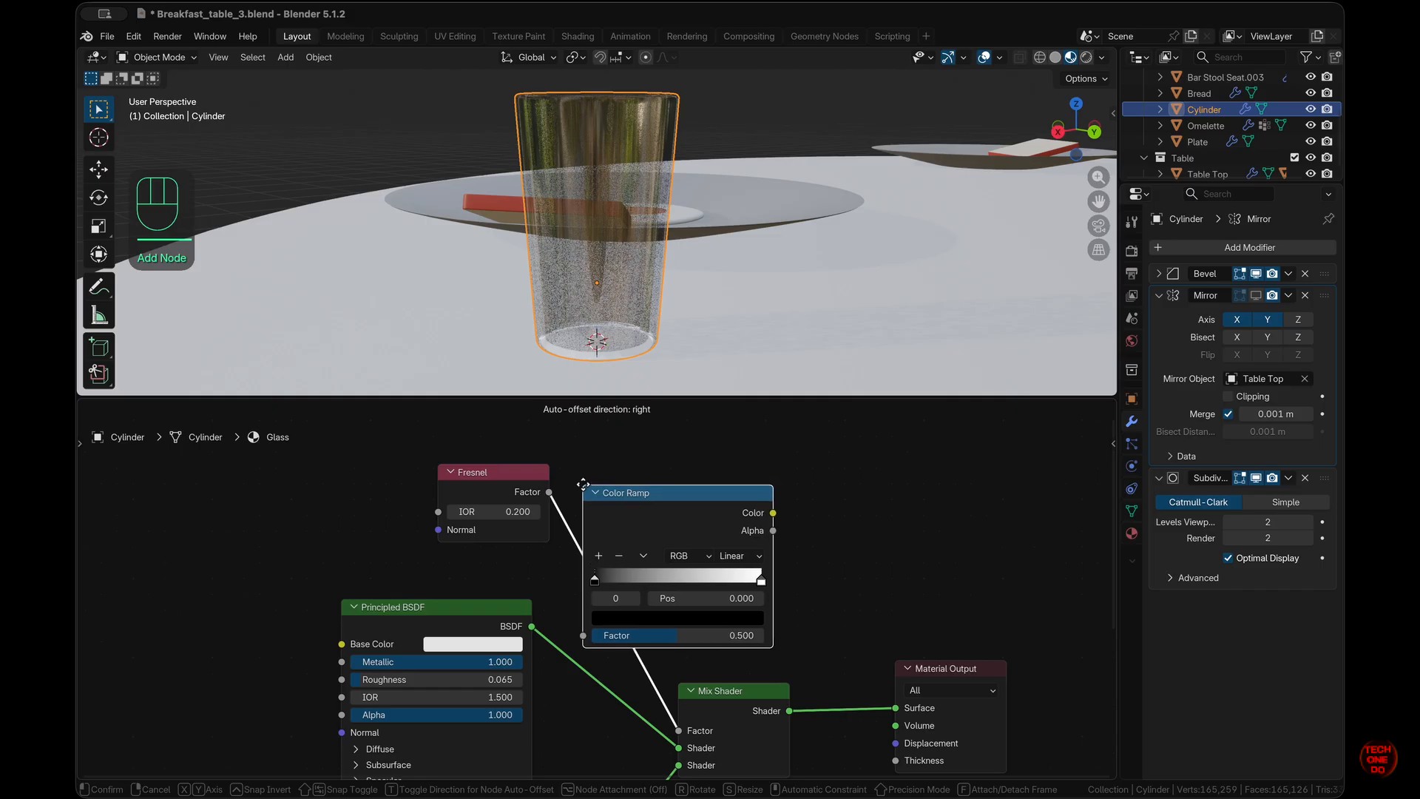
click(583, 483)
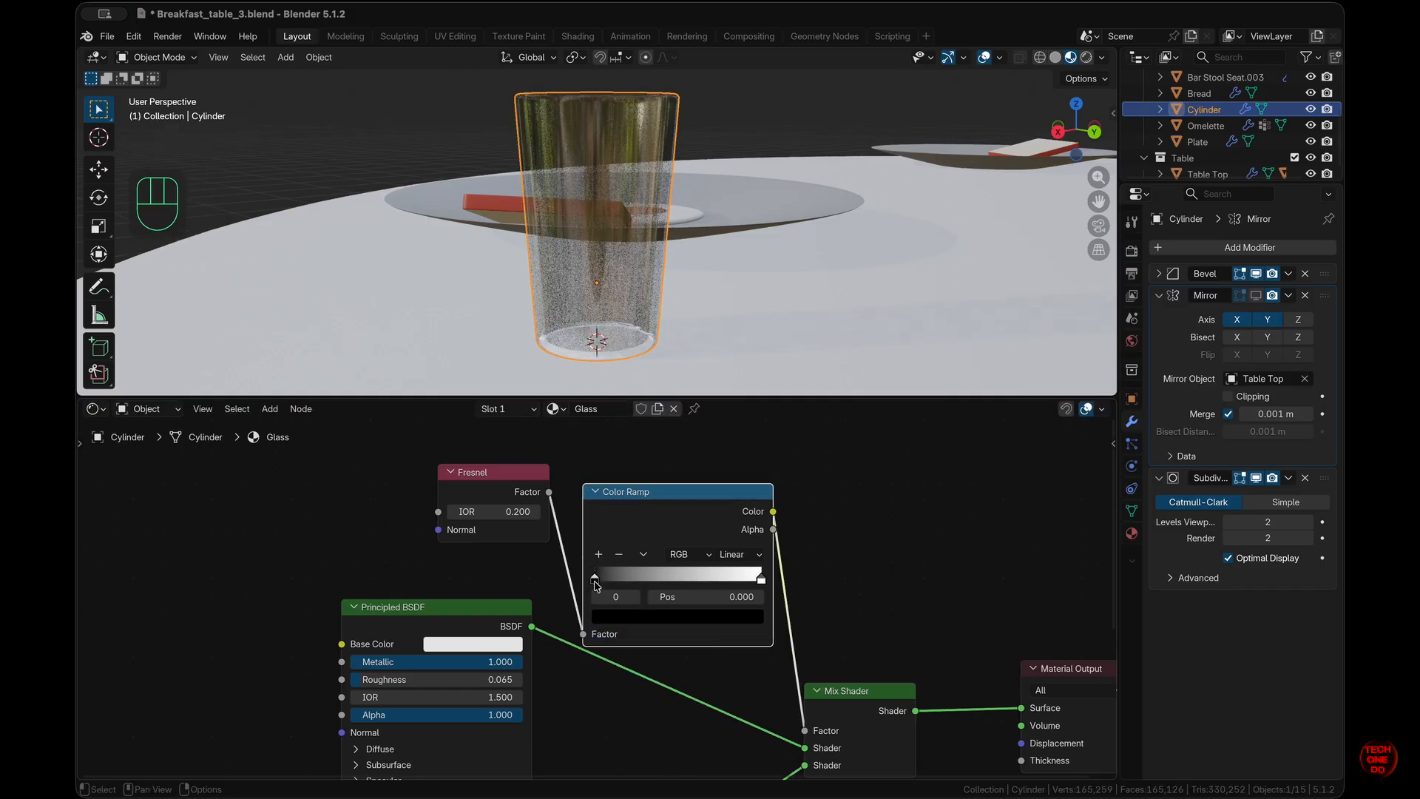
click(596, 581)
click(637, 625)
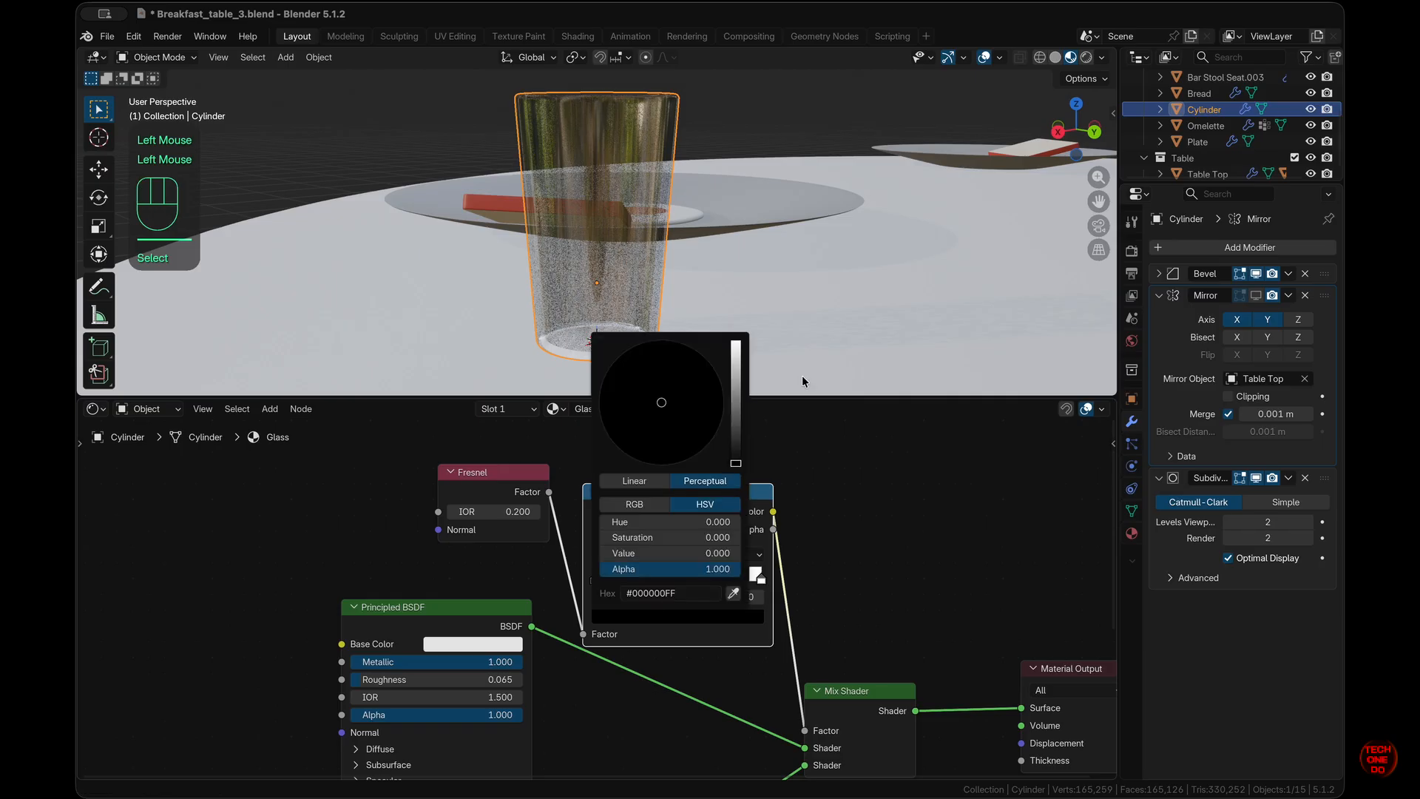
drag(736, 464, 744, 351)
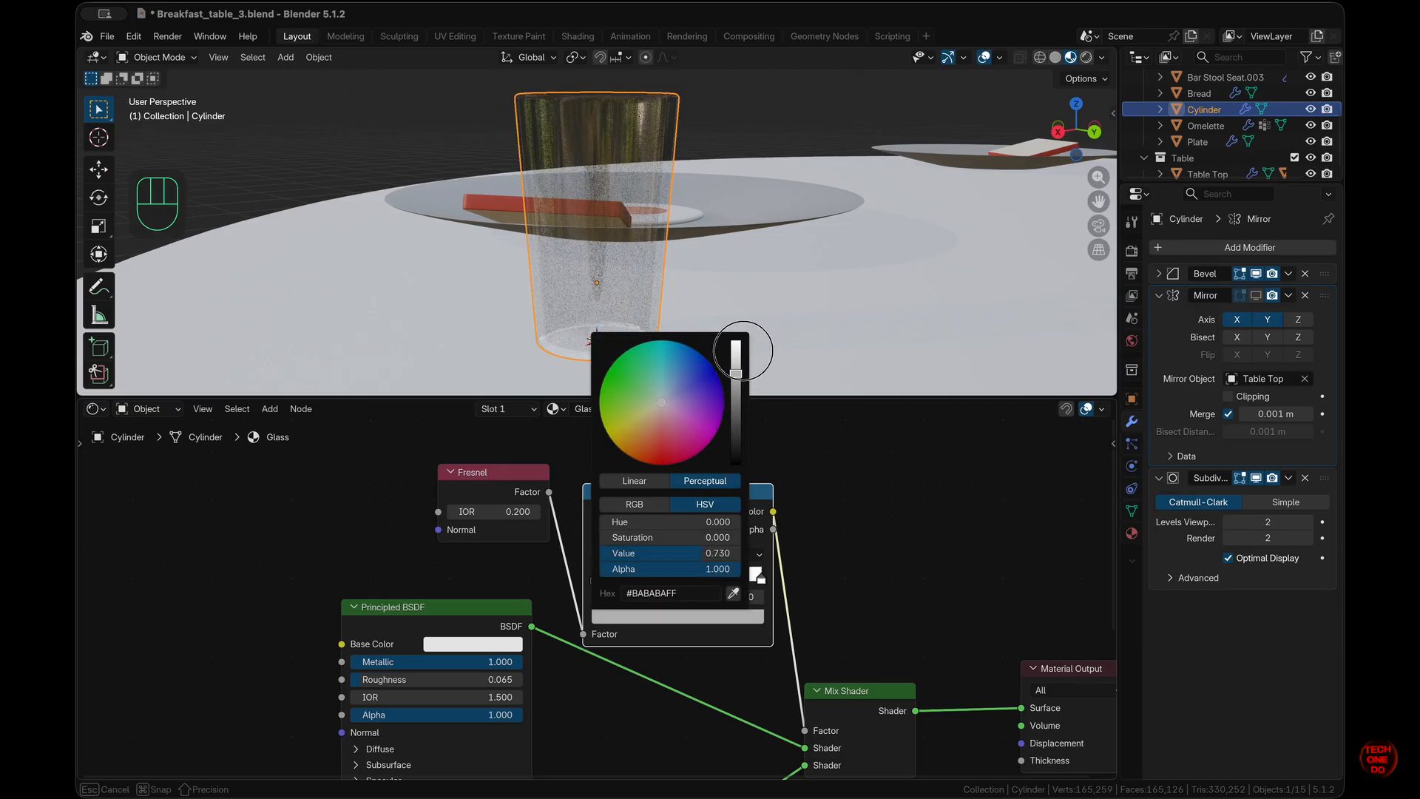
scroll(803, 259, up, 5)
scroll(802, 259, left, 8)
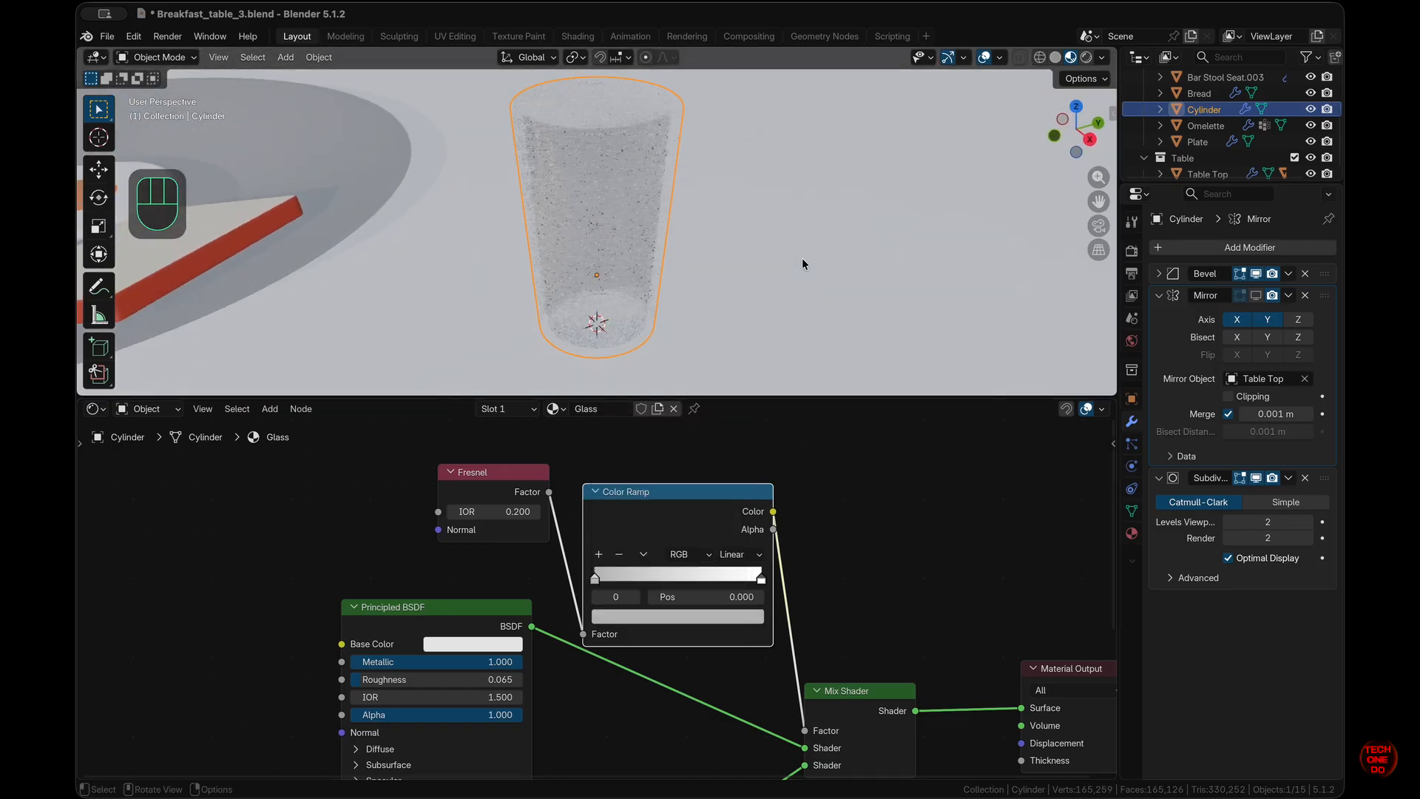
scroll(802, 259, down, 8)
scroll(803, 259, up, 10)
scroll(802, 259, right, 8)
scroll(803, 259, down, 10)
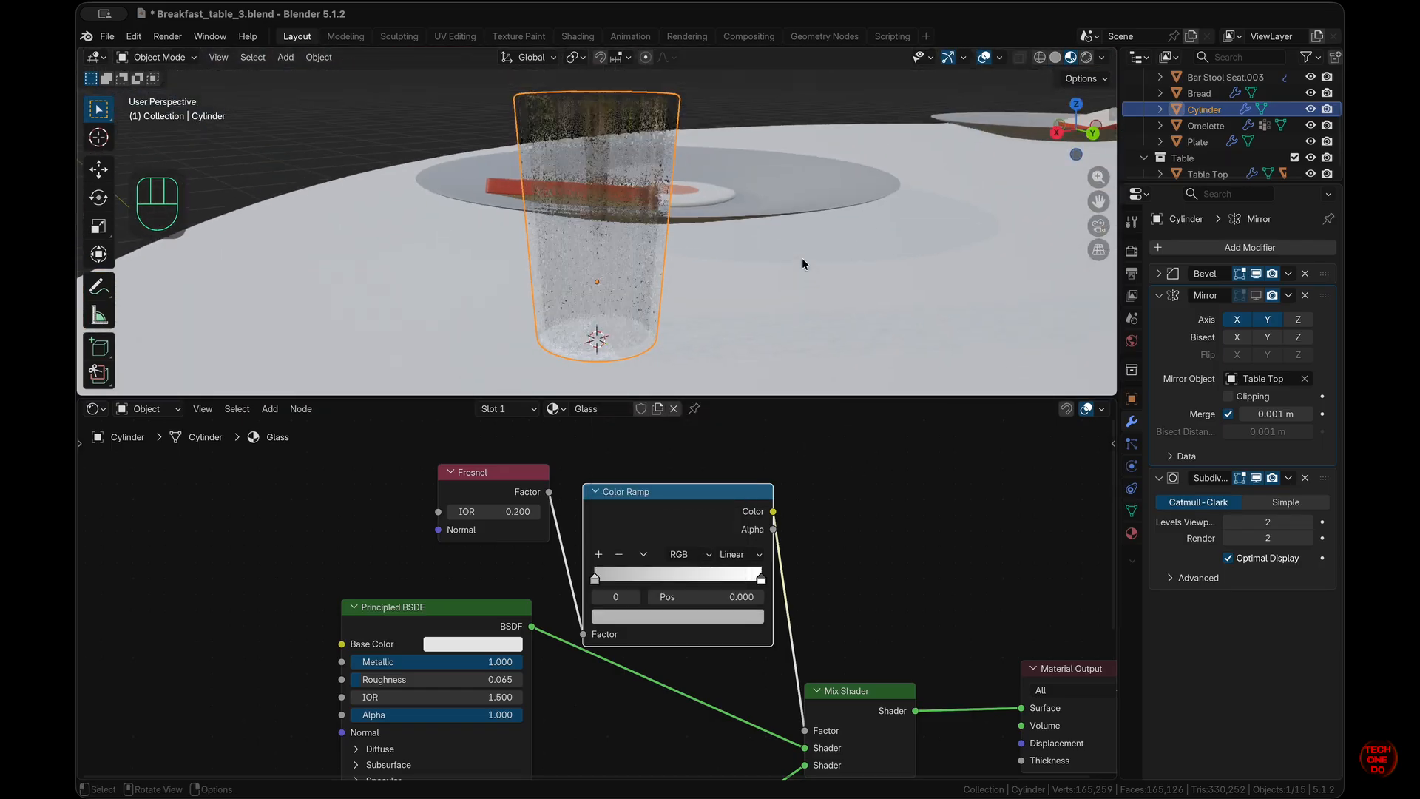
- Set the ramp's left stop to mid grey and its right stop to near white
click(691, 617)
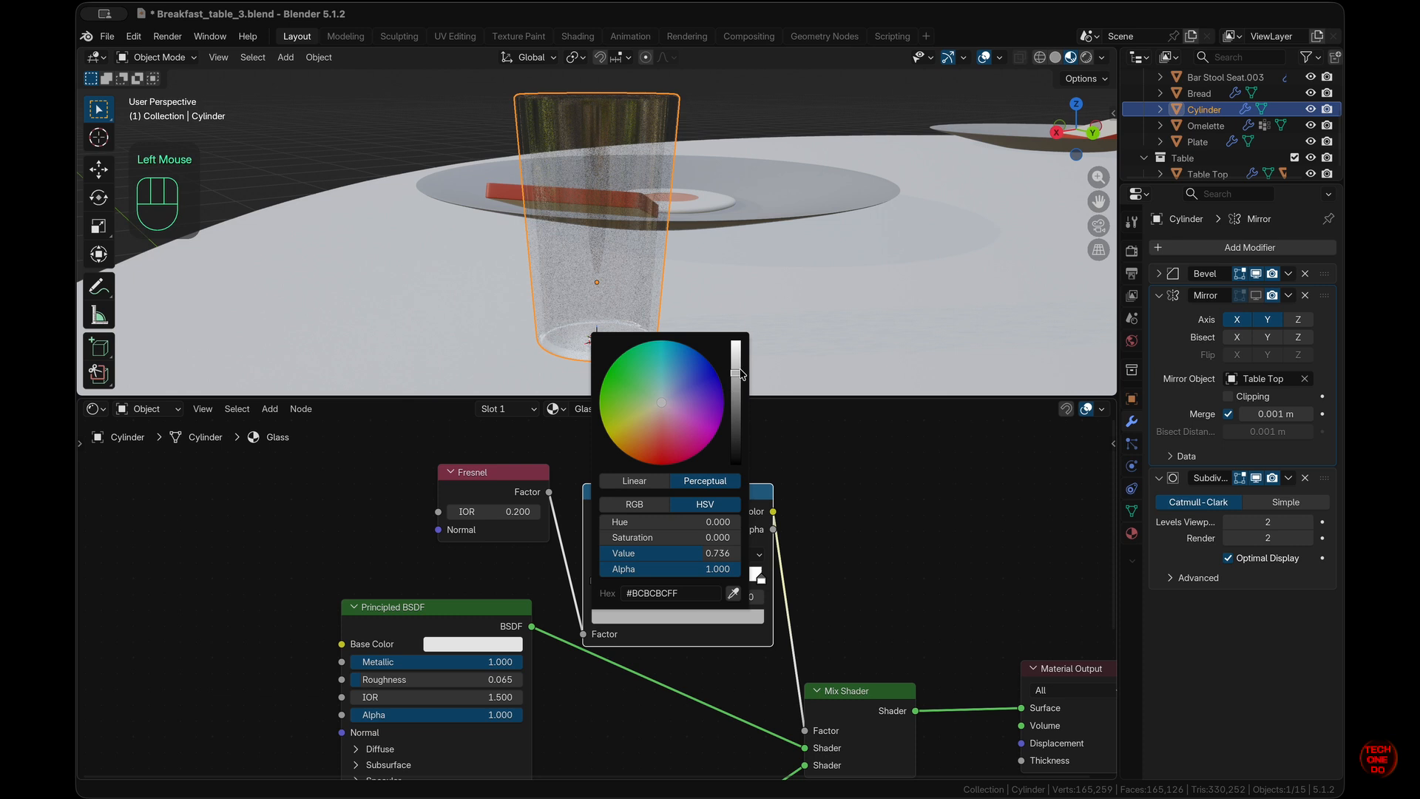
drag(741, 373, 736, 396)
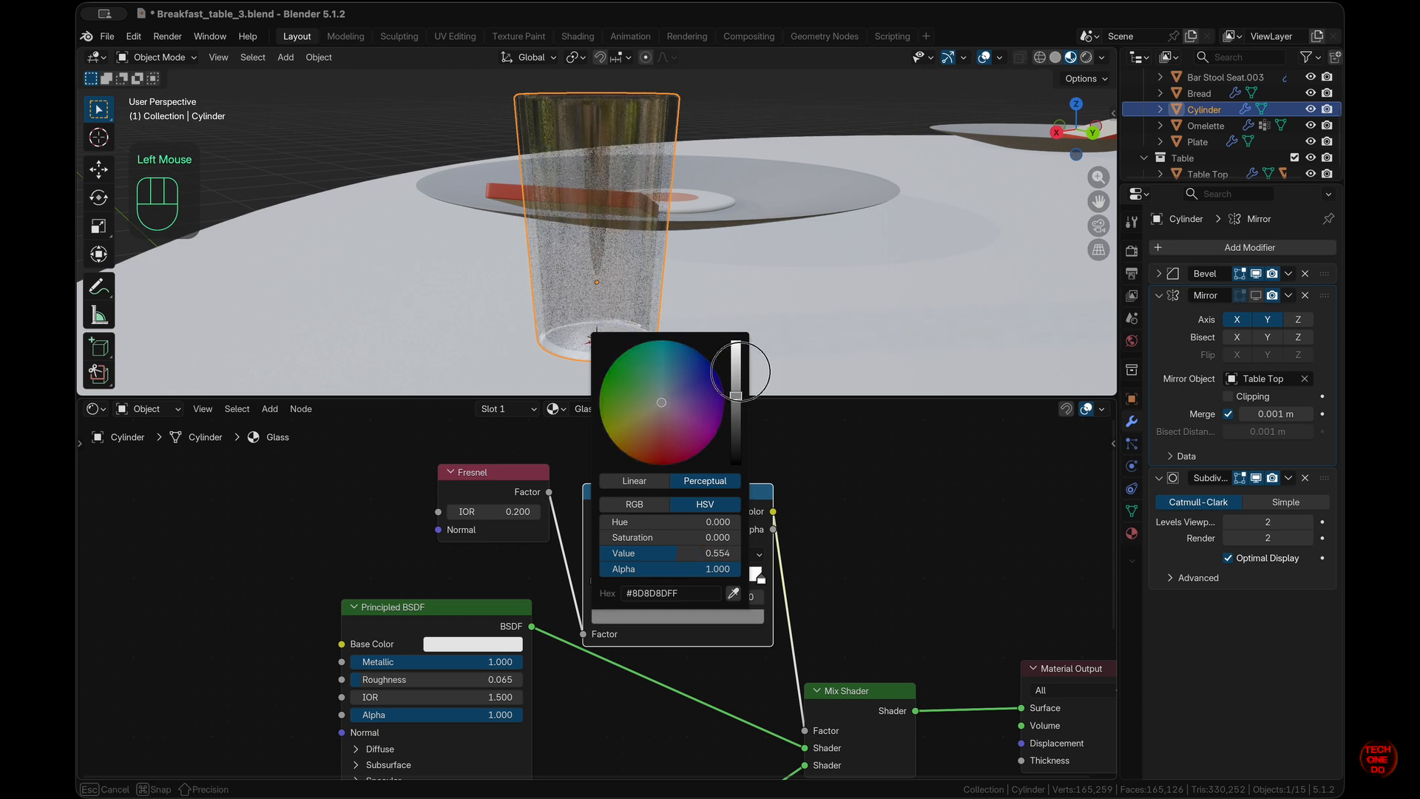
scroll(882, 355, left, 8)
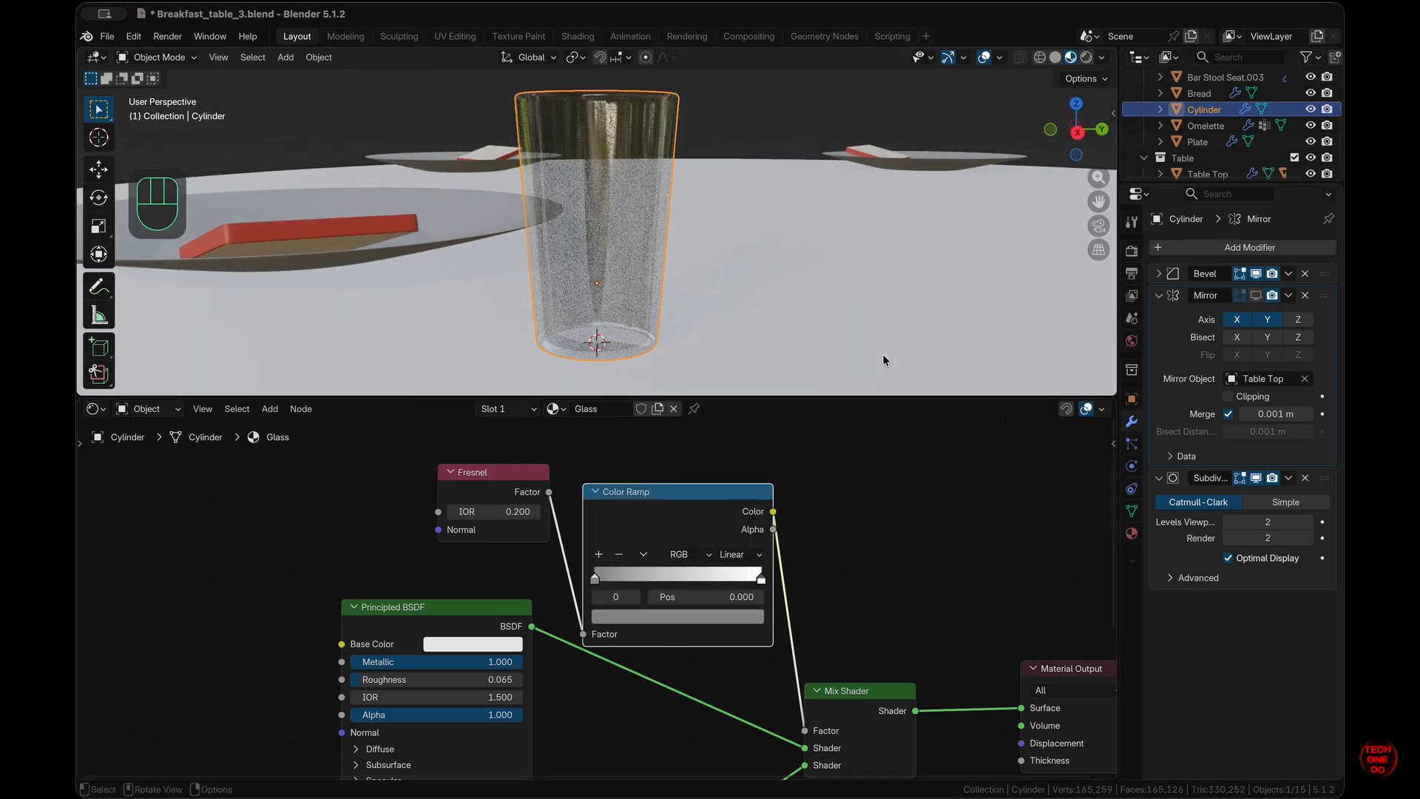
click(762, 579)
click(751, 618)
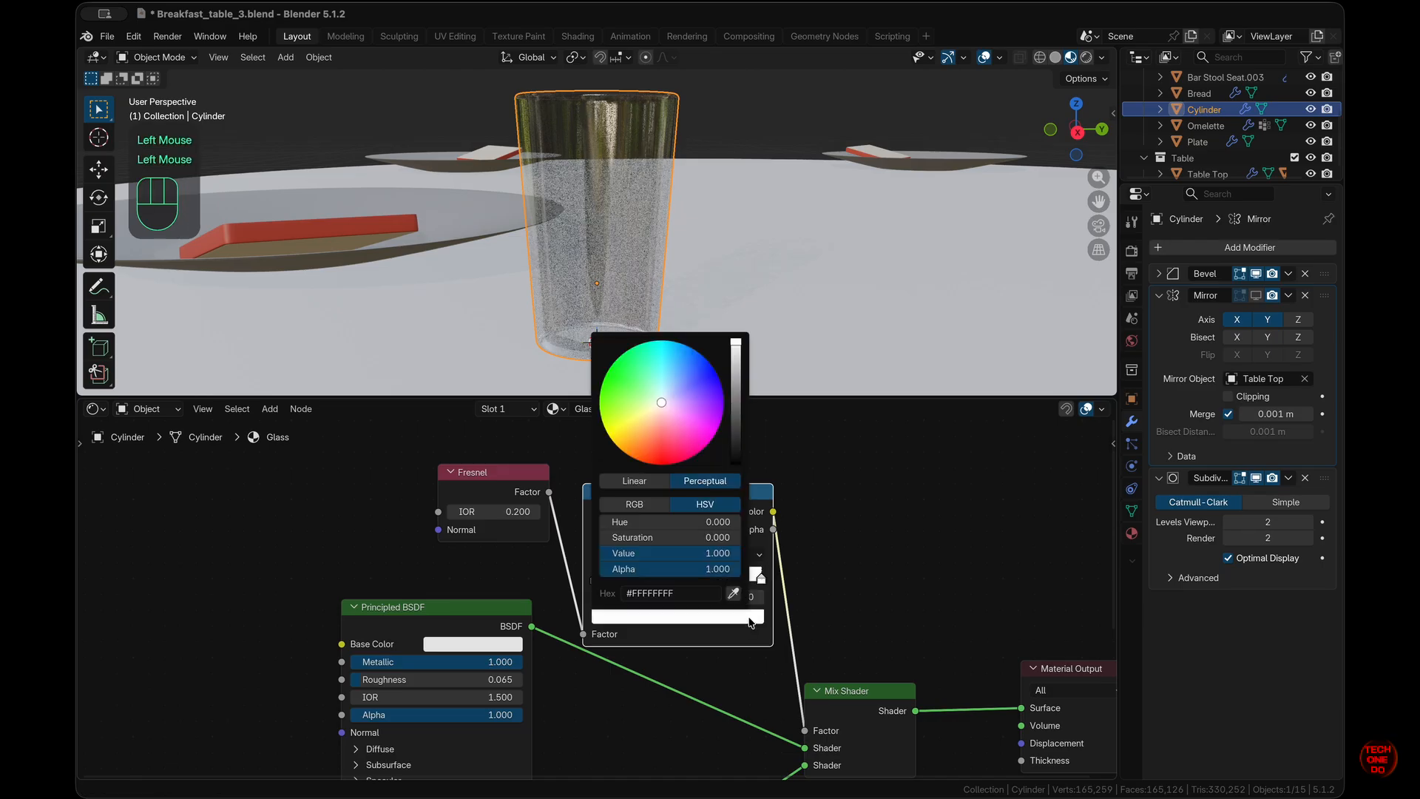
mouse_move(737, 358)
mouse_down()
mouse_move(735, 323)
mouse_move(735, 338)
mouse_up()
scroll(802, 292, right, 10)
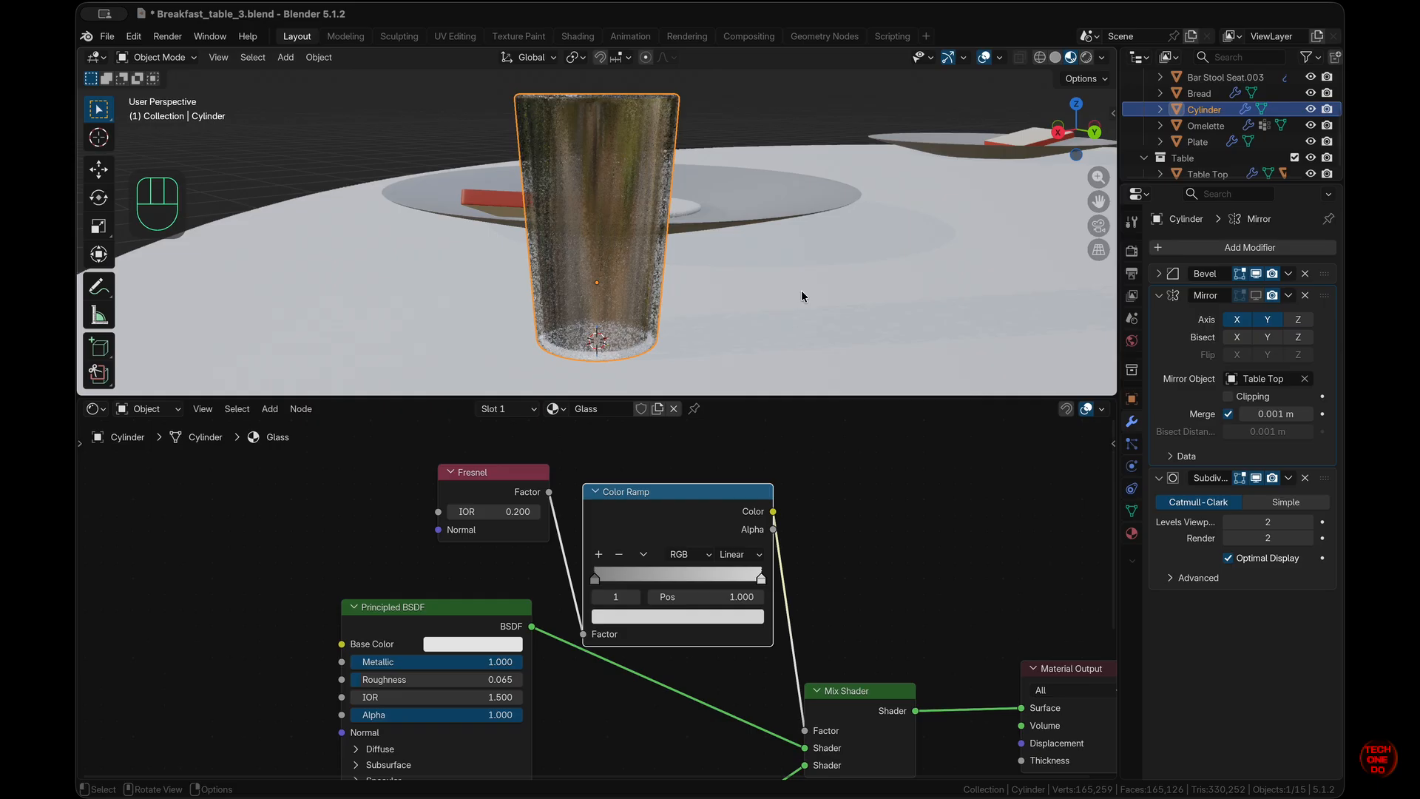
scroll(801, 290, right, 5)
click(744, 615)
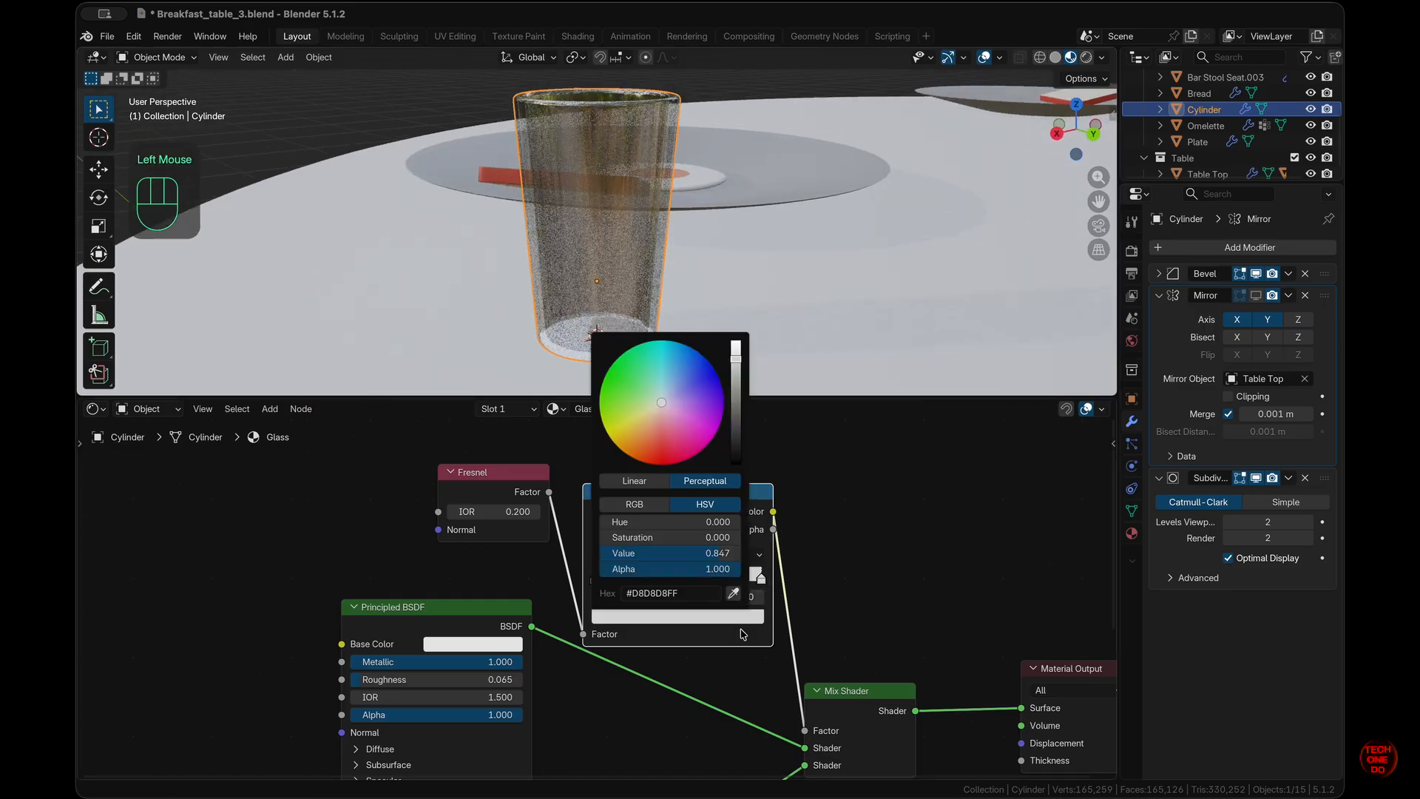
mouse_move(743, 368)
mouse_down()
mouse_move(739, 329)
mouse_move(740, 350)
mouse_up()
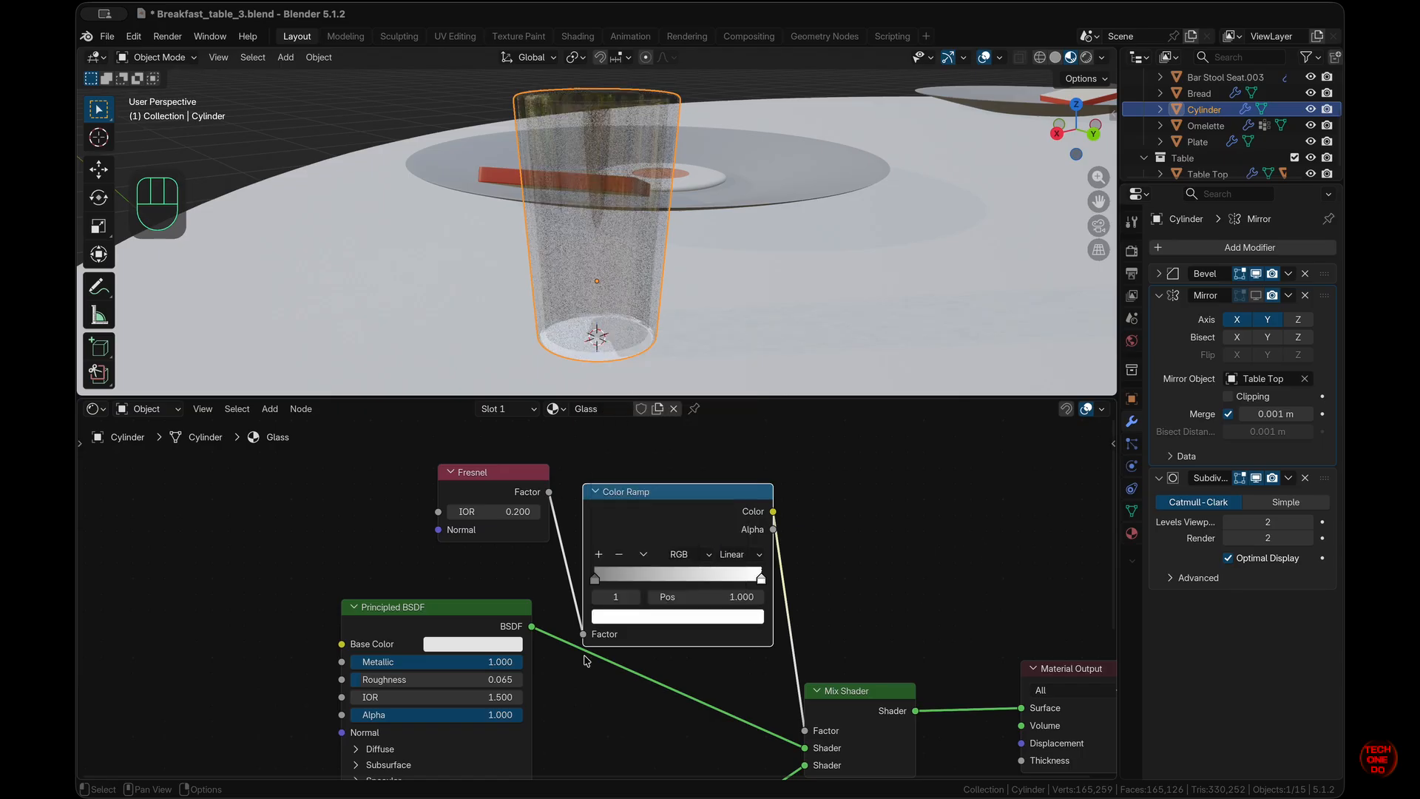
- Raise the Fresnel IOR to 1.000, muting and then re-enabling the Color Ramp to compare
click(701, 502)
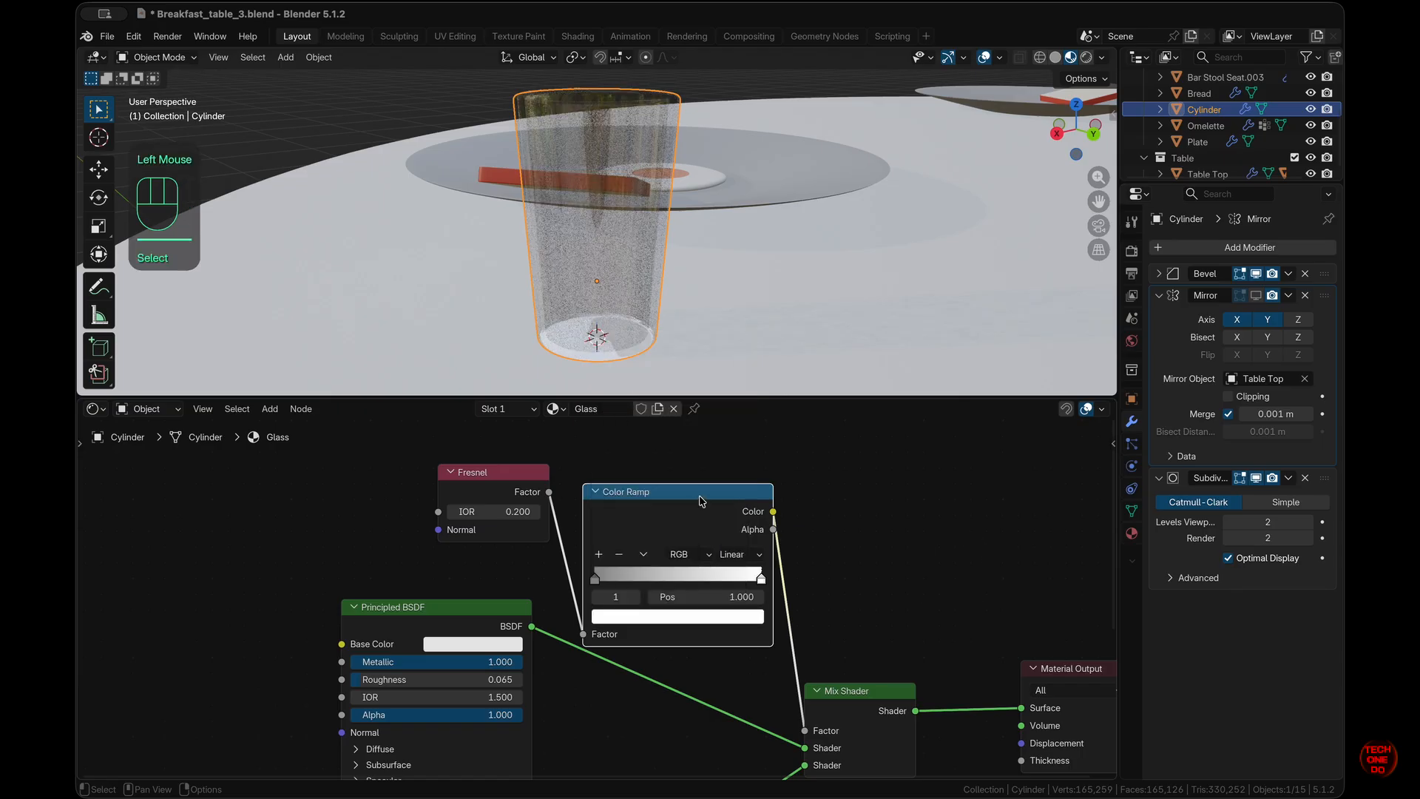
key(m)
drag(488, 516, 508, 479)
click(736, 493)
key(m)
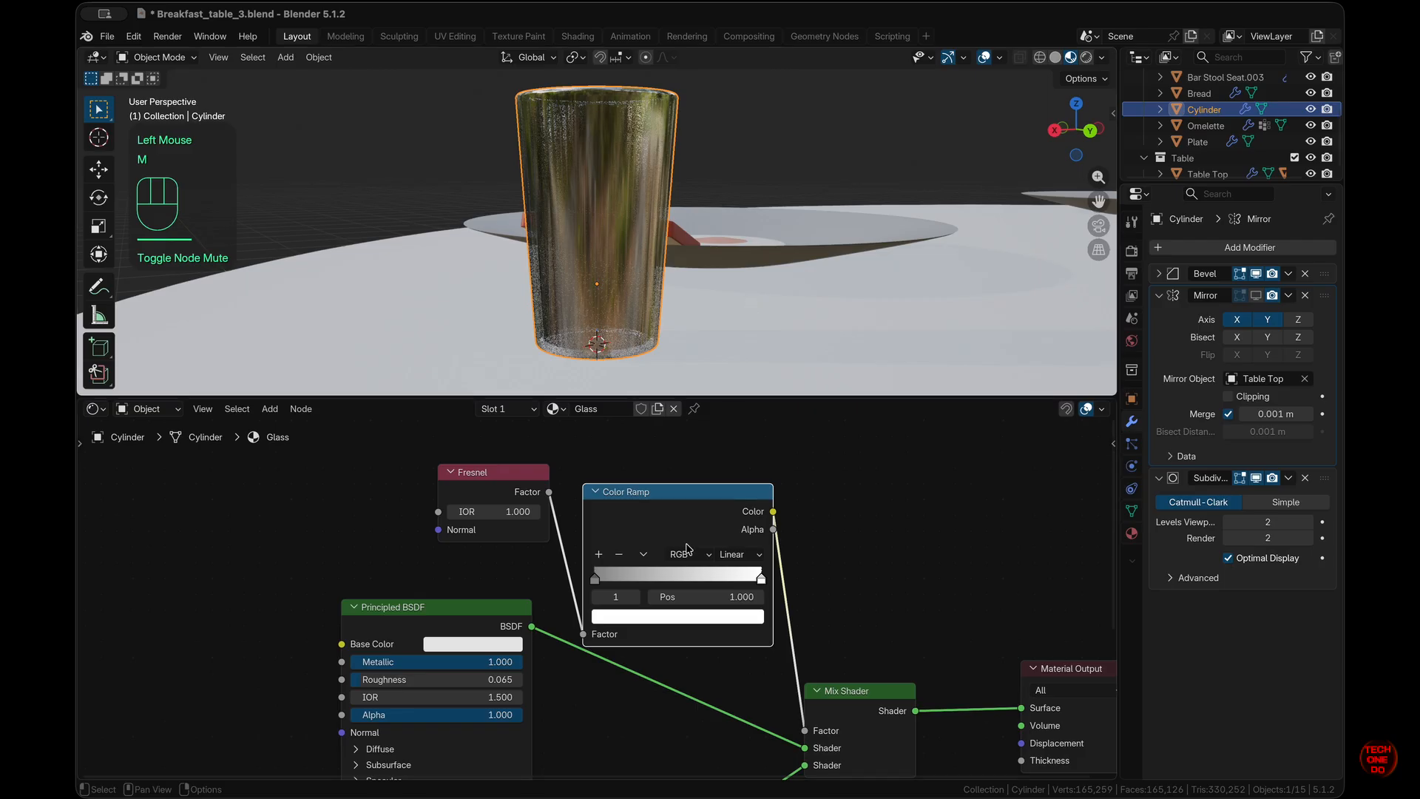
- Lighten the ramp's left stop to pale grey (value 0.854) and show the EEVEE render settings
click(597, 579)
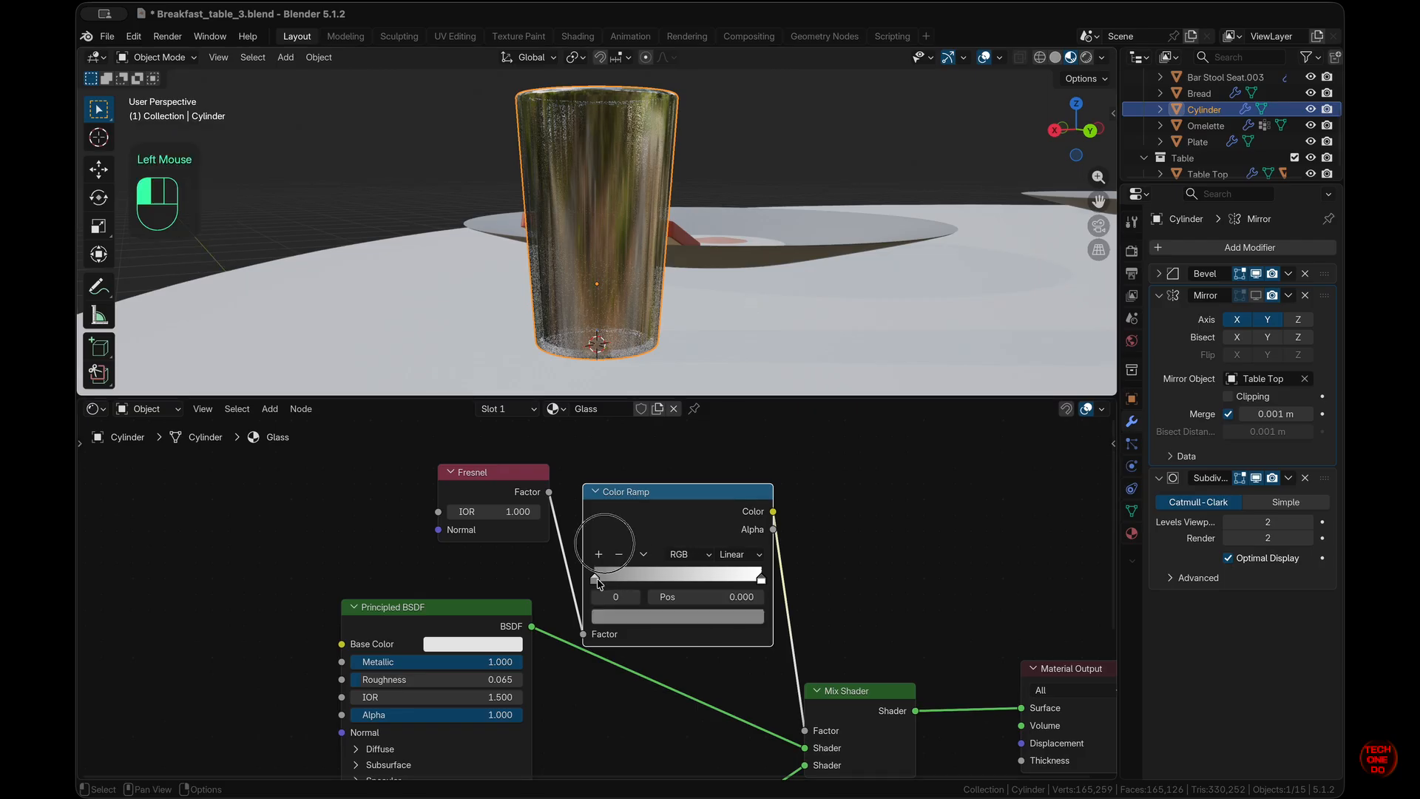
click(627, 615)
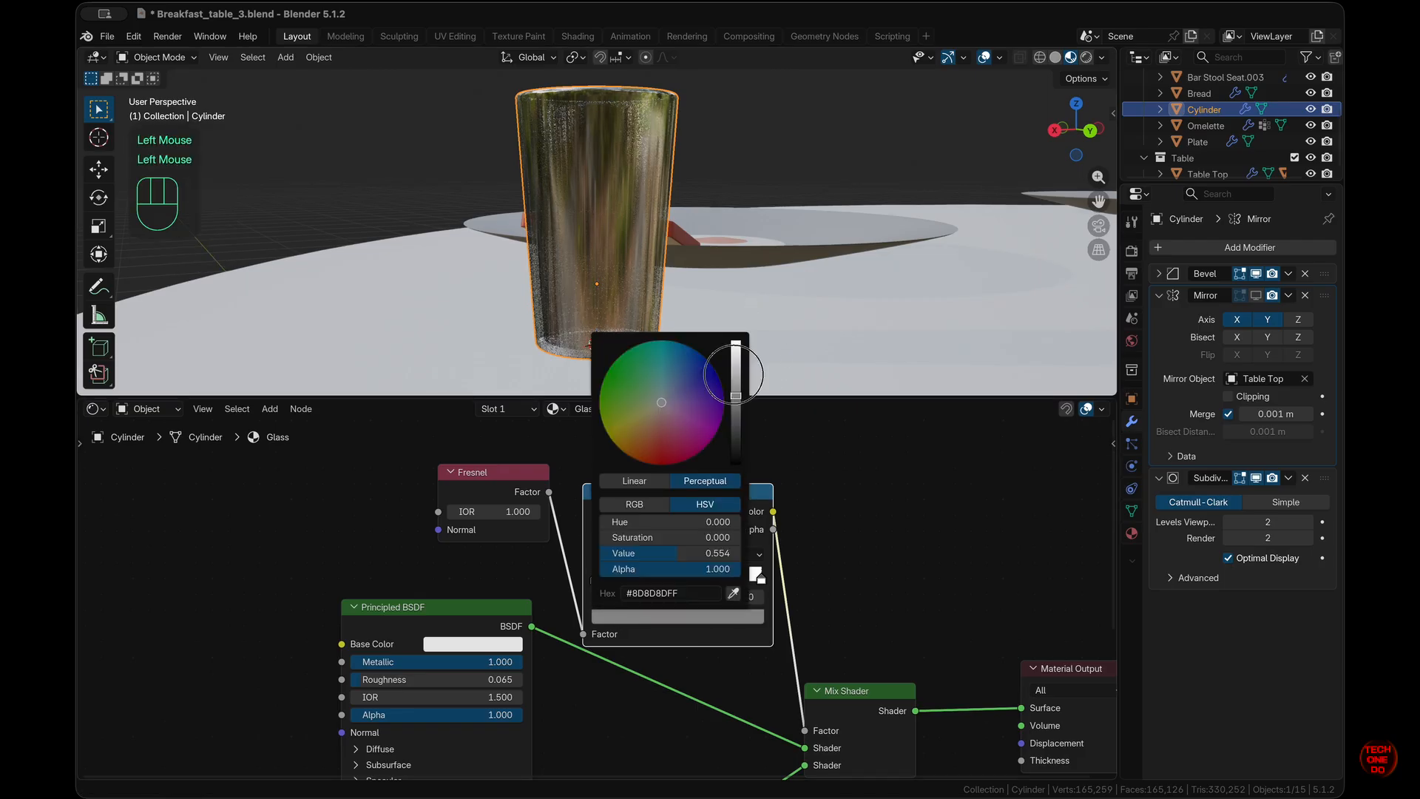
drag(739, 399, 748, 334)
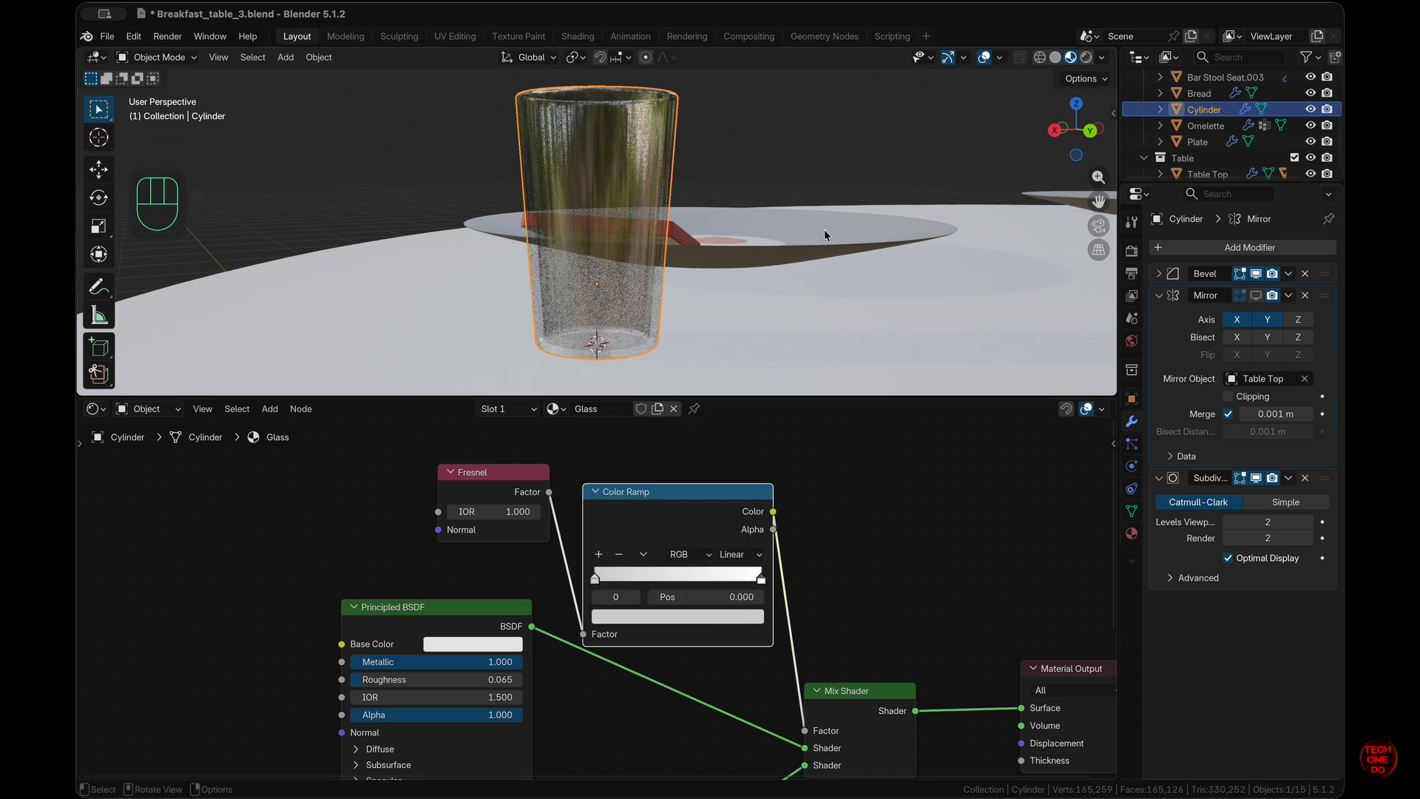
middle_drag(825, 234, 825, 234)
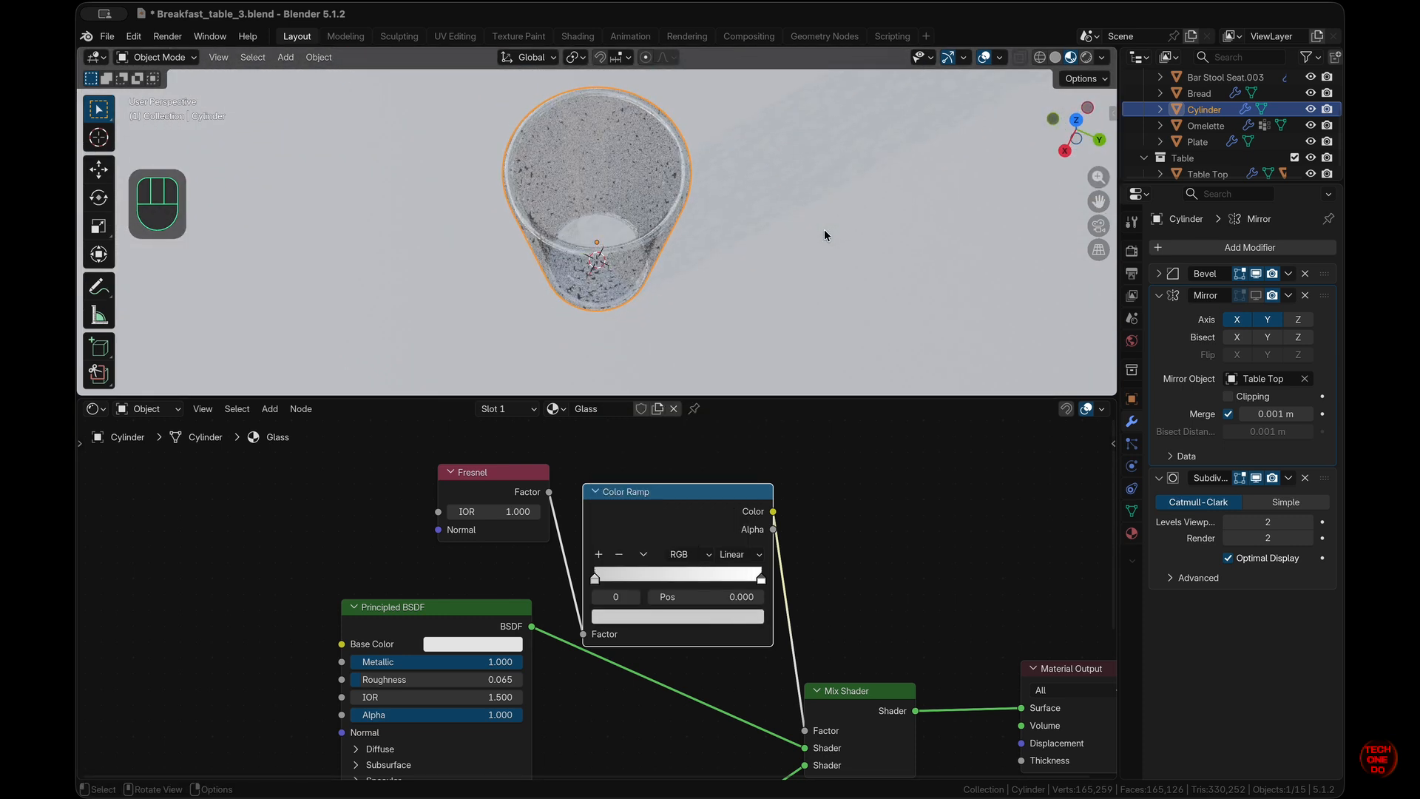
scroll(824, 230, up, 10)
scroll(824, 230, down, 10)
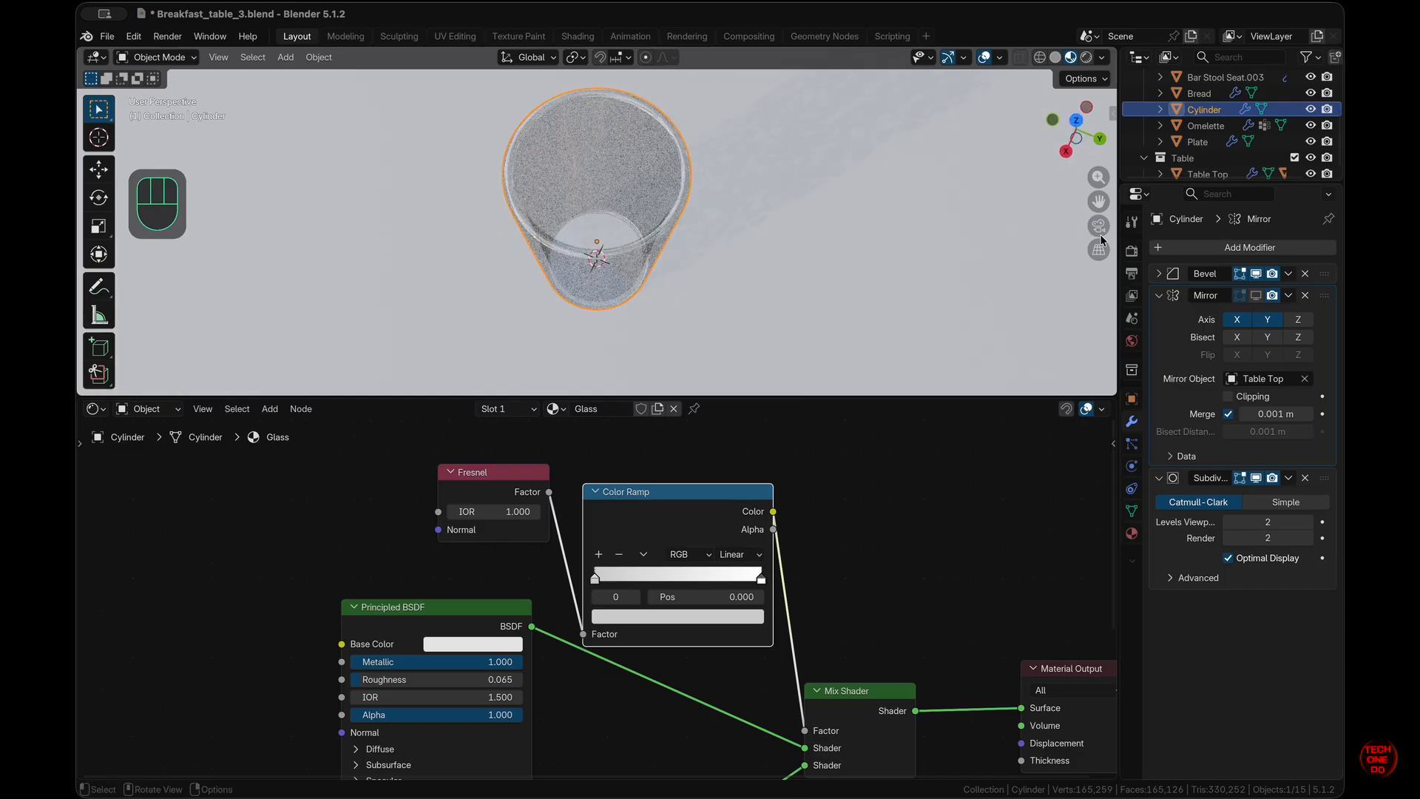
click(1132, 252)
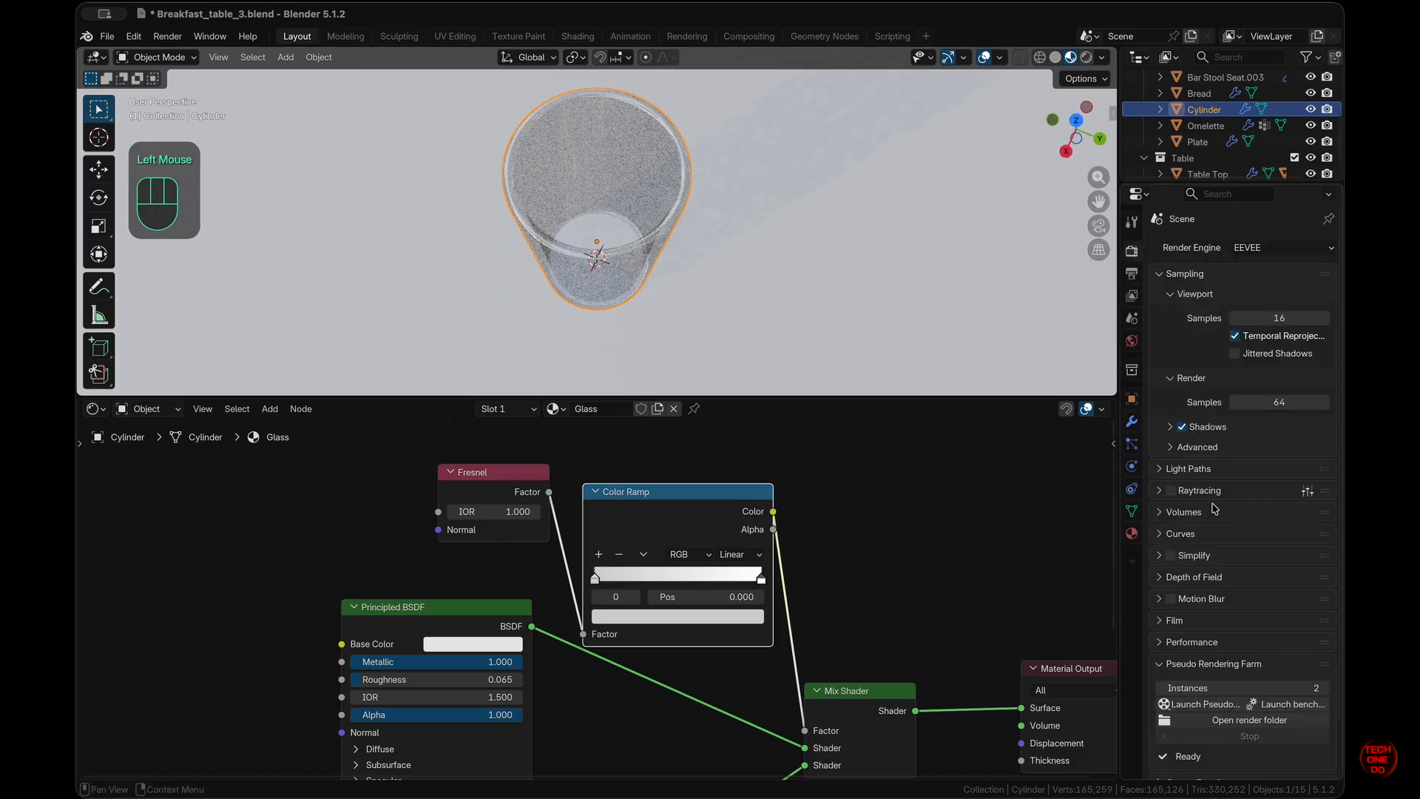
- Enable raytracing and set the glass material's Render Method to Blended
click(1171, 491)
scroll(575, 233, down, 10)
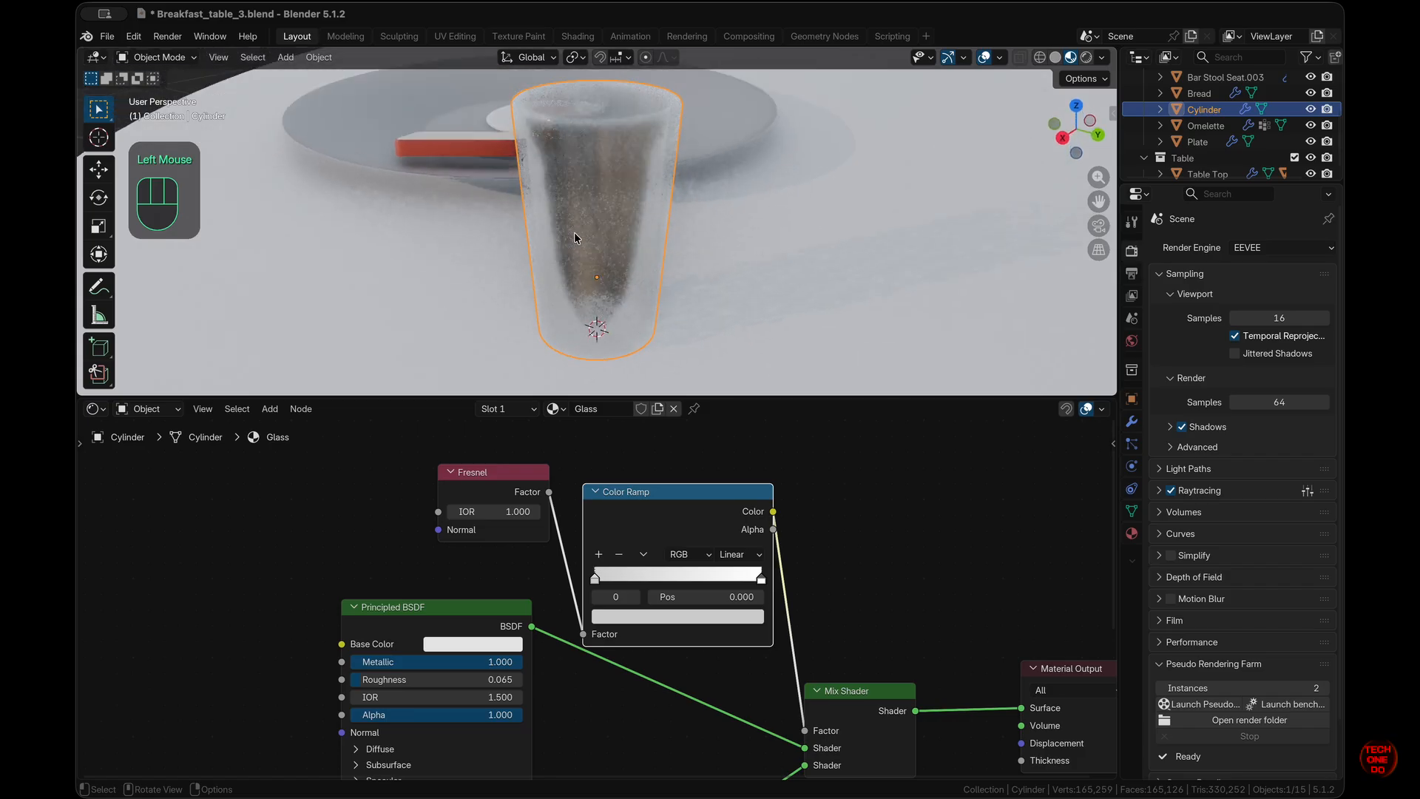
scroll(574, 233, up, 2)
click(1132, 533)
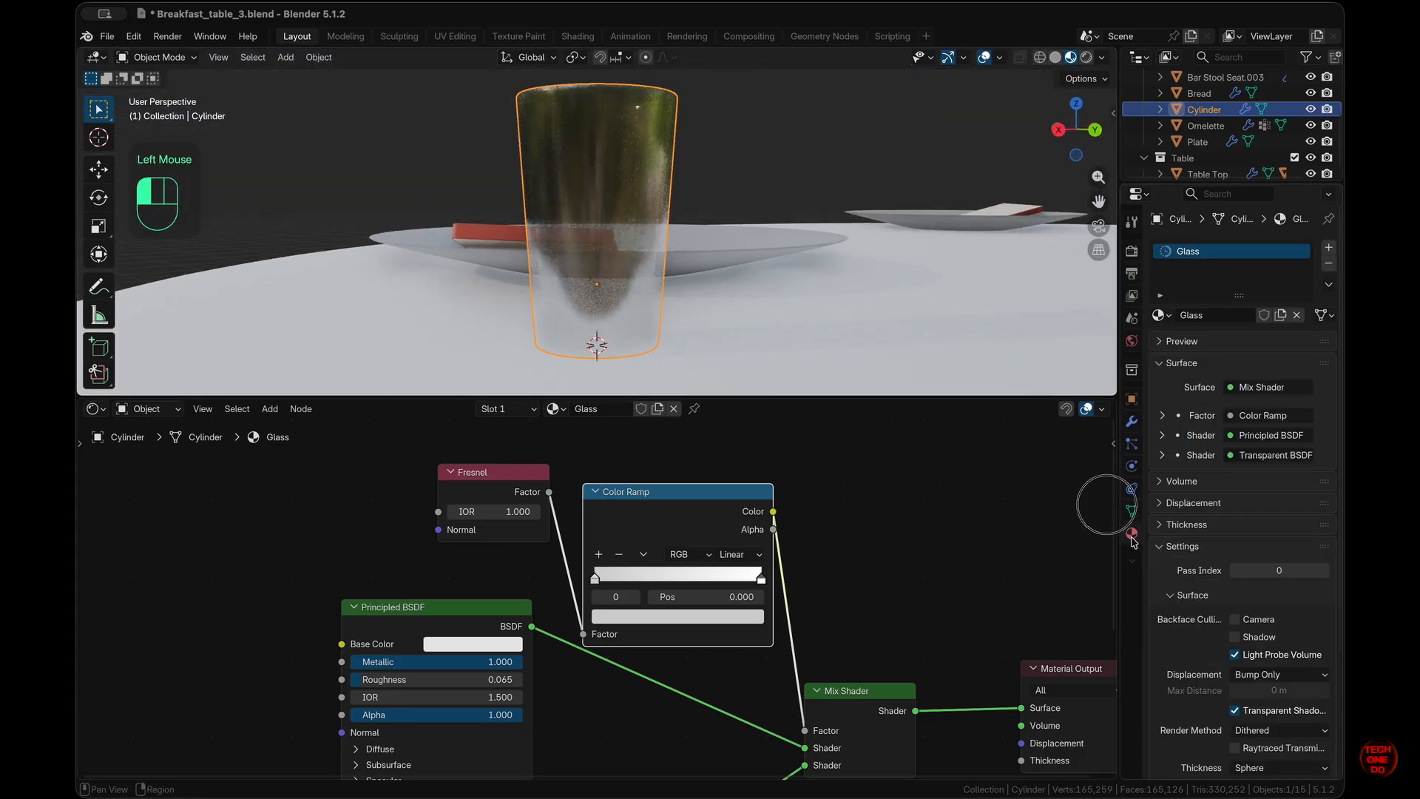
scroll(1172, 579, down, 7)
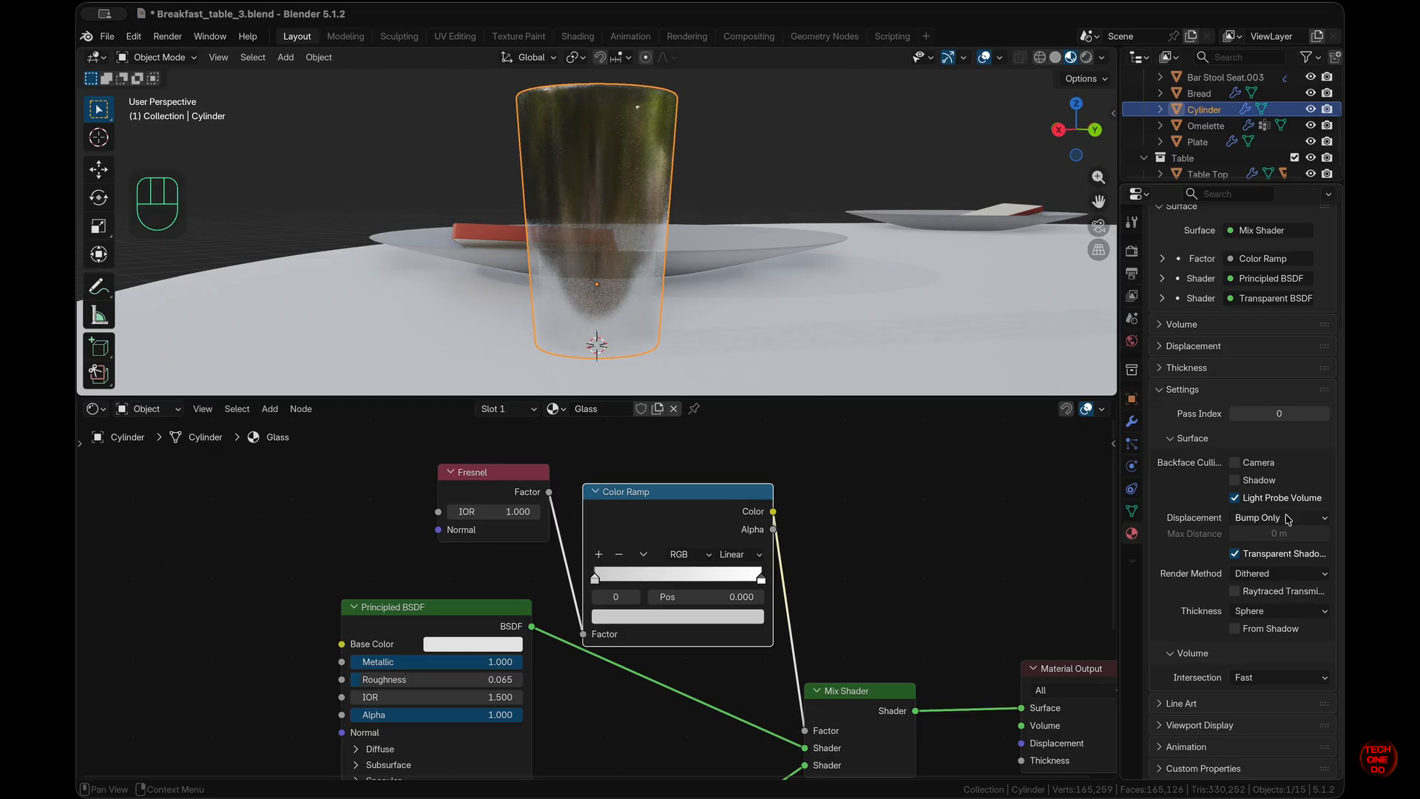
click(1278, 579)
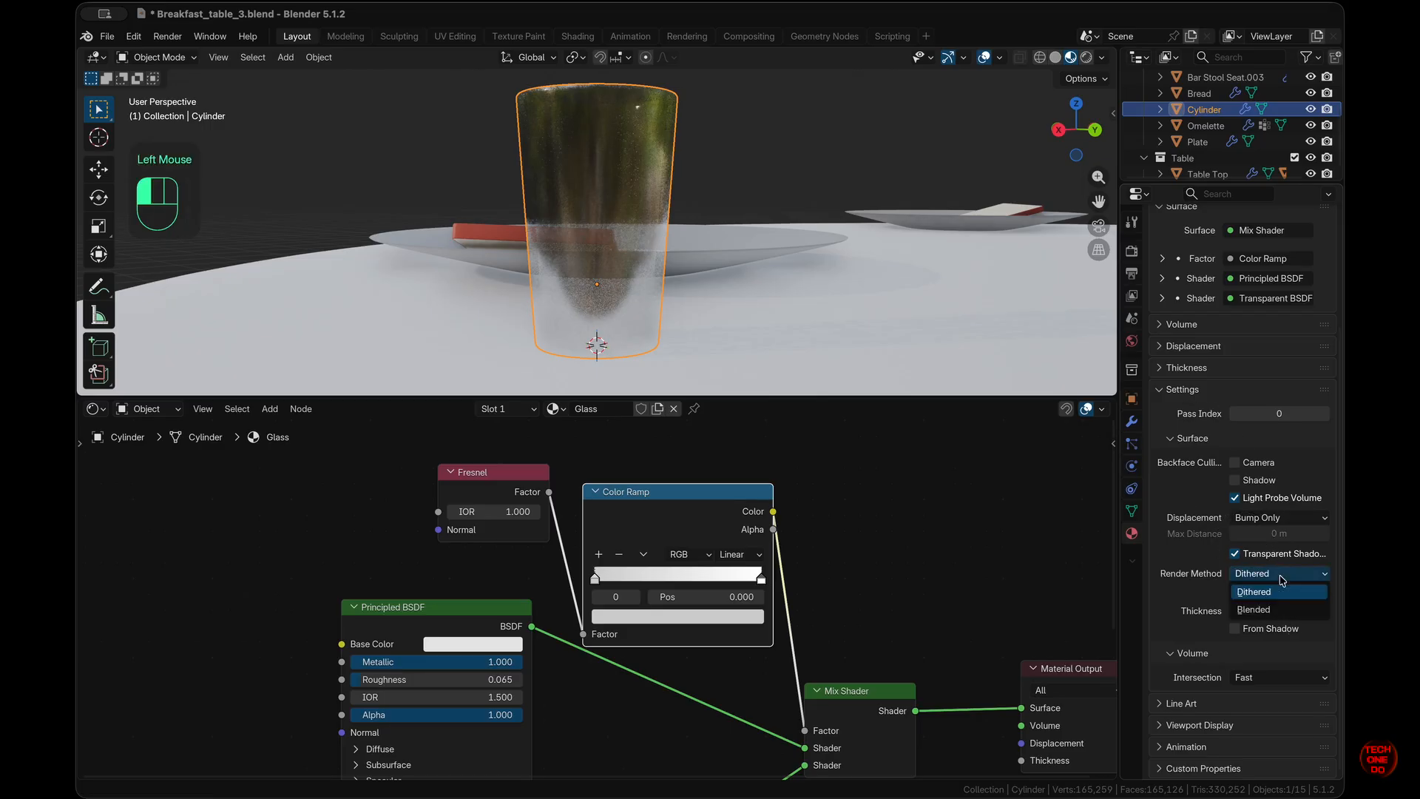
click(1263, 612)
- Isolate the drinking glass in Local View
scroll(716, 264, up, 5)
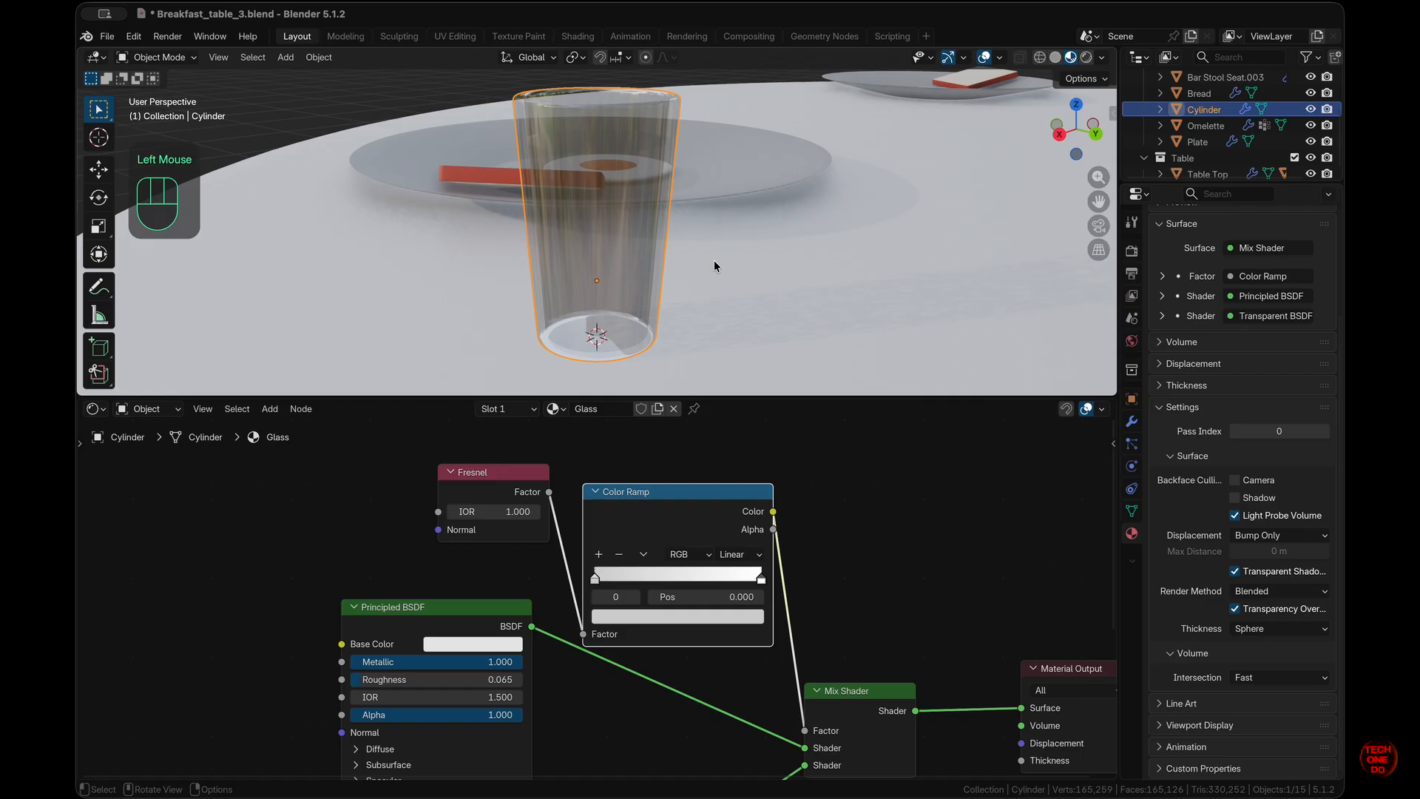
scroll(716, 265, down, 5)
scroll(713, 260, up, 10)
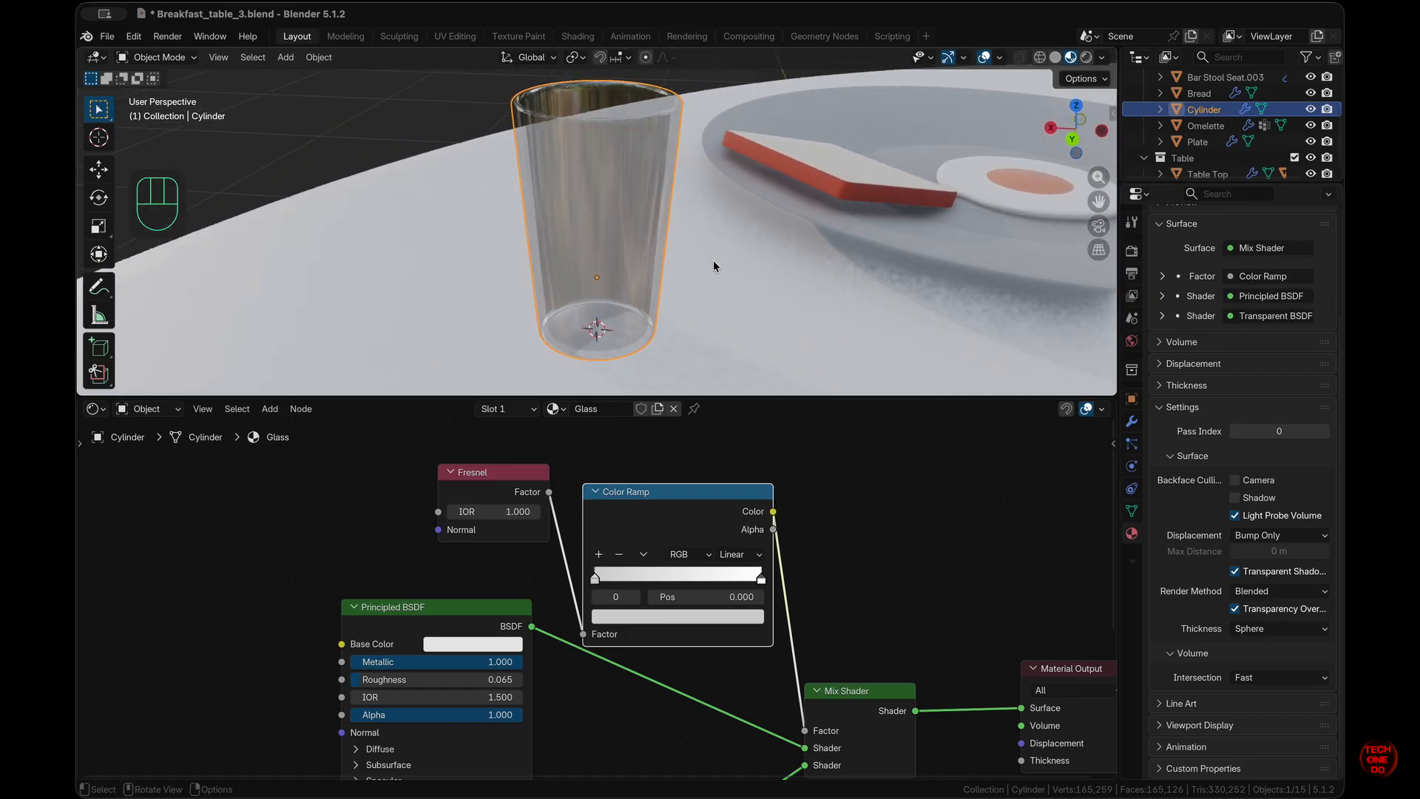
scroll(713, 260, down, 10)
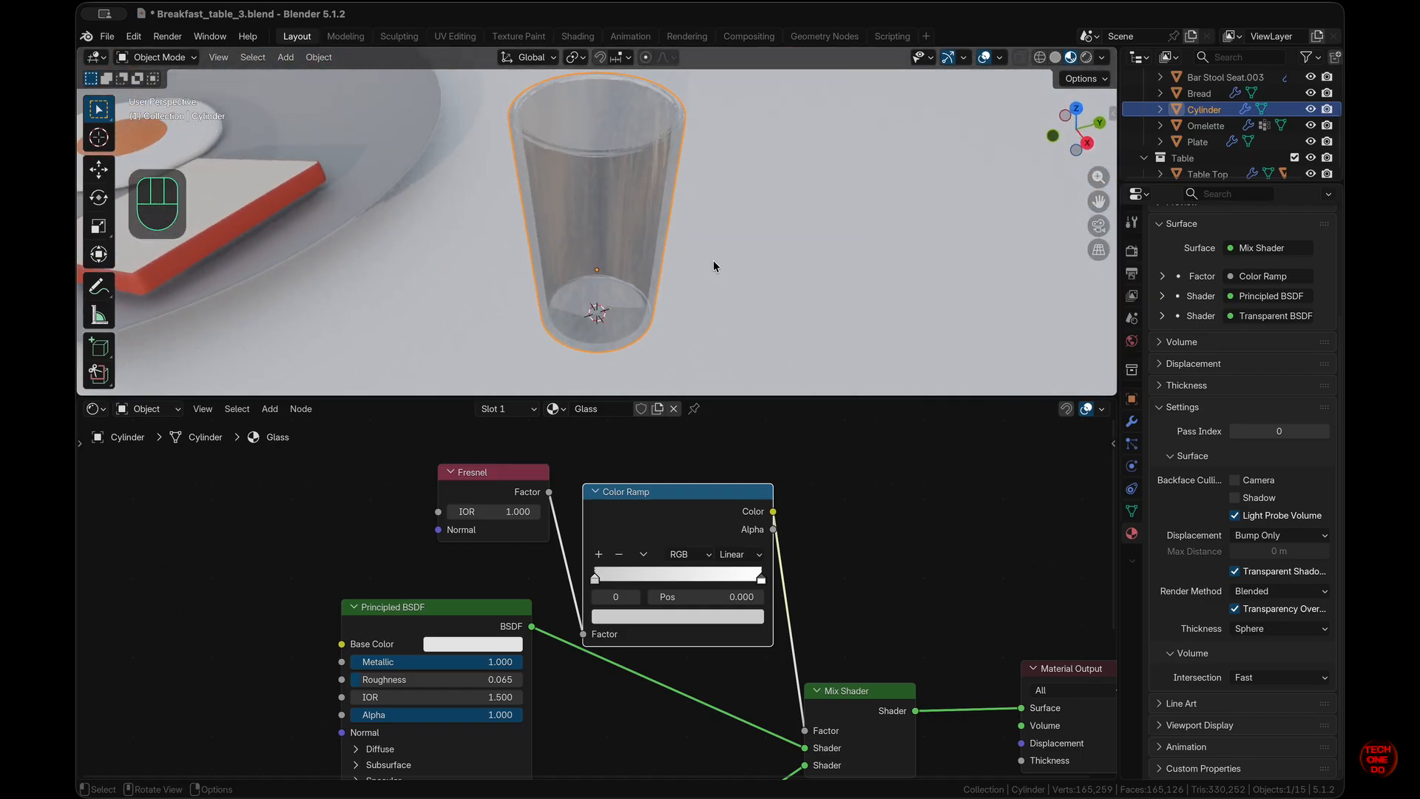
scroll(713, 260, right, 5)
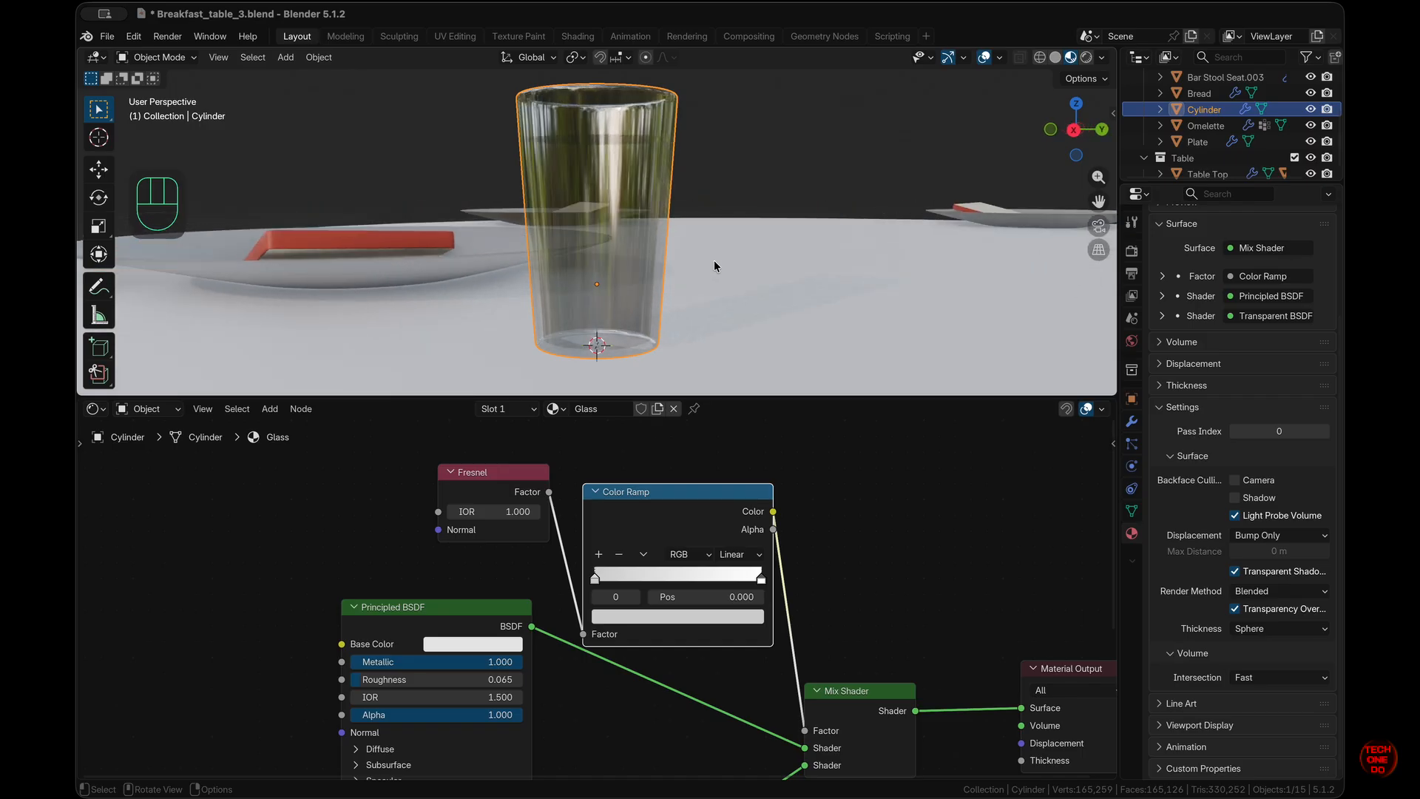
scroll(714, 259, up, 5)
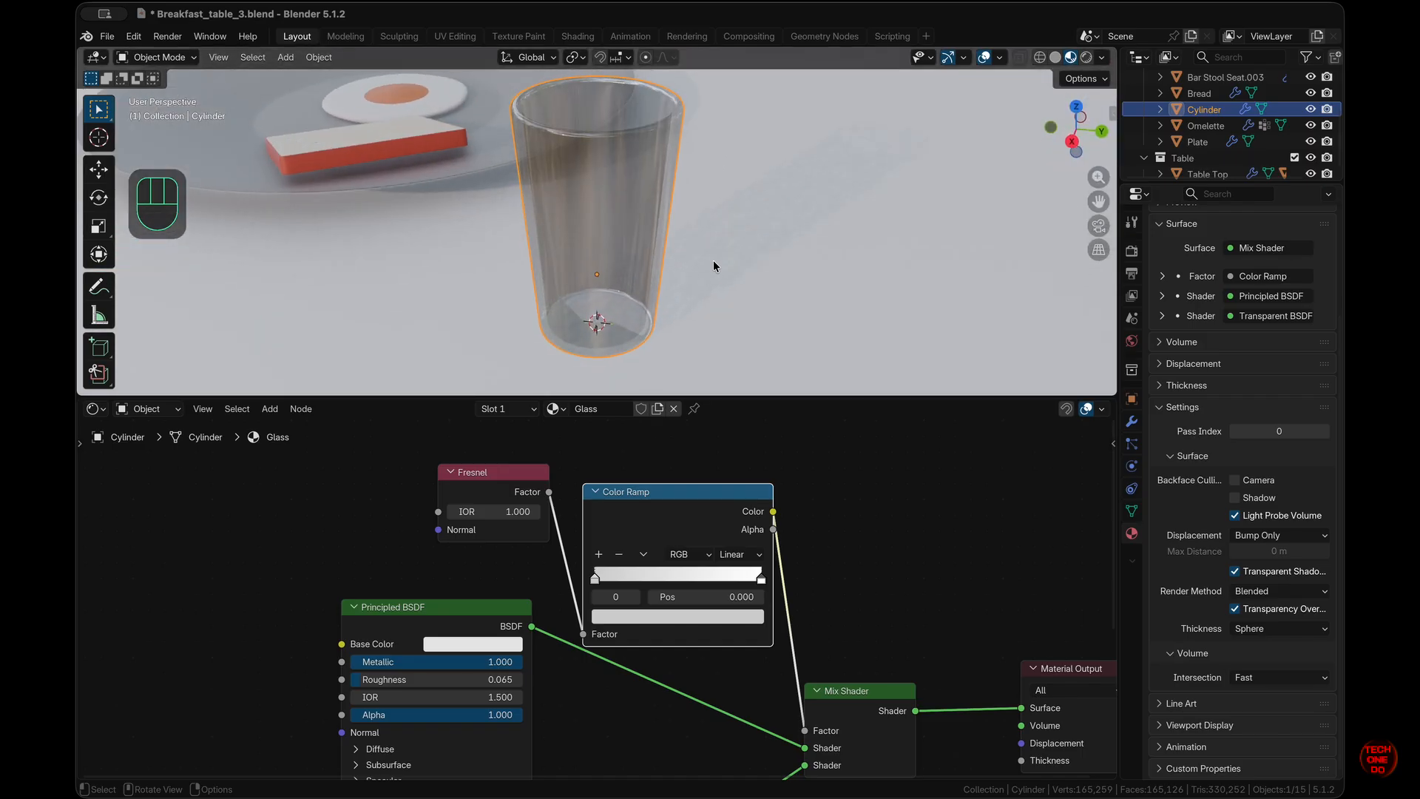
key(slash)
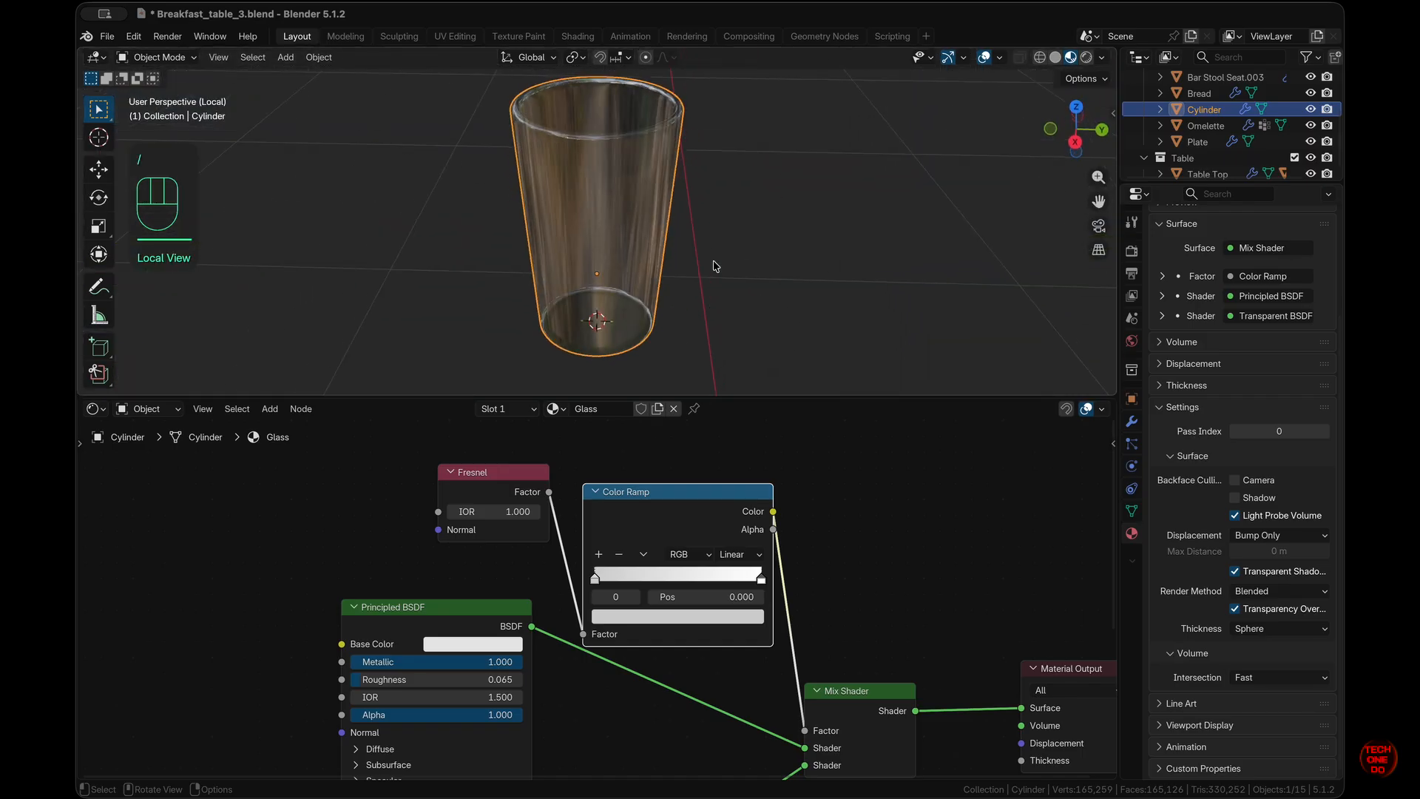
- Duplicate the glass, leaving the copy exactly on top of the original
drag(604, 215, 625, 224)
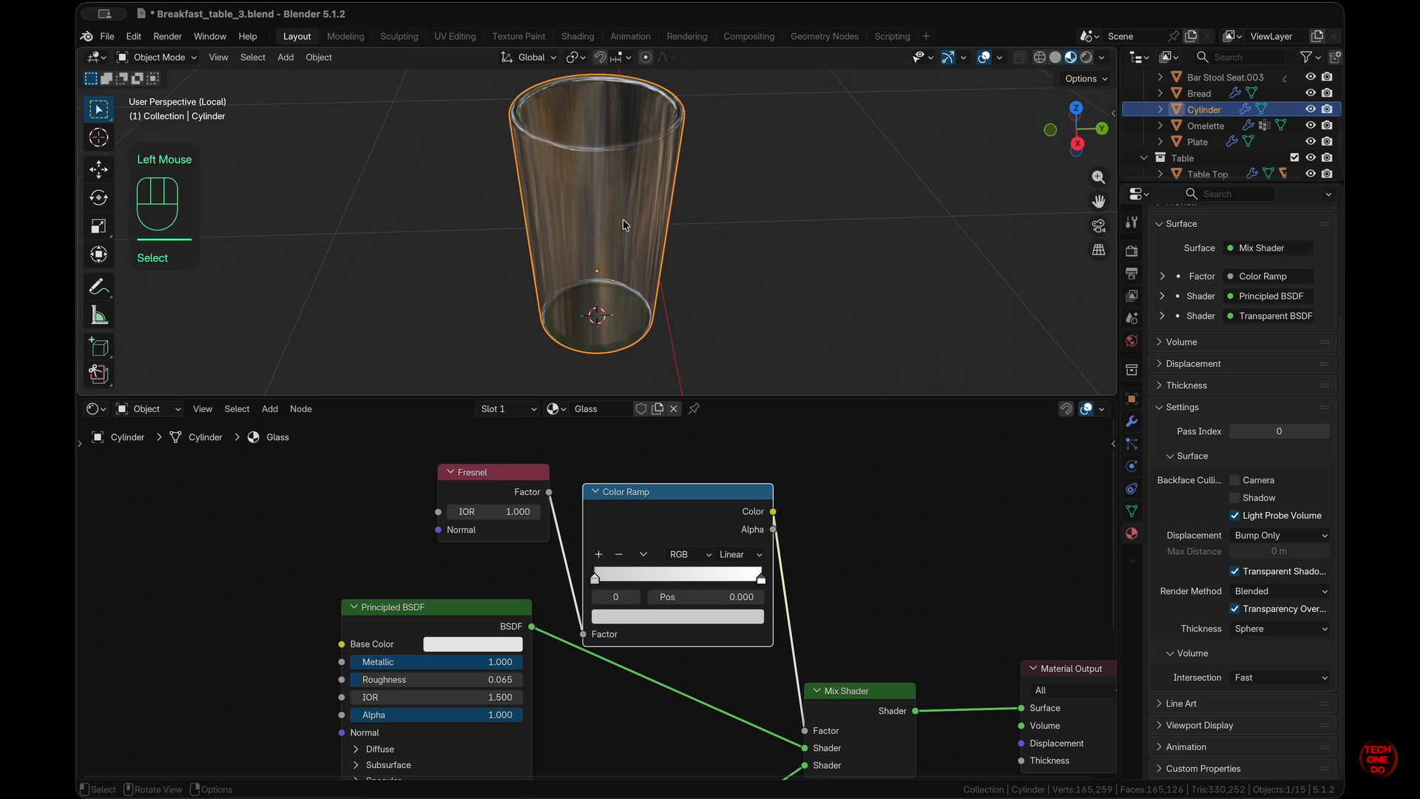
scroll(625, 225, down, 4)
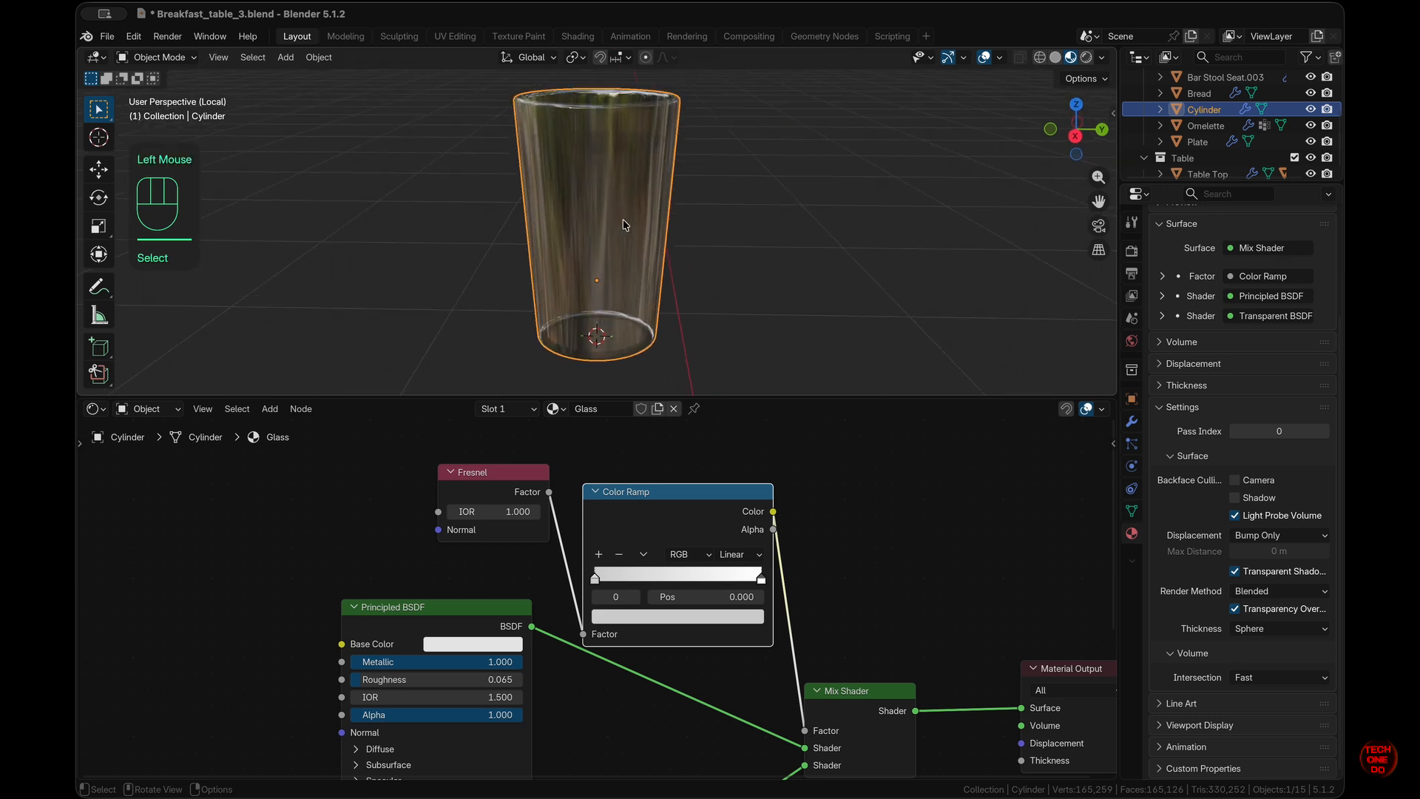
key(shift)
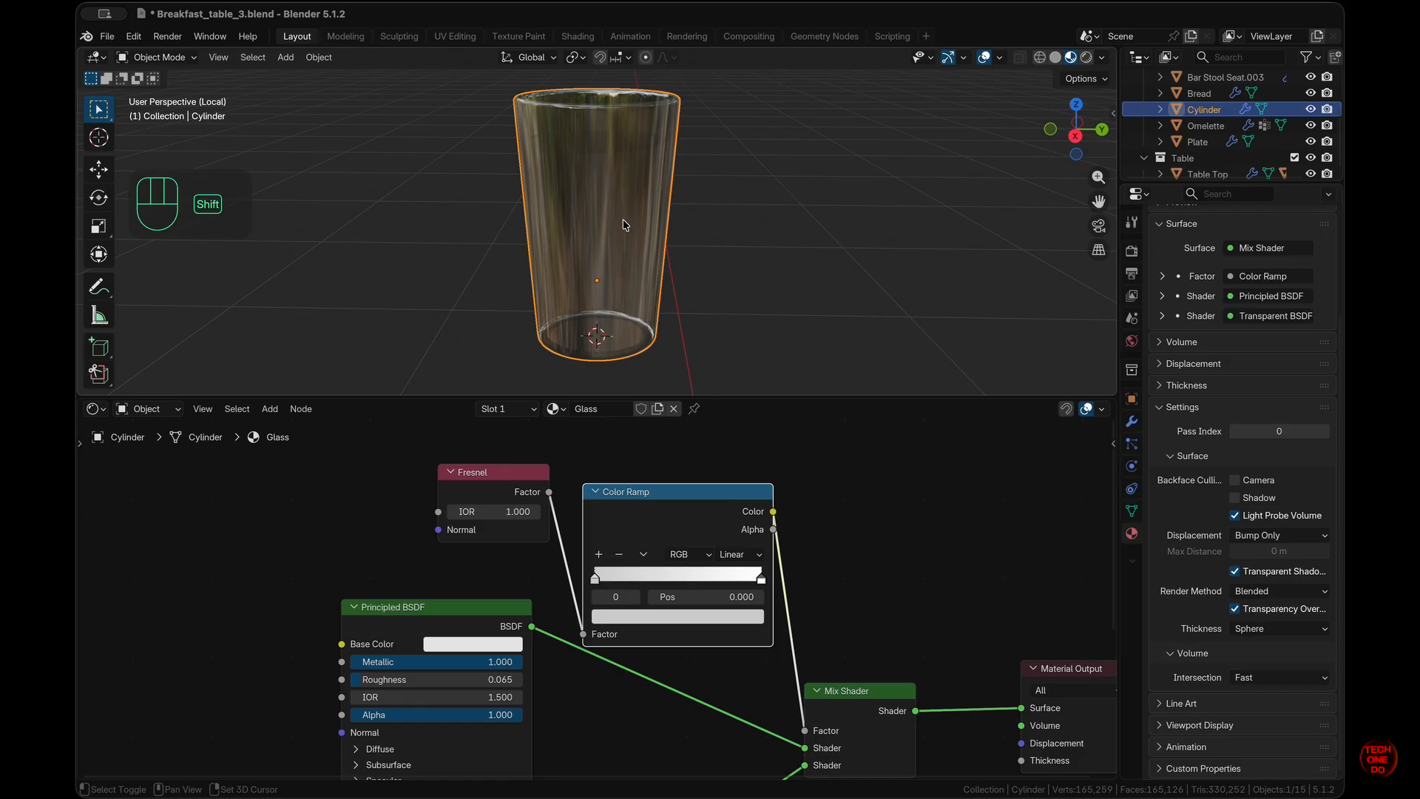
key(shift+d)
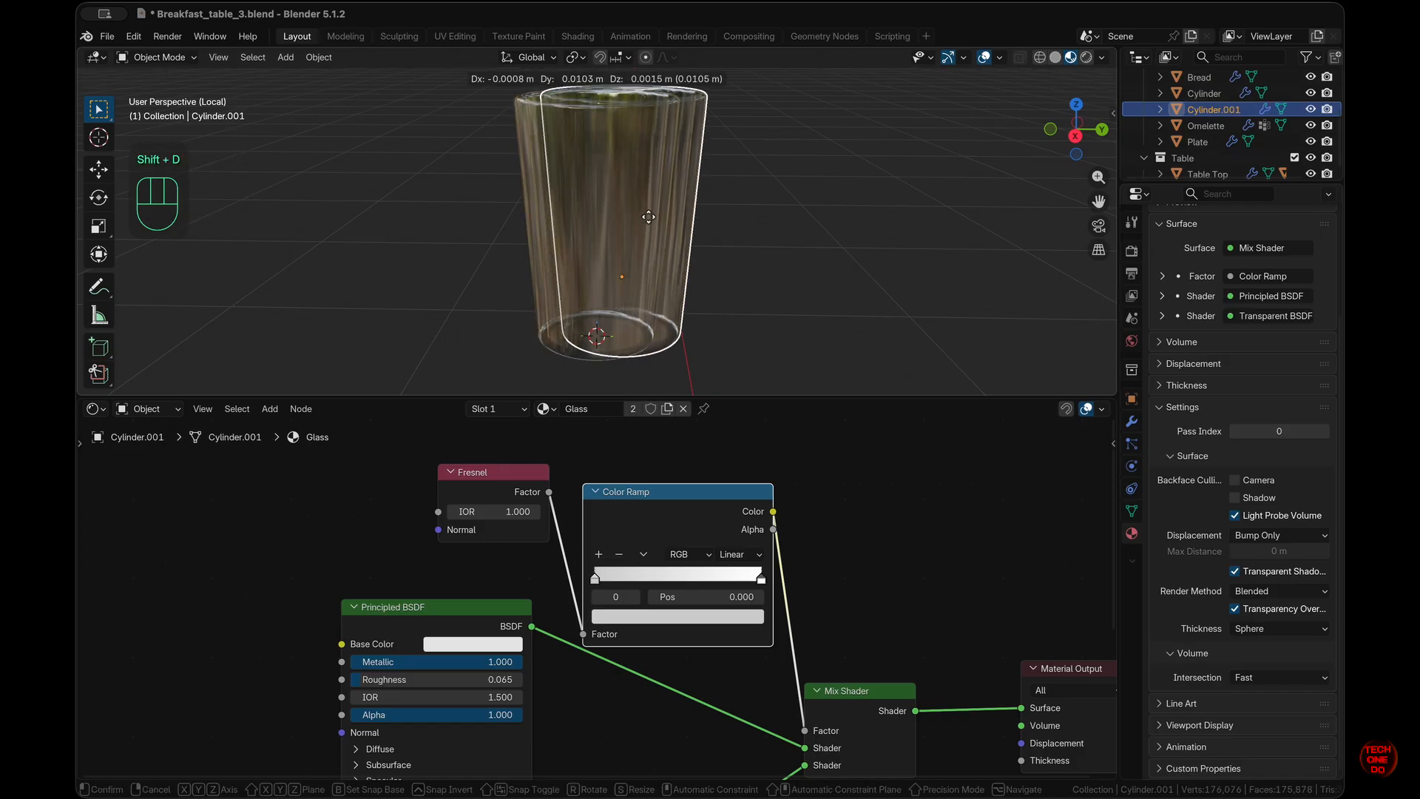
right_click(649, 218)
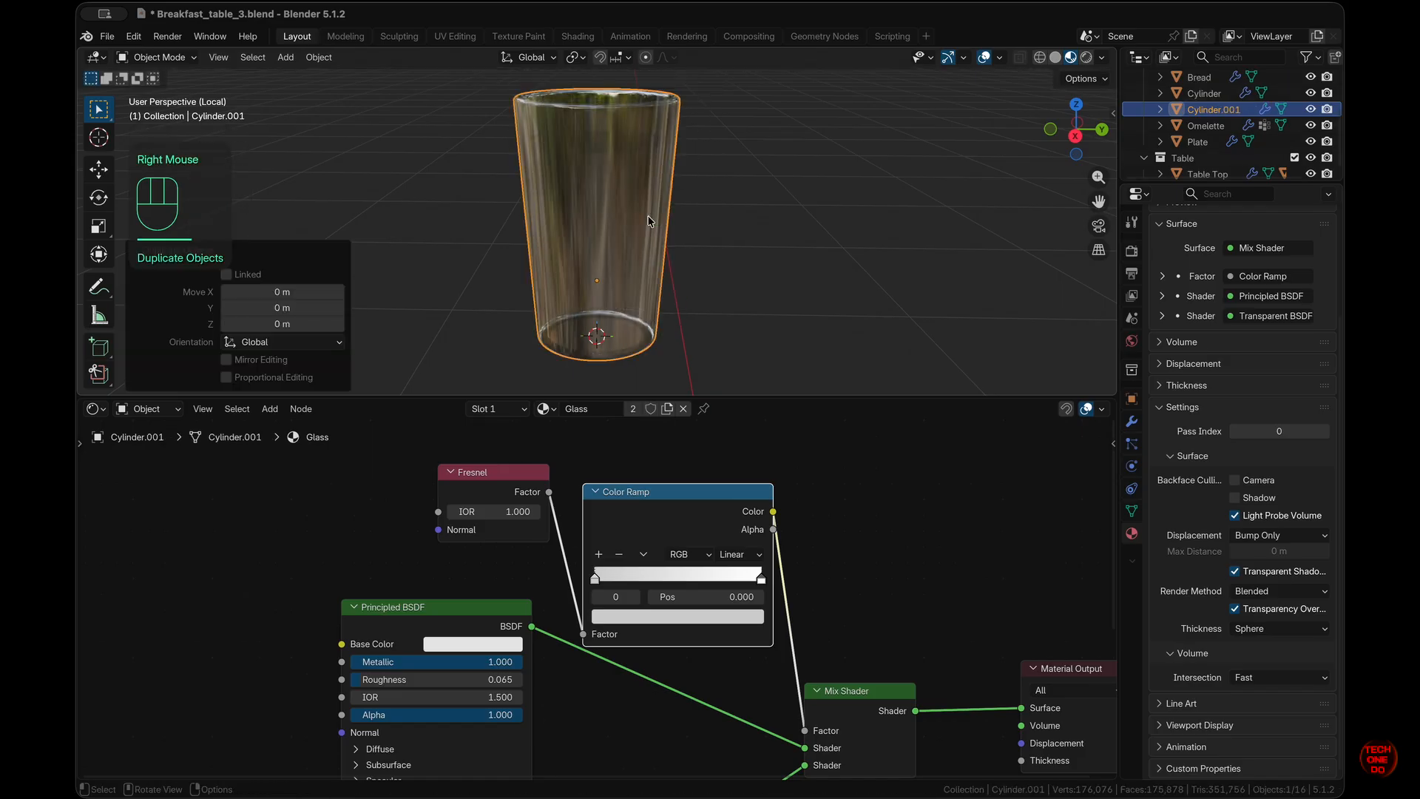
scroll(1213, 122, up, 1)
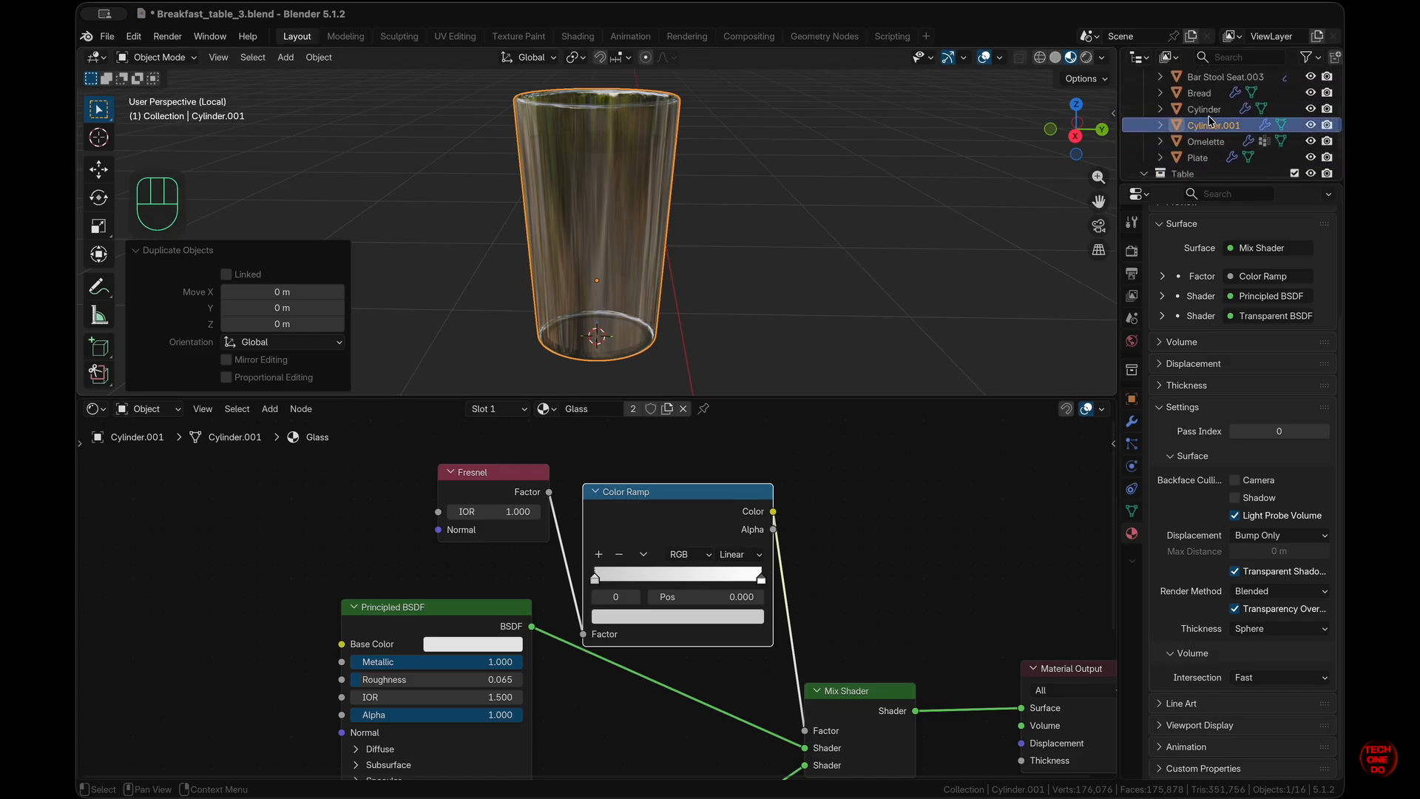
- Rename Cylinder to 'Glass' and Cylinder.001 to 'Juice' in the Outliner
click(1206, 110)
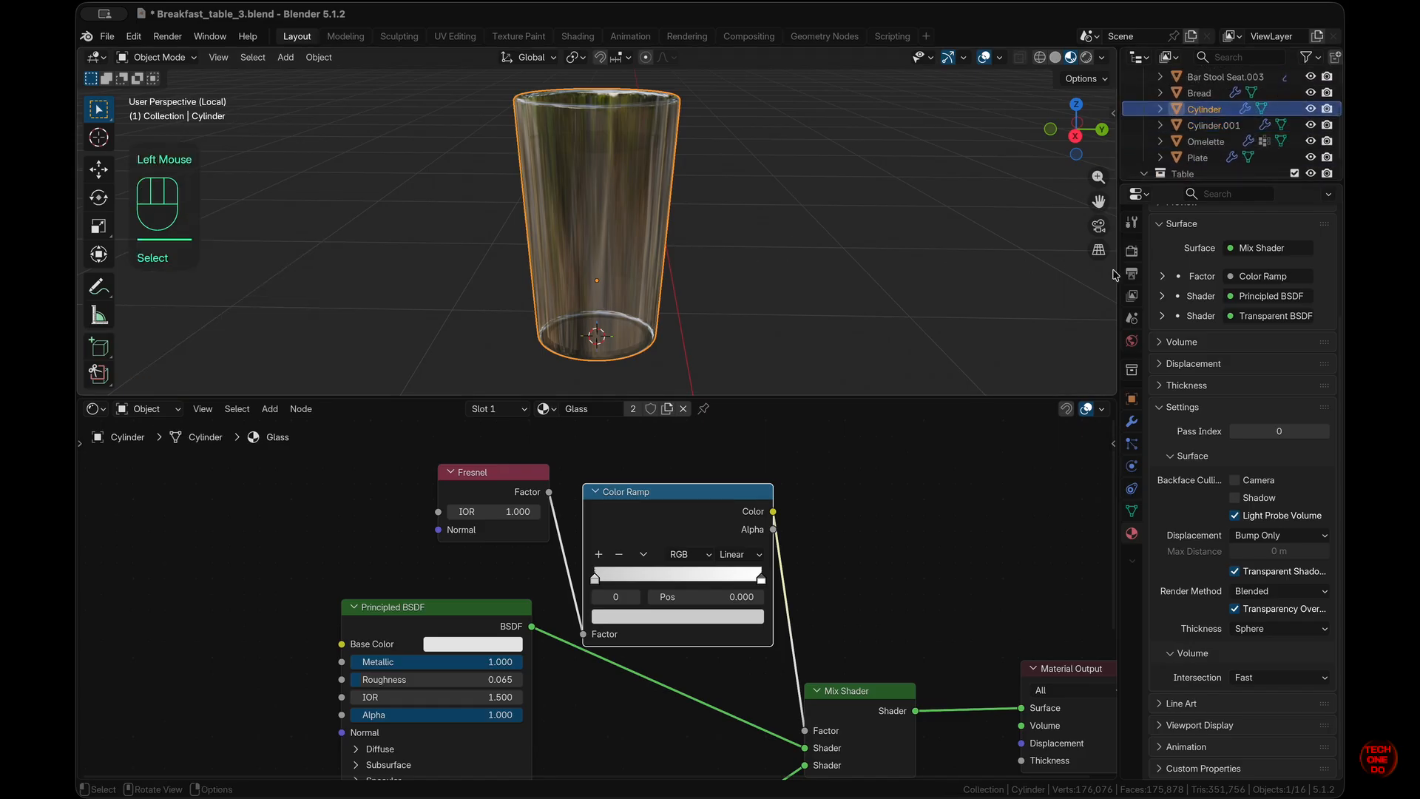
click(1198, 126)
click(1193, 112)
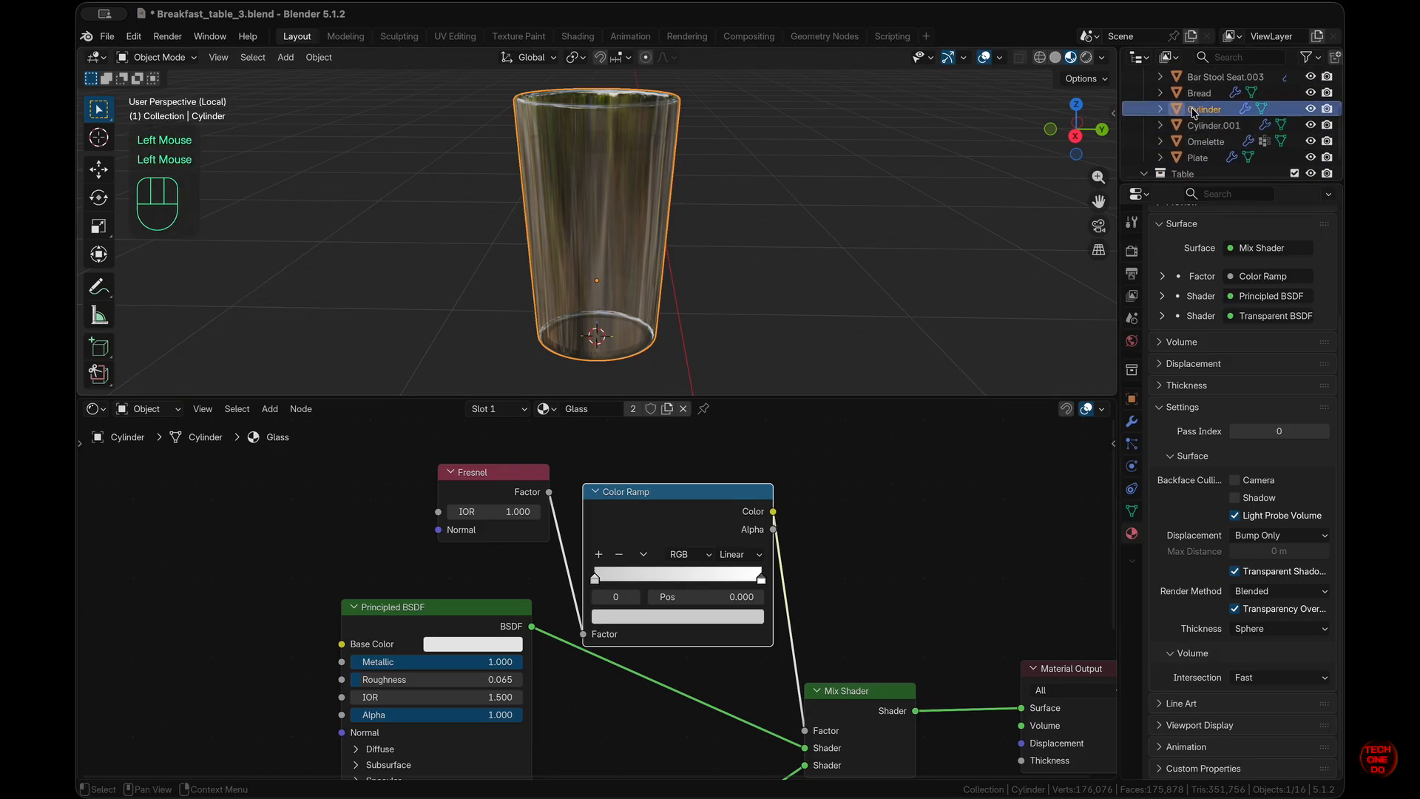
double_click(1195, 109)
text(Glass)
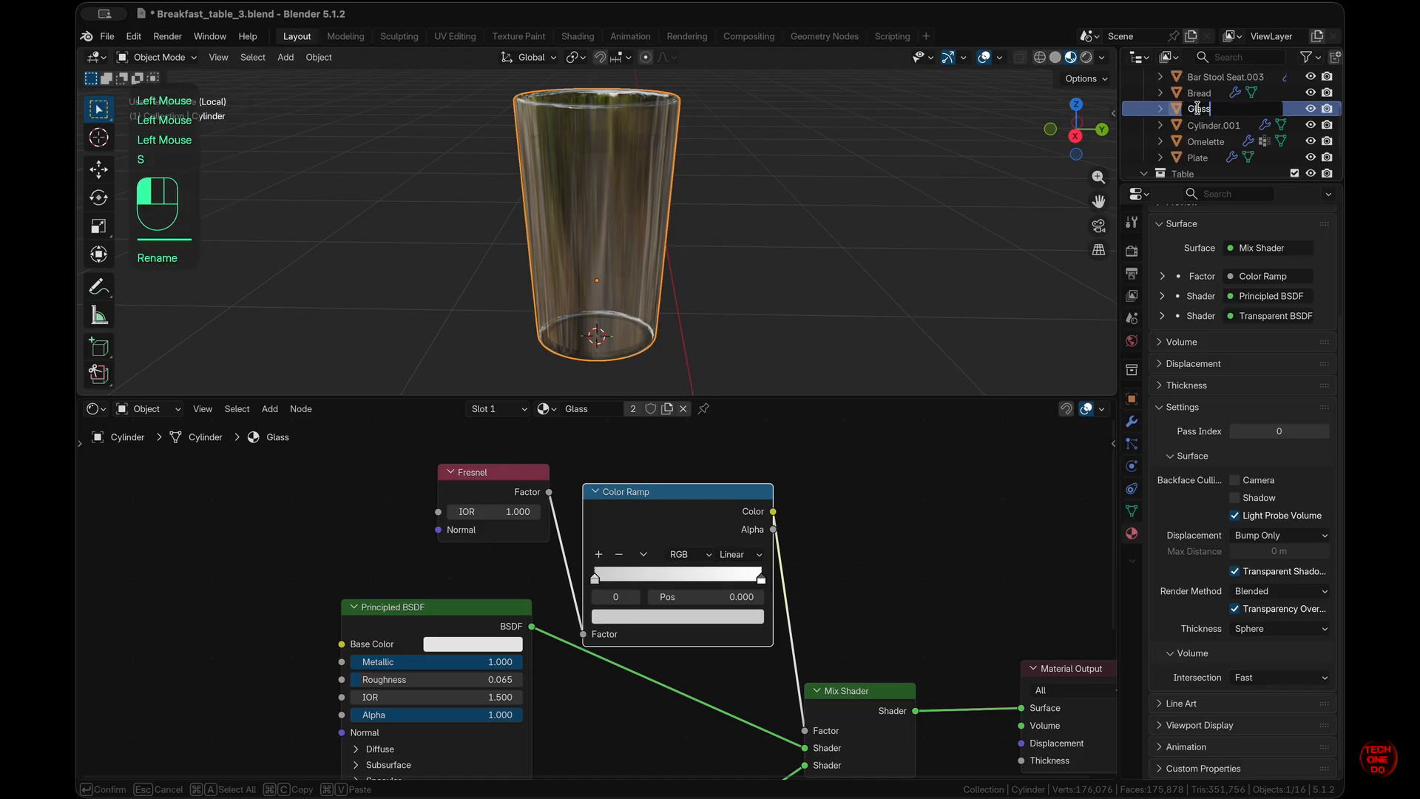
key(Return)
click(1200, 111)
double_click(1198, 108)
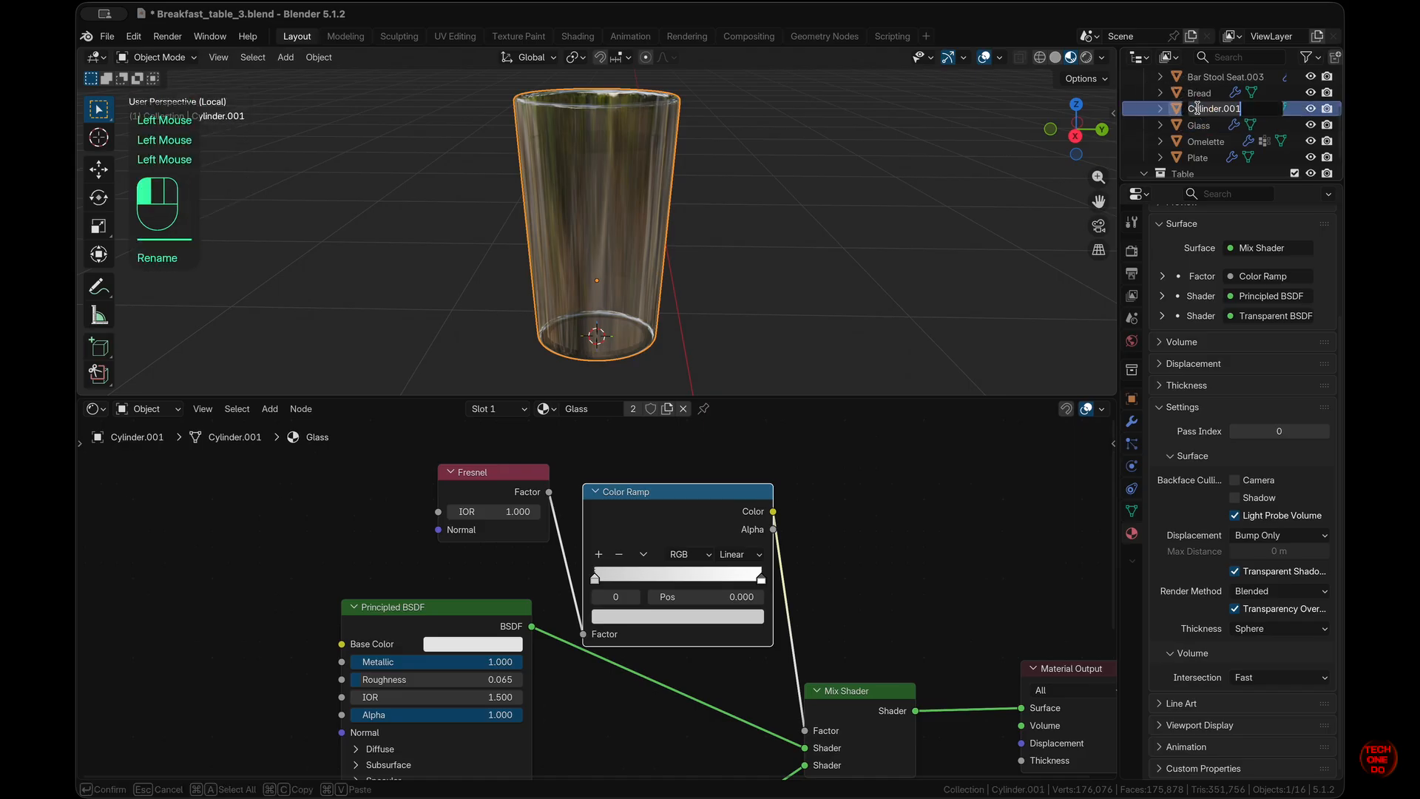
text(Juice)
key(Return)
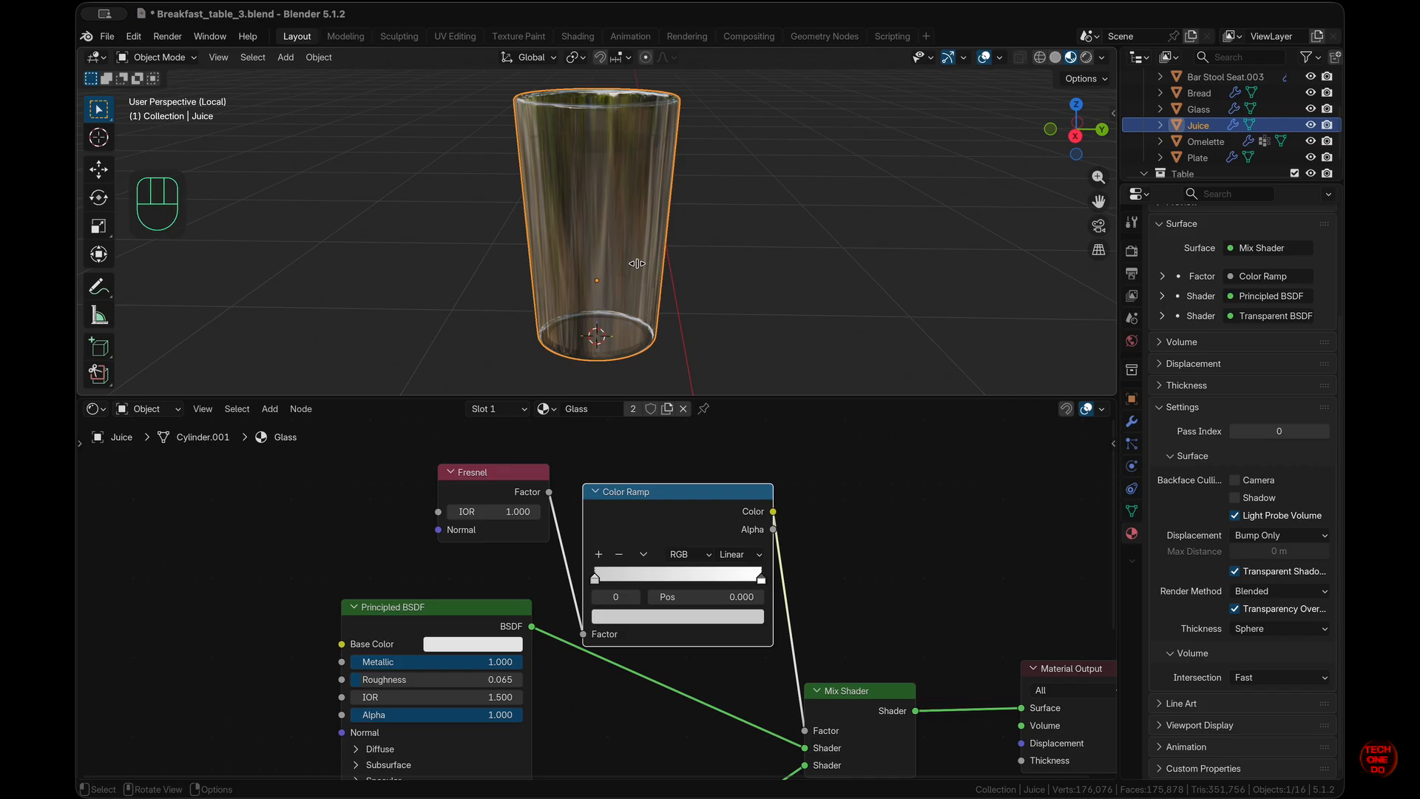
- Hide the Glass object and select the Juice cup
click(1206, 125)
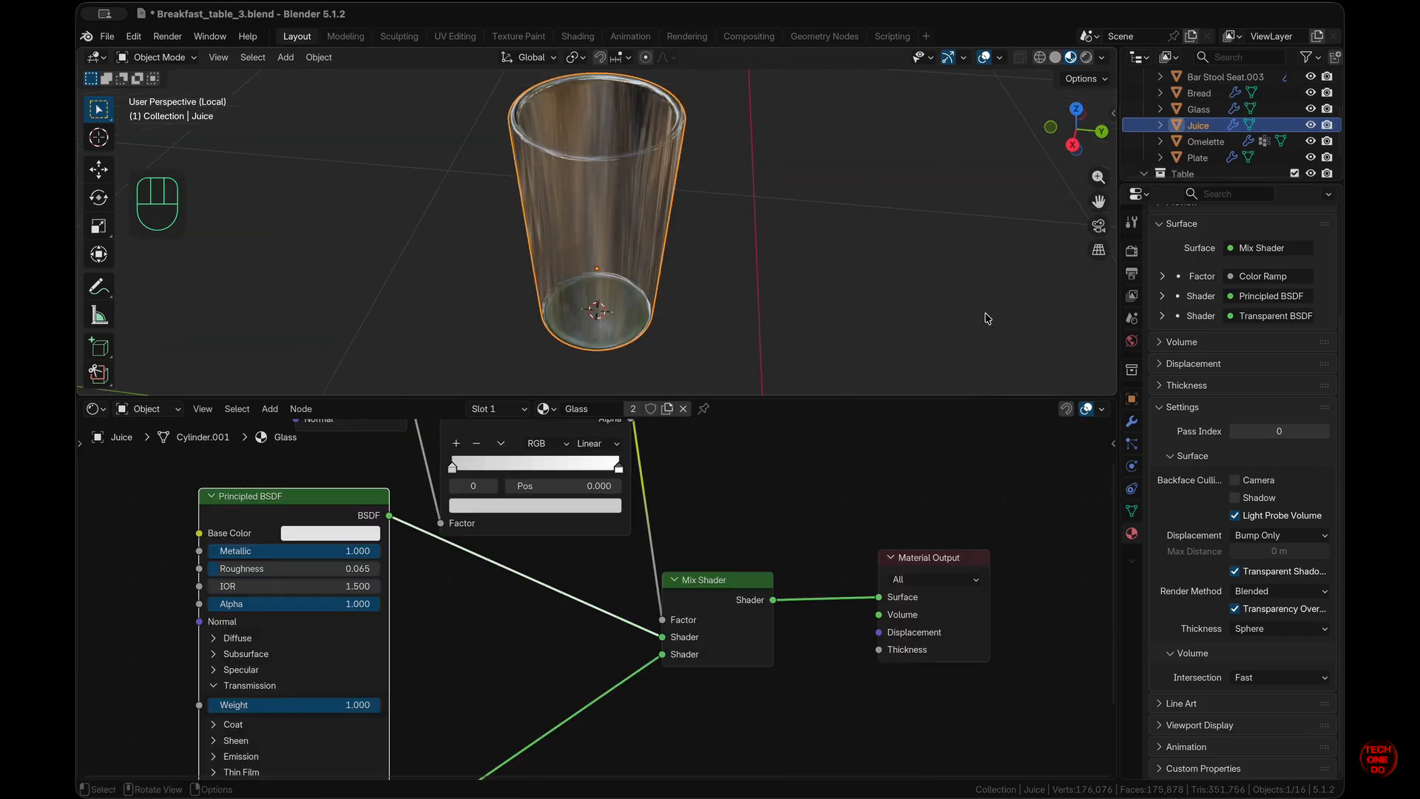
click(1311, 109)
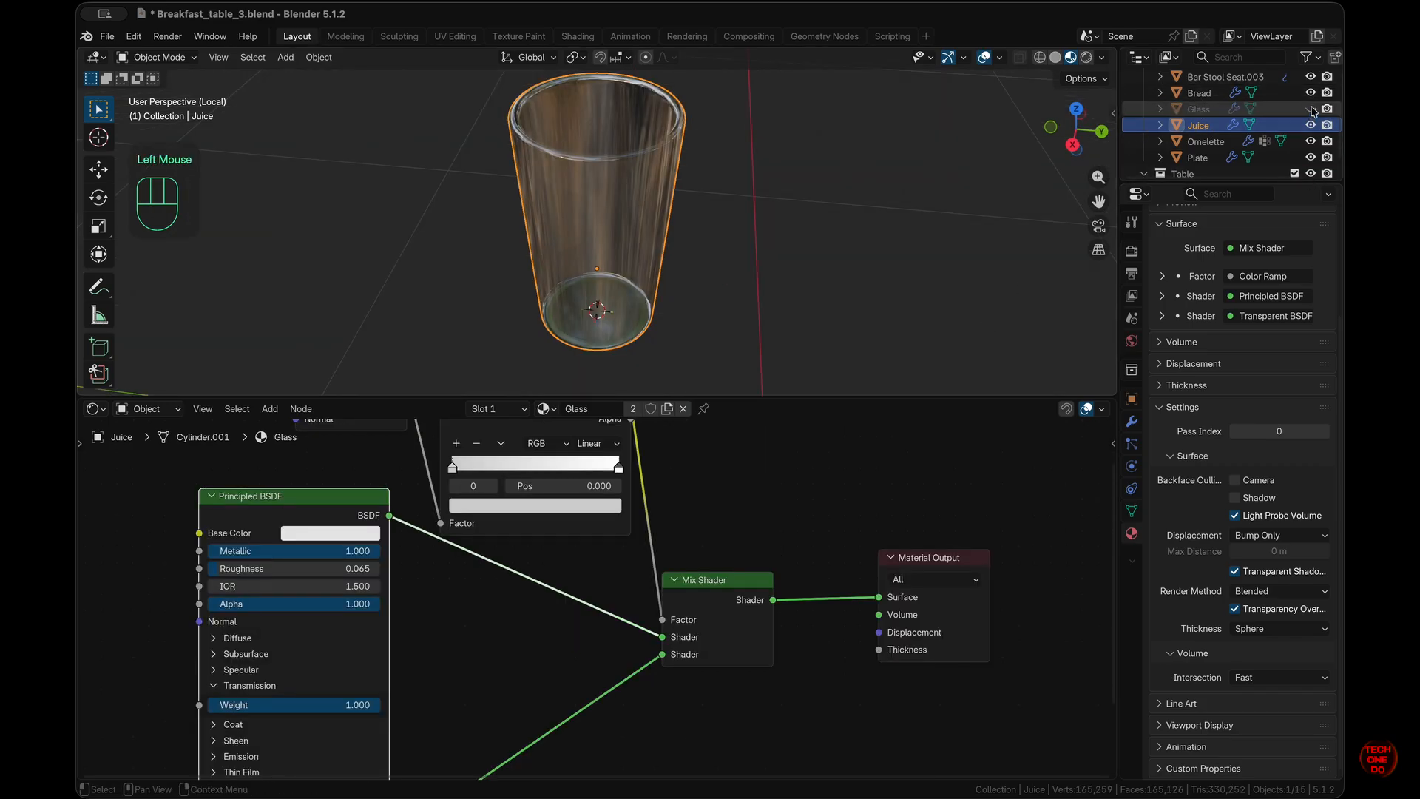
click(1311, 126)
click(1311, 125)
middle_drag(675, 348, 673, 315)
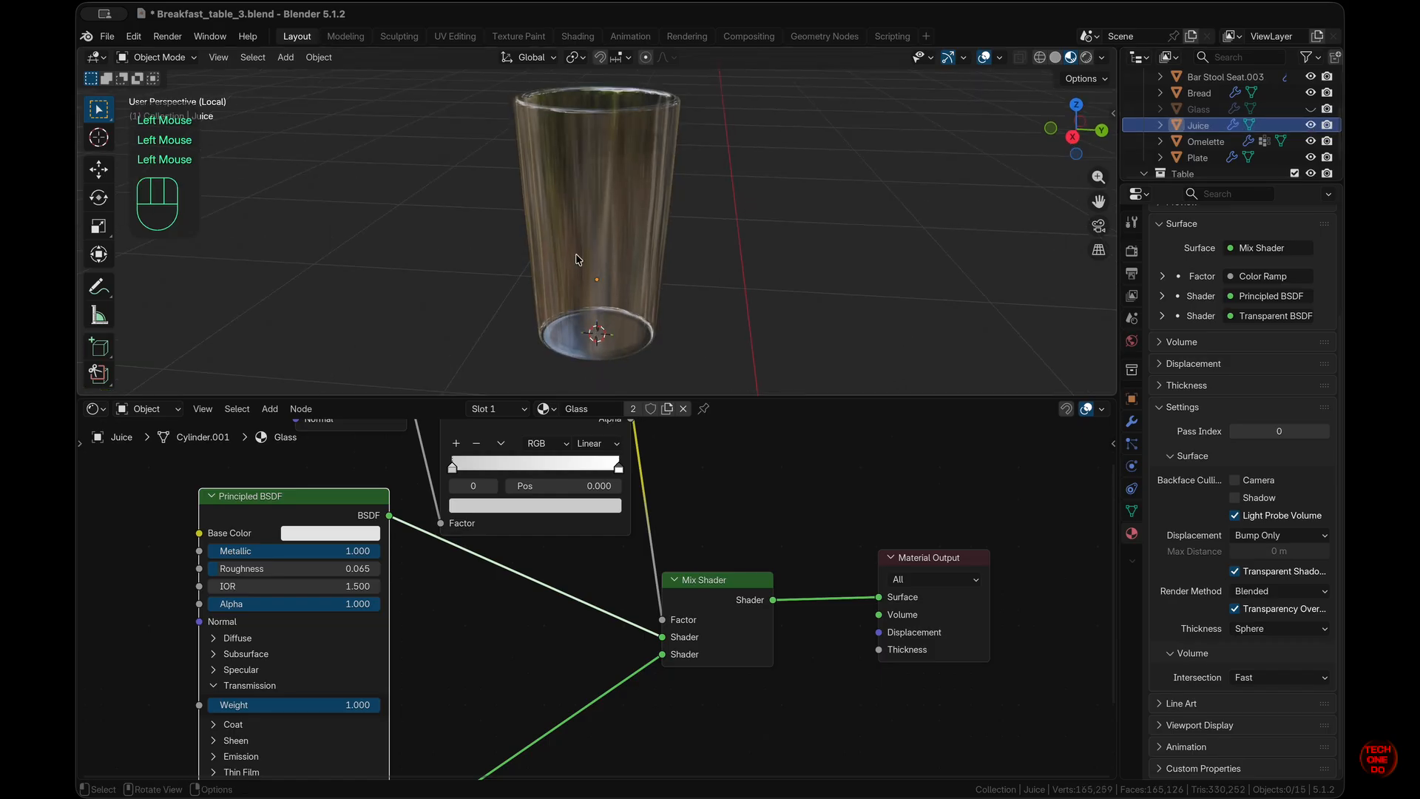
click(577, 260)
scroll(1216, 459, up, 5)
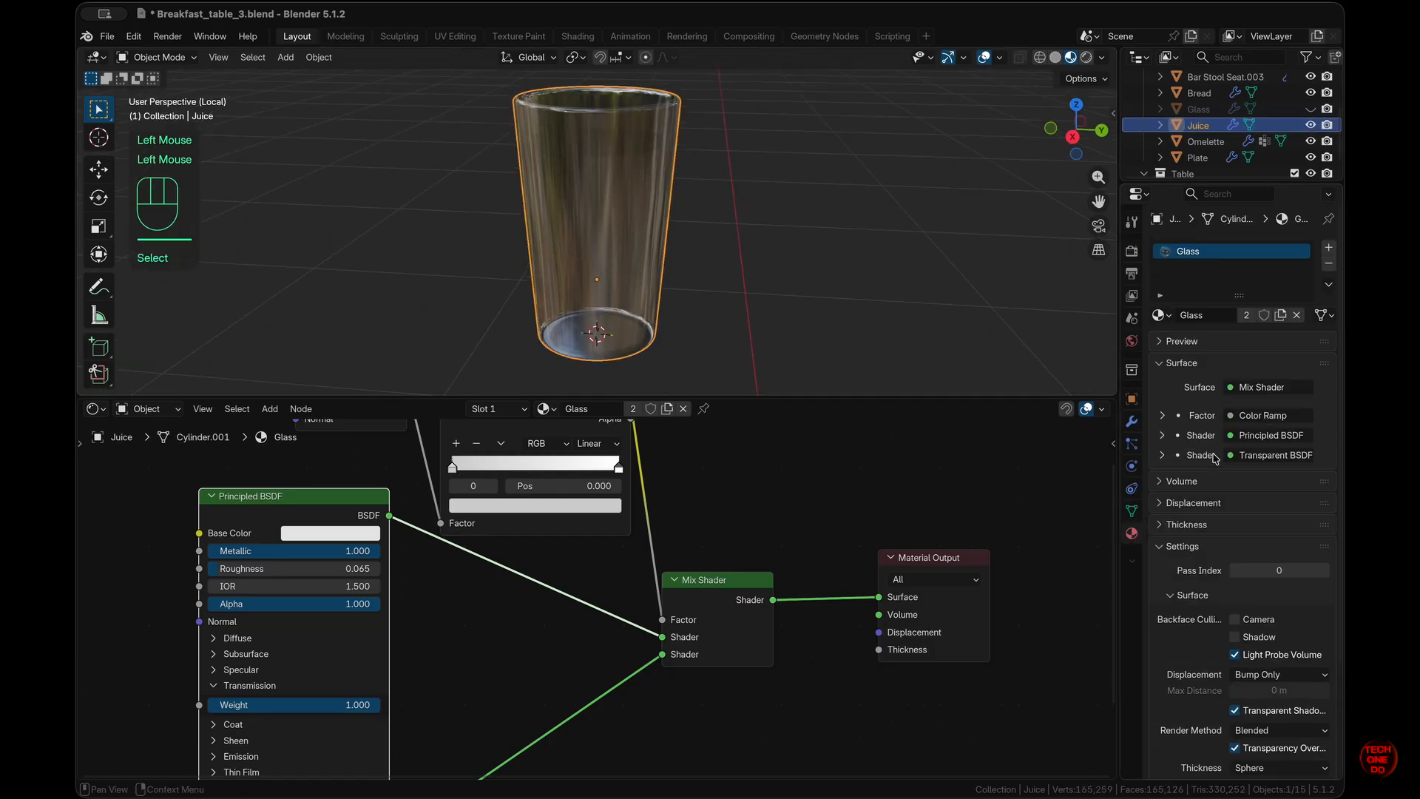
- Replace Juice's glass material with a new 'Juice' material with a reddish-orange base colour
click(1329, 264)
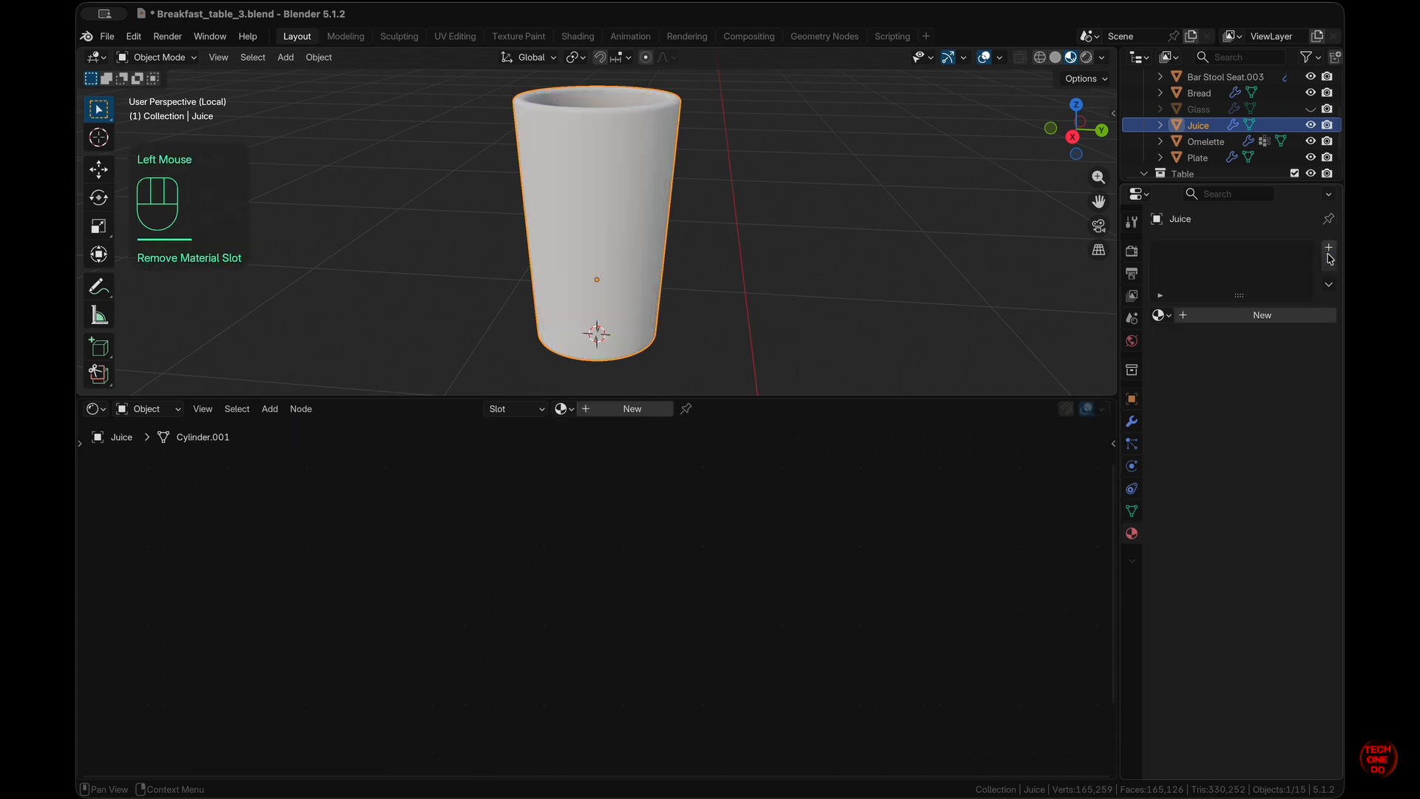
click(1329, 250)
click(1260, 315)
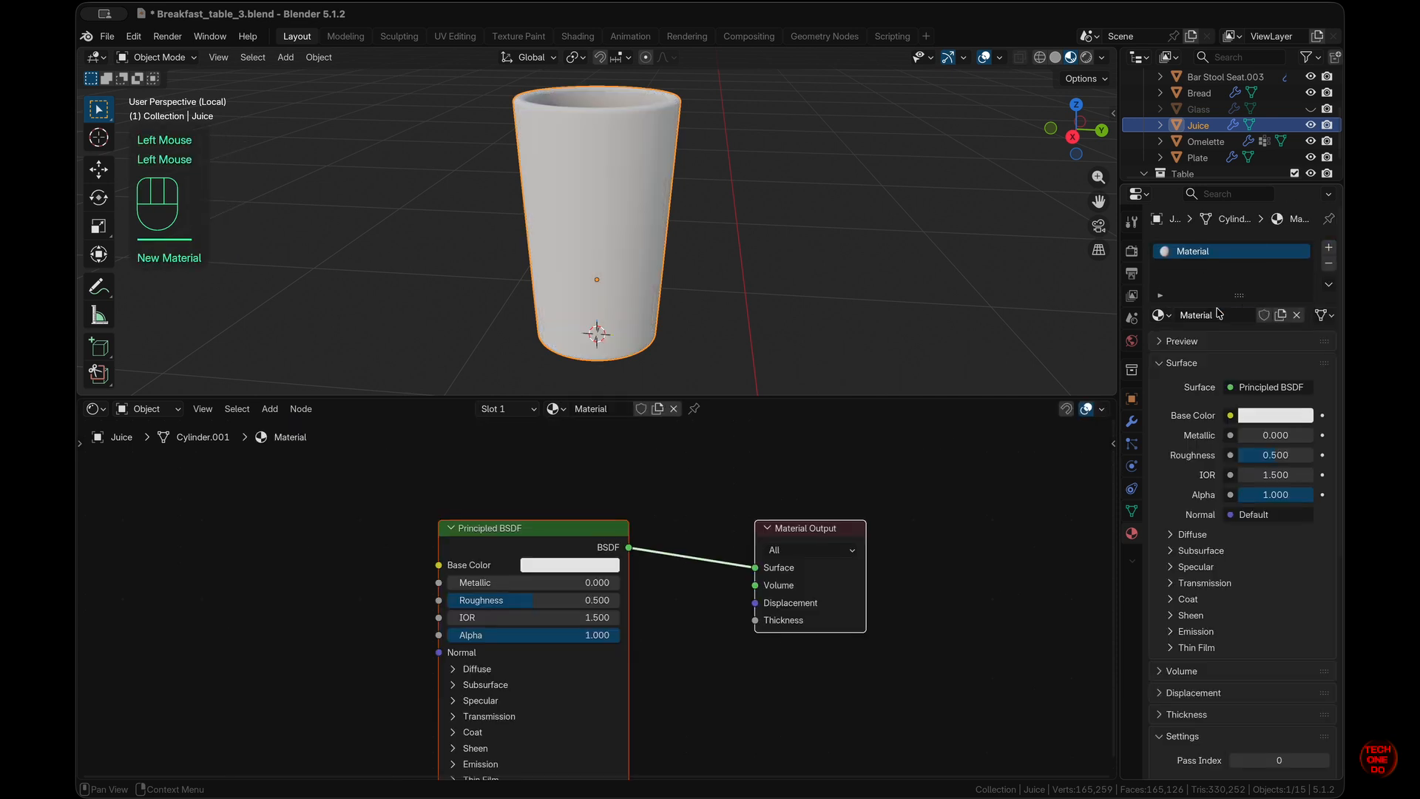
double_click(1228, 252)
text(Juice)
key(Return)
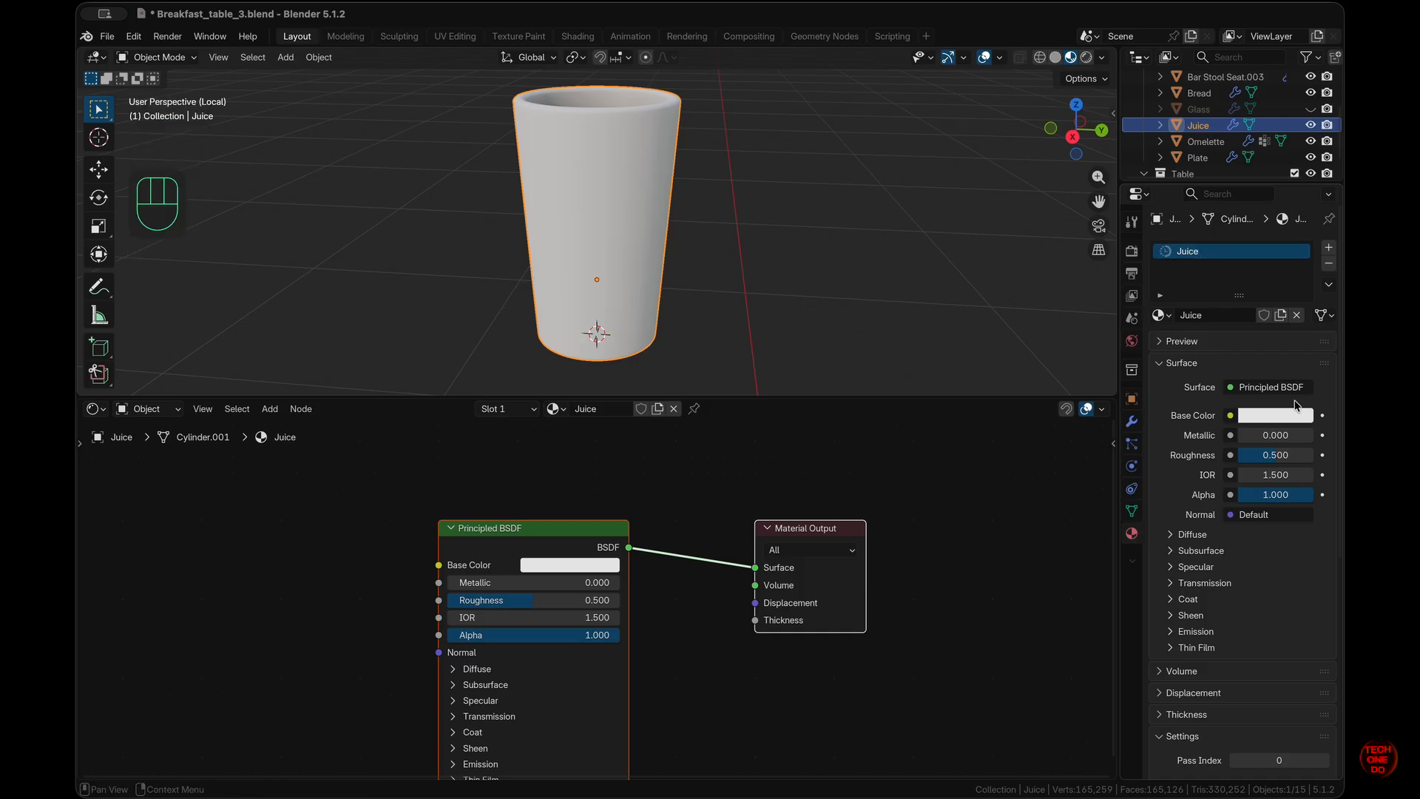
click(1280, 418)
drag(1223, 198, 1216, 234)
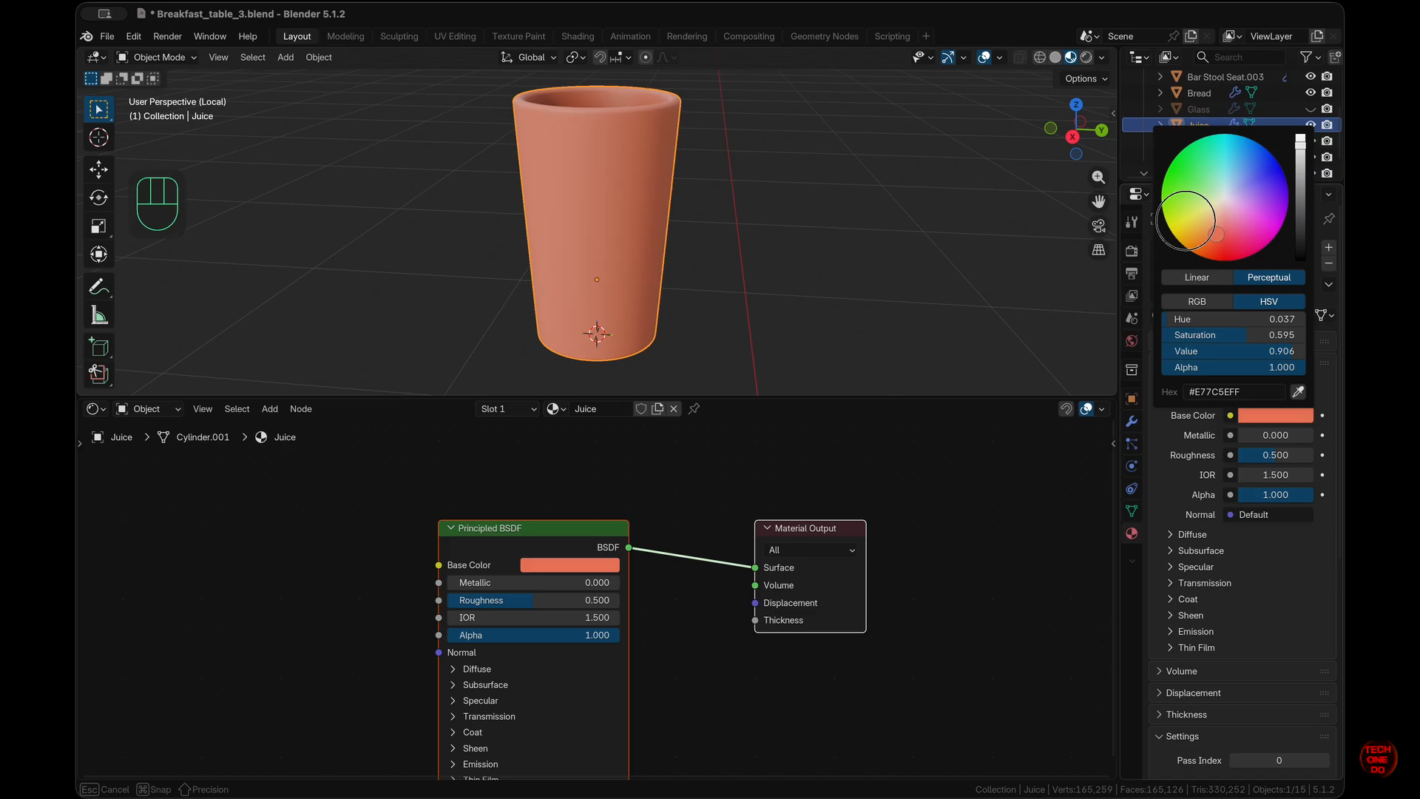
drag(1216, 233, 1223, 241)
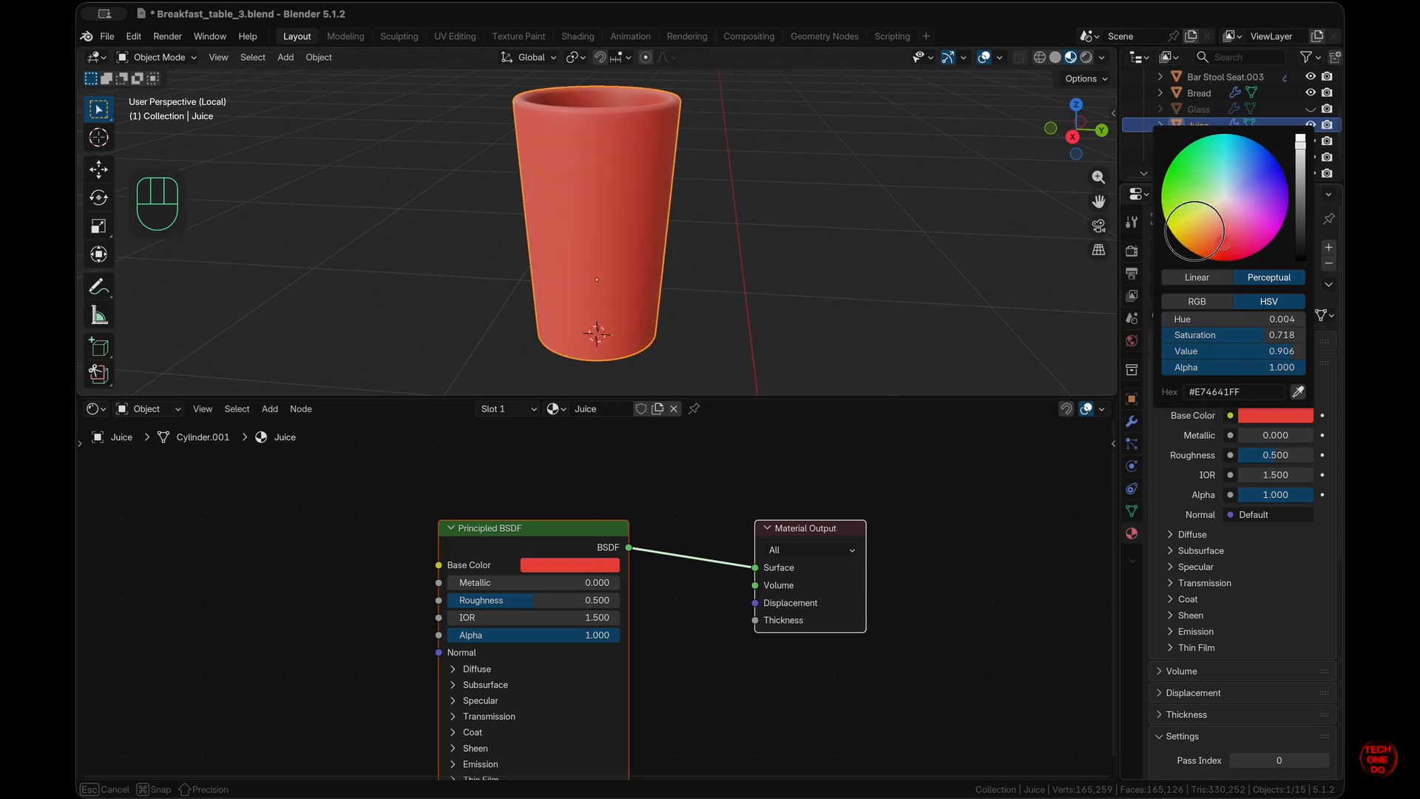
- Set Transmission Weight 0.170, Metallic 0.454 and Roughness 0.280 on the Juice material
drag(488, 736, 511, 736)
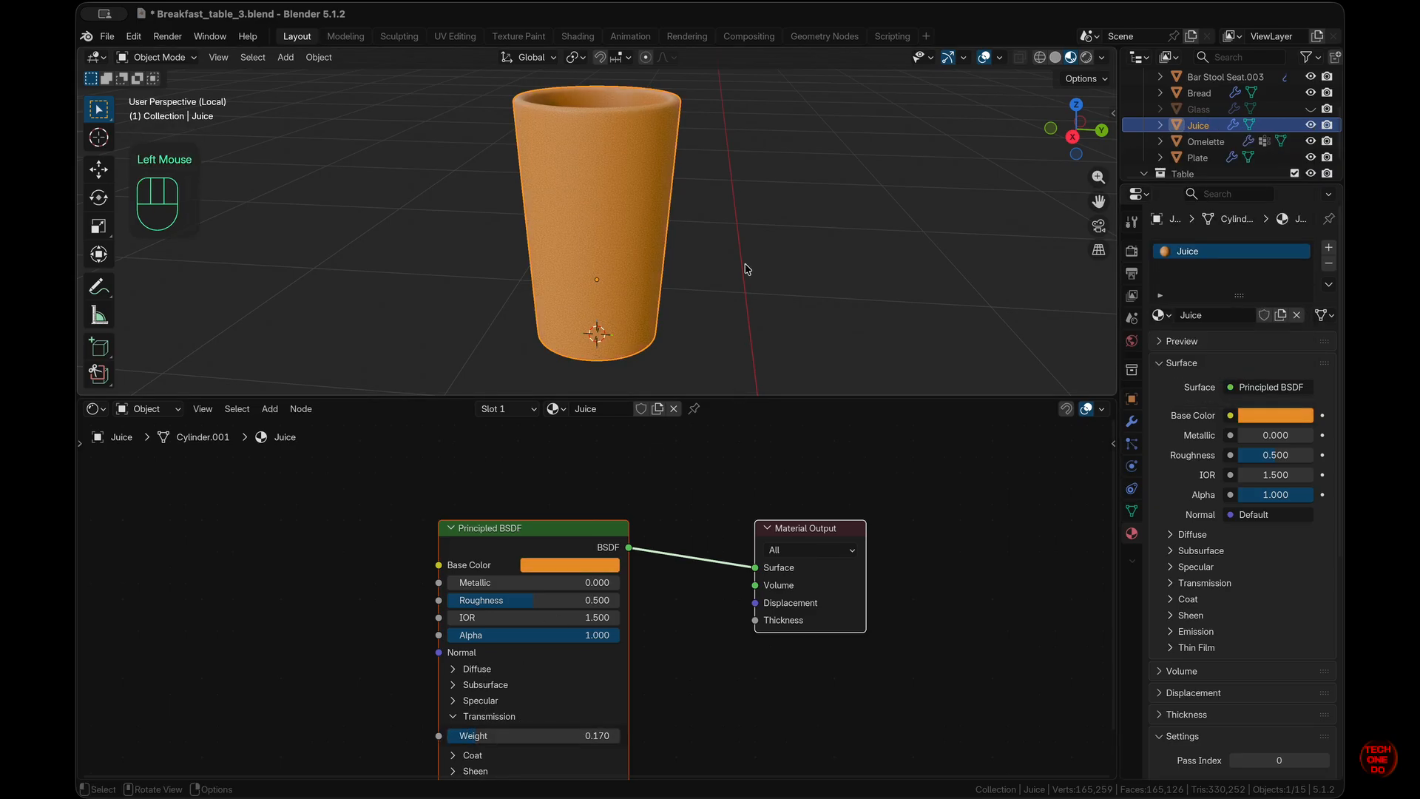
middle_drag(746, 269, 744, 257)
drag(1256, 443, 1177, 432)
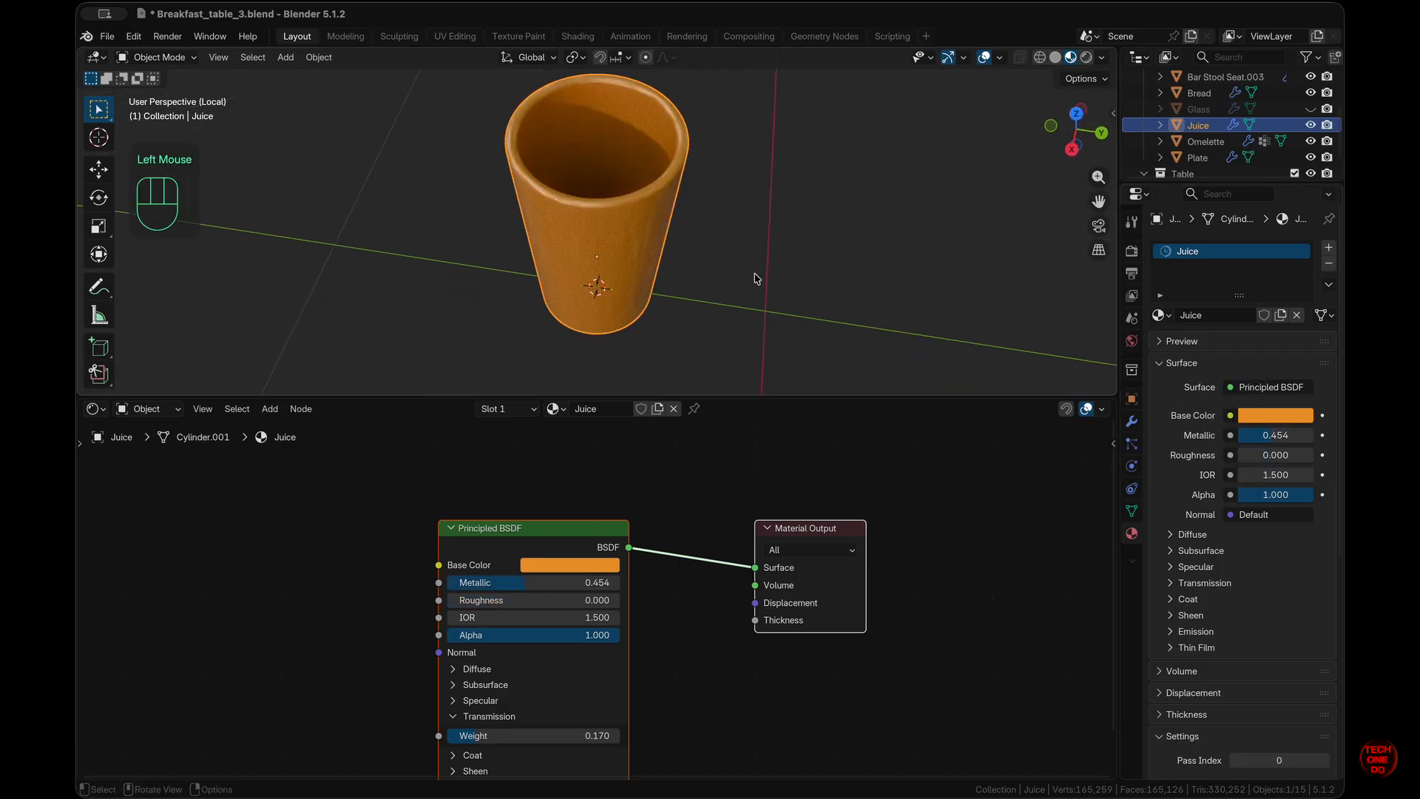
middle_drag(757, 279, 756, 214)
drag(1246, 456, 1266, 457)
middle_drag(784, 241, 774, 309)
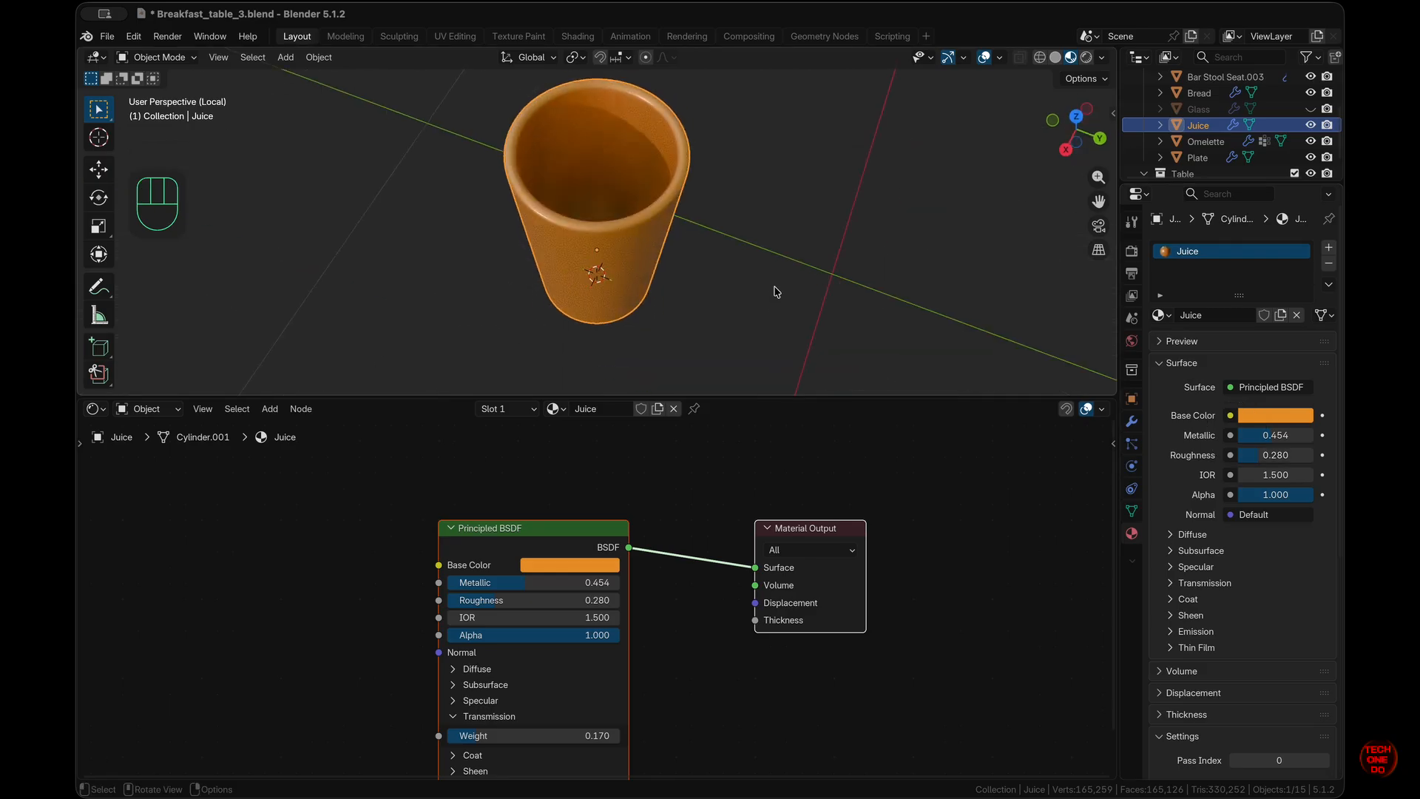
- Edit the cup in solid shading with subdivision and bevel hidden in the viewport
key(Tab)
scroll(643, 254, up, 4)
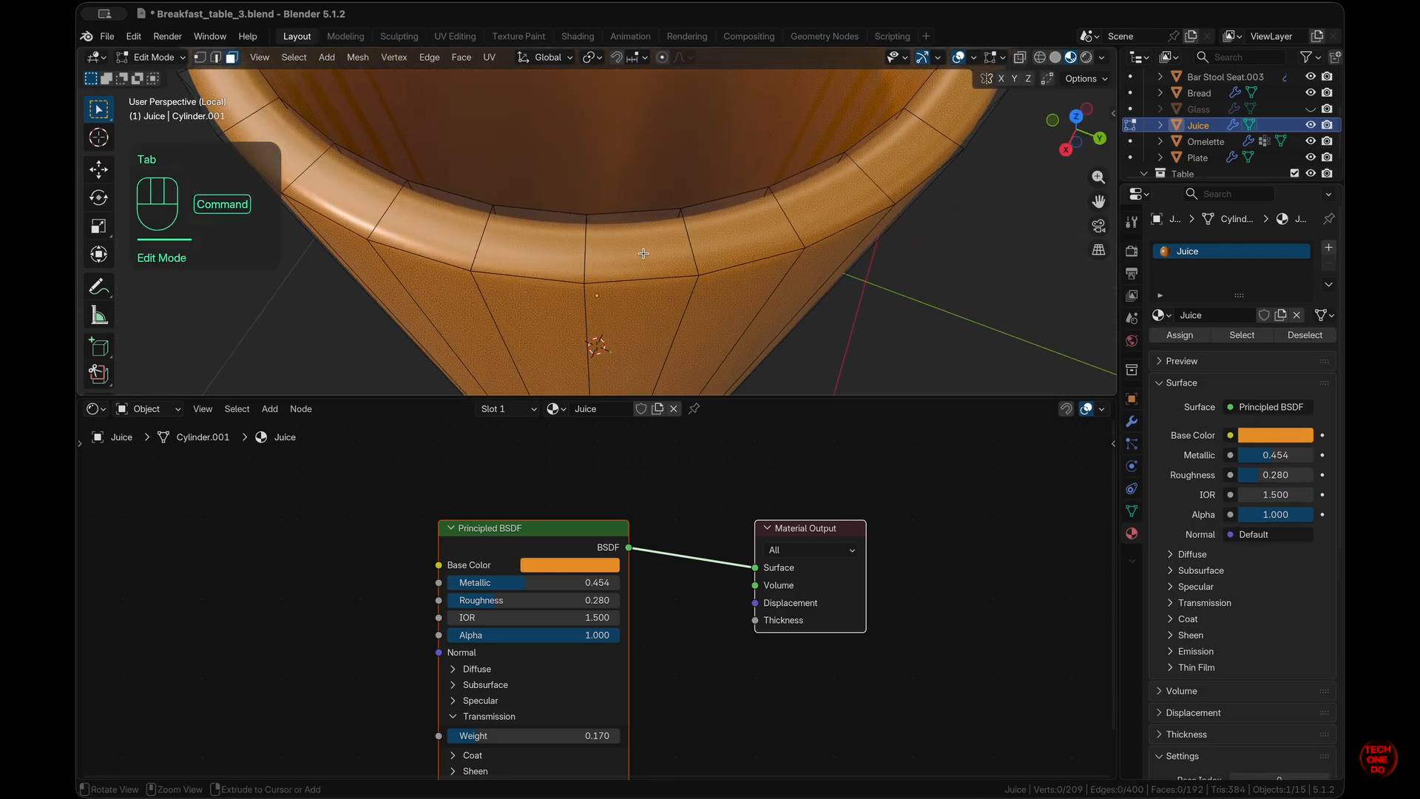
scroll(643, 254, up, 5)
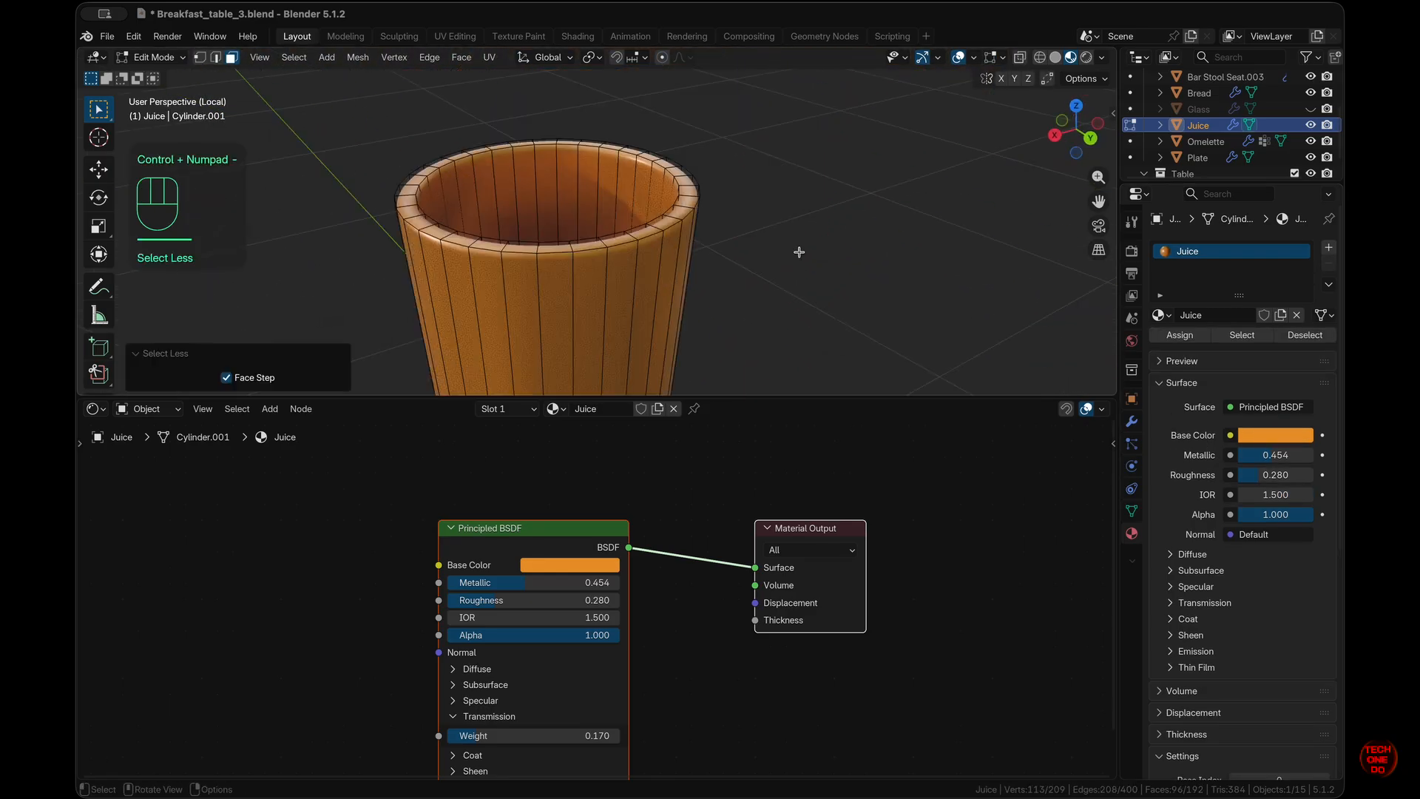
click(1056, 58)
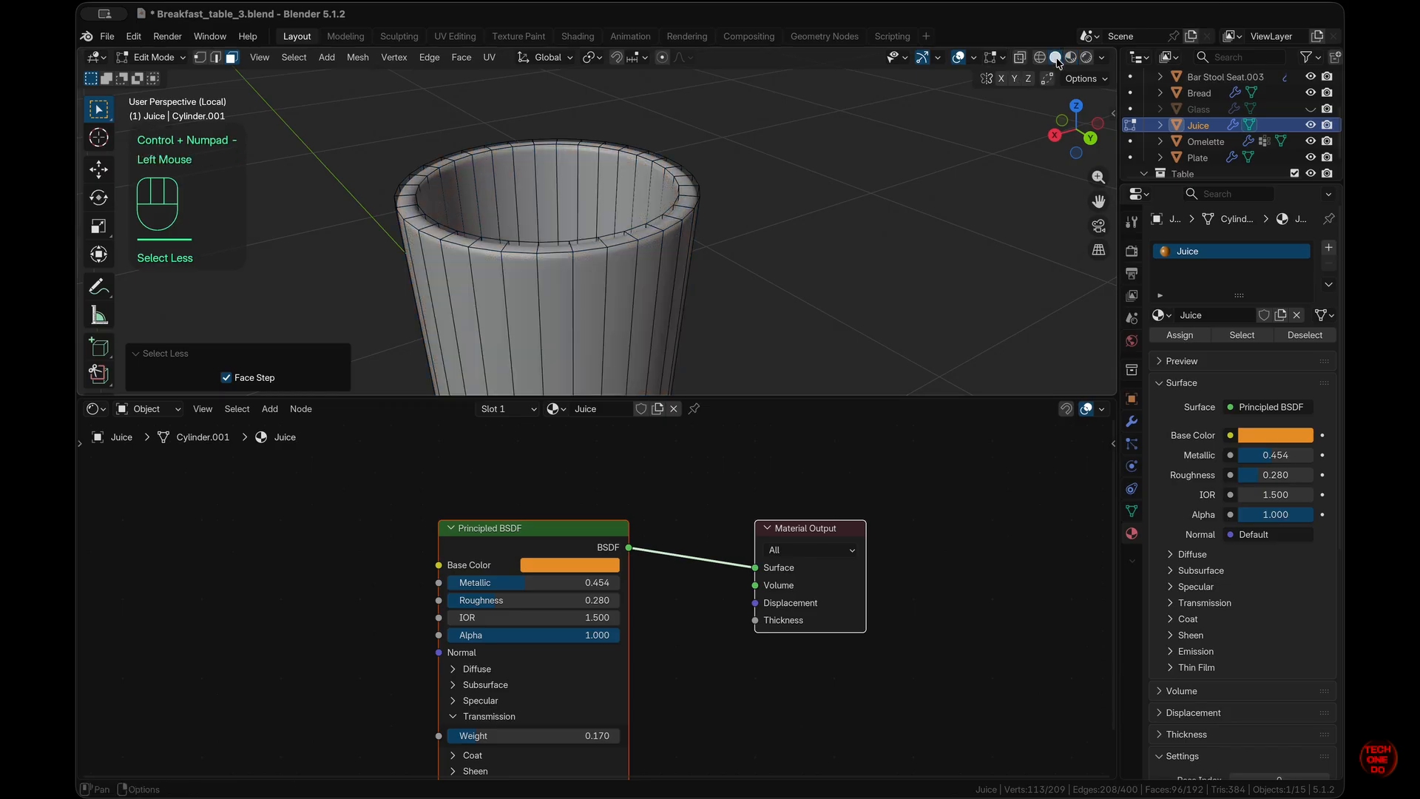
mouse_move(664, 220)
middle_down()
mouse_move(682, 284)
mouse_move(714, 299)
middle_up()
key(ctrl+KP_Add)
click(682, 284)
click(1132, 421)
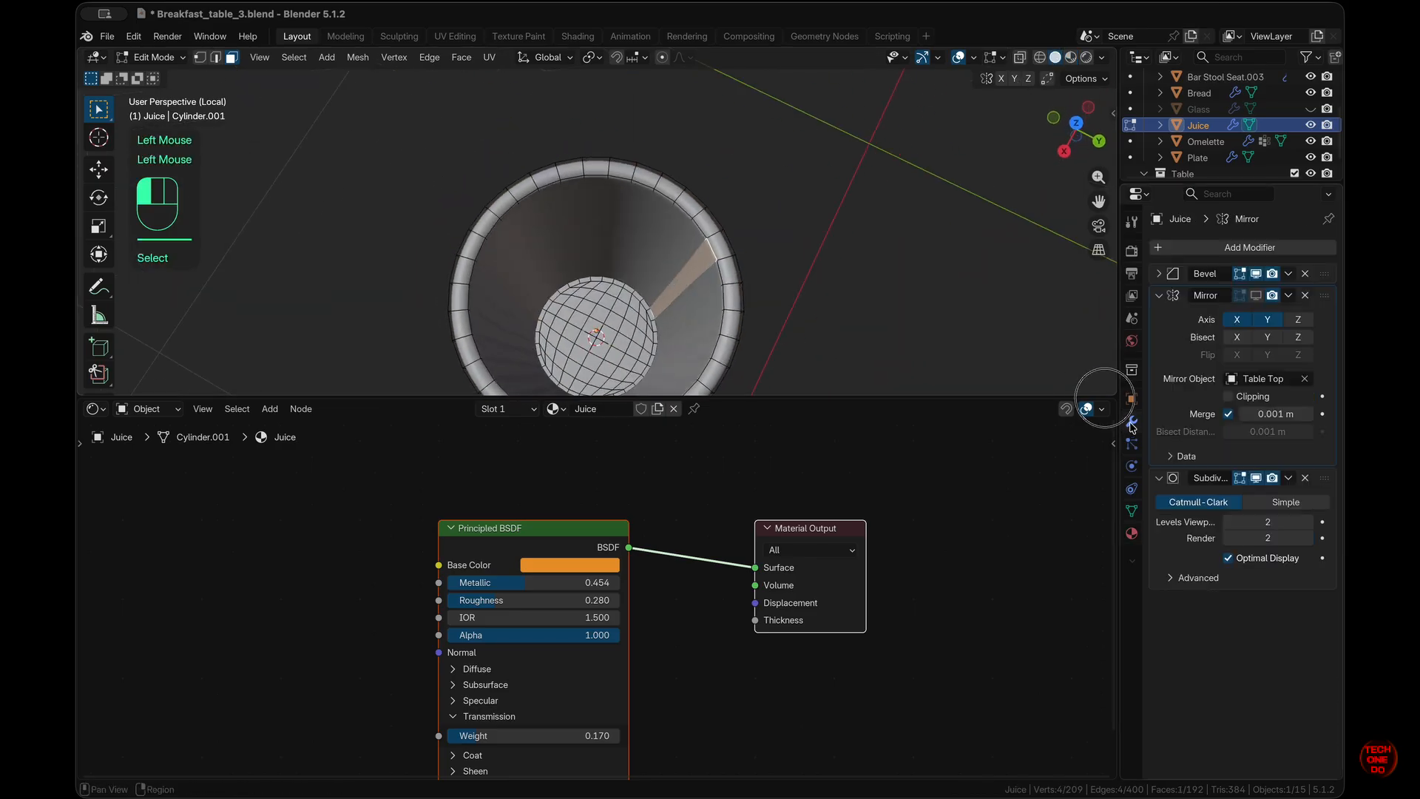
click(1236, 480)
click(1256, 274)
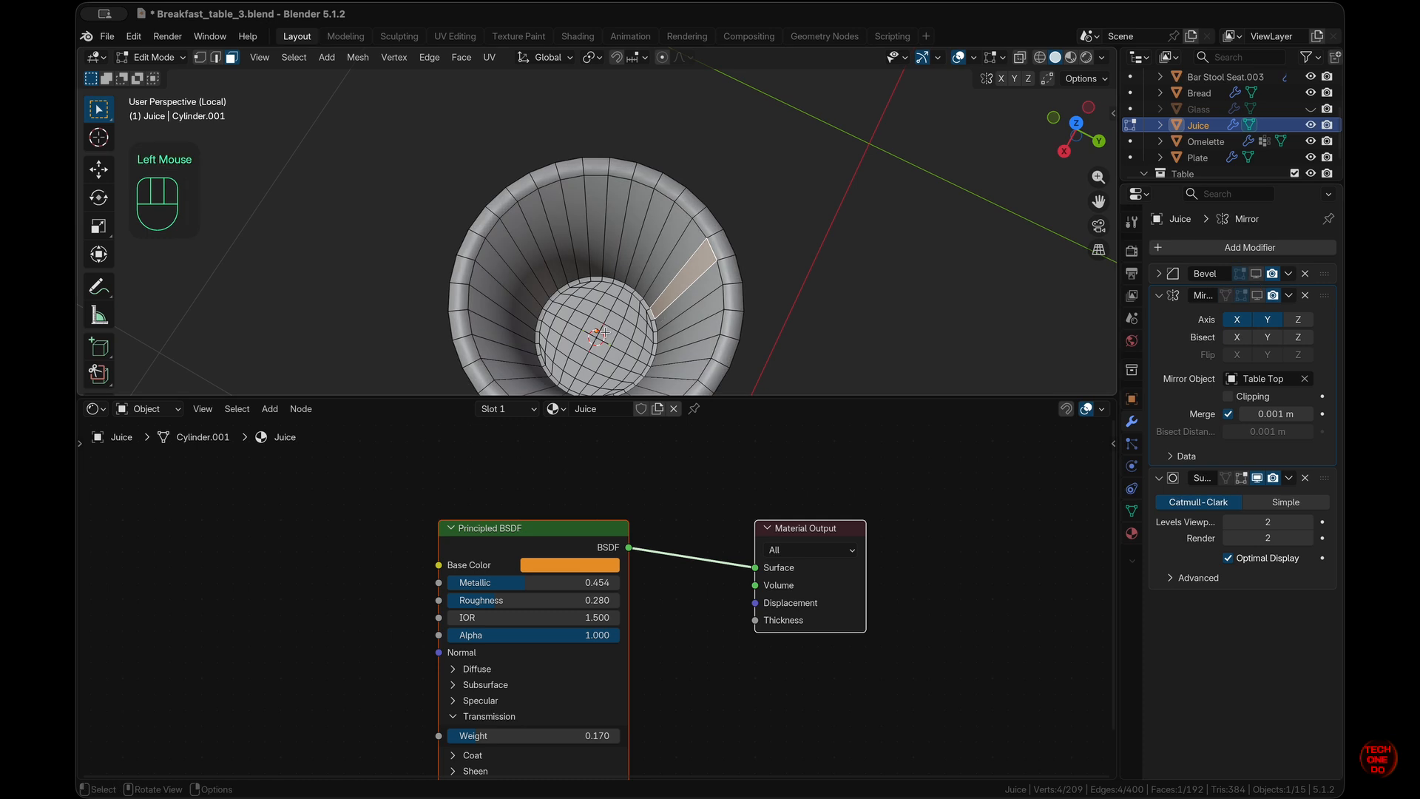
- Select the cup's inner bottom, inner wall and rim faces
drag(592, 331, 605, 344)
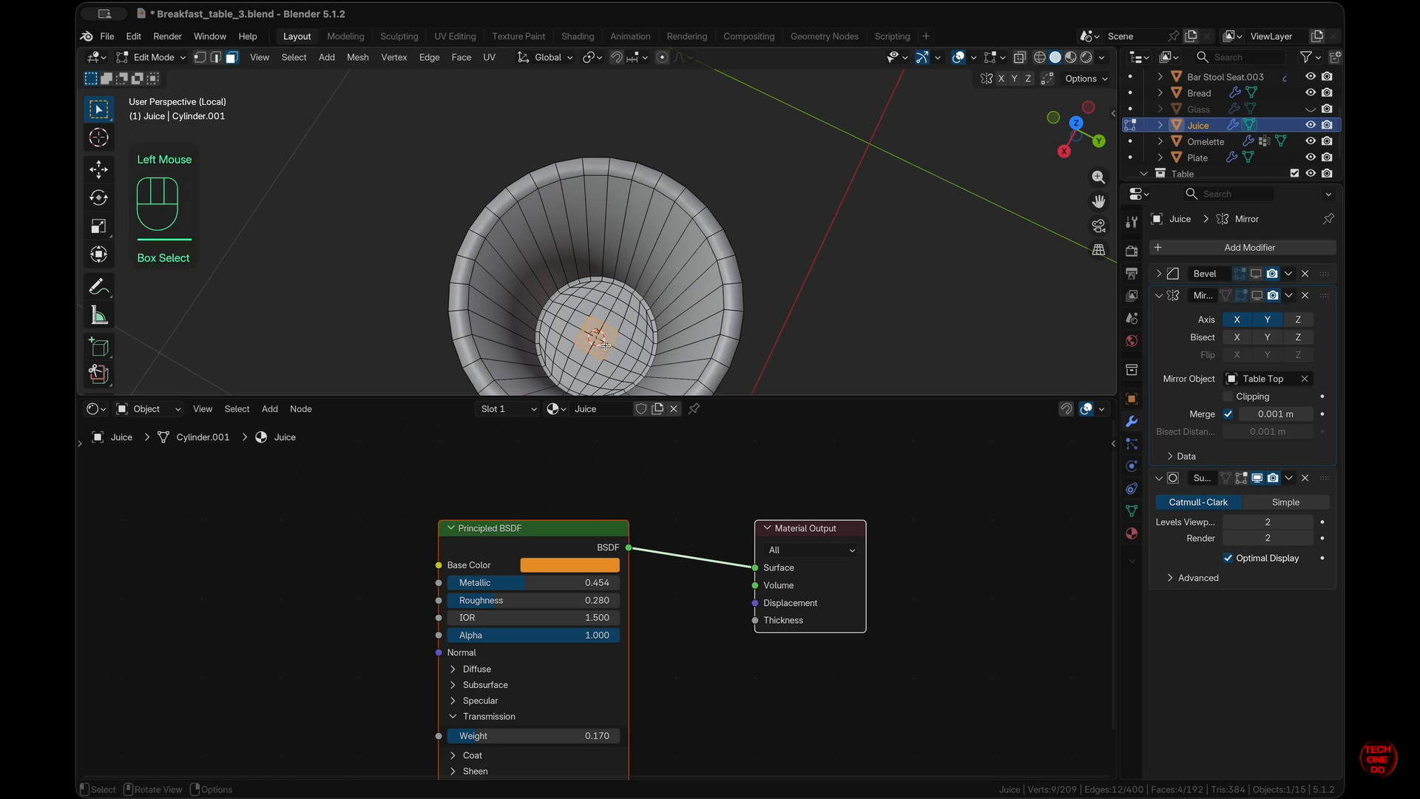
key(ctrl+KP_Add)
key(ctrl+KP_Add)
key(ctrl+KP_Add)
key(ctrl+KP_Add)
key(ctrl+KP_Add)
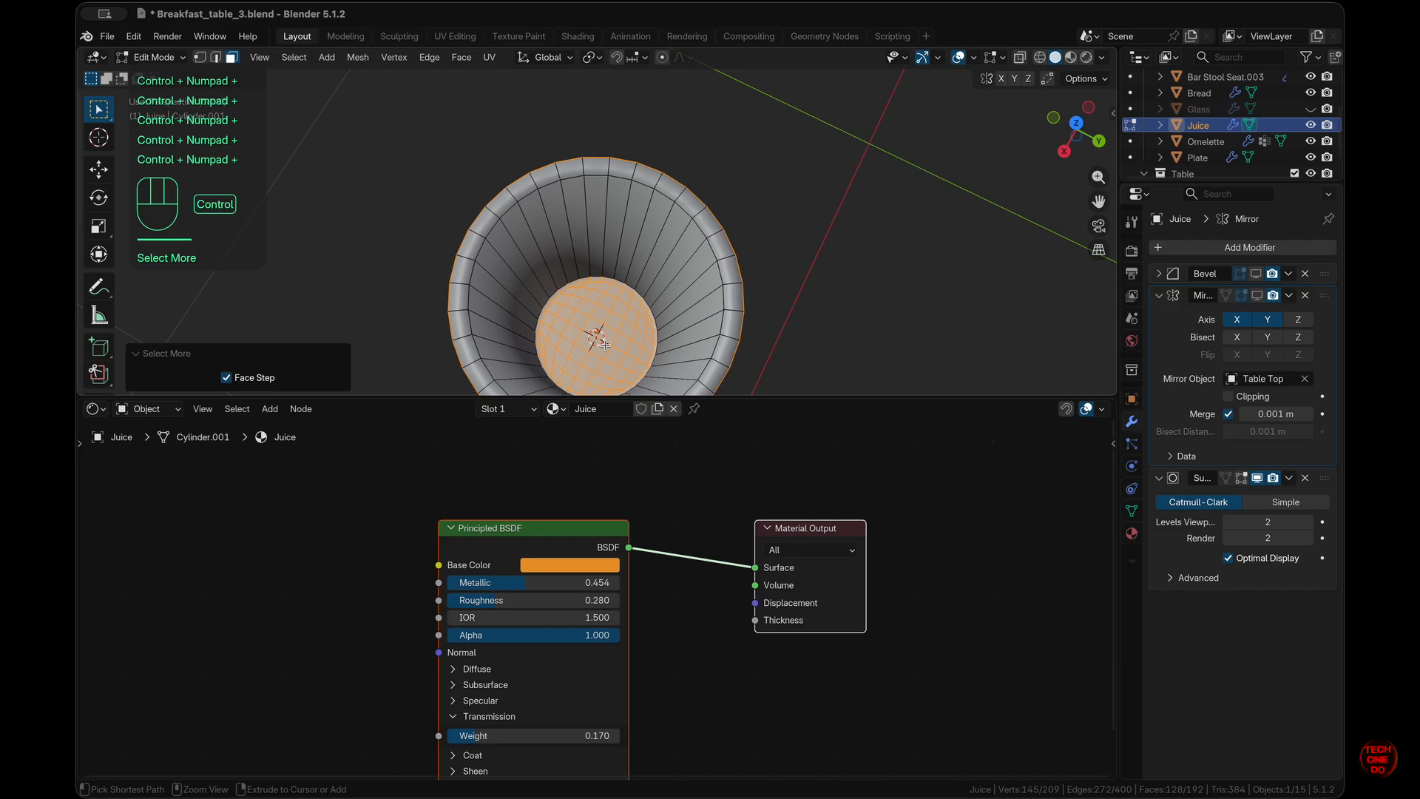
key(ctrl+KP_Subtract)
middle_drag(605, 346, 605, 334)
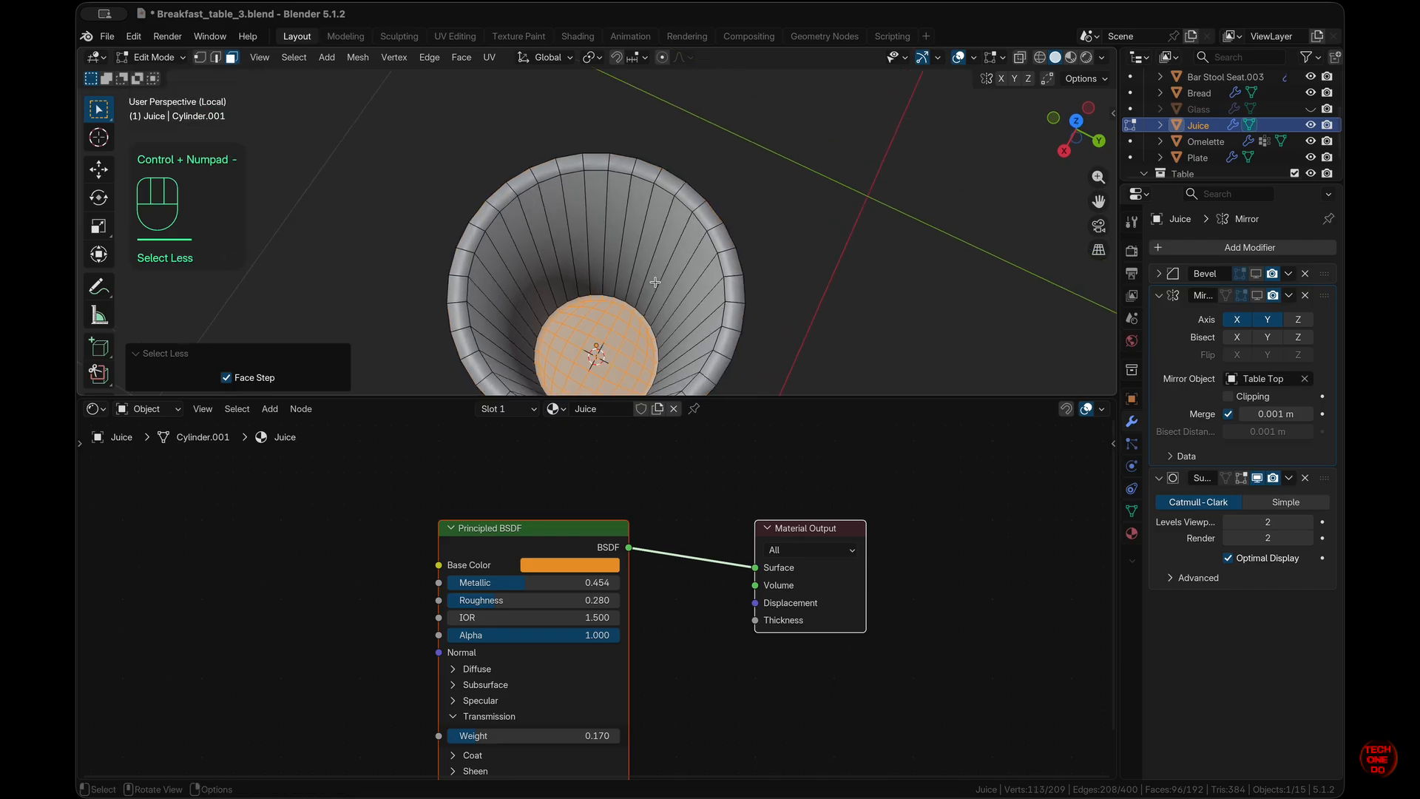
middle_drag(654, 282, 658, 279)
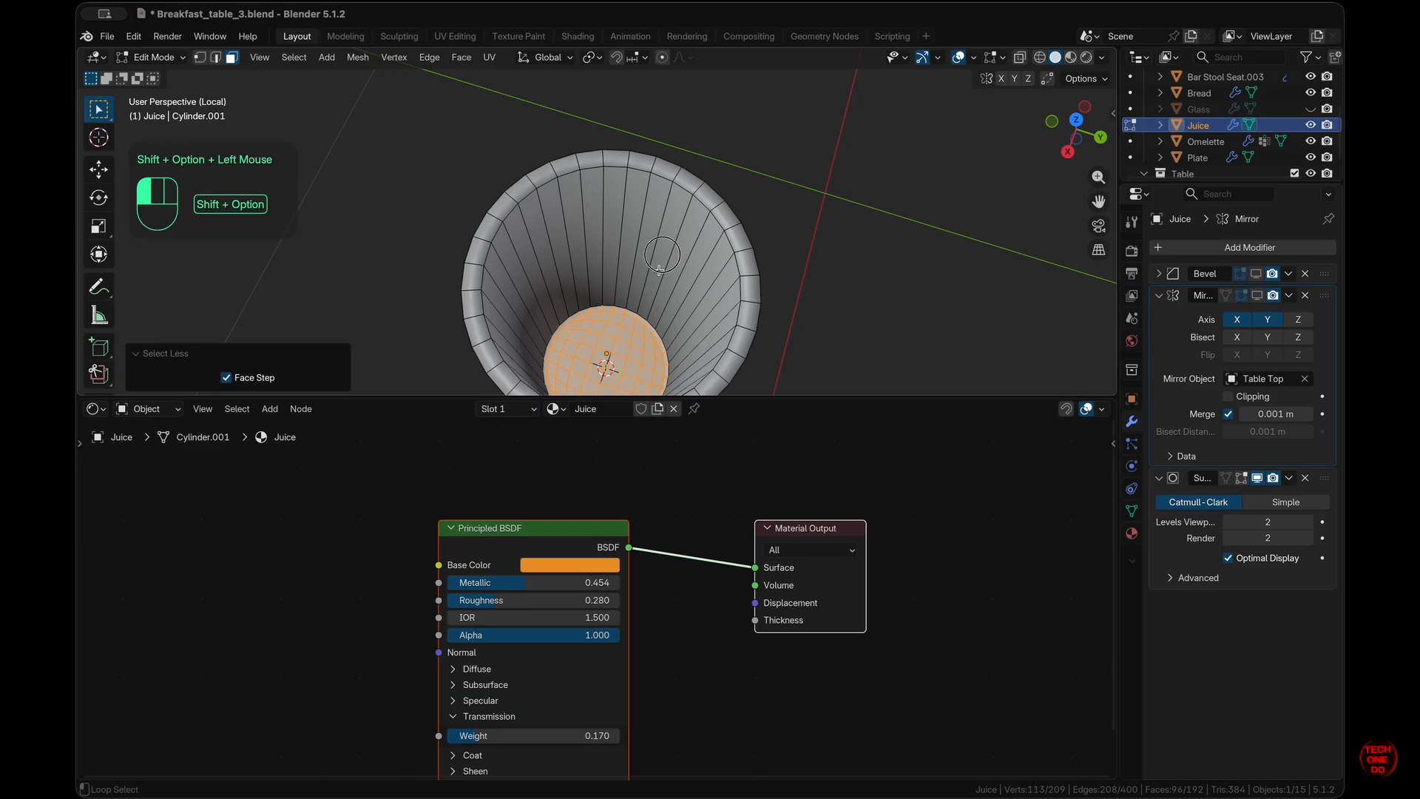
alt+shift+click(658, 271)
middle_drag(694, 292, 717, 287)
alt+shift+click(716, 286)
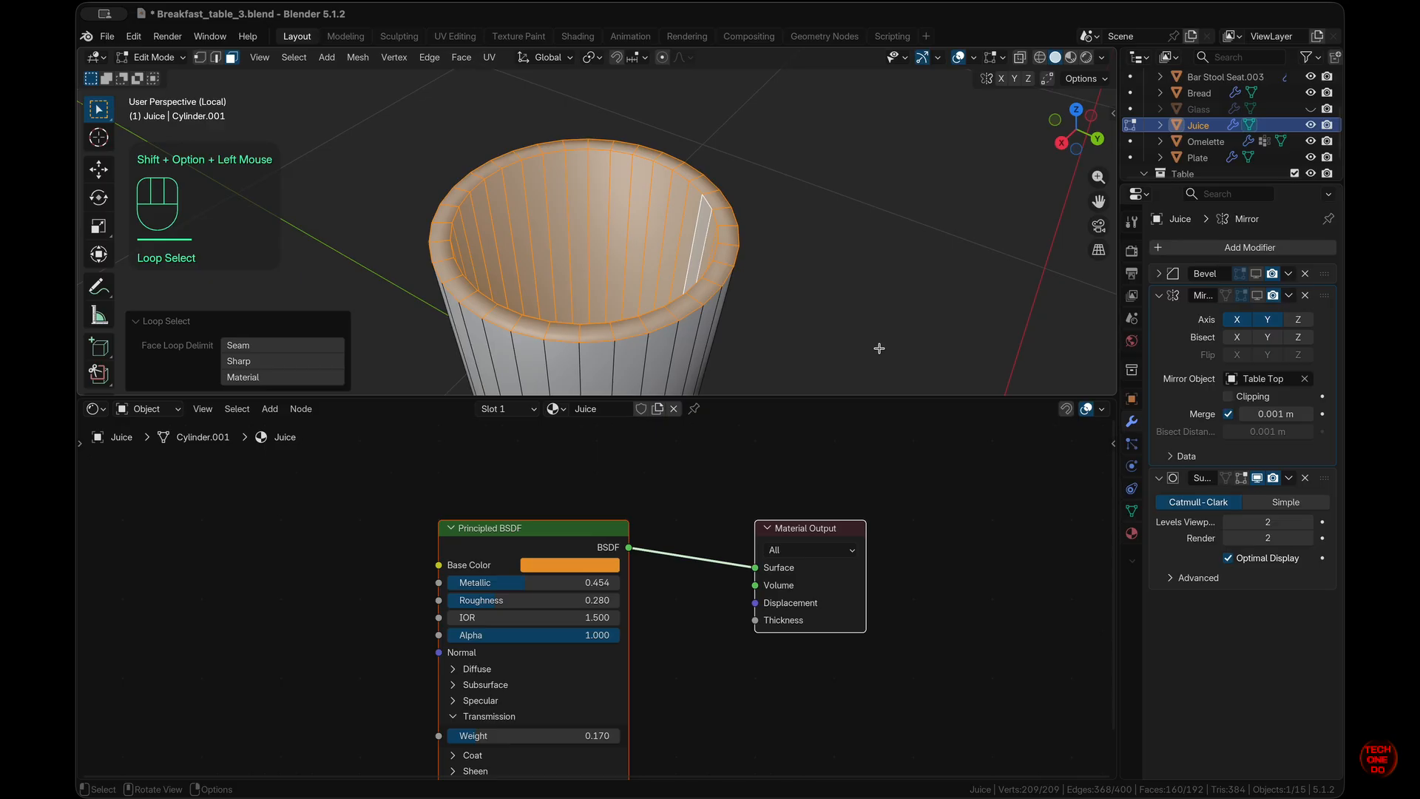
- Delete the selected faces, leaving only the outer wall
key(x)
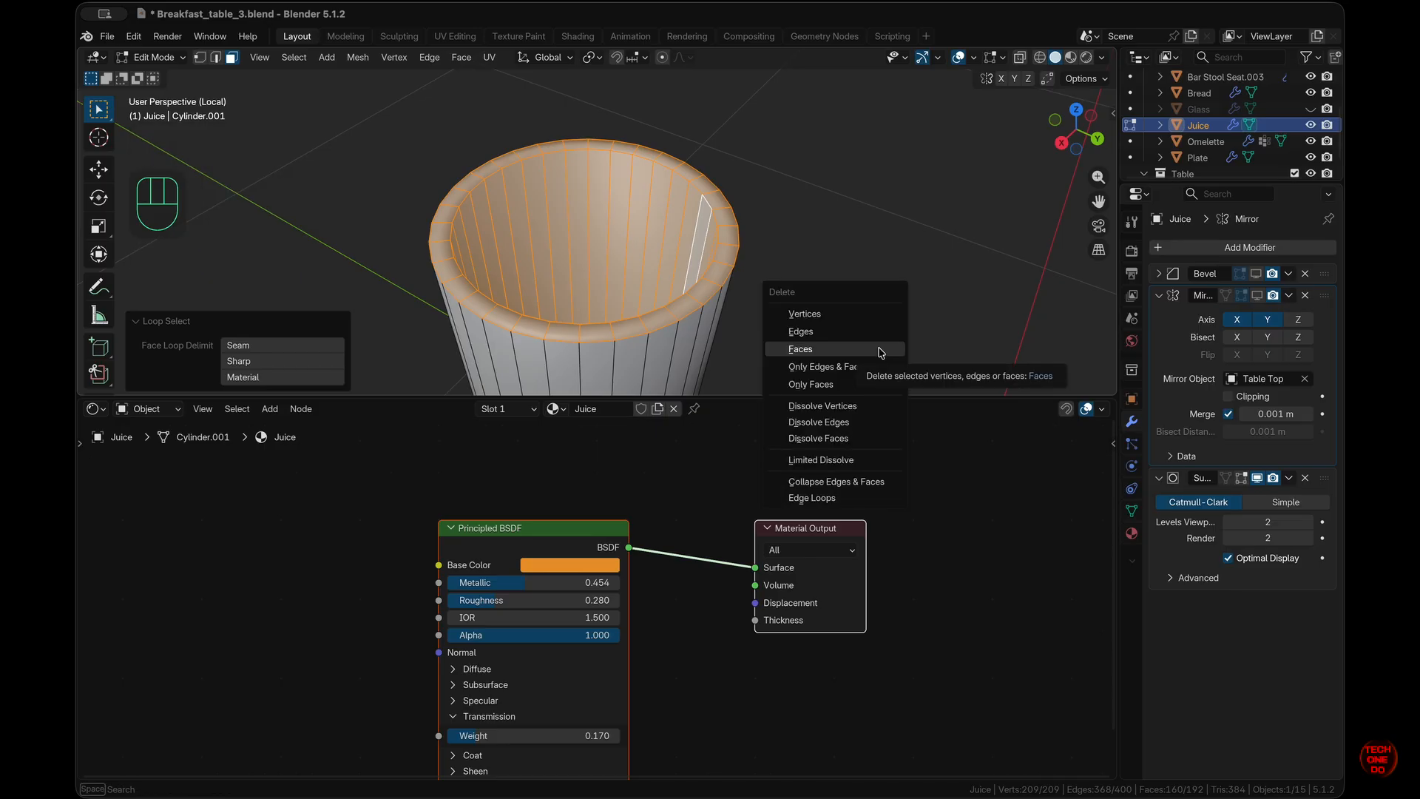
click(881, 353)
scroll(879, 349, down, 10)
scroll(880, 348, up, 8)
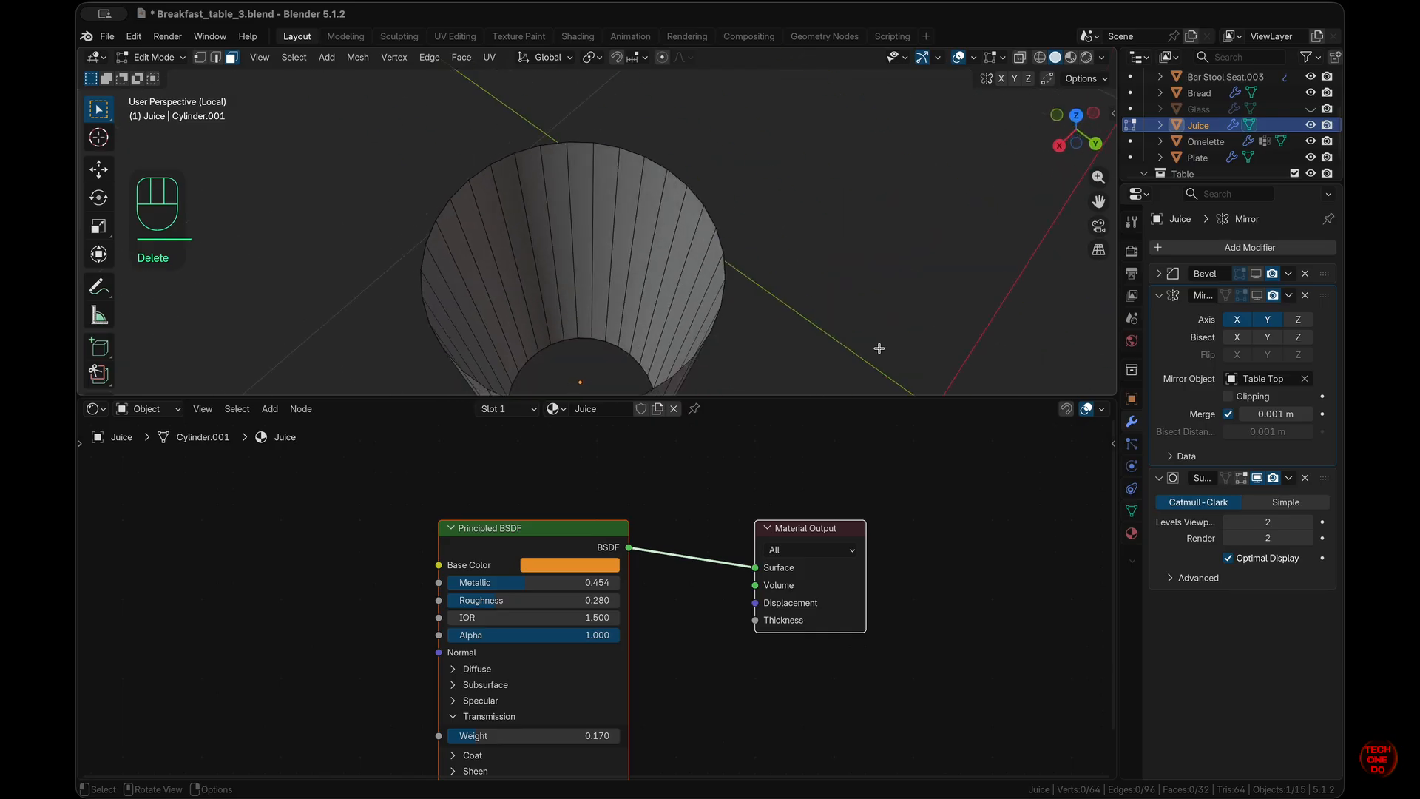
- Extrude the open bottom edge loop and scale it inward to 0.789, excluding Z
scroll(879, 349, down, 10)
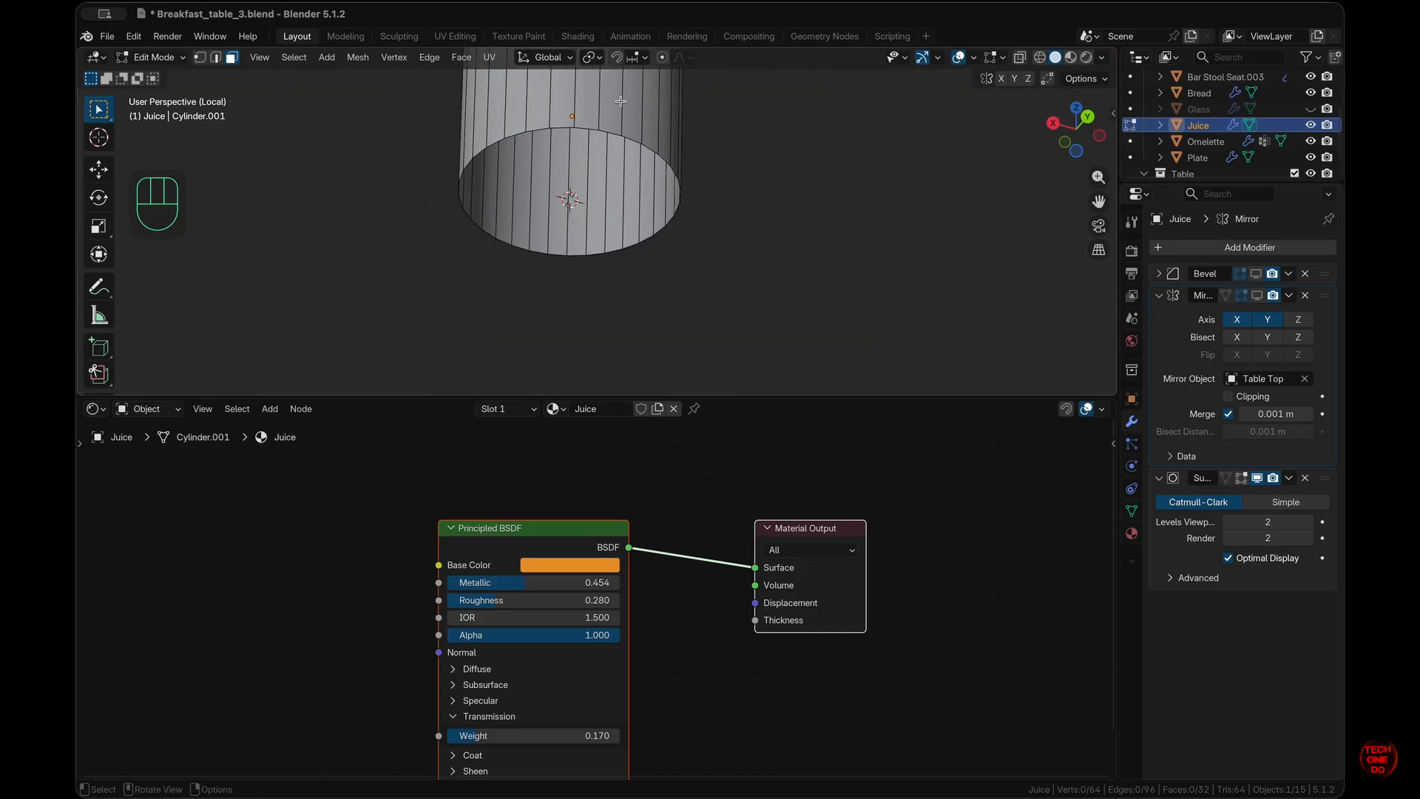
alt+click(635, 139)
click(637, 141)
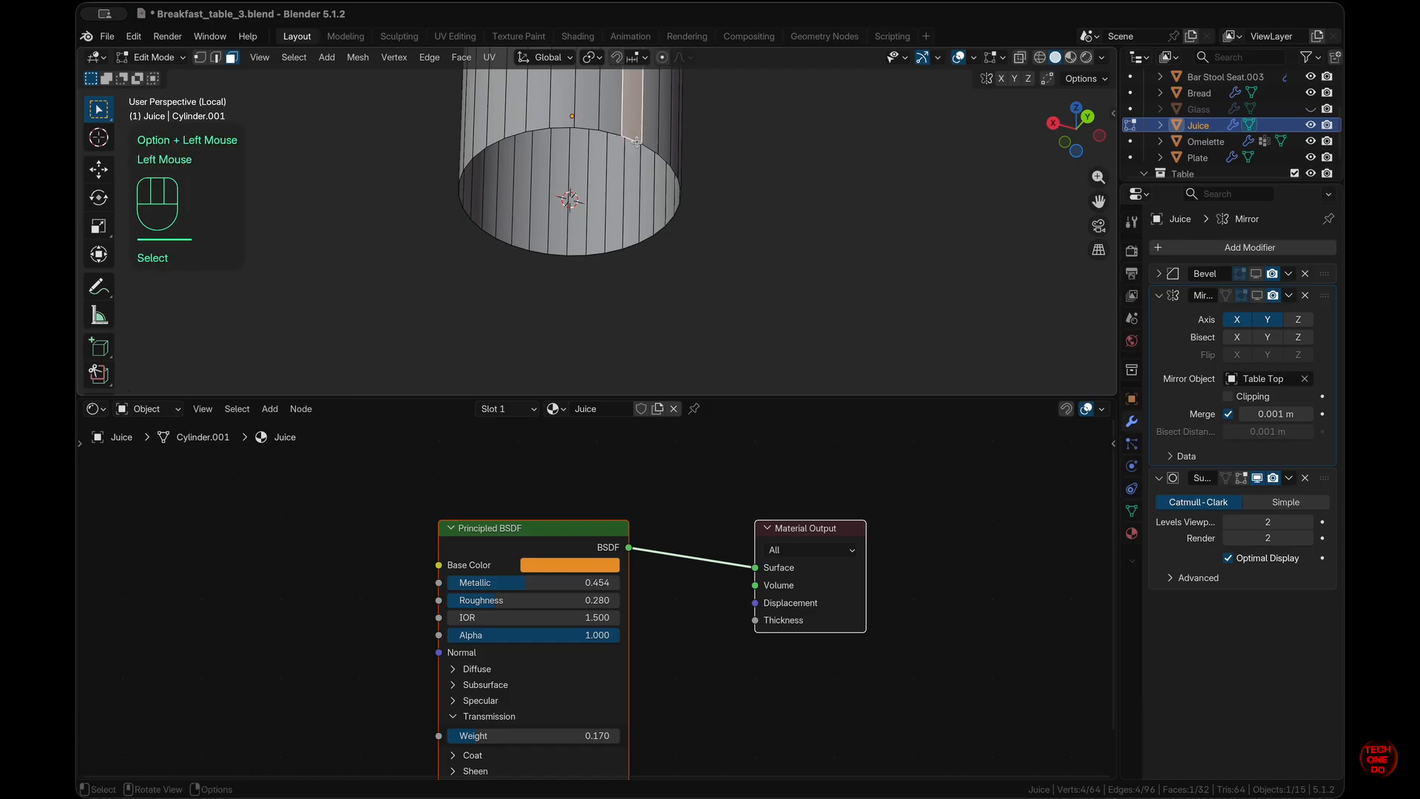
key(2)
alt+click(637, 141)
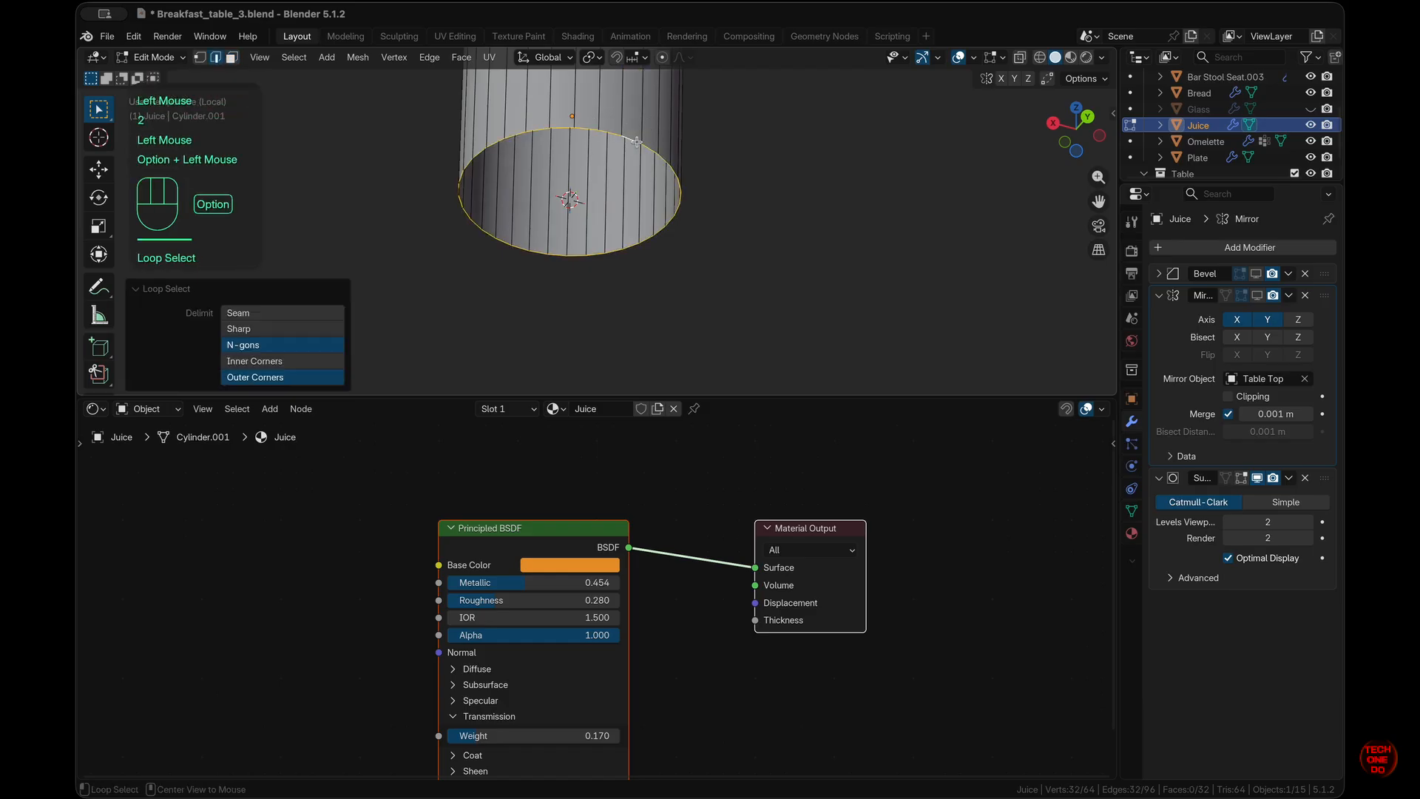
key(e)
right_click(879, 257)
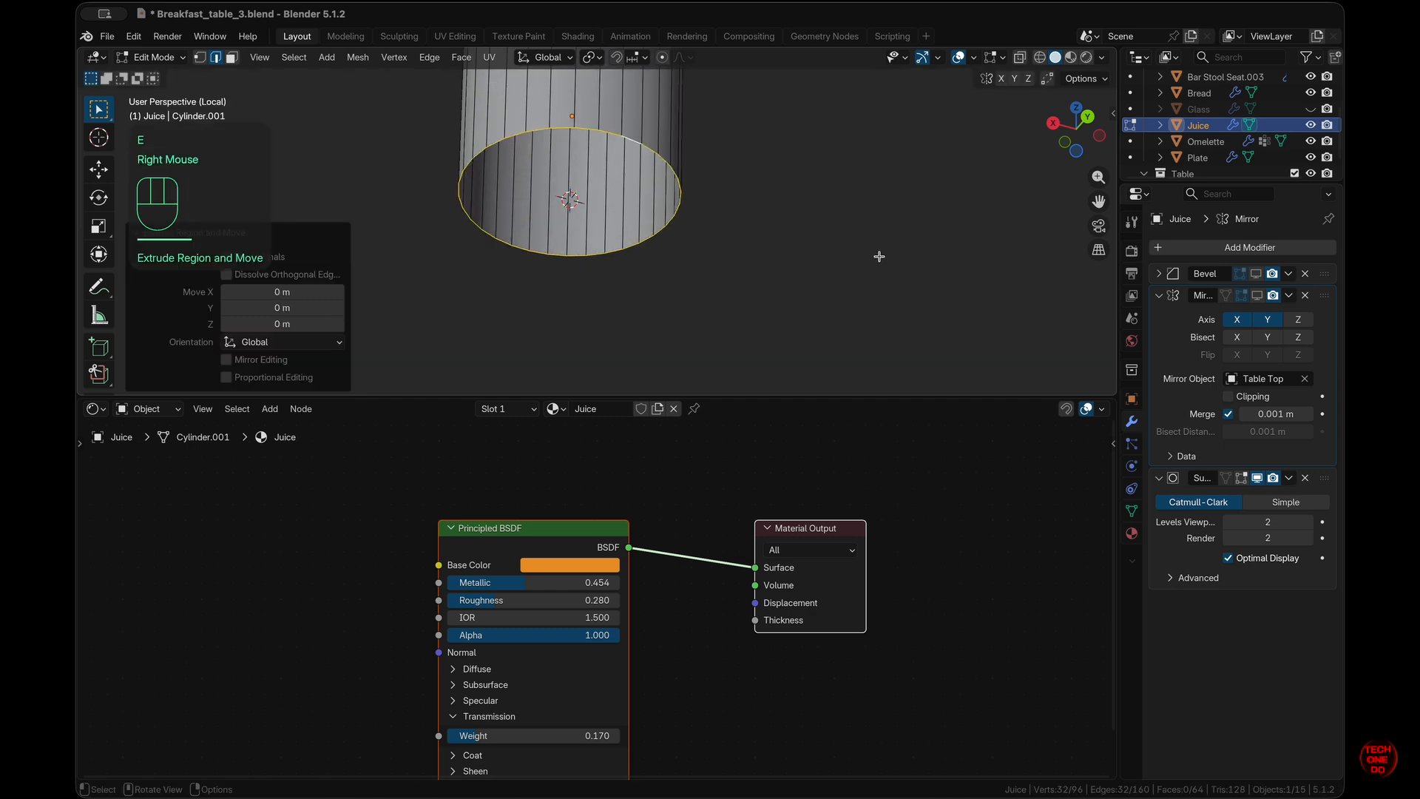
key(s)
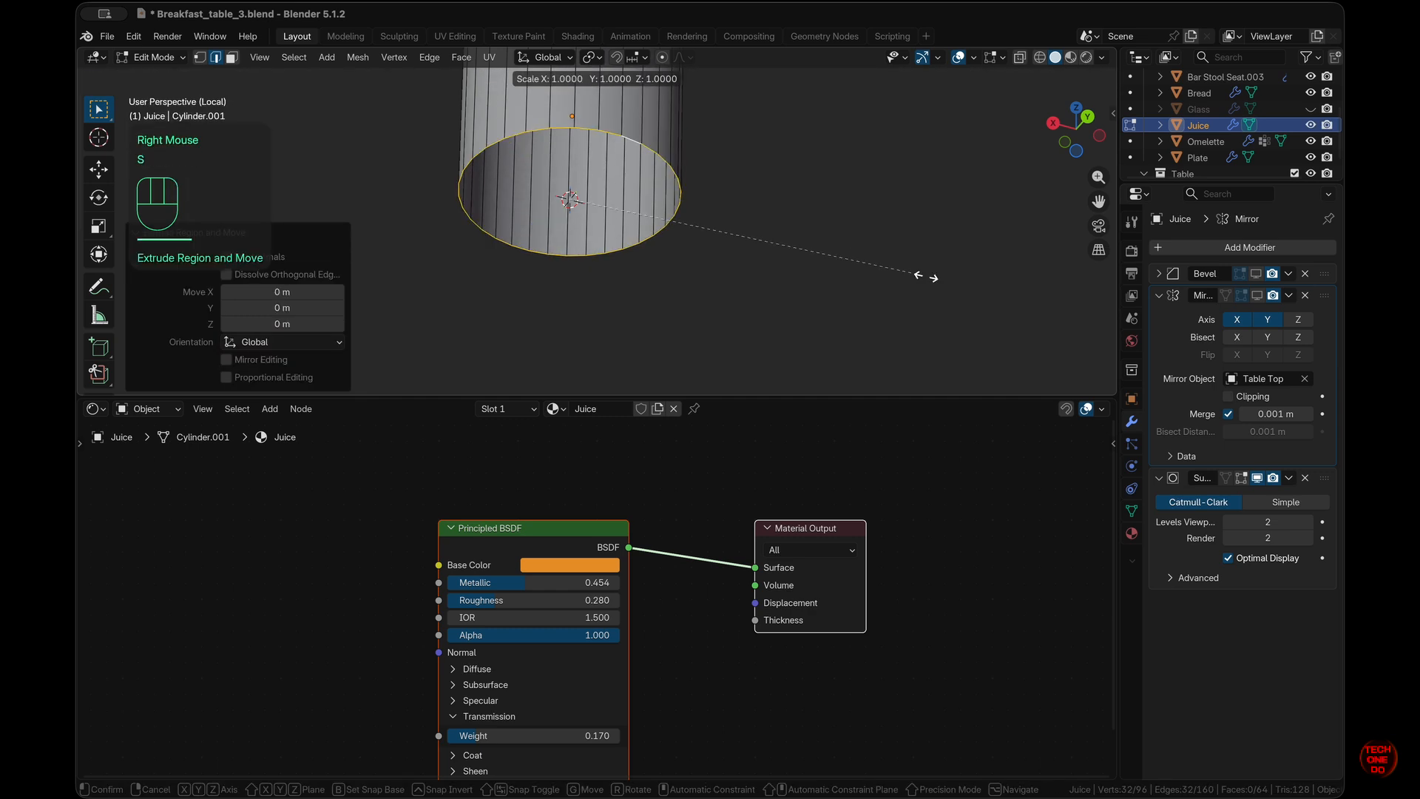
key(shift+z)
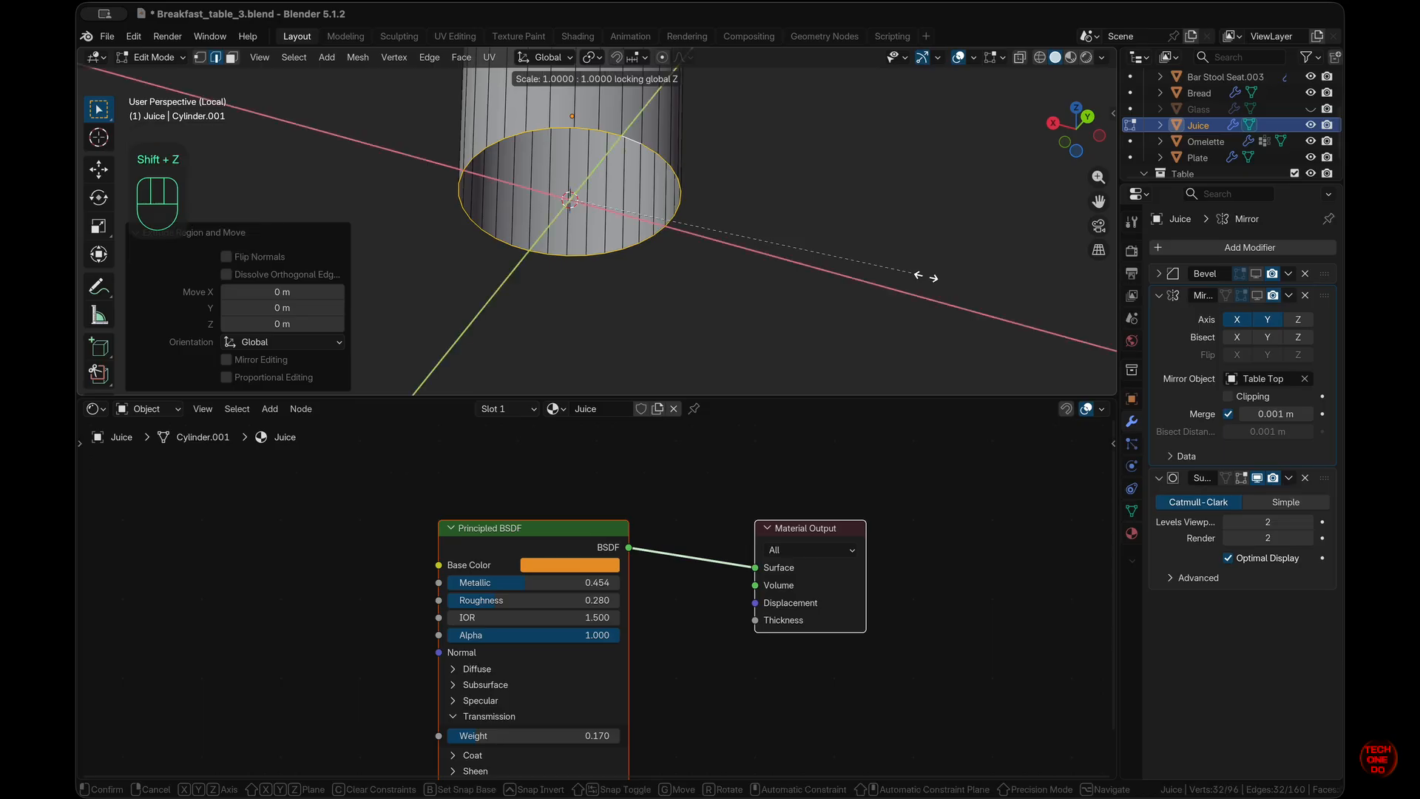
click(849, 263)
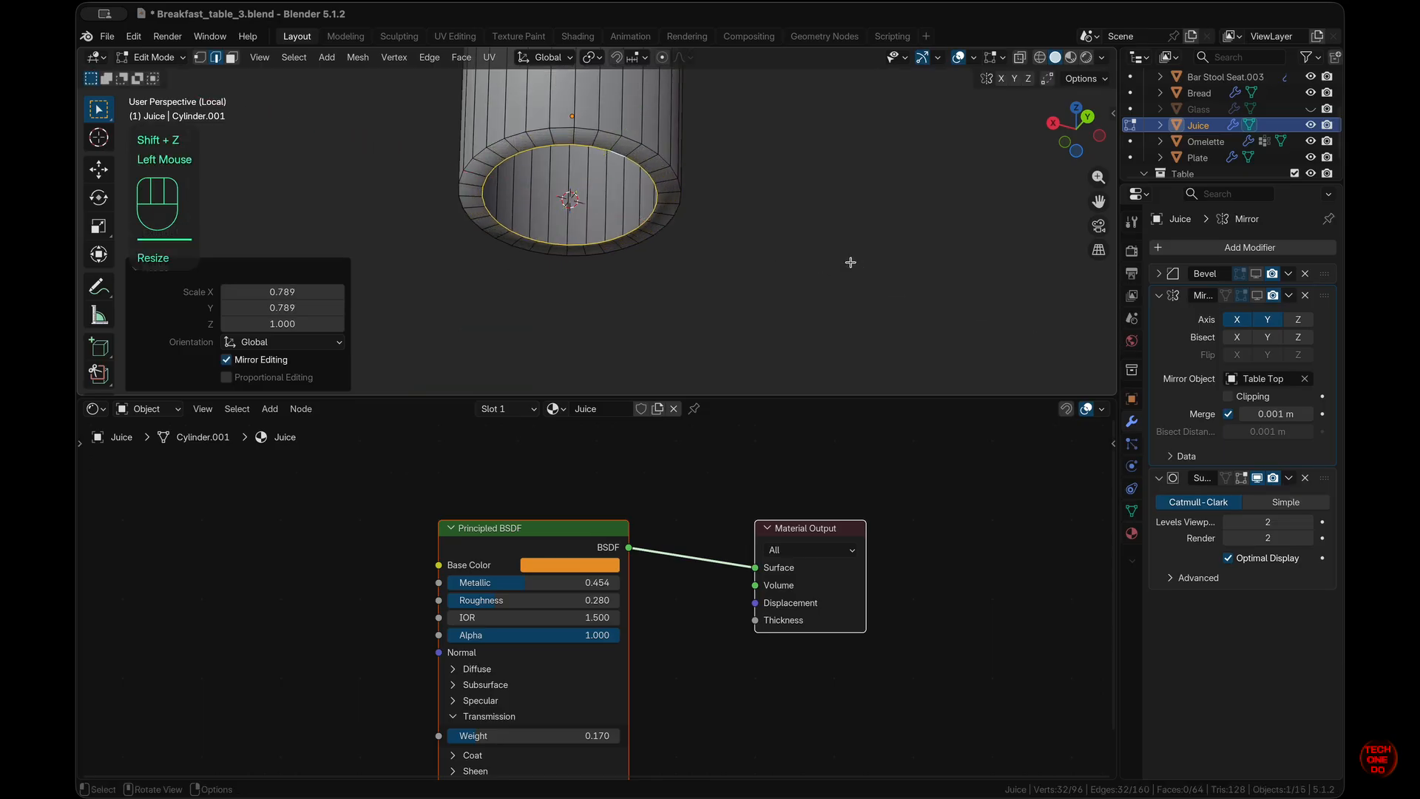
- Grid Fill the bottom opening from top view, adjust its offset, and enlarge the viewport
key(KP_7)
key(q)
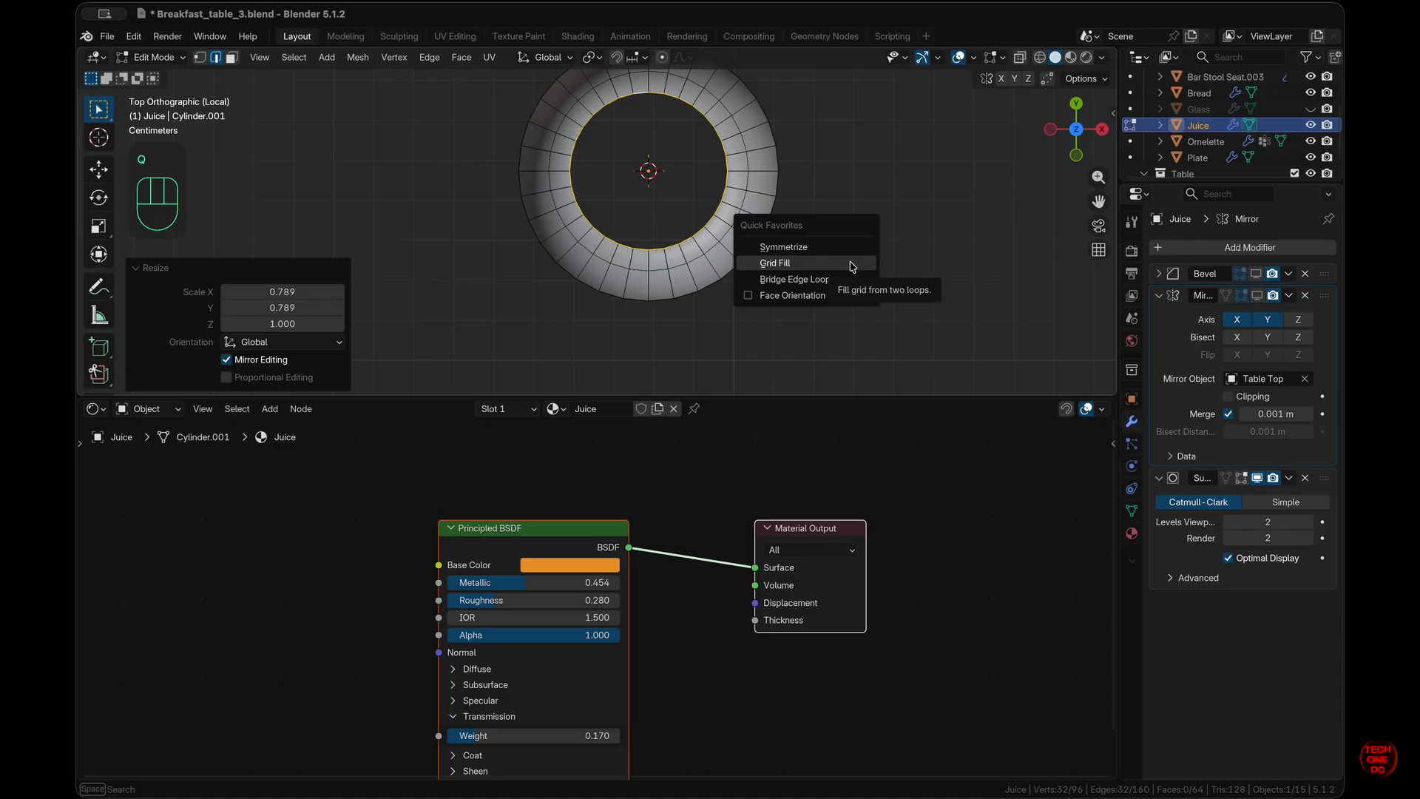
click(850, 263)
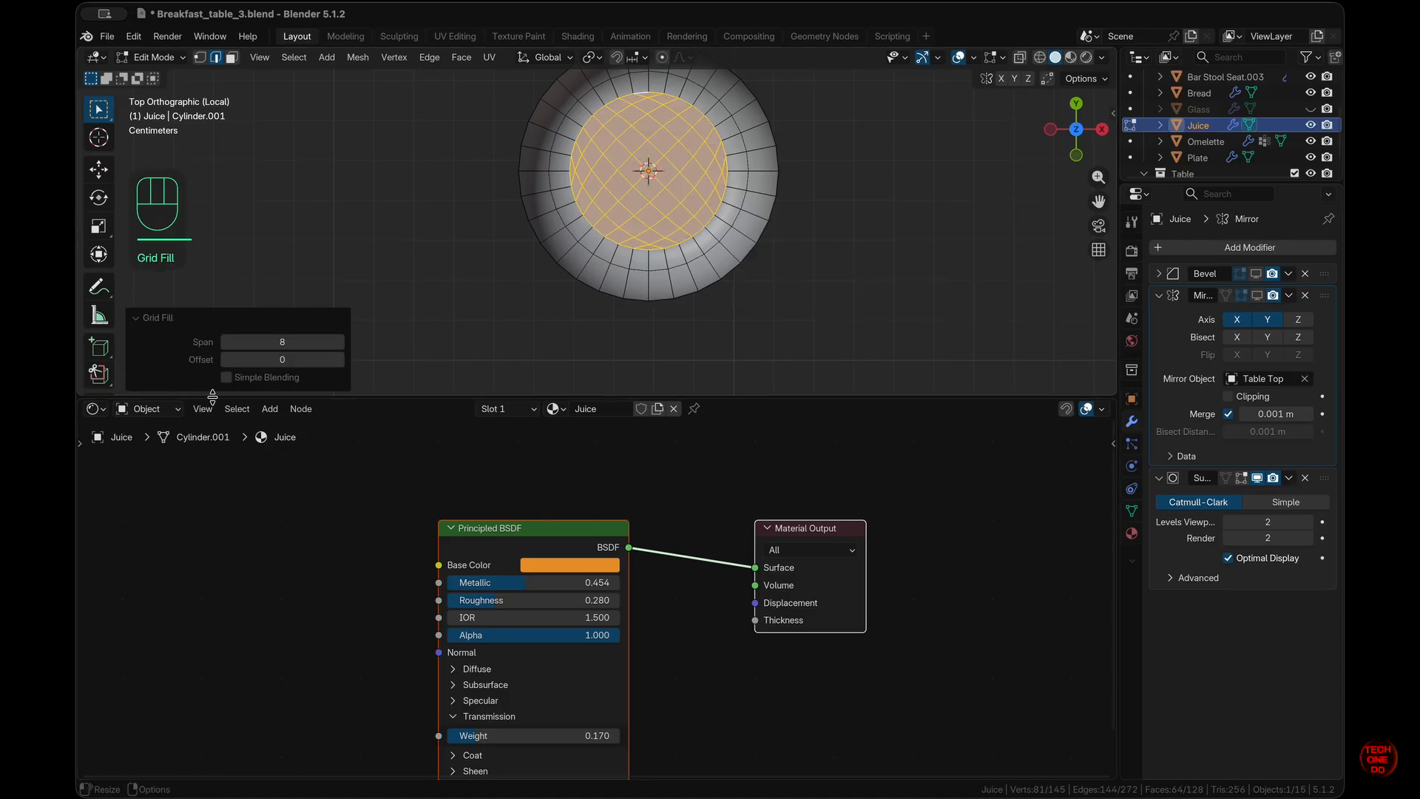
click(340, 360)
click(340, 360)
click(340, 360)
click(339, 360)
click(841, 299)
scroll(842, 299, down, 5)
scroll(842, 298, up, 3)
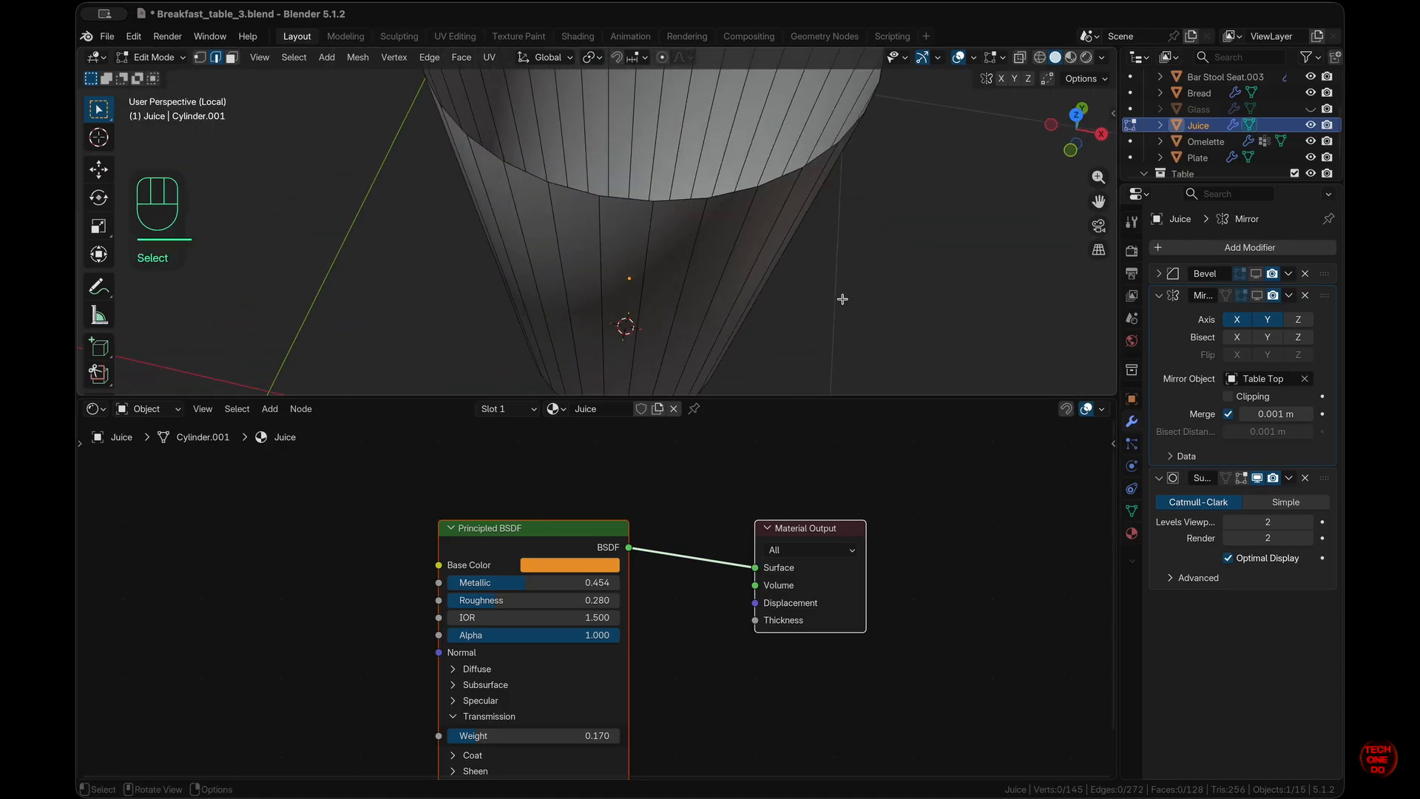
scroll(842, 298, down, 5)
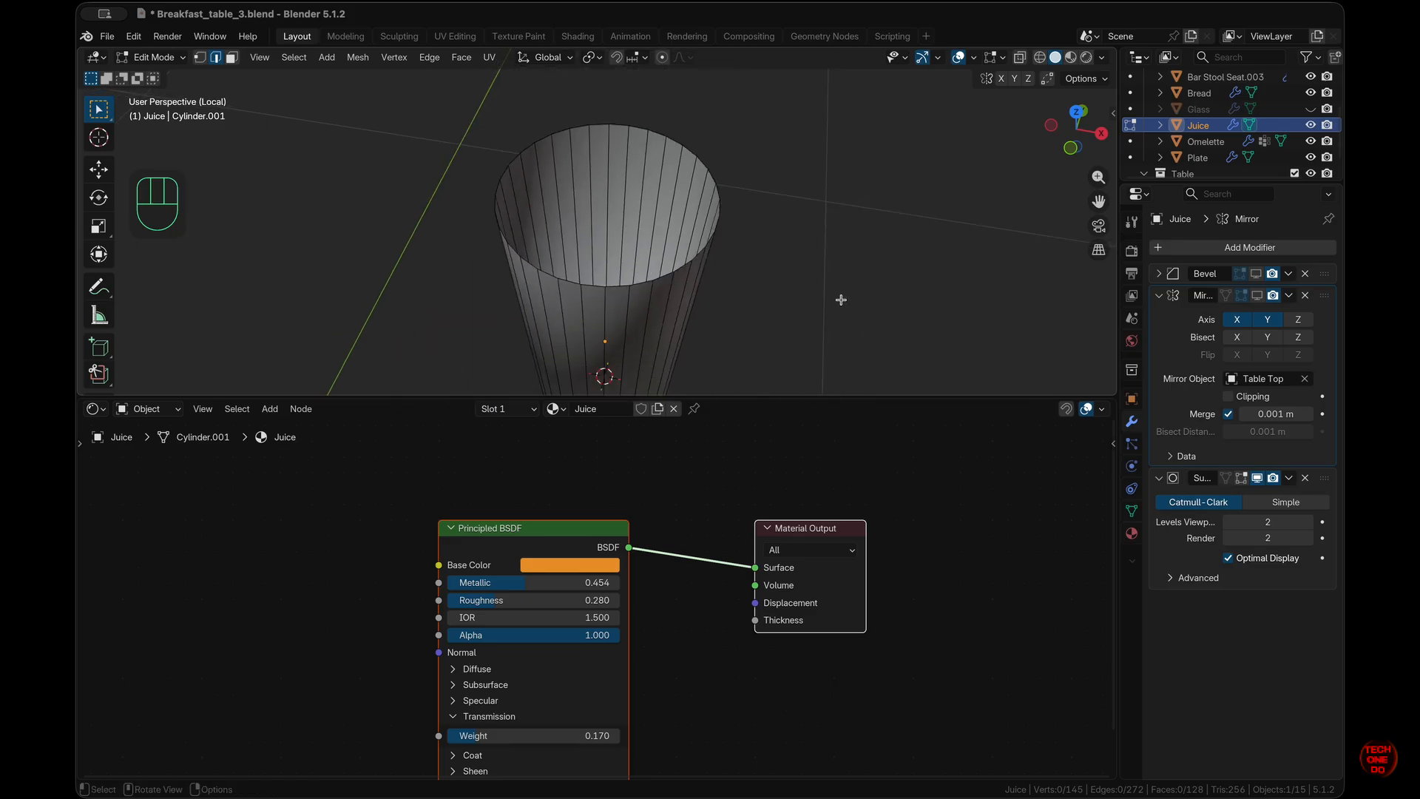
drag(775, 400, 762, 606)
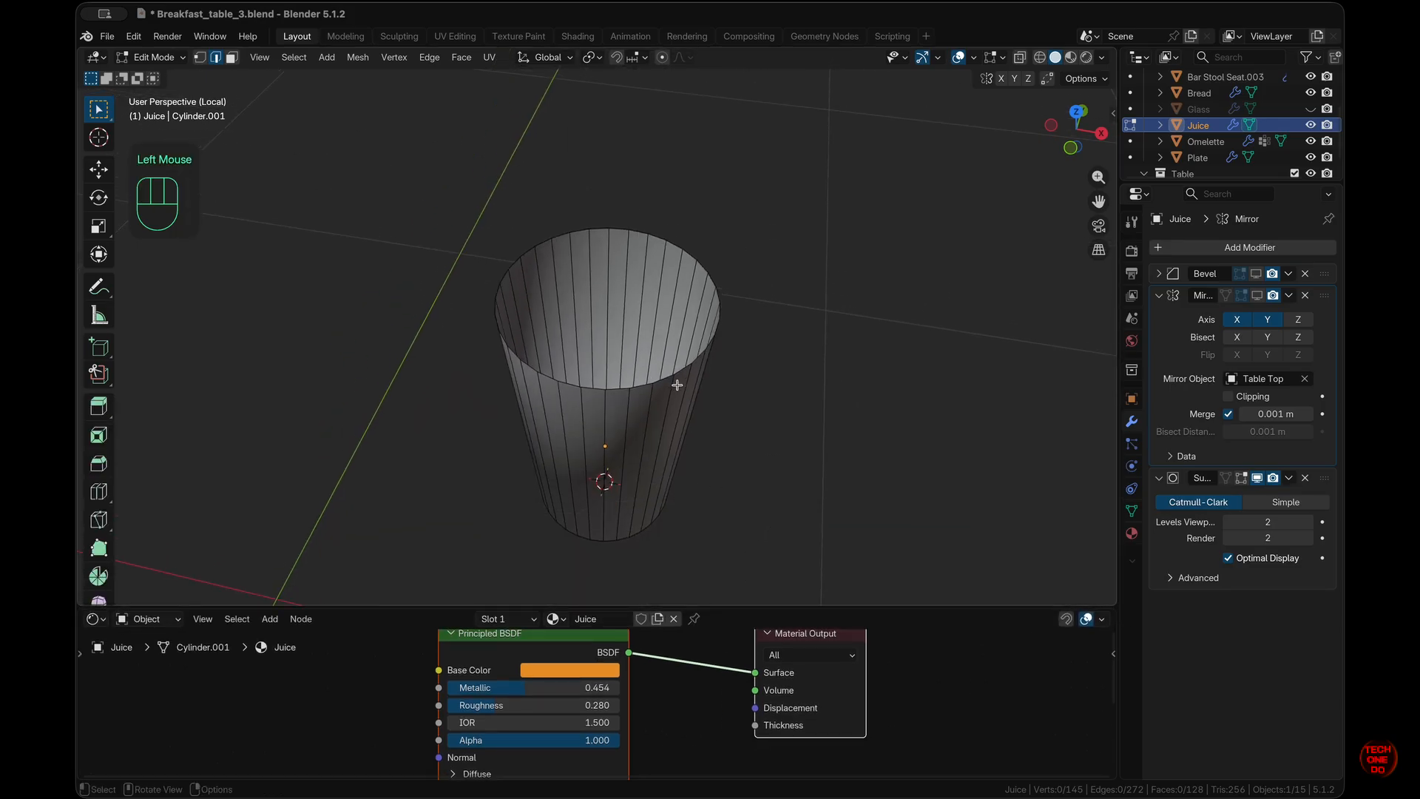
- Cap the cup's top rim with a face and inset it twice, the second inset 0.003262 m
alt+click(633, 338)
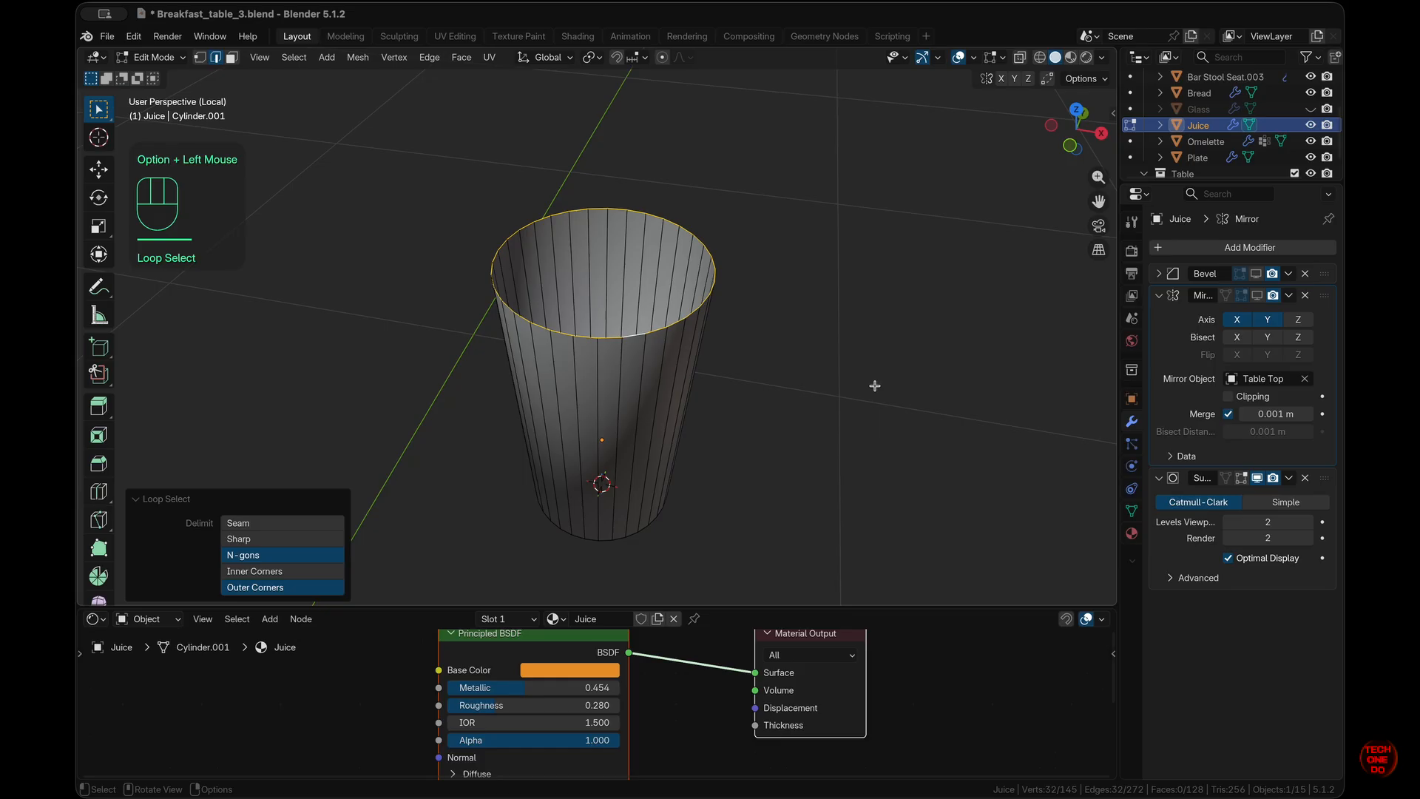
key(f)
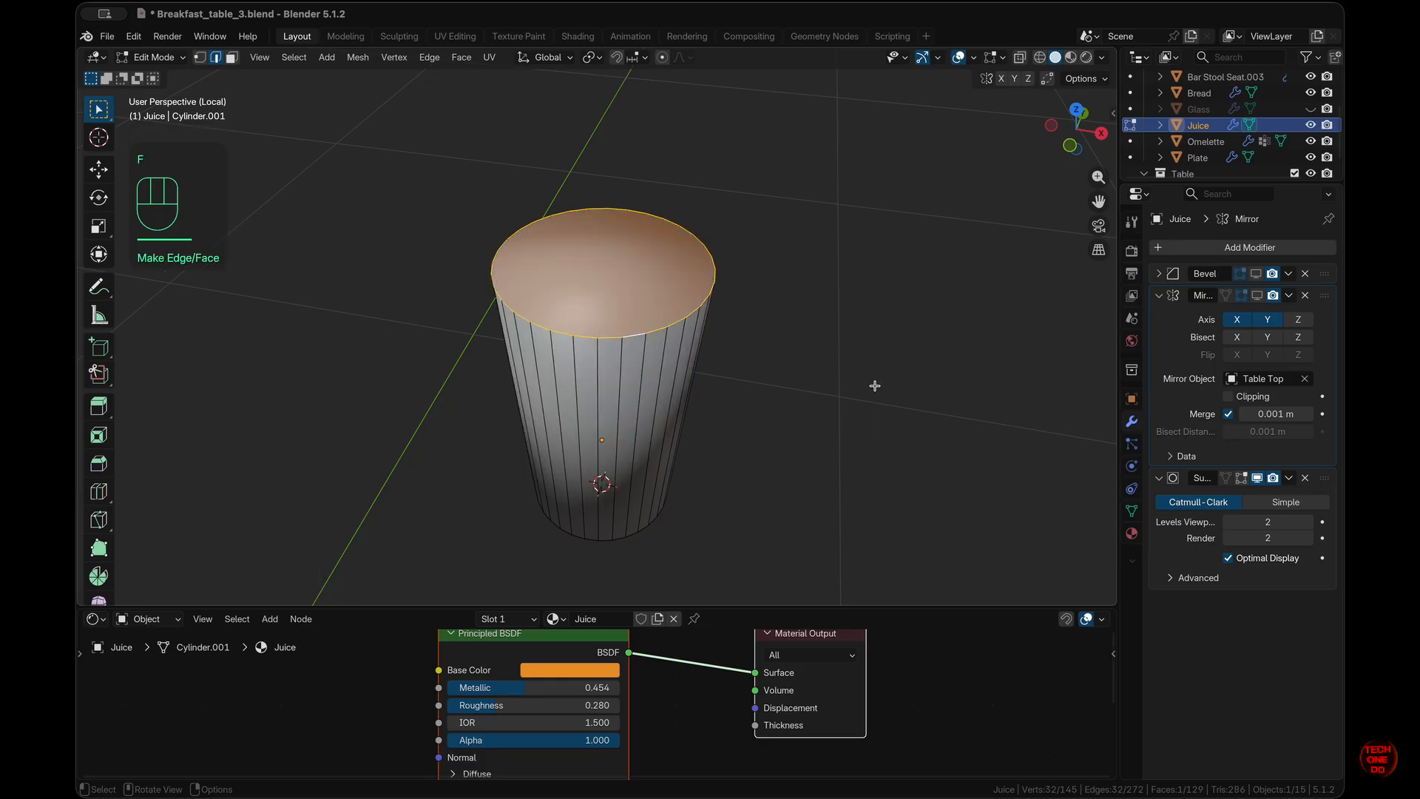
key(i)
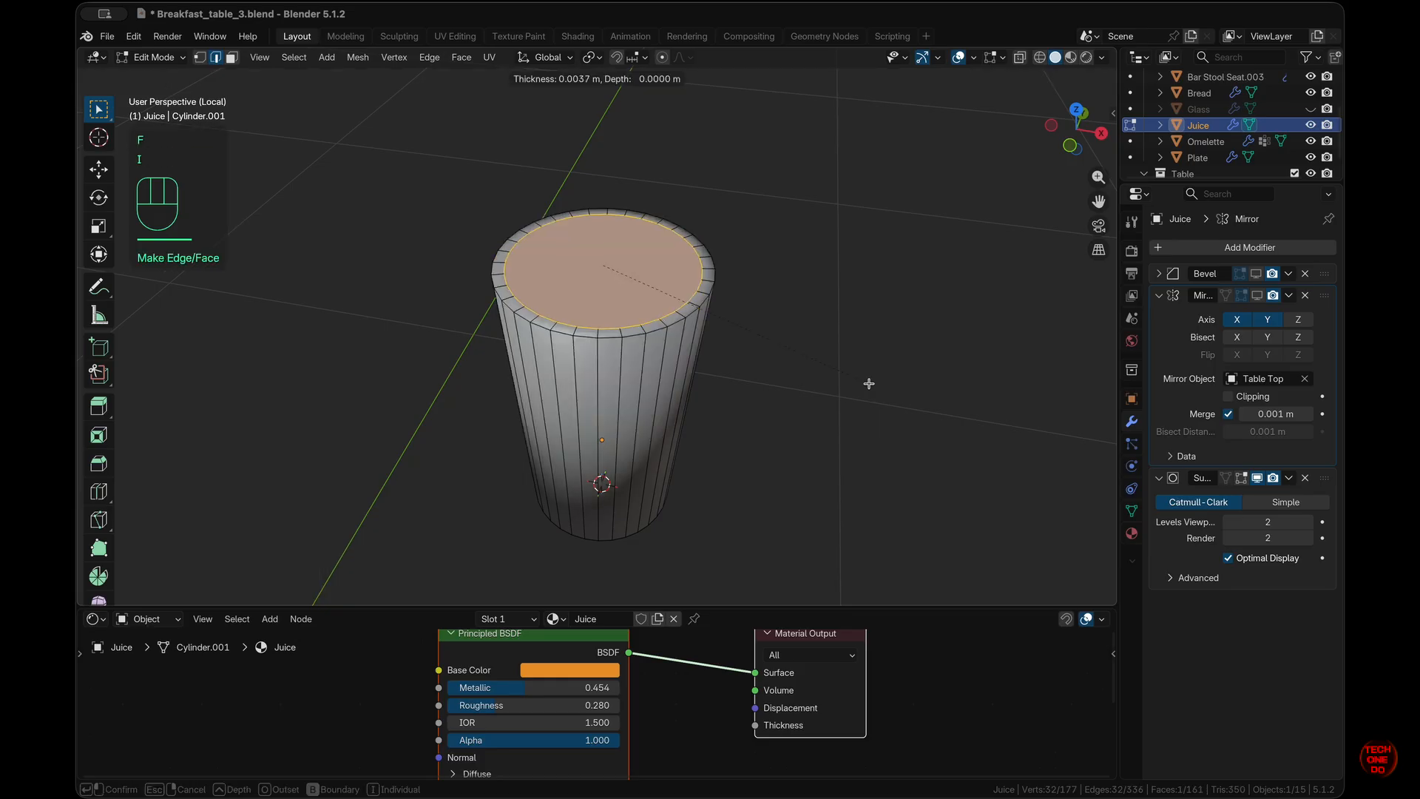
click(868, 383)
key(i)
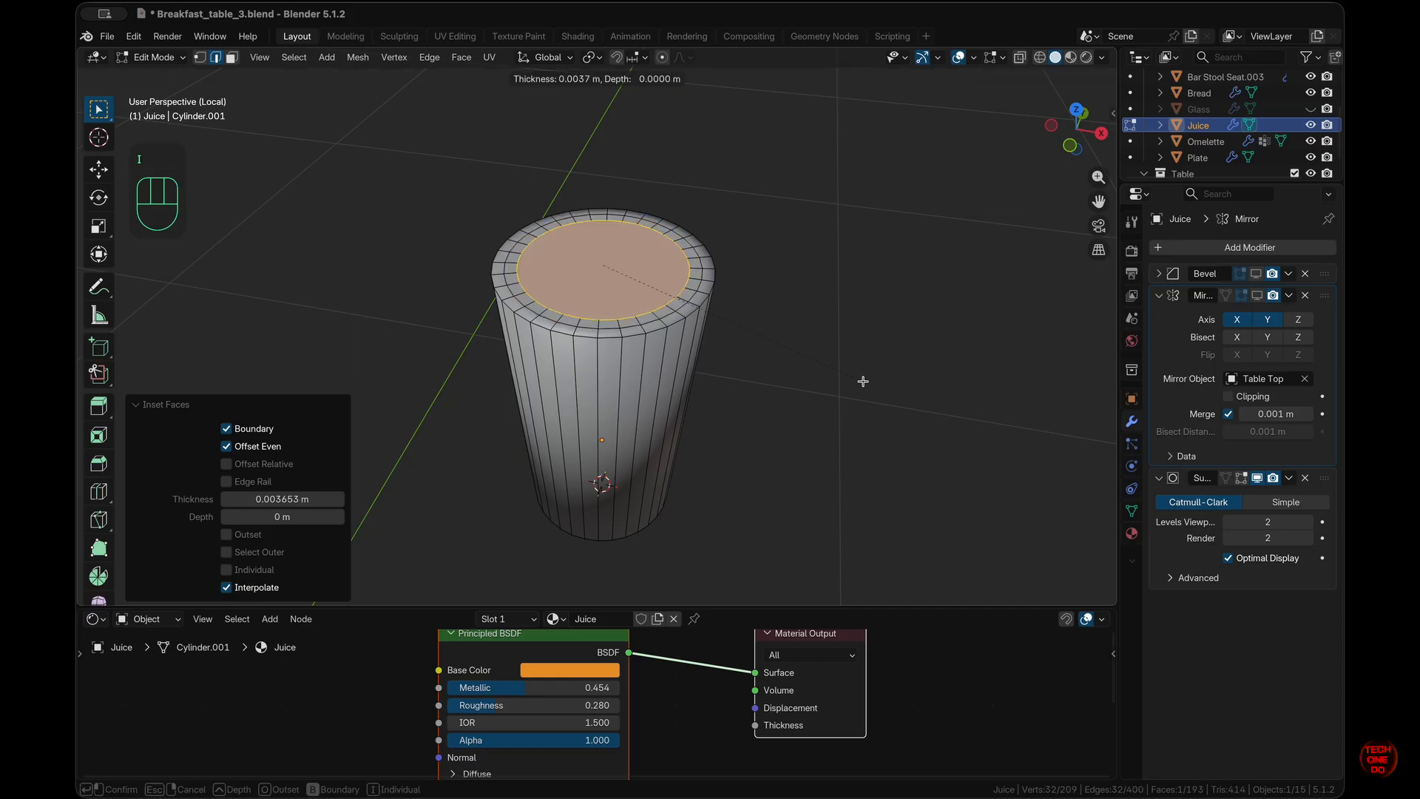
click(863, 381)
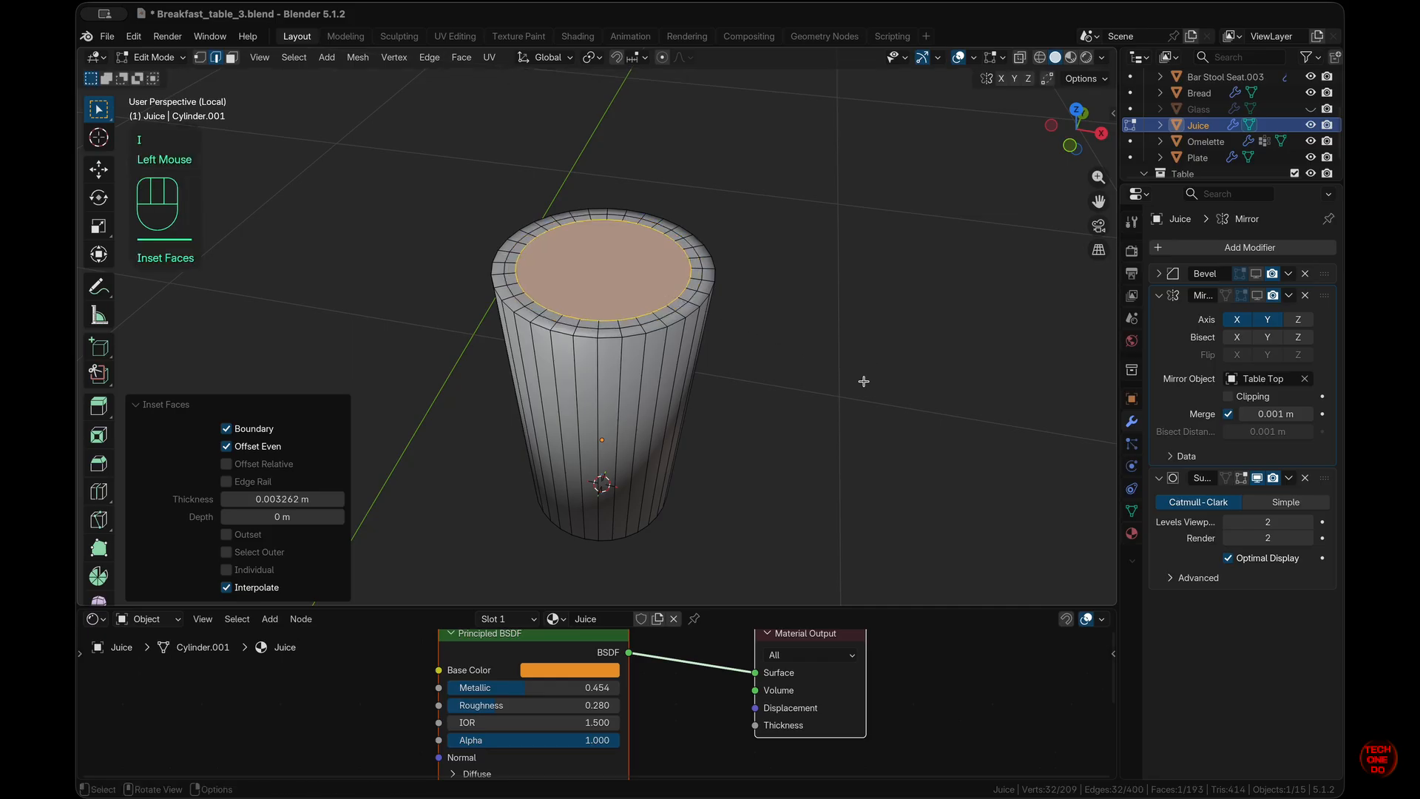
- From top view, grid-fill the top face and raise the grid fill offset twice
key(KP_7)
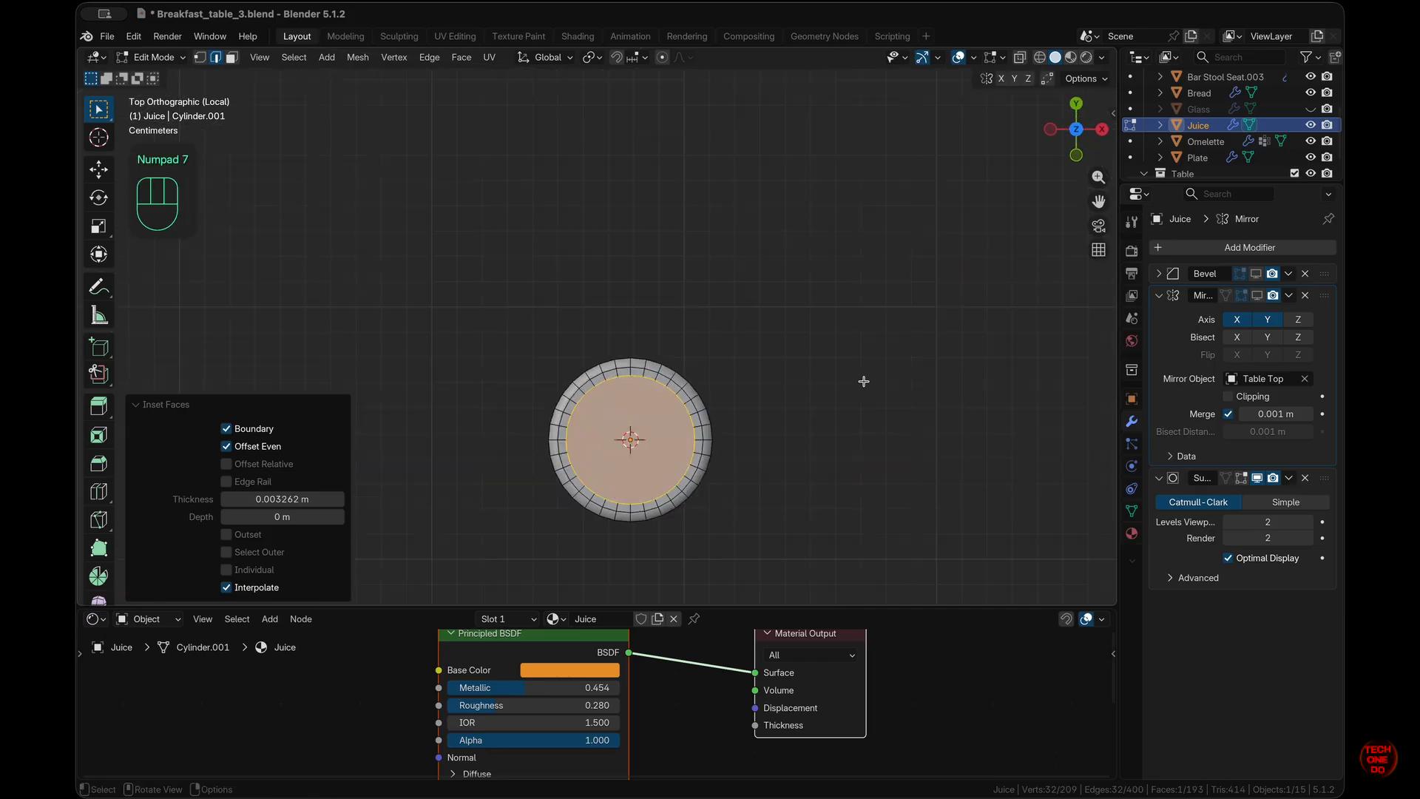
right_click(863, 381)
click(863, 382)
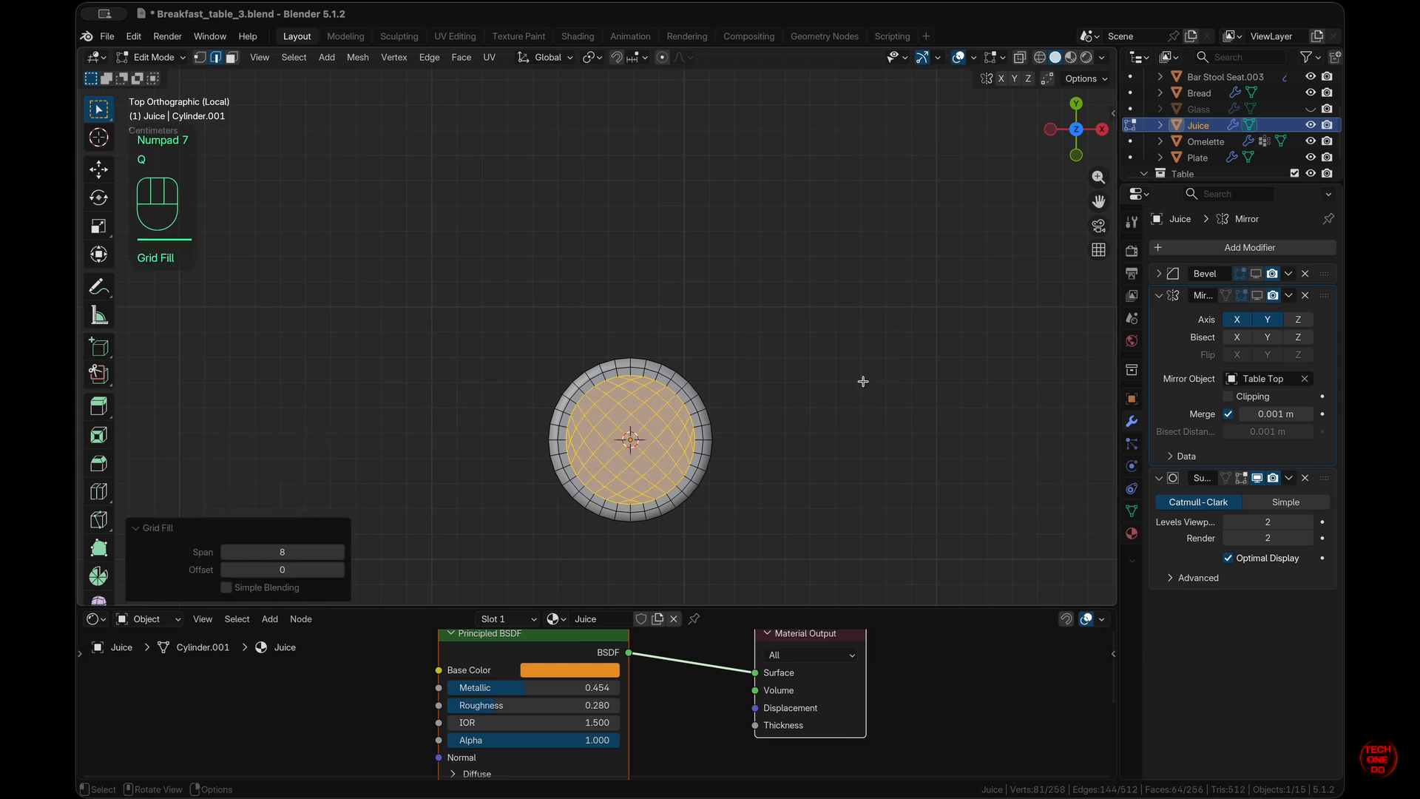
click(340, 576)
click(340, 576)
click(339, 577)
click(340, 576)
click(715, 546)
- Enlarge the node editor, unhide the Glass object and switch the viewport to Material Preview
scroll(717, 546, down, 10)
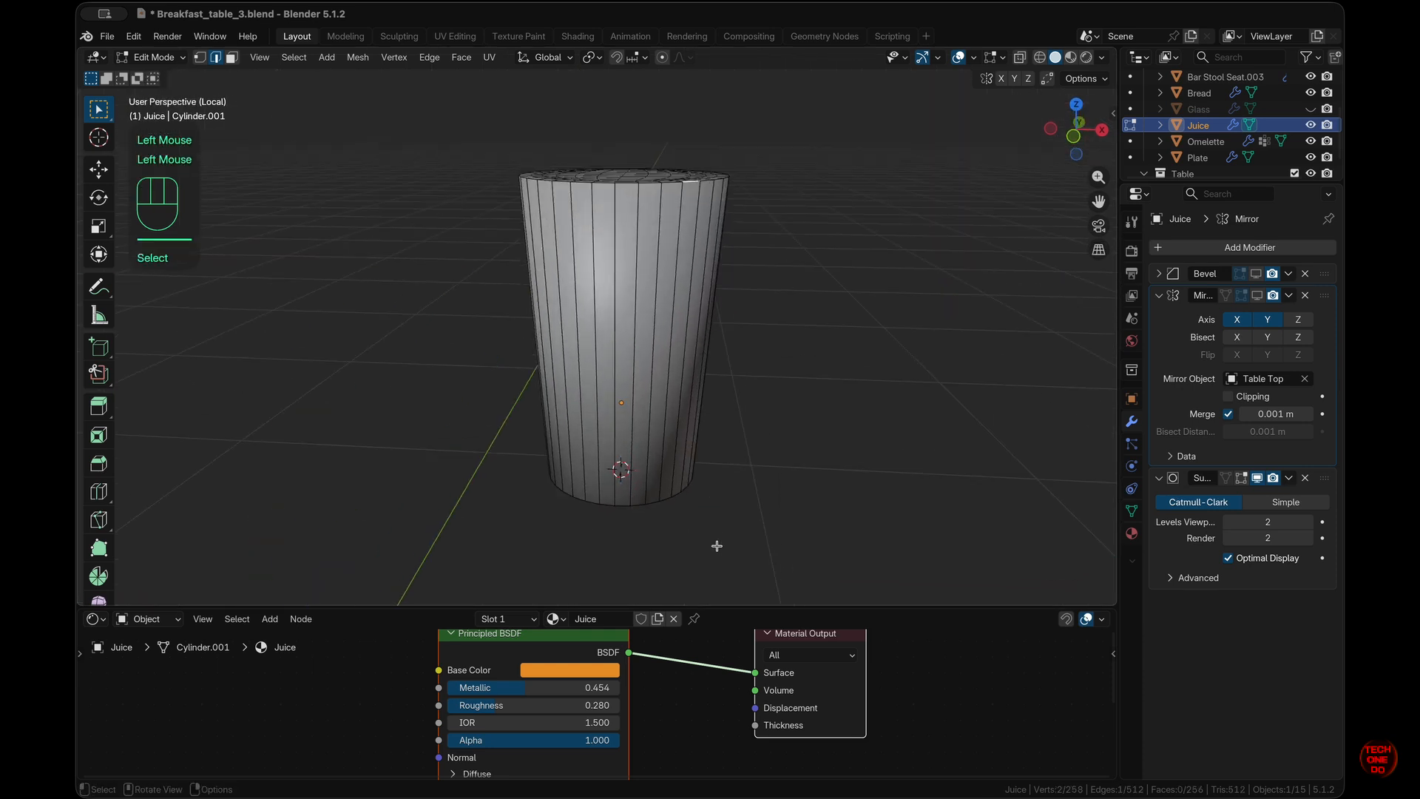
drag(710, 608, 774, 441)
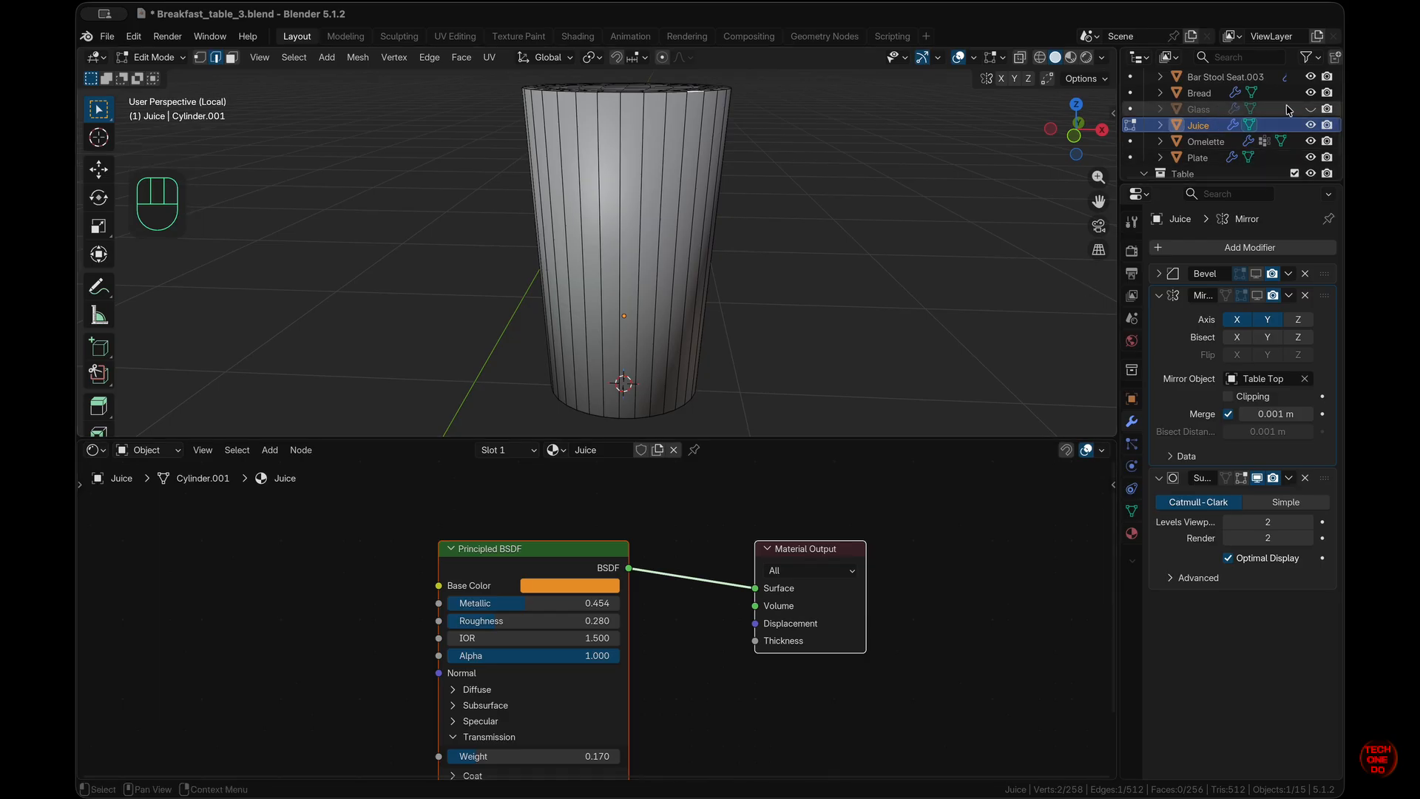
click(1311, 109)
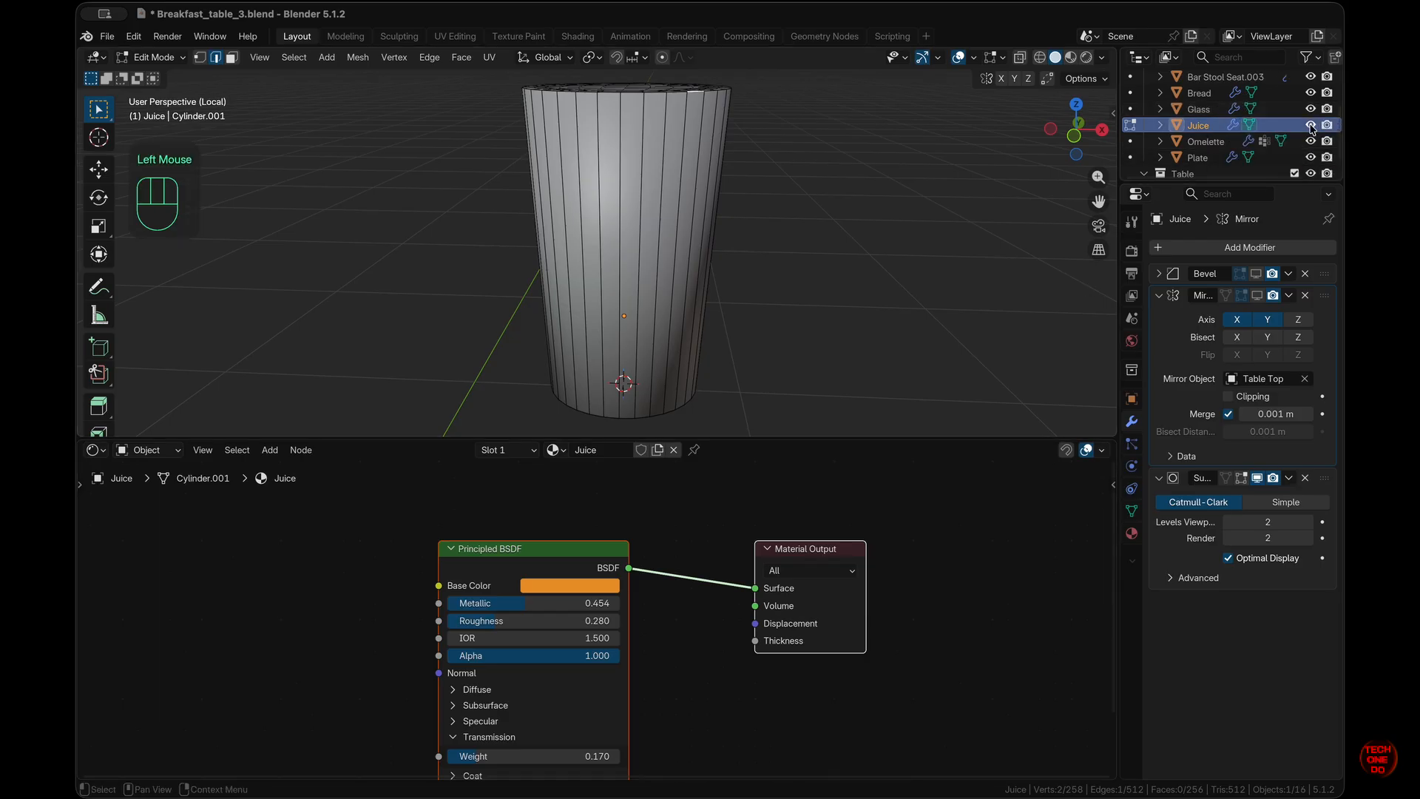
click(1070, 58)
- Look straight down on the cylinder, start then cancel a resize, and deselect
middle_drag(935, 292, 746, 338)
key(KP_7)
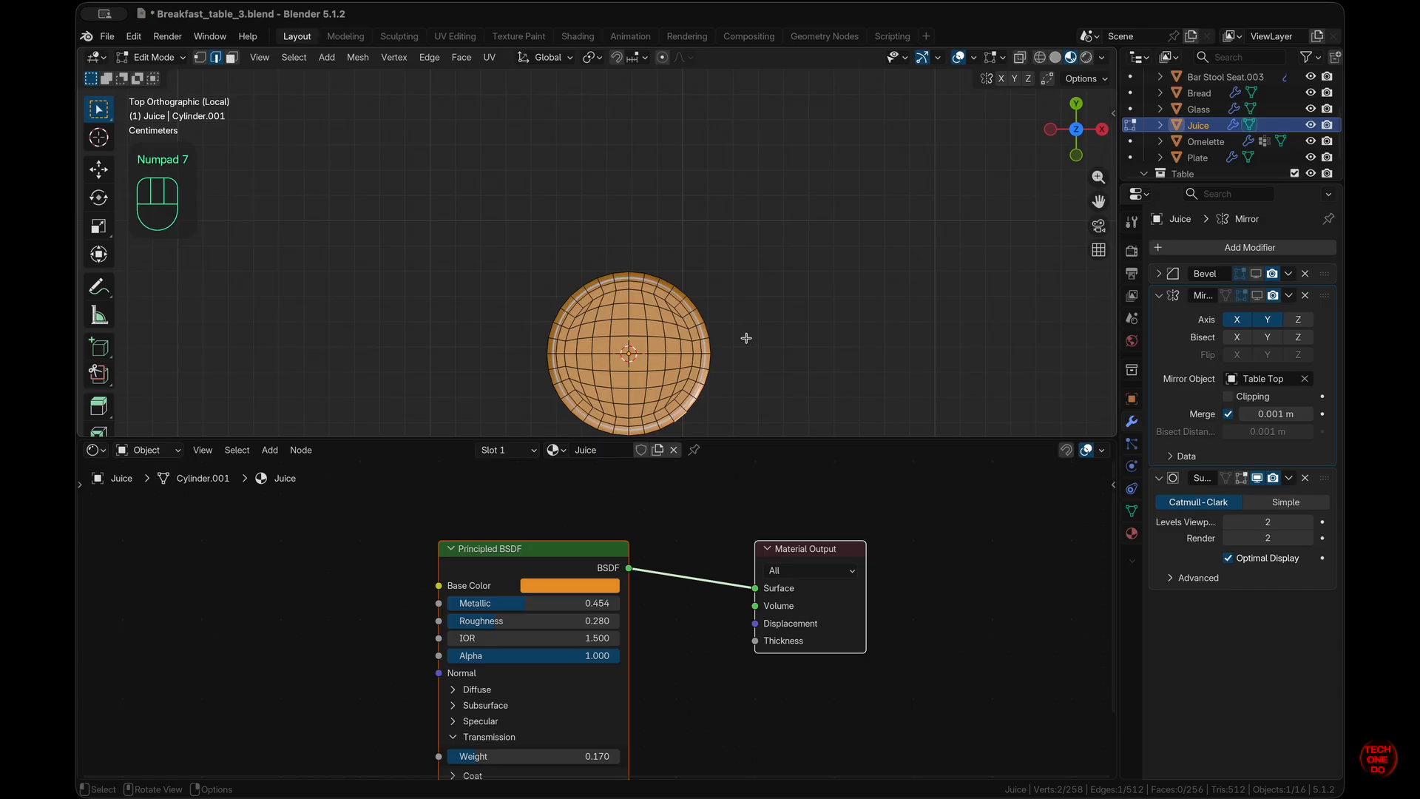
key(s)
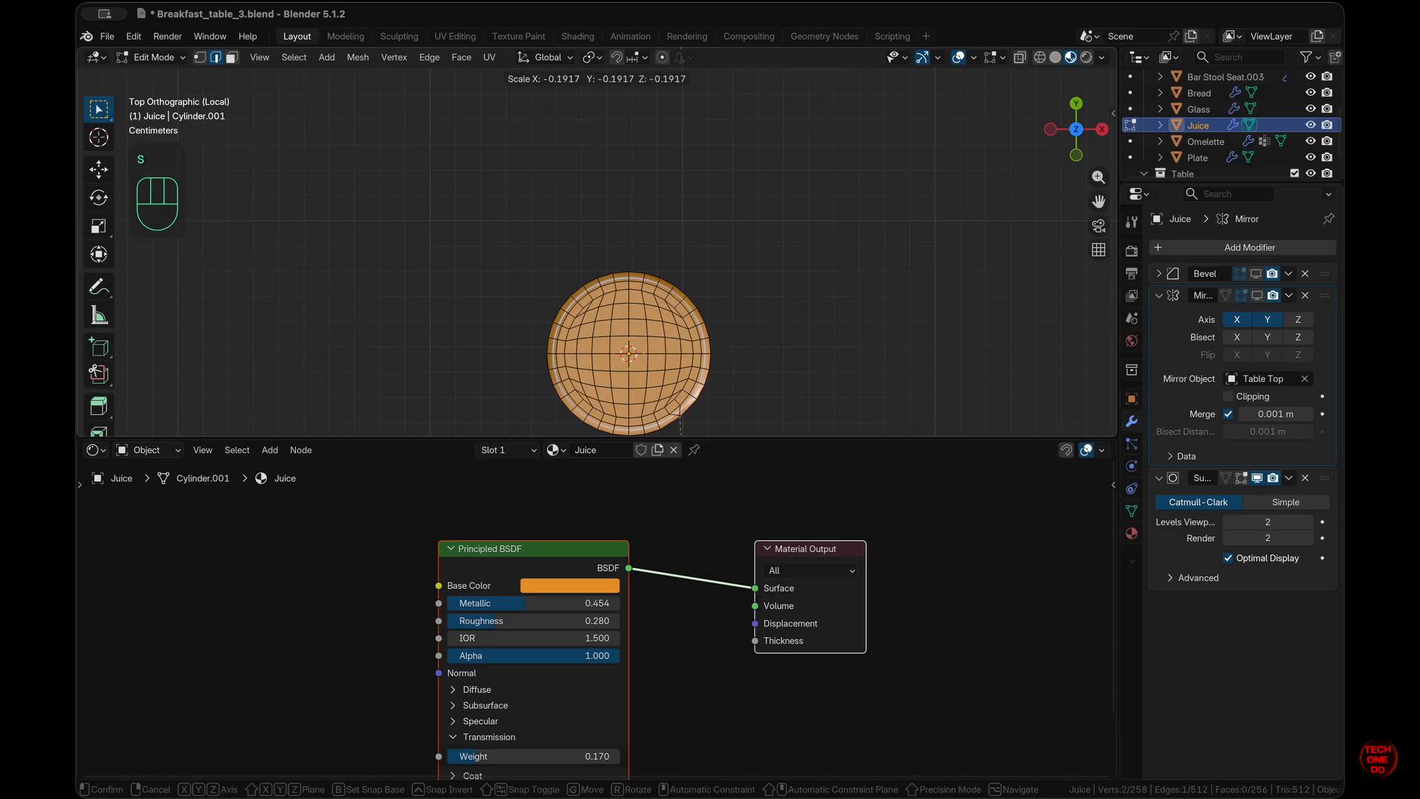
key(Escape)
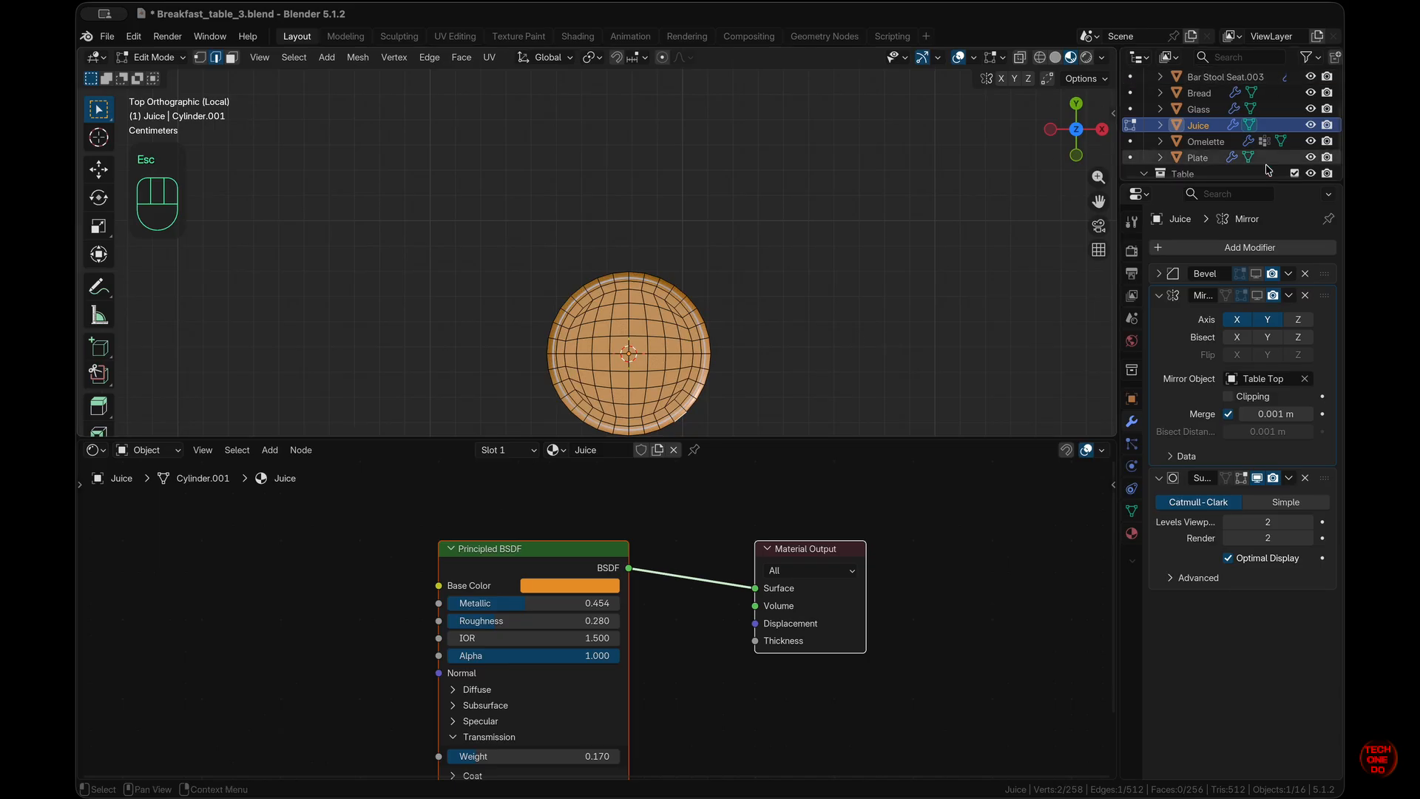
click(864, 326)
scroll(864, 326, down, 10)
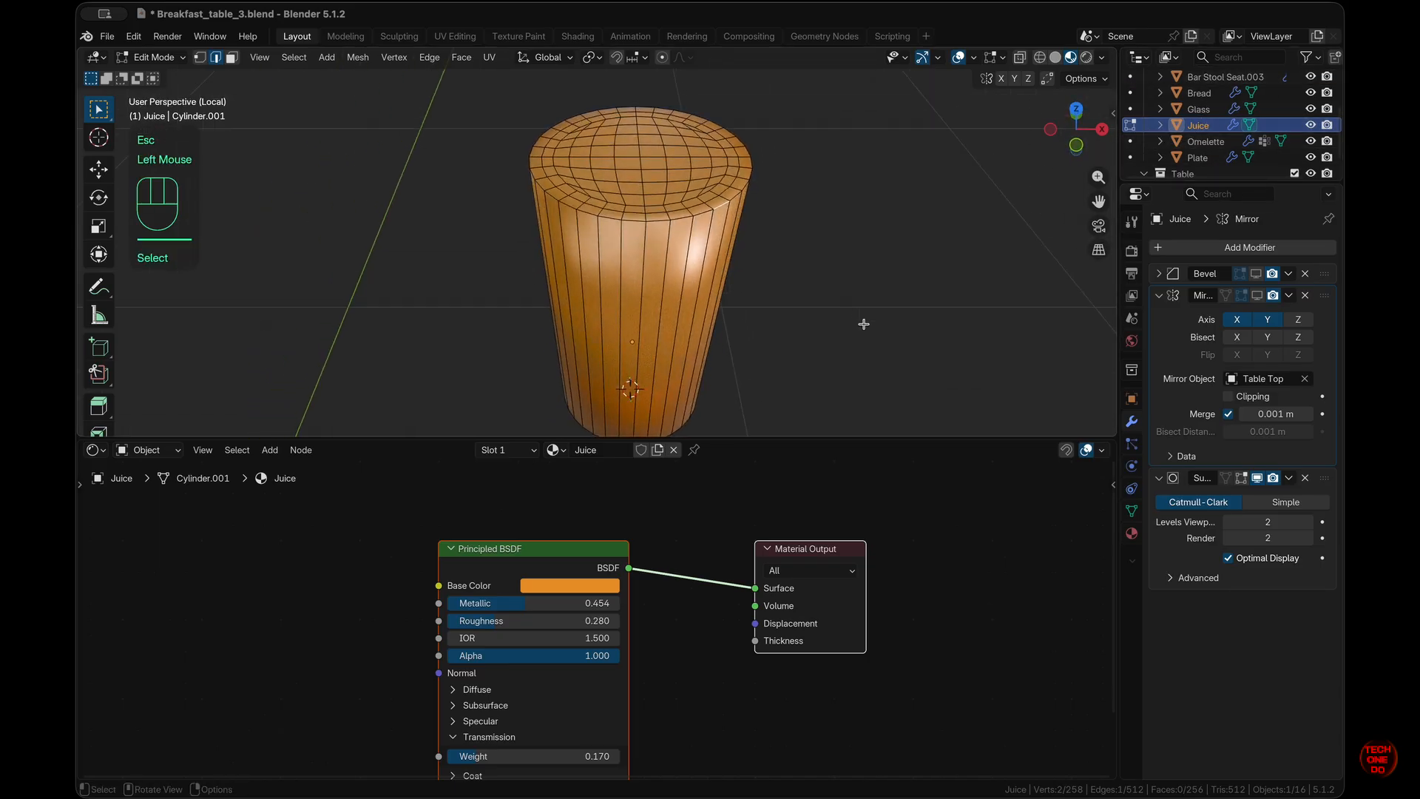
- Return to Object Mode and enable the Bevel modifier's viewport display
key(Tab)
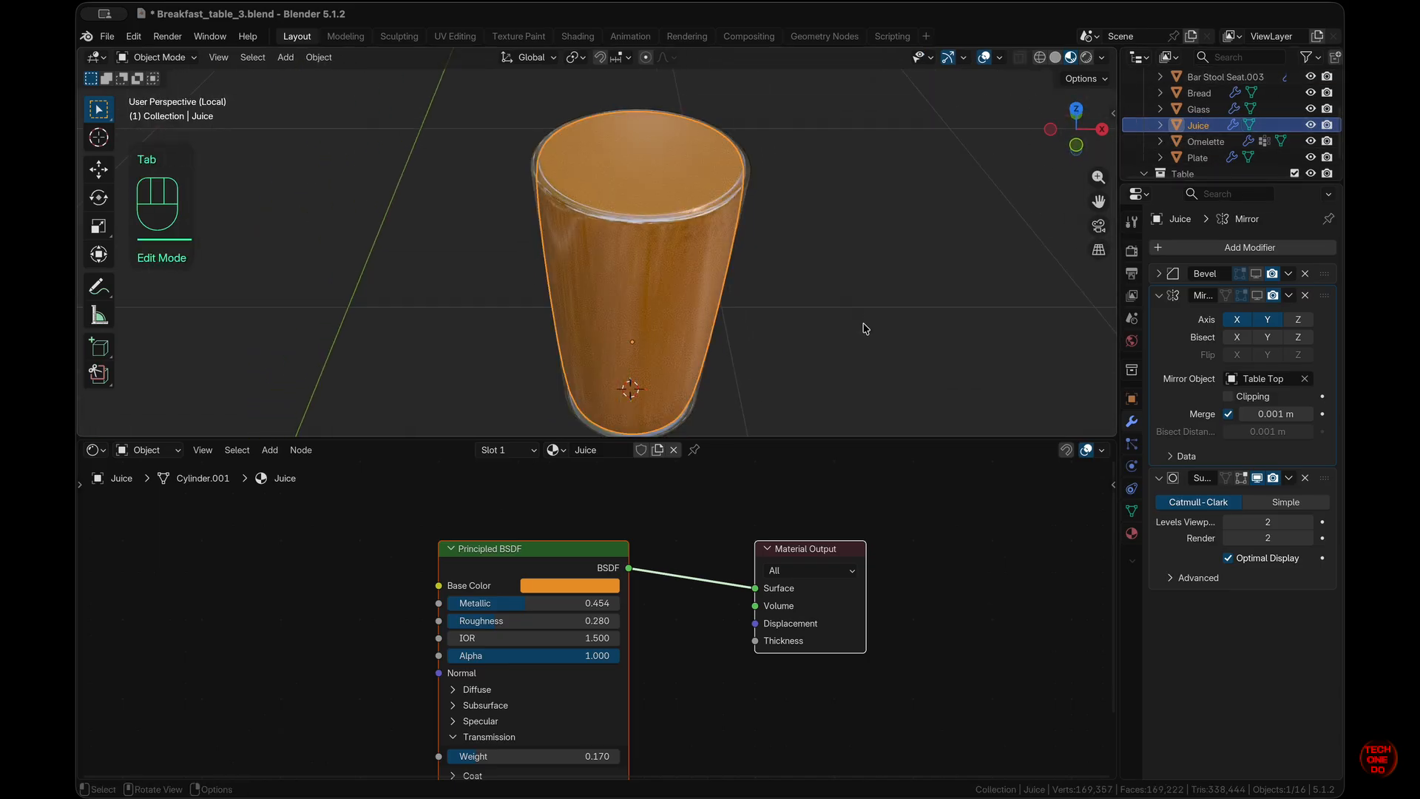
scroll(865, 326, up, 8)
scroll(865, 329, down, 10)
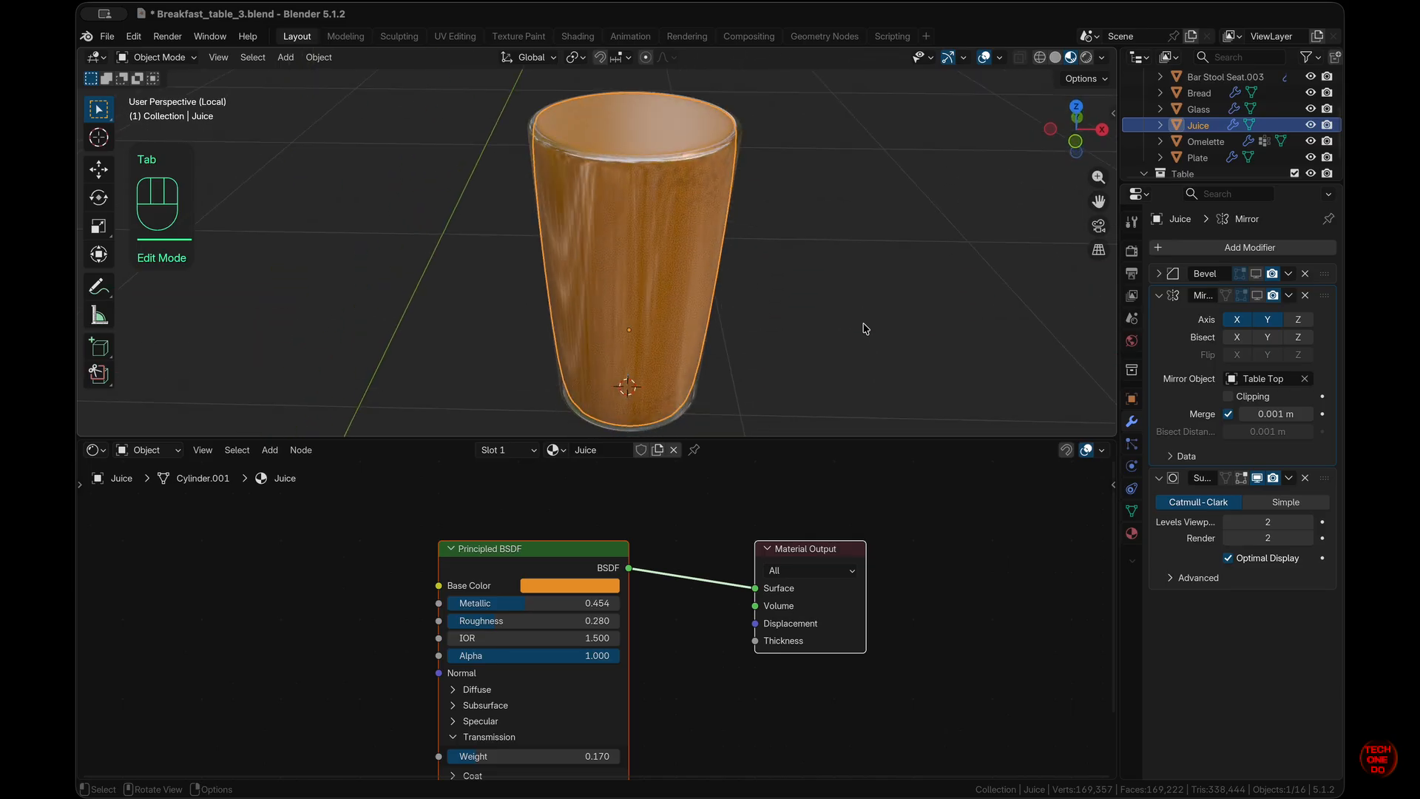
scroll(865, 328, up, 6)
scroll(865, 329, up, 8)
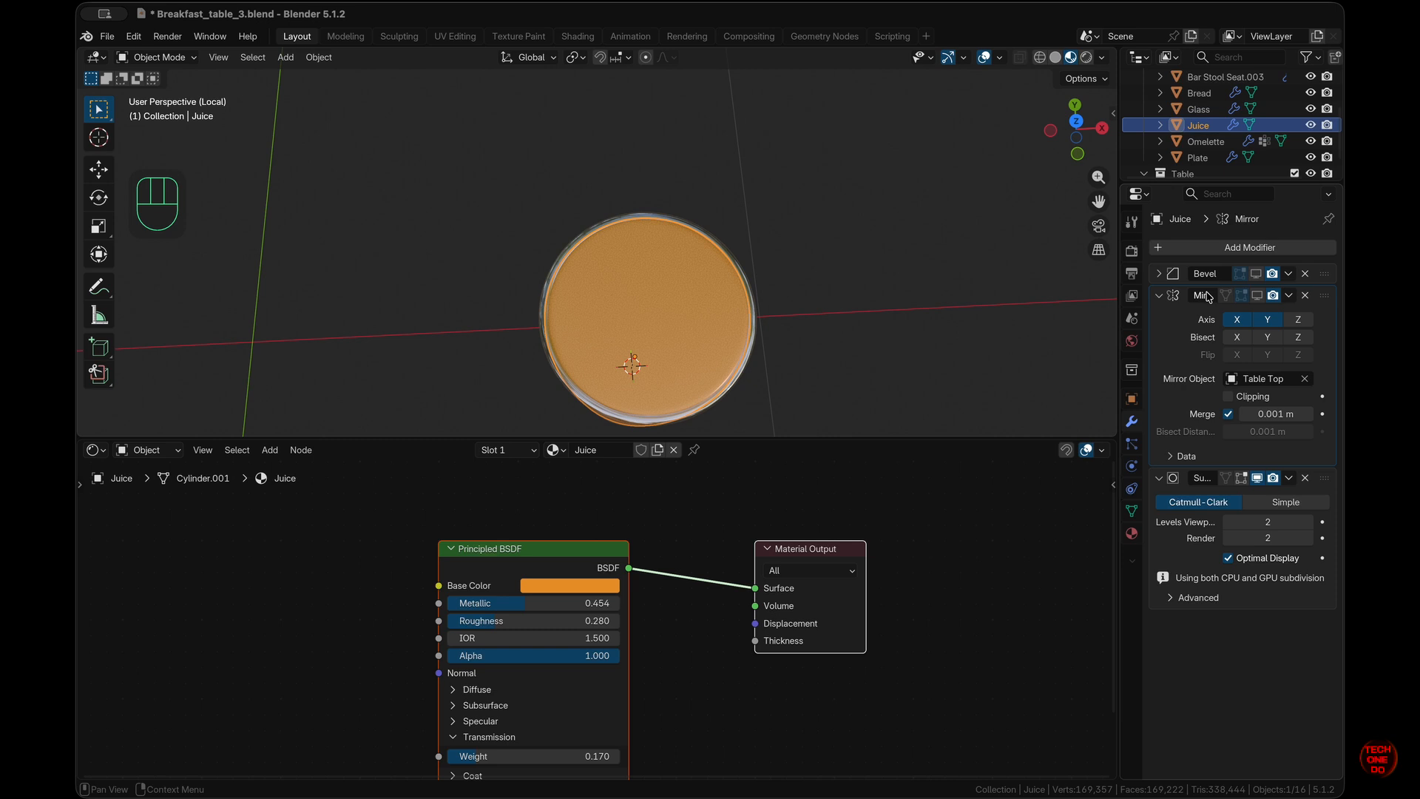
click(1256, 273)
- Select the Juice object, frame it from top view and scale it to 0.887
click(632, 365)
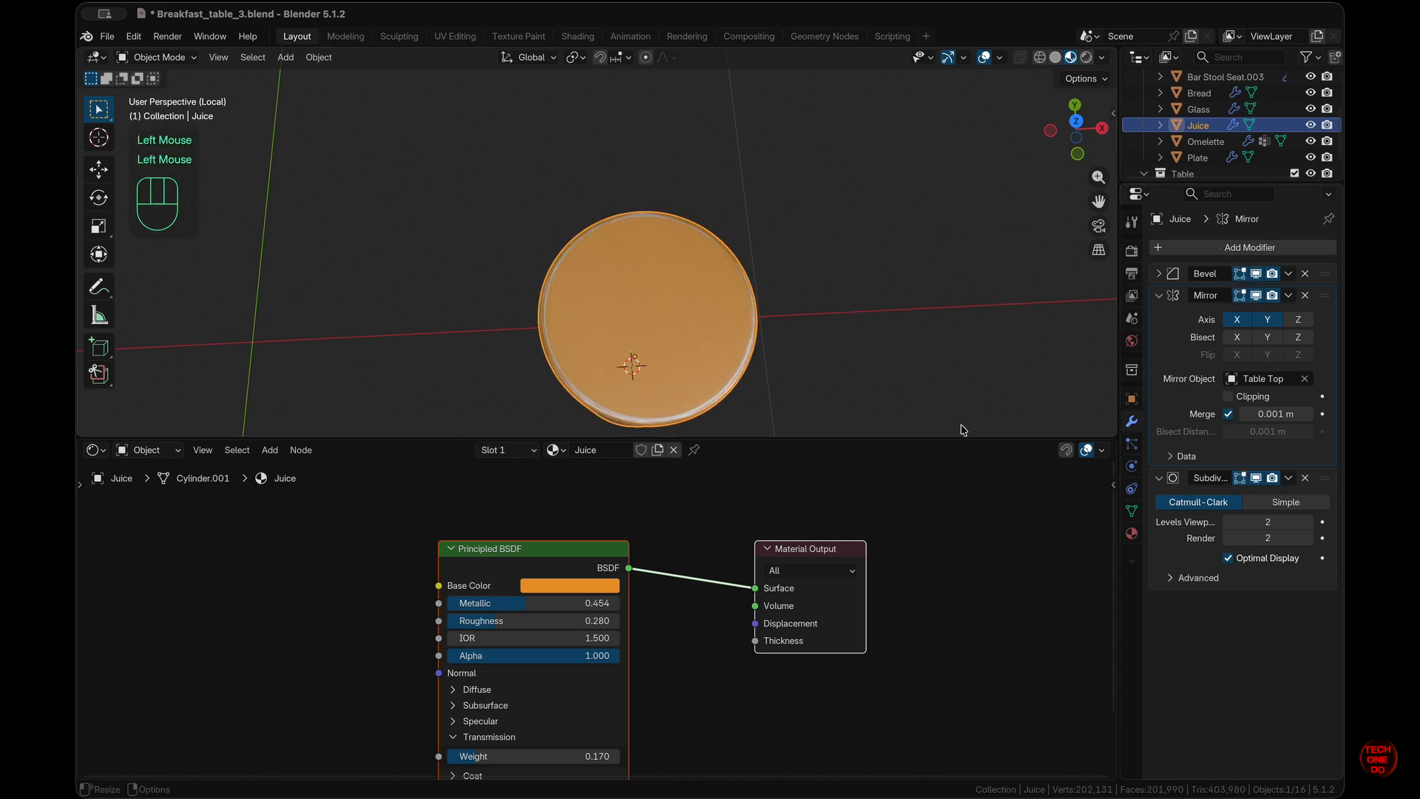
scroll(856, 359, down, 5)
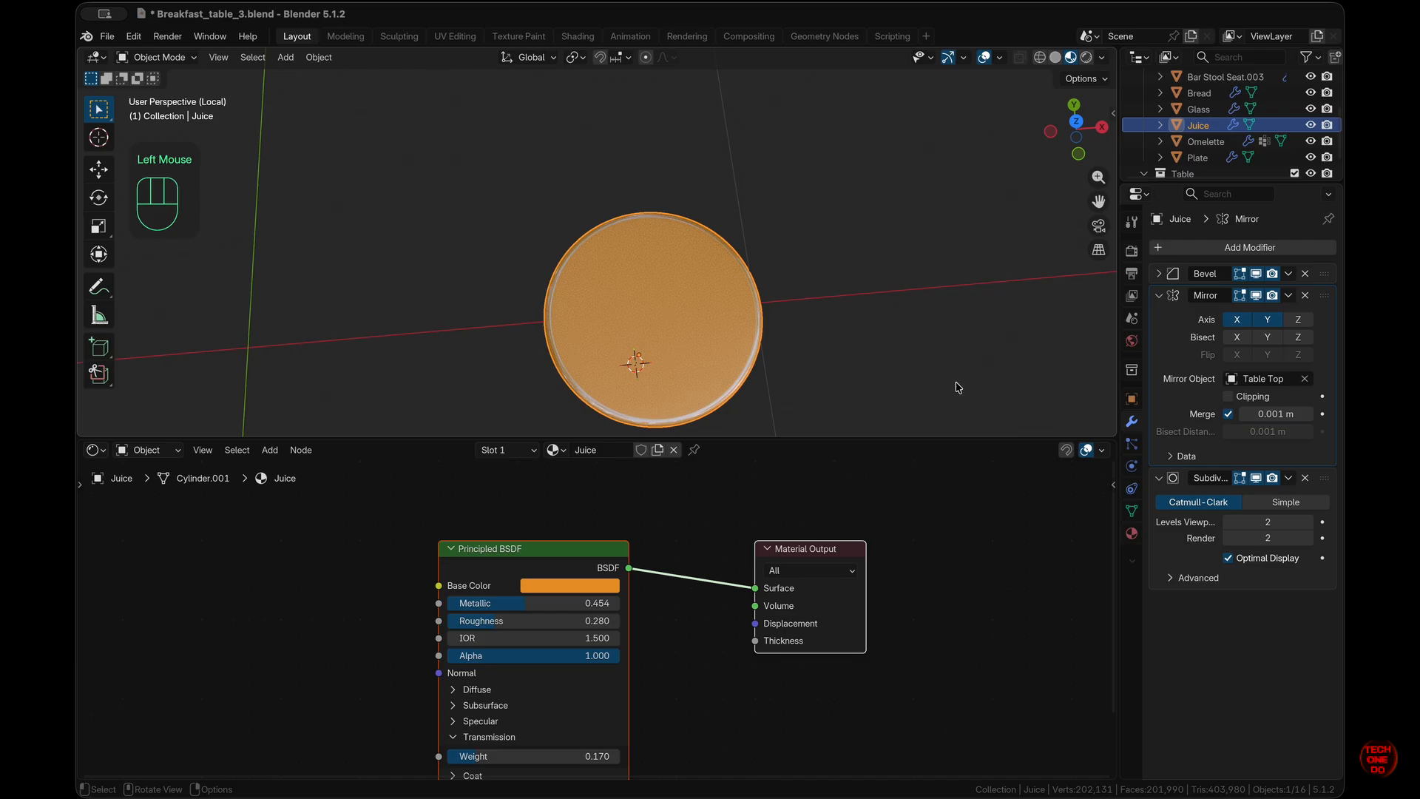
key(KP_7)
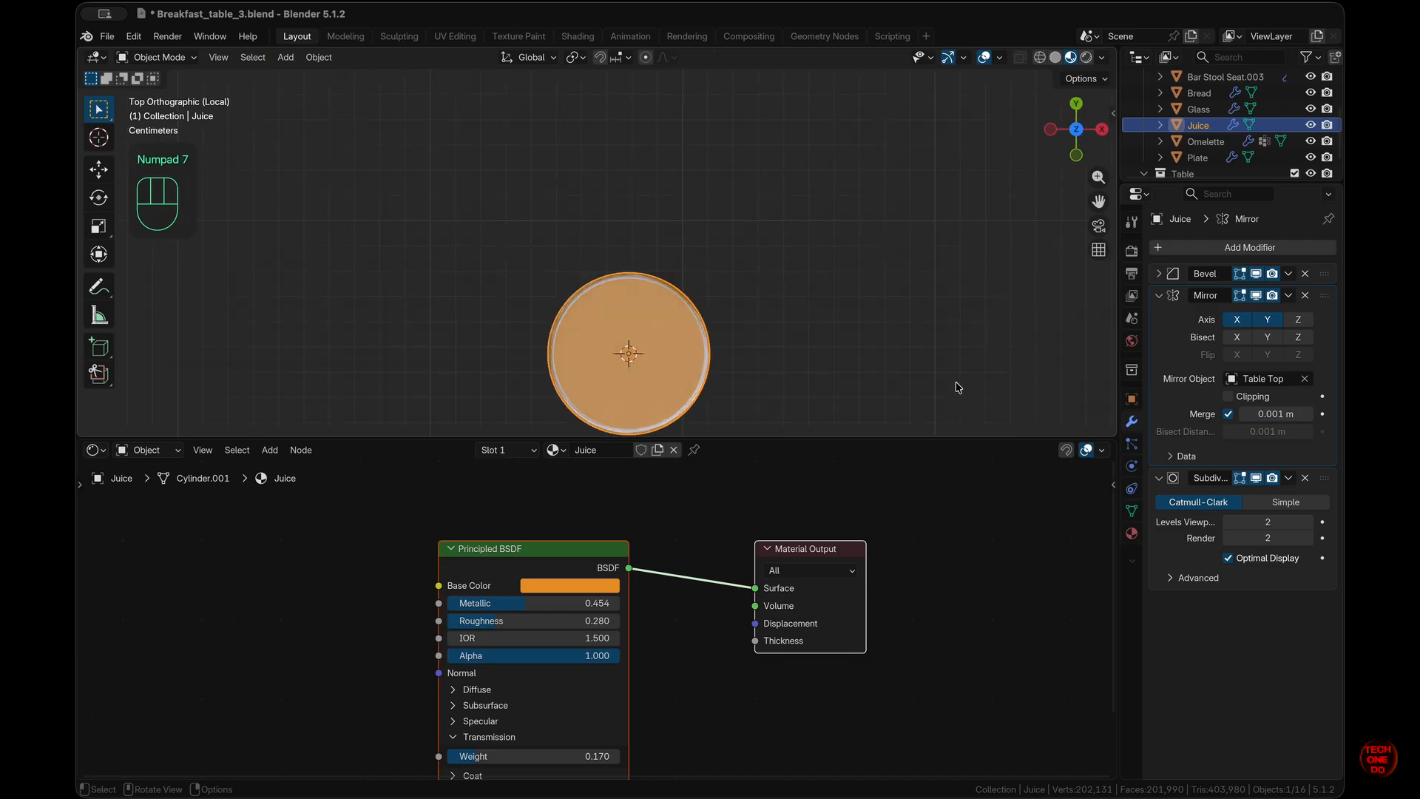
key(KP_Decimal)
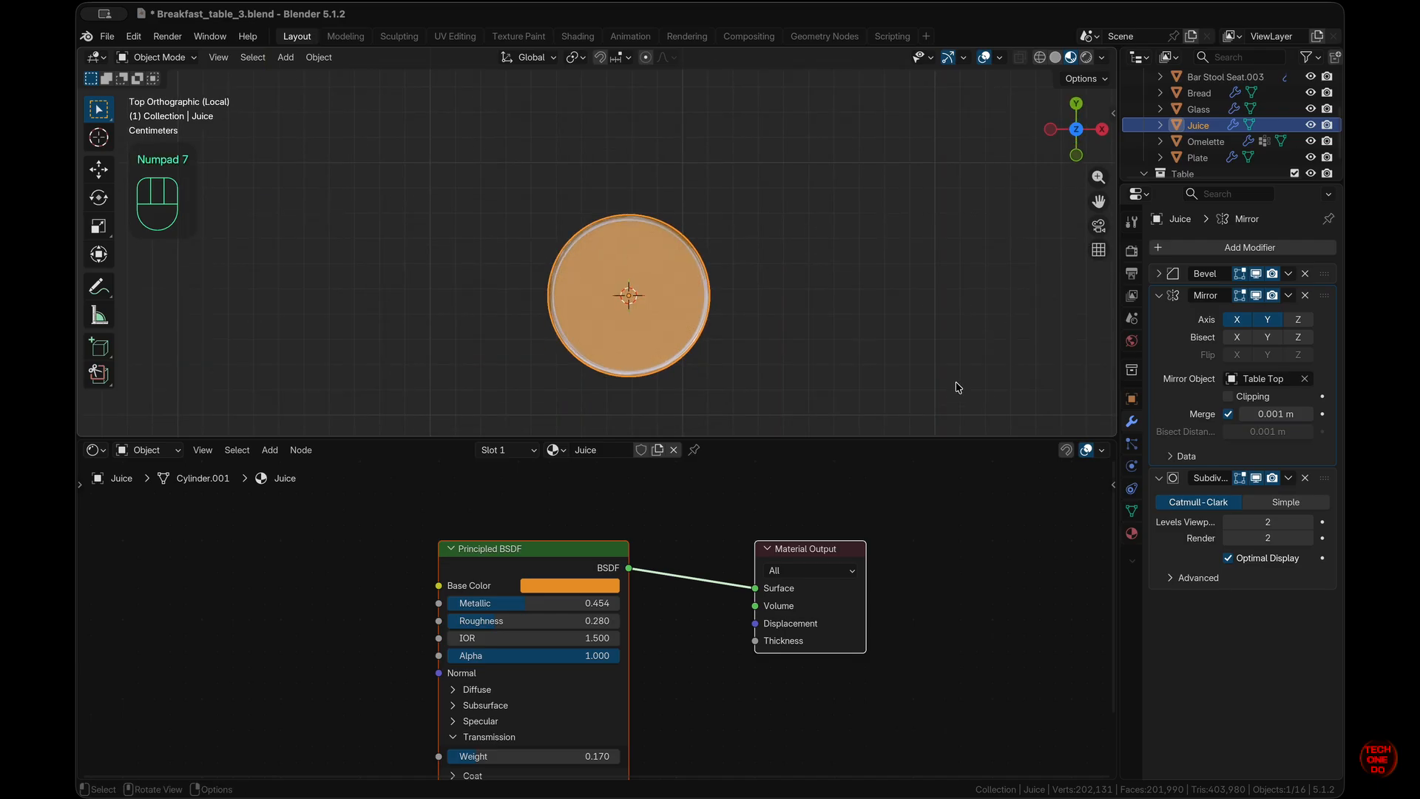
key(s)
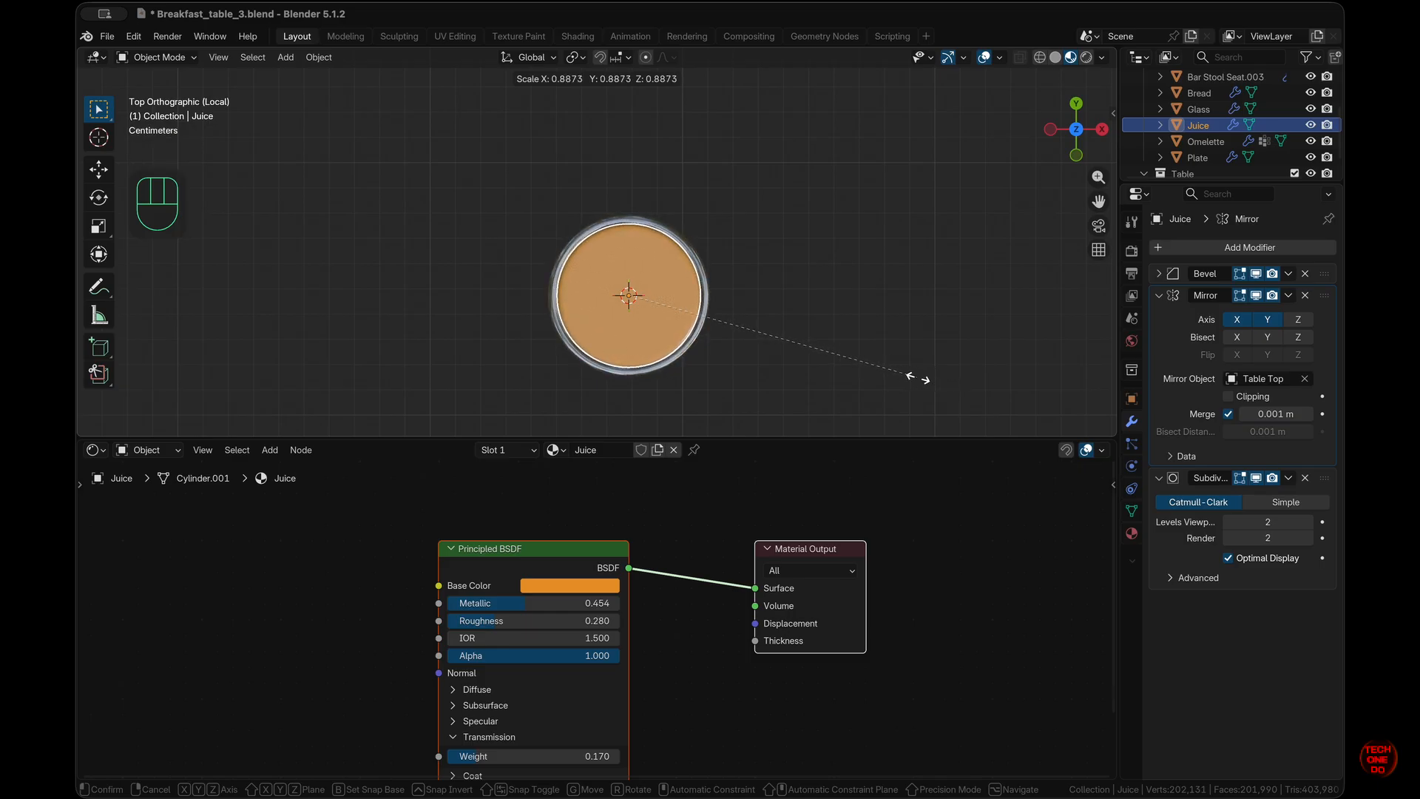
click(918, 379)
scroll(921, 383, down, 10)
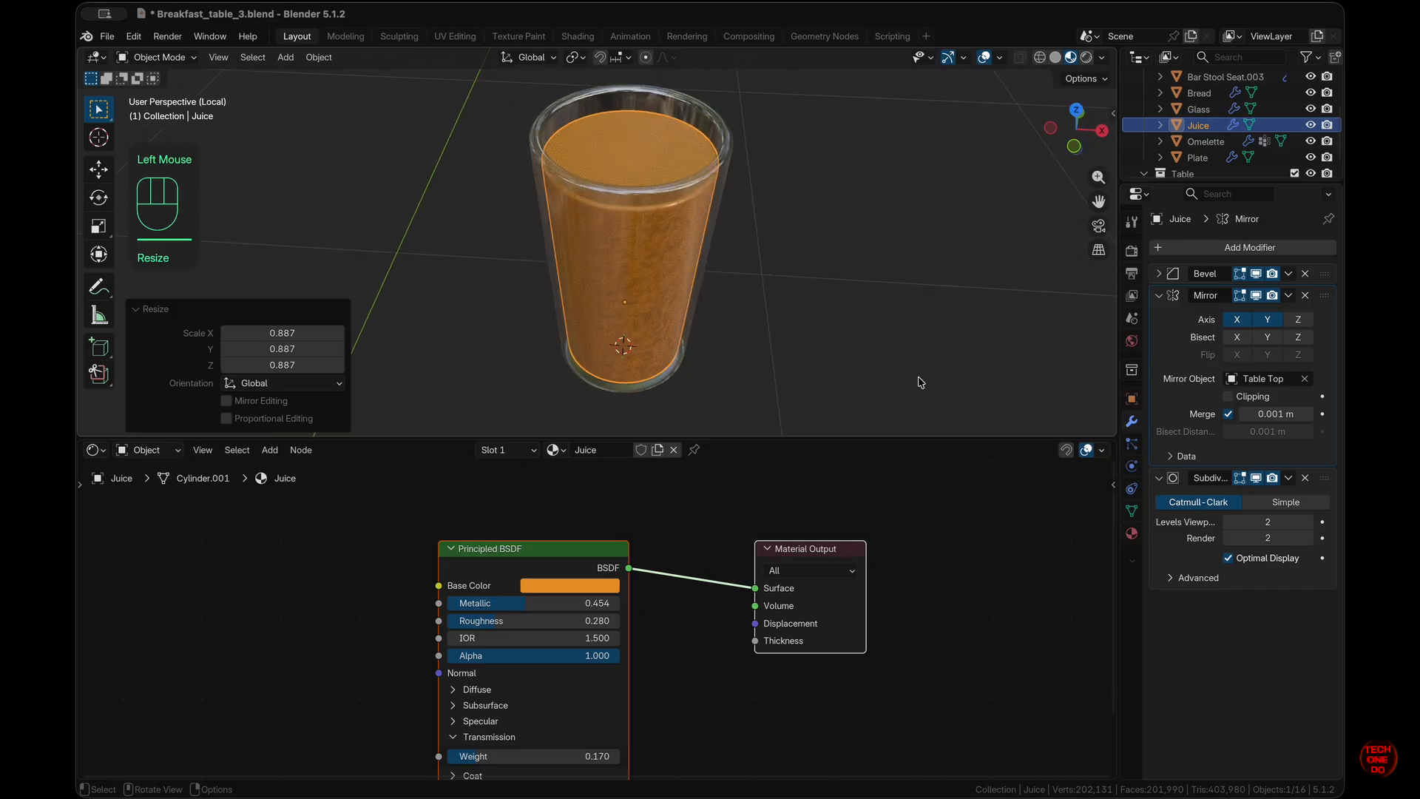
shift+scroll(921, 383, down, 5)
shift+scroll(921, 382, up, 5)
scroll(786, 312, right, 10)
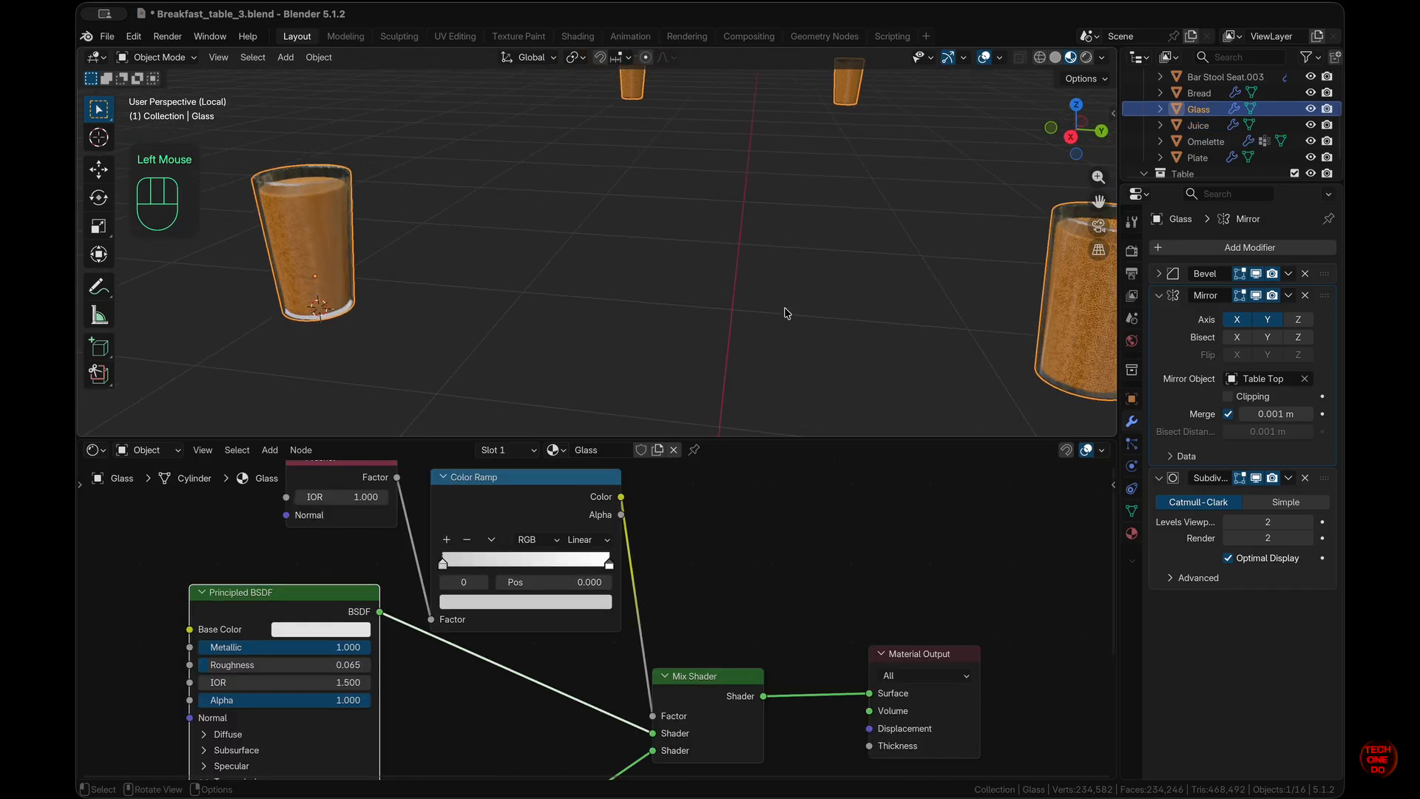
- Exit Local View to bring back the whole breakfast table
super+scroll(786, 312, down, 6)
scroll(786, 313, left, 6)
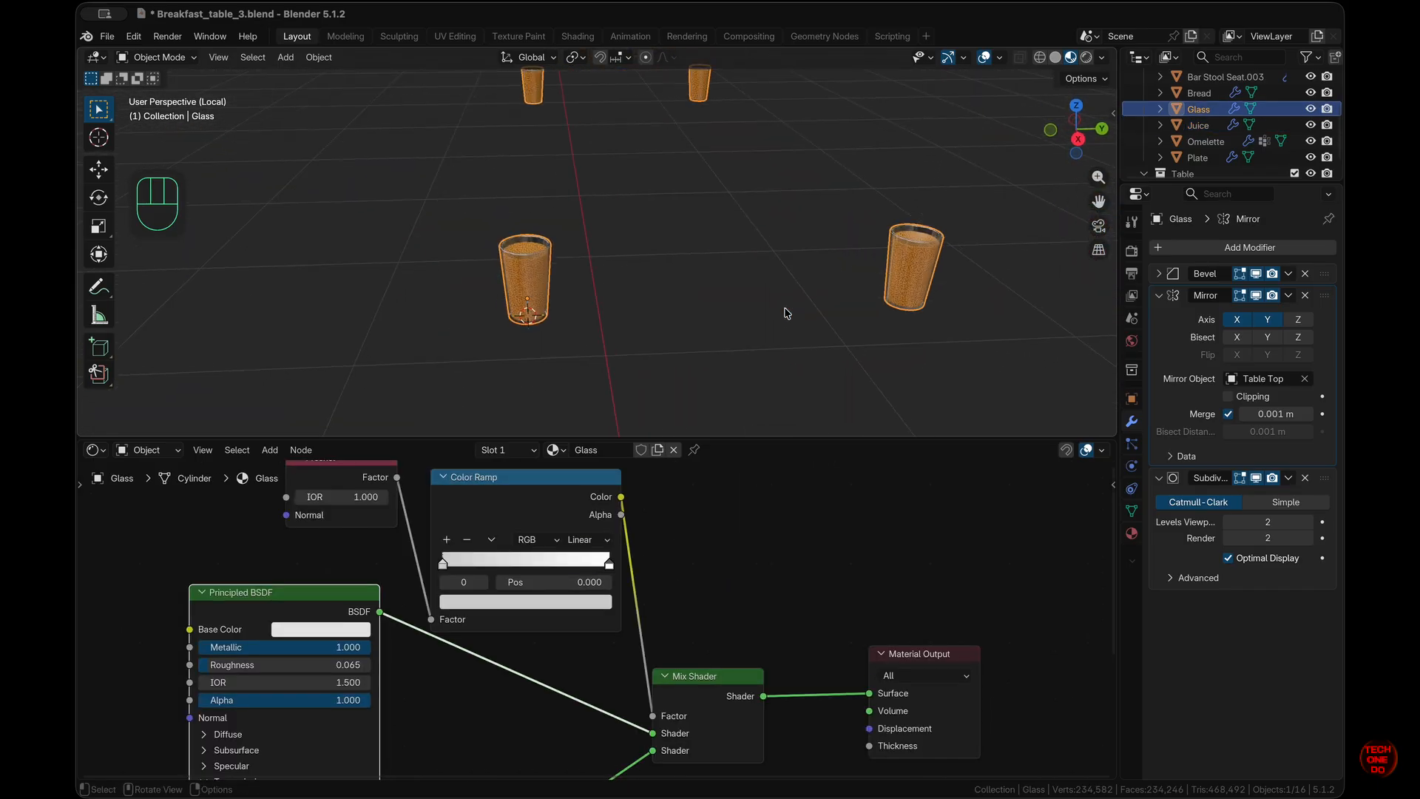
key(slash)
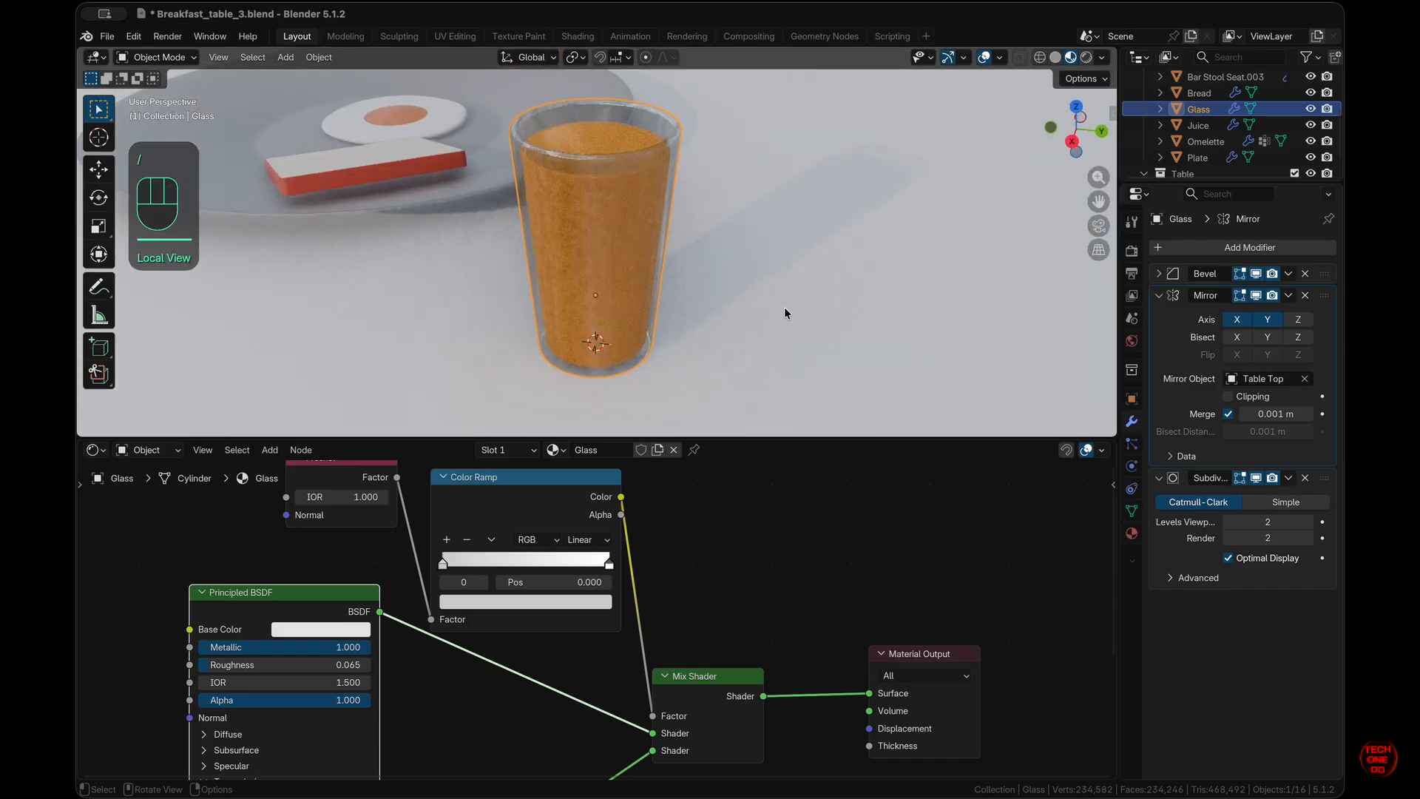
- Set the glass material's Fresnel IOR to 1.200
super+scroll(786, 313, down, 6)
super+scroll(786, 313, up, 10)
scroll(786, 313, down, 5)
scroll(785, 309, left, 10)
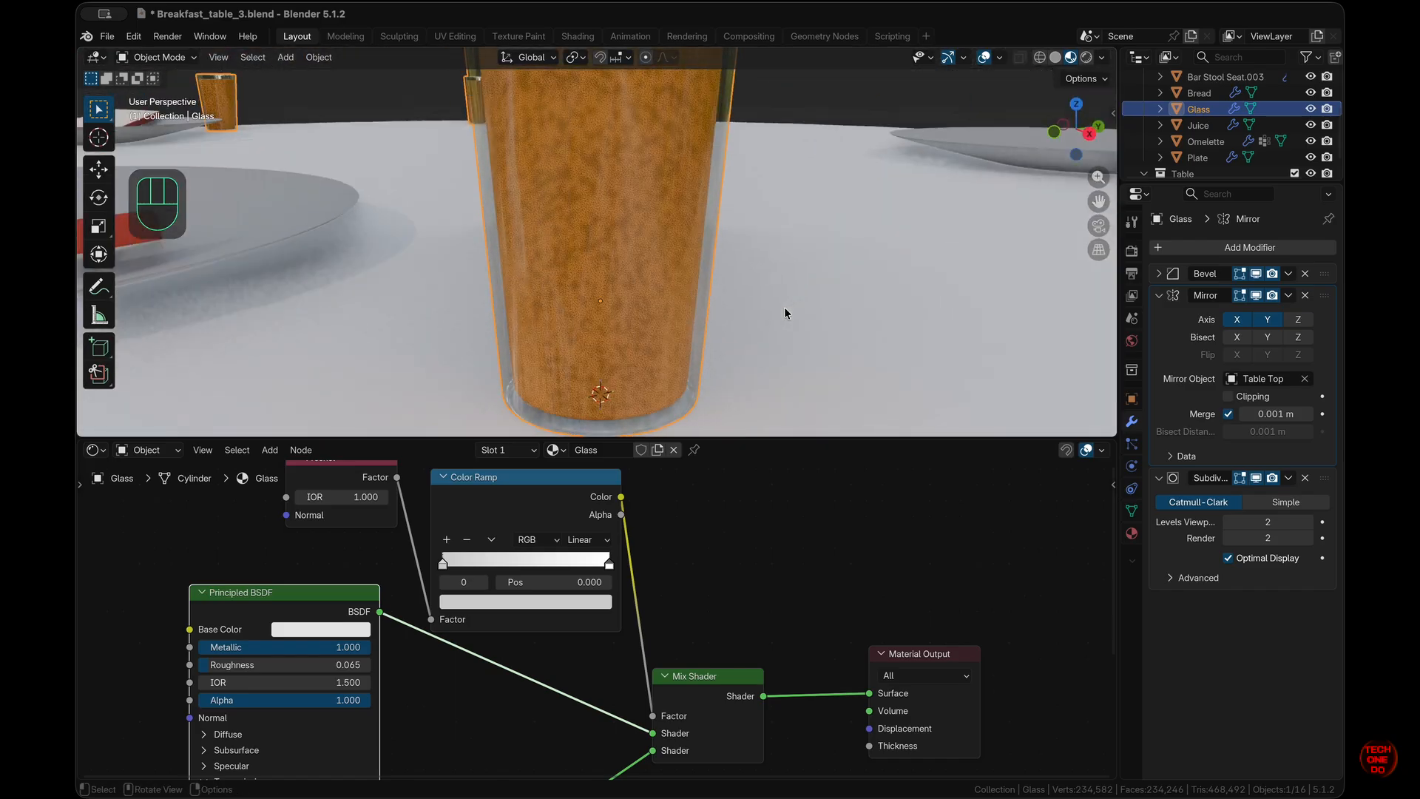
super+scroll(784, 309, down, 6)
scroll(785, 309, down, 4)
scroll(716, 520, up, 1)
scroll(755, 267, up, 8)
scroll(755, 268, down, 6)
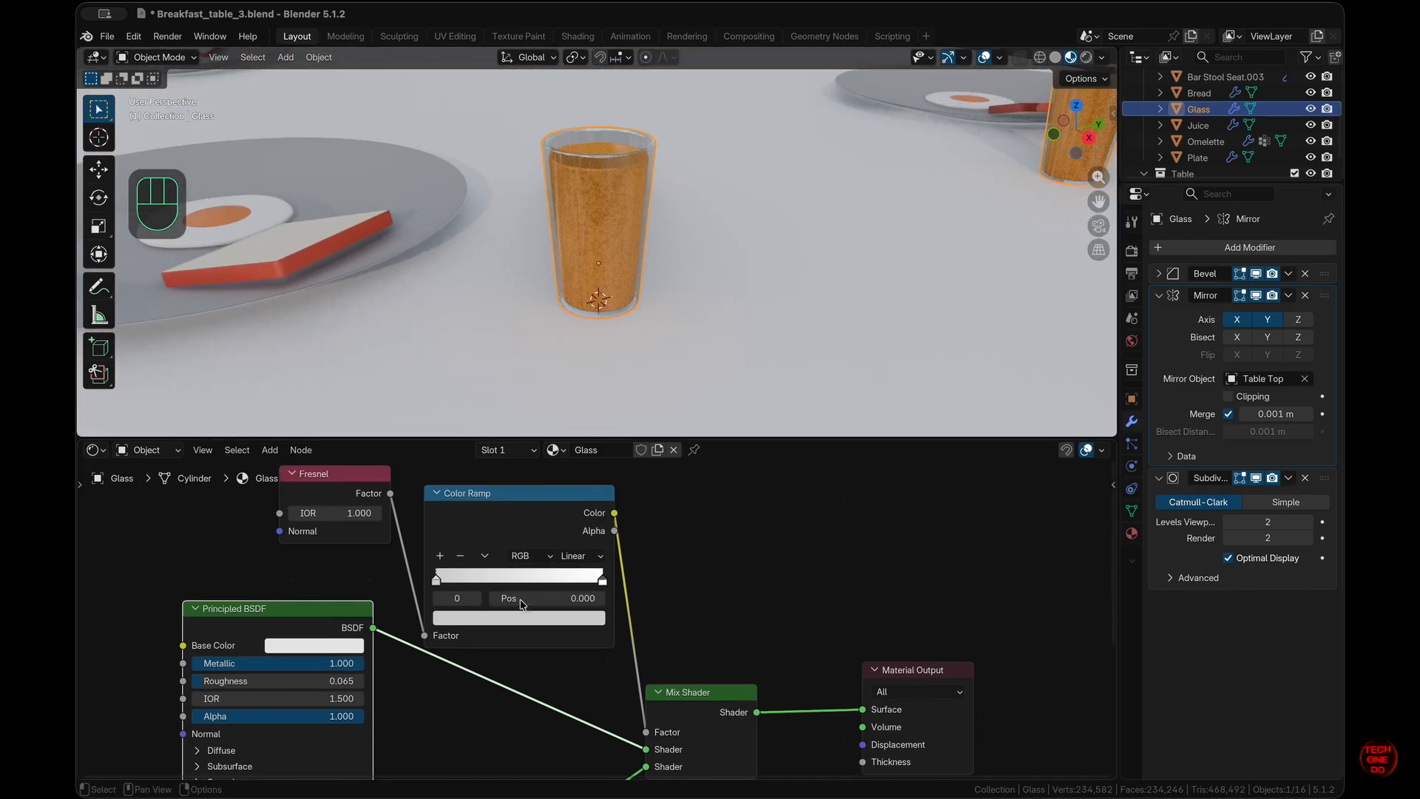
scroll(433, 708, left, 3)
scroll(433, 708, down, 5)
scroll(433, 708, up, 5)
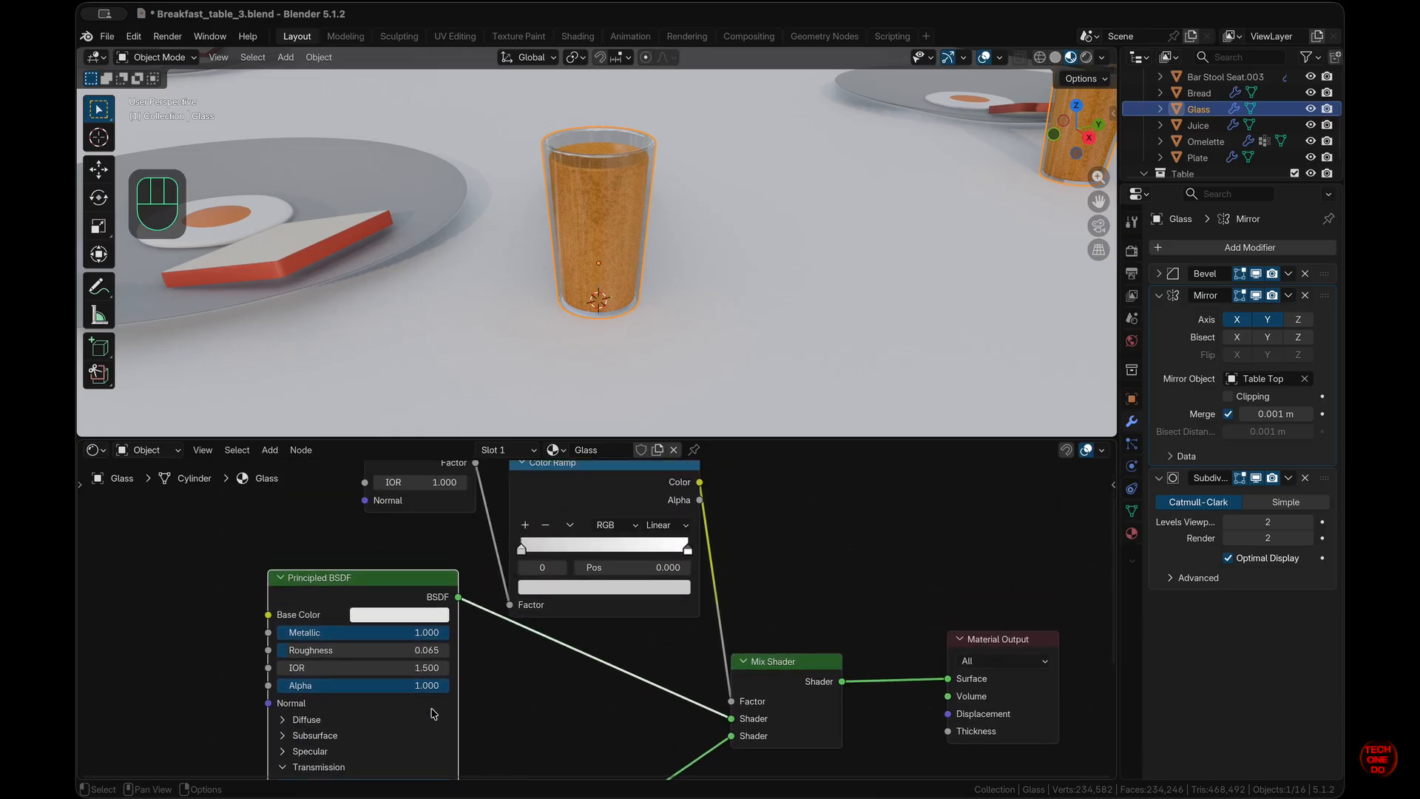
scroll(432, 708, right, 1)
drag(420, 546, 420, 514)
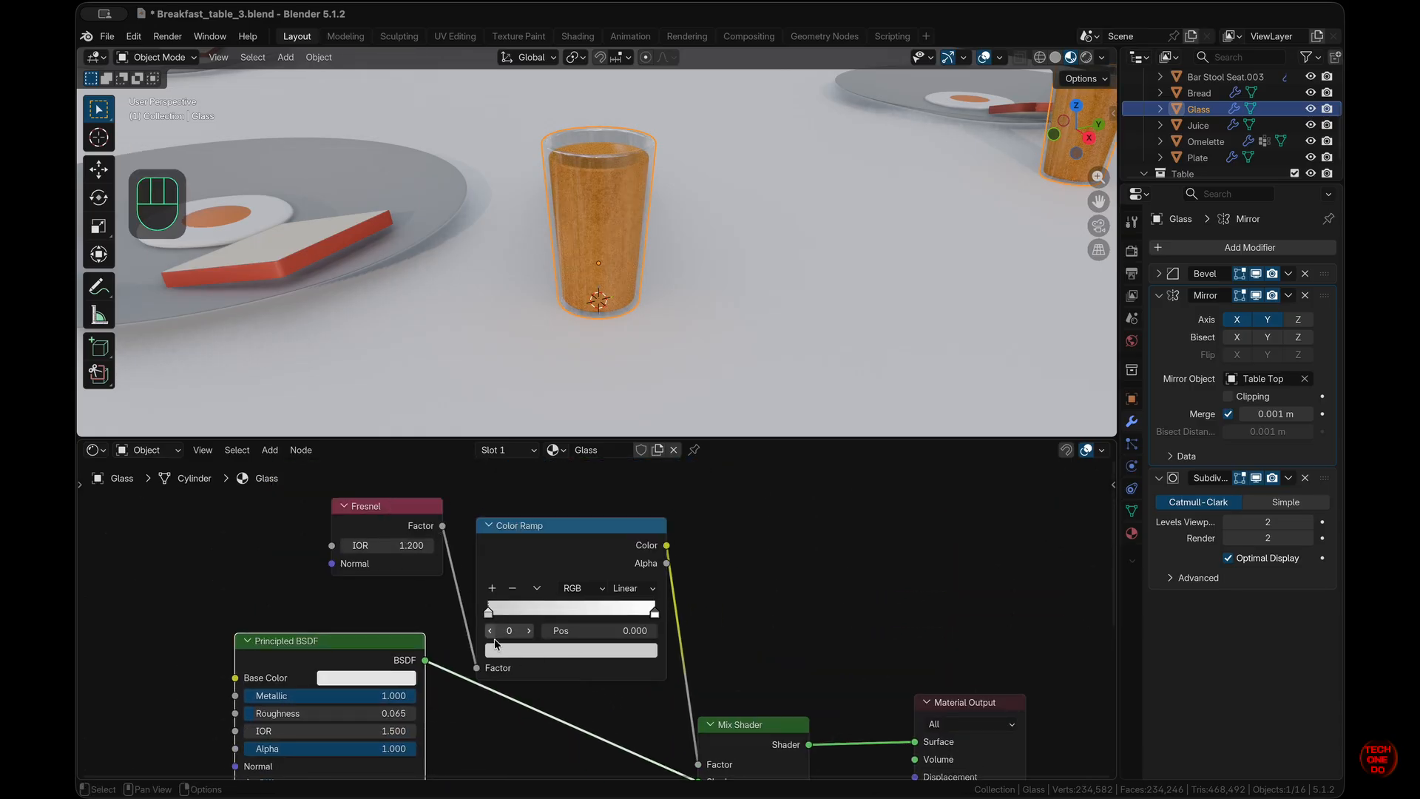
scroll(529, 646, down, 1)
- Try darkening the Color Ramp stop to 0.654 value, then undo that change
click(532, 645)
drag(636, 392, 643, 381)
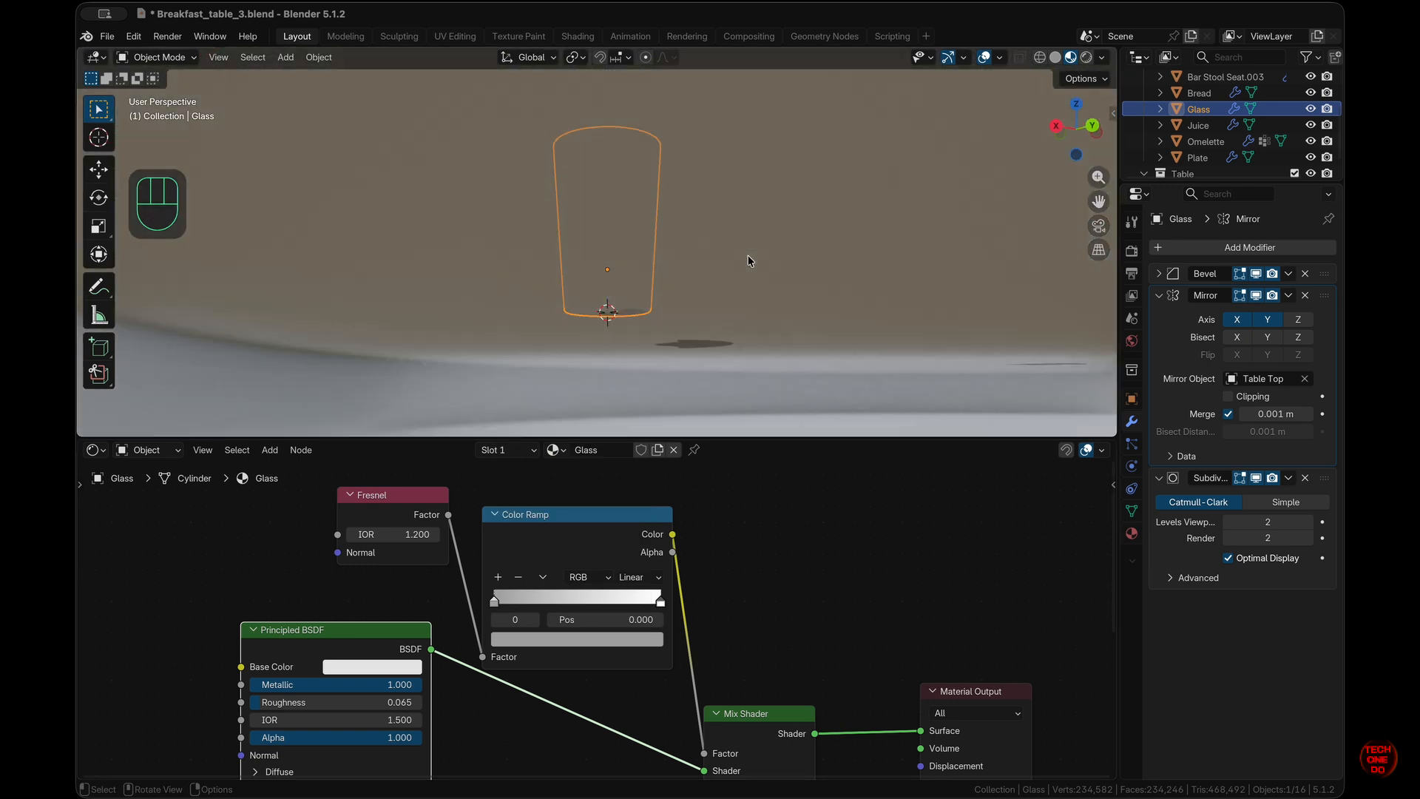
key(super+z)
scroll(735, 296, up, 8)
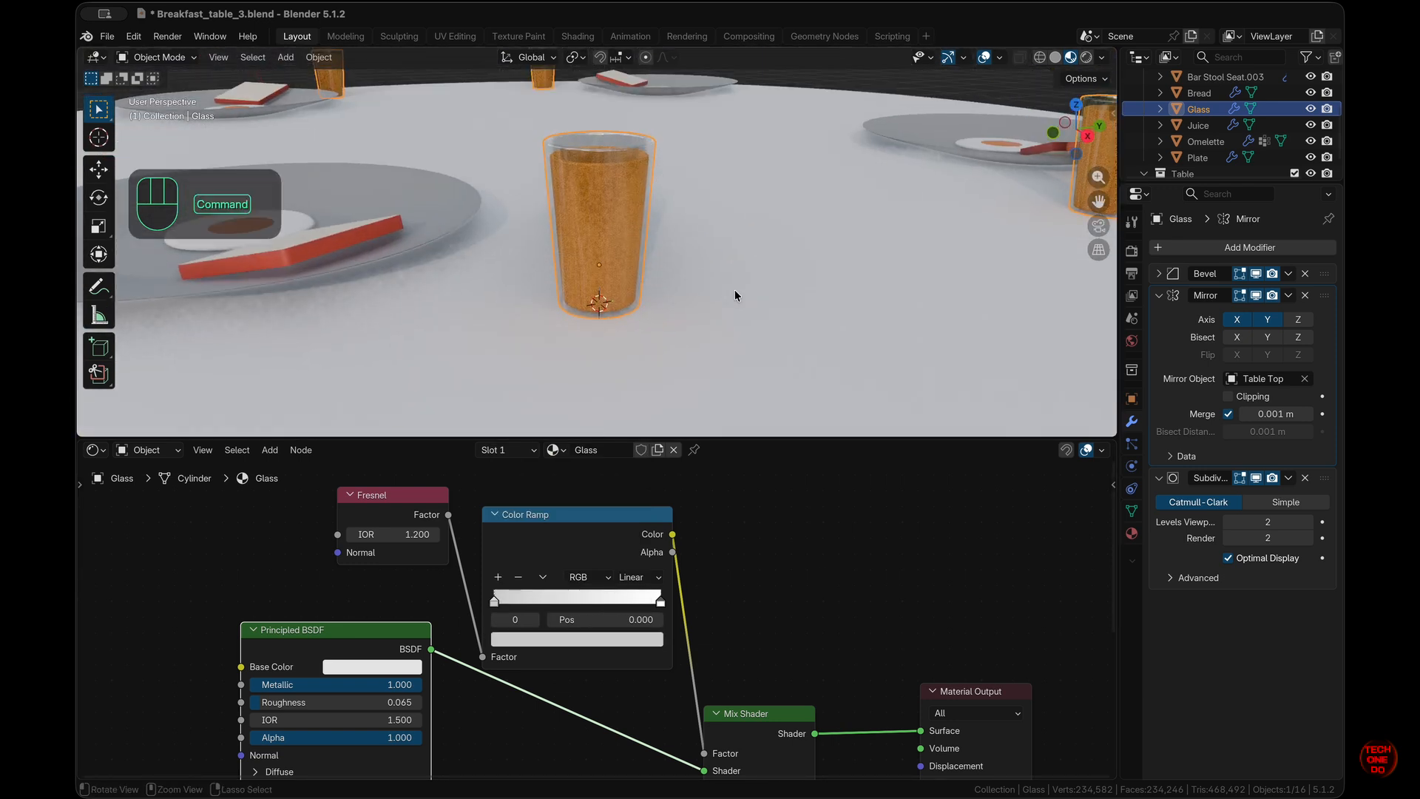
super+scroll(734, 295, down, 5)
- Enlarge the 3D viewport to see the full table
scroll(735, 296, down, 8)
scroll(734, 296, up, 6)
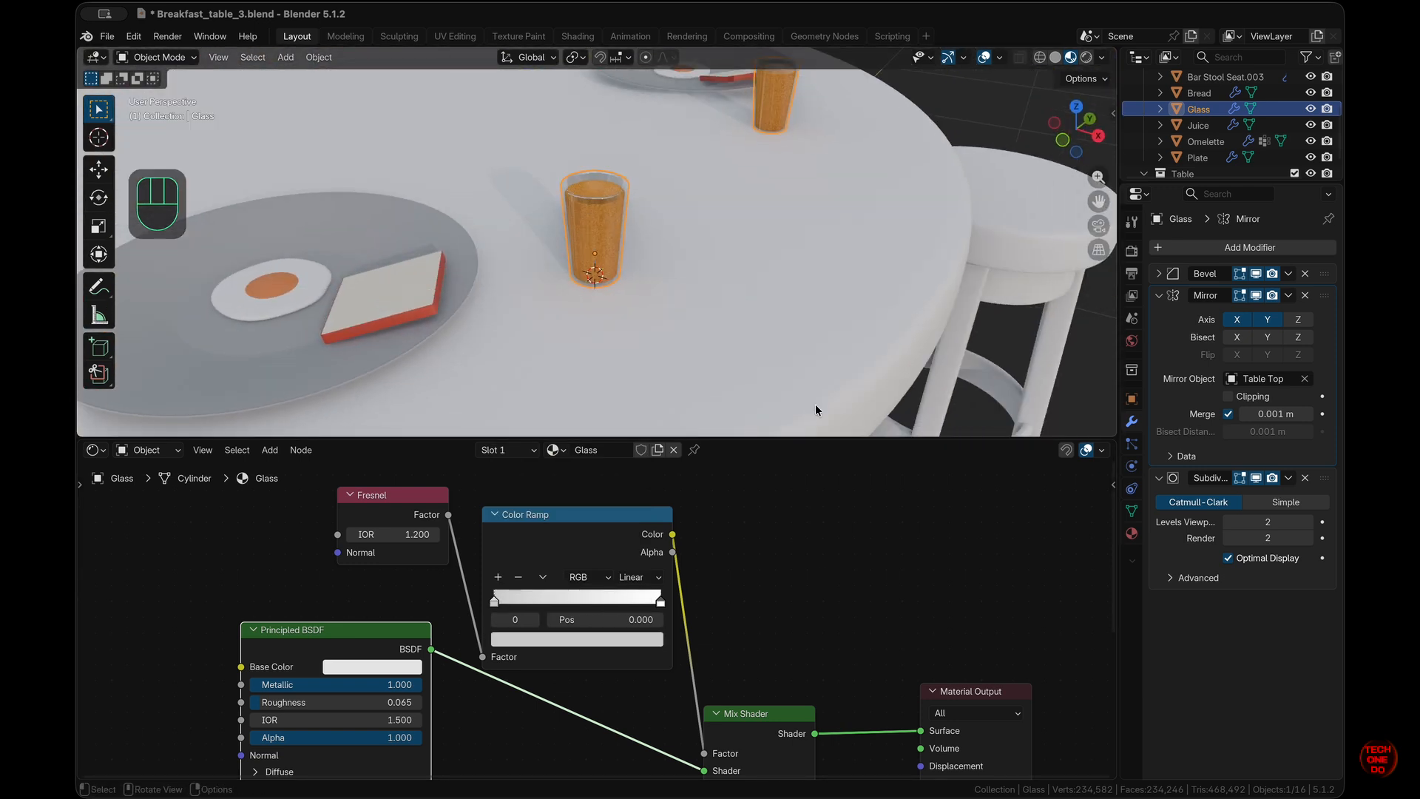
drag(814, 438, 801, 741)
scroll(805, 660, left, 6)
super+scroll(805, 659, down, 5)
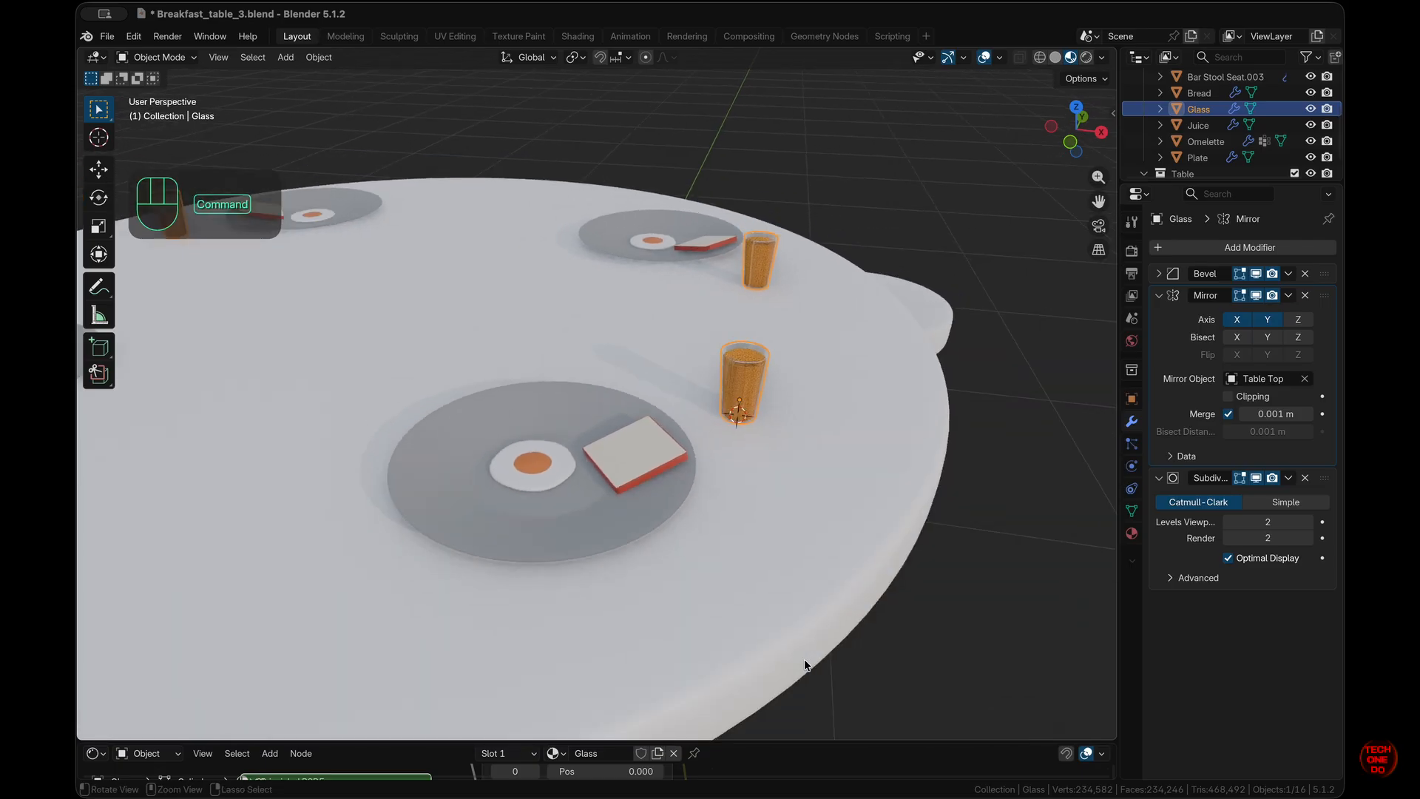
scroll(805, 659, up, 5)
shift+scroll(805, 659, left, 5)
scroll(804, 659, right, 6)
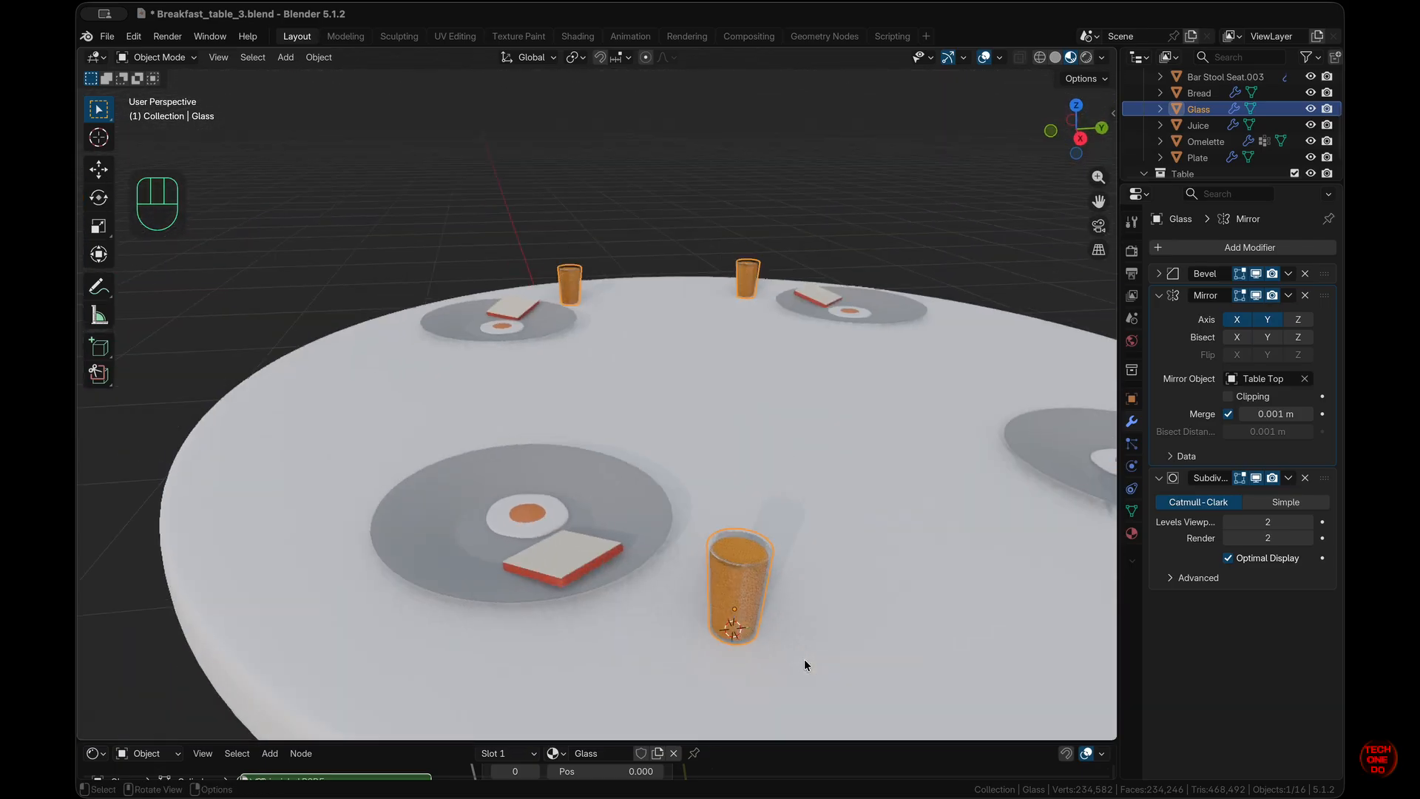
super+scroll(805, 659, down, 5)
scroll(805, 659, left, 6)
scroll(805, 659, up, 5)
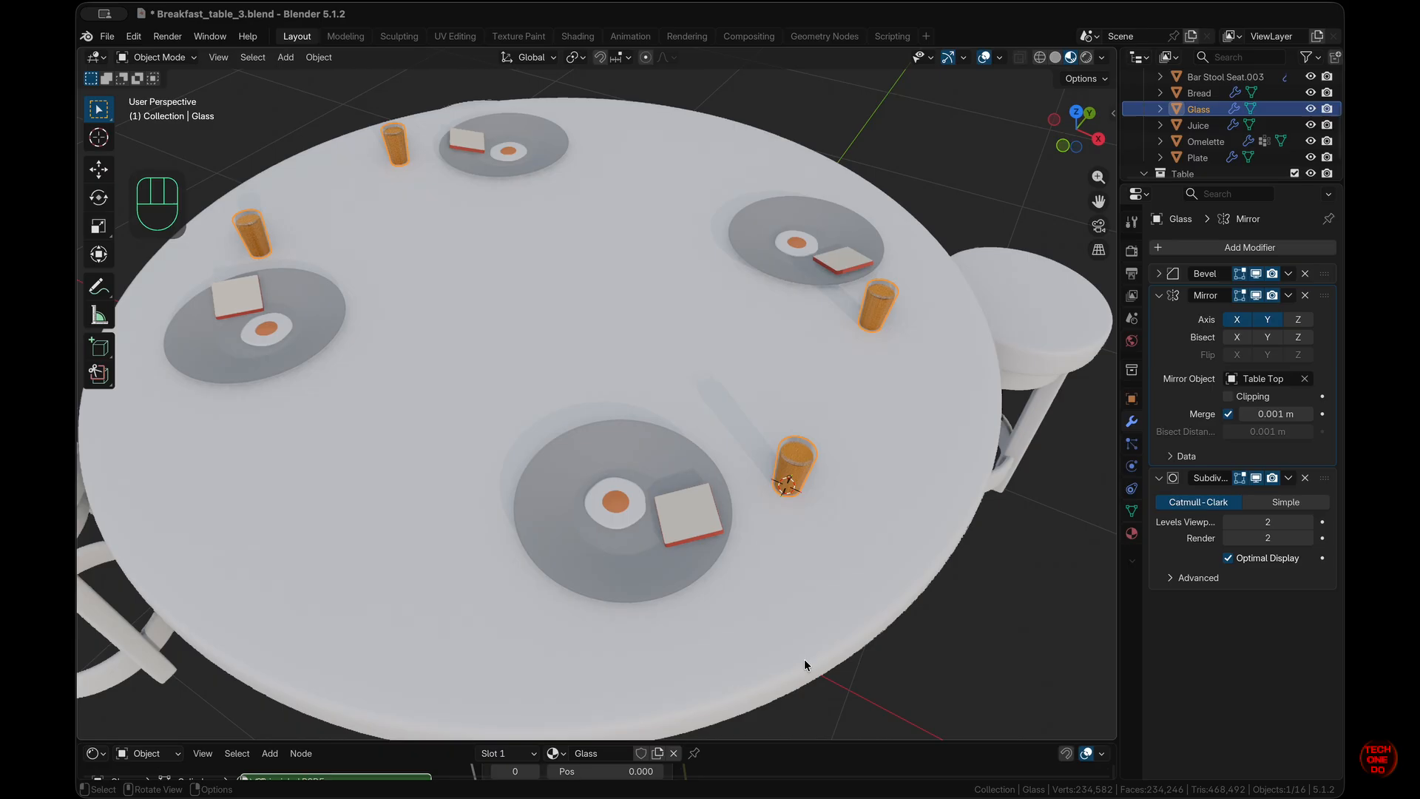
super+scroll(804, 659, down, 4)
scroll(805, 659, left, 6)
scroll(806, 665, up, 4)
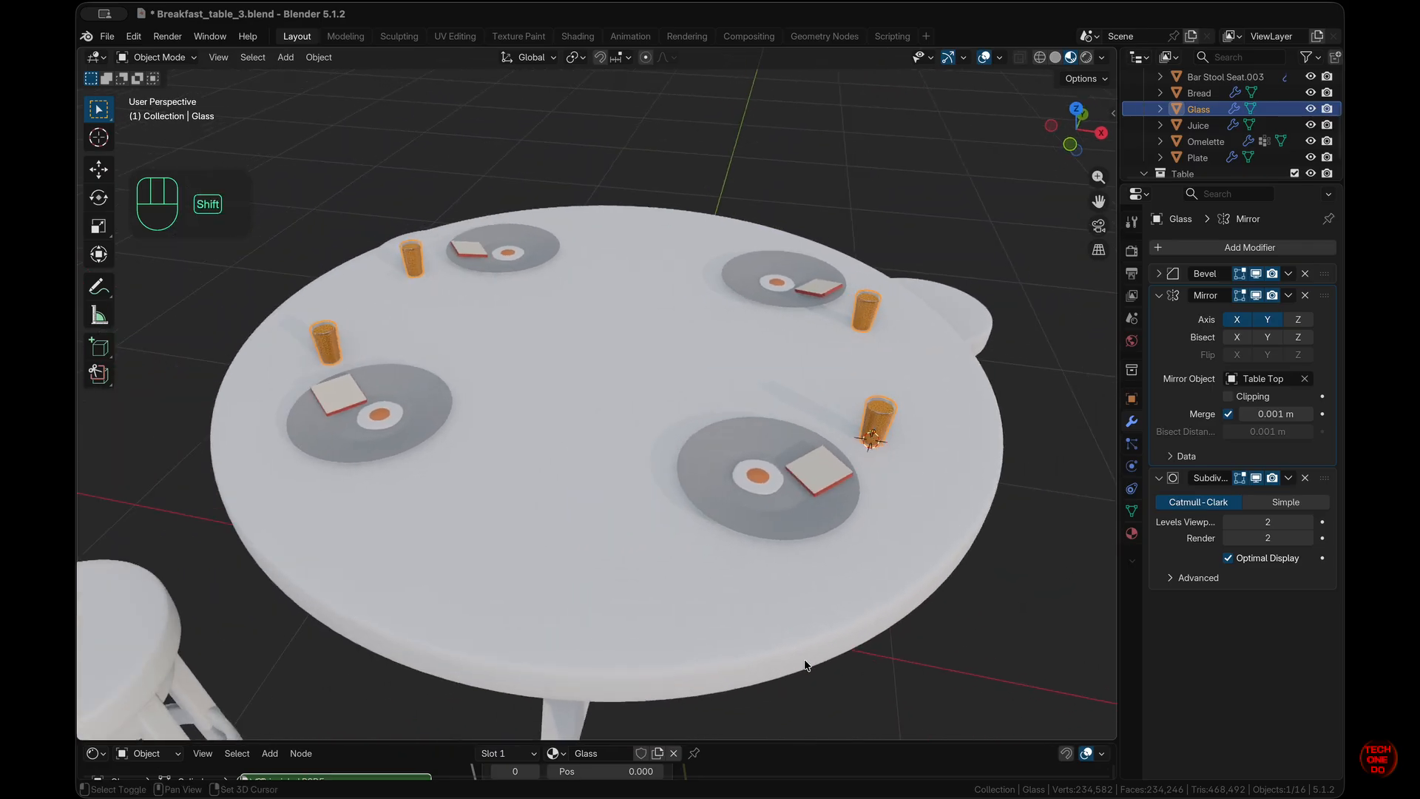
- View the table from the top, collapse the Outliner collections and deselect everything
key(KP_7)
super+scroll(807, 665, down, 5)
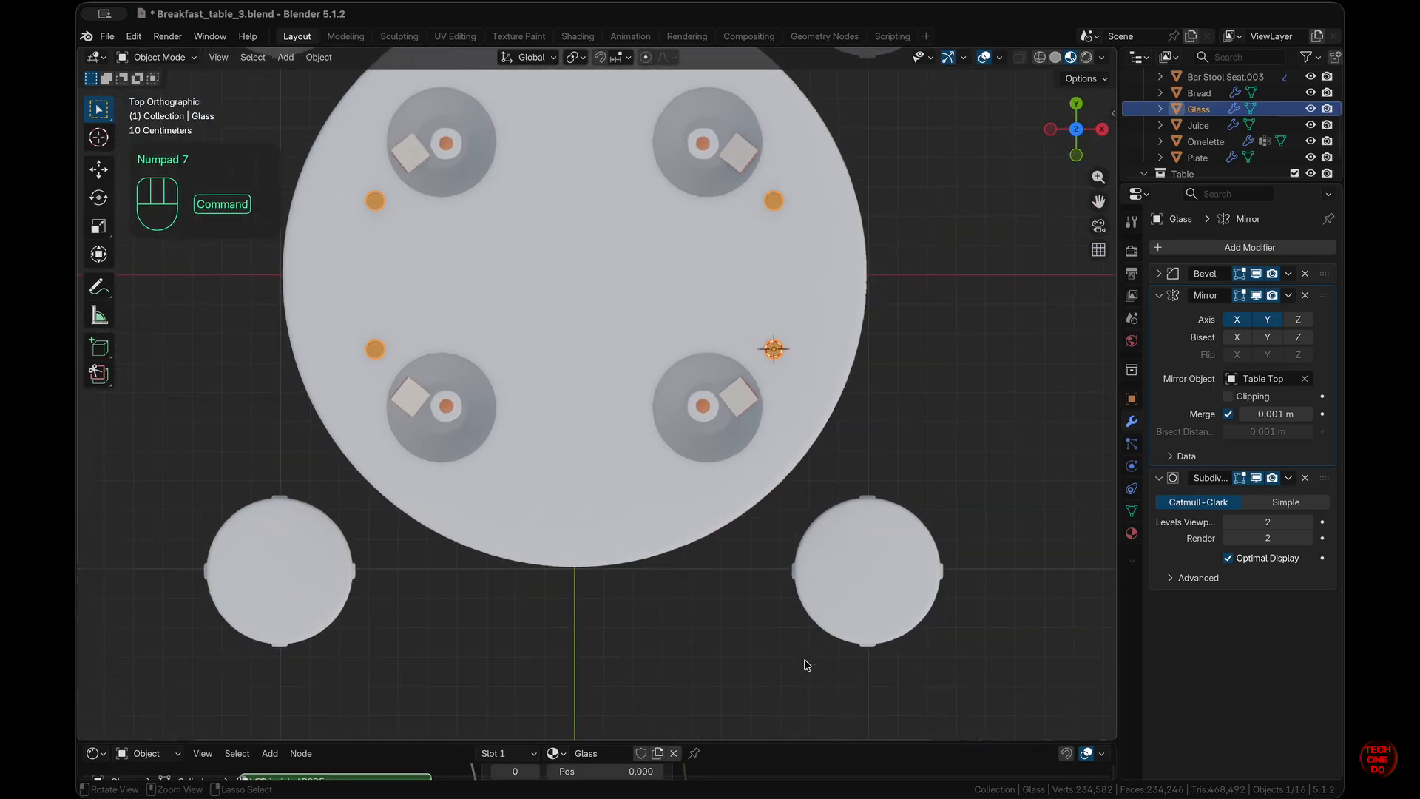
shift+scroll(807, 665, up, 3)
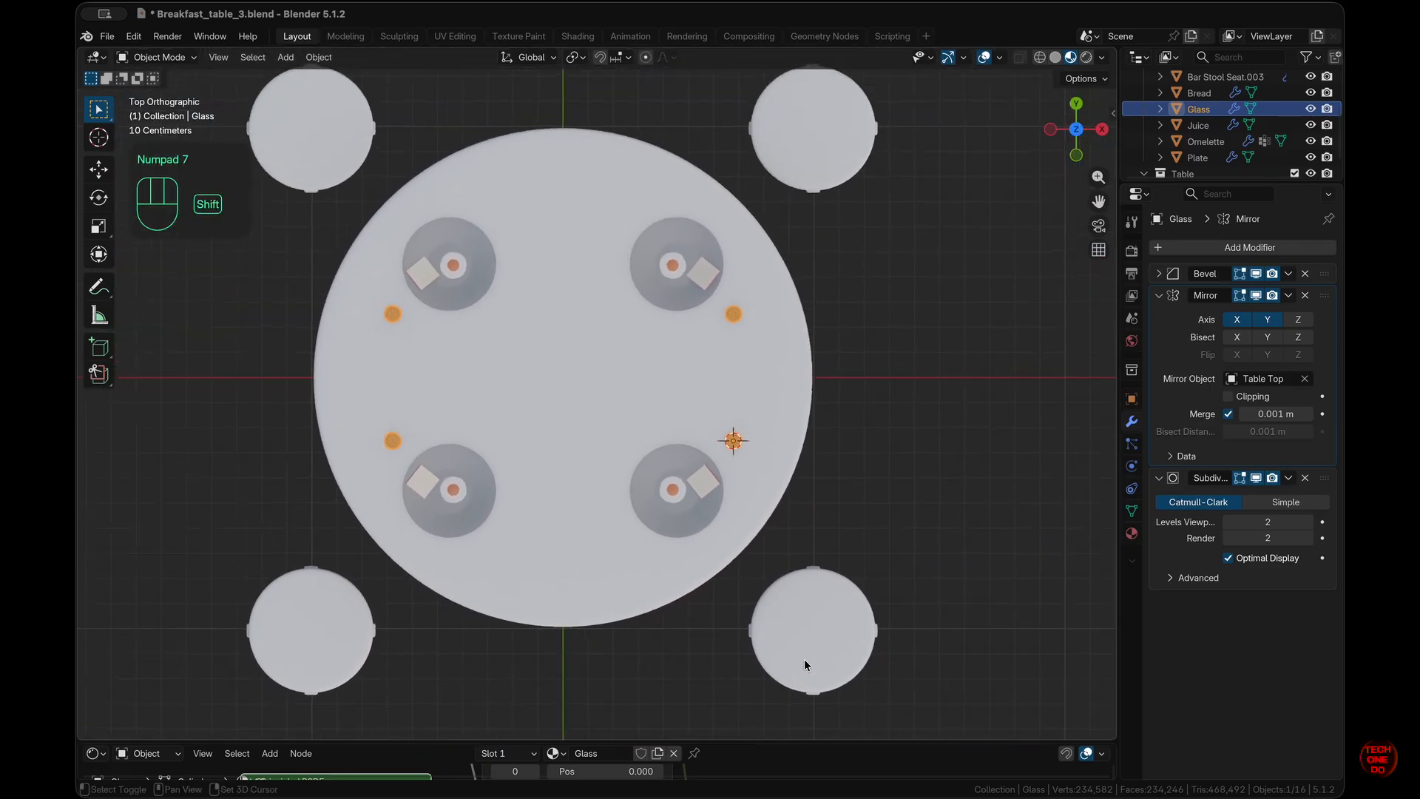
scroll(1147, 100, up, 3)
click(1145, 97)
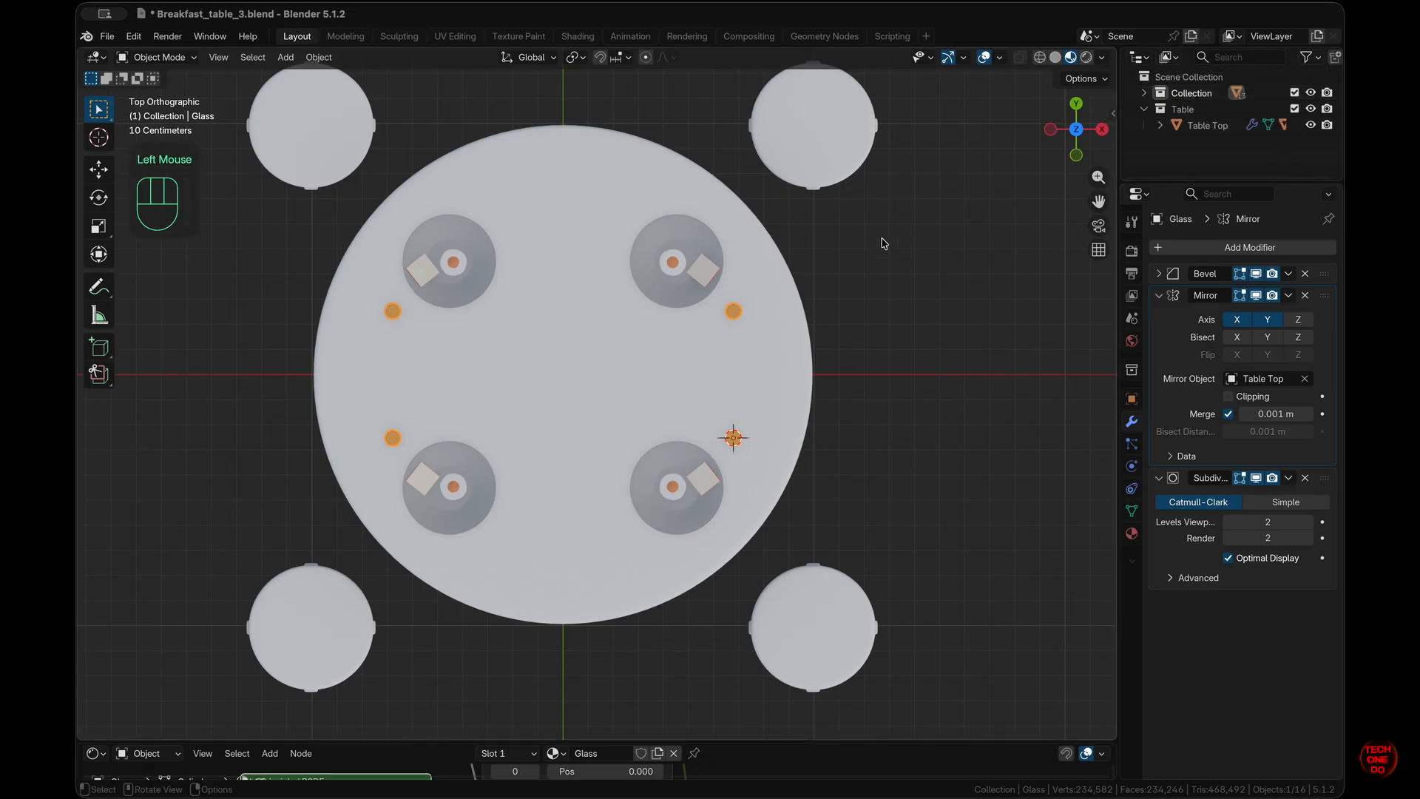
click(1145, 109)
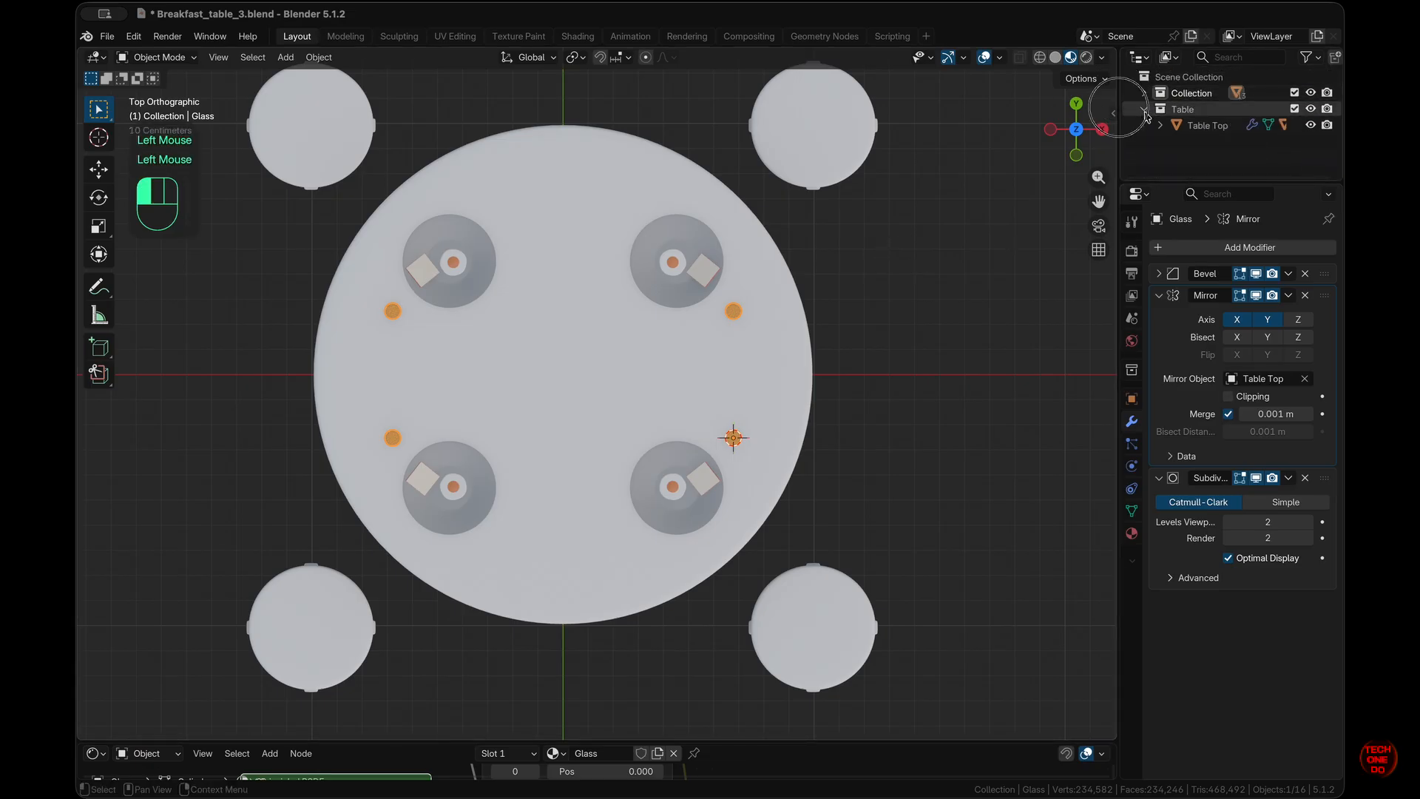
click(904, 318)
- Add a camera to the scene
key(shift)
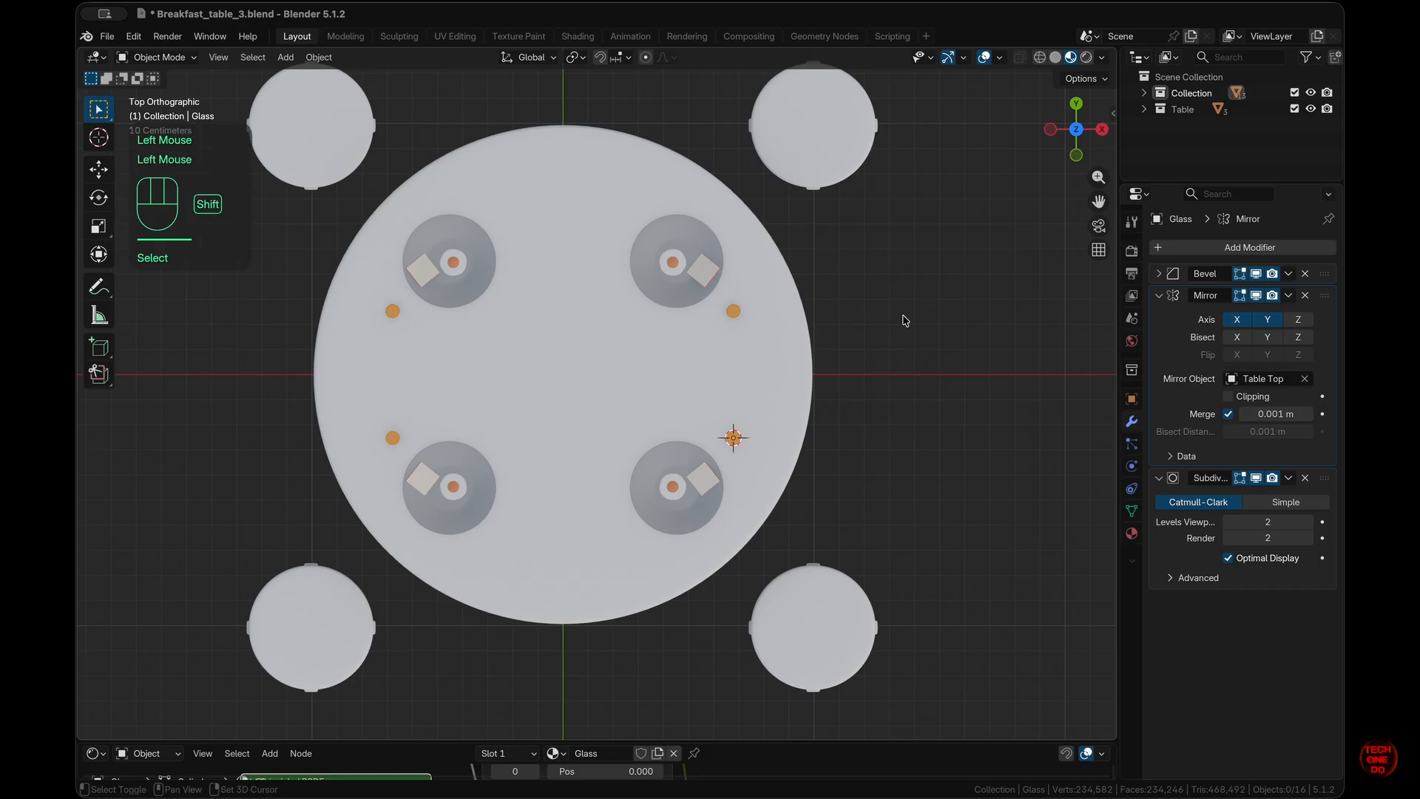
key(shift+a)
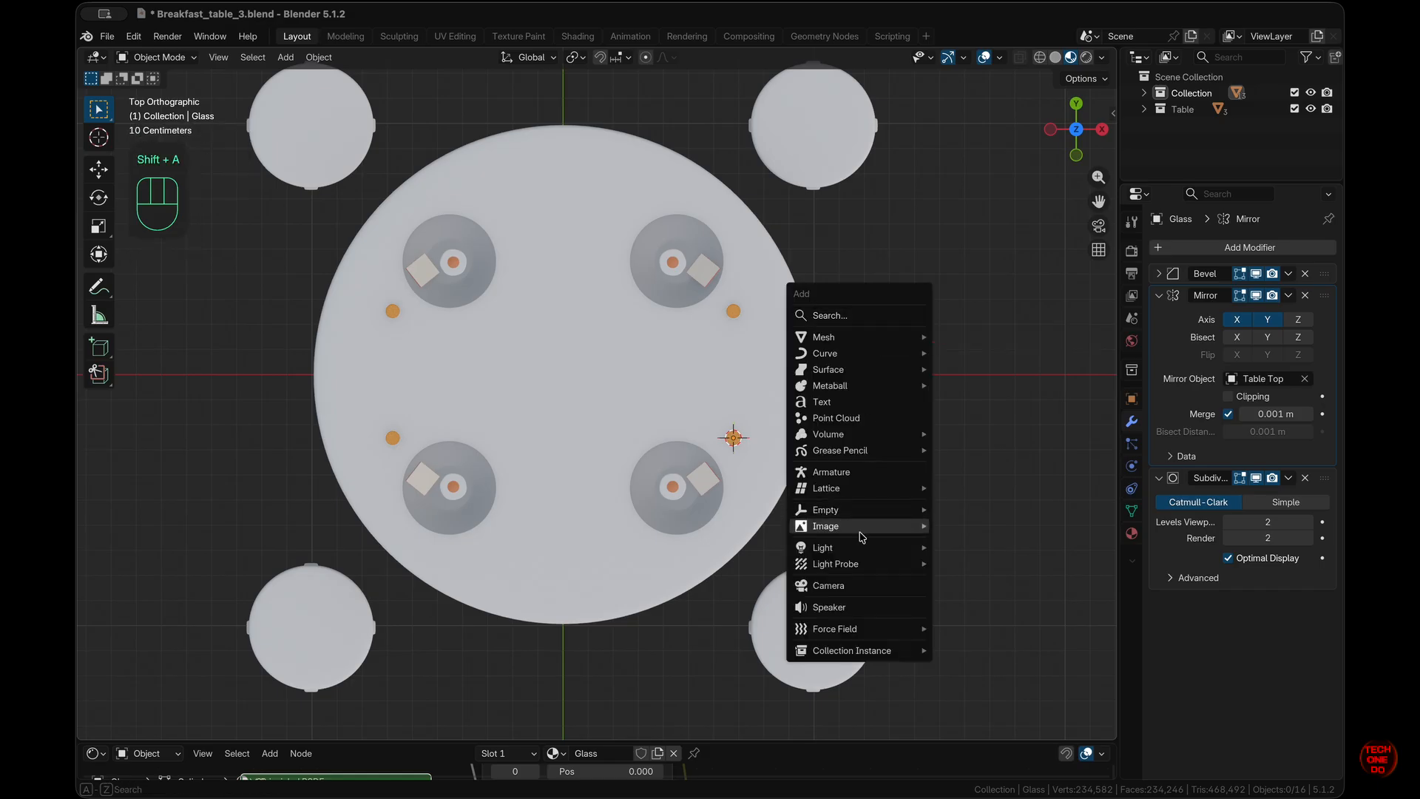
click(851, 588)
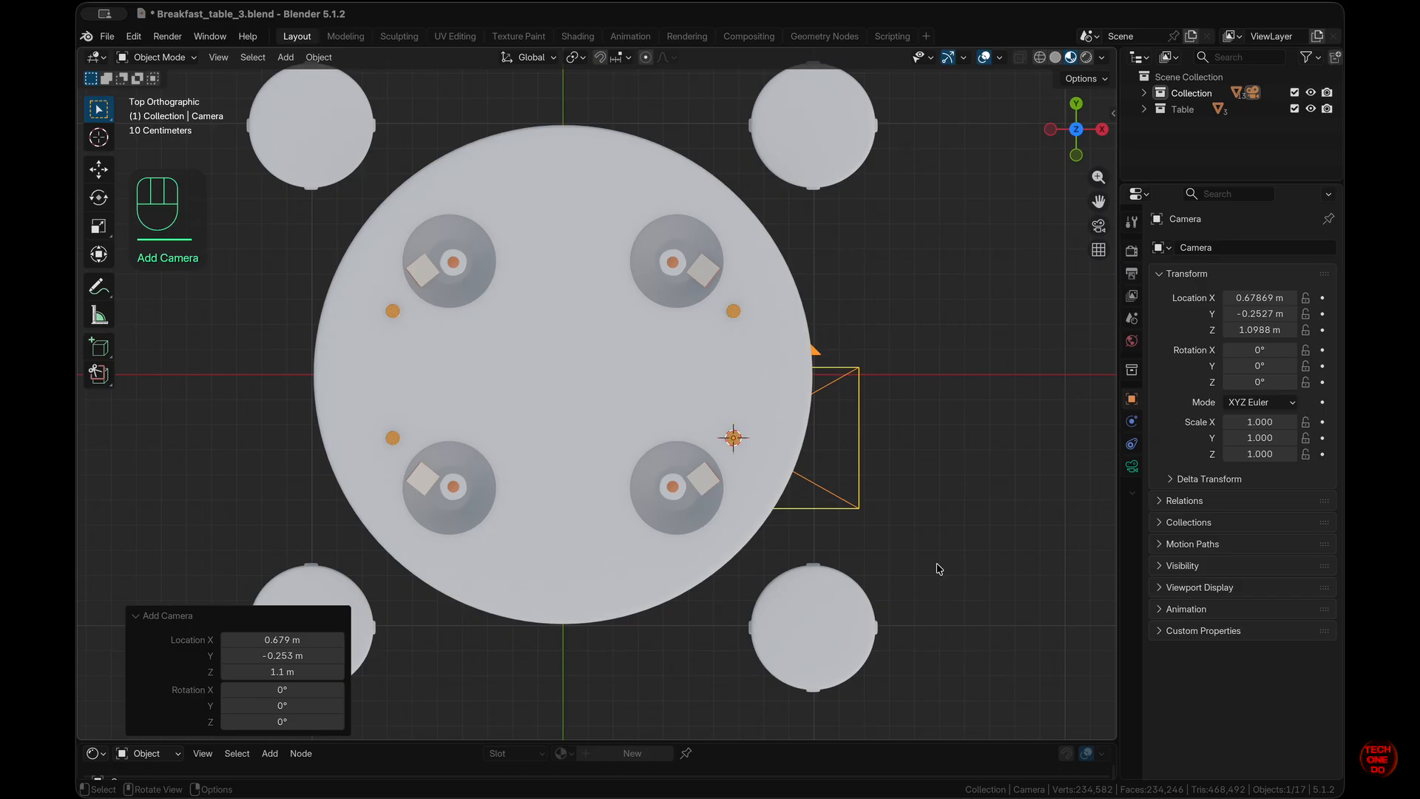
scroll(937, 569, down, 5)
super+scroll(937, 569, down, 4)
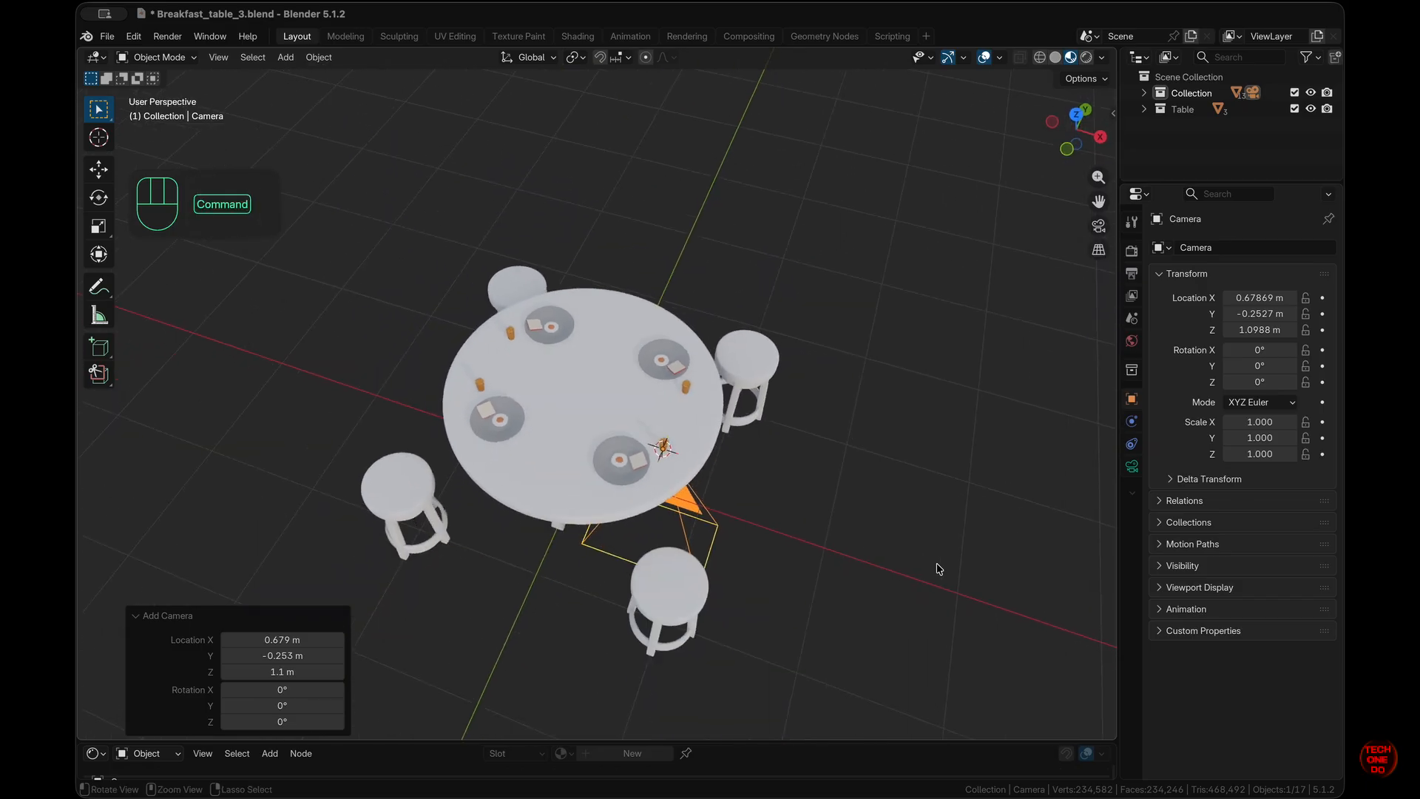
scroll(937, 569, down, 5)
scroll(937, 569, down, 4)
shift+scroll(937, 569, up, 2)
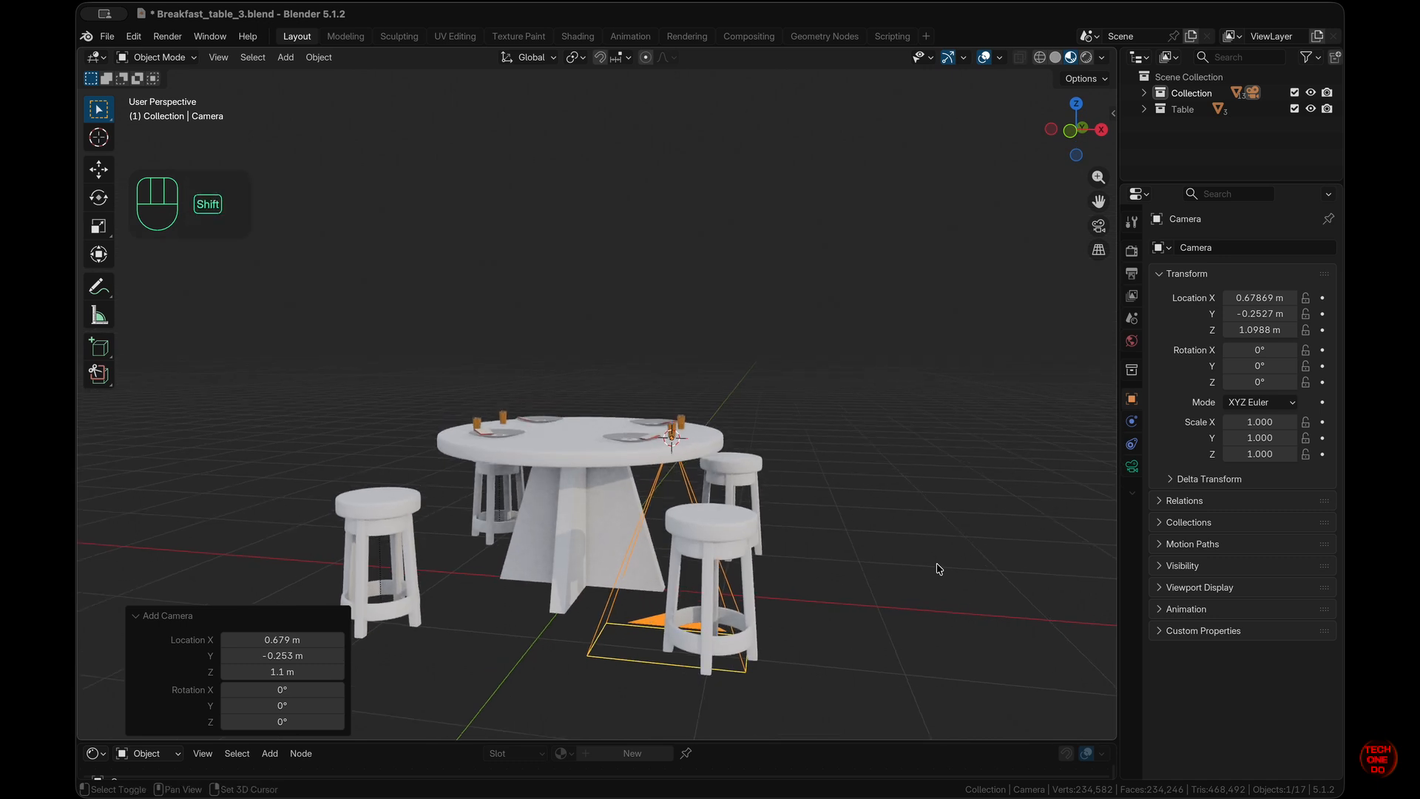
shift+scroll(938, 569, down, 5)
scroll(938, 569, up, 4)
scroll(937, 569, up, 2)
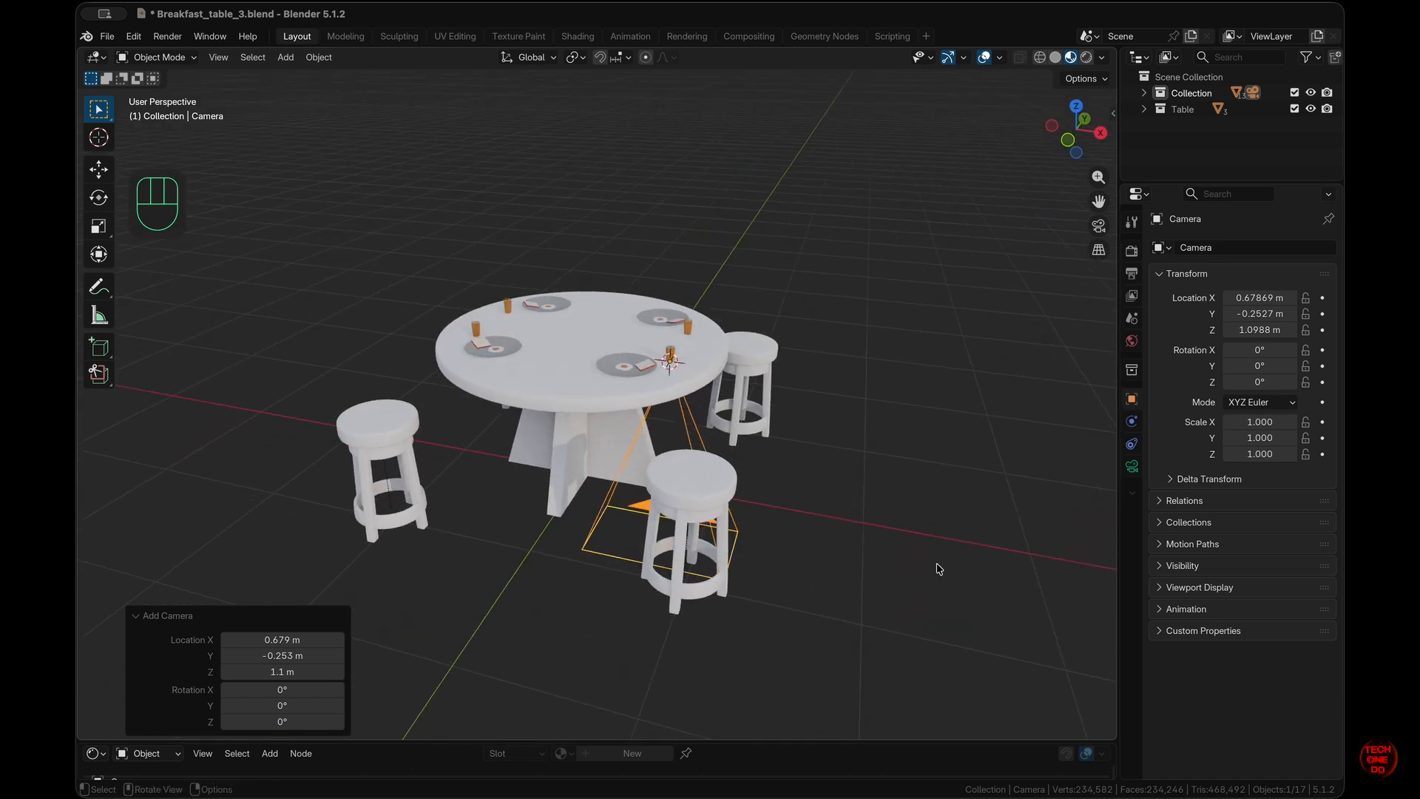
- Align the camera to the current view and lock it to the view for framing
key(ctrl)
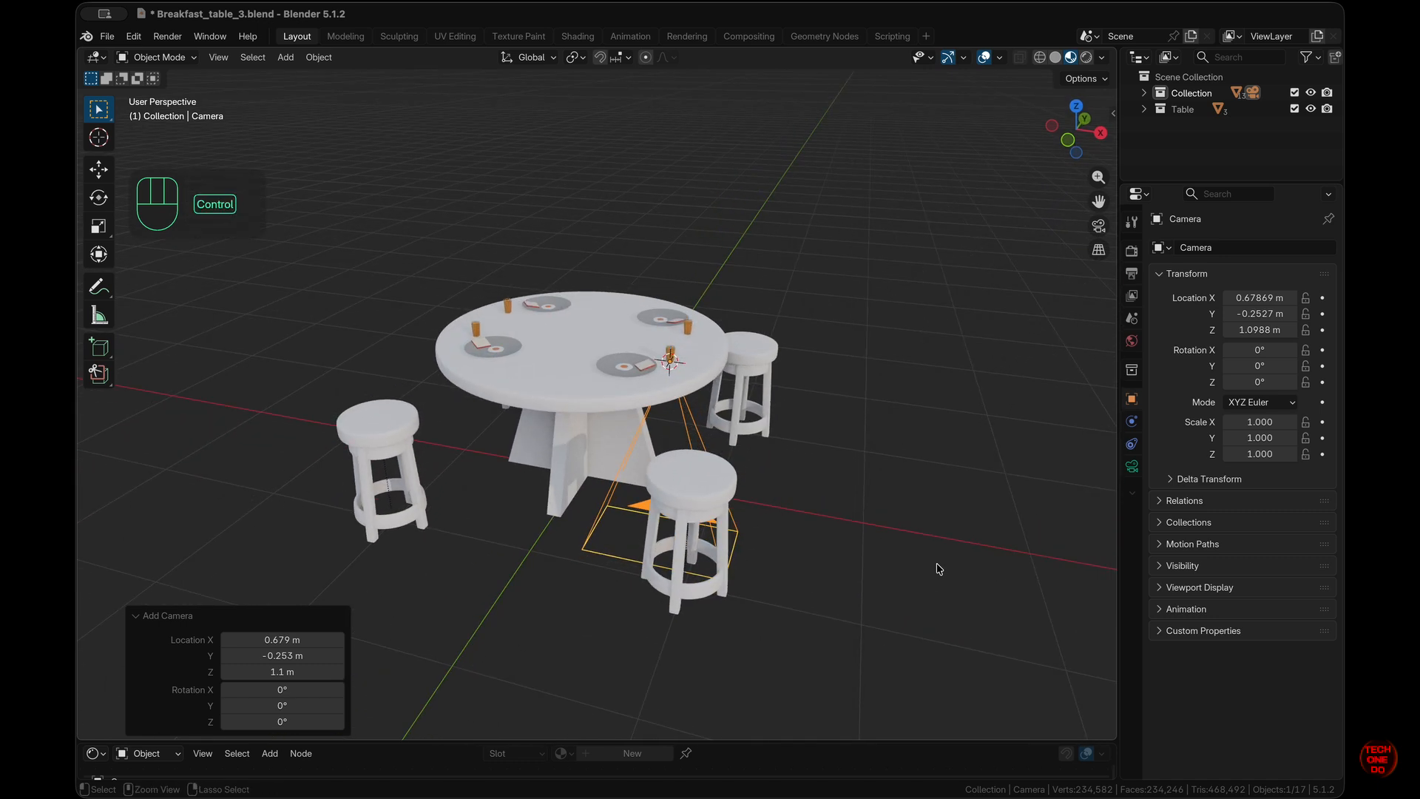
key(alt)
key(ctrl+alt+KP_0)
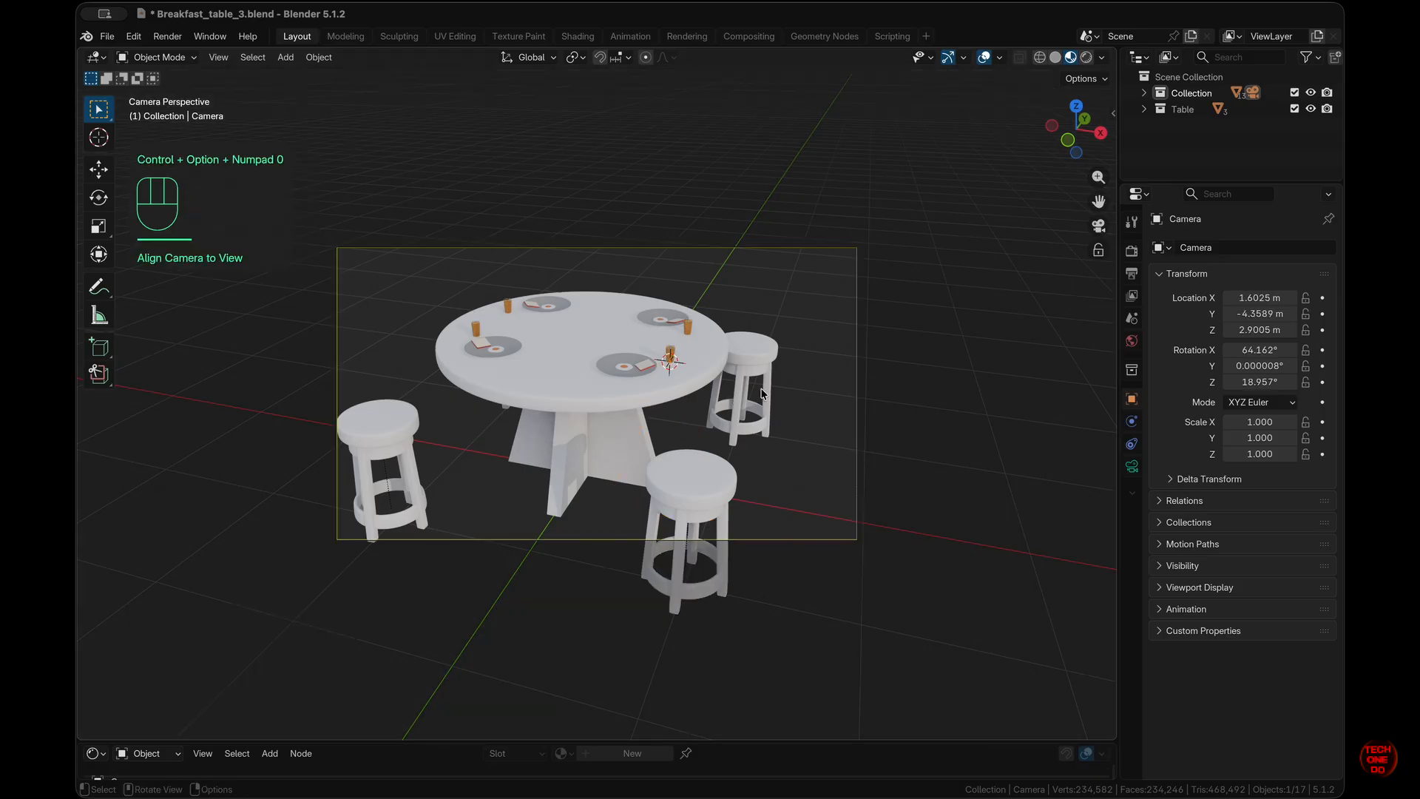
click(1099, 250)
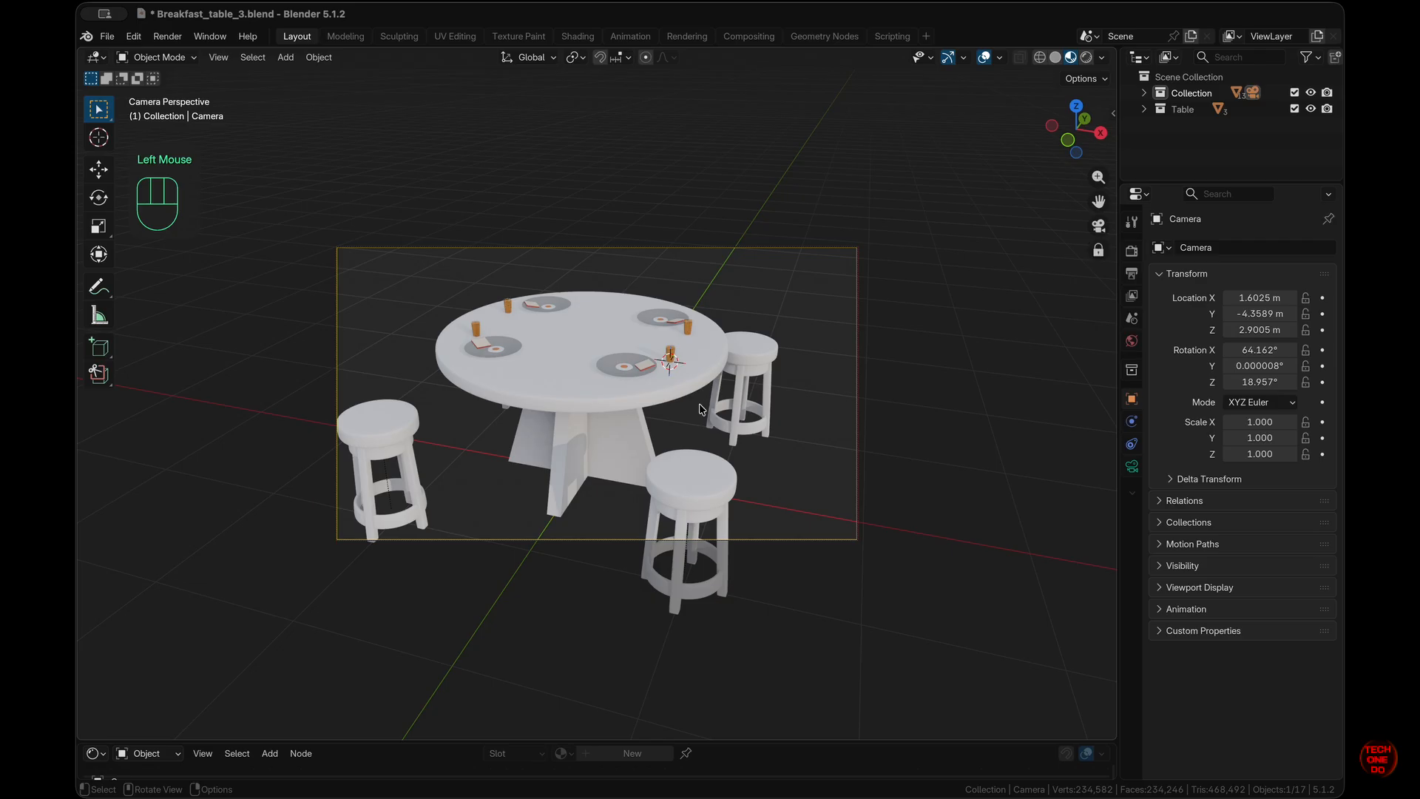
shift+scroll(701, 409, down, 5)
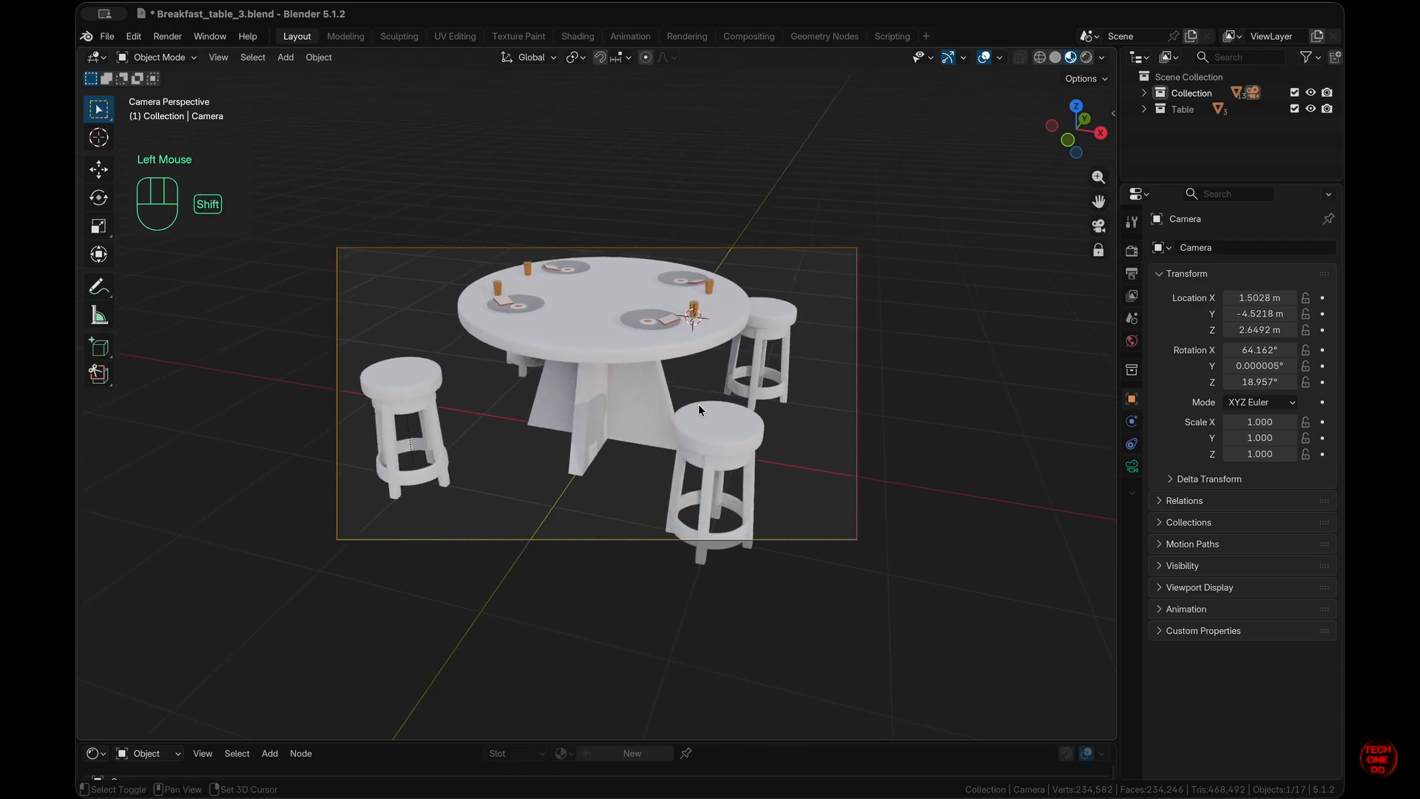
shift+scroll(698, 404, left, 5)
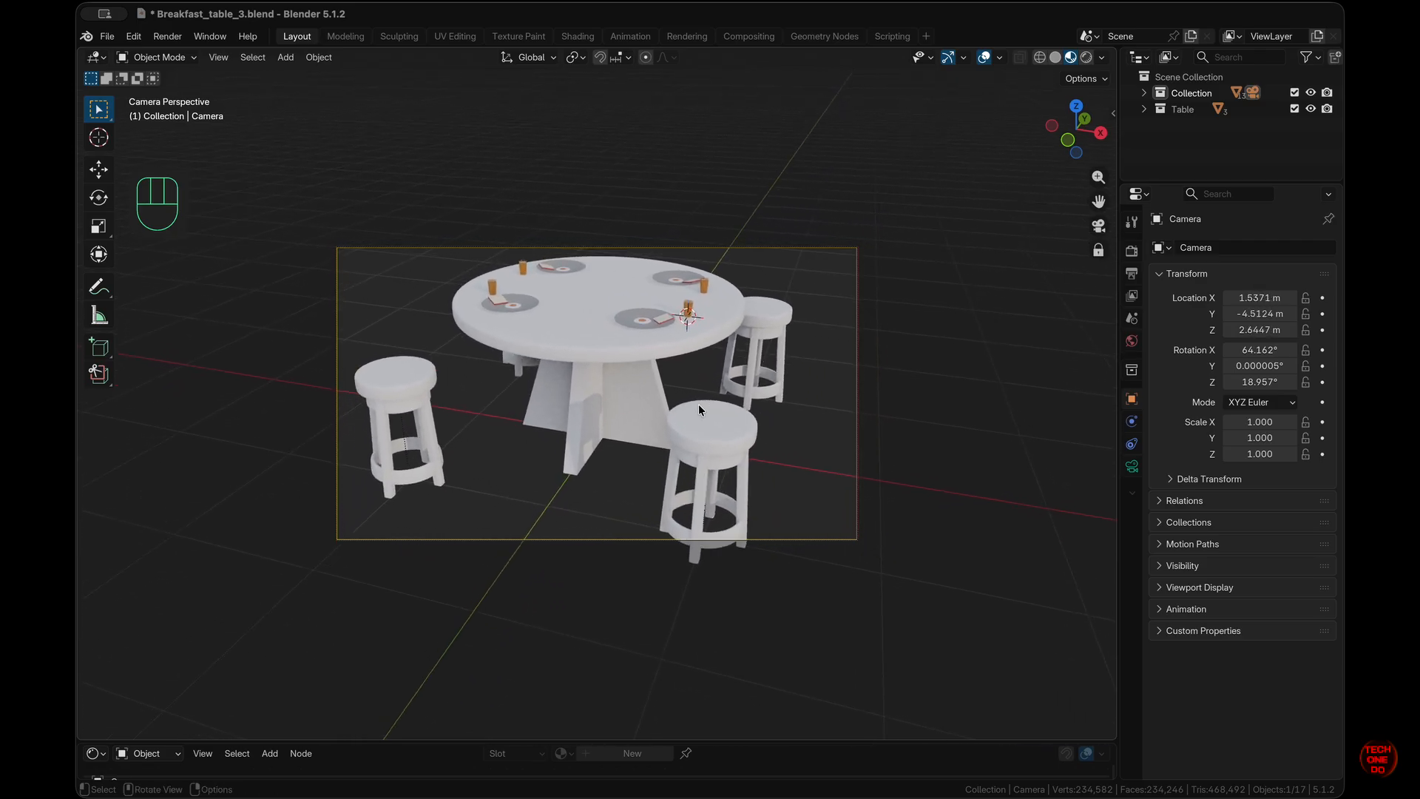
- Move the camera into a new Camera collection, hidden from the viewport
super+scroll(698, 404, down, 5)
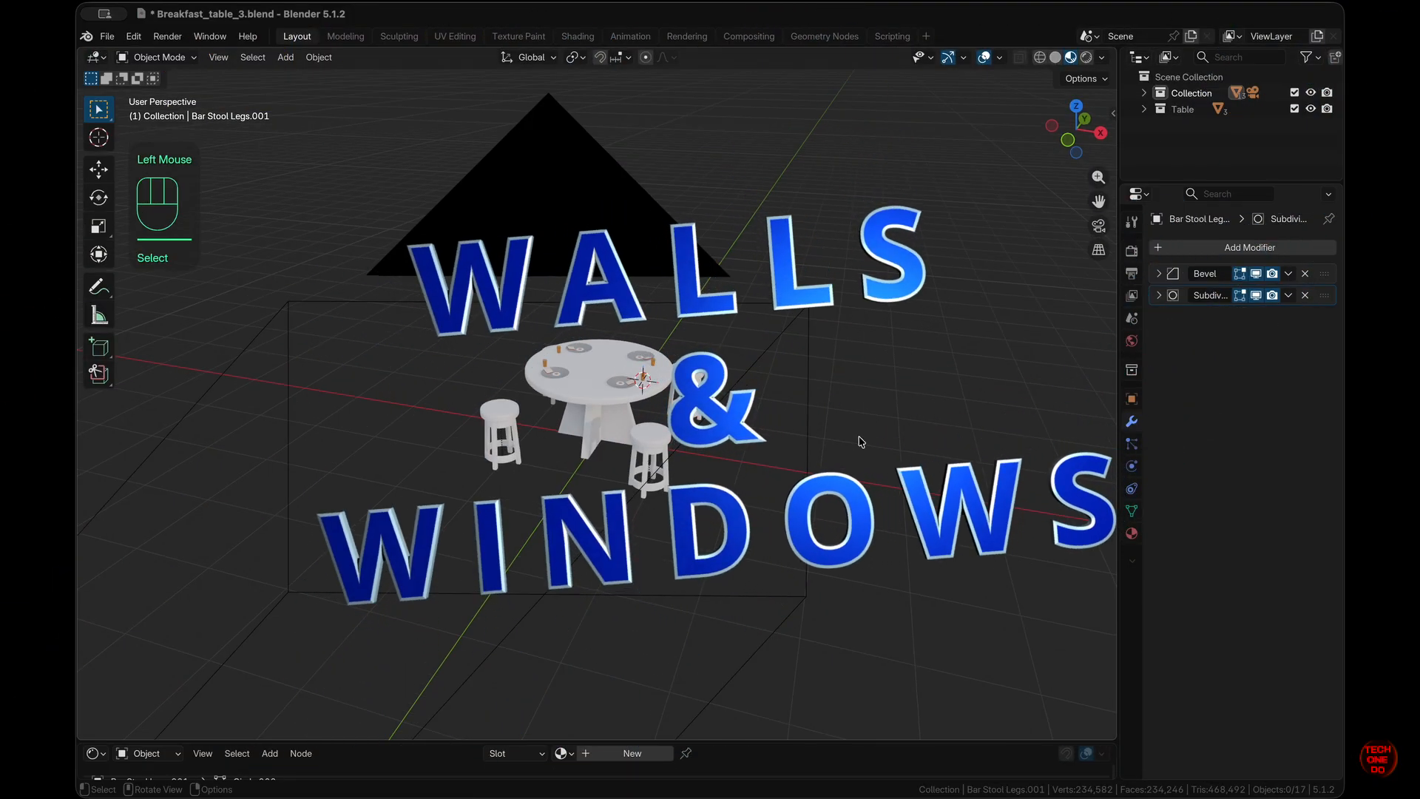
click(1146, 93)
key(m)
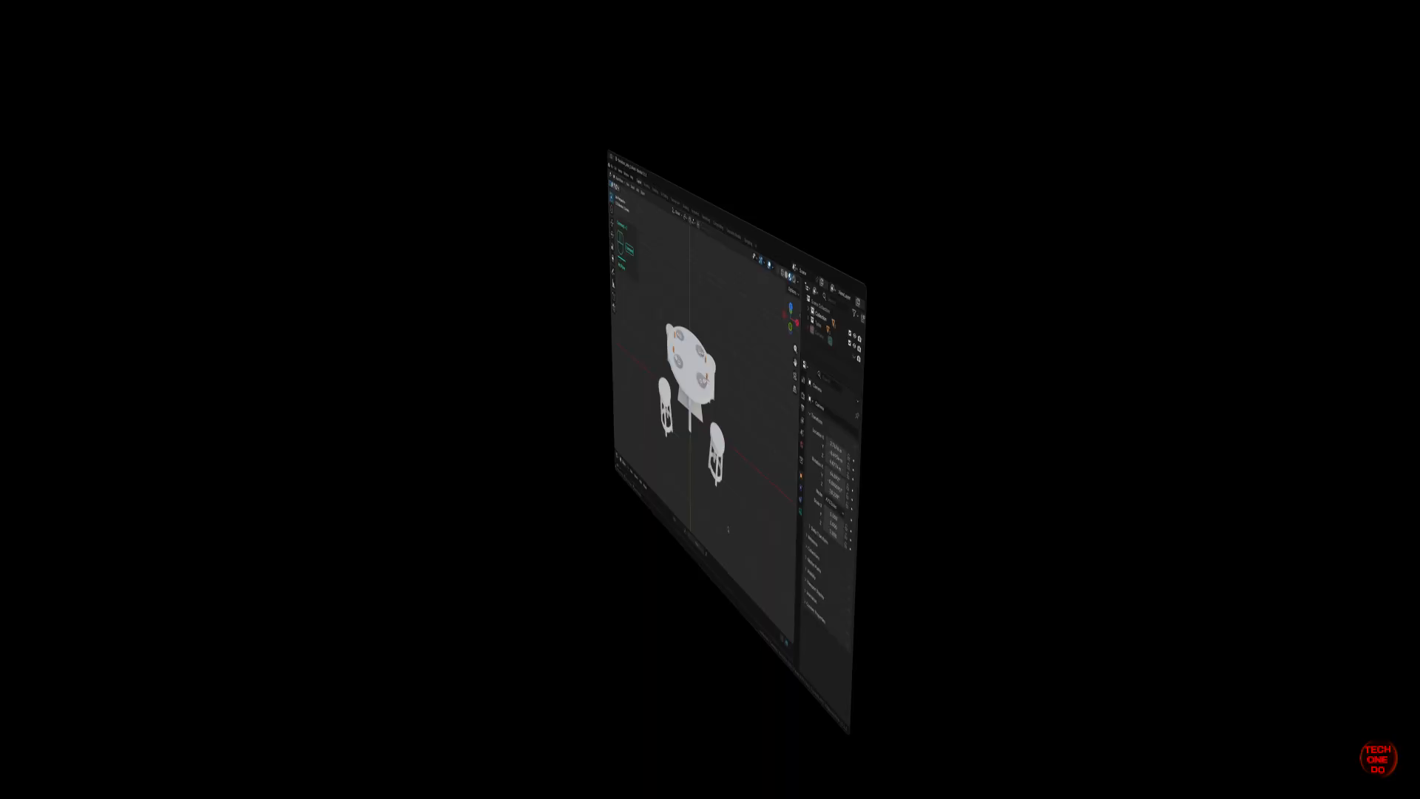
key(shift+s)
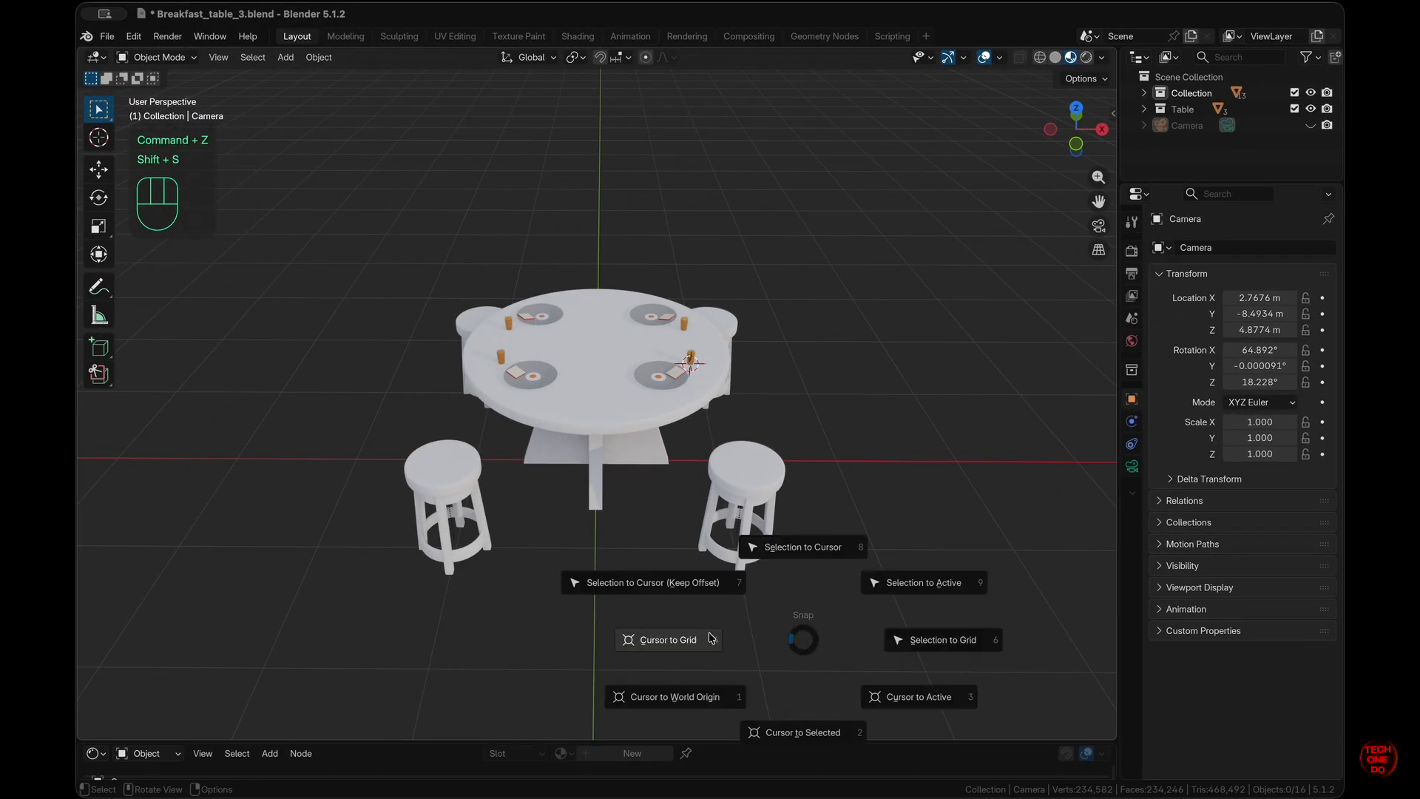
- Snap the 3D cursor back to the world origin
click(708, 699)
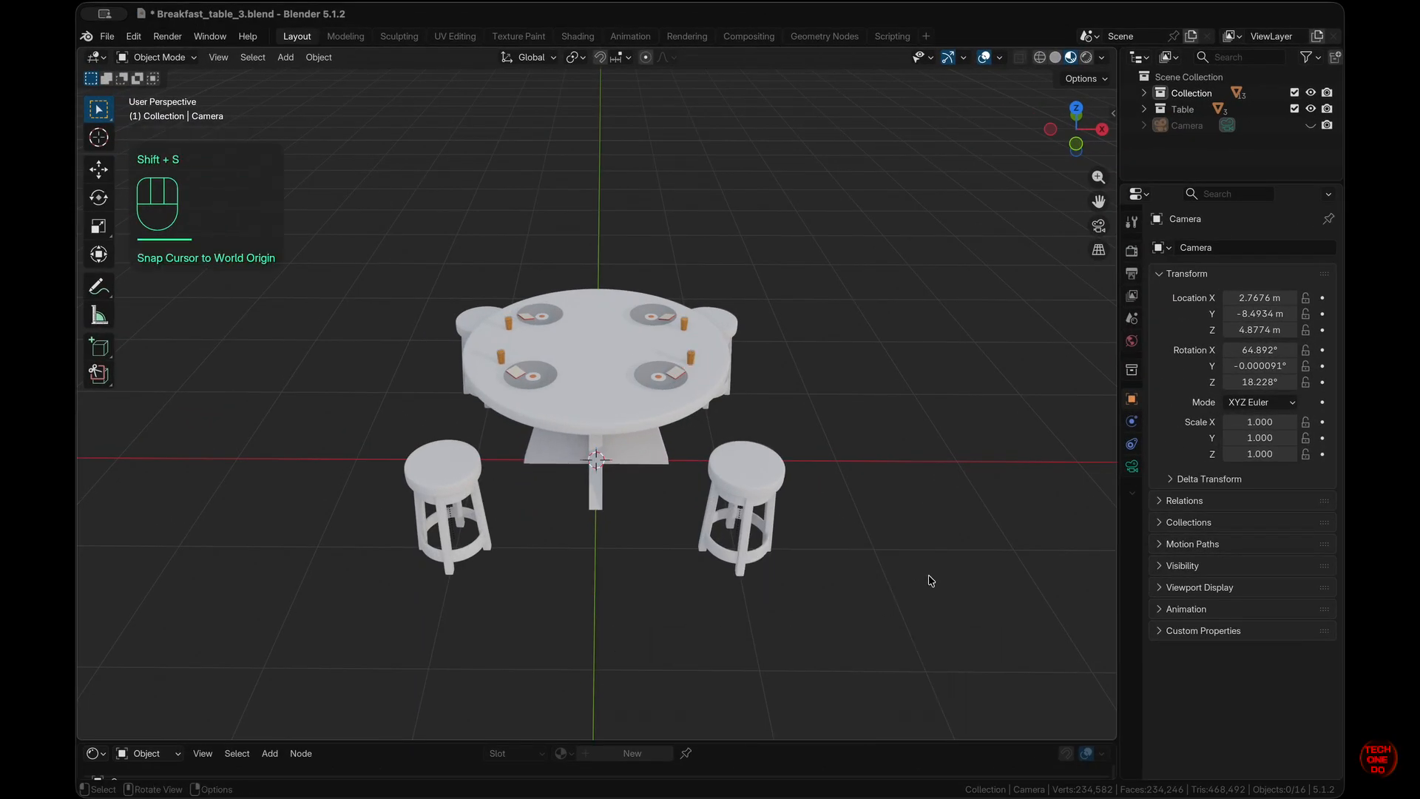
key(shift+s)
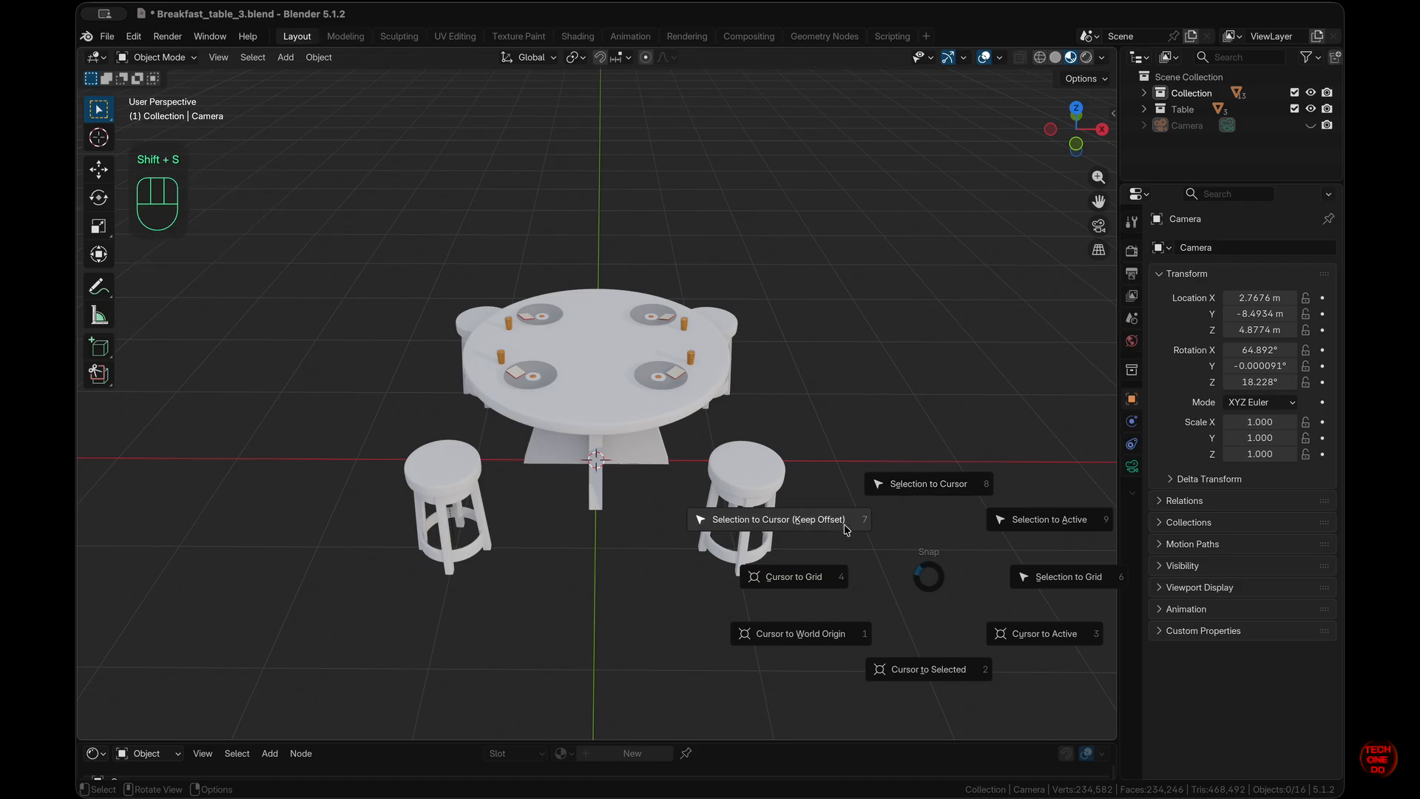
key(Escape)
- Add a 4 m plane at the origin as the floor and duplicate it as Plane.001
key(shift+a)
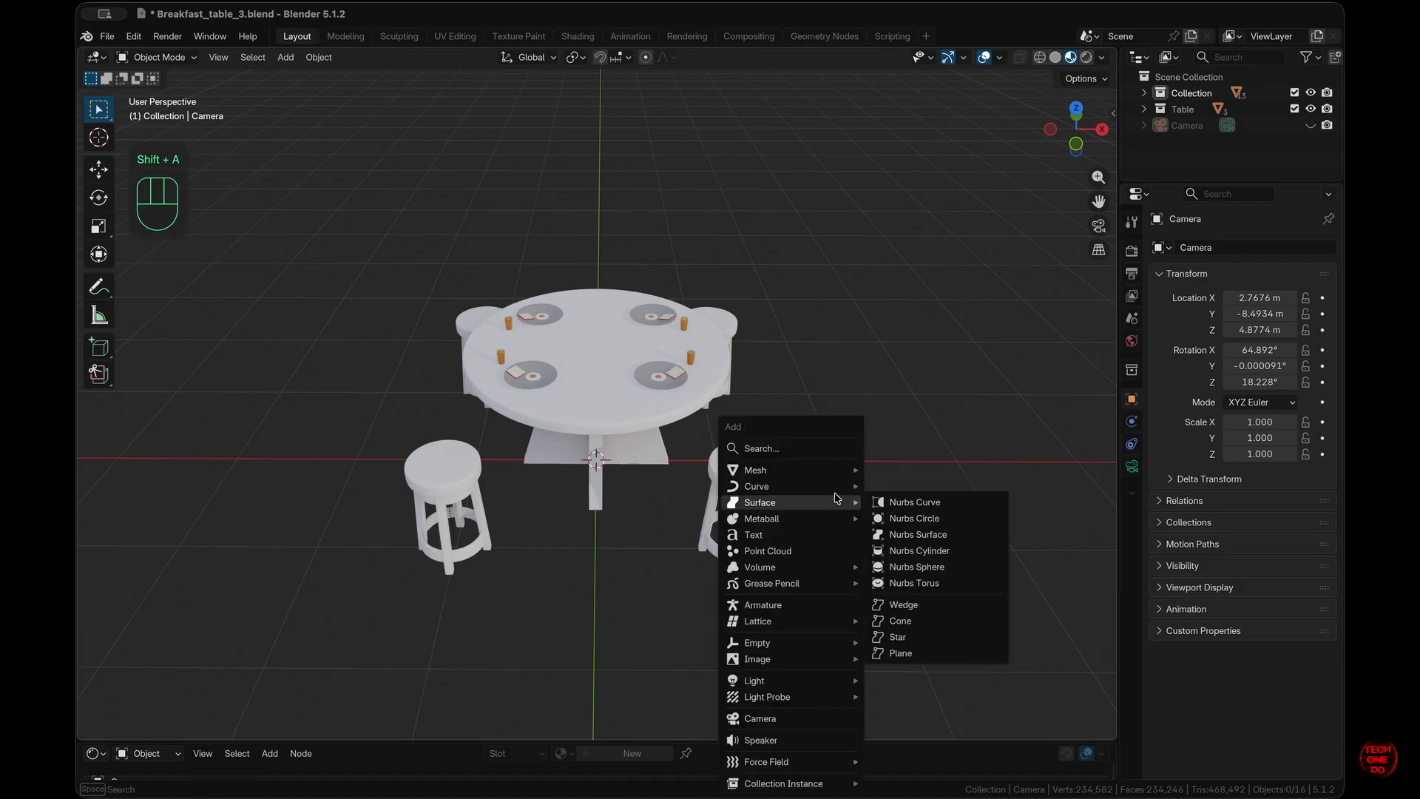
mouse_move(839, 470)
click(962, 141)
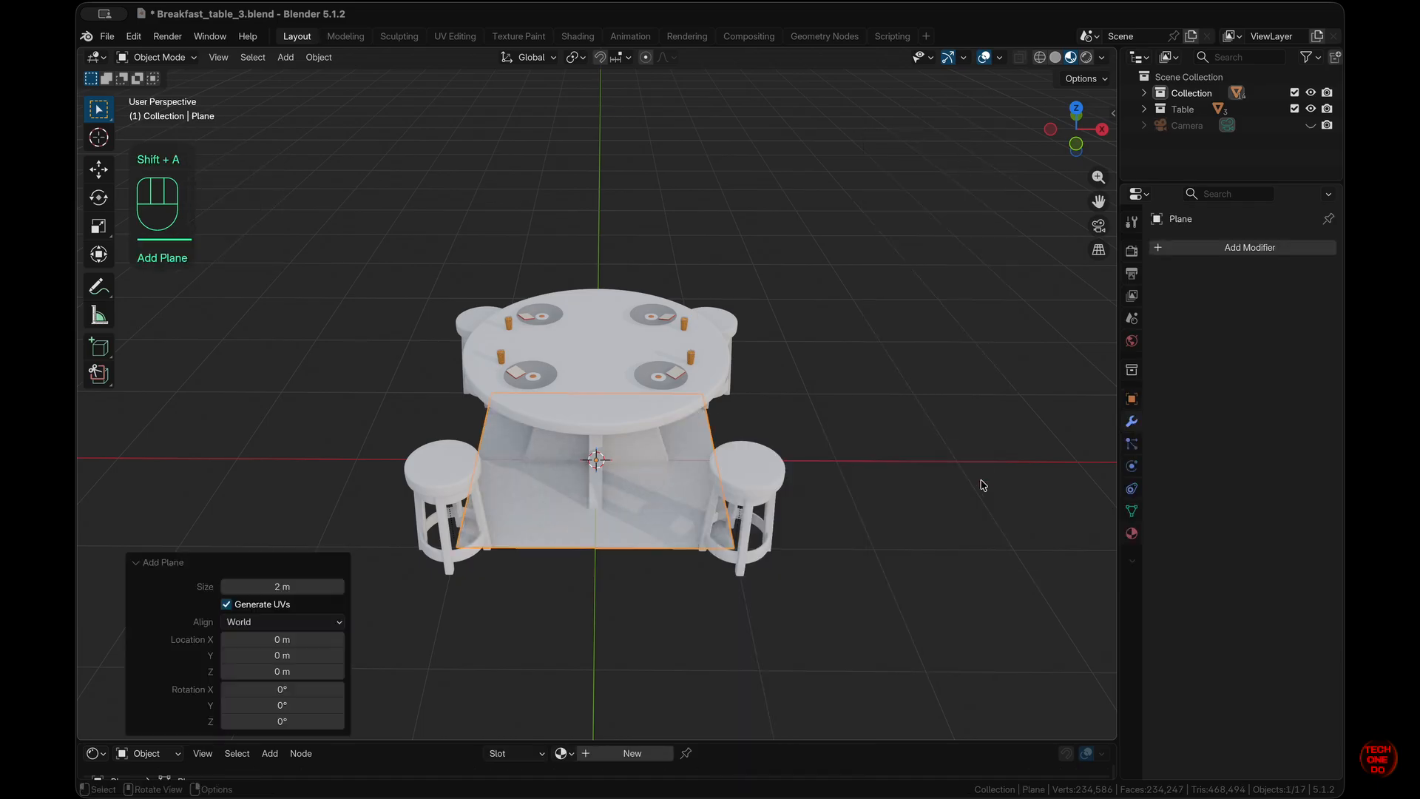
click(287, 587)
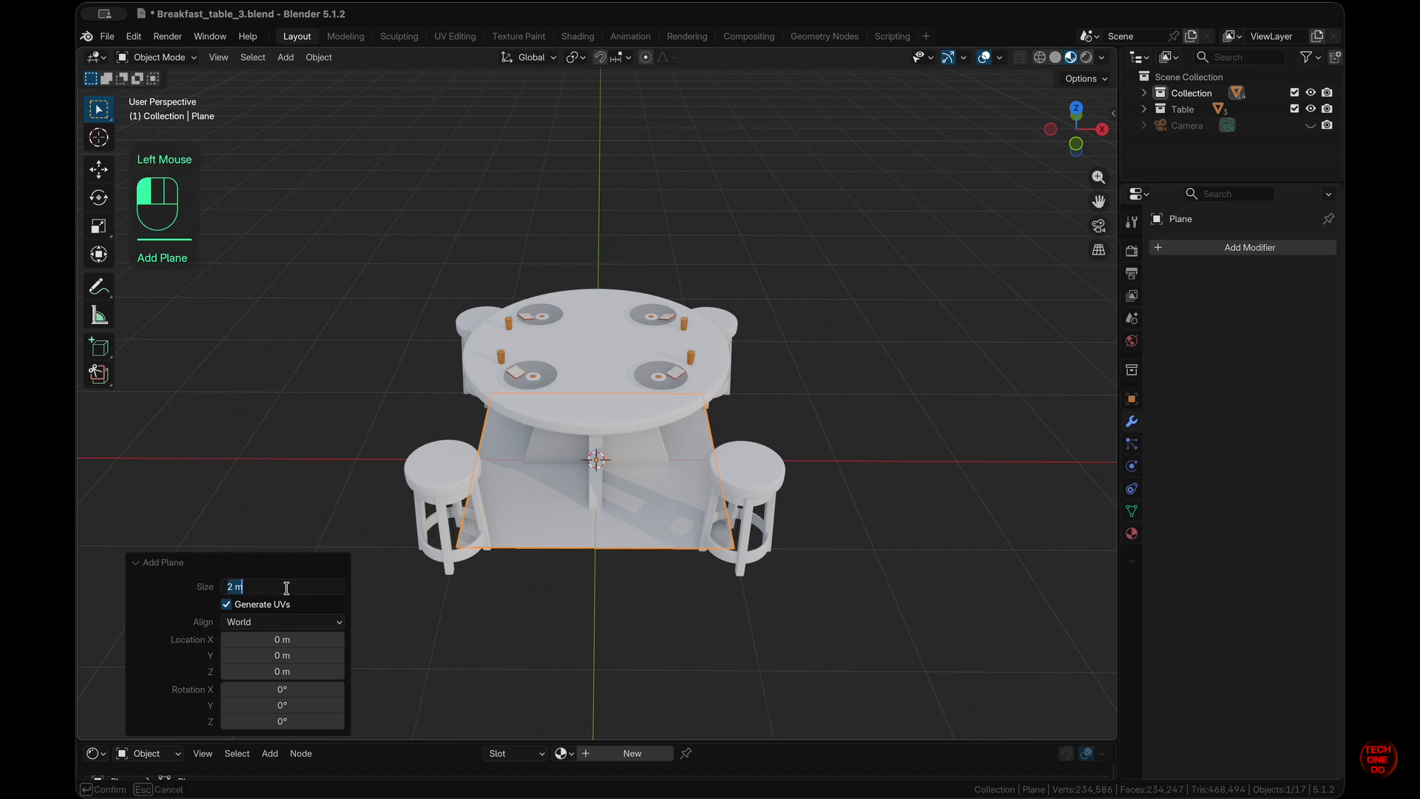
text(4)
key(Return)
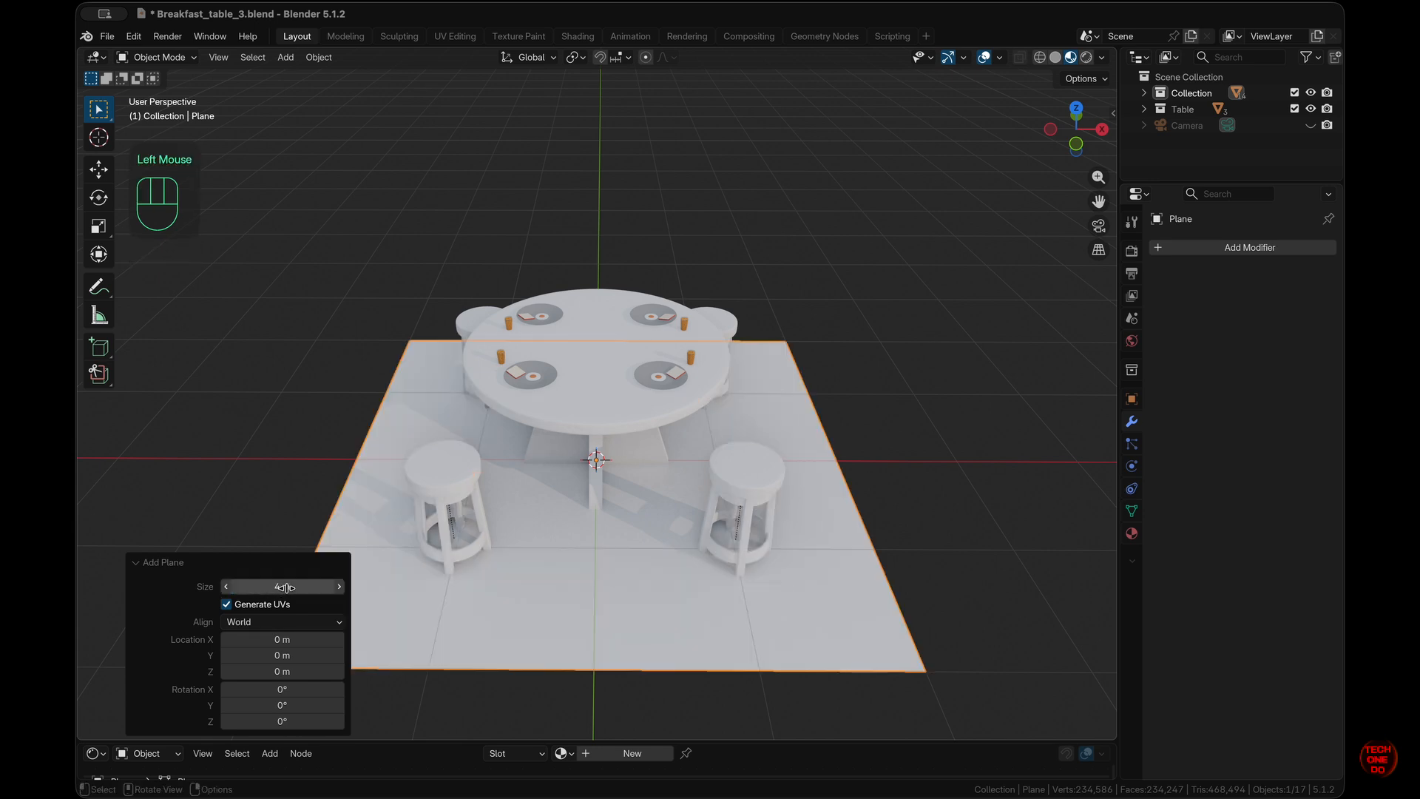
click(577, 608)
scroll(577, 608, right, 5)
key(n)
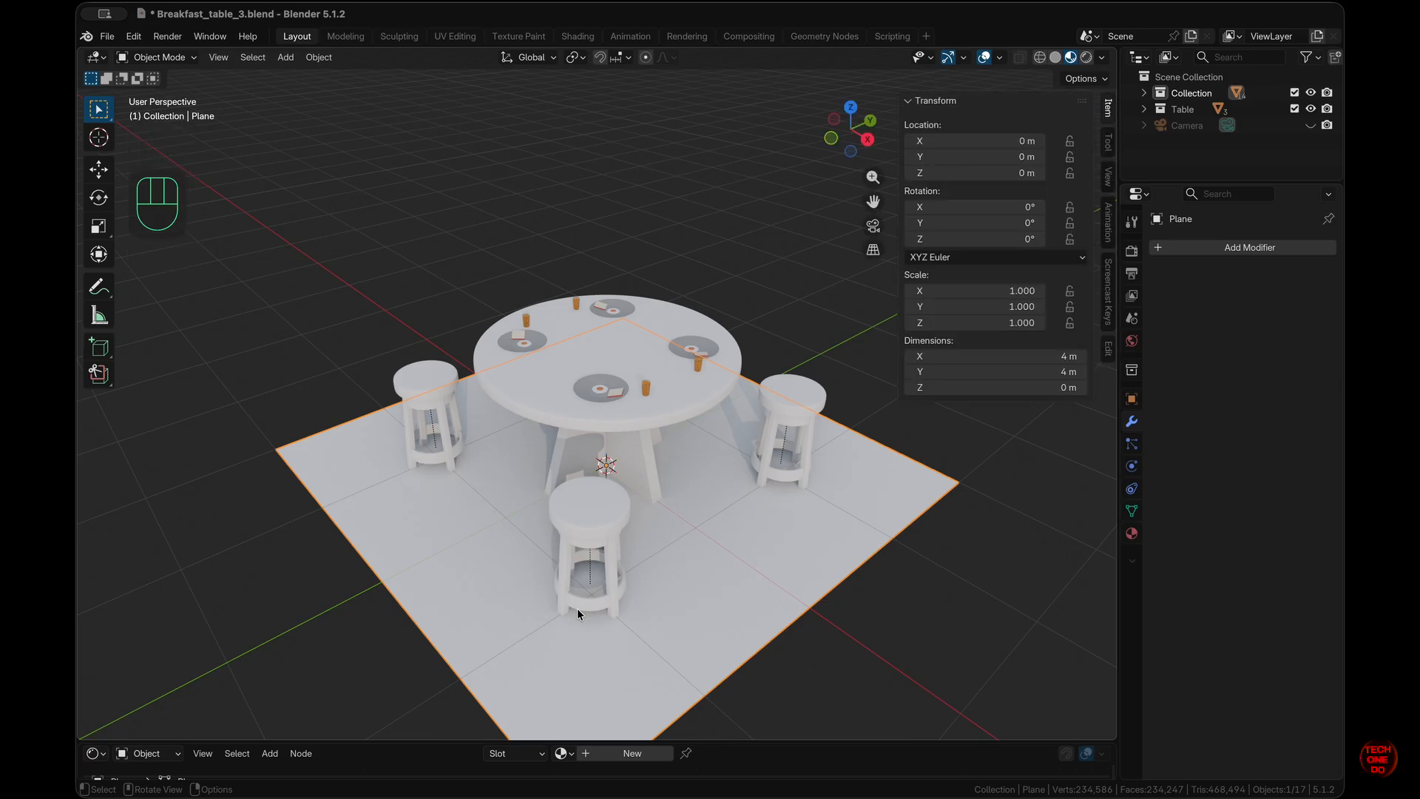
key(n)
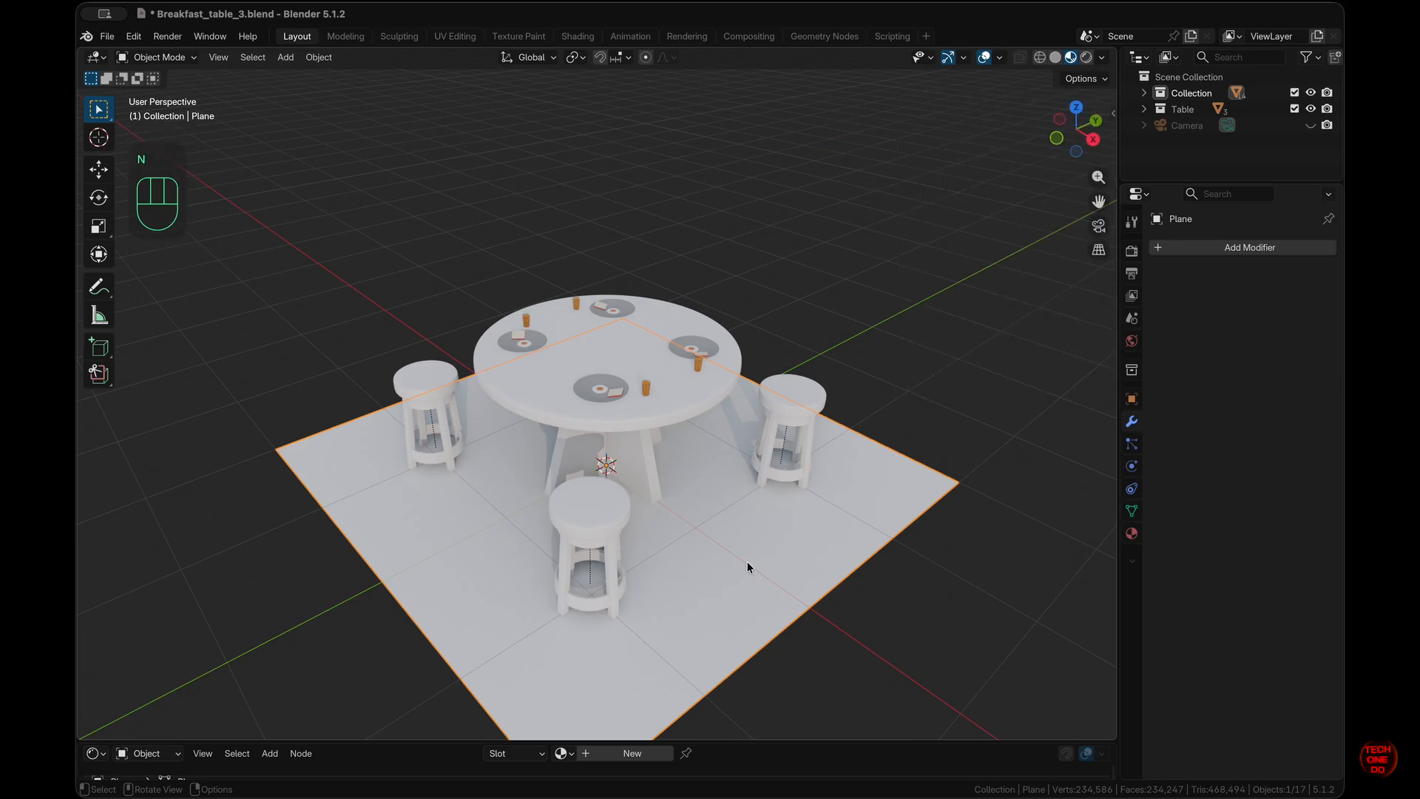
key(shift+d)
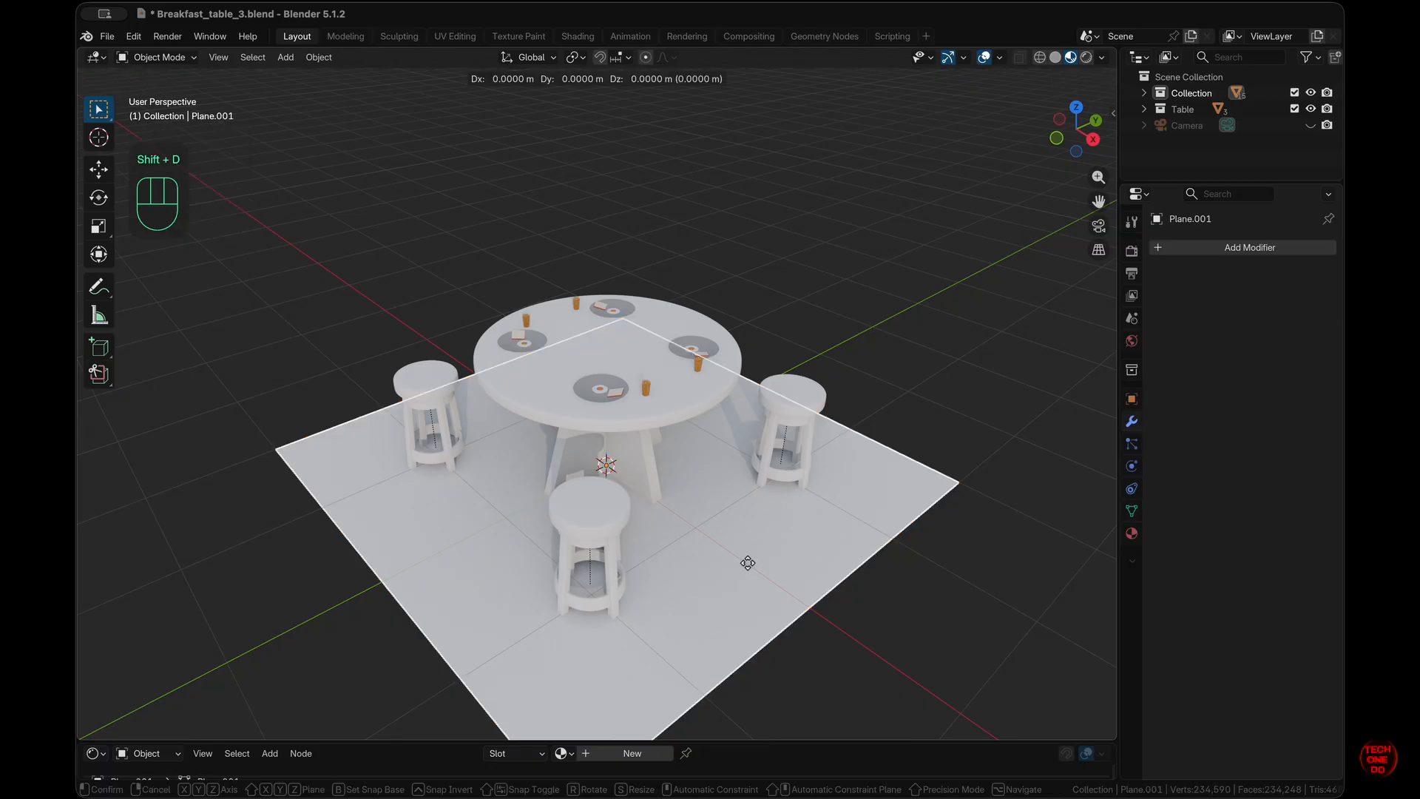
- Keep the copy in place and rotate it 90° about X to stand upright
click(748, 563)
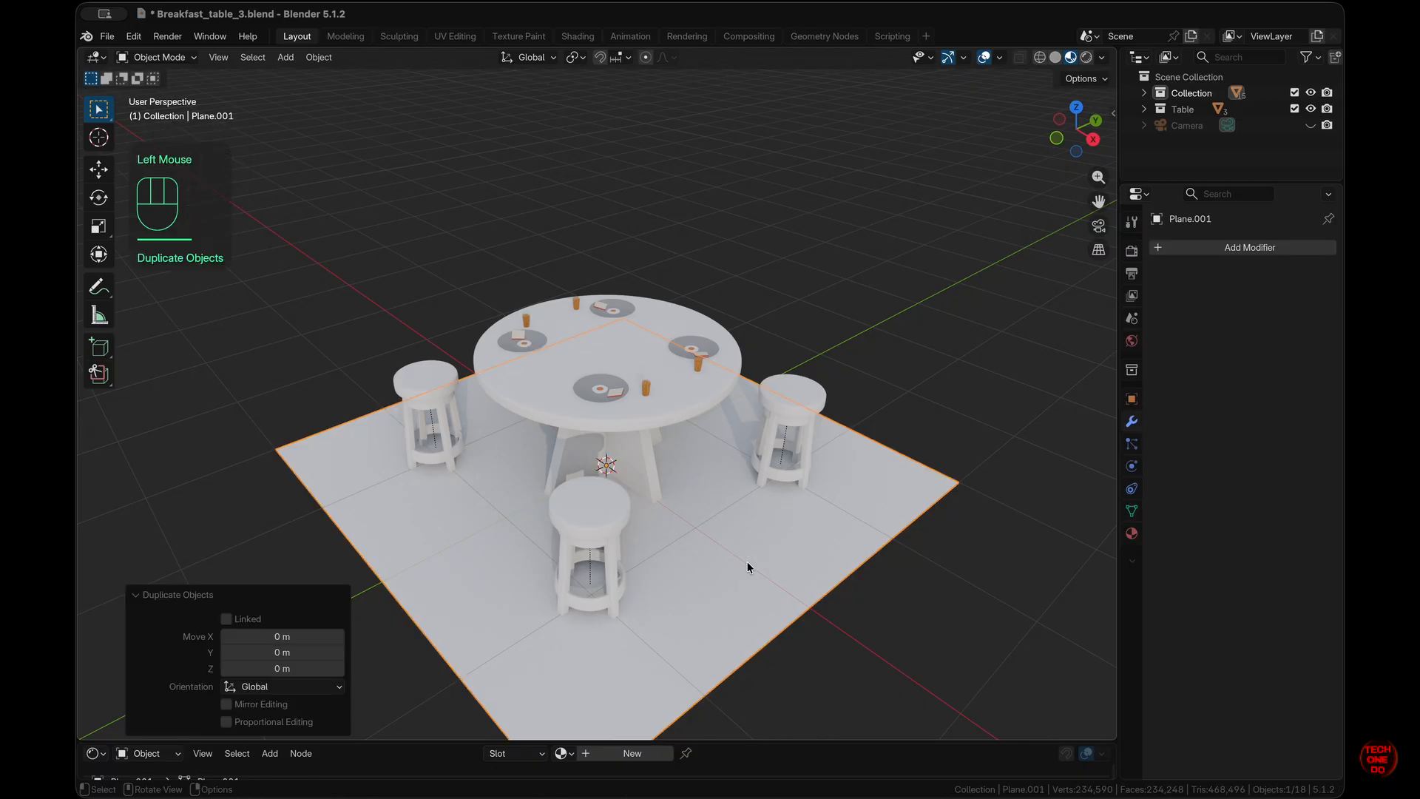
key(r)
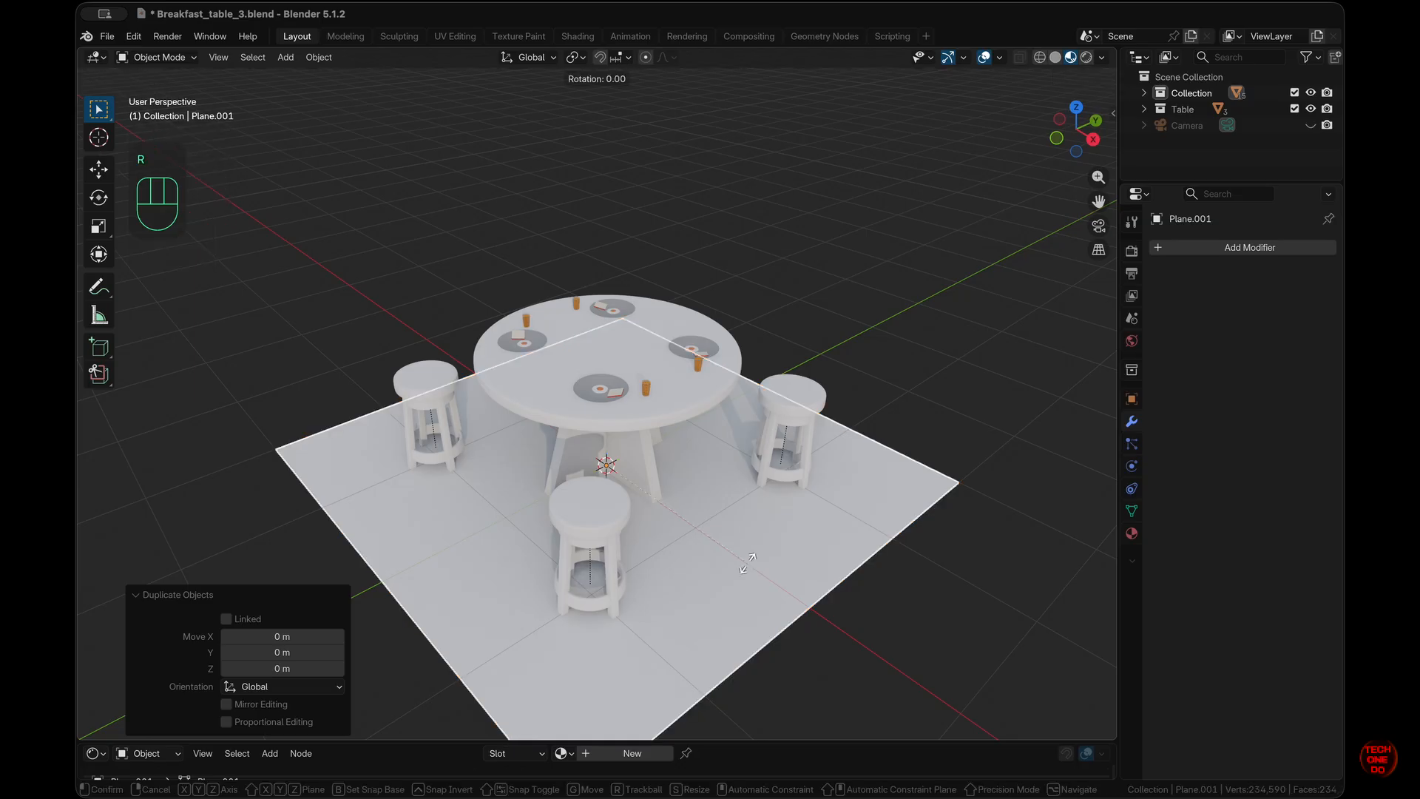
key(x)
key(KP_9)
key(KP_0)
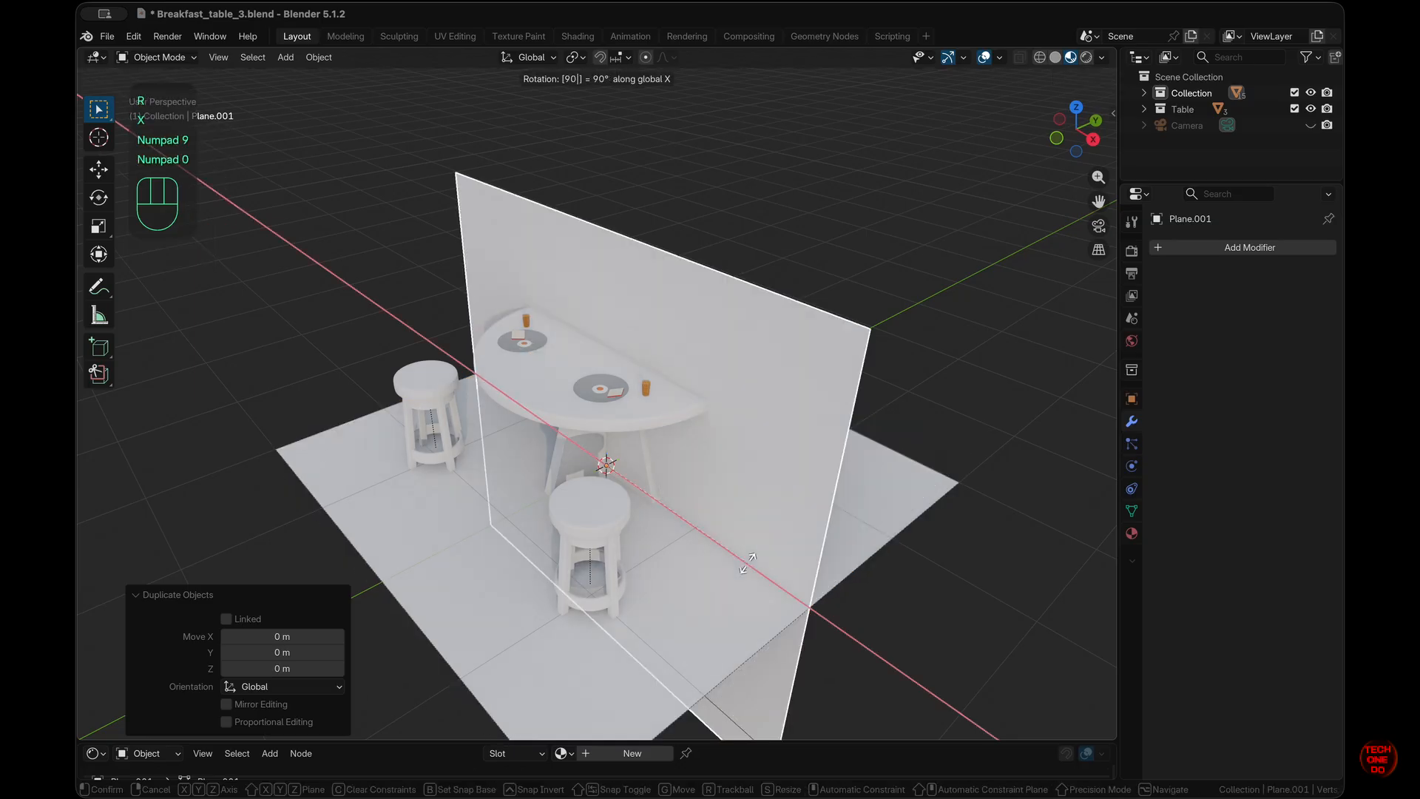
key(KP_Enter)
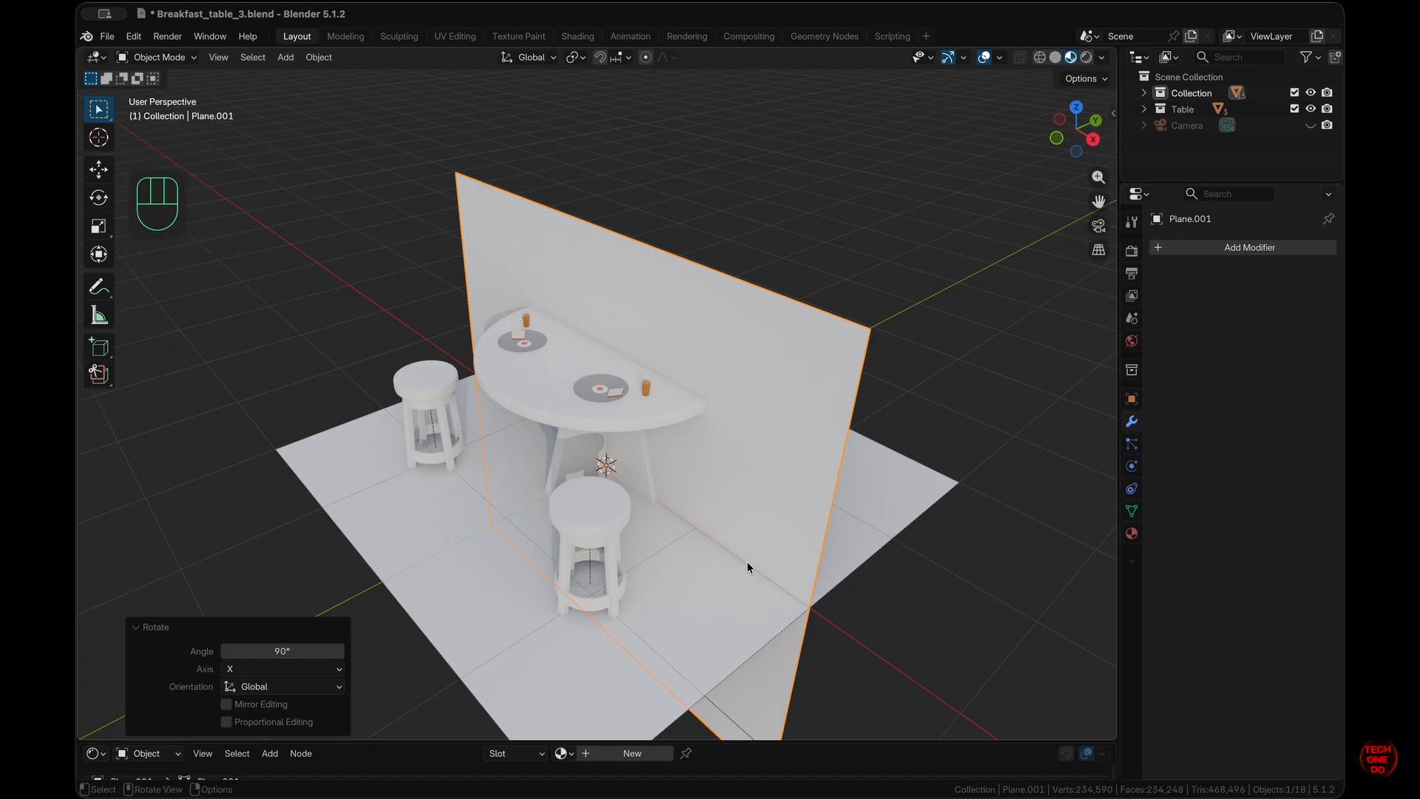
scroll(747, 567, left, 5)
scroll(748, 568, down, 4)
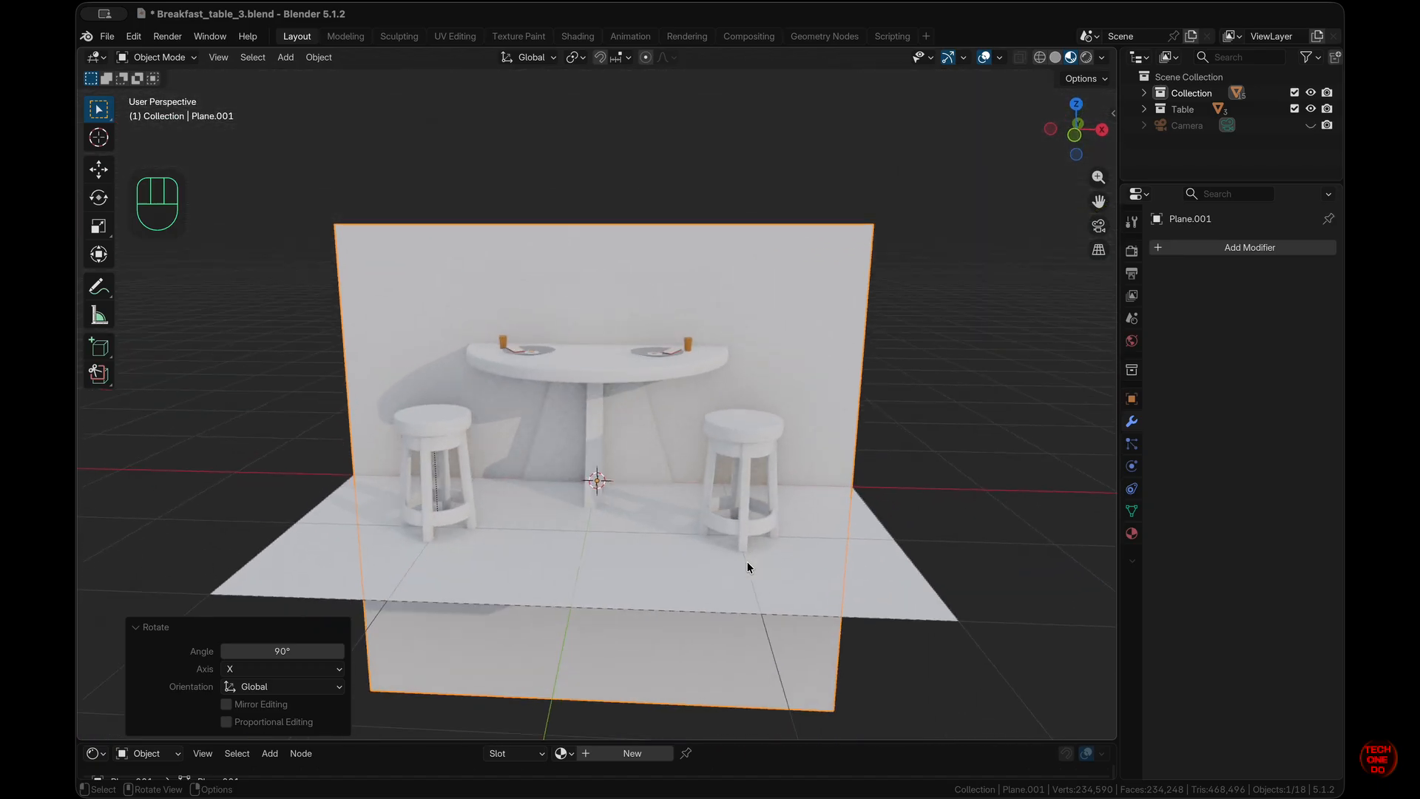
key(n)
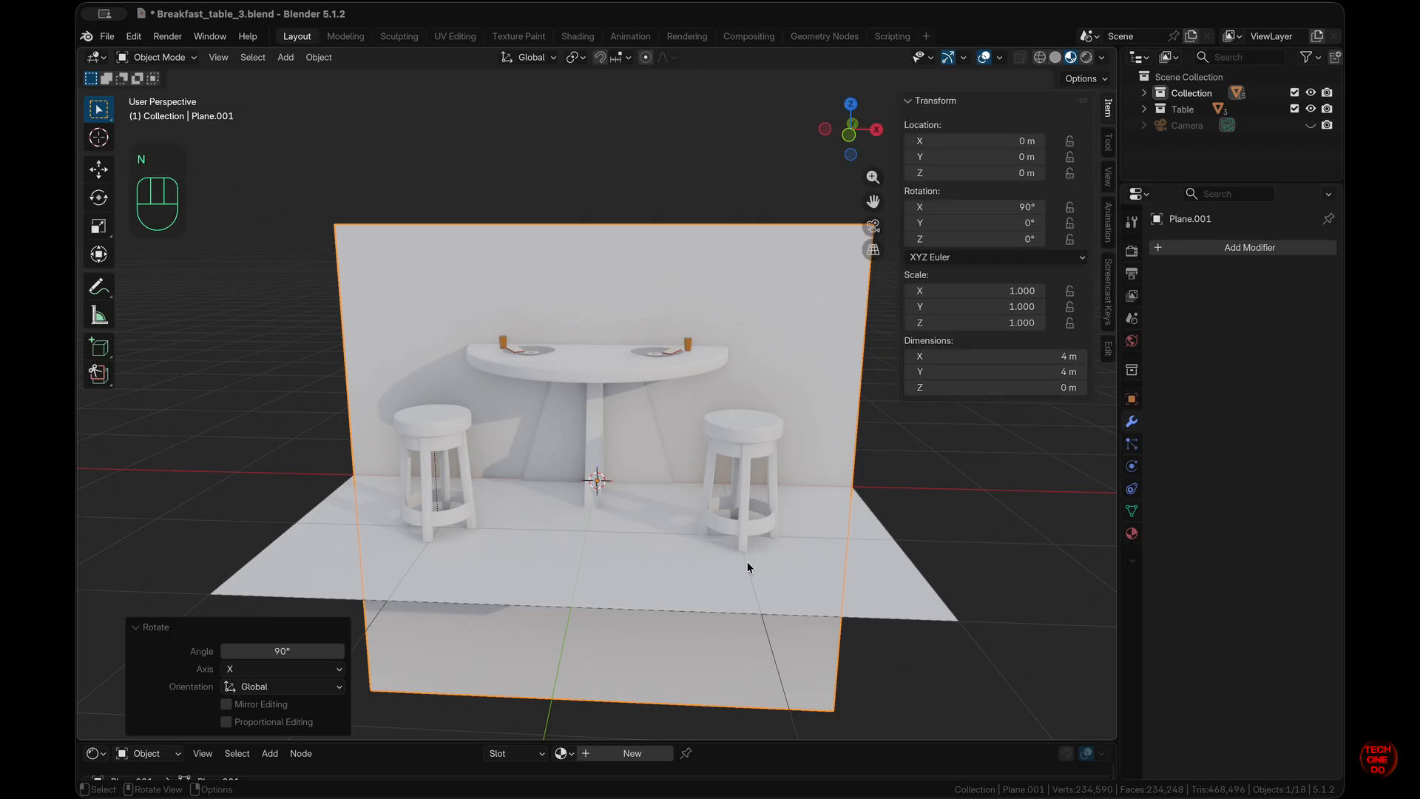
key(n)
- Move the wall up 2 m in Z and 2 m along Y, then duplicate it
key(g)
key(z)
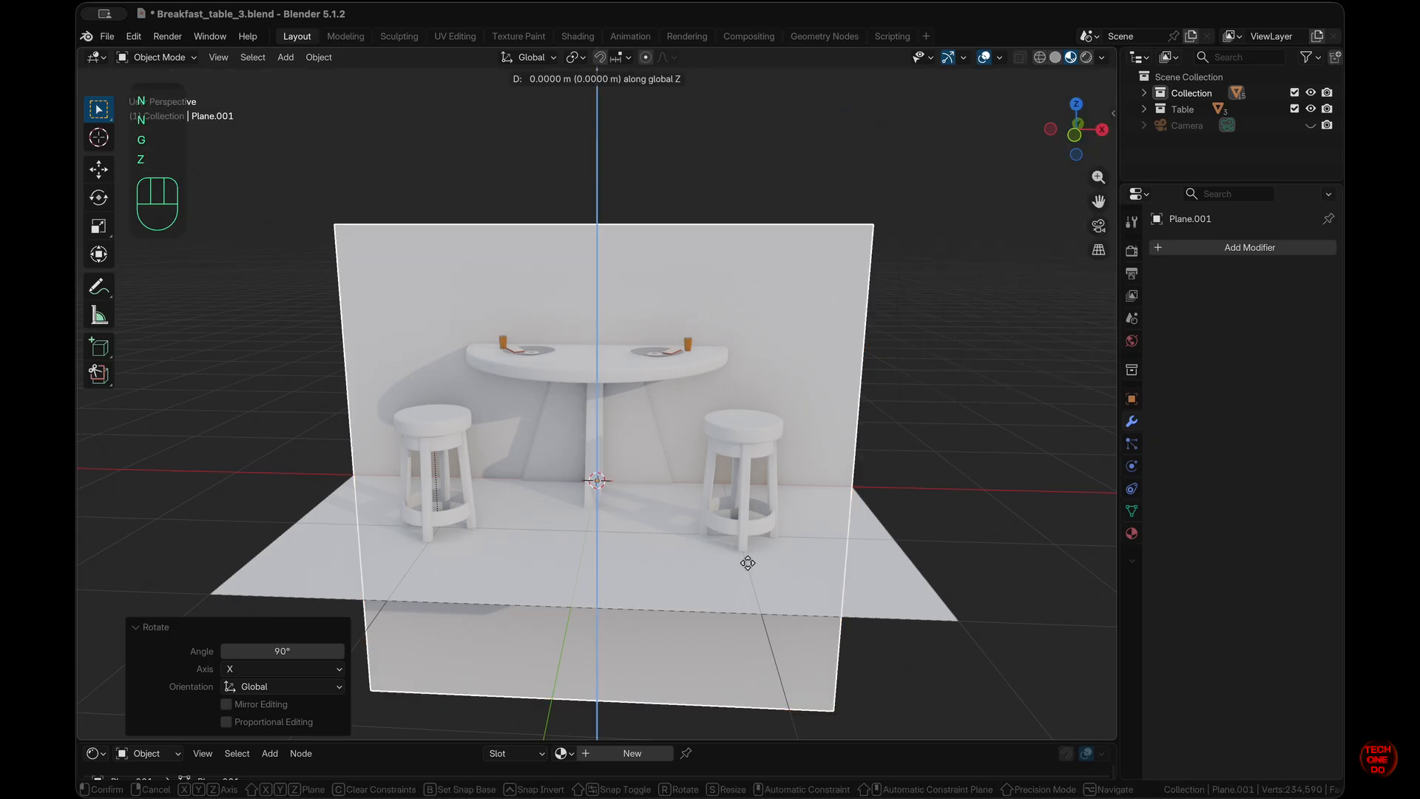
key(KP_2)
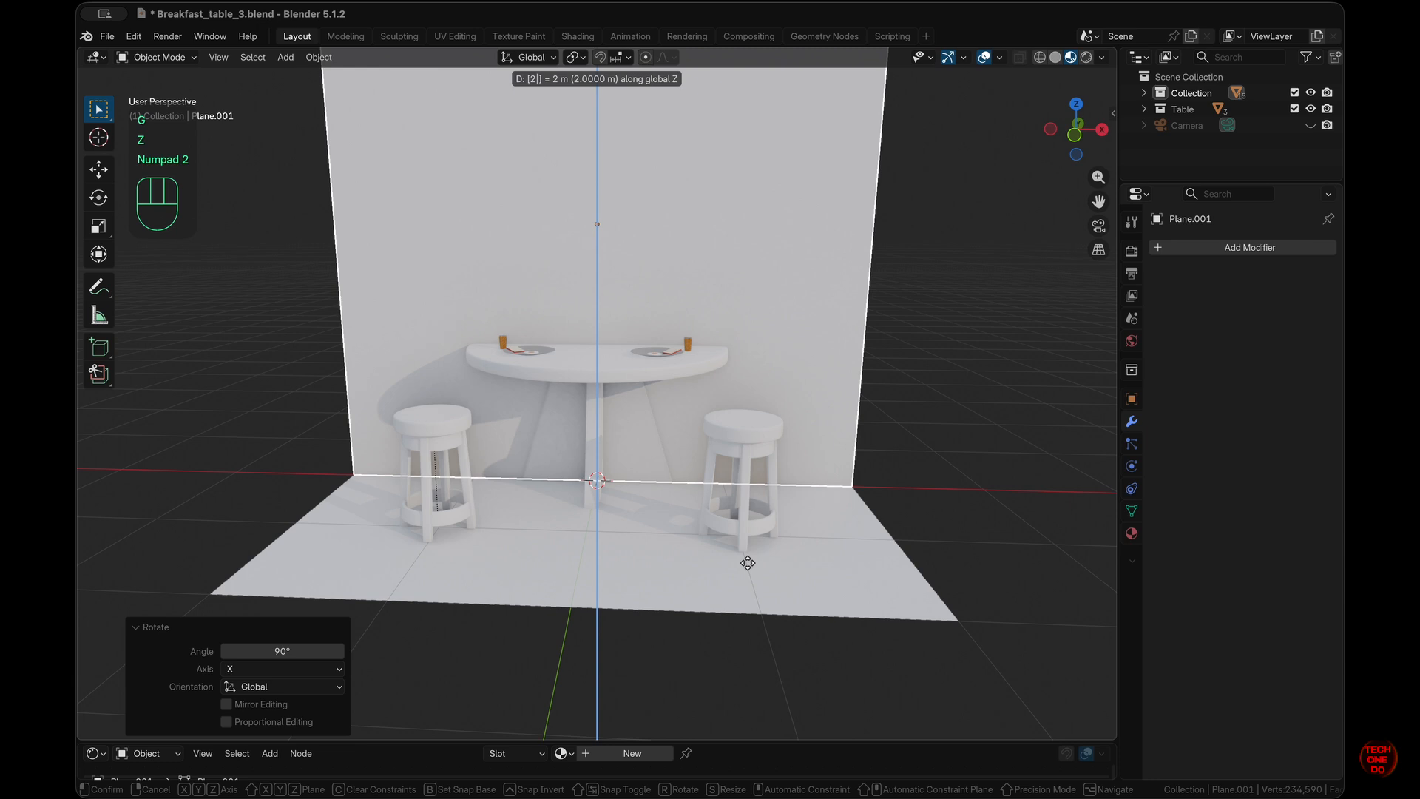
key(KP_Enter)
scroll(747, 563, right, 5)
scroll(747, 563, up, 3)
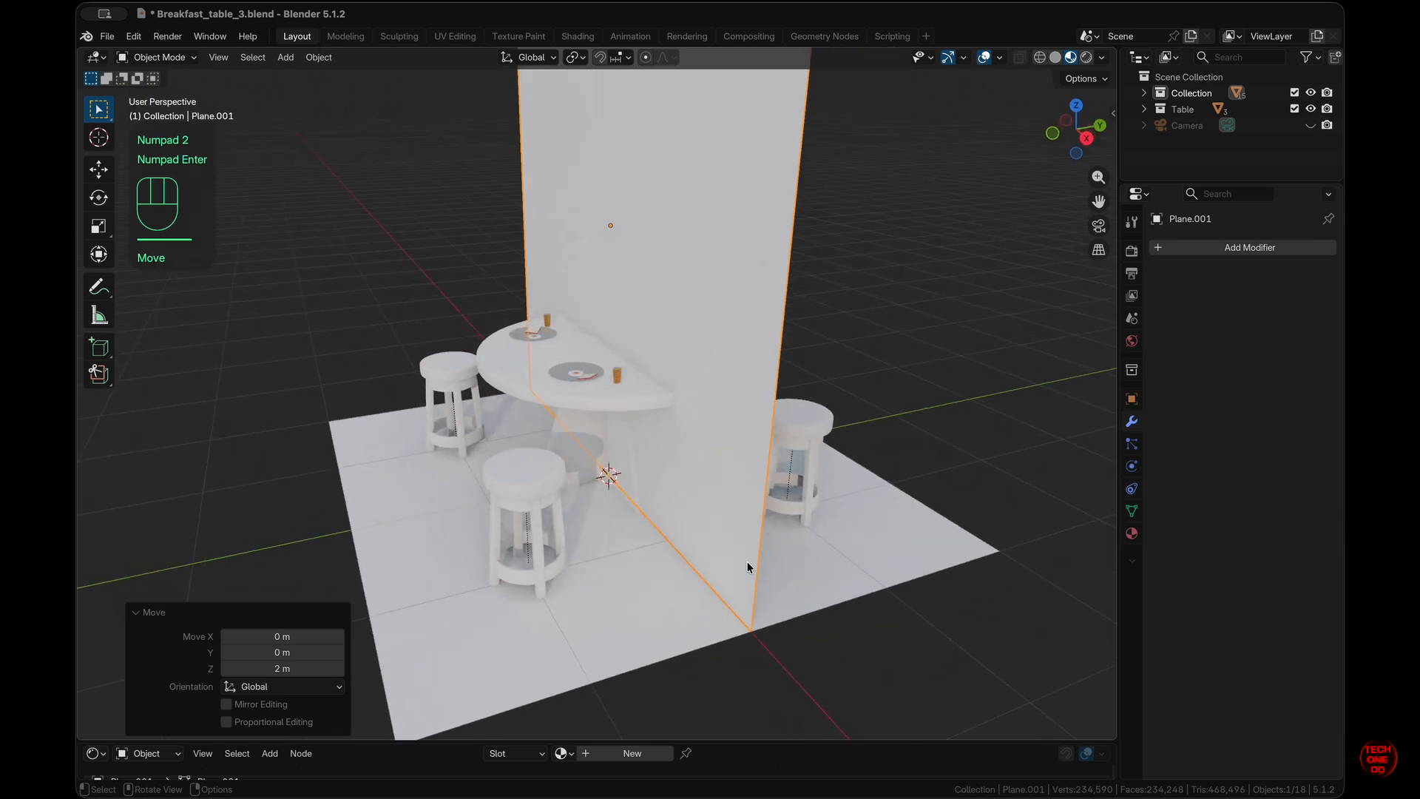
key(g)
key(y)
key(KP_2)
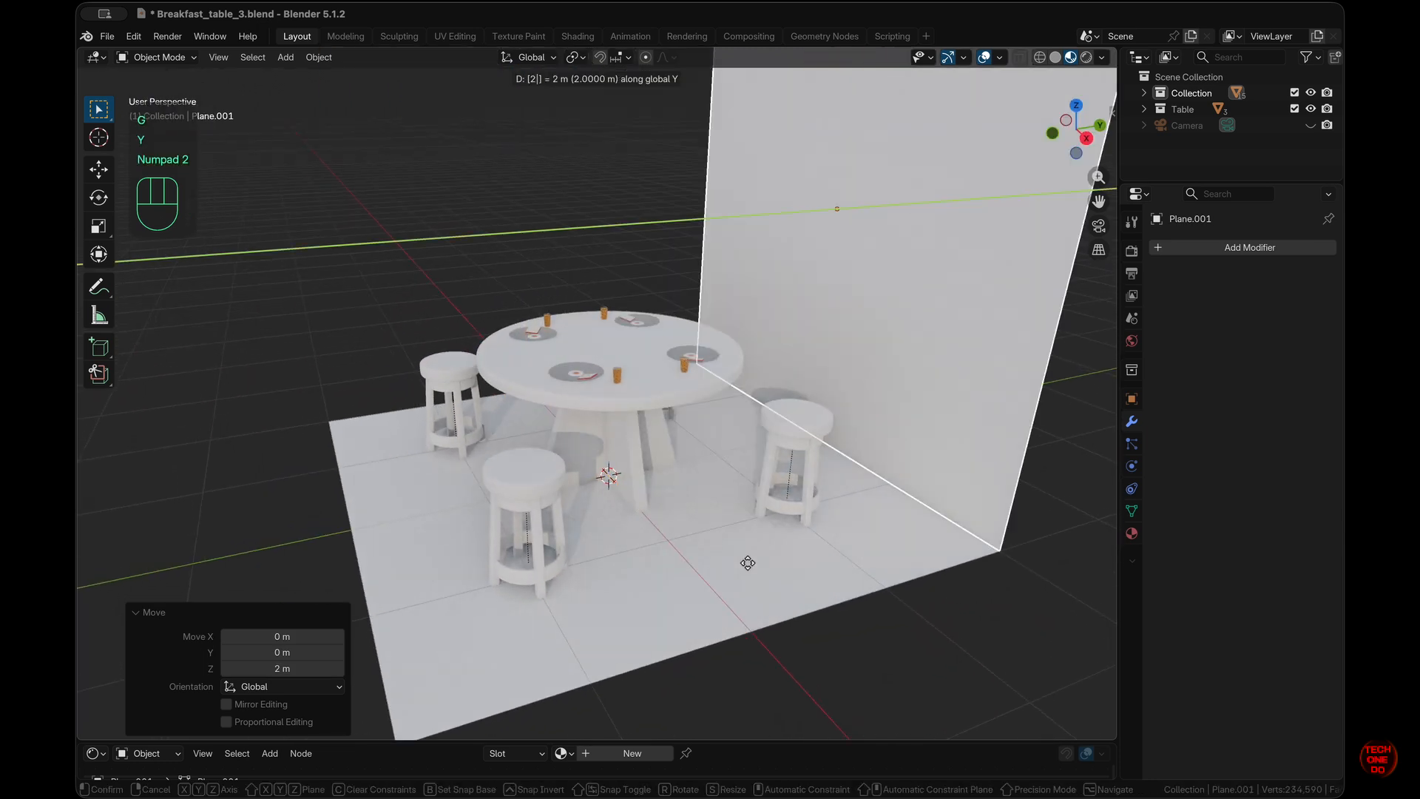
key(KP_Enter)
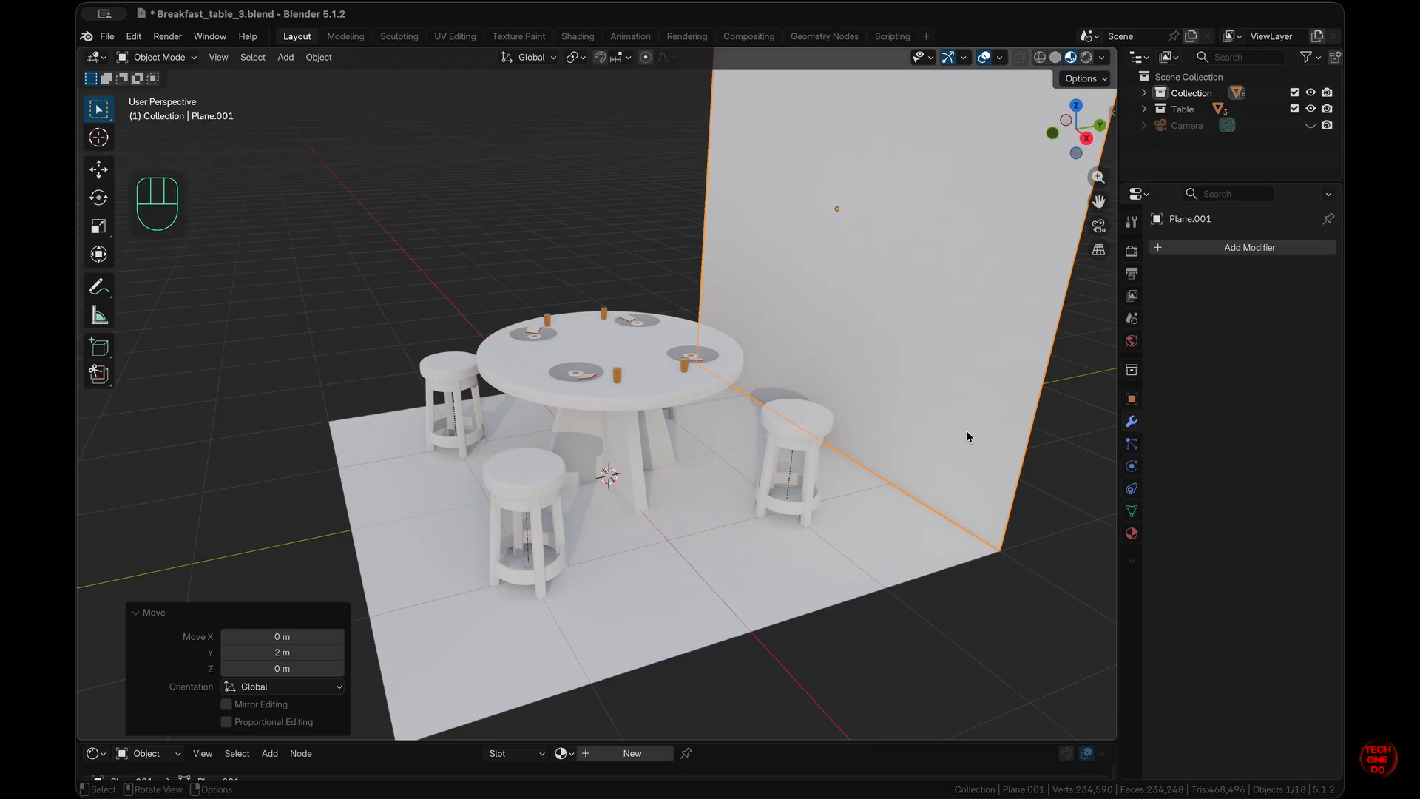
scroll(967, 432, left, 5)
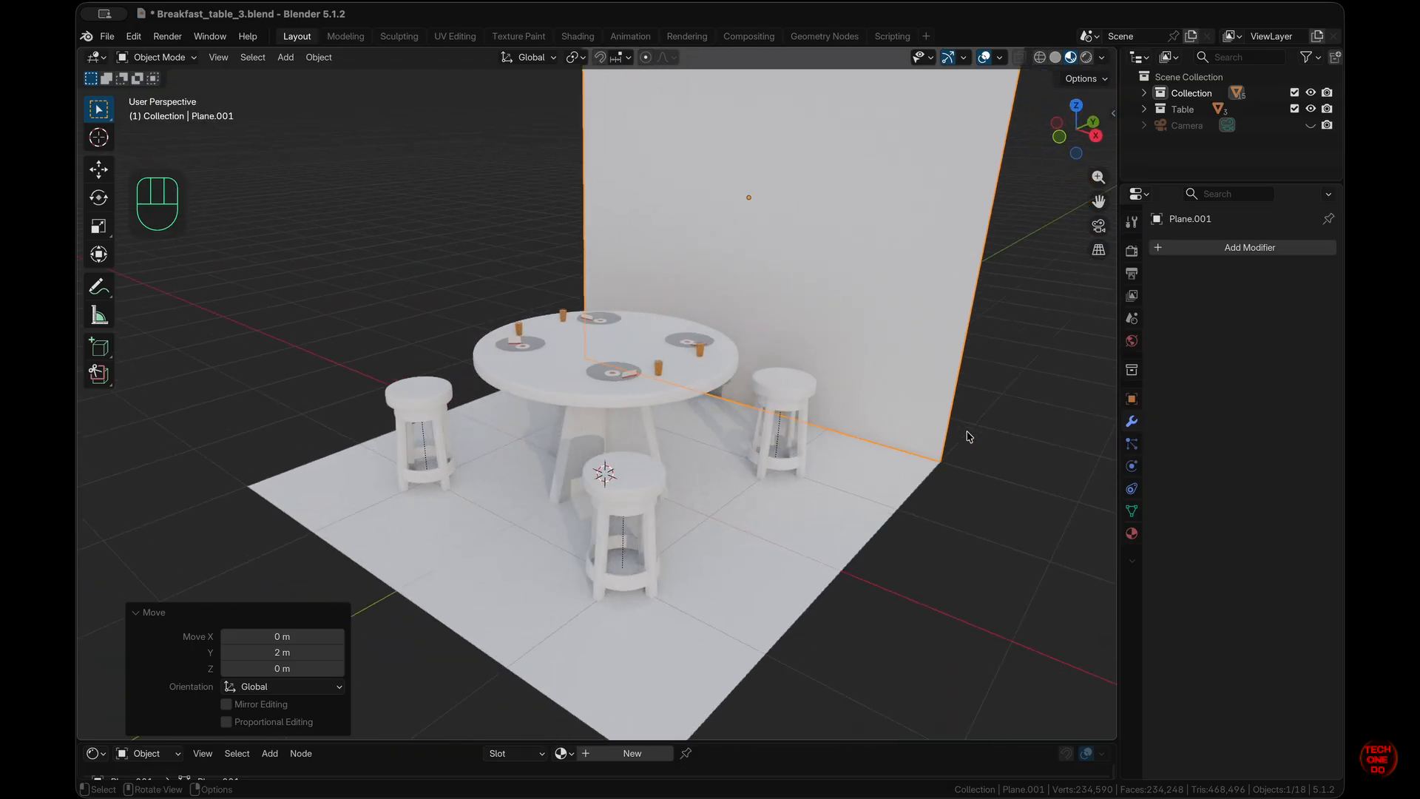
key(shift+d)
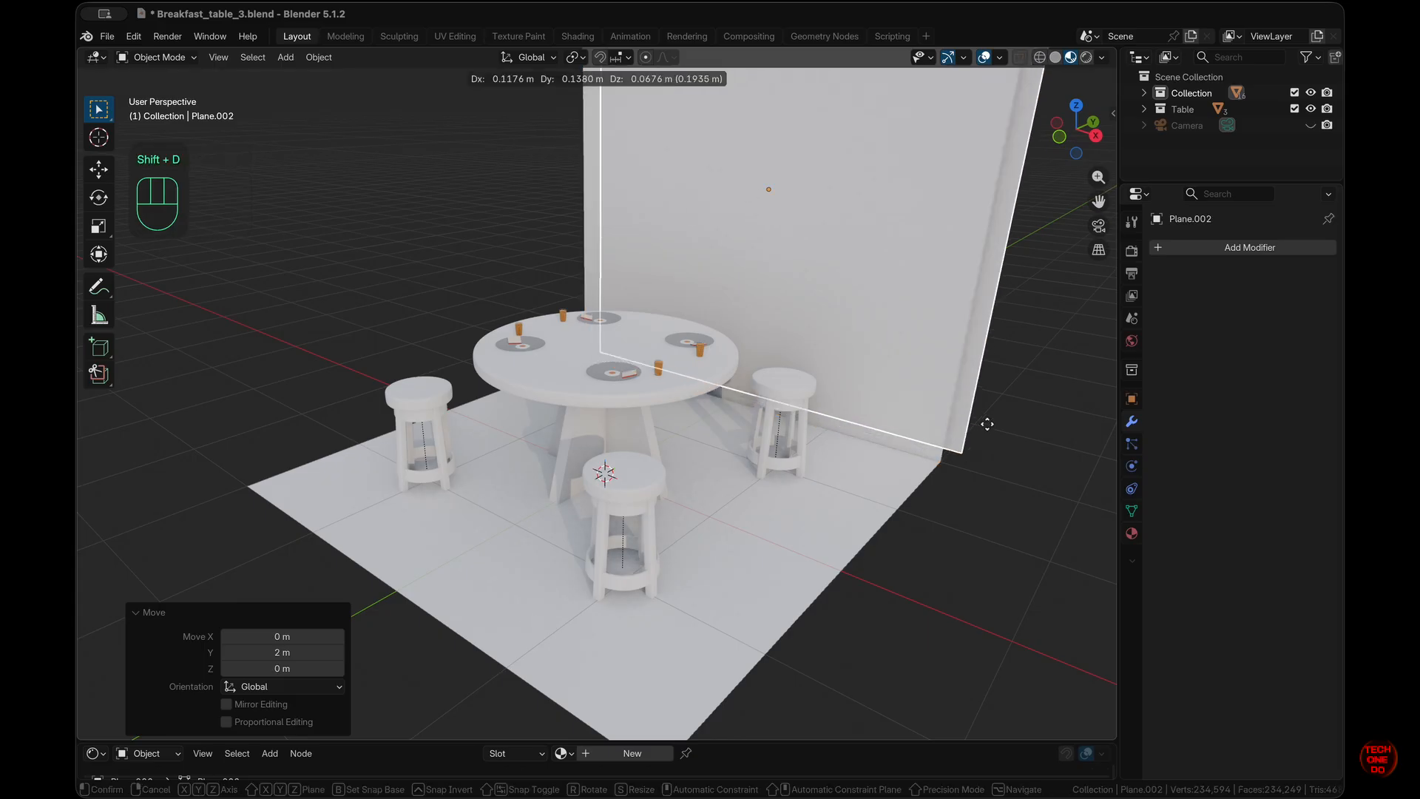
- Leave the wall copy in place and rotate it 90° around Z
right_click(987, 424)
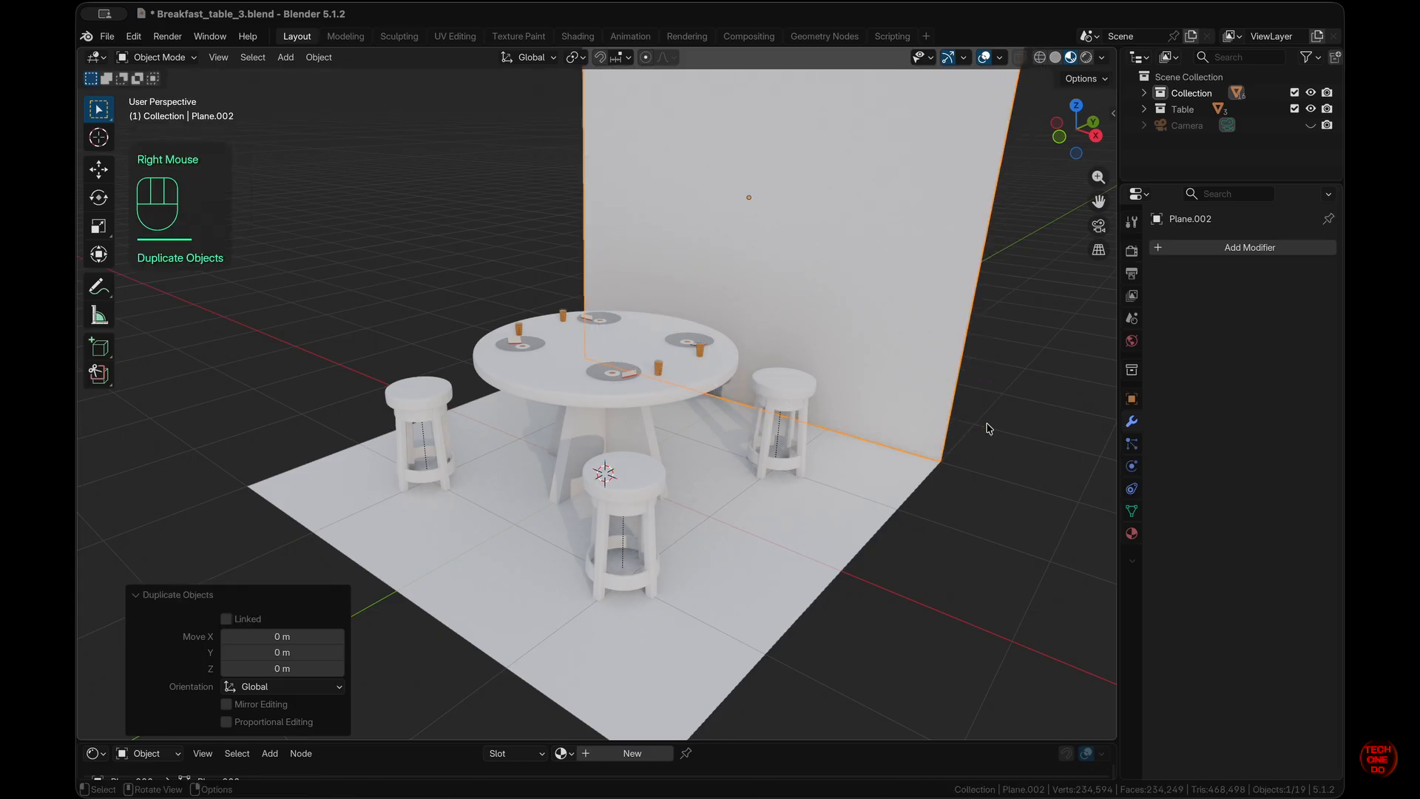
key(r)
key(z)
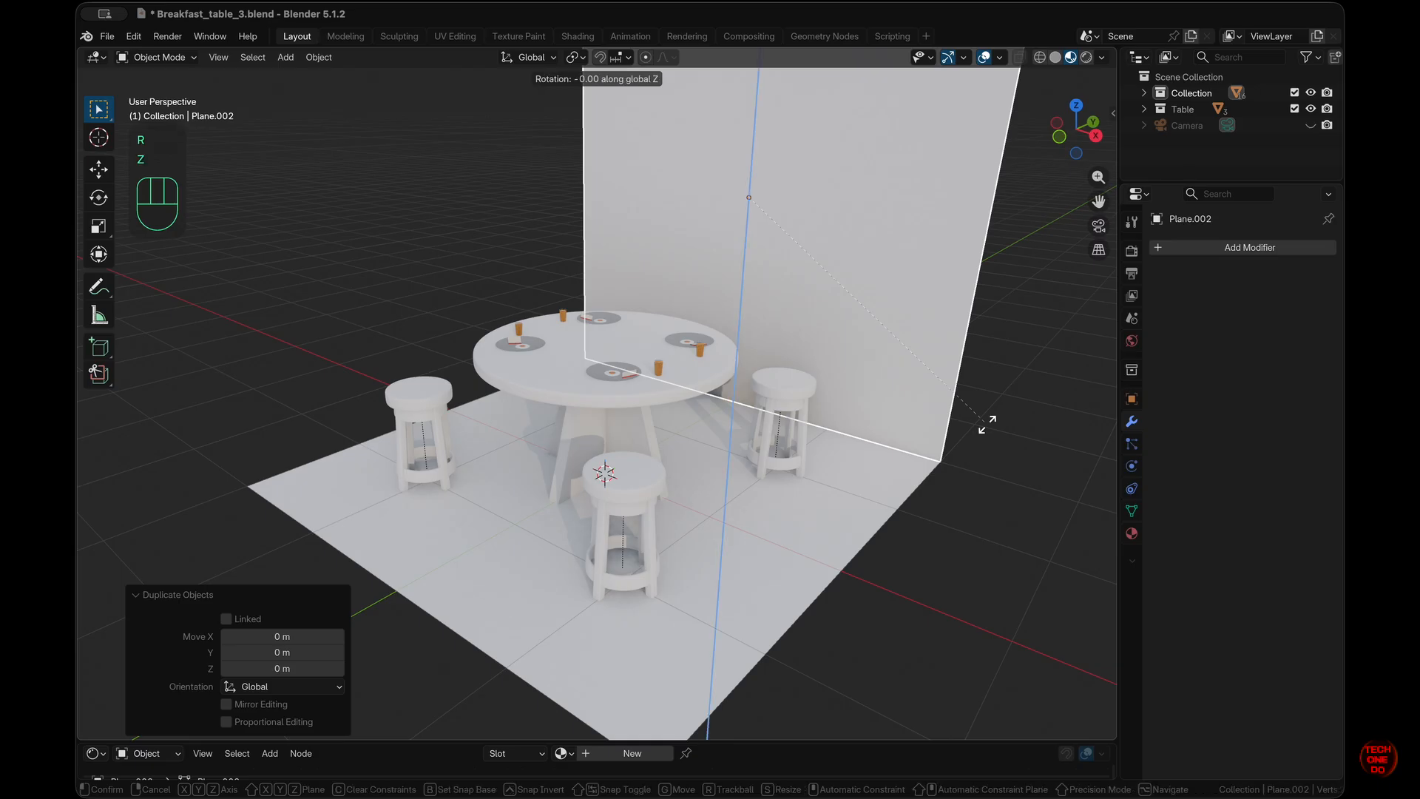
key(KP_9)
key(KP_0)
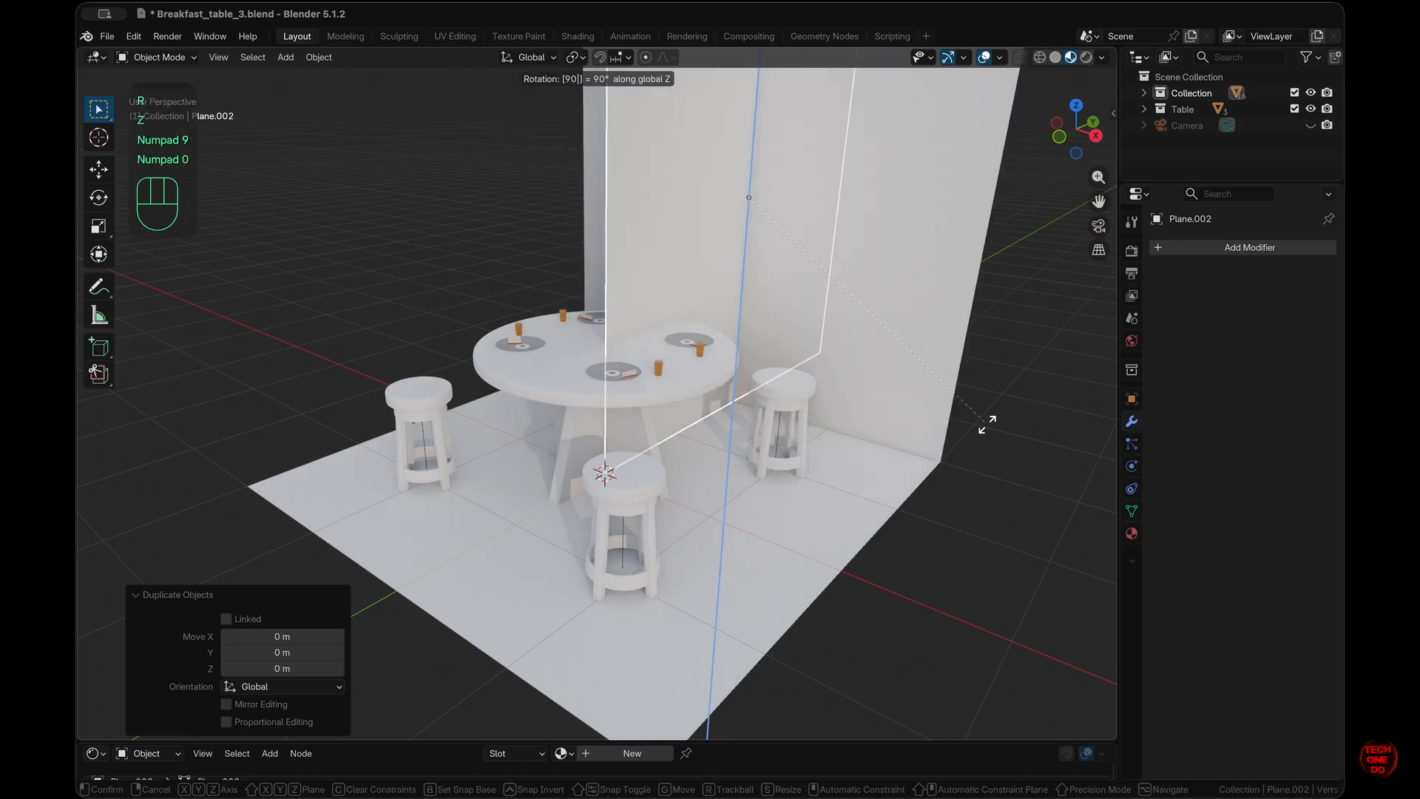
key(KP_Enter)
- Move the rotated wall copy -2 m along X and -2 m along Y
key(g)
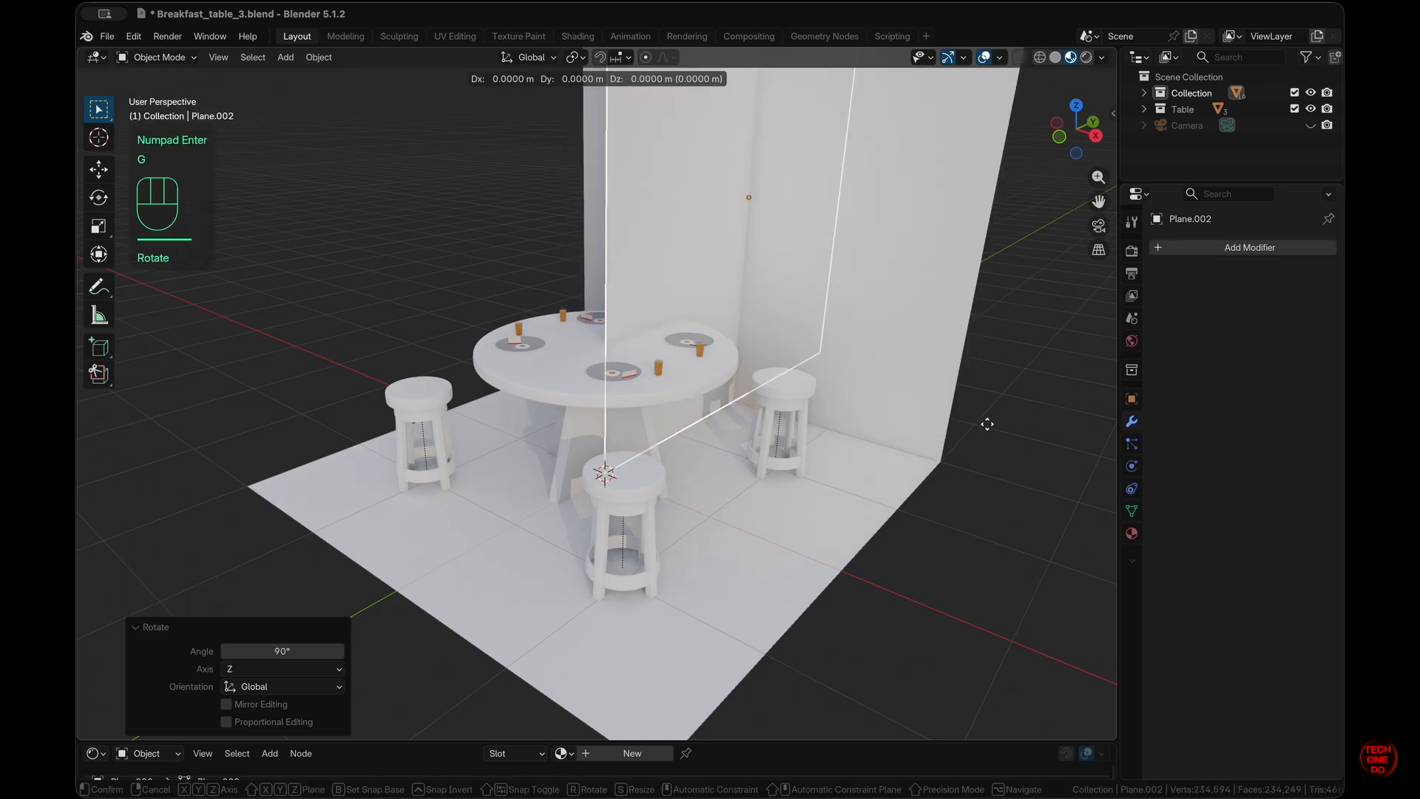
key(x)
key(KP_2)
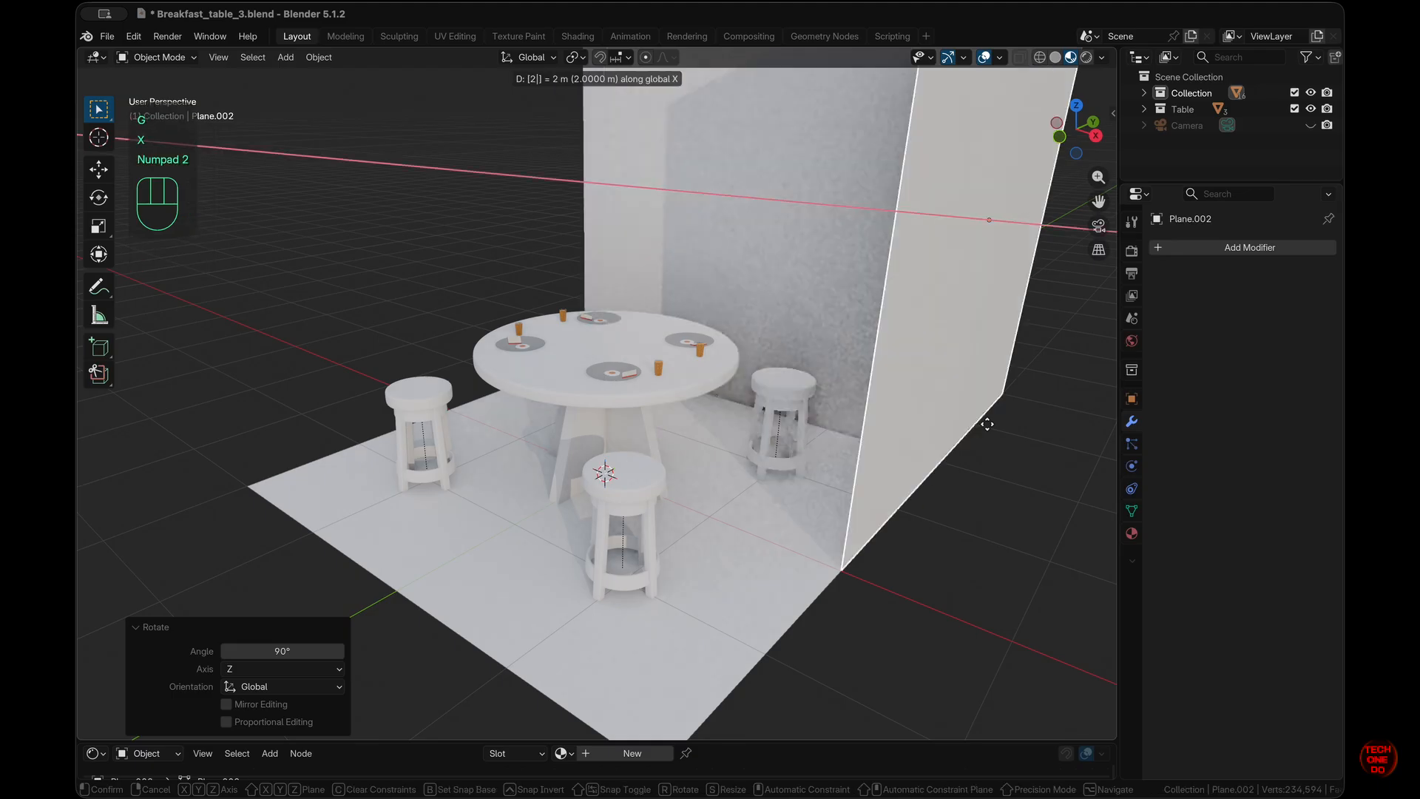
key(KP_Subtract)
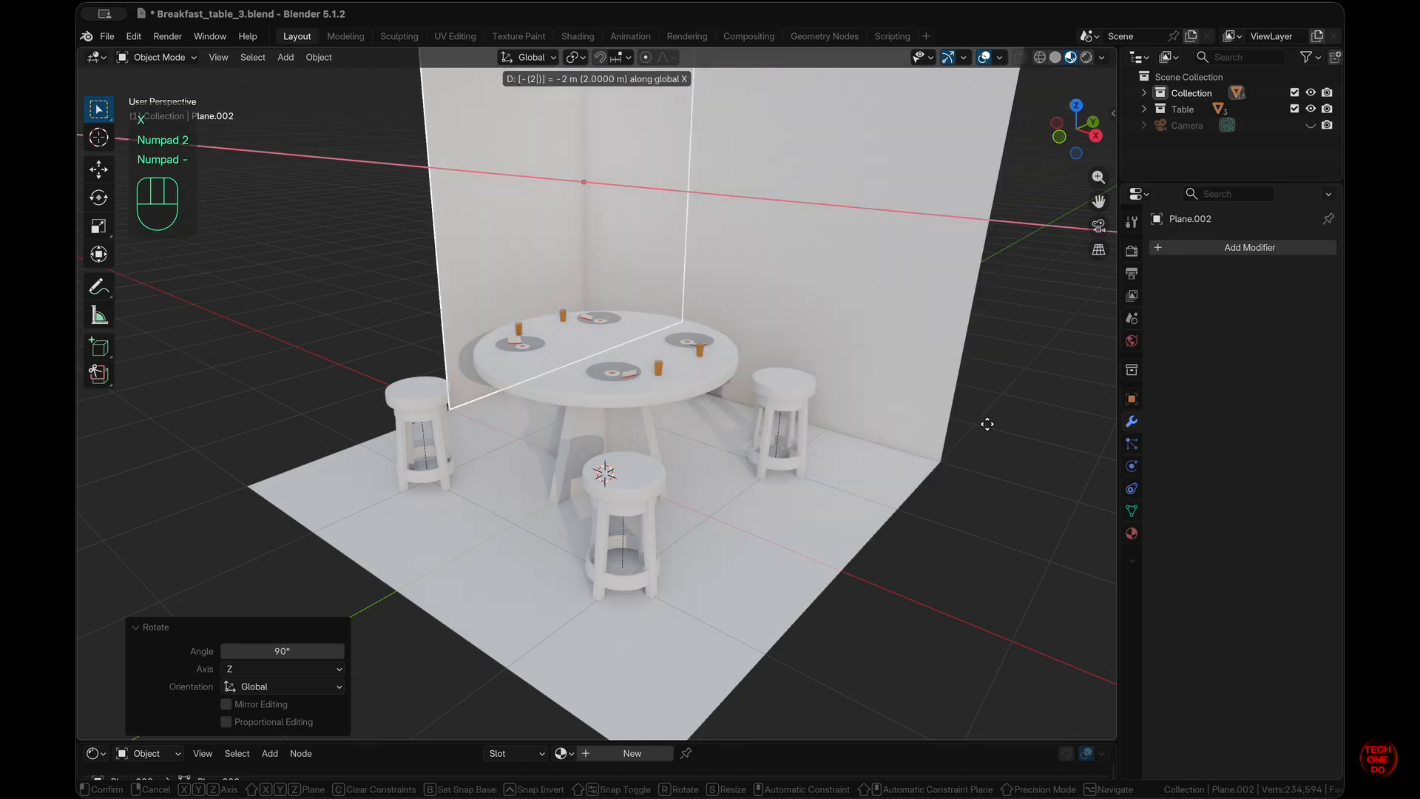
key(KP_Enter)
key(g)
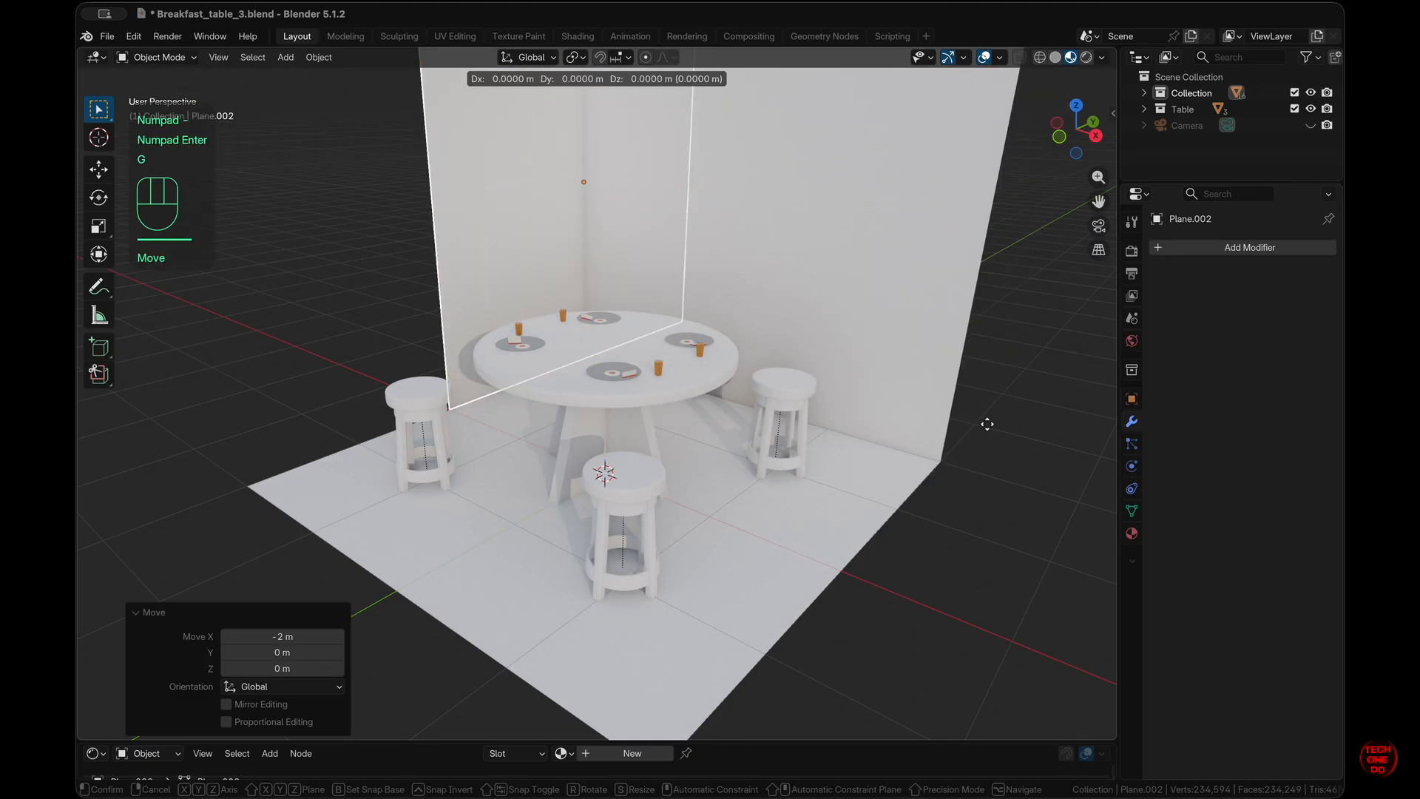
key(y)
key(KP_2)
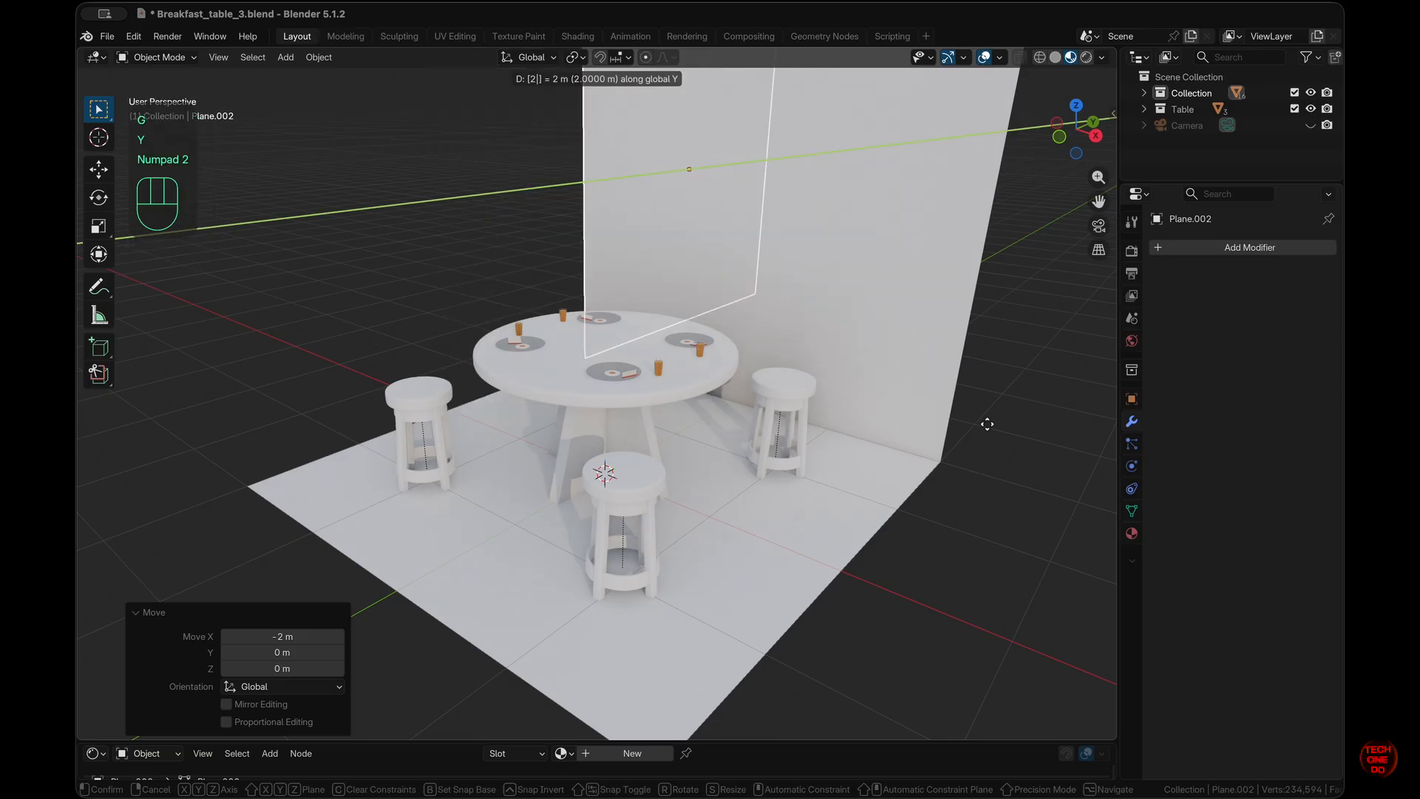
key(KP_Subtract)
key(KP_Enter)
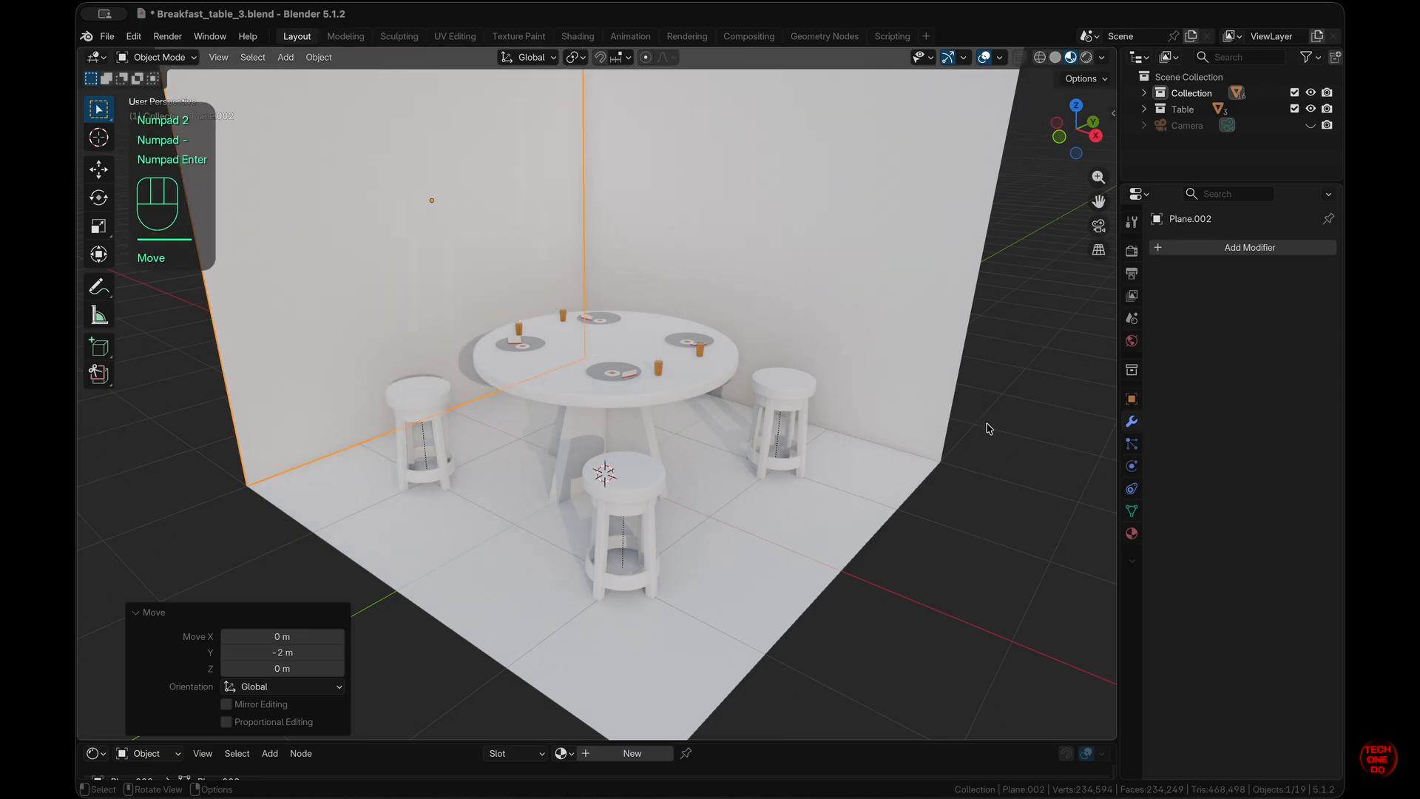
- Deselect the side wall and select the back wall
click(989, 428)
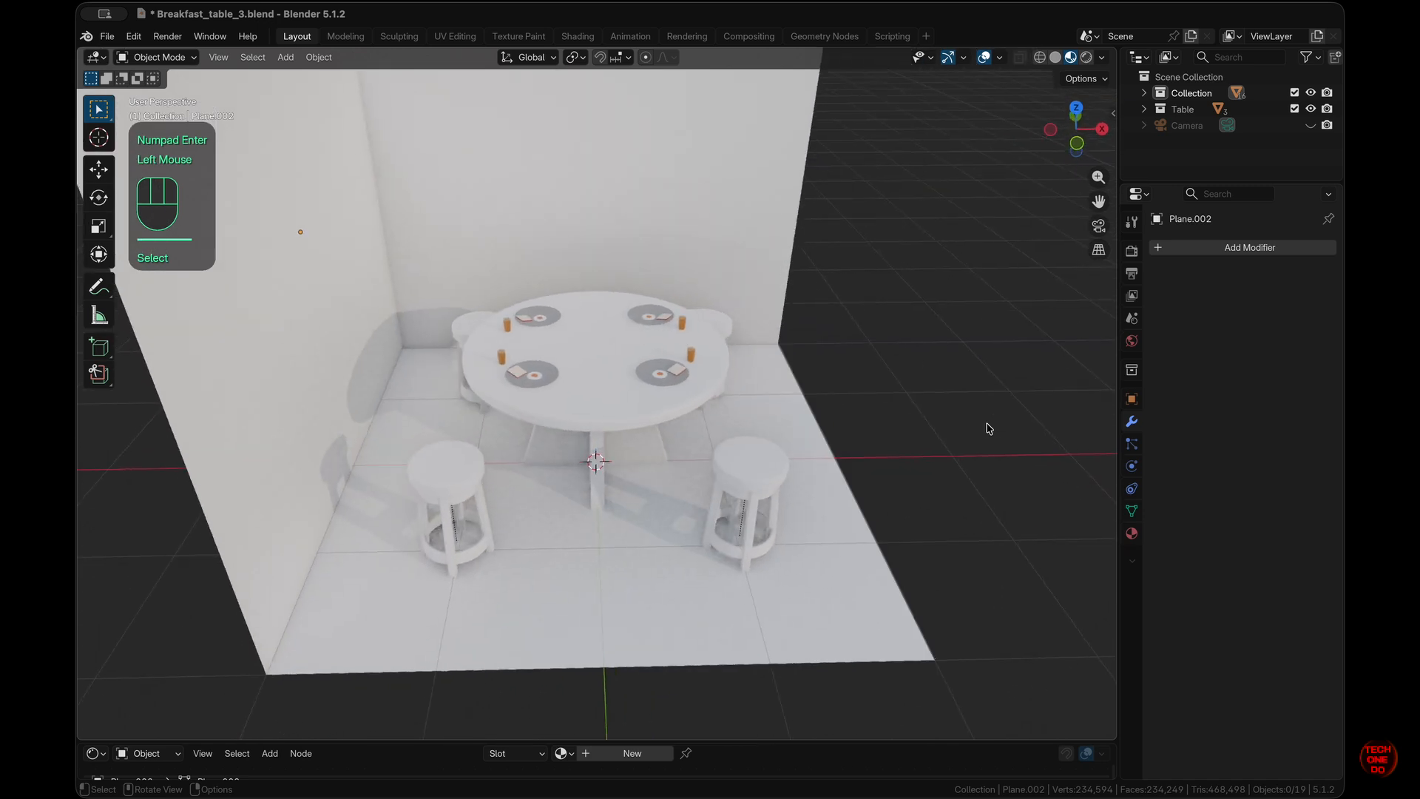
scroll(990, 428, right, 5)
super+scroll(990, 429, up, 4)
super+scroll(989, 429, down, 5)
shift+scroll(989, 428, up, 4)
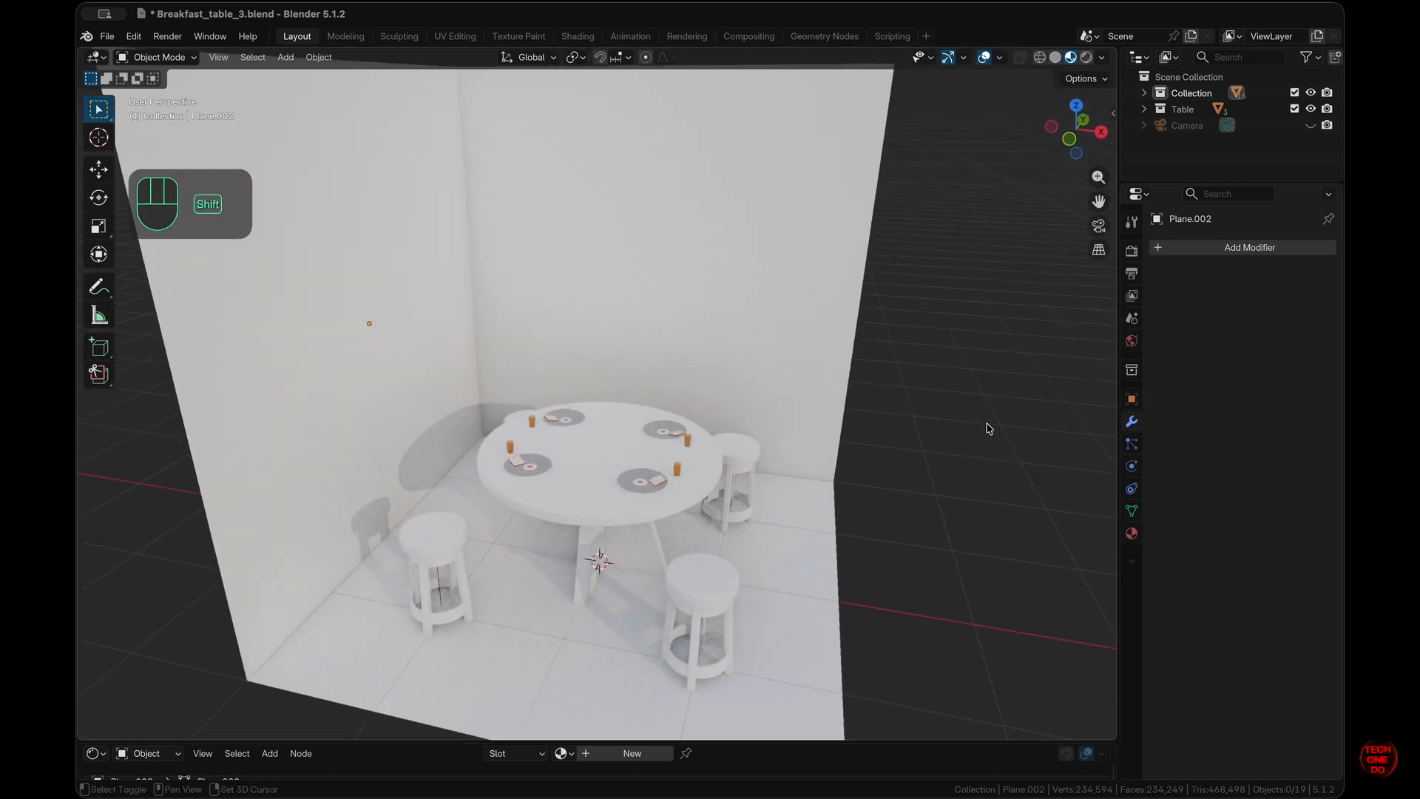
shift+scroll(990, 428, up, 2)
click(744, 251)
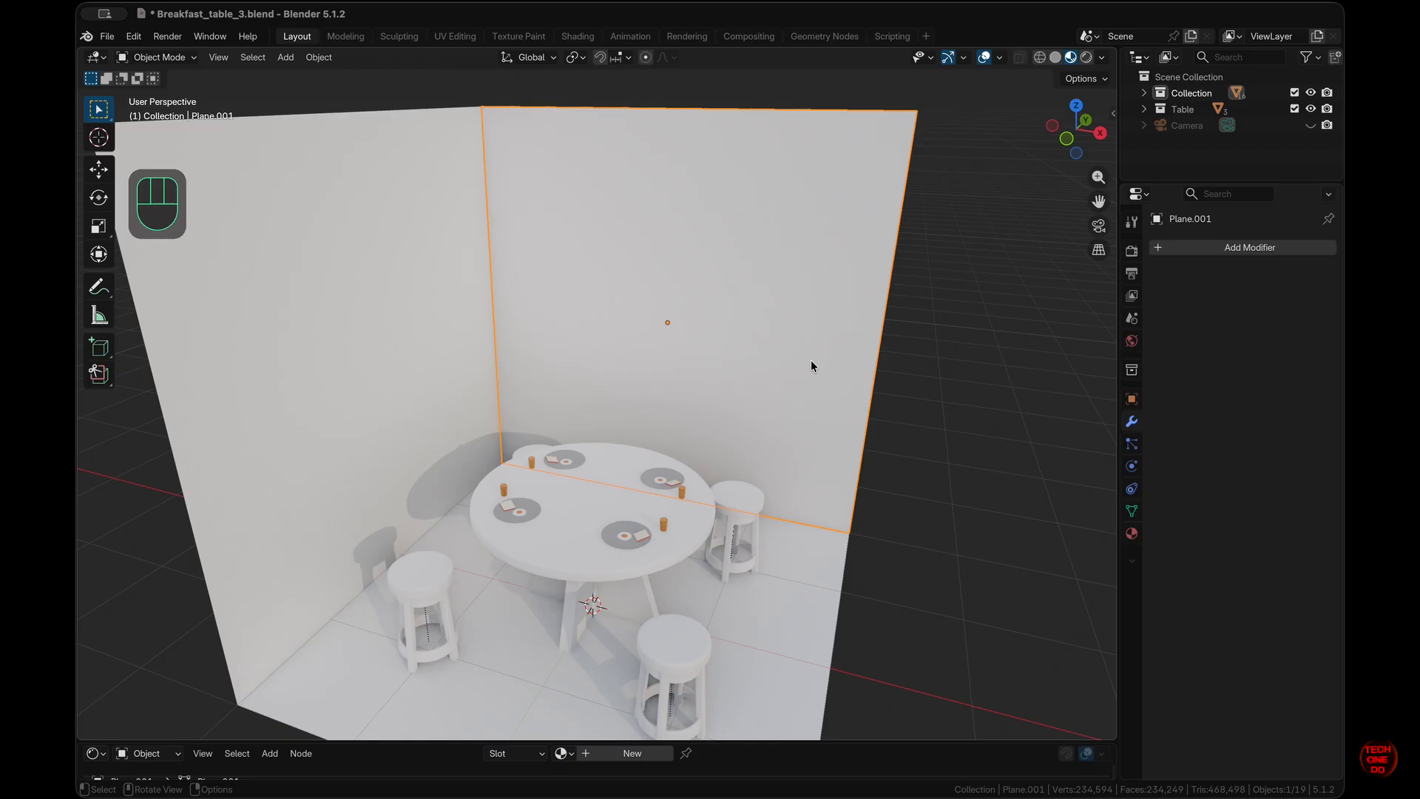
- Subdivide the back wall in Edit Mode with 3 cuts
key(Tab)
super+scroll(812, 361, up, 3)
super+scroll(812, 361, down, 2)
scroll(811, 362, left, 1)
scroll(811, 362, right, 1)
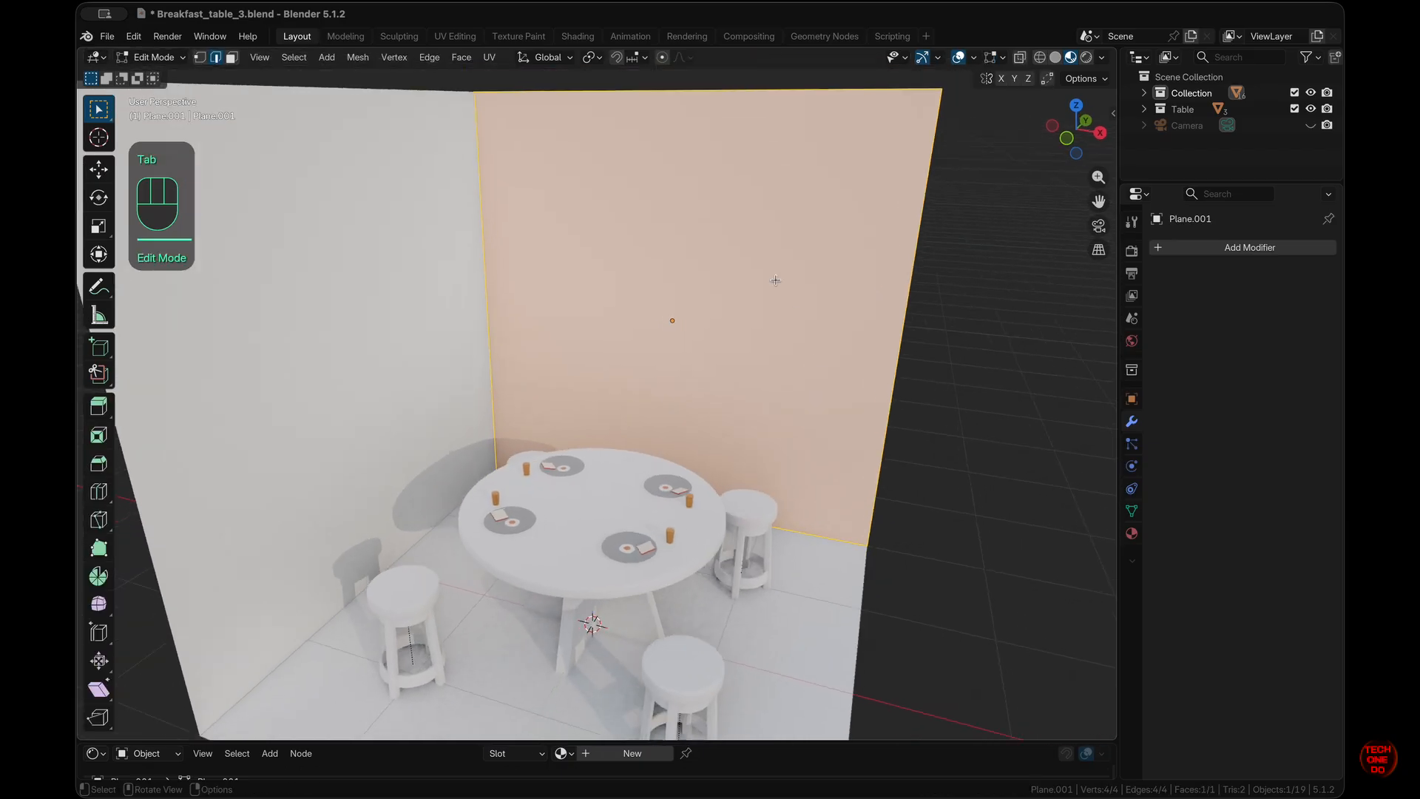
right_click(775, 280)
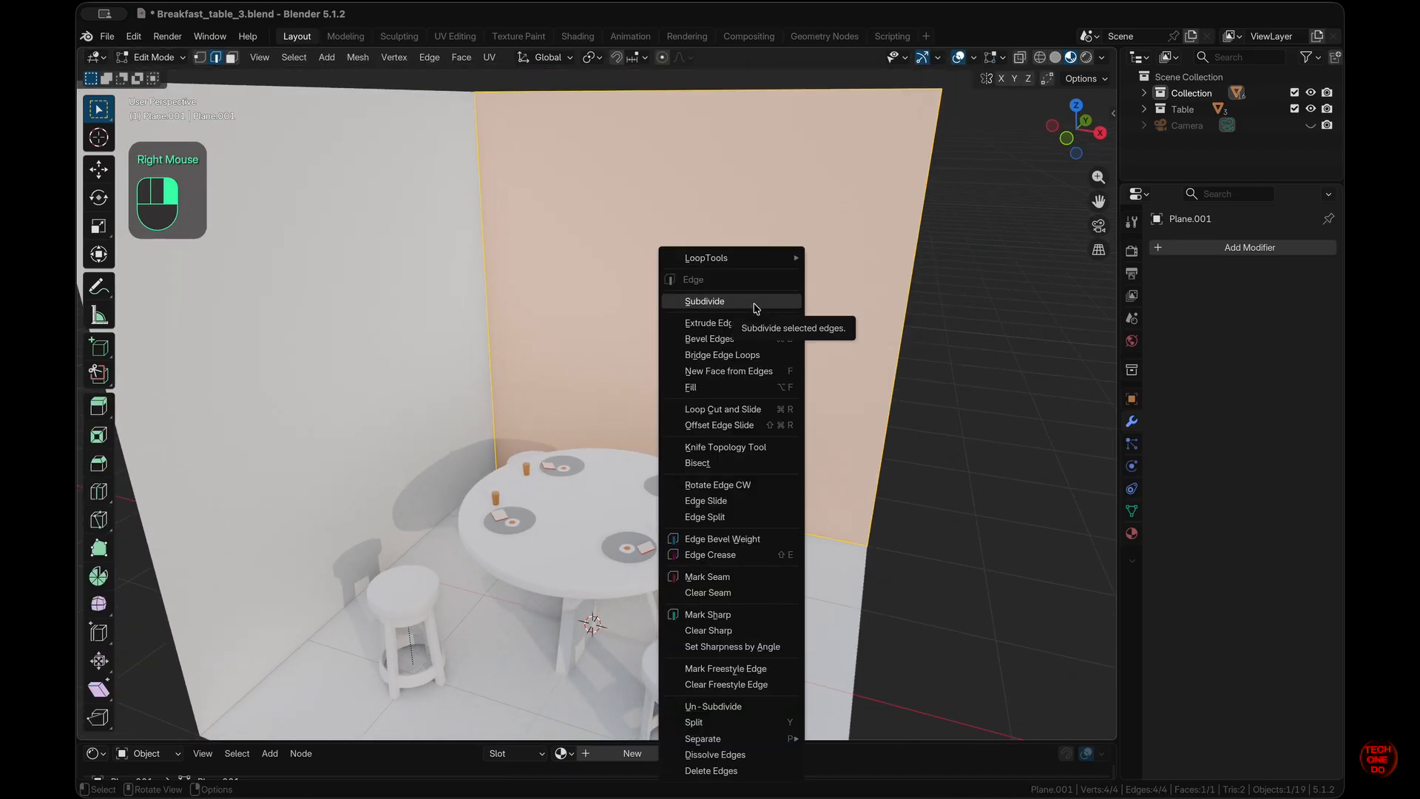
click(756, 308)
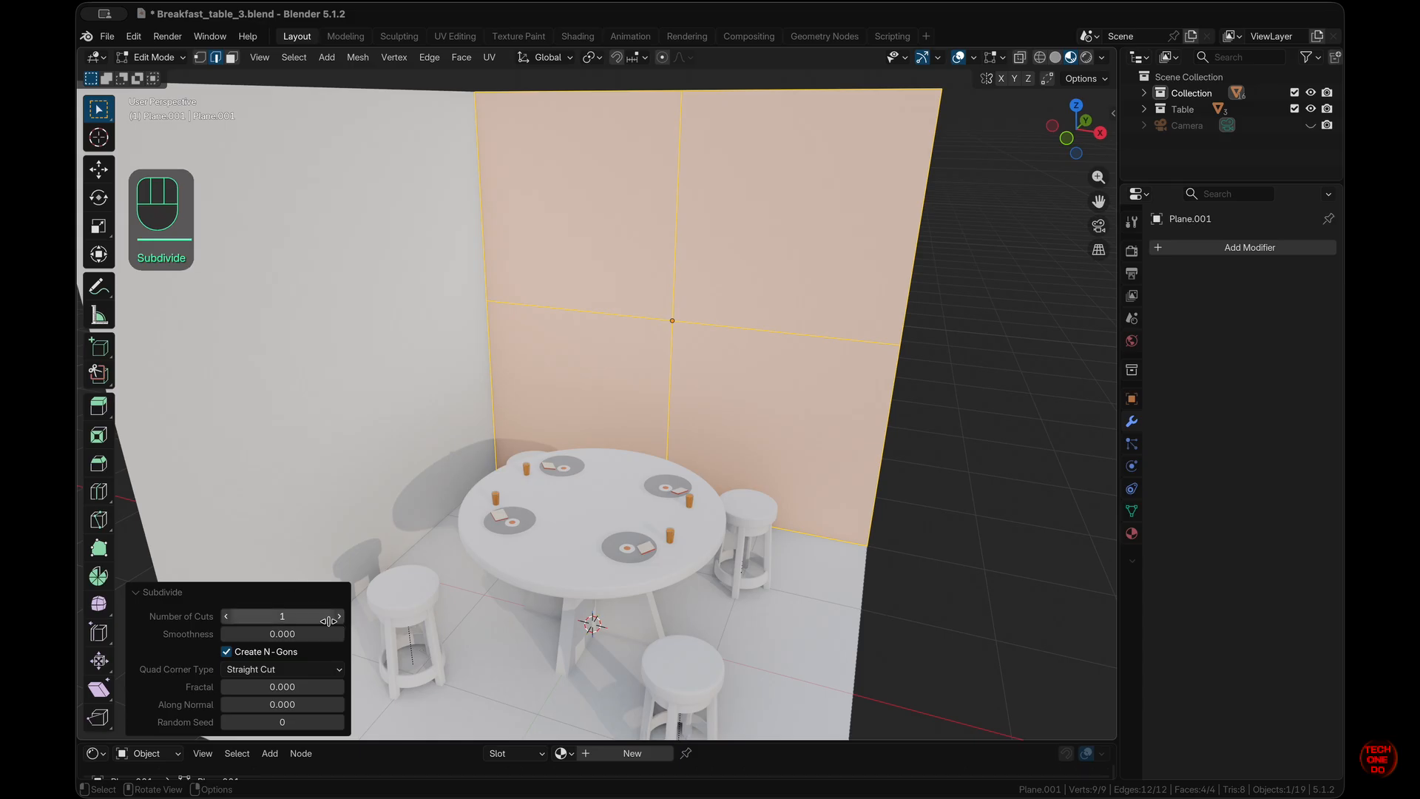
click(339, 617)
click(340, 618)
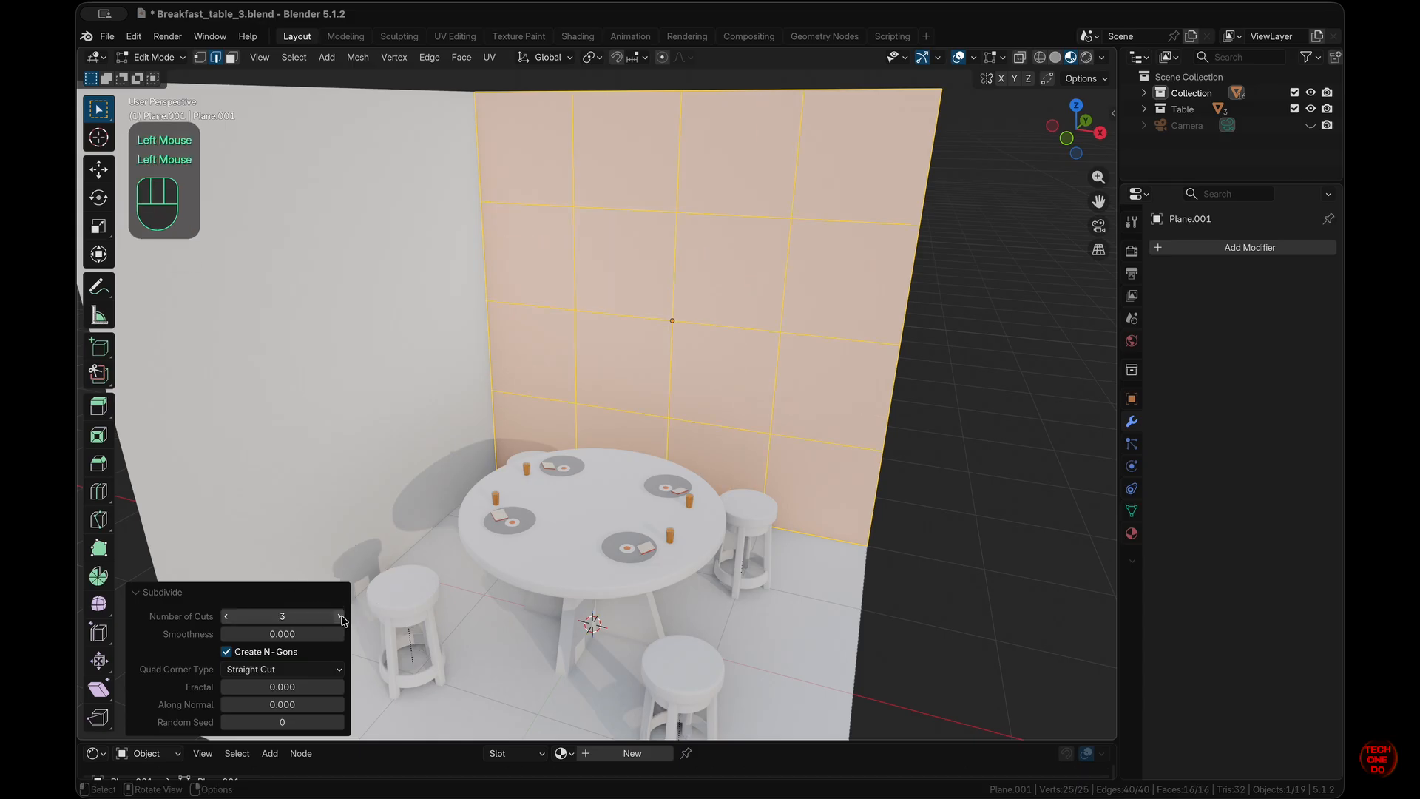
- Select the edges around the wall's centre point
click(767, 384)
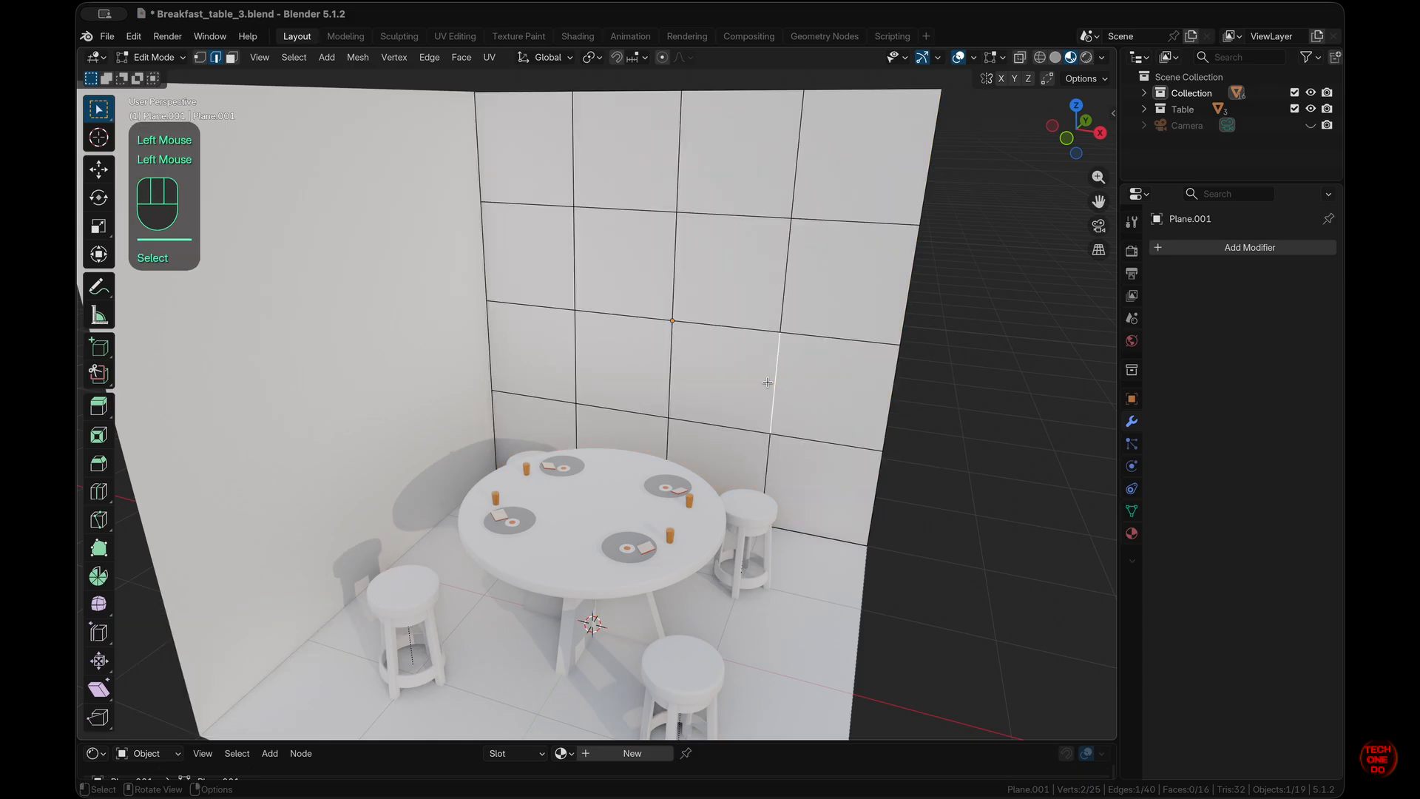
scroll(767, 384, left, 5)
drag(554, 266, 671, 369)
- Select the four central tiles in face mode and inset them by 0.135 m
key(3)
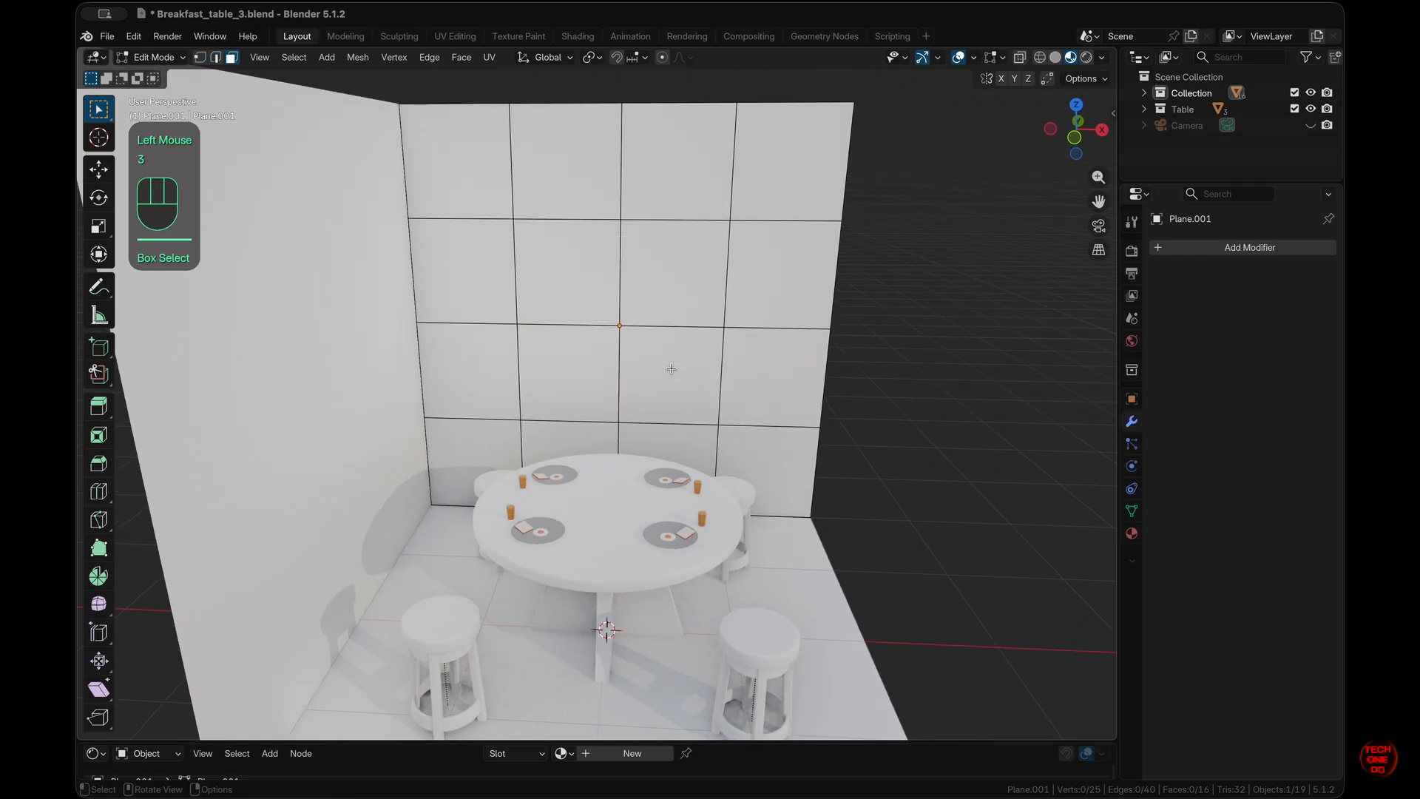
drag(567, 271, 672, 379)
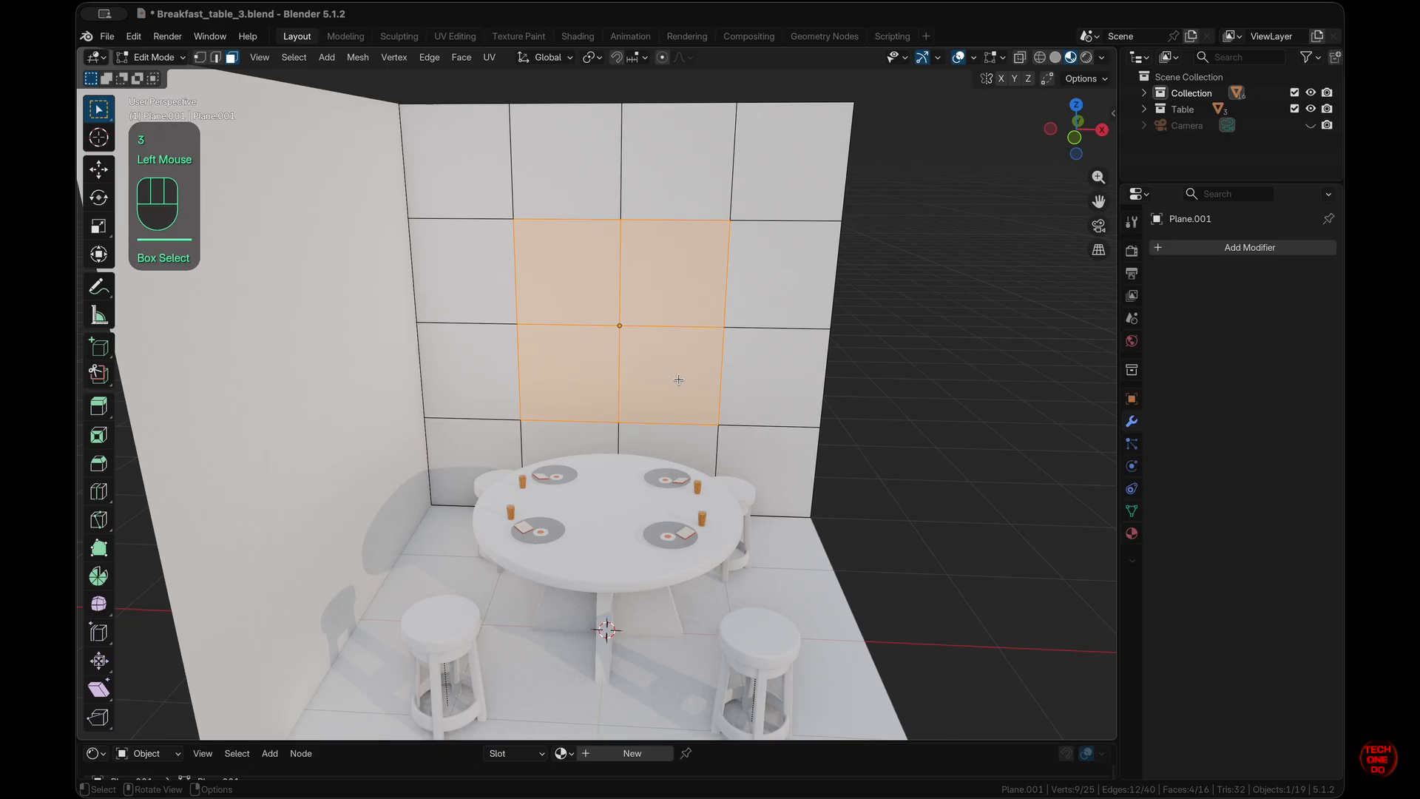
key(i)
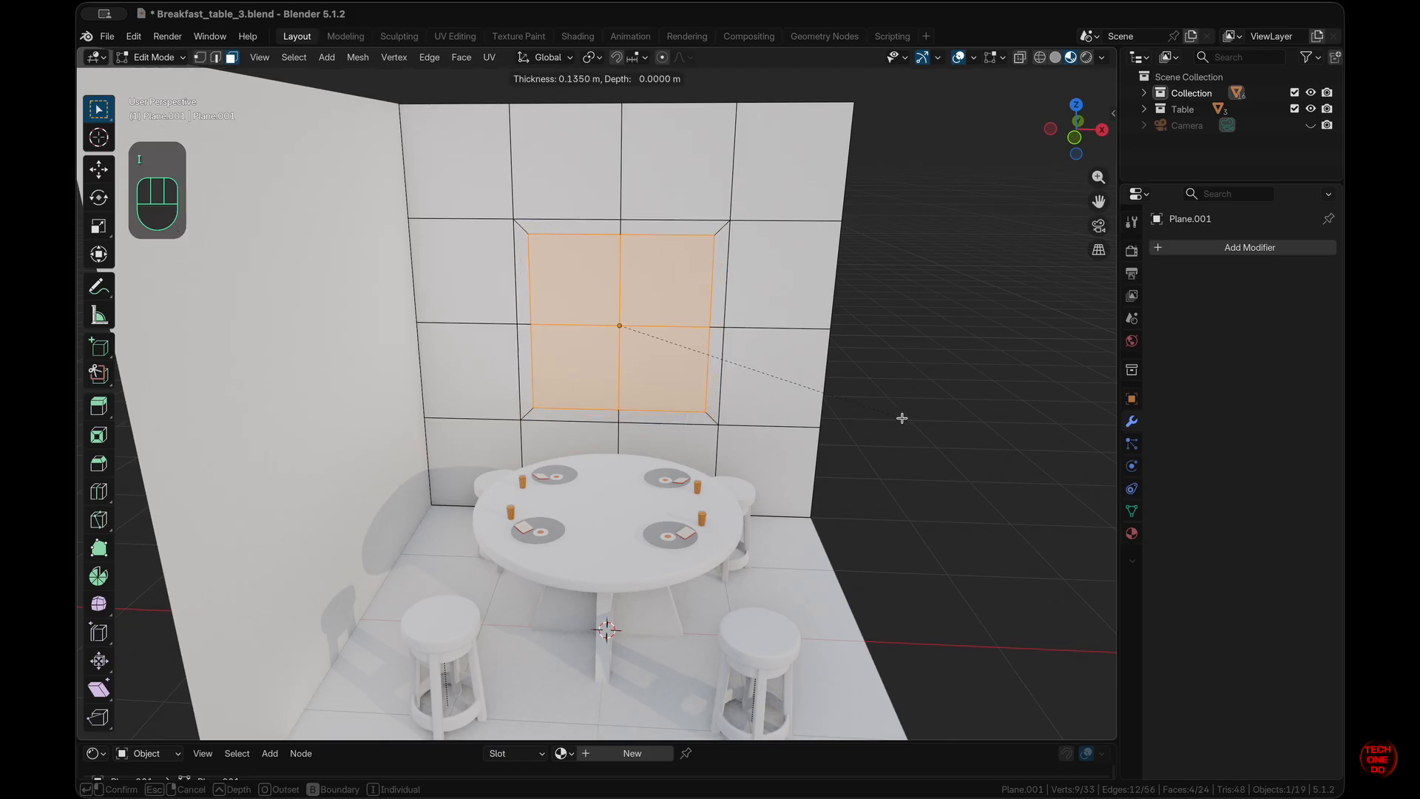
click(902, 418)
- Push the window faces back by -0.0626 m and inset them again by 0.01322 m
middle_drag(903, 419, 906, 404)
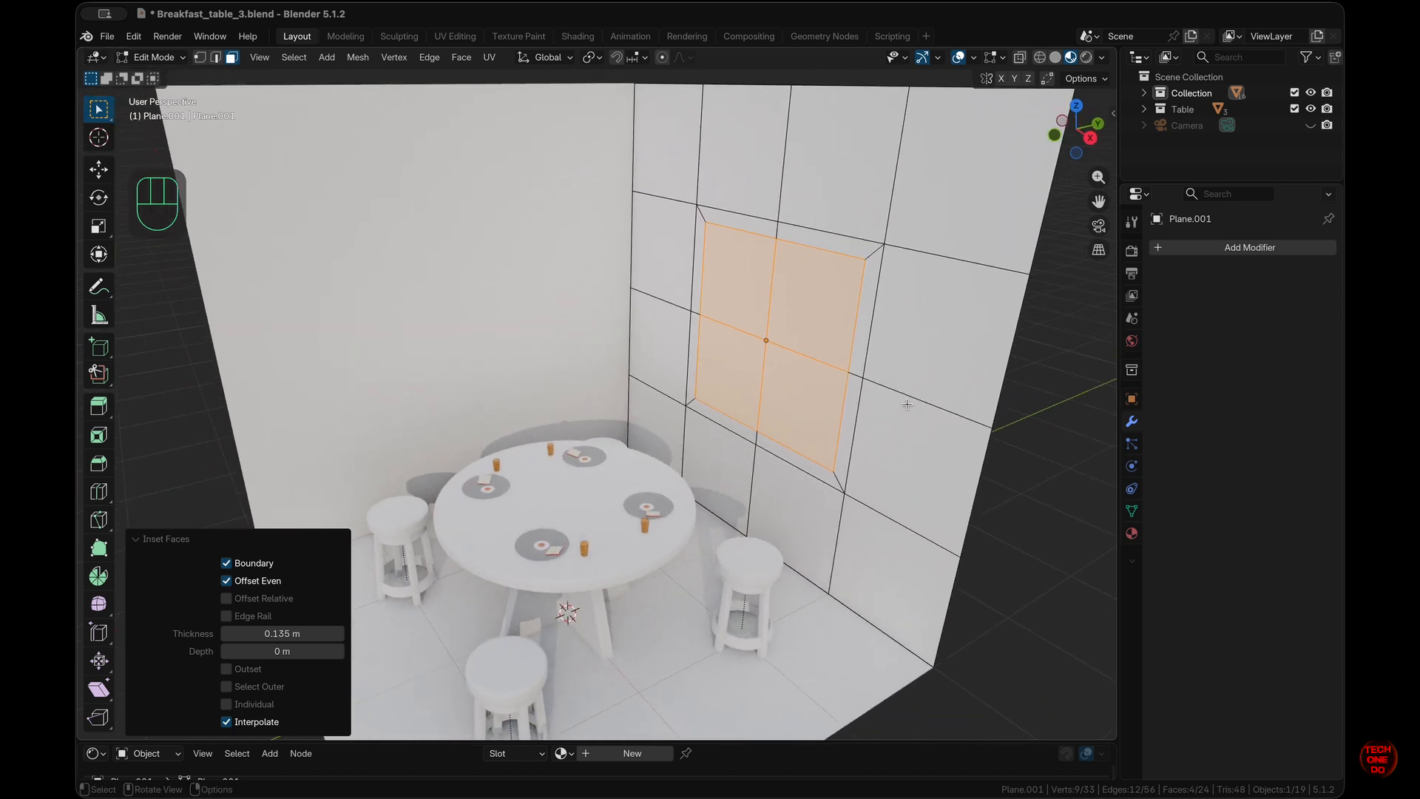
key(alt+s)
key(y)
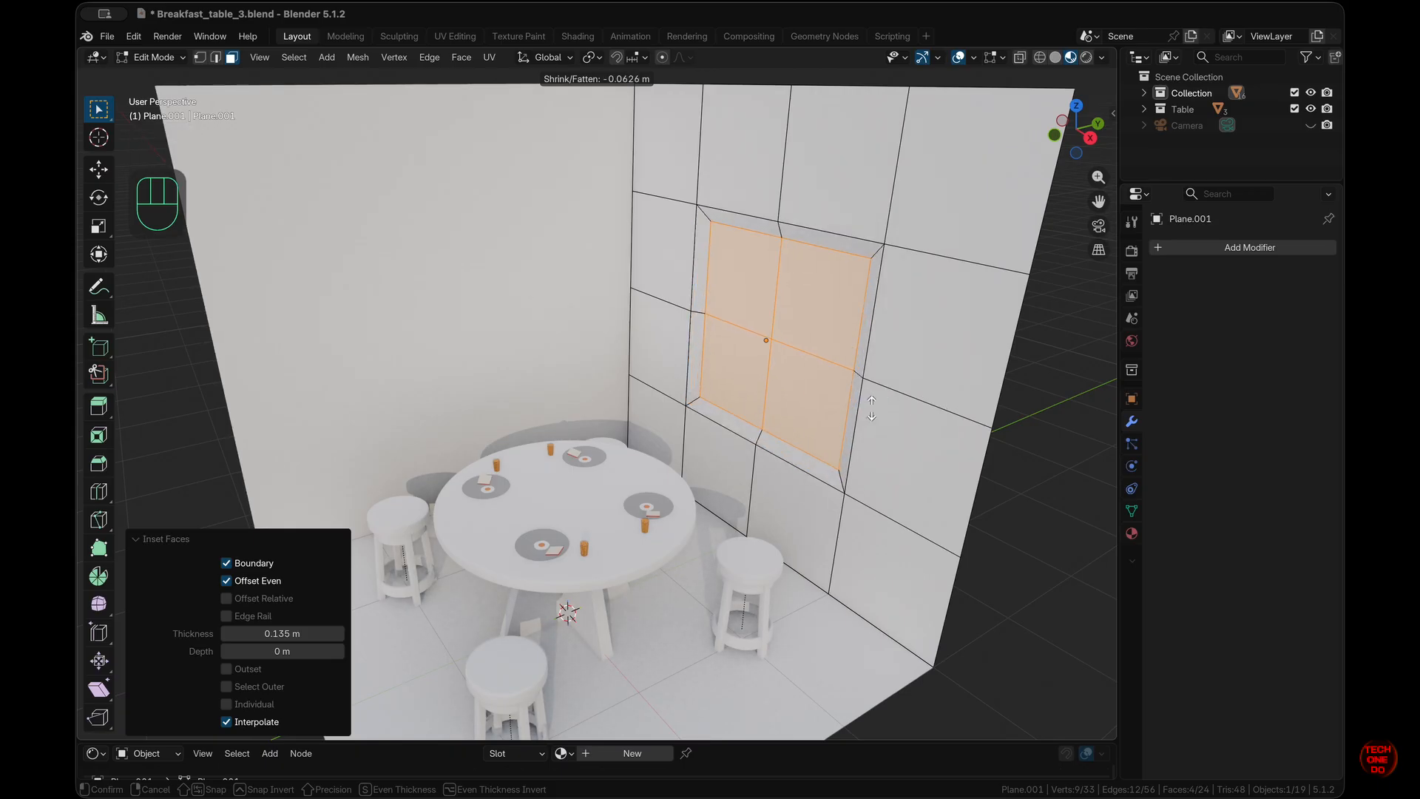
click(872, 408)
scroll(872, 408, left, 10)
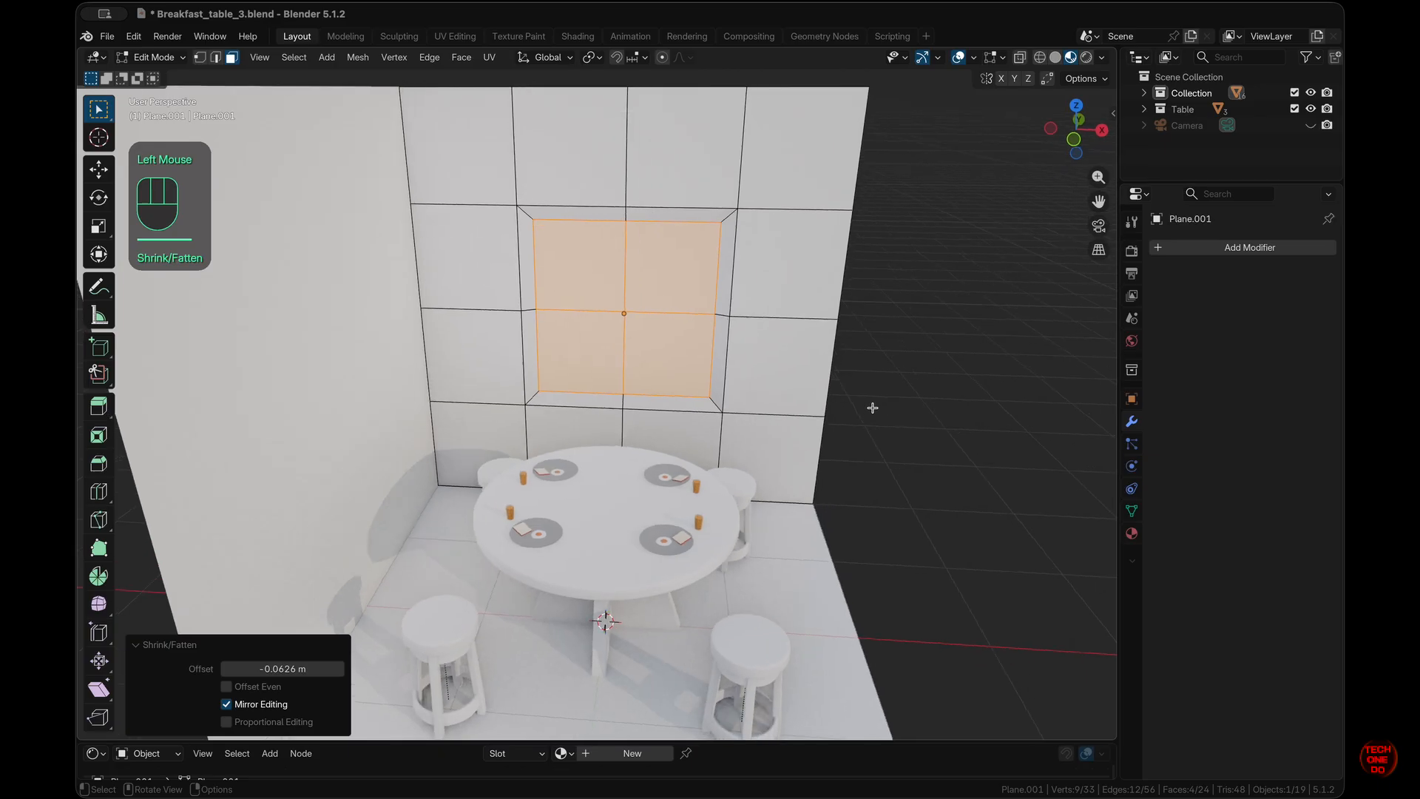
key(i)
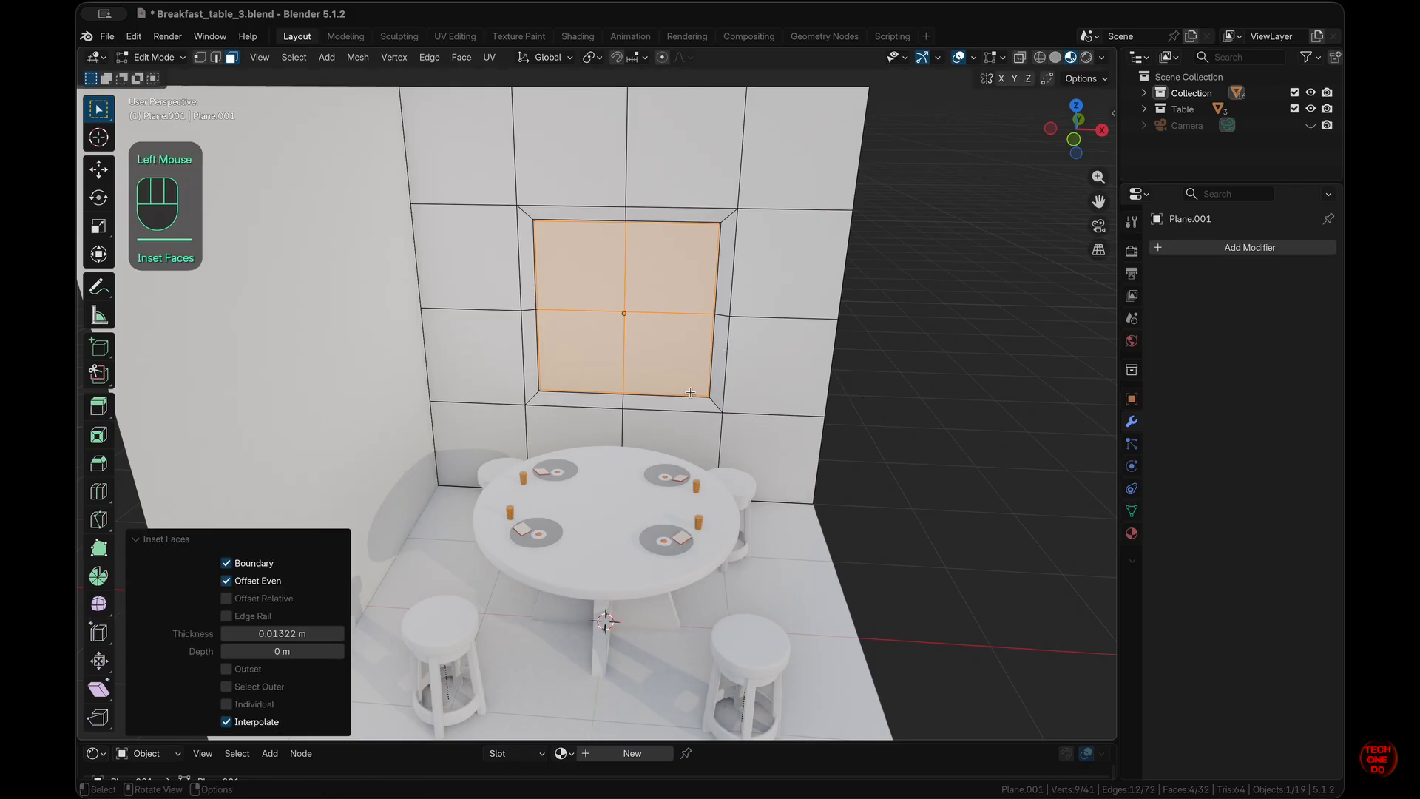
- Inset the four window faces individually by 0.0986 m
key(i)
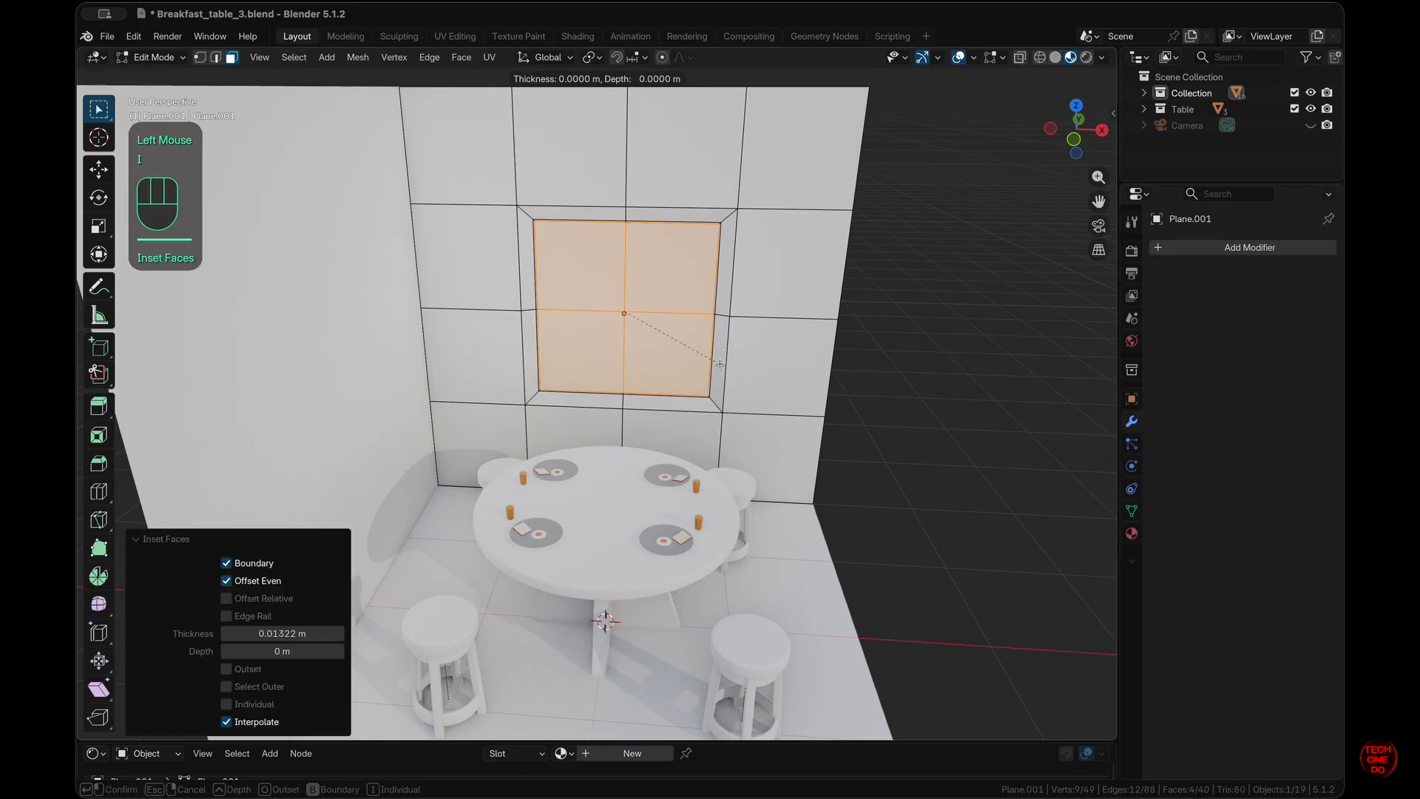
key(i)
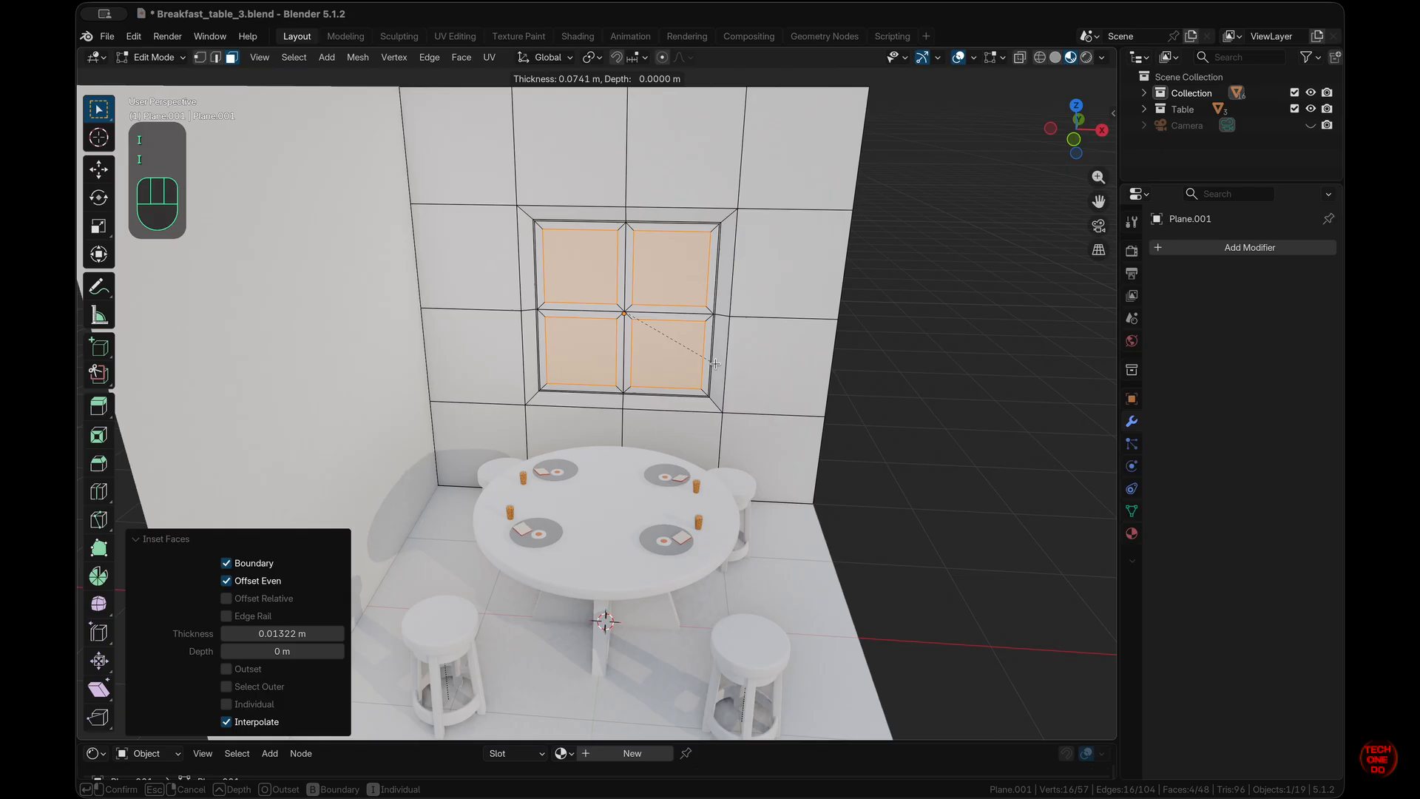
click(713, 363)
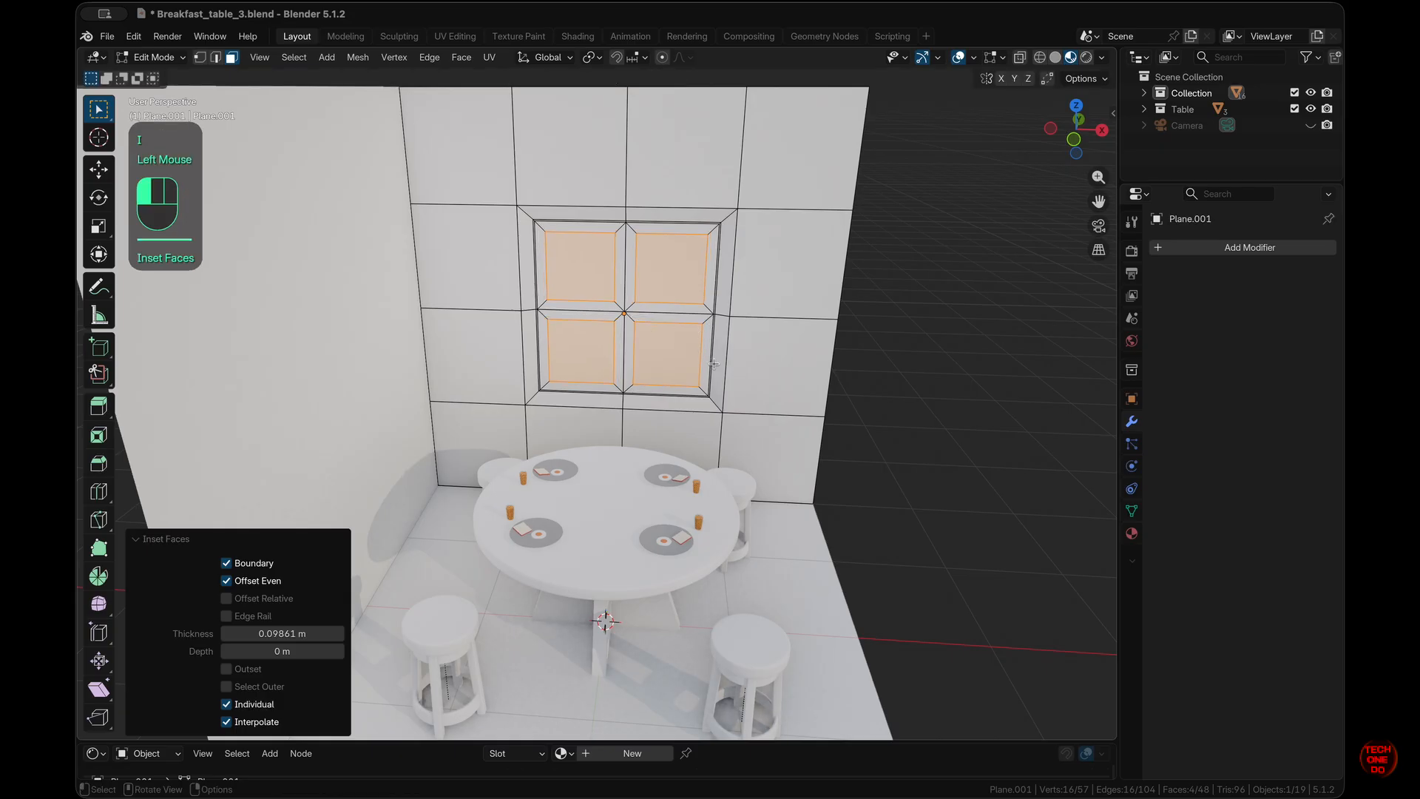
middle_drag(713, 364, 714, 363)
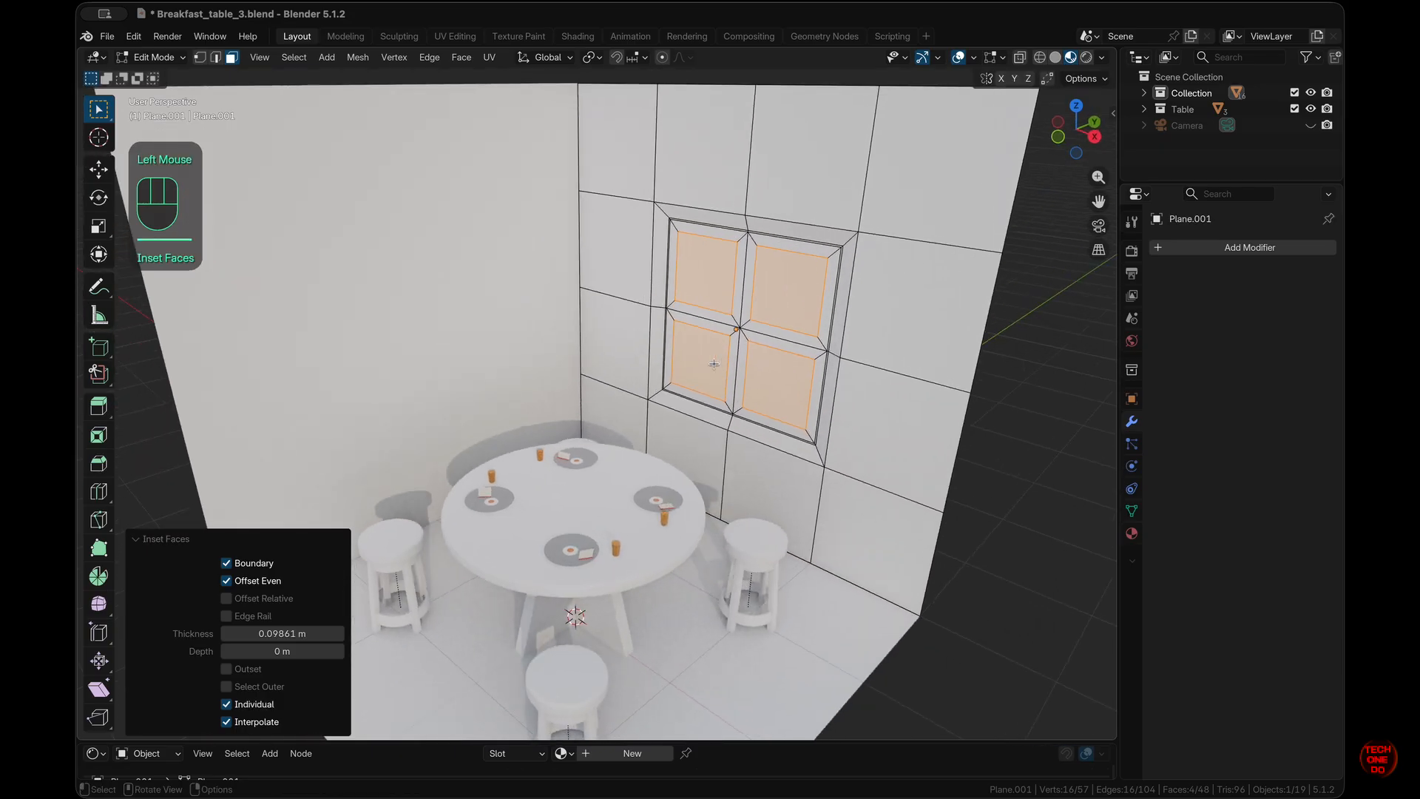
- Extrude the four panes about 0.124 m along Y into the wall
key(e)
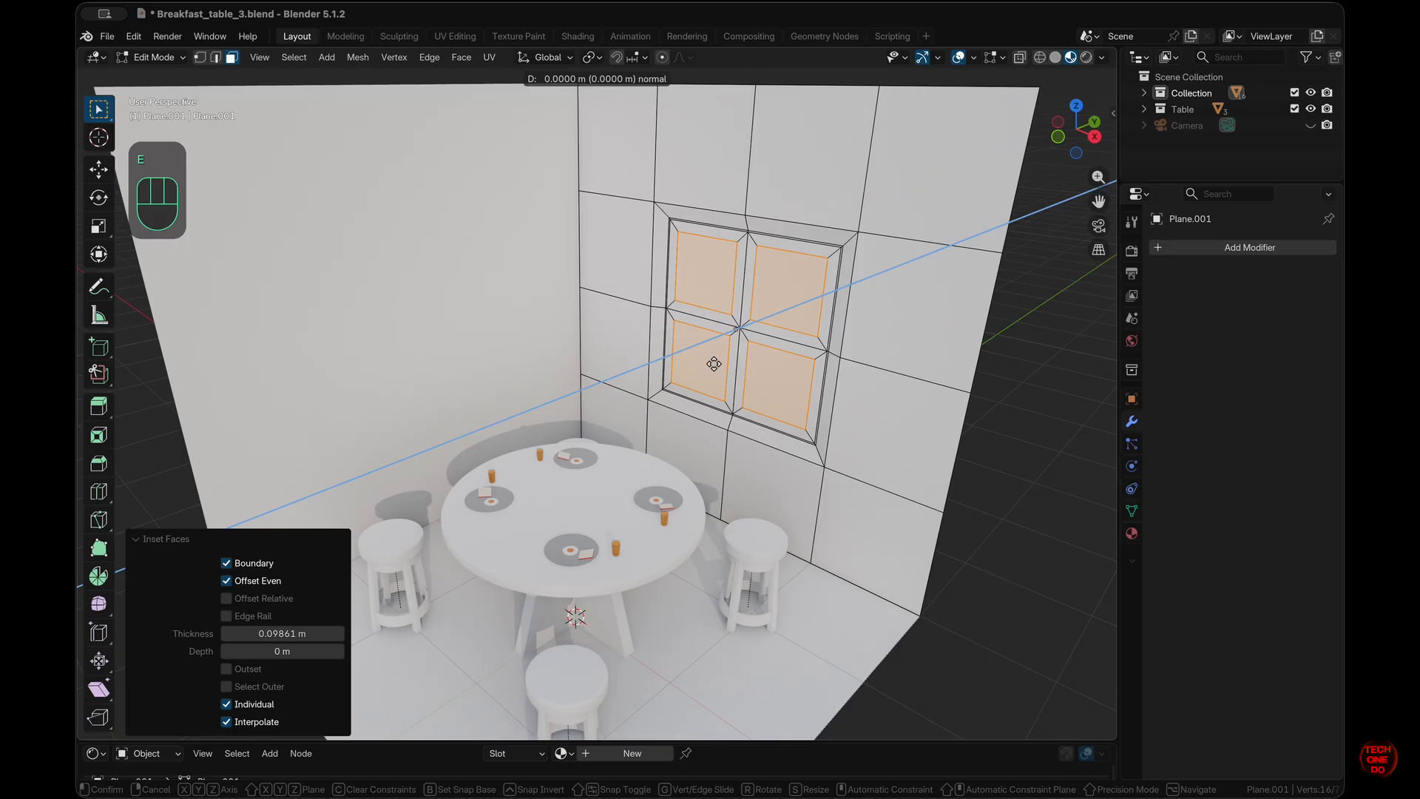
key(y)
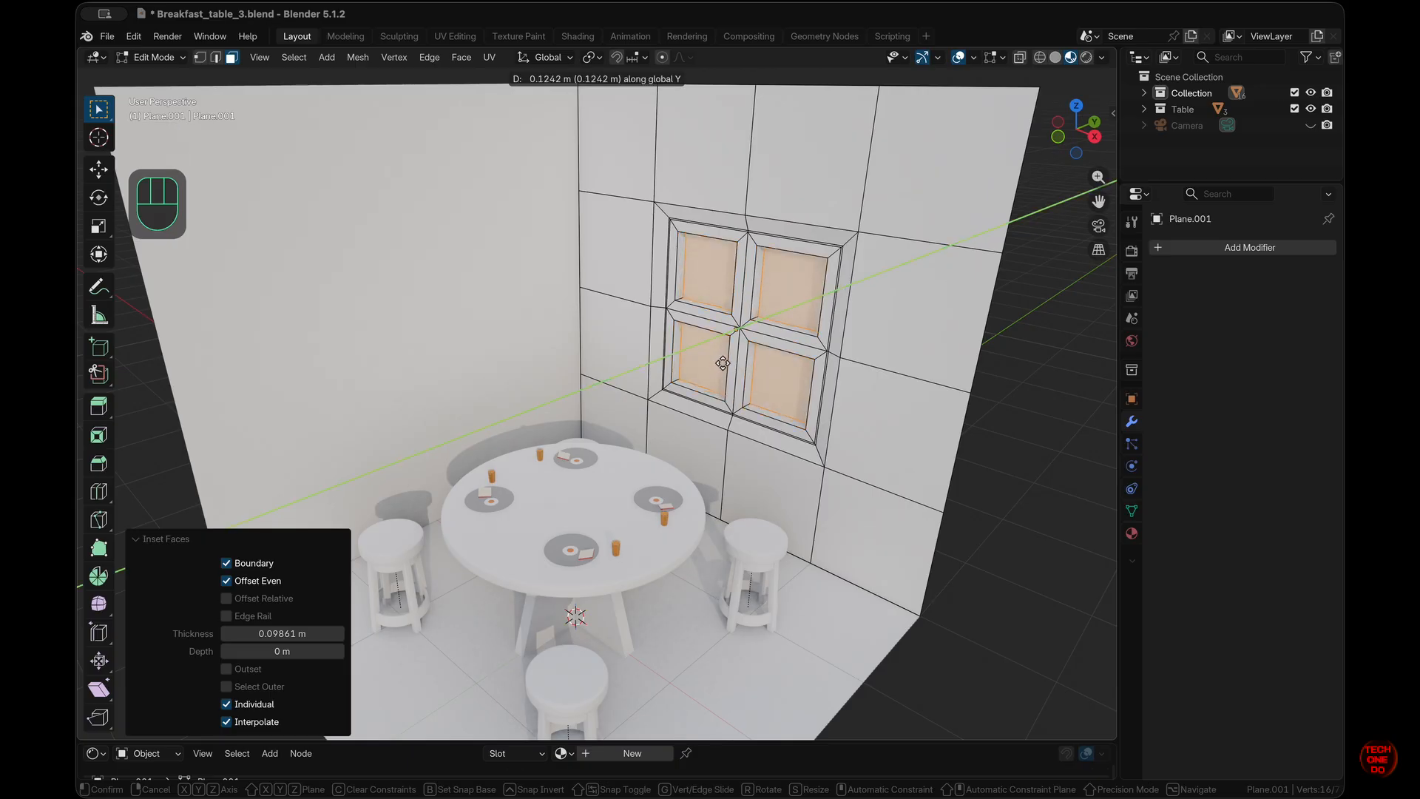
click(723, 363)
middle_drag(723, 363, 775, 336)
click(1131, 532)
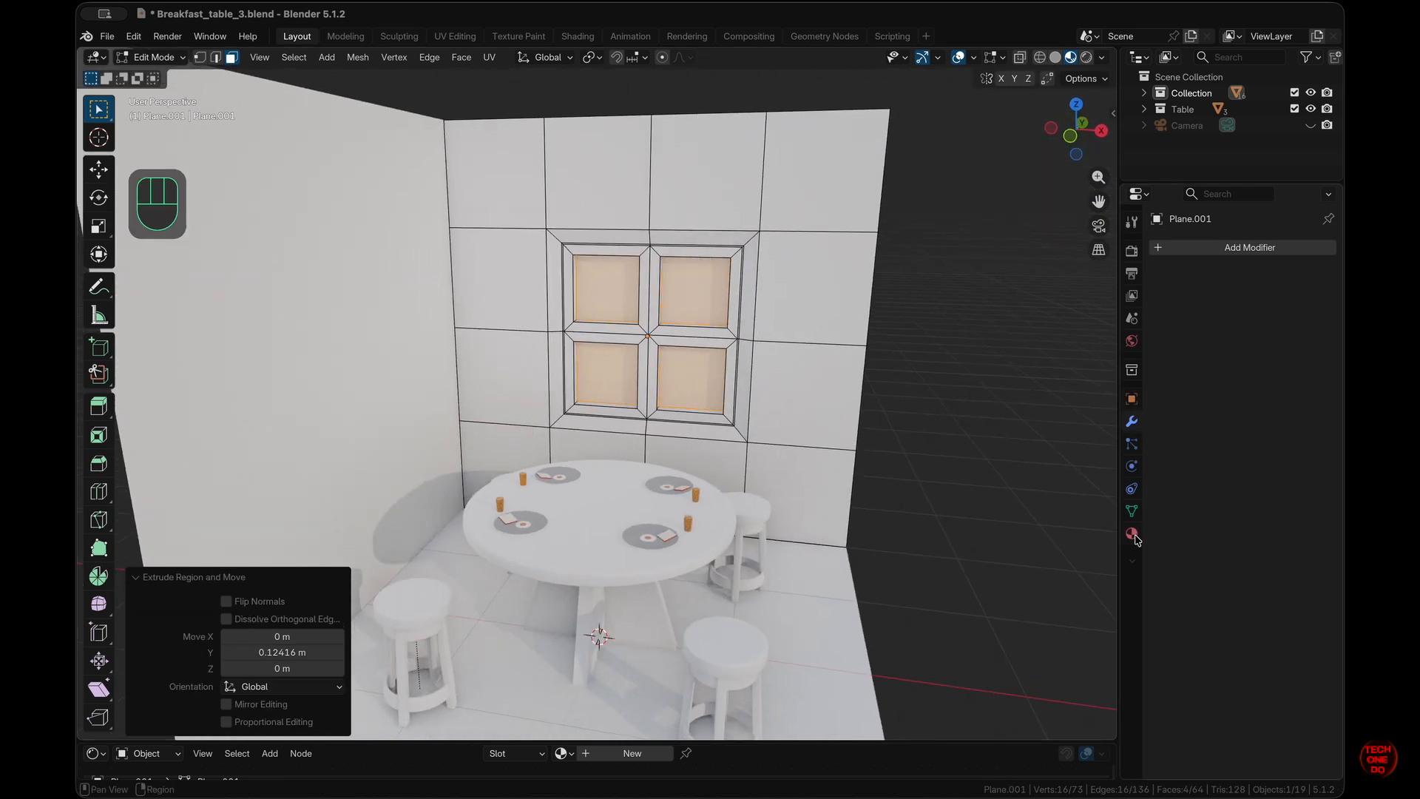
- Create the wall's first material and name it Wall
click(1282, 317)
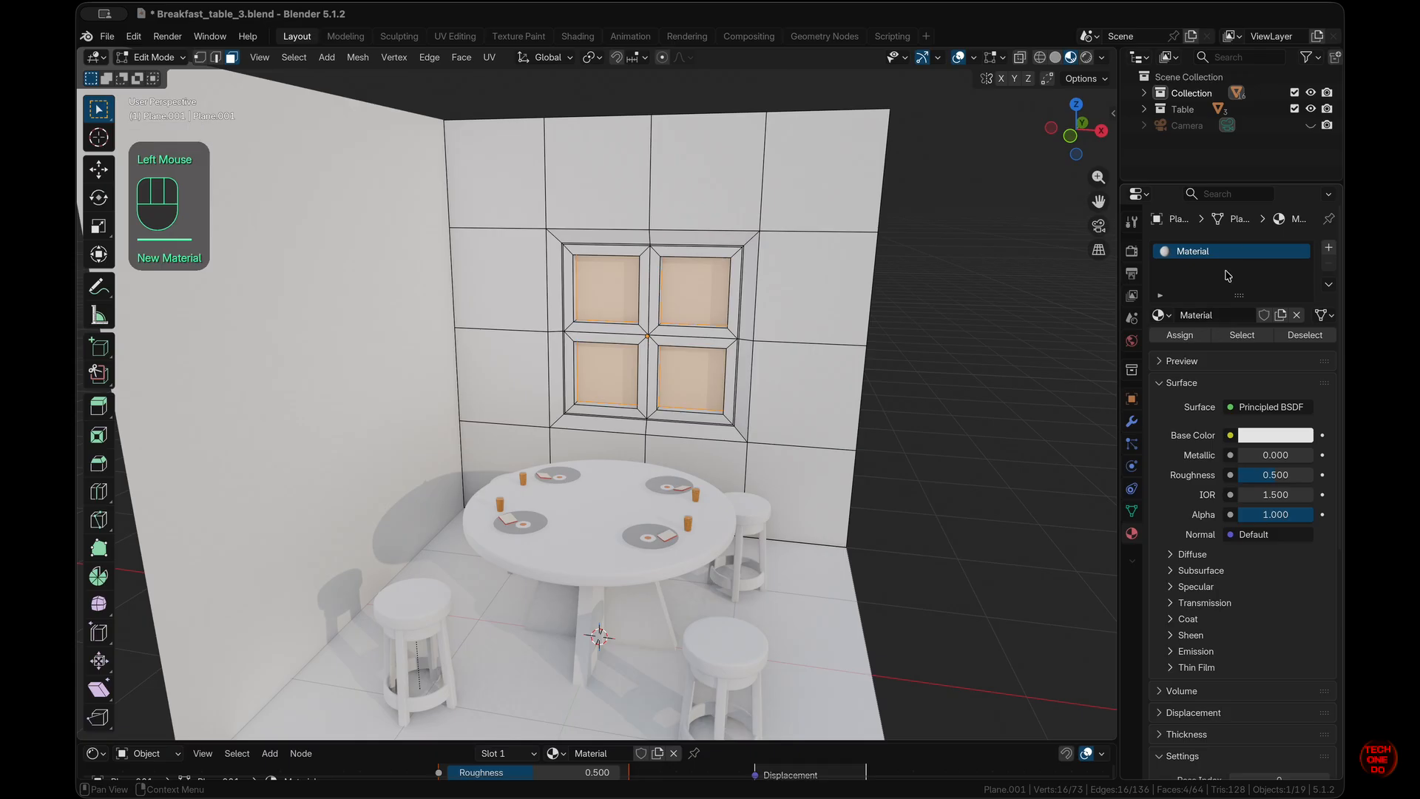
double_click(1220, 251)
text(Glass)
key(Return)
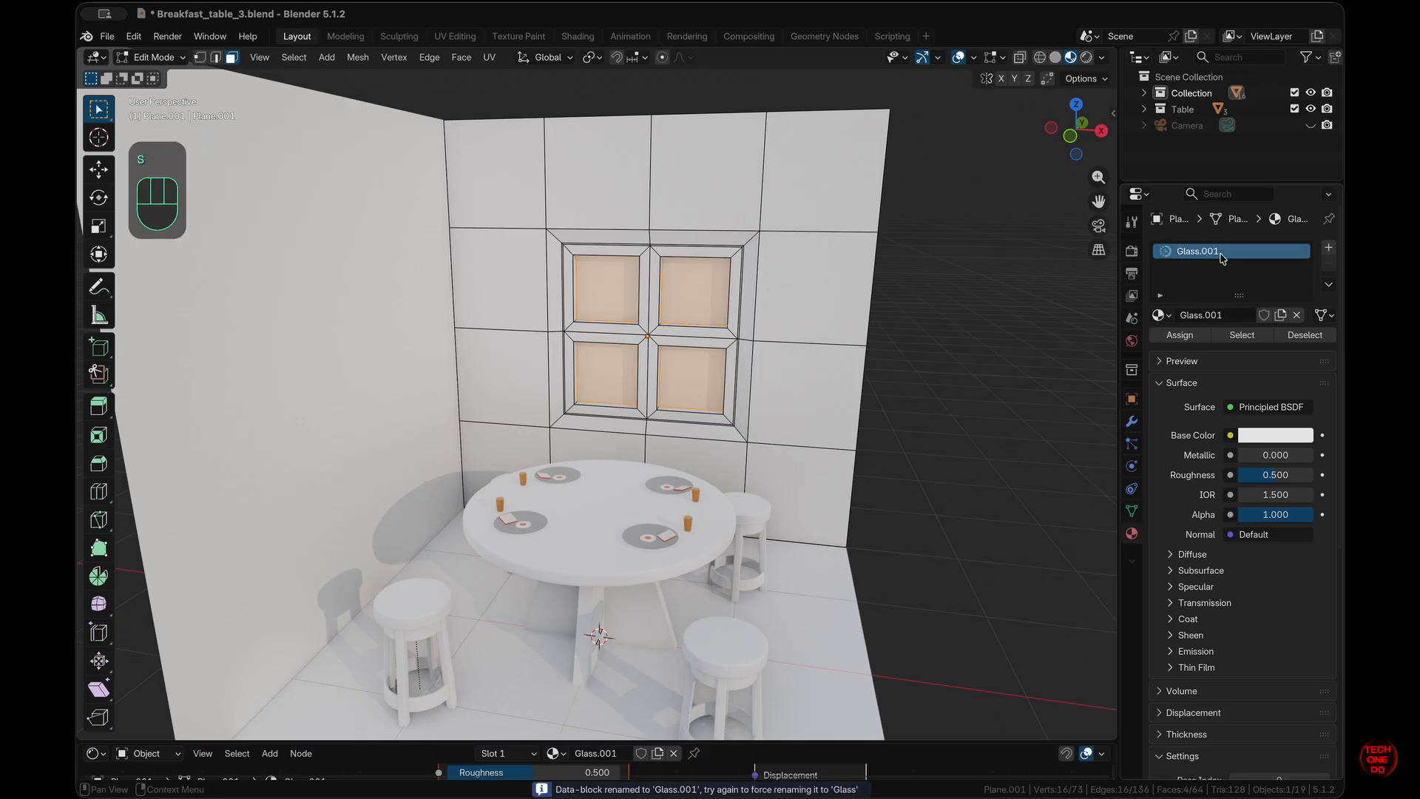
mouse_move(918, 370)
middle_down()
mouse_move(873, 384)
mouse_move(915, 377)
middle_up()
double_click(1193, 250)
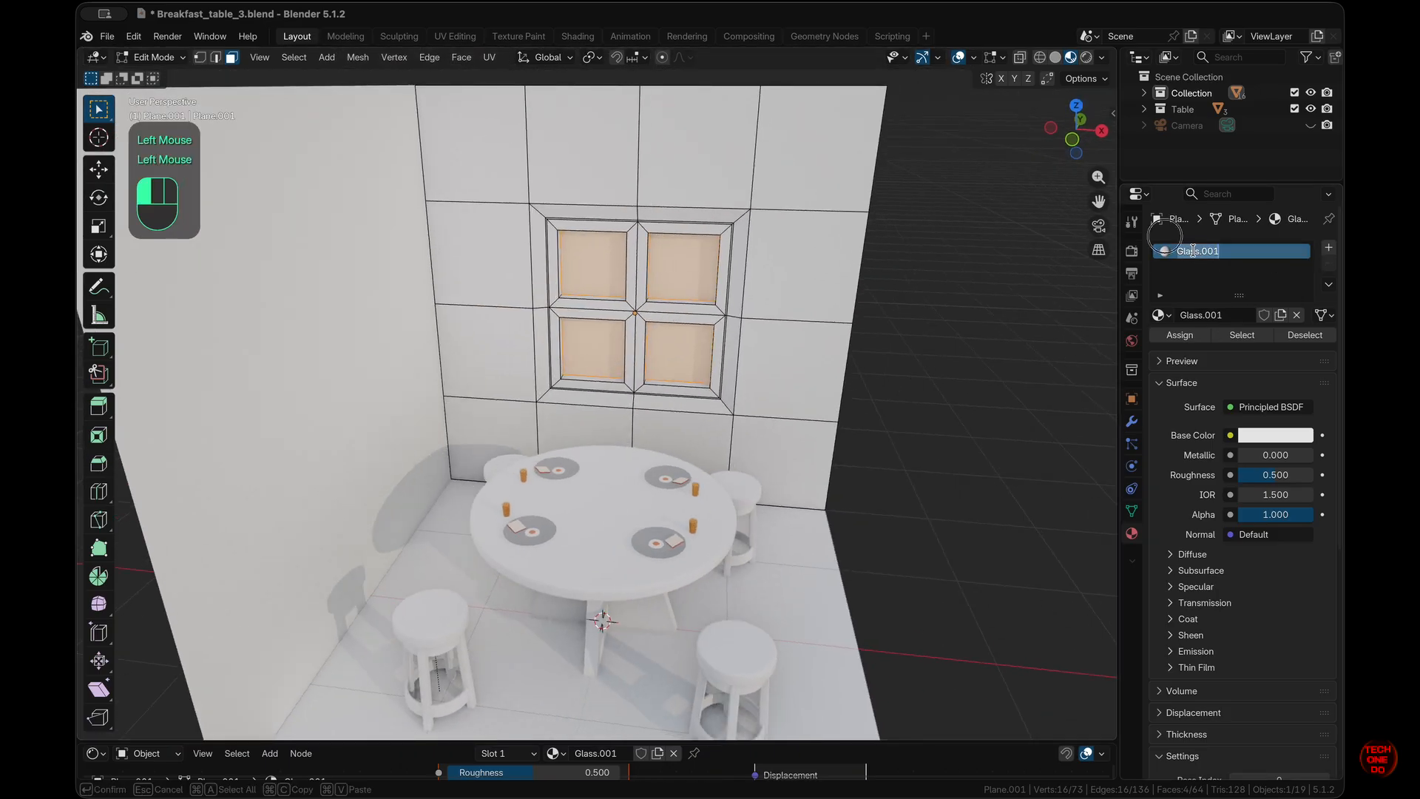
text(Wall)
key(Return)
- Add two more material slots with new materials named Window Glass and Window
click(1329, 247)
click(1228, 338)
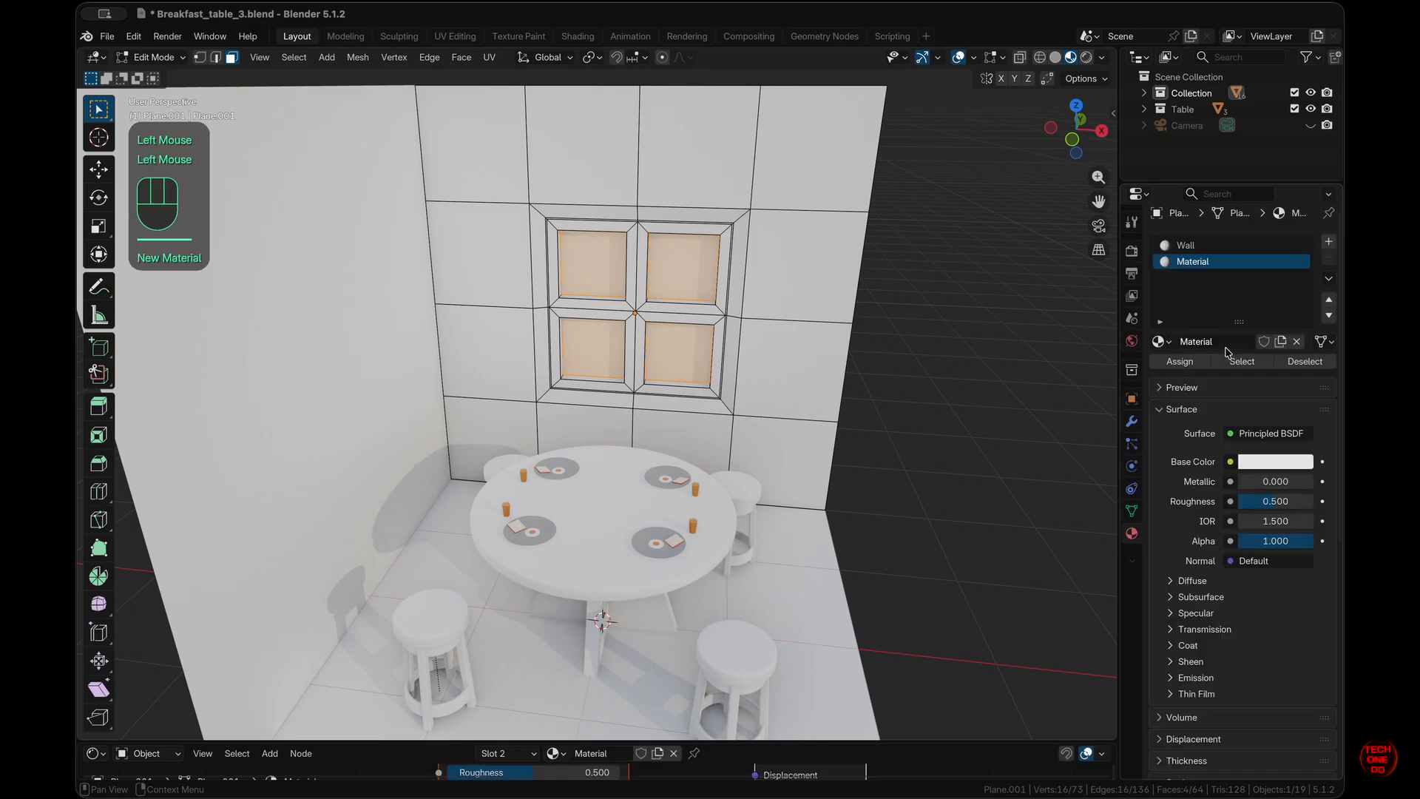
double_click(1225, 339)
text(Window Glass)
key(Return)
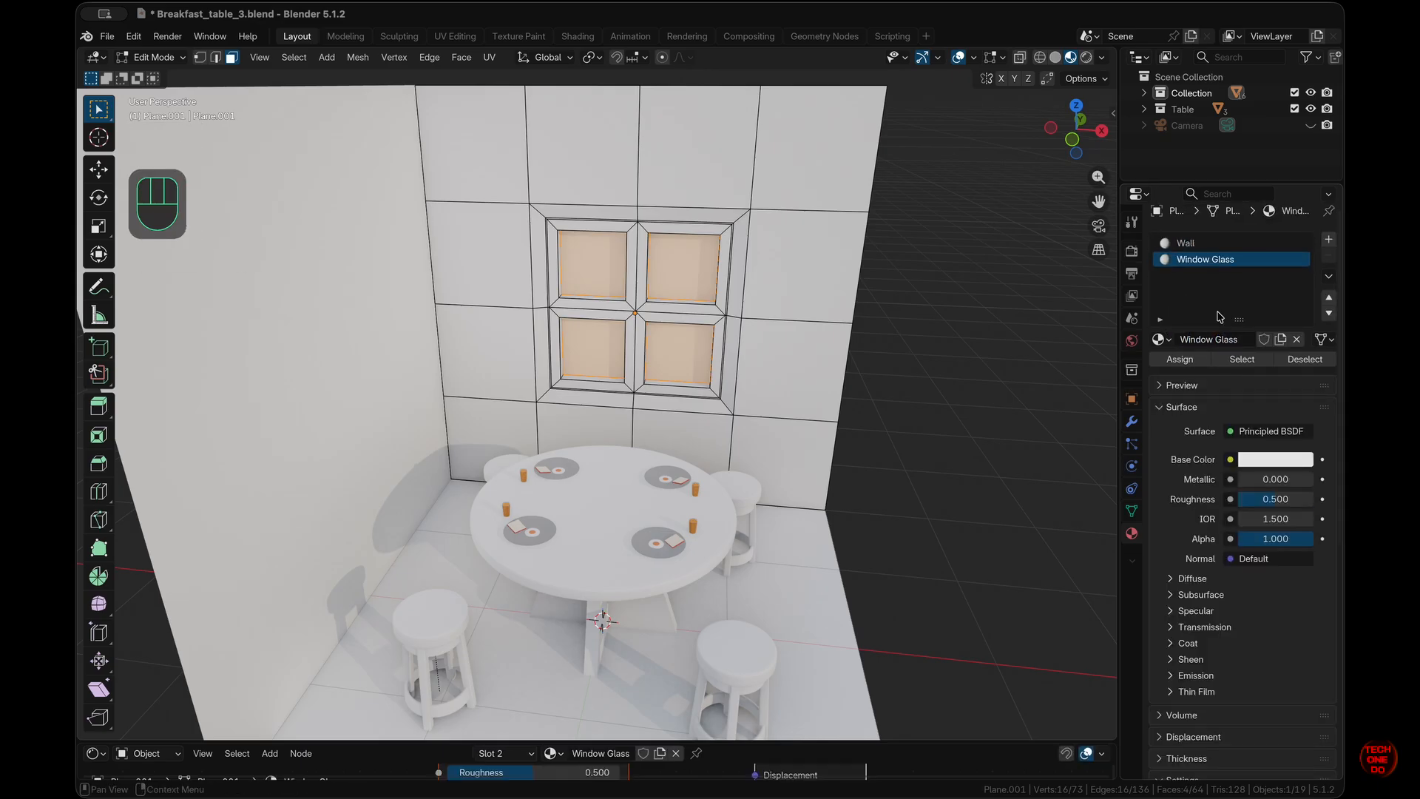
click(1329, 239)
click(1228, 347)
double_click(1215, 347)
text(Window)
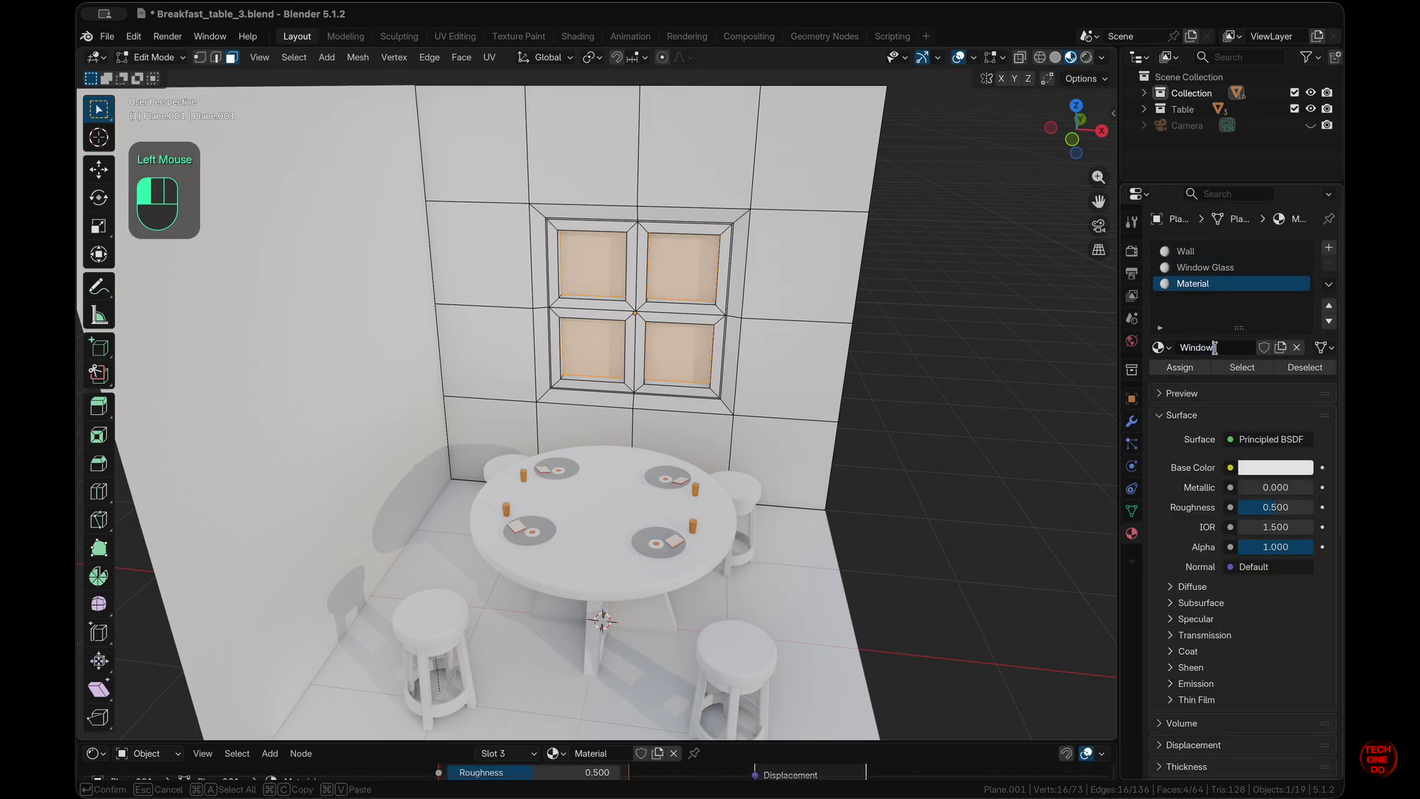
key(Return)
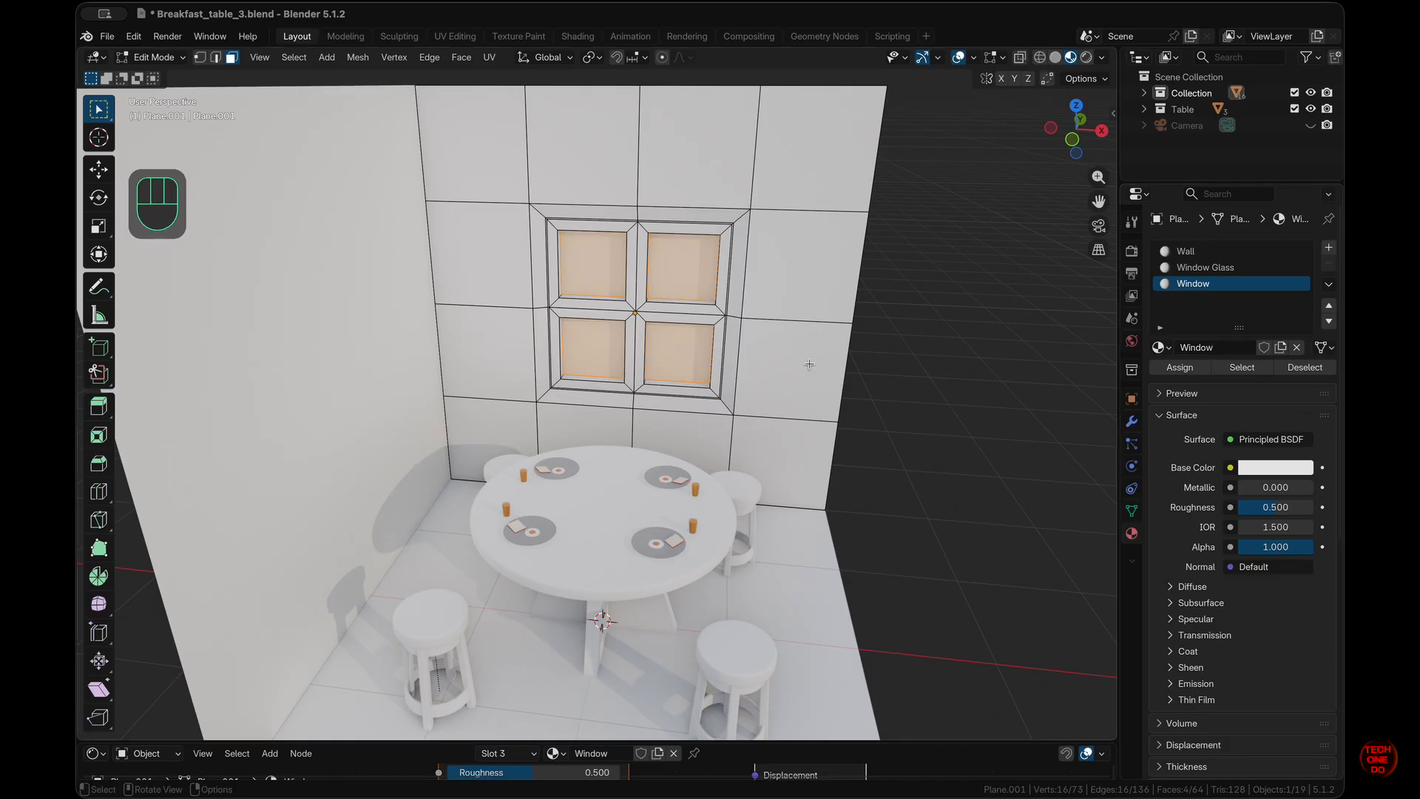
- Tint the Wall material's base colour pale cream
click(1213, 251)
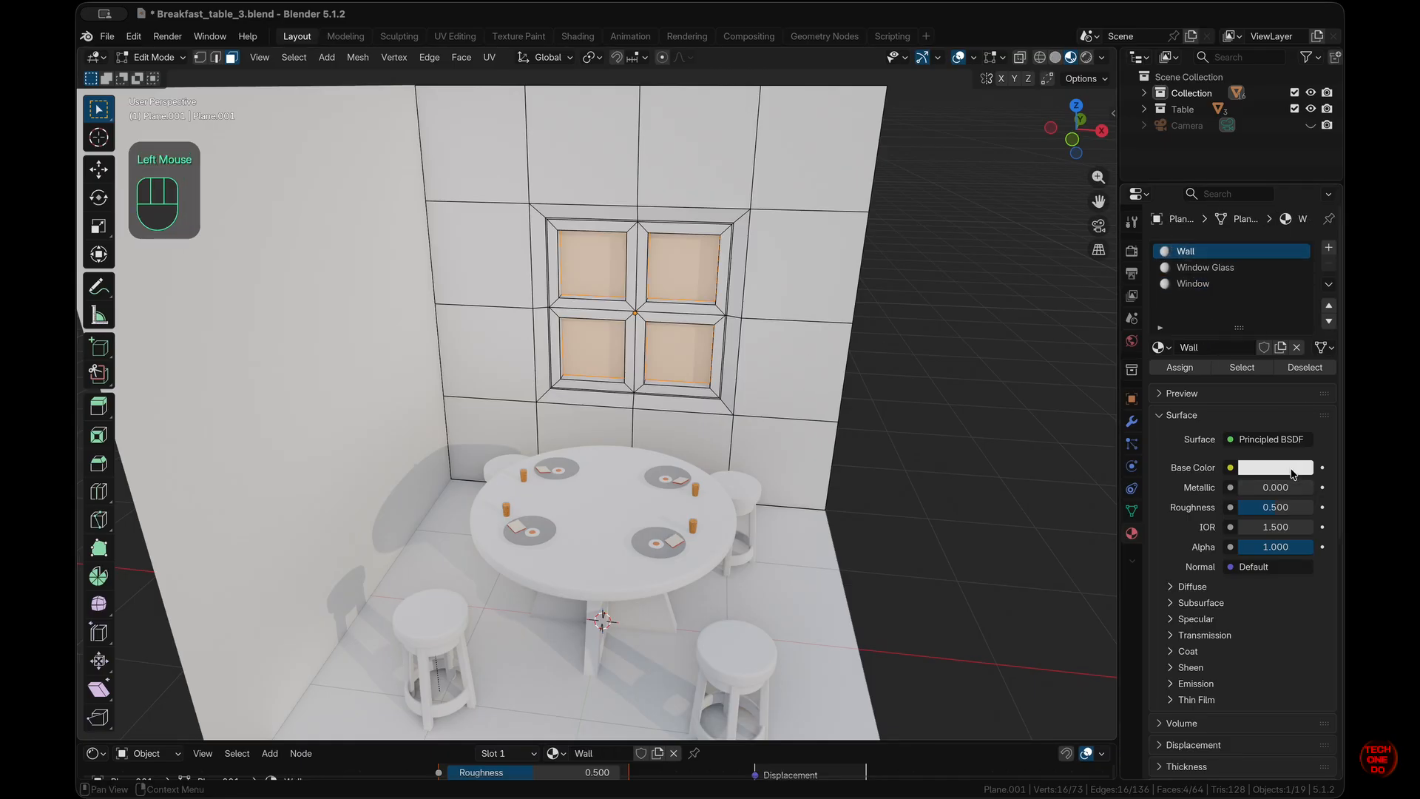
click(1291, 470)
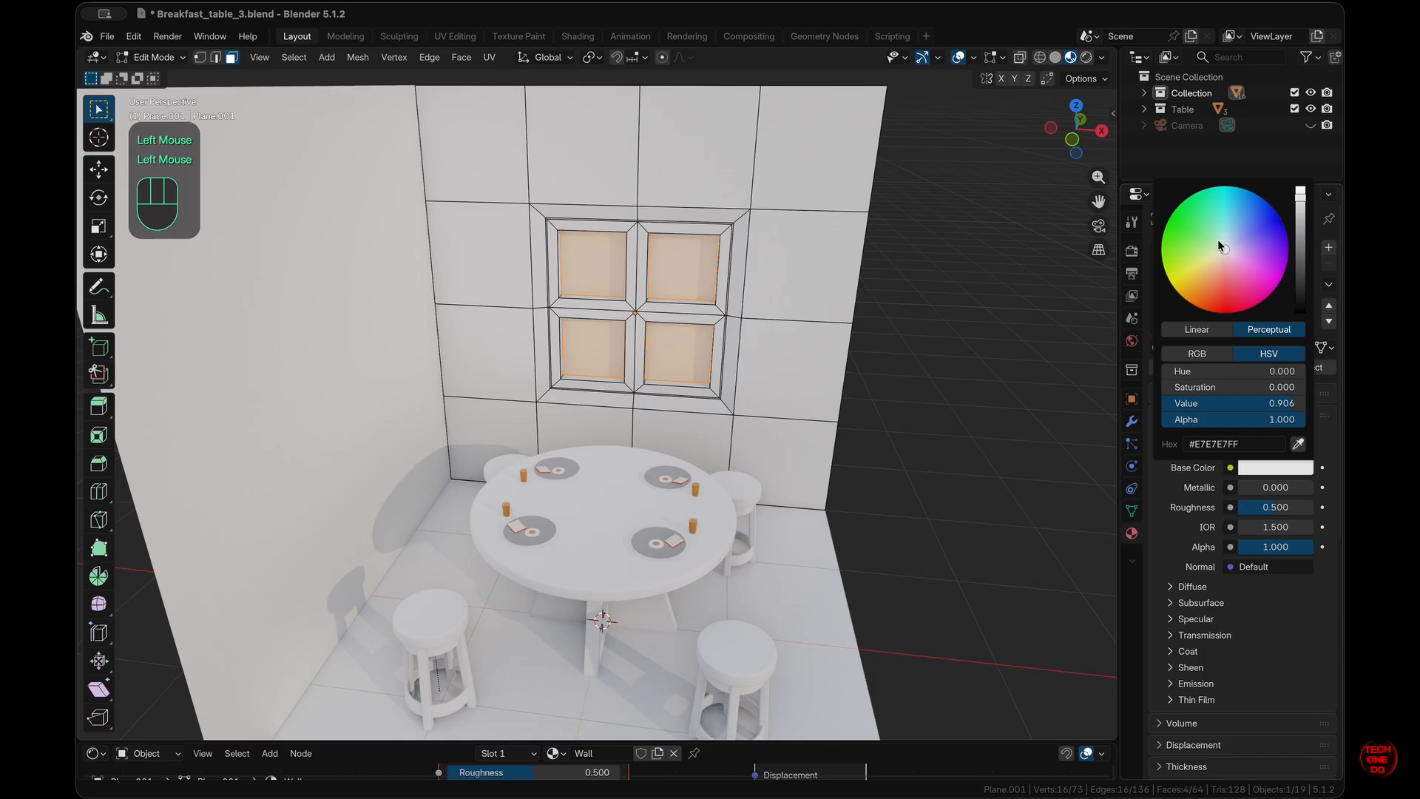
drag(1186, 239, 1188, 238)
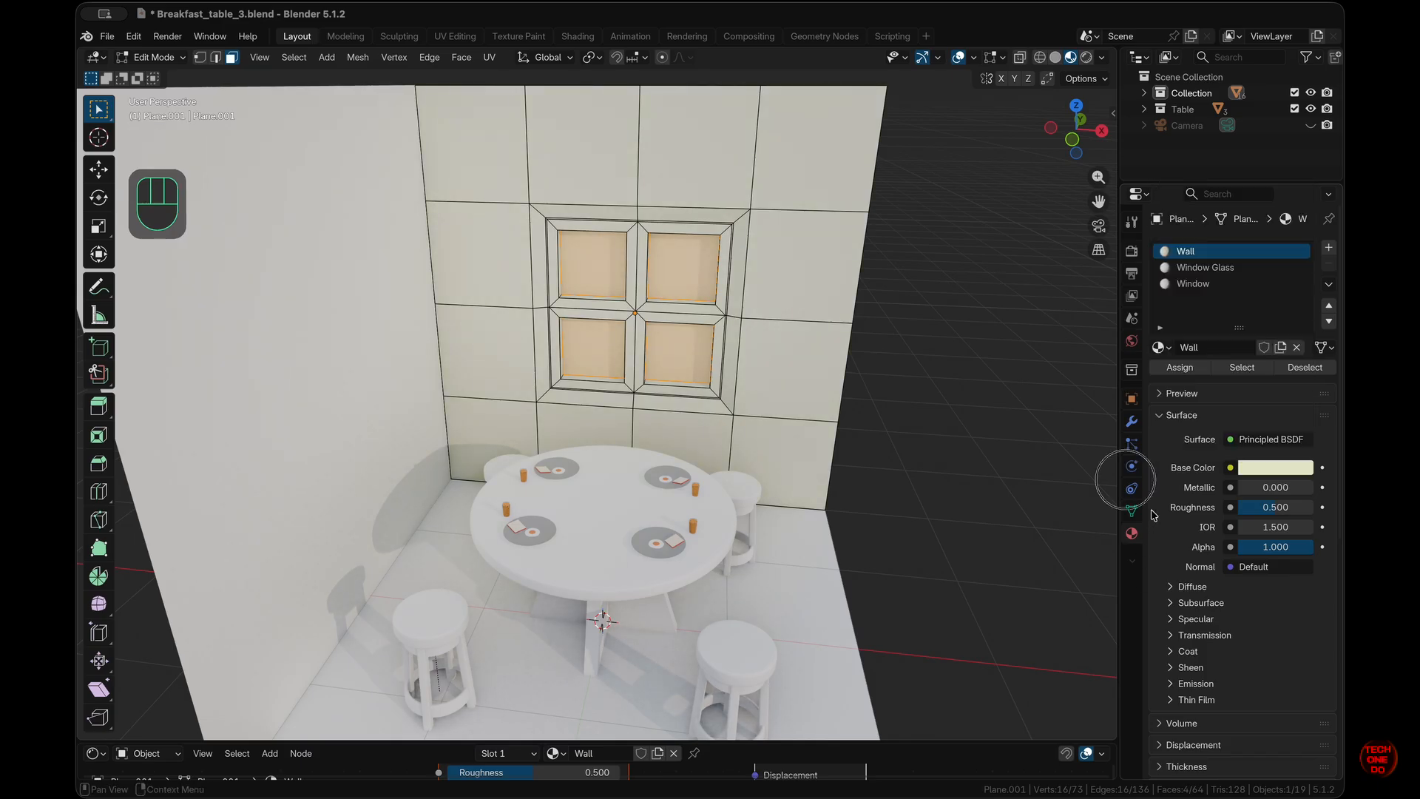
- Assign Window Glass to the four panes with Metallic 1.000 and Roughness 0.000
click(1219, 268)
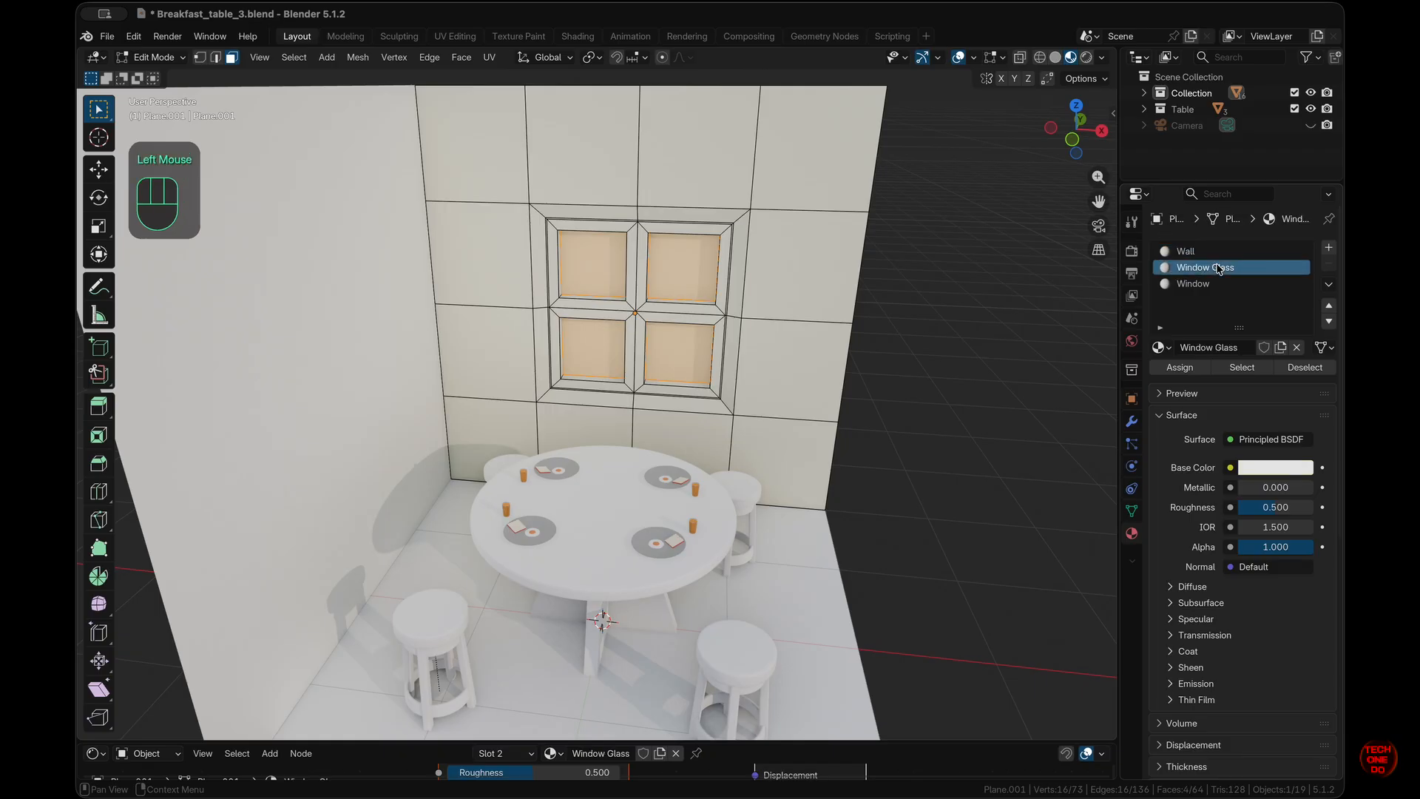
click(1186, 367)
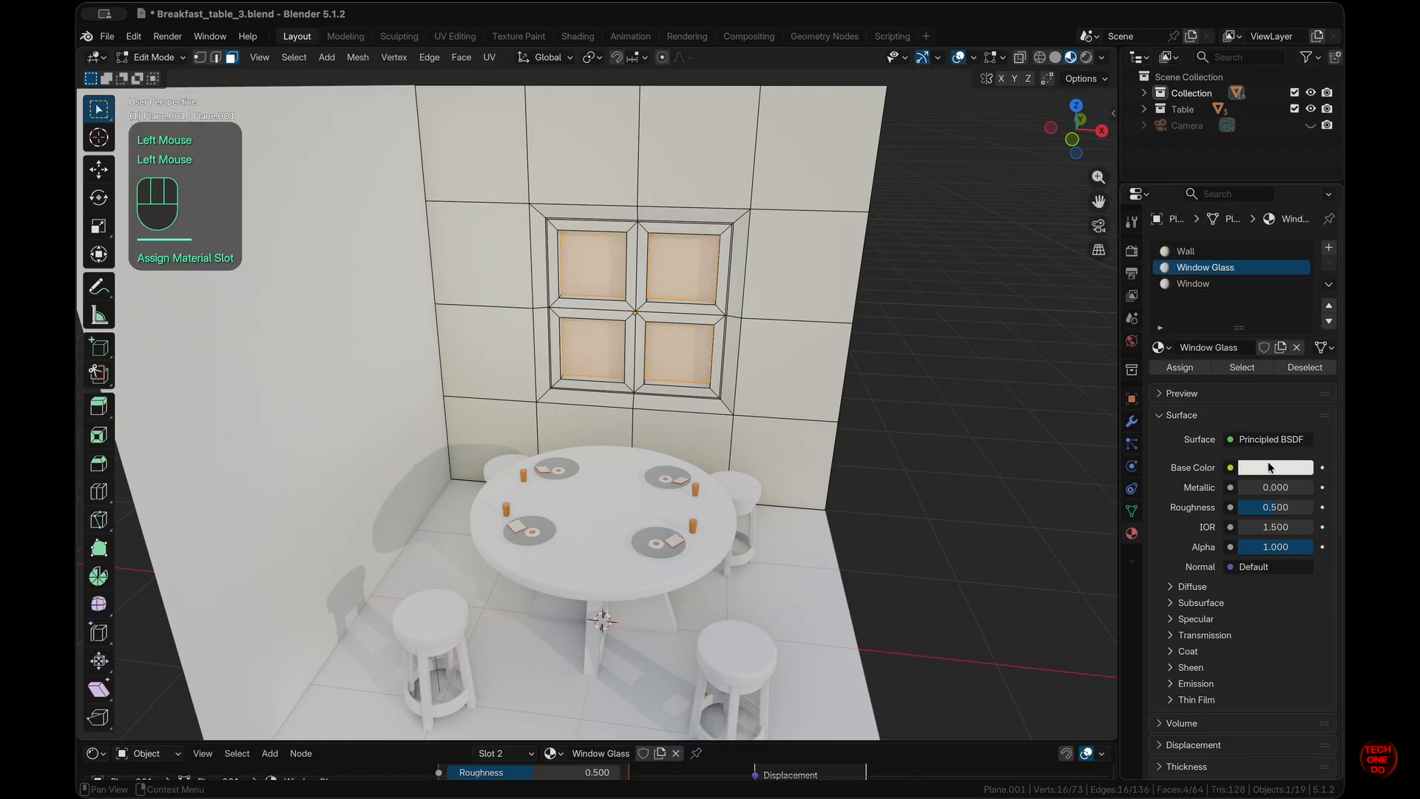
mouse_move(1245, 485)
mouse_down()
mouse_move(1265, 485)
mouse_move(229, 448)
mouse_up()
click(920, 255)
middle_drag(920, 255, 920, 255)
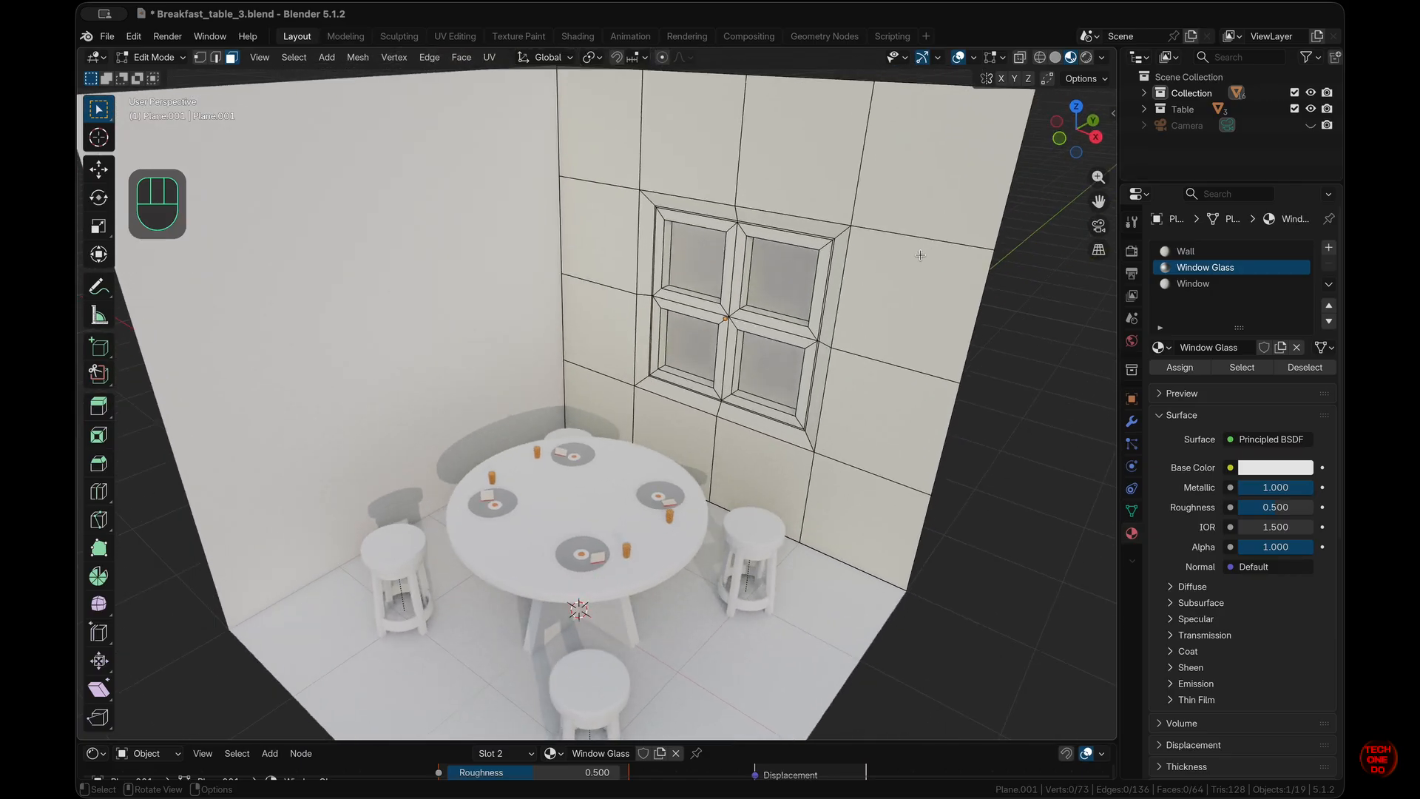
drag(1262, 516, 1094, 477)
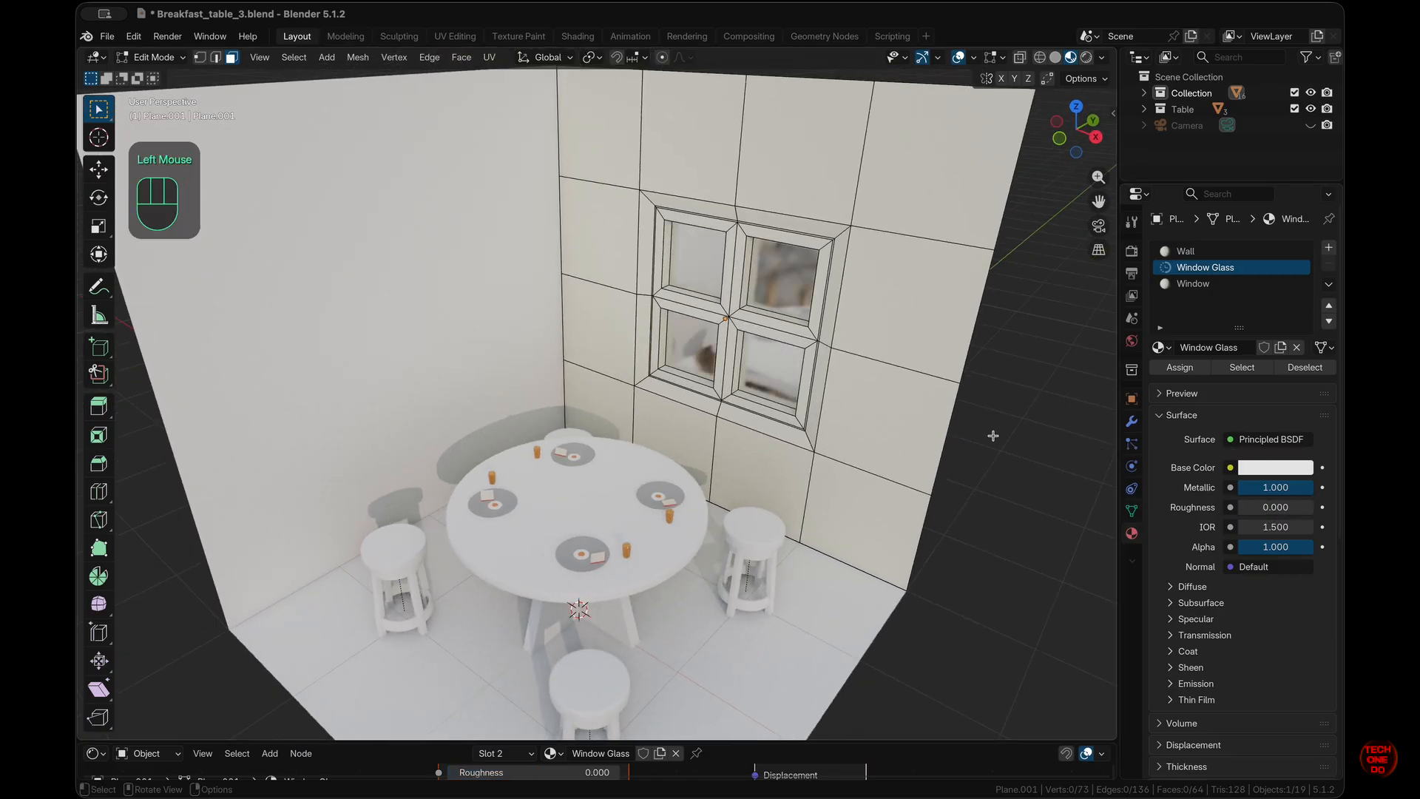
middle_drag(807, 360, 808, 361)
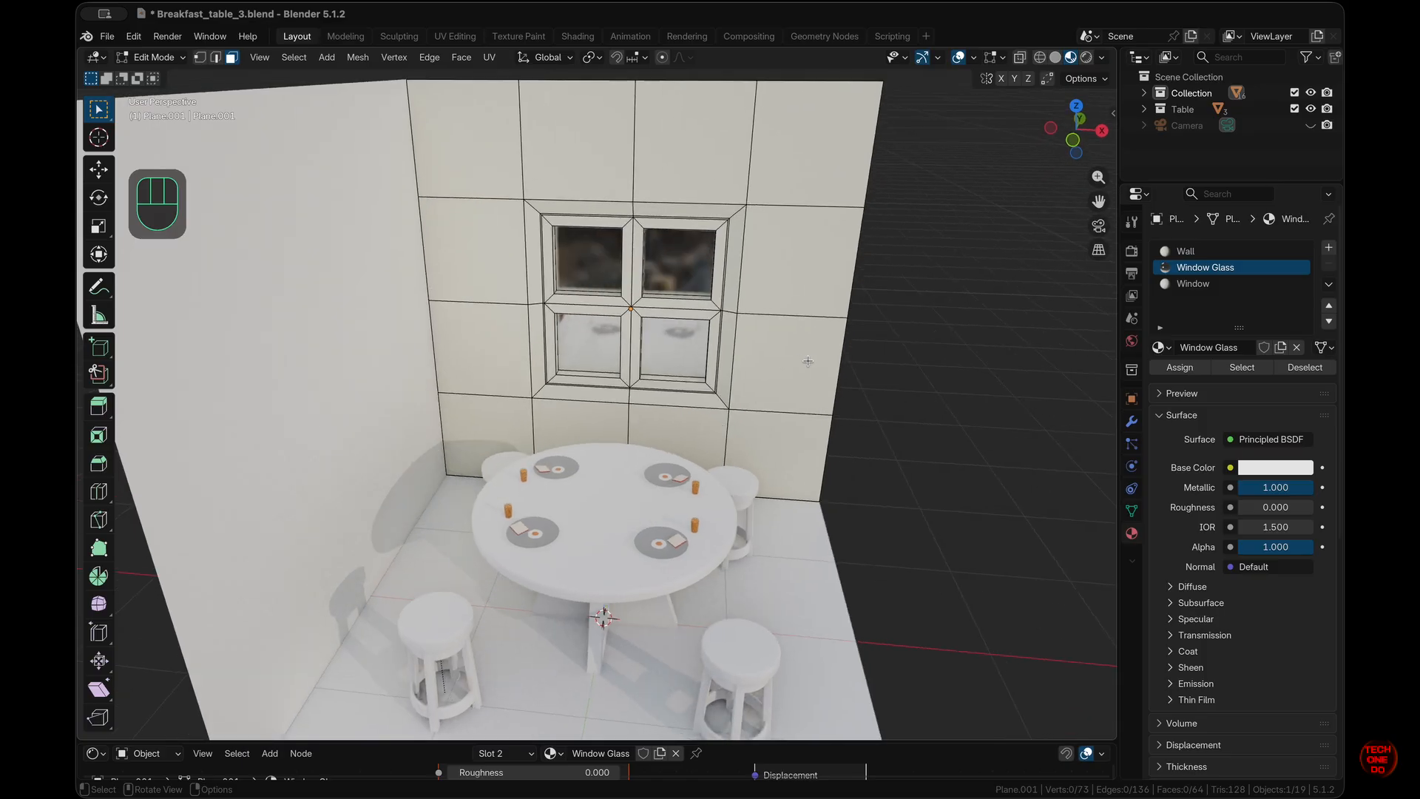
click(633, 383)
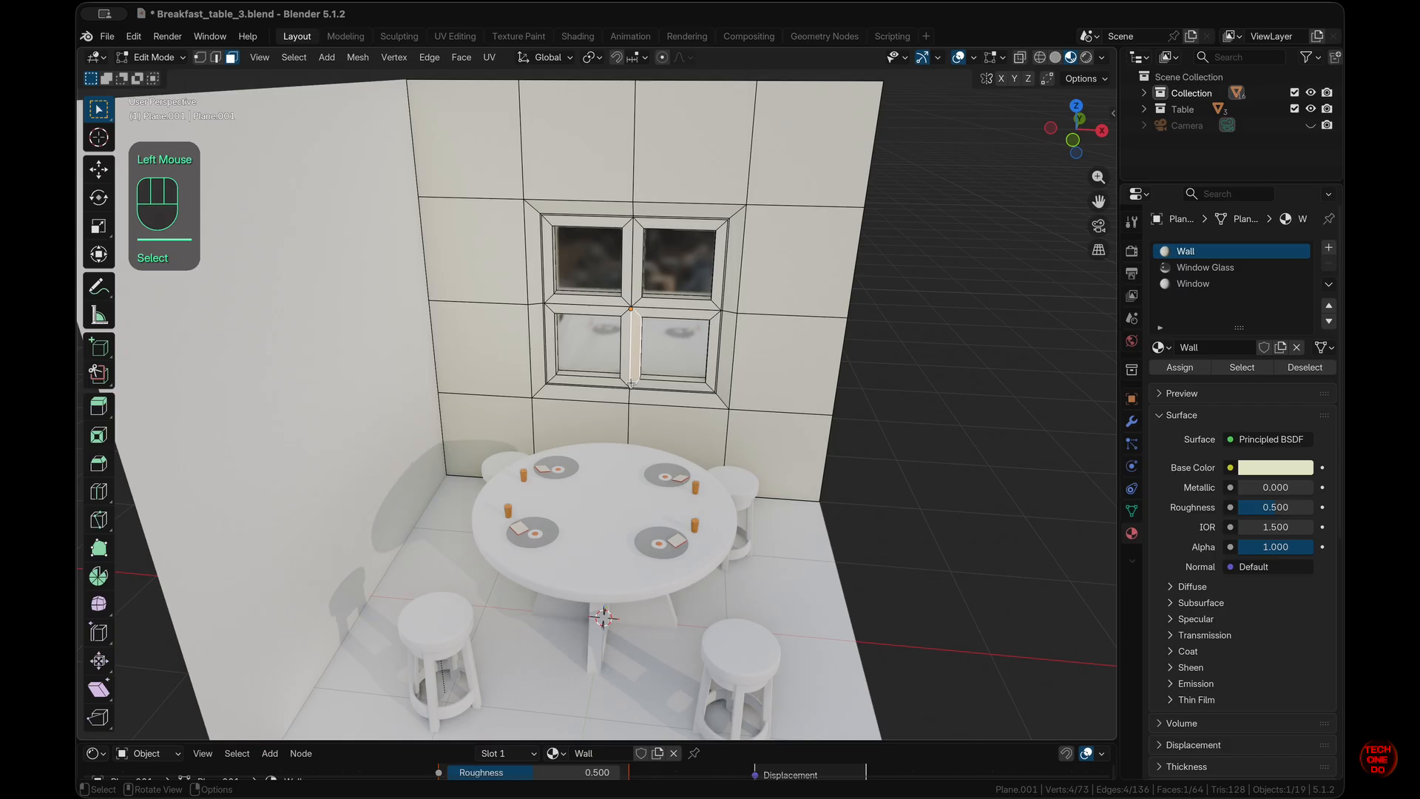
- Bevel the two central vertical mullion edges by 0.0086 m, then zoom out
key(2)
click(631, 384)
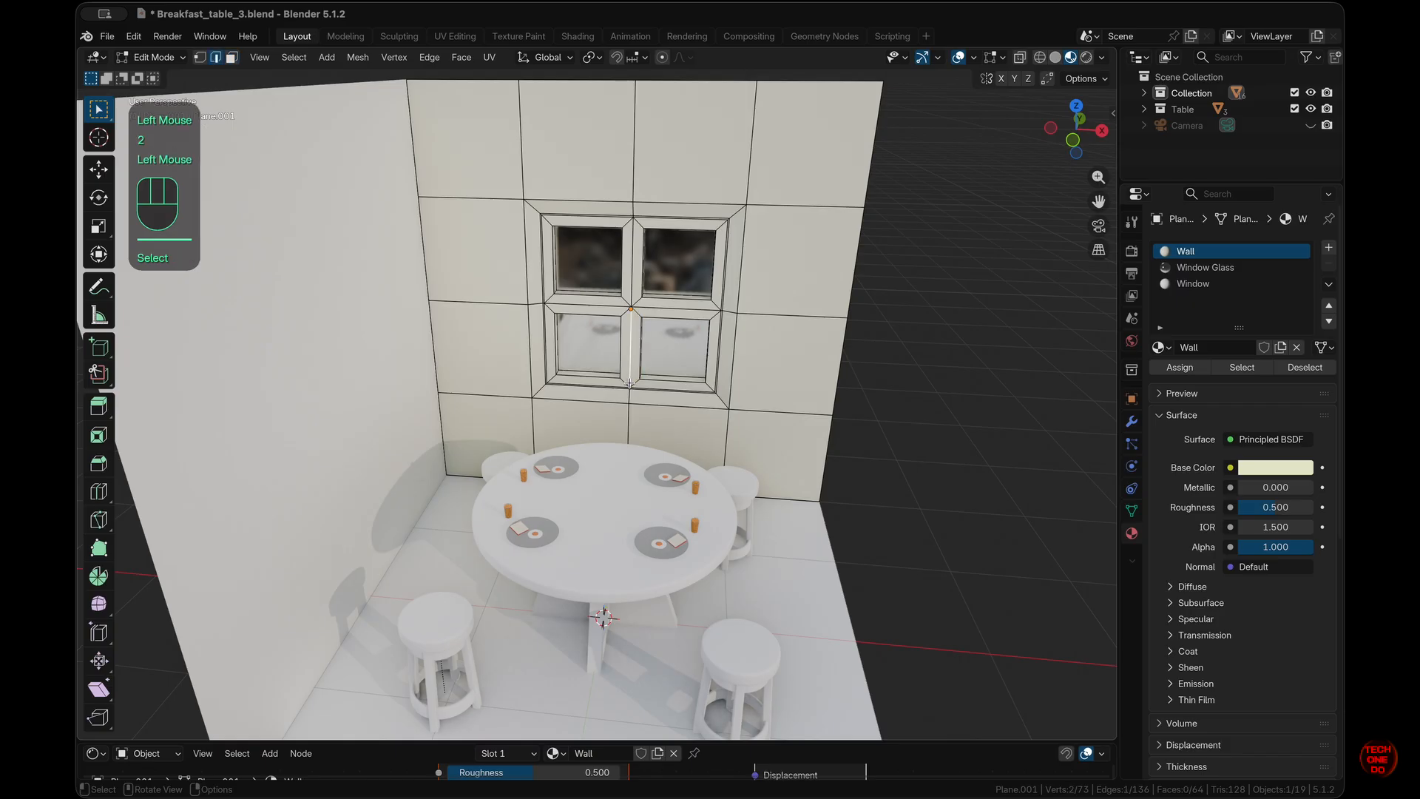
shift+click(633, 272)
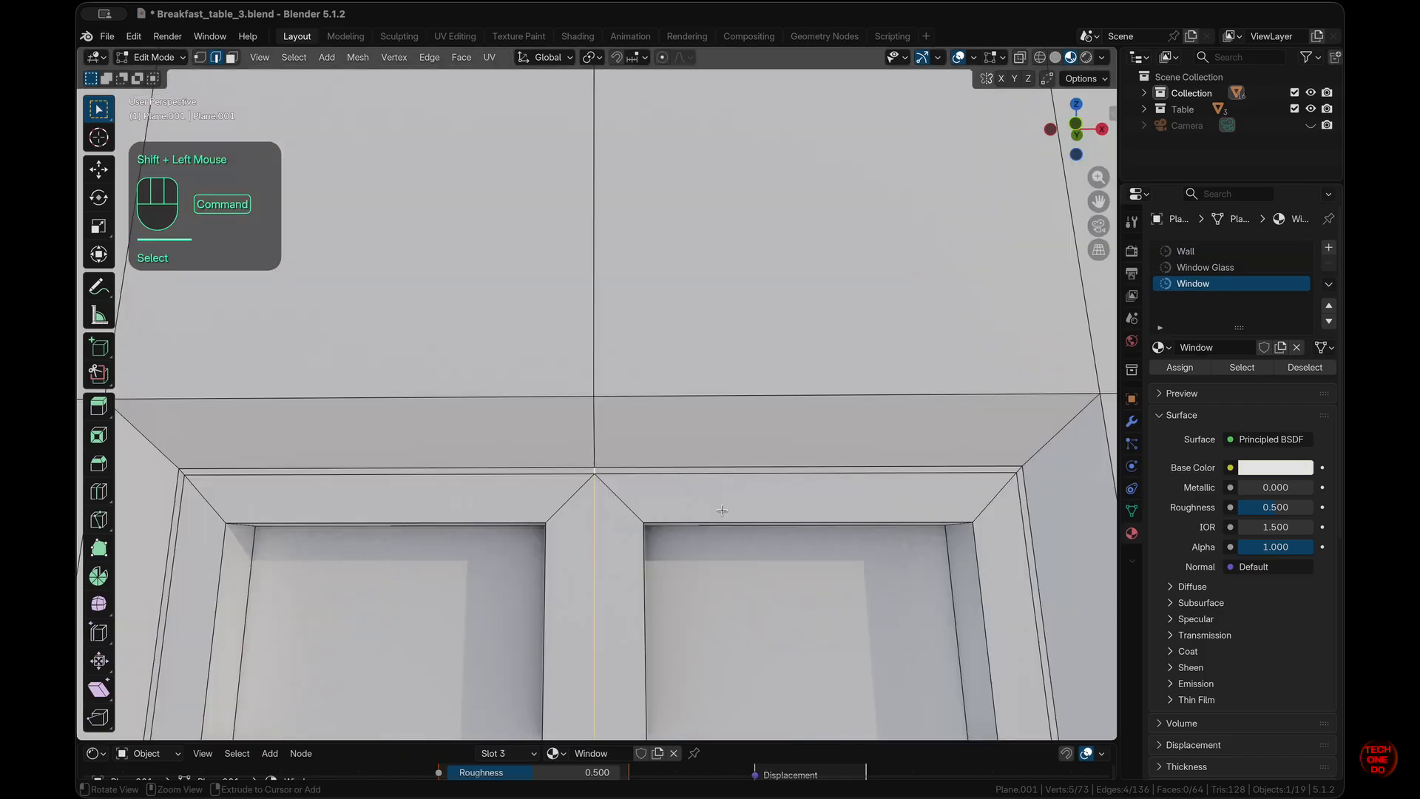
super+scroll(721, 510, down, 3)
super+scroll(722, 510, down, 3)
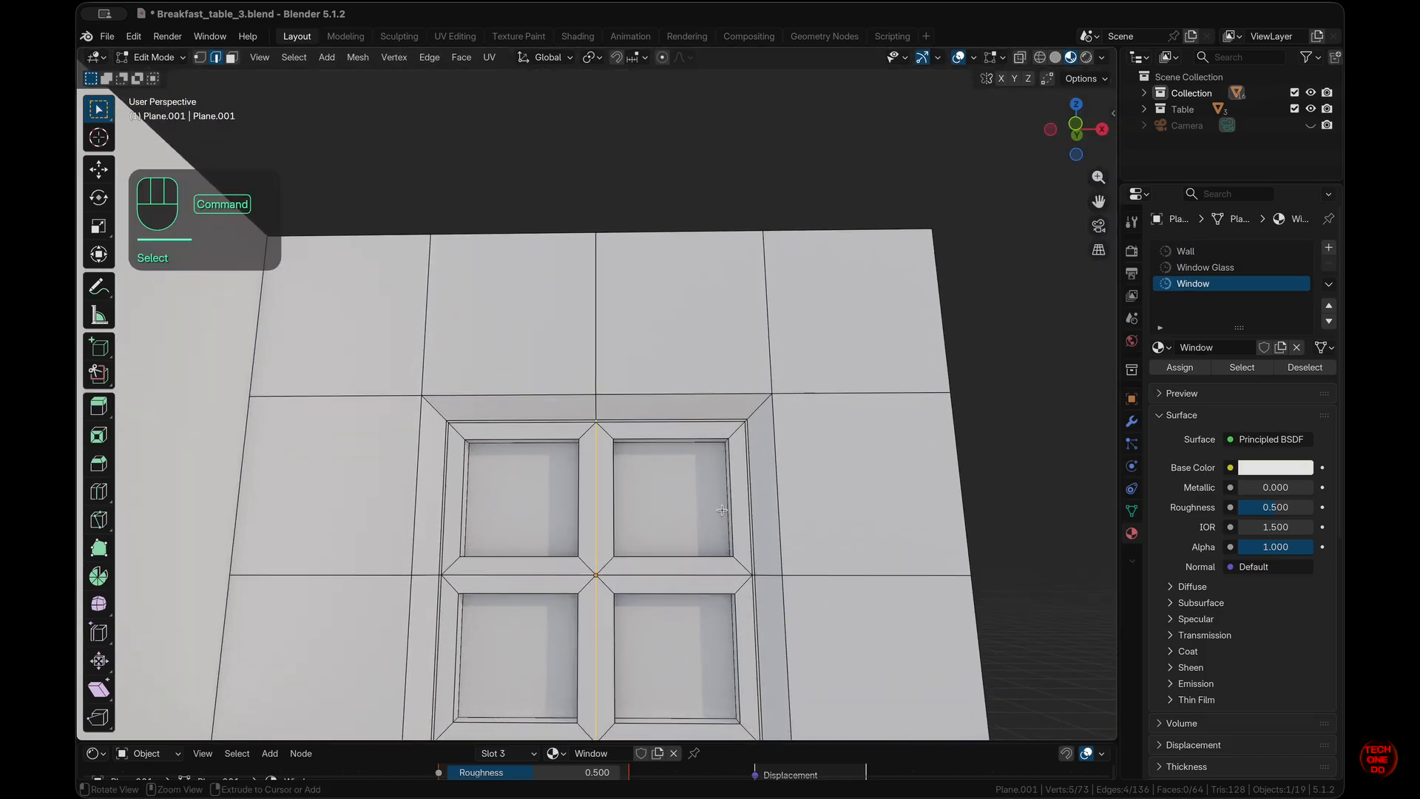
key(super+b)
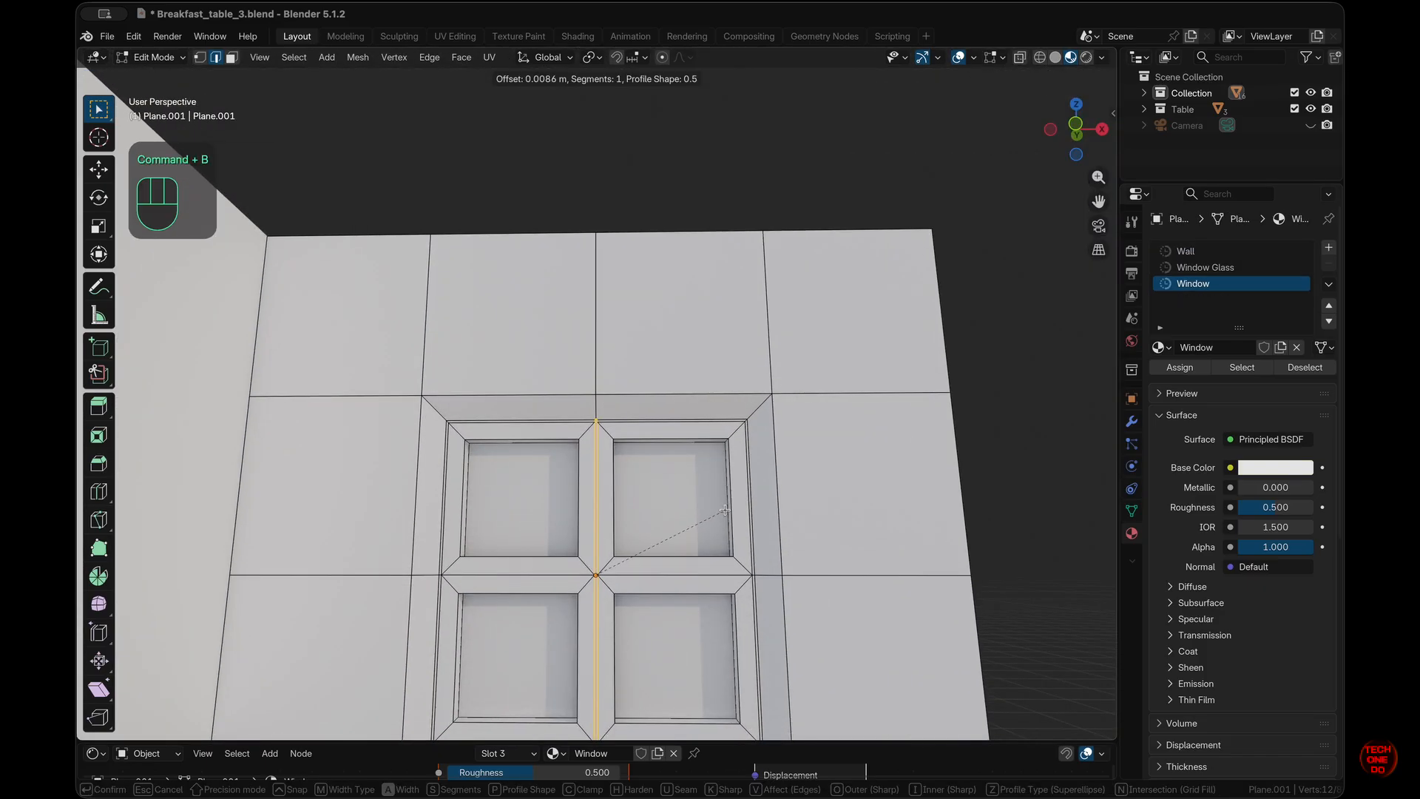
click(740, 511)
click(858, 516)
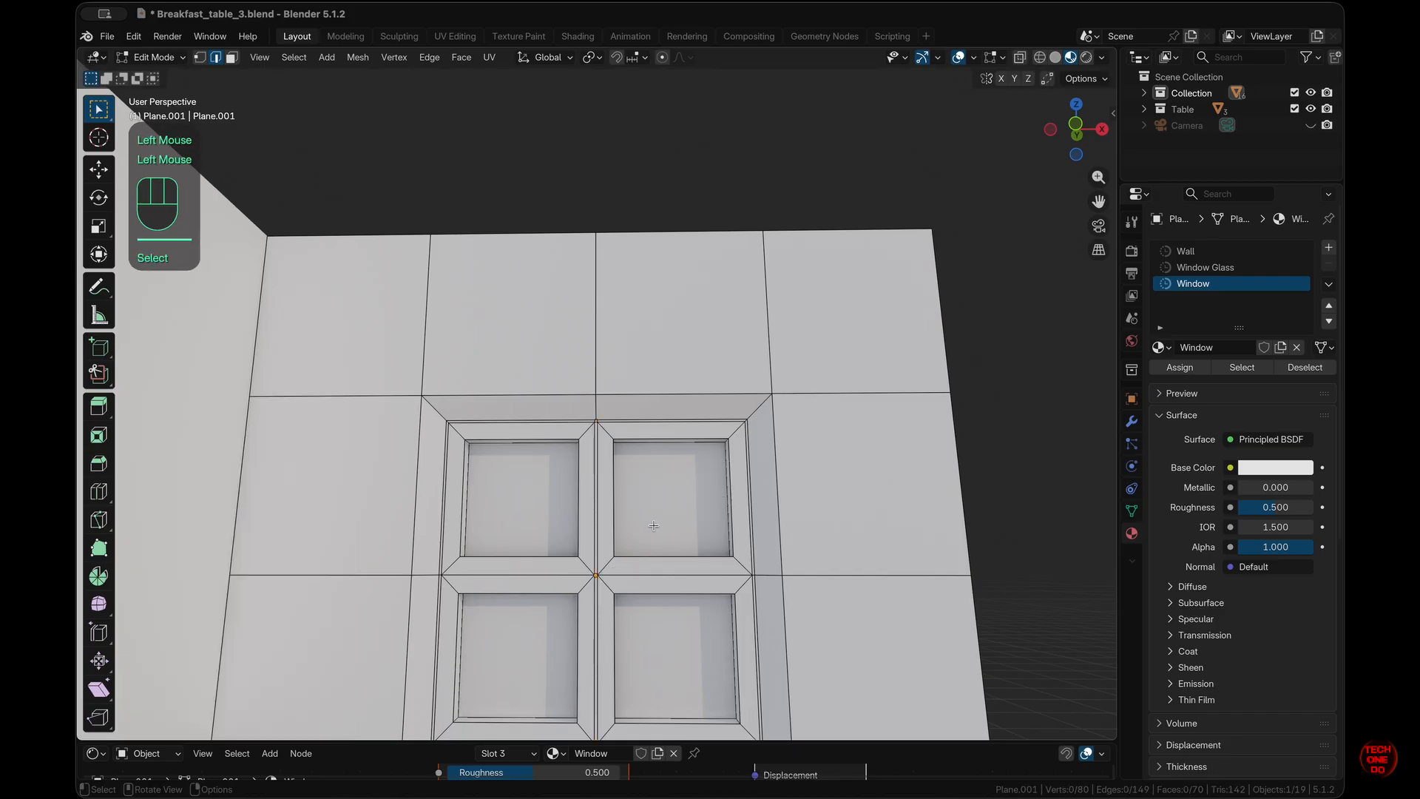
scroll(654, 525, down, 5)
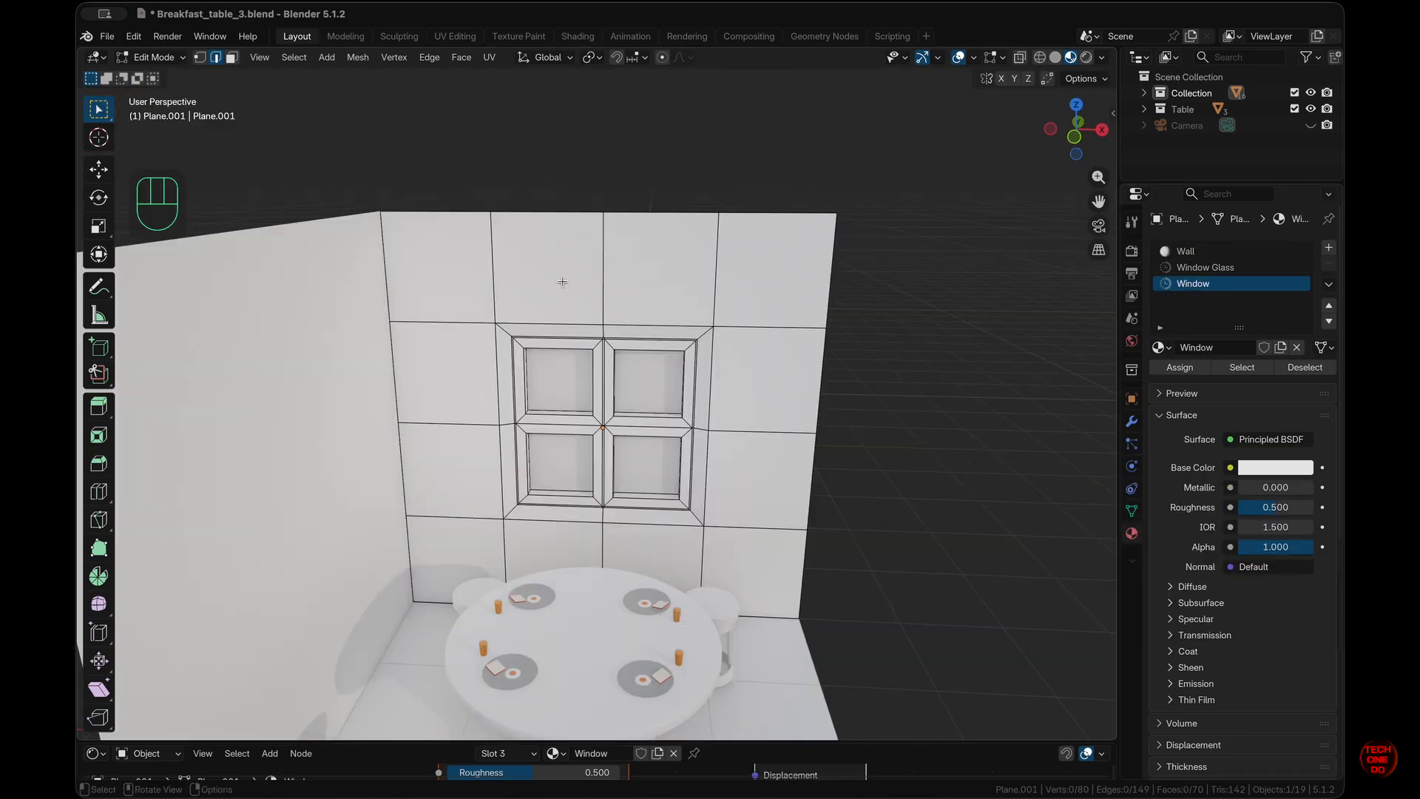
- Select the wall faces around the window and make a pale yellow material named Wall Color
click(232, 57)
shift+drag(374, 222, 707, 614)
shift+drag(389, 332, 710, 522)
click(1198, 283)
double_click(1214, 347)
text(Wall Co)
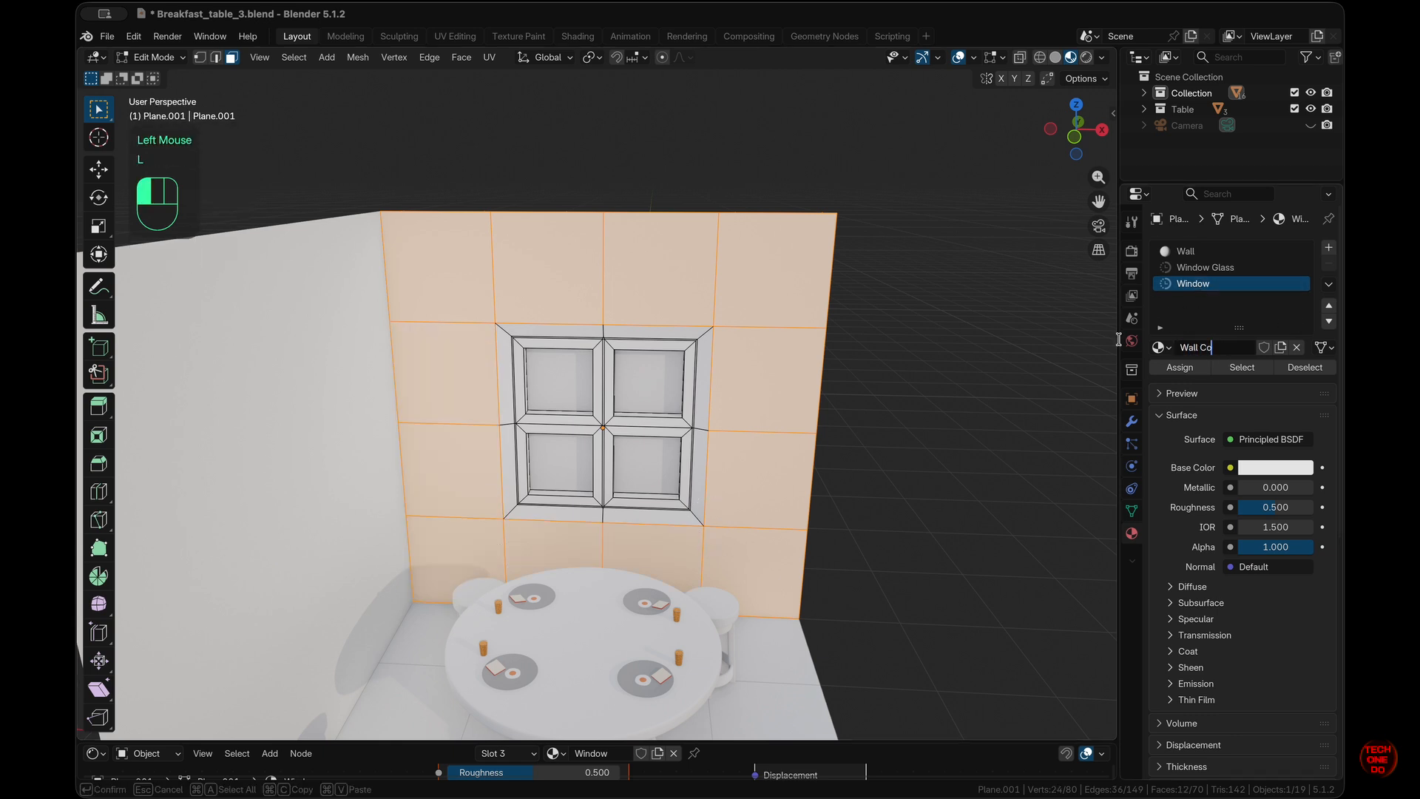
text(lor)
key(Return)
click(1275, 467)
click(1211, 259)
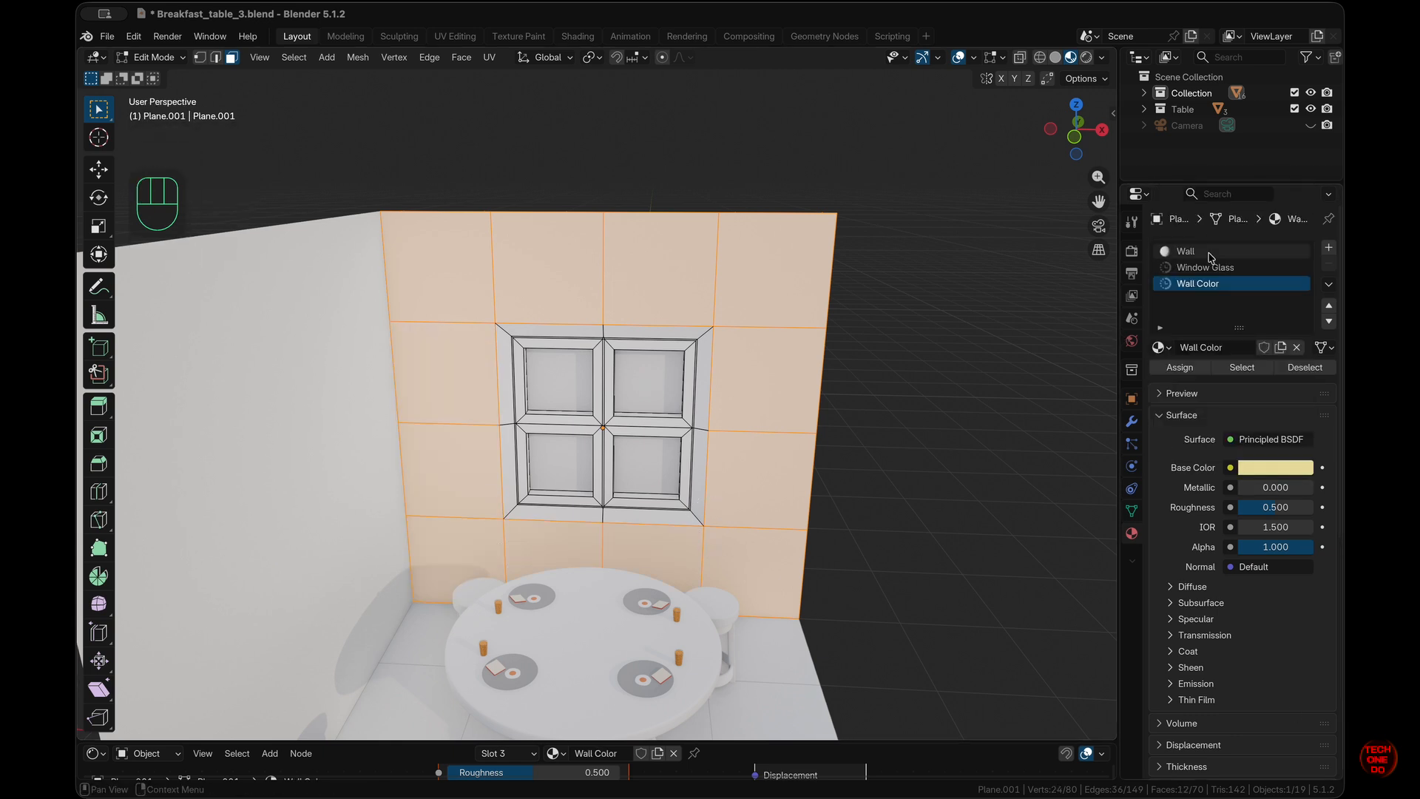
- Rename the Wall material to Window and assign Wall Color to the connected wall faces
double_click(1210, 255)
text(Window)
key(Return)
click(919, 395)
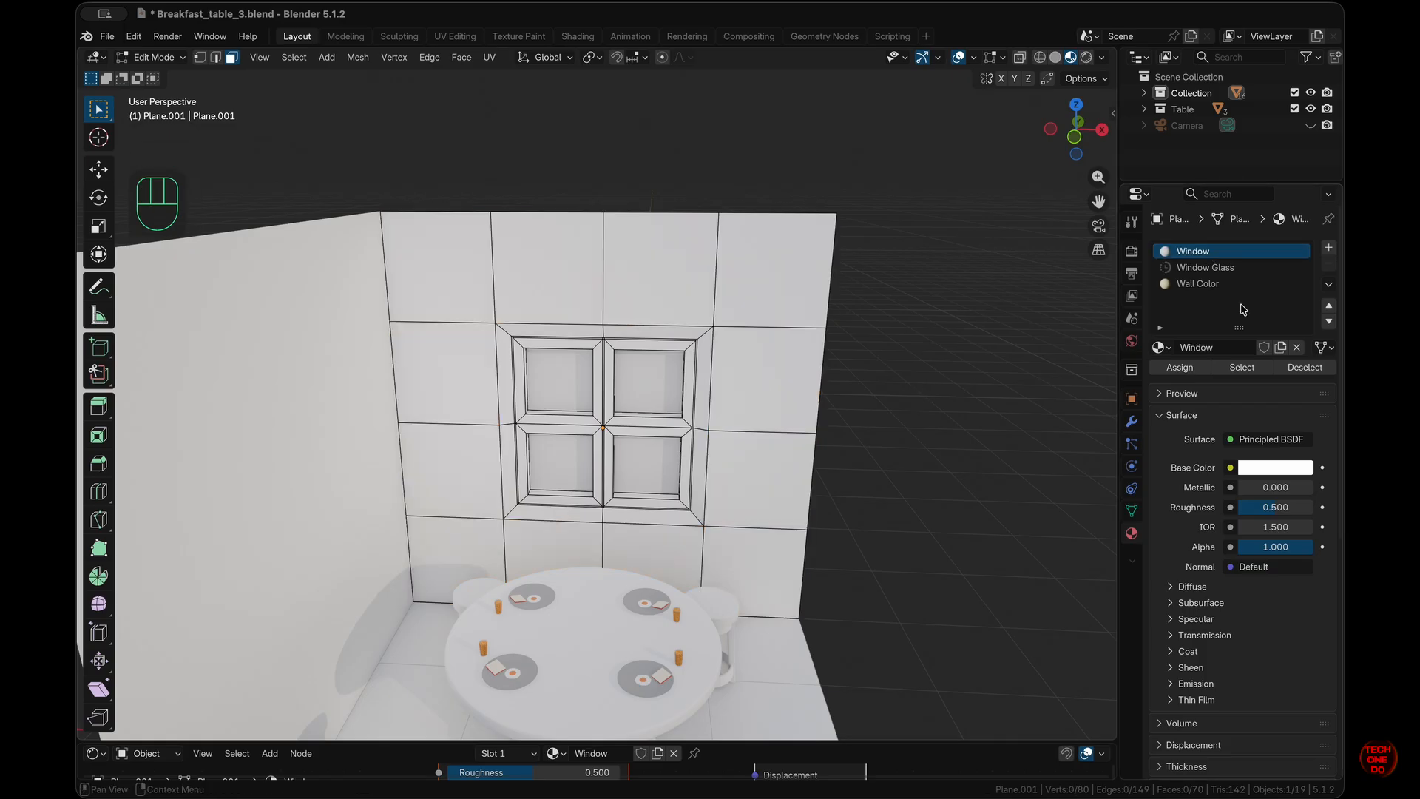
click(1228, 283)
shift+double_click(751, 273)
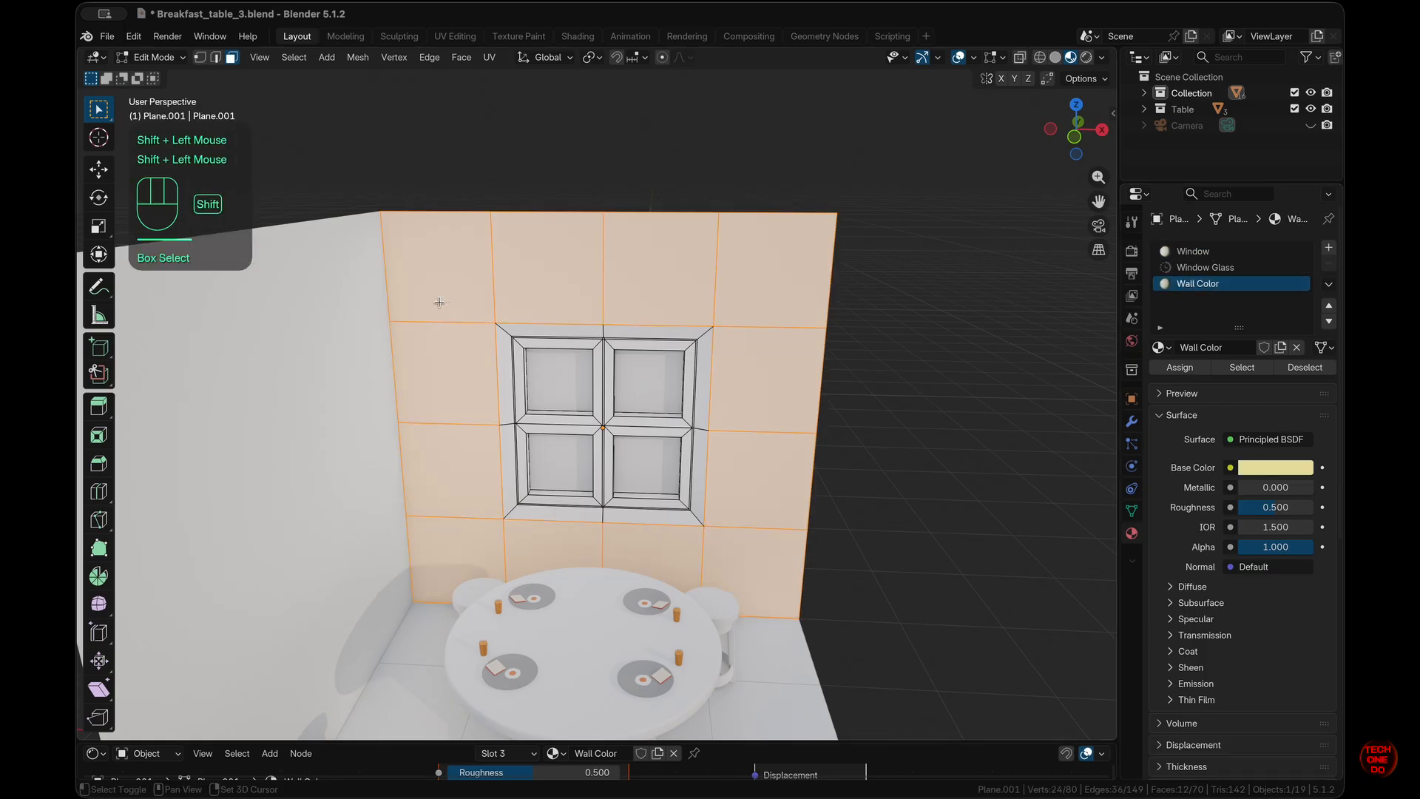
click(1180, 368)
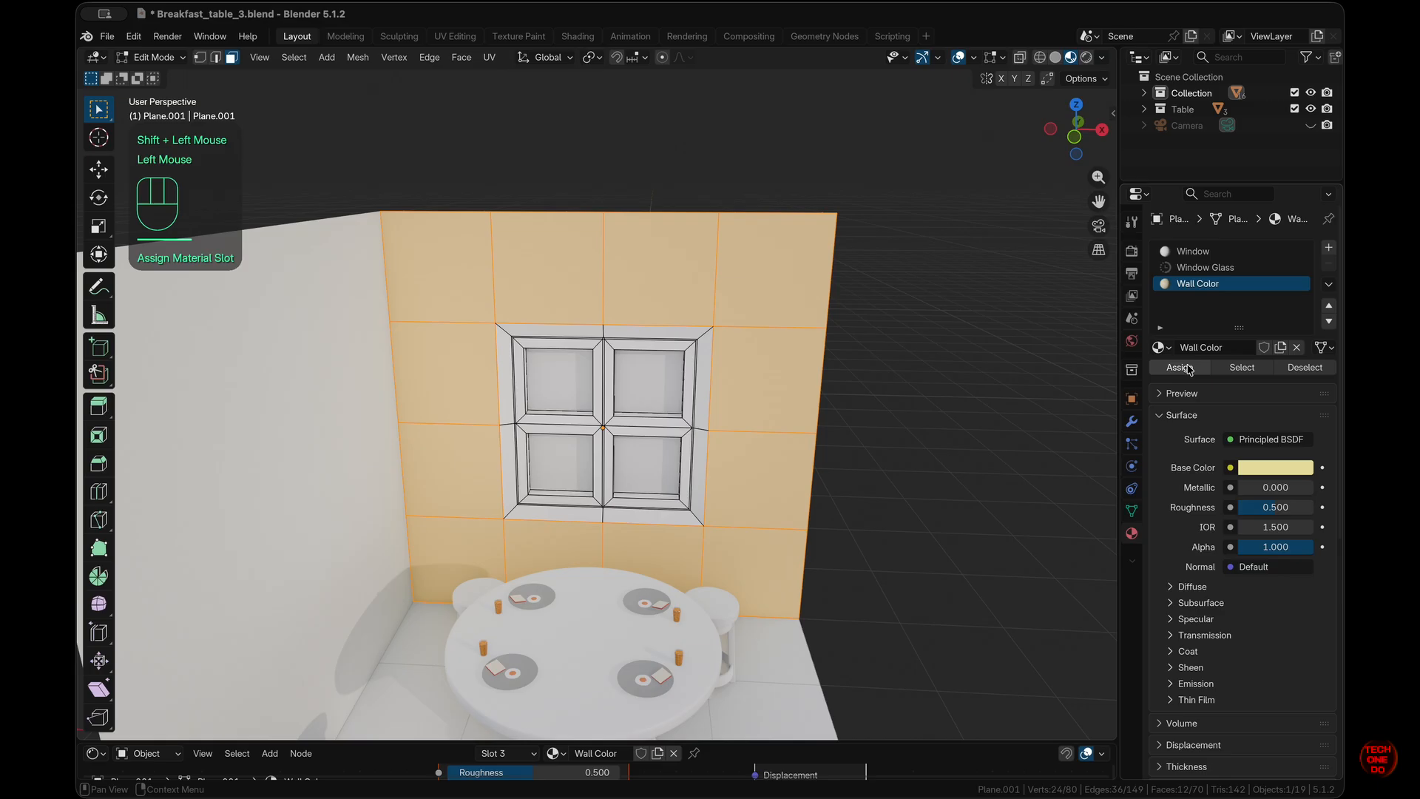
- Show the Window Glass material in an enlarged Shader Editor
click(936, 491)
scroll(938, 489, right, 5)
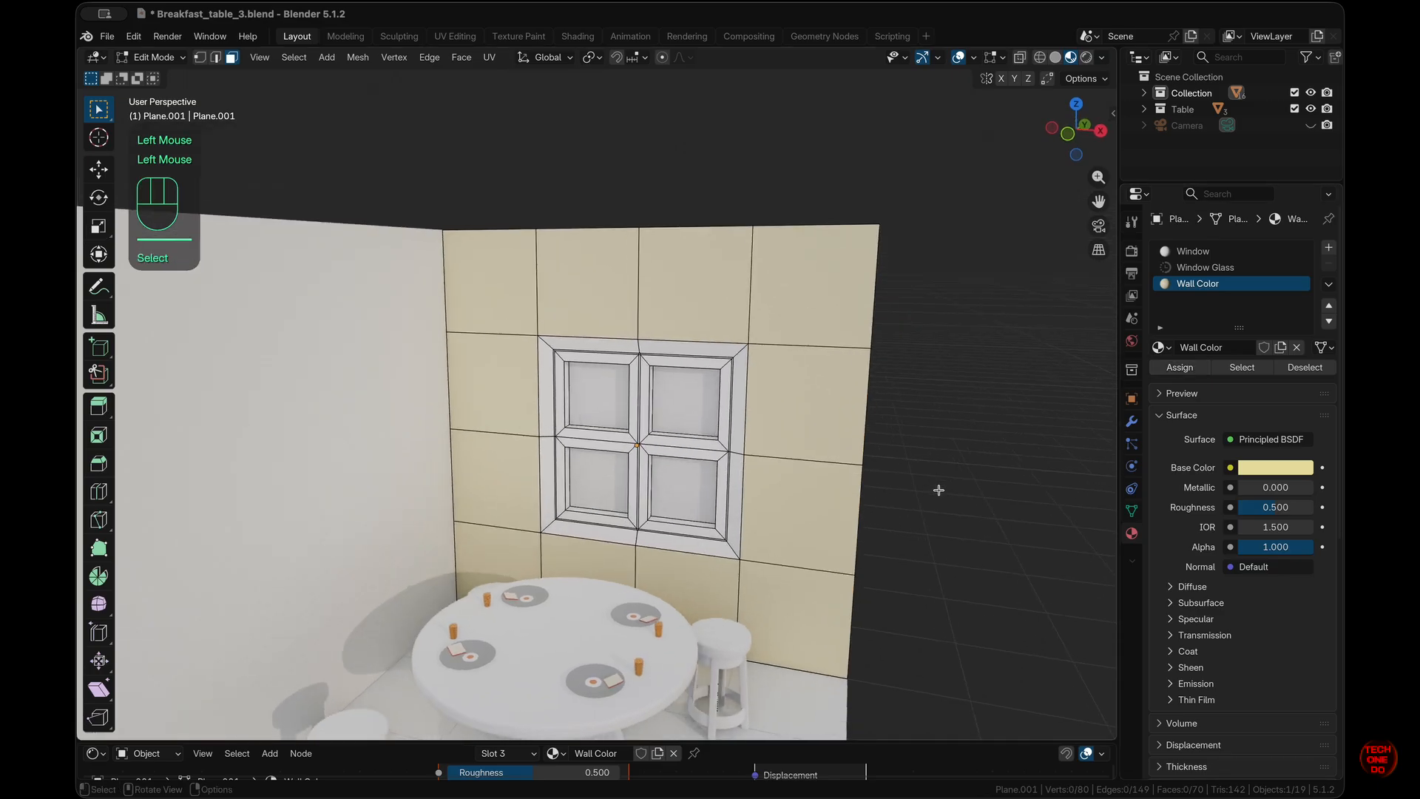
click(1206, 268)
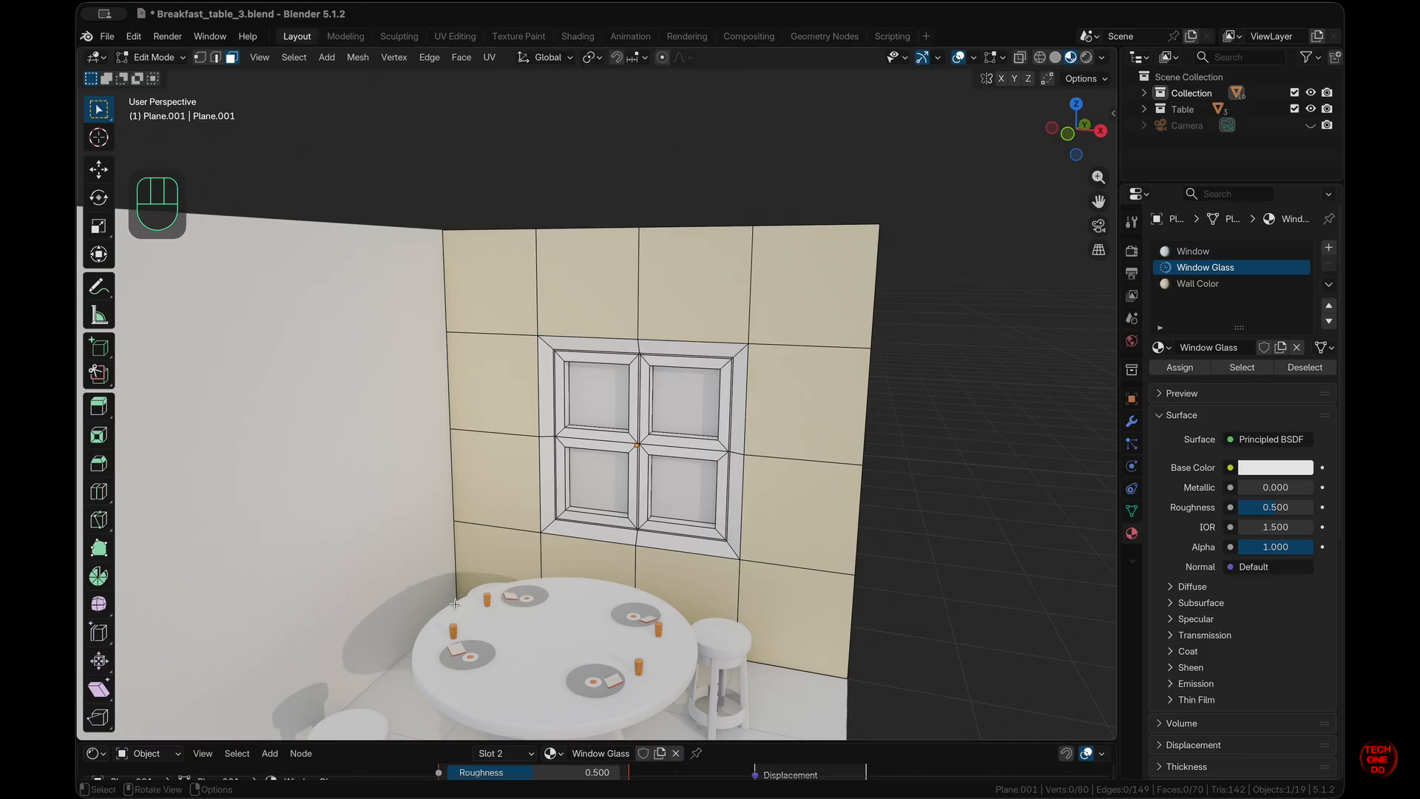
drag(858, 744, 866, 411)
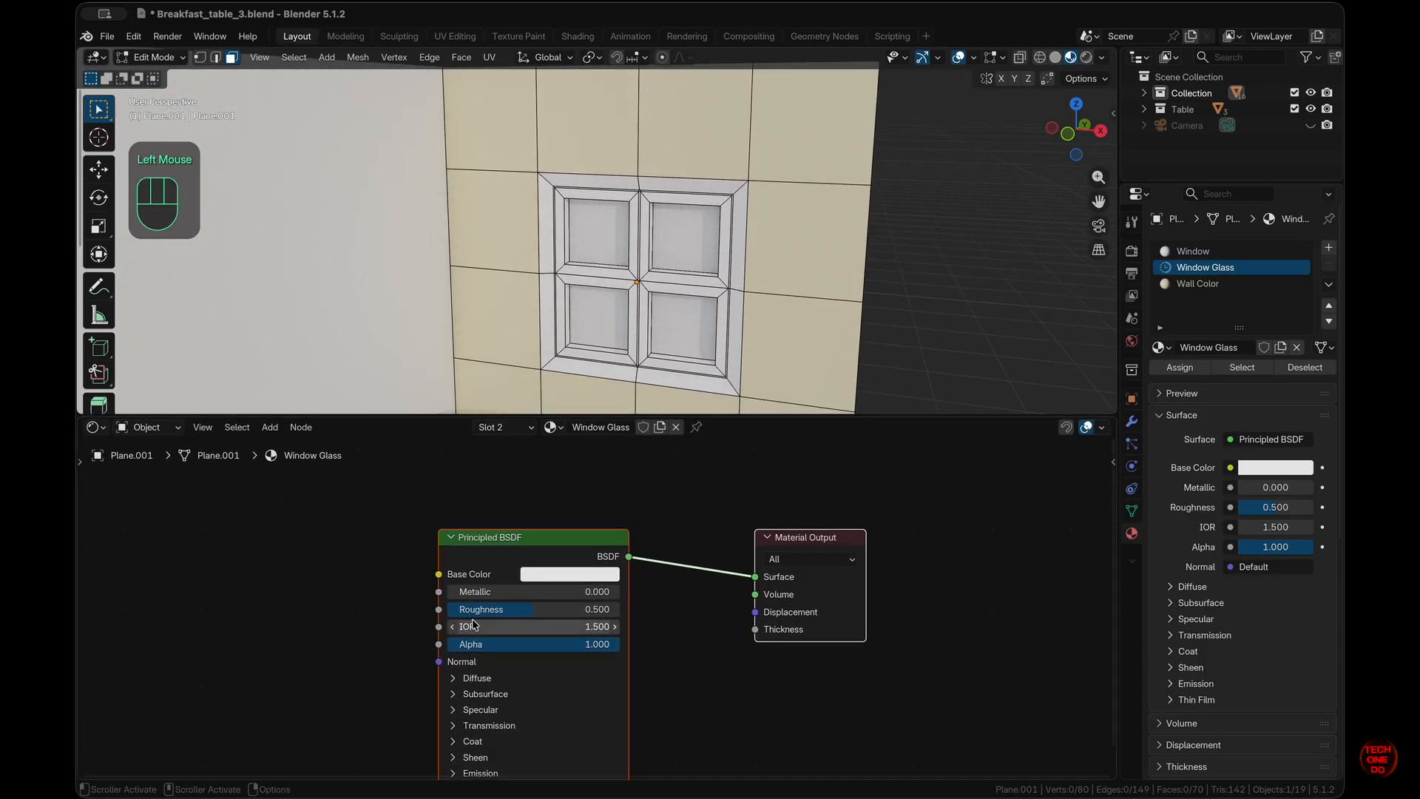
- Set the glass Transmission Weight to 1.000 and spread out the nodes
click(455, 726)
drag(530, 751, 835, 716)
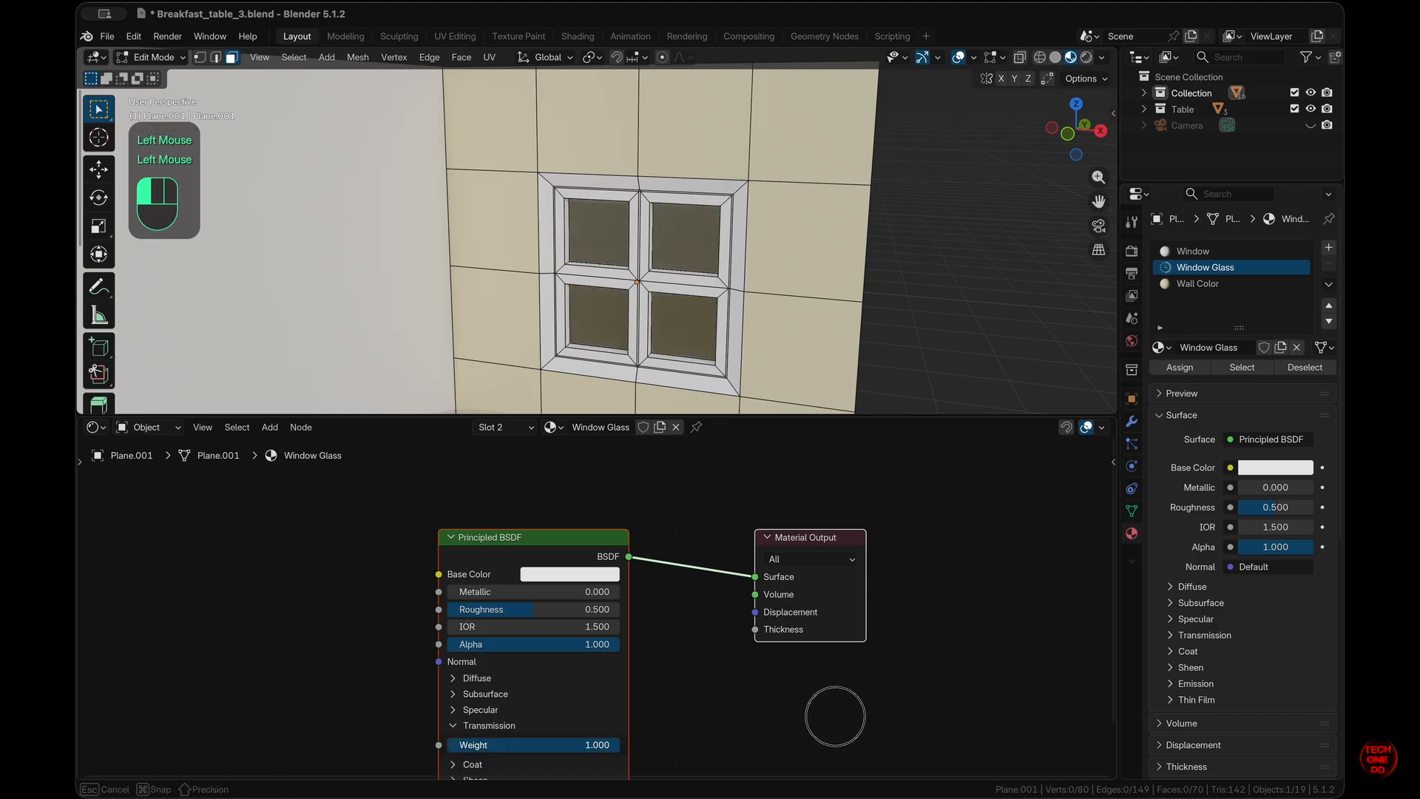
scroll(787, 325, left, 5)
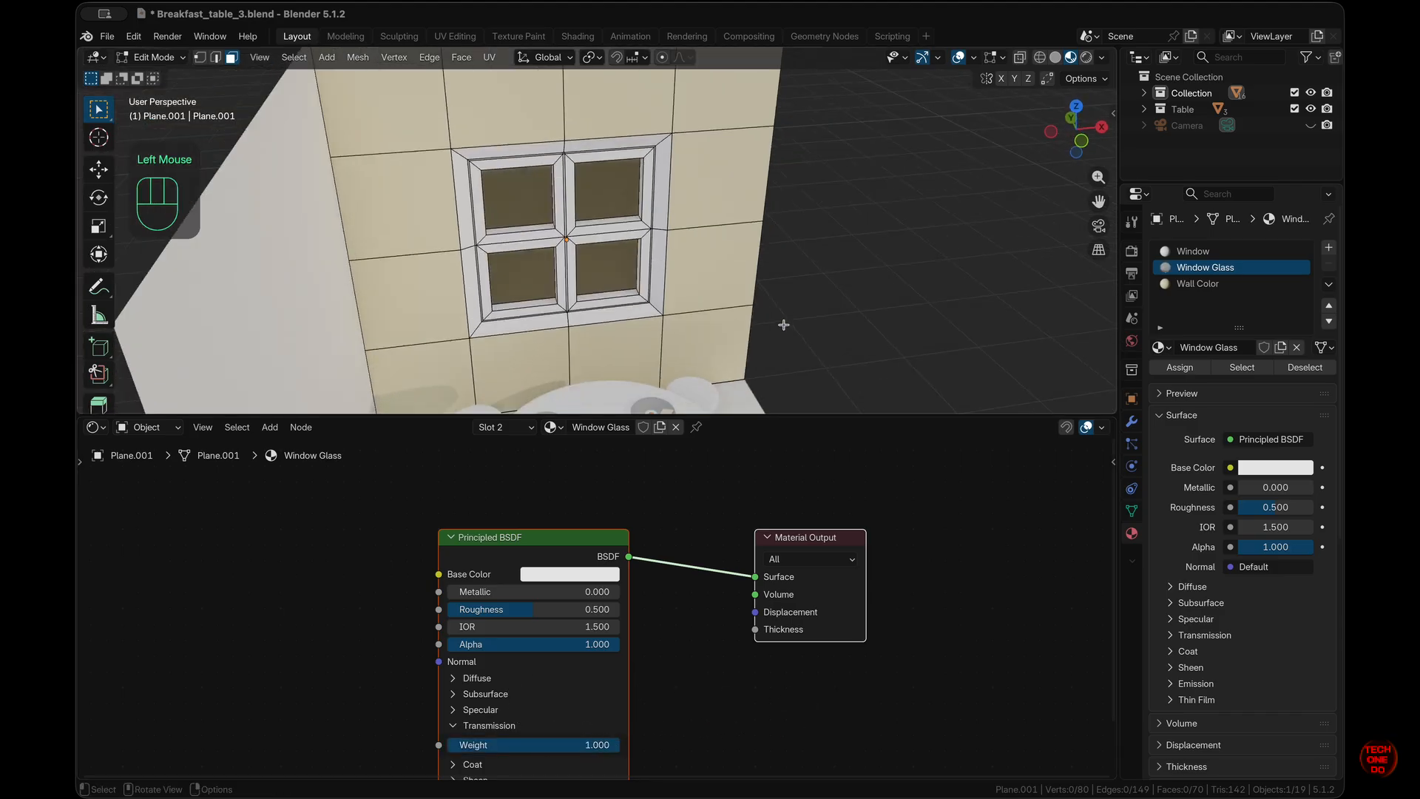
drag(551, 538, 468, 529)
drag(726, 530, 1091, 525)
click(923, 525)
drag(665, 531, 364, 556)
- Insert a Mix Shader between the Principled BSDF and Material Output
key(shift+a)
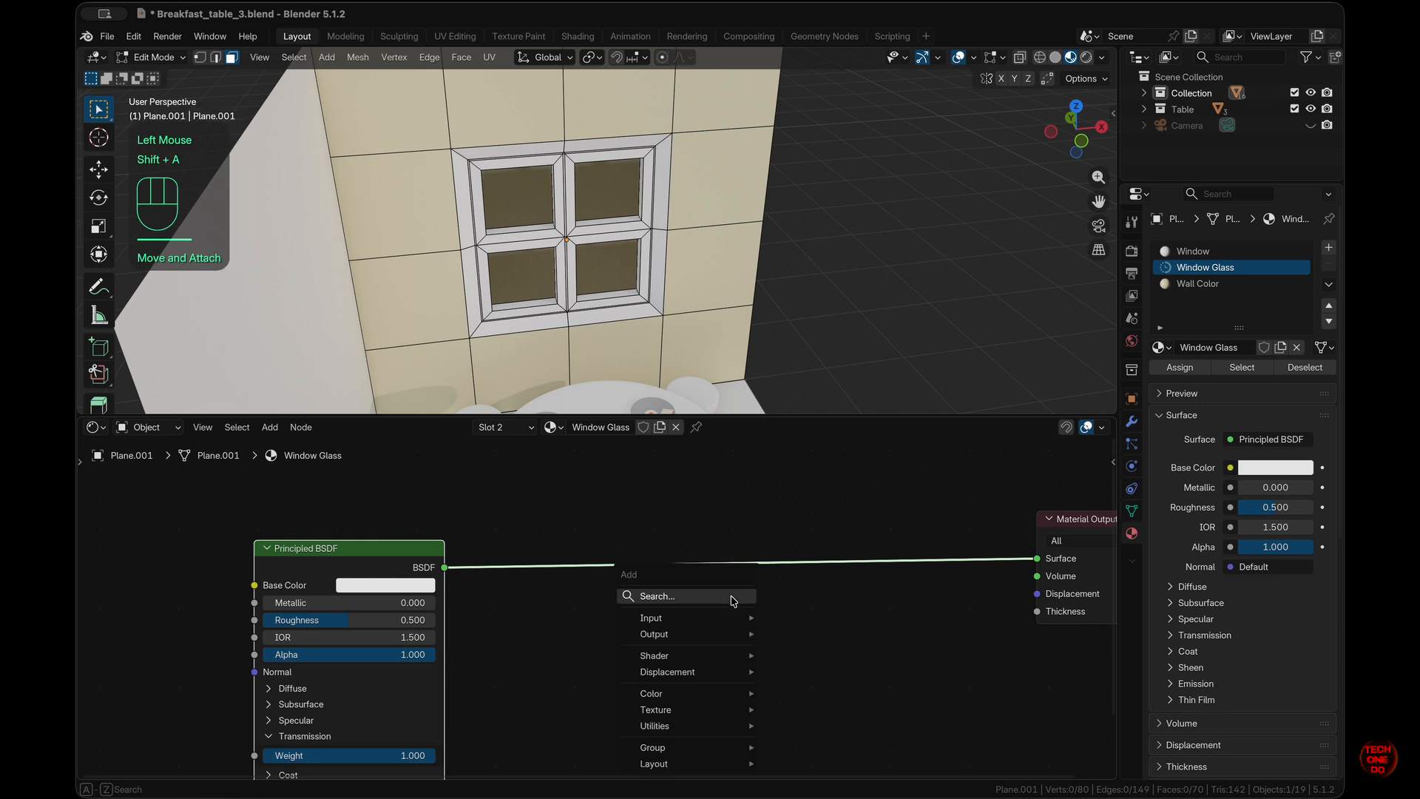
text(mixs)
key(Return)
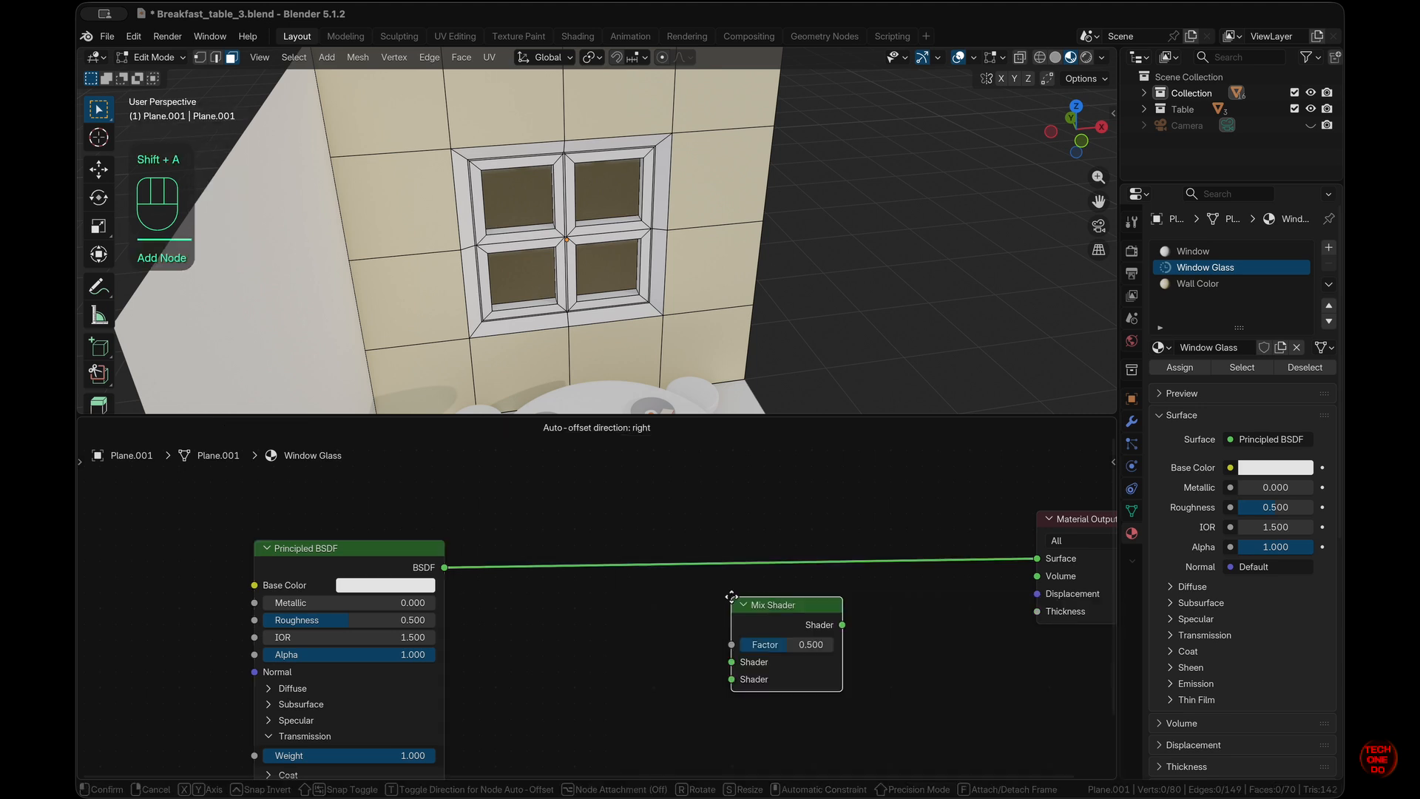
click(730, 522)
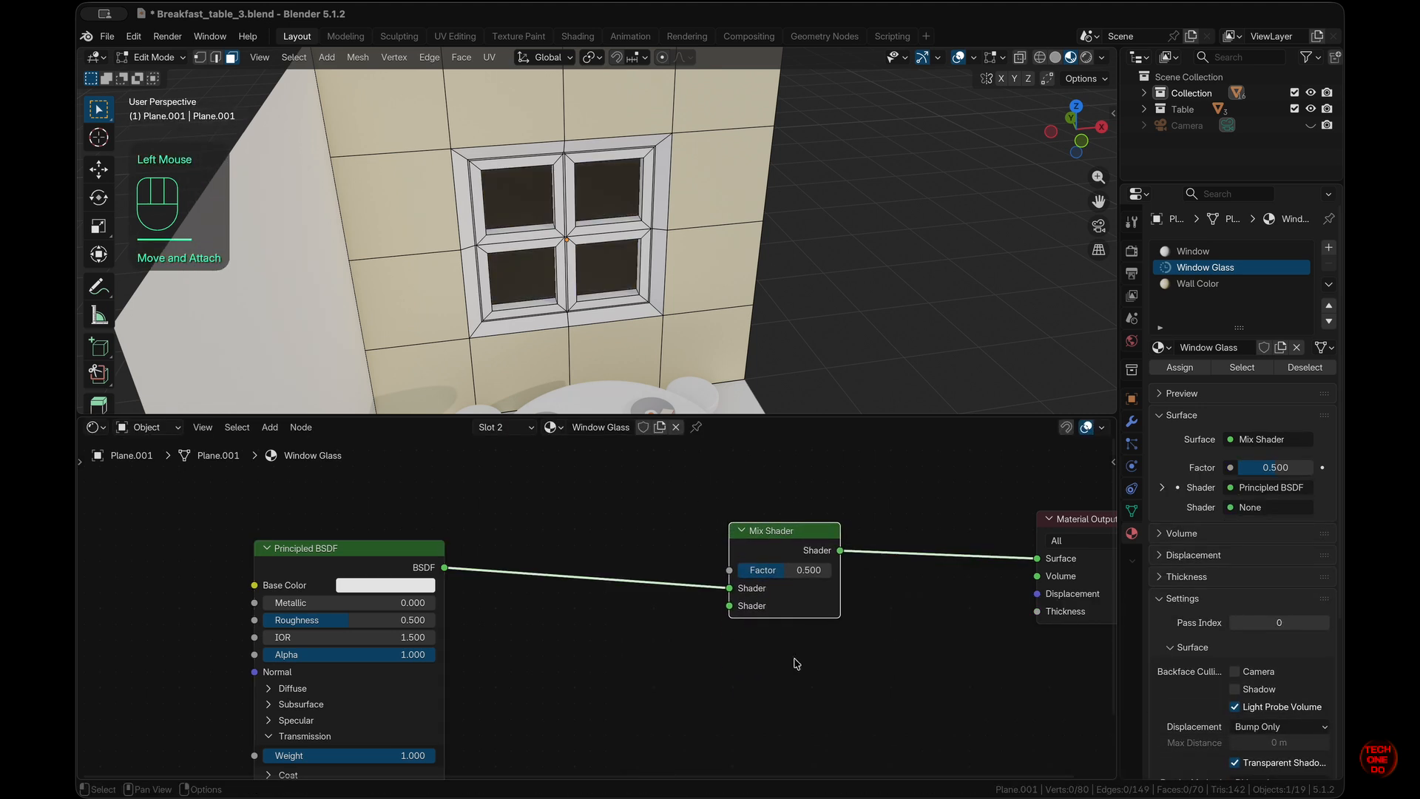
shift+scroll(834, 727, up, 3)
scroll(834, 727, up, 1)
- Link a Fresnel node to the Mix factor and a Transparent BSDF to its second shader
drag(730, 664, 544, 518)
text(fresn)
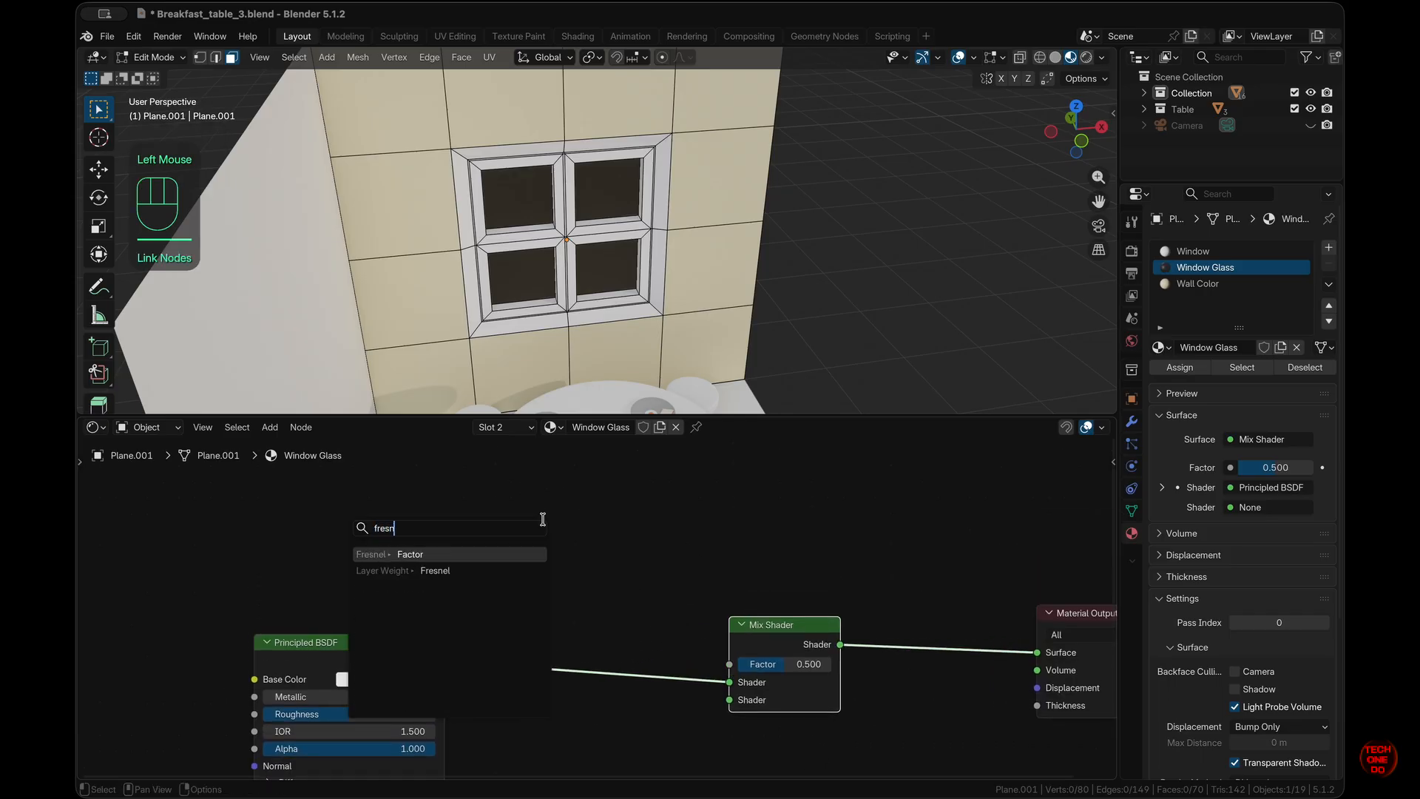
key(Return)
click(545, 523)
scroll(716, 565, down, 8)
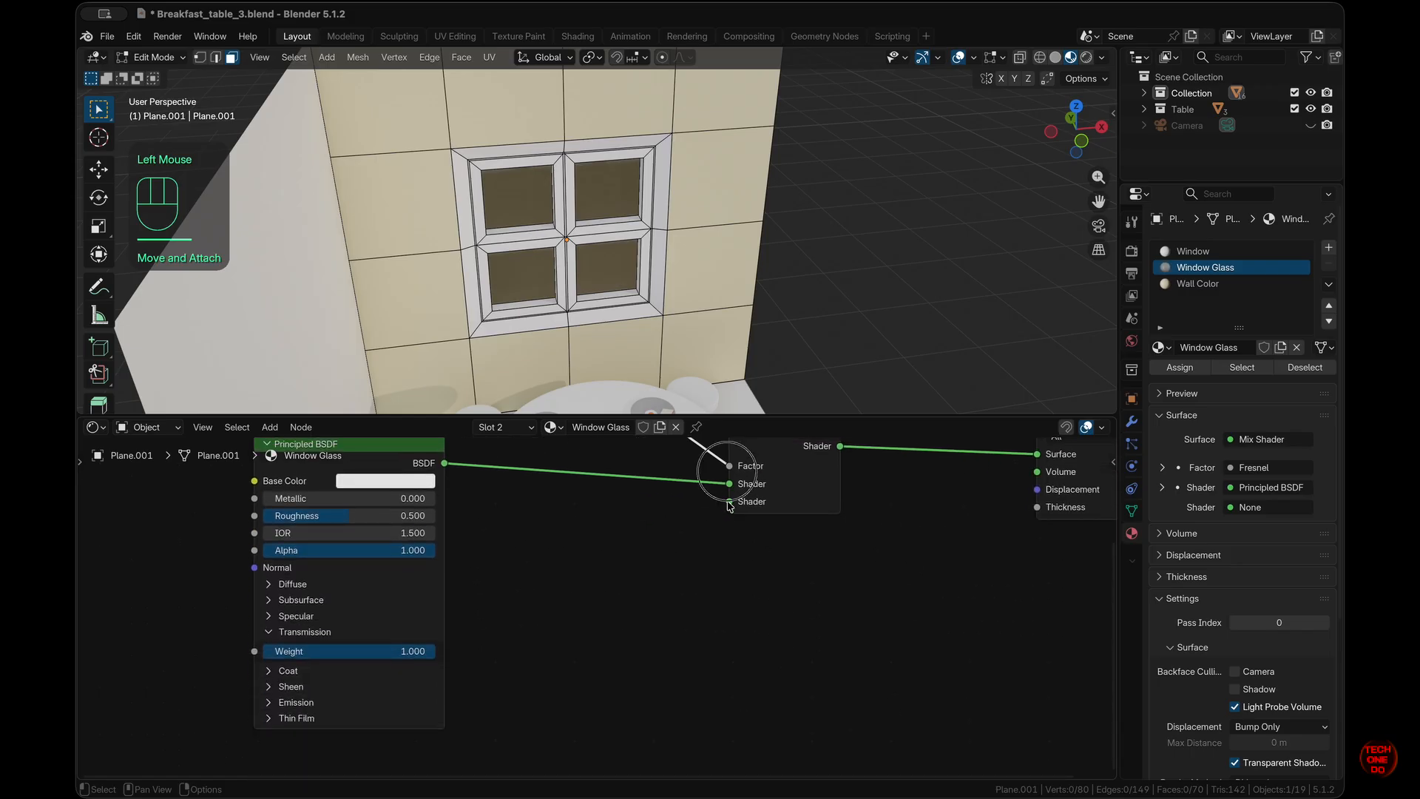
drag(730, 502, 657, 555)
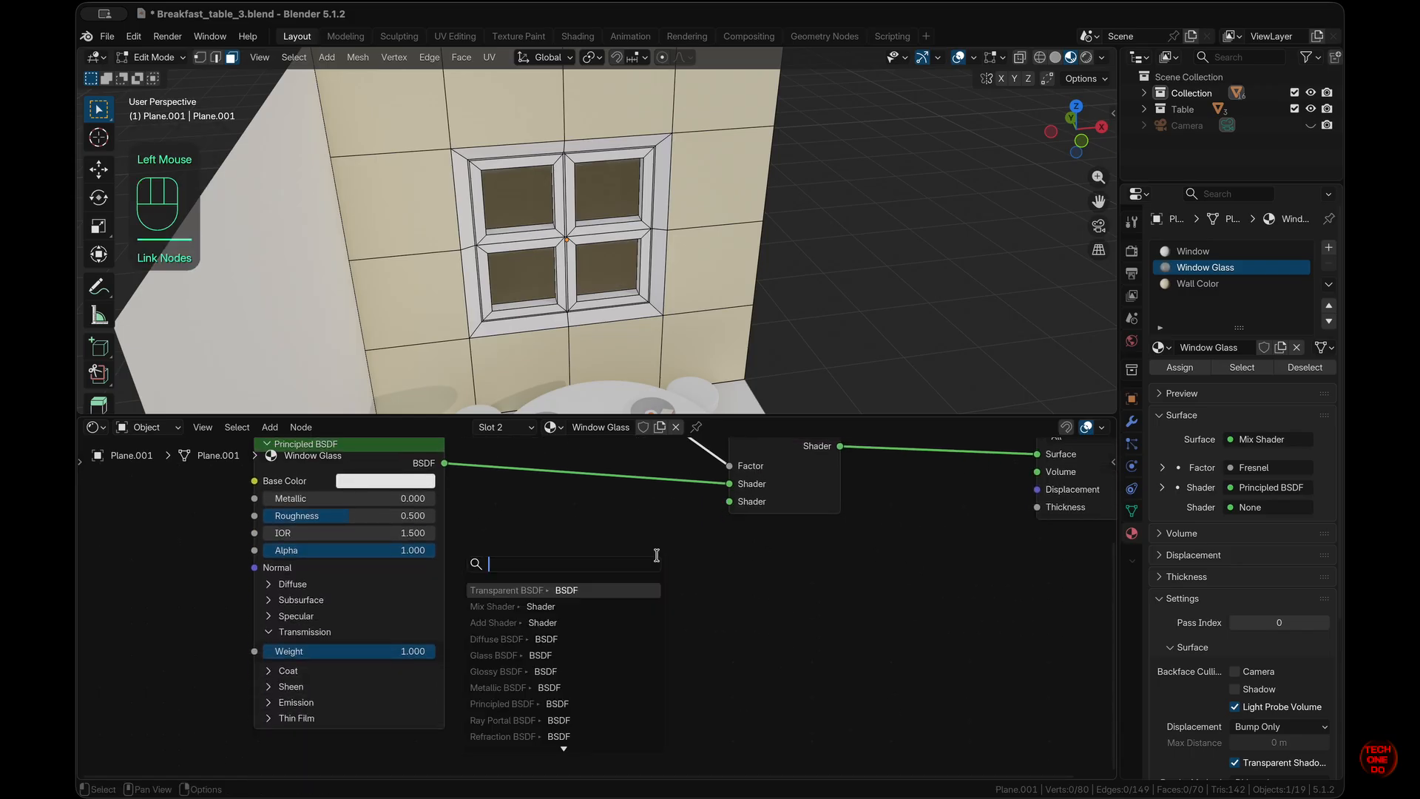
click(609, 590)
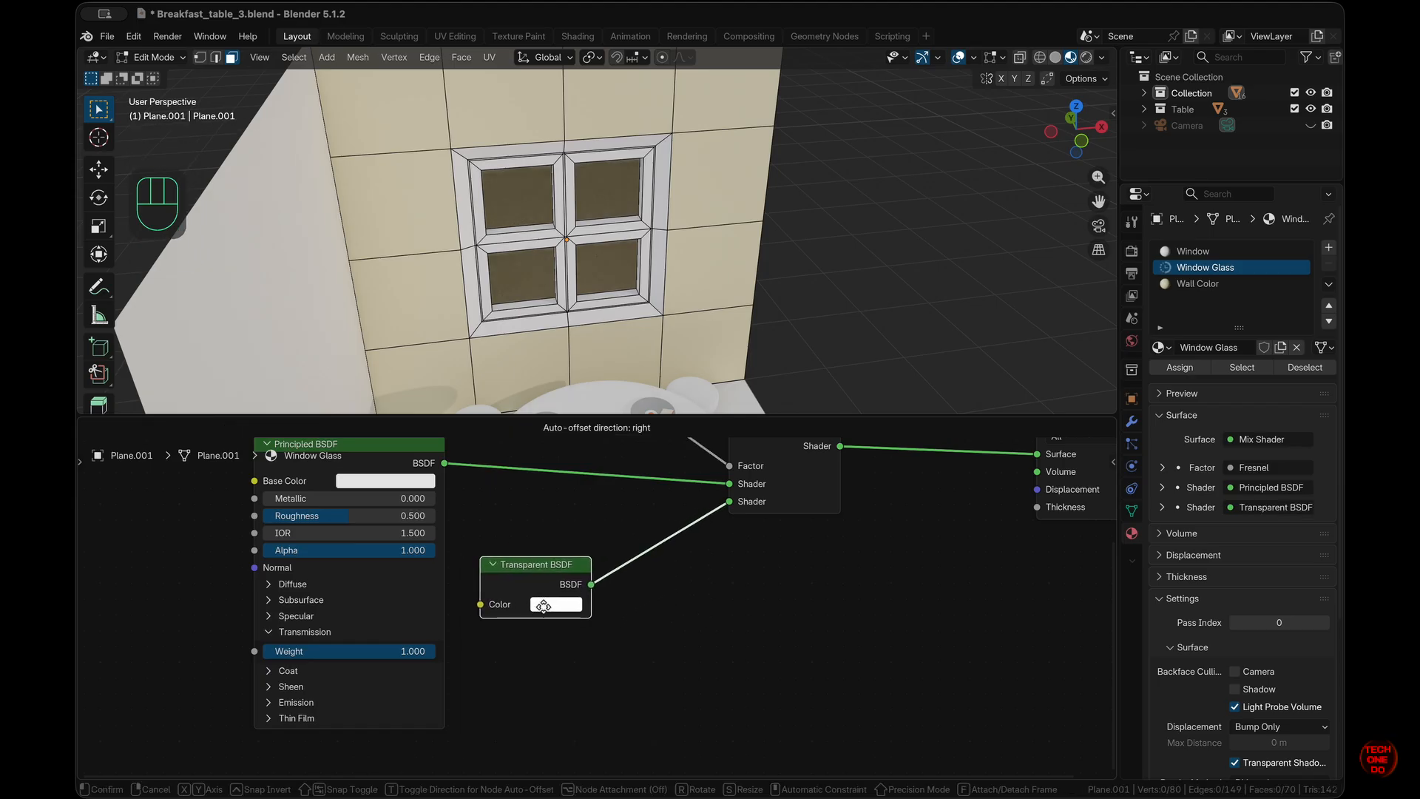
click(542, 605)
middle_drag(813, 212, 727, 210)
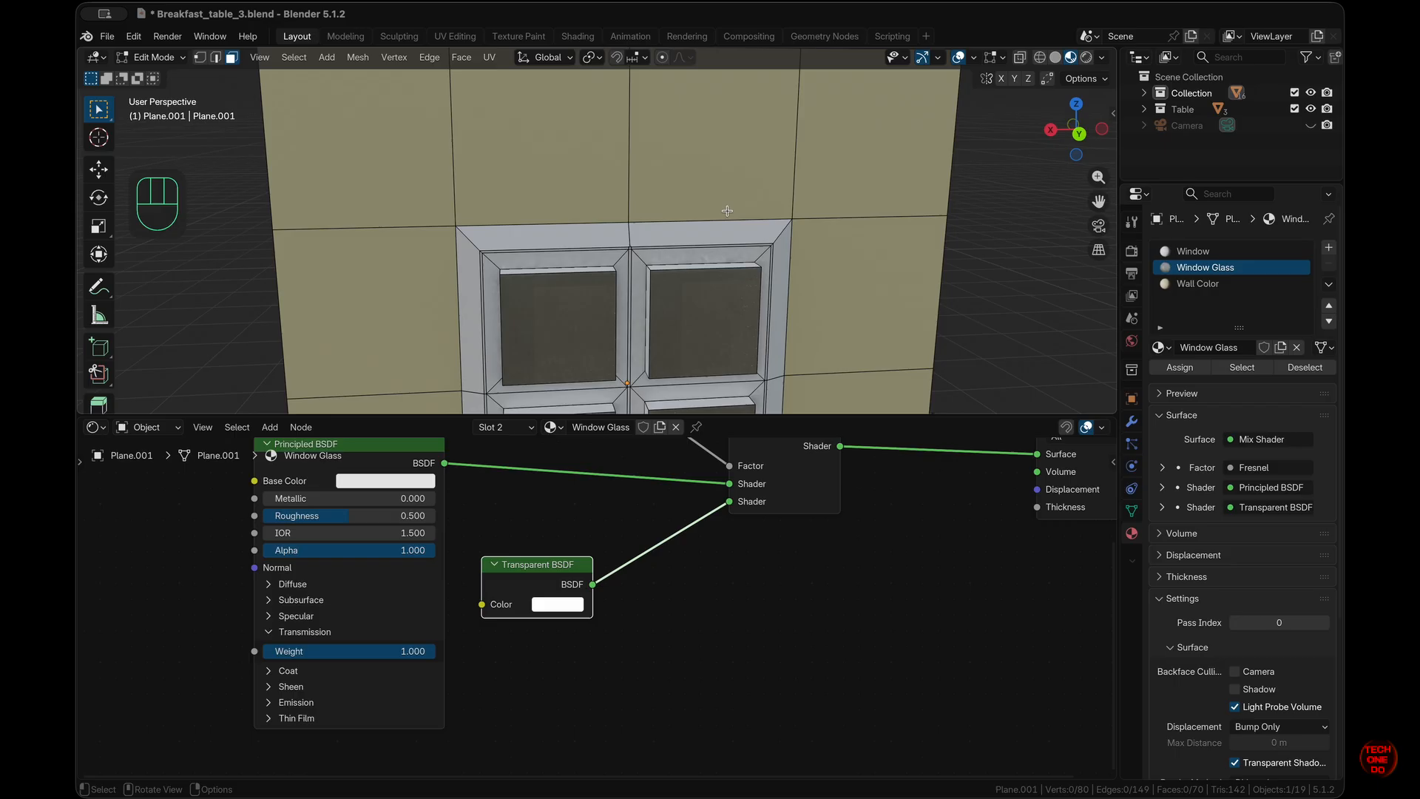
middle_drag(721, 329, 720, 330)
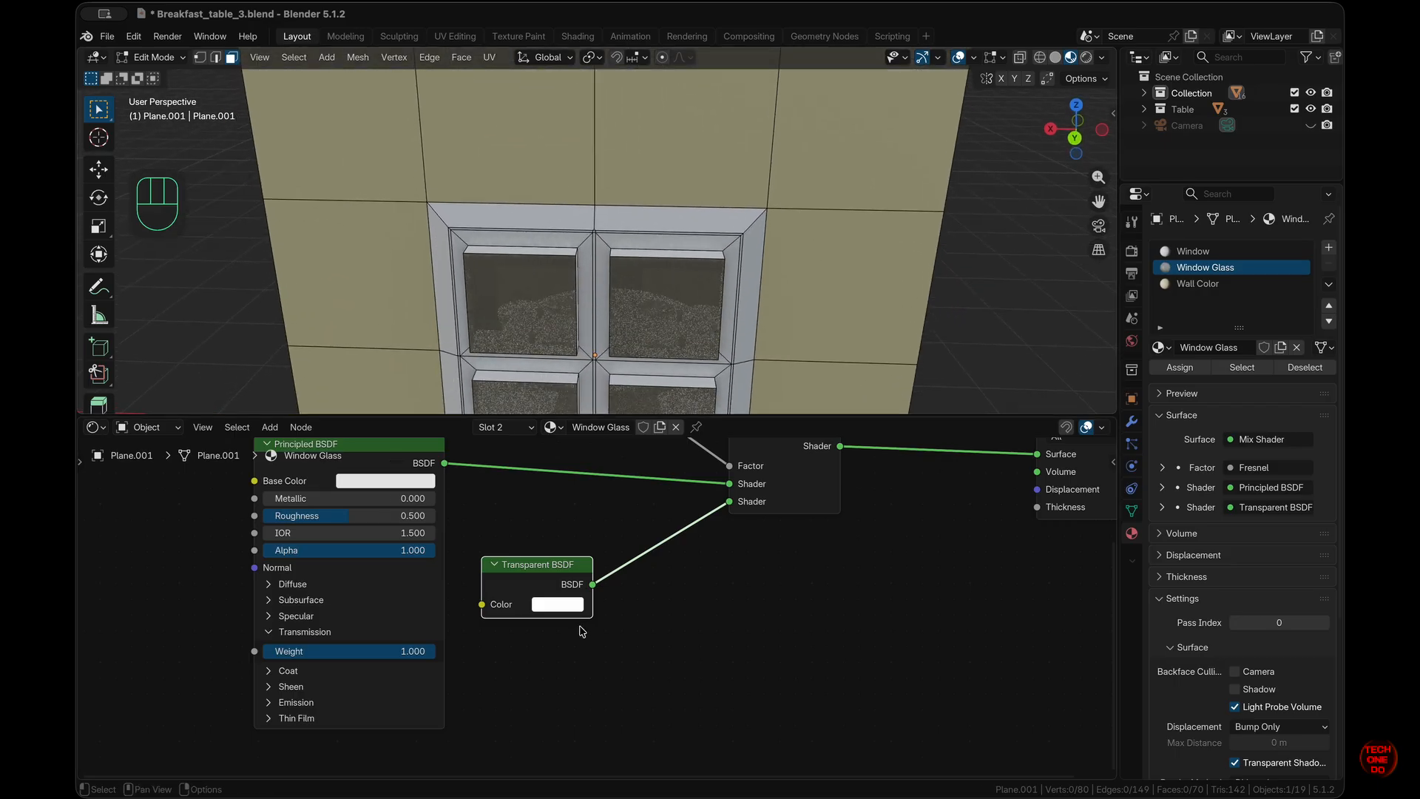
scroll(688, 484, up, 5)
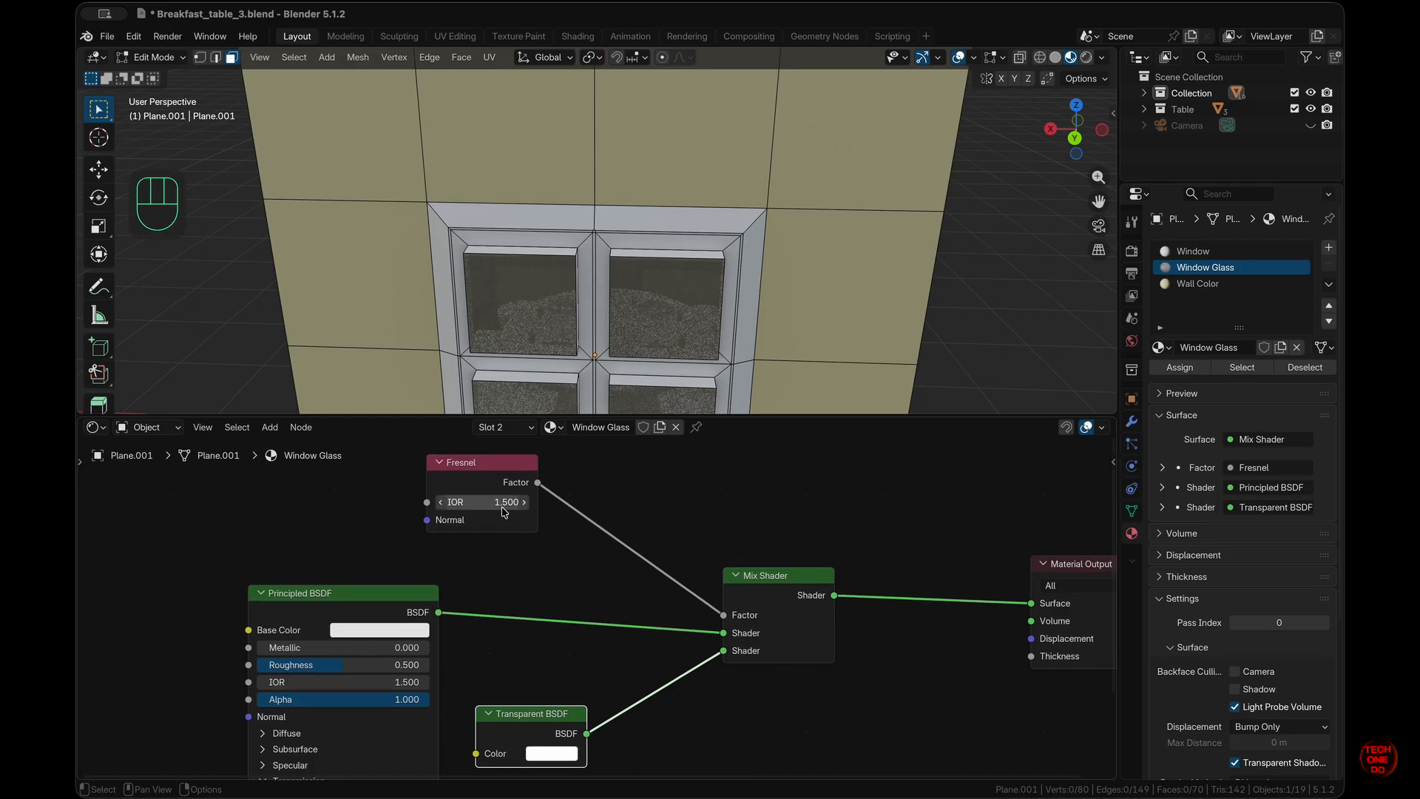
- Tune the glass: try a Fresnel IOR of 0.400, then 2.200, and set roughness to 0.000
drag(503, 512, 497, 472)
middle_drag(696, 351, 697, 350)
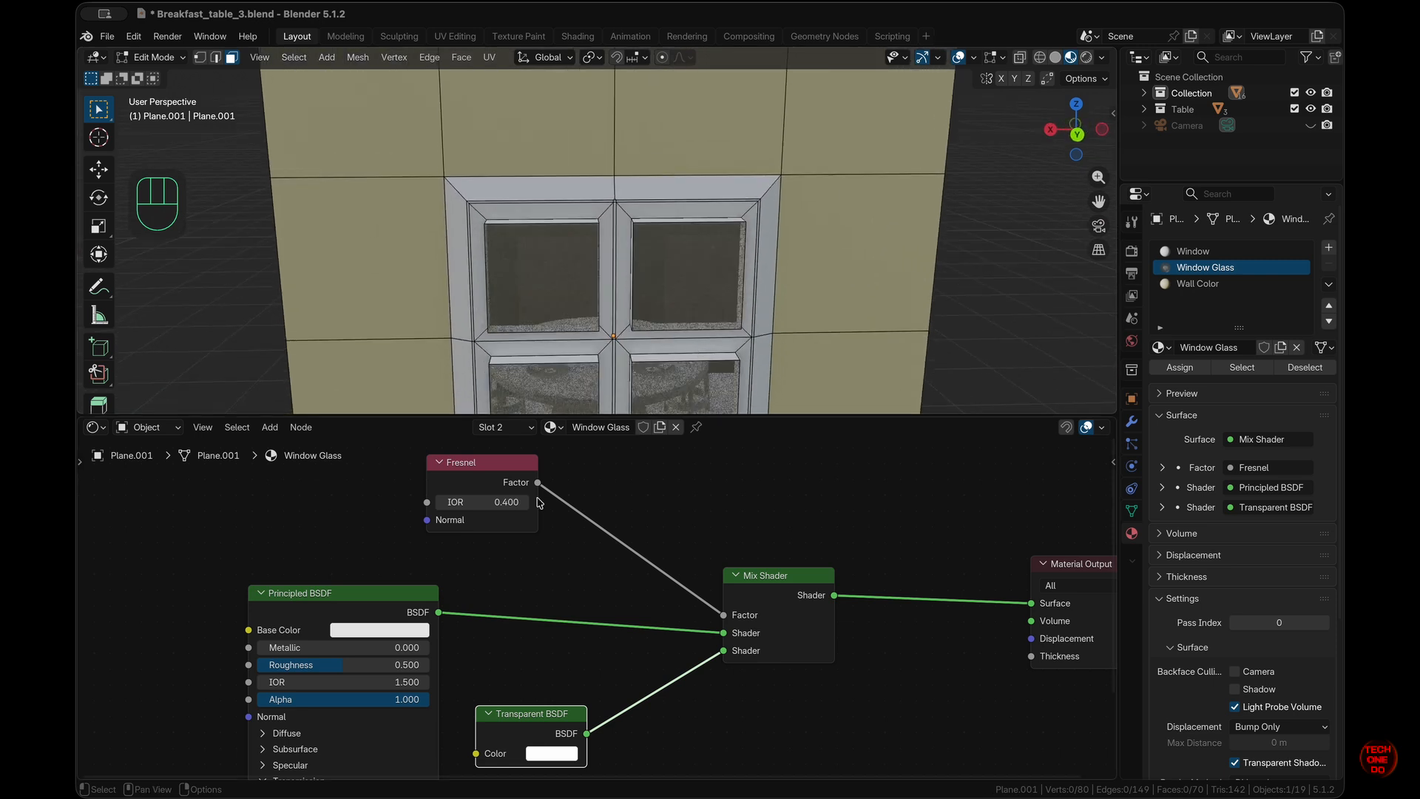
drag(508, 503, 521, 469)
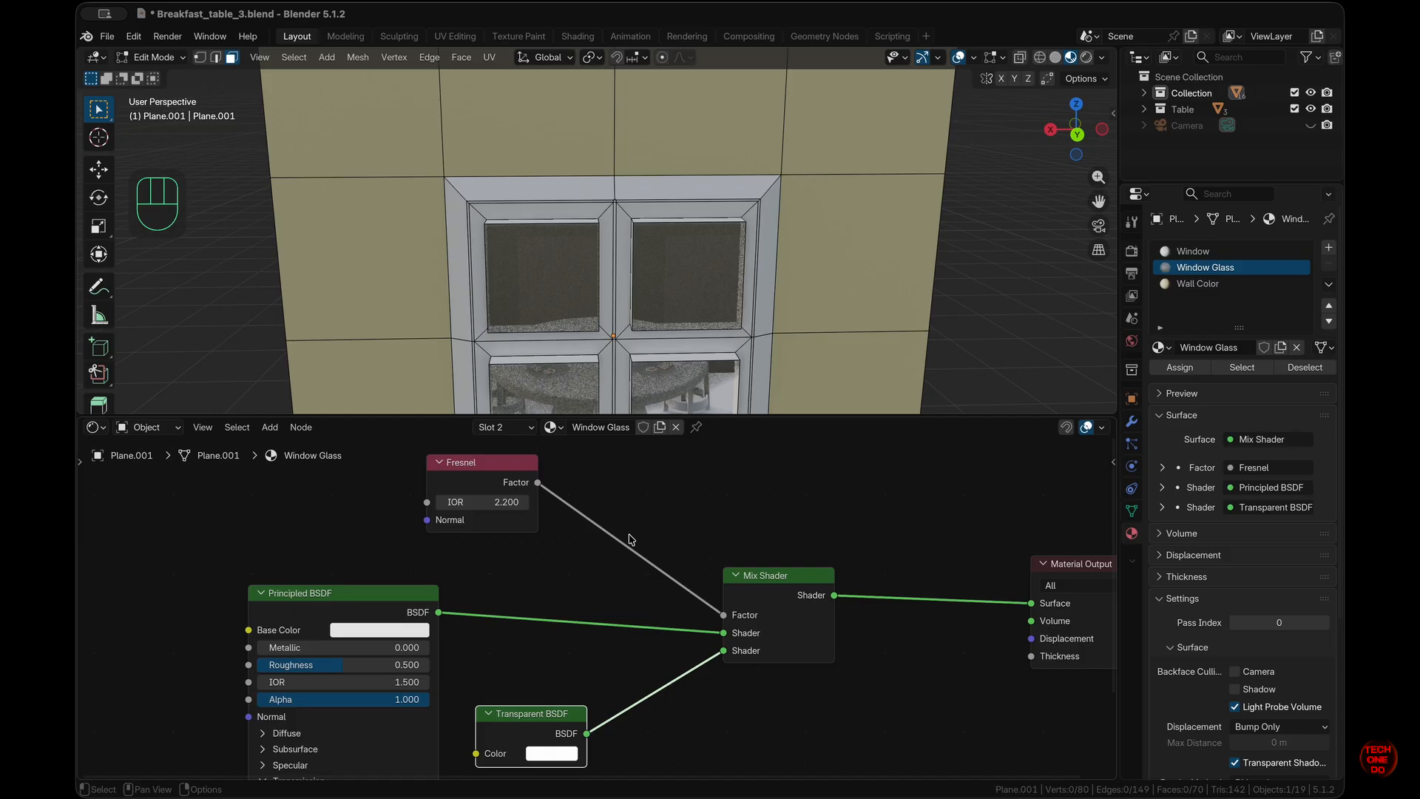
middle_drag(342, 673, 350, 621)
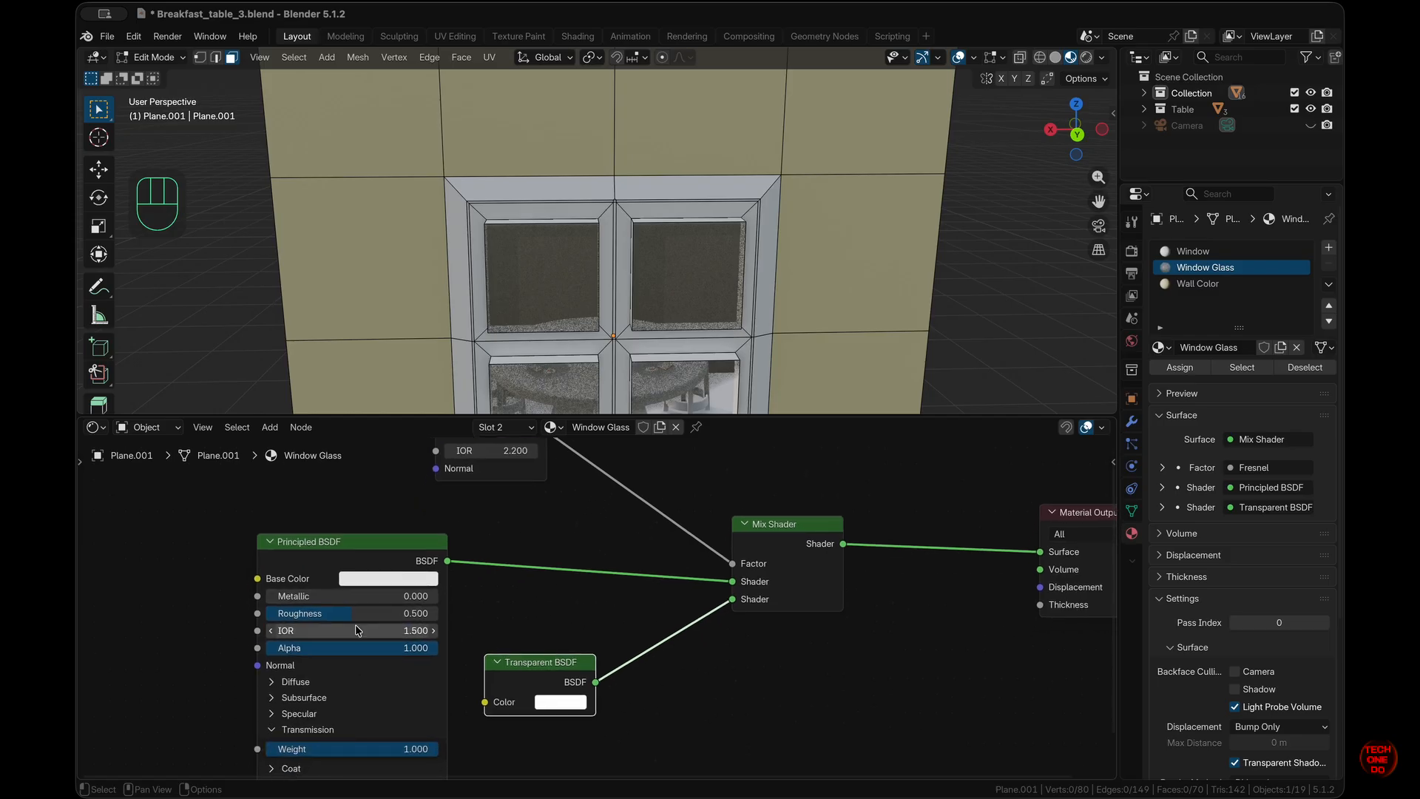
drag(350, 622, 264, 617)
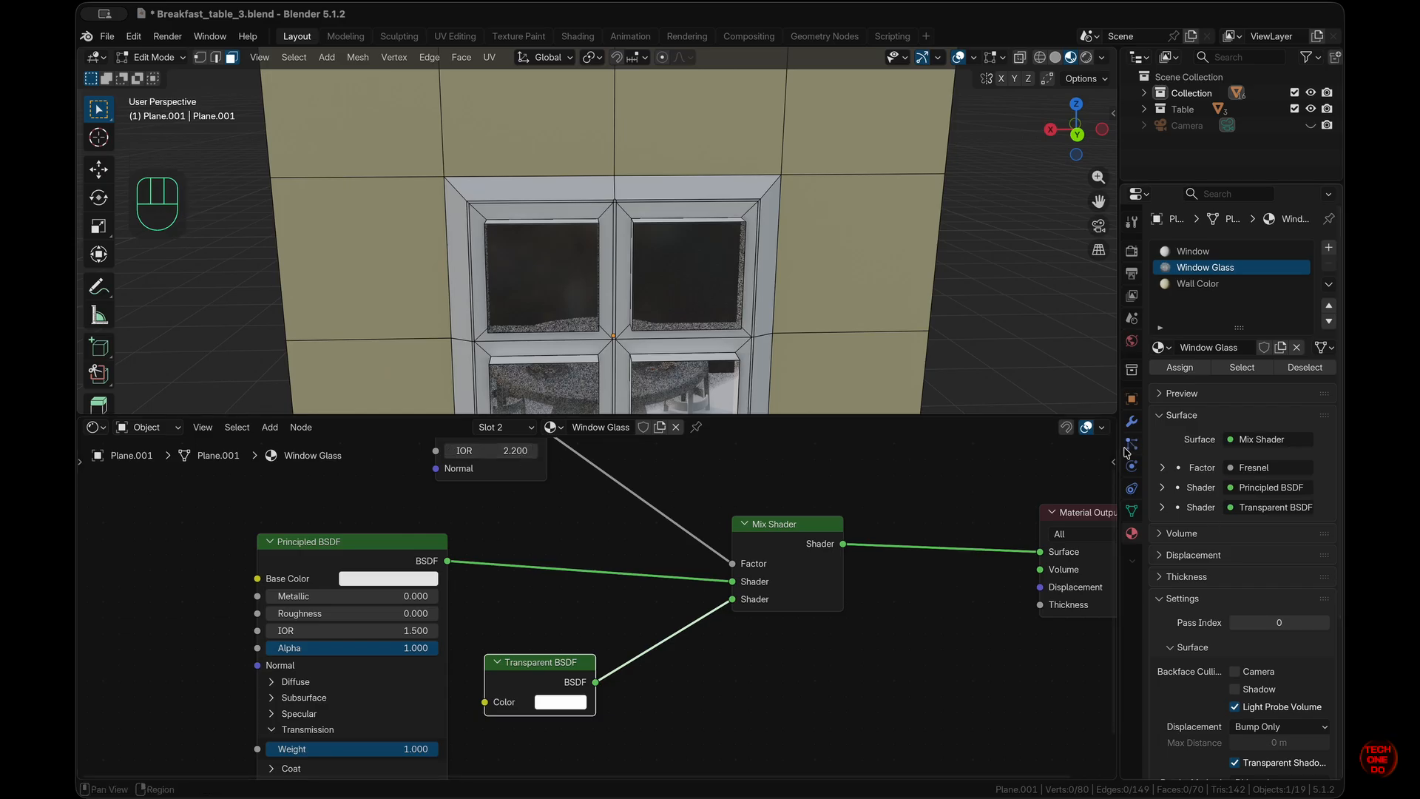
- Change the Window Glass render method from Dithered to Blended
scroll(1208, 596, down, 6)
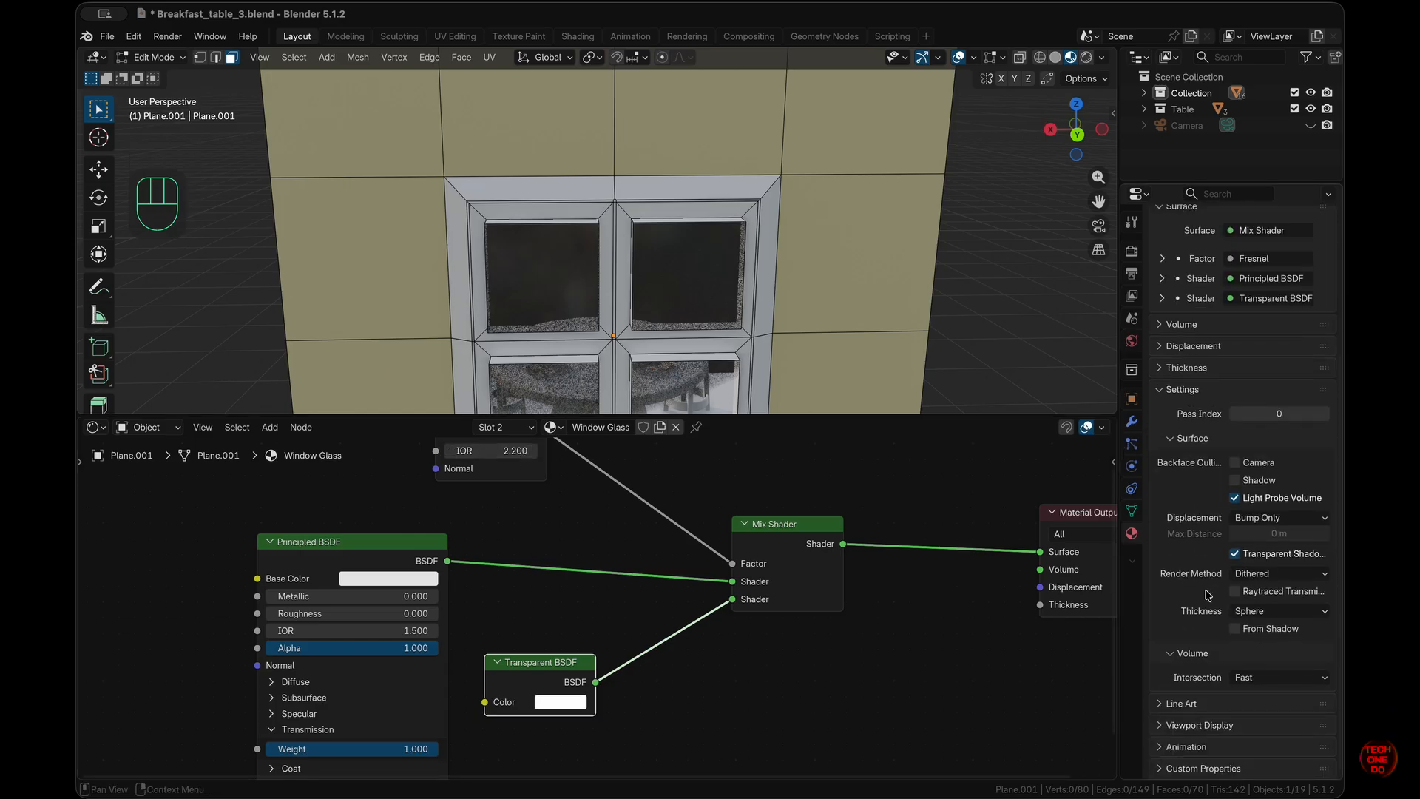
click(1290, 577)
click(1278, 610)
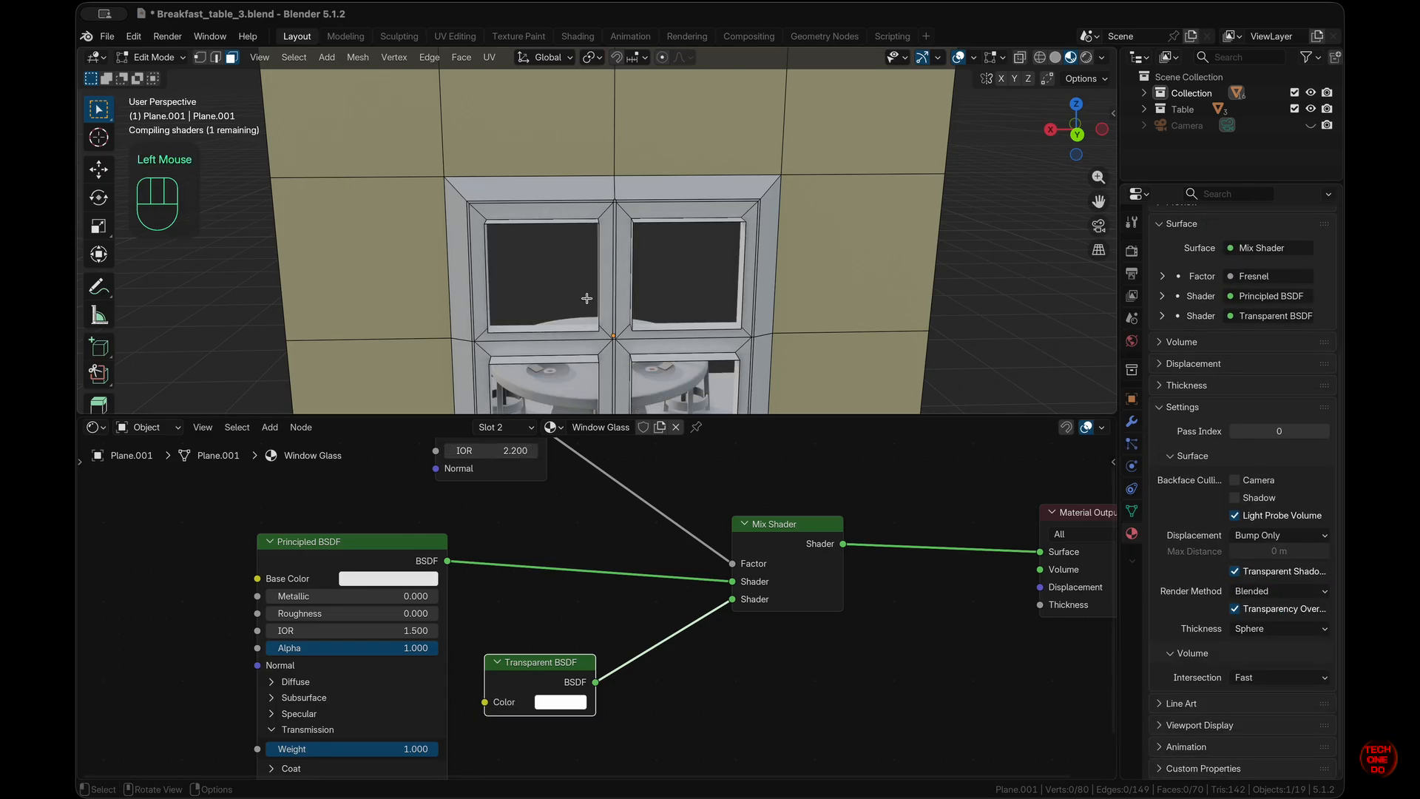
scroll(587, 298, left, 20)
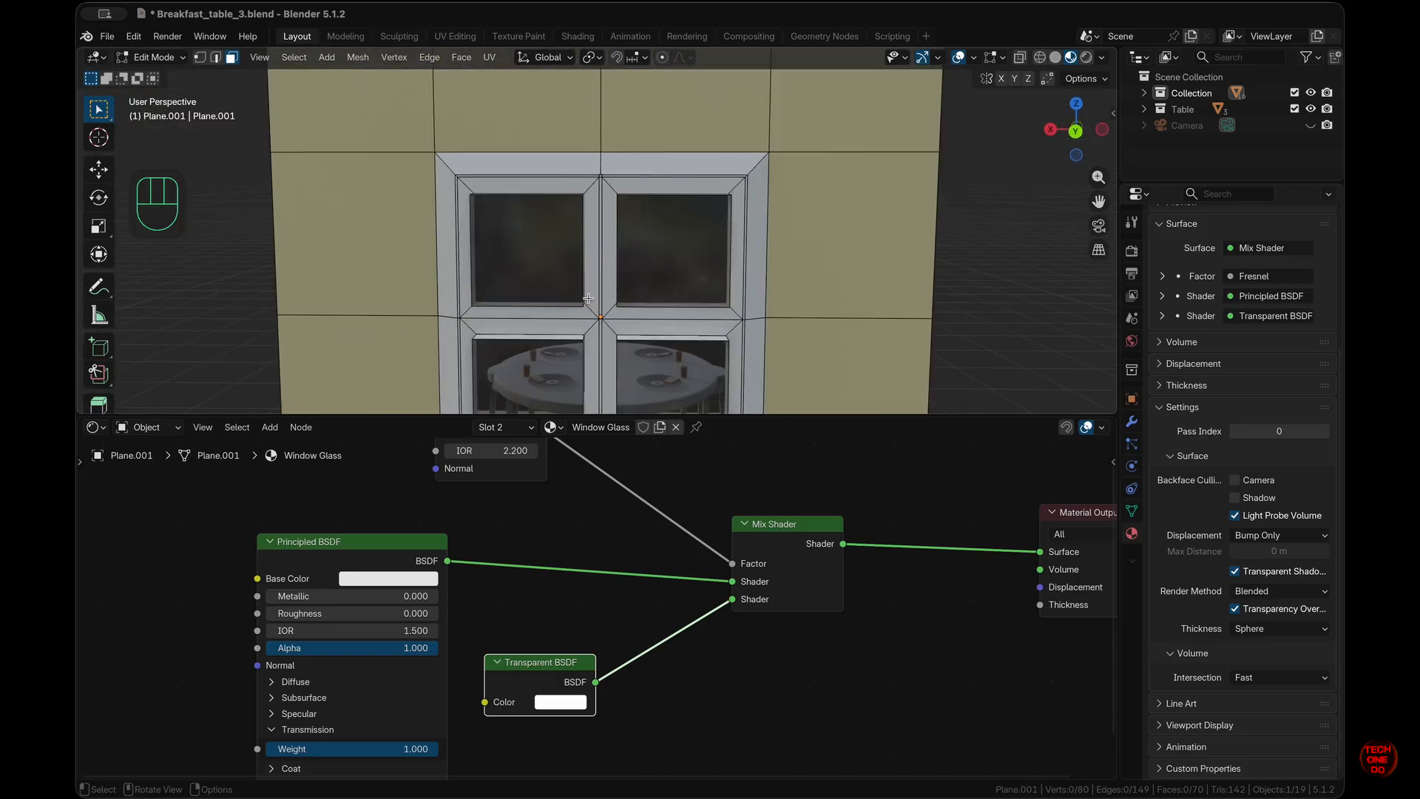
scroll(588, 298, left, 15)
scroll(634, 525, up, 2)
- Lower the Fresnel IOR to 1.400 as a test and rearrange the glass material nodes
drag(492, 481, 578, 538)
scroll(671, 280, right, 15)
scroll(753, 282, left, 10)
scroll(753, 282, left, 10)
super+scroll(753, 282, down, 6)
super+scroll(643, 534, down, 4)
drag(572, 665, 599, 640)
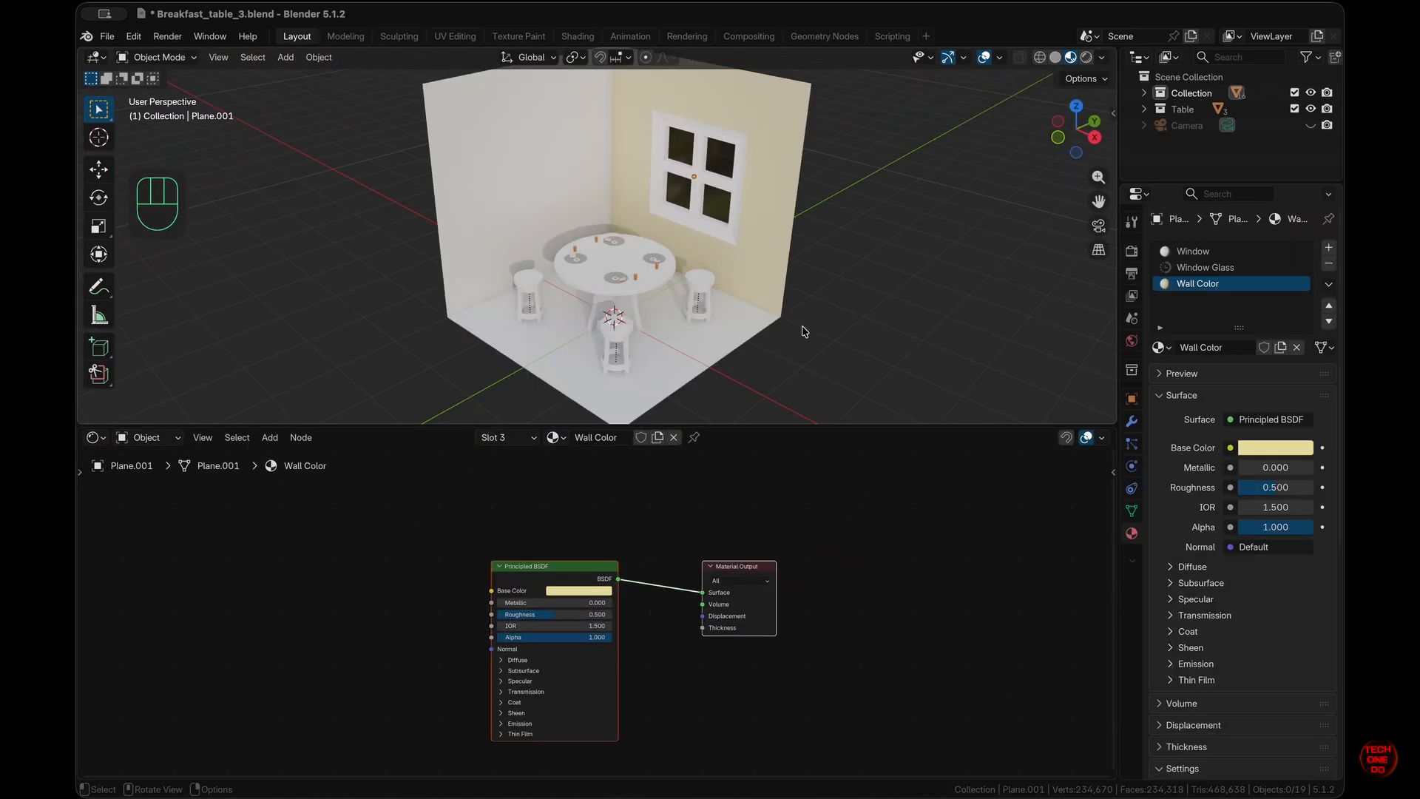
- Select the window wall and switch the viewport to Rendered shading
scroll(686, 460, down, 2)
scroll(686, 460, up, 4)
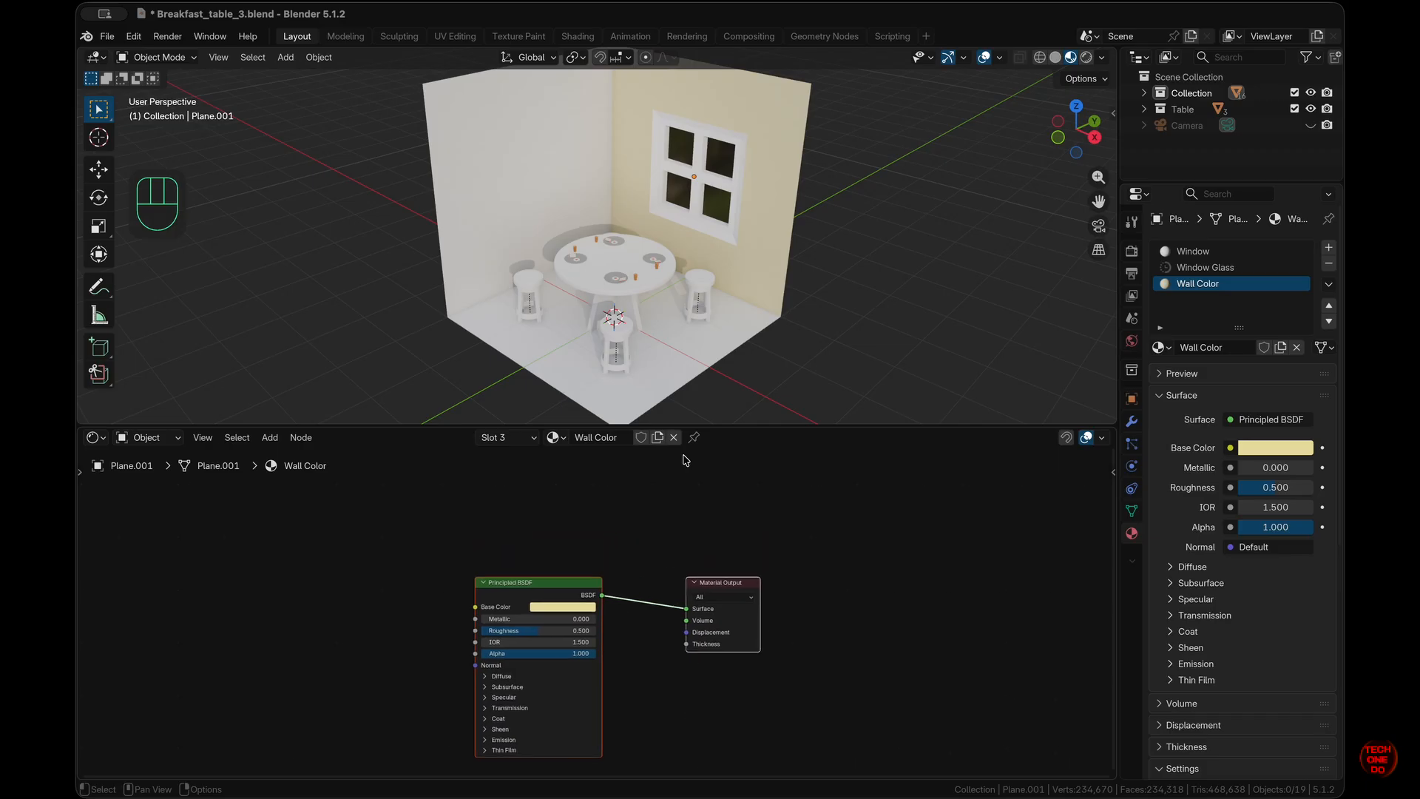
scroll(722, 242, left, 6)
click(722, 242)
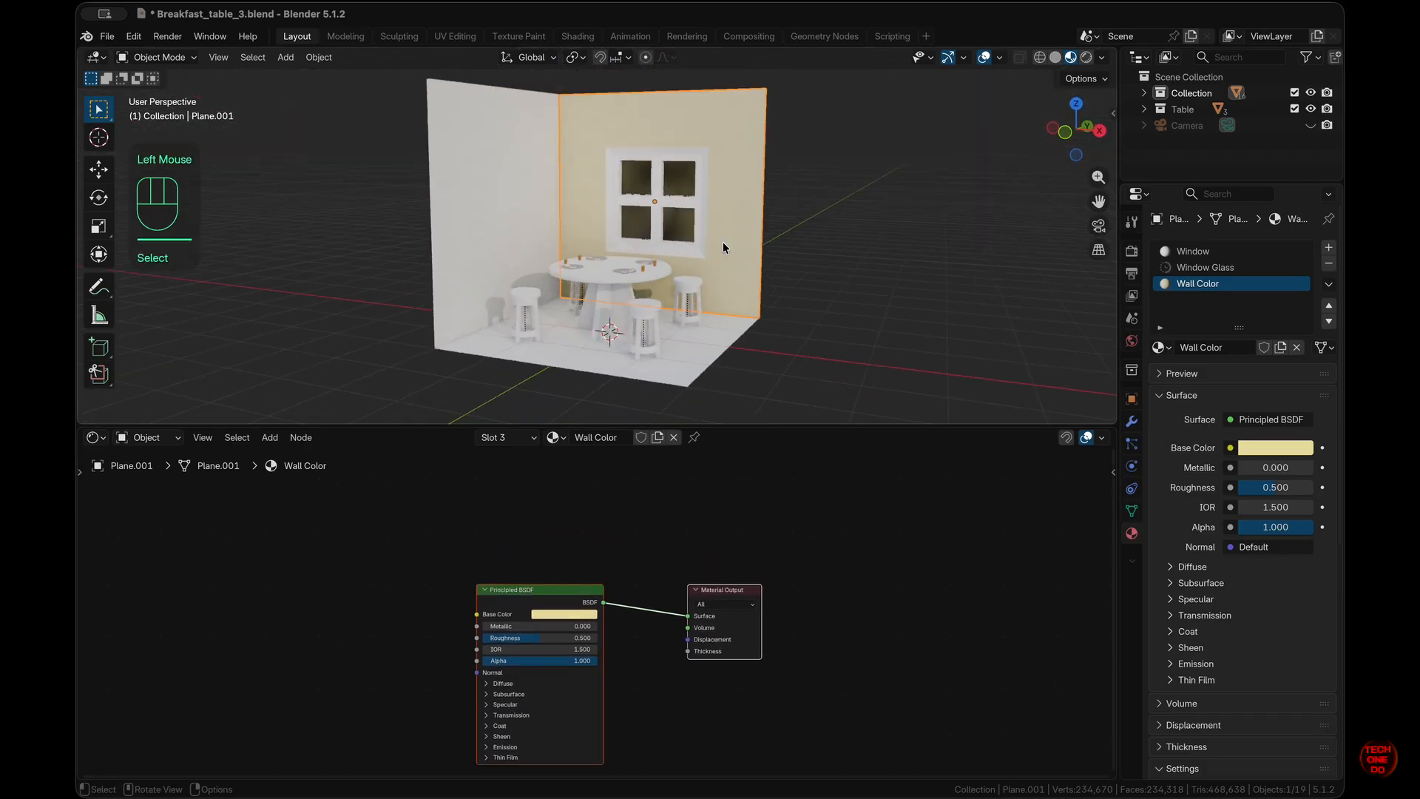
scroll(722, 242, right, 15)
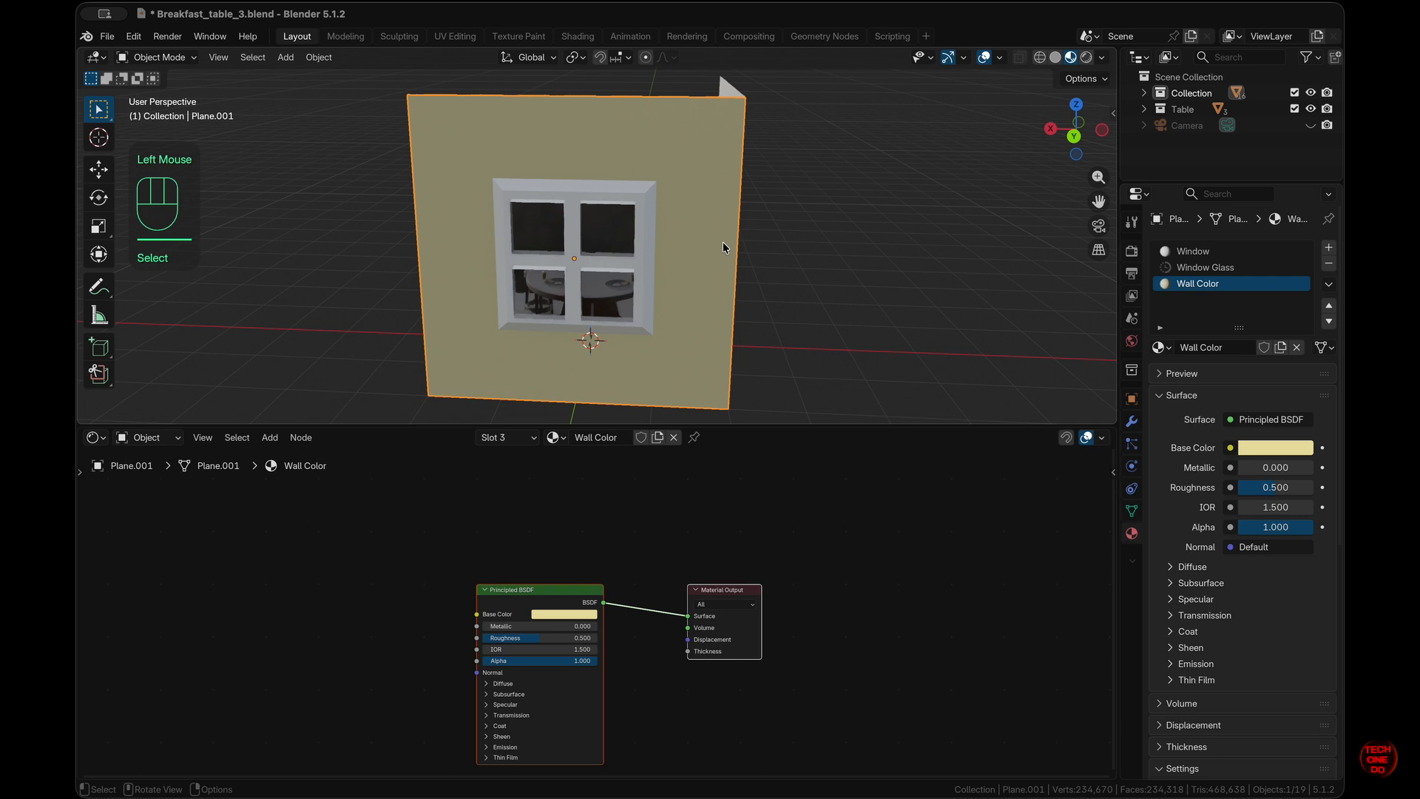
scroll(722, 242, right, 15)
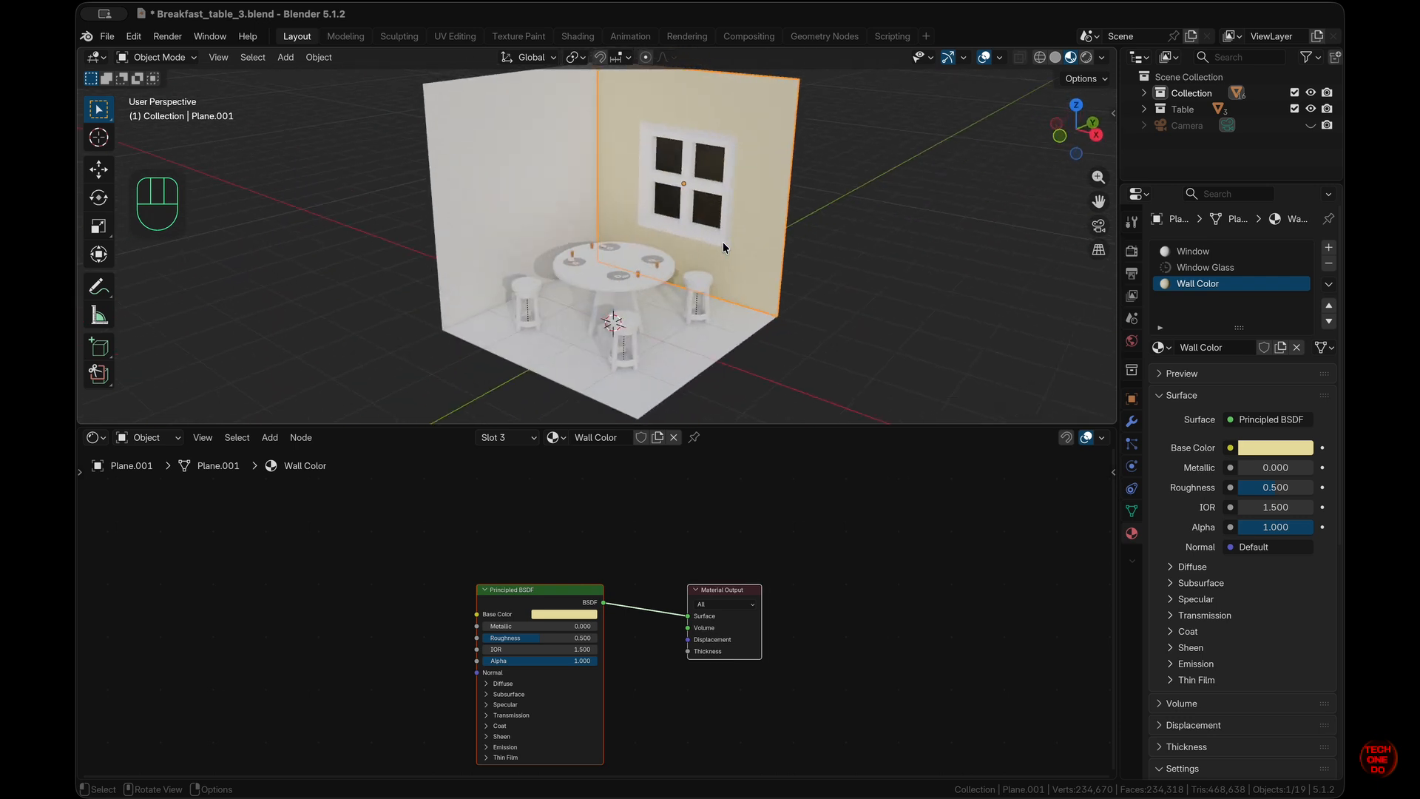
scroll(722, 242, left, 5)
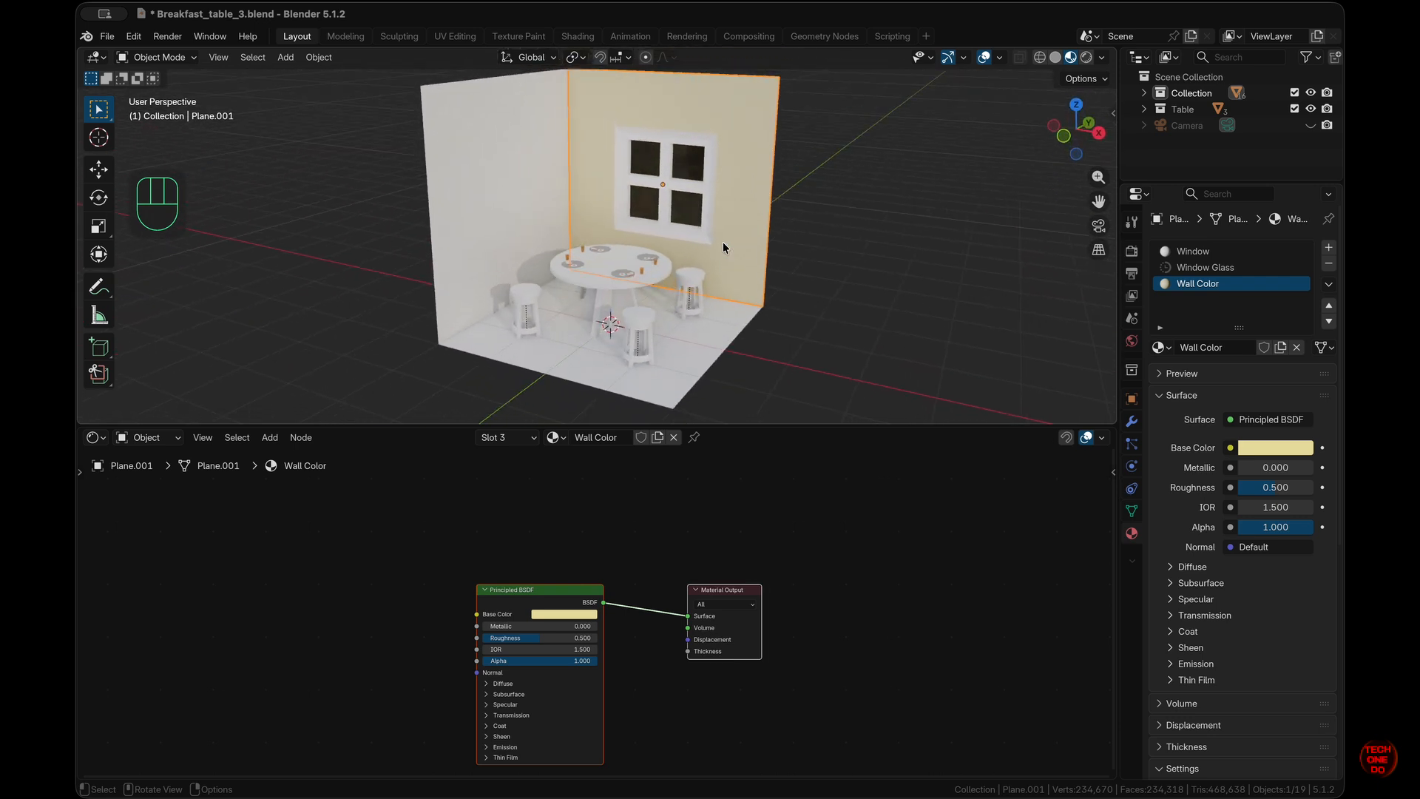
click(1086, 58)
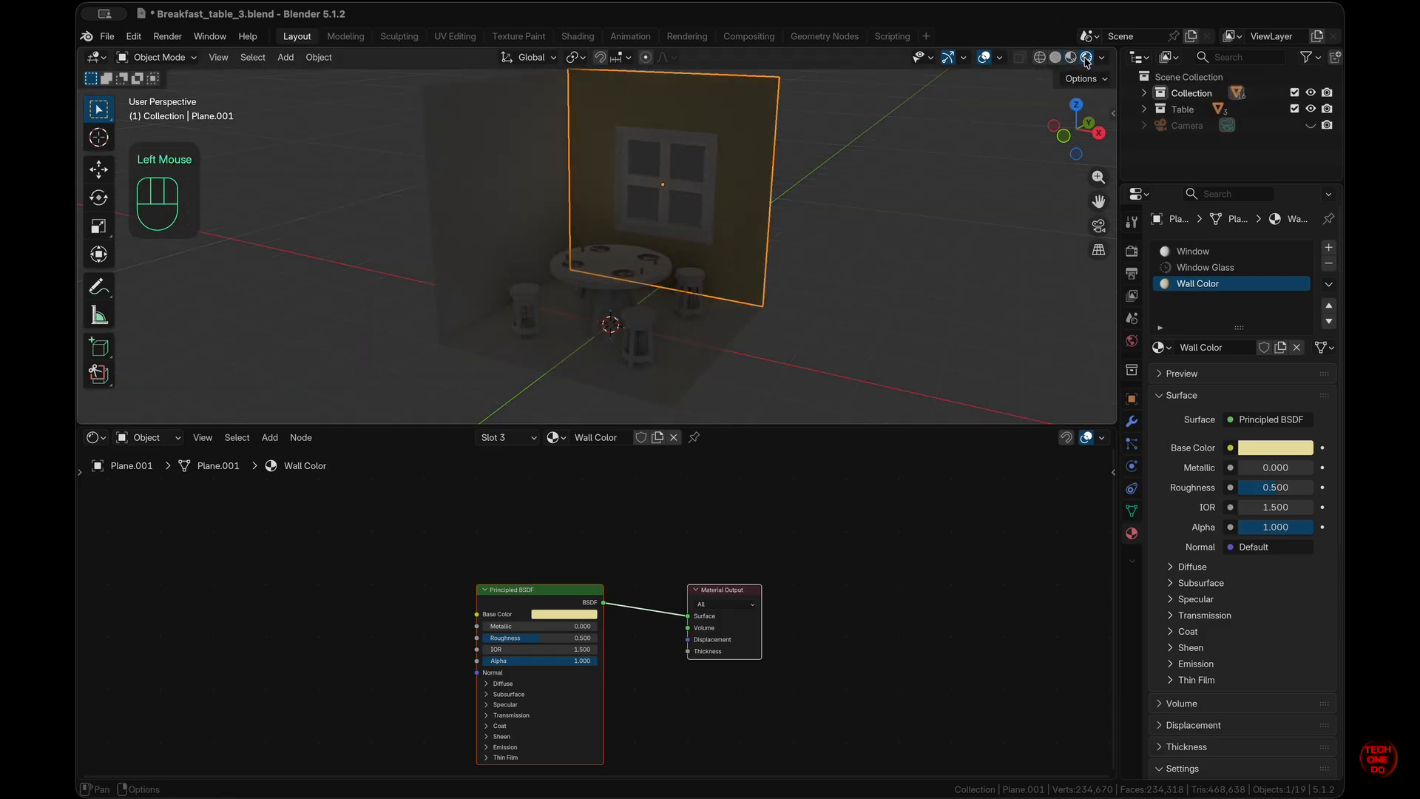
scroll(707, 294, right, 5)
scroll(707, 293, left, 4)
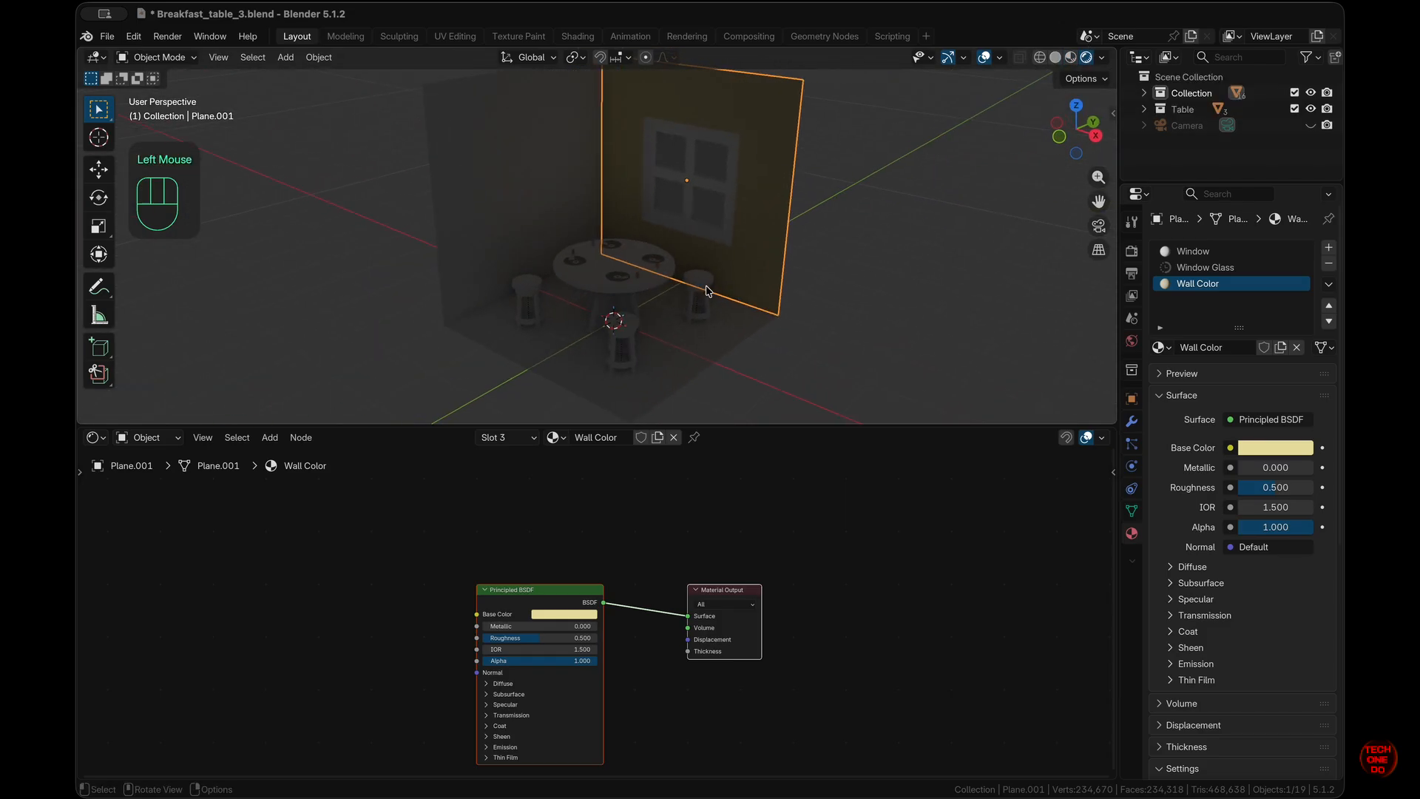
- Deselect the window wall and the material nodes, then bring up the node editor's shader type list
click(793, 334)
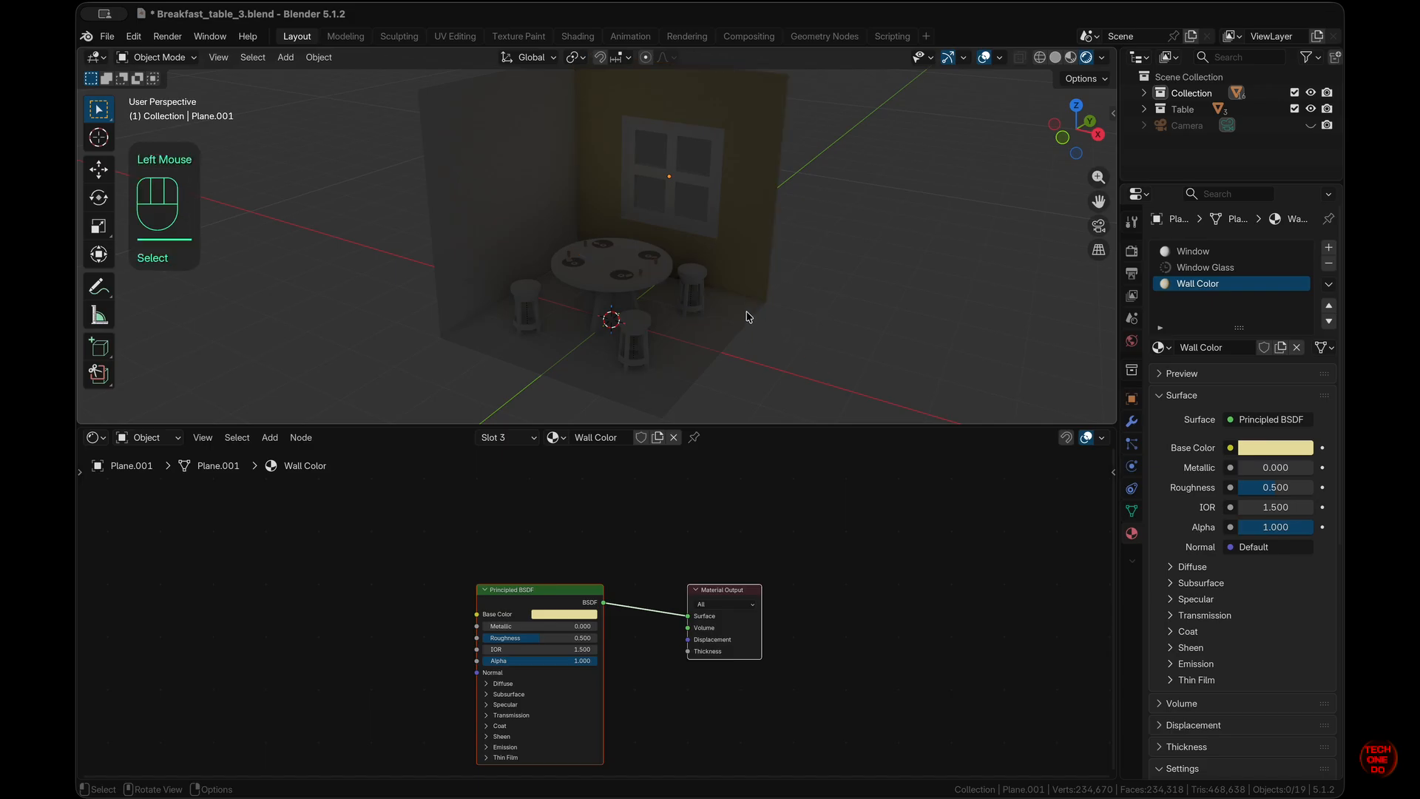
super+scroll(747, 318, up, 3)
super+scroll(747, 317, down, 3)
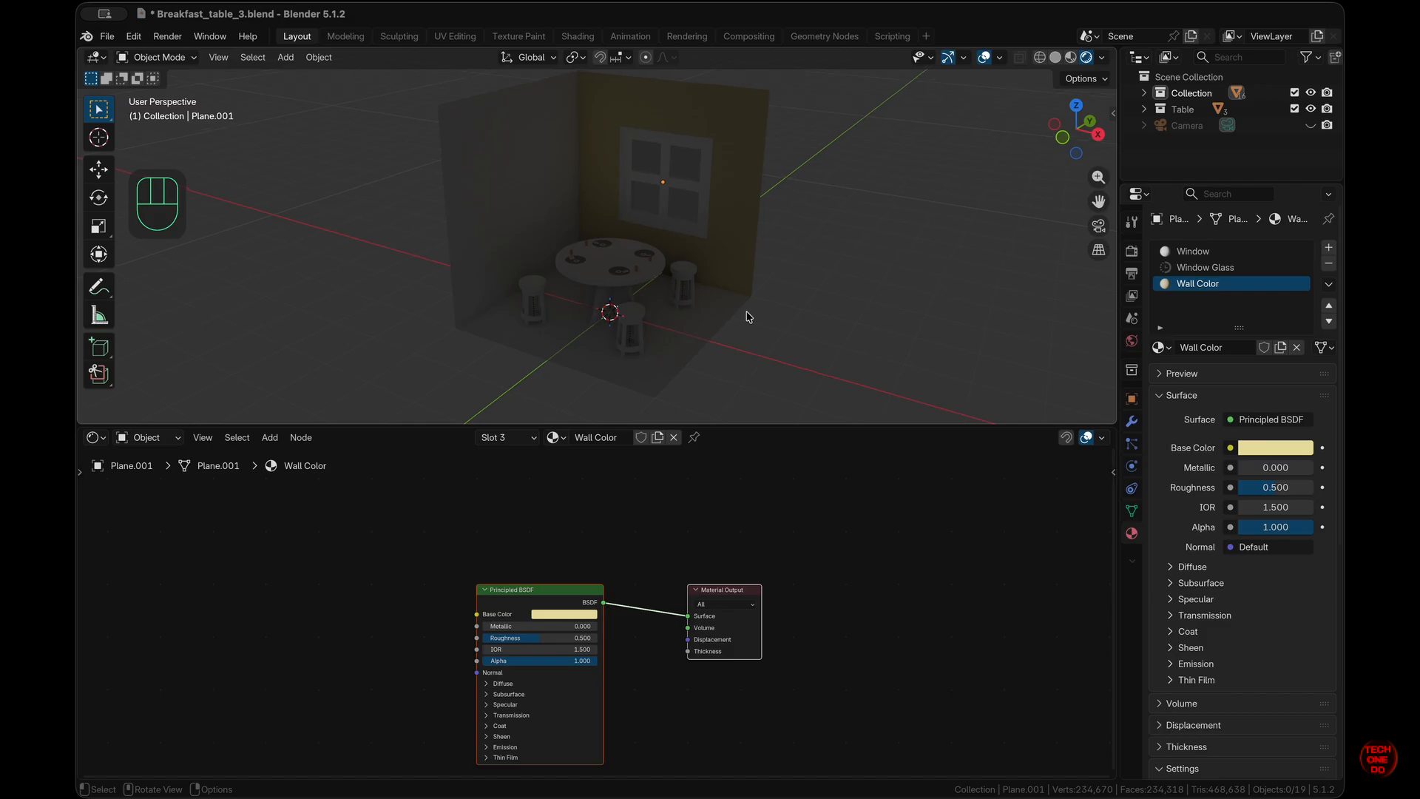
scroll(747, 317, down, 2)
click(125, 541)
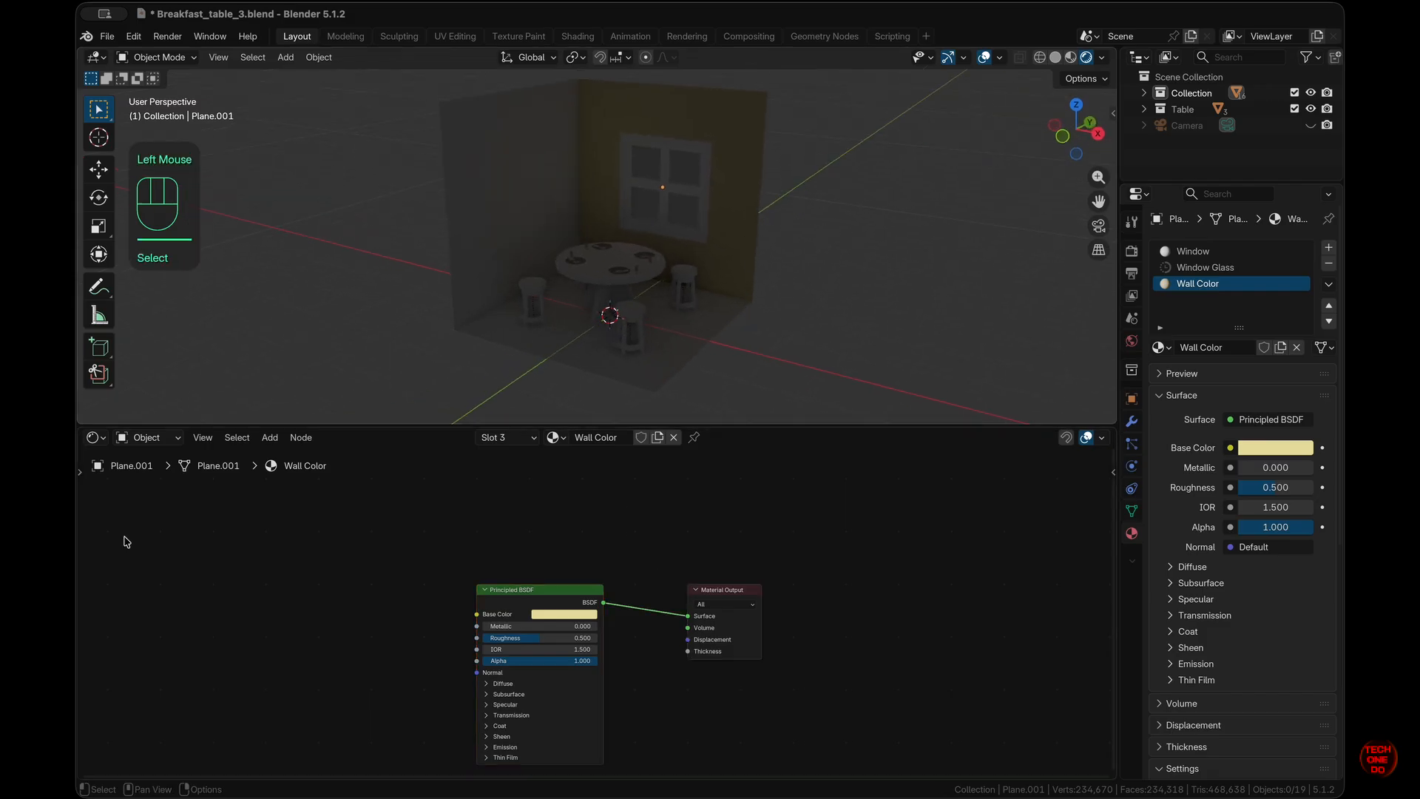
click(165, 440)
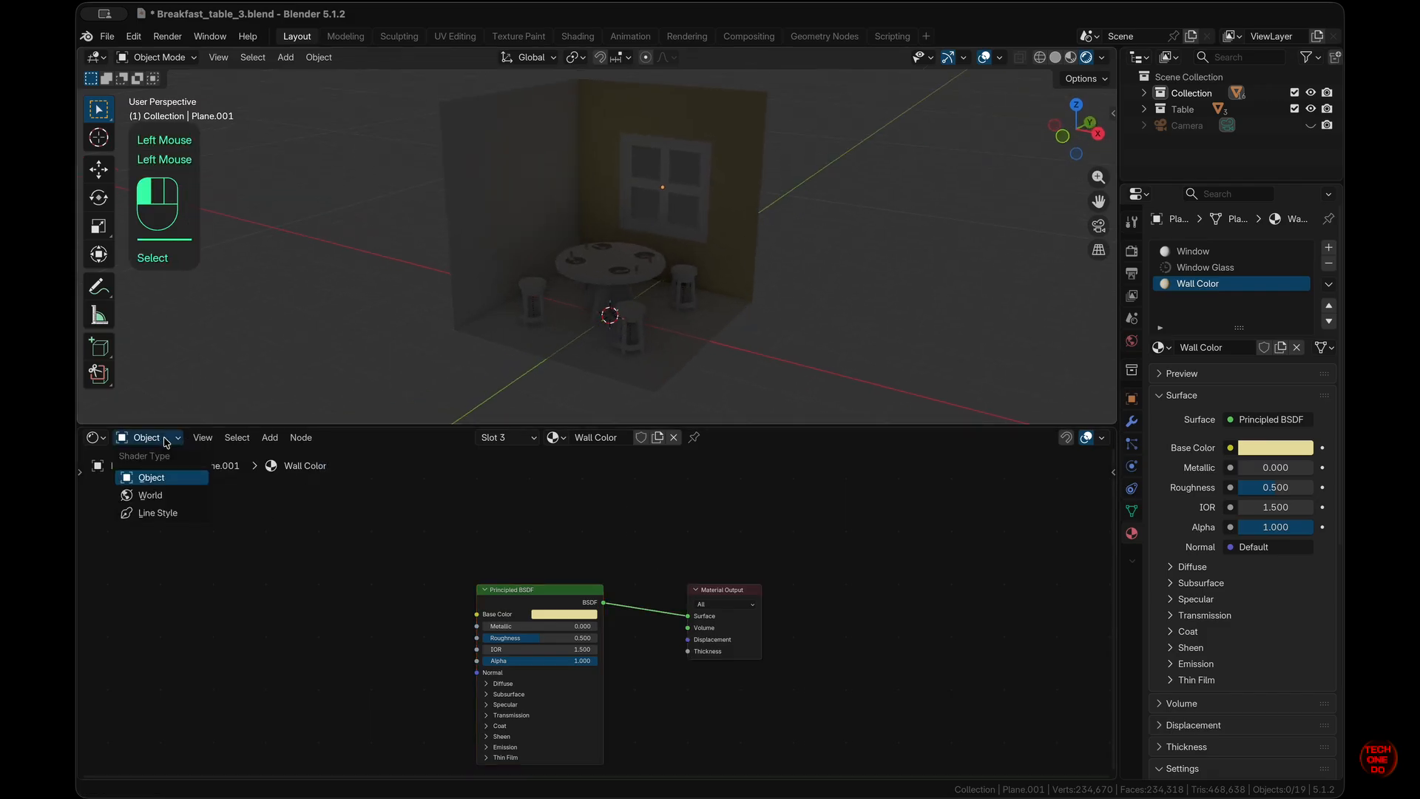
- Show the World shader in the node editor and nudge the Background node right
click(170, 498)
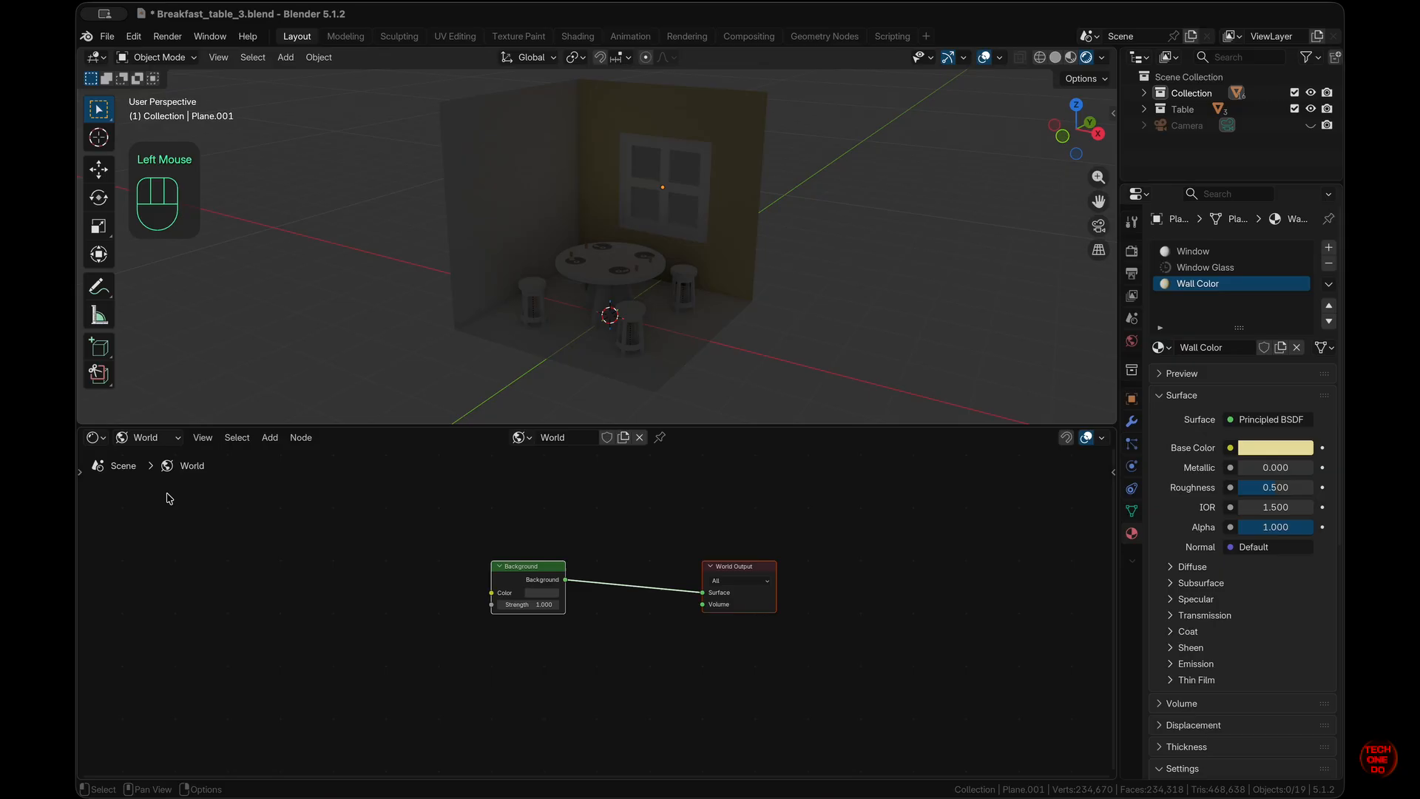
click(535, 572)
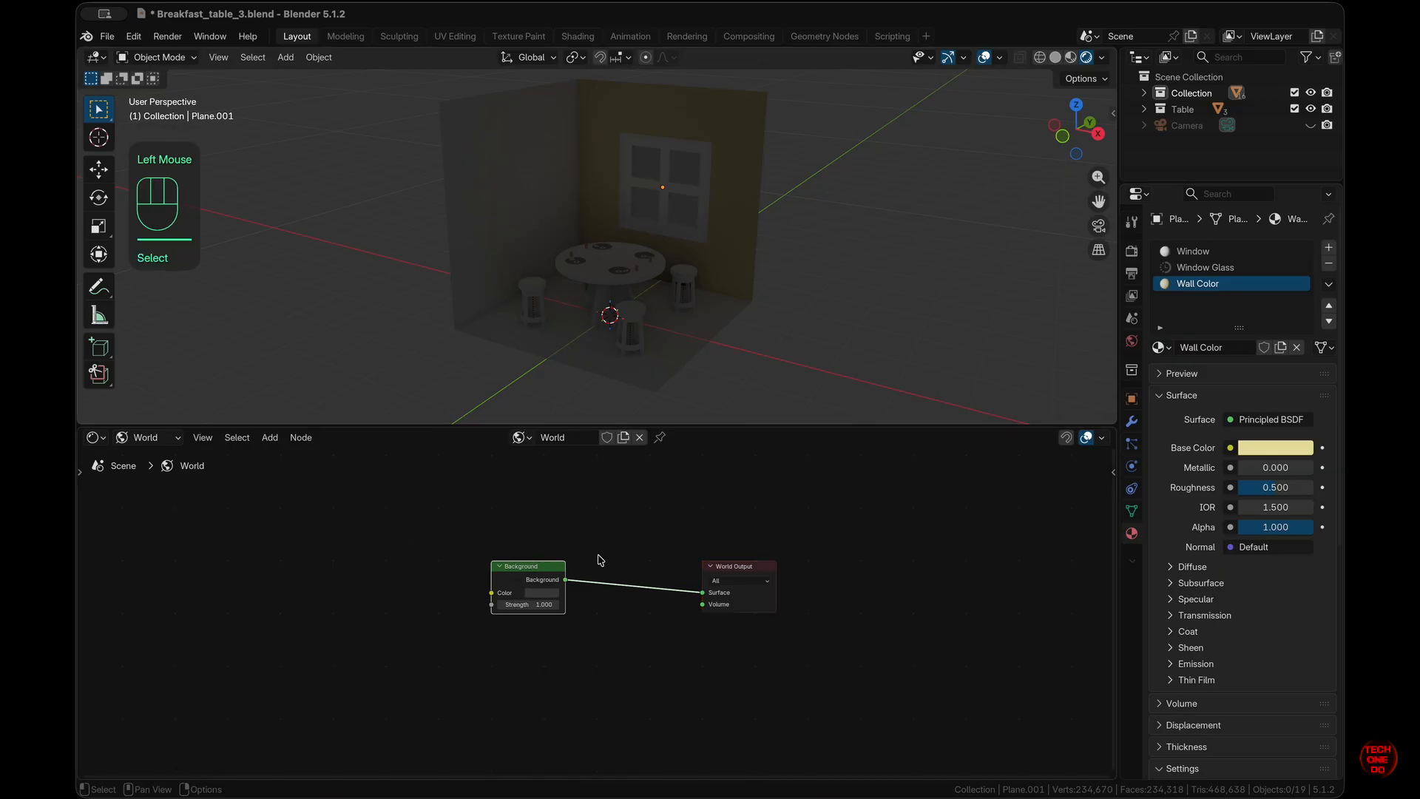
click(543, 567)
drag(544, 570, 551, 567)
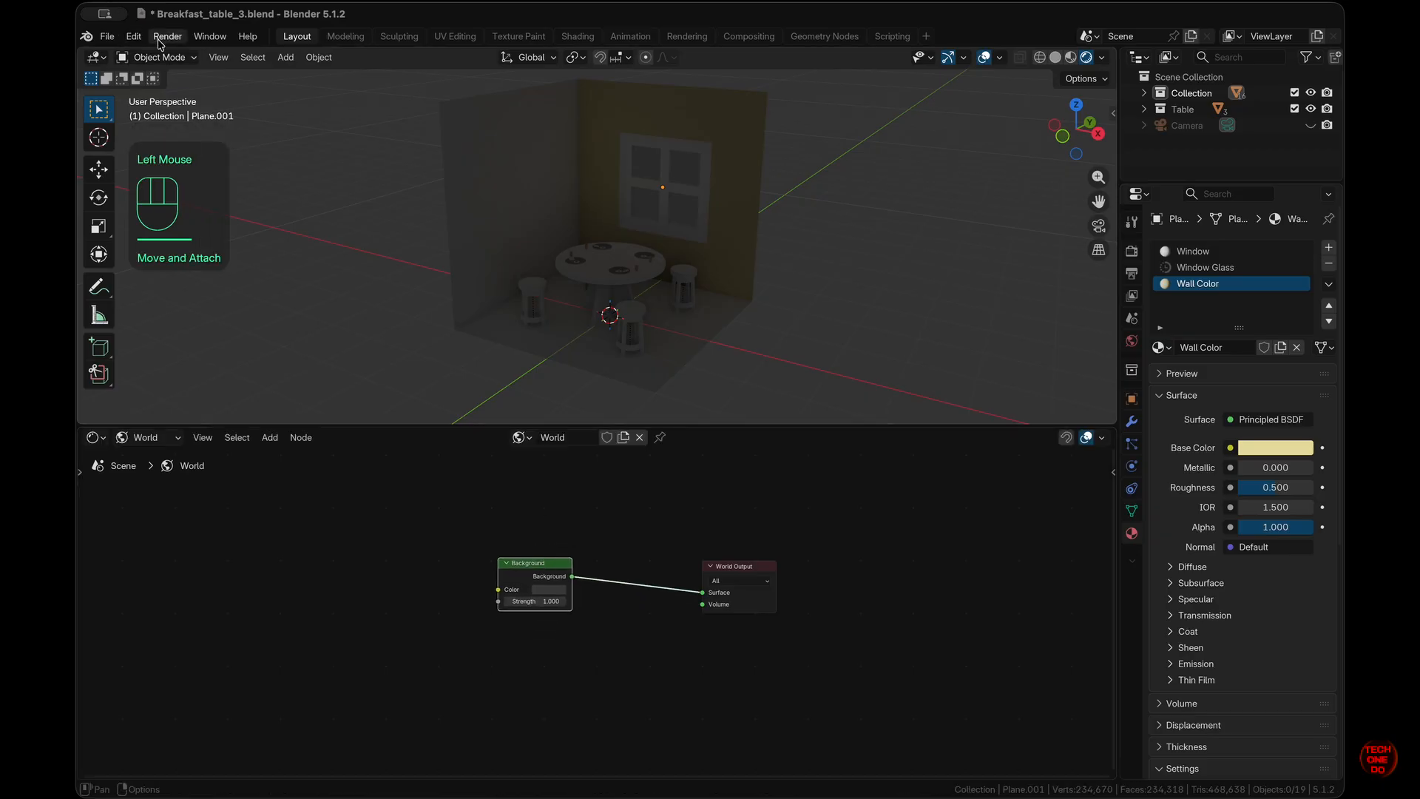
- In Preferences > Add-ons, search for Node Wrangler to confirm it is enabled
click(134, 36)
click(169, 244)
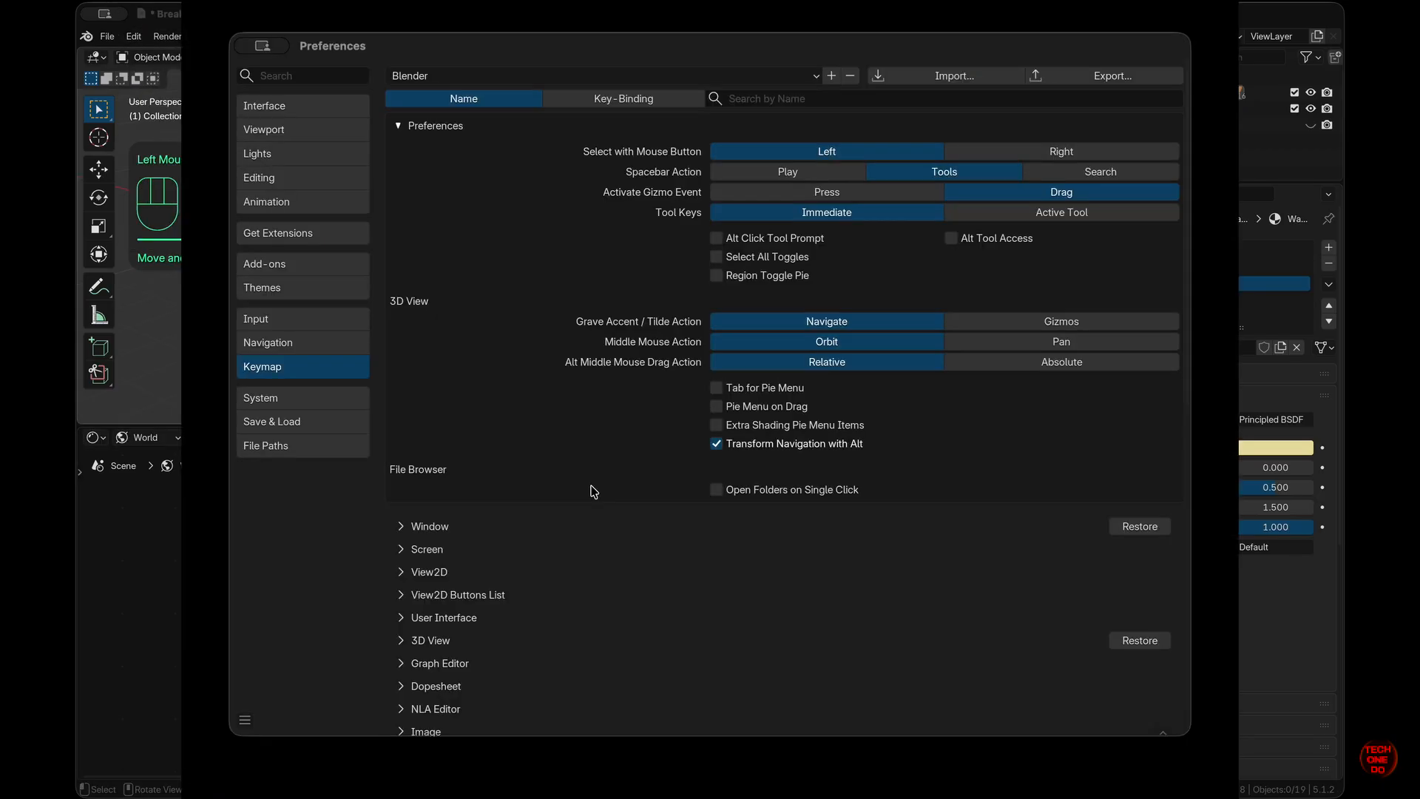
click(308, 263)
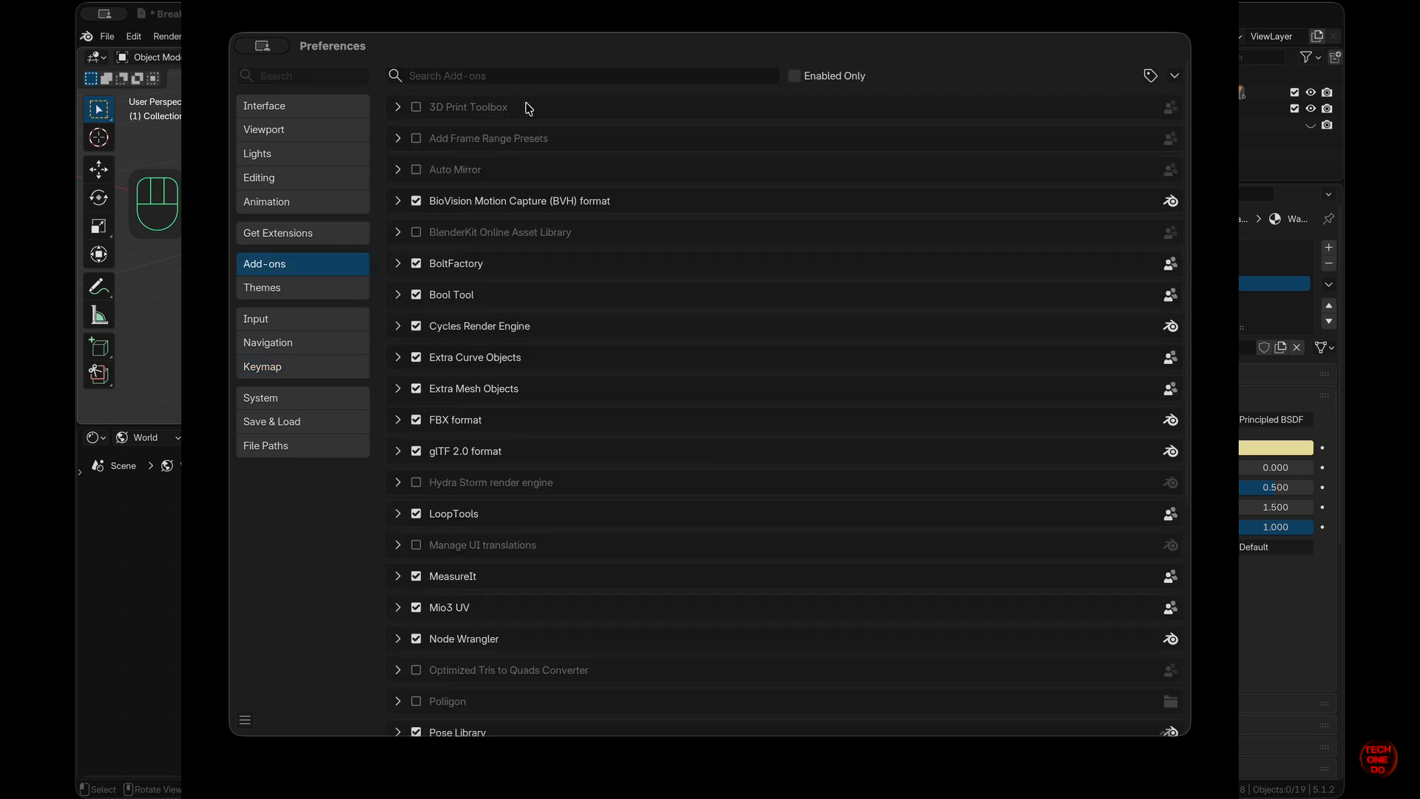
click(542, 76)
text(noc)
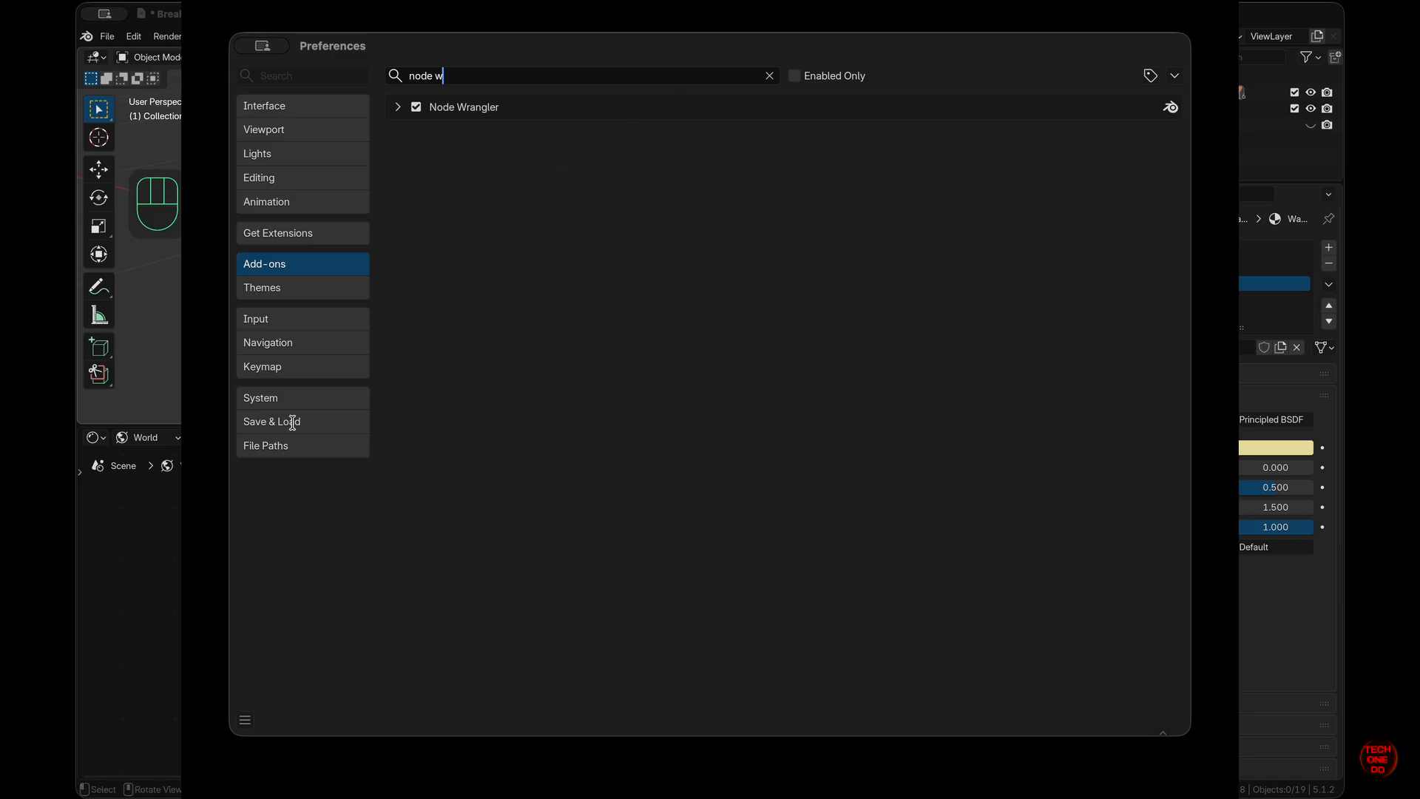
click(245, 720)
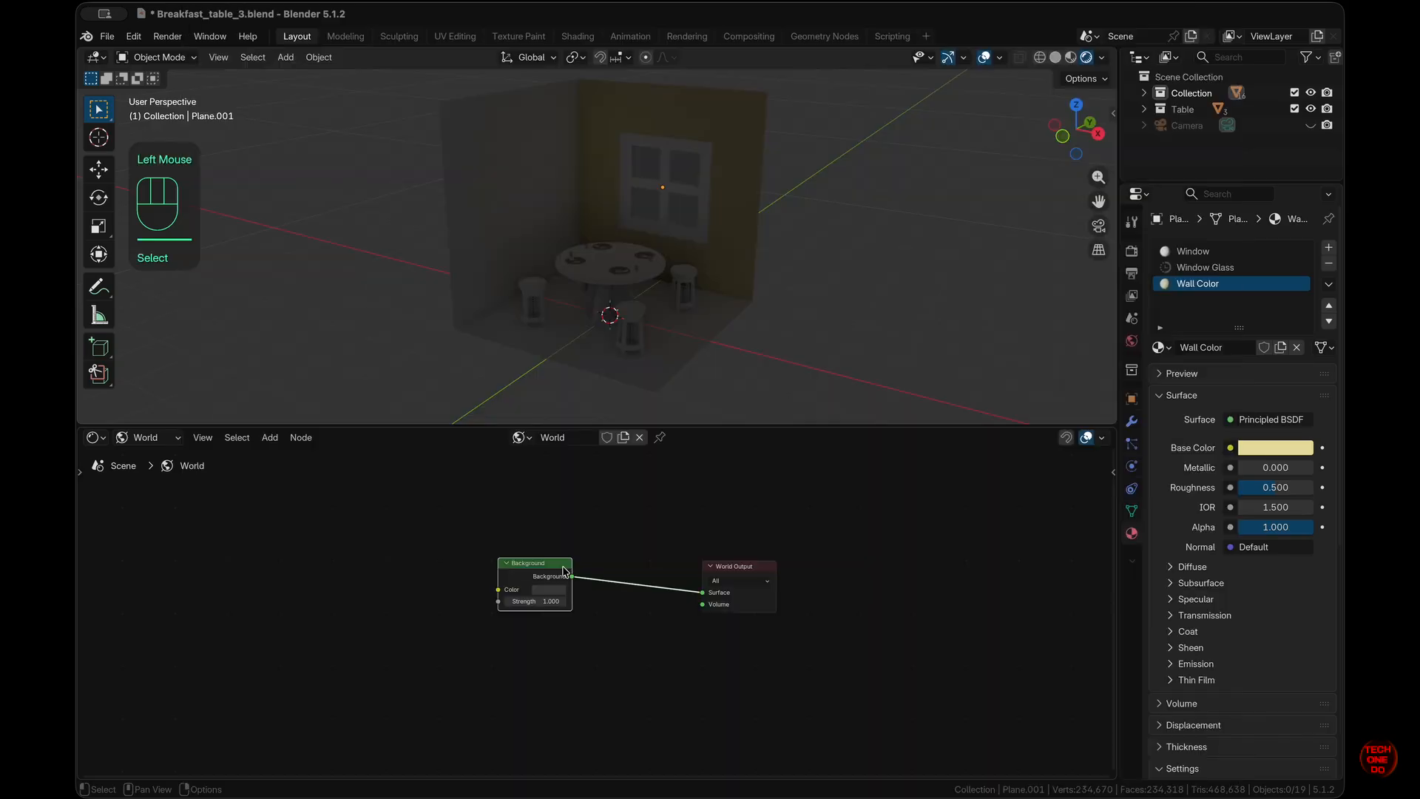
- Use Ctrl+T to attach Environment Texture, Mapping and Texture Coordinate nodes to the world Background
key(ctrl)
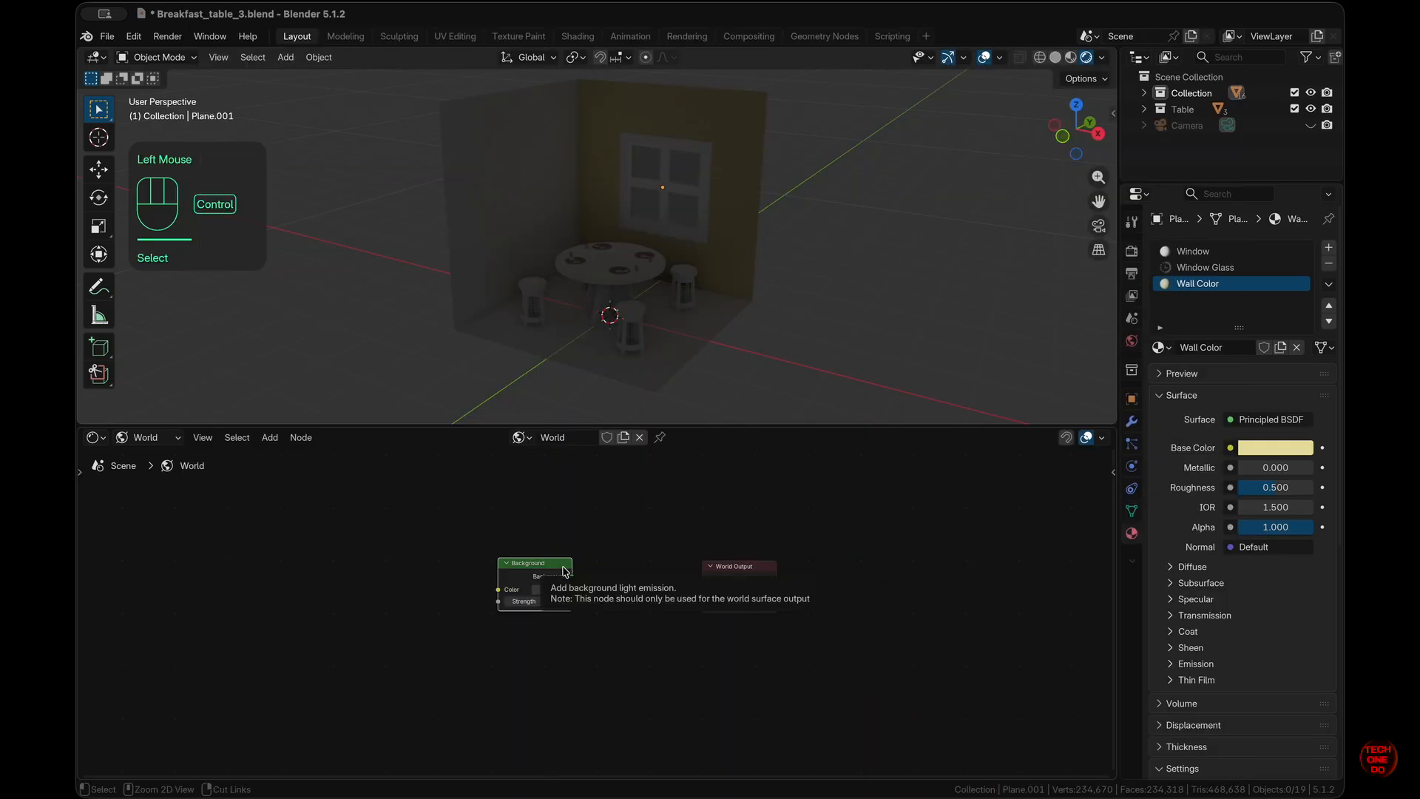
key(ctrl+t)
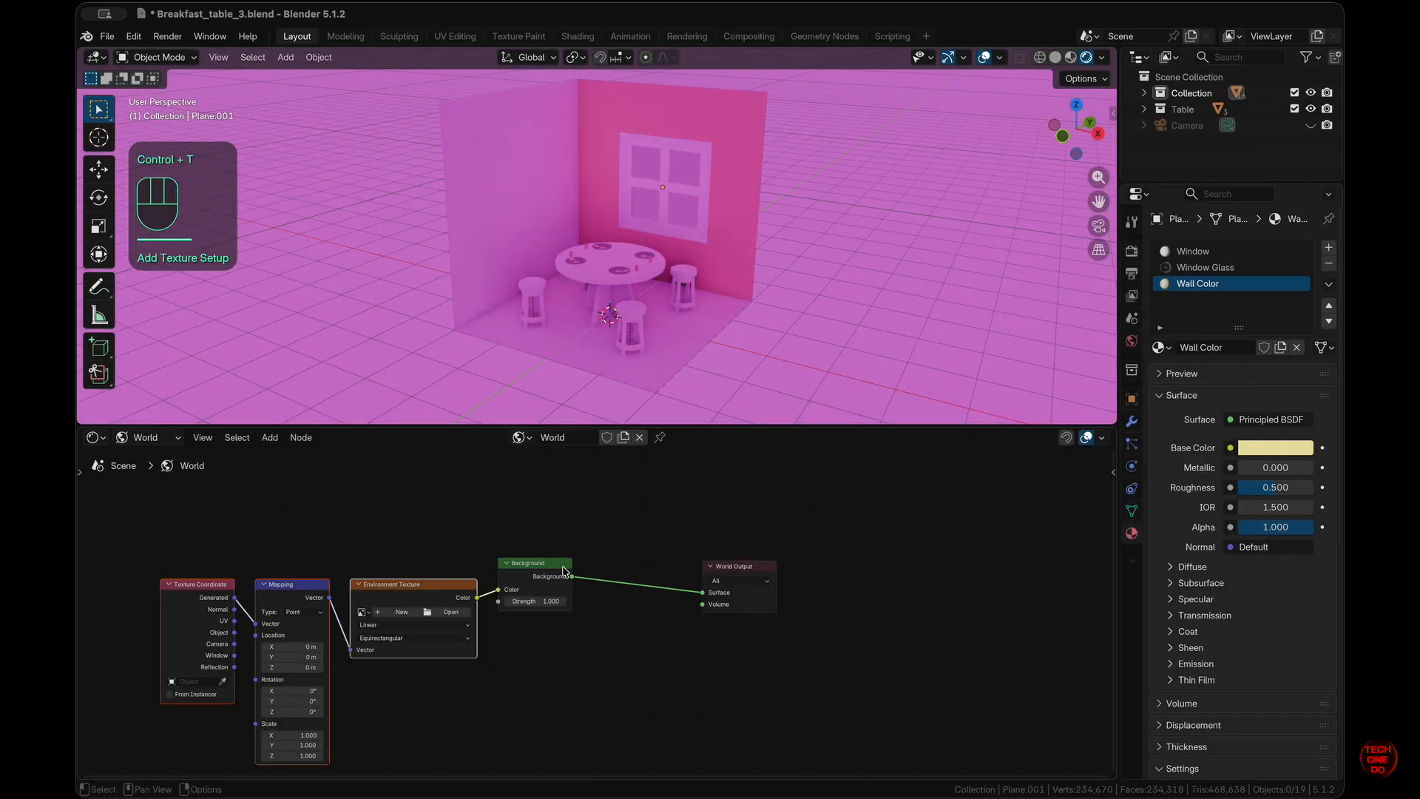
click(148, 437)
click(147, 437)
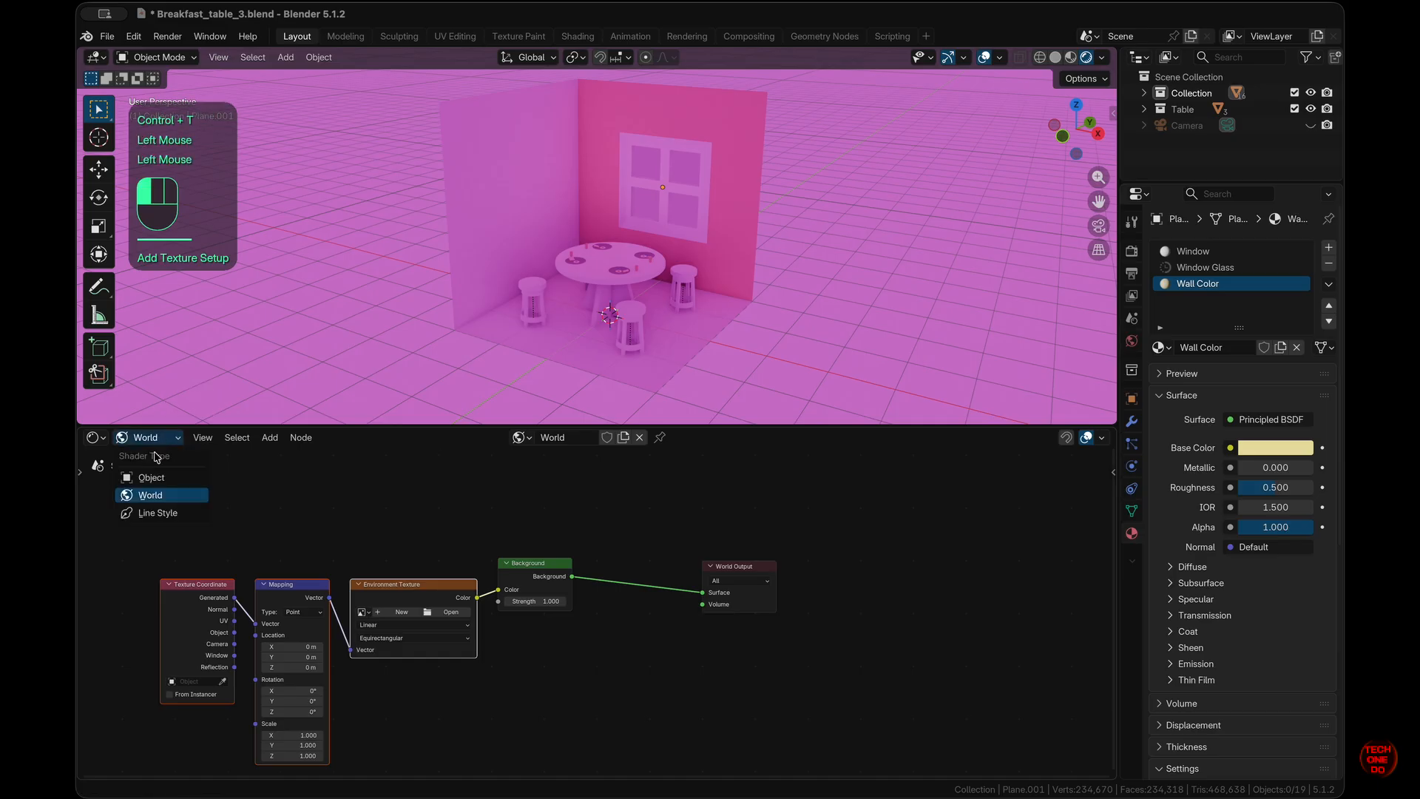
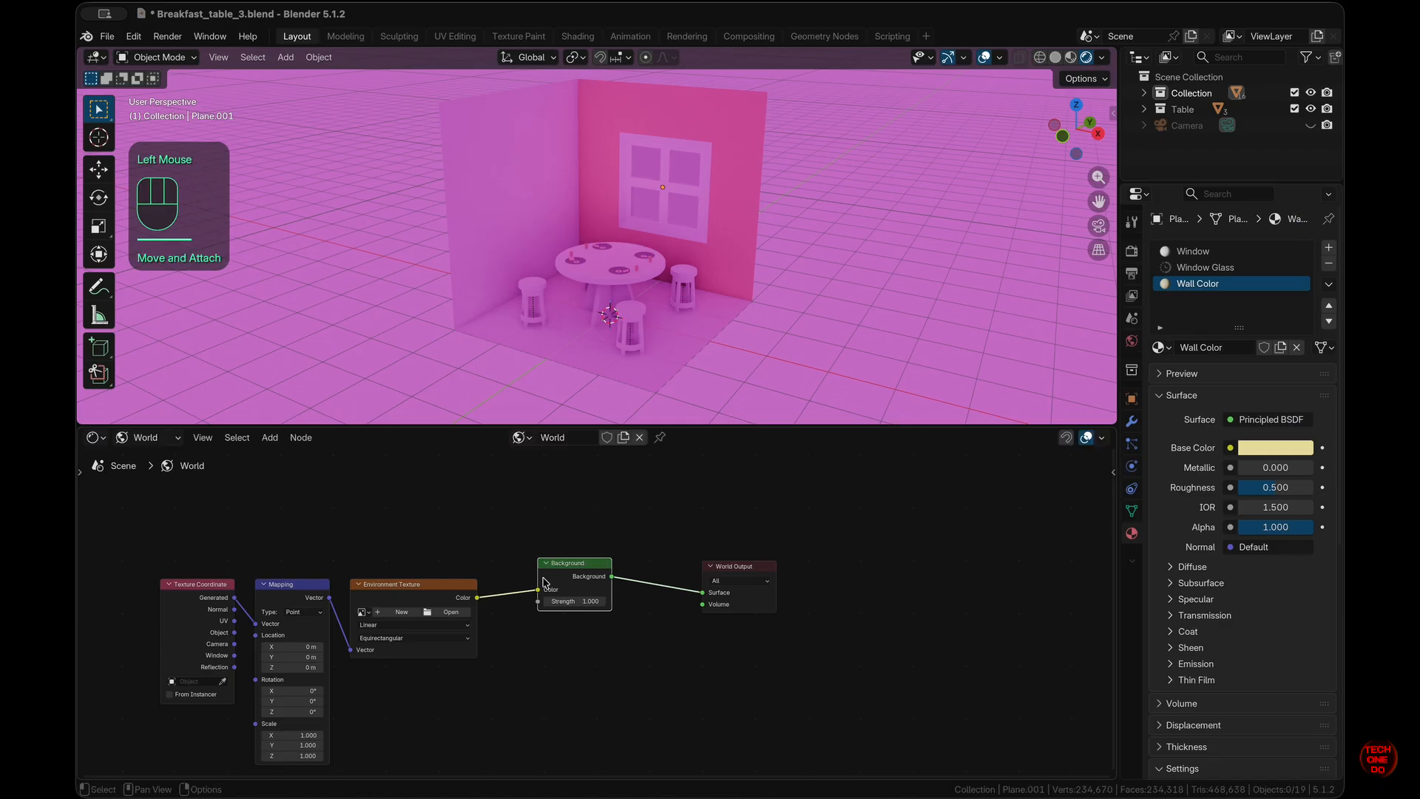
- Load large_corridor_1k.exr from the HDRIs folder into the Environment Texture
click(450, 613)
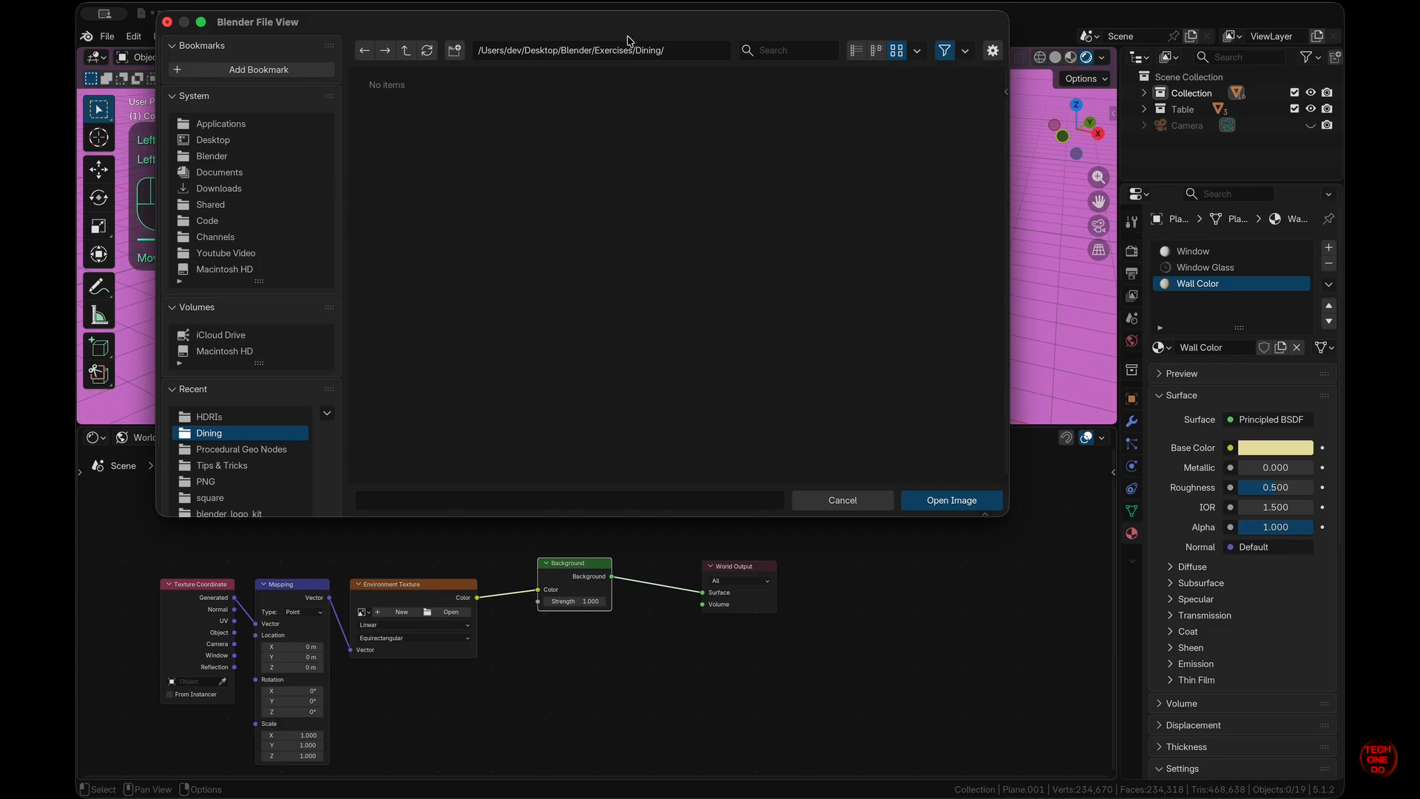
click(256, 416)
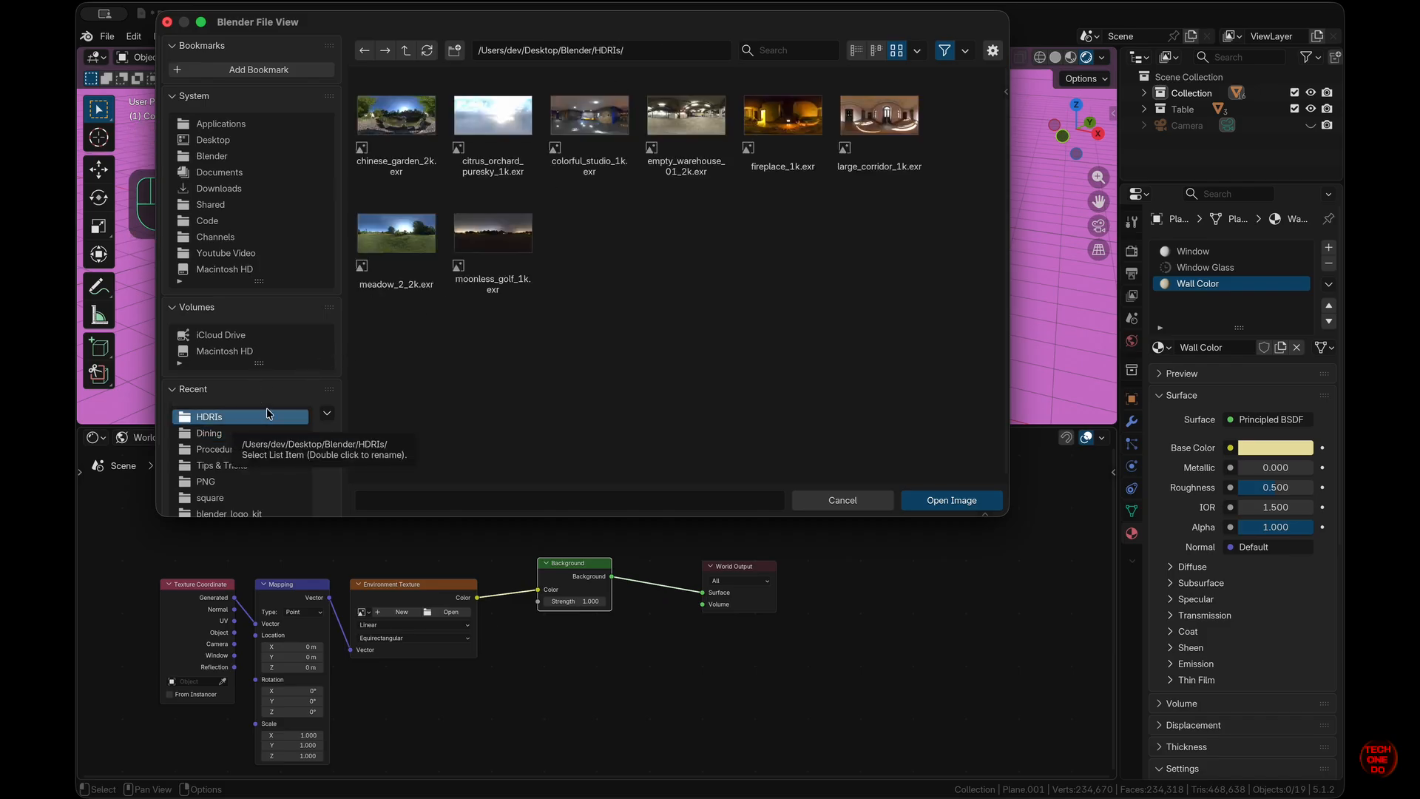
click(901, 133)
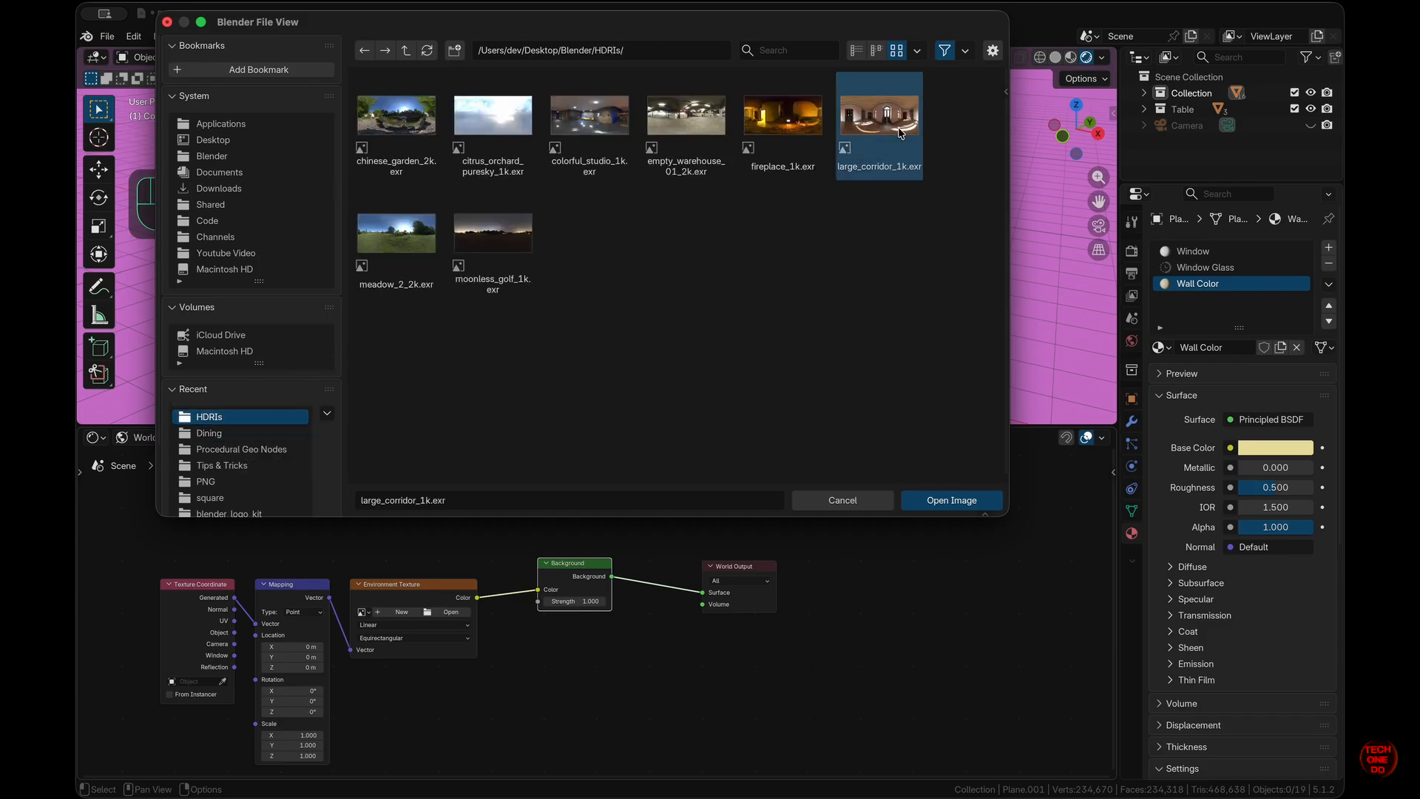
click(970, 504)
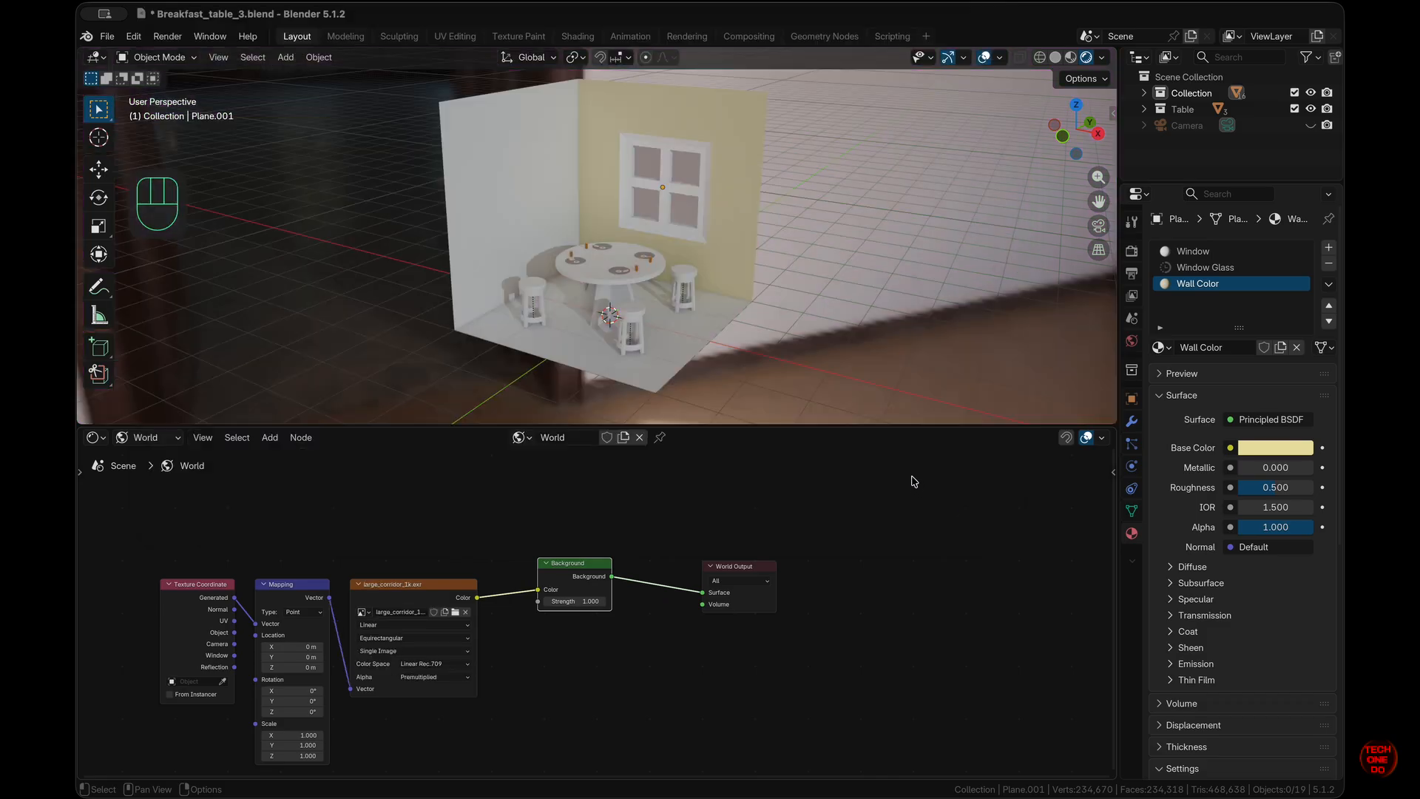
- Set the Mapping rotation Z to 276° and reset its location values to 0 m
scroll(815, 373, down, 3)
super+scroll(814, 373, up, 3)
super+scroll(814, 373, down, 6)
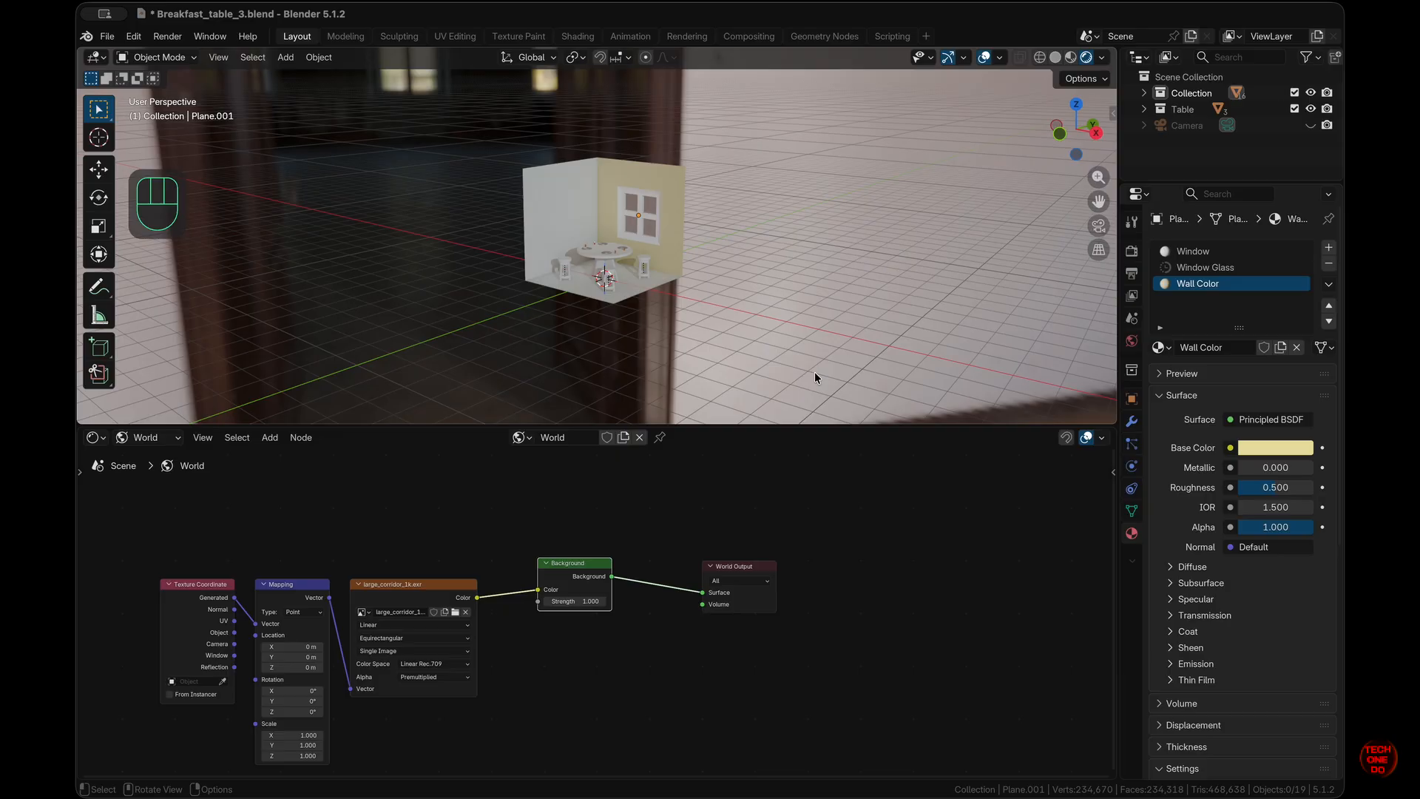
shift+scroll(814, 372, up, 2)
super+scroll(815, 373, down, 3)
super+scroll(814, 373, up, 5)
click(821, 307)
scroll(821, 307, up, 5)
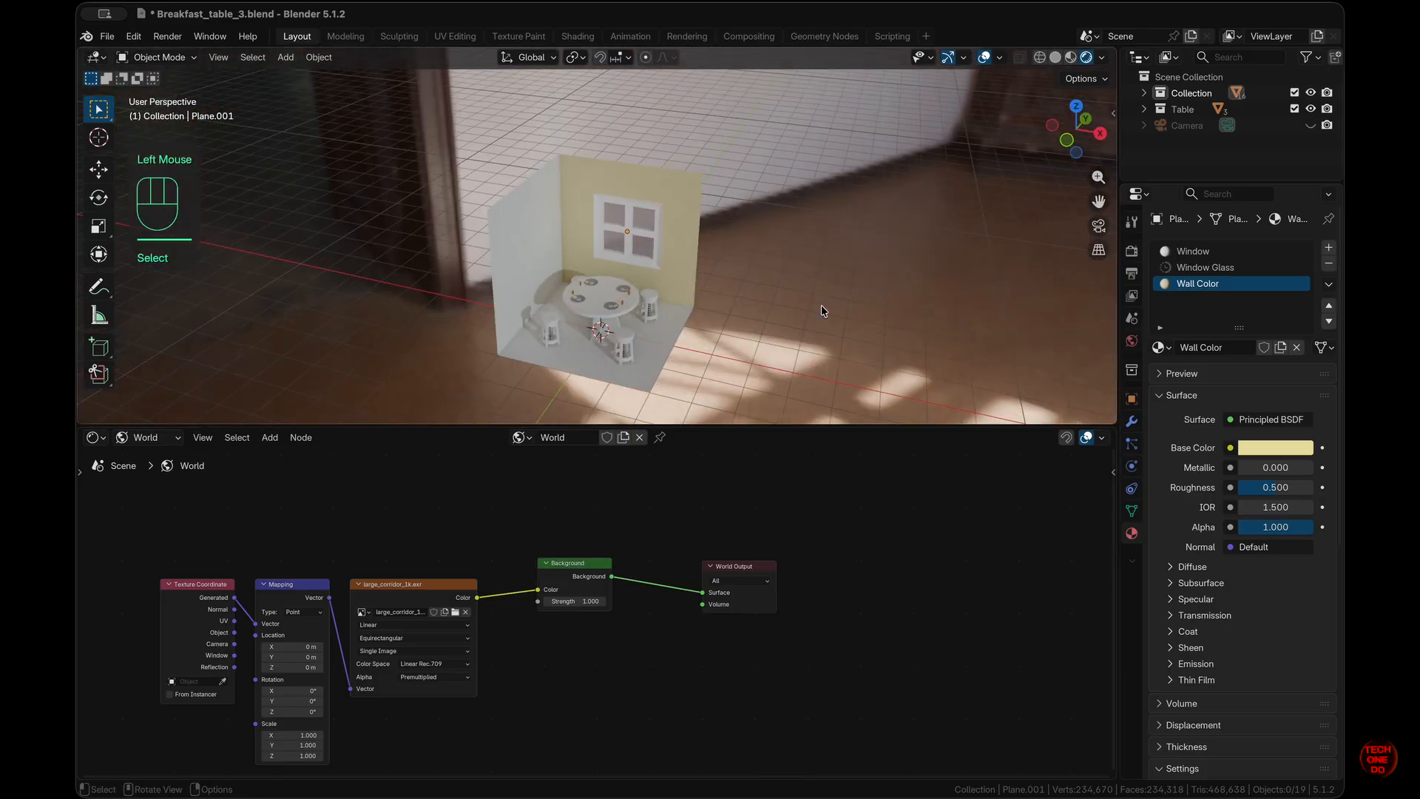
super+scroll(821, 304, up, 3)
drag(300, 712, 1271, 439)
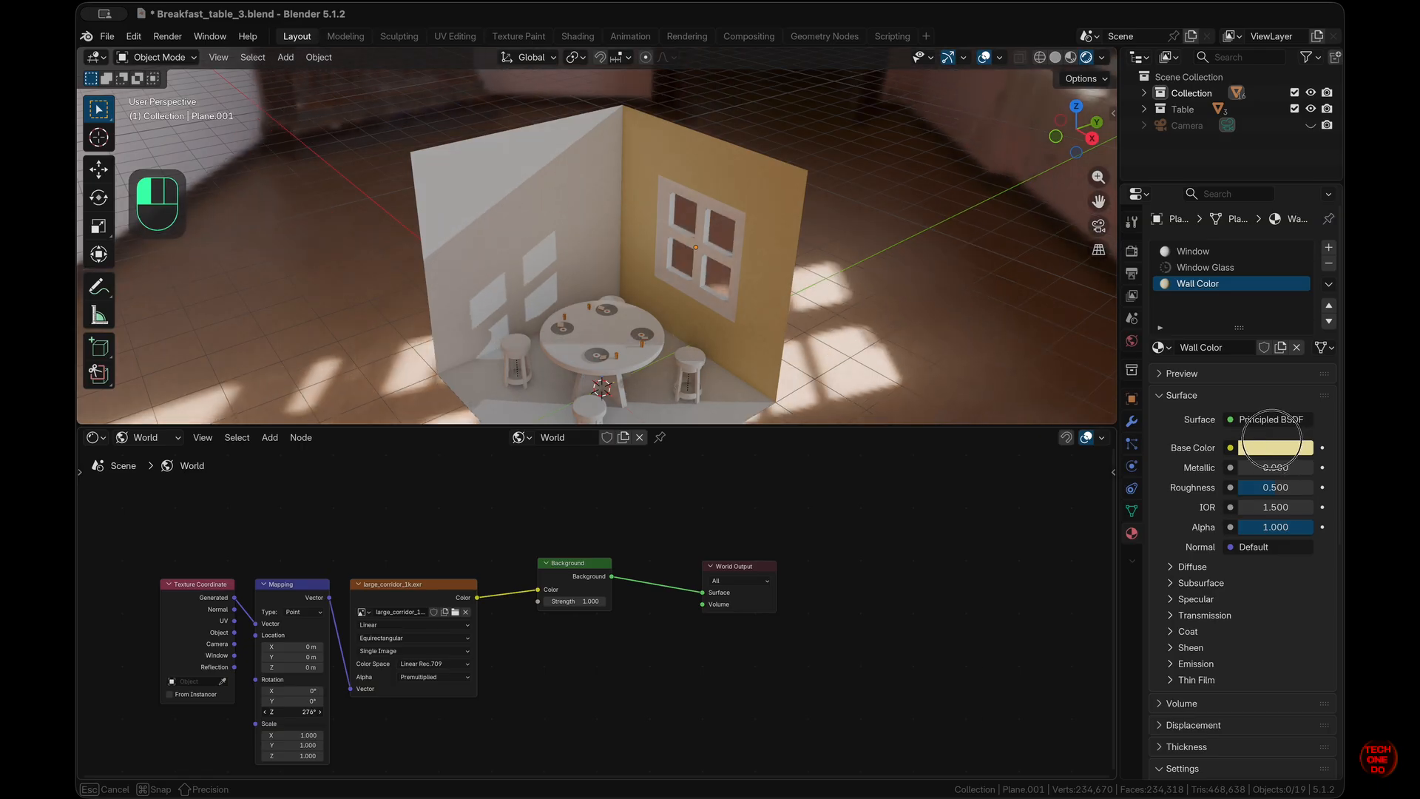
scroll(190, 706, left, 1)
drag(292, 653, 313, 604)
drag(321, 663, 316, 663)
text(0)
key(Return)
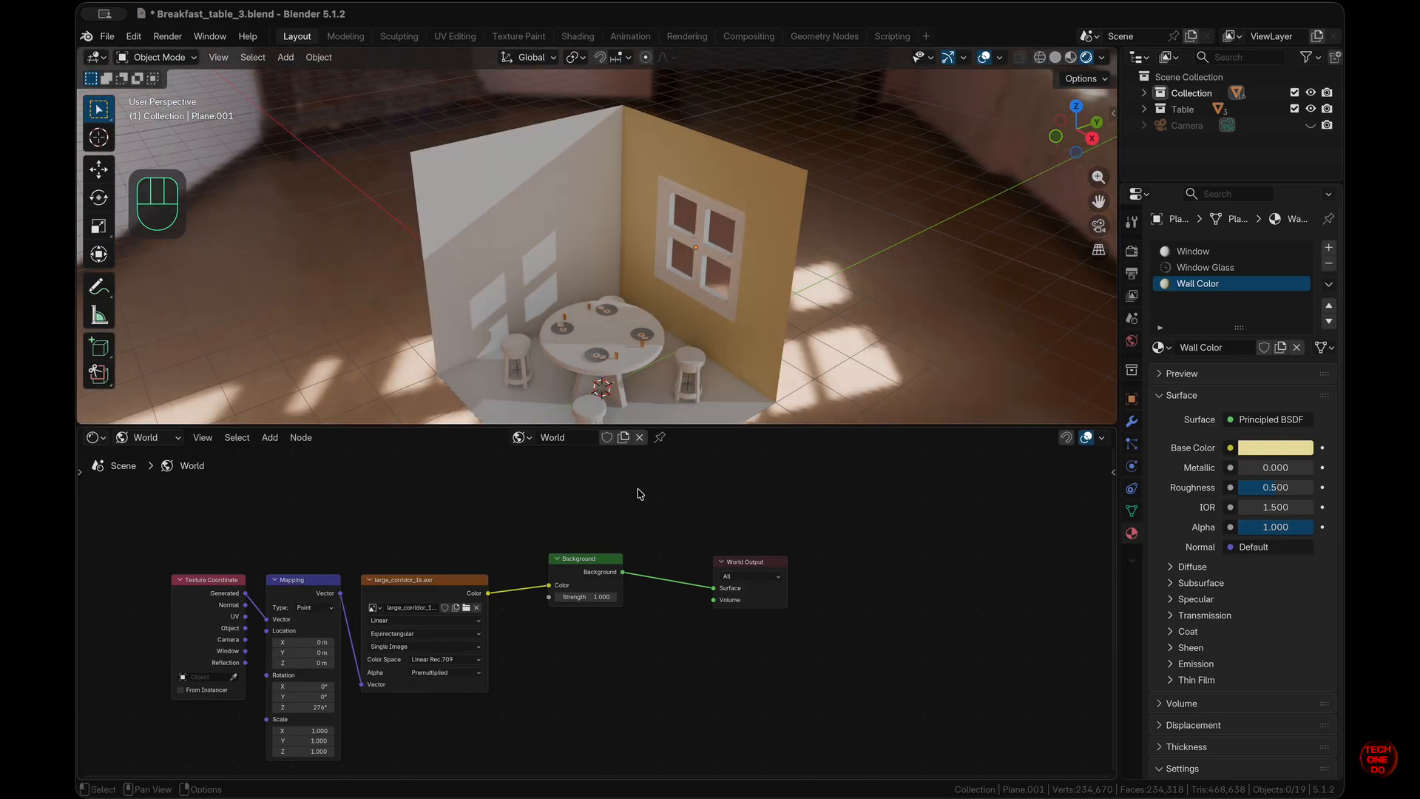
- Spread the Background and World Output nodes further to the right
drag(599, 577, 639, 577)
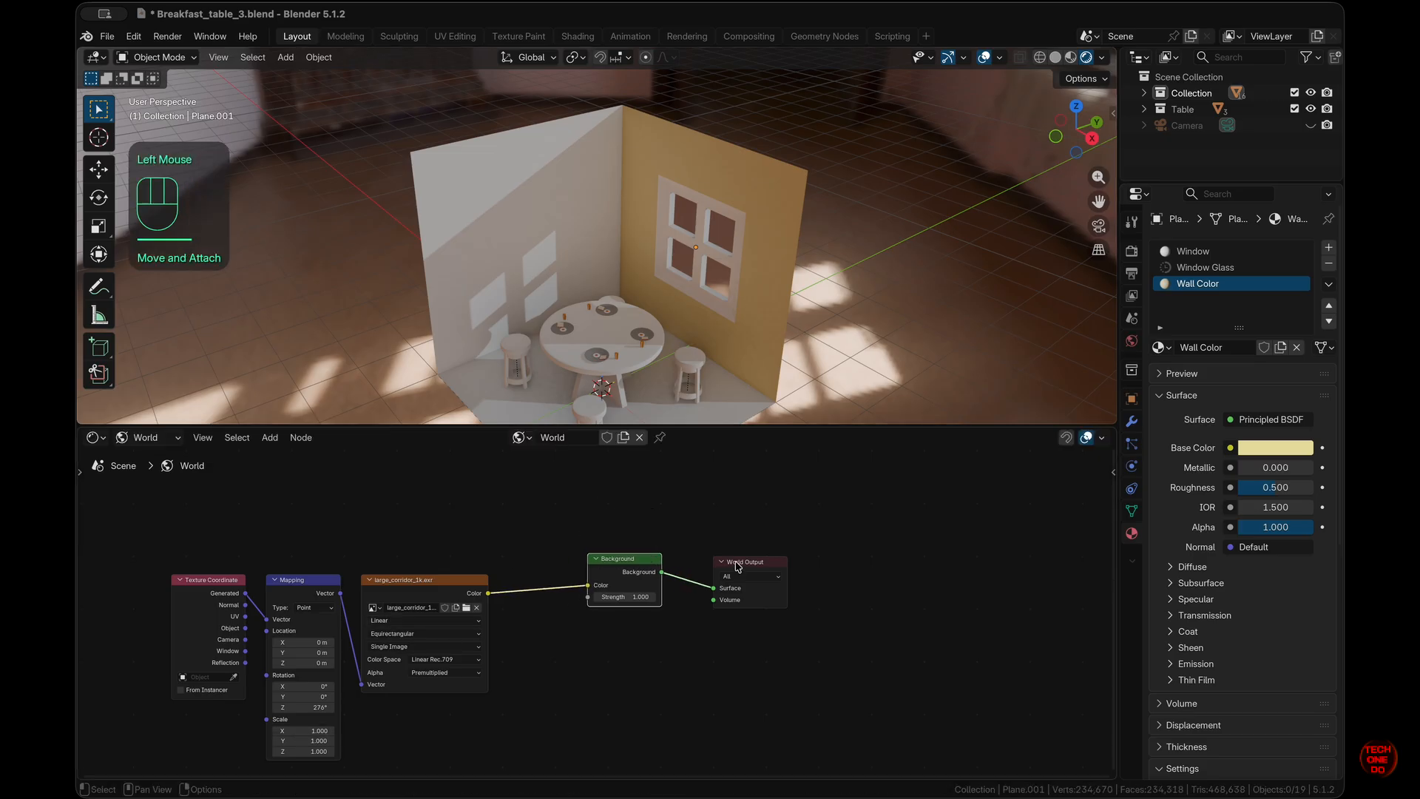
drag(737, 567, 809, 563)
drag(625, 559, 663, 558)
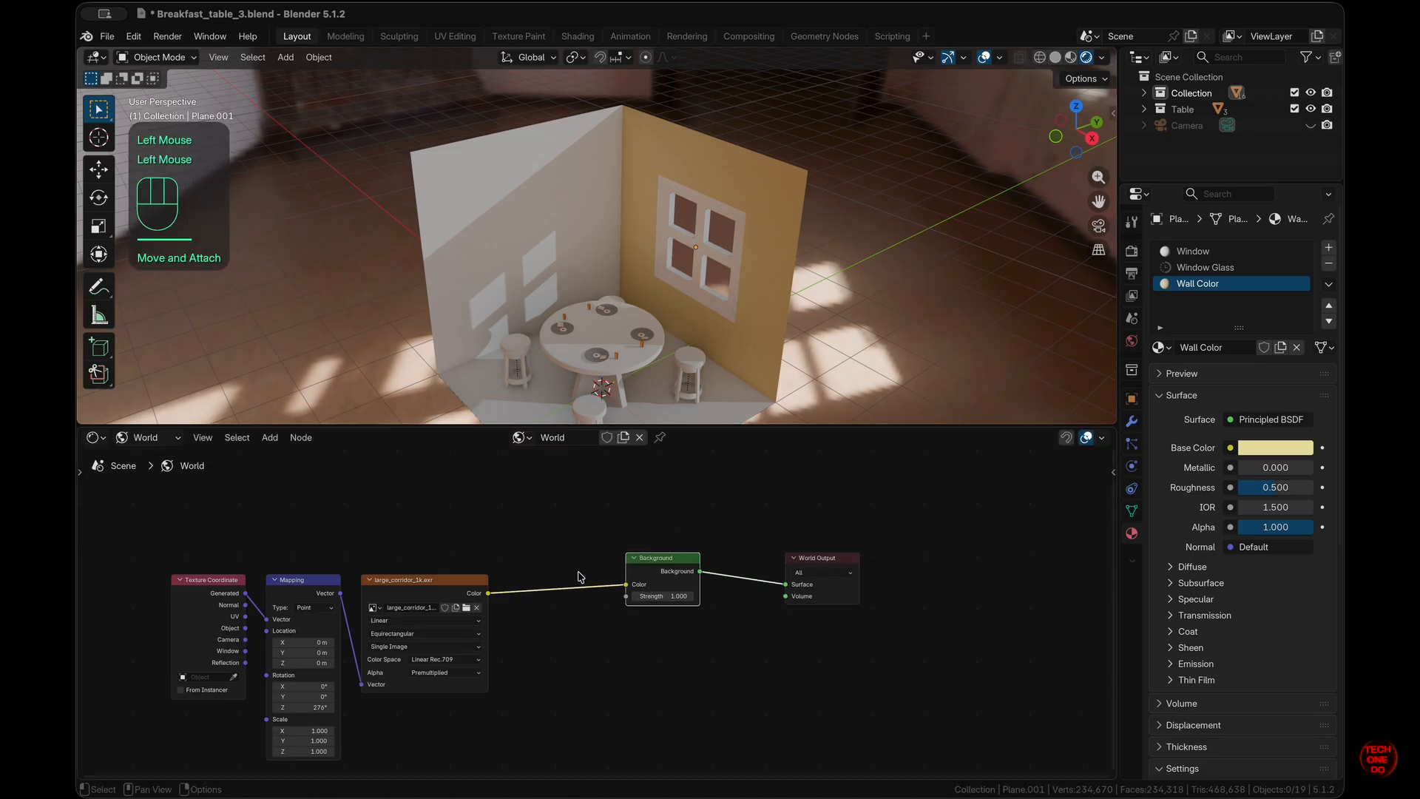
- Insert an RGB Curves node between the Environment Texture and Background nodes
key(shift+a)
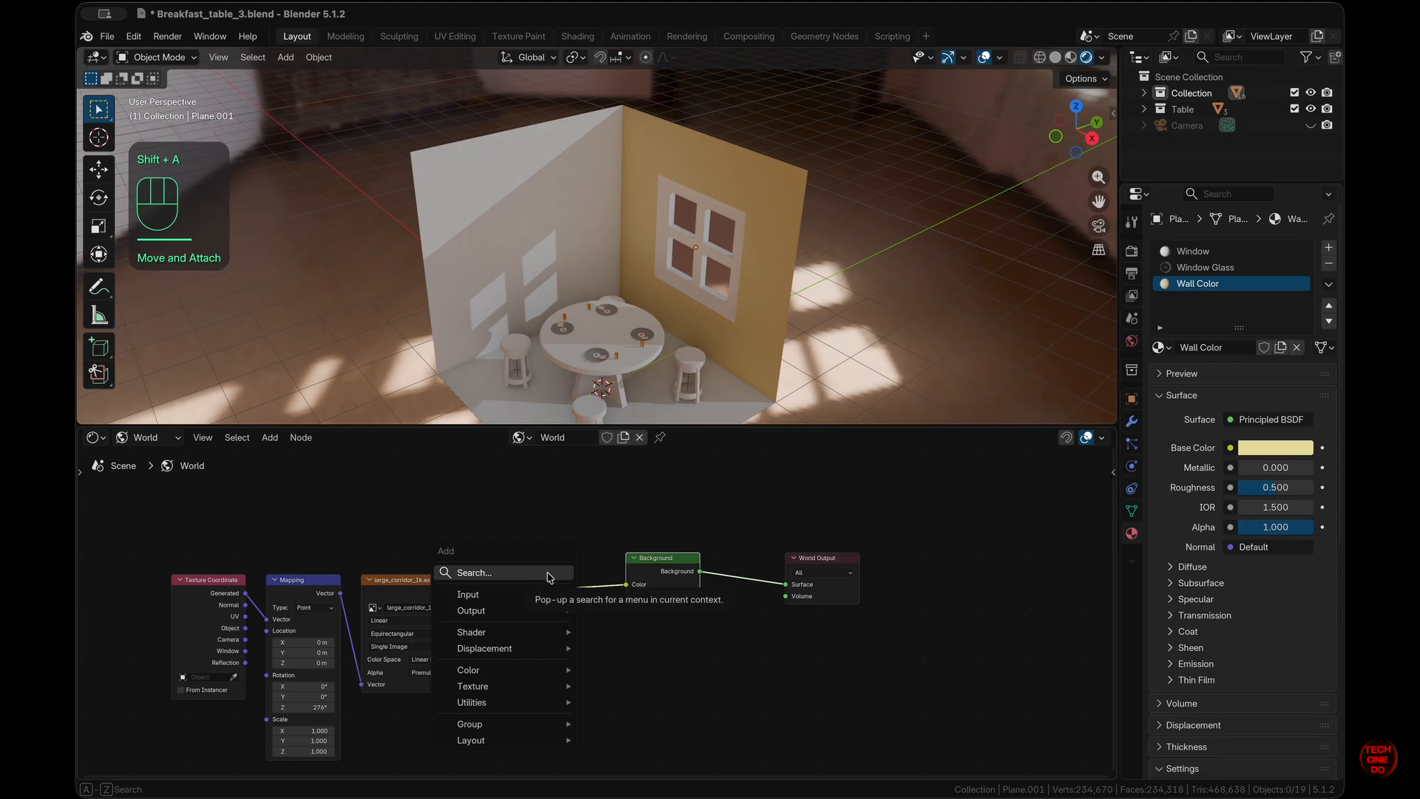
click(548, 574)
text(cur)
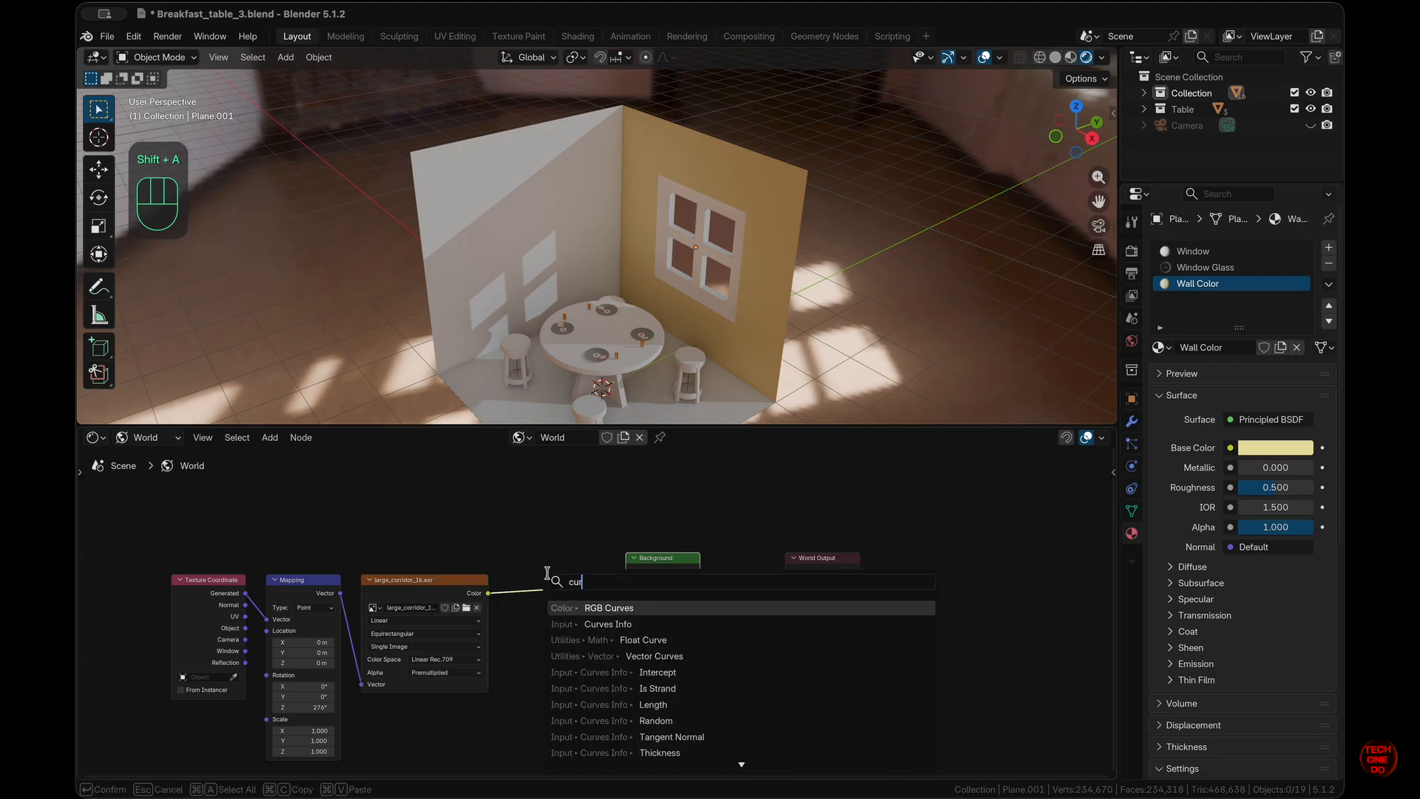
key(Return)
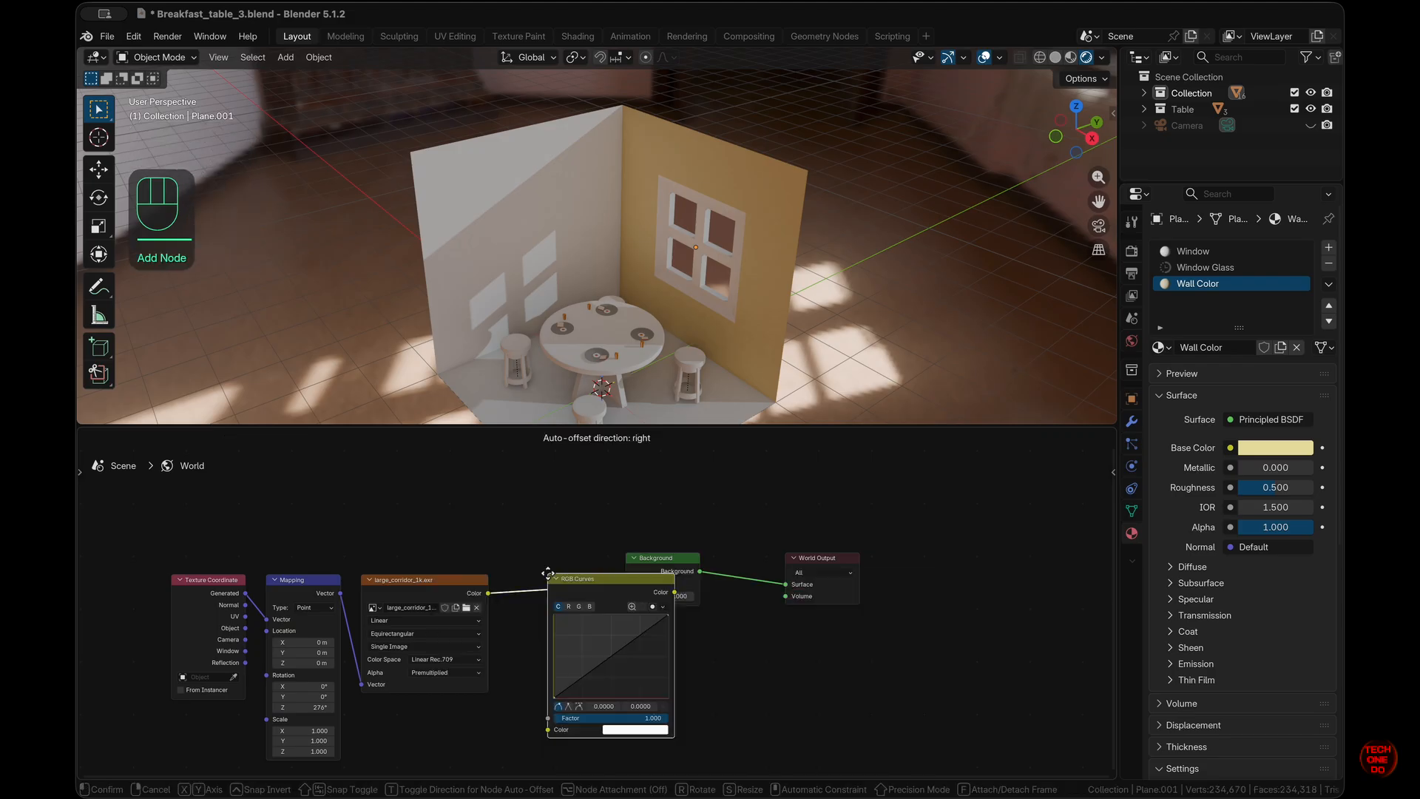
click(512, 560)
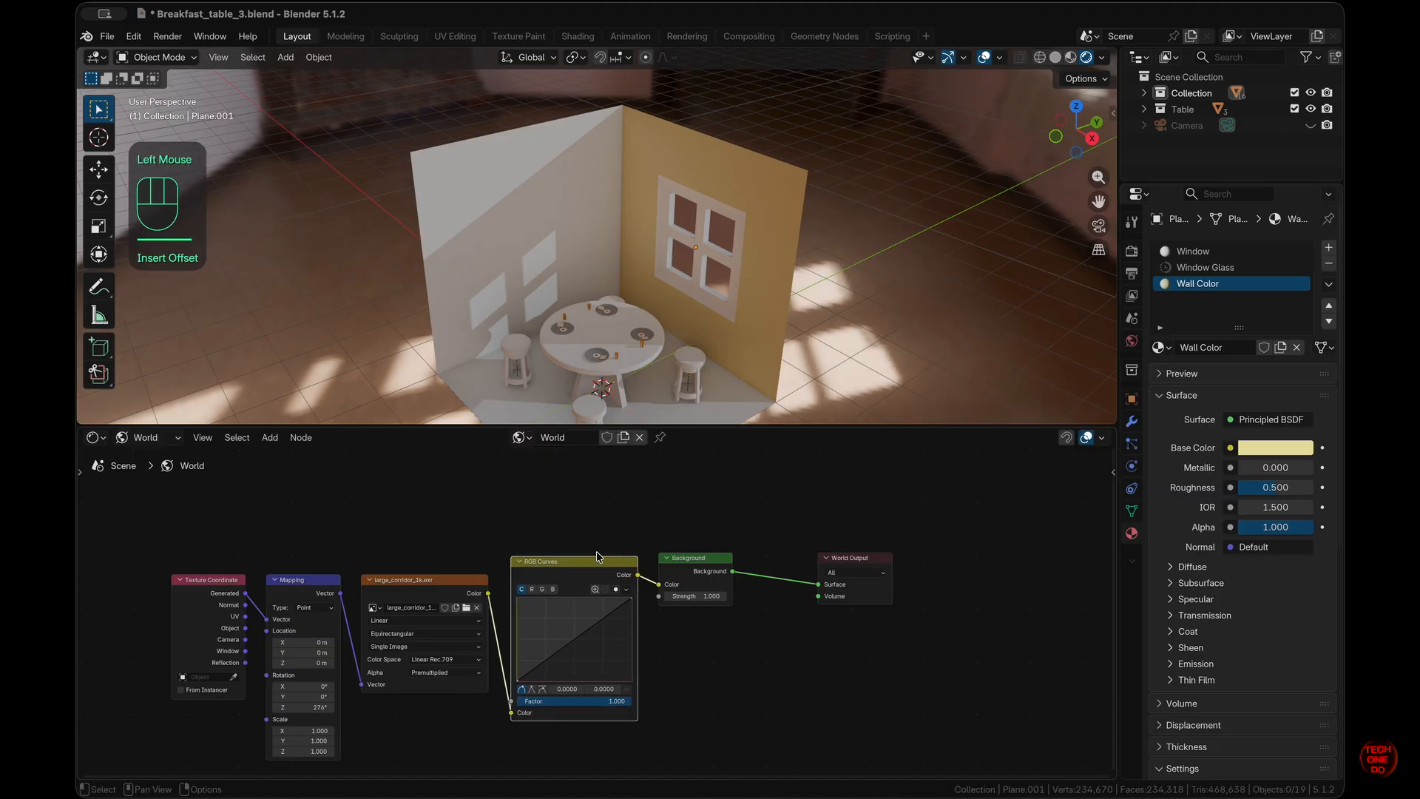
- Shape the RGB curve into a gentle, nearly straight S-curve
click(617, 610)
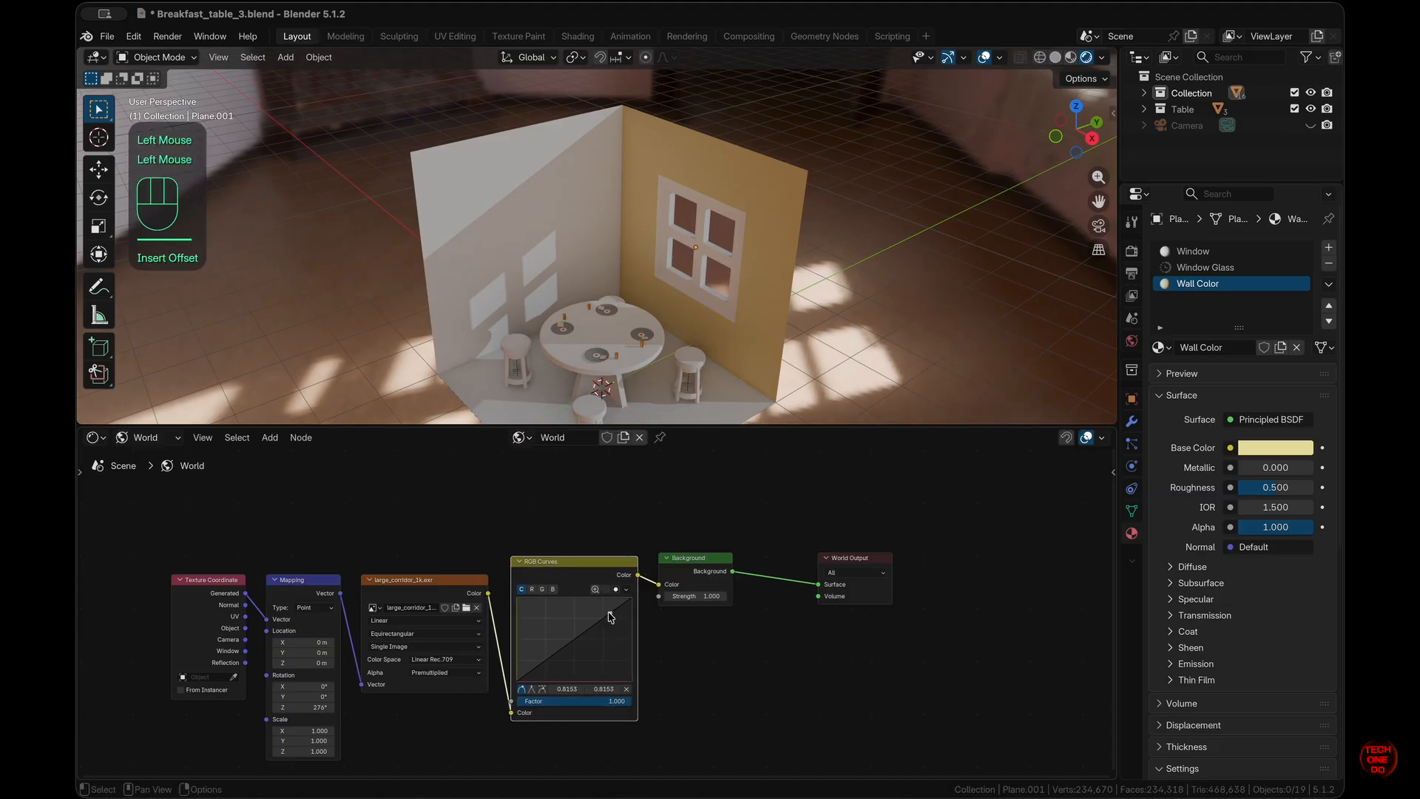
drag(608, 614, 599, 605)
mouse_move(531, 656)
mouse_down()
mouse_move(553, 669)
mouse_move(545, 660)
mouse_up()
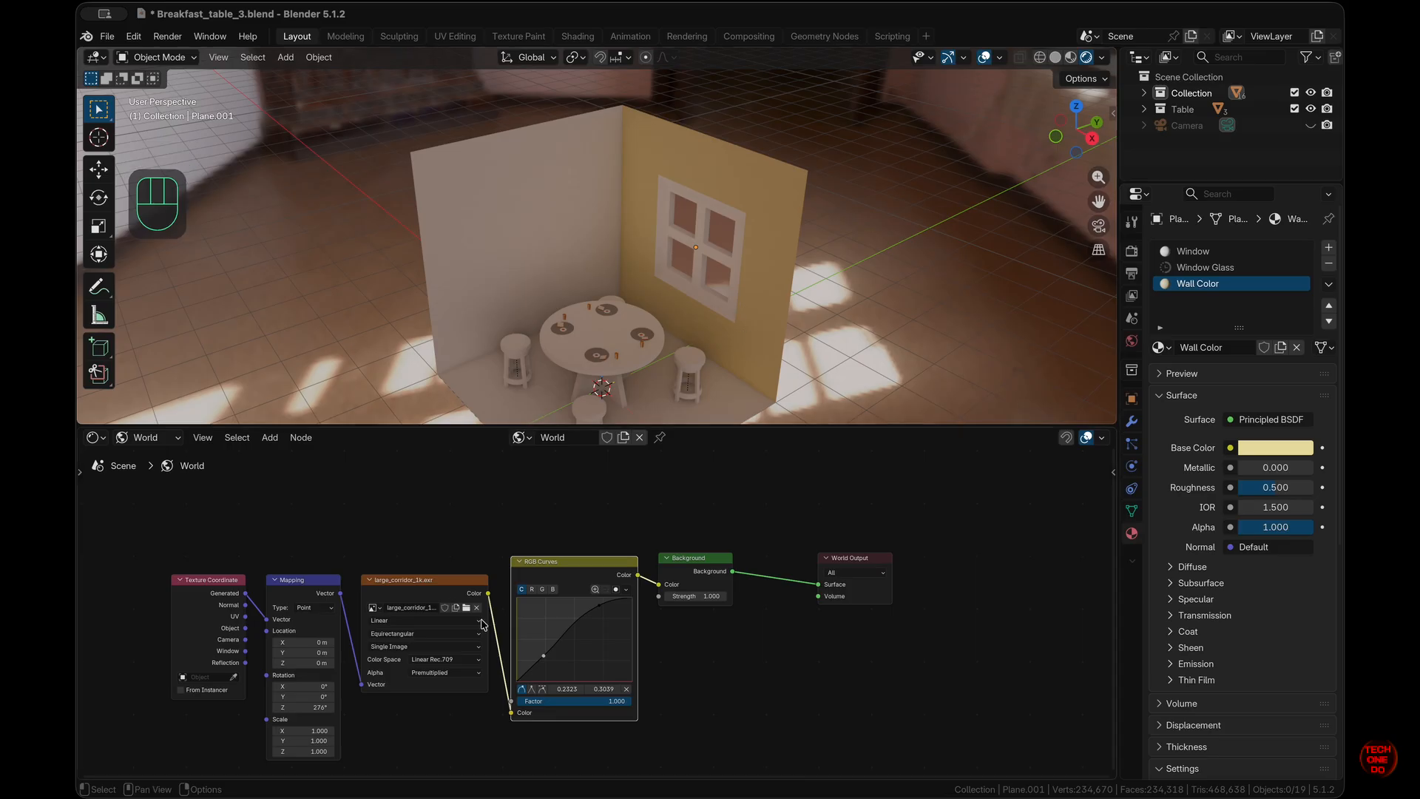
mouse_move(320, 708)
mouse_down()
mouse_move(206, 651)
mouse_move(1268, 650)
mouse_move(323, 712)
mouse_move(206, 650)
mouse_move(1284, 650)
mouse_move(331, 713)
mouse_up()
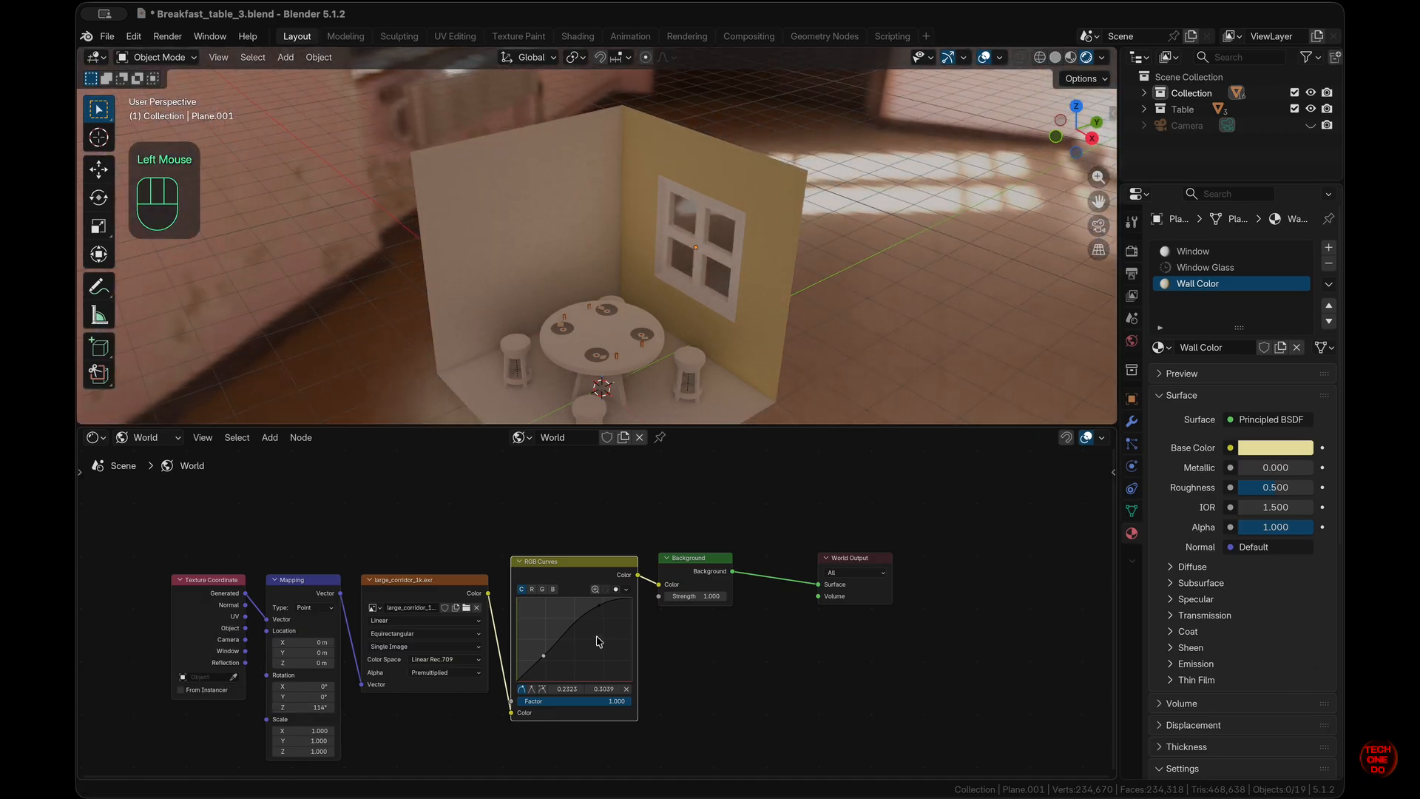
drag(600, 606, 591, 566)
drag(549, 653, 543, 666)
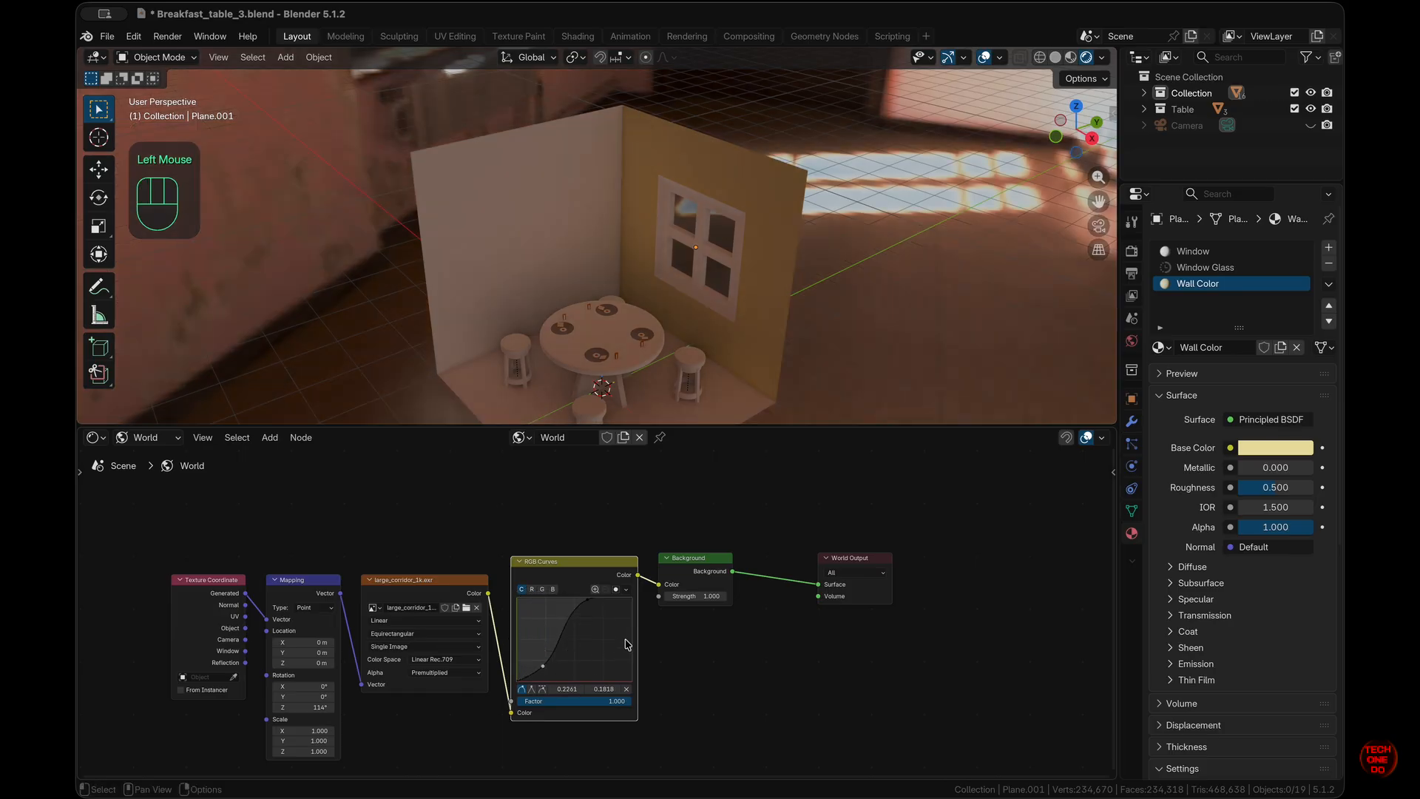
drag(588, 600, 604, 625)
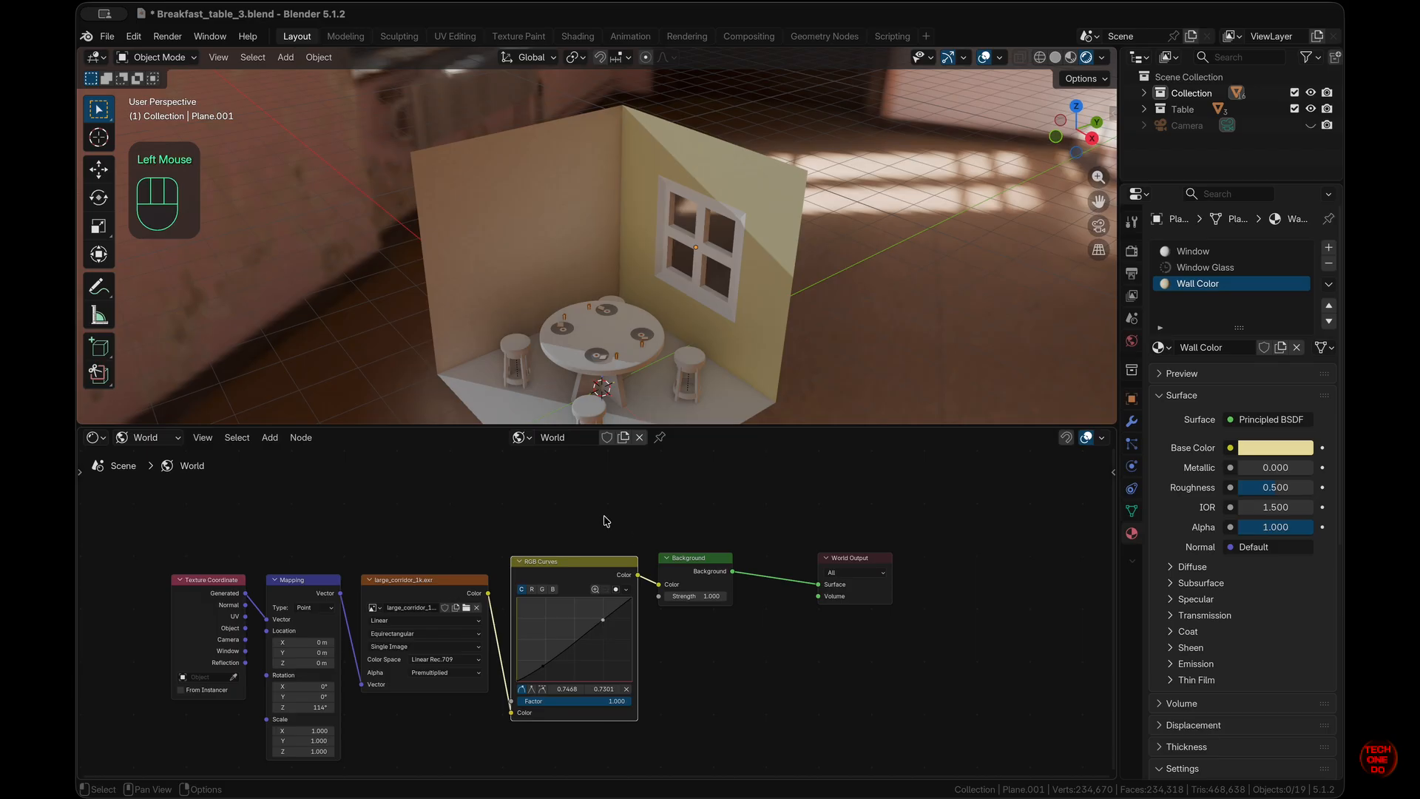
- Rotate the HDRI to 215° on Z, raise Background Strength to 2.6, and tidy the nodes
drag(319, 708, 686, 689)
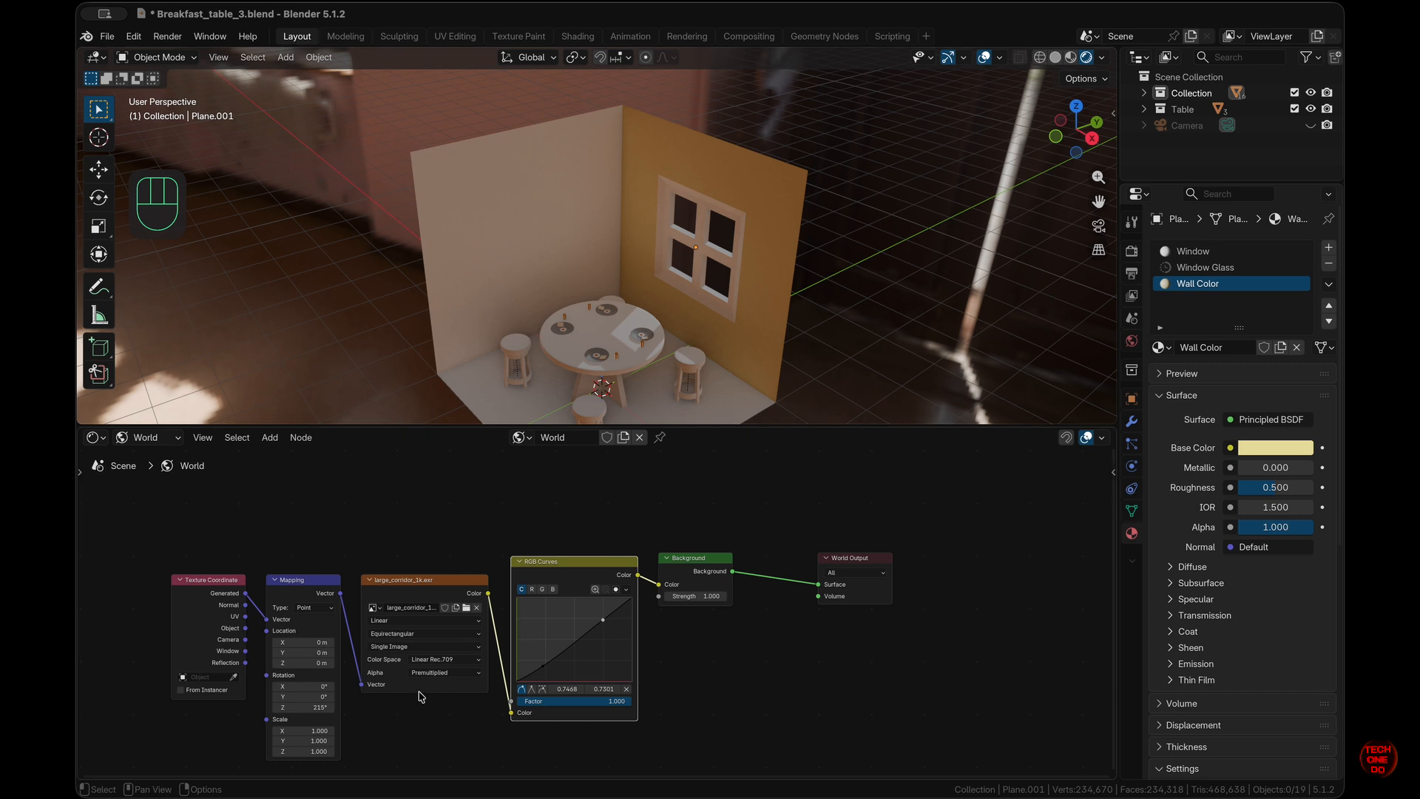
drag(688, 597, 697, 560)
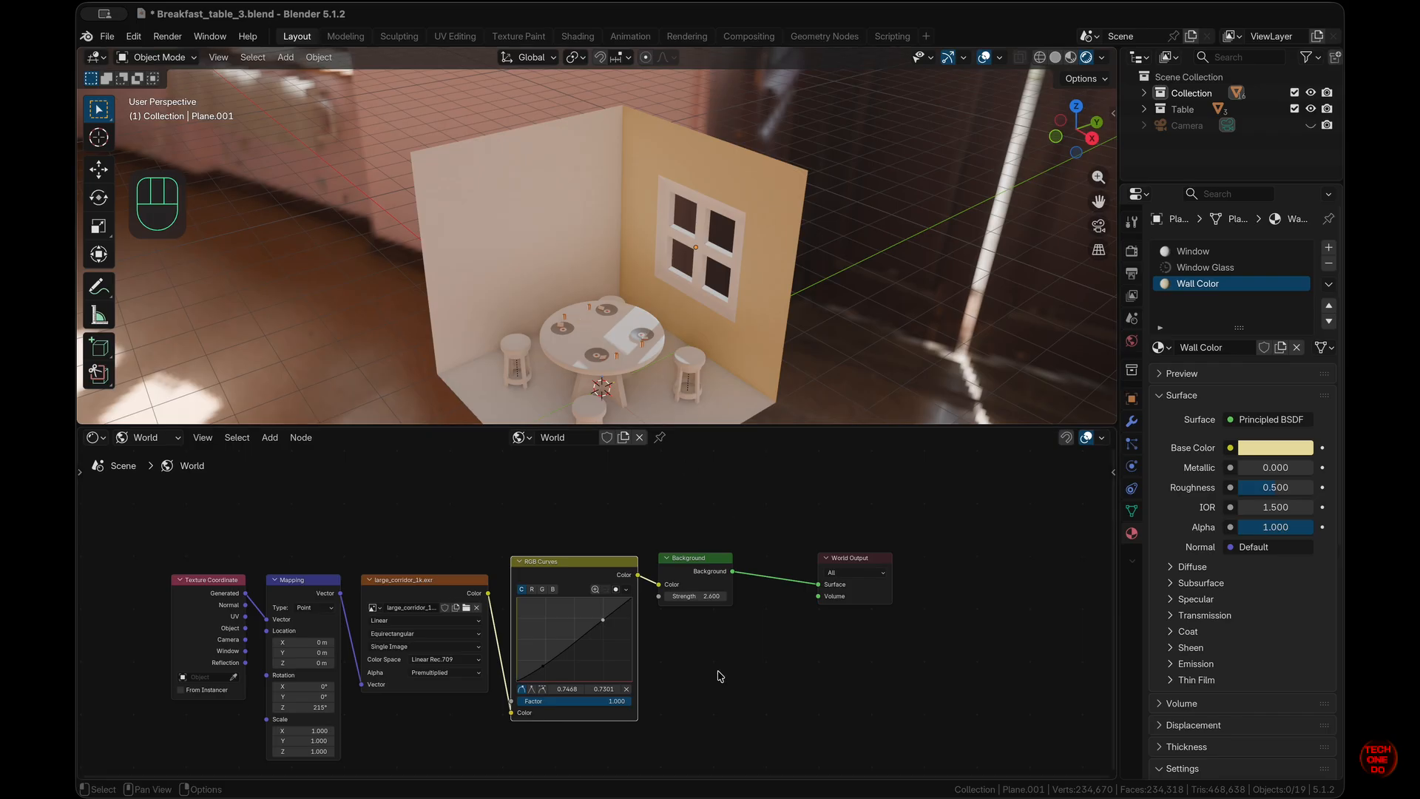
drag(721, 560, 779, 562)
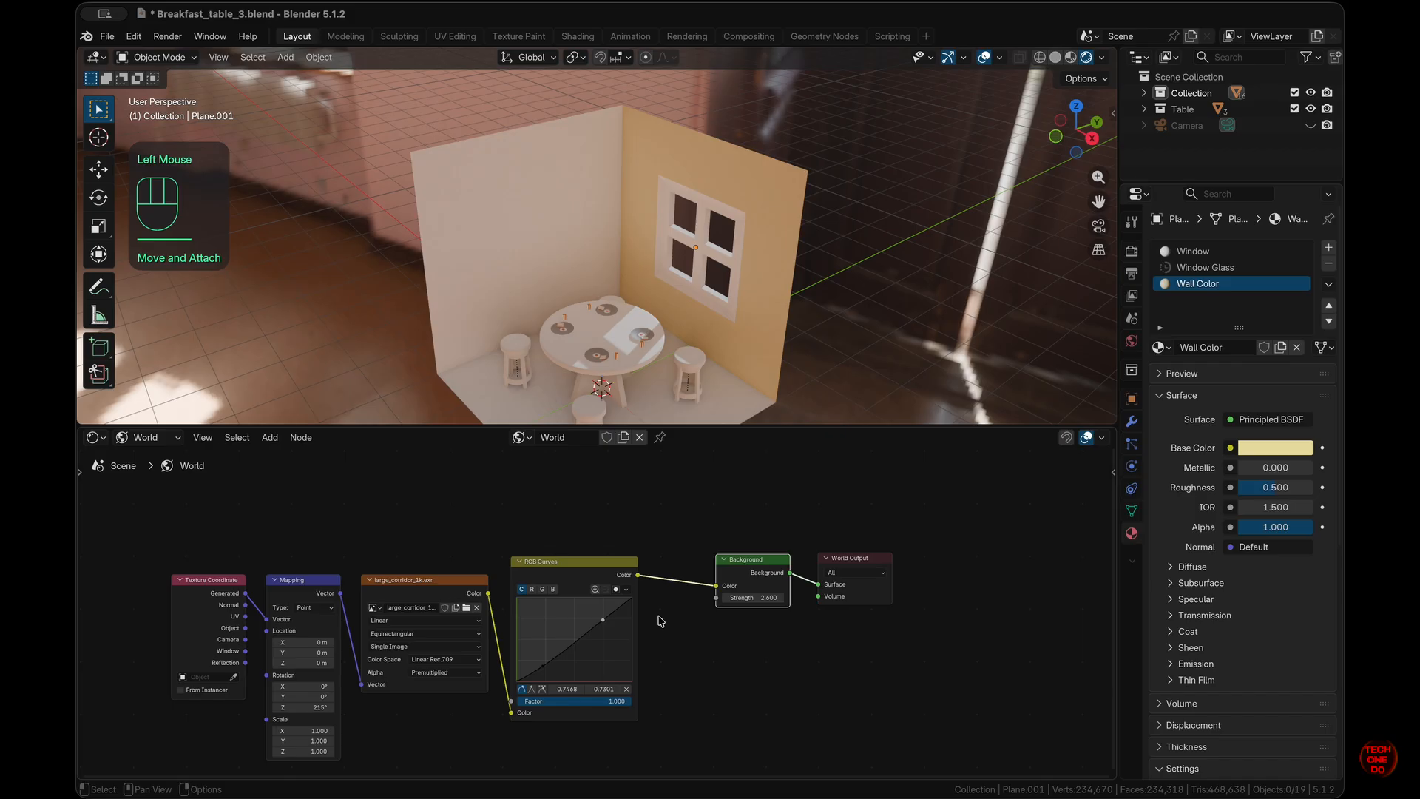
scroll(658, 616, up, 1)
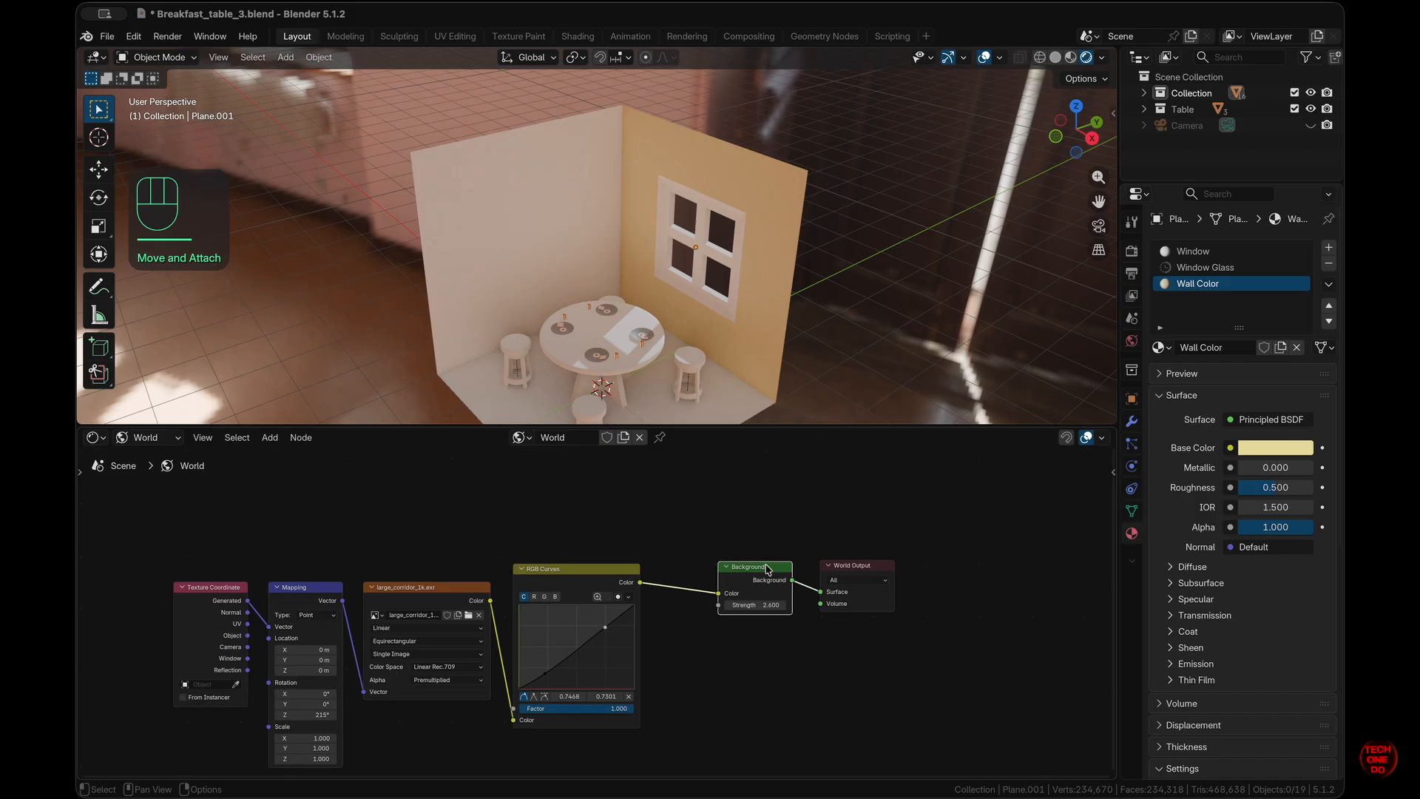
drag(767, 569, 743, 571)
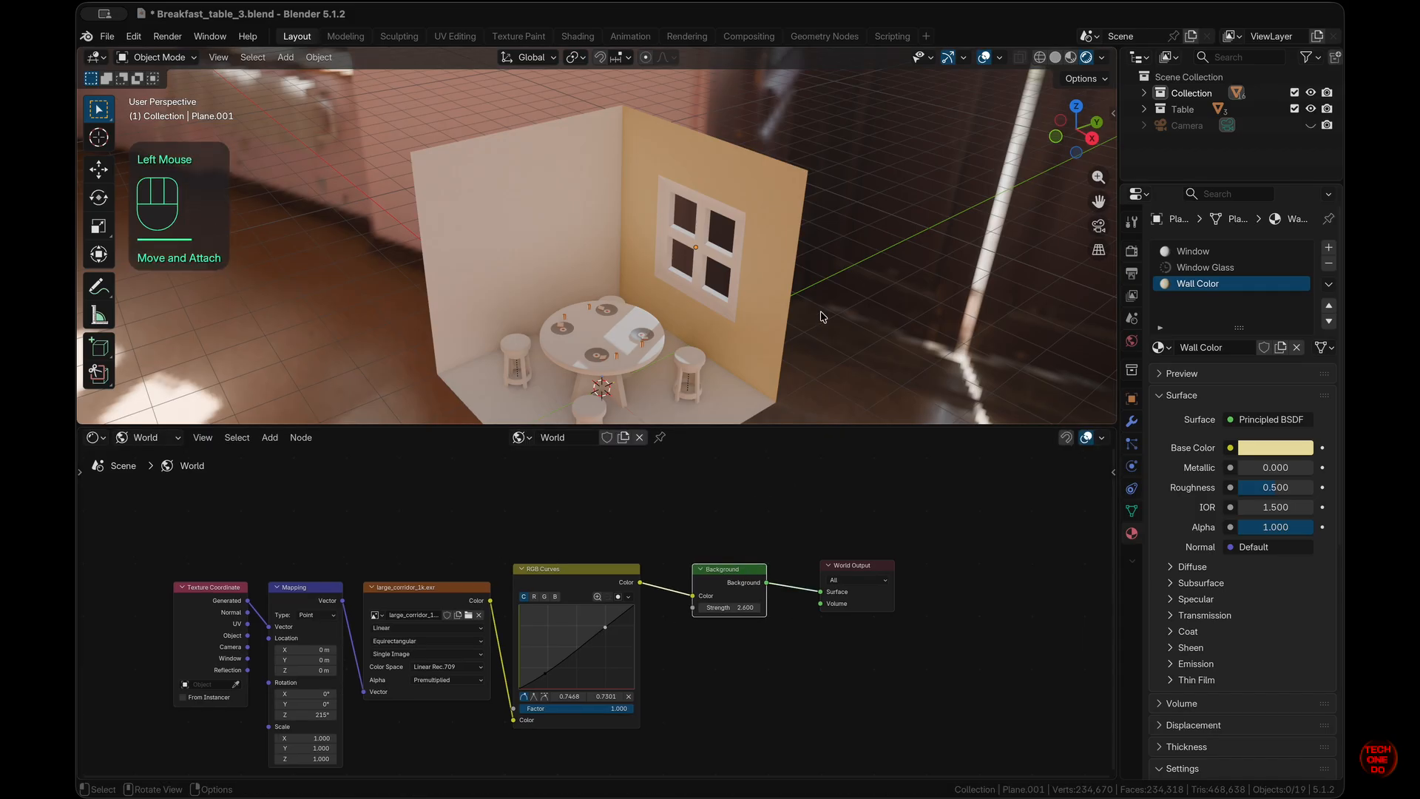
scroll(823, 318, left, 3)
scroll(602, 570, up, 5)
drag(847, 688, 902, 671)
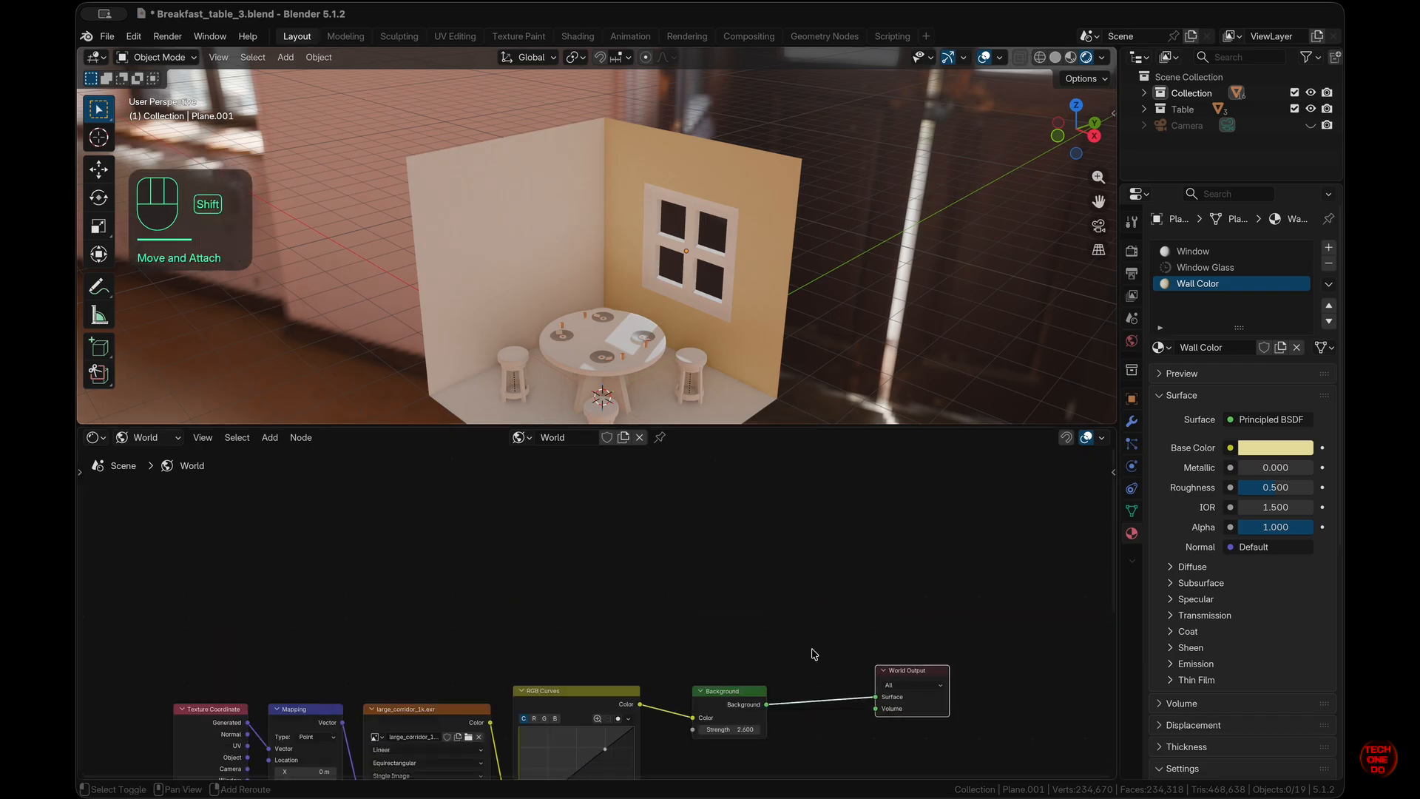
- Add a Mix Shader between the HDRI Background and World Output
key(shift+a)
mouse_move(815, 654)
text(mix sh)
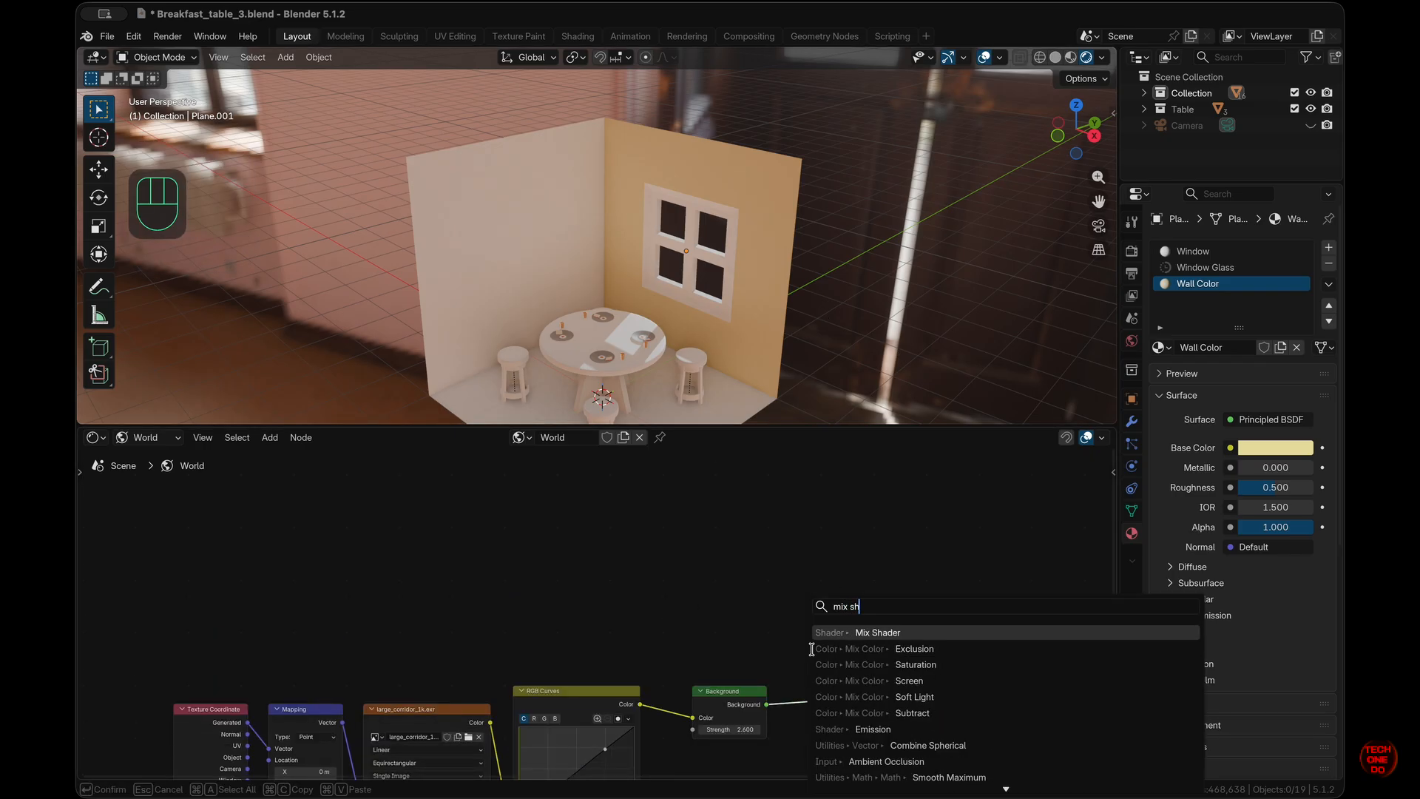
click(818, 633)
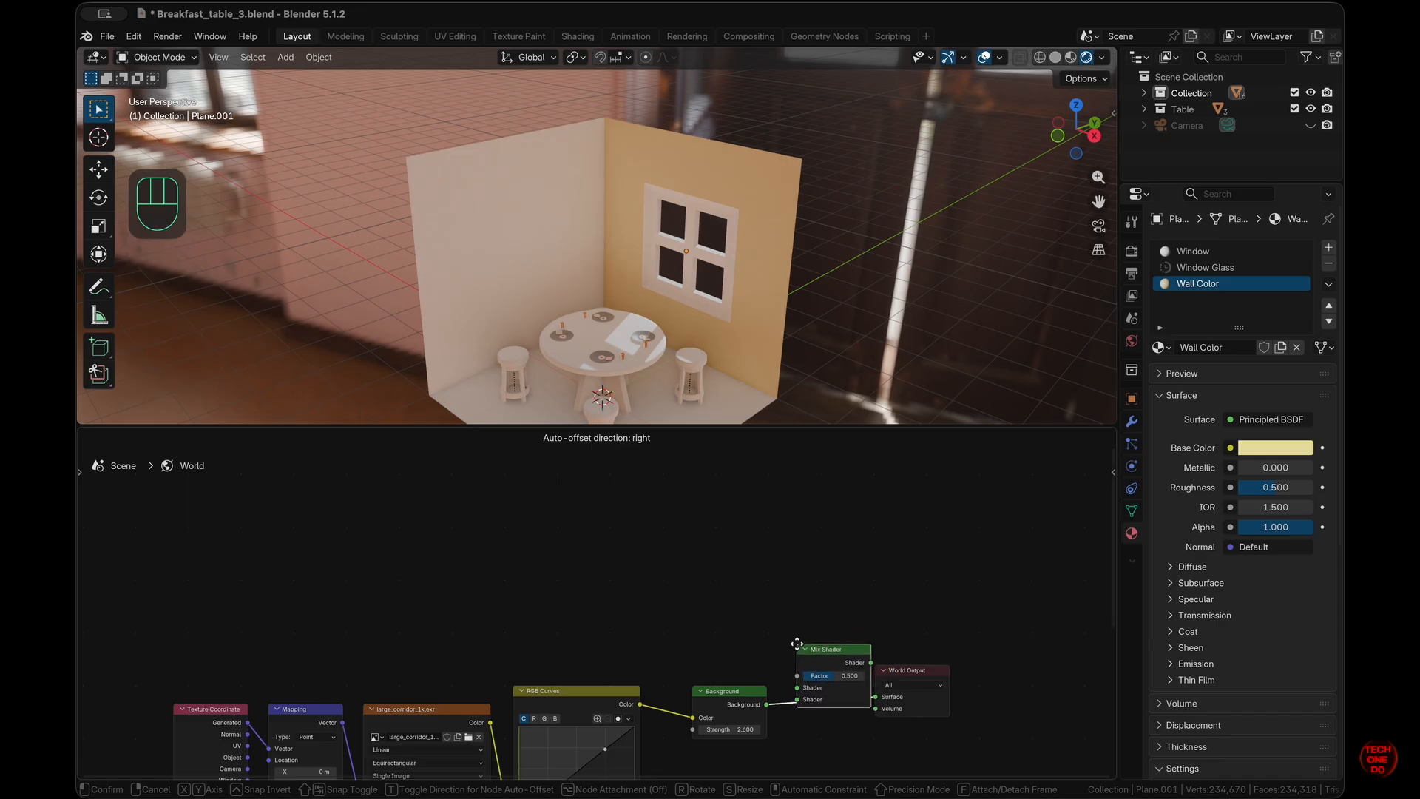
click(798, 644)
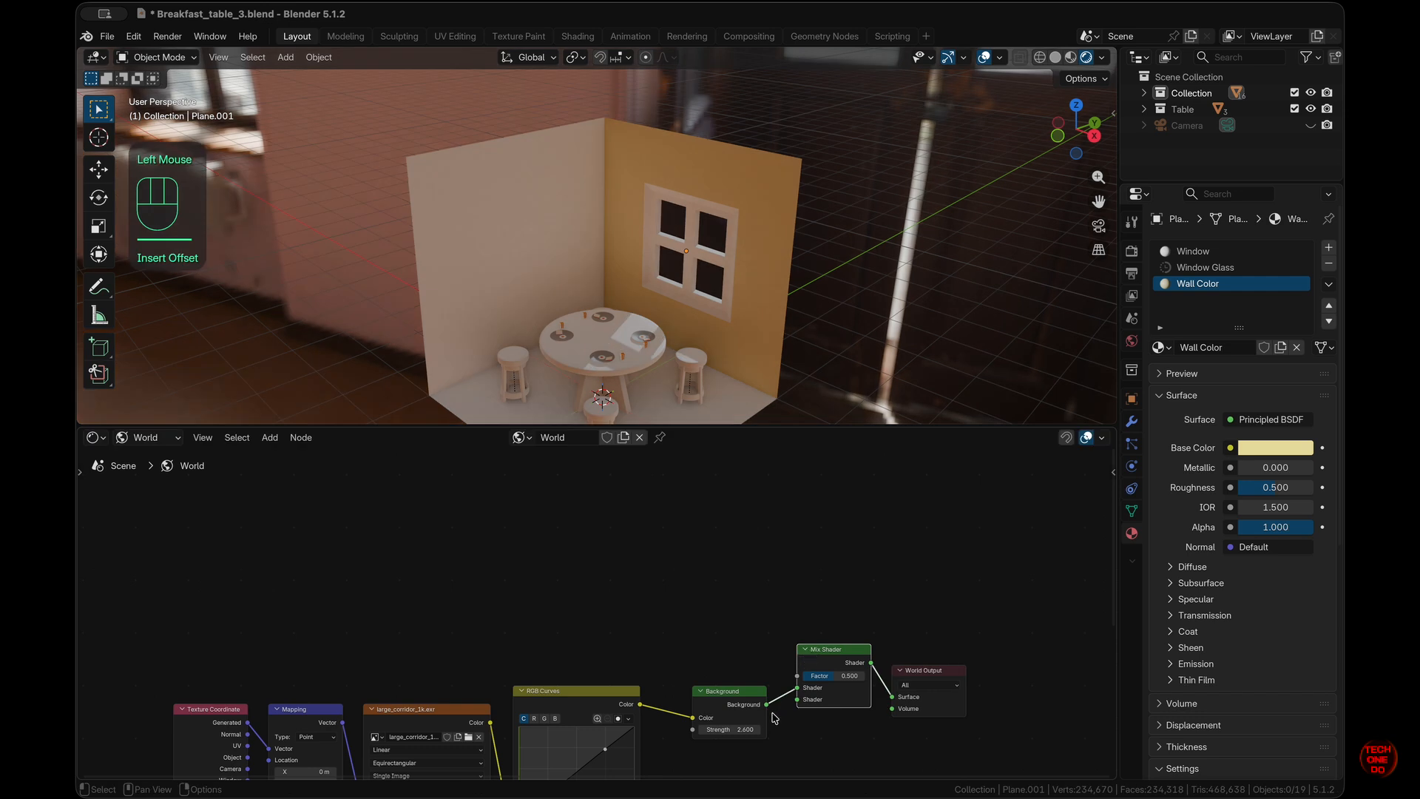
mouse_move(767, 704)
mouse_down()
mouse_move(800, 707)
mouse_move(782, 712)
mouse_up()
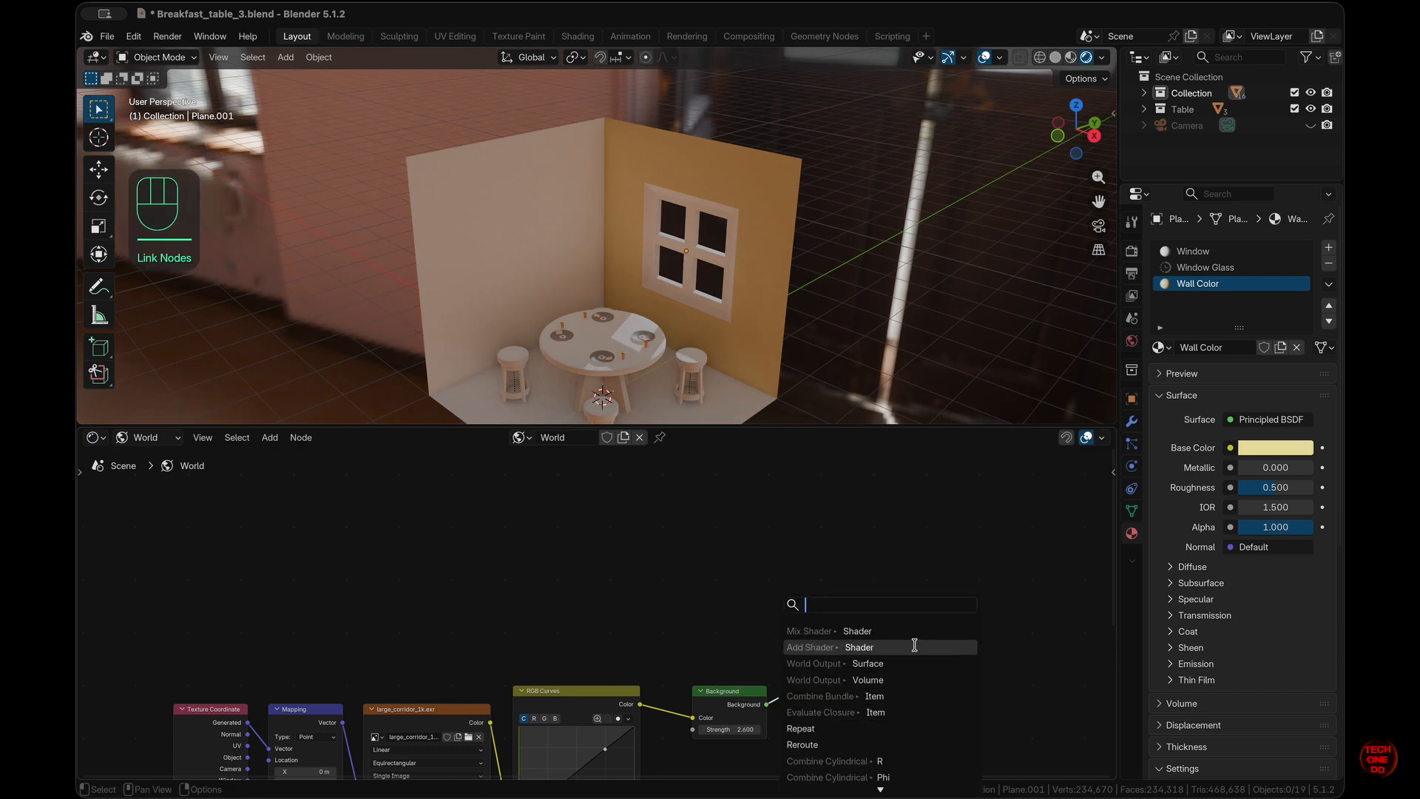
click(1032, 625)
shift+scroll(758, 647, down, 5)
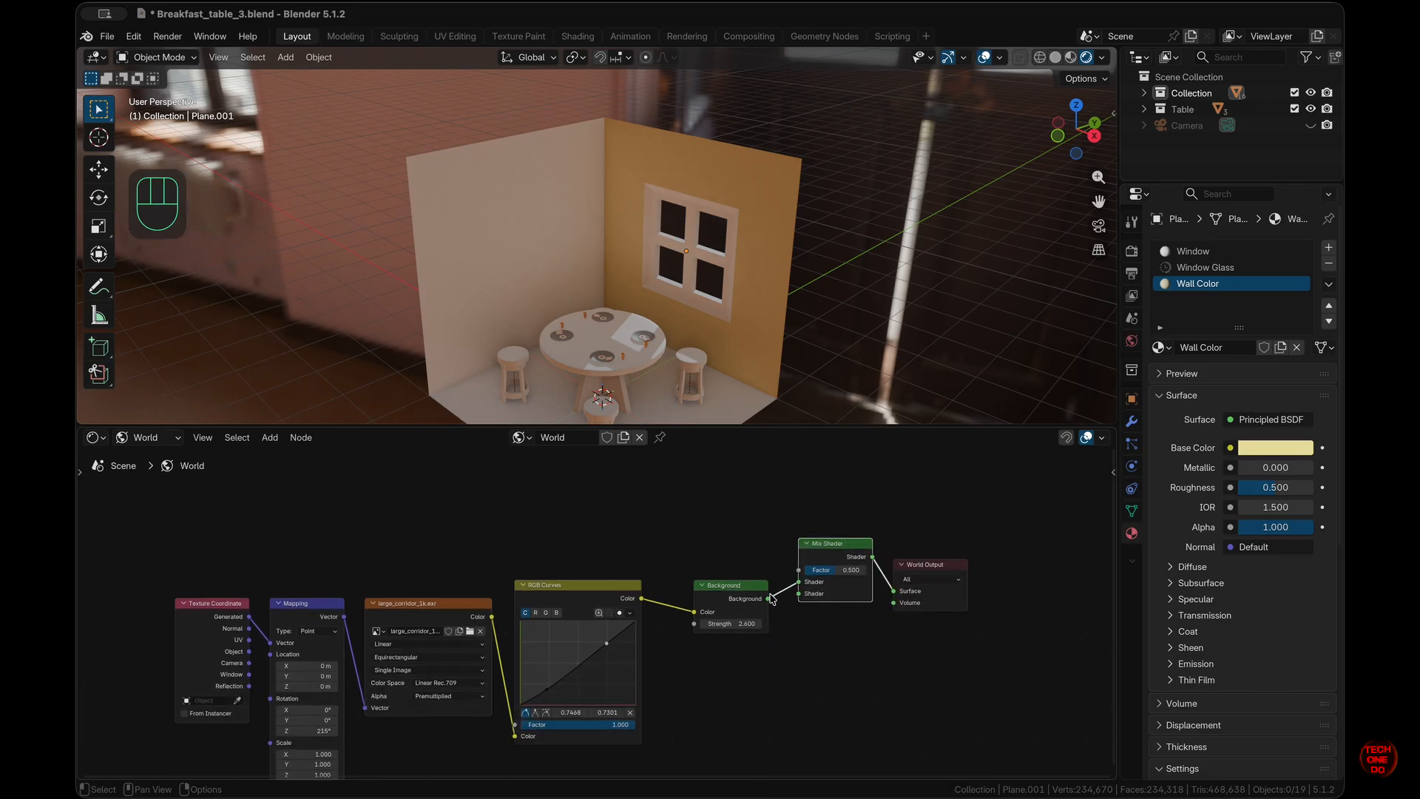
- Connect a second Background node to the Mix Shader with a dark grey colour
drag(799, 596, 770, 675)
key(Return)
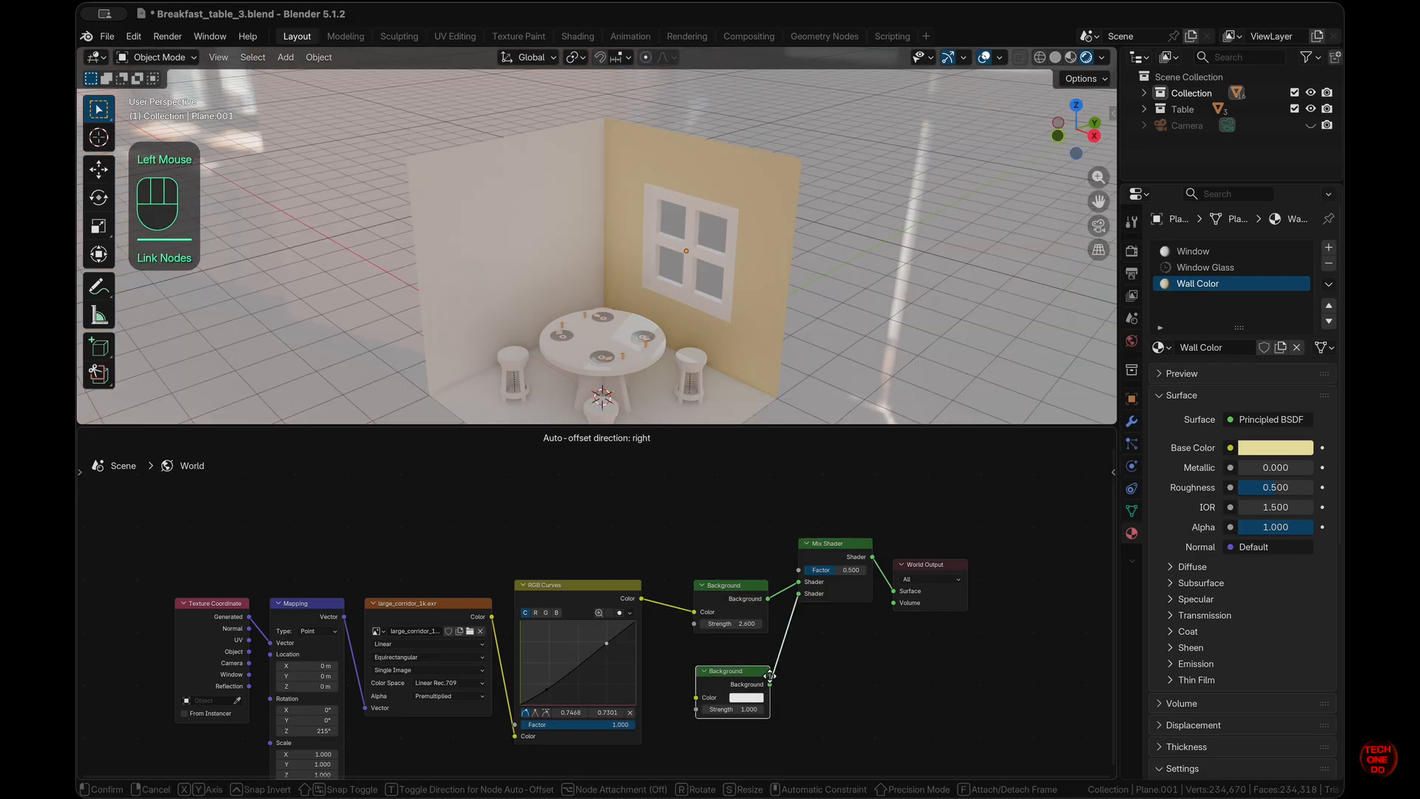
click(759, 684)
click(740, 701)
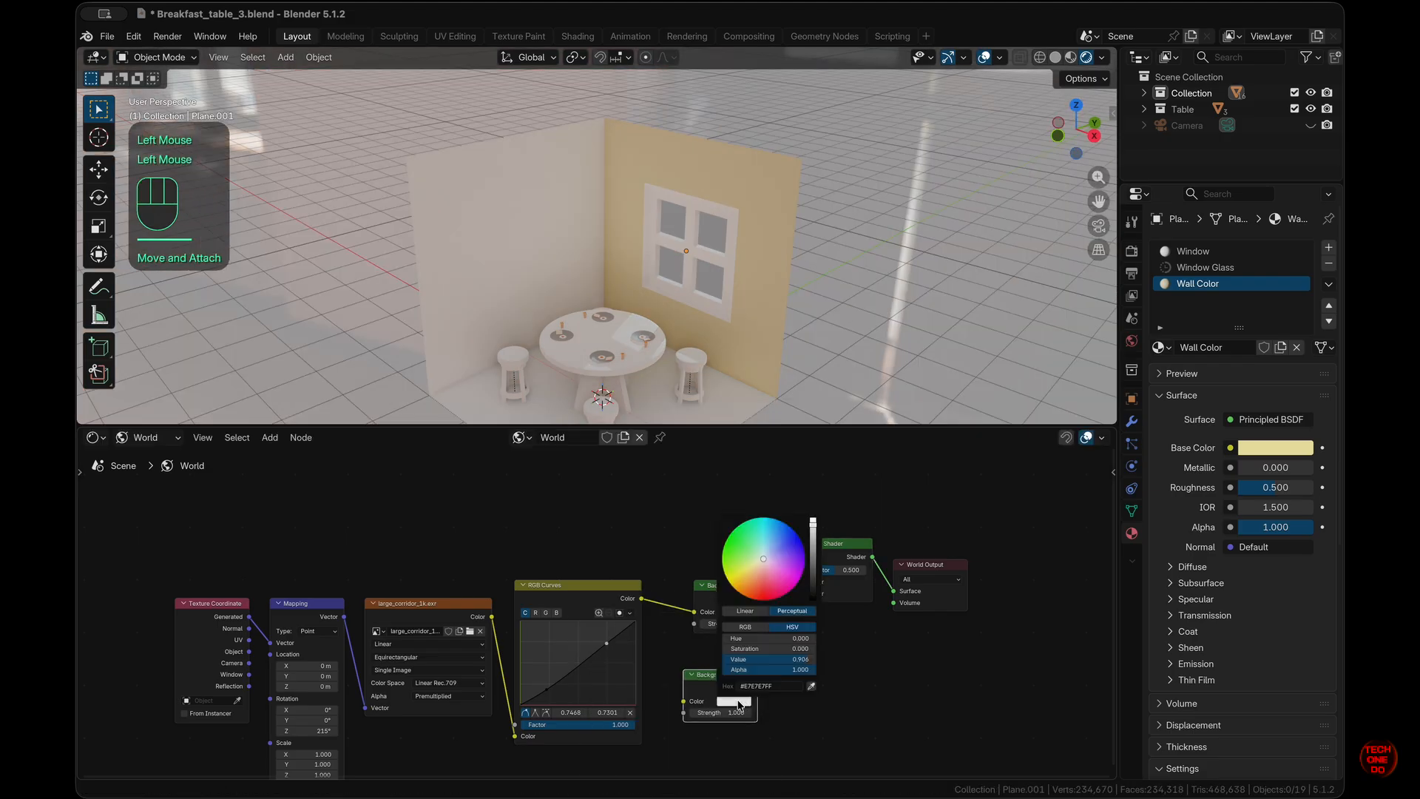
drag(816, 529, 819, 588)
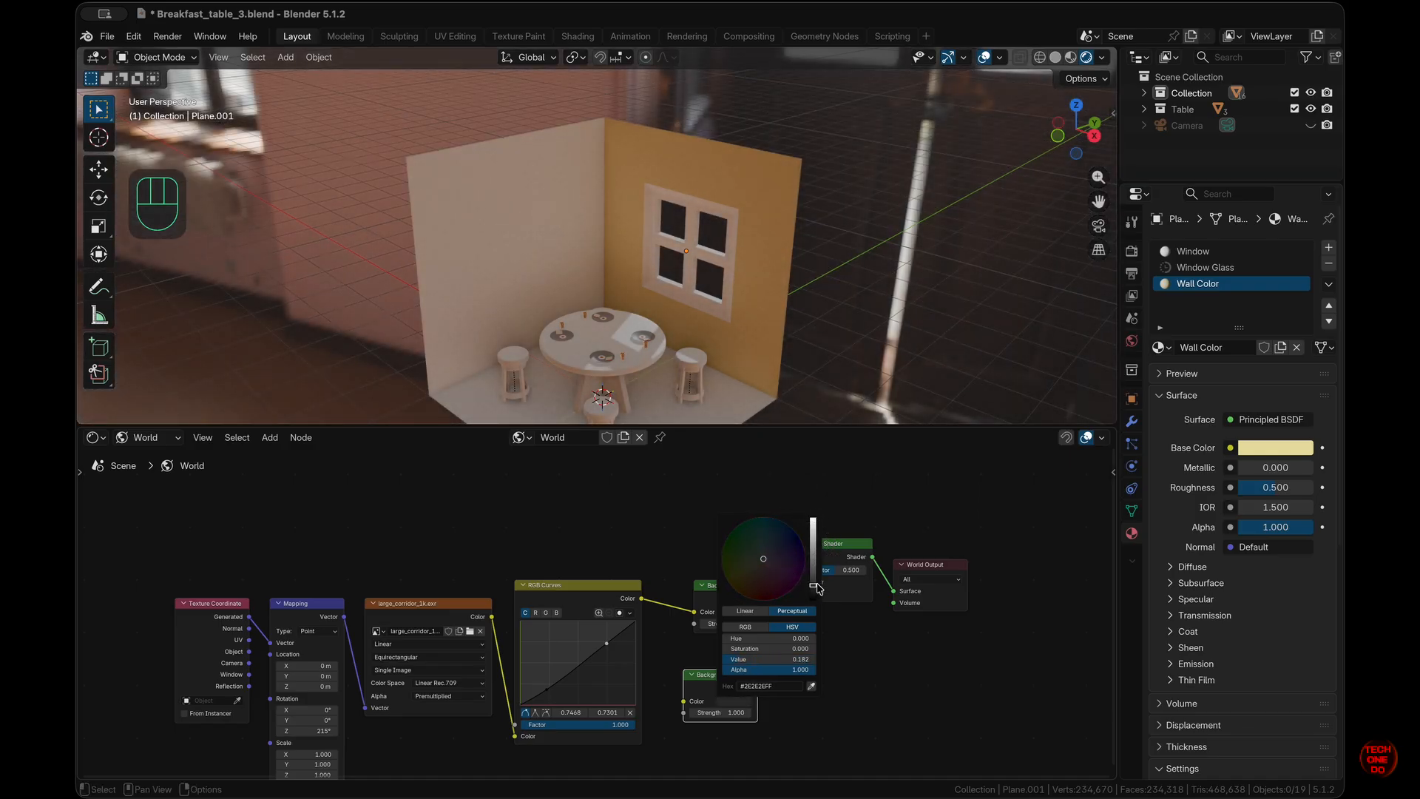
scroll(784, 574, up, 5)
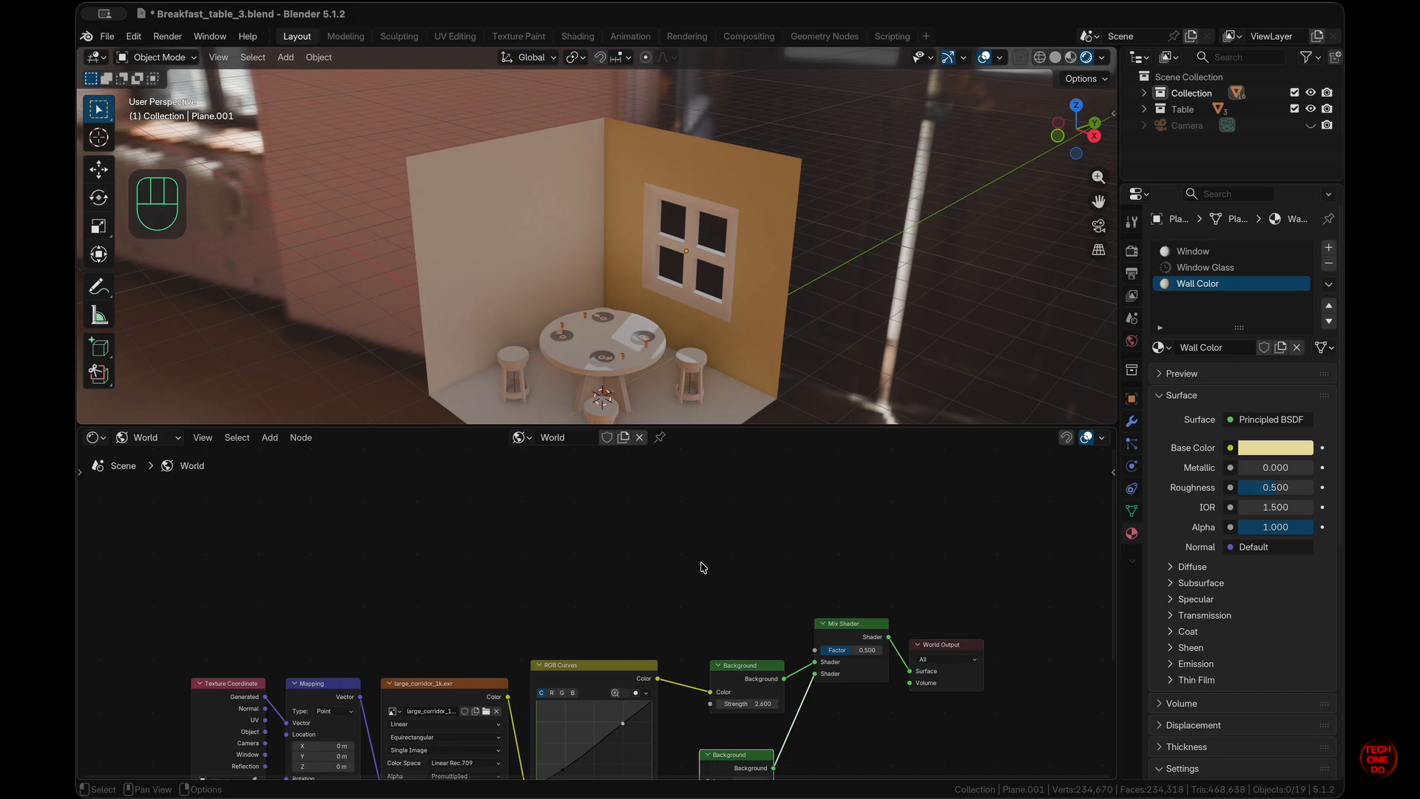
- Add a Light Path node and drive the Mix Shader Factor with Is Camera Ray
key(shift+a)
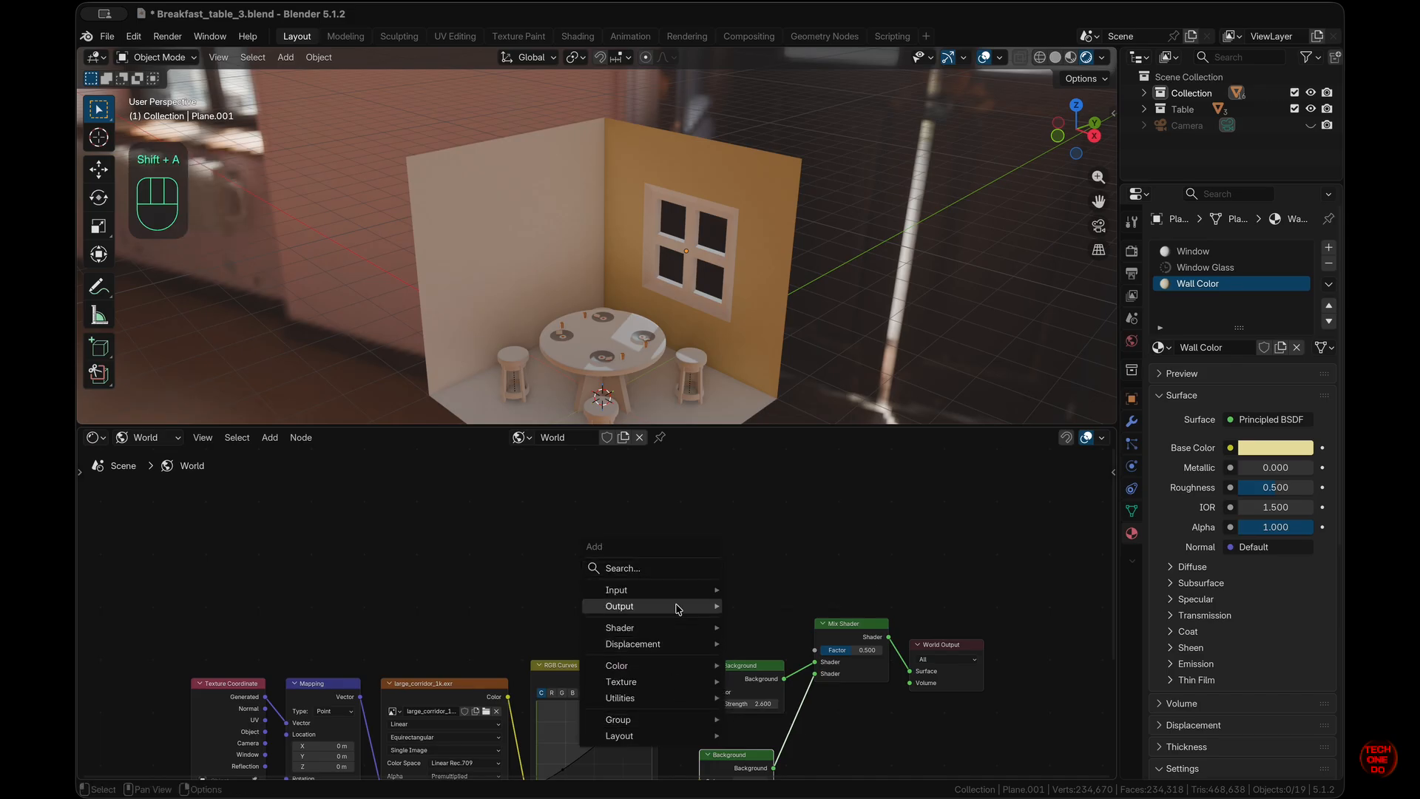
mouse_move(681, 597)
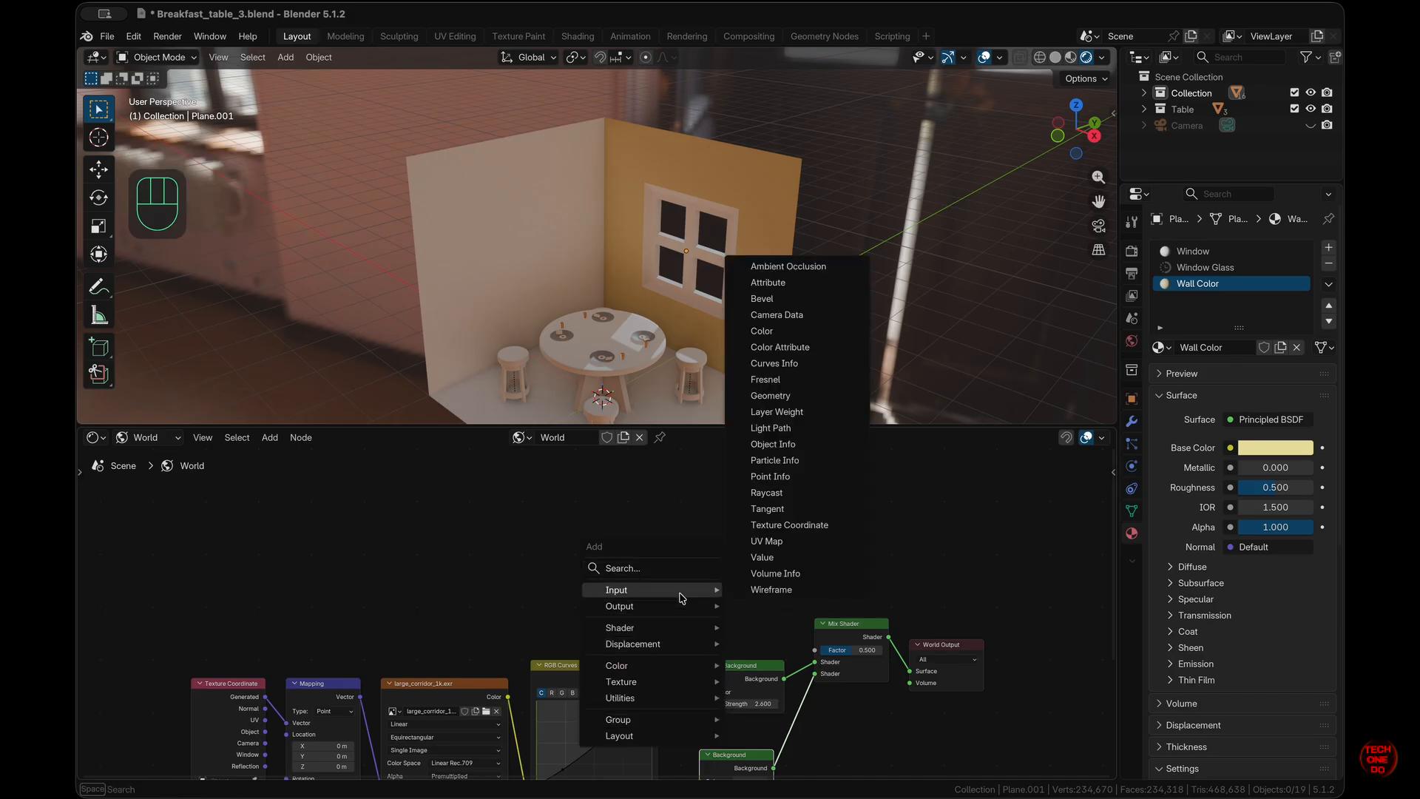
click(810, 429)
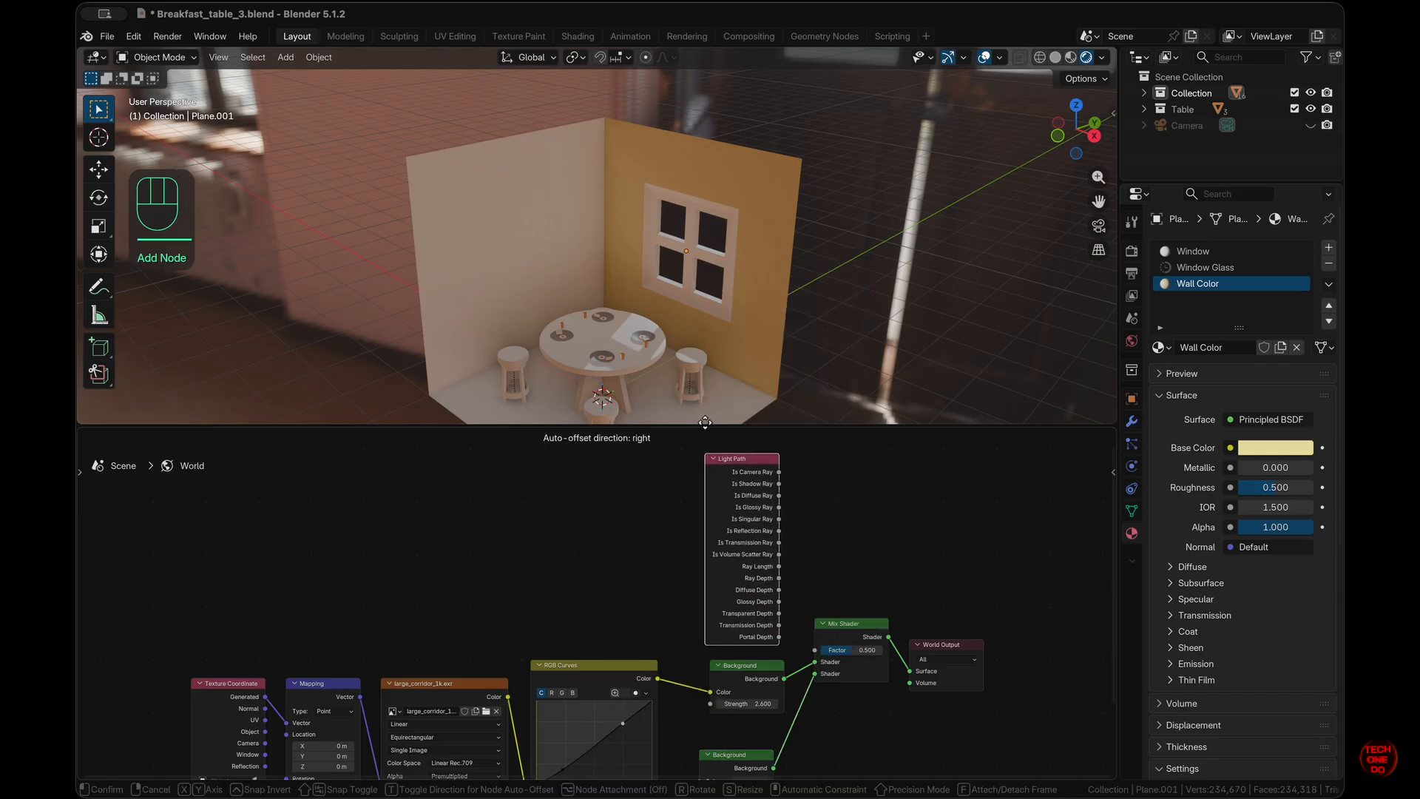
click(756, 471)
drag(779, 472, 794, 639)
drag(780, 472, 815, 652)
scroll(725, 284, right, 10)
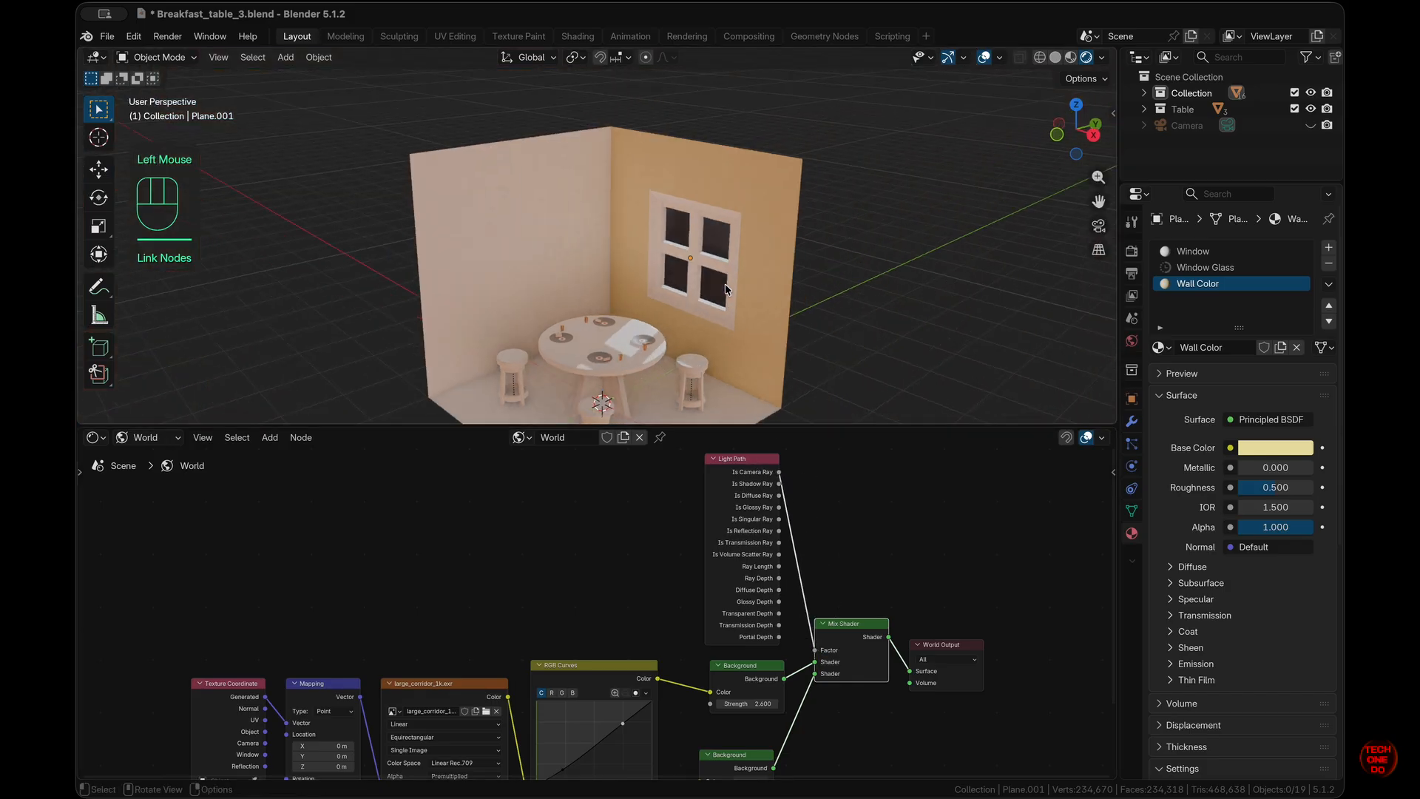
scroll(726, 288, left, 10)
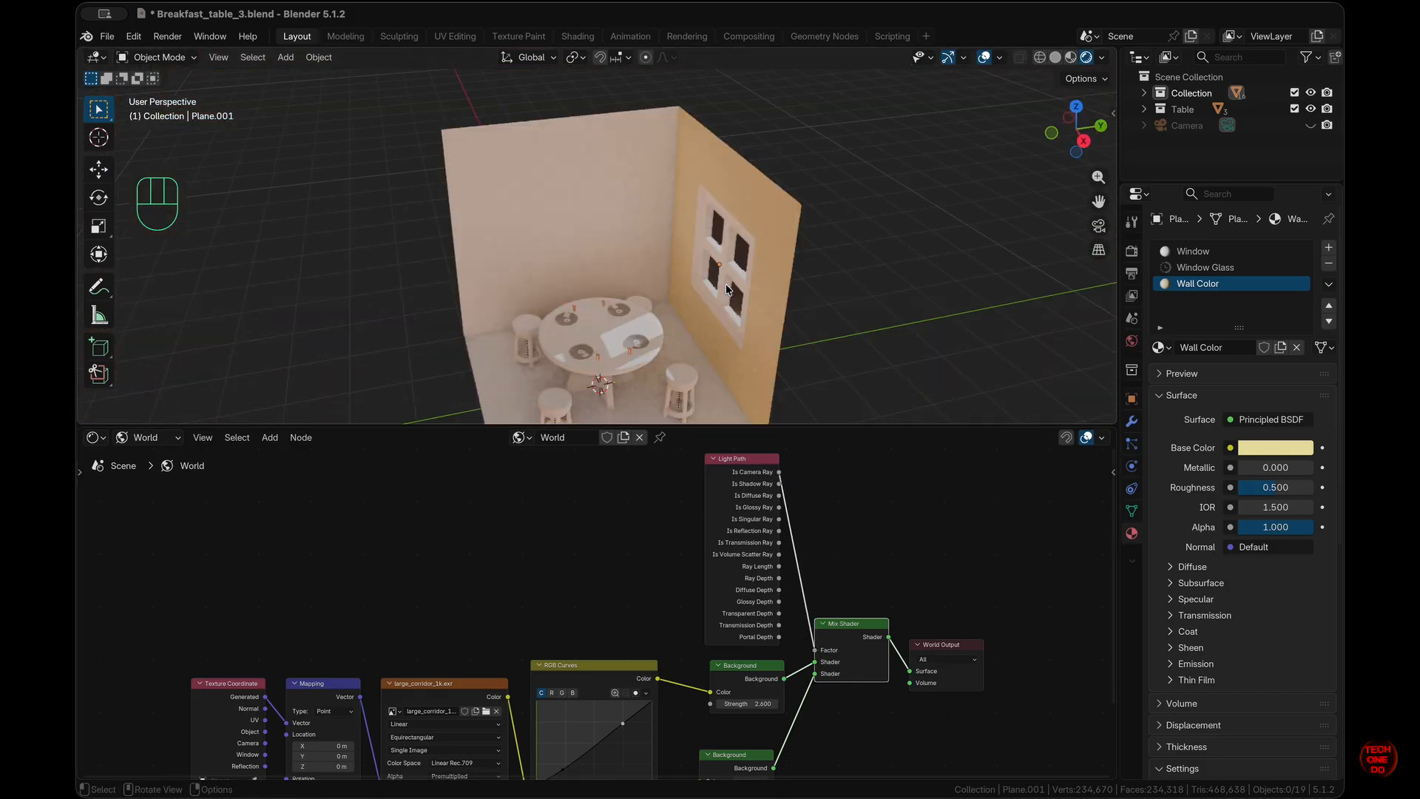
- Collapse the Light Path node and move it down beside the shaders
click(726, 288)
scroll(754, 518, up, 3)
ctrl+scroll(776, 301, up, 5)
ctrl+scroll(777, 303, down, 5)
scroll(777, 302, down, 5)
scroll(777, 302, down, 2)
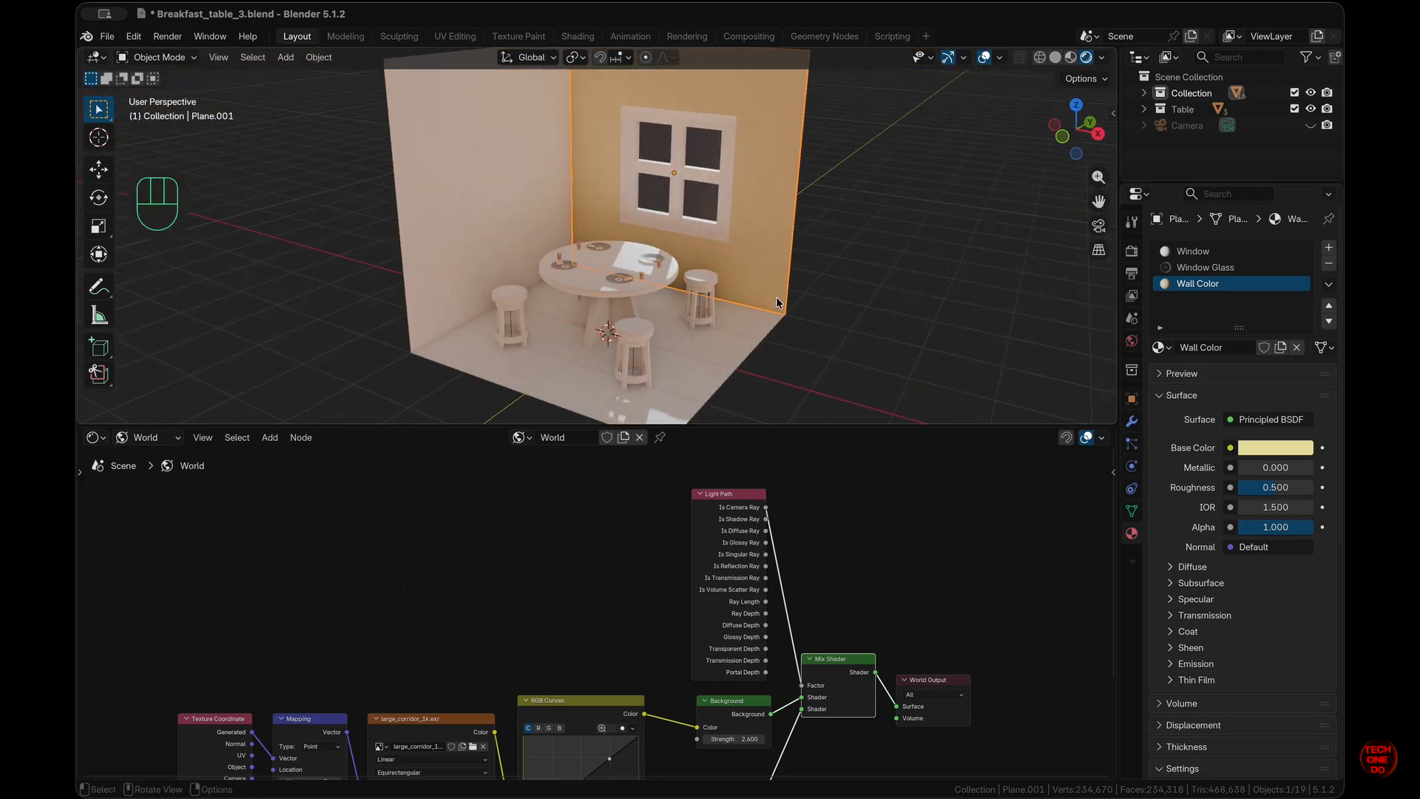
scroll(777, 302, down, 2)
scroll(650, 592, down, 1)
click(693, 480)
drag(699, 499, 688, 608)
scroll(655, 605, down, 5)
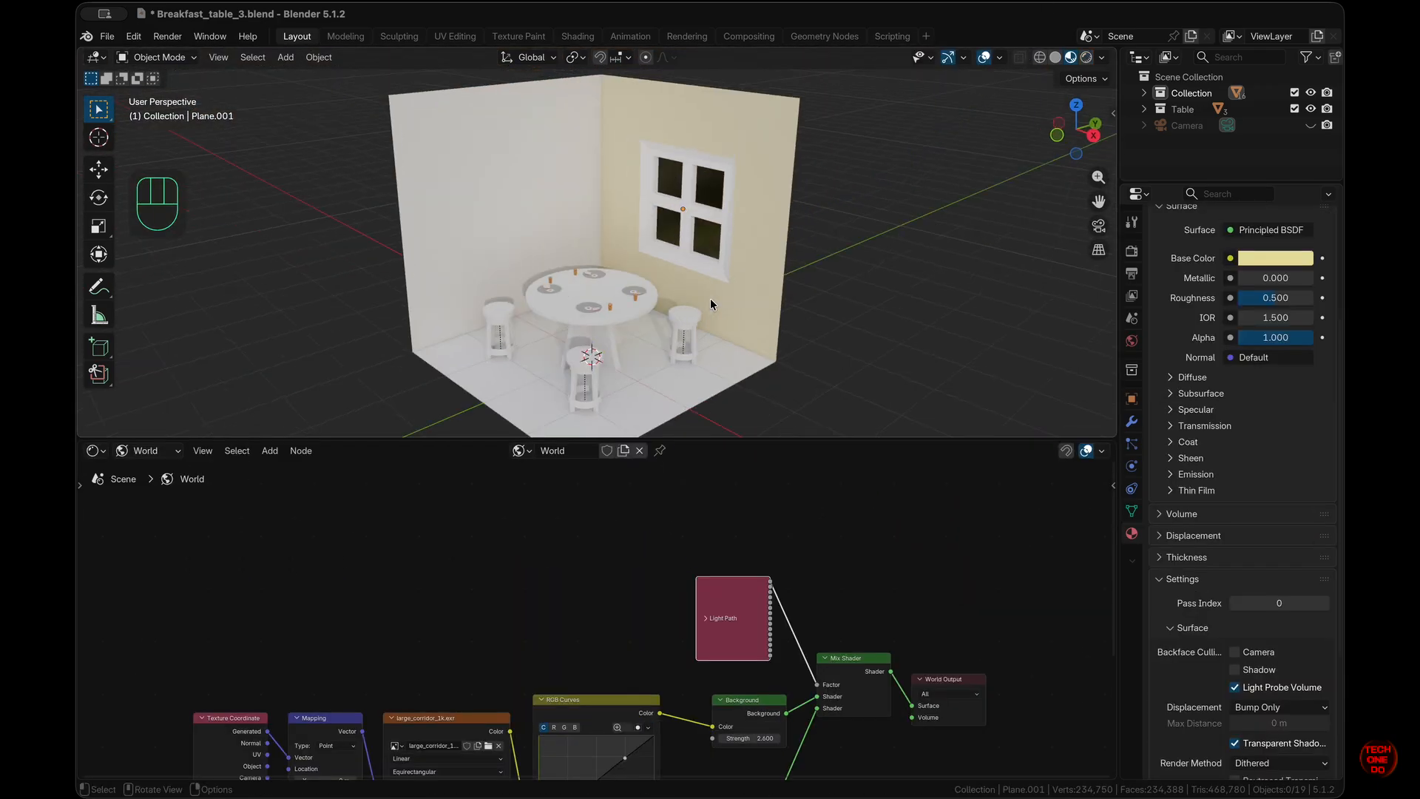
scroll(711, 304, left, 5)
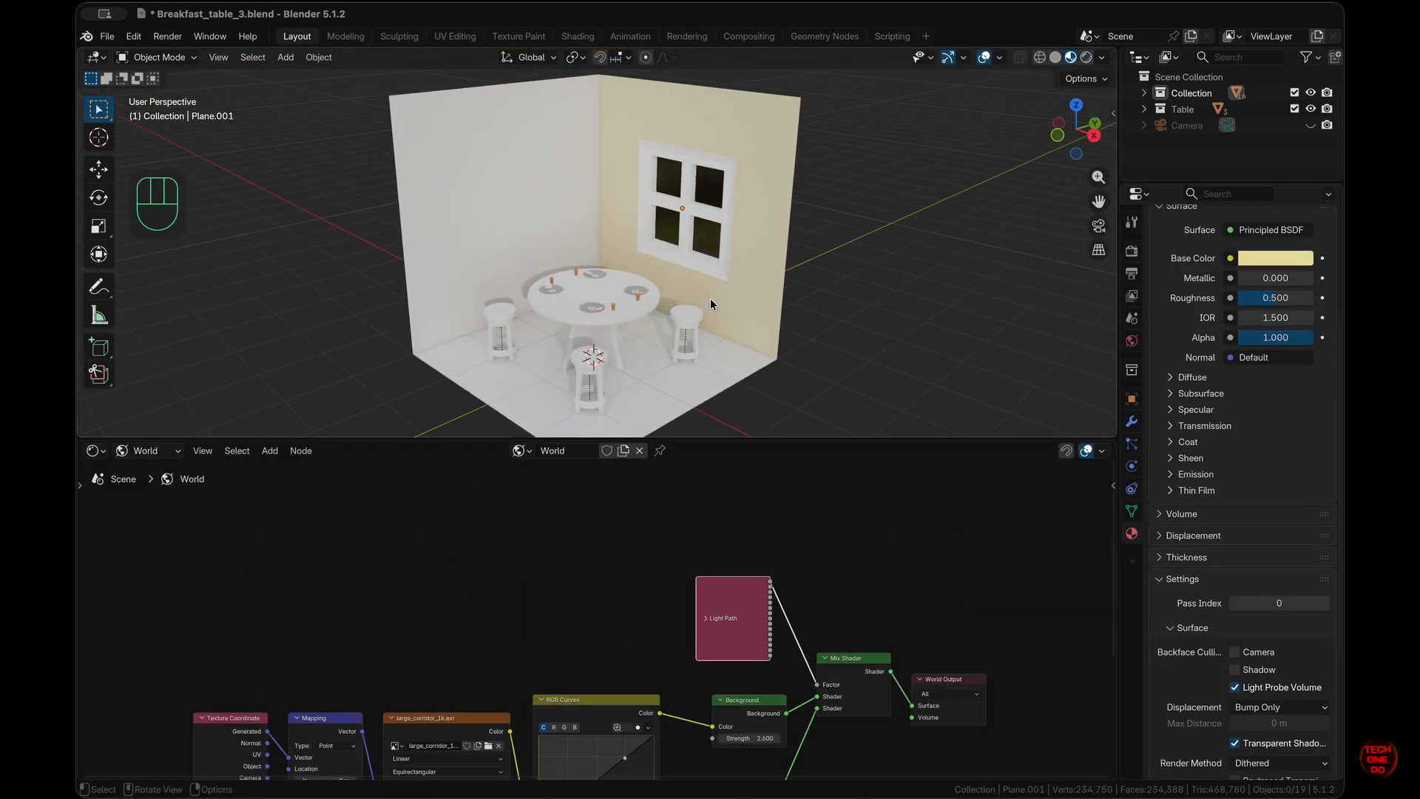
scroll(710, 304, right, 3)
scroll(710, 304, left, 5)
scroll(711, 304, left, 10)
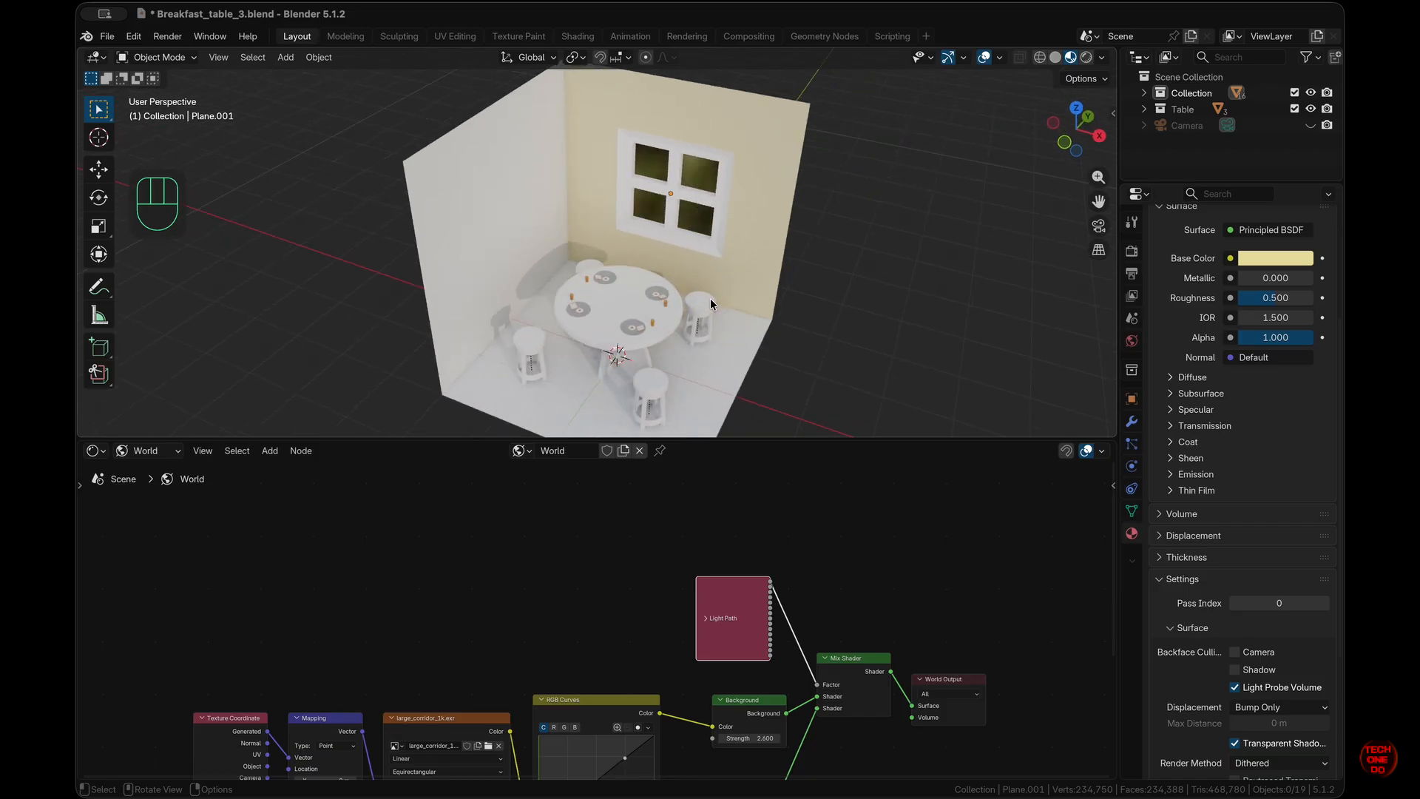
- In solid shading, isolate the window wall in Edit Mode
scroll(712, 303, left, 6)
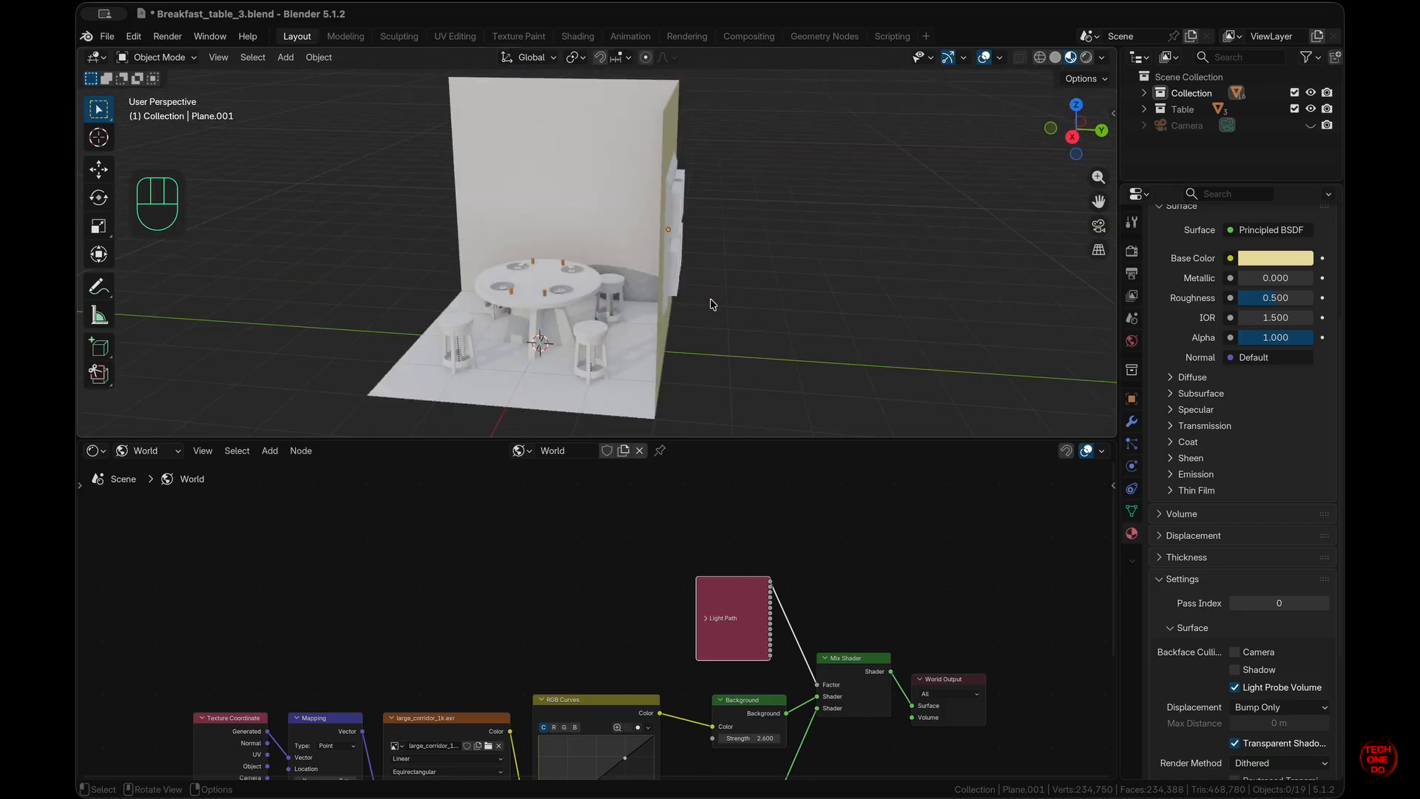
scroll(711, 303, right, 3)
click(1055, 57)
scroll(599, 278, left, 6)
click(743, 193)
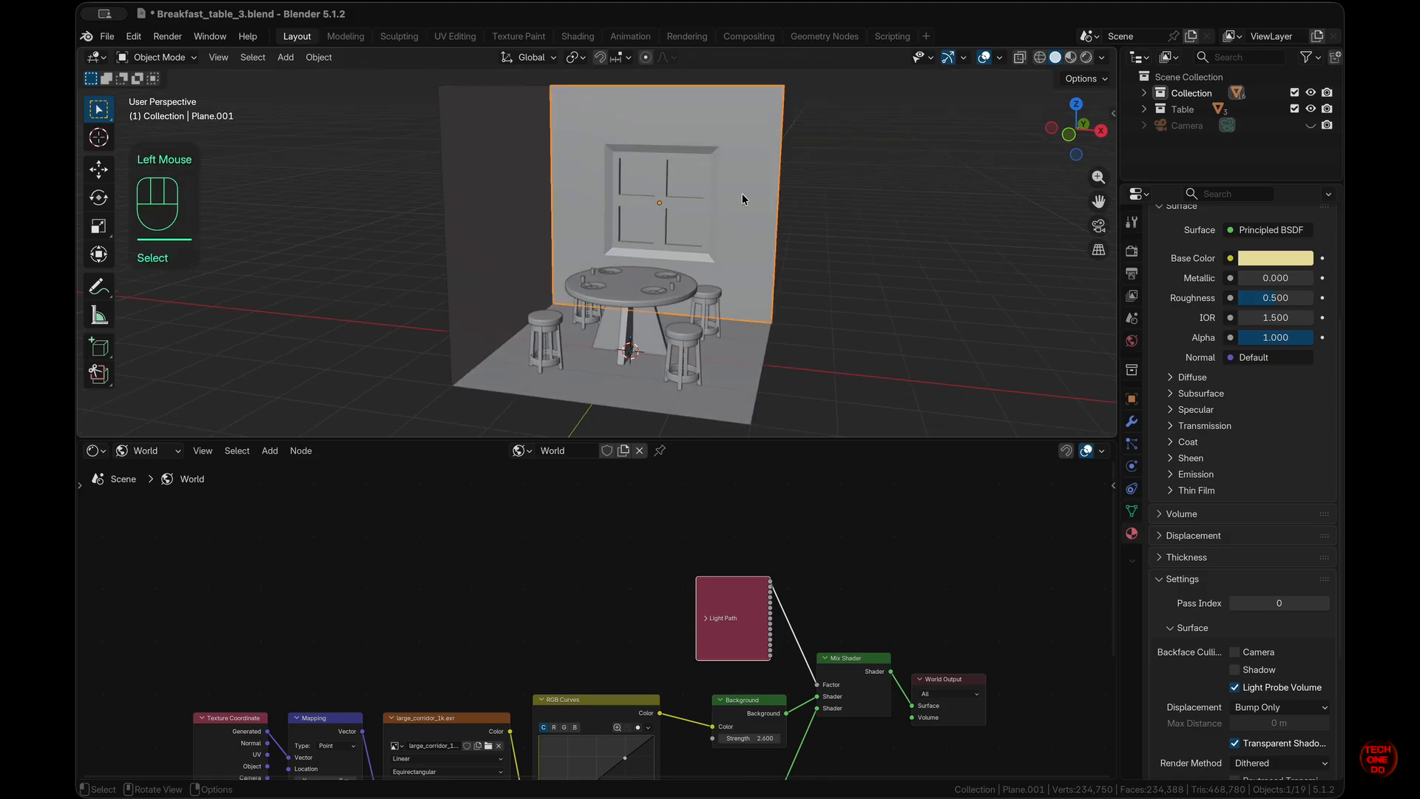
key(Tab)
super+scroll(743, 193, up, 4)
scroll(742, 193, left, 3)
key(Escape)
click(854, 334)
scroll(854, 335, up, 2)
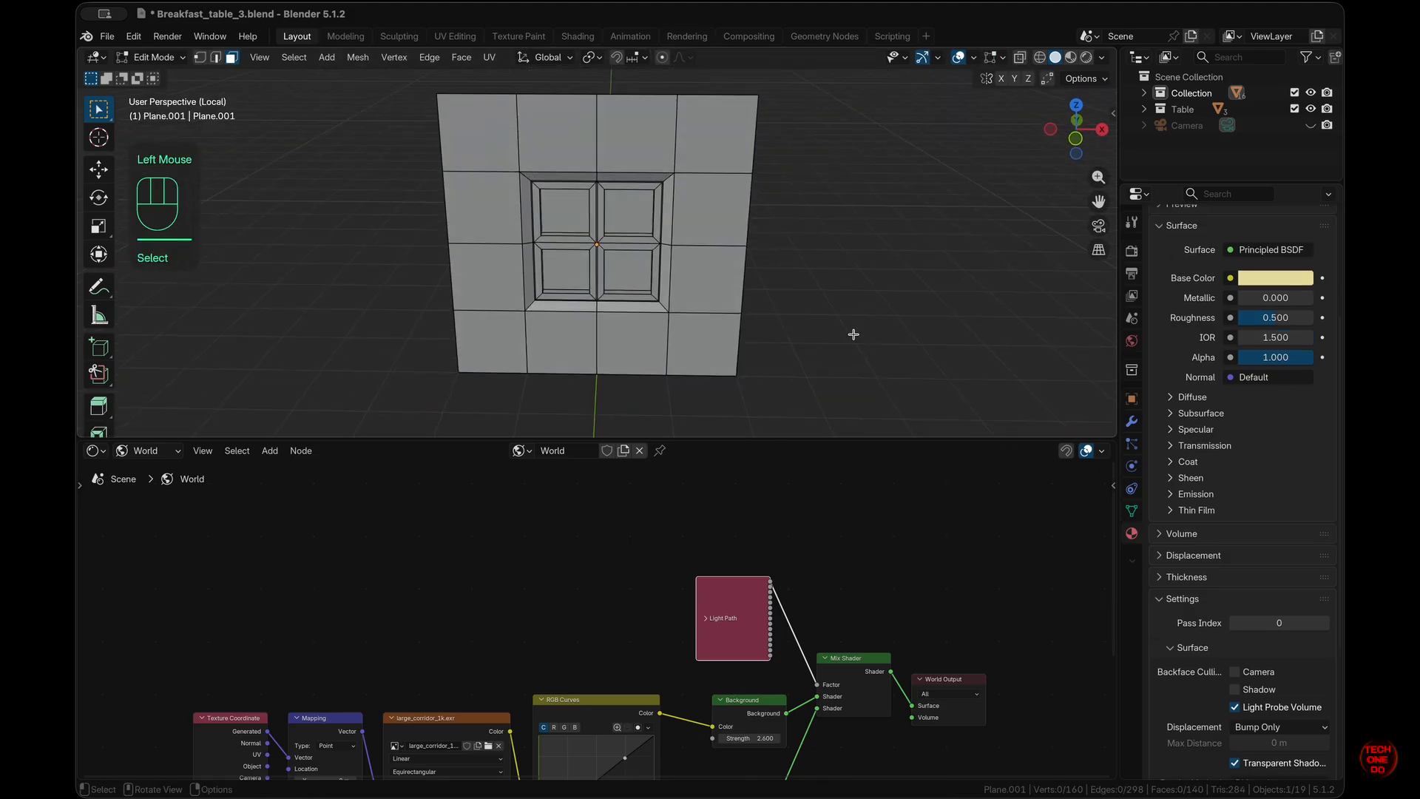
- Duplicate the whole wall mesh in place and rotate the copy 180° around Z
key(a)
scroll(853, 334, left, 8)
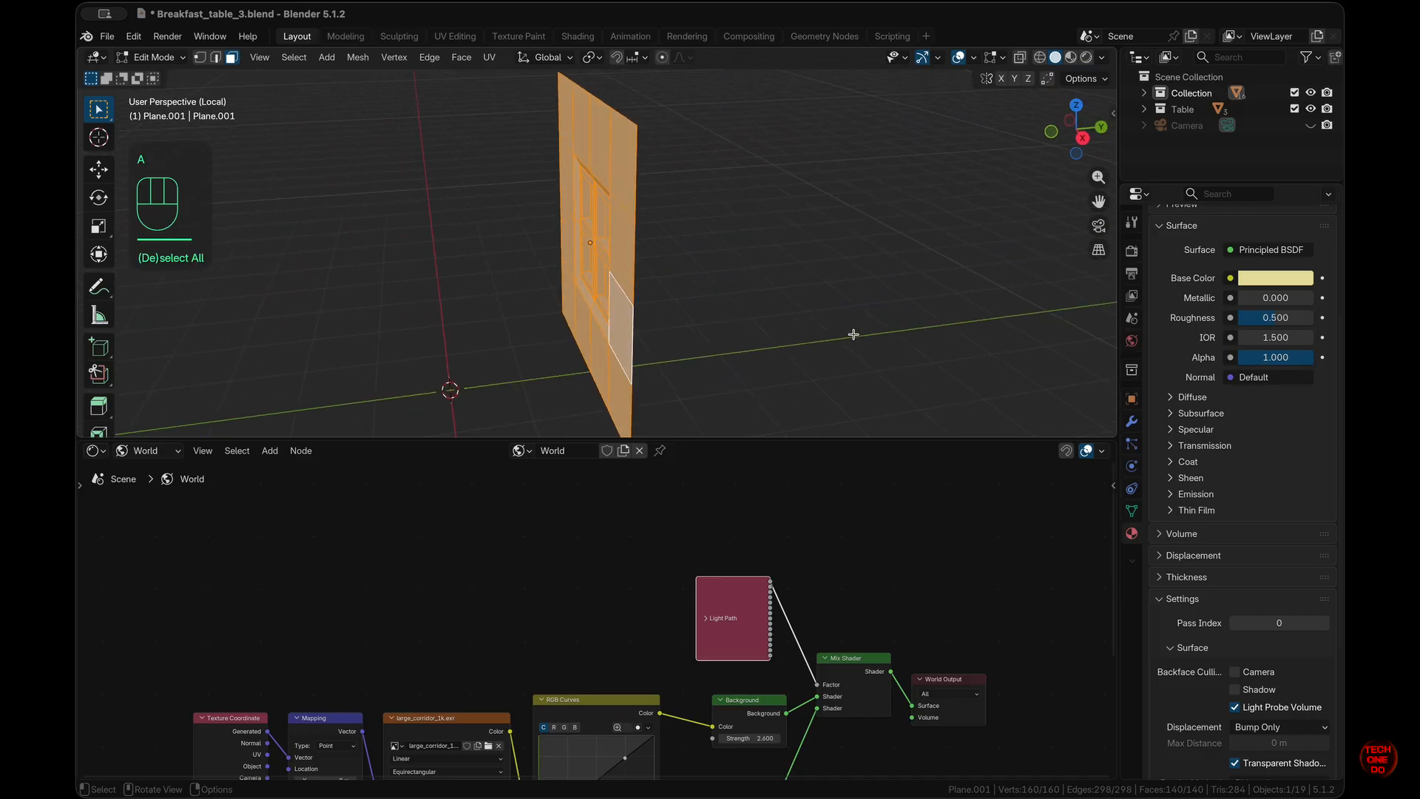
key(shift)
key(shift+d)
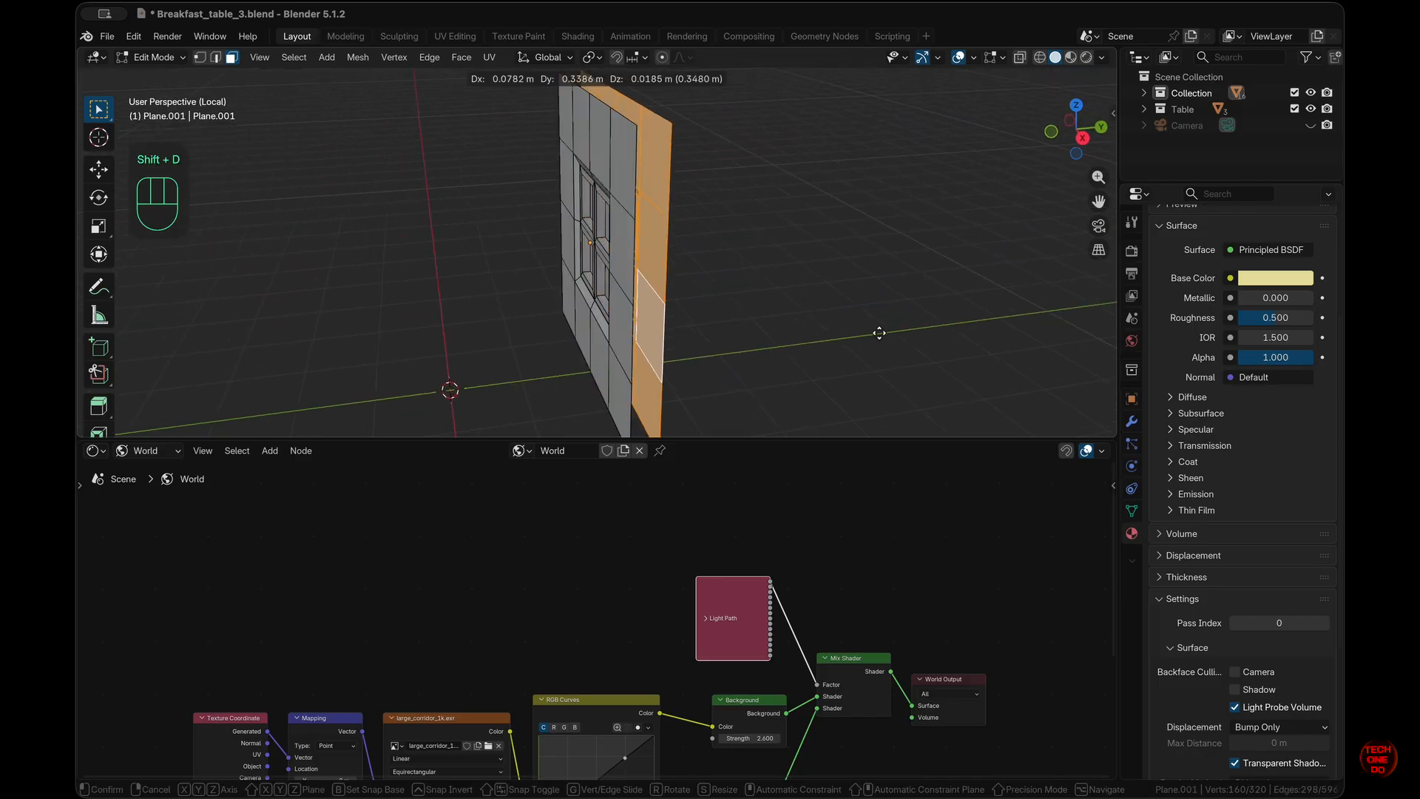
right_click(878, 333)
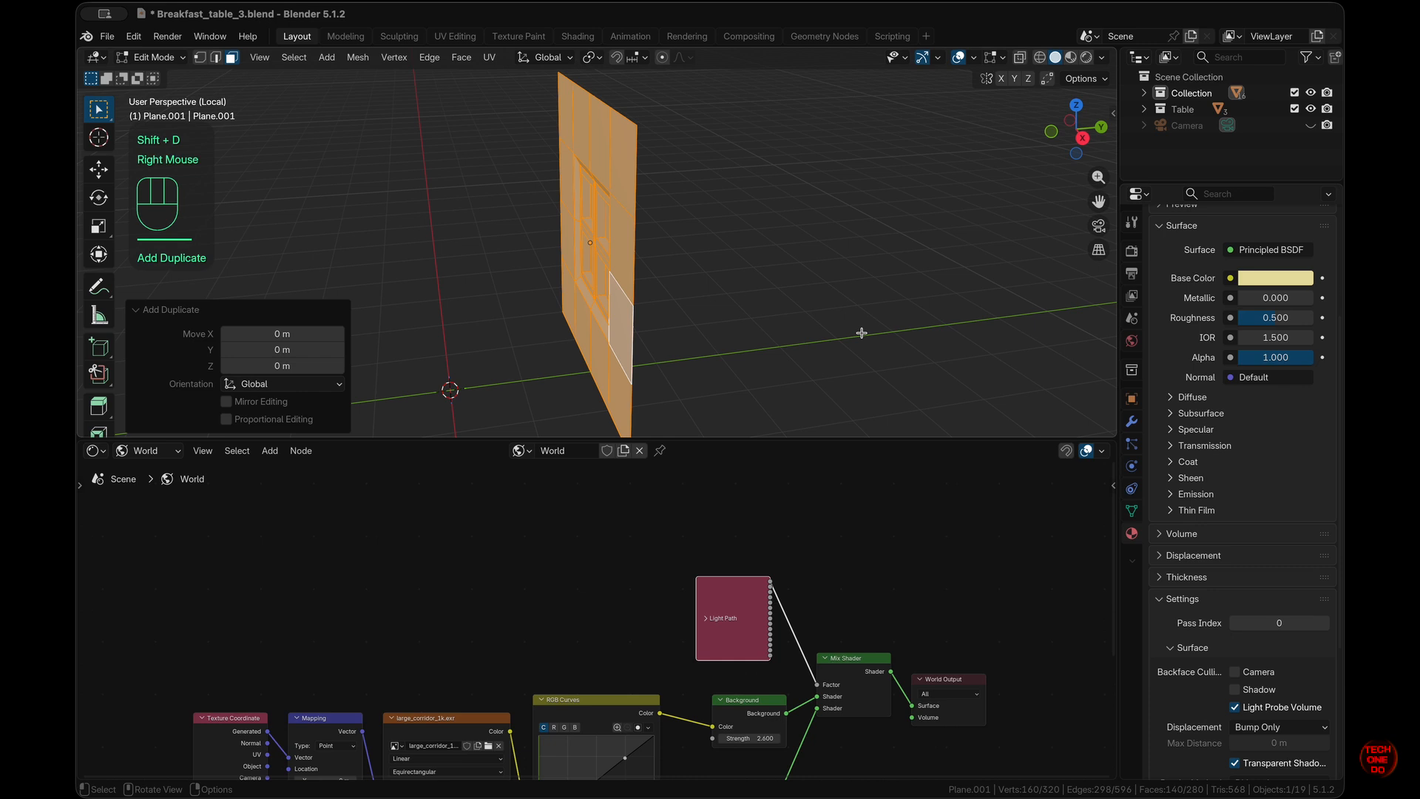
key(r)
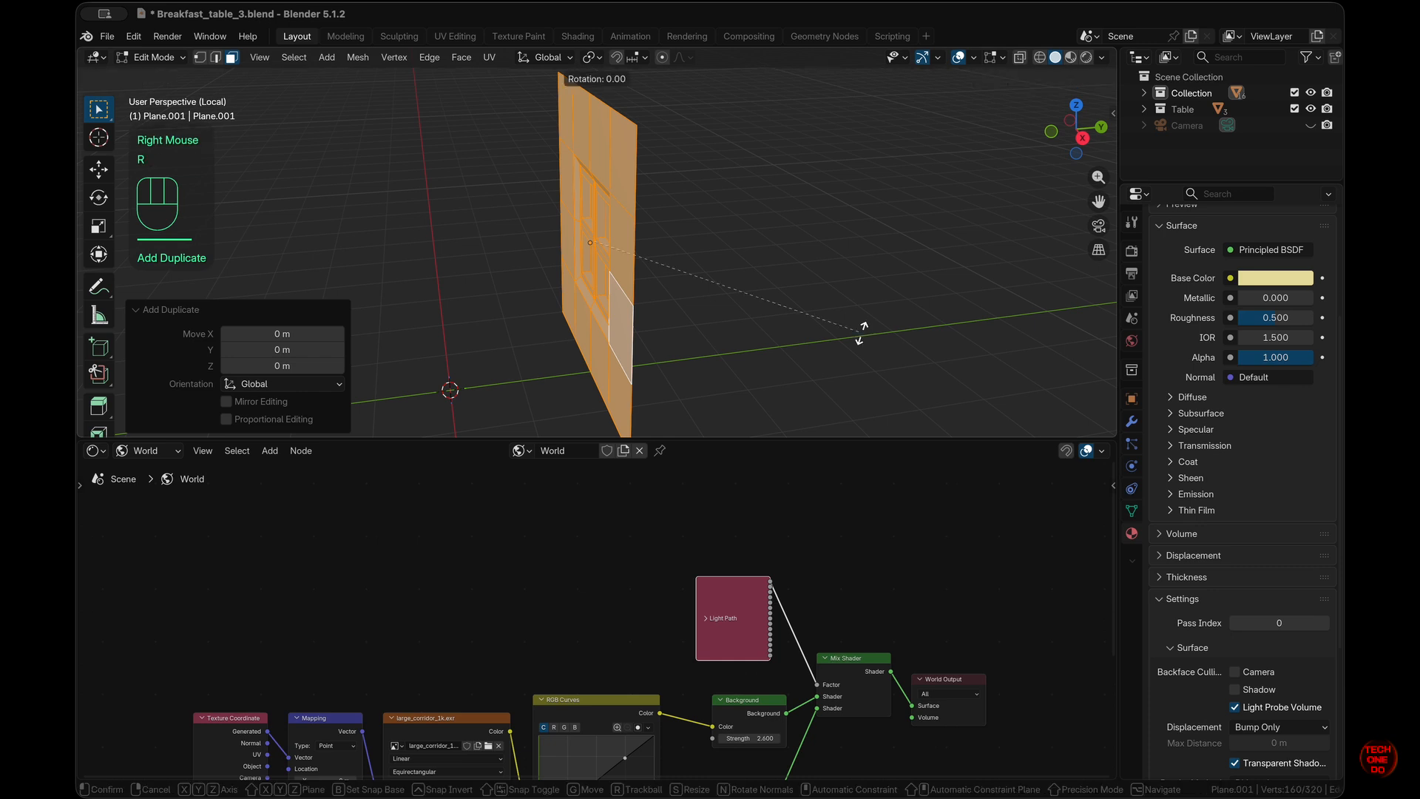
text(z180)
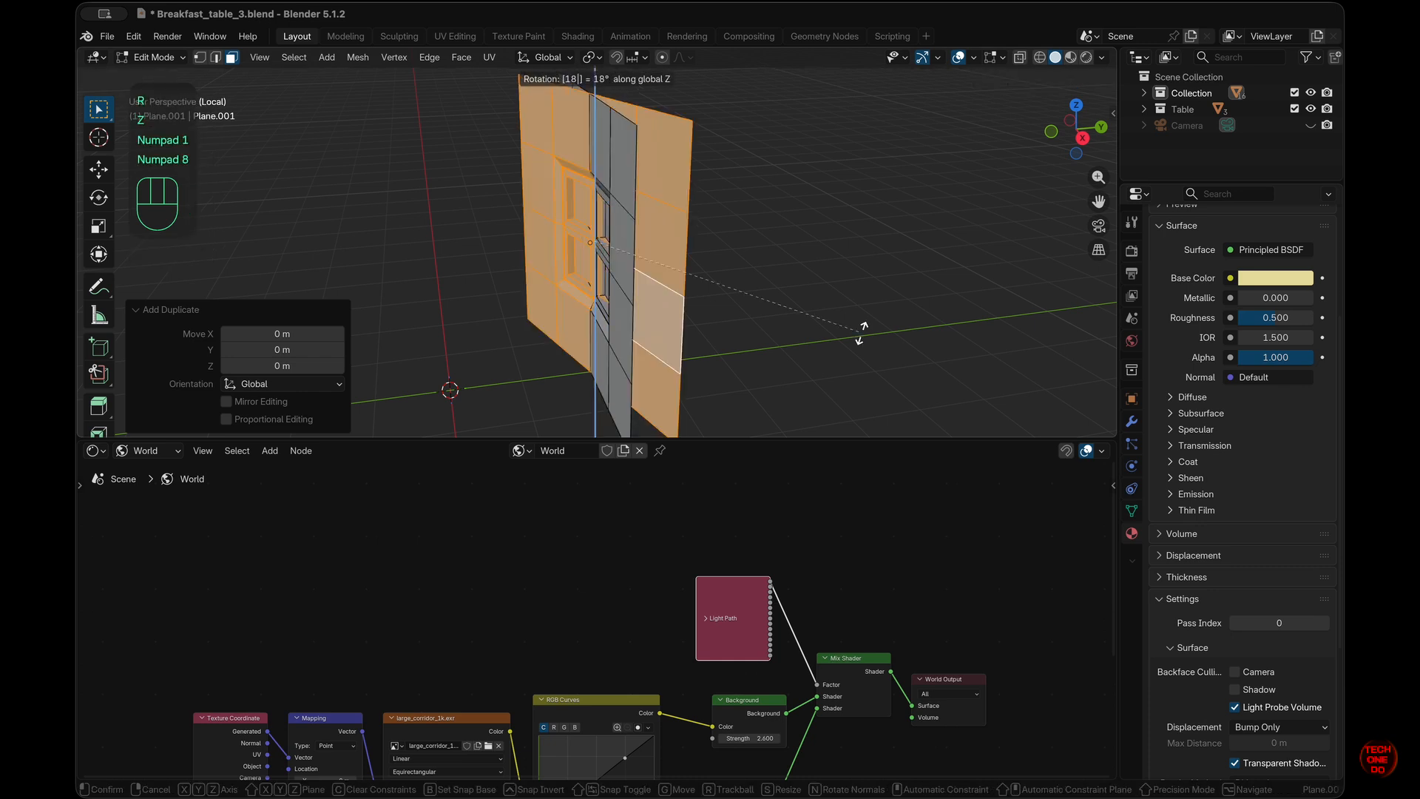
key(KP_Enter)
- From the side view, begin moving the copy along the Y axis
scroll(862, 333, right, 4)
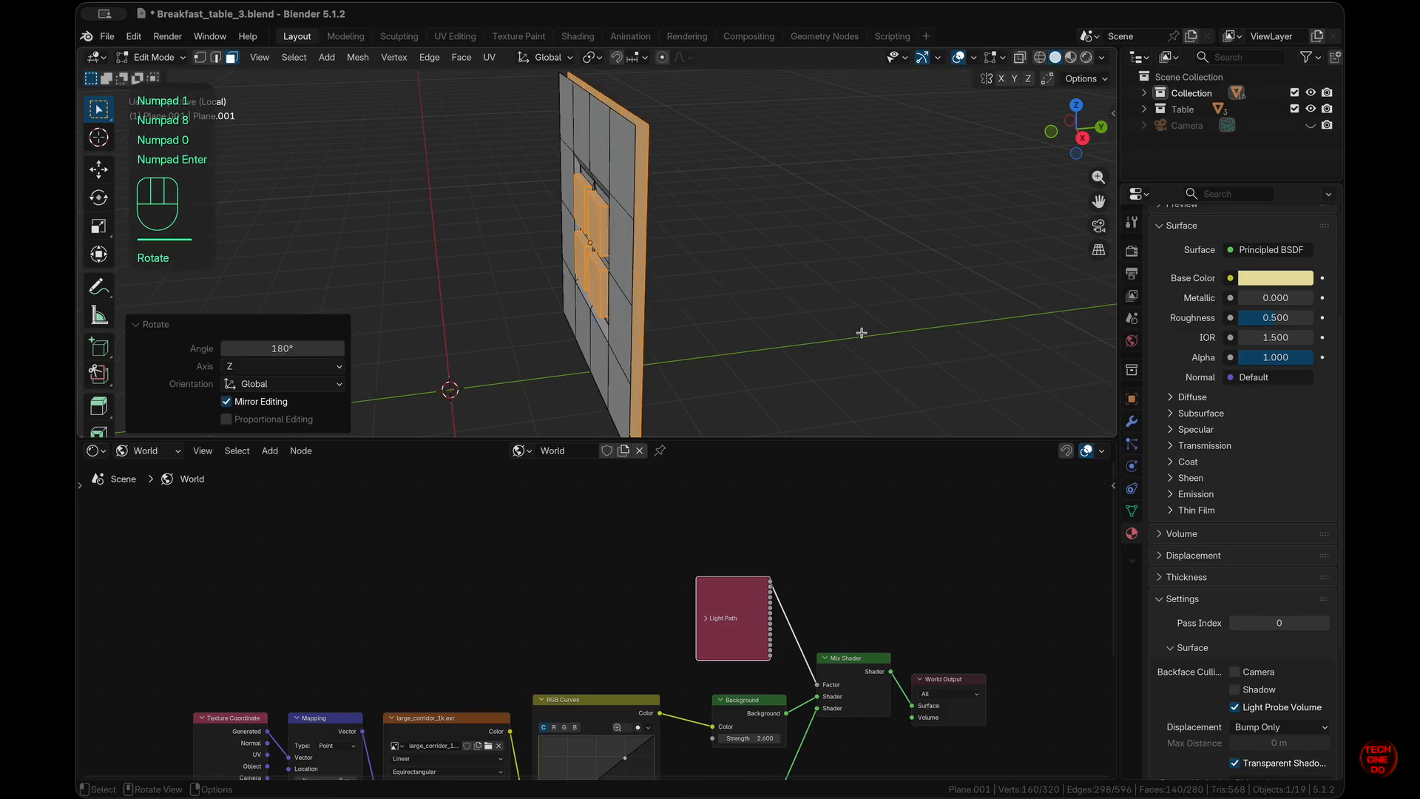
key(KP_3)
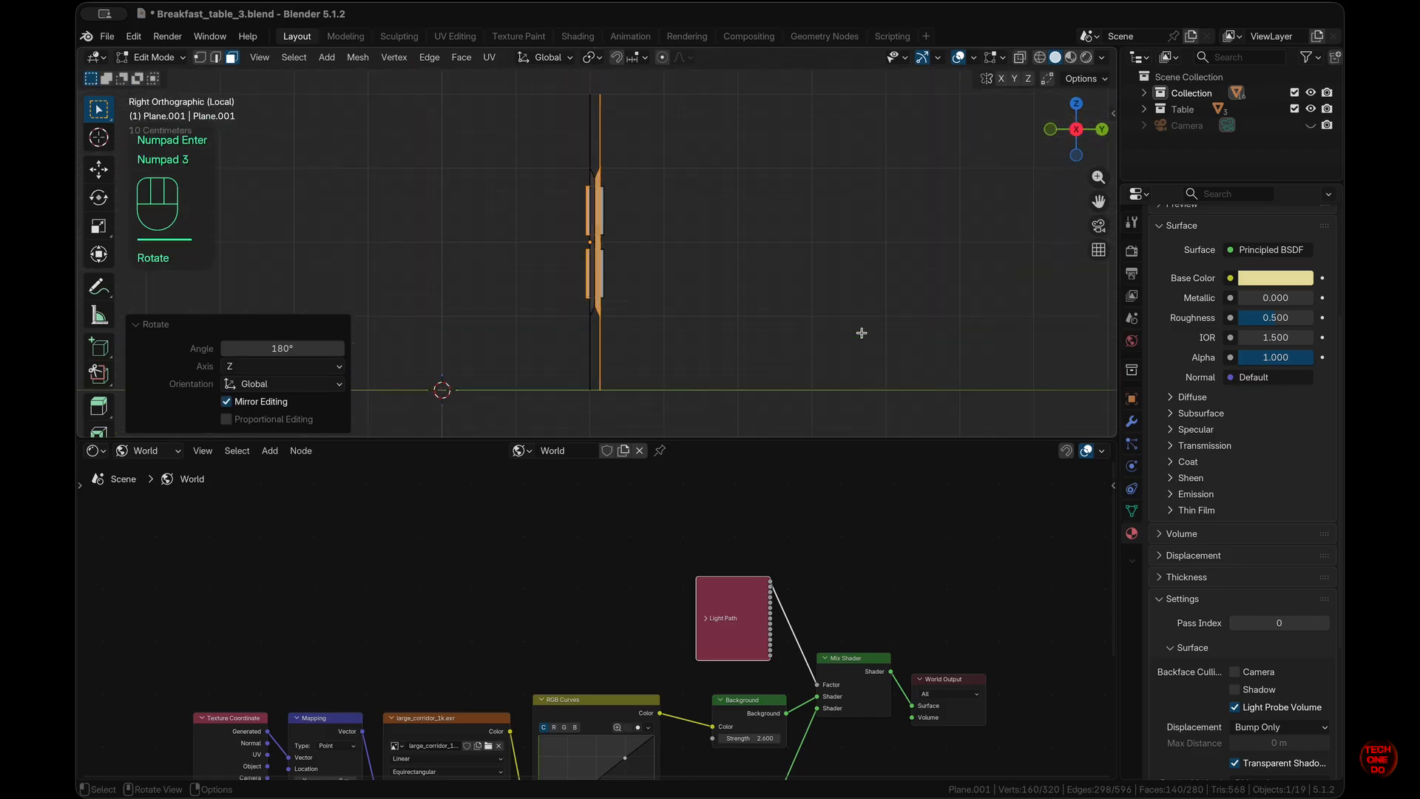
scroll(862, 333, up, 3)
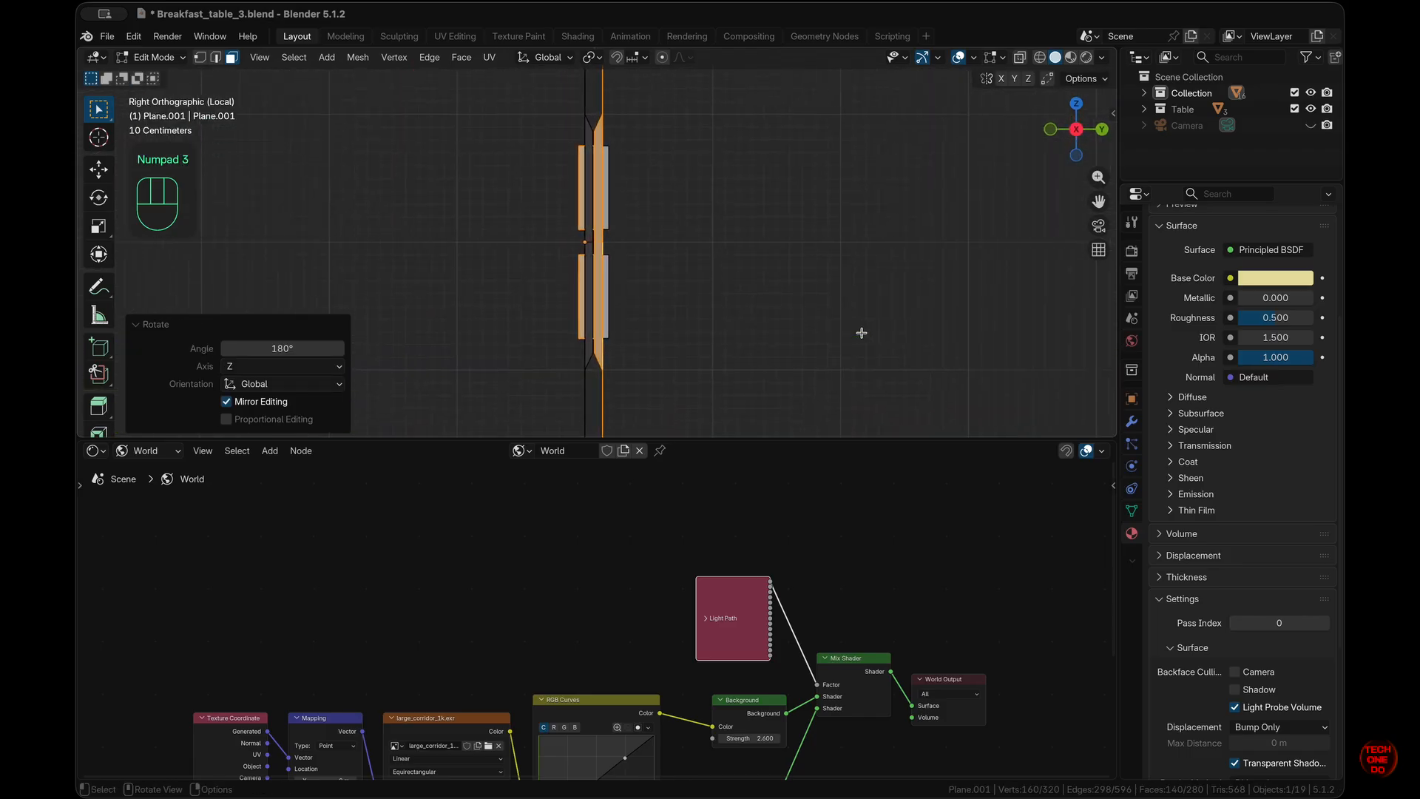
key(g)
key(y)
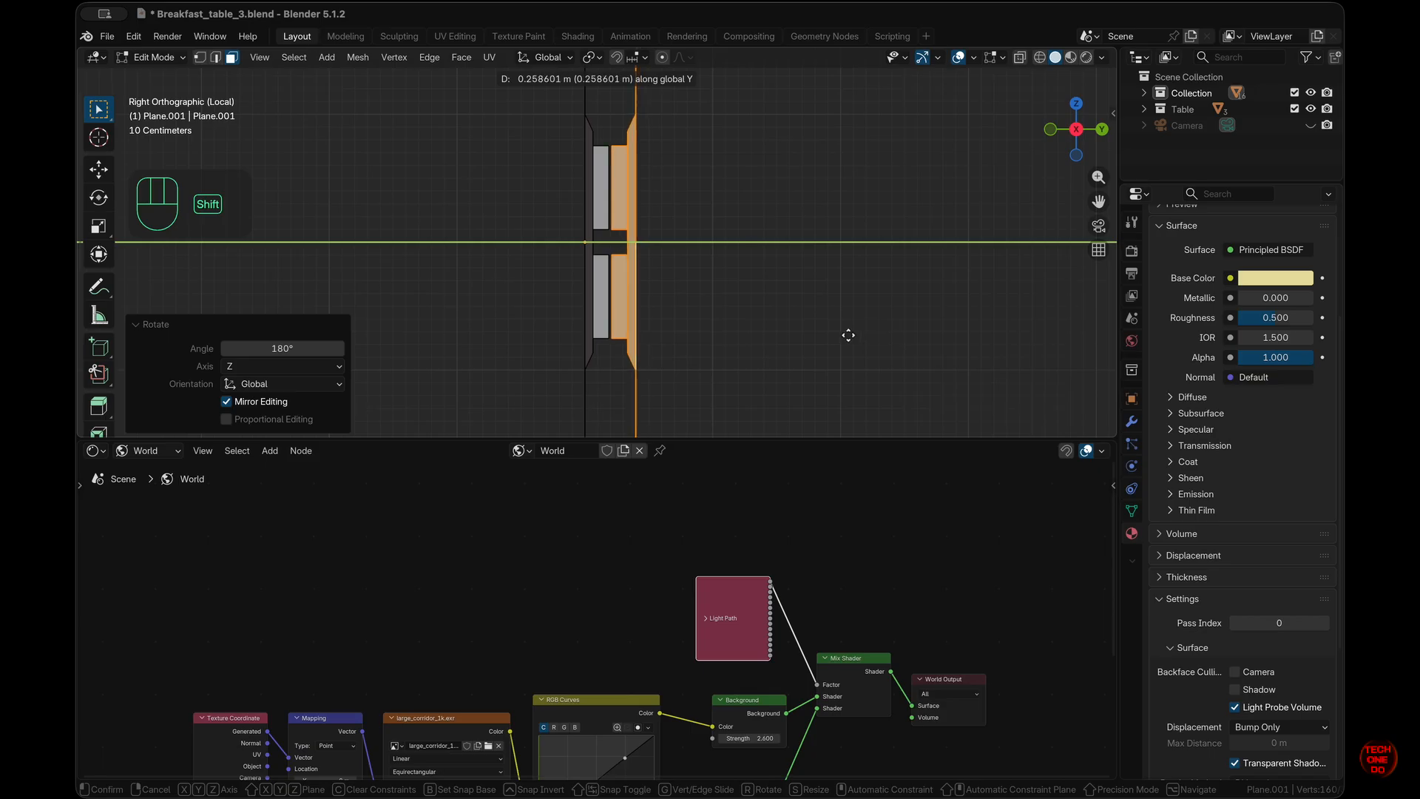
- Confirm the copy's 0.2586 m shift along Y
shift+click(849, 335)
scroll(849, 335, up, 5)
super+scroll(849, 335, down, 3)
scroll(848, 335, up, 5)
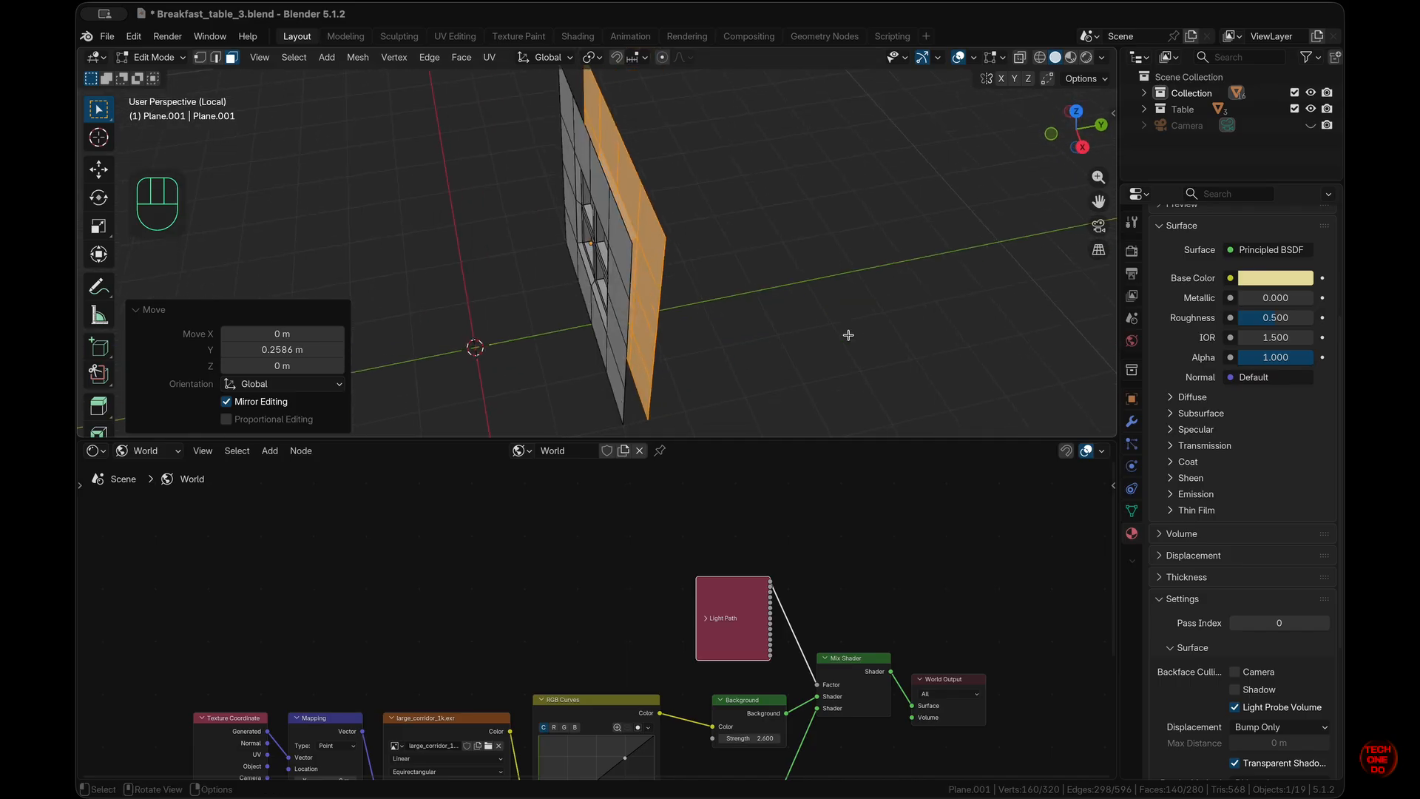
key(Tab)
key(Tab)
- In edge select mode, fill faces between edge pairs along the wall top
click(601, 273)
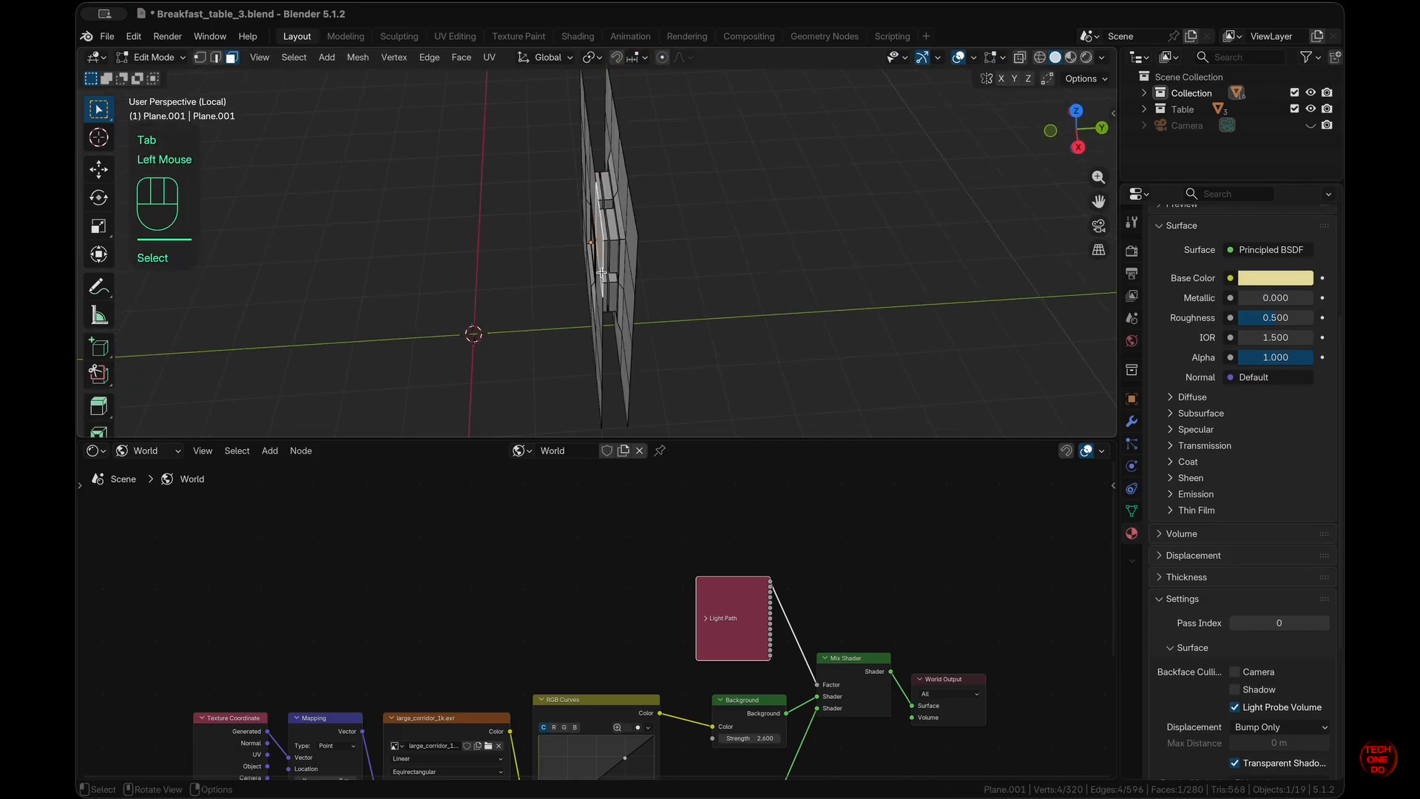
key(2)
click(601, 273)
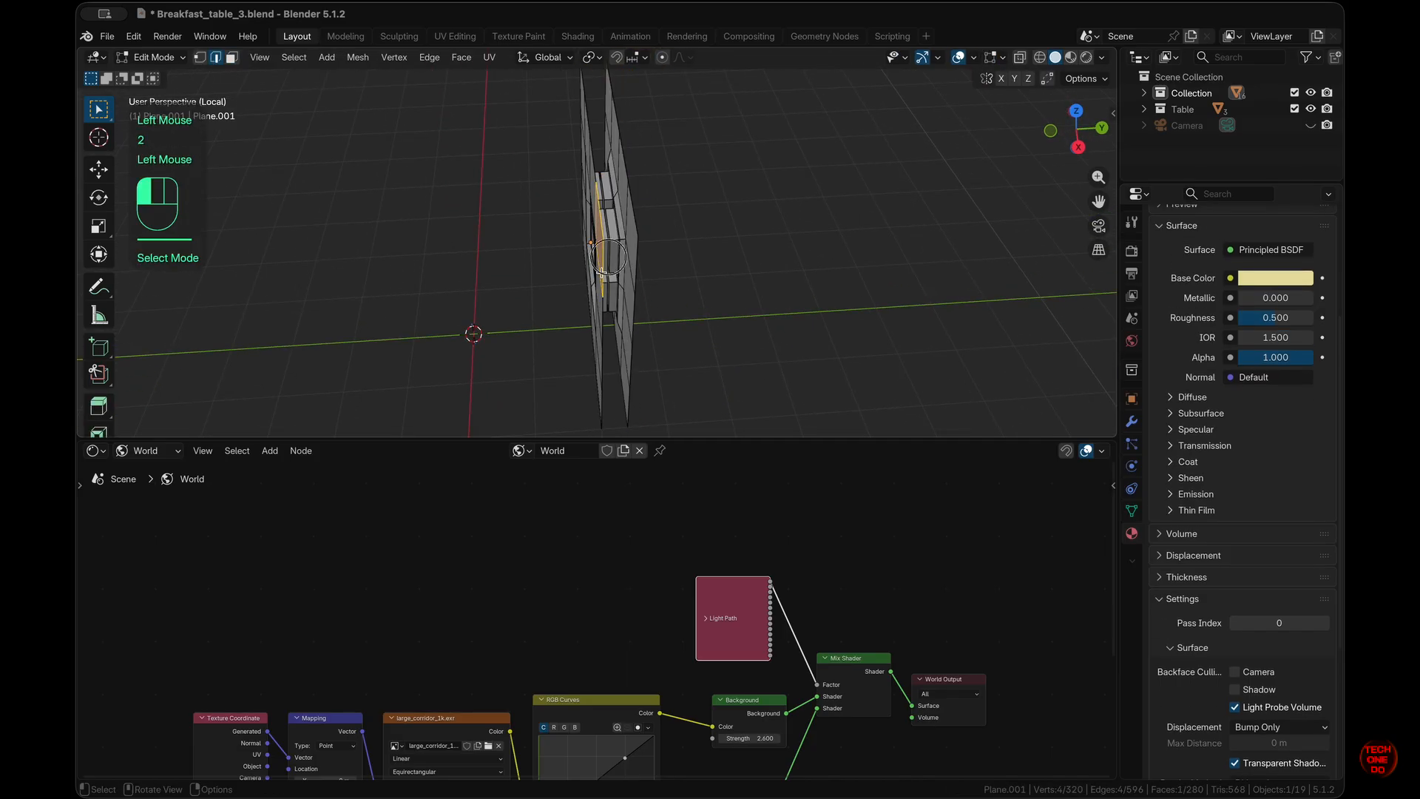
scroll(601, 273, left, 5)
shift+click(672, 252)
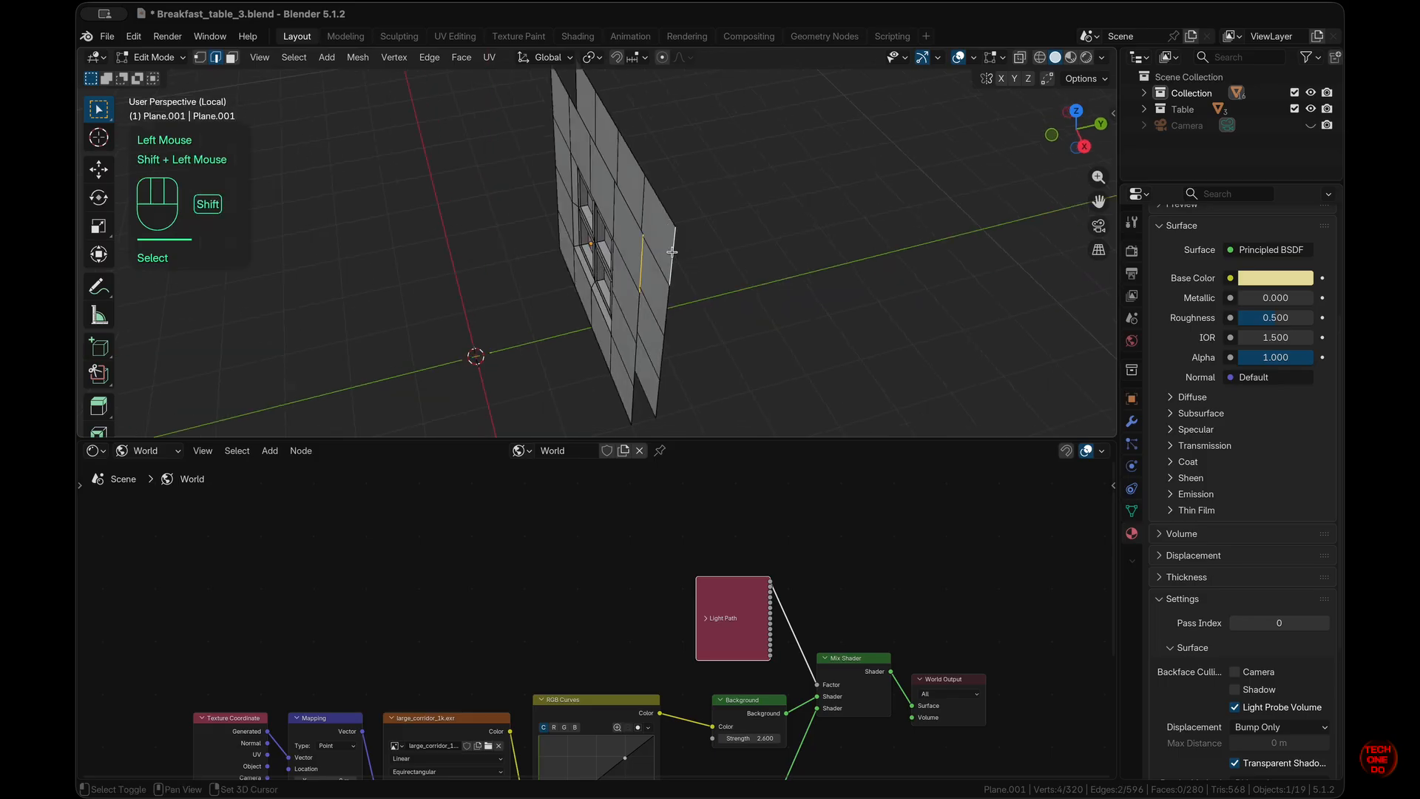
key(f)
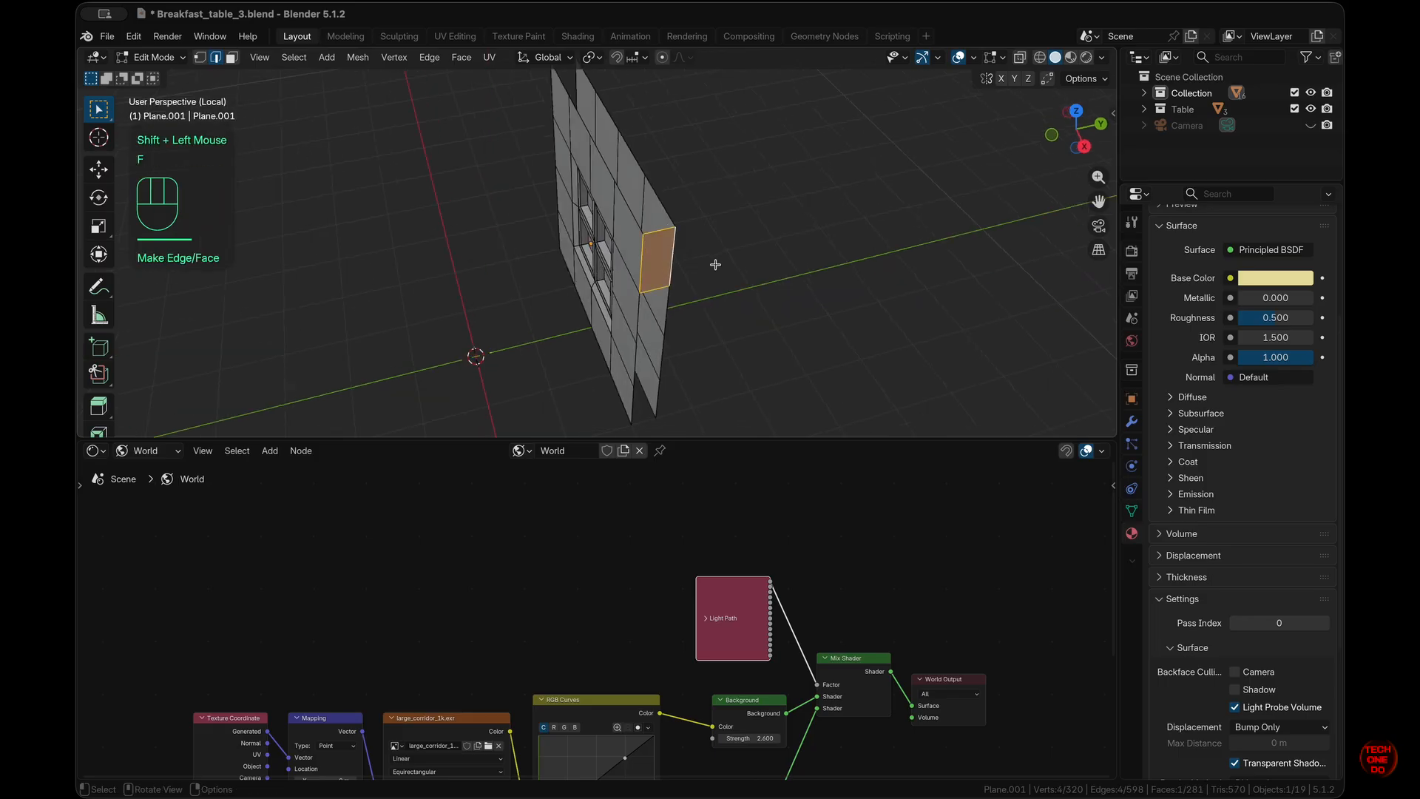
click(656, 228)
key(f)
key(f)
key(f)
key(f)
- Fill the remaining side and bottom gaps, then return to Object Mode
scroll(801, 244, left, 10)
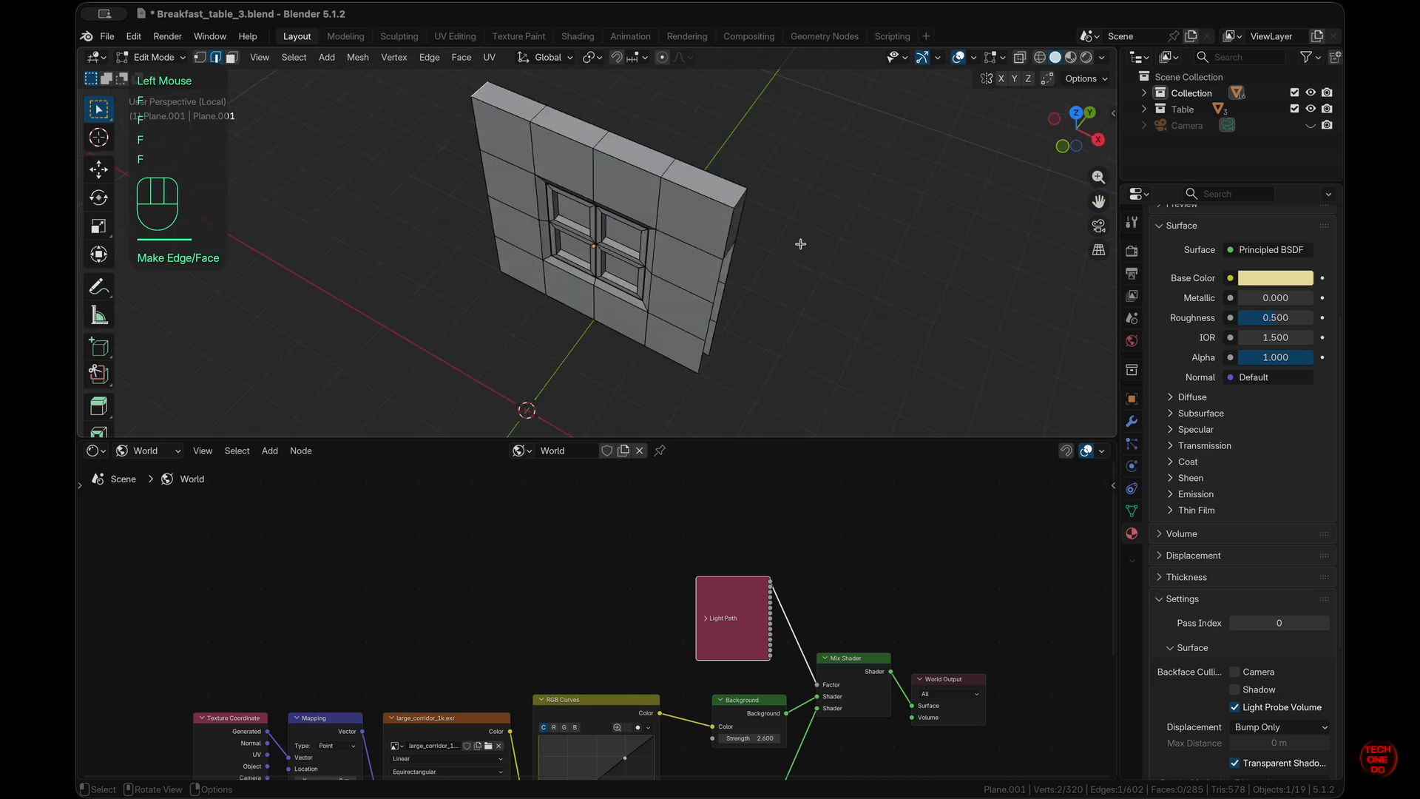
scroll(801, 244, left, 10)
key(f)
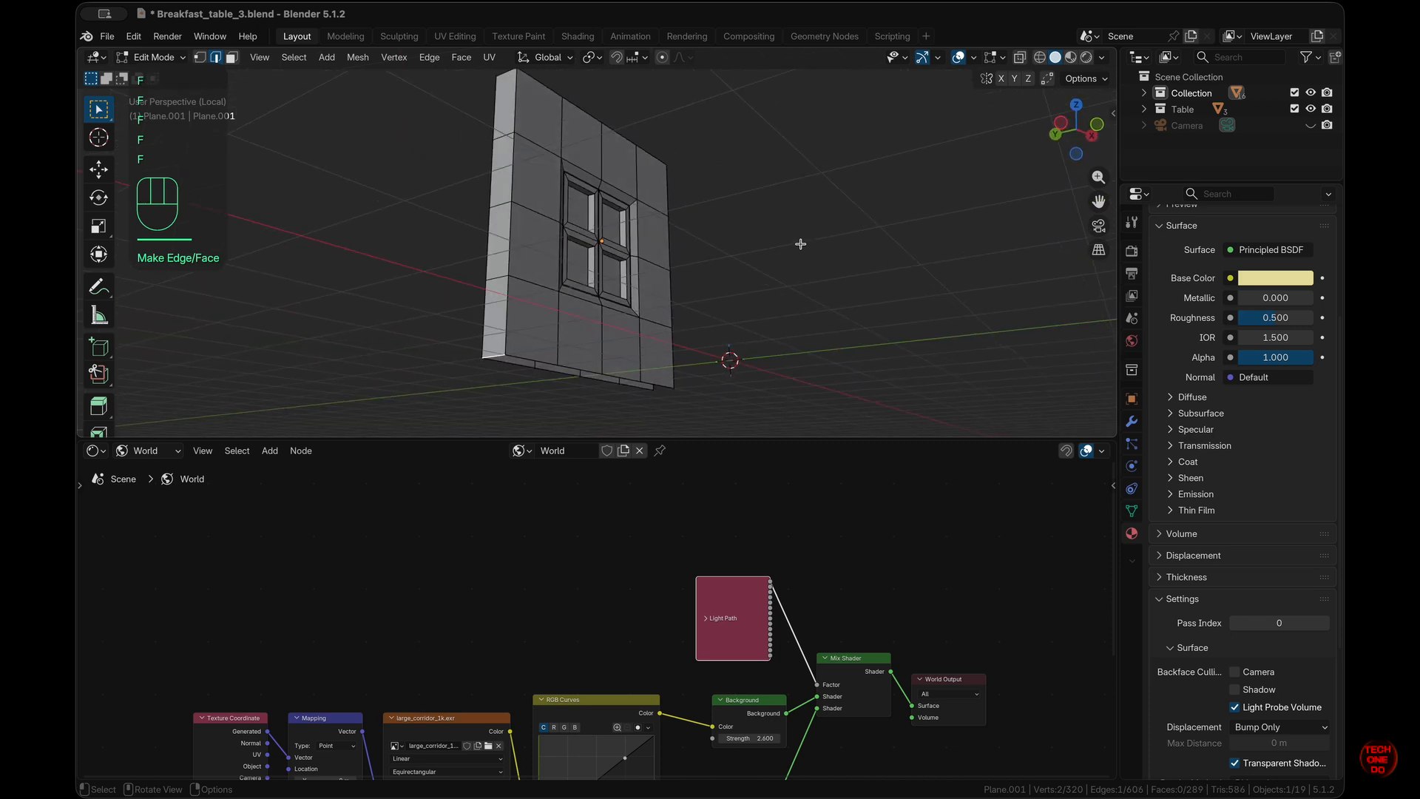
scroll(800, 244, down, 10)
key(f)
key(f)
key(f)
key(f)
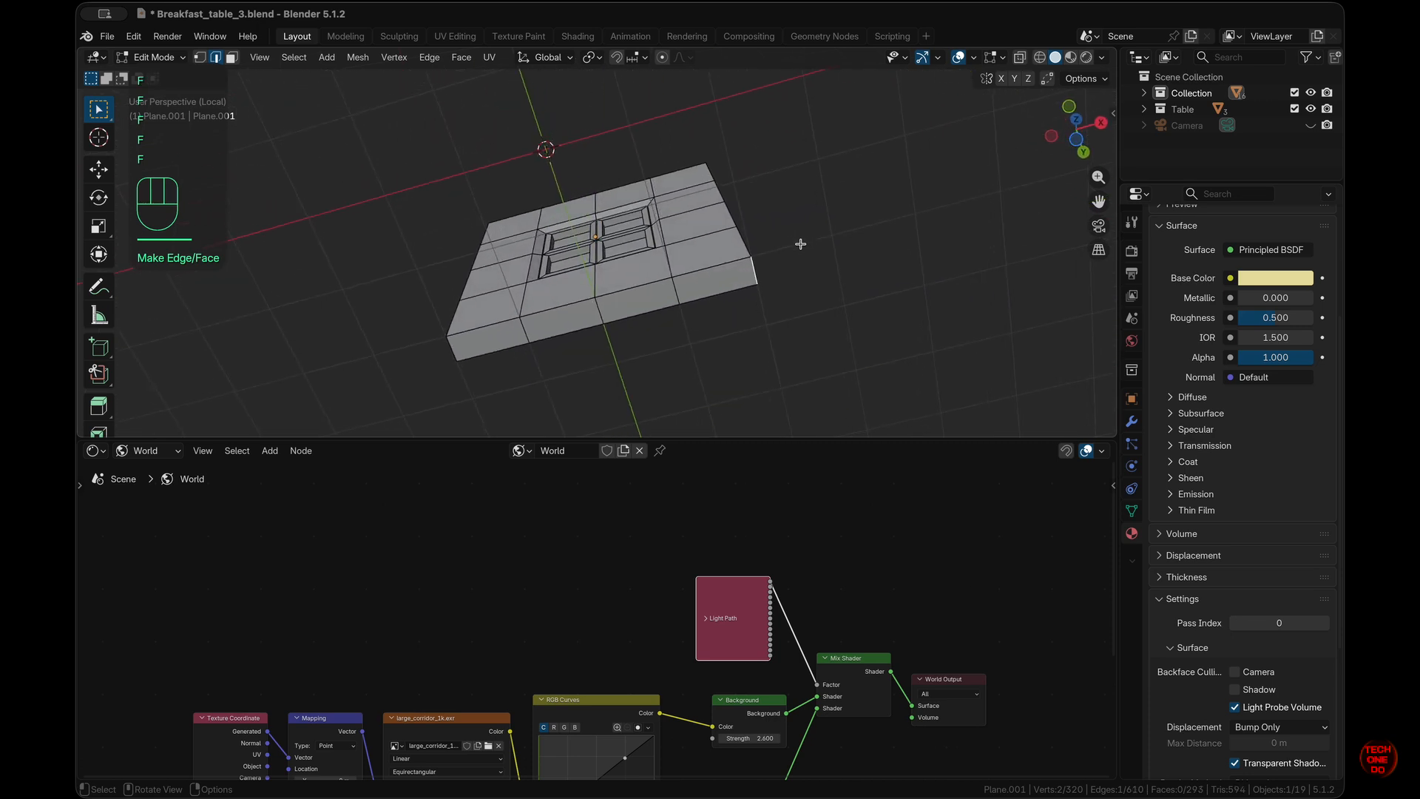
scroll(801, 244, up, 10)
key(f)
key(f)
key(f)
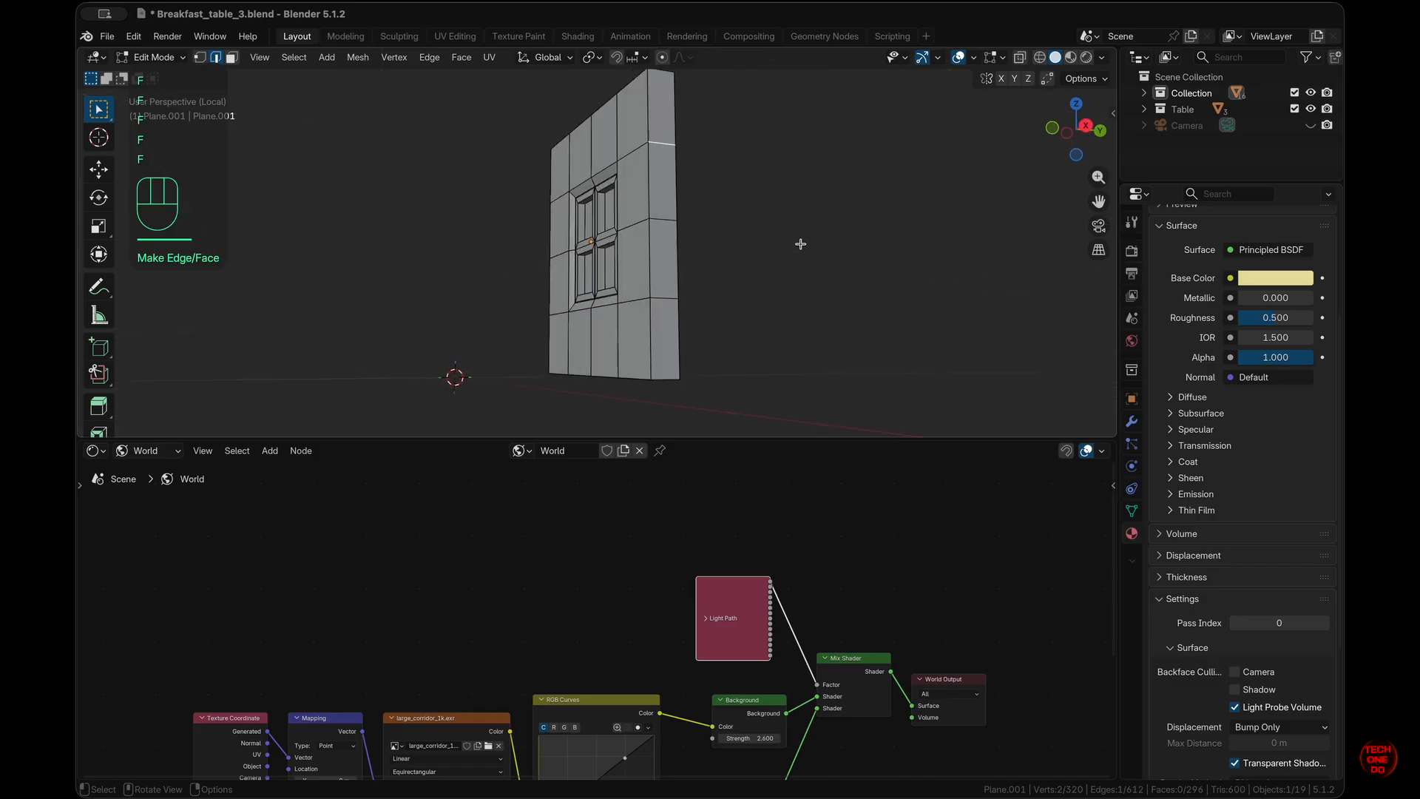
scroll(800, 244, left, 10)
key(Tab)
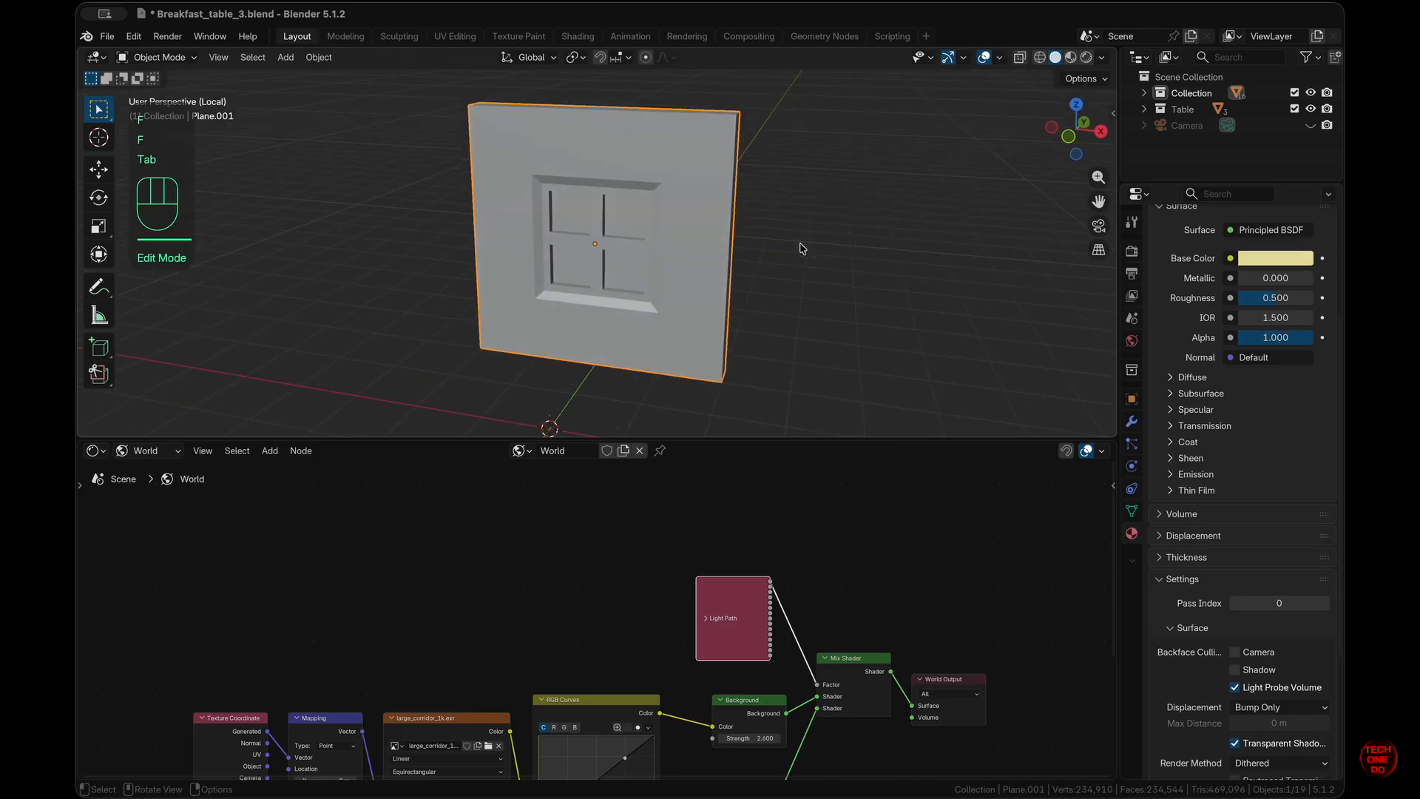
- Switch to Material Preview, leave Local View, and show the wall's Window Glass material nodes in the Shader Editor
click(1076, 61)
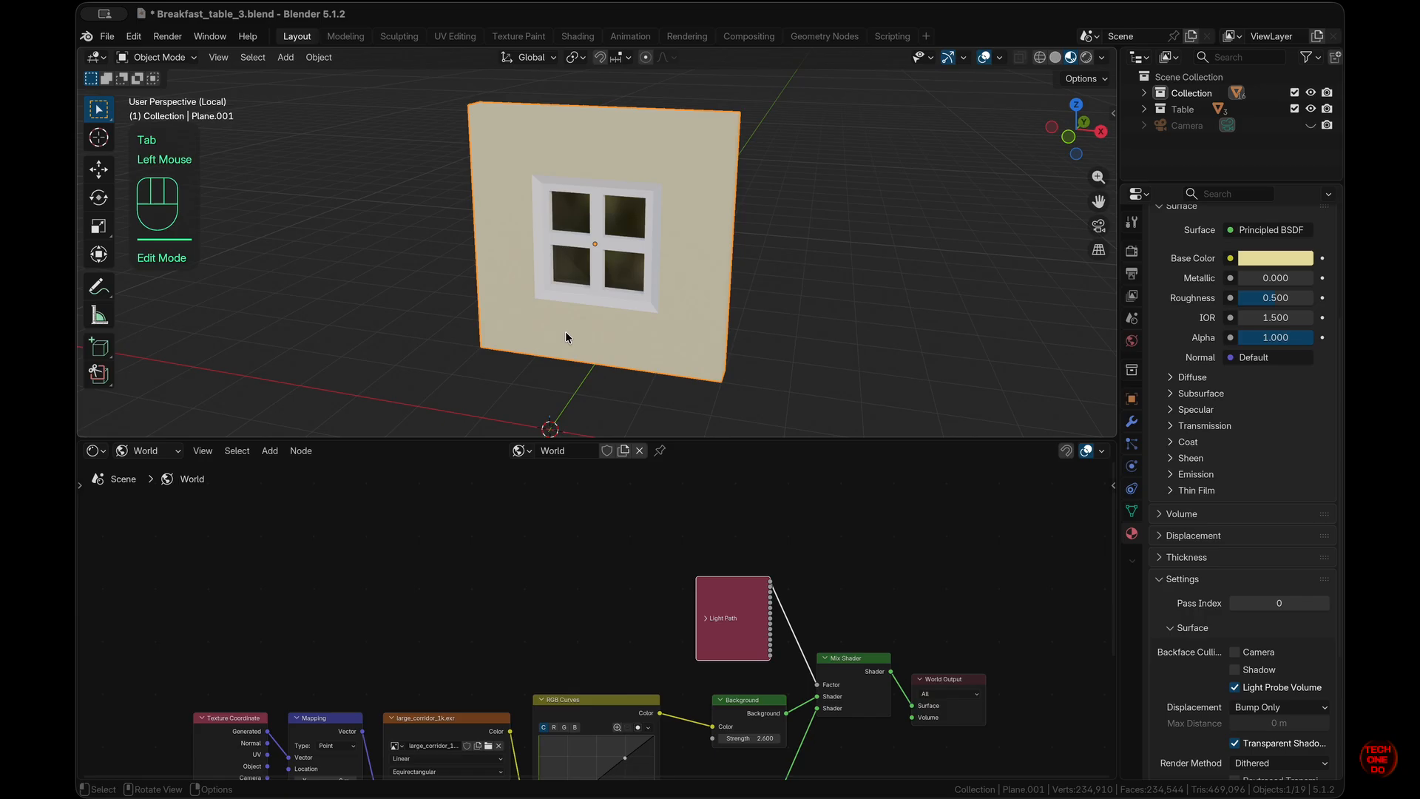
key(slash)
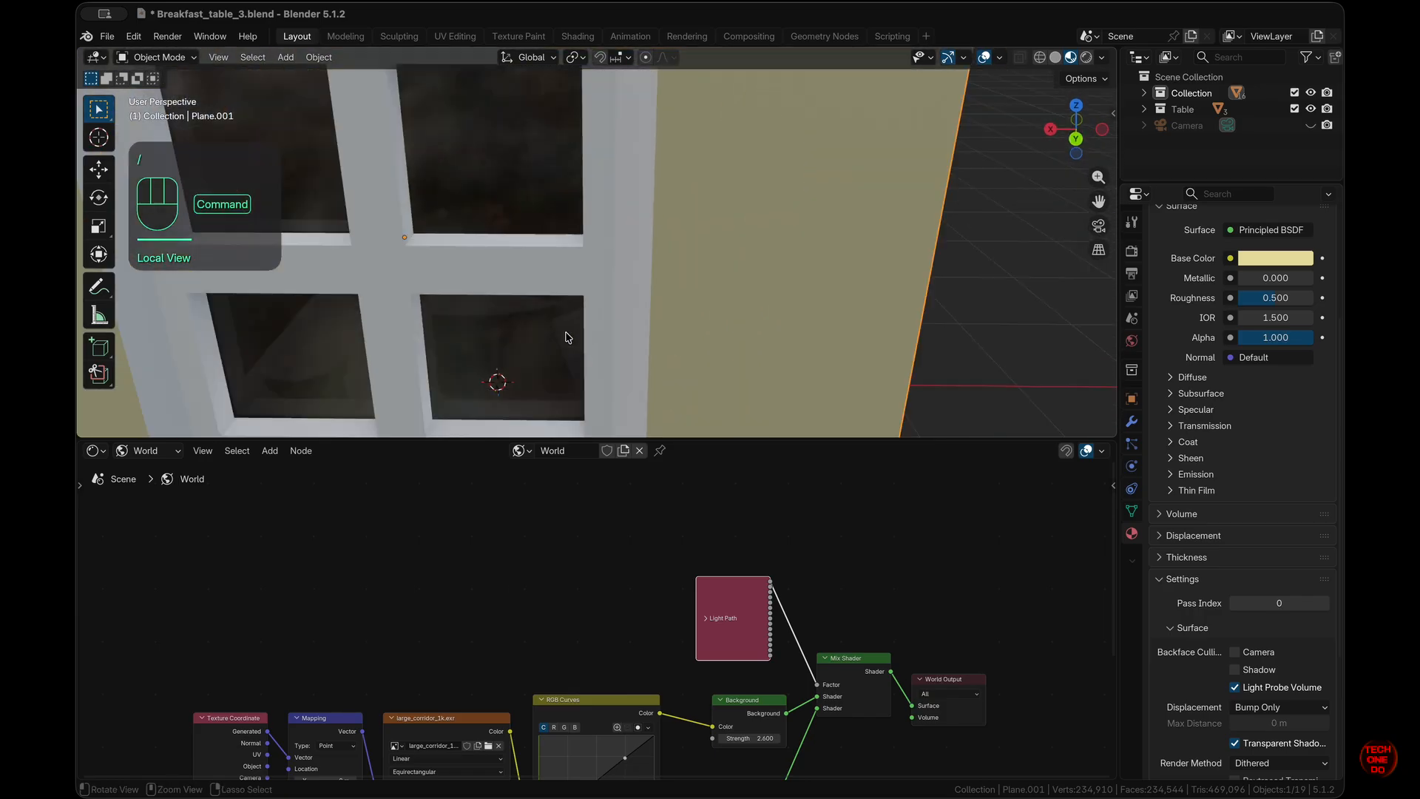
super+scroll(568, 337, down, 3)
click(1144, 93)
scroll(1199, 117, down, 10)
click(1208, 100)
scroll(1228, 296, up, 5)
scroll(745, 260, left, 5)
scroll(745, 259, right, 3)
click(1206, 268)
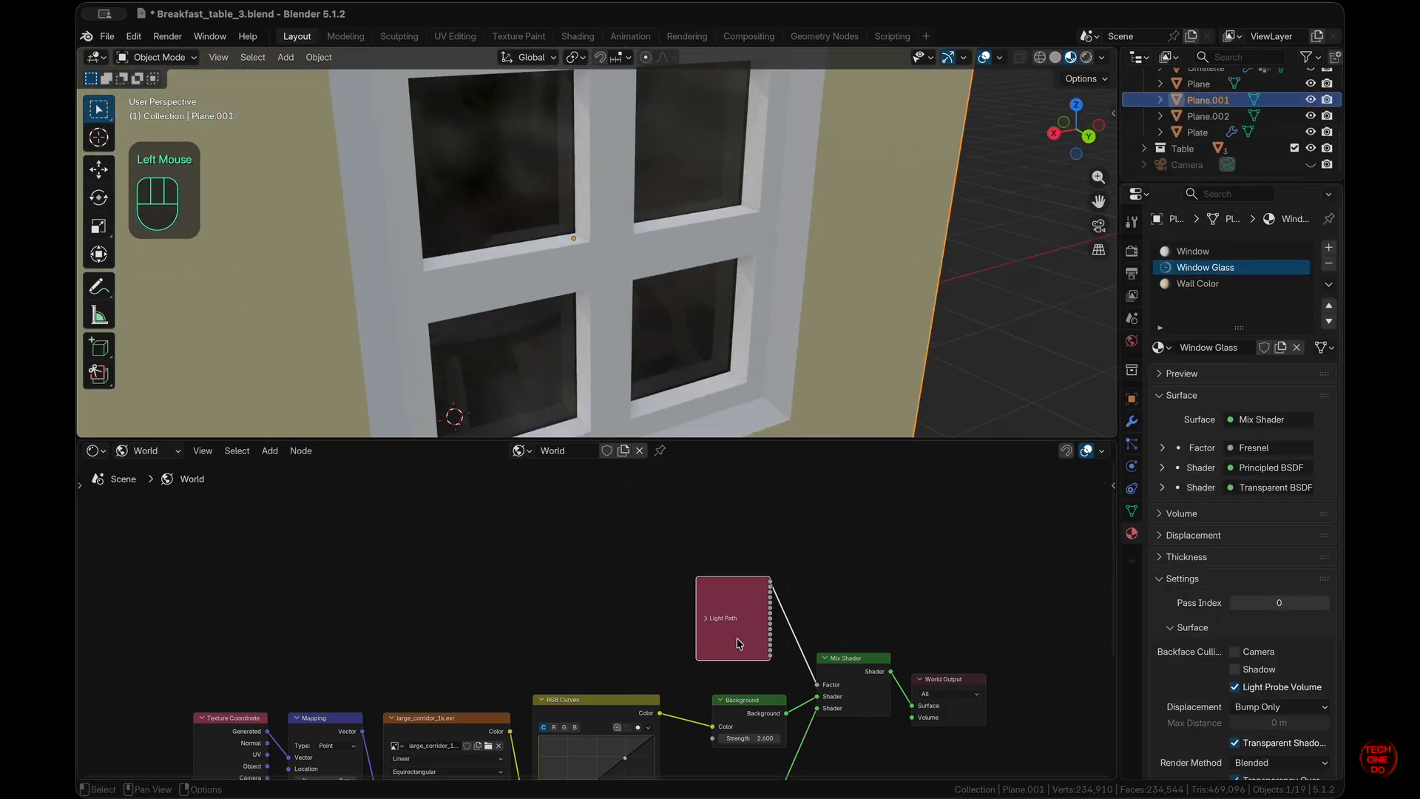
click(146, 451)
click(144, 488)
- Raise the Window Glass Fresnel IOR, first to 2.8 and then up to about 62
scroll(664, 540, down, 2)
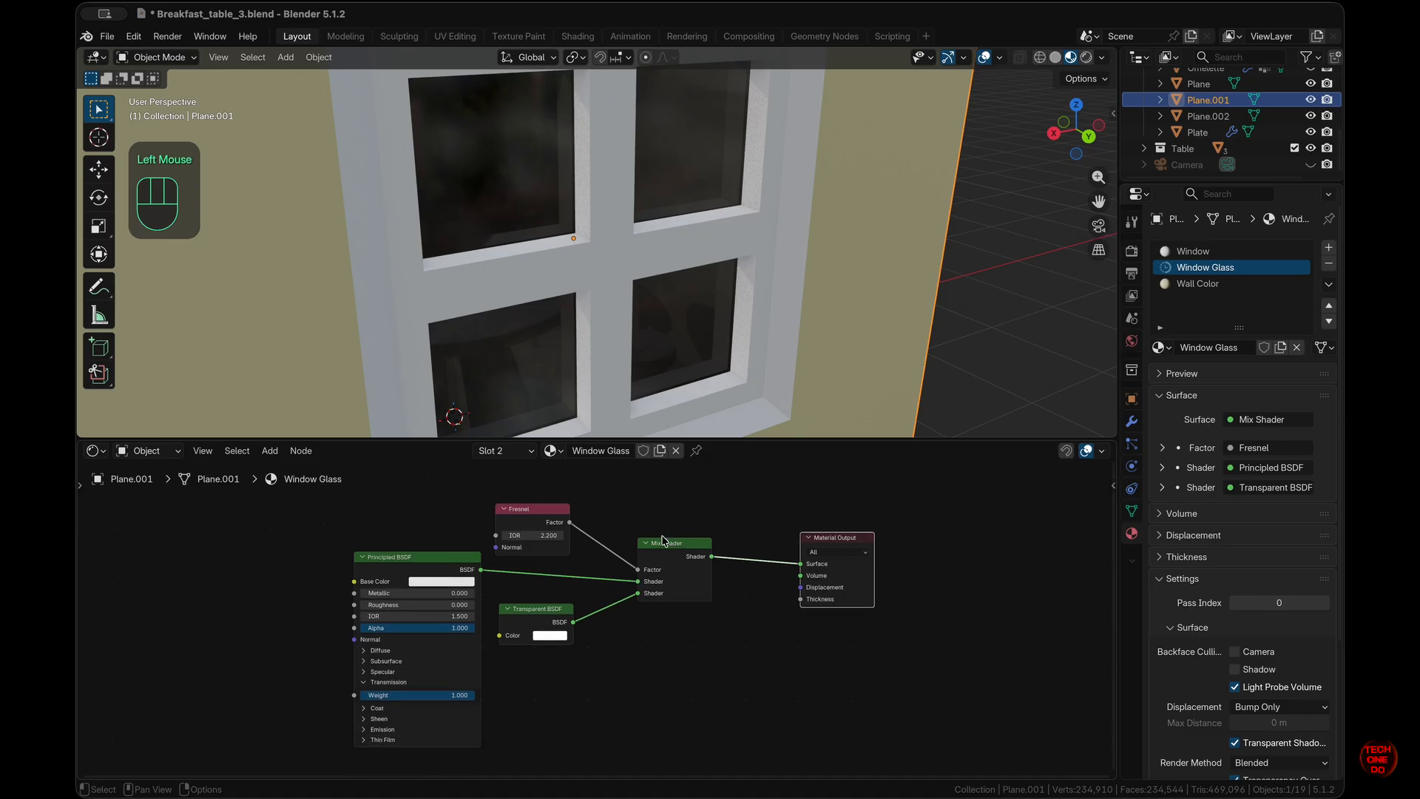
drag(533, 538, 573, 538)
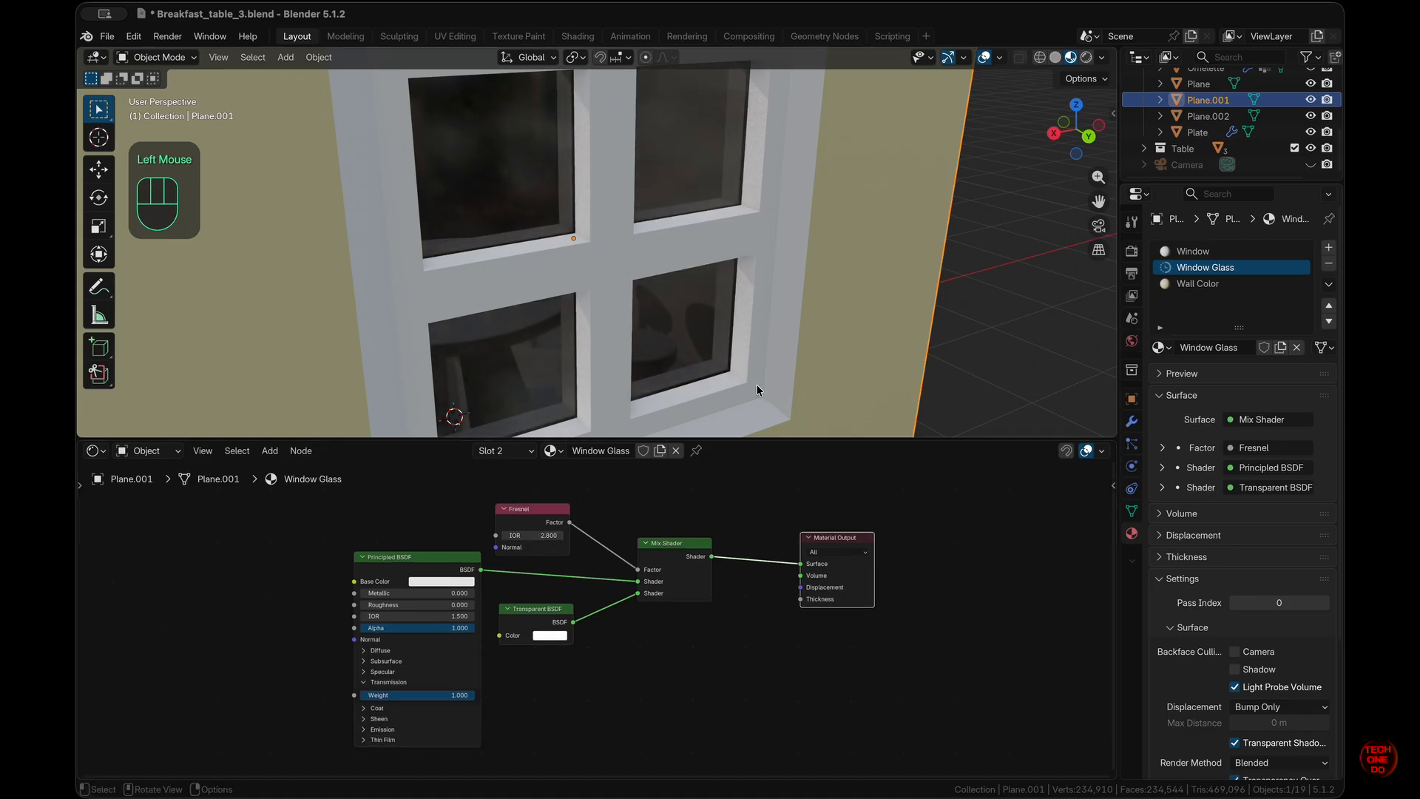
scroll(848, 350, right, 5)
scroll(849, 350, left, 5)
shift+scroll(849, 351, up, 3)
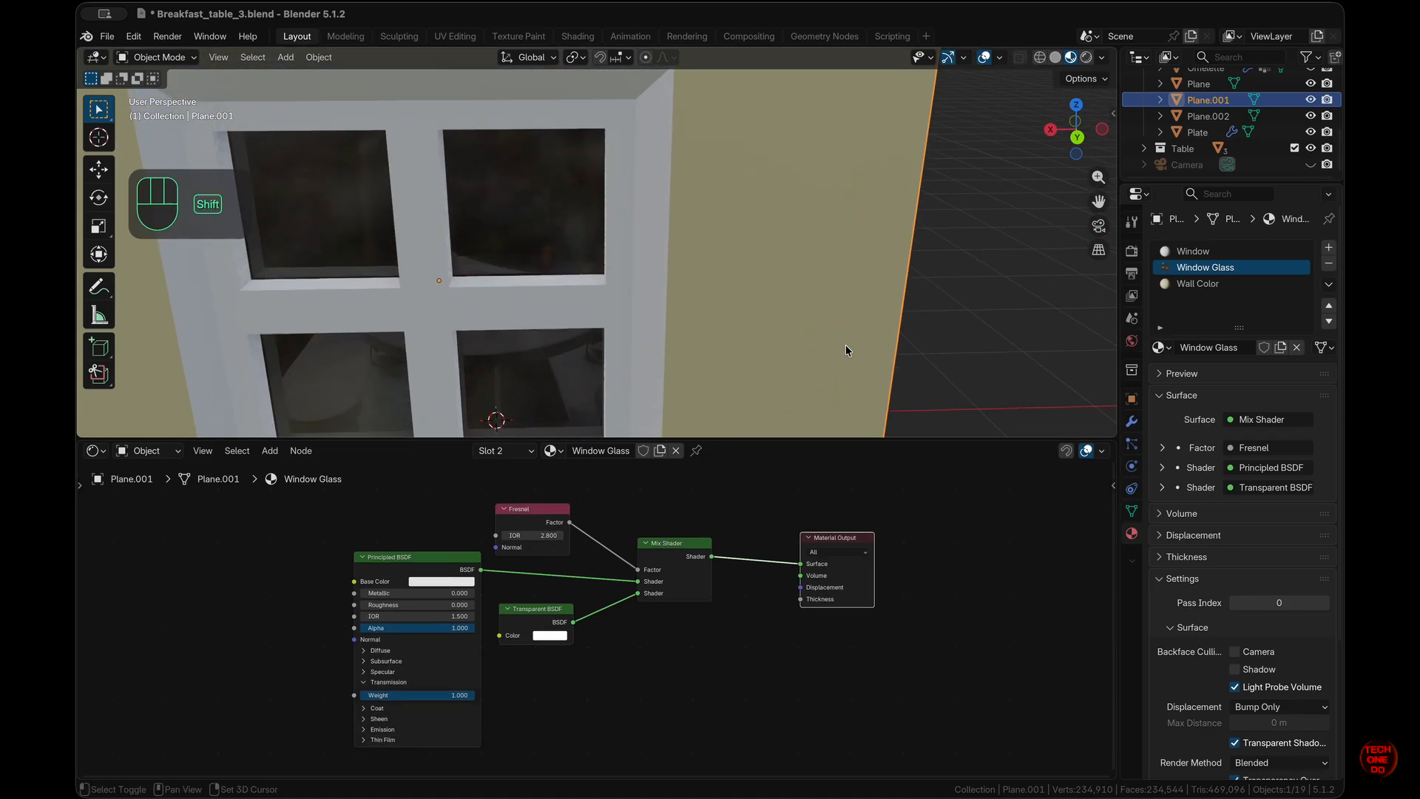
shift+scroll(848, 351, left, 3)
shift+scroll(849, 351, down, 1)
shift+scroll(848, 350, up, 5)
scroll(848, 351, down, 4)
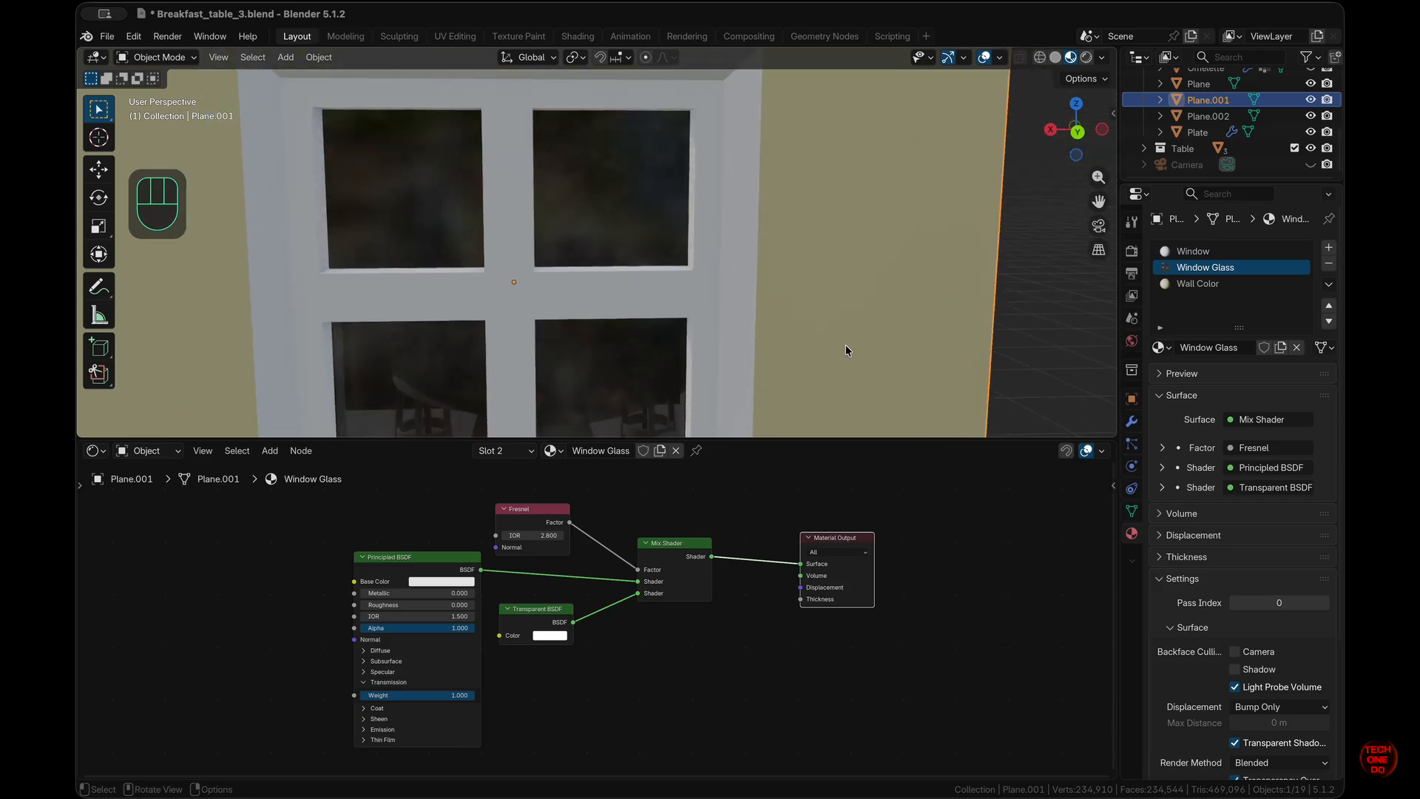
shift+scroll(846, 348, down, 2)
drag(543, 538, 759, 492)
- Bring the Fresnel IOR back down to settle at 14.4, then select the plain second wall
scroll(787, 358, left, 10)
scroll(787, 358, right, 10)
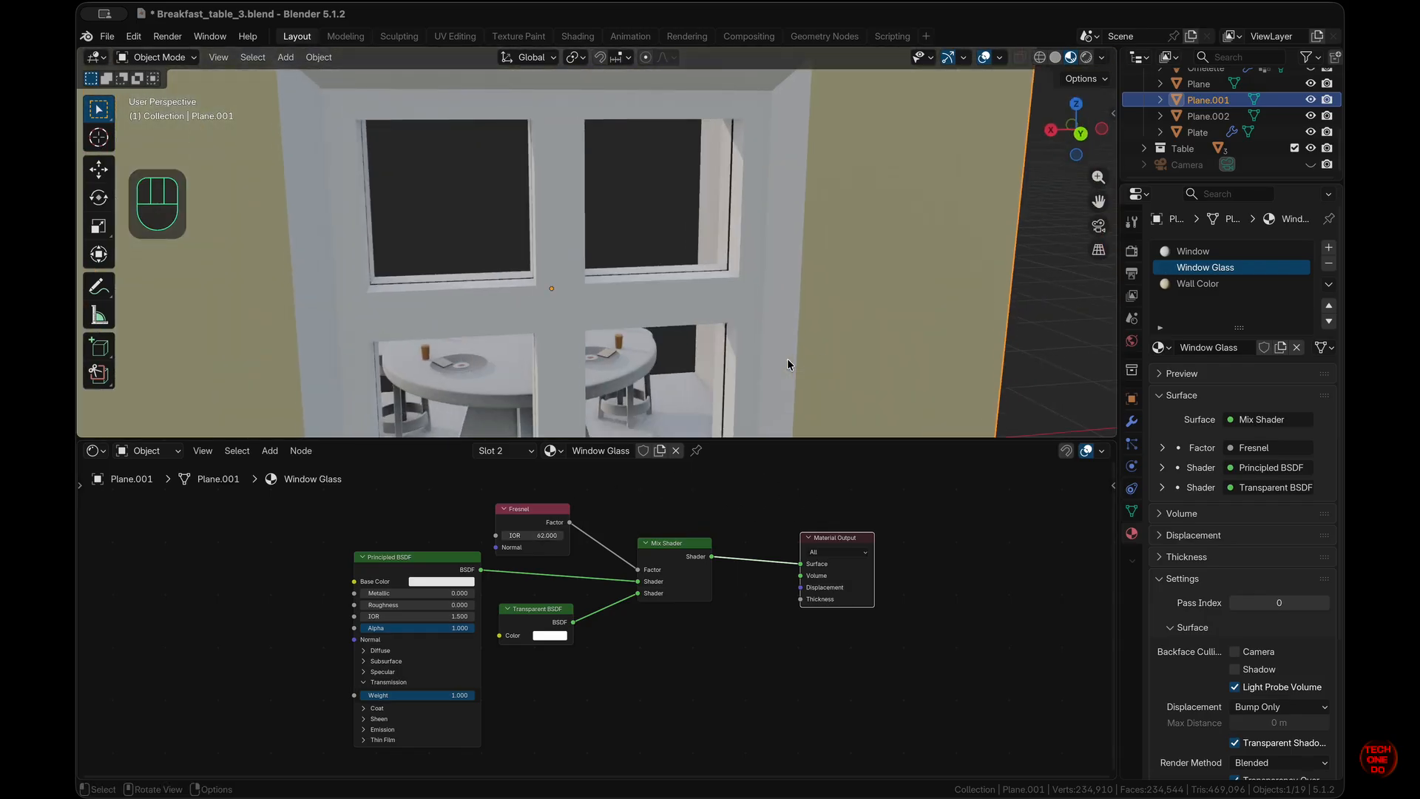
super+scroll(787, 358, down, 5)
scroll(787, 358, up, 5)
drag(552, 536, 399, 503)
scroll(589, 389, down, 5)
scroll(588, 388, up, 5)
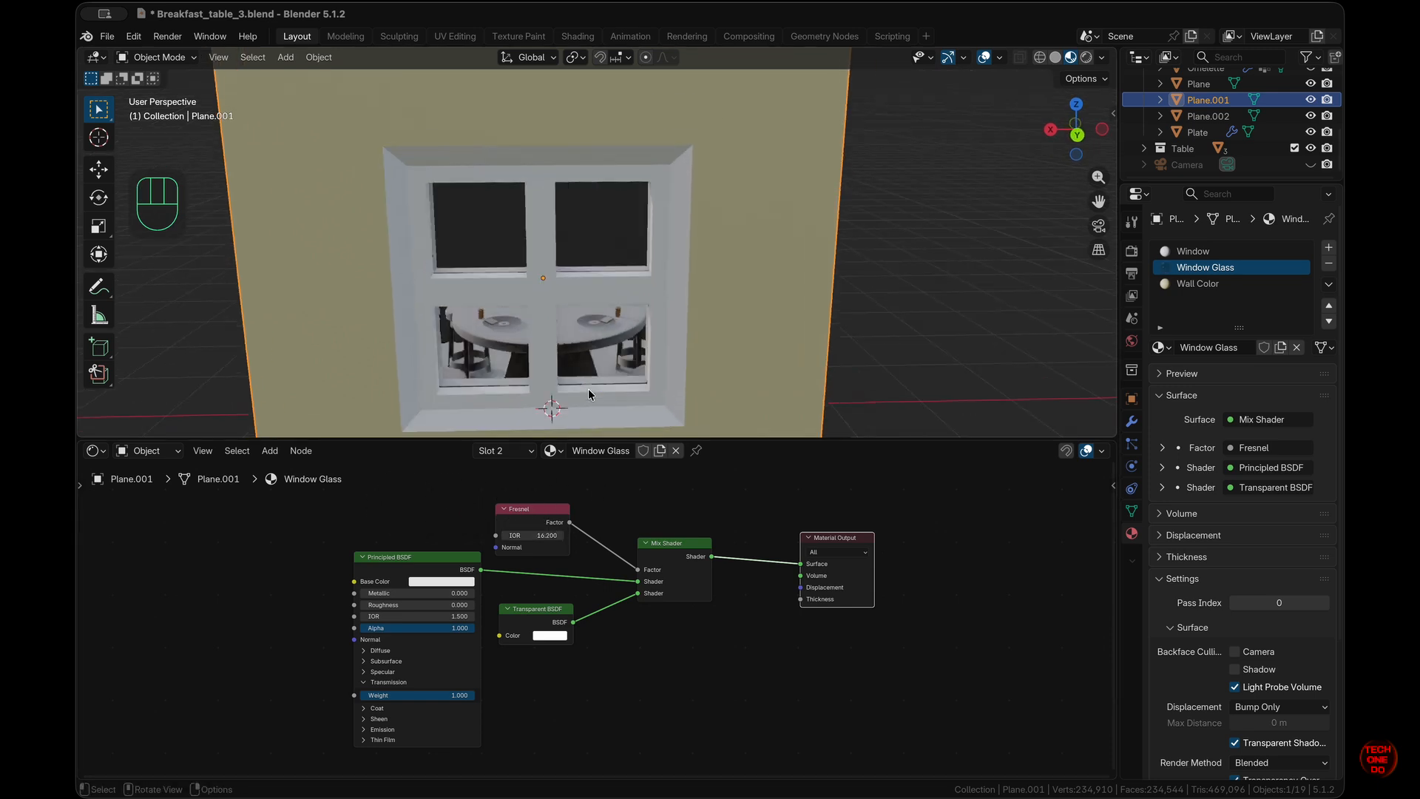
drag(546, 536, 545, 499)
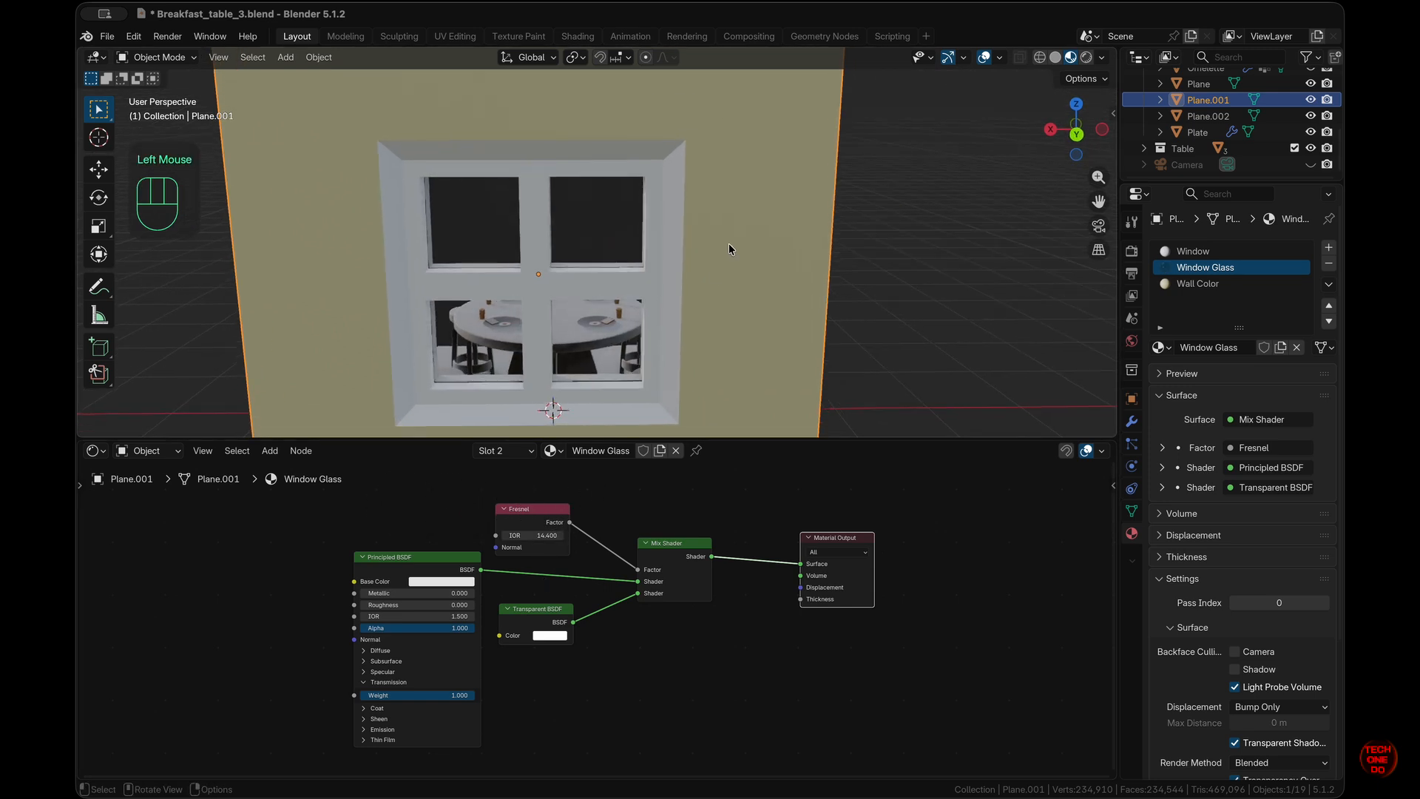
scroll(730, 247, left, 10)
scroll(730, 248, left, 10)
click(821, 341)
scroll(821, 341, left, 10)
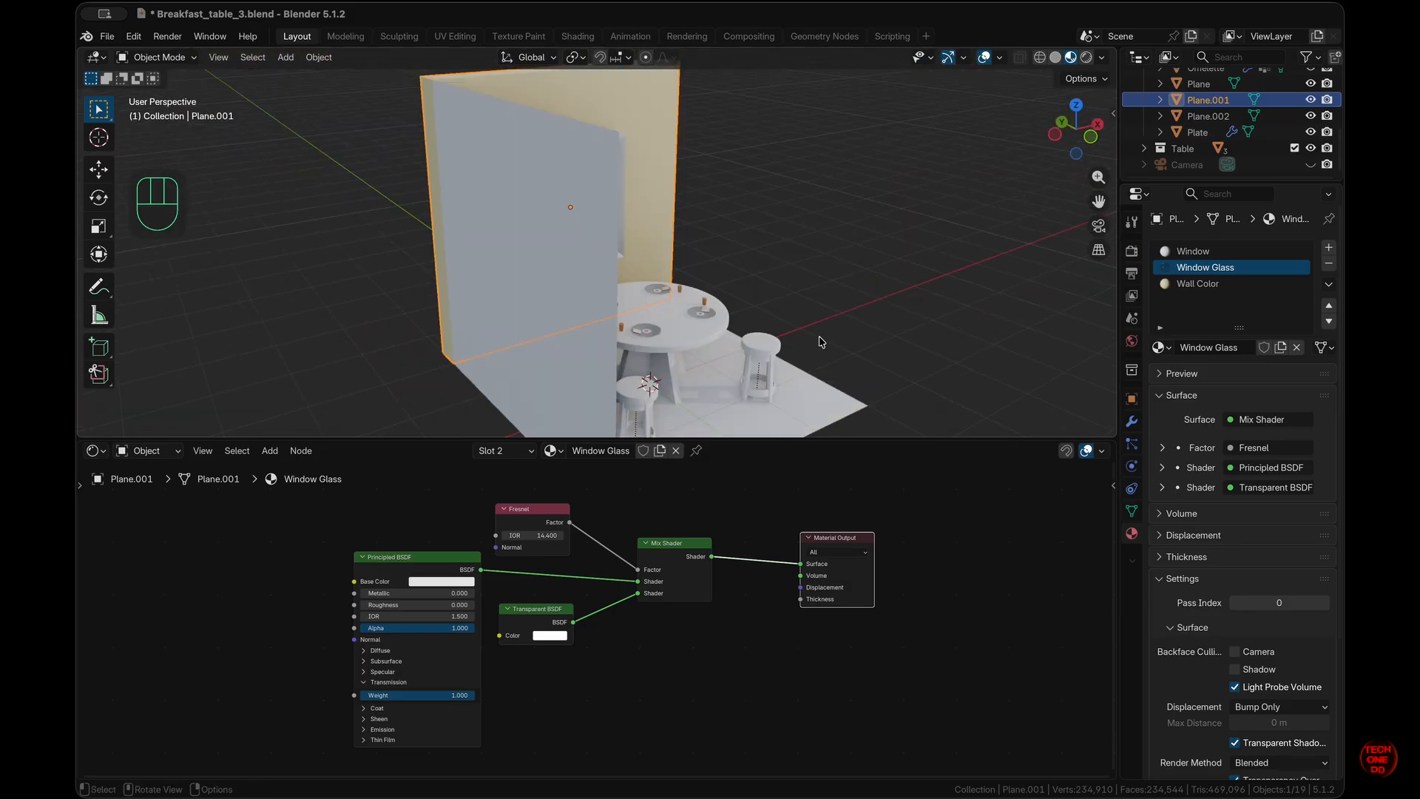
- Extrude the face of the second wall, Plane.002, by -0.2 m for a 20 cm thickness
click(563, 291)
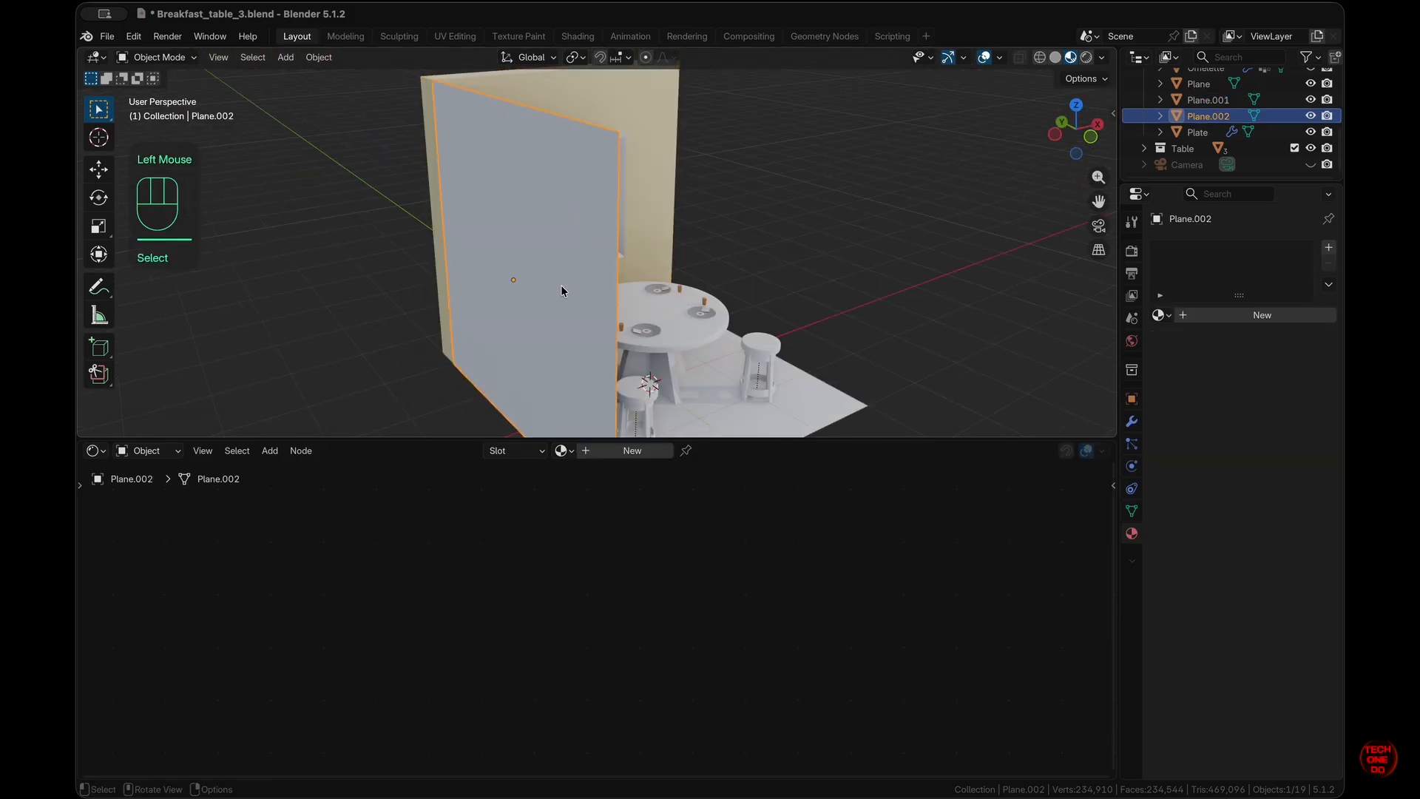
key(Tab)
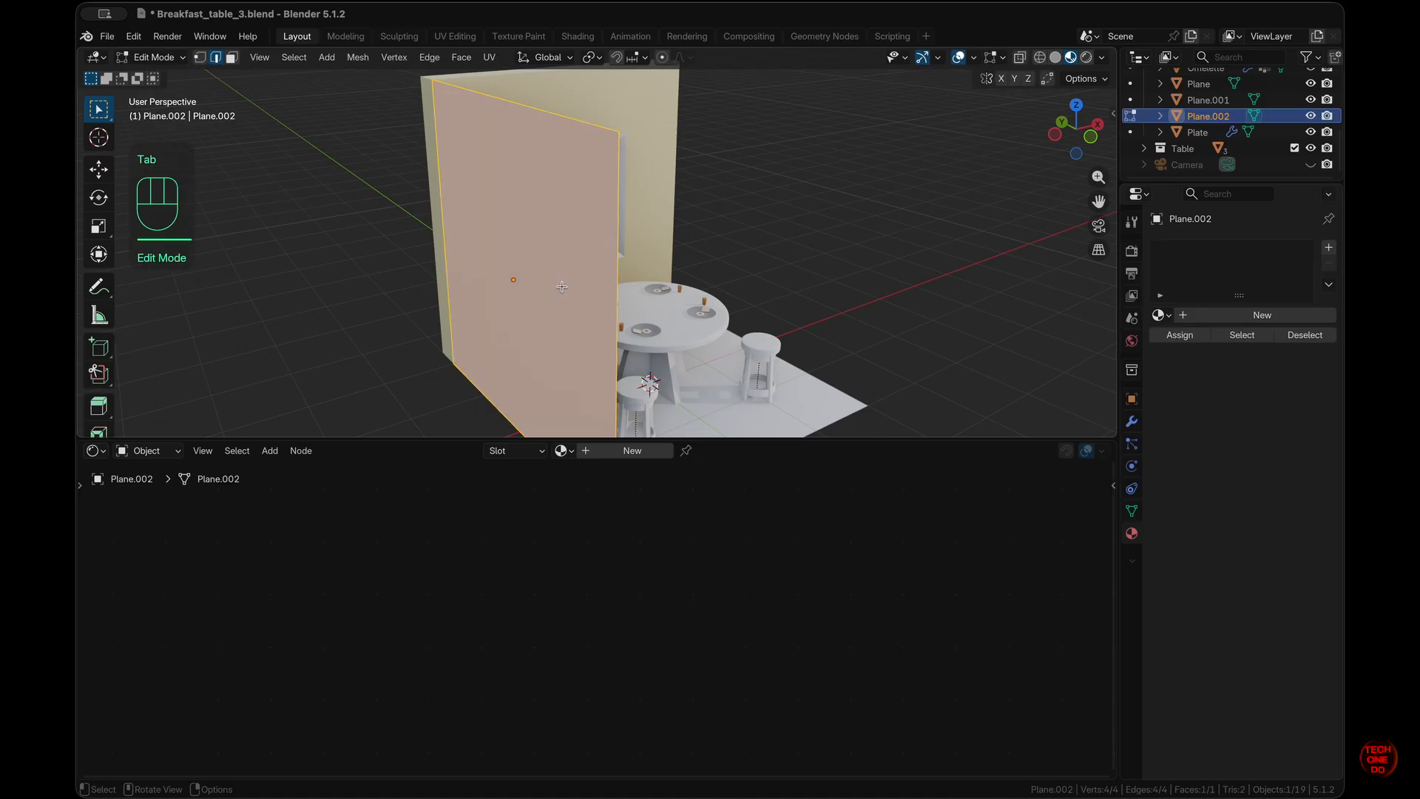
key(e)
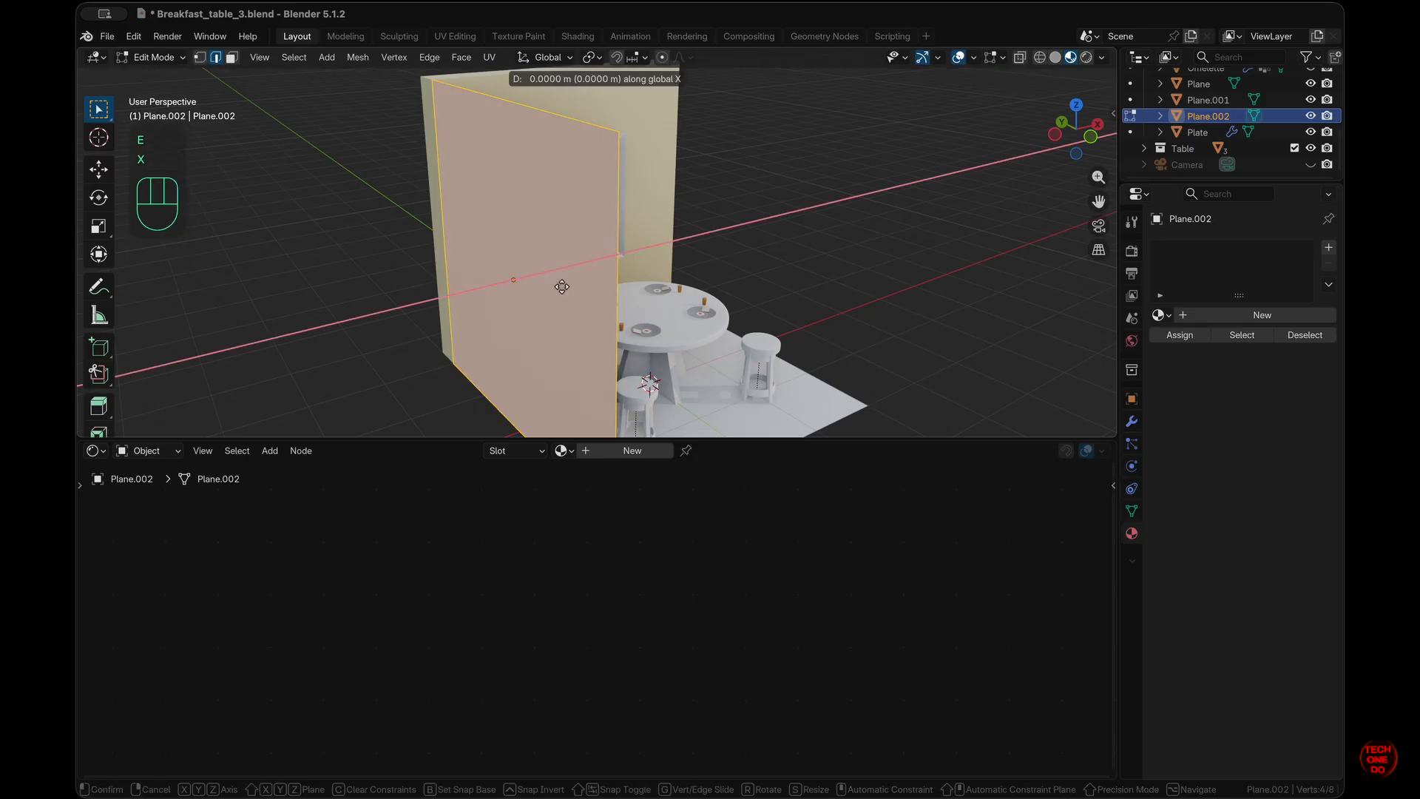
text(.2)
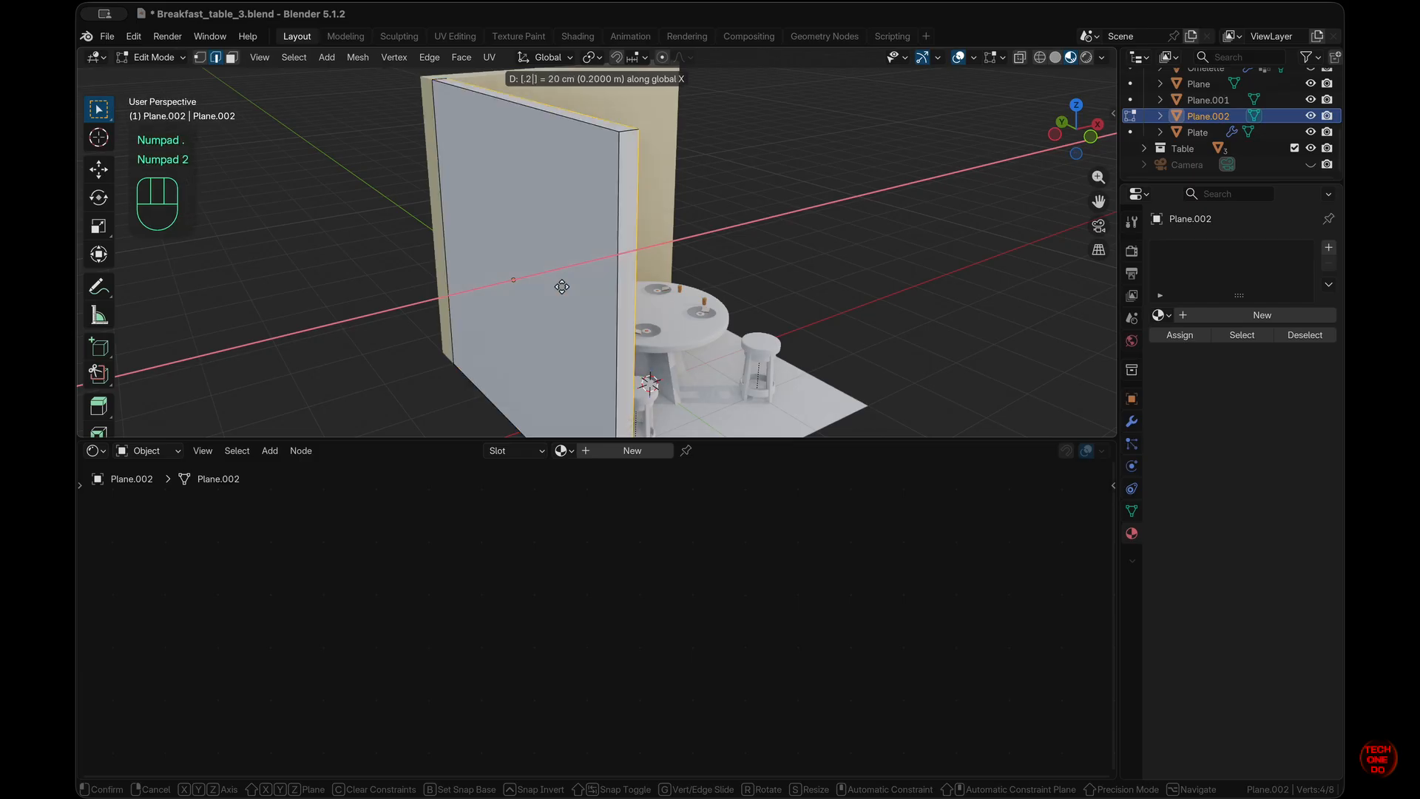
key(KP_Subtract)
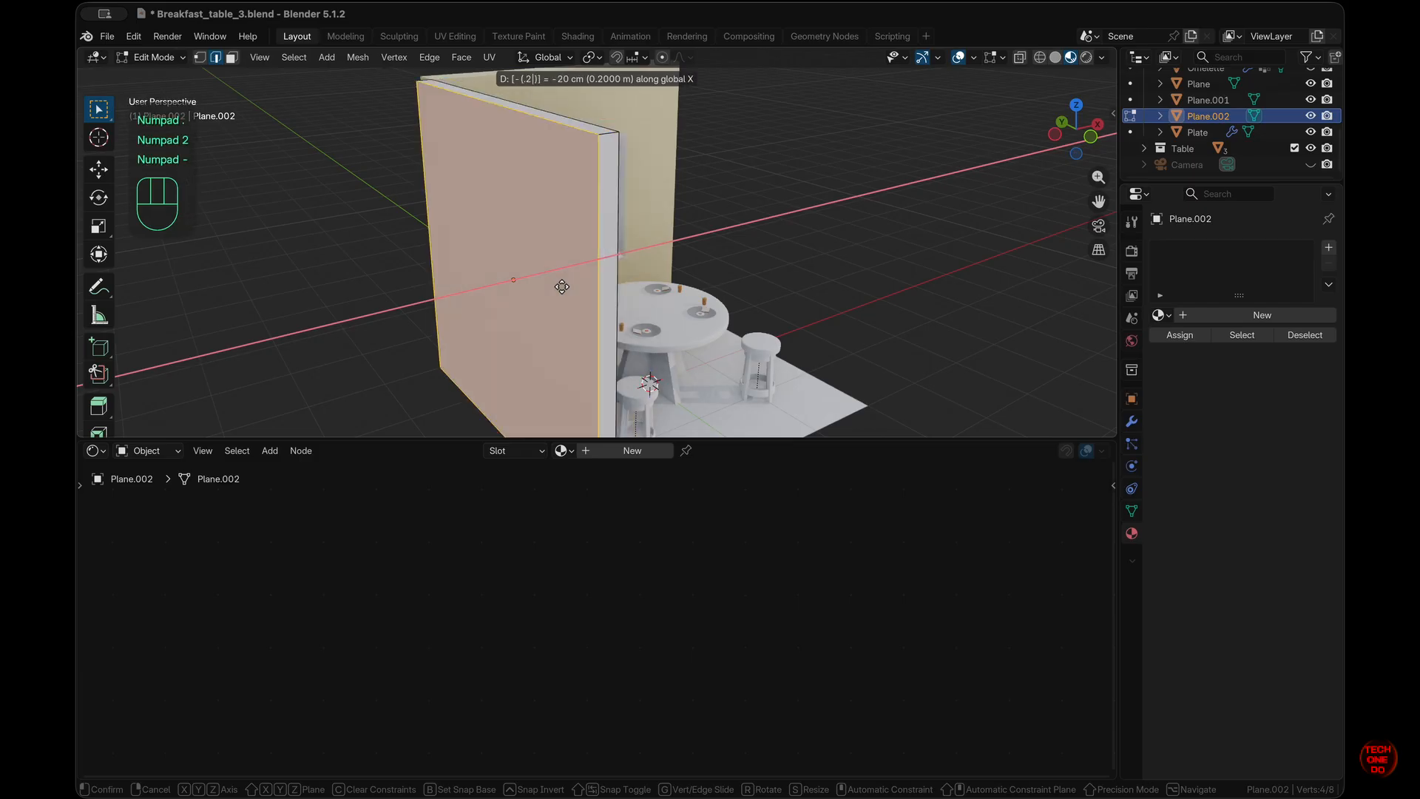
key(KP_Enter)
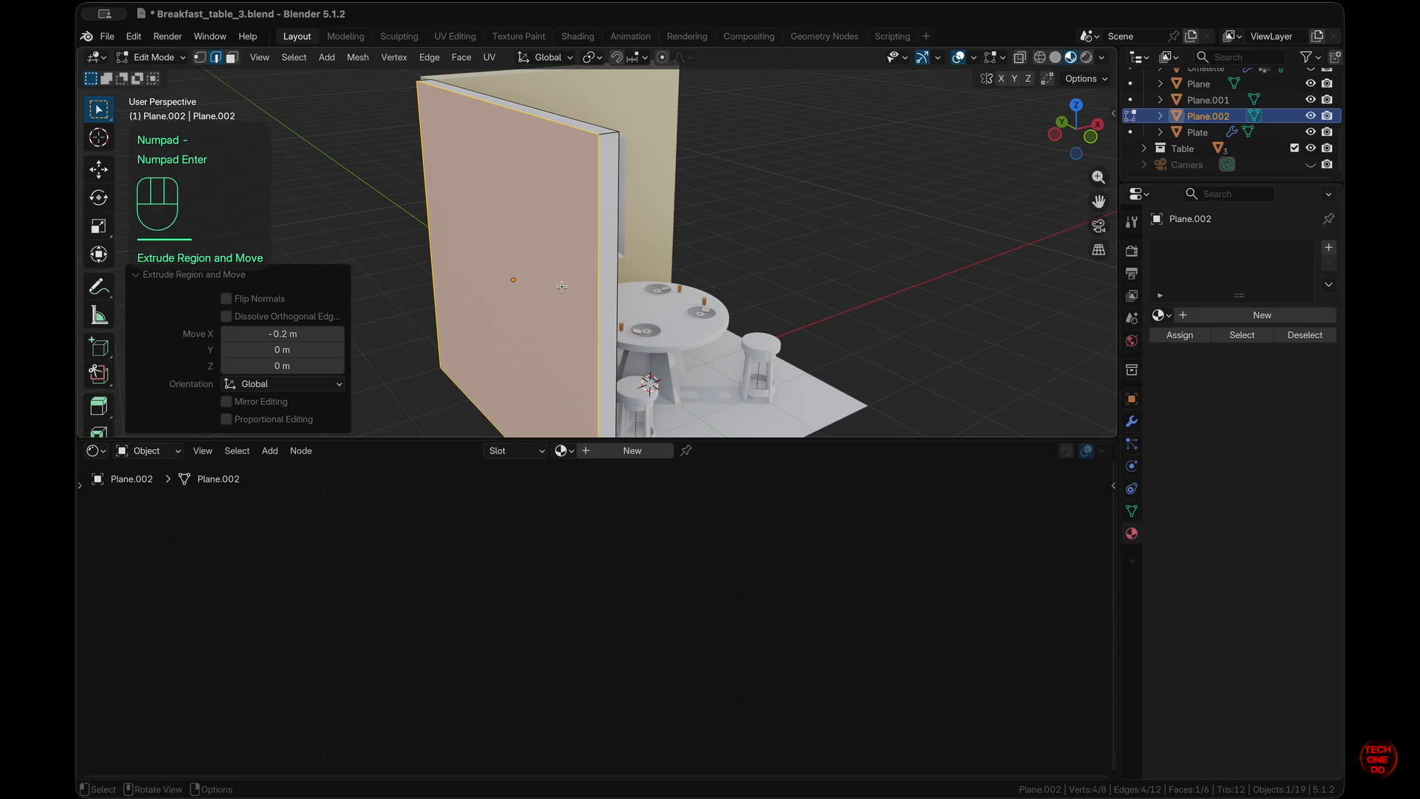
- Return to Object Mode with the wall deselected and select the table top
click(562, 287)
scroll(562, 287, right, 10)
super+scroll(562, 287, up, 5)
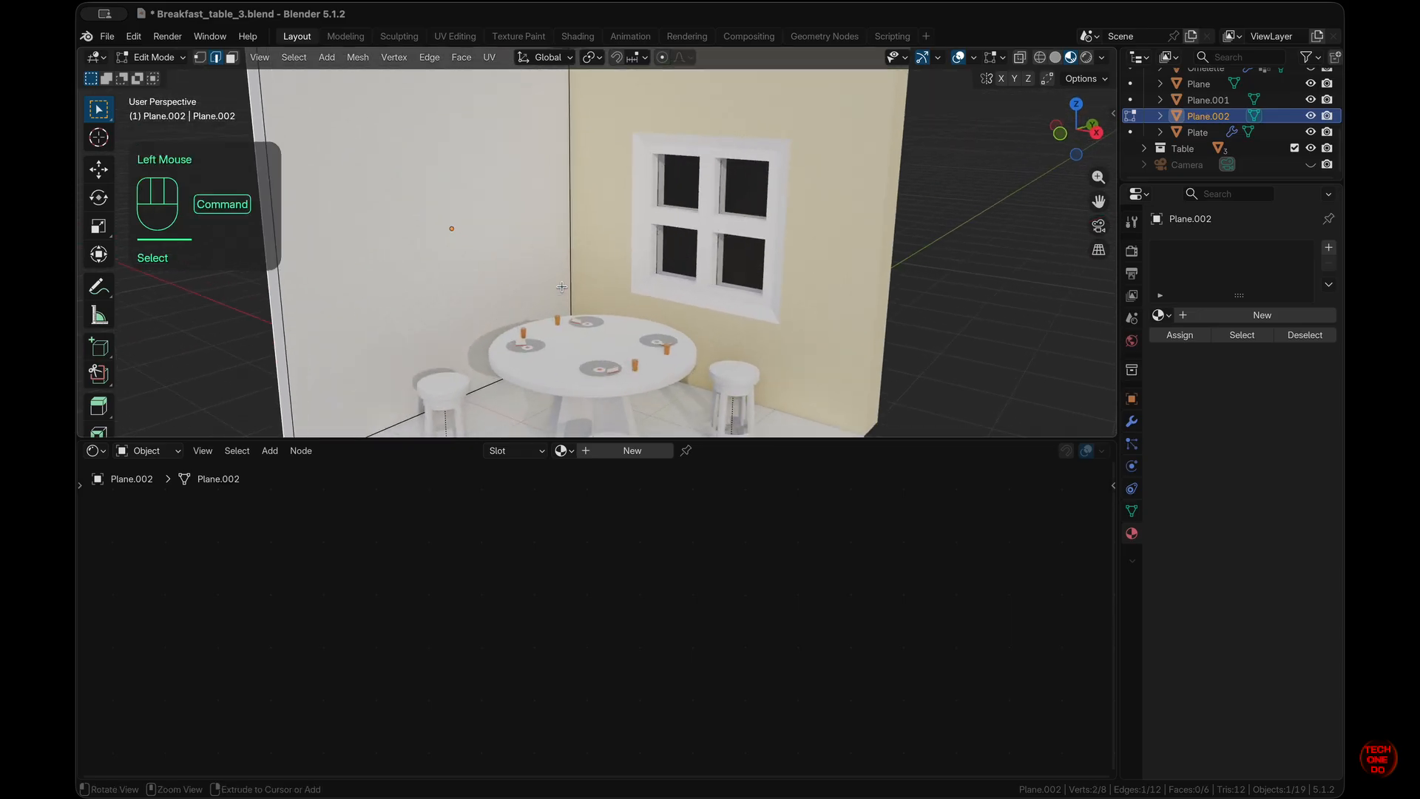
super+scroll(562, 287, down, 5)
scroll(562, 287, right, 3)
key(Tab)
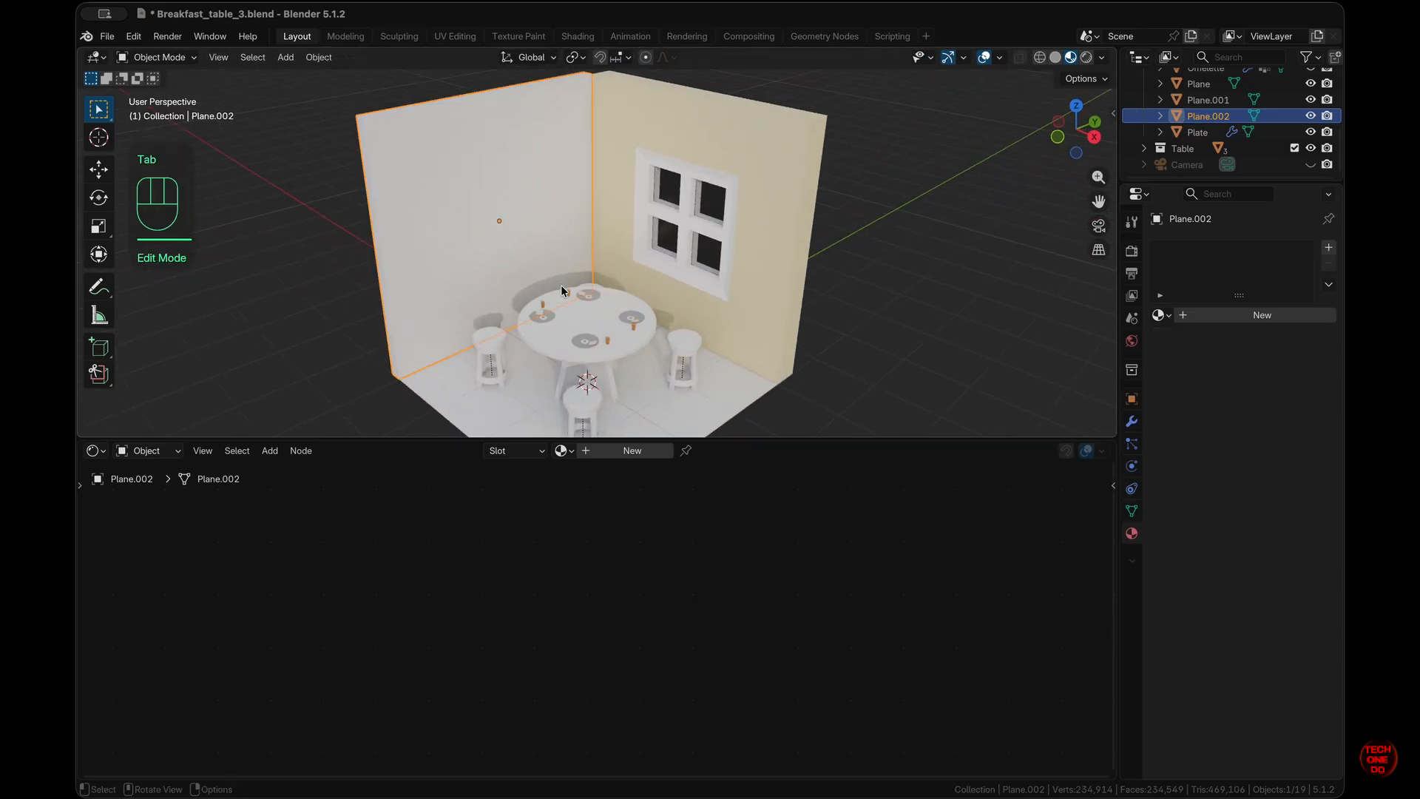
click(1006, 361)
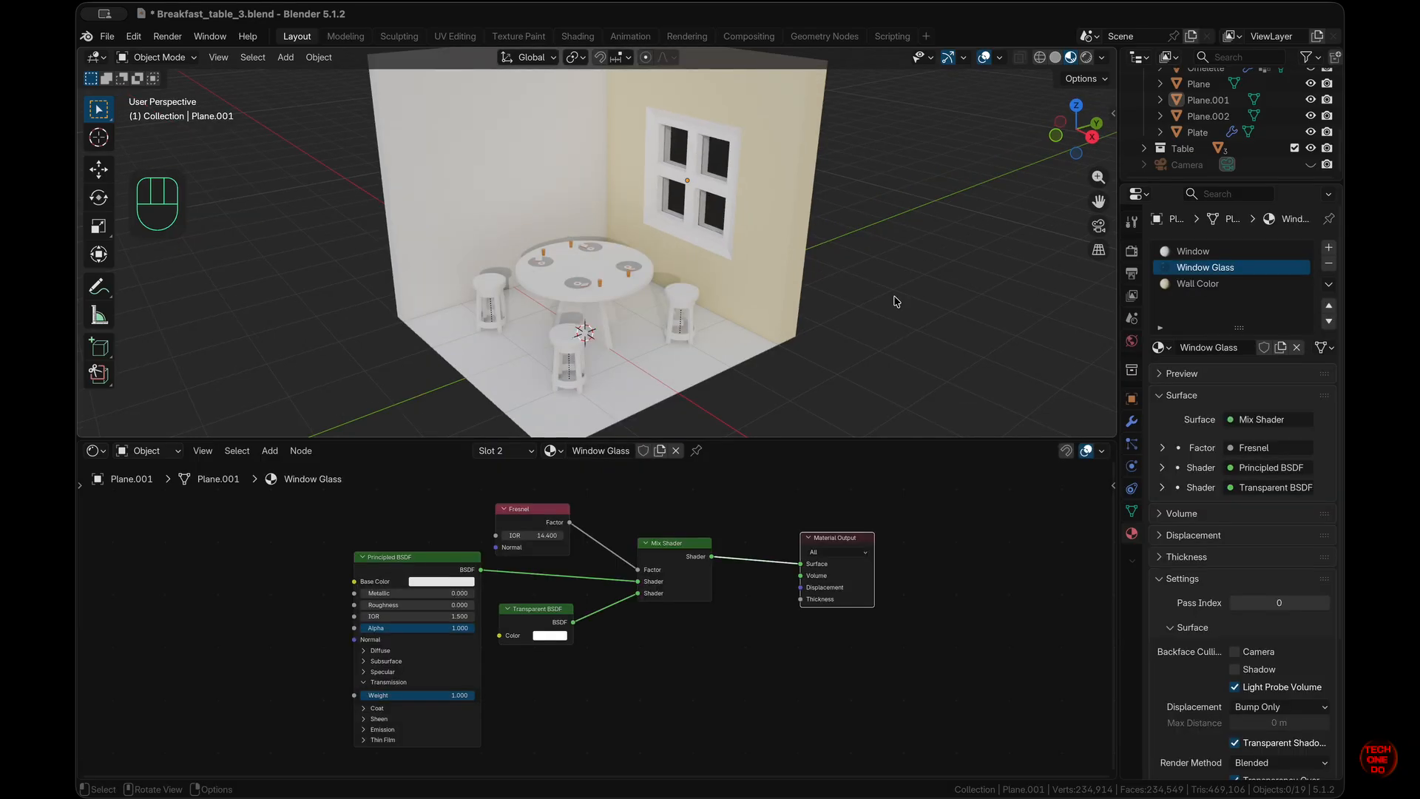
scroll(896, 302, left, 5)
scroll(896, 302, right, 3)
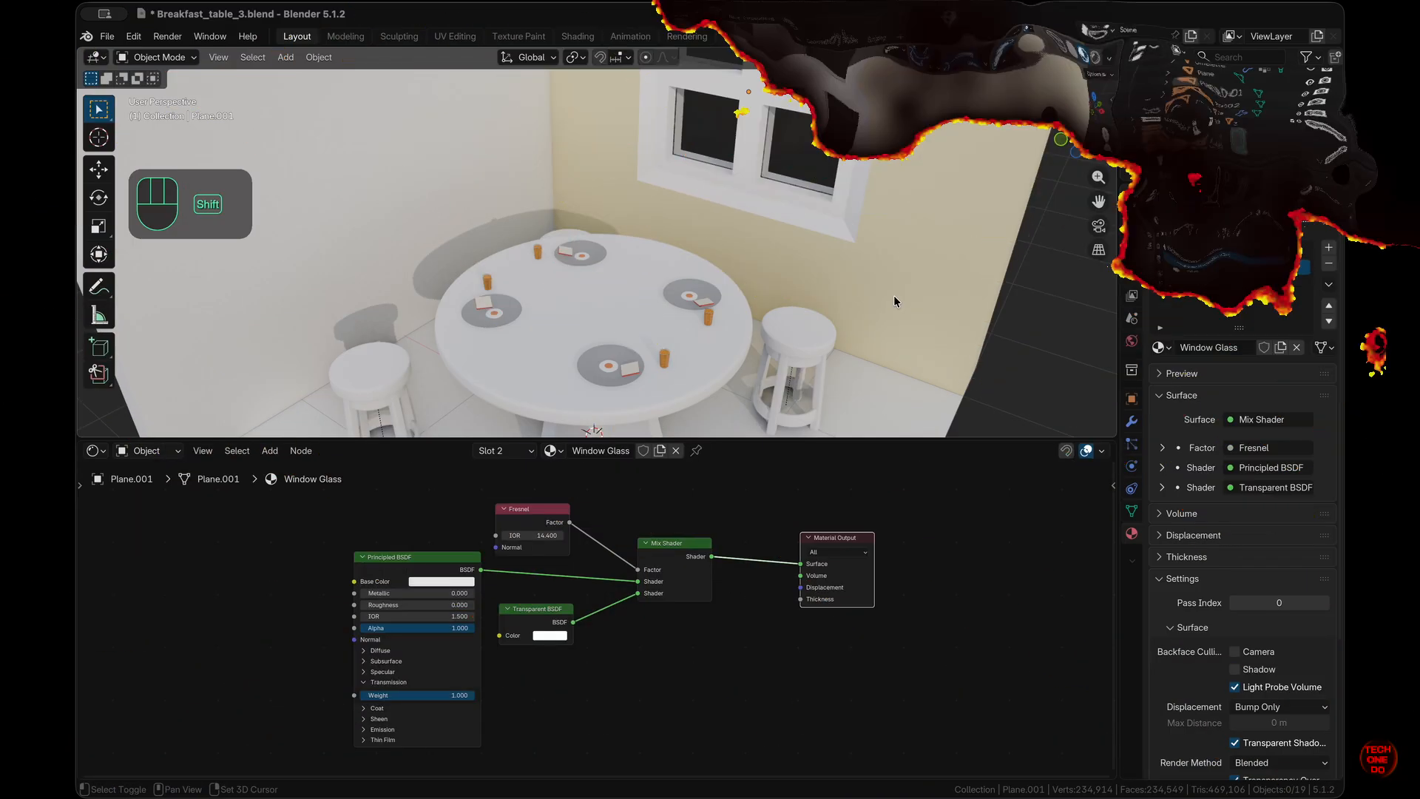
scroll(893, 296, down, 5)
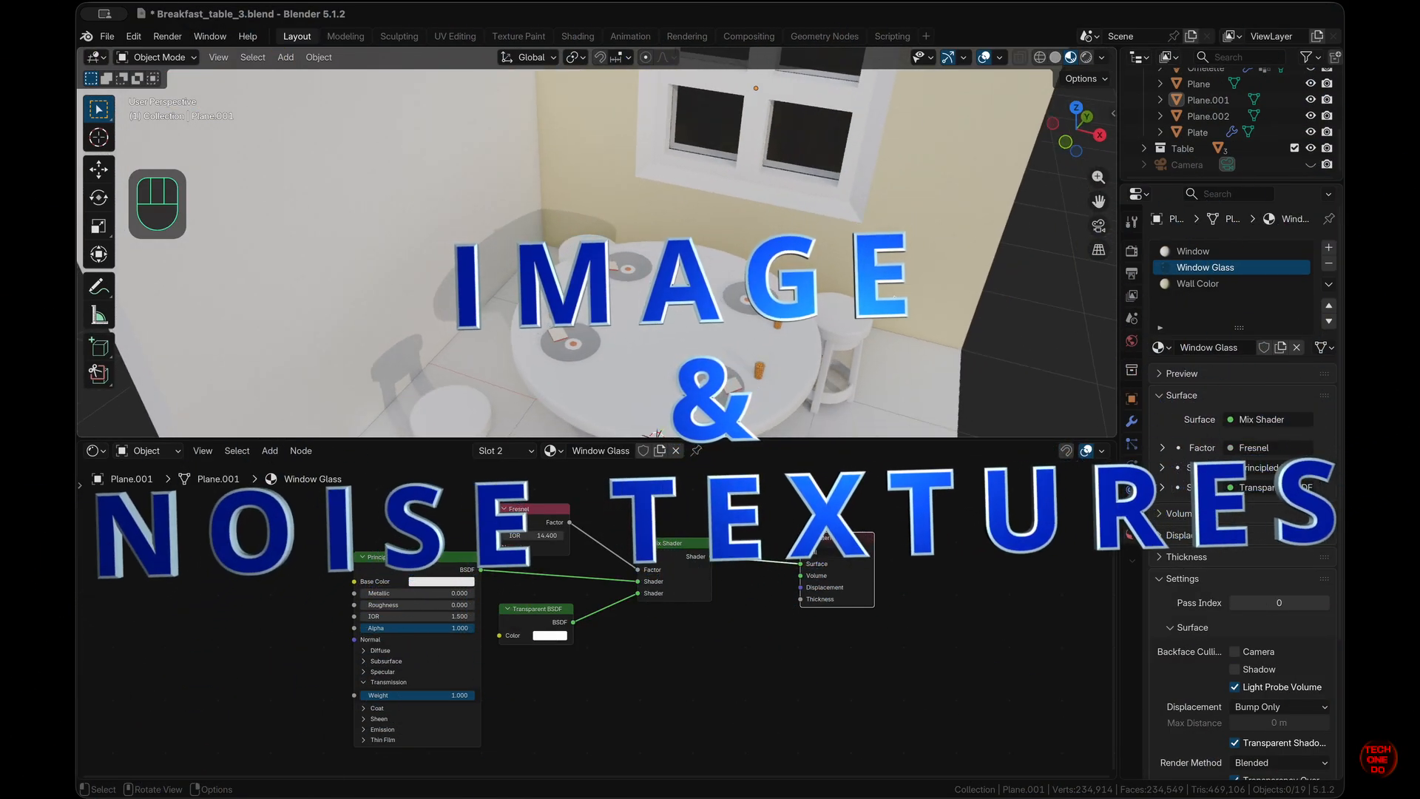
click(655, 309)
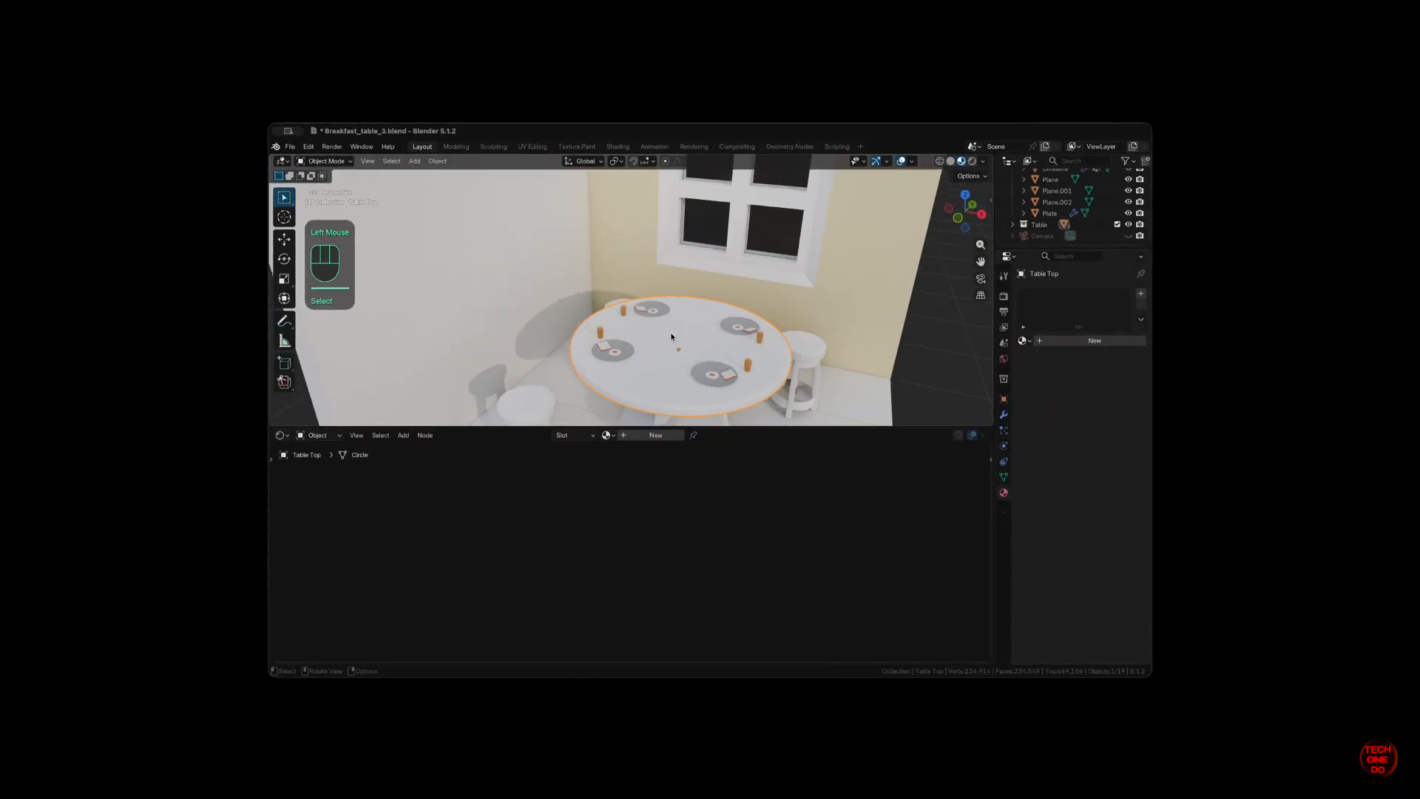
- Hide the room Collection and orbit to a lower view of the table
super+scroll(654, 309, down, 1)
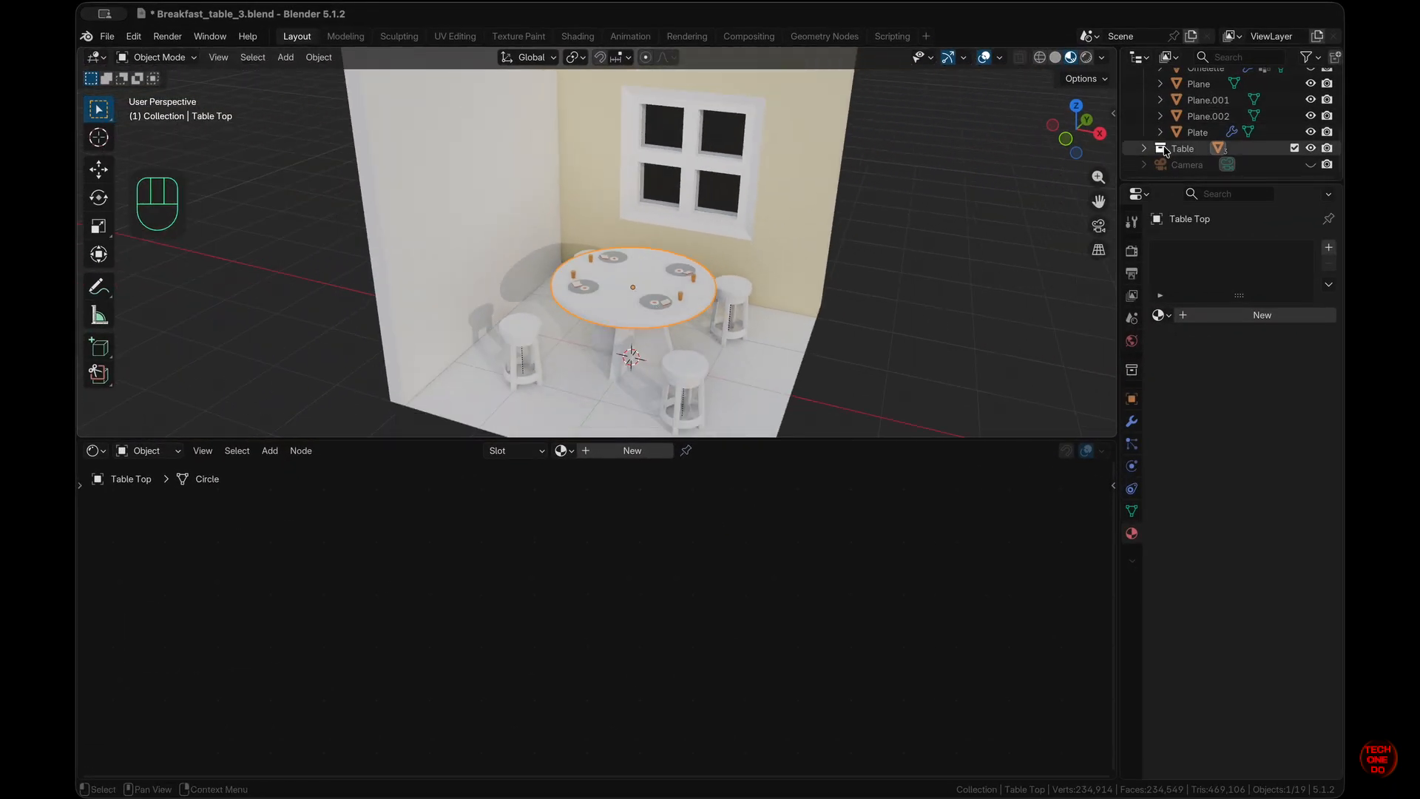
scroll(1160, 150, up, 8)
click(1144, 93)
click(1310, 93)
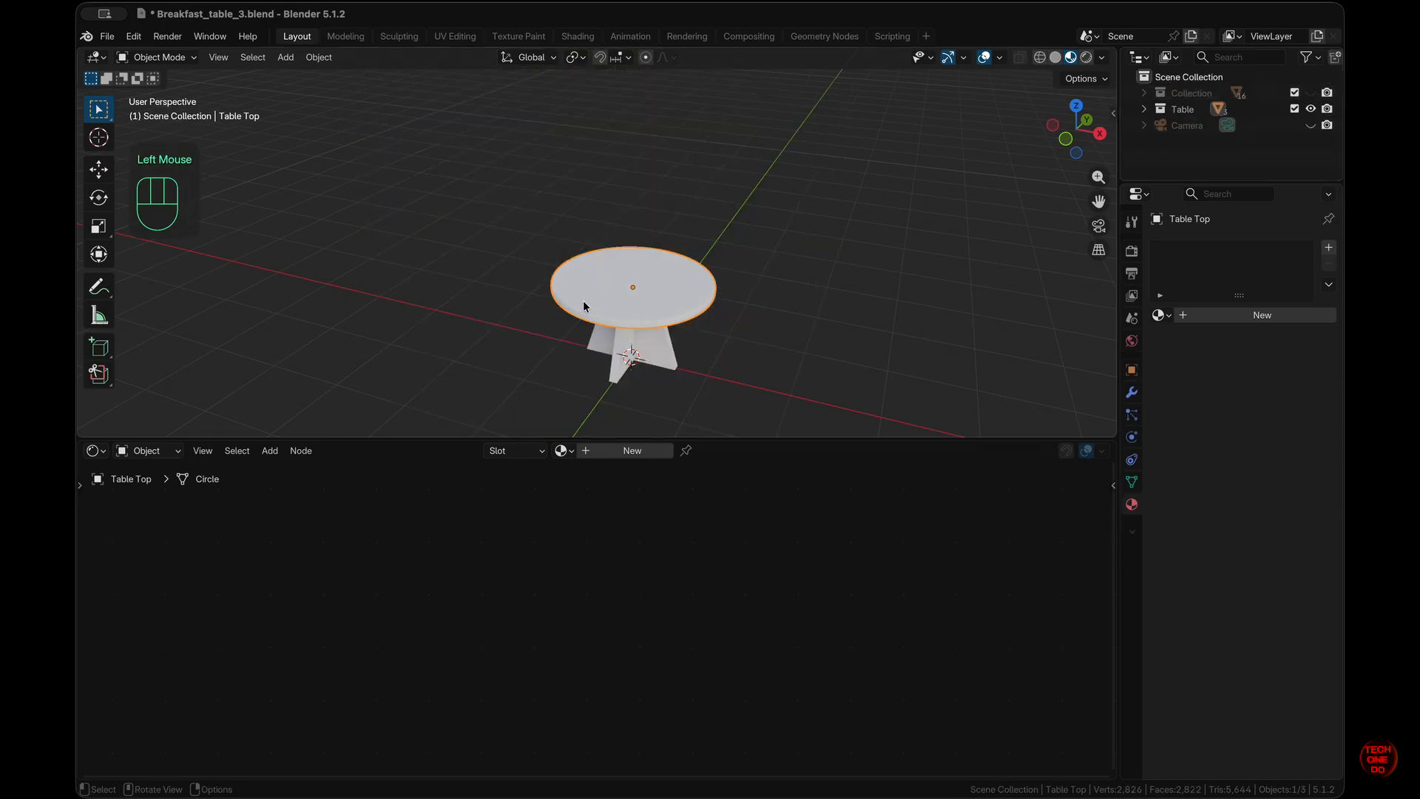
super+scroll(583, 301, up, 3)
middle_drag(583, 300, 736, 339)
- Give the table top a new material with Texture Coordinate and Mapping feeding Base Color, no Image Texture
click(1132, 504)
click(632, 451)
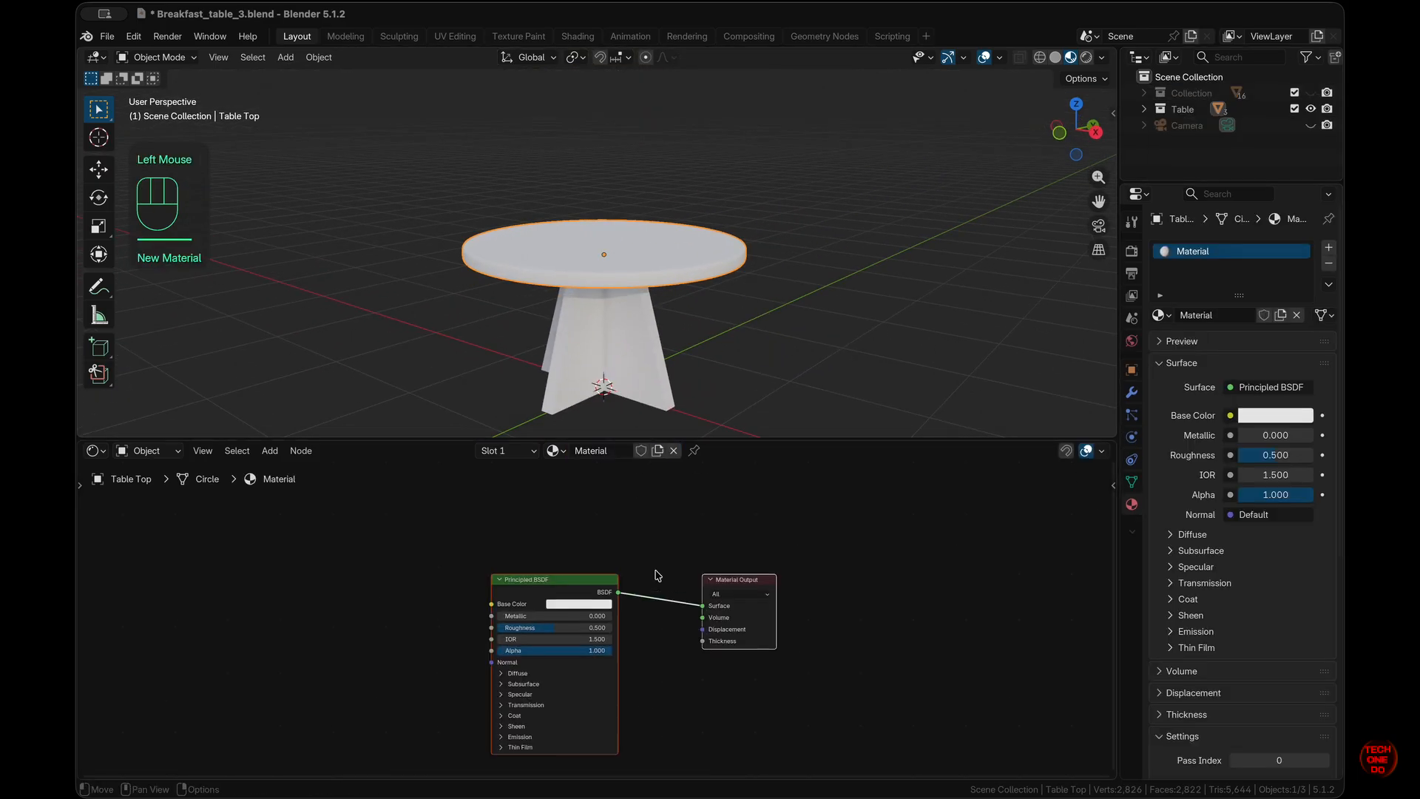
scroll(657, 574, down, 1)
click(657, 575)
click(575, 555)
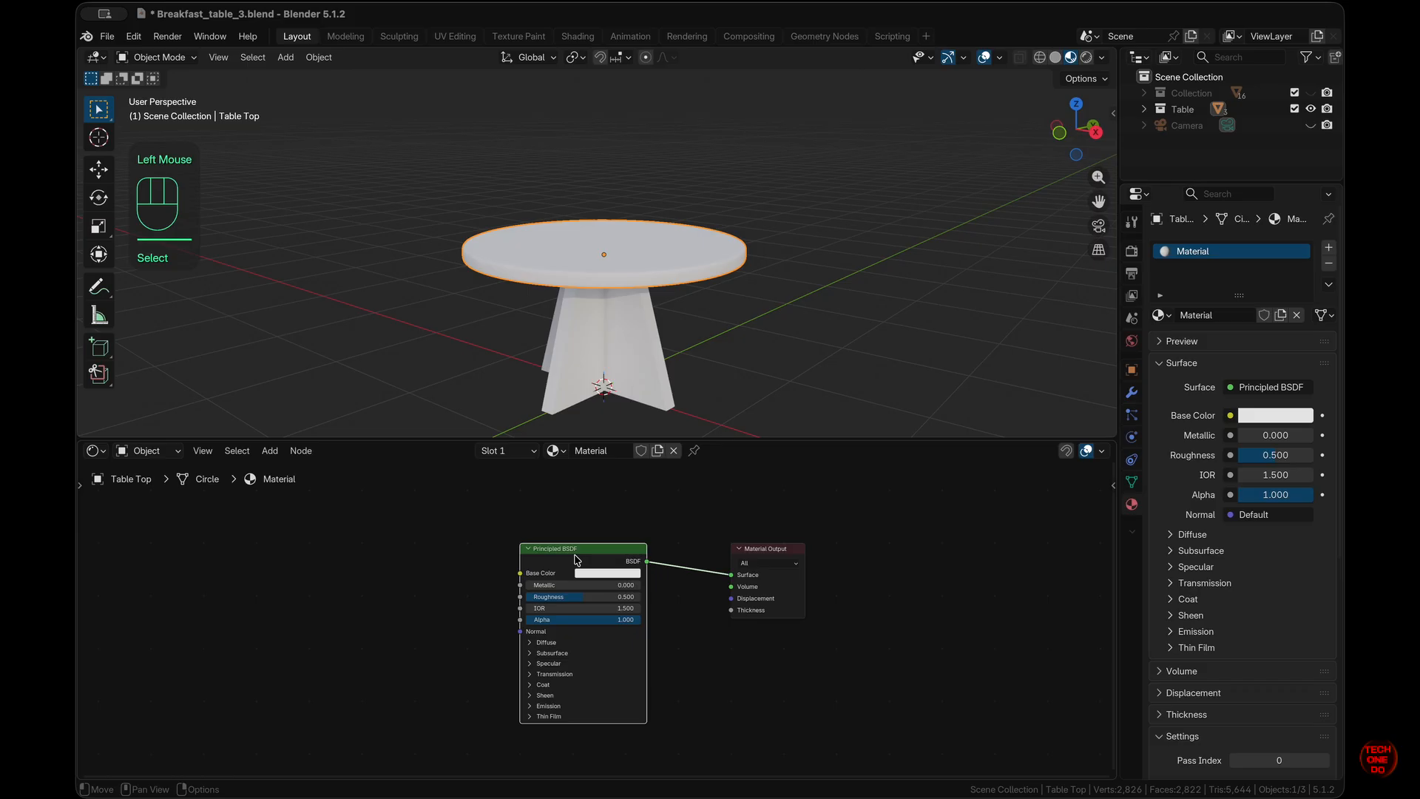
key(ctrl)
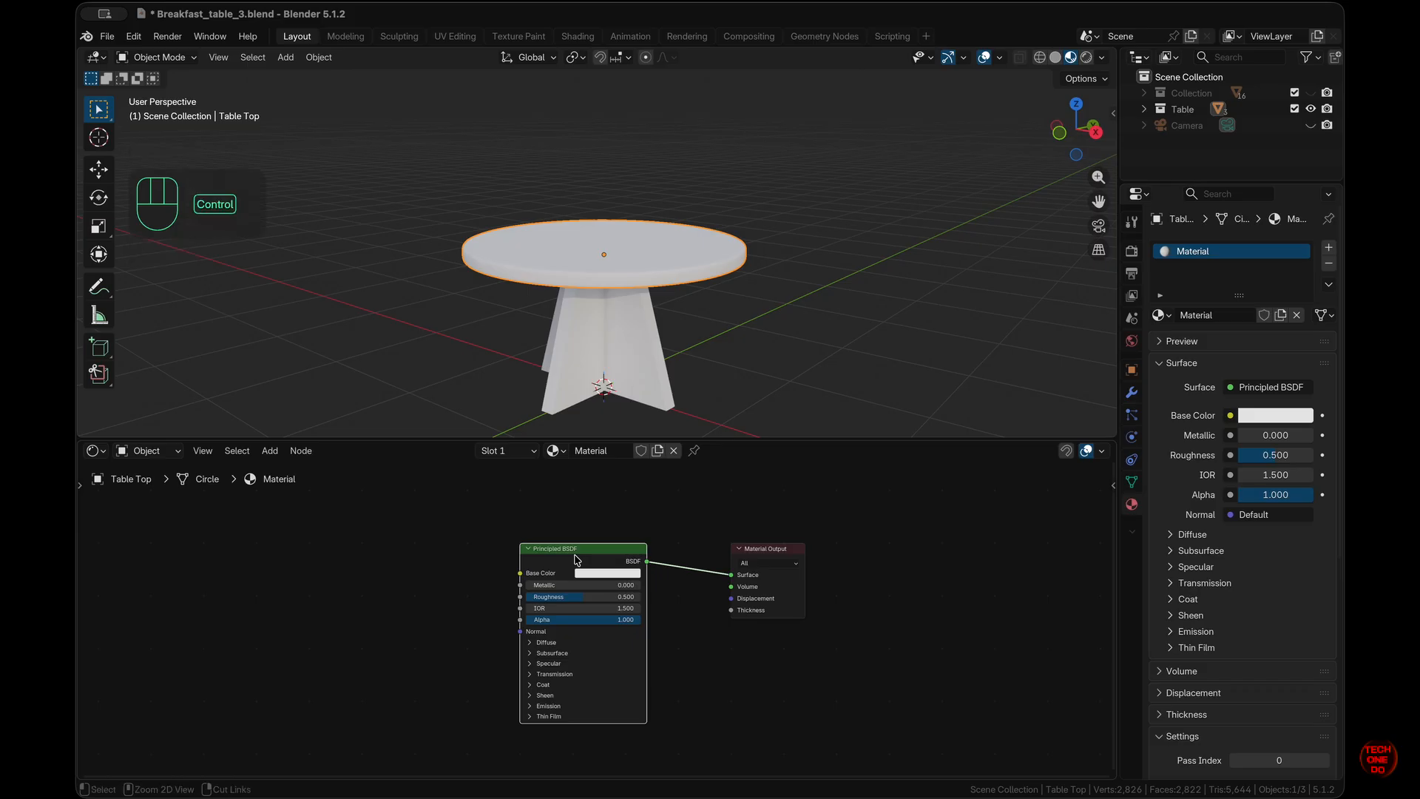
key(ctrl+t)
click(425, 574)
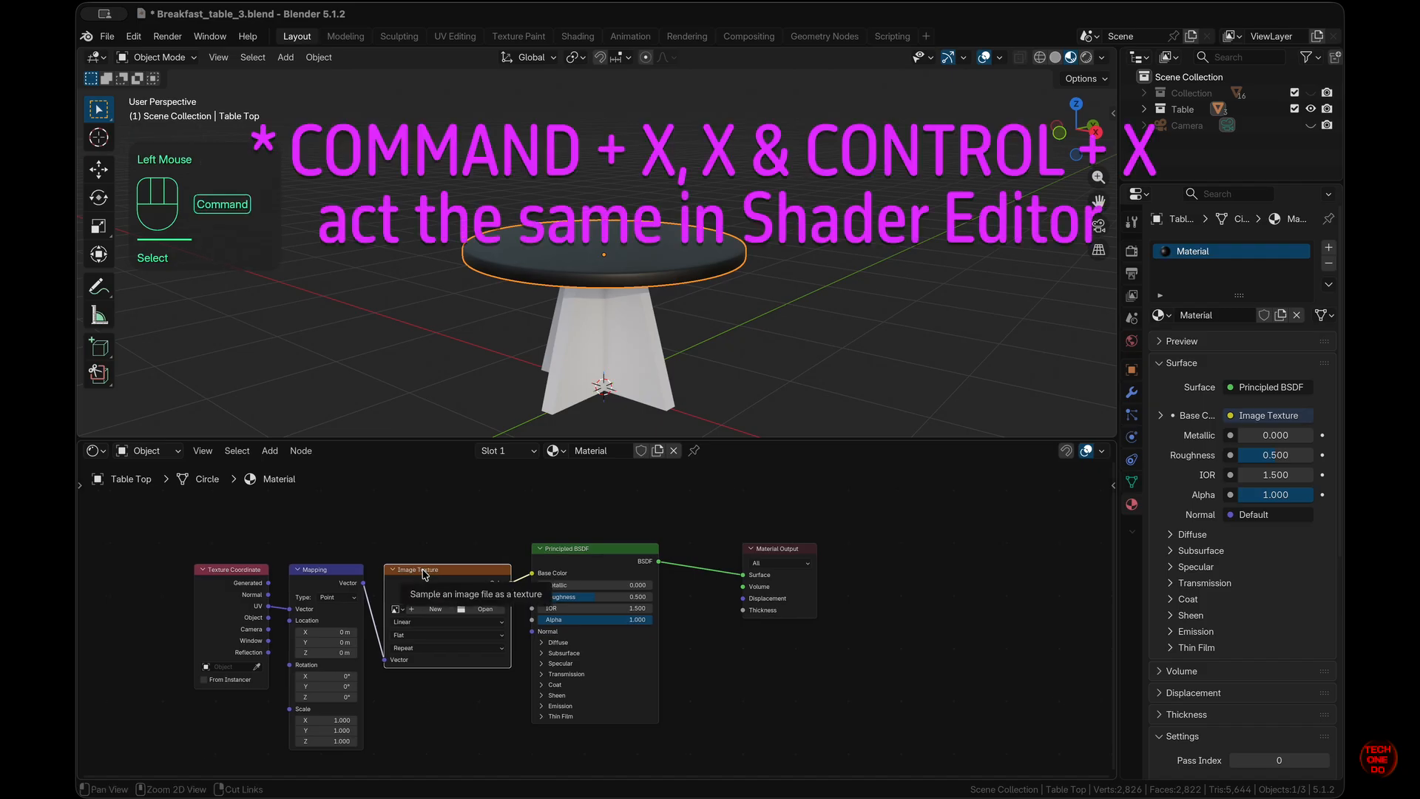
key(super+x)
drag(363, 583, 531, 574)
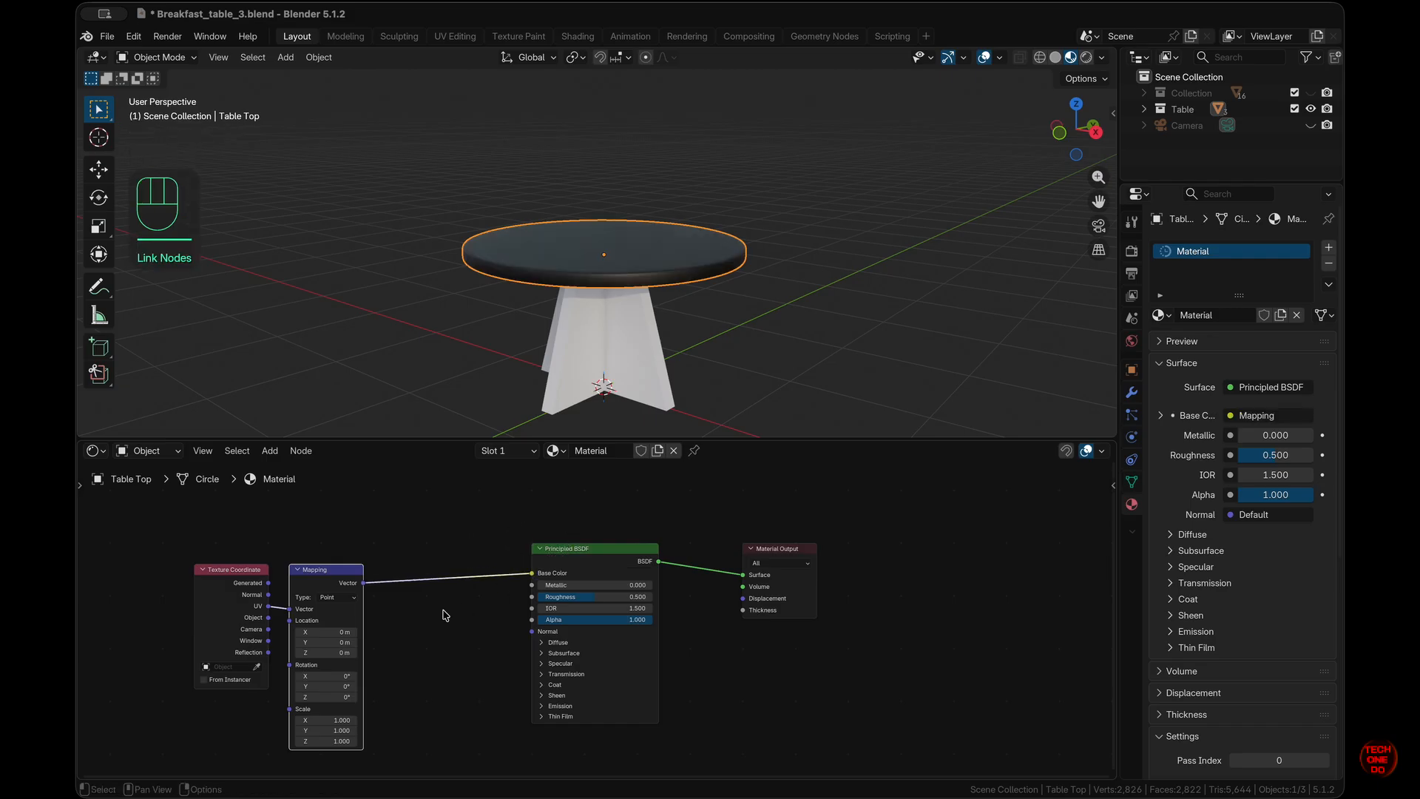
- Insert a Noise Texture and then a Color Ramp between the Mapping node and the shader
key(shift+a)
mouse_move(443, 615)
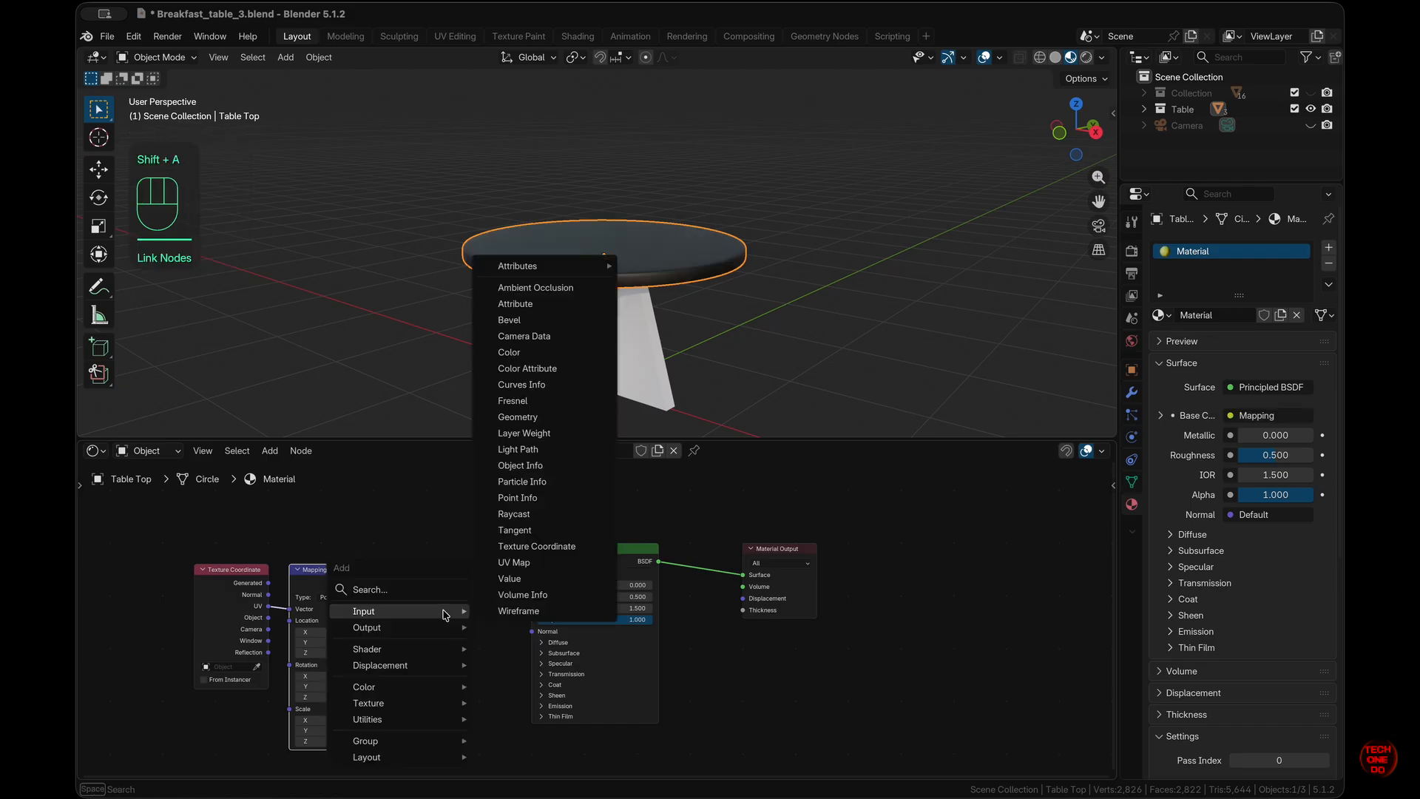
text(noi)
key(Return)
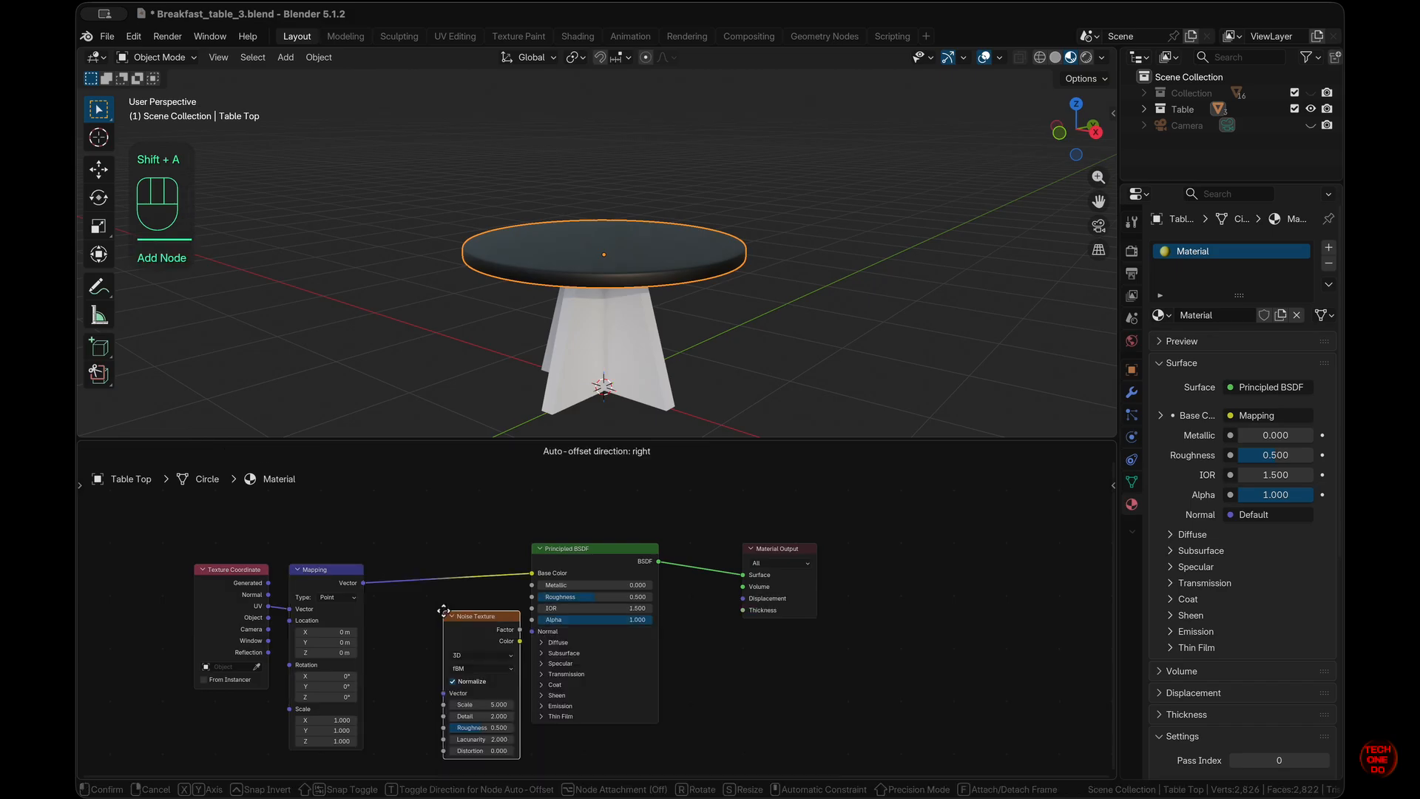
click(397, 551)
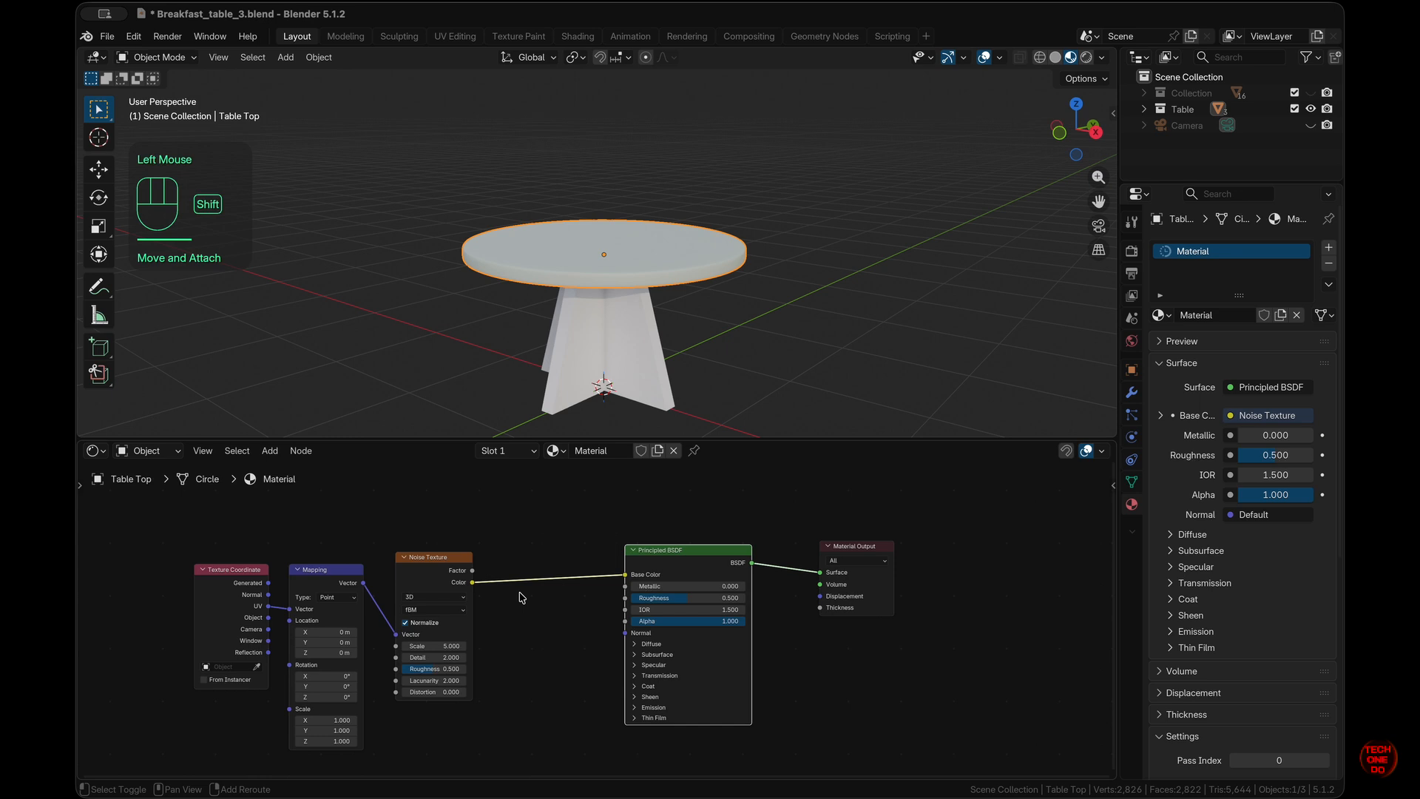
key(shift+a)
mouse_move(523, 597)
text(color ramp)
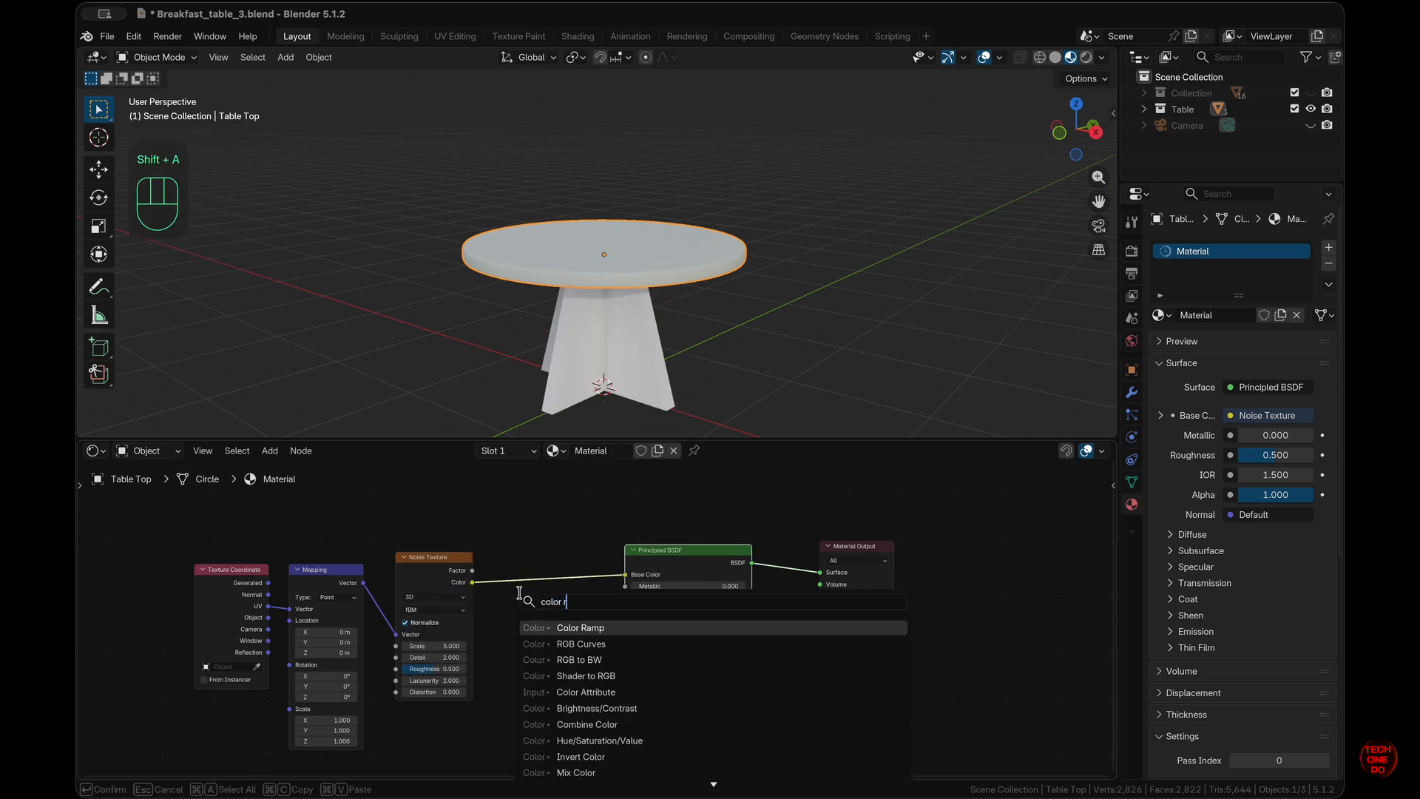
key(Return)
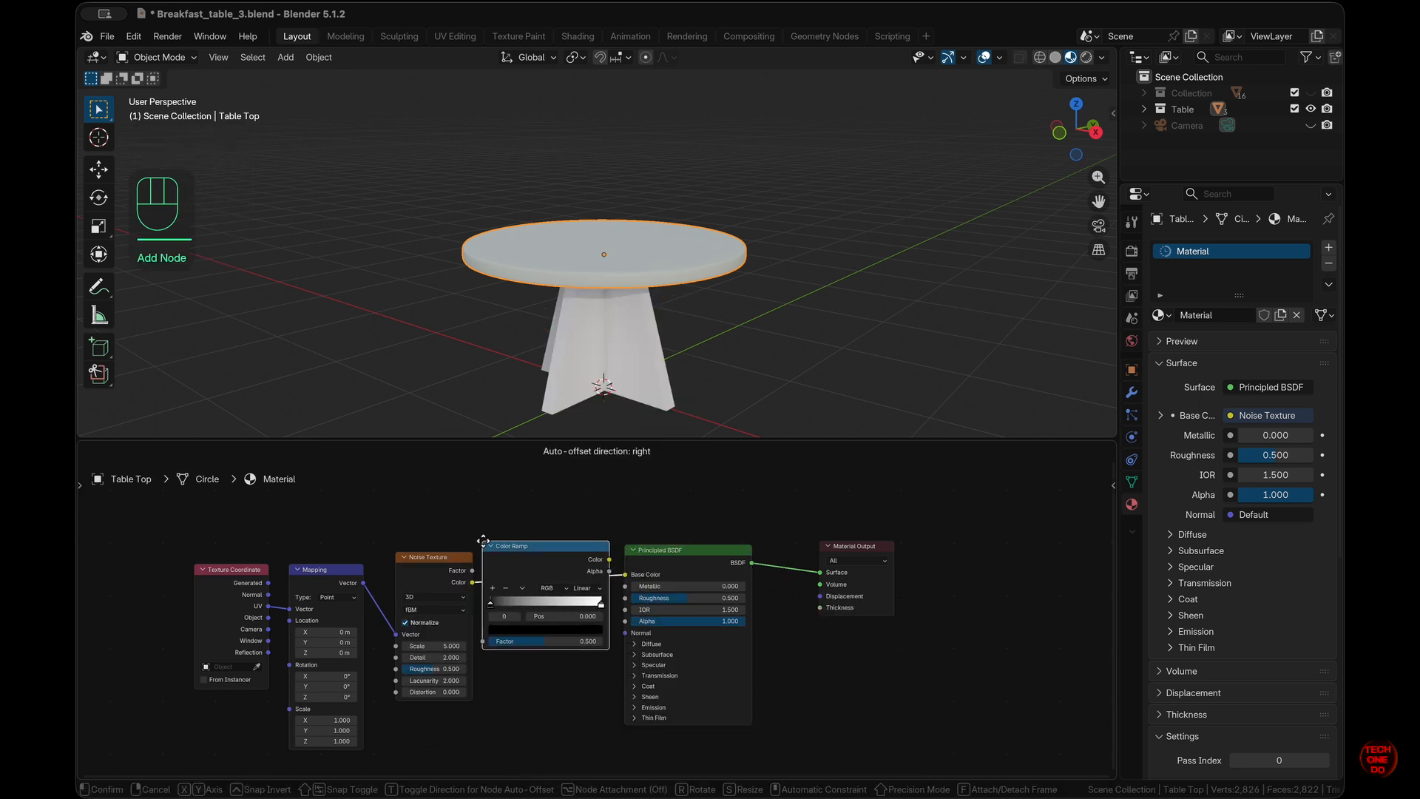
click(493, 541)
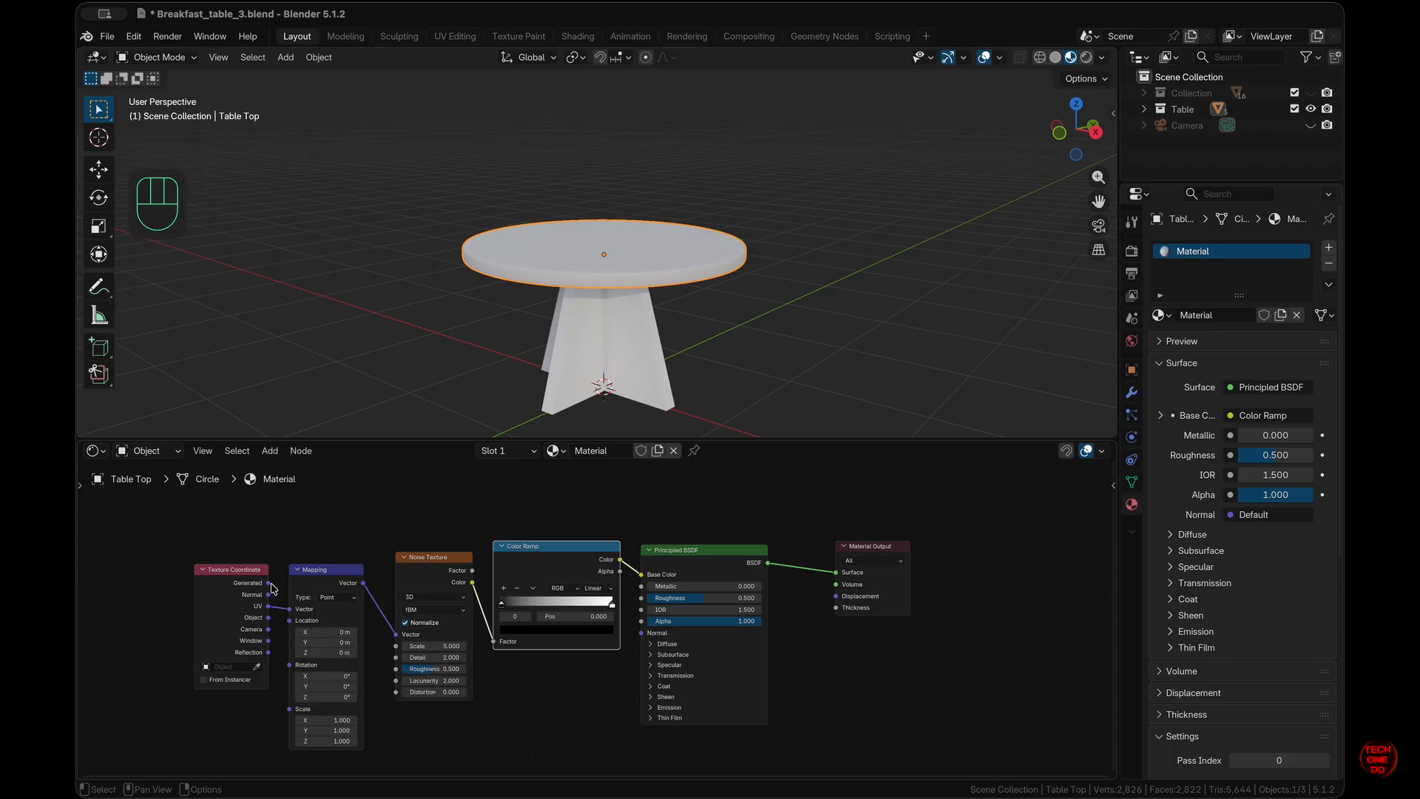
- Link Generated to Mapping, move the ramp's black stop to 0.255, raise noise scale, and select the legs
drag(270, 586, 290, 609)
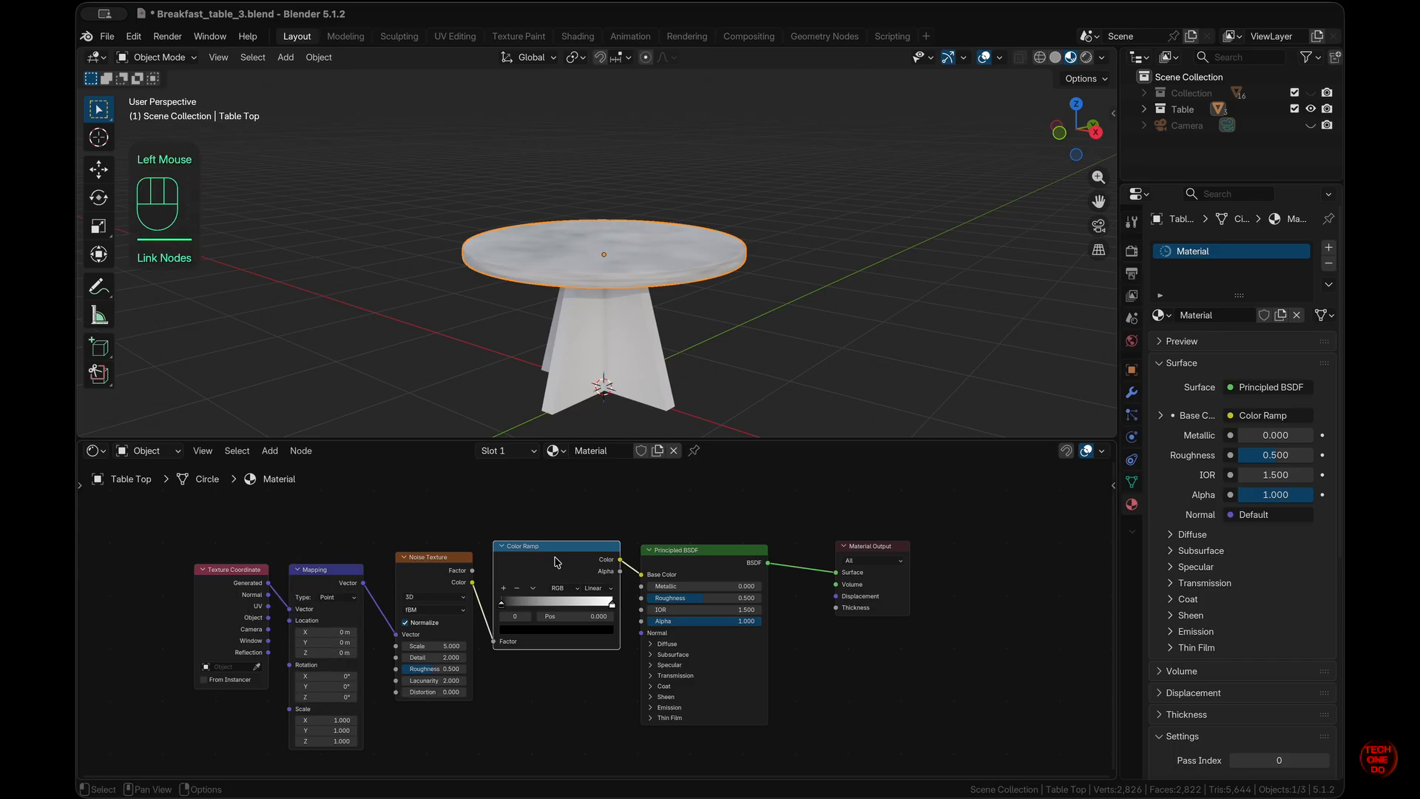
scroll(737, 360, up, 5)
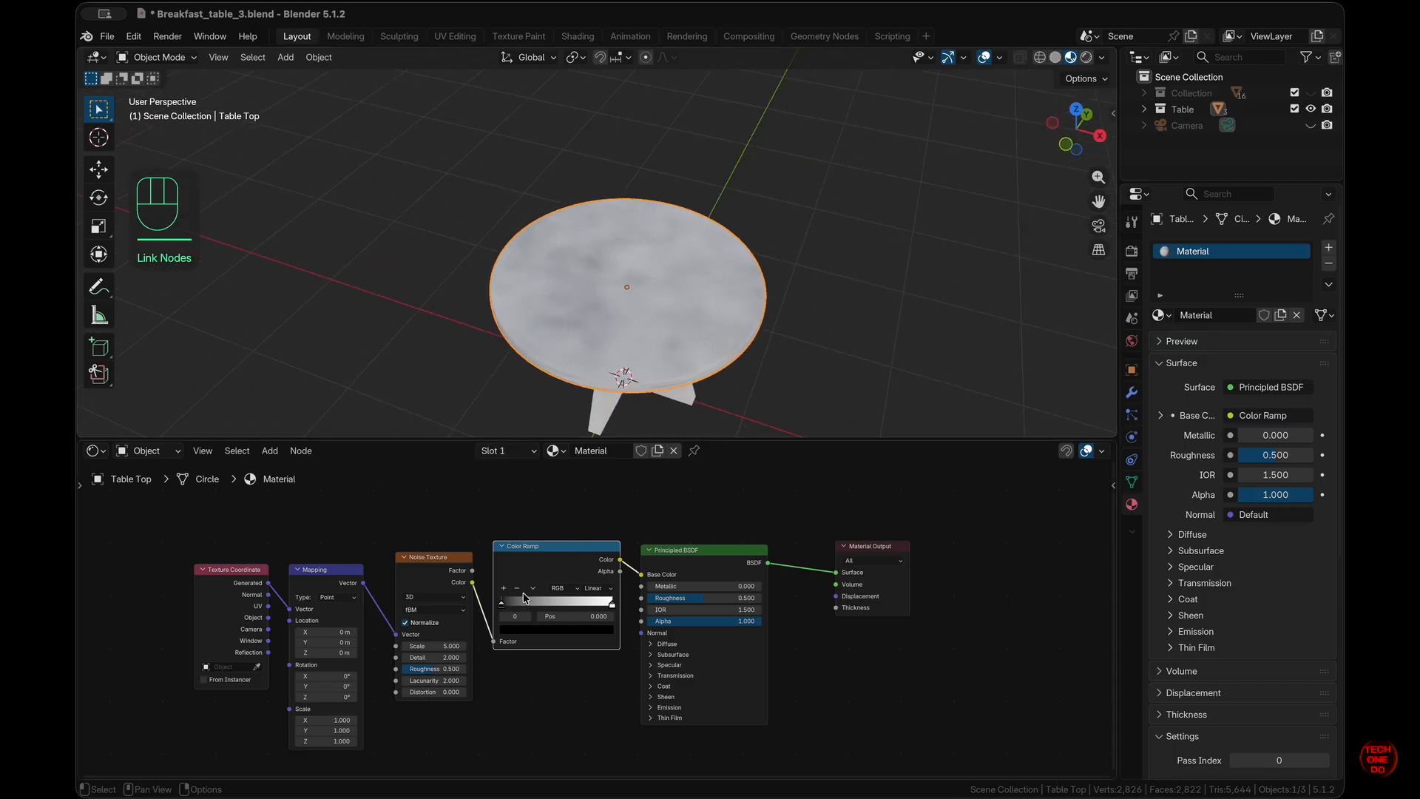
click(498, 611)
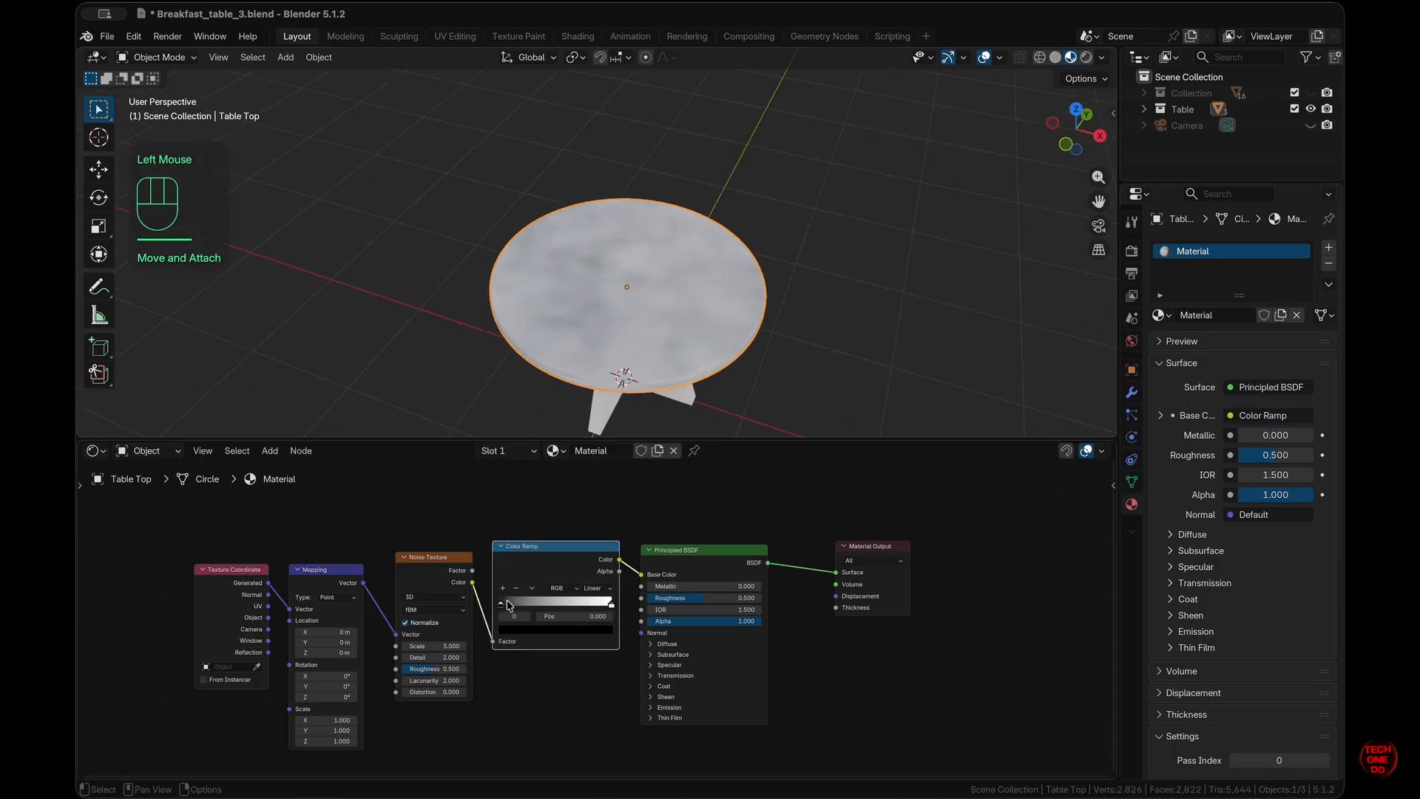
mouse_move(503, 606)
mouse_down()
mouse_move(556, 608)
mouse_move(515, 608)
mouse_up()
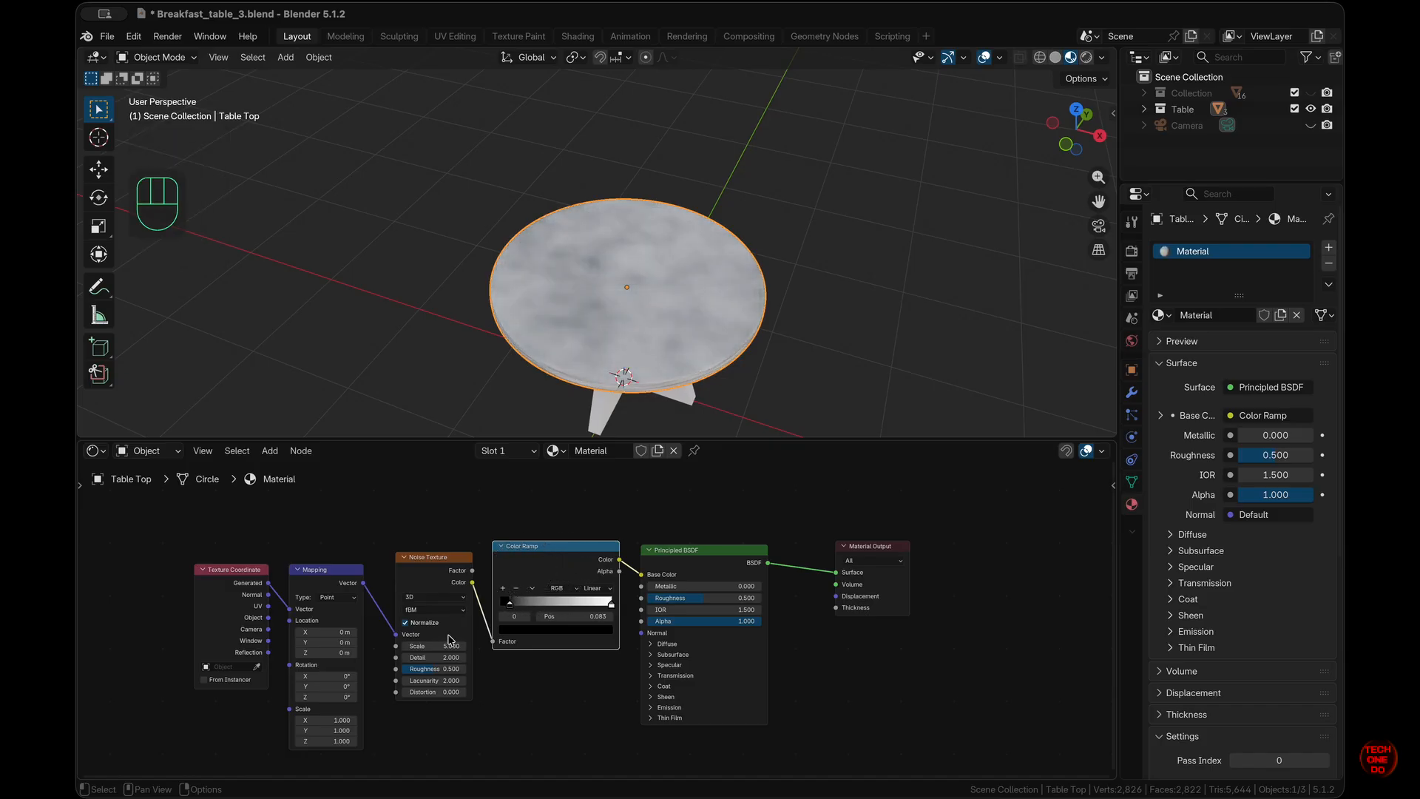
drag(458, 648, 431, 607)
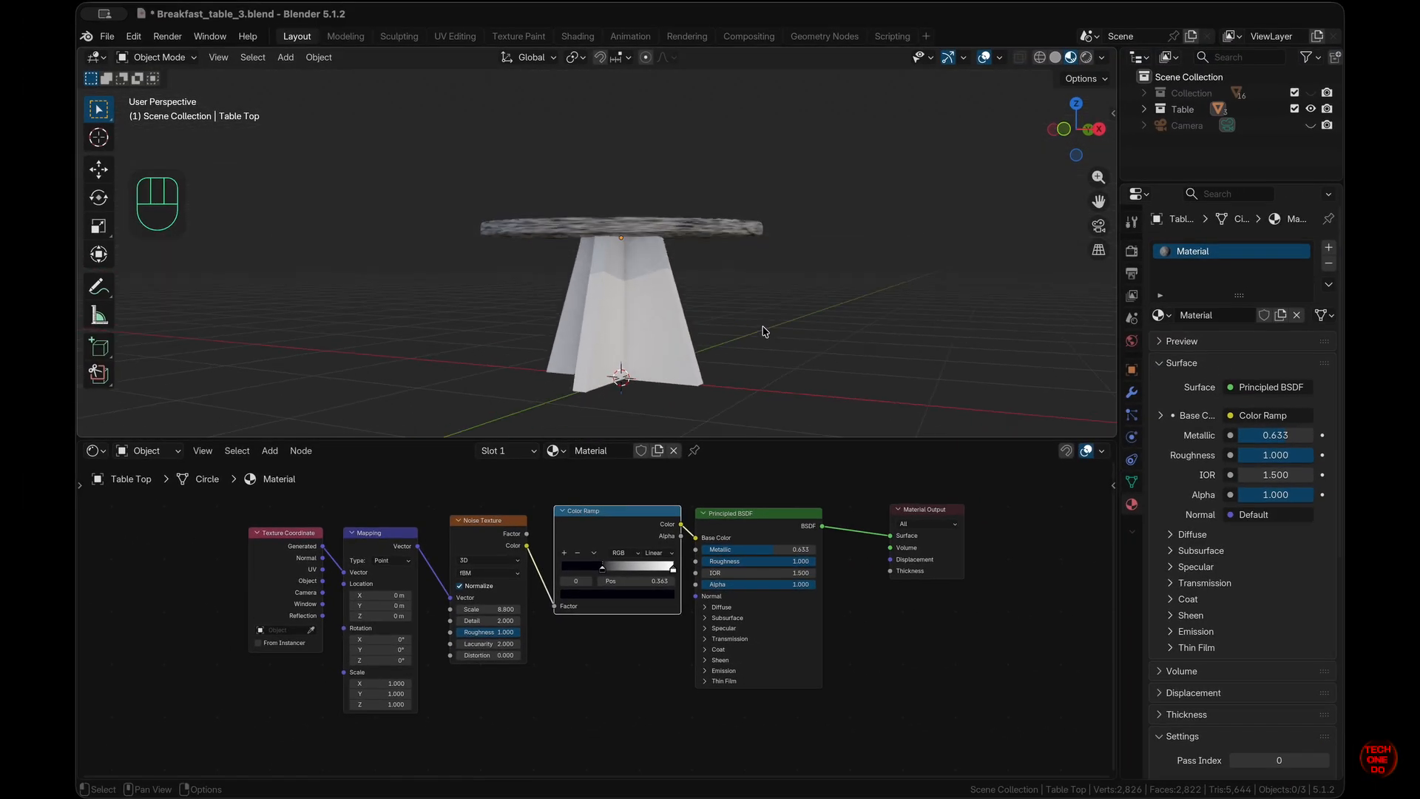
middle_drag(765, 331, 649, 333)
click(609, 323)
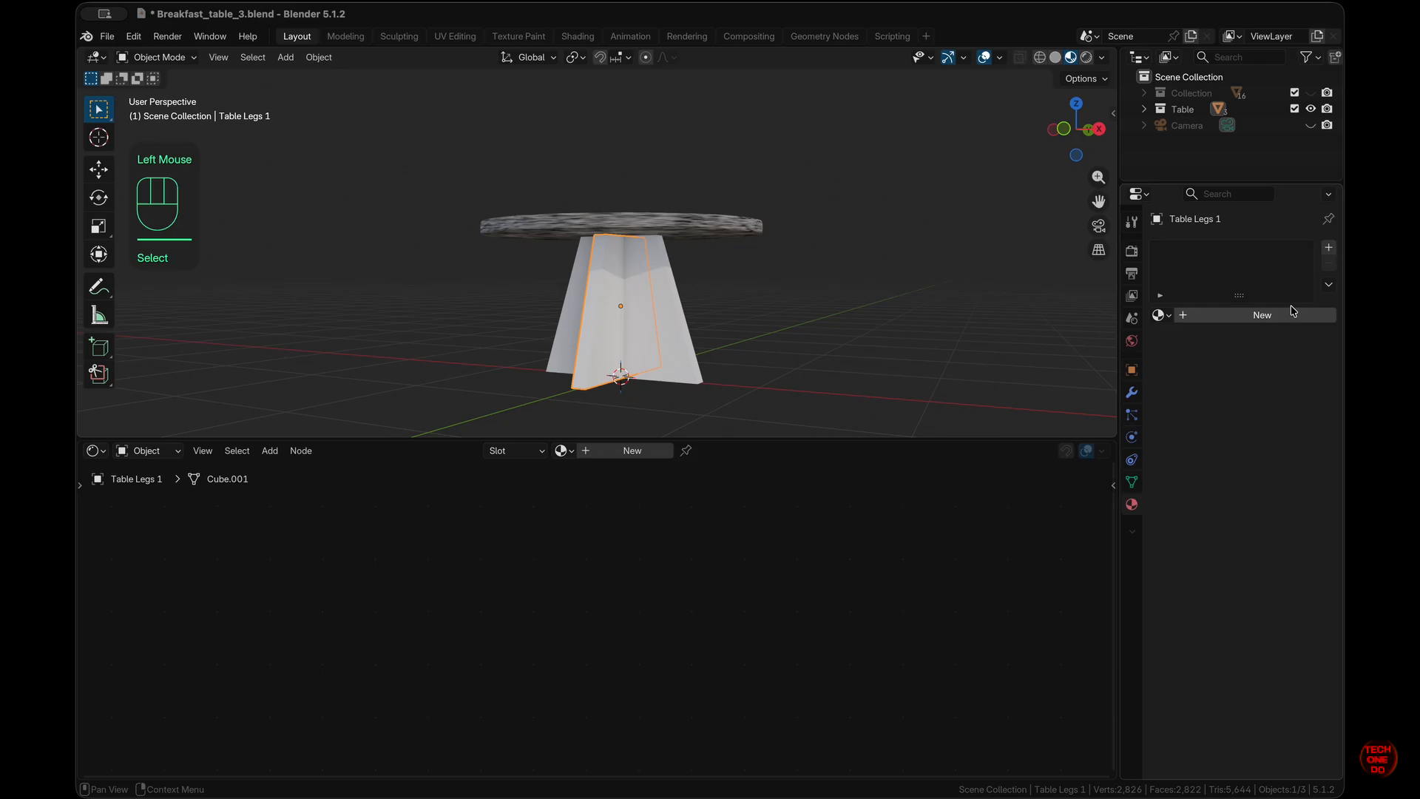
- Give the legs a new material built from all five oak_veneer_01_2k texture images
click(632, 451)
click(579, 578)
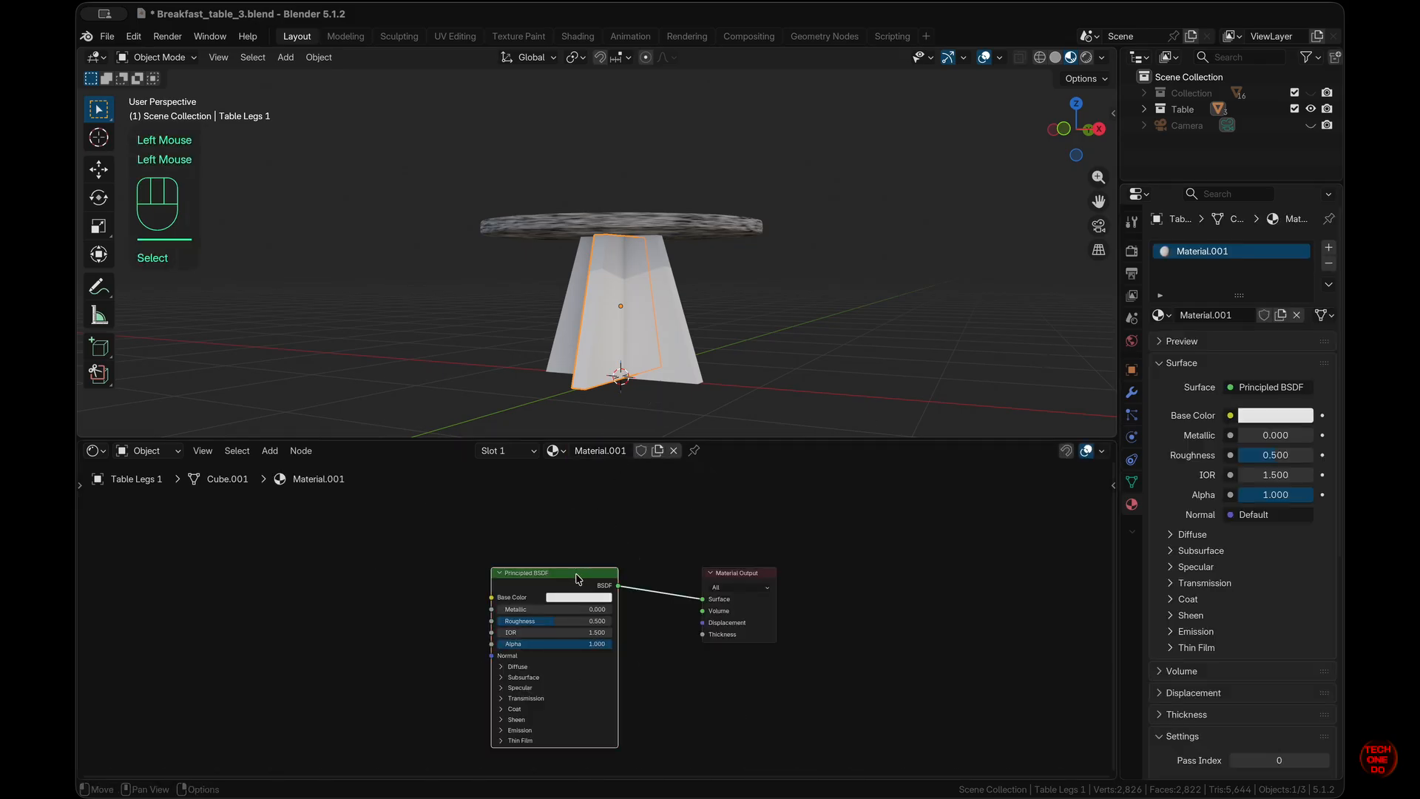
click(556, 540)
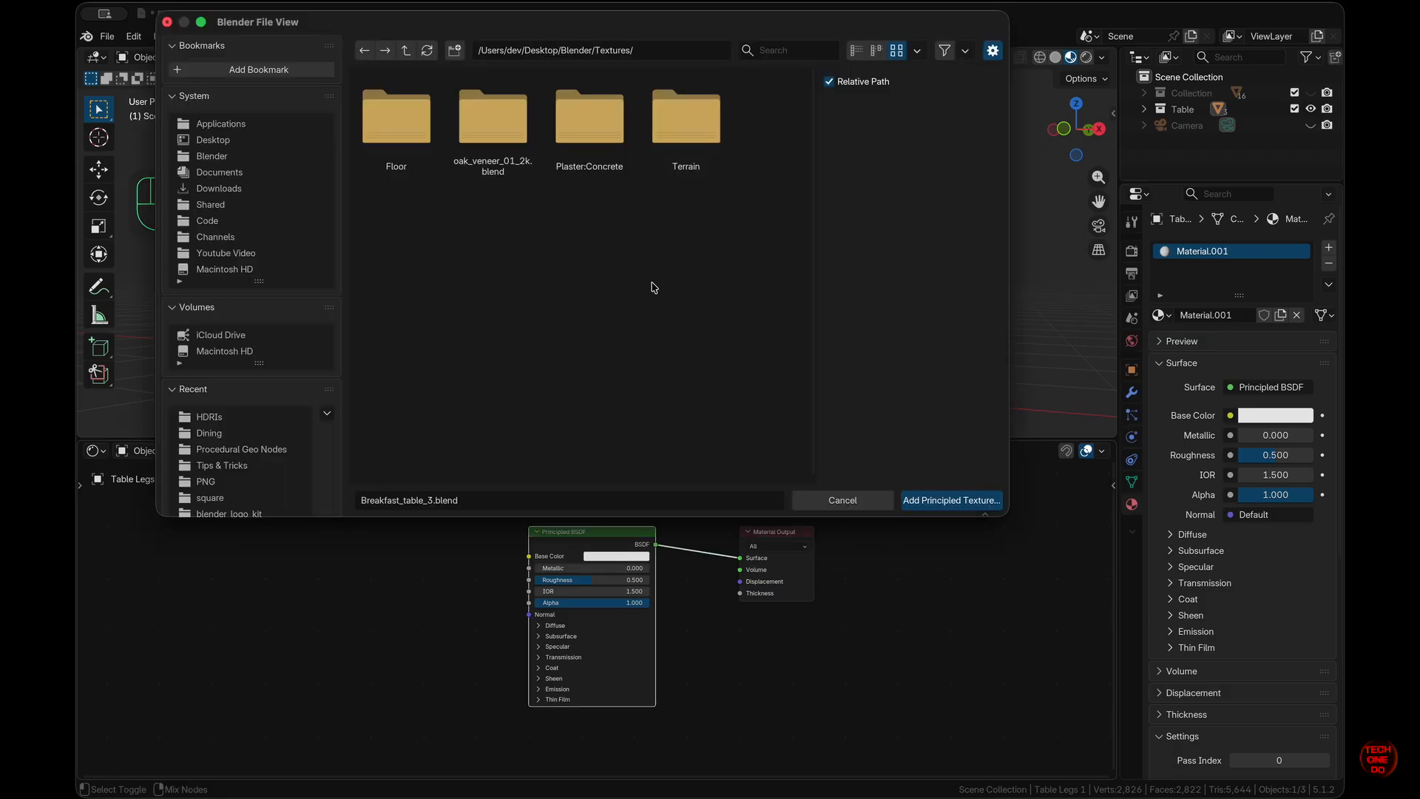
double_click(494, 122)
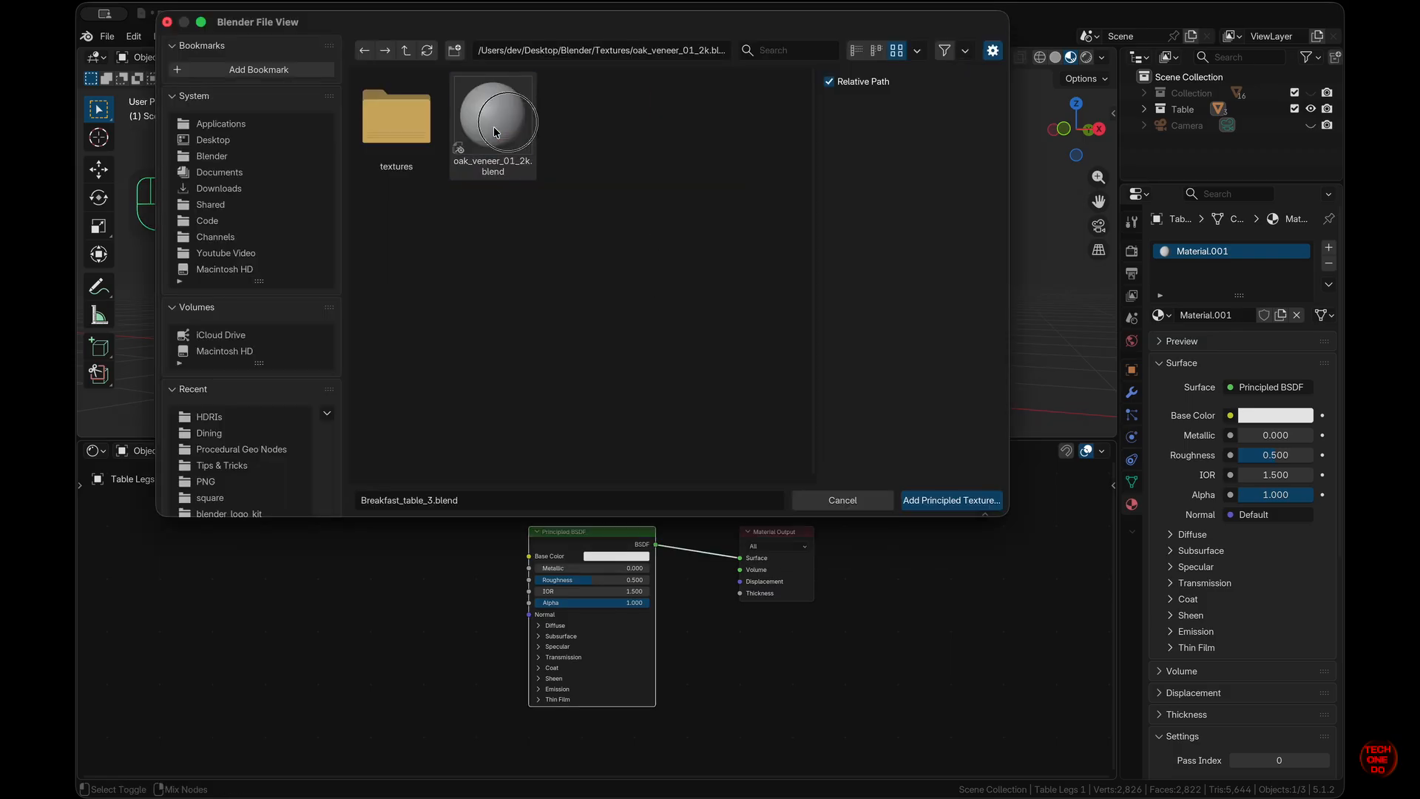
double_click(412, 127)
drag(729, 326, 388, 107)
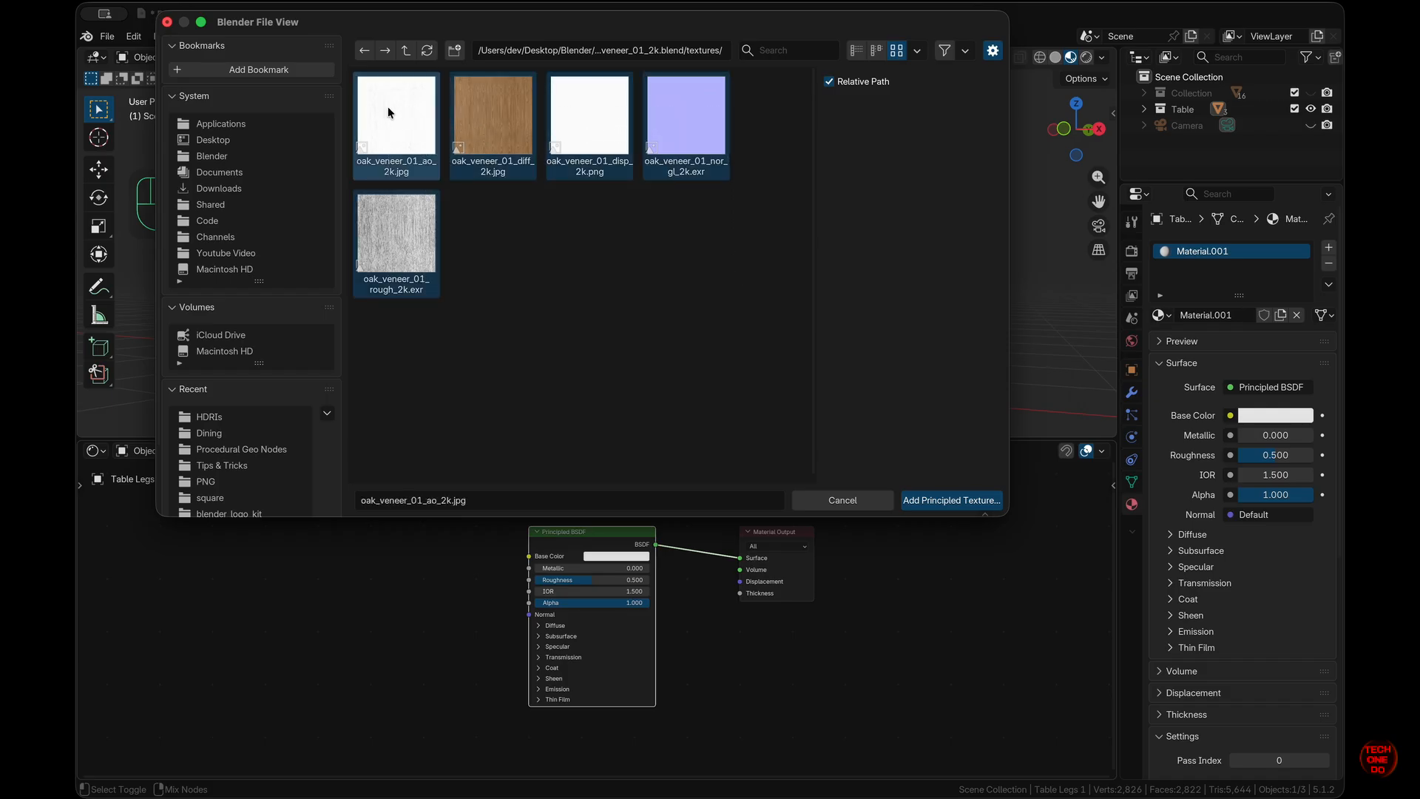
click(950, 501)
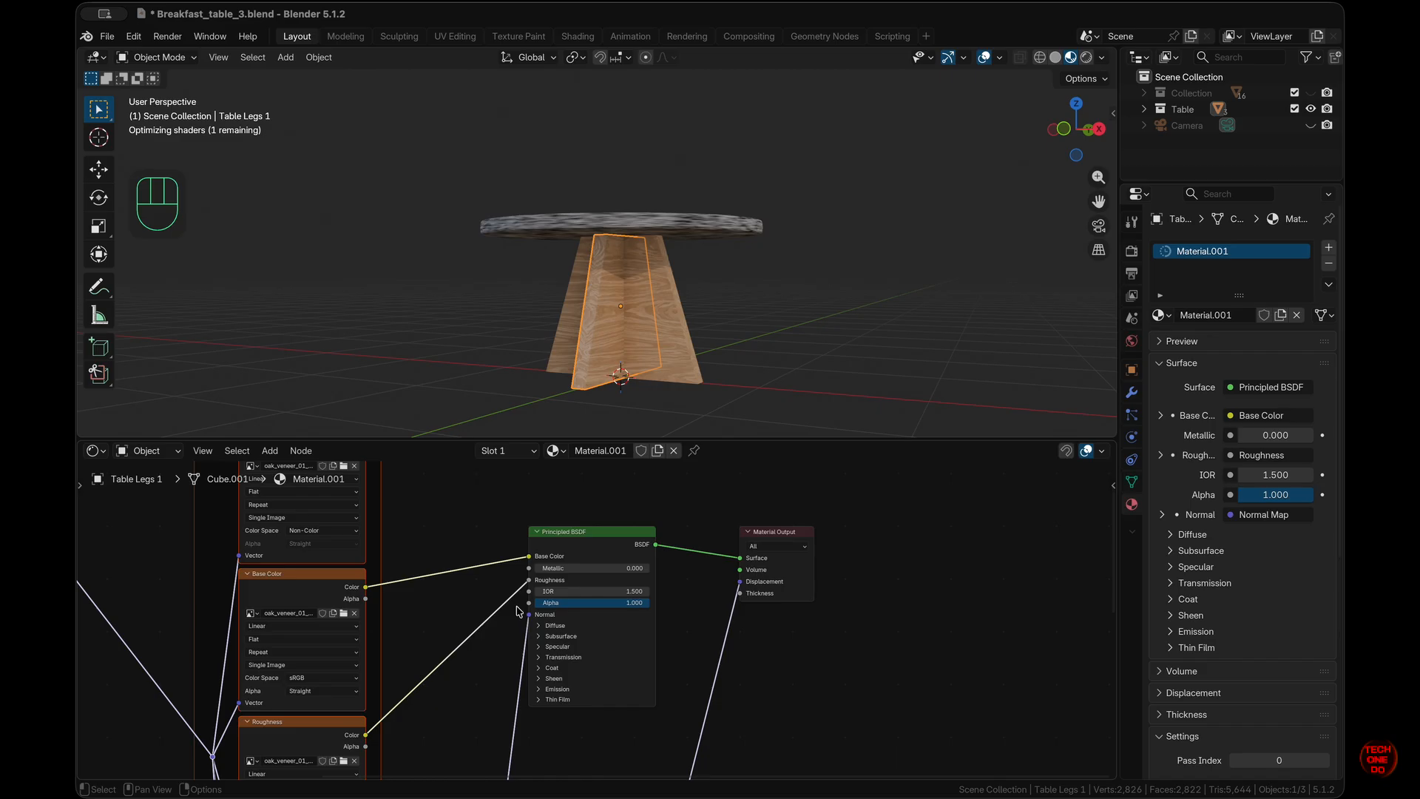
scroll(518, 611, left, 5)
scroll(519, 611, up, 4)
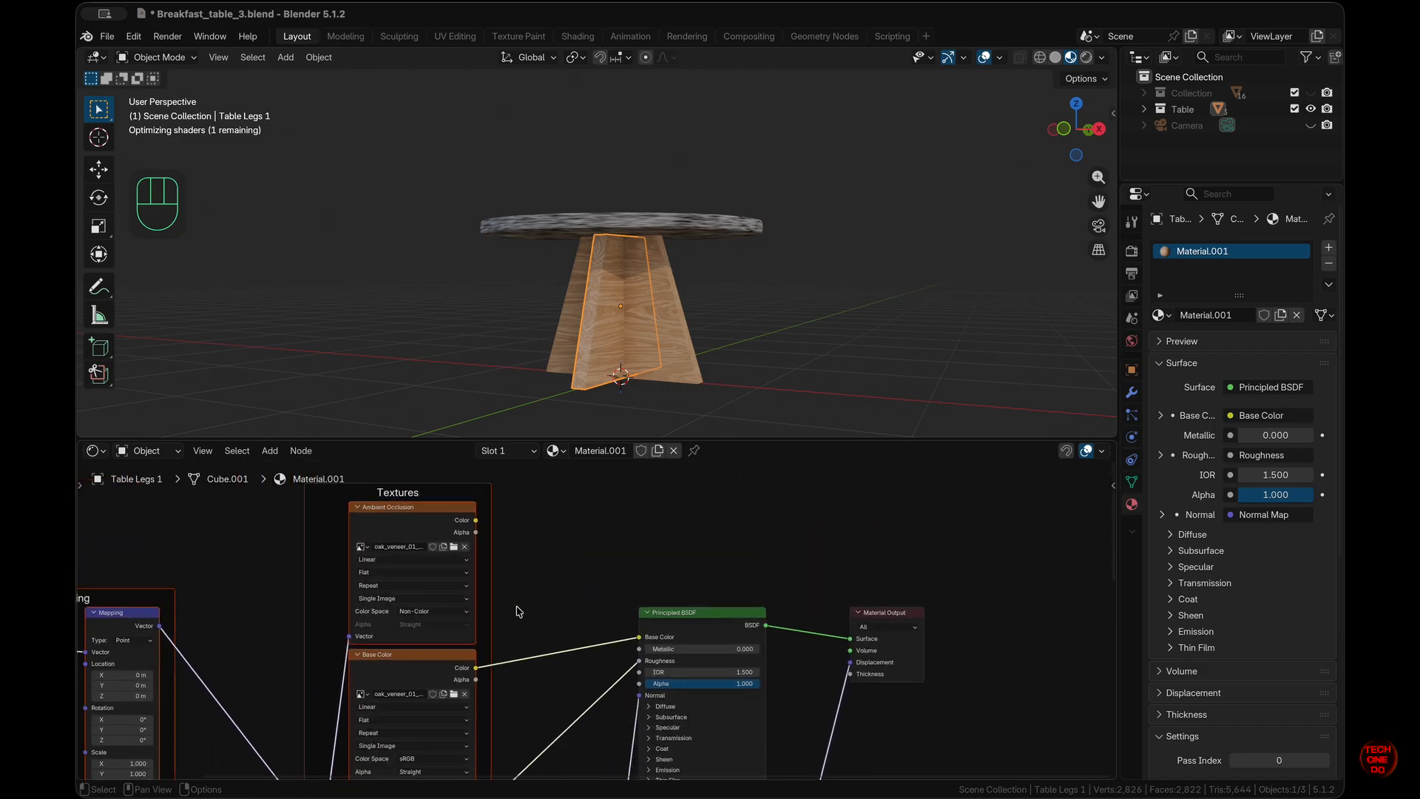
scroll(518, 611, down, 3)
scroll(518, 611, up, 2)
scroll(877, 290, right, 6)
scroll(877, 291, up, 4)
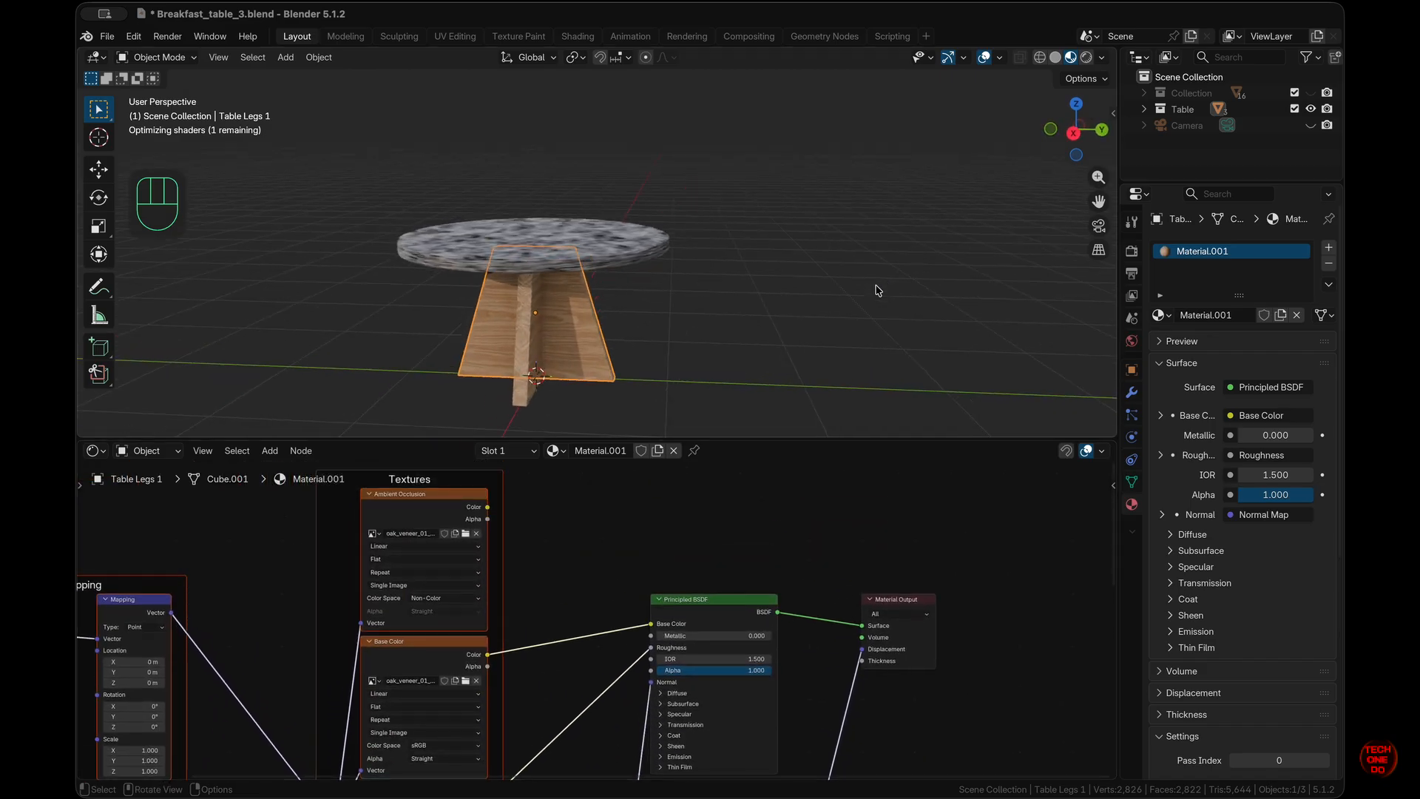
scroll(877, 291, down, 7)
scroll(877, 293, left, 3)
scroll(572, 649, left, 5)
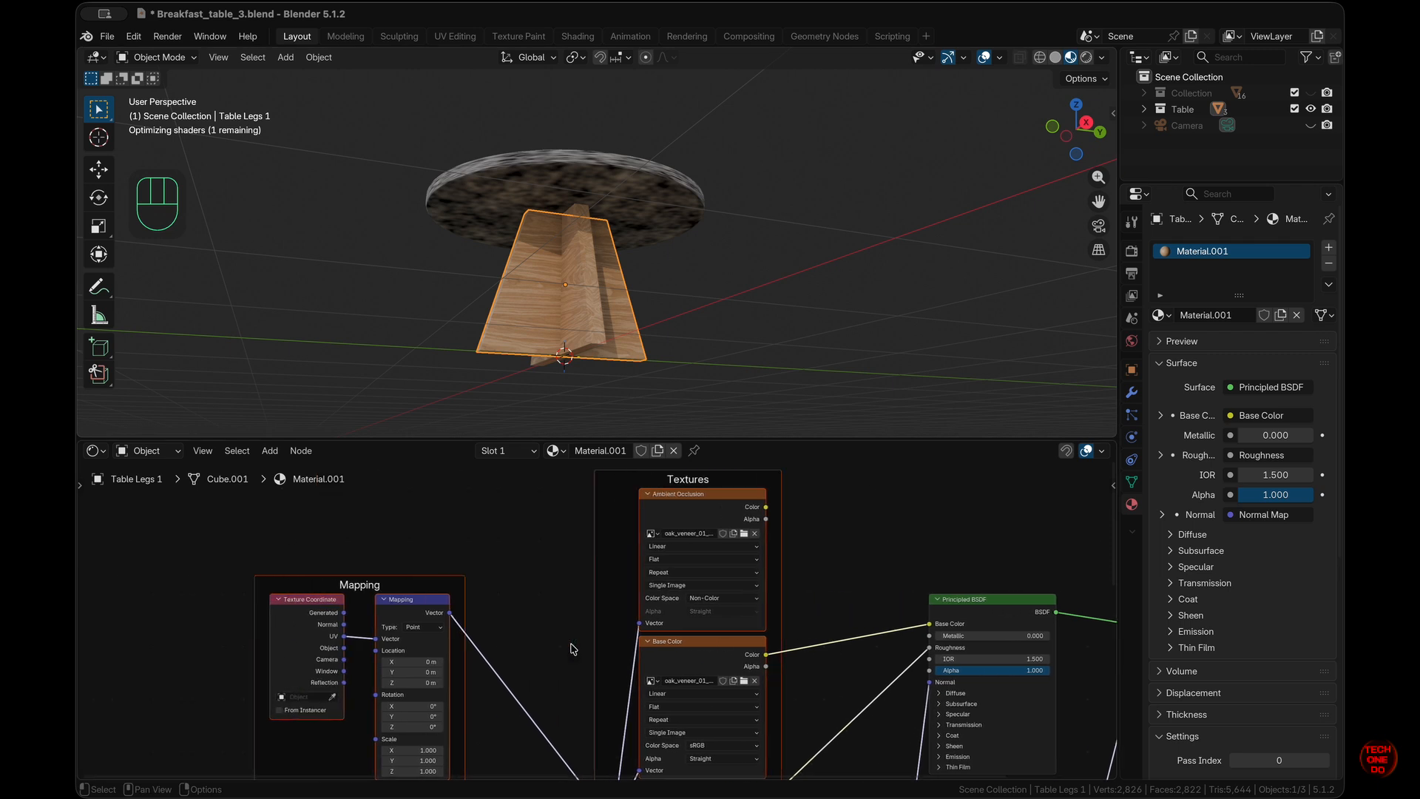
scroll(837, 280, up, 6)
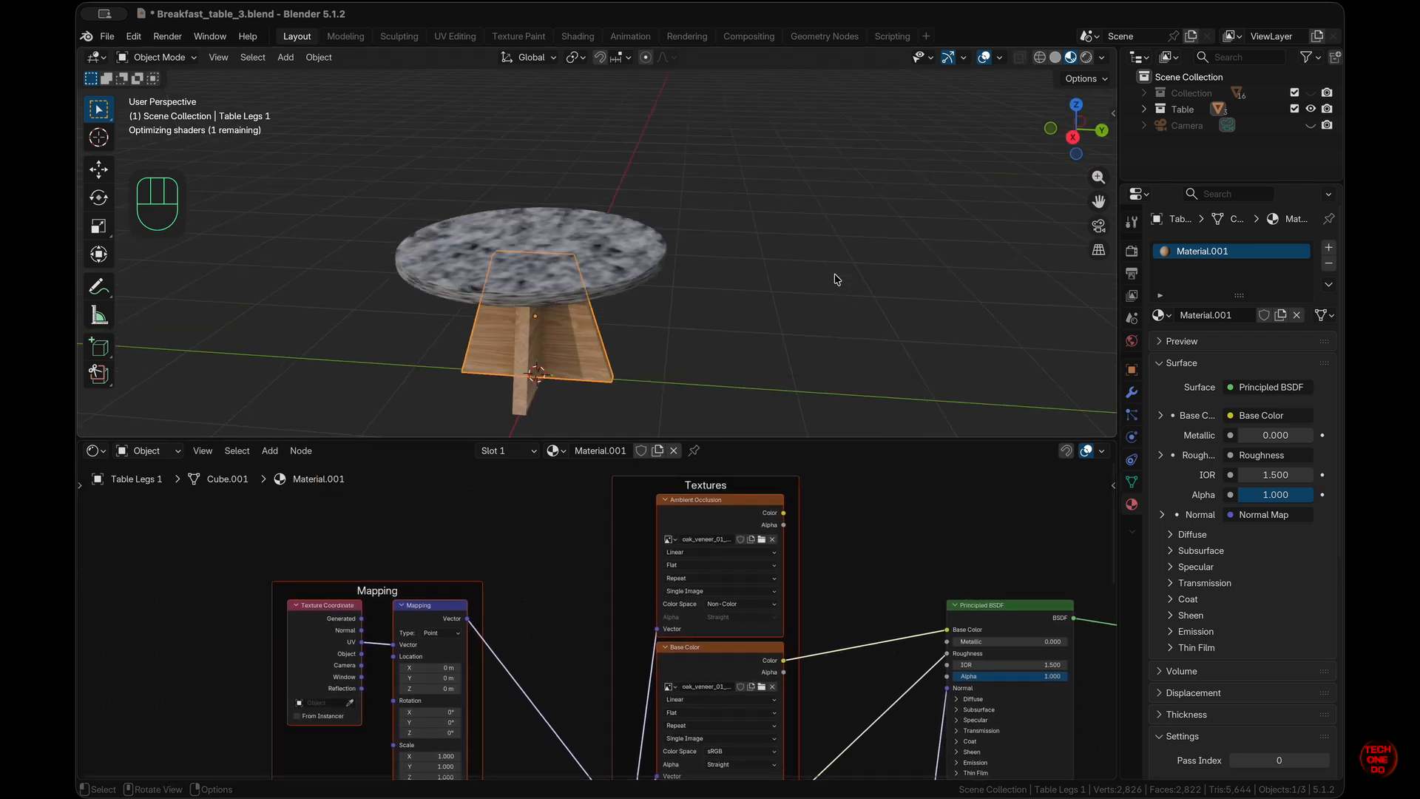
scroll(838, 280, down, 4)
scroll(837, 280, up, 4)
scroll(838, 280, down, 3)
scroll(838, 279, left, 6)
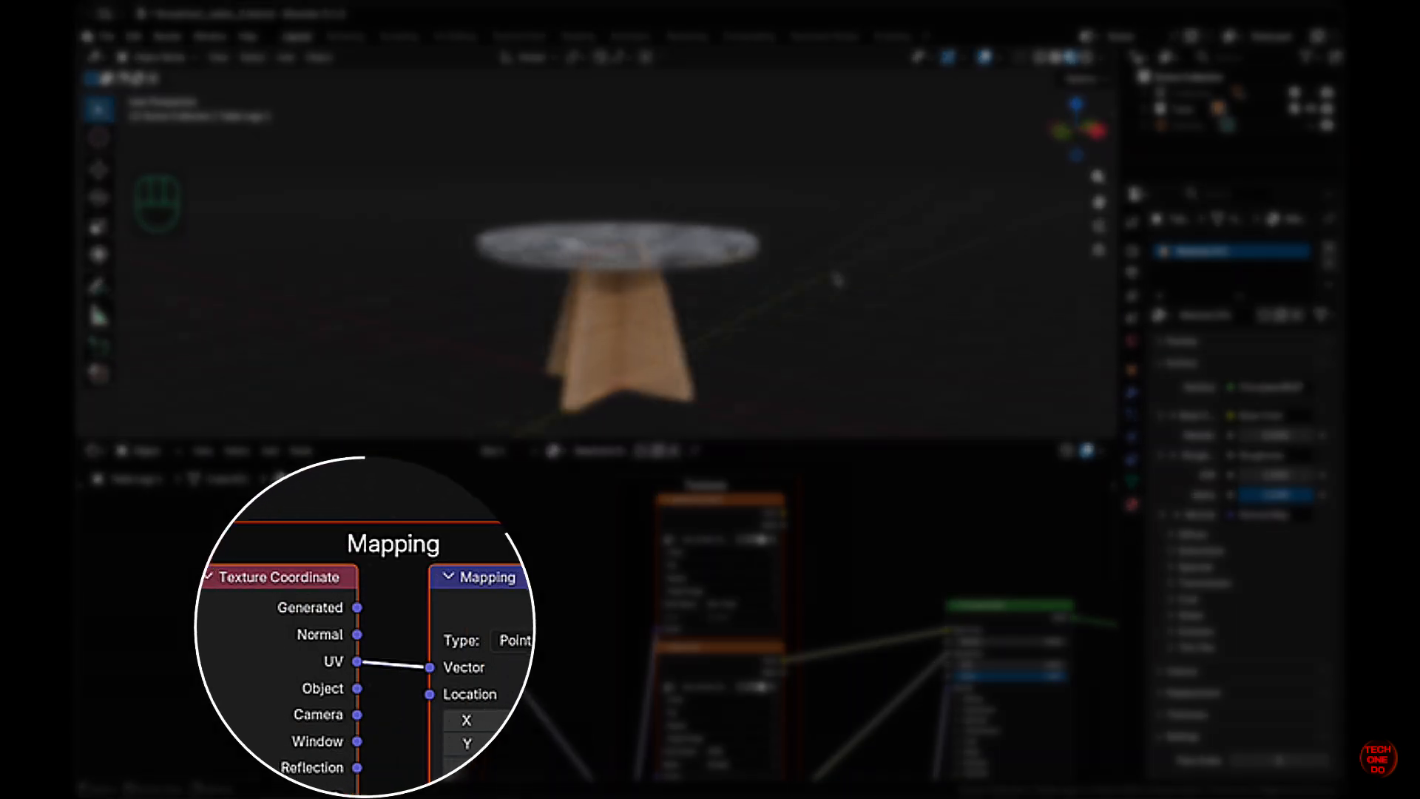
key(space)
click(838, 279)
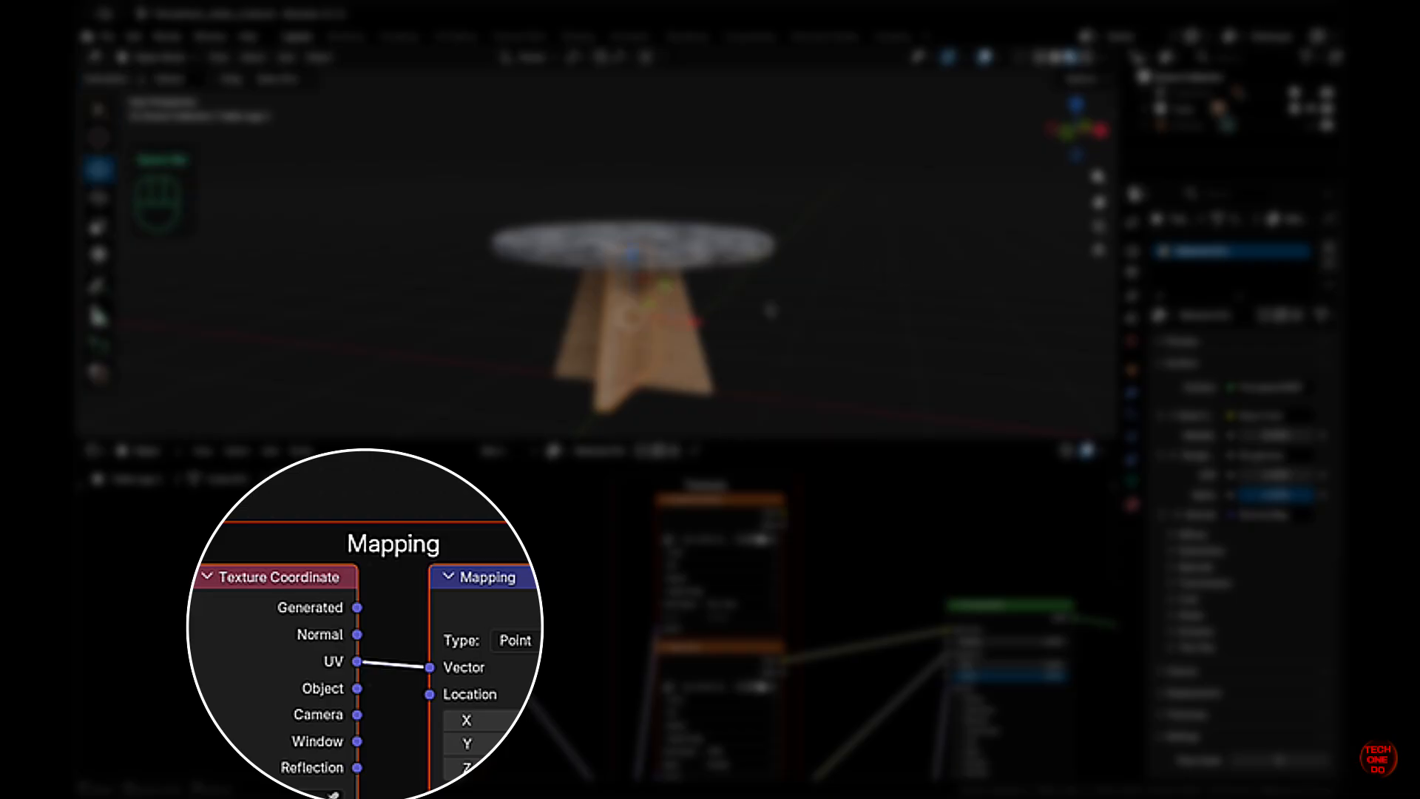
click(97, 109)
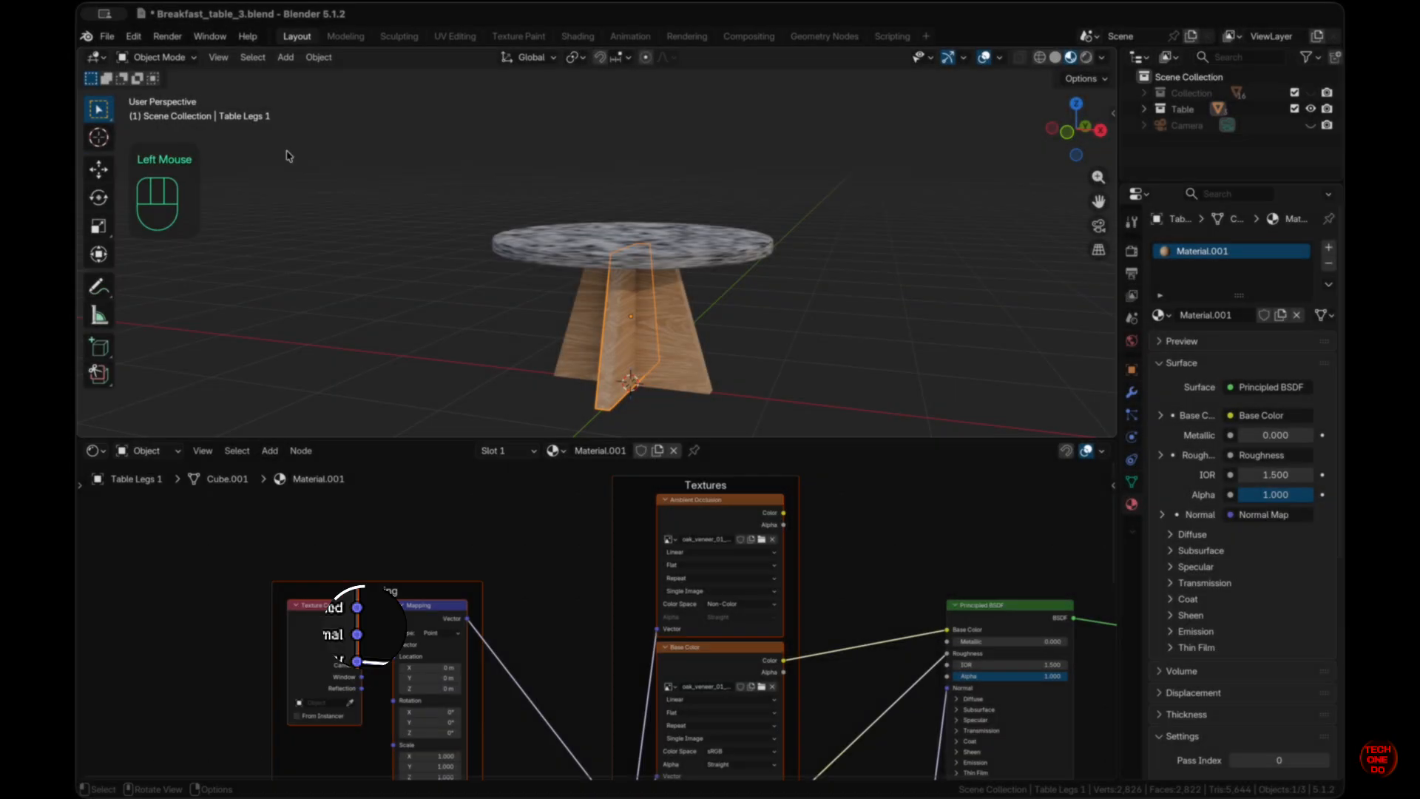
scroll(743, 240, right, 8)
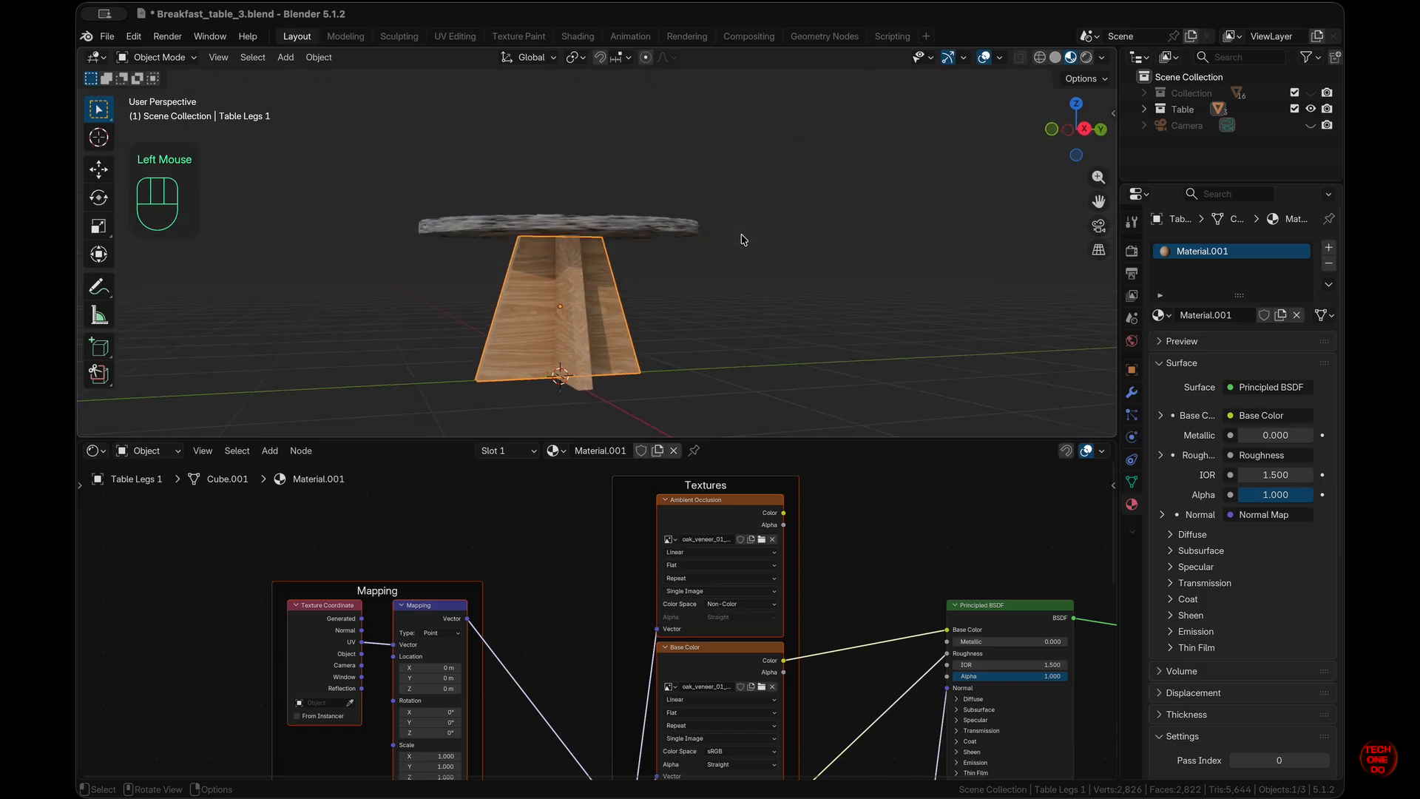
scroll(743, 240, up, 4)
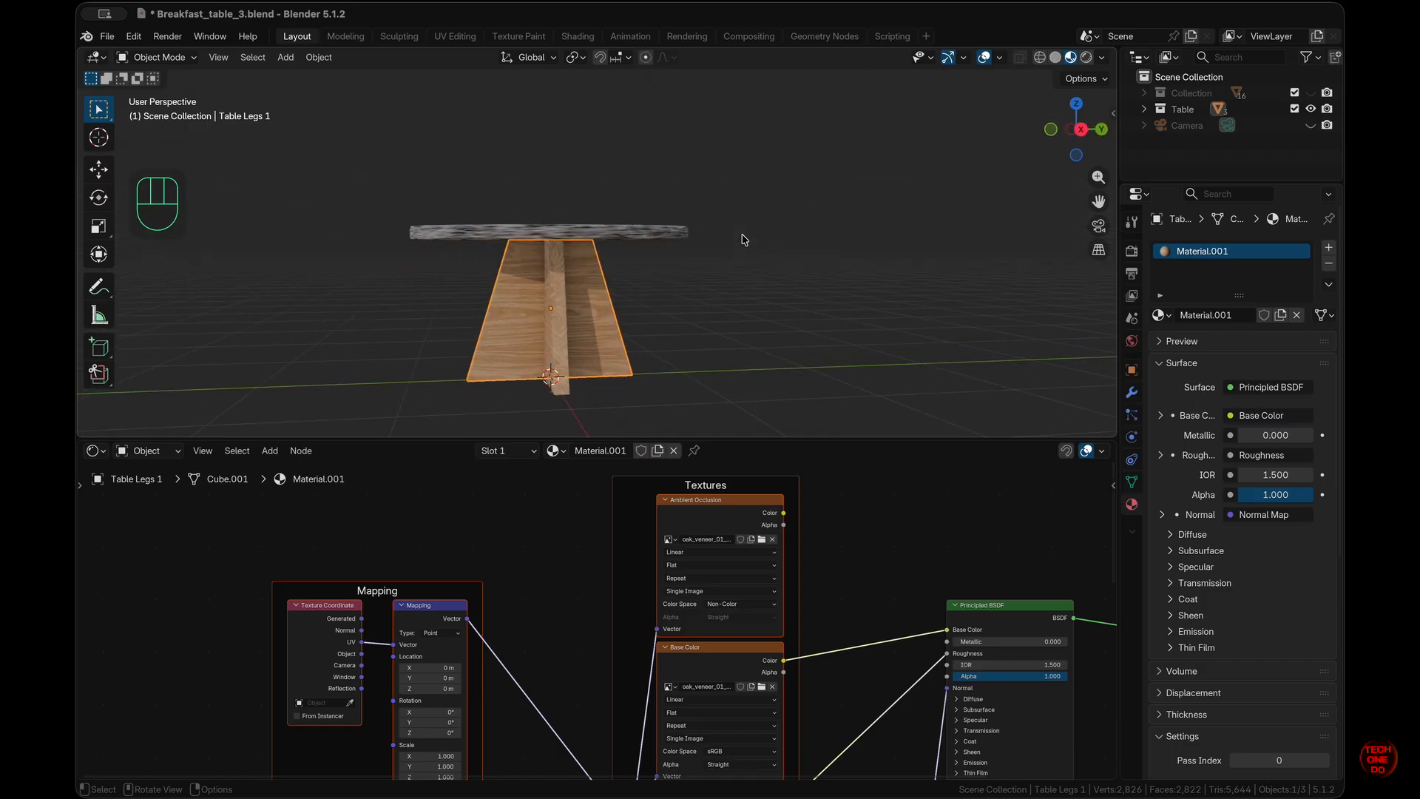
scroll(742, 240, left, 6)
scroll(636, 583, right, 3)
scroll(636, 583, down, 2)
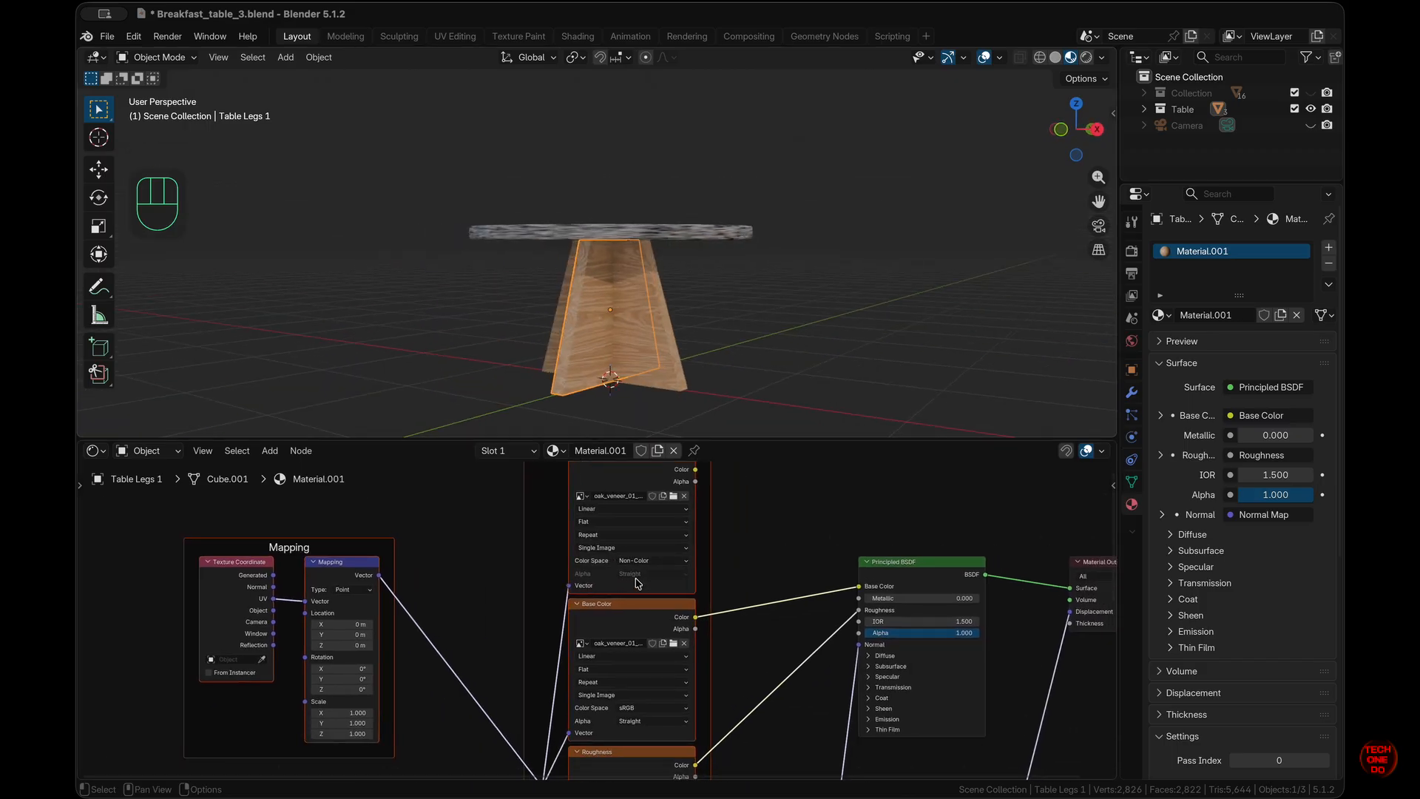
scroll(636, 582, right, 2)
scroll(636, 582, up, 2)
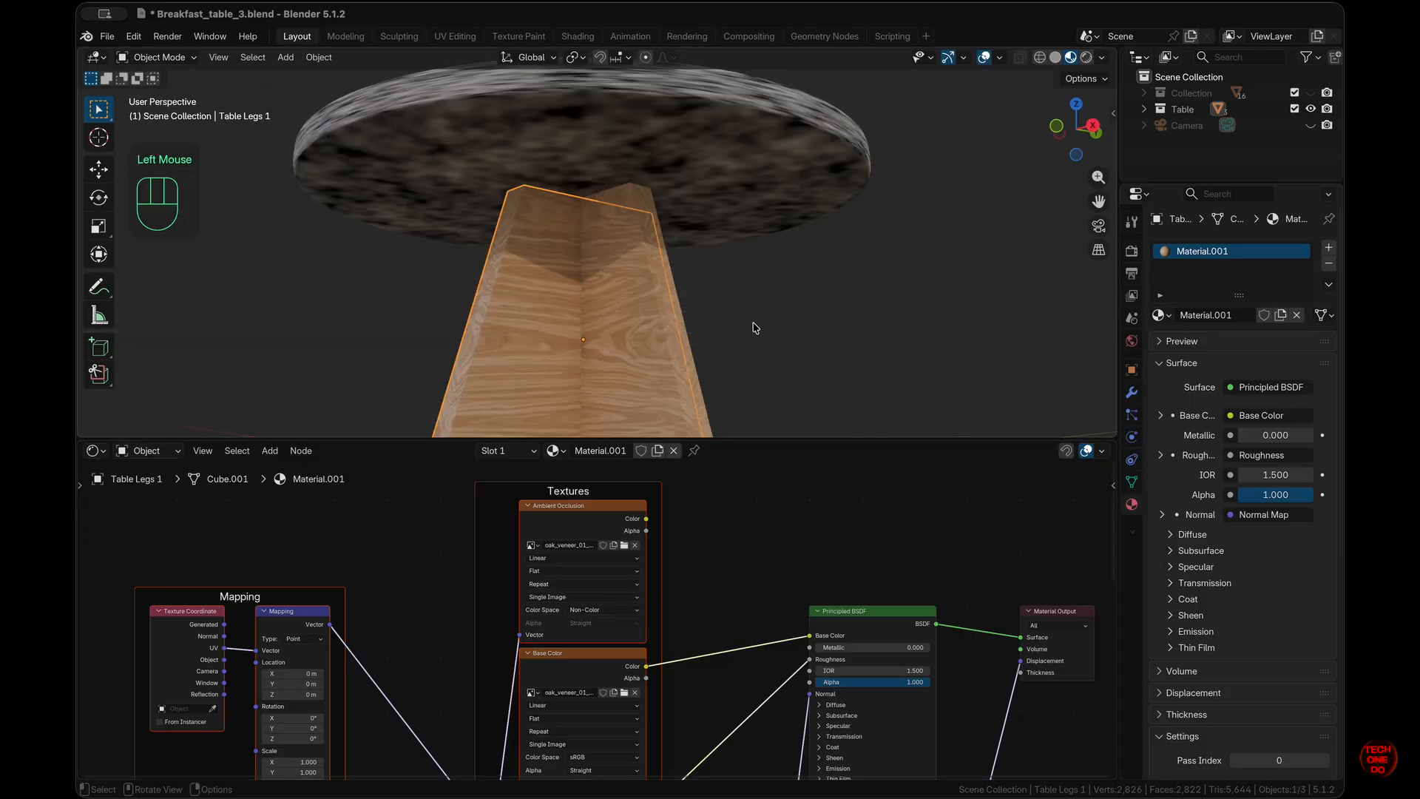
scroll(754, 328, up, 10)
super+scroll(754, 328, down, 5)
shift+scroll(754, 328, down, 4)
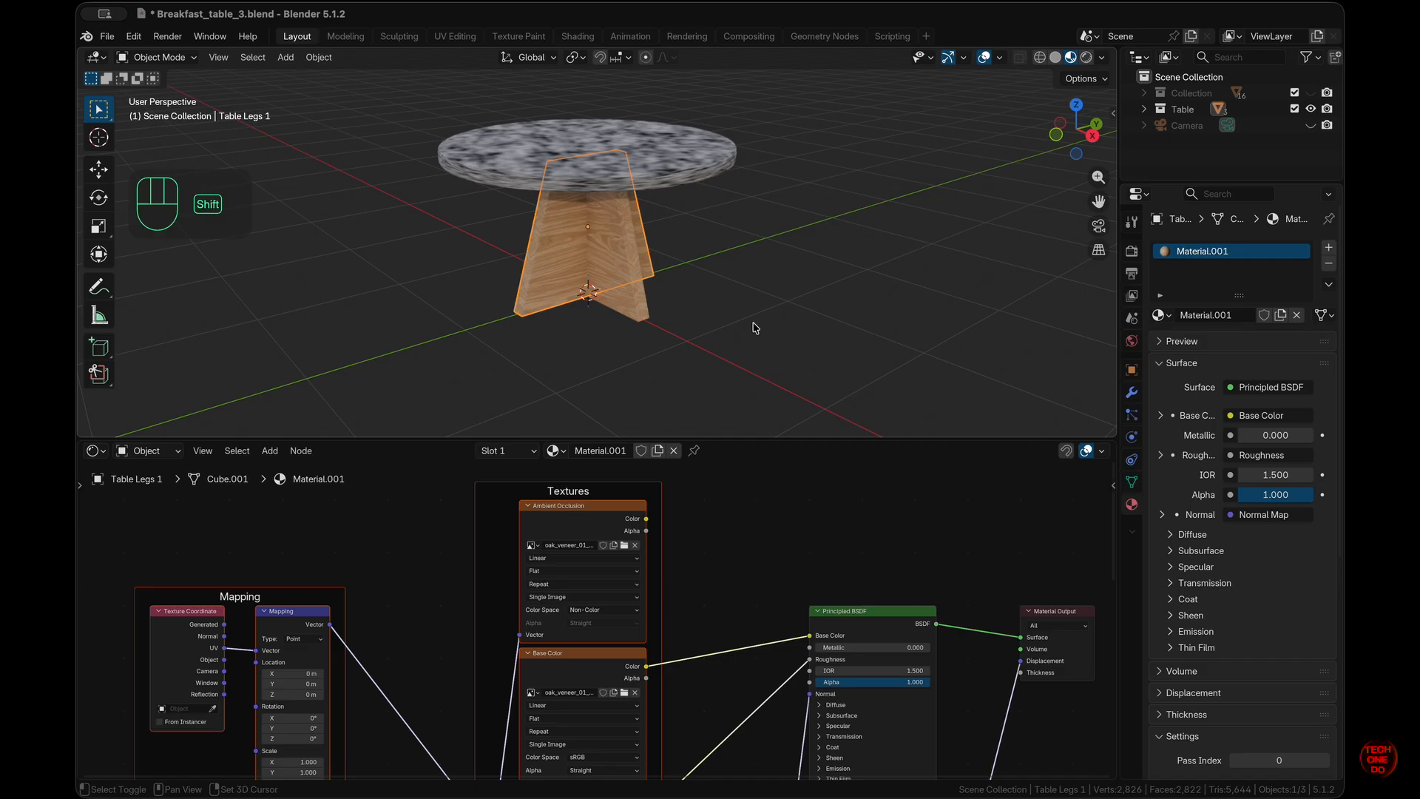
super+scroll(755, 327, up, 3)
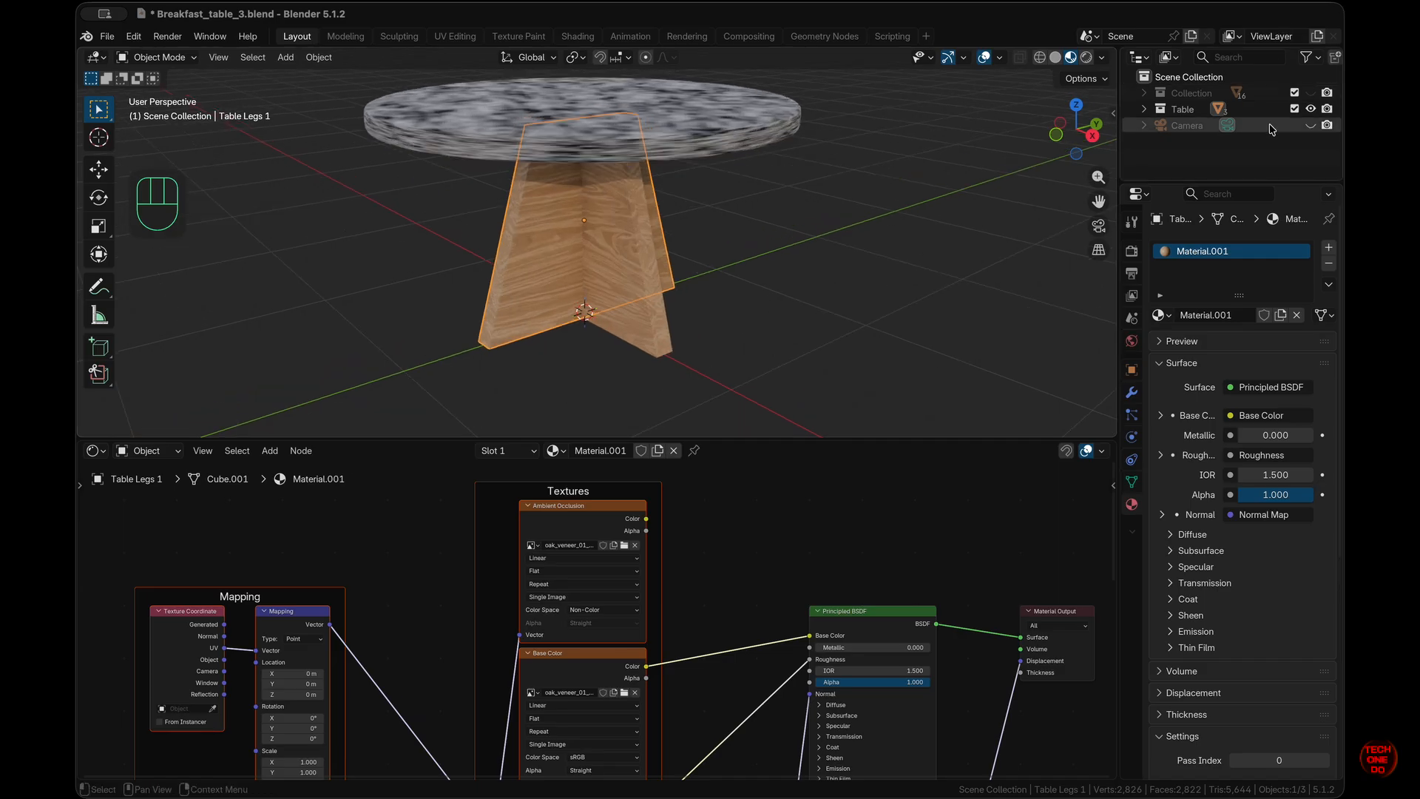
- Unhide the room Collection, select the Bar Stool Seat, and view it from the front
click(1310, 94)
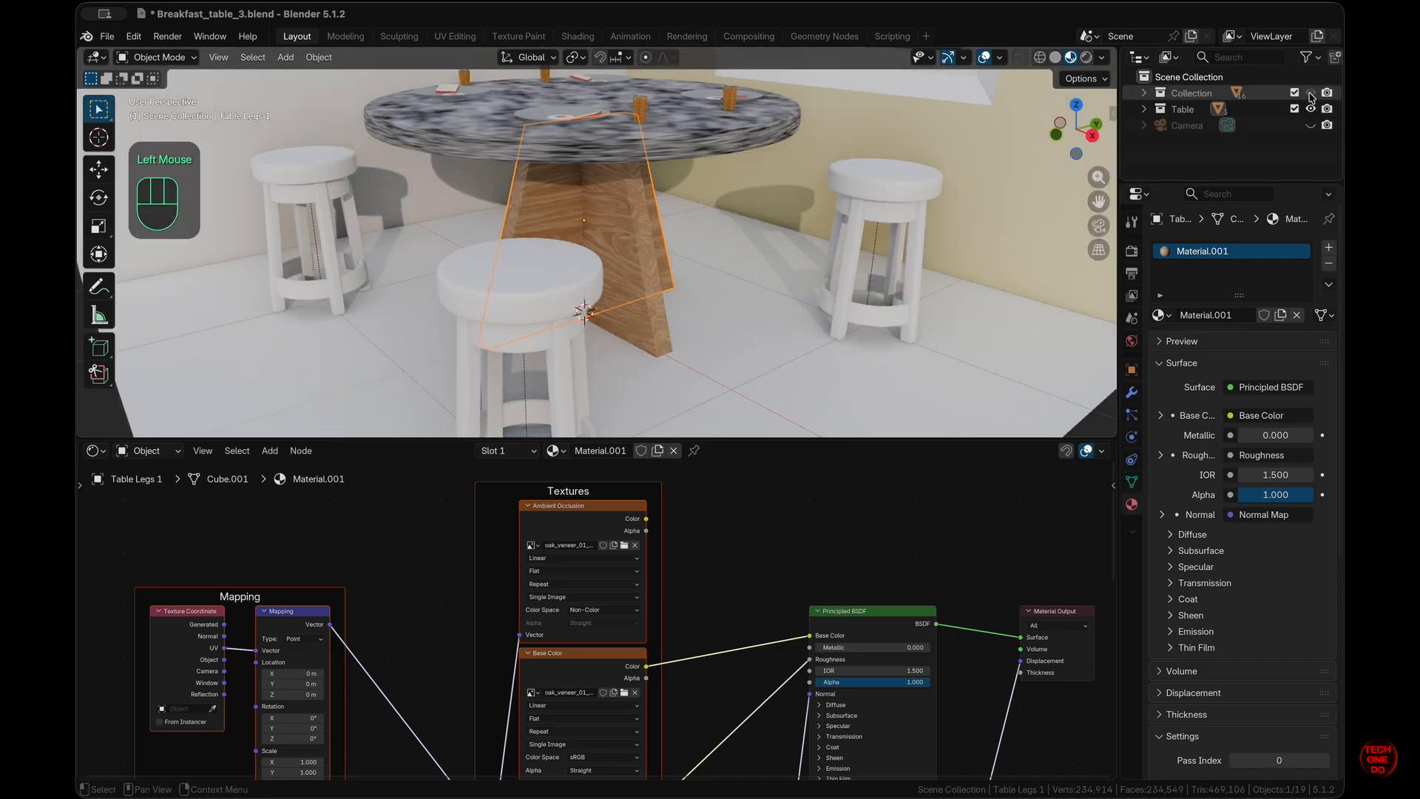
click(1145, 94)
scroll(1214, 111, down, 1)
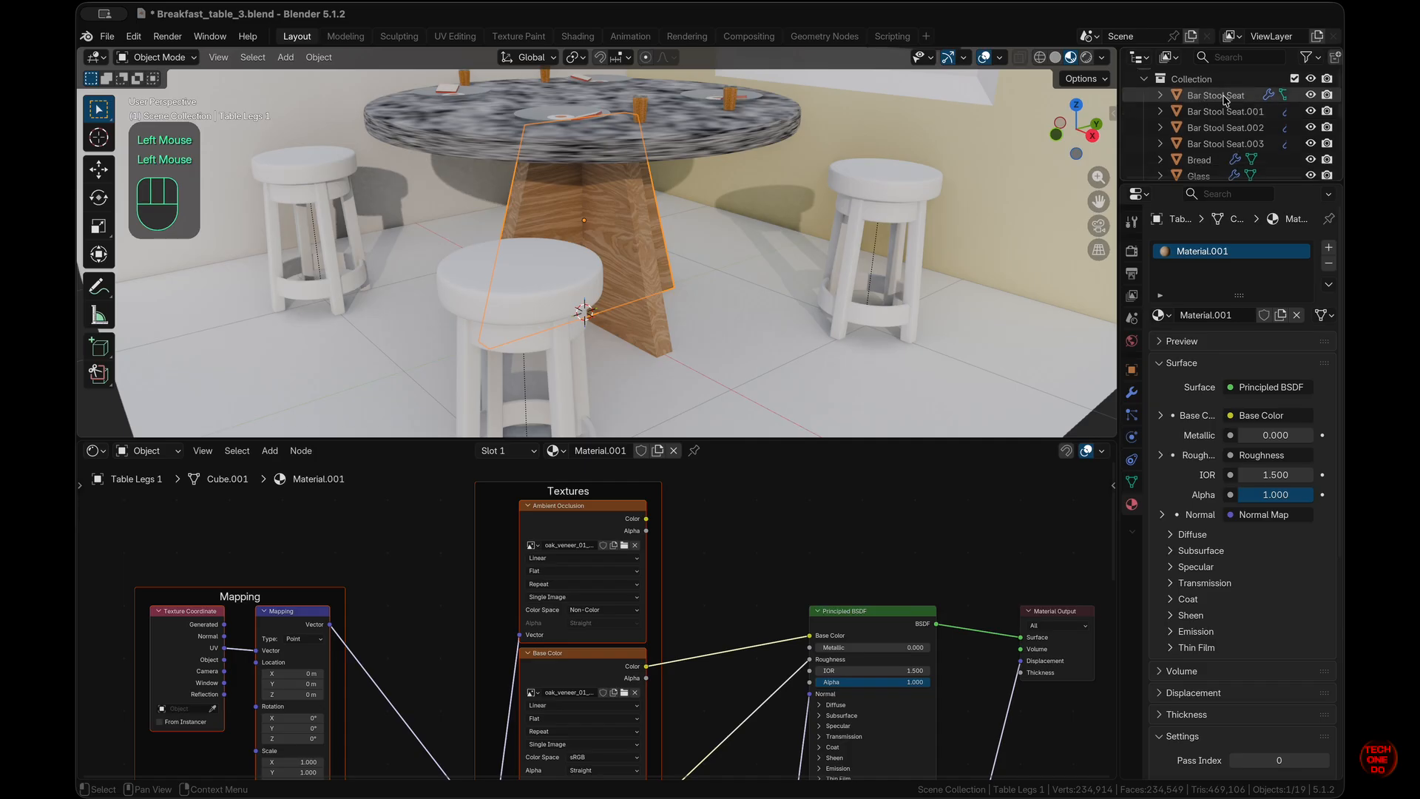
click(1224, 98)
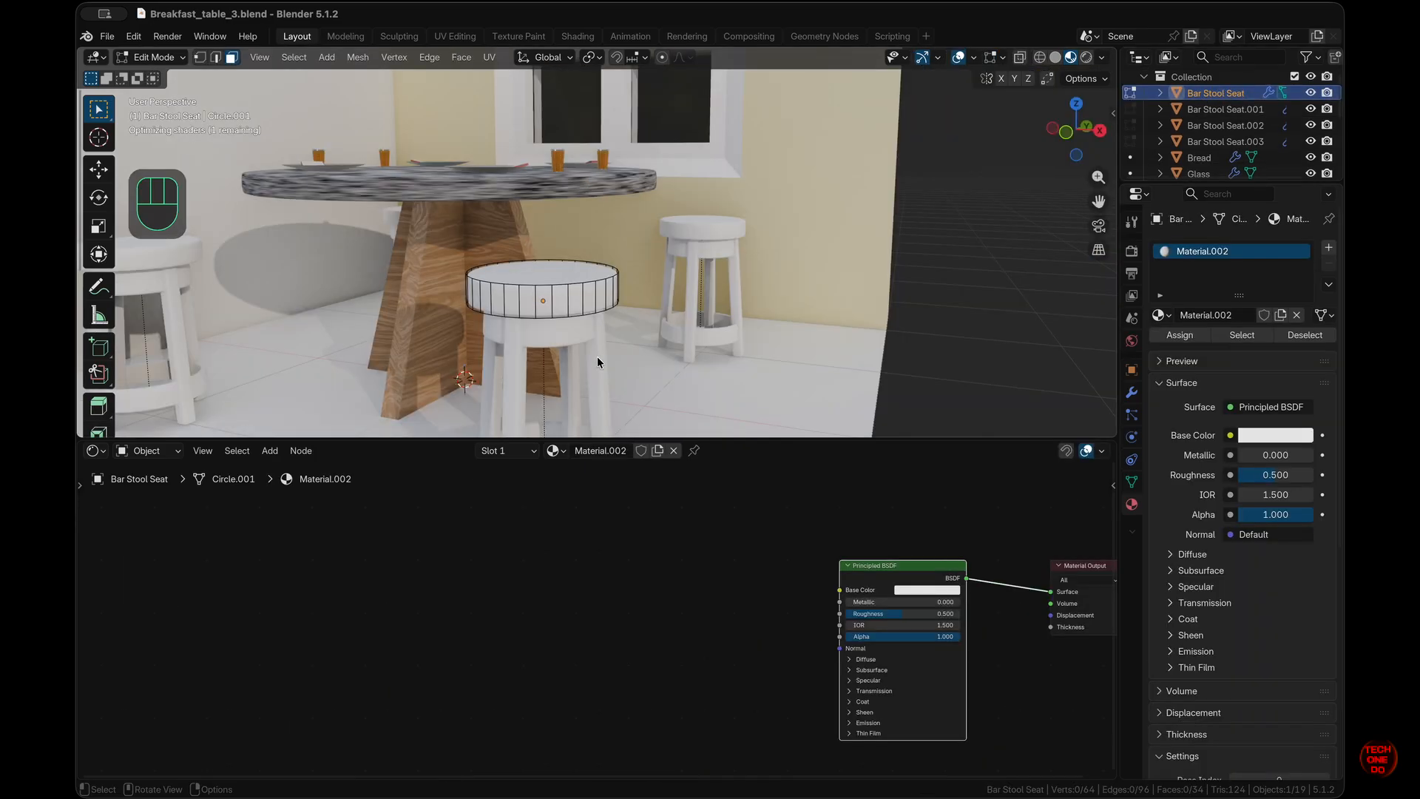
middle_drag(597, 356, 597, 357)
key(KP_1)
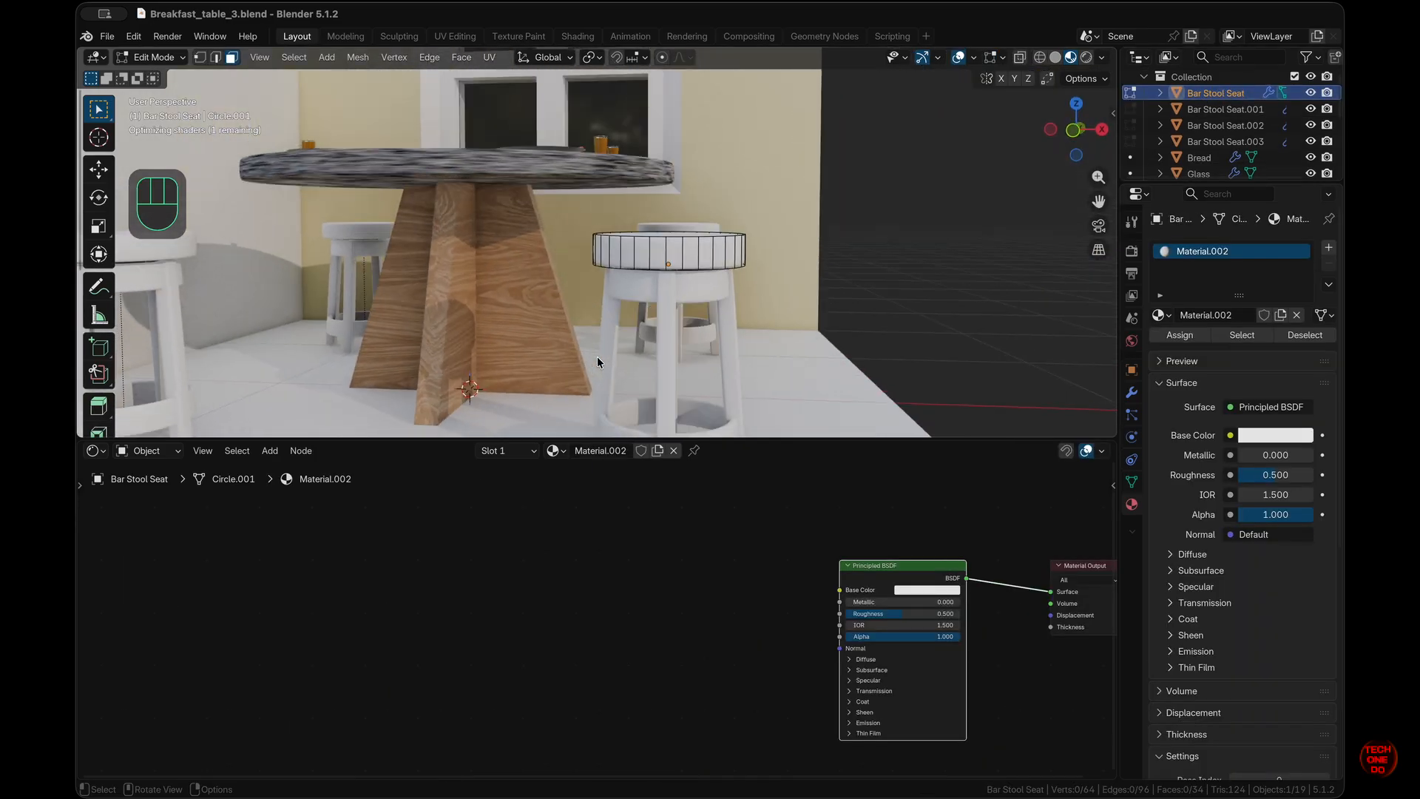
super+scroll(597, 356, up, 8)
shift+scroll(597, 357, right, 5)
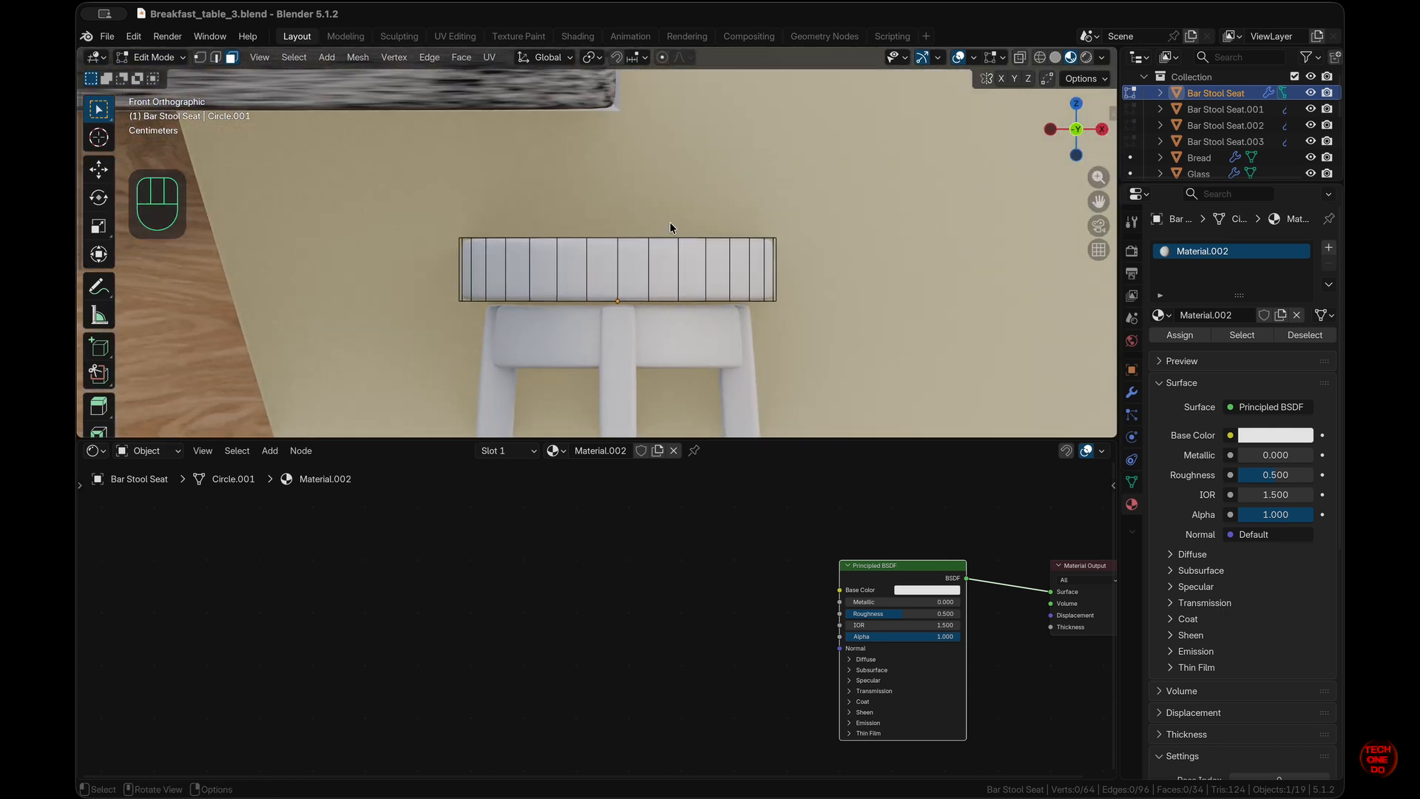
scroll(670, 236, up, 2)
super+scroll(670, 237, down, 6)
click(670, 237)
- Put the seat in Edit Mode and isolate it in Local View
key(Tab)
super+scroll(671, 237, down, 6)
super+scroll(671, 236, up, 6)
scroll(564, 390, up, 4)
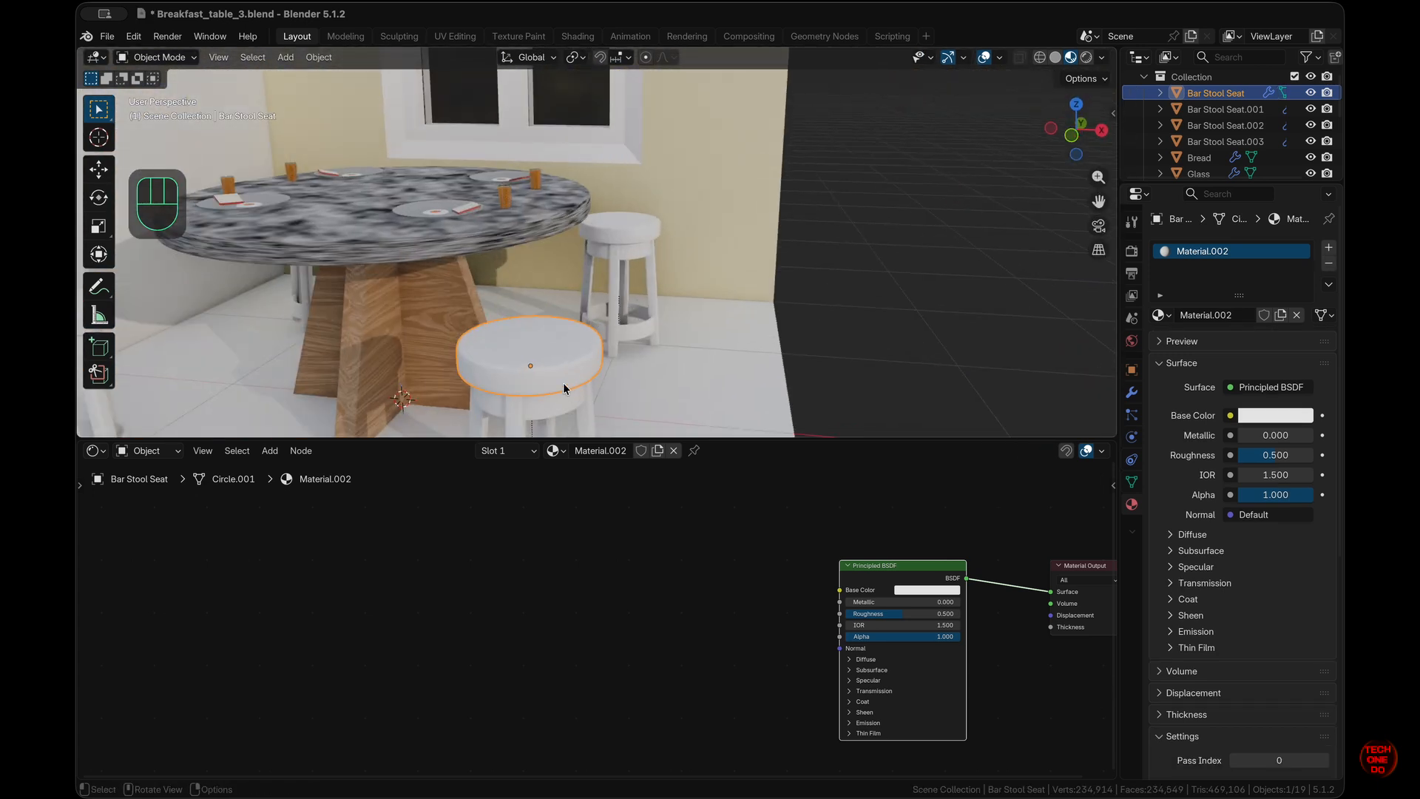
scroll(674, 300, down, 5)
key(Tab)
super+scroll(674, 299, up, 6)
scroll(753, 351, down, 4)
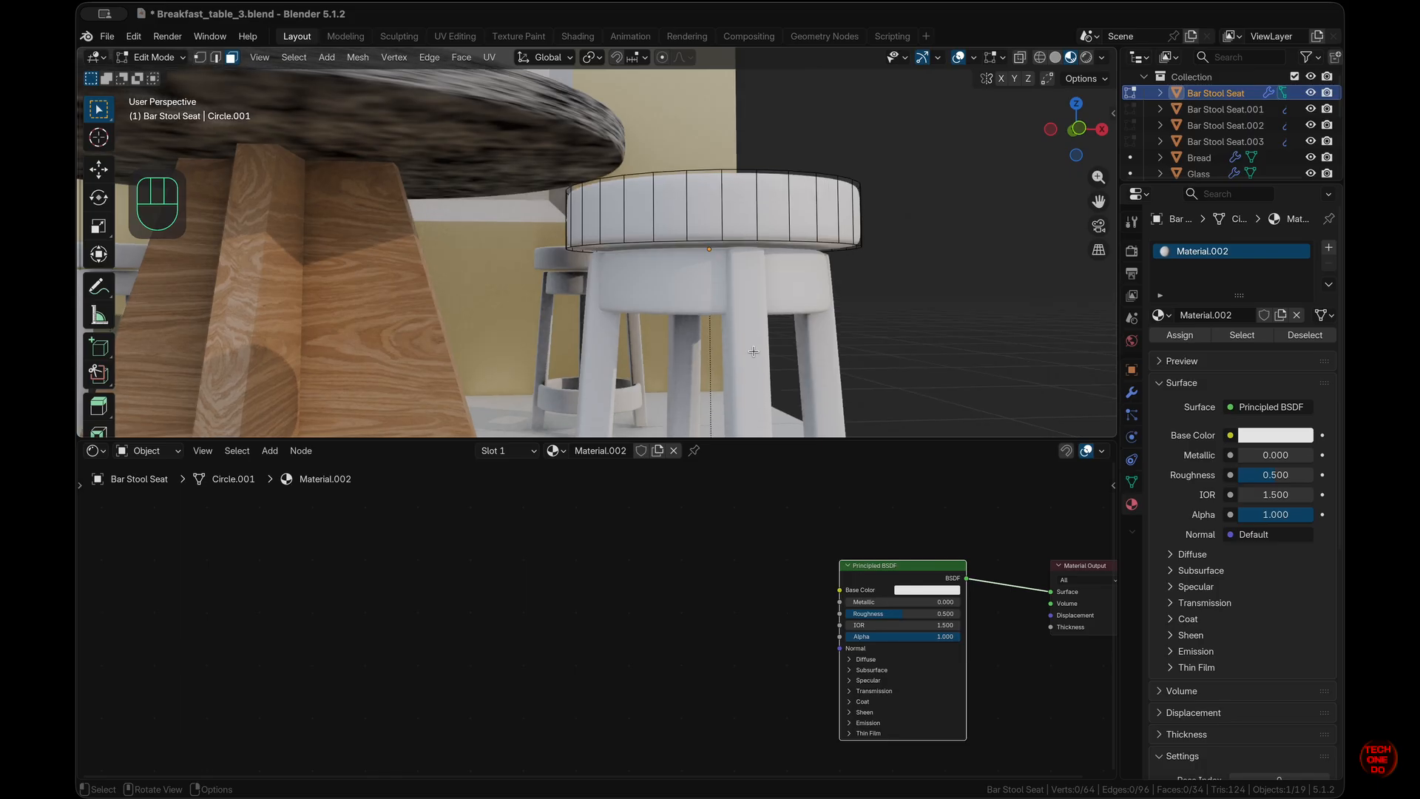
key(KP_1)
scroll(753, 351, down, 4)
key(Tab)
super+scroll(754, 351, down, 5)
scroll(753, 351, down, 3)
key(Tab)
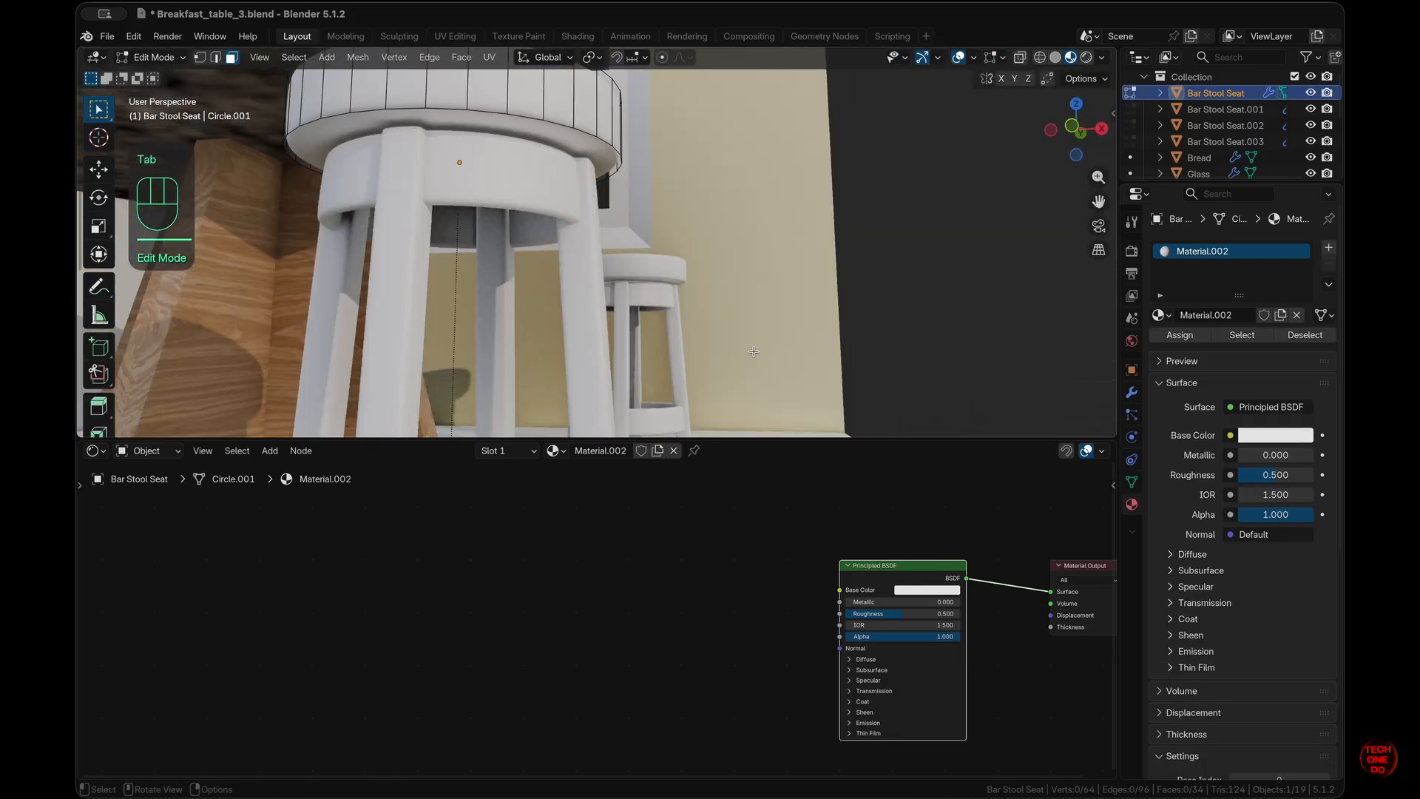
key(slash)
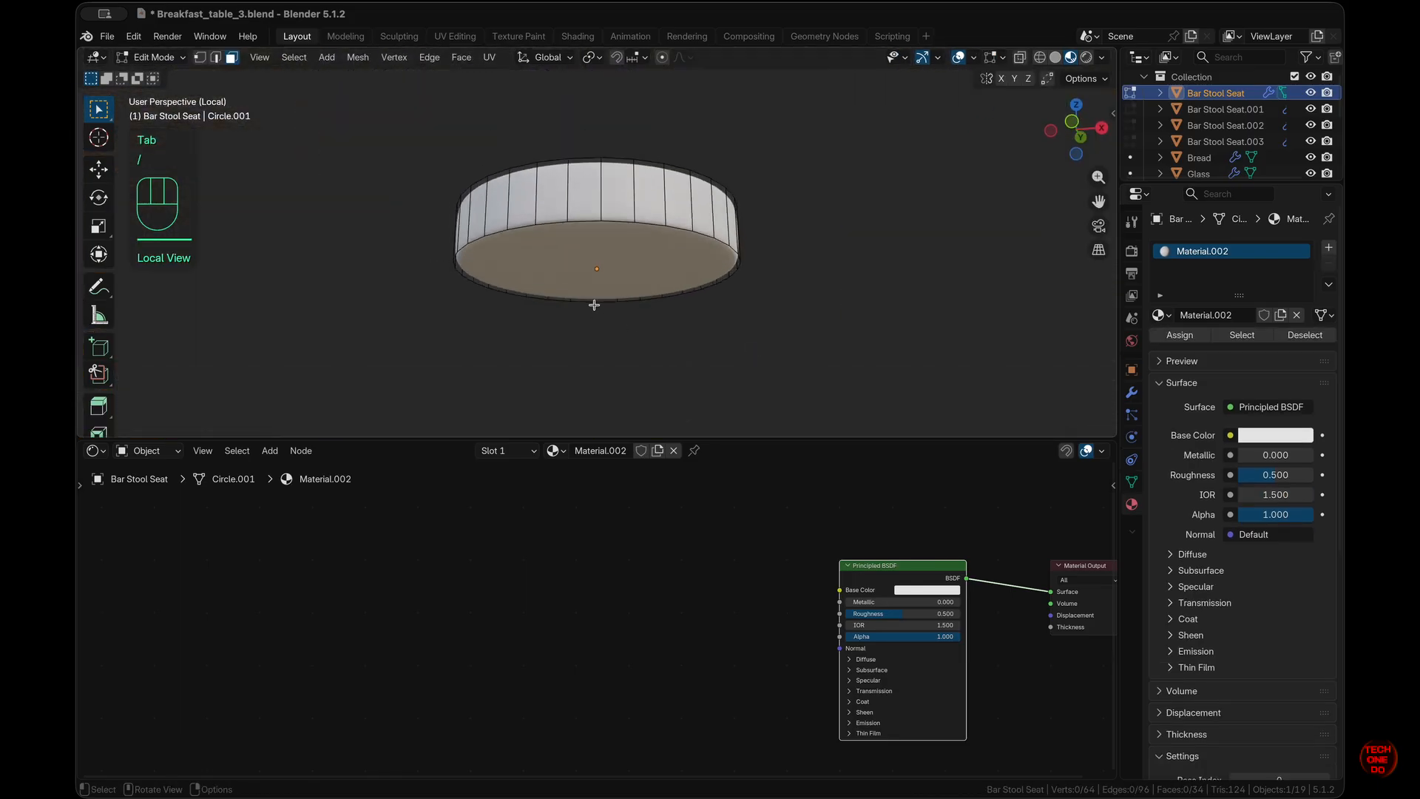
- Lower the seat's bottom face about 0.015 m along Z and return to the full front view
click(624, 259)
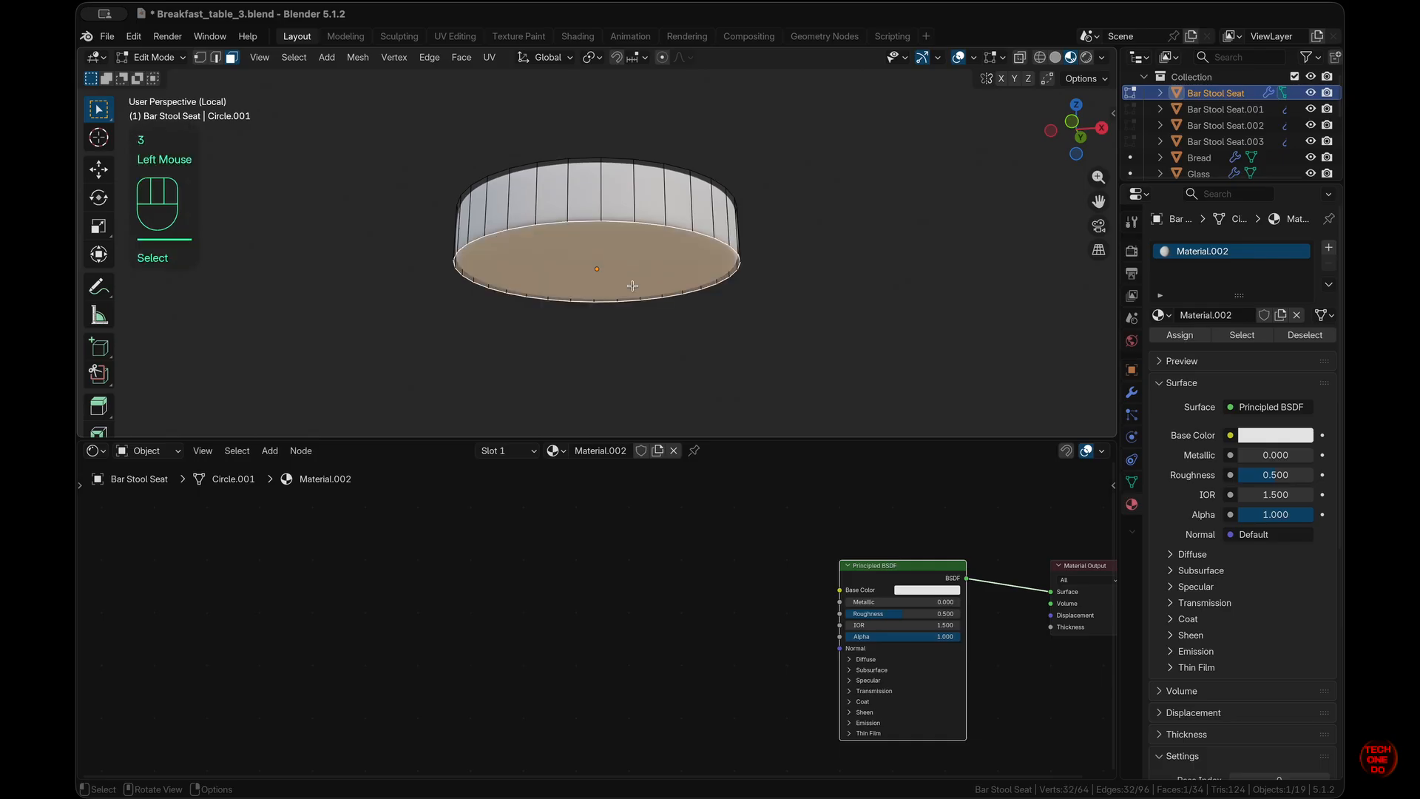
key(g)
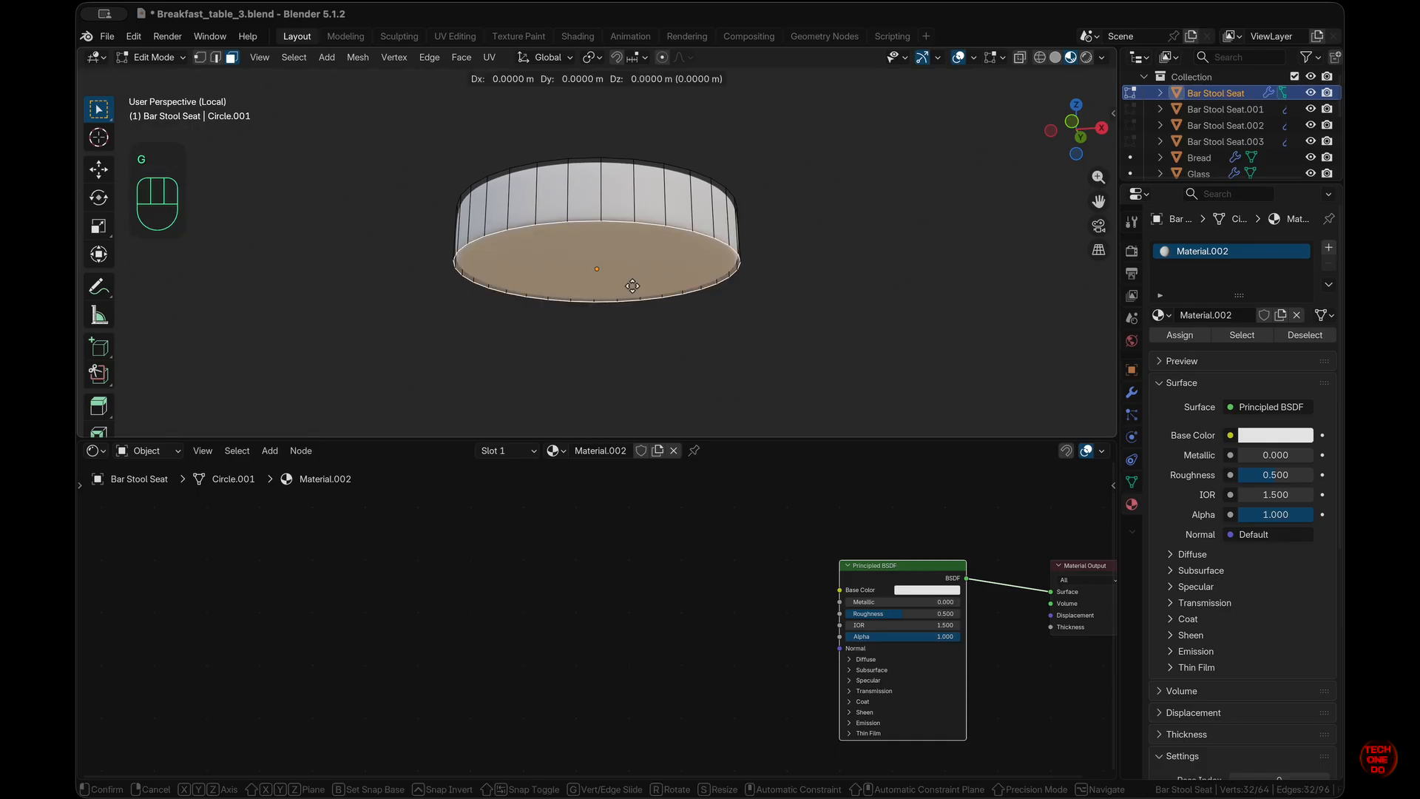
key(z)
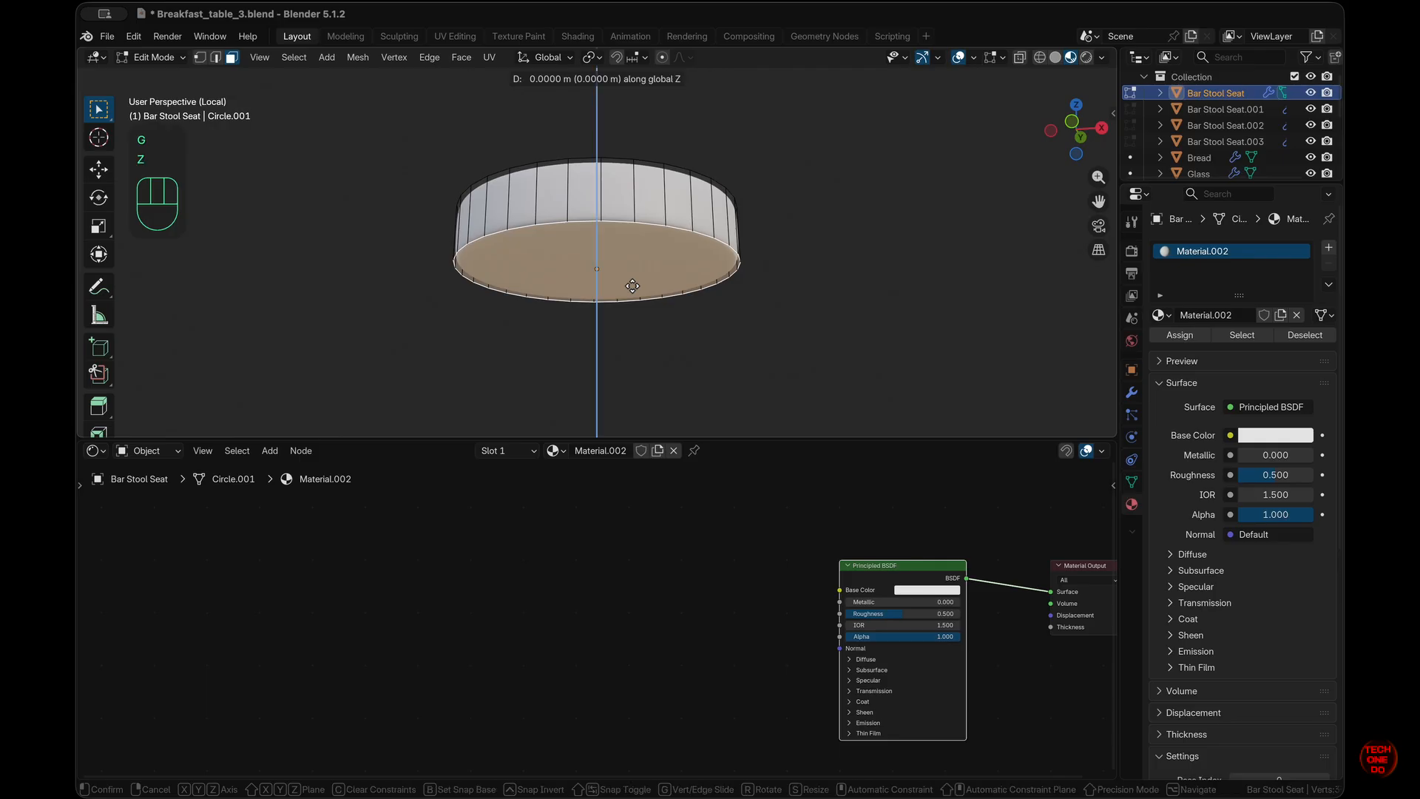
shift+click(627, 374)
key(slash)
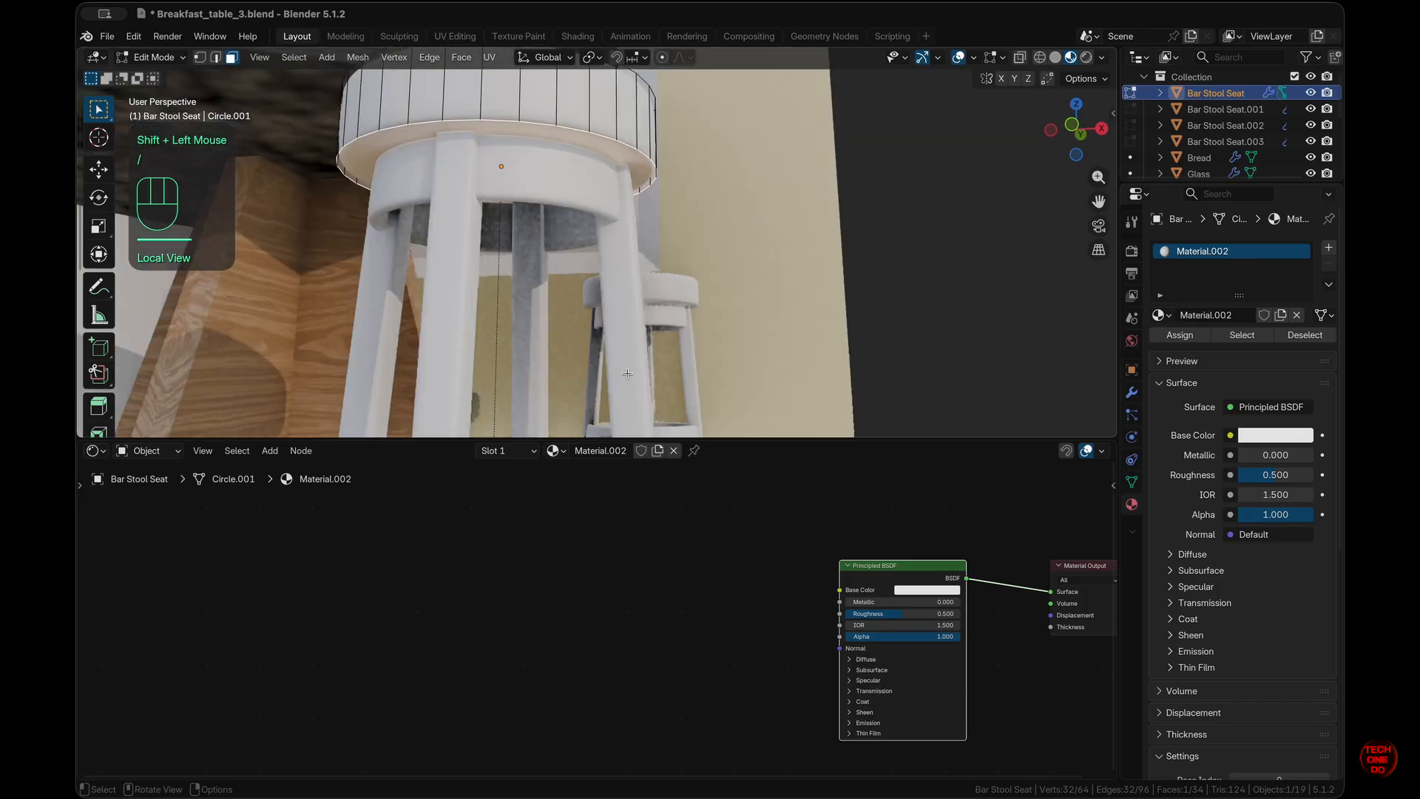
scroll(627, 373, left, 5)
super+scroll(628, 374, up, 5)
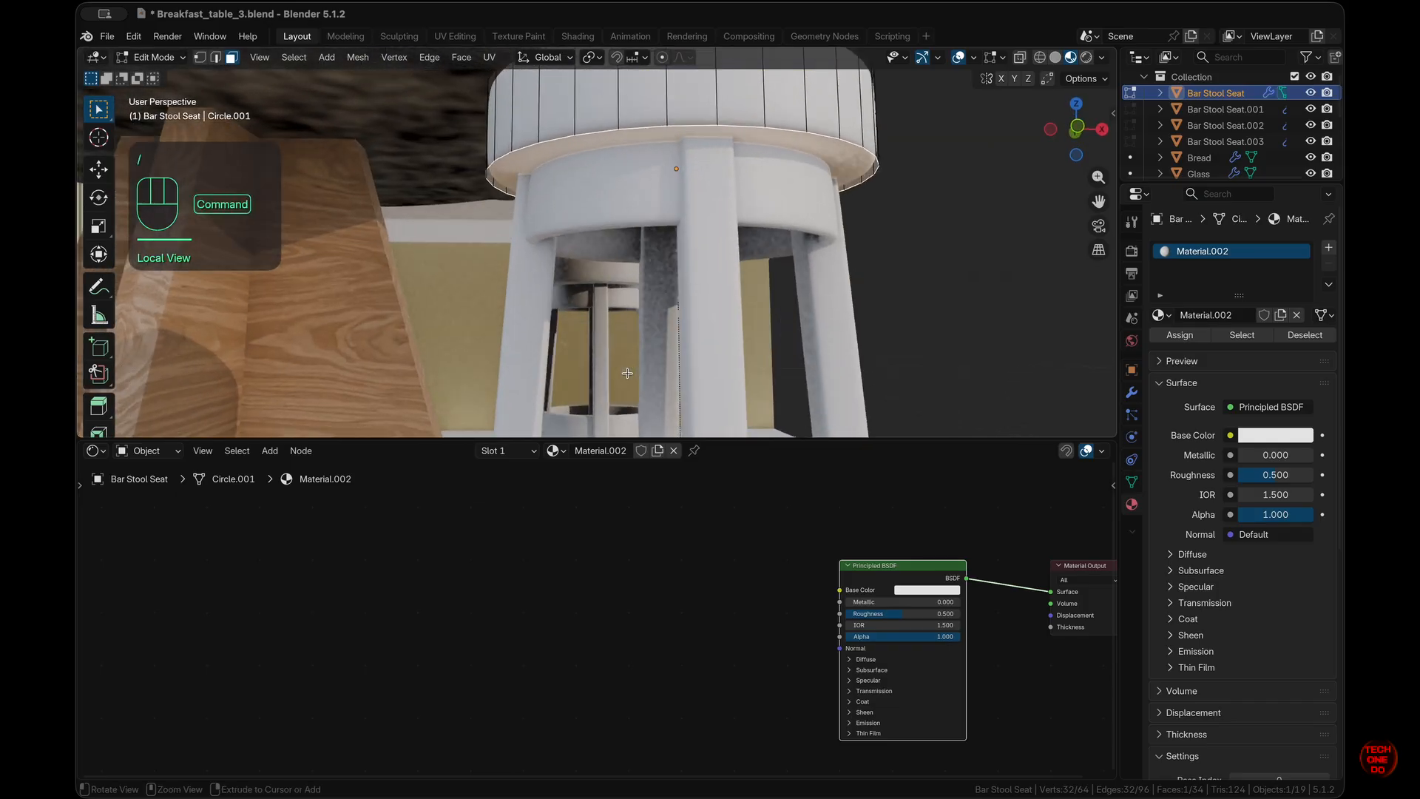
shift+scroll(627, 373, up, 5)
shift+scroll(627, 374, down, 3)
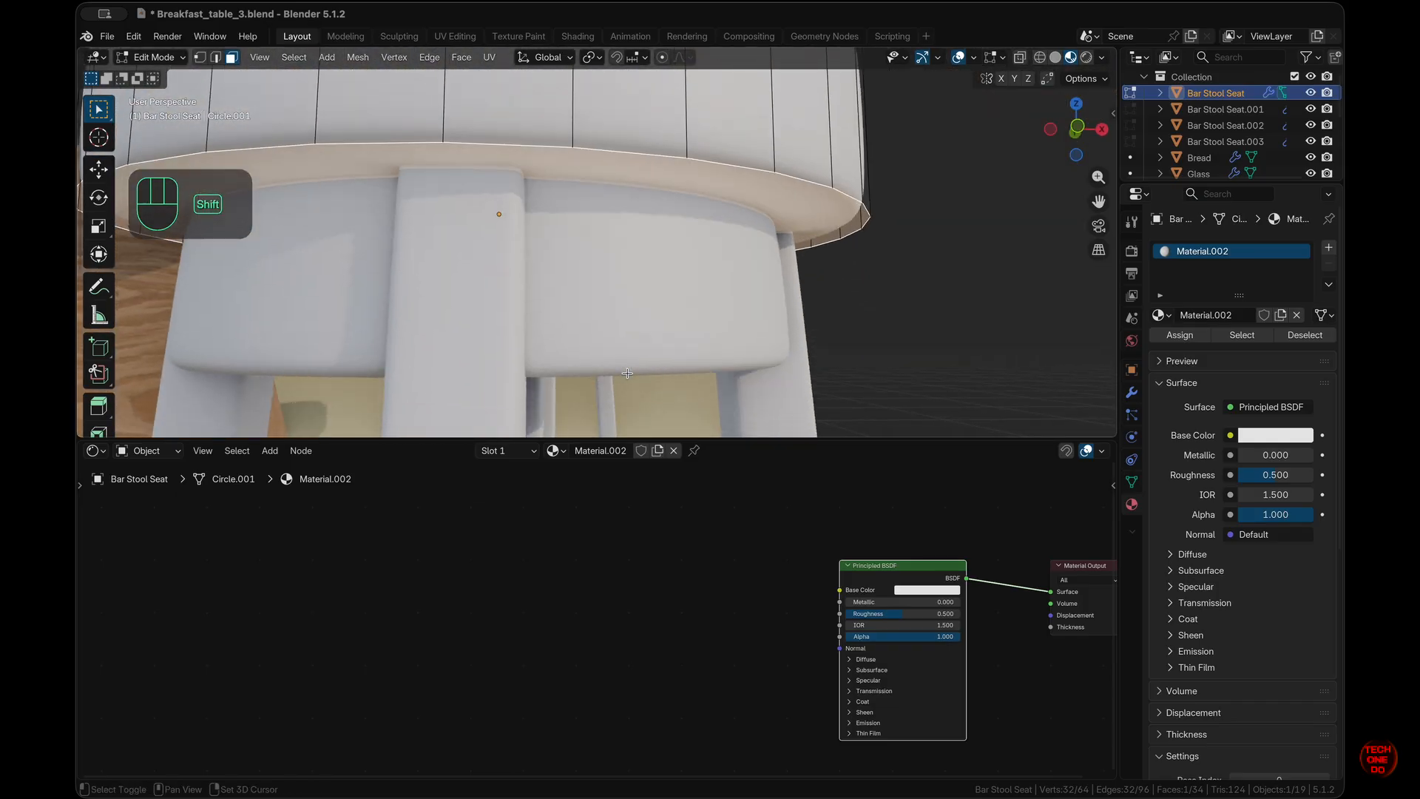
super+scroll(628, 374, down, 10)
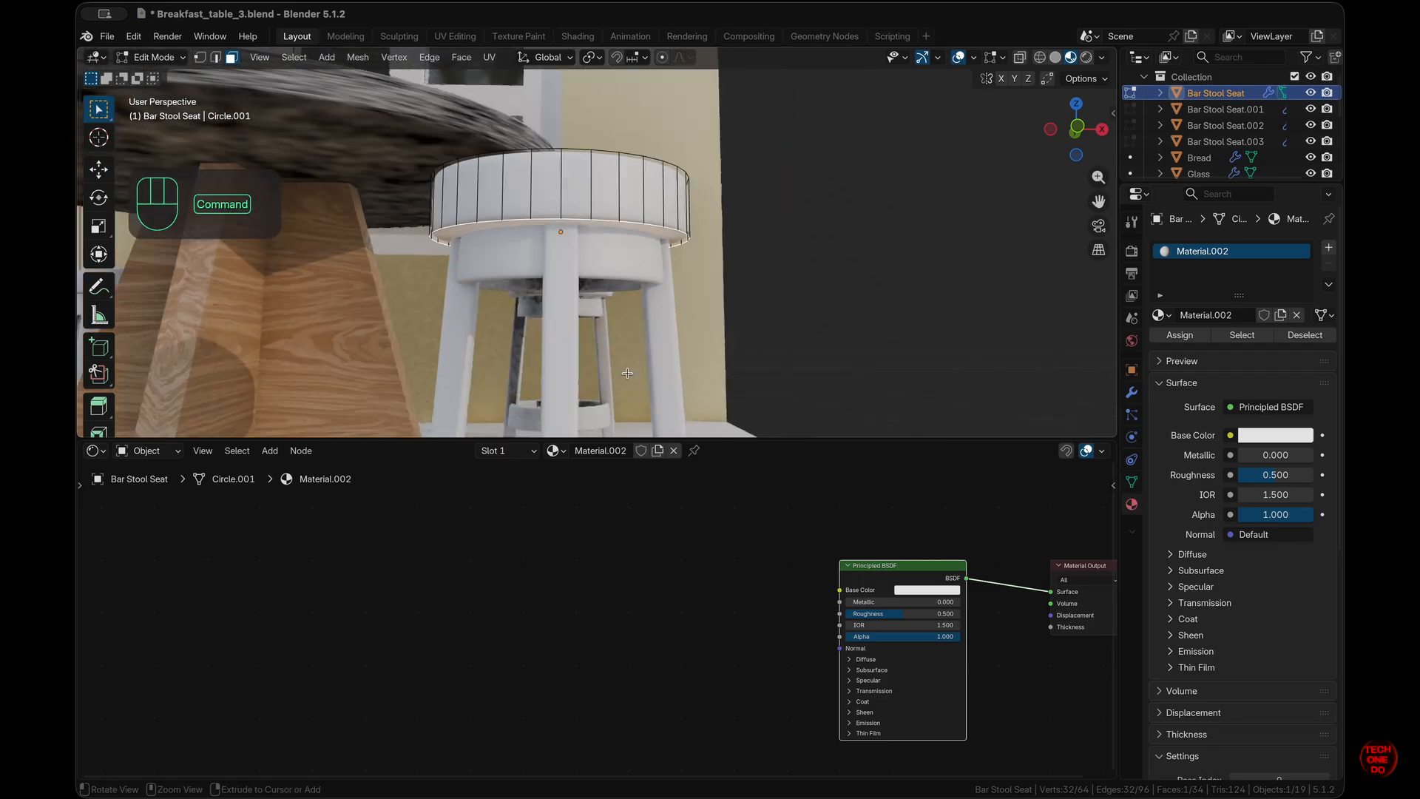
key(KP_1)
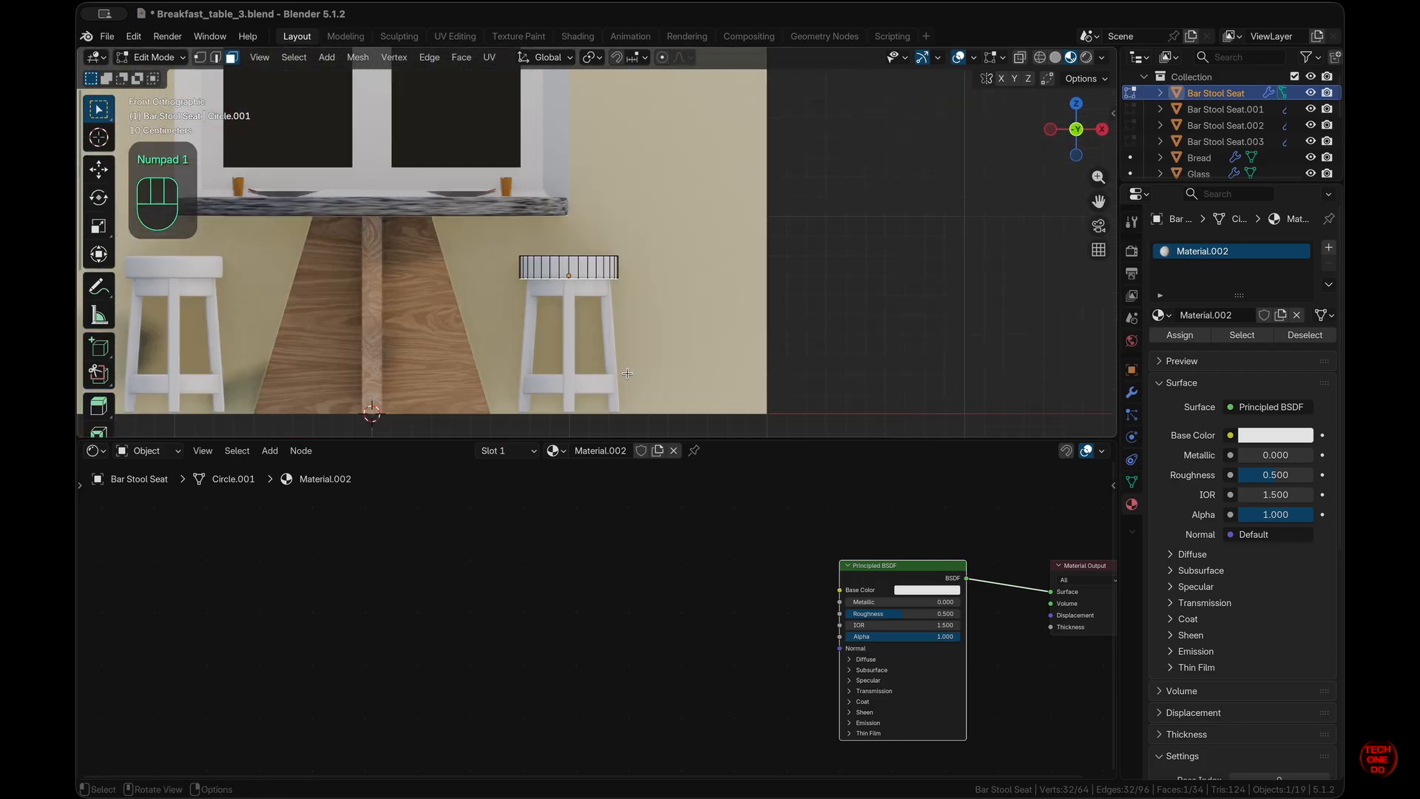
- In Object Mode, join the front stool's seat into its Bar Stool Legs object
key(Tab)
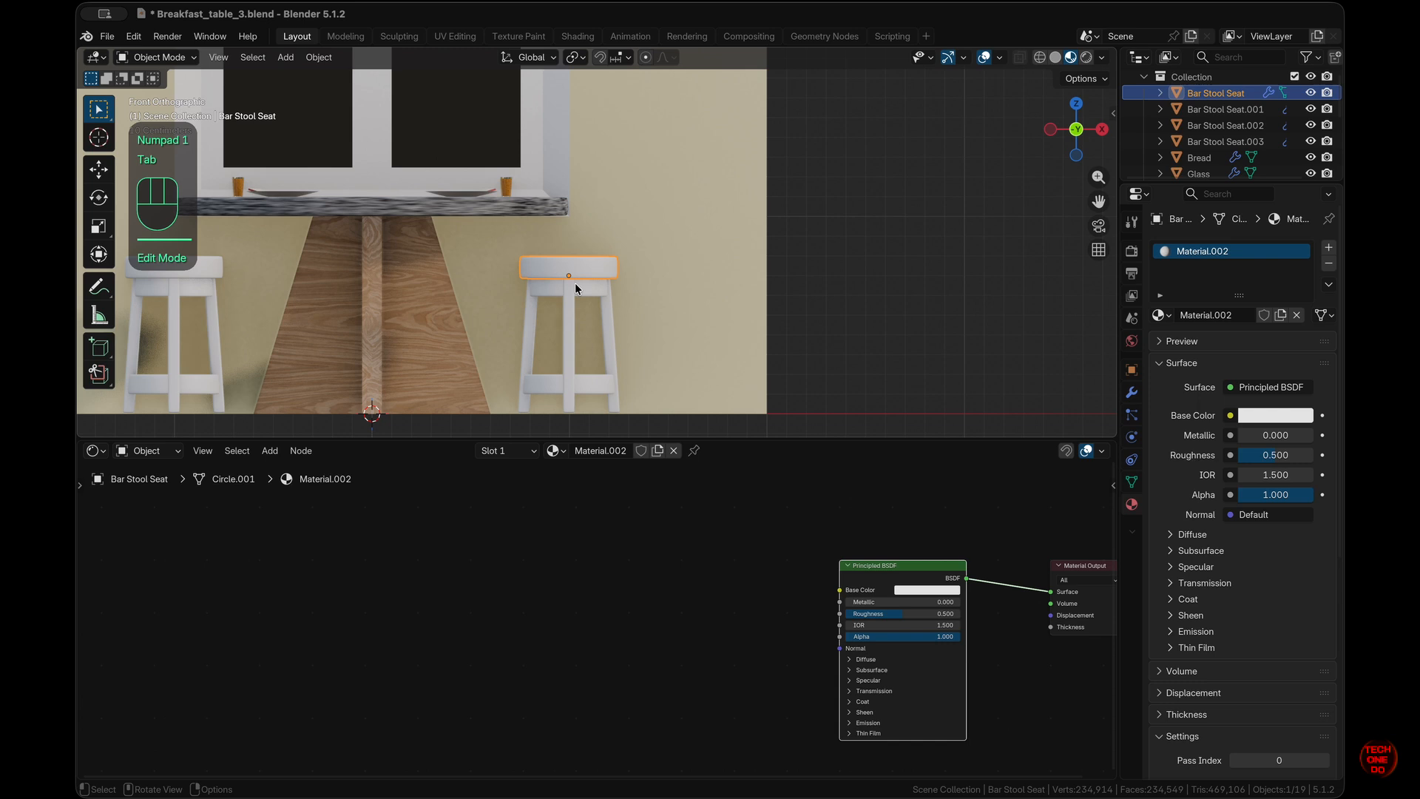
click(575, 287)
scroll(575, 289, up, 5)
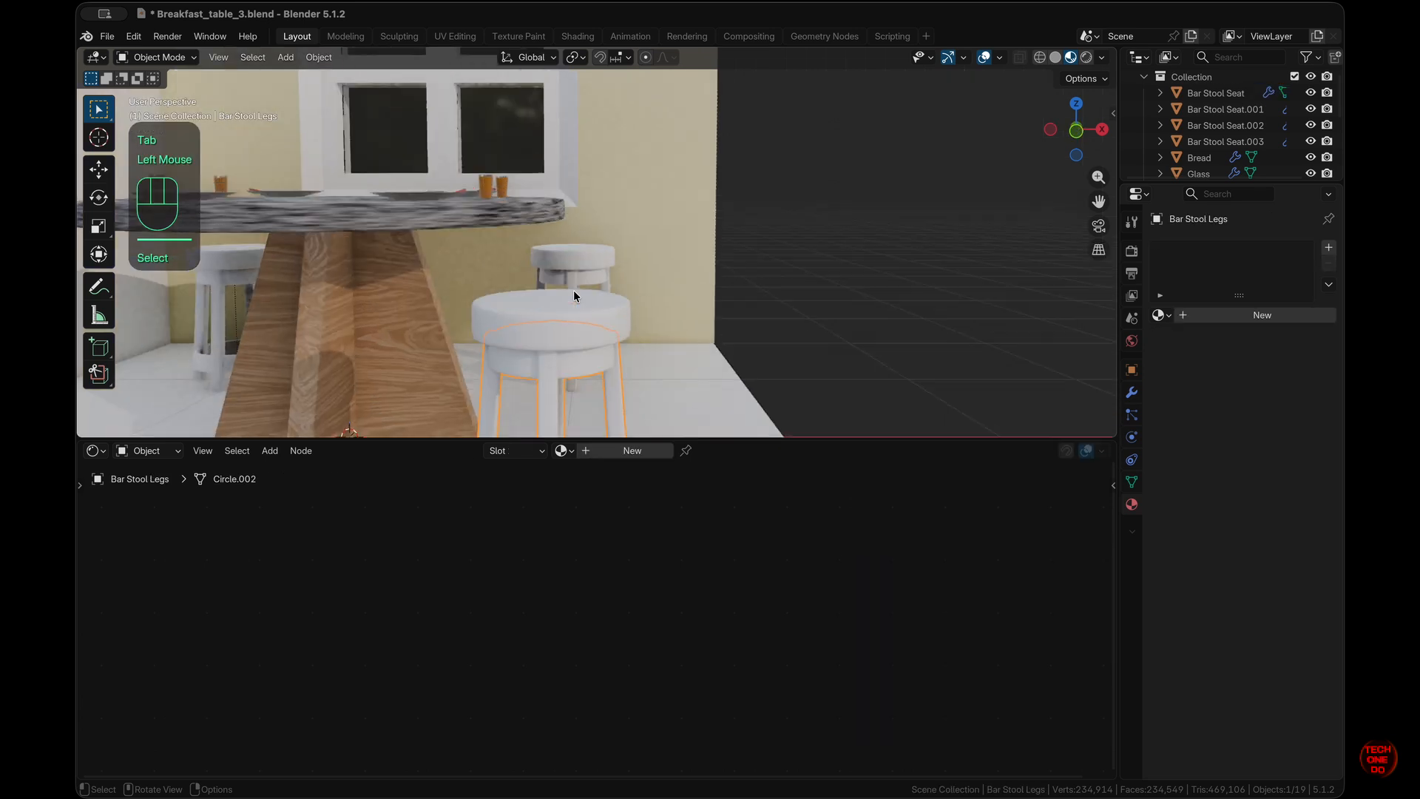
shift+click(613, 342)
right_click(614, 336)
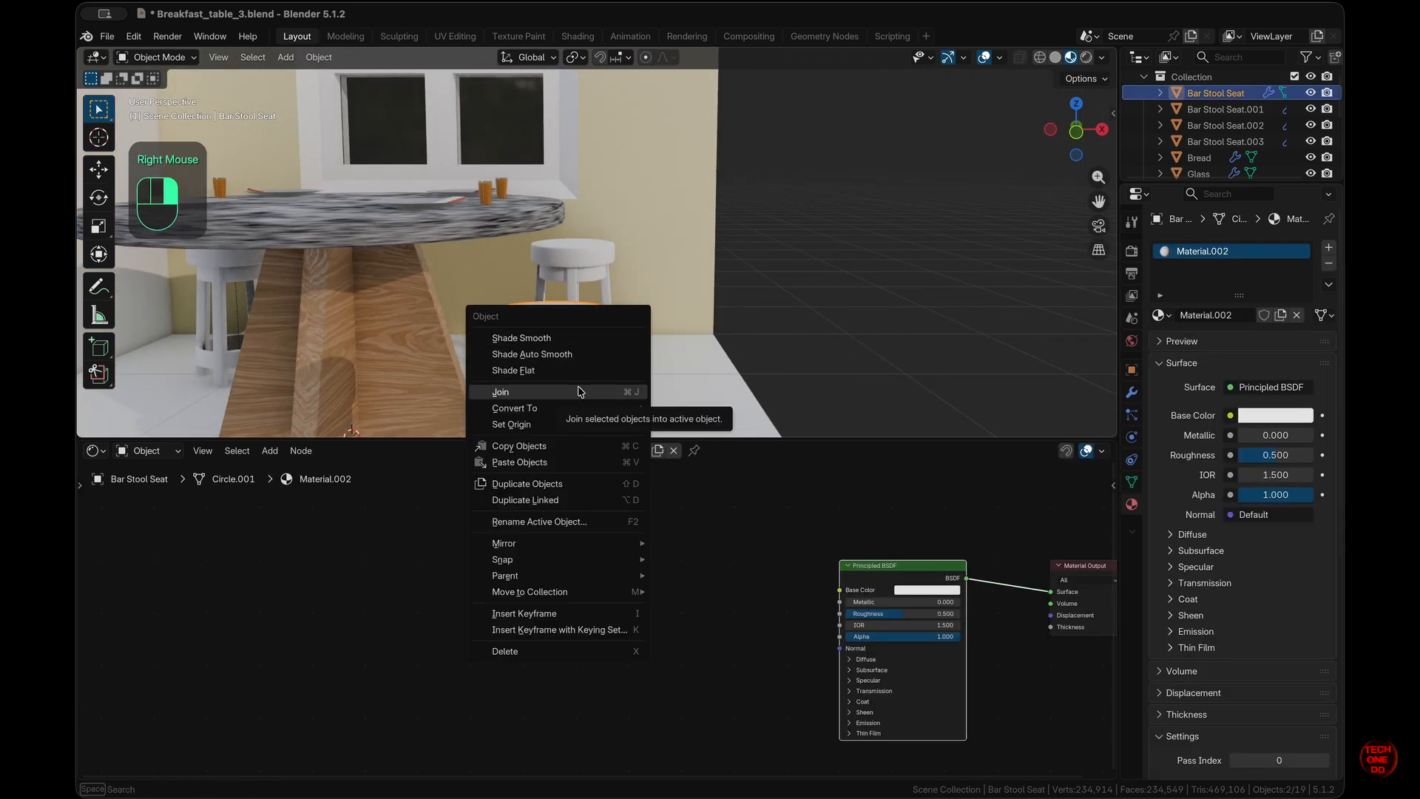
click(1132, 392)
click(583, 384)
shift+click(589, 387)
right_click(592, 389)
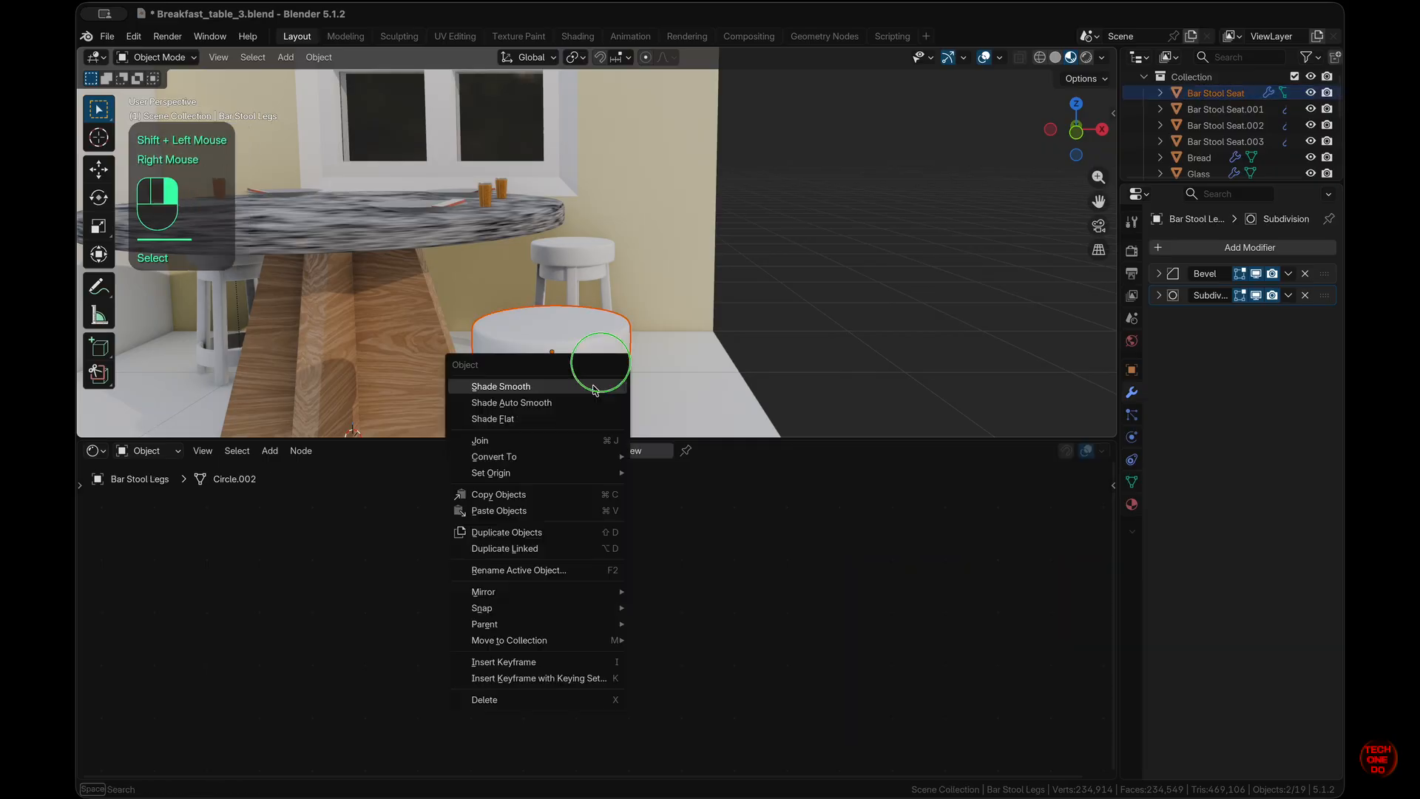
click(517, 441)
- Select the other bar stool's legs
click(600, 256)
scroll(599, 259, left, 5)
shift+scroll(599, 259, left, 5)
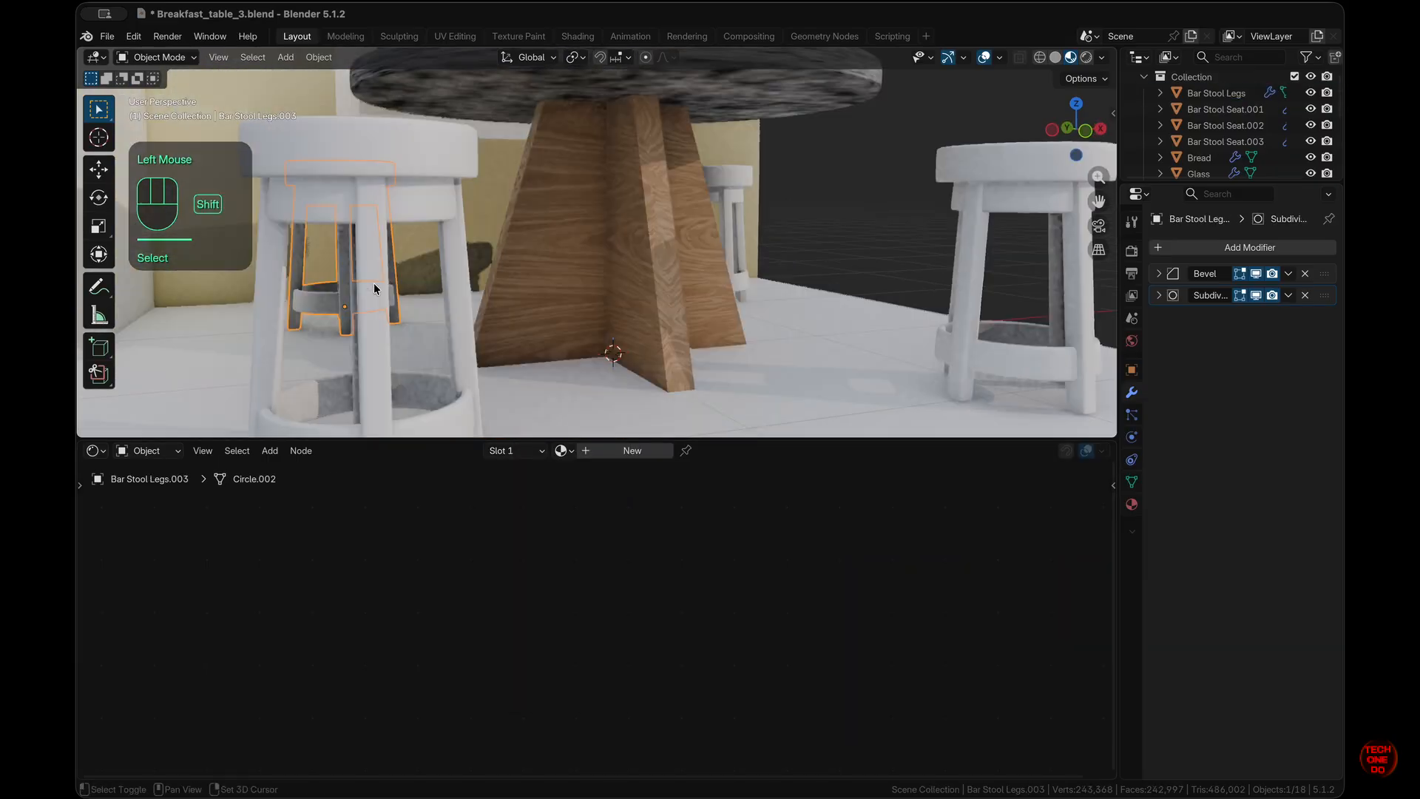
click(371, 194)
scroll(371, 193, up, 5)
scroll(371, 194, down, 5)
scroll(372, 193, right, 5)
scroll(589, 309, up, 2)
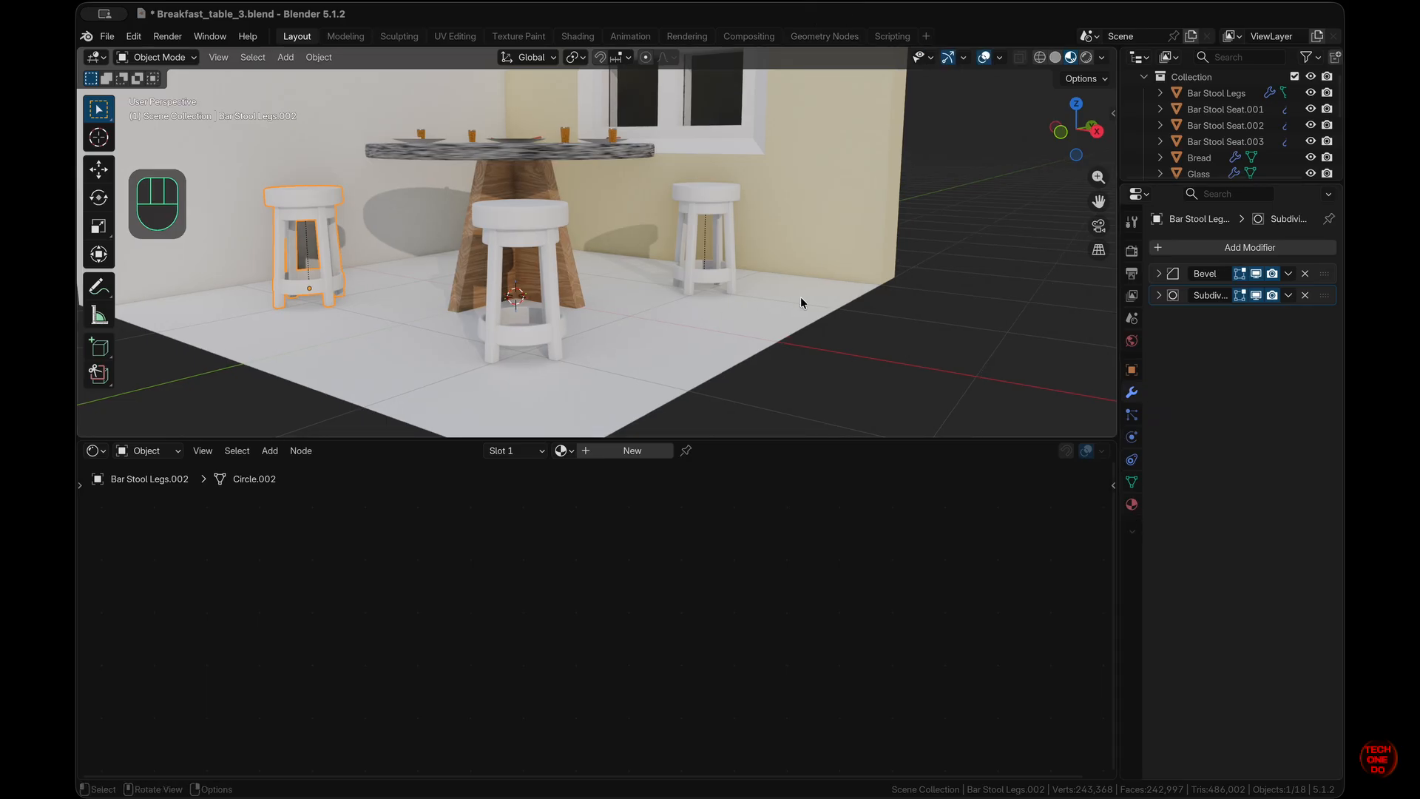
- Remove all existing material slots, including Material.002, from the Bar Stool Legs
click(1131, 504)
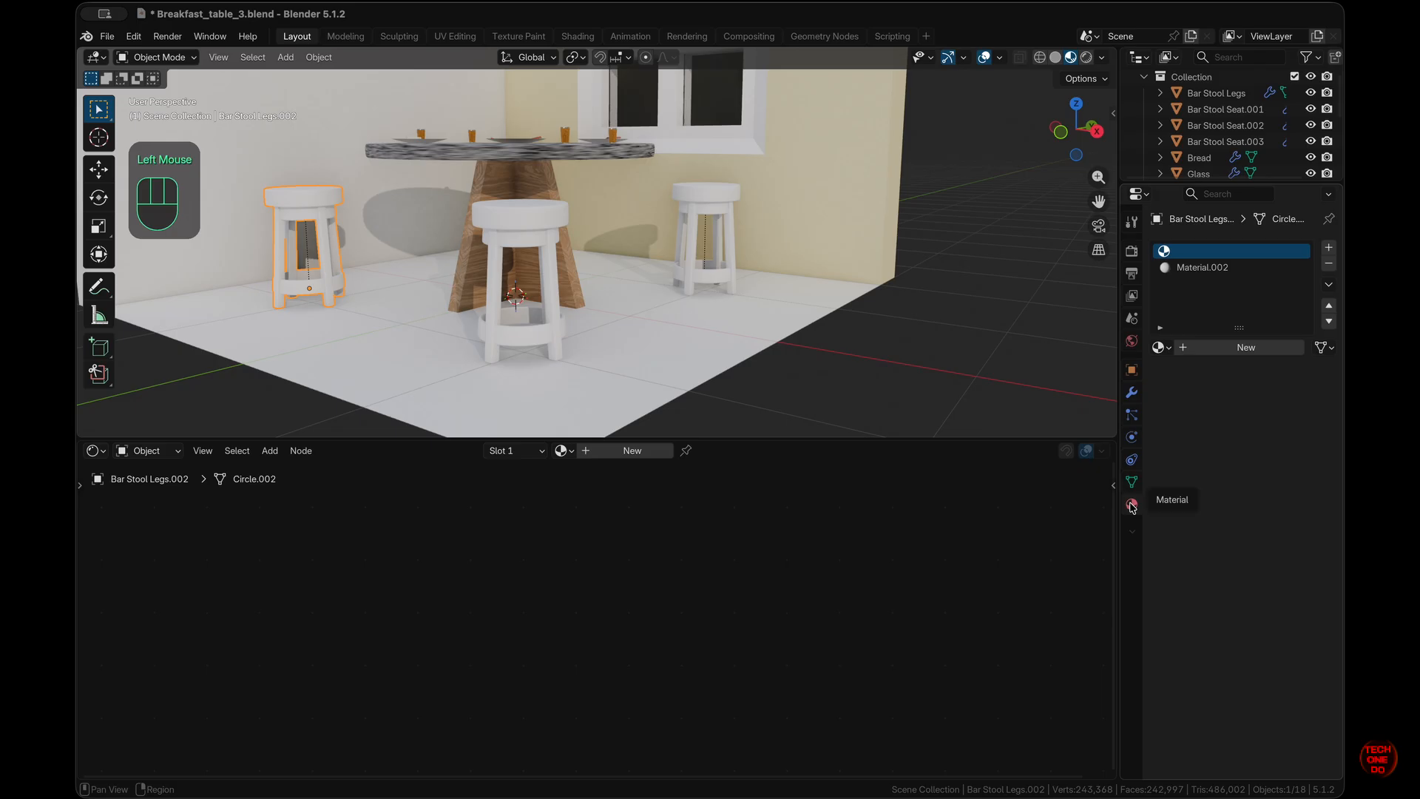
click(1286, 267)
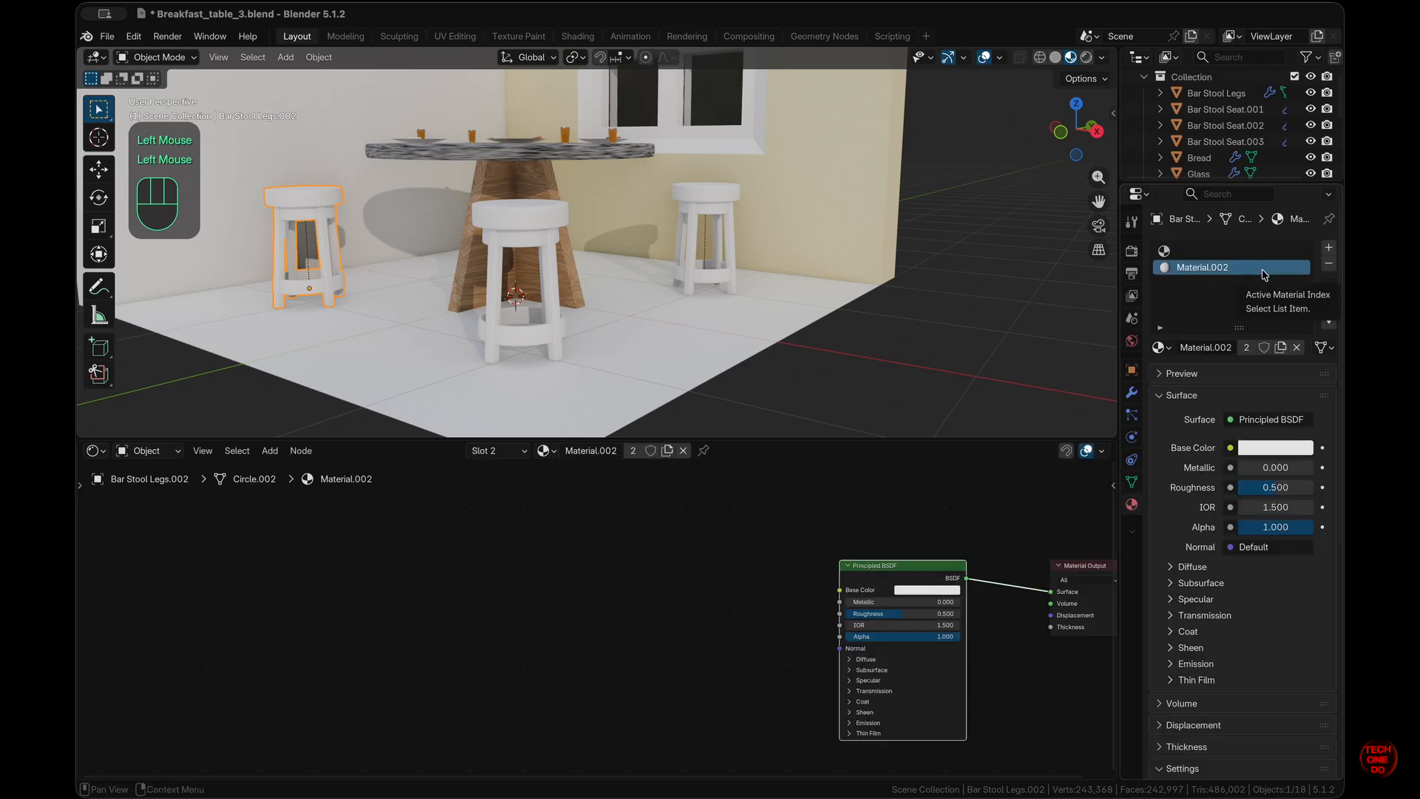
click(1329, 264)
click(1329, 284)
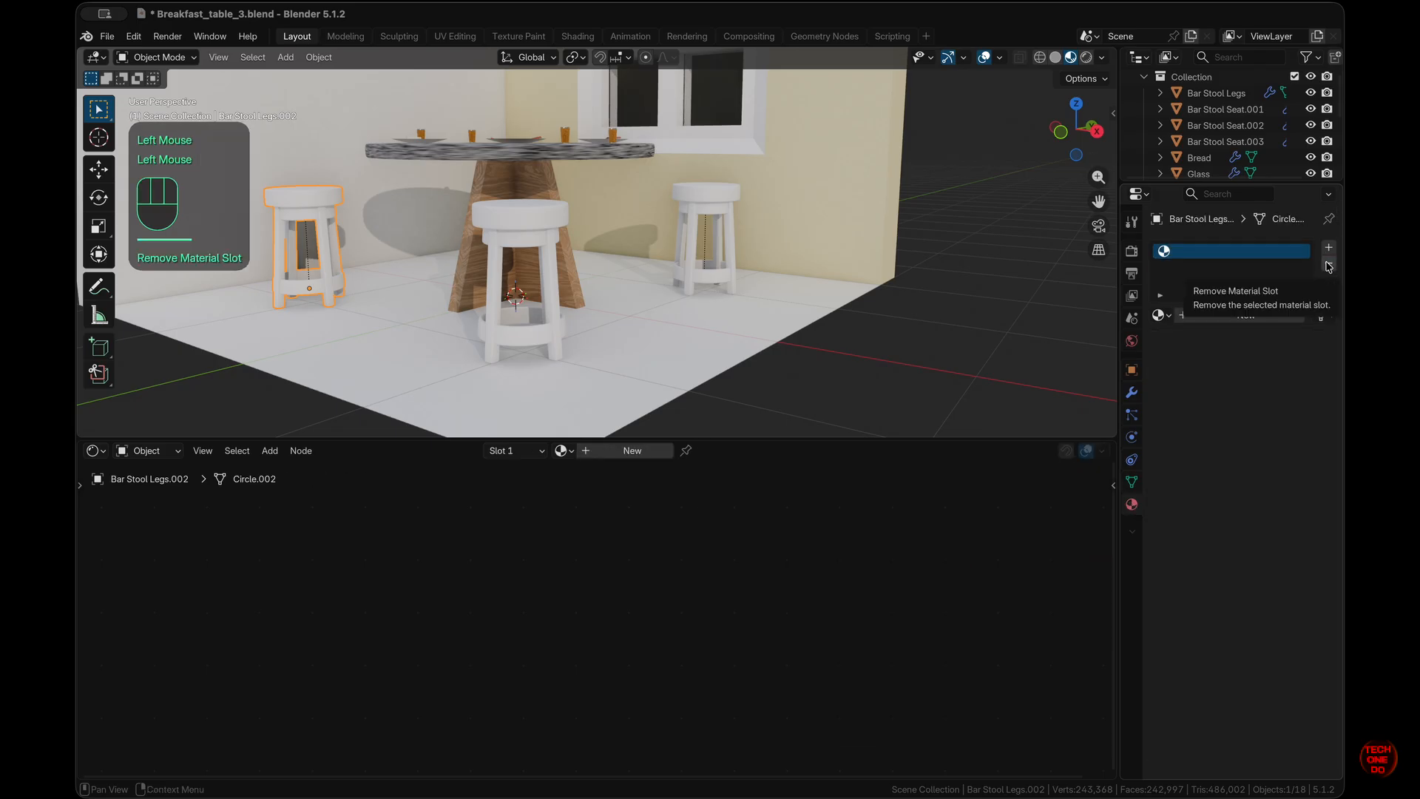
click(1316, 290)
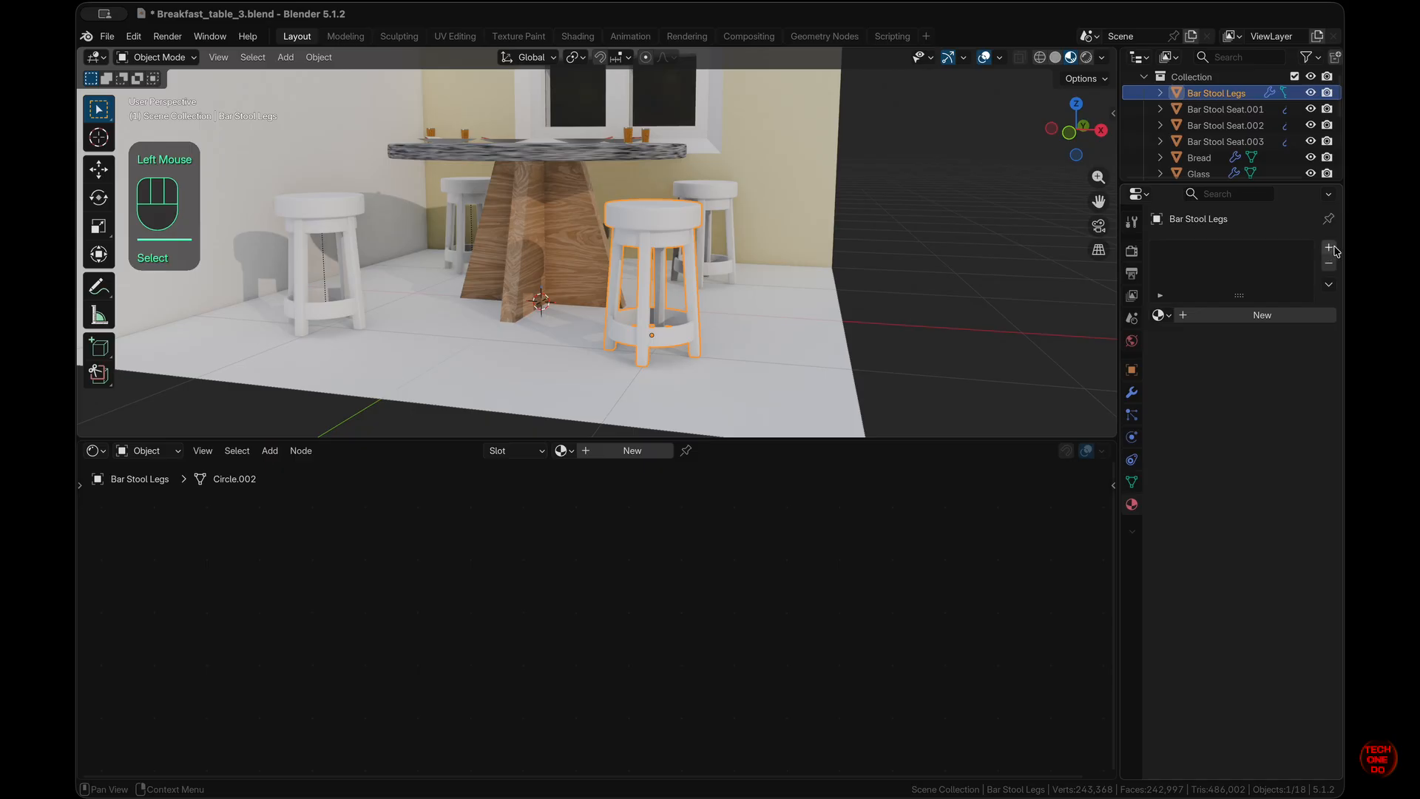
- Add a fresh Material.003 to the stool legs and select its Principled BSDF node
click(1330, 248)
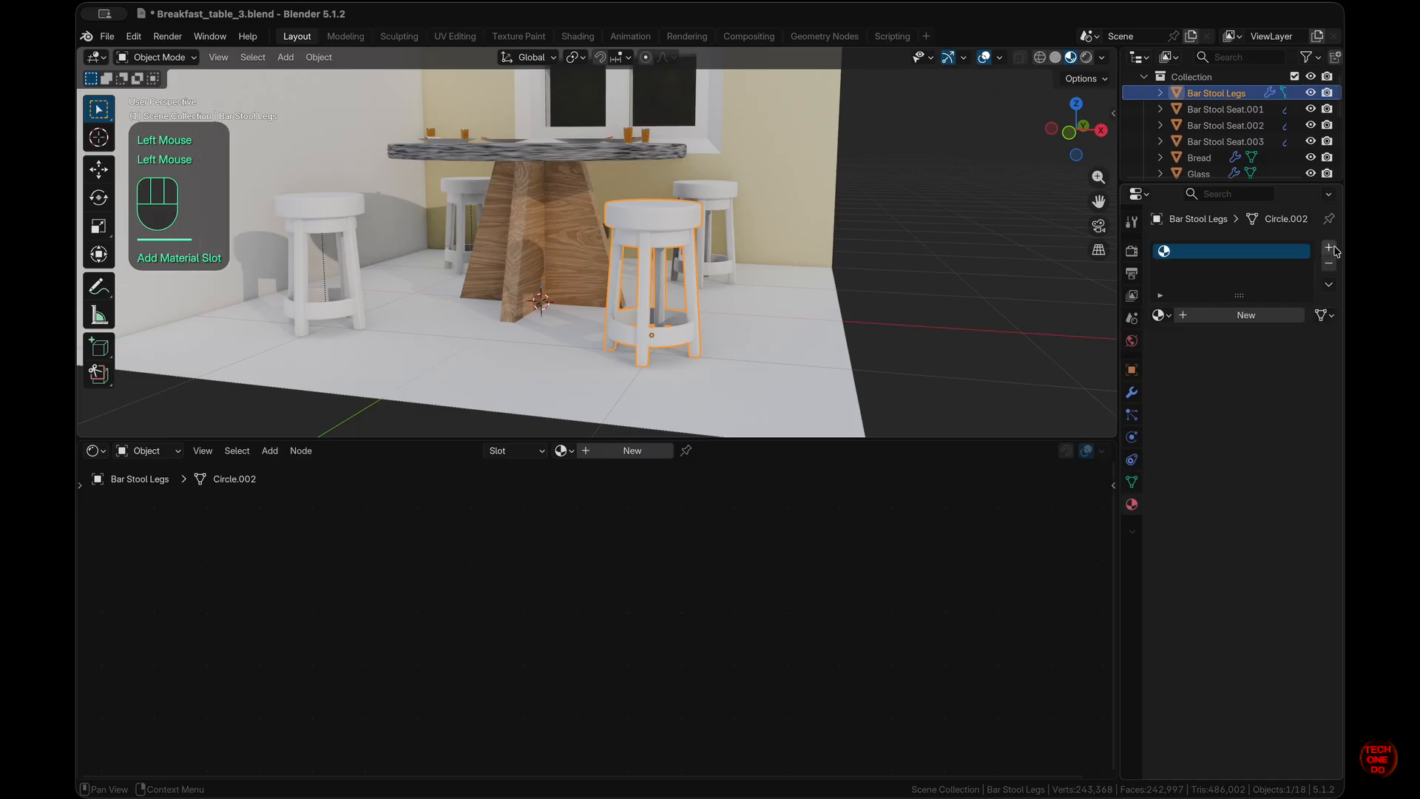
click(1260, 316)
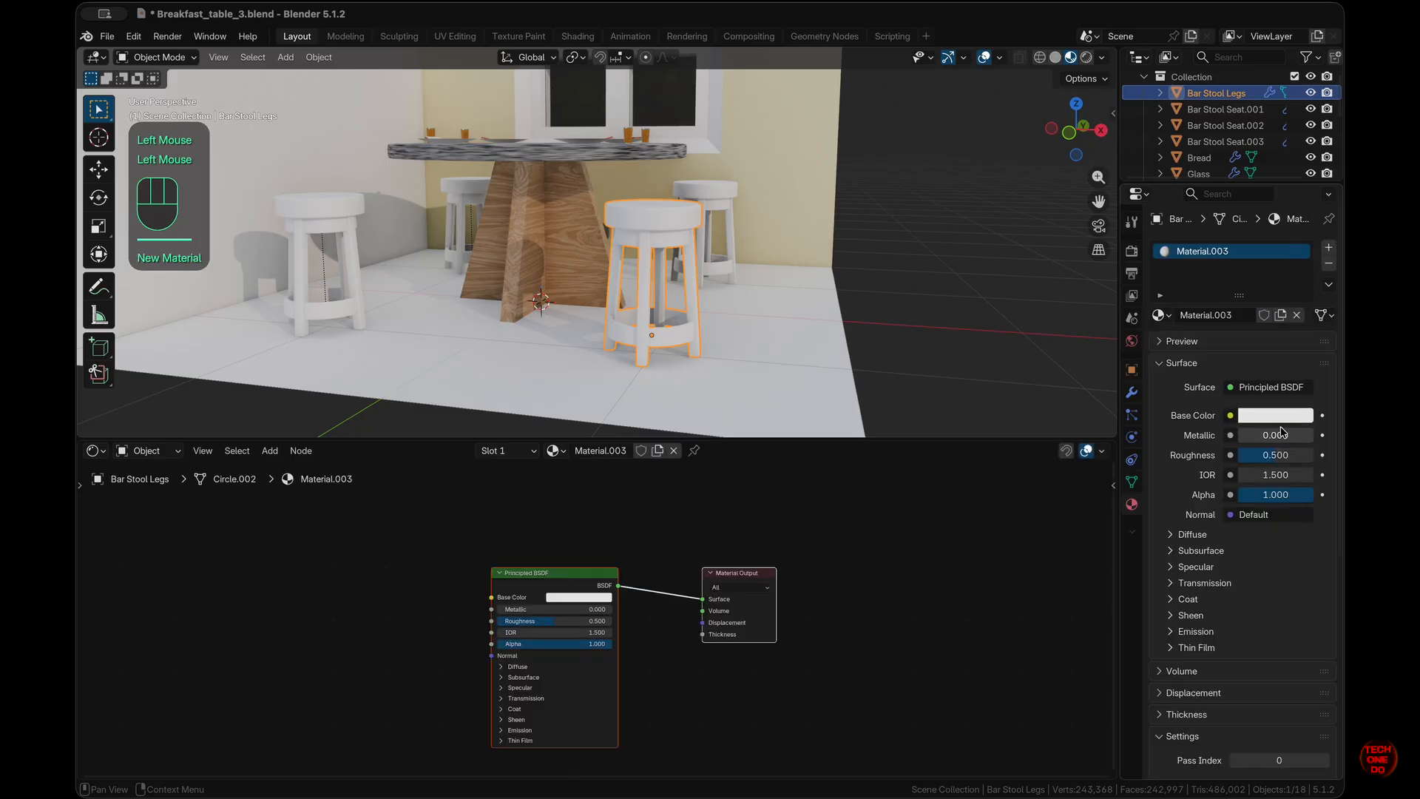
click(581, 576)
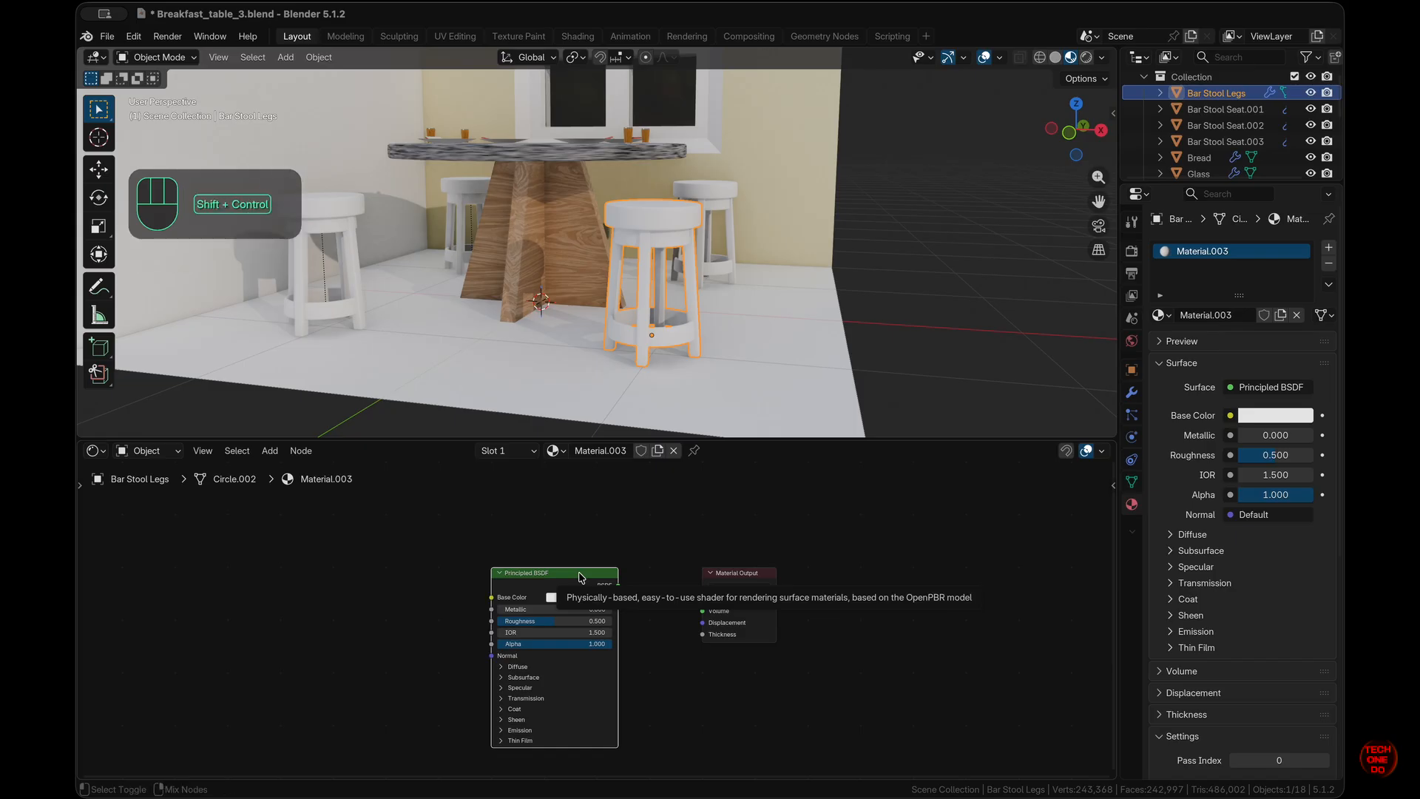
- Wire all five oak_veneer textures into Material.003's Principled BSDF and inspect the wooden stools
key(ctrl+shift+t)
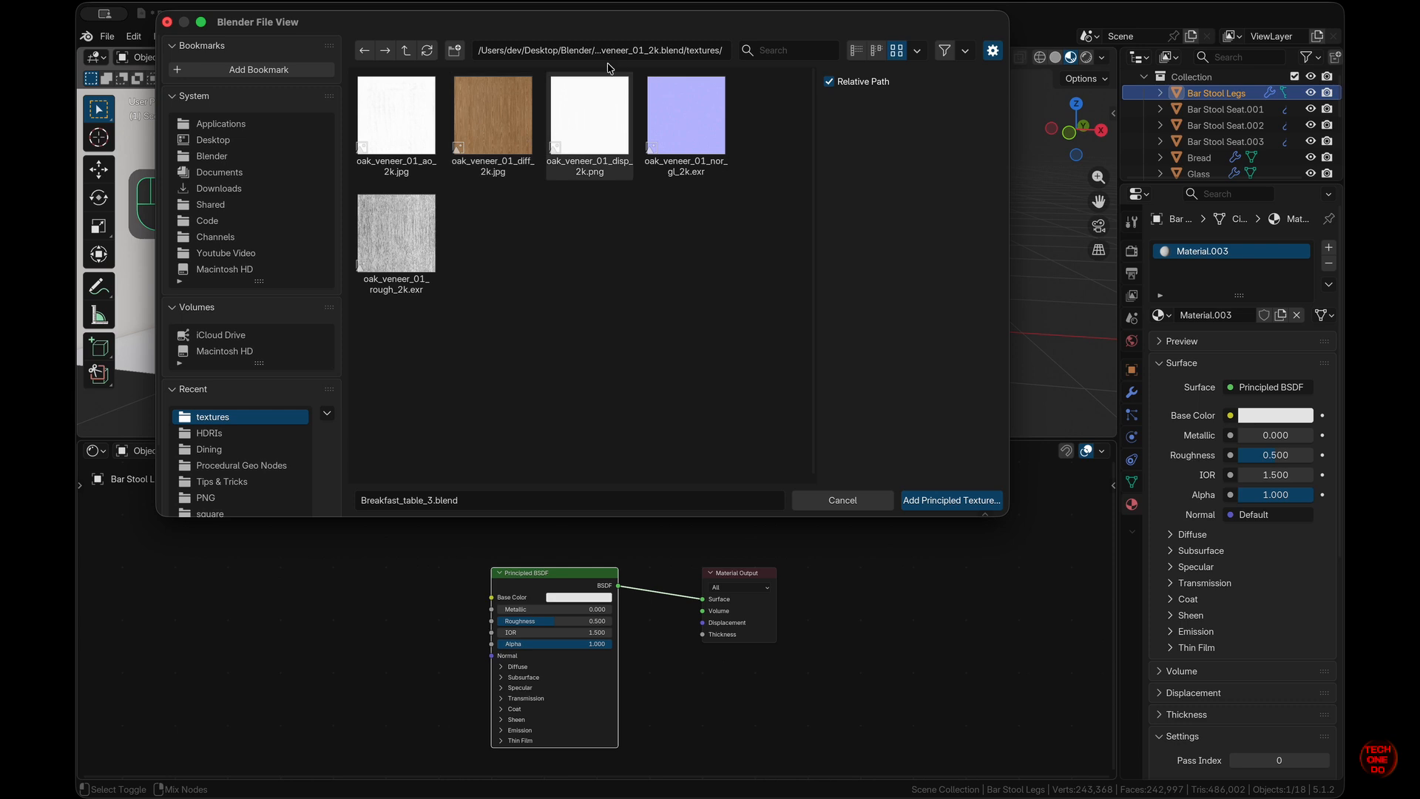
drag(767, 340, 392, 111)
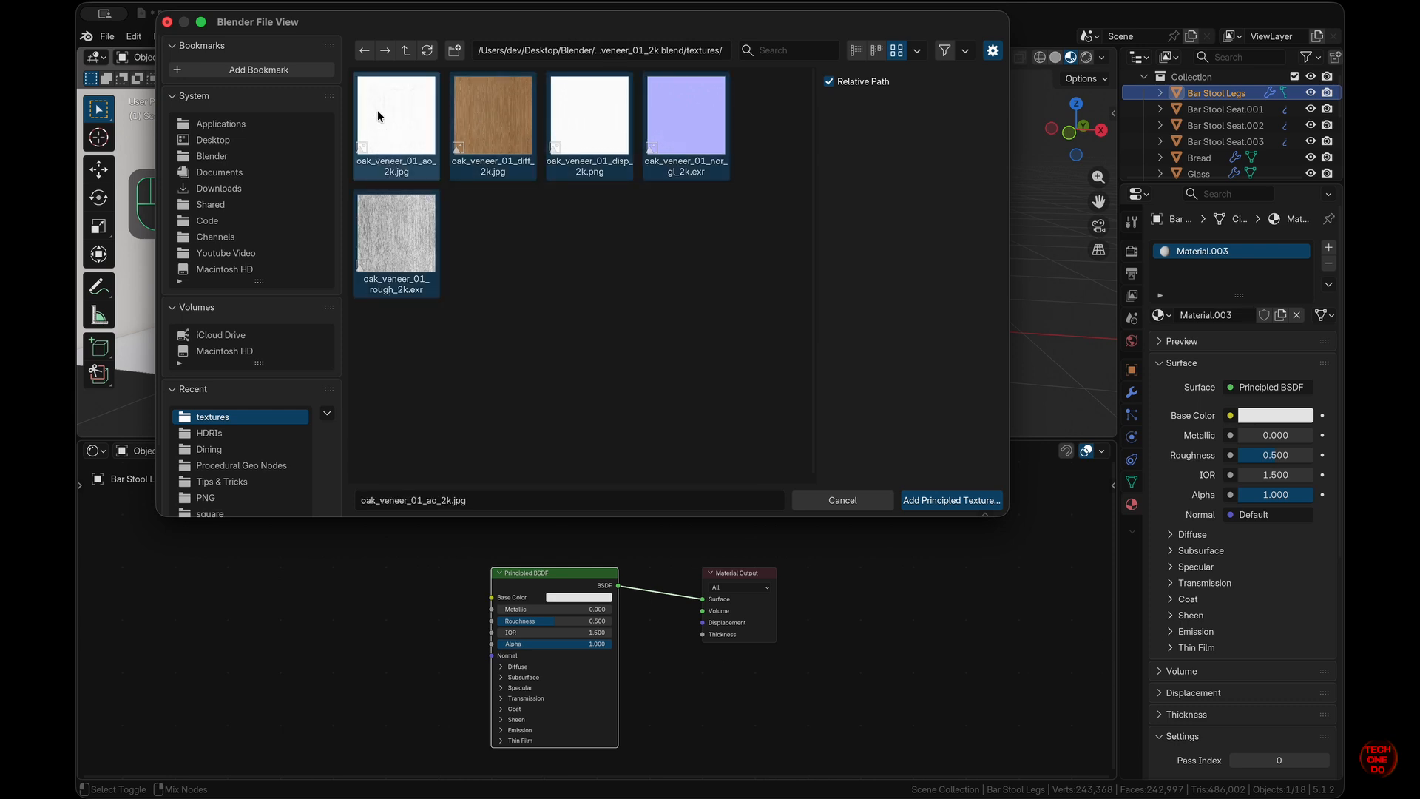
click(952, 501)
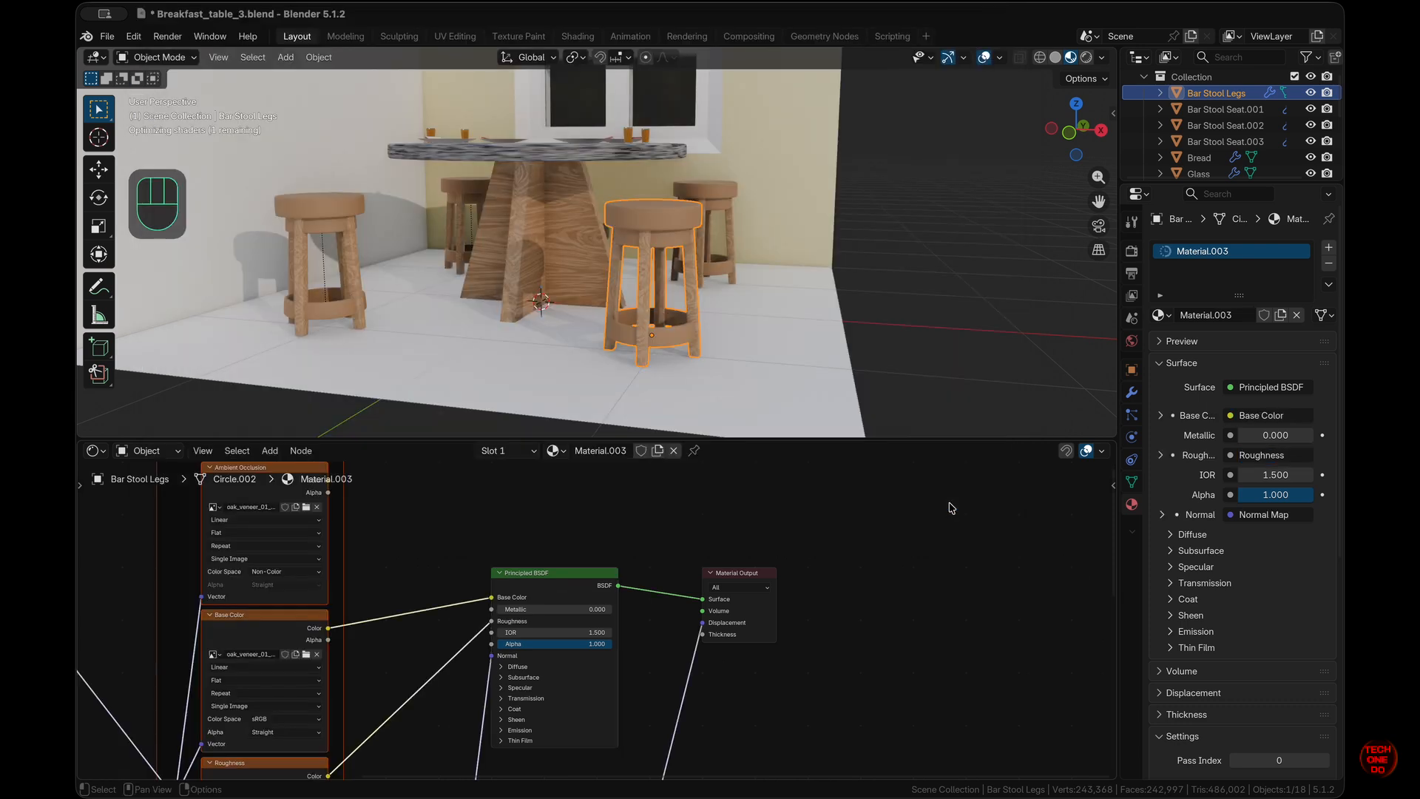
scroll(406, 569, left, 3)
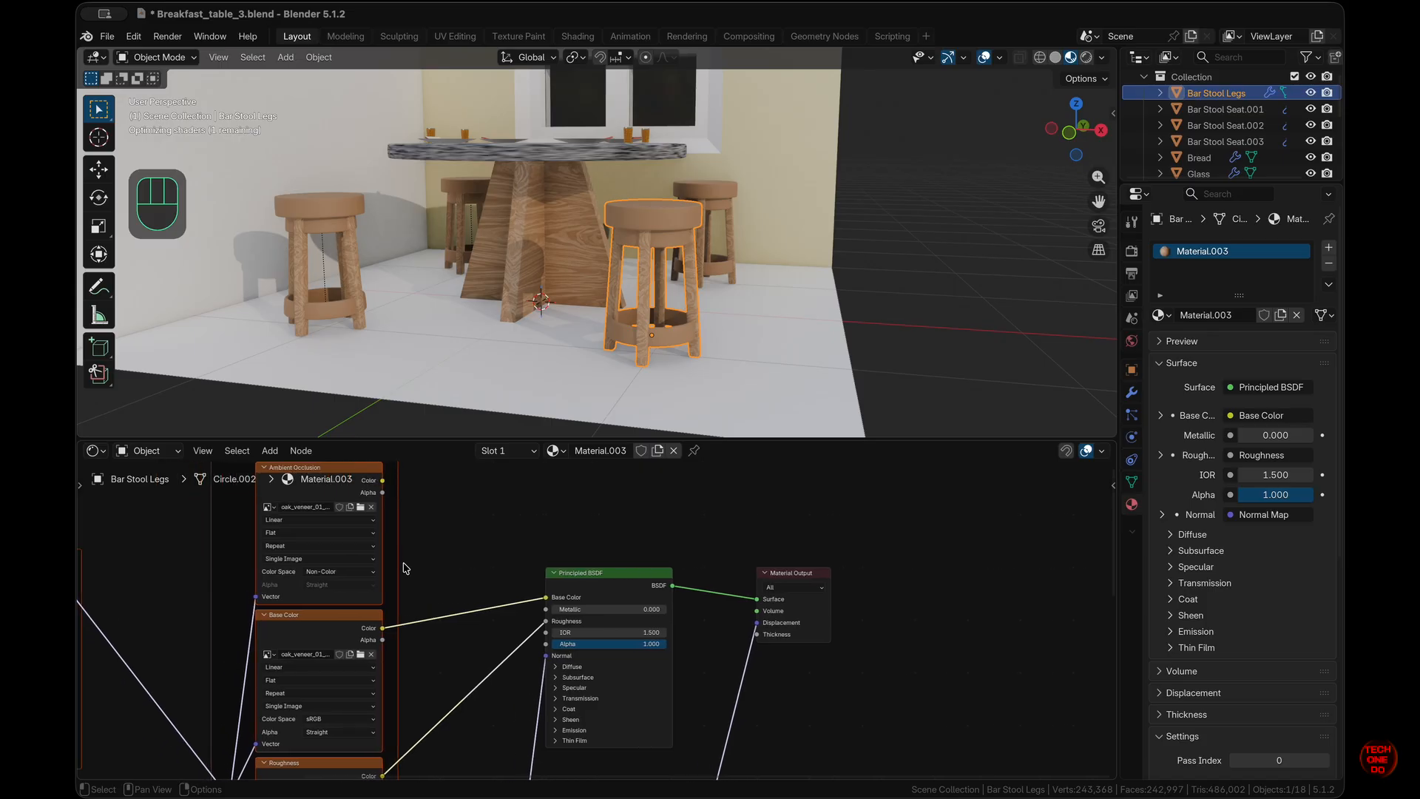
scroll(726, 295, right, 5)
scroll(725, 295, up, 2)
scroll(725, 296, left, 5)
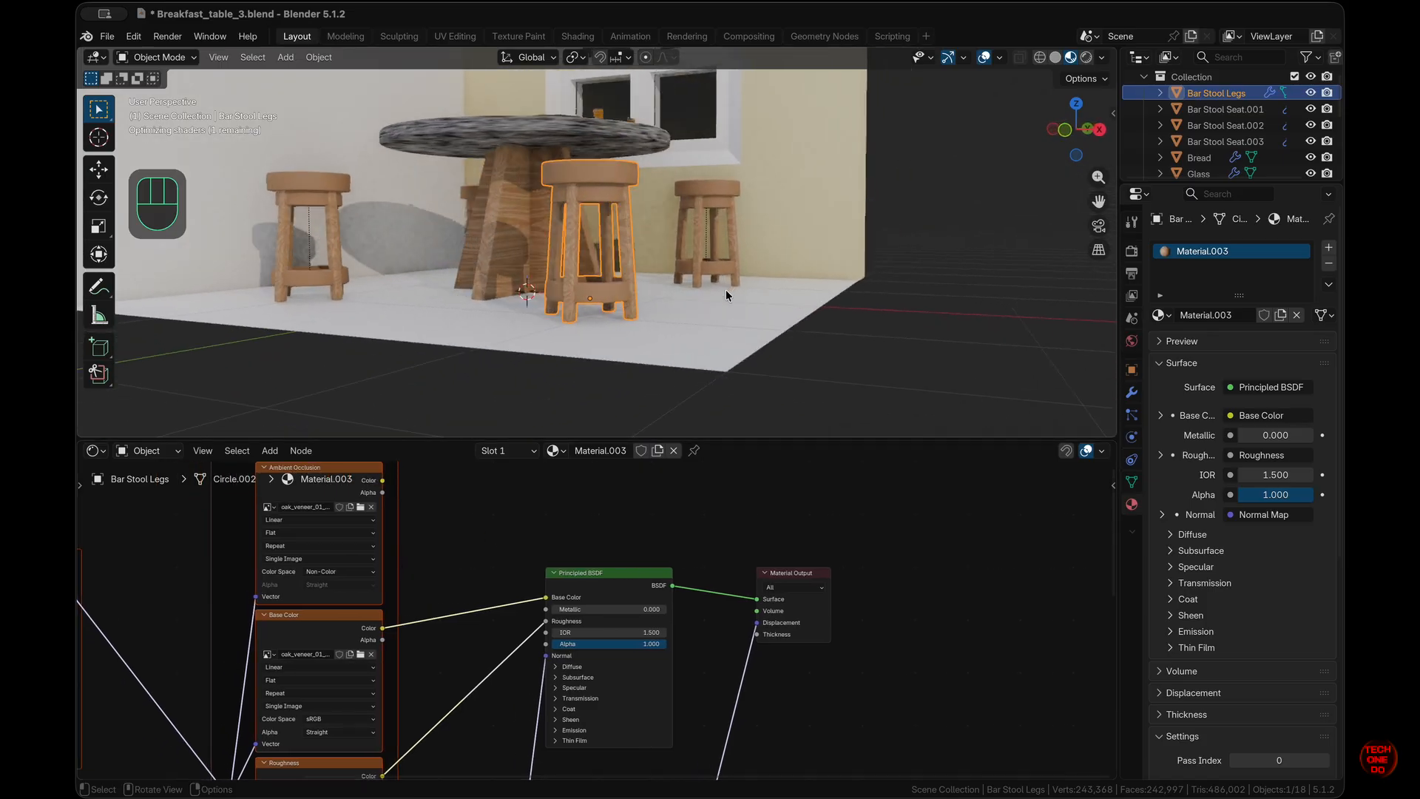
scroll(725, 295, up, 2)
super+scroll(726, 295, up, 10)
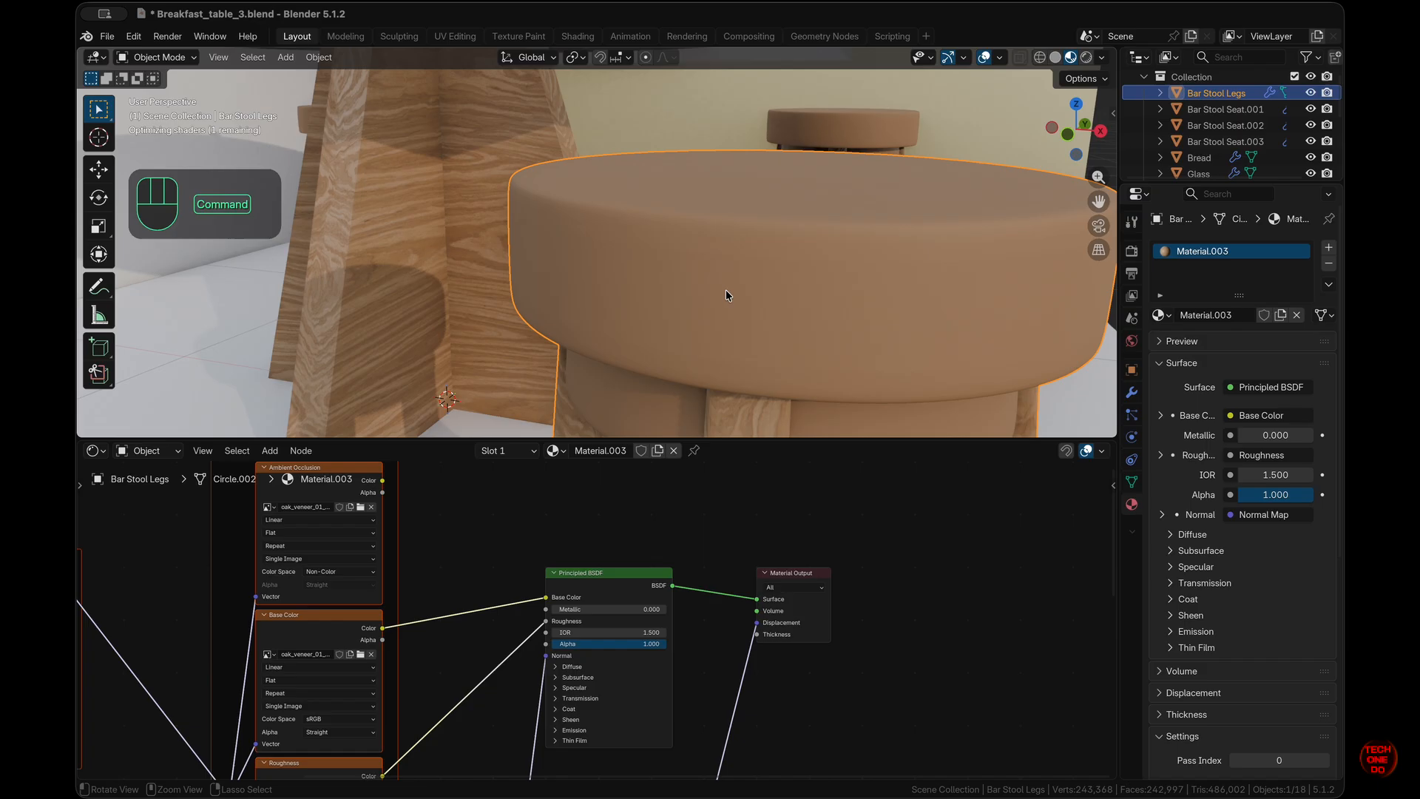
shift+scroll(726, 292, down, 8)
shift+scroll(727, 291, right, 4)
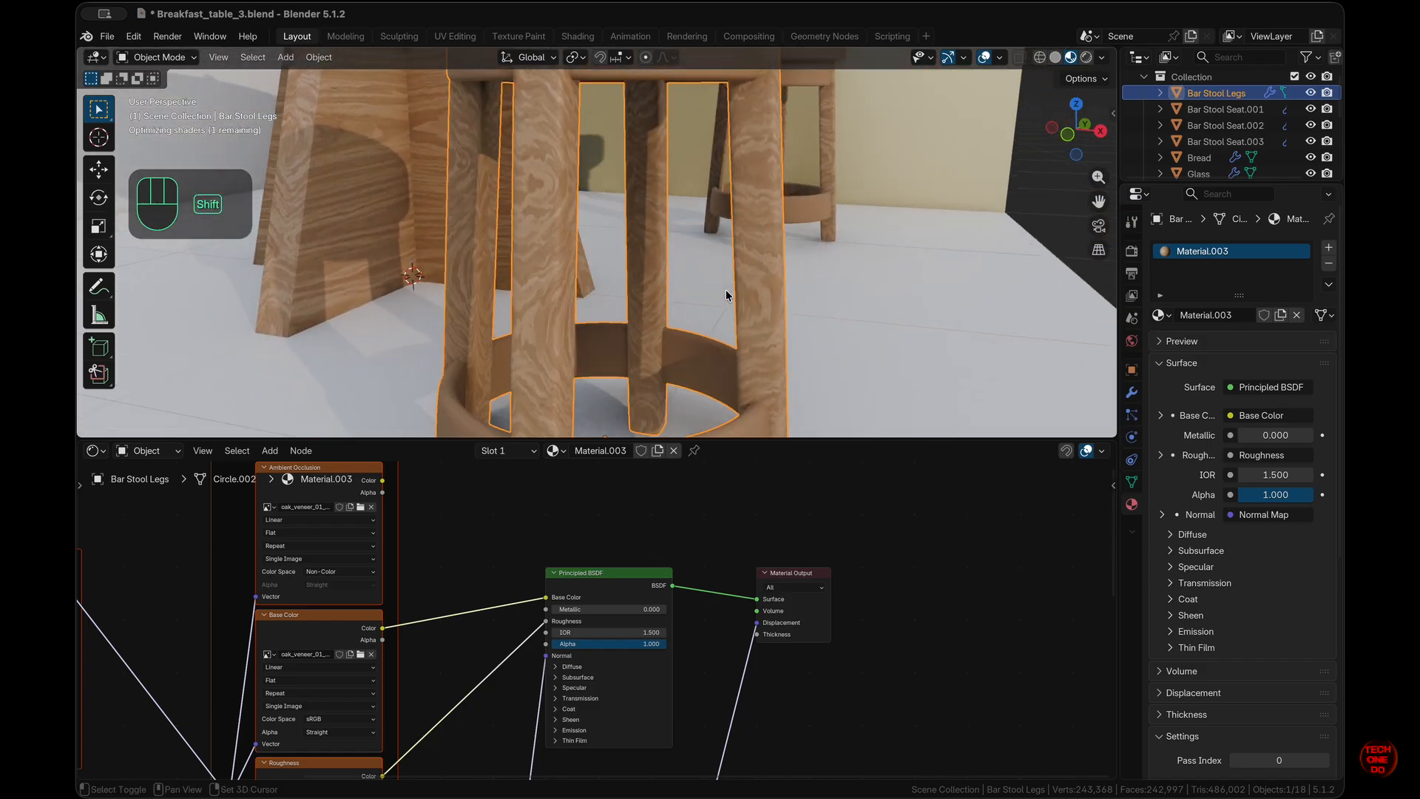
super+scroll(726, 295, down, 10)
scroll(726, 295, up, 4)
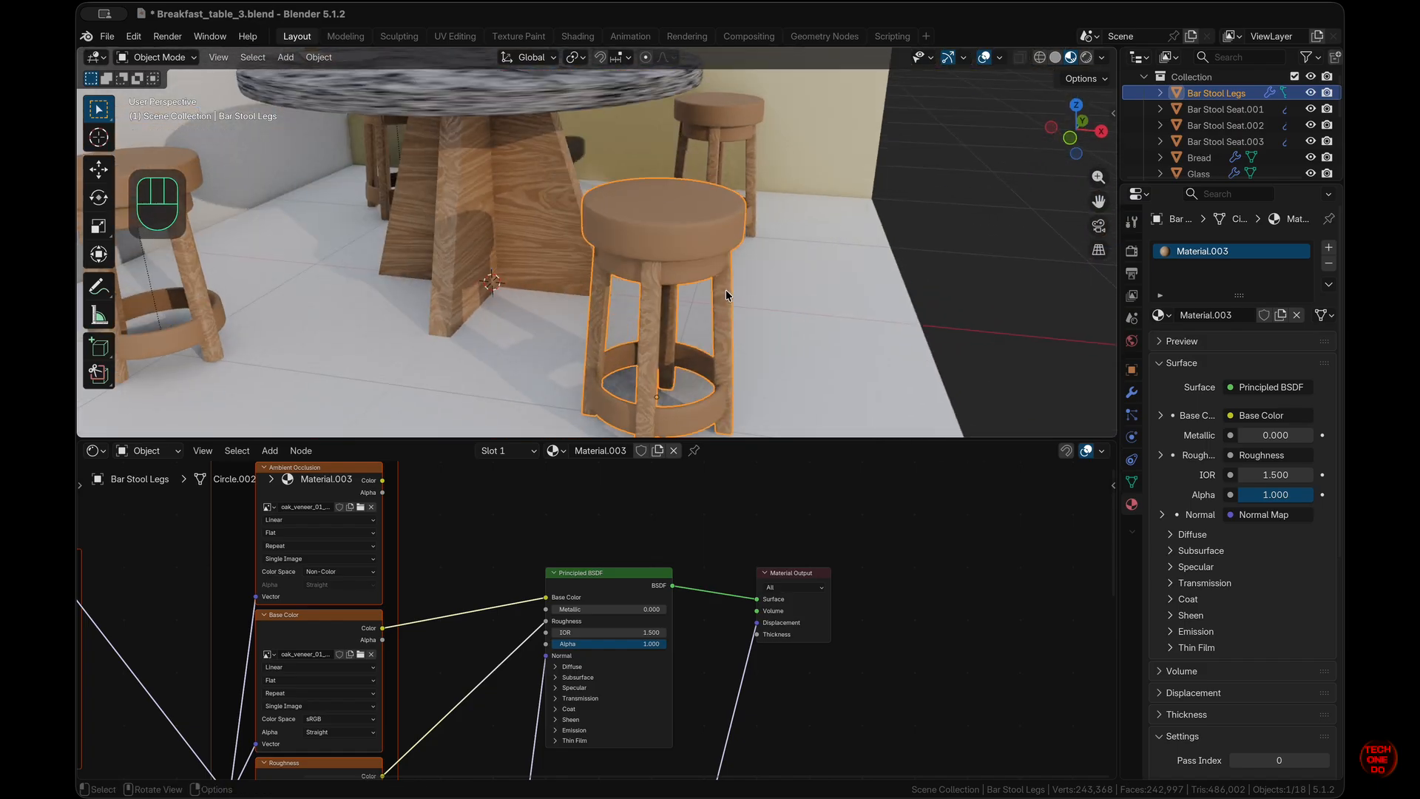
scroll(440, 679, left, 10)
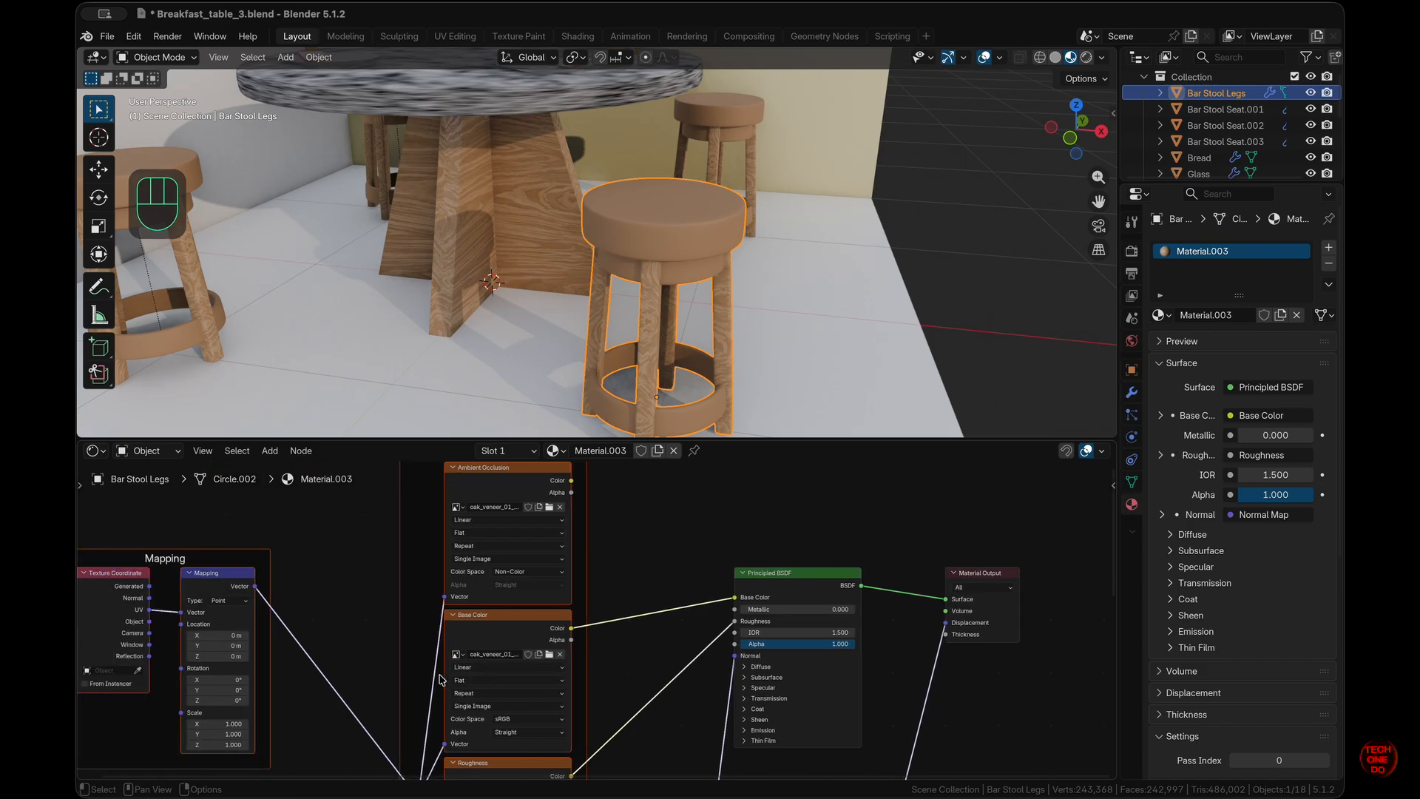
scroll(440, 679, left, 1)
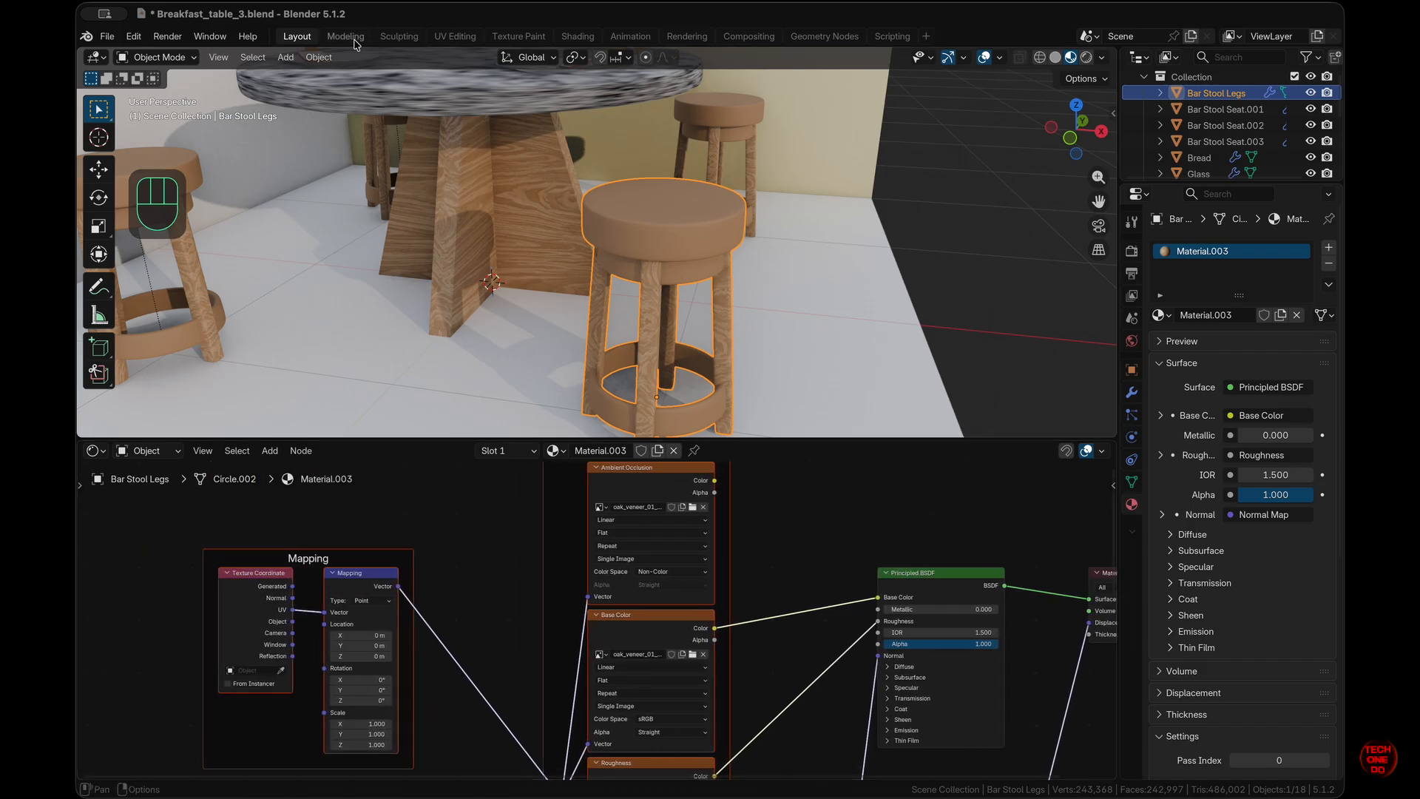
- In the UV Editing workspace, Smart UV Project the whole stool mesh
click(472, 42)
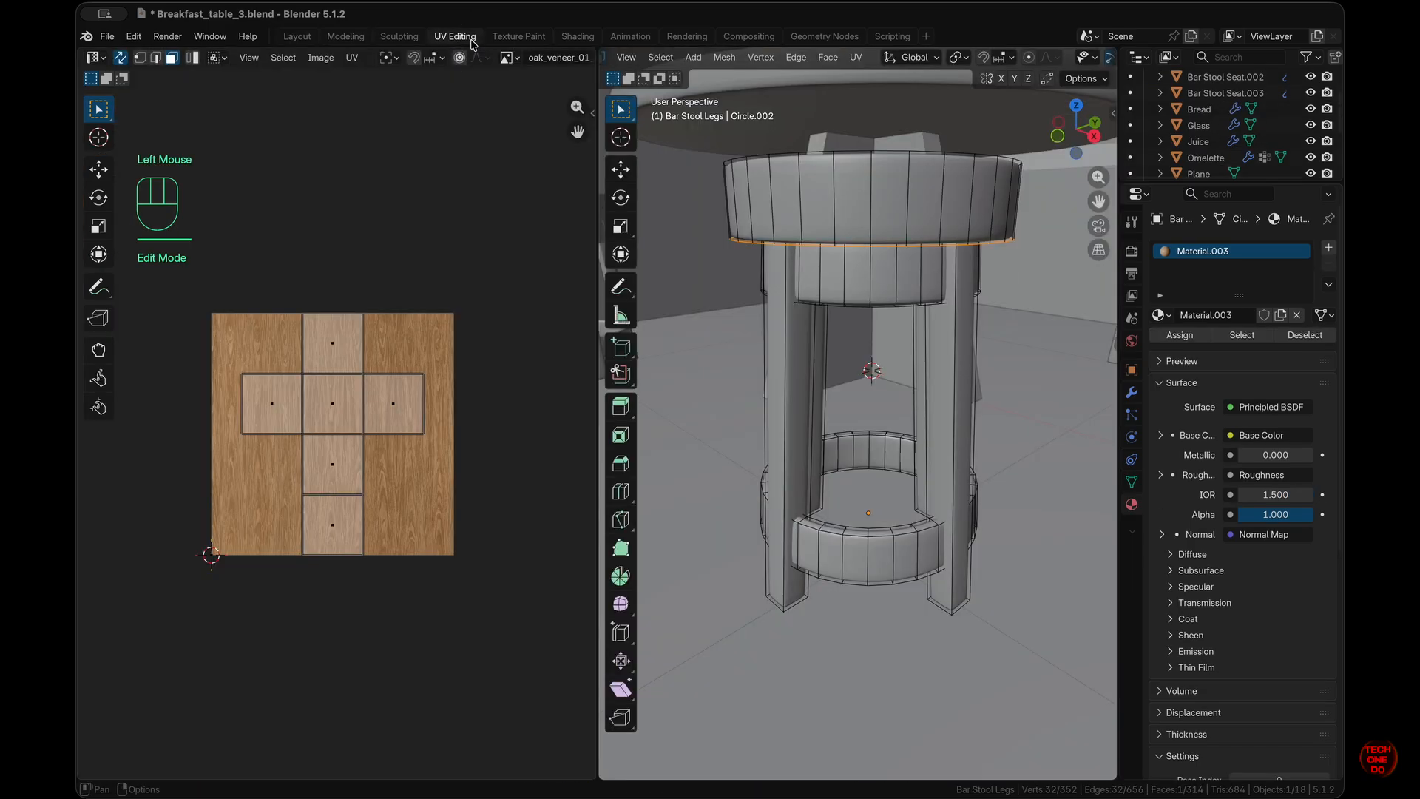
scroll(768, 281, right, 8)
super+scroll(767, 281, down, 10)
scroll(768, 282, left, 8)
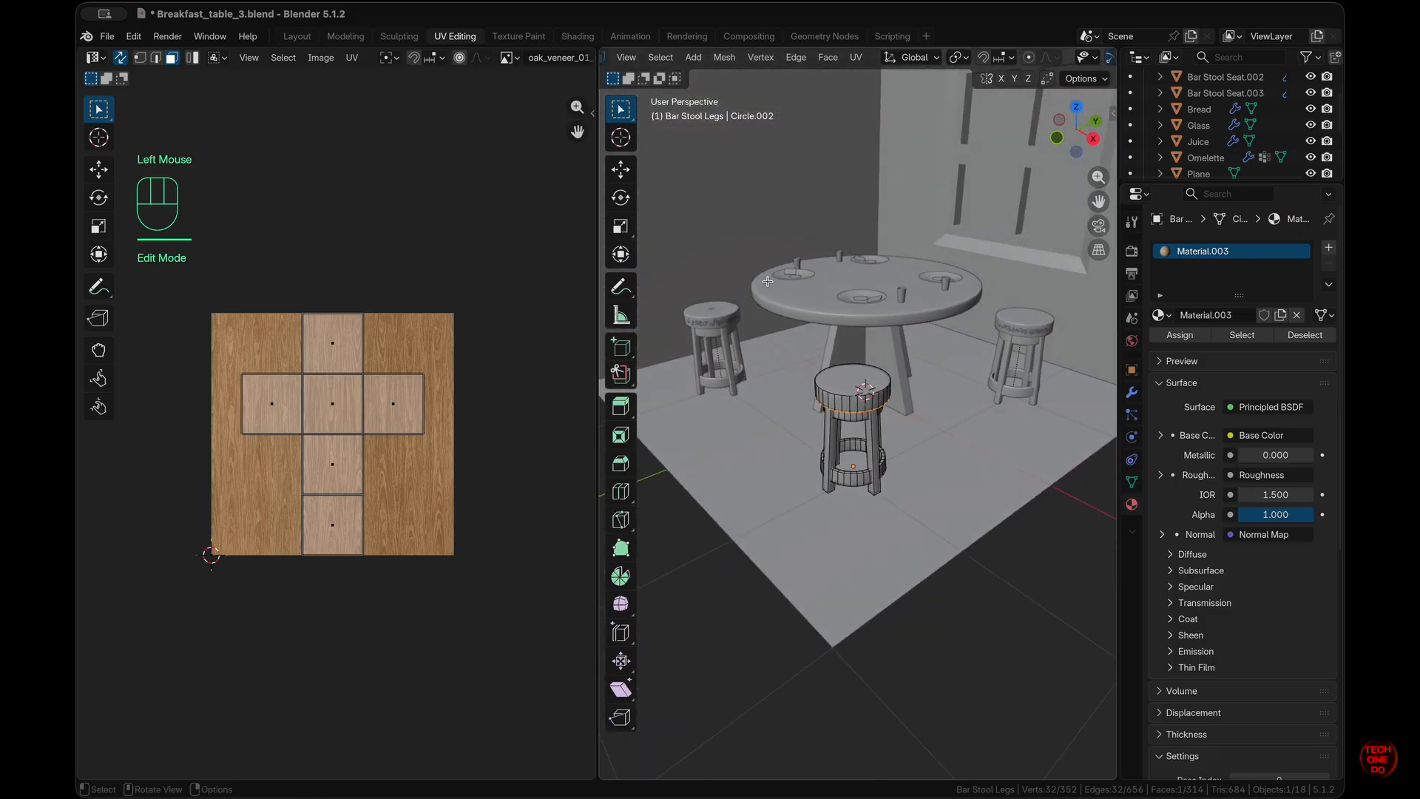
super+scroll(768, 281, up, 5)
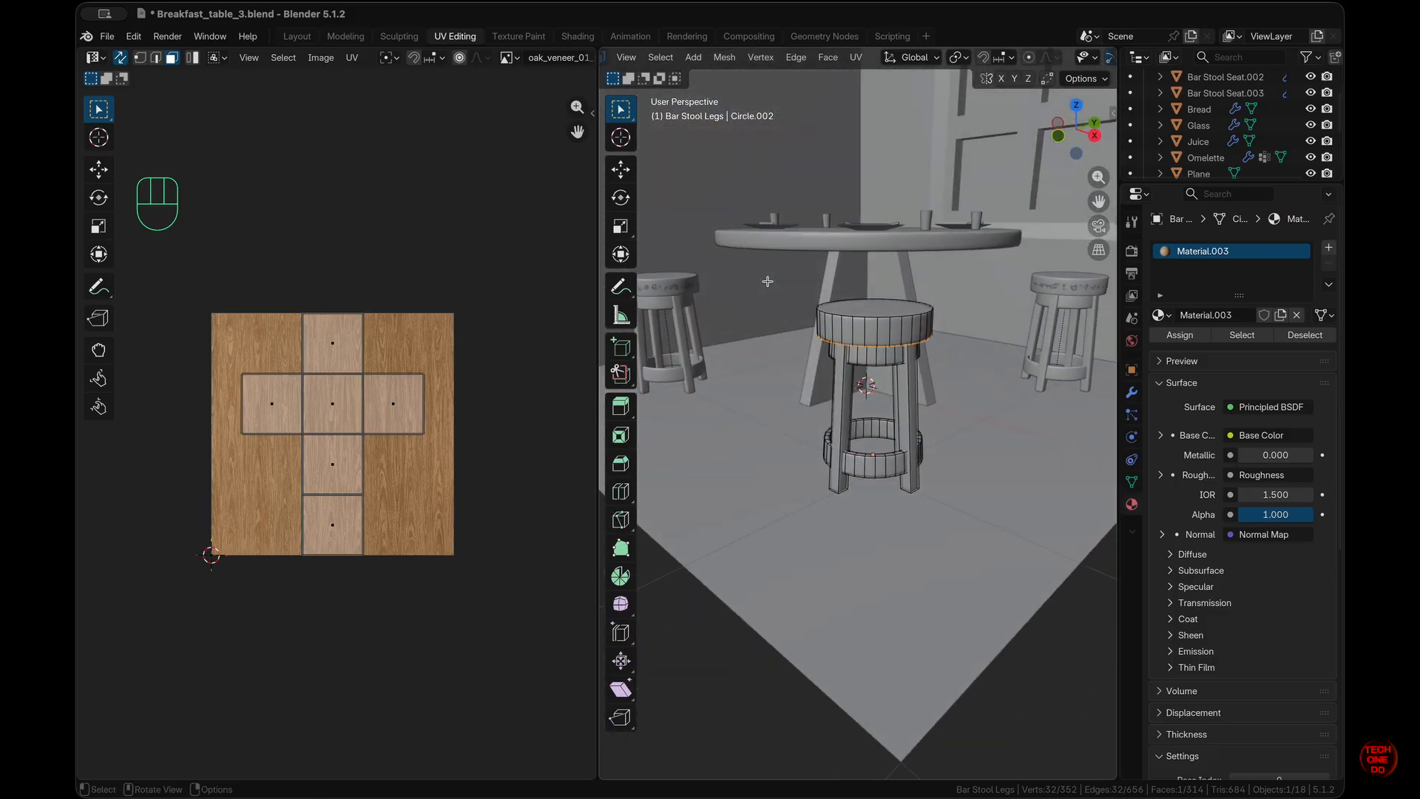
key(a)
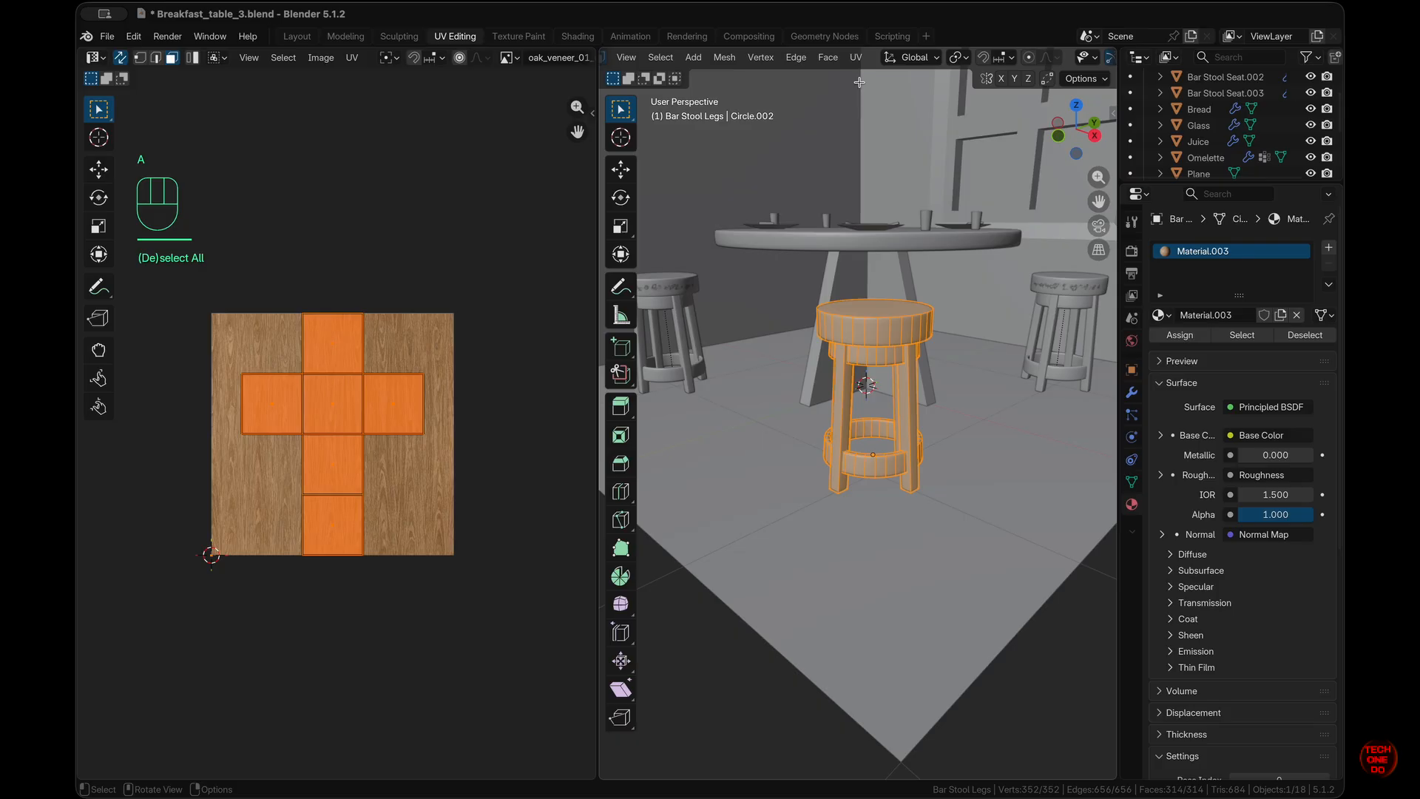
scroll(797, 58, up, 5)
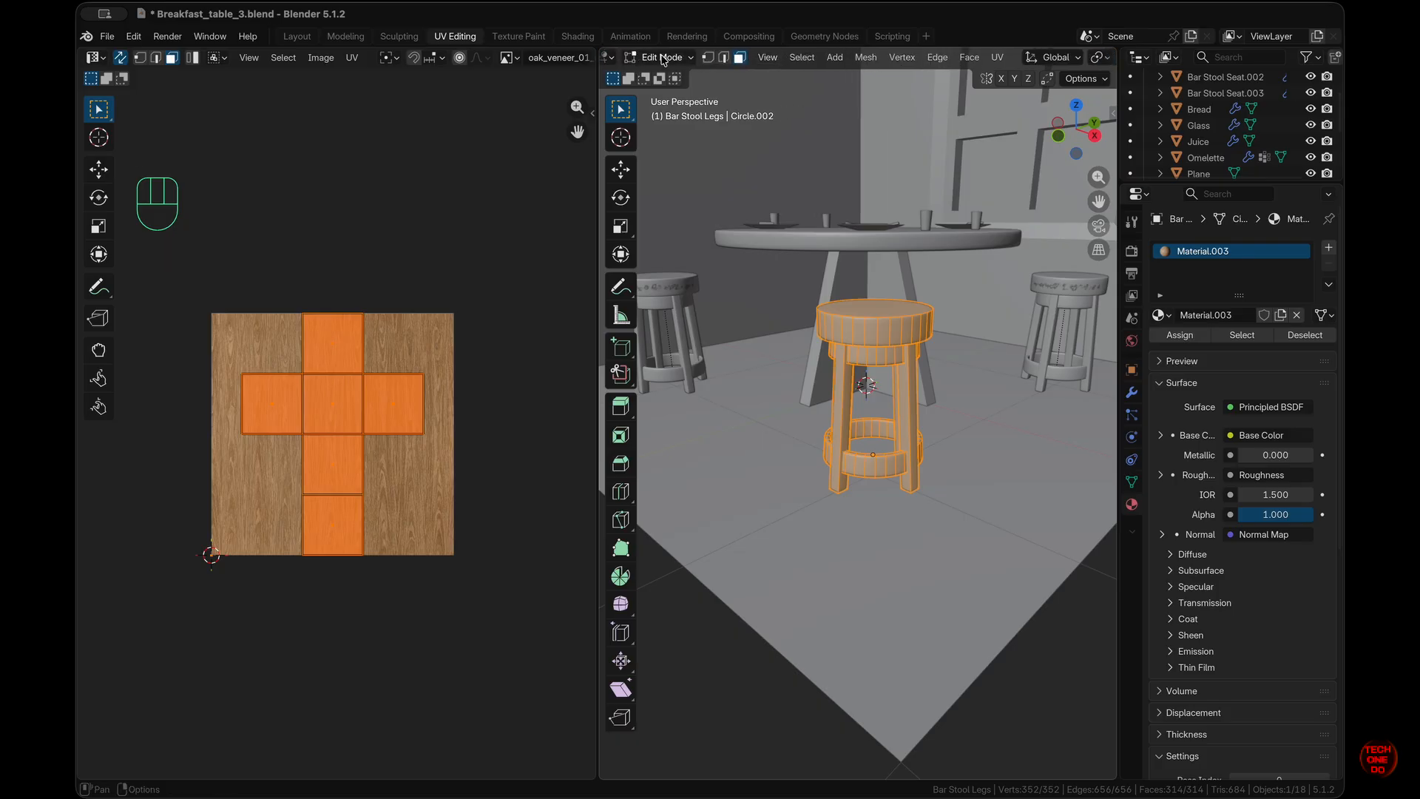
scroll(663, 59, down, 6)
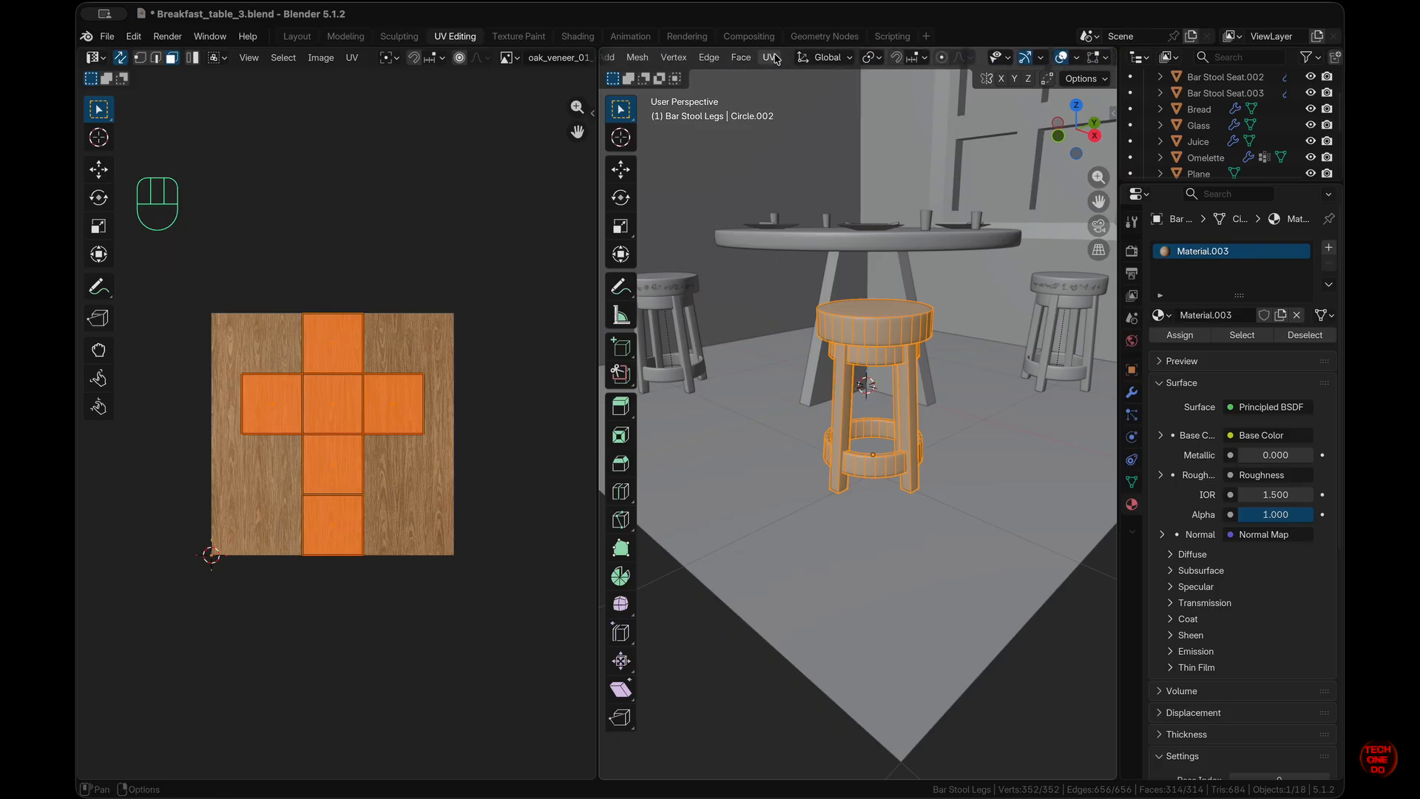
click(772, 57)
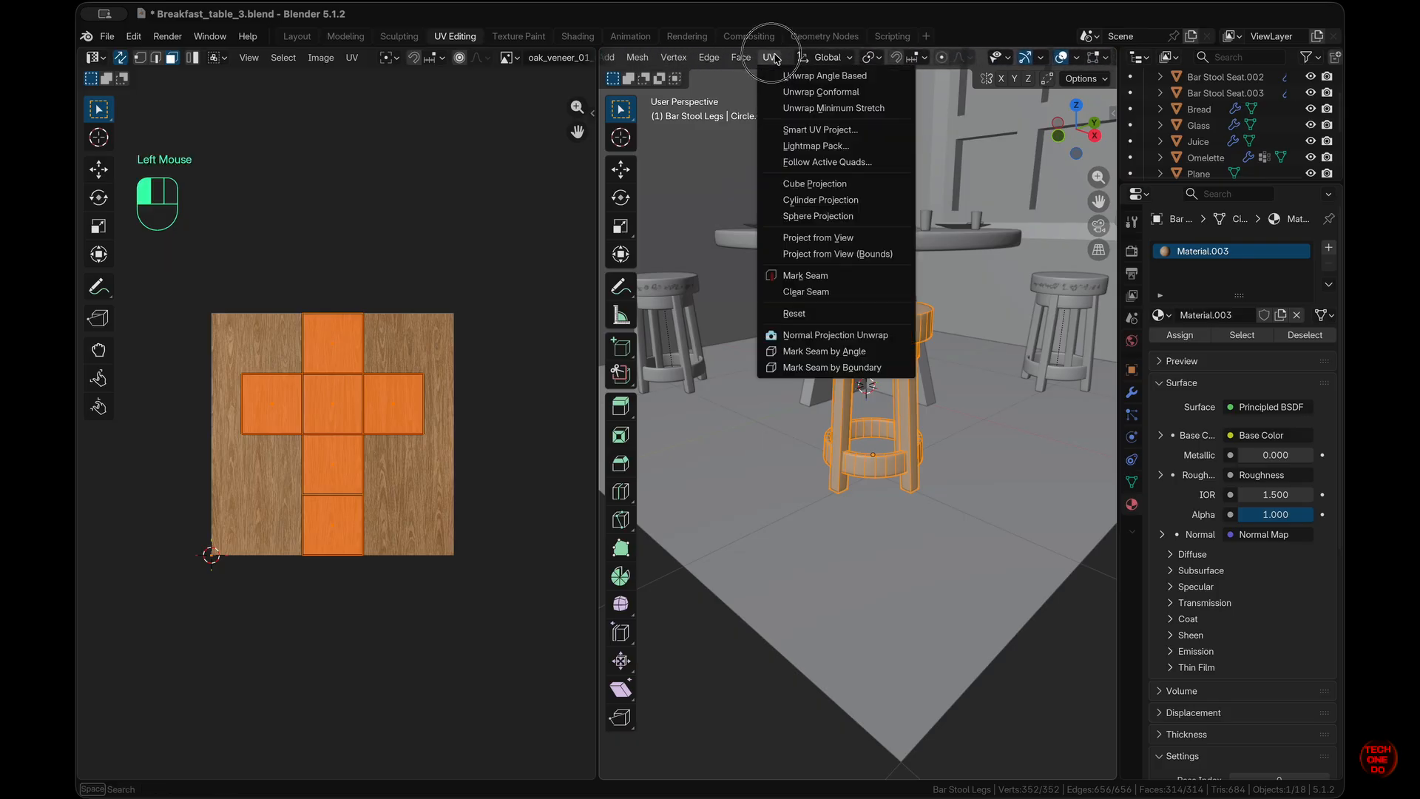
click(821, 129)
click(821, 276)
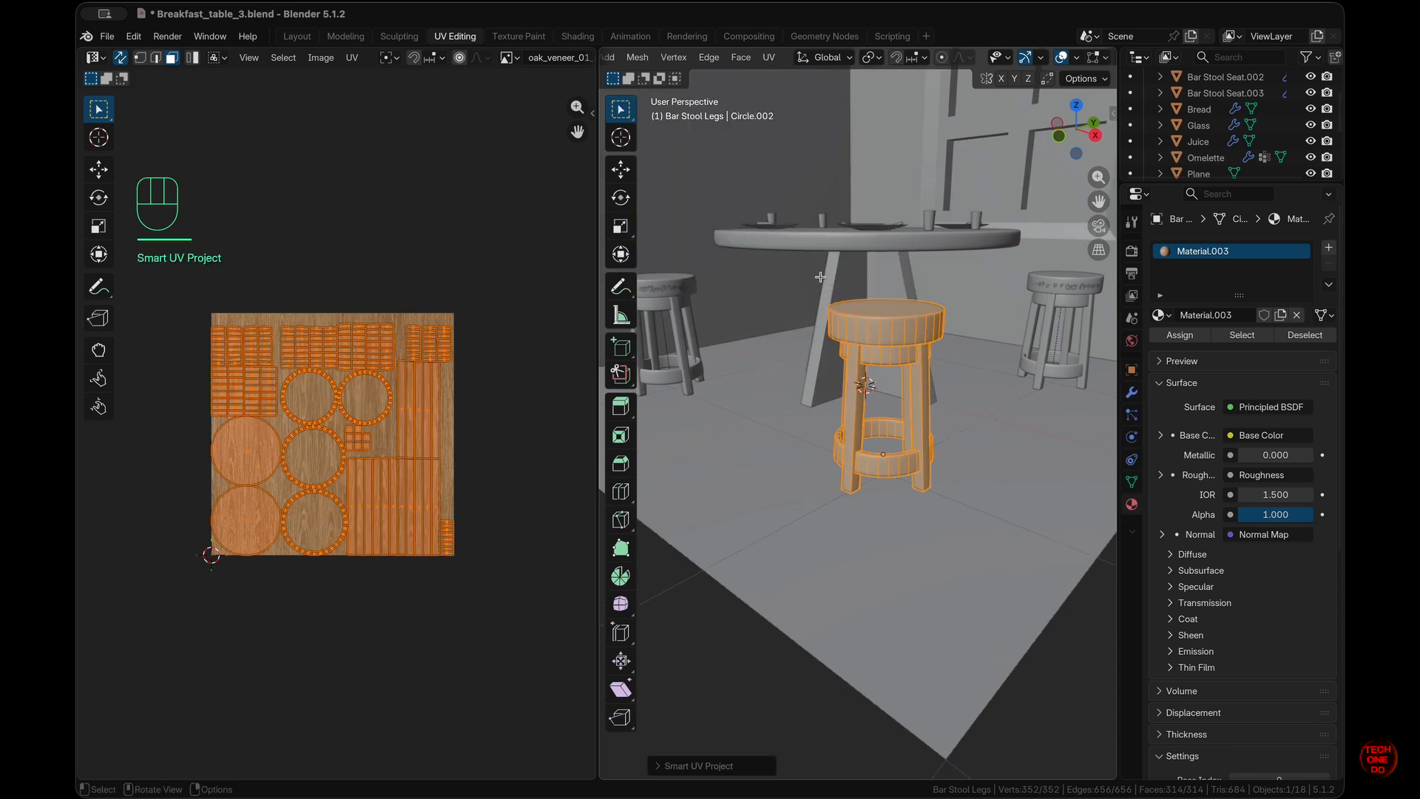
- Preview the unwrapped stool with its oak veneer material in Material Preview
scroll(929, 426, right, 3)
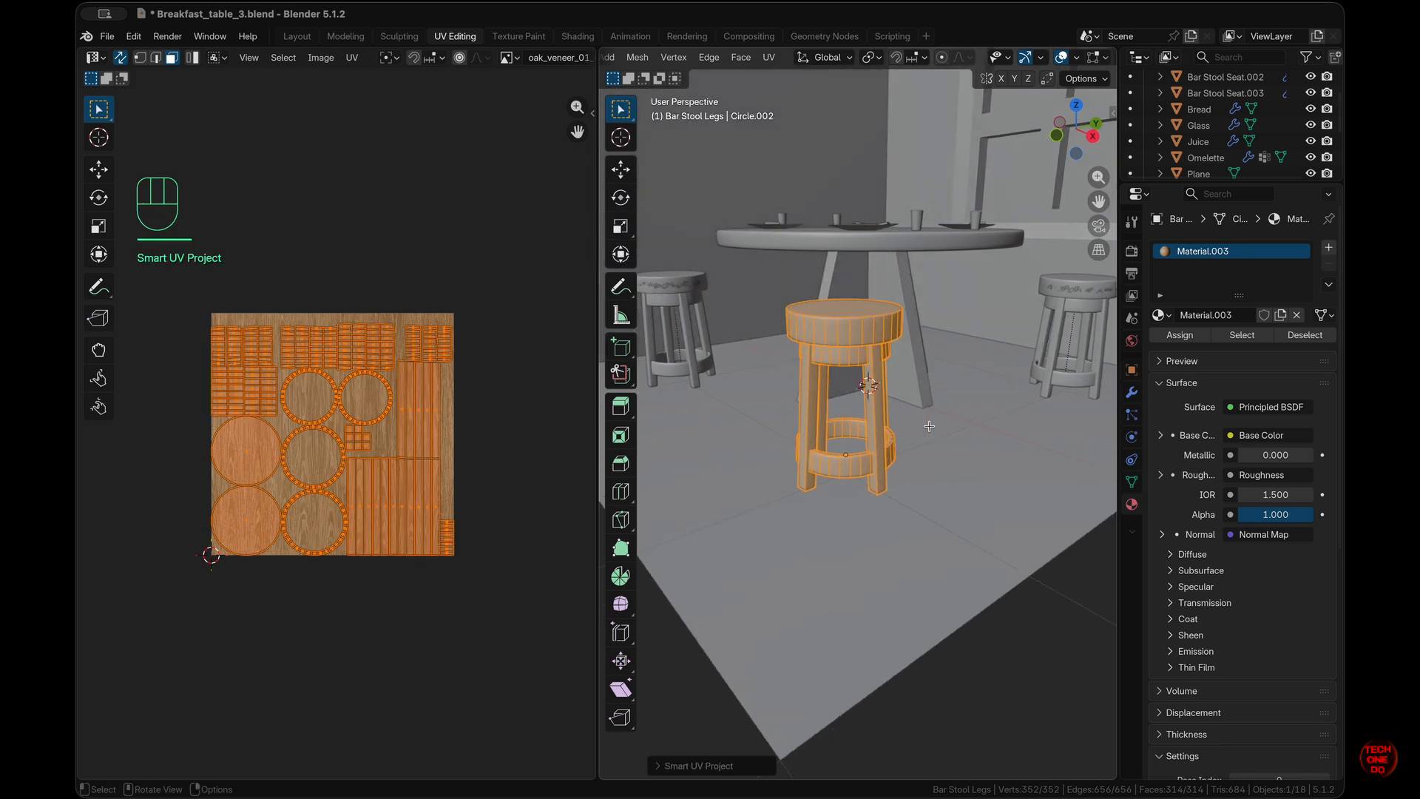
key(Tab)
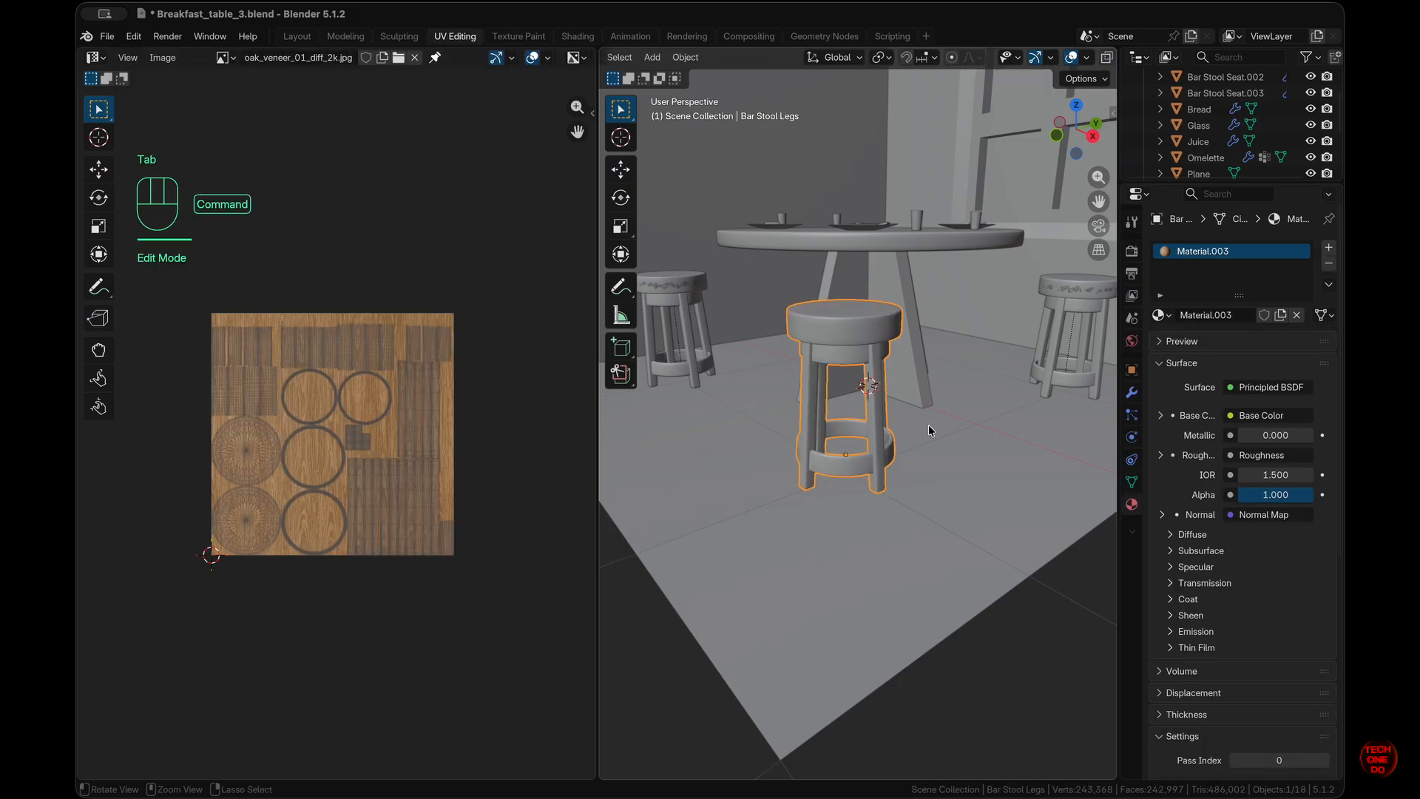
super+scroll(929, 426, up, 5)
super+scroll(929, 426, down, 1)
key(Tab)
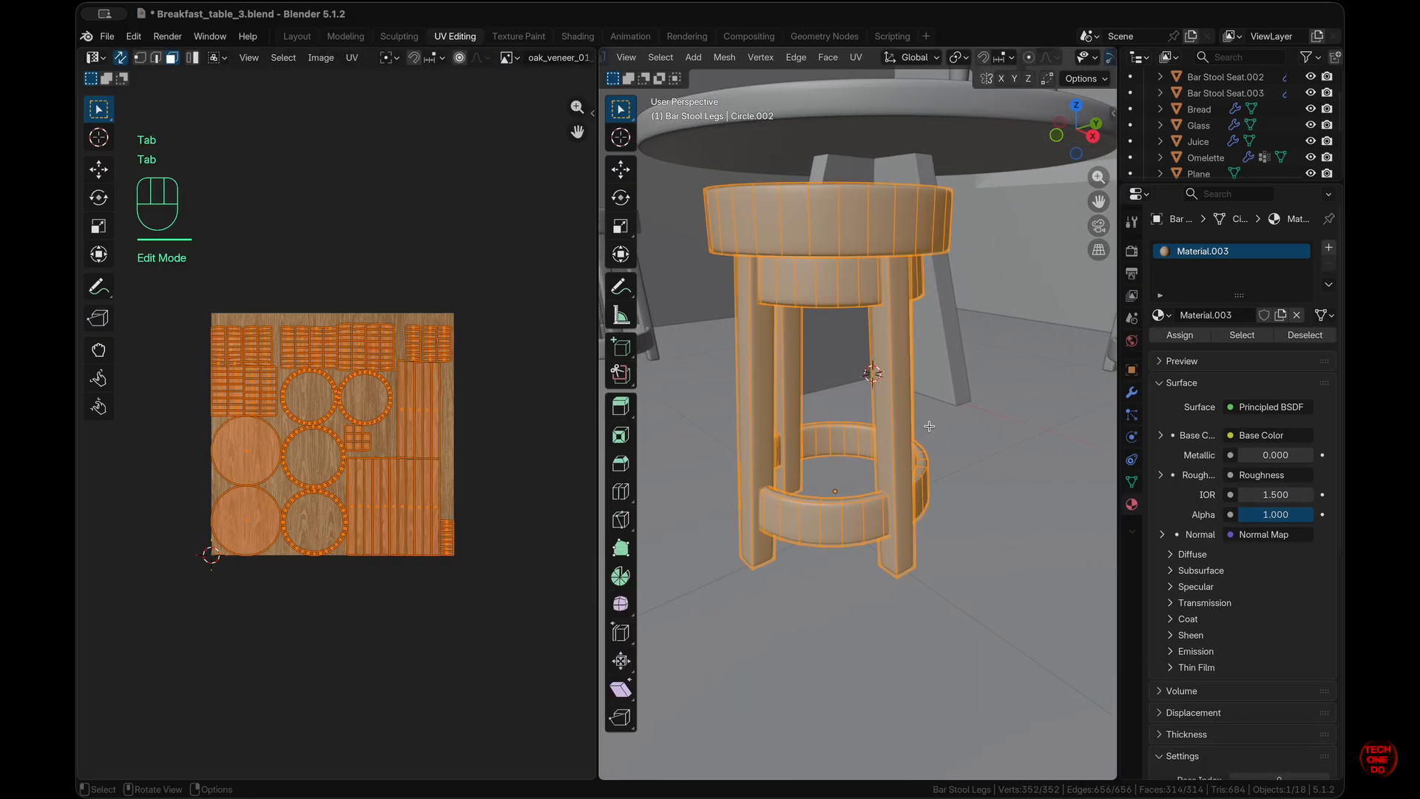
scroll(1074, 59, right, 5)
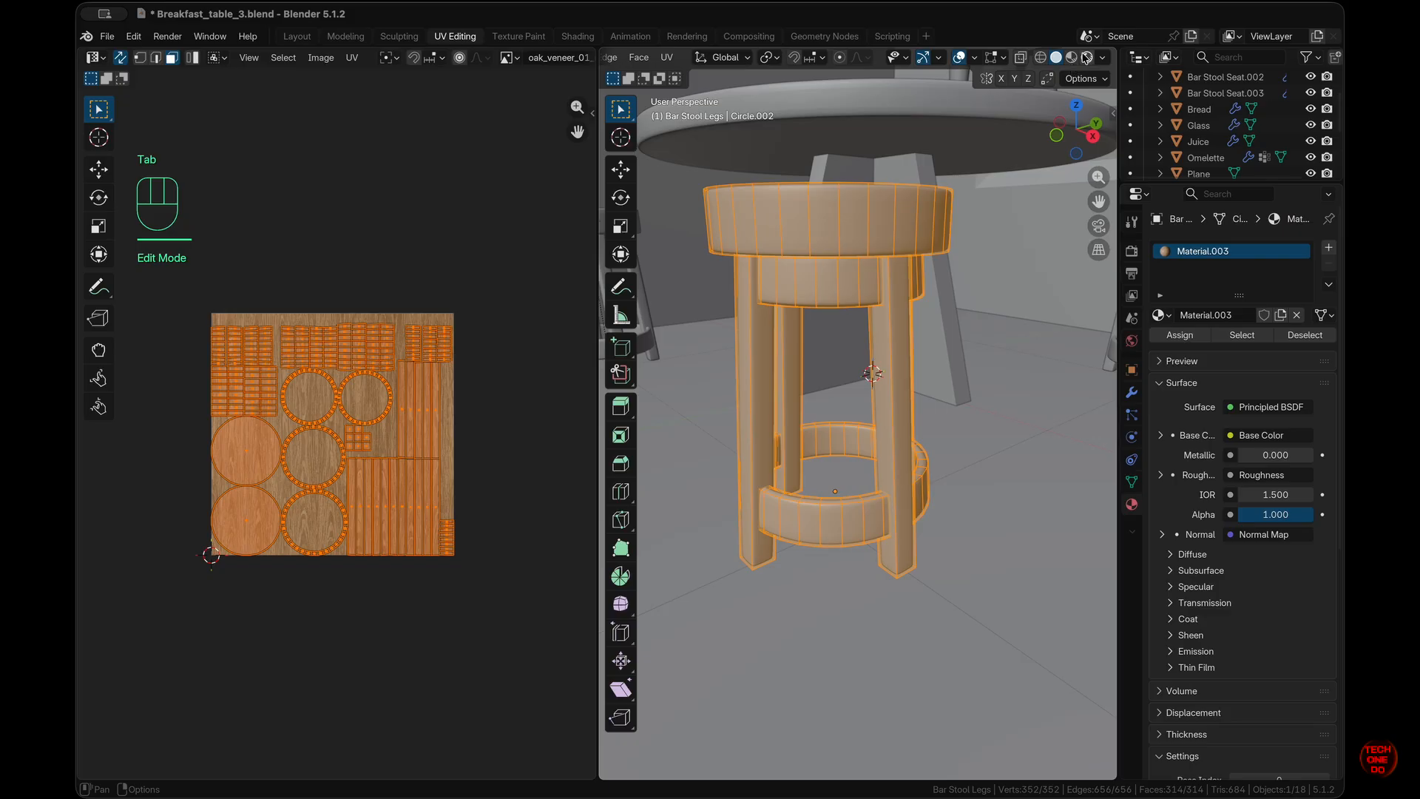
click(1073, 58)
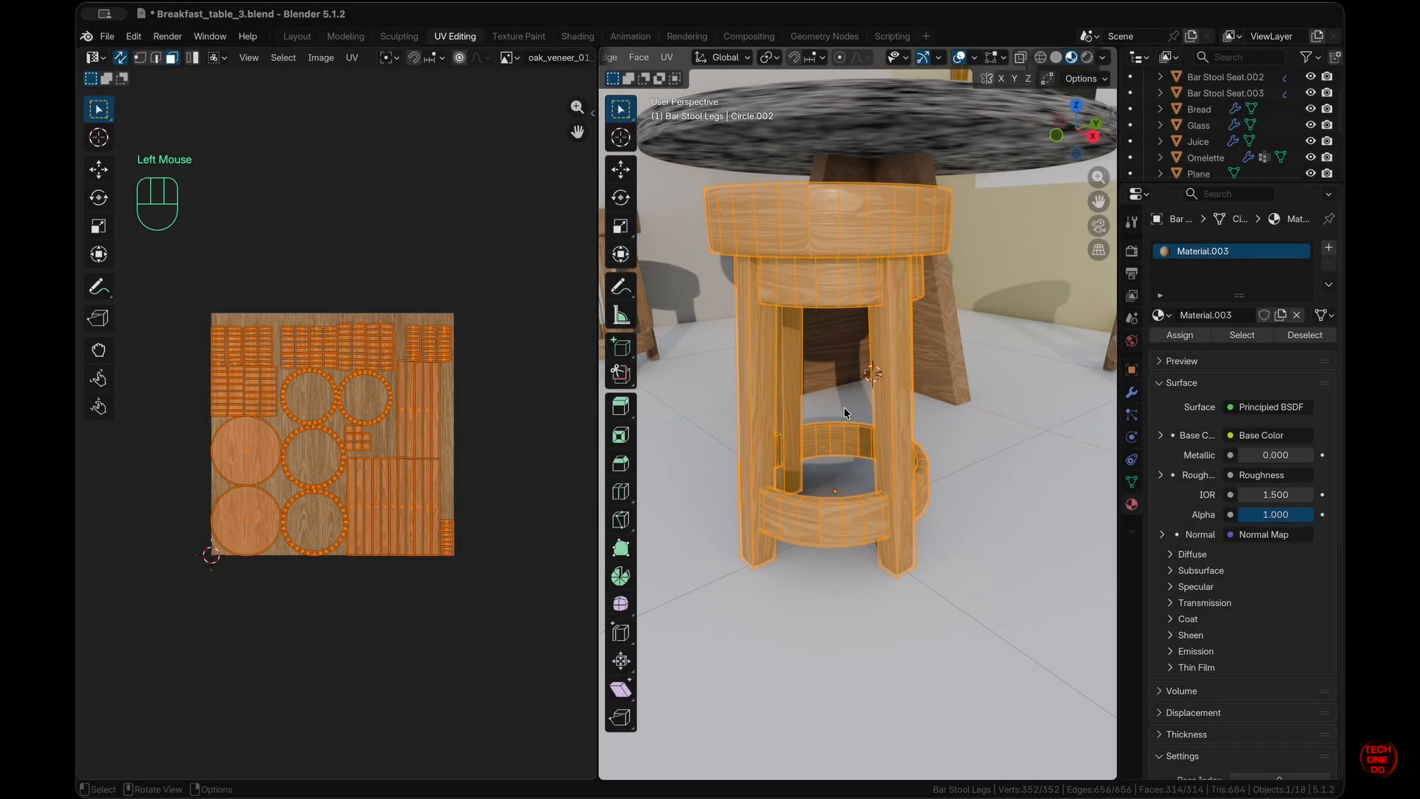
key(Tab)
scroll(845, 407, left, 5)
super+scroll(844, 407, up, 5)
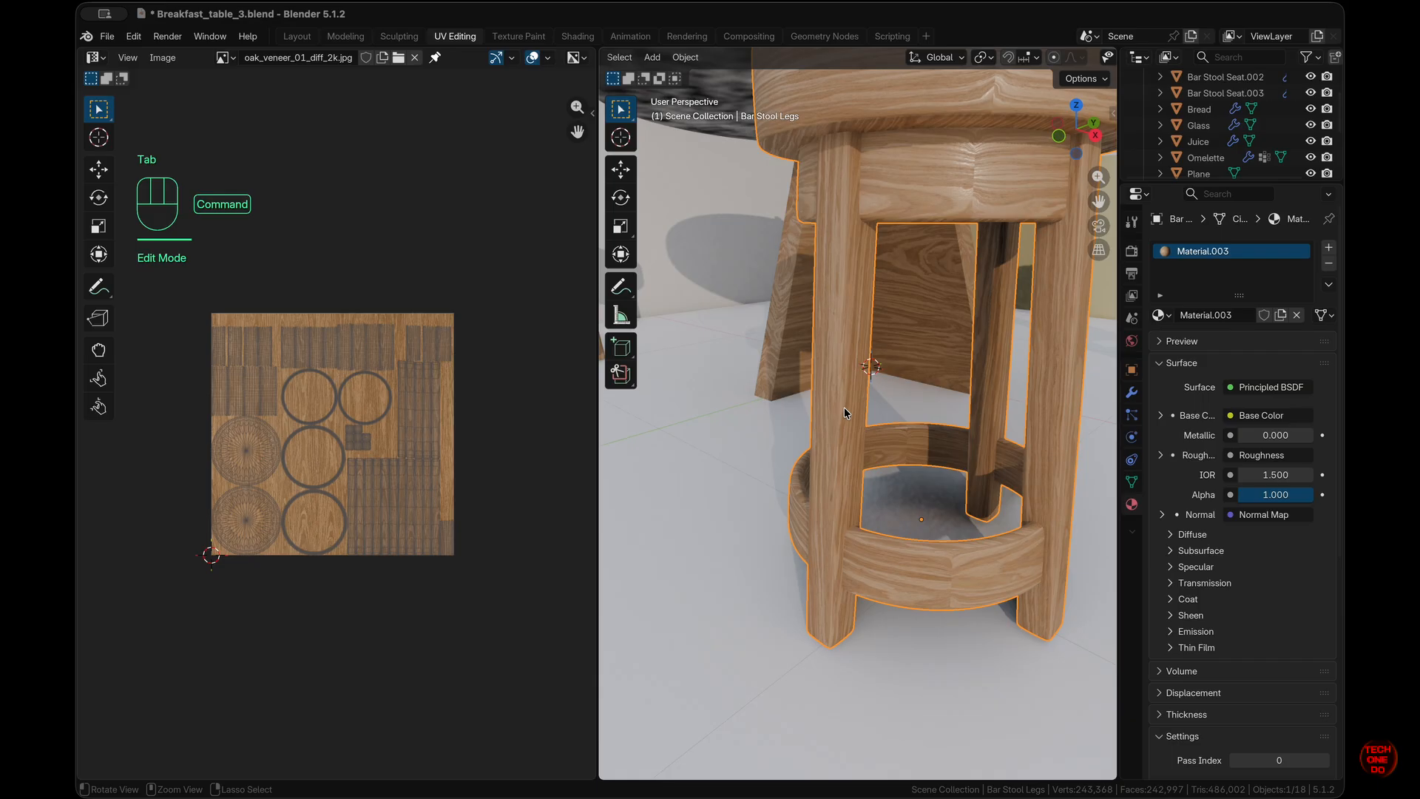
scroll(845, 407, up, 5)
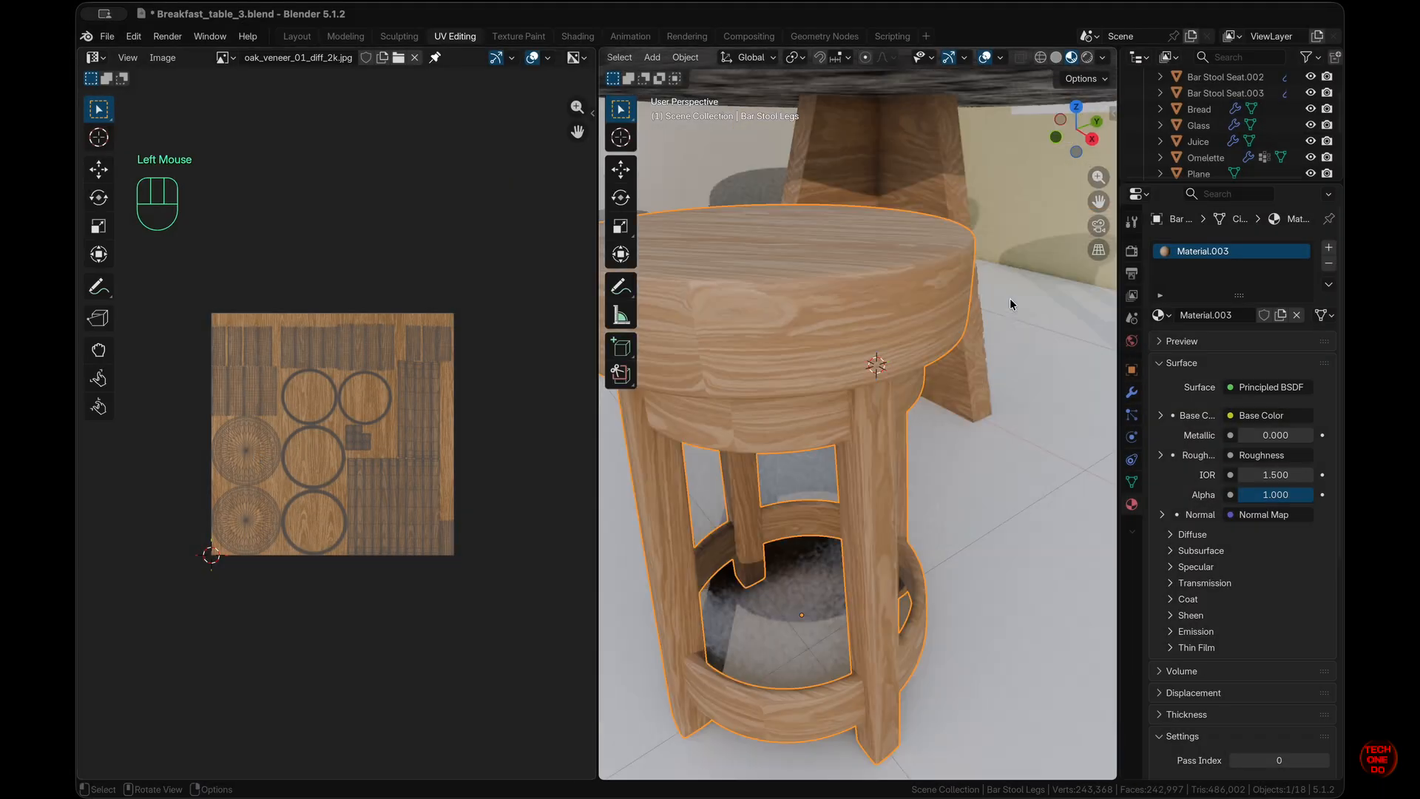
scroll(817, 67, left, 5)
scroll(821, 386, left, 5)
- Back in Edit Mode, deselect everything and select the seat's linked faces
key(Tab)
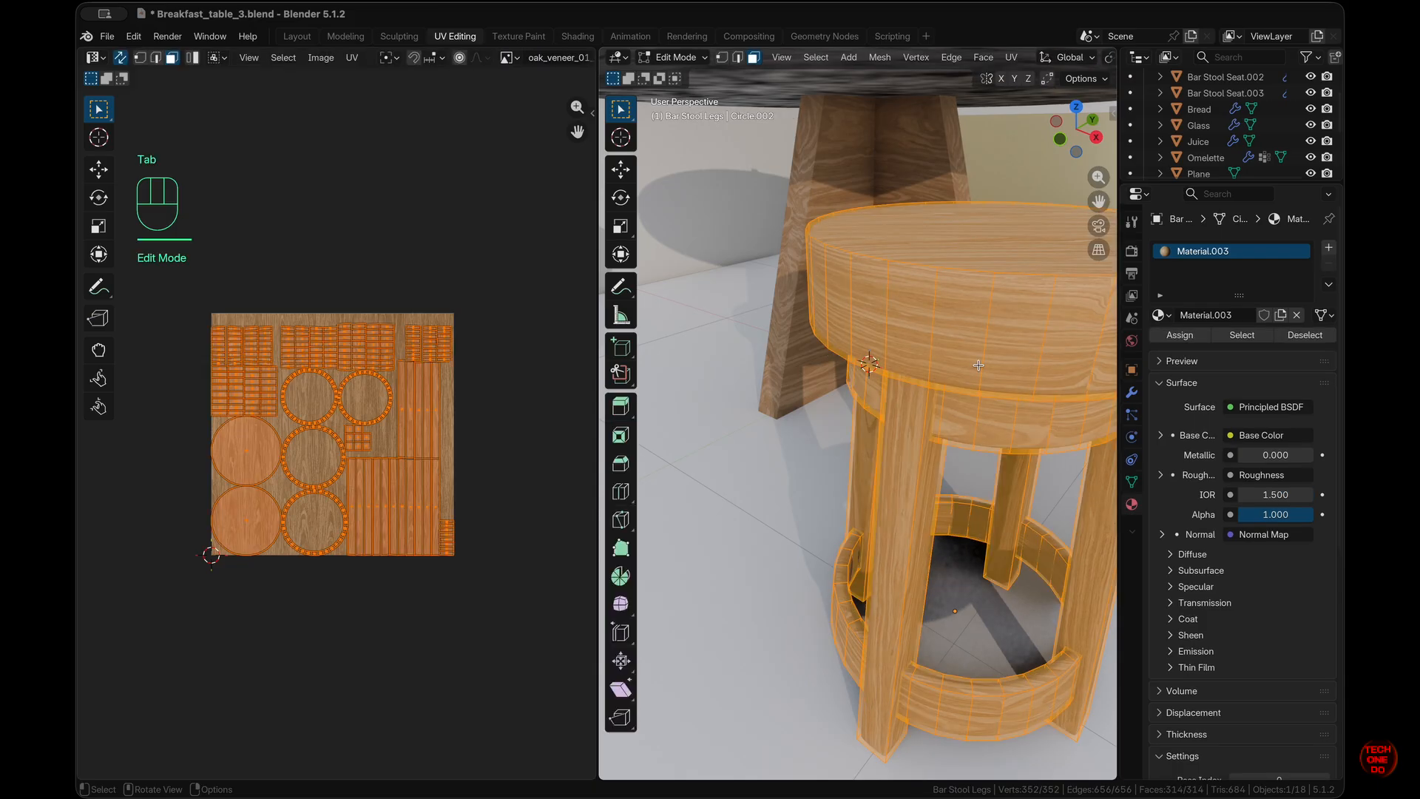
scroll(978, 365, right, 5)
click(978, 364)
scroll(806, 314, right, 5)
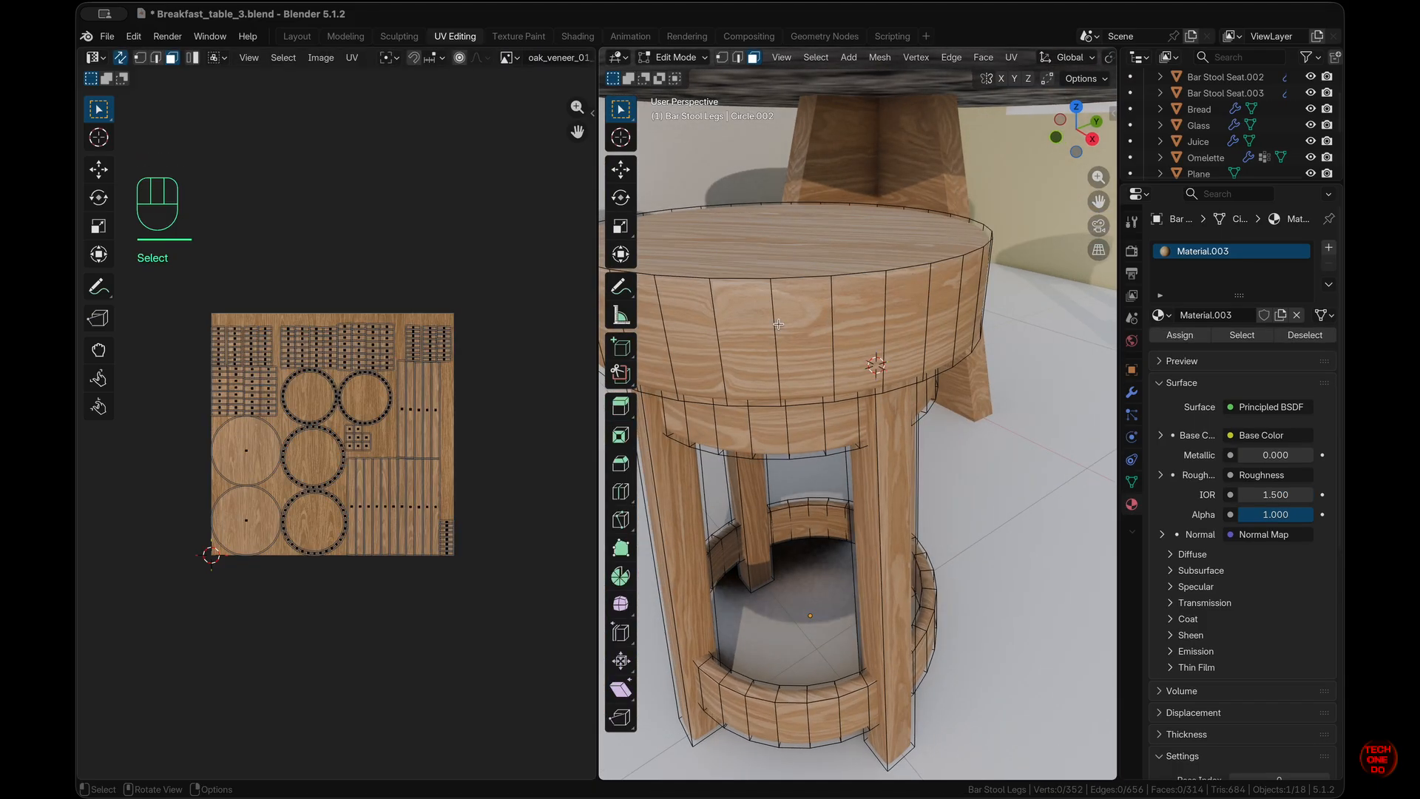
key(l)
scroll(784, 326, left, 5)
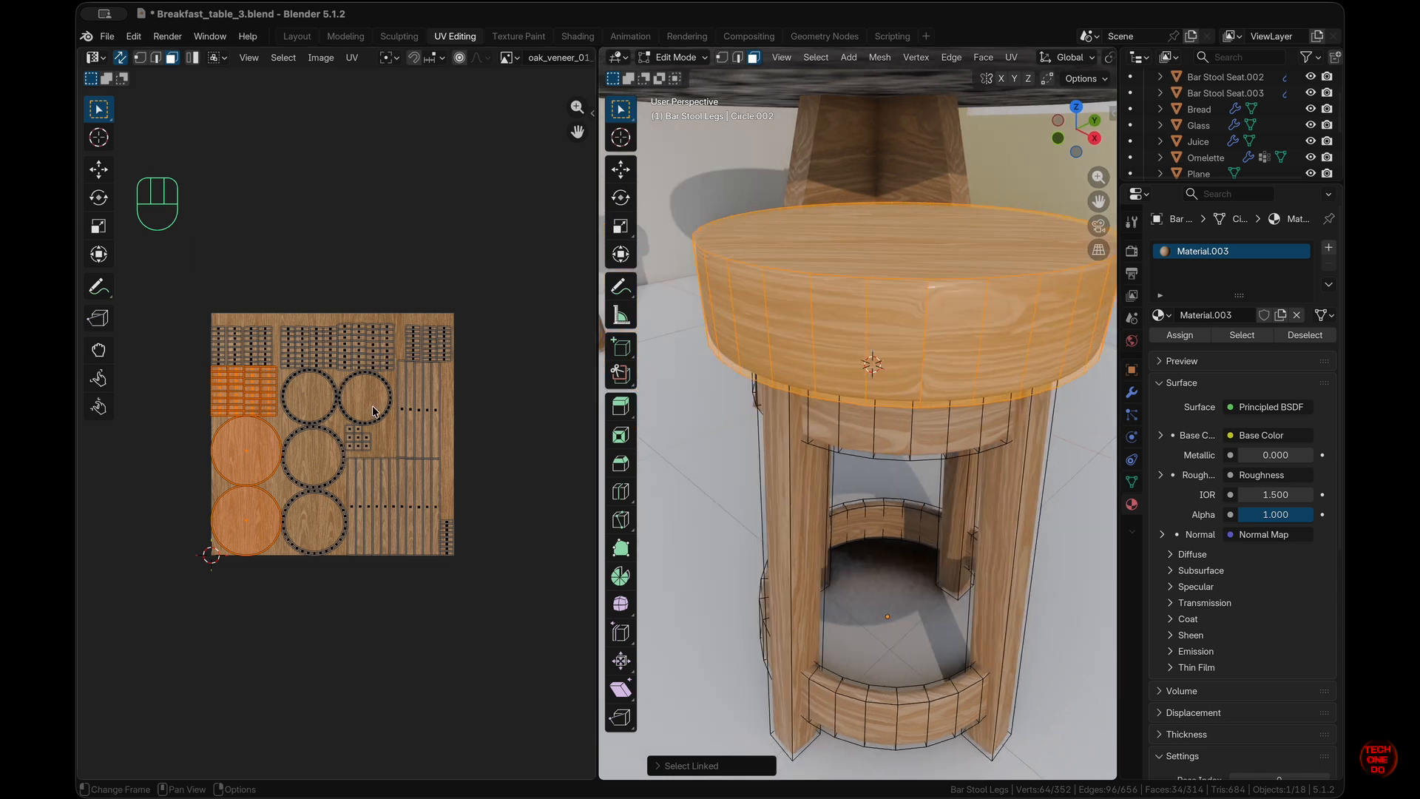
- Rotate the seat's UV islands about −81.7° to reorient the oak grain
key(g)
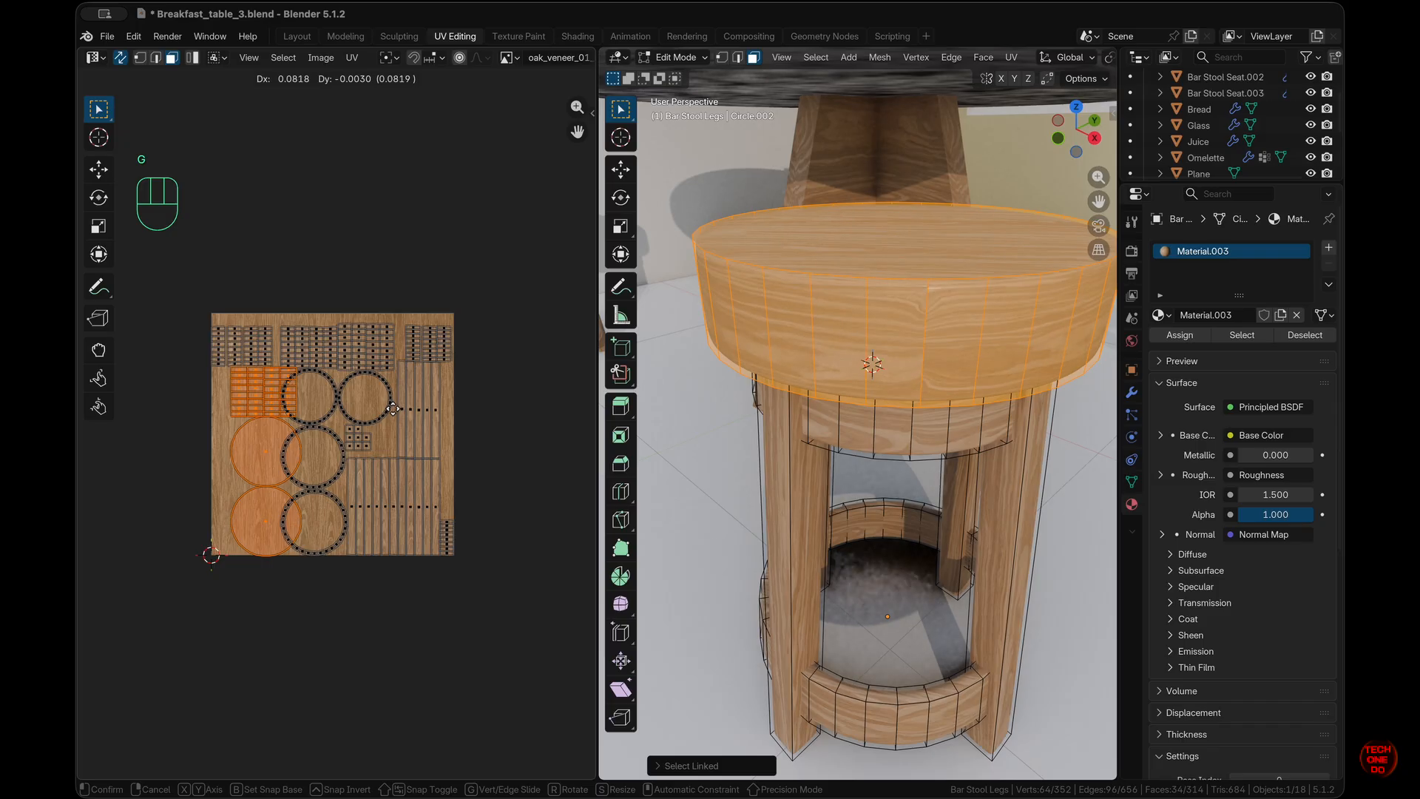
key(r)
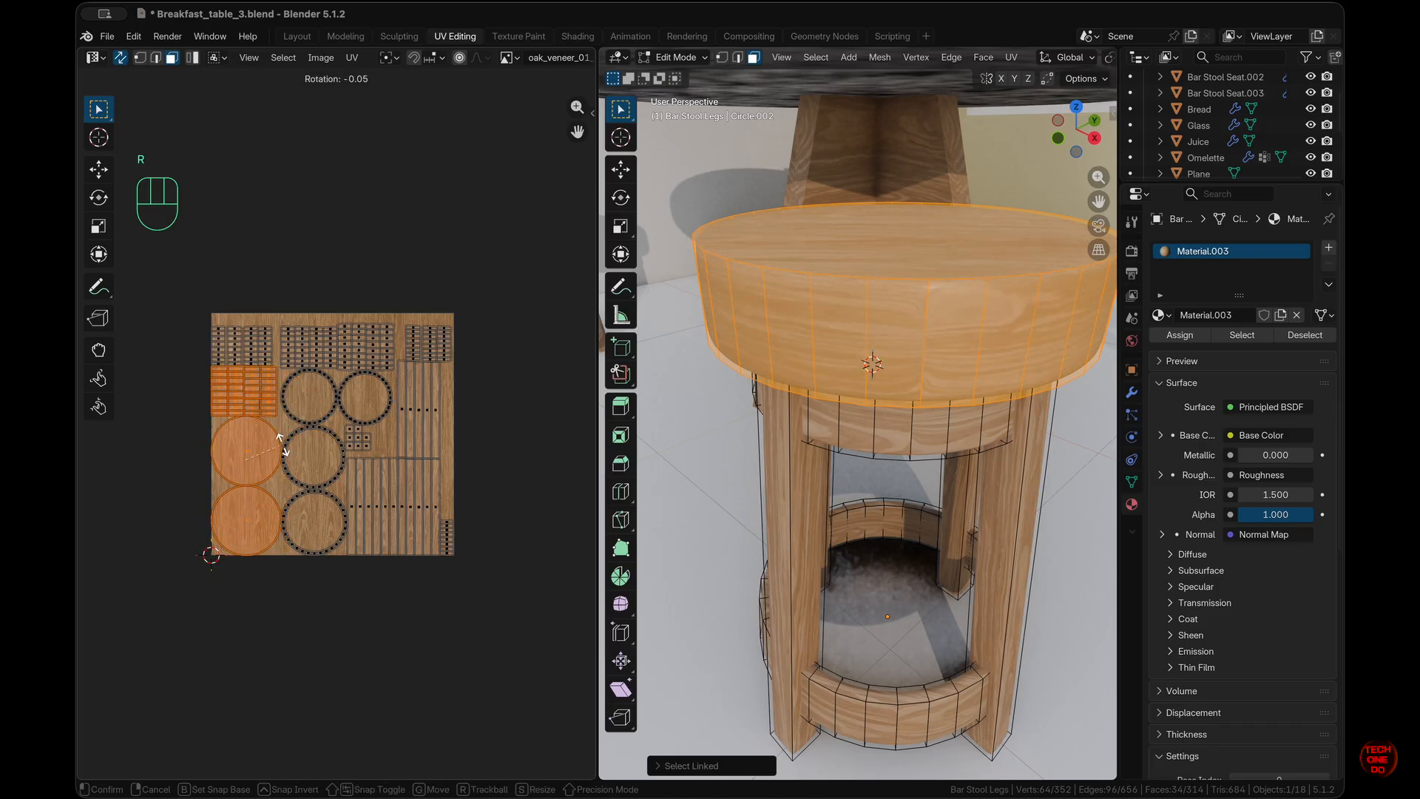
key(Escape)
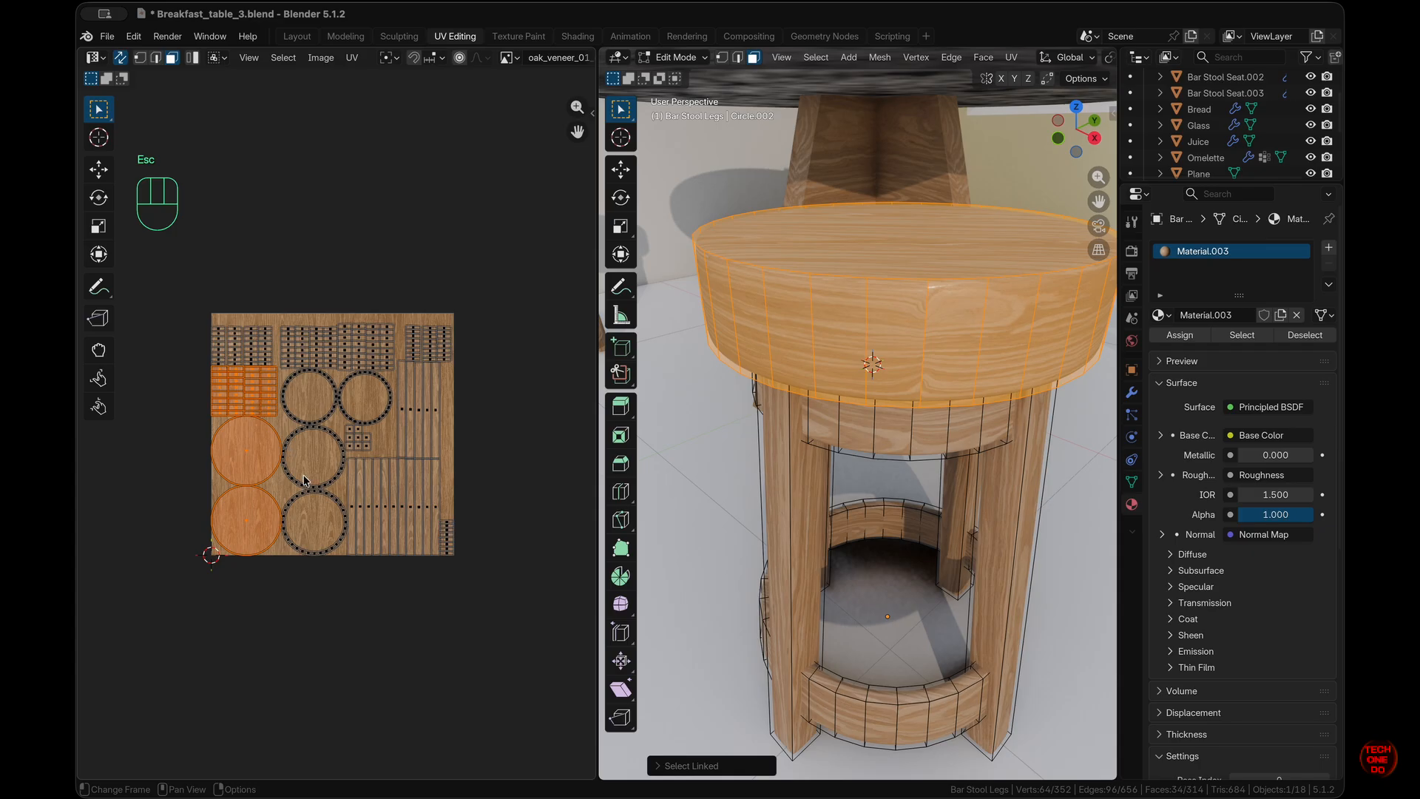
key(r)
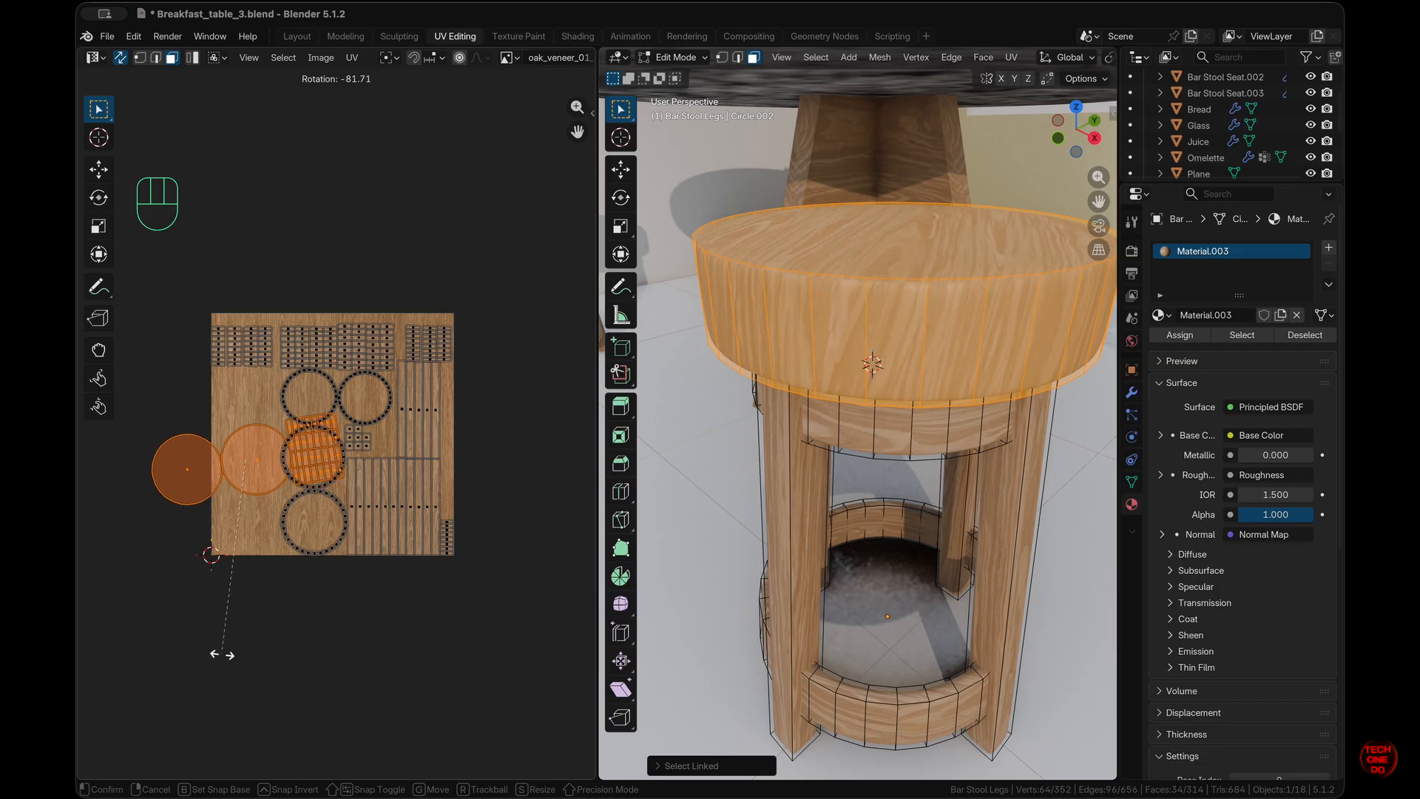
click(240, 674)
- Clear the selection and select the upper leg ring's linked faces
click(690, 497)
middle_drag(689, 497, 756, 406)
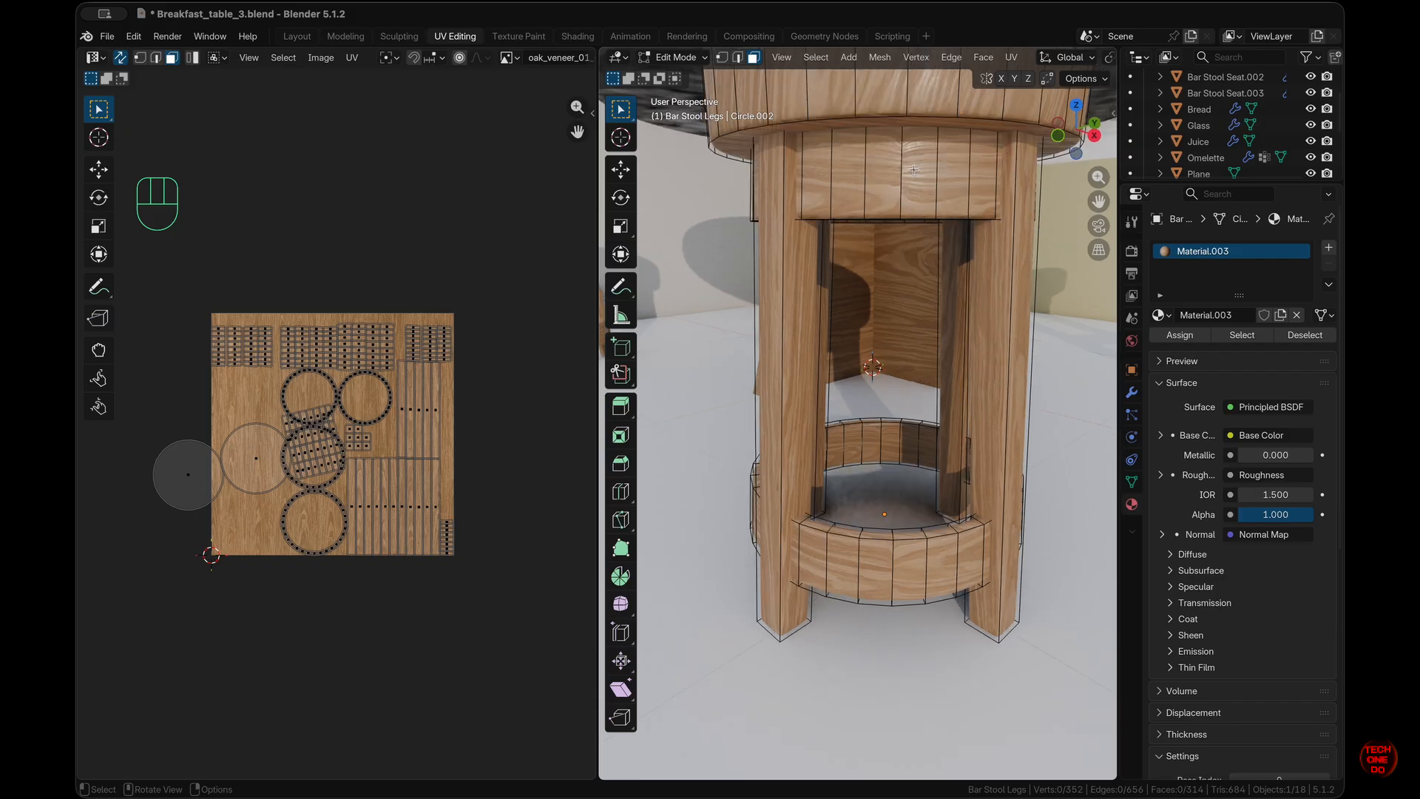
key(l)
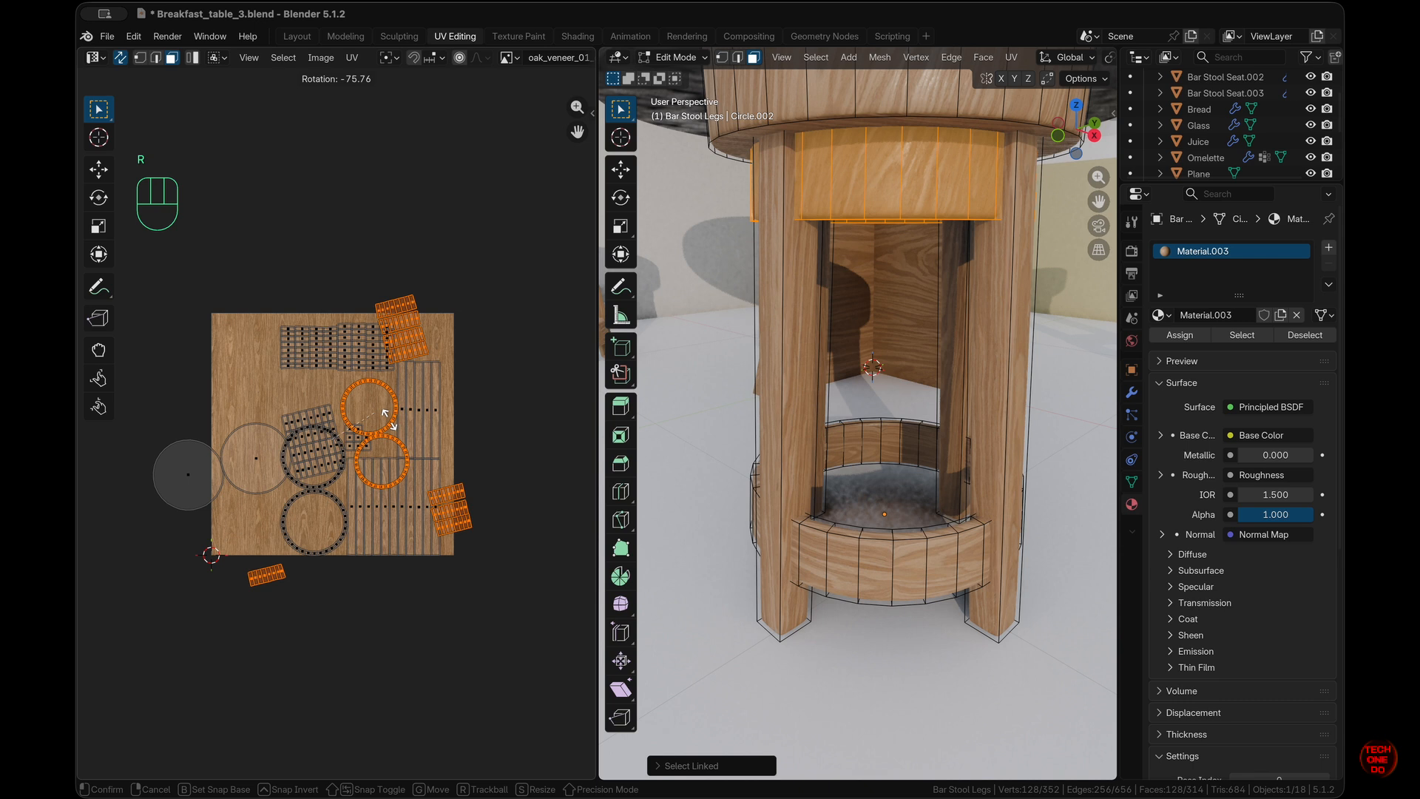
- Confirm the upper ring's rotation, then rotate both leg rings' UV islands together
click(396, 427)
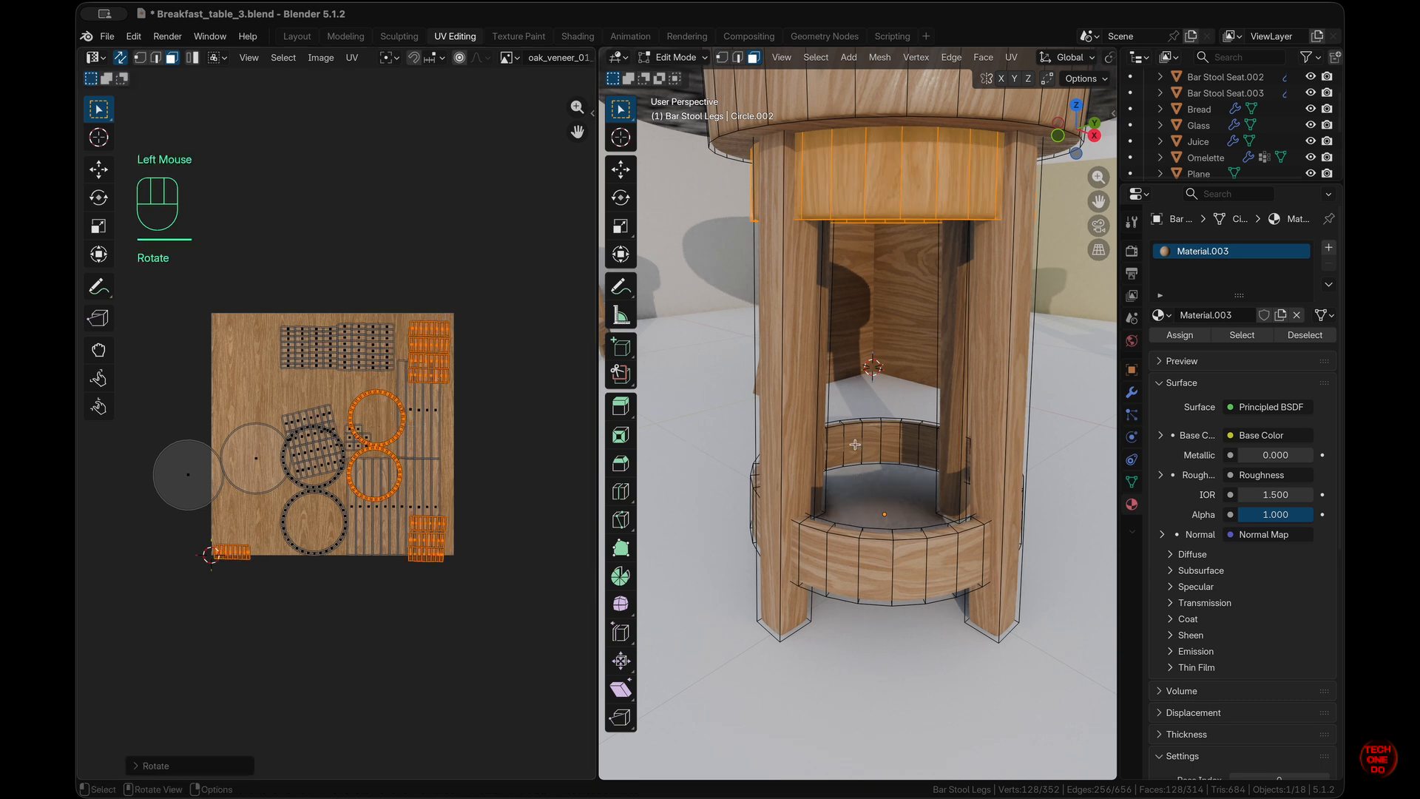
click(948, 435)
click(903, 560)
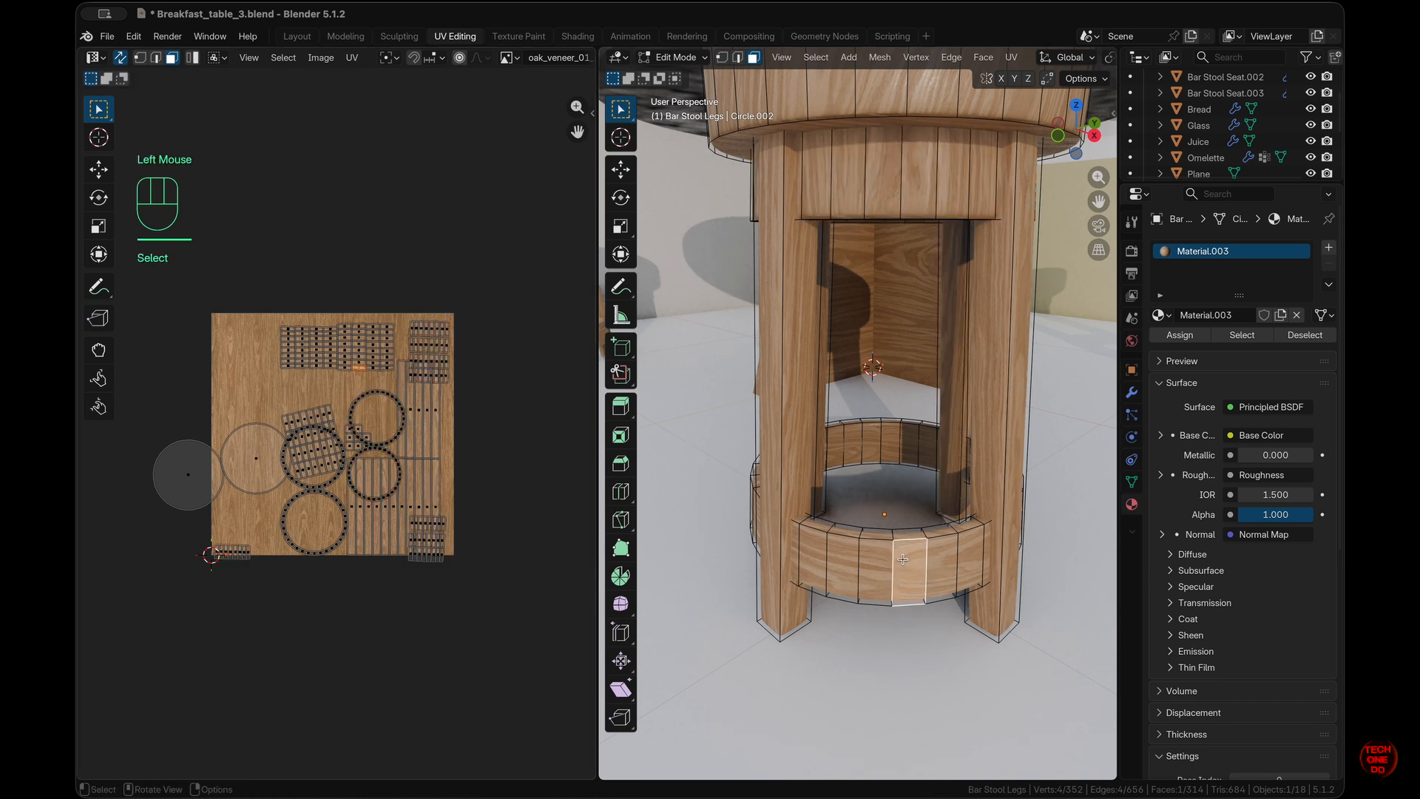
key(l)
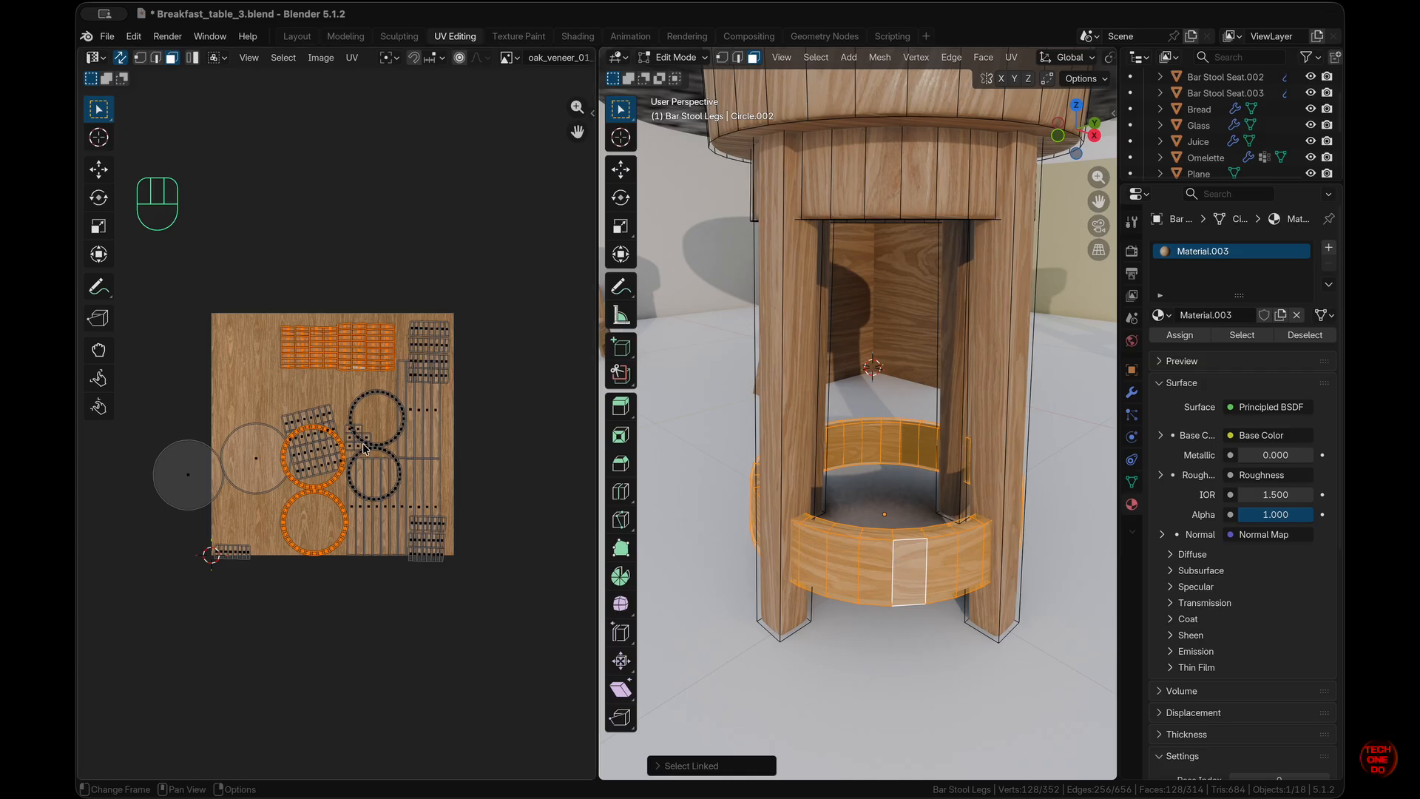
key(r)
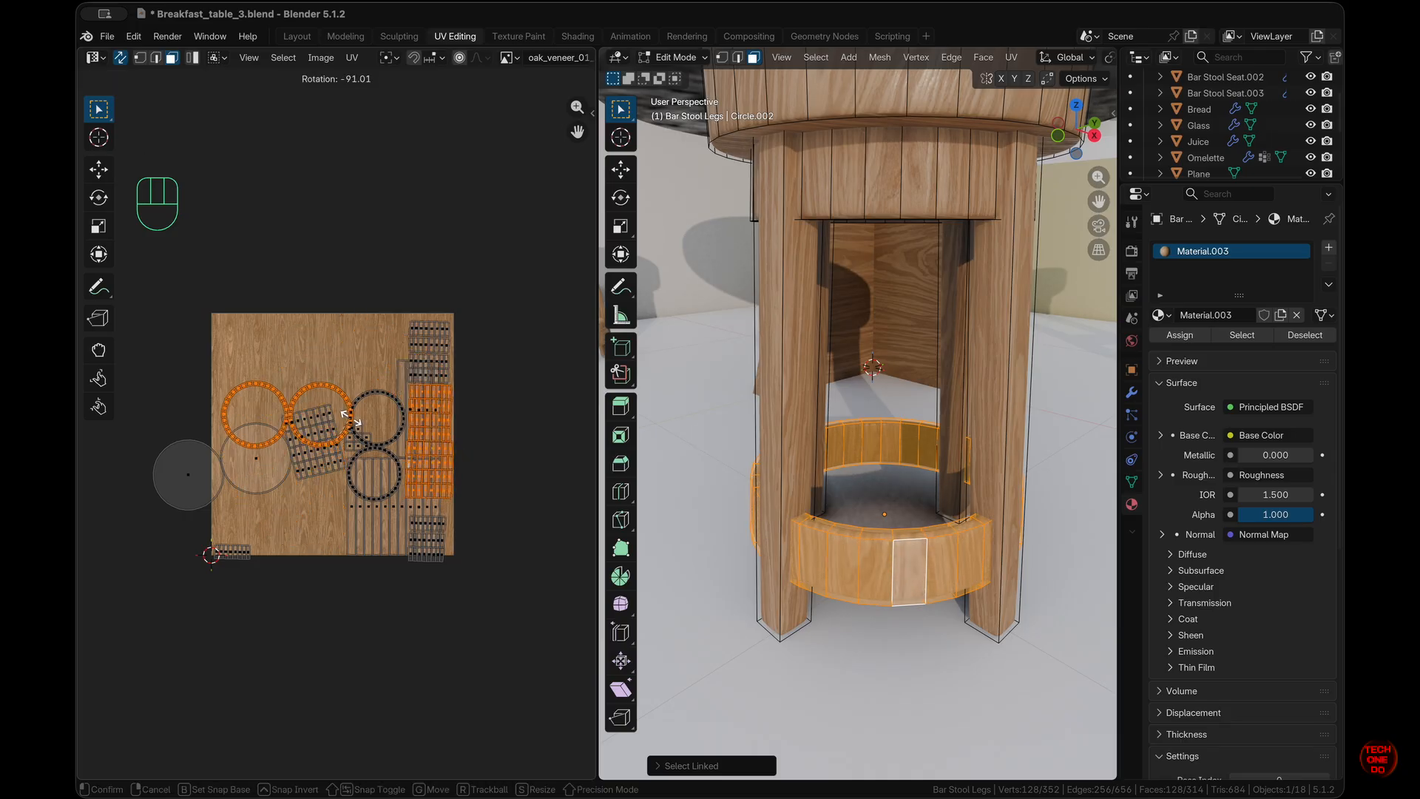
click(350, 418)
- Reselect the Bar Stool Legs object and re-enter its Edit Mode in UV Editing
click(861, 521)
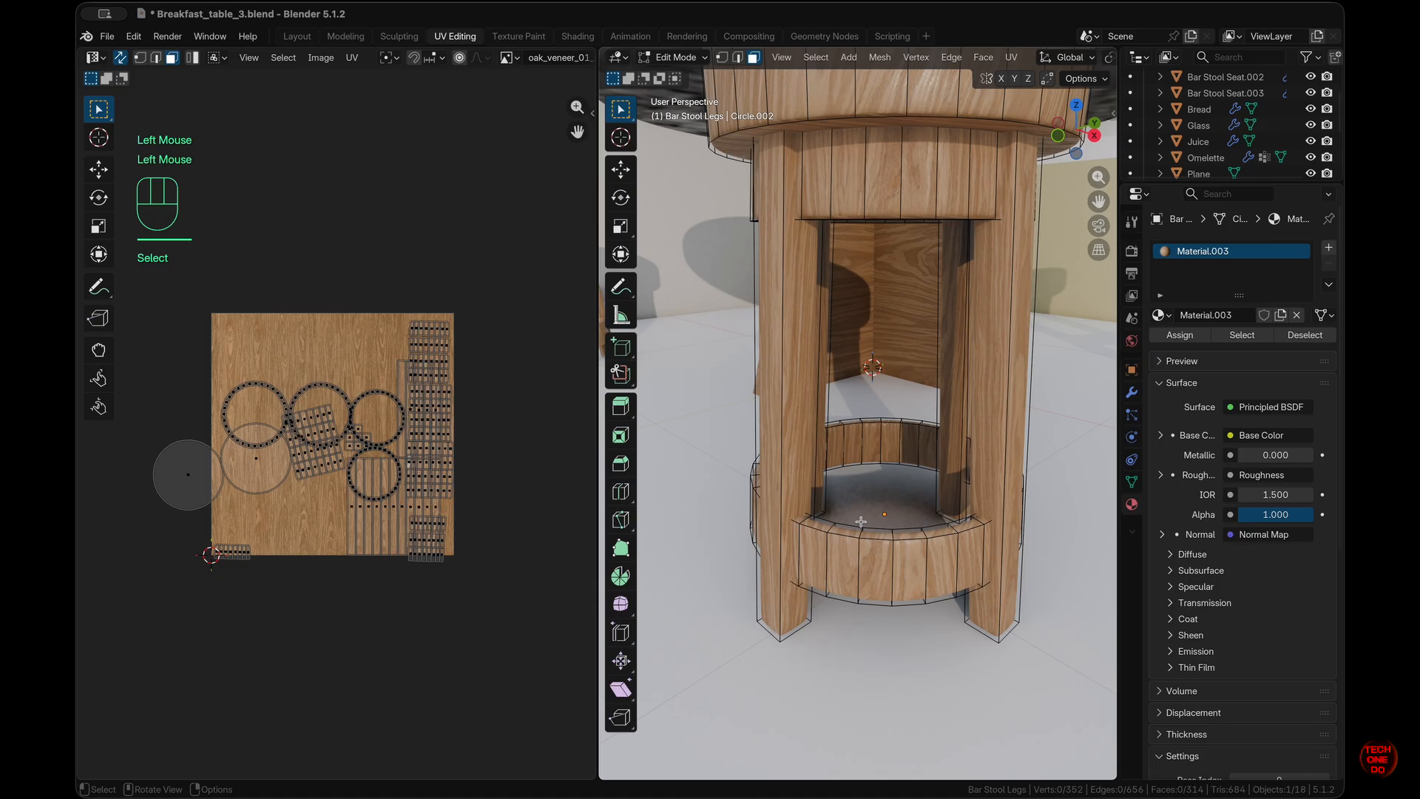
scroll(860, 521, right, 10)
scroll(861, 521, left, 10)
scroll(860, 521, up, 10)
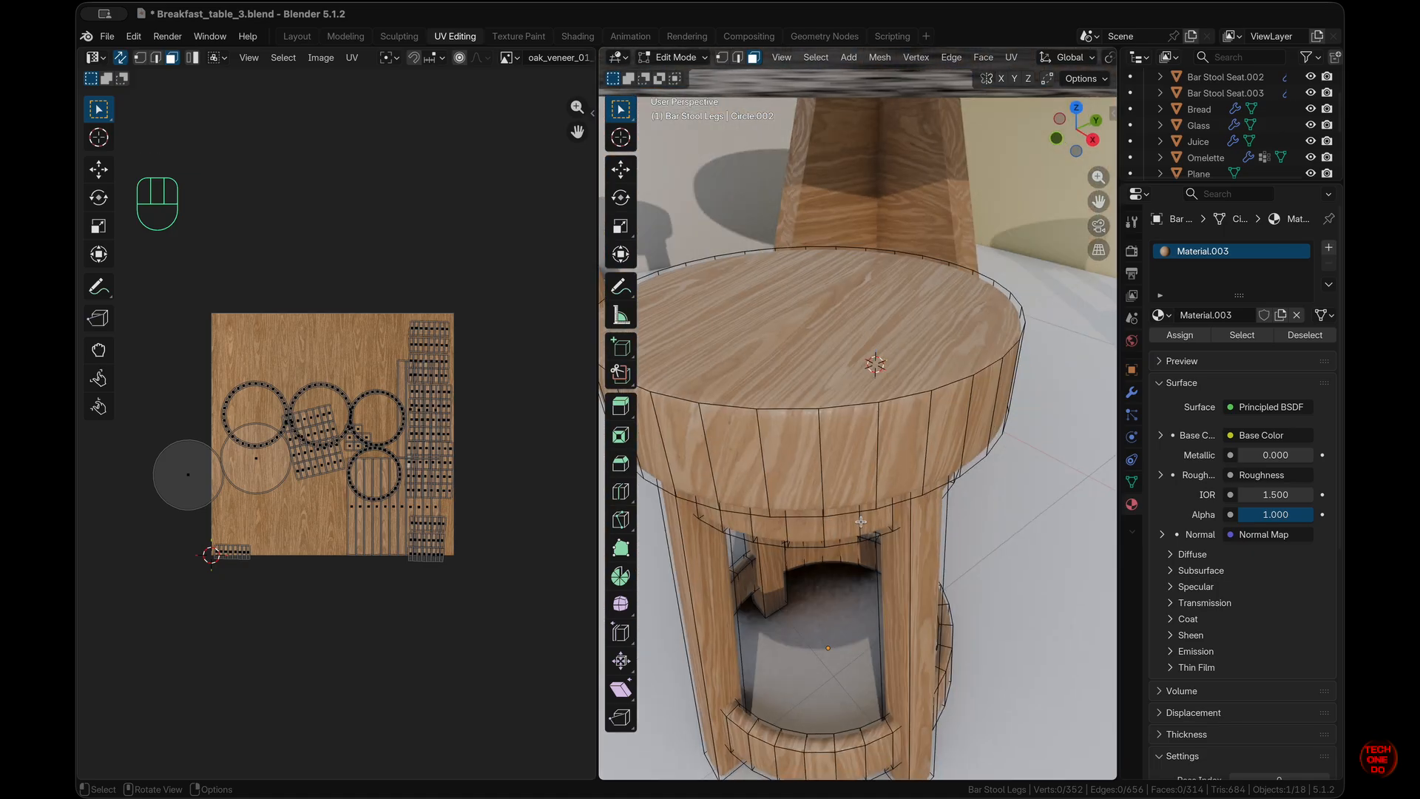
click(879, 530)
click(298, 36)
drag(837, 440, 828, 641)
click(842, 592)
click(470, 37)
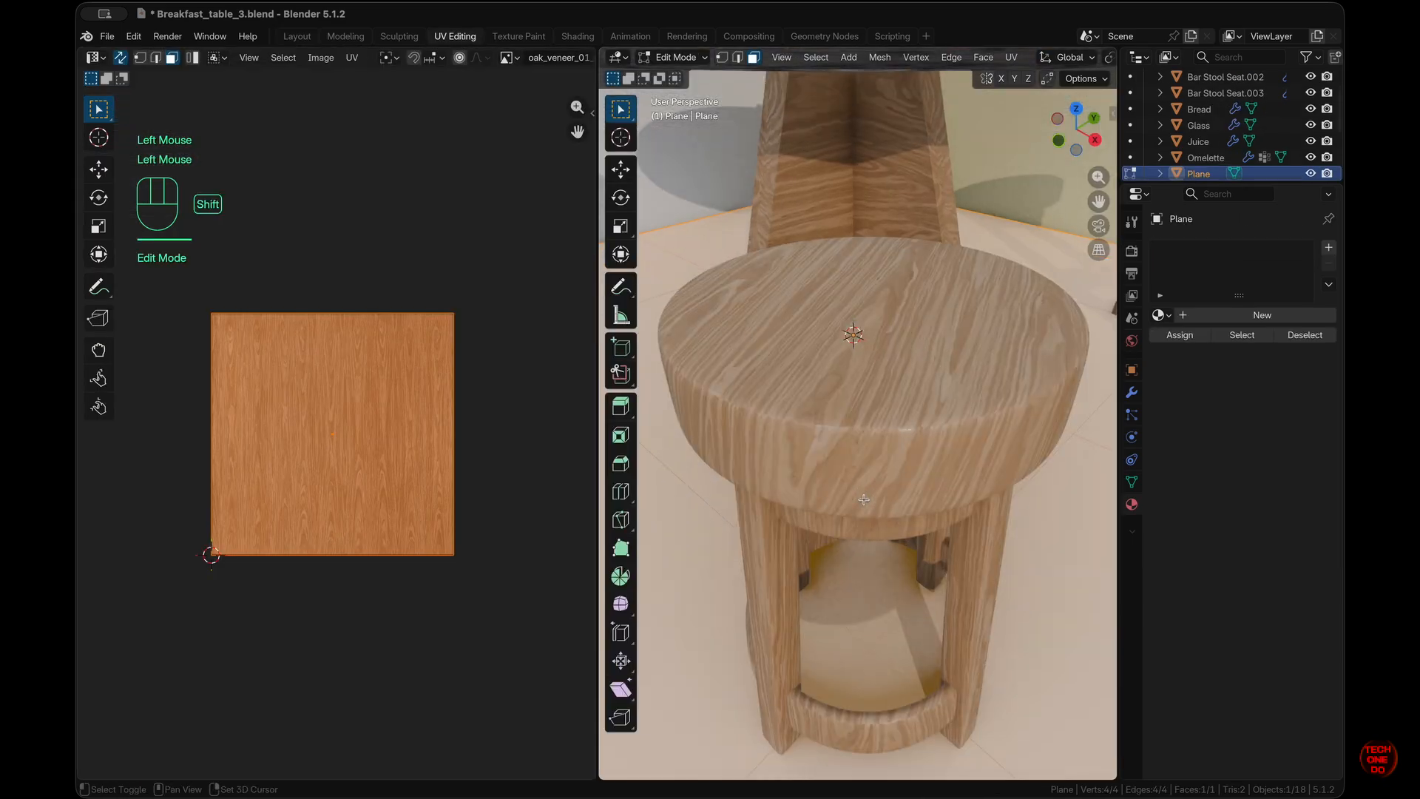
key(Tab)
click(914, 443)
key(Tab)
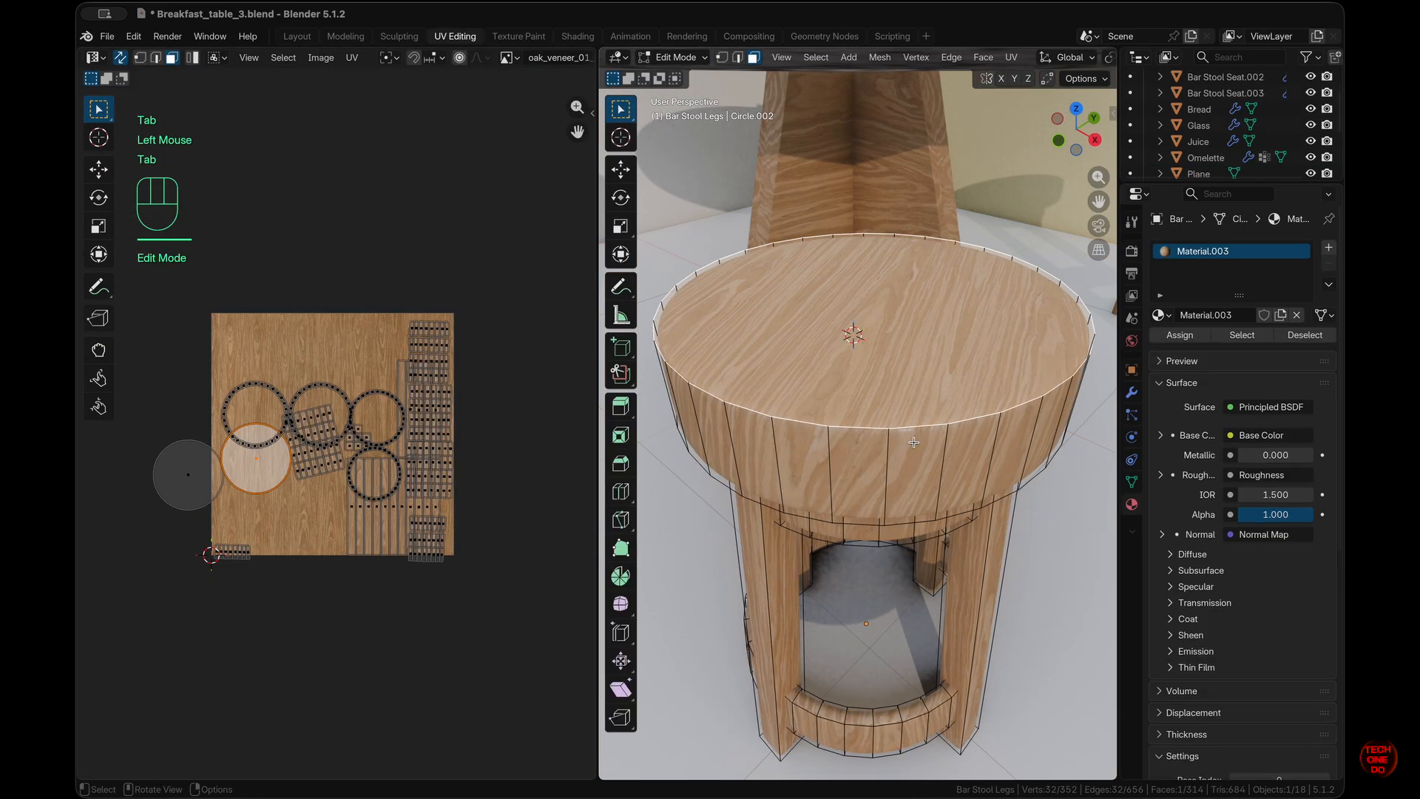
- Rotate the seat side band's UV islands about −13.9°
key(l)
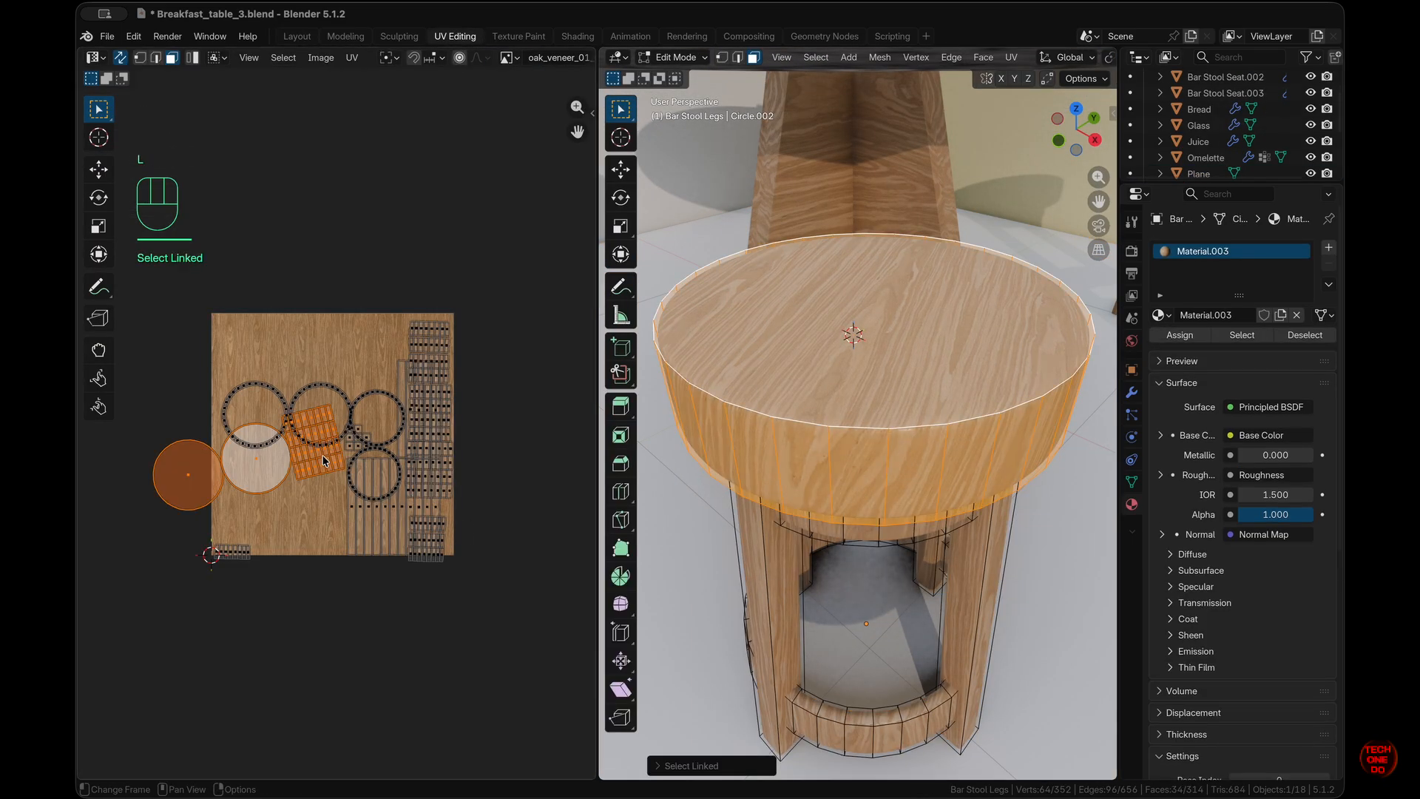
key(r)
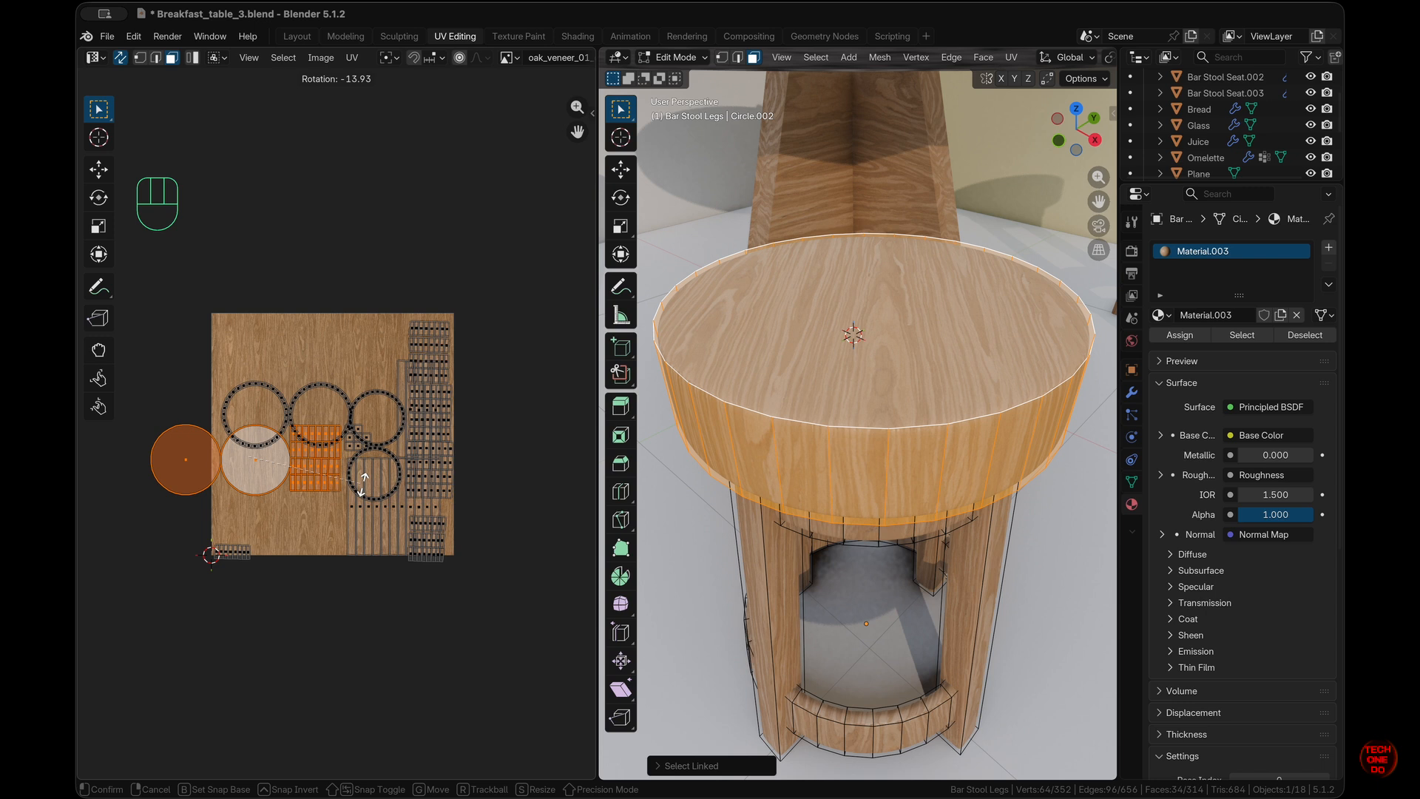
click(363, 486)
click(869, 479)
scroll(868, 480, left, 10)
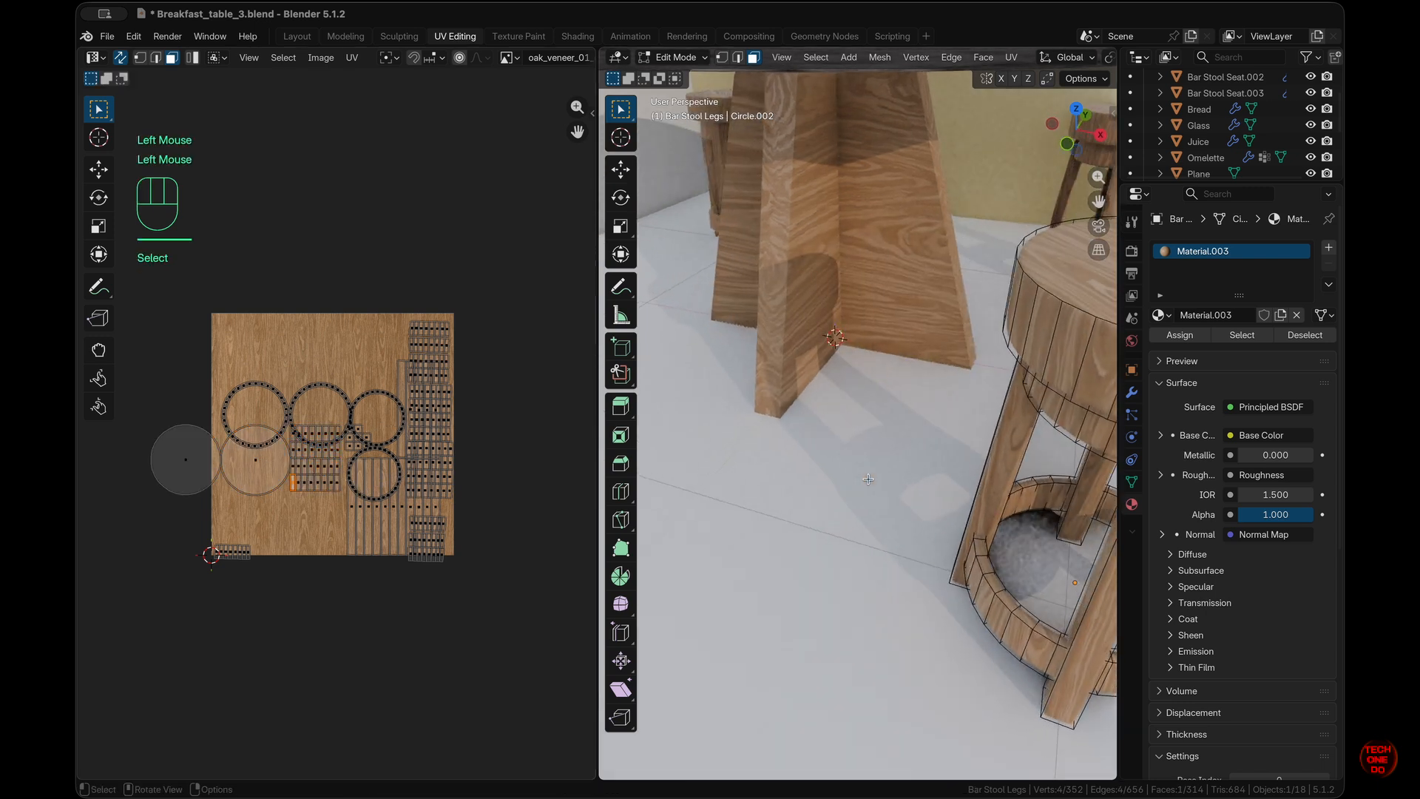
scroll(869, 479, right, 10)
scroll(868, 479, down, 5)
scroll(868, 479, left, 3)
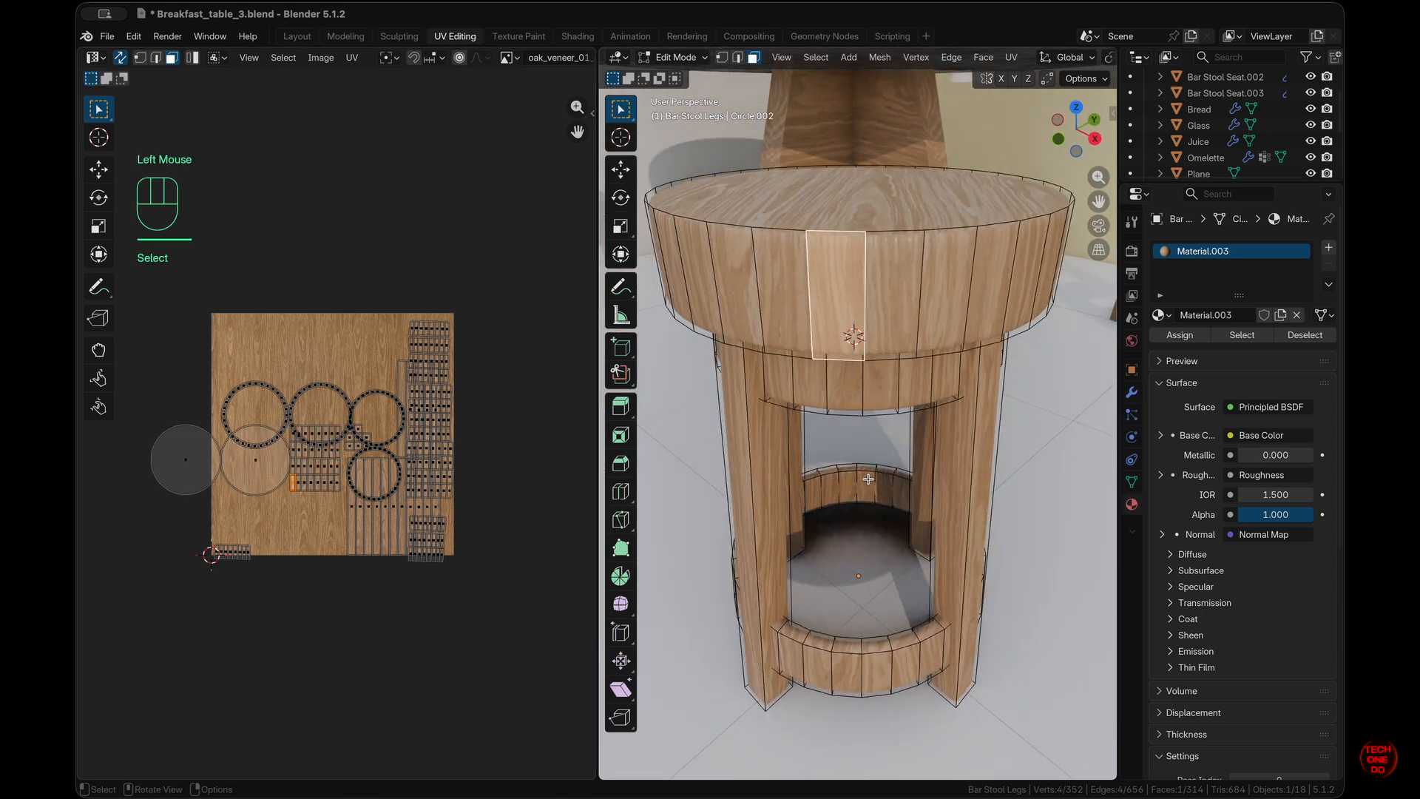
click(1058, 576)
- Return to the Layout workspace in Object Mode with the floor plane selected
scroll(1033, 570, down, 10)
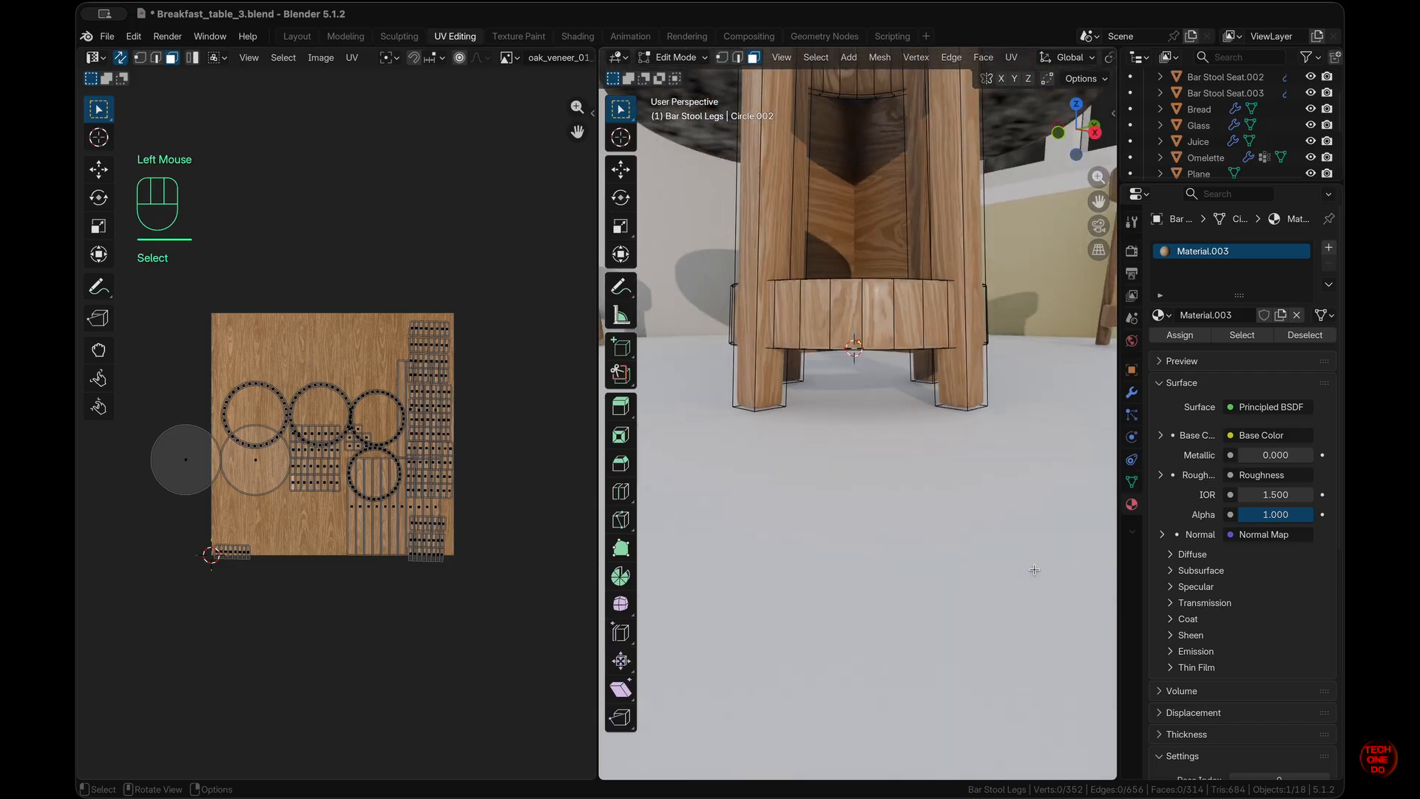
scroll(1034, 569, down, 5)
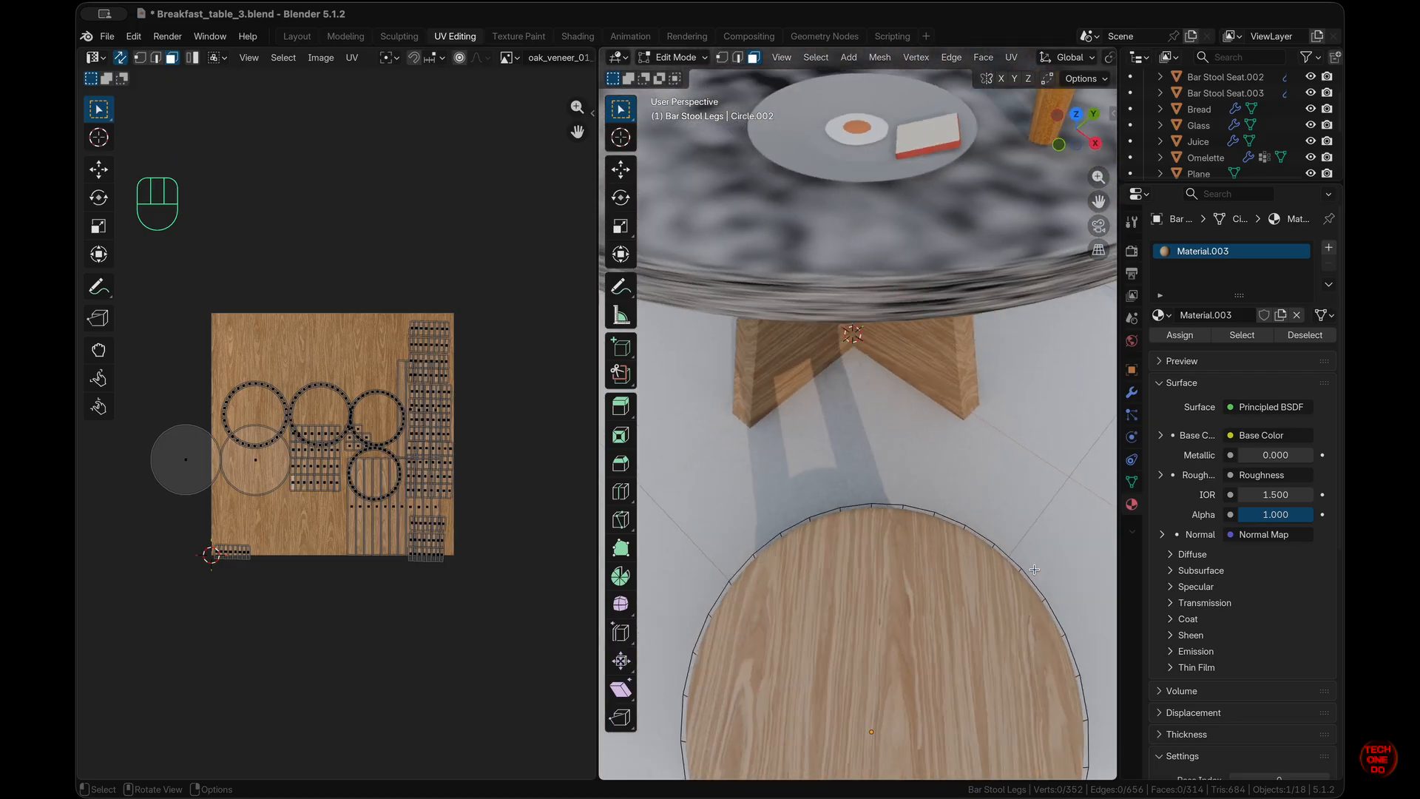
click(294, 40)
click(708, 363)
super+scroll(709, 362, up, 5)
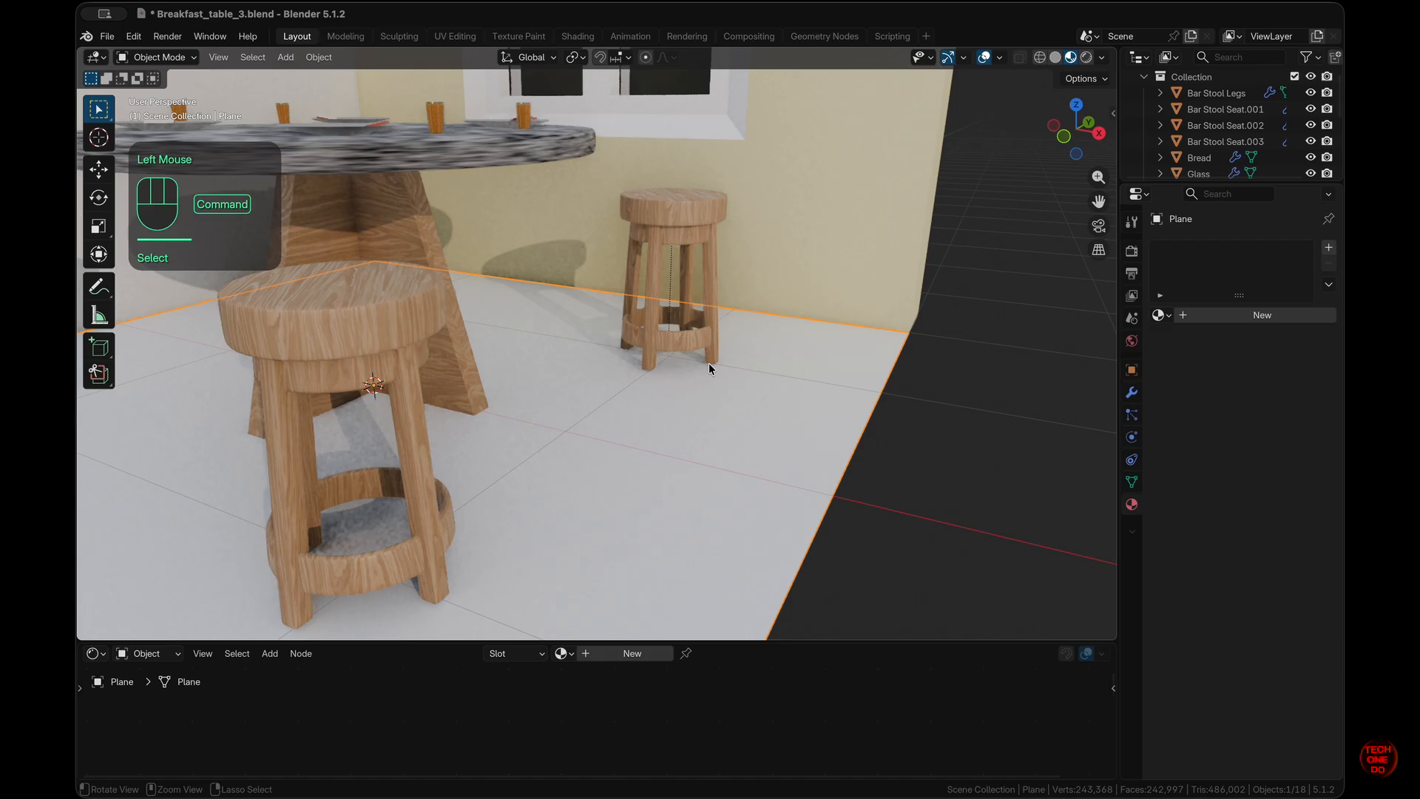
- Select a plate and inspect its material's base colour
scroll(708, 362, down, 10)
super+scroll(513, 235, down, 5)
click(650, 279)
click(584, 695)
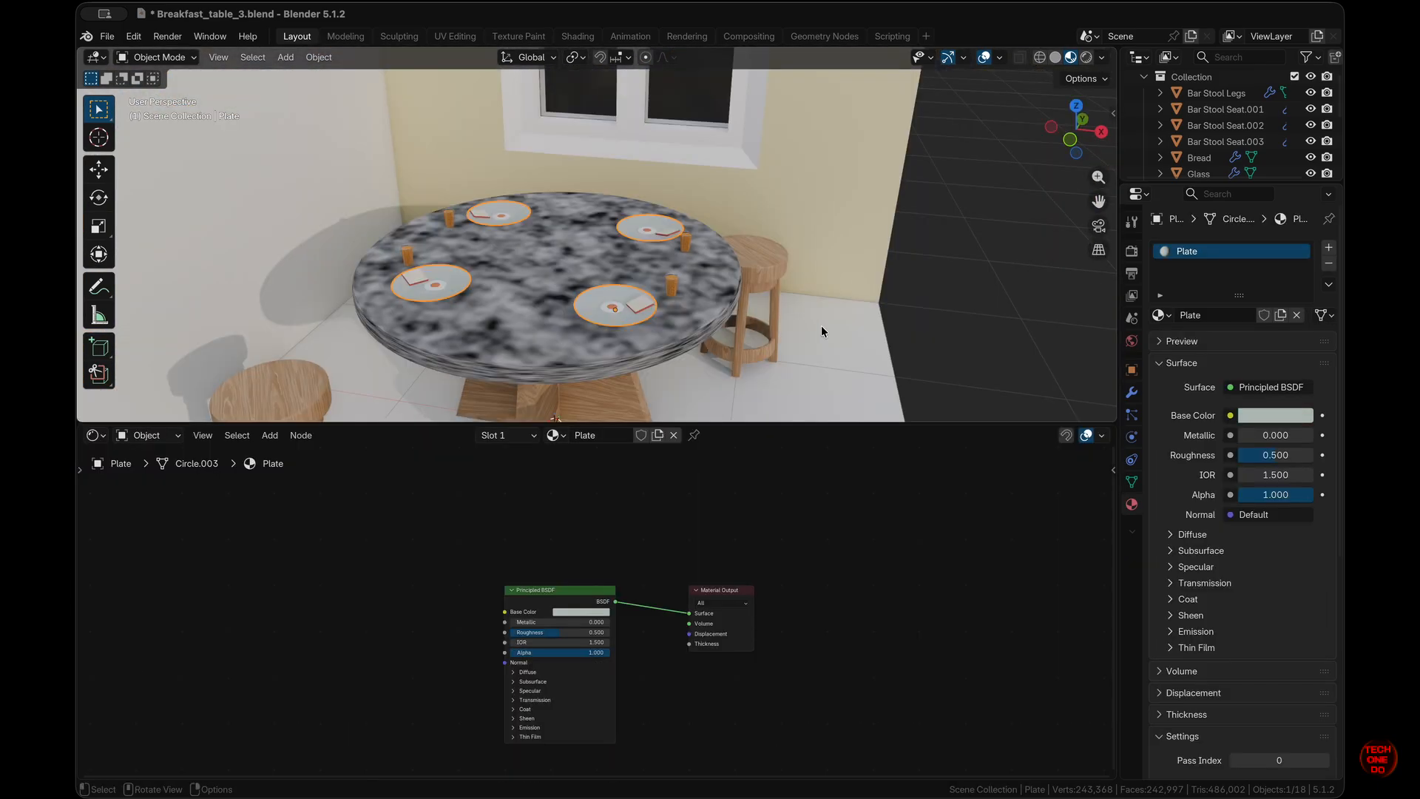
scroll(654, 334, down, 3)
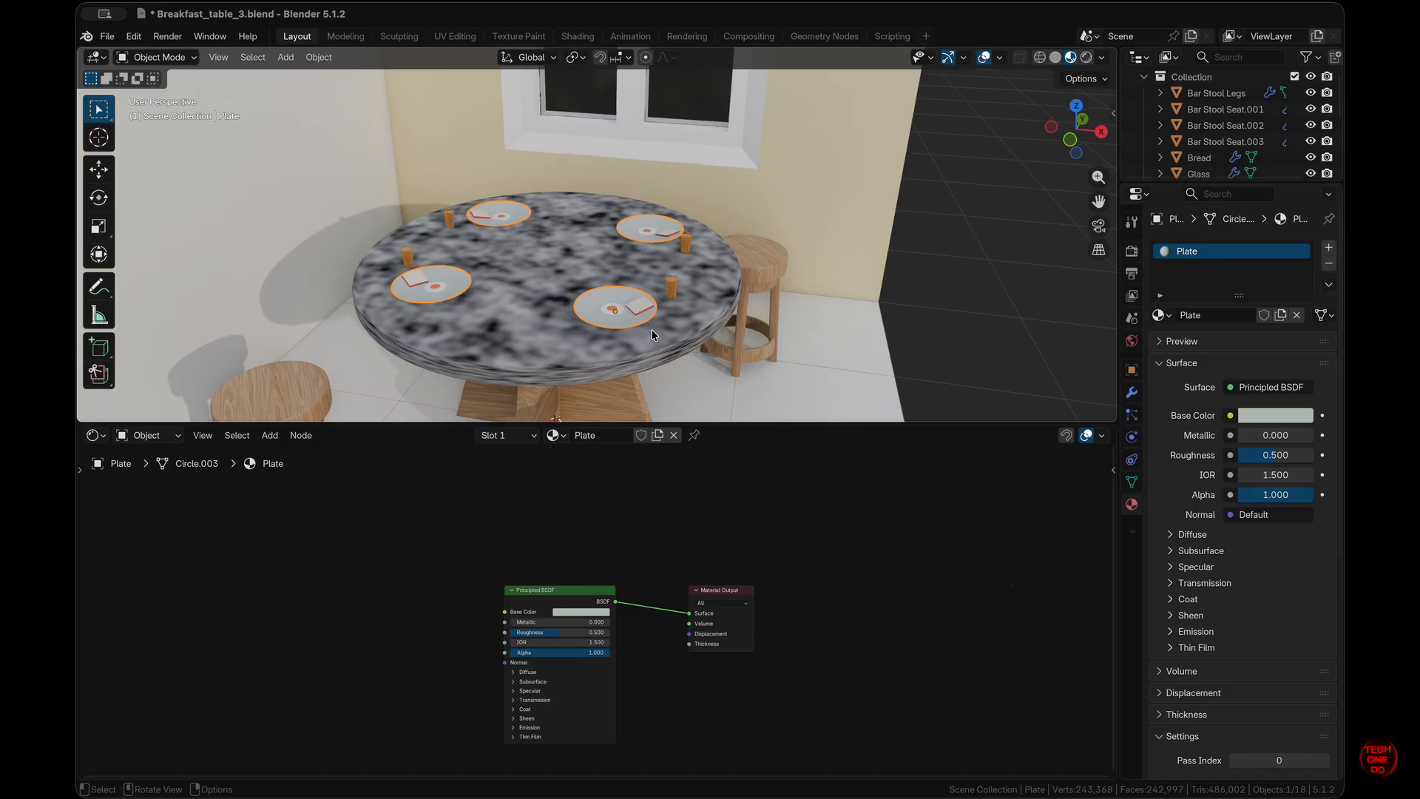
- Select the table top and rearrange its material nodes in the Shader Editor
click(709, 338)
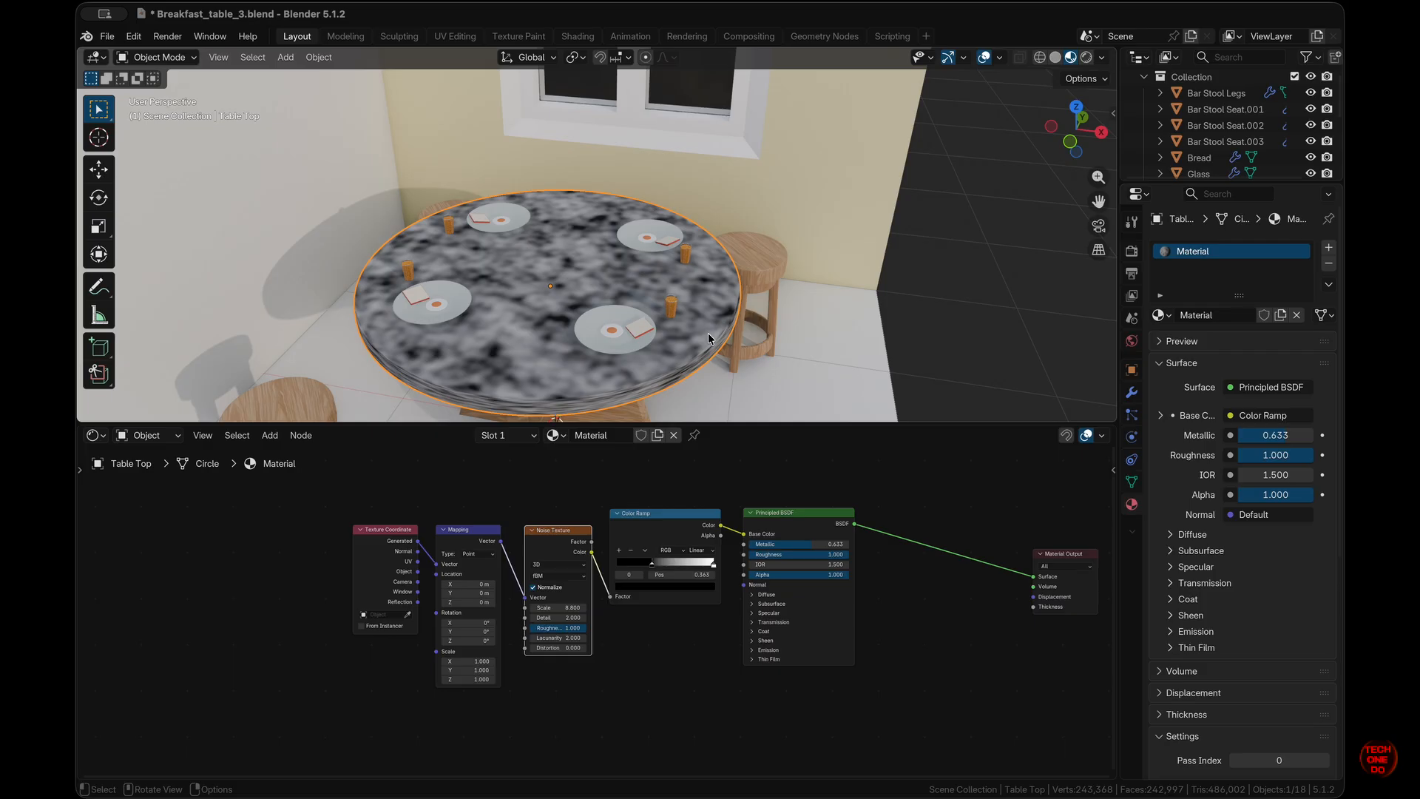
scroll(708, 339, up, 5)
drag(388, 530, 305, 525)
drag(468, 533, 395, 525)
drag(560, 530, 519, 526)
scroll(594, 577, down, 3)
scroll(685, 584, up, 5)
drag(1102, 538, 958, 495)
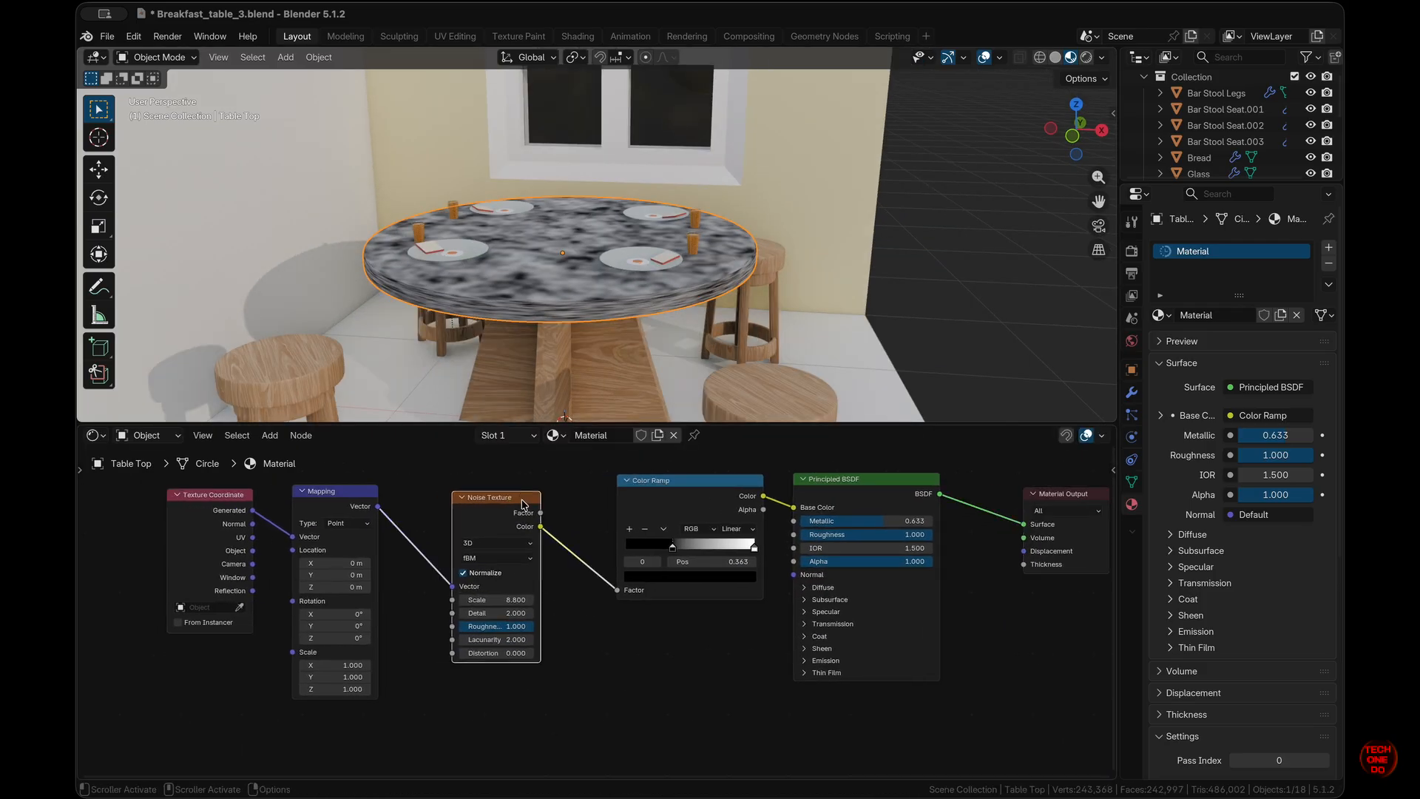
key(n)
click(924, 102)
key(n)
- Isolate the table top in Local View and delete its Noise Texture node, keeping links
key(slash)
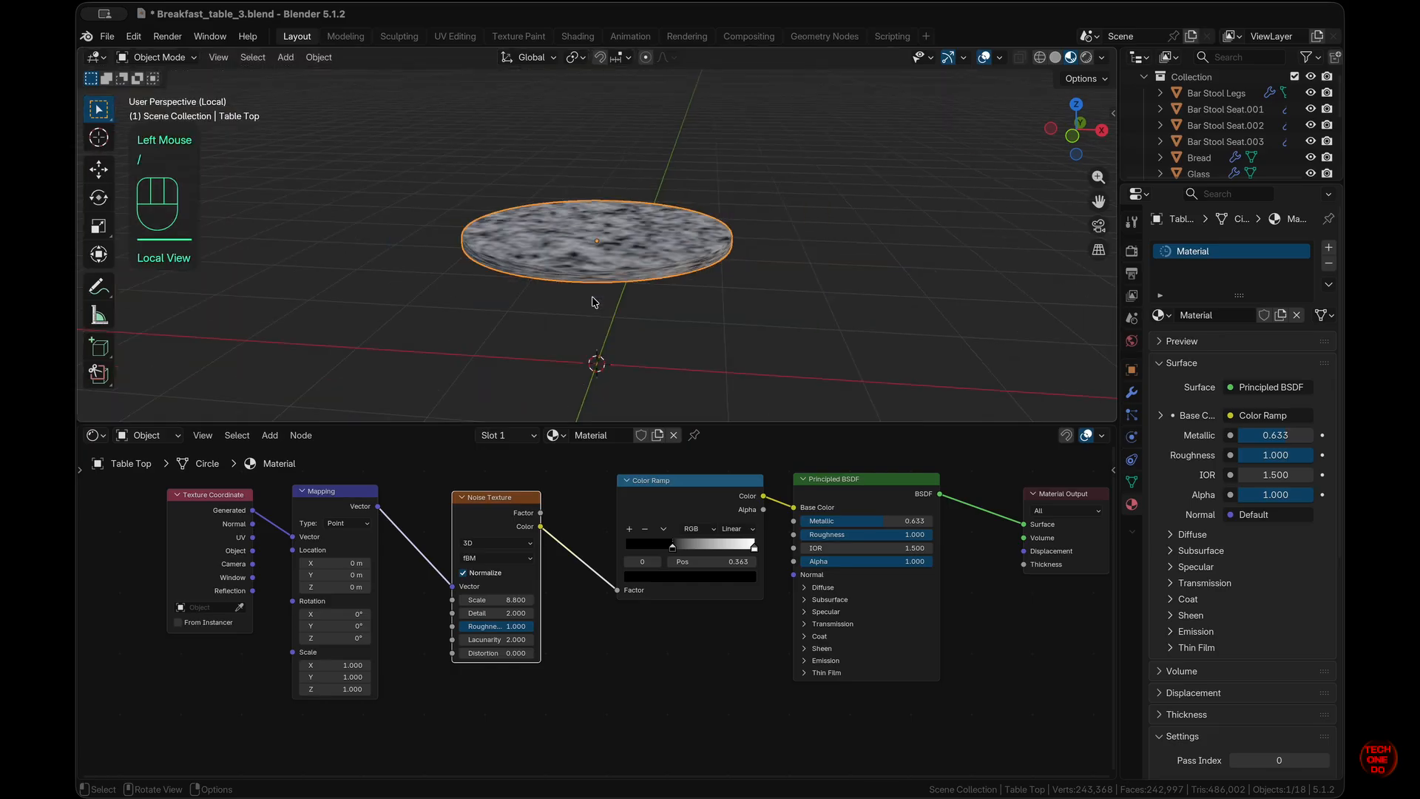
scroll(594, 302, down, 5)
super+scroll(595, 302, up, 4)
super+scroll(592, 299, up, 4)
scroll(593, 298, up, 4)
scroll(593, 298, down, 4)
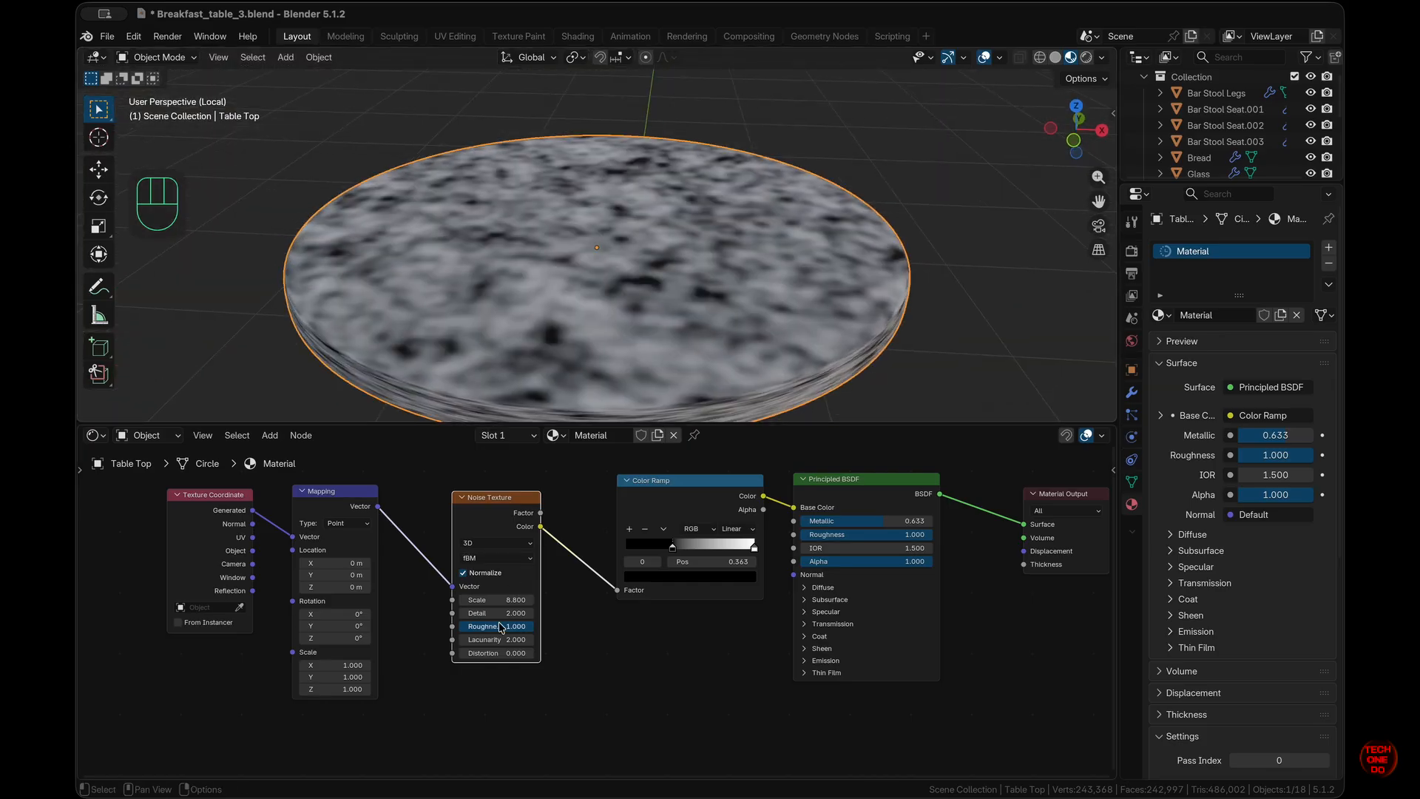
click(536, 502)
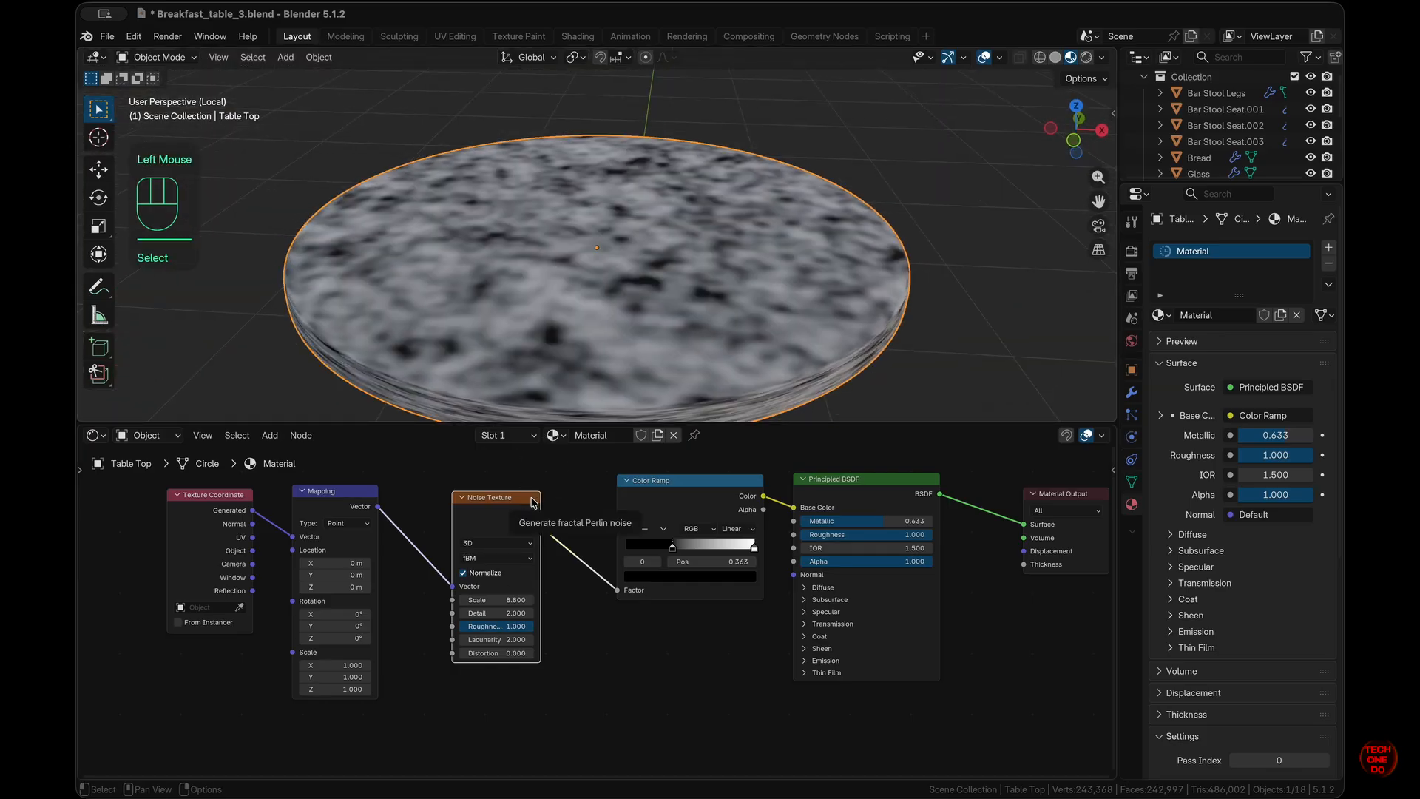
key(super+x)
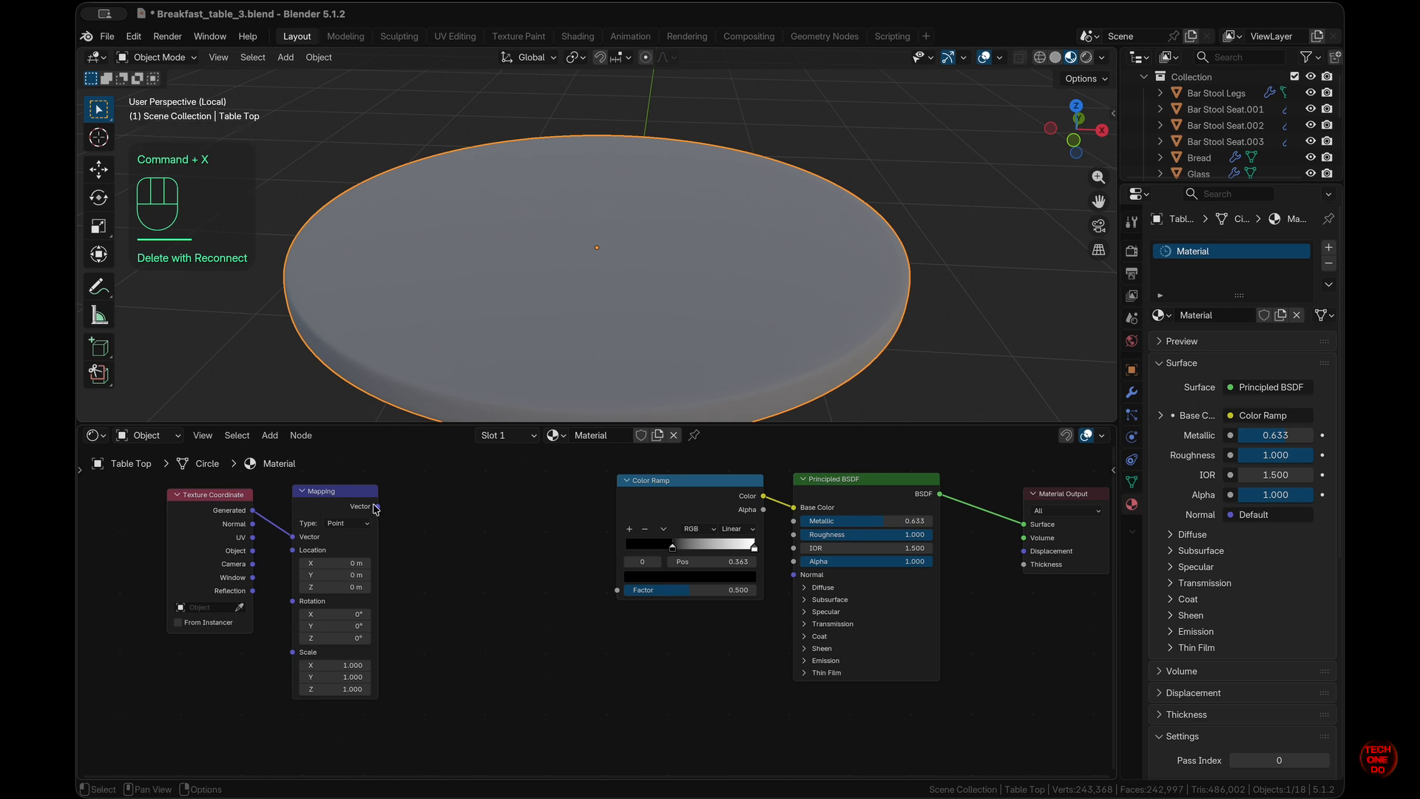
- Insert a Wave Texture between the Mapping vector and the Color Ramp factor
mouse_move(377, 507)
mouse_down()
mouse_move(574, 600)
mouse_move(617, 589)
mouse_up()
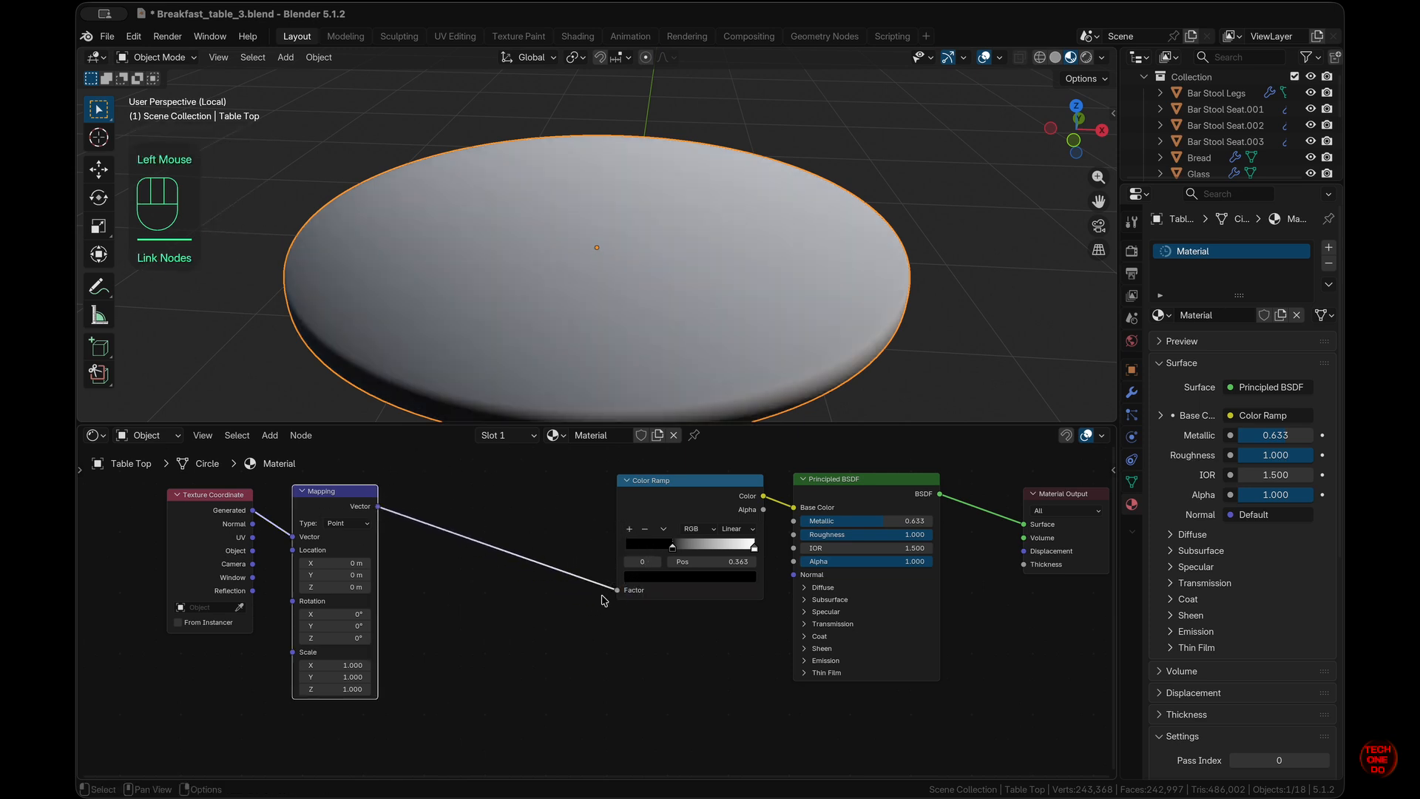
key(shift+a)
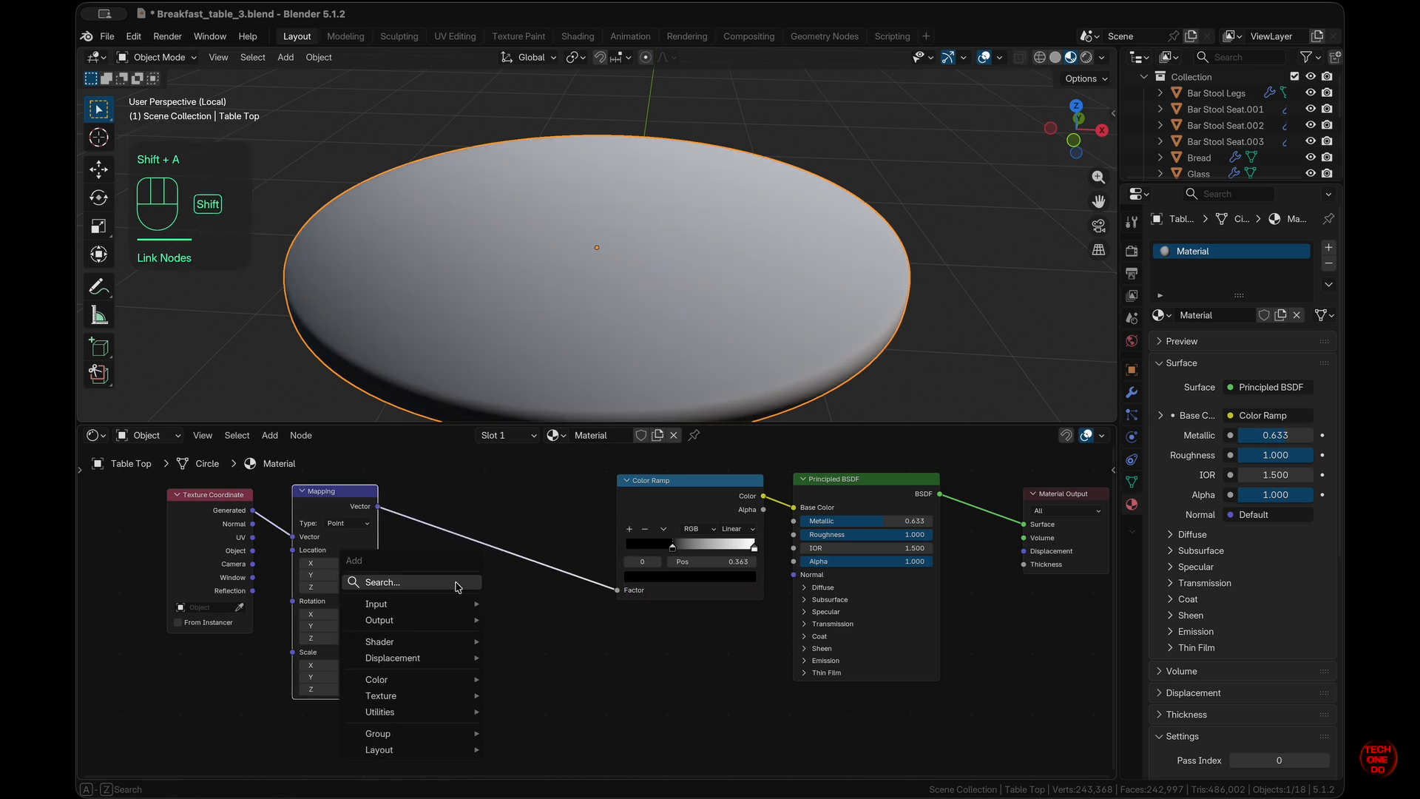
mouse_move(447, 696)
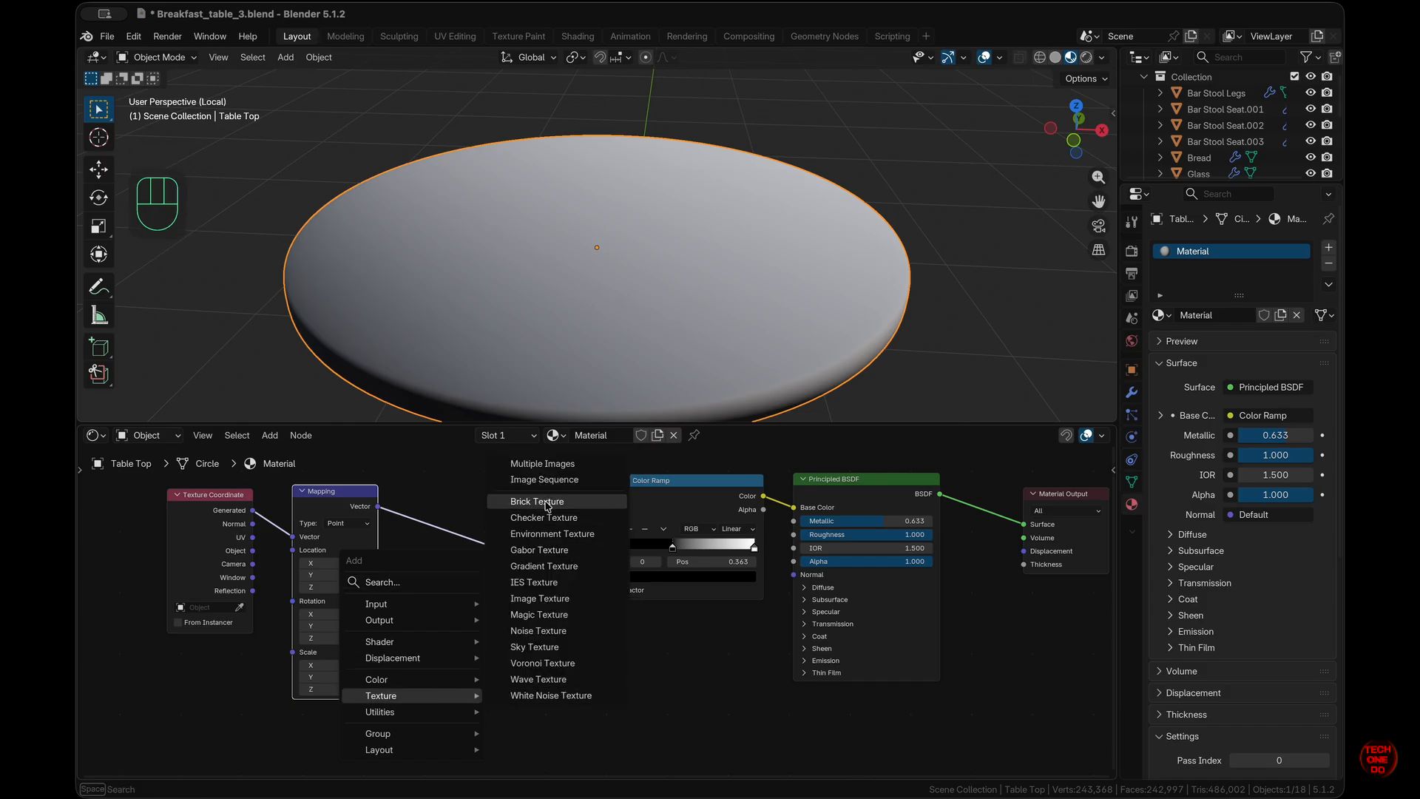
click(538, 679)
click(481, 533)
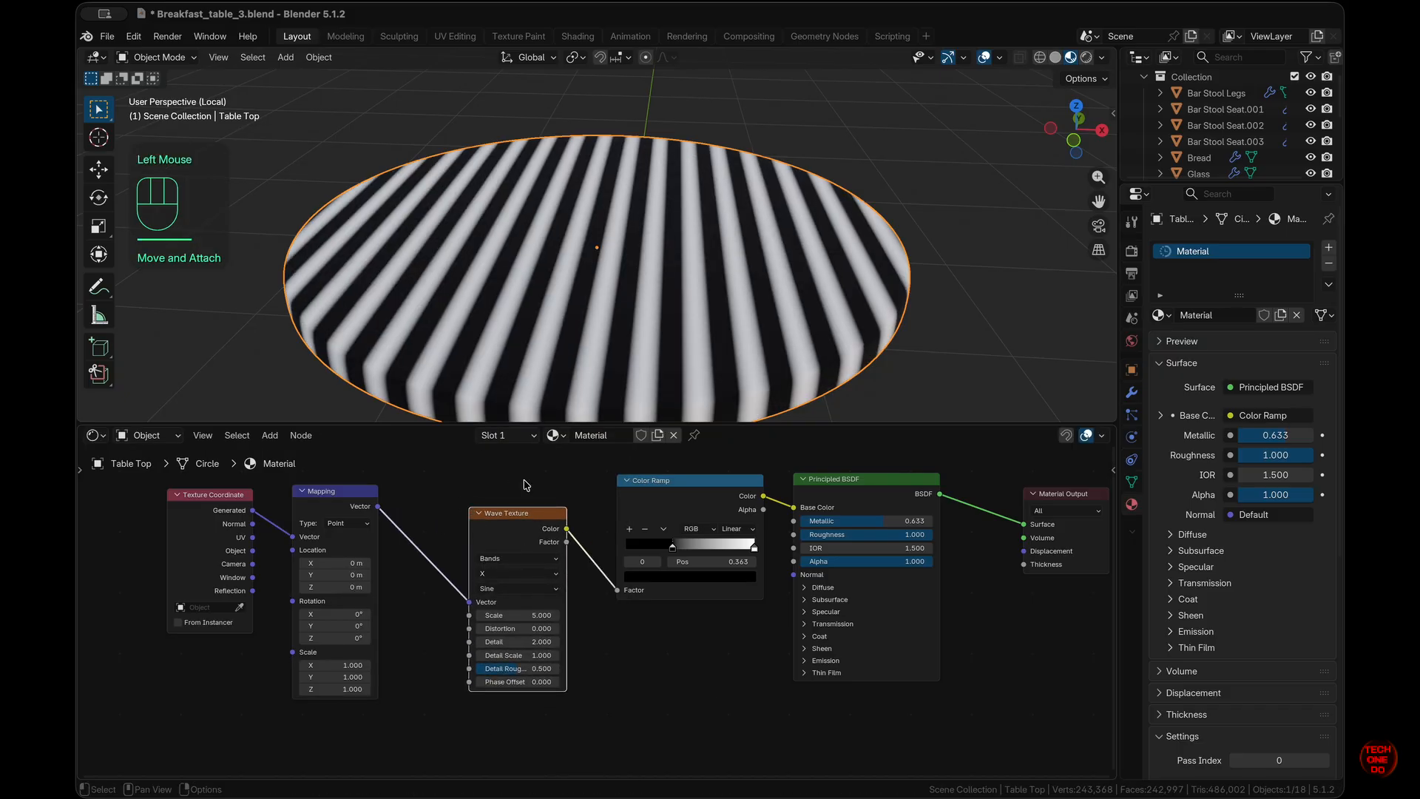
scroll(670, 385, left, 5)
super+scroll(668, 381, down, 3)
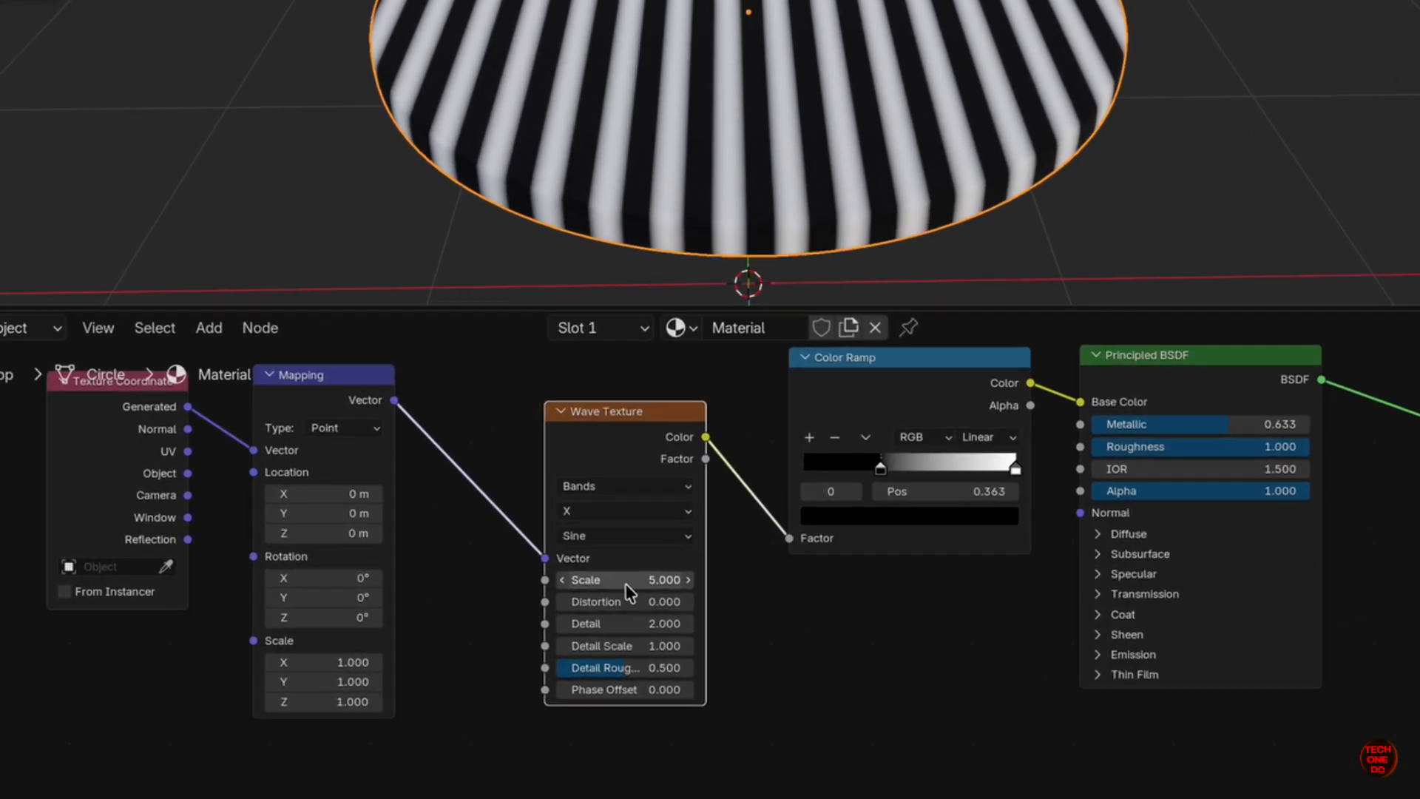
- Raise the wave scale to 14, lower its detail, and move the dark ramp stop to 0.473
drag(604, 582, 629, 582)
drag(672, 523, 699, 524)
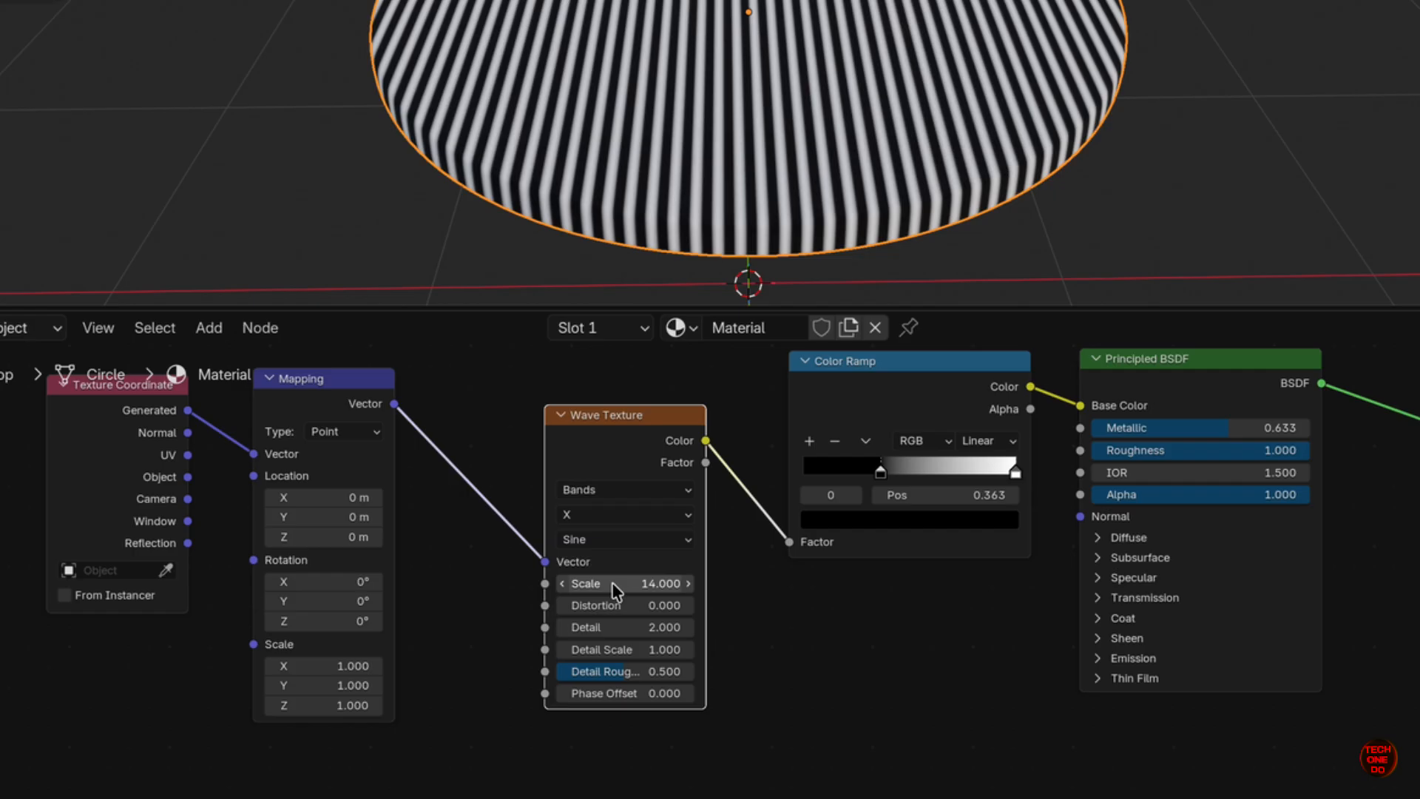
mouse_move(620, 628)
mouse_down()
mouse_move(703, 571)
mouse_move(639, 570)
mouse_move(628, 627)
mouse_up()
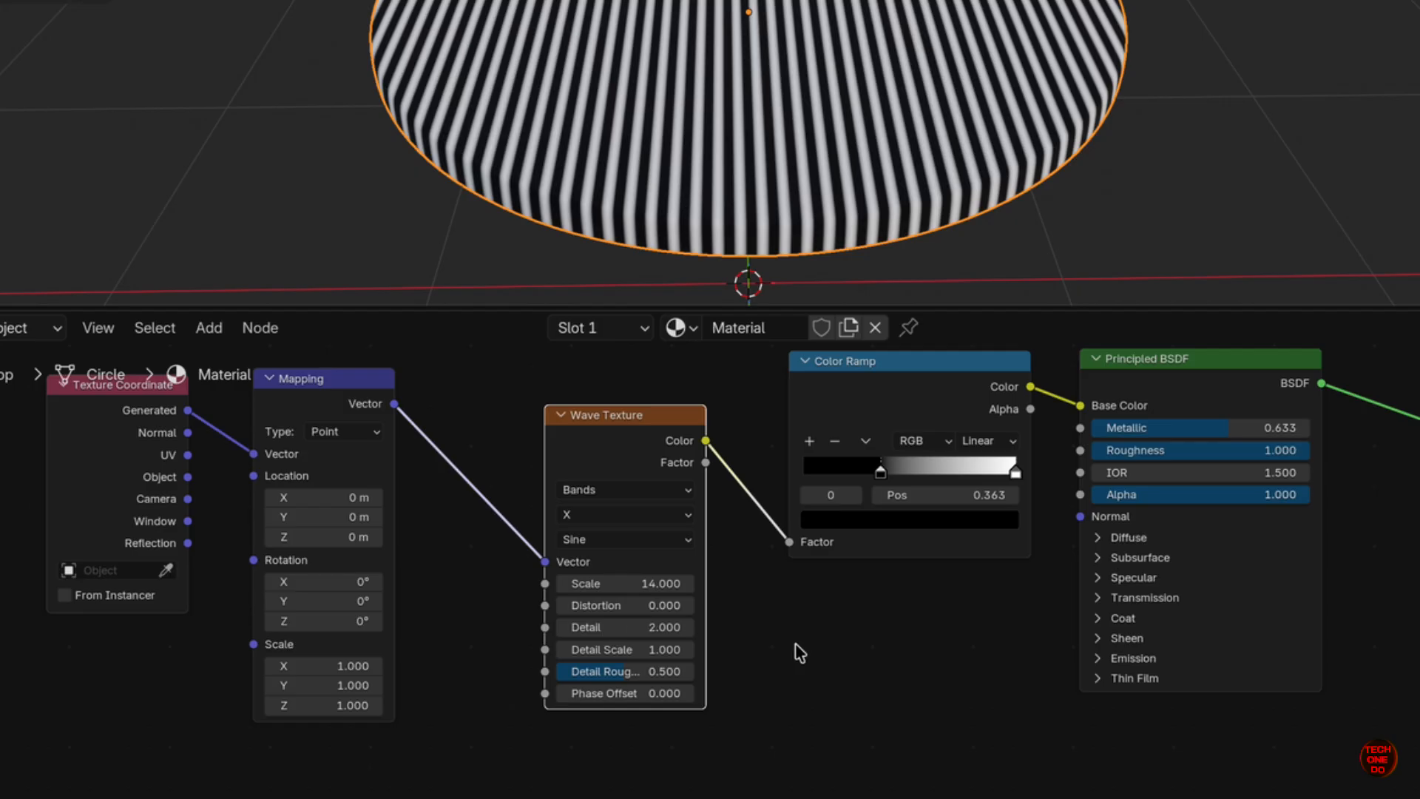
drag(876, 474, 968, 479)
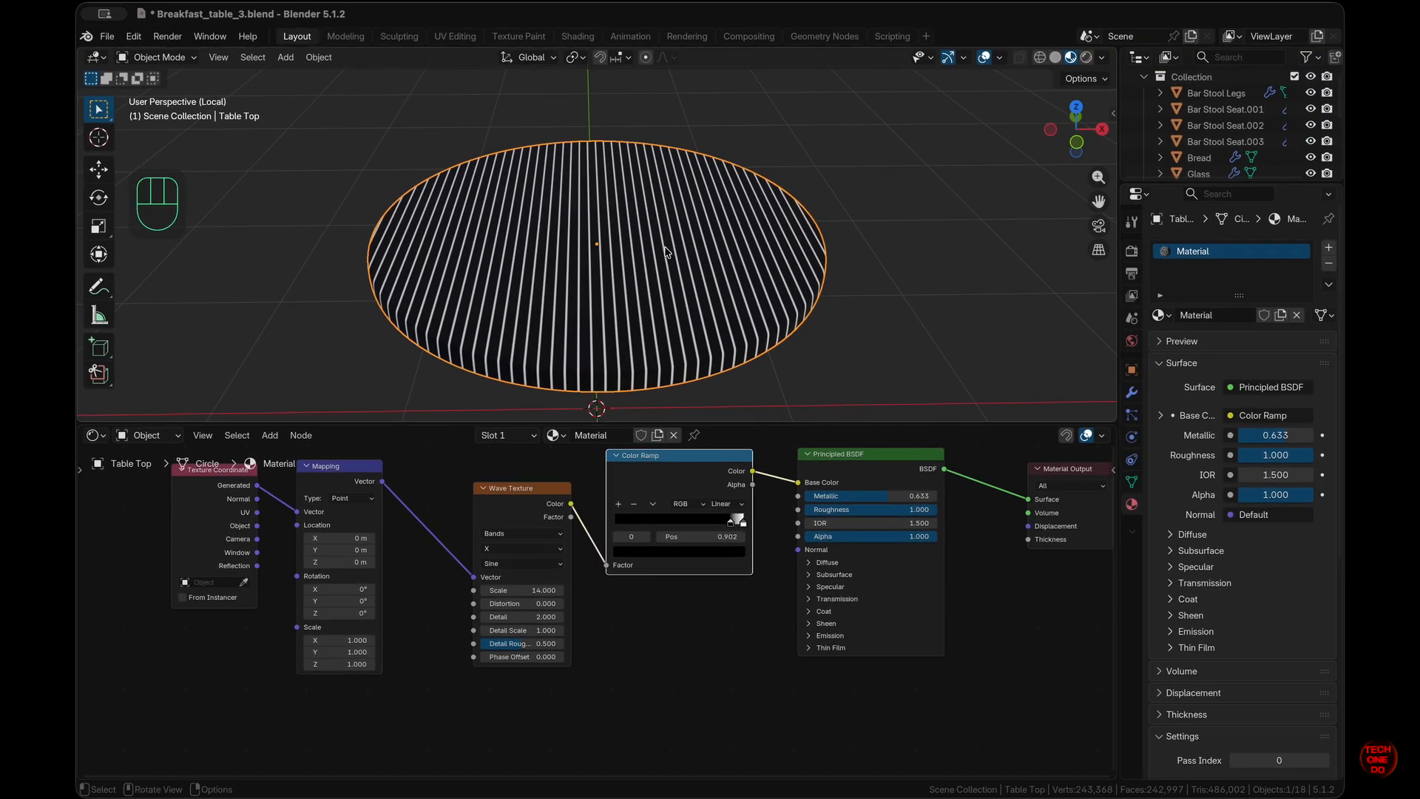
middle_drag(666, 251, 669, 256)
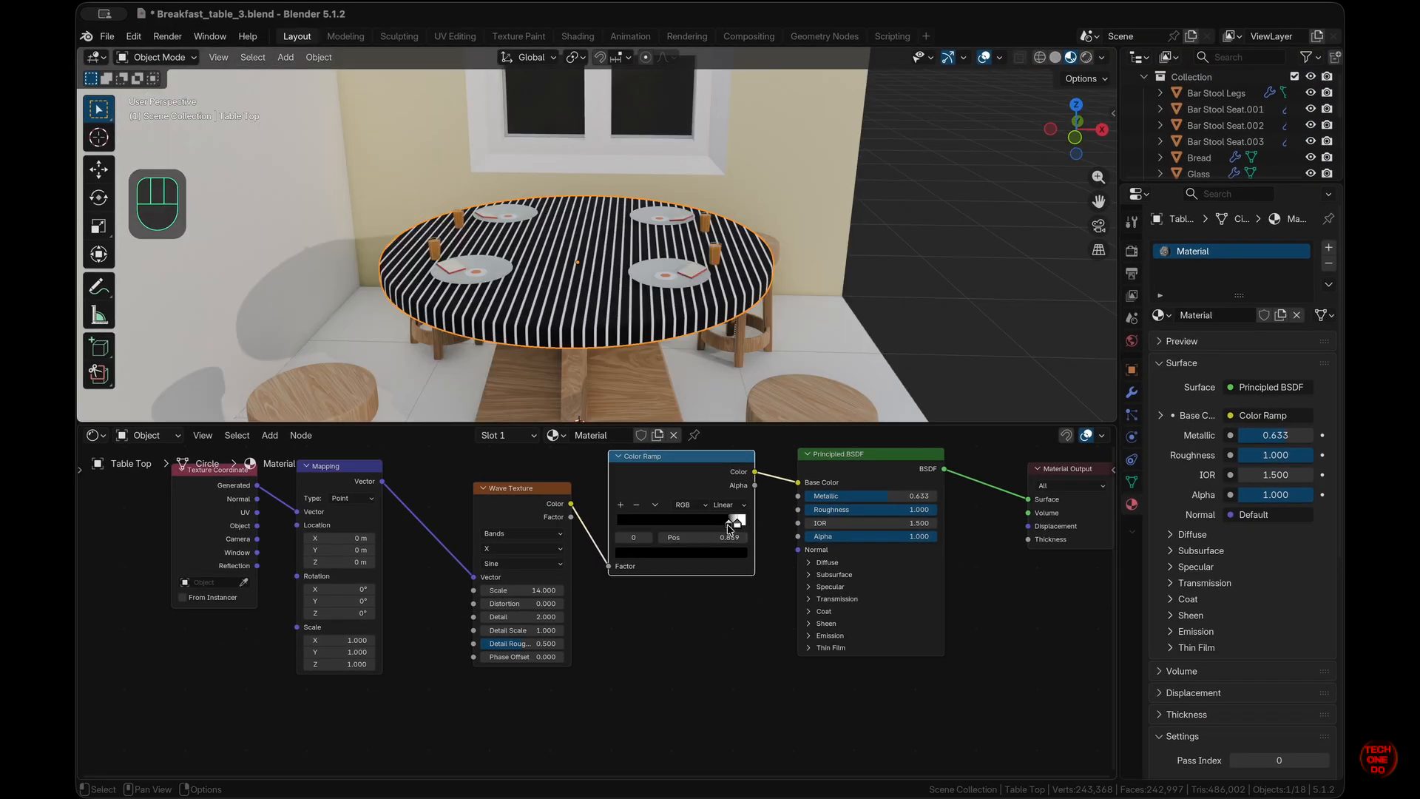
- Make the left Color Ramp stop a dark red
click(731, 526)
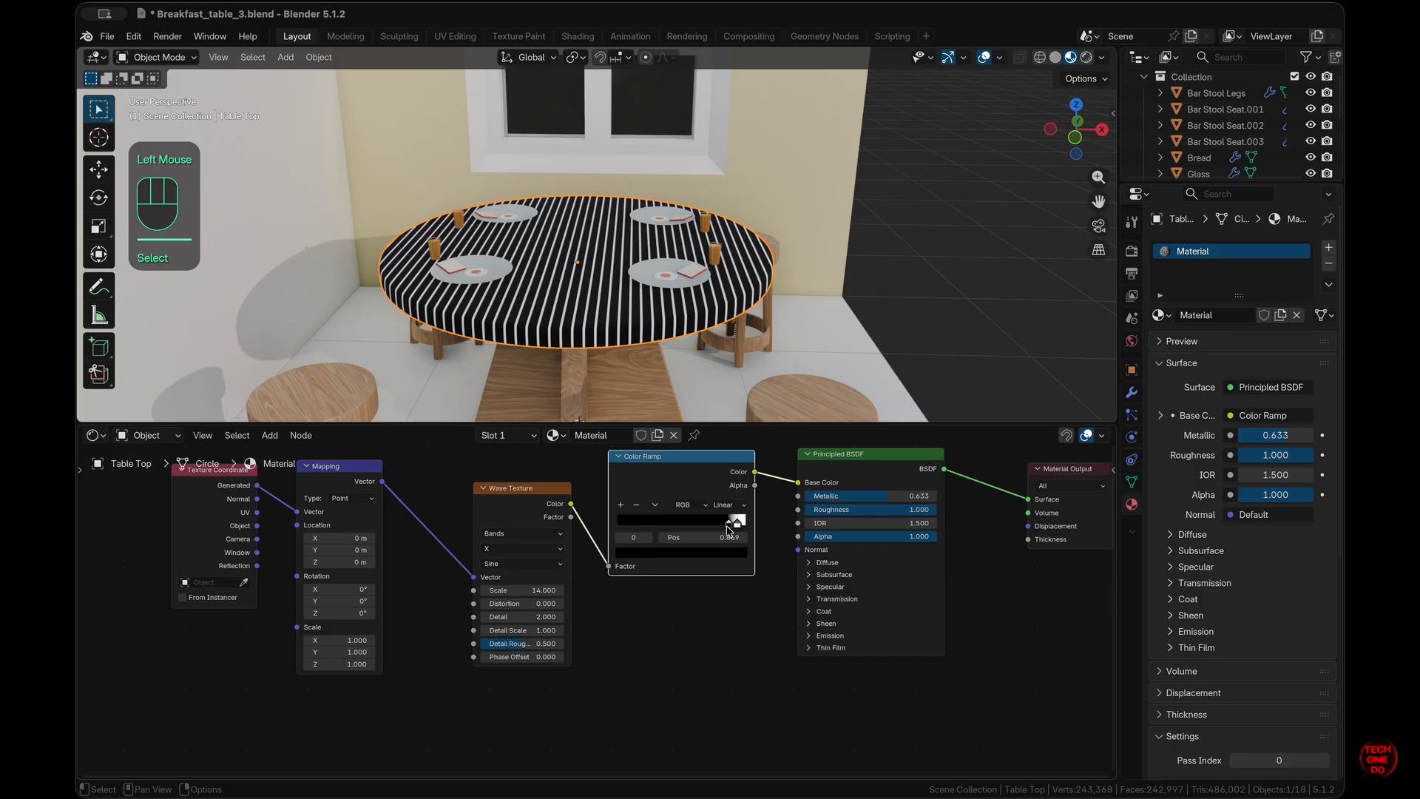
click(696, 556)
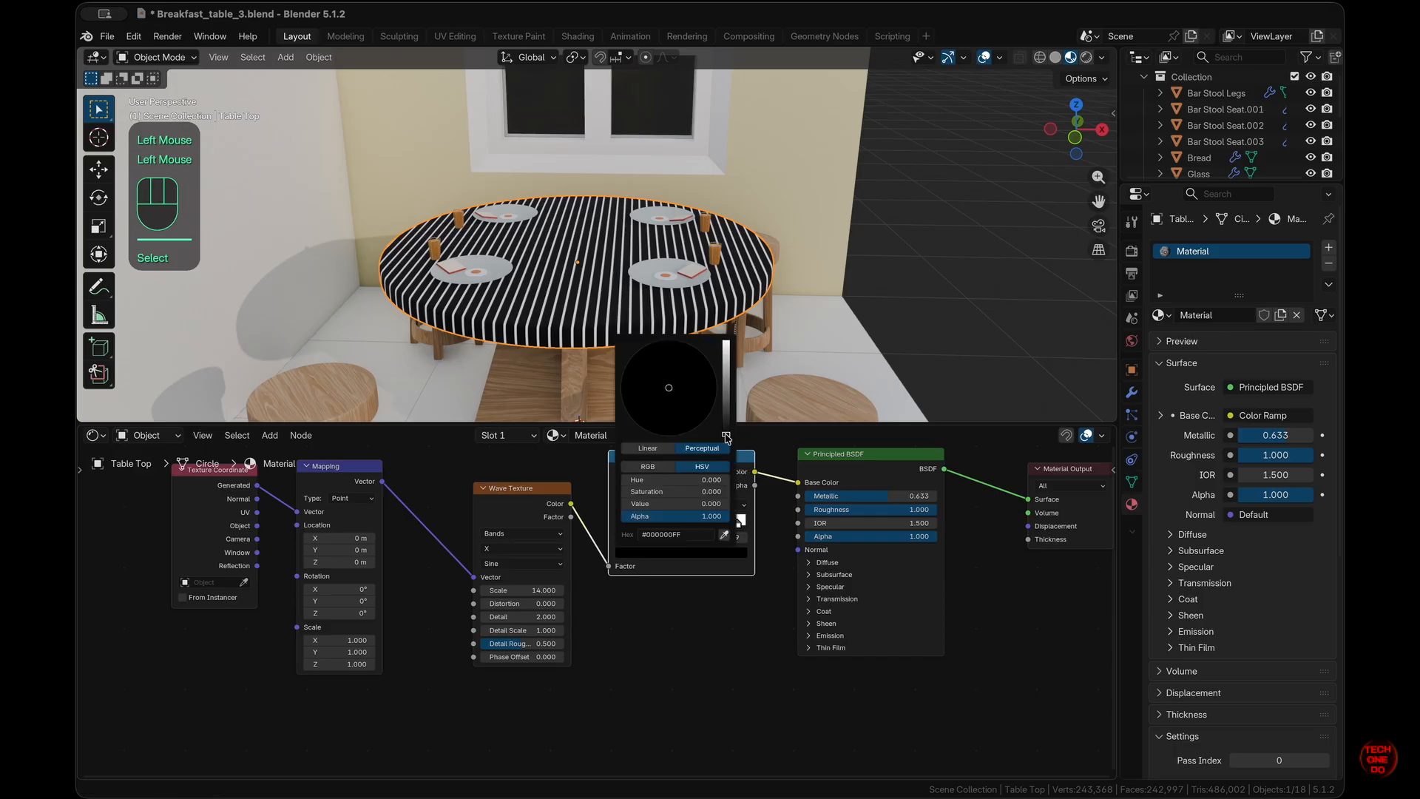
drag(726, 437, 665, 412)
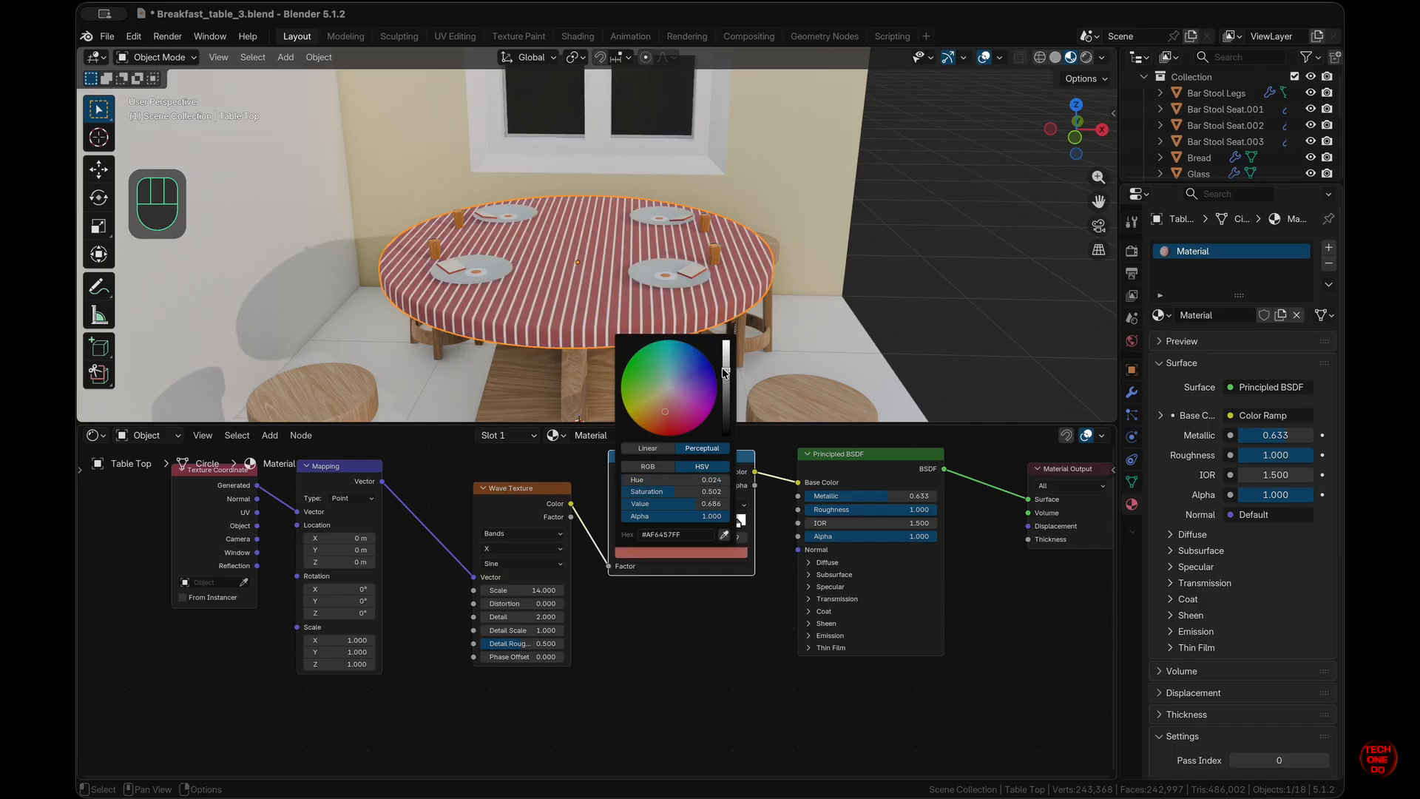
drag(725, 374, 726, 390)
scroll(747, 306, up, 5)
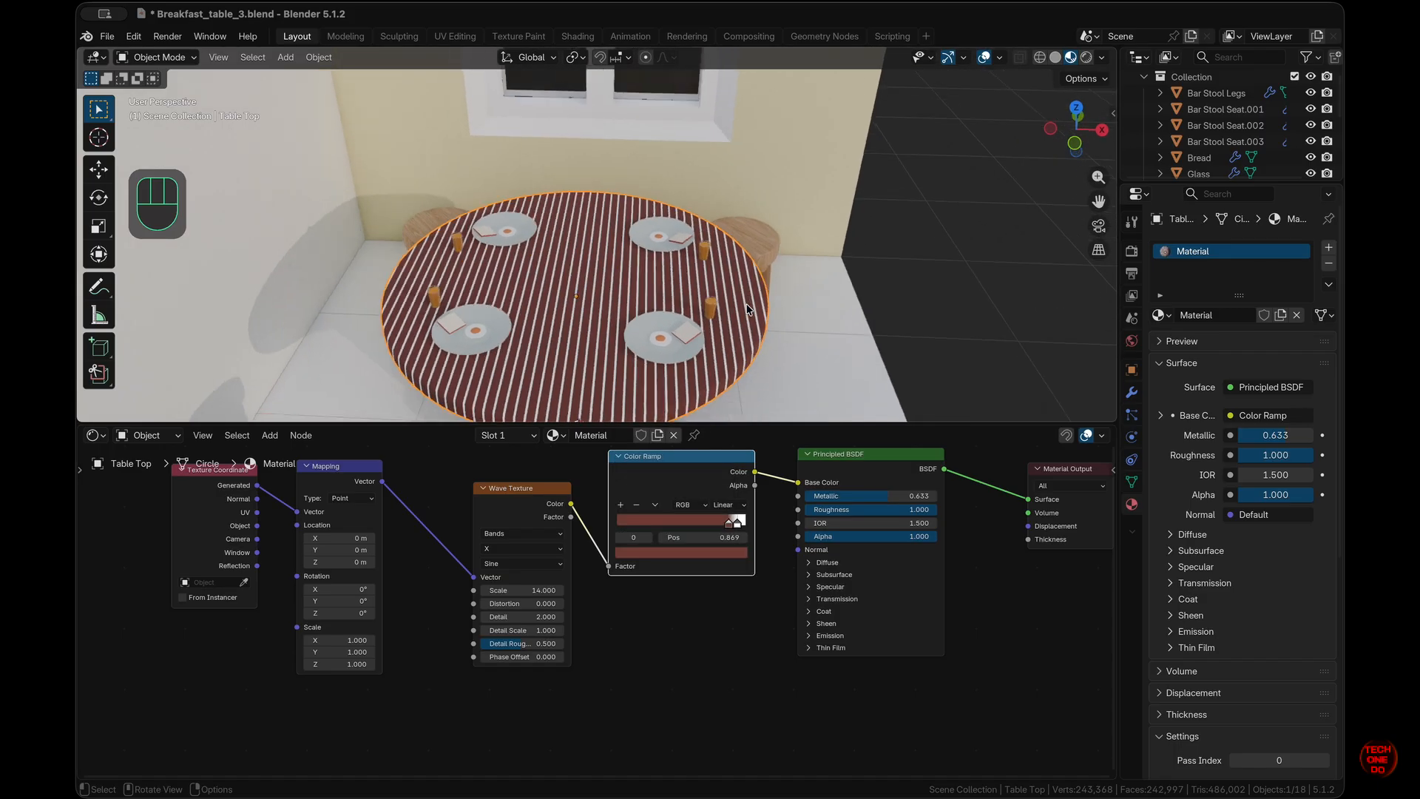
scroll(747, 309, down, 3)
drag(730, 527, 699, 523)
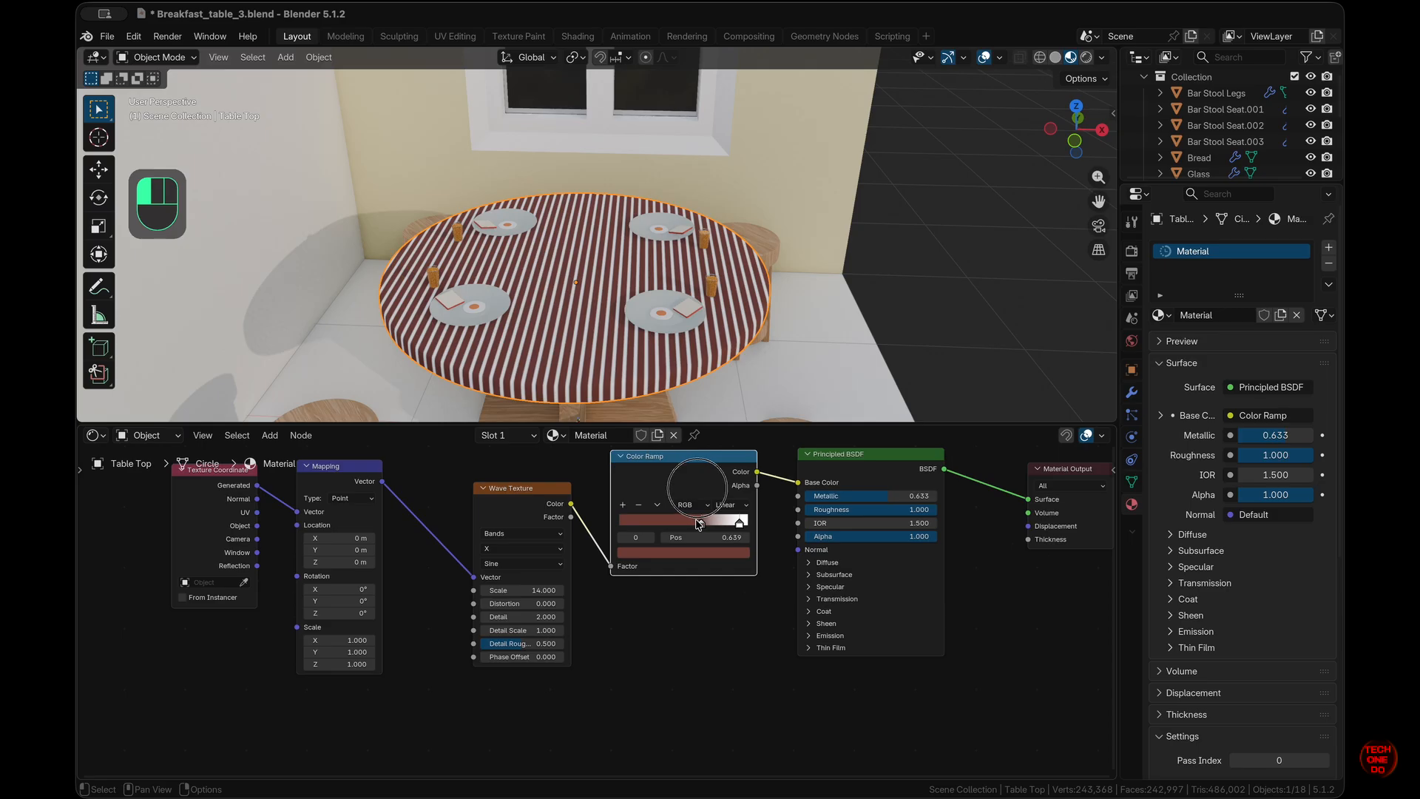
- Tint the right Color Ramp stop pale cream
click(740, 528)
click(740, 525)
click(732, 552)
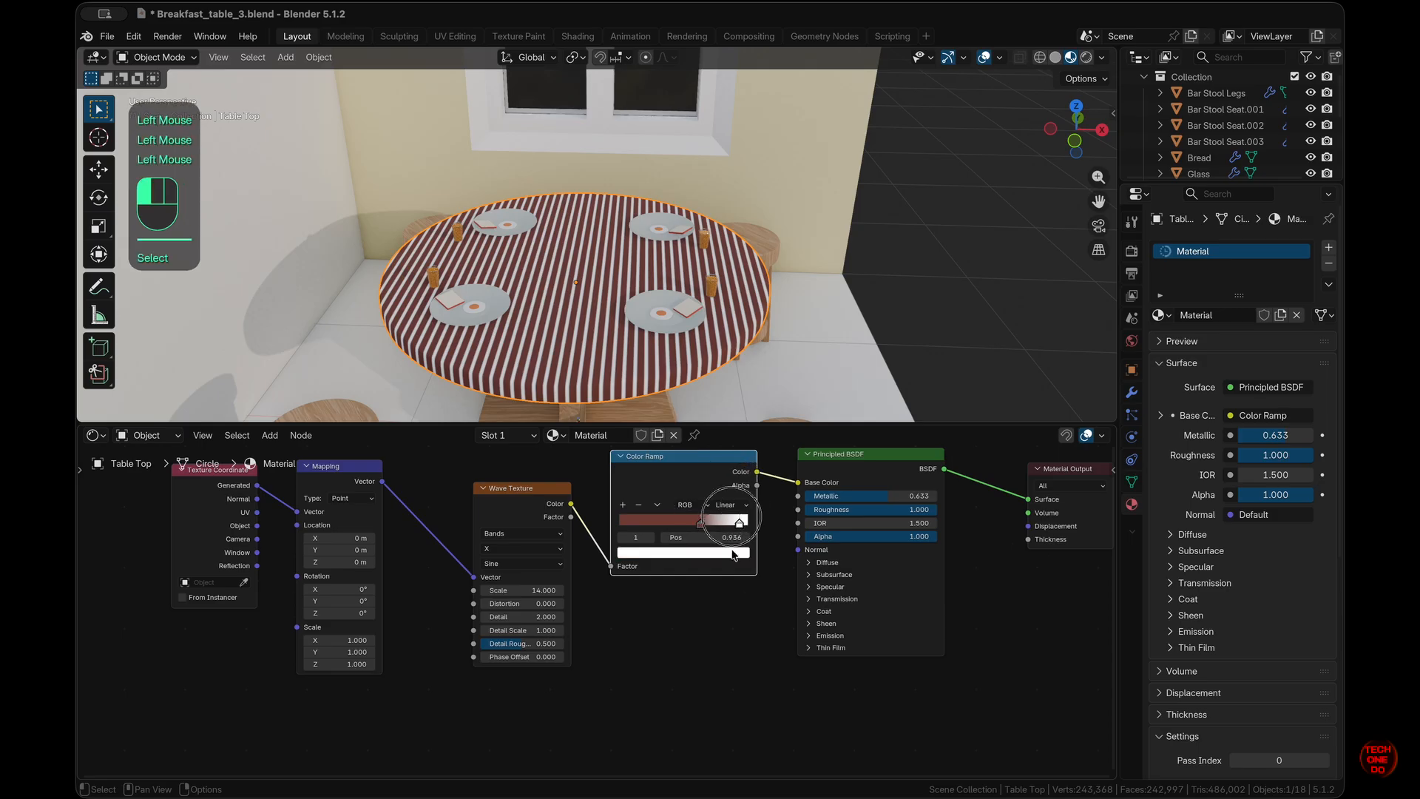
drag(671, 392, 661, 388)
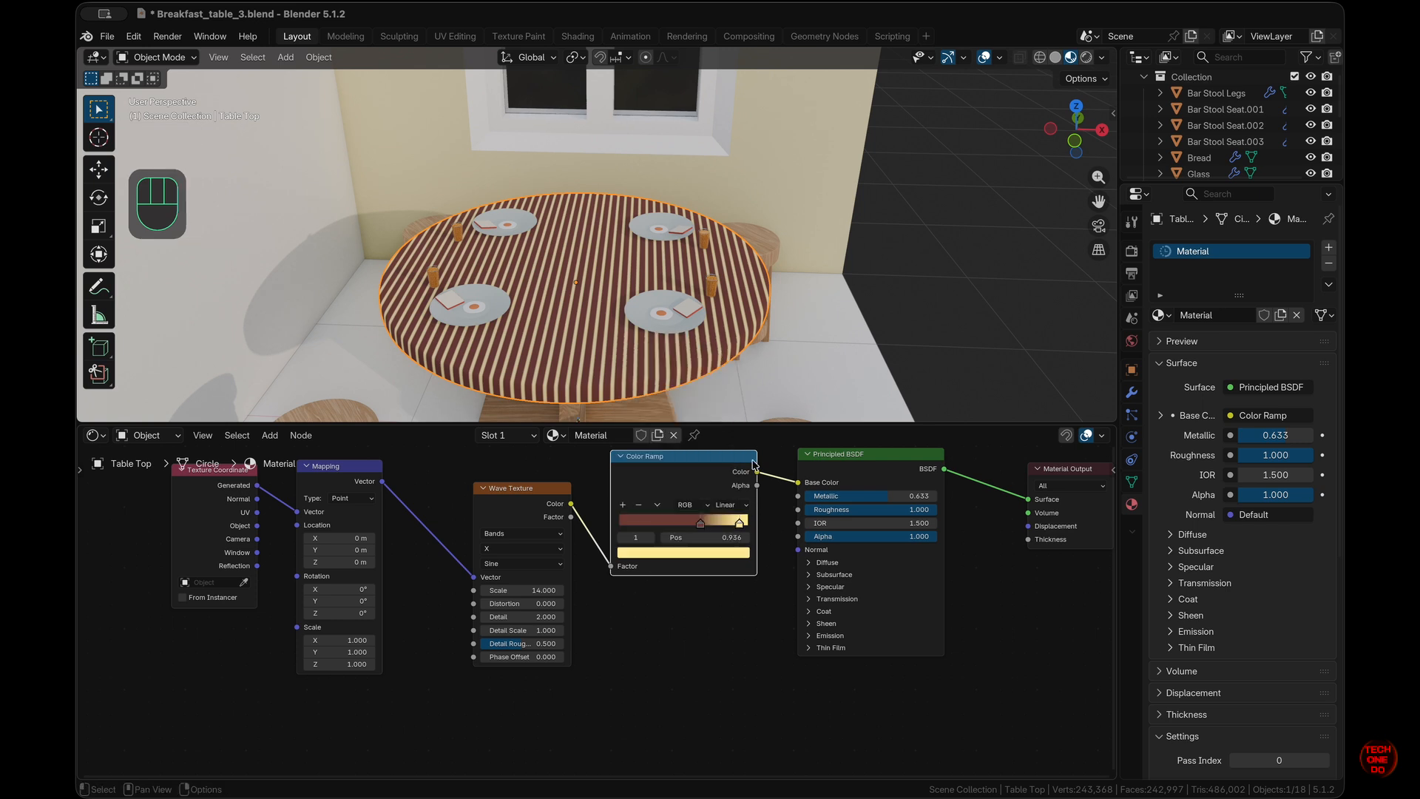
- Lower the wave scale to 6.8 so the stripes widen
middle_drag(640, 247, 638, 244)
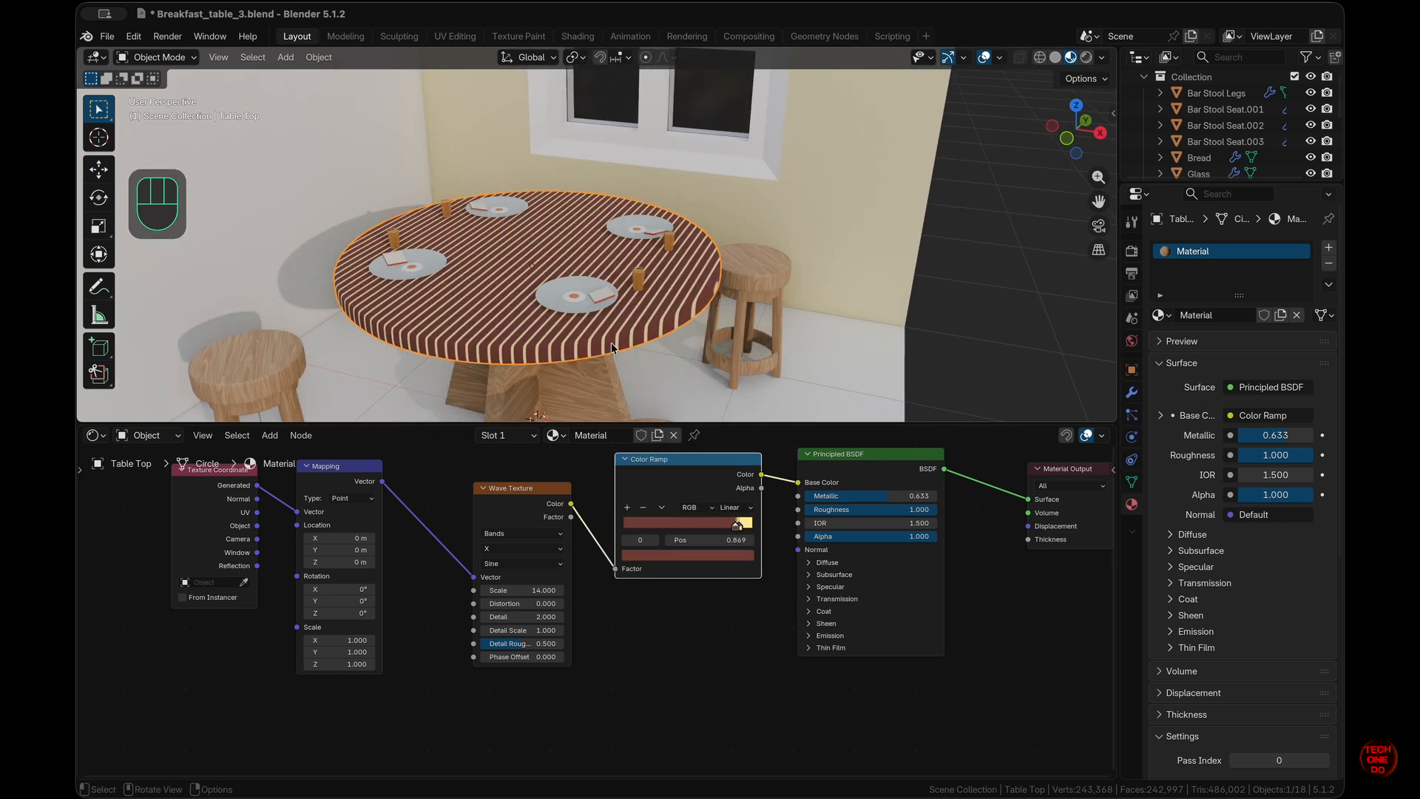
scroll(605, 333, down, 5)
scroll(605, 332, left, 5)
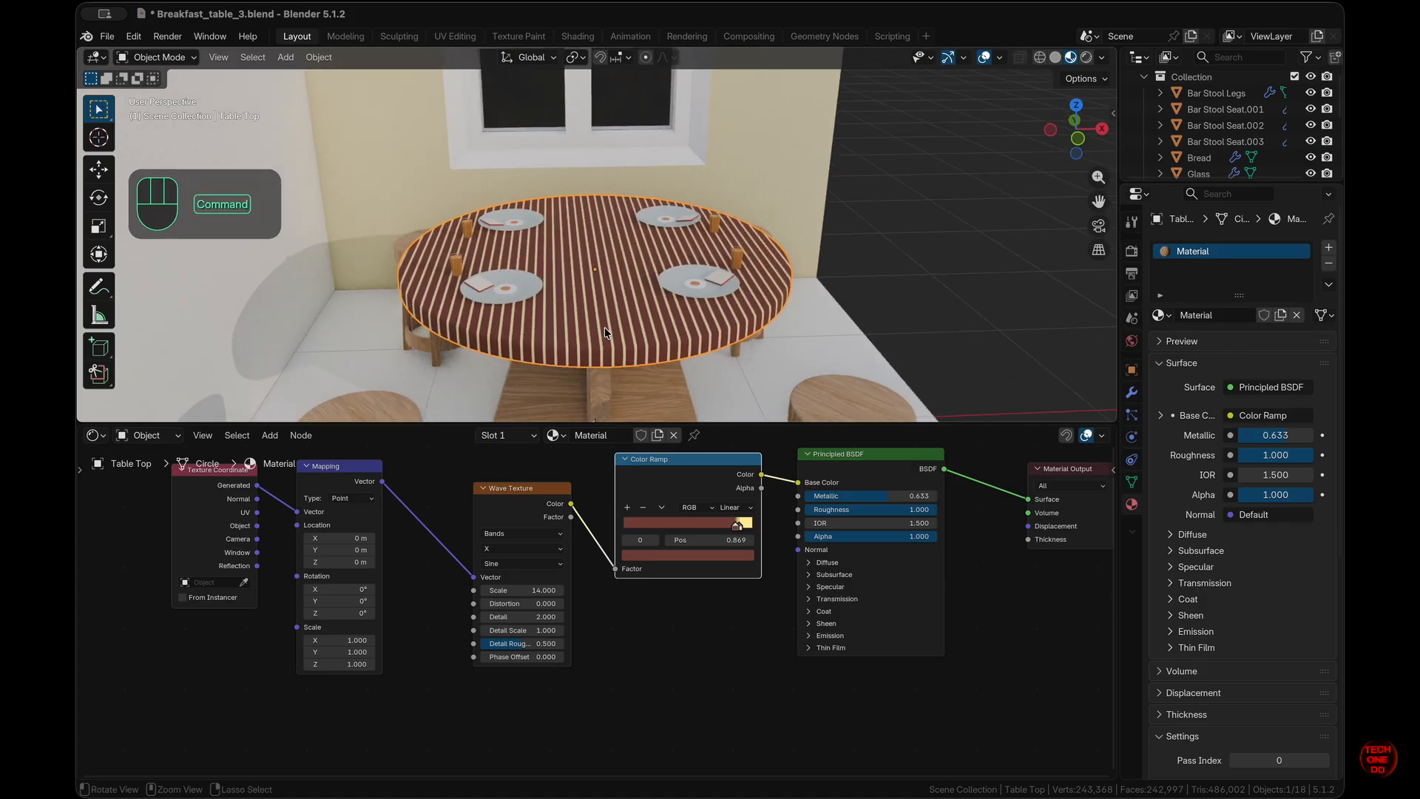
super+scroll(605, 332, down, 5)
scroll(605, 333, right, 5)
scroll(605, 333, up, 5)
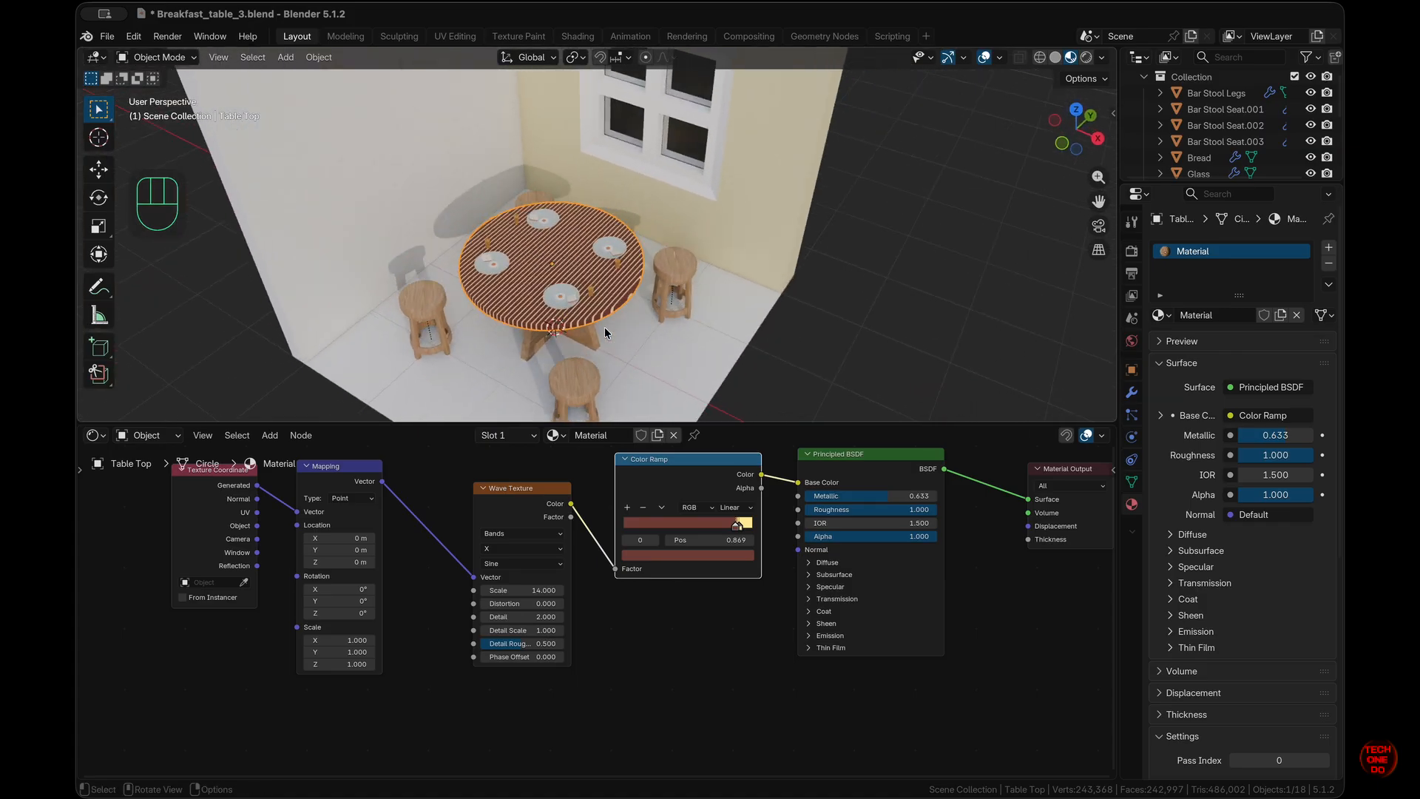
scroll(605, 333, up, 2)
key(super+z)
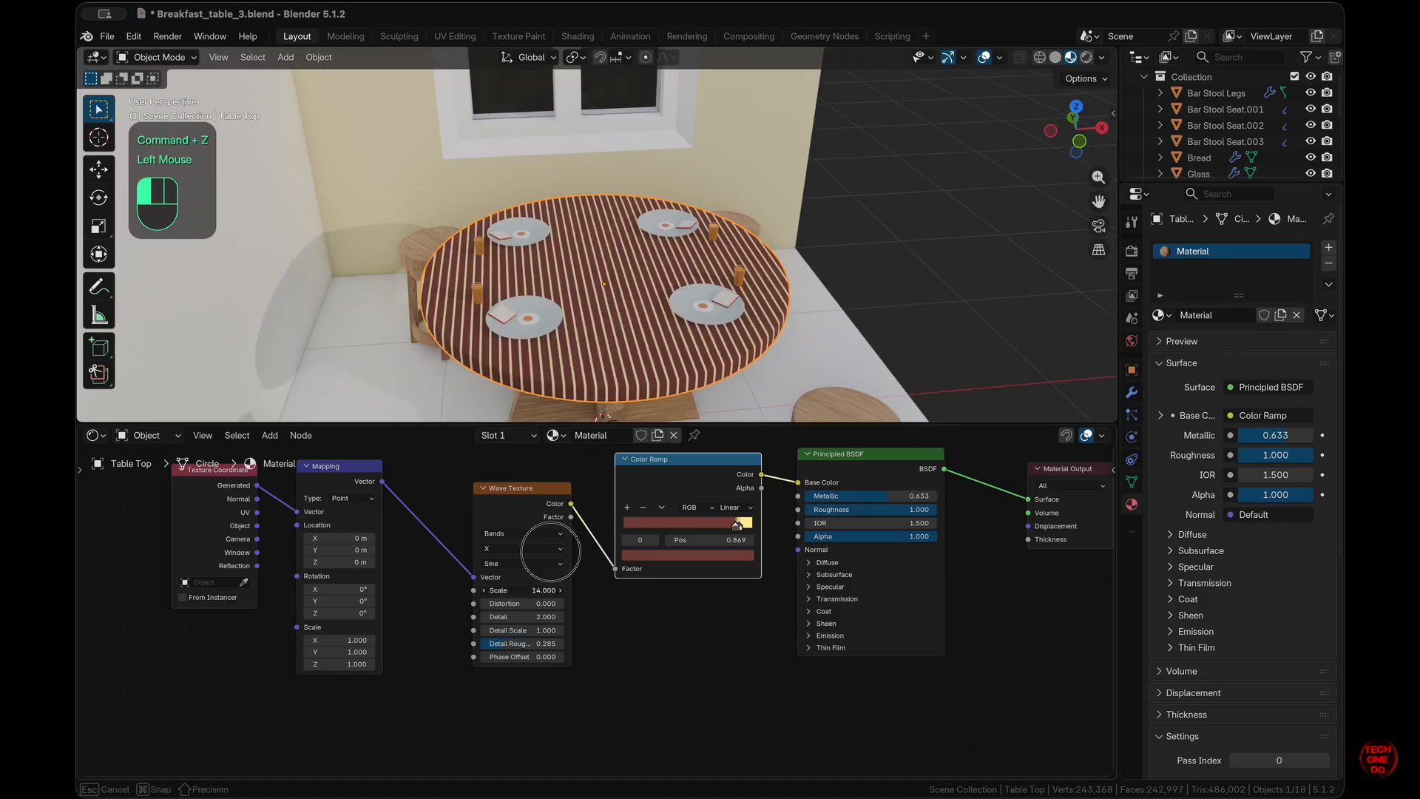
drag(555, 523, 551, 592)
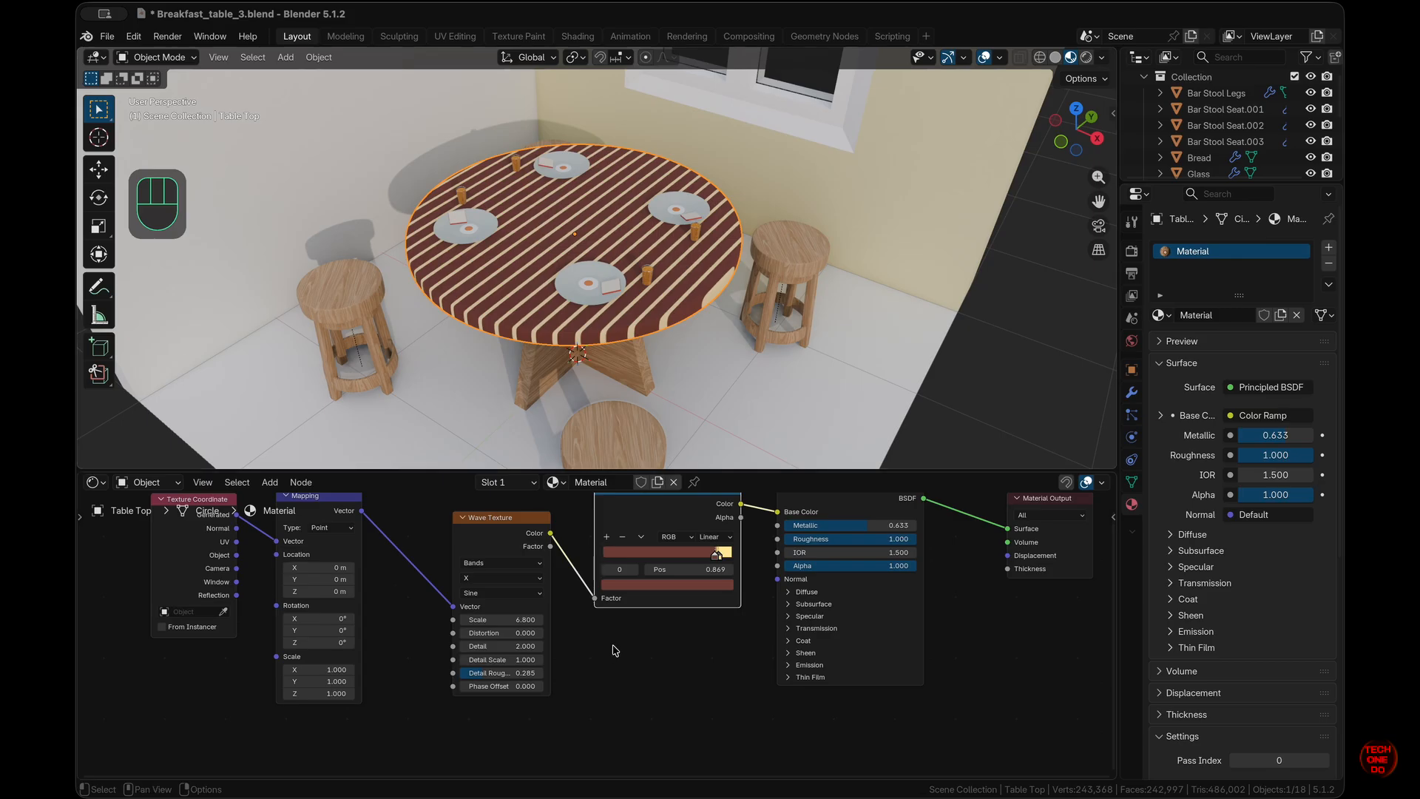
- Switch the table-top Wave Texture profile from Sine to Saw, giving thin cream lines on dark red
scroll(615, 651, down, 2)
scroll(615, 651, up, 3)
scroll(615, 651, right, 1)
scroll(654, 249, down, 1)
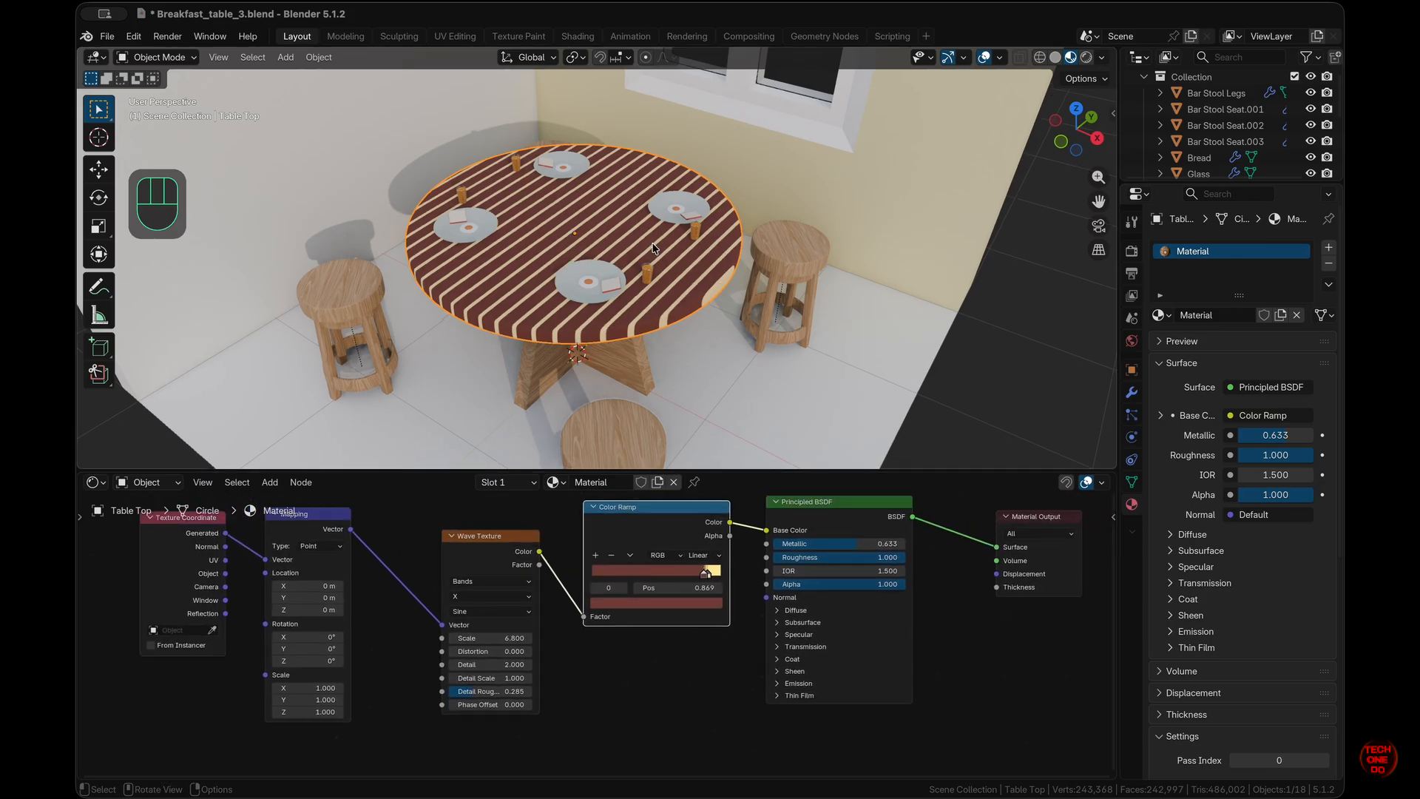
scroll(653, 249, down, 5)
scroll(653, 248, left, 3)
scroll(653, 249, up, 5)
scroll(653, 248, down, 3)
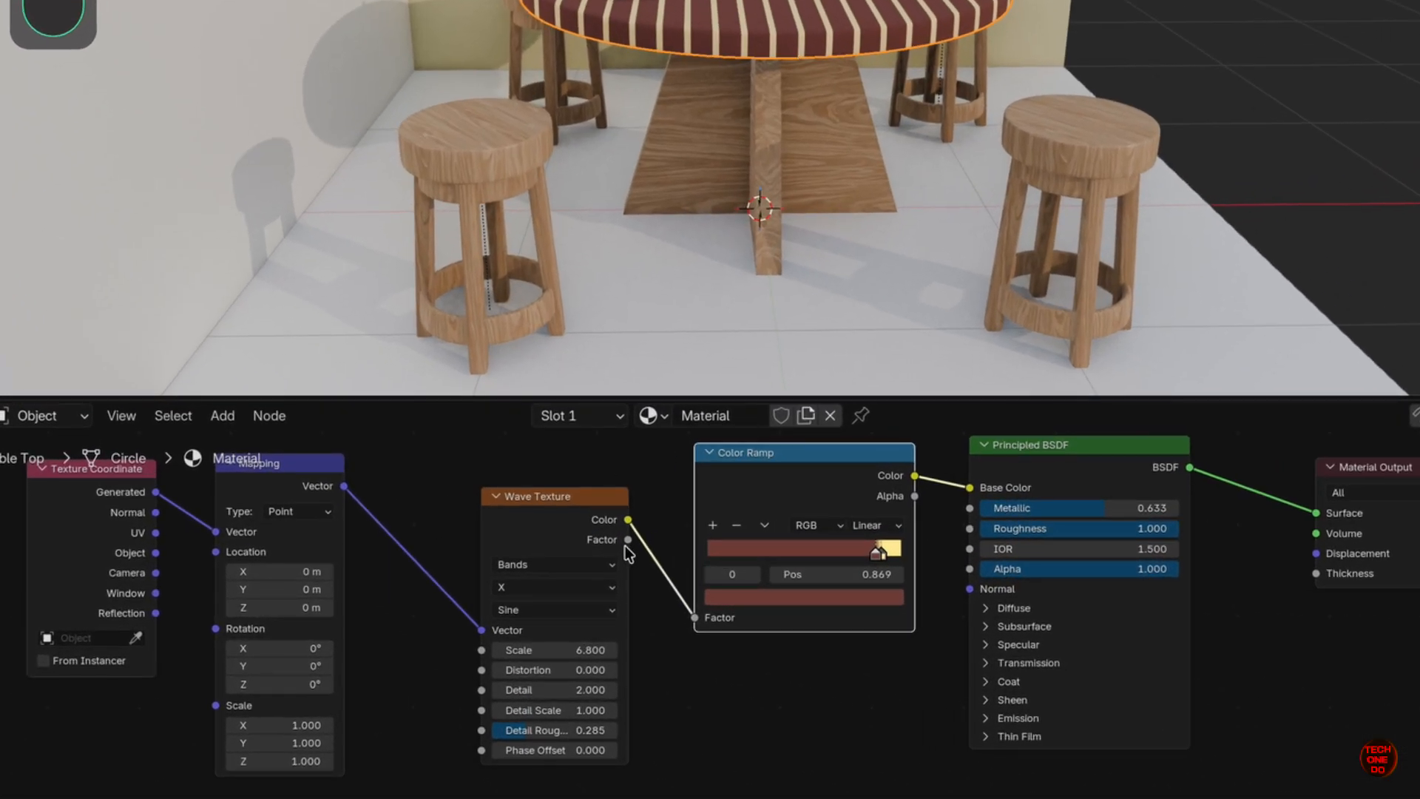
click(566, 610)
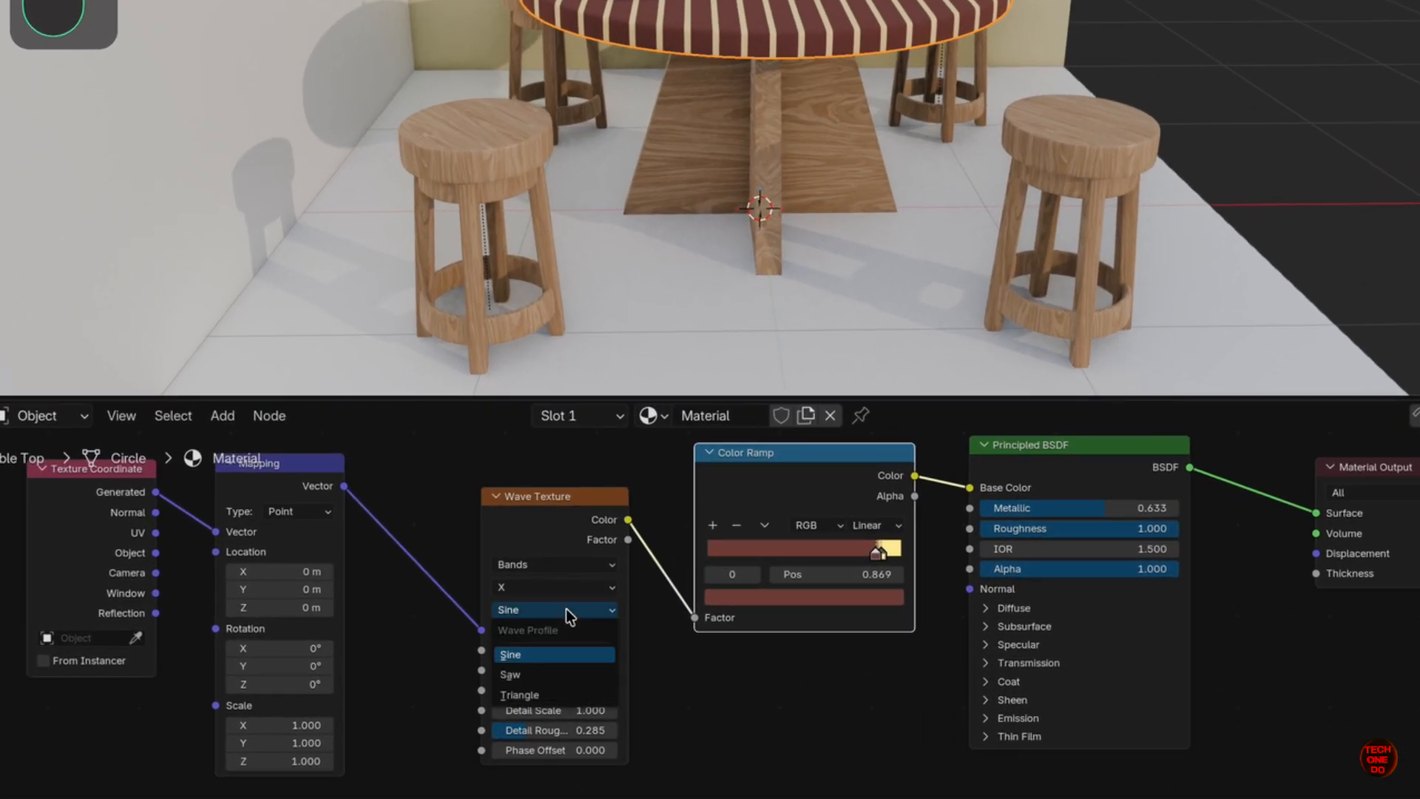
click(557, 677)
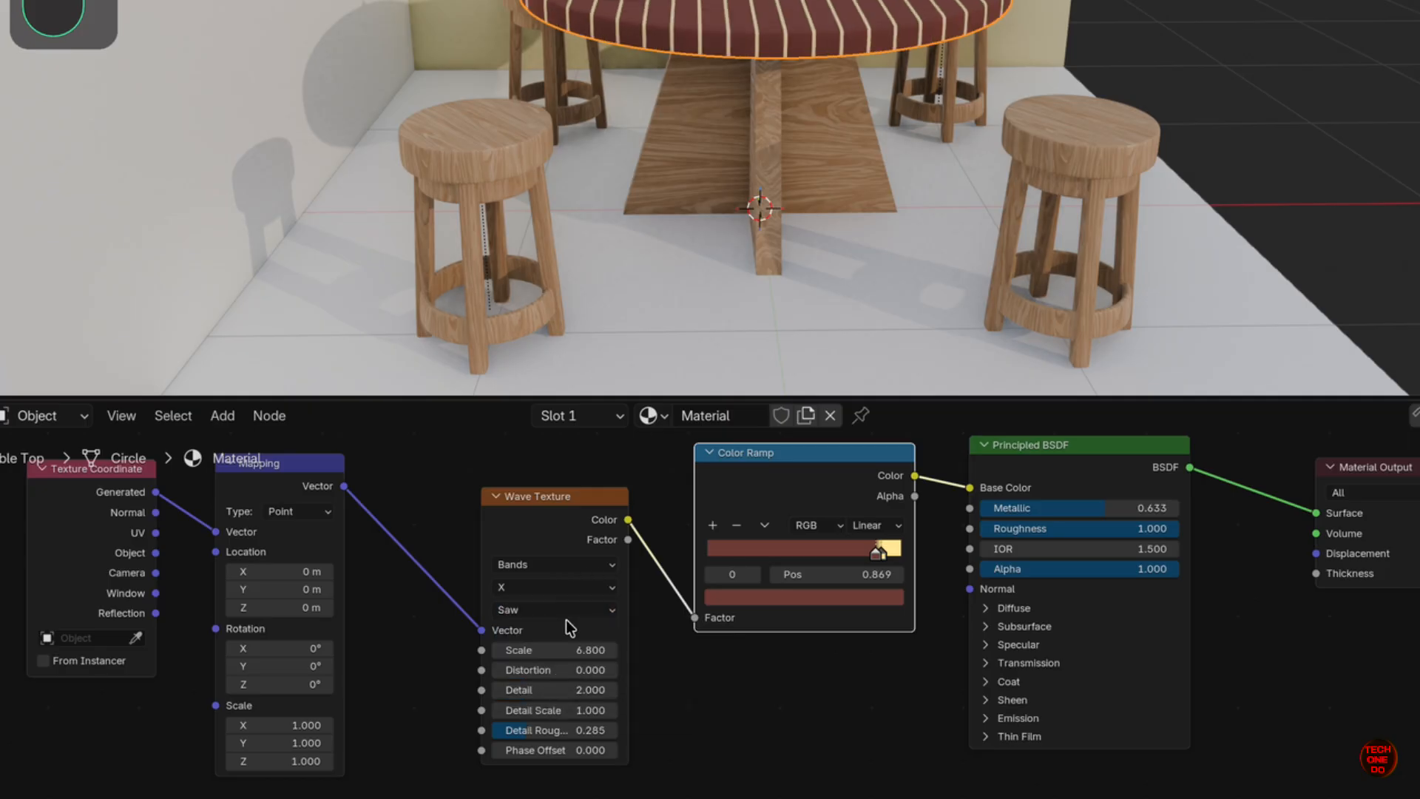
middle_drag(750, 278, 749, 278)
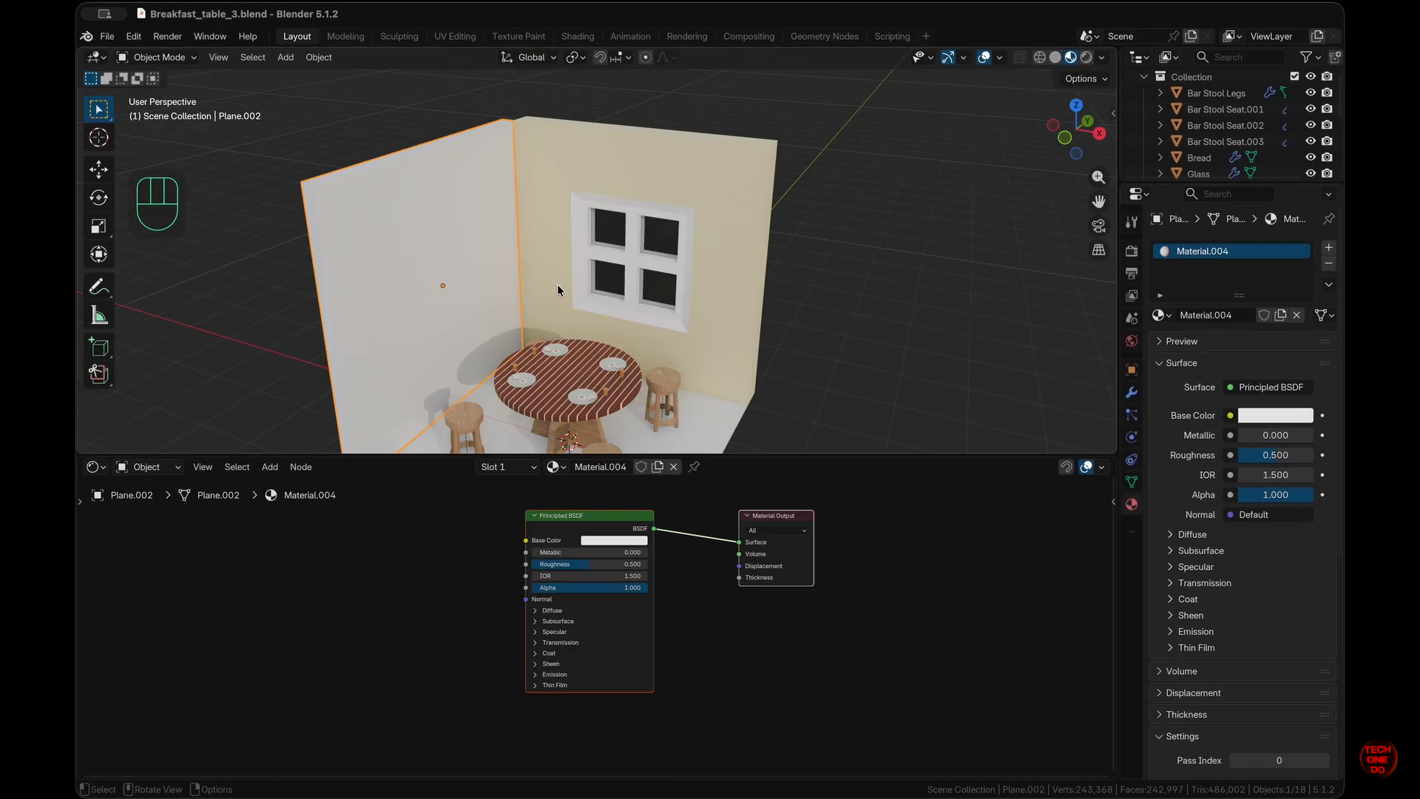
- Select the left wall, Plane.002, and bring its material nodes into view
middle_drag(557, 284, 557, 284)
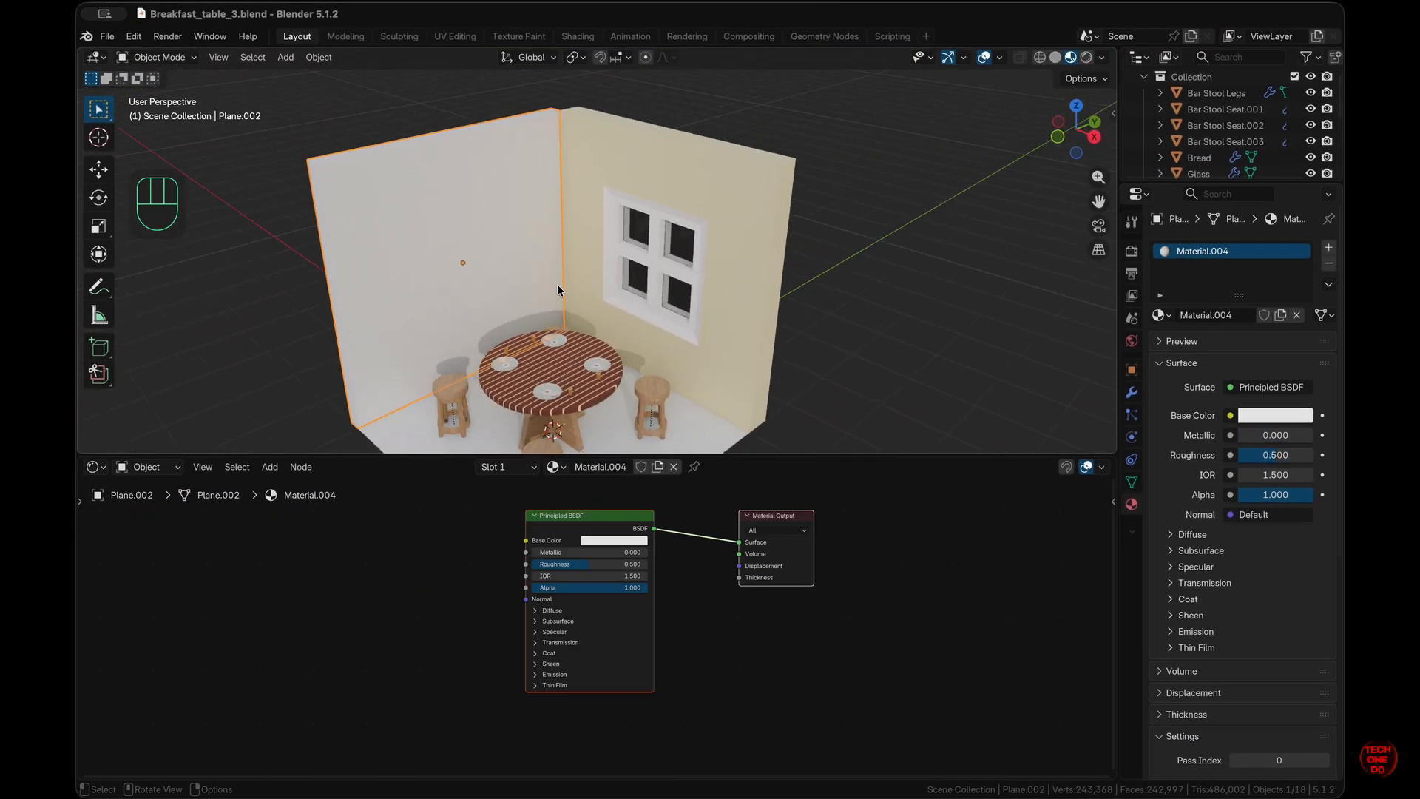
click(397, 227)
shift+scroll(397, 227, down, 3)
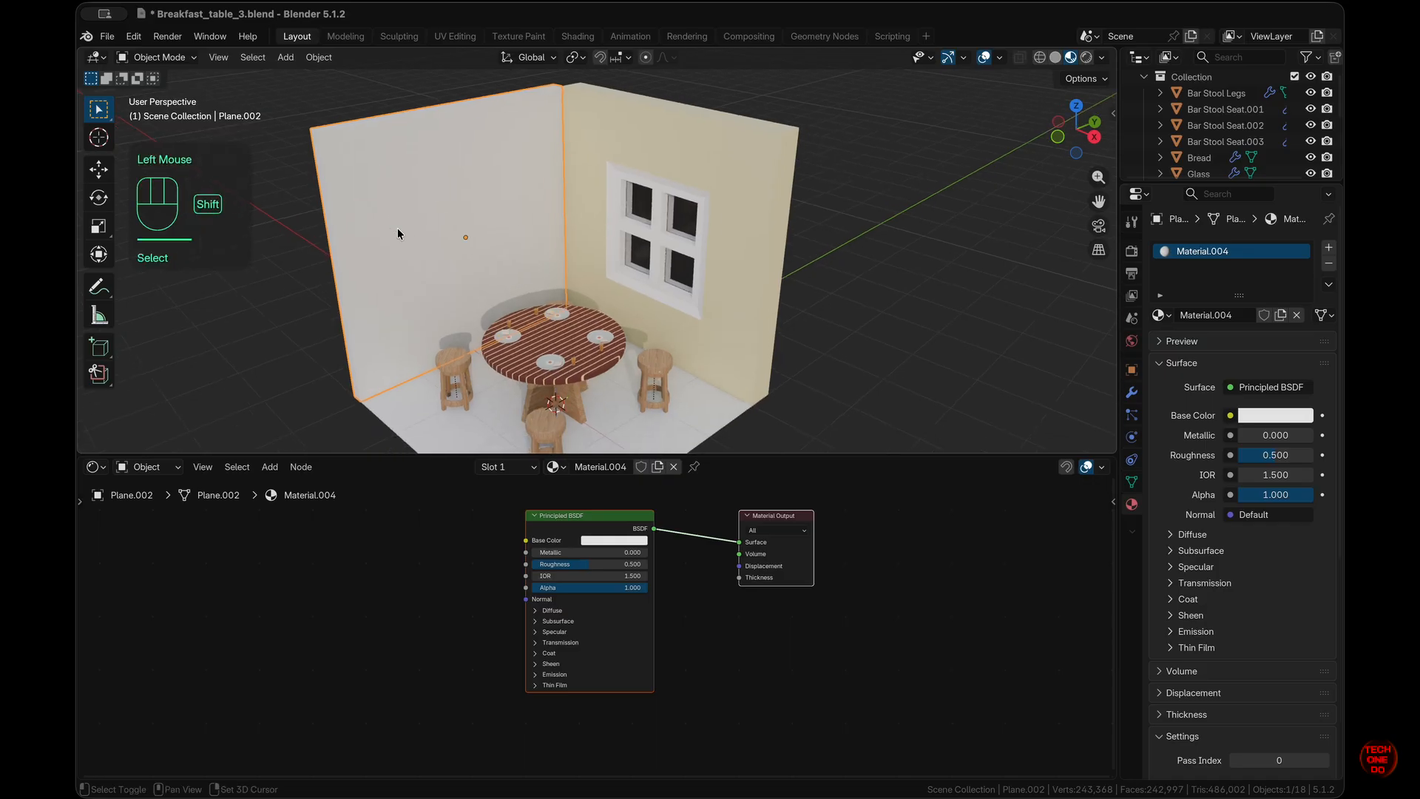
scroll(397, 228, left, 5)
super+scroll(397, 228, down, 3)
super+scroll(397, 234, up, 5)
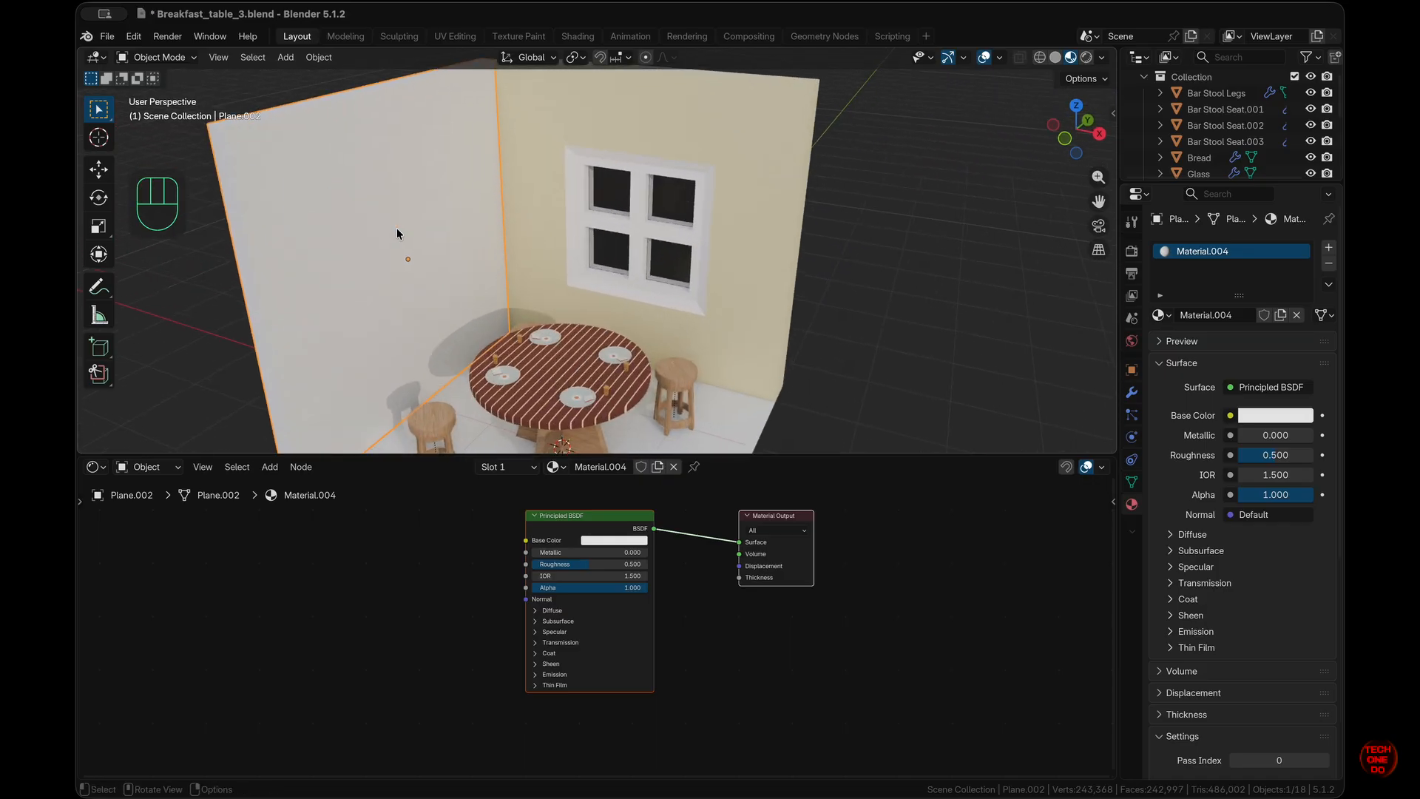
scroll(397, 234, up, 2)
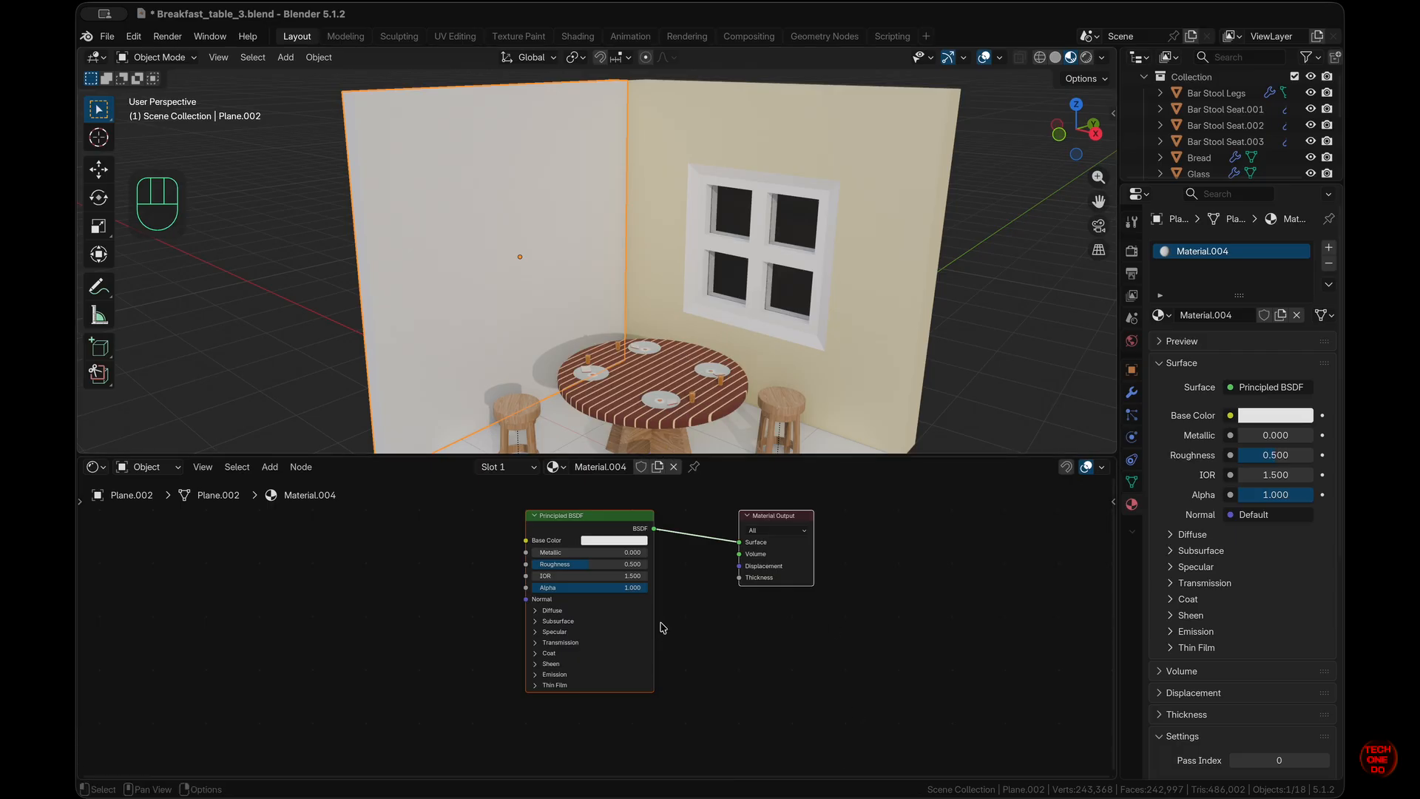
scroll(665, 616, left, 4)
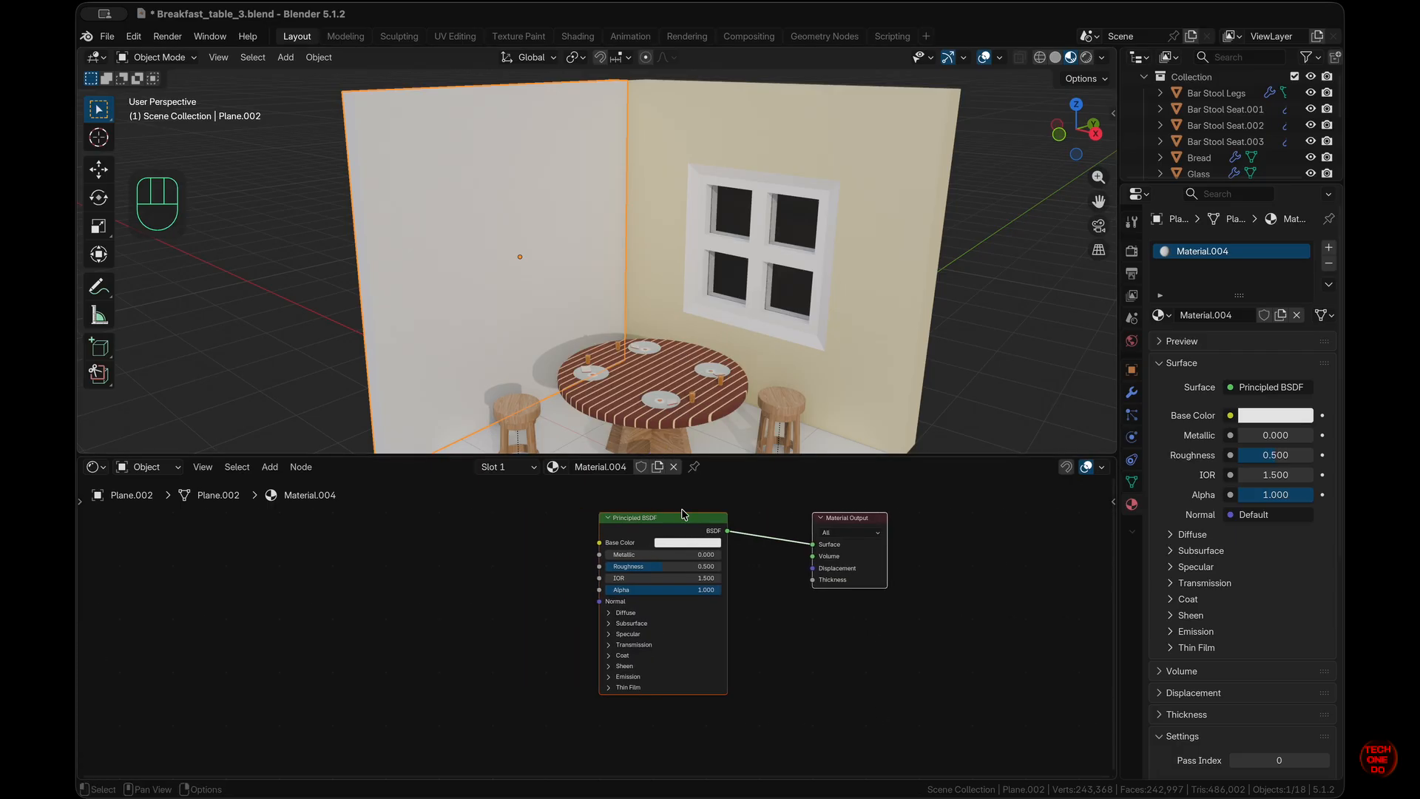
- Add a Texture Coordinate–Mapping chain with Ctrl+T, drop the Image Texture, and feed Mapping into Base Color
click(789, 620)
click(698, 528)
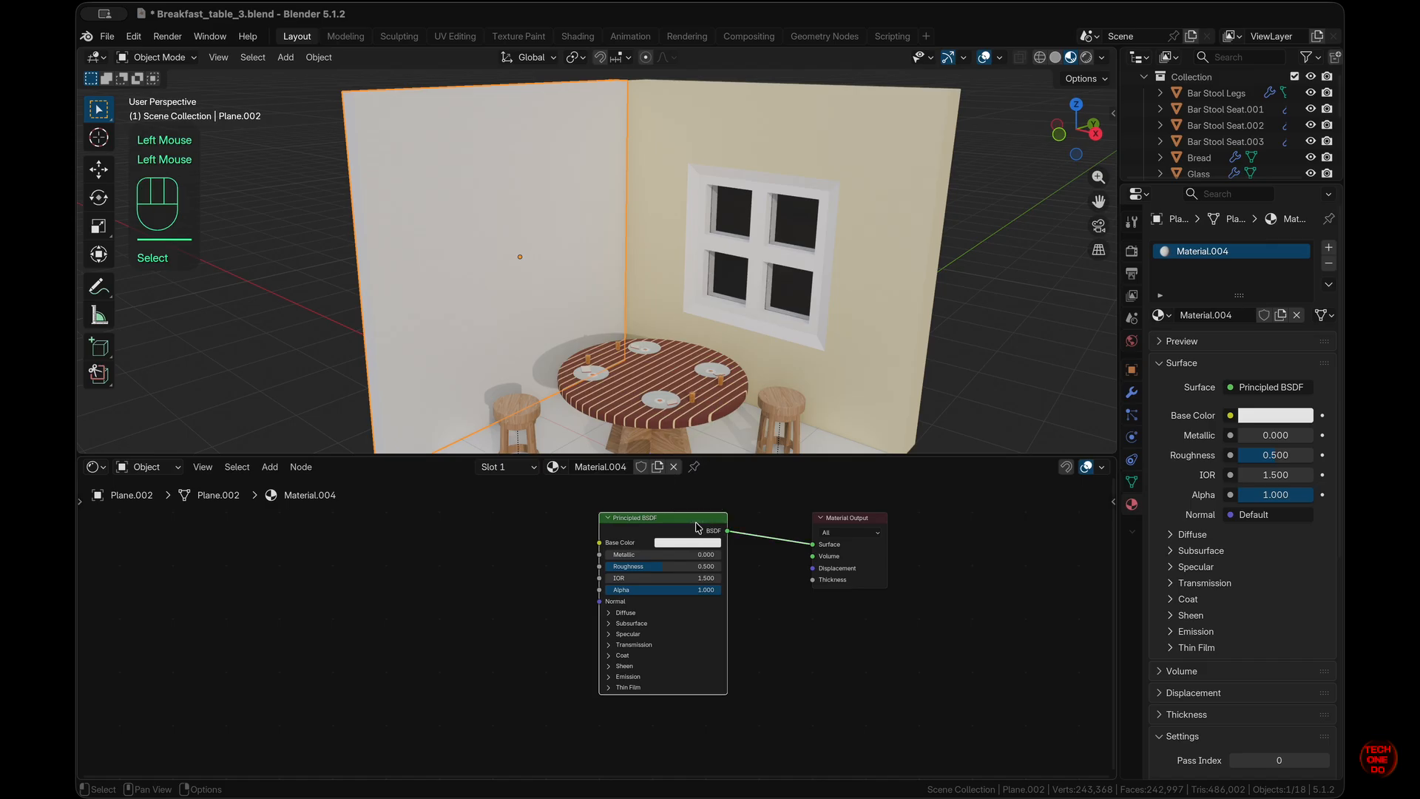
key(ctrl+t)
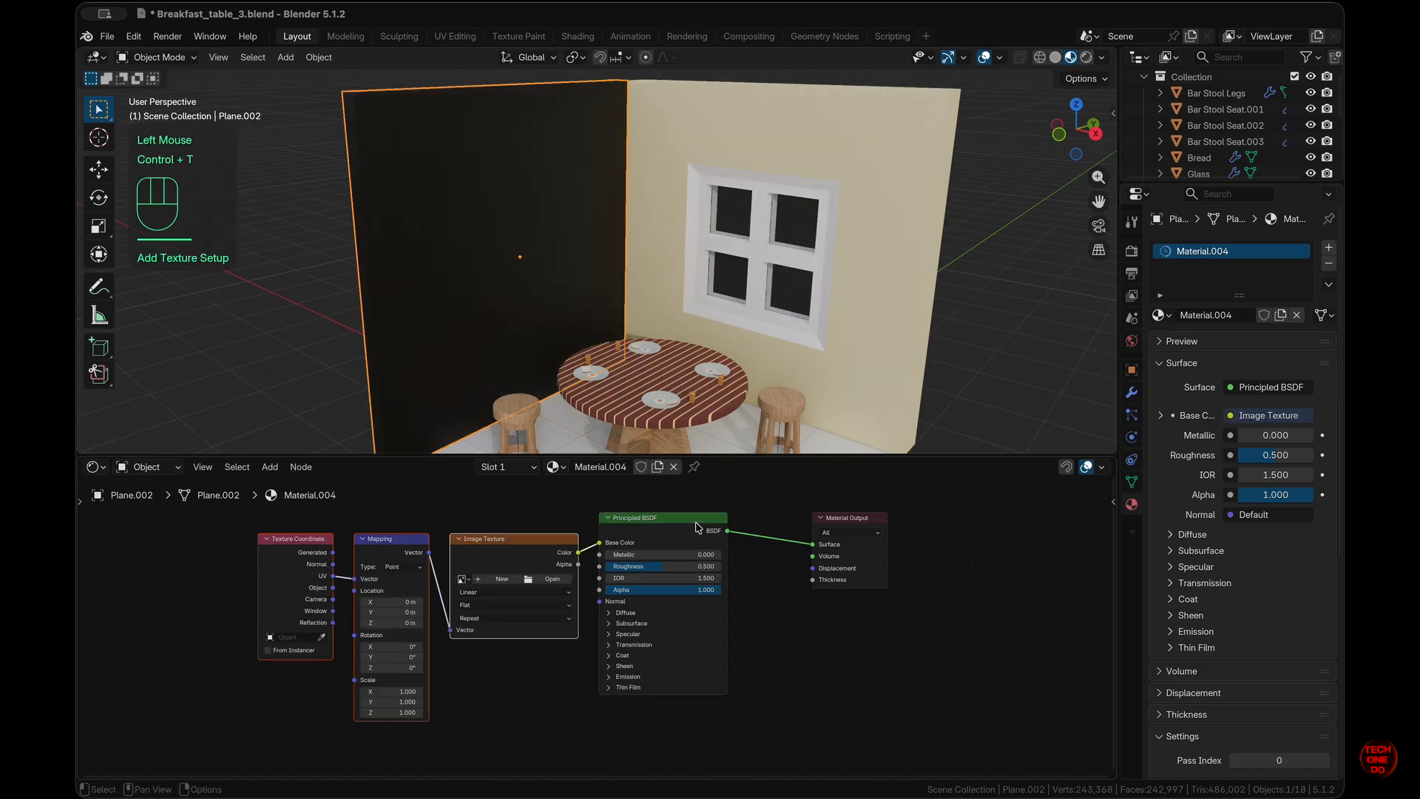
click(542, 537)
click(540, 544)
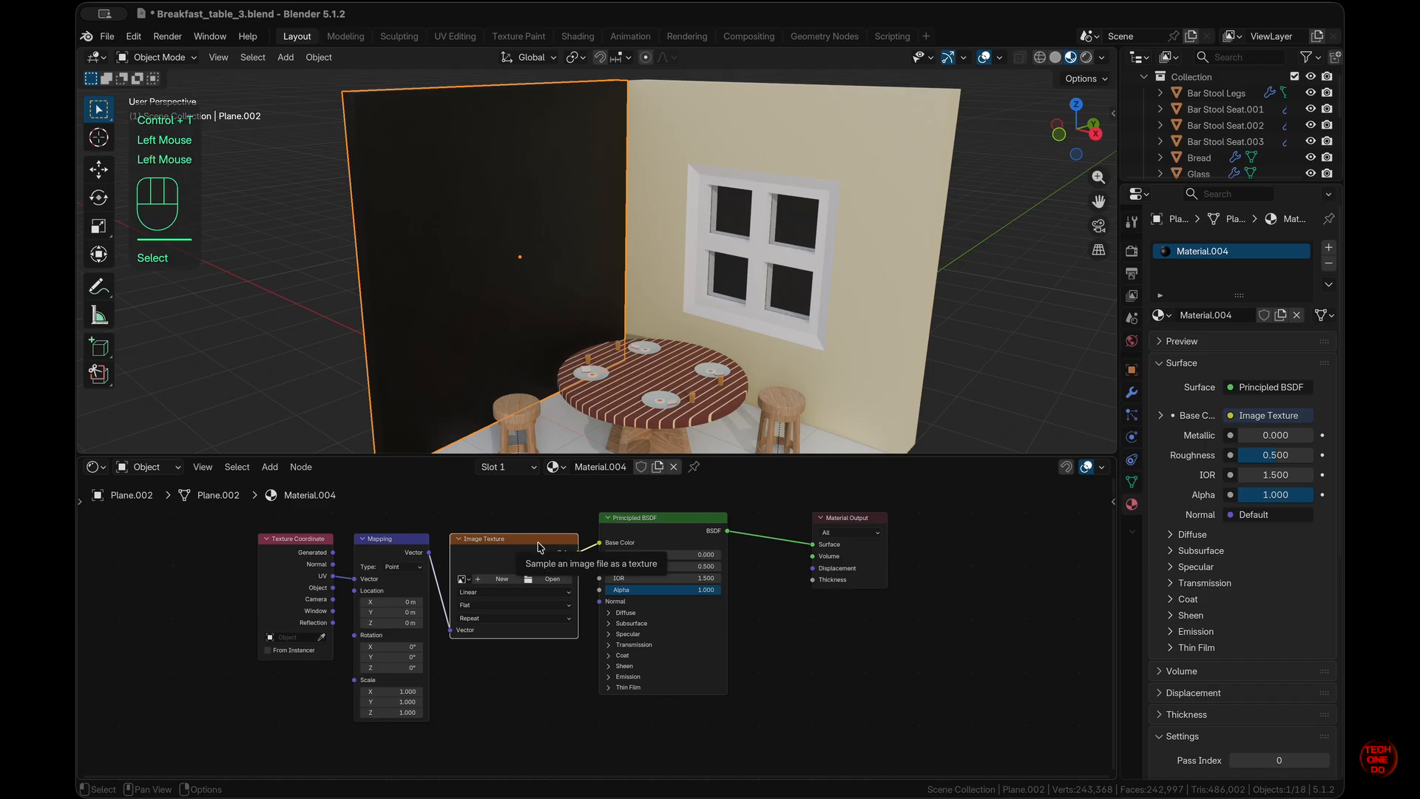
key(ctrl+x)
drag(430, 554, 599, 547)
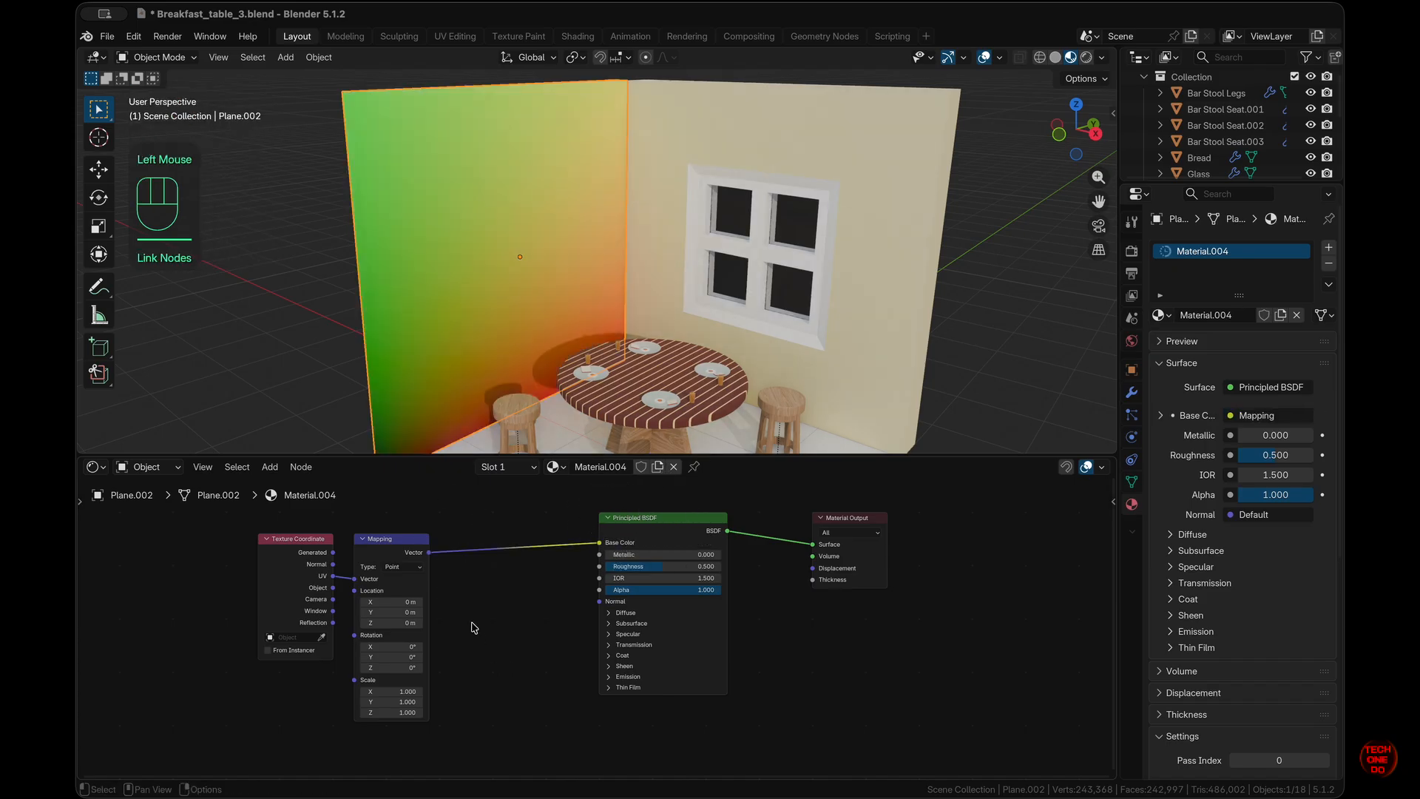
- Insert a Brick Texture between the Mapping node and the Base Color
key(shift+a)
mouse_move(474, 628)
text(brick)
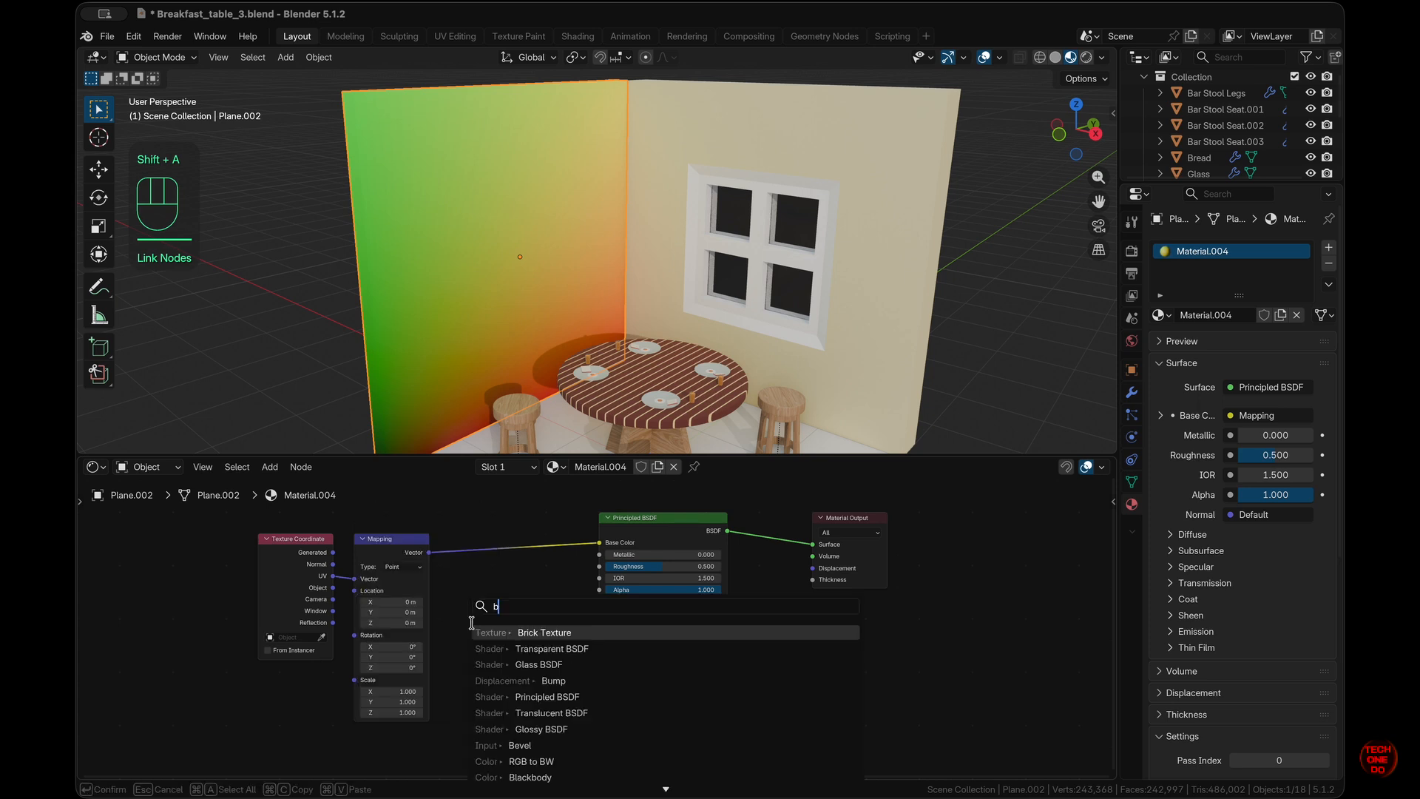
key(Return)
click(464, 528)
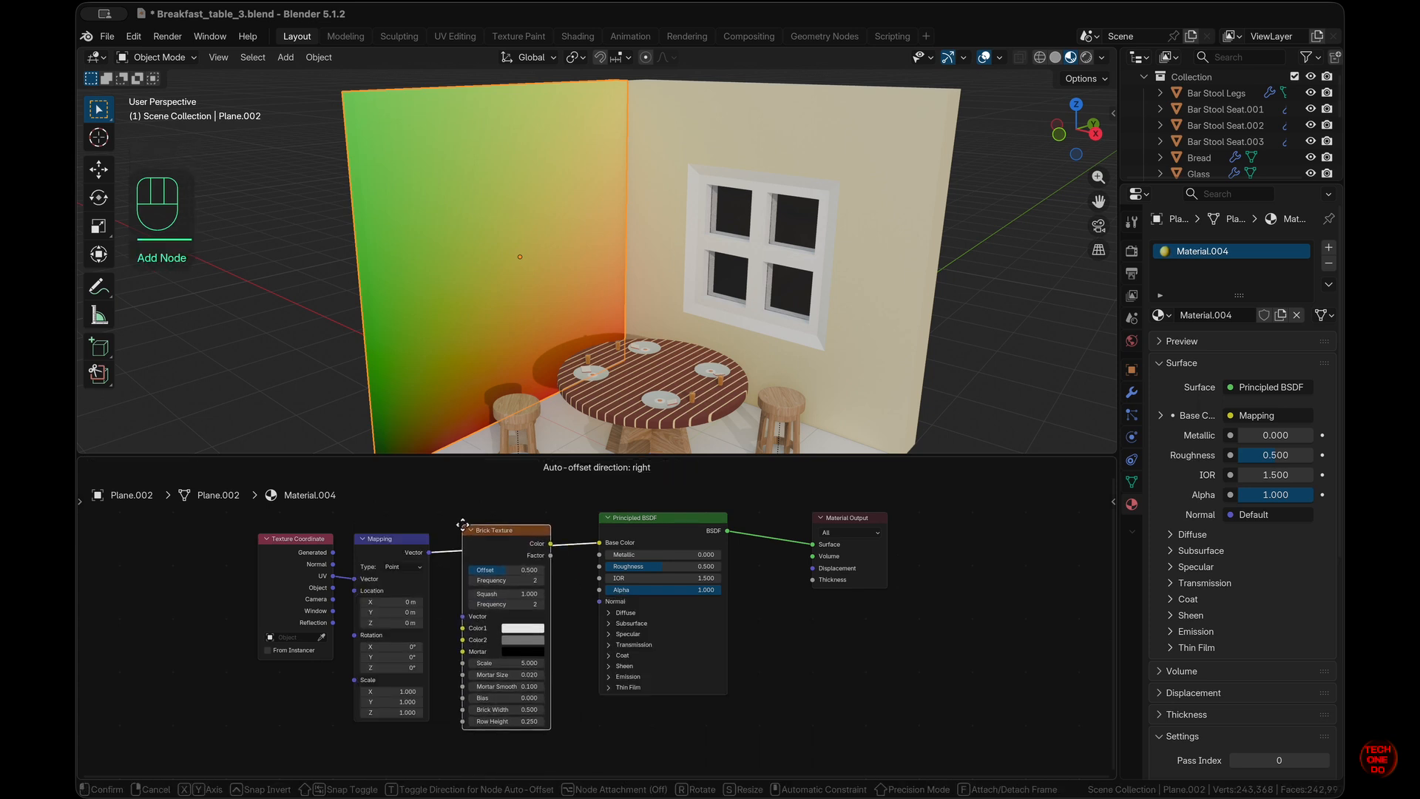
scroll(579, 691, left, 2)
scroll(578, 691, down, 1)
scroll(578, 691, up, 1)
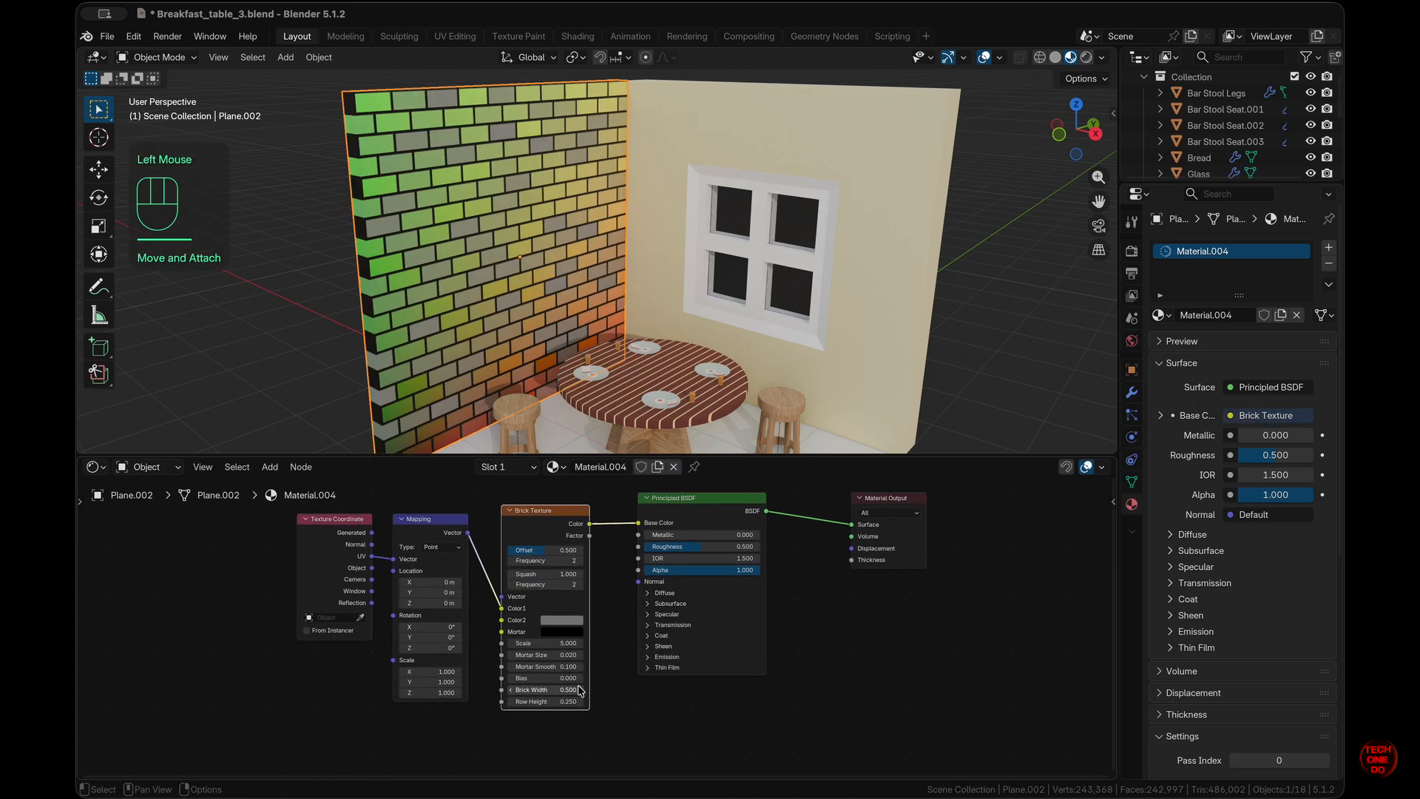
drag(469, 534, 502, 608)
drag(555, 571, 551, 576)
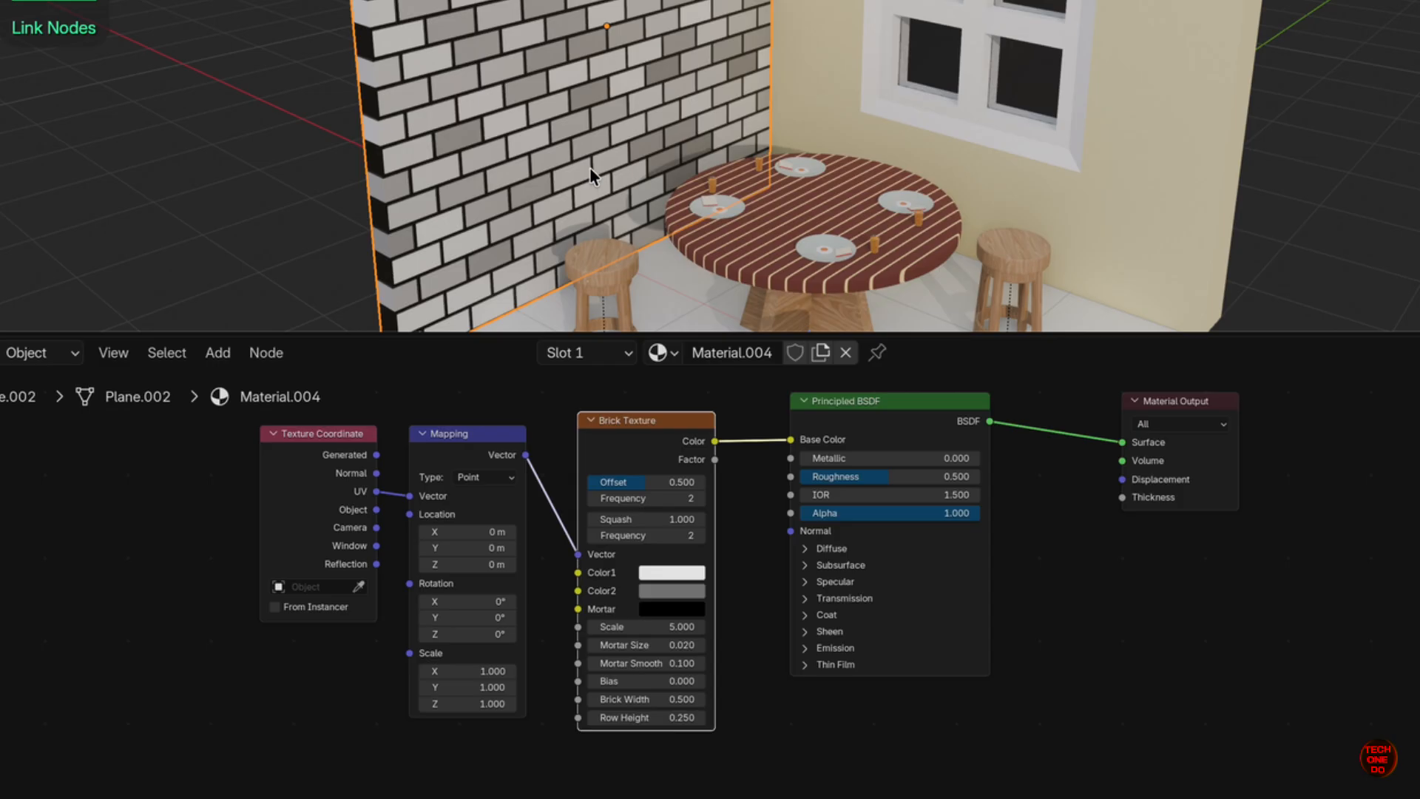
- Make the bricks light grey (Value 0.651) and the mortar dark grey (Value 0.231)
click(674, 574)
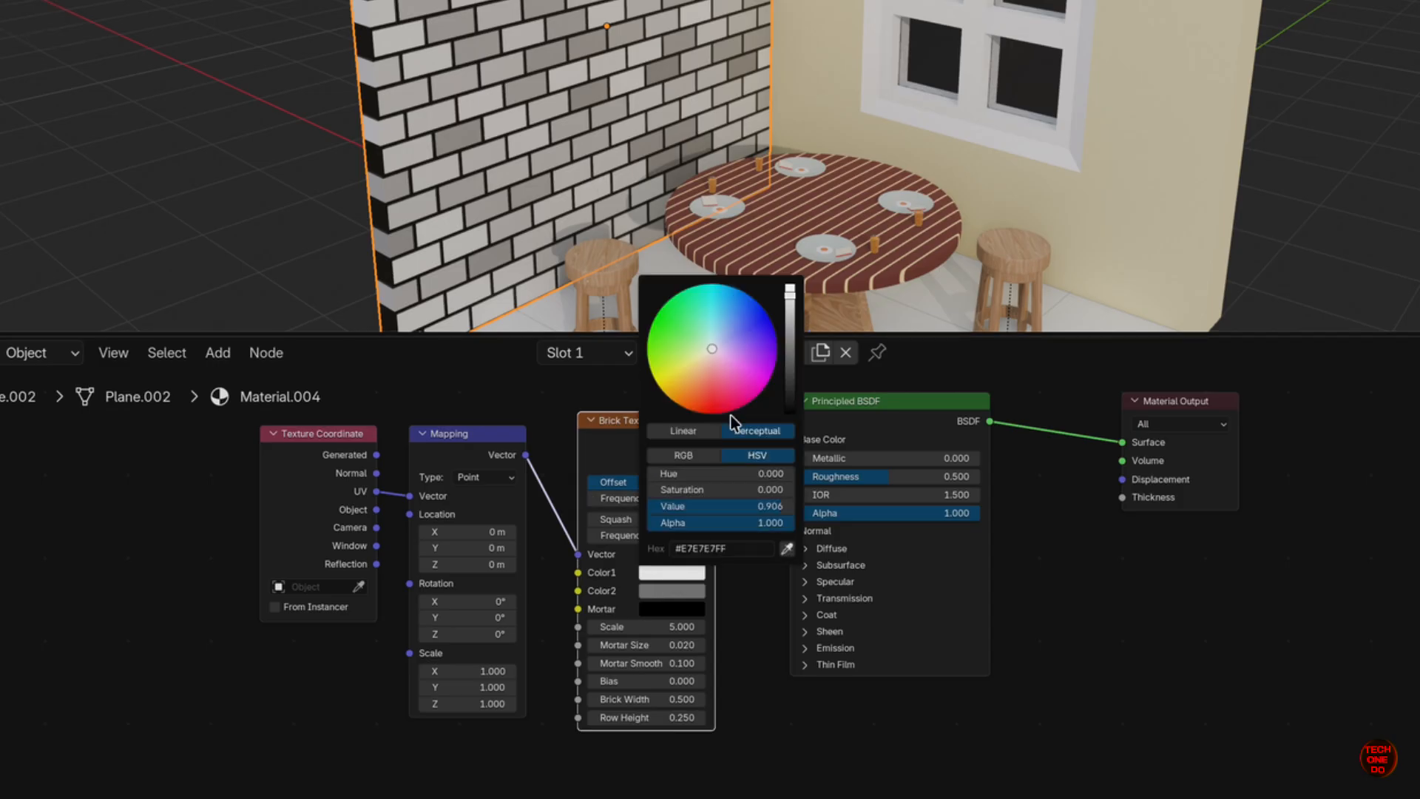
drag(790, 290, 790, 329)
click(757, 610)
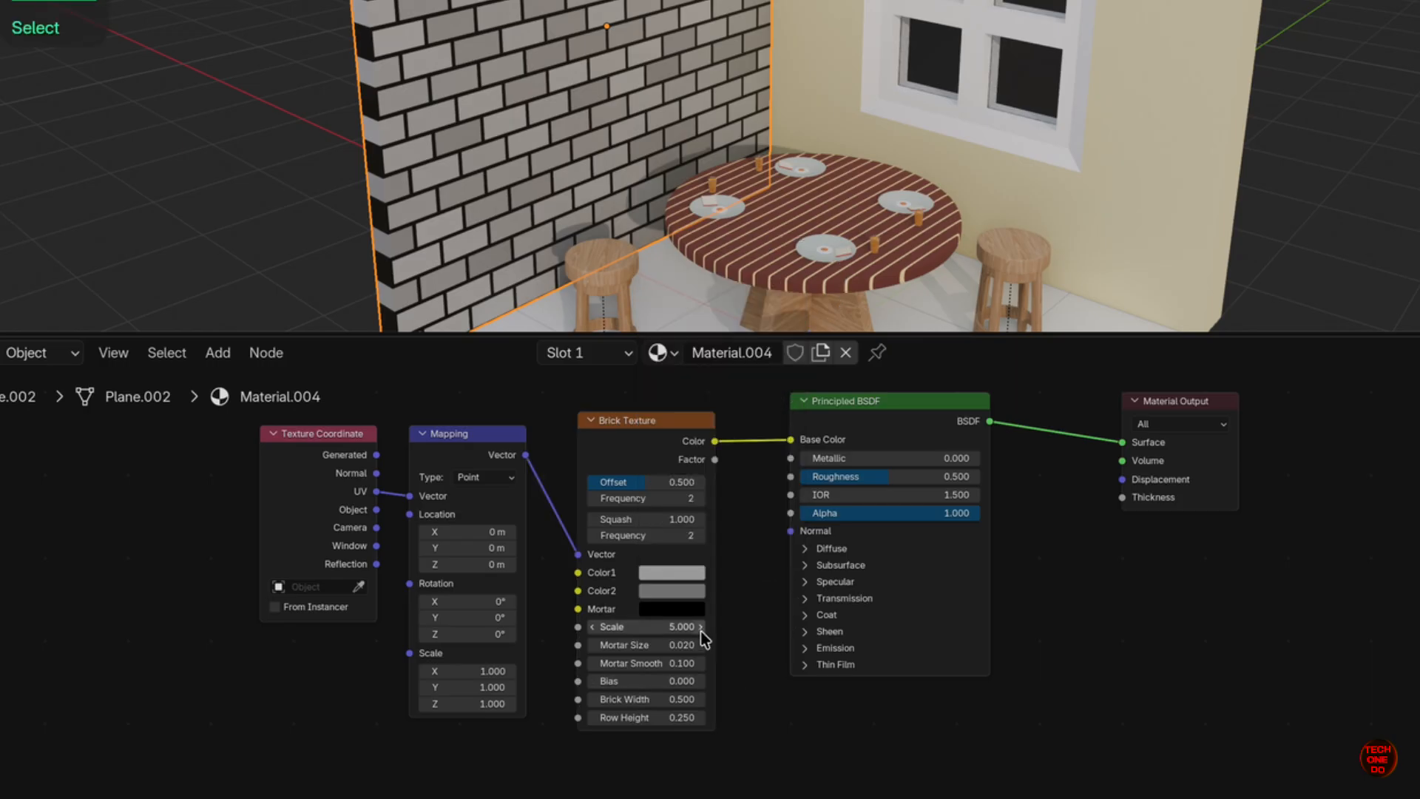
click(689, 611)
drag(791, 449, 801, 363)
- Move the Material Output and Principled BSDF nodes right and enlarge the node editor
scroll(844, 769, down, 3)
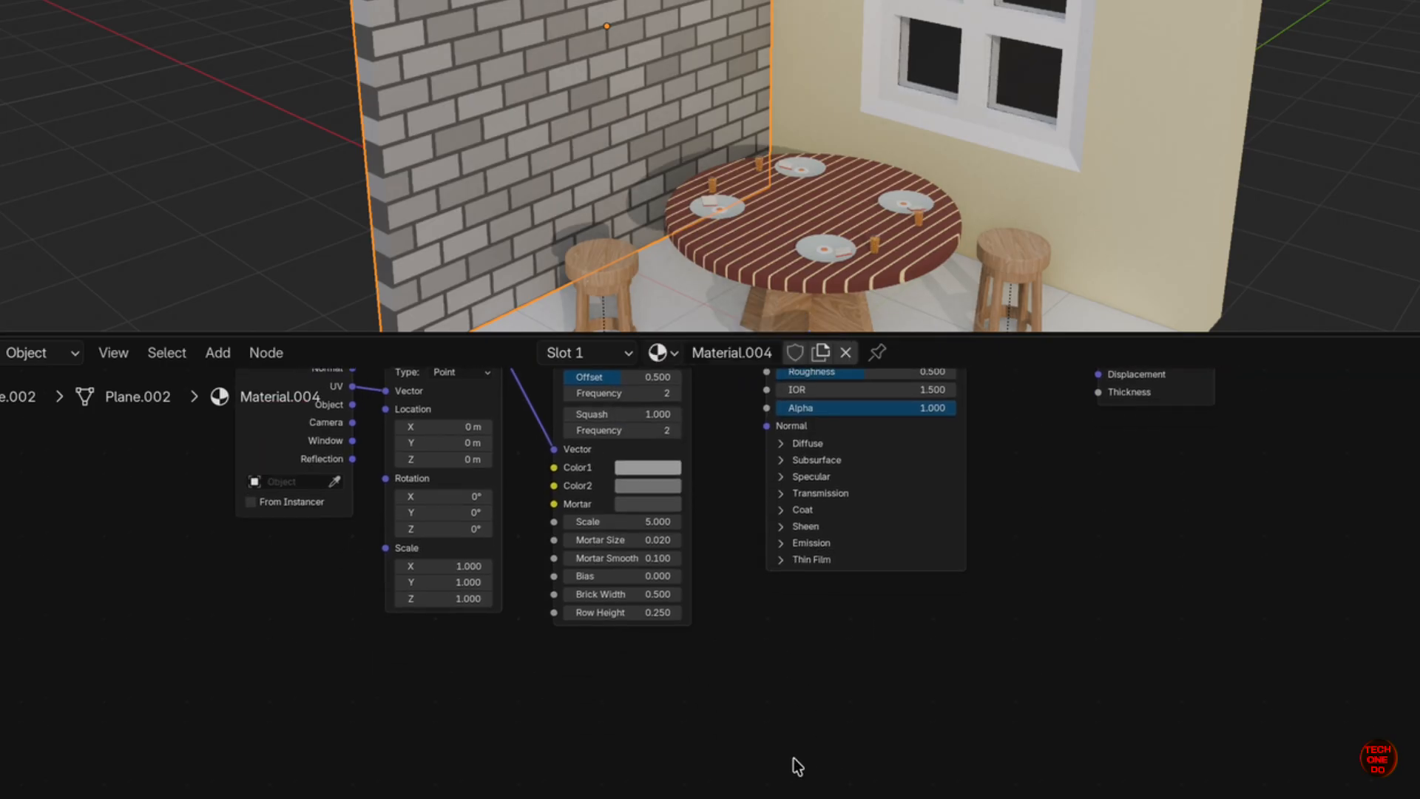
scroll(734, 704, up, 3)
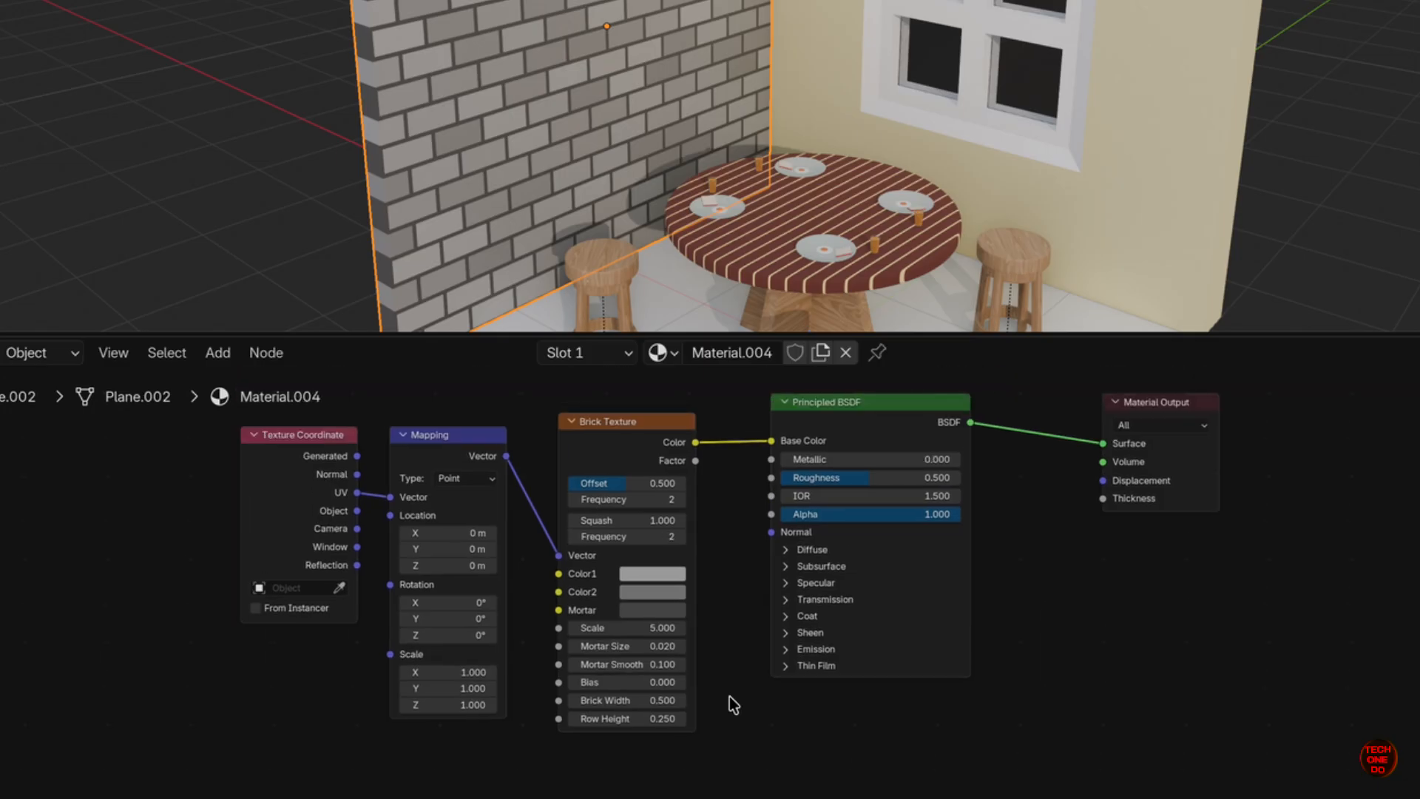
drag(1146, 402, 1201, 401)
drag(884, 398, 943, 398)
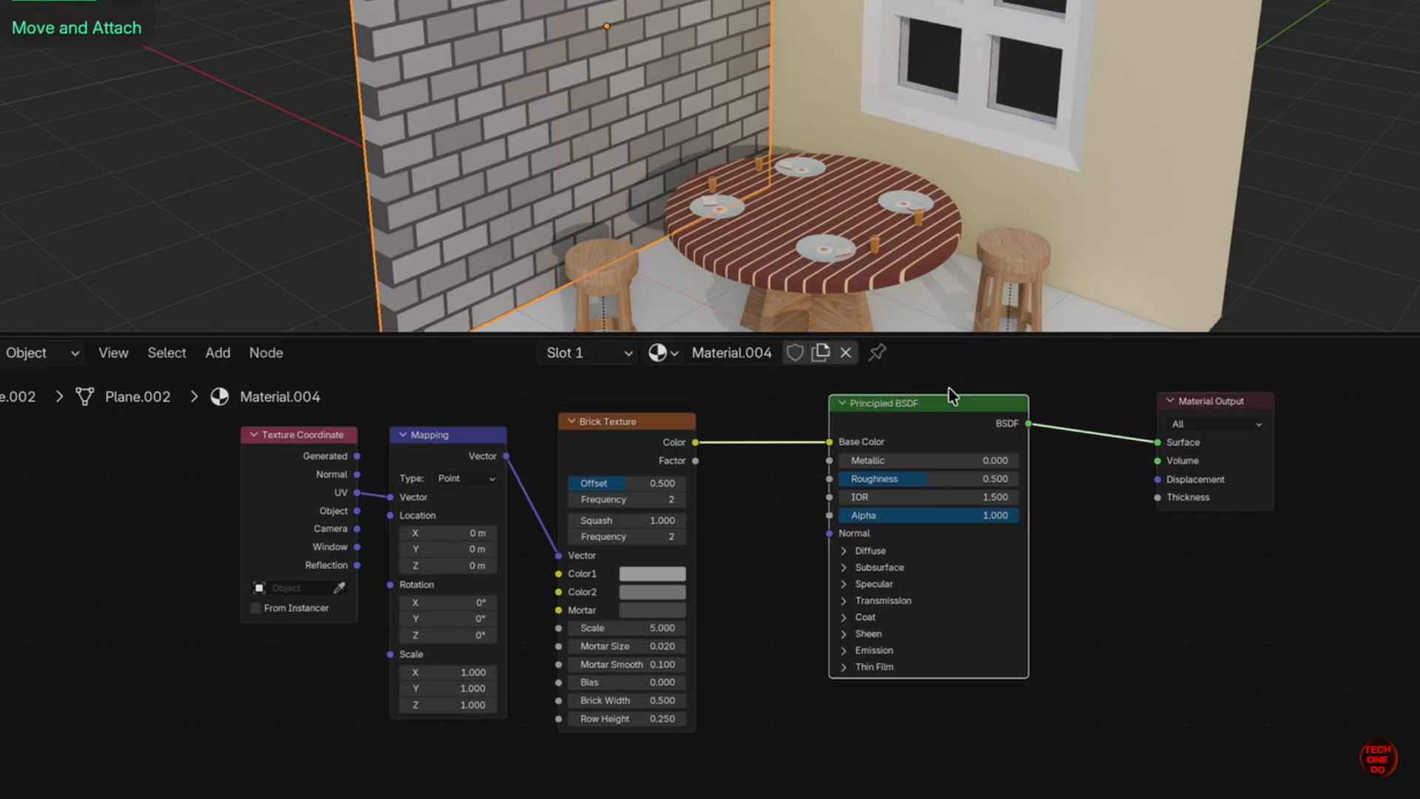
drag(943, 332, 942, 194)
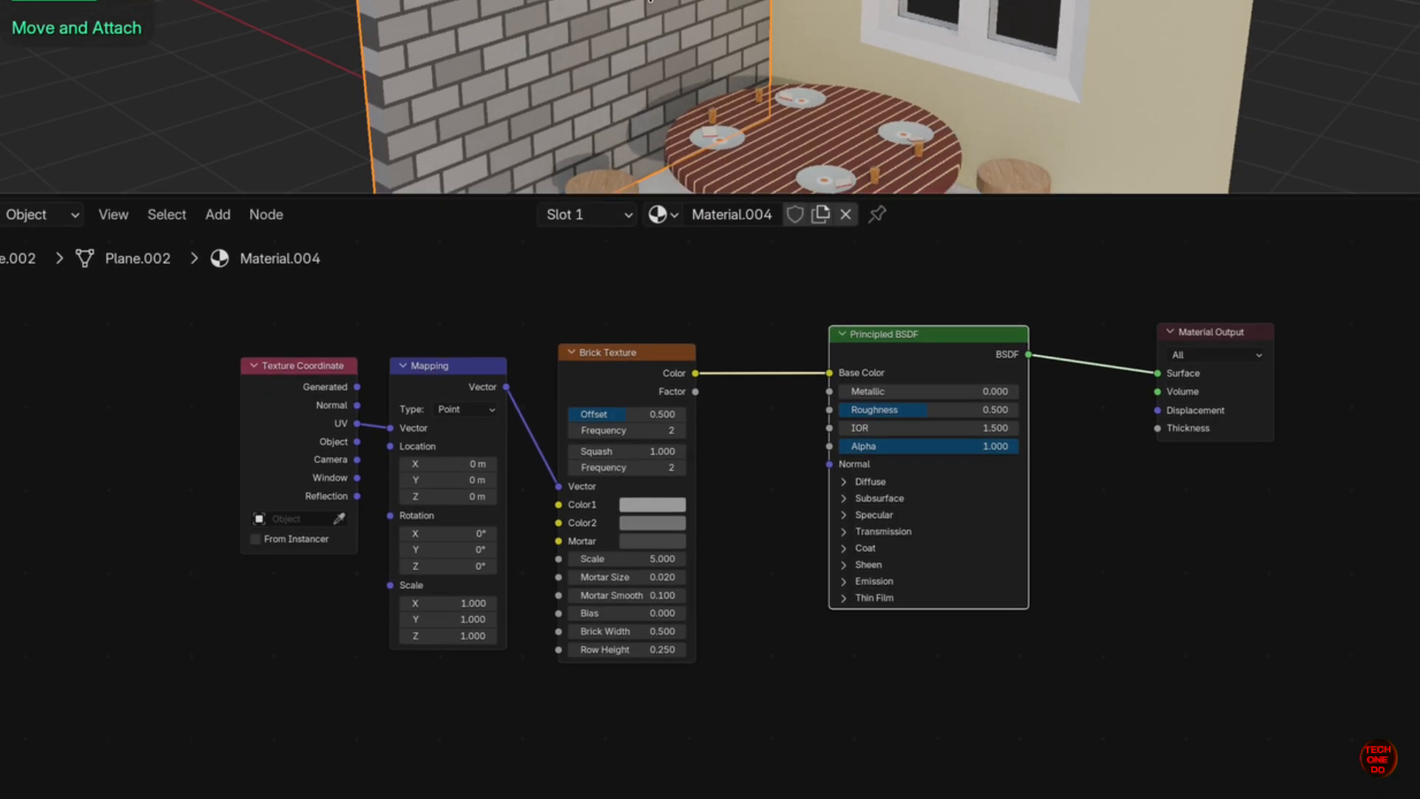
- Show the brick wall alone in Local View
key(slash)
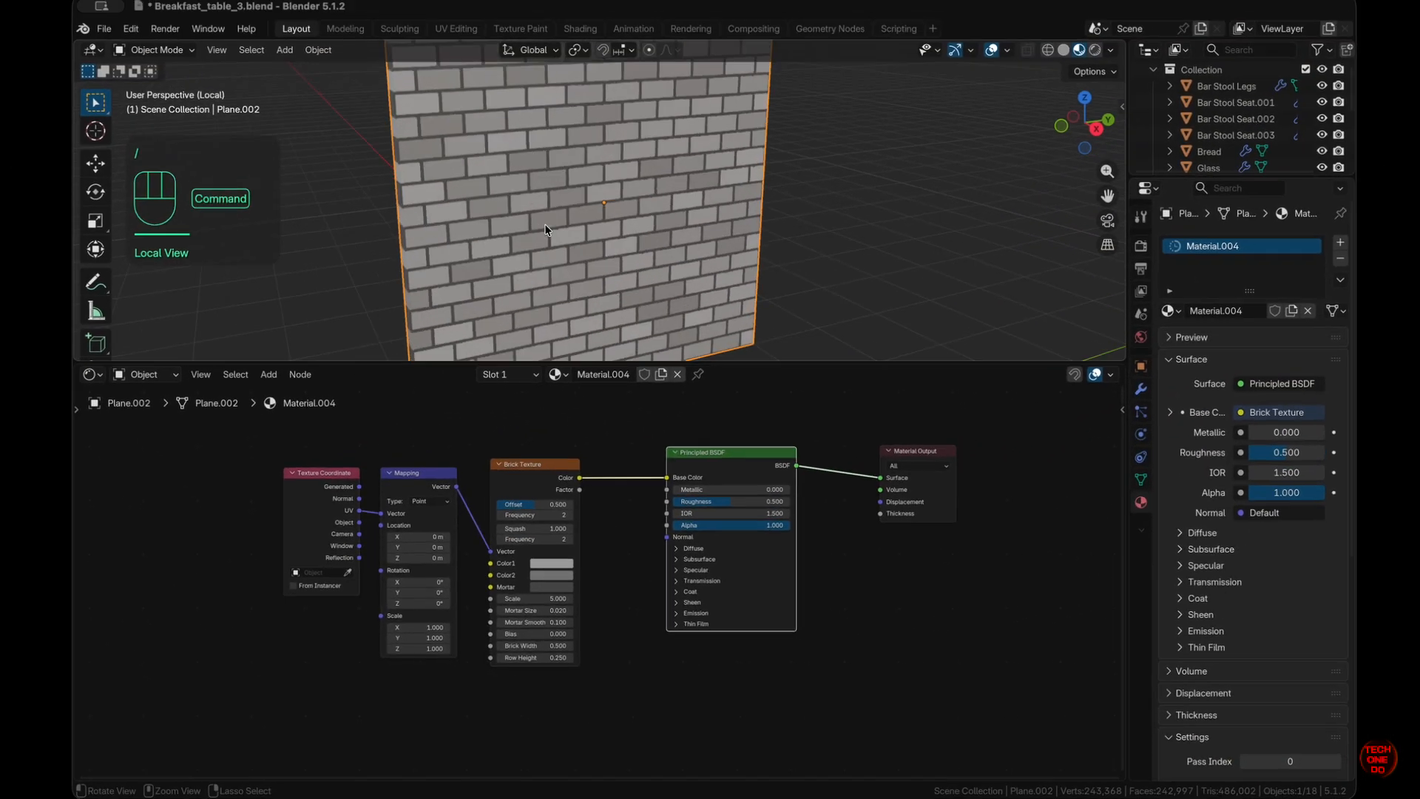
scroll(545, 235, left, 3)
shift+scroll(546, 235, left, 5)
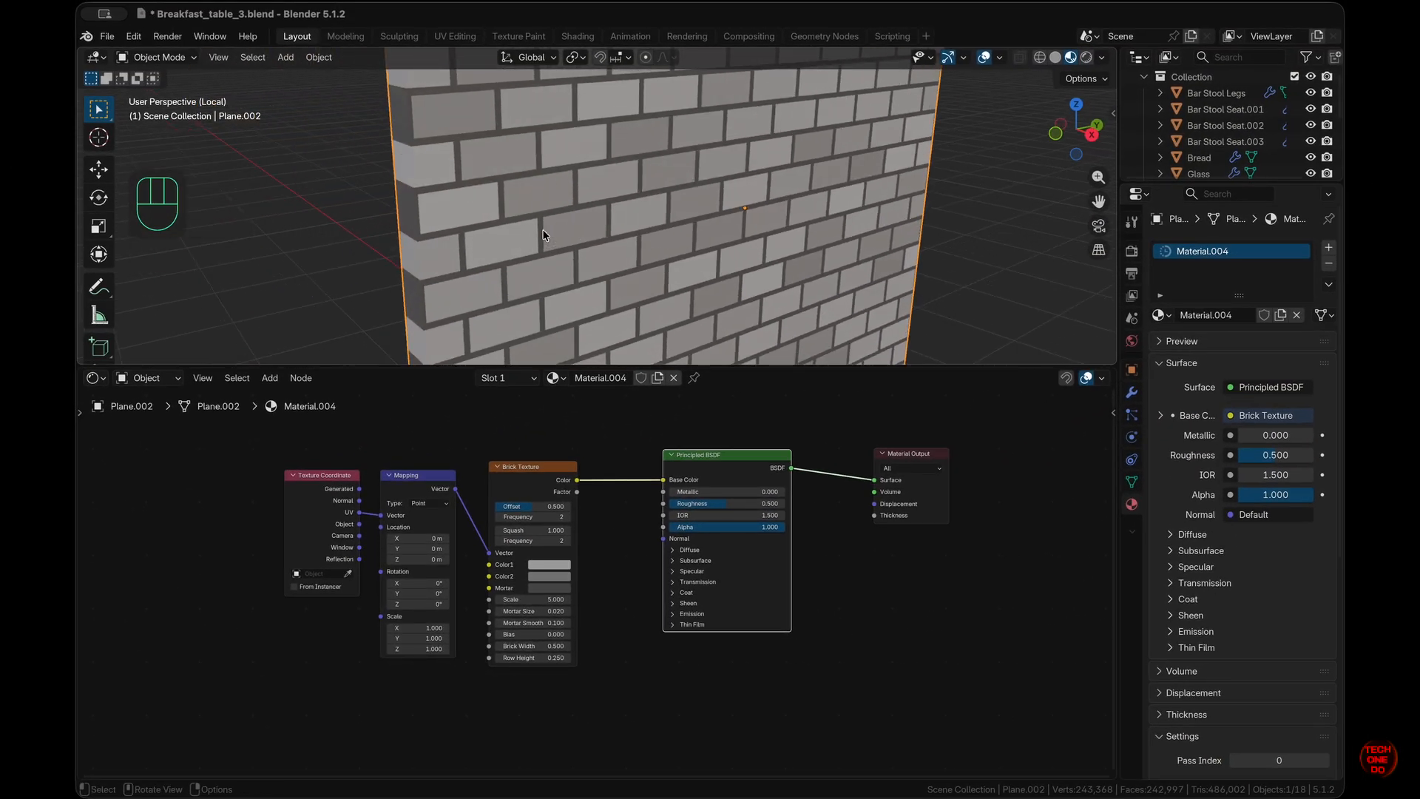
scroll(532, 751, down, 4)
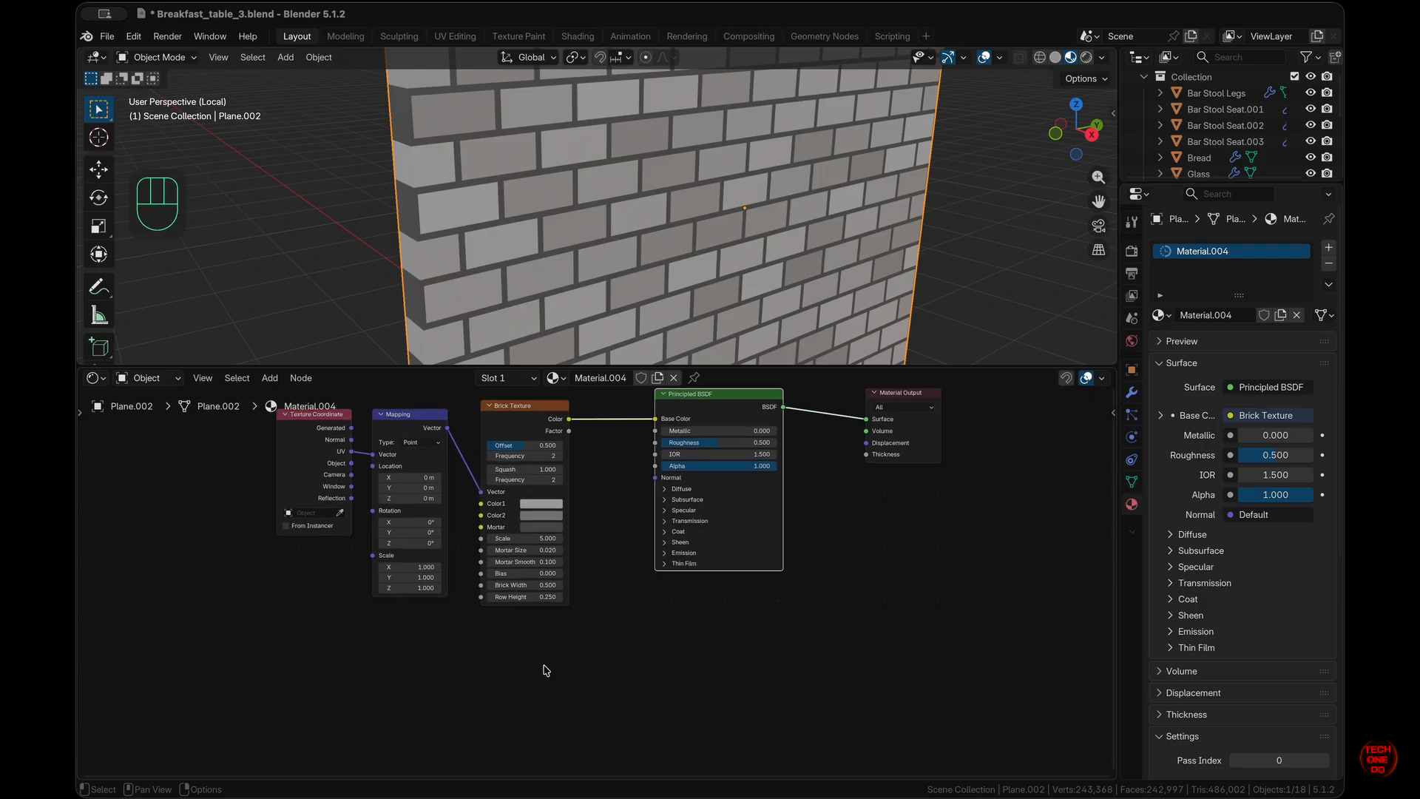
scroll(500, 671, down, 5)
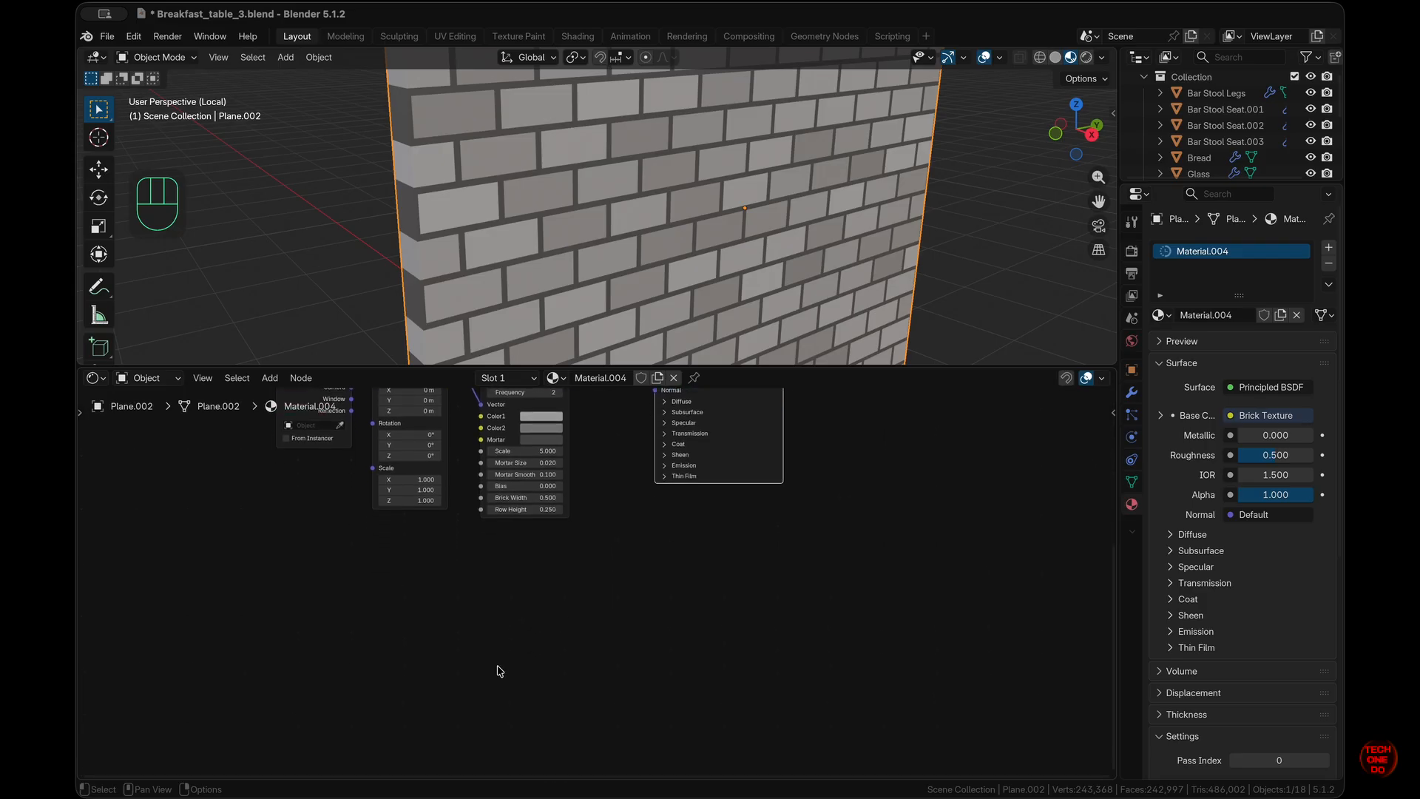
- Add a Noise Texture below the Brick Texture and drag from its Factor output to find an input
key(shift+a)
text(noise)
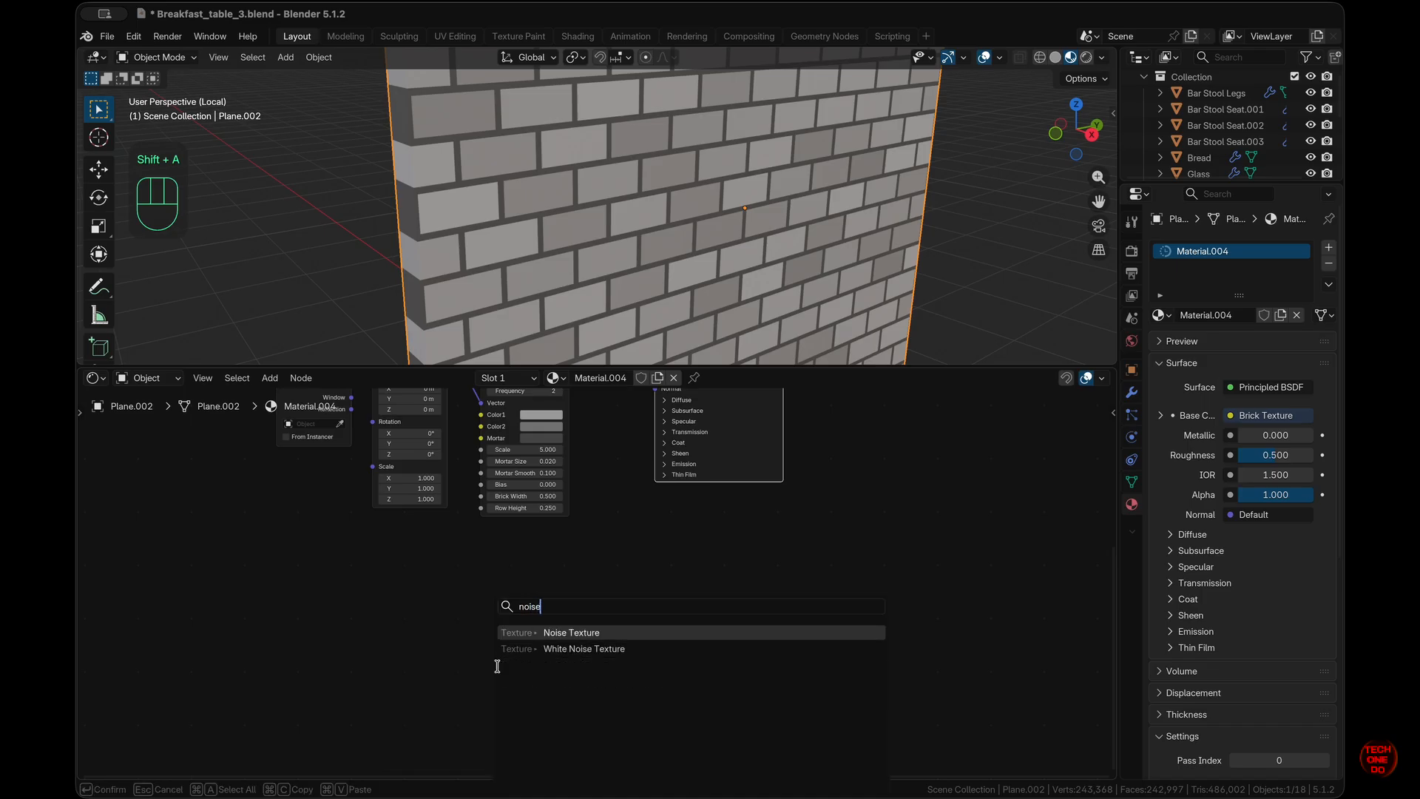
key(Return)
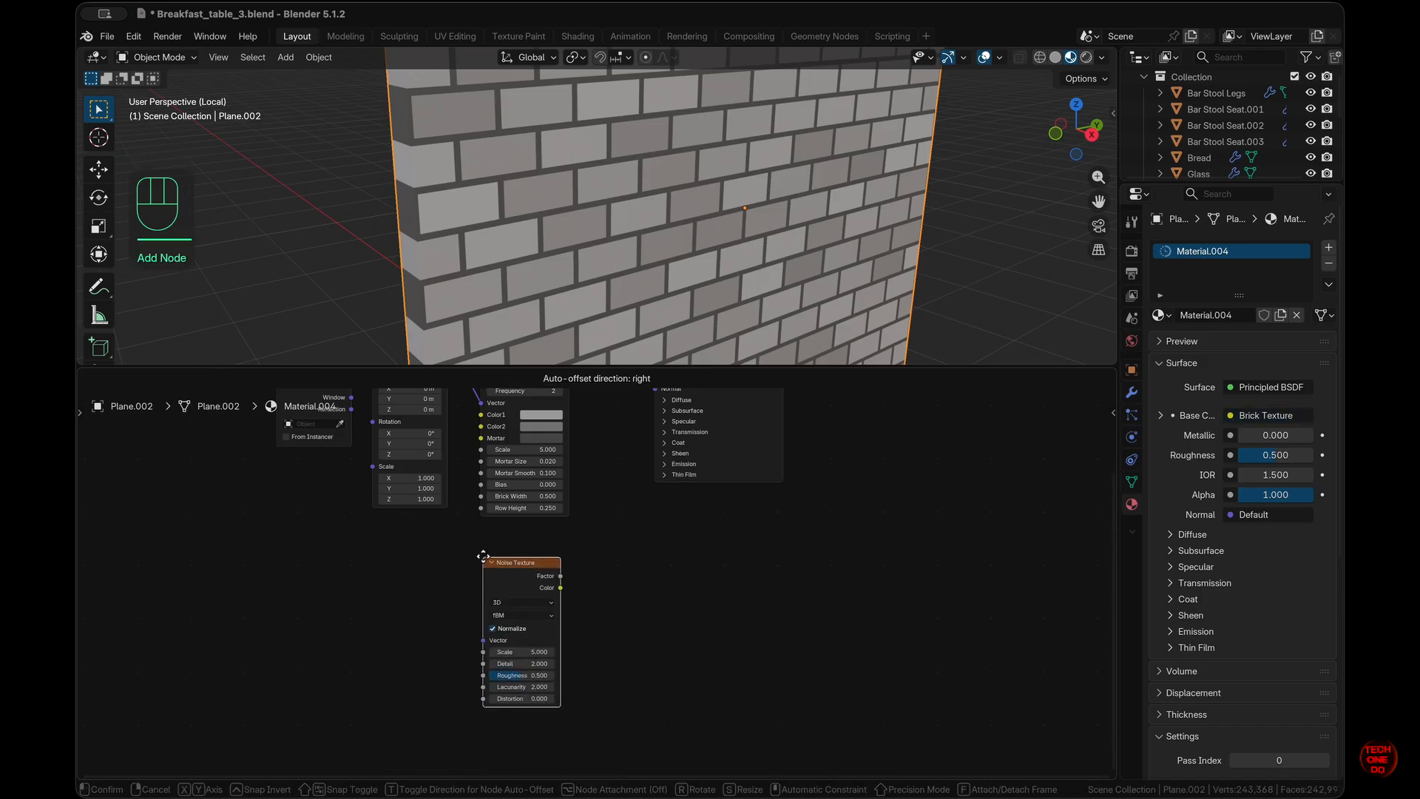
click(472, 563)
scroll(600, 620, up, 2)
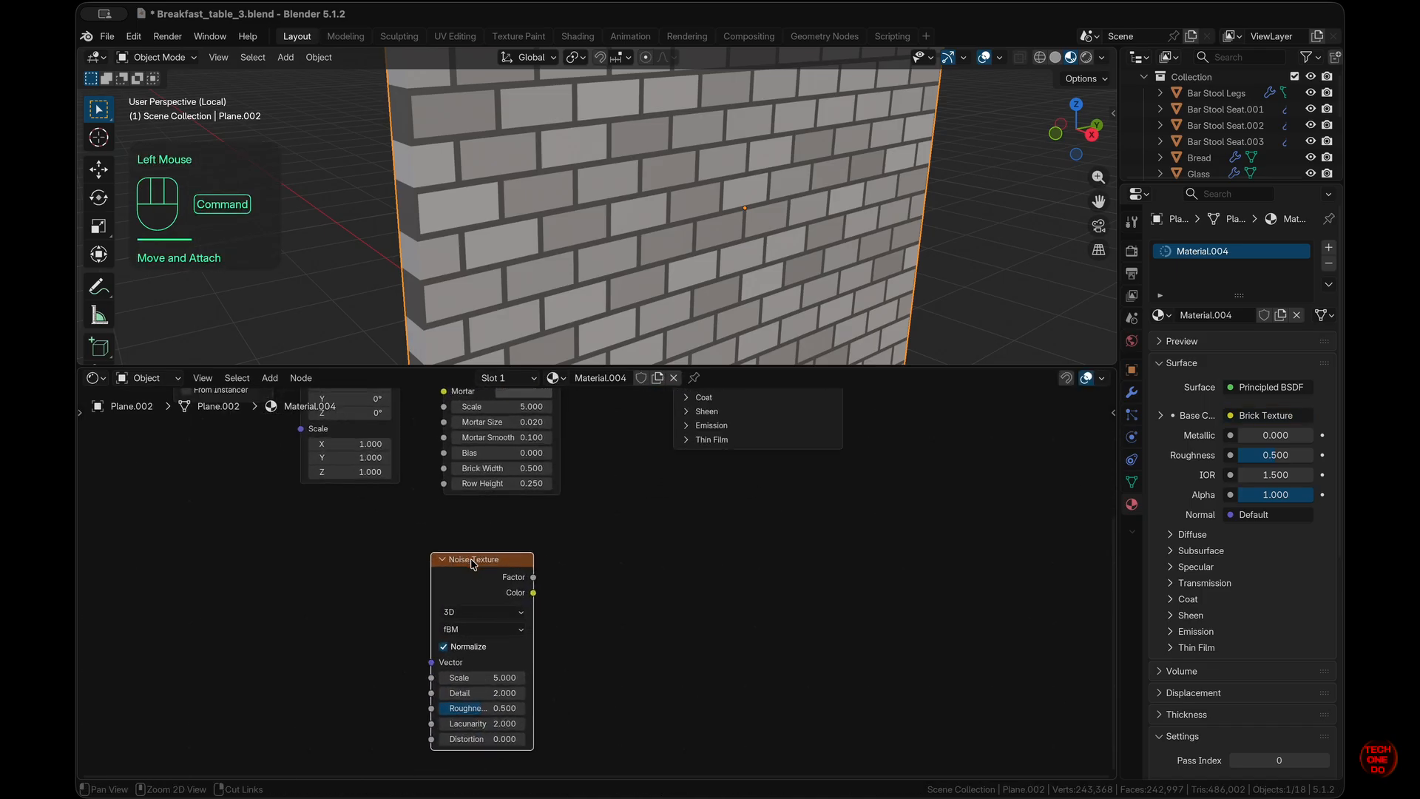
drag(533, 578, 630, 600)
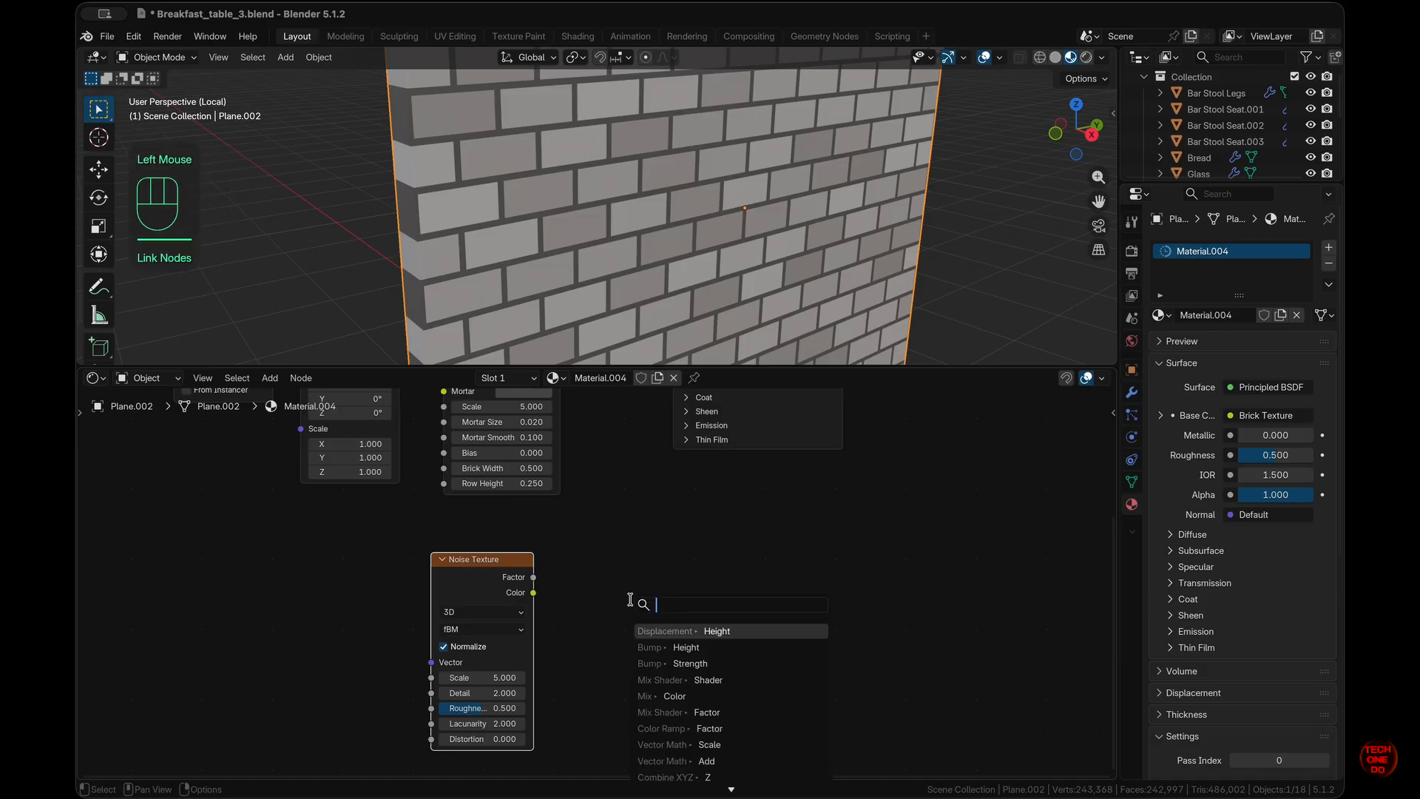
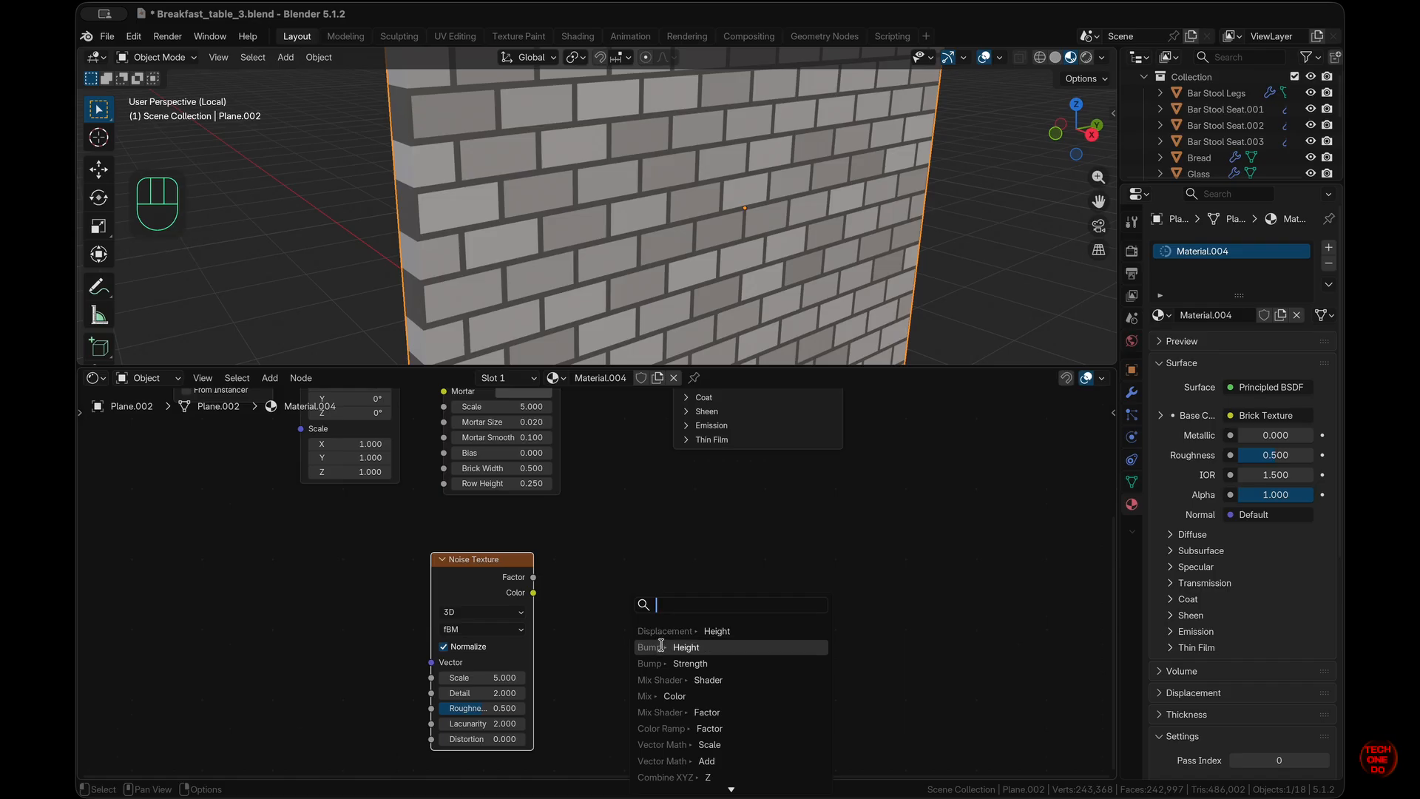
- Add a Bump node driven by the Noise Texture Factor and arrange it near the shader
click(661, 645)
click(651, 627)
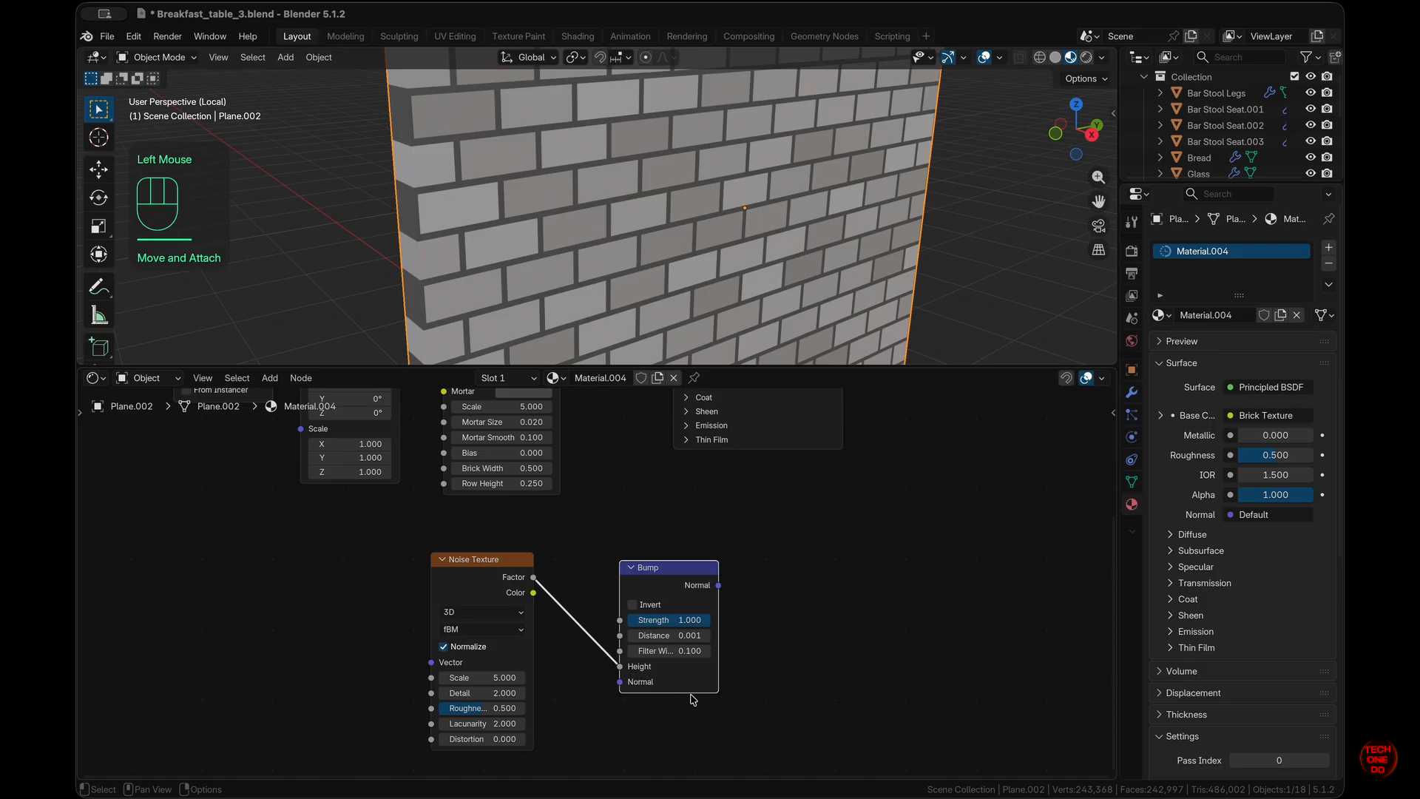
scroll(693, 700, up, 3)
scroll(851, 339, up, 3)
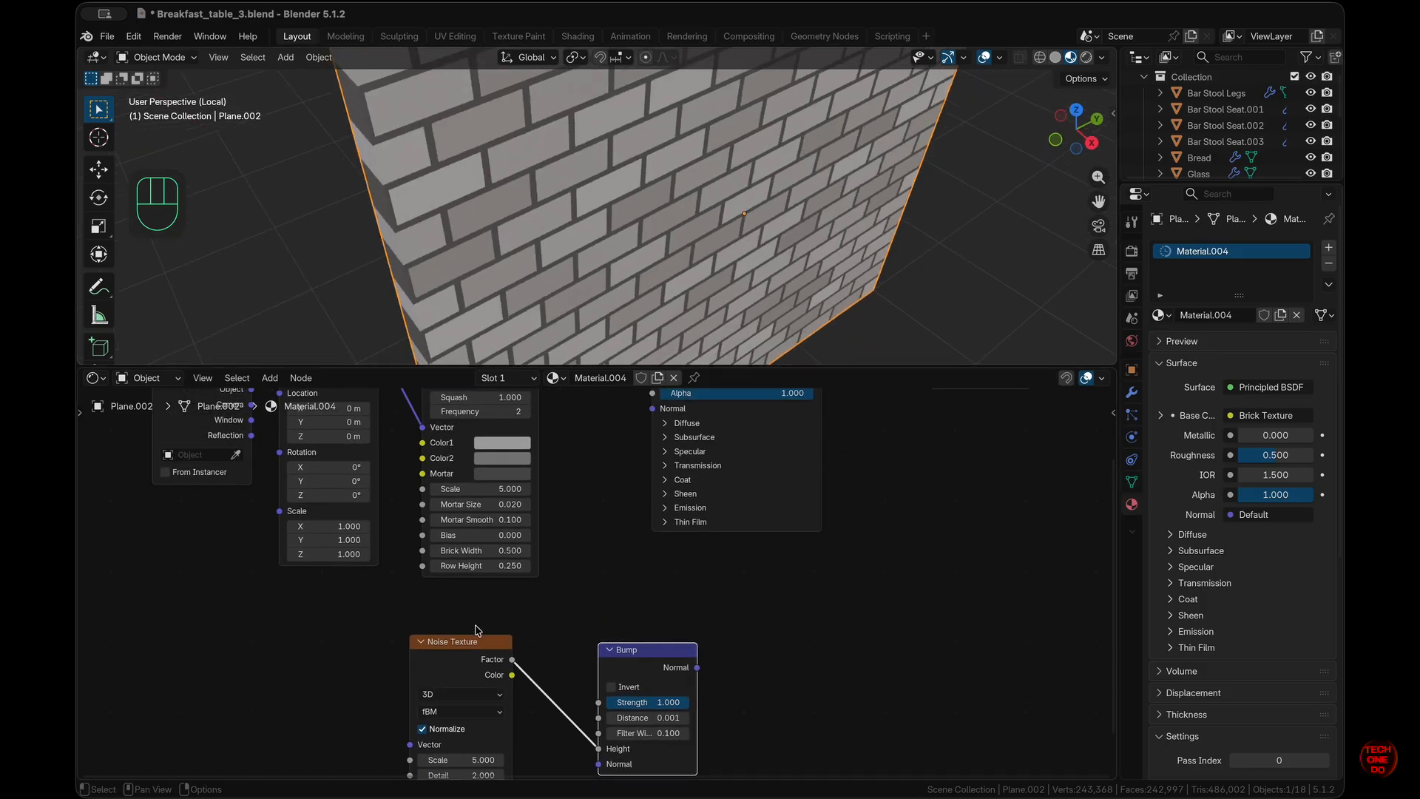
drag(477, 641, 352, 634)
drag(672, 651, 652, 493)
- Set the Bump node's Strength to 0.5 and Distance to 0.5
scroll(650, 243, down, 3)
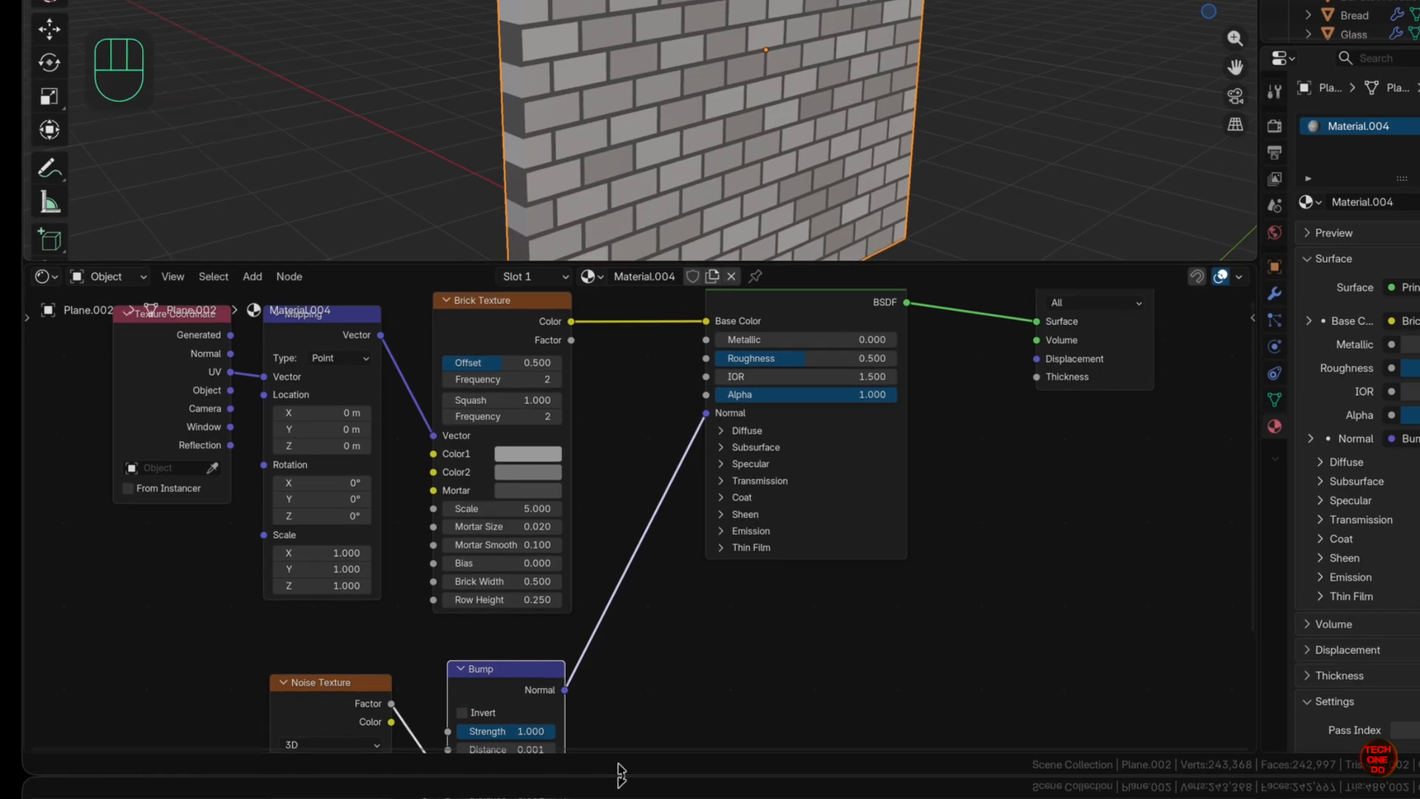
scroll(623, 660, down, 3)
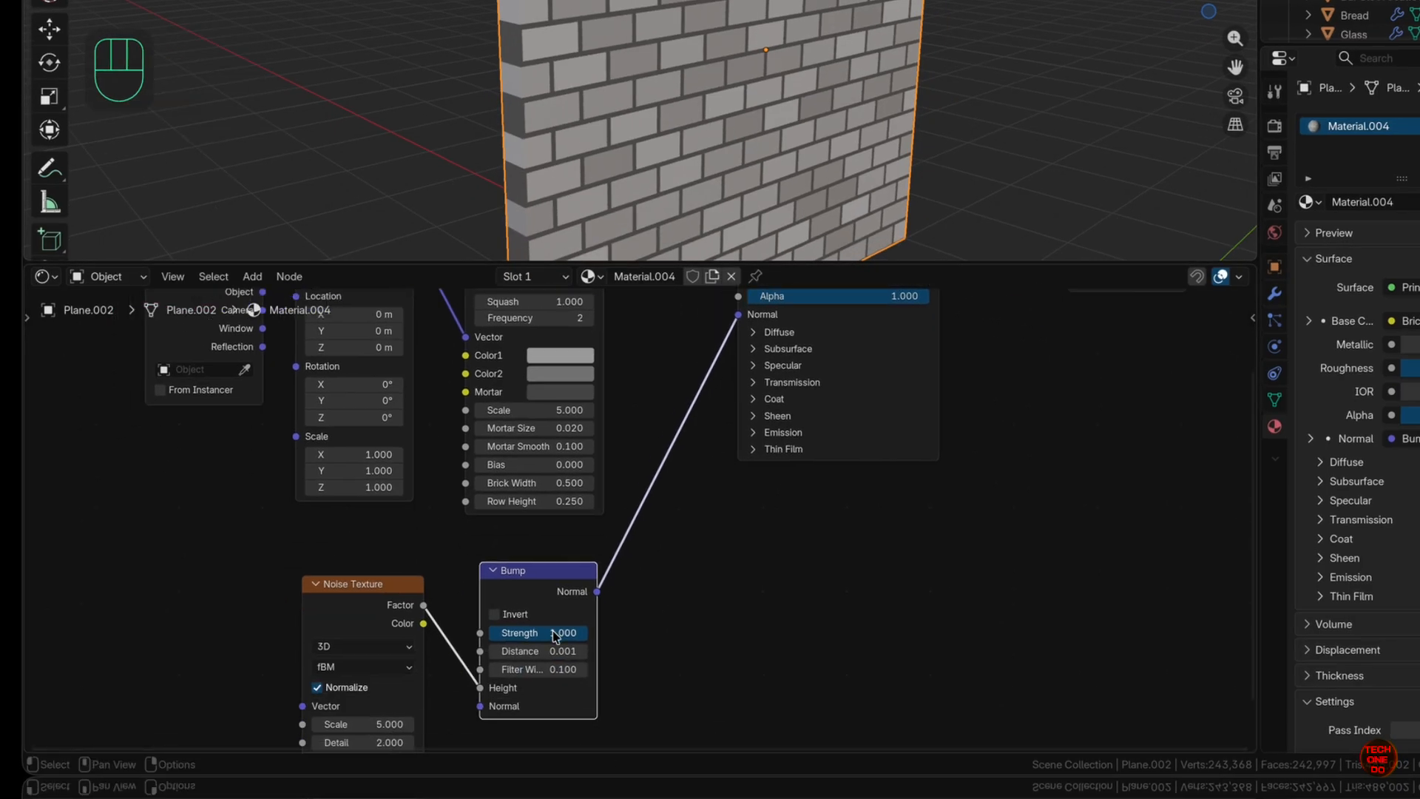
drag(555, 636, 540, 636)
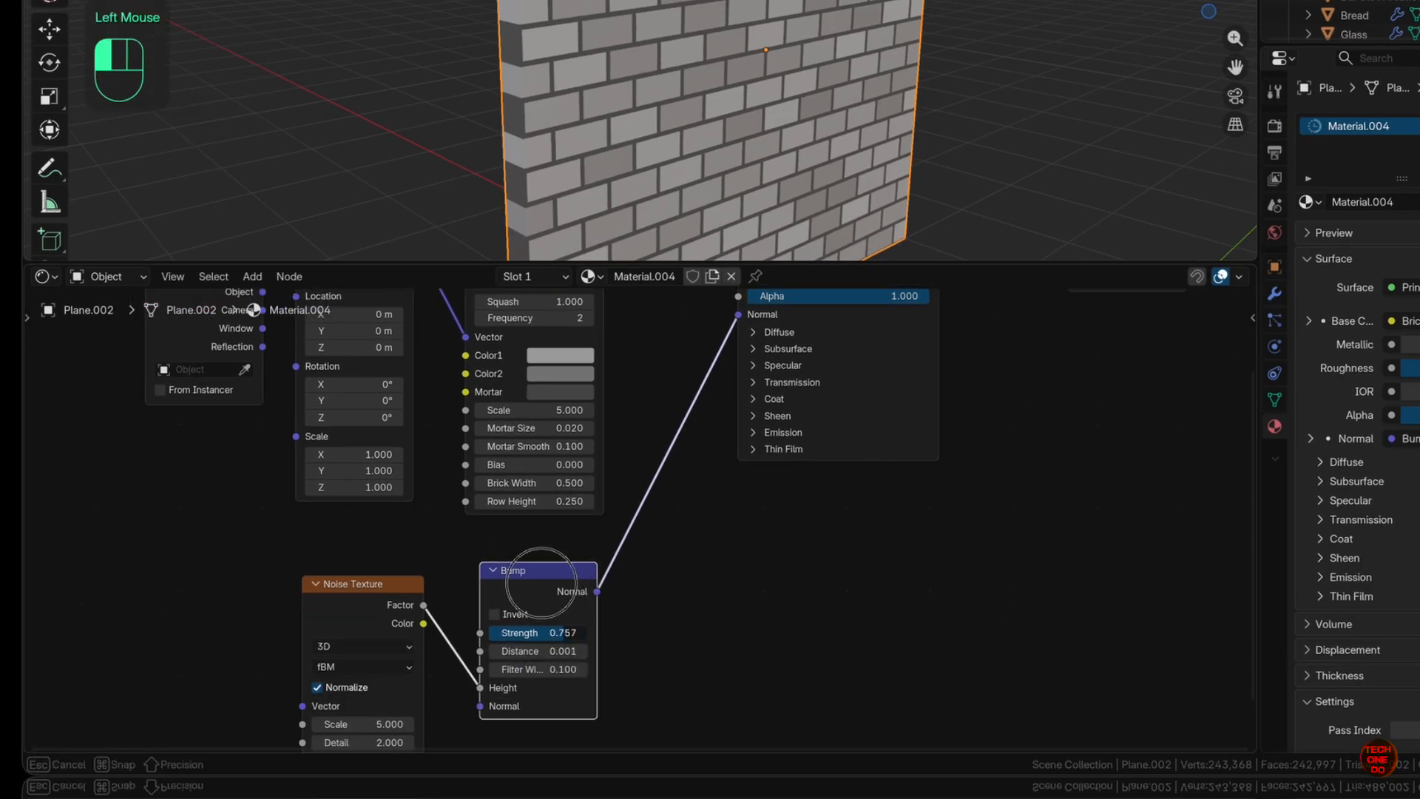
mouse_move(537, 582)
mouse_down()
mouse_move(521, 588)
mouse_move(525, 669)
mouse_move(554, 602)
mouse_move(578, 599)
mouse_move(579, 633)
mouse_move(566, 630)
mouse_up()
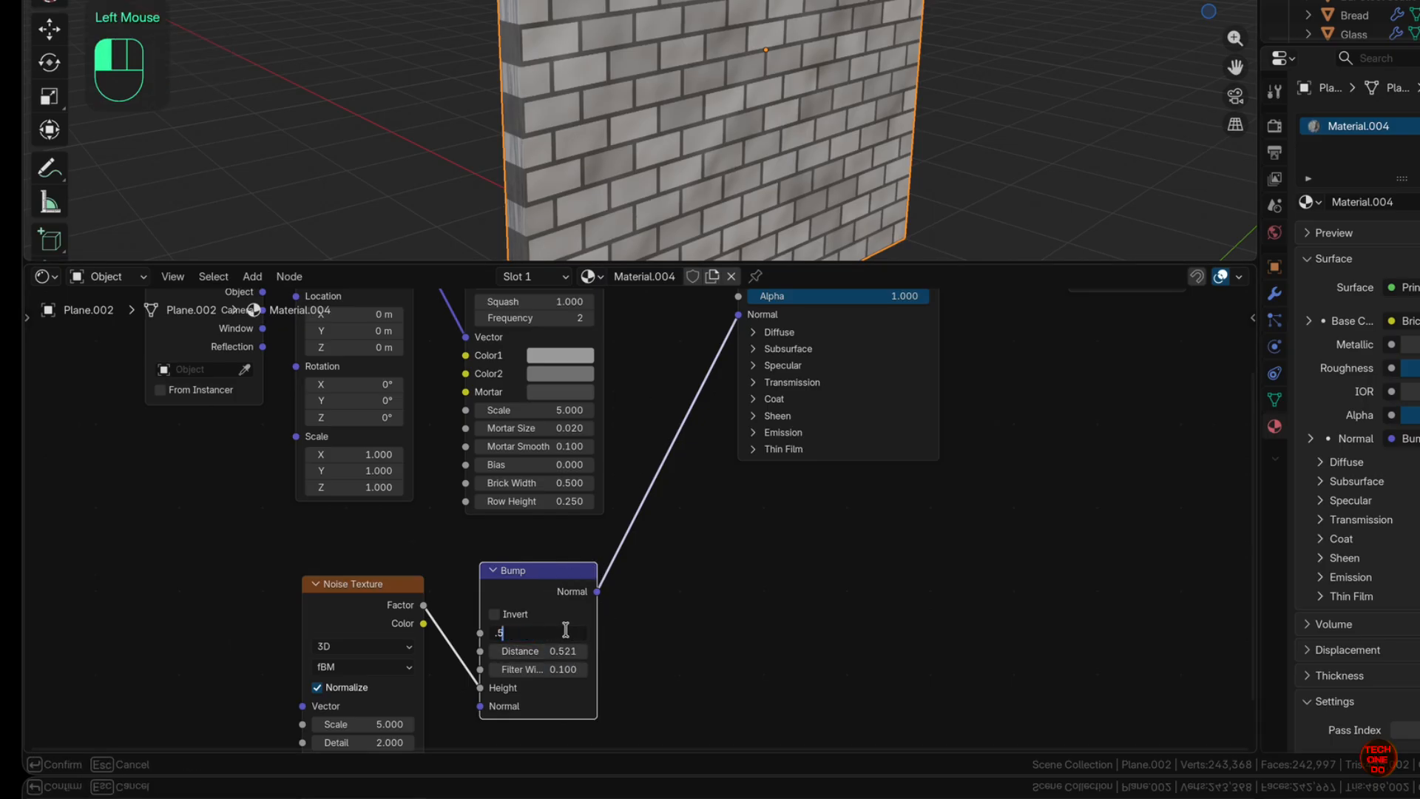
text(.5)
key(Return)
click(558, 652)
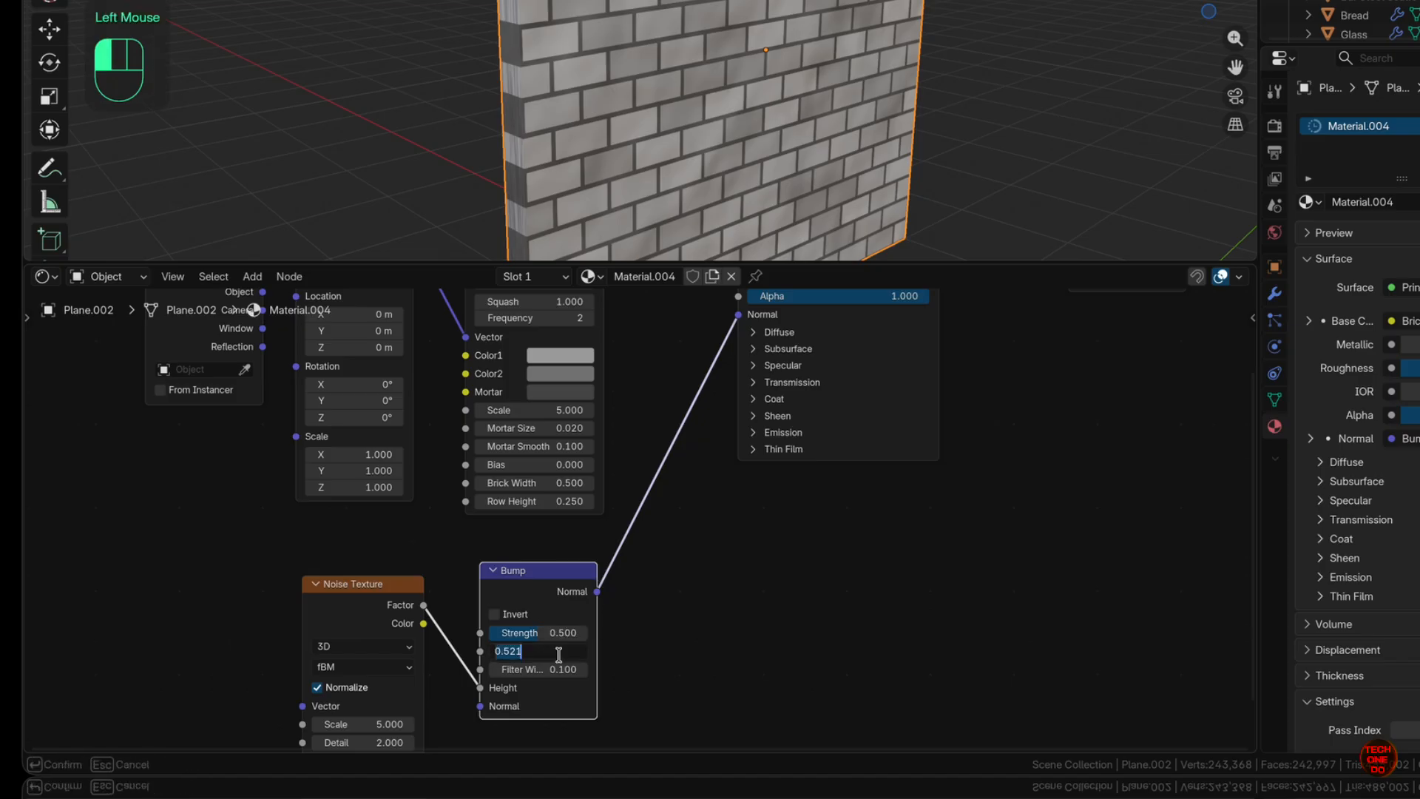
text(.5)
key(Return)
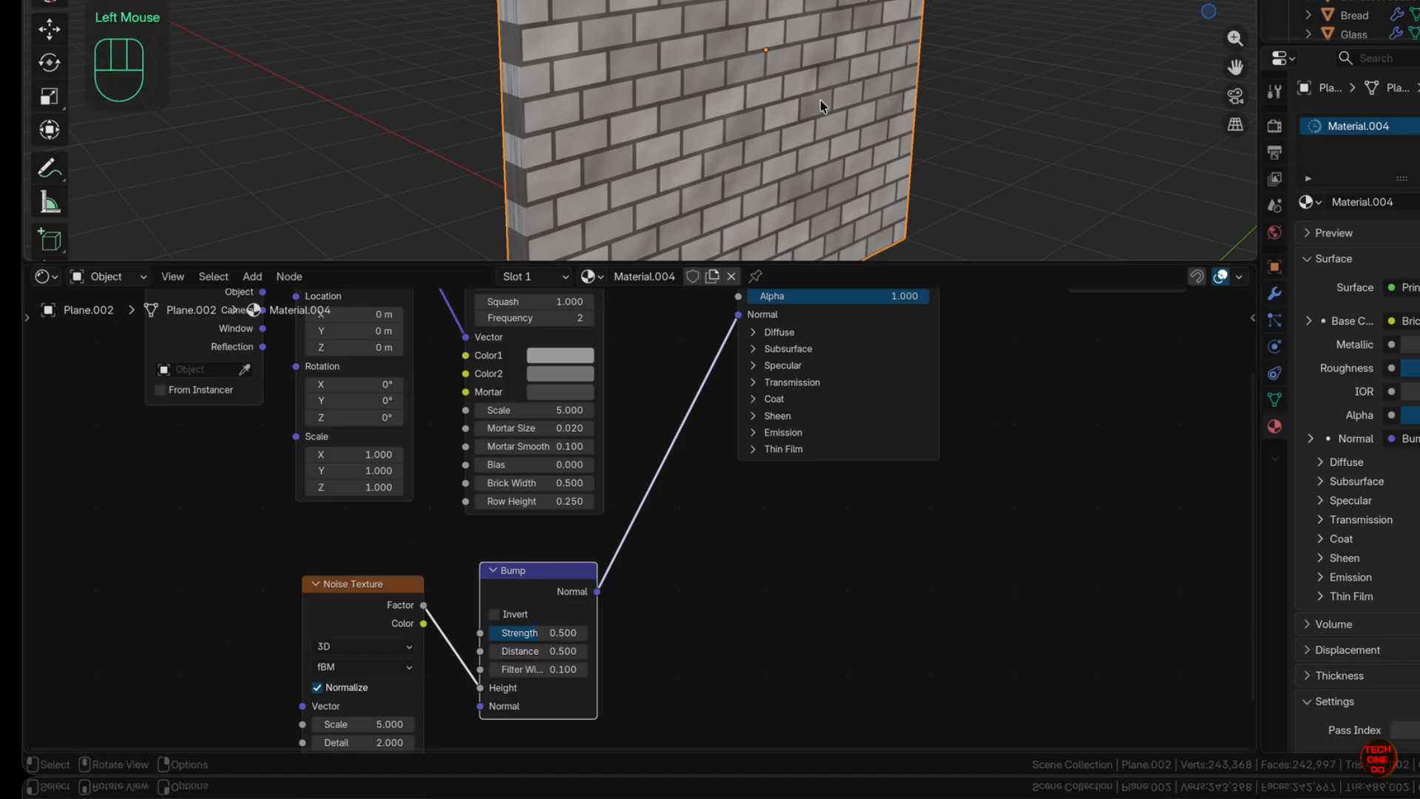
scroll(820, 101, right, 5)
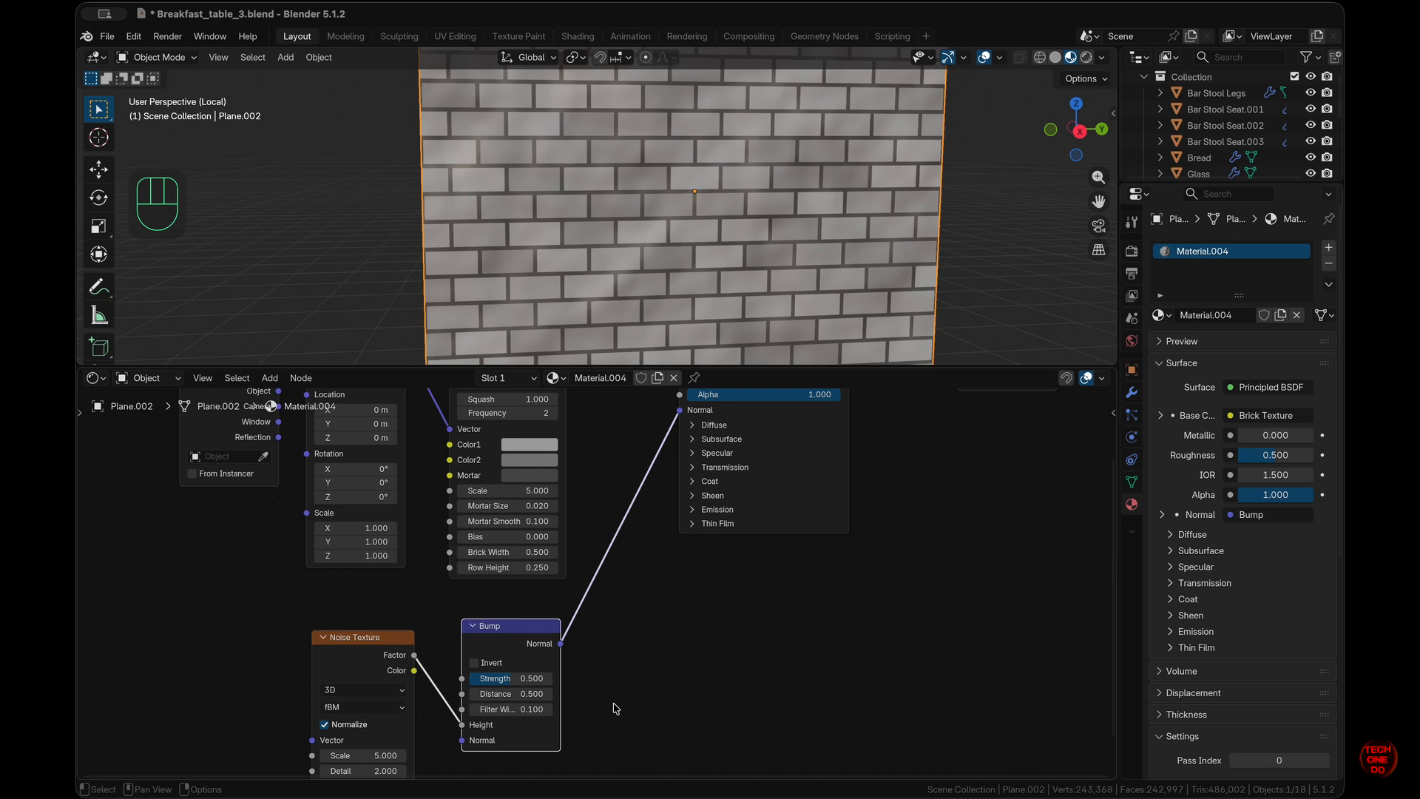
scroll(647, 661, left, 3)
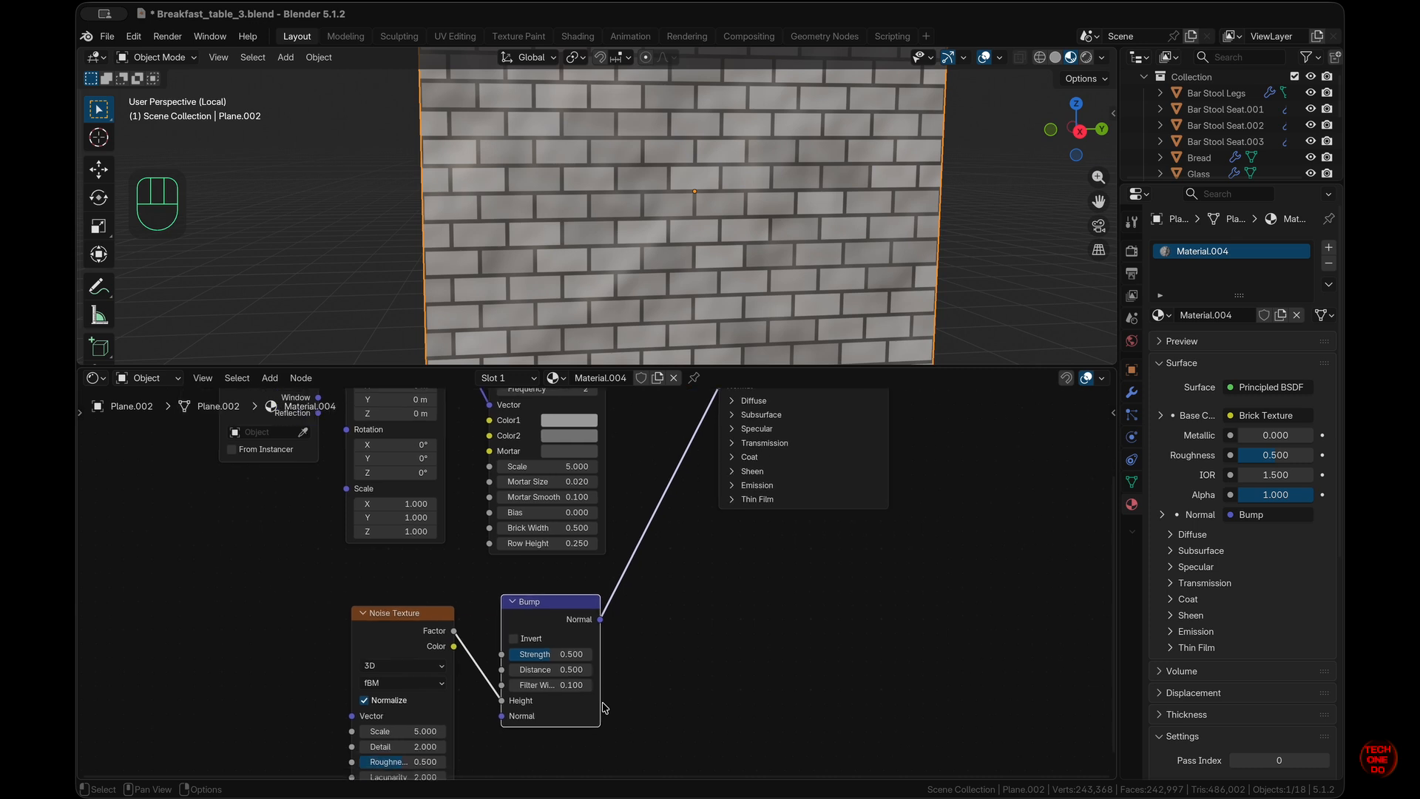
- Set the Noise Texture Scale to 25 and Detail to 4.8
scroll(604, 708, down, 1)
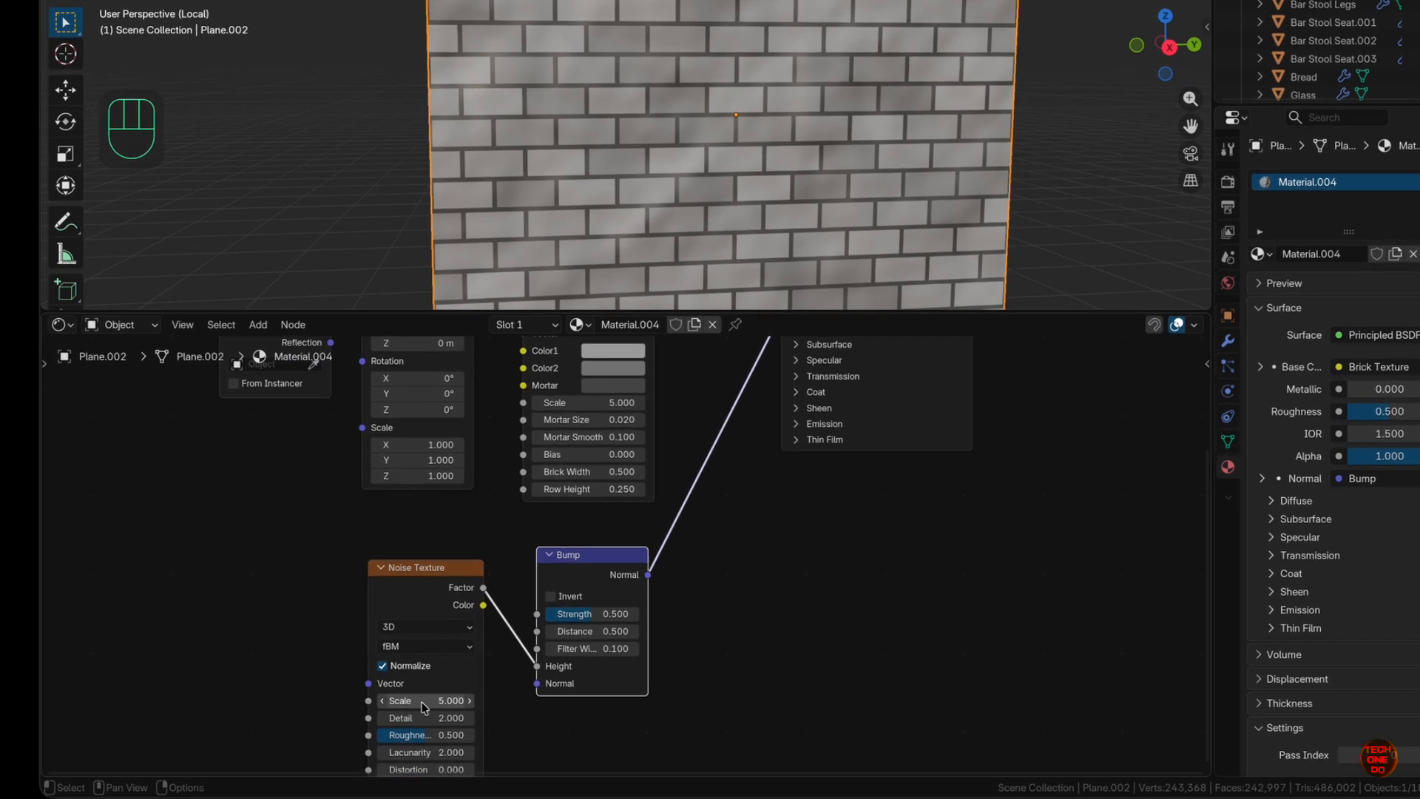
drag(416, 714, 446, 668)
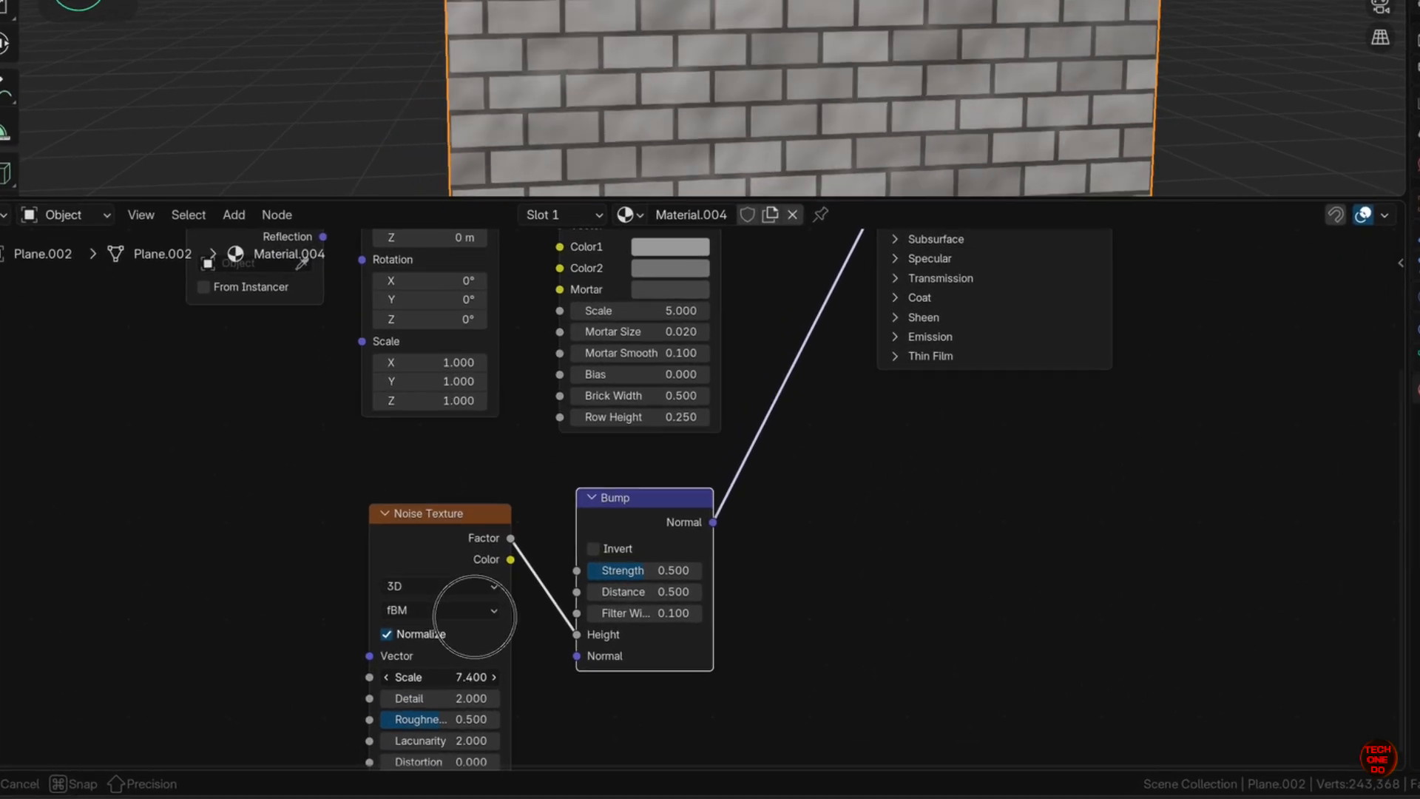
drag(474, 616, 568, 610)
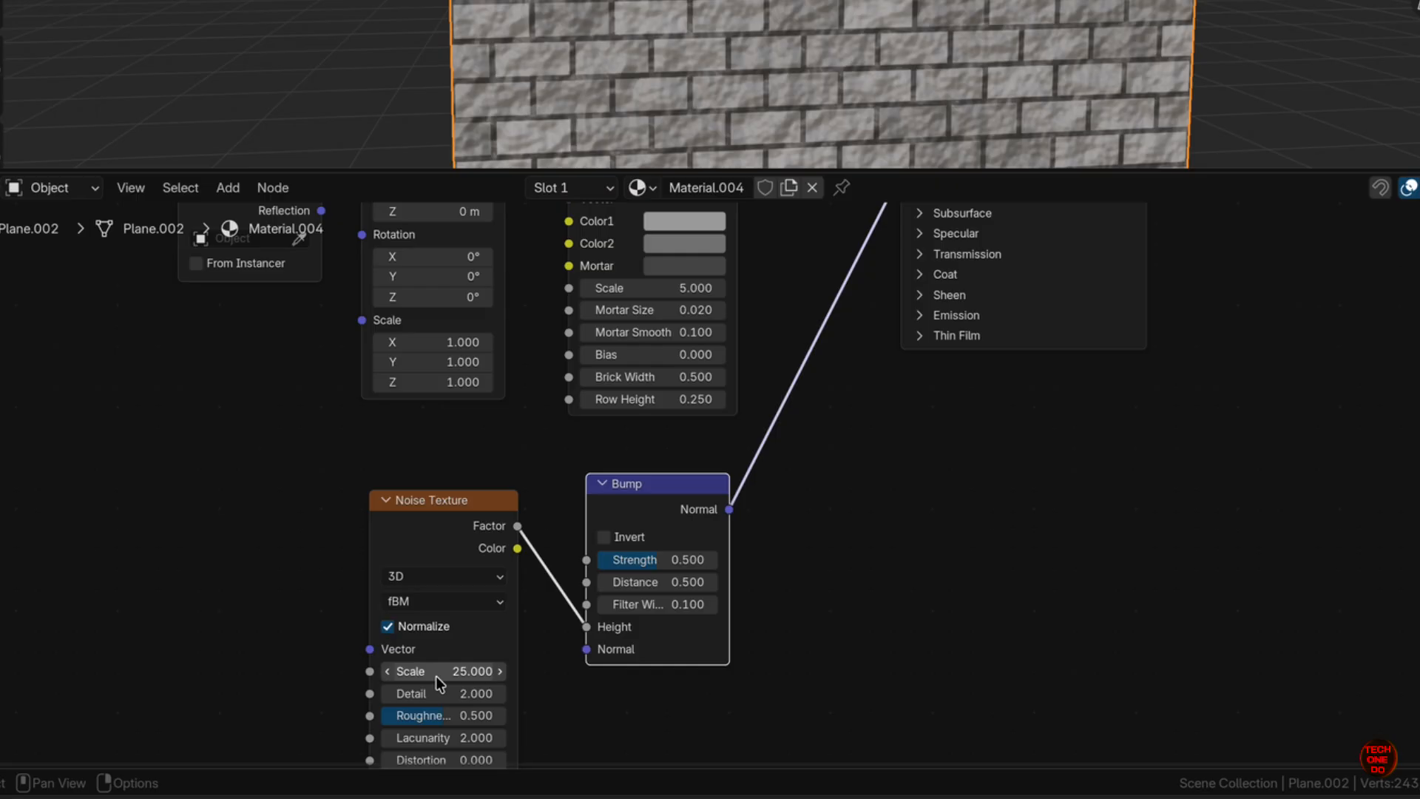
scroll(678, 113, left, 5)
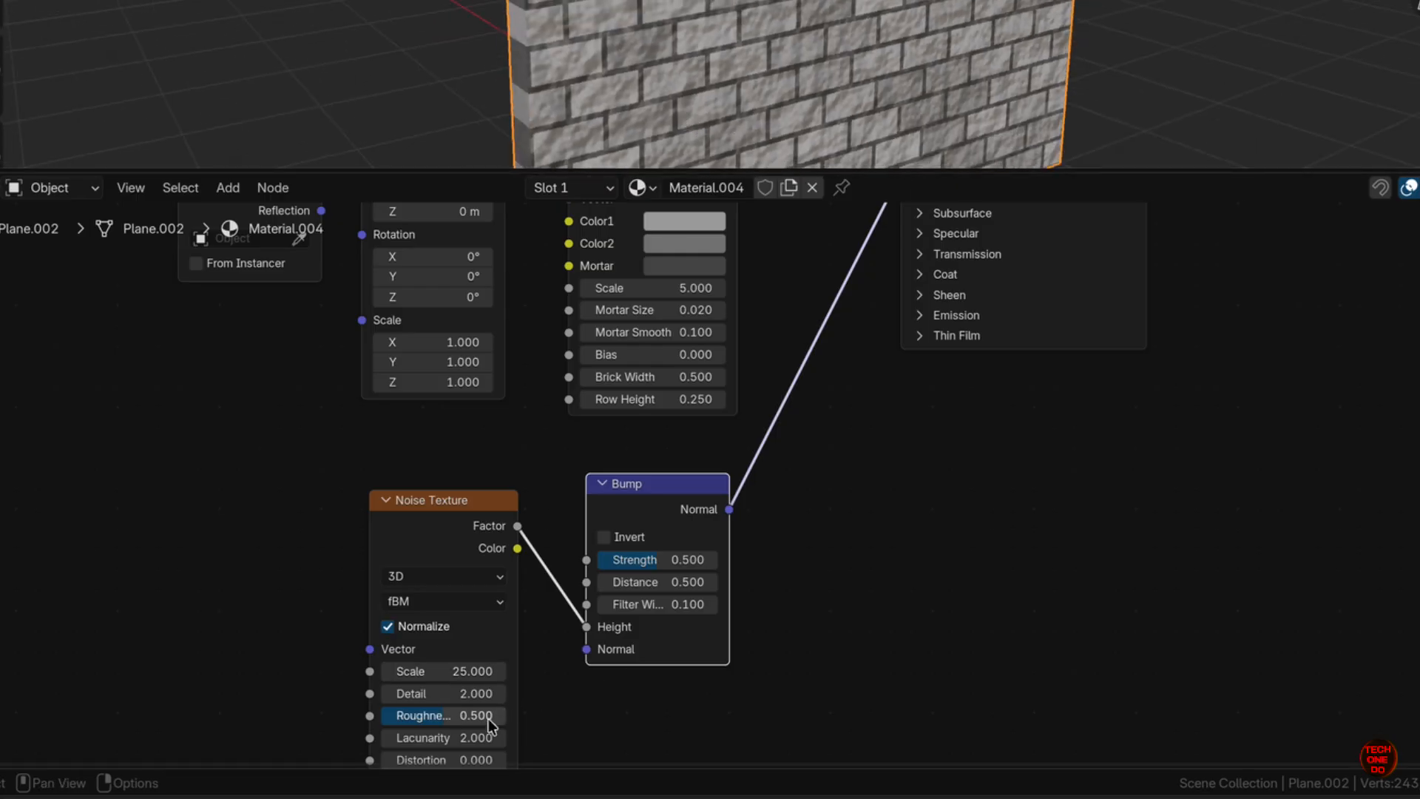
drag(435, 693, 475, 627)
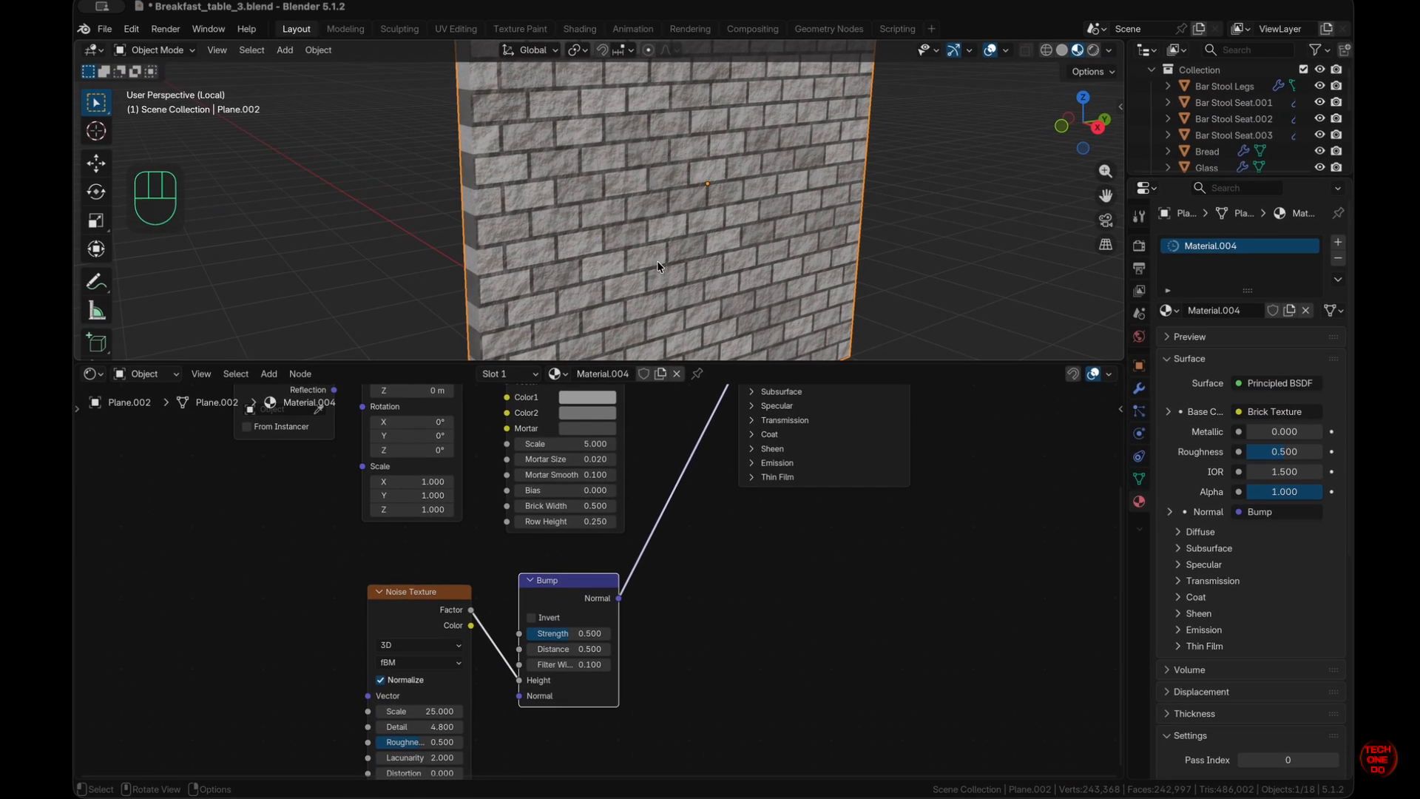
- Raise the Brick Texture's Mortar Smooth to 0.680, keeping Brick Width at 0.500
super+scroll(654, 267, up, 5)
super+scroll(656, 267, down, 4)
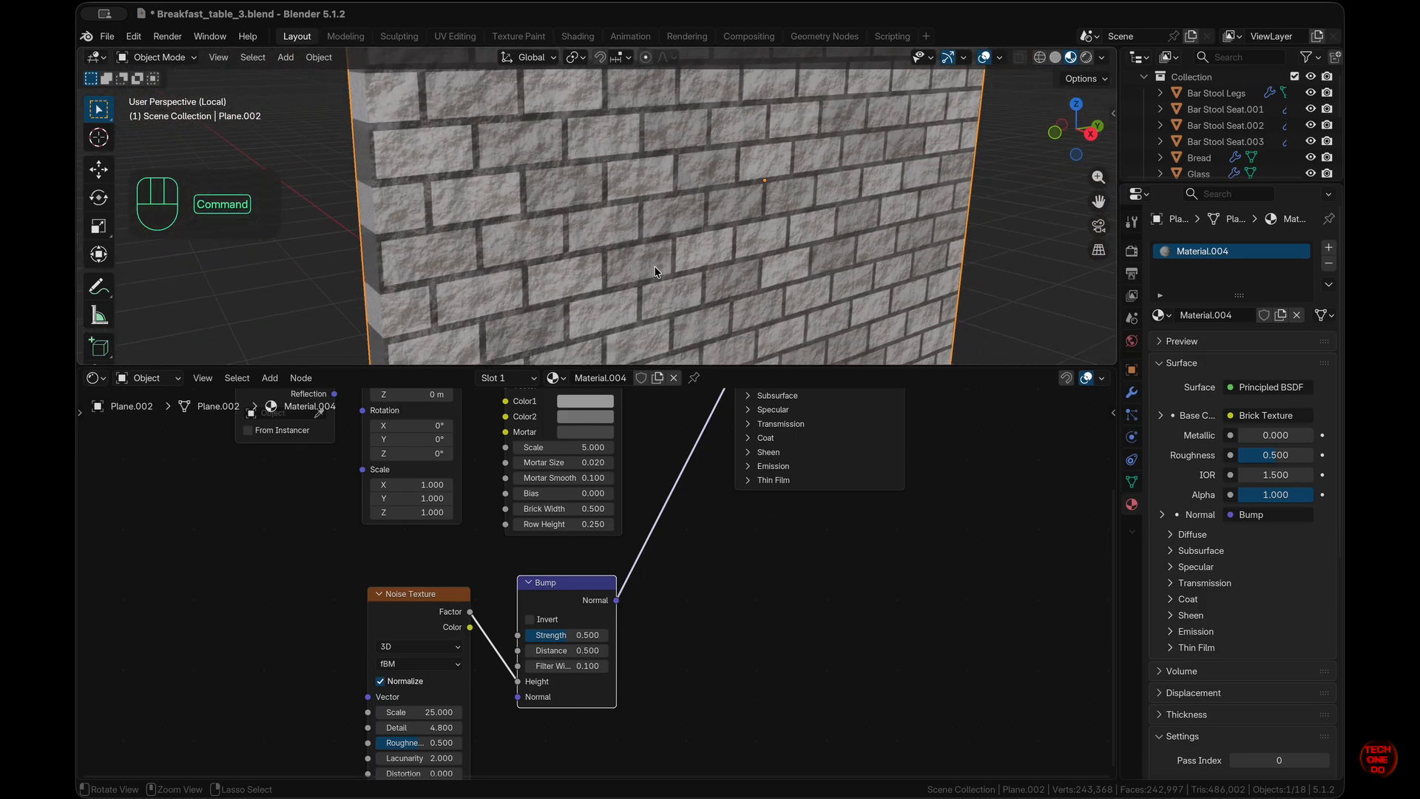
super+scroll(621, 281, up, 5)
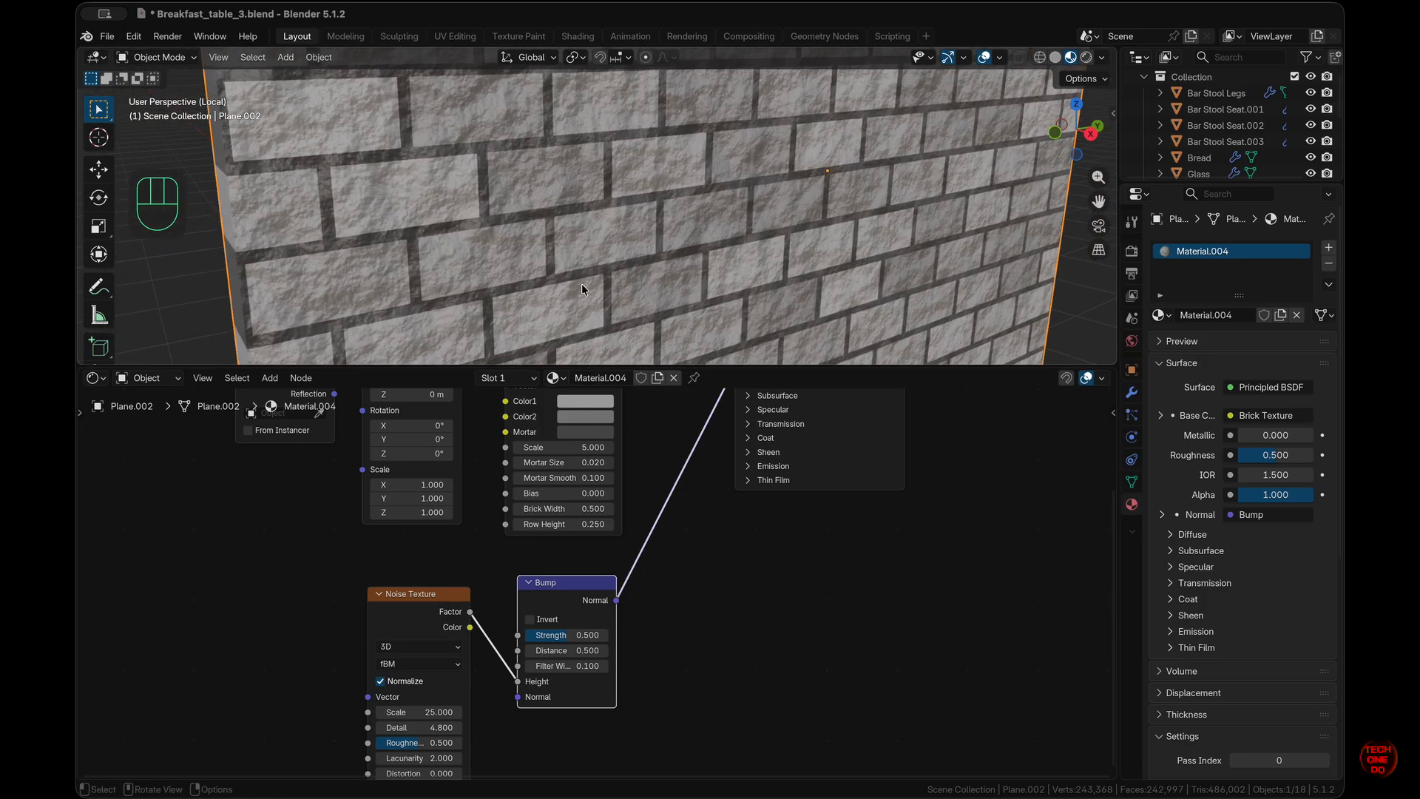
scroll(568, 292, down, 2)
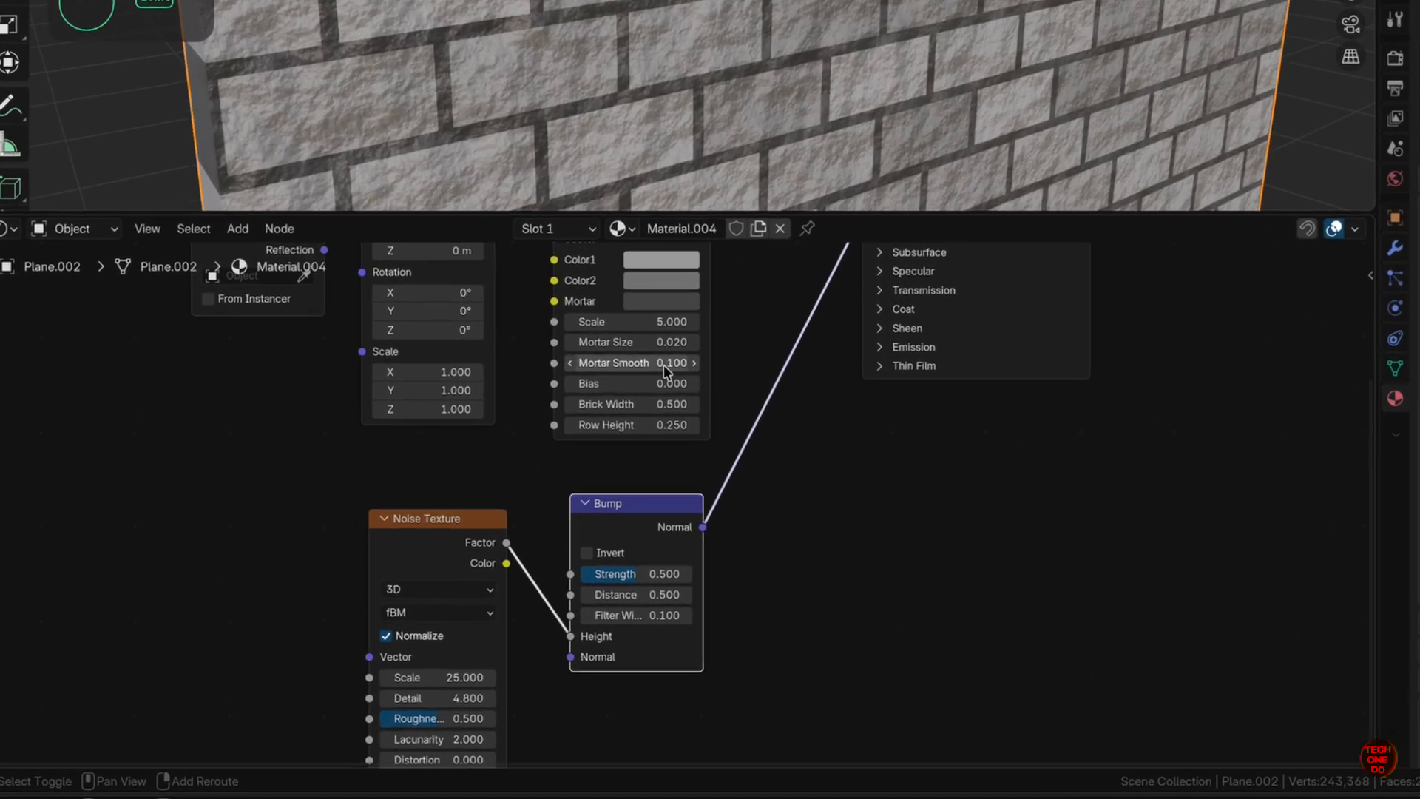
drag(580, 478, 603, 452)
mouse_move(698, 306)
mouse_down()
mouse_move(720, 306)
mouse_move(703, 306)
mouse_up()
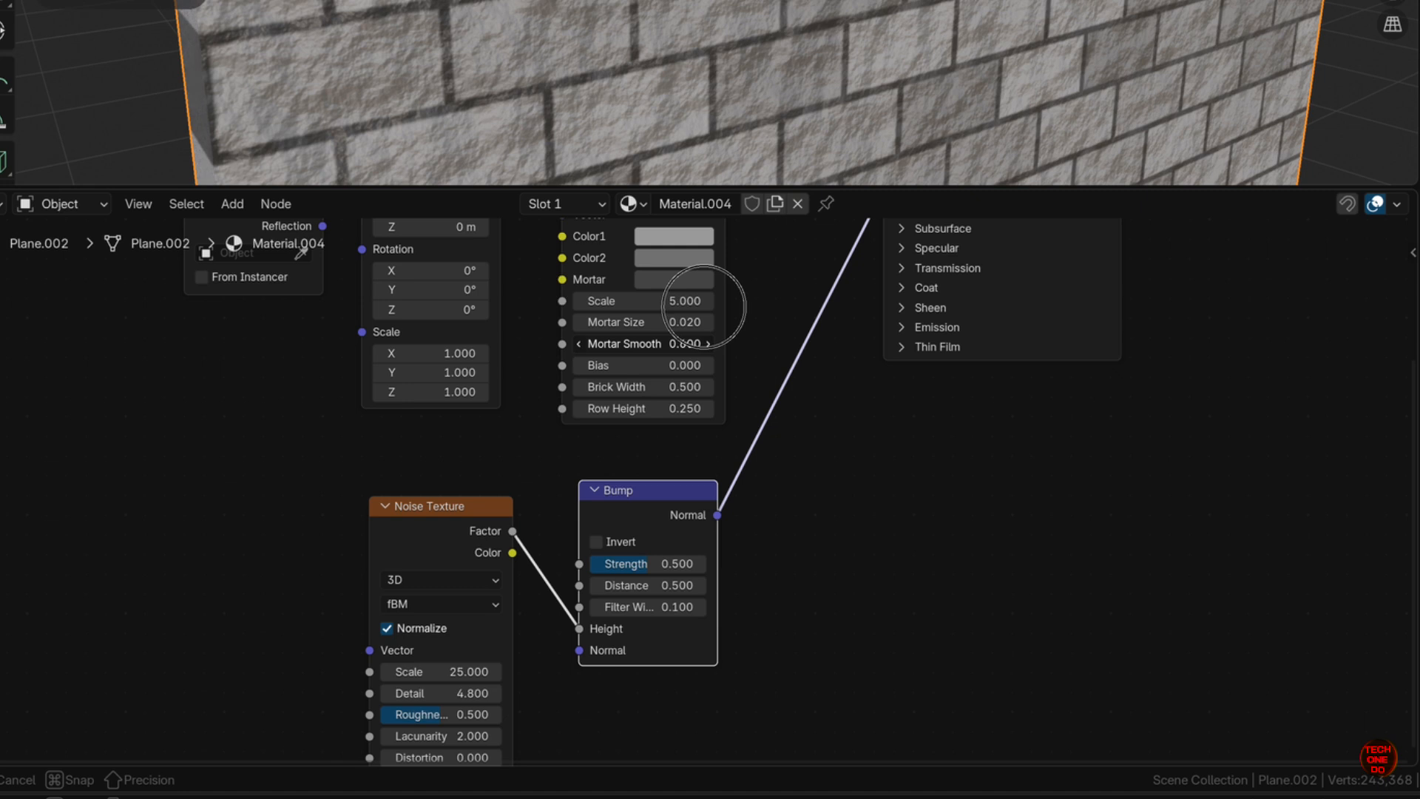
drag(709, 307, 709, 306)
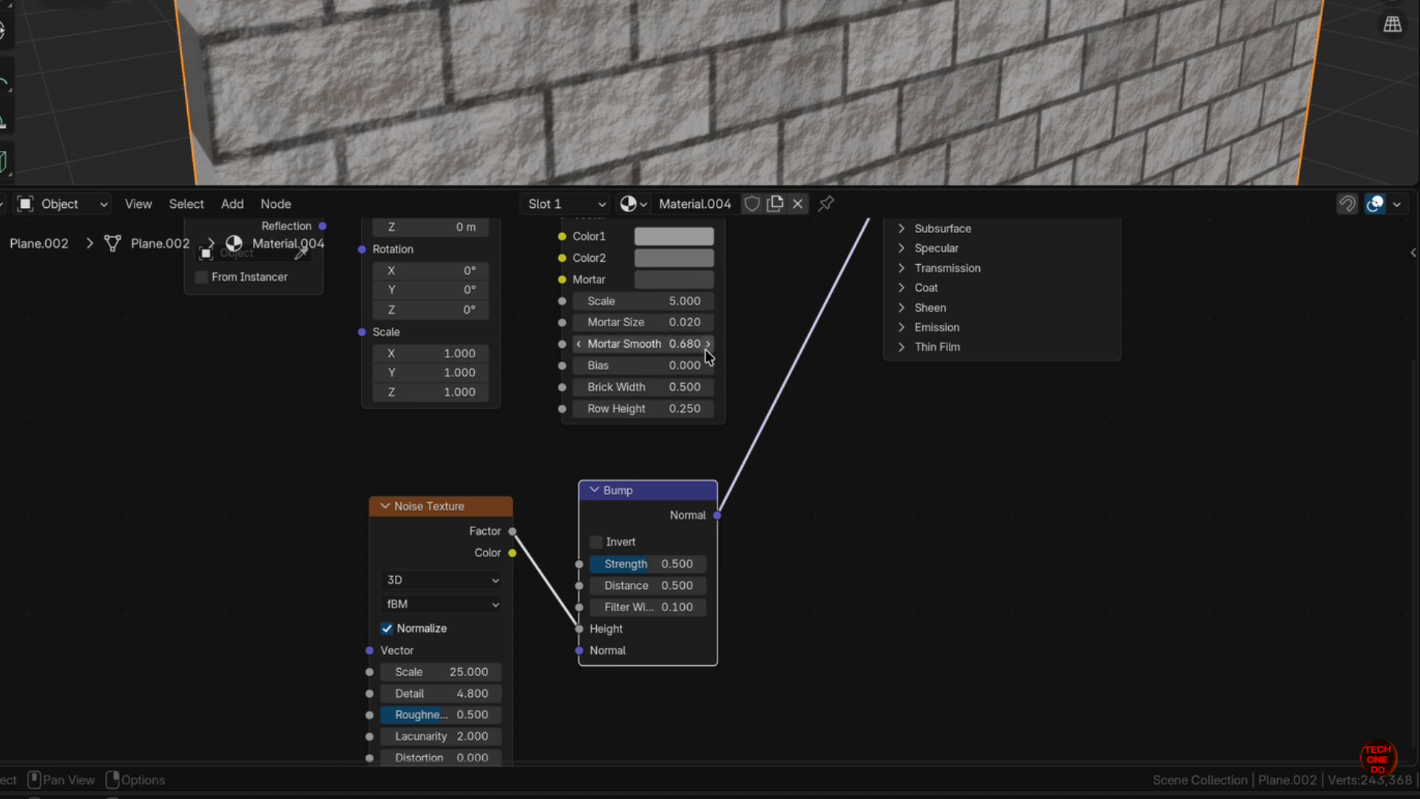
drag(682, 387, 681, 384)
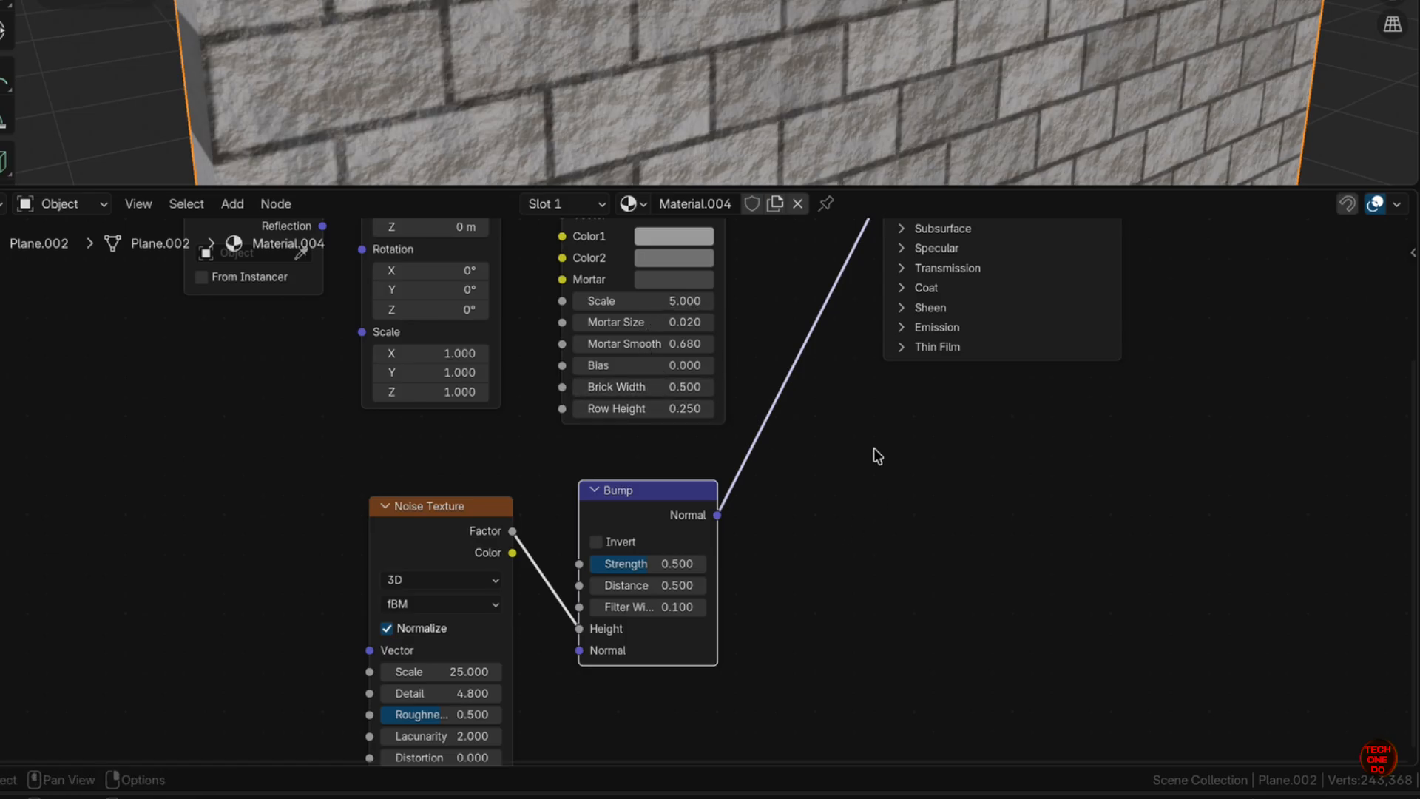
scroll(867, 450, right, 2)
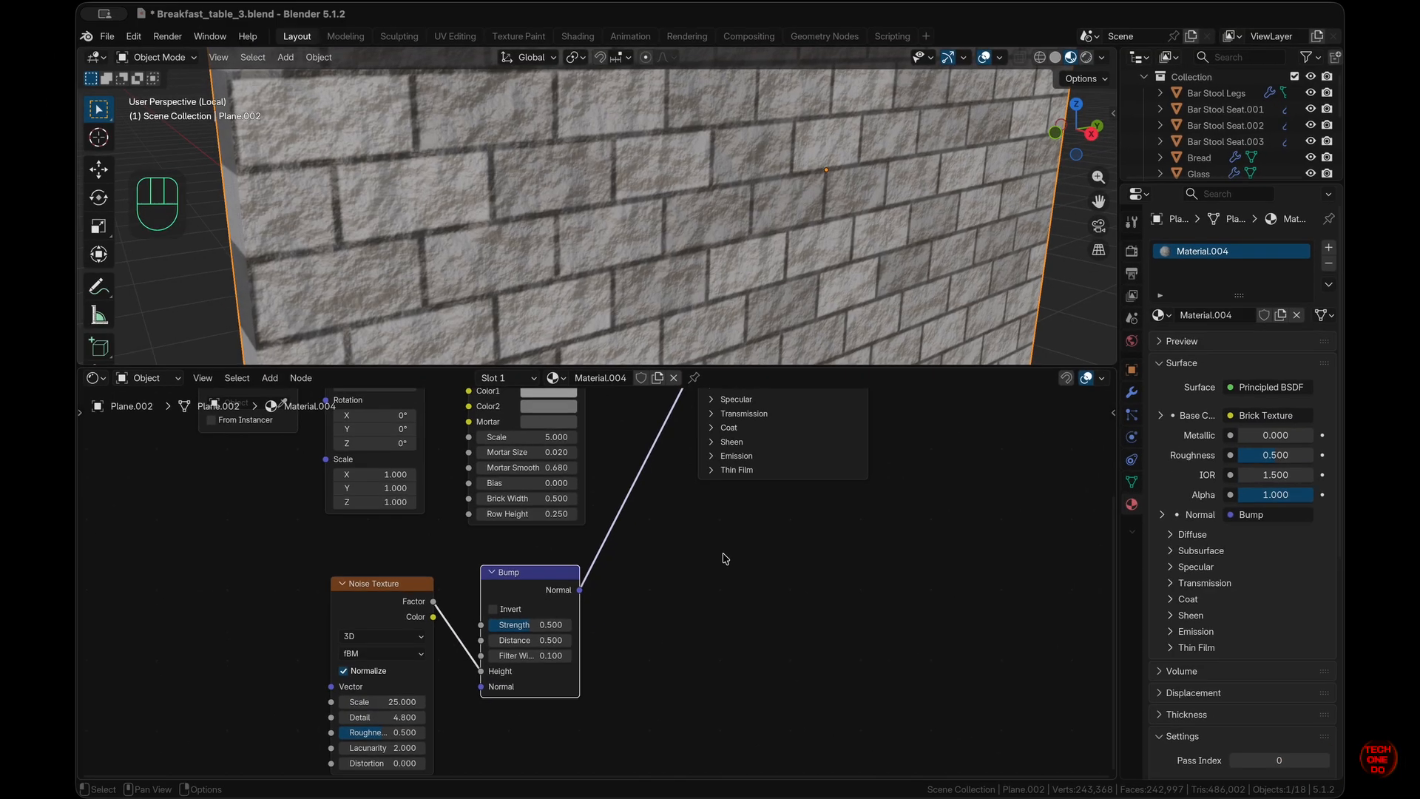
scroll(730, 642, up, 2)
super+scroll(730, 641, down, 3)
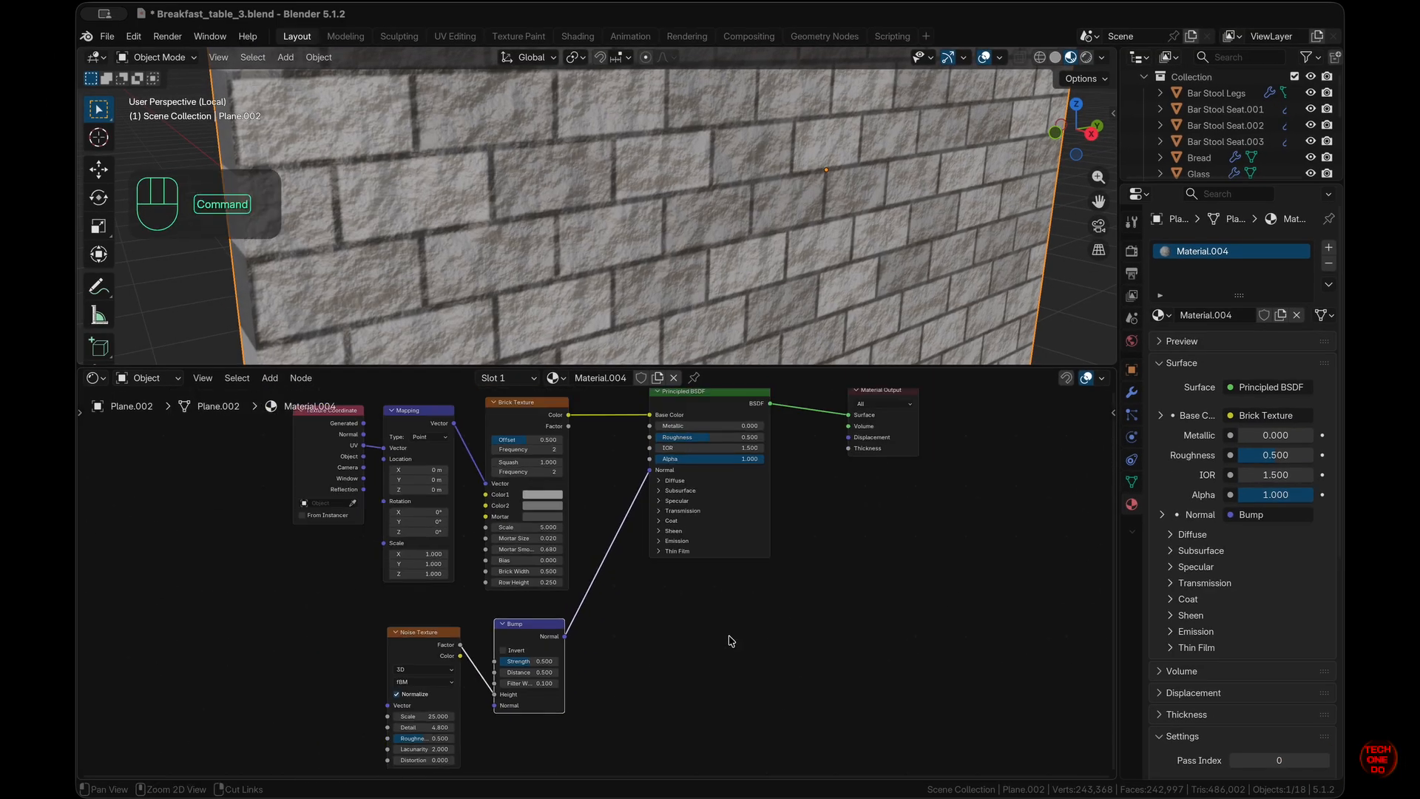
- Add a Displacement node driven by the brick color and feed it into the Material Output
drag(568, 415, 673, 631)
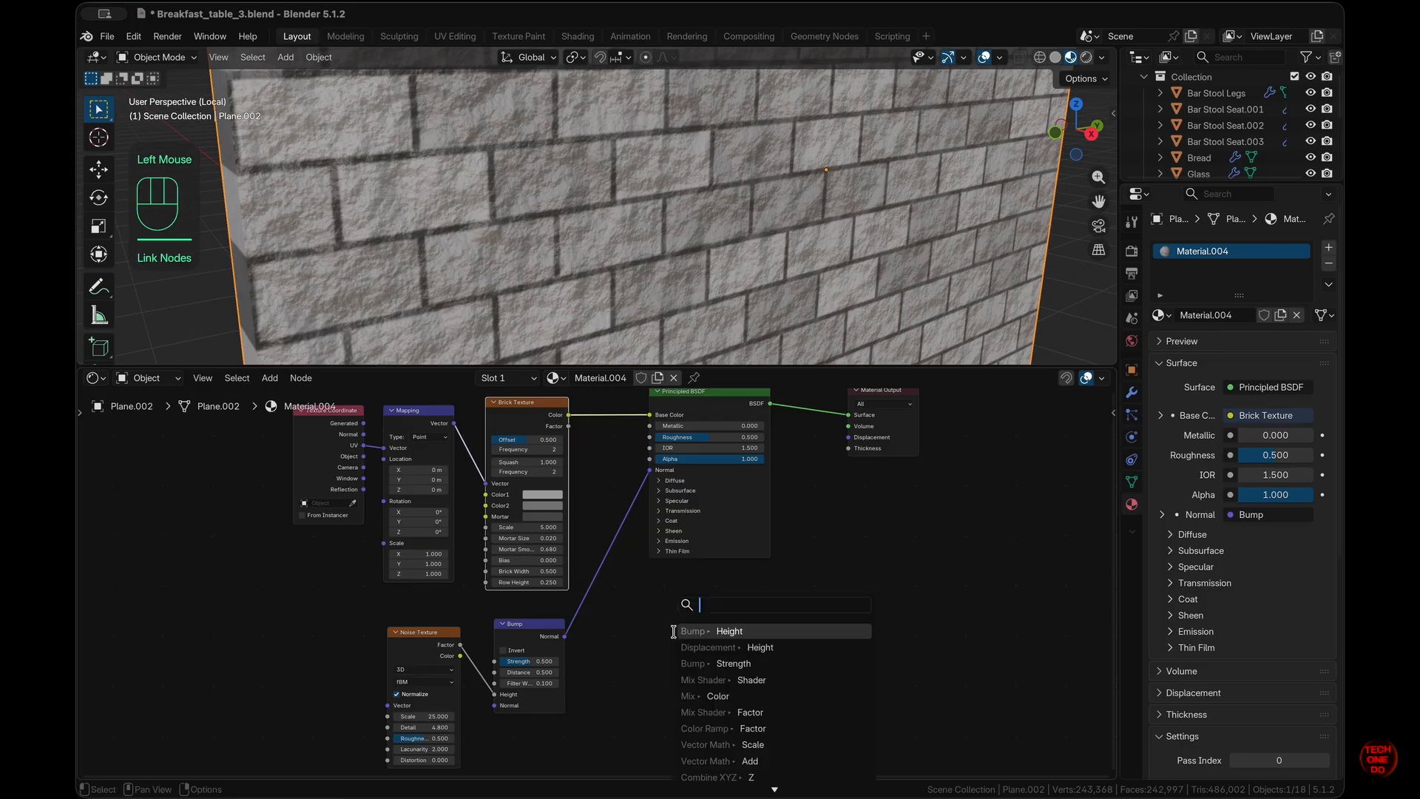
text(disp)
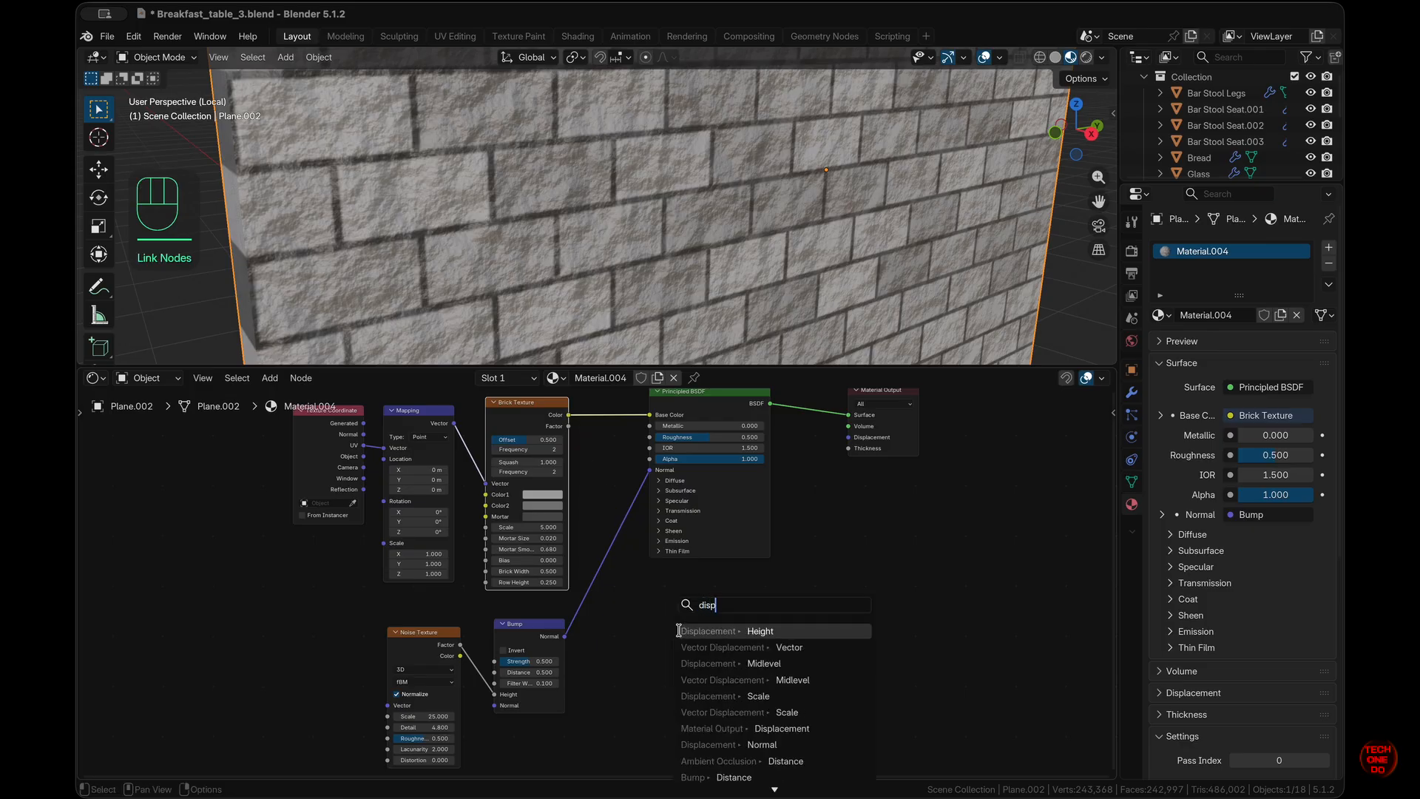
click(735, 631)
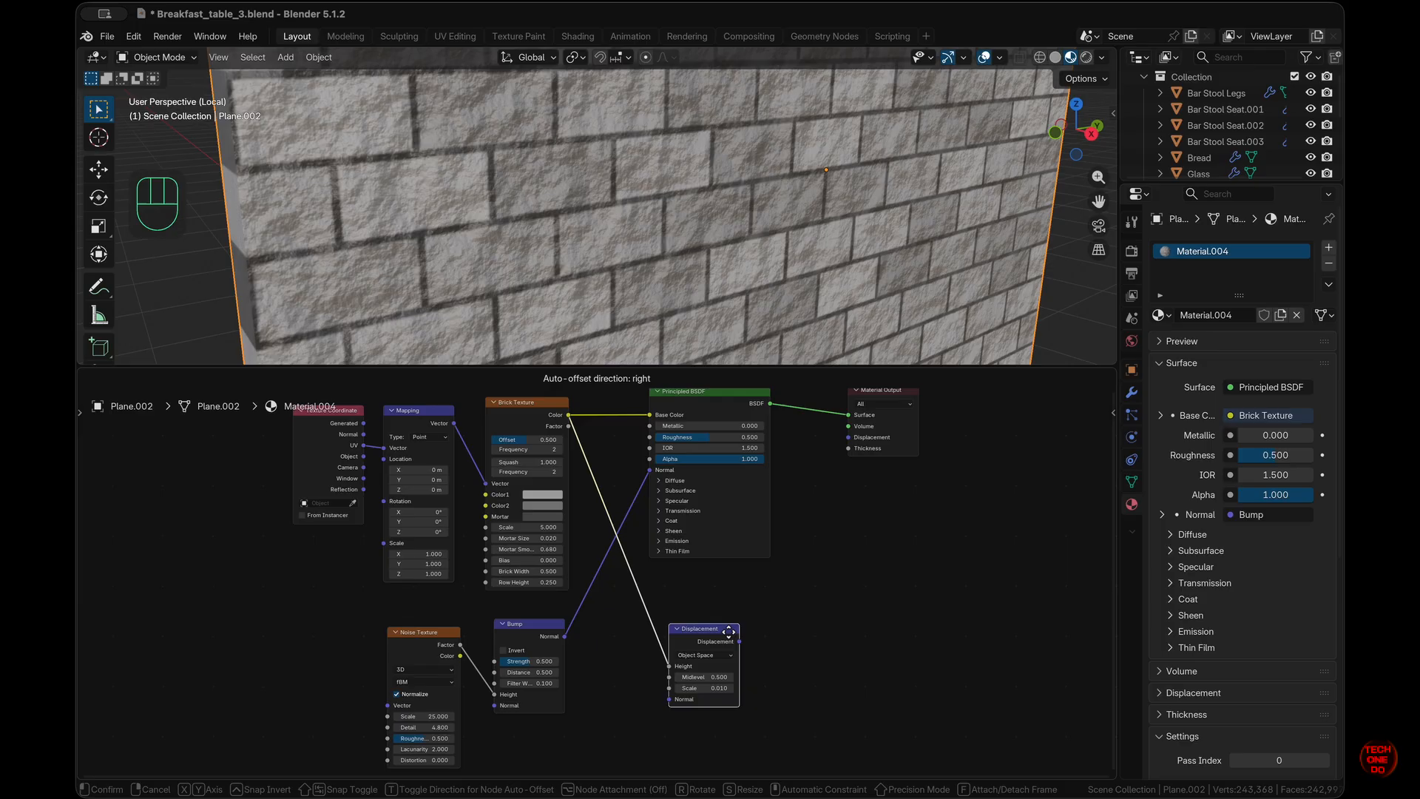
click(778, 639)
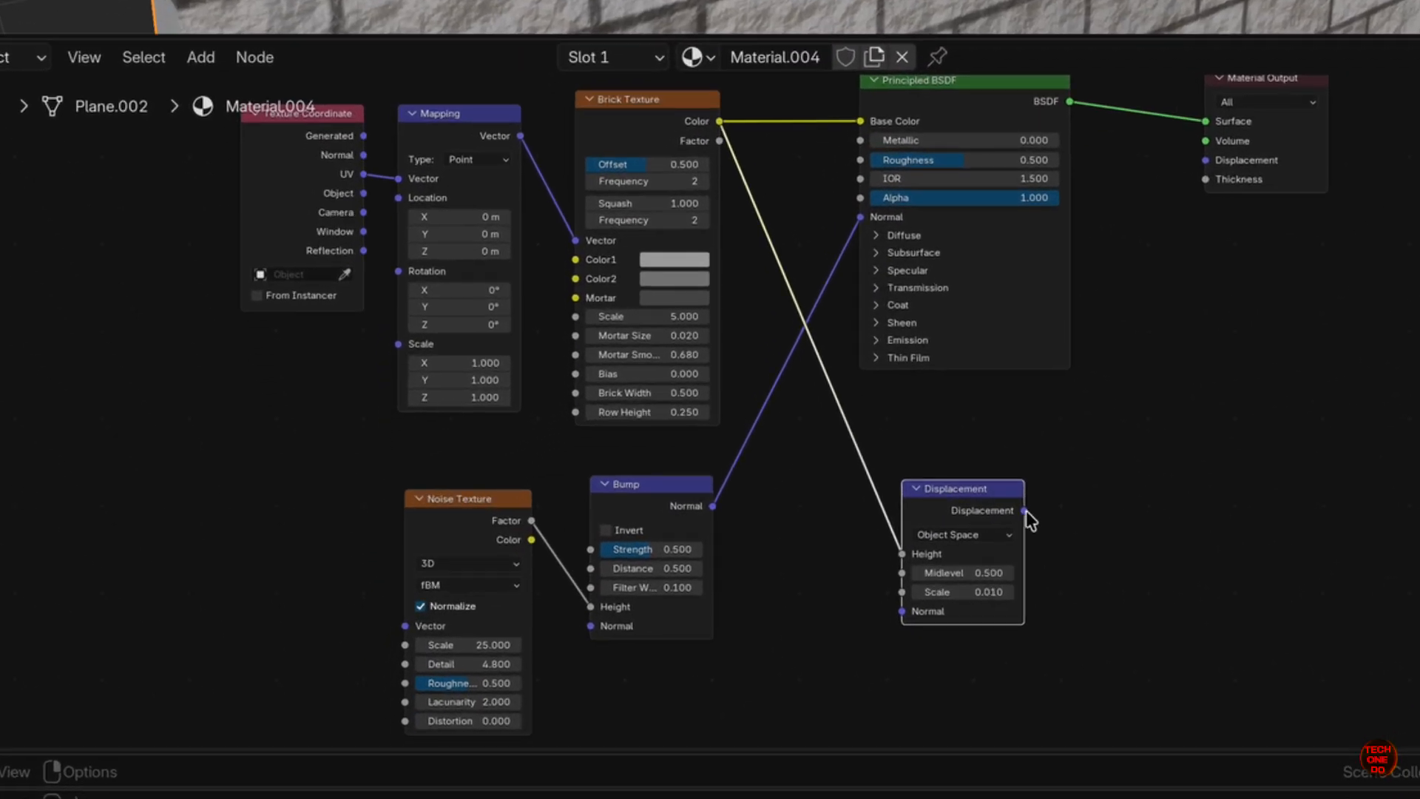
drag(1025, 510, 1202, 164)
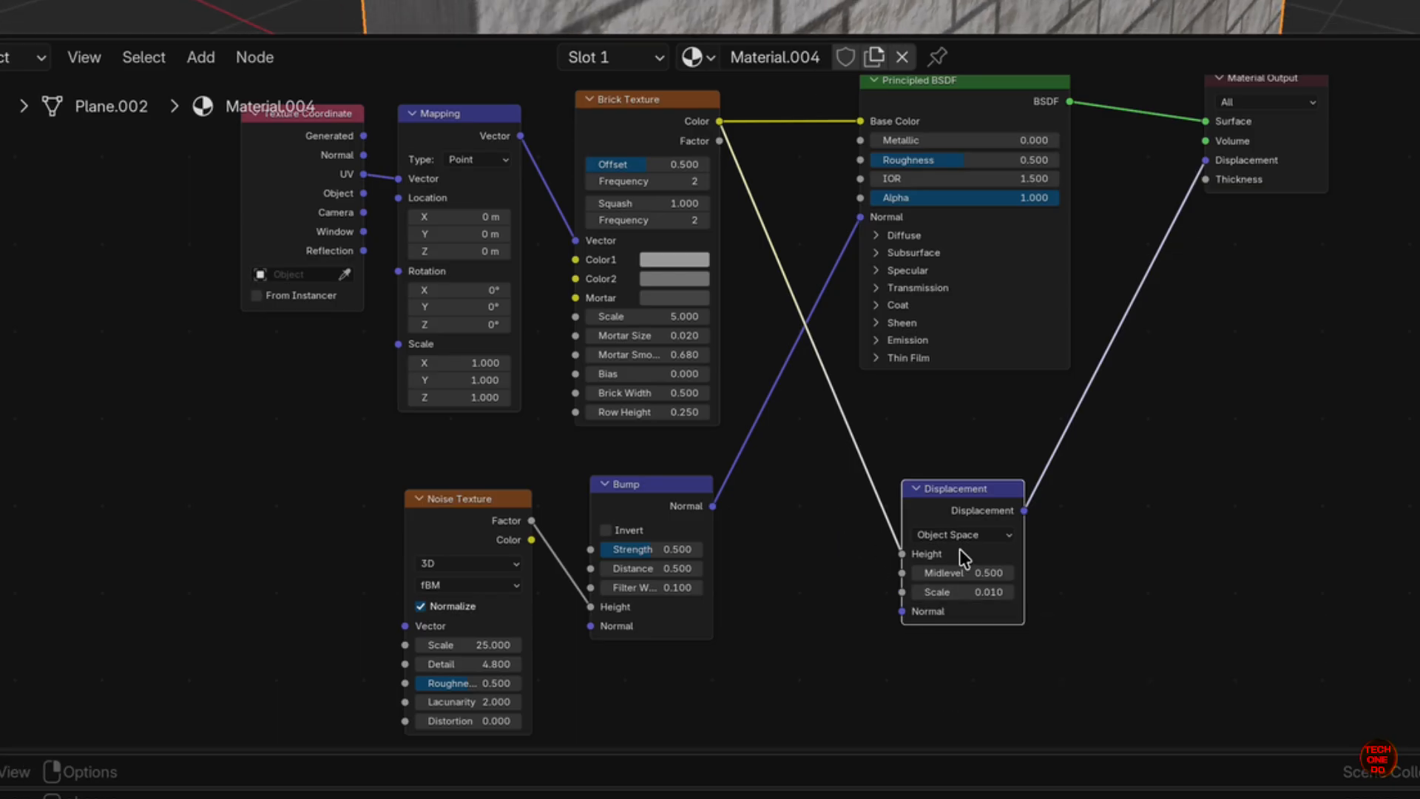
drag(965, 592, 961, 522)
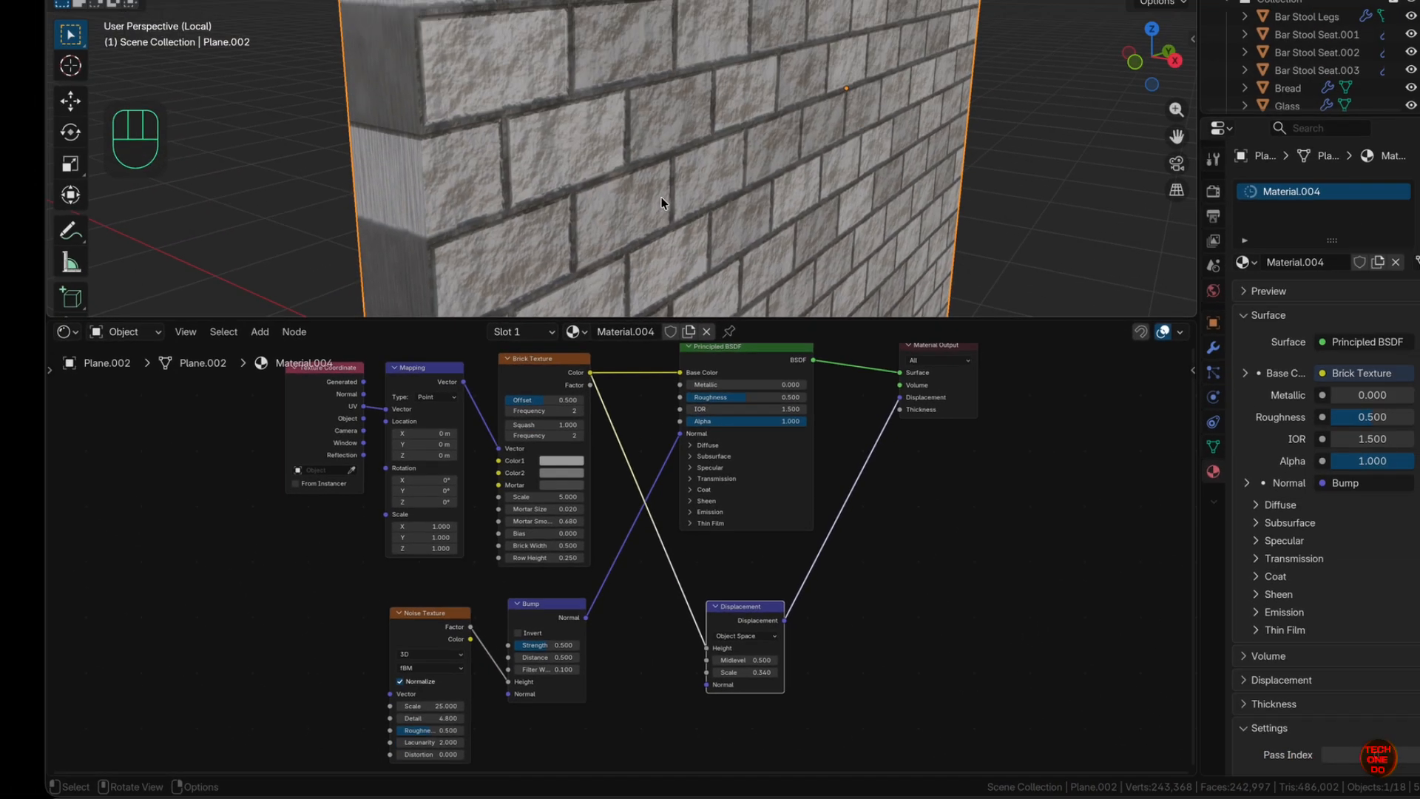
- Lower Mortar Smooth to 0.460 and set the Principled BSDF Roughness to 1.0
scroll(660, 197, up, 6)
scroll(659, 197, down, 5)
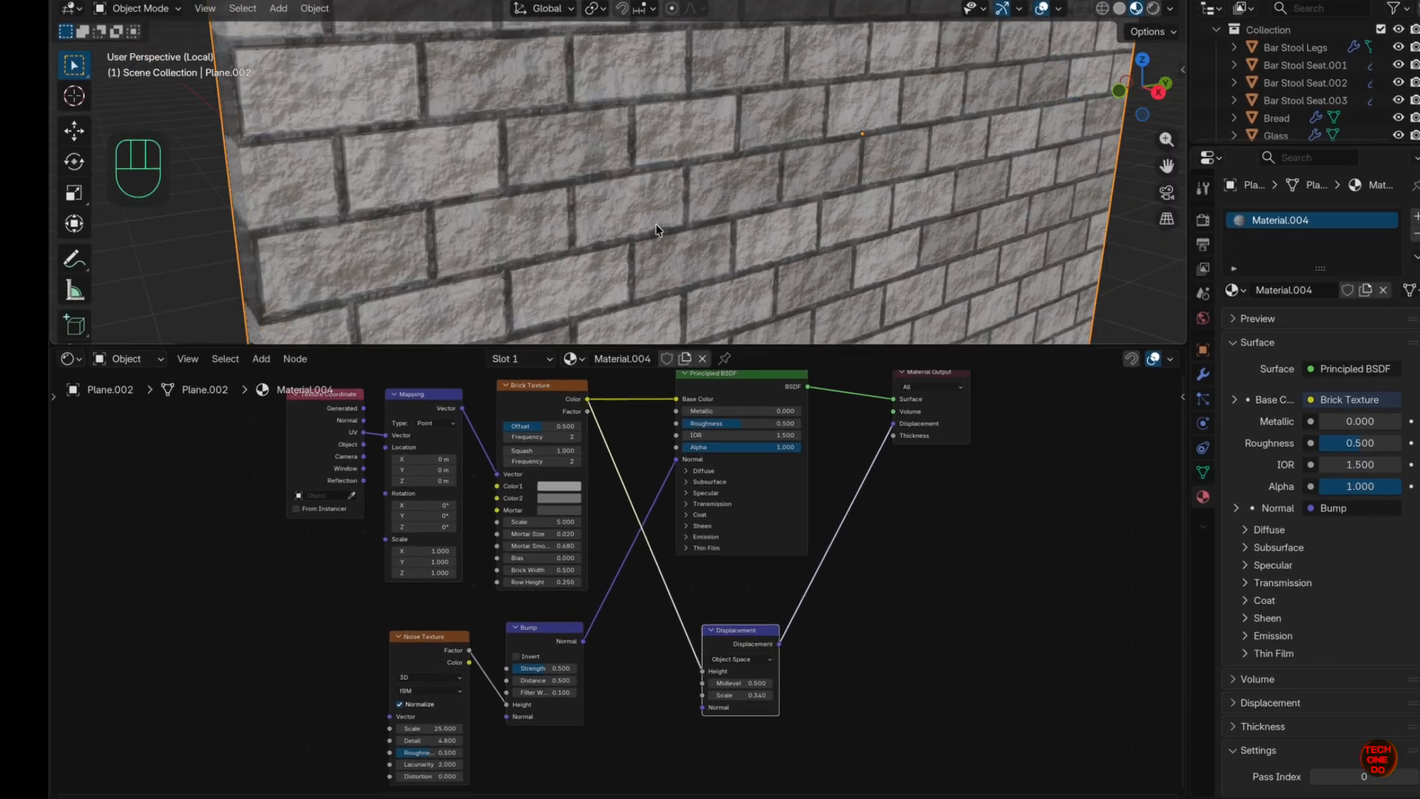
middle_drag(657, 228, 699, 233)
shift+drag(564, 546, 661, 487)
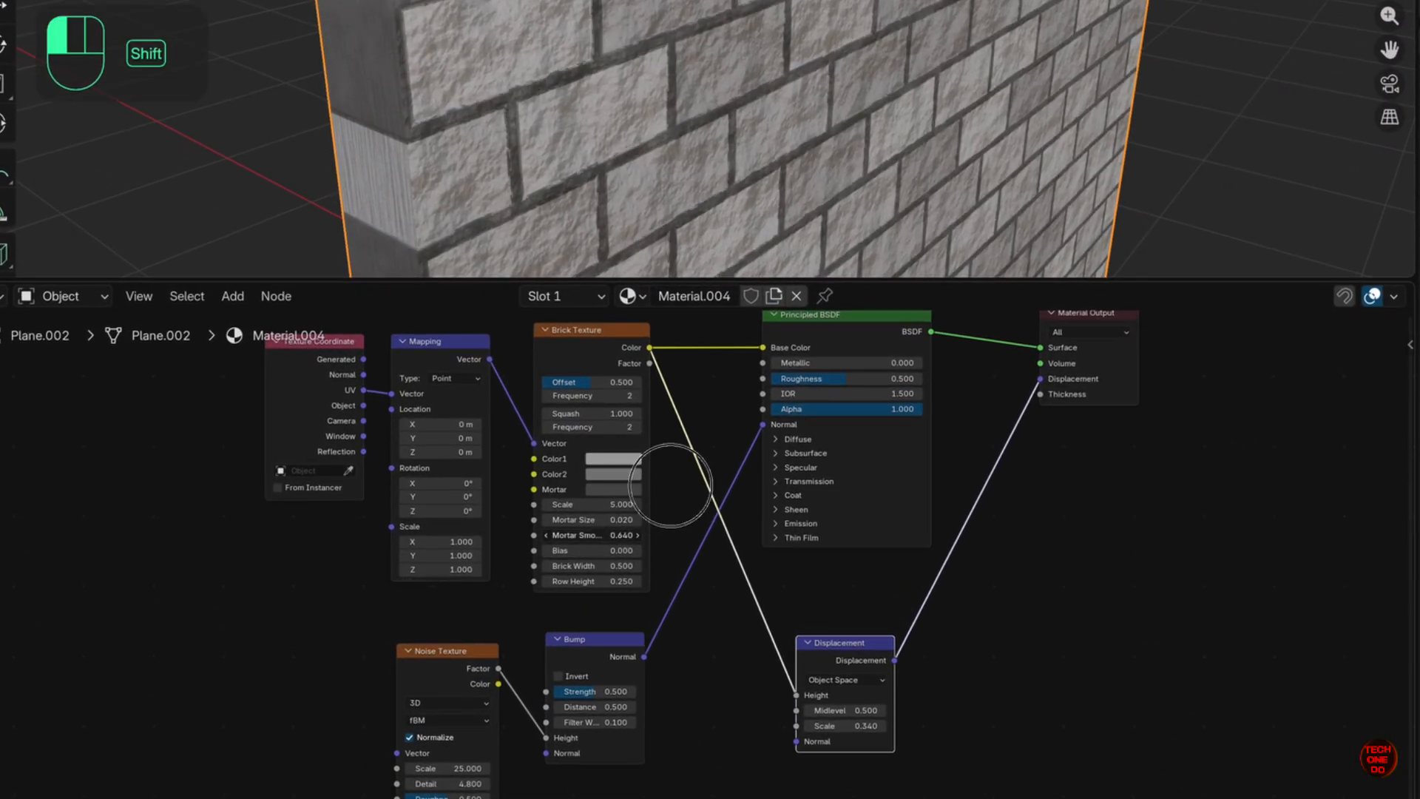
super+scroll(695, 3, up, 7)
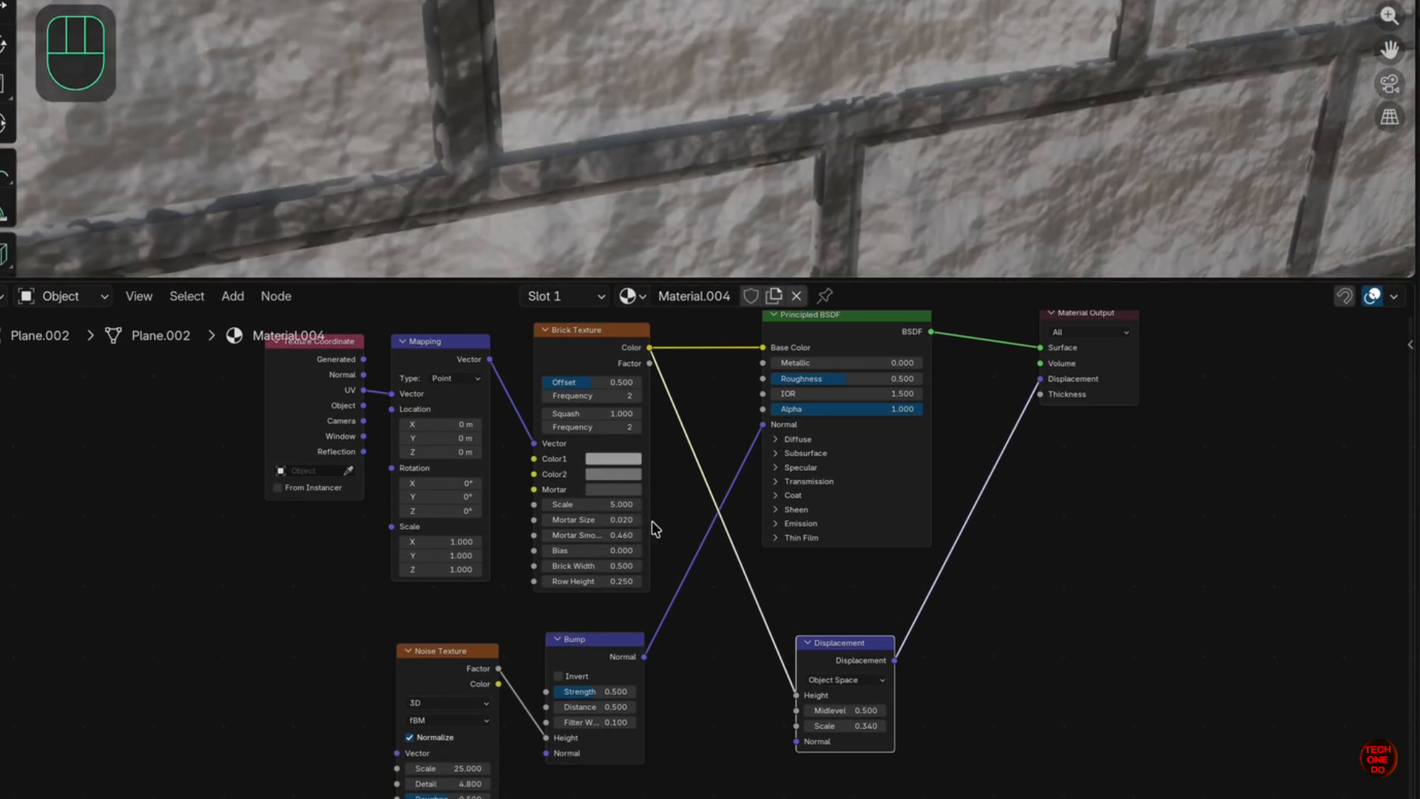
scroll(842, 414, up, 1)
drag(835, 412, 950, 375)
- Reduce the Displacement node's Scale to 0.060
scroll(671, 719, down, 2)
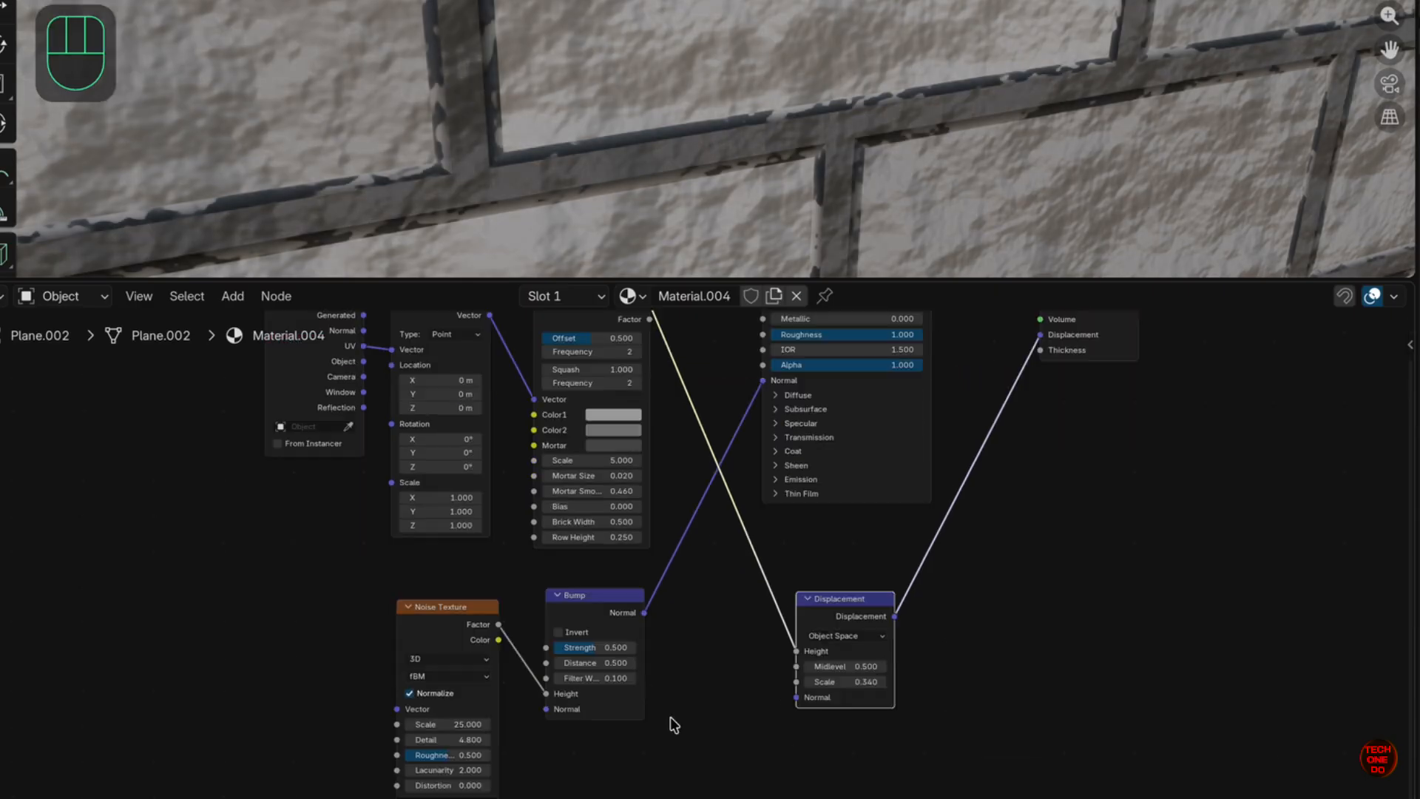
shift+drag(862, 681, 854, 634)
super+scroll(1018, 196, down, 6)
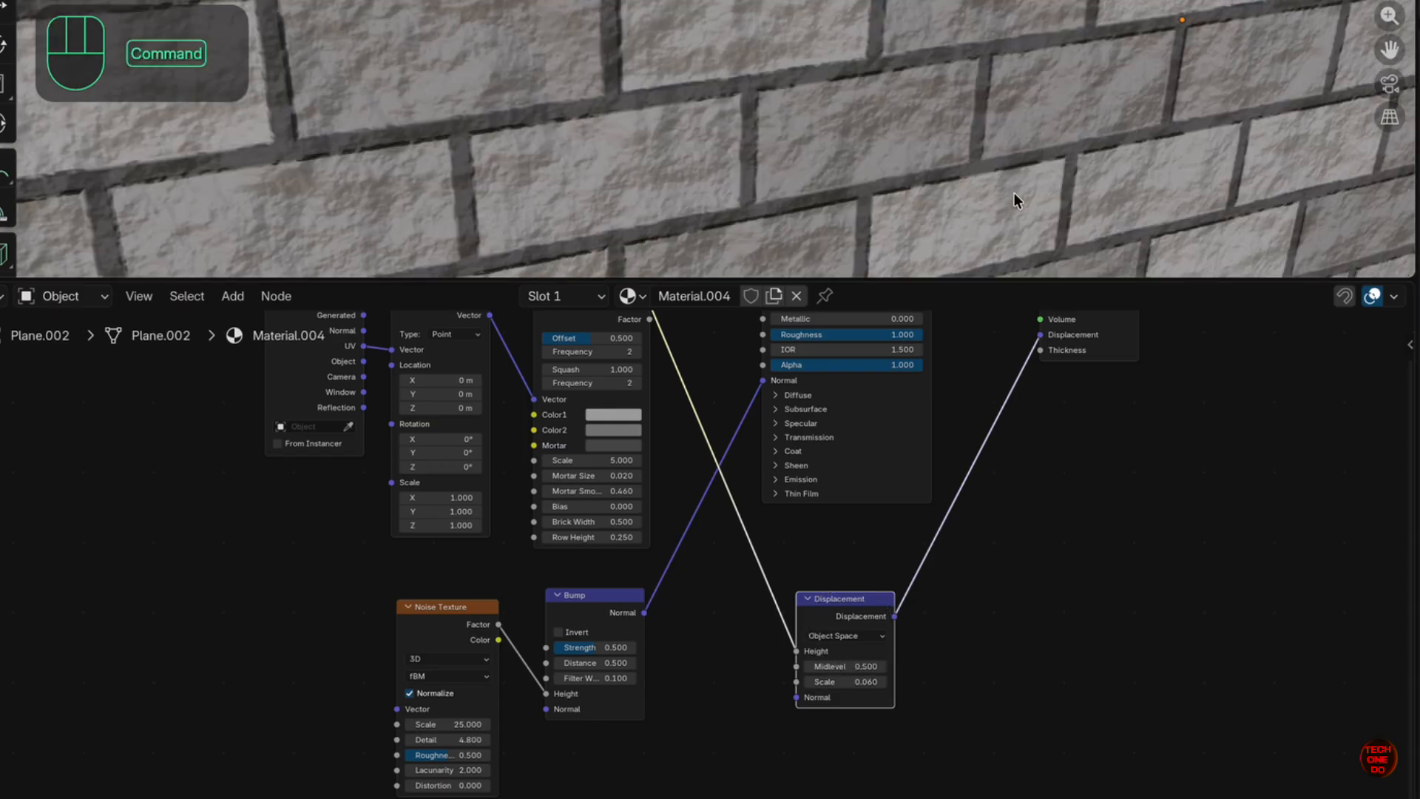
scroll(1018, 200, right, 3)
super+scroll(1017, 199, up, 3)
scroll(1018, 200, down, 3)
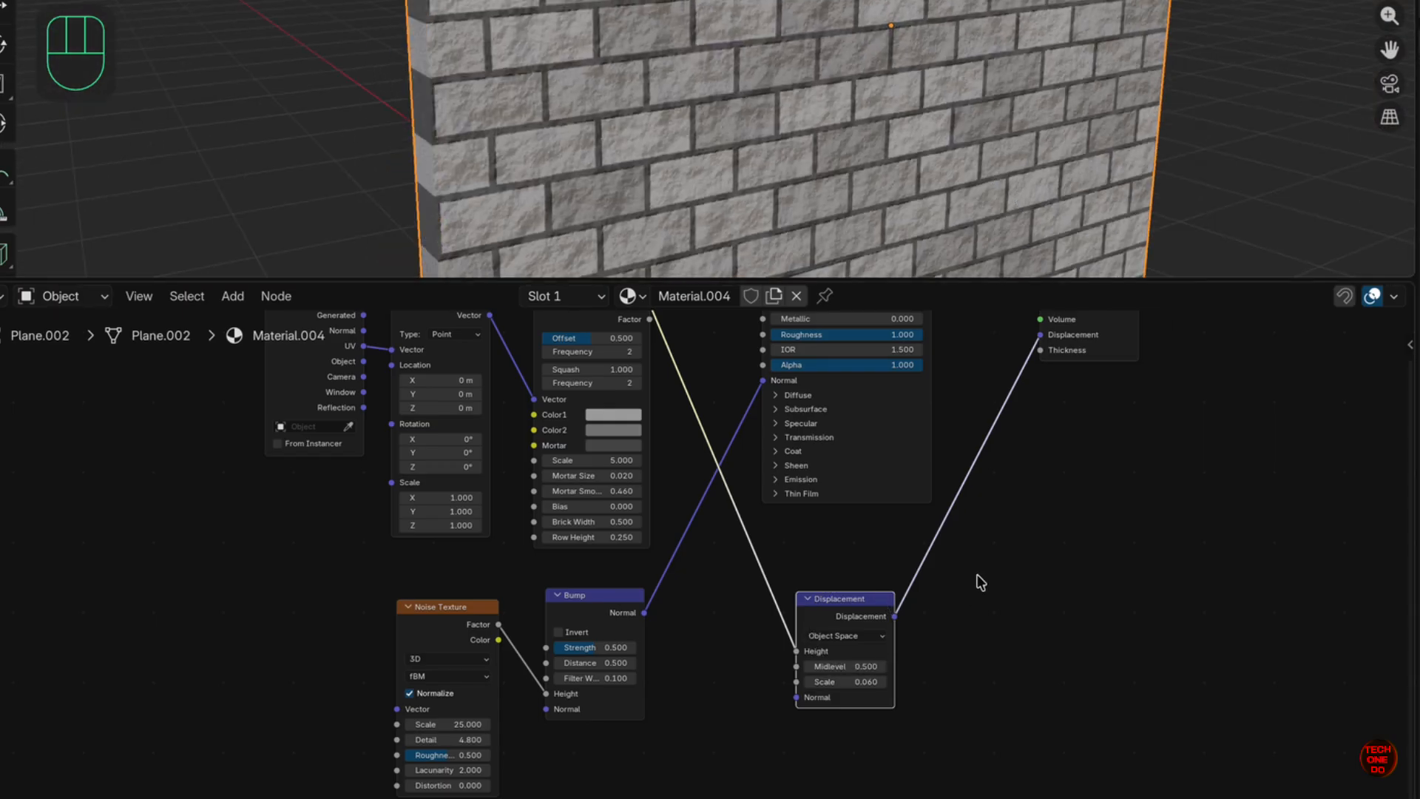
drag(843, 666, 886, 684)
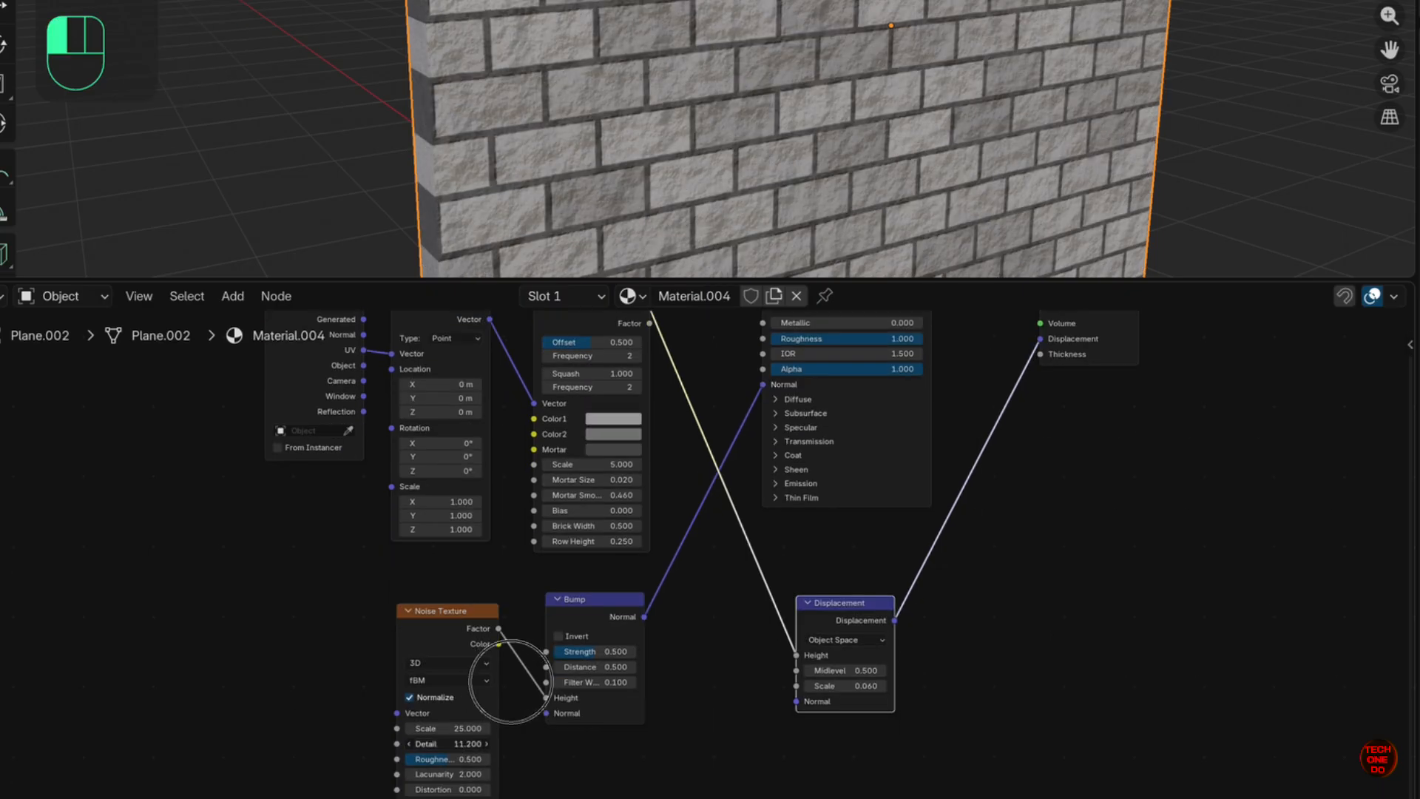
- Raise the Noise Texture Detail to 13.200
drag(511, 681, 505, 679)
super+scroll(801, 102, up, 8)
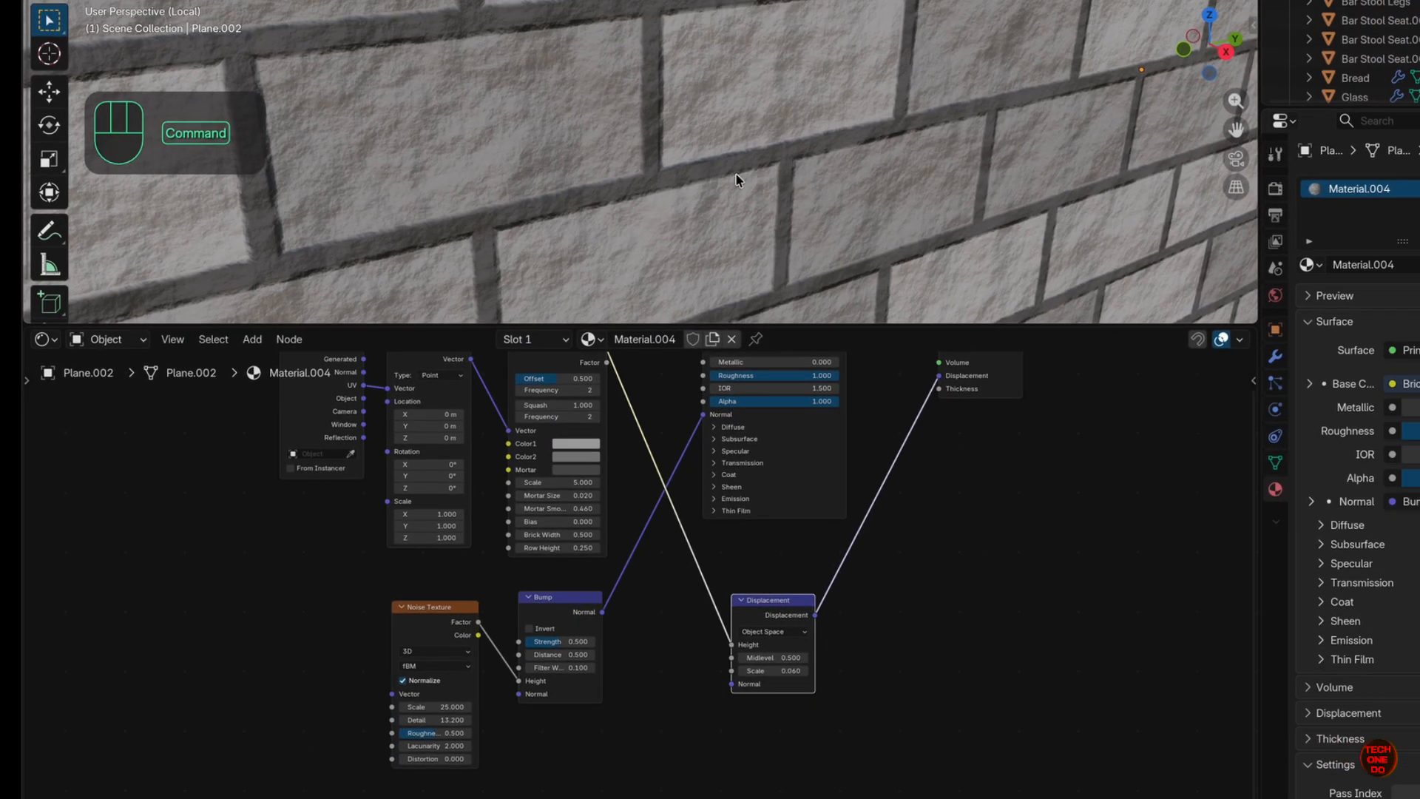
scroll(793, 111, down, 5)
super+scroll(677, 237, down, 5)
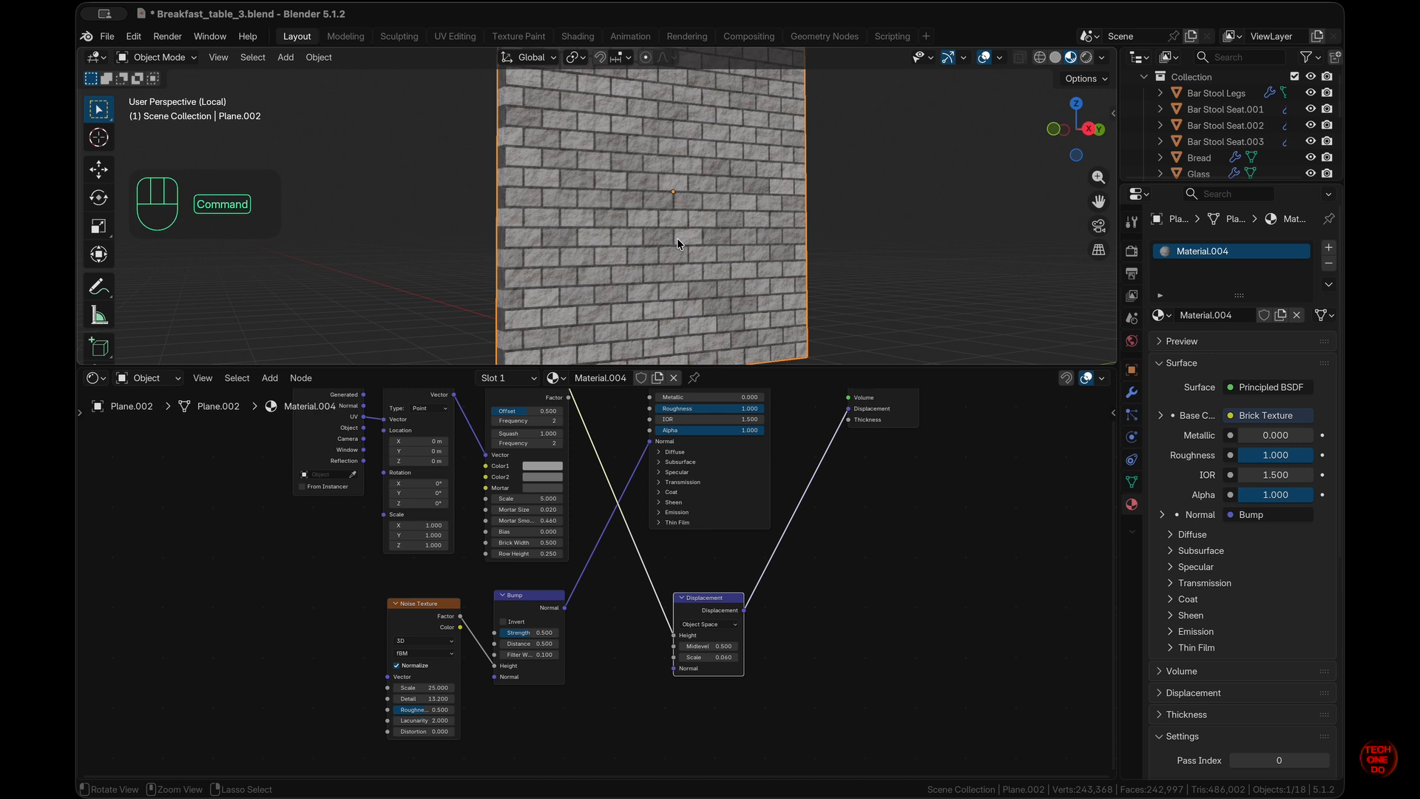
scroll(676, 238, up, 5)
super+scroll(677, 238, up, 3)
super+scroll(677, 237, down, 2)
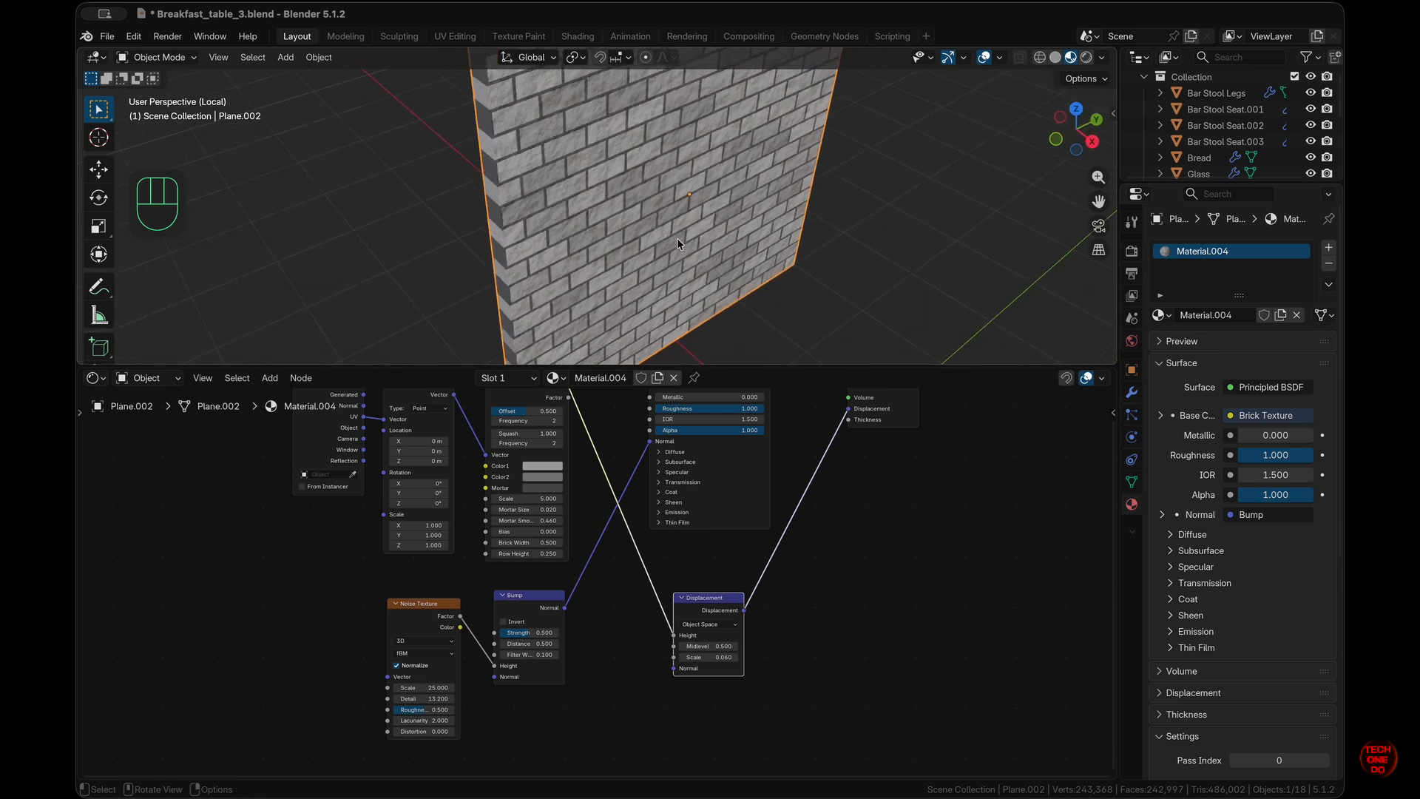
scroll(676, 238, down, 3)
- Exit Local View to show the whole scene, resize the editors, and deselect the brick wall
key(slash)
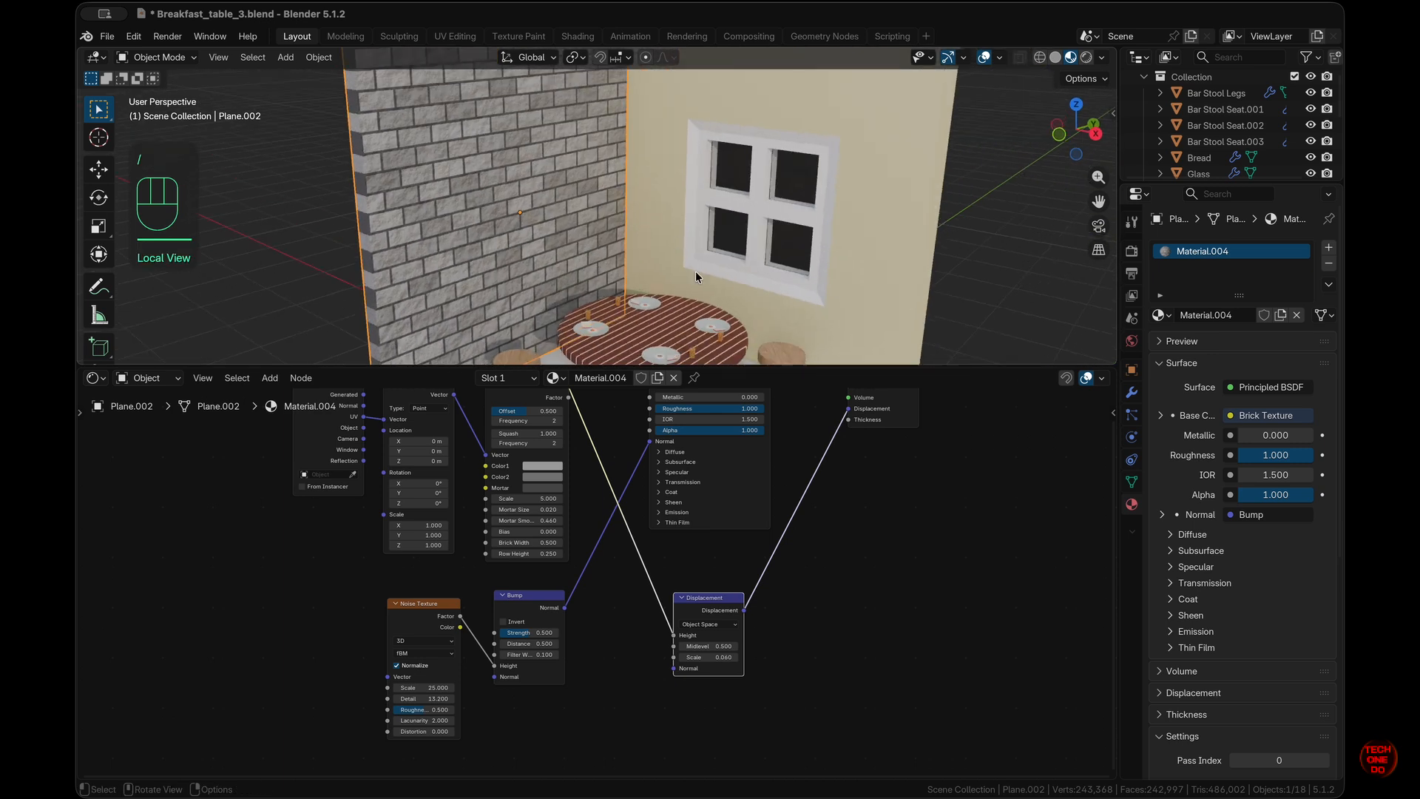
drag(799, 364, 797, 636)
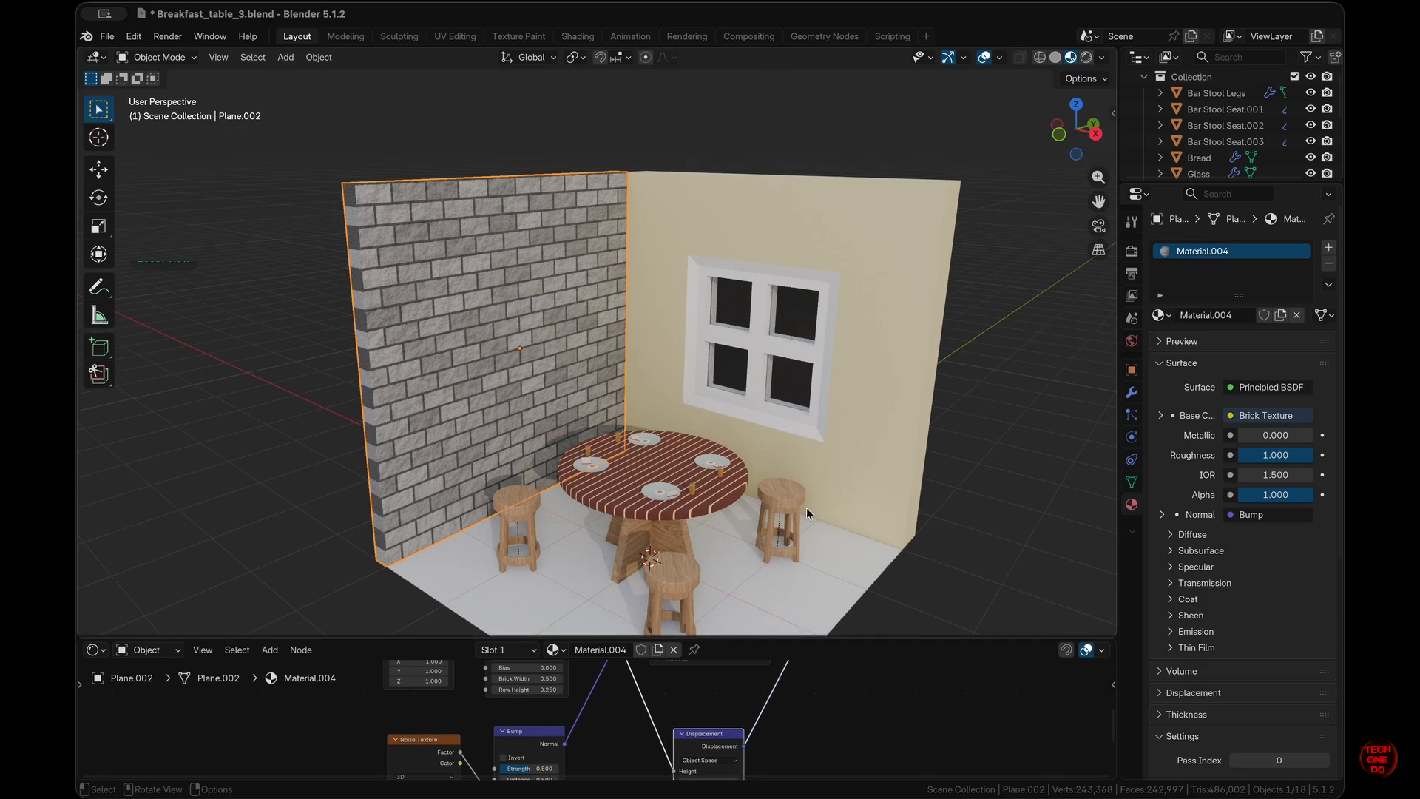
scroll(788, 418, down, 4)
scroll(787, 418, up, 5)
scroll(788, 418, down, 2)
shift+scroll(788, 418, down, 5)
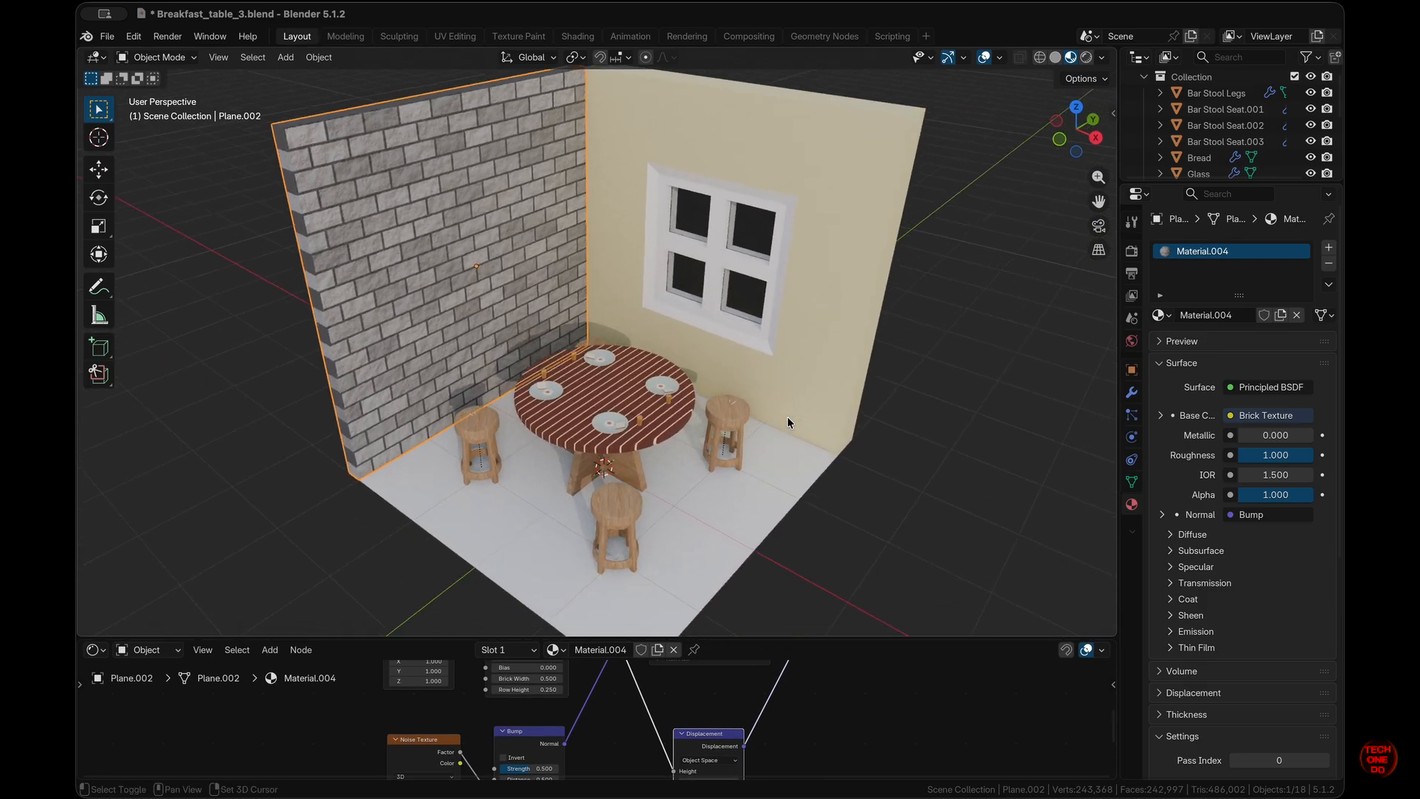
scroll(788, 418, down, 3)
super+scroll(788, 418, up, 4)
super+scroll(787, 416, down, 6)
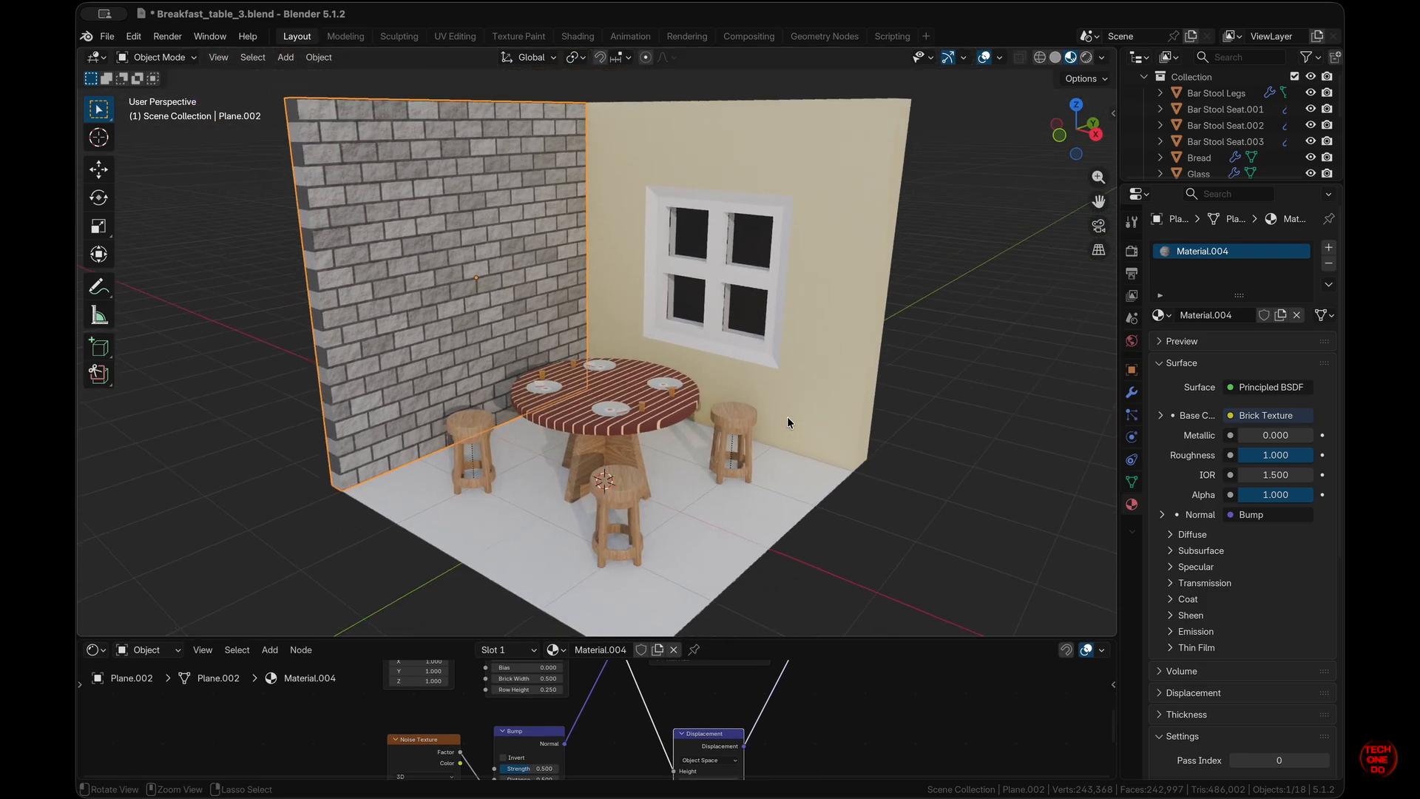
click(841, 548)
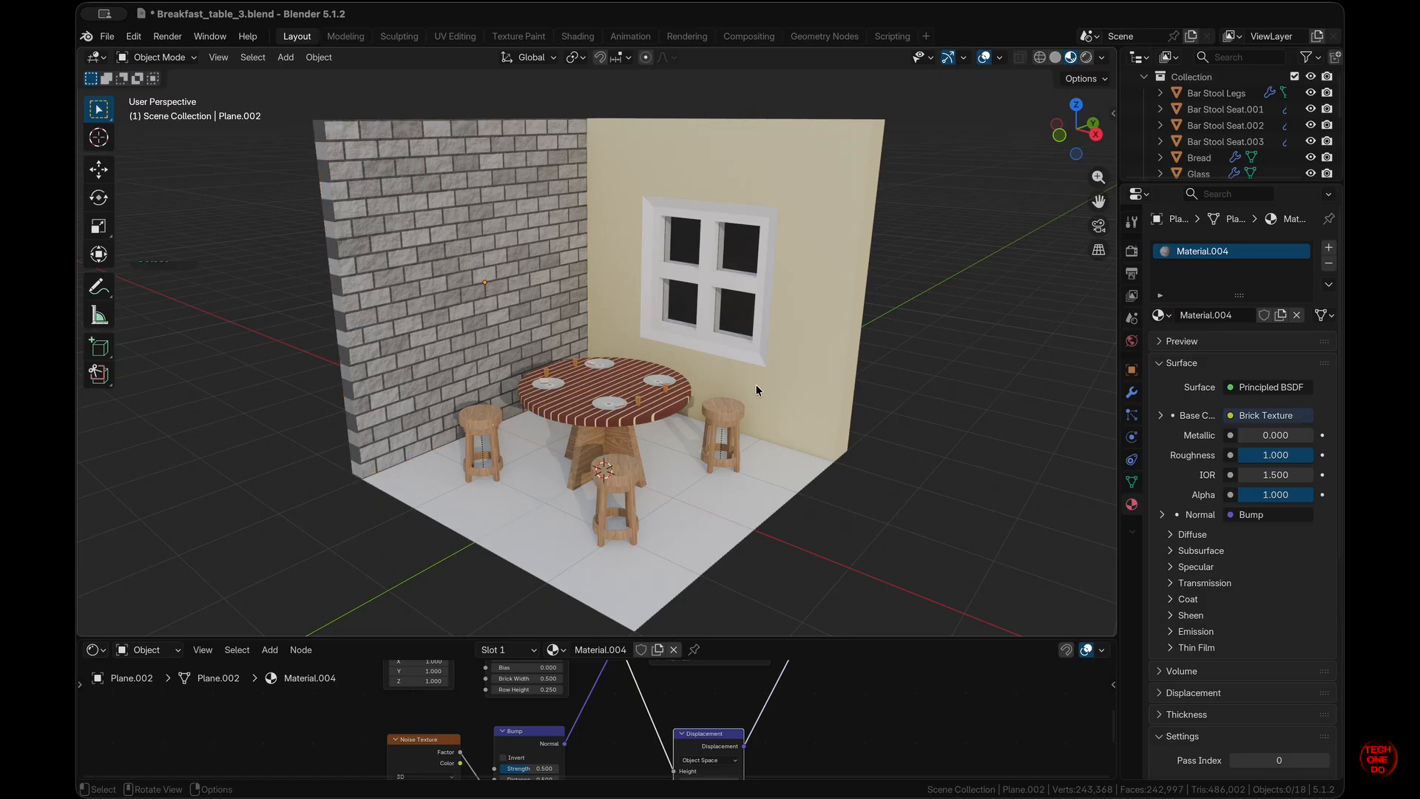
scroll(756, 386, up, 4)
scroll(756, 386, down, 3)
scroll(756, 385, right, 5)
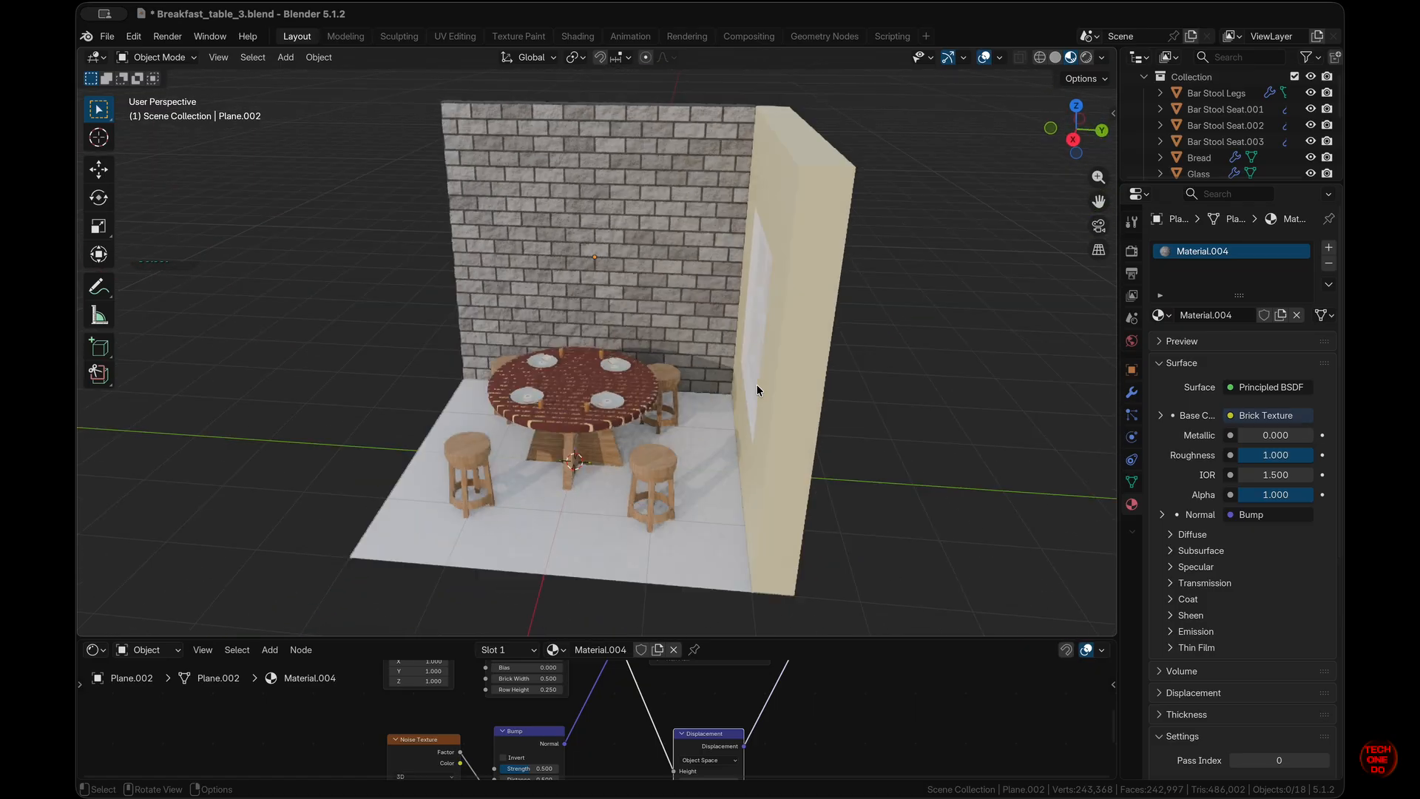
scroll(756, 384, right, 10)
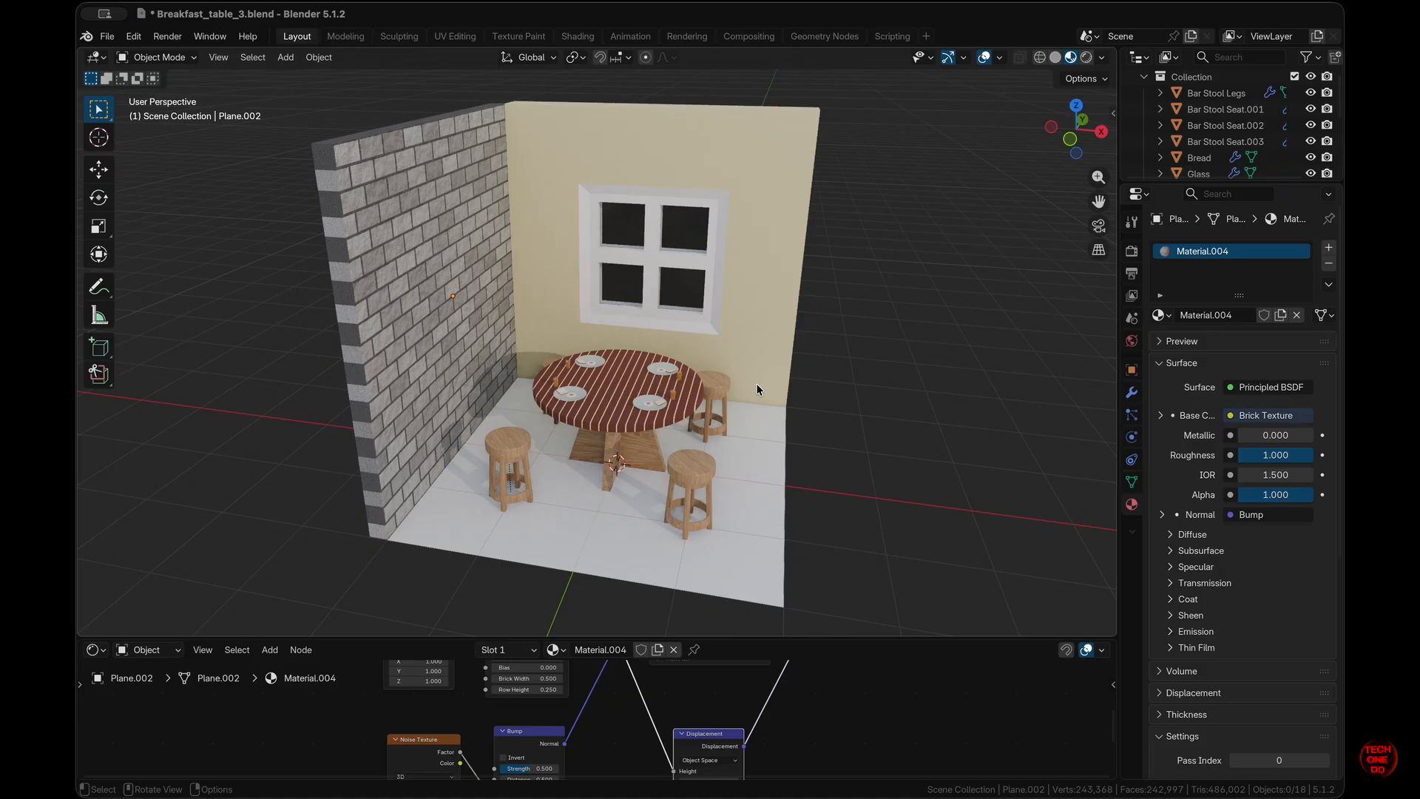
drag(922, 638, 921, 520)
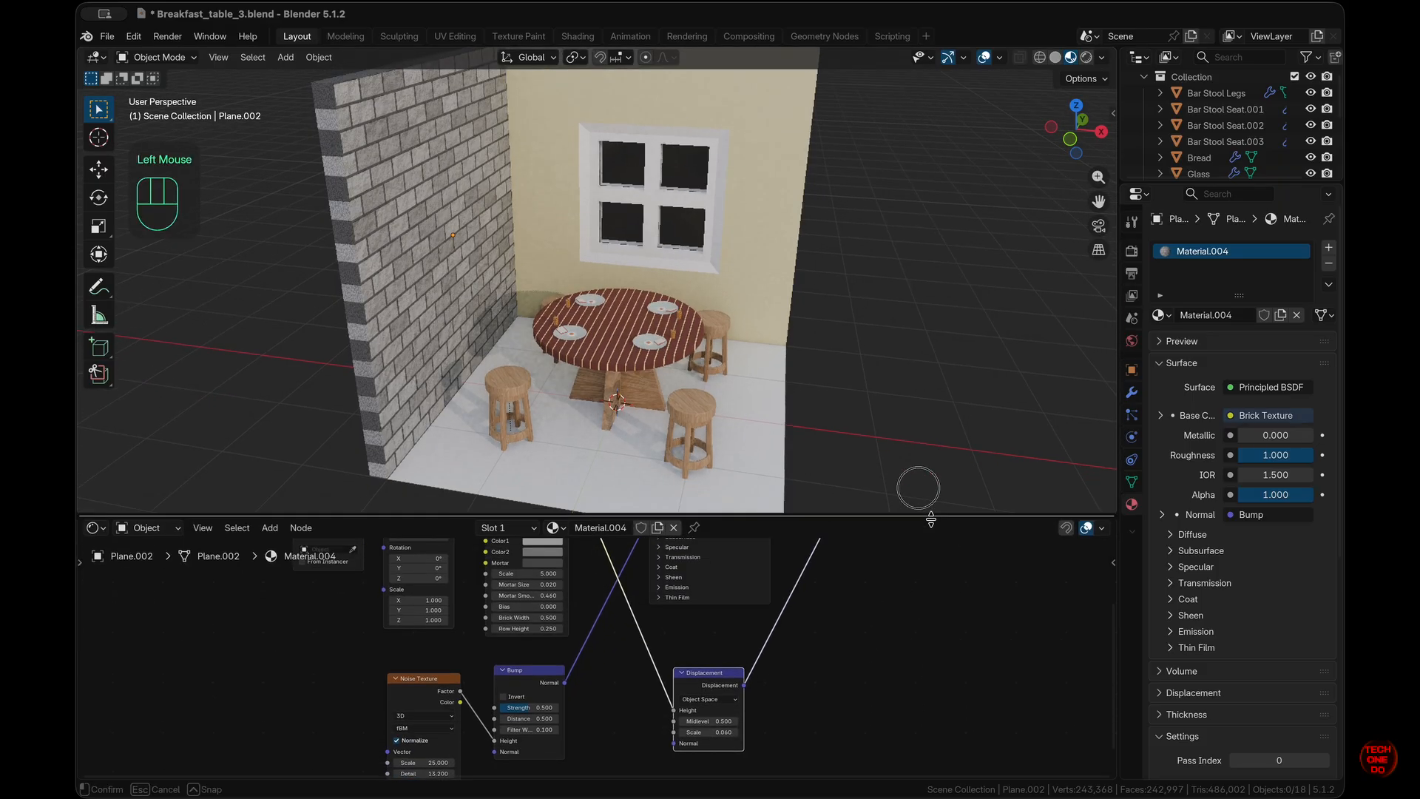
scroll(641, 451, right, 2)
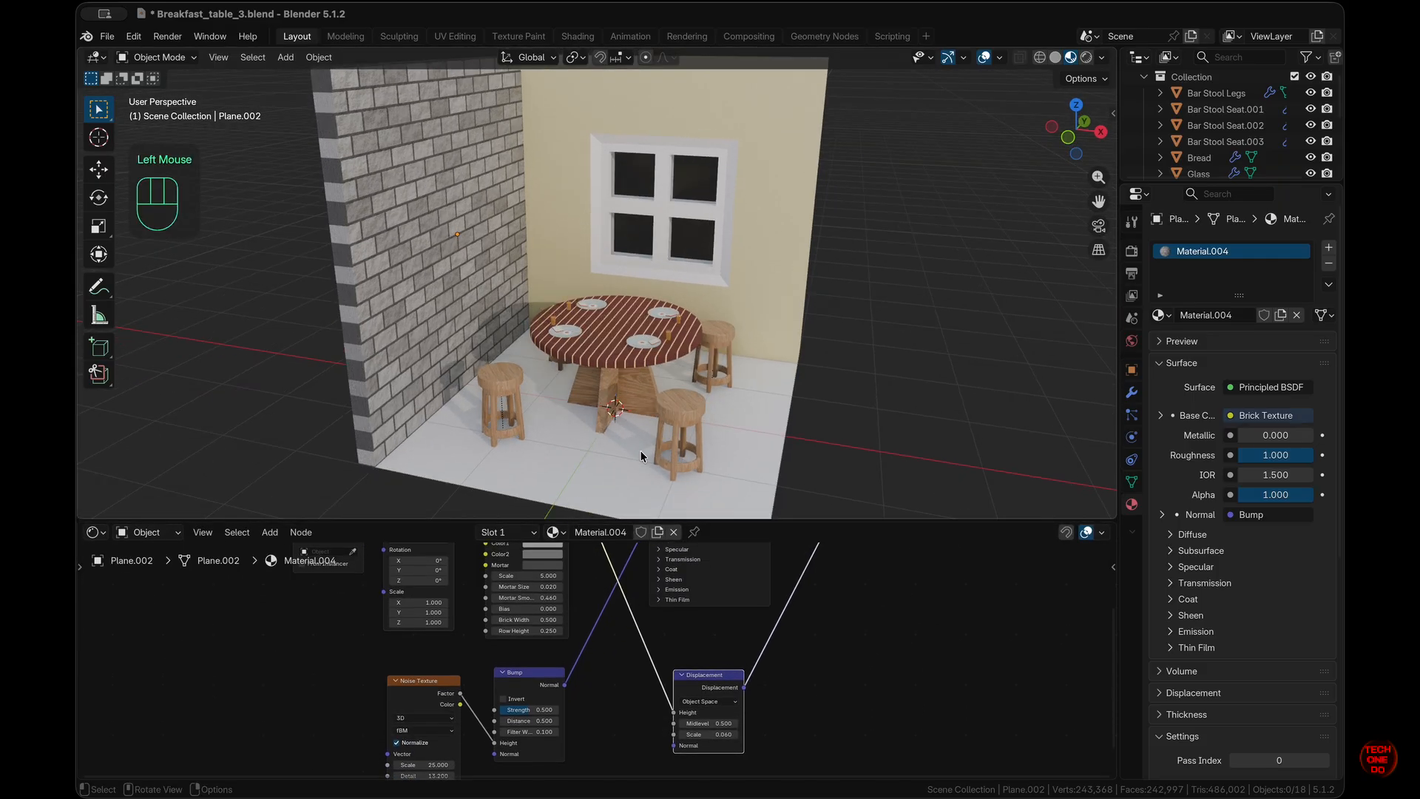
scroll(641, 454, right, 3)
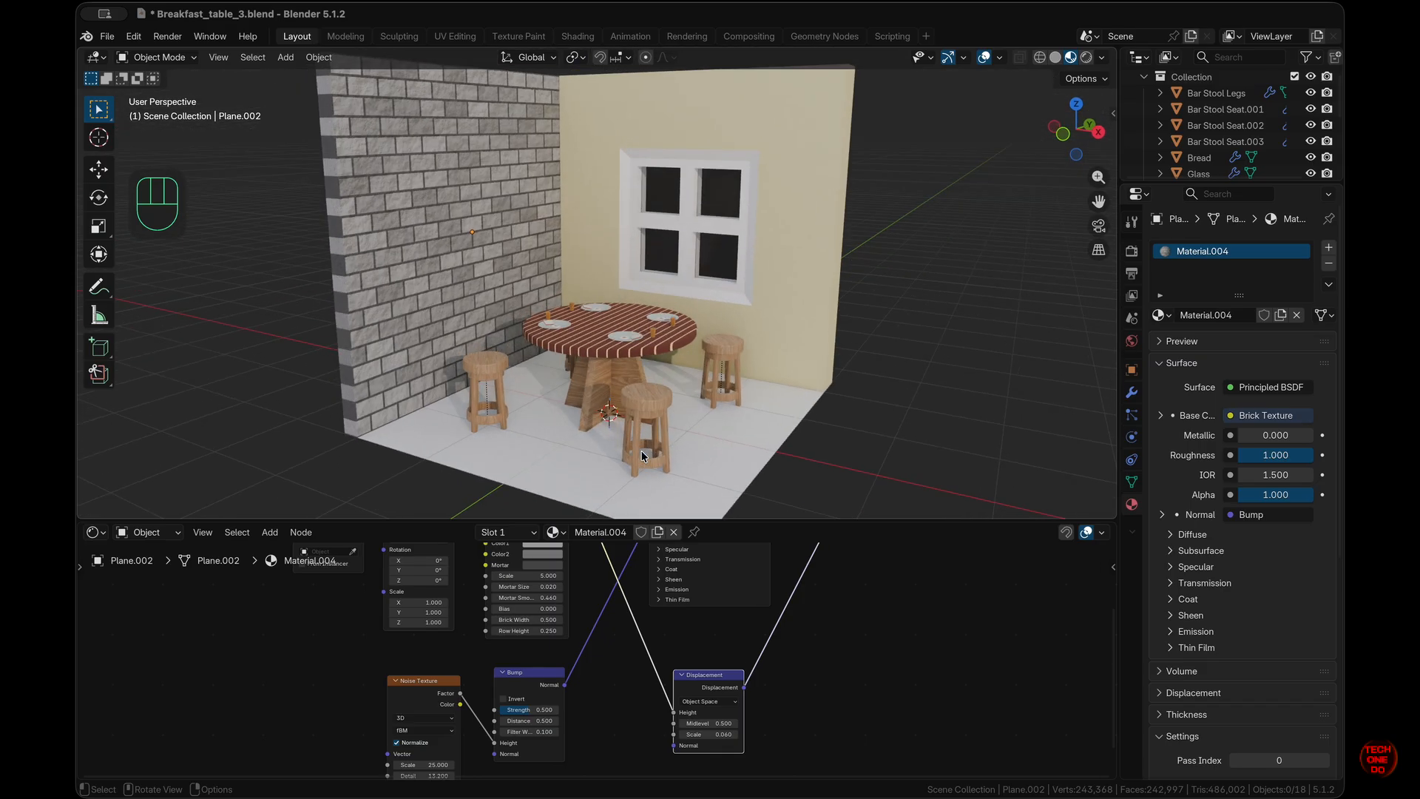
- Look through the camera with Lock Camera to View and frame a low, level shot of the room
key(KP_0)
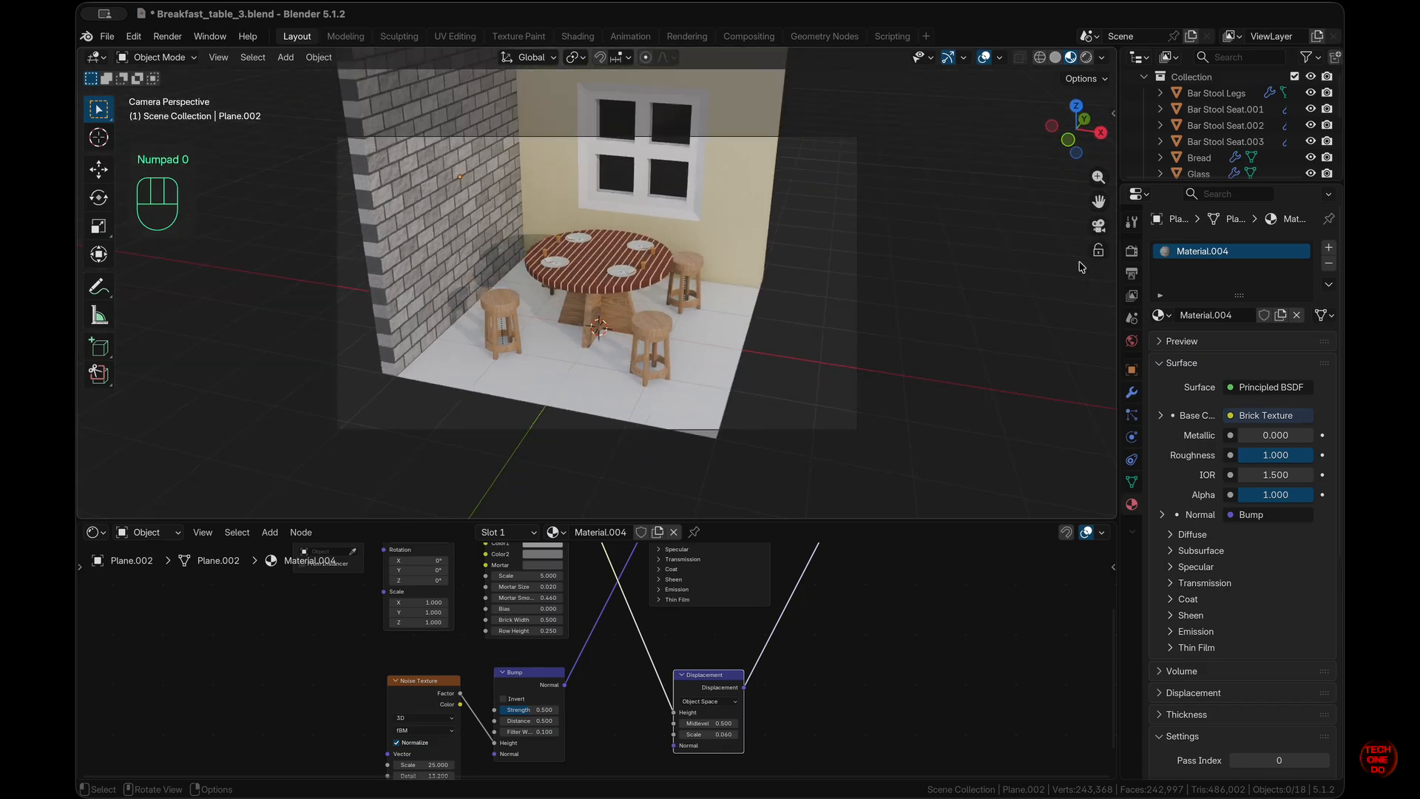
click(1104, 252)
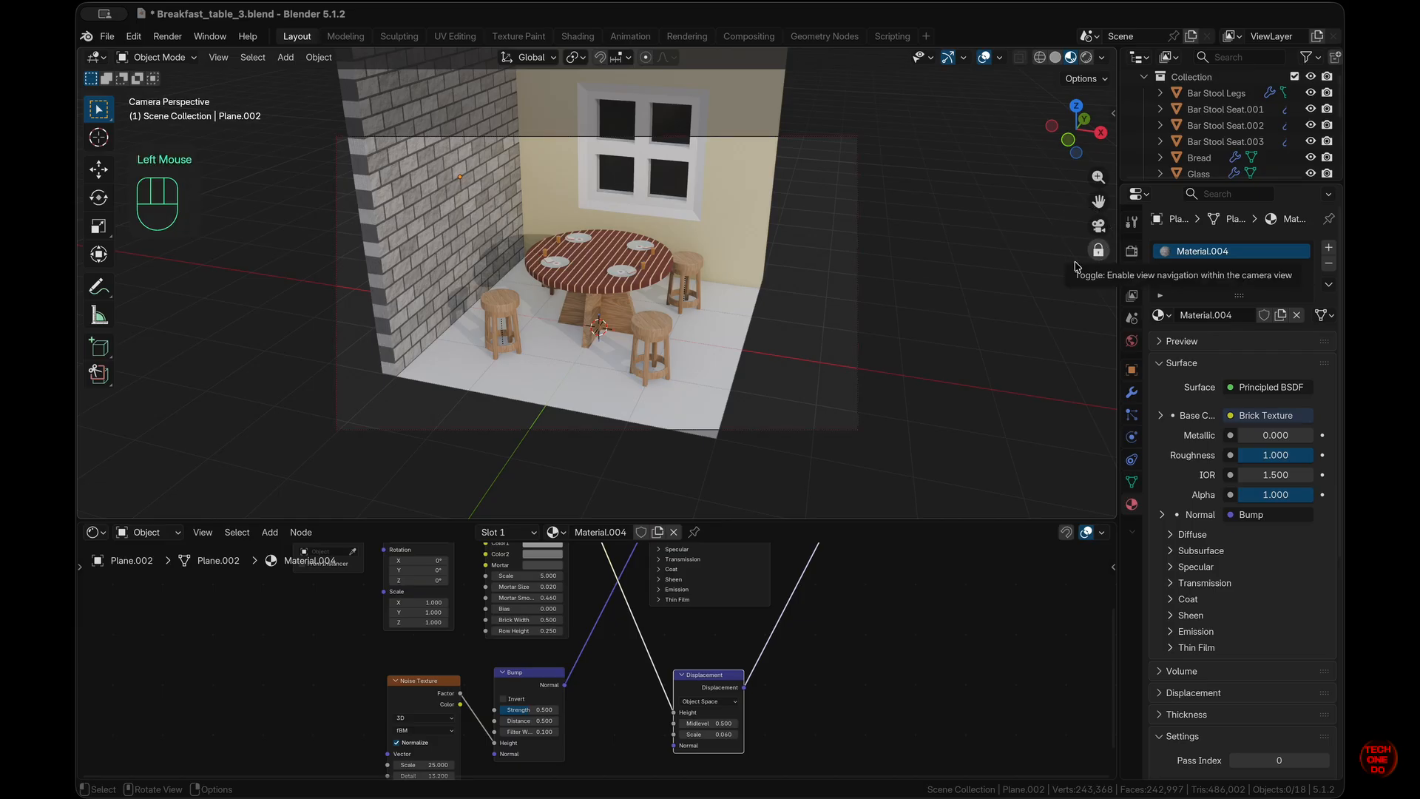
scroll(682, 297, right, 5)
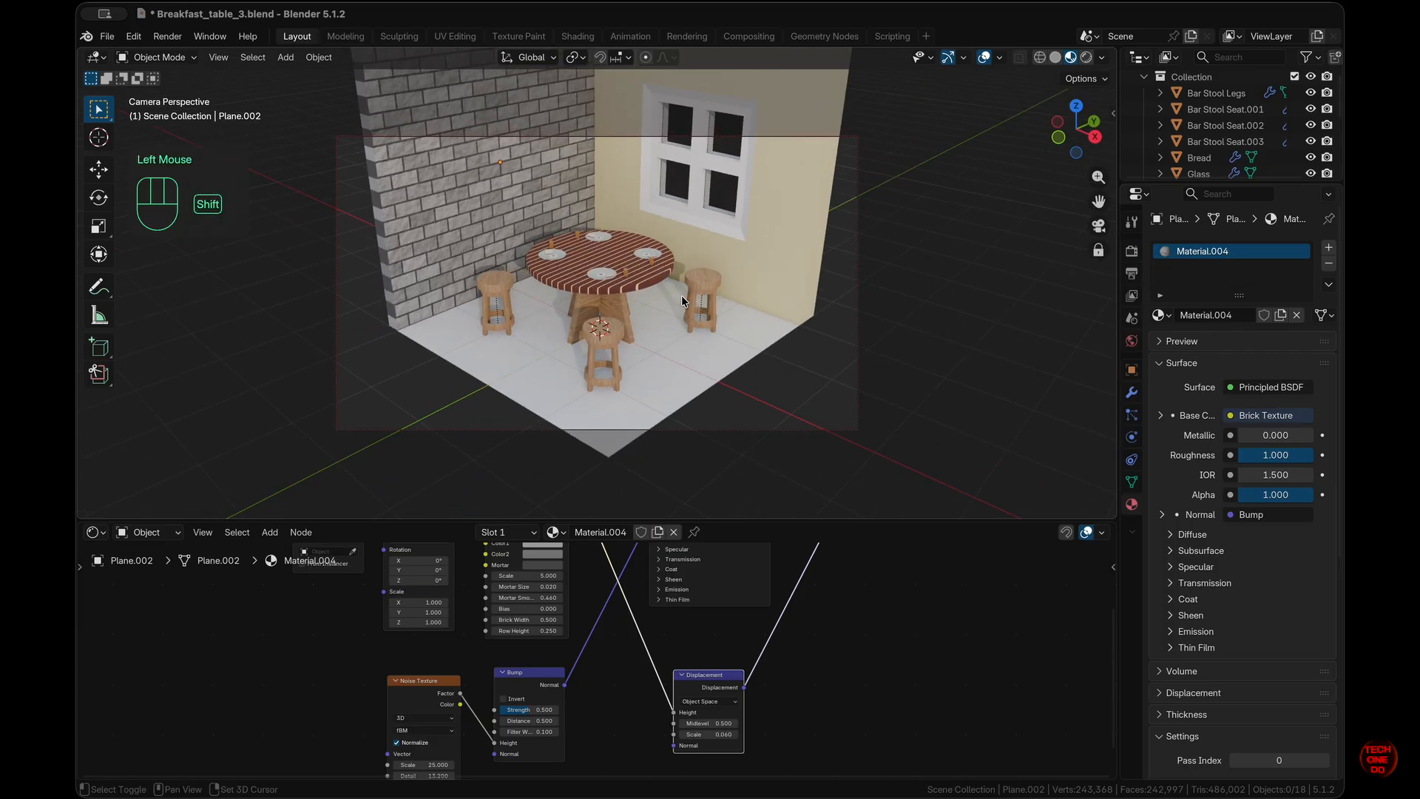
shift+scroll(682, 296, up, 2)
shift+scroll(682, 295, up, 3)
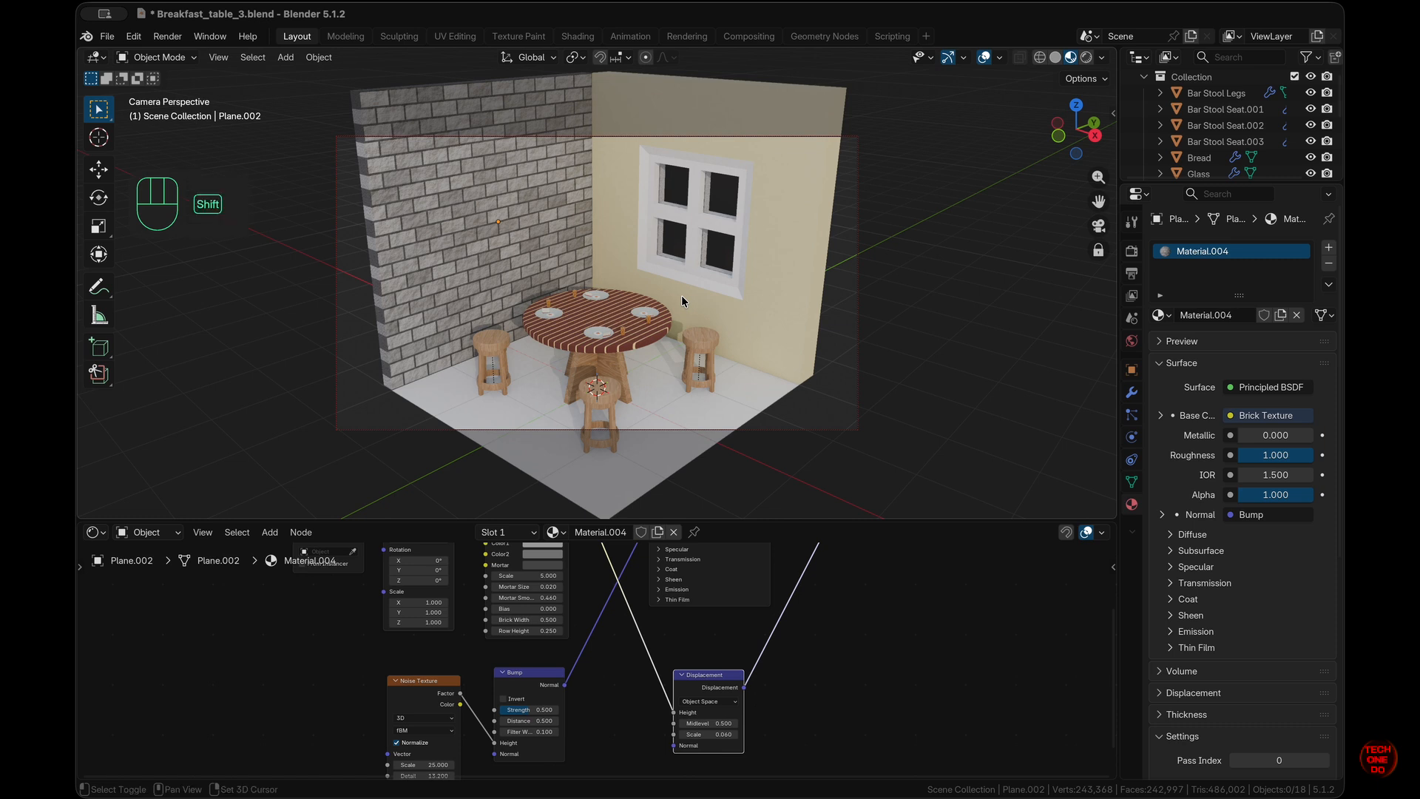
ctrl+scroll(681, 295, up, 4)
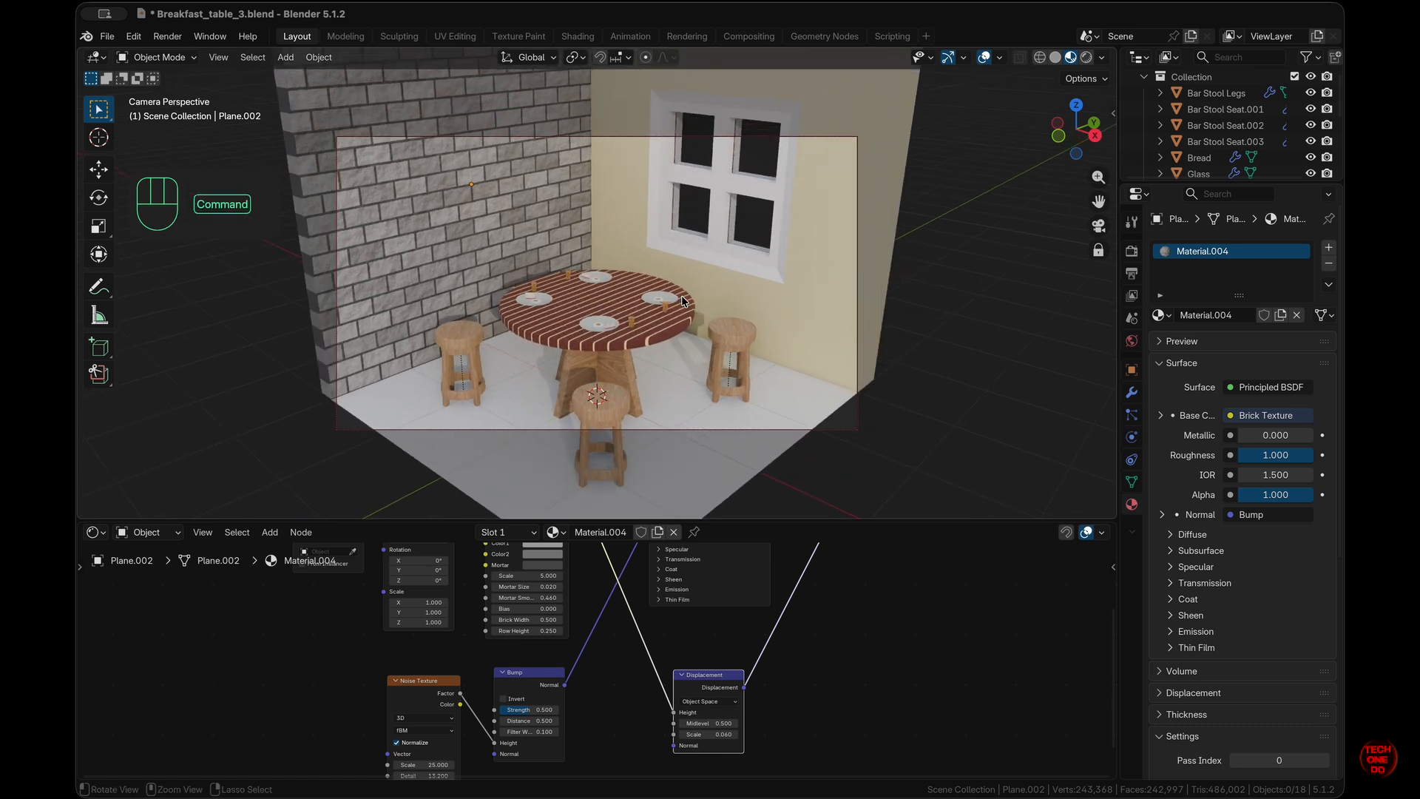
shift+scroll(681, 295, down, 3)
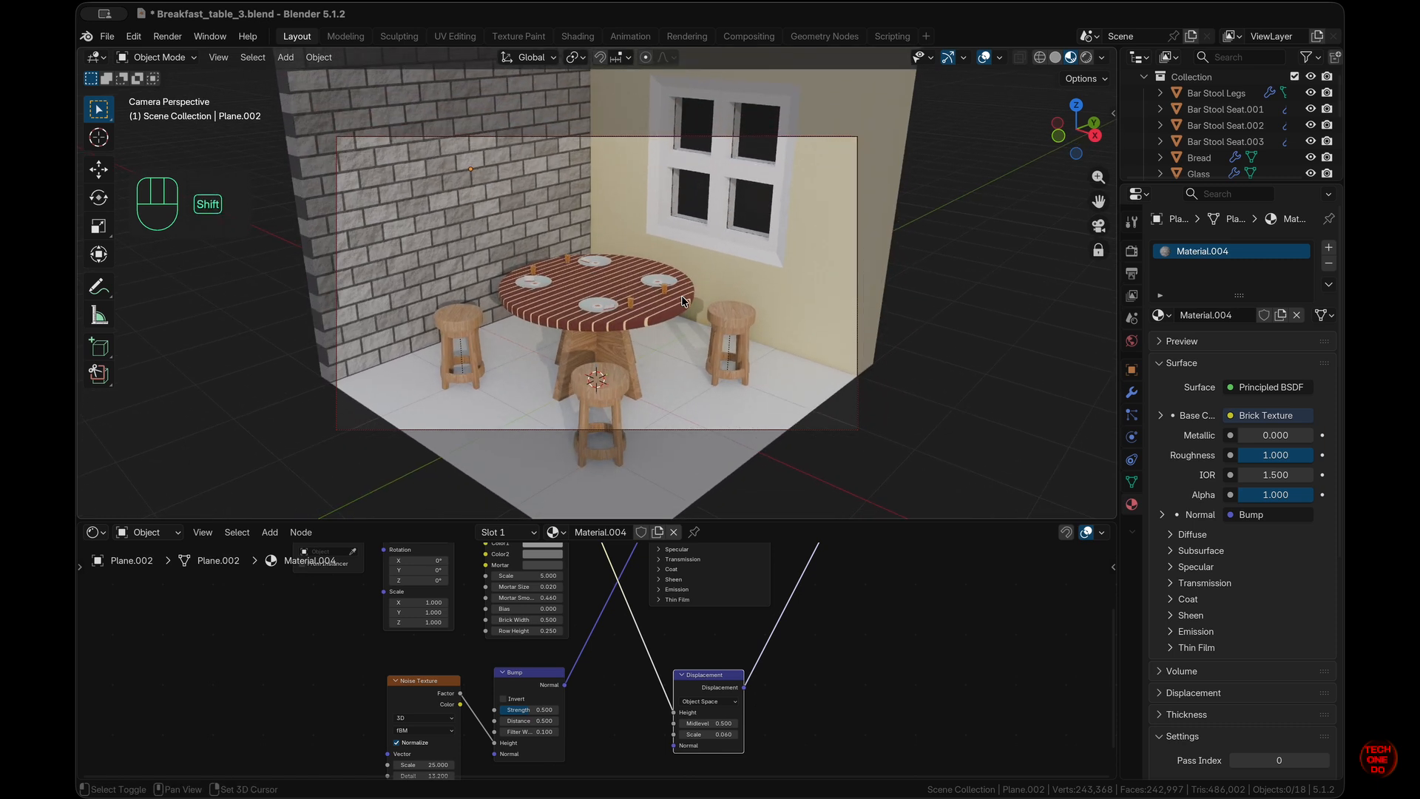
shift+scroll(682, 295, up, 4)
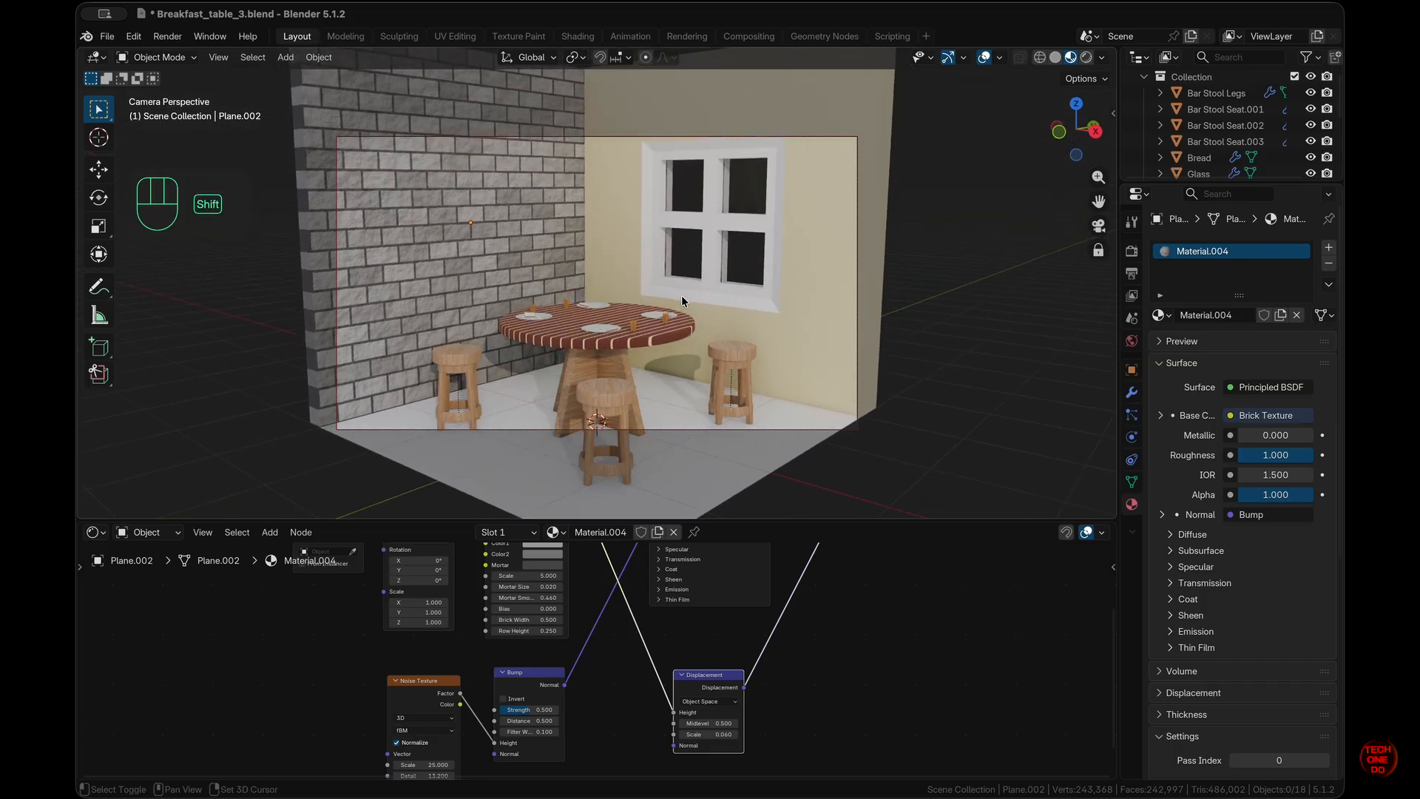
shift+scroll(681, 295, up, 1)
shift+scroll(682, 296, down, 3)
ctrl+scroll(681, 295, down, 3)
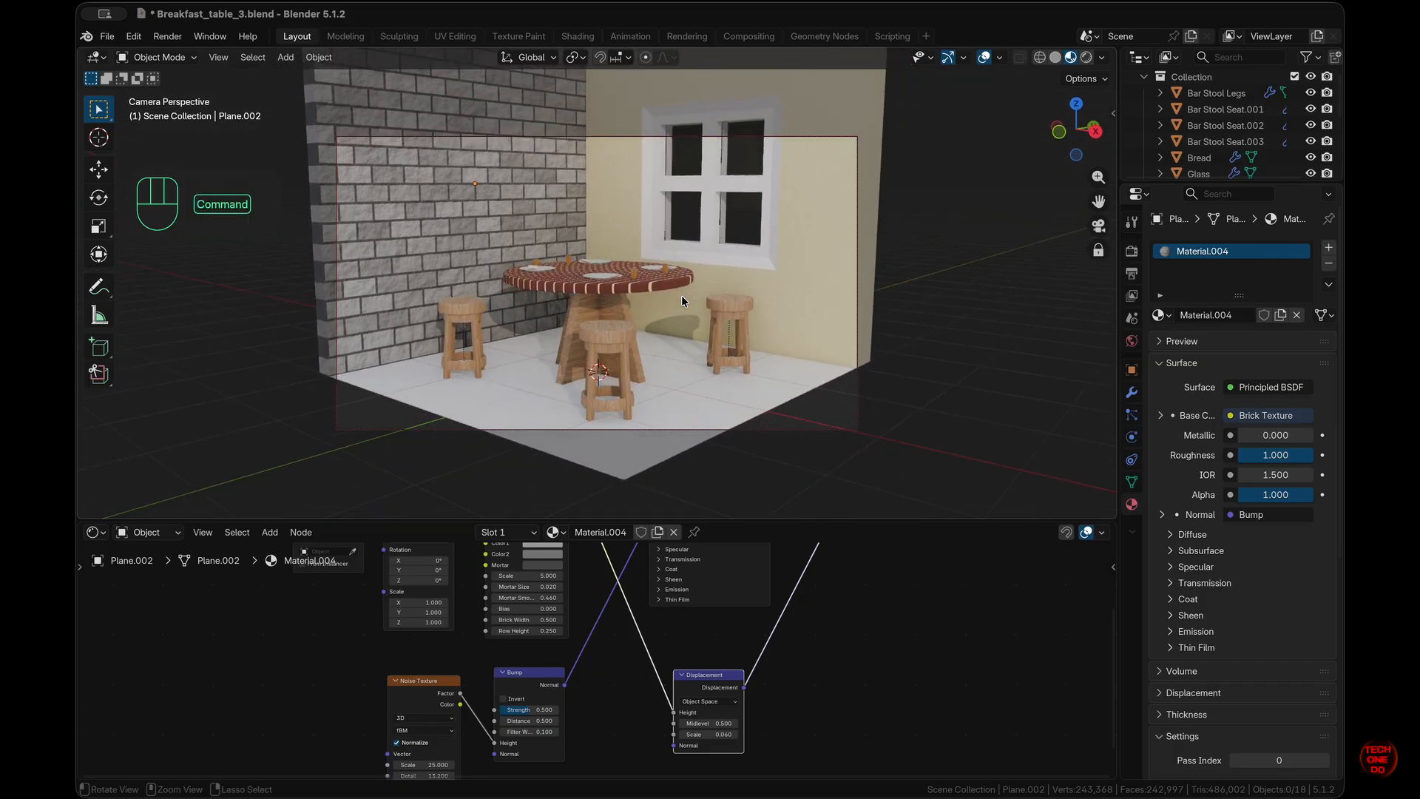
shift+scroll(681, 295, up, 3)
shift+scroll(681, 295, down, 4)
scroll(682, 295, down, 3)
shift+scroll(681, 295, up, 2)
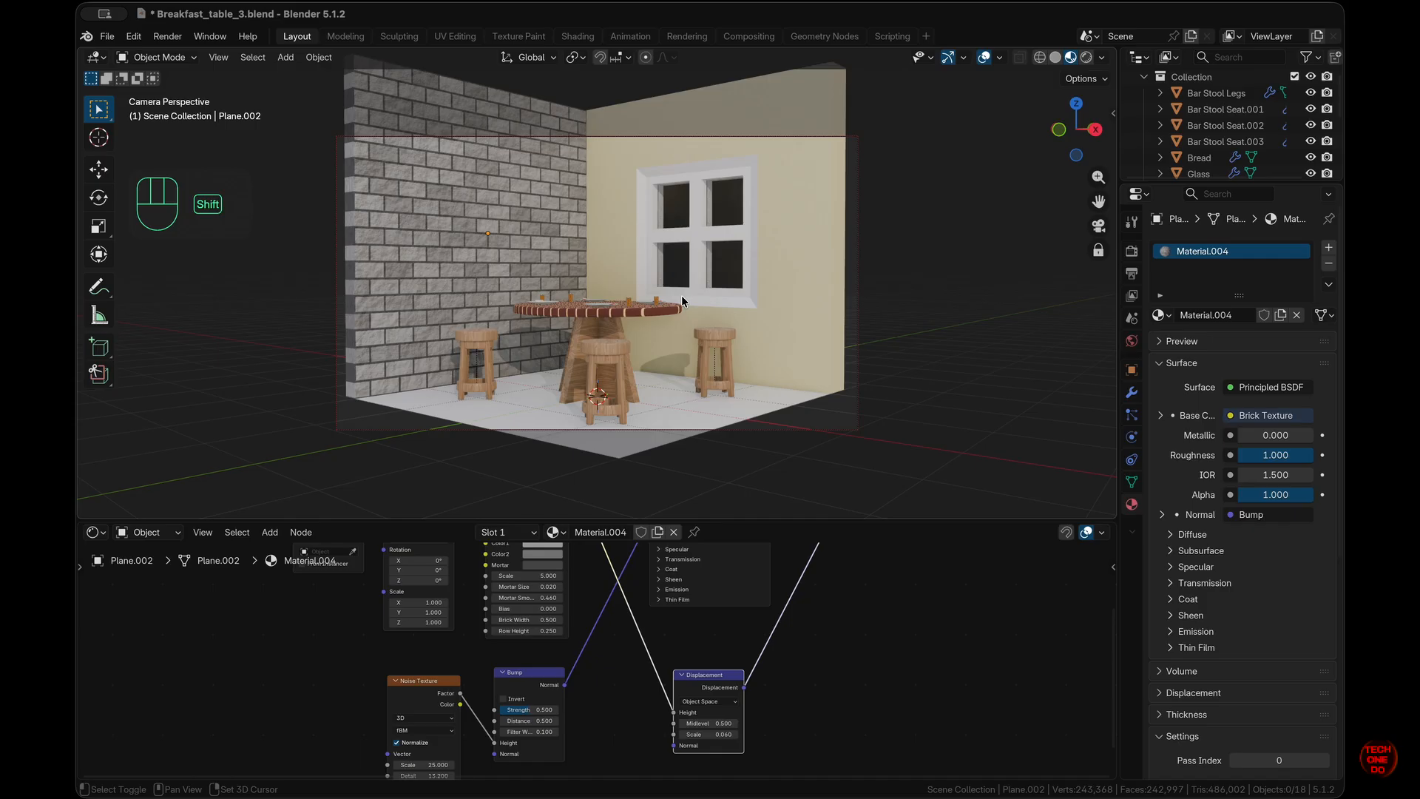
shift+scroll(681, 295, up, 1)
ctrl+scroll(681, 295, up, 2)
shift+scroll(681, 295, down, 1)
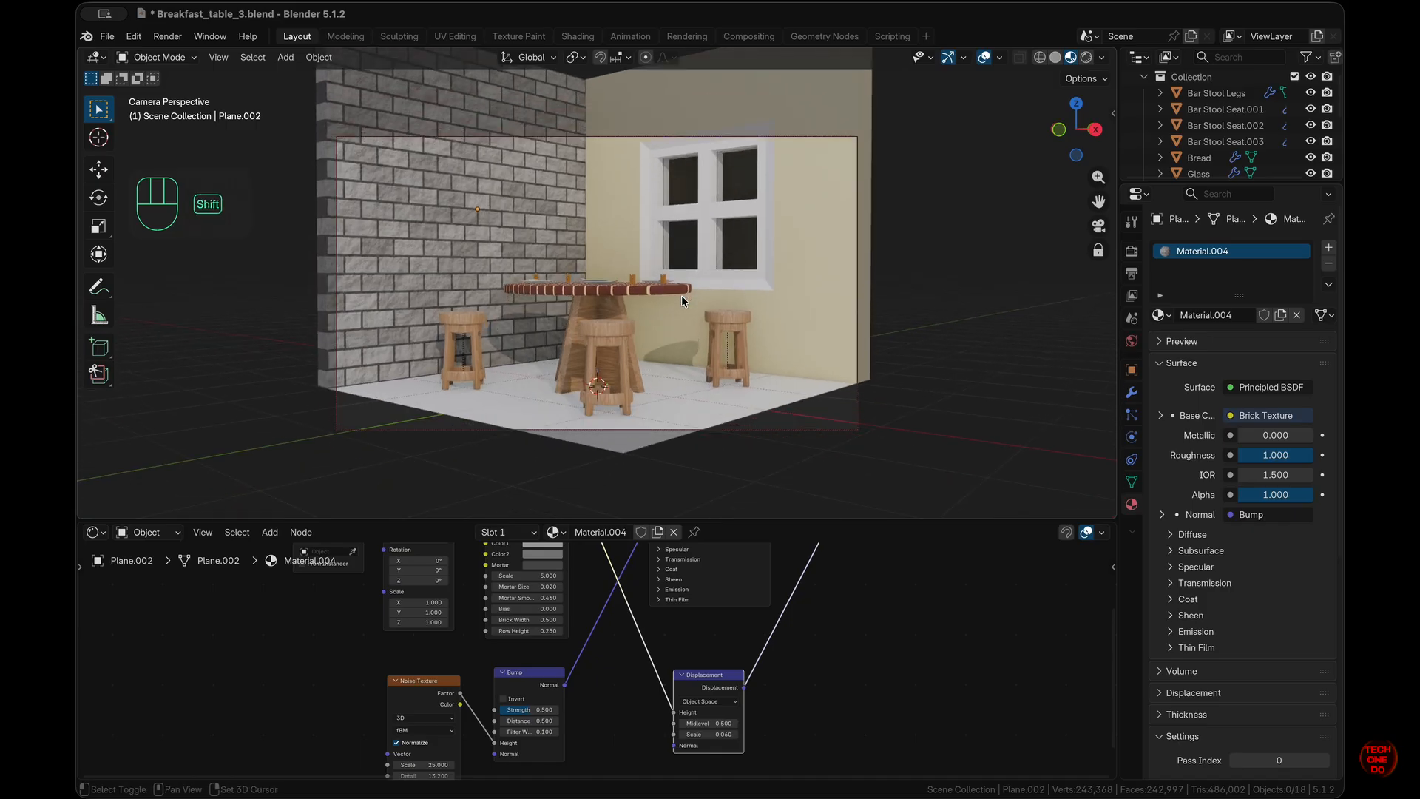
- Scale the floor plane to 2 times its size
click(732, 413)
key(s)
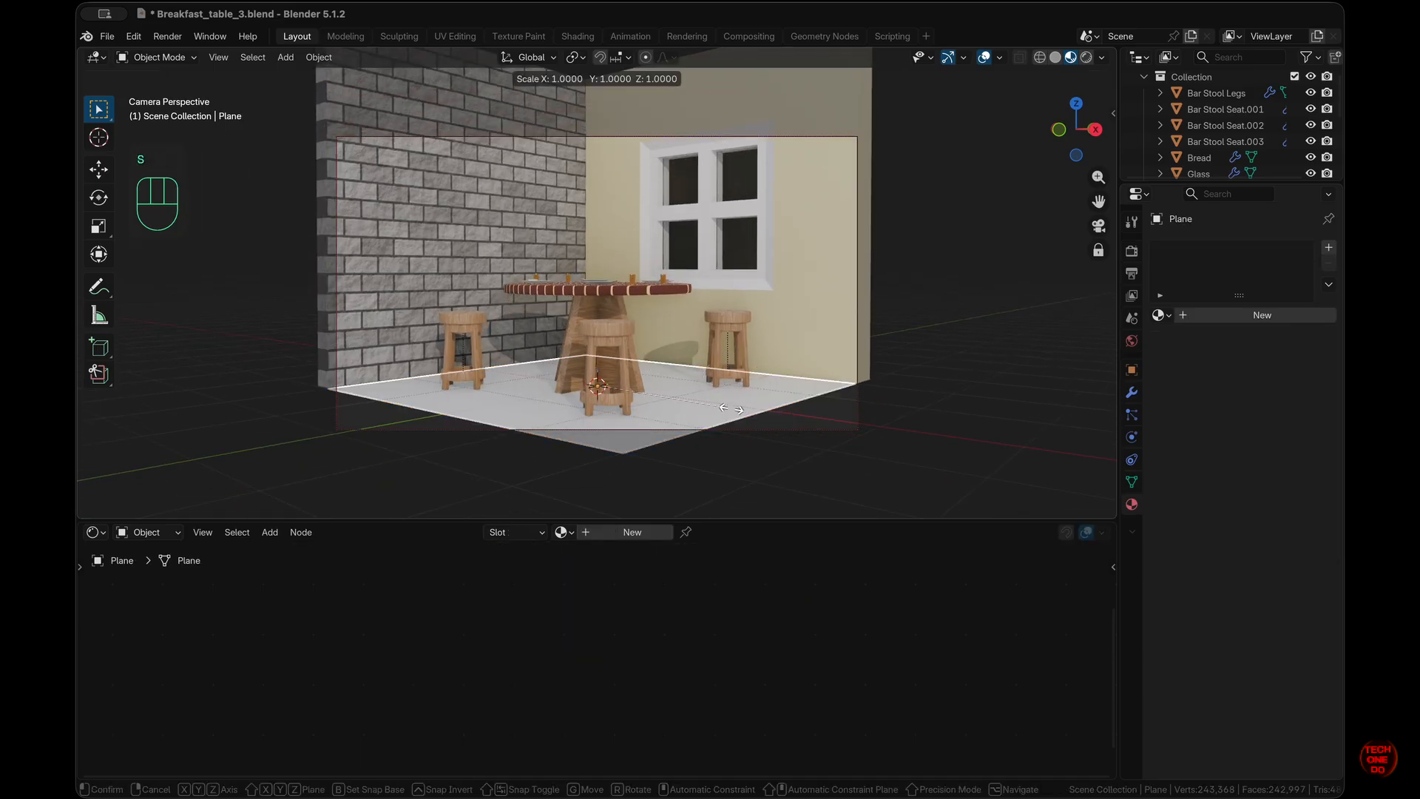
key(KP_2)
key(KP_Enter)
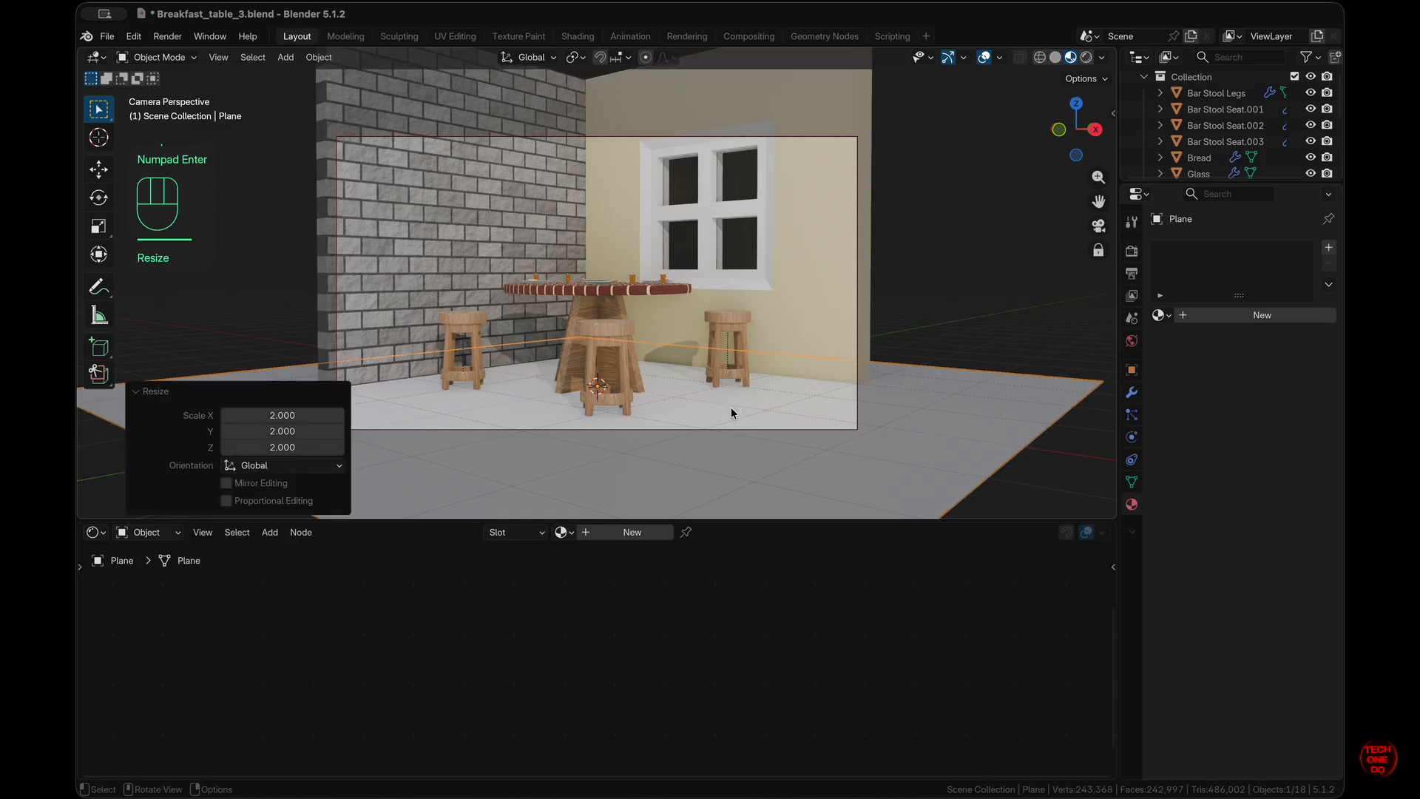
click(731, 408)
scroll(731, 408, up, 3)
scroll(731, 408, down, 3)
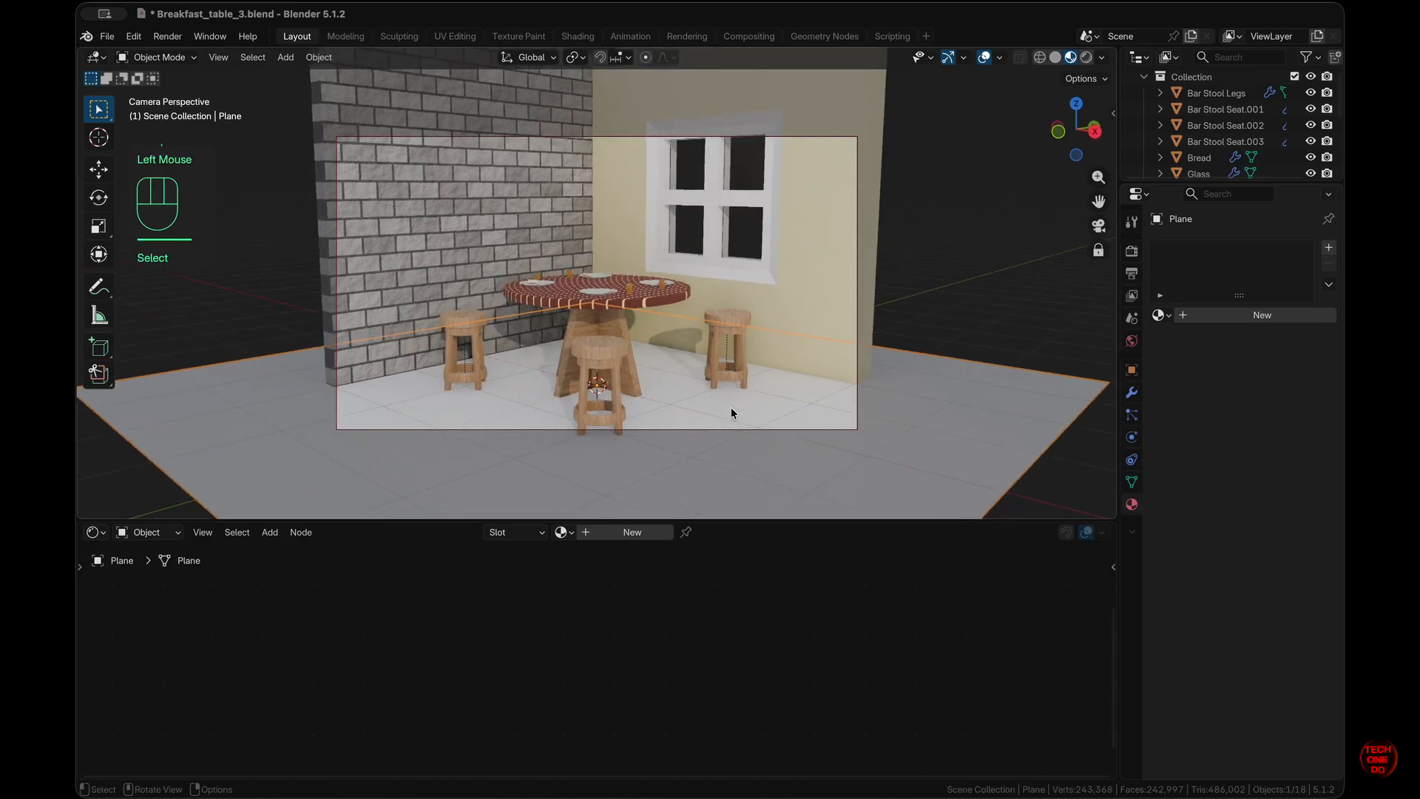
- Switch the viewport to Rendered shading and turn off Lock Camera to View
click(1087, 57)
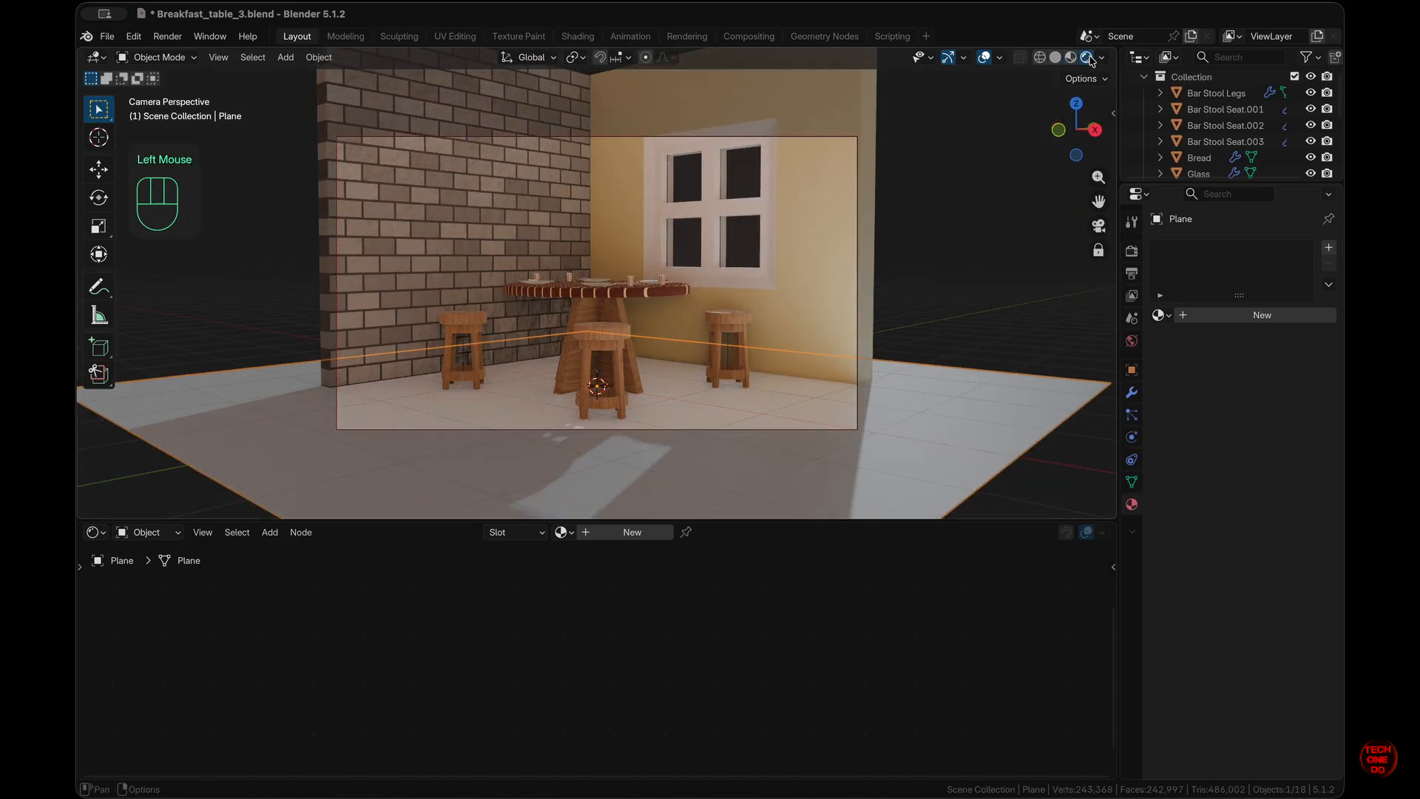
scroll(714, 393, up, 5)
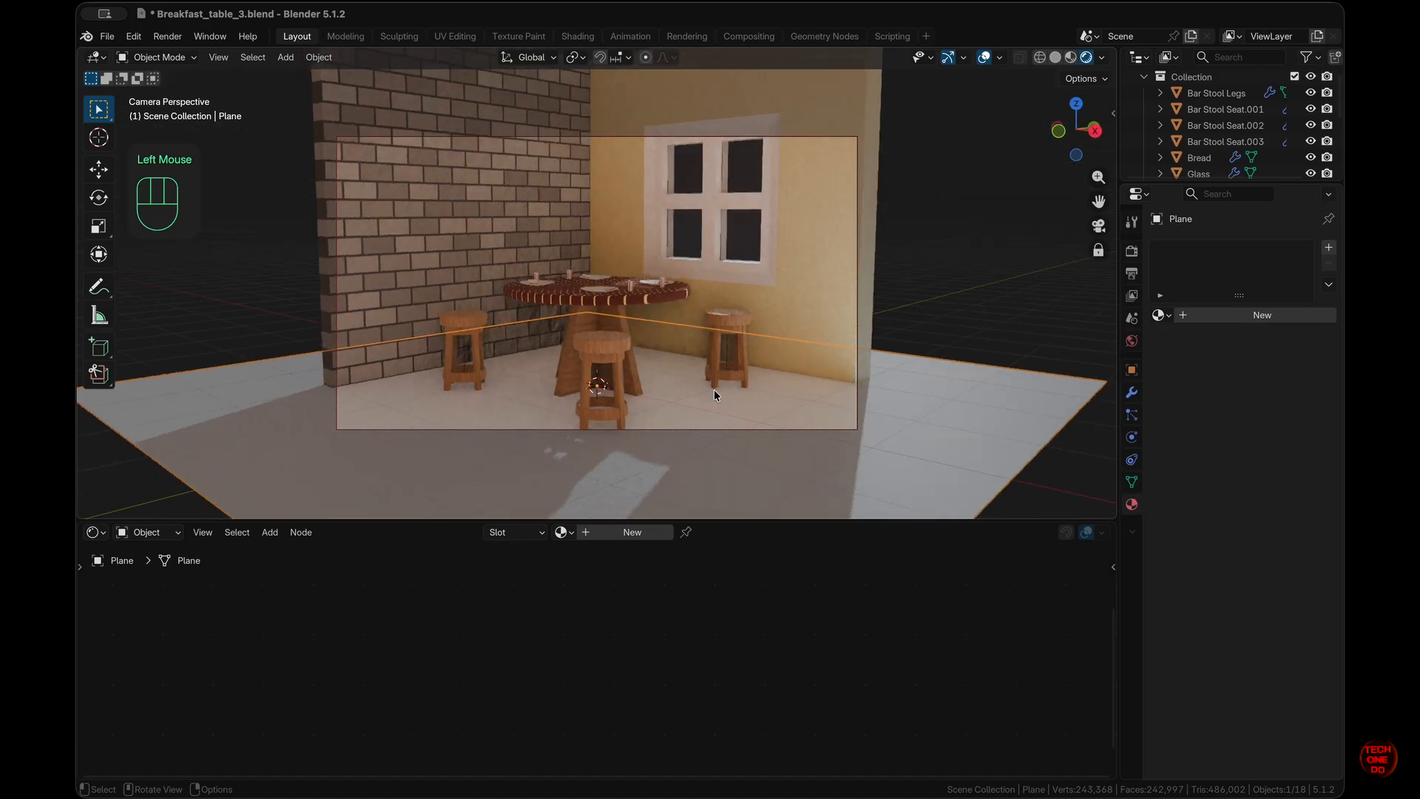
scroll(714, 395, down, 5)
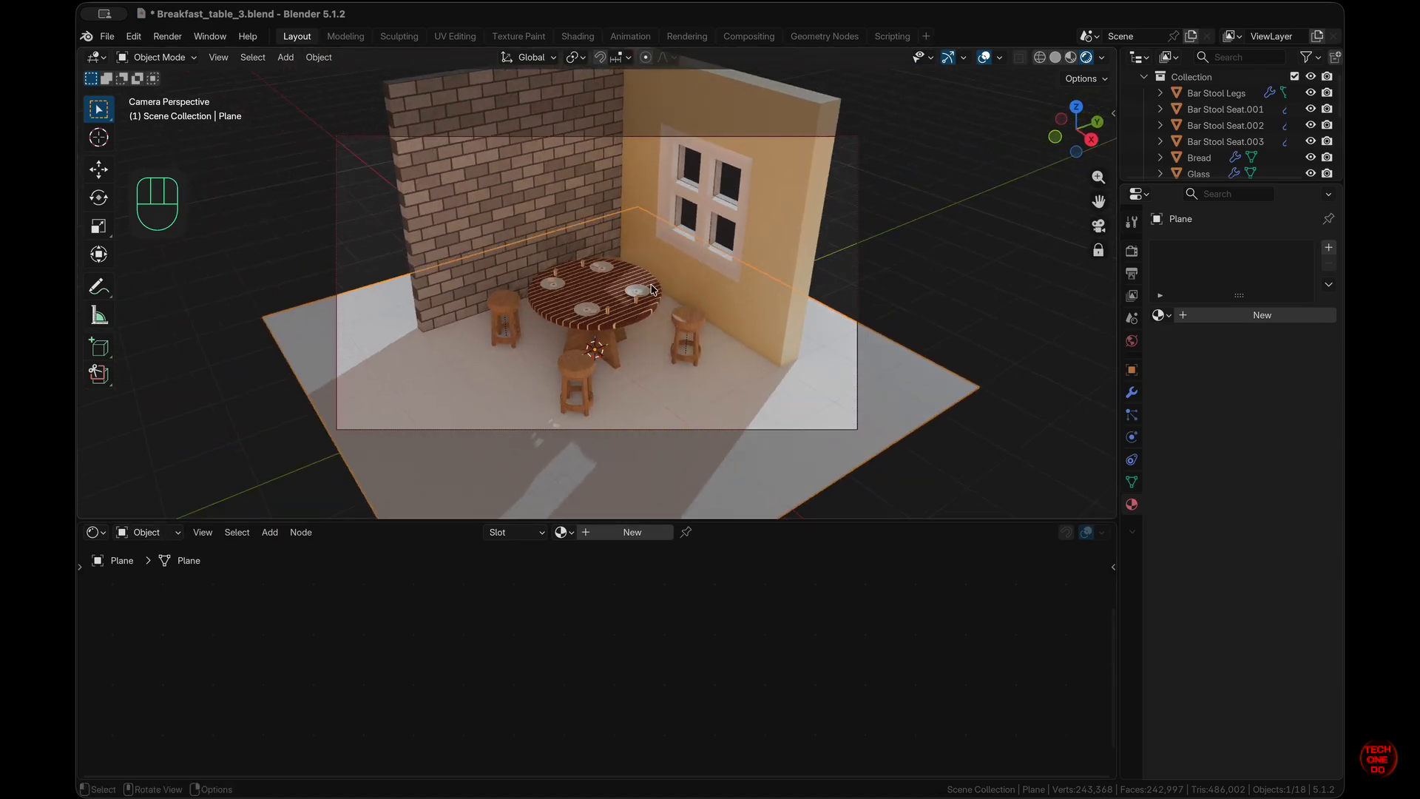
shift+scroll(651, 288, down, 1)
click(1099, 251)
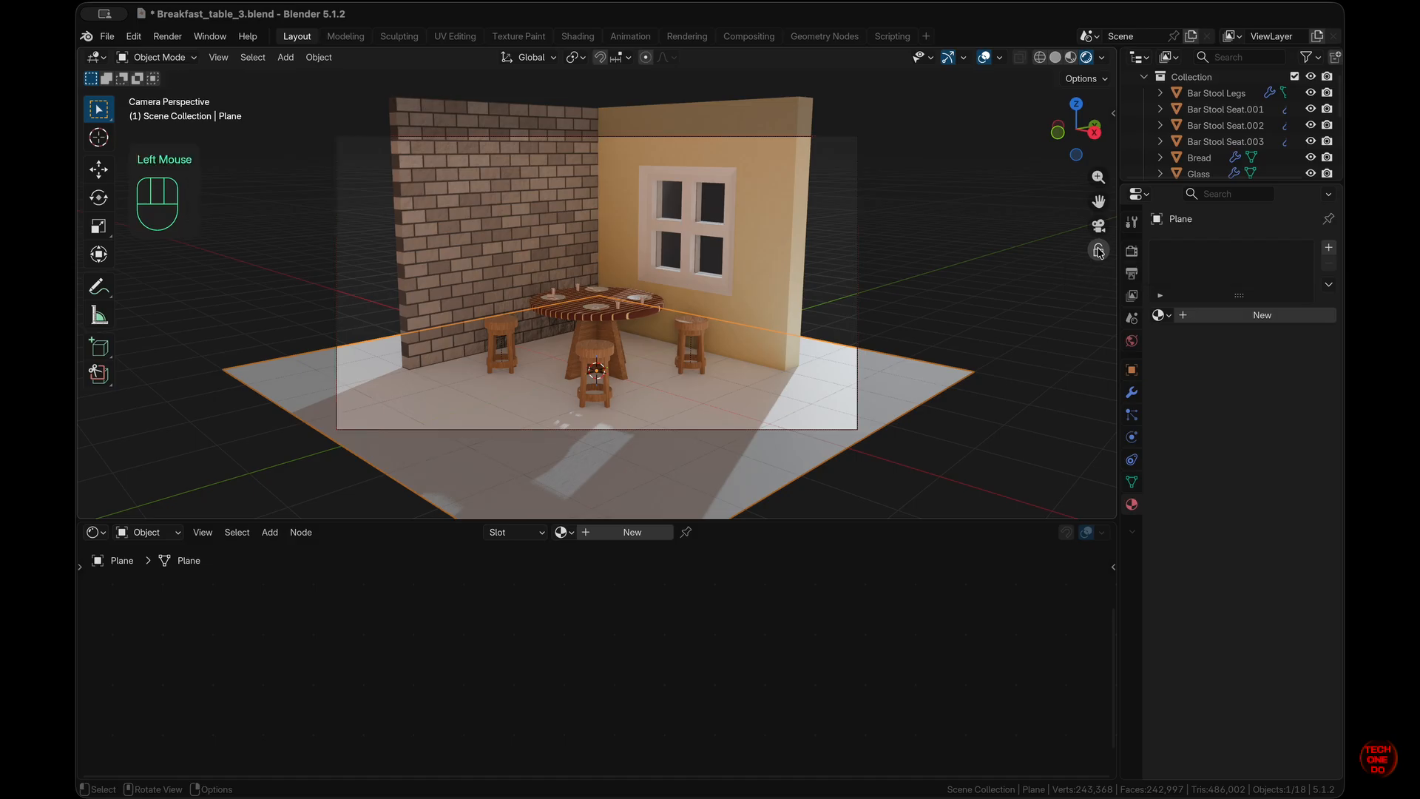
- Switch the Shader Editor to show the World's node tree
click(147, 532)
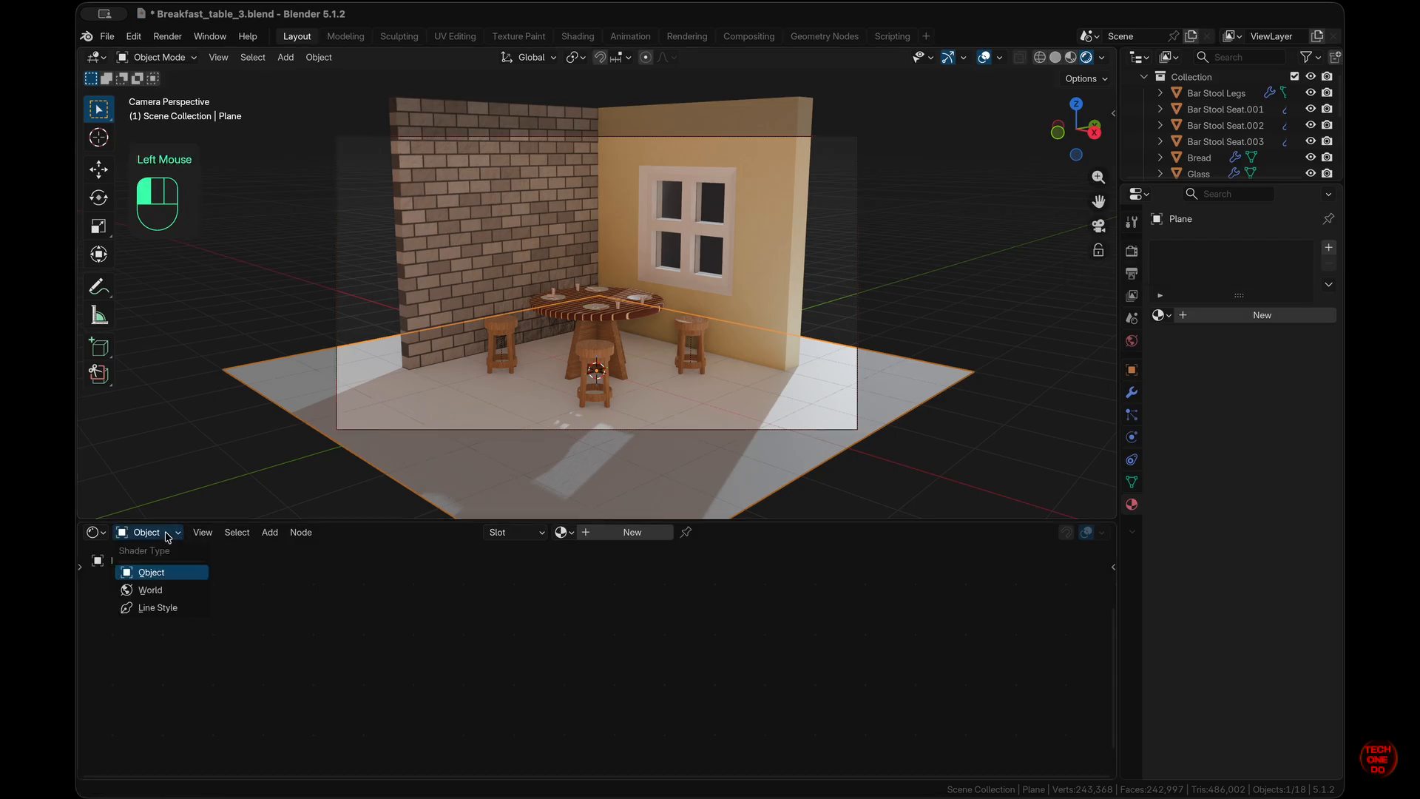
click(164, 589)
scroll(700, 636, down, 5)
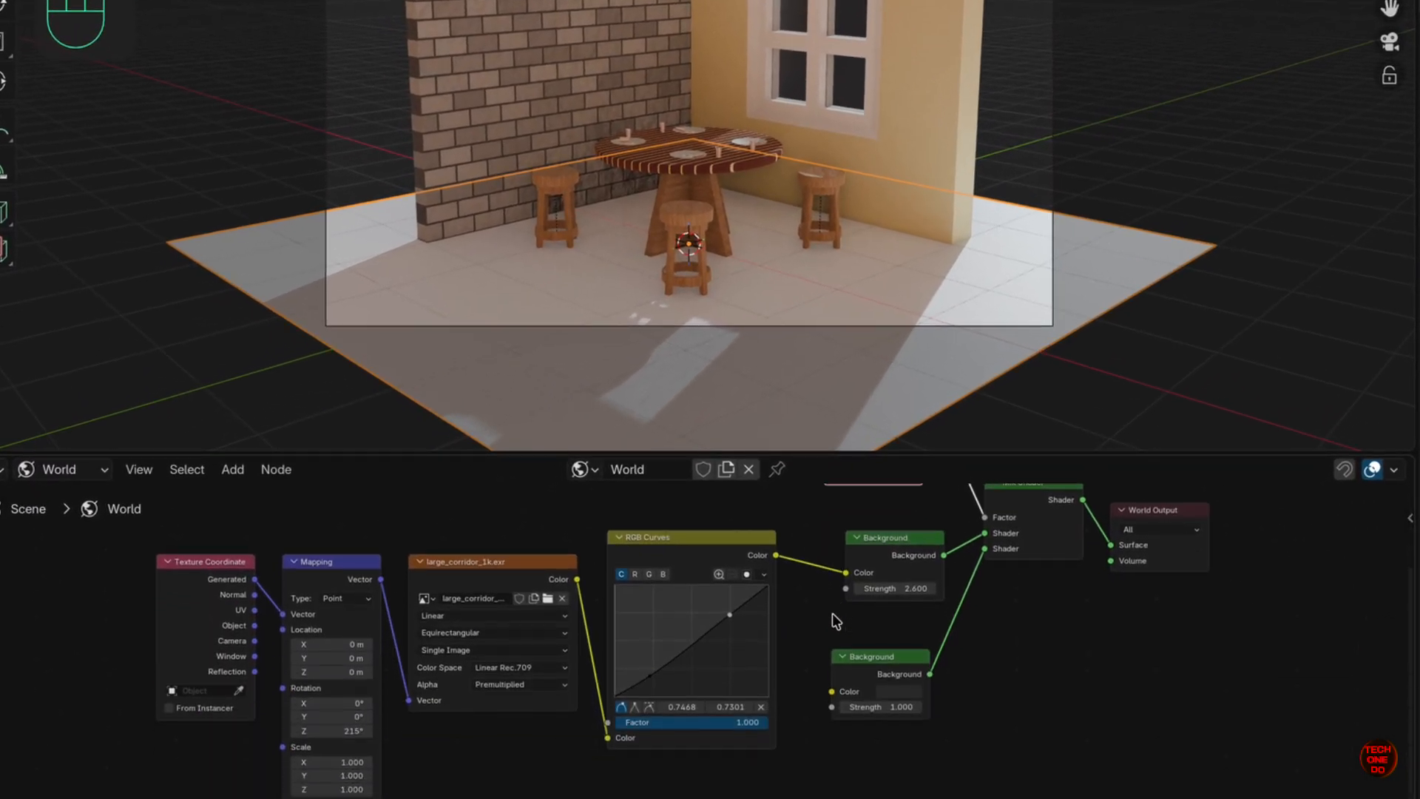
- Bend the RGB Curves into an S shape for more contrast
drag(731, 621, 793, 573)
drag(787, 629, 714, 598)
mouse_move(651, 675)
mouse_down()
mouse_move(680, 692)
mouse_move(635, 668)
mouse_up()
drag(730, 595, 740, 628)
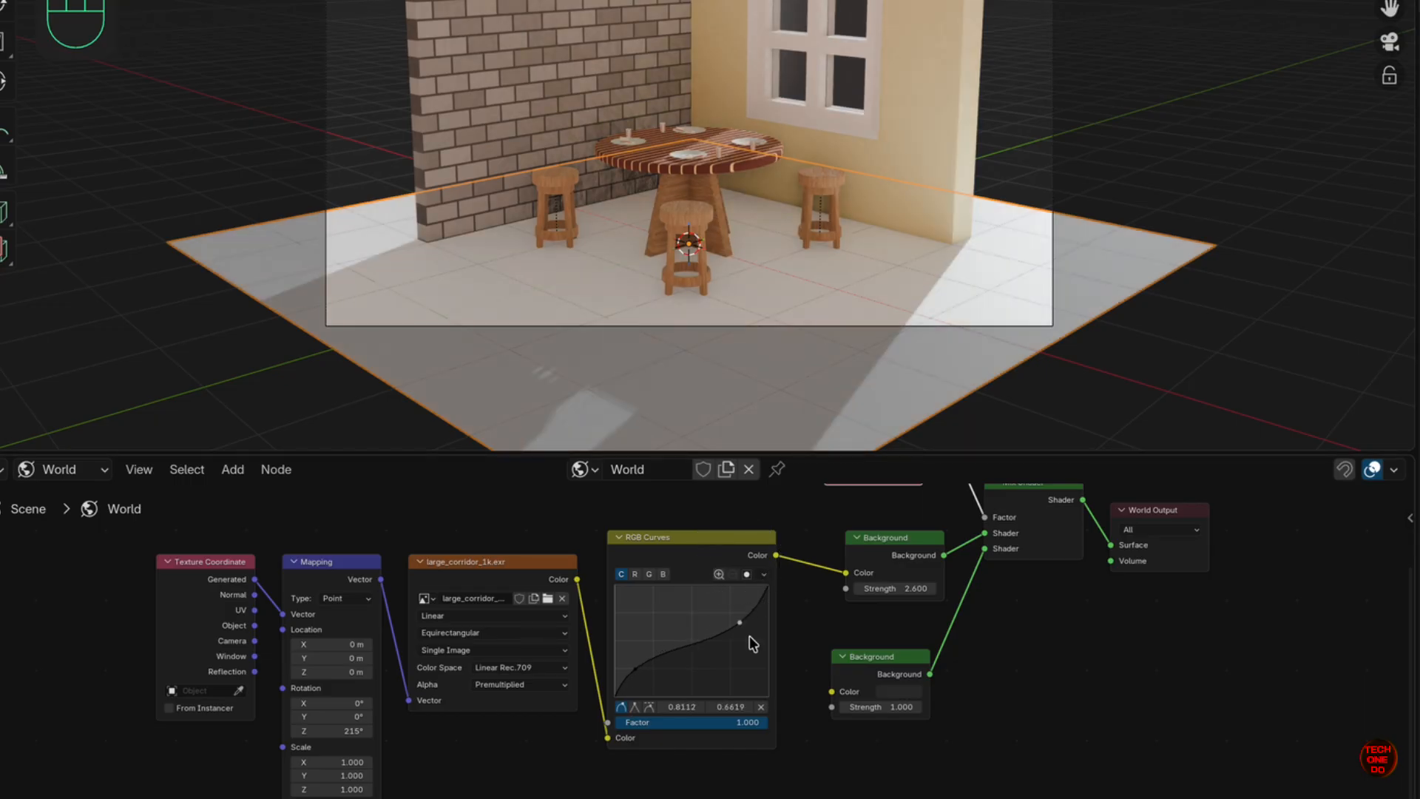
- Add an Environment Texture and Mapping setup feeding the second Background node with Ctrl+T
middle_drag(444, 744, 445, 720)
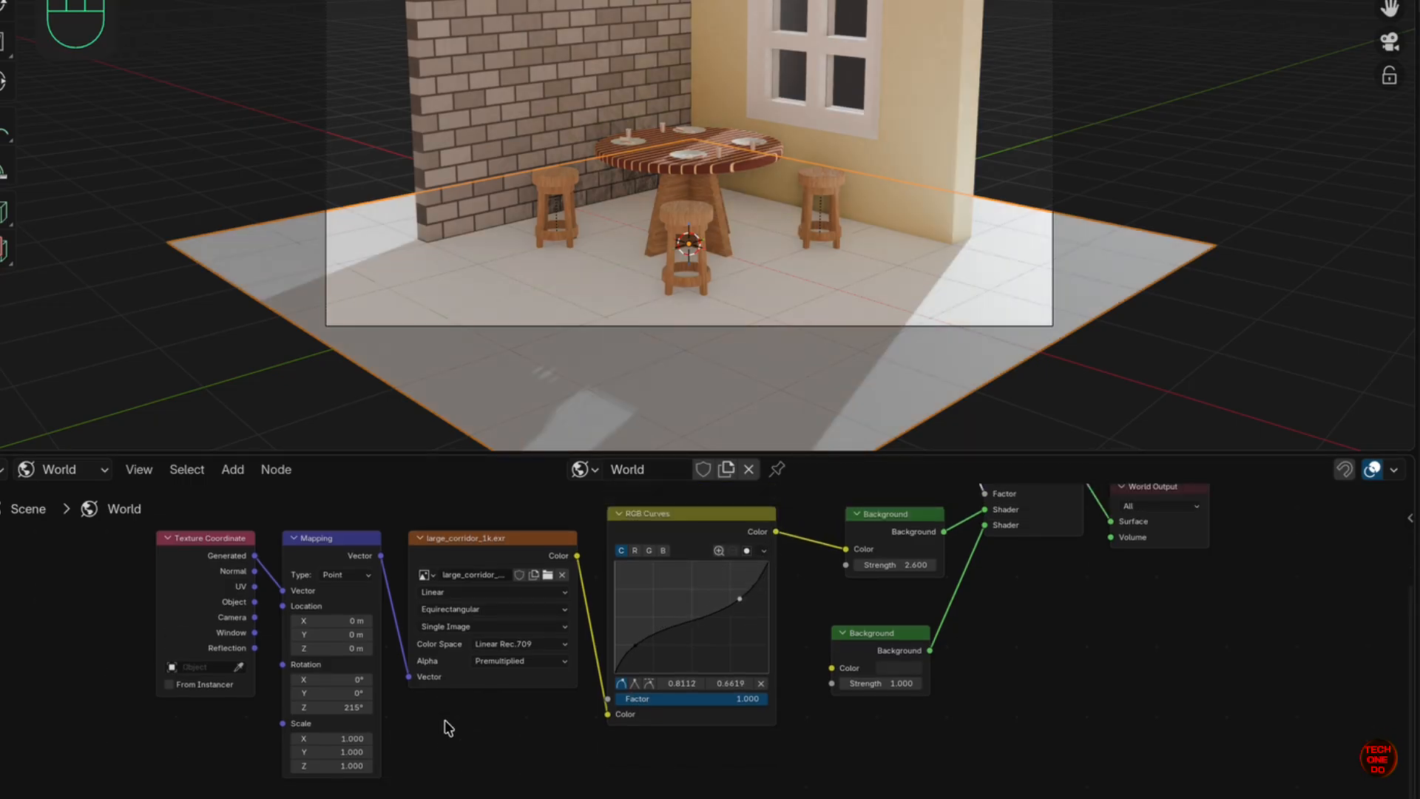
scroll(510, 692, down, 2)
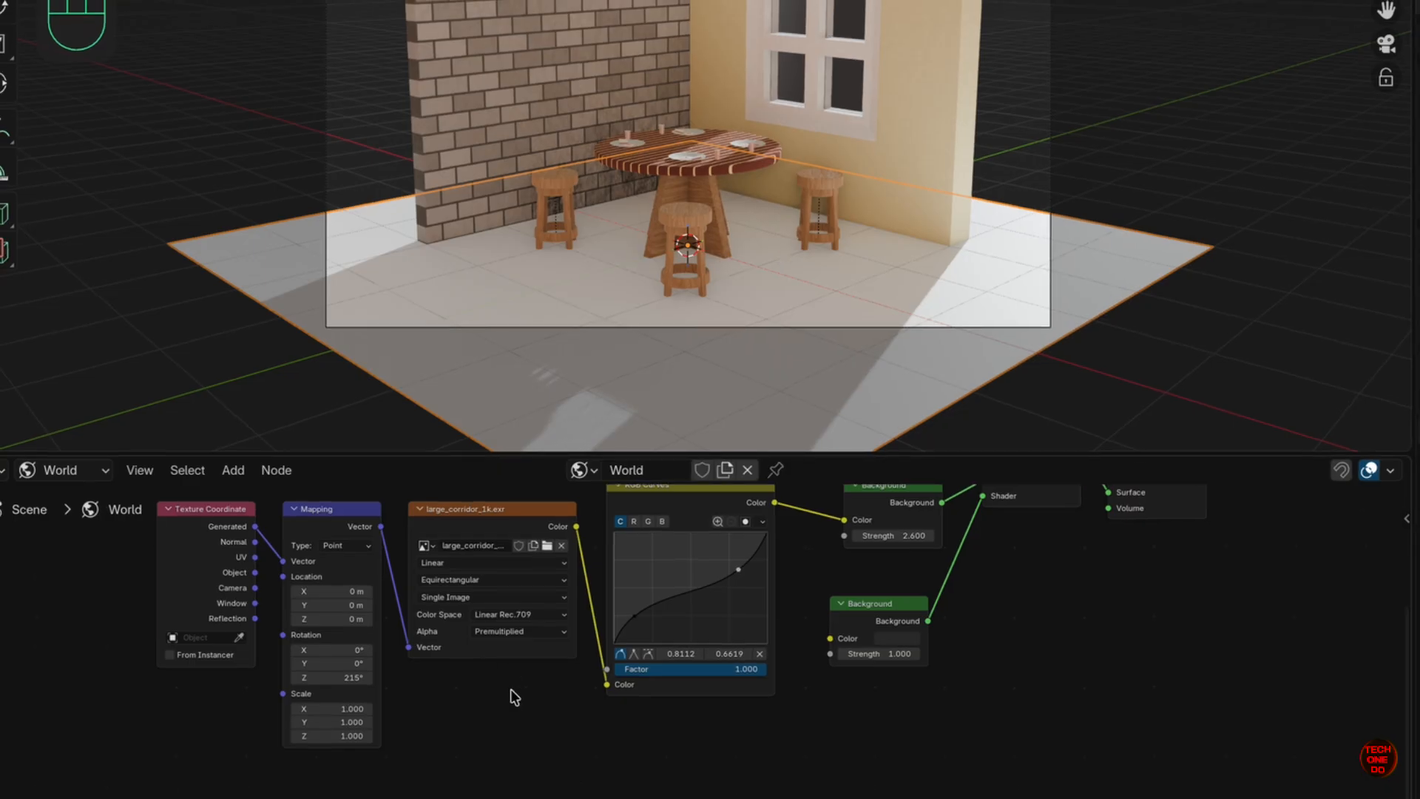
super+scroll(510, 692, up, 3)
super+scroll(511, 692, down, 5)
drag(822, 614, 844, 638)
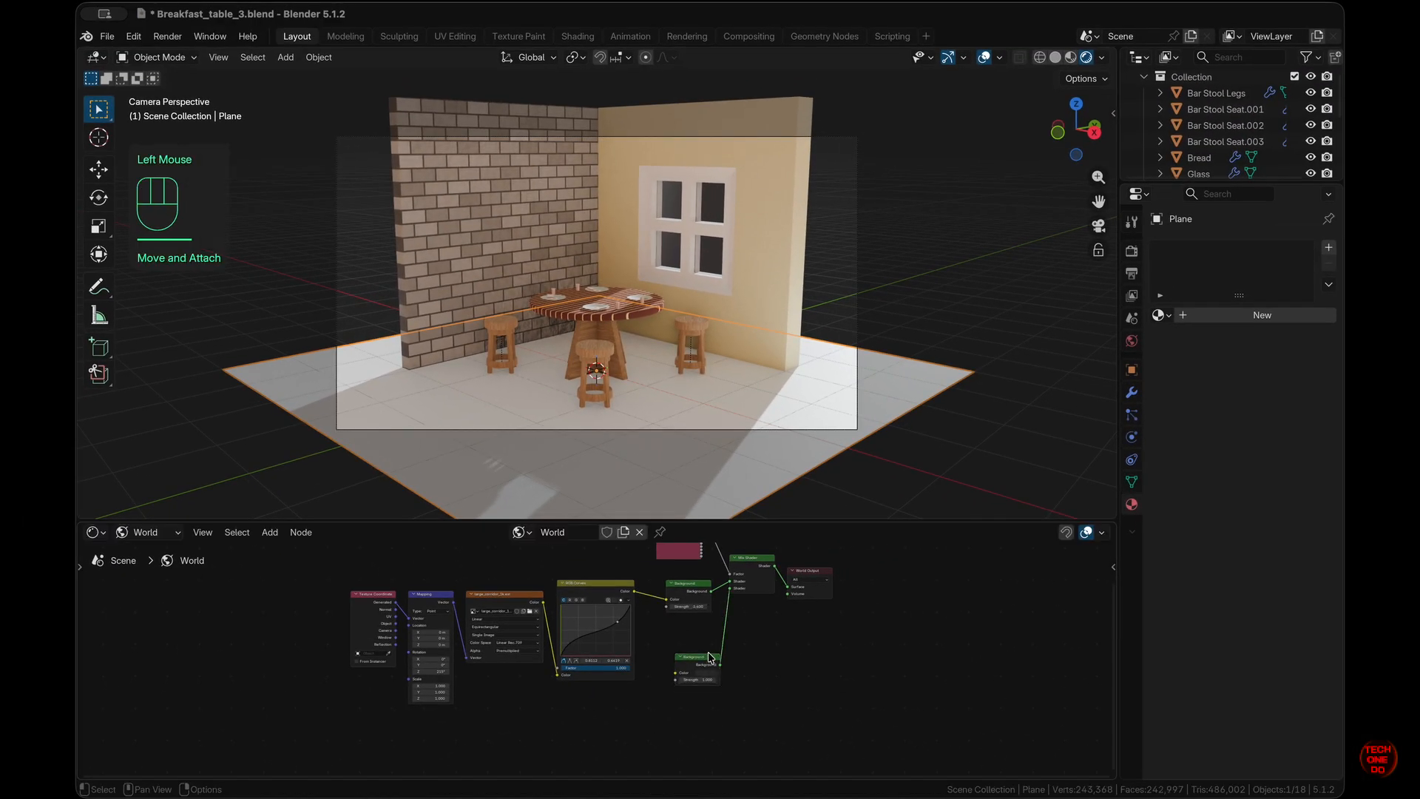
click(710, 657)
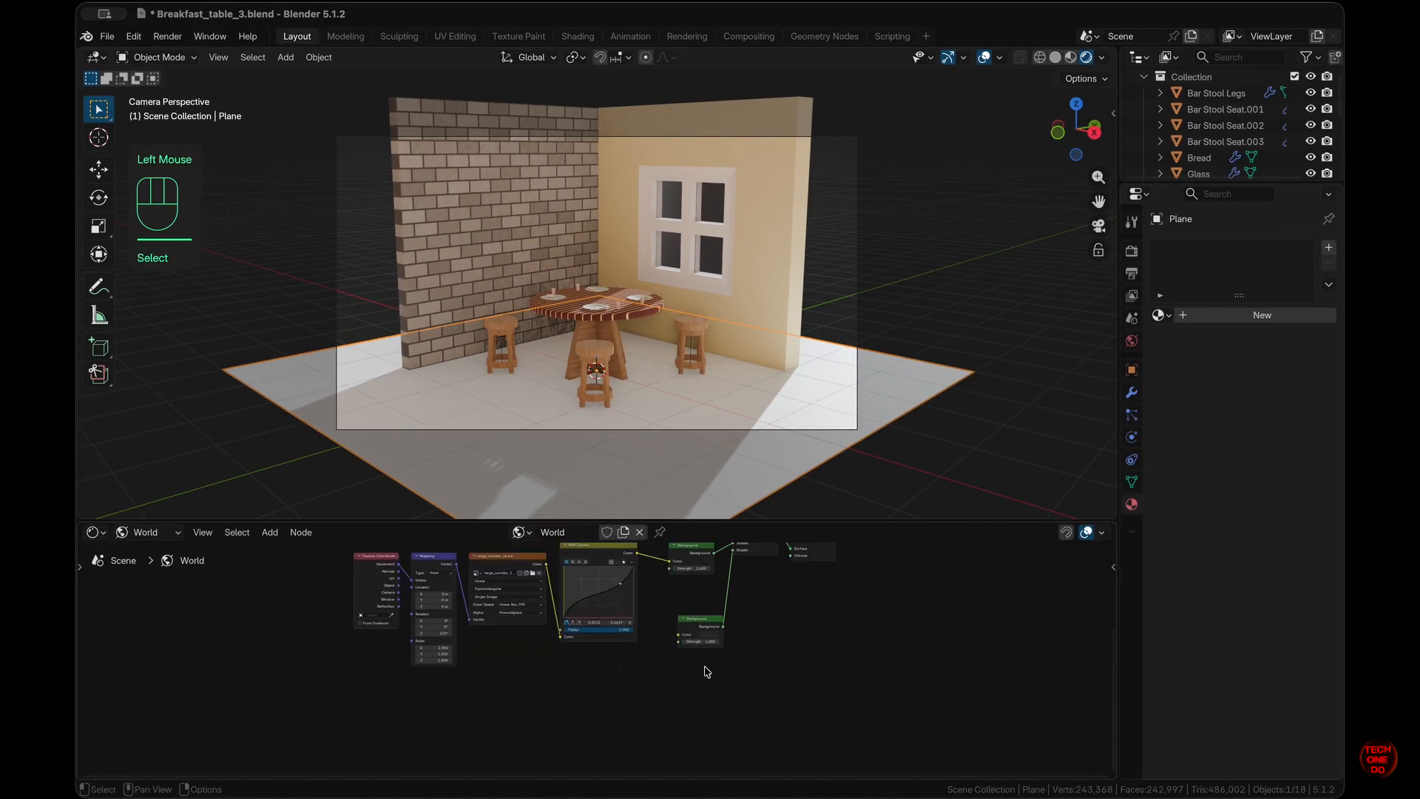
mouse_move(537, 714)
mouse_down()
mouse_move(315, 585)
mouse_move(393, 717)
mouse_move(534, 707)
mouse_up()
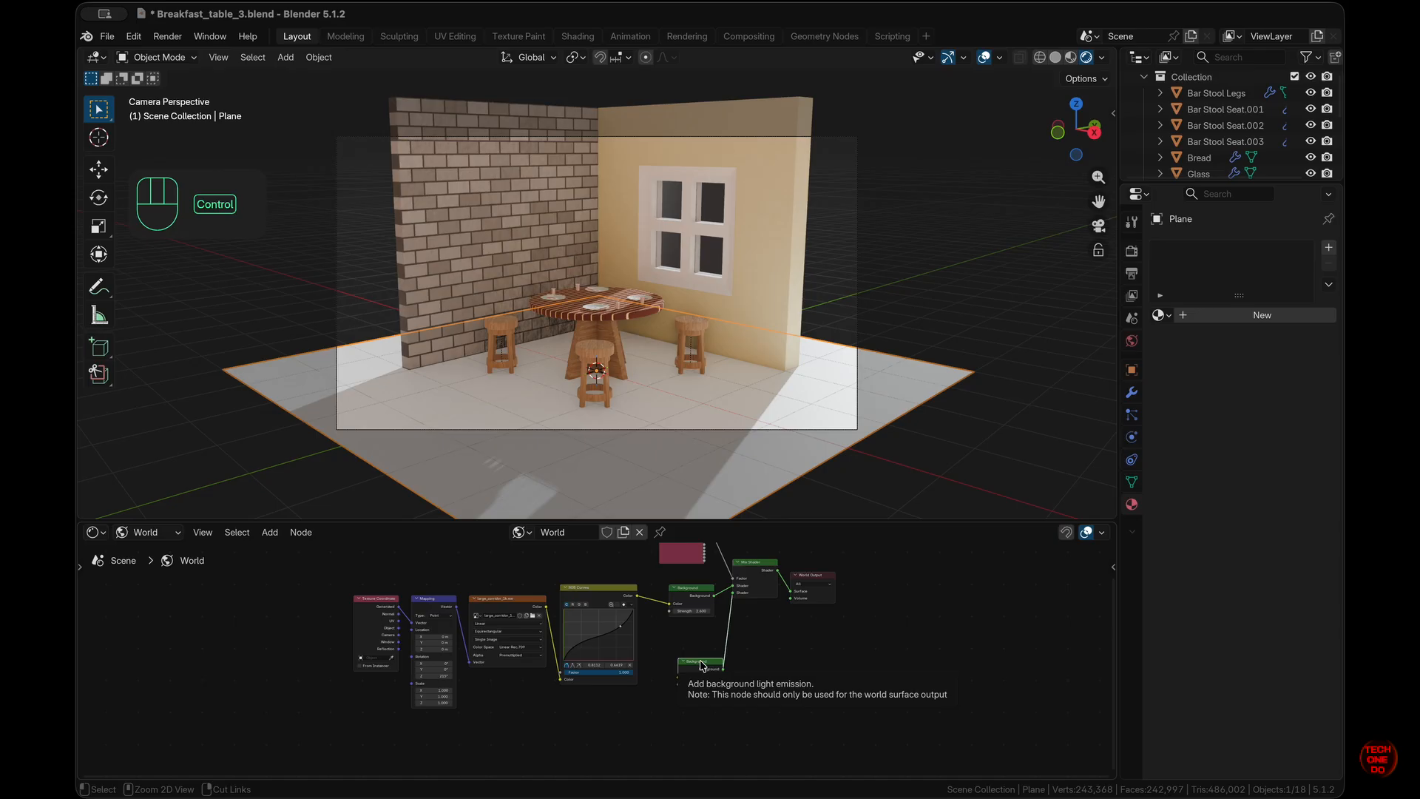
key(ctrl+t)
scroll(409, 633, down, 2)
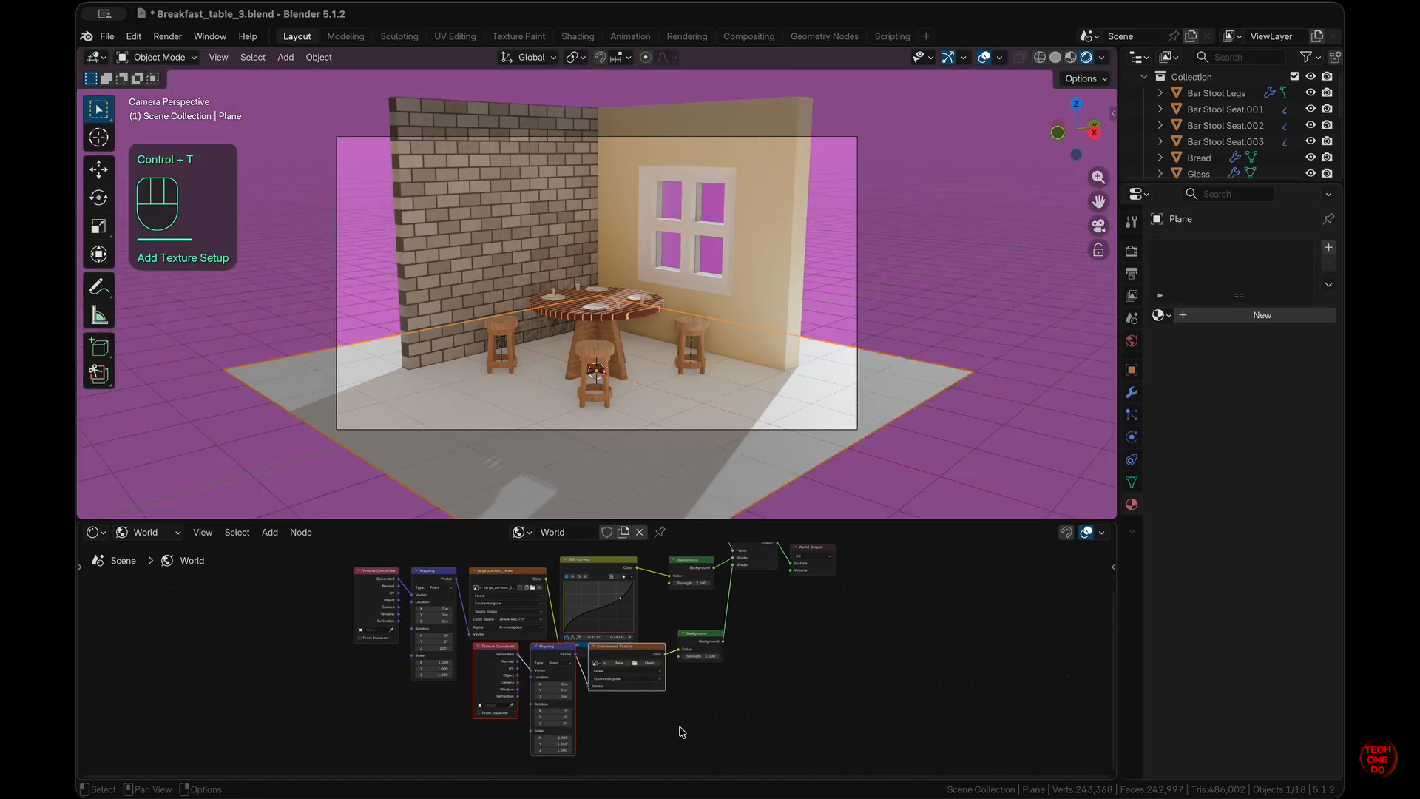
drag(502, 644, 381, 701)
click(517, 700)
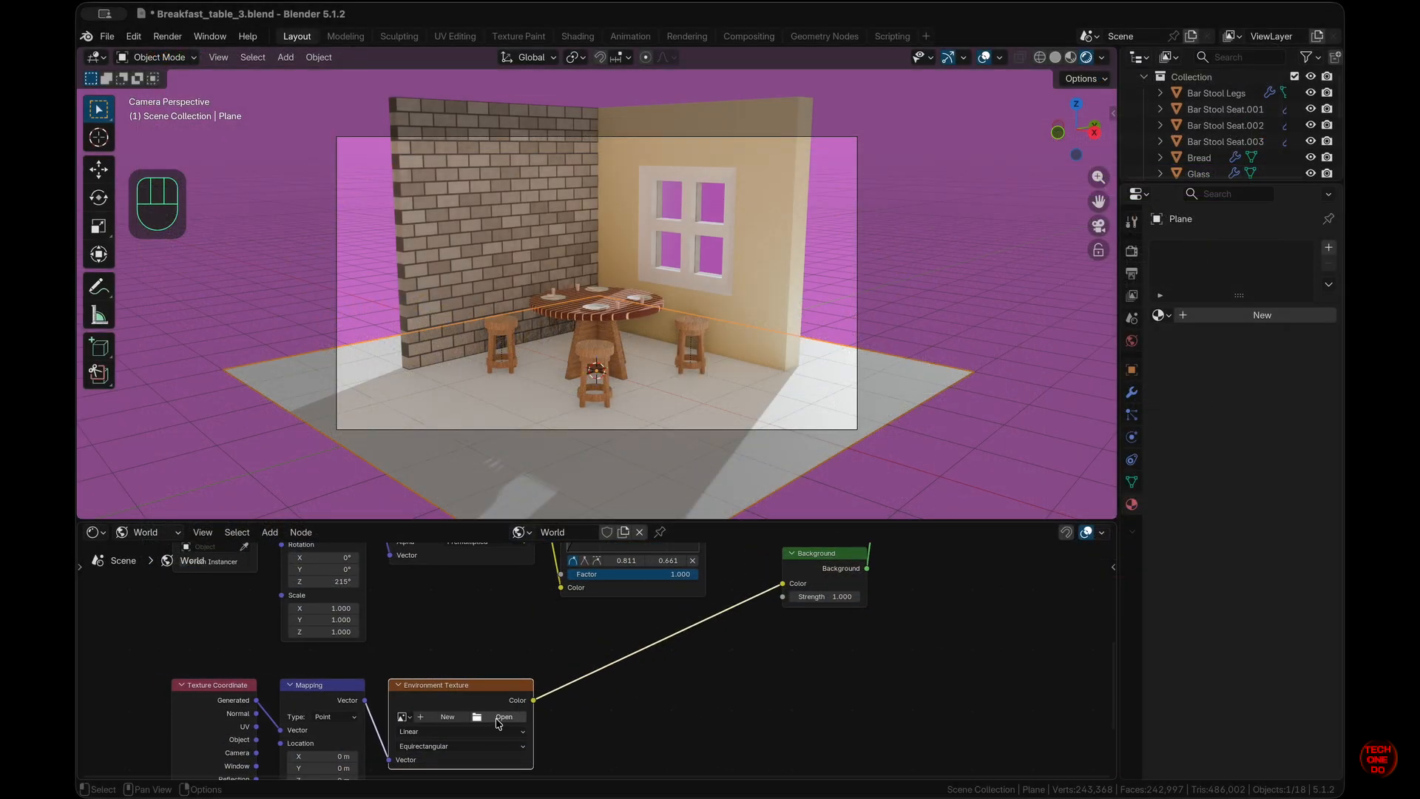
- Load chinese_garden_2k.exr into the Environment Texture and set Mapping Location Y -0.8 m, Z 0.3 m
click(503, 717)
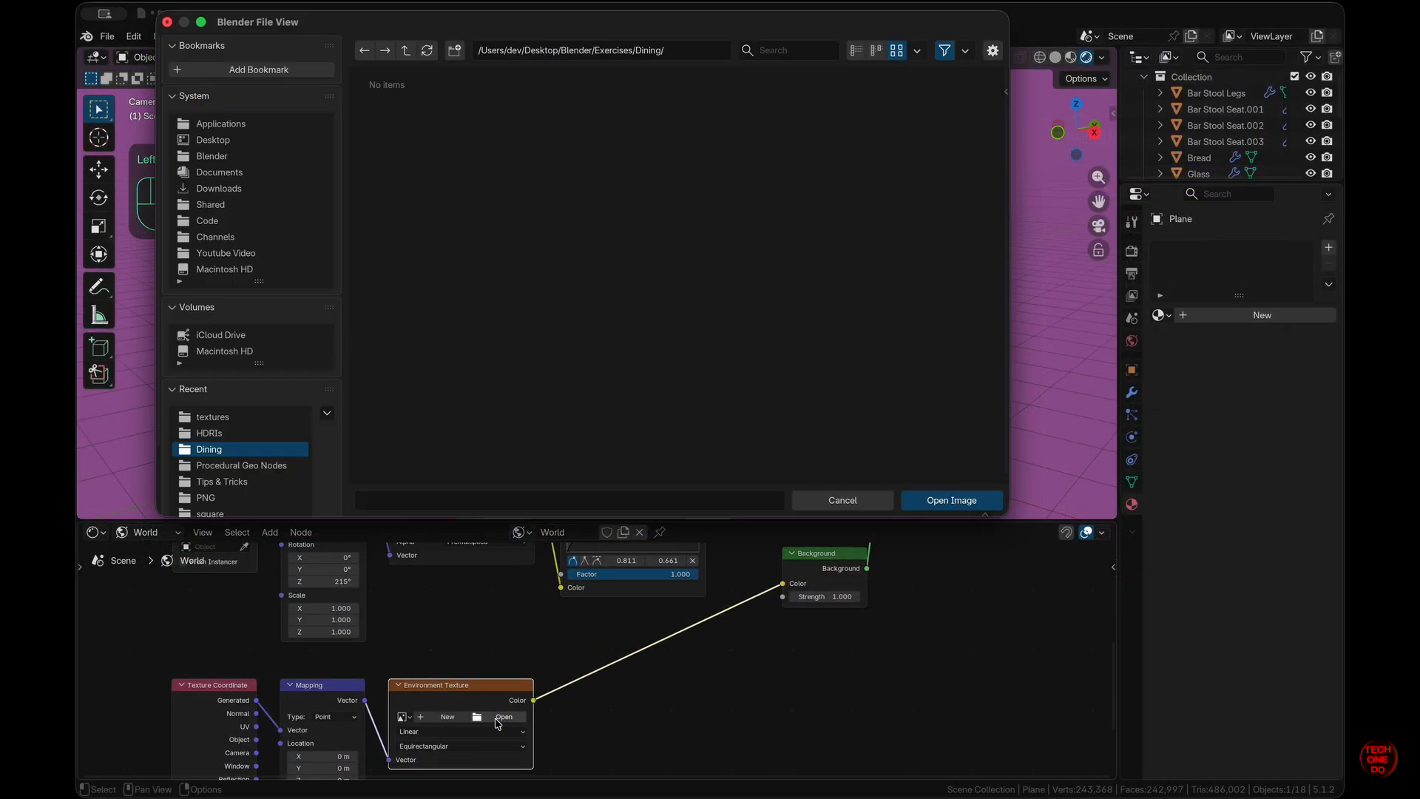
click(209, 432)
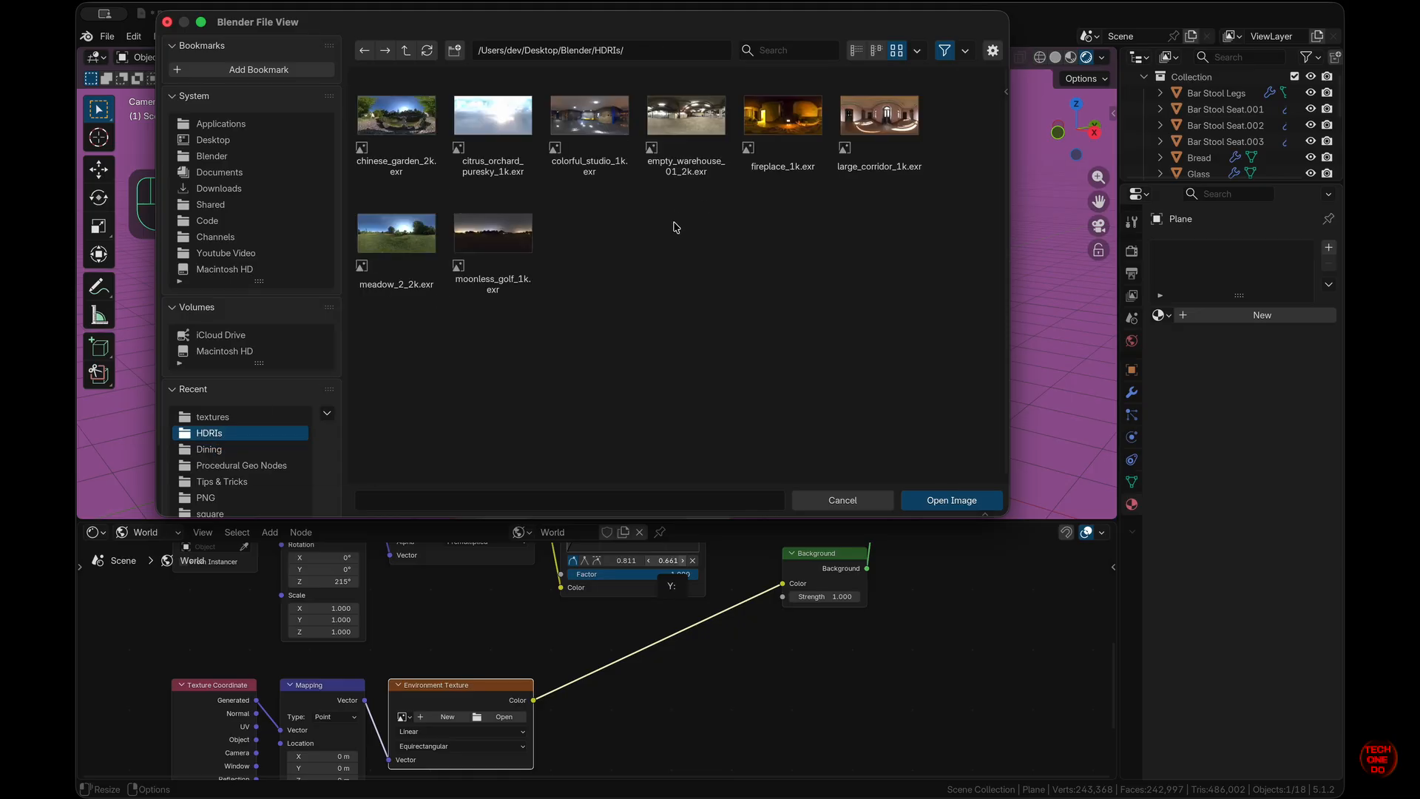
click(413, 124)
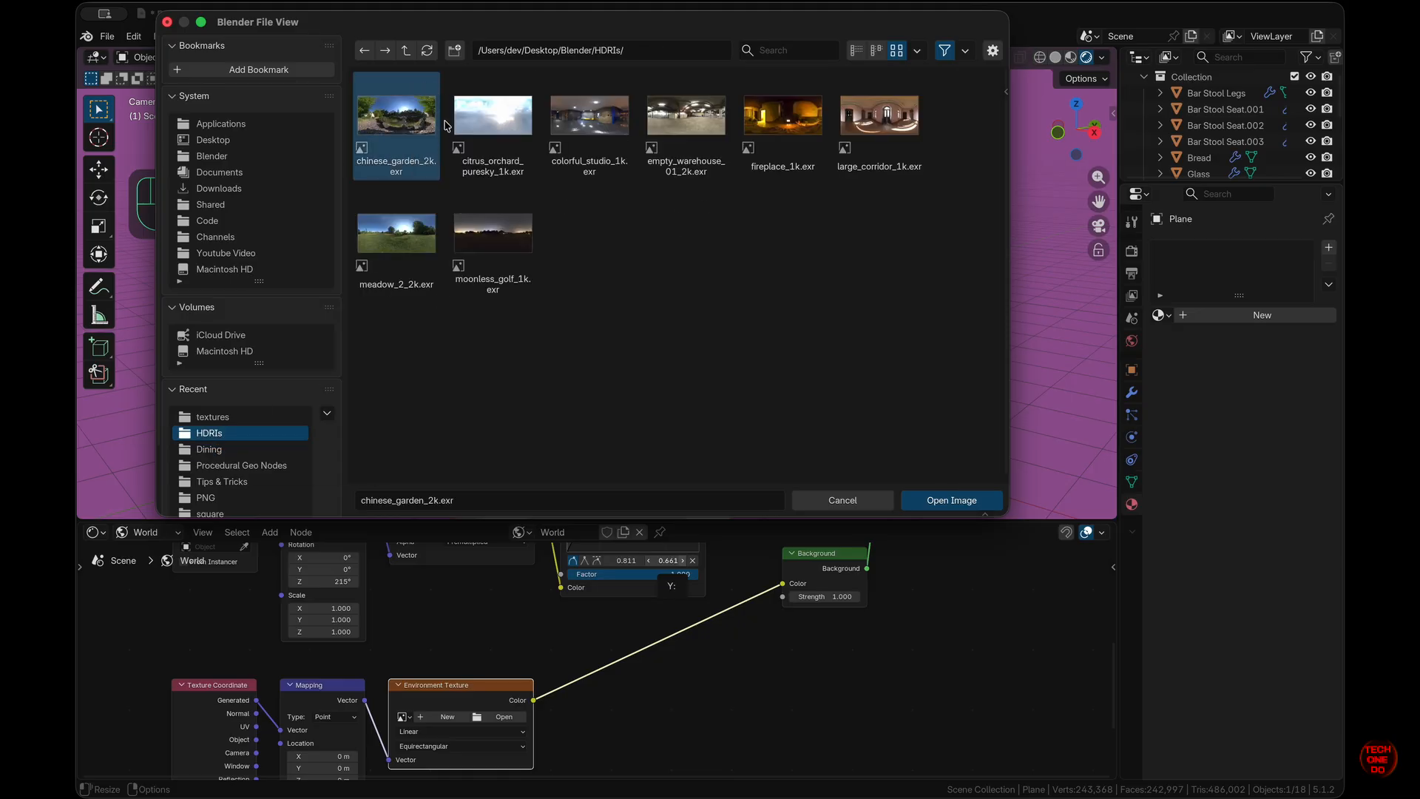
click(947, 501)
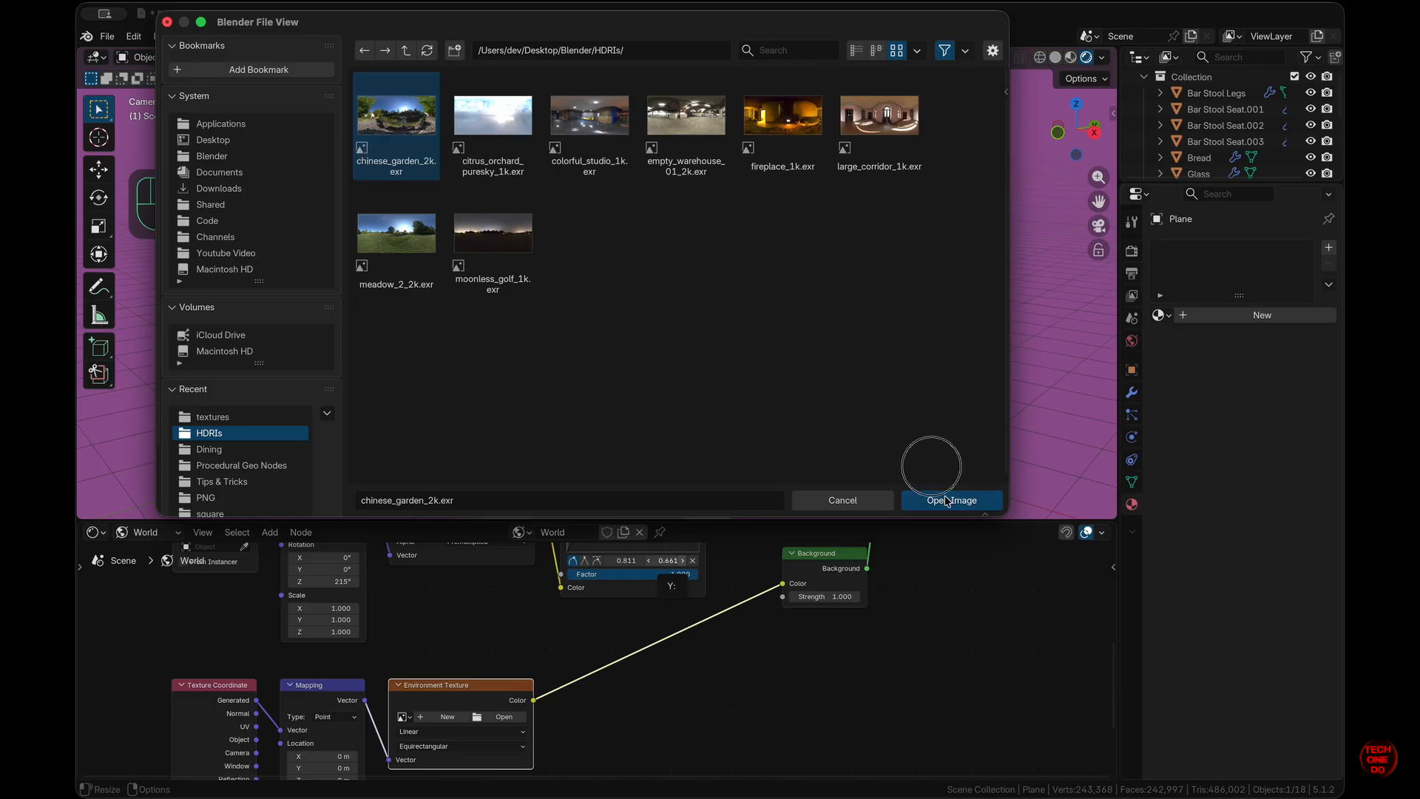
middle_drag(405, 754, 459, 685)
mouse_move(392, 710)
mouse_down()
mouse_move(414, 710)
mouse_move(347, 699)
mouse_move(414, 700)
mouse_move(362, 711)
mouse_move(406, 711)
mouse_up()
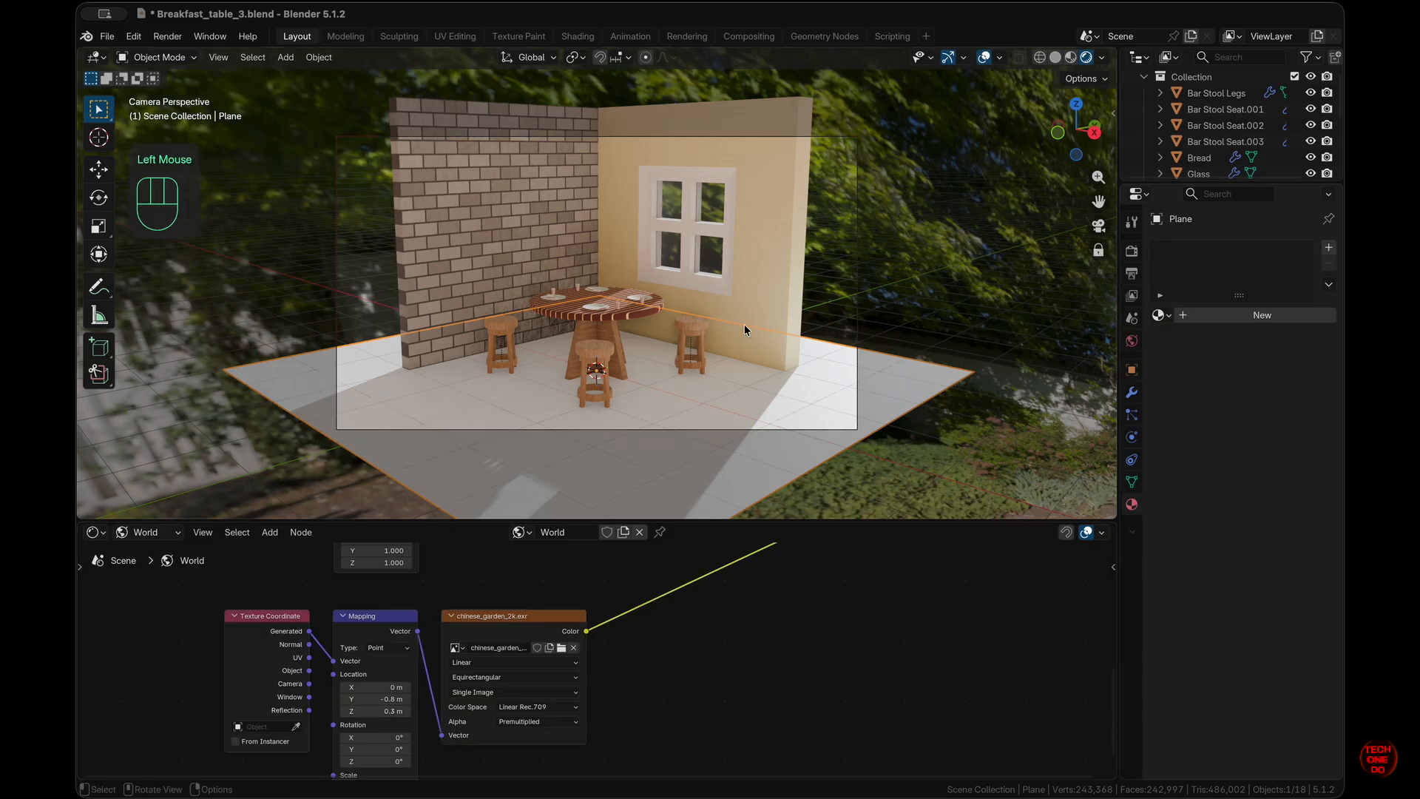
- Zoom around the scene and select the yellow wall with the window
super+scroll(744, 326, up, 4)
scroll(745, 325, down, 3)
super+scroll(744, 325, up, 2)
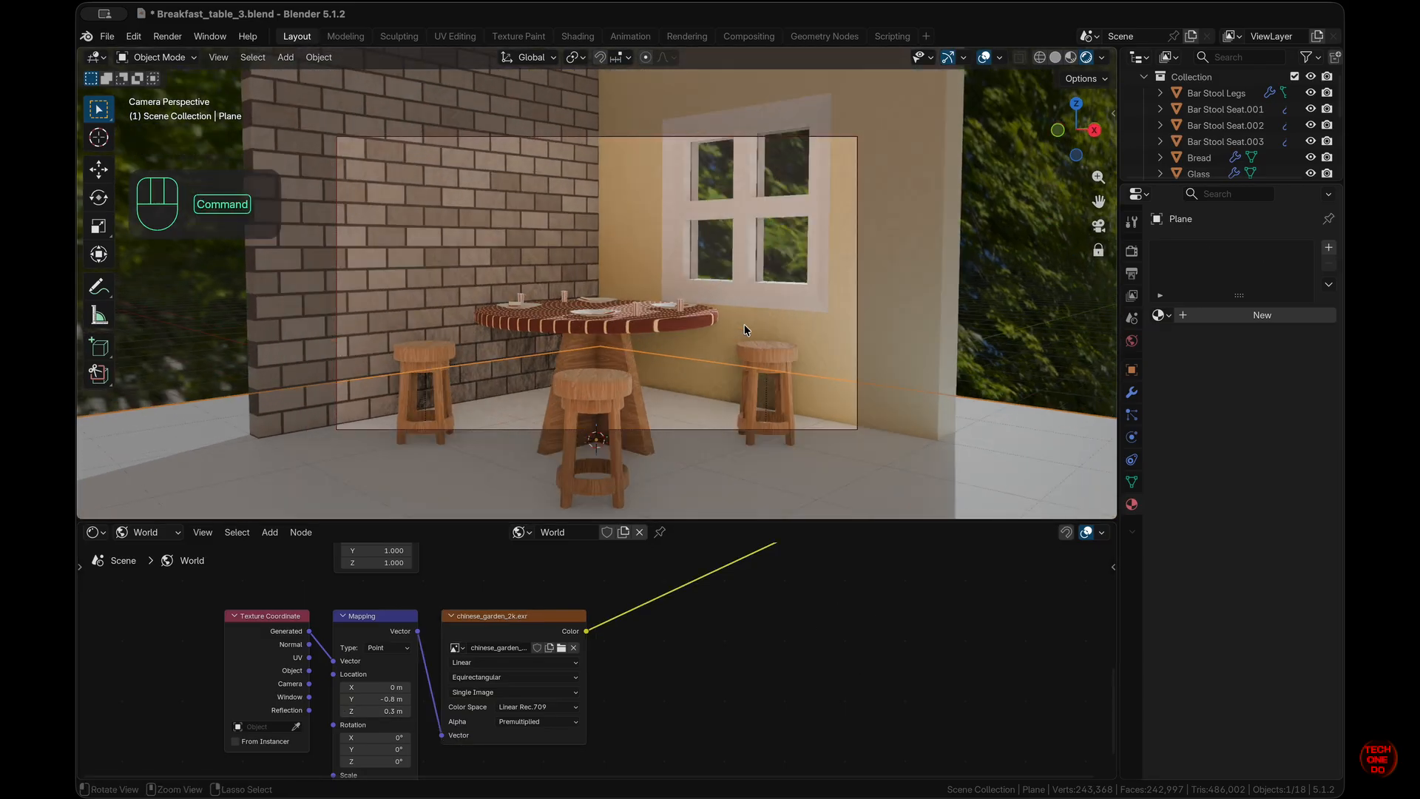
super+scroll(744, 325, down, 4)
shift+scroll(744, 326, down, 2)
scroll(744, 326, up, 2)
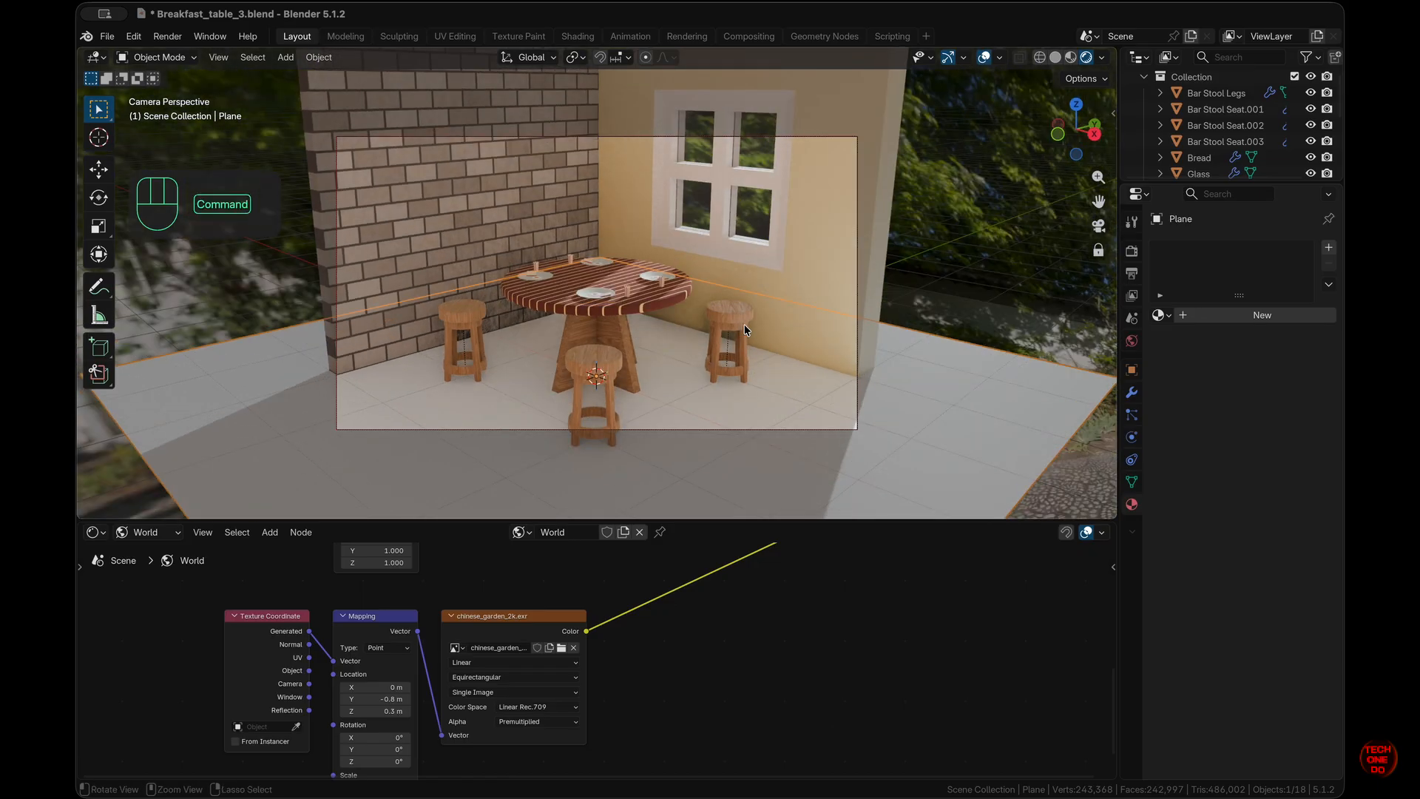
super+scroll(745, 325, up, 2)
super+scroll(745, 325, down, 5)
click(745, 326)
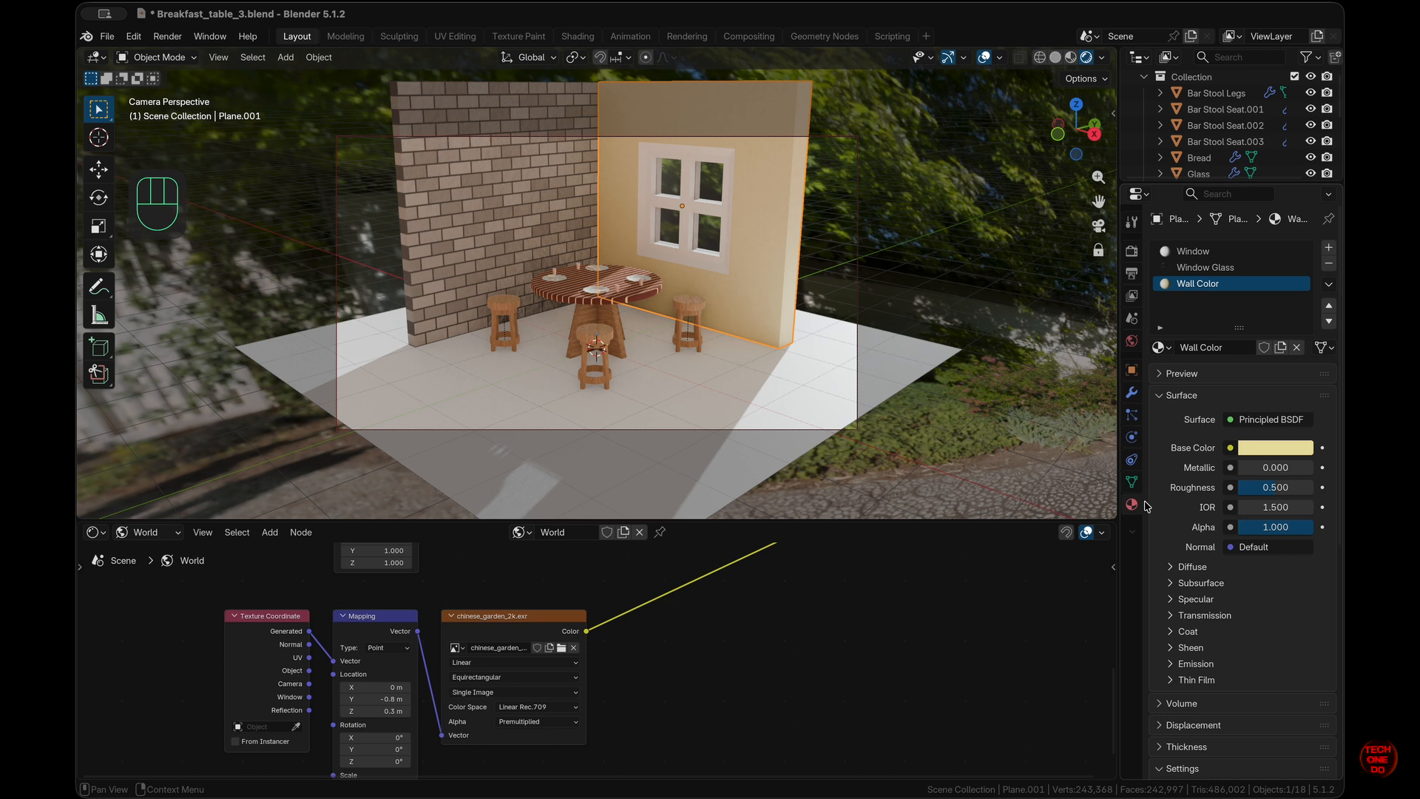
- Select the camera and set its viewport display Passepartout to 0.925
scroll(1229, 118, down, 8)
scroll(1213, 222, down, 1)
drag(1188, 165, 1185, 170)
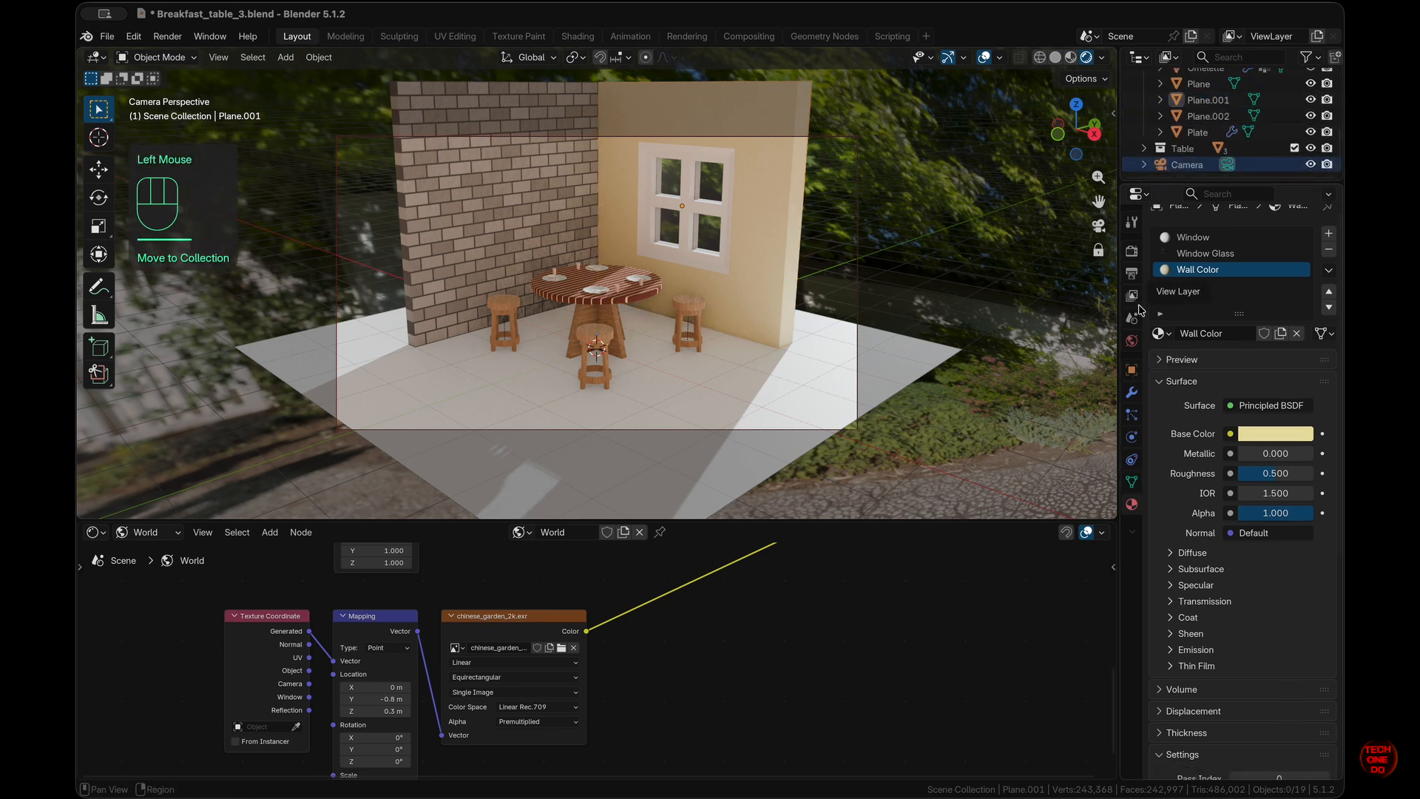
click(1188, 164)
click(1191, 537)
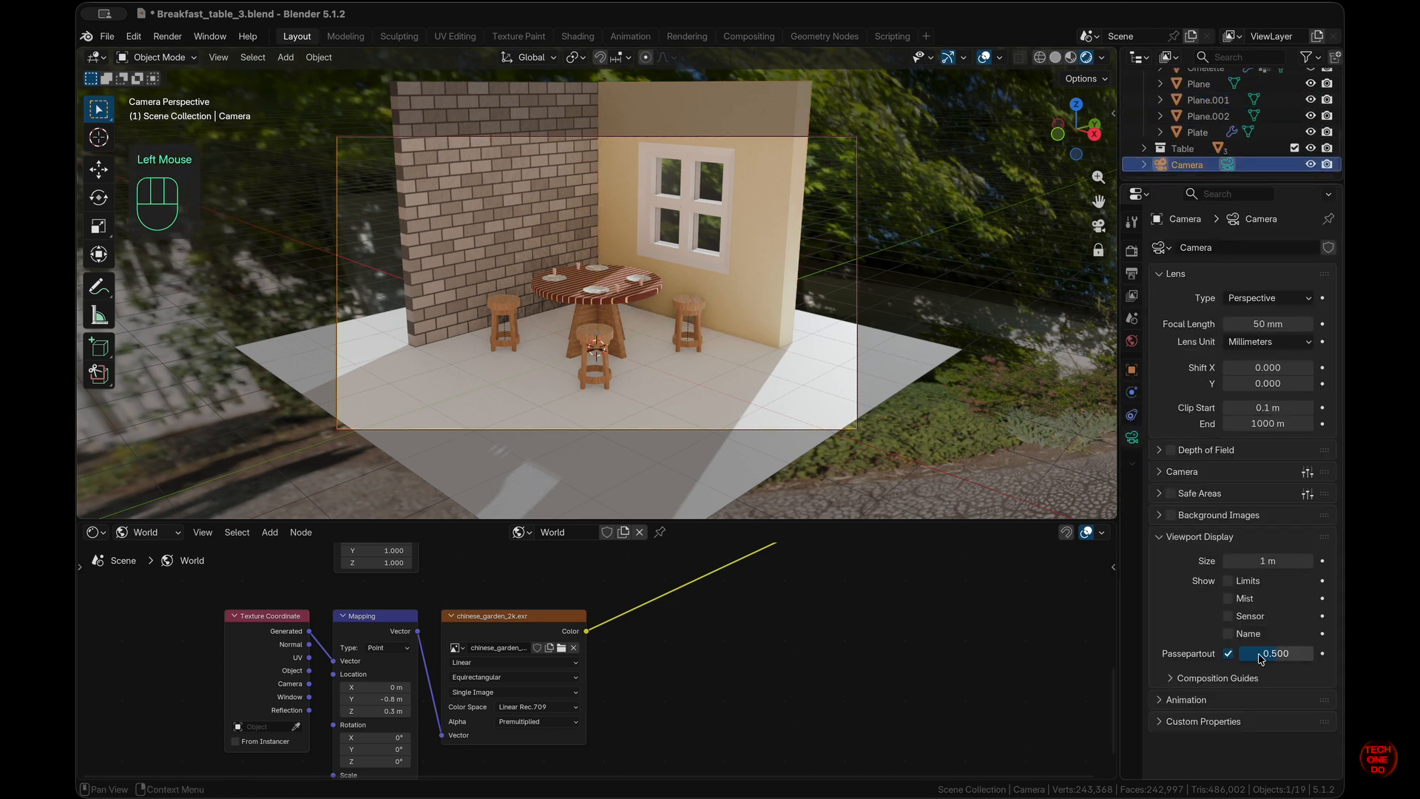
drag(1260, 655, 1291, 654)
scroll(858, 370, down, 3)
scroll(858, 370, up, 5)
shift+scroll(859, 368, up, 3)
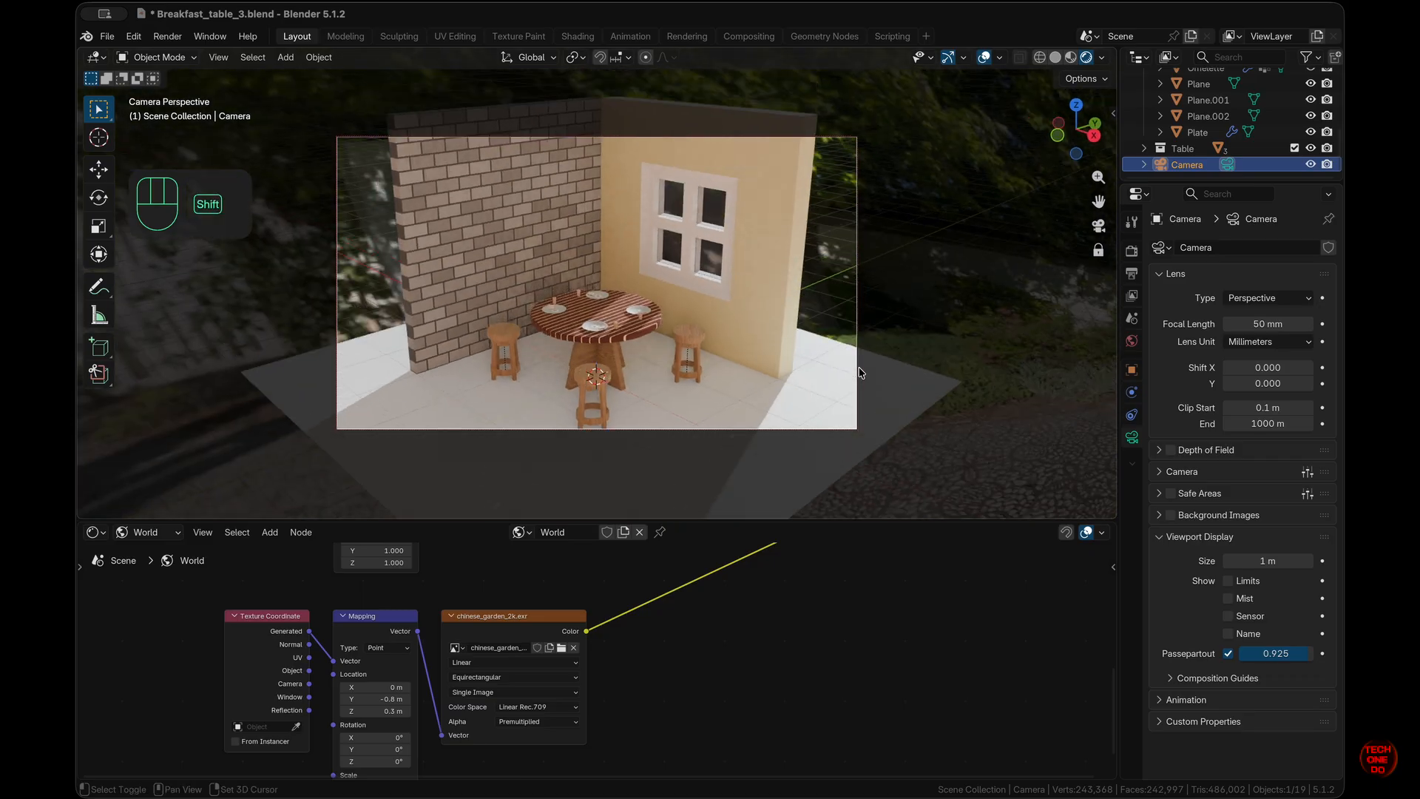
- Check the scene in and out of camera view, with Lock Camera to View off
click(1098, 226)
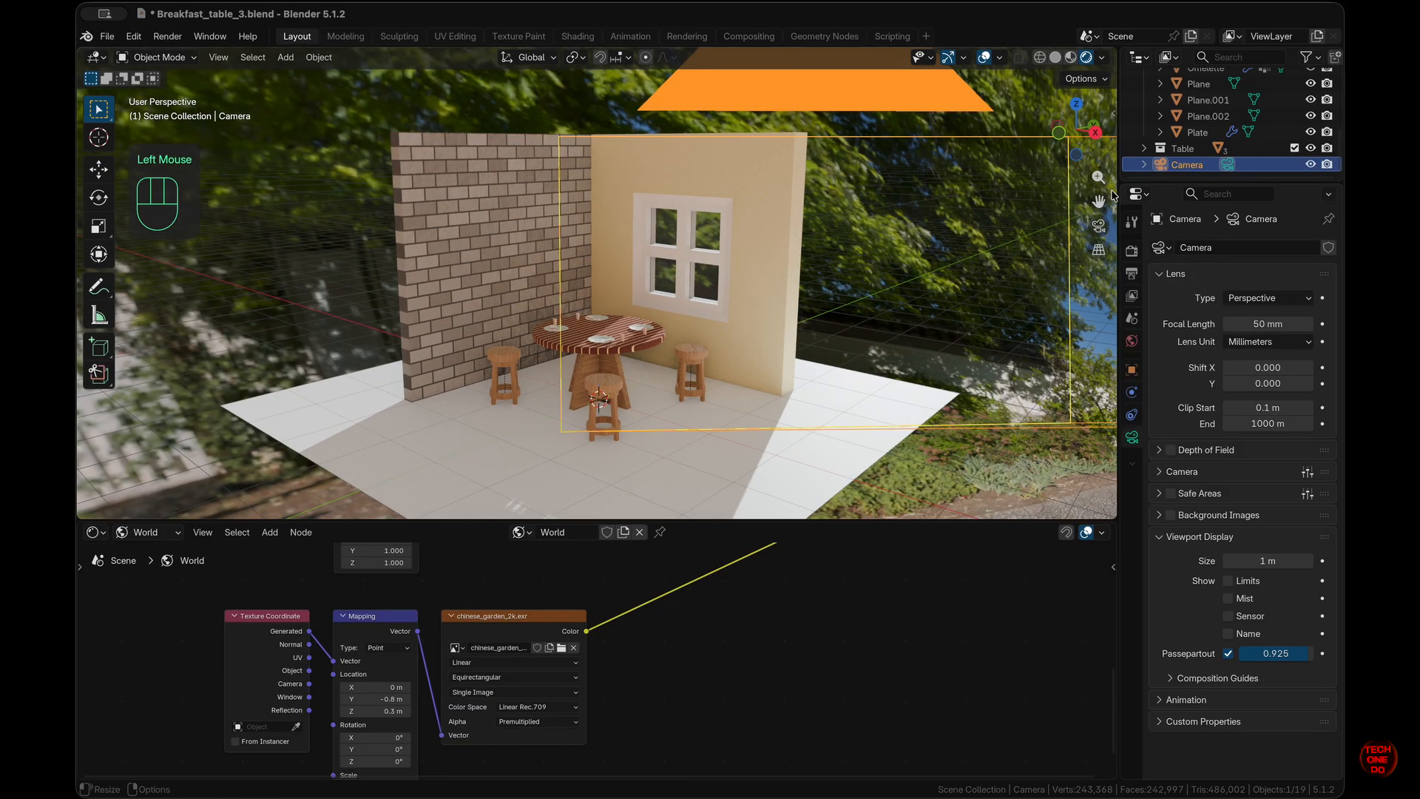
click(1099, 225)
shift+click(631, 356)
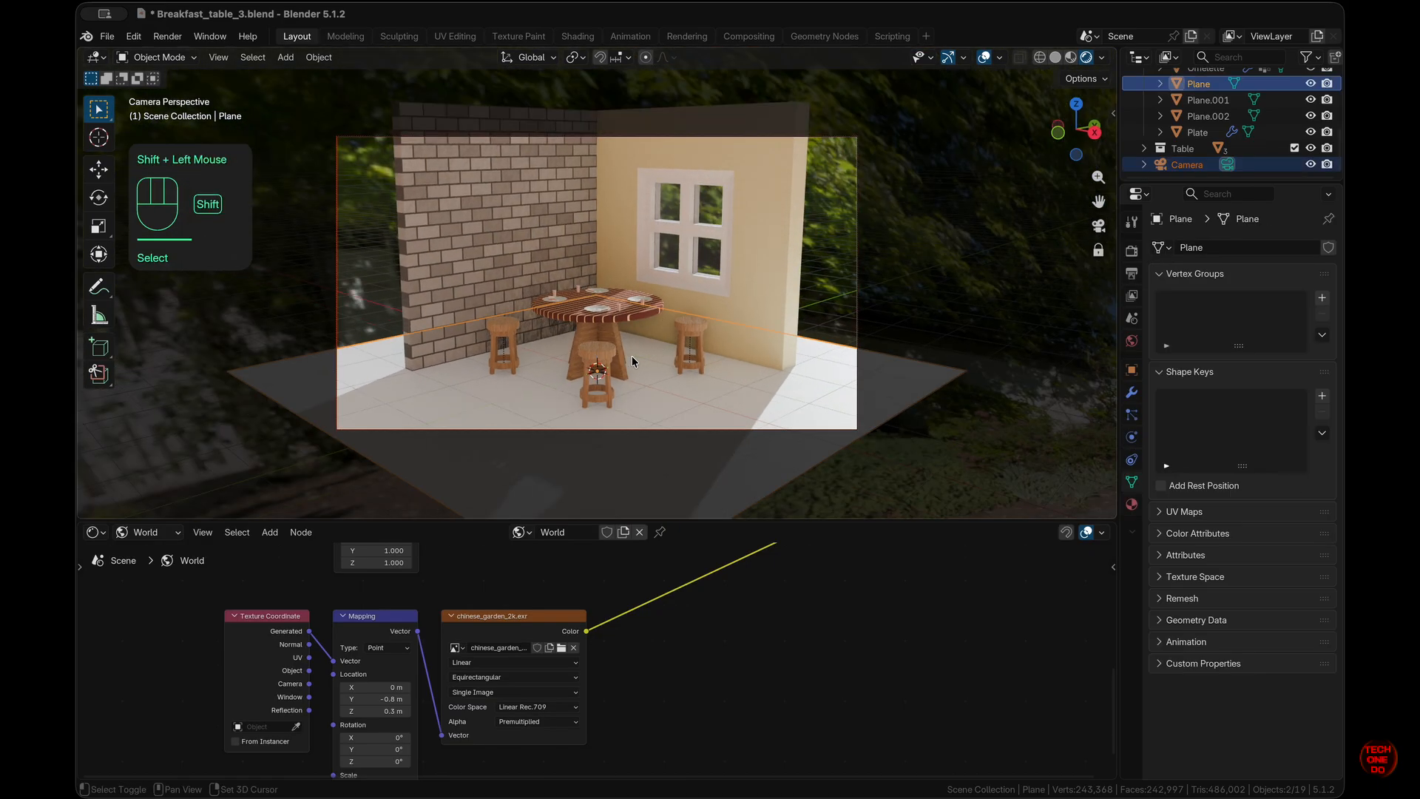
click(1098, 250)
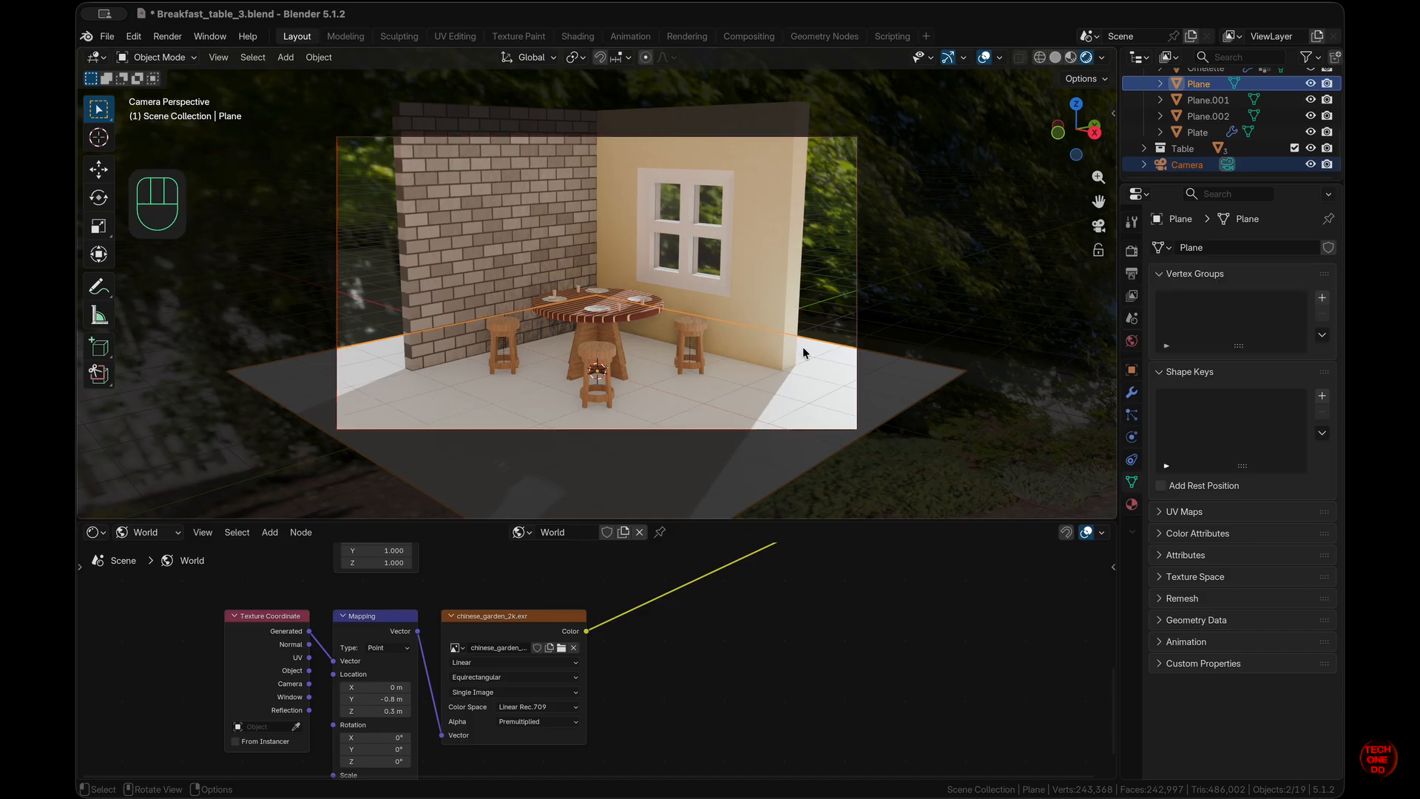
scroll(775, 414, left, 5)
super+scroll(775, 414, up, 5)
scroll(774, 414, up, 5)
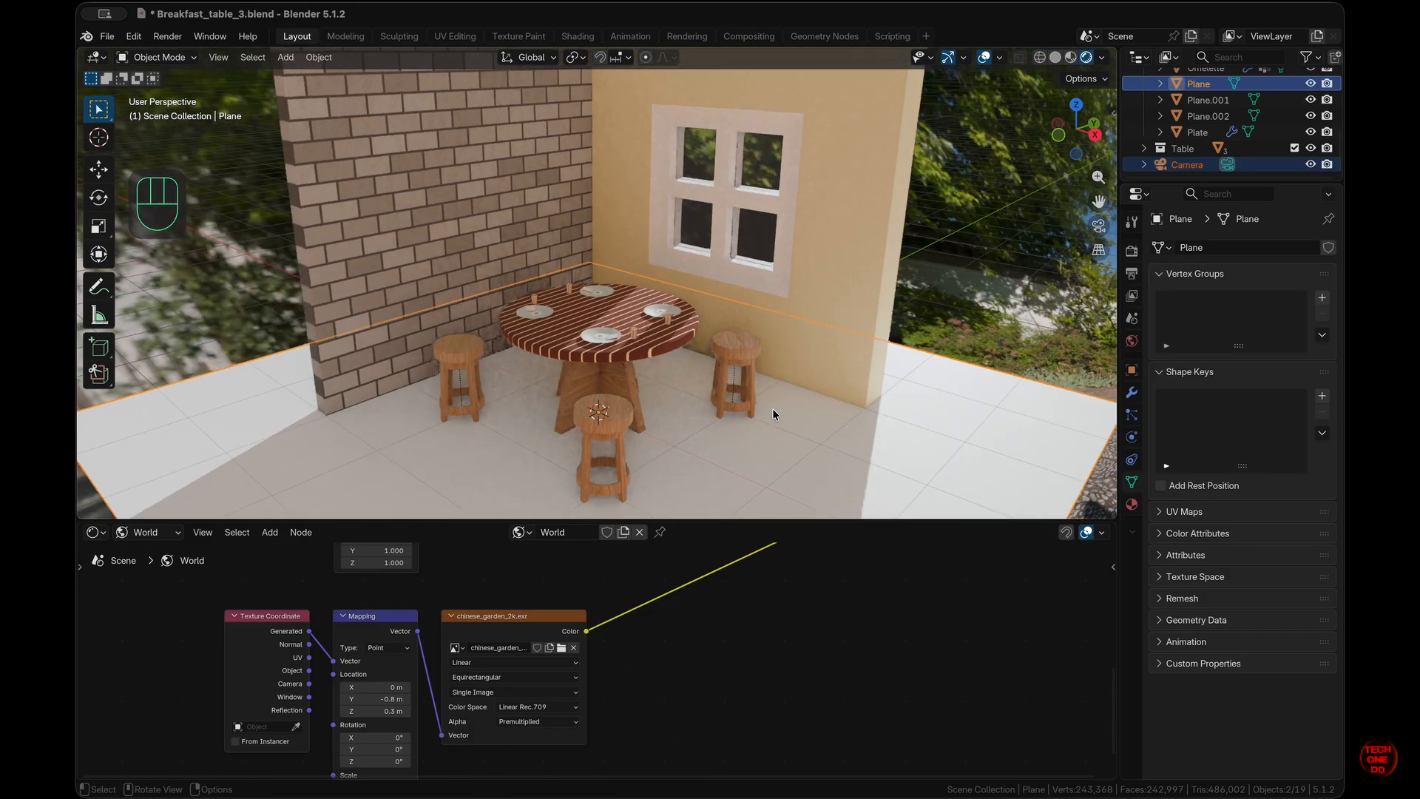
scroll(773, 414, down, 7)
scroll(774, 414, up, 6)
scroll(774, 248, down, 6)
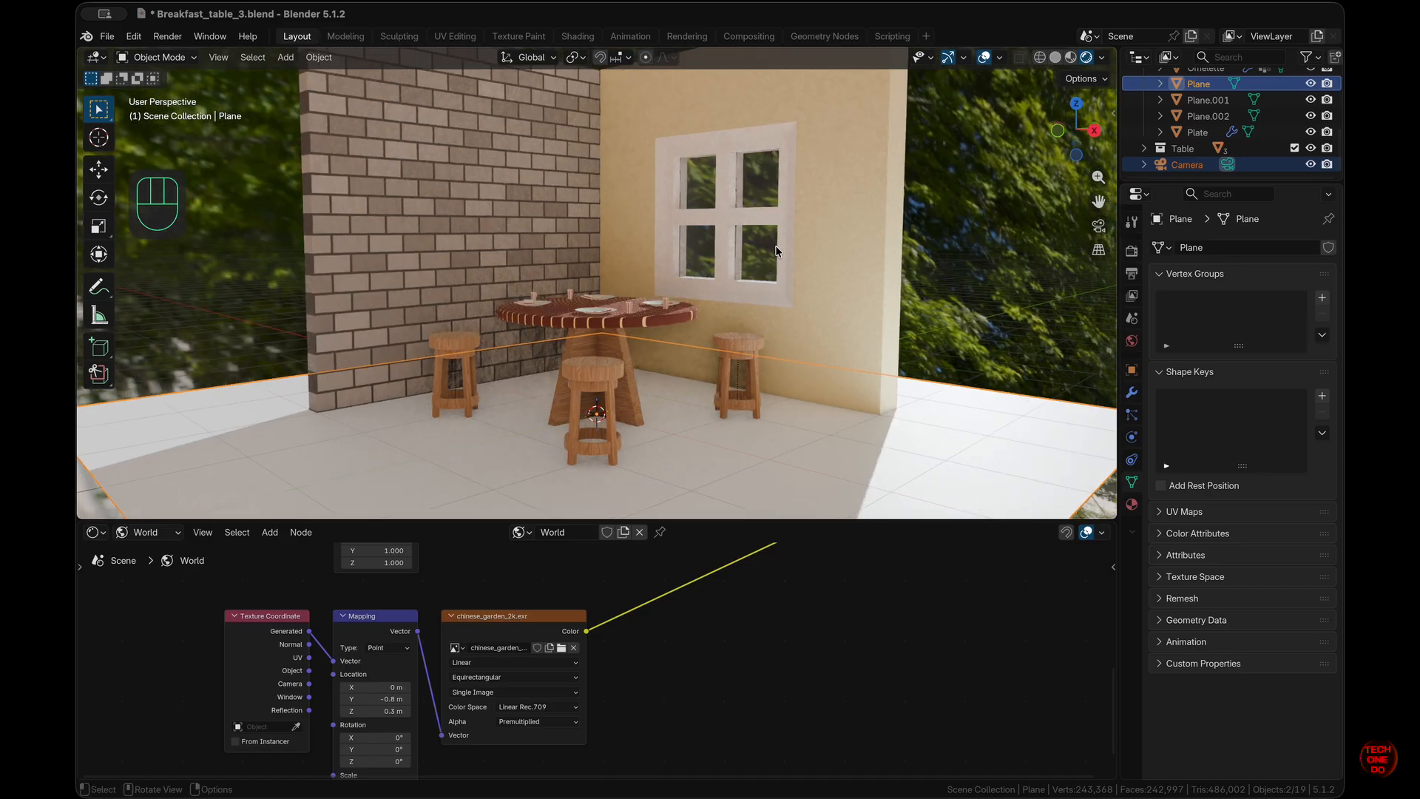
scroll(773, 248, right, 15)
scroll(773, 248, left, 10)
scroll(773, 245, left, 5)
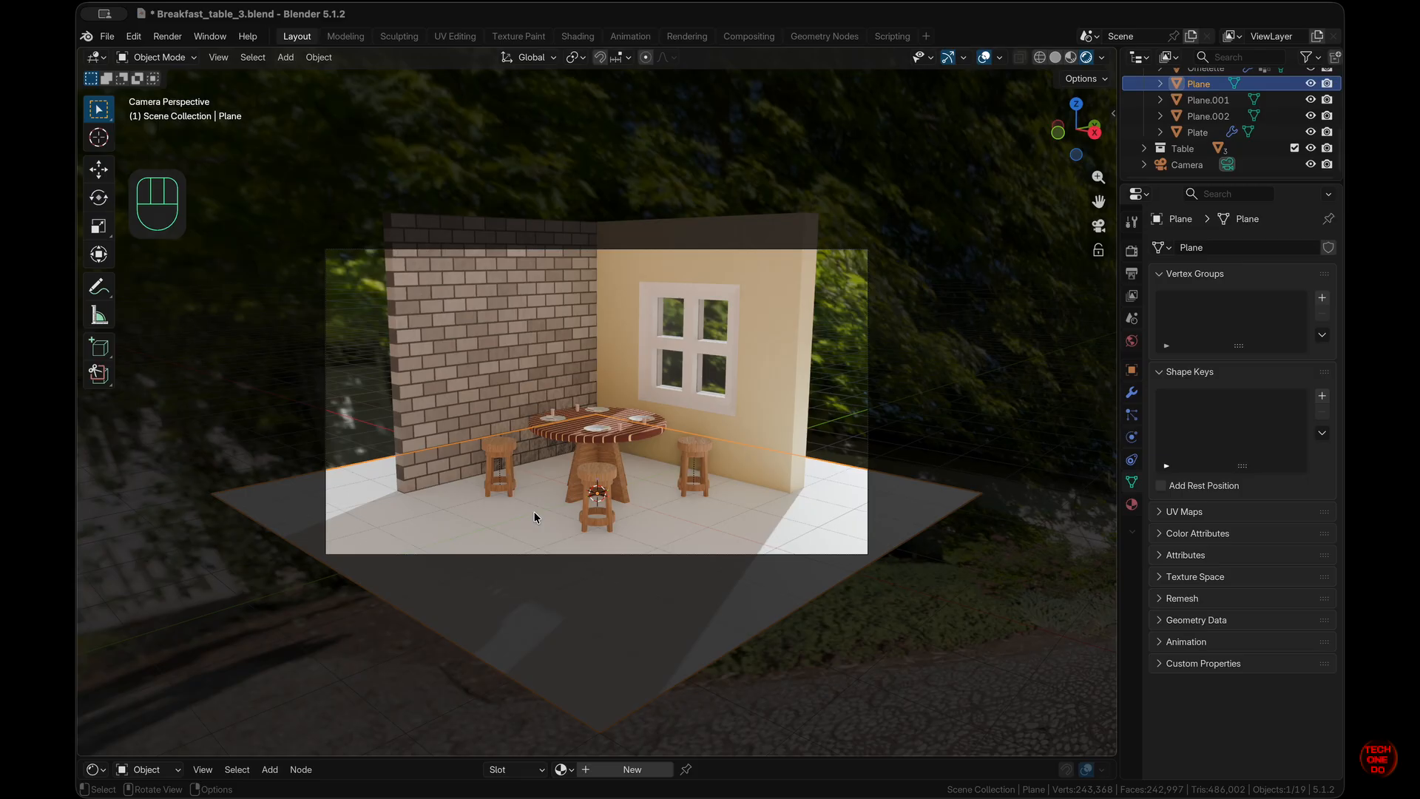
- Check the view through the camera and select the yellow window wall
scroll(534, 512, down, 3)
scroll(534, 512, left, 2)
key(KP_0)
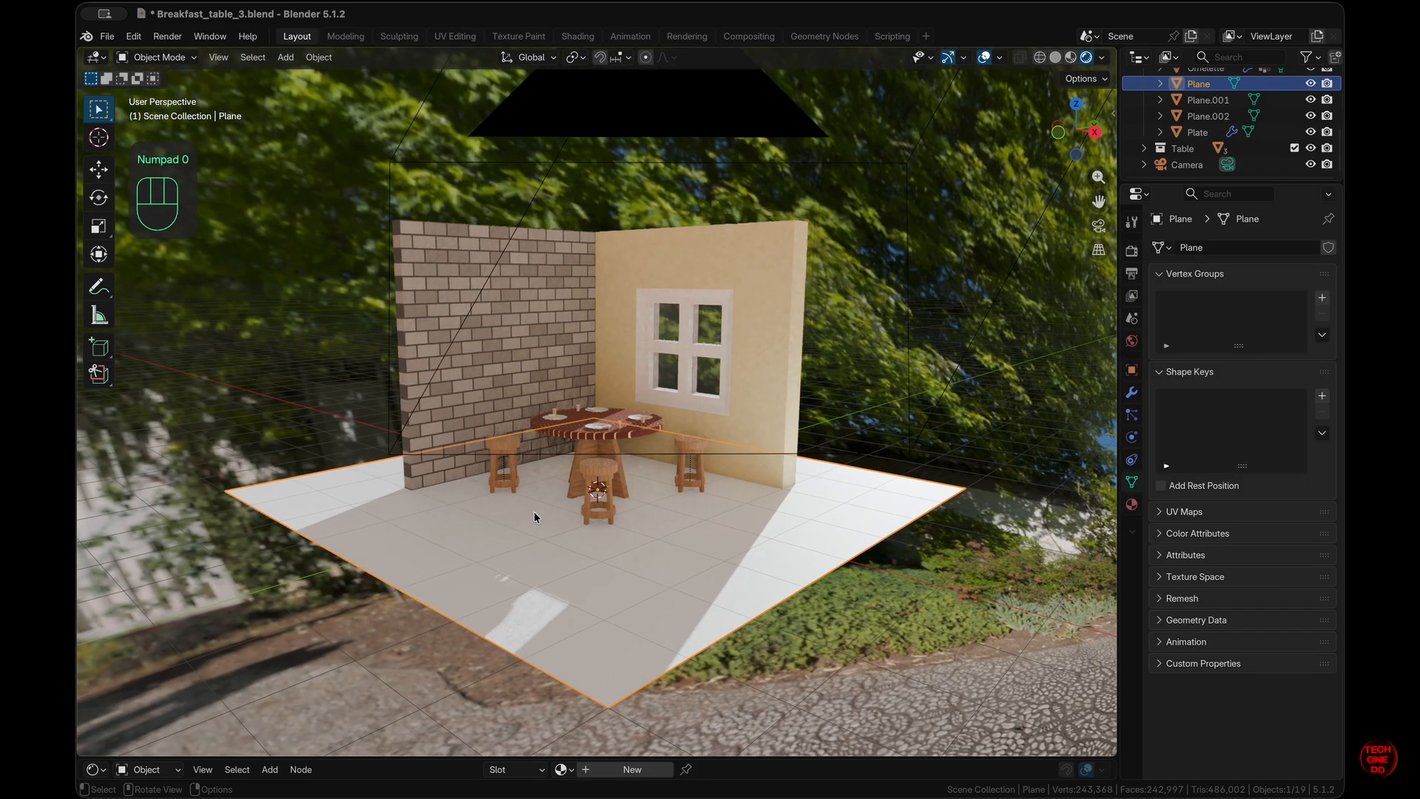
scroll(746, 429, up, 4)
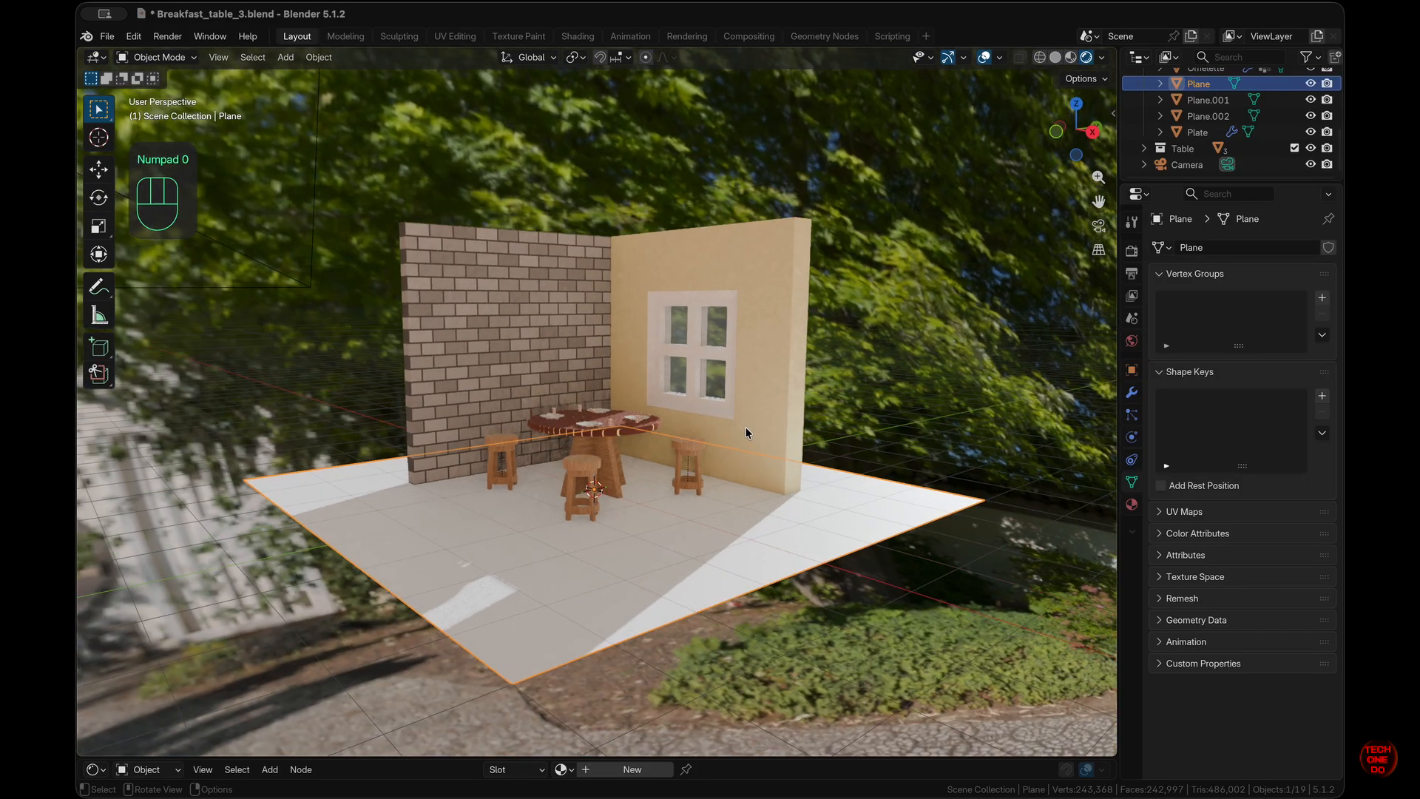
key(KP_0)
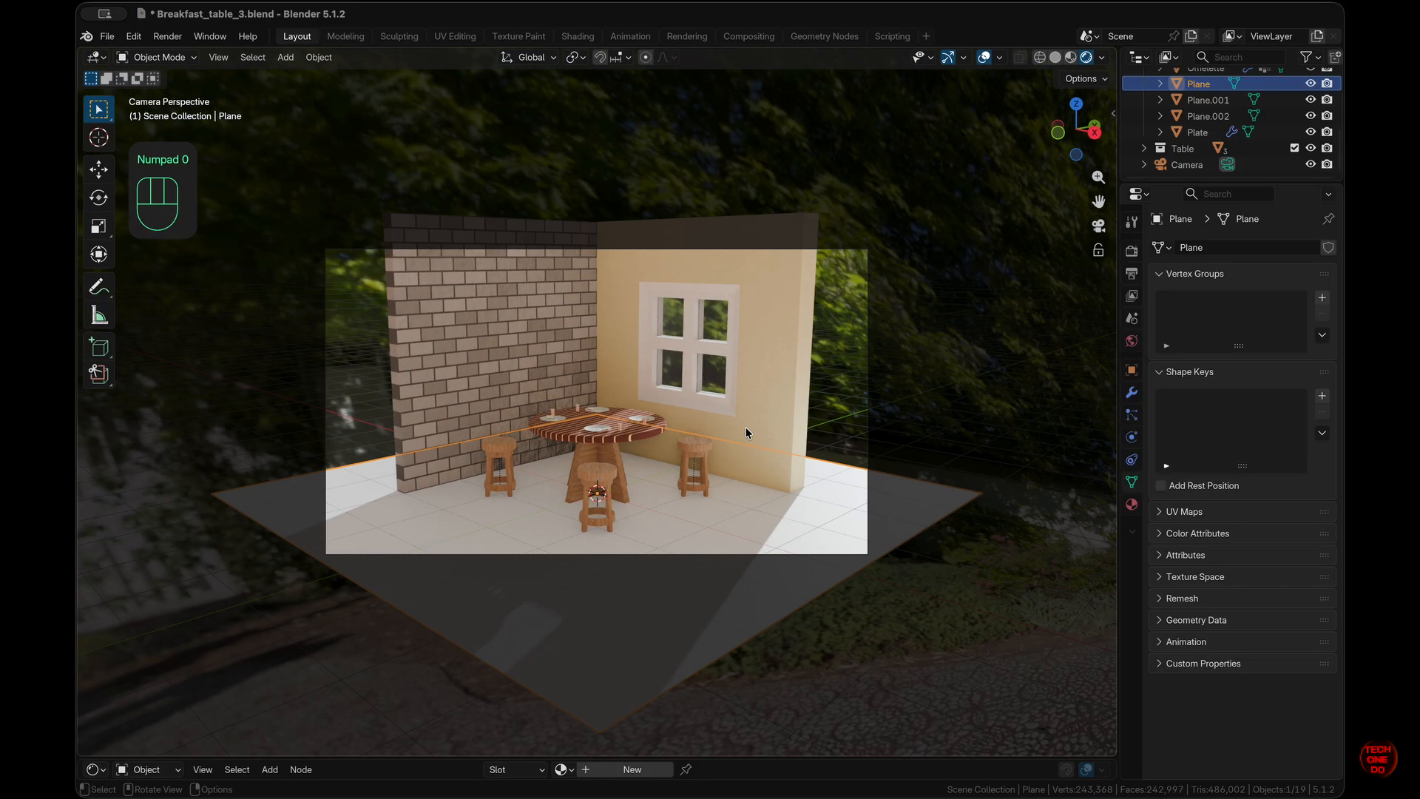
click(546, 402)
click(781, 539)
scroll(781, 539, up, 5)
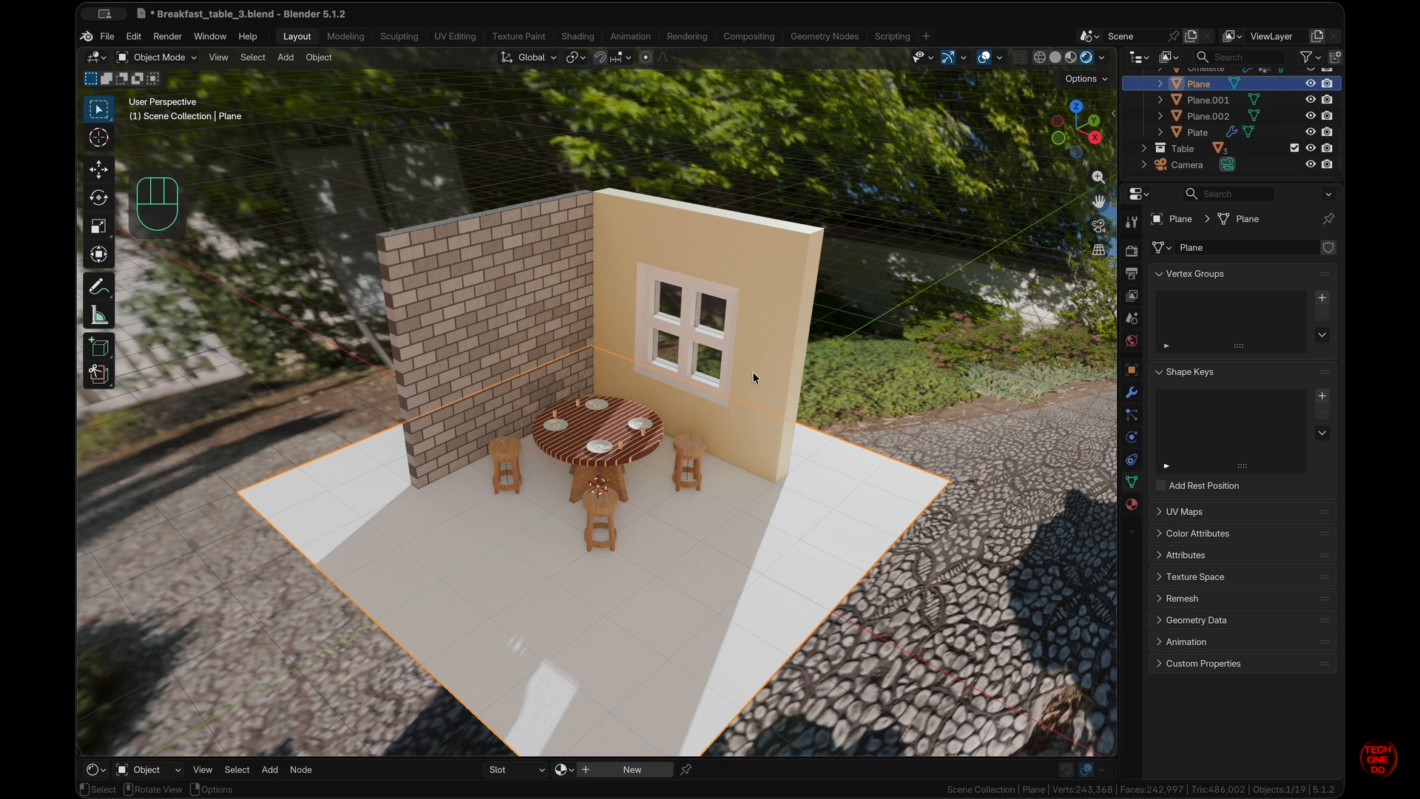
click(793, 358)
- Extrude the wall's four right-end faces 2 m along X in Edit Mode
key(Tab)
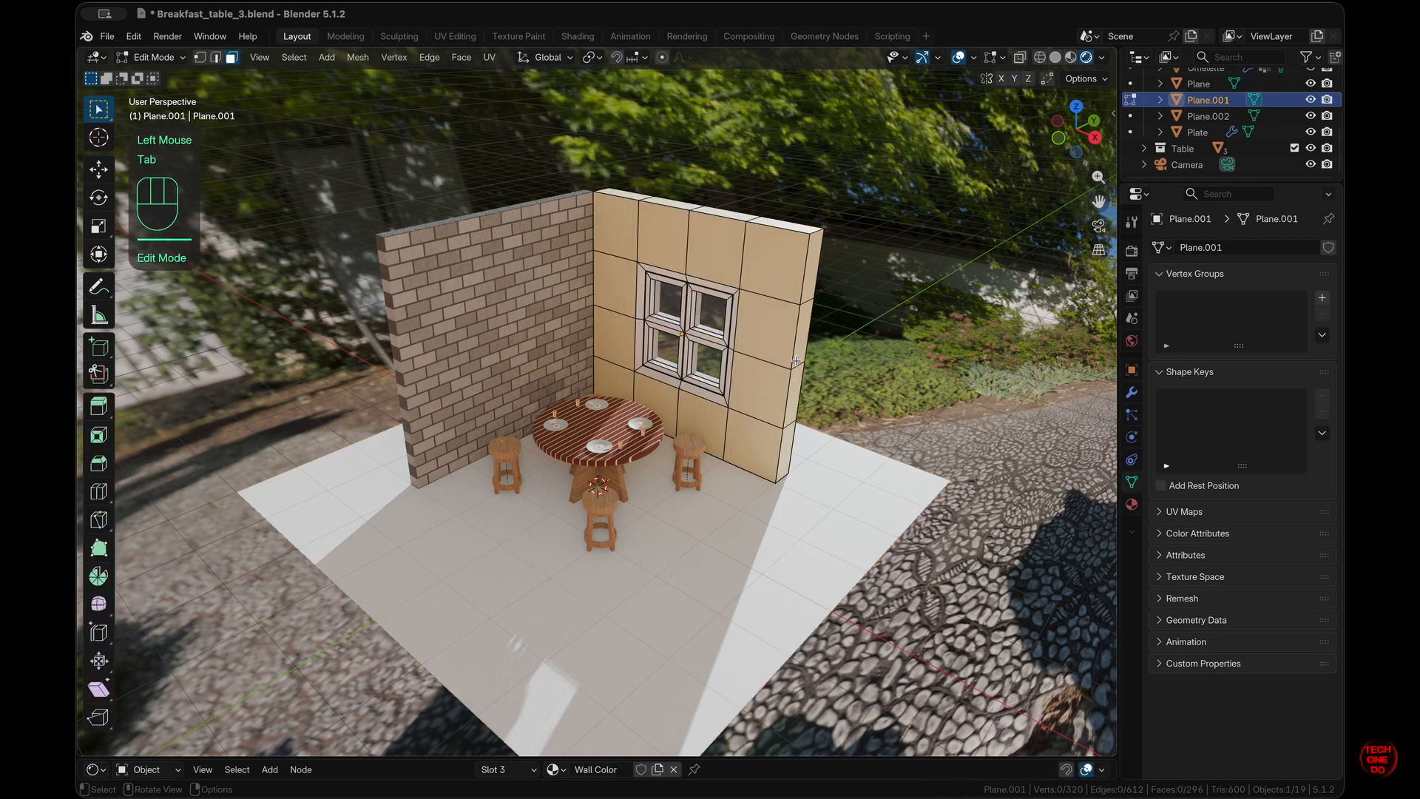
super+scroll(795, 360, up, 4)
shift+scroll(796, 361, right, 4)
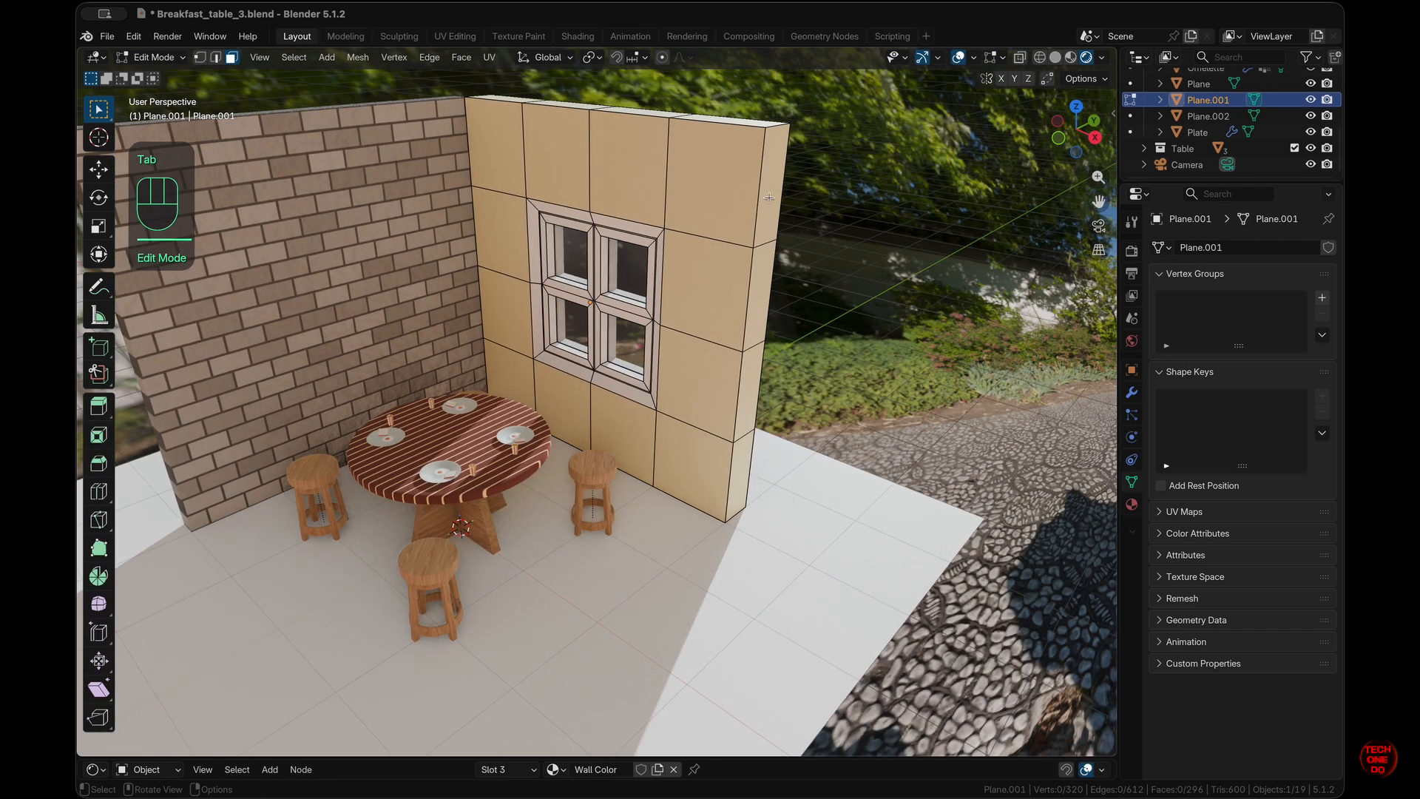
shift+click(776, 221)
shift+click(764, 295)
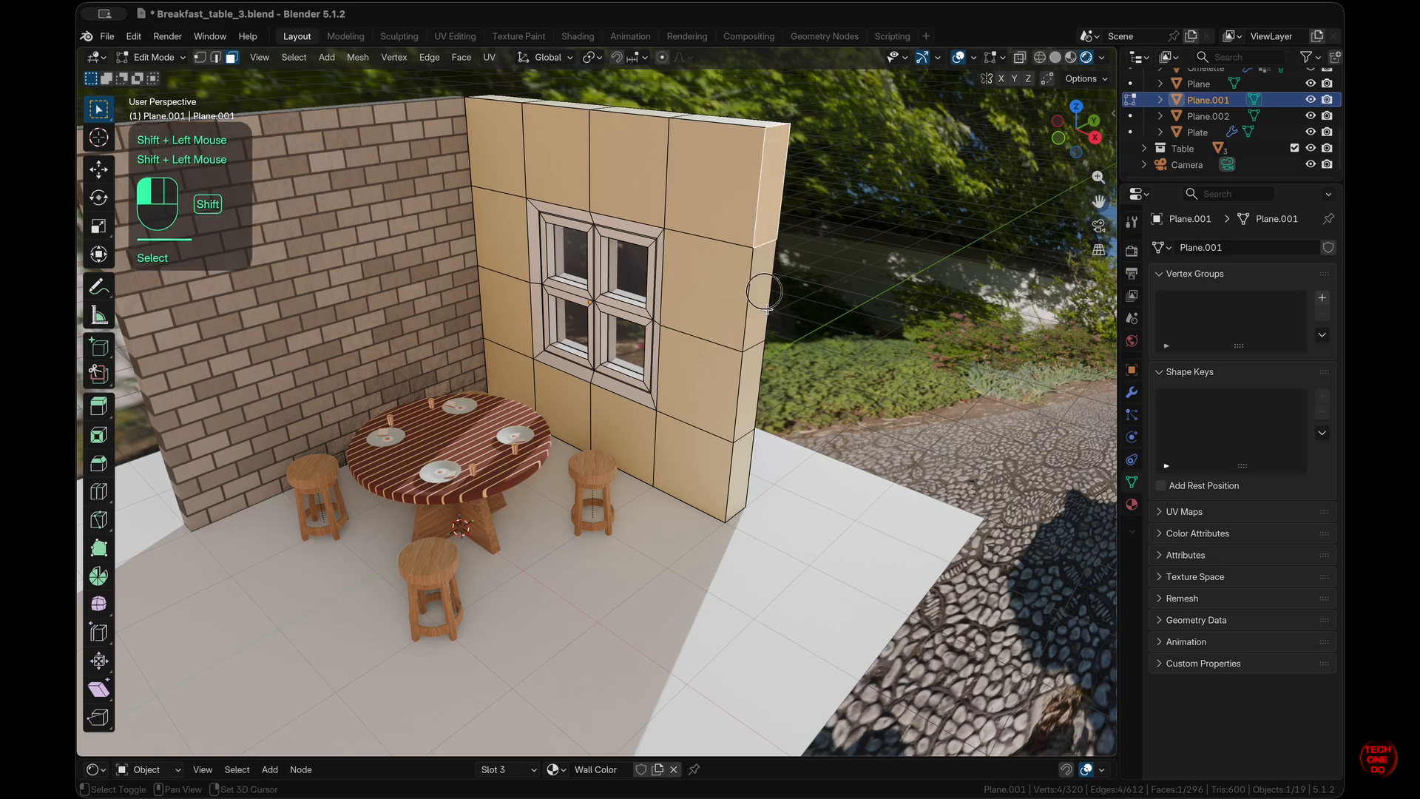
shift+click(751, 401)
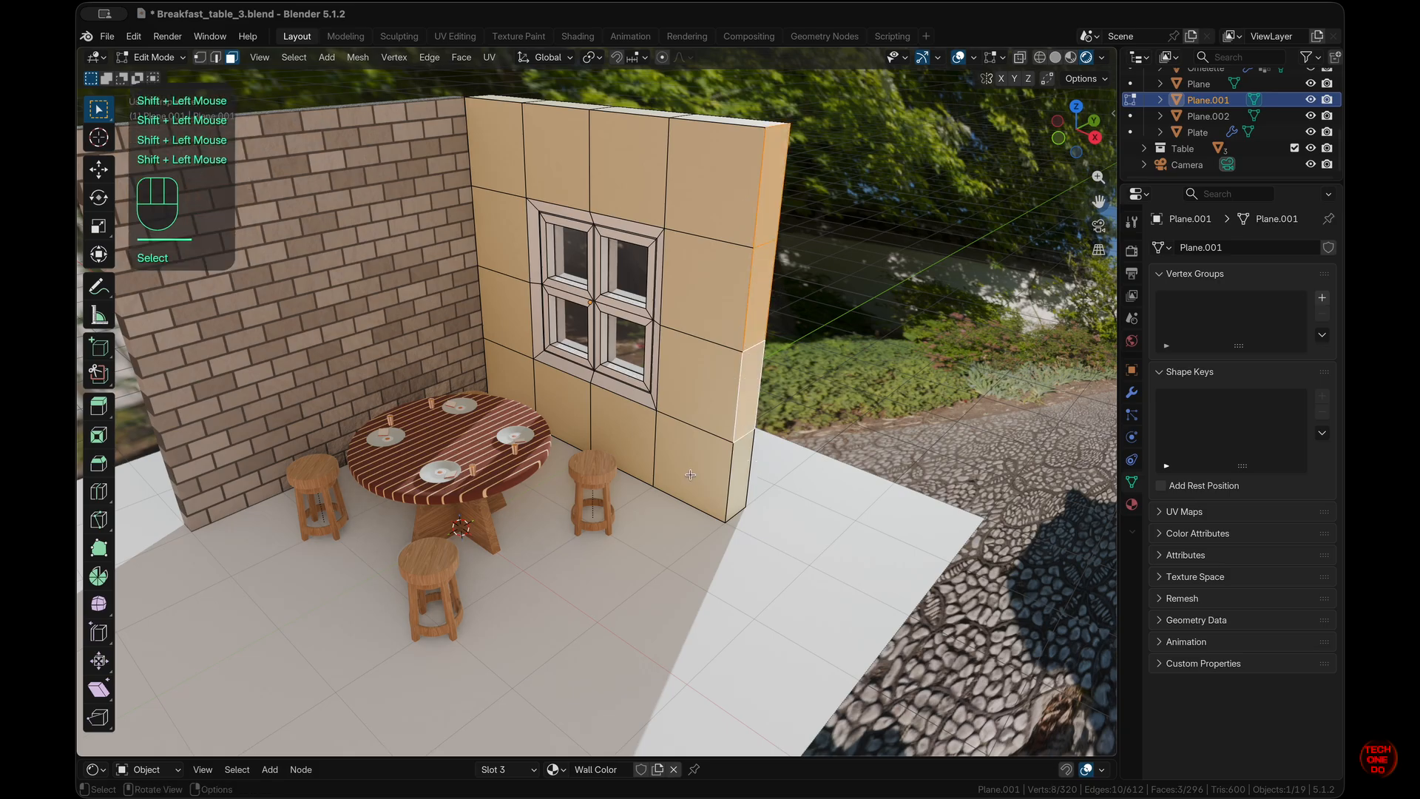
shift+click(738, 468)
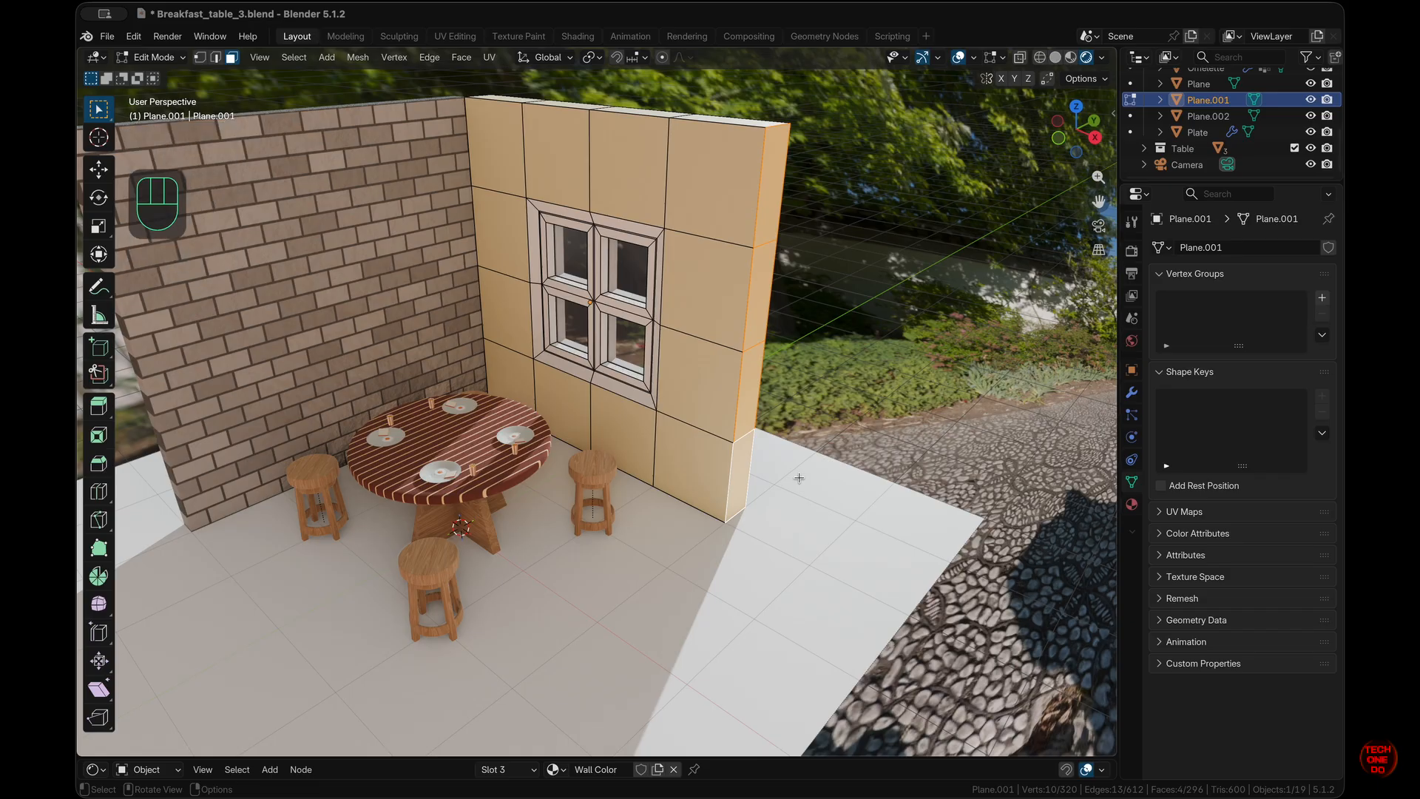
key(e)
key(x)
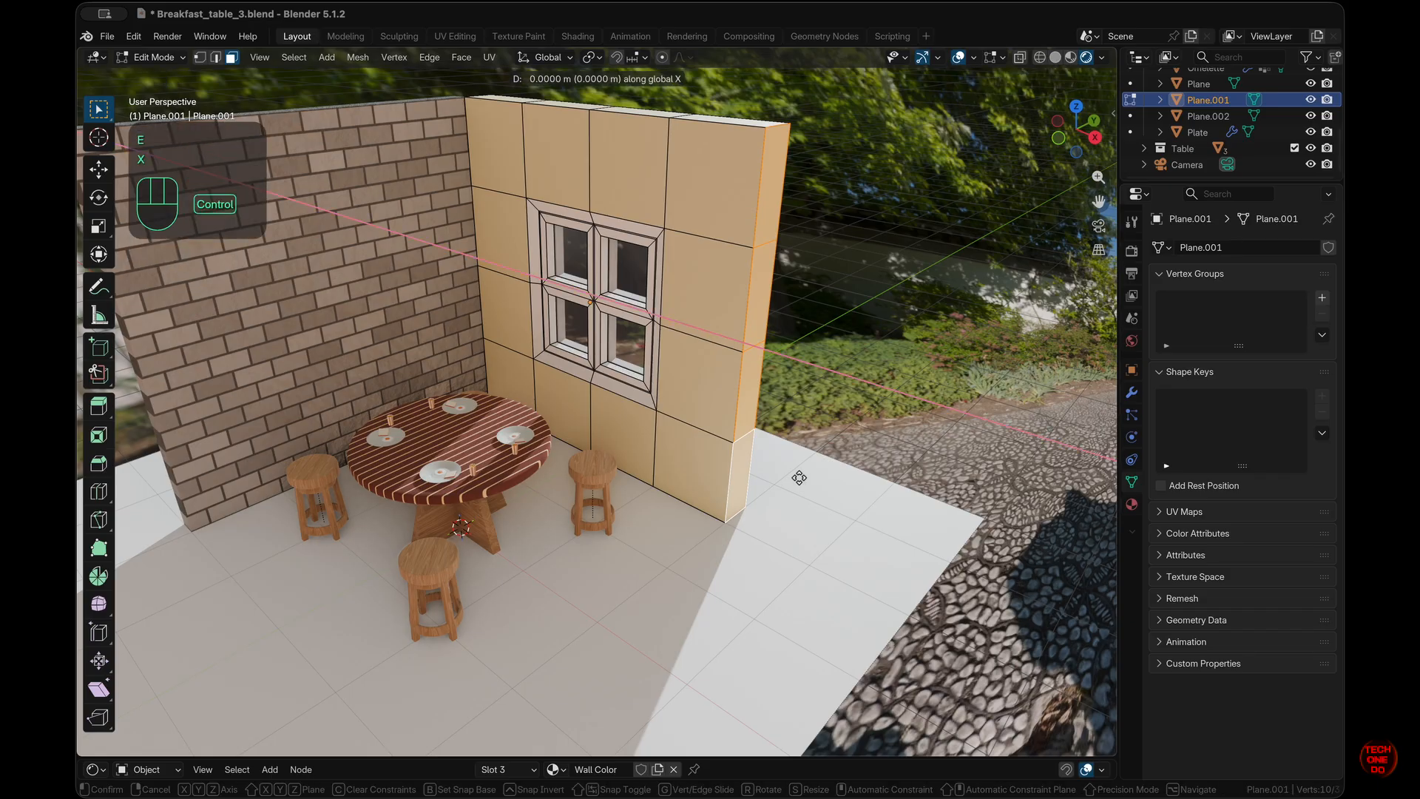
ctrl+click(992, 557)
- Return to Object Mode and select the brick wall
shift+middle_drag(940, 518, 1072, 510)
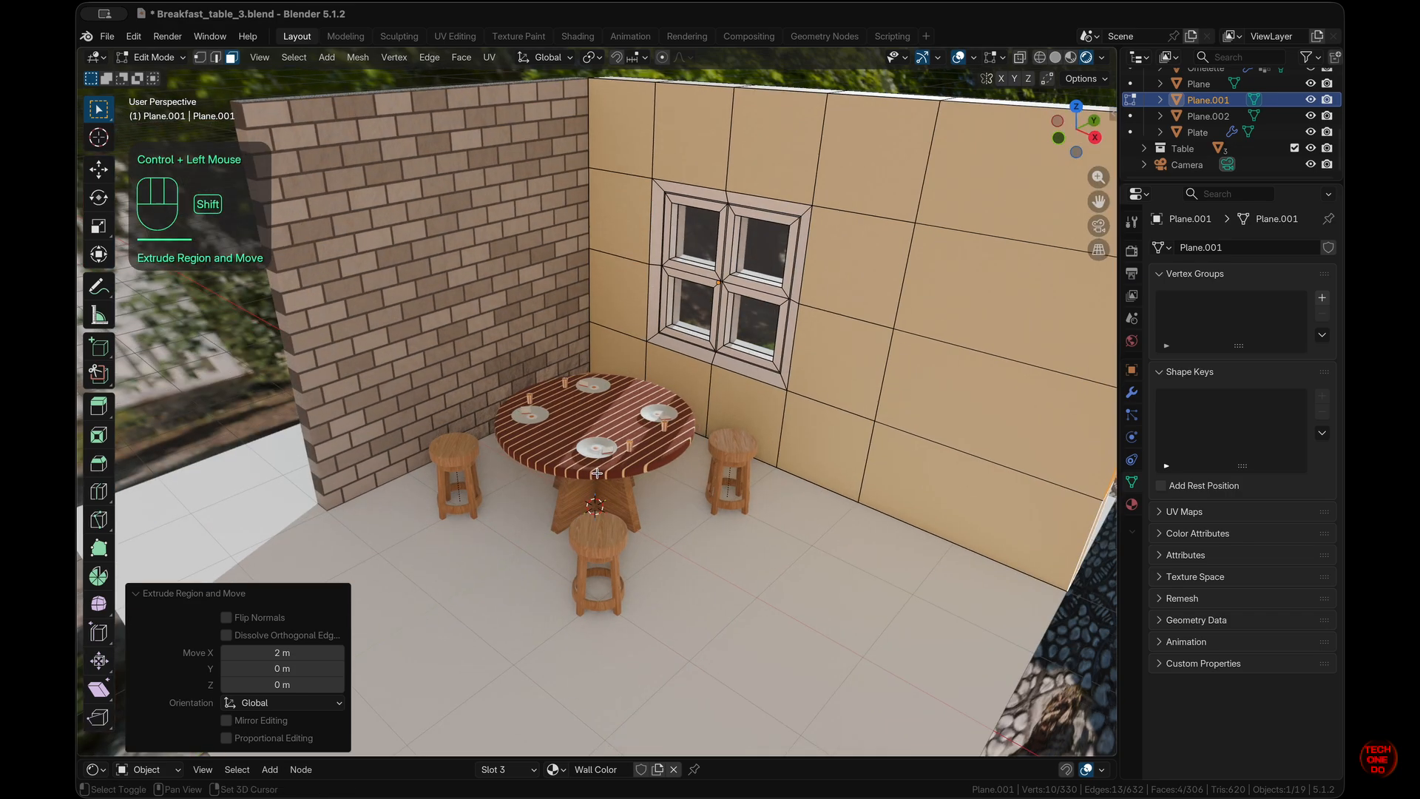
middle_drag(813, 444, 780, 465)
scroll(780, 464, down, 1)
key(Tab)
click(445, 273)
middle_drag(445, 270, 484, 270)
- Extrude the brick wall's end face 2 m along -Y
key(Tab)
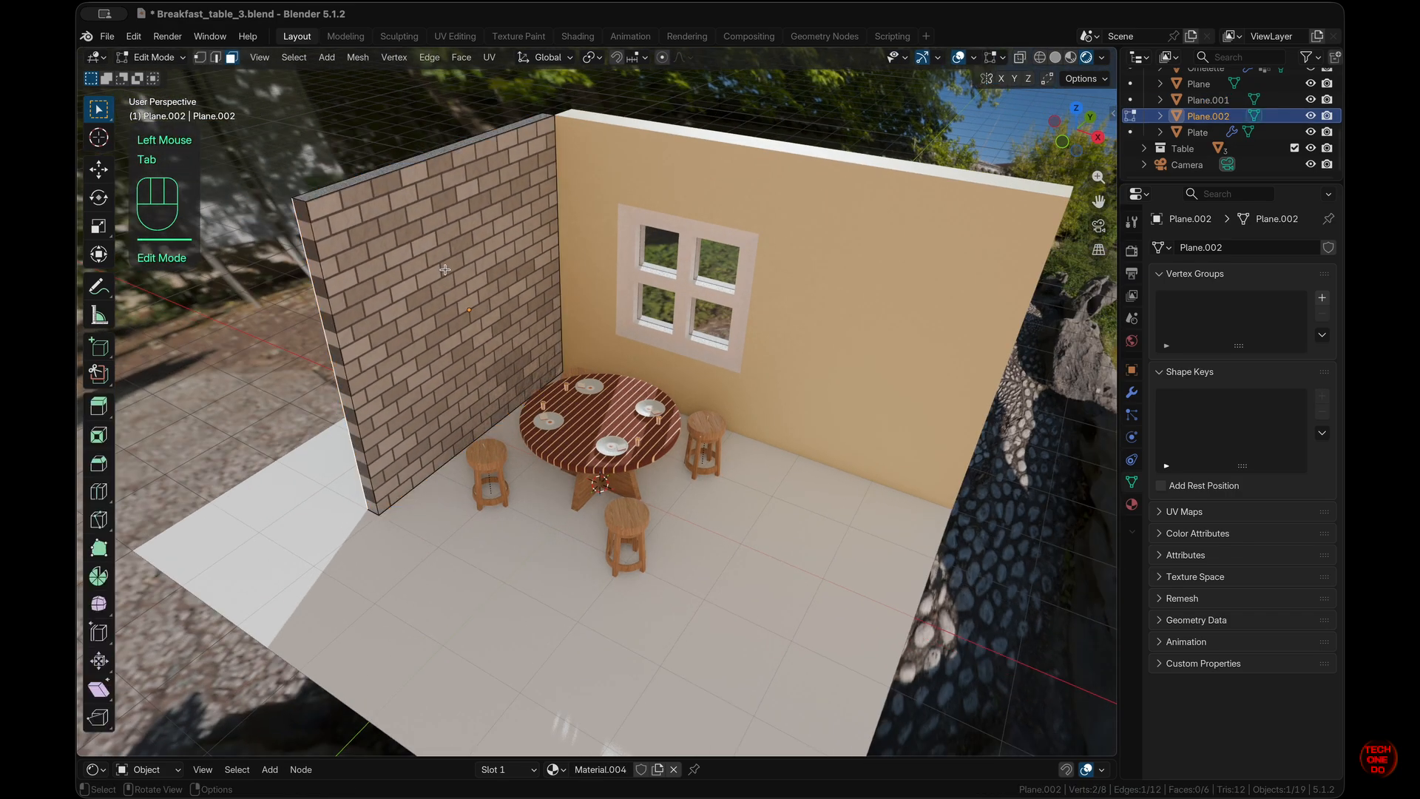
click(340, 389)
shift+scroll(445, 376, down, 3)
shift+scroll(444, 376, up, 3)
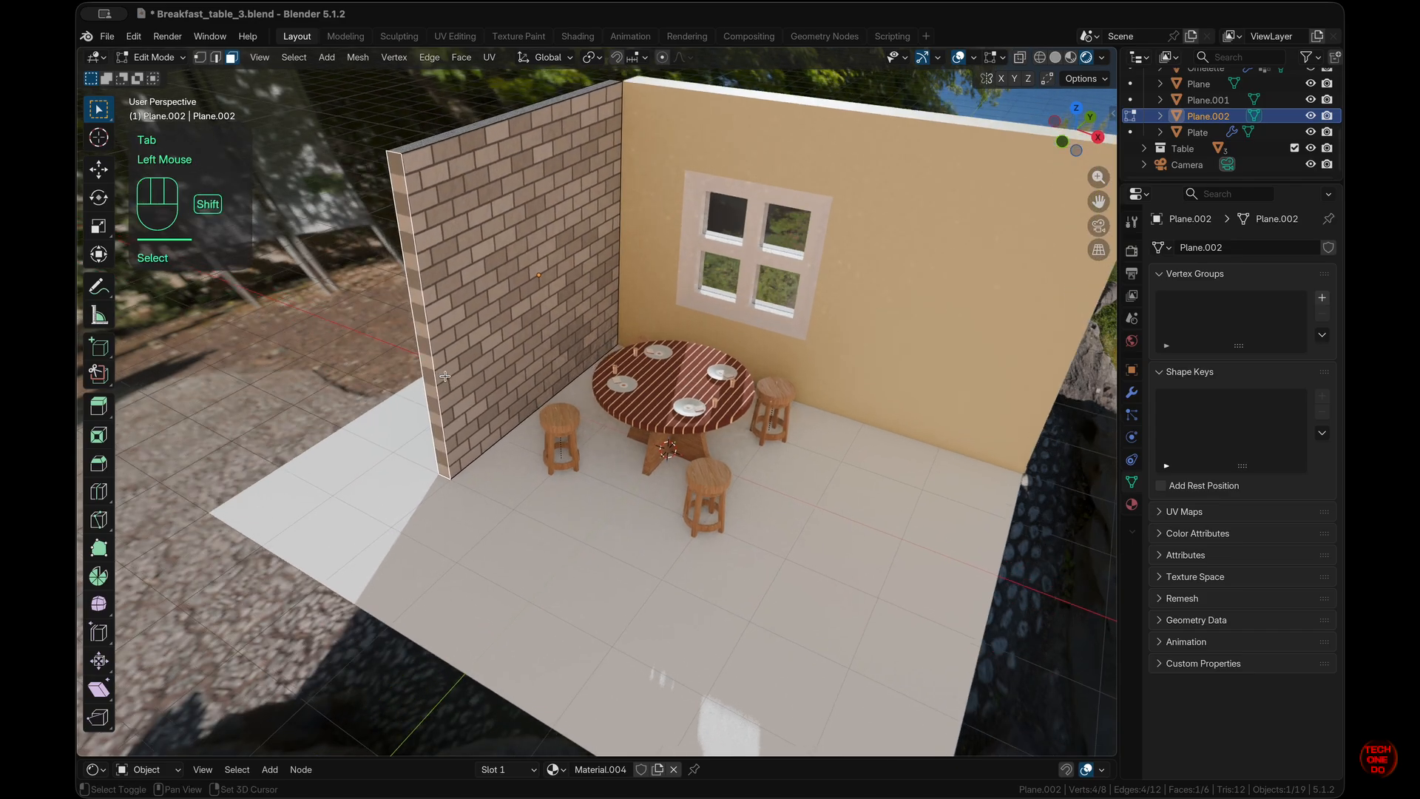
key(e)
key(y)
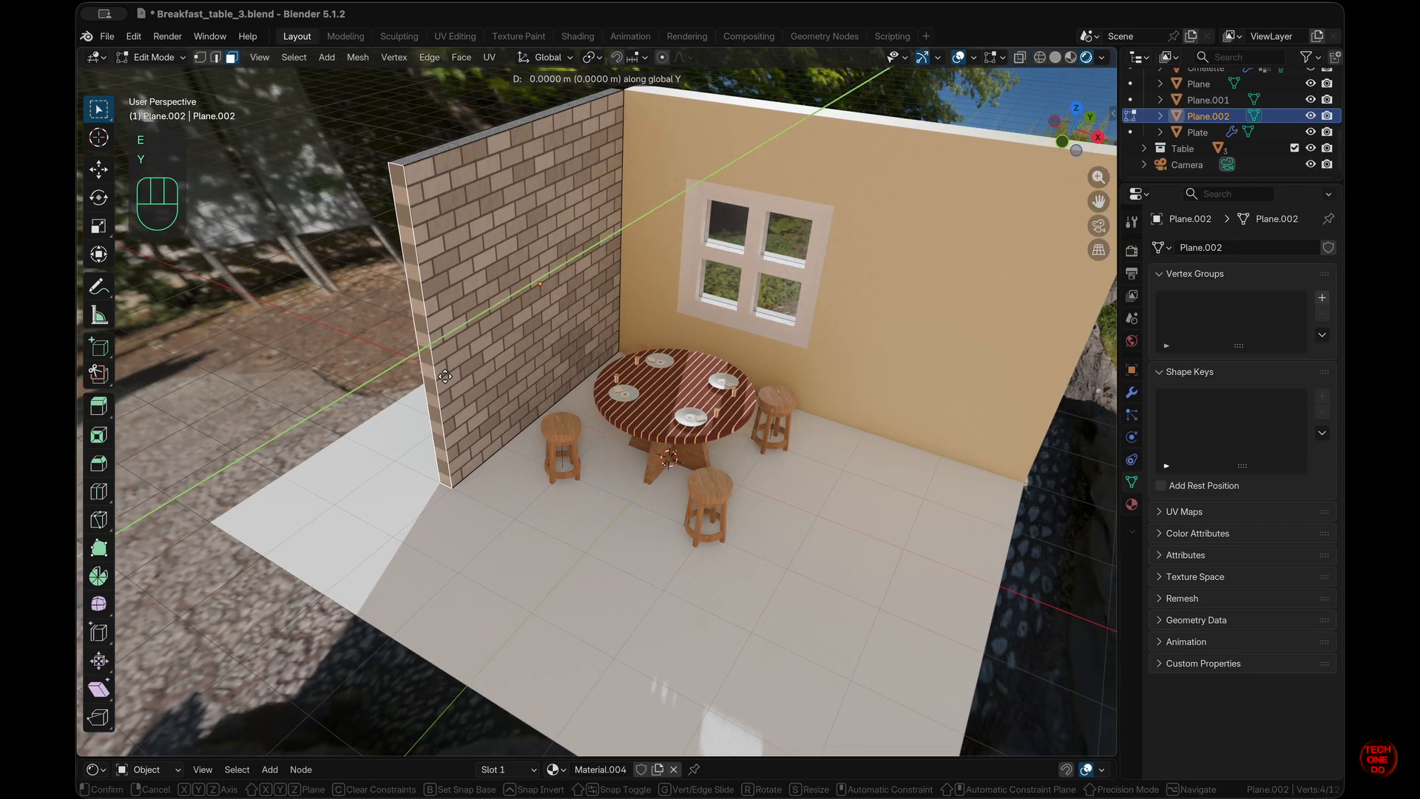
ctrl+click(325, 435)
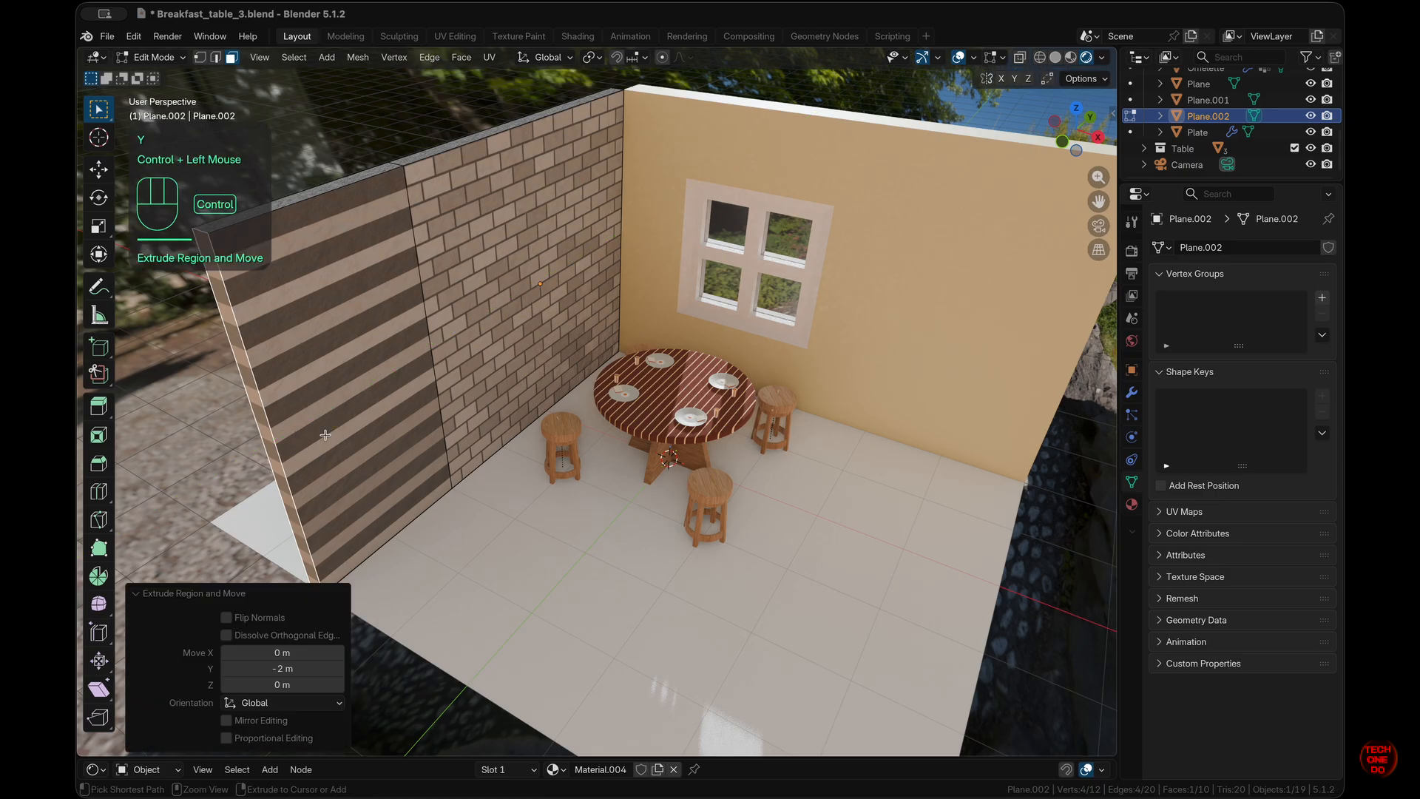
- Merge the split front faces into one, then the split back faces
middle_drag(326, 435, 520, 344)
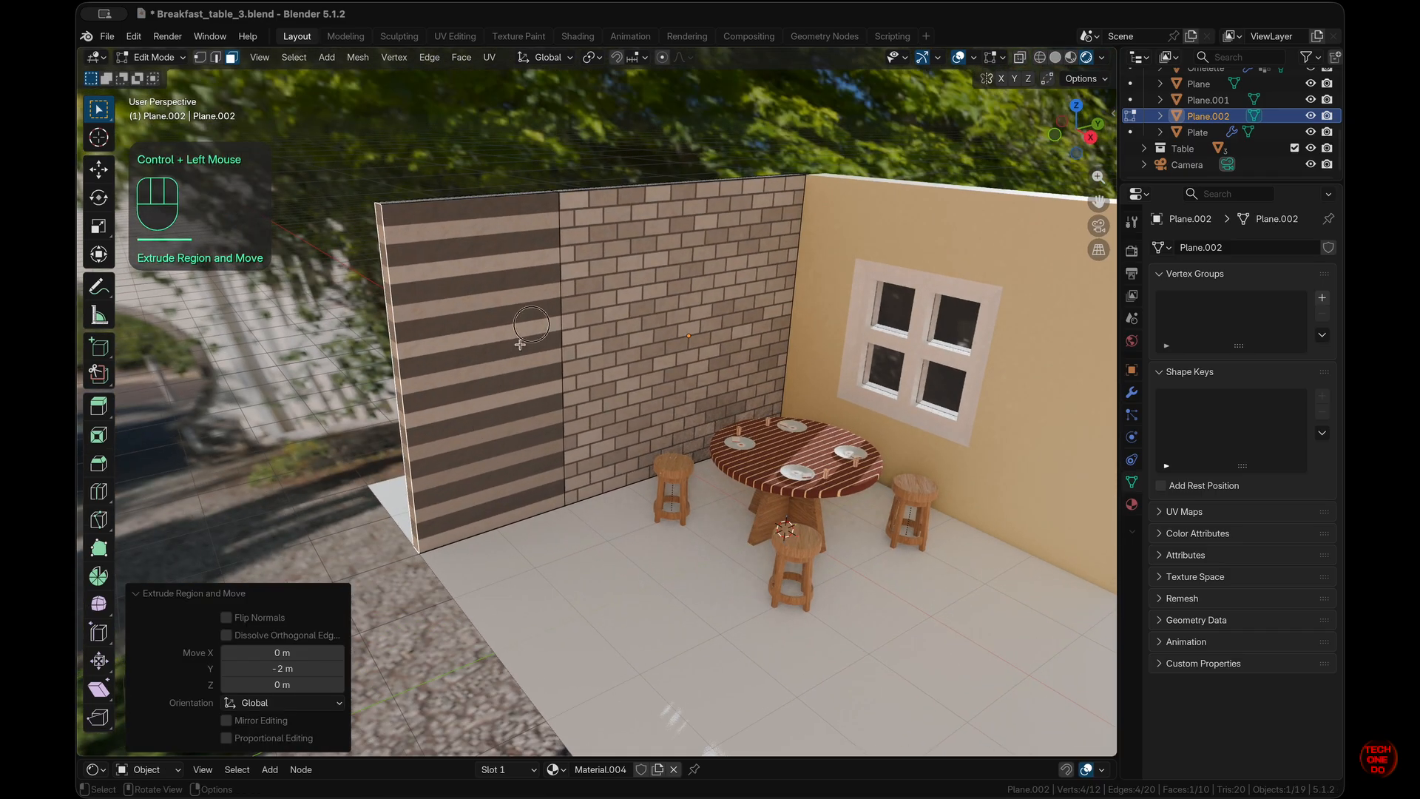
click(520, 344)
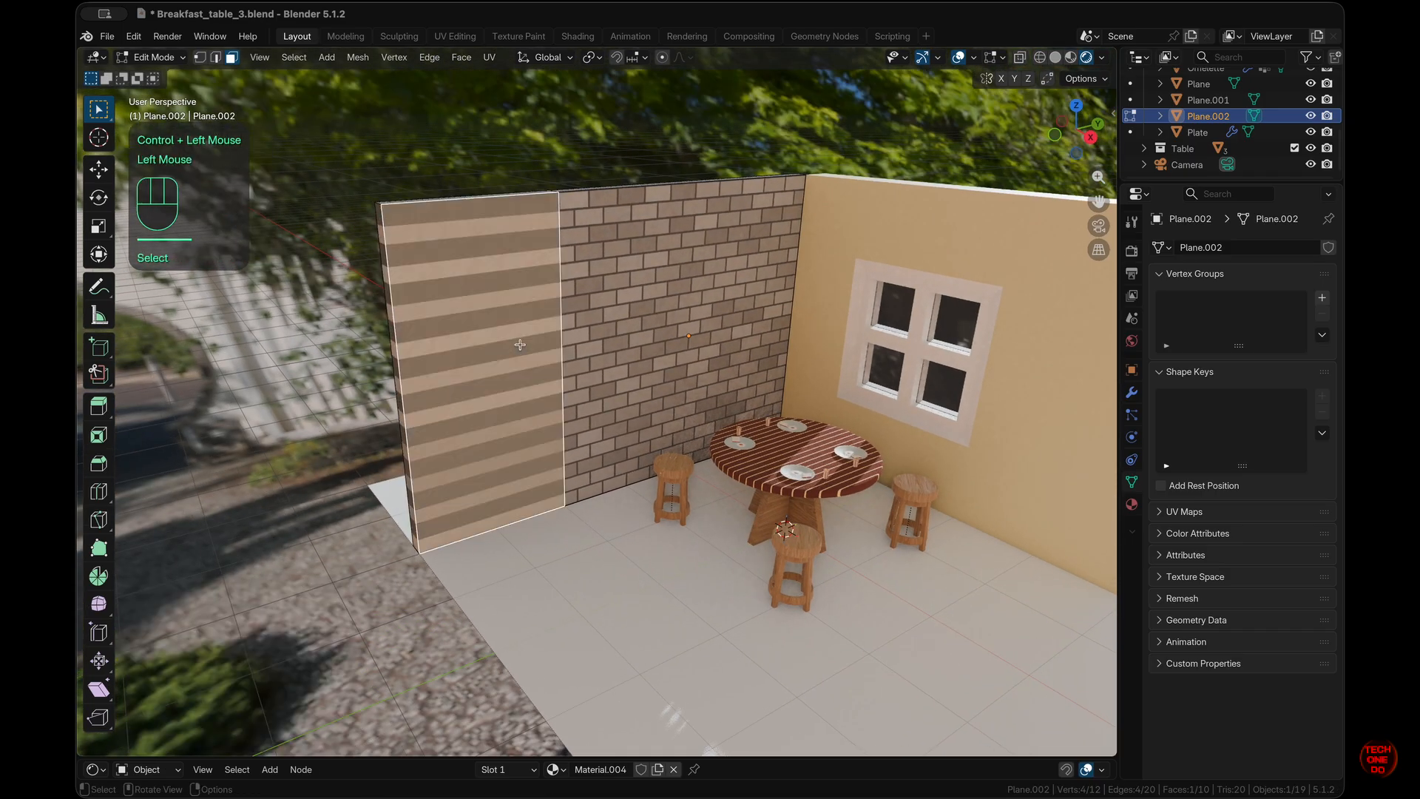
shift+click(635, 344)
key(f)
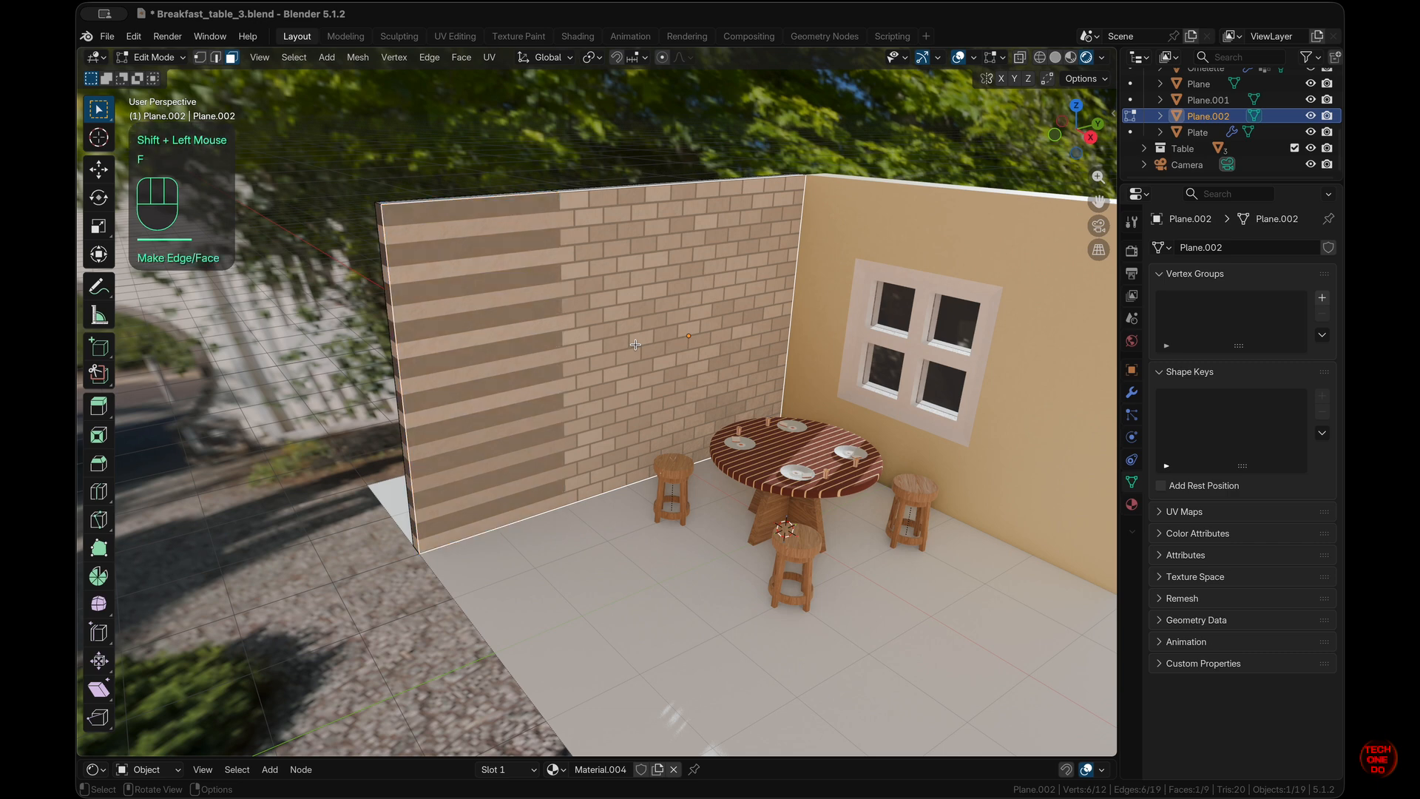
middle_drag(636, 344, 801, 340)
click(653, 329)
shift+click(561, 324)
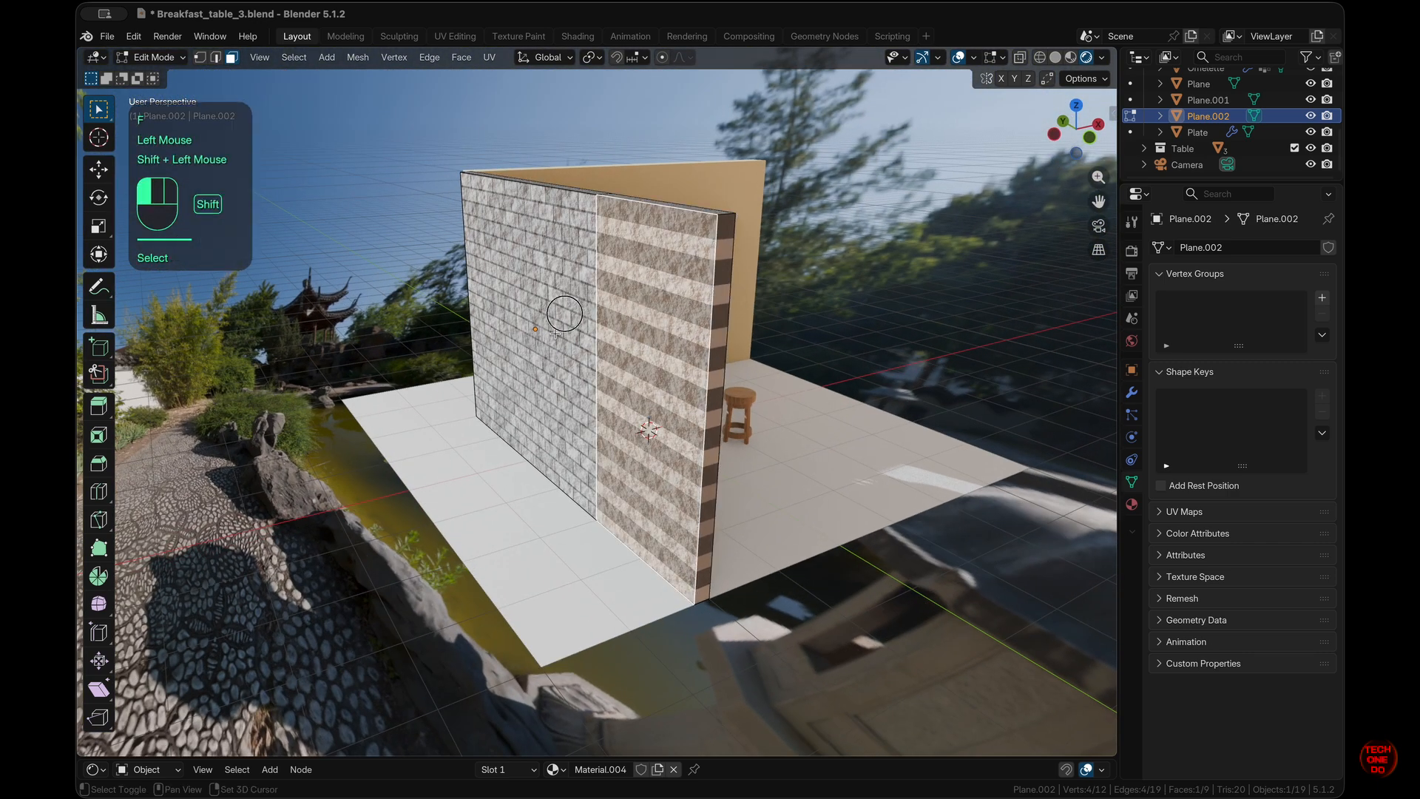
key(f)
- Show the brick wall alone in the UV Editing workspace
middle_drag(555, 333, 389, 334)
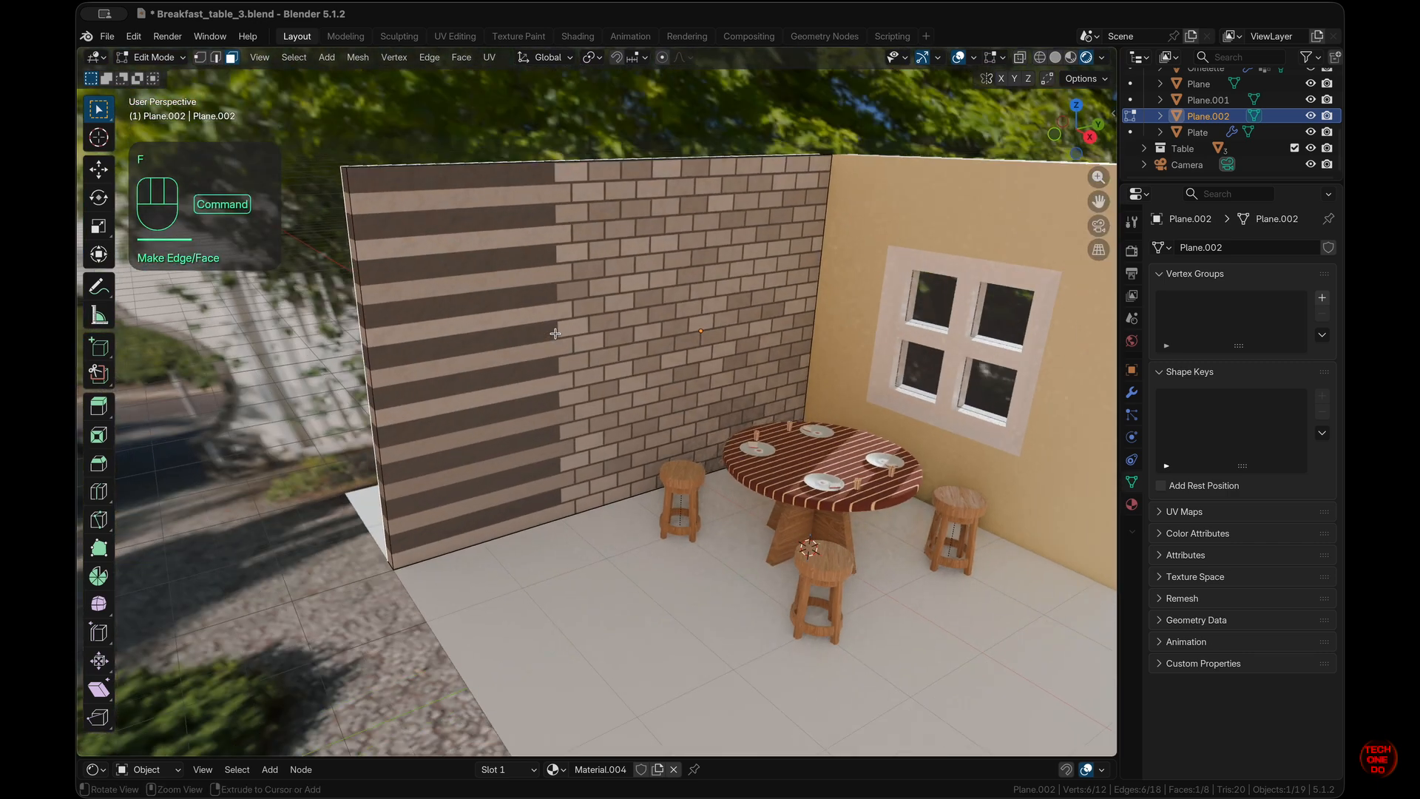
super+scroll(555, 334, down, 3)
click(555, 333)
key(Tab)
middle_drag(555, 333, 574, 334)
key(Tab)
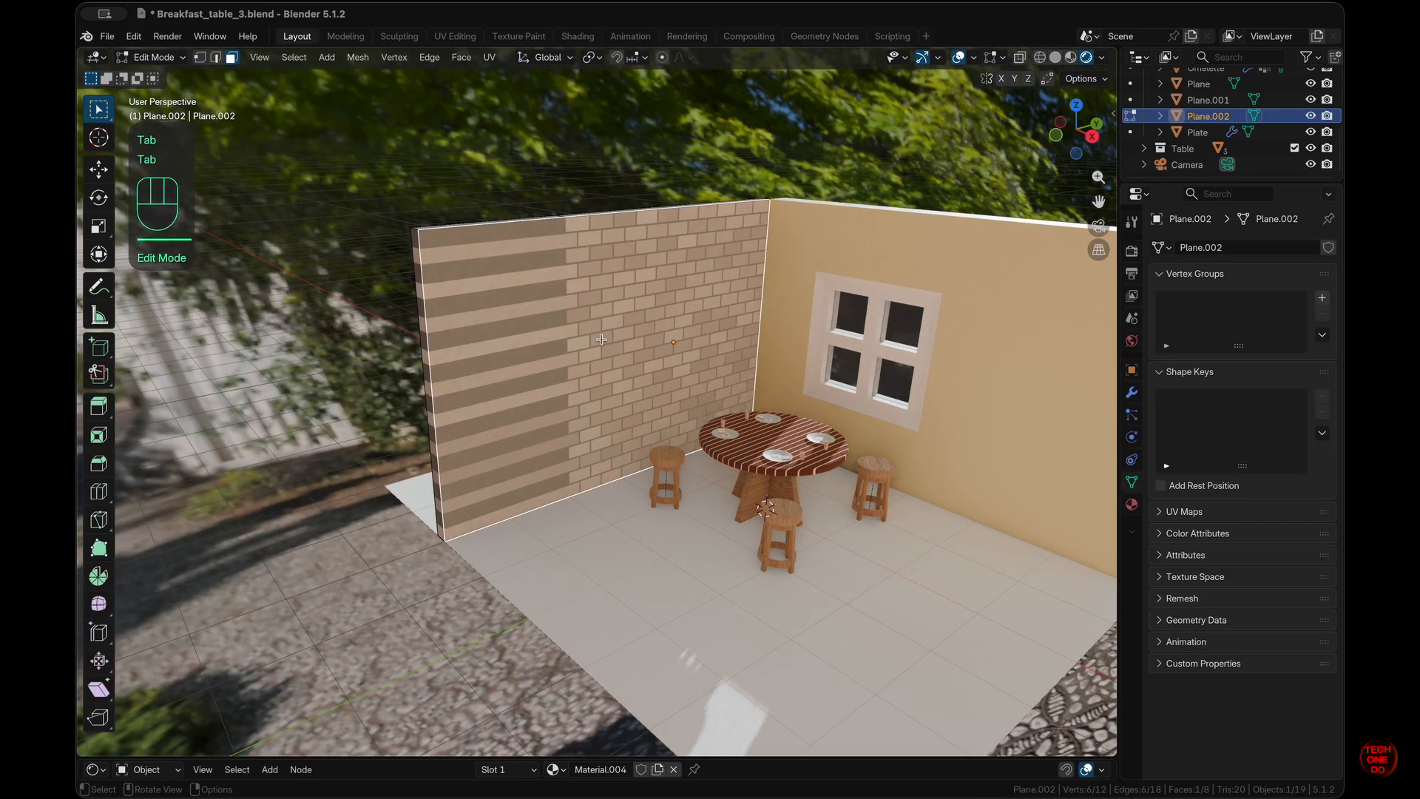
click(469, 38)
key(slash)
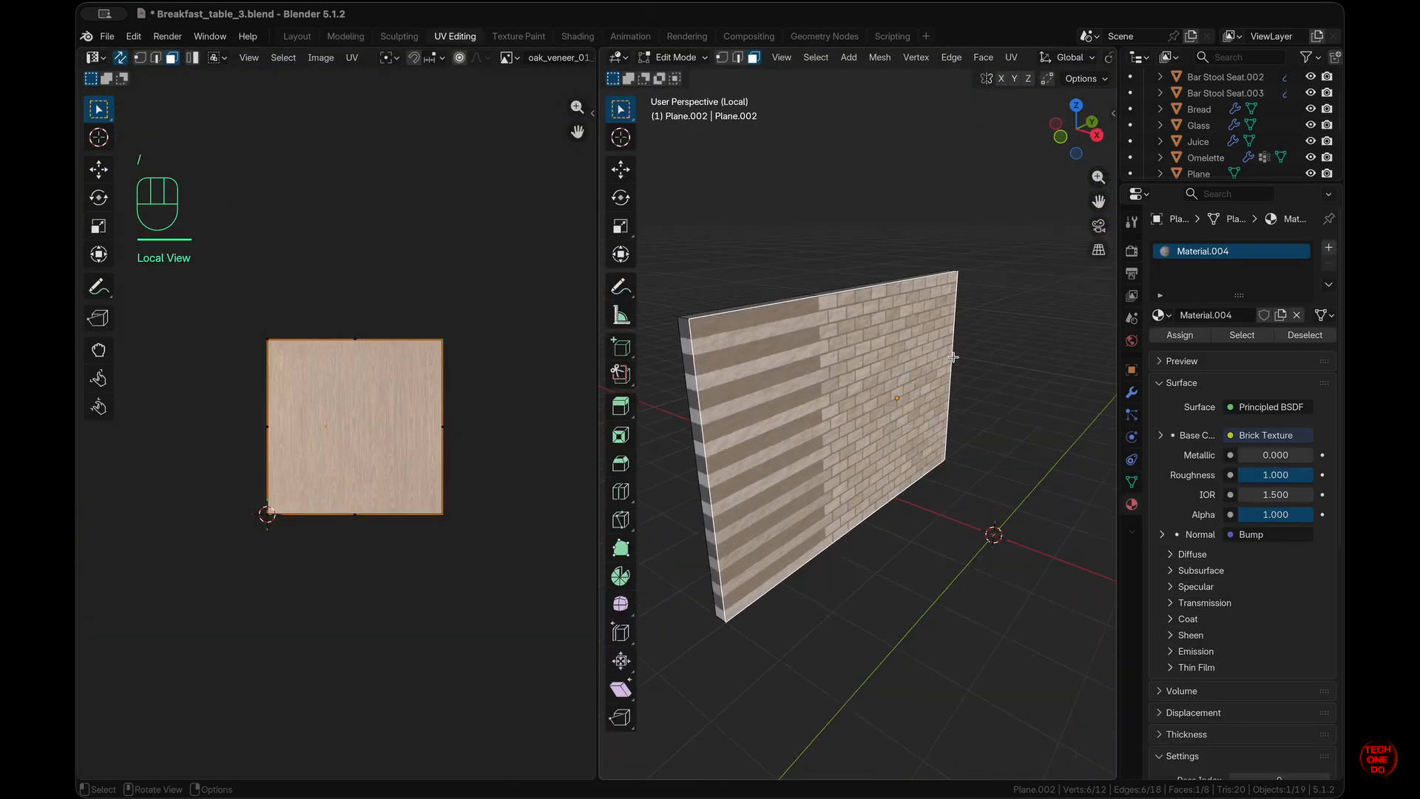
- Unwrap the whole wall mesh with Smart UV Project
key(a)
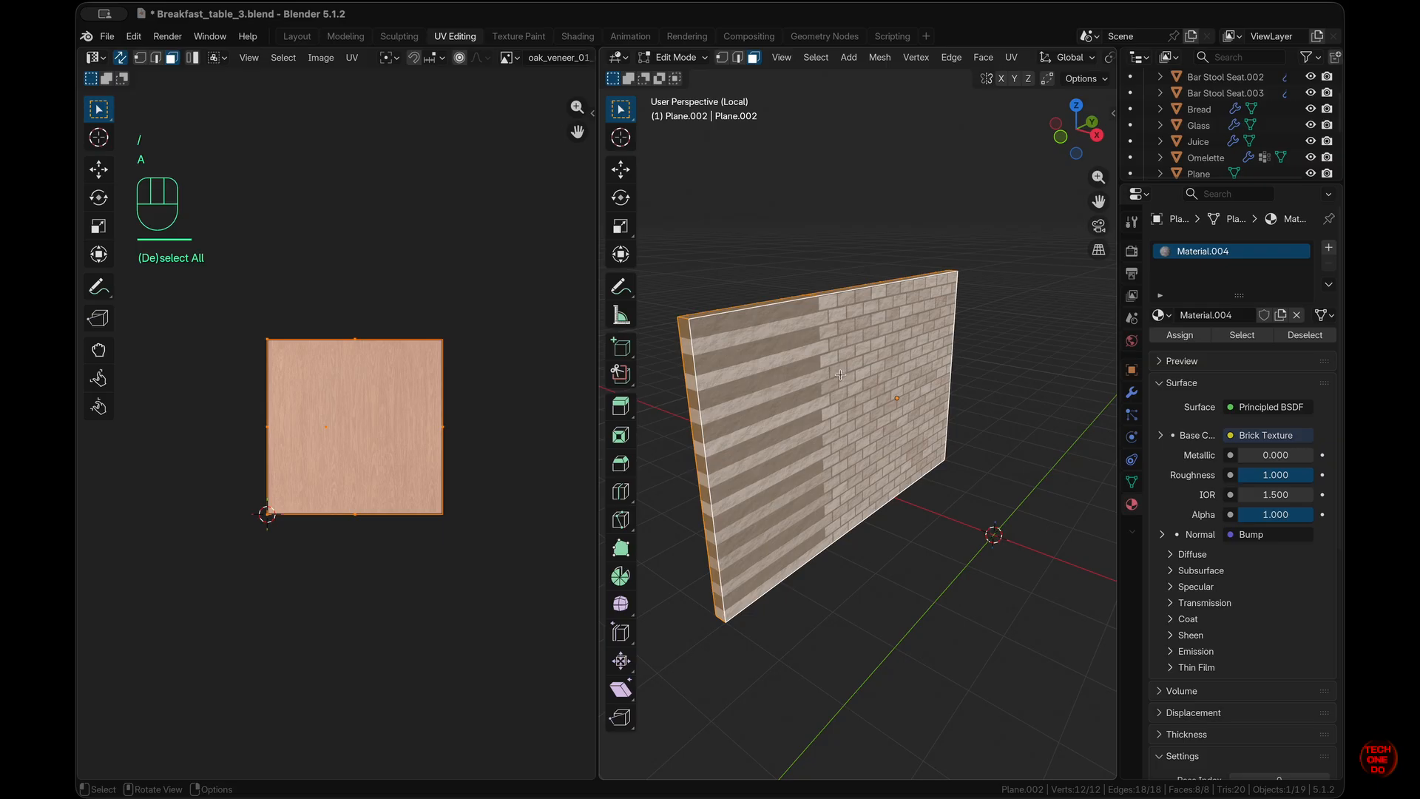
click(1011, 58)
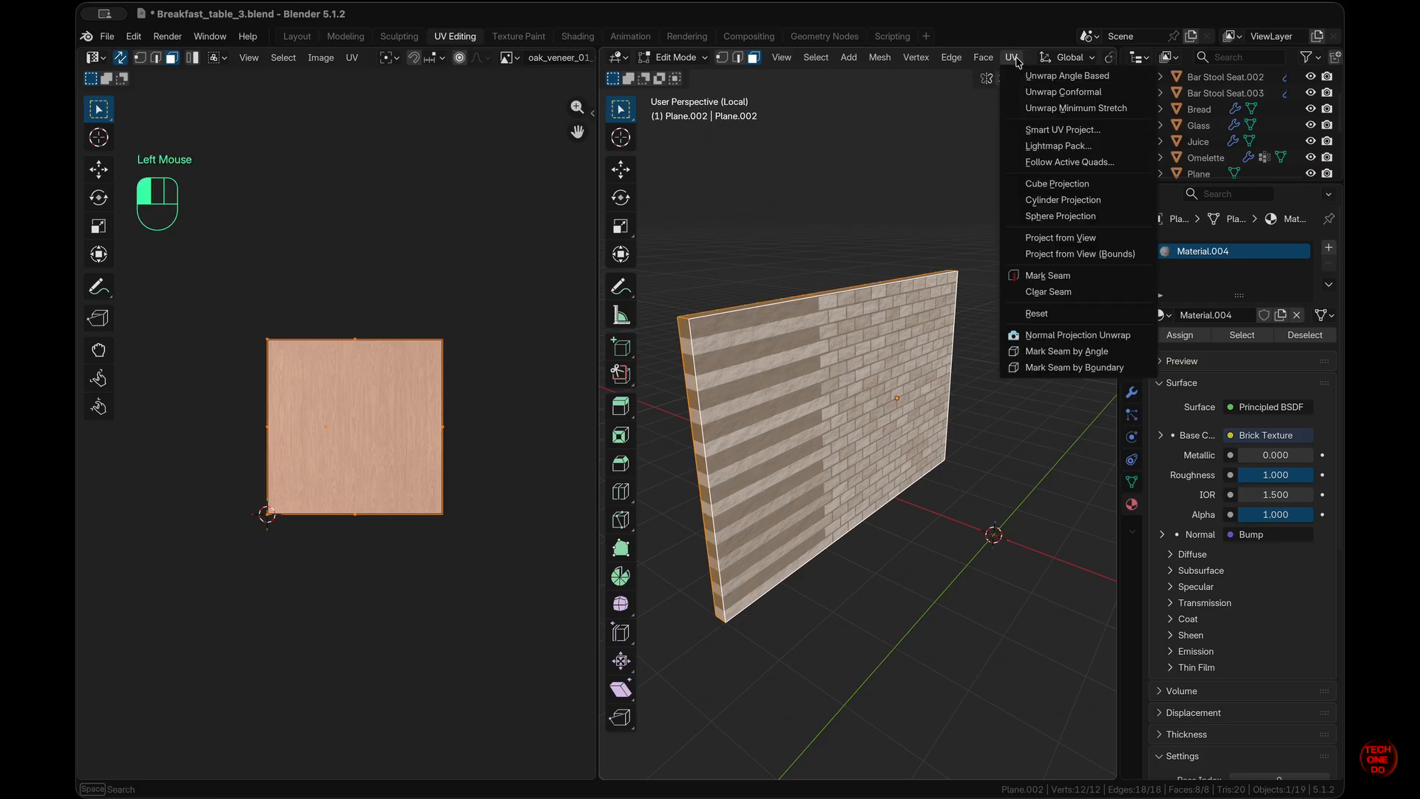
click(1063, 130)
click(1022, 281)
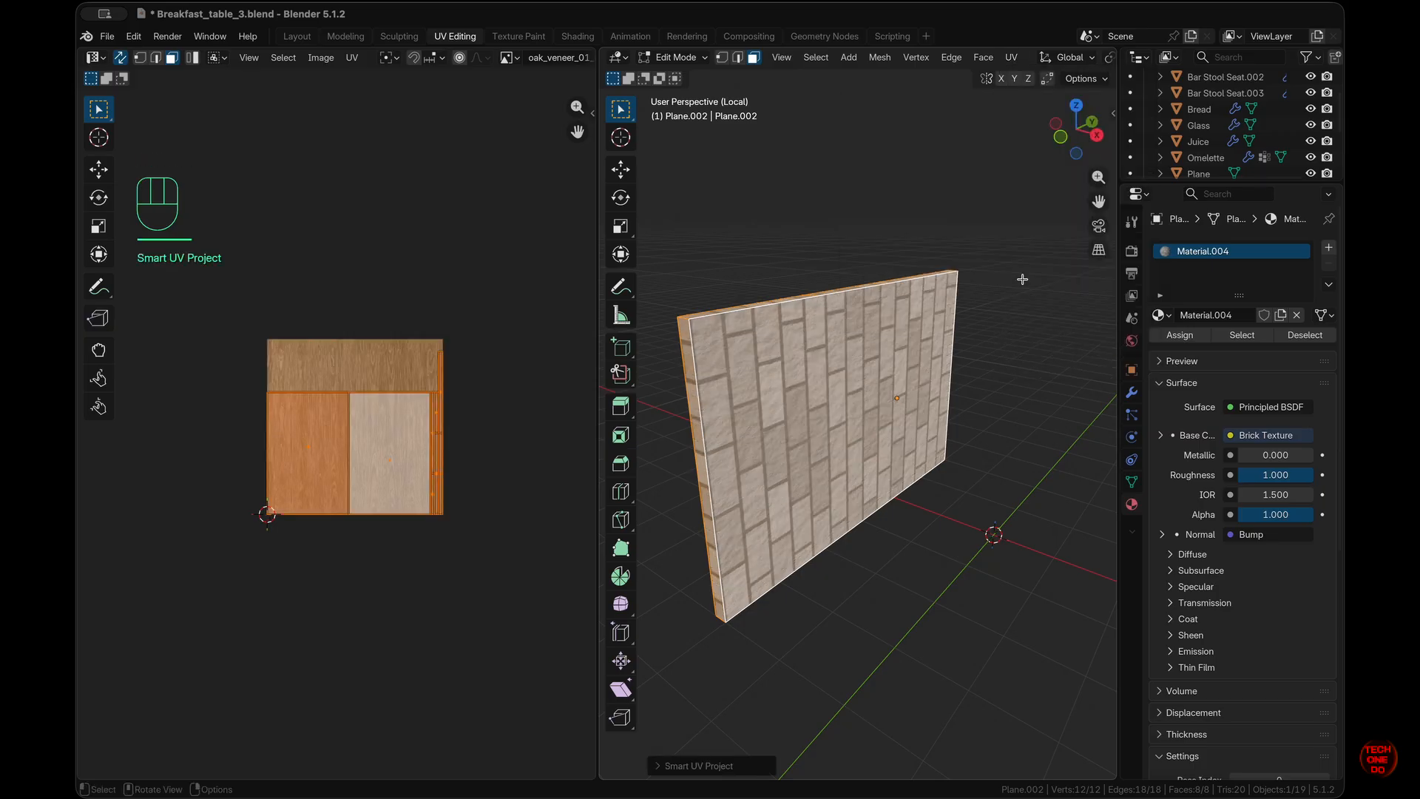
- Rotate the left and right UV faces 90 degrees and move them into place
key(a)
key(r)
key(KP_9)
key(KP_0)
key(Escape)
click(453, 438)
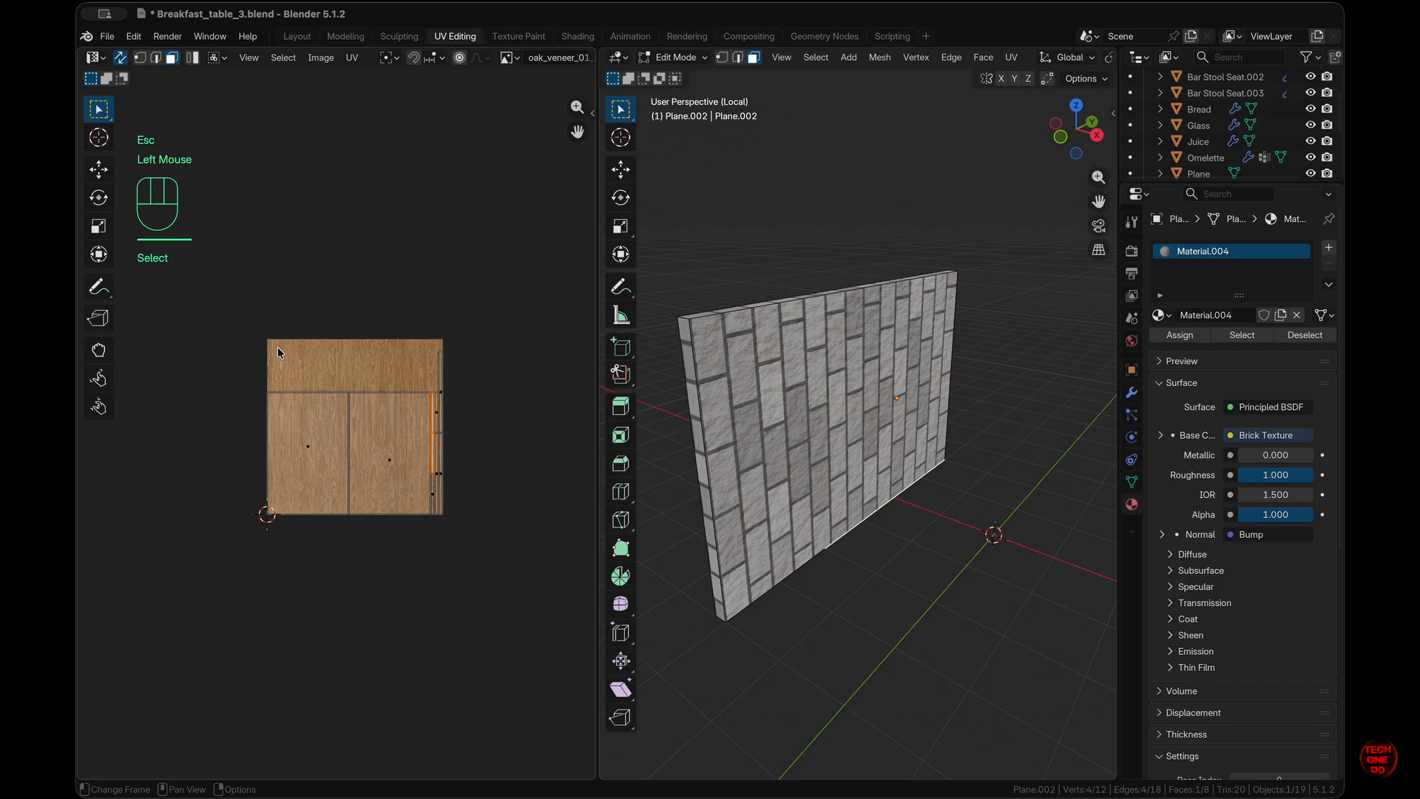
drag(304, 368, 339, 400)
drag(388, 526, 388, 525)
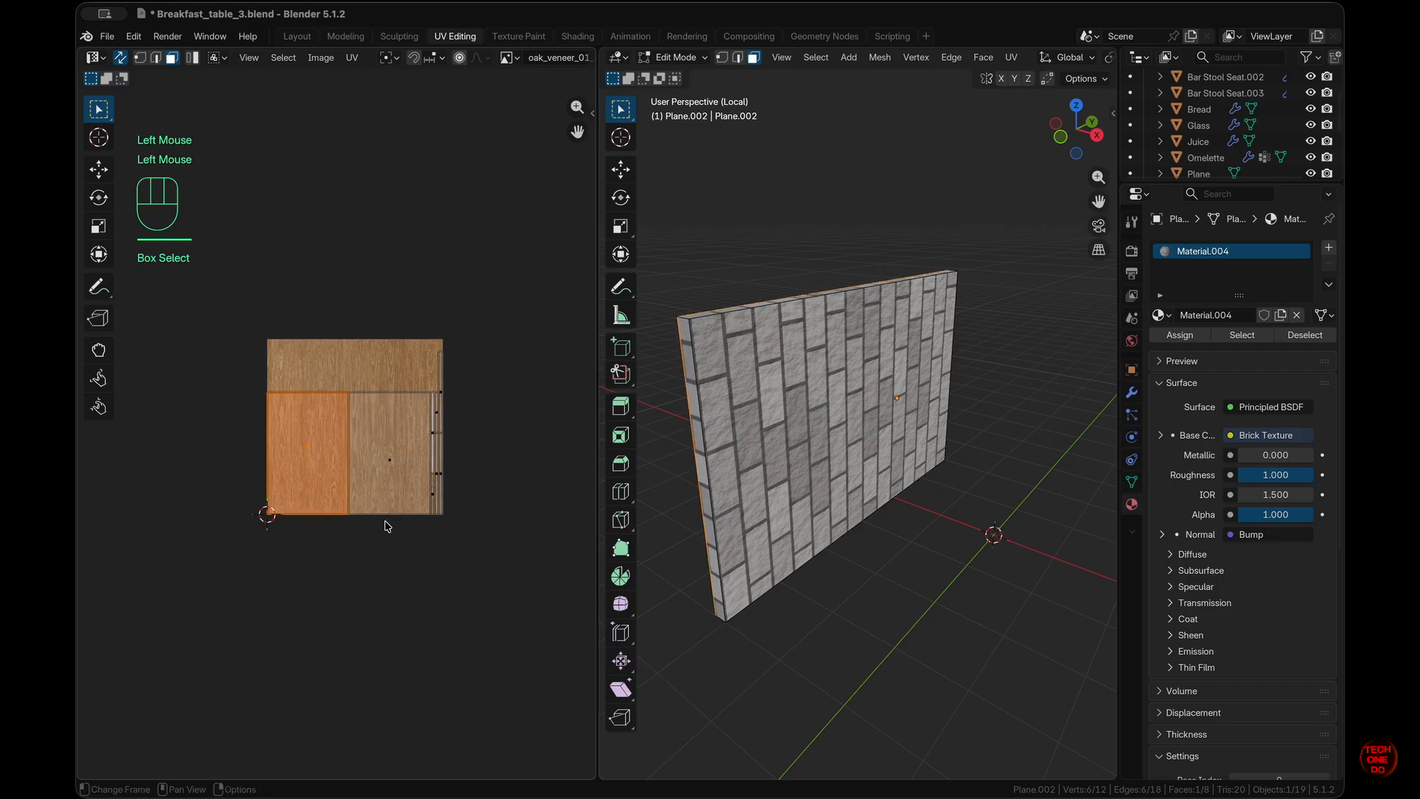
shift+click(392, 482)
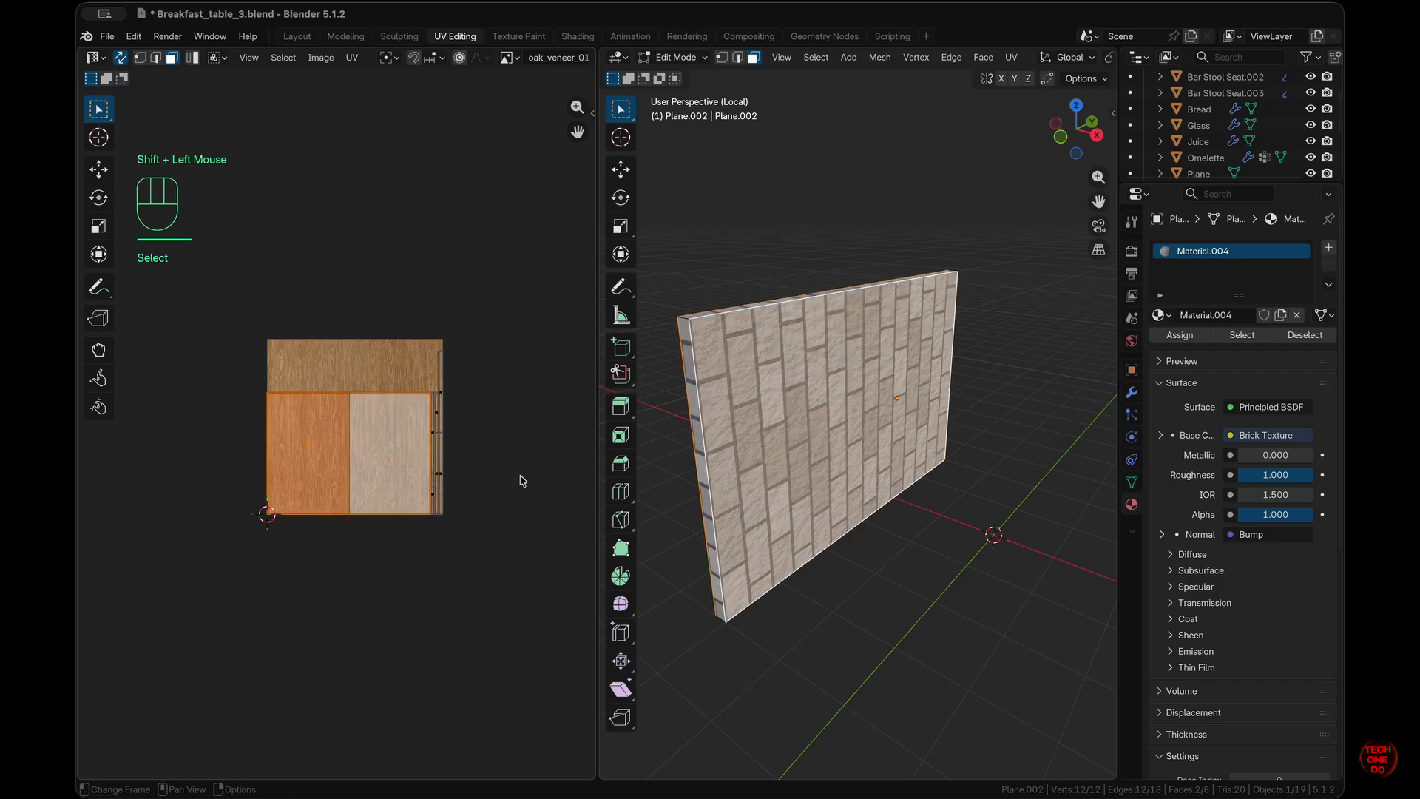
key(r)
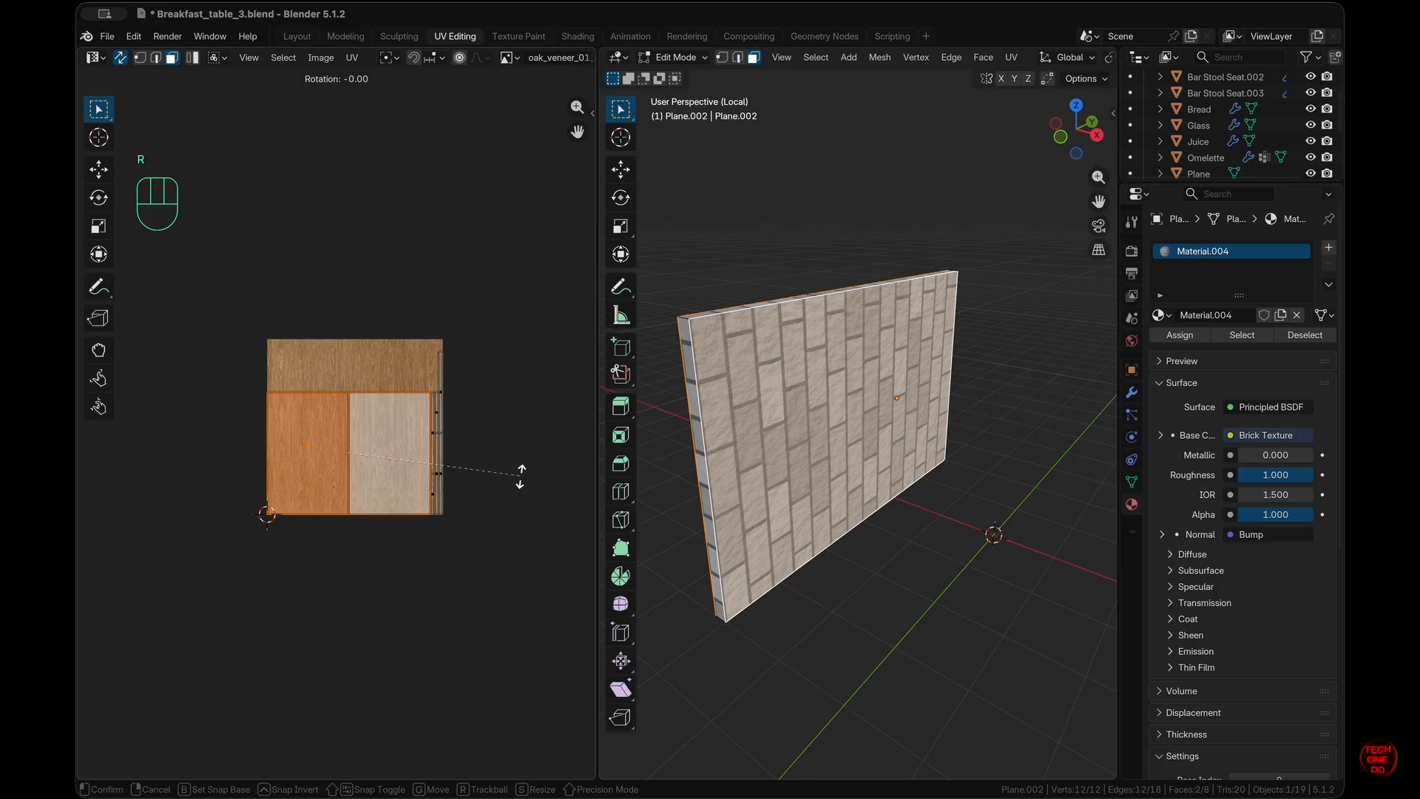
text(90)
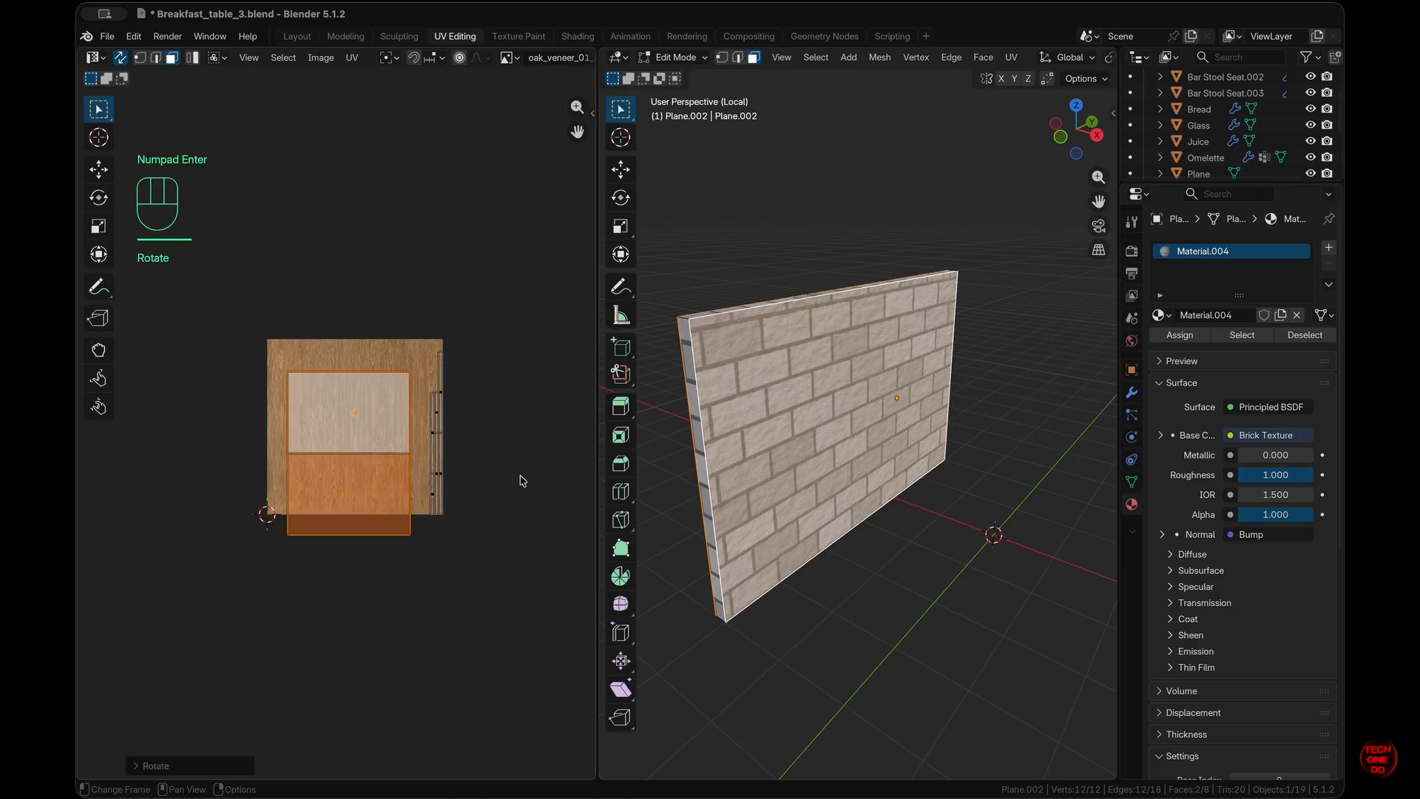
key(g)
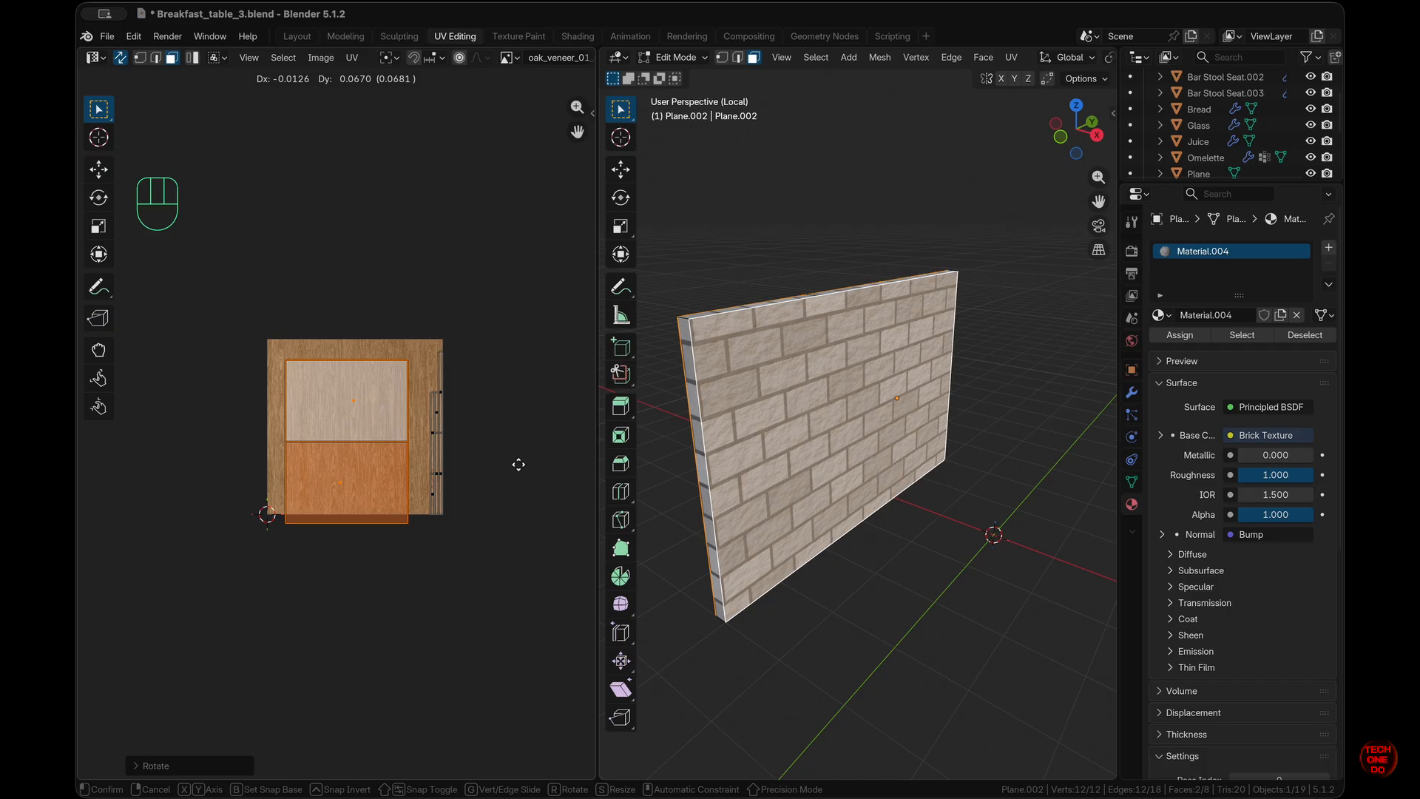
click(520, 467)
- Scale all the wall's UV islands up so the bricks repeat smaller
key(s)
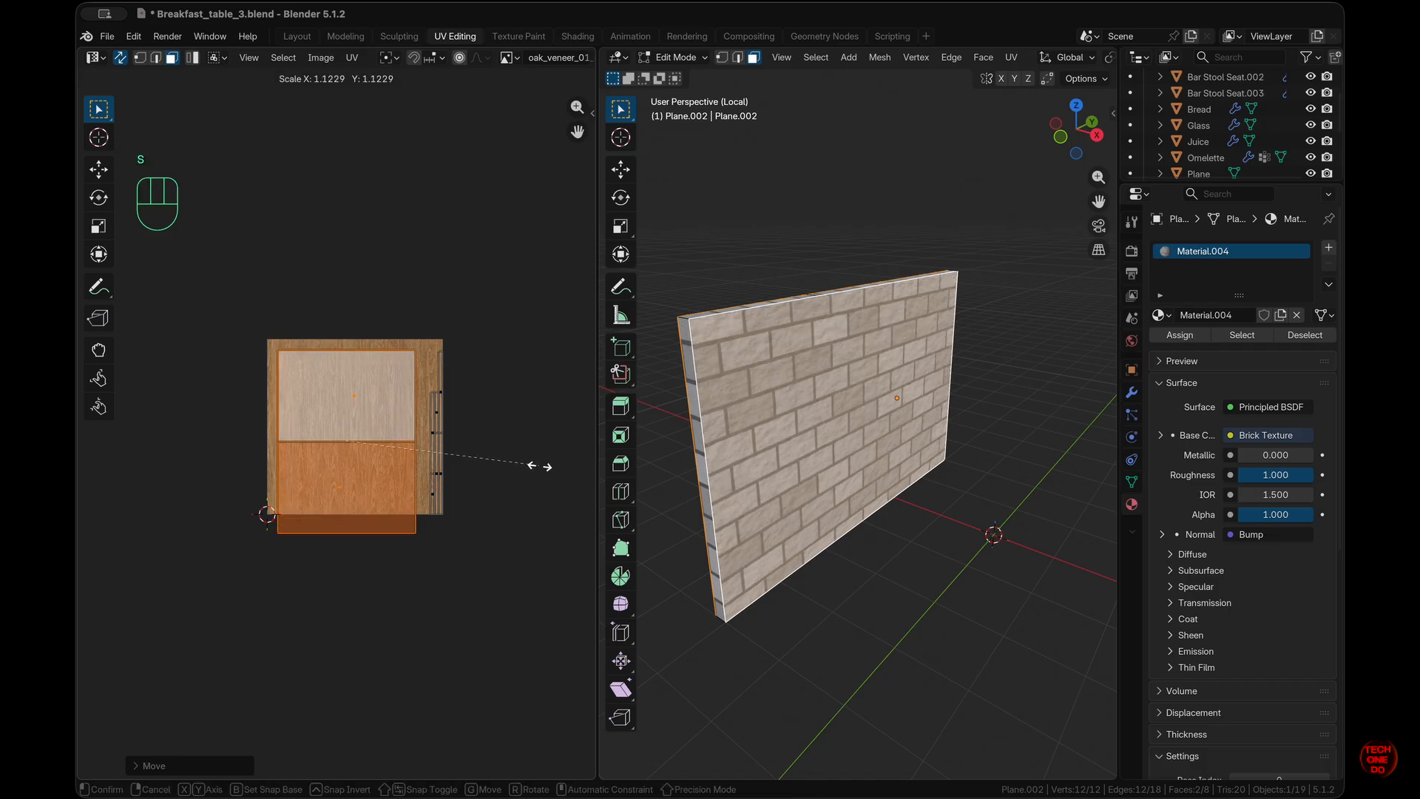
key(Escape)
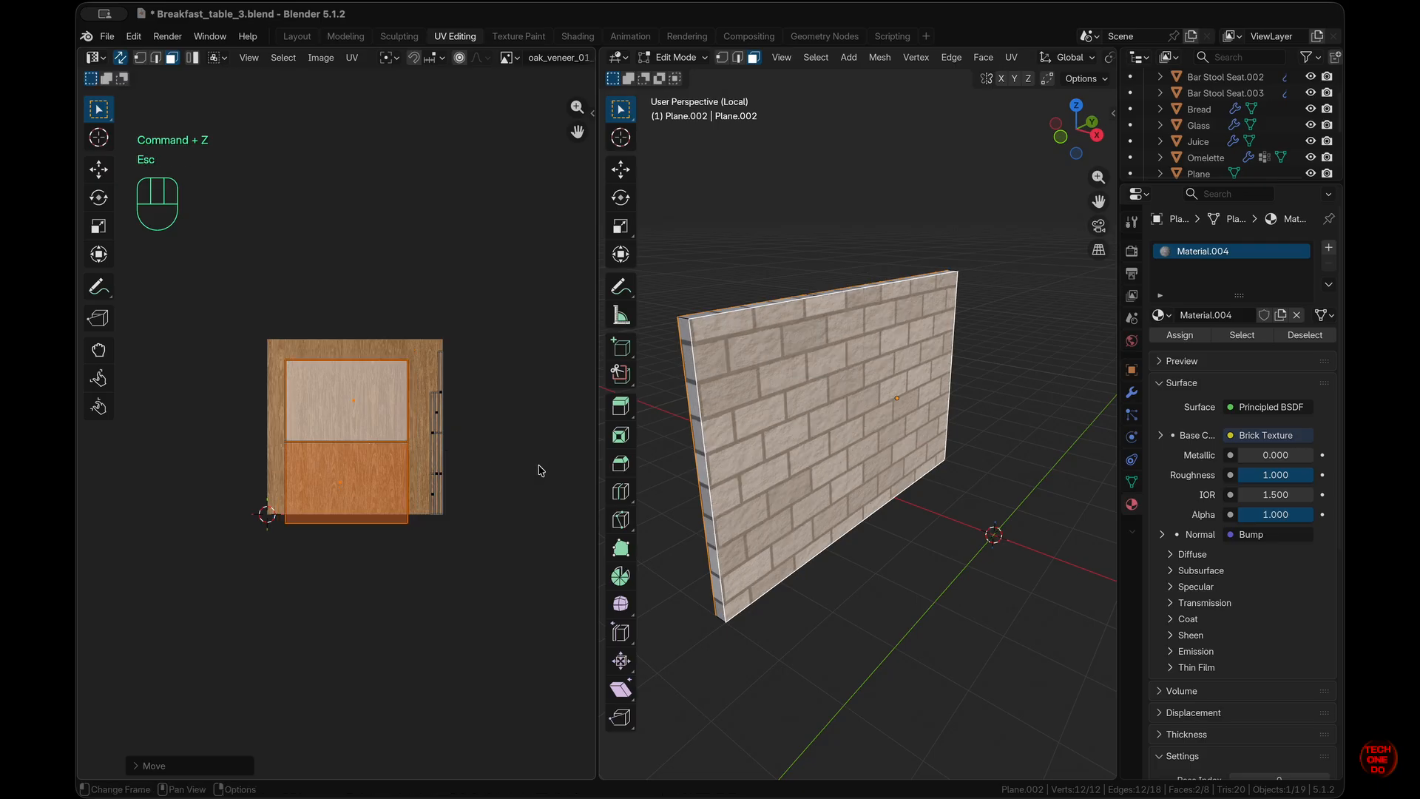
click(540, 468)
key(a)
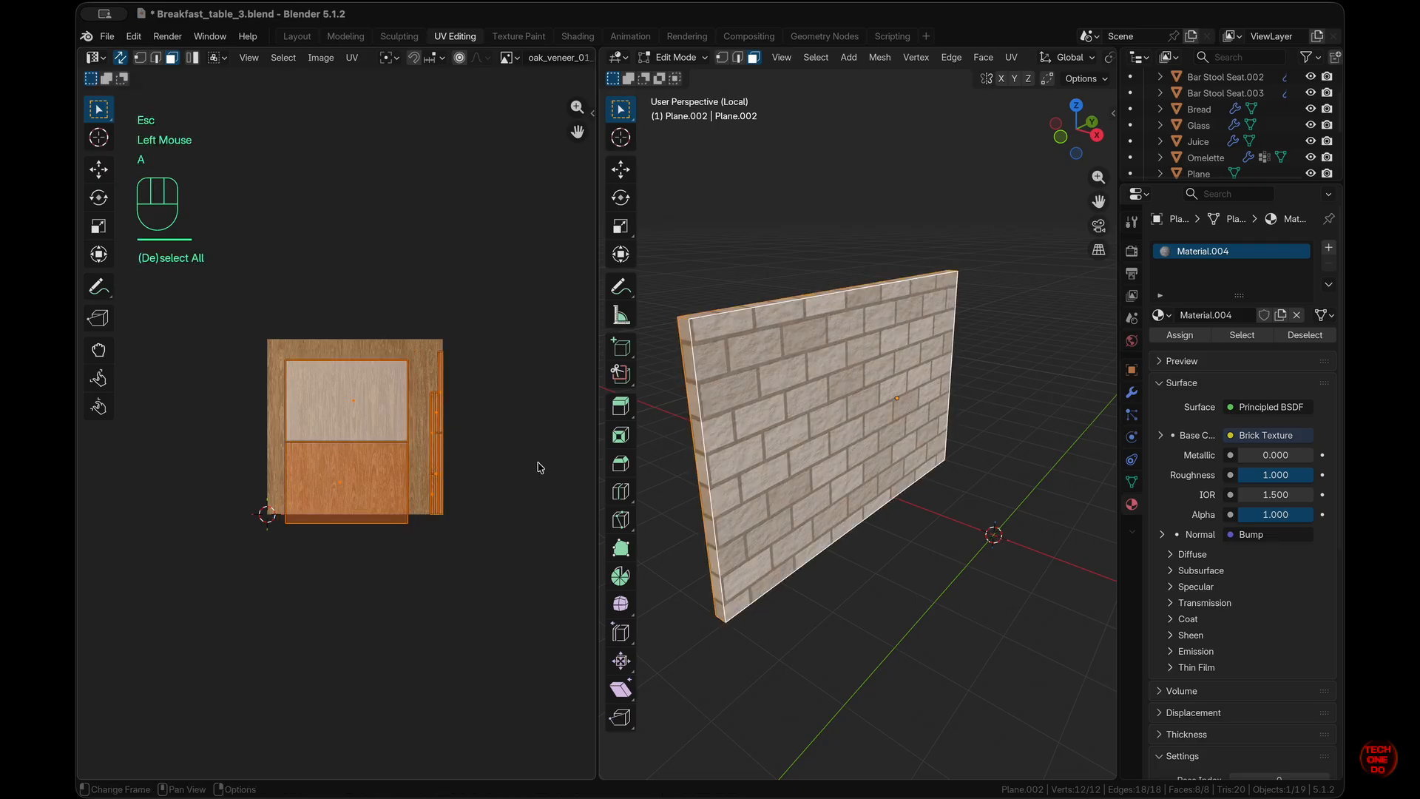
key(s)
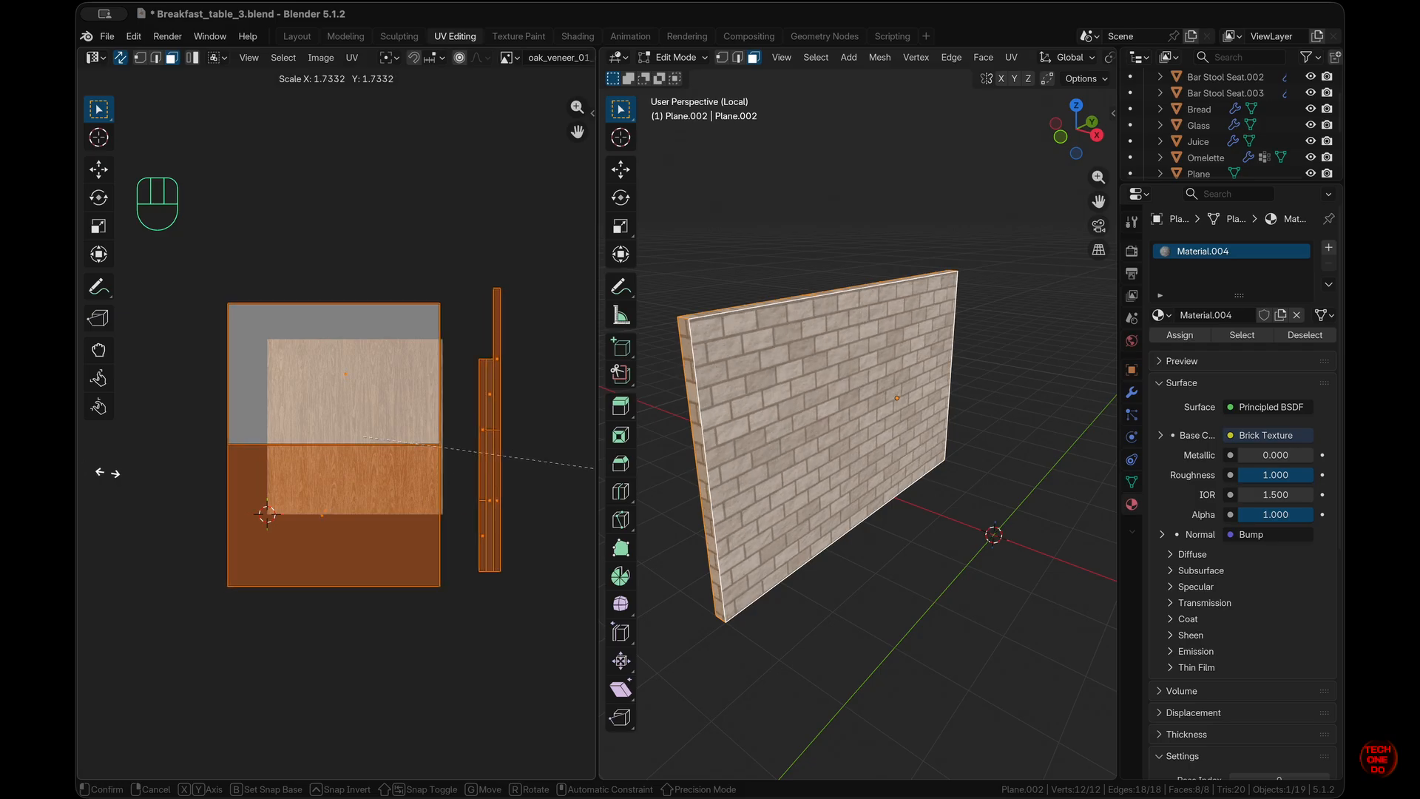
click(108, 472)
- Move and nudge the thin edge strip's UVs into alignment, then return to Object Mode
click(556, 588)
drag(555, 587, 463, 278)
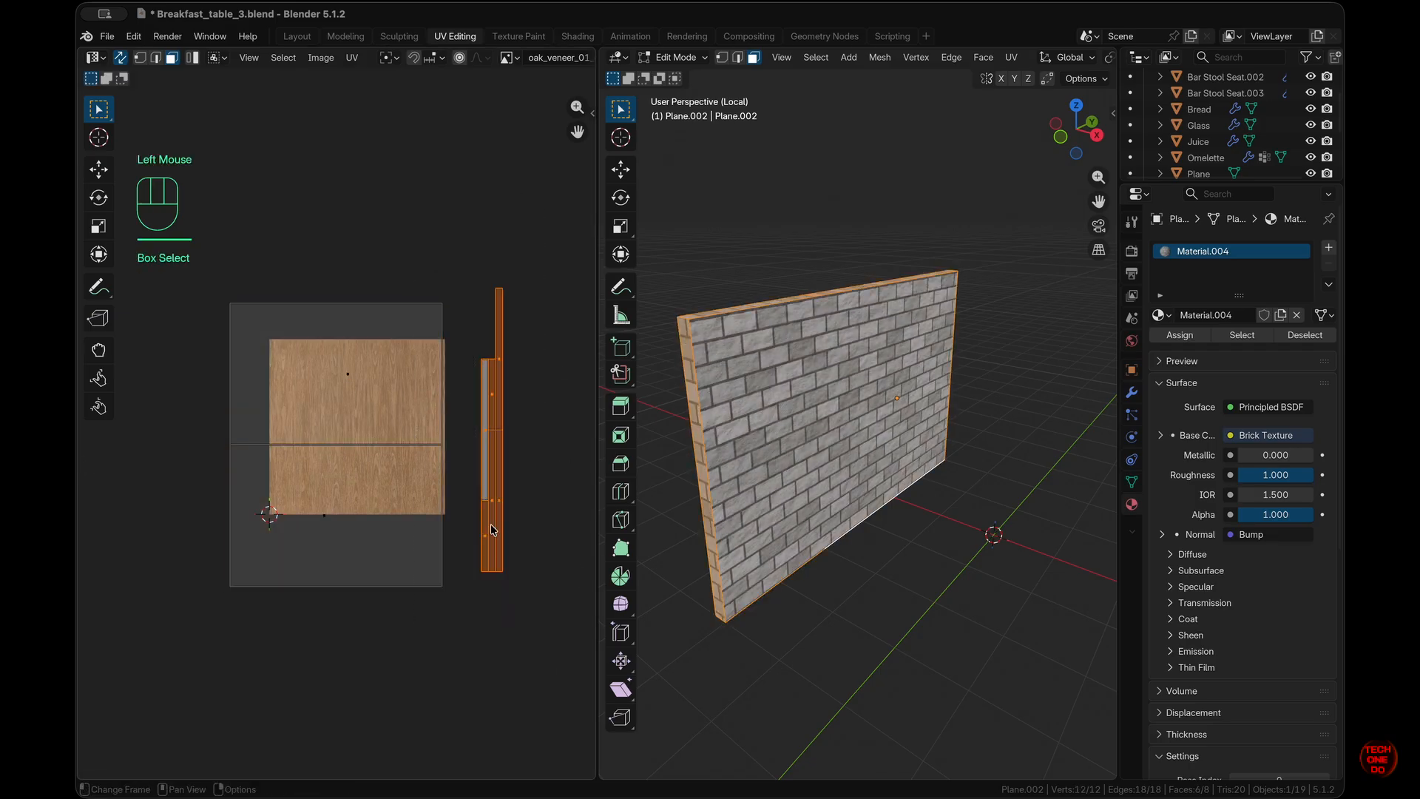
key(g)
click(484, 532)
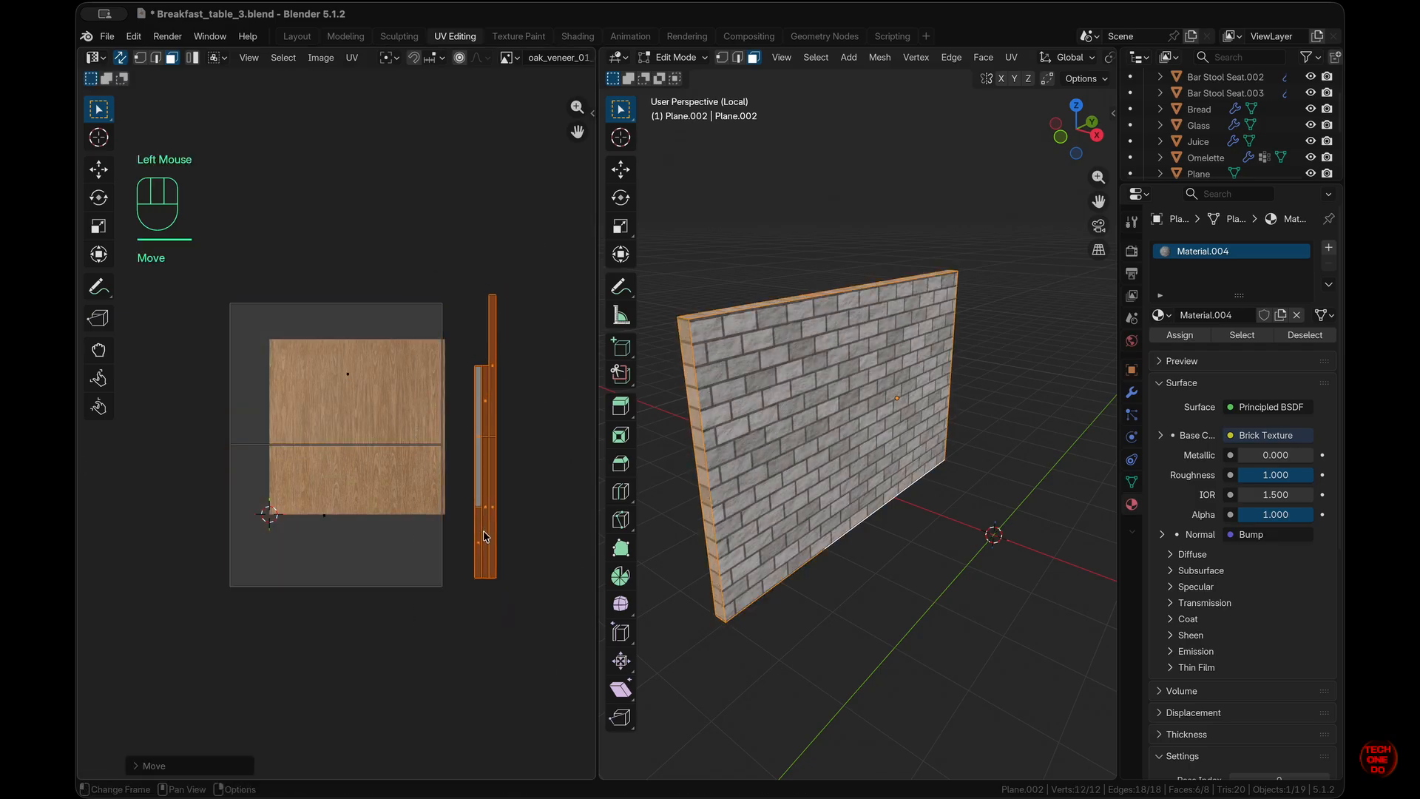
scroll(711, 569, up, 5)
shift+scroll(711, 569, left, 5)
key(g)
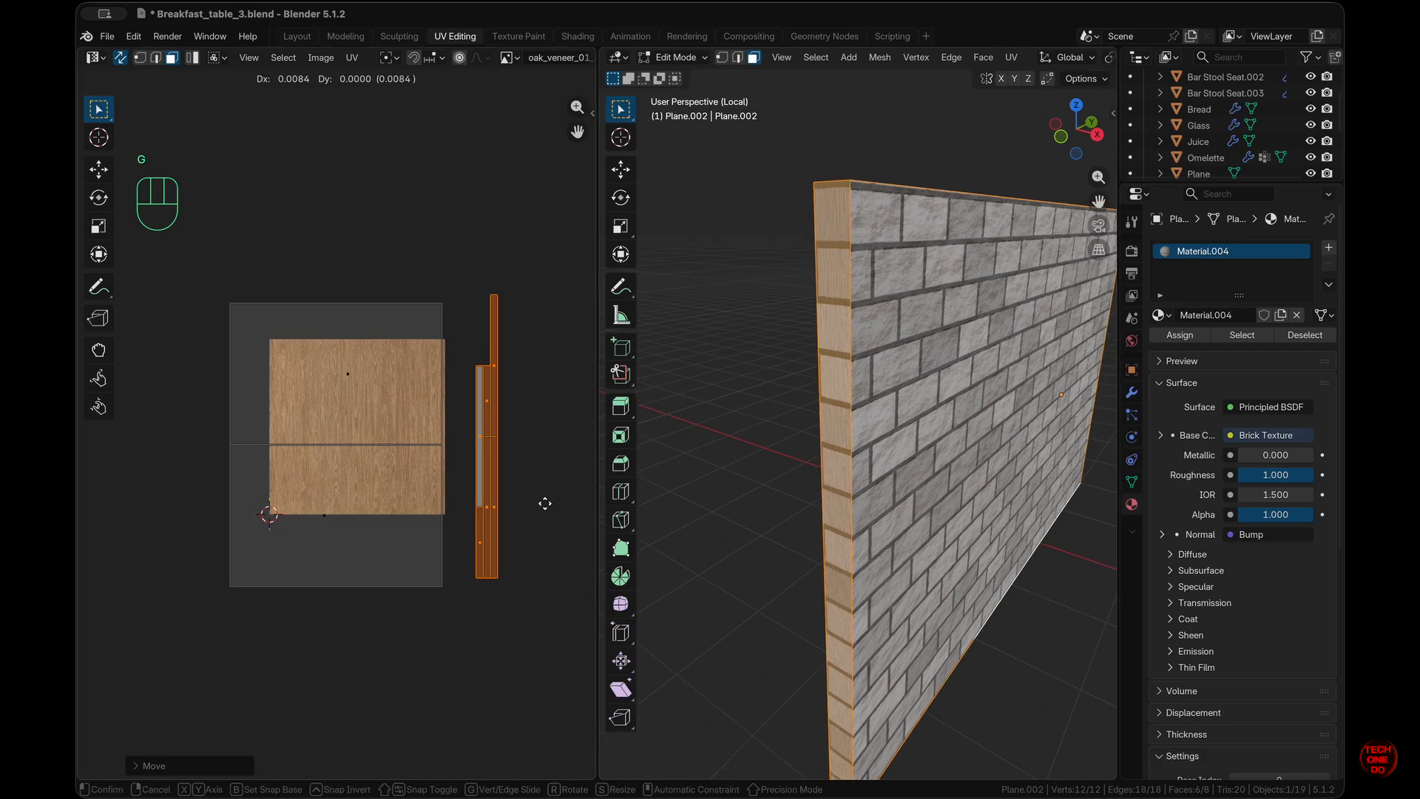
key(shift)
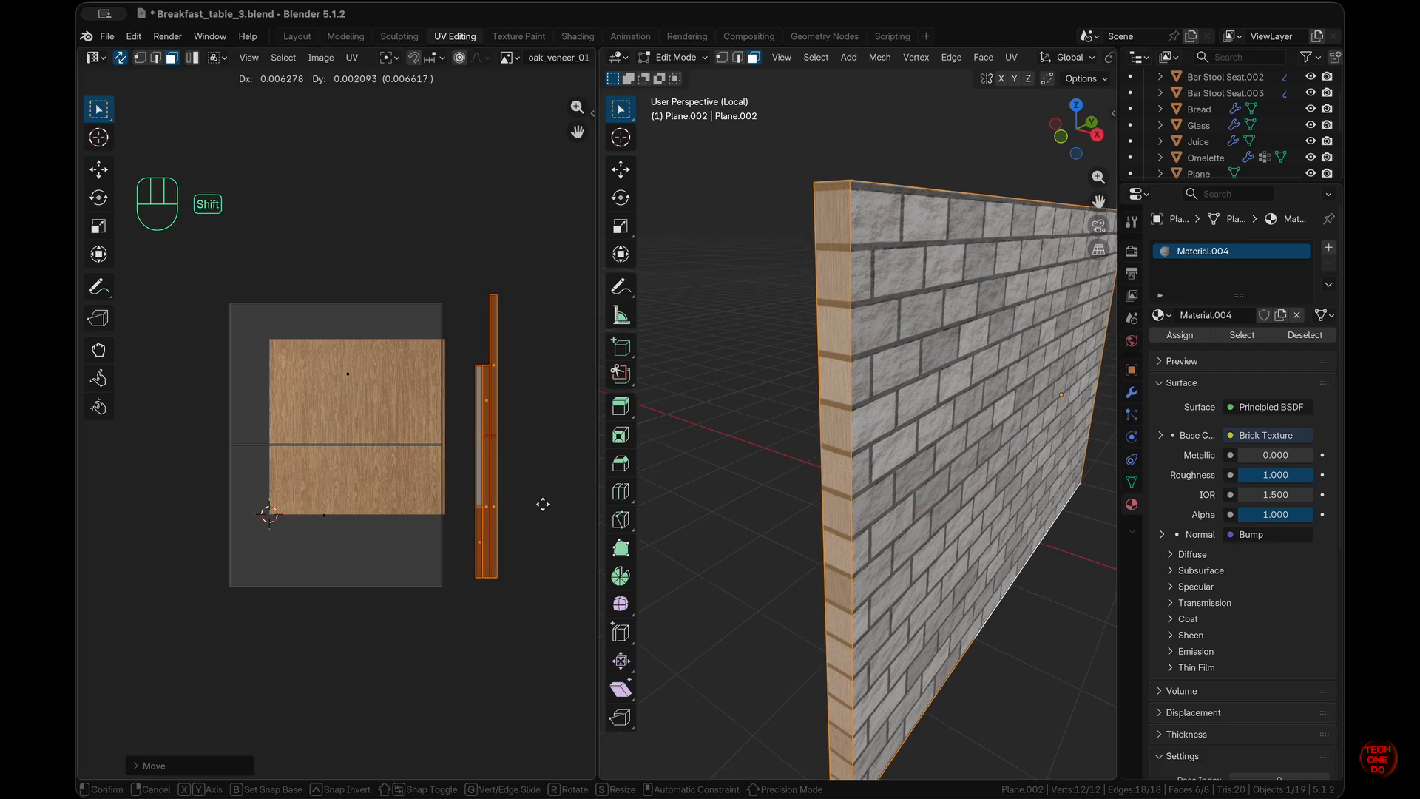
shift+click(539, 501)
click(536, 537)
key(Tab)
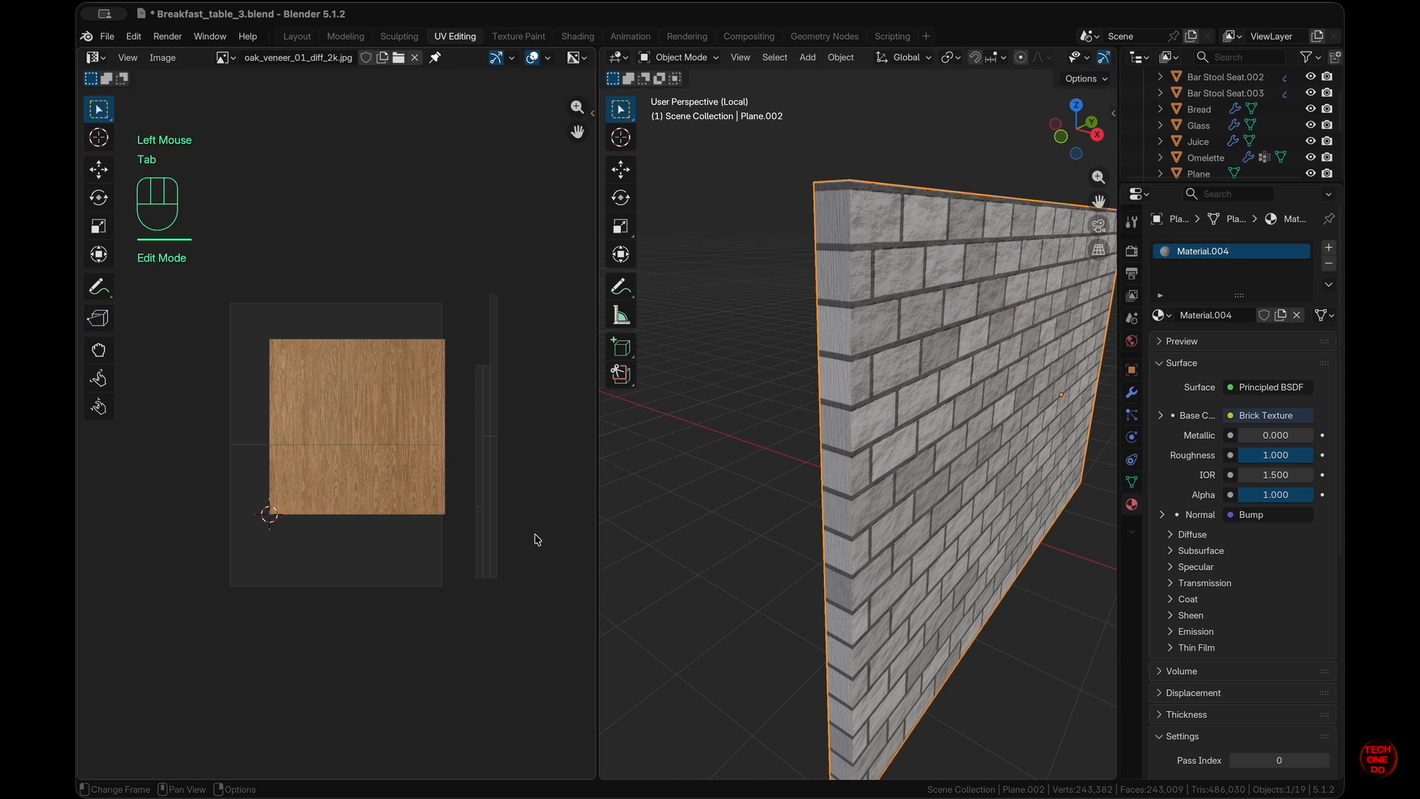
- In the Layout workspace, select the floor and look through the scene camera
click(315, 42)
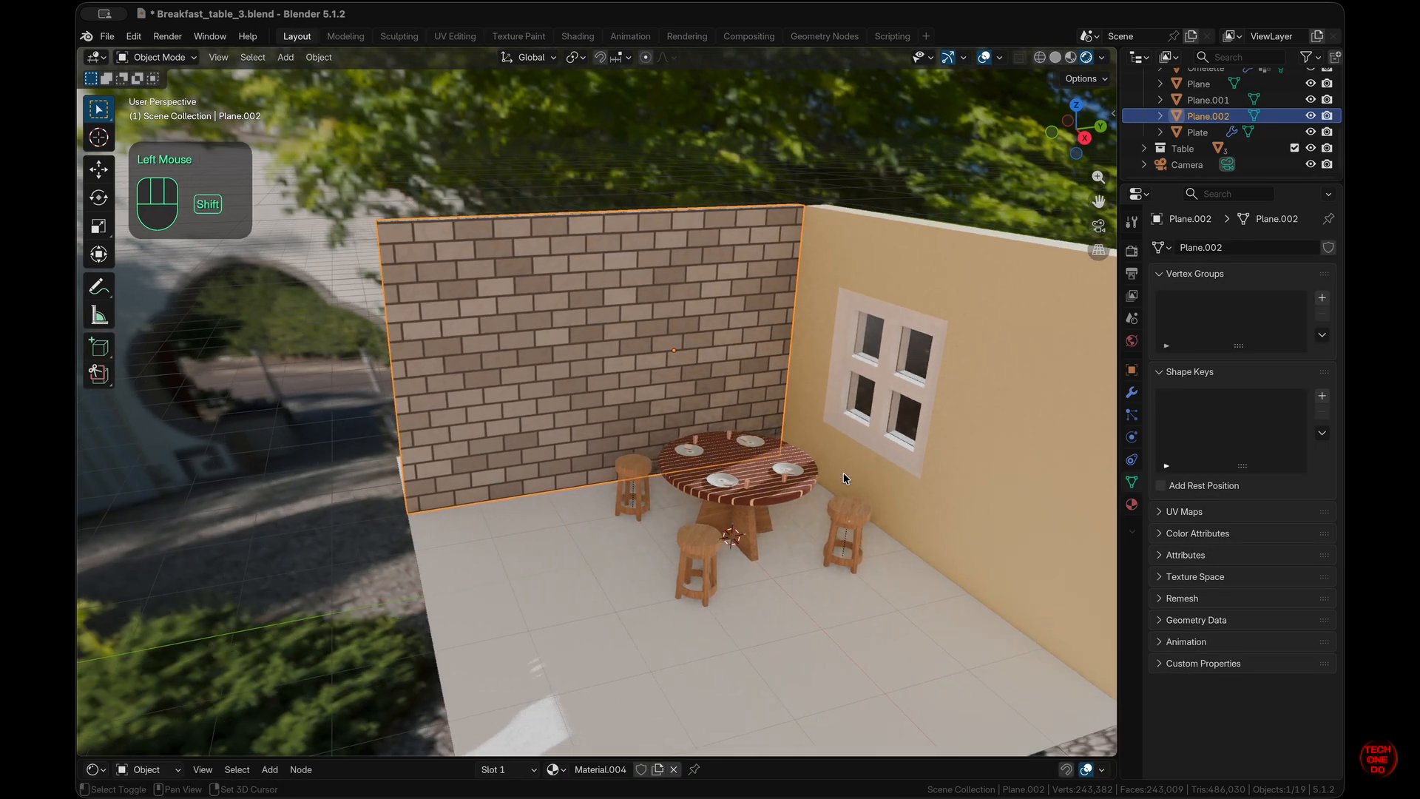
shift+scroll(843, 473, right, 3)
click(708, 489)
scroll(708, 490, left, 8)
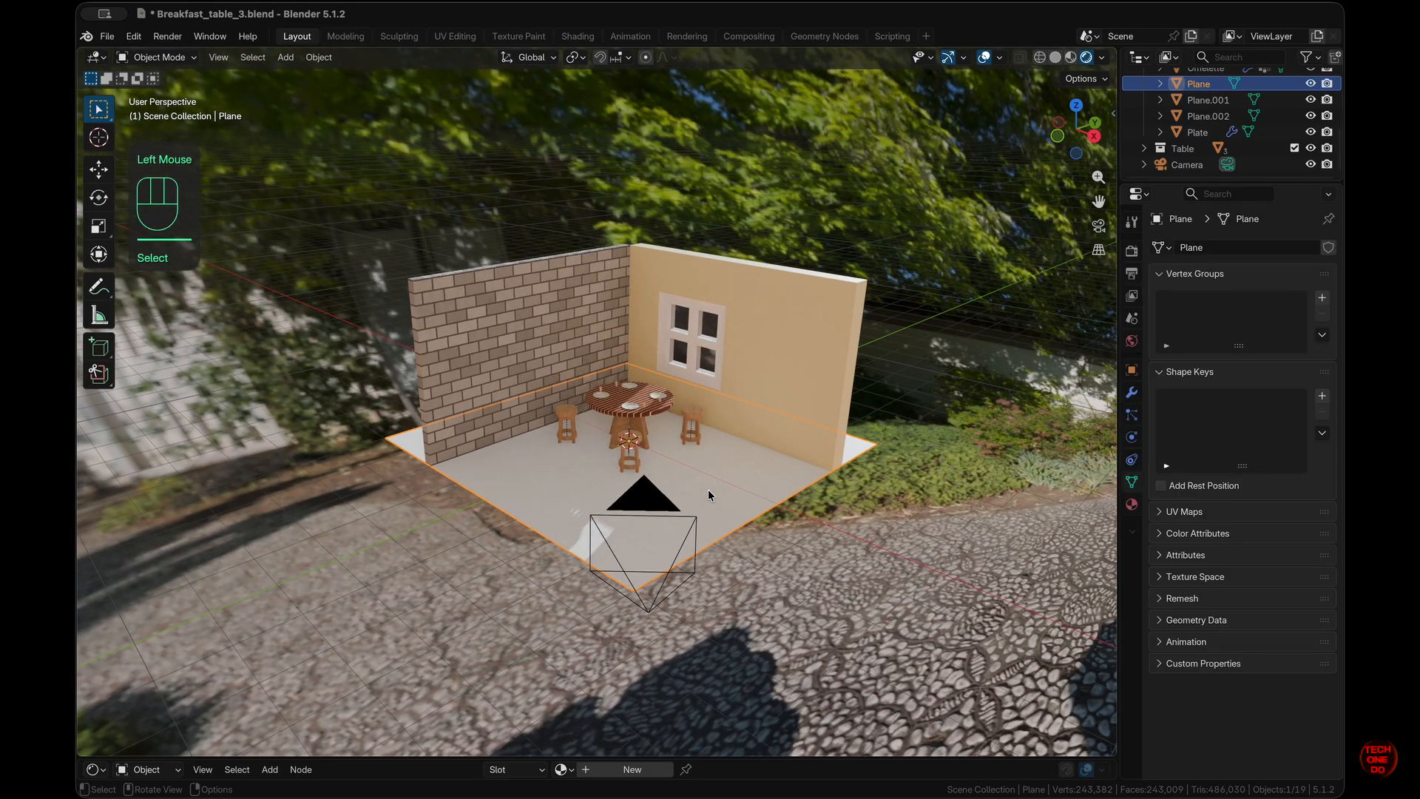
key(KP_0)
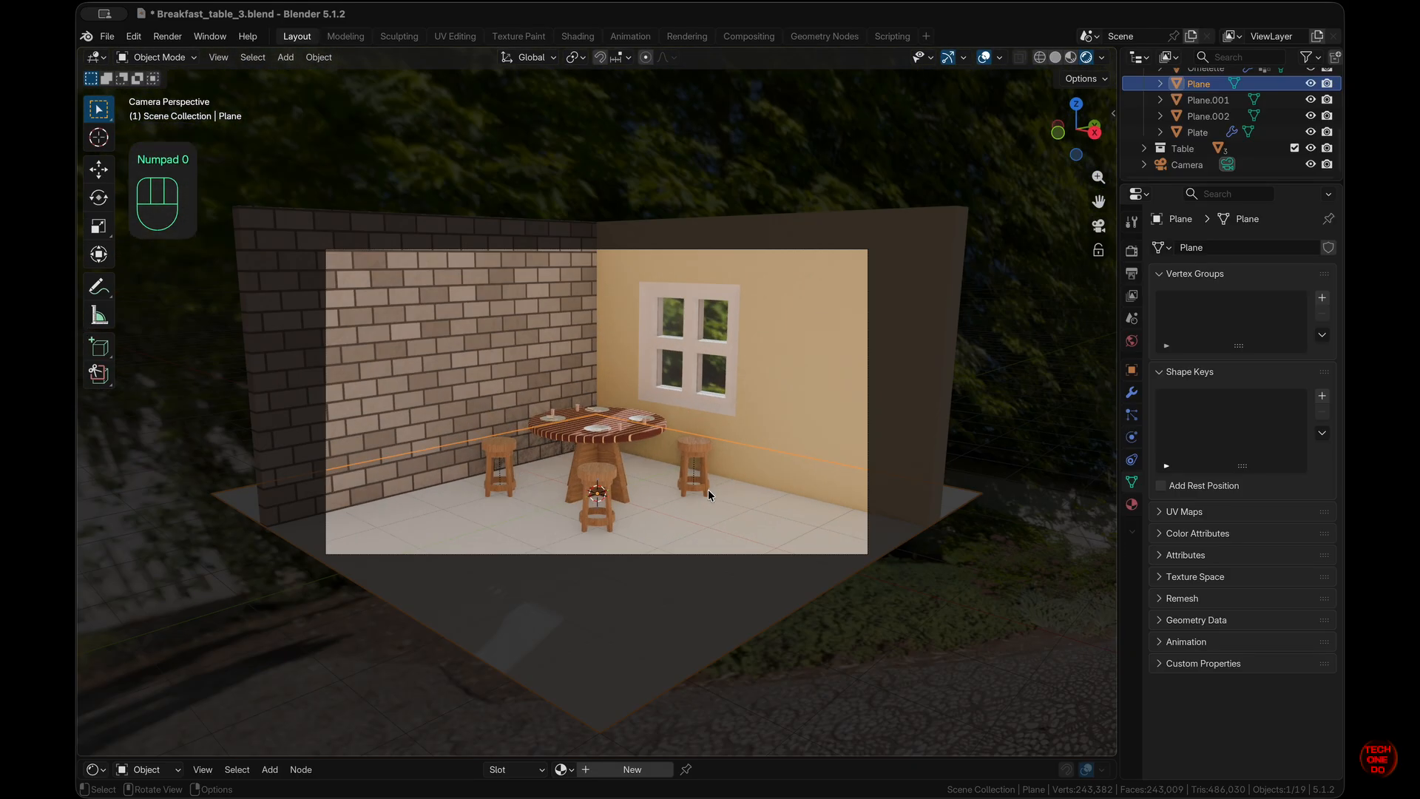
super+scroll(708, 490, up, 4)
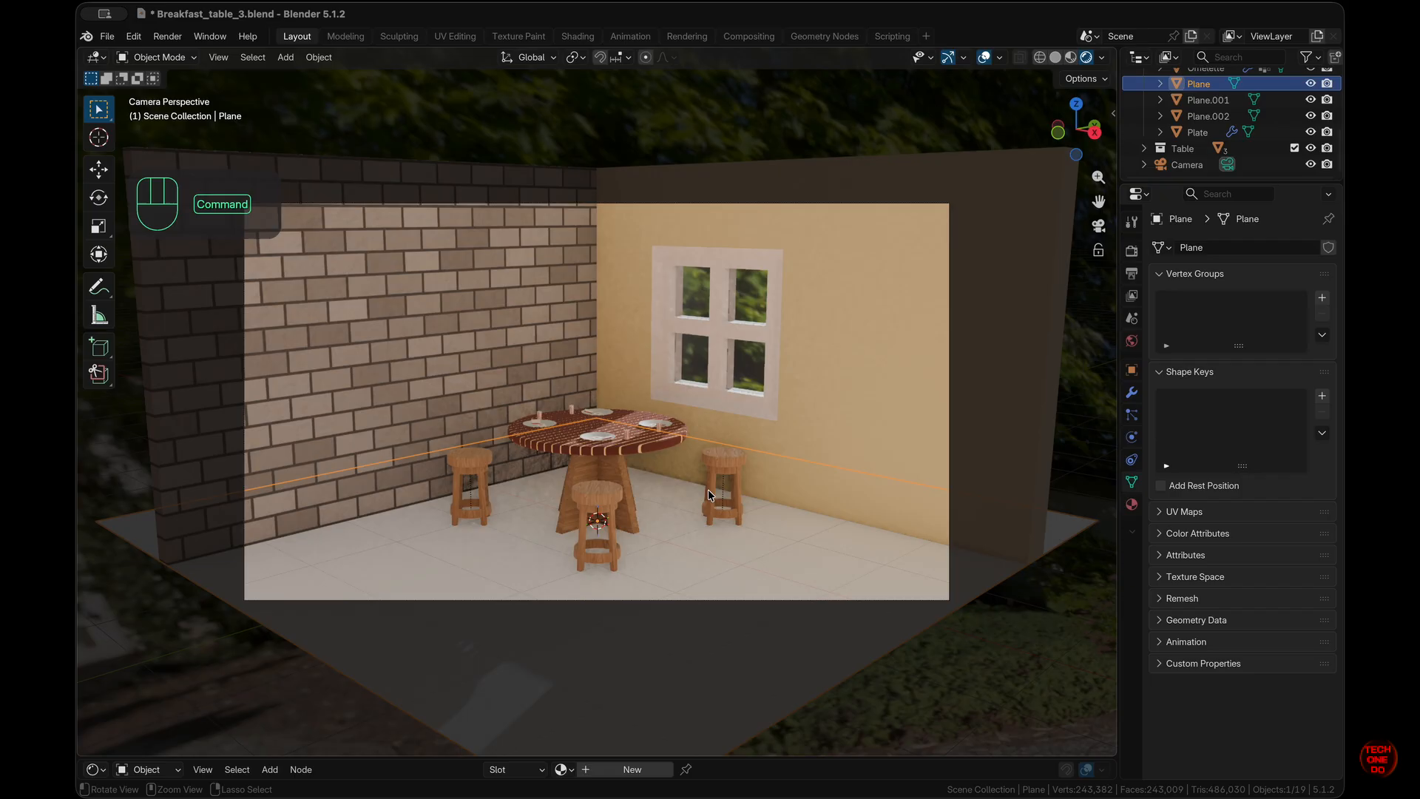
super+scroll(707, 490, down, 3)
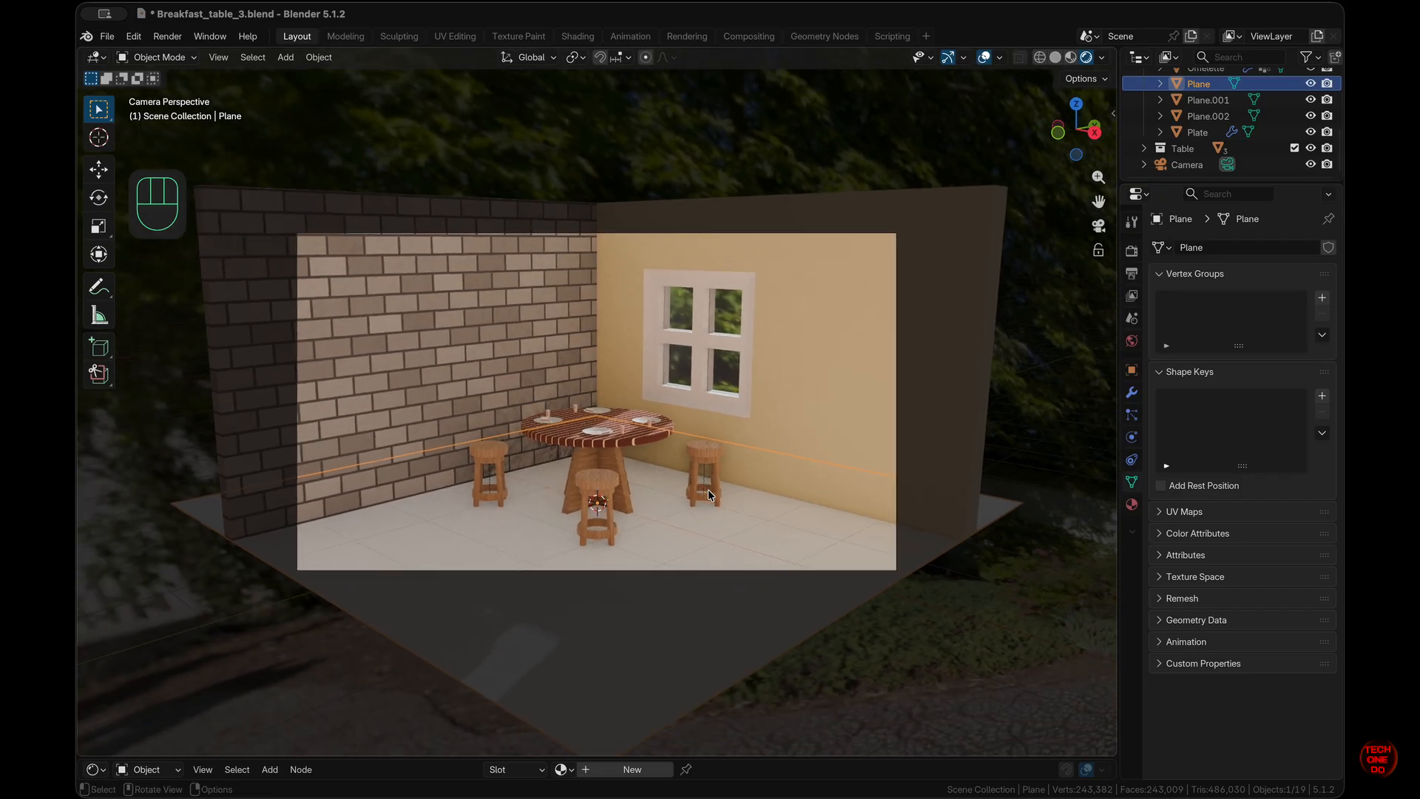
- Enable Lock Camera to View and move the camera closer to the breakfast corner
click(1099, 250)
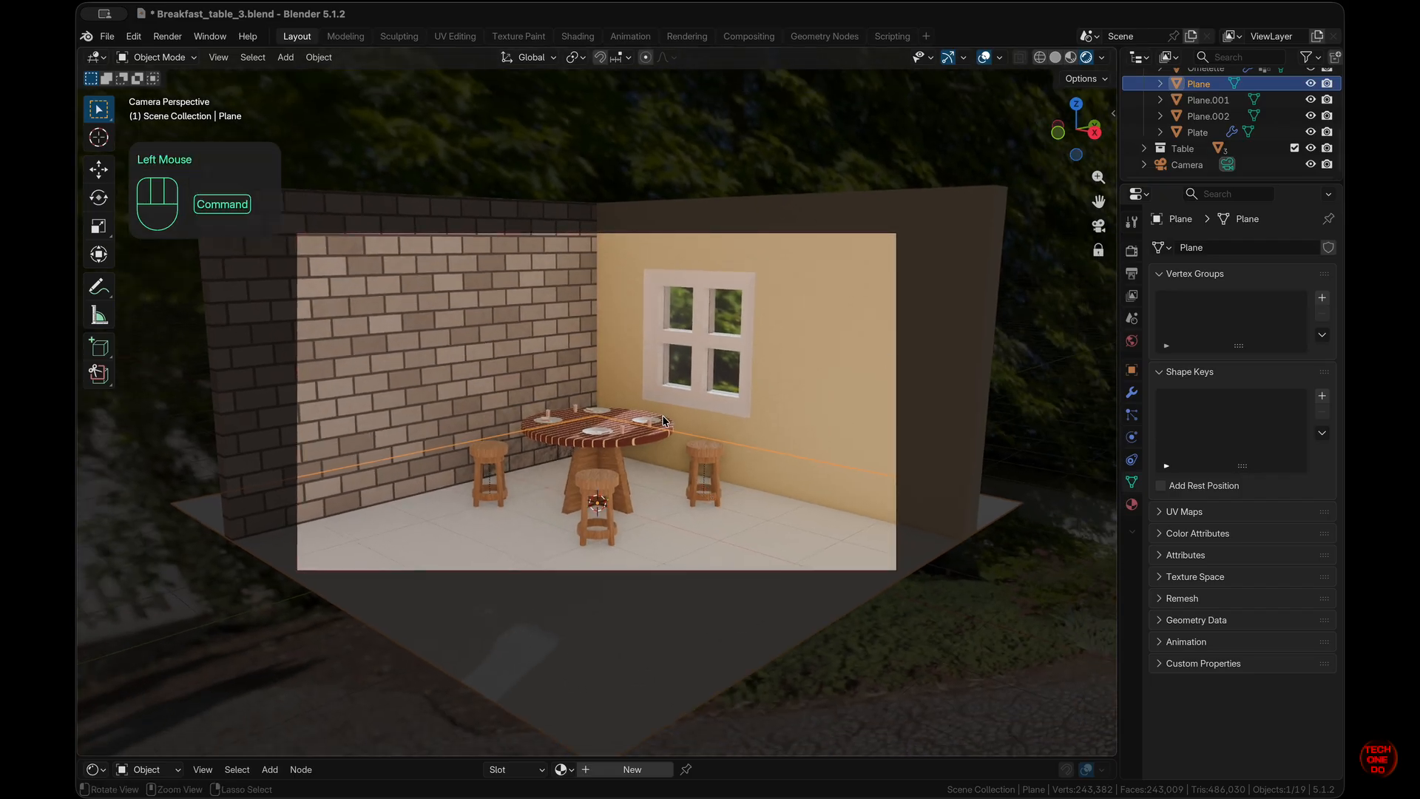
super+scroll(664, 421, up, 3)
shift+scroll(664, 421, down, 1)
scroll(664, 421, right, 5)
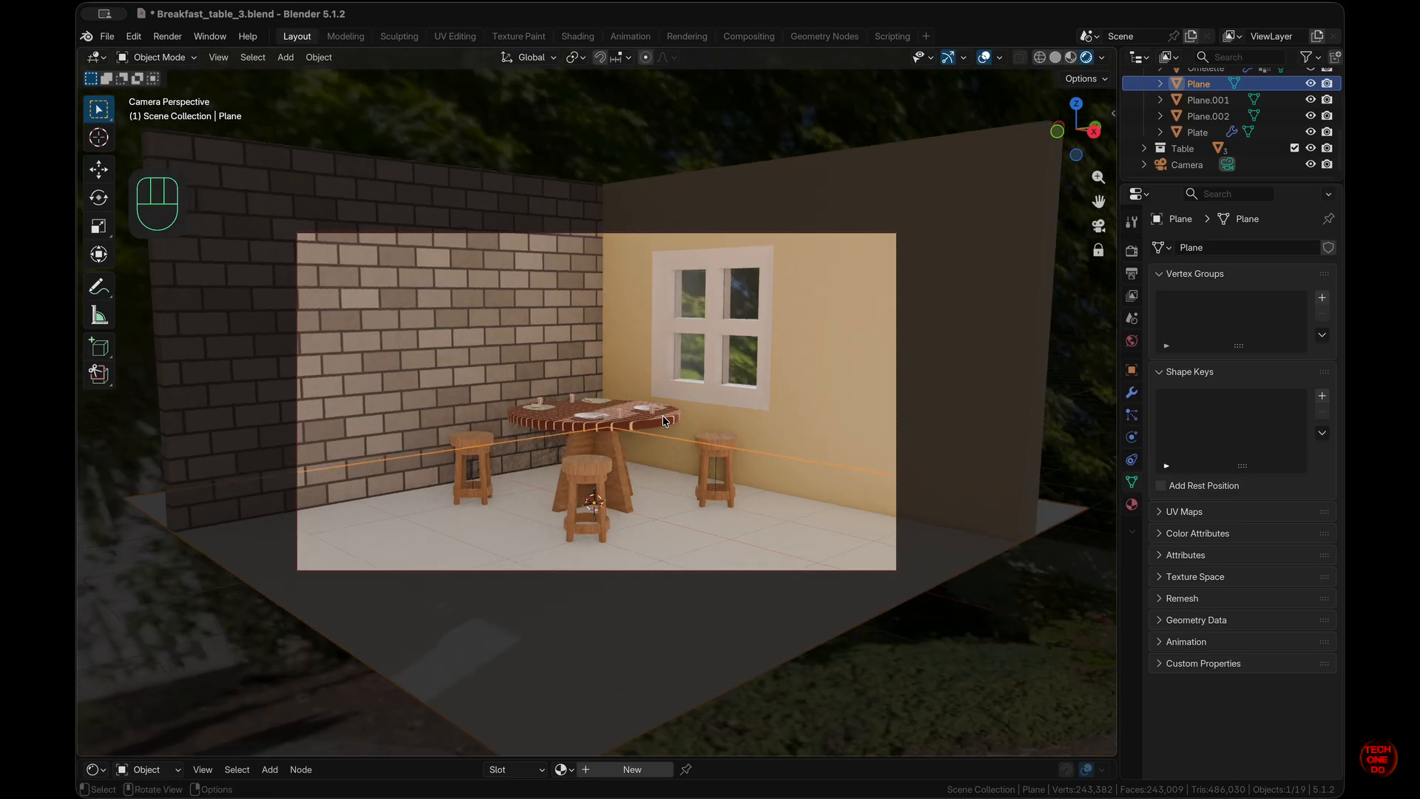
shift+click(663, 421)
scroll(664, 421, left, 5)
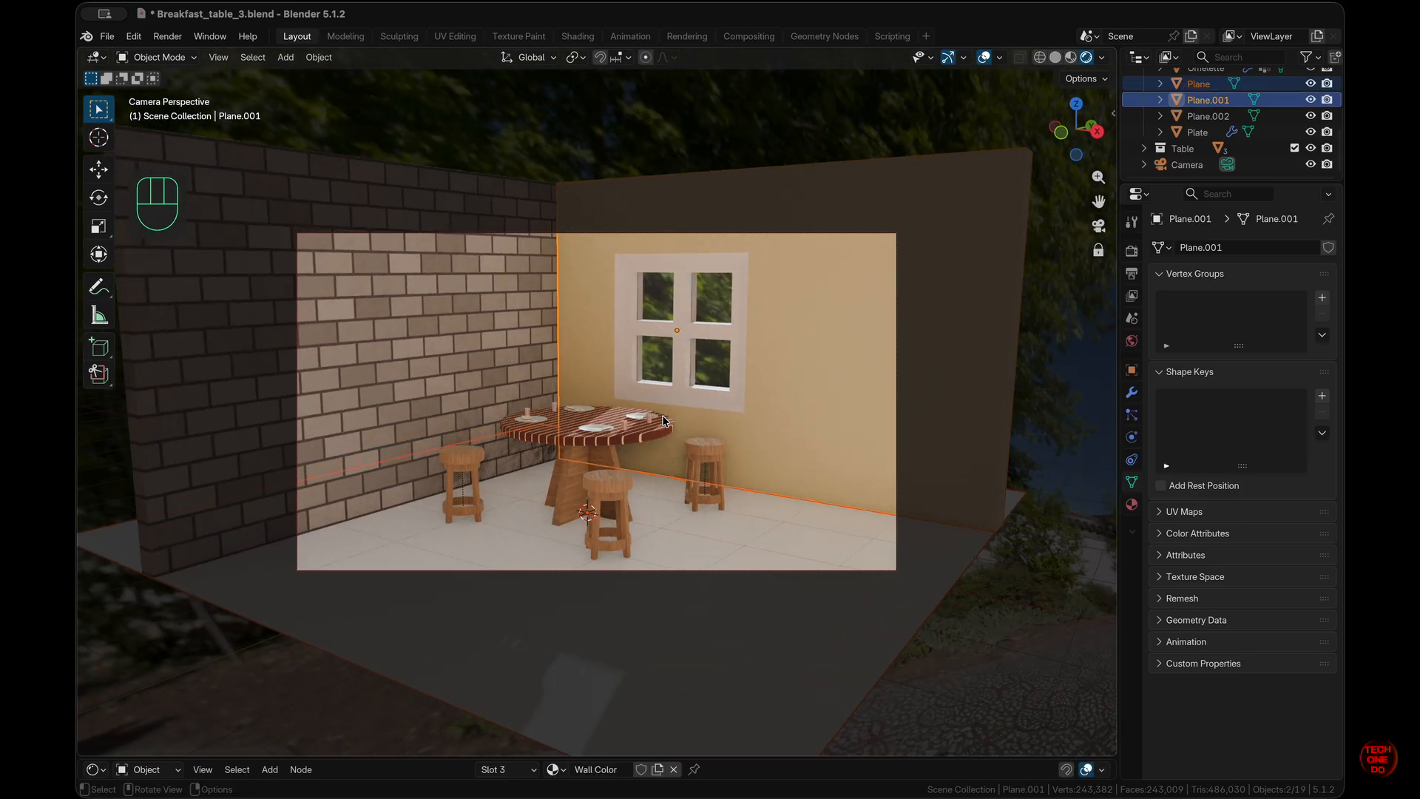
click(664, 419)
click(792, 455)
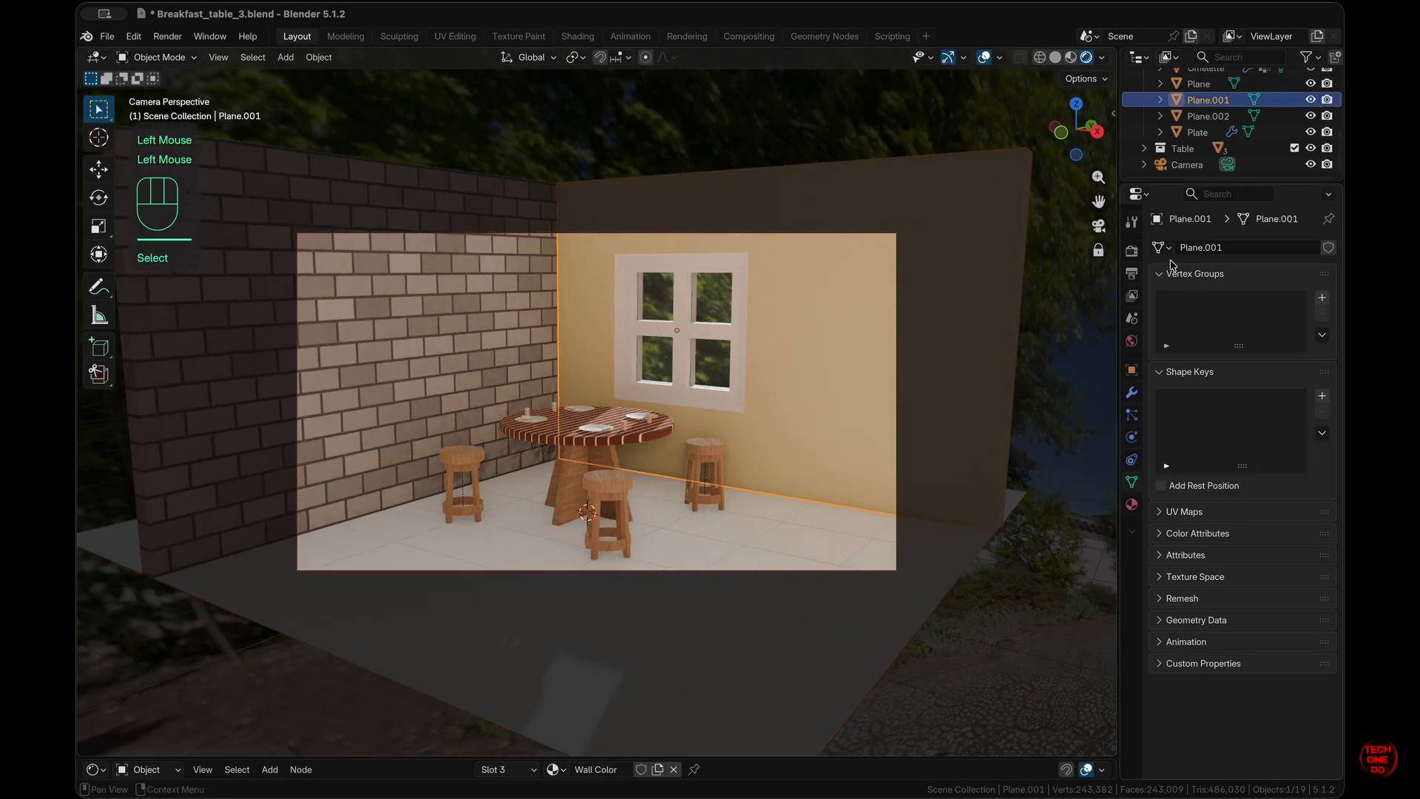
click(874, 528)
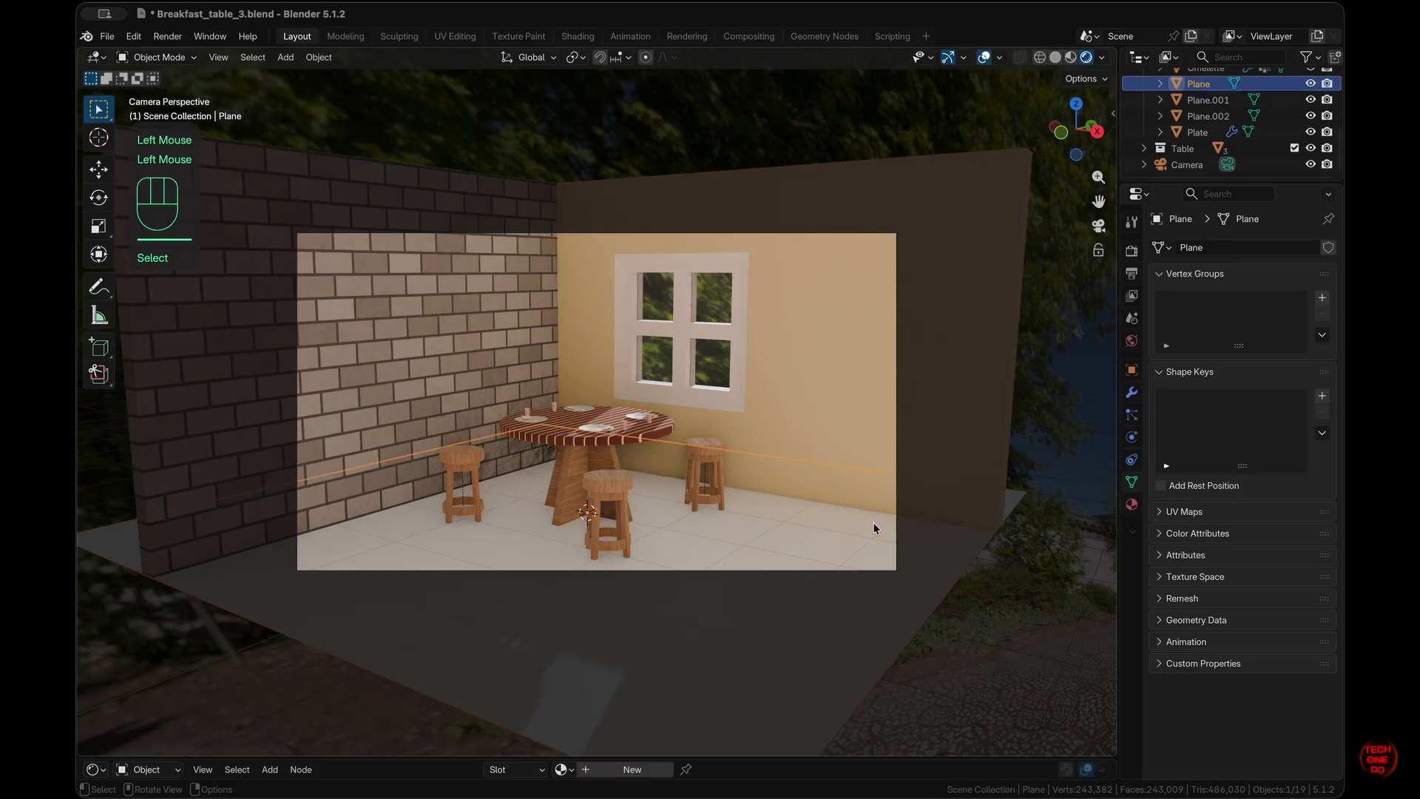
scroll(874, 527, left, 10)
scroll(874, 528, left, 3)
super+scroll(875, 527, down, 4)
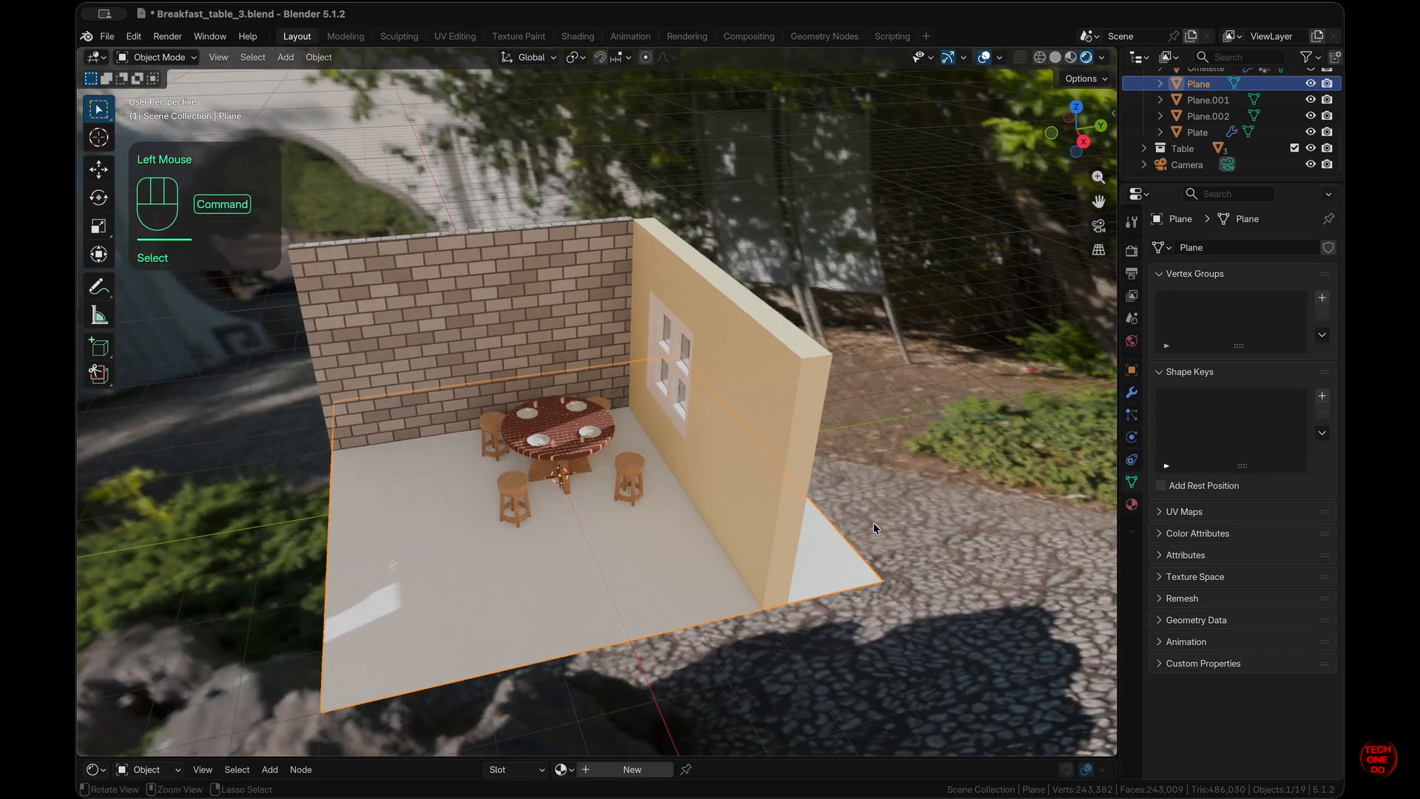
scroll(874, 527, left, 5)
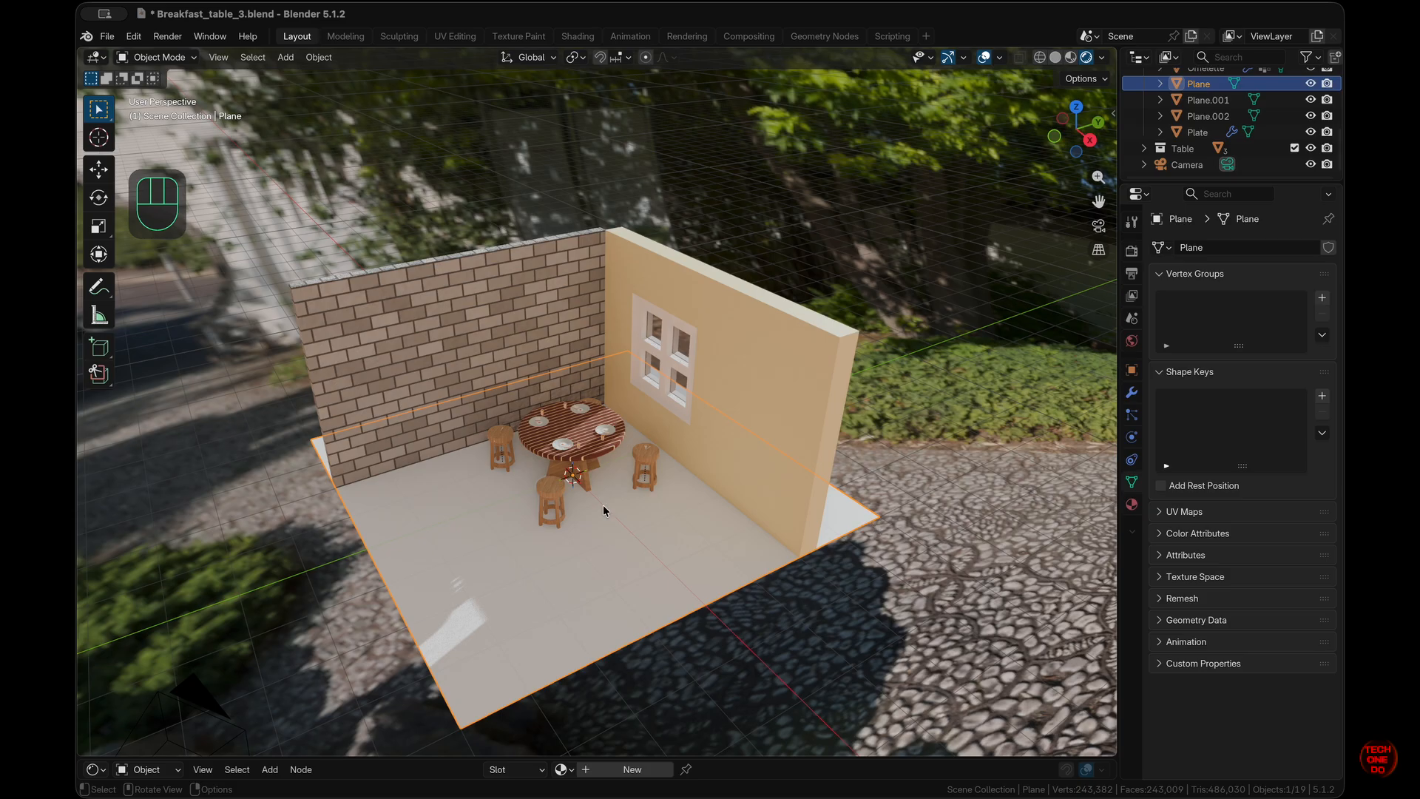
key(shift+a)
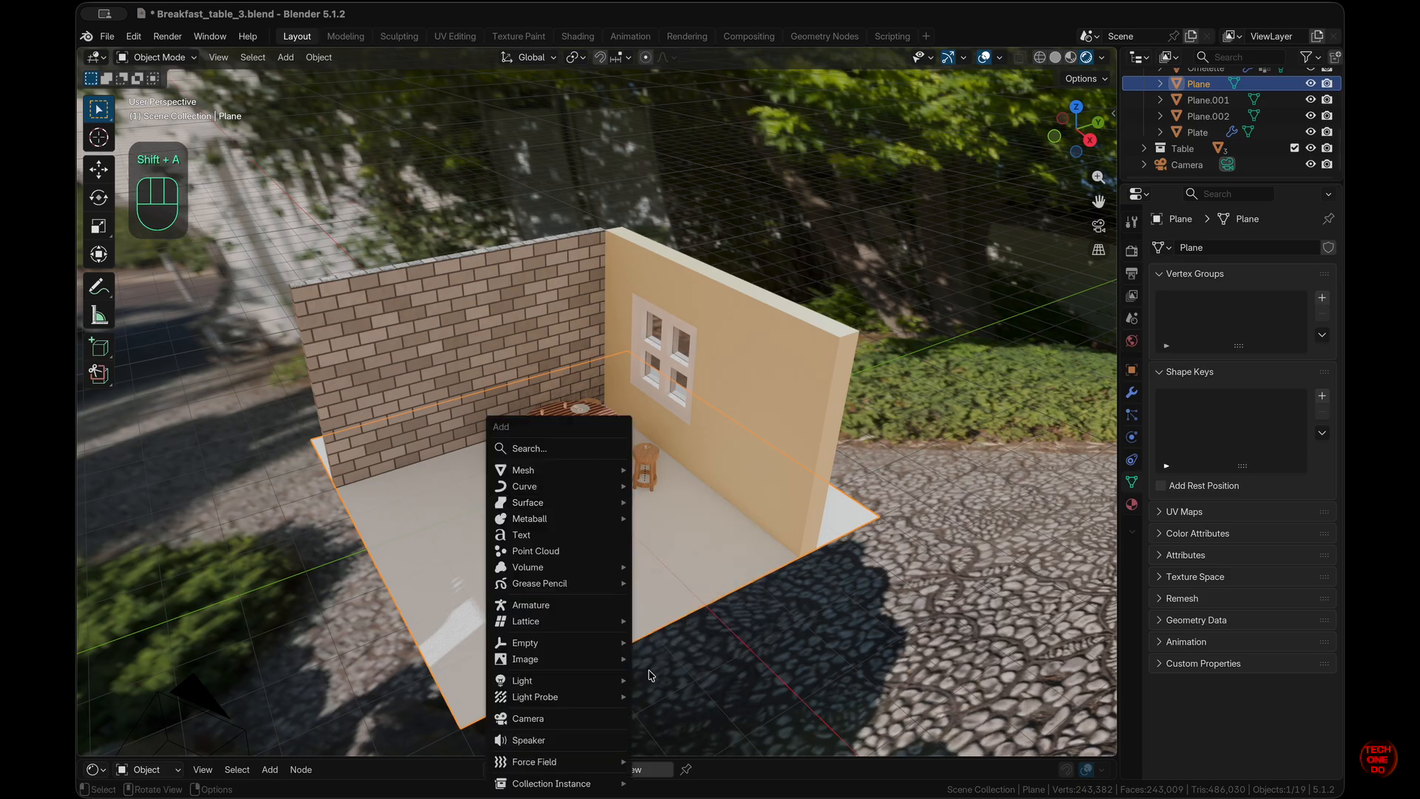
- Add a Sun light and set its strength to about 3.78
mouse_move(559, 681)
click(672, 701)
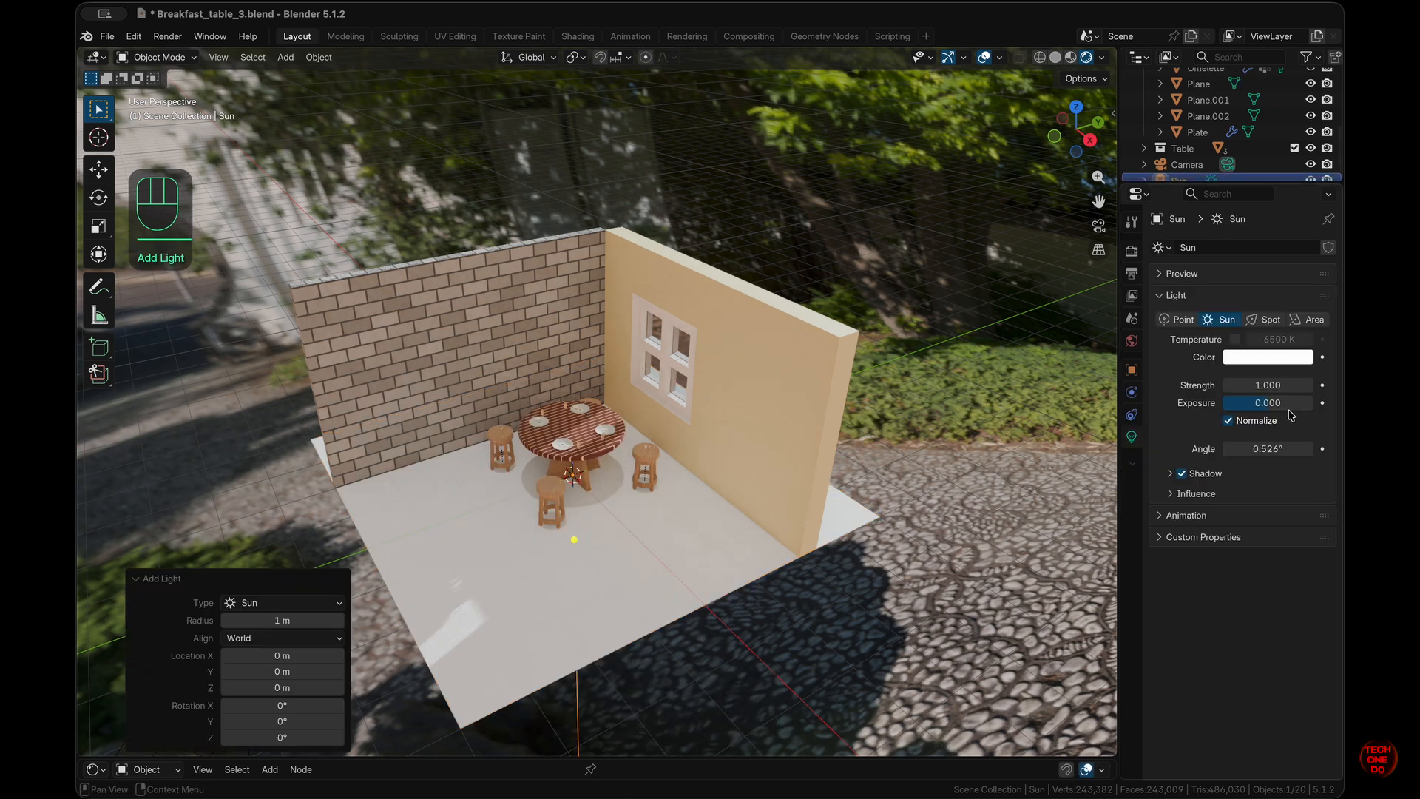
drag(1268, 385, 1324, 385)
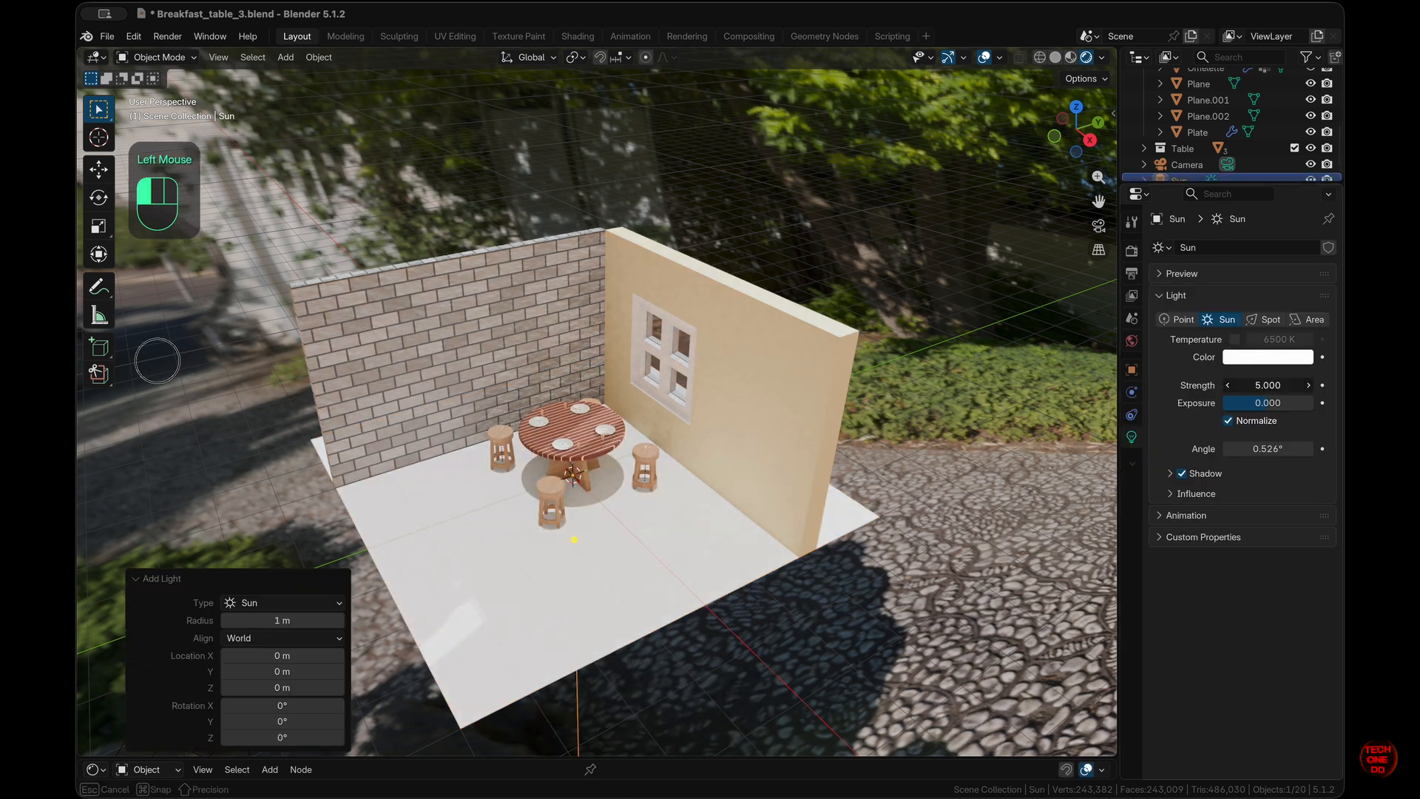
drag(157, 361, 470, 354)
drag(373, 371, 259, 386)
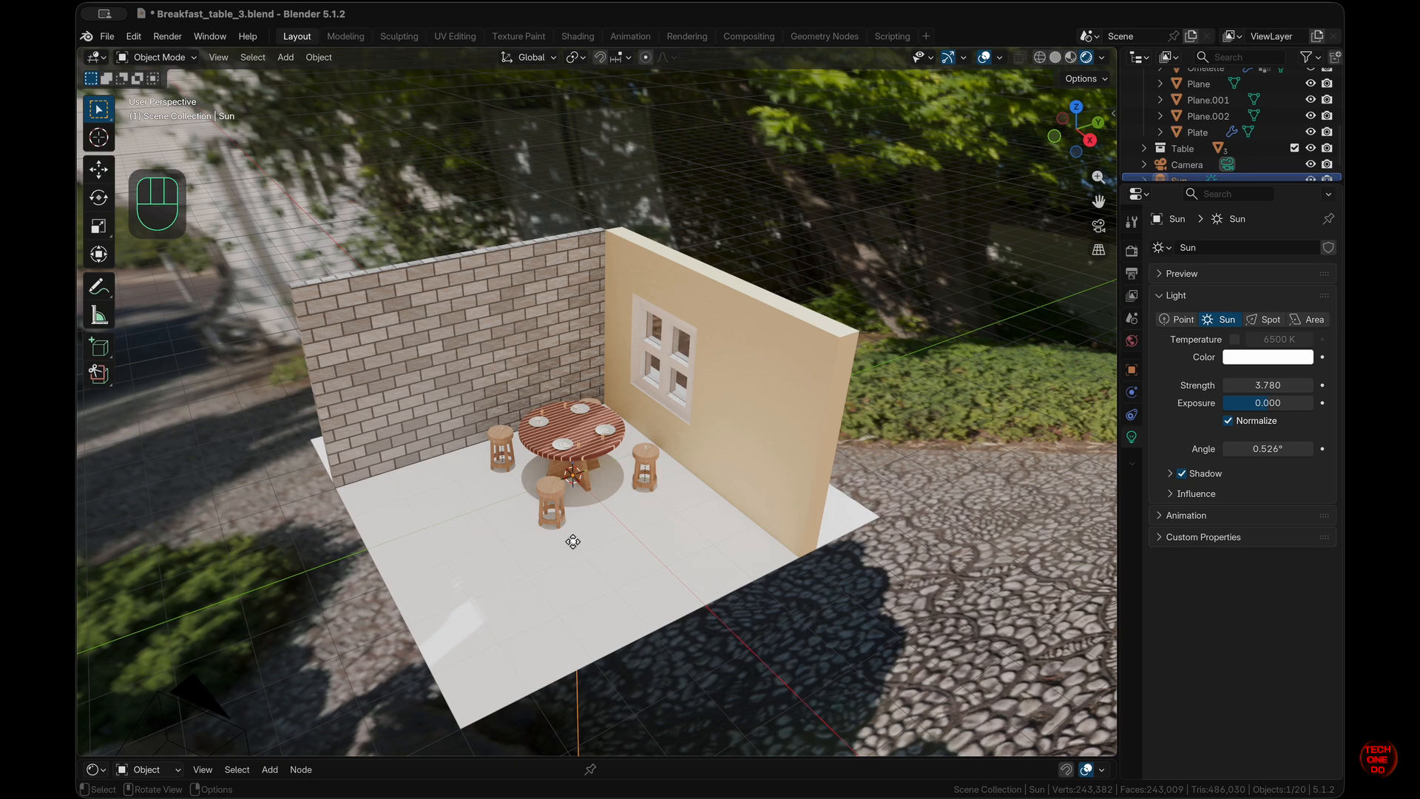
scroll(1191, 148, down, 1)
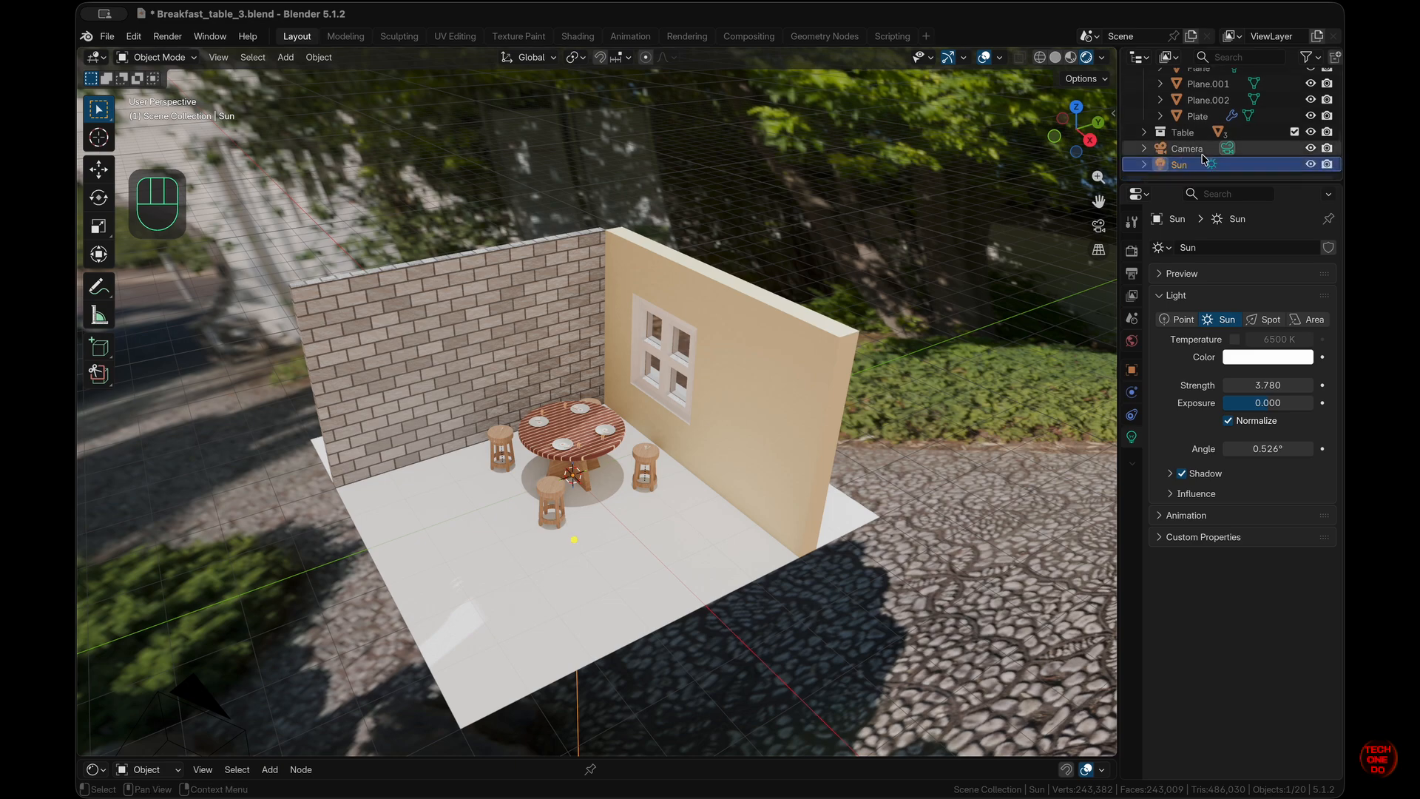
- Raise the Sun vertically to a height of 4.026 m
click(1188, 165)
scroll(608, 549, right, 5)
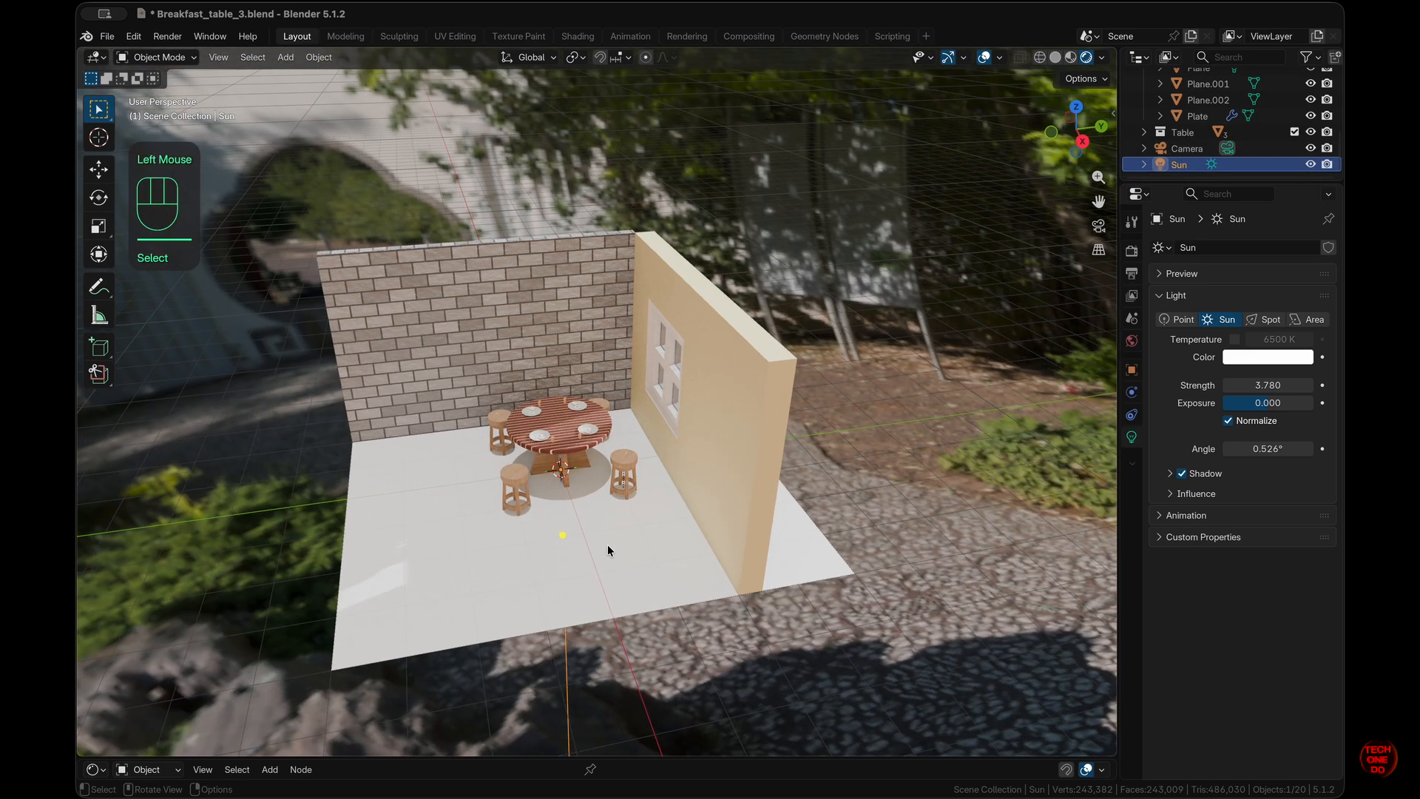
key(g)
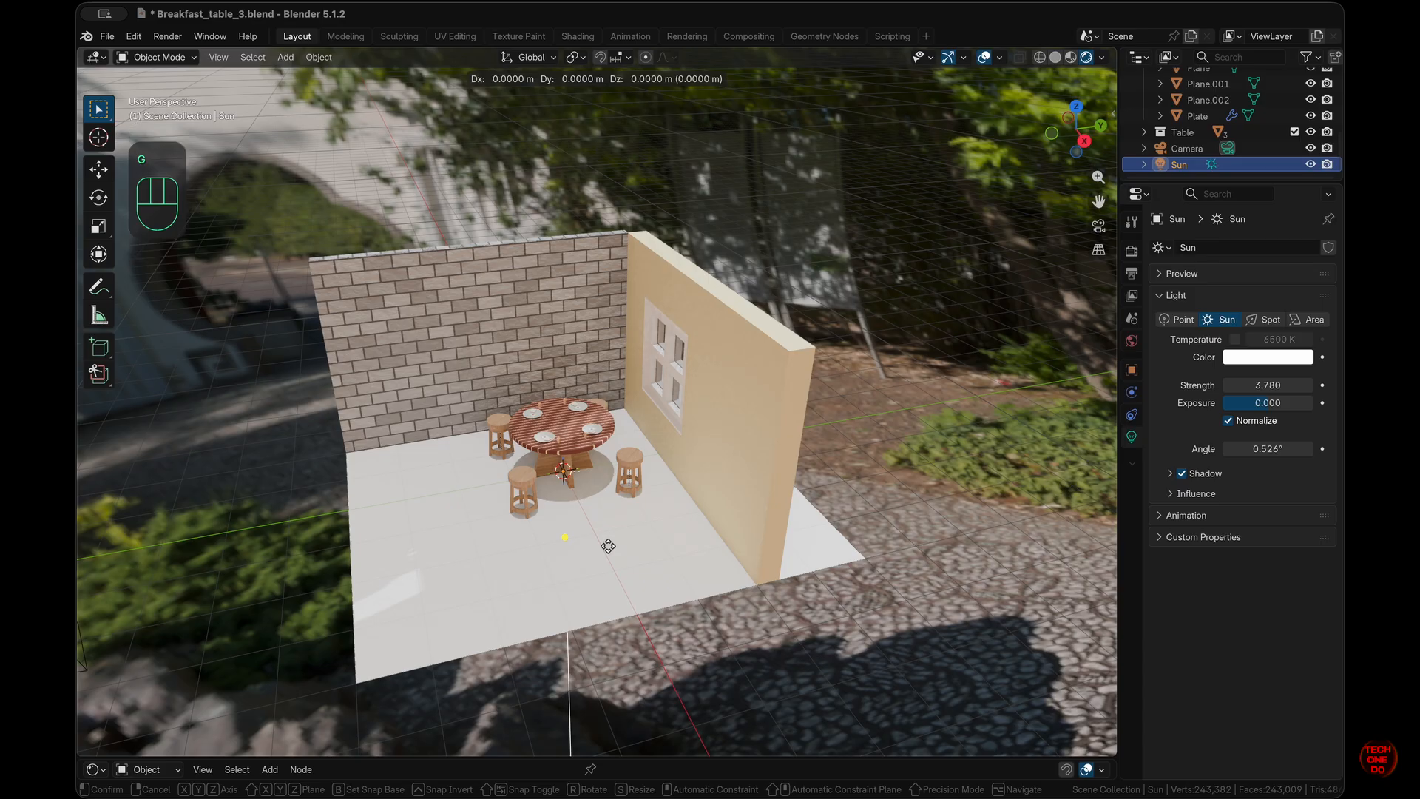
key(z)
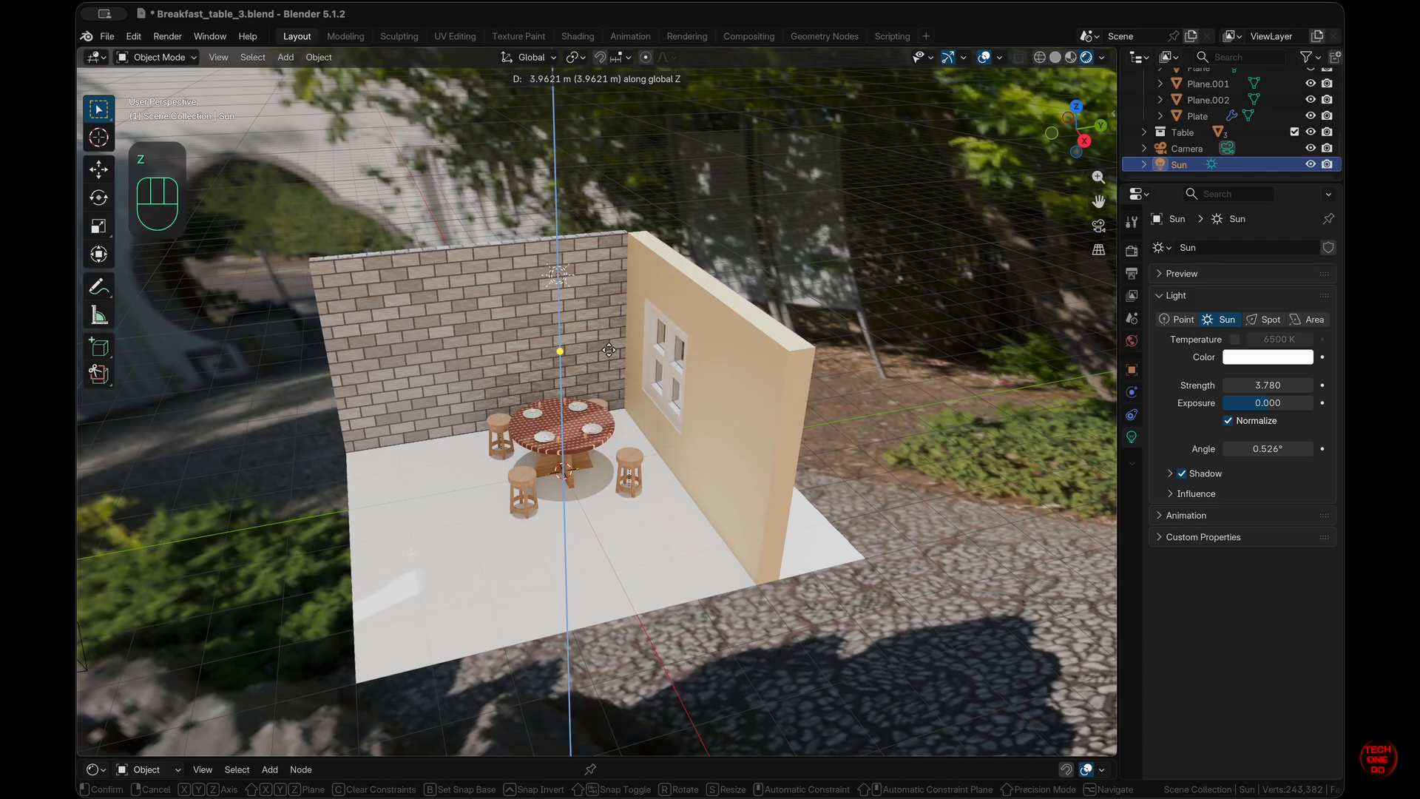
click(609, 348)
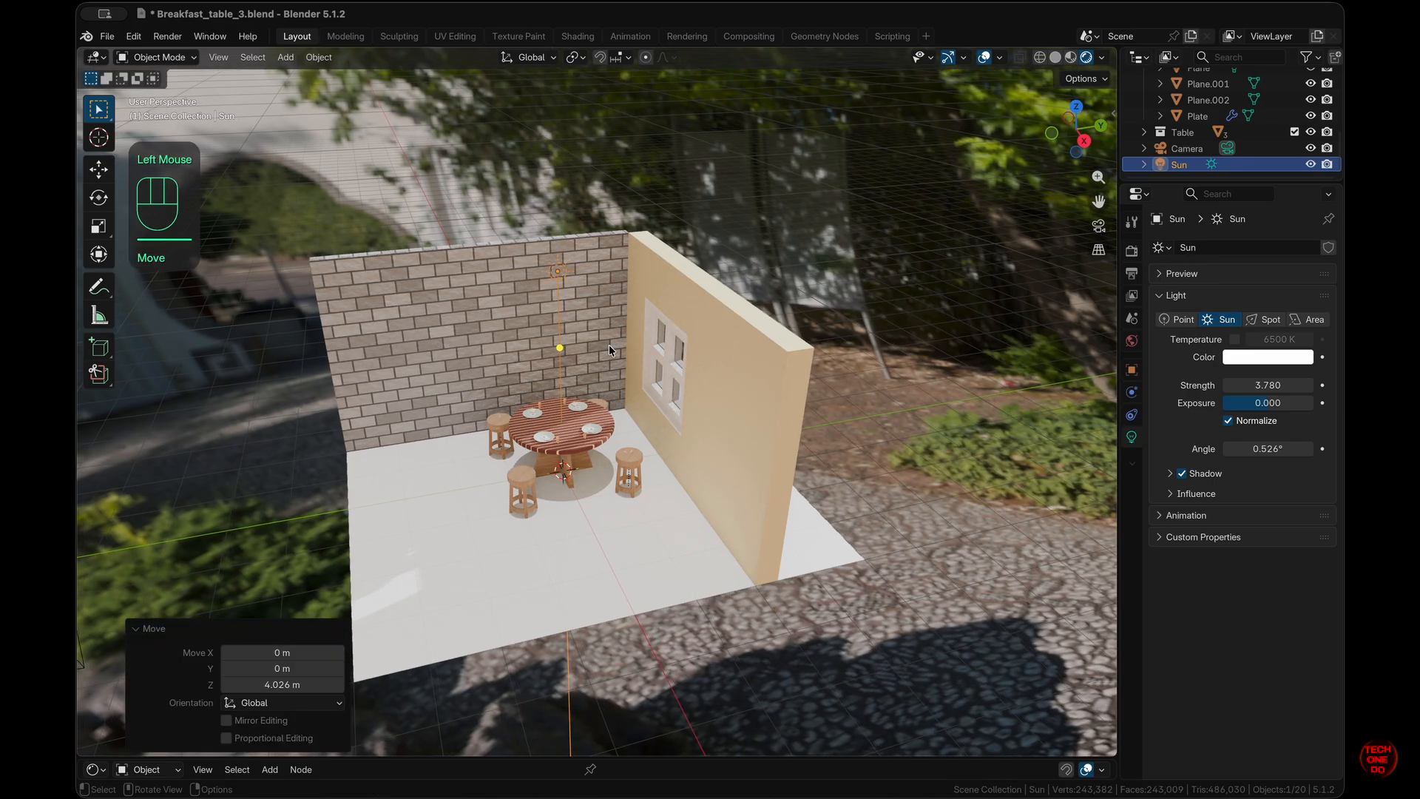
- Slide the Sun along Y to about 6.6 m and aim it at the table
key(g)
key(y)
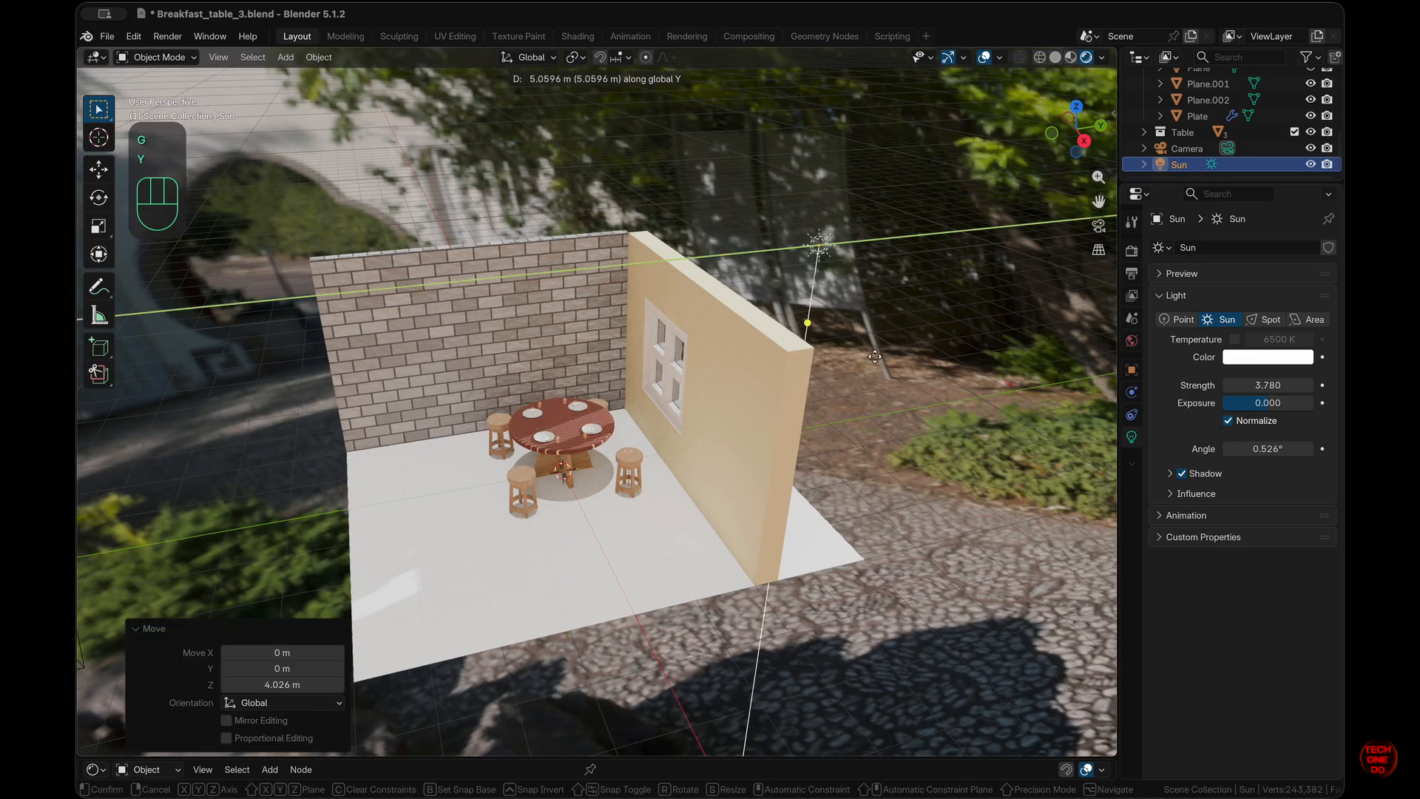
click(945, 362)
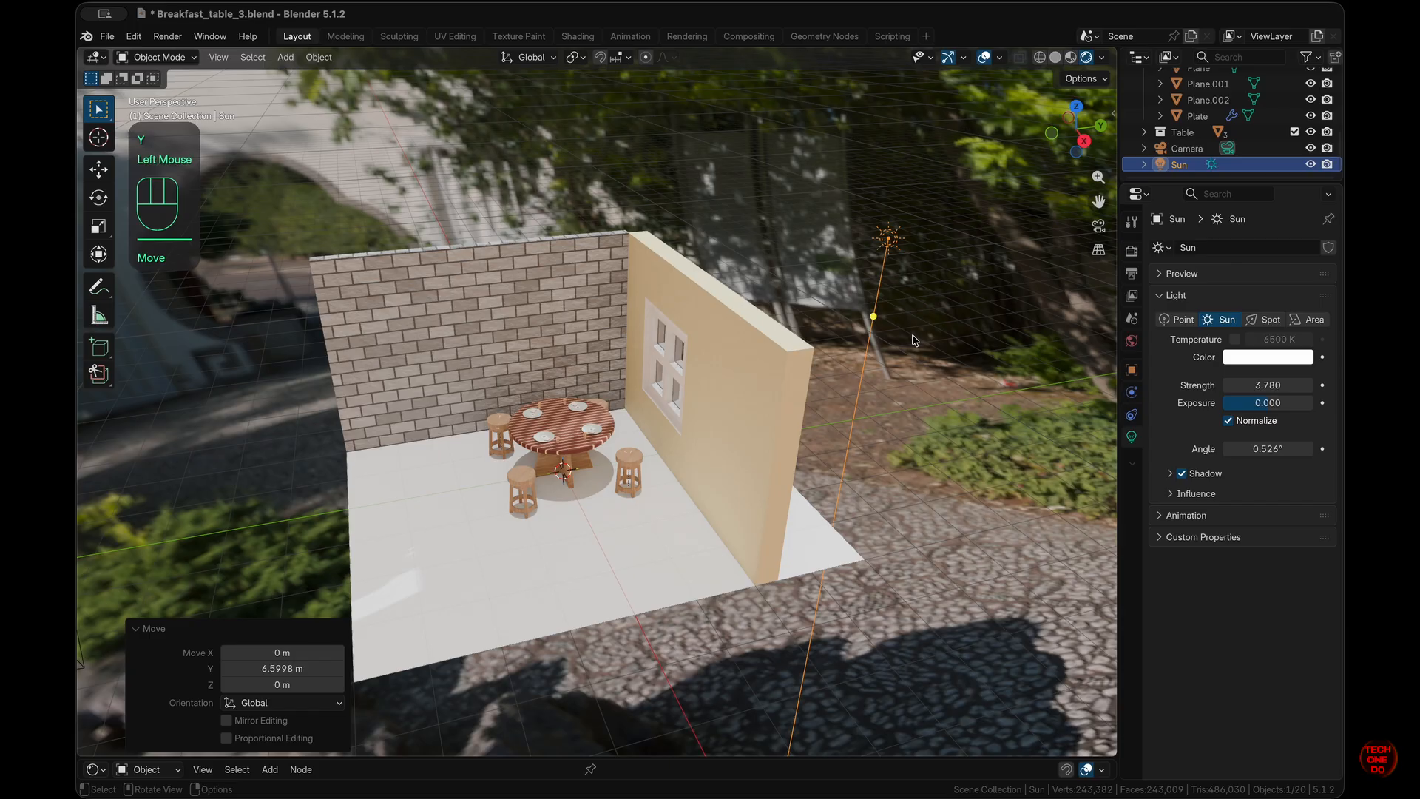
key(shift+t)
click(571, 426)
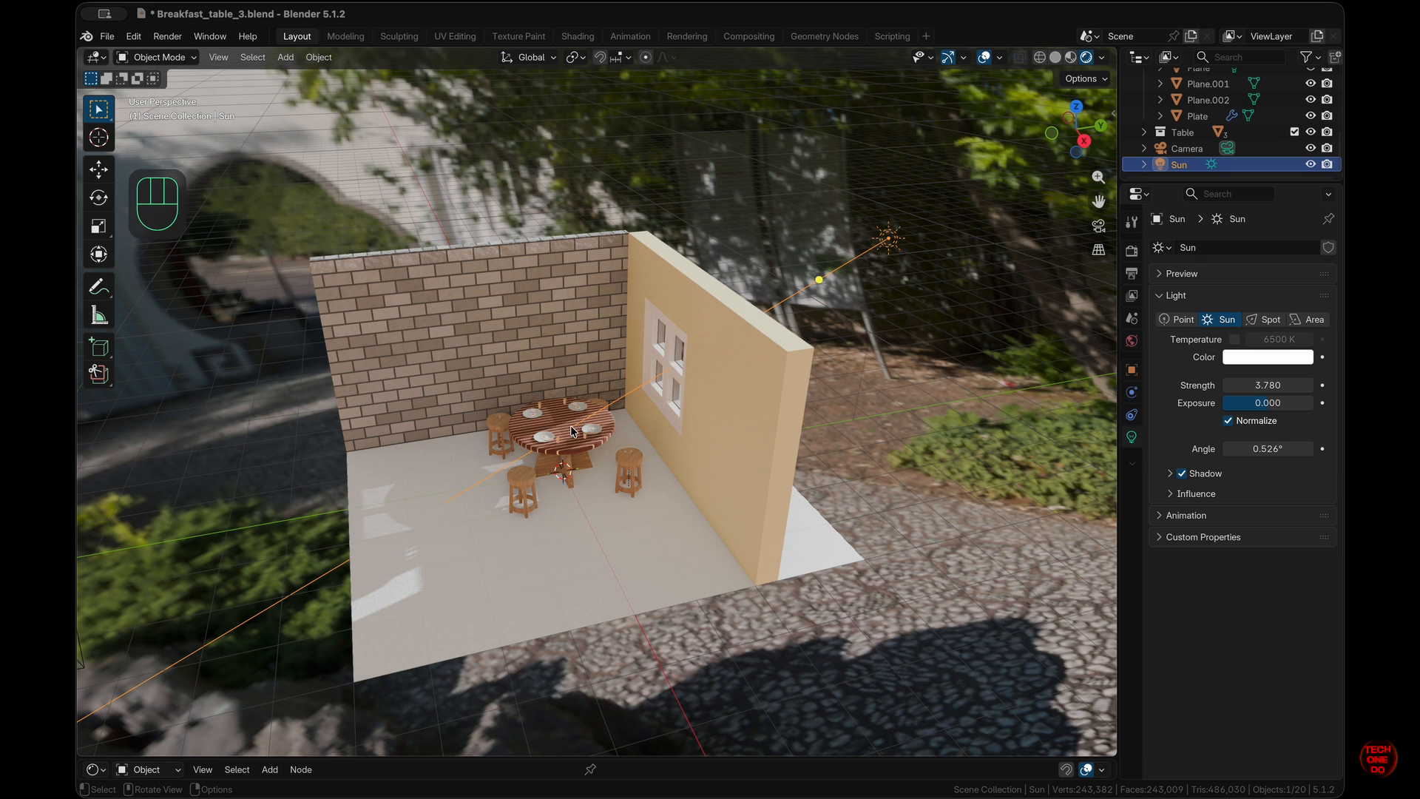
- Rotate the Sun 16.8° around the Z axis
key(g)
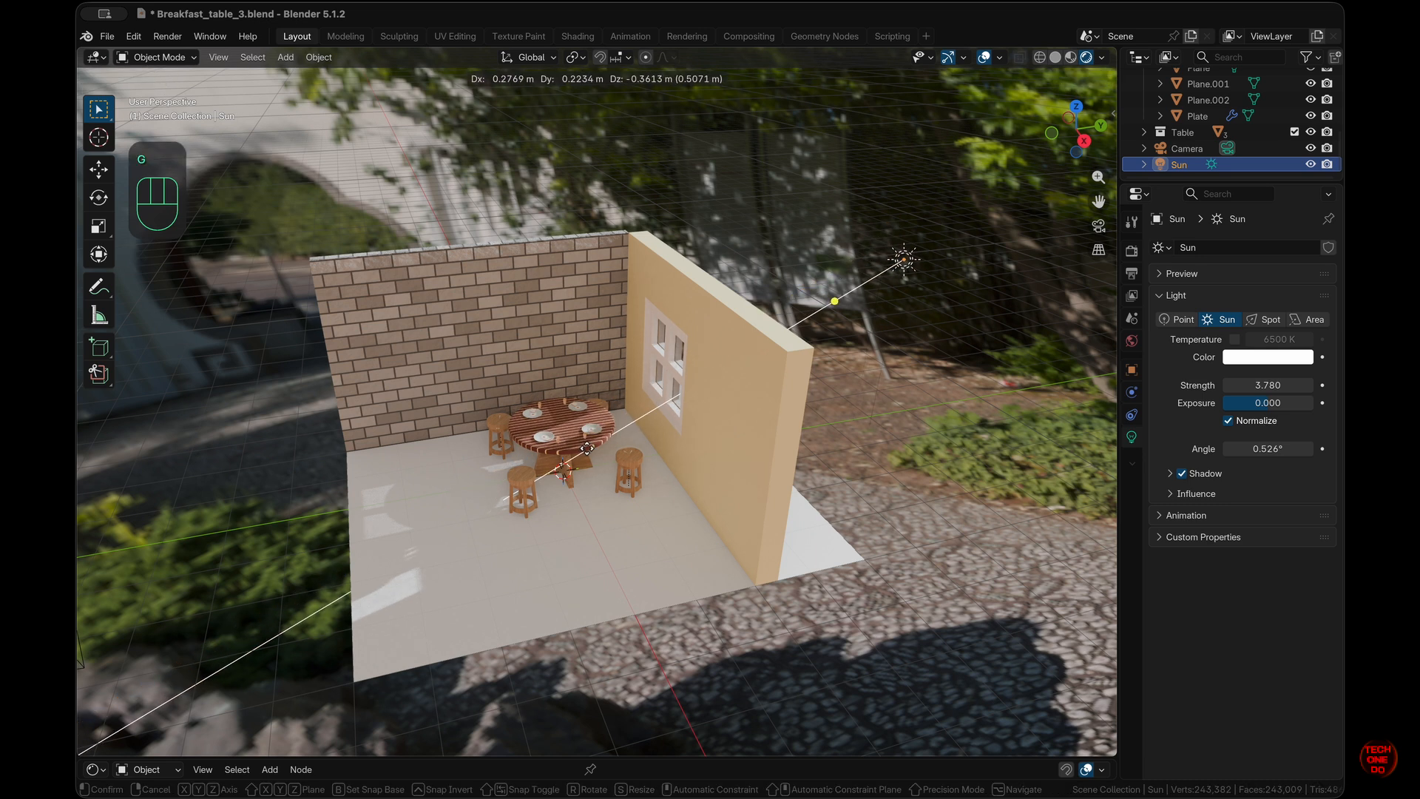
key(Escape)
key(r)
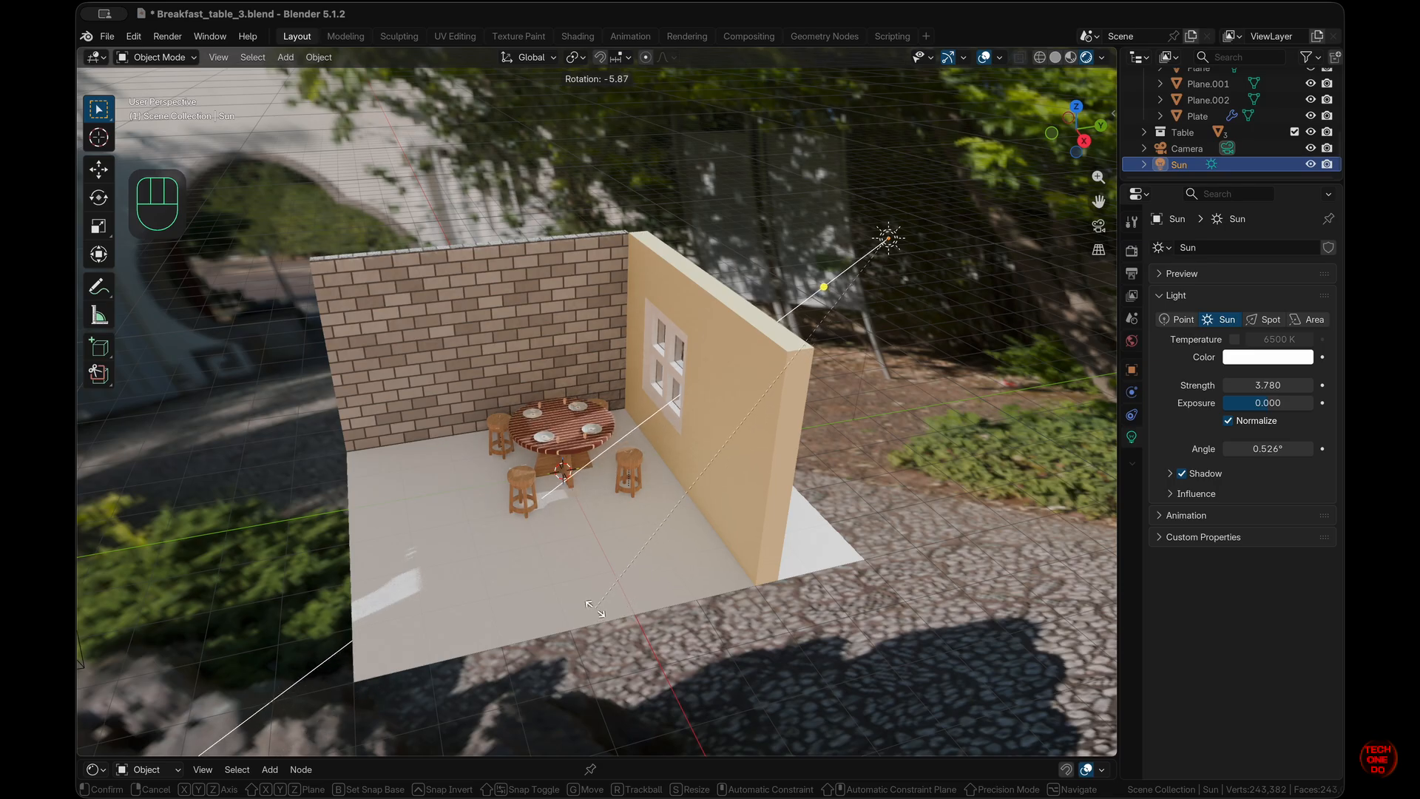
key(z)
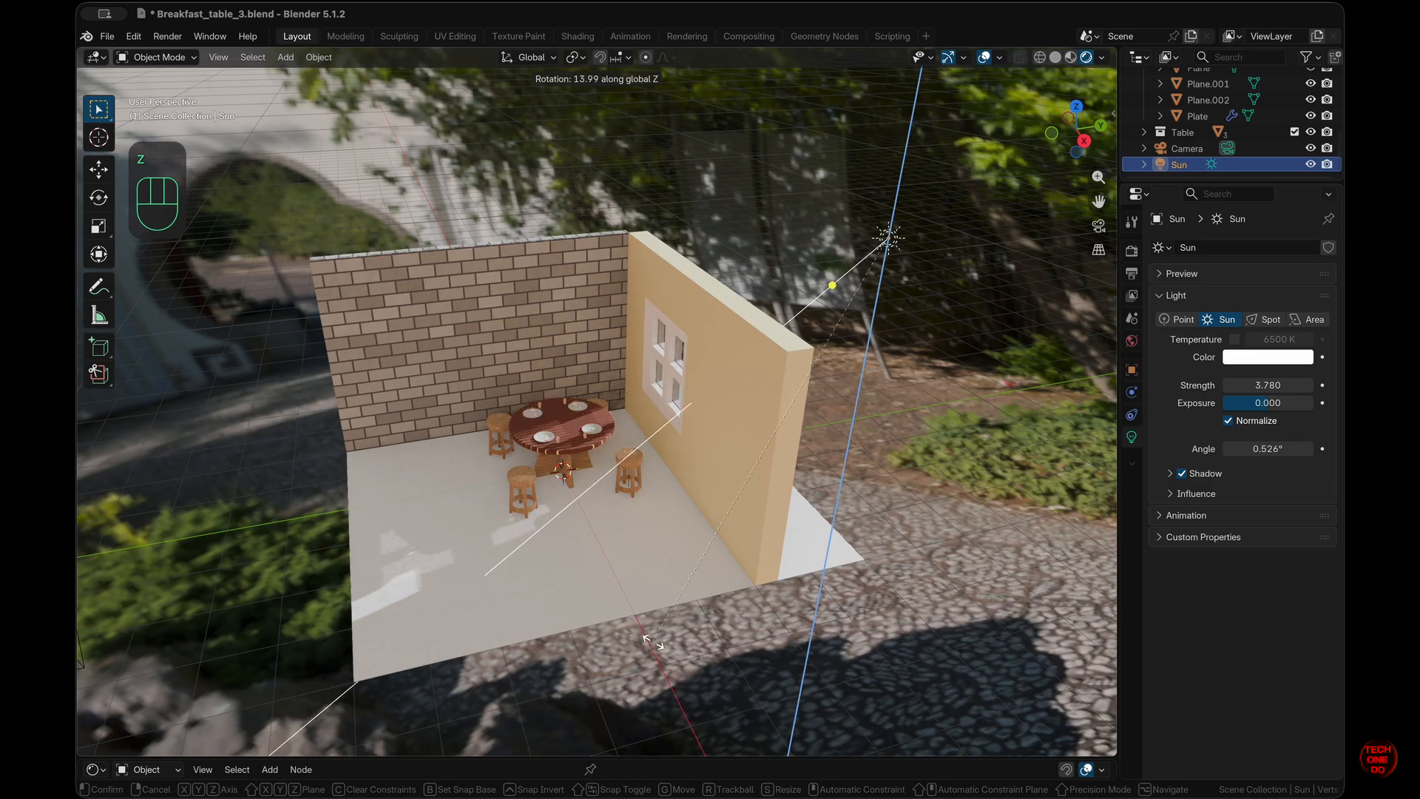
click(678, 648)
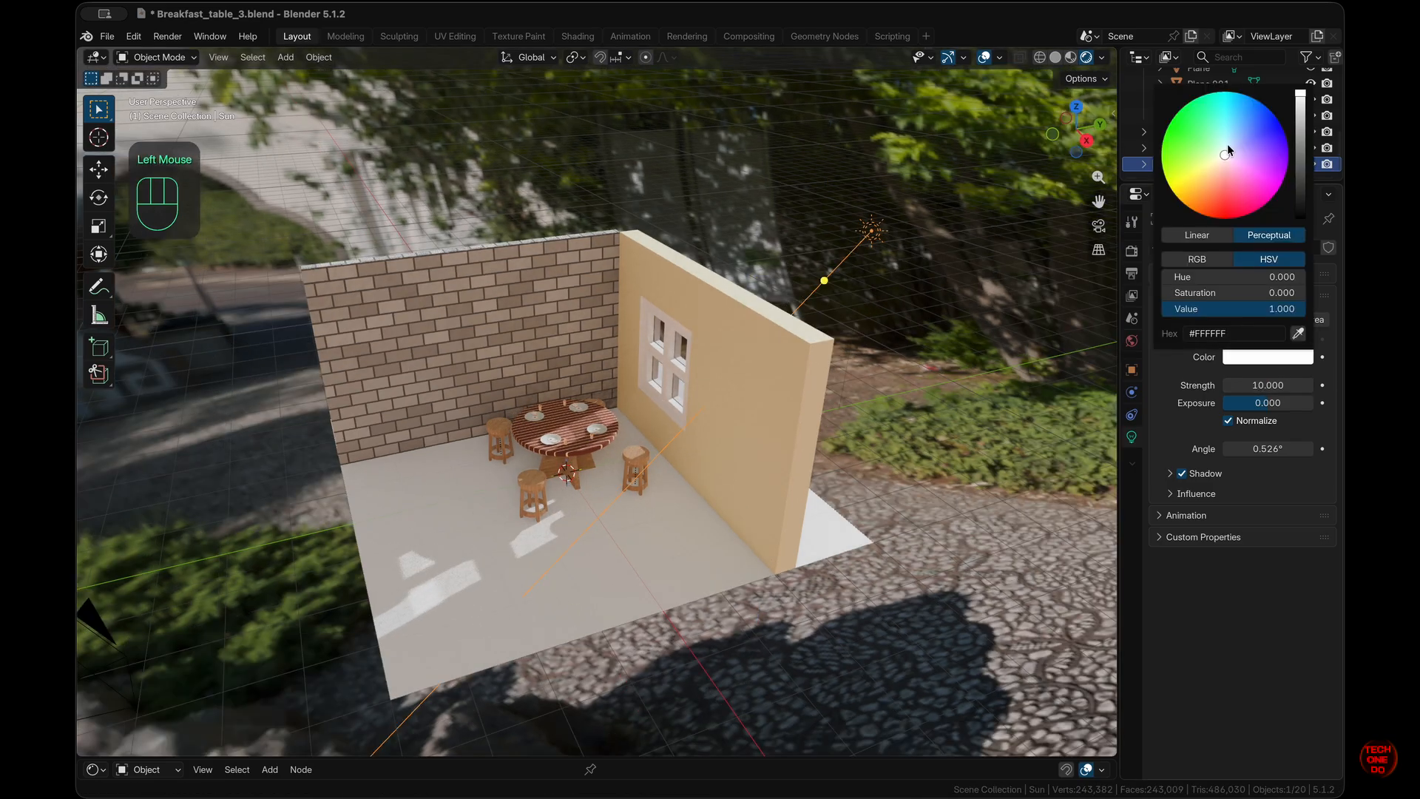
- Give the Sun the warm cream colour #FFECDB, then deselect it
click(1221, 165)
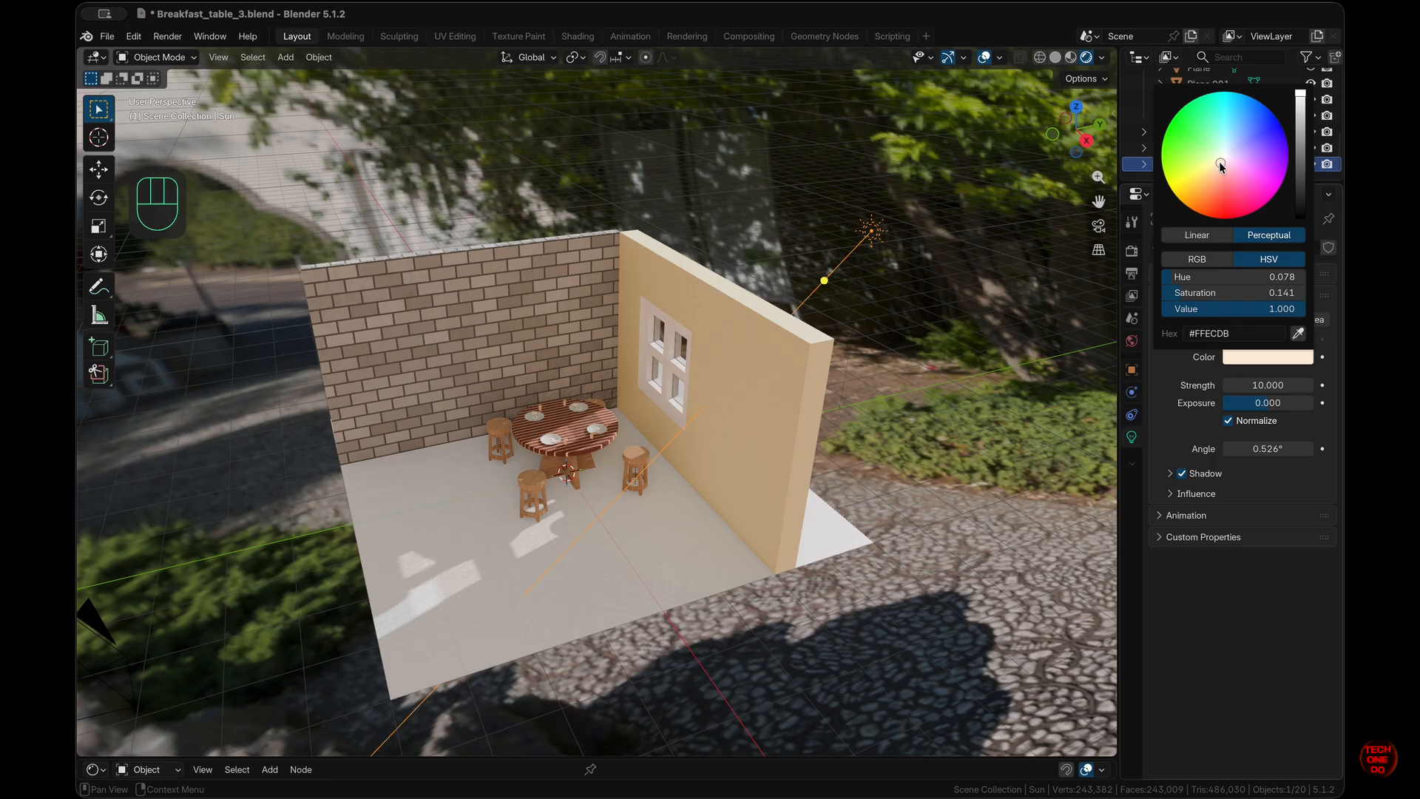
click(984, 511)
click(962, 496)
click(962, 496)
click(962, 496)
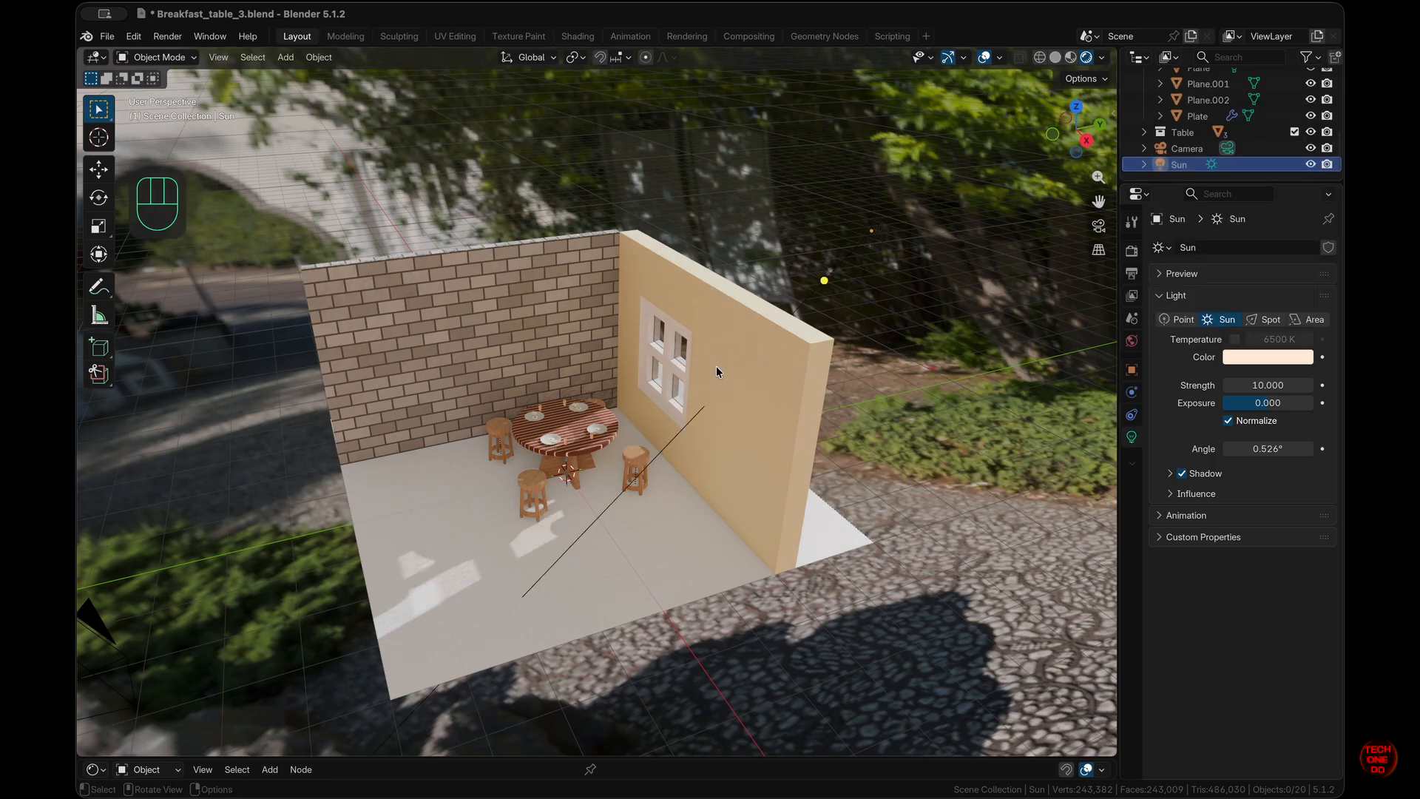
- View the scene through the camera and select the bread slice on the nearest plate
key(KP_0)
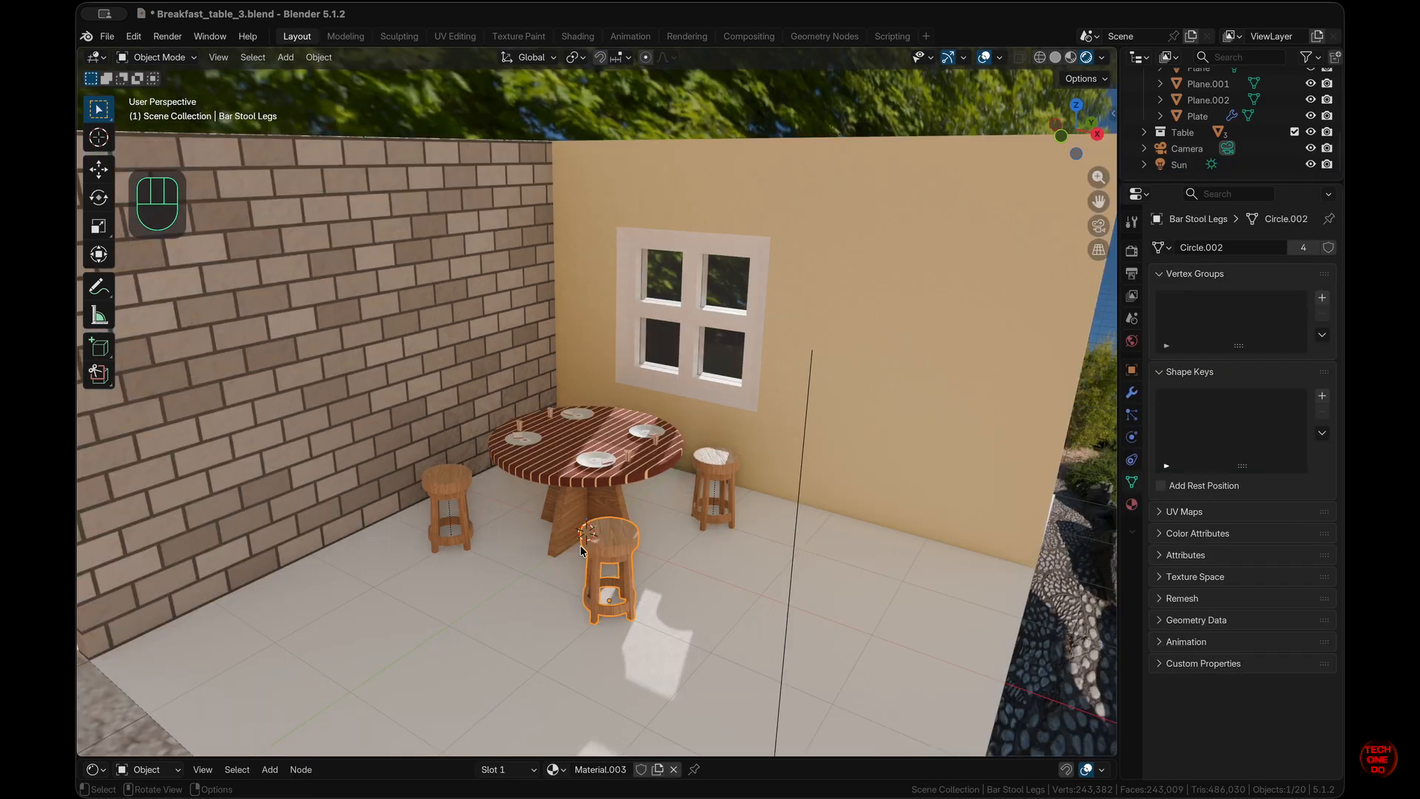
click(454, 486)
scroll(614, 510, up, 3)
click(614, 511)
scroll(598, 636, up, 4)
click(598, 636)
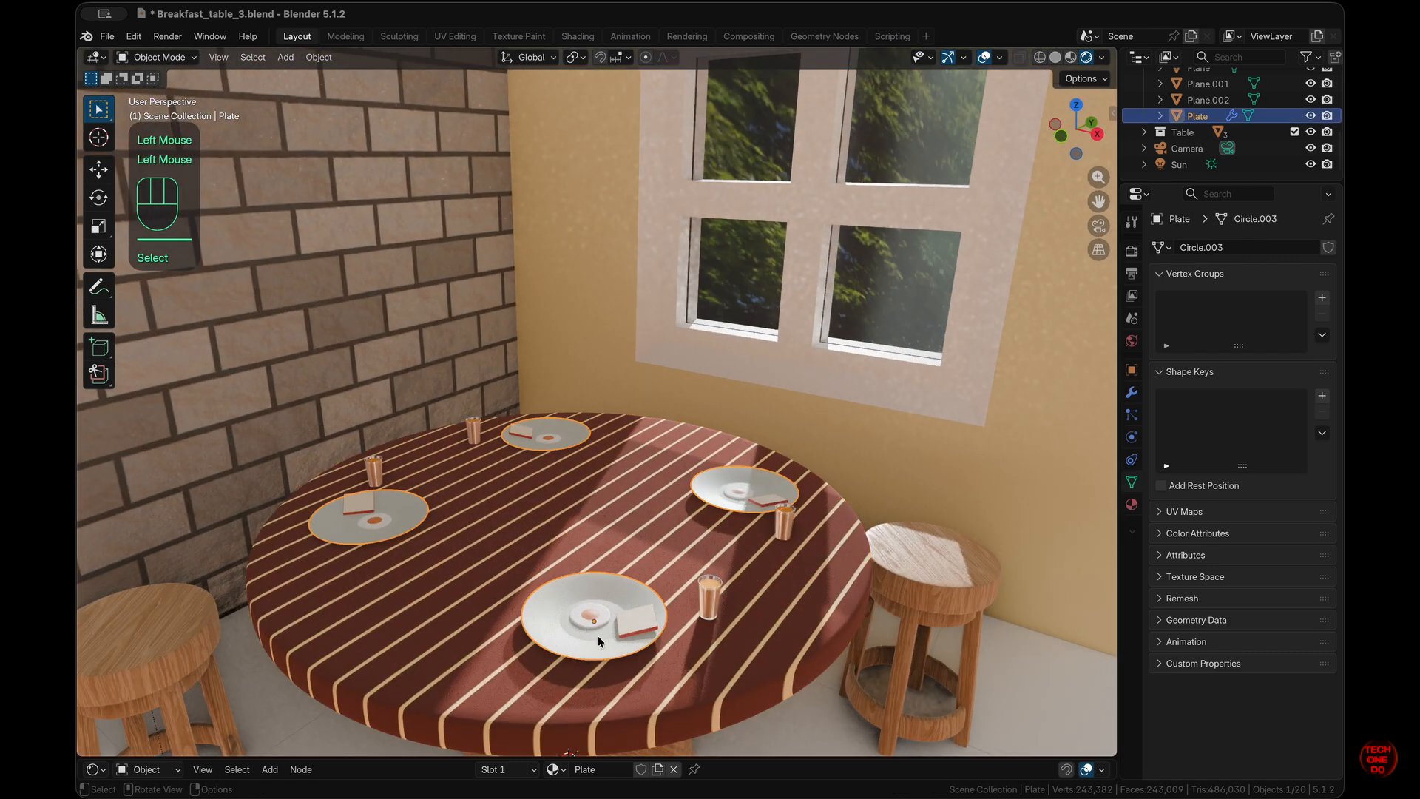
click(590, 616)
click(710, 595)
scroll(710, 594, up, 3)
click(618, 400)
shift+middle_drag(710, 594, 681, 425)
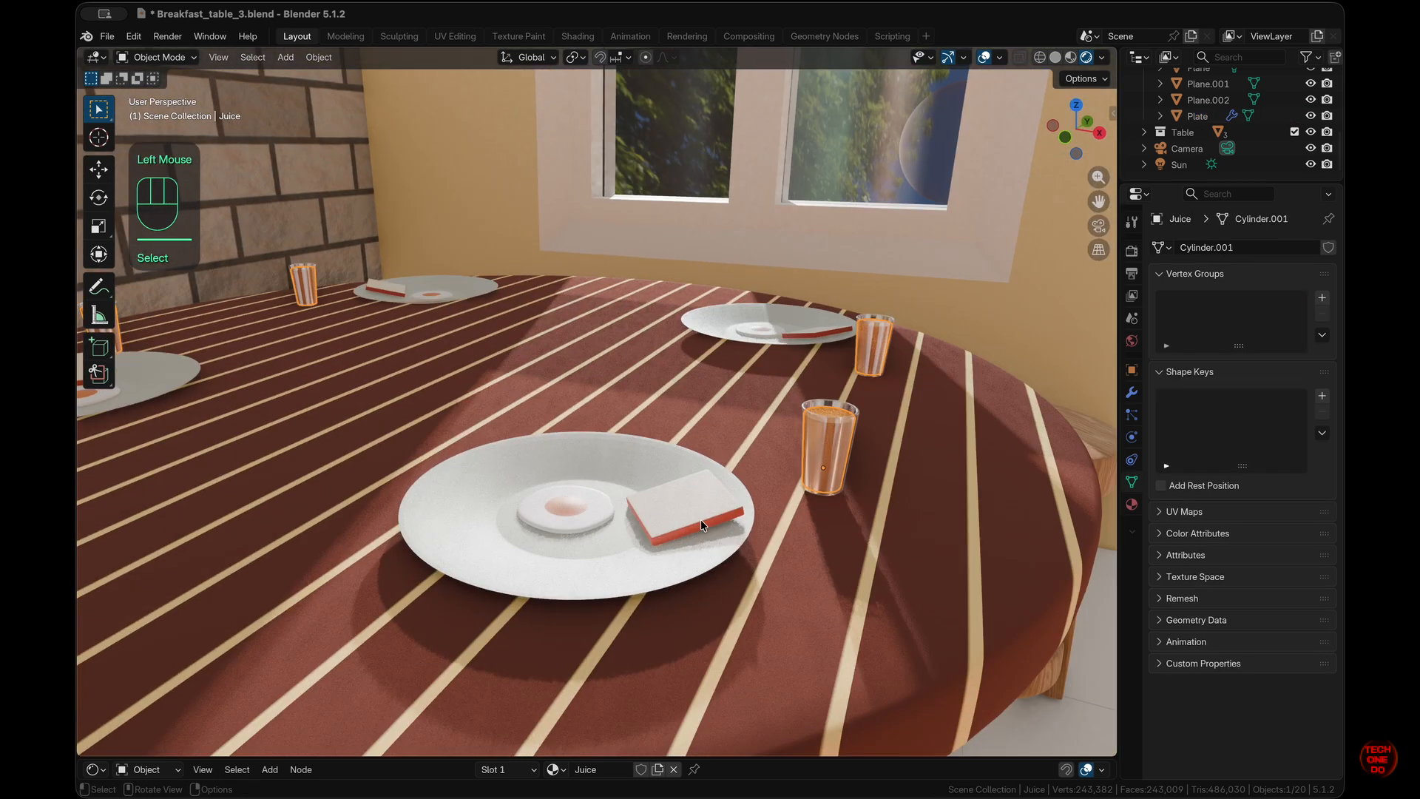
click(683, 500)
mouse_move(682, 498)
middle_down()
mouse_move(682, 476)
mouse_move(683, 506)
middle_up()
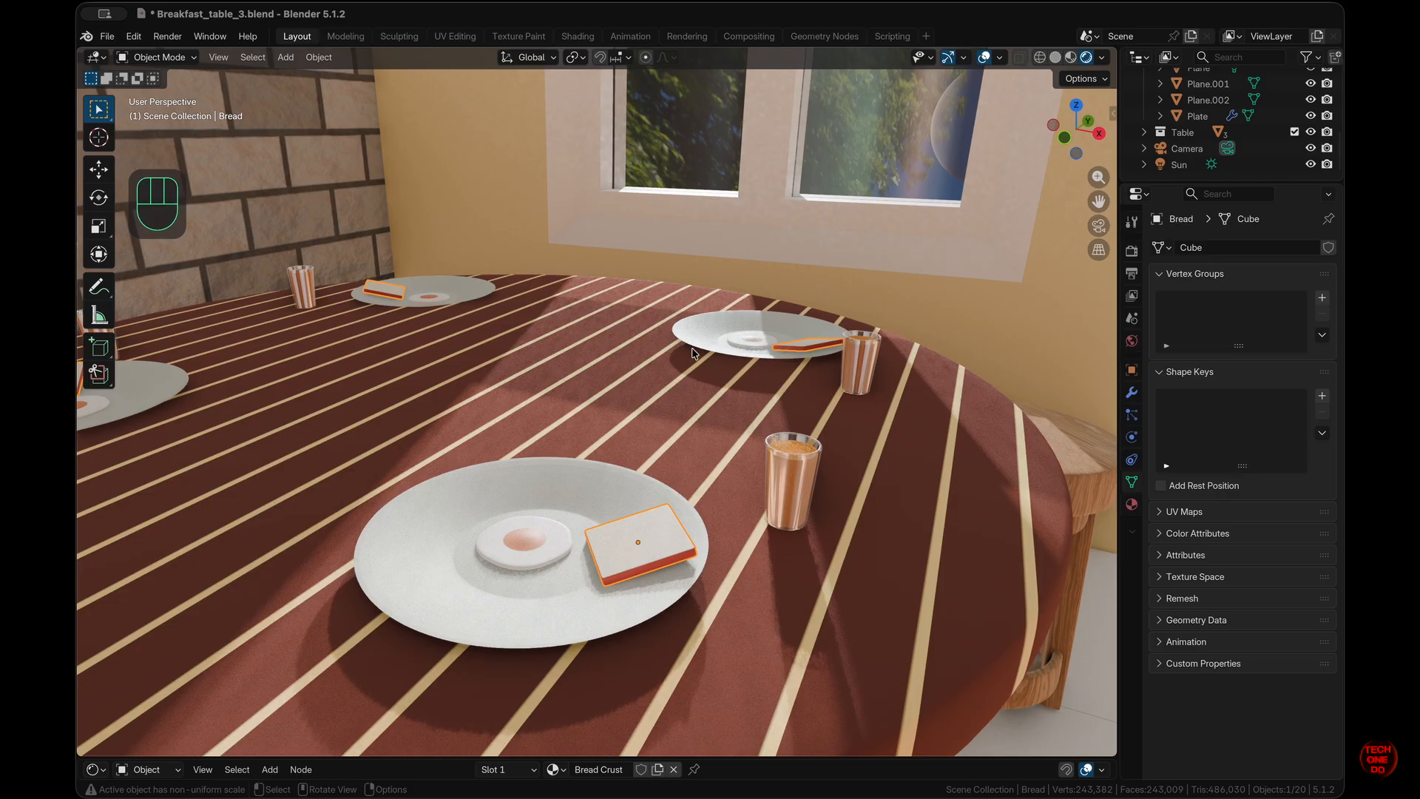
- Isolate the bread in Local View with solid shading, its Mirror modifier hidden, and frame it
key(slash)
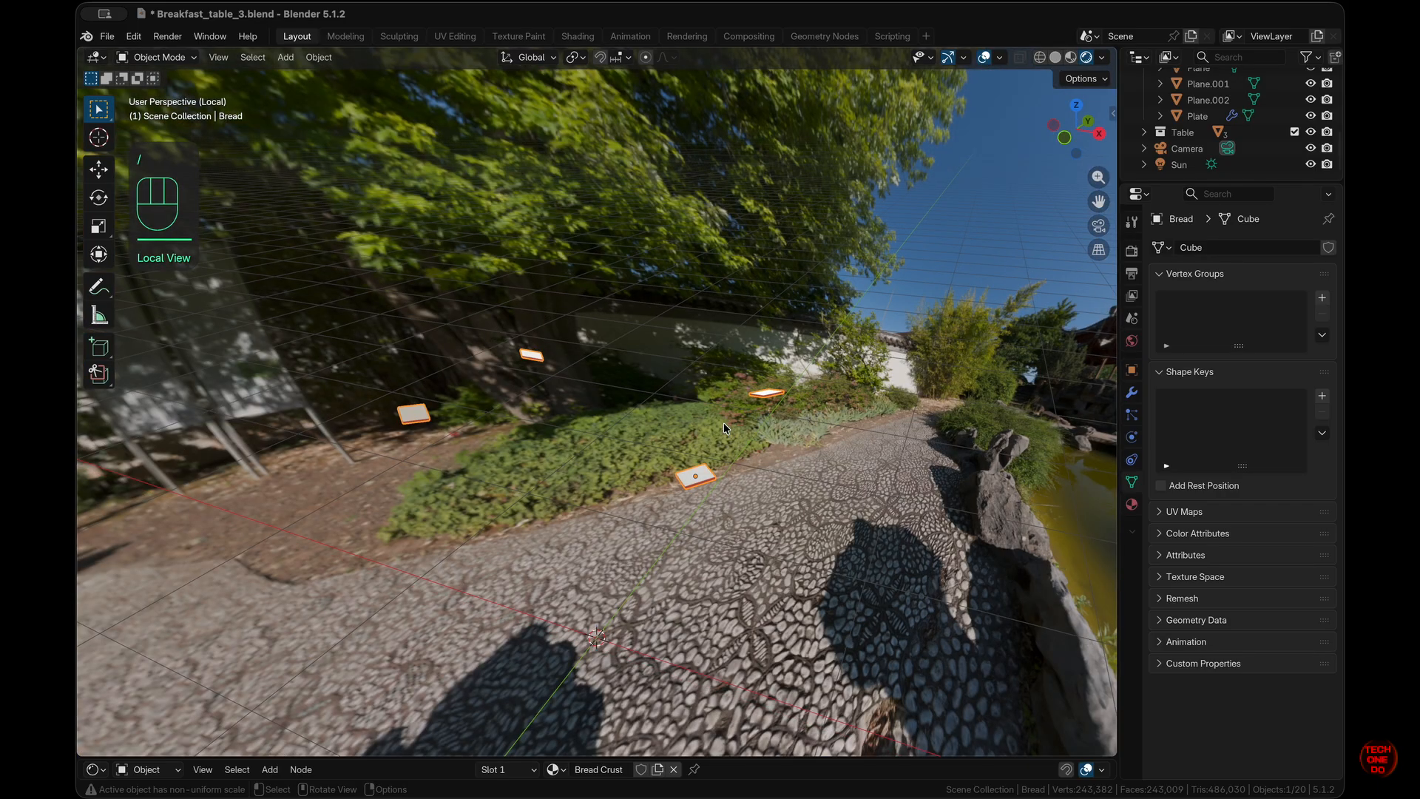
click(1056, 59)
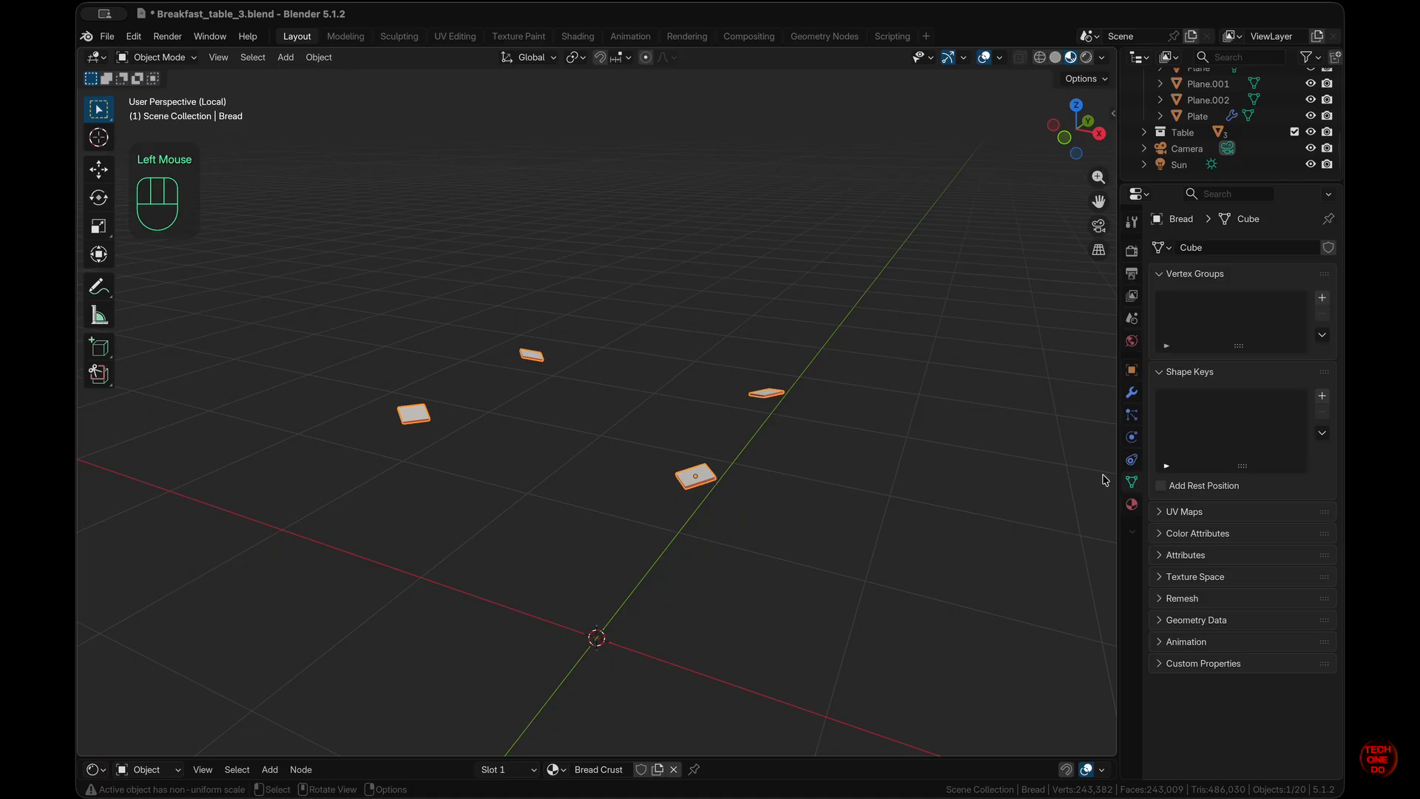
click(1131, 392)
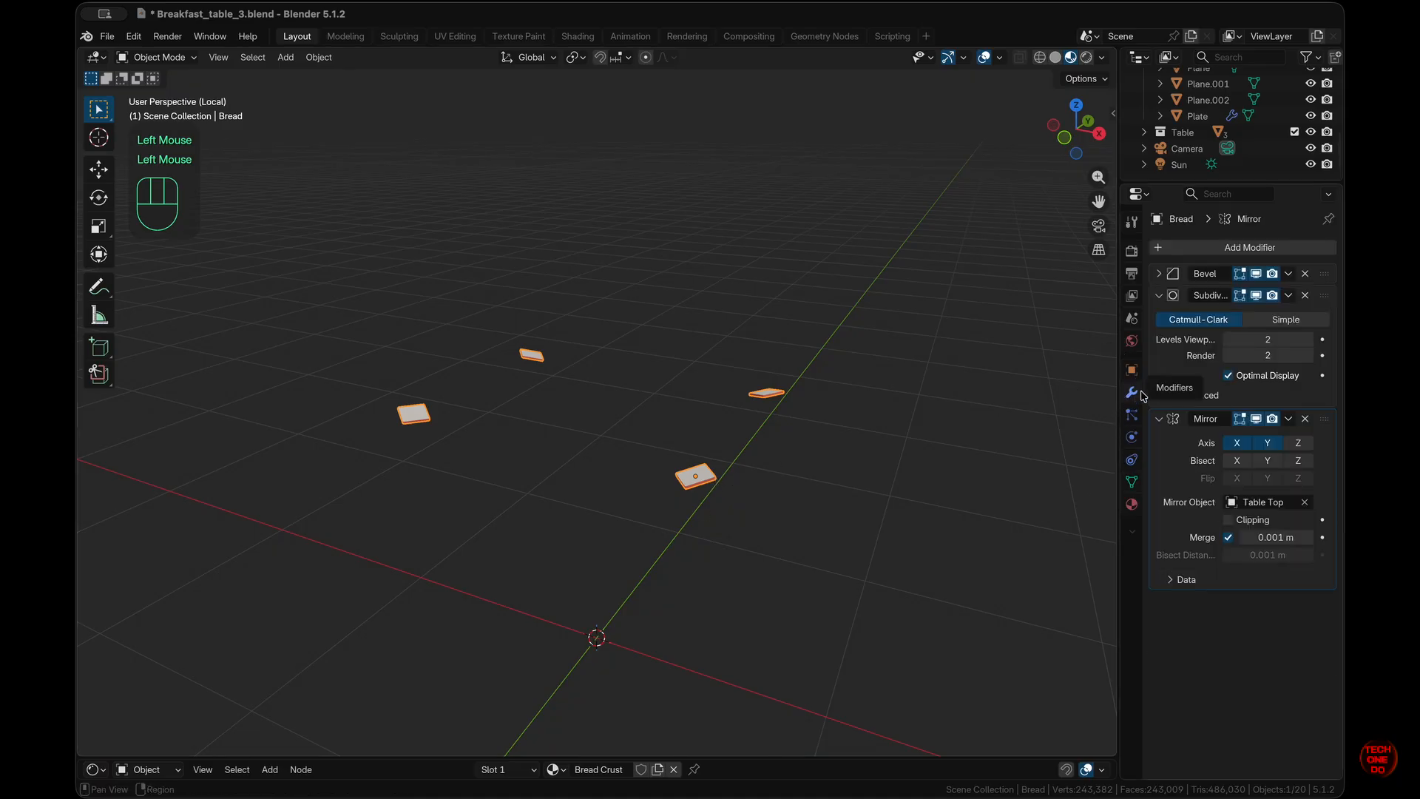
click(1257, 420)
key(KP_Decimal)
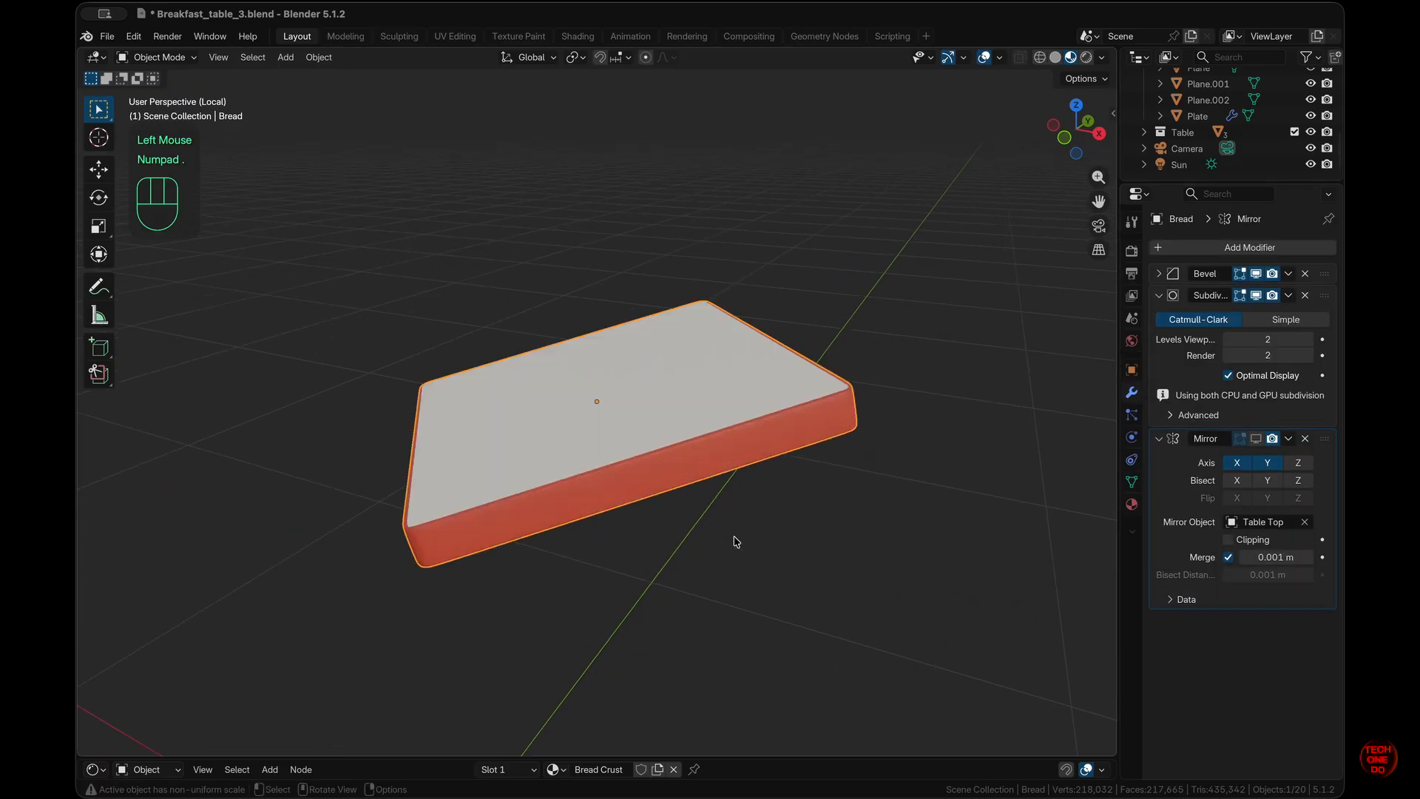
- Select the bread slice and enlarge the Shader Editor to show its Bread Crust nodes
scroll(736, 542, up, 5)
scroll(736, 541, down, 5)
scroll(736, 541, up, 5)
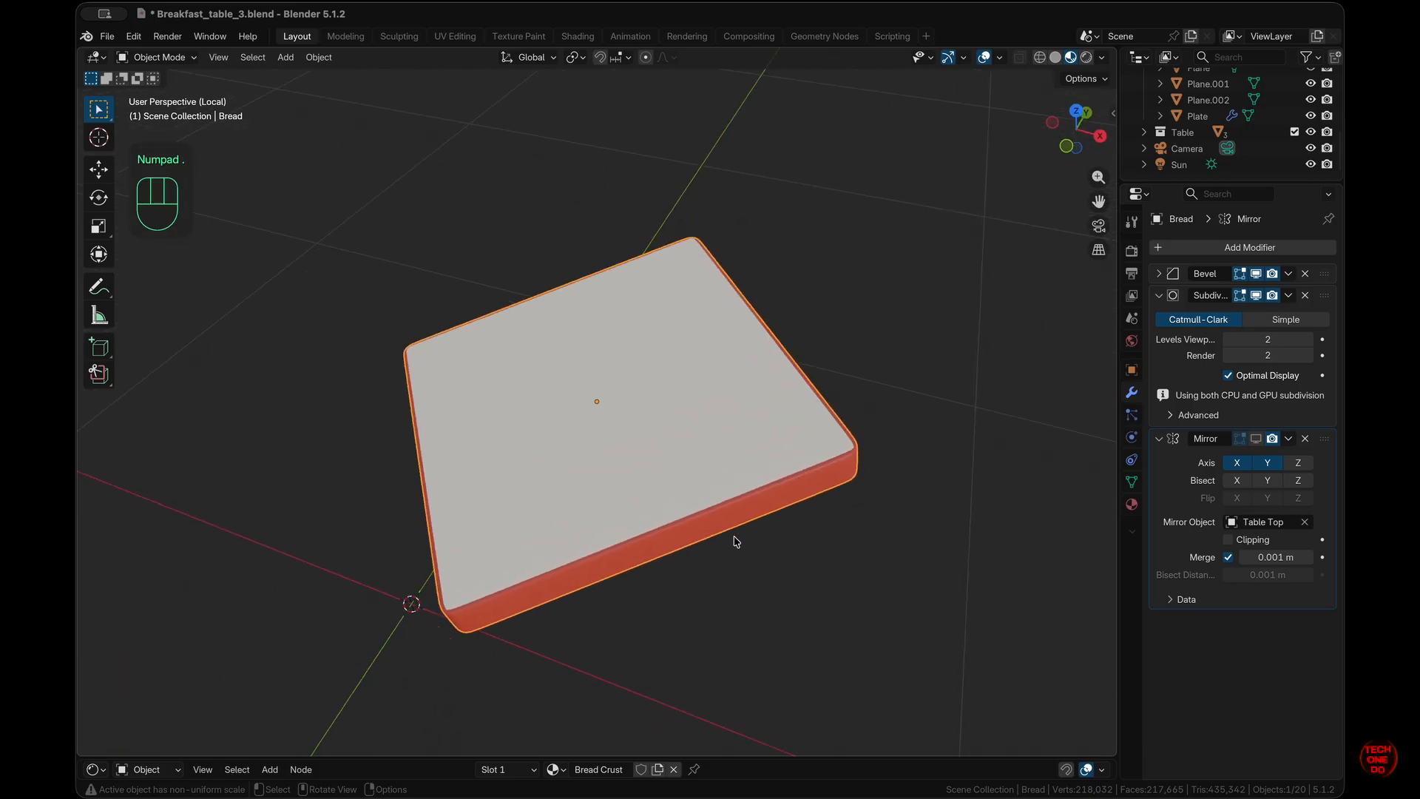
click(725, 404)
click(843, 756)
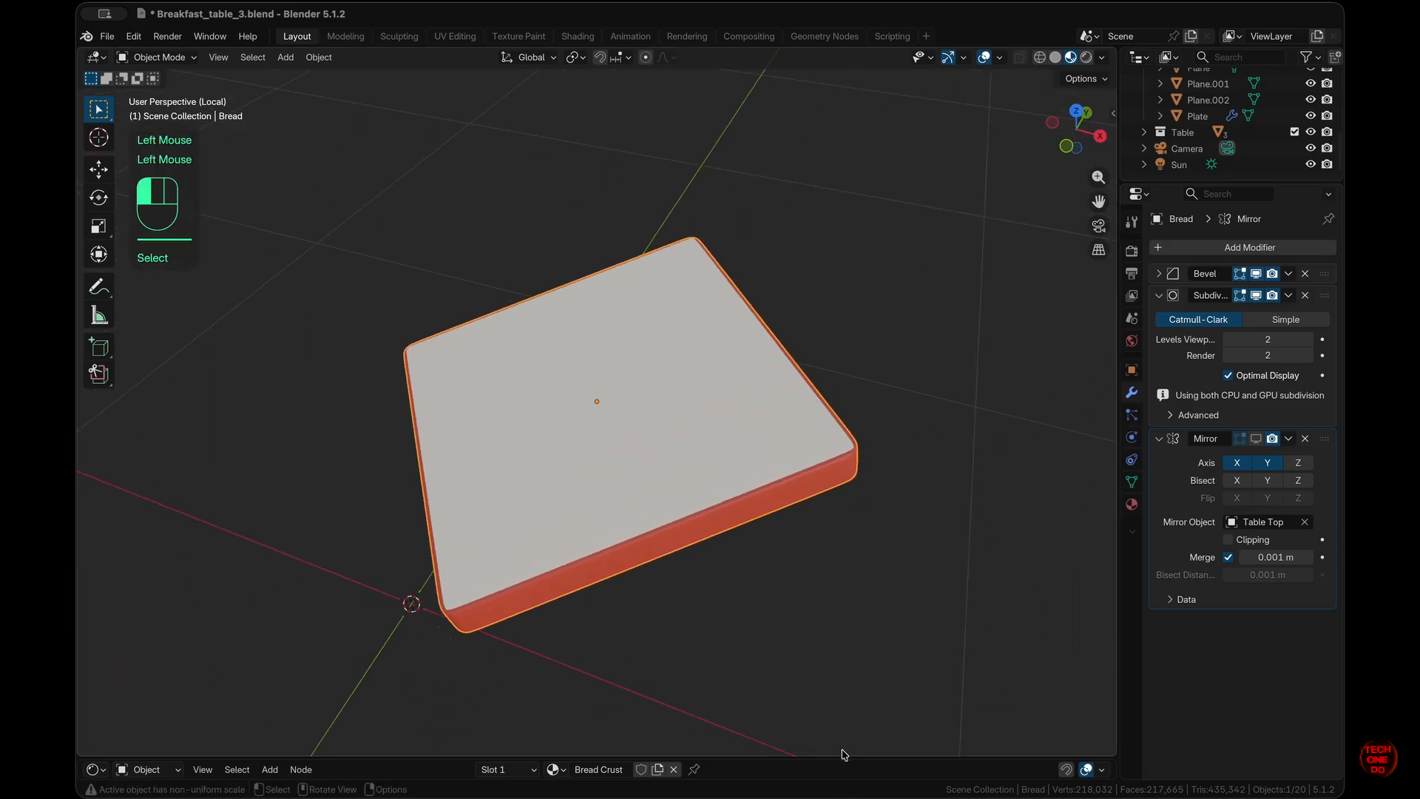
drag(843, 756, 888, 438)
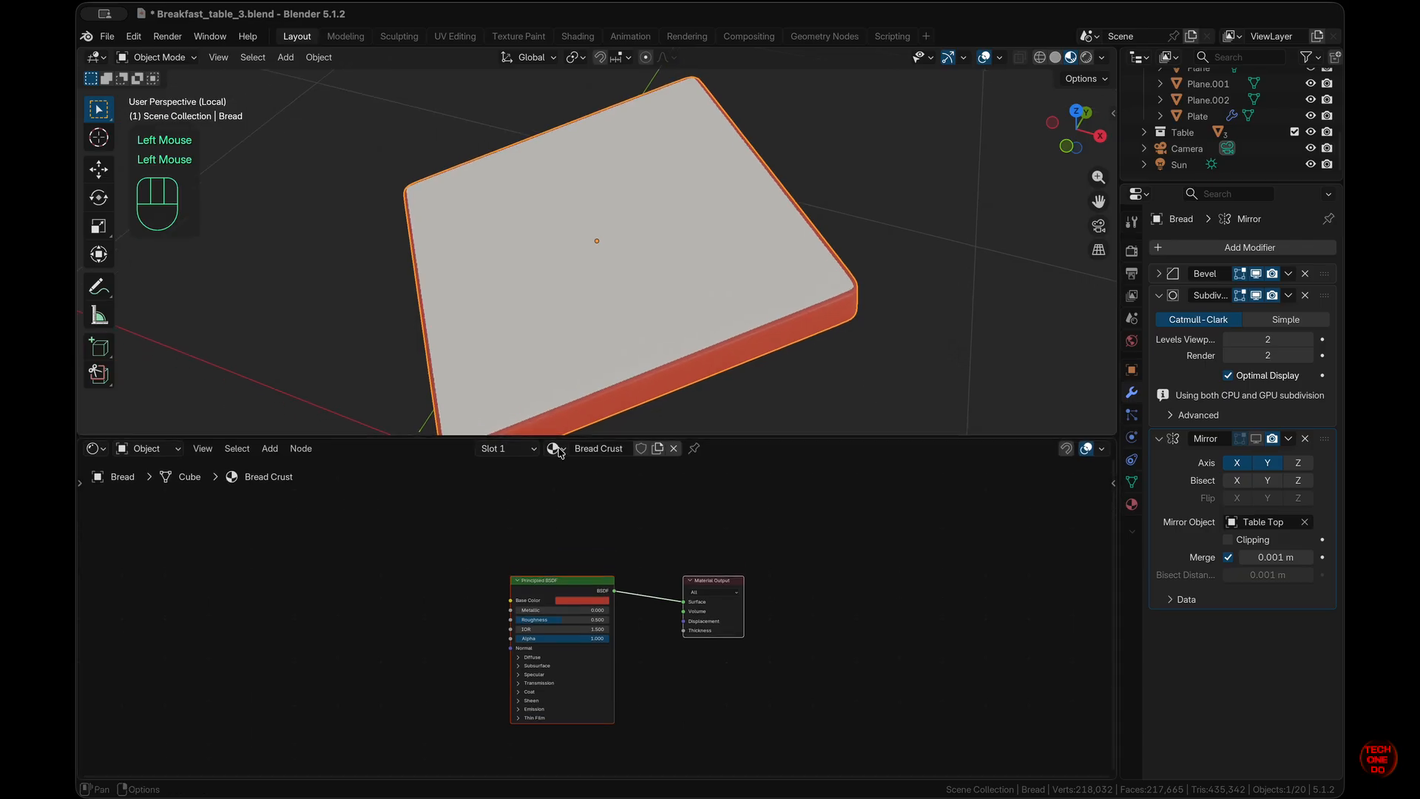
- Switch the bread to the Bread material and shift its nodes up and right
click(568, 451)
click(586, 477)
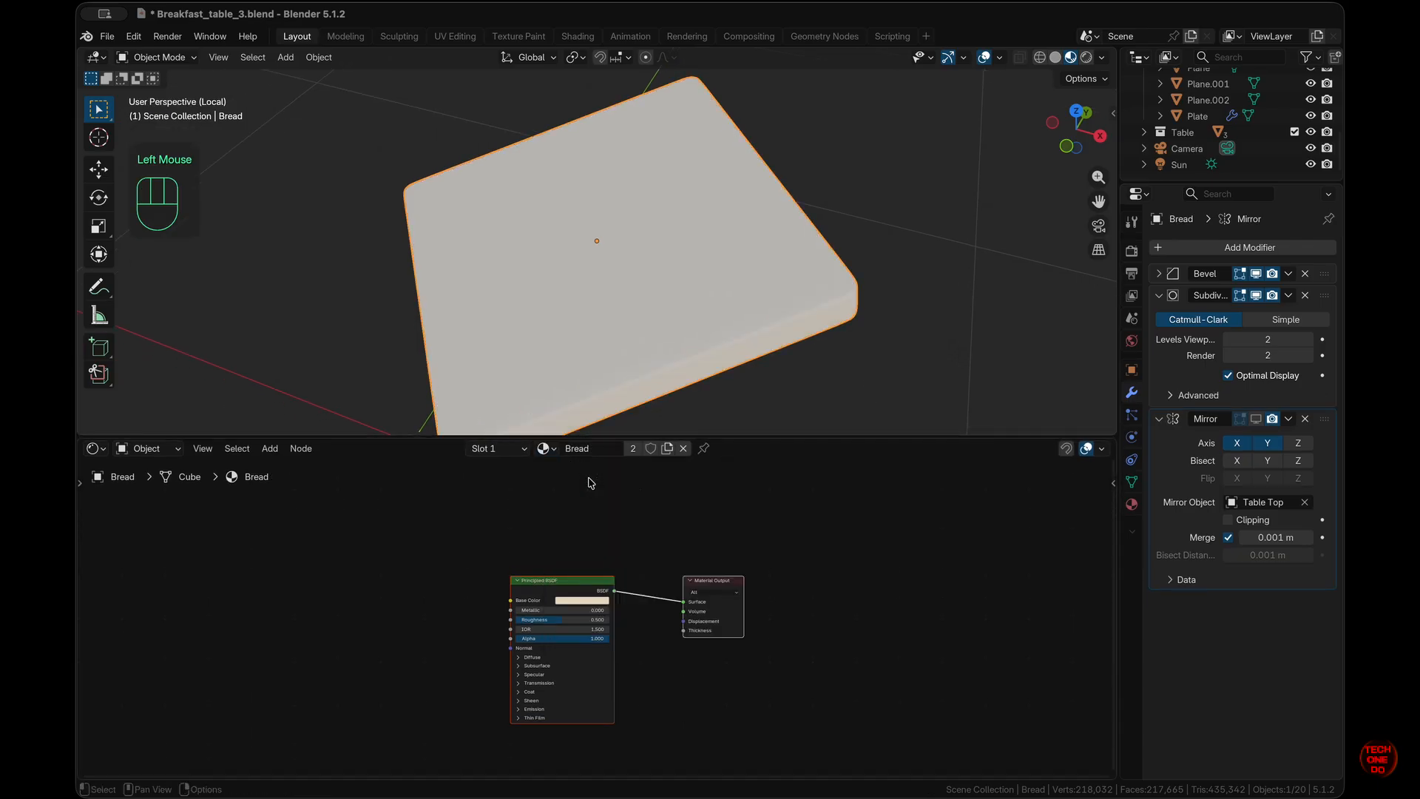
drag(564, 582, 606, 530)
- Add Texture Coordinate and Mapping nodes, delete the Image Texture, and link Mapping Vector to Base Color
click(752, 597)
click(628, 535)
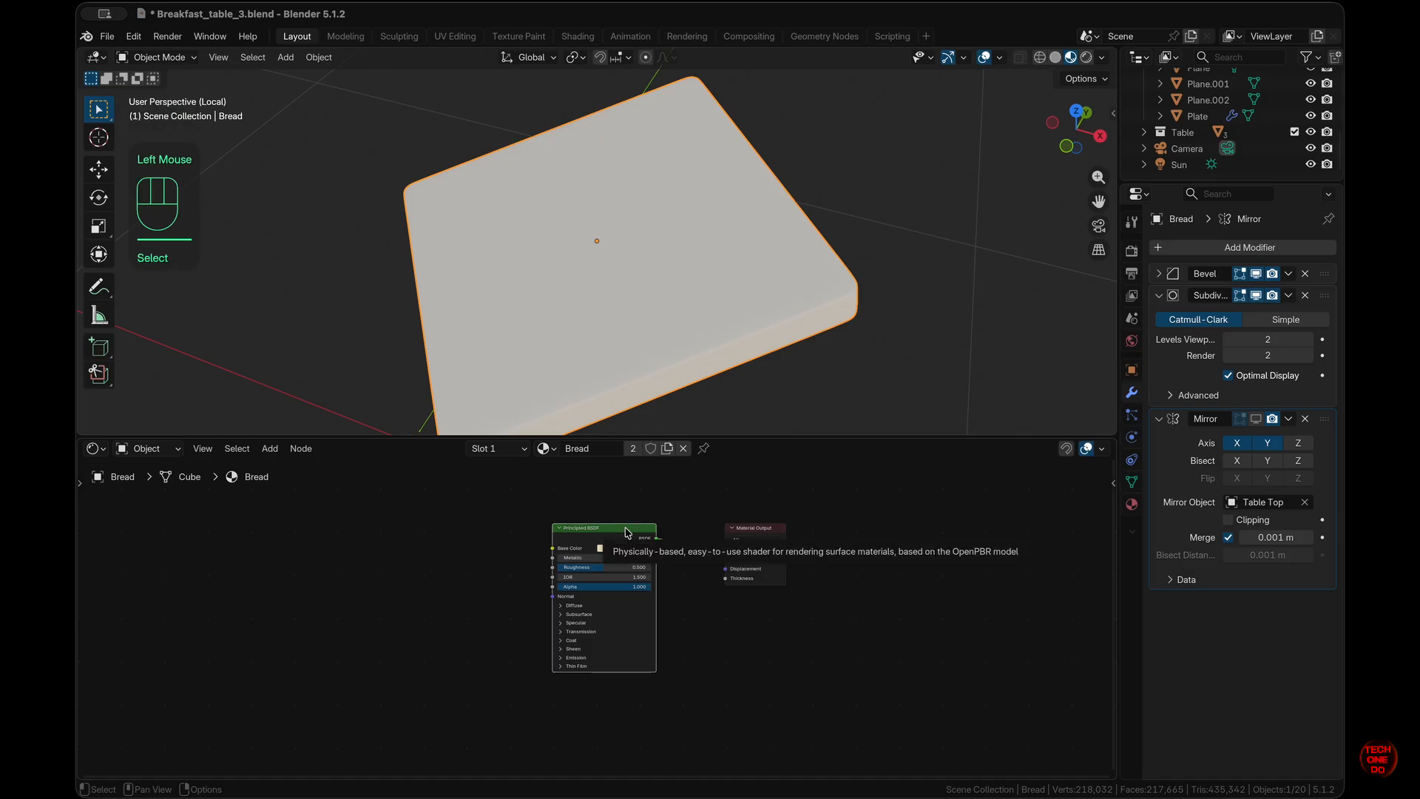
key(ctrl+t)
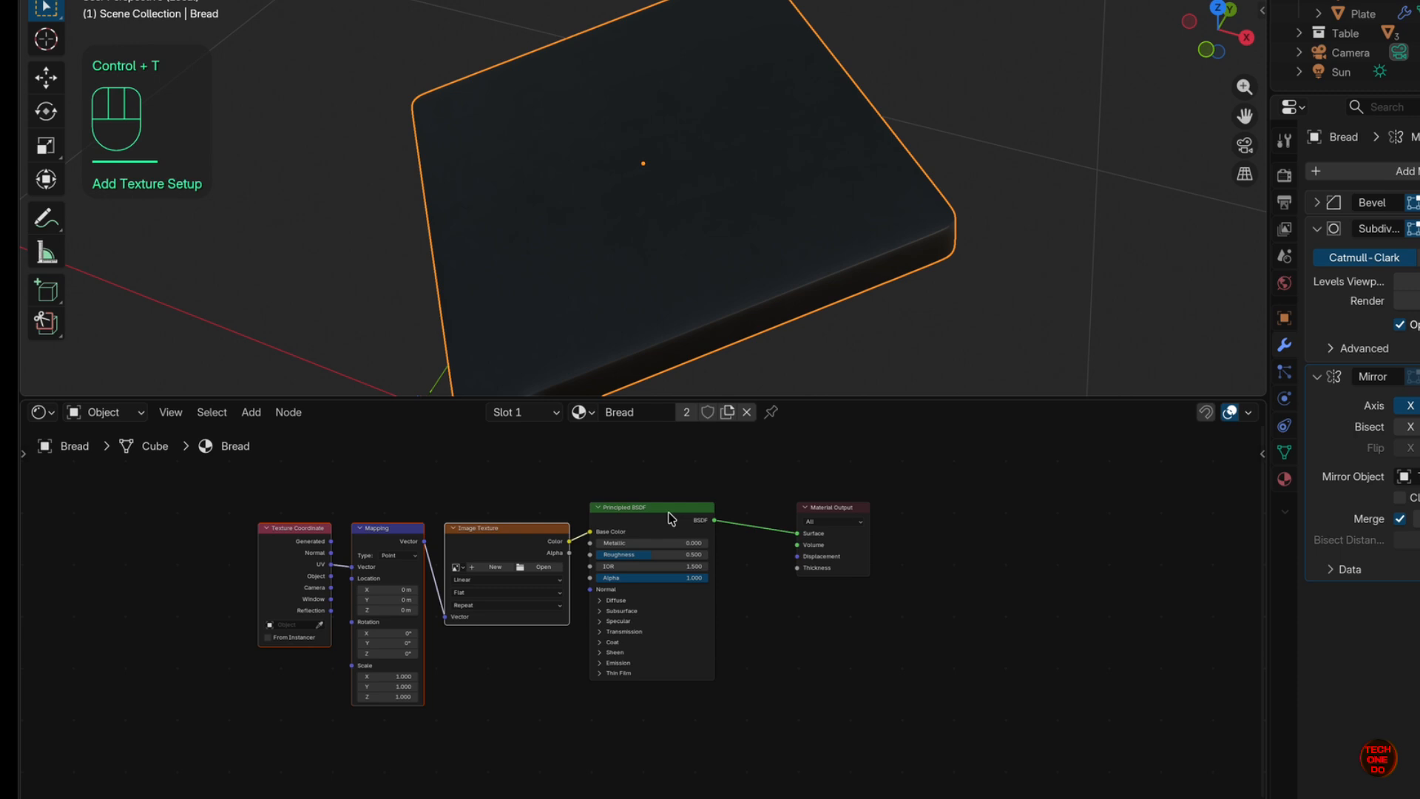
click(485, 544)
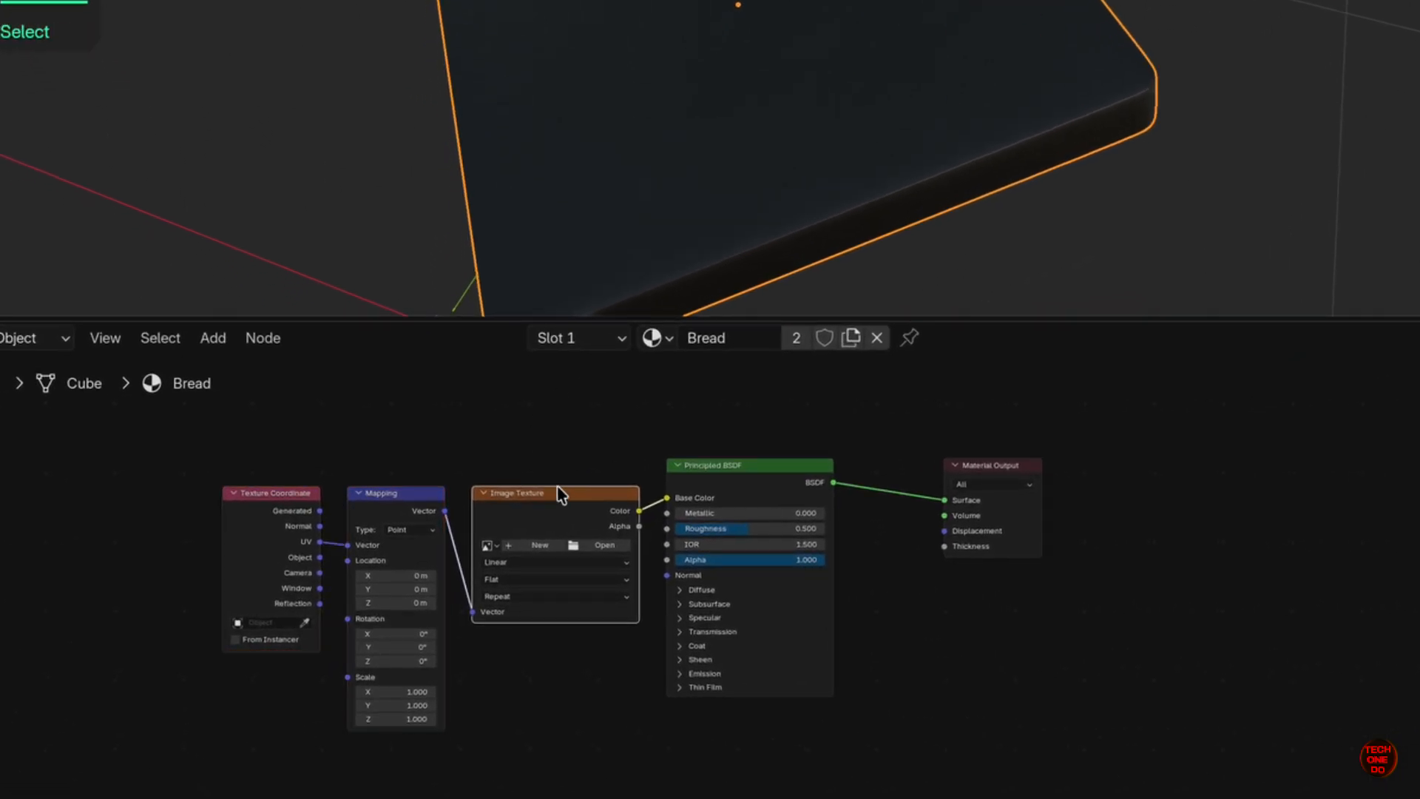
key(x)
drag(444, 511, 666, 497)
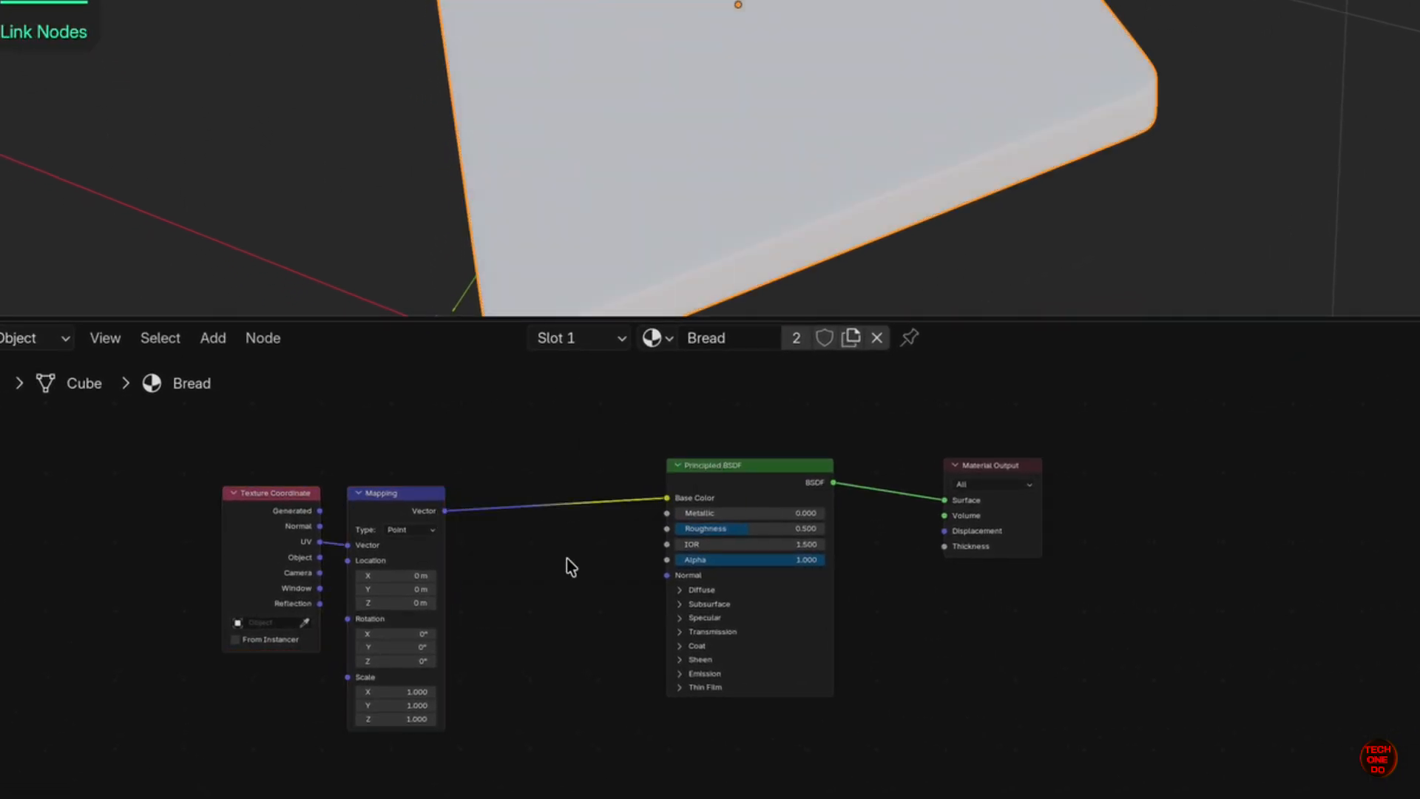
- Insert a Noise Texture between Mapping and Base Color and space out the nodes
key(shift+a)
text(noios)
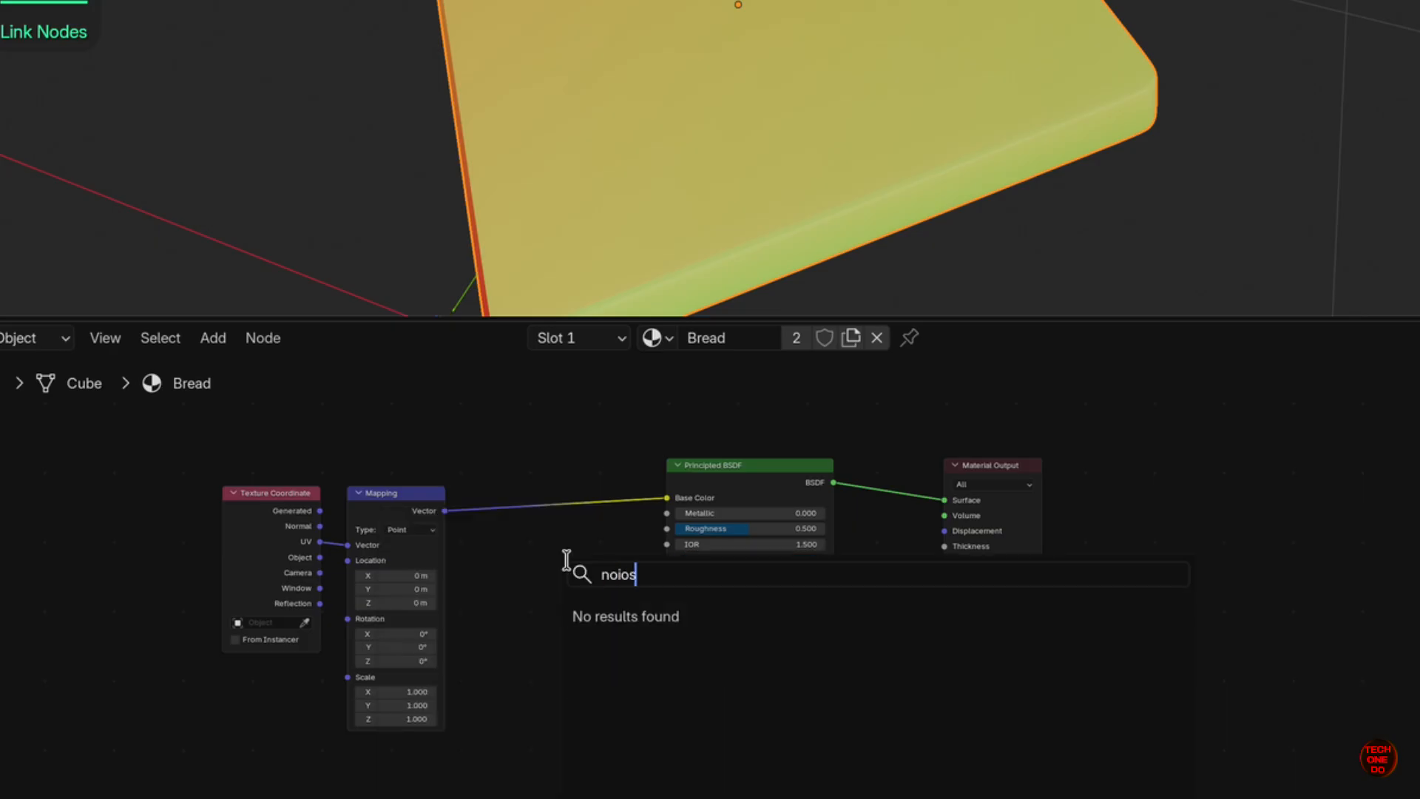
key(BackSpace)
key(Return)
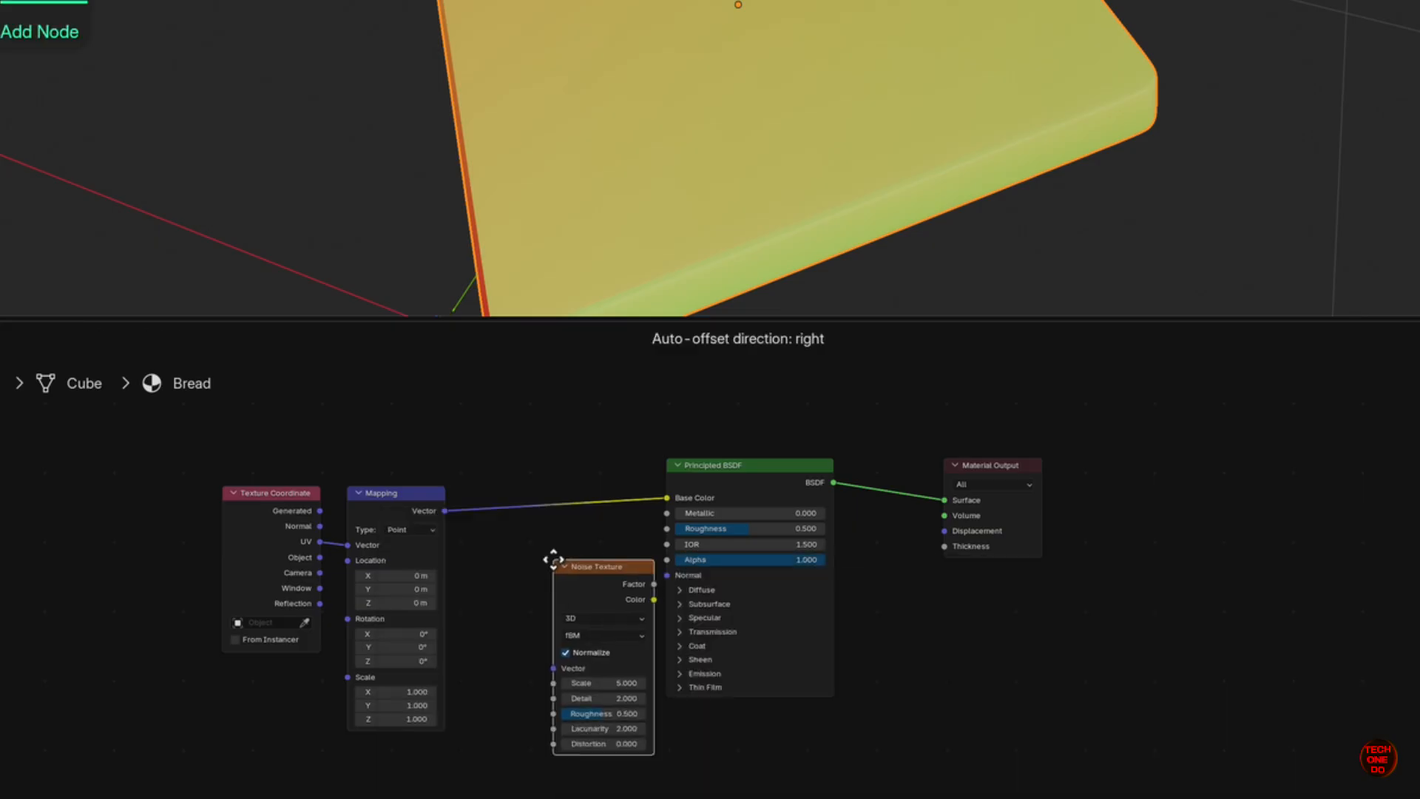
click(503, 474)
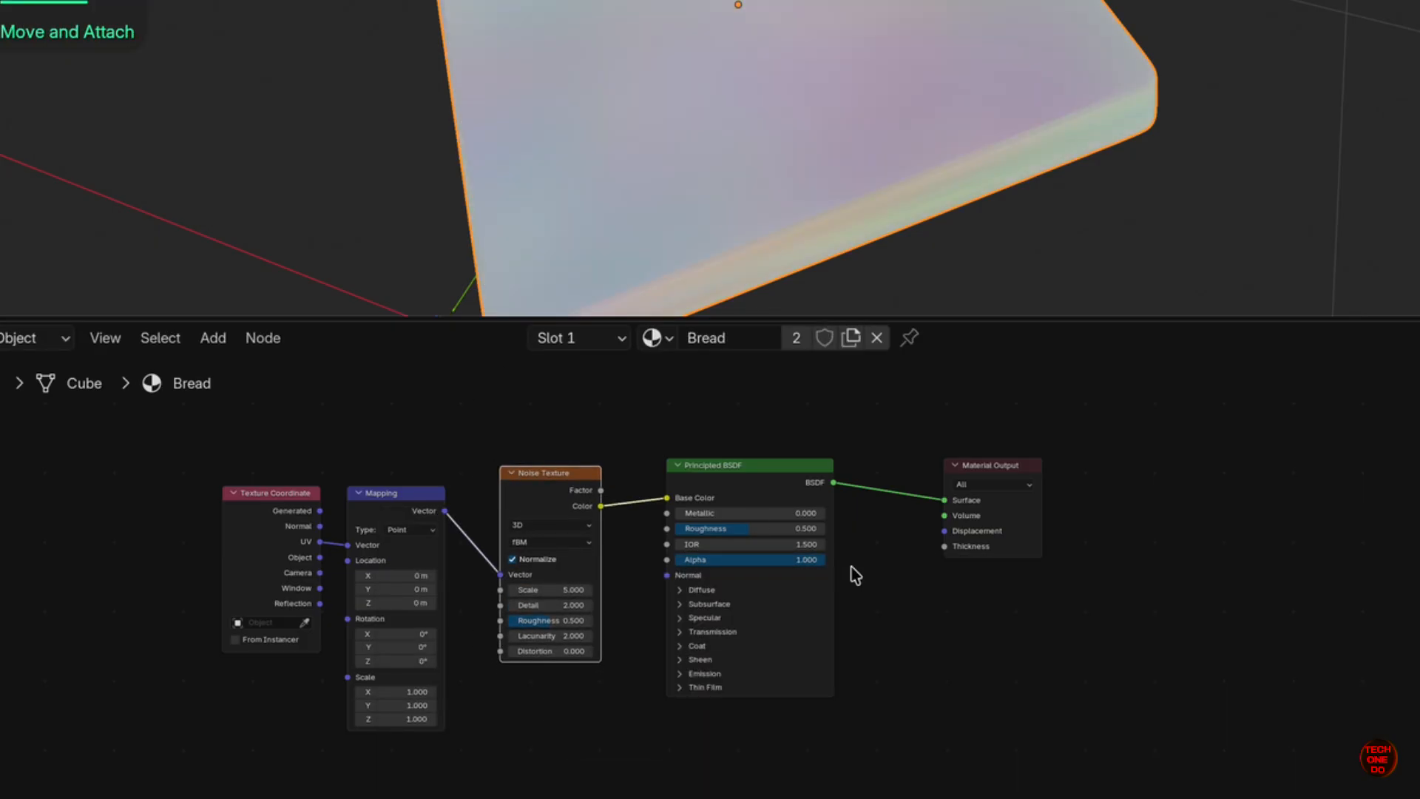
key(Home)
drag(1077, 481, 1201, 477)
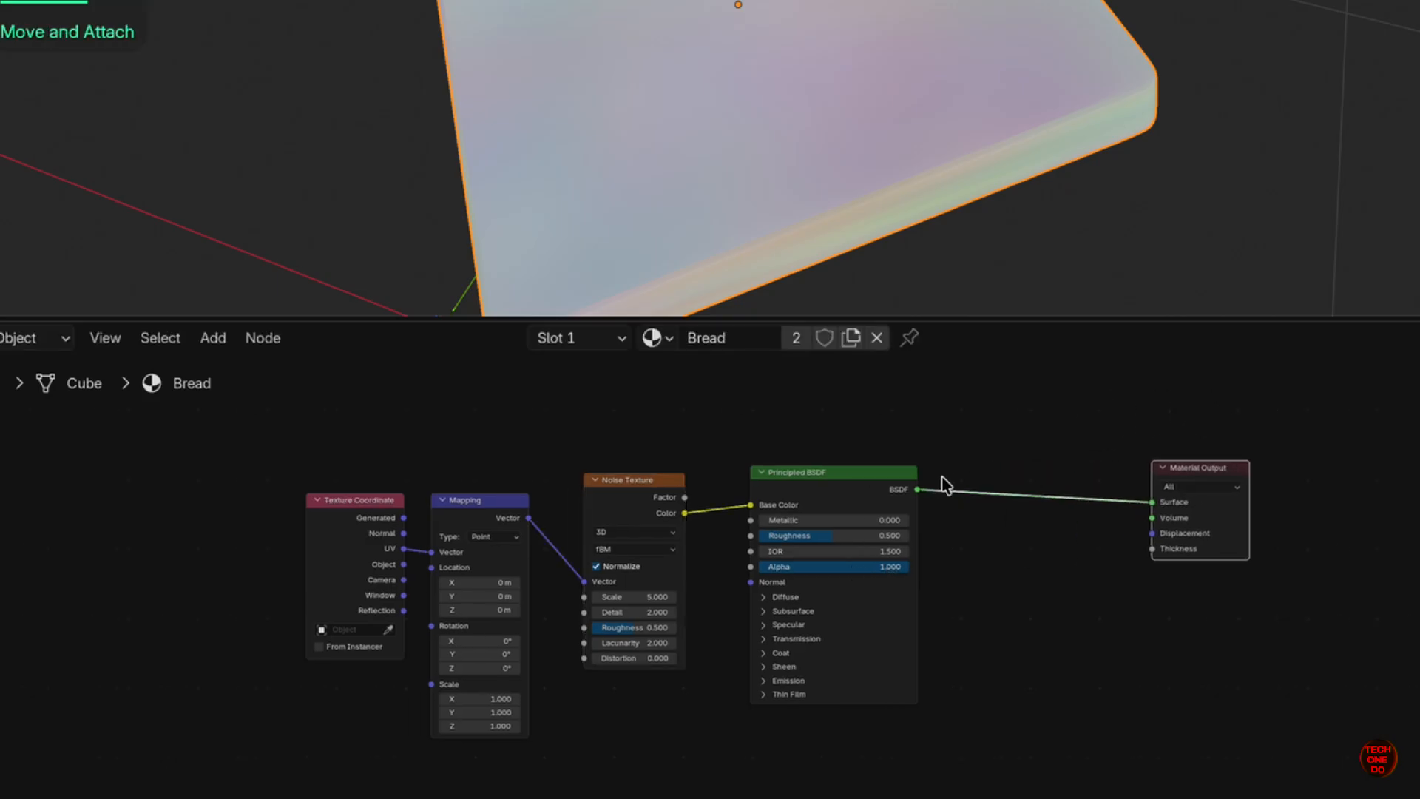
drag(896, 473, 1040, 482)
- Add a Color Ramp node after the Noise Texture
click(639, 481)
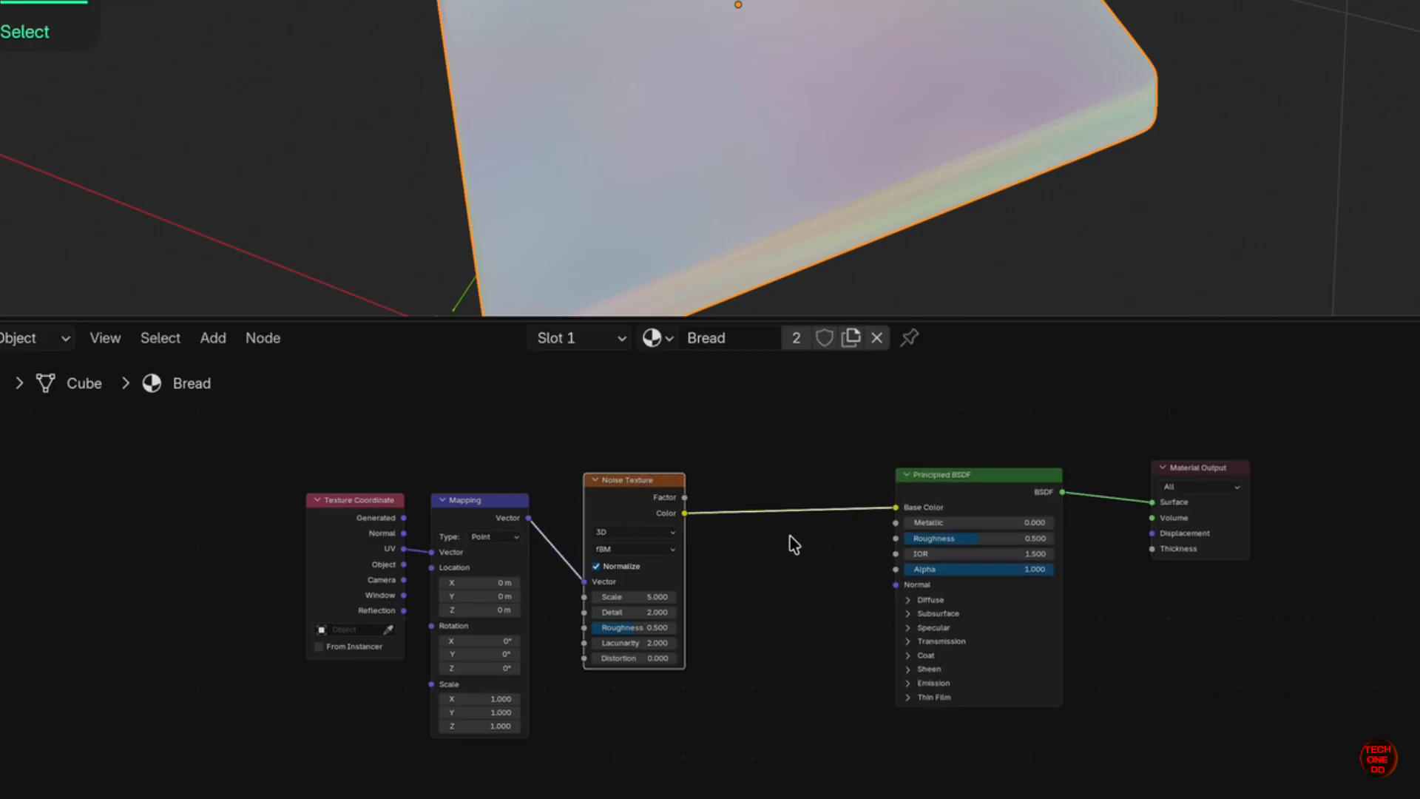
key(shift+a)
text(col)
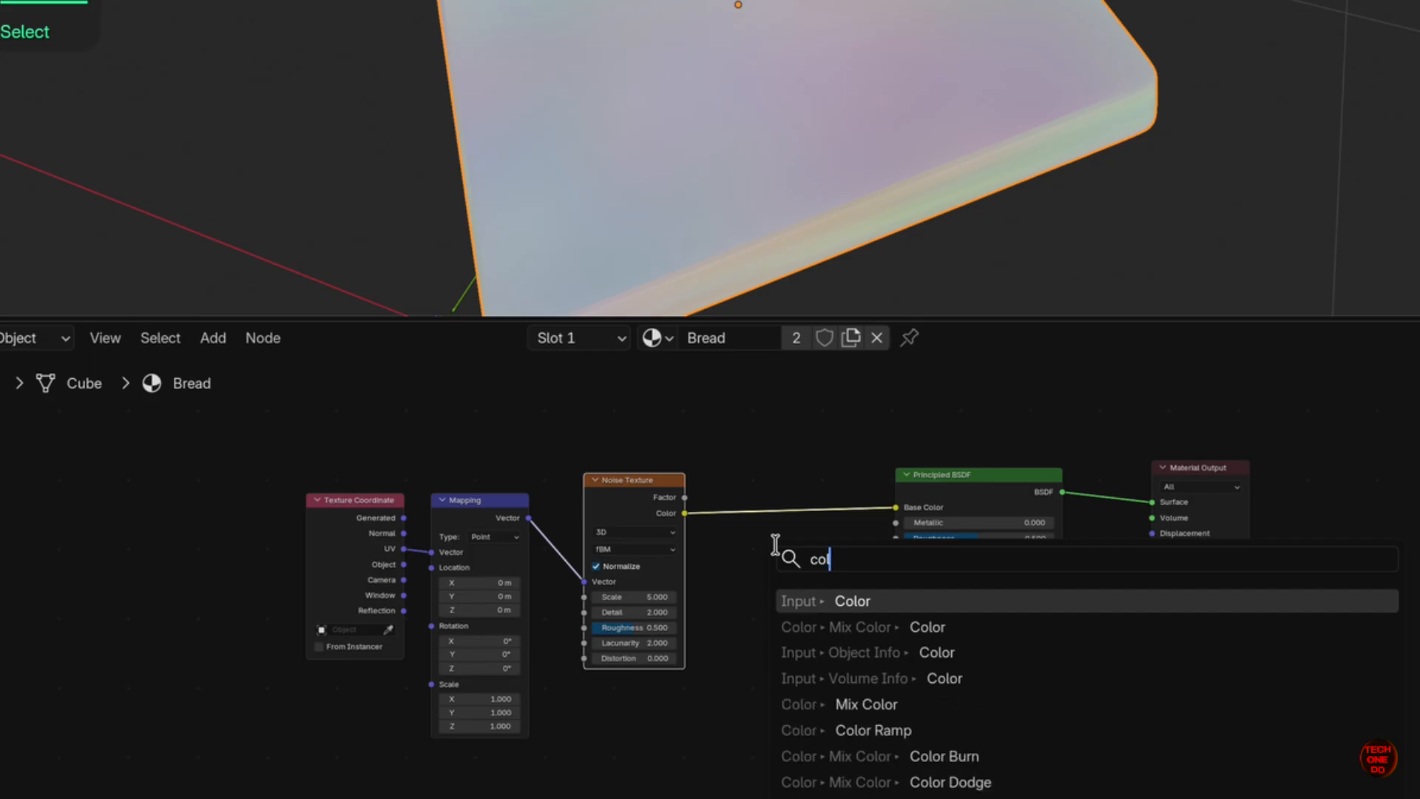
text(orr)
key(Return)
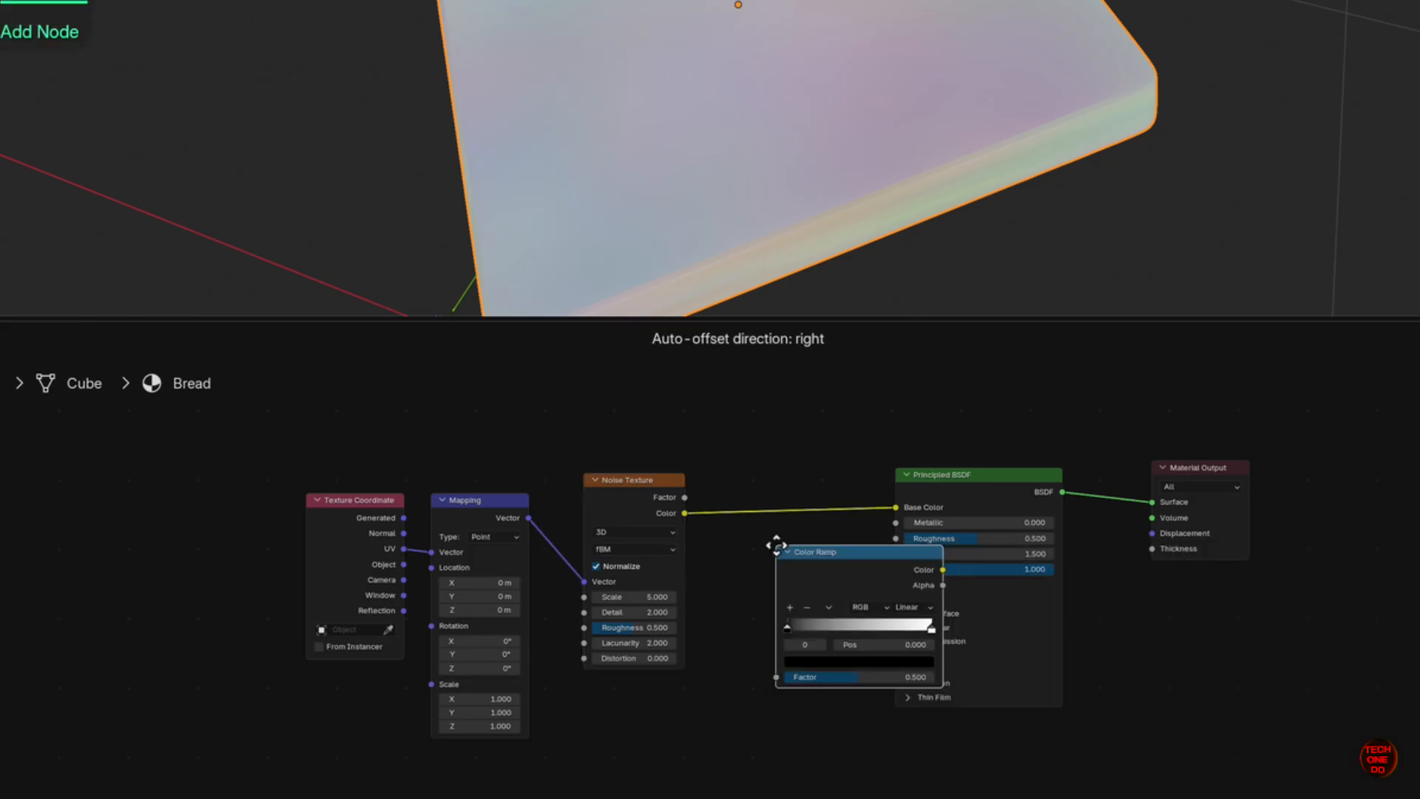
- Drop the Color Ramp in place and set noise Scale 86 and Roughness about 0.730, keeping fBM
click(711, 443)
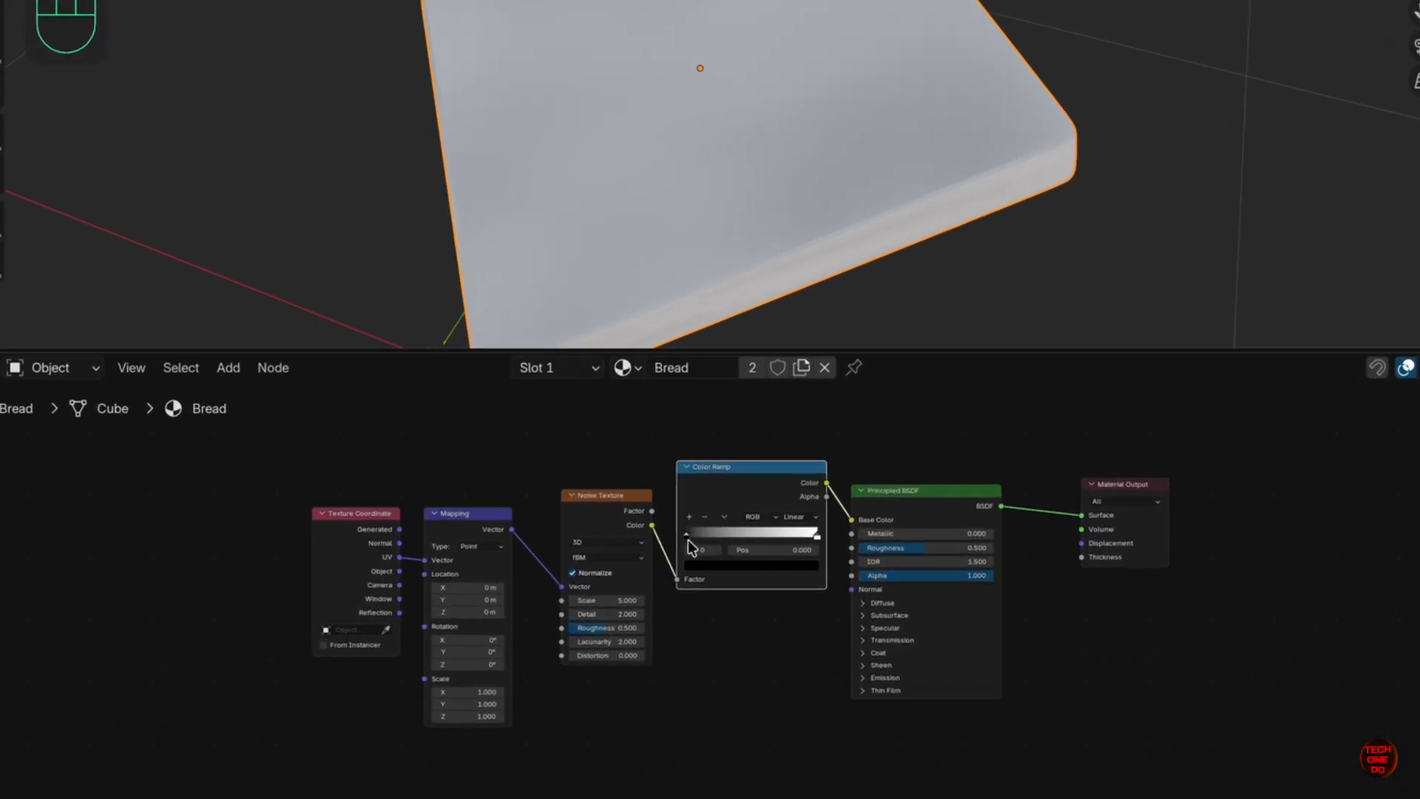
drag(646, 597, 701, 598)
drag(717, 534, 895, 536)
drag(768, 564, 673, 580)
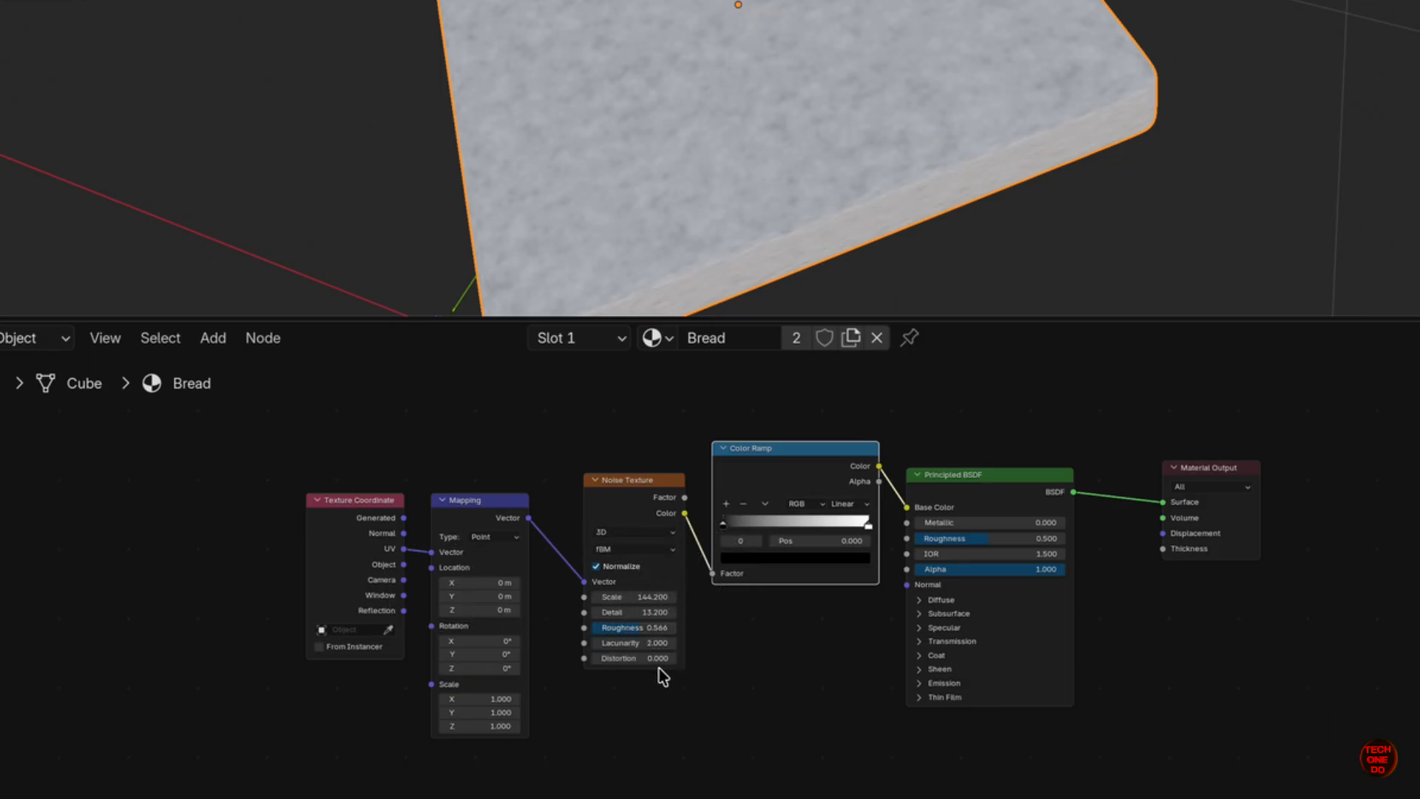
click(662, 551)
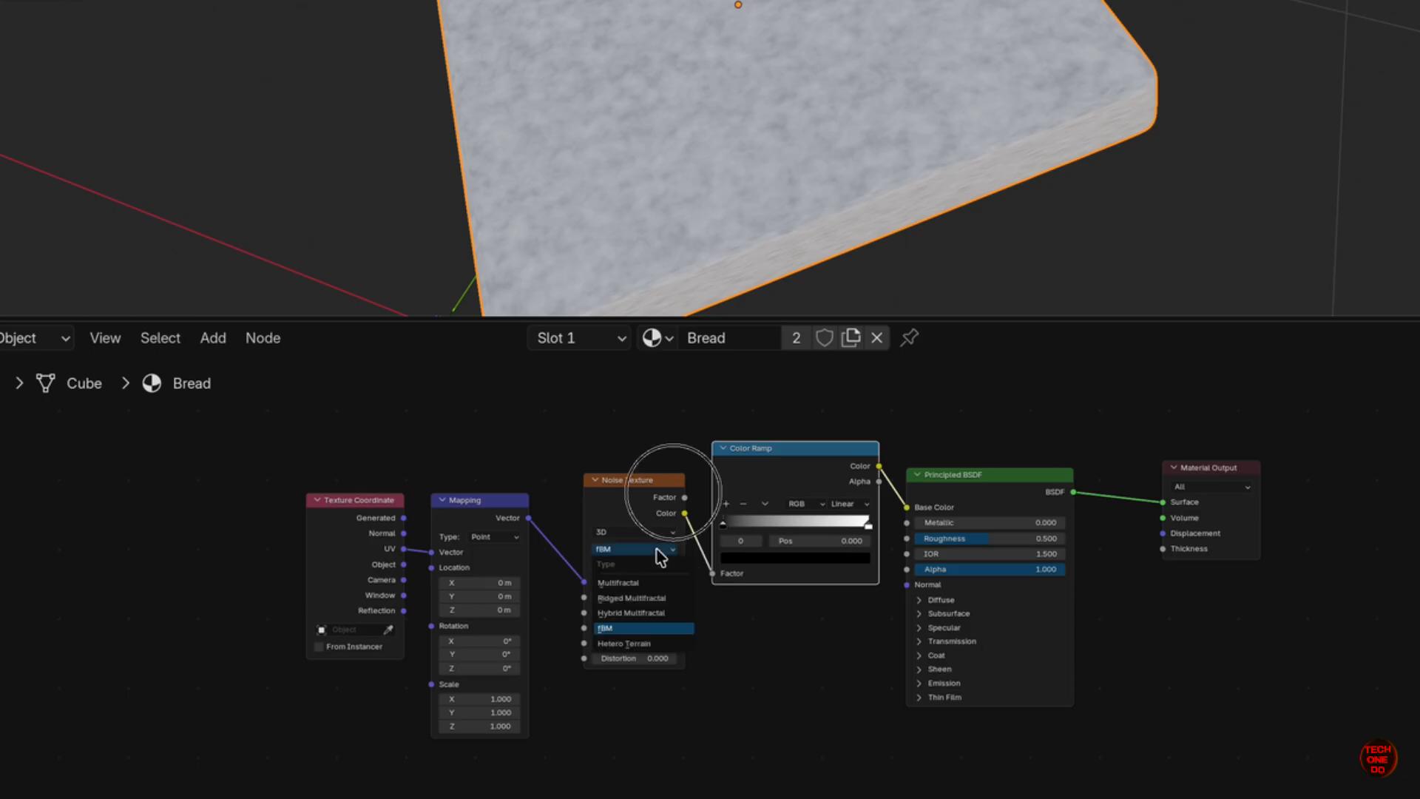
click(659, 553)
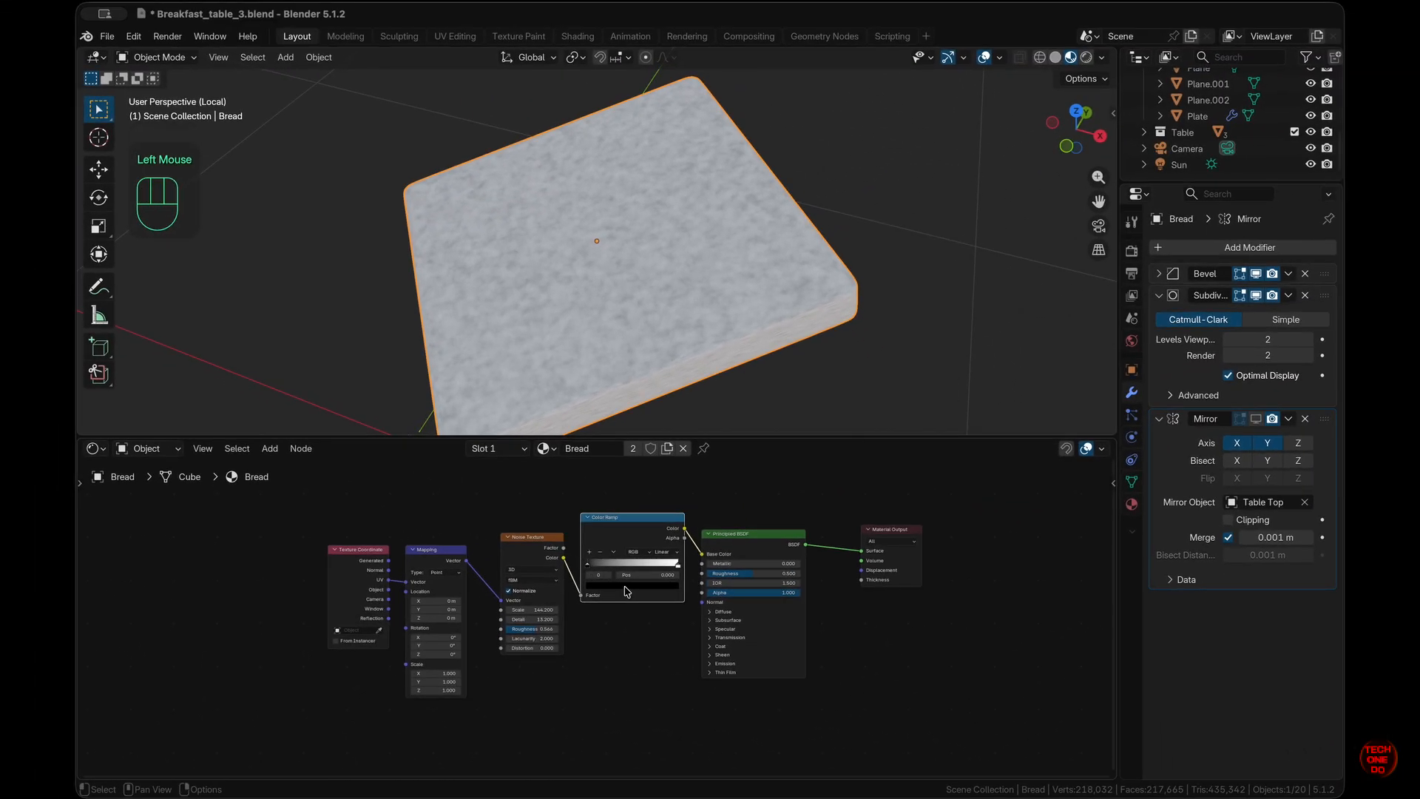
- Make the ramp's dark stop olive at 0.139 and move the white stop to 0.861
click(626, 585)
drag(669, 471, 670, 435)
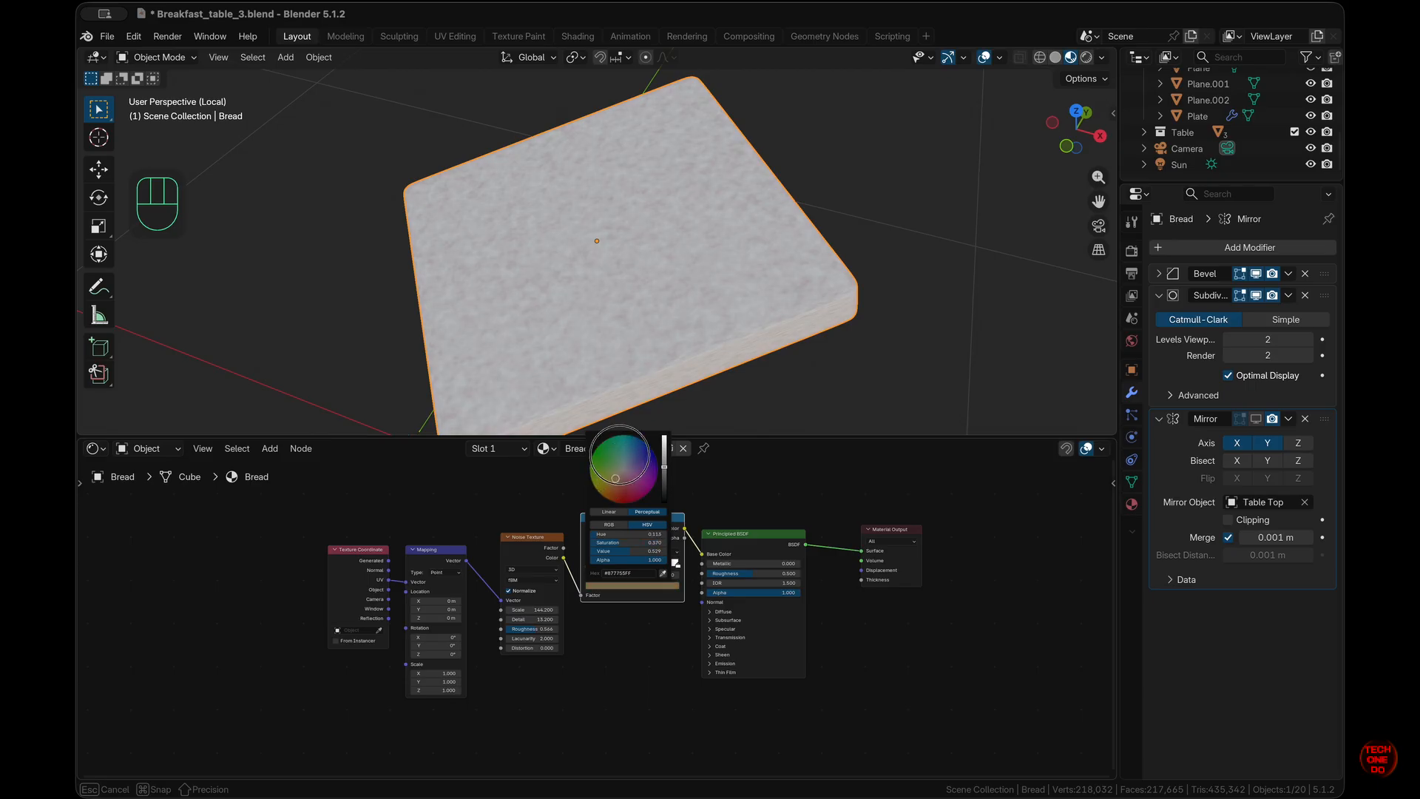
drag(665, 468, 665, 477)
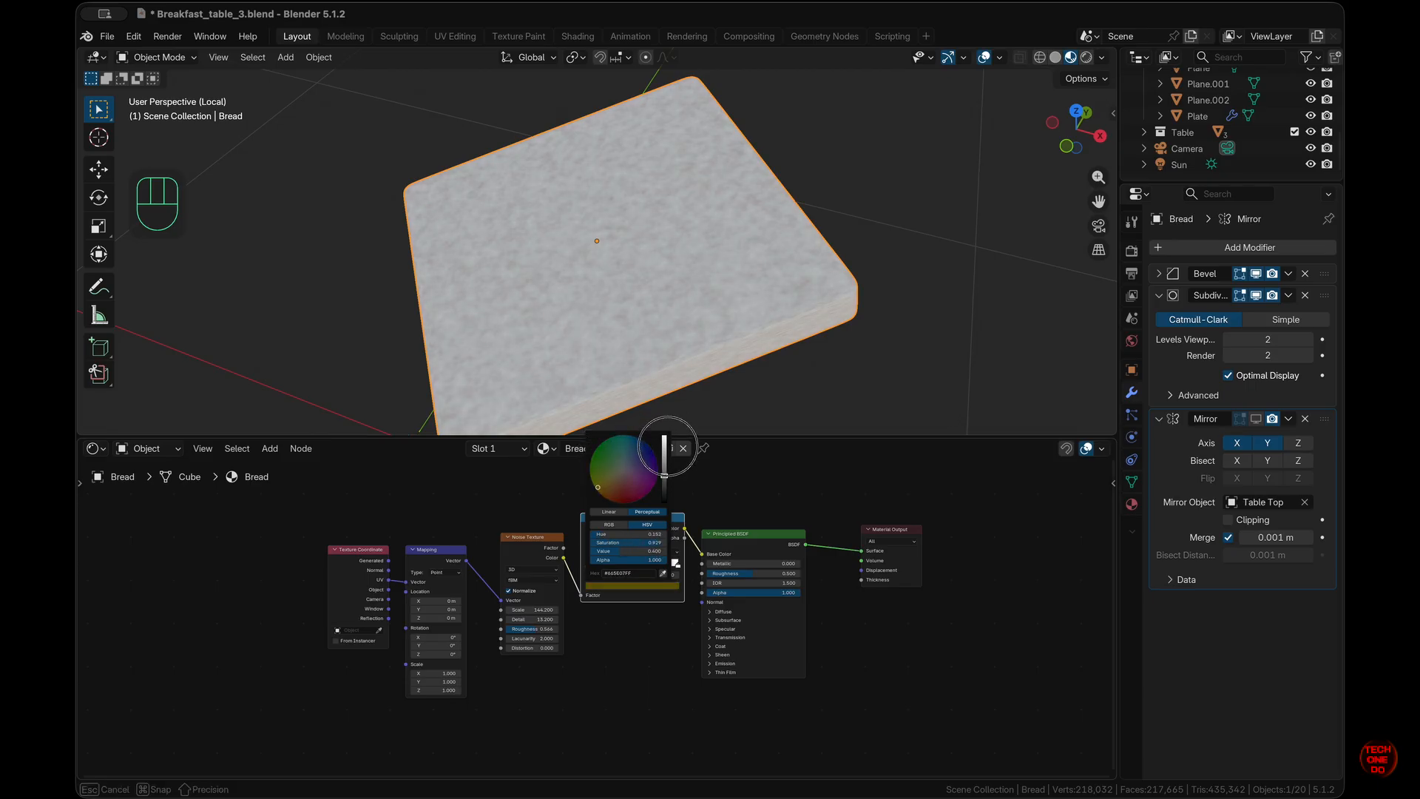
mouse_move(598, 568)
mouse_down()
mouse_move(611, 570)
mouse_move(598, 568)
mouse_up()
drag(598, 565, 663, 569)
click(675, 566)
- Raise the noise Detail to 14.2 and Scale to 197.2
scroll(606, 592, up, 1)
click(553, 630)
drag(534, 621, 729, 527)
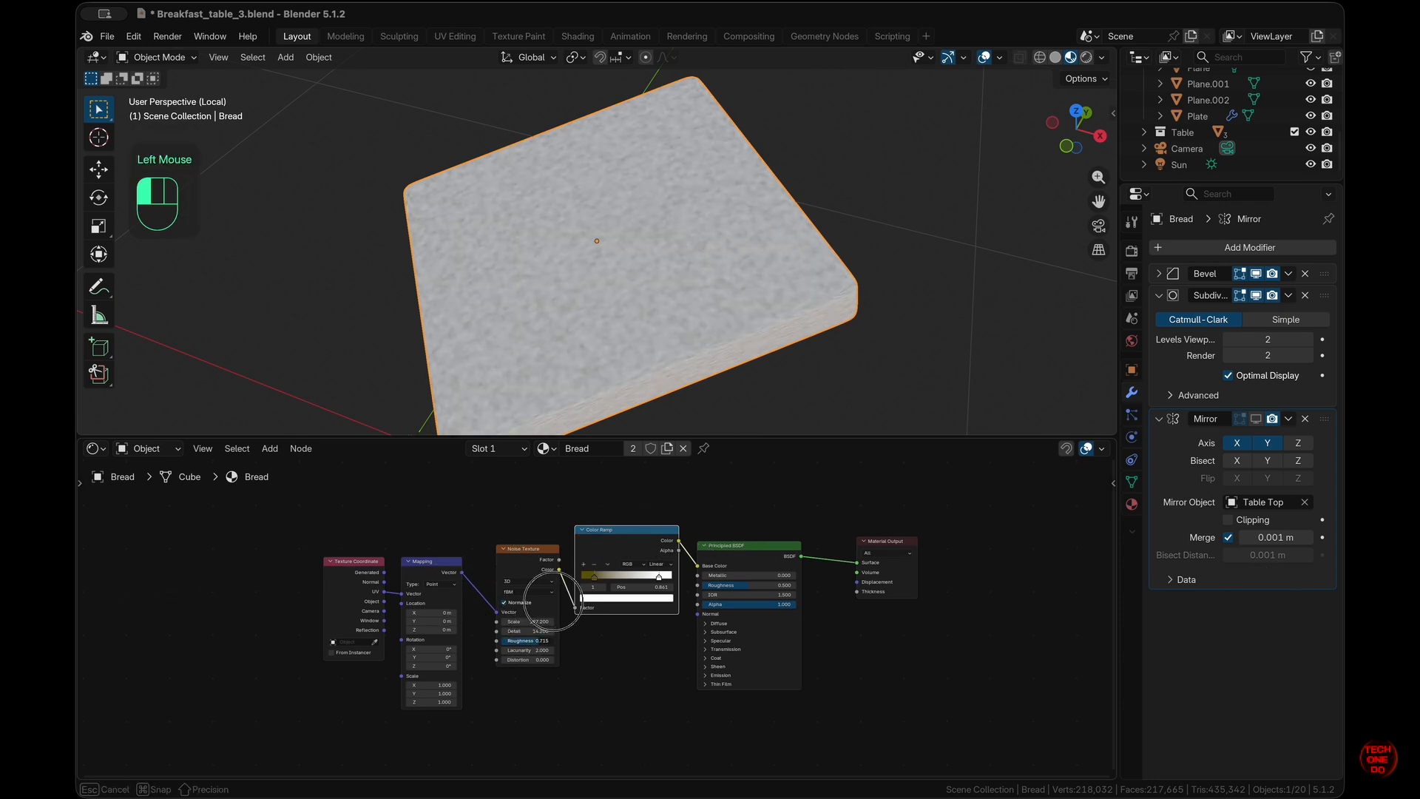
scroll(649, 685, down, 2)
scroll(805, 187, left, 5)
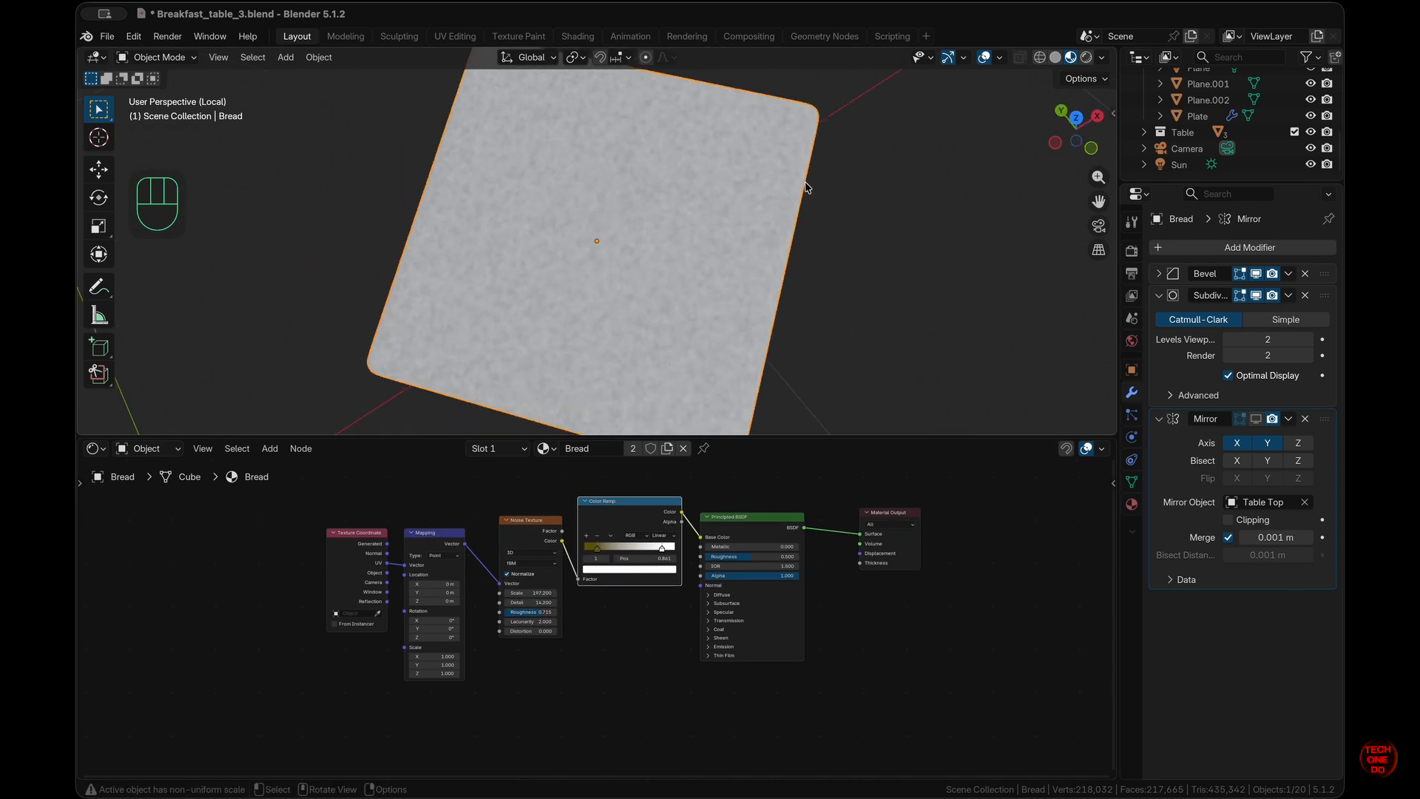
scroll(805, 187, down, 4)
scroll(806, 187, up, 3)
ctrl+scroll(634, 279, up, 5)
ctrl+scroll(634, 279, down, 5)
scroll(660, 523, down, 2)
scroll(571, 664, down, 2)
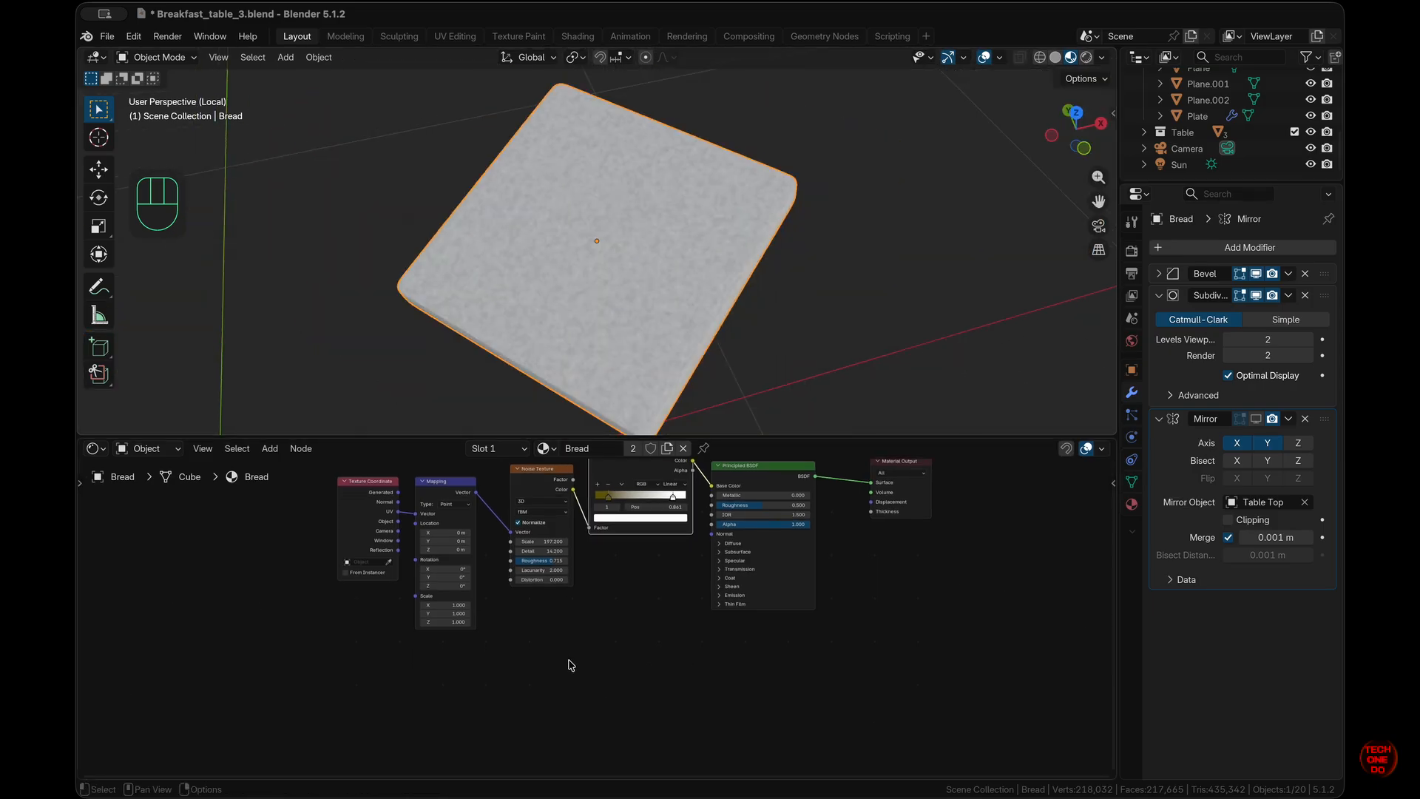
- Duplicate the Noise Texture and place the copy below the other nodes
key(shift+d)
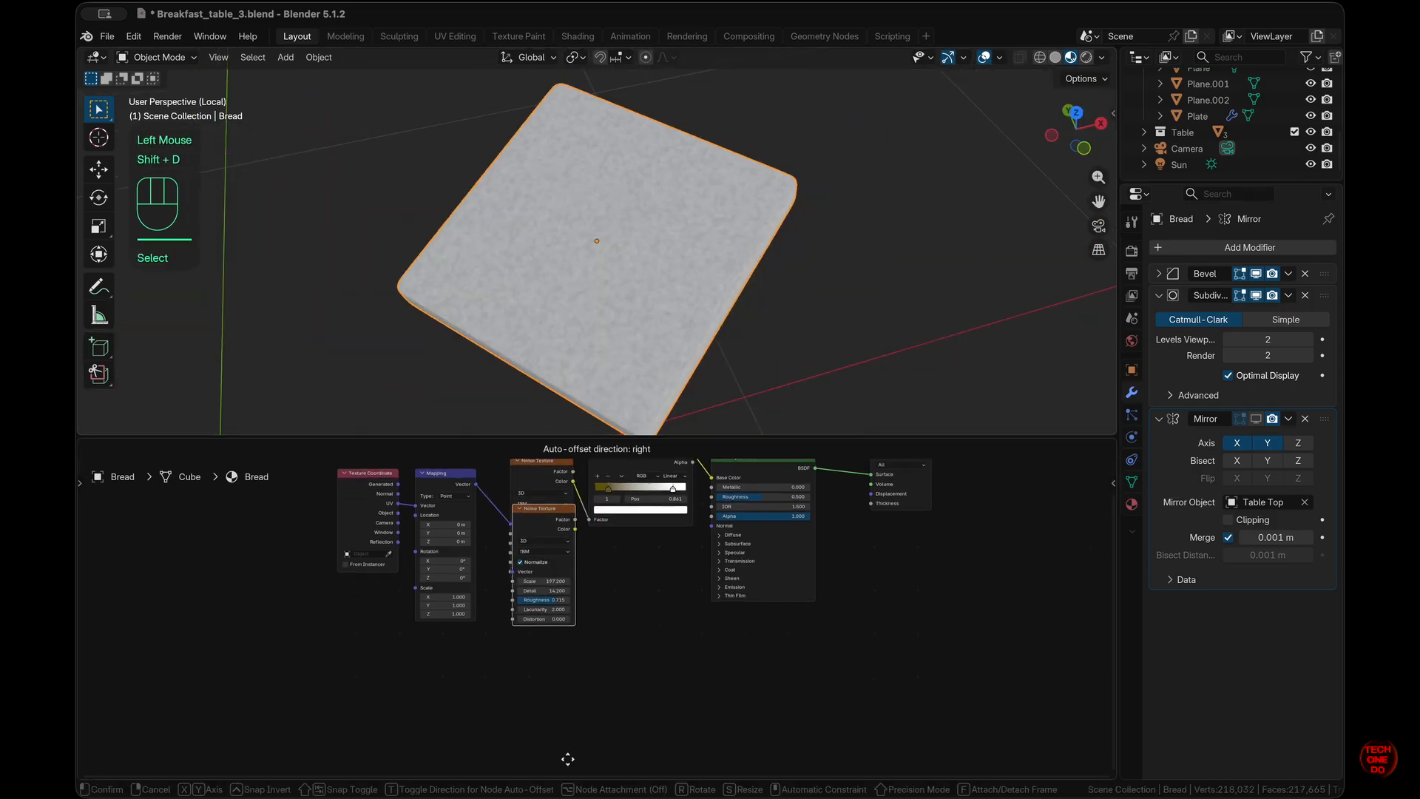
click(579, 723)
scroll(579, 722, up, 8)
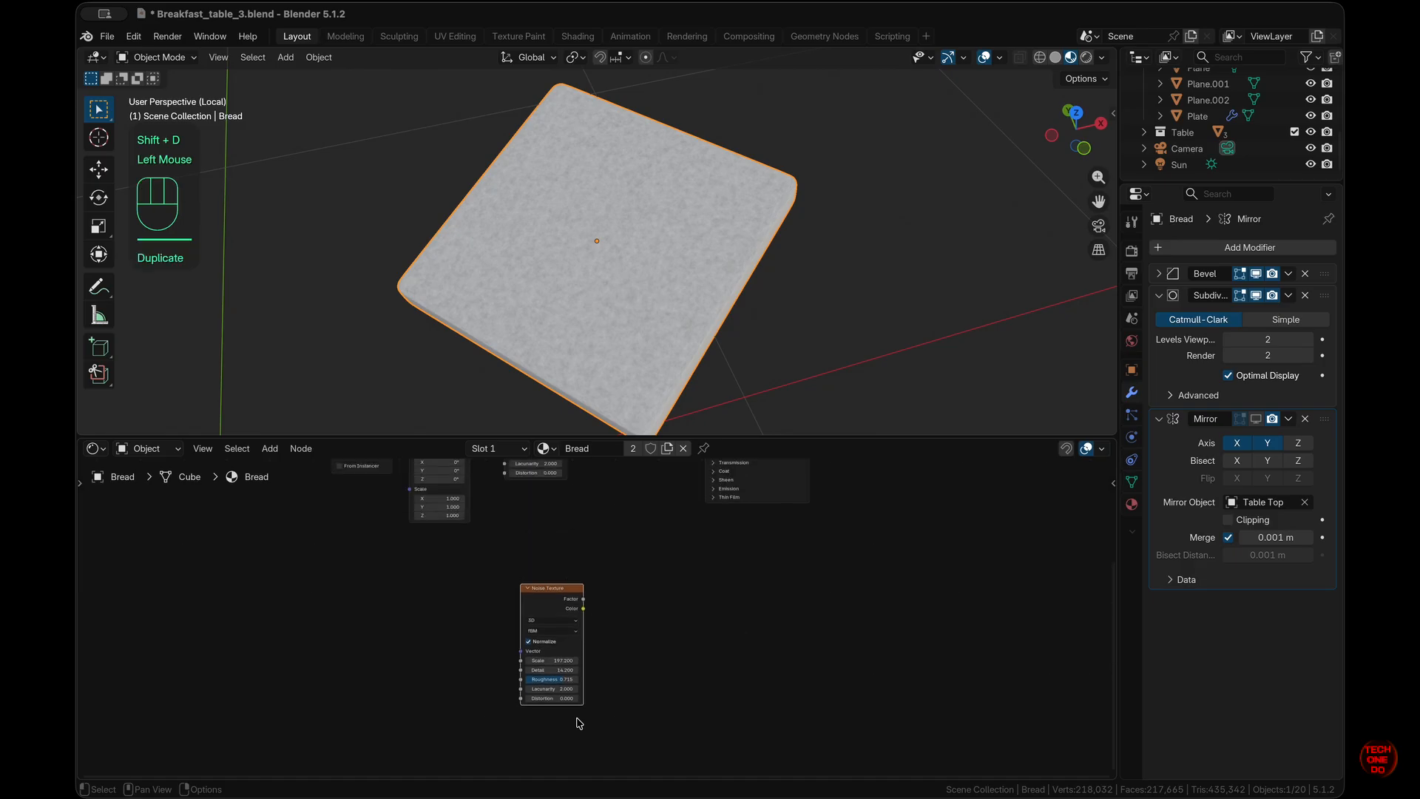
drag(557, 658, 543, 600)
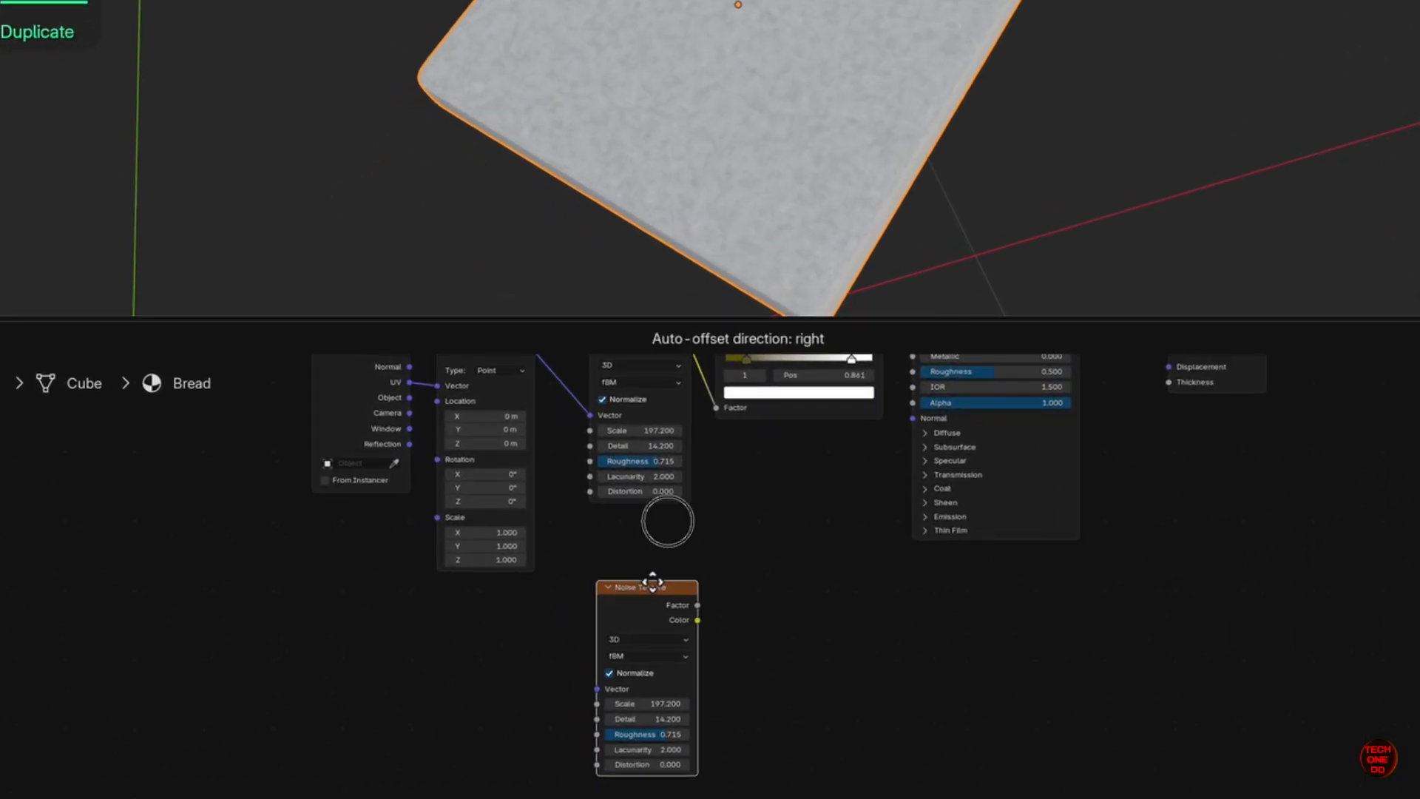
drag(652, 582, 643, 572)
scroll(850, 639, right, 3)
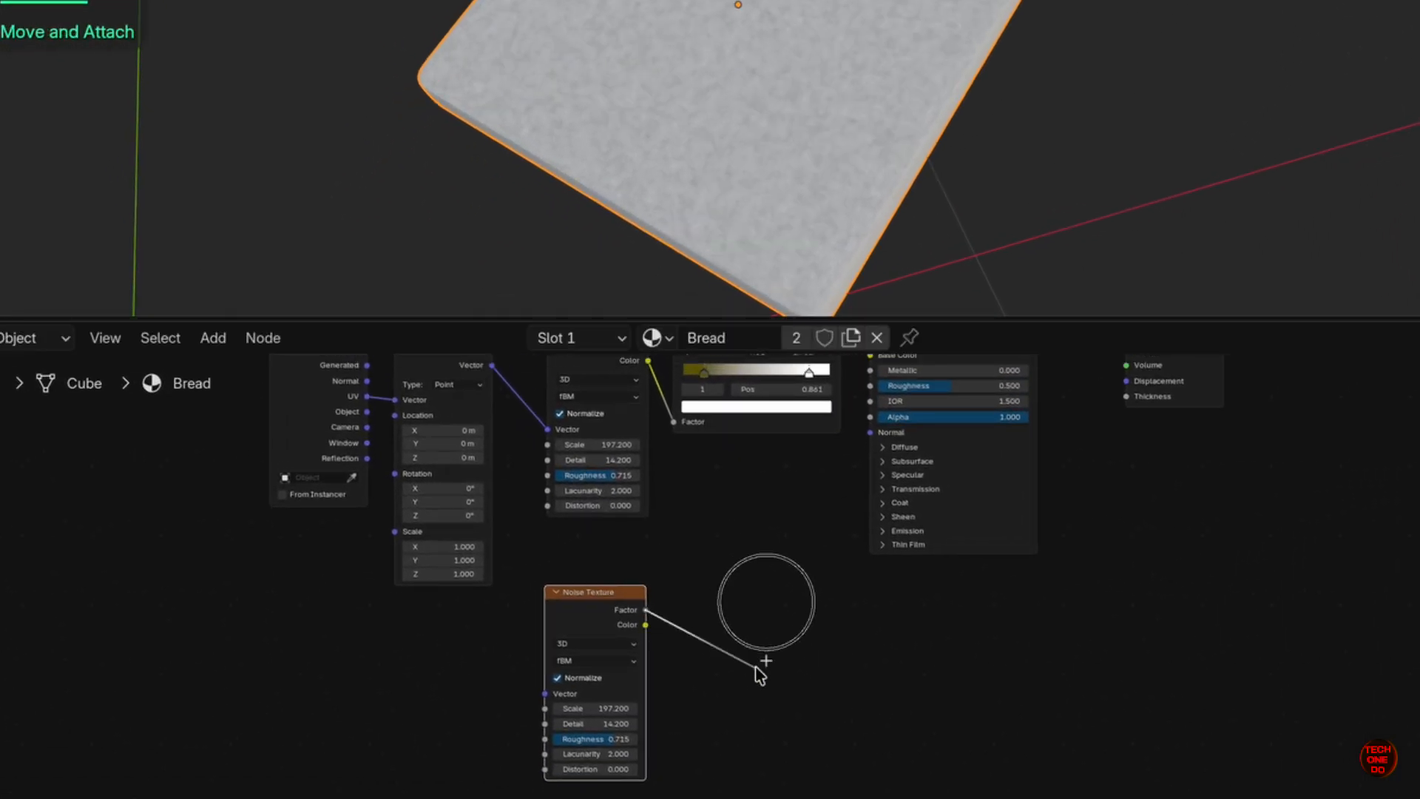
- Feed the copy's Factor into a Bump node linked to the shader Normal, Filter Width 0.5
drag(760, 673, 756, 667)
text(bump)
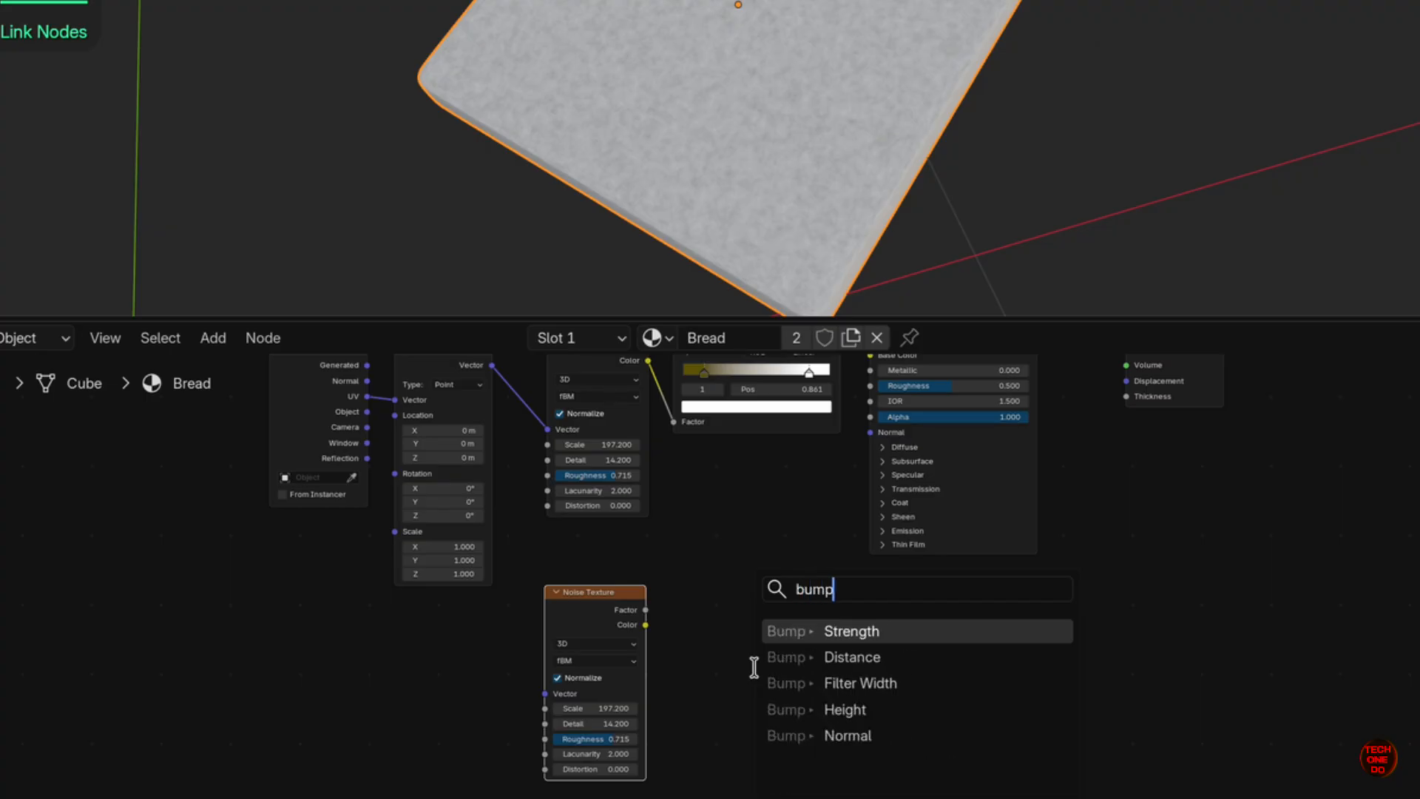
key(Return)
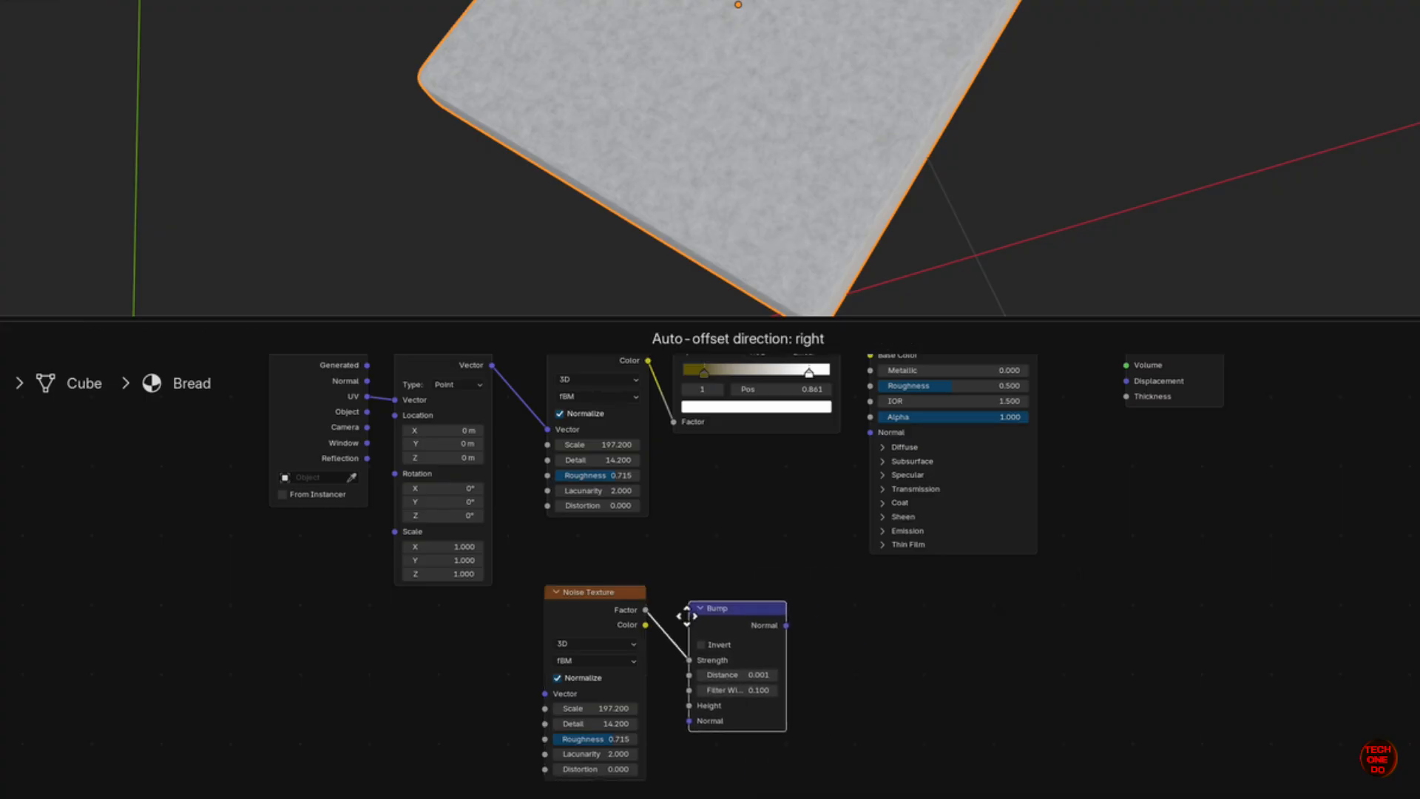
click(775, 607)
drag(785, 628, 870, 433)
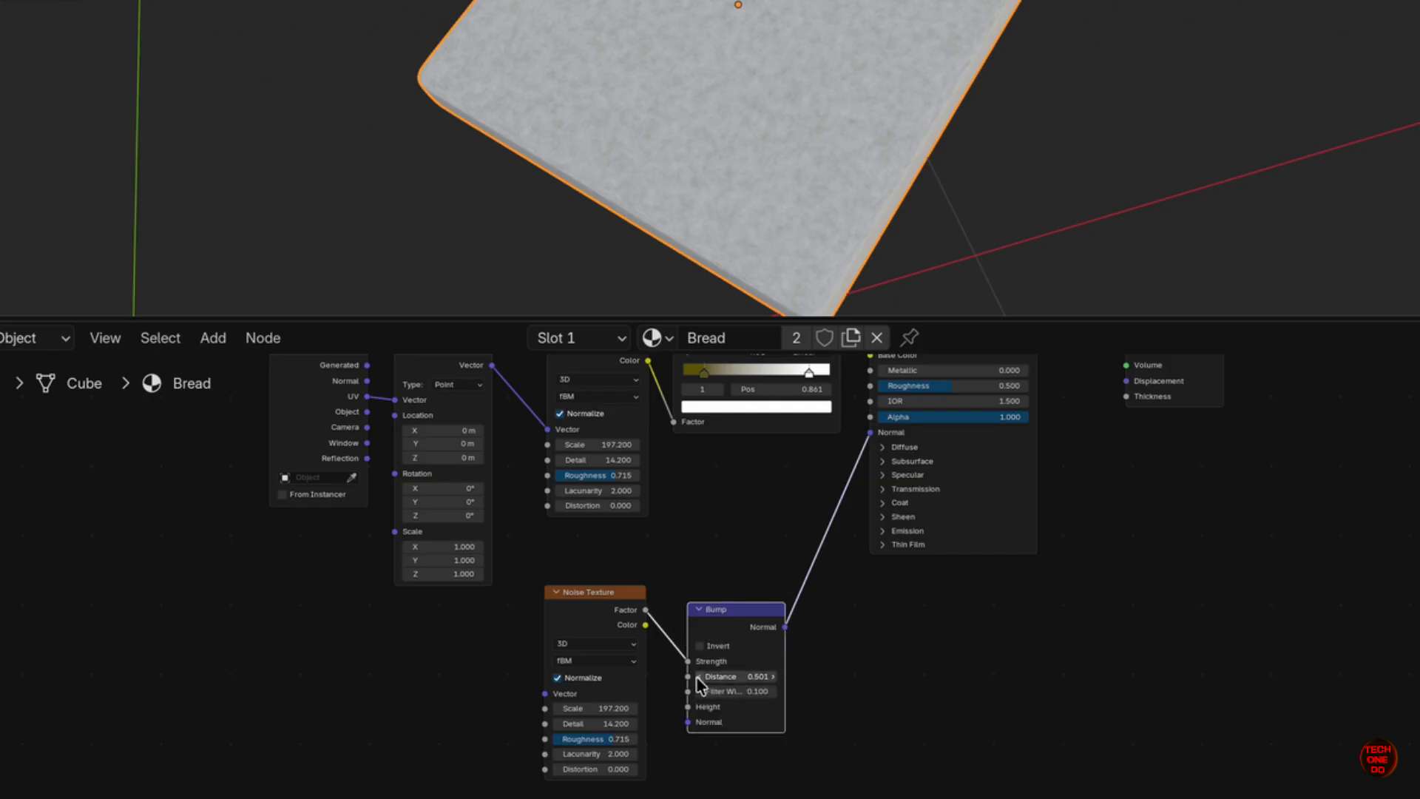
click(772, 696)
click(773, 695)
click(938, 710)
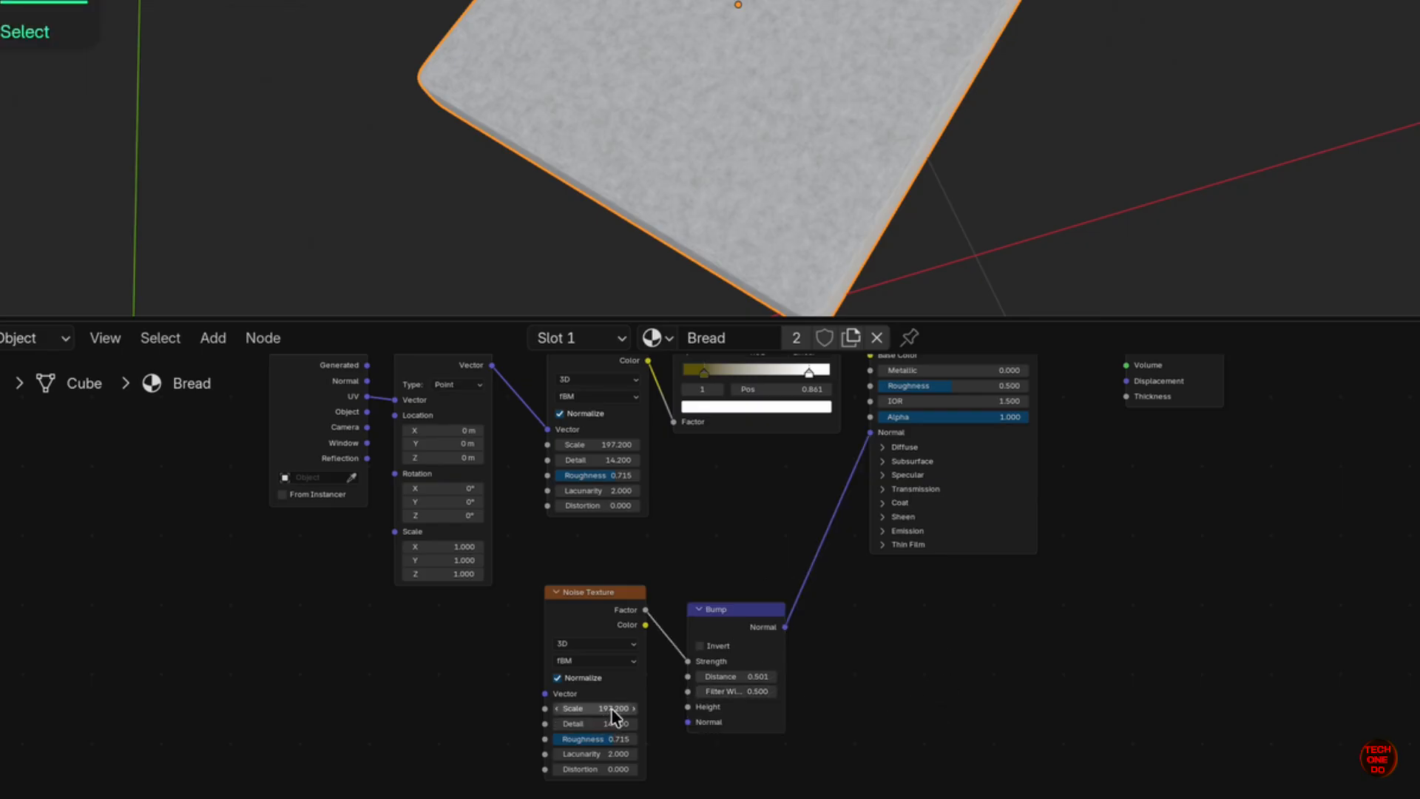
- Set the second noise Scale to 183.4, tweak the main noise Scale, and slide the left ramp stop near the start
drag(611, 709, 552, 648)
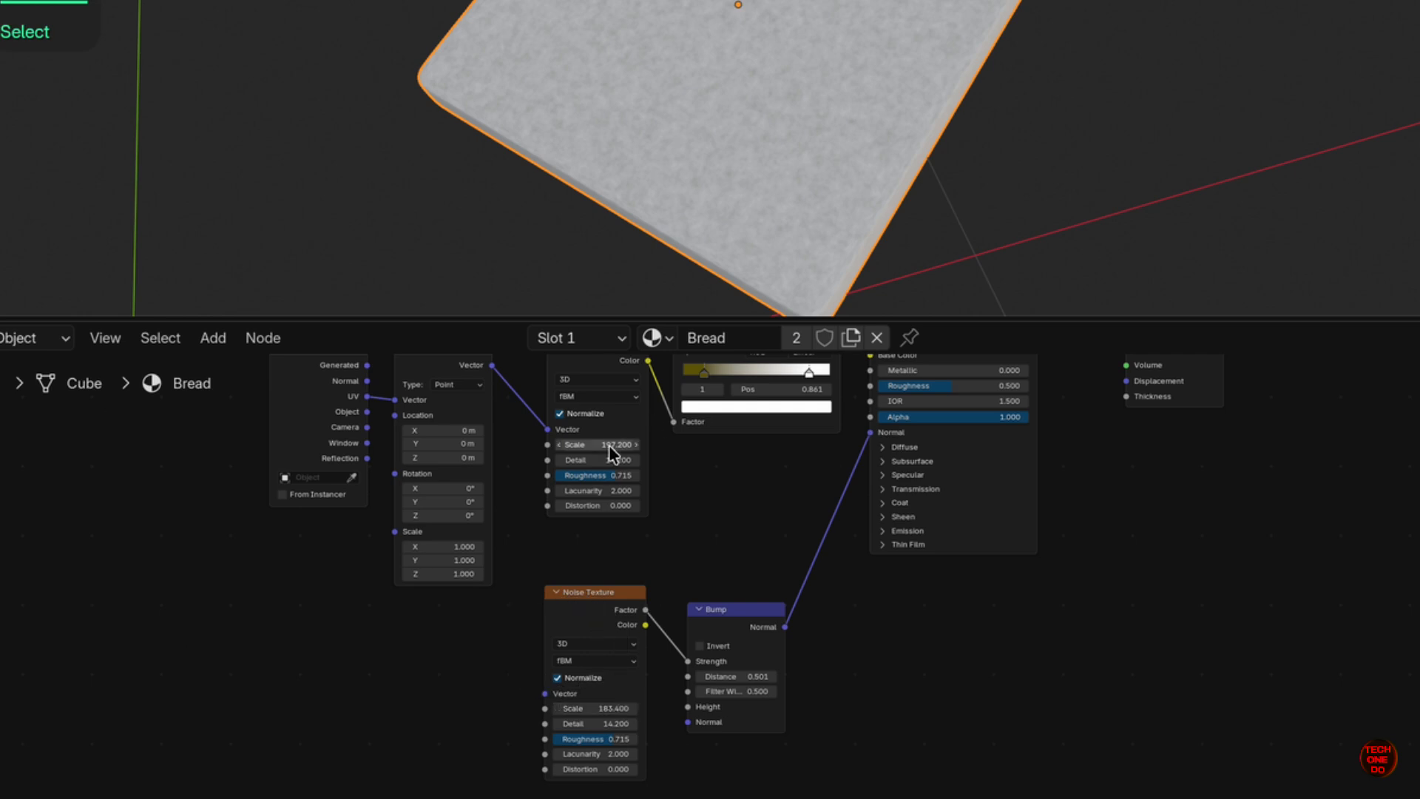
mouse_move(611, 449)
mouse_down()
mouse_move(584, 400)
mouse_move(411, 407)
mouse_move(575, 391)
mouse_move(613, 490)
mouse_move(582, 427)
mouse_move(587, 397)
mouse_move(618, 451)
mouse_up()
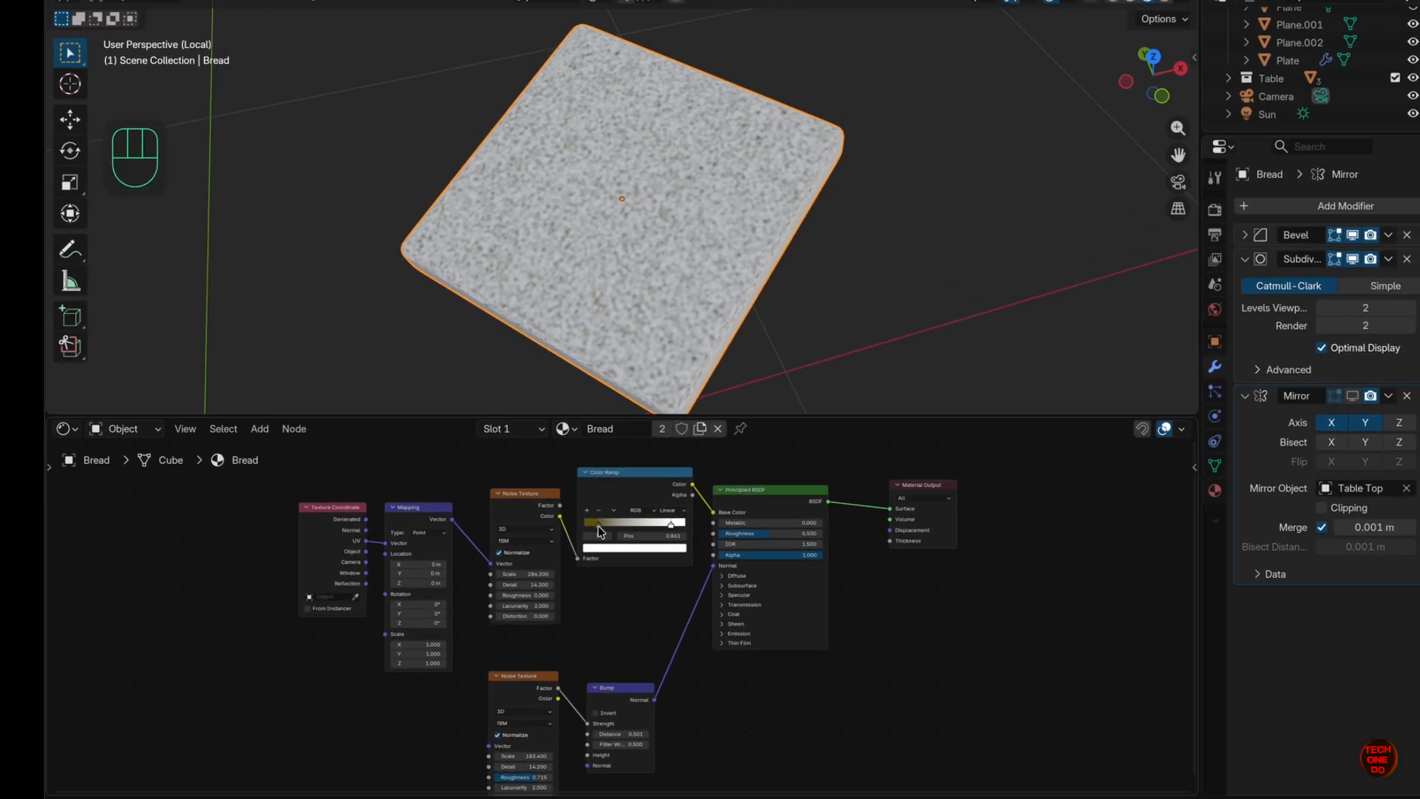
click(598, 525)
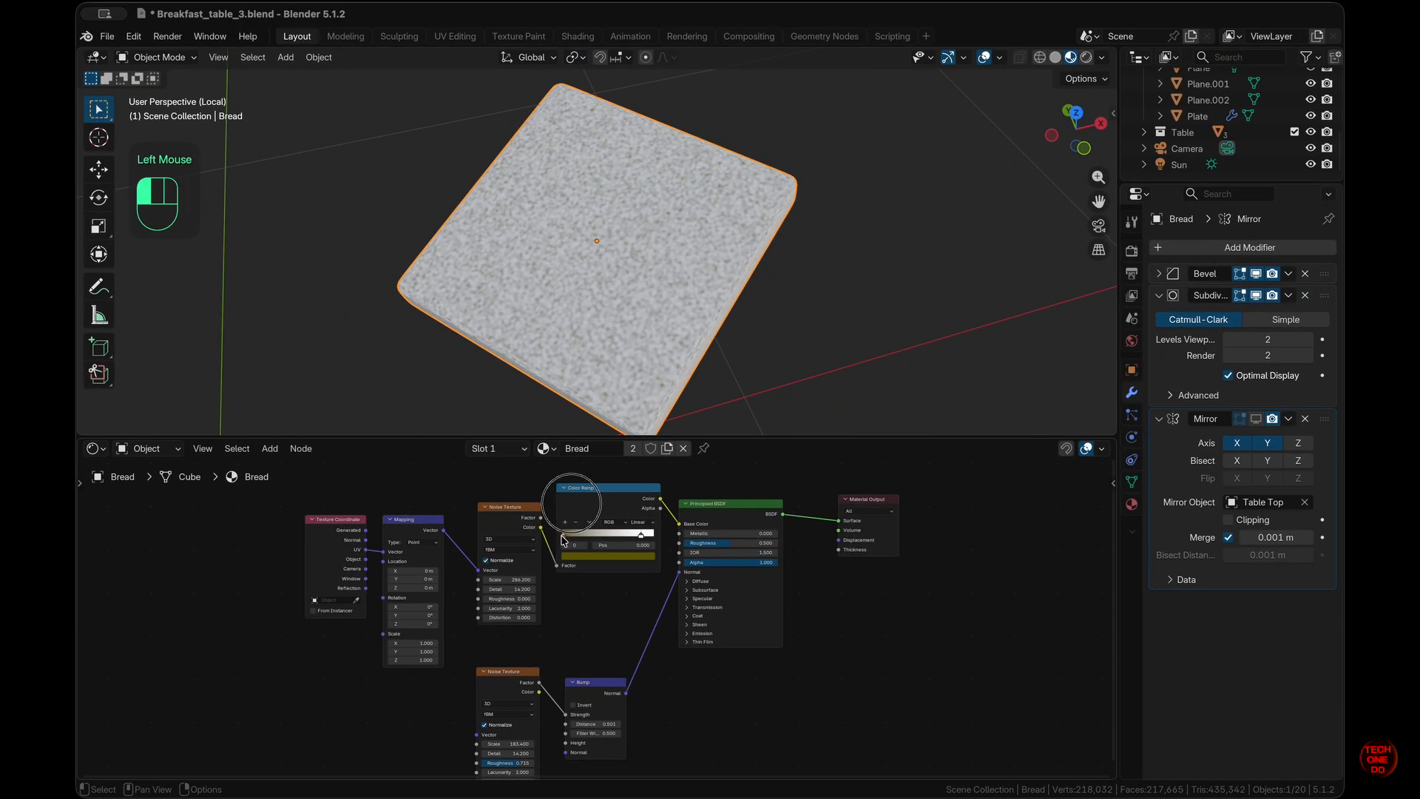
mouse_move(569, 538)
mouse_down()
mouse_move(603, 538)
mouse_move(566, 536)
mouse_up()
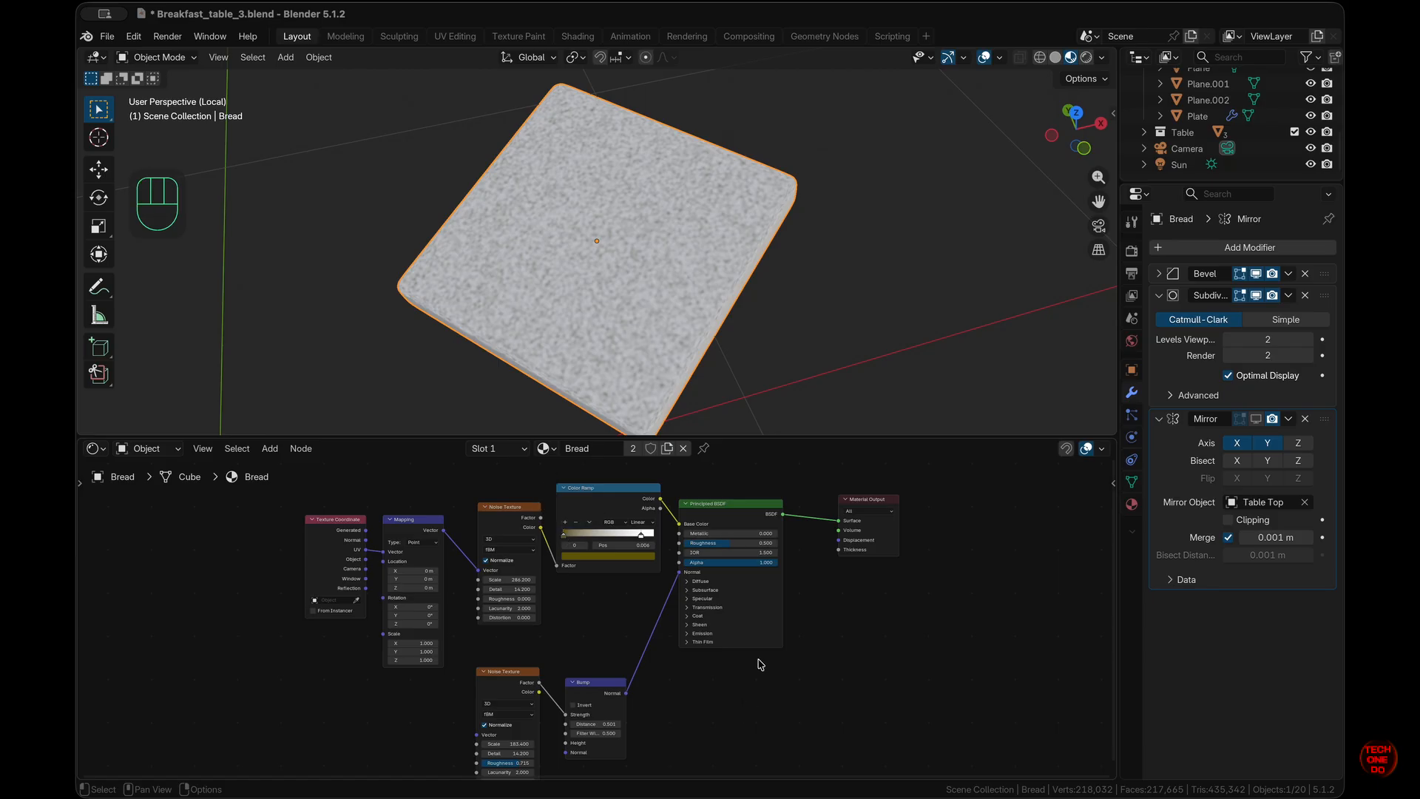
scroll(759, 660, down, 1)
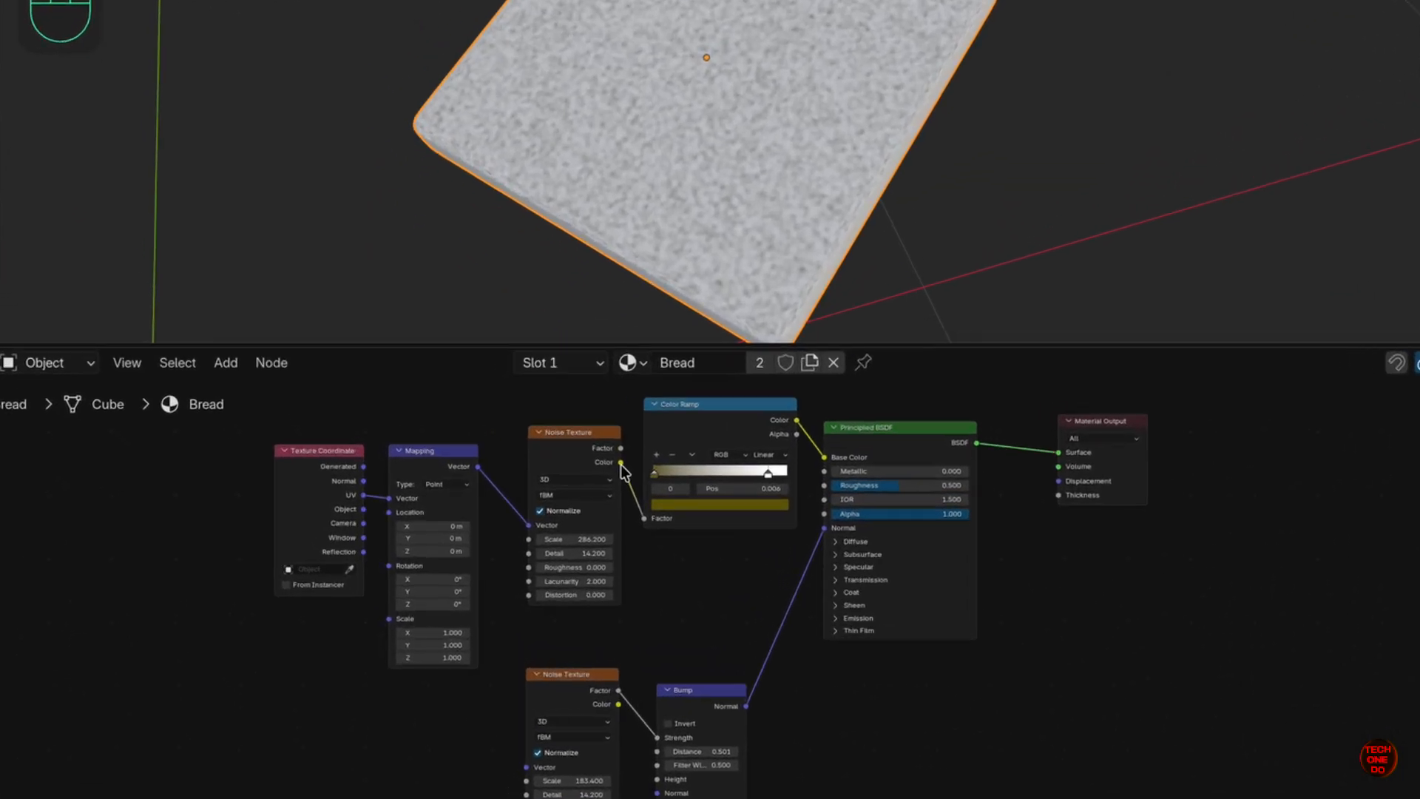
drag(621, 462, 931, 712)
- Drive a Displacement node from the noise Color into the material Displacement, and route the second noise into Bump Height
text(disp)
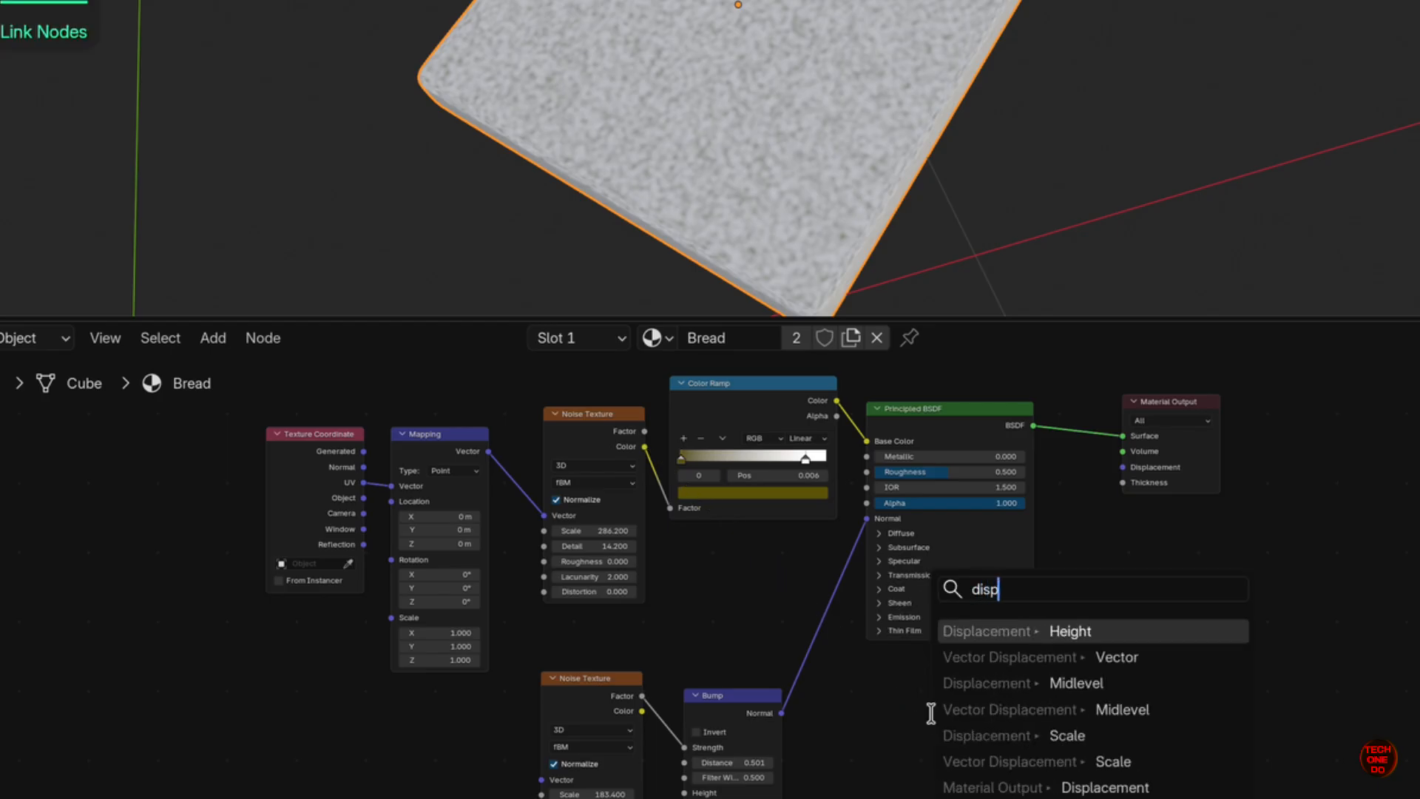
key(Return)
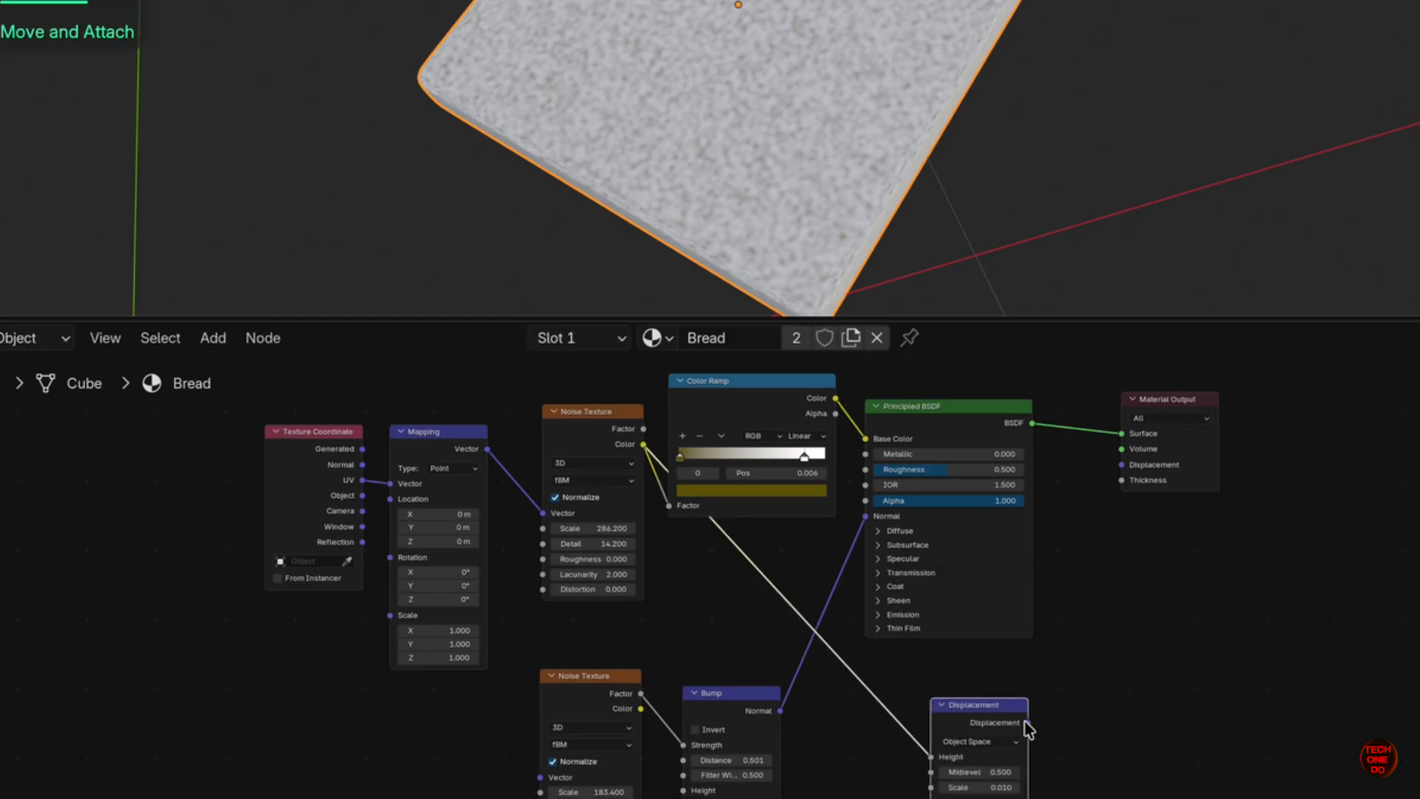
drag(1033, 733, 1121, 465)
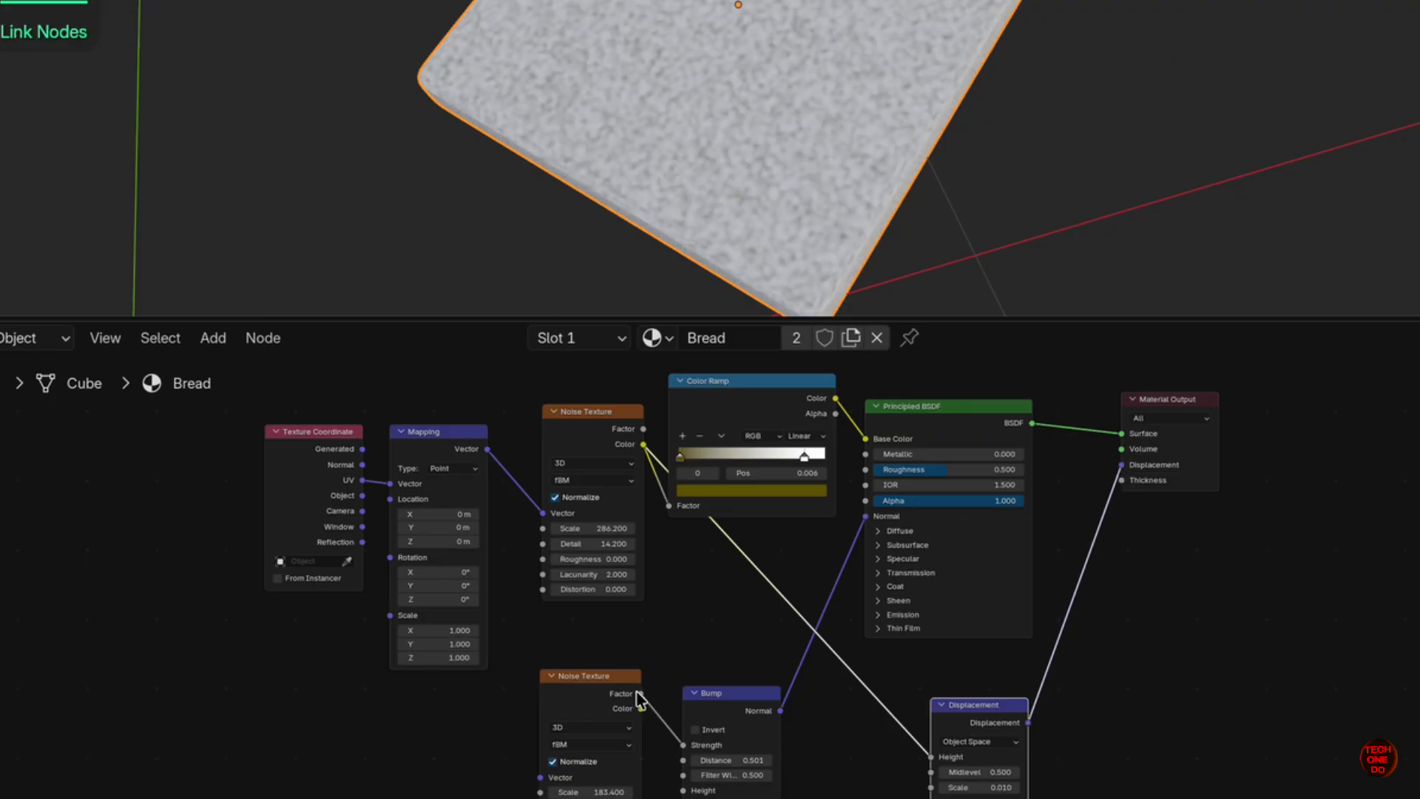
drag(657, 721, 681, 794)
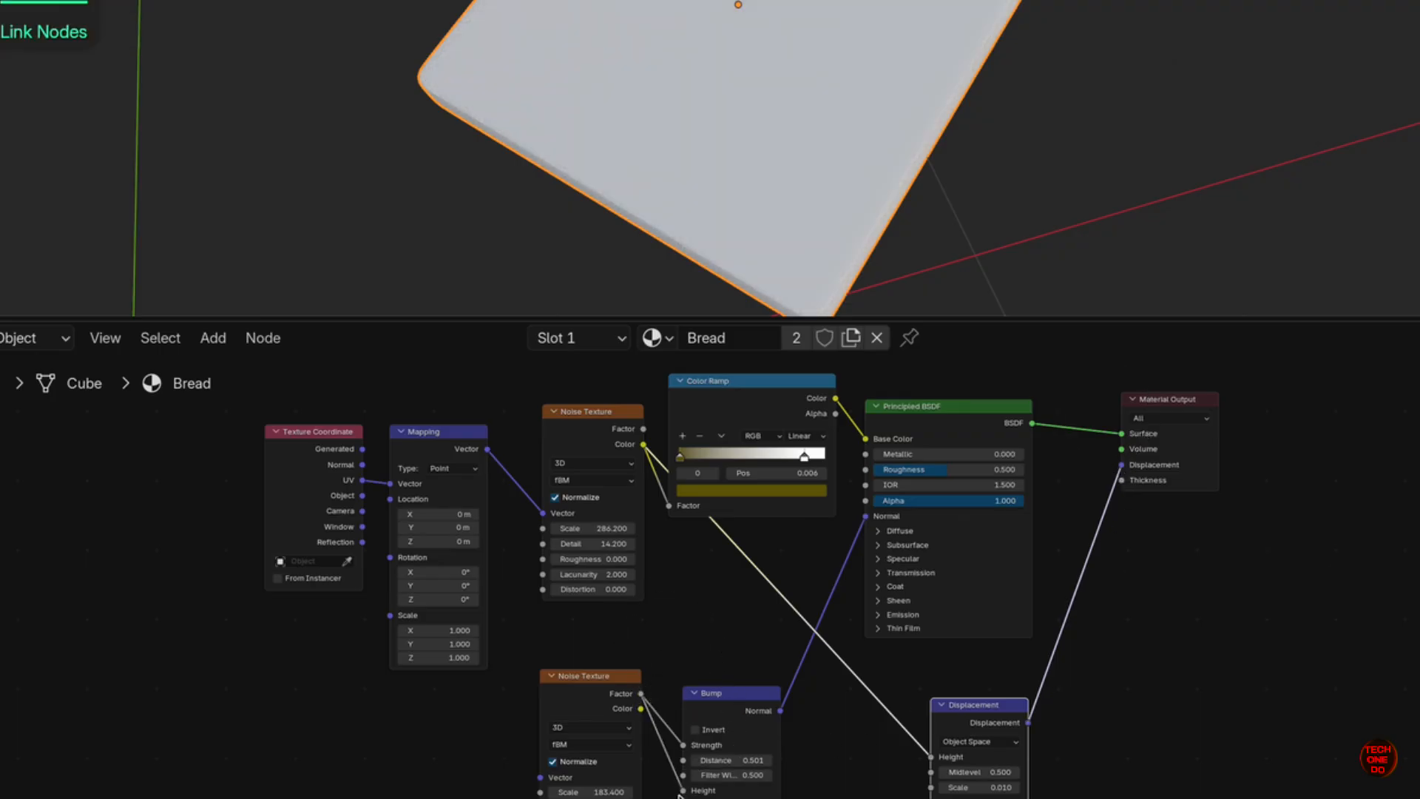
drag(679, 744, 672, 705)
- Set bump Distance 1.001, Strength 0.875, widen Filter Width, and drop the second noise Scale to 31.4
middle_drag(707, 117, 725, 130)
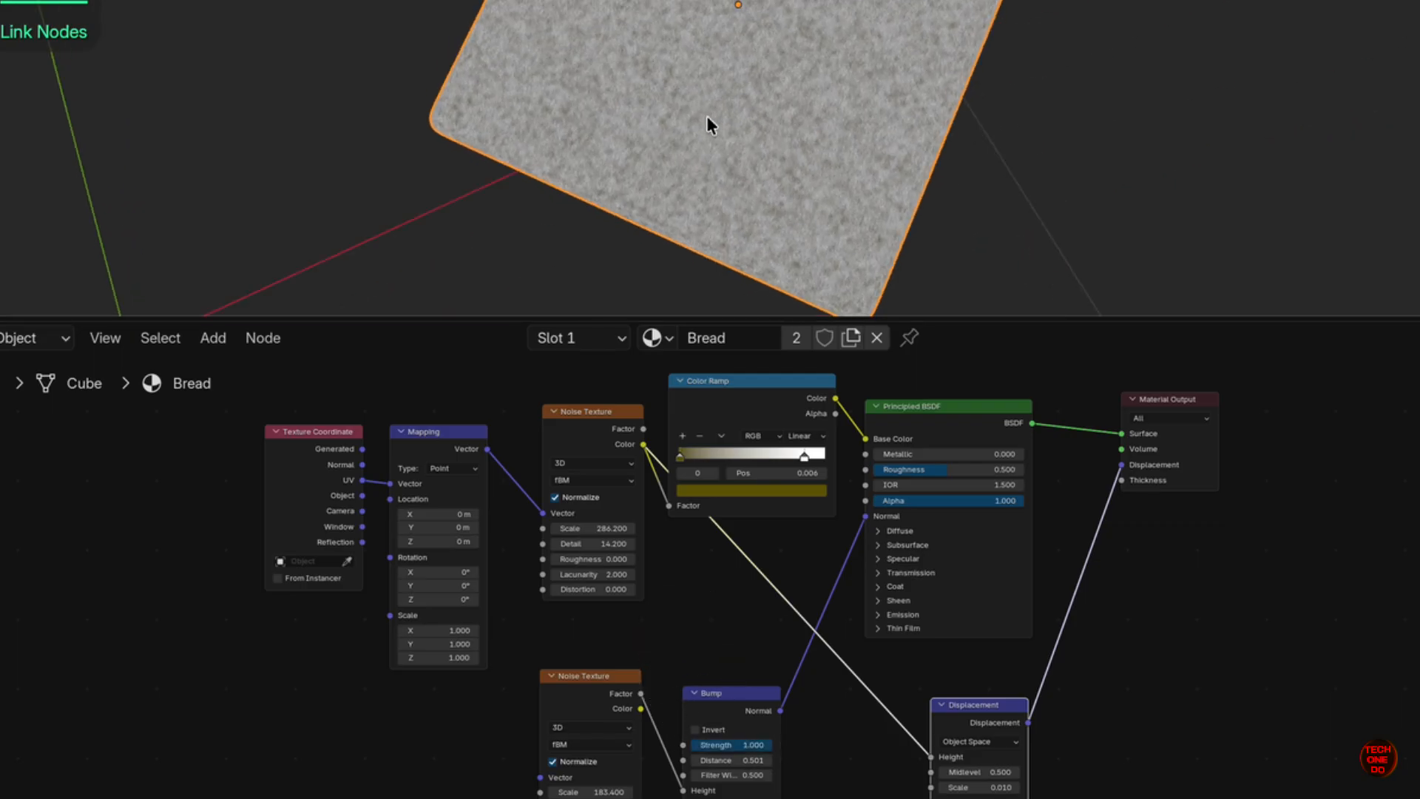
scroll(707, 118, up, 6)
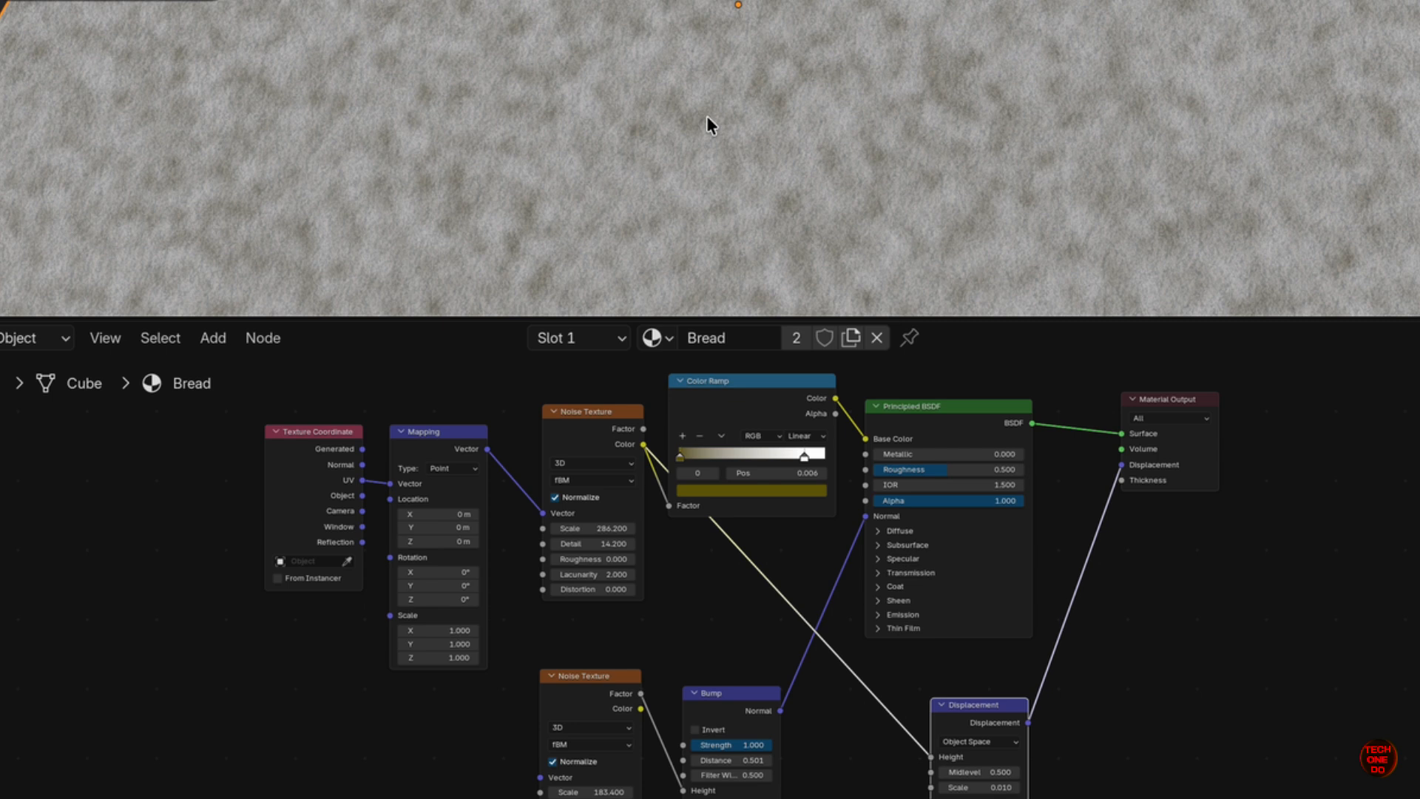
scroll(707, 119, down, 4)
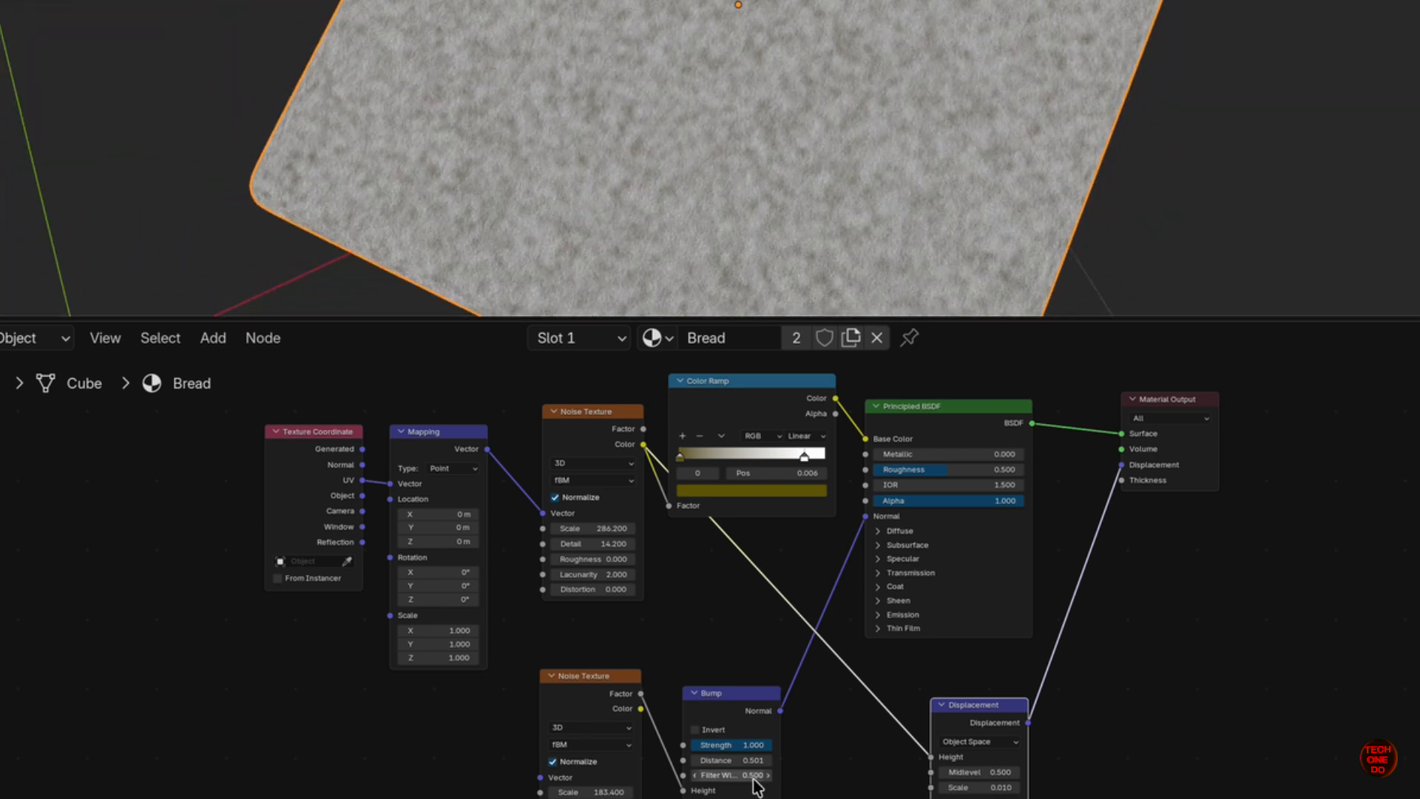
drag(753, 691, 693, 693)
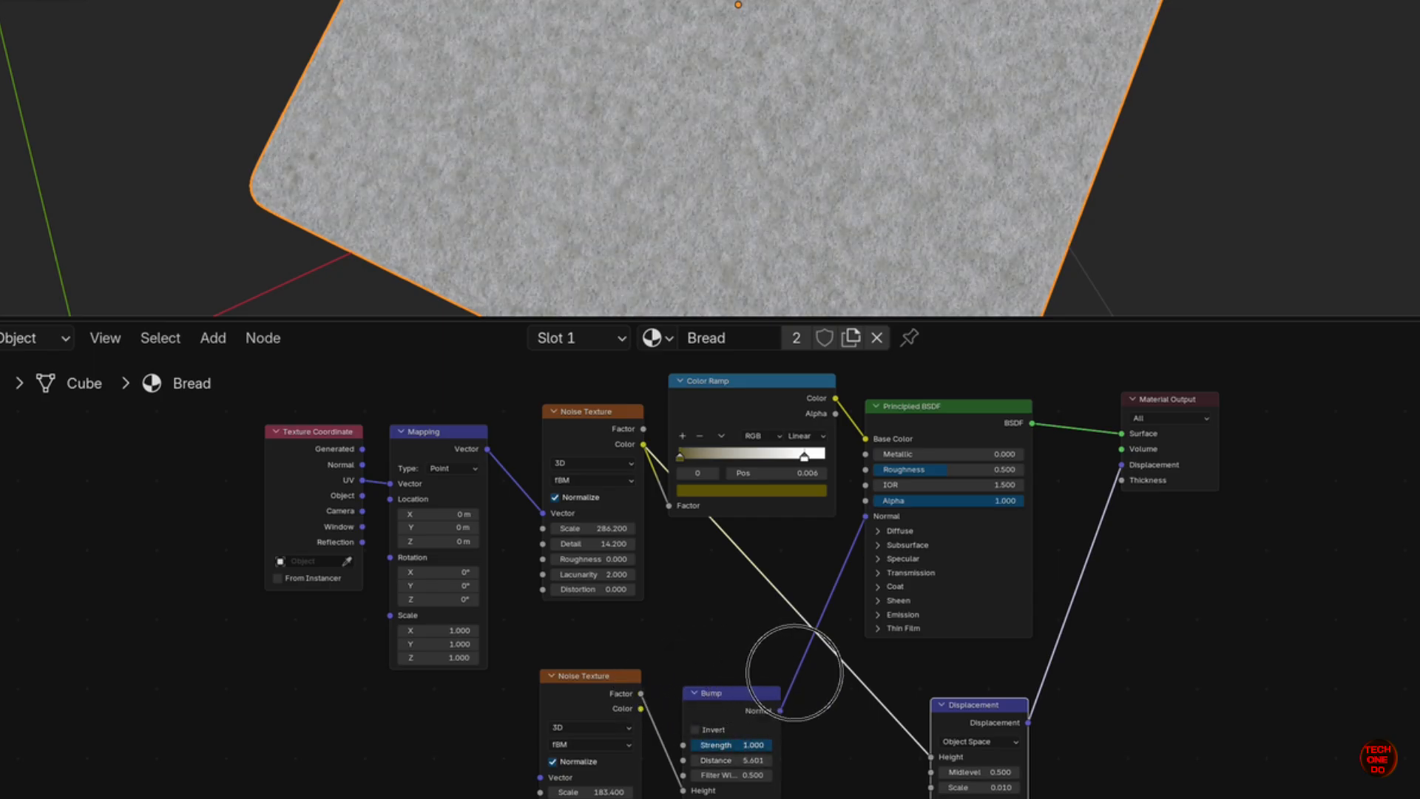
drag(767, 676, 761, 708)
mouse_move(613, 716)
mouse_down()
mouse_move(401, 728)
mouse_move(621, 717)
mouse_up()
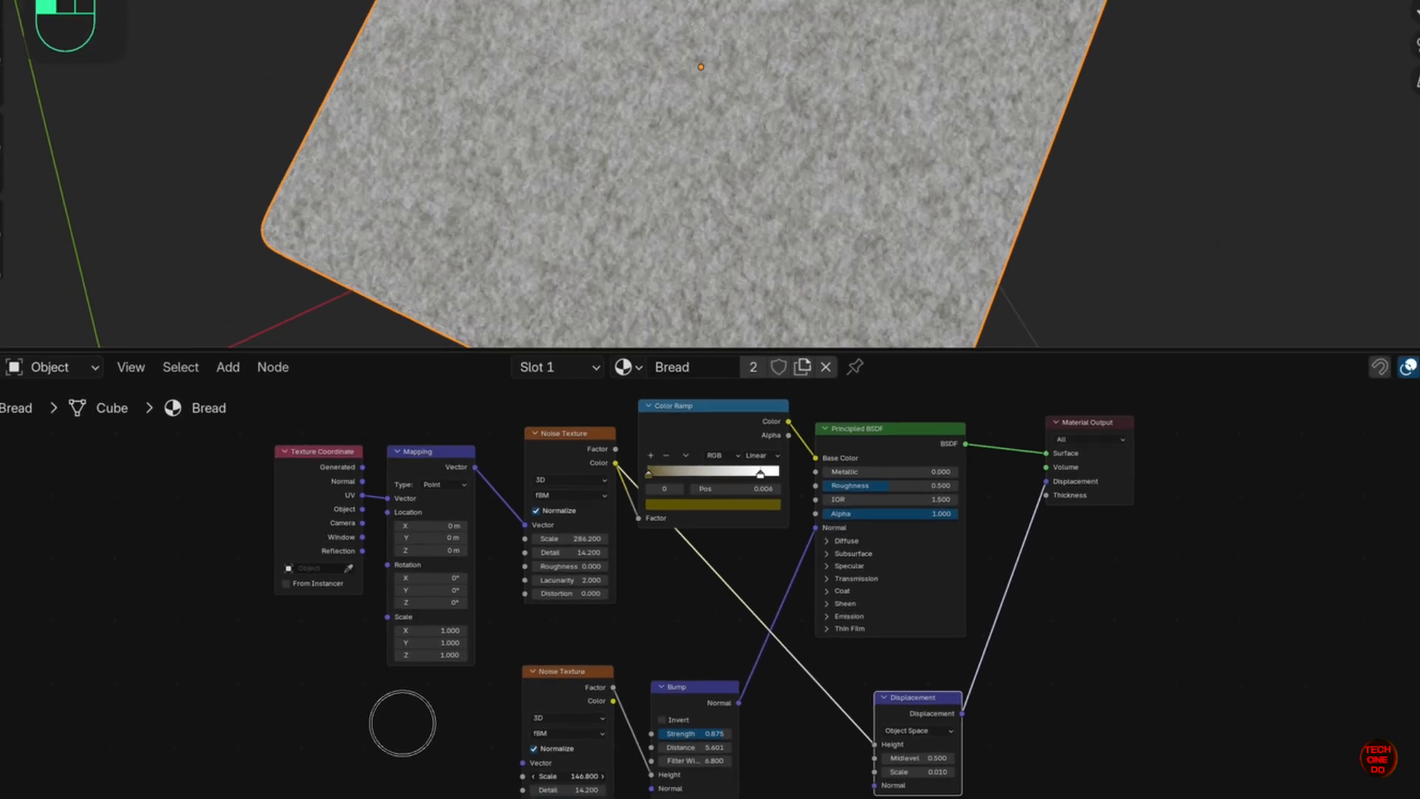
drag(545, 691, 459, 699)
drag(525, 559, 351, 558)
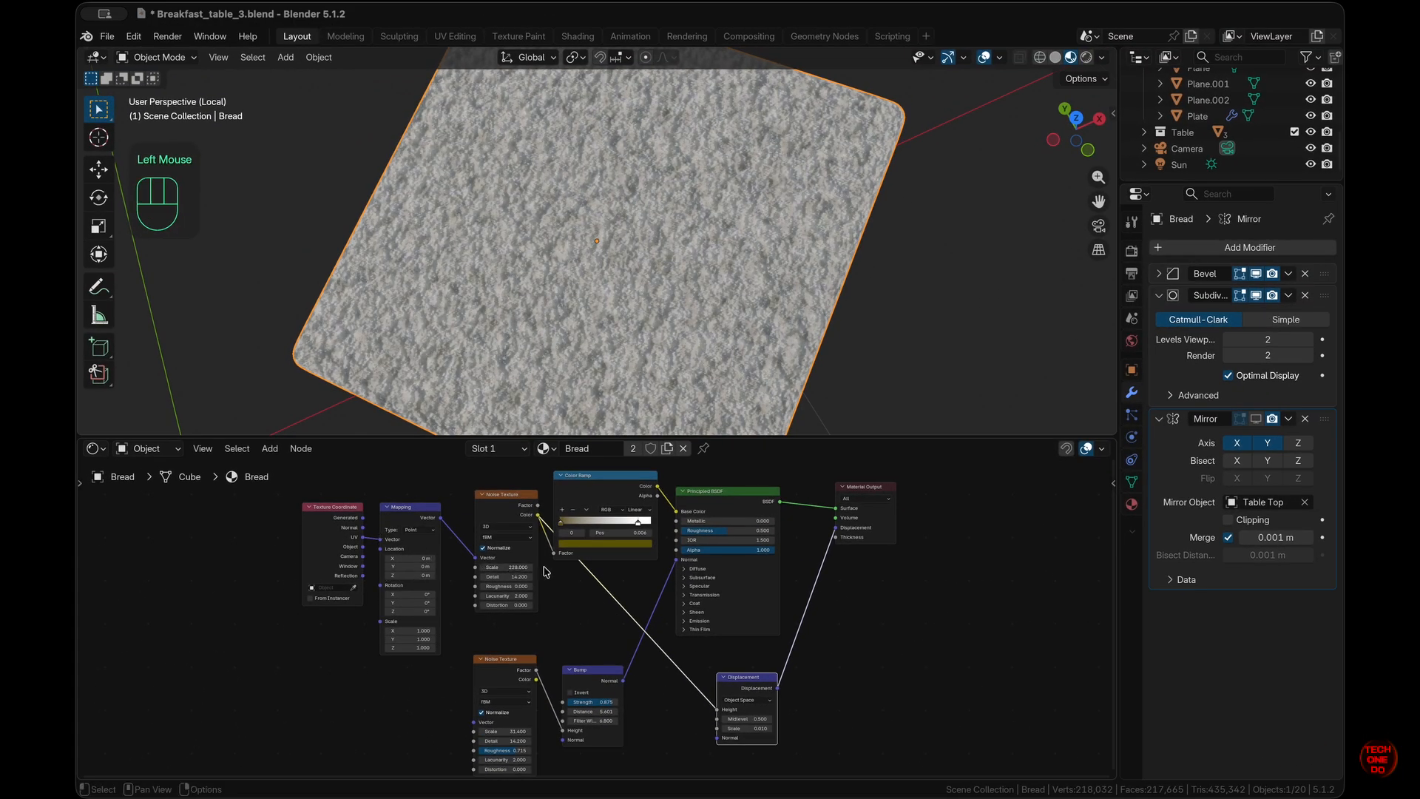
- Set the first noise Scale to 293.8 and return to the full breakfast table scene
key(KP_0)
drag(512, 565, 688, 566)
middle_drag(814, 332, 770, 286)
scroll(769, 287, left, 3)
key(slash)
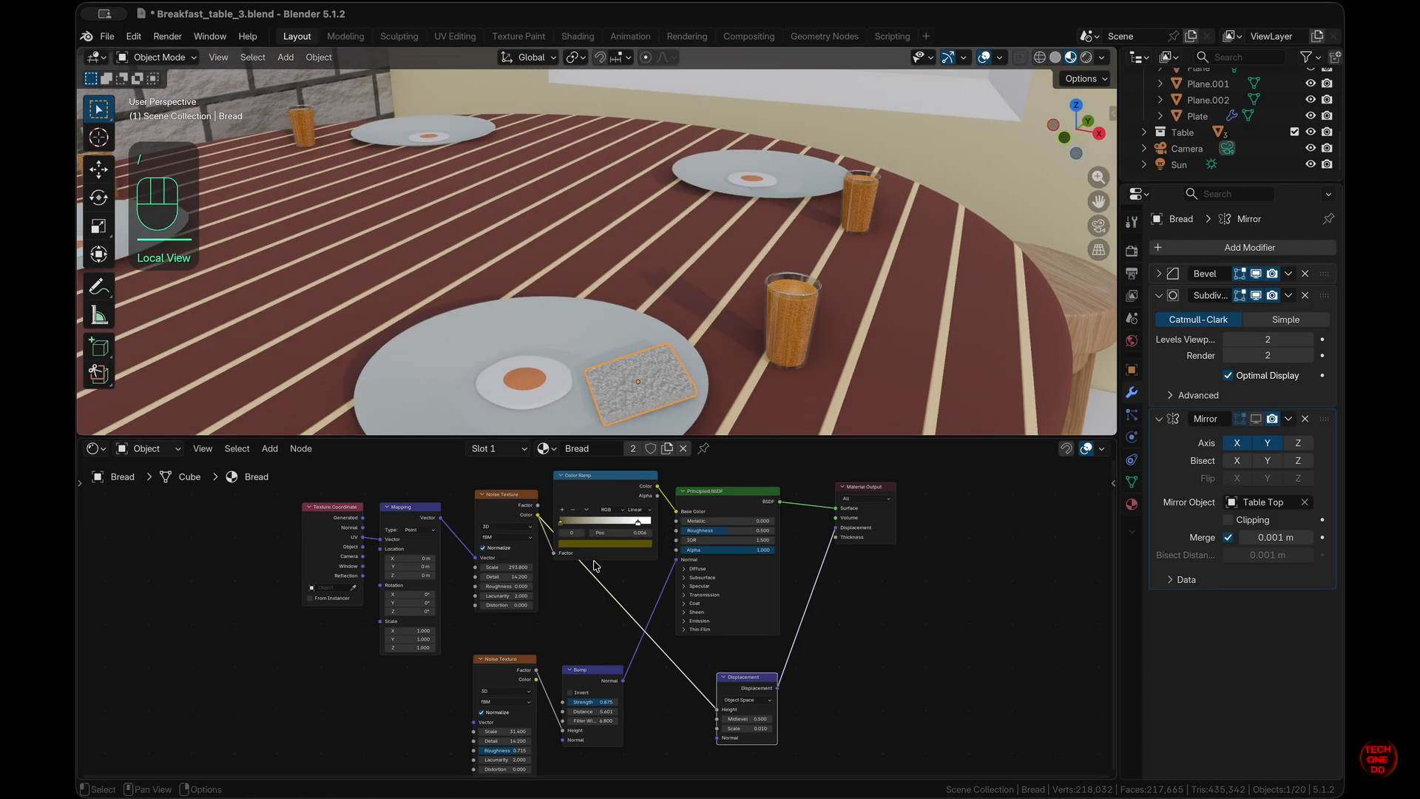
- Select the bread slice and switch to editing its Bread Crust material
scroll(600, 590, up, 3)
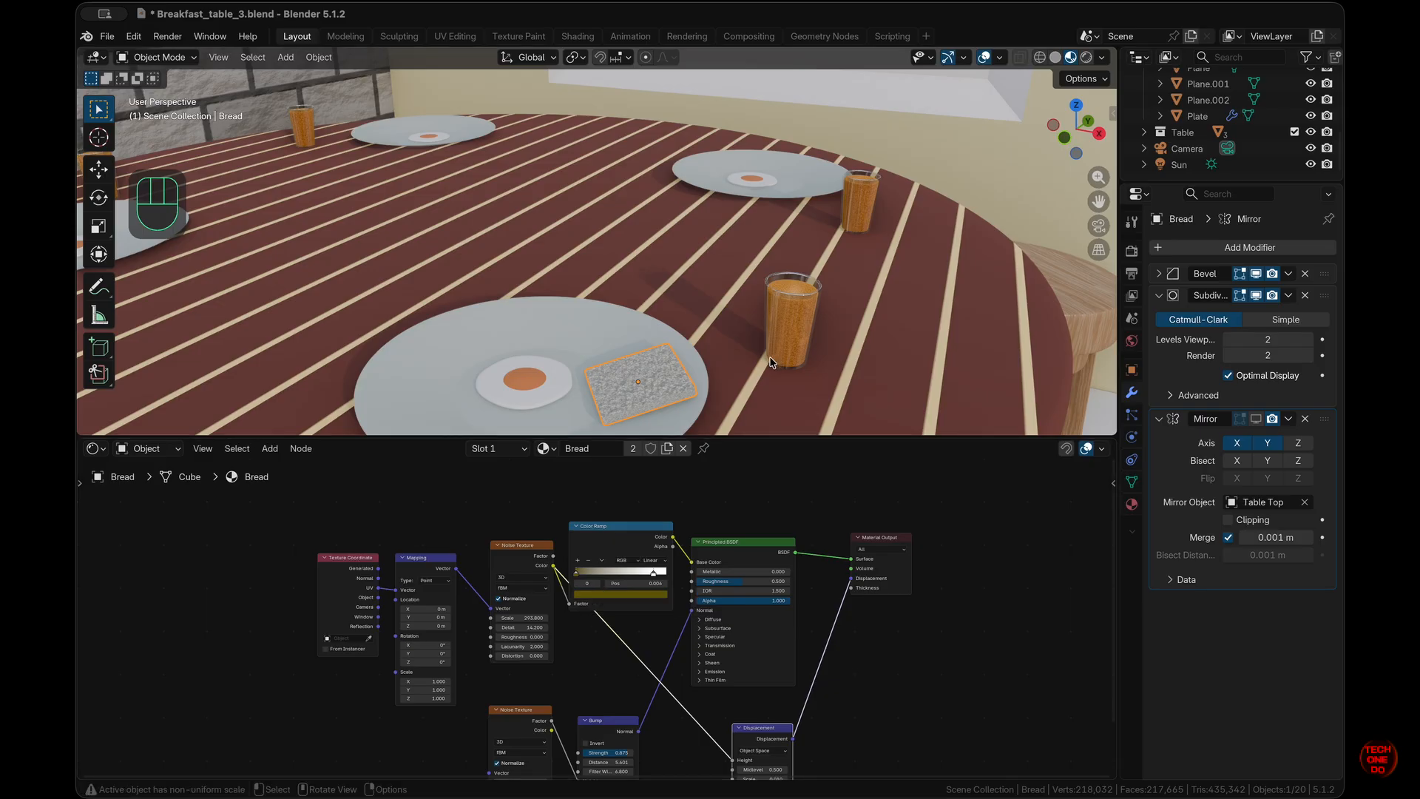
click(669, 405)
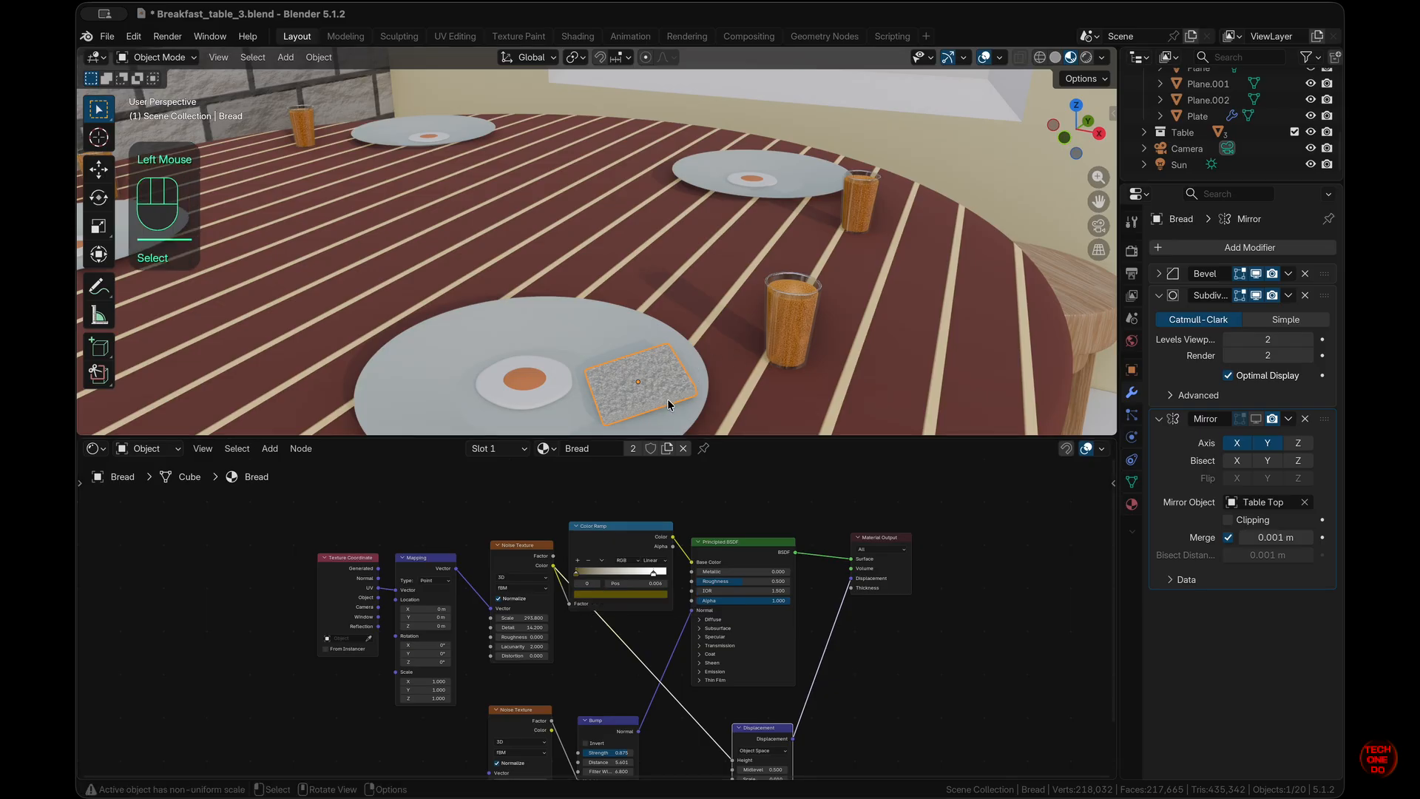
click(547, 449)
click(598, 493)
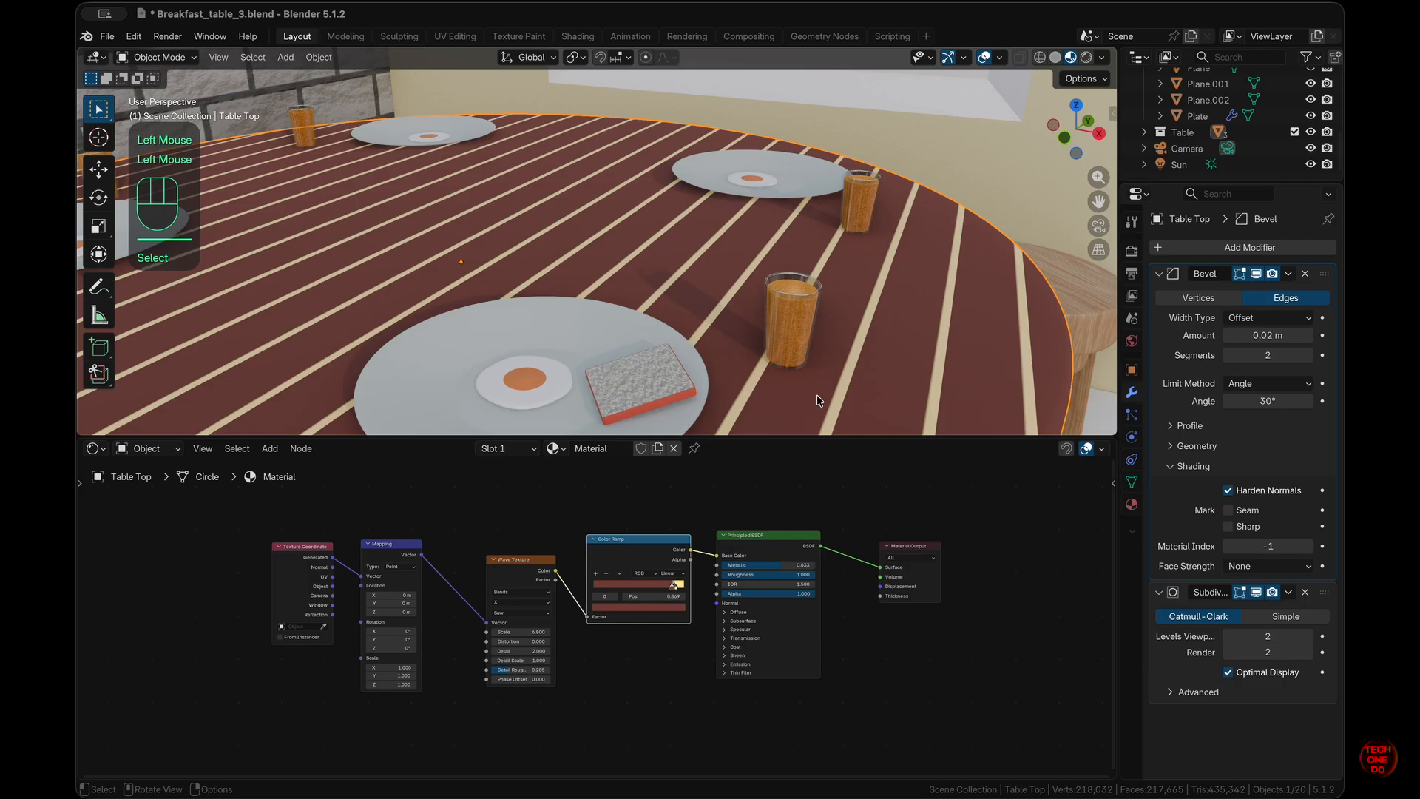
click(669, 389)
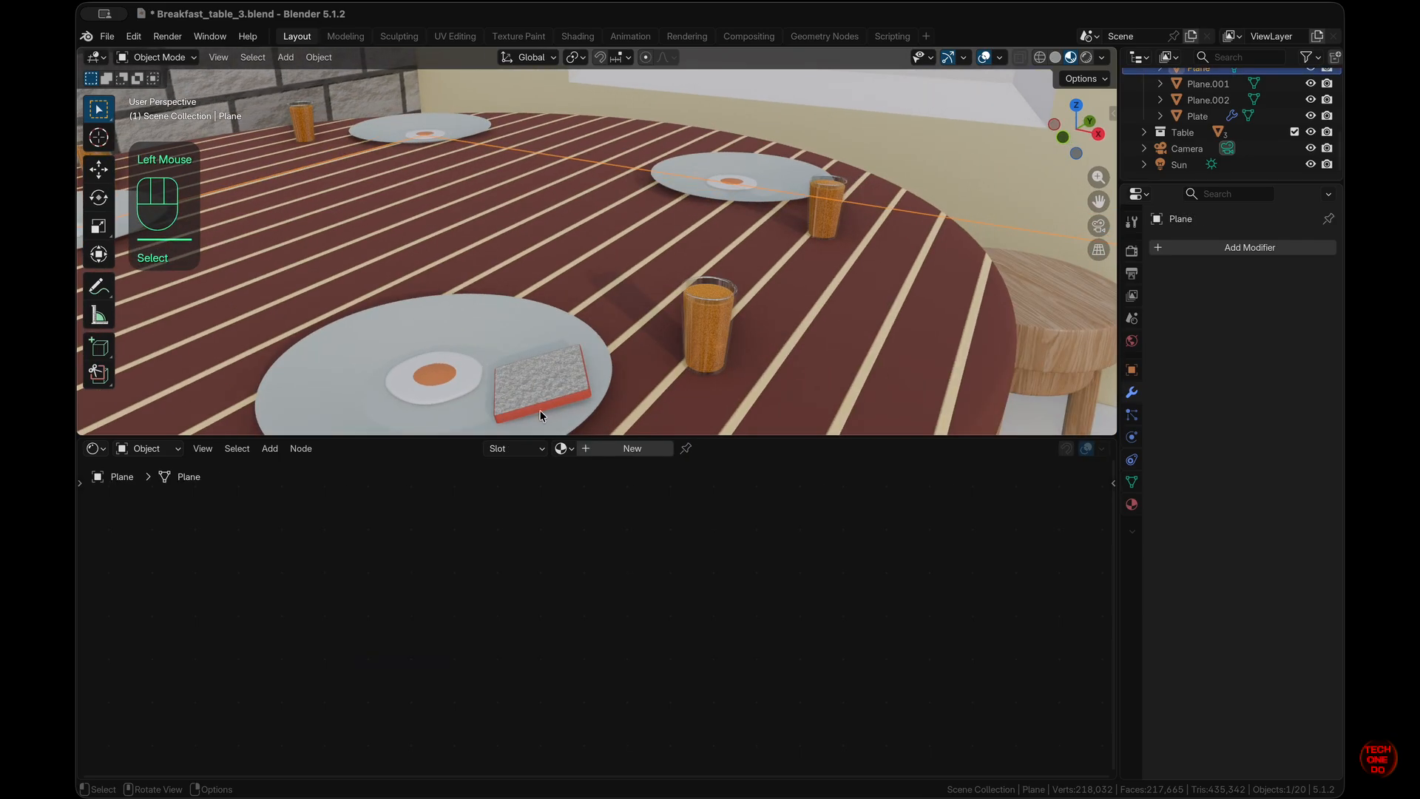
click(541, 415)
- Darken the Bread Crust base colour to #883126 (Value 0.532) and slightly adjust its roughness
click(590, 603)
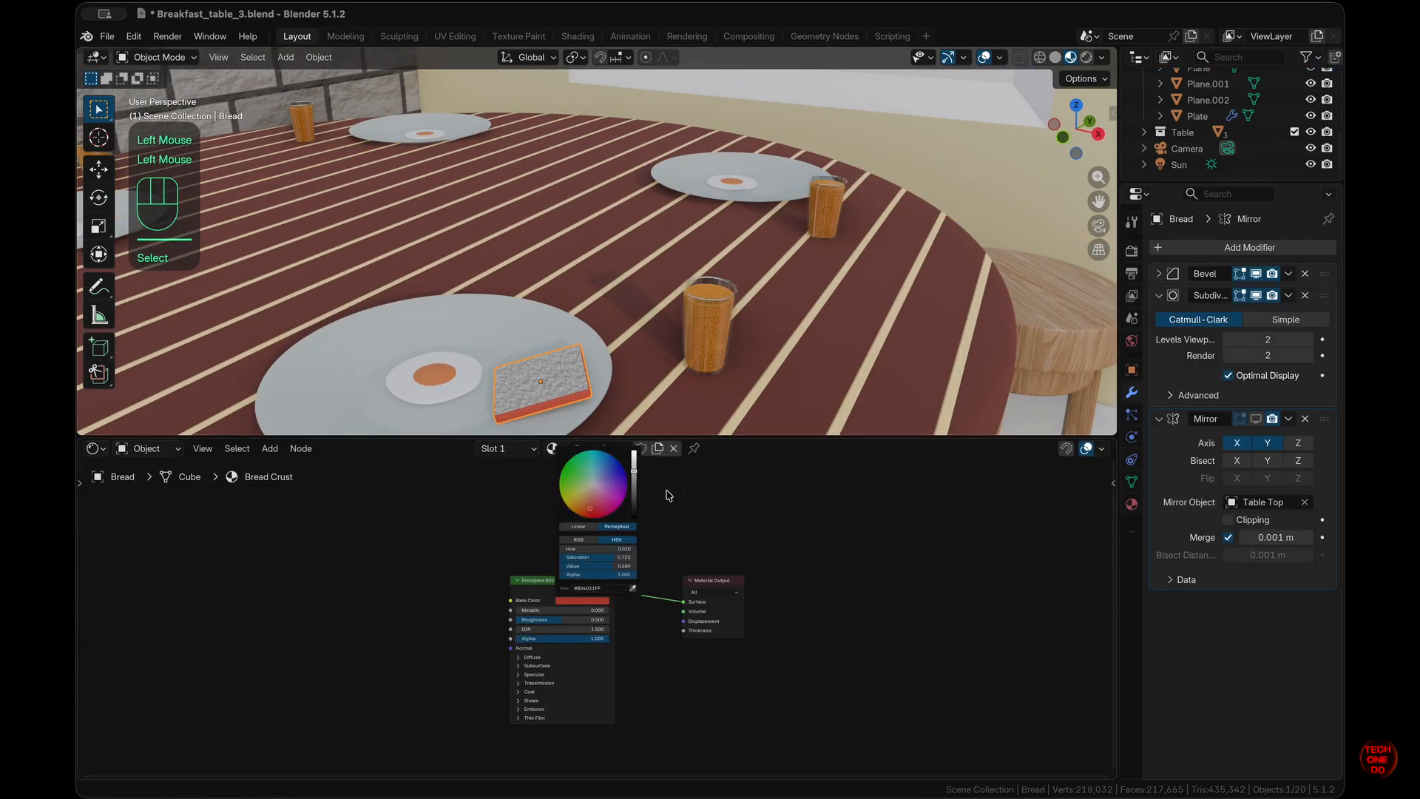
drag(635, 477, 635, 482)
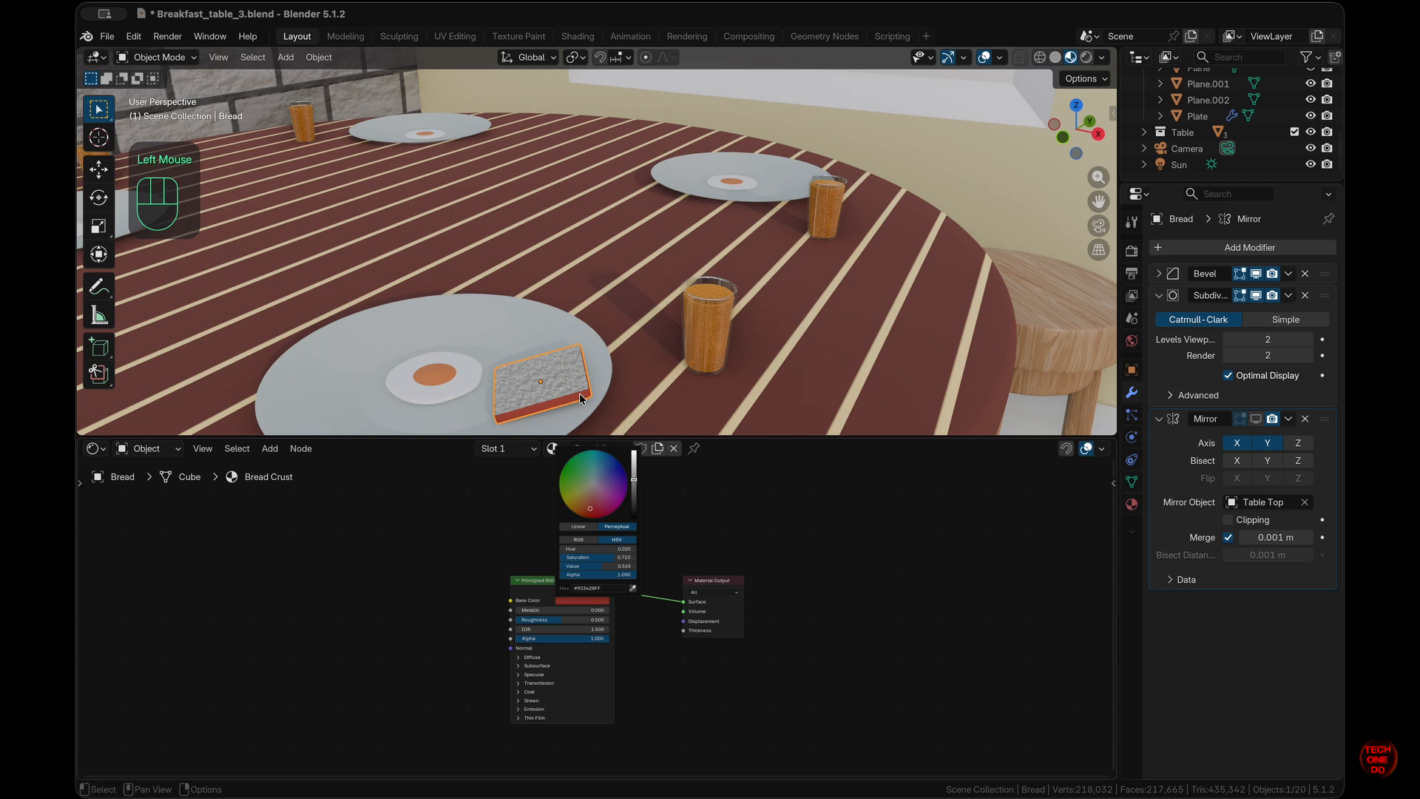
scroll(576, 392, up, 5)
scroll(576, 392, down, 8)
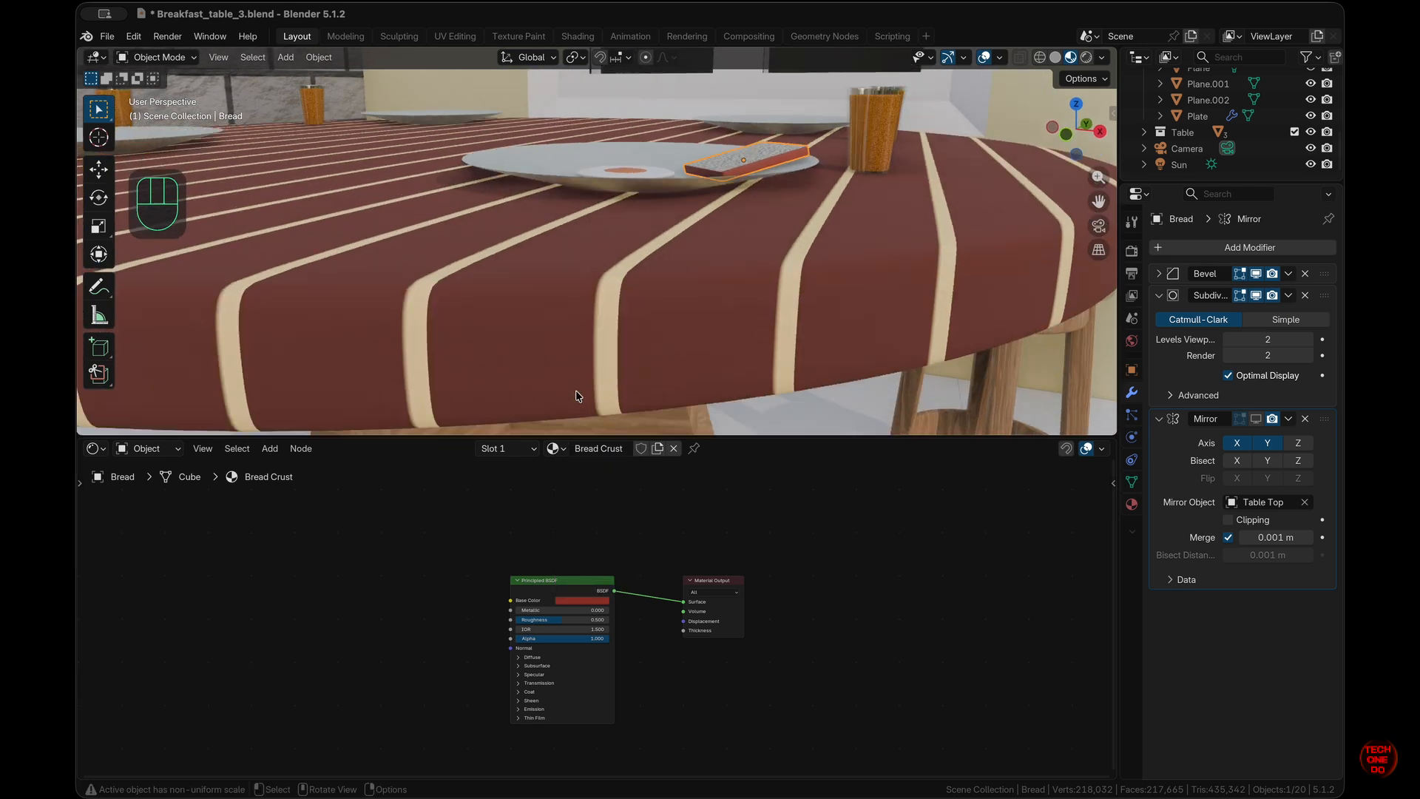
scroll(576, 392, up, 6)
ctrl+scroll(576, 392, down, 5)
scroll(575, 392, down, 5)
shift+scroll(576, 392, down, 5)
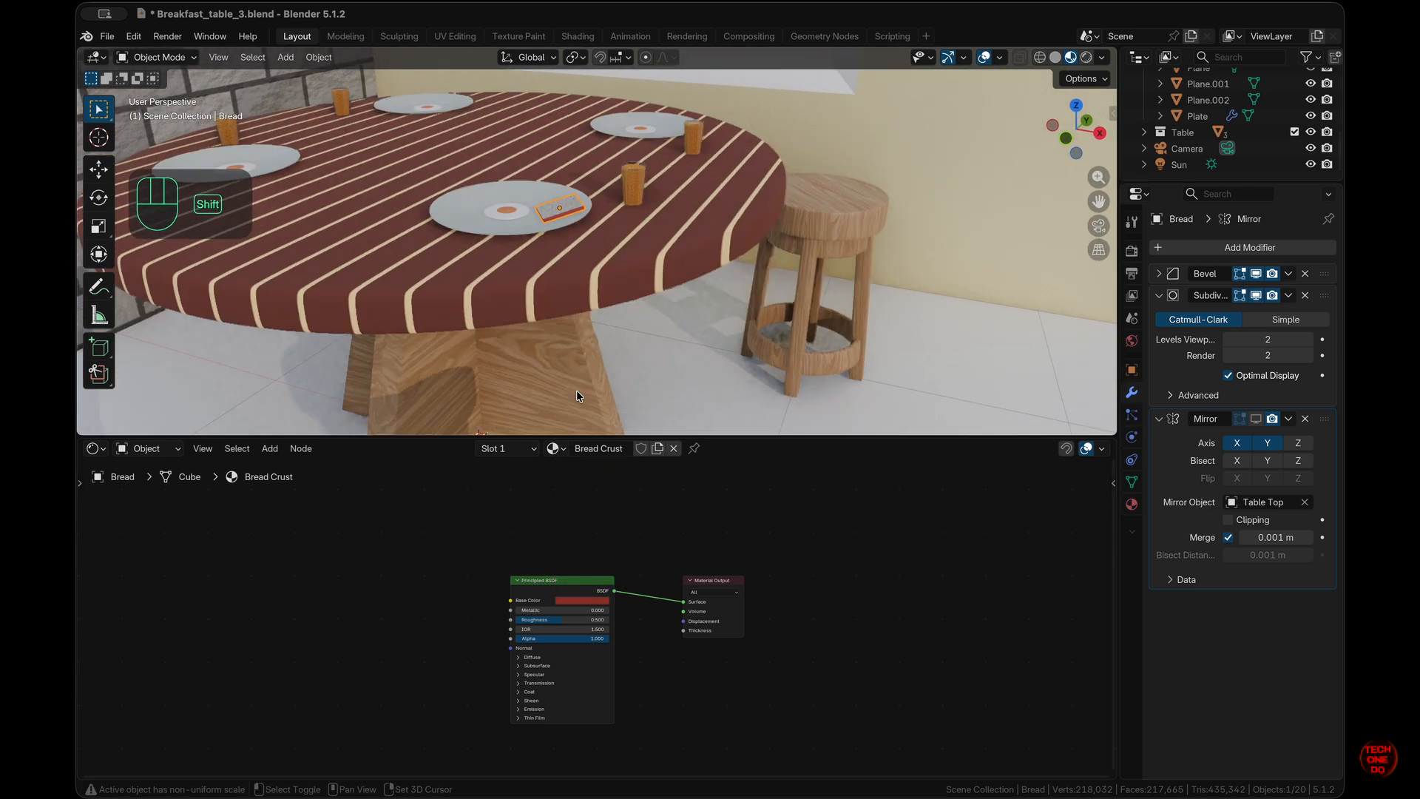
super+scroll(577, 393, up, 10)
shift+scroll(577, 392, up, 5)
shift+scroll(577, 392, down, 3)
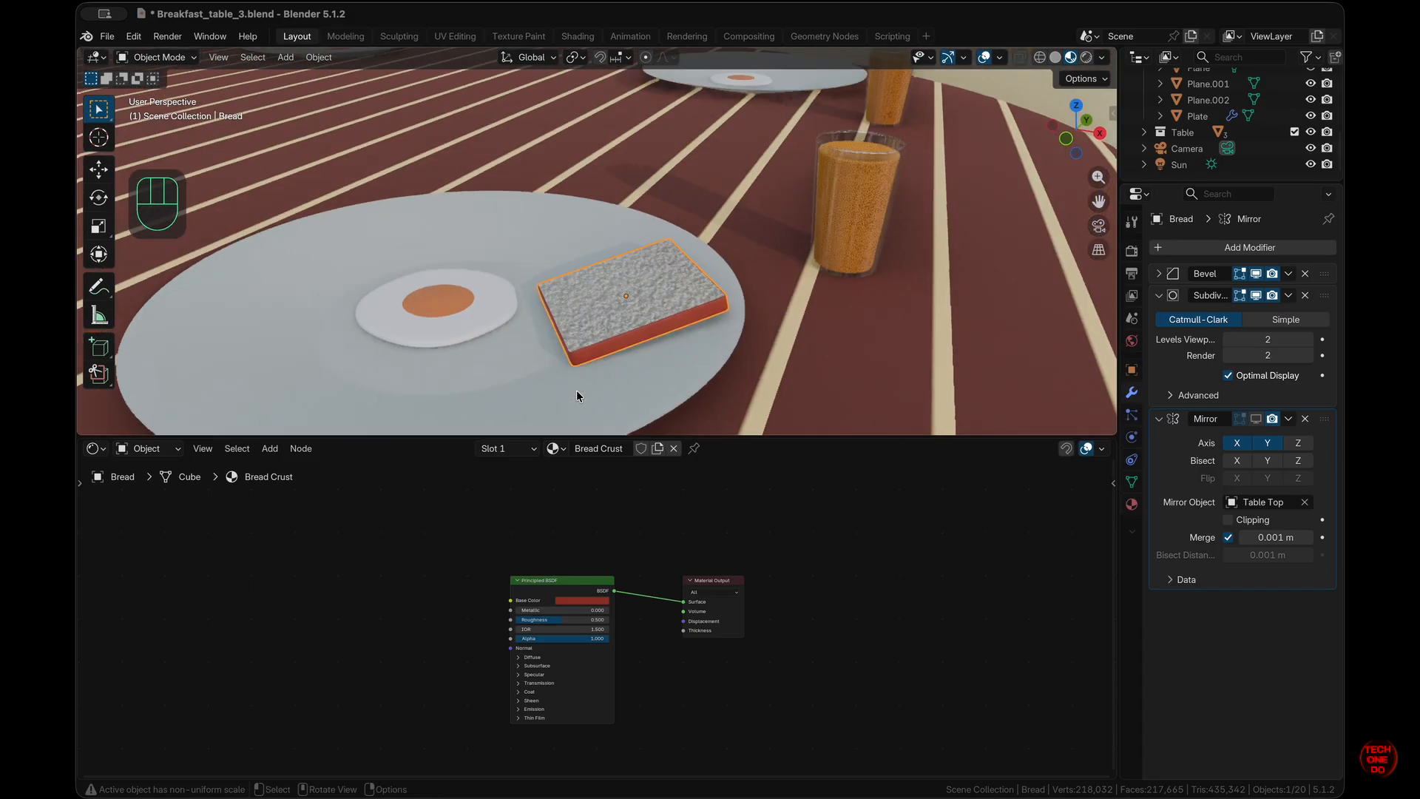
click(654, 582)
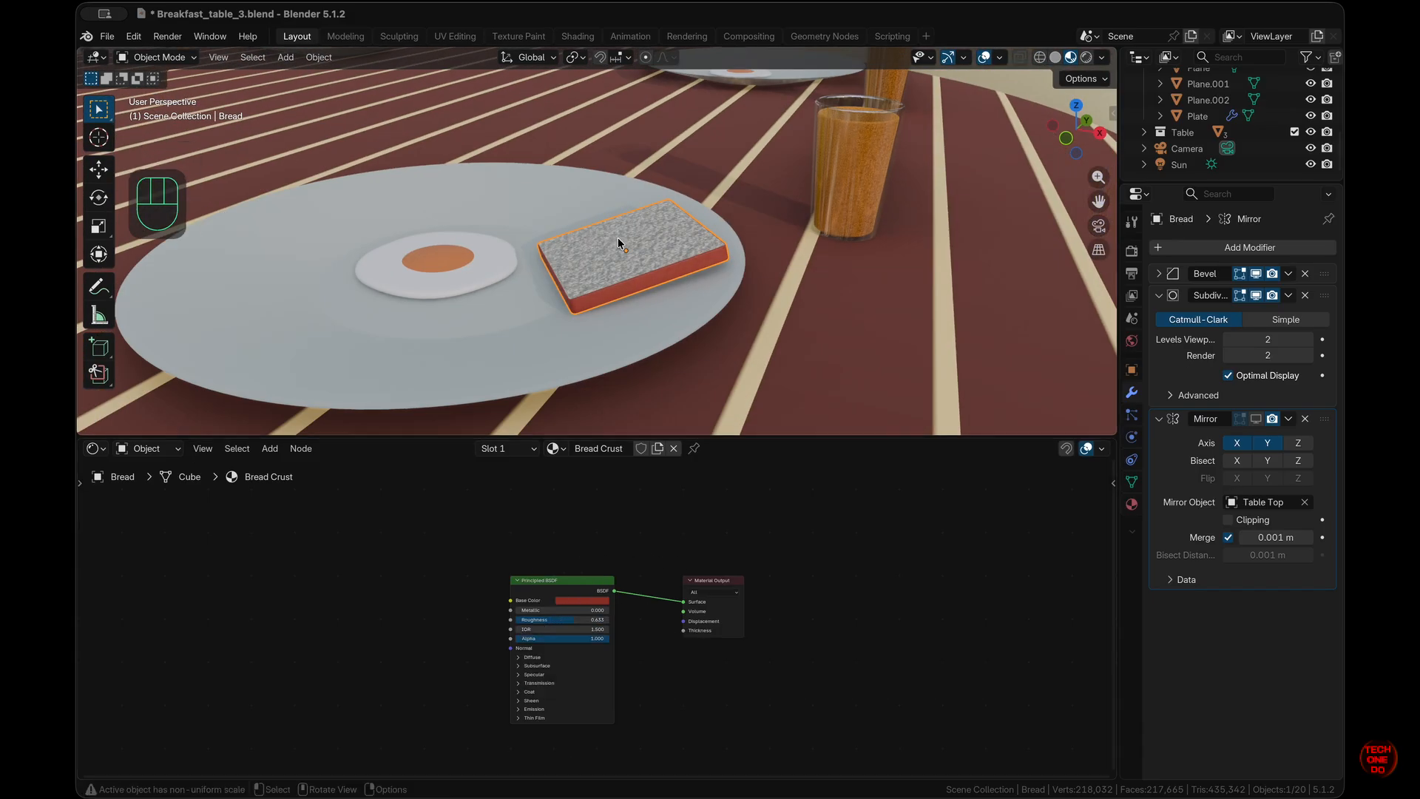
shift+scroll(676, 390, left, 4)
ctrl+scroll(675, 390, down, 15)
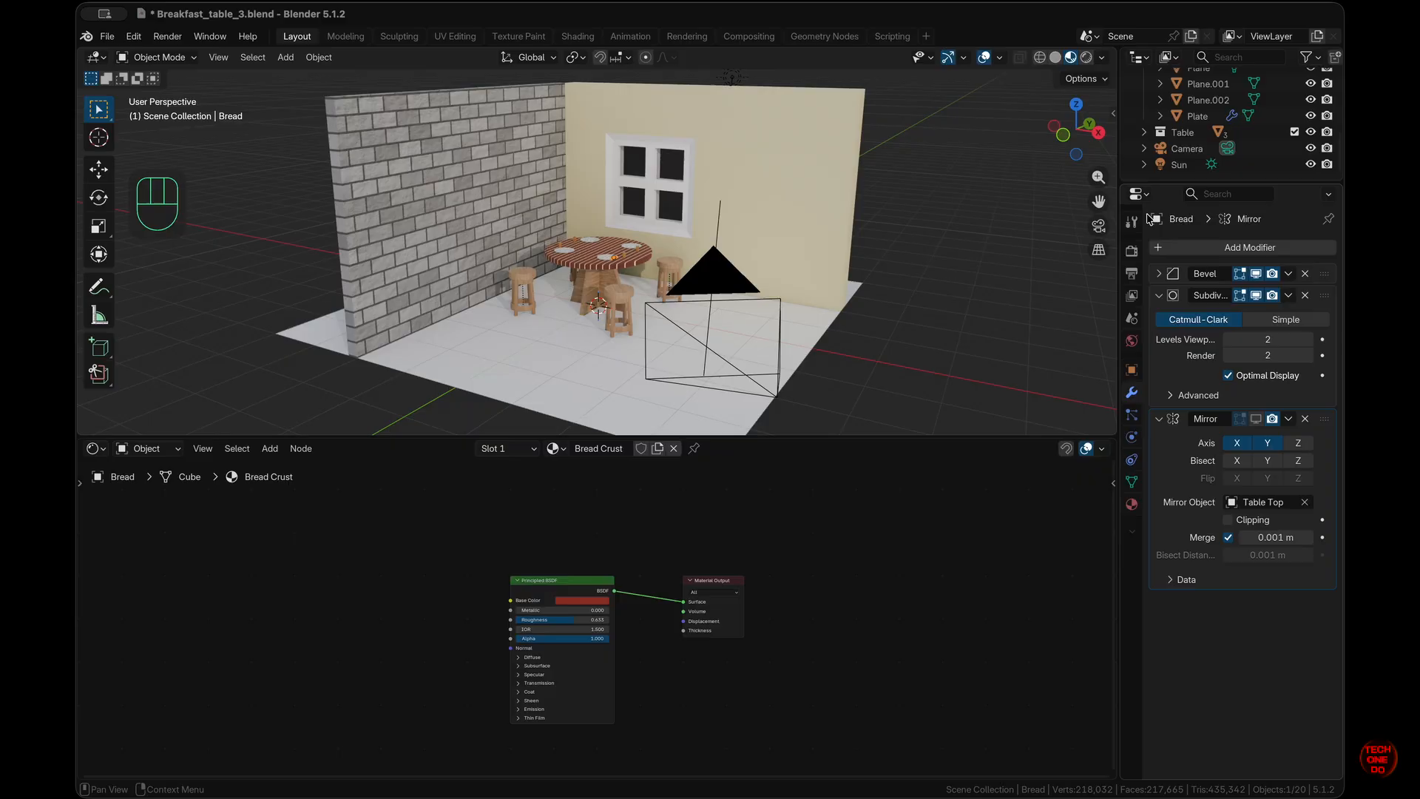
- View the scene through the camera with the 3D viewport enlarged over the node editor
click(1099, 226)
drag(850, 436, 807, 757)
super+scroll(783, 509, down, 5)
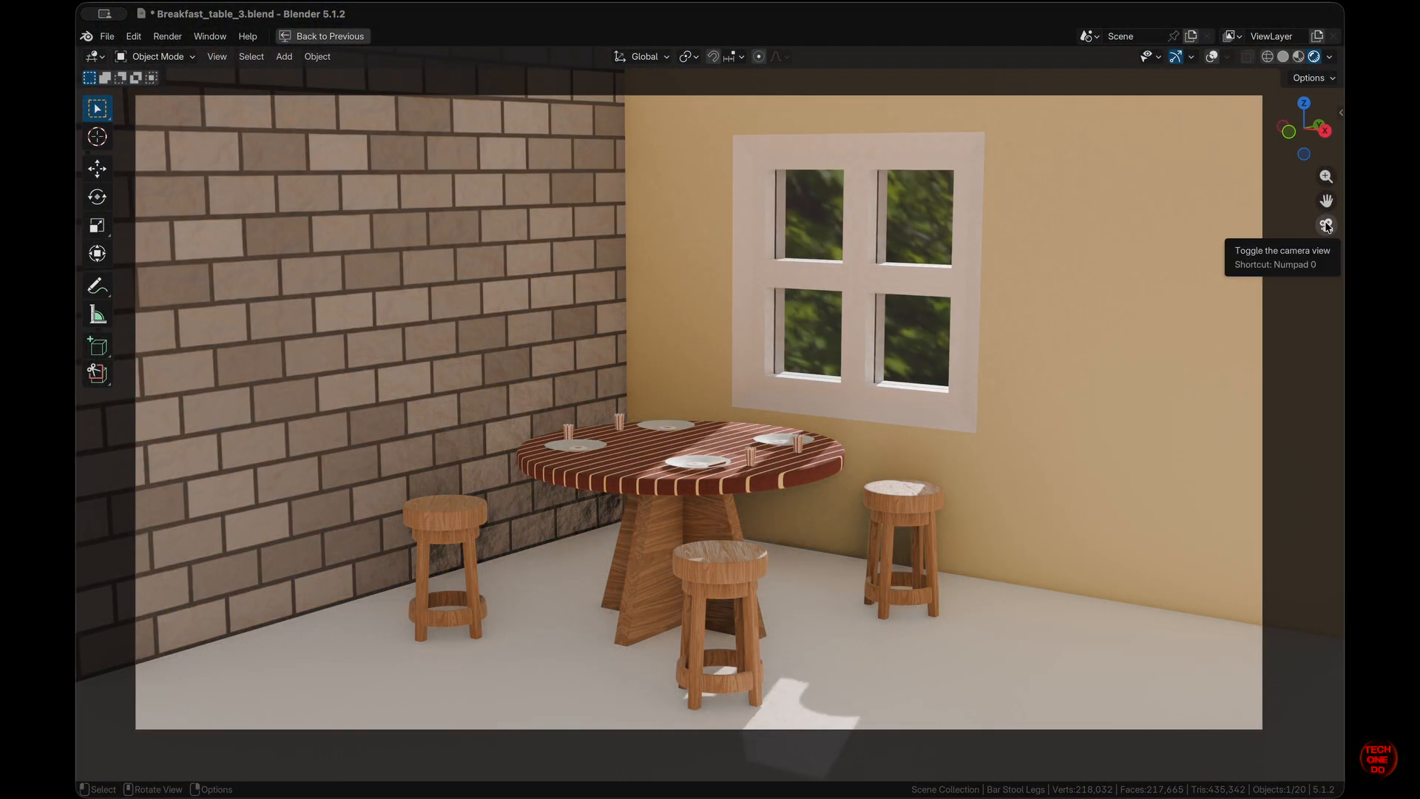
- Leave camera view and orbit freely around the breakfast corner
click(1326, 225)
shift+scroll(1044, 380, right, 5)
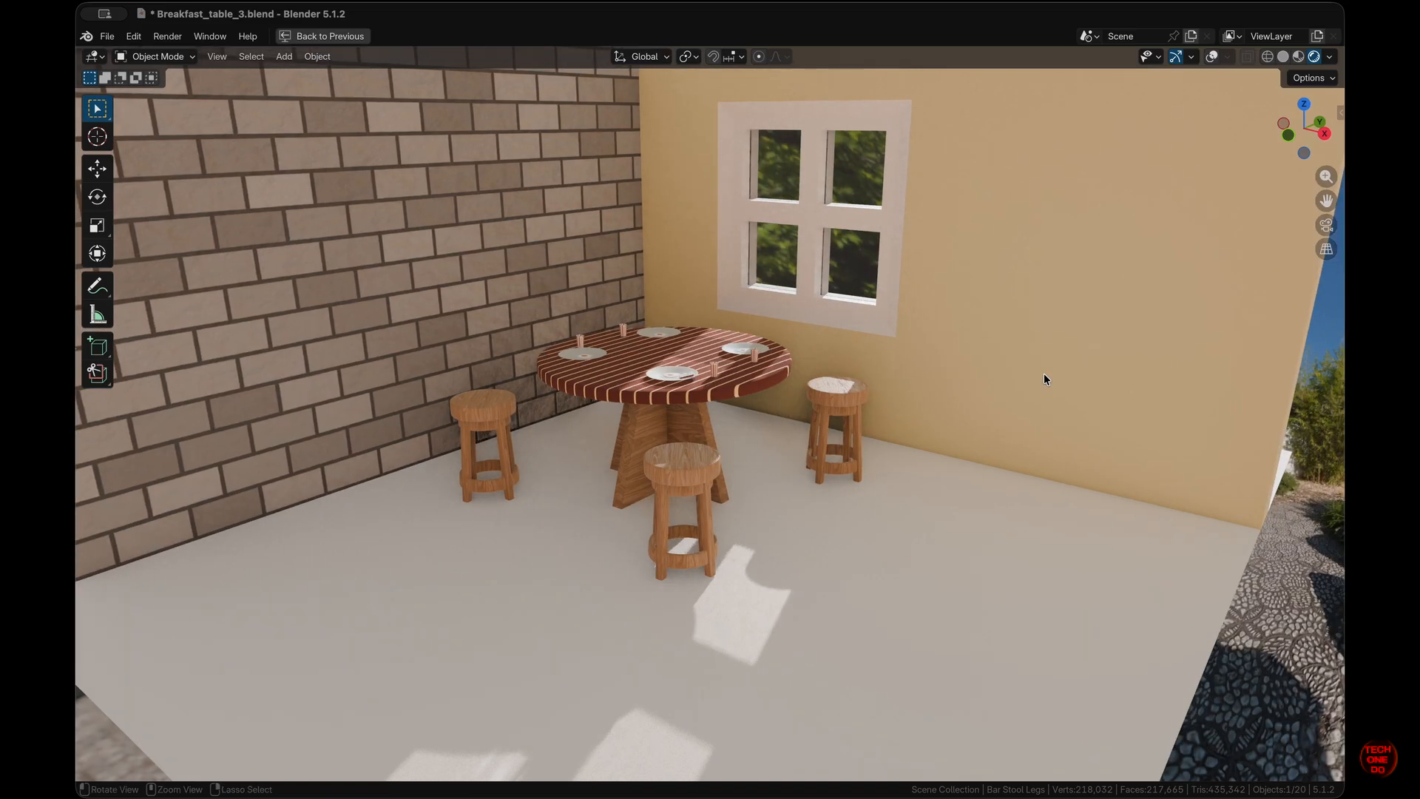
super+scroll(1044, 380, up, 5)
scroll(1045, 380, up, 5)
scroll(1044, 380, left, 10)
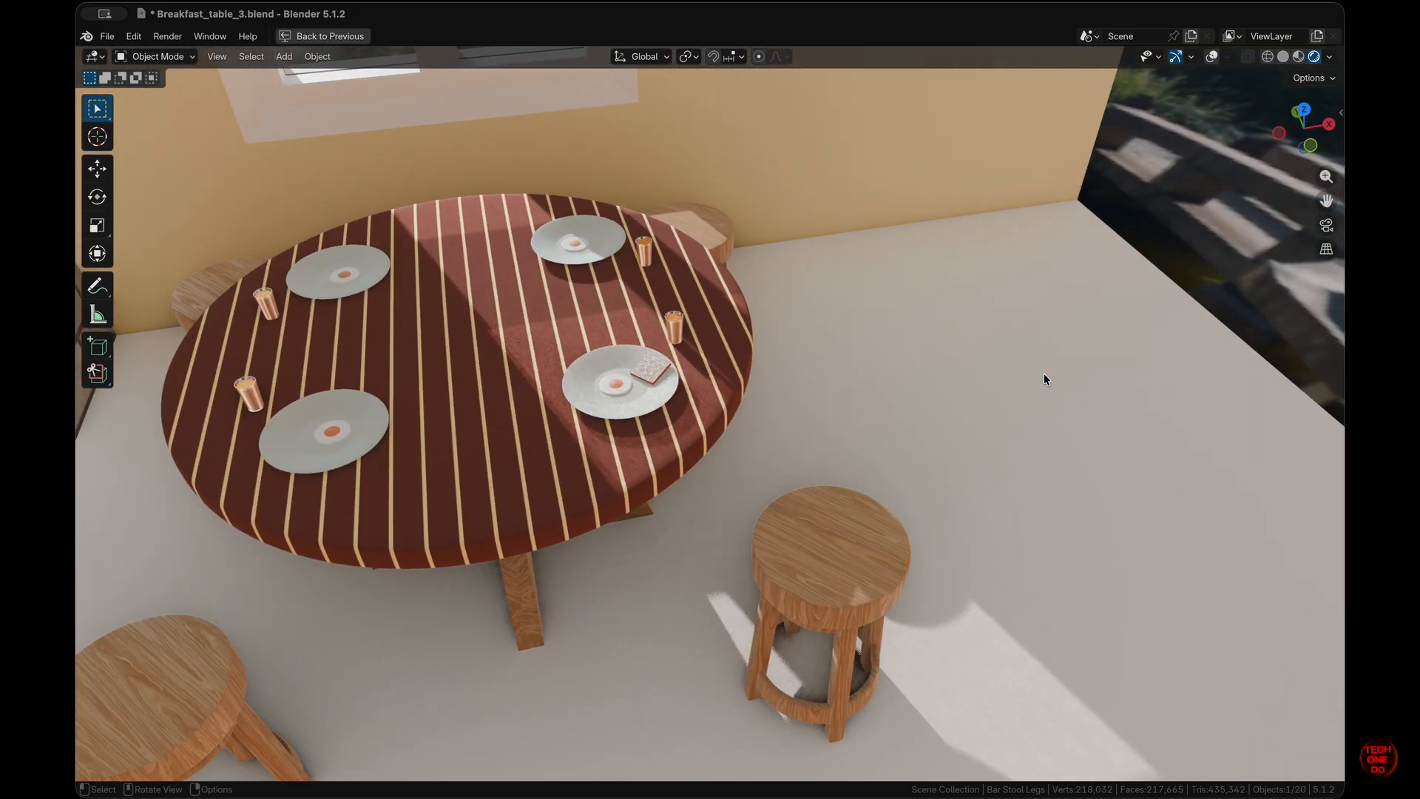
scroll(1044, 379, right, 10)
shift+scroll(1044, 379, right, 4)
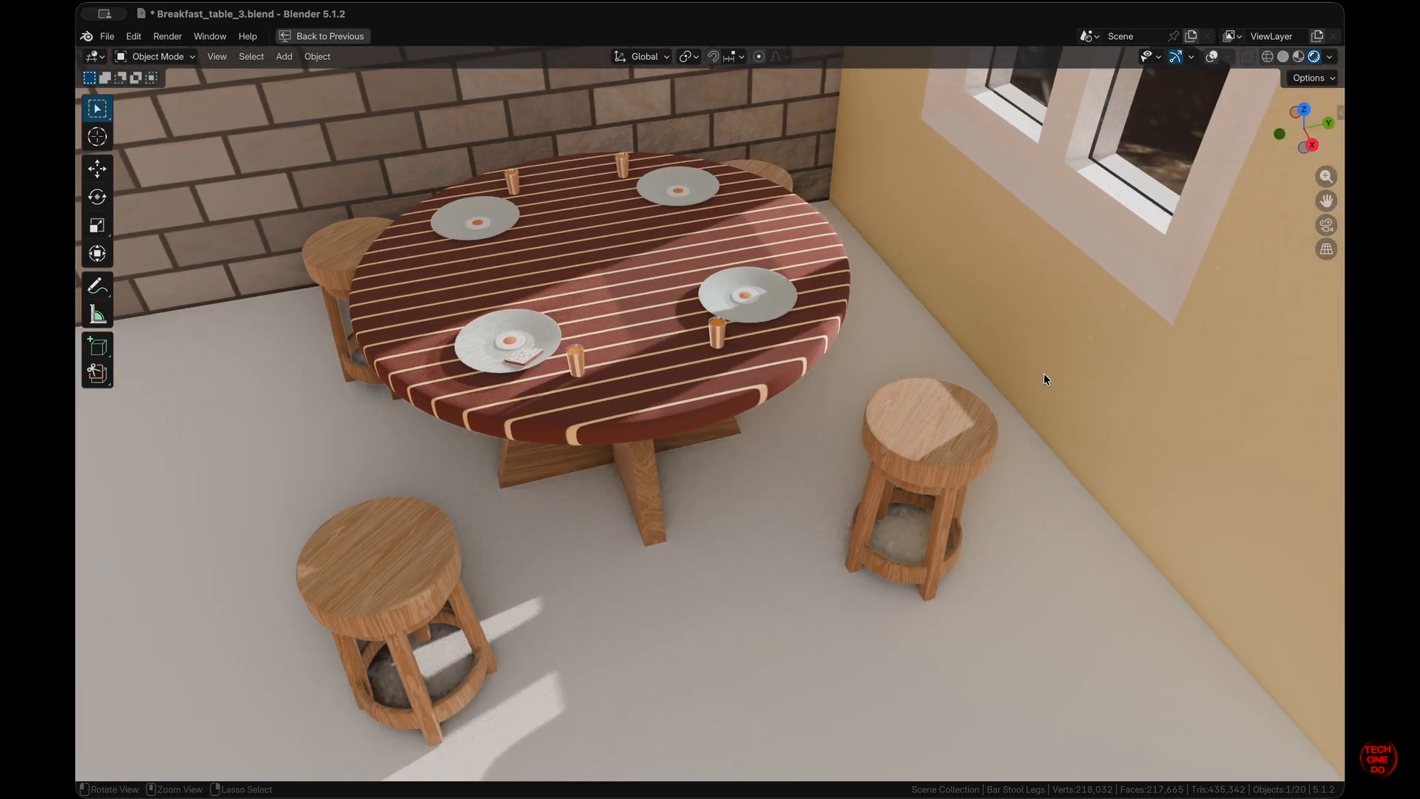
super+scroll(1045, 380, up, 5)
shift+scroll(1044, 379, up, 5)
scroll(1045, 379, down, 4)
scroll(1044, 380, left, 10)
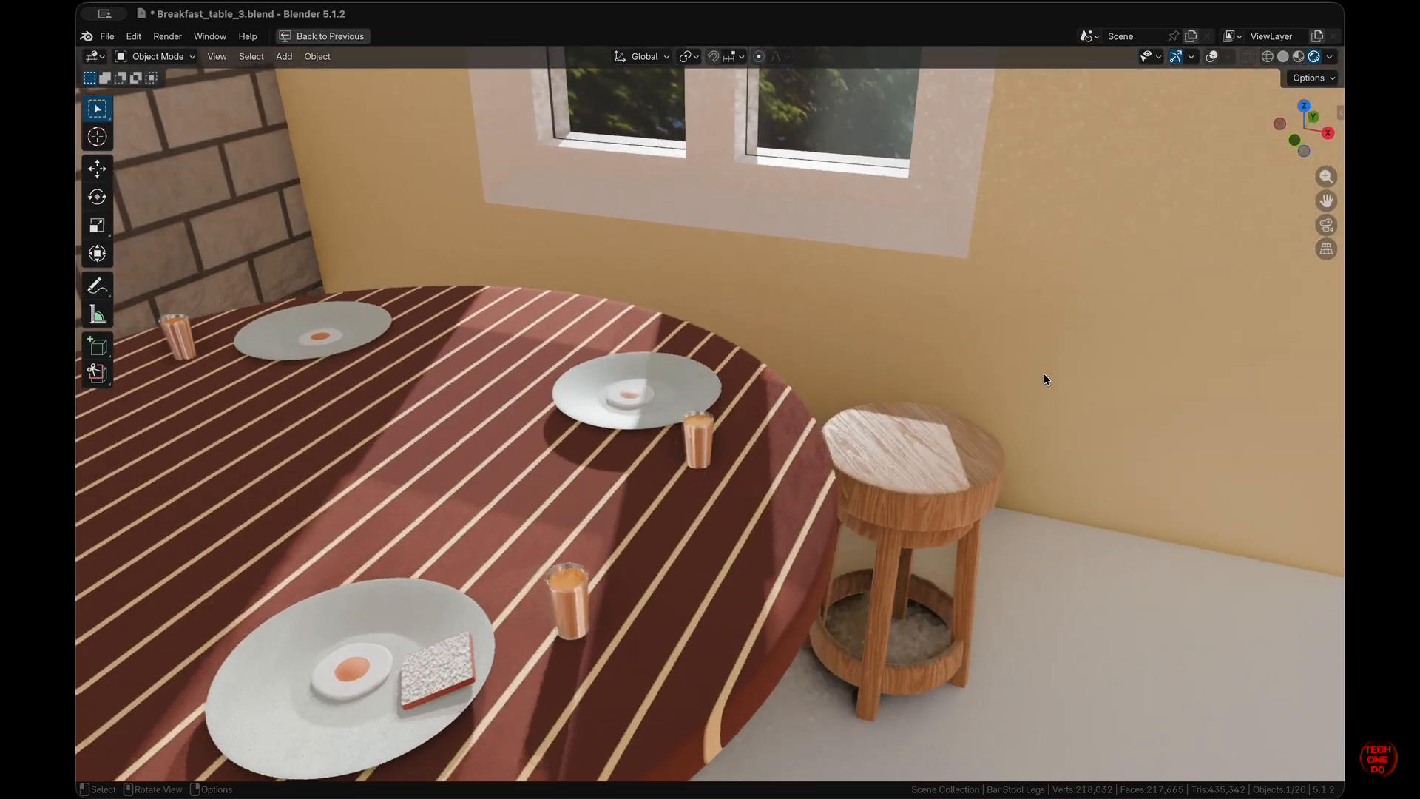
shift+scroll(1044, 379, down, 4)
shift+scroll(1044, 374, down, 5)
ctrl+scroll(1044, 374, down, 5)
scroll(1045, 374, down, 8)
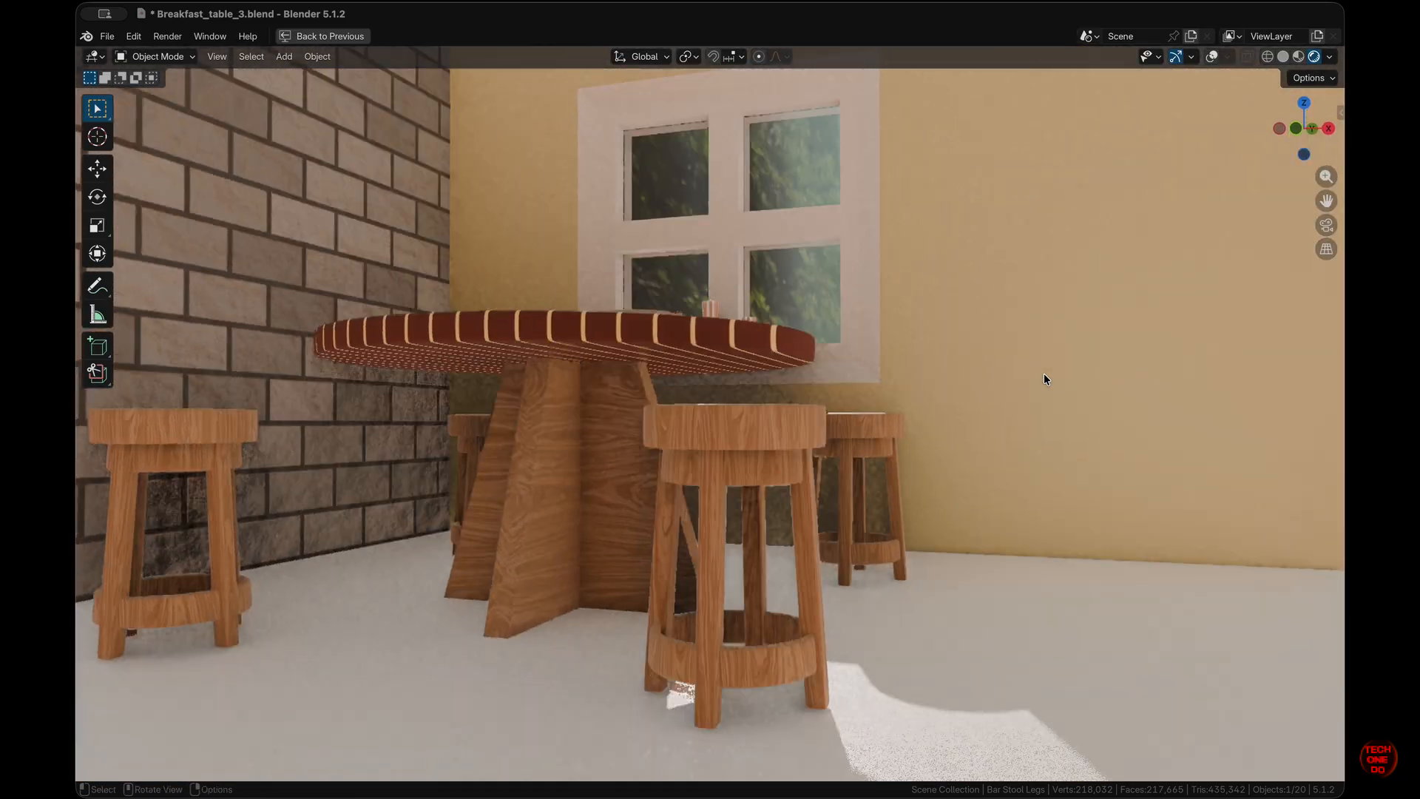
ctrl+scroll(1045, 374, up, 4)
shift+scroll(1044, 374, left, 8)
- Keep orbiting to inspect the room, then return to the scene camera's view
shift+scroll(1044, 374, up, 7)
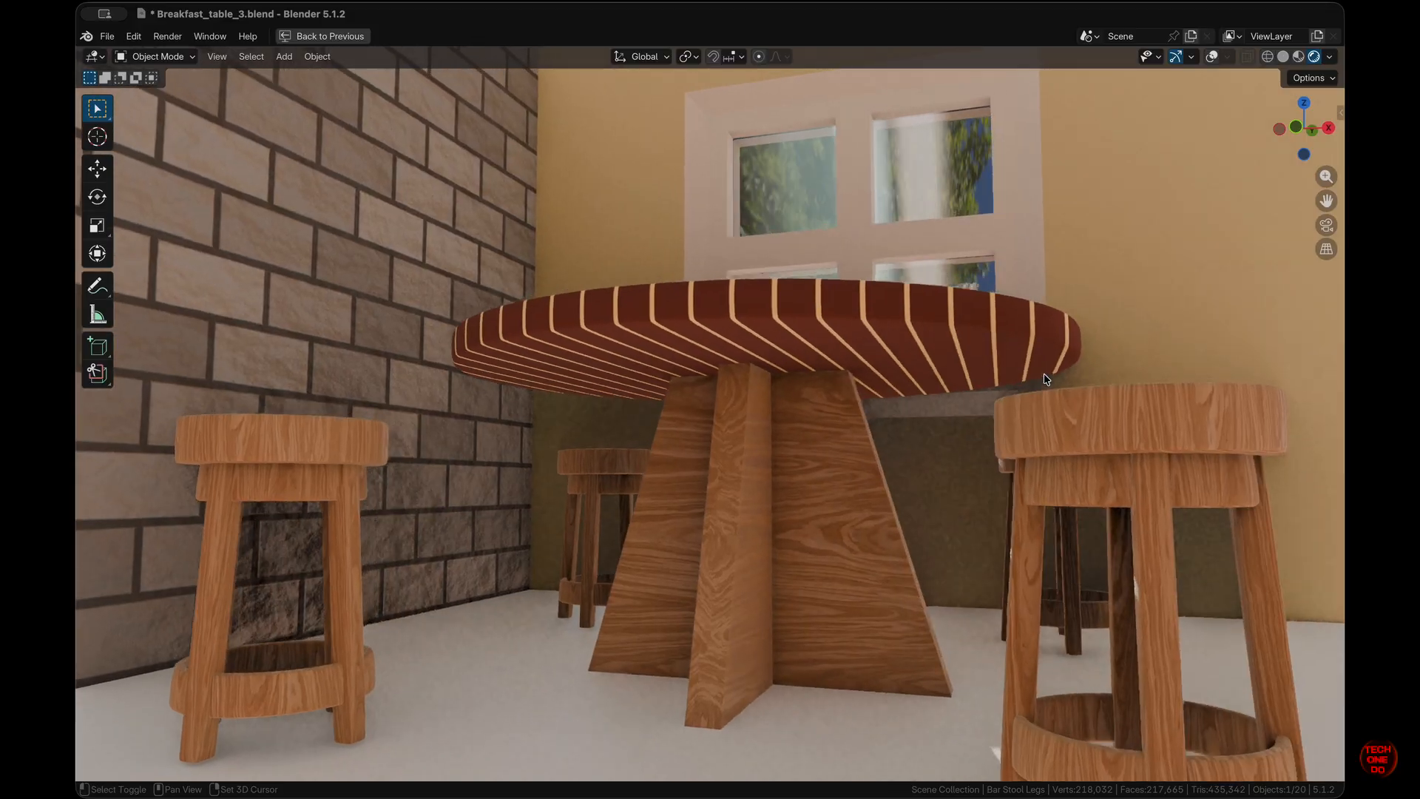
shift+scroll(1045, 375, up, 4)
scroll(1045, 375, up, 3)
ctrl+scroll(1045, 375, up, 4)
scroll(1044, 375, up, 4)
scroll(1044, 375, right, 4)
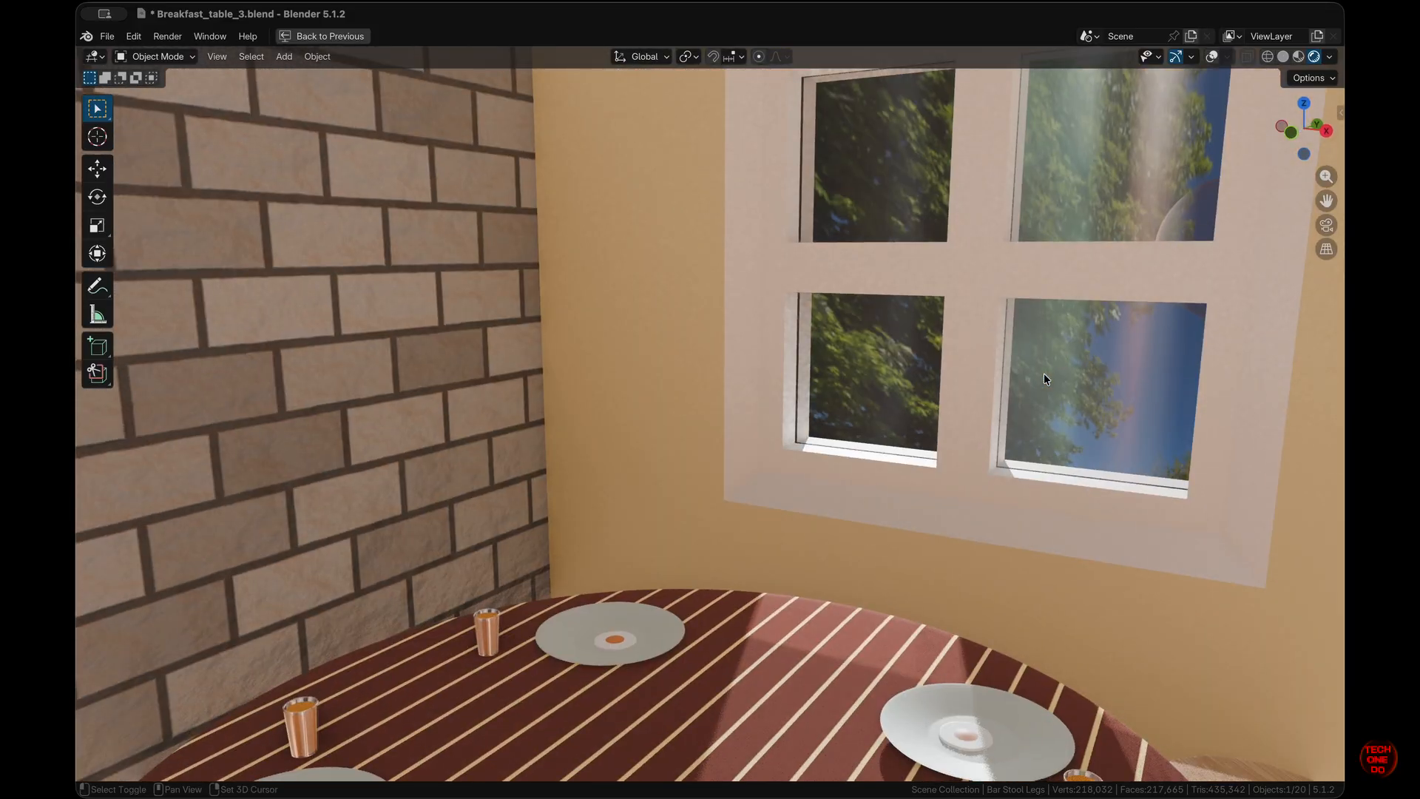
scroll(1044, 375, left, 6)
scroll(1045, 375, right, 8)
scroll(1045, 375, left, 7)
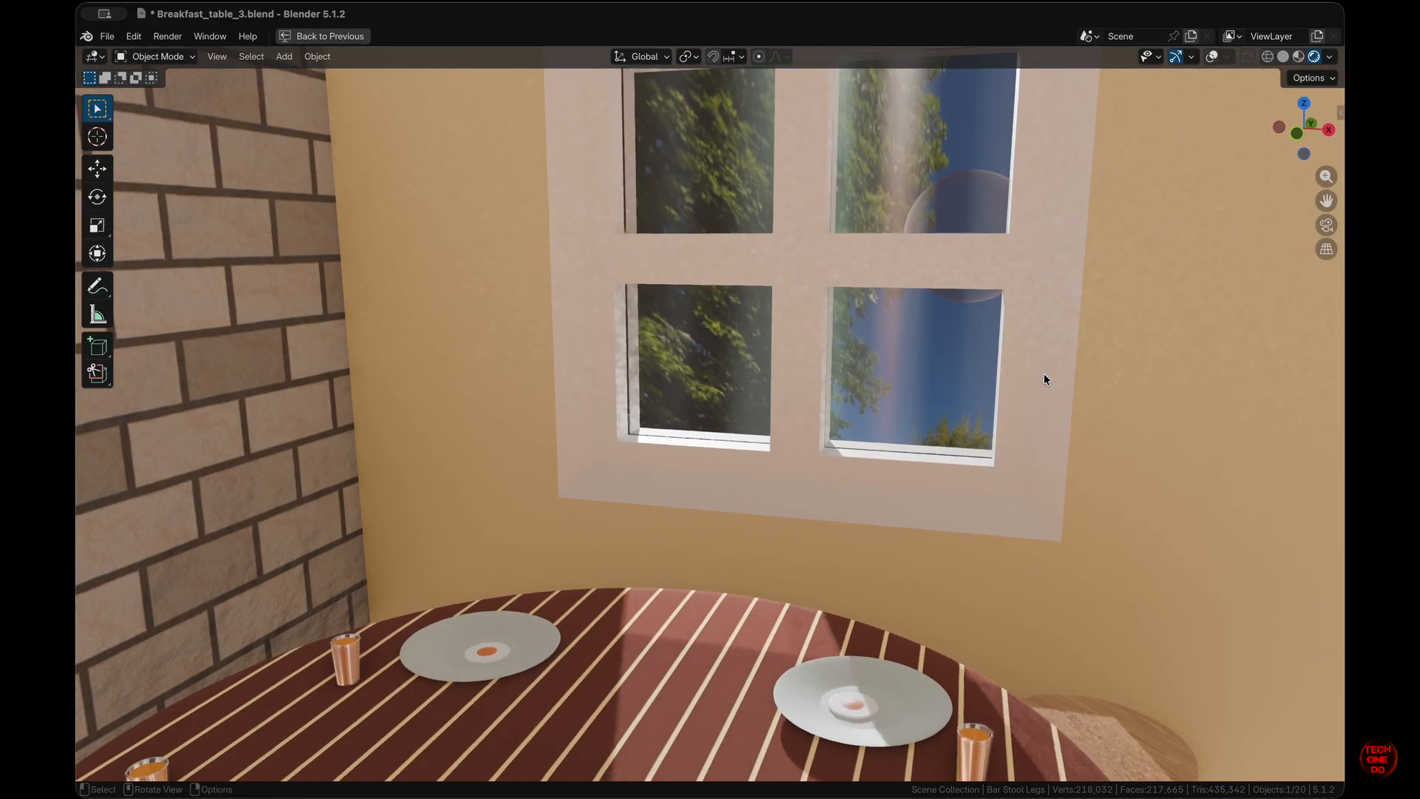
shift+scroll(1044, 374, right, 2)
shift+scroll(1045, 375, right, 5)
shift+scroll(1044, 374, up, 3)
scroll(1045, 374, right, 5)
scroll(1045, 375, down, 3)
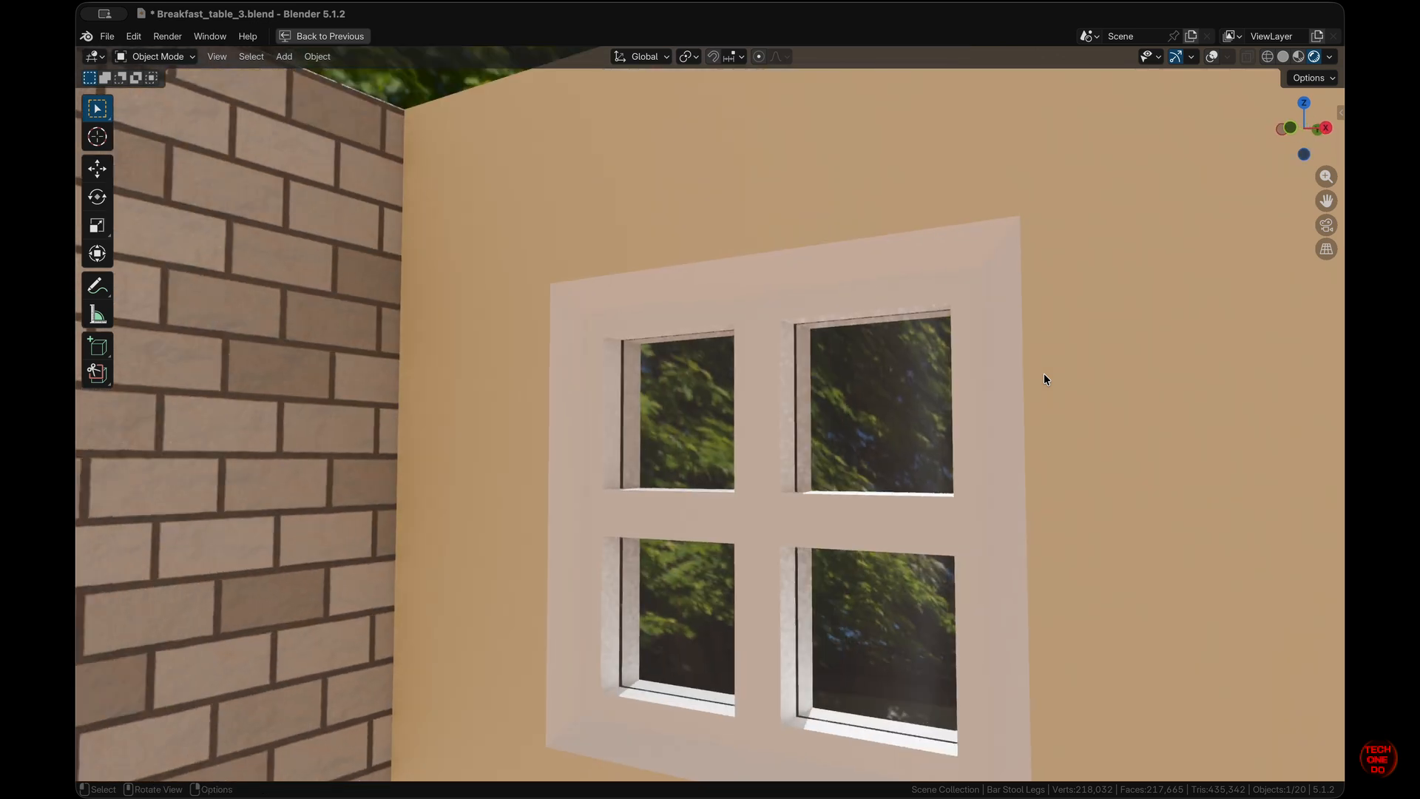
shift+scroll(1044, 374, down, 2)
ctrl+scroll(1045, 374, down, 6)
shift+scroll(1045, 374, up, 3)
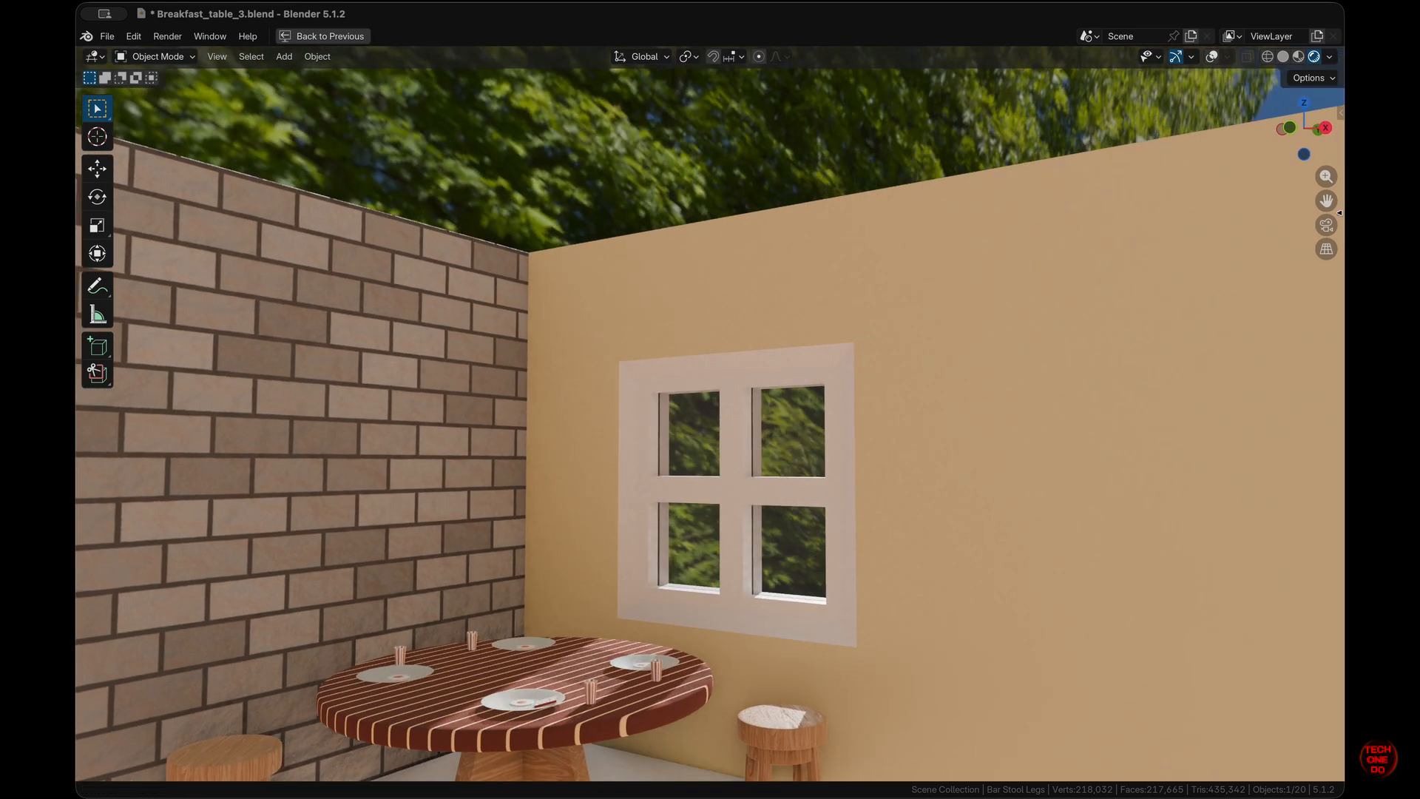
click(1334, 225)
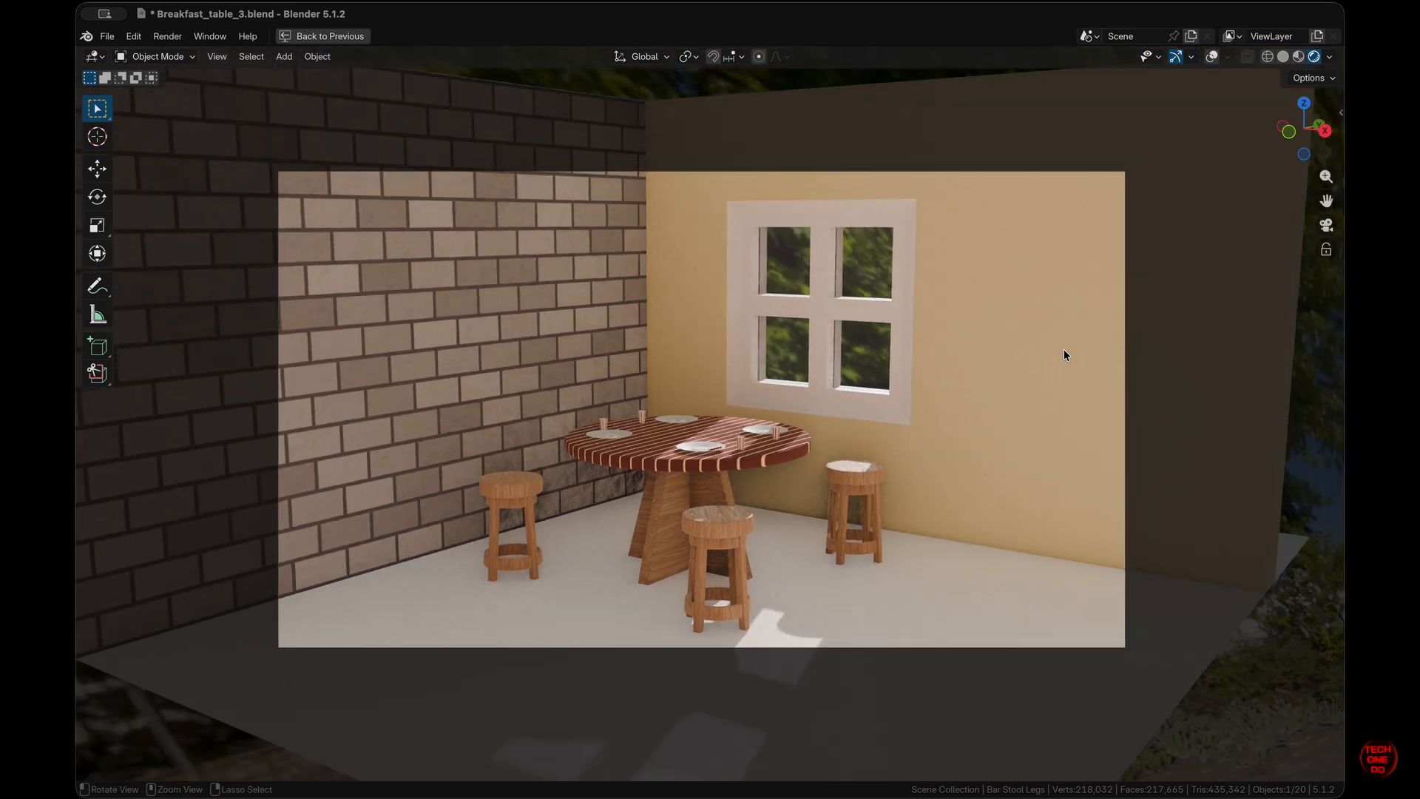